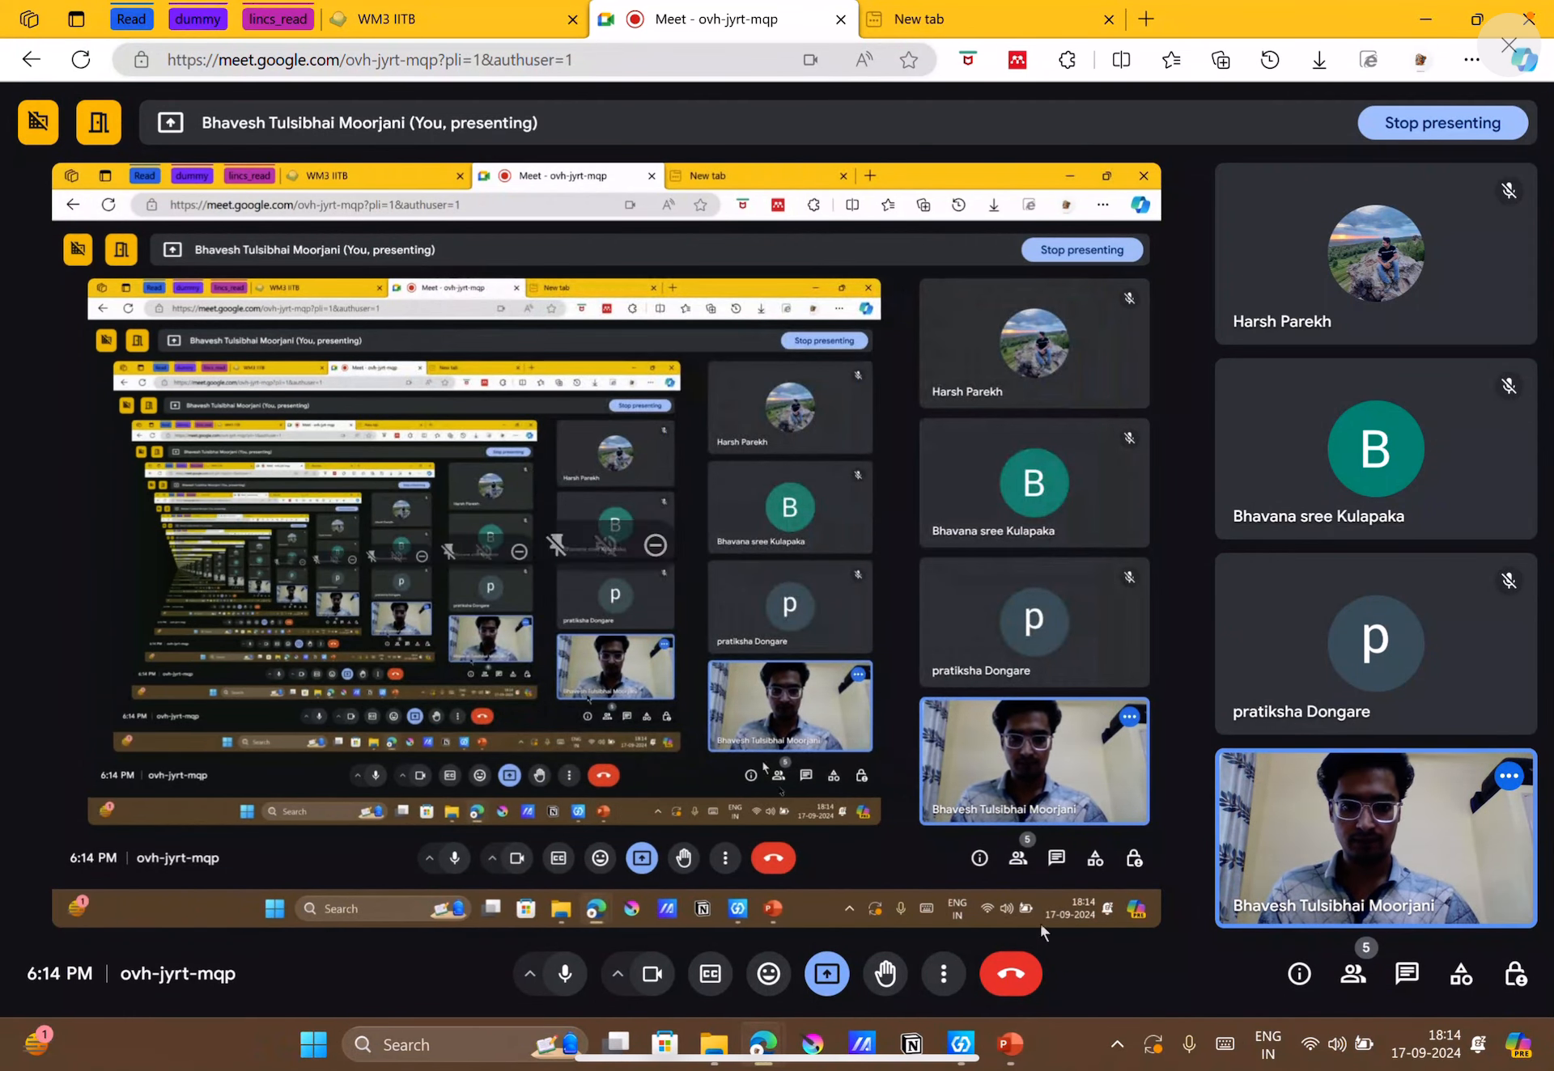
Launch Aspen Plus V14.
{"action": "left_click", "coordinate": [1114, 1065]}
{"action": "left_click", "coordinate": [1114, 1065]}
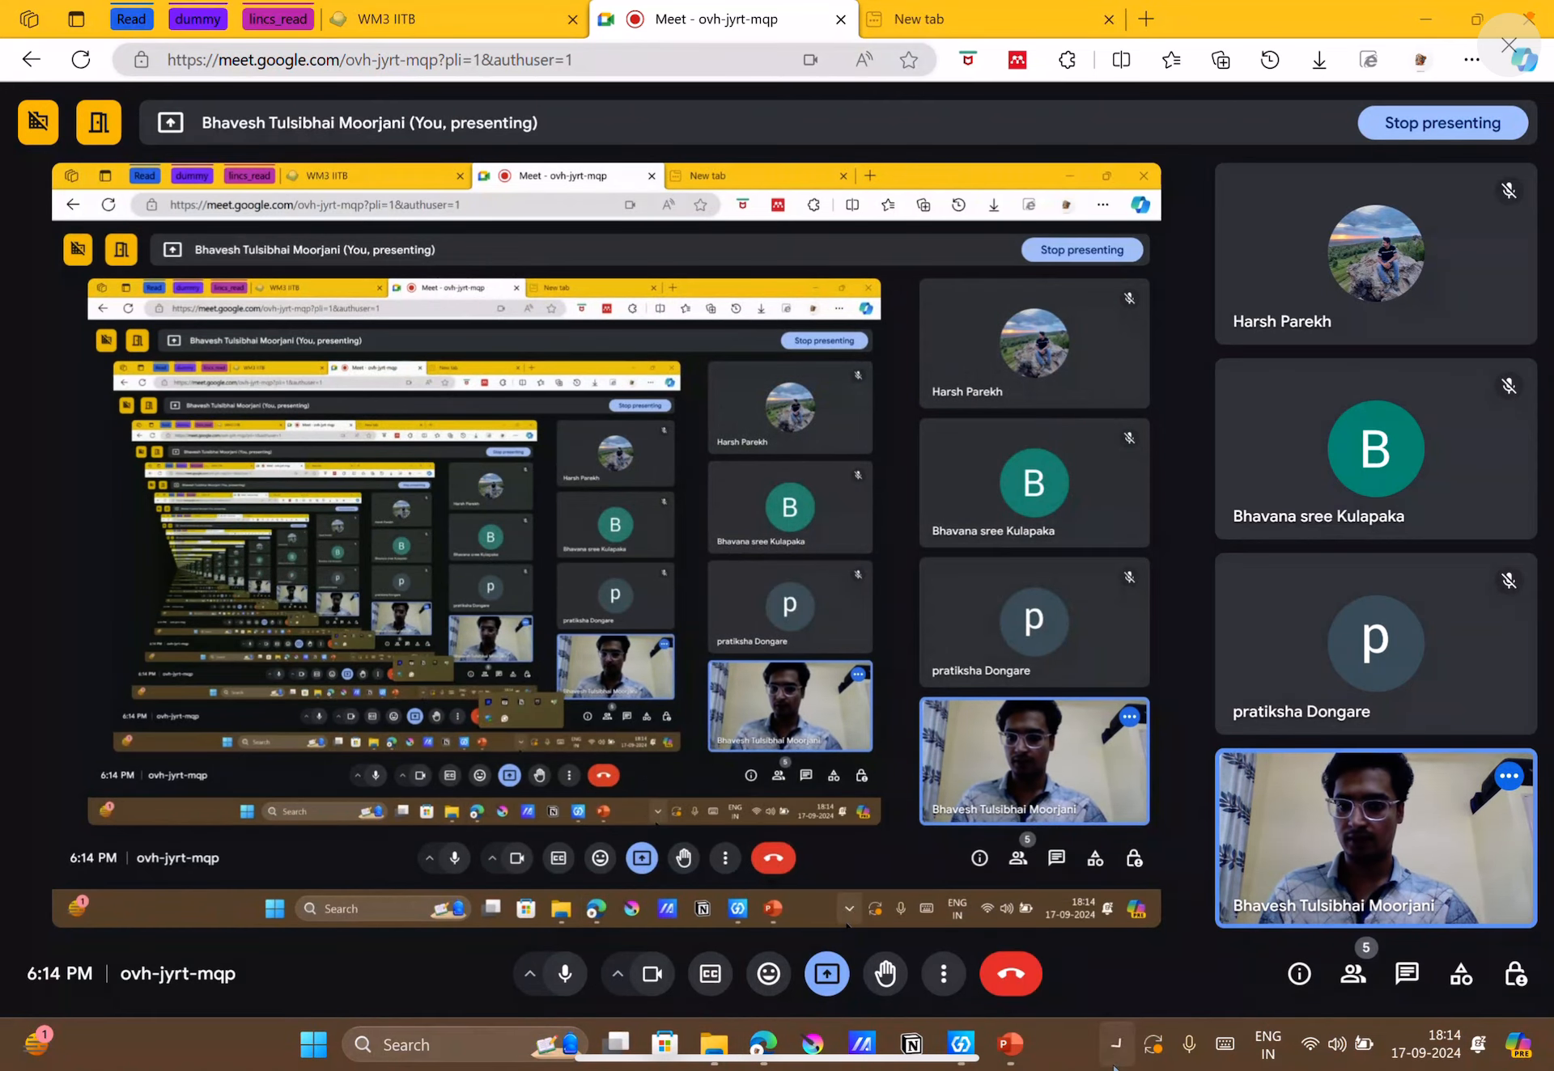
{"action": "left_click", "coordinate": [473, 1052]}
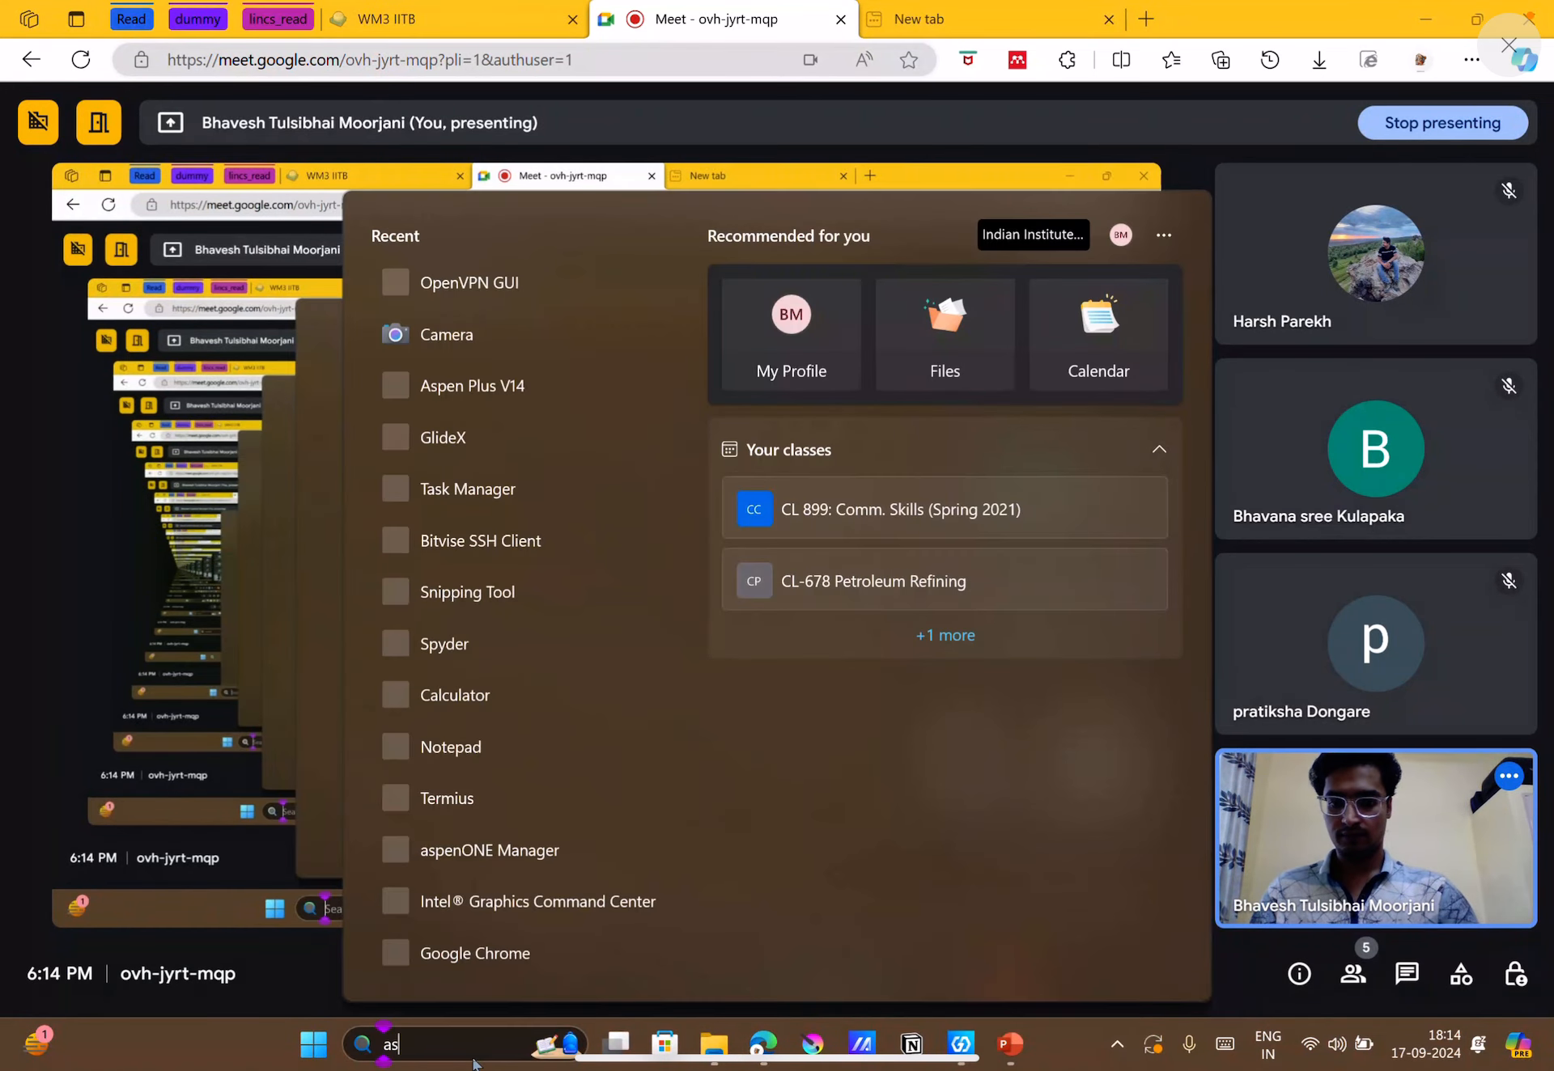
{"action": "type", "text": "as"}
{"action": "key", "text": "Return"}
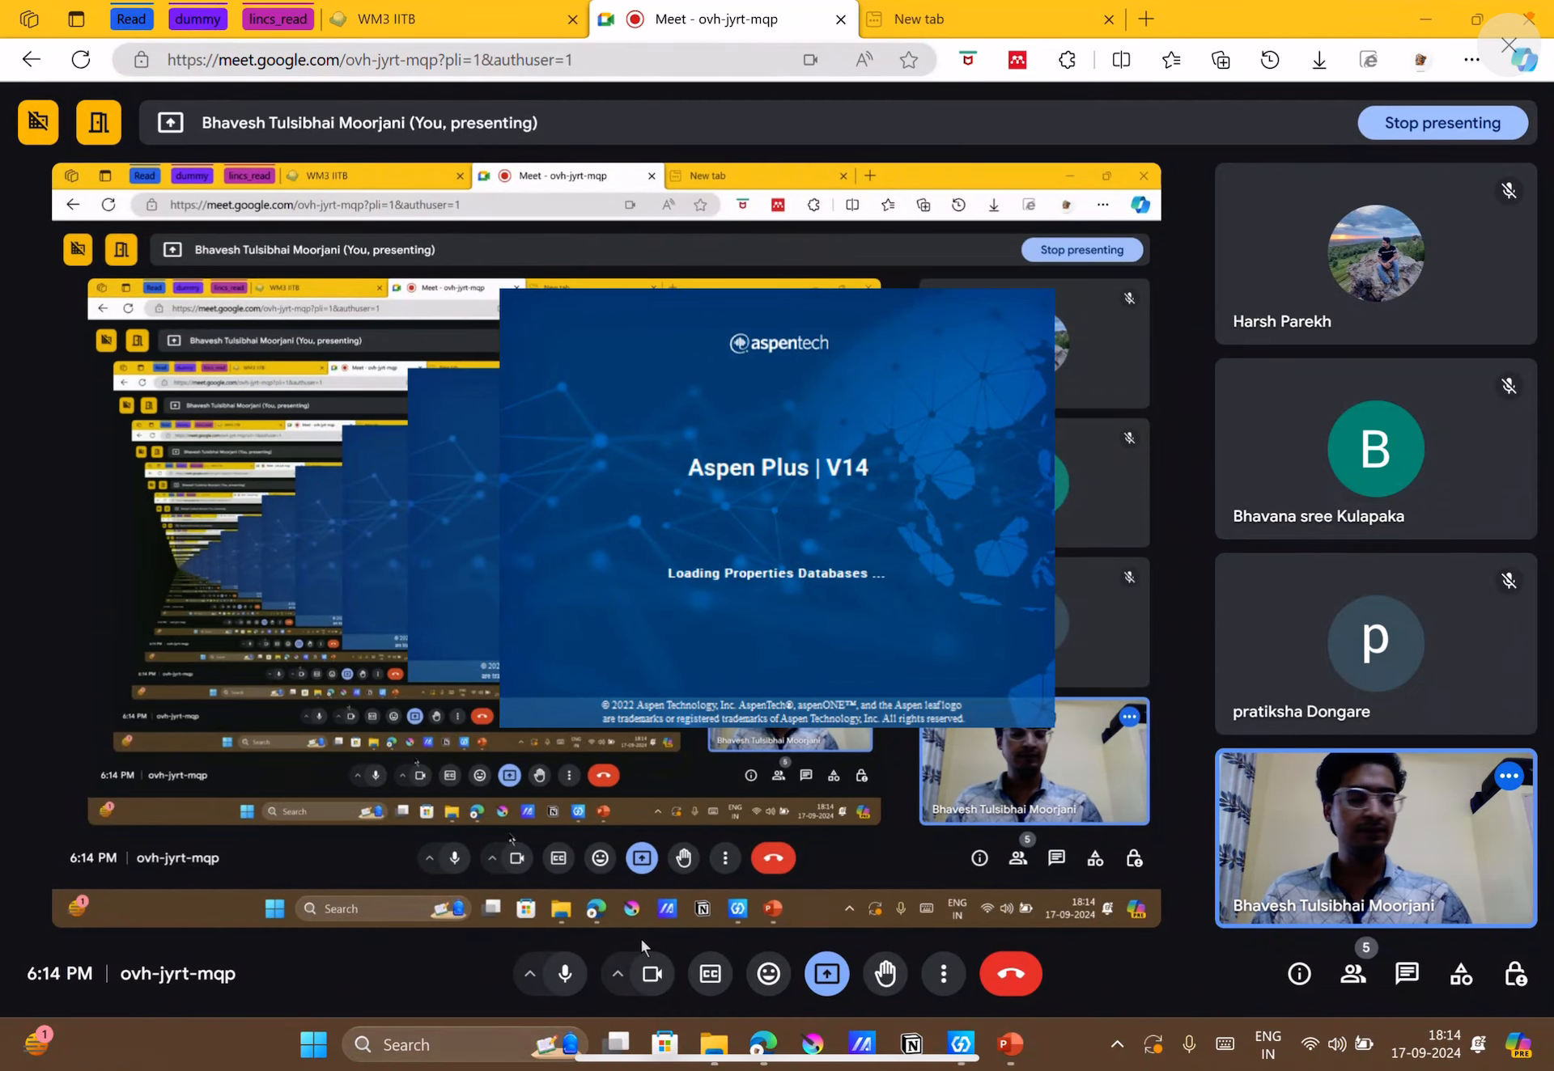
{"action": "left_click", "coordinate": [1509, 45]}
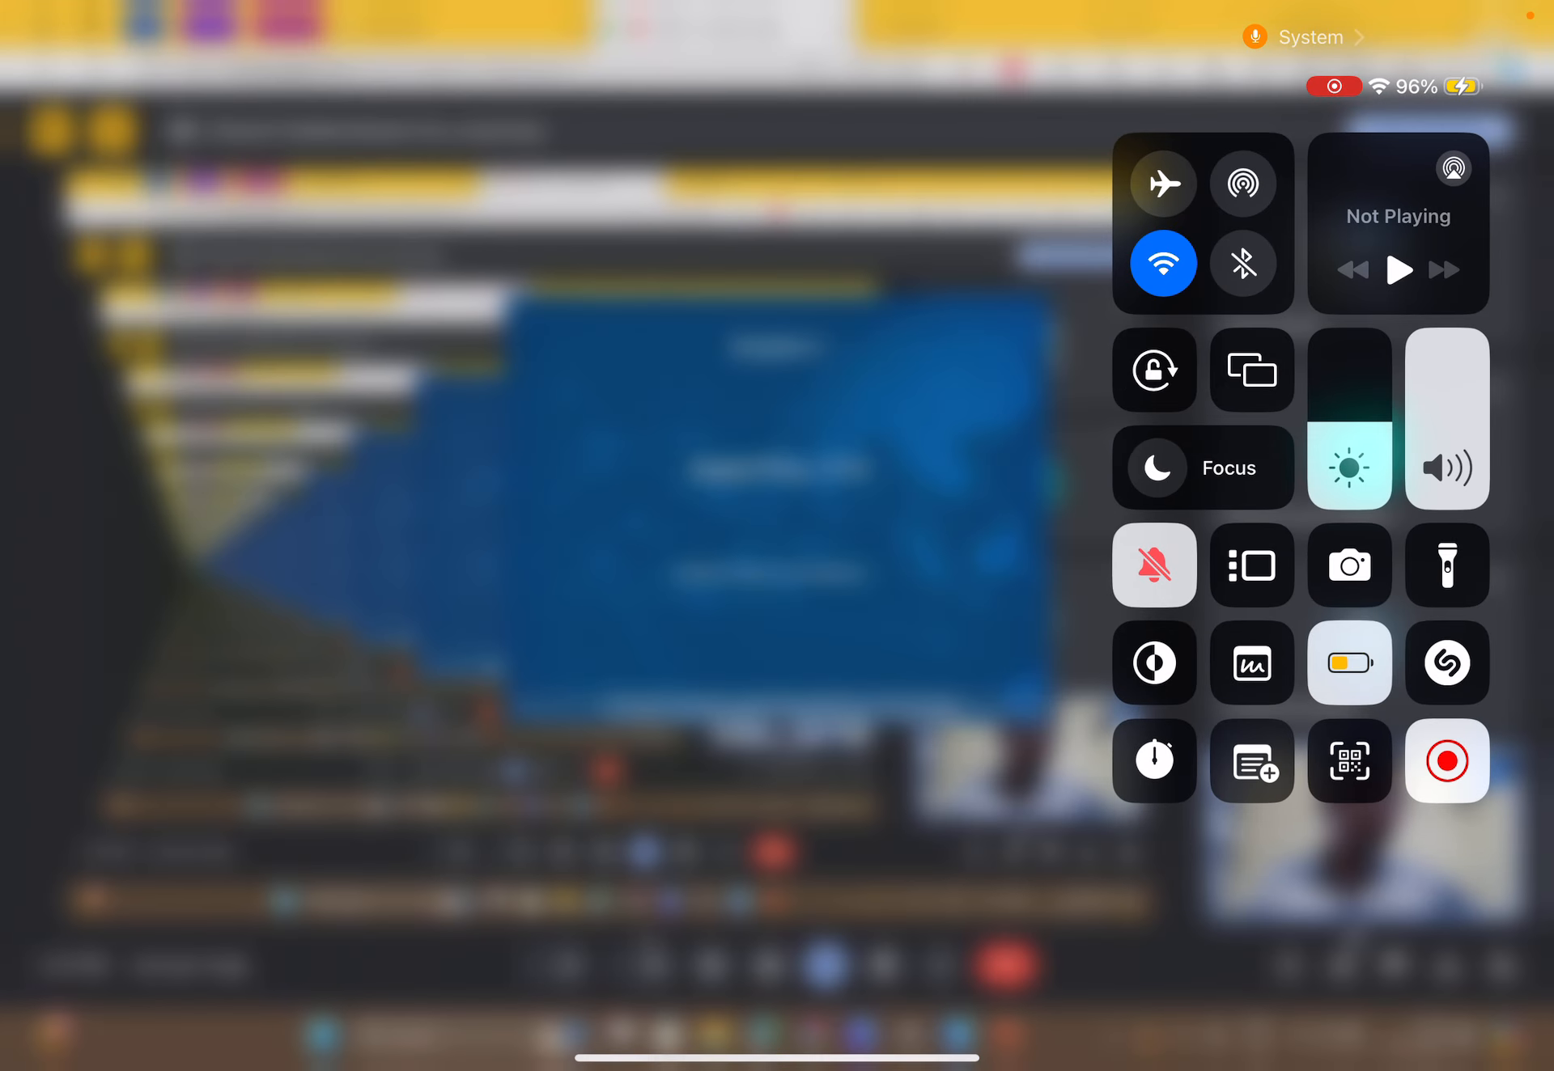
{"action": "left_click", "coordinate": [1446, 761]}
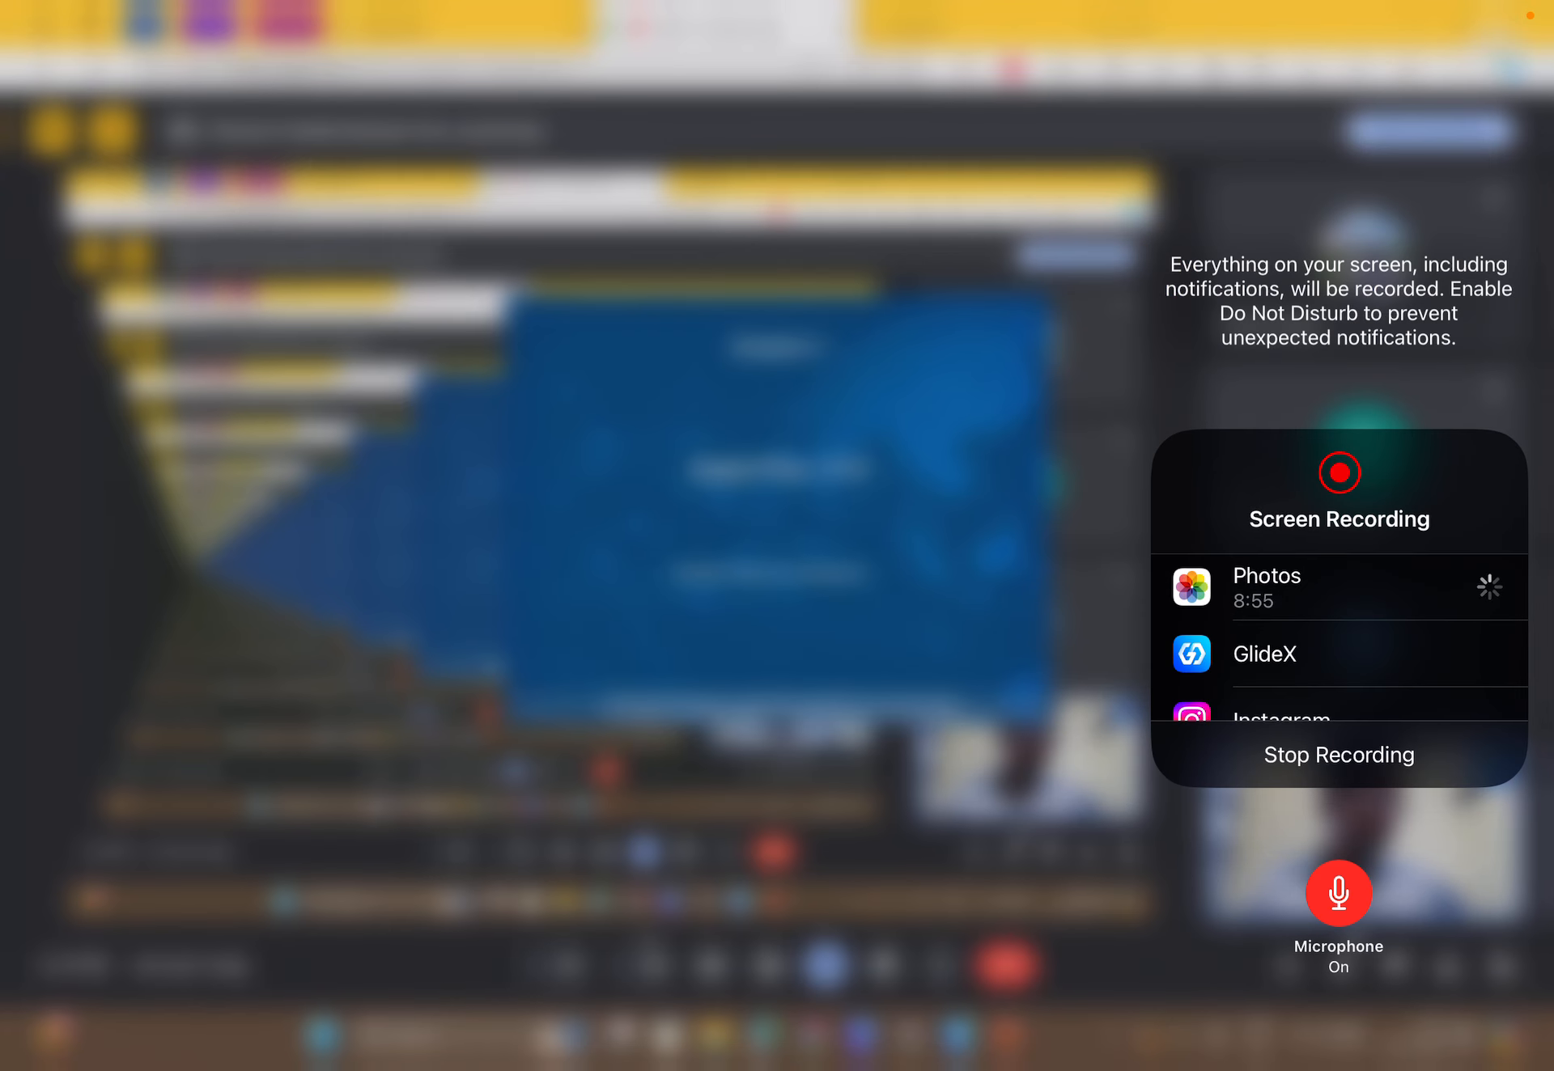
{"action": "left_click", "coordinate": [930, 607]}
{"action": "left_click", "coordinate": [931, 607]}
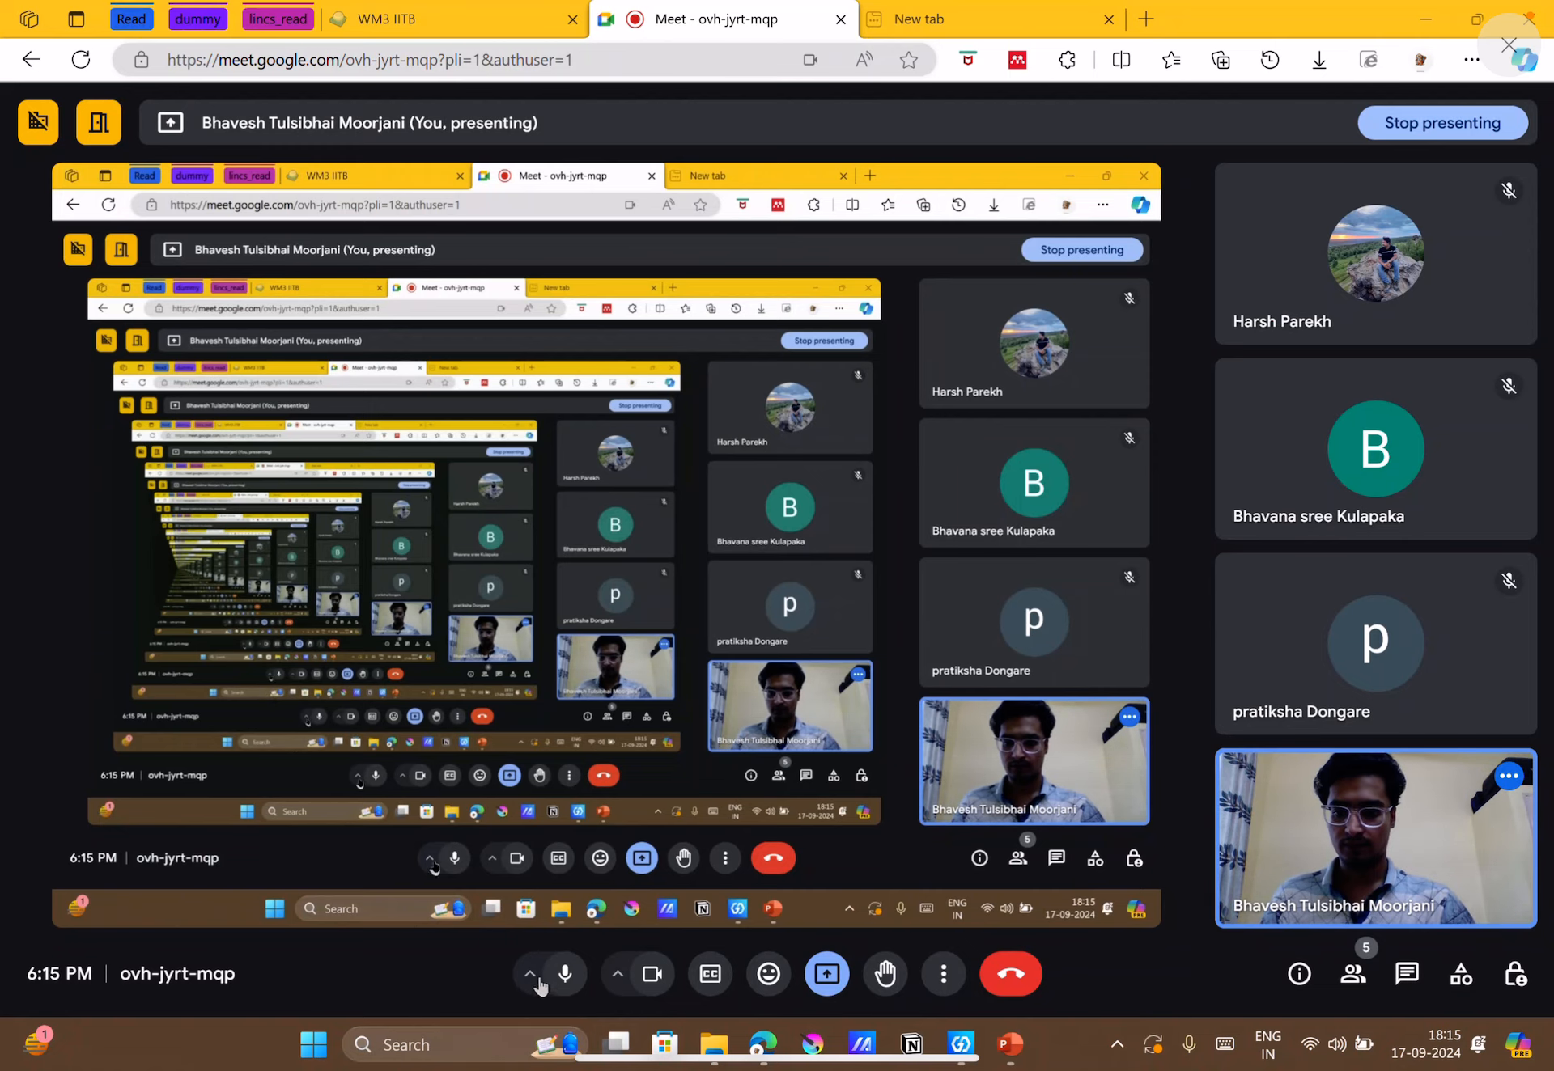
Start Aspen Plus V14 again and retry its license checkout.
{"action": "left_click", "coordinate": [416, 1046]}
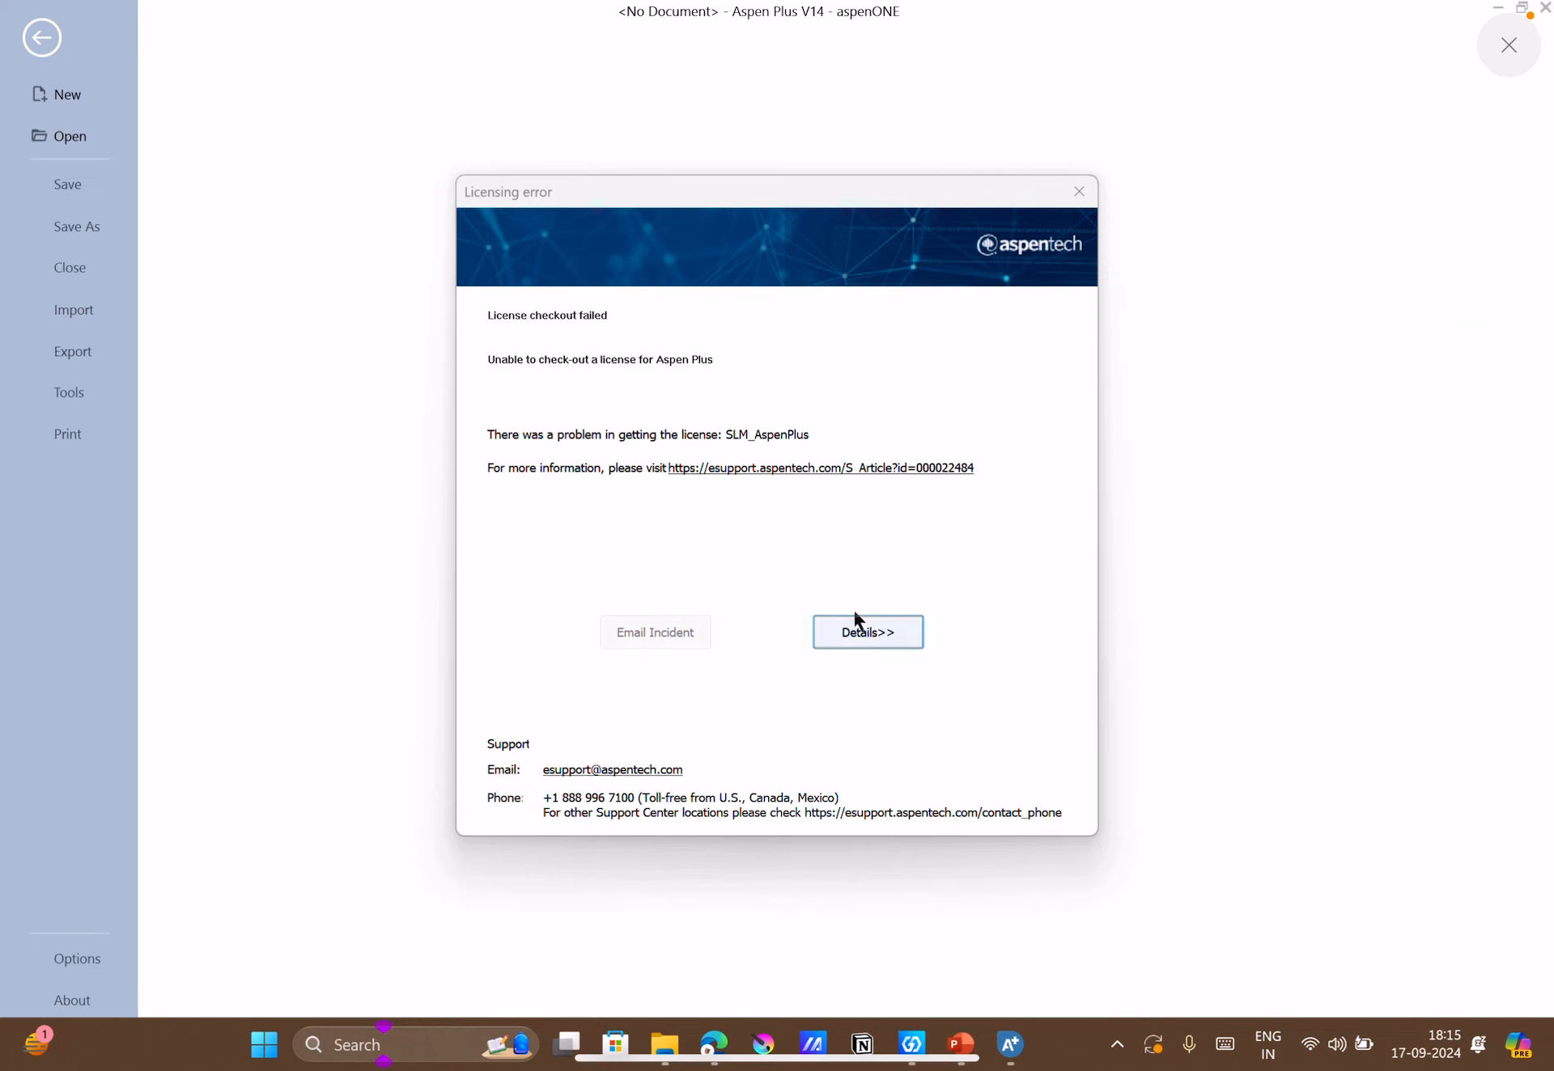
{"action": "left_click", "coordinate": [1084, 199]}
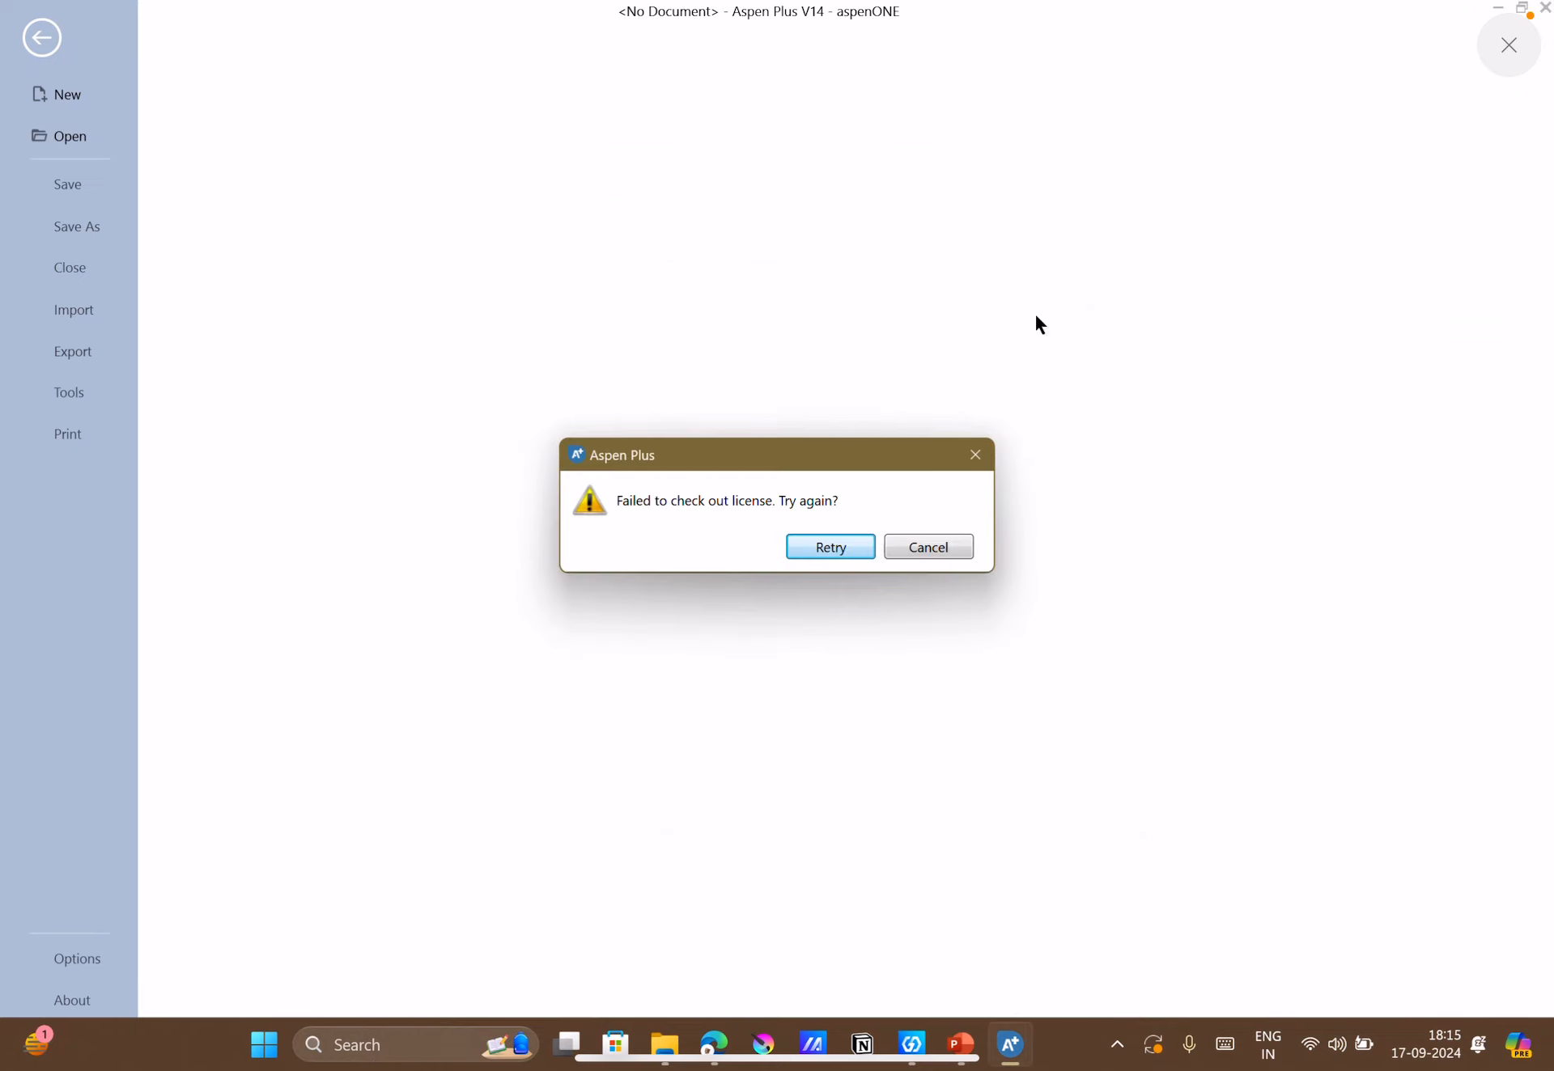
{"action": "left_click", "coordinate": [829, 548]}
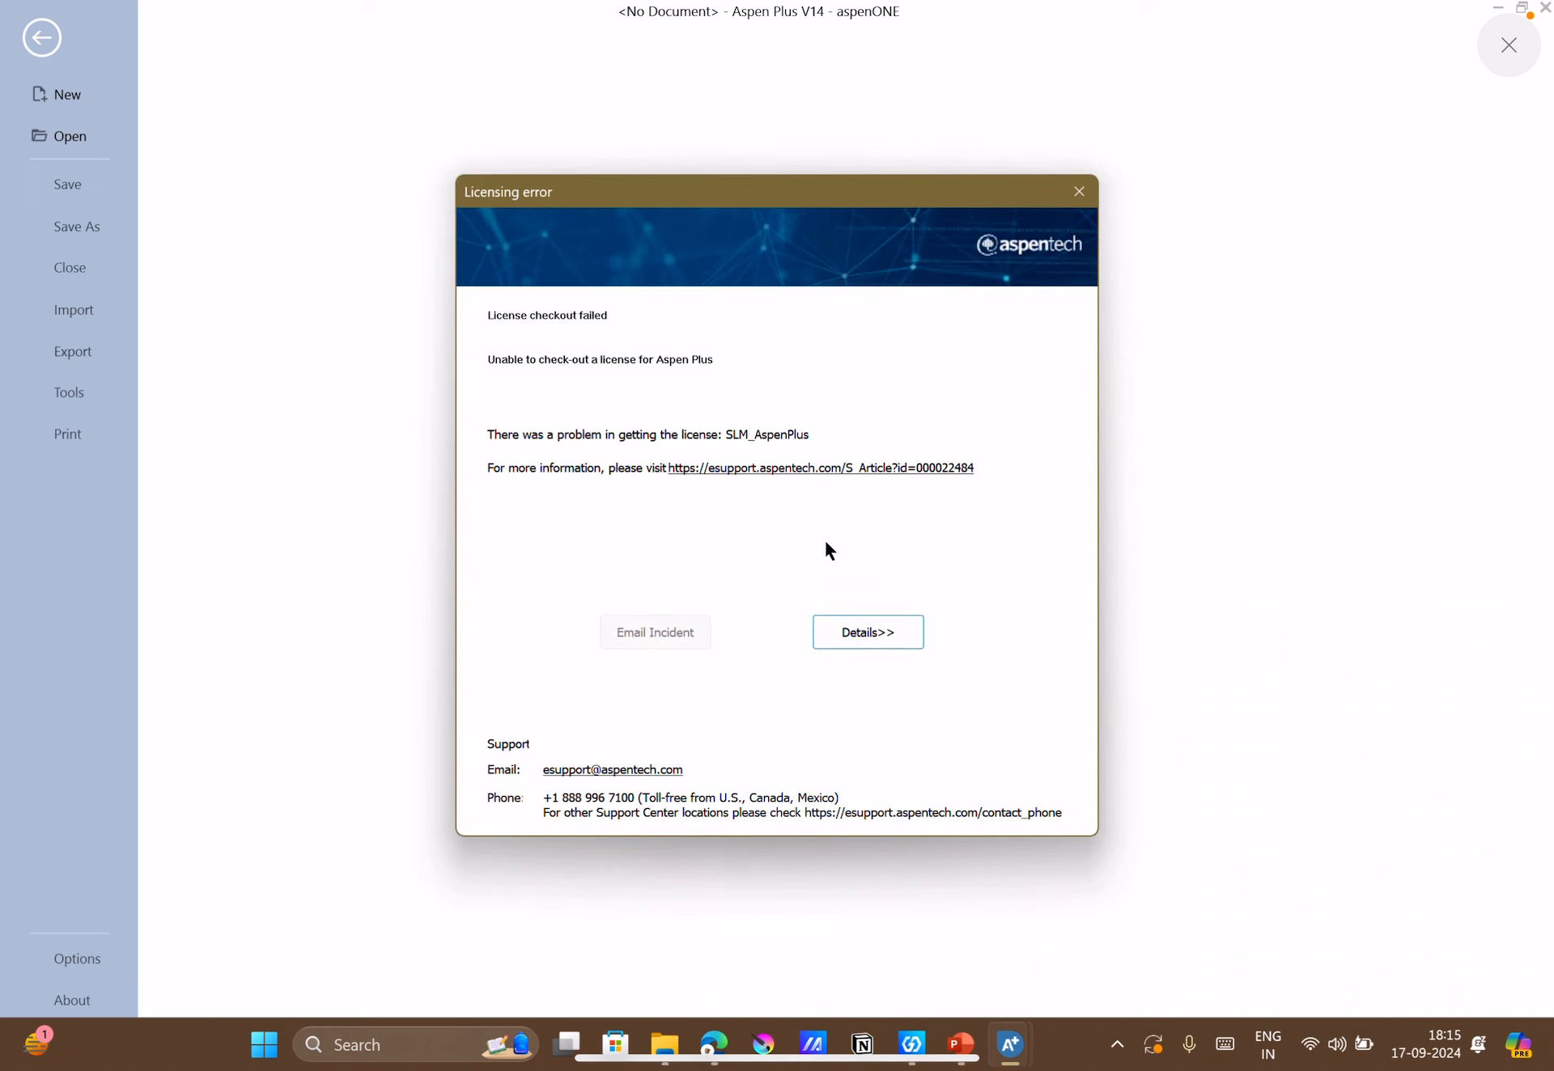
Check the details of the Aspen Plus licensing error and abandon the license checkout.
{"action": "left_click", "coordinate": [864, 639]}
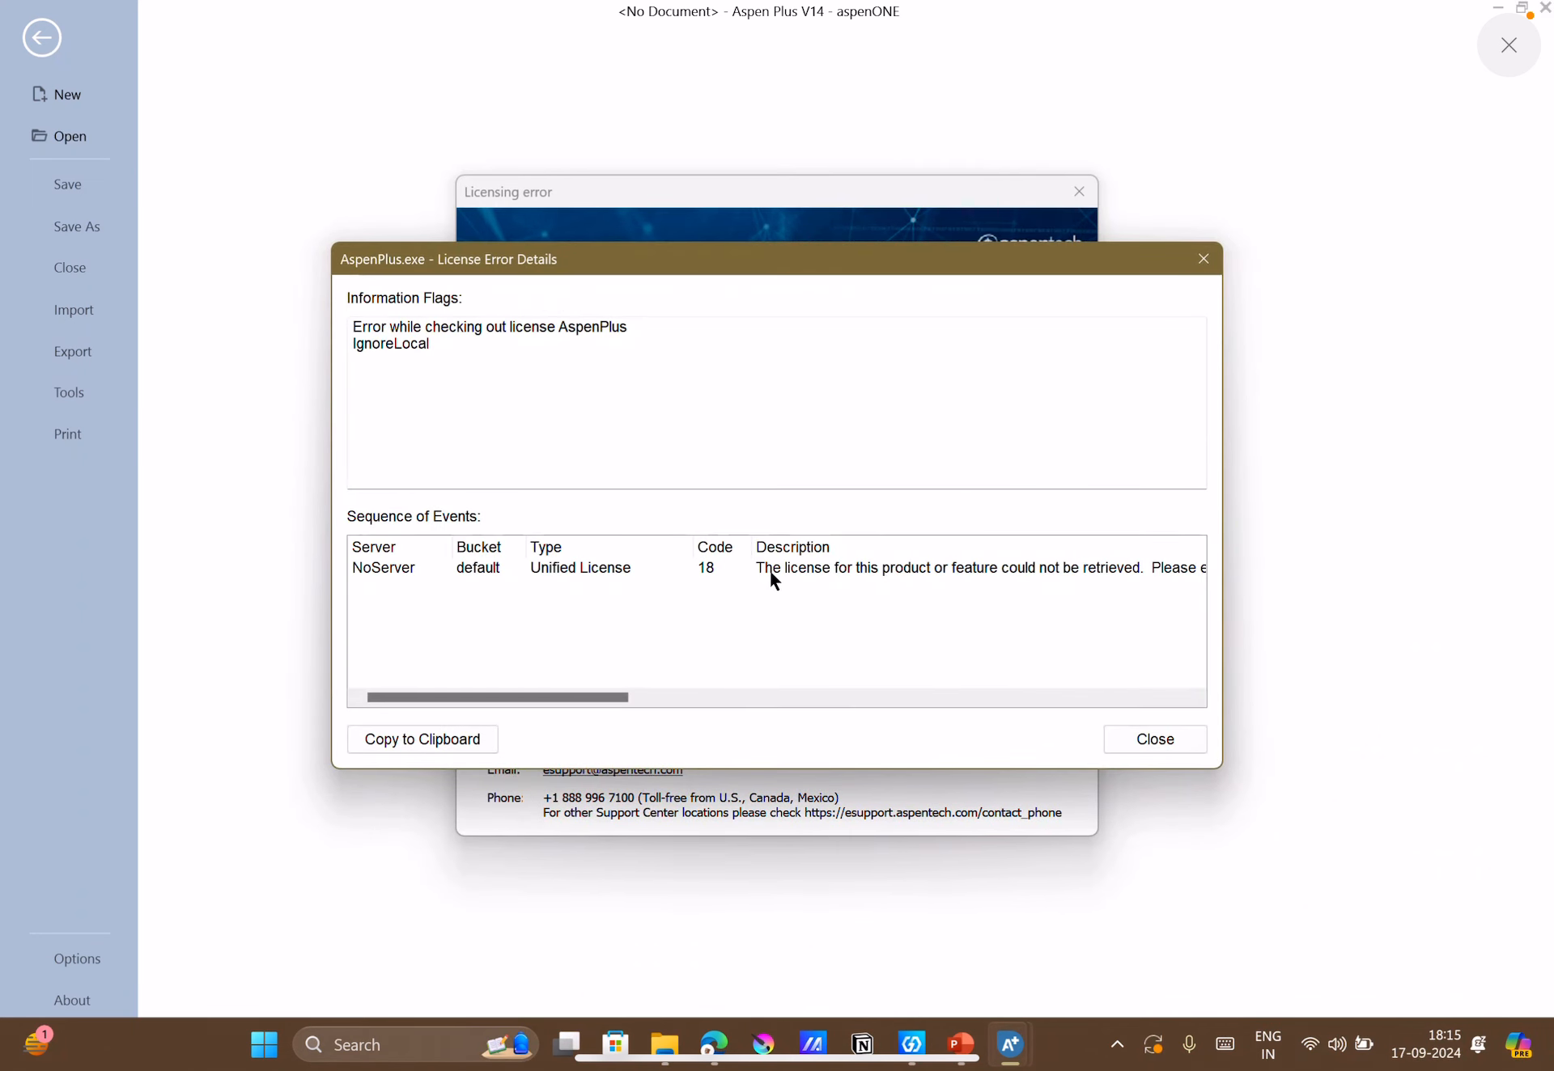
{"action": "scroll", "coordinate": [872, 635], "scroll_direction": "right", "scroll_amount": 1}
{"action": "left_click", "coordinate": [1179, 731]}
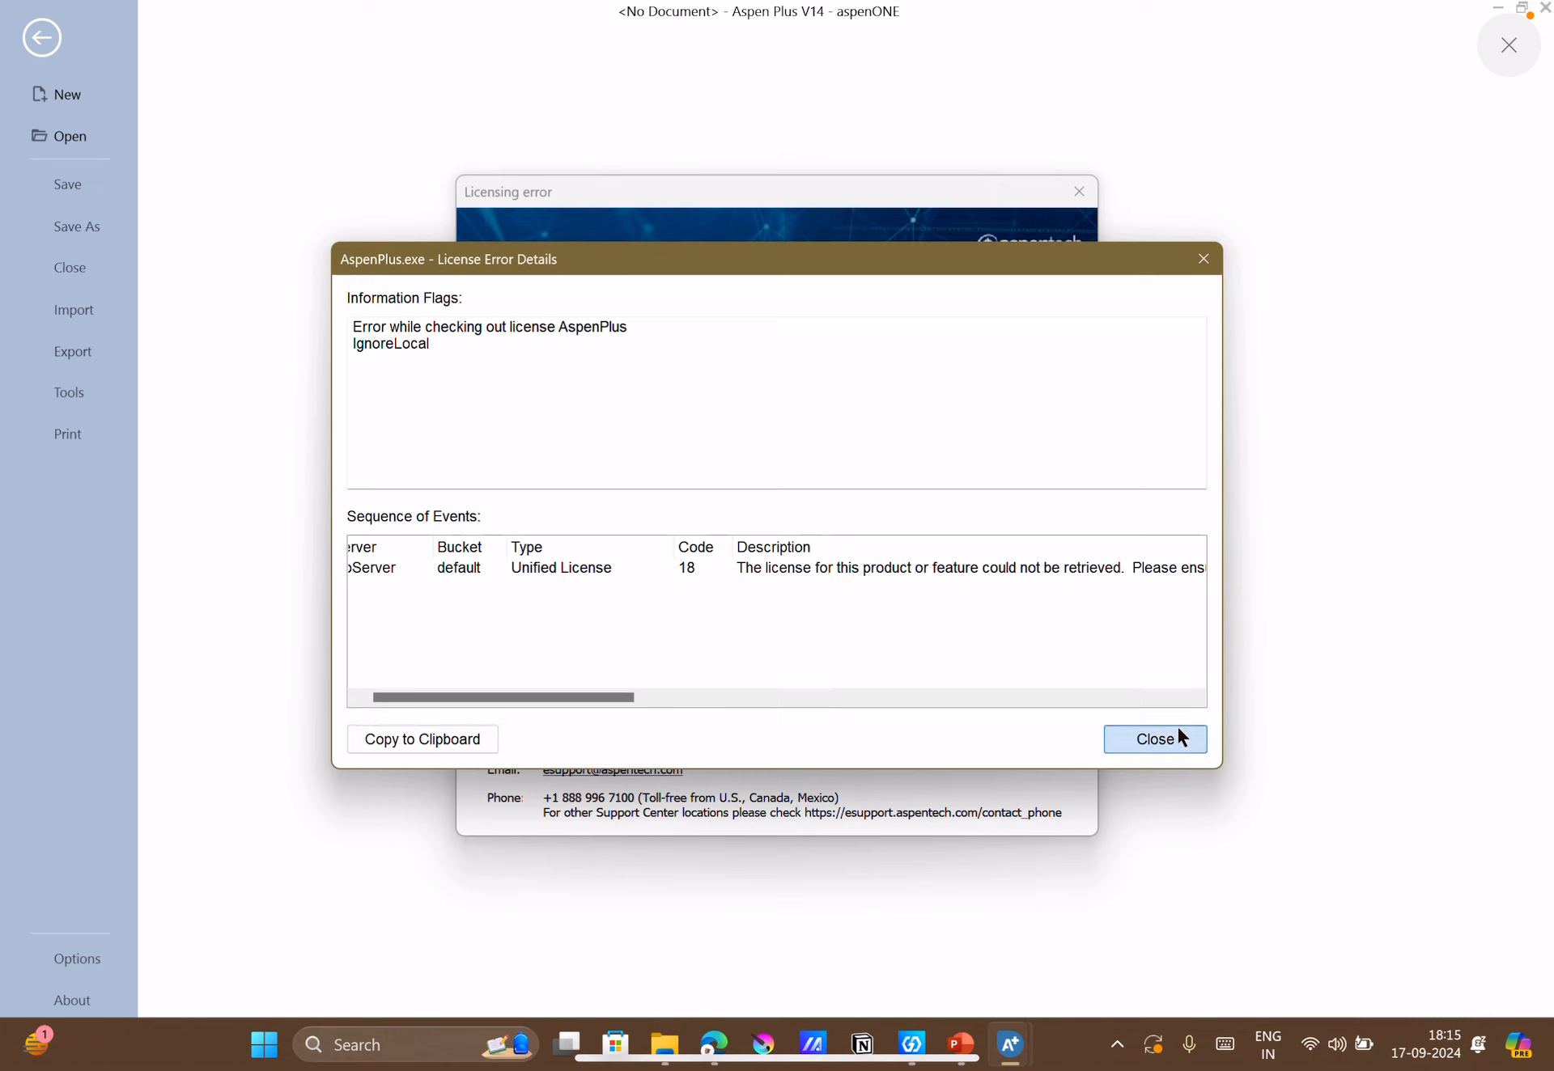
{"action": "left_click", "coordinate": [1080, 194]}
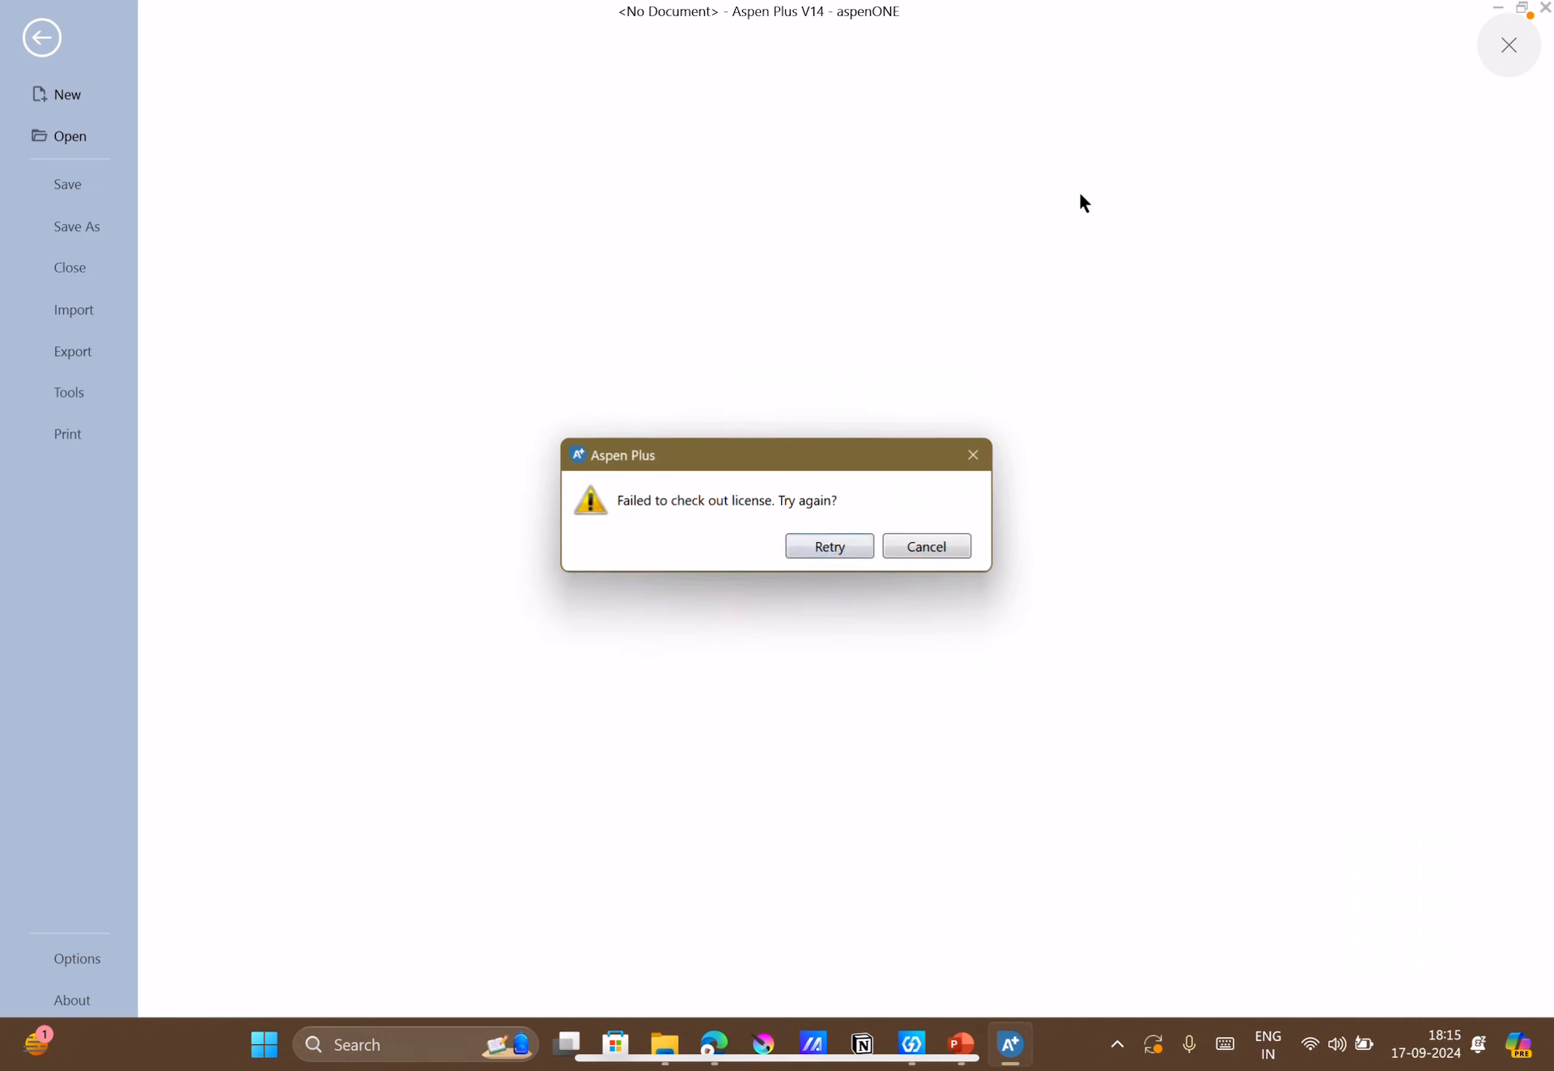
{"action": "left_click", "coordinate": [923, 550]}
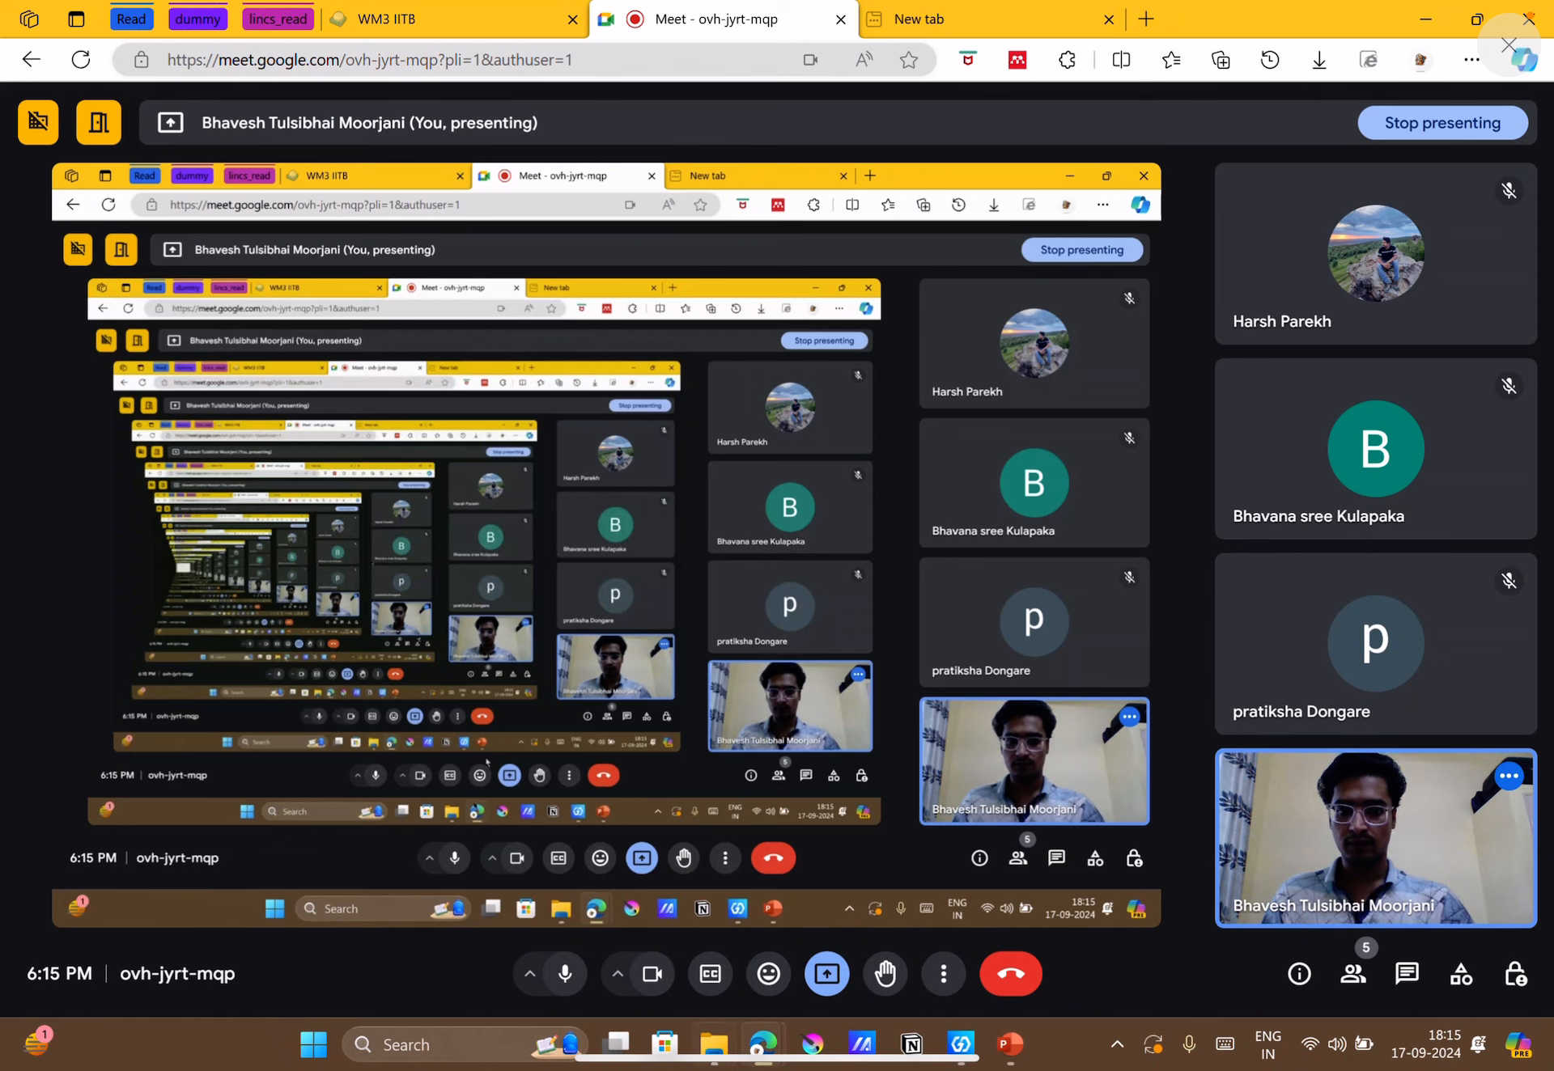
Reopen Aspen Plus V14 for another license checkout attempt.
{"action": "left_click", "coordinate": [413, 1050]}
{"action": "type", "text": "asp"}
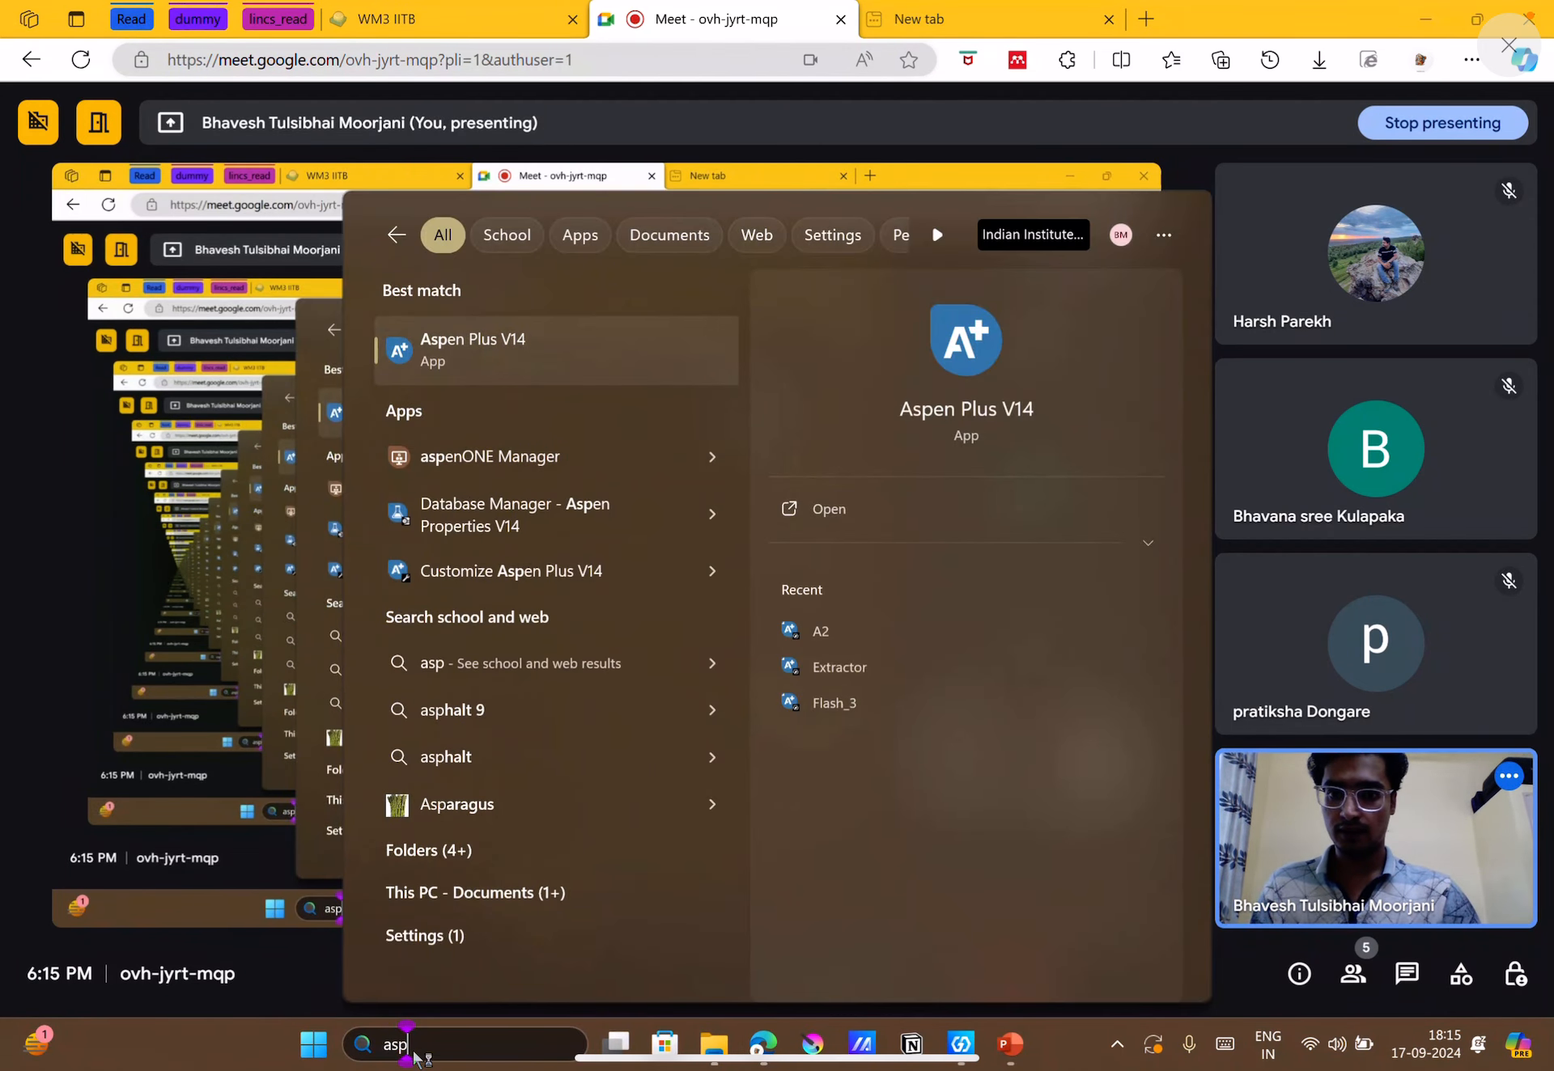
{"action": "key", "text": "Escape"}
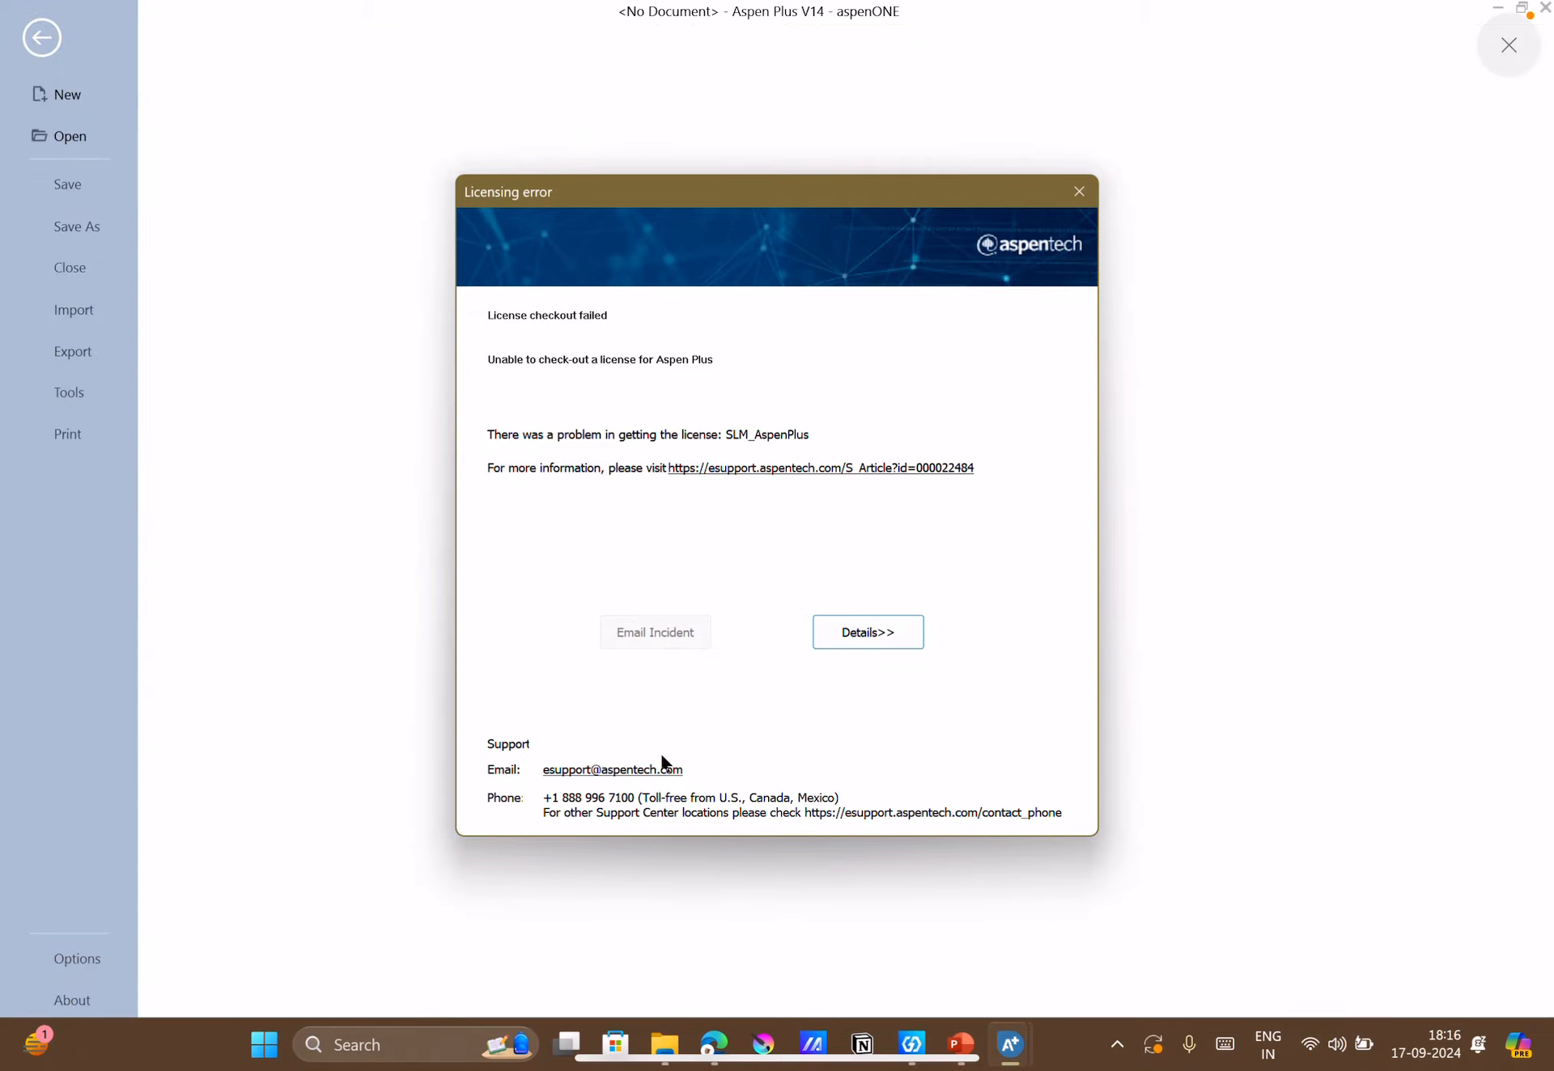
Read the full description in the license error details, including its far end.
{"action": "left_click", "coordinate": [856, 634]}
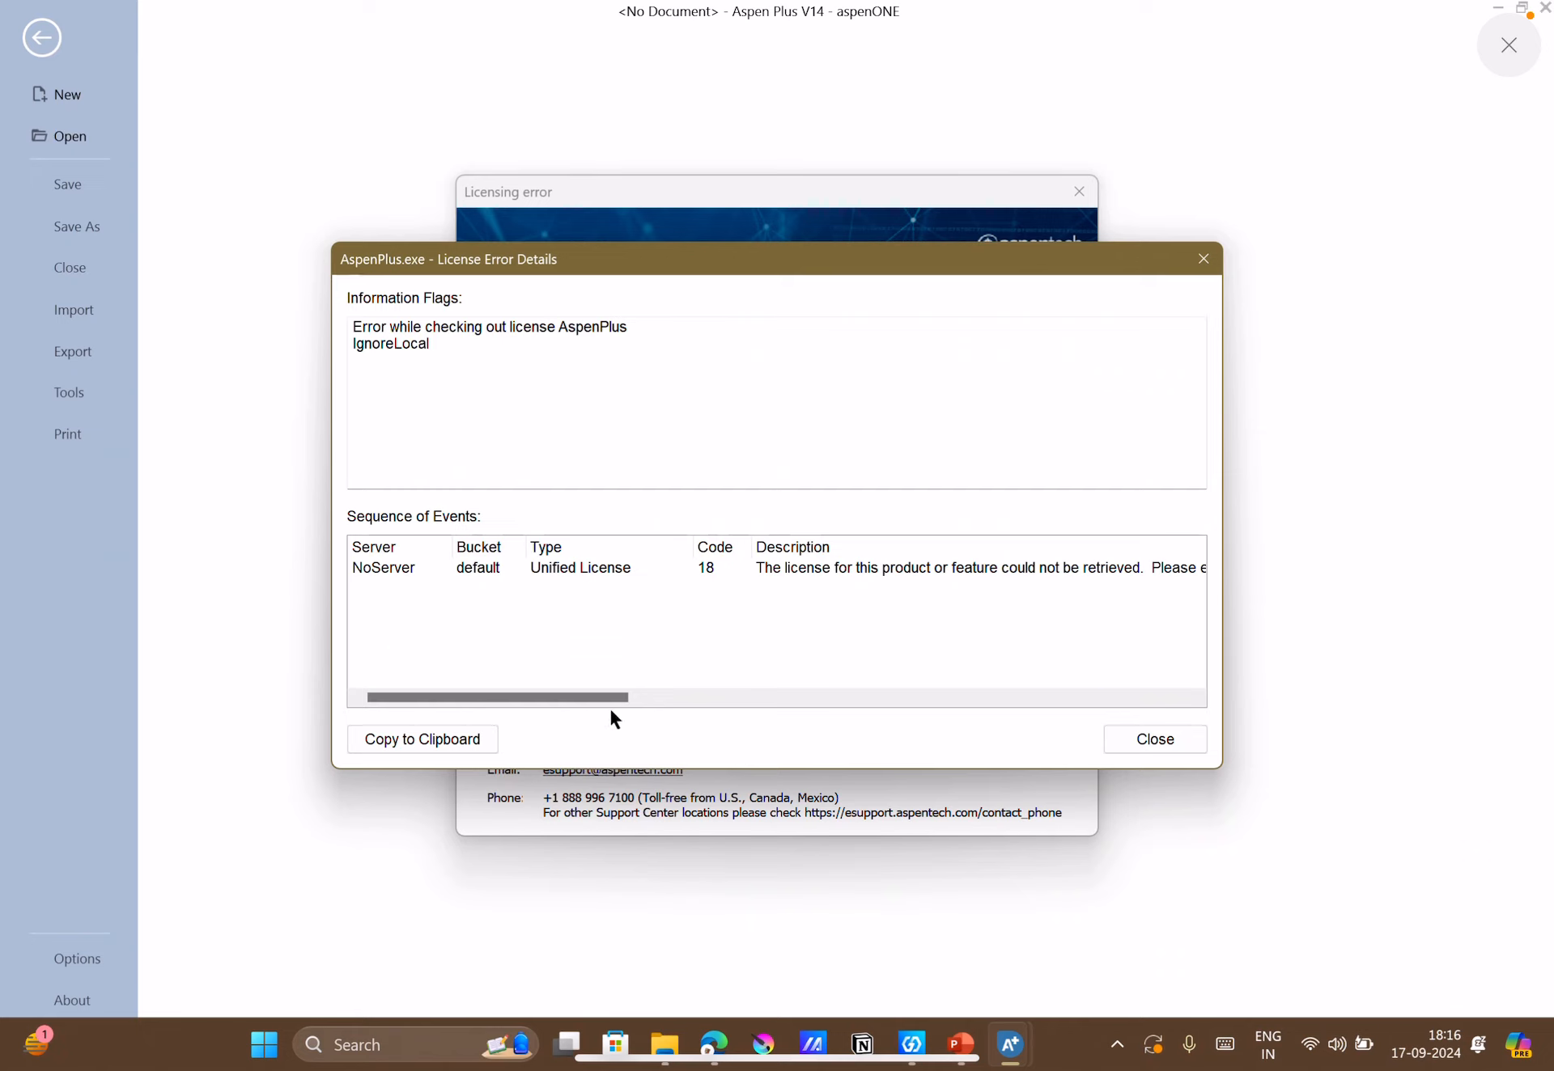
{"action": "left_click_drag", "start_coordinate": [602, 700], "coordinate": [903, 719]}
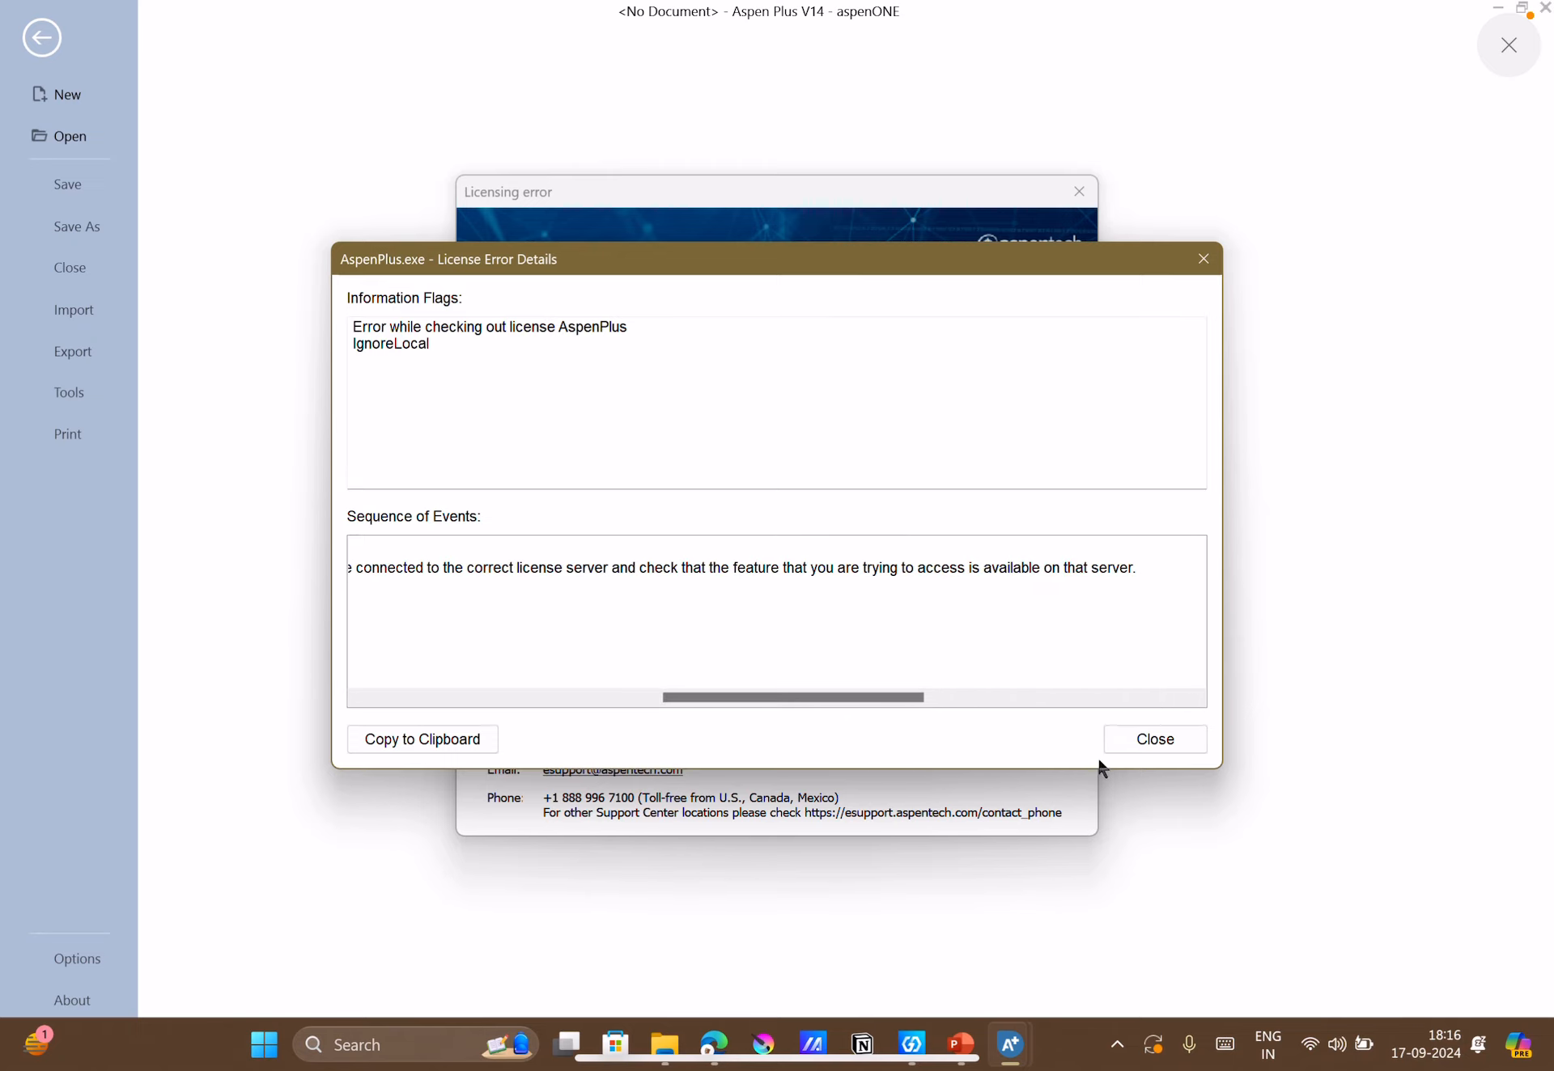
{"action": "left_click", "coordinate": [1122, 743]}
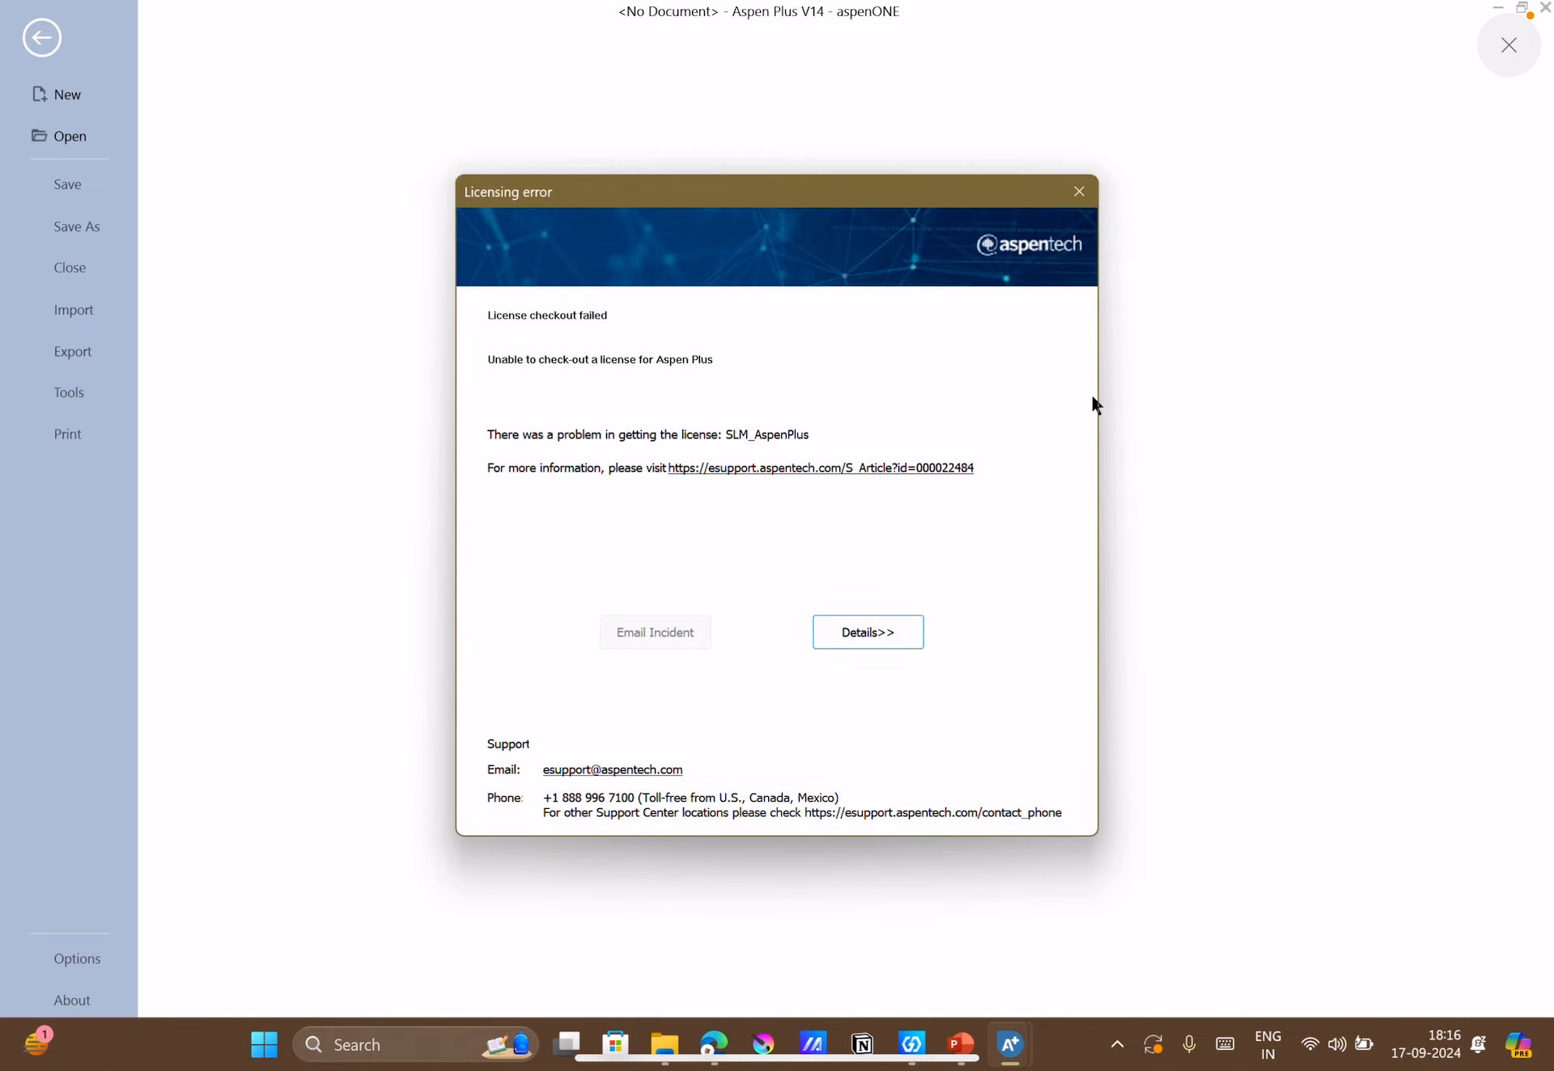
Try the Aspen Plus license checkout once more, then cancel it.
{"action": "left_click", "coordinate": [1077, 192]}
{"action": "left_click", "coordinate": [866, 553]}
{"action": "left_click", "coordinate": [1077, 193]}
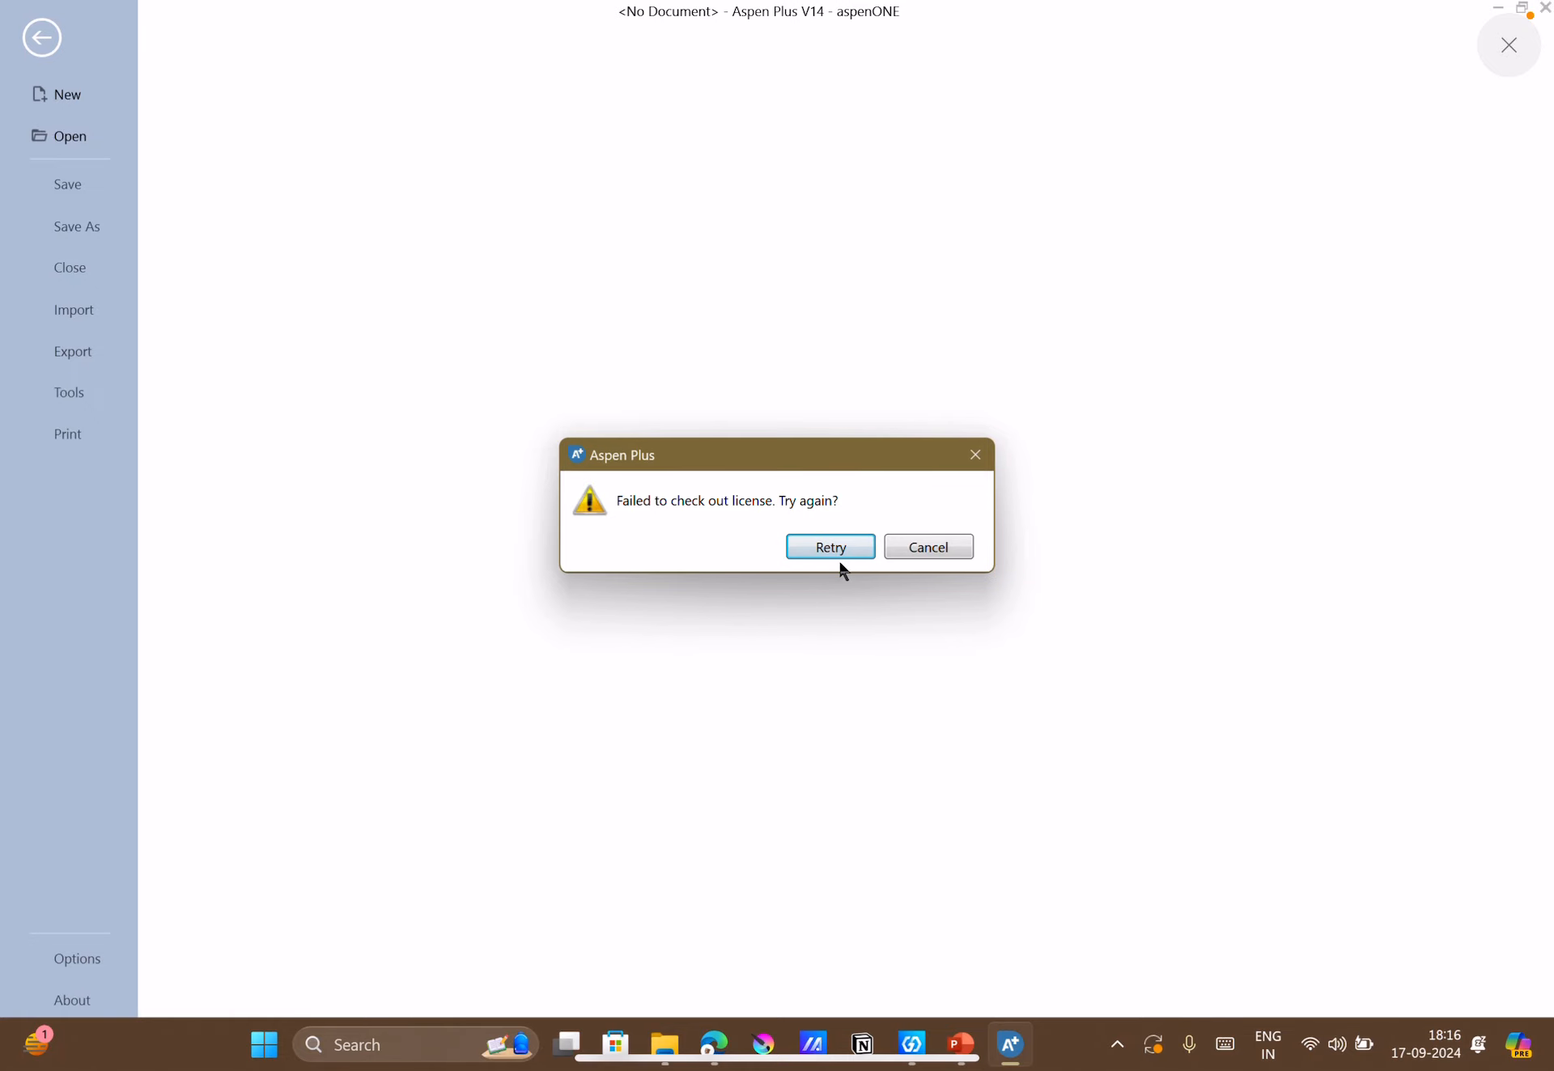
{"action": "left_click", "coordinate": [891, 547]}
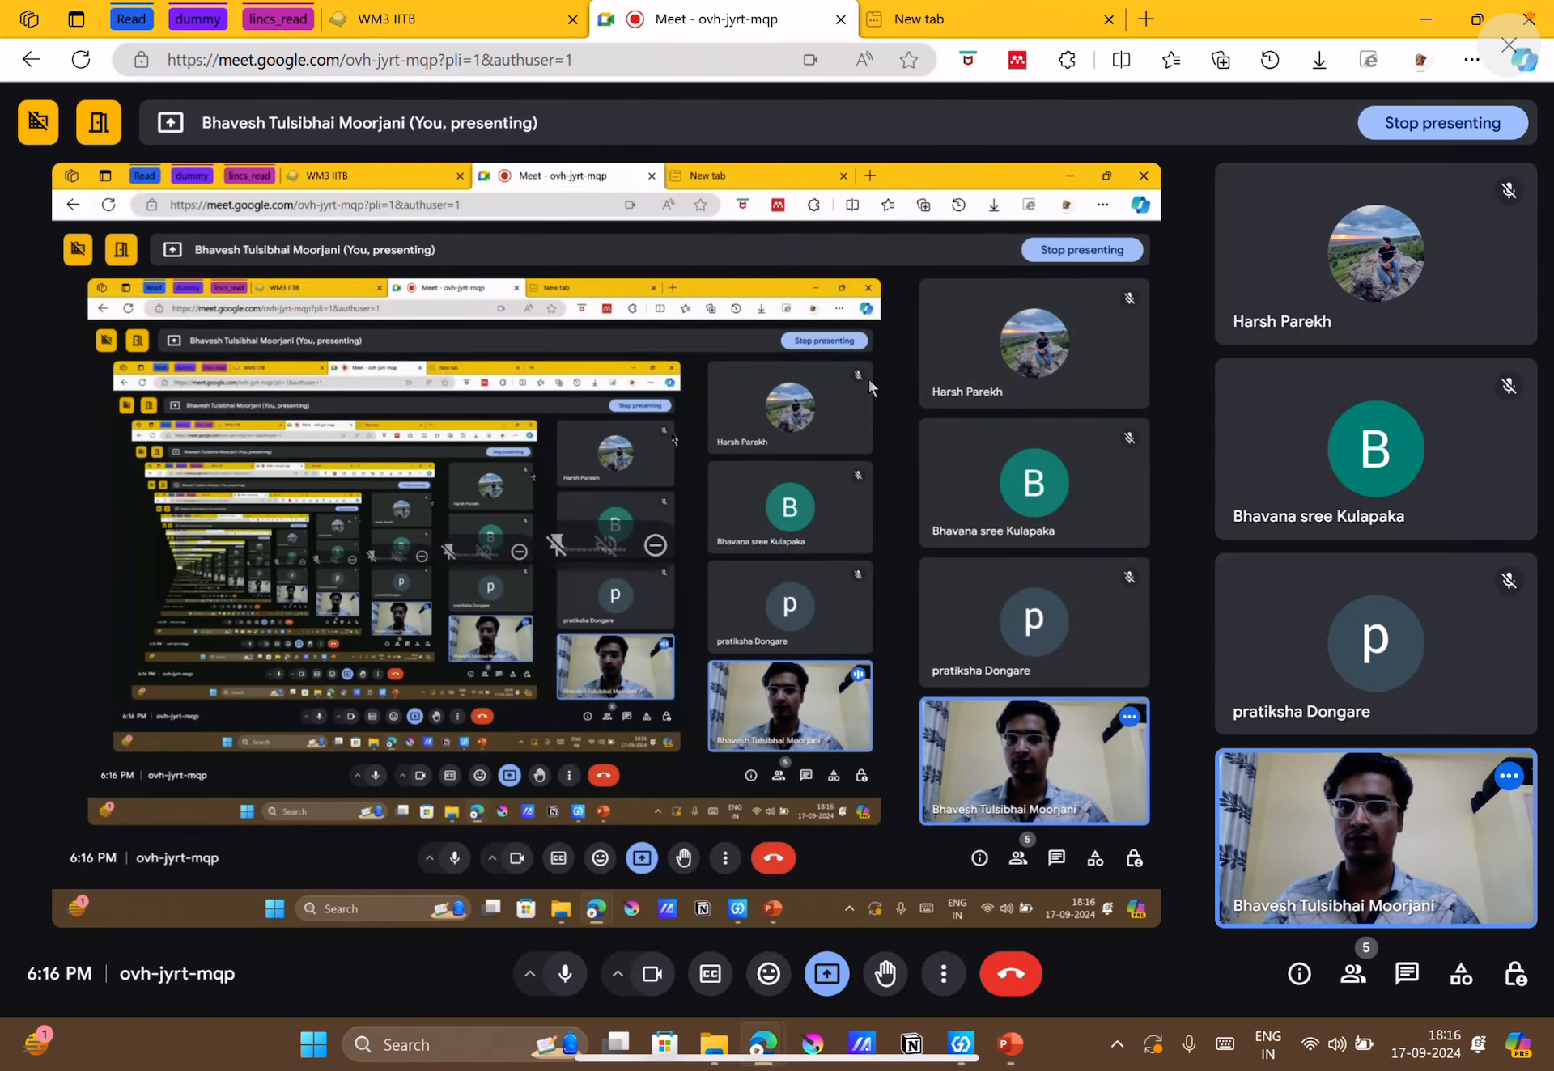
Switch the Wi-Fi connection from Realme 10 Pro+ 5G to the secured network listed just above IITB-Wireless.
{"action": "left_click", "coordinate": [1314, 1065]}
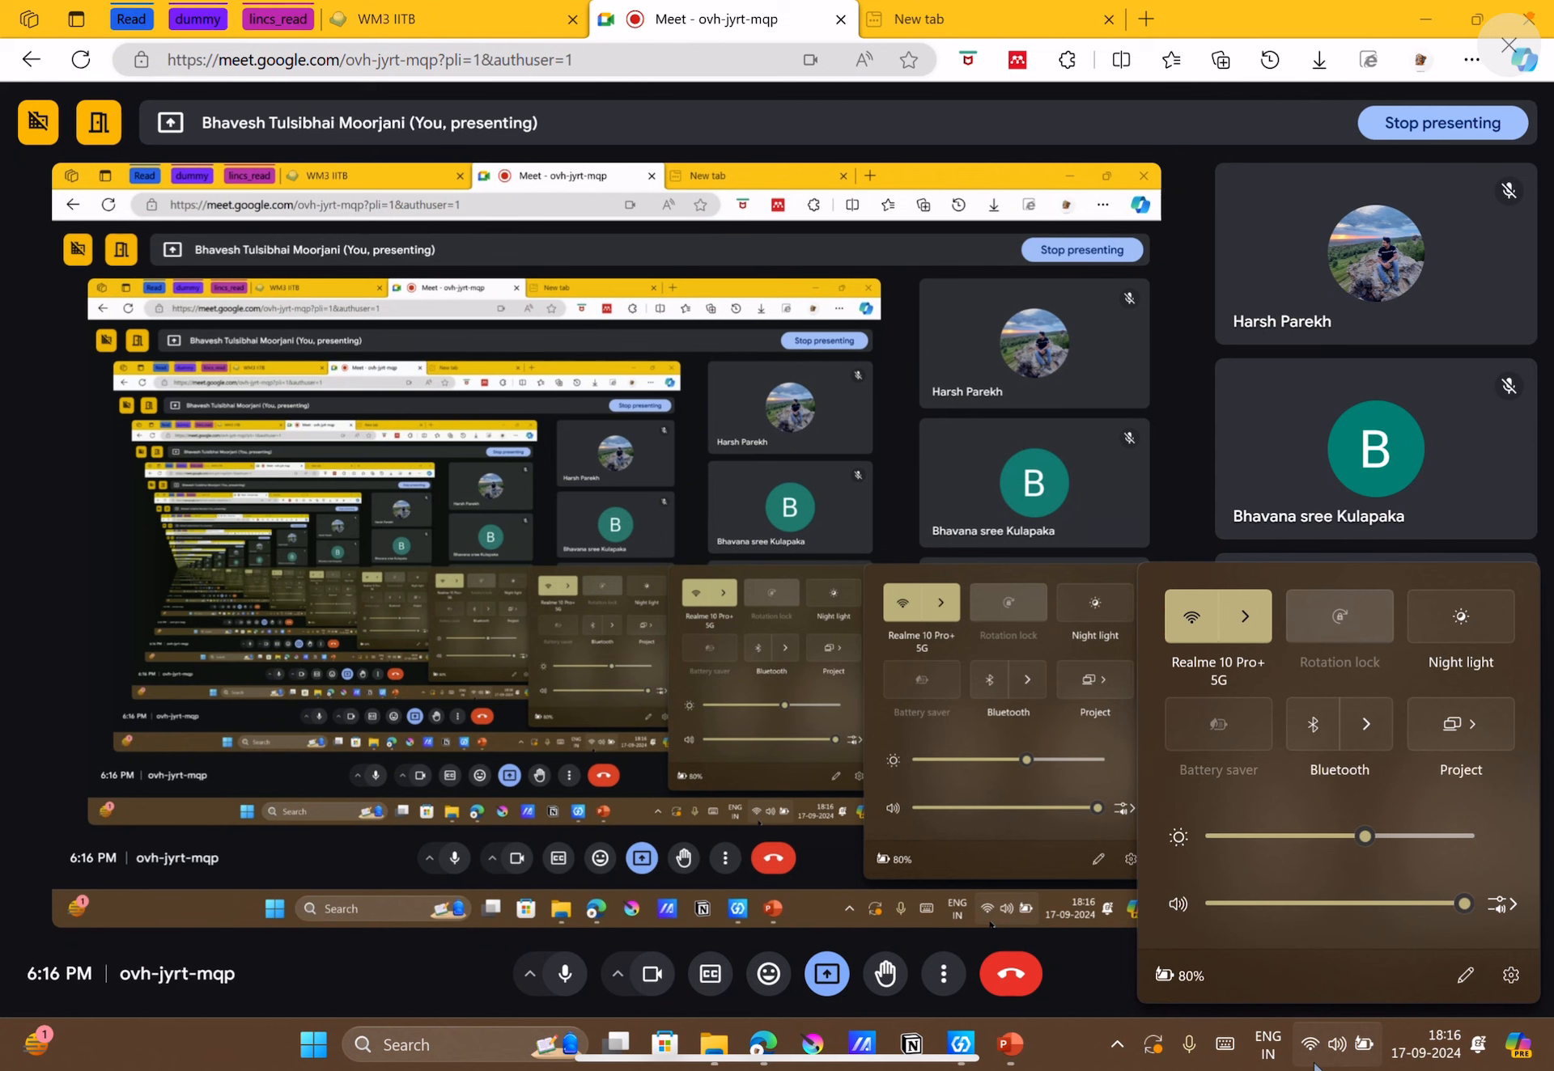
{"action": "left_click", "coordinate": [1314, 1065]}
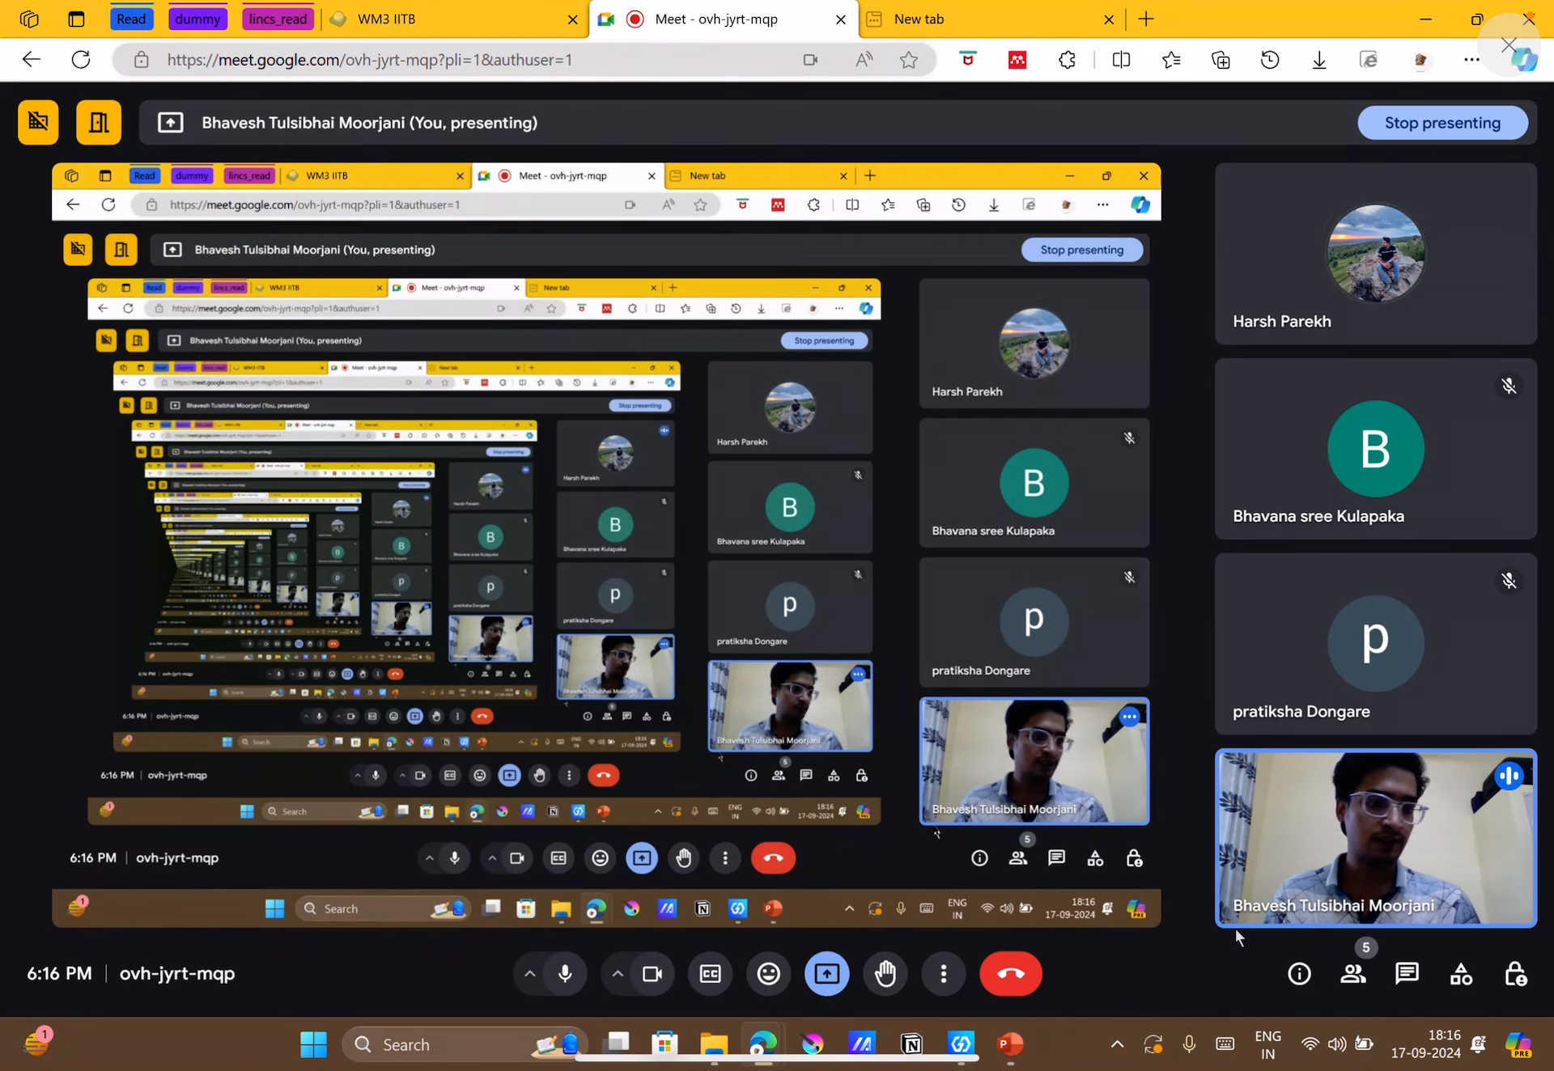
{"action": "left_click", "coordinate": [1357, 1059]}
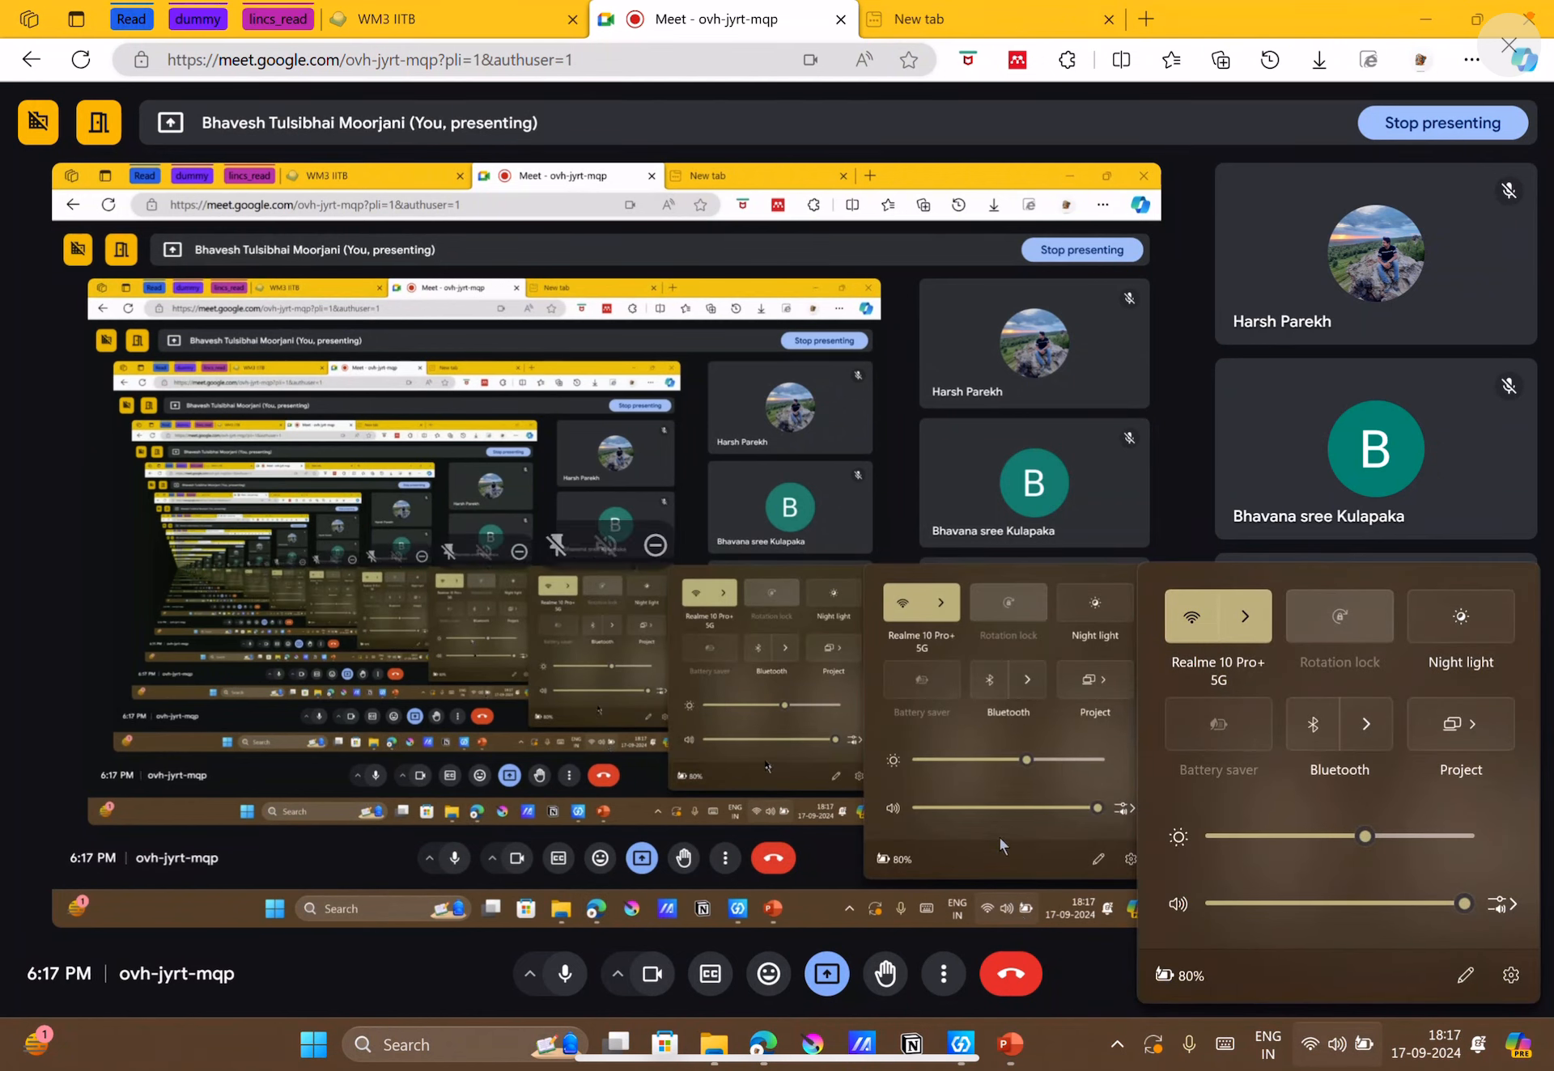
{"action": "left_click", "coordinate": [1251, 637]}
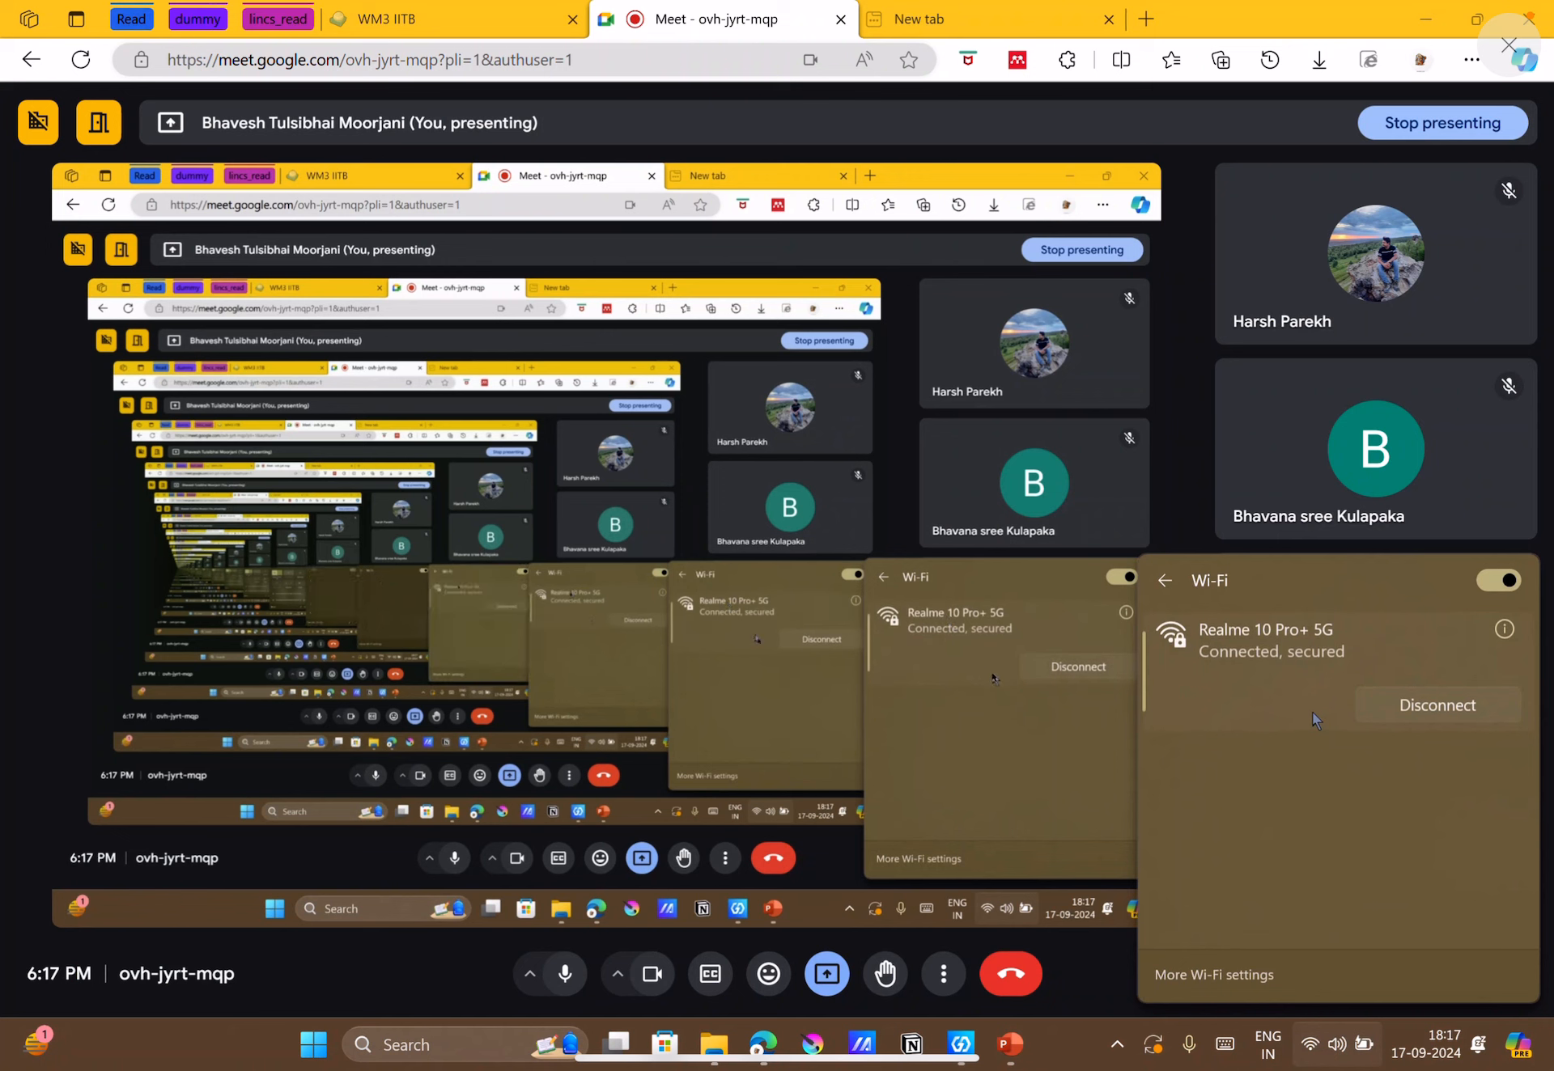
{"action": "left_click", "coordinate": [1278, 788]}
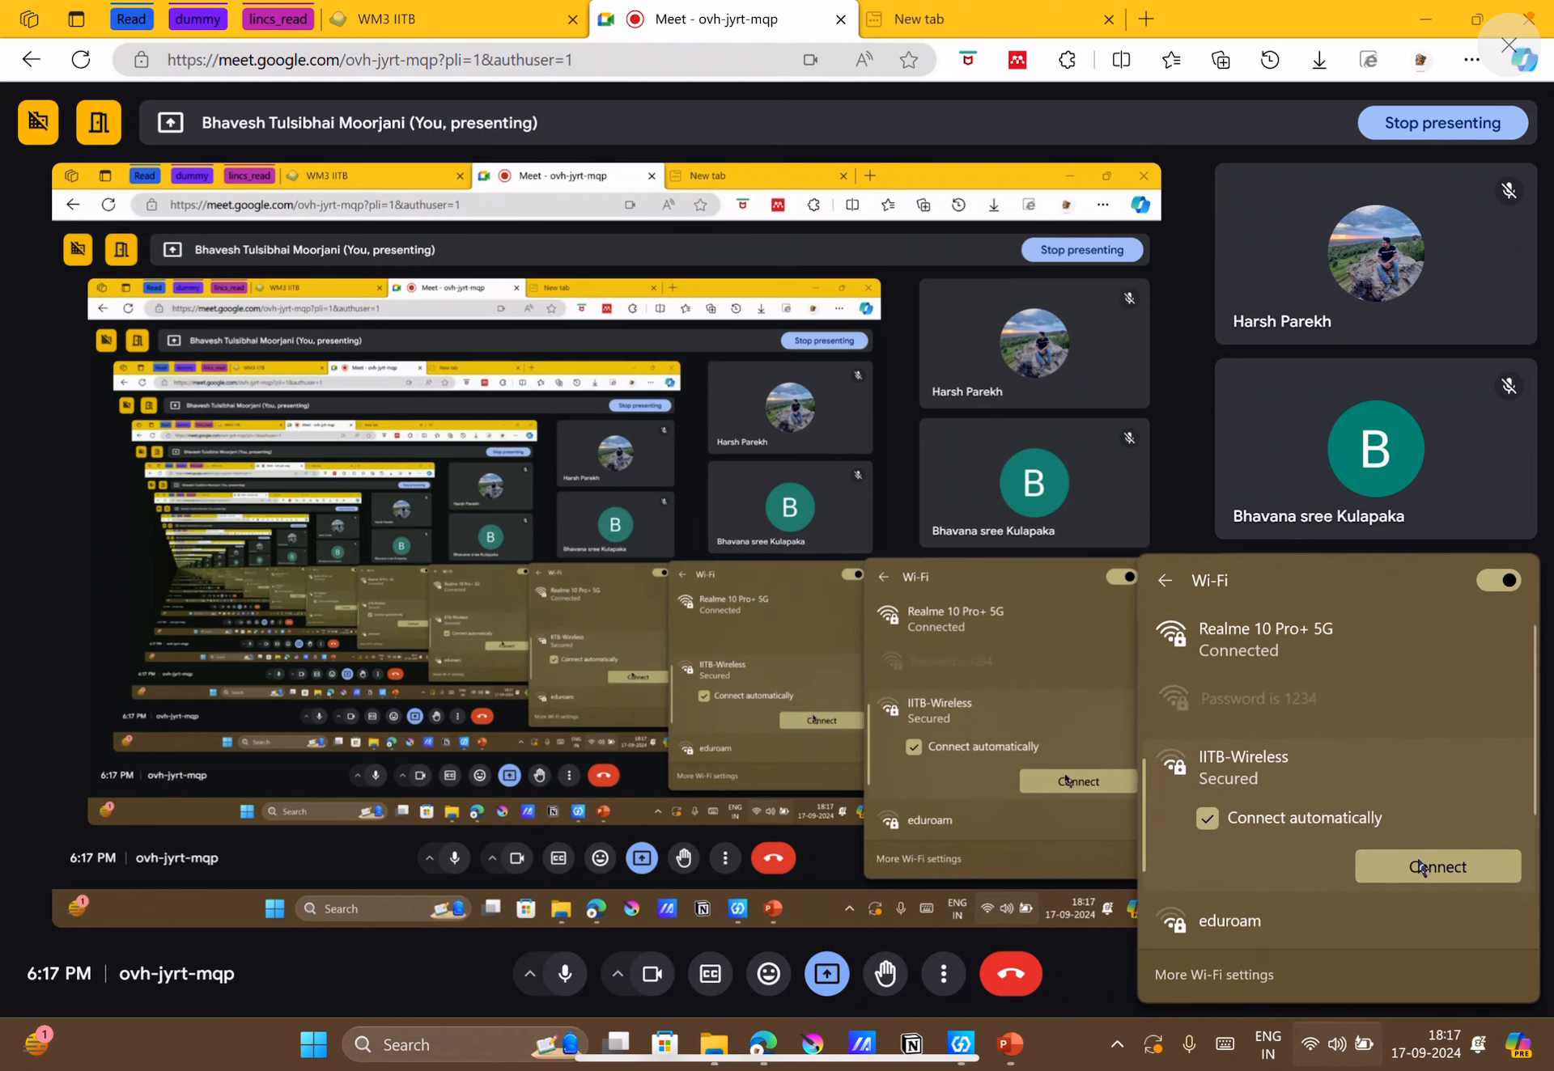
{"action": "left_click", "coordinate": [1327, 701]}
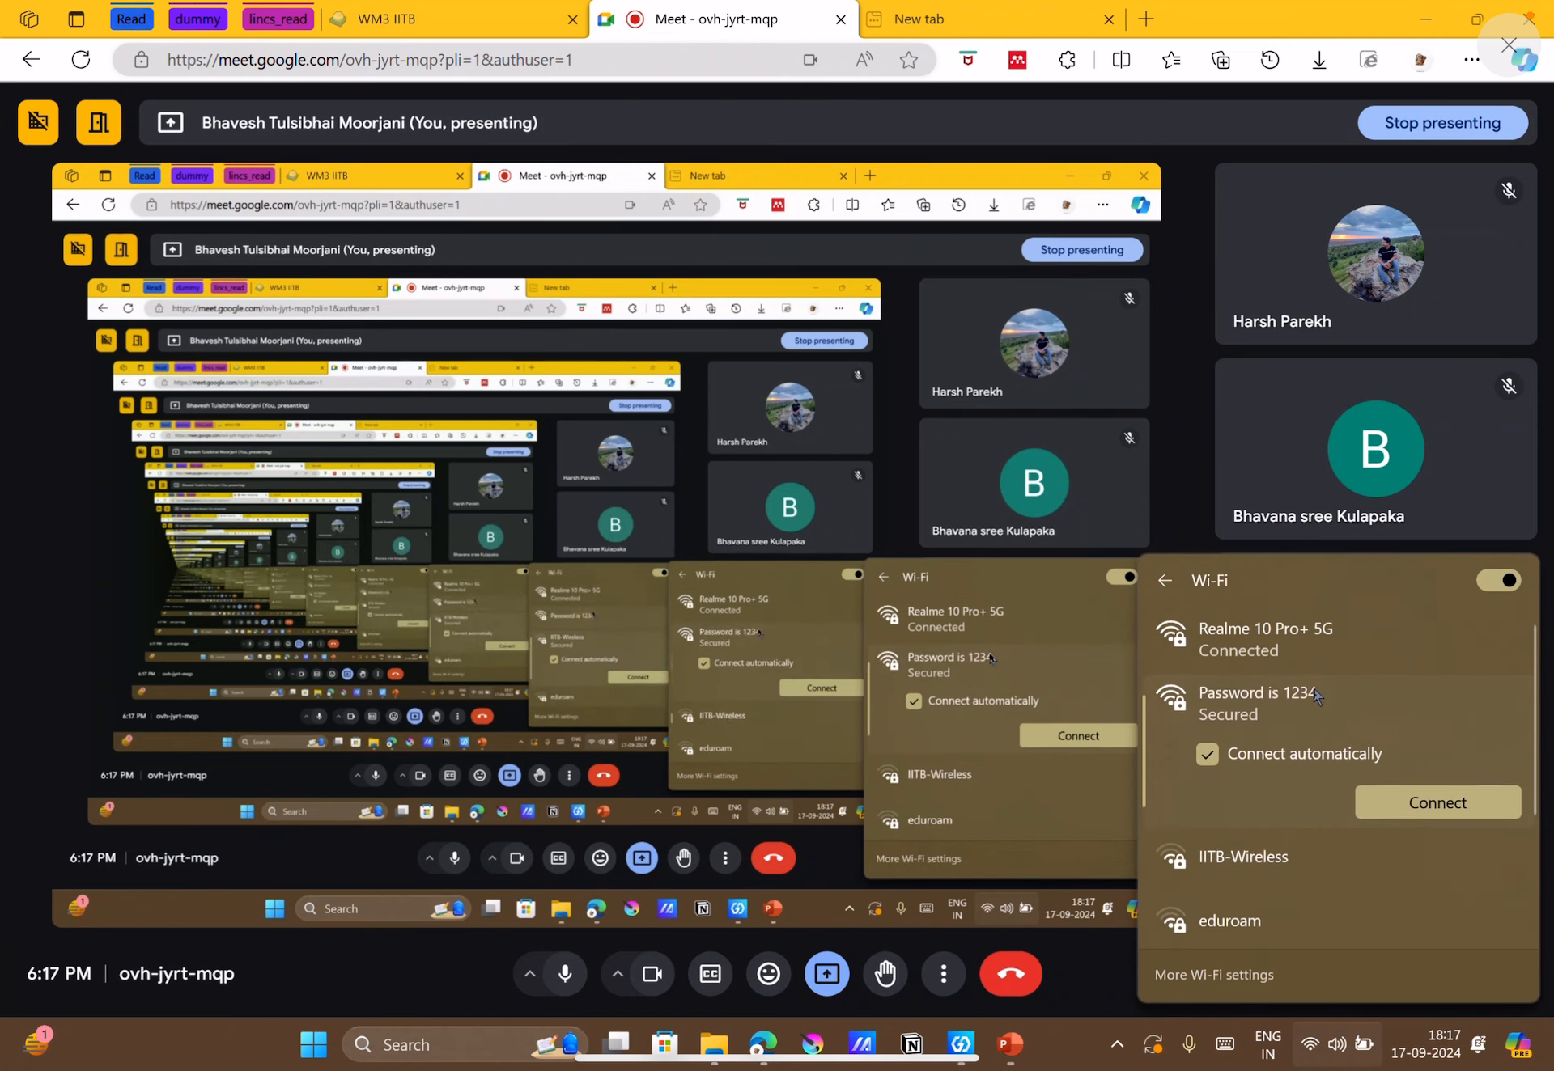
{"action": "left_click", "coordinate": [1397, 789]}
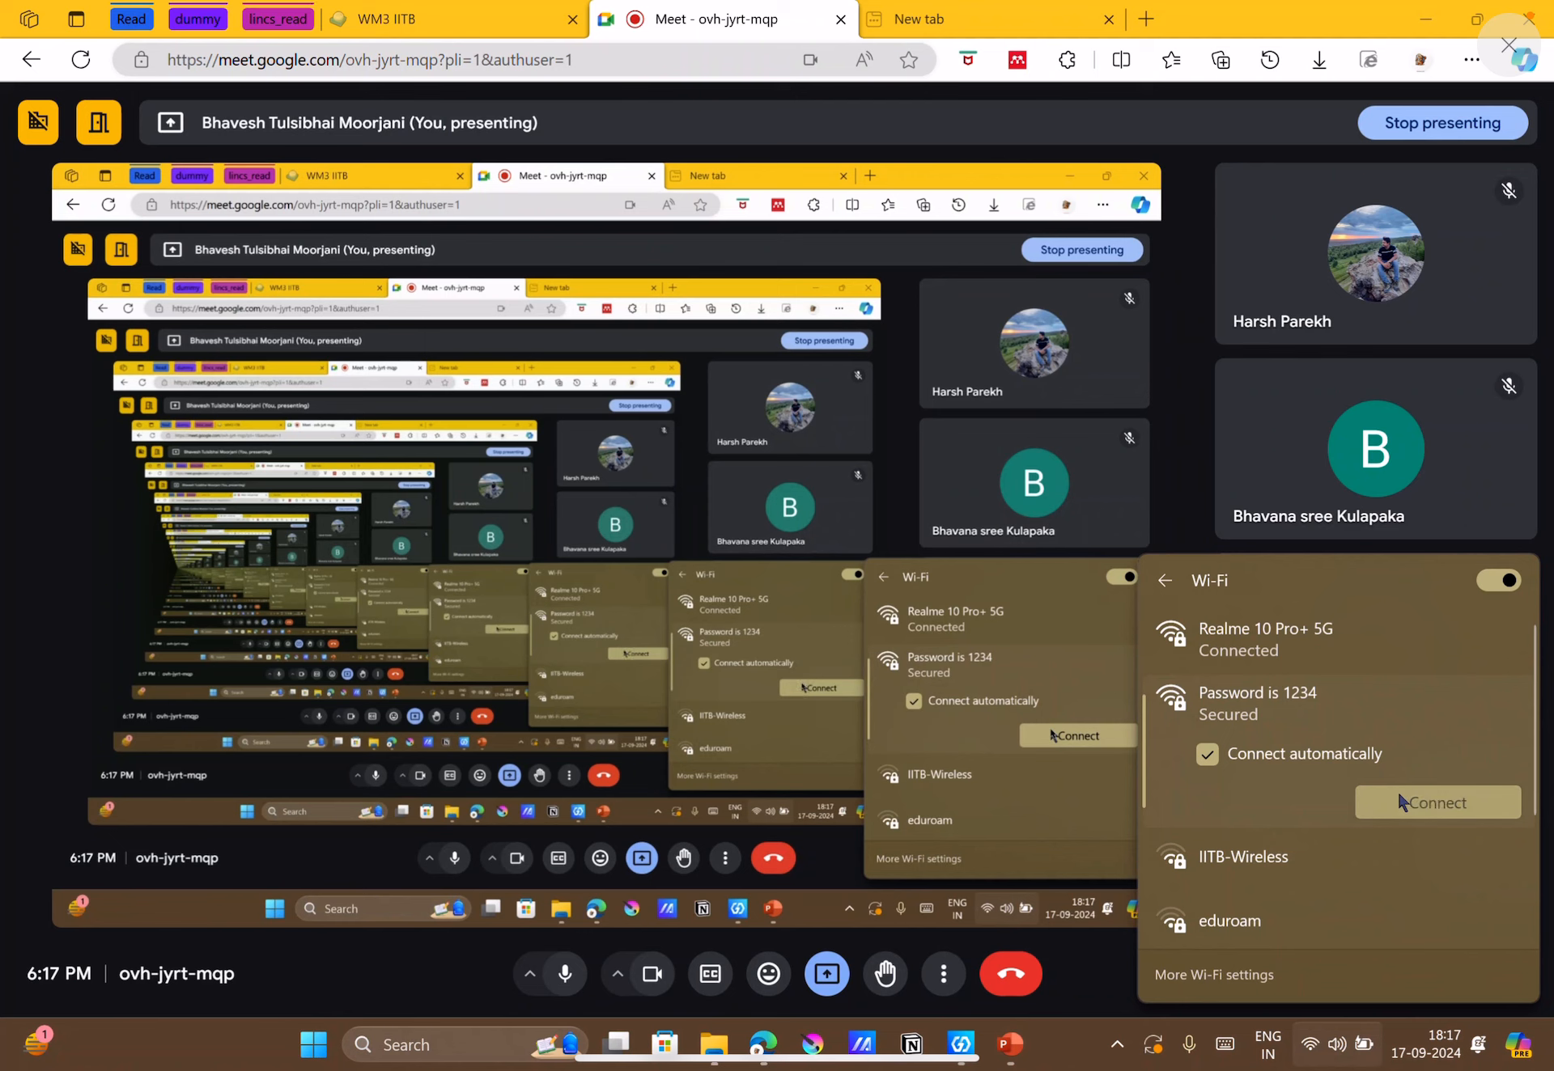
{"action": "left_click", "coordinate": [1001, 872]}
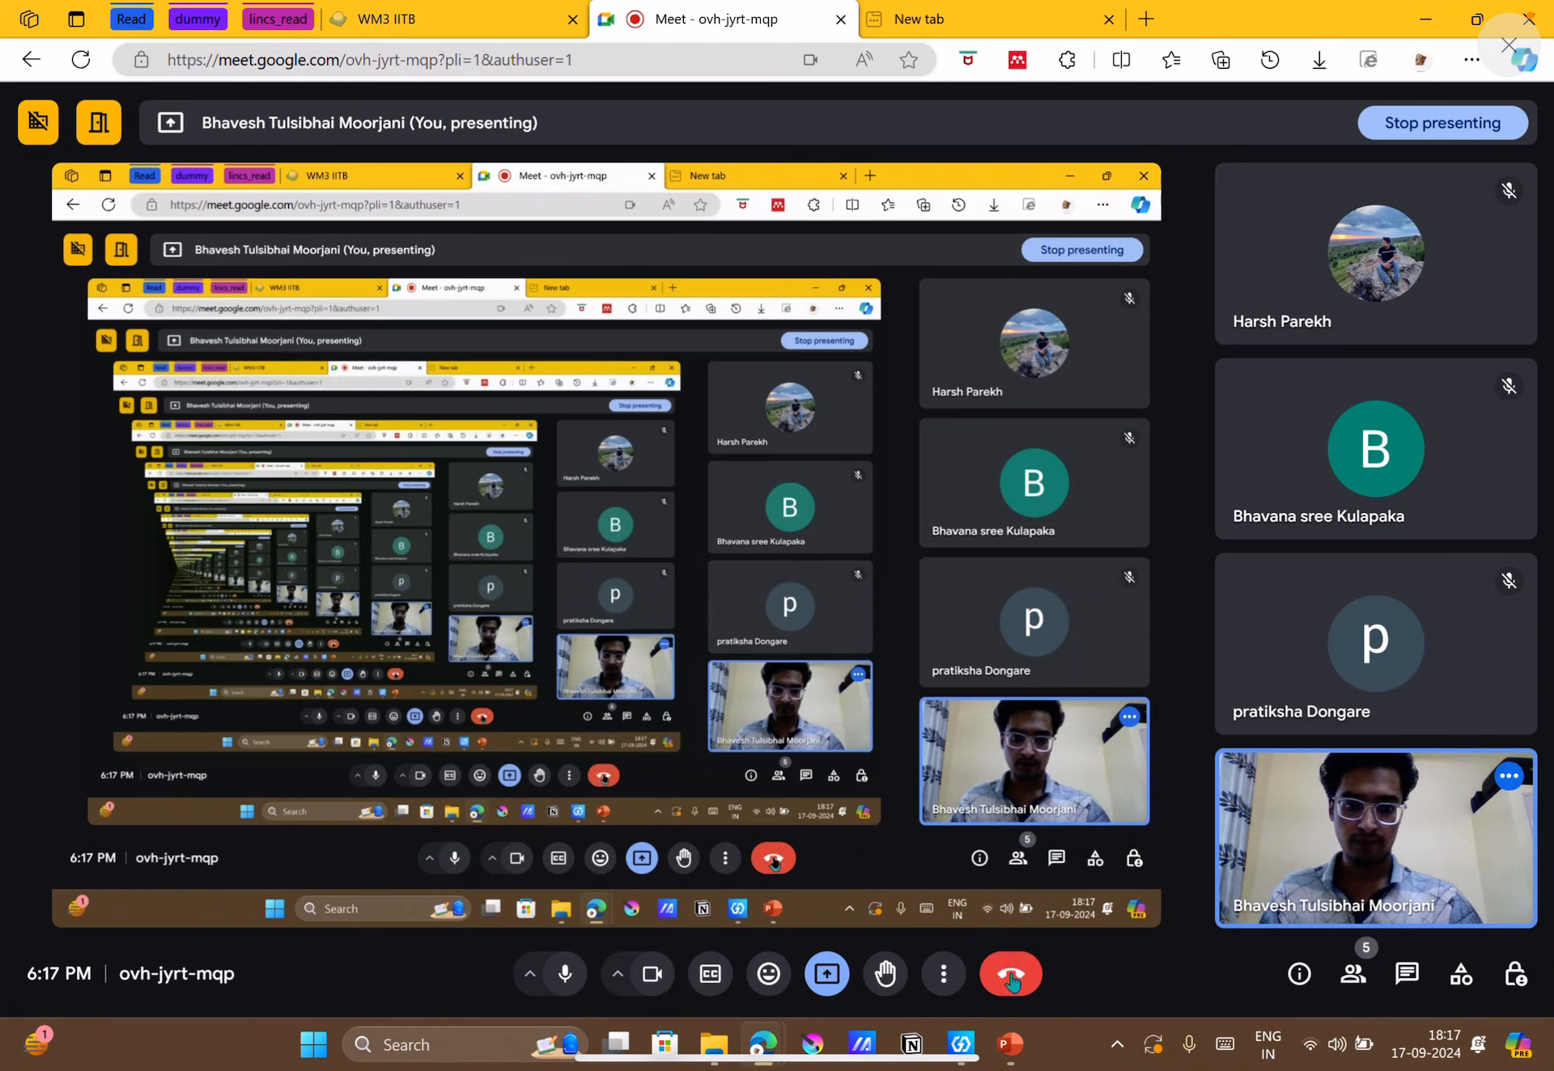
Stop presenting the screen in the meeting and check the current Wi-Fi connection.
{"action": "left_click", "coordinate": [826, 974]}
{"action": "left_click", "coordinate": [877, 905]}
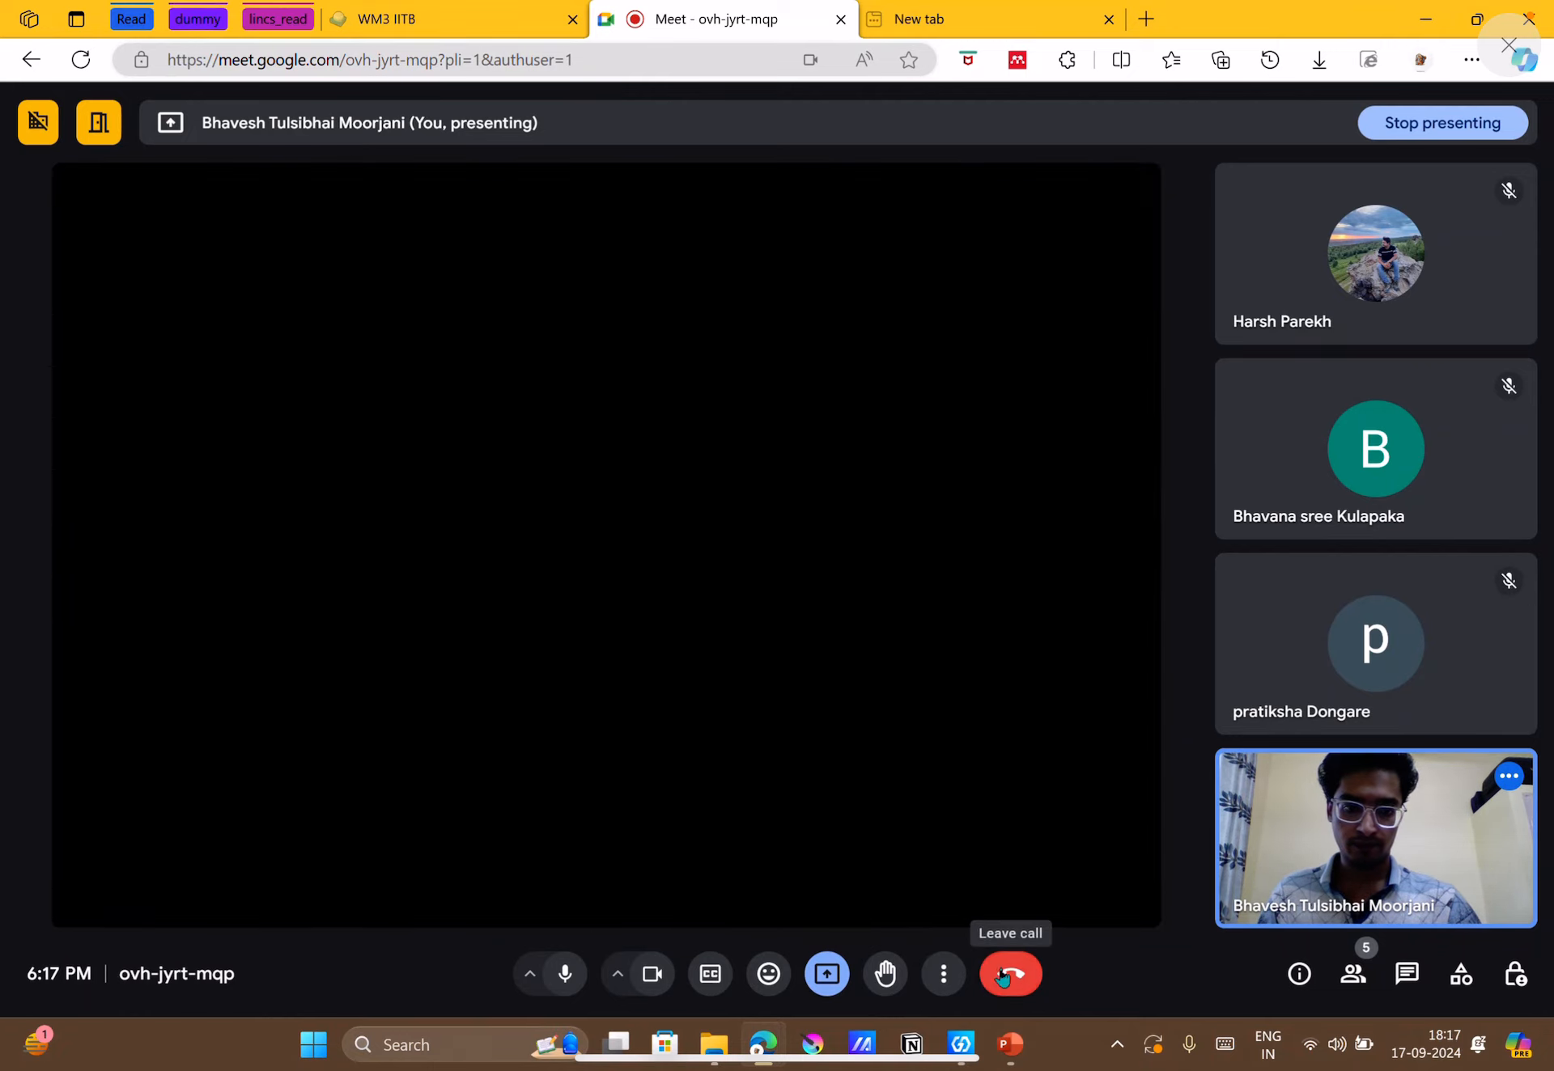
{"action": "left_click", "coordinate": [1336, 1044]}
{"action": "left_click", "coordinate": [1241, 623]}
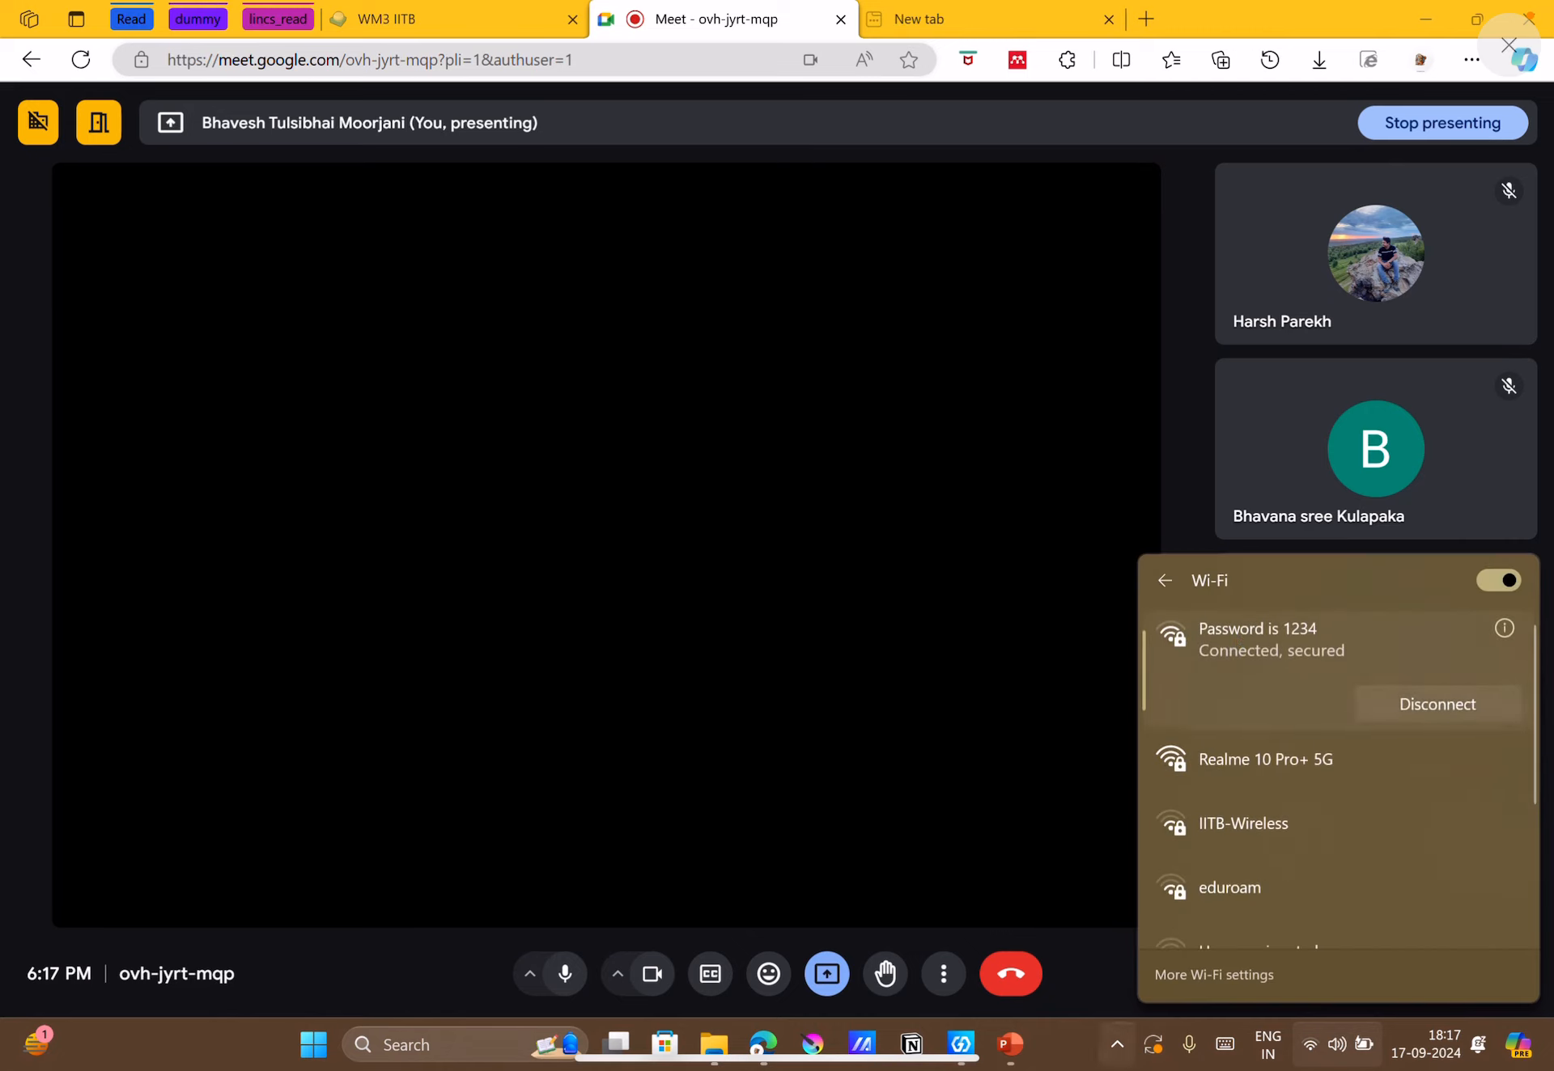
Disconnect the active OpenVPN connection.
{"action": "left_click", "coordinate": [1118, 1046]}
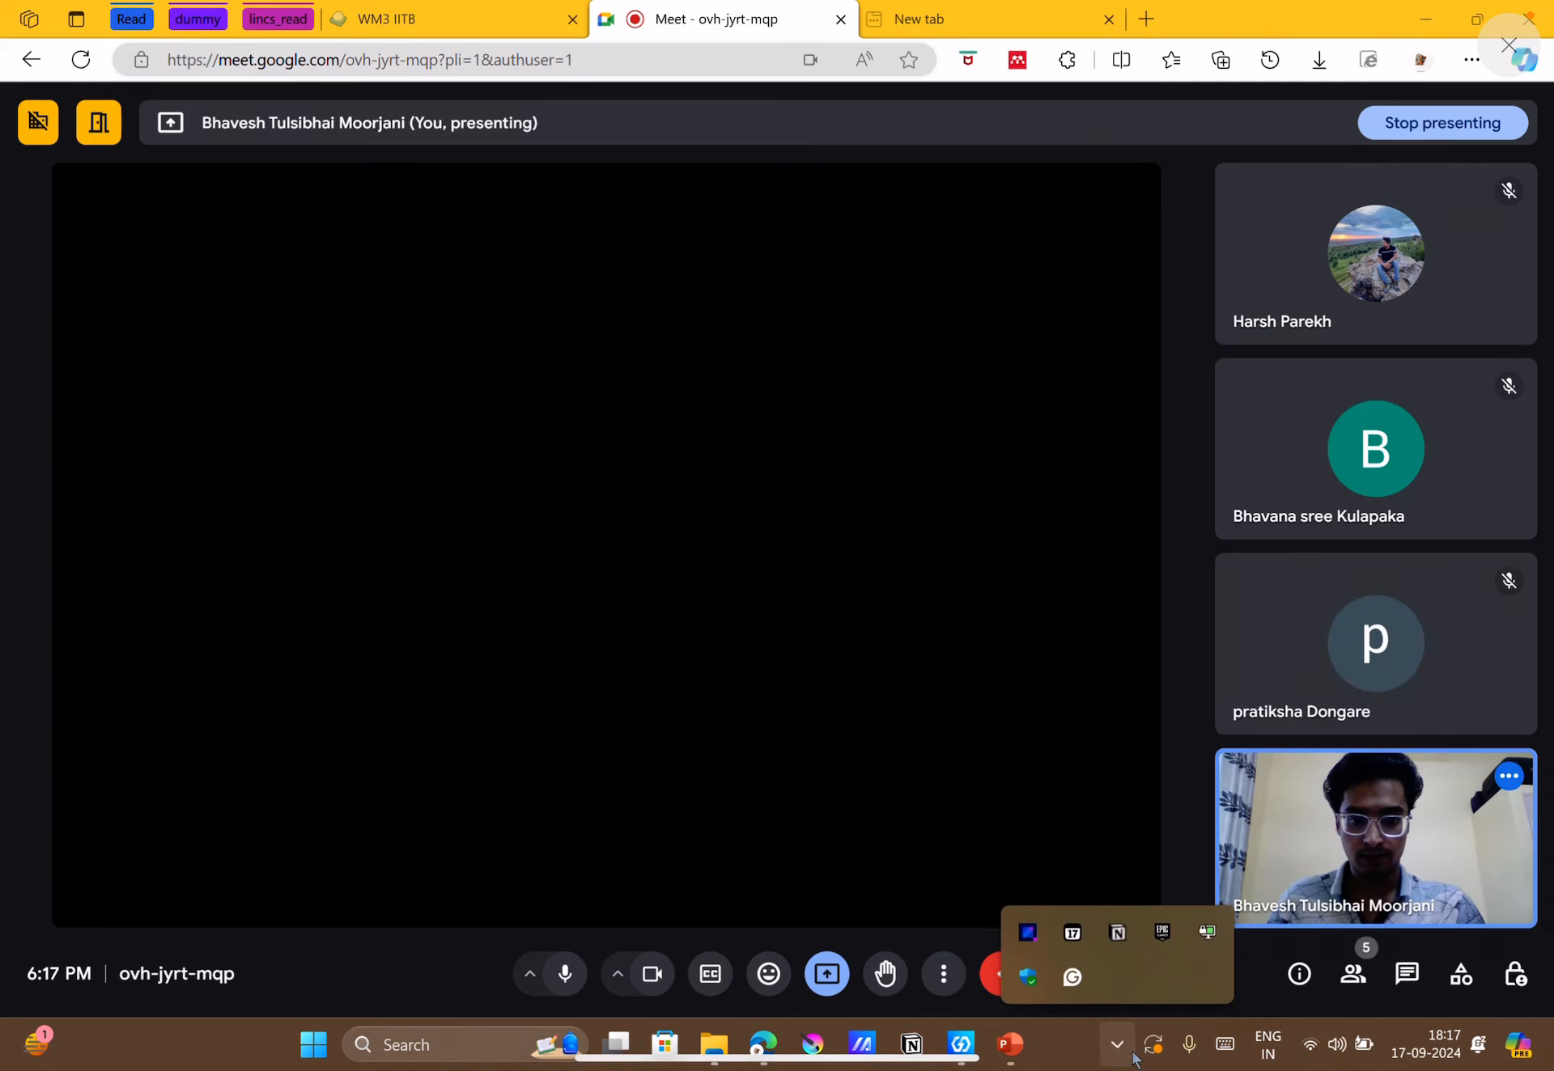
{"action": "right_click", "coordinate": [1204, 940]}
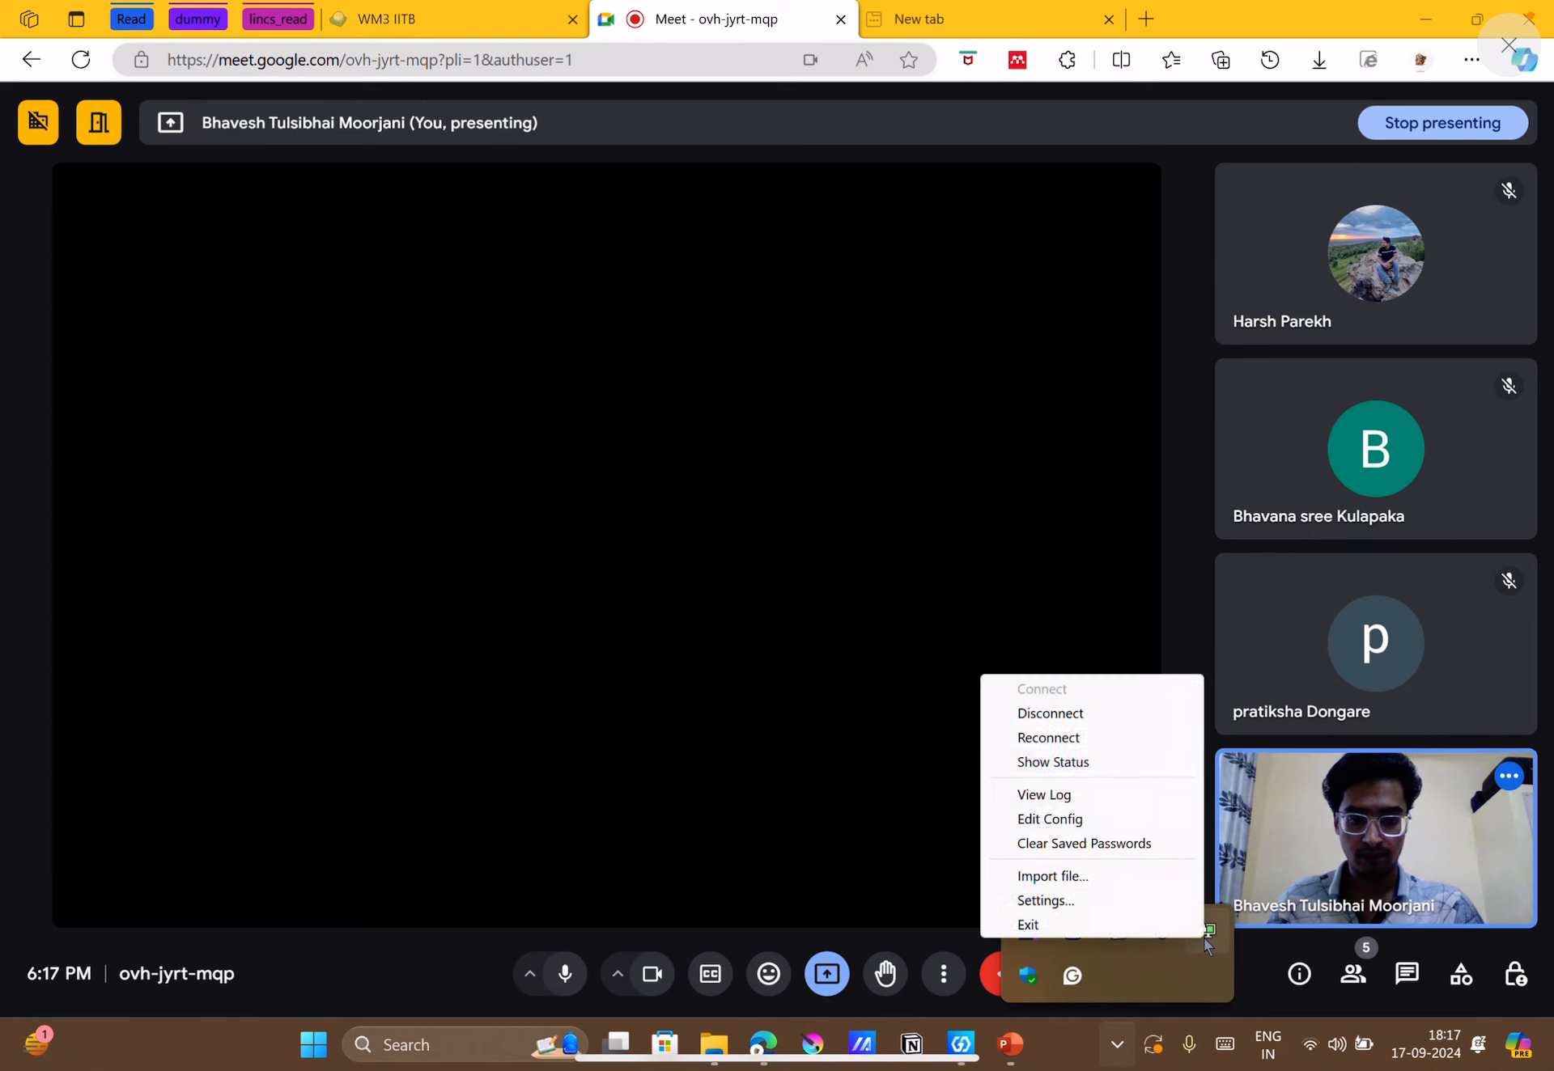
{"action": "left_click", "coordinate": [1052, 715]}
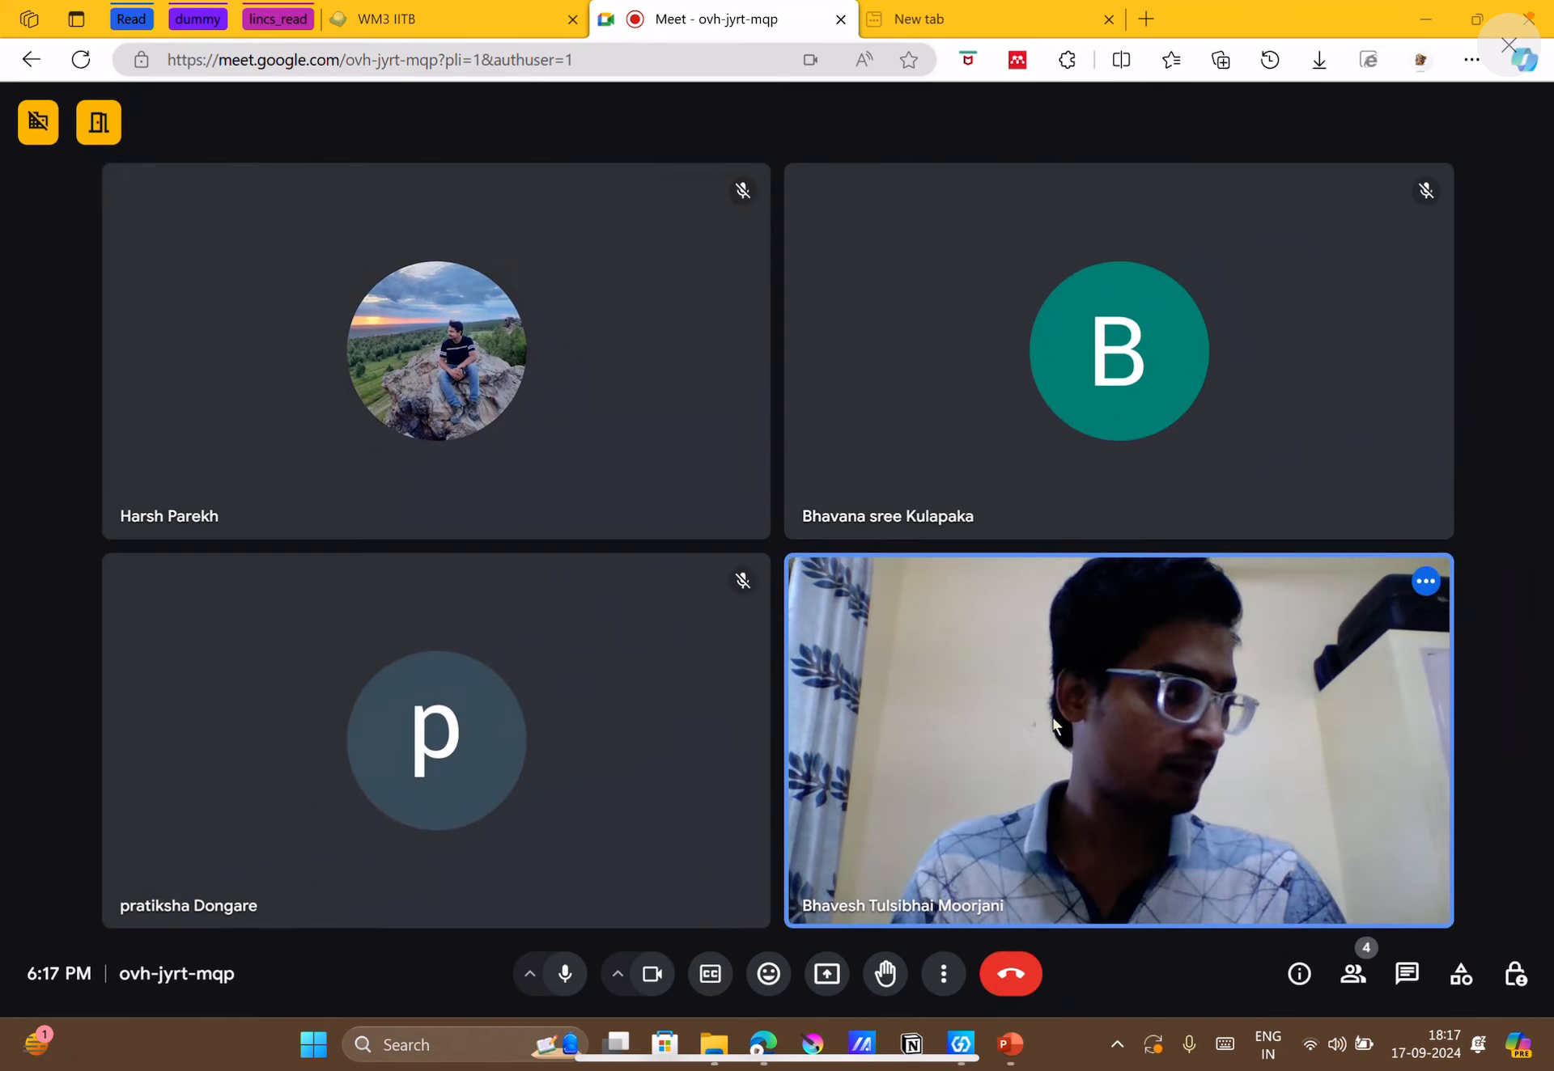
Check the current Wi-Fi connection and turn off the camera and microphone in the meeting.
{"action": "left_click", "coordinate": [1311, 1045]}
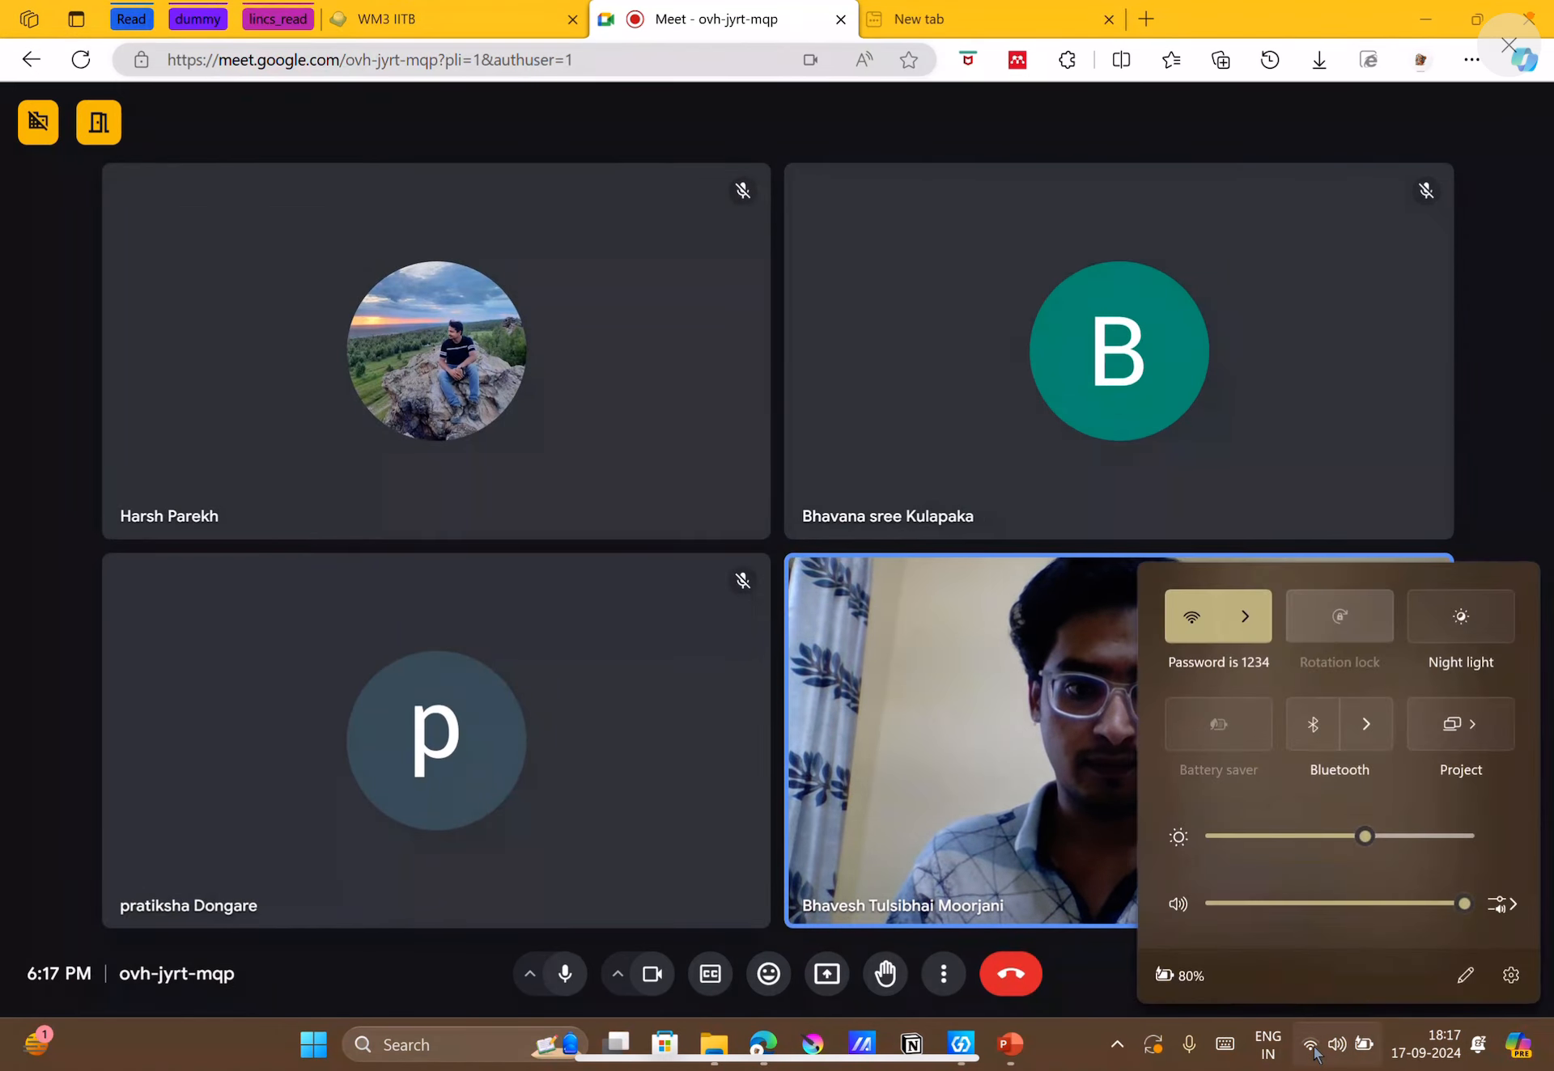
{"action": "left_click", "coordinate": [1241, 615]}
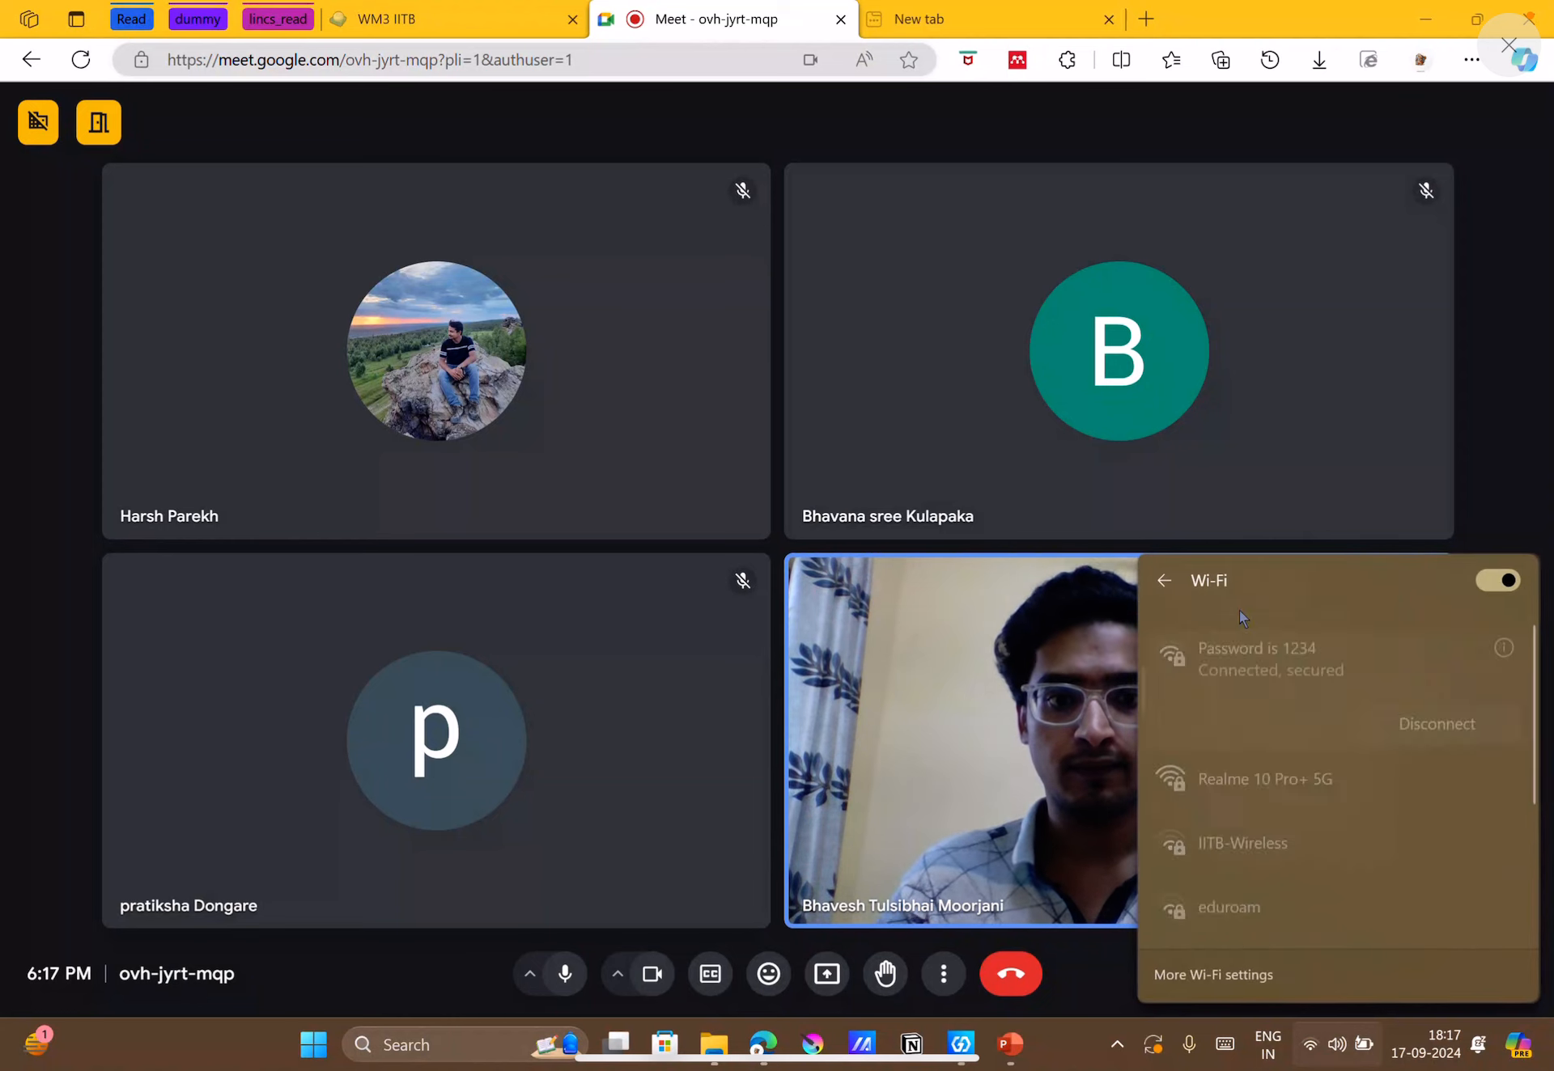
{"action": "left_click", "coordinate": [1153, 598]}
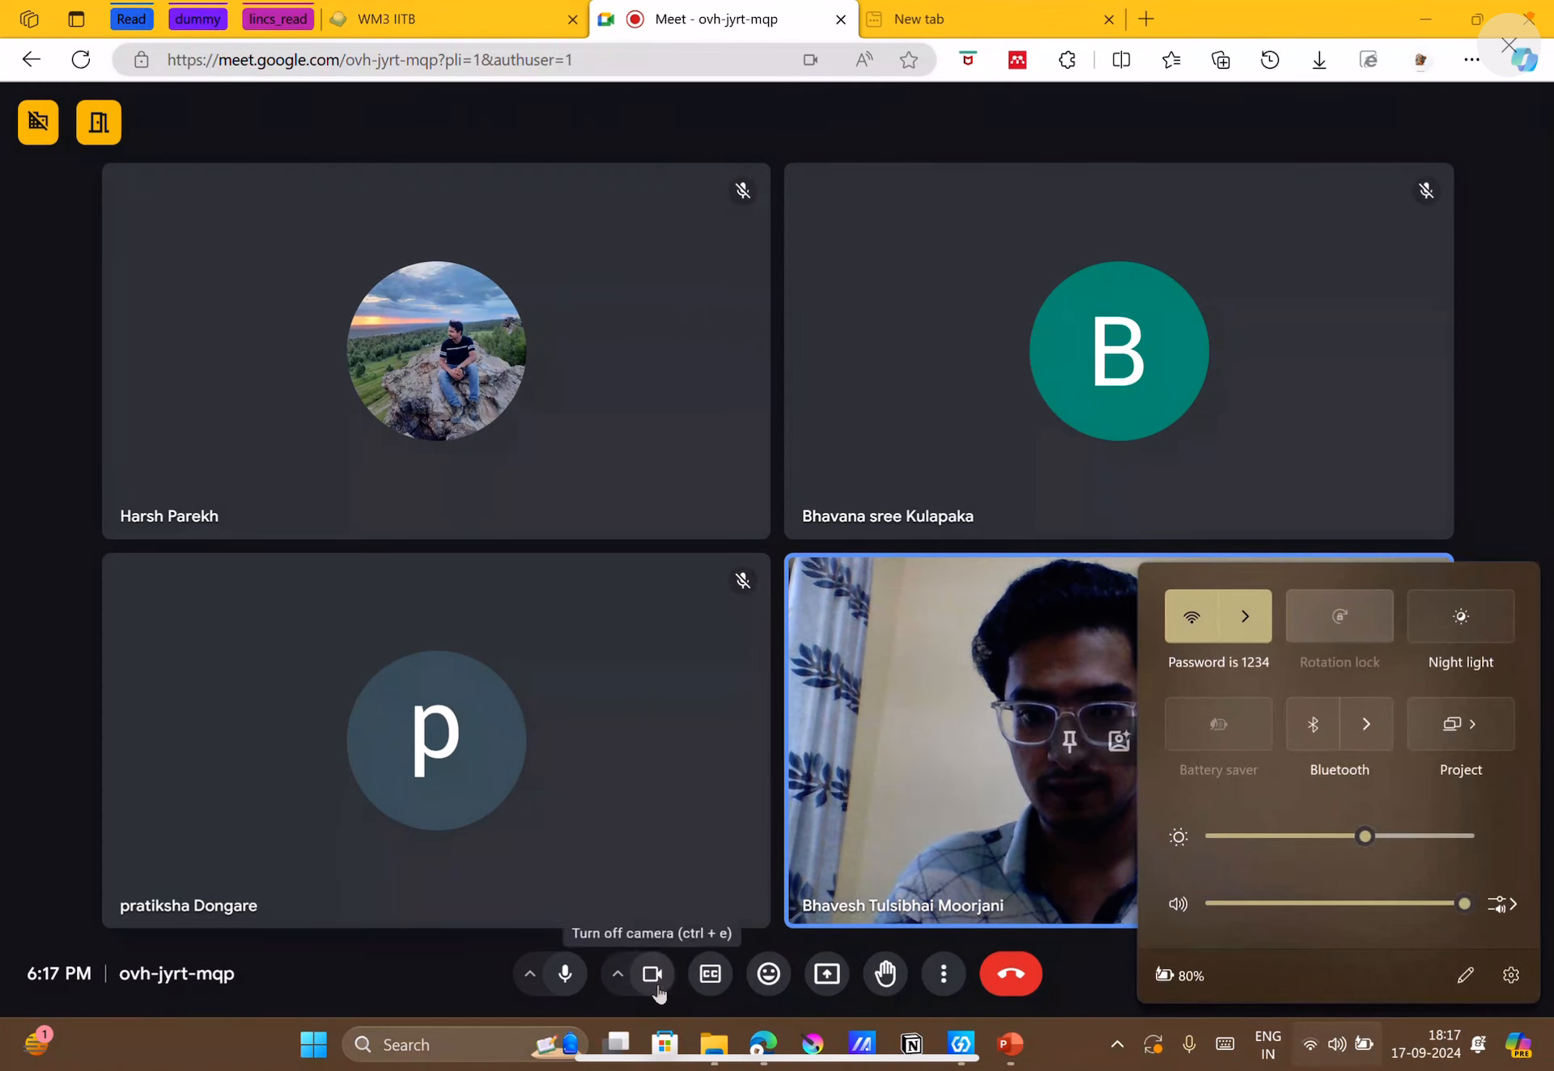
{"action": "left_click", "coordinate": [657, 992]}
{"action": "left_click", "coordinate": [567, 975]}
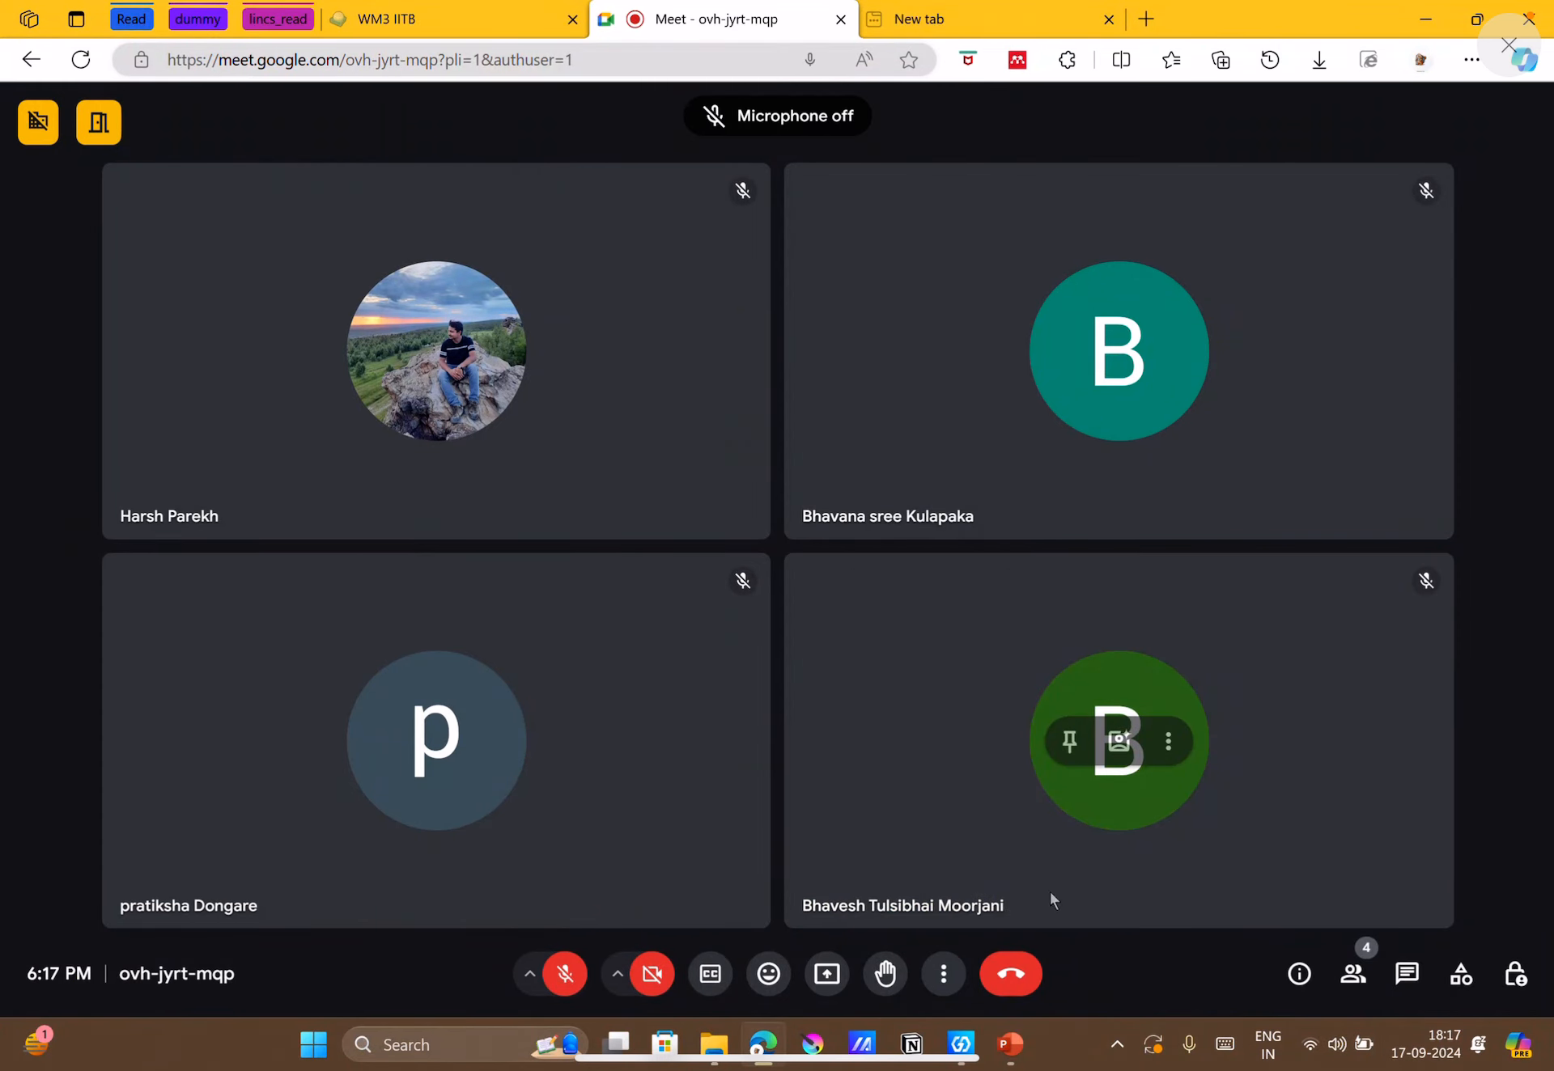
Check the active internet login sessions through Internet Access on the IIT Bombay Services portal, and close both portal pages.
{"action": "left_click", "coordinate": [970, 12]}
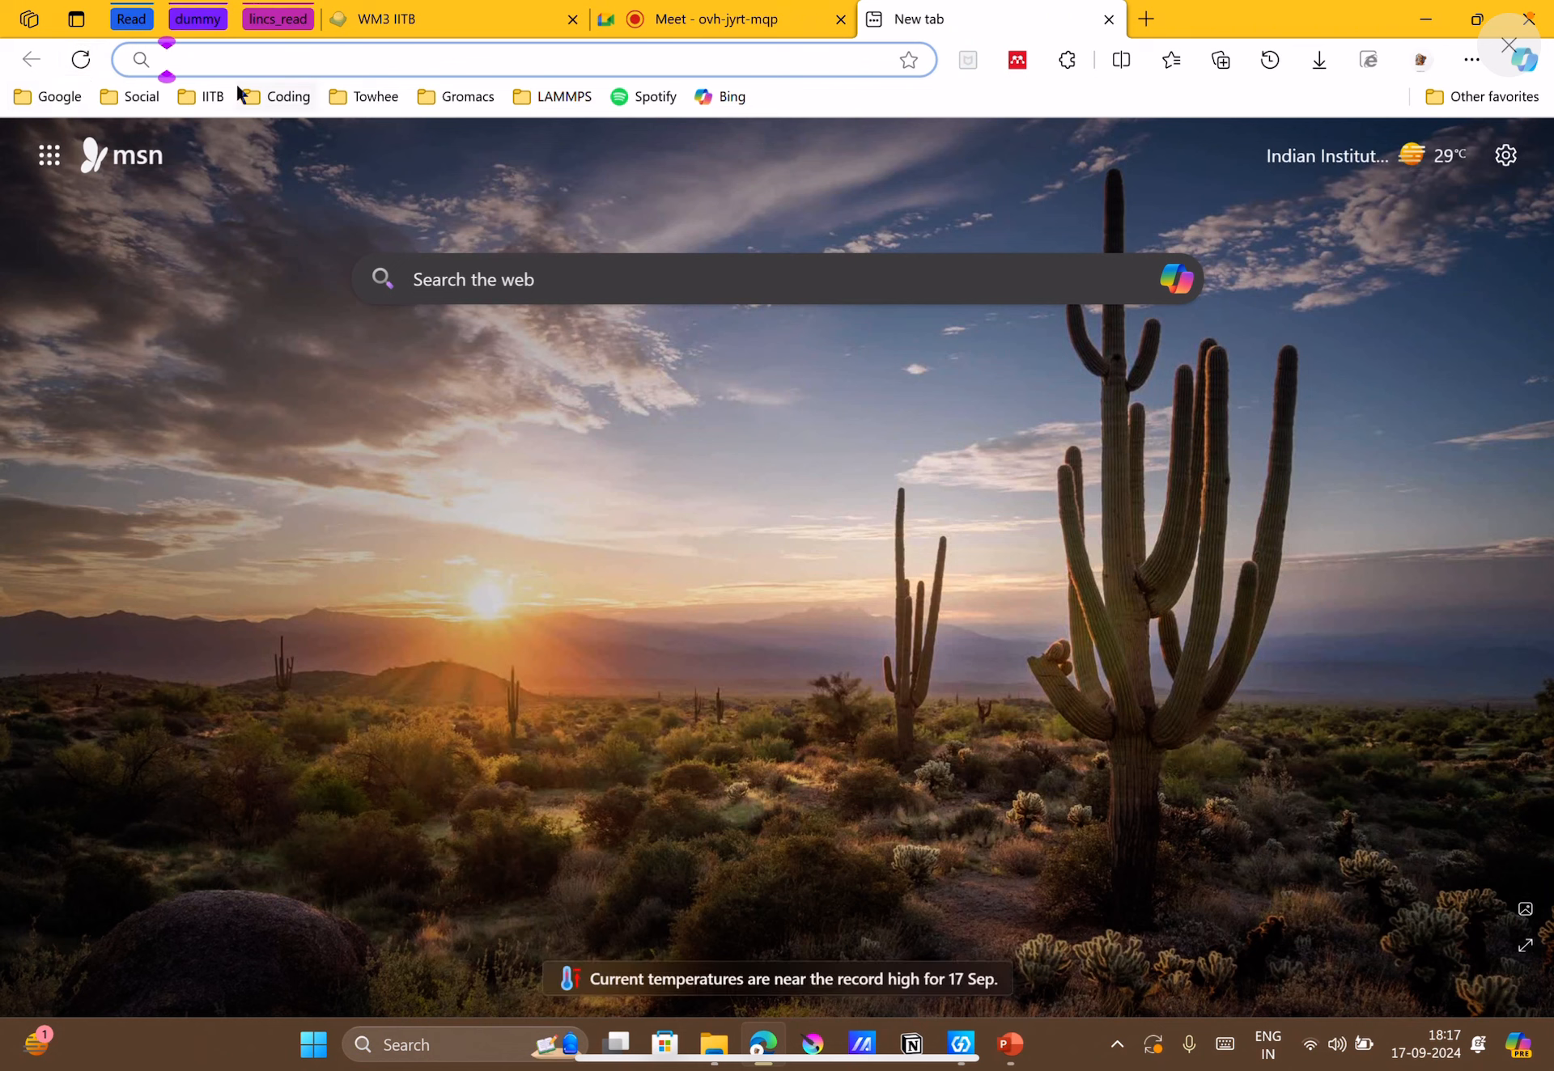
{"action": "left_click", "coordinate": [206, 96]}
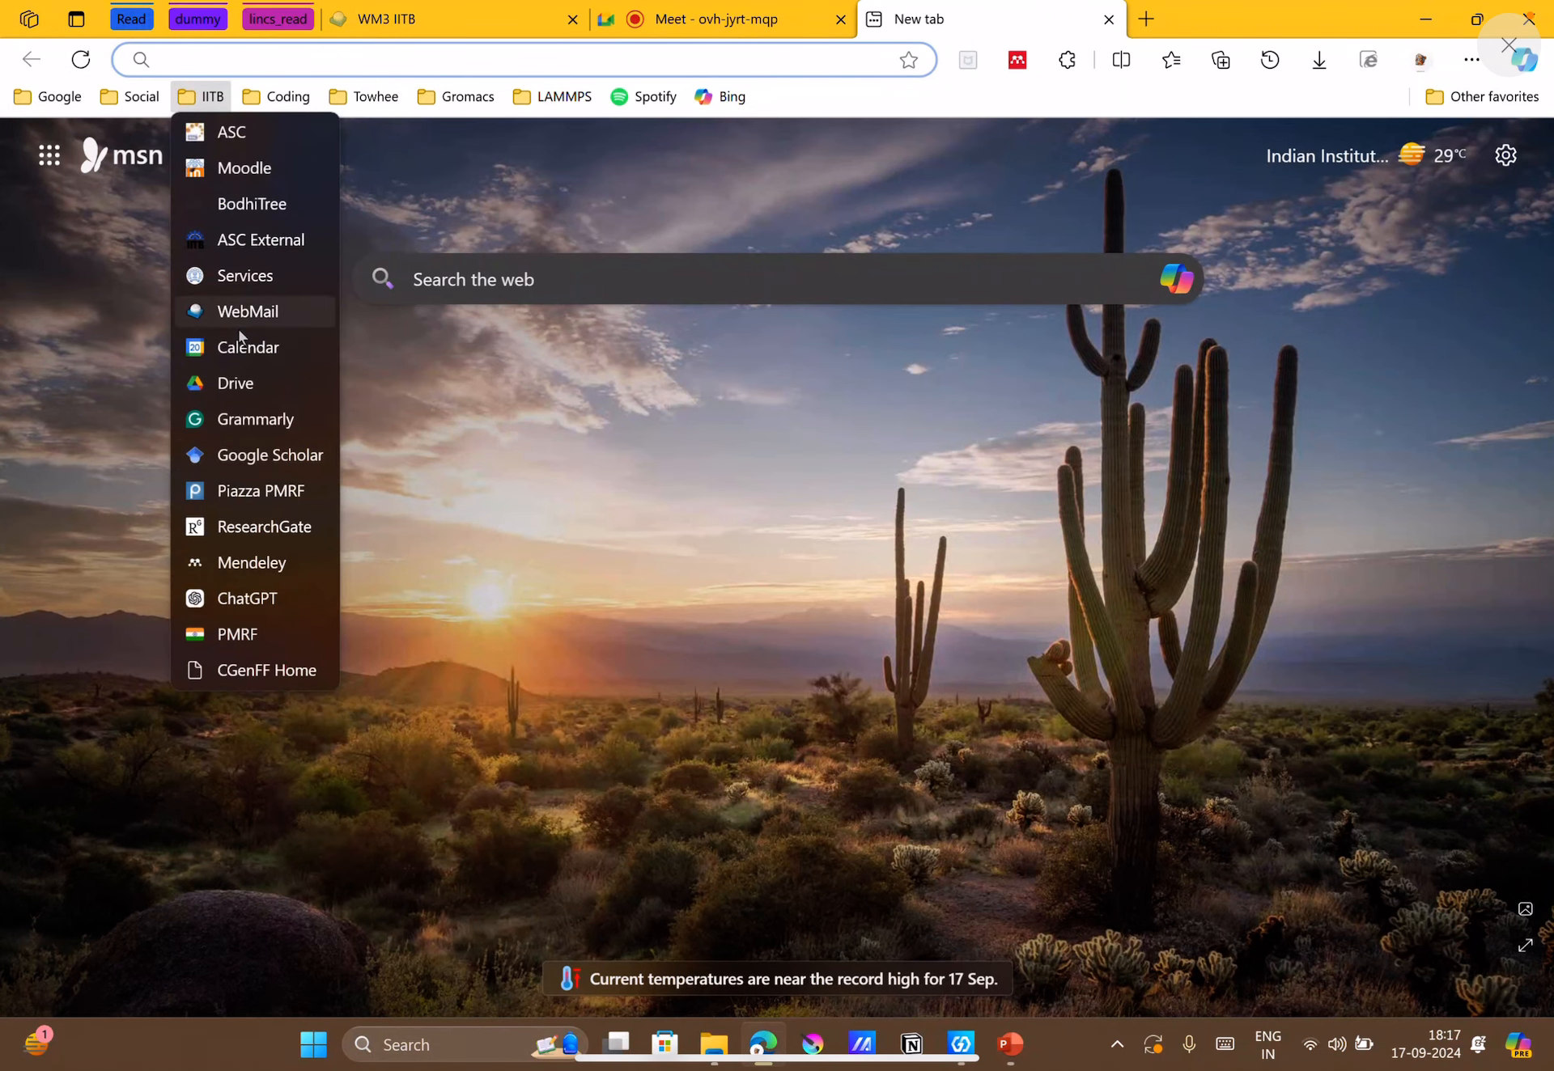
{"action": "left_click", "coordinate": [229, 280]}
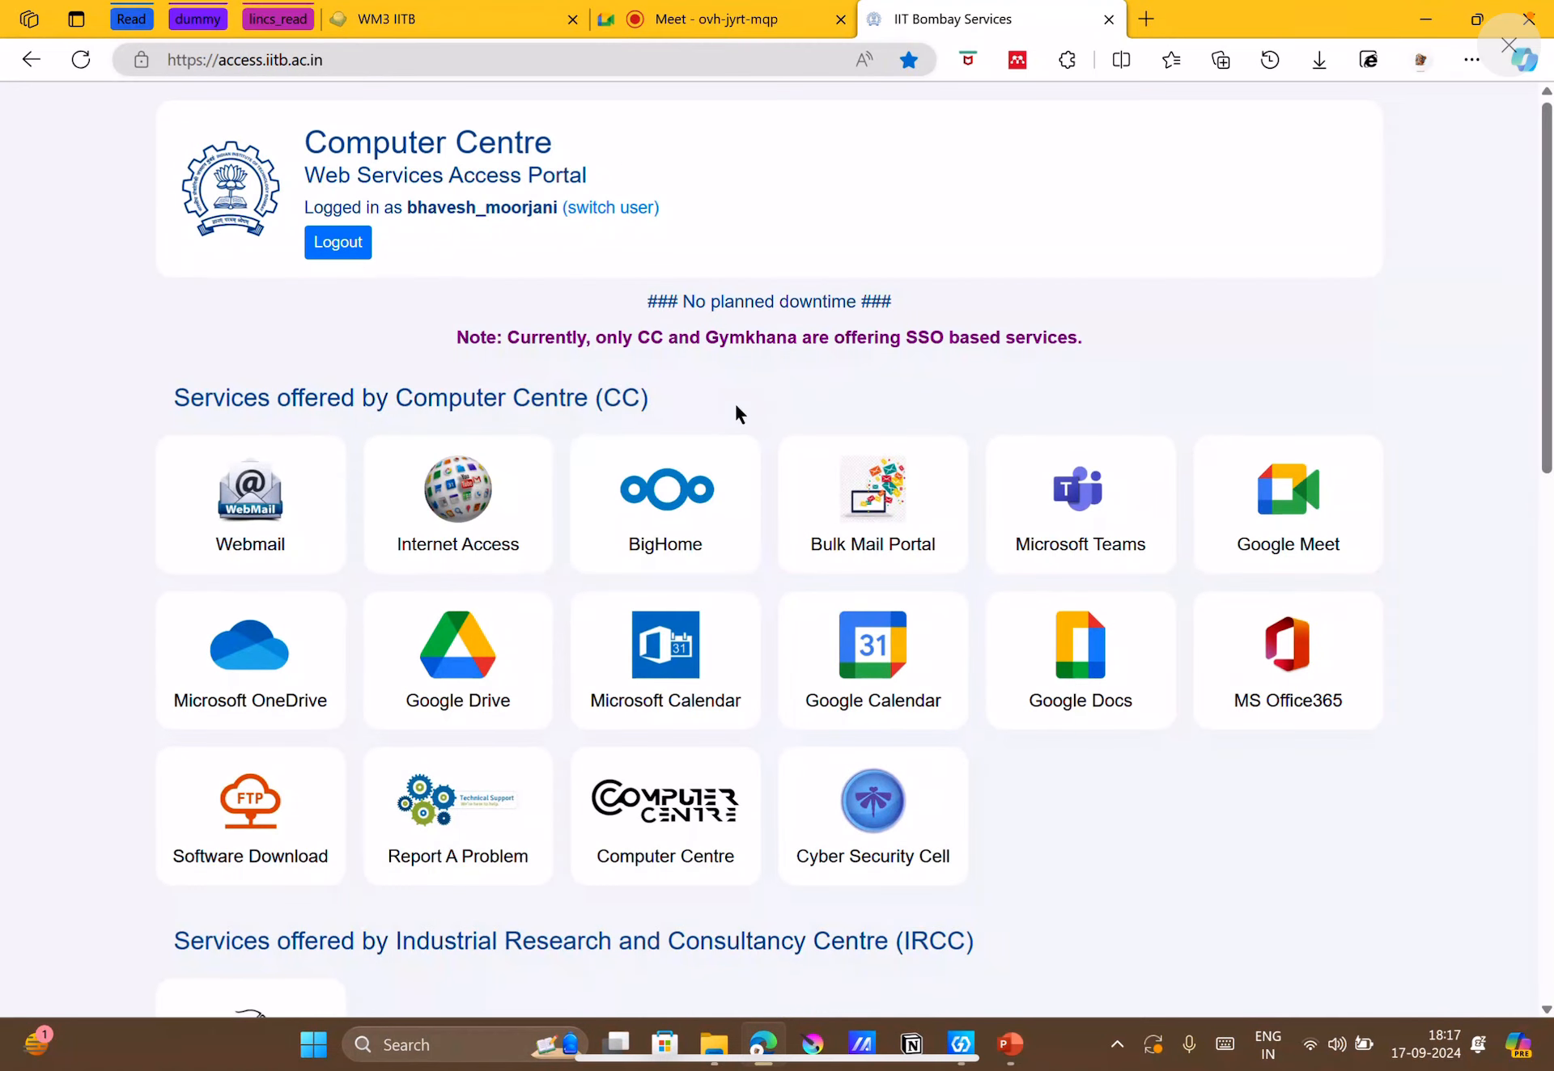
{"action": "left_click", "coordinate": [492, 455]}
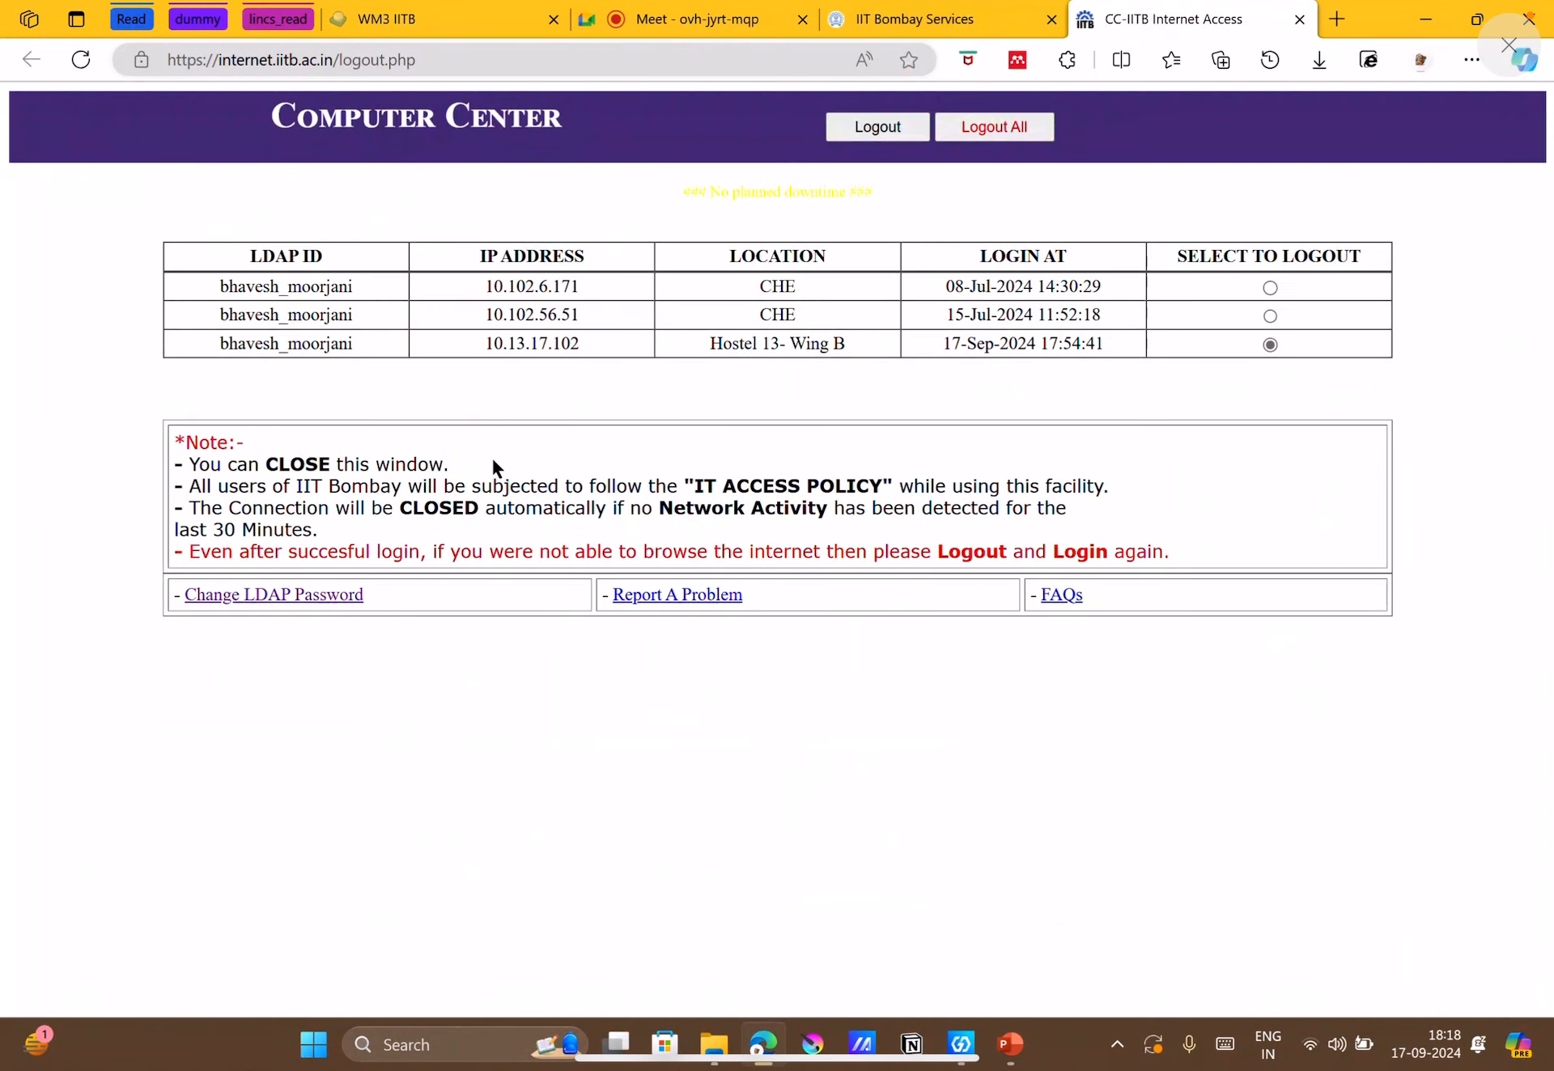
{"action": "left_click", "coordinate": [1050, 13]}
{"action": "left_click", "coordinate": [1050, 18]}
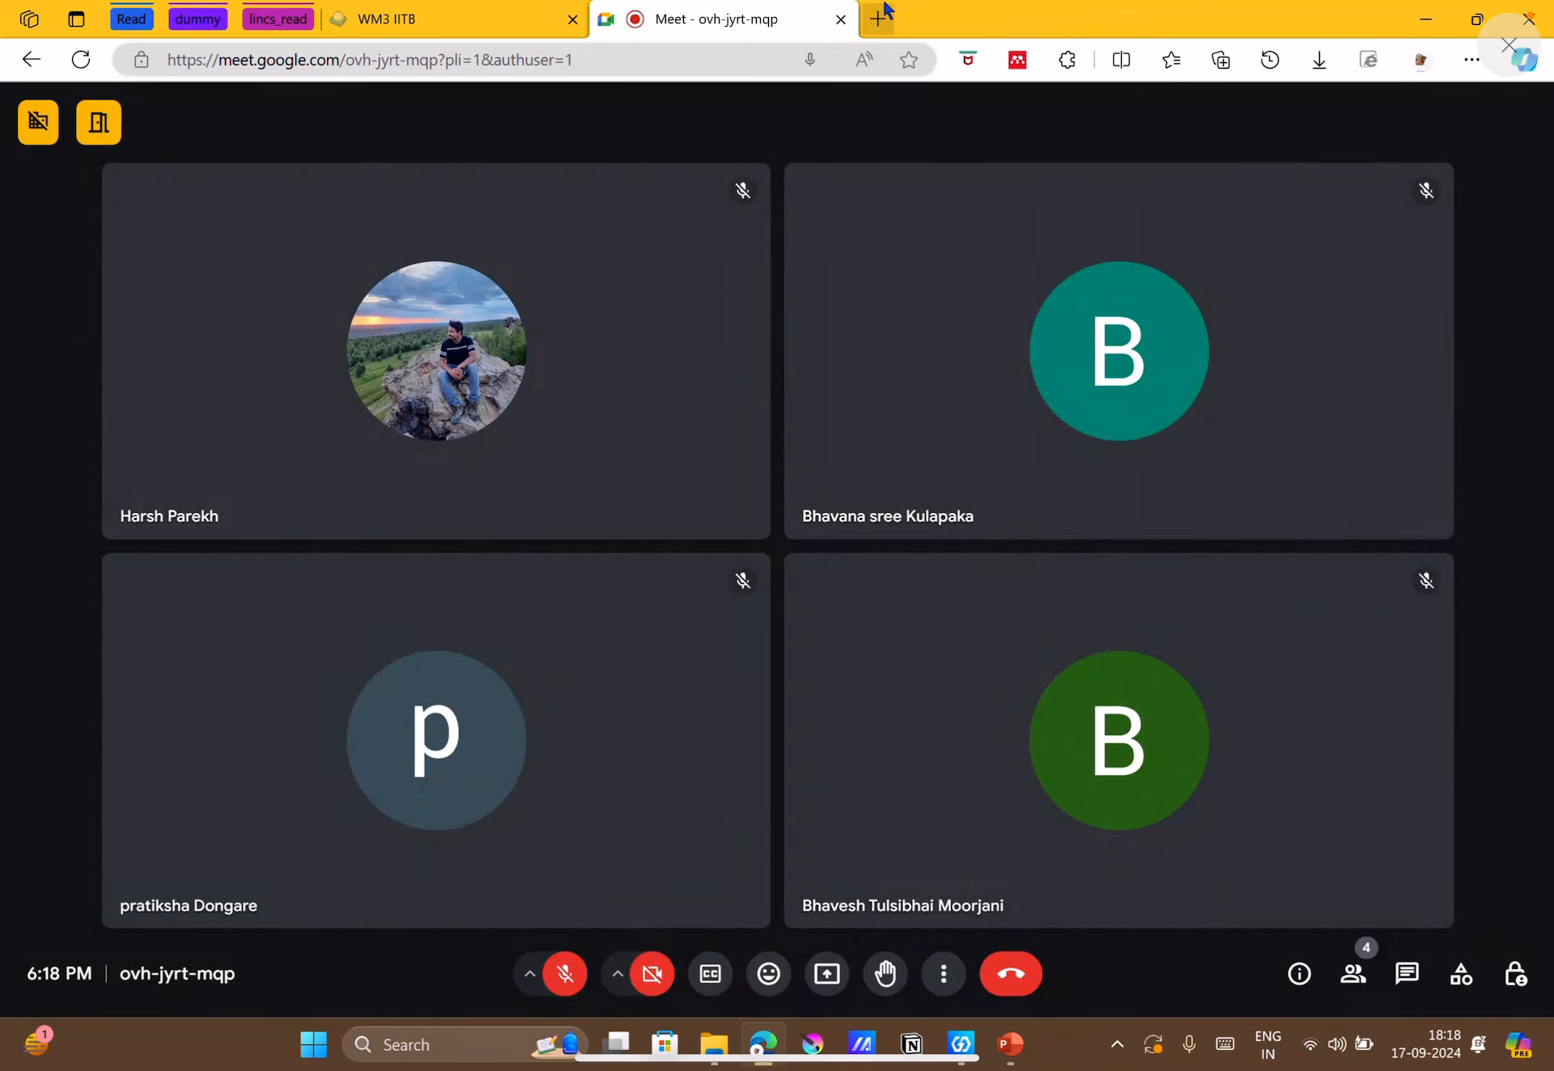
Launch Aspen Plus V14 and start a new simulation.
{"action": "left_click", "coordinate": [878, 18]}
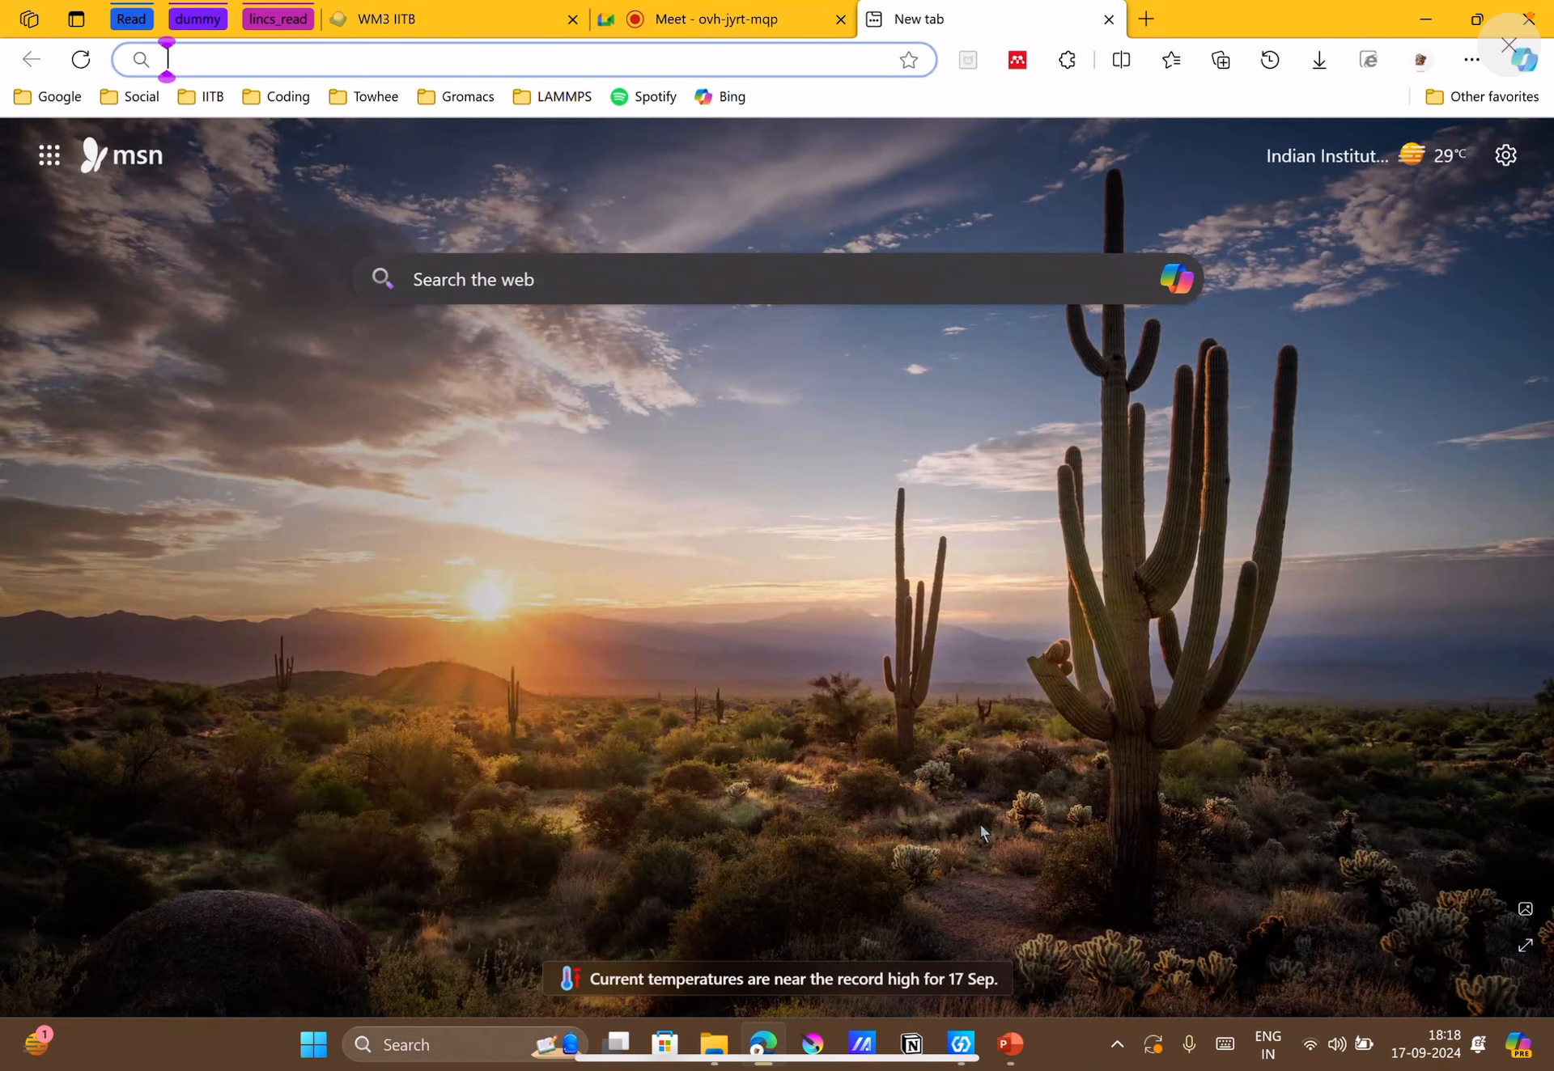
{"action": "key", "text": "super"}
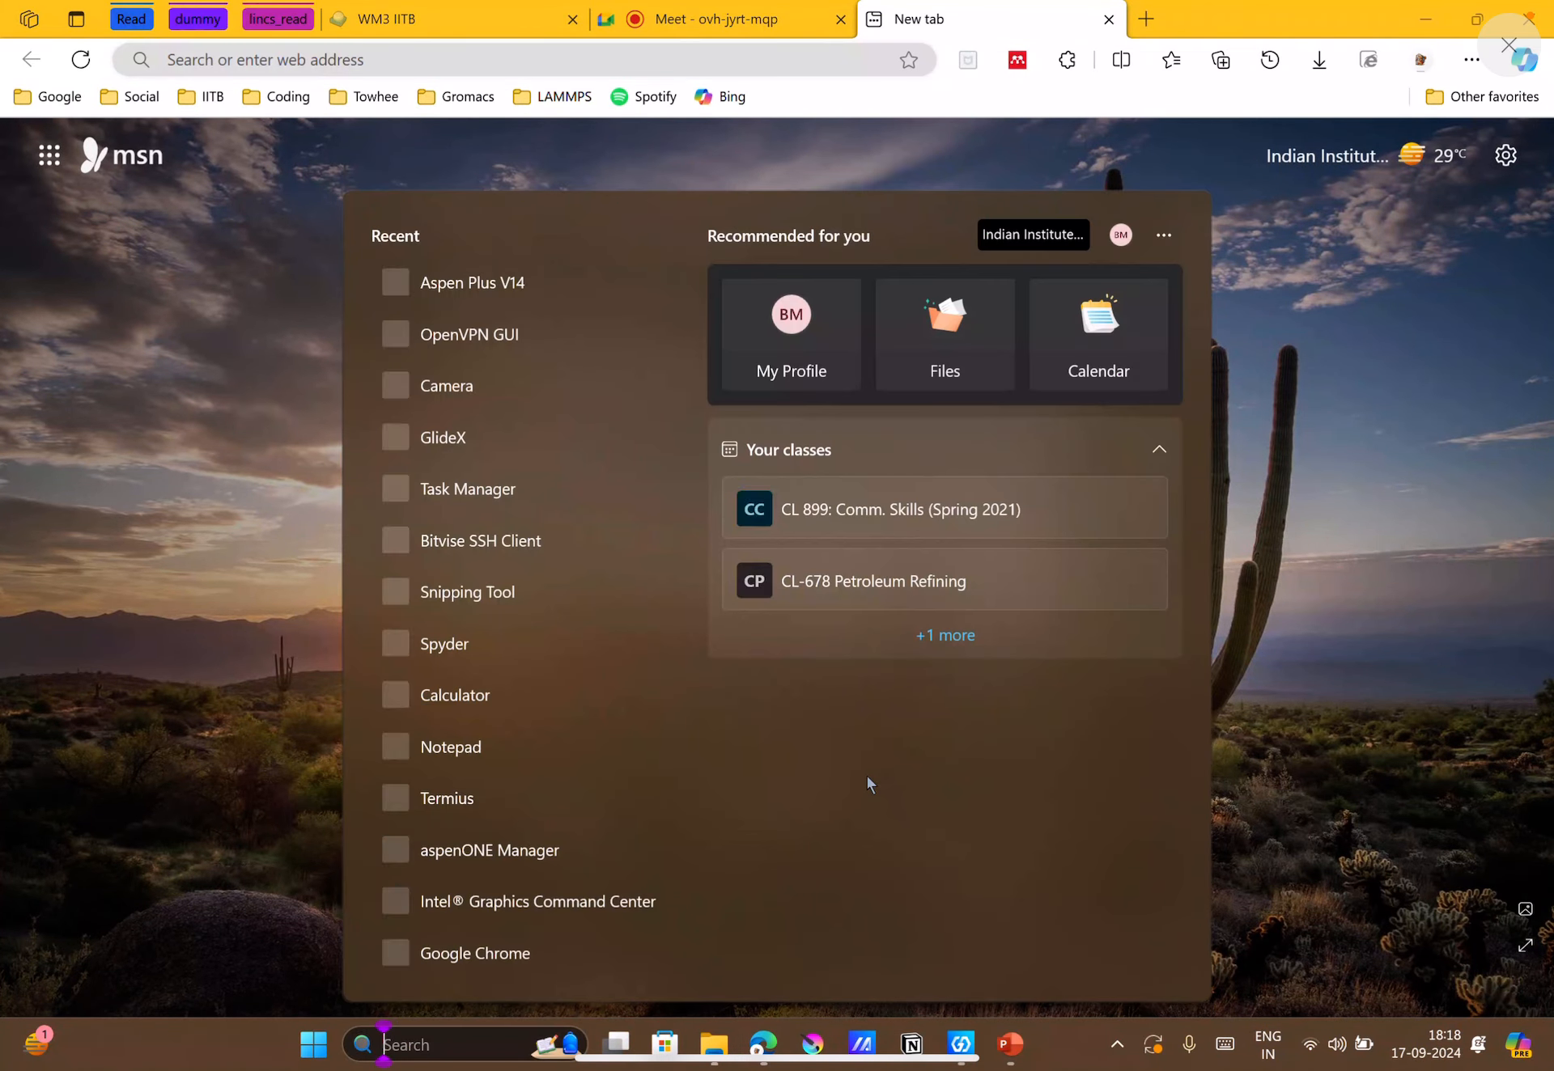
{"action": "type", "text": "asp"}
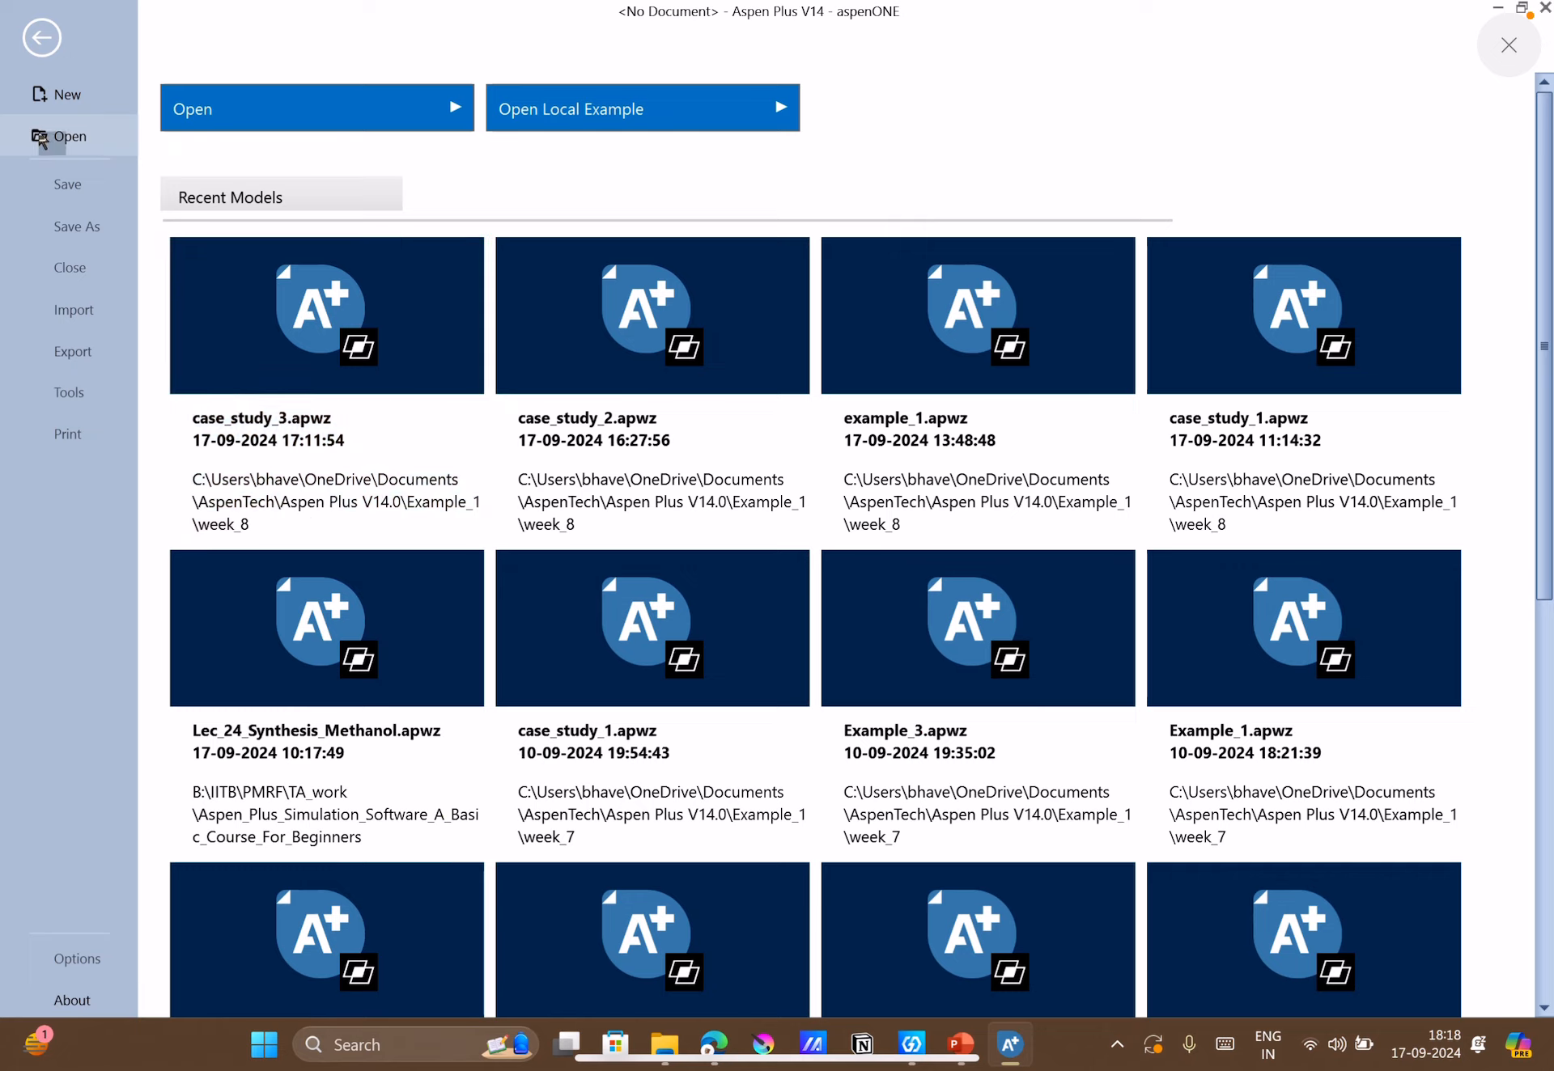
{"action": "left_click", "coordinate": [42, 97]}
{"action": "left_click", "coordinate": [214, 109]}
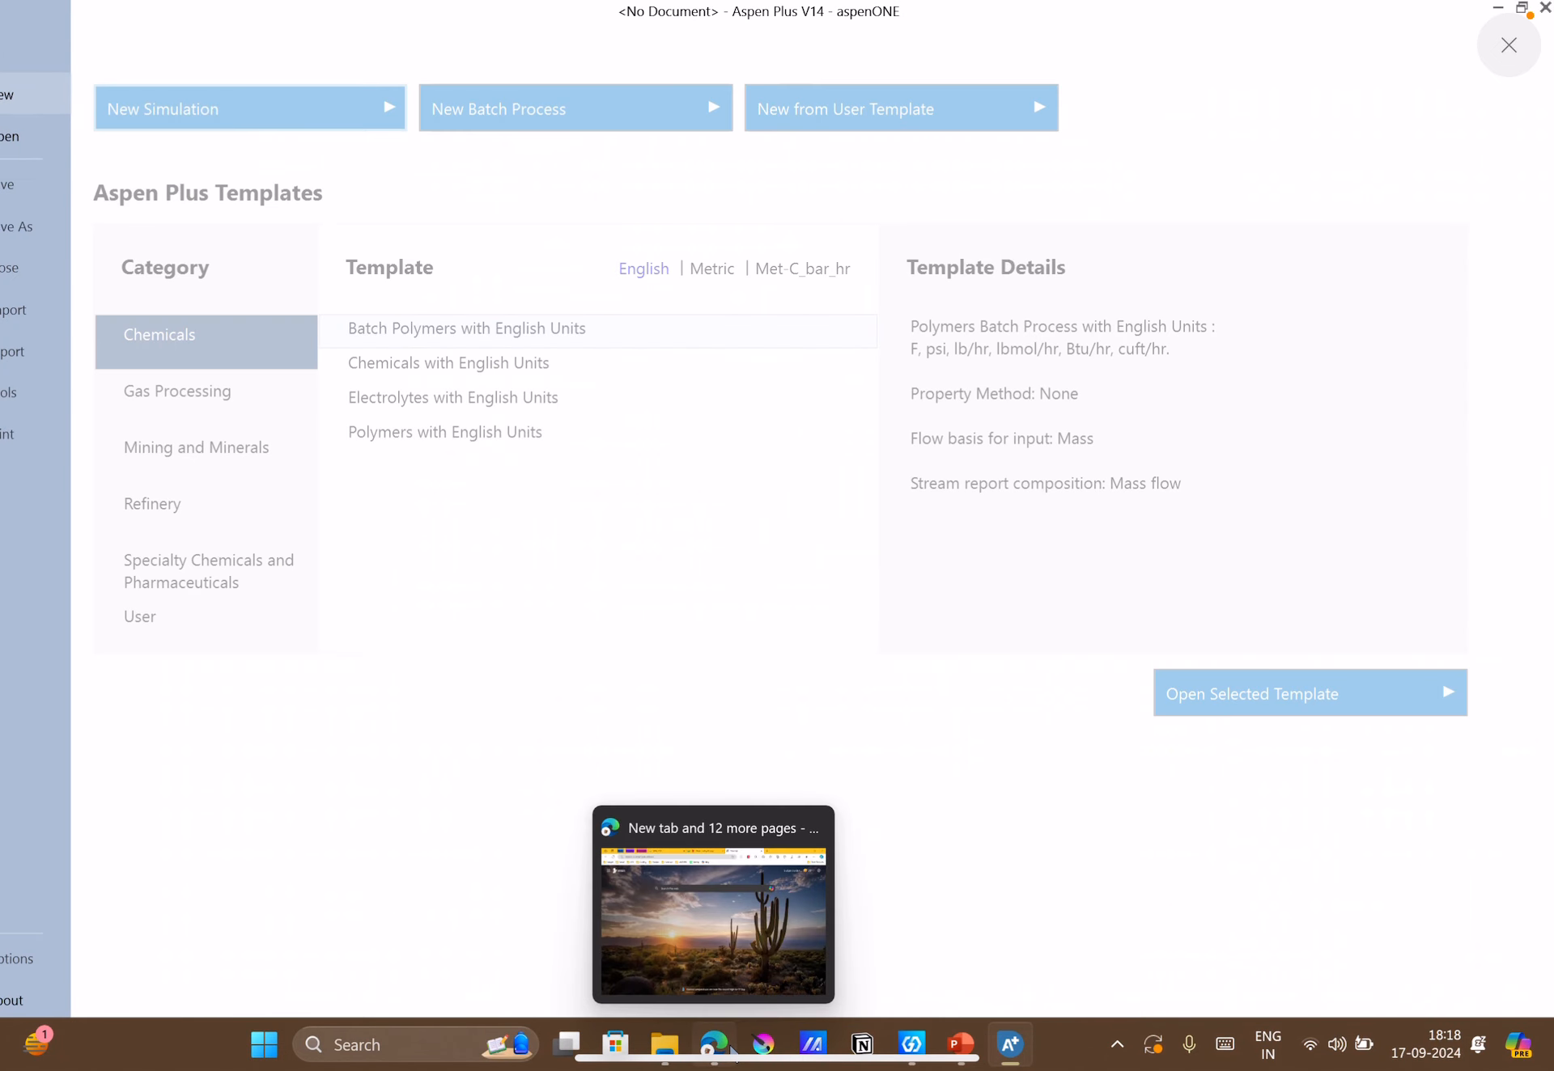
Check the Google Meet call in the browser and return to Aspen Plus.
{"action": "left_click", "coordinate": [732, 1050]}
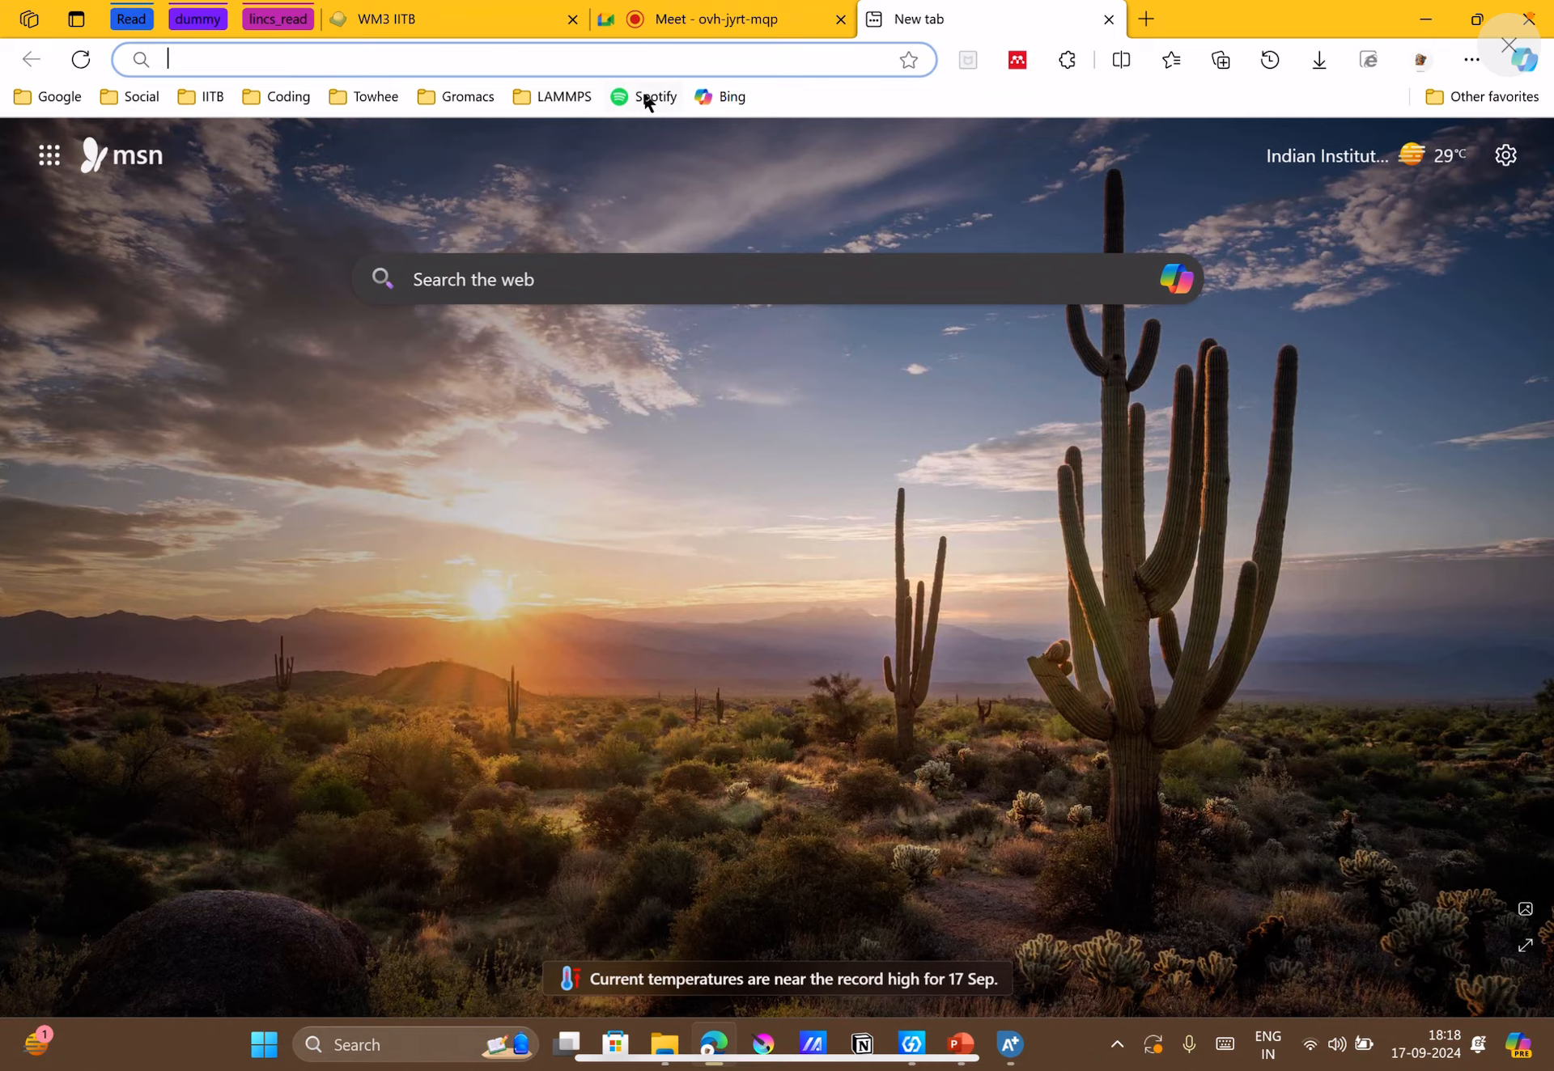
{"action": "left_click", "coordinate": [744, 12]}
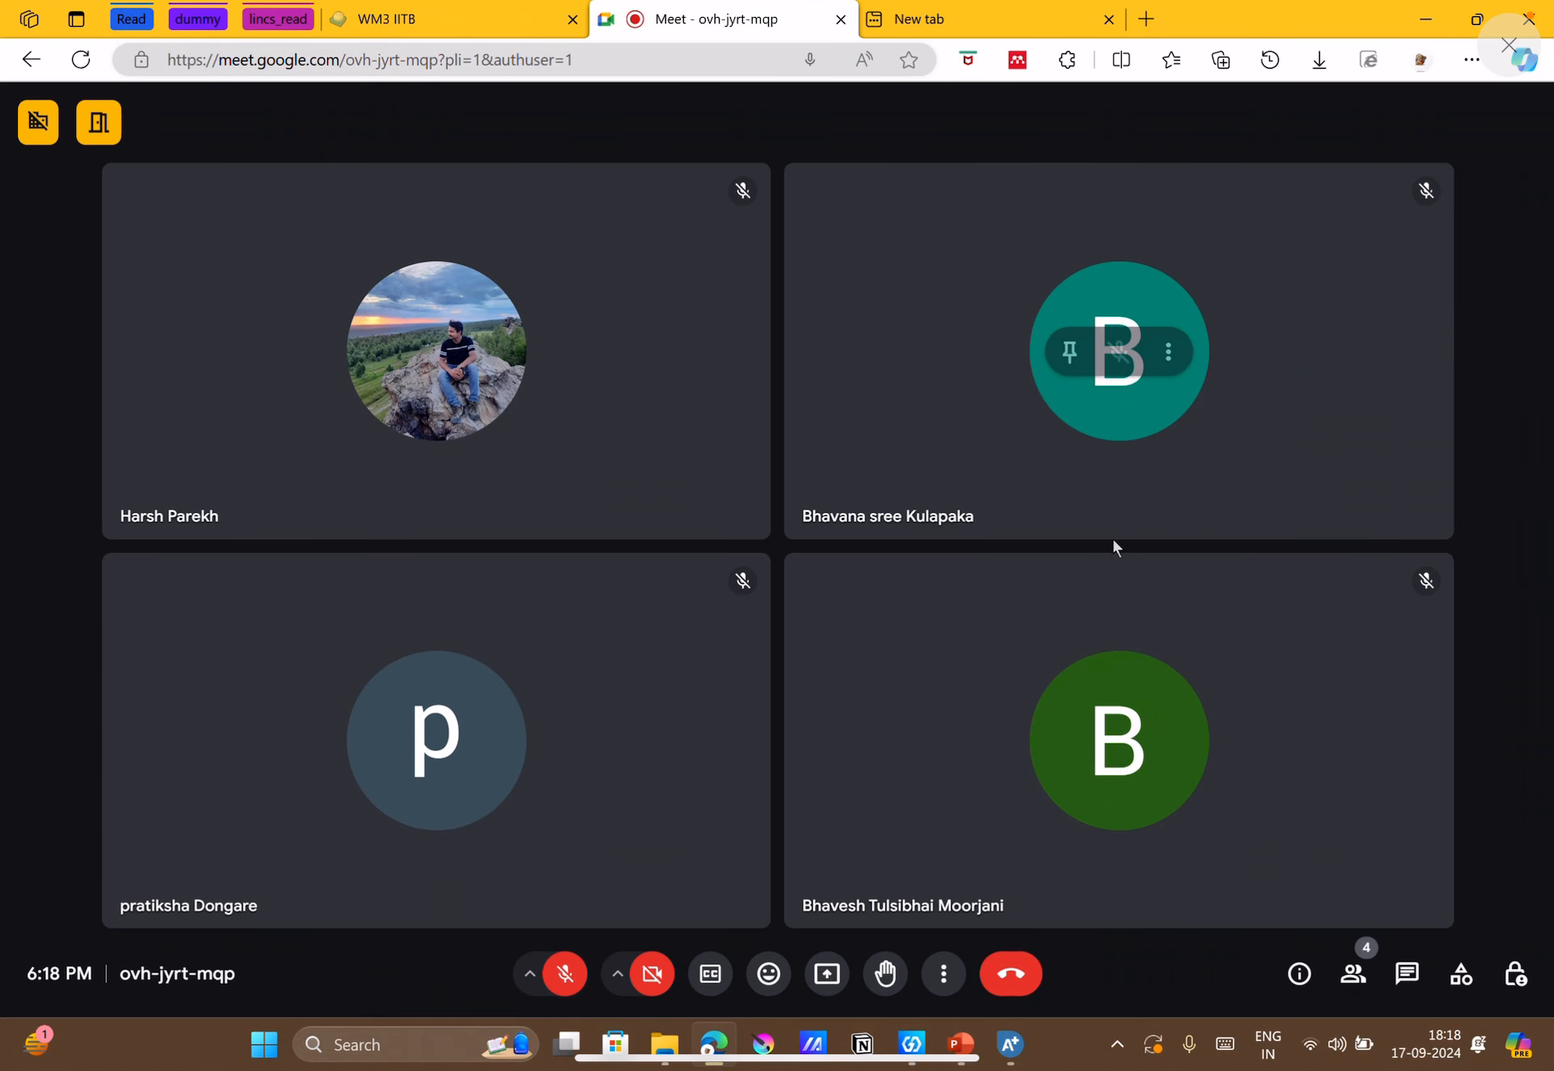
{"action": "left_click", "coordinate": [961, 9]}
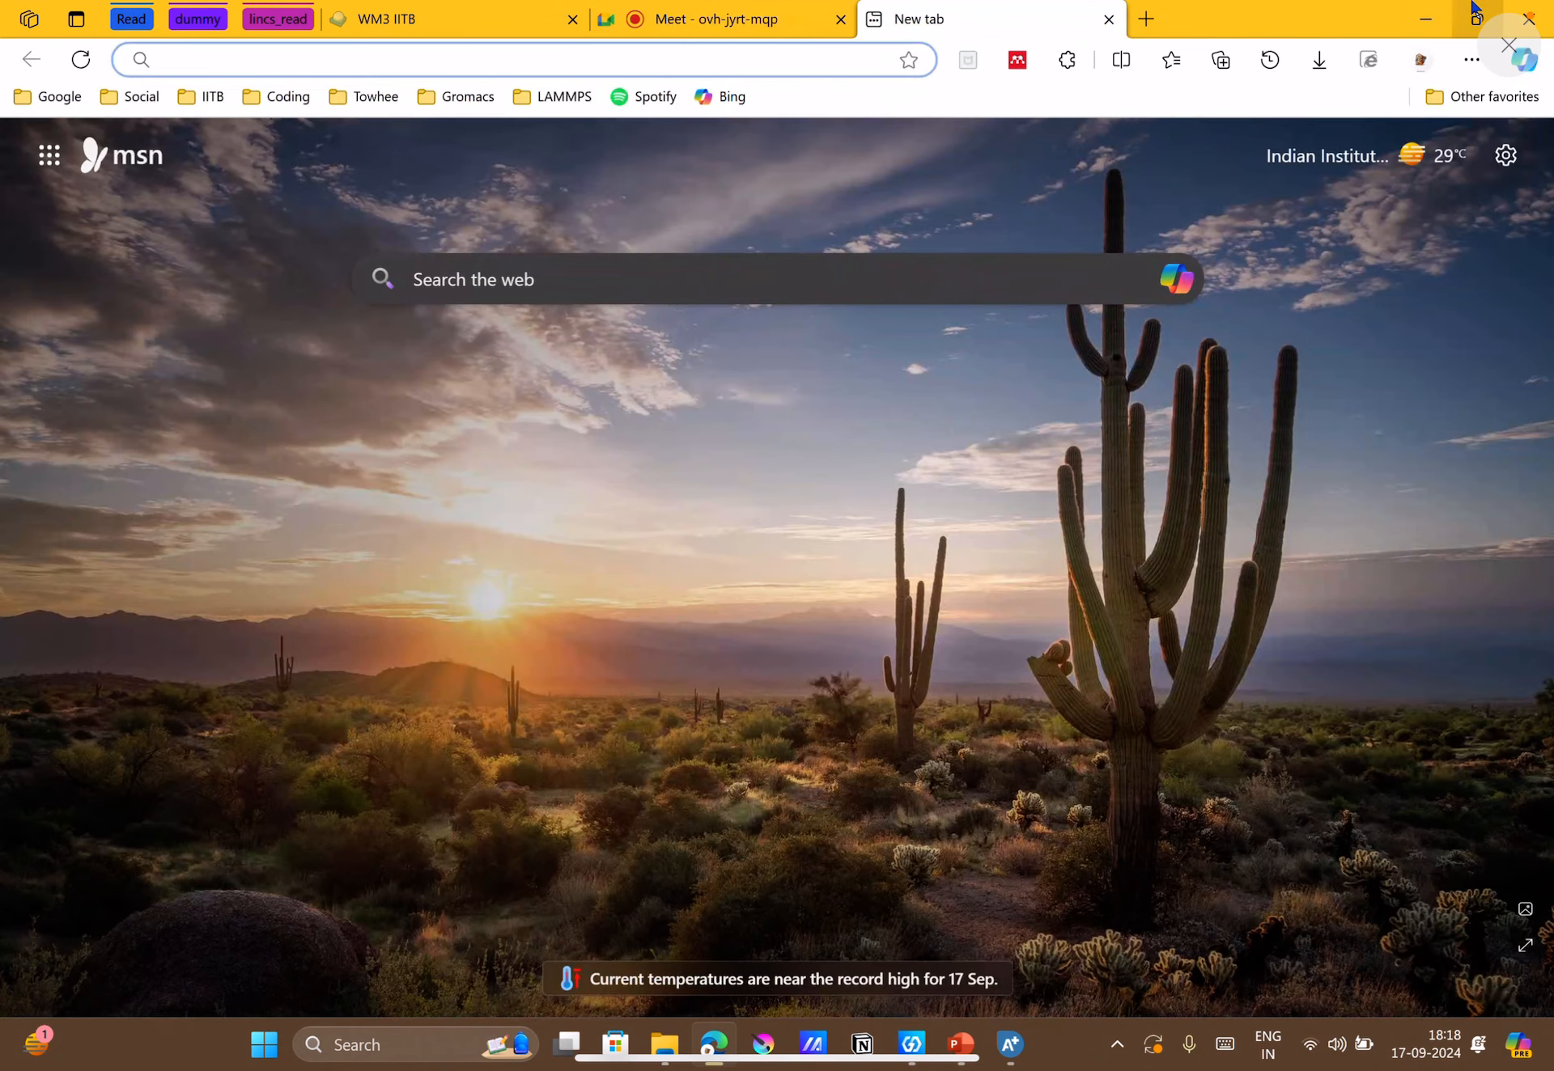
{"action": "left_click", "coordinate": [1448, 9]}
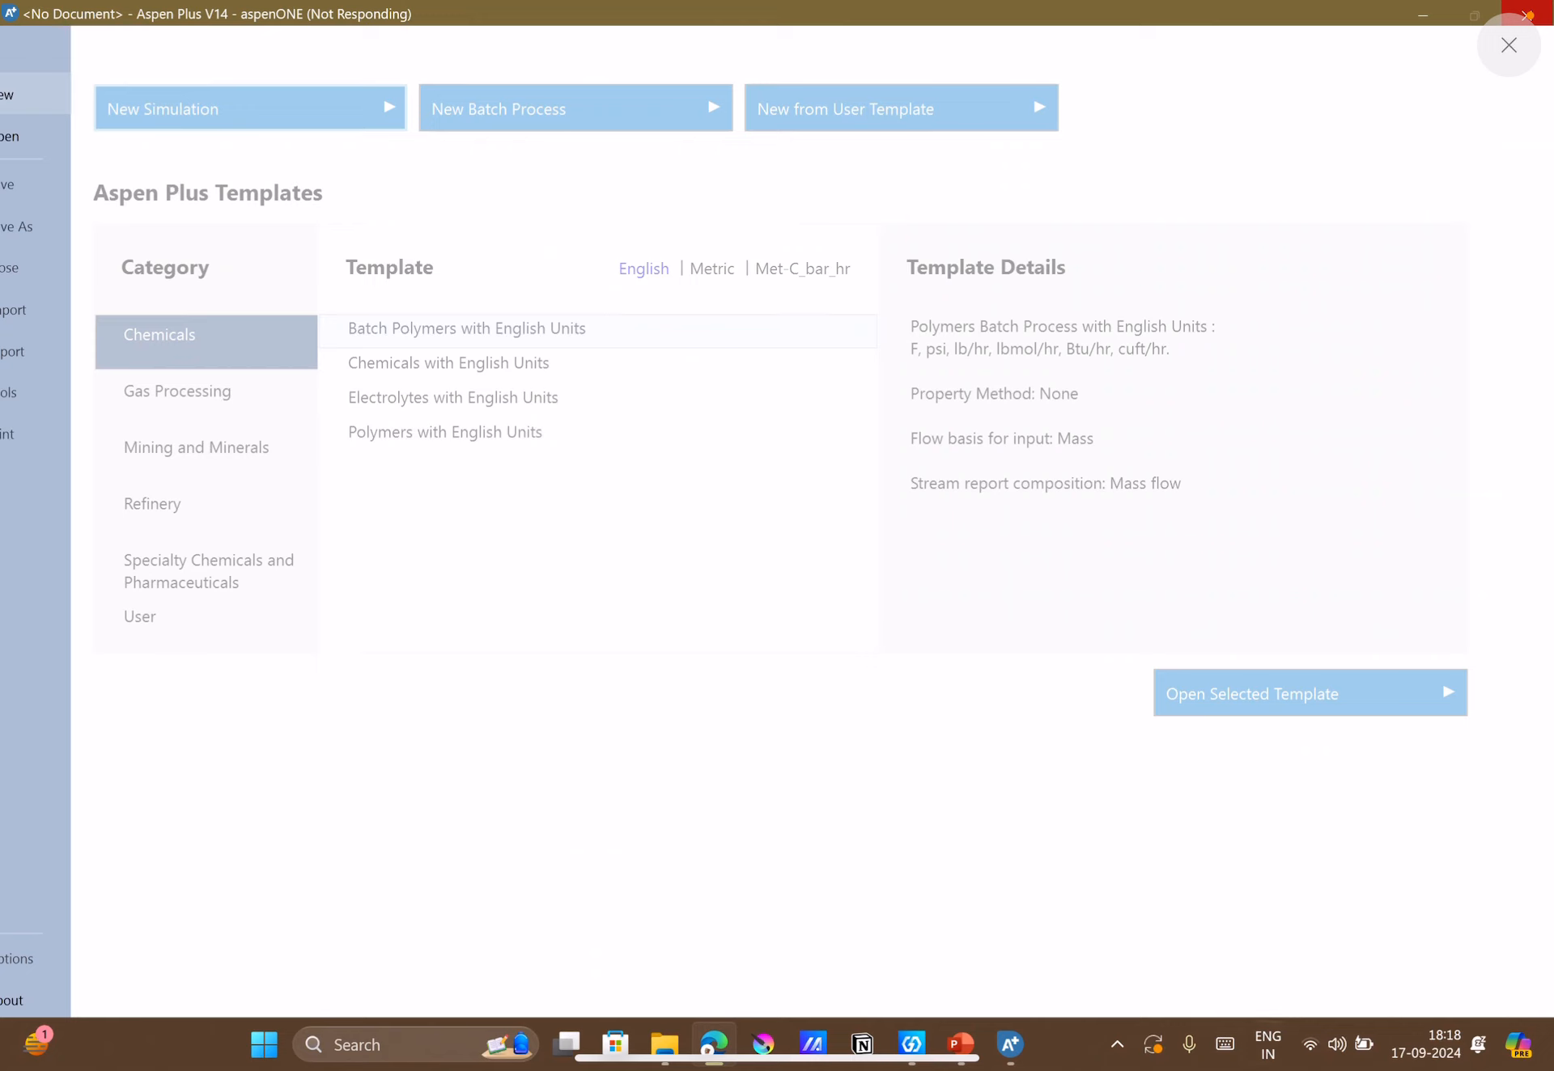
Check the connected Wi-Fi network and the background apps in the system tray.
{"action": "left_click", "coordinate": [1315, 1046]}
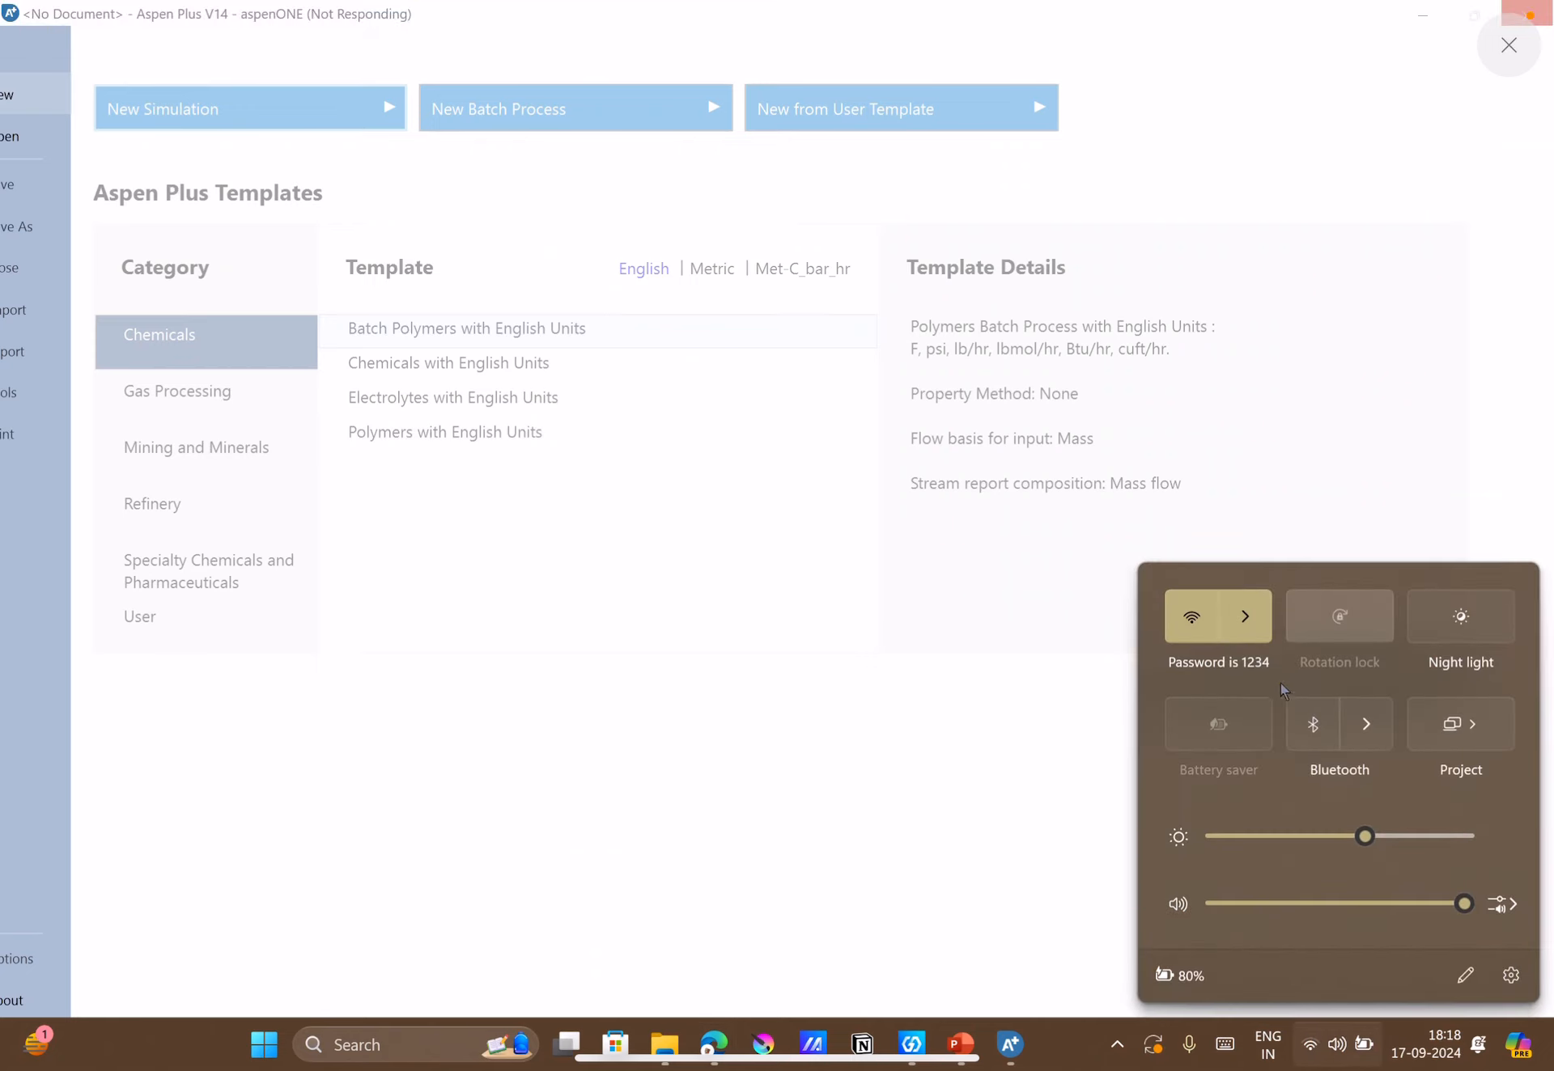
{"action": "left_click", "coordinate": [1245, 617]}
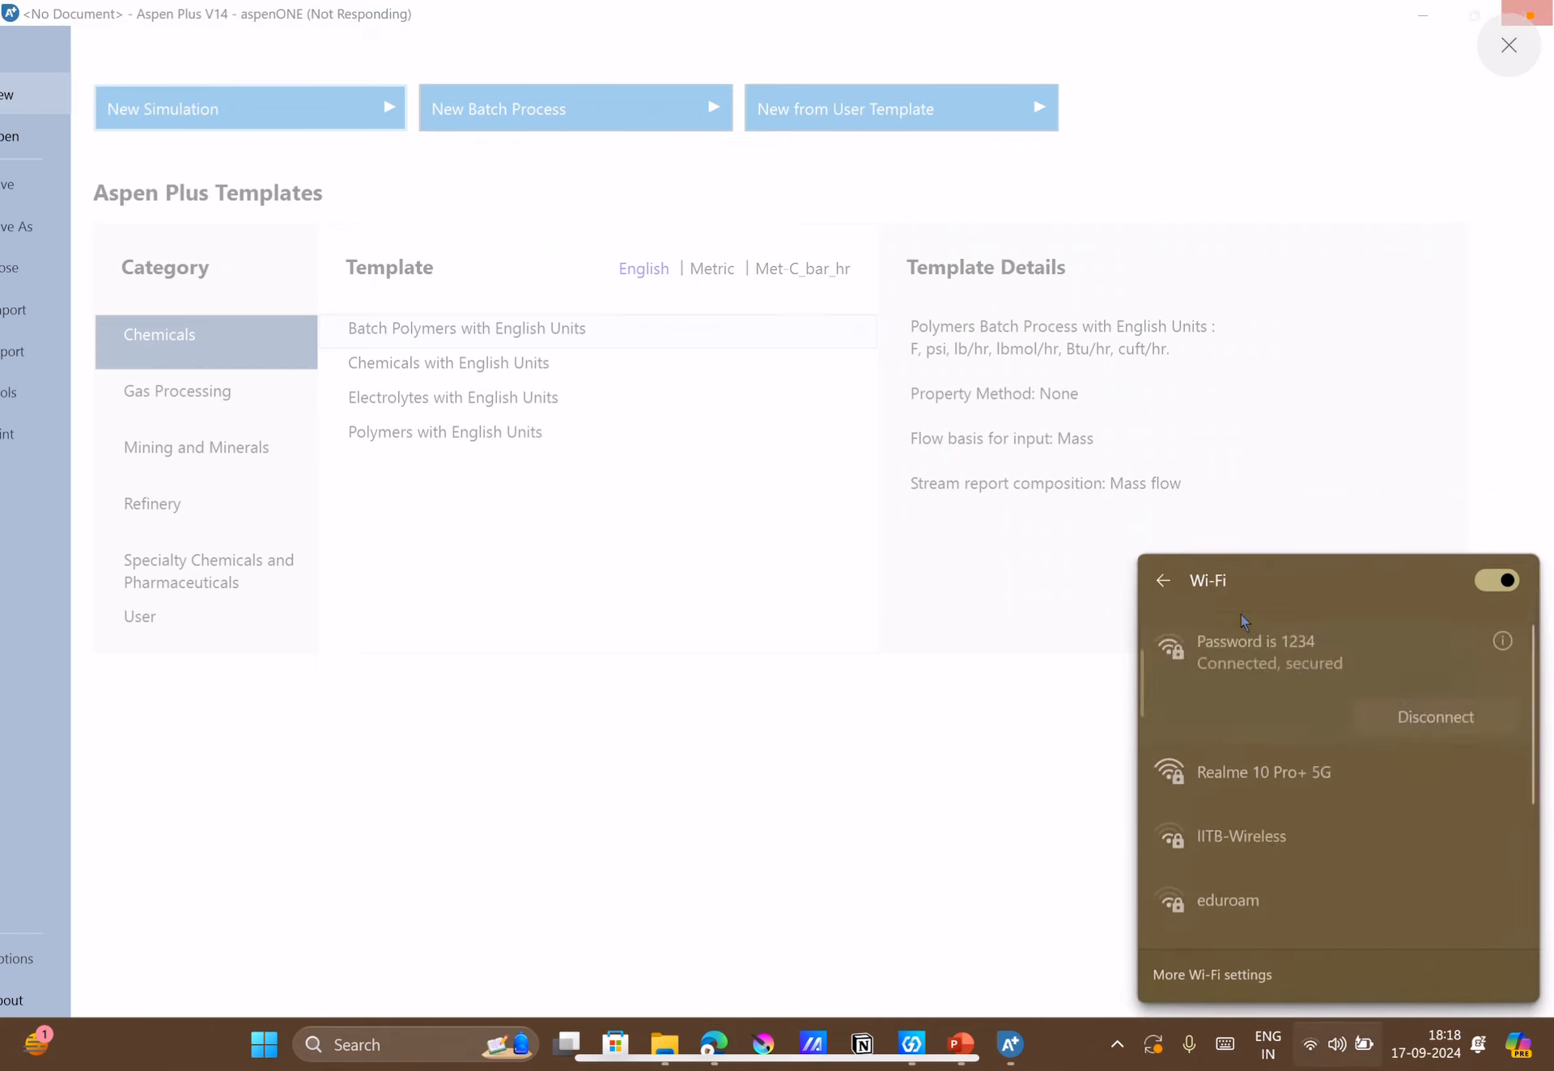
{"action": "left_click", "coordinate": [1172, 588]}
{"action": "left_click", "coordinate": [1081, 847]}
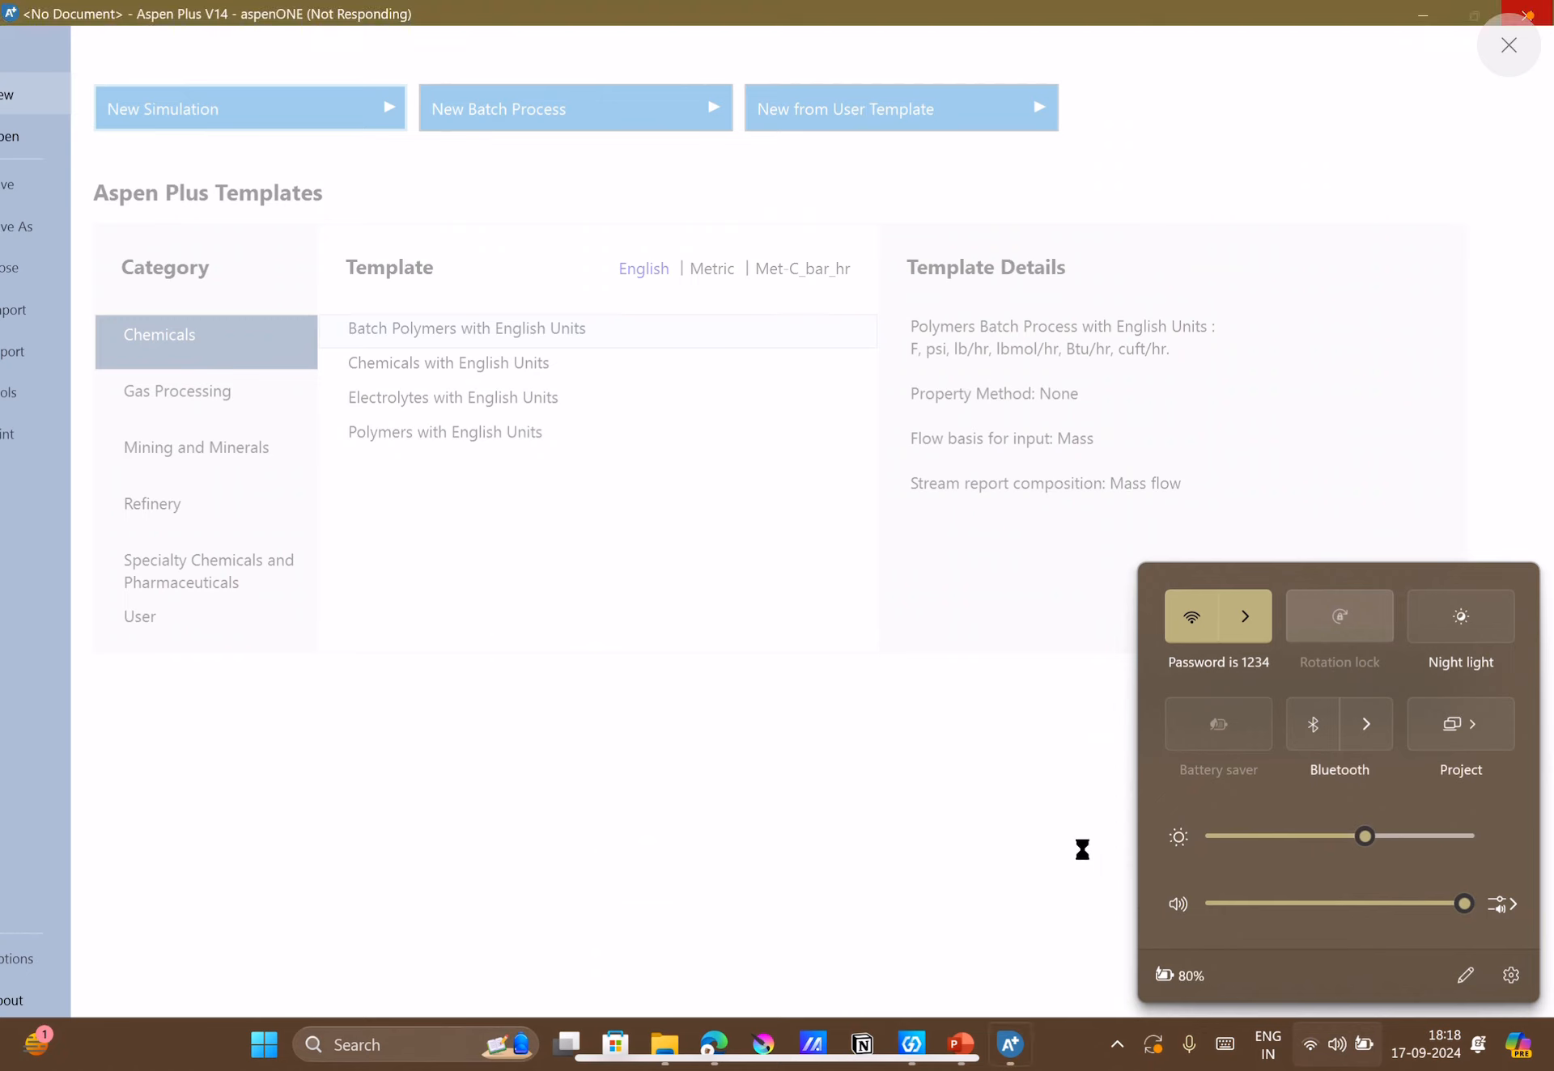
{"action": "left_click", "coordinate": [1115, 1042]}
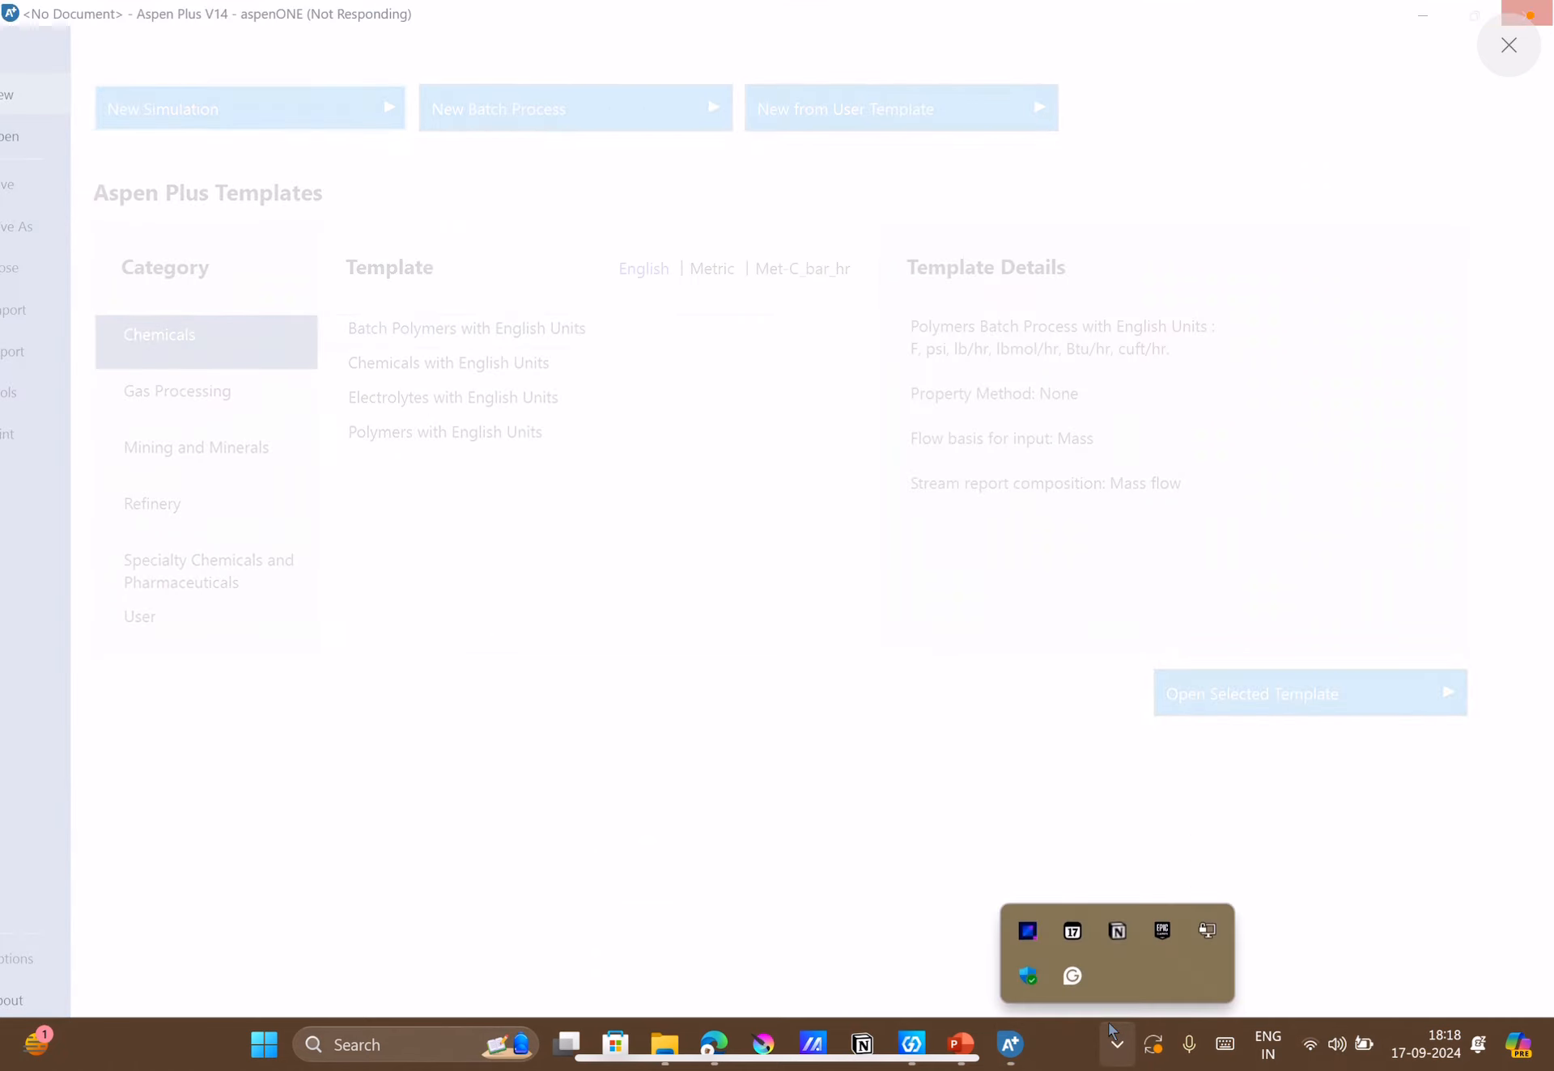
{"action": "left_click", "coordinate": [1112, 1032]}
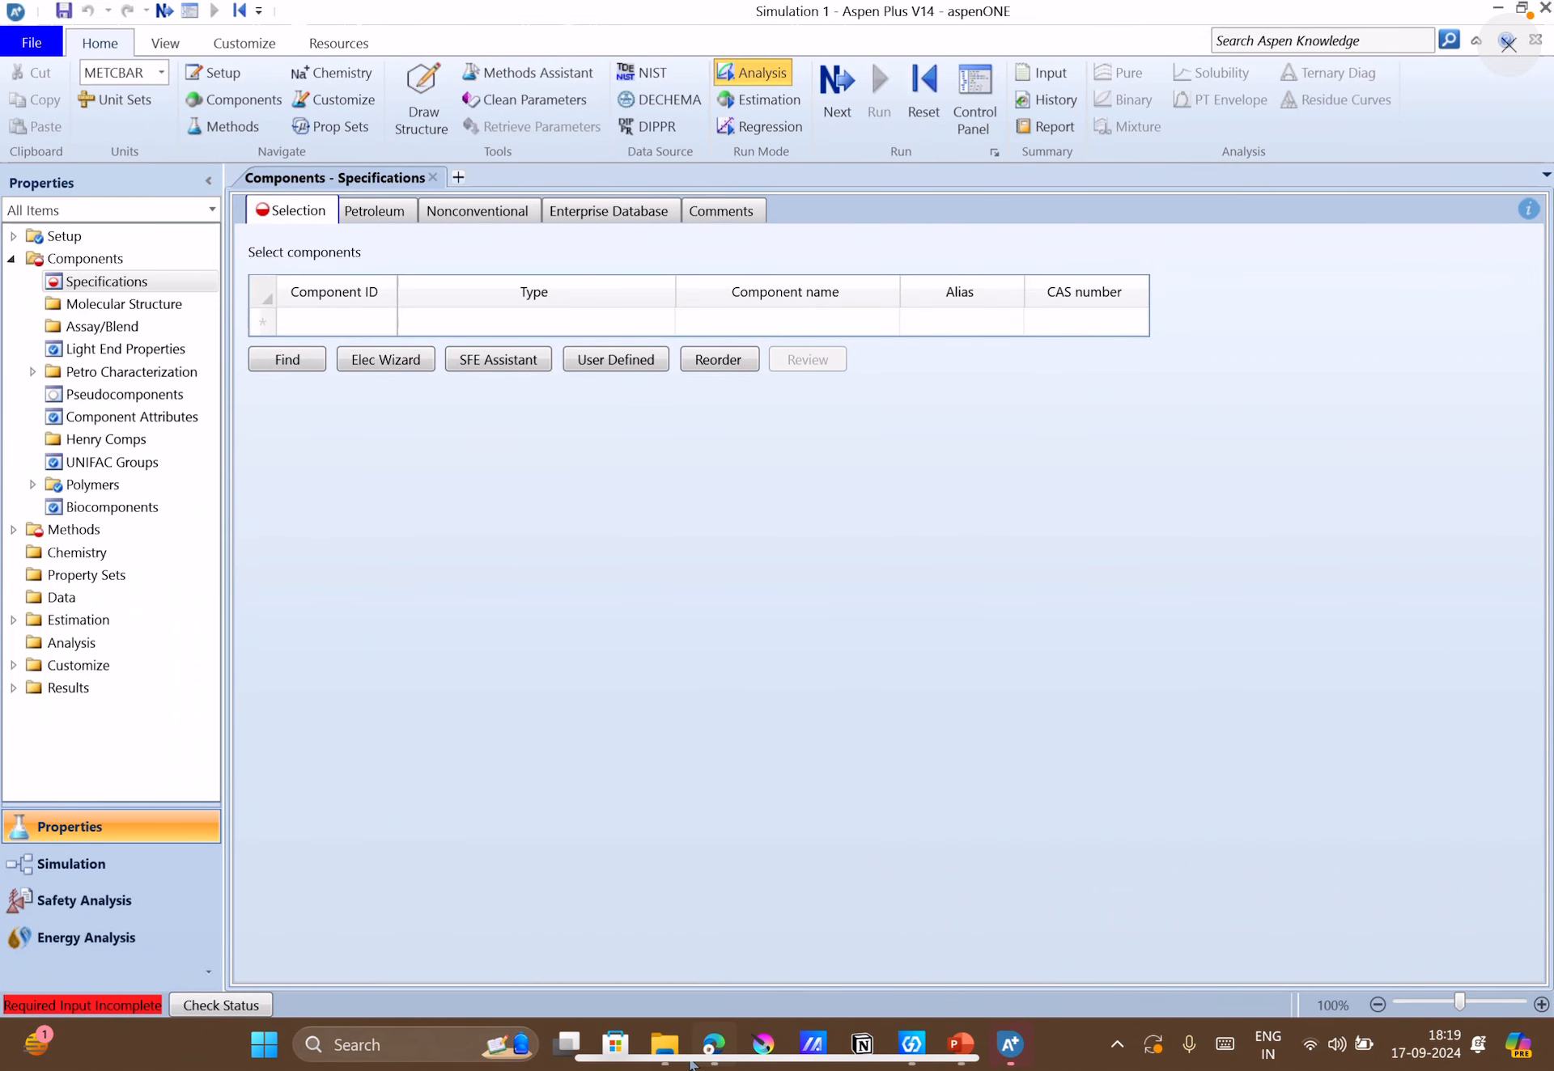
Switch to the Google Meet call in the browser and turn the camera and microphone back on.
{"action": "left_click", "coordinate": [717, 672]}
{"action": "left_click", "coordinate": [728, 19]}
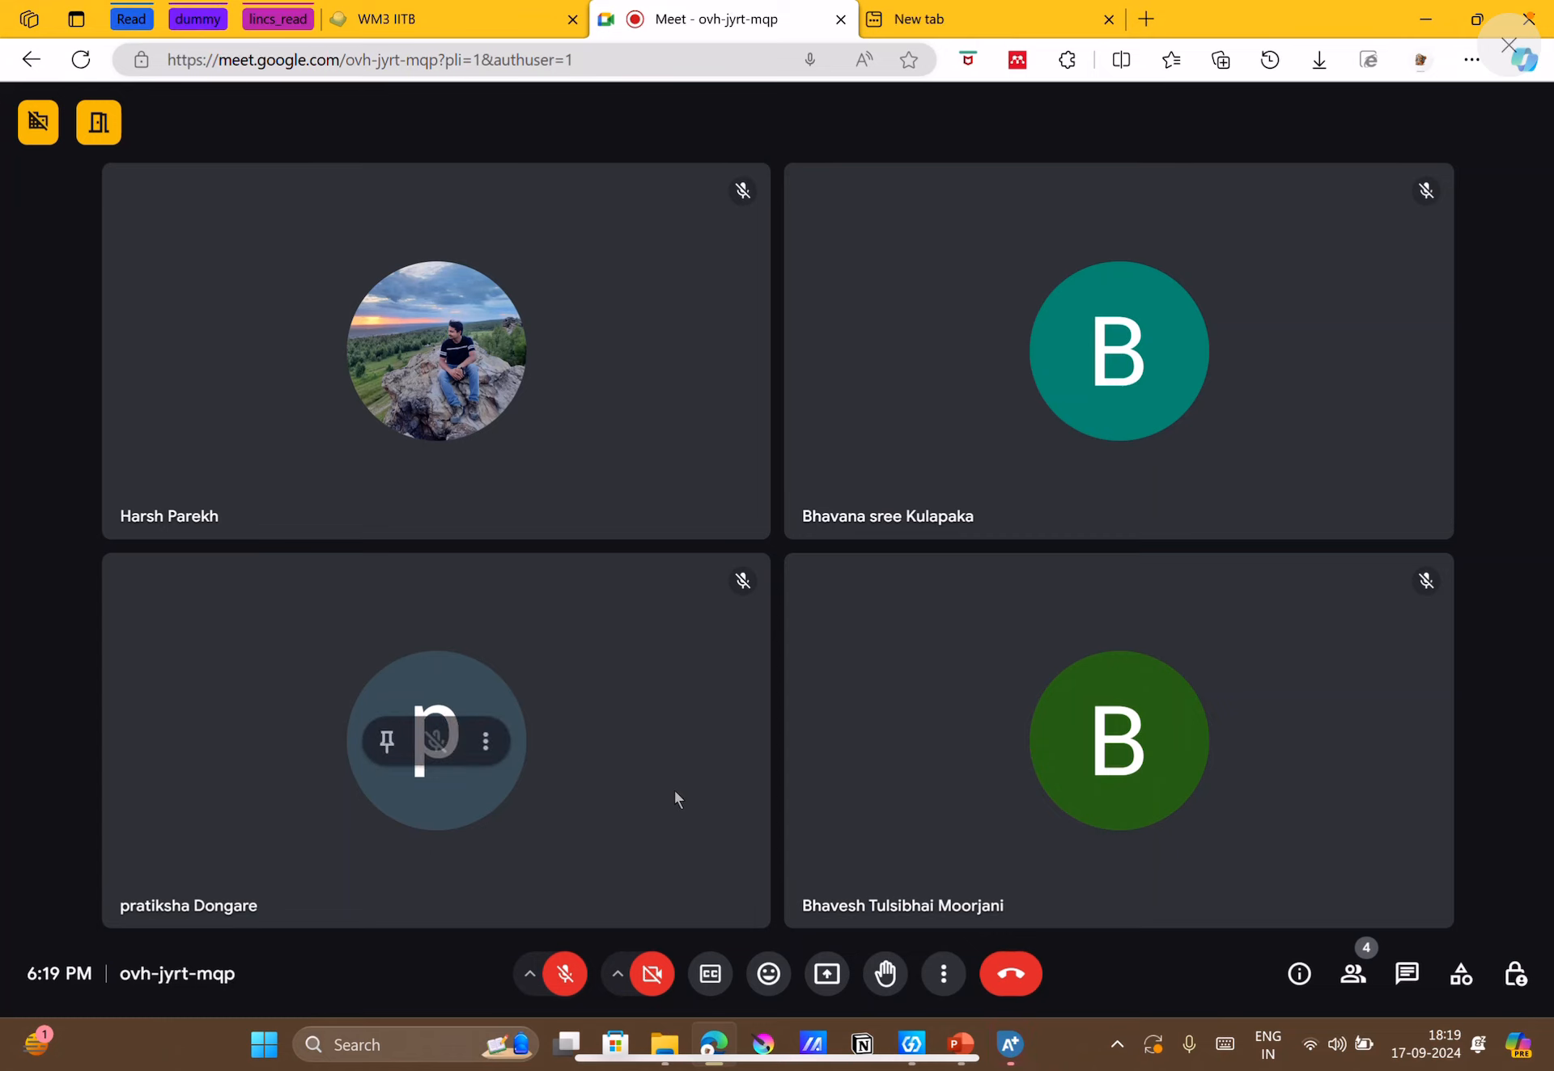
{"action": "left_click", "coordinate": [650, 989]}
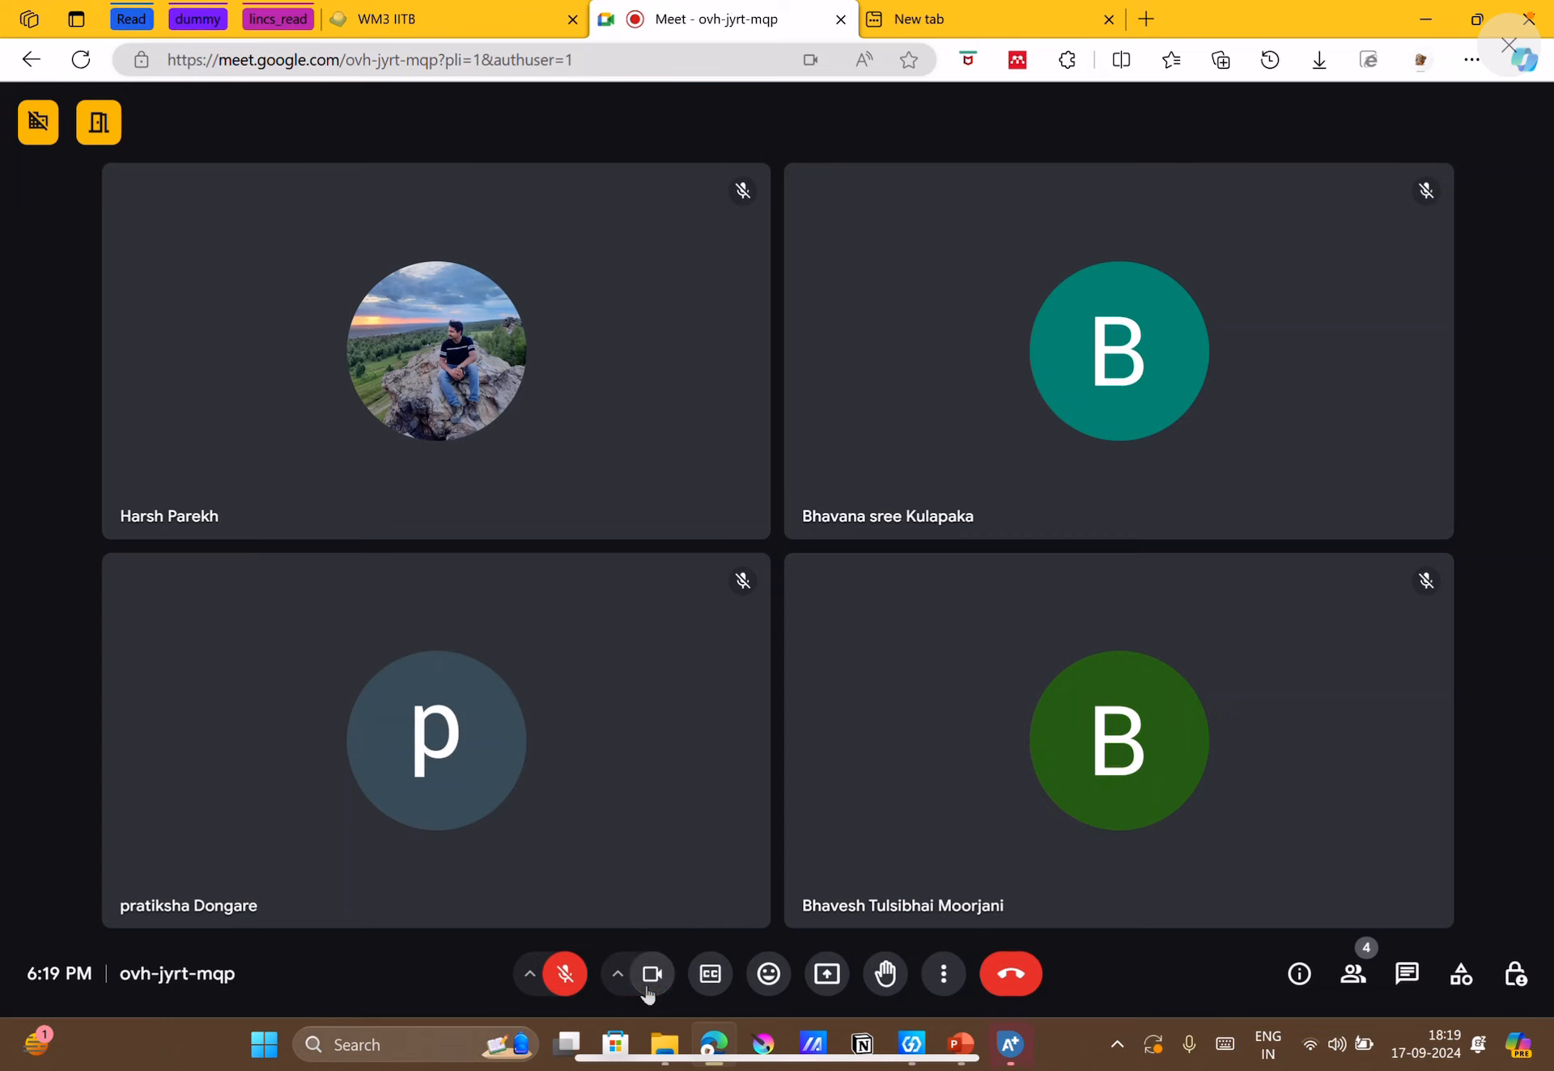
{"action": "left_click", "coordinate": [566, 986]}
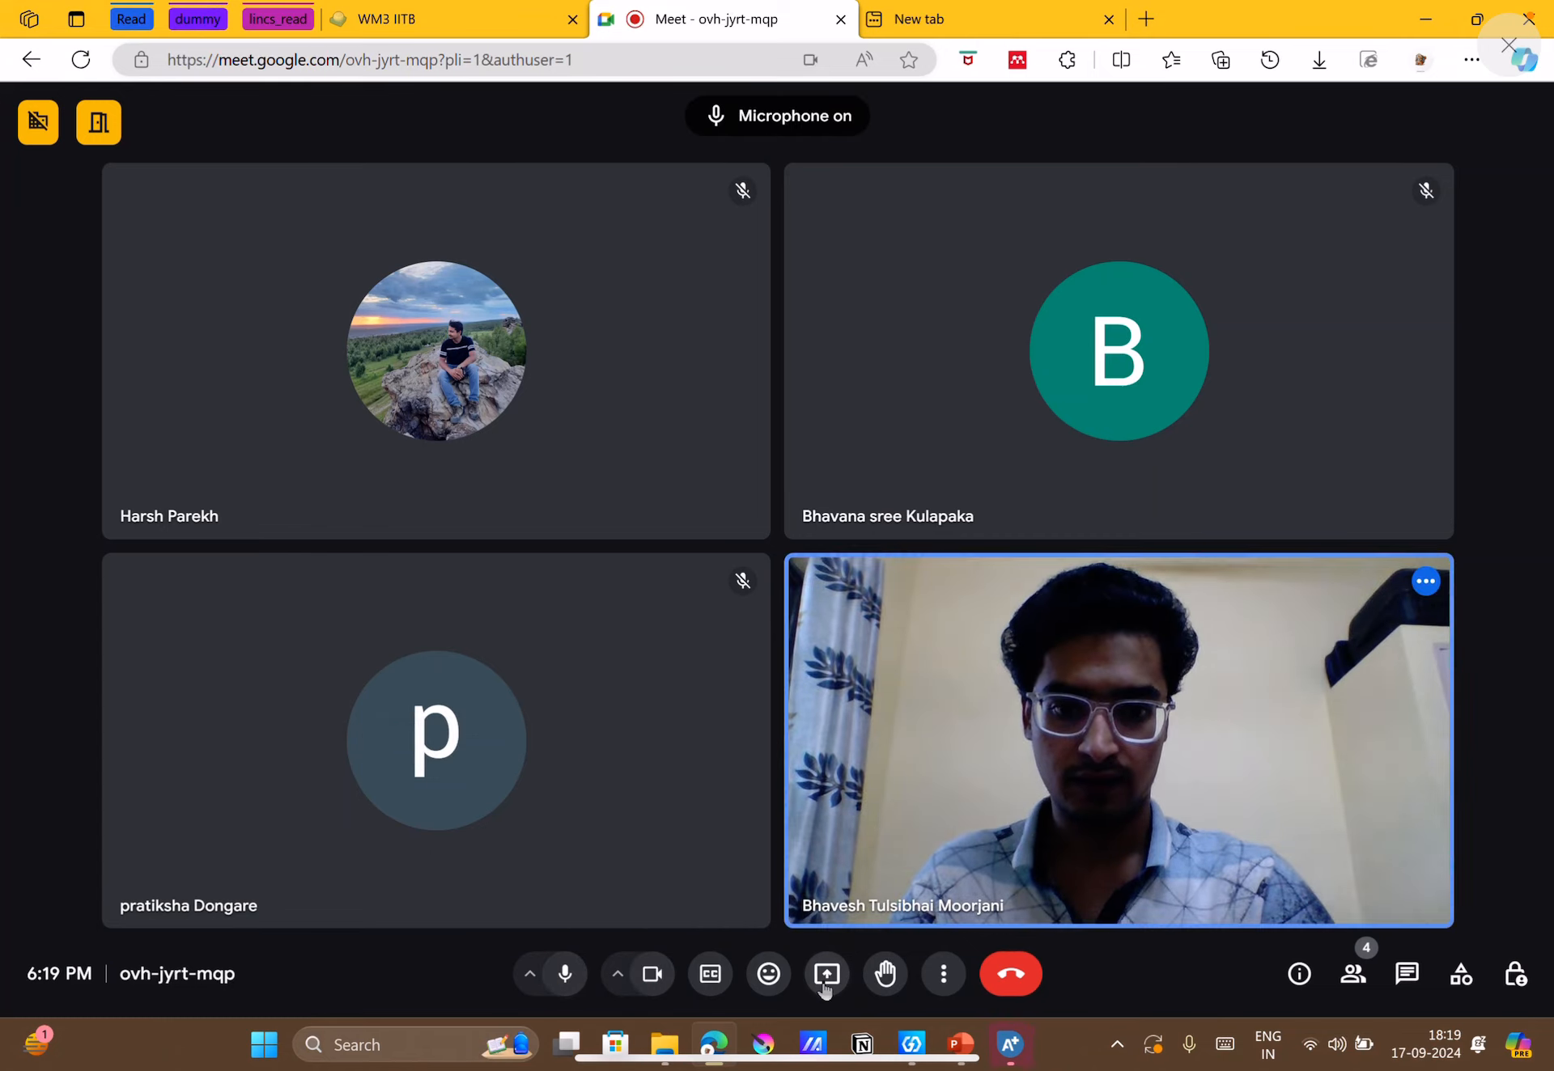
Share the entire screen in the meeting and hide the screen-sharing notice.
{"action": "left_click", "coordinate": [824, 979]}
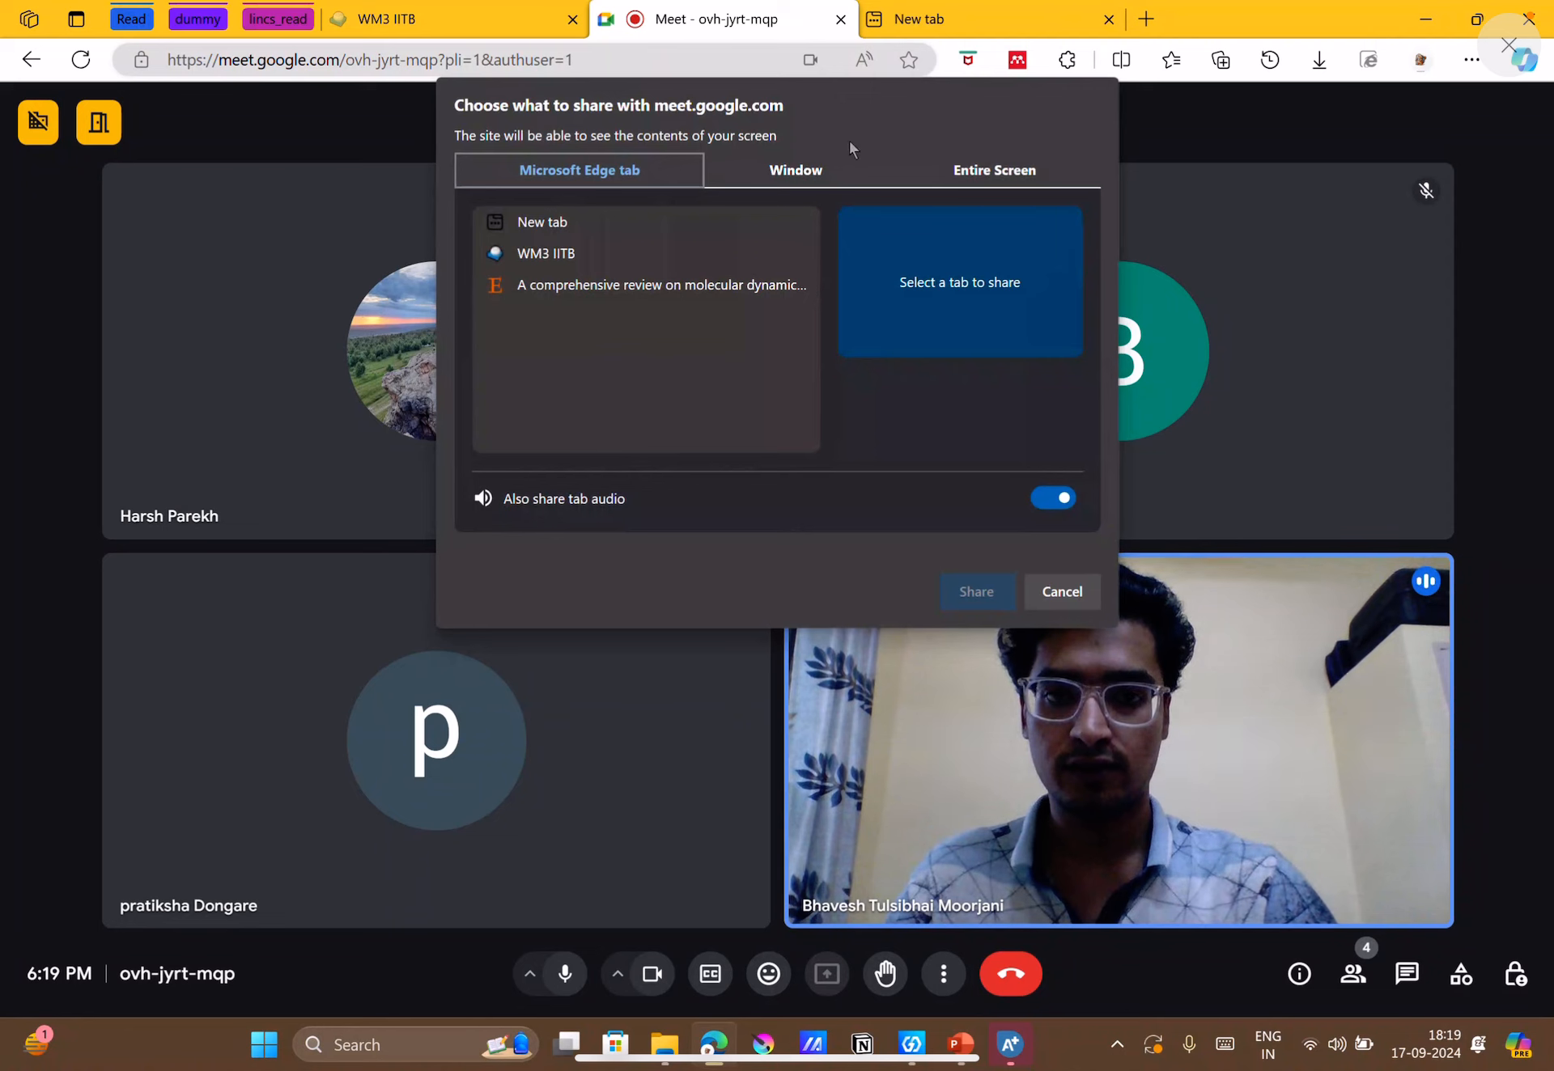
{"action": "left_click", "coordinate": [949, 186]}
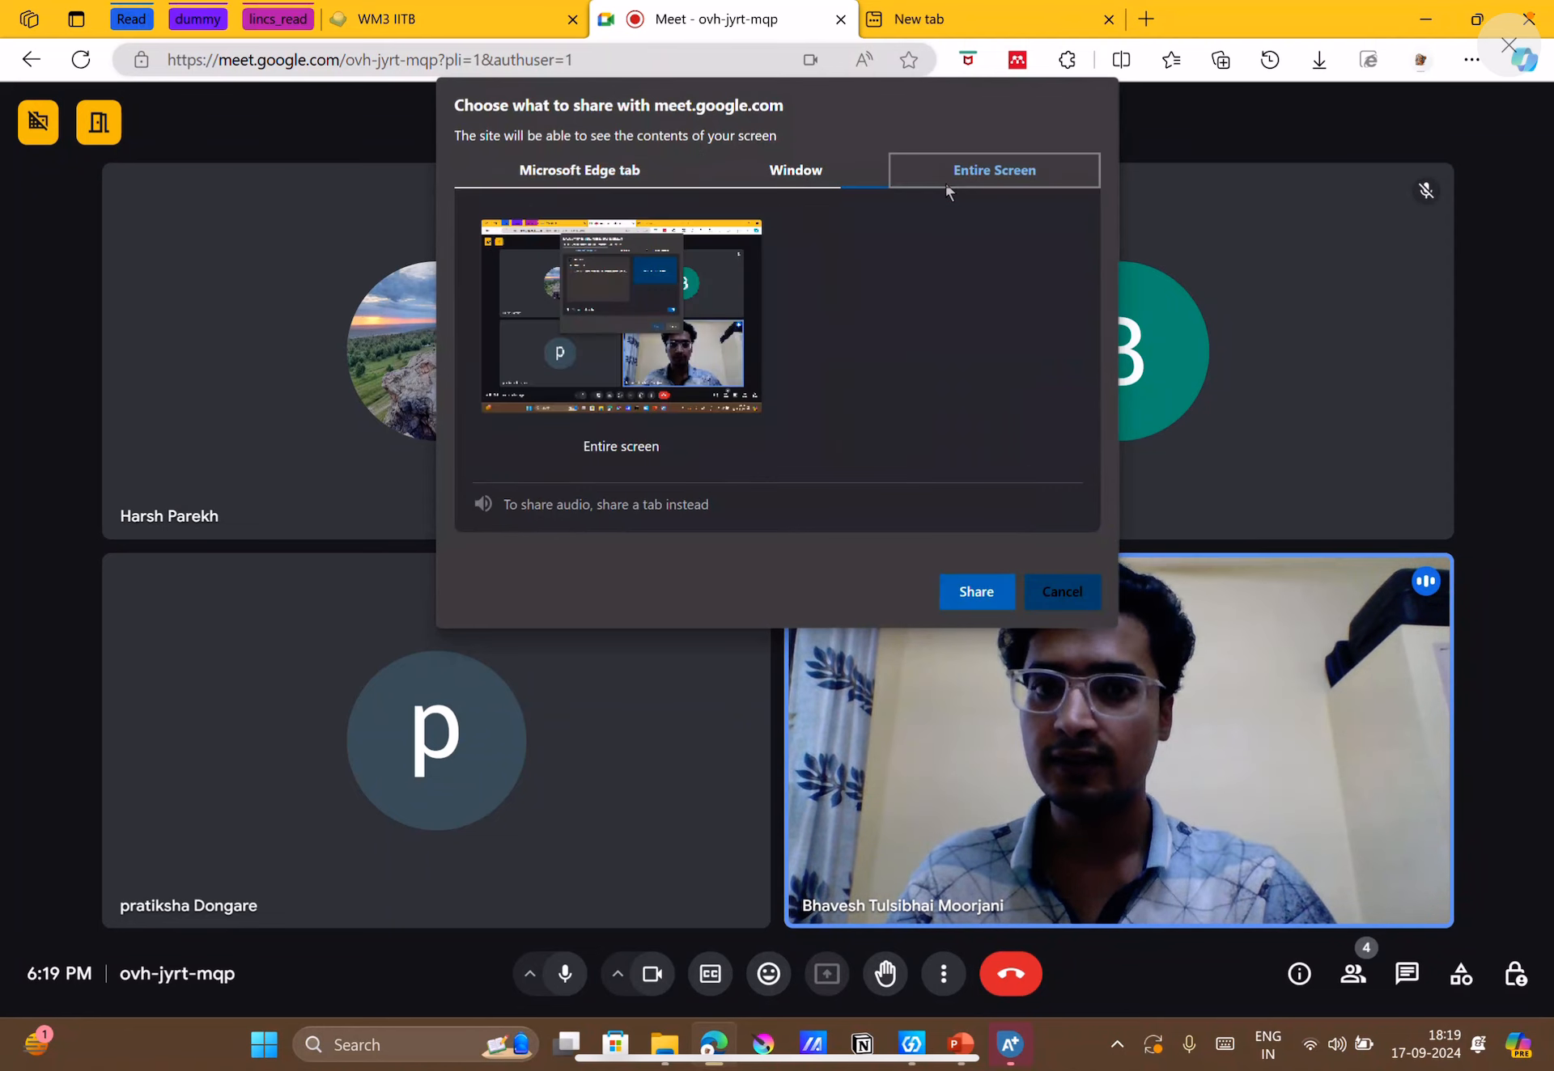
{"action": "left_click", "coordinate": [979, 592]}
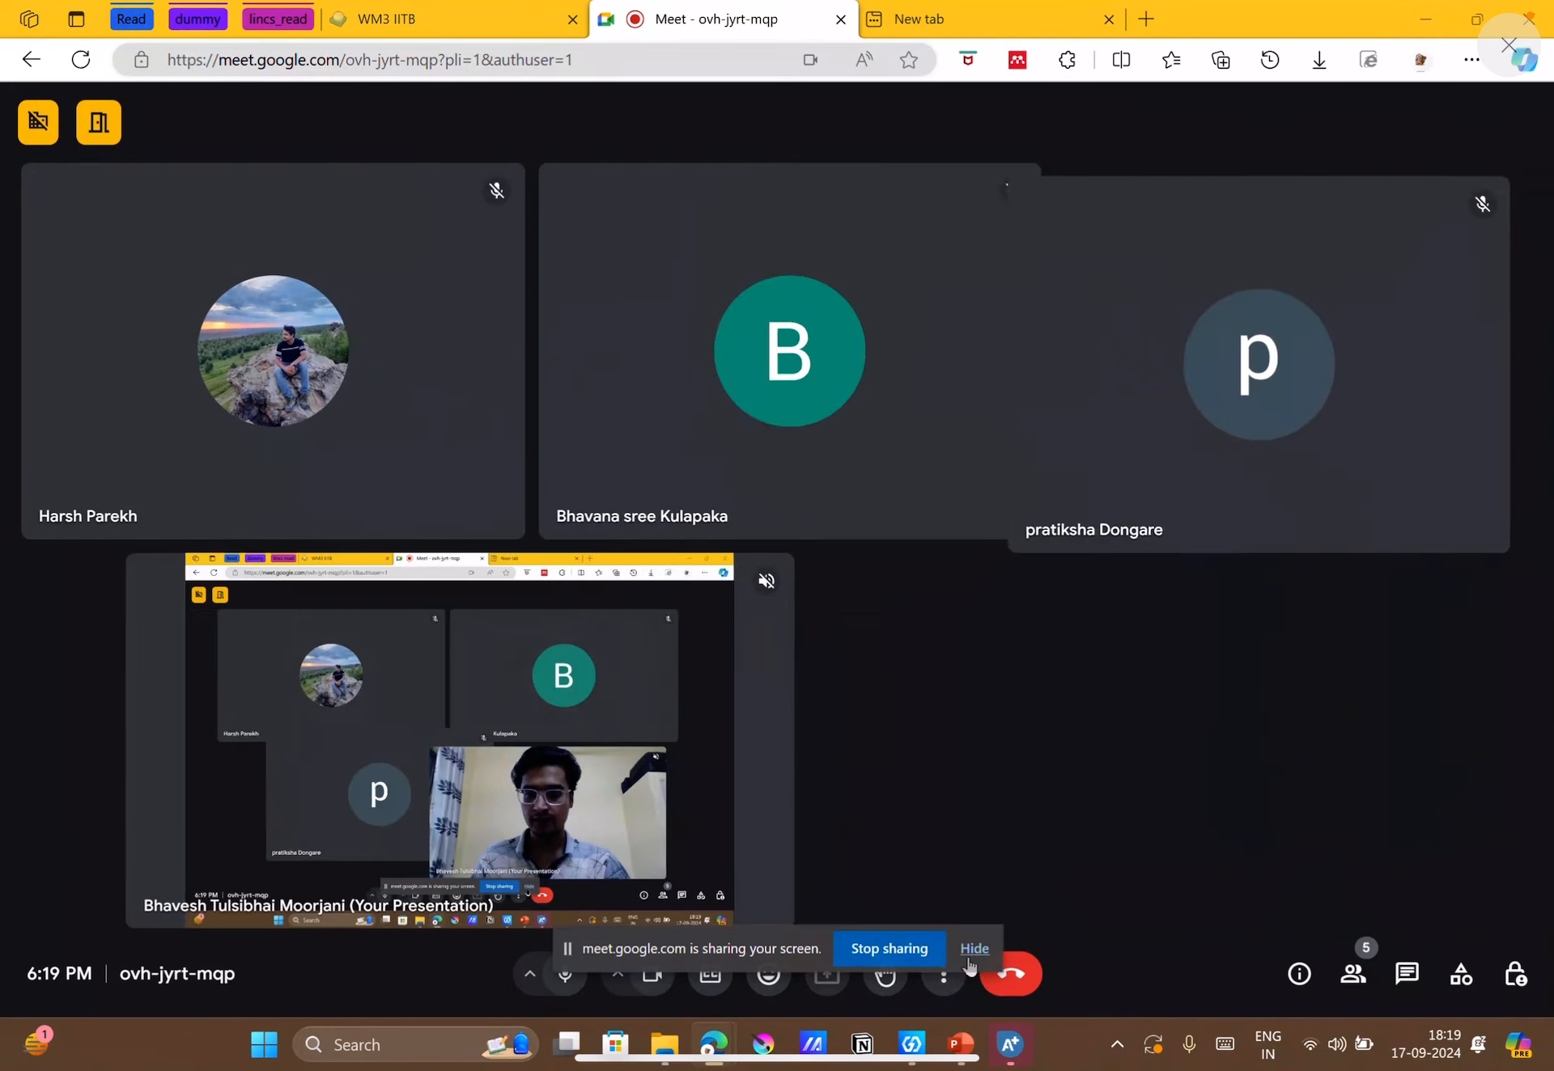
{"action": "left_click", "coordinate": [974, 950]}
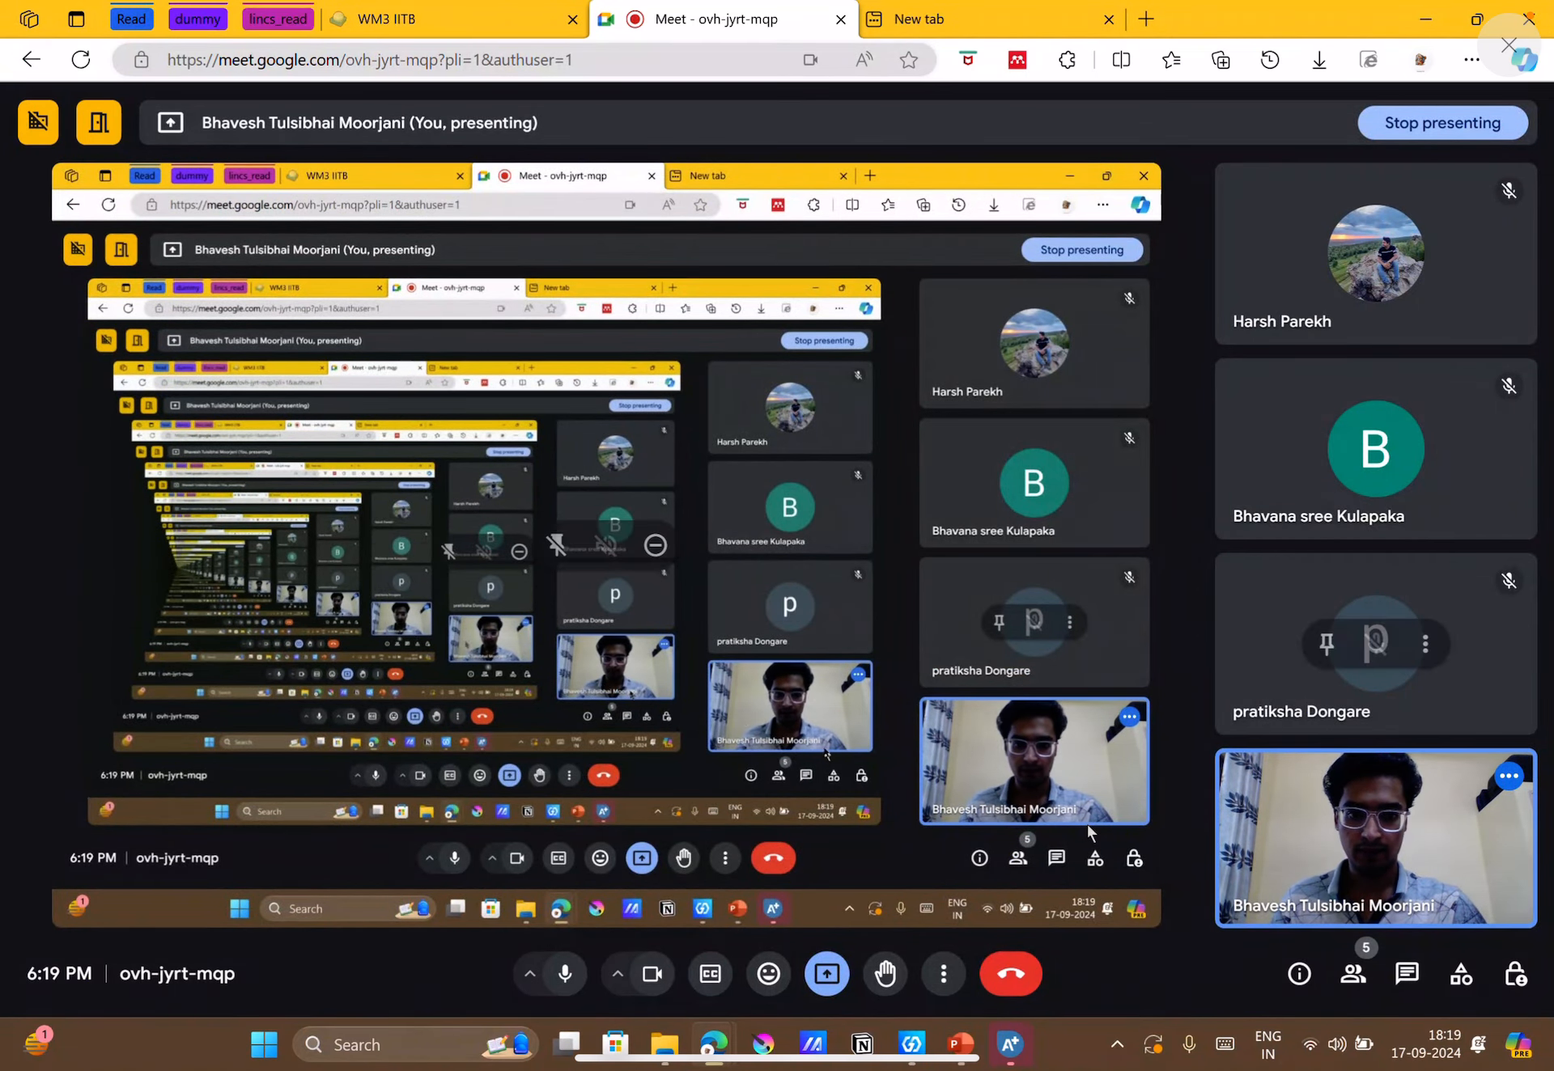
Review slides 3 and 4 of the APSS_Week_8 PowerPoint presentation, covering the vinyl chloride monomer case study.
{"action": "left_click", "coordinate": [1010, 1045]}
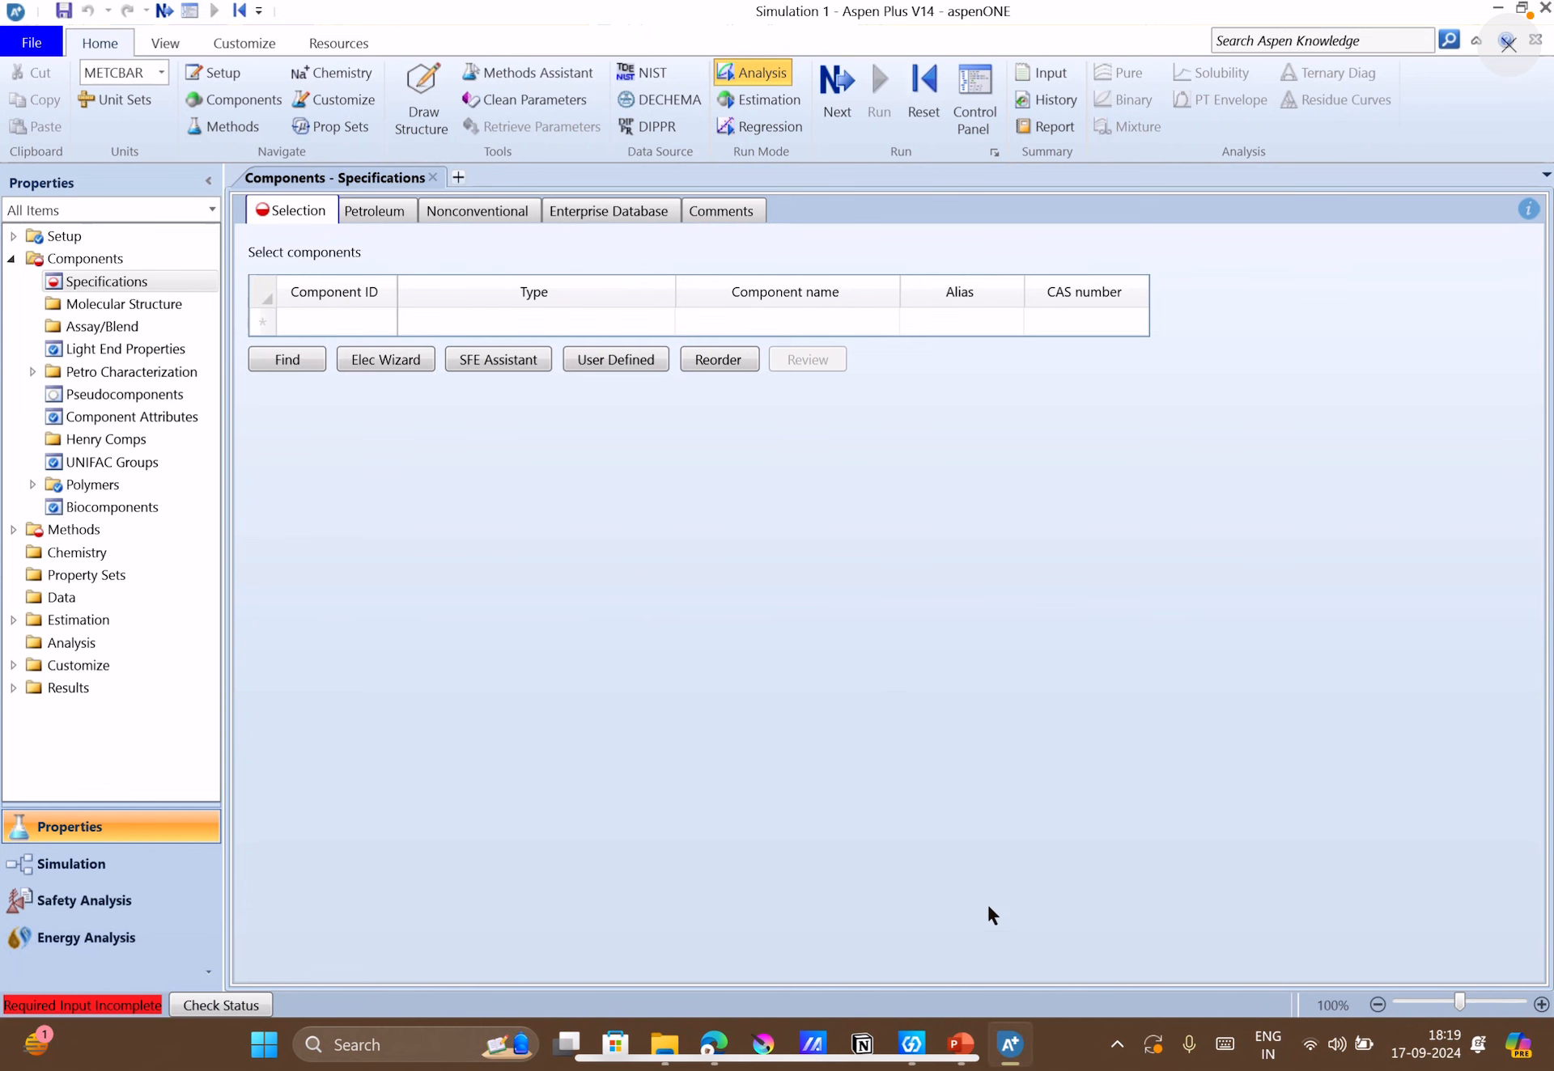
{"action": "left_click", "coordinate": [954, 1046]}
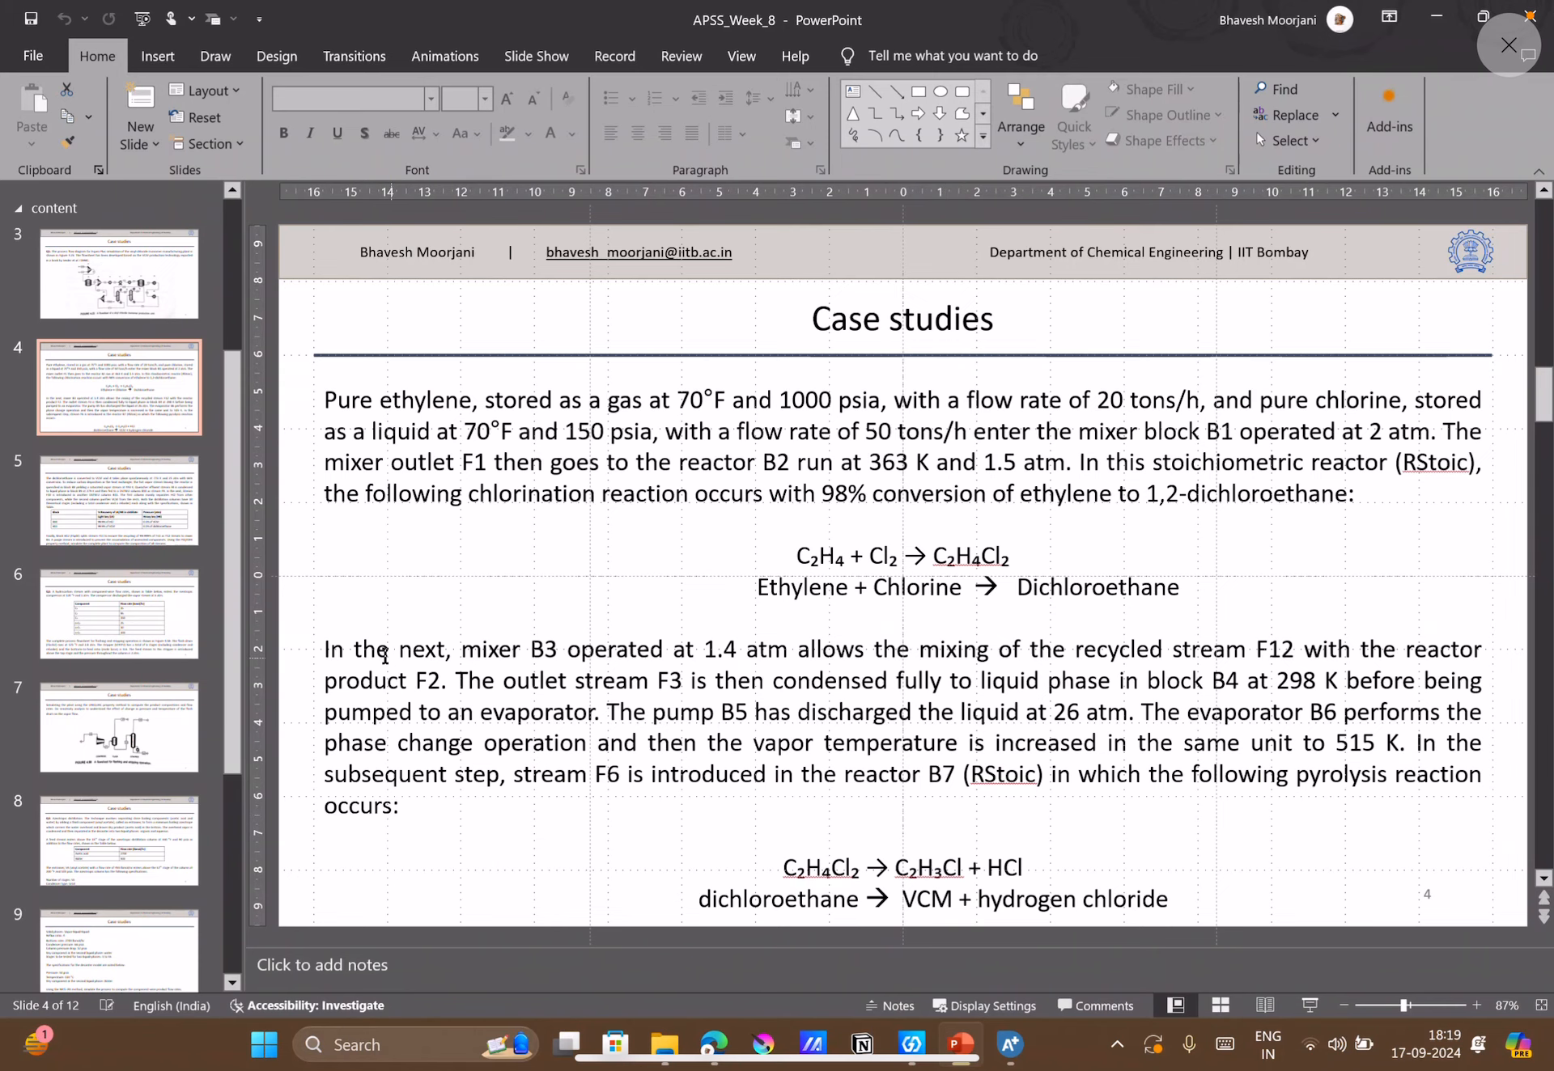
{"action": "left_click", "coordinate": [81, 292]}
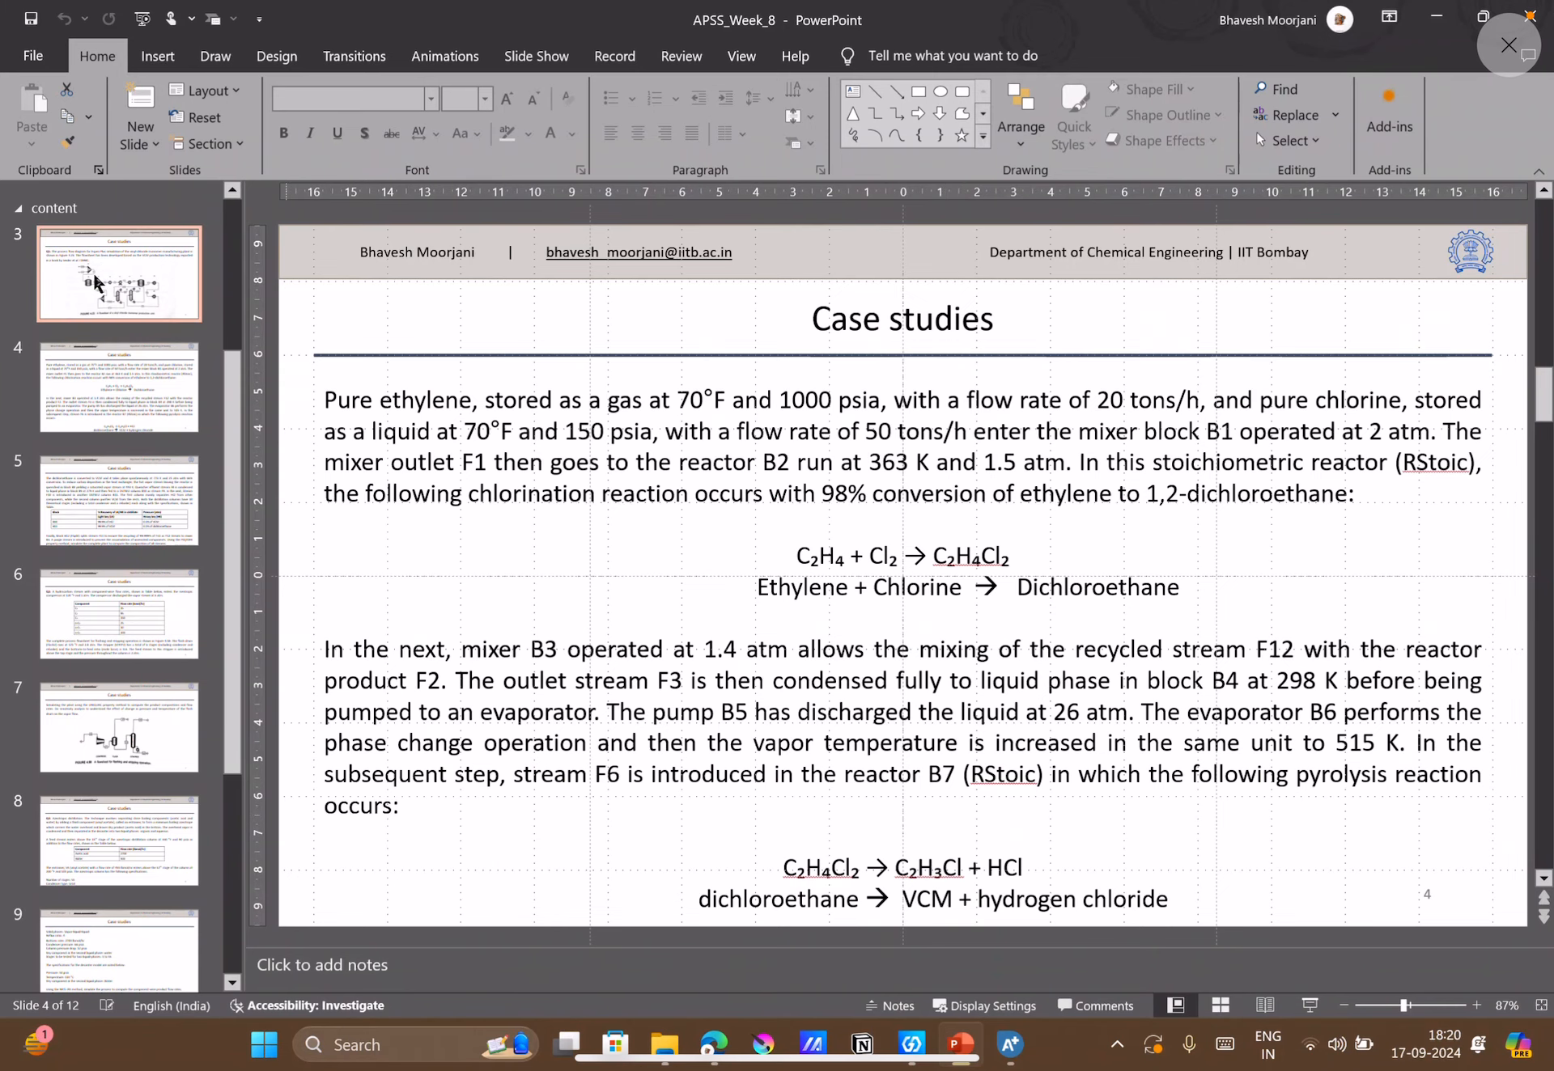
{"action": "left_click", "coordinate": [121, 398]}
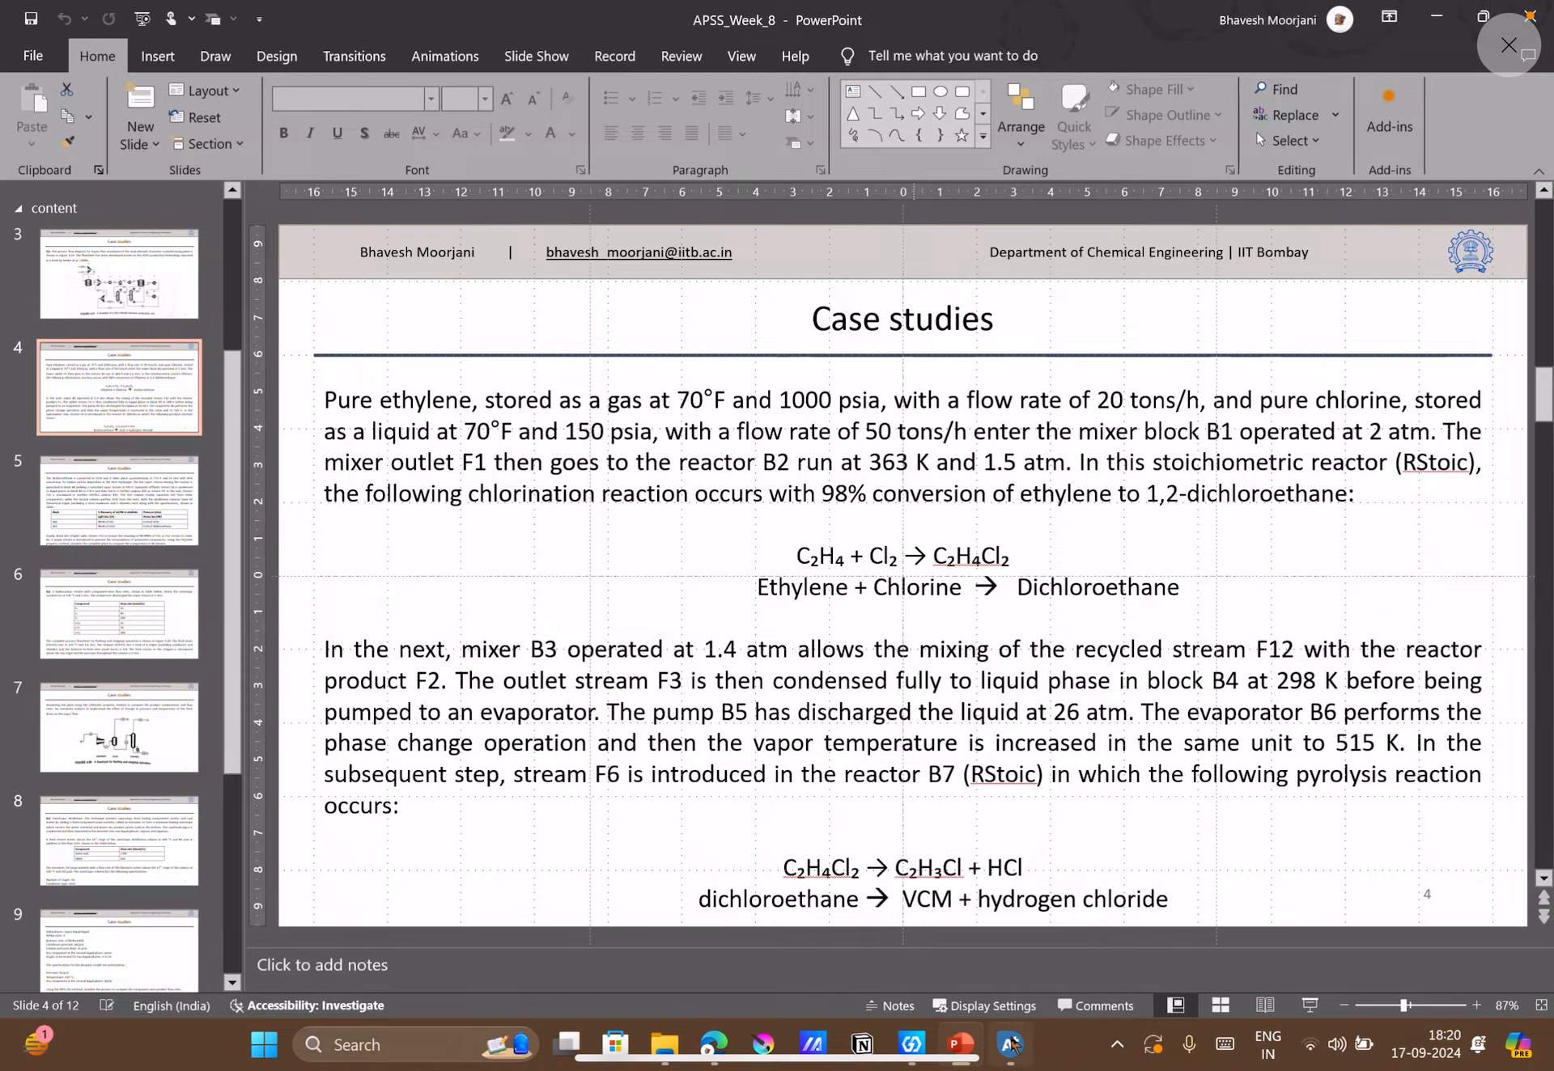
Switch to Aspen Plus and search the compound databanks for names containing "ethylene".
{"action": "left_click", "coordinate": [1011, 1045]}
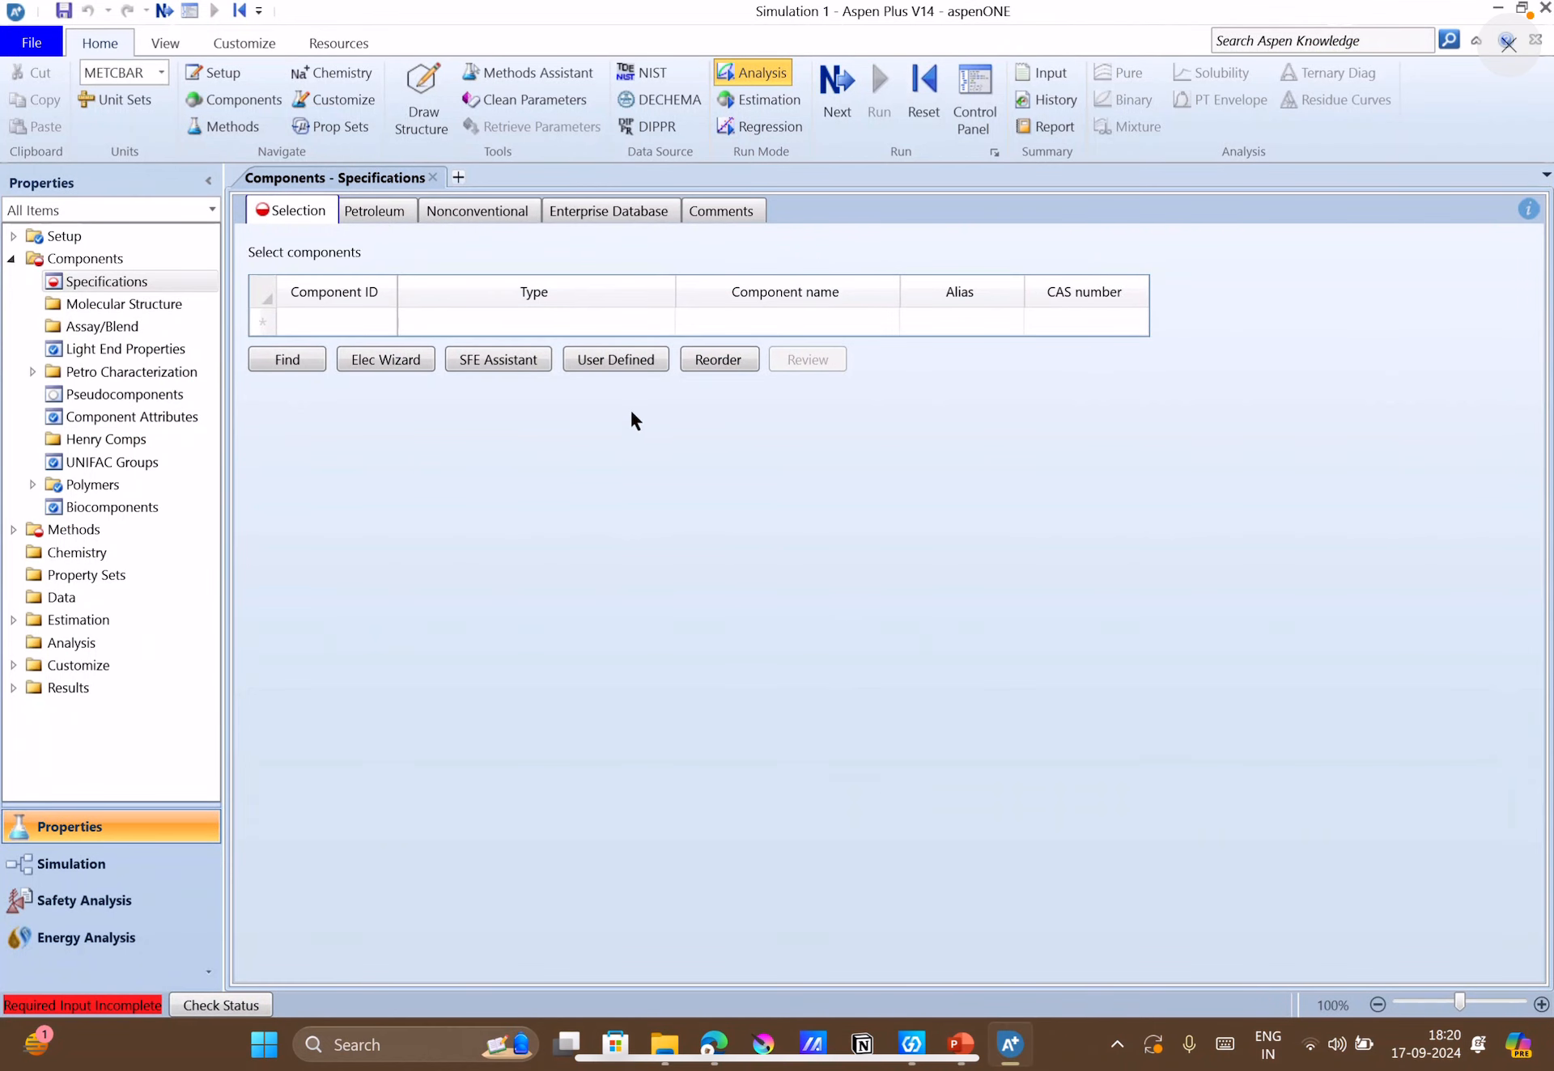
{"action": "left_click", "coordinate": [275, 362]}
{"action": "type", "text": "e"}
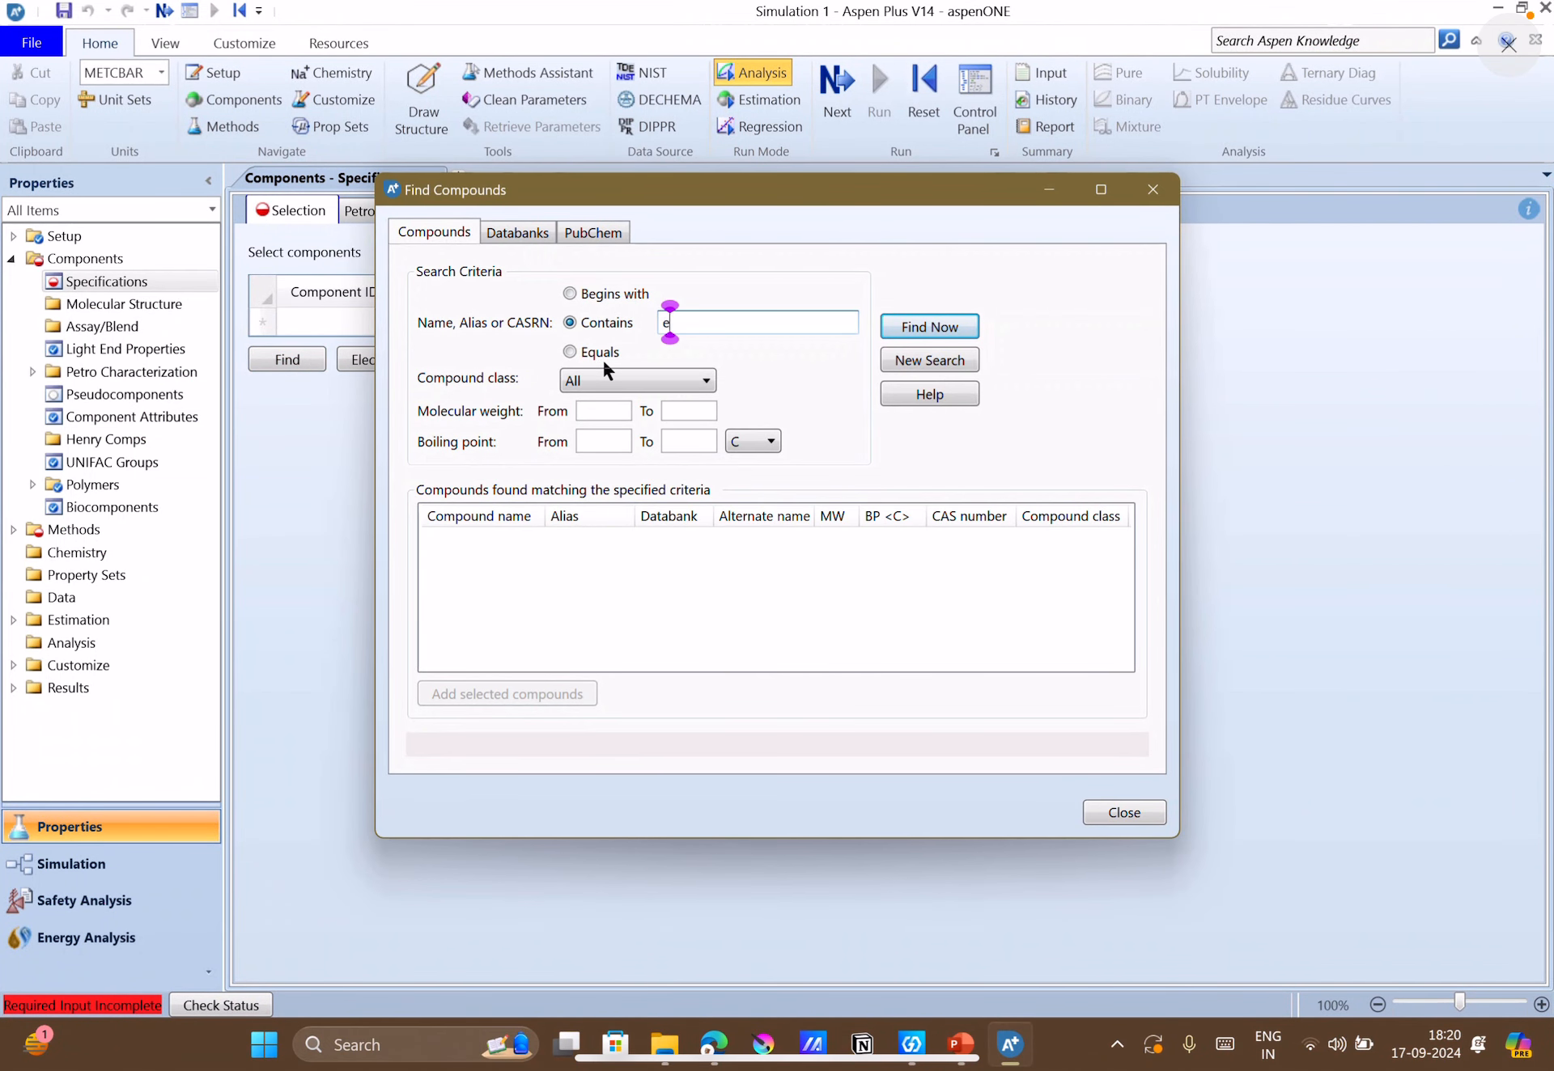
{"action": "type", "text": "thylene"}
{"action": "key", "text": "Return"}
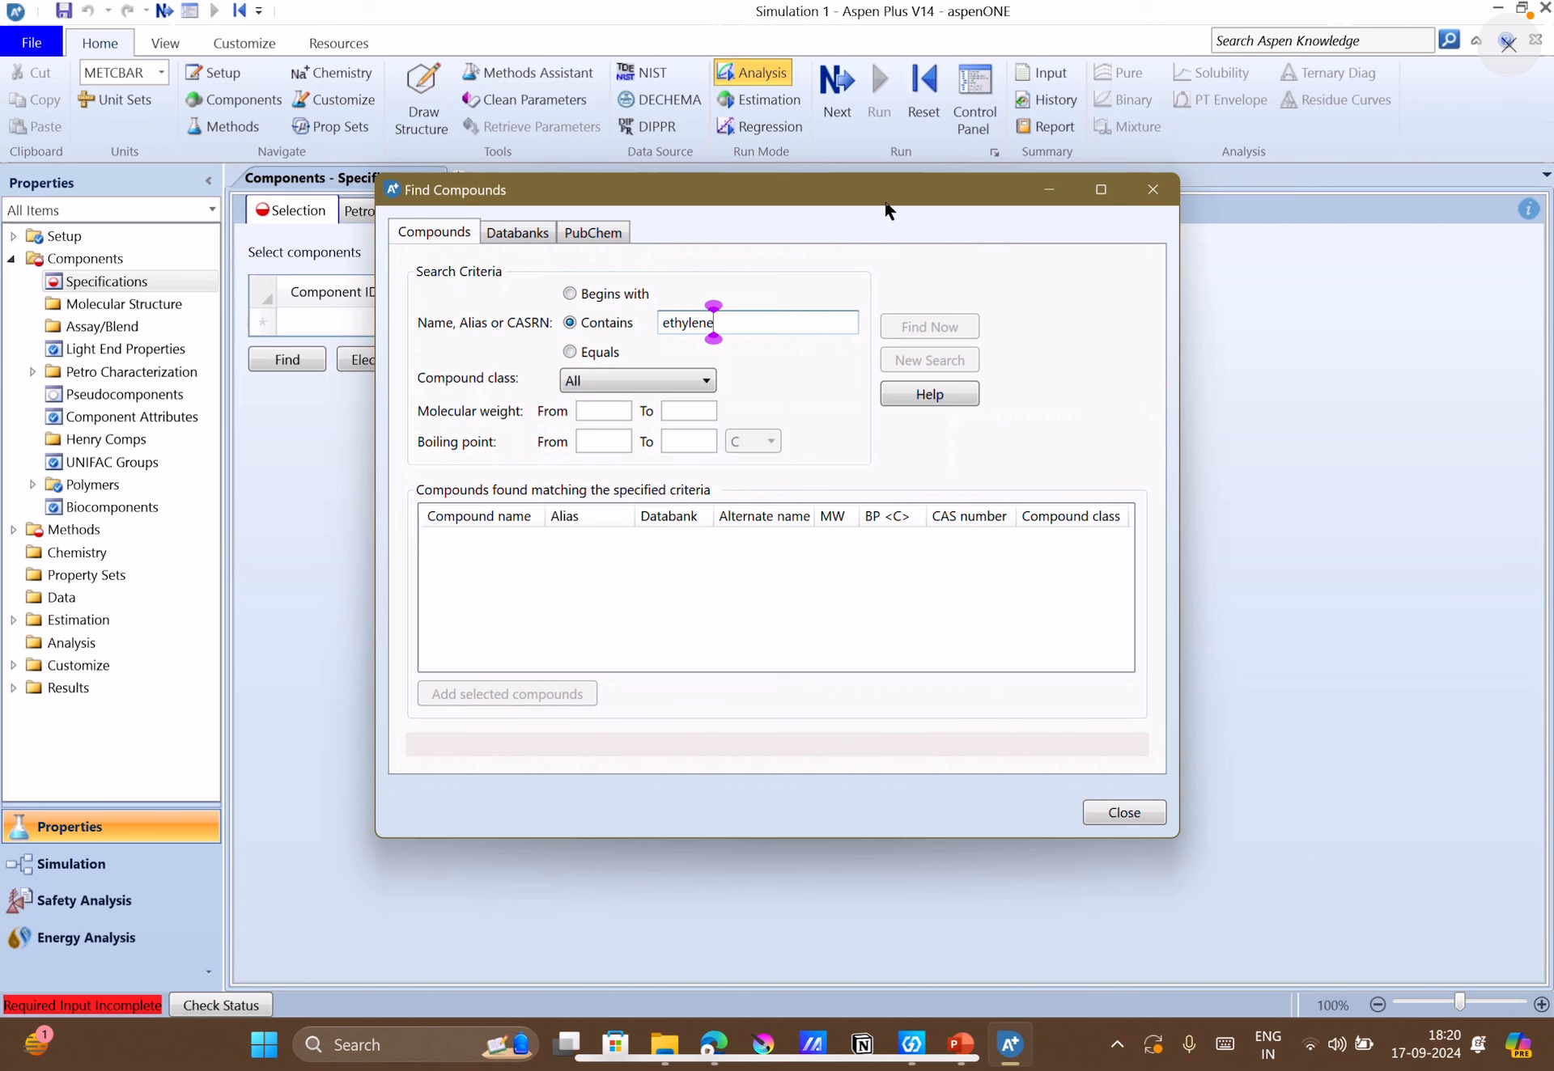
Widen the alternate name column and look through the compounds matching "ethylene" for plain ethylene.
{"action": "left_click_drag", "start_coordinate": [888, 198], "coordinate": [918, 201]}
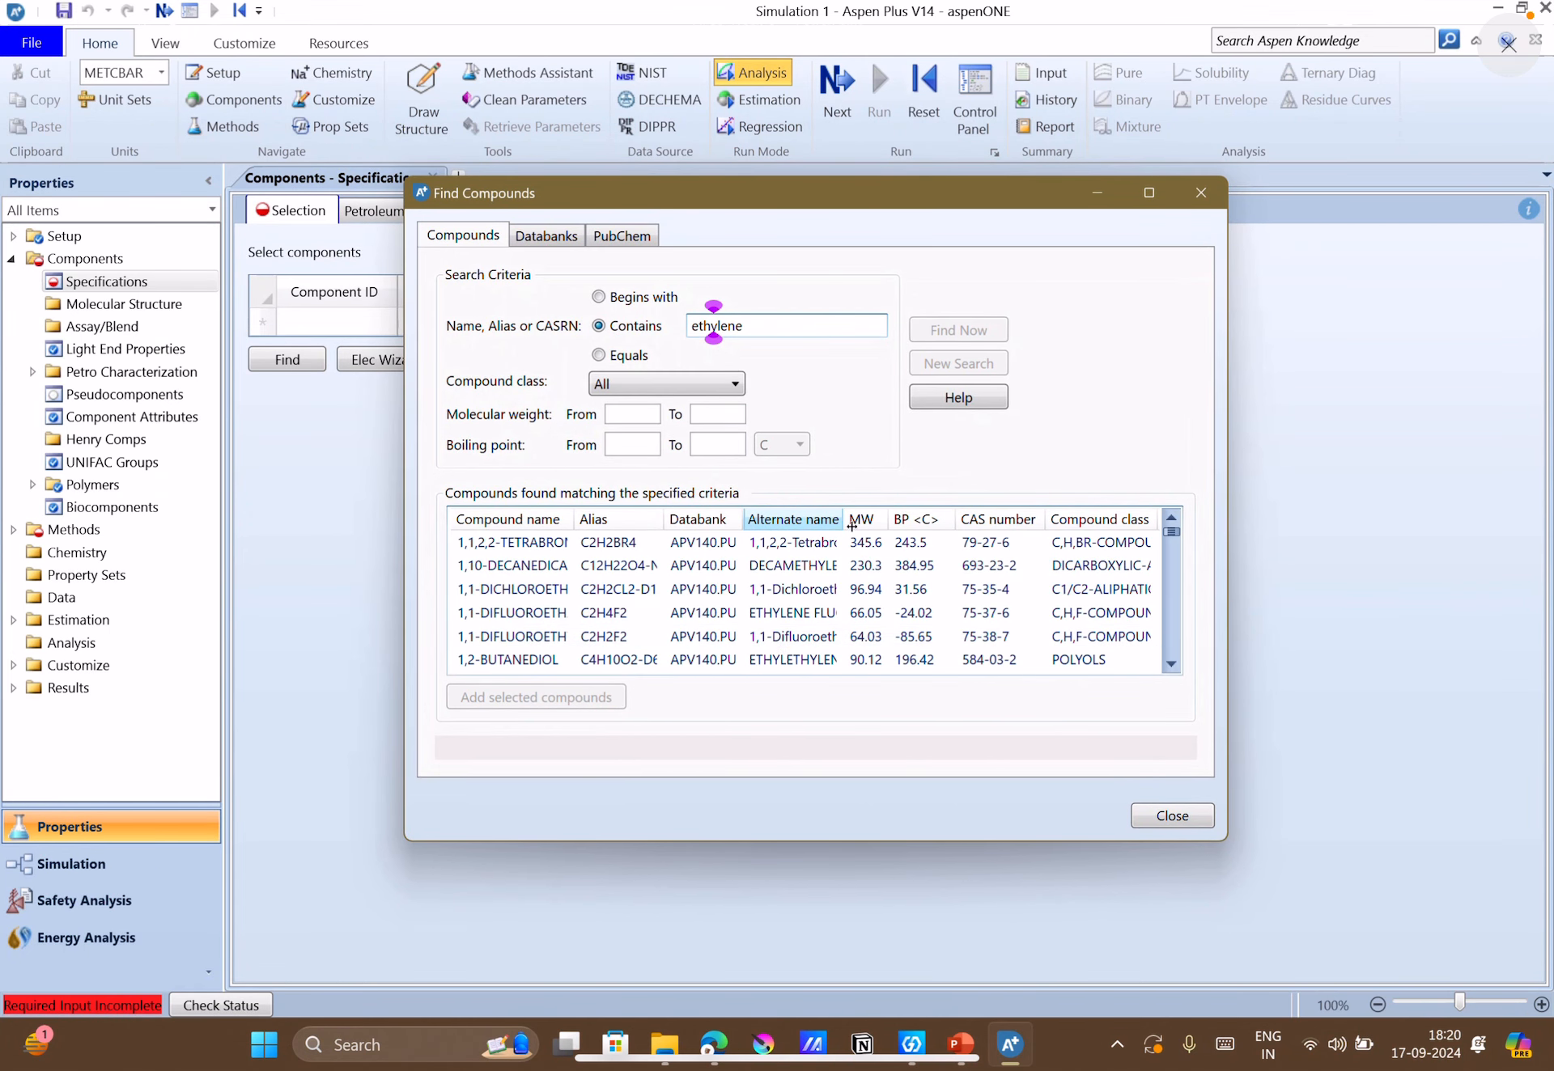
{"action": "left_click_drag", "start_coordinate": [842, 519], "coordinate": [934, 526]}
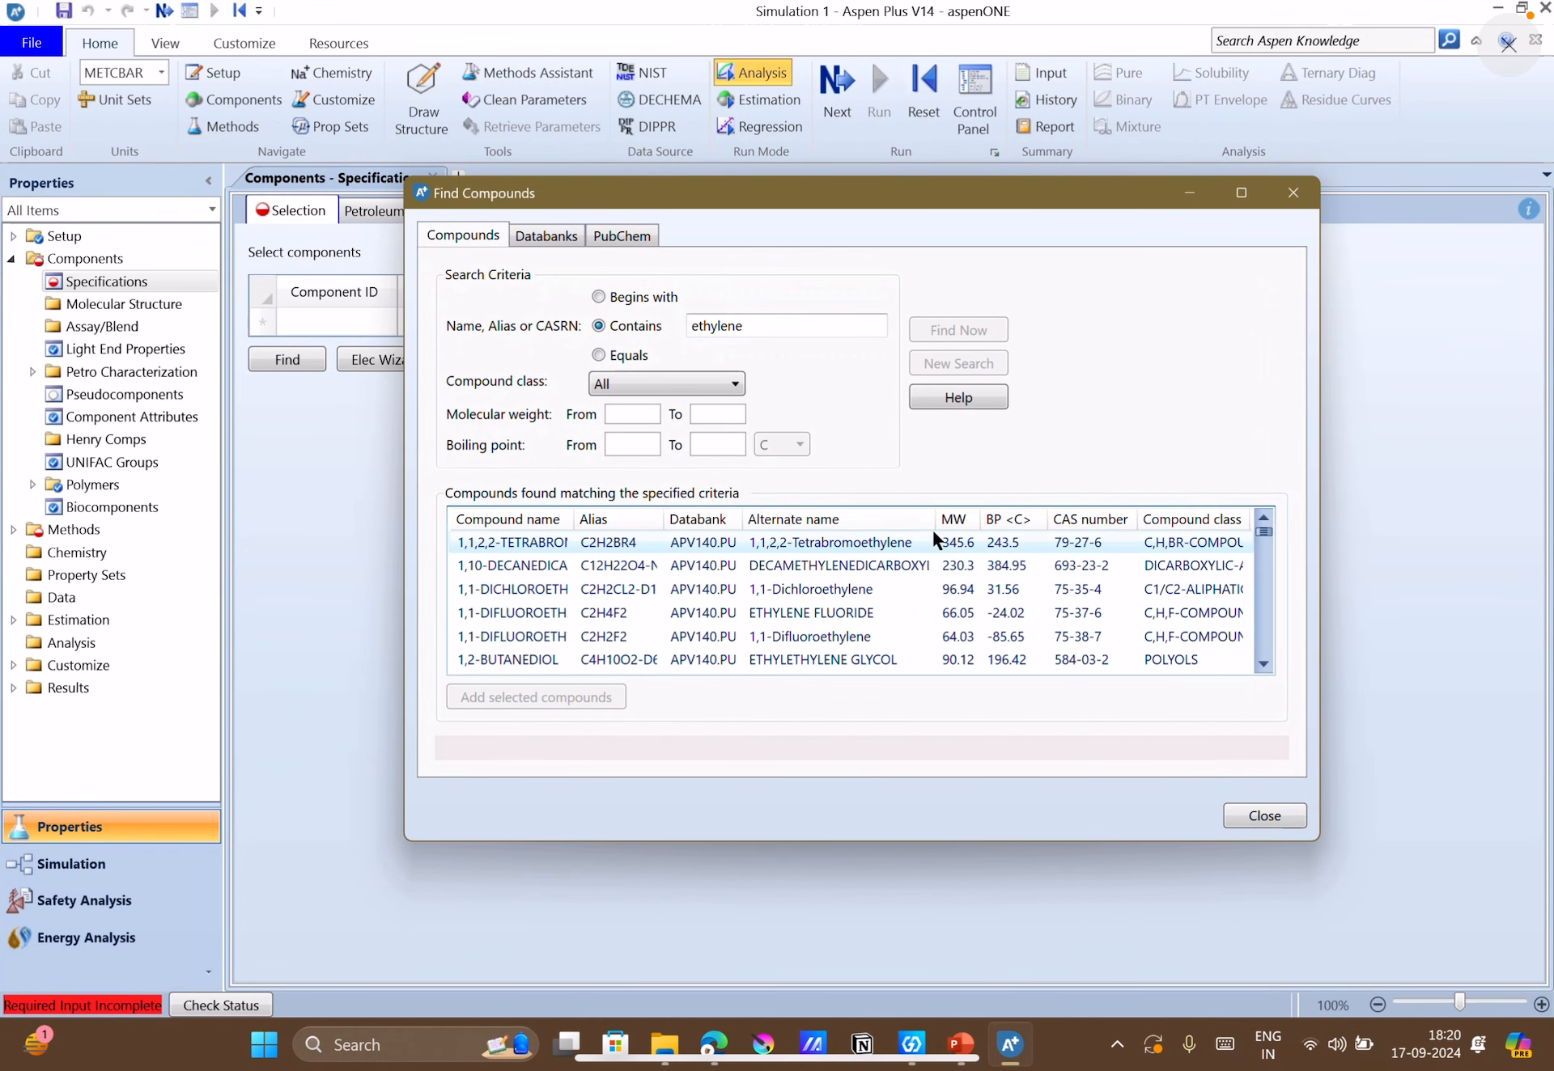
{"action": "left_click", "coordinate": [1264, 664]}
{"action": "left_click", "coordinate": [1263, 664]}
{"action": "left_click", "coordinate": [1264, 663]}
{"action": "left_click", "coordinate": [1263, 664]}
{"action": "left_click", "coordinate": [1264, 664]}
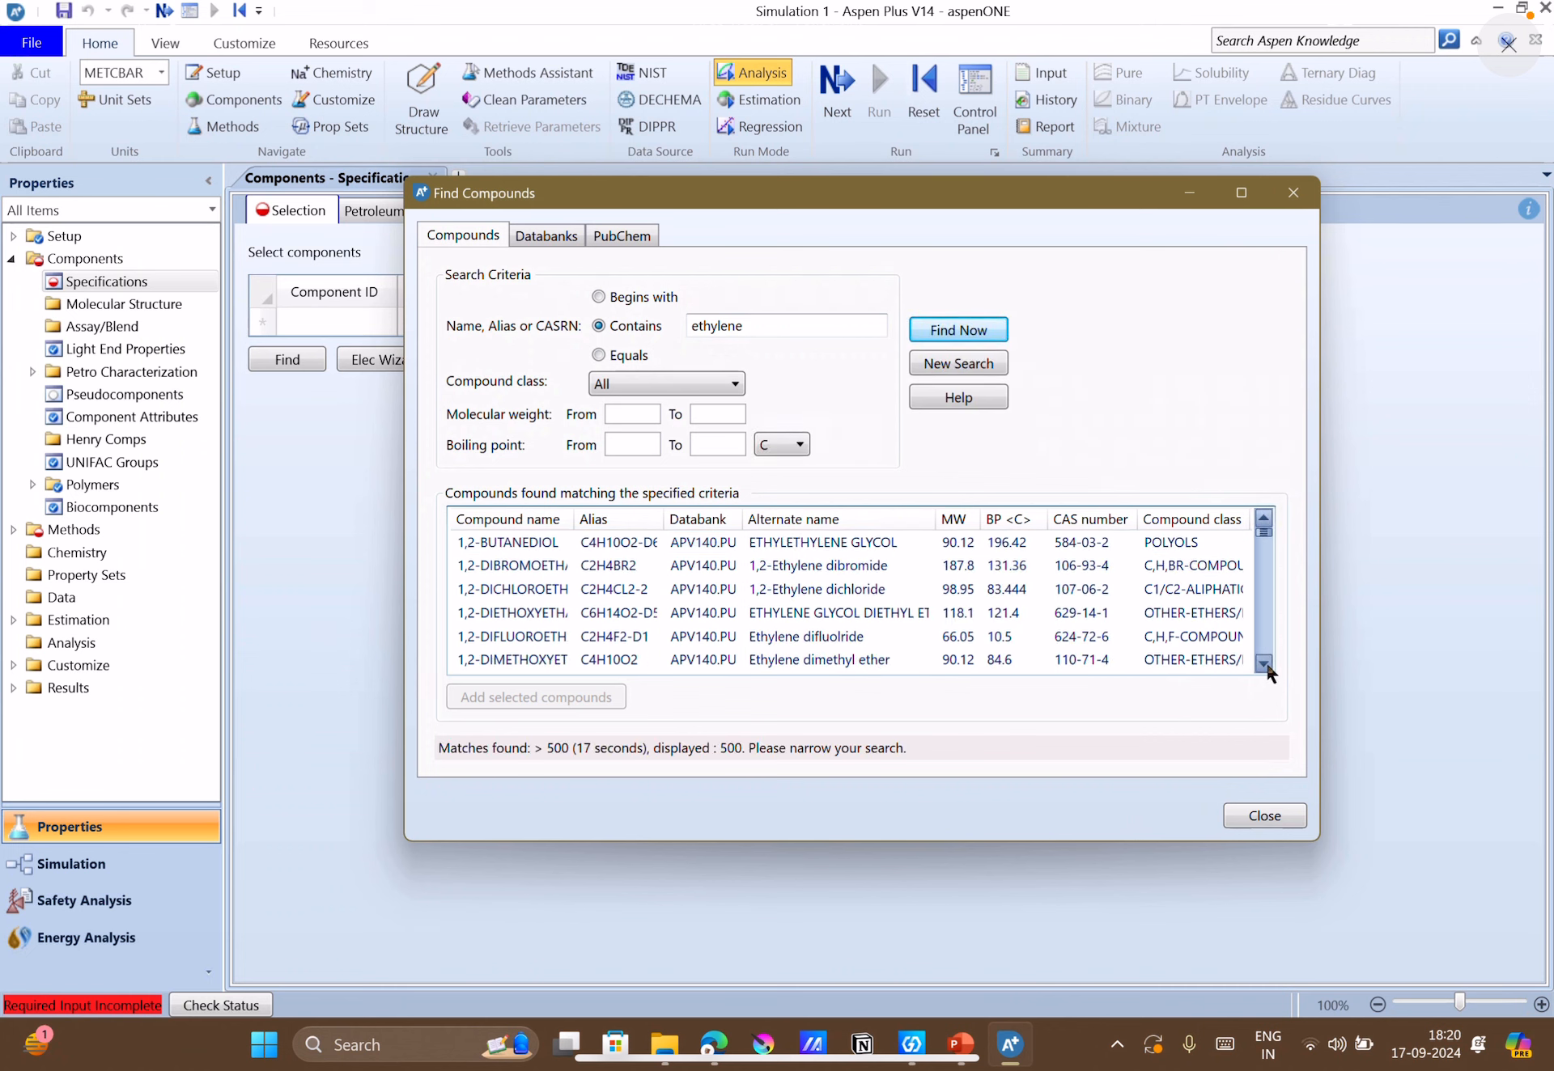
{"action": "left_click", "coordinate": [1263, 664]}
{"action": "left_click", "coordinate": [1263, 663]}
{"action": "left_click", "coordinate": [1264, 663]}
{"action": "left_click", "coordinate": [1263, 664]}
{"action": "left_click", "coordinate": [1263, 664]}
{"action": "left_click", "coordinate": [1263, 663]}
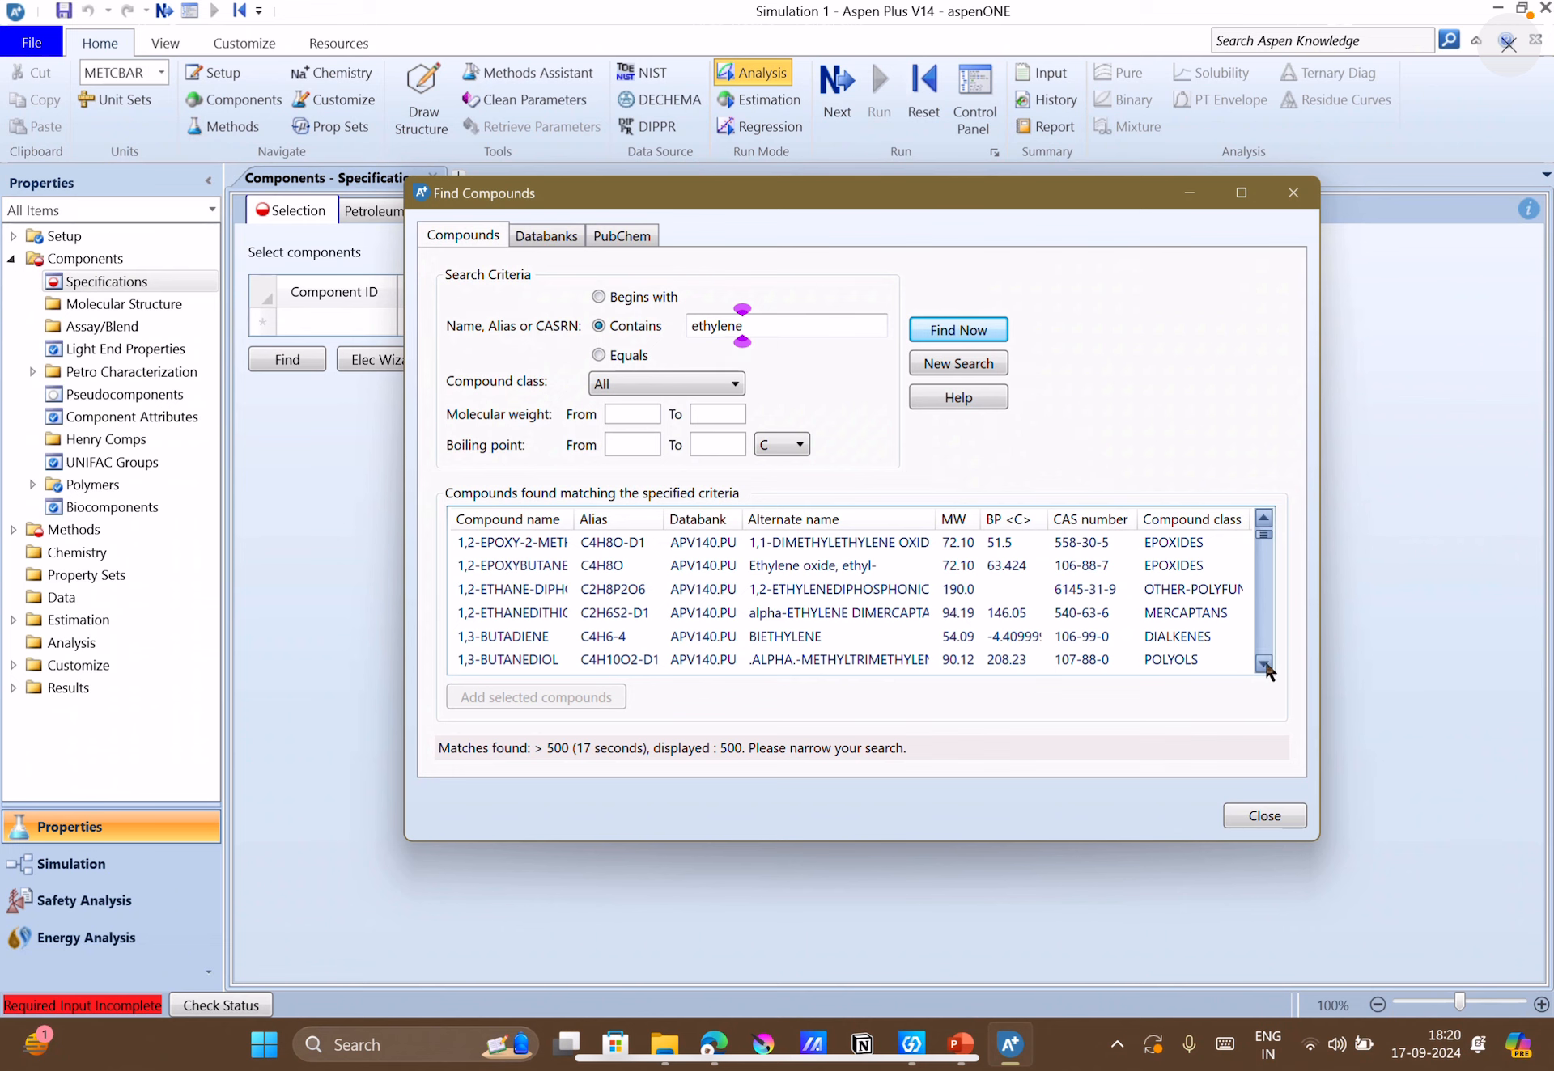
{"action": "left_click", "coordinate": [1263, 664]}
{"action": "left_click", "coordinate": [1263, 663]}
{"action": "left_click", "coordinate": [1263, 663]}
{"action": "left_click", "coordinate": [1263, 664]}
{"action": "left_click", "coordinate": [1263, 664]}
{"action": "left_click", "coordinate": [1263, 663]}
{"action": "left_click", "coordinate": [1264, 664]}
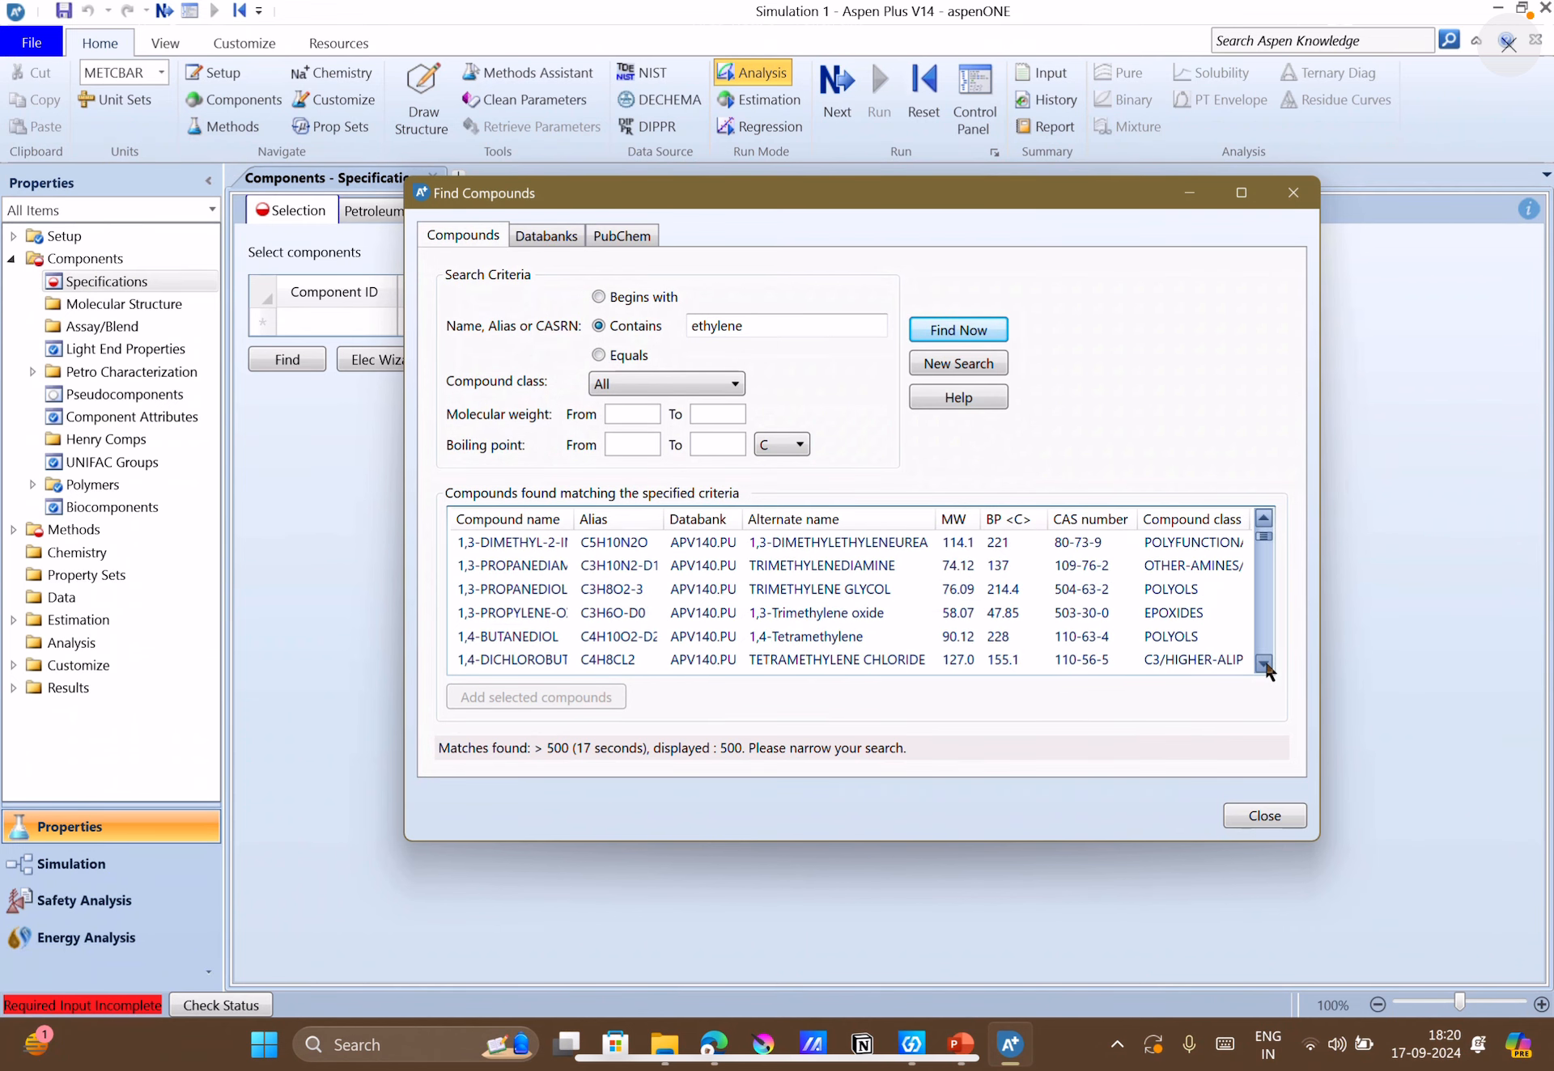
{"action": "left_click", "coordinate": [1263, 664]}
{"action": "left_click", "coordinate": [1263, 664]}
{"action": "left_click", "coordinate": [1264, 663]}
{"action": "left_click", "coordinate": [1263, 663]}
{"action": "left_click", "coordinate": [1263, 664]}
{"action": "left_click", "coordinate": [1263, 663]}
{"action": "left_click", "coordinate": [1264, 664]}
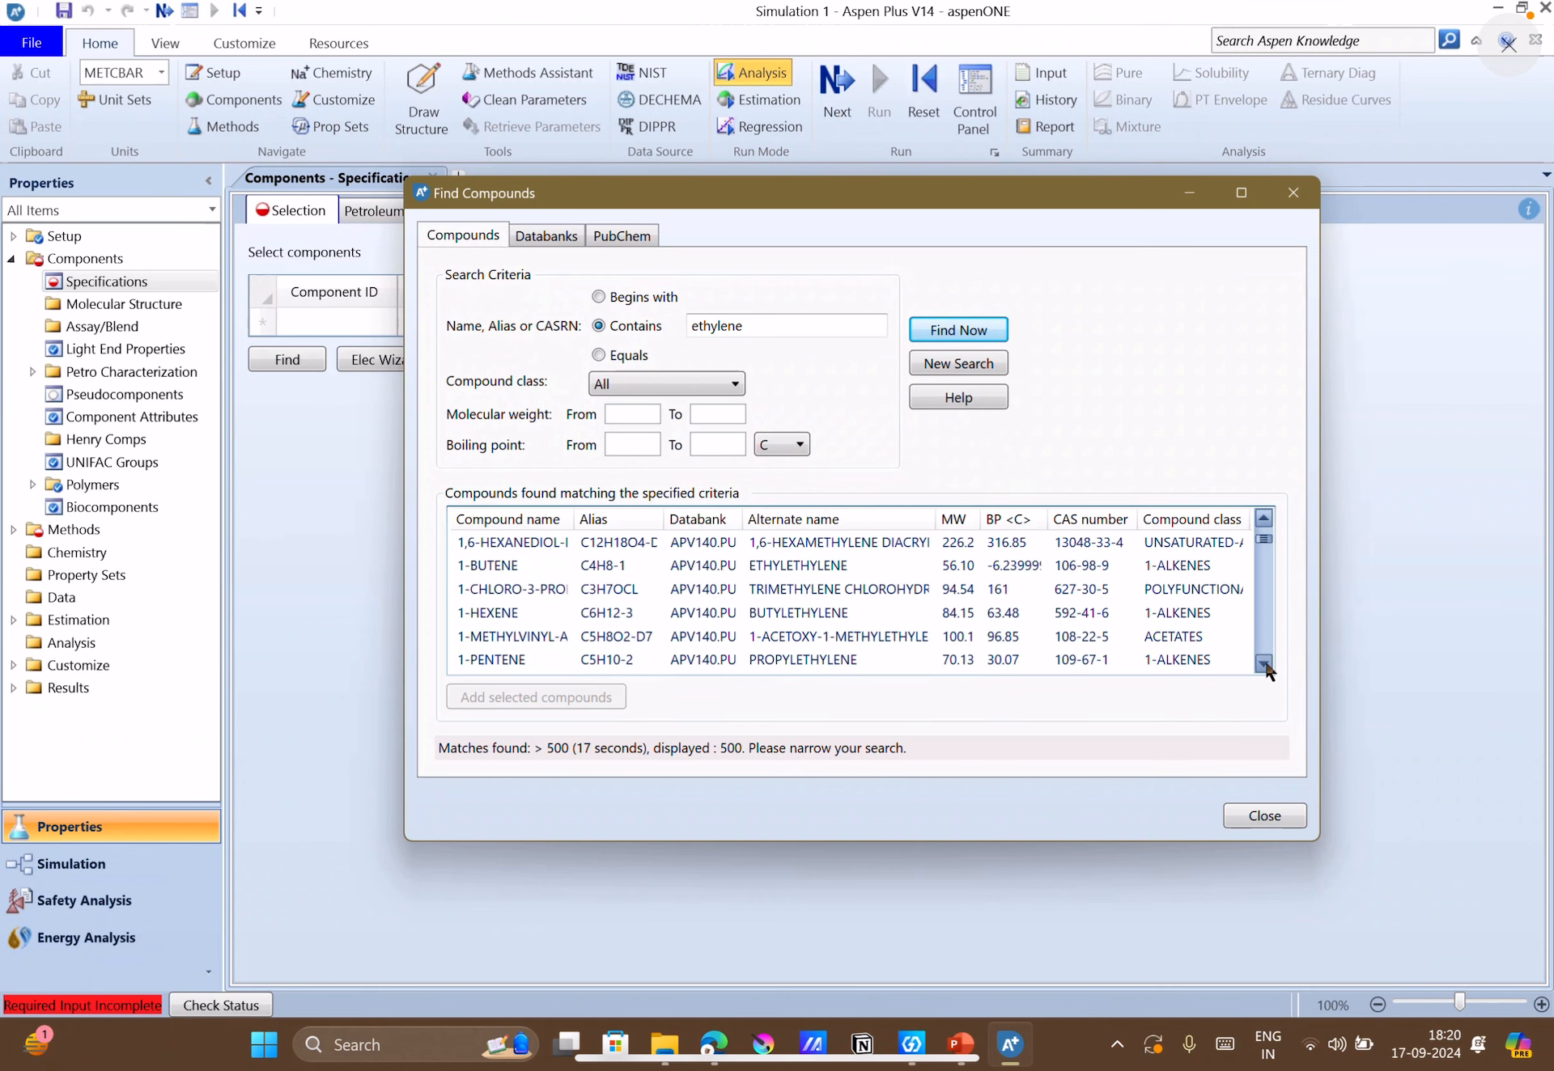
{"action": "left_click", "coordinate": [1264, 664]}
{"action": "left_click_drag", "start_coordinate": [1267, 551], "coordinate": [1264, 528]}
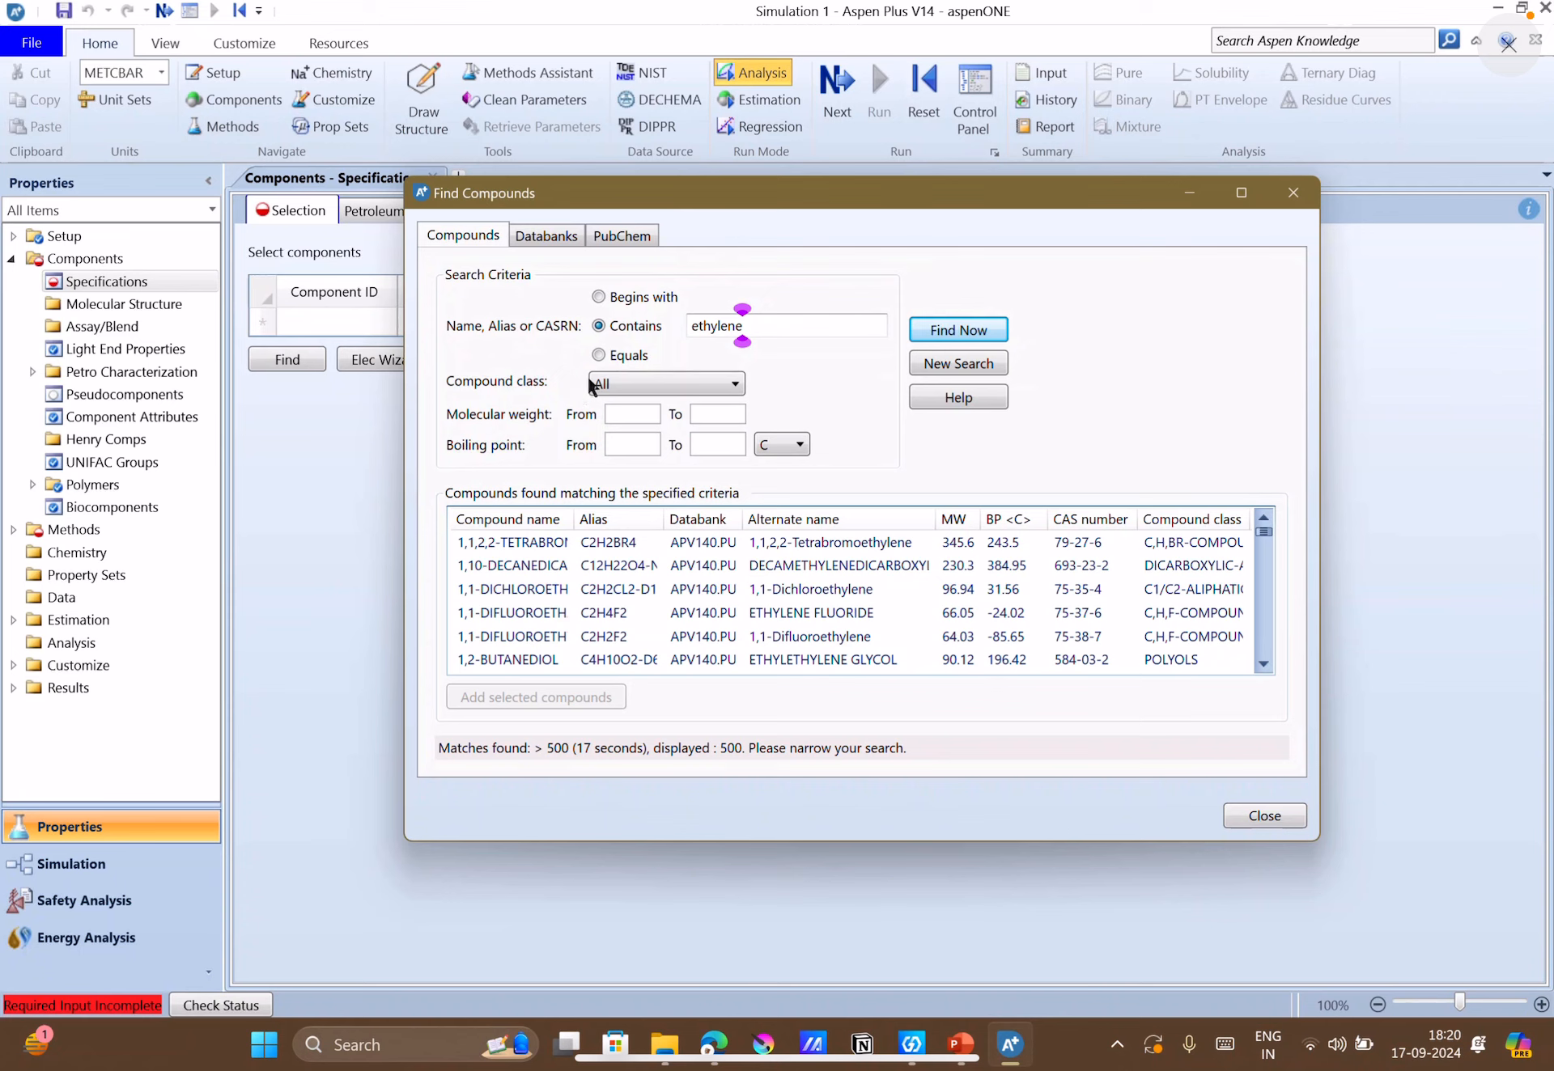
Restrict the compound search to names equal to "ethylene" and add ETHYLENE (C2H4) to the component list.
{"action": "left_click", "coordinate": [598, 356]}
{"action": "left_click", "coordinate": [970, 333]}
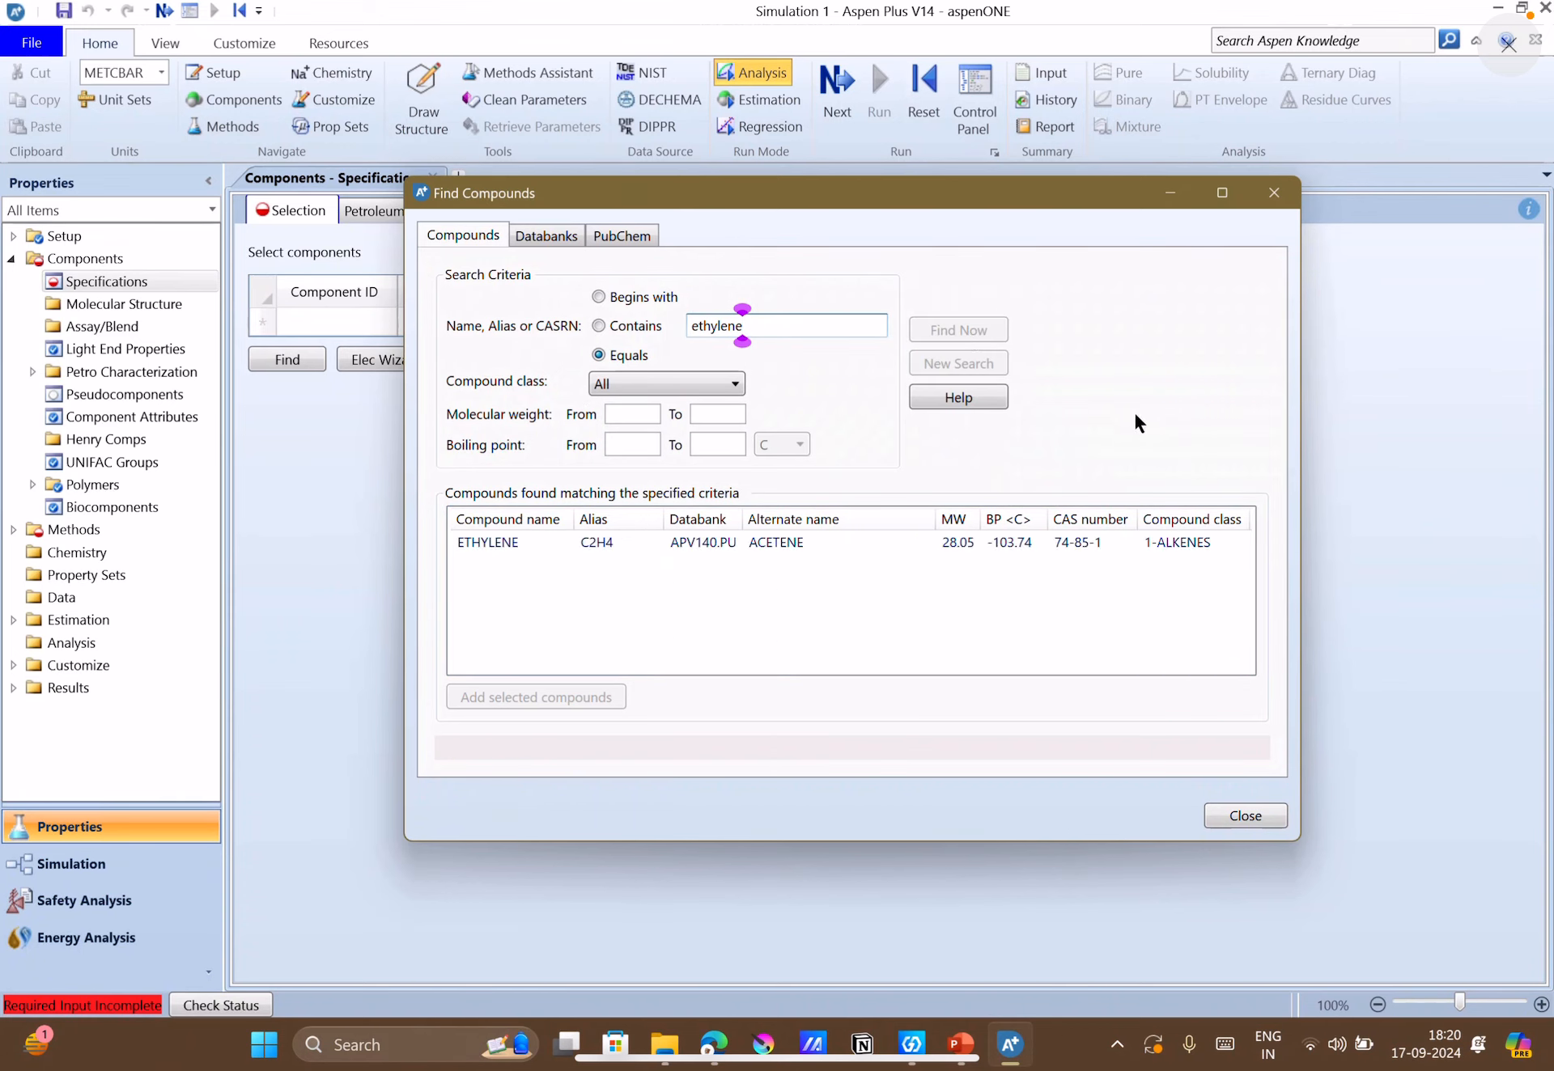
{"action": "double_click", "coordinate": [832, 547]}
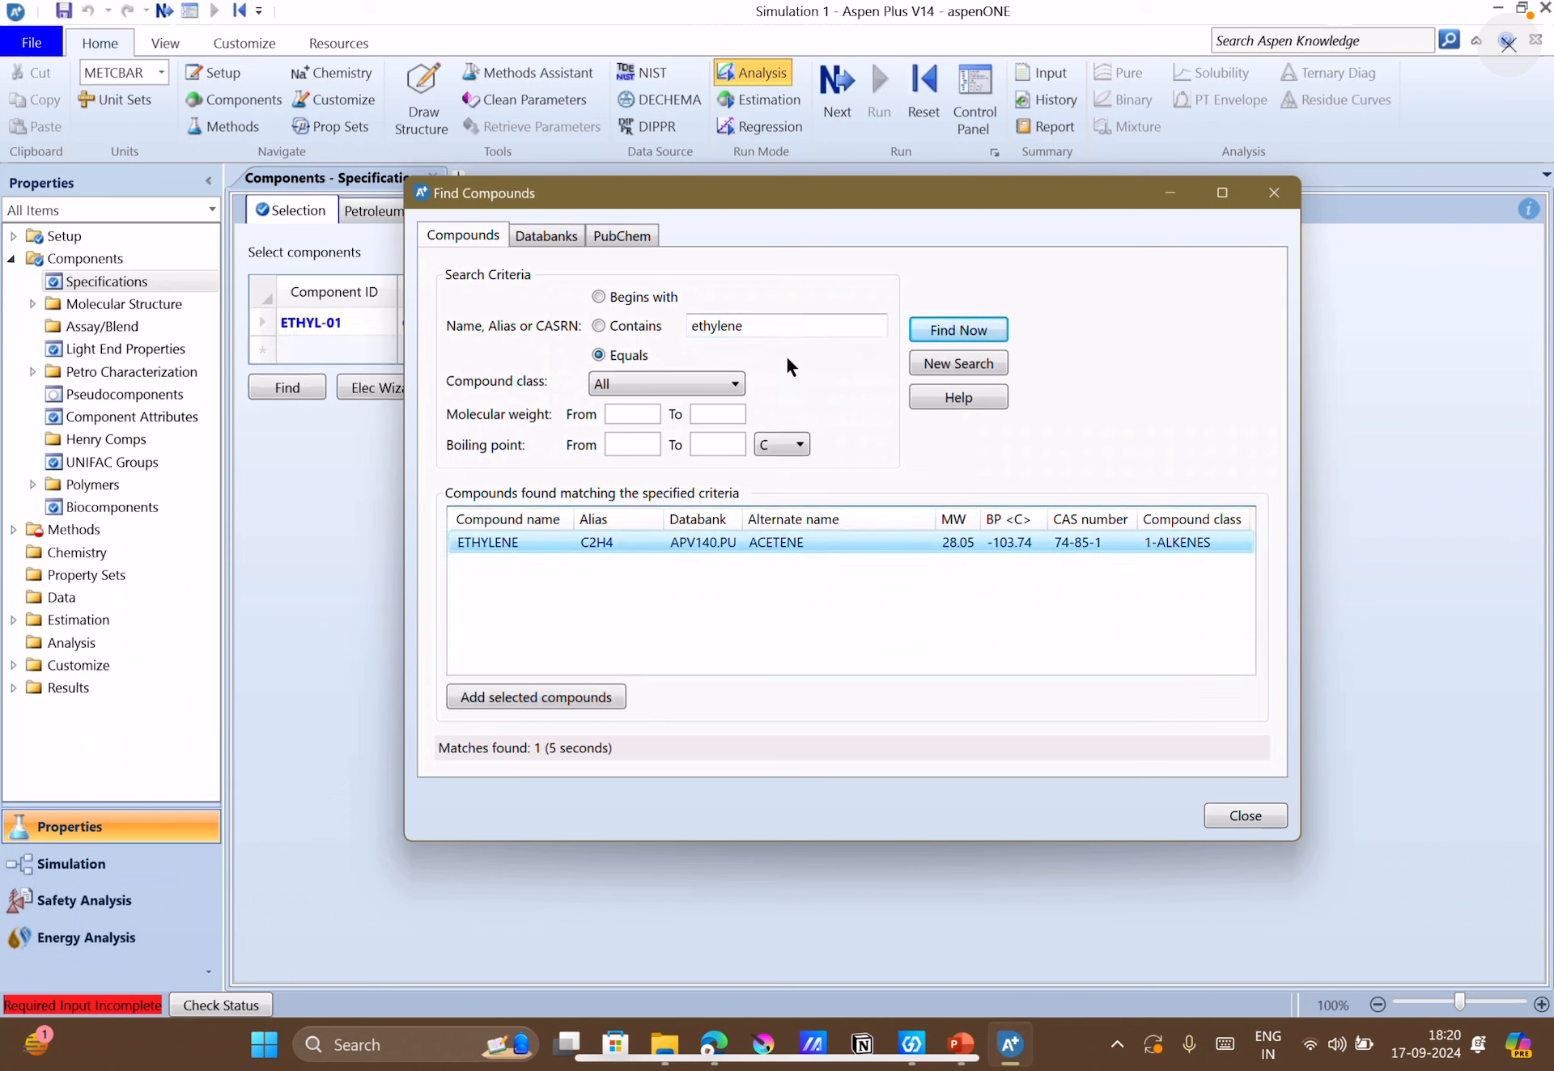
Find the compound named exactly "chlorine" and add CHLORINE (CL2) to the component list without replacing ethylene.
{"action": "key", "text": "BackSpace"}
{"action": "key", "text": "BackSpace"}
{"action": "key", "text": "BackSpace"}
{"action": "key", "text": "BackSpace"}
{"action": "key", "text": "BackSpace"}
{"action": "key", "text": "BackSpace"}
{"action": "key", "text": "BackSpace"}
{"action": "key", "text": "BackSpace"}
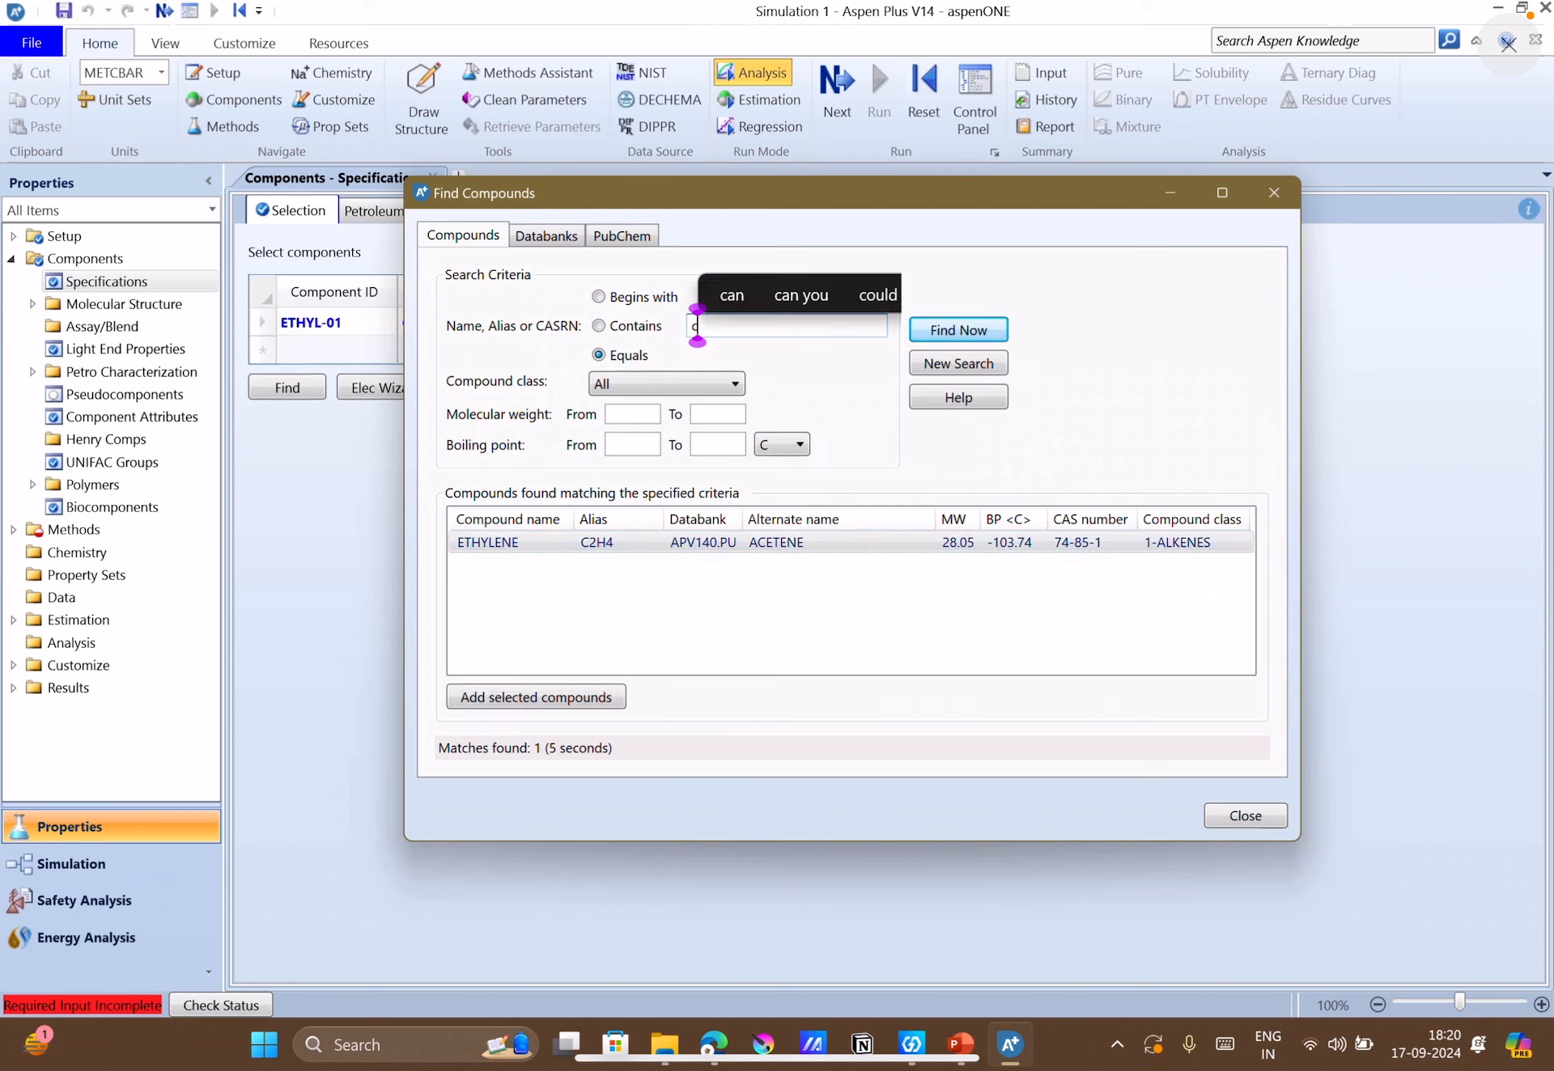
{"action": "type", "text": "chlorine"}
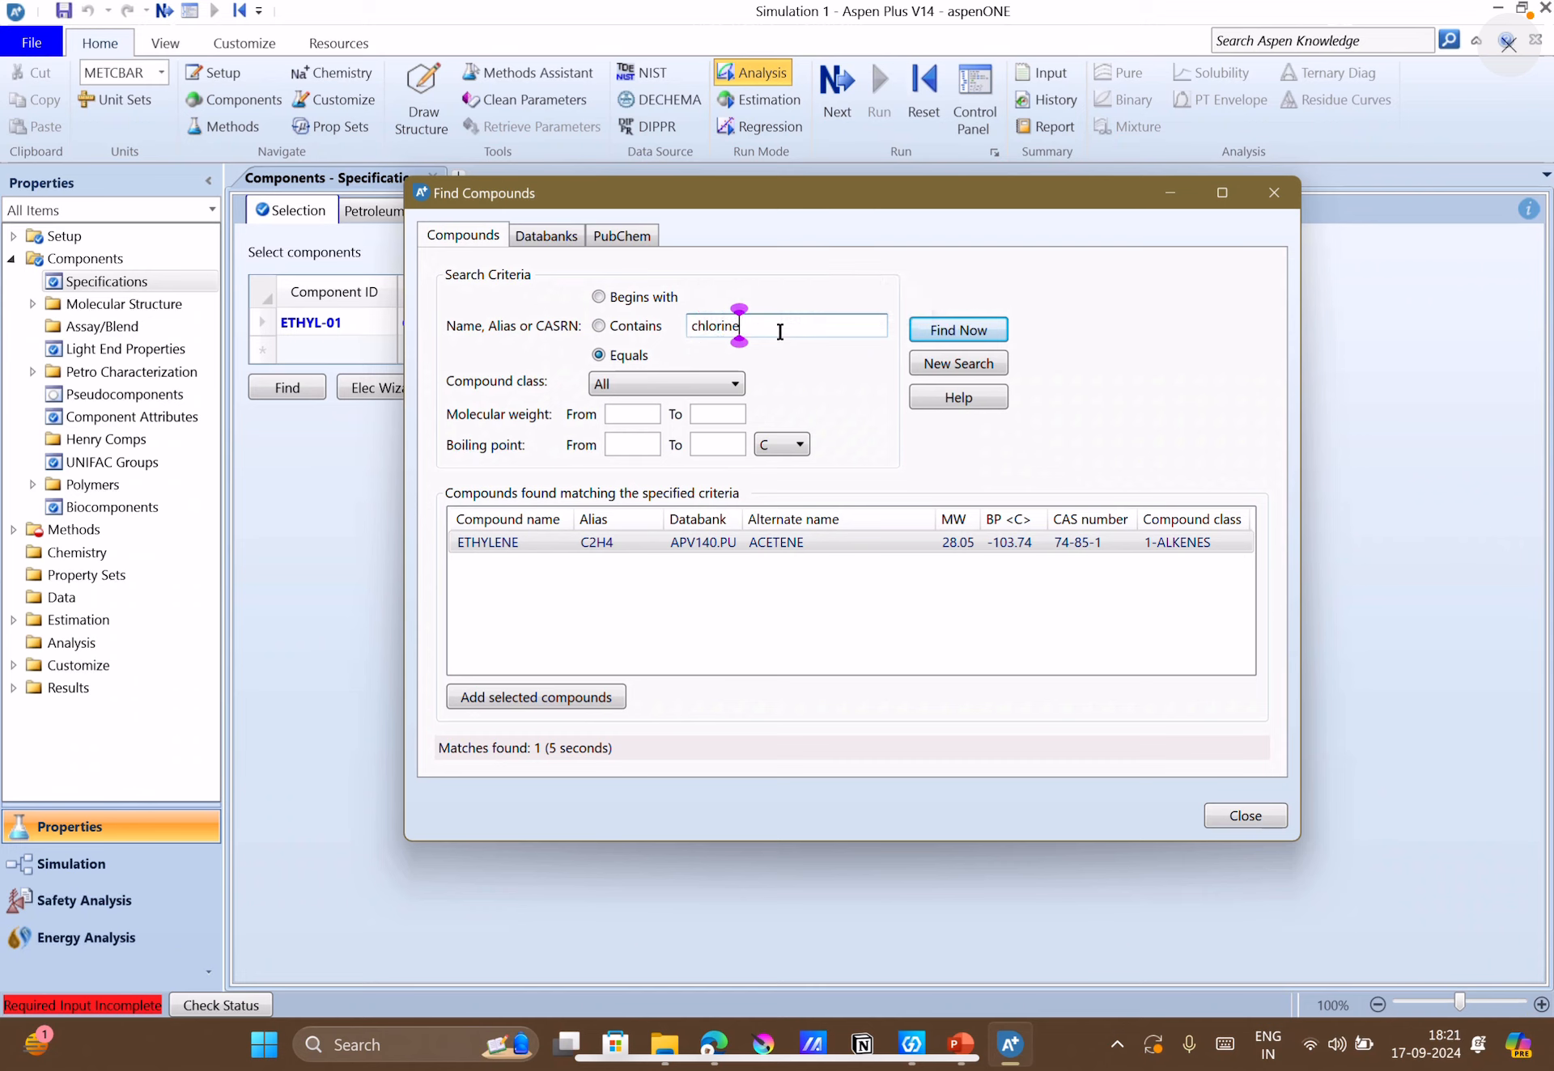
{"action": "key", "text": "Return"}
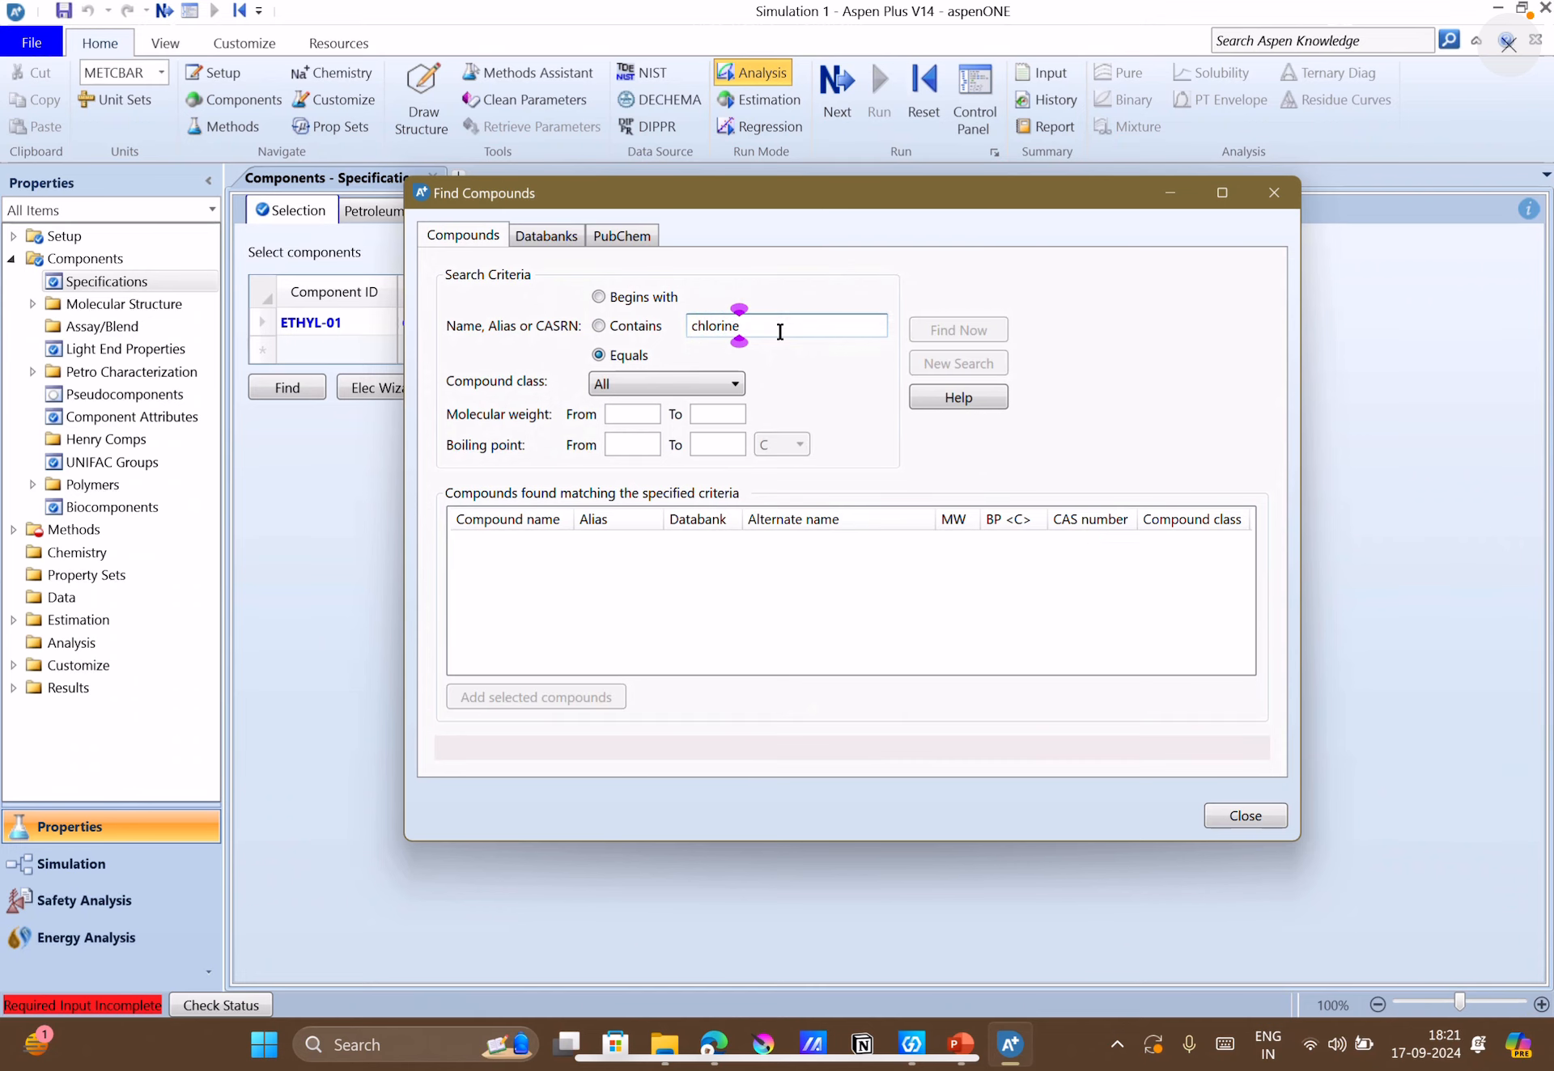
{"action": "left_click", "coordinate": [751, 545]}
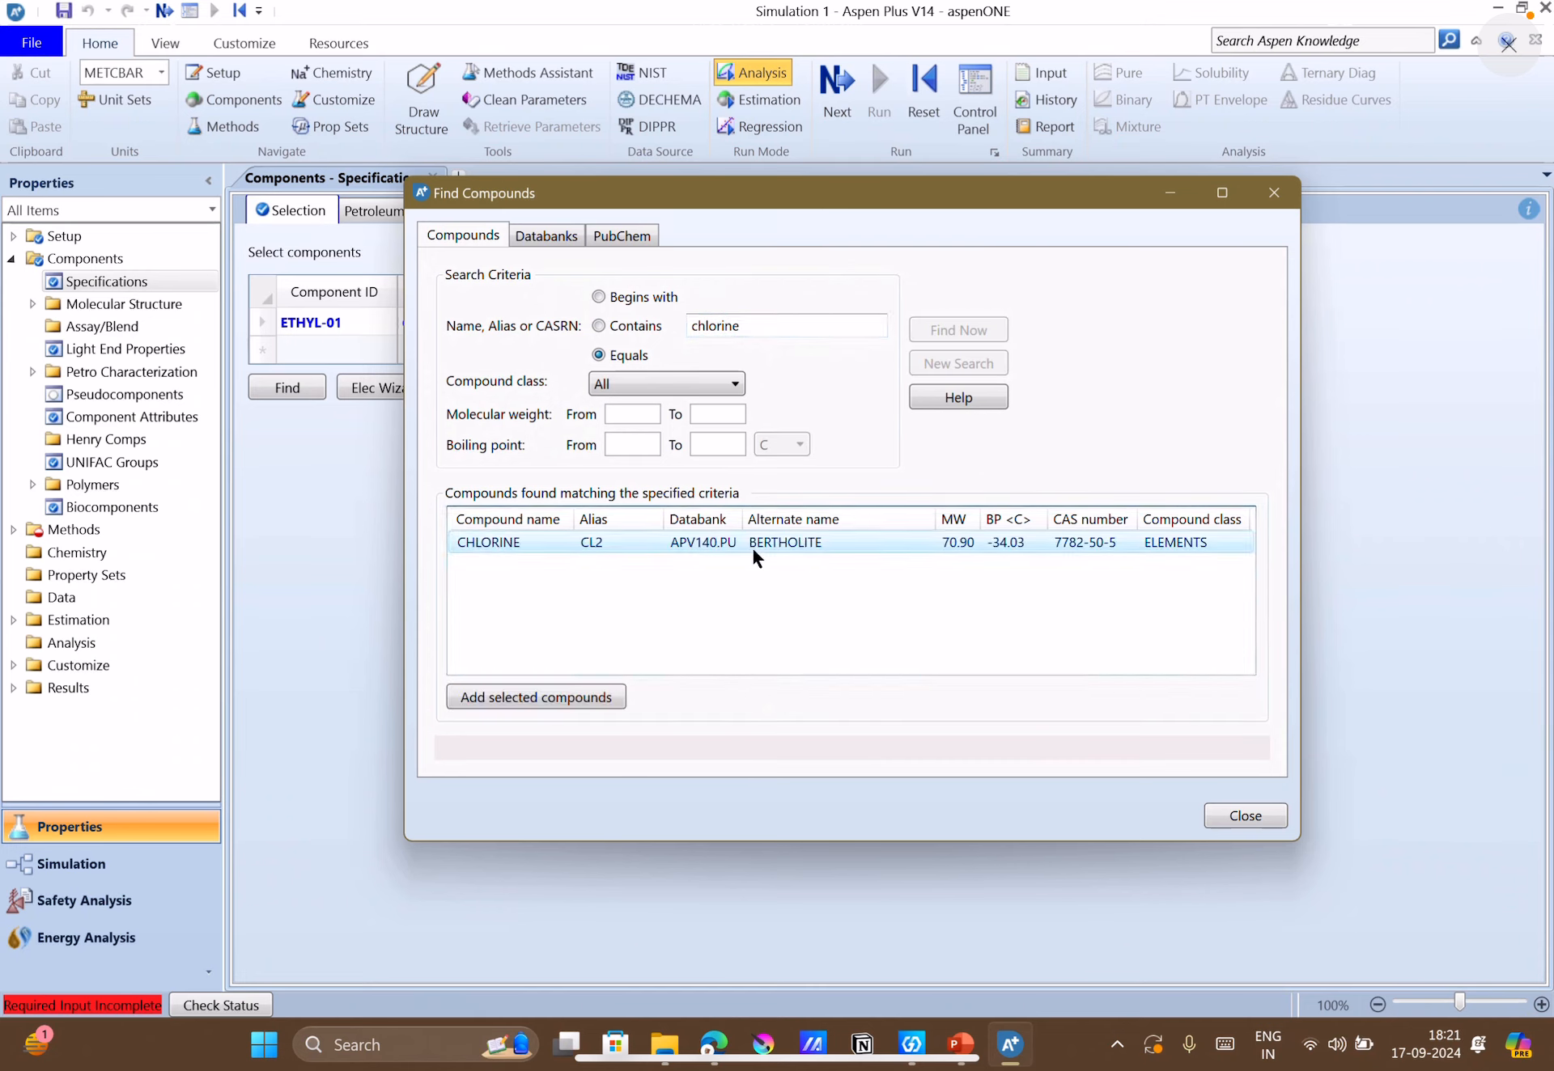
{"action": "left_click", "coordinate": [600, 696]}
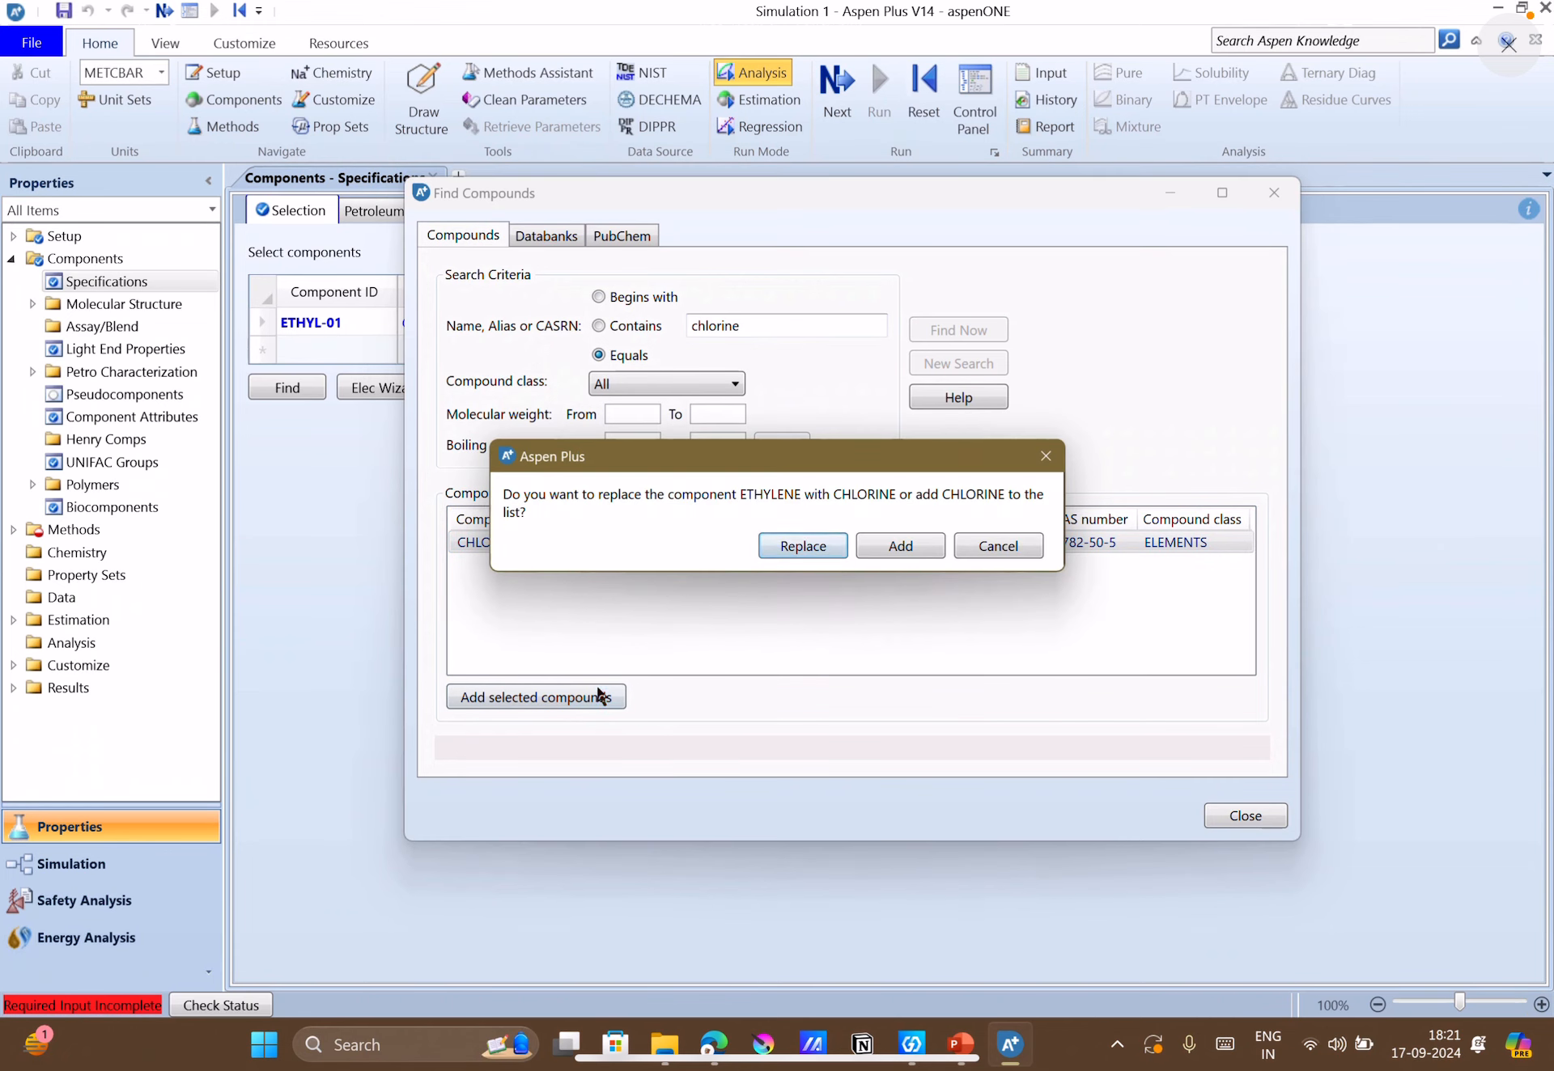
{"action": "left_click", "coordinate": [869, 547]}
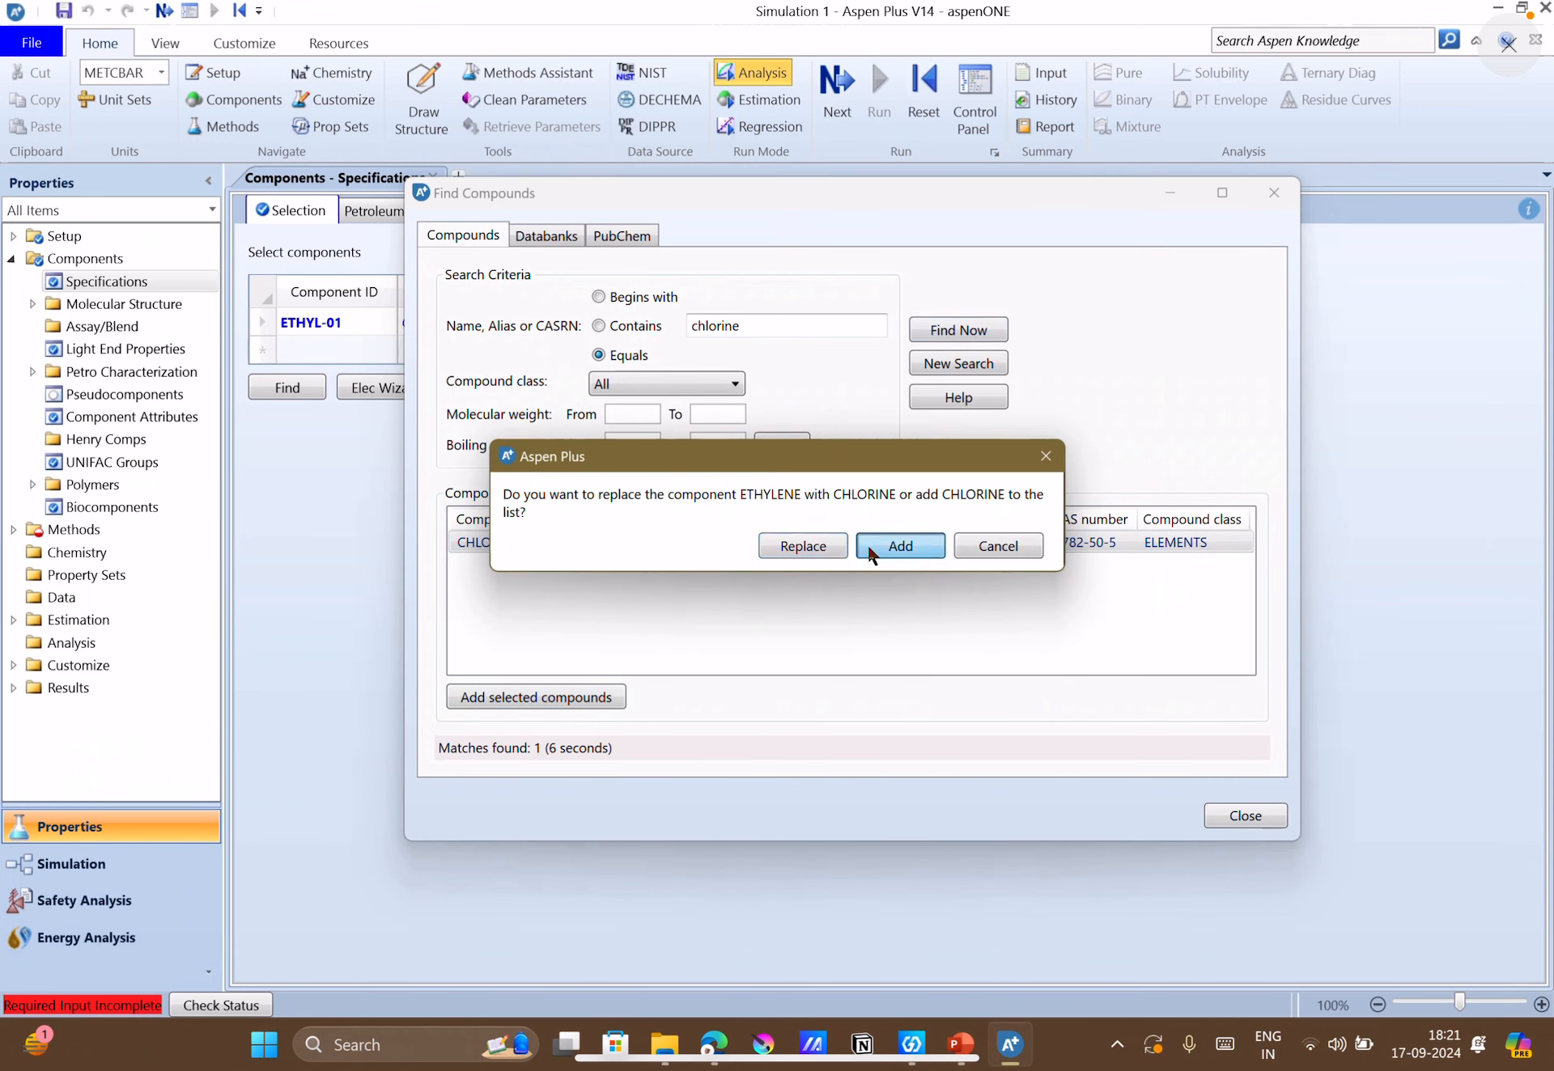
Find the compound "vinyl chloride" and add VINYL-CHLORIDE (C2H3CL) to the component list as an additional component.
{"action": "left_click", "coordinate": [772, 325]}
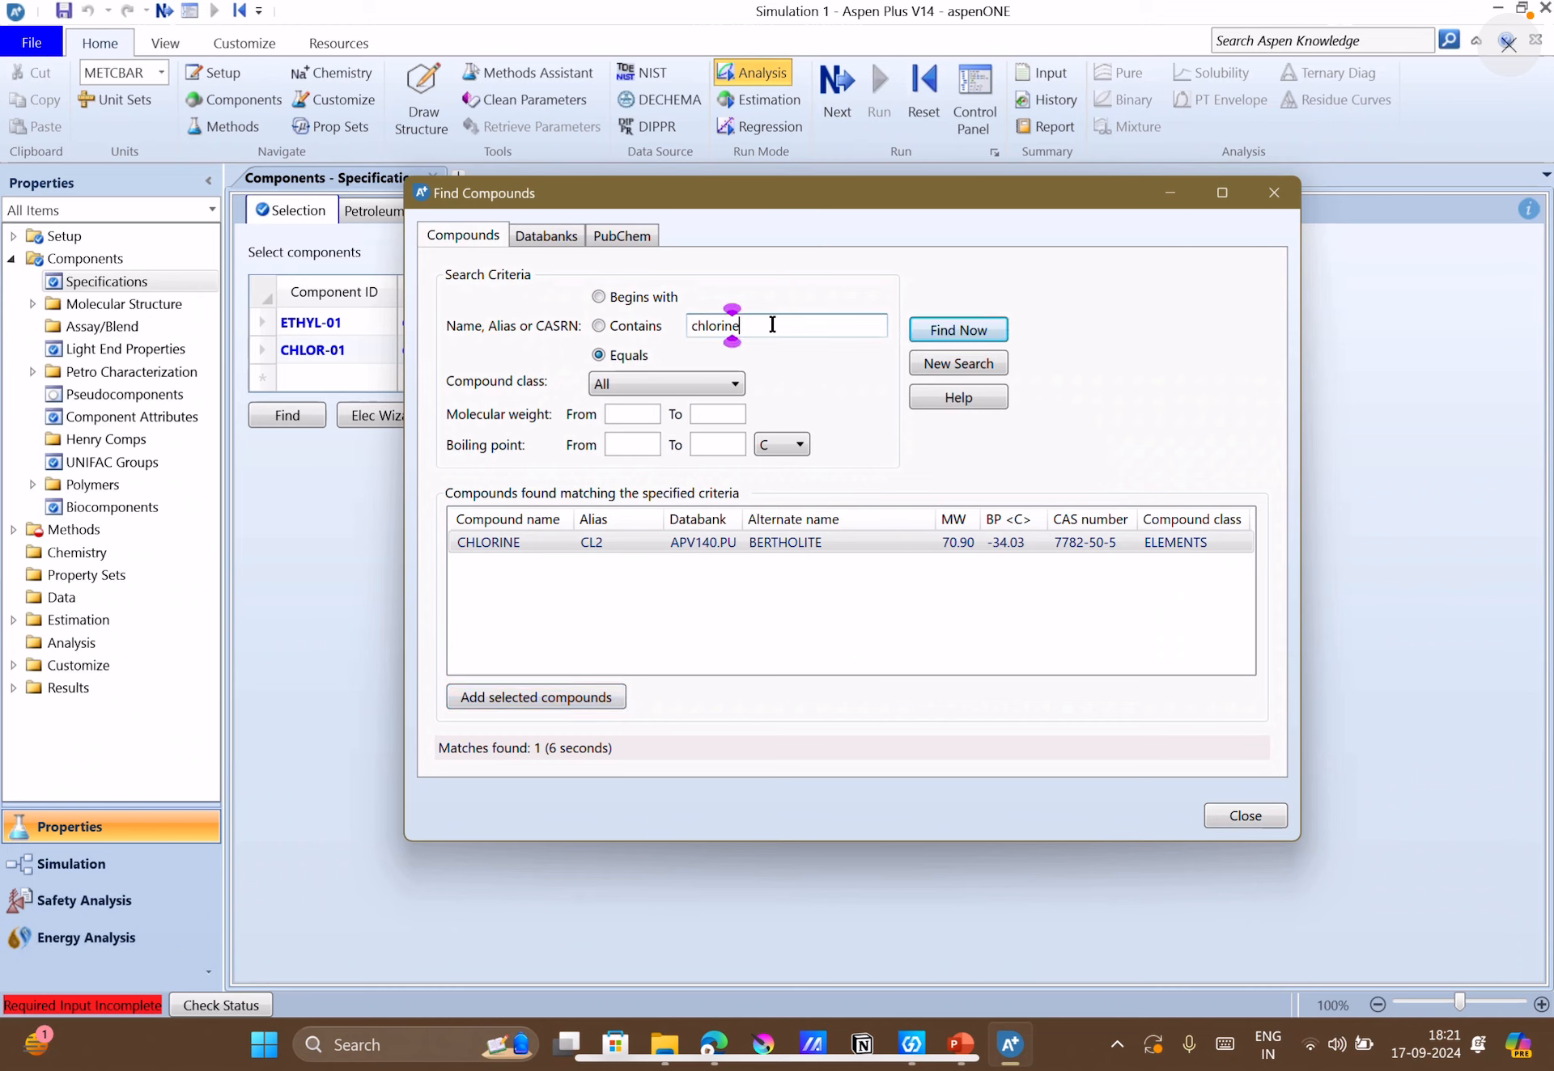
{"action": "key", "text": "BackSpace"}
{"action": "key", "text": "BackSpace"}
{"action": "key", "text": "BackSpace"}
{"action": "key", "text": "BackSpace"}
{"action": "key", "text": "BackSpace"}
{"action": "key", "text": "BackSpace"}
{"action": "key", "text": "BackSpace"}
{"action": "key", "text": "BackSpace"}
{"action": "type", "text": "ny"}
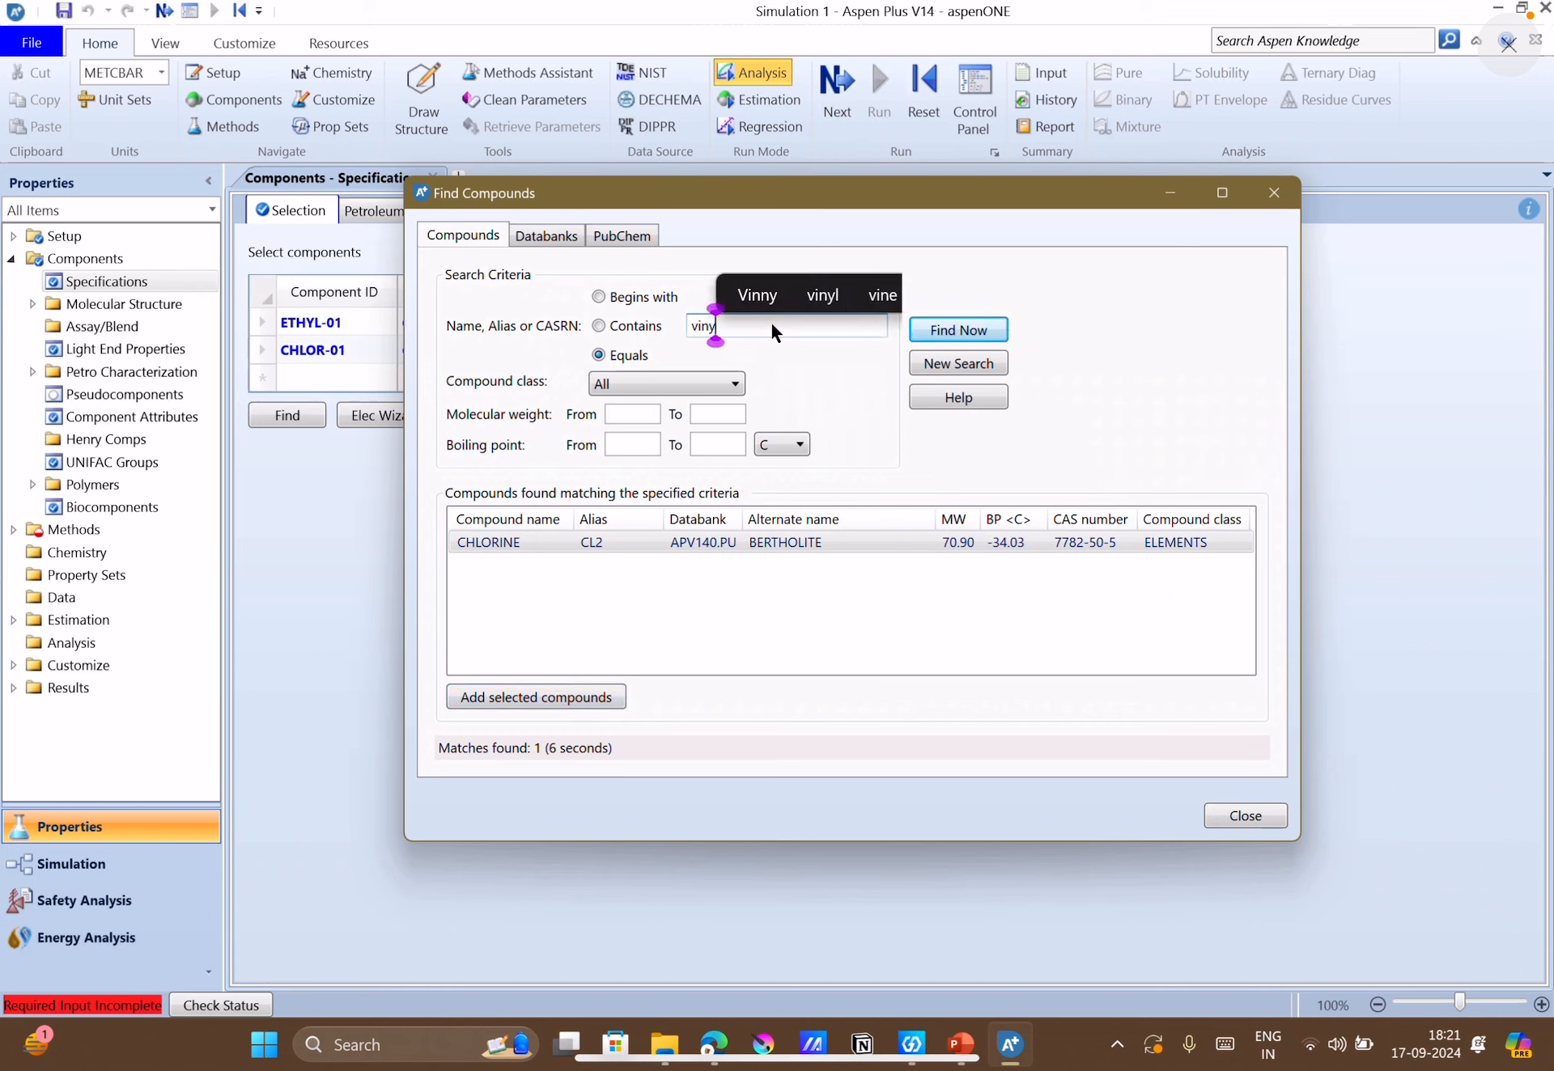
{"action": "type", "text": "l chloride"}
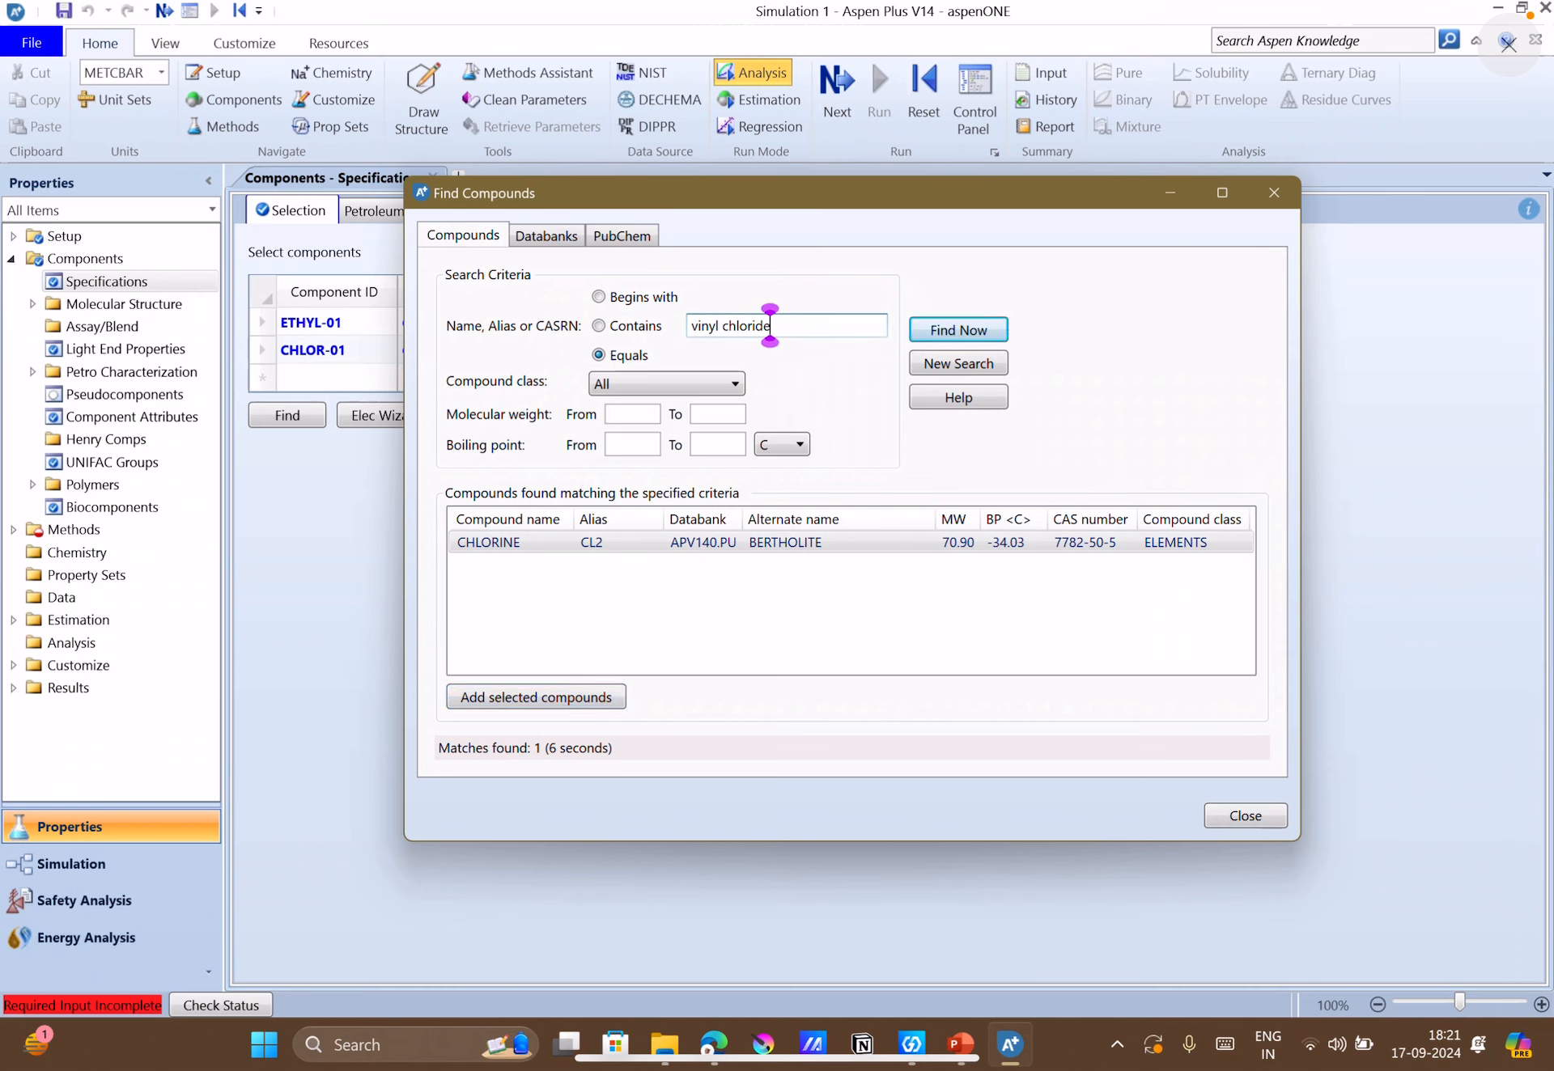
{"action": "key", "text": "Return"}
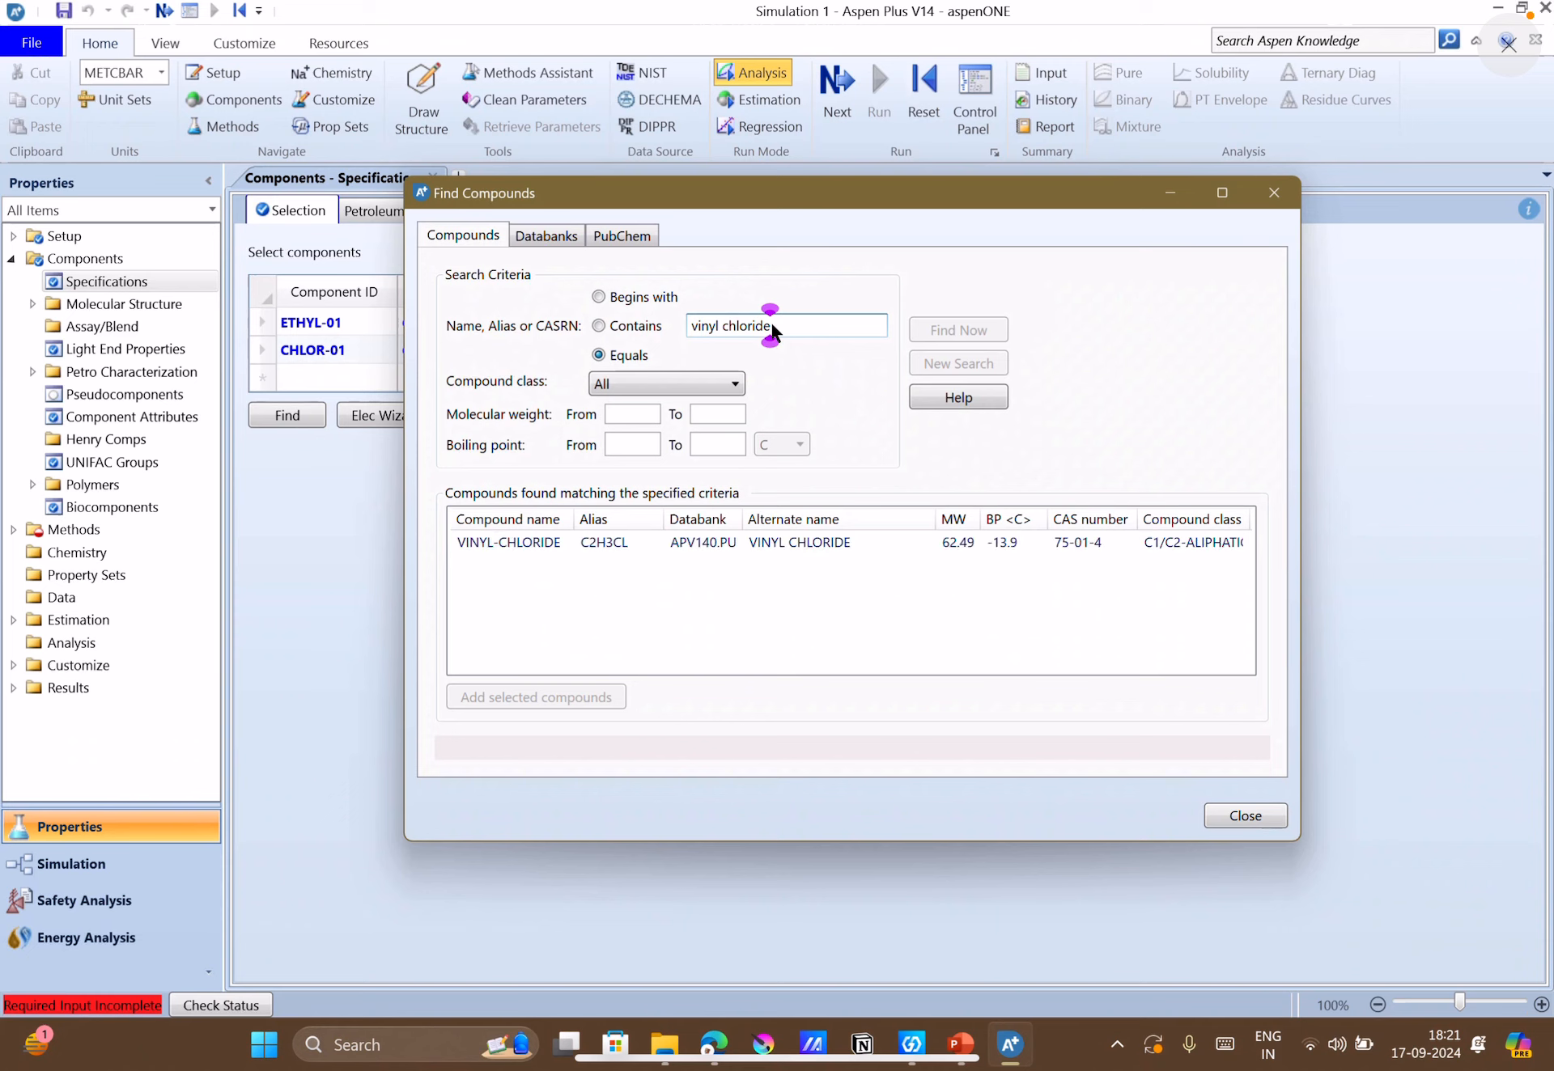
{"action": "left_click", "coordinate": [670, 543]}
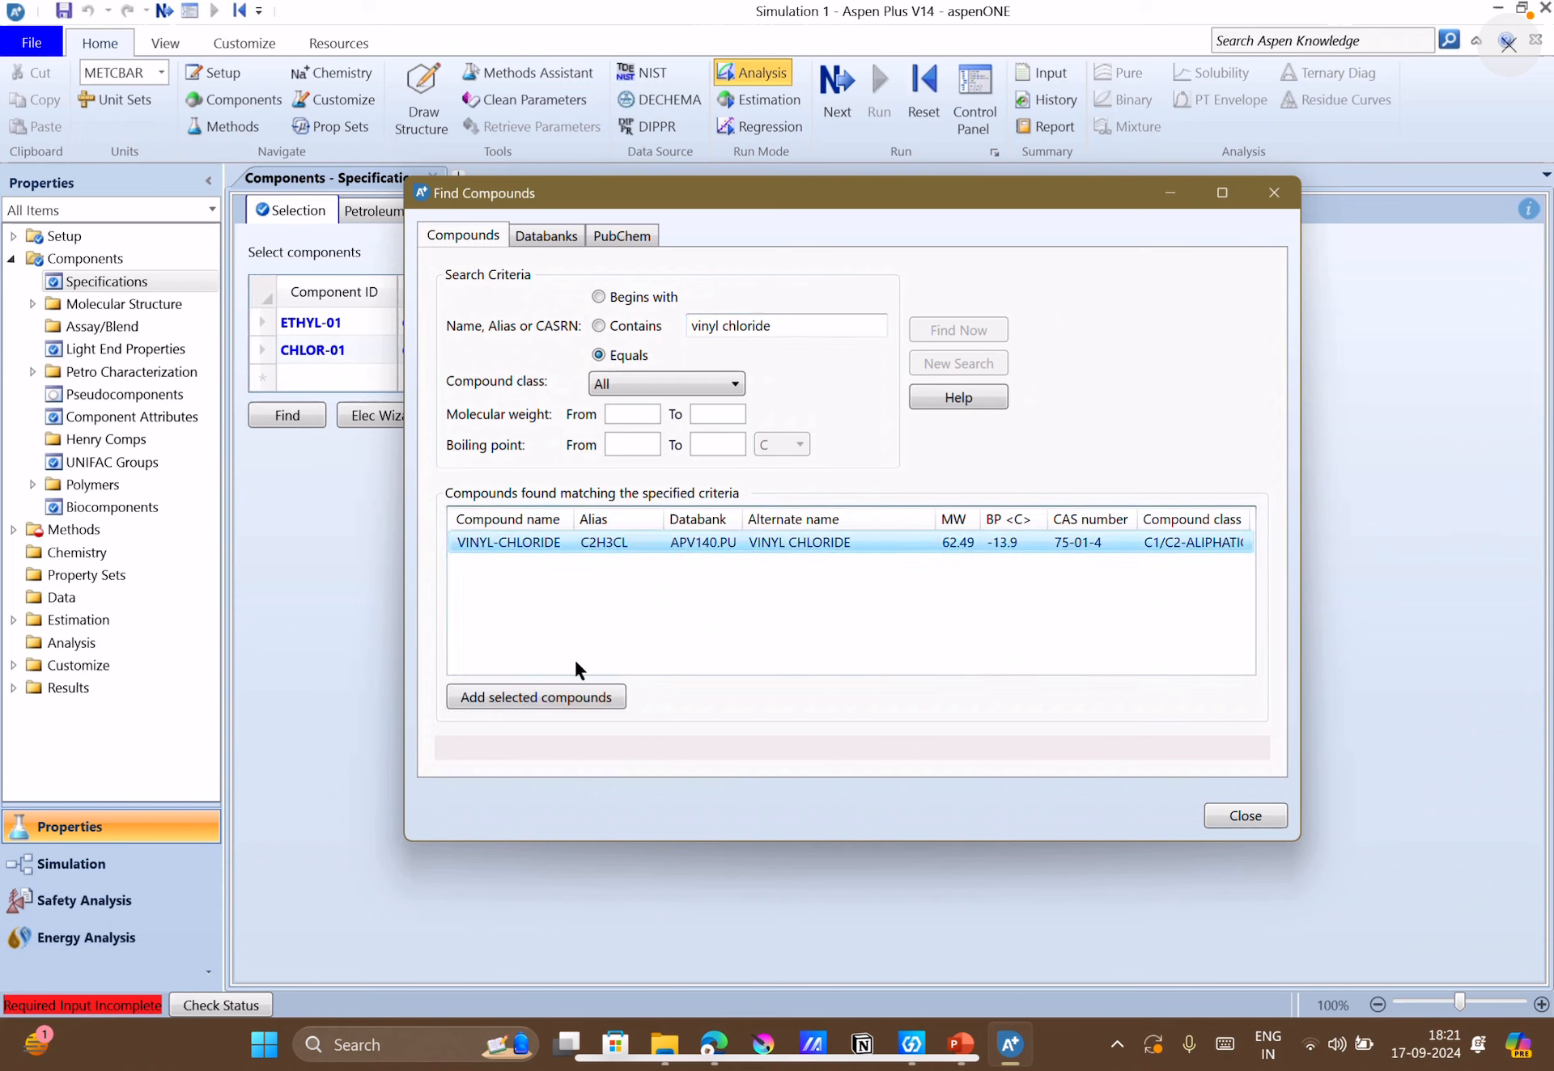
{"action": "left_click", "coordinate": [572, 697]}
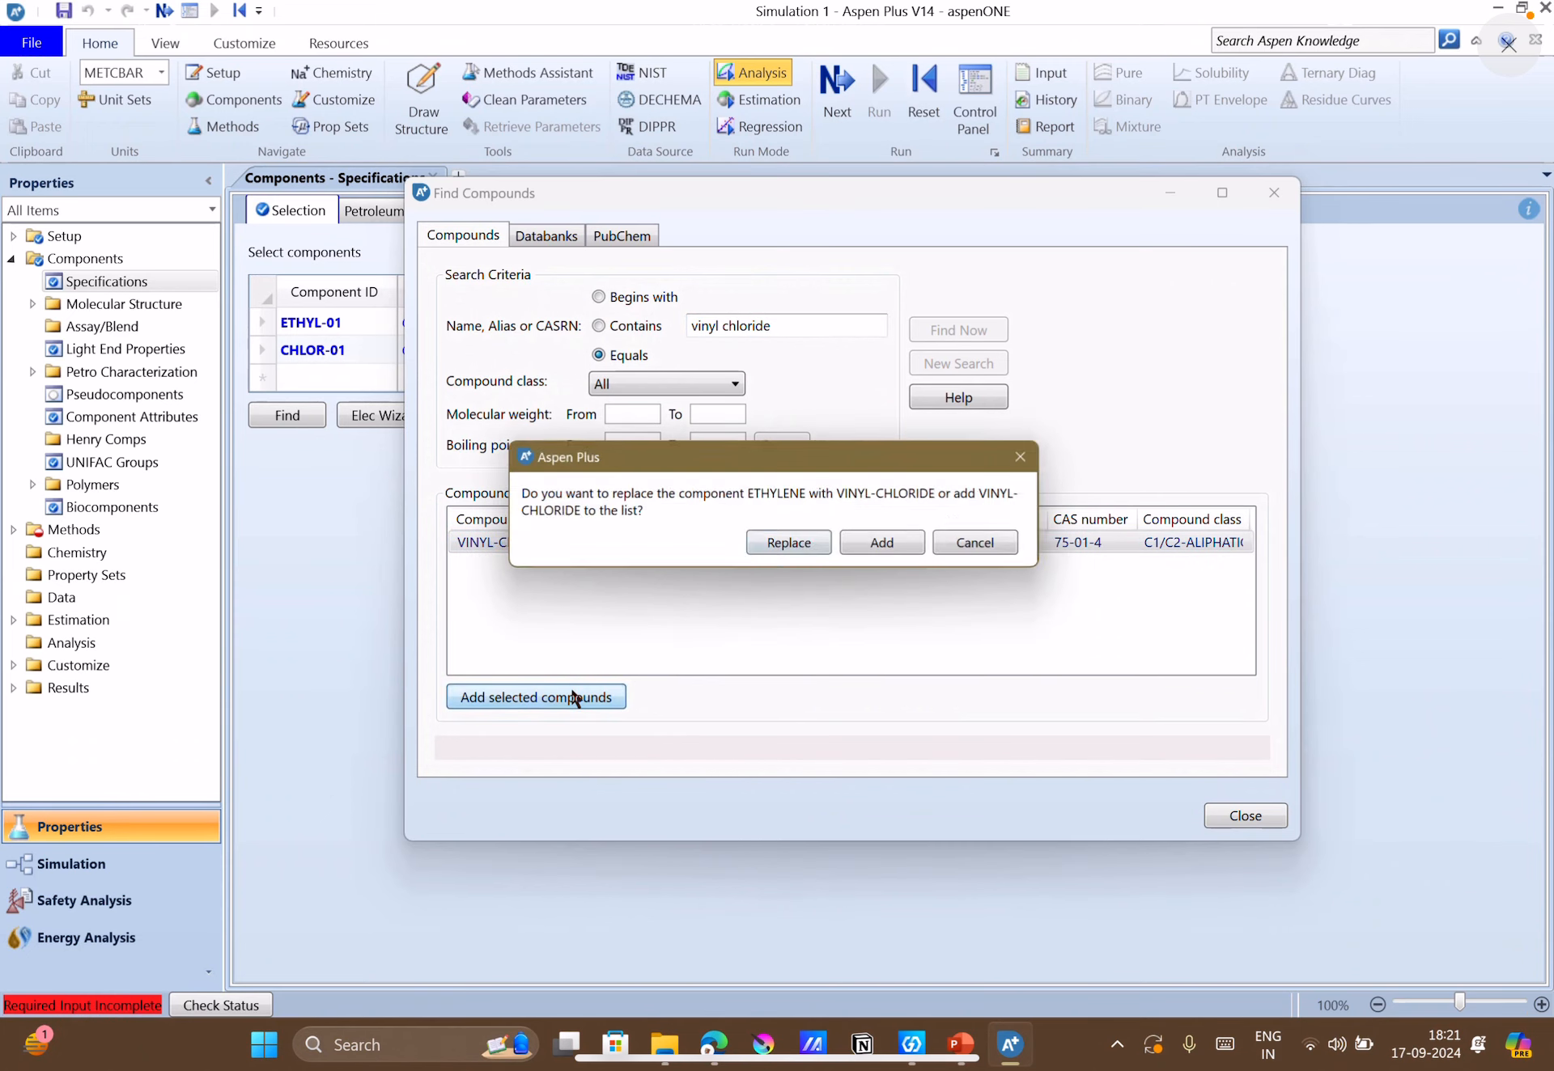
{"action": "left_click", "coordinate": [888, 548]}
Find the compound "Hcl" and add HYDROGEN-CHLORIDE to the component list as an additional component.
{"action": "triple_click", "coordinate": [788, 328]}
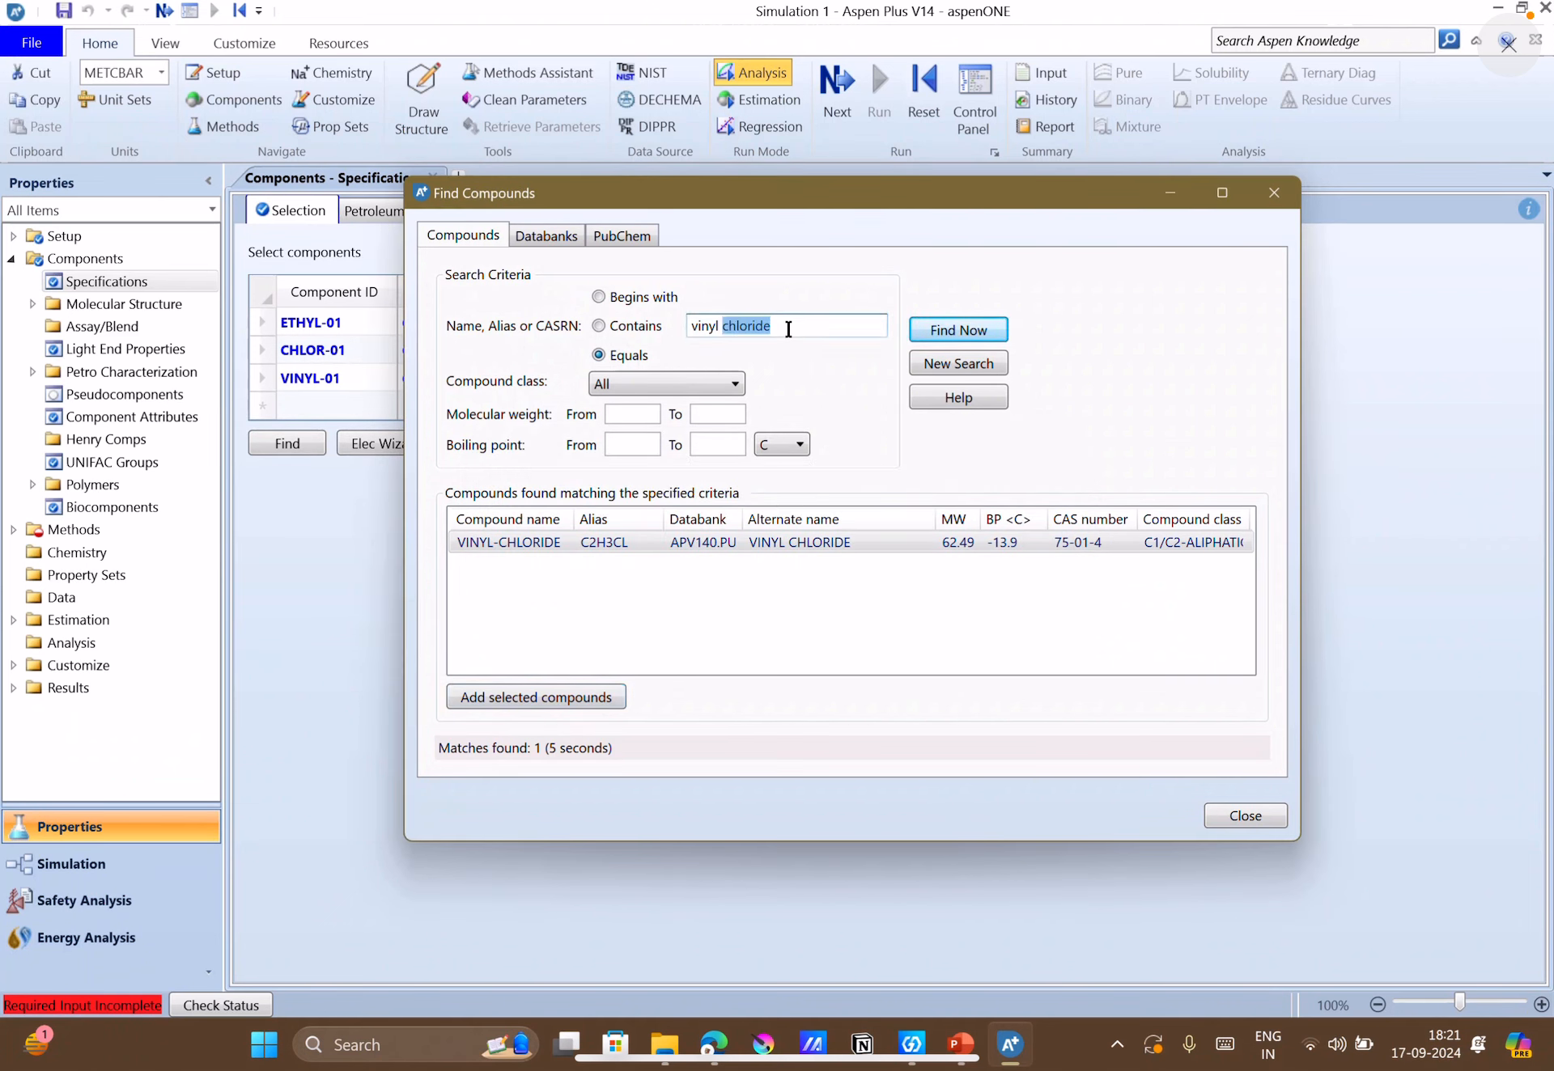
{"action": "type", "text": "Hc"}
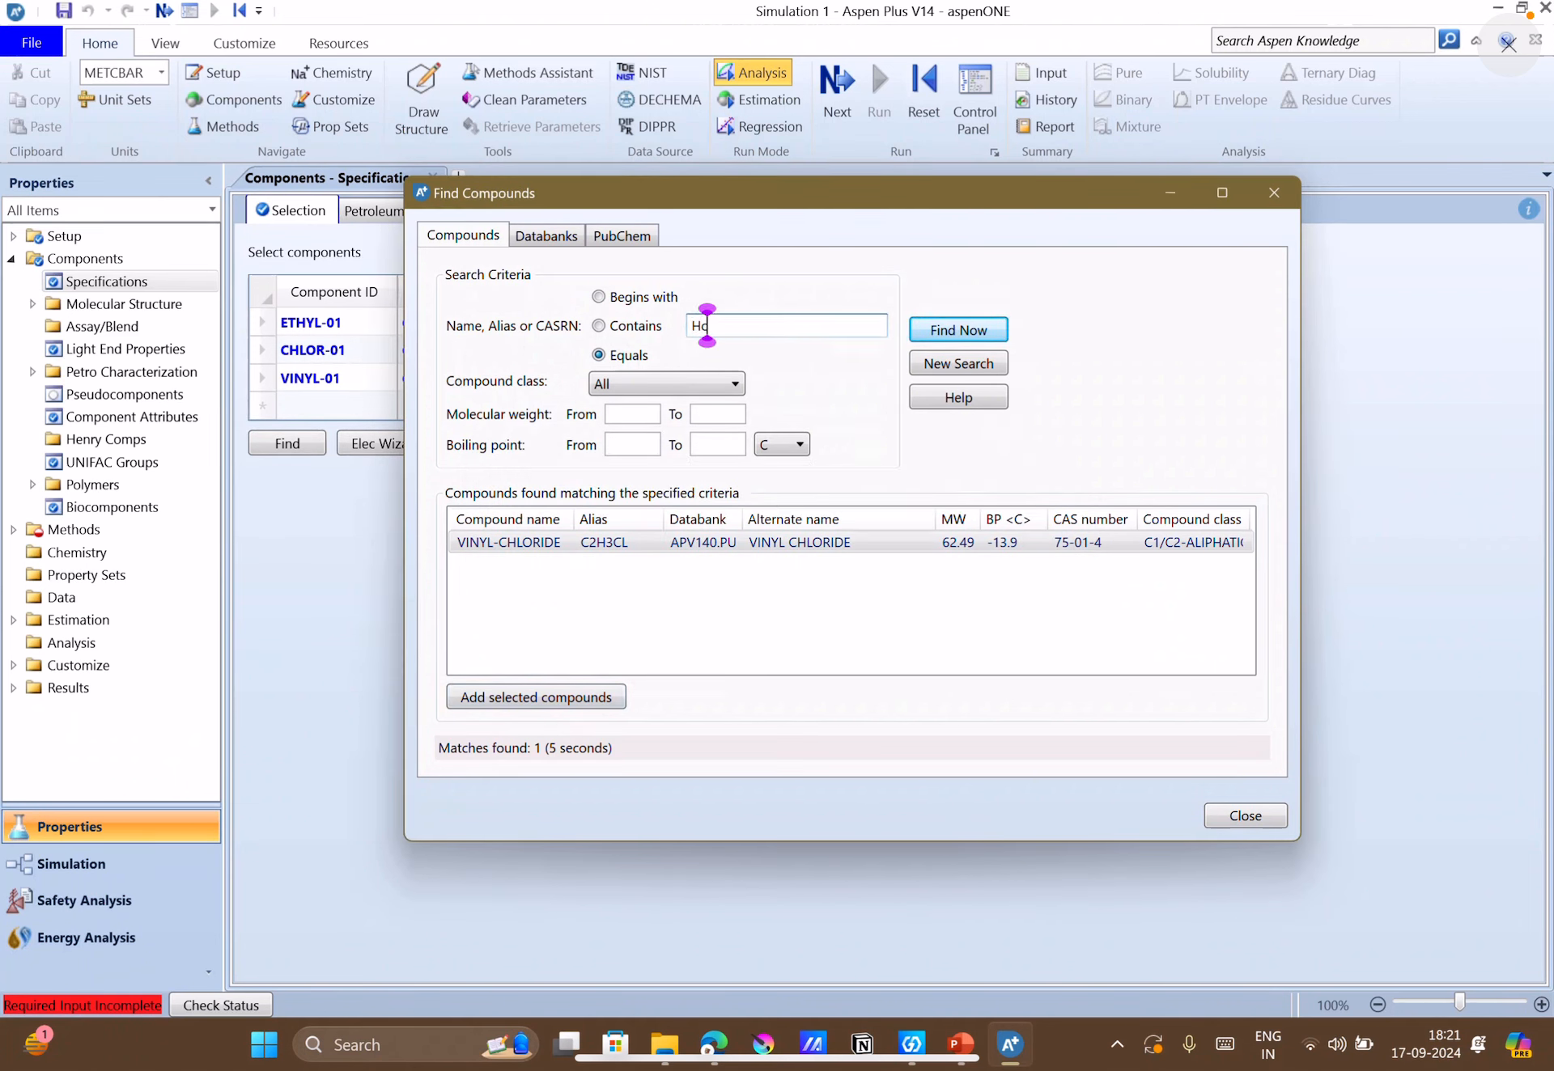
{"action": "type", "text": "l"}
{"action": "left_click", "coordinate": [976, 332]}
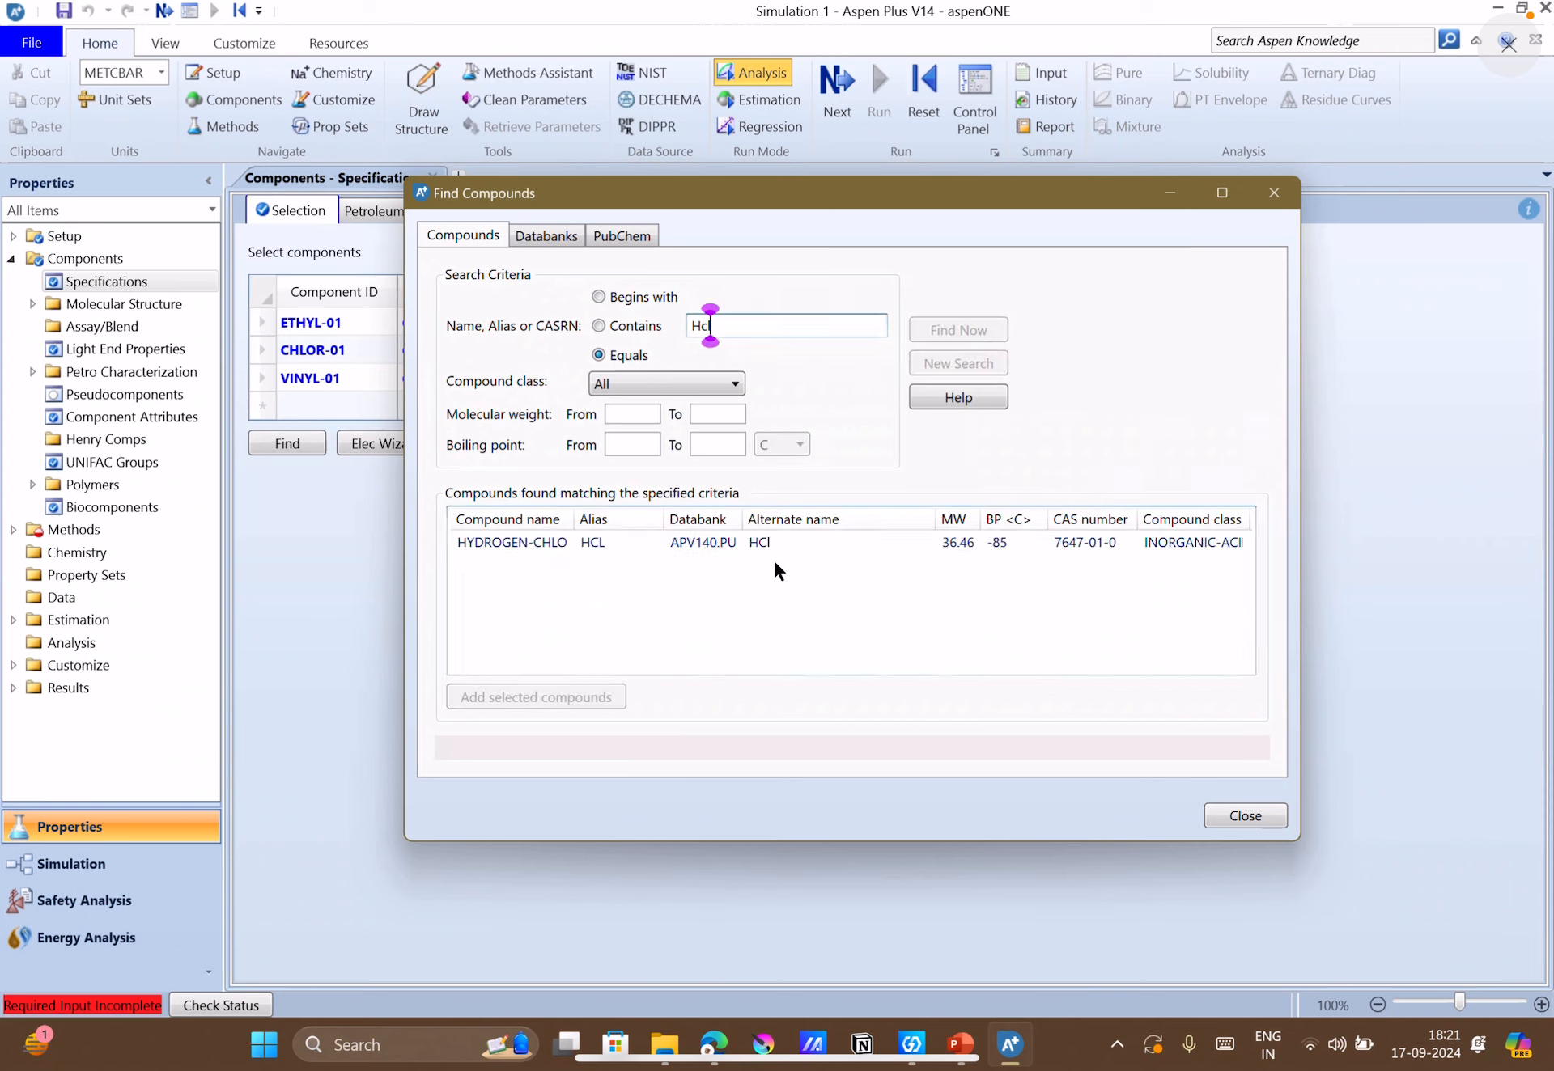
{"action": "left_click", "coordinate": [738, 547]}
{"action": "left_click", "coordinate": [588, 697]}
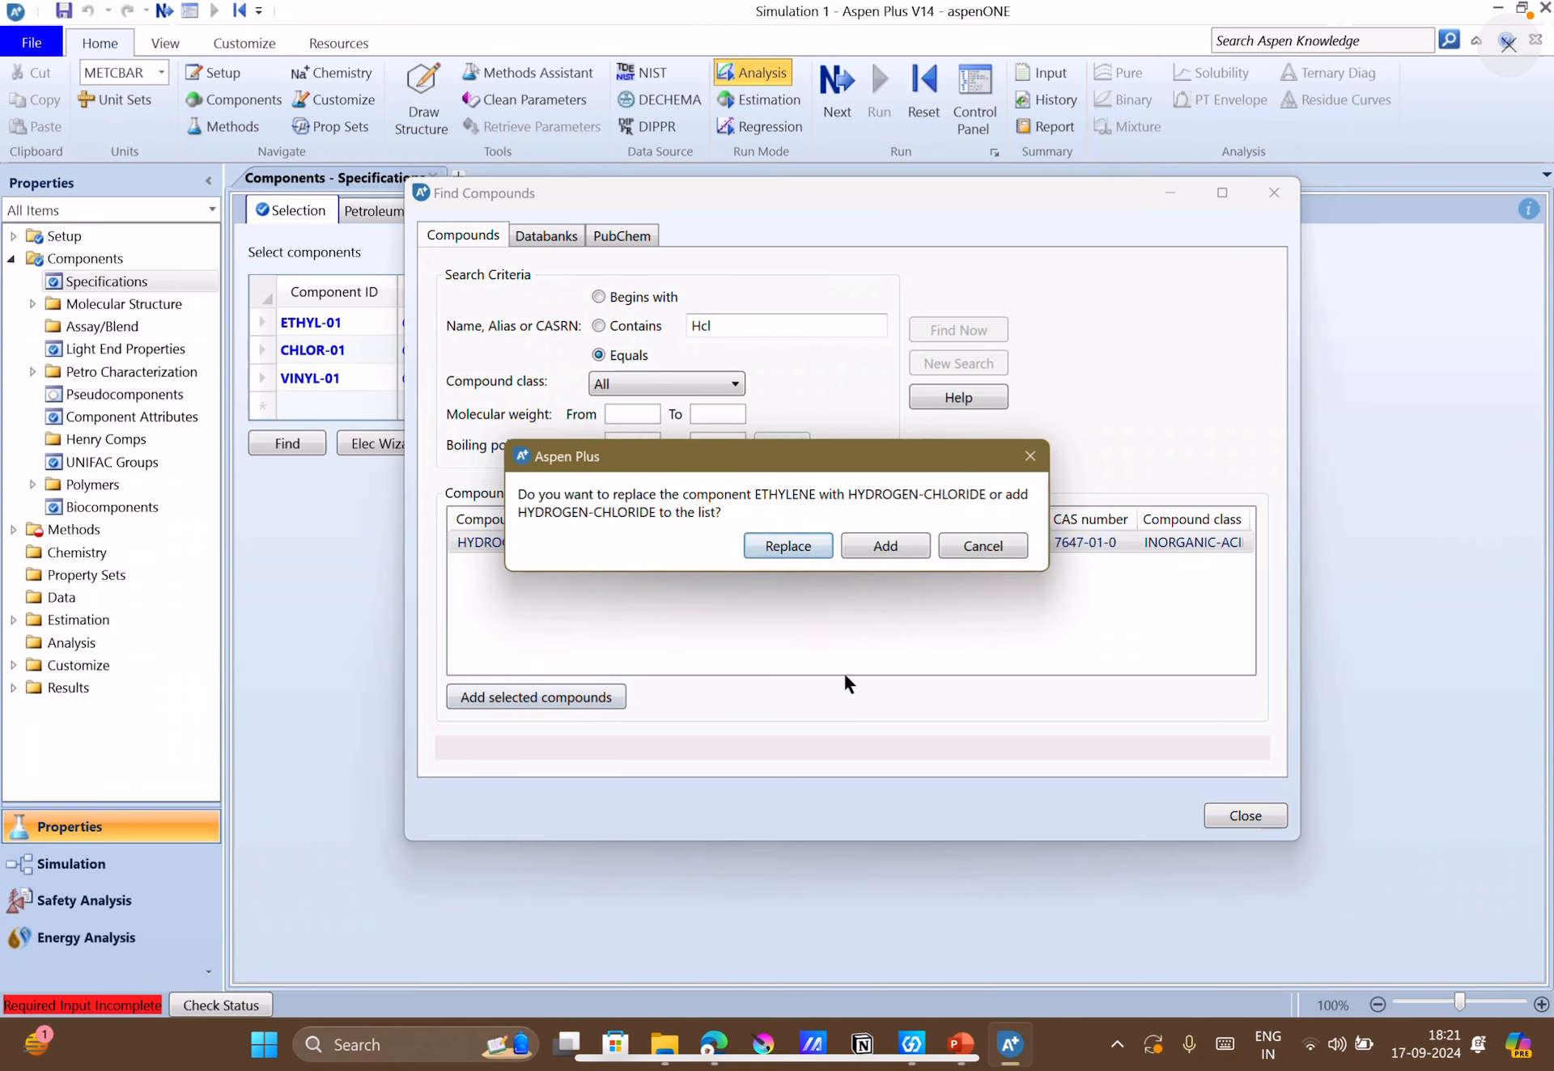
{"action": "left_click", "coordinate": [862, 547]}
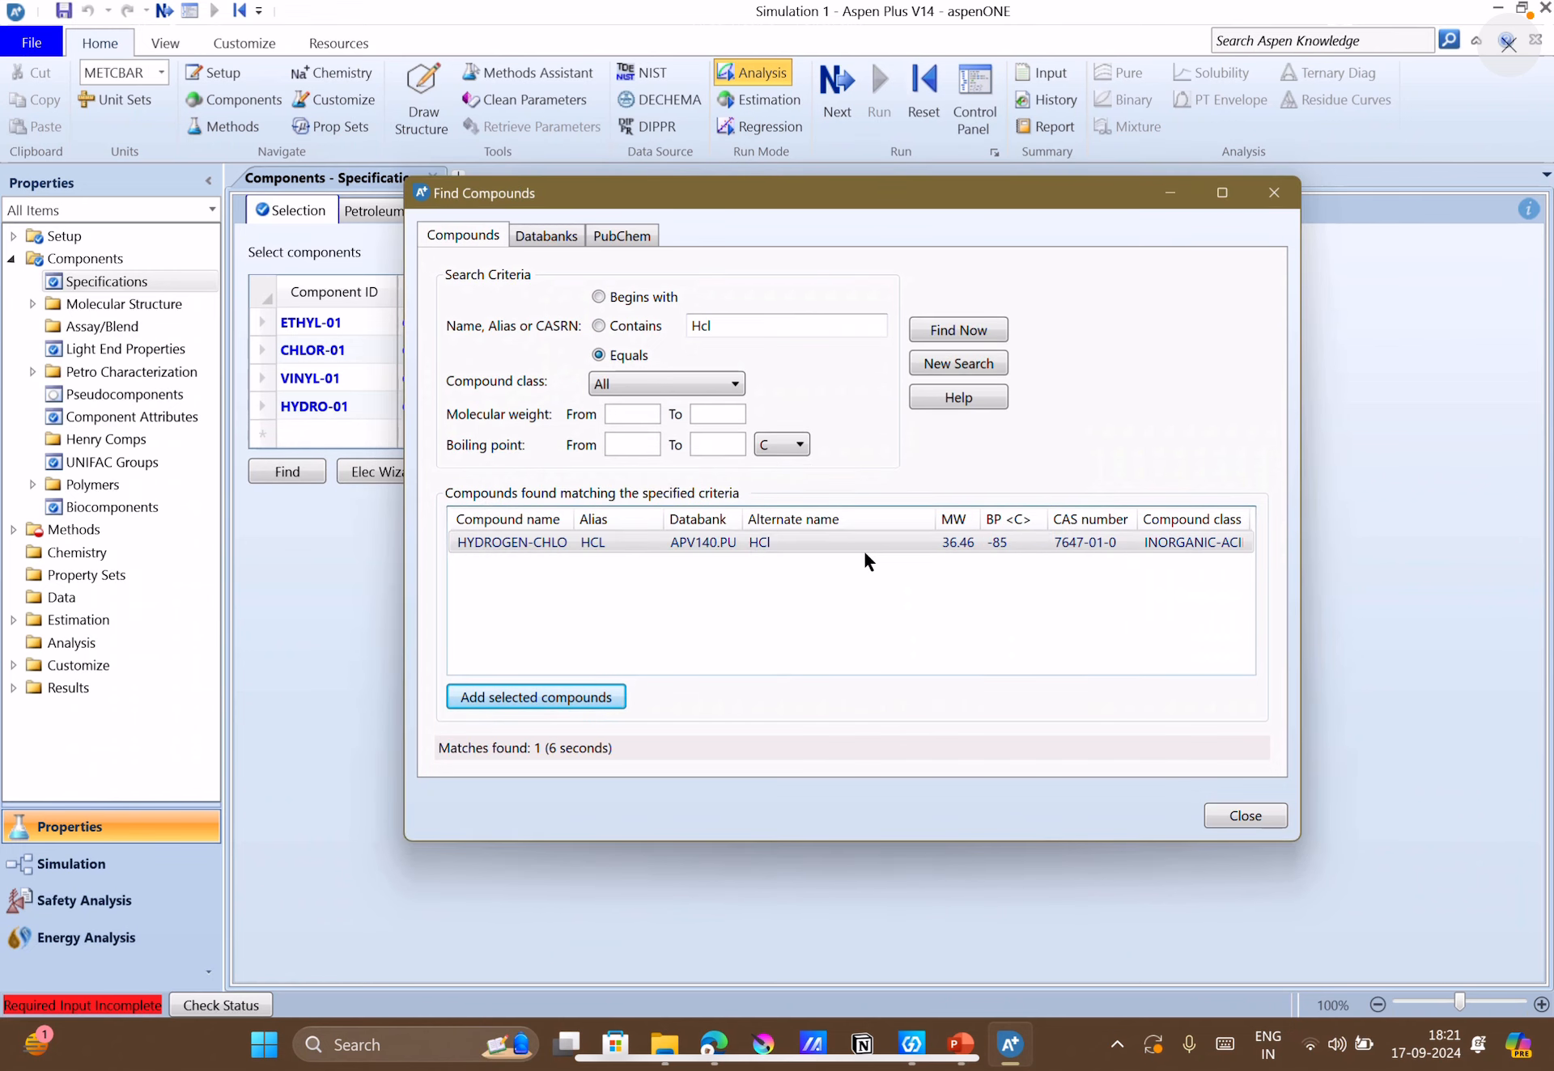
Find "dichloroethane", add DICHLOROETHANE (C2H4CL2) to the component list as an additional component, and close the compound search.
{"action": "left_click", "coordinate": [721, 328]}
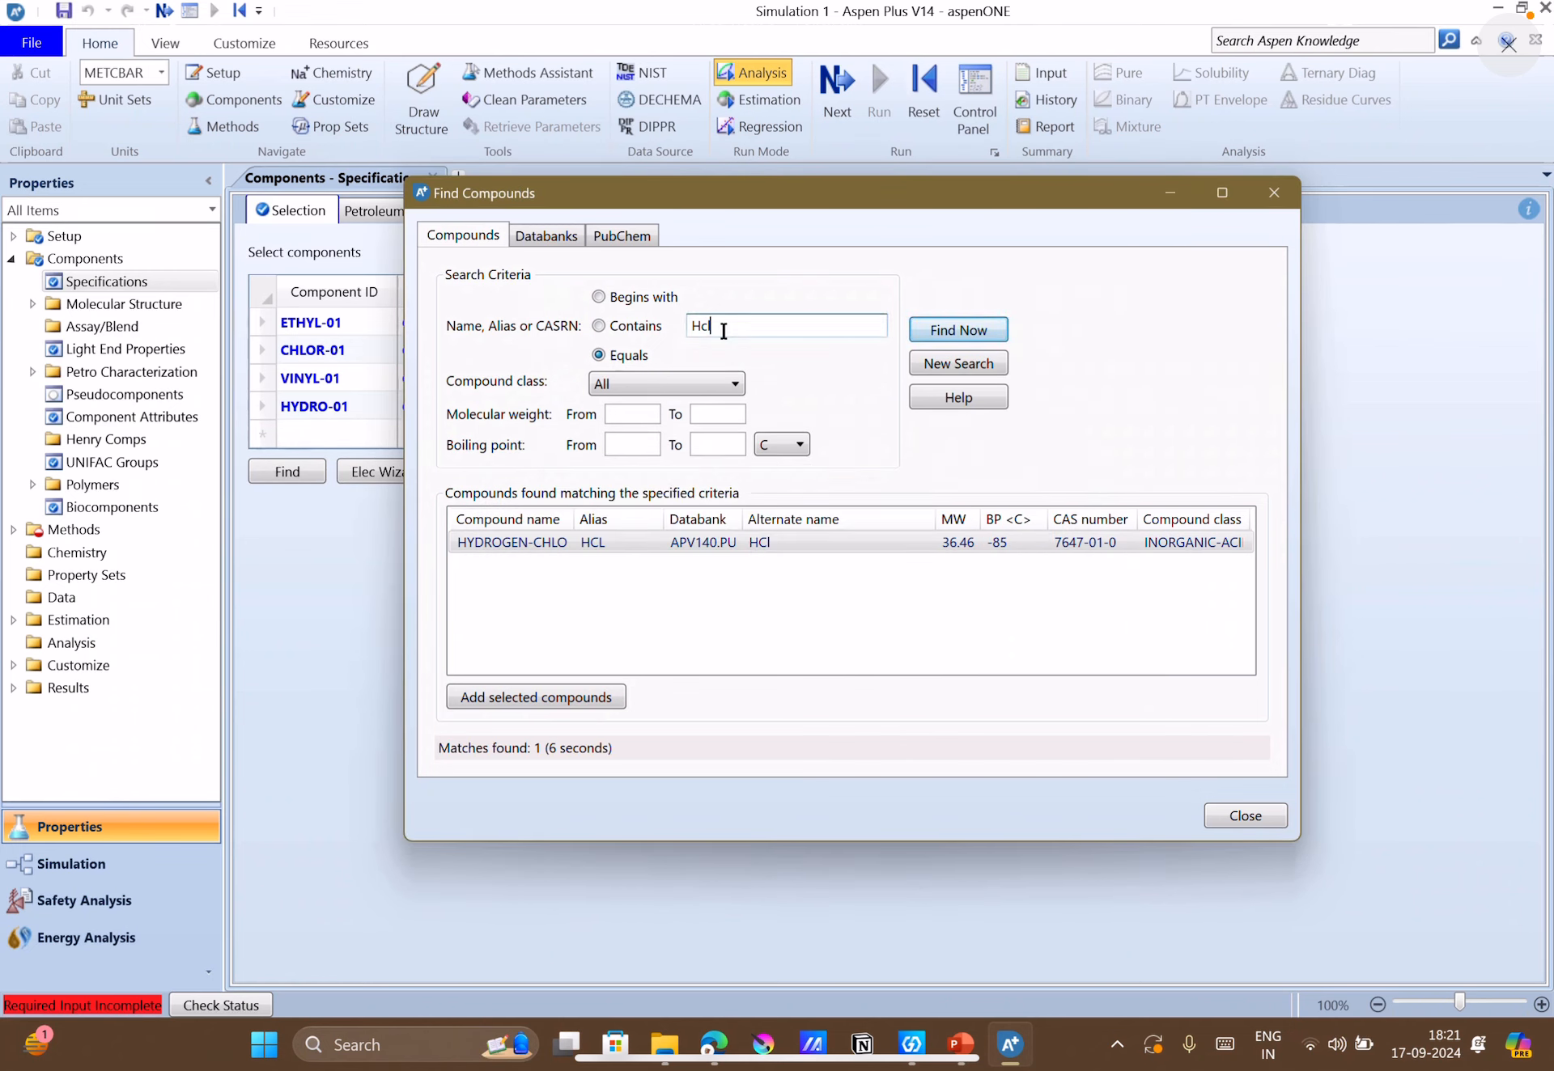
{"action": "double_click", "coordinate": [721, 328]}
{"action": "type", "text": "dic"}
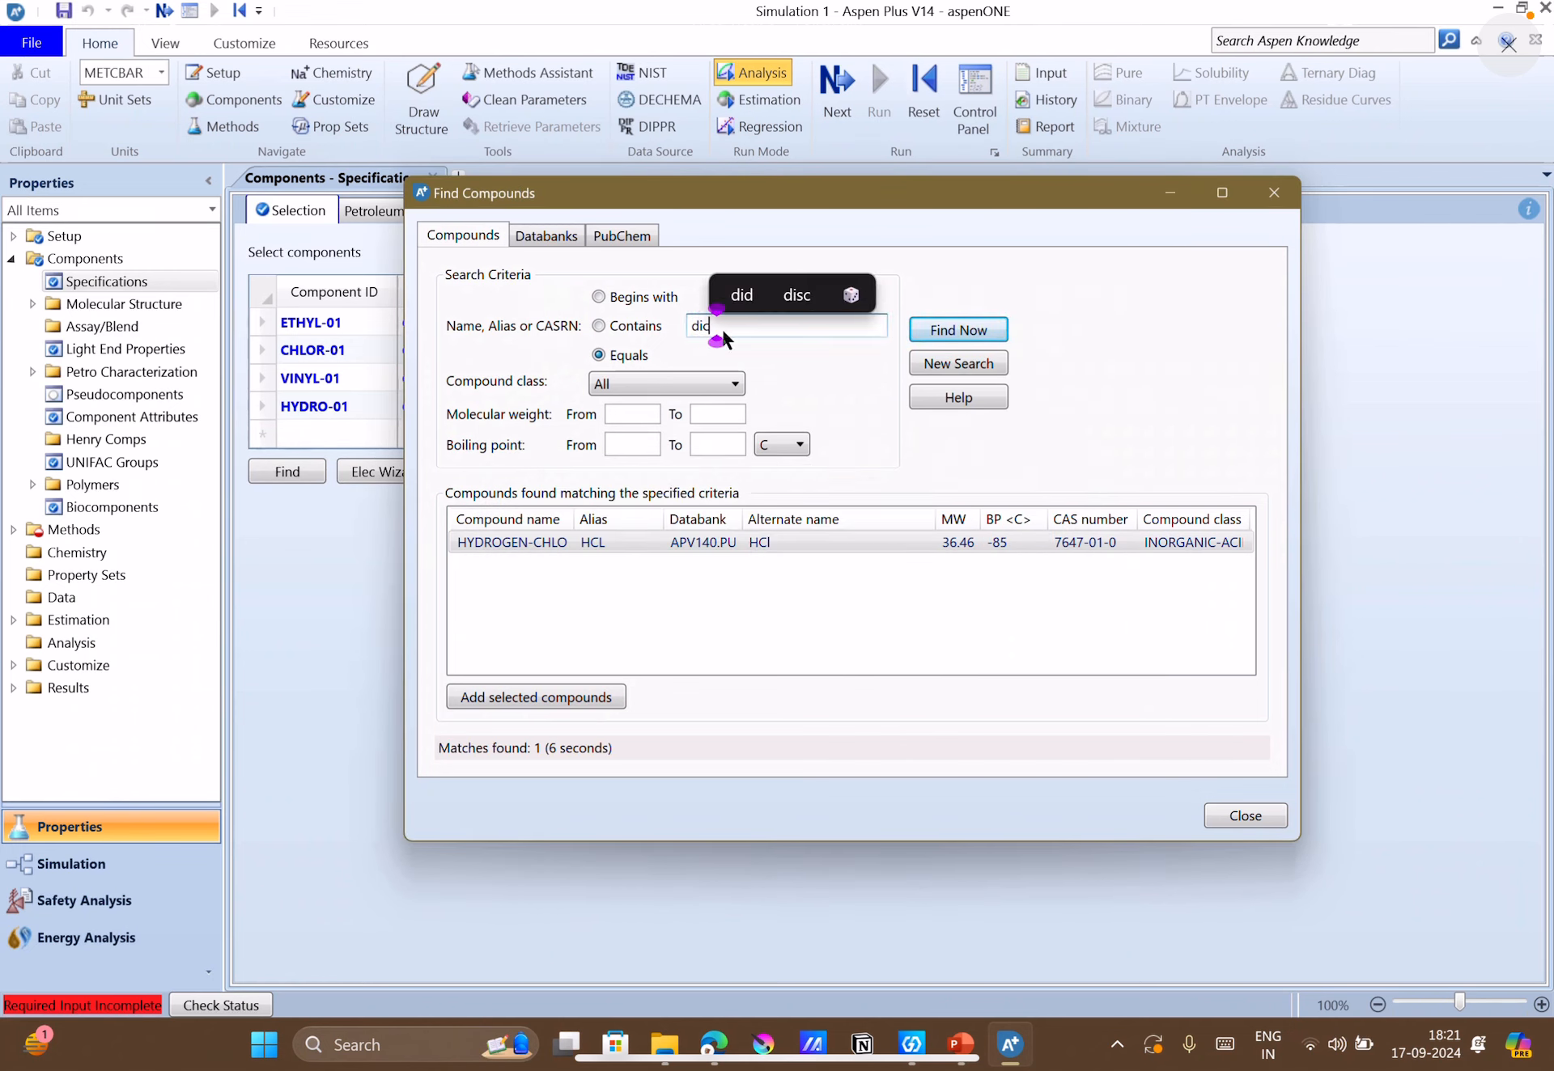
{"action": "type", "text": "hloroethane"}
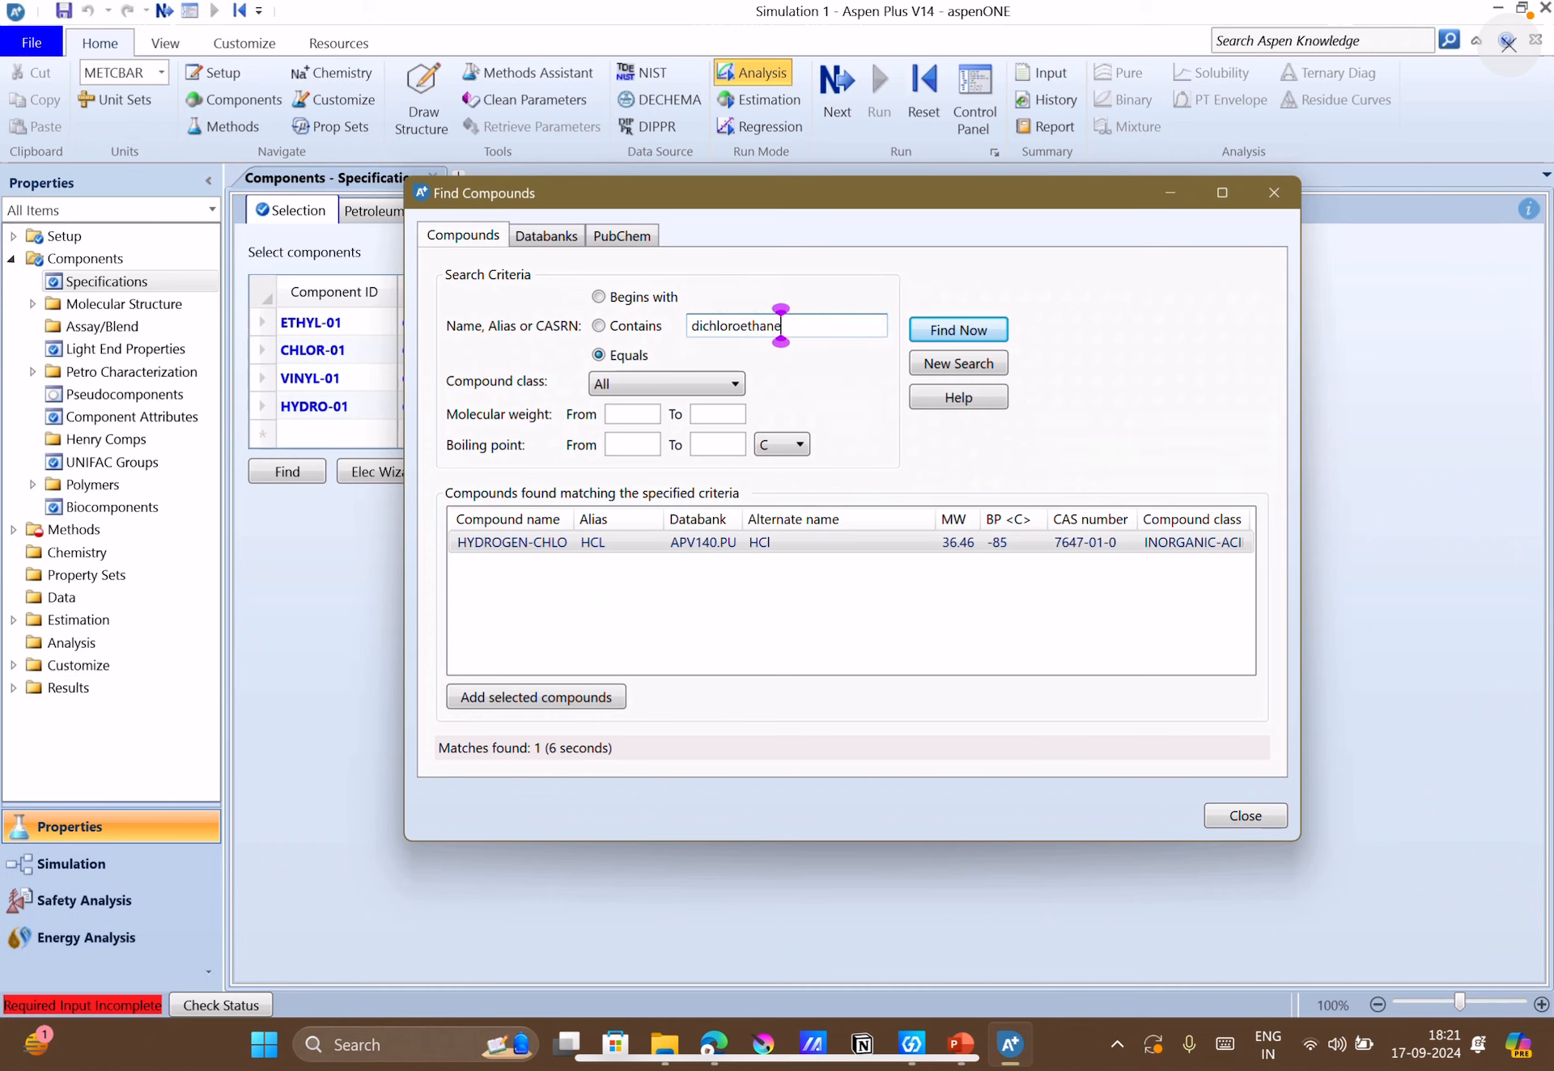
{"action": "key", "text": "Return"}
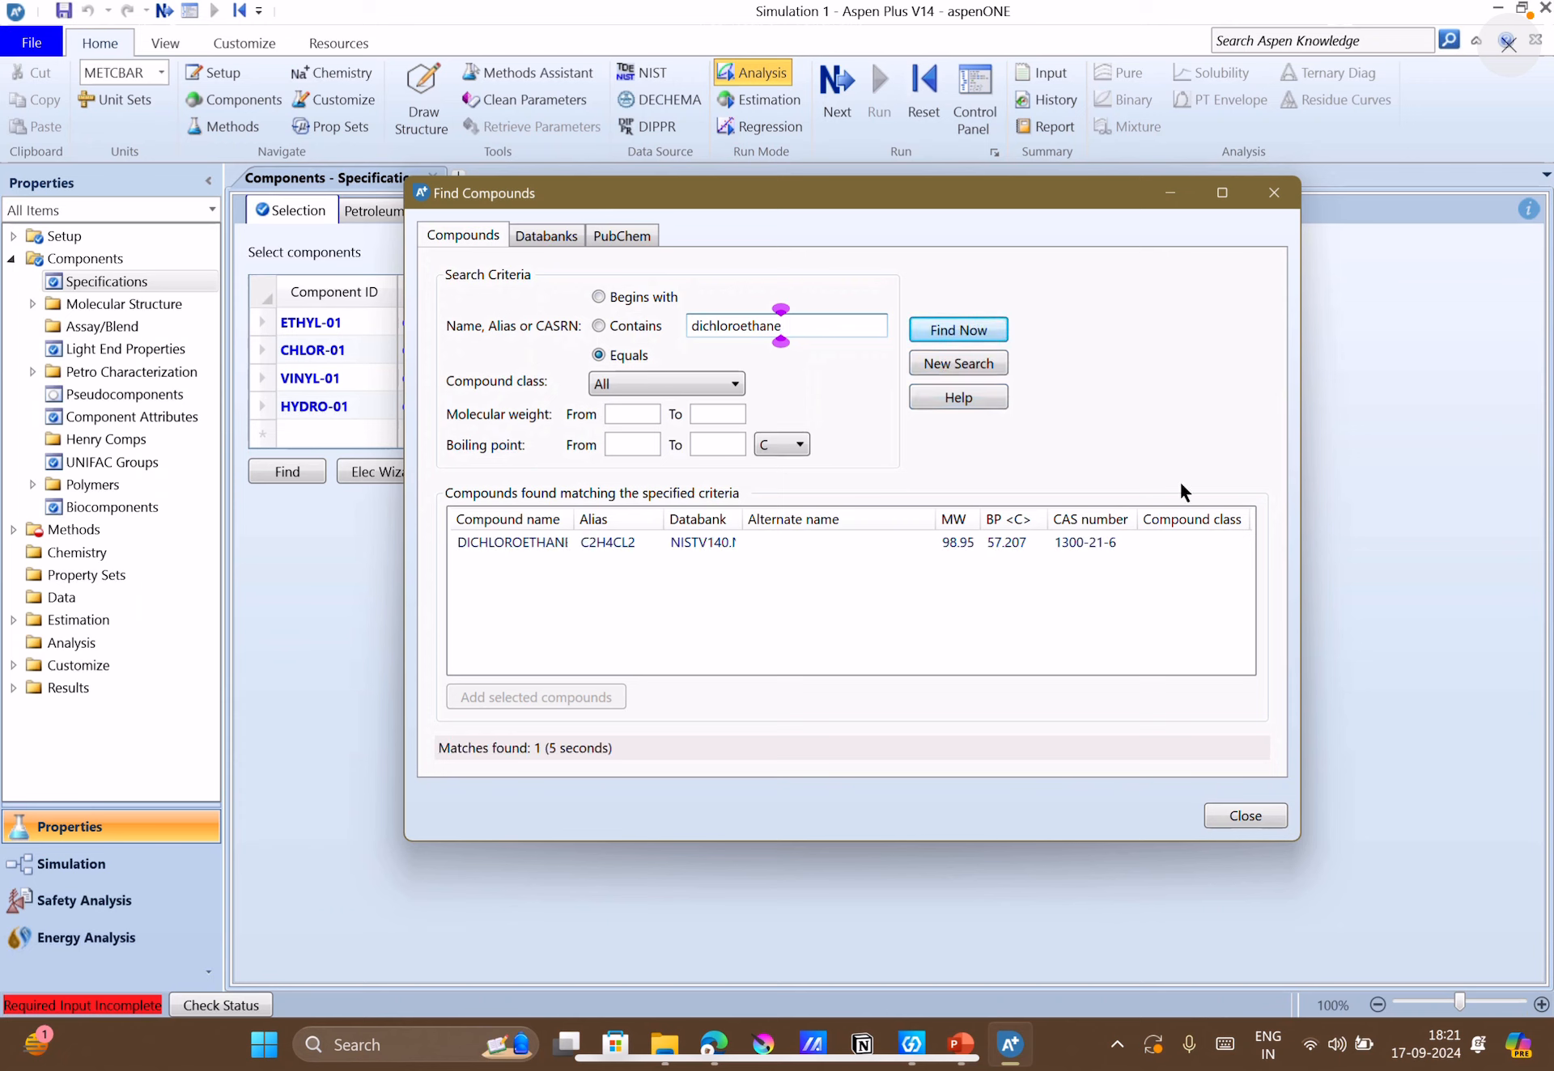
{"action": "left_click", "coordinate": [823, 541]}
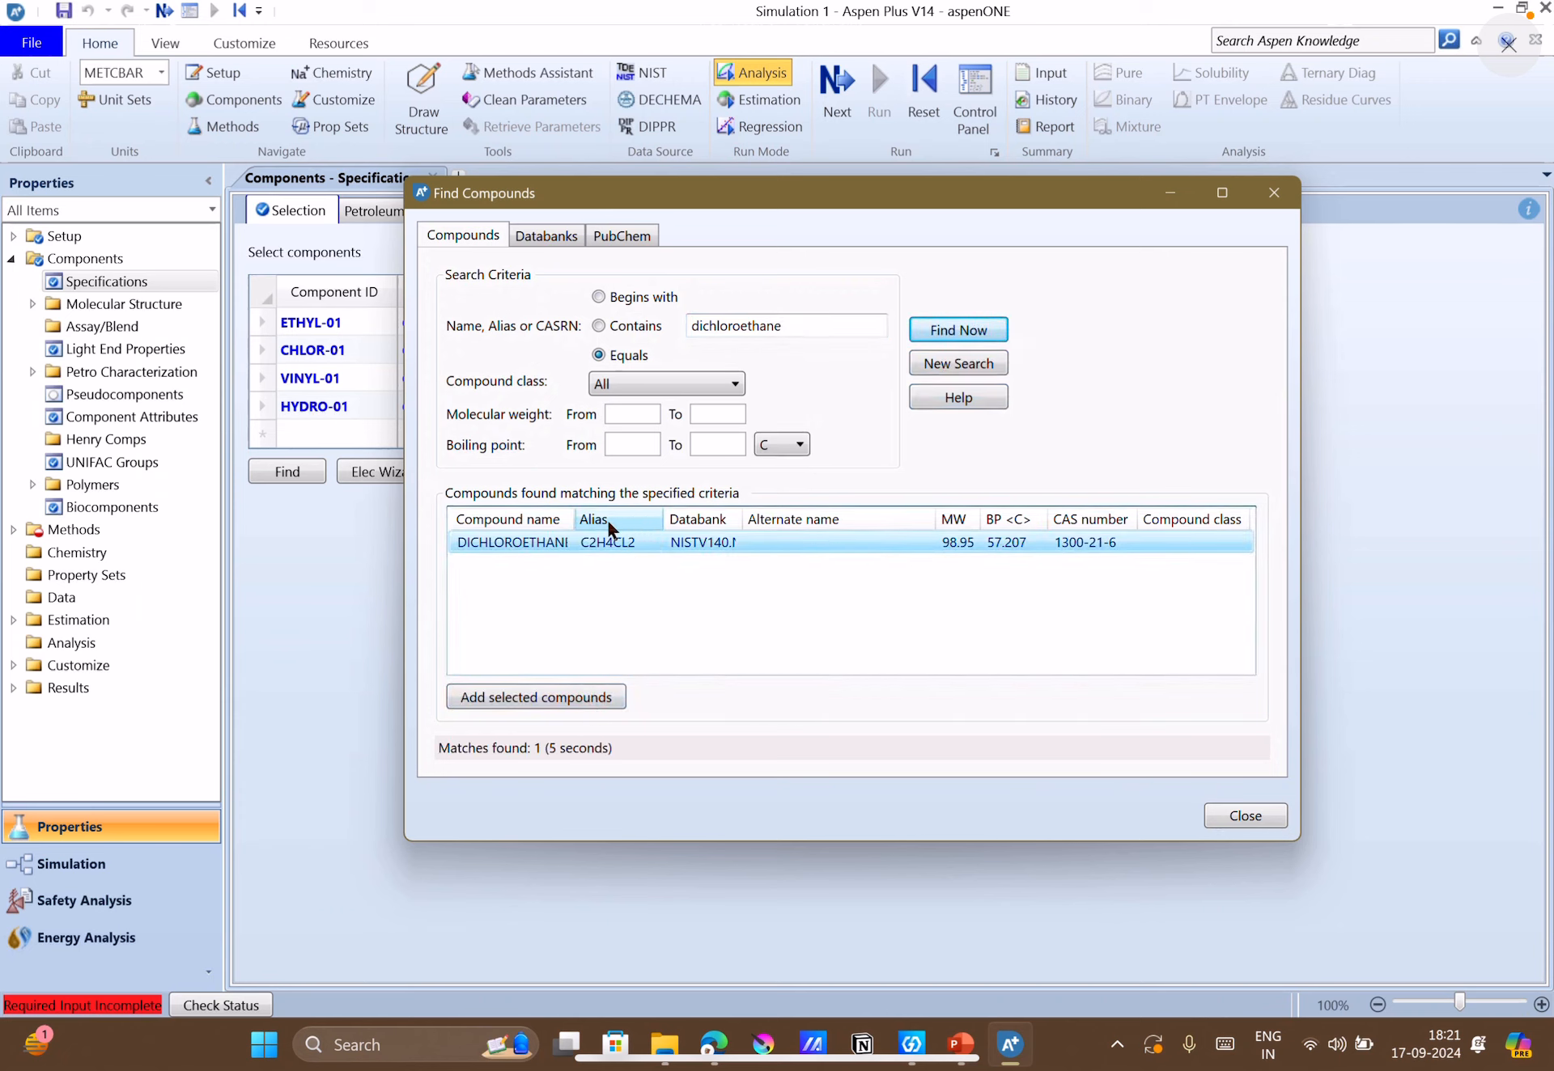
{"action": "left_click_drag", "start_coordinate": [570, 519], "coordinate": [600, 526]}
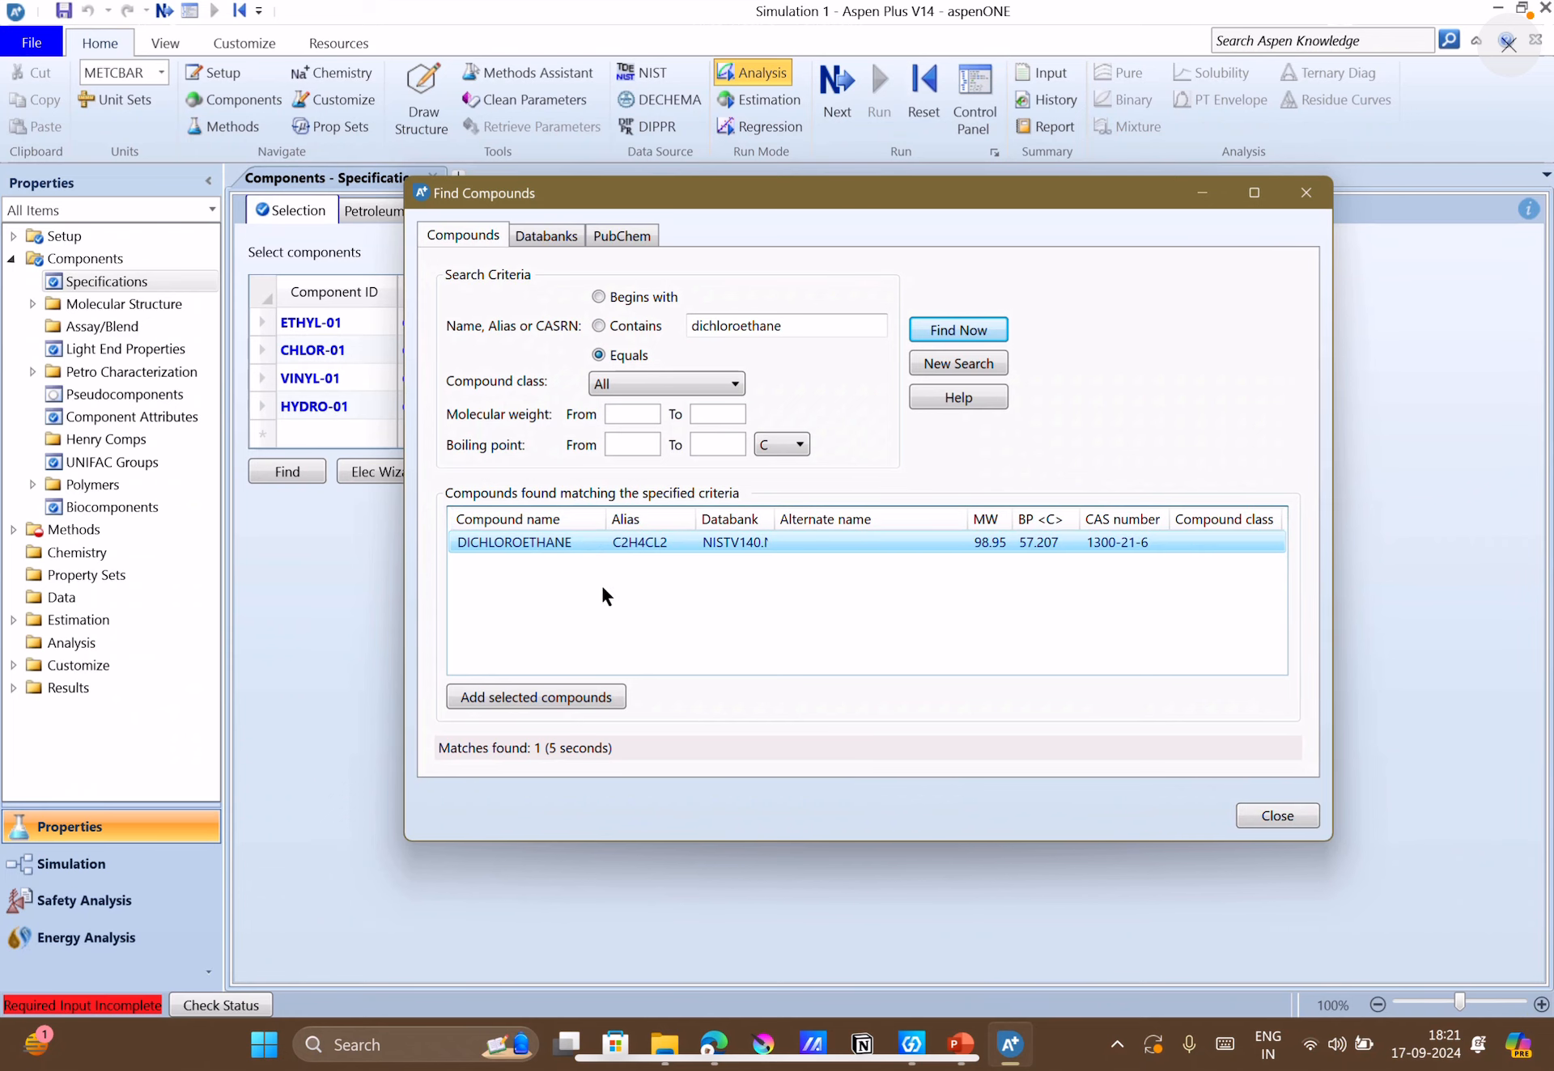
{"action": "left_click", "coordinate": [600, 696]}
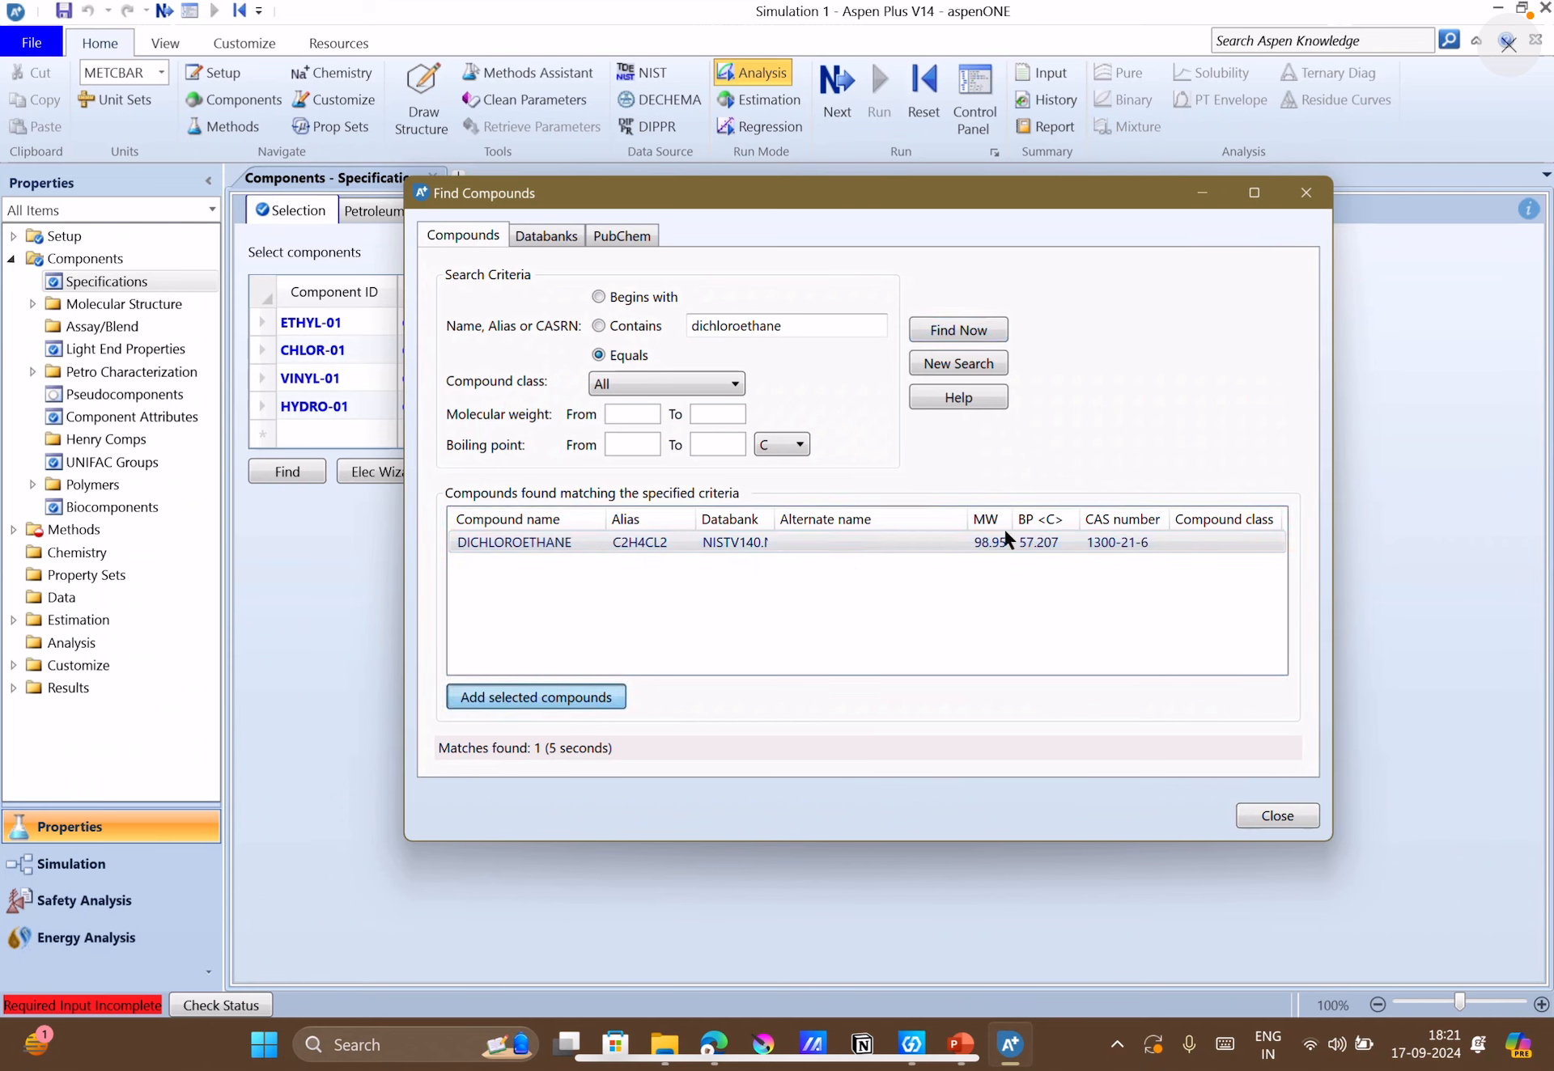
{"action": "left_click", "coordinate": [589, 698]}
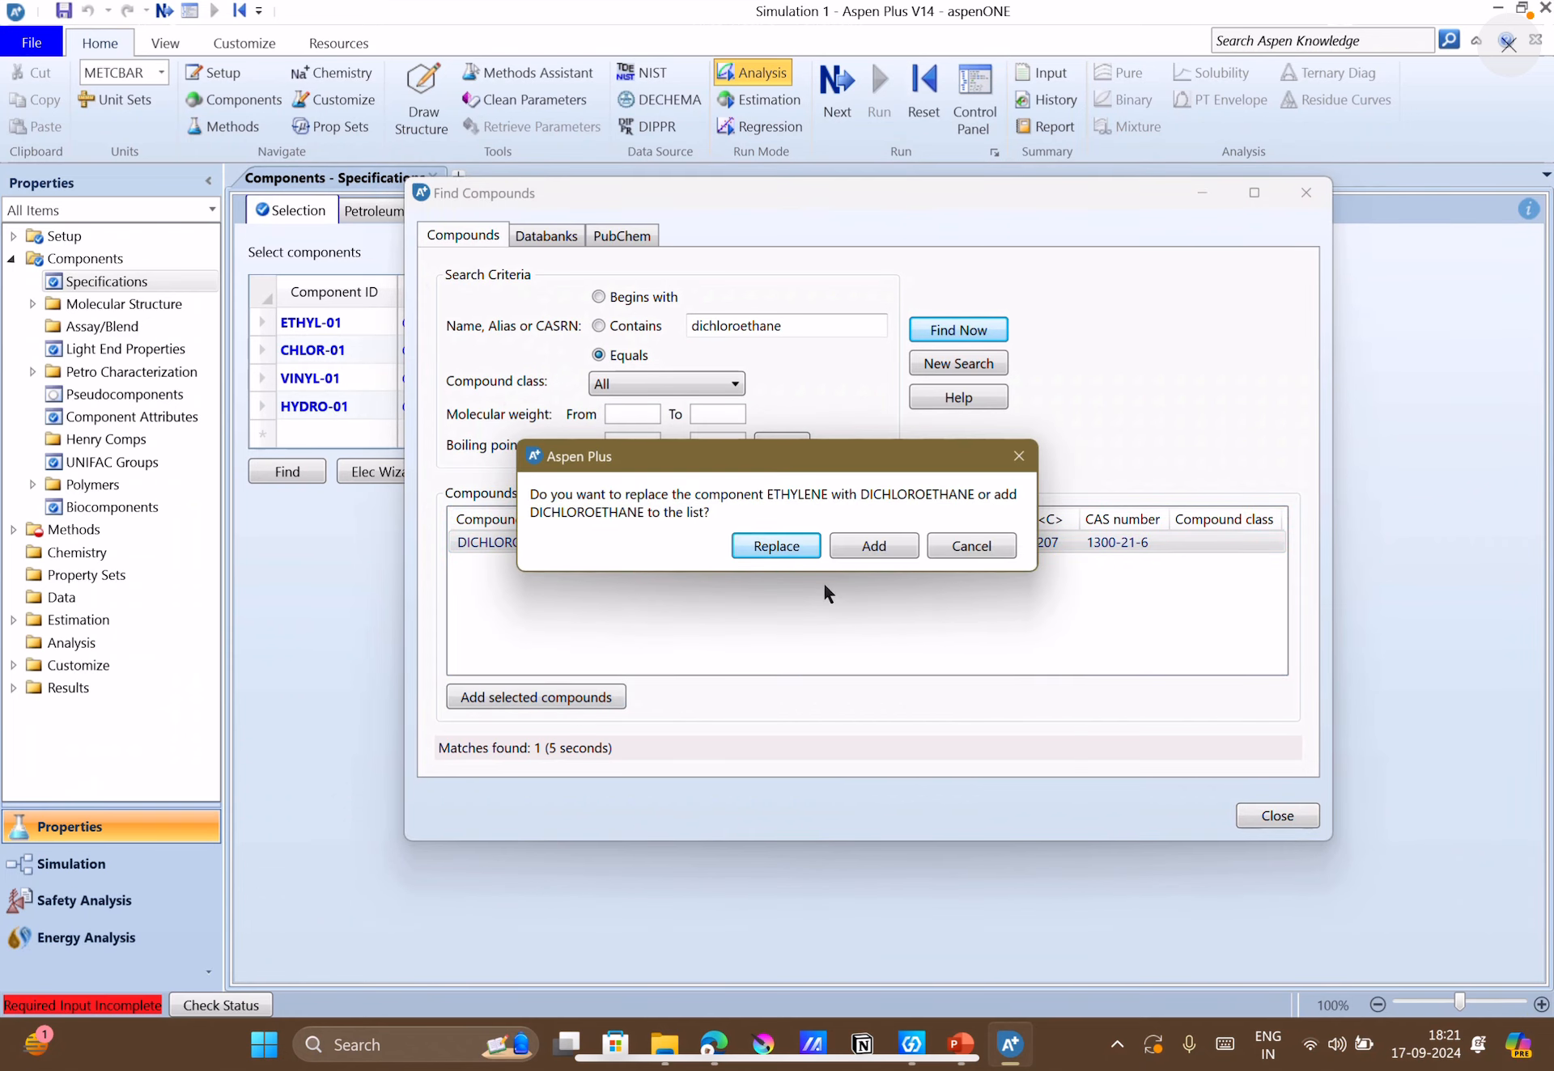
{"action": "left_click", "coordinate": [858, 547]}
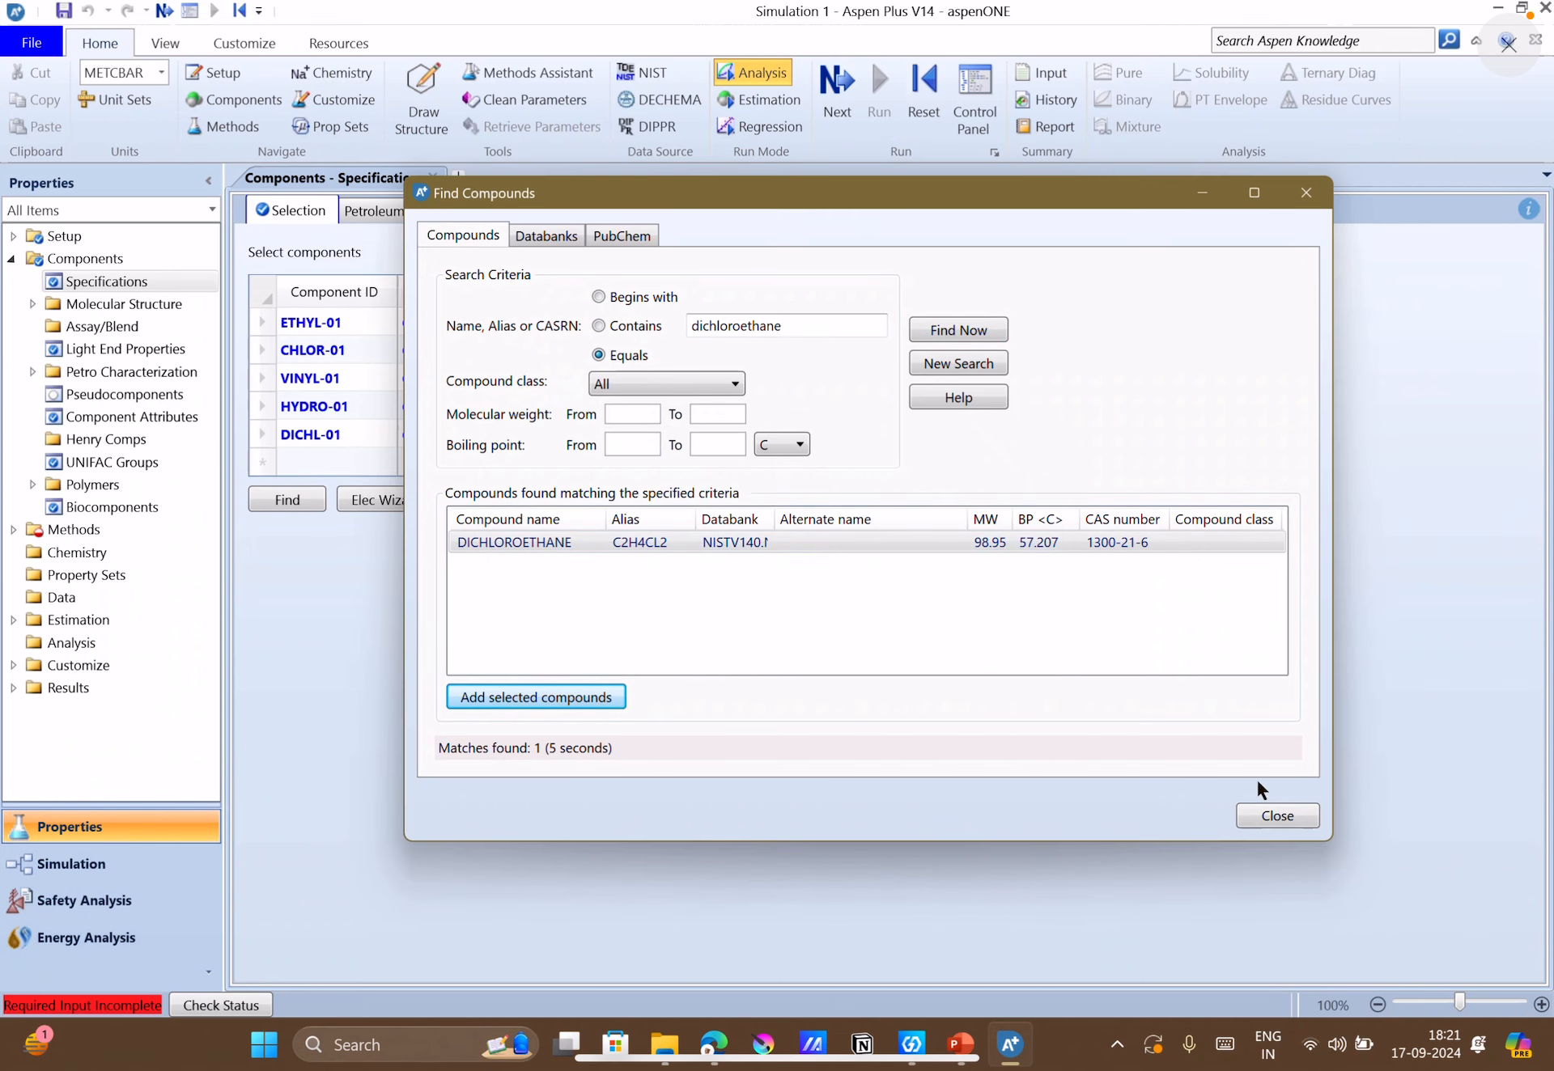
{"action": "left_click", "coordinate": [1273, 818]}
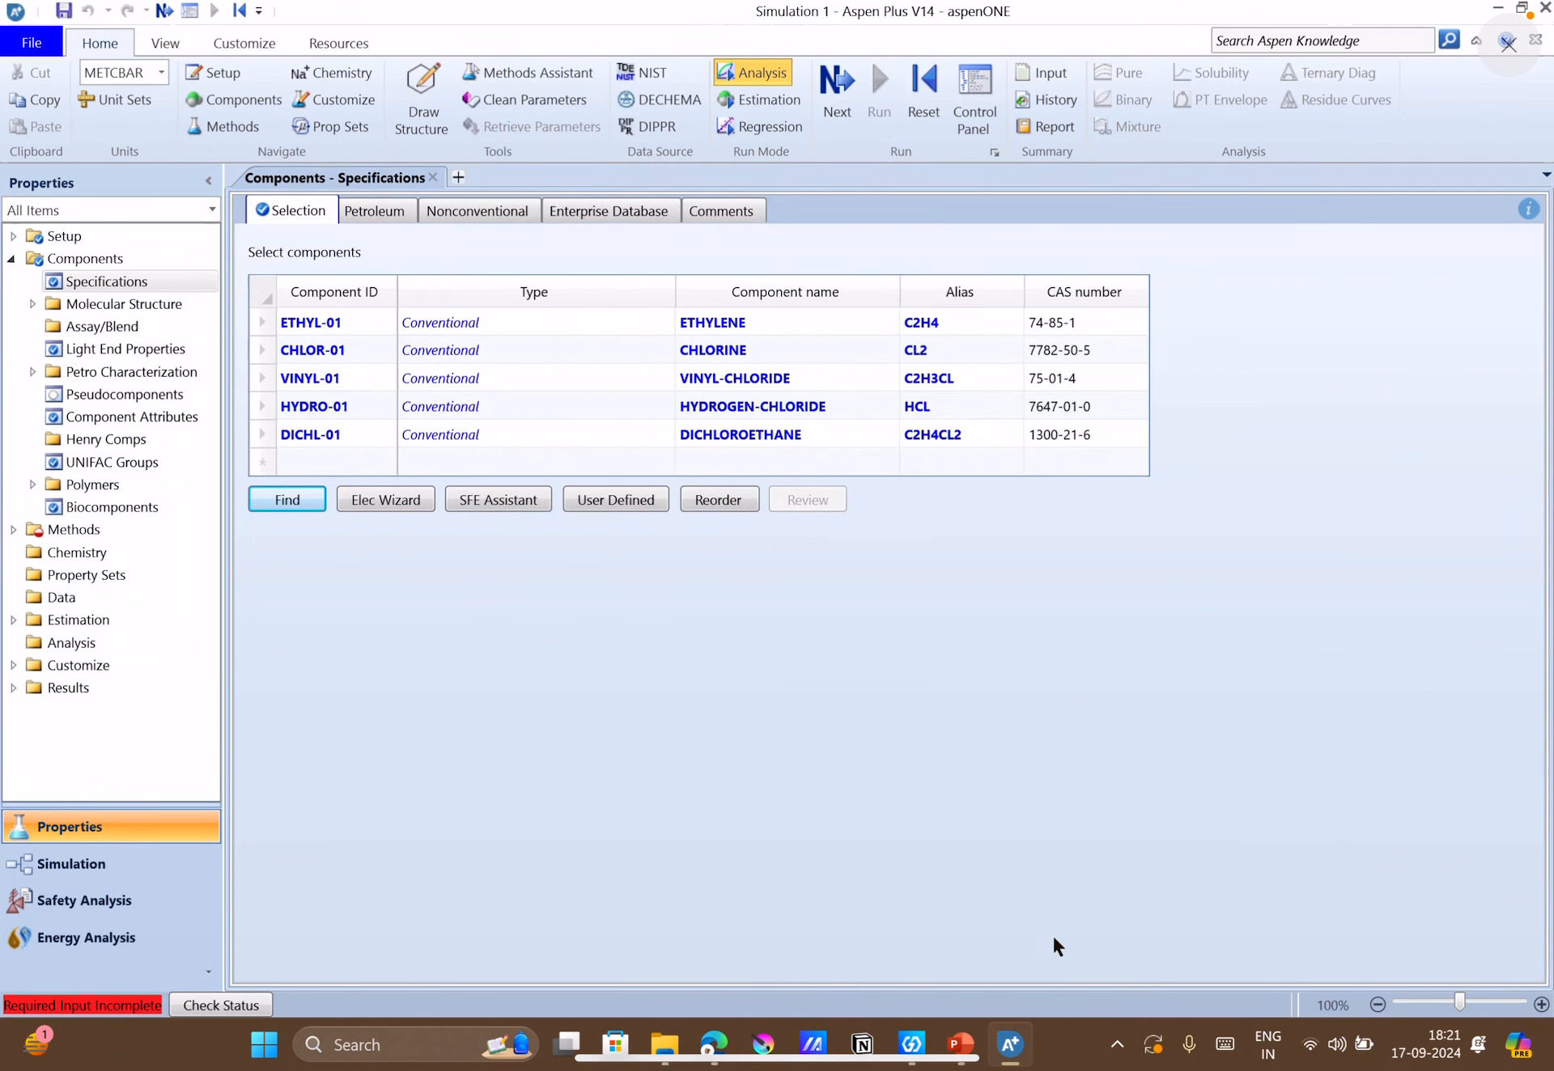
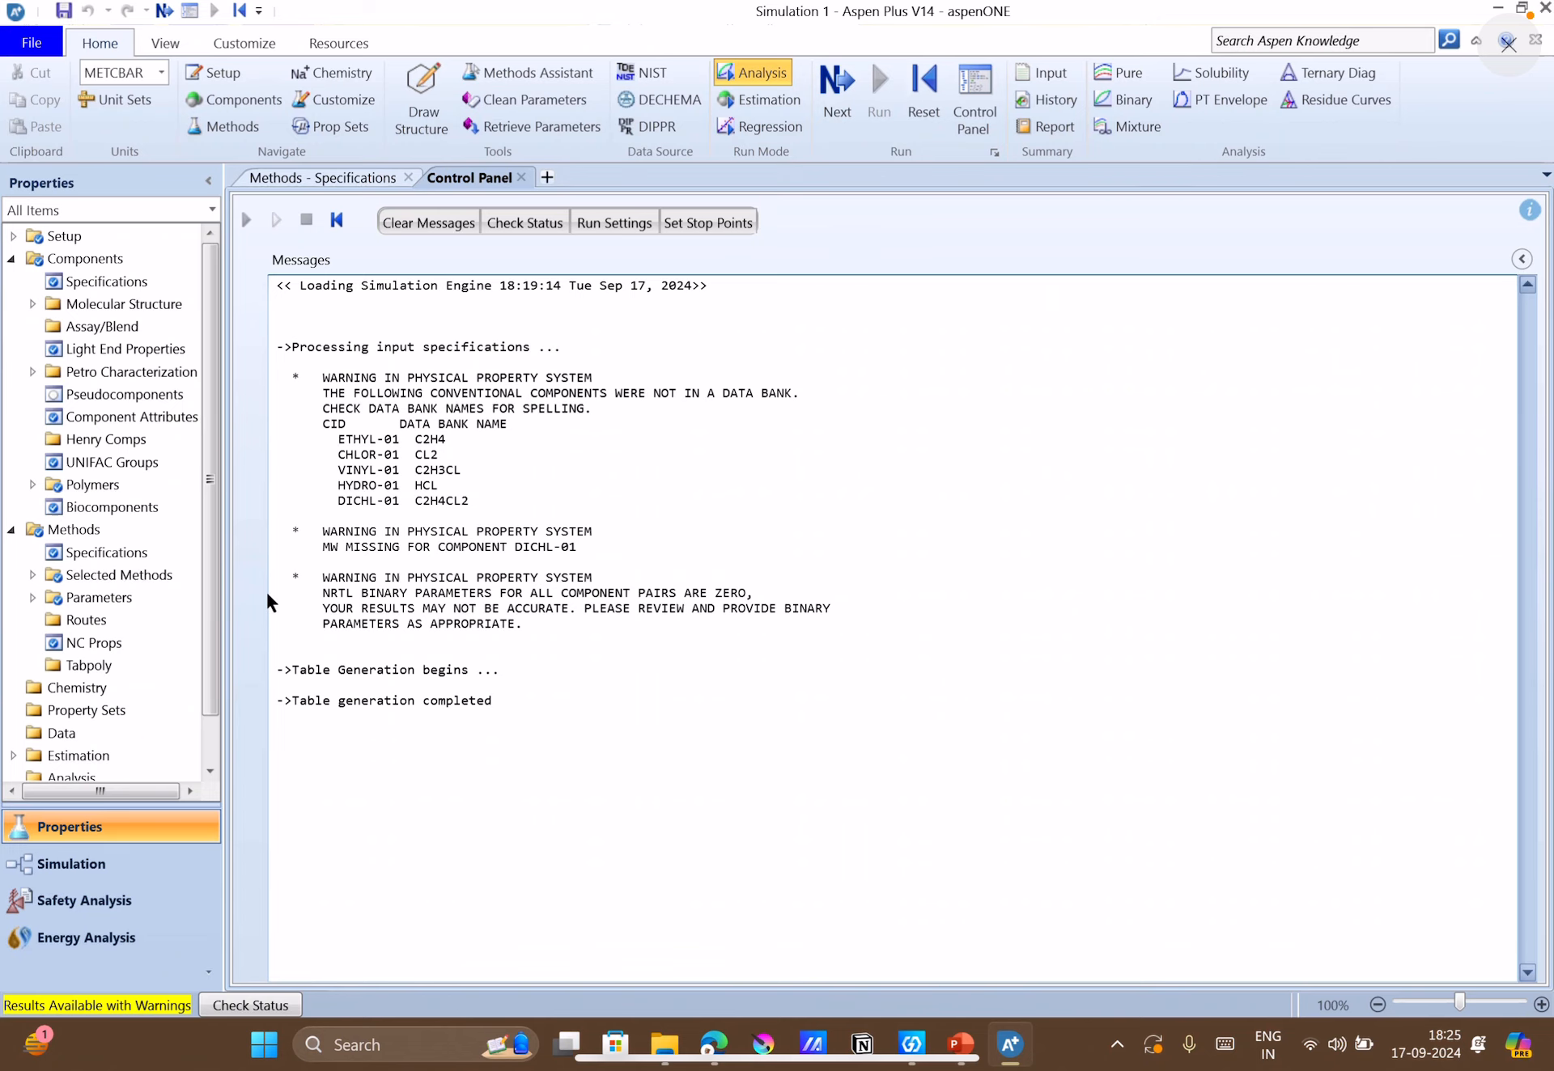
Open the NRTL-1 binary interaction parameters under Methods and enable Estimate using UNIFAC.
{"action": "left_click", "coordinate": [32, 597]}
{"action": "left_click", "coordinate": [51, 643]}
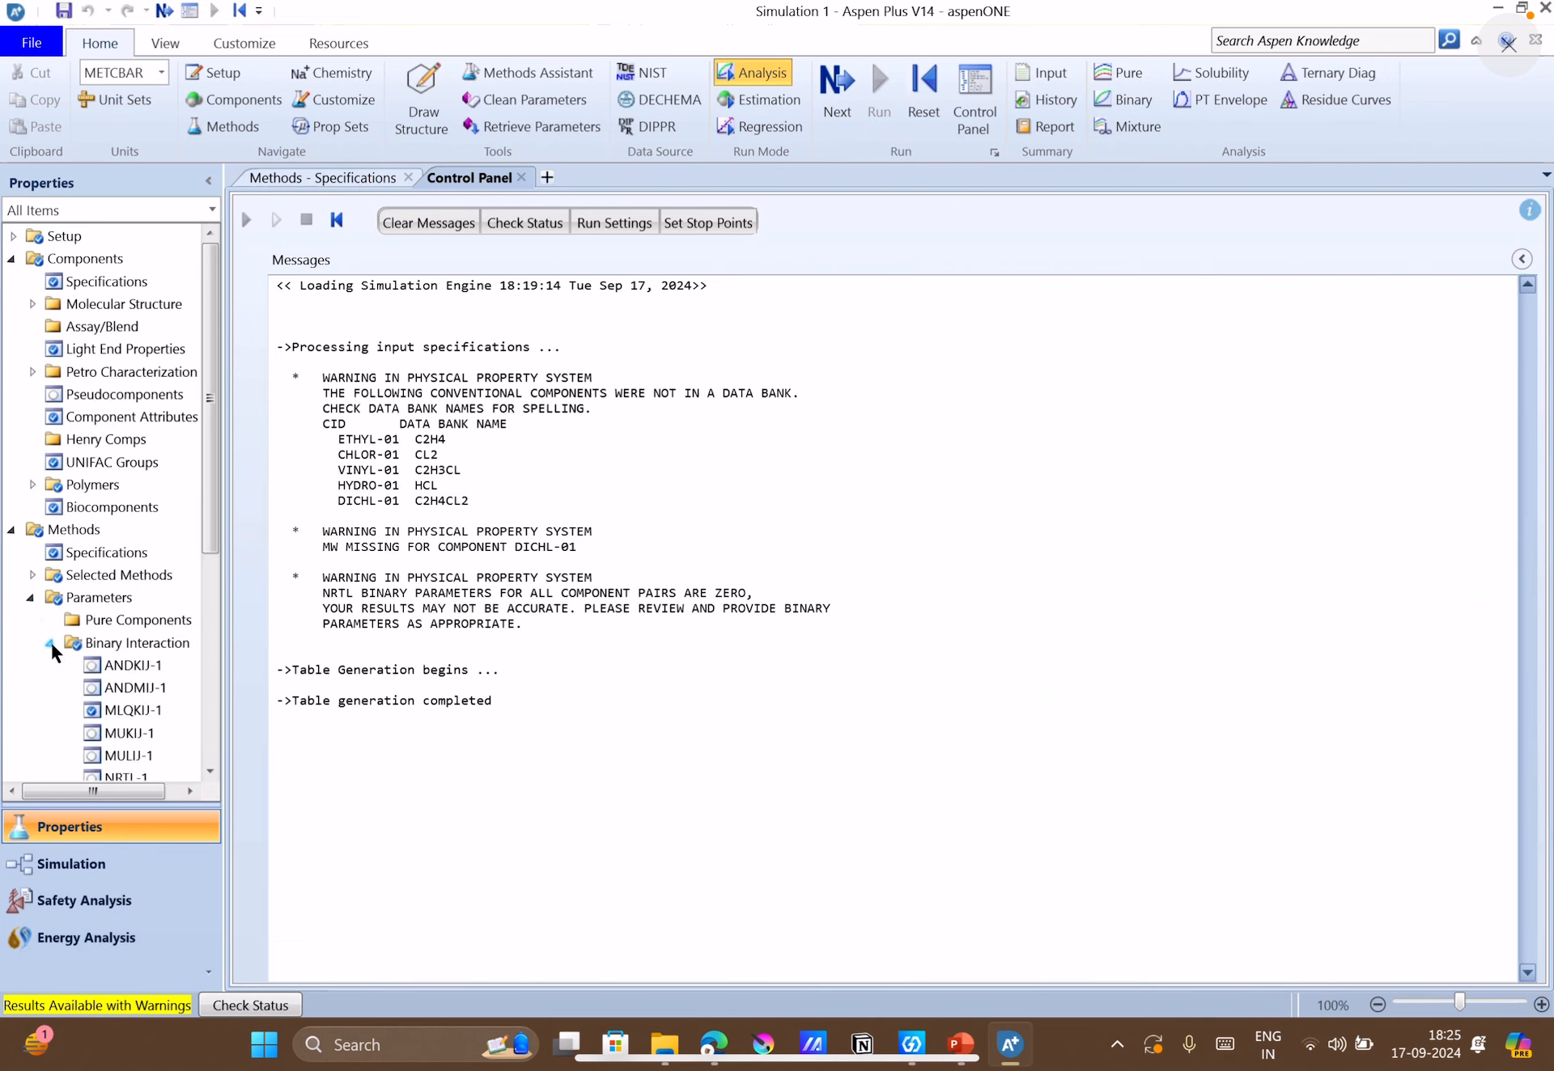
{"action": "scroll", "coordinate": [115, 712], "scroll_direction": "down", "scroll_amount": 5}
{"action": "double_click", "coordinate": [119, 409]}
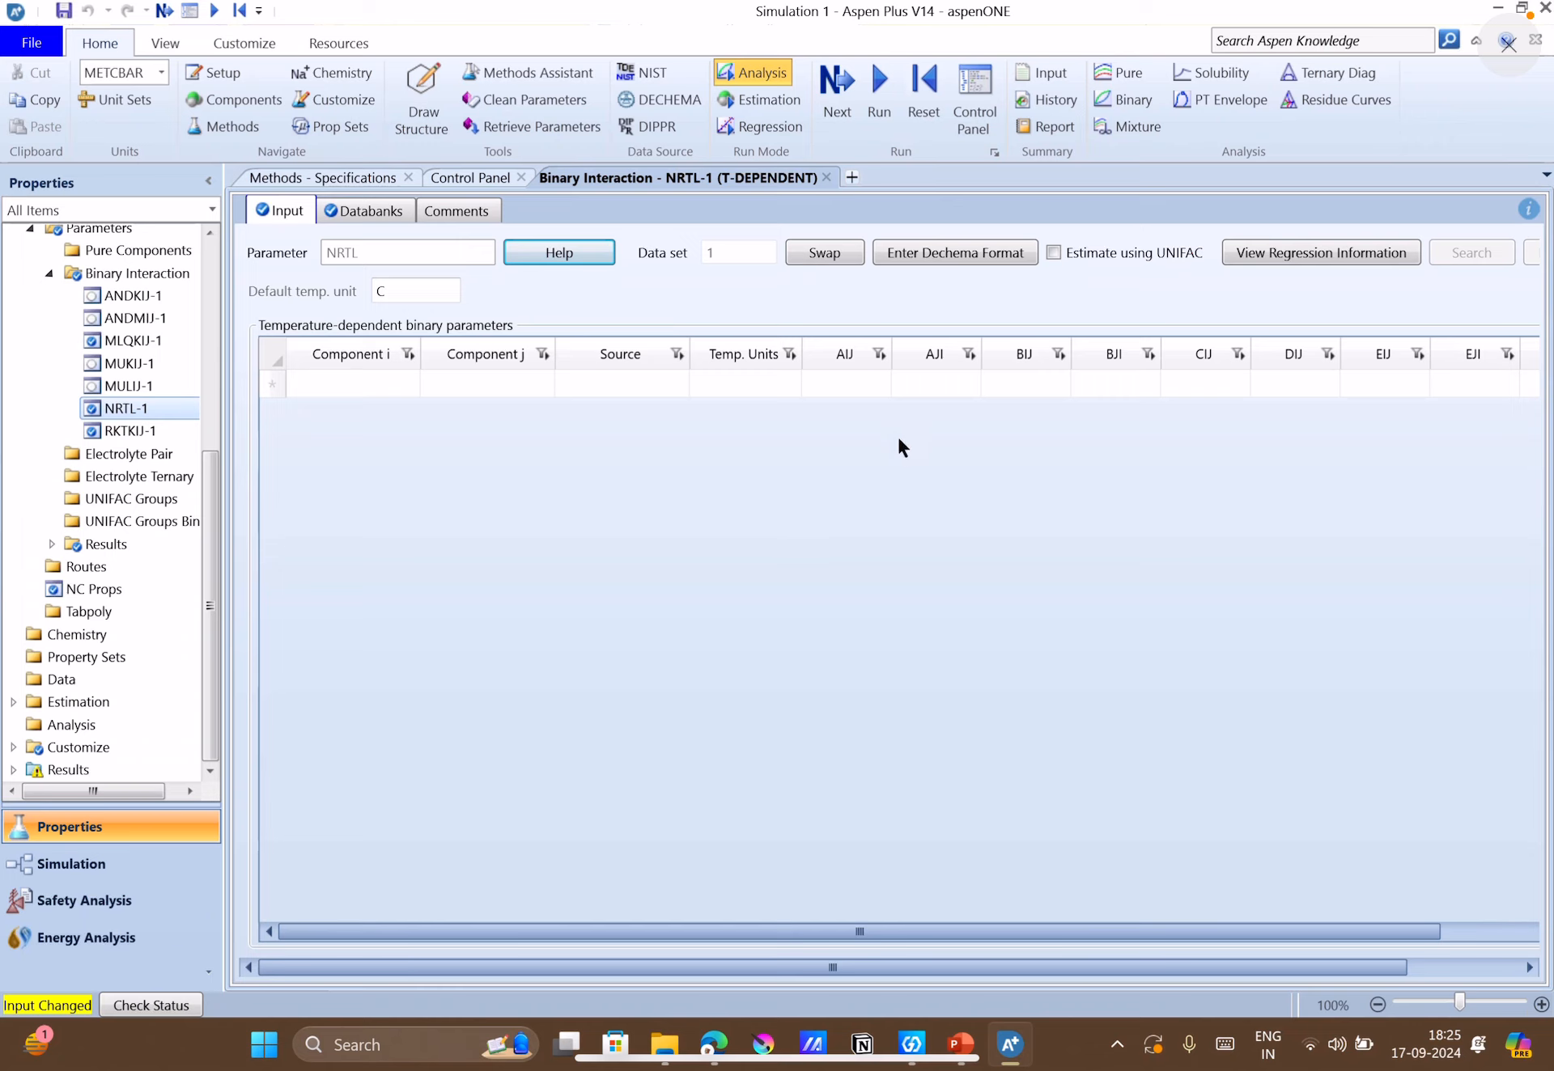
{"action": "left_click", "coordinate": [1052, 253]}
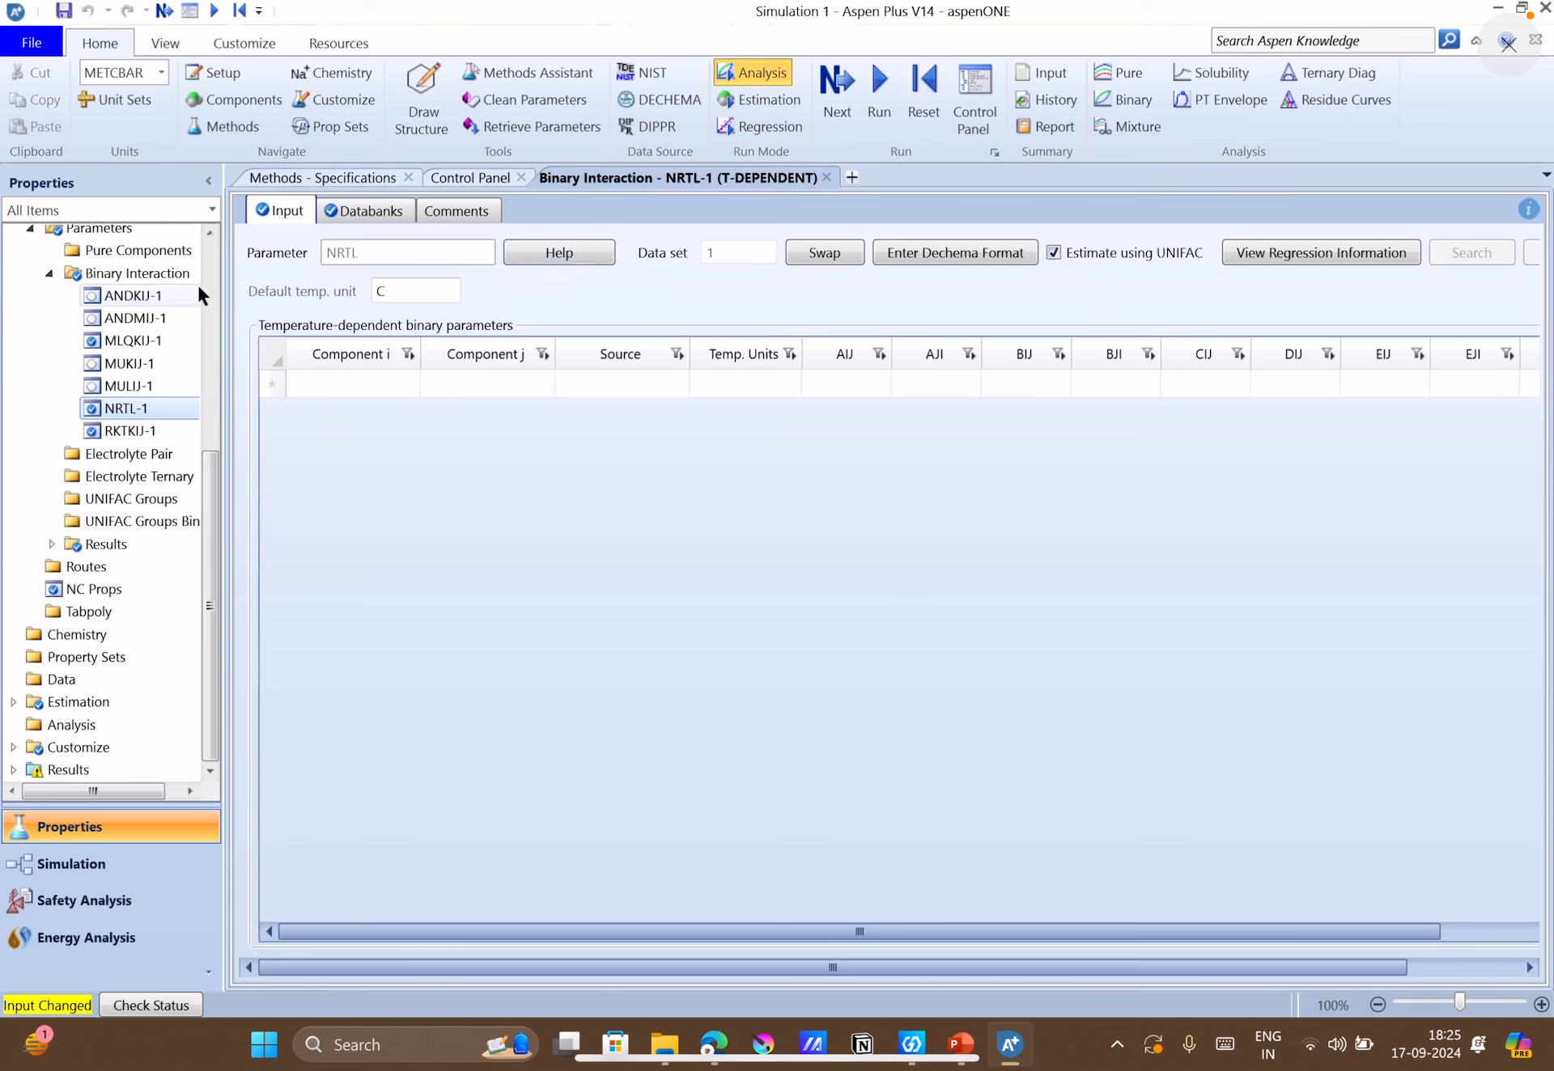
Check the component list against the NRTL-1 parameter sheet and run Property Analysis / Setup.
{"action": "scroll", "coordinate": [89, 324], "scroll_direction": "up", "scroll_amount": 5}
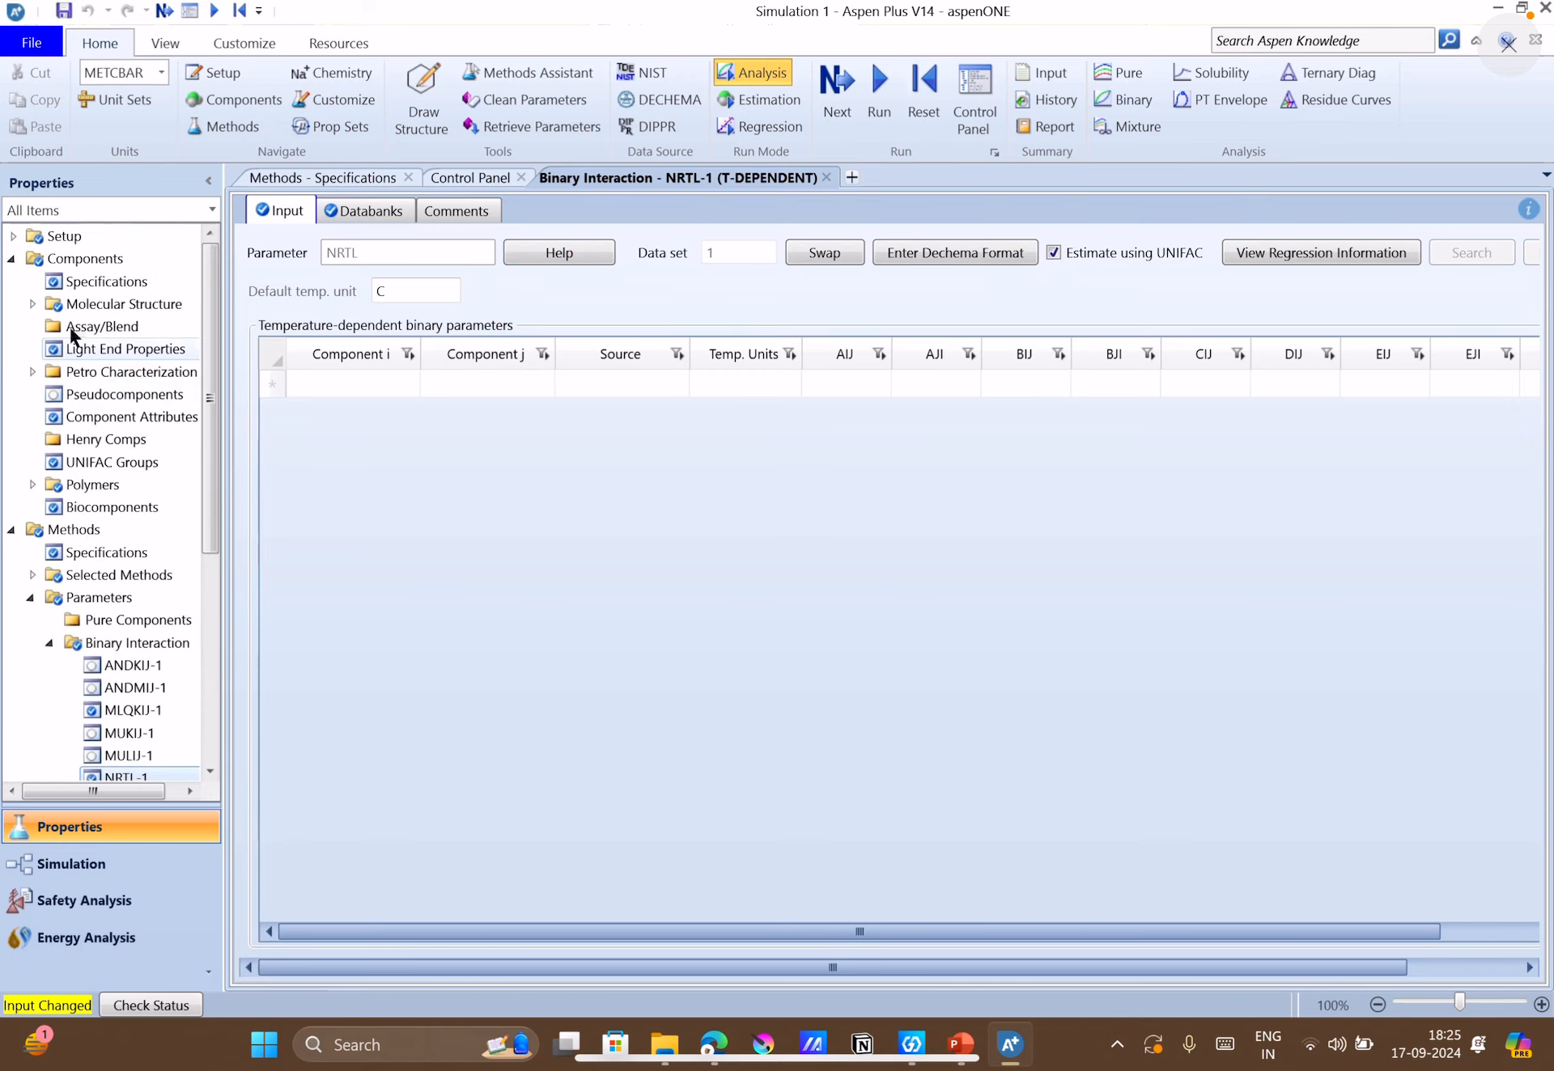
{"action": "left_click", "coordinate": [89, 282]}
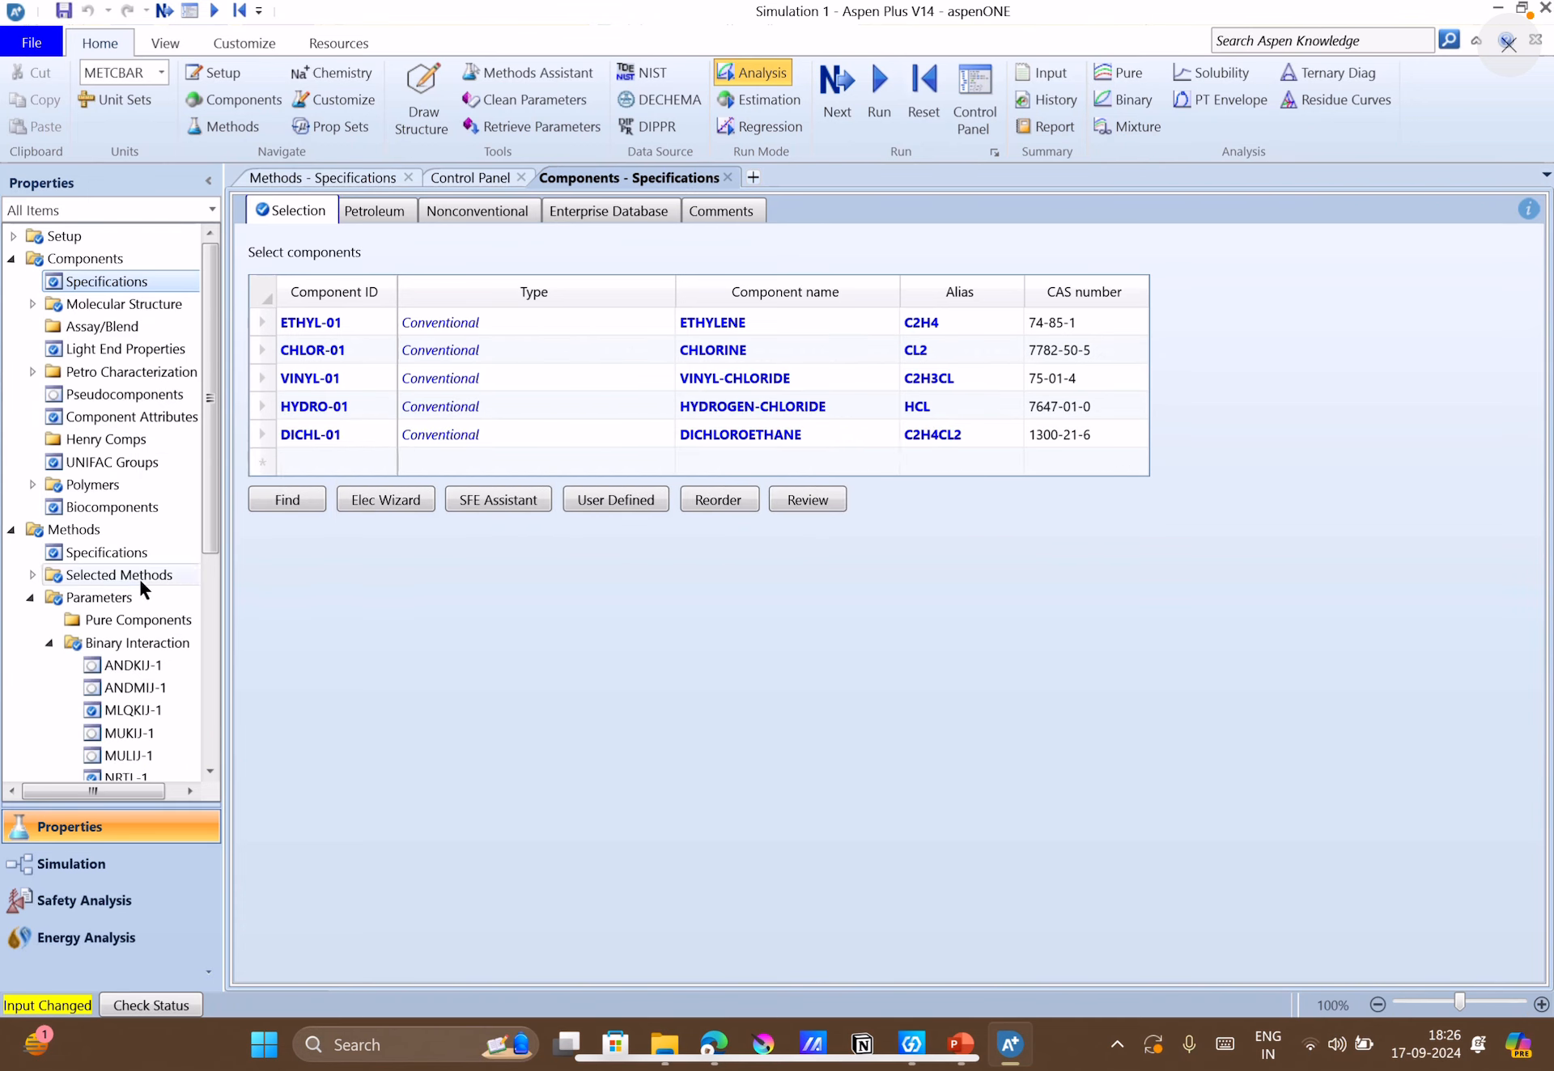
{"action": "scroll", "coordinate": [91, 652], "scroll_direction": "down", "scroll_amount": 5}
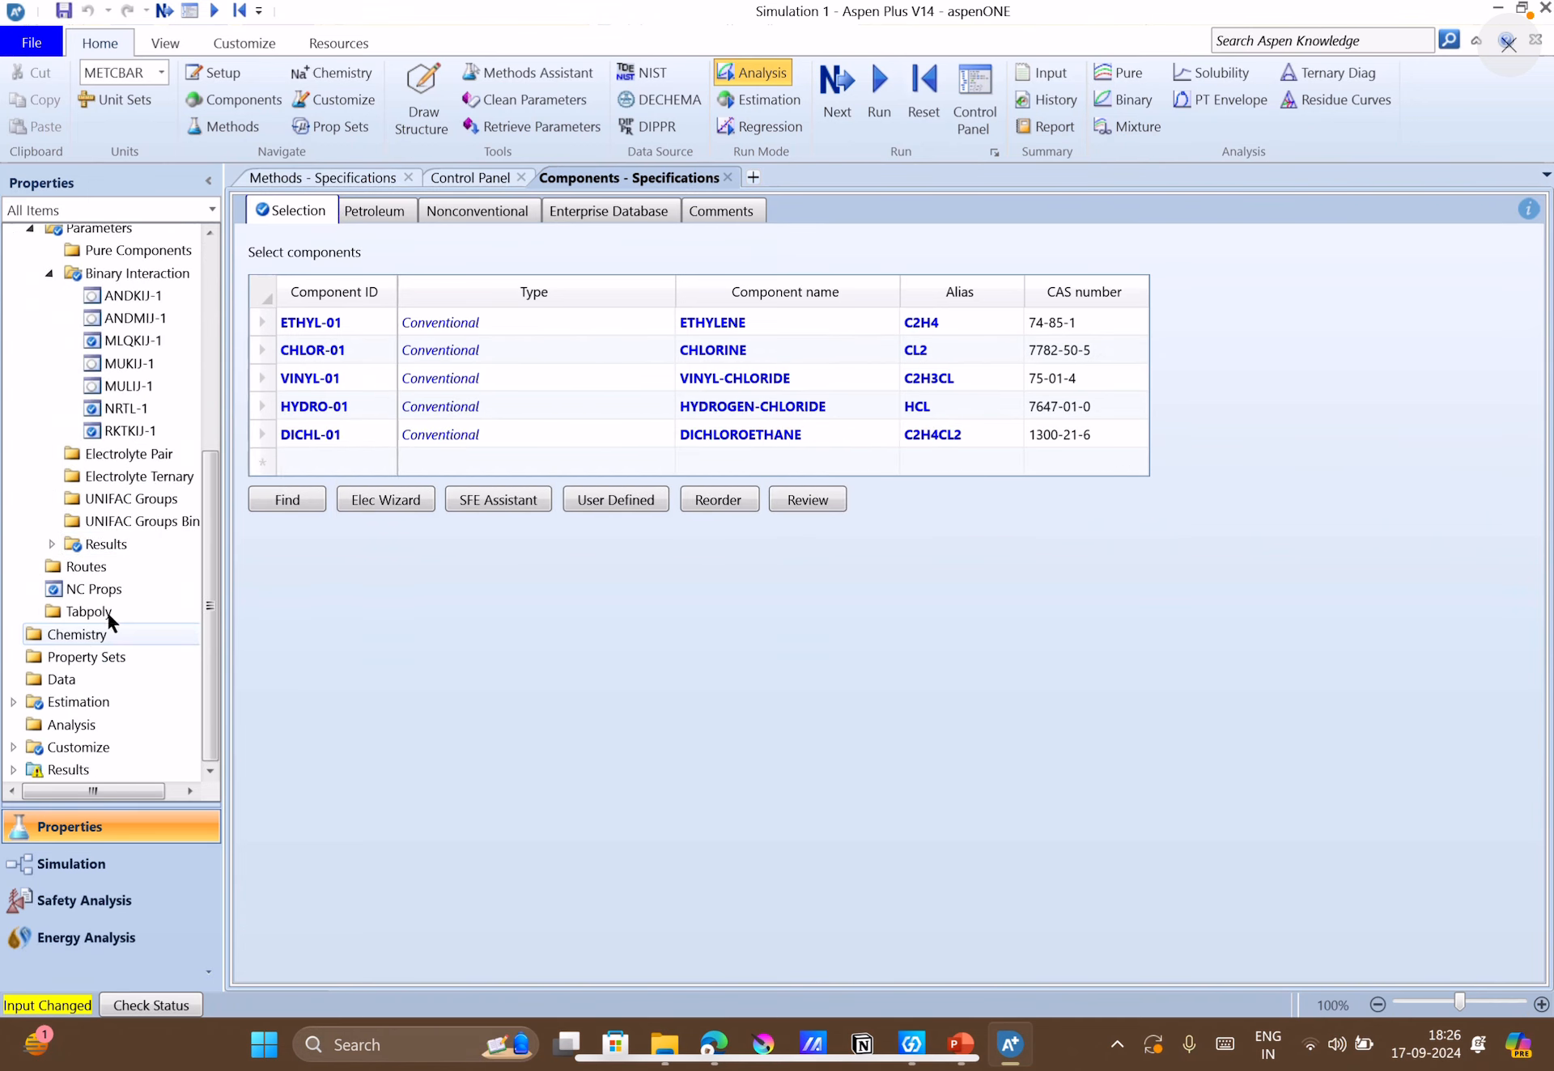
{"action": "left_click", "coordinate": [123, 408]}
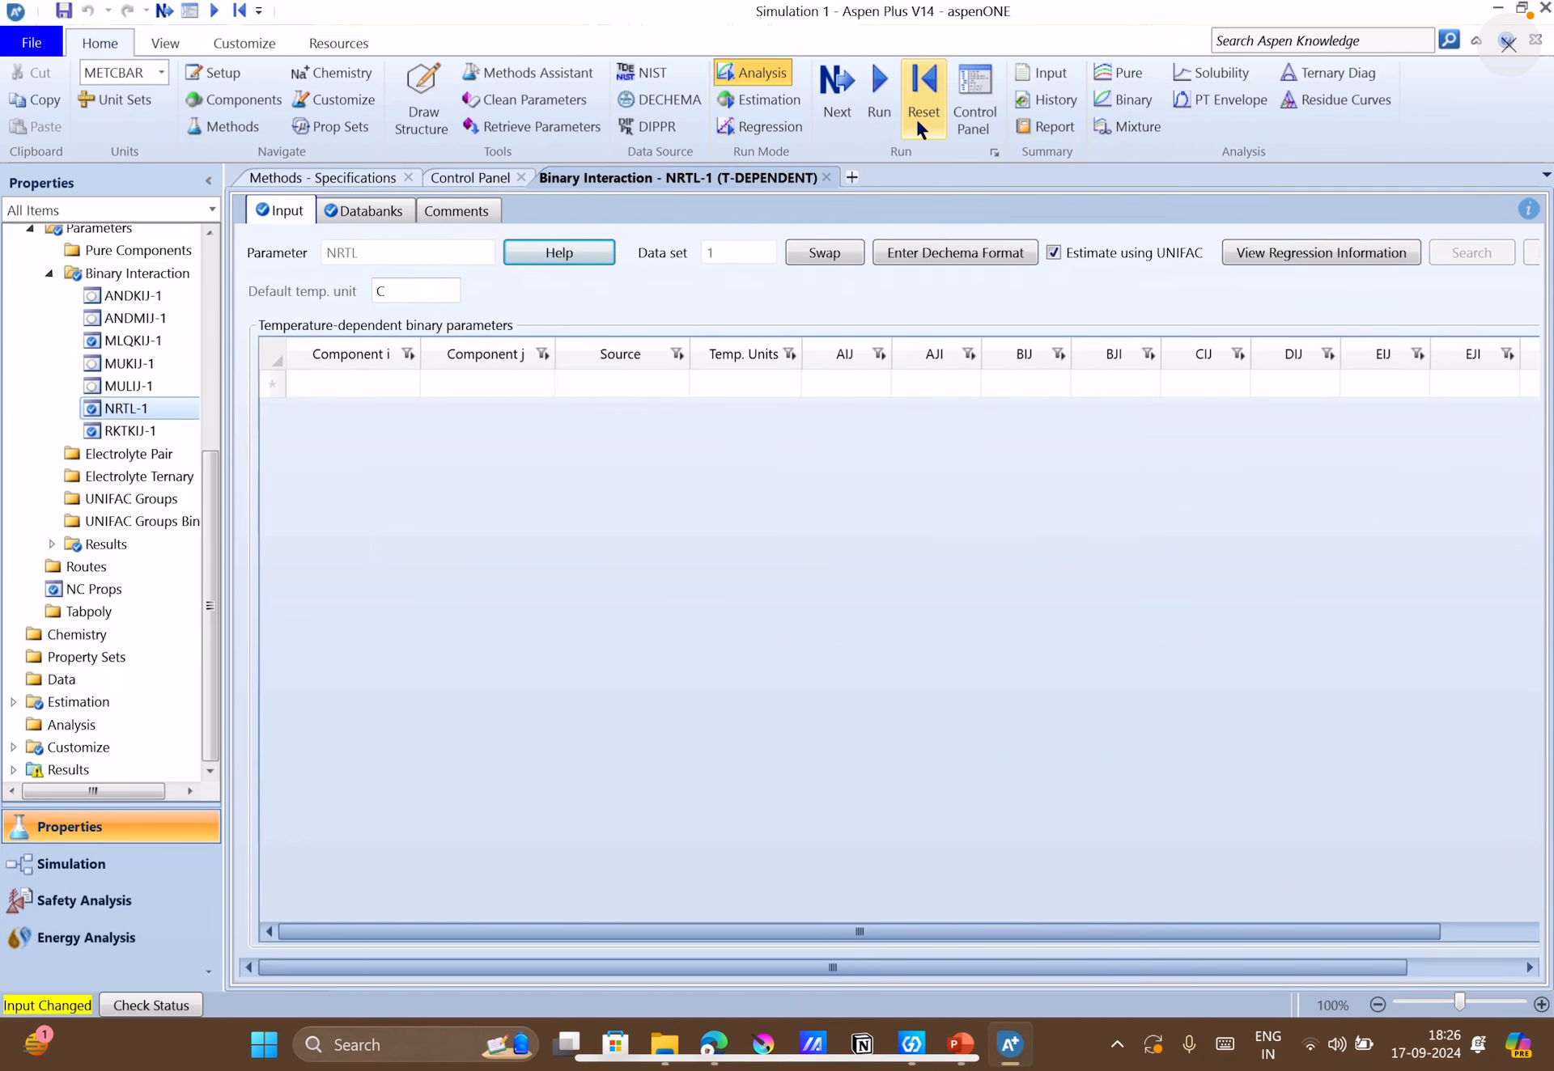
{"action": "left_click", "coordinate": [840, 101]}
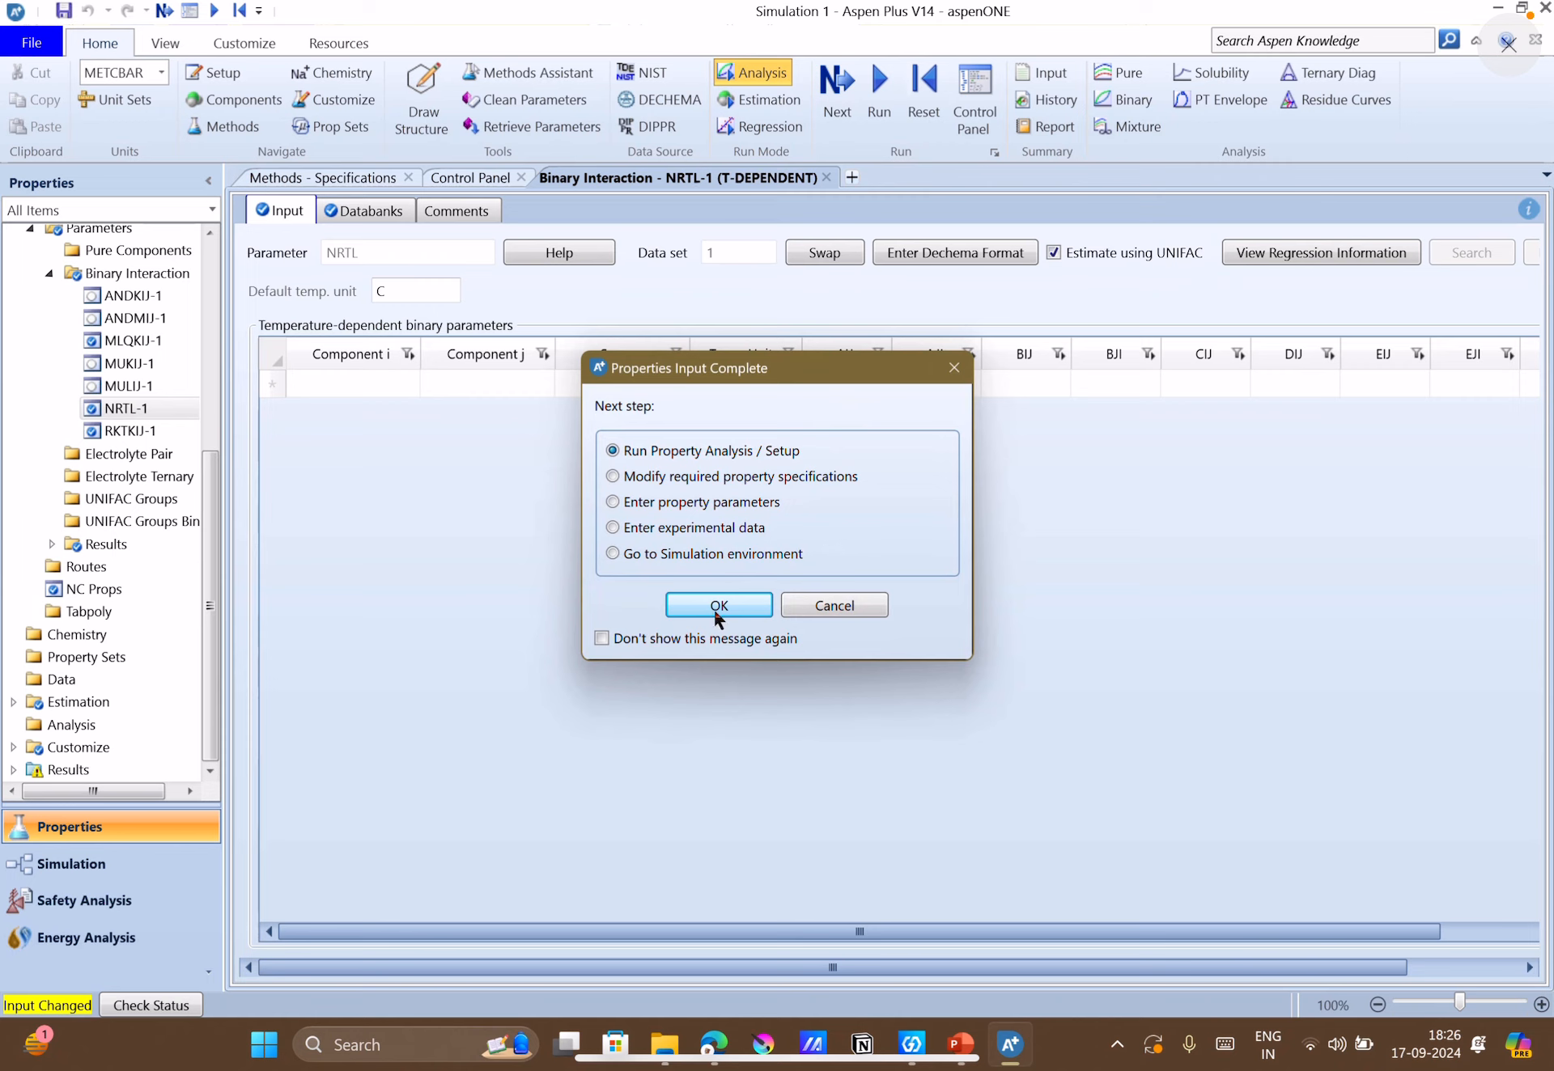
{"action": "left_click", "coordinate": [716, 607]}
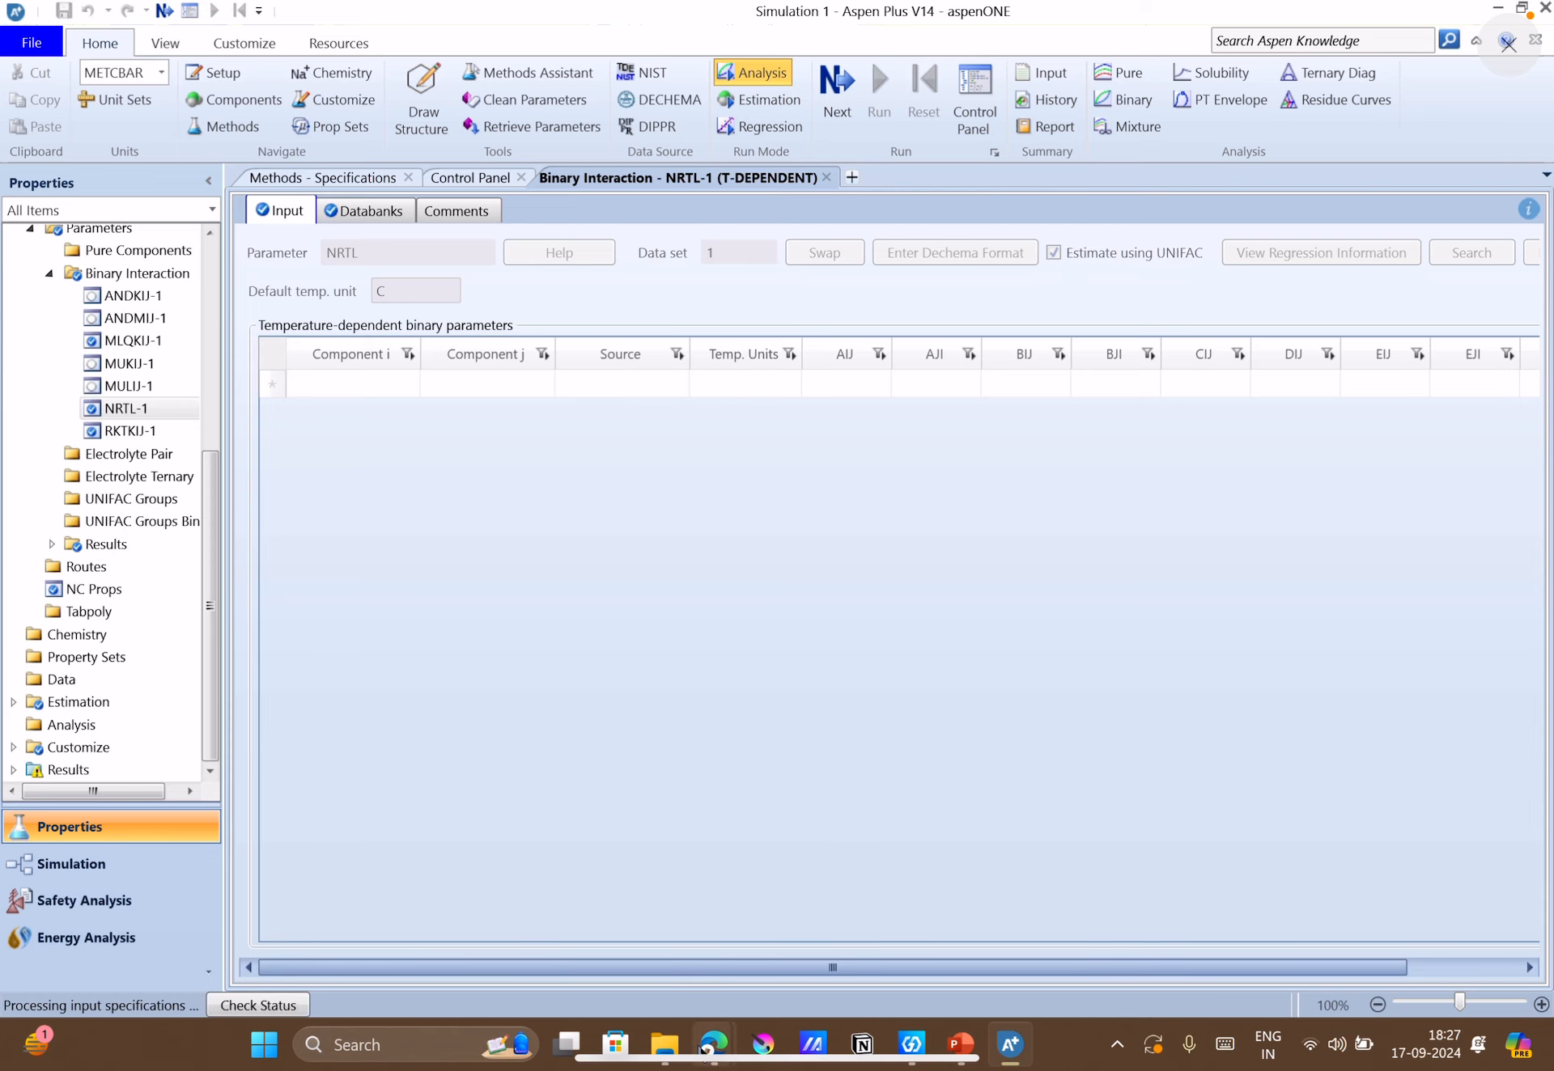
{"action": "mouse_move", "coordinate": [705, 1050]}
{"action": "left_click", "coordinate": [592, 921]}
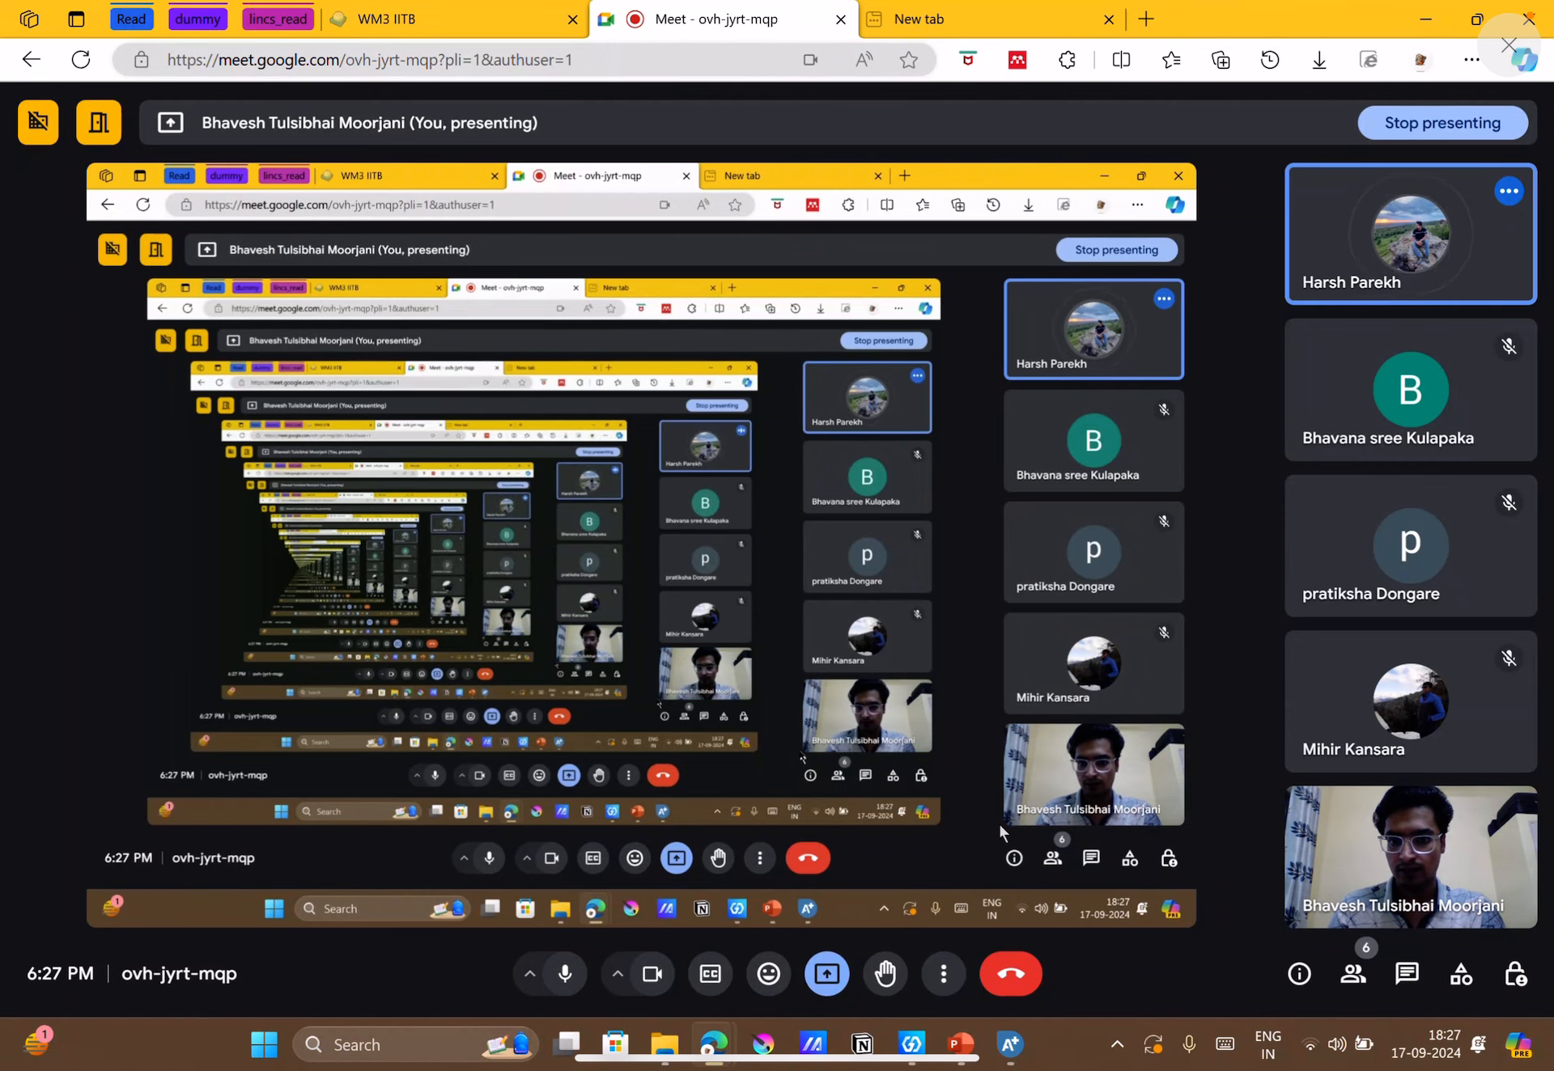
{"action": "left_click", "coordinate": [1004, 1063]}
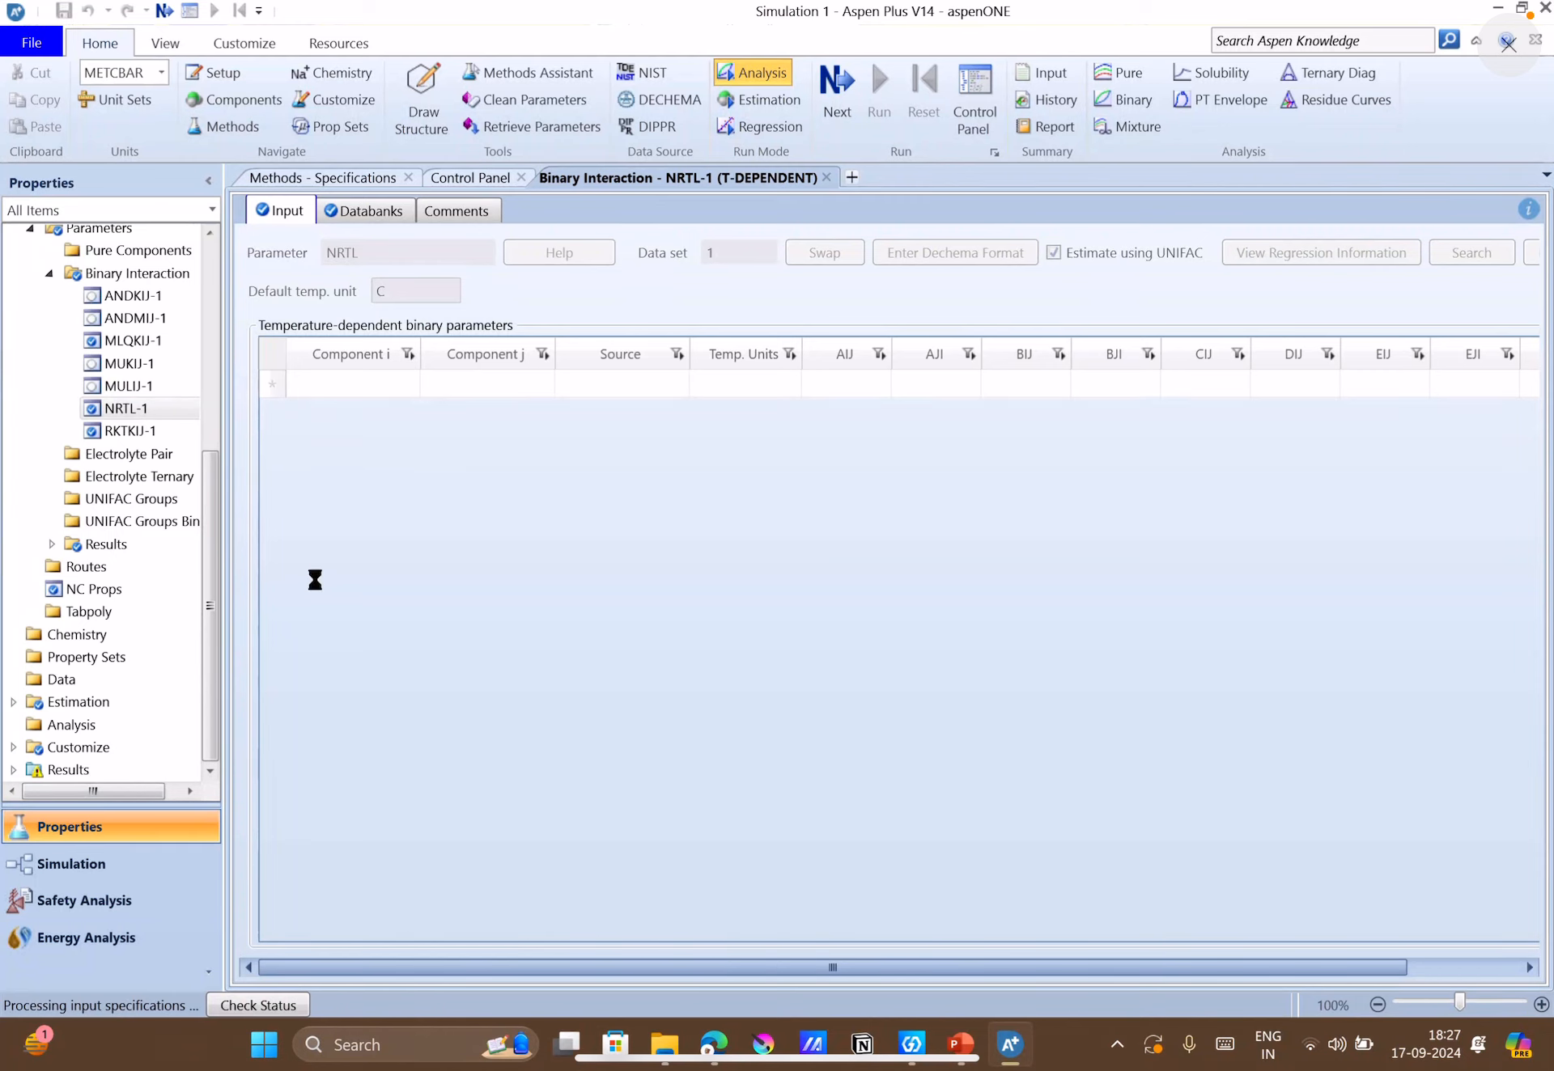
{"action": "scroll", "coordinate": [125, 399], "scroll_direction": "up", "scroll_amount": 5}
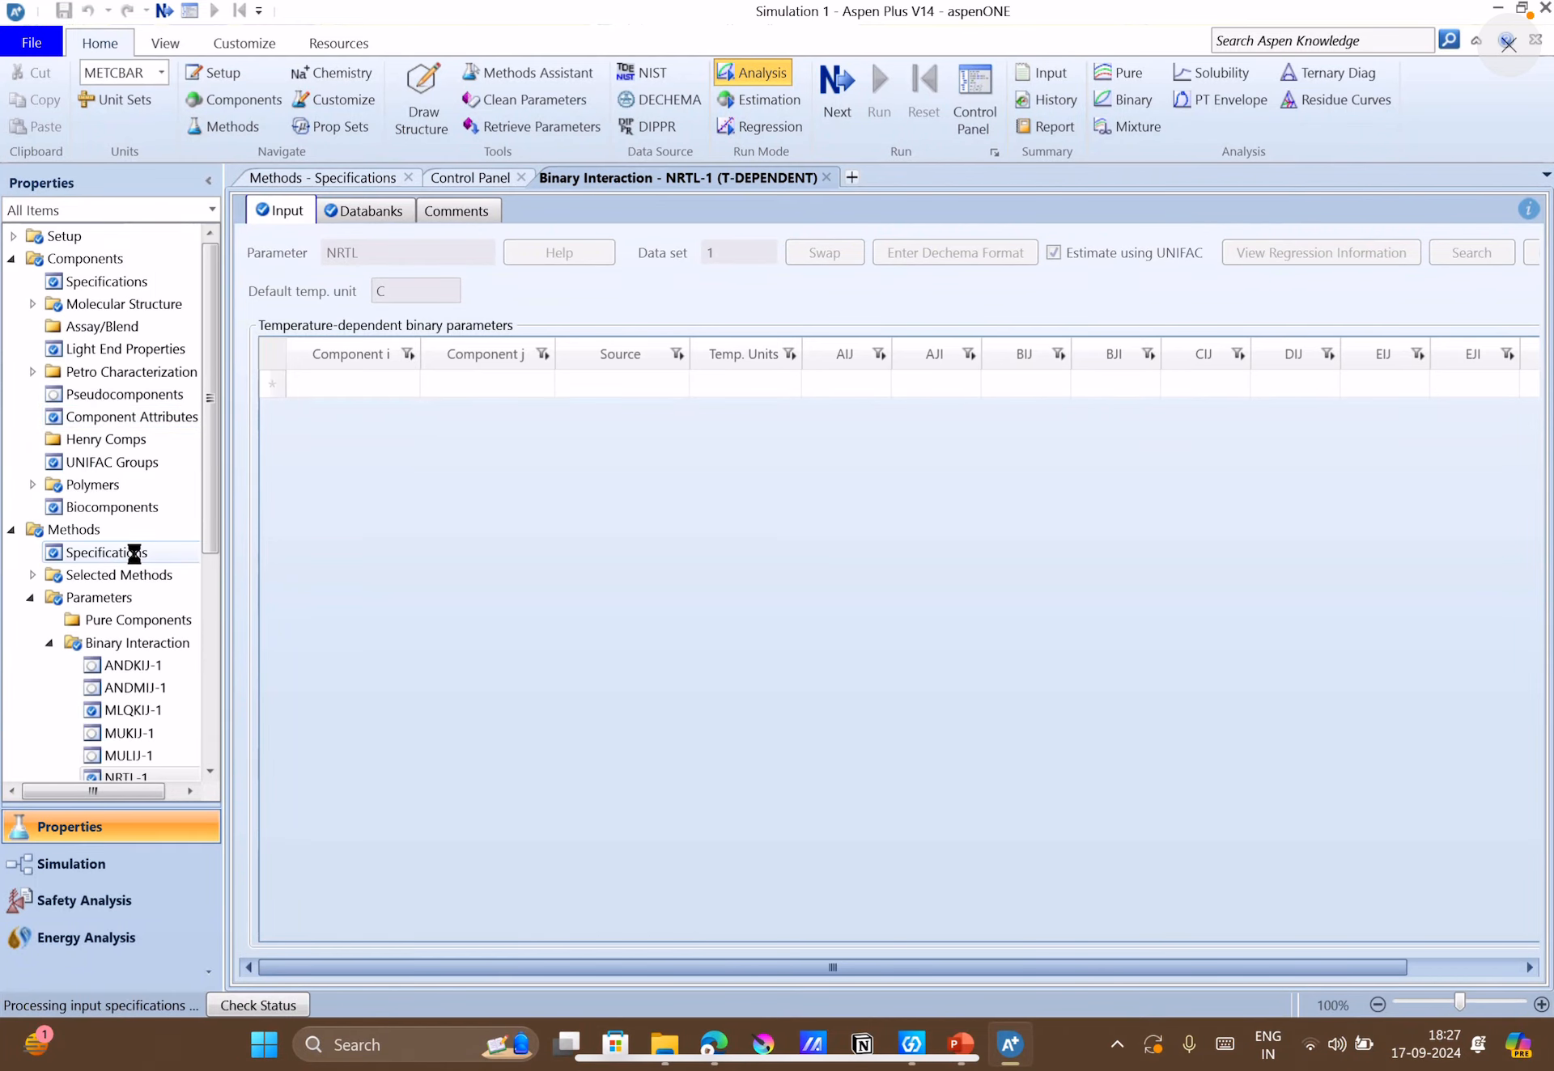
{"action": "scroll", "coordinate": [134, 554], "scroll_direction": "down", "scroll_amount": 5}
{"action": "scroll", "coordinate": [134, 555], "scroll_direction": "up", "scroll_amount": 5}
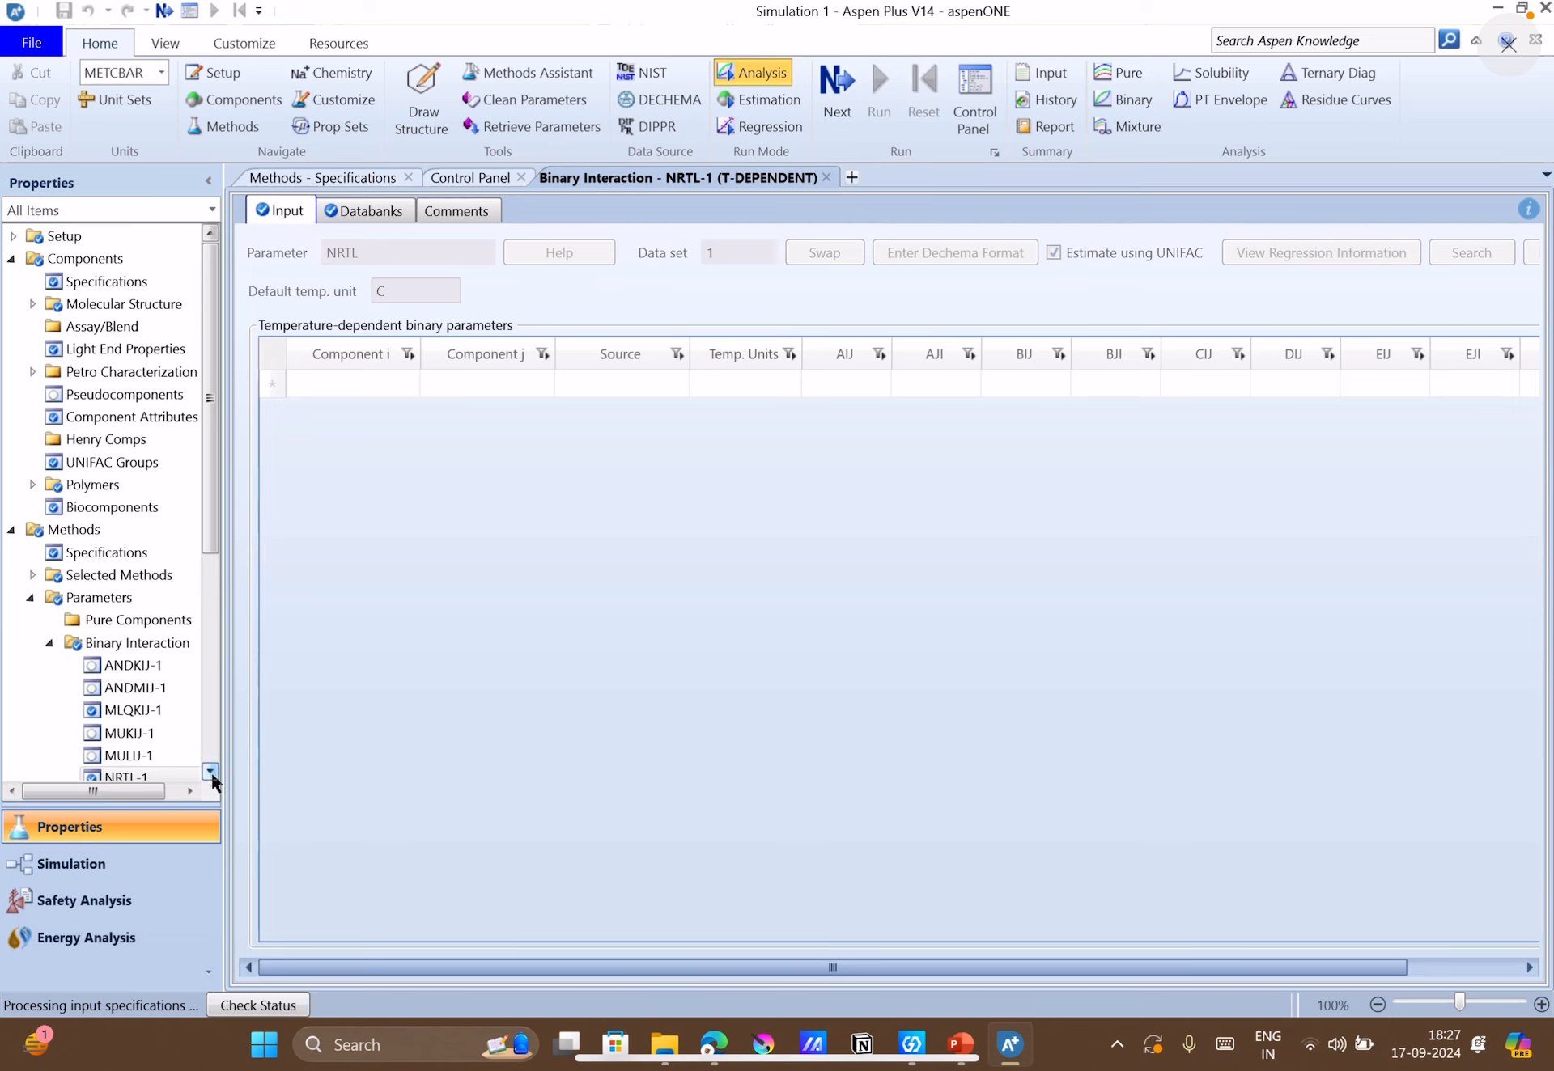
{"action": "scroll", "coordinate": [31, 694], "scroll_direction": "down", "scroll_amount": 4}
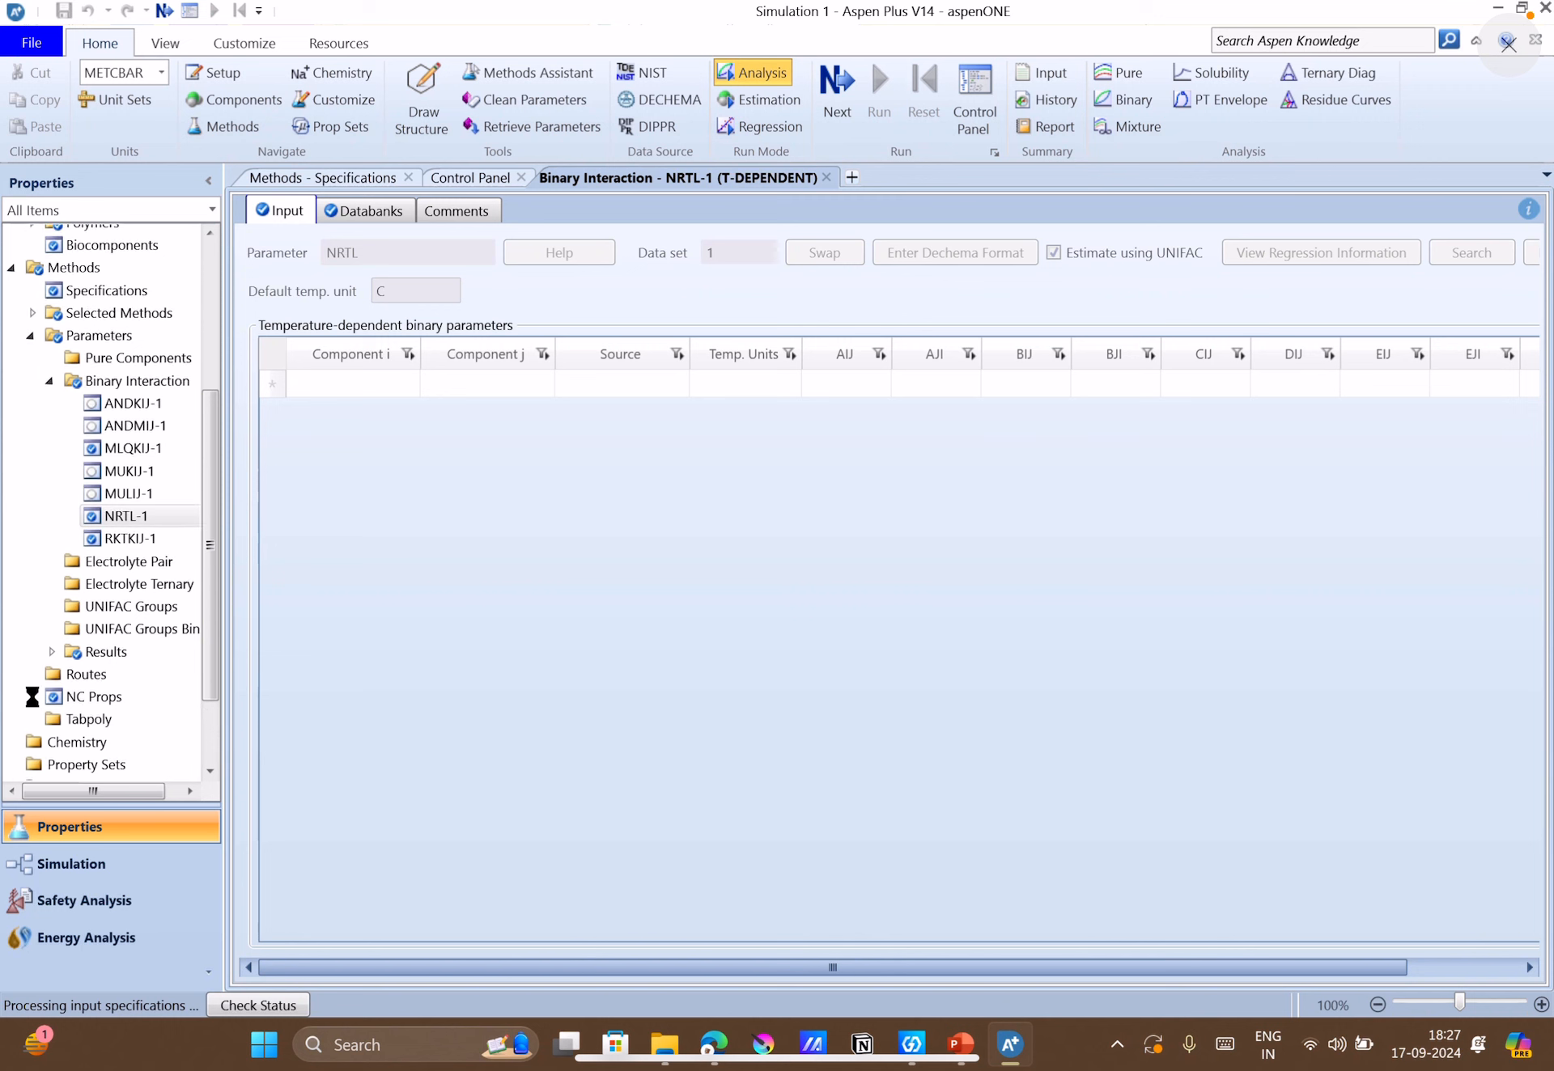
{"action": "scroll", "coordinate": [30, 693], "scroll_direction": "up", "scroll_amount": 4}
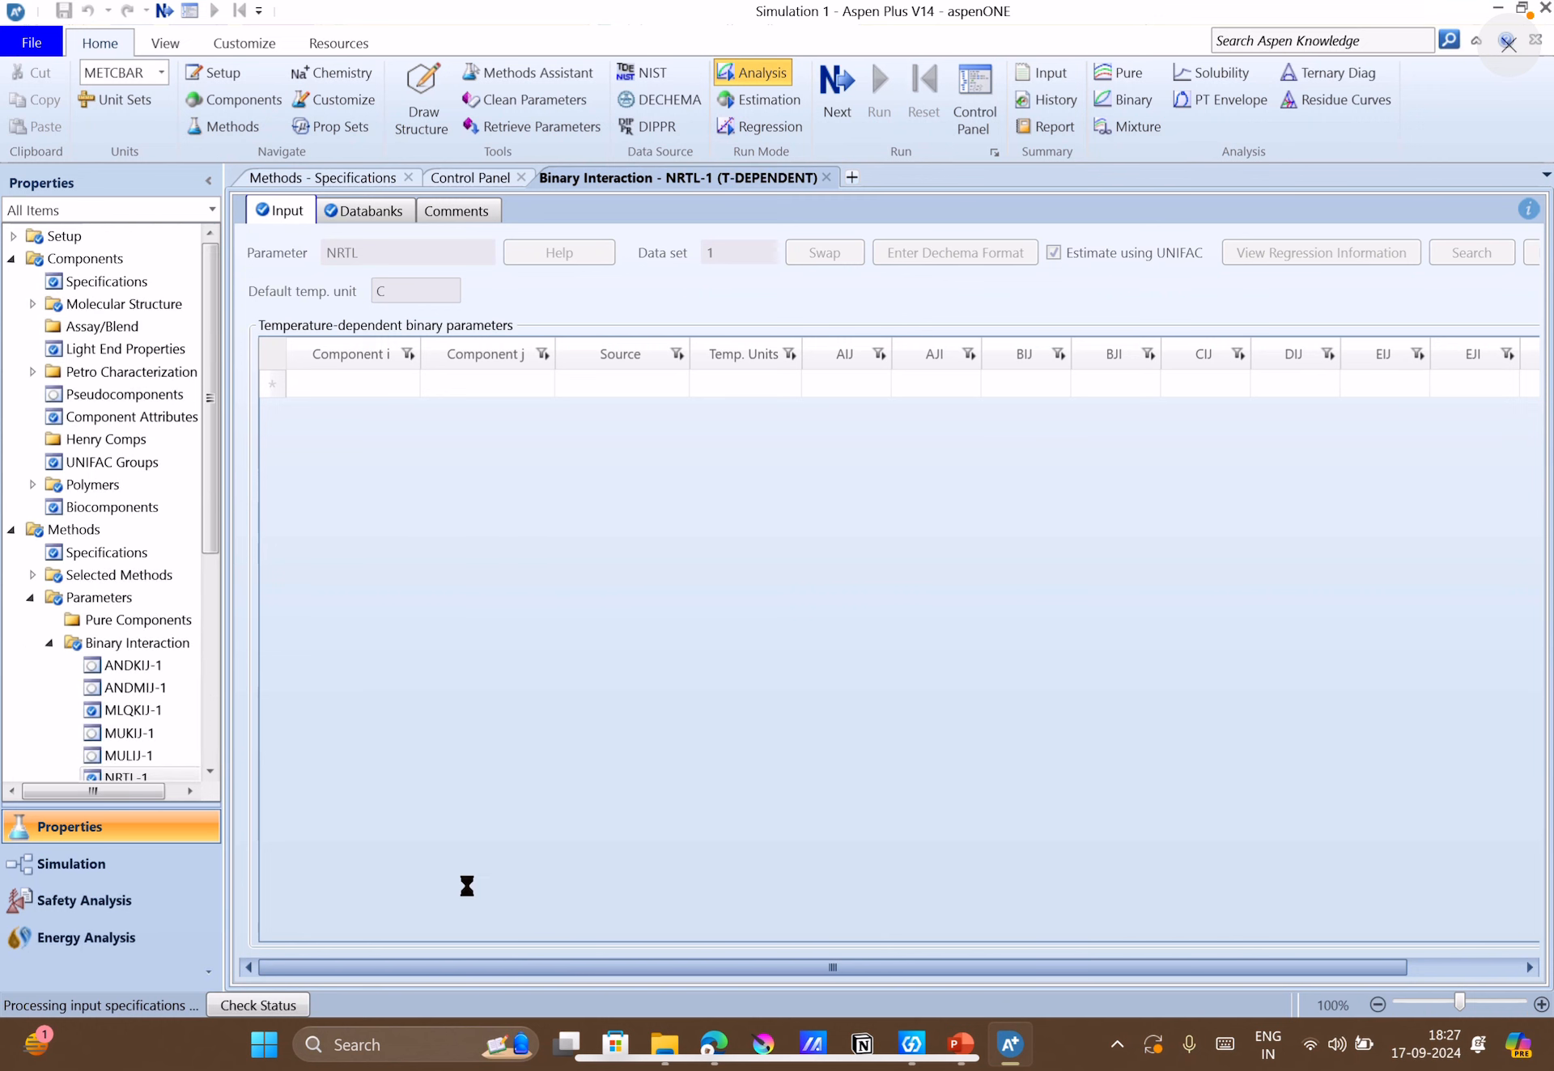
Switch to the Google Meet call and stop presenting the screen.
{"action": "mouse_move", "coordinate": [722, 1033]}
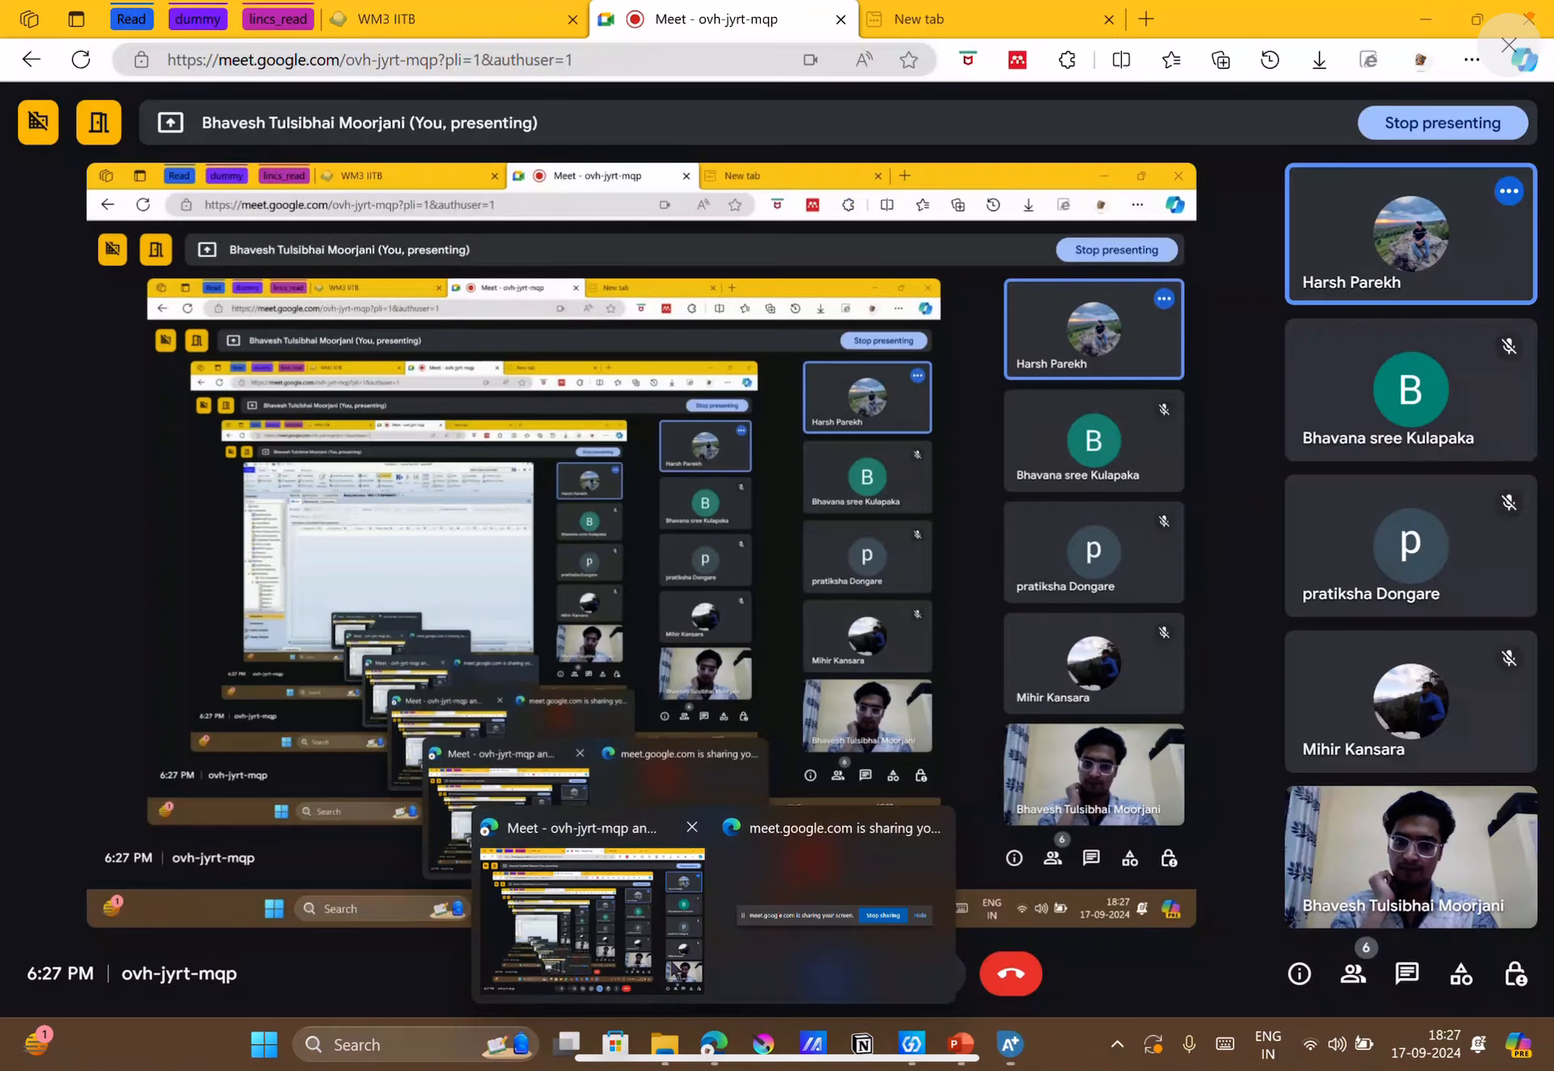
{"action": "left_click", "coordinate": [648, 931]}
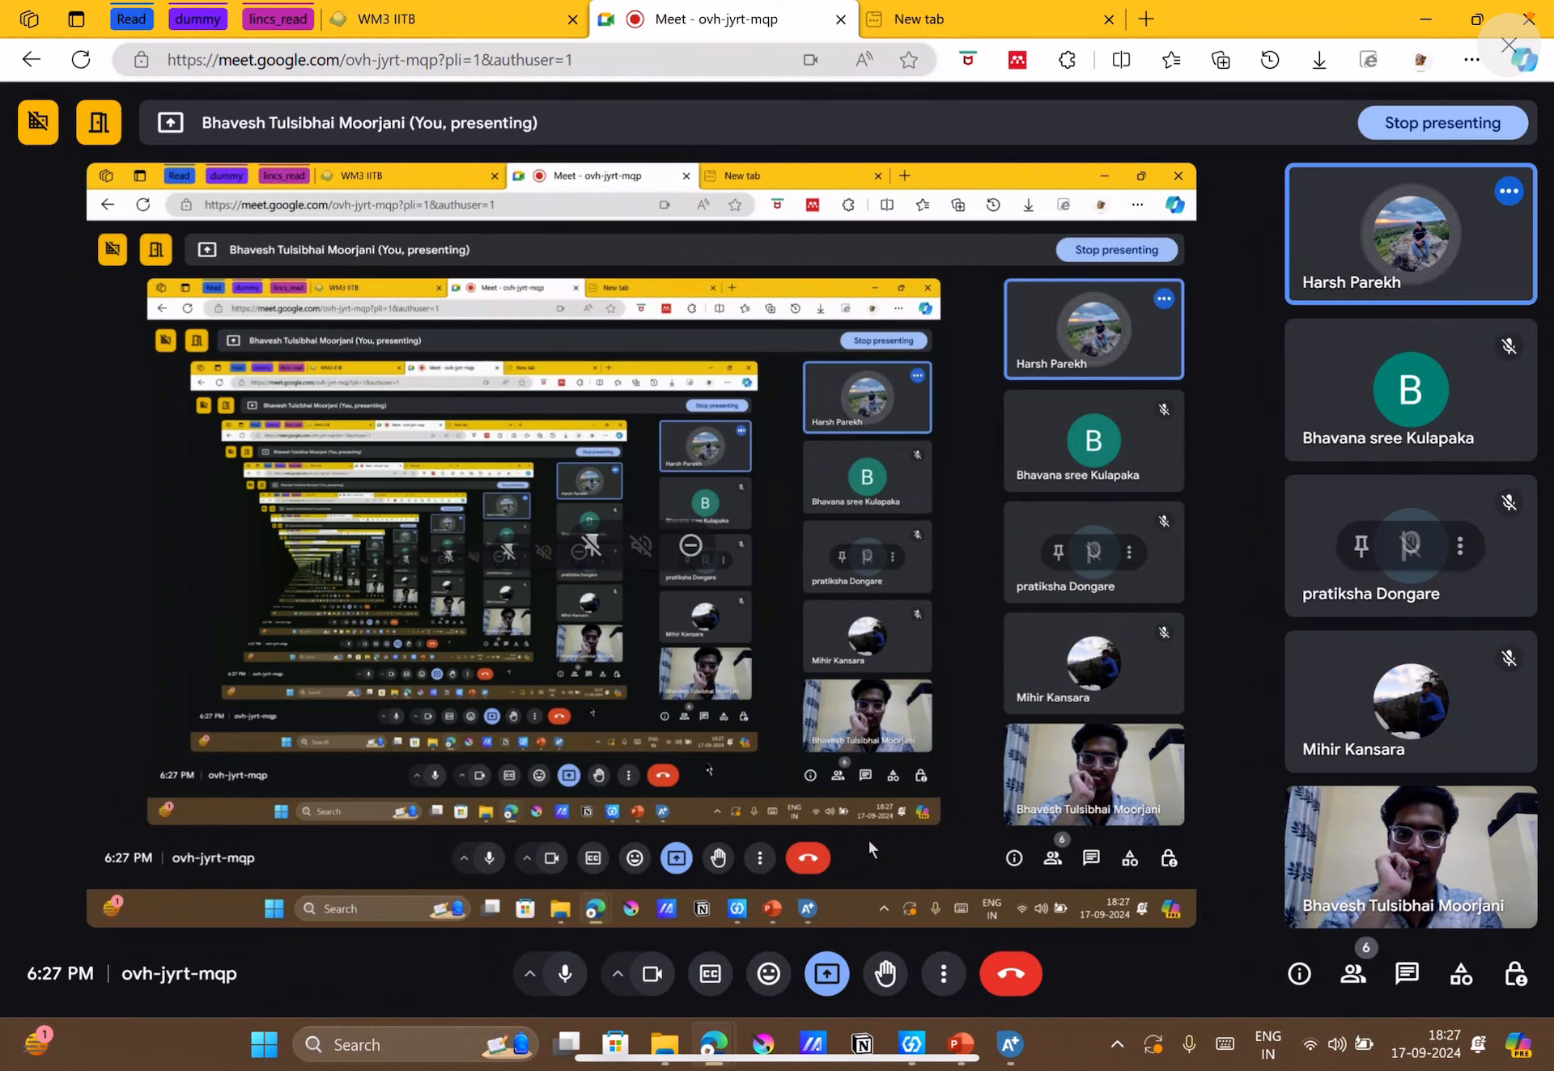
{"action": "mouse_move", "coordinate": [1010, 1044]}
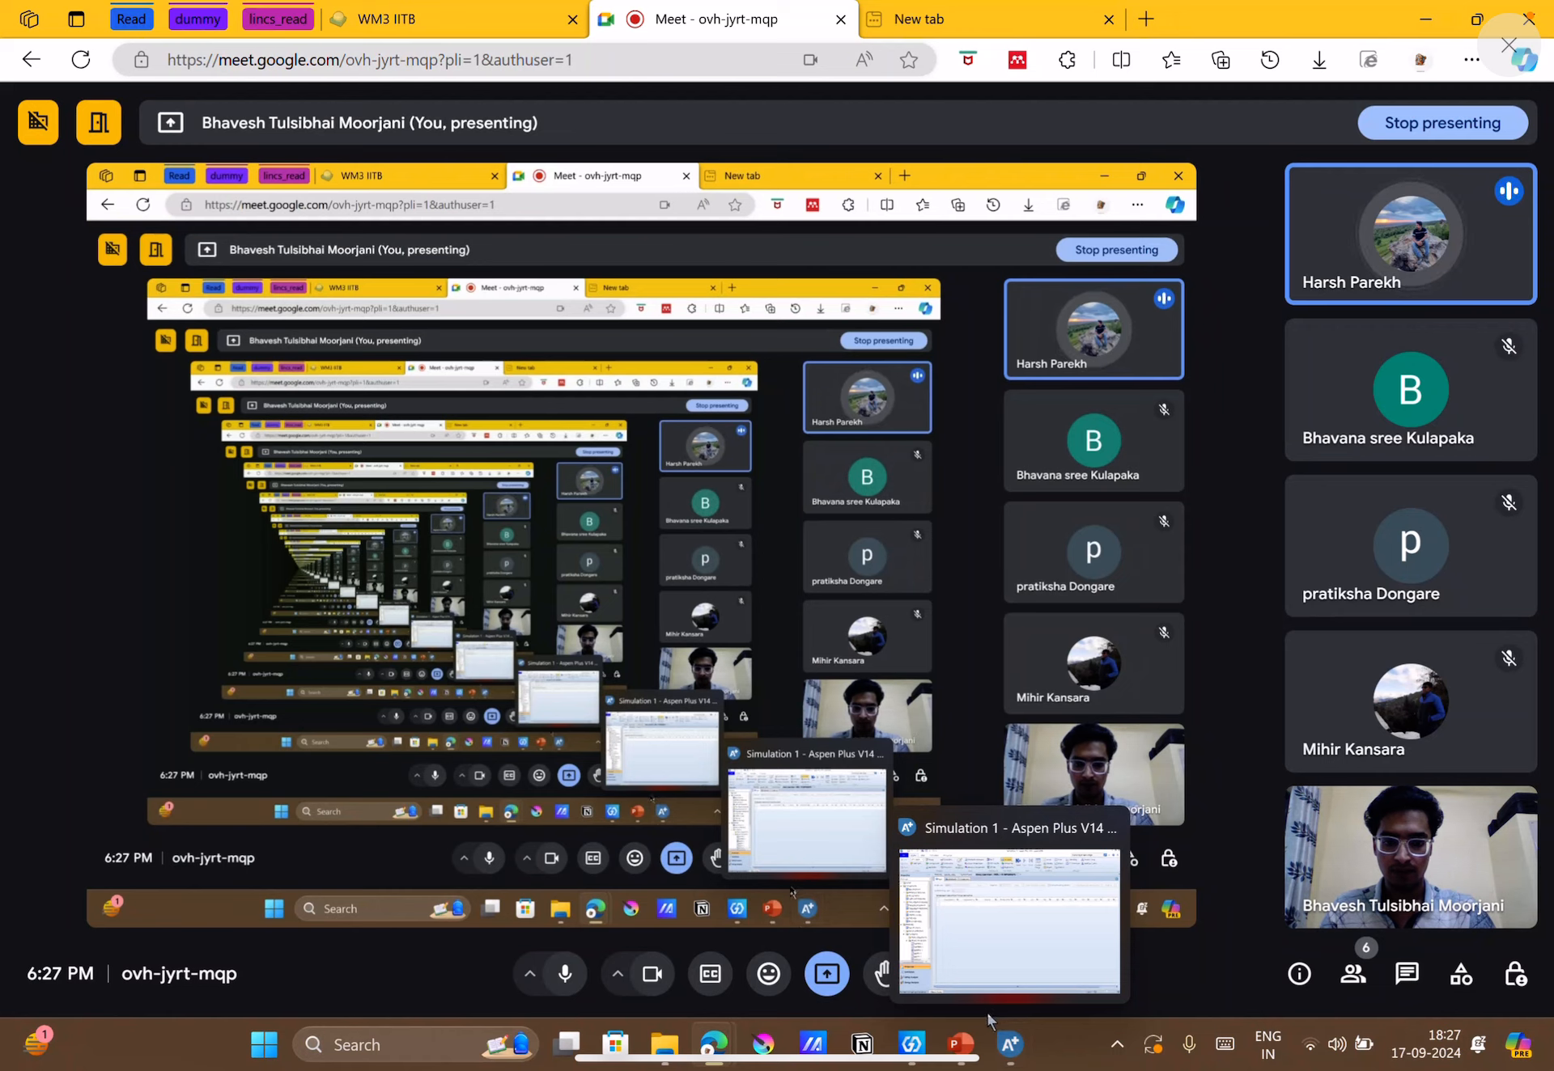
{"action": "left_click", "coordinate": [822, 979]}
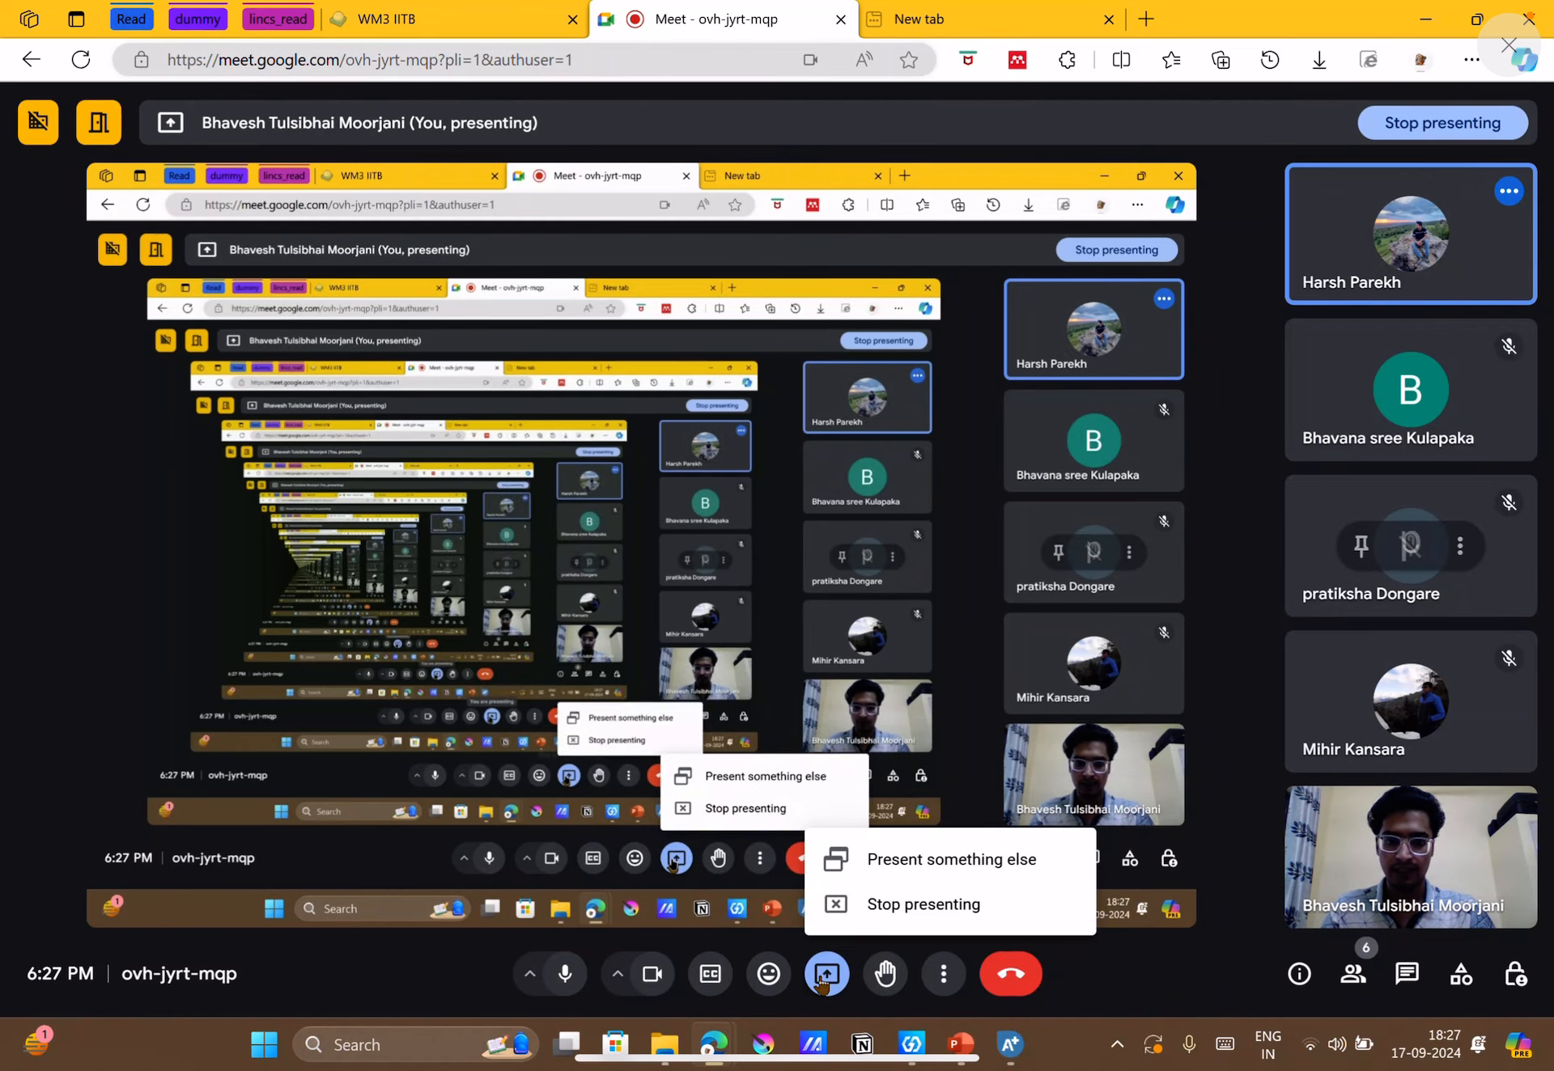
{"action": "left_click", "coordinate": [847, 915]}
Check the run in Aspen Plus, the other participant's presentation in Google Meet, and the case study slide in PowerPoint.
{"action": "mouse_move", "coordinate": [1022, 1052]}
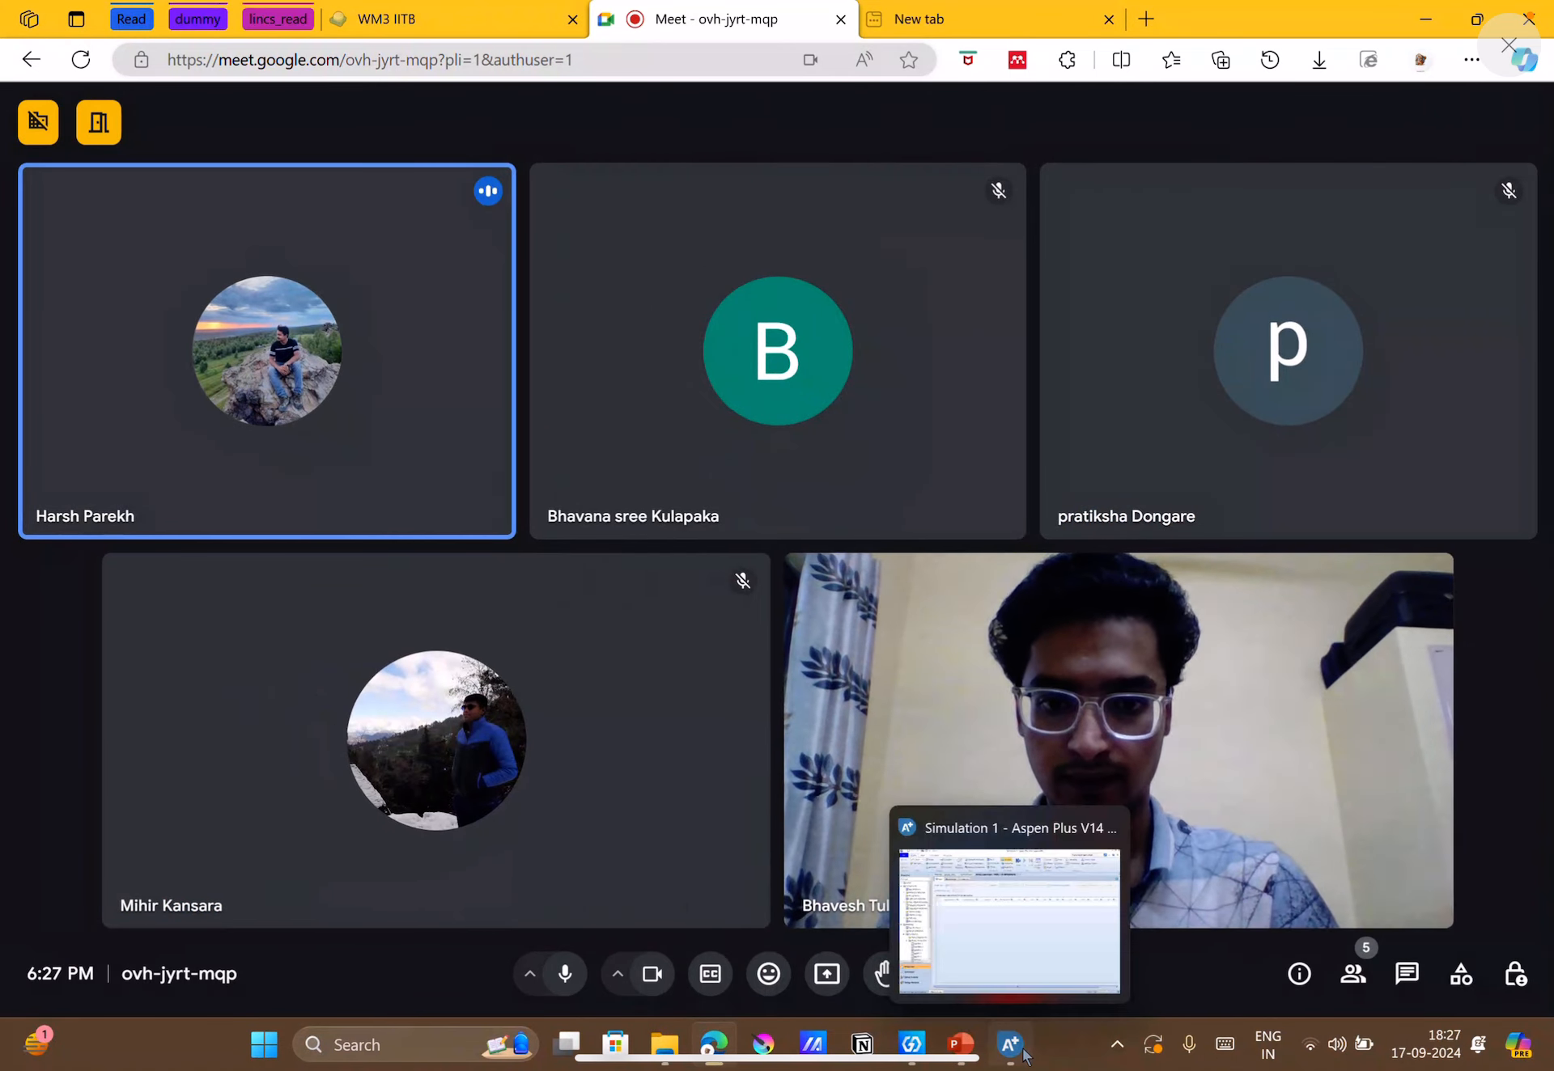
{"action": "left_click", "coordinate": [1022, 1052]}
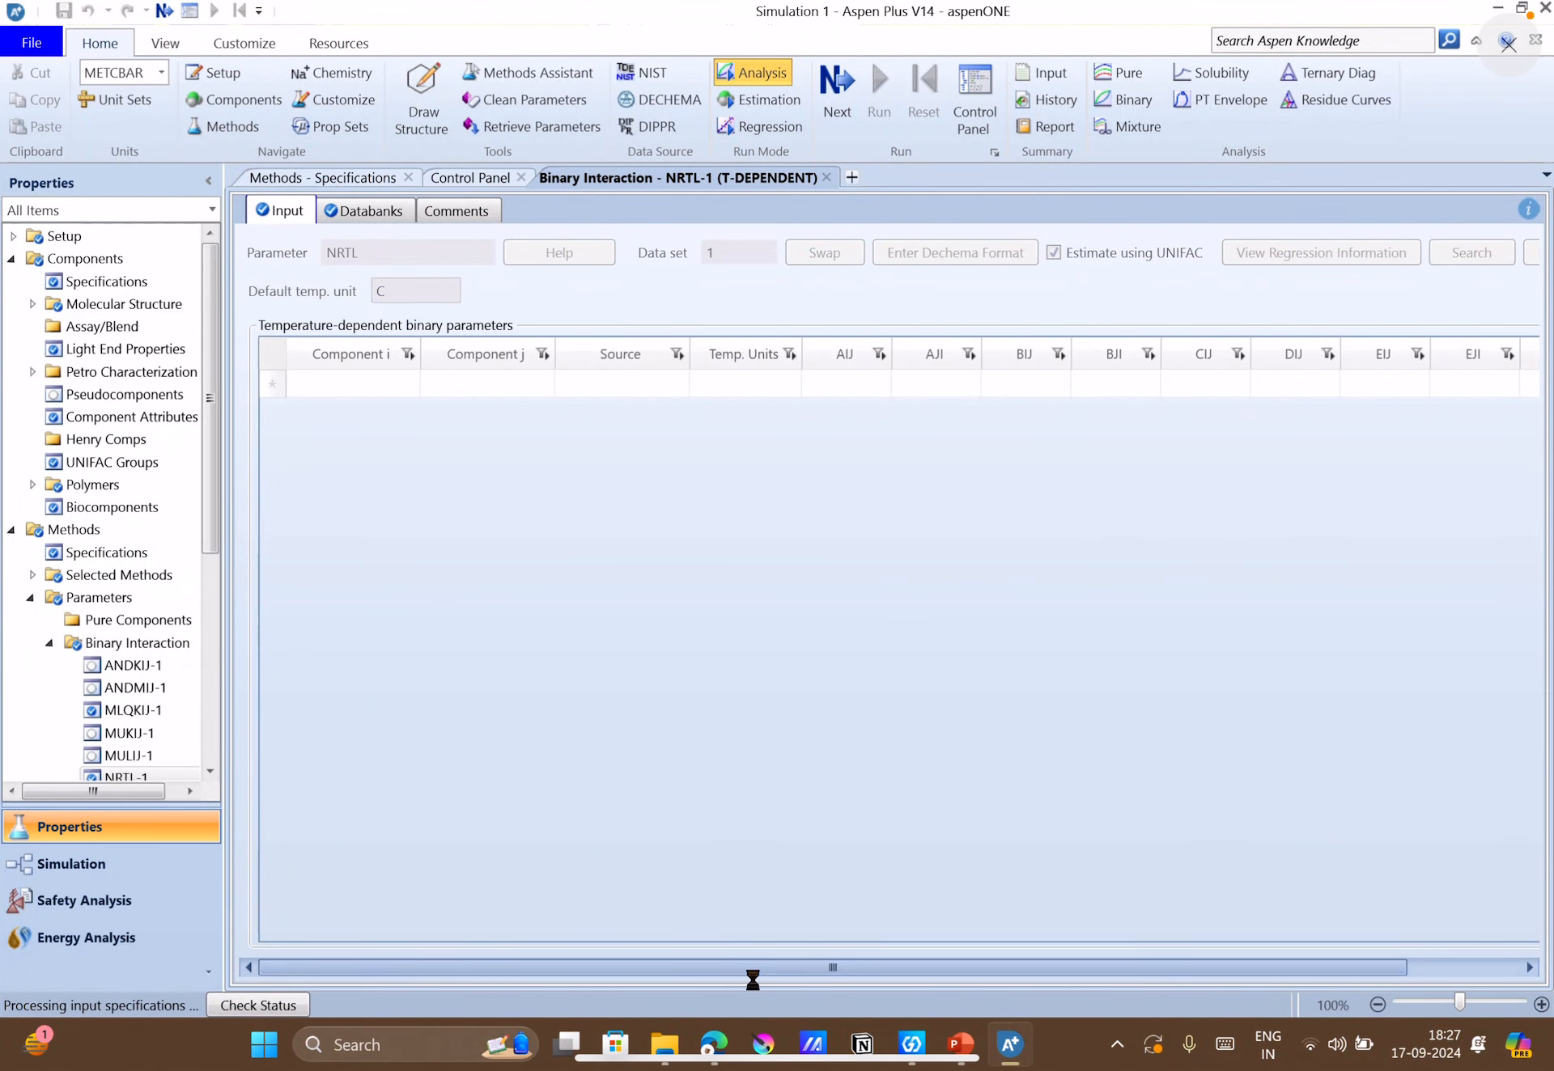
{"action": "left_click", "coordinate": [650, 811]}
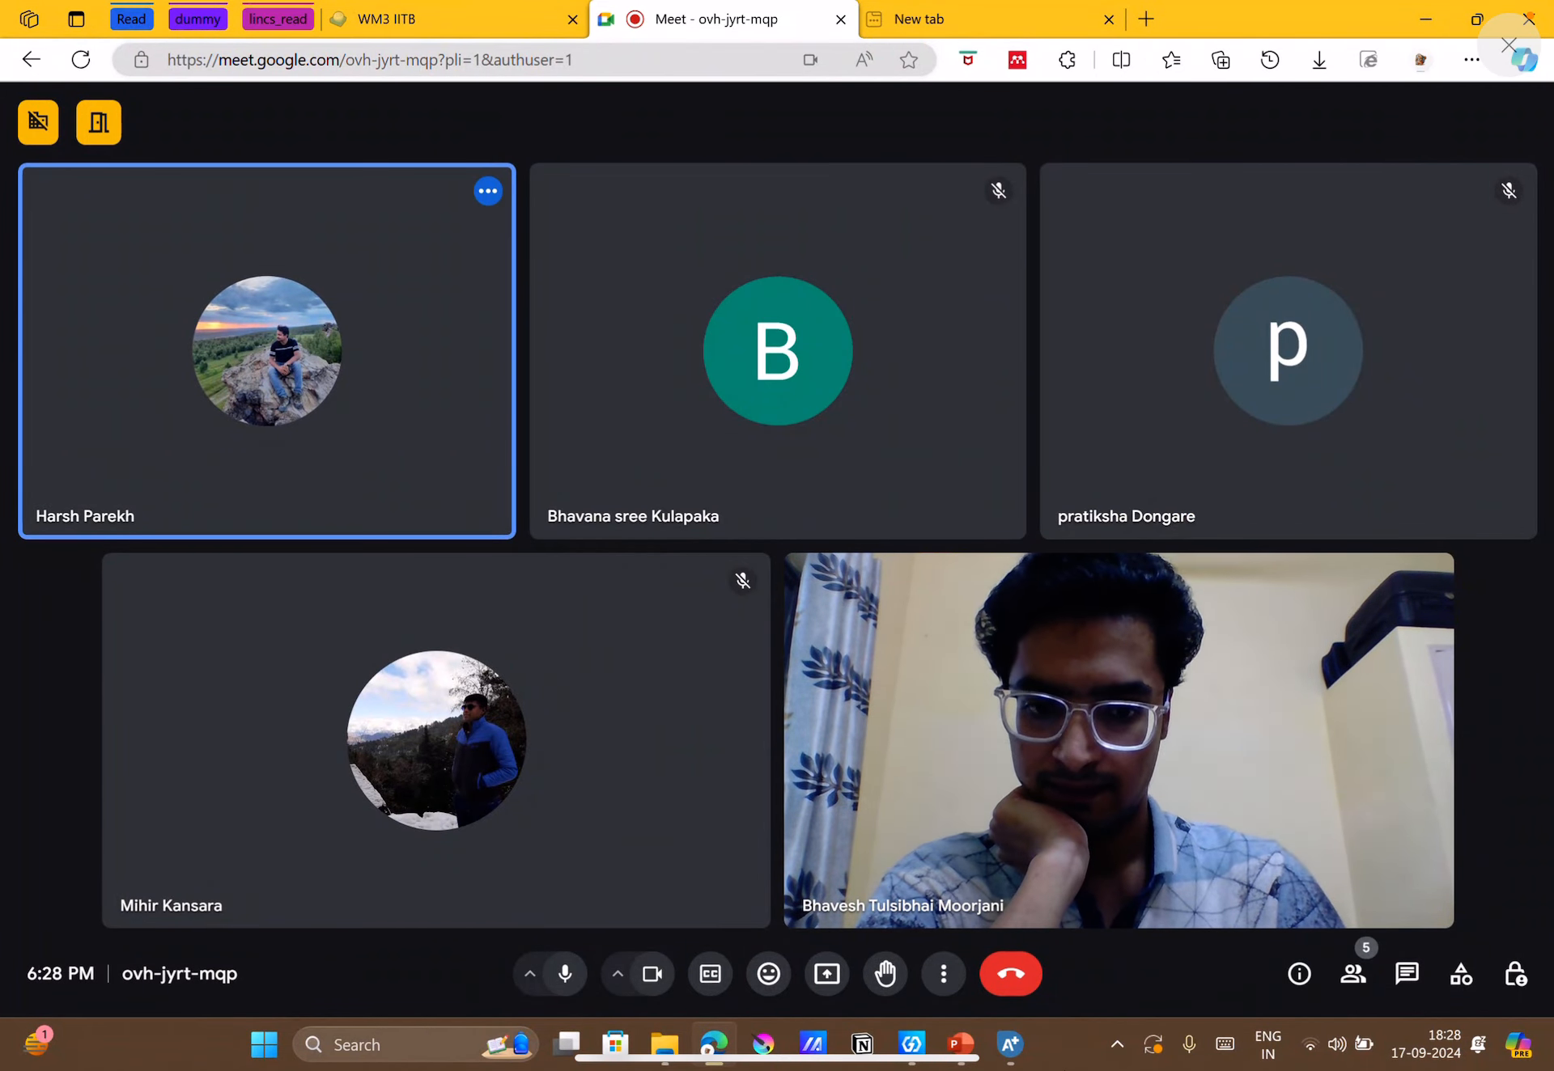
{"action": "mouse_move", "coordinate": [1019, 1059]}
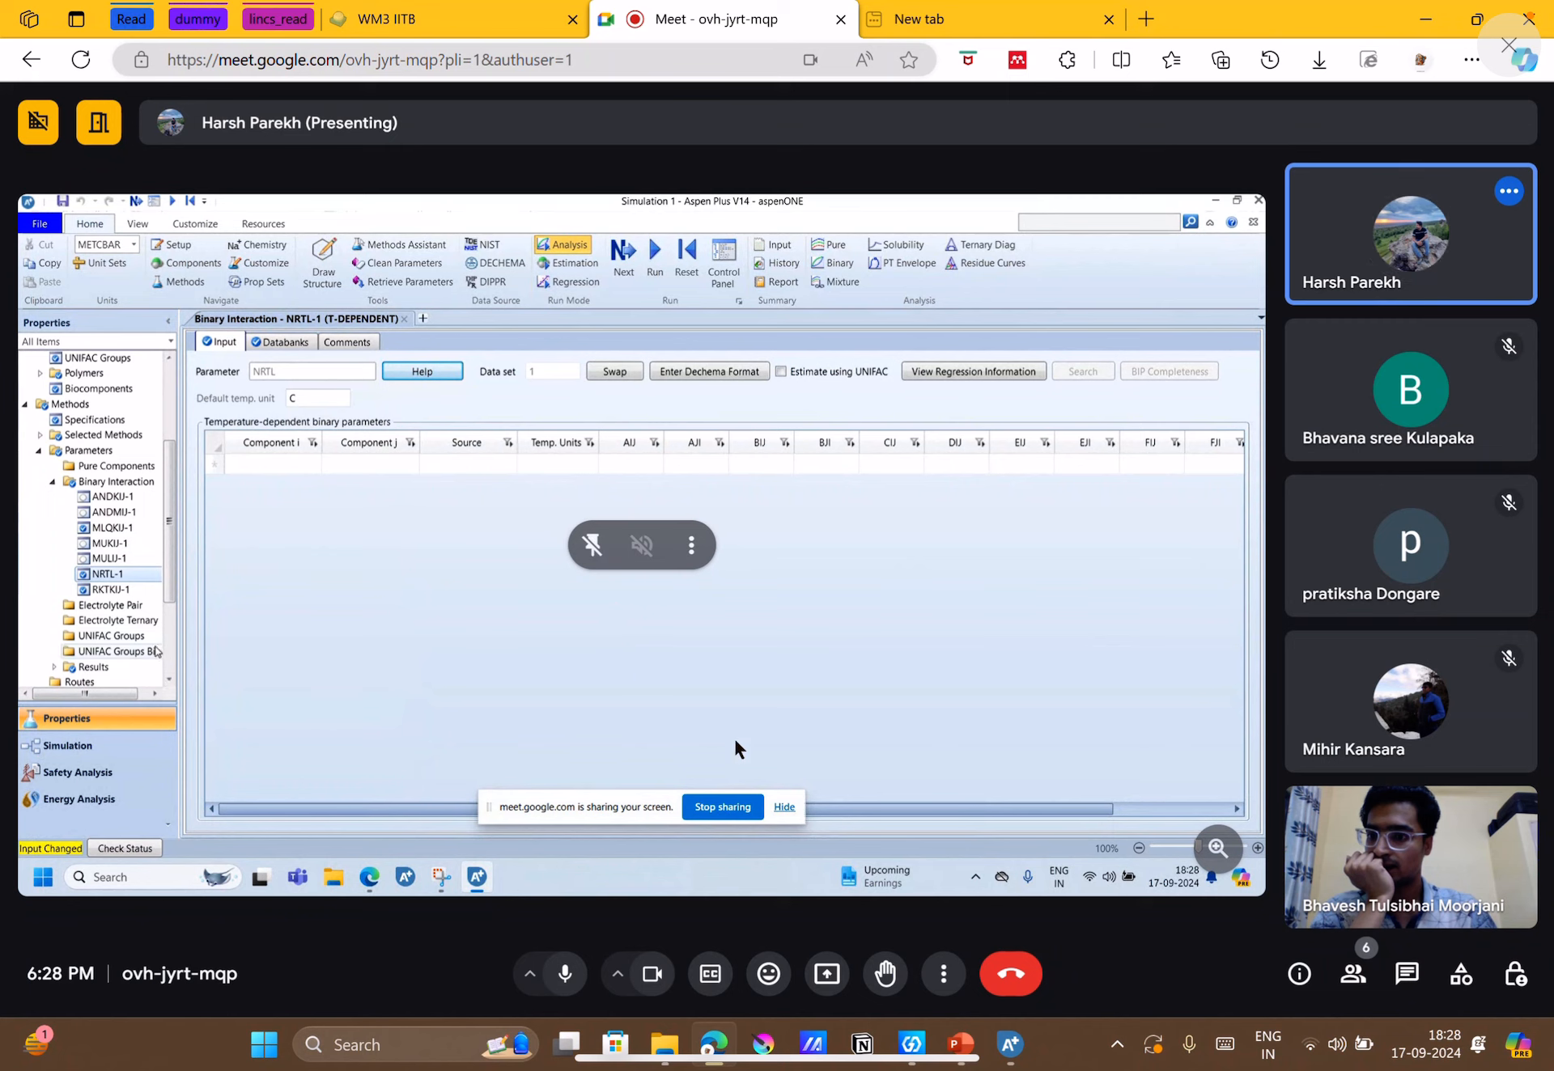
{"action": "left_click", "coordinate": [962, 1045]}
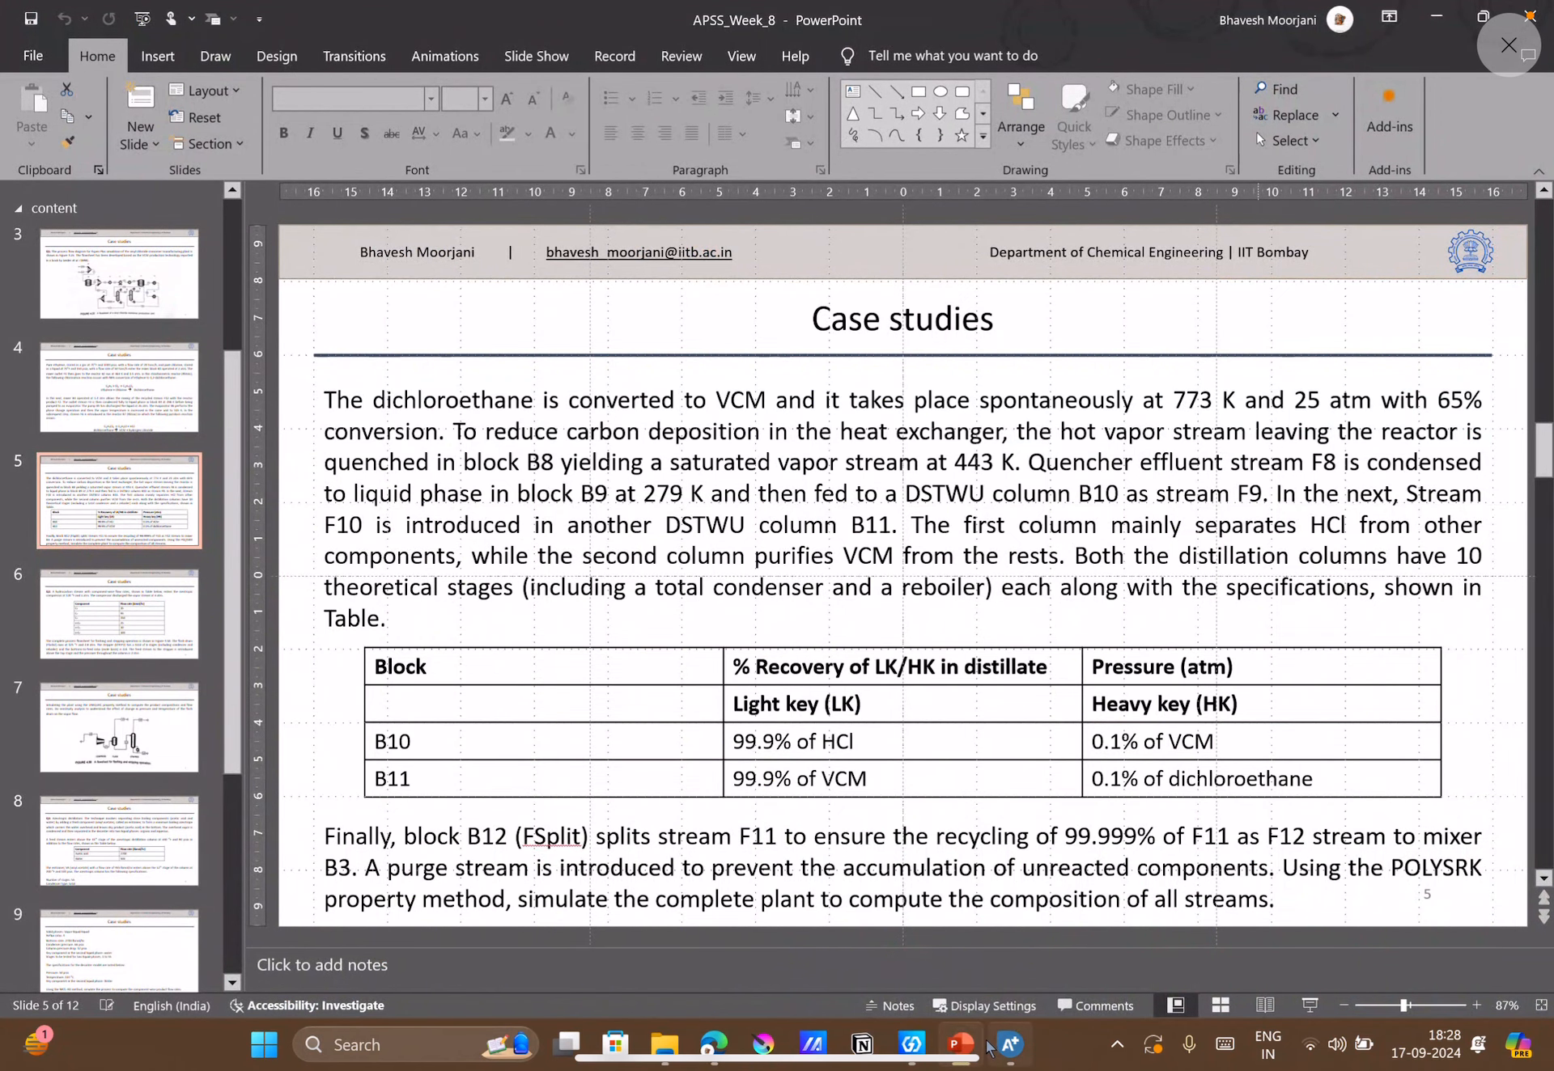
Present the entire screen in the Google Meet call and switch back to the NRTL-1 parameters in Aspen Plus.
{"action": "left_click", "coordinate": [720, 1044]}
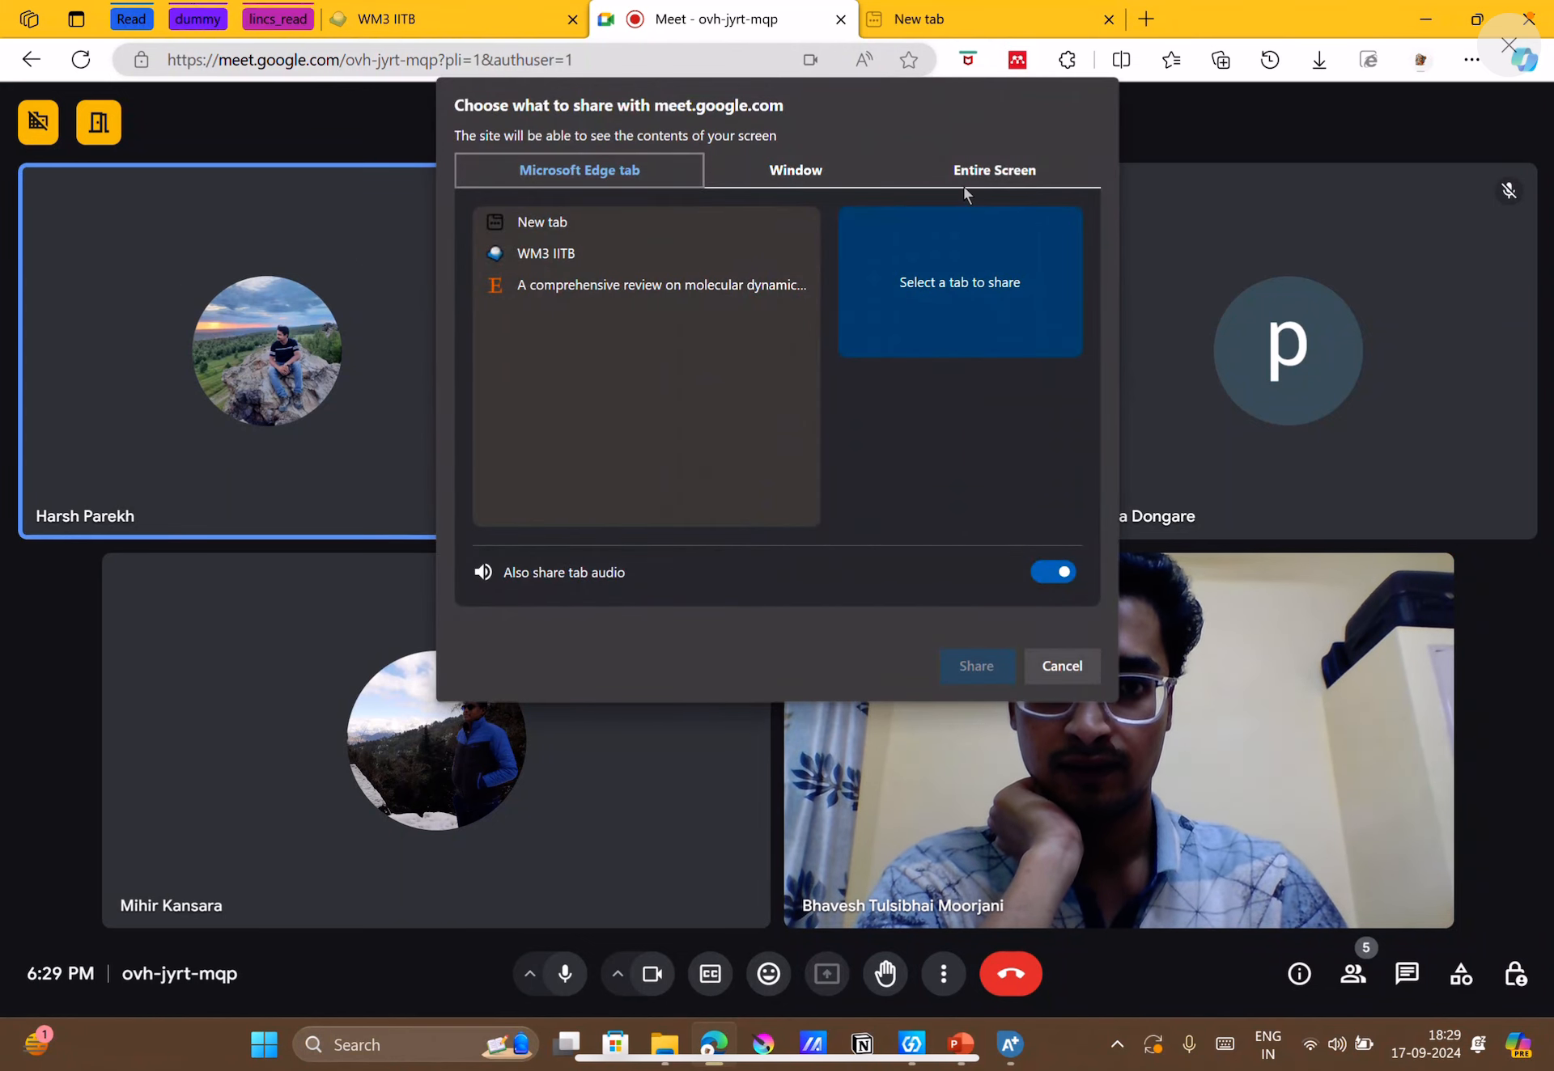
{"action": "left_click", "coordinate": [964, 186]}
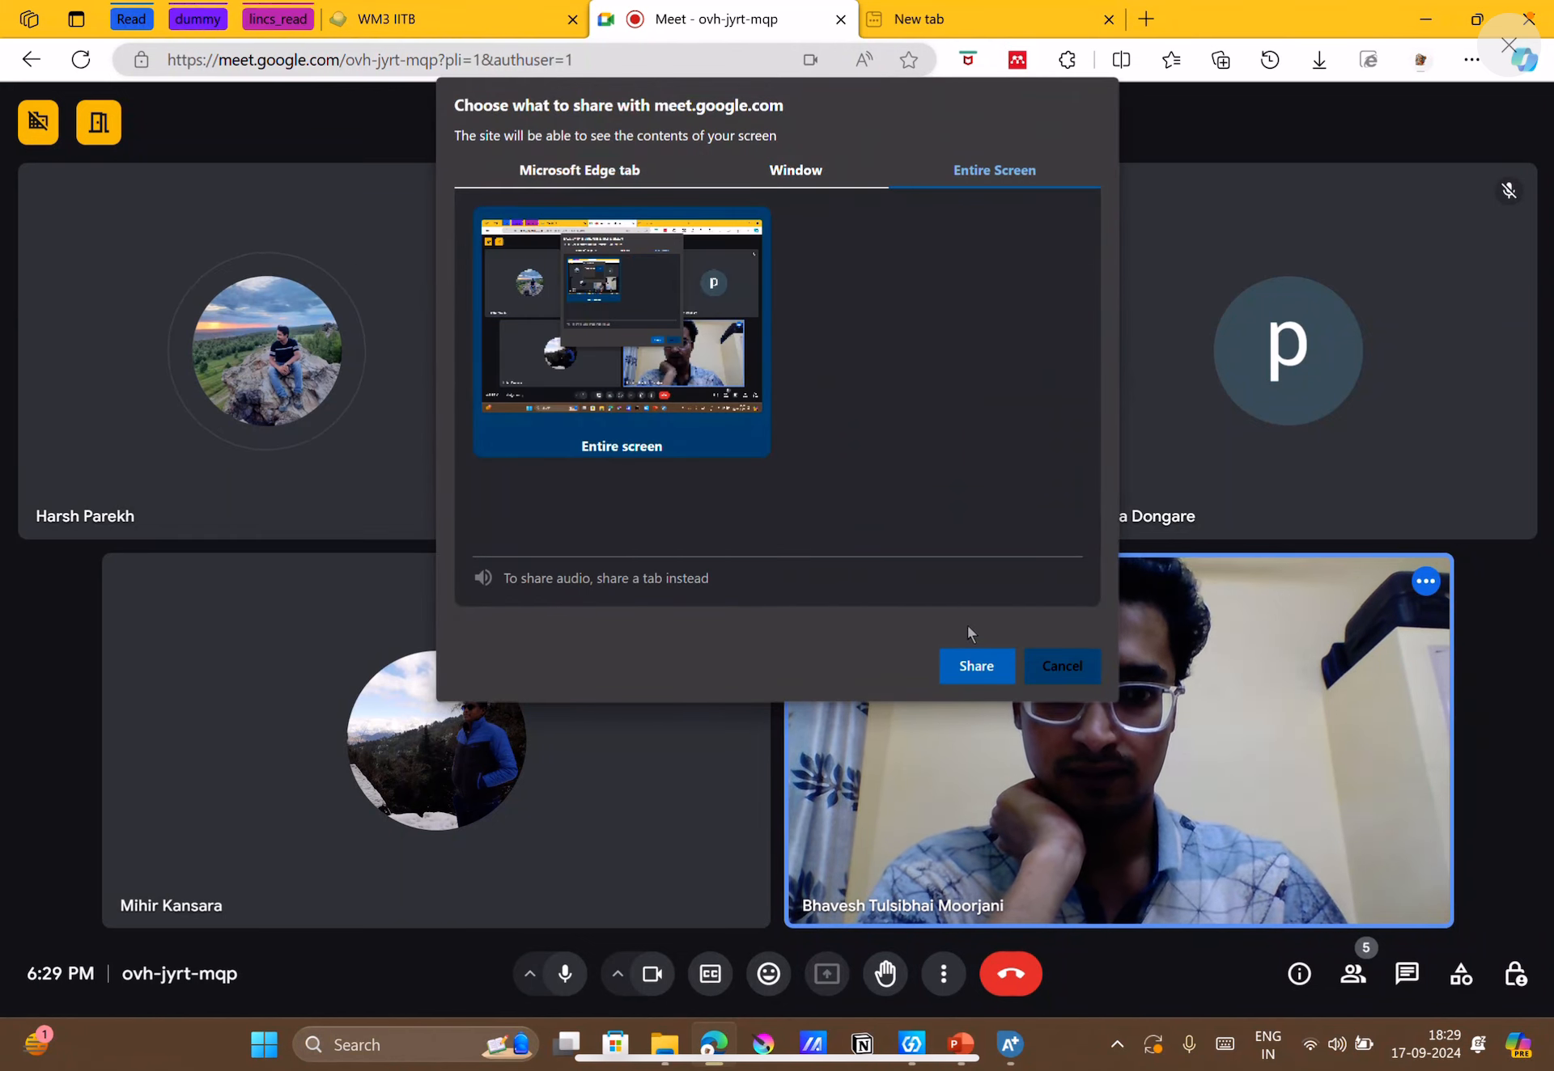
{"action": "left_click", "coordinate": [976, 666]}
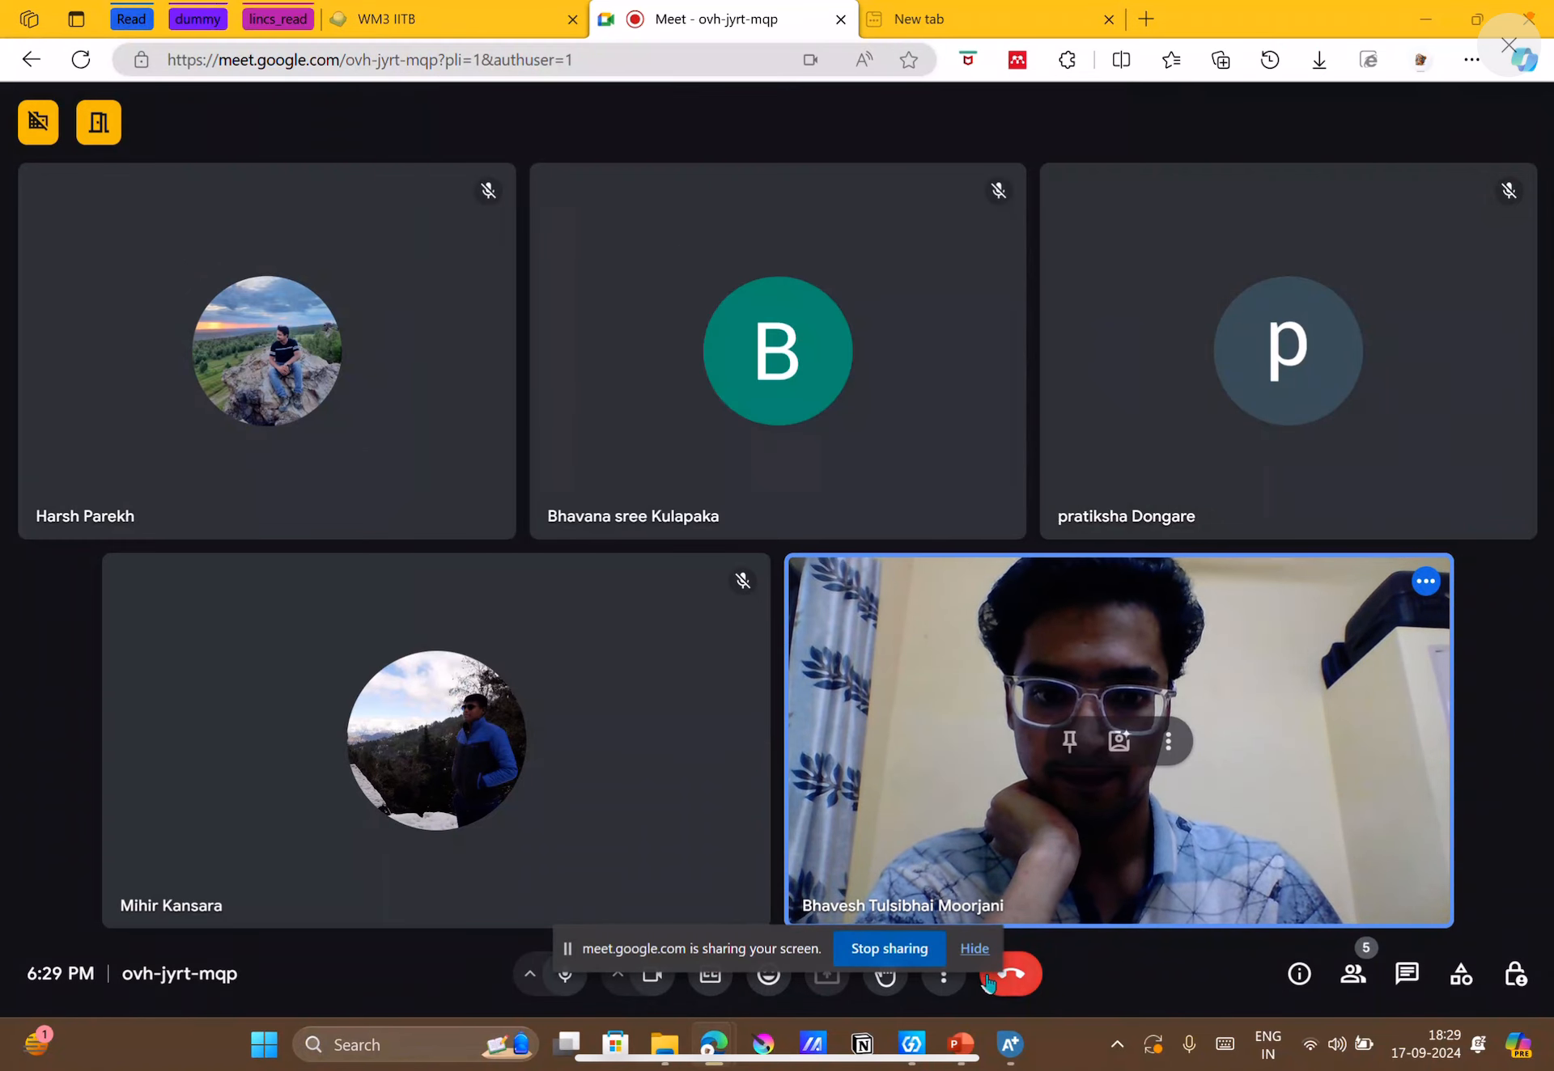
{"action": "left_click", "coordinate": [974, 948]}
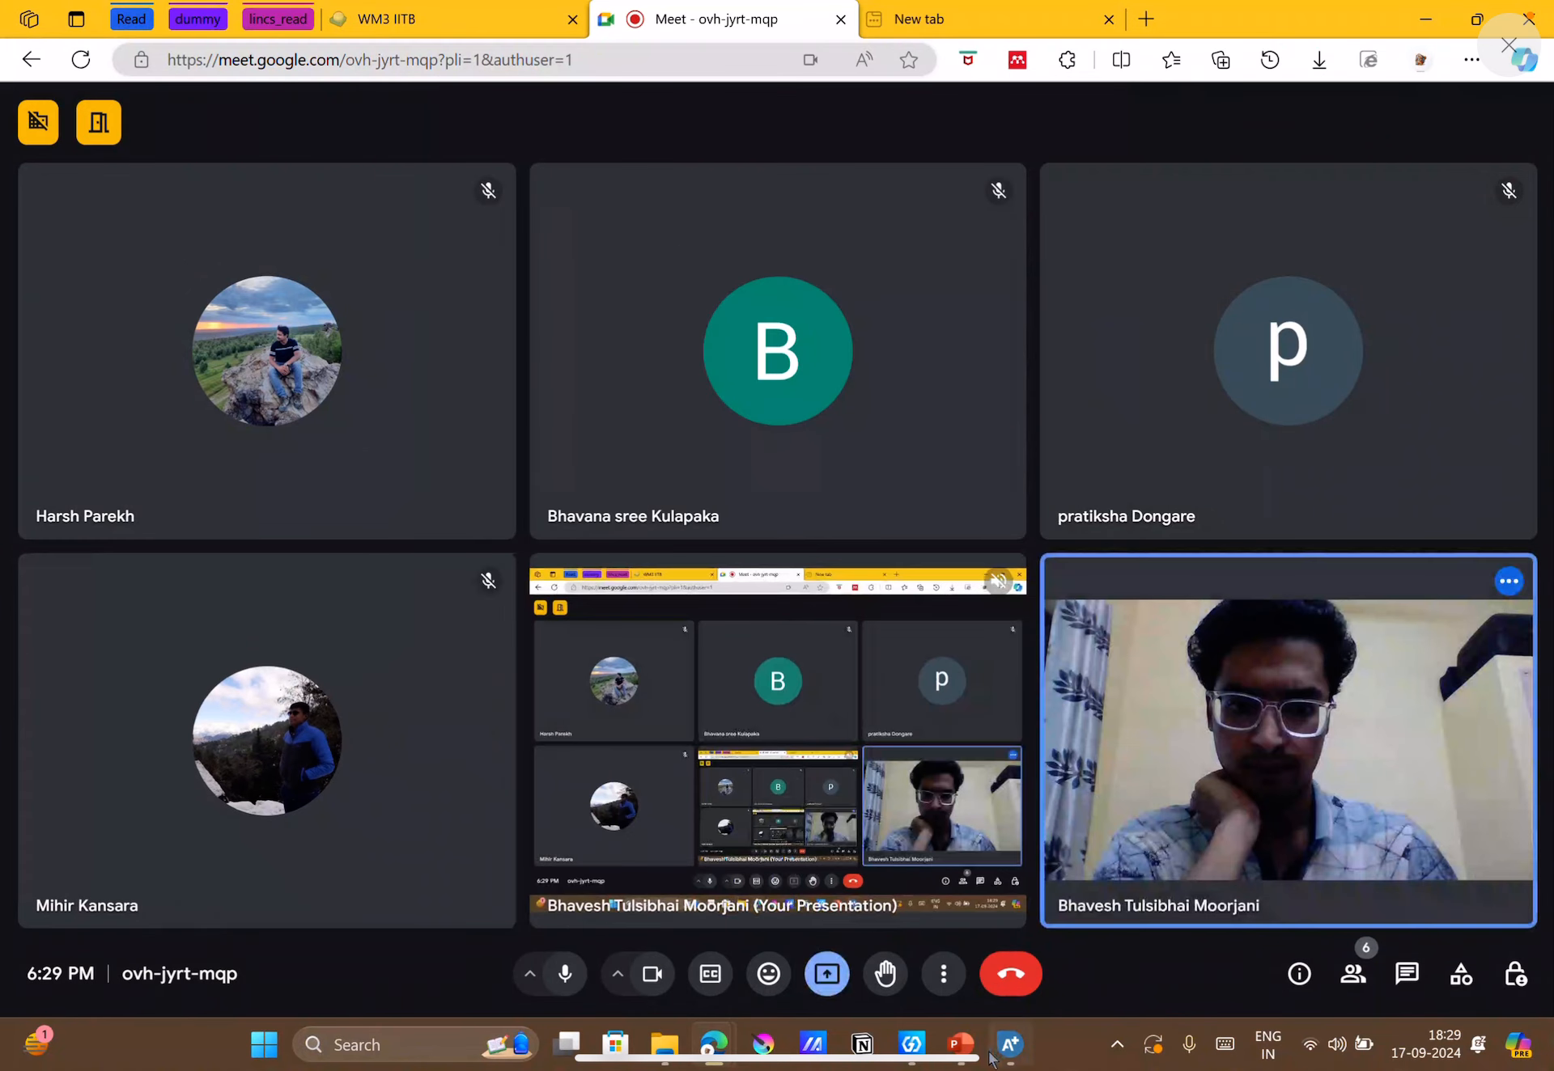
{"action": "mouse_move", "coordinate": [1022, 1057]}
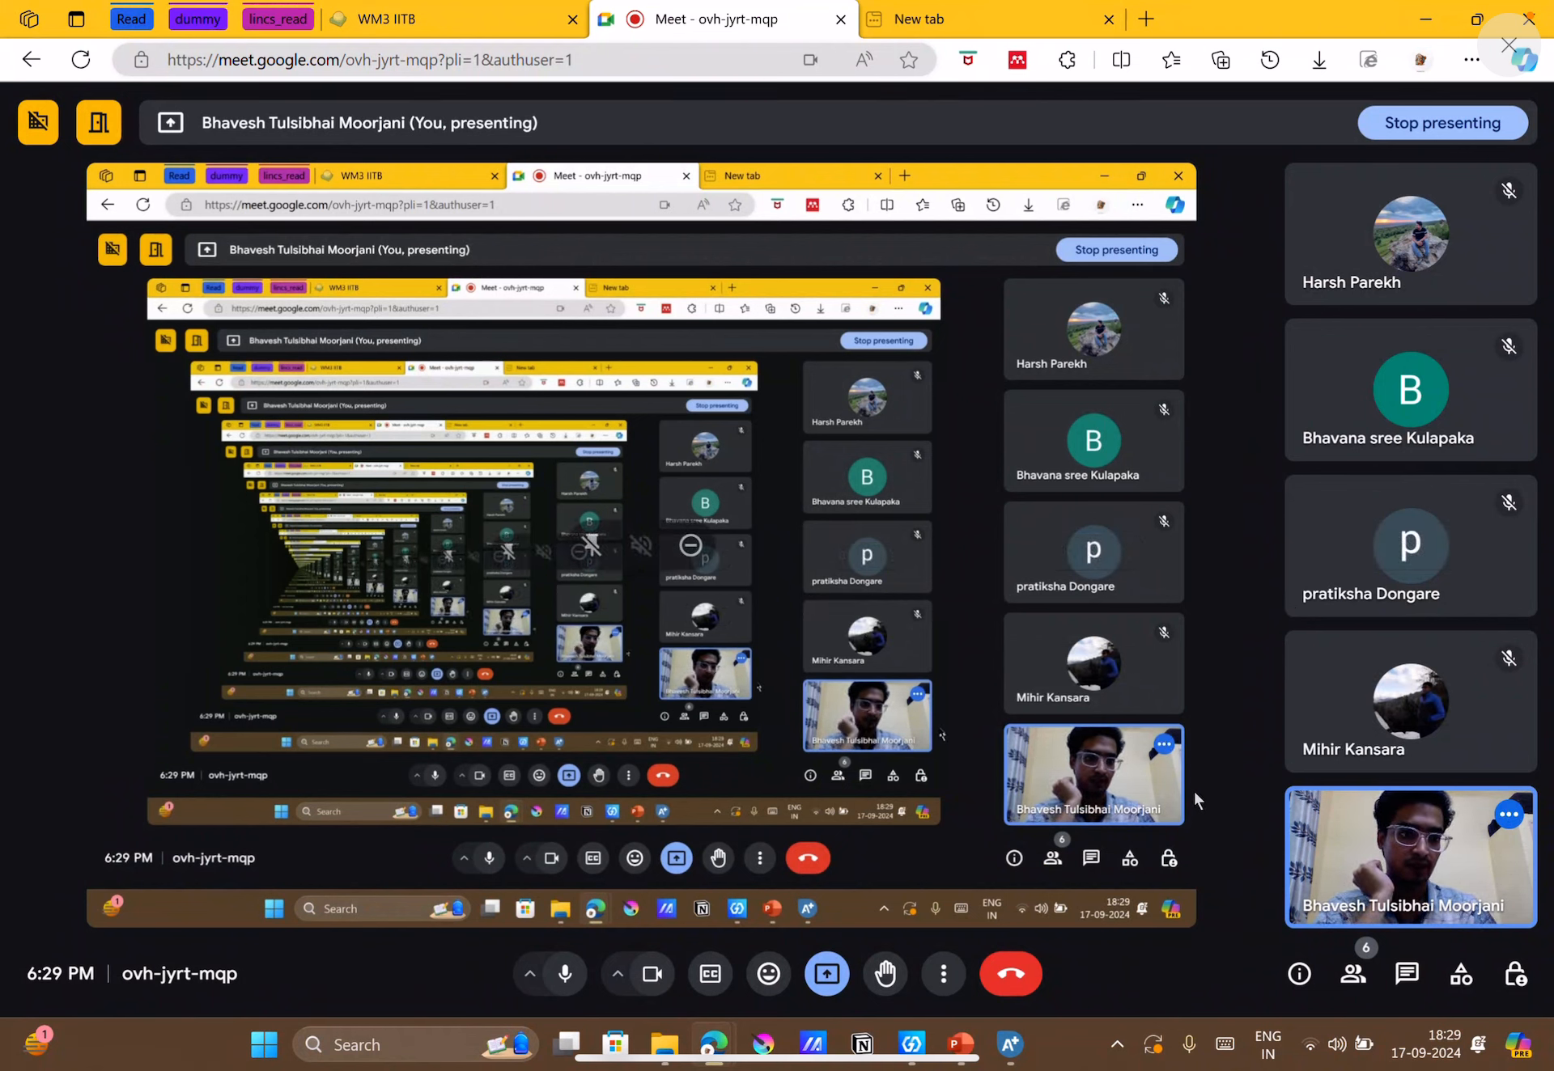
{"action": "left_click", "coordinate": [1011, 1044]}
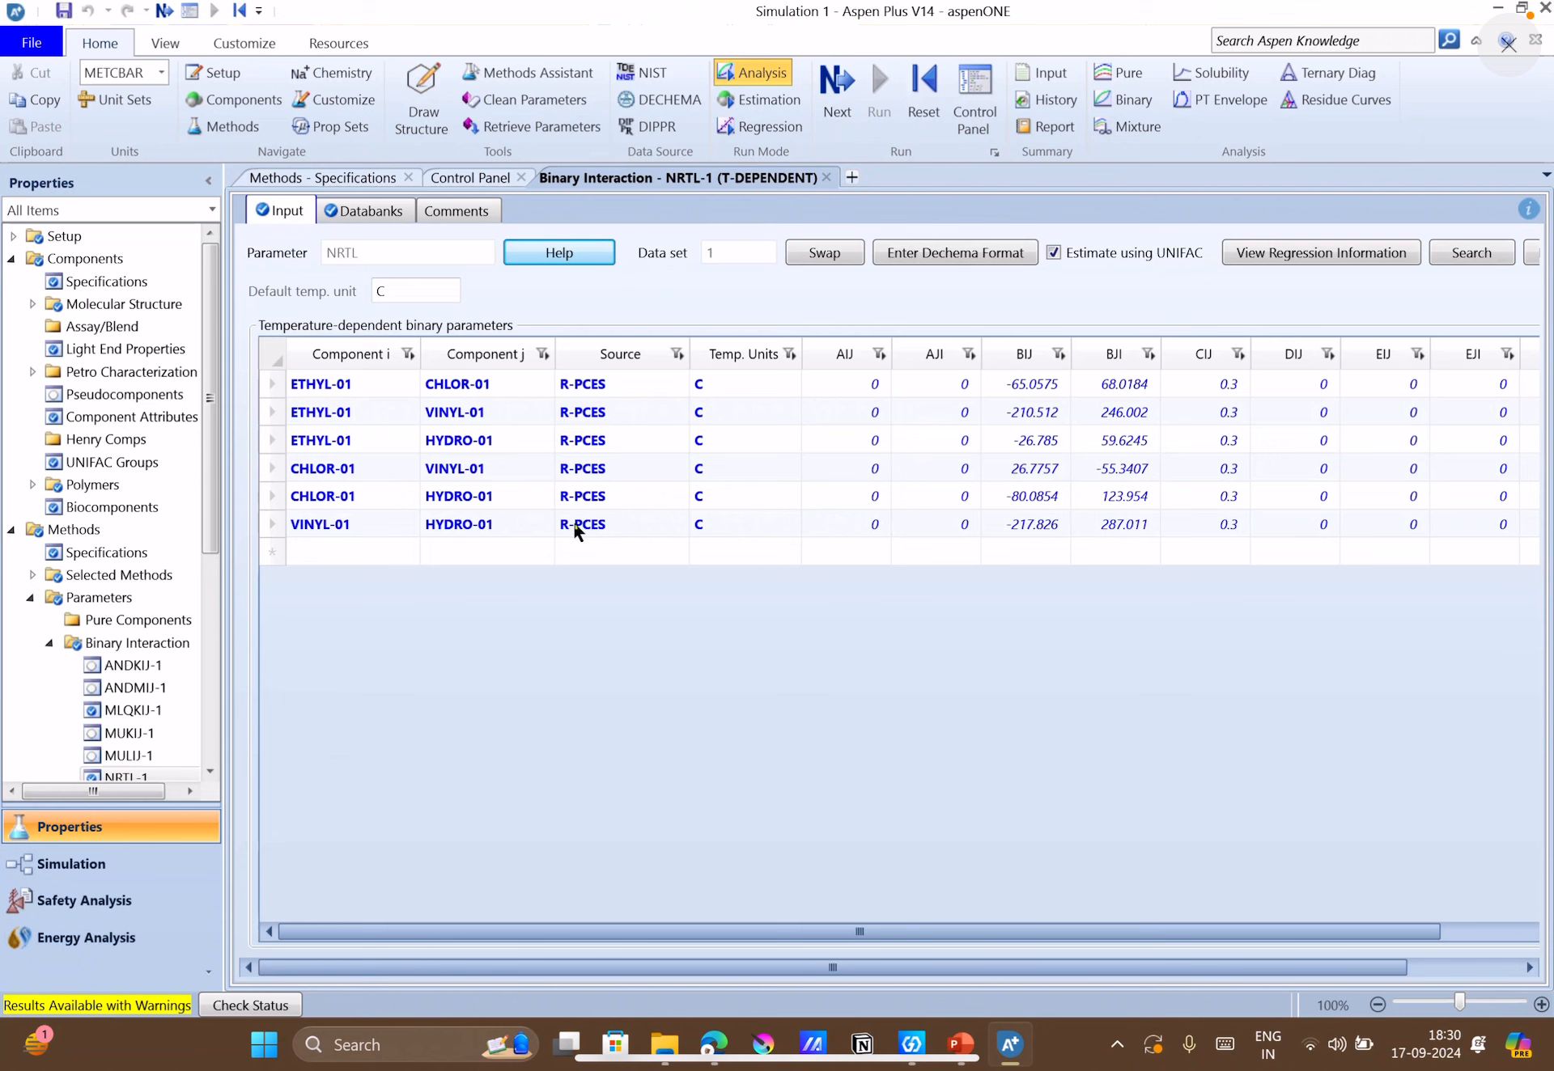
Open the property run's Results and read the messages on the Status sheet.
{"action": "scroll", "coordinate": [87, 764], "scroll_direction": "down", "scroll_amount": 5}
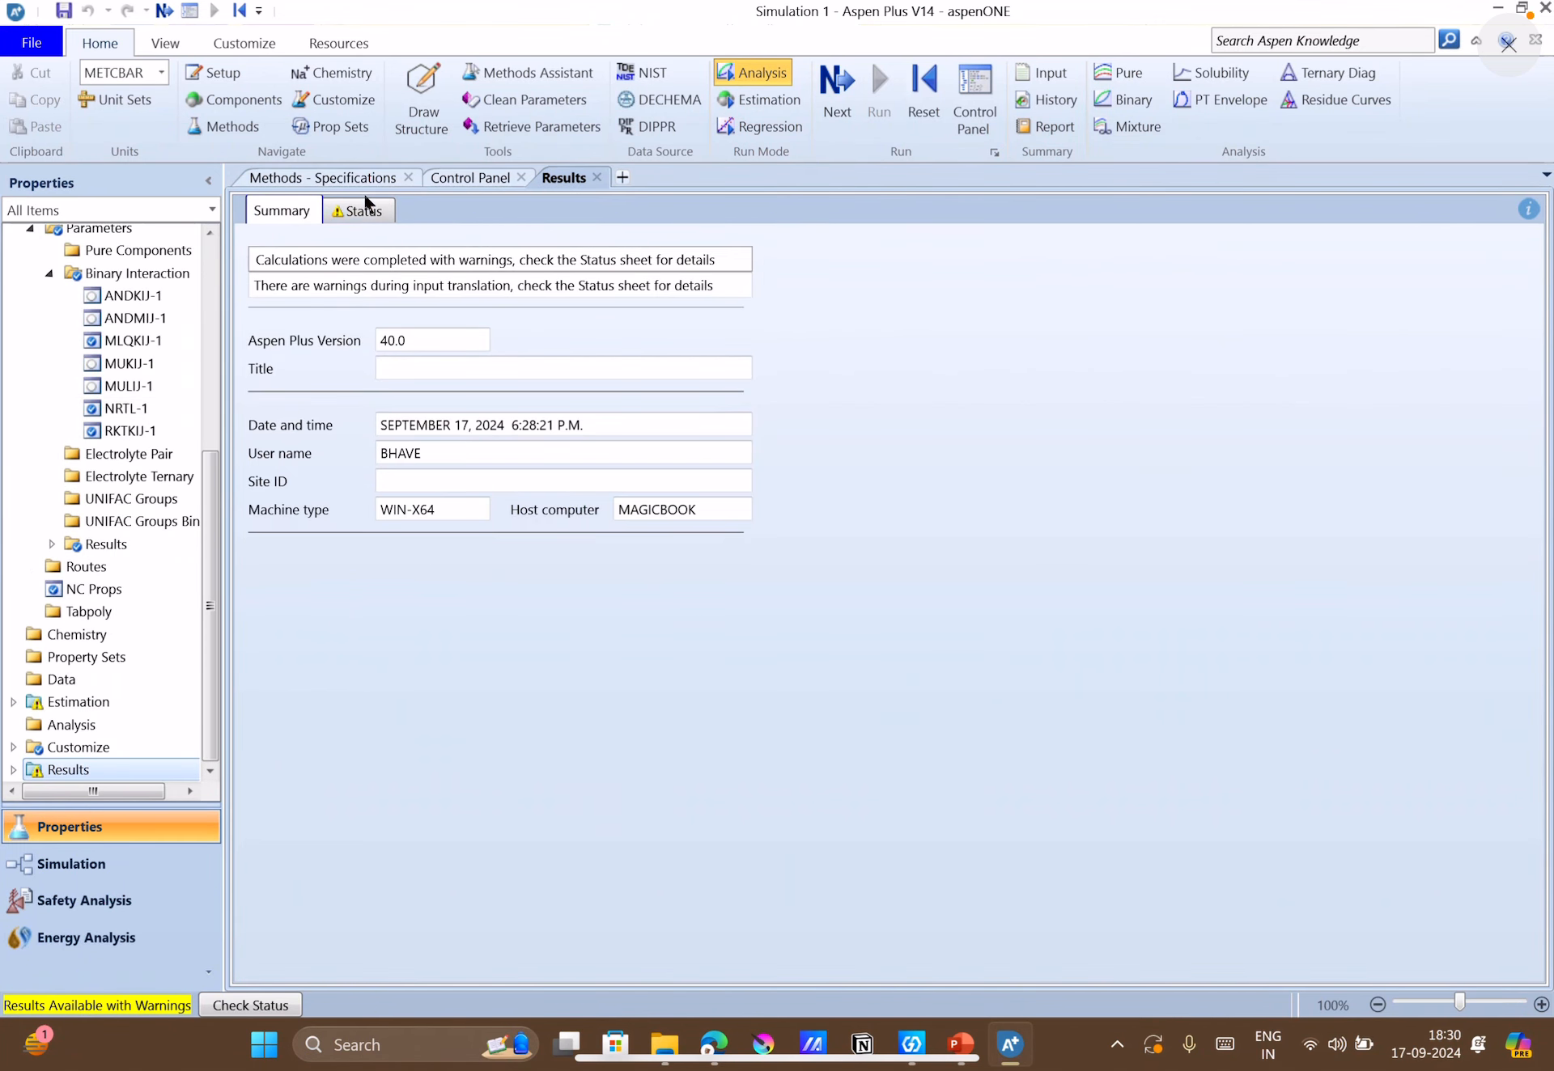
{"action": "left_click", "coordinate": [377, 211]}
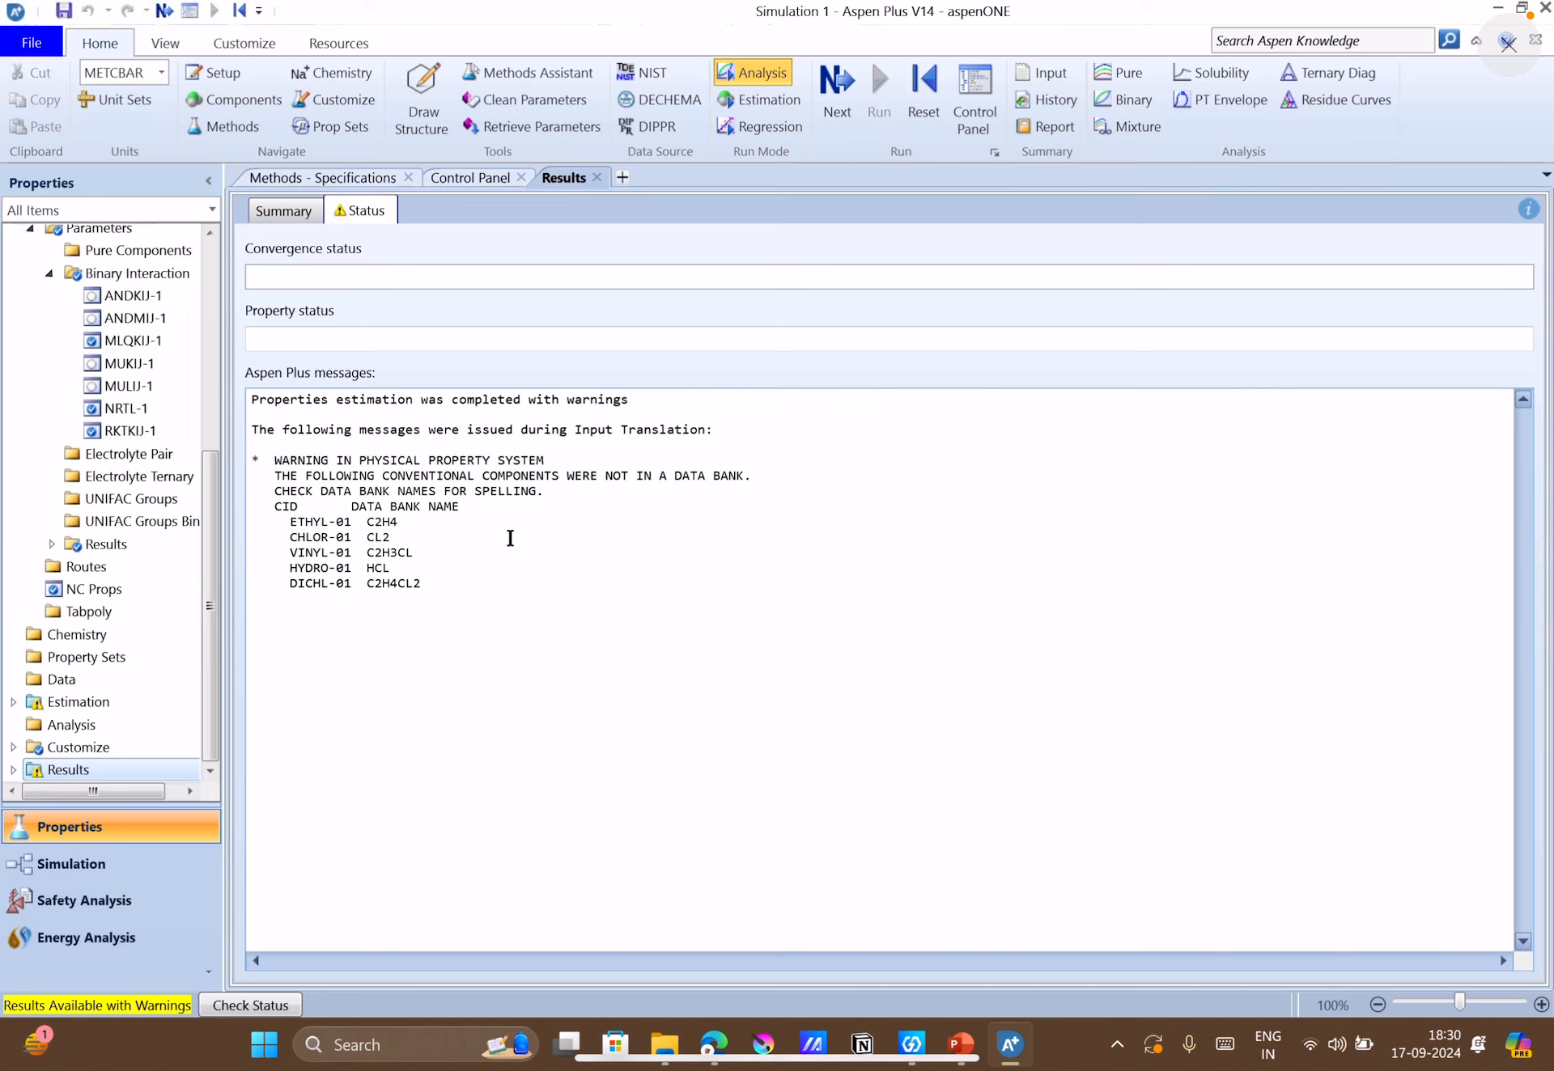
{"action": "scroll", "coordinate": [102, 538], "scroll_direction": "up", "scroll_amount": 5}
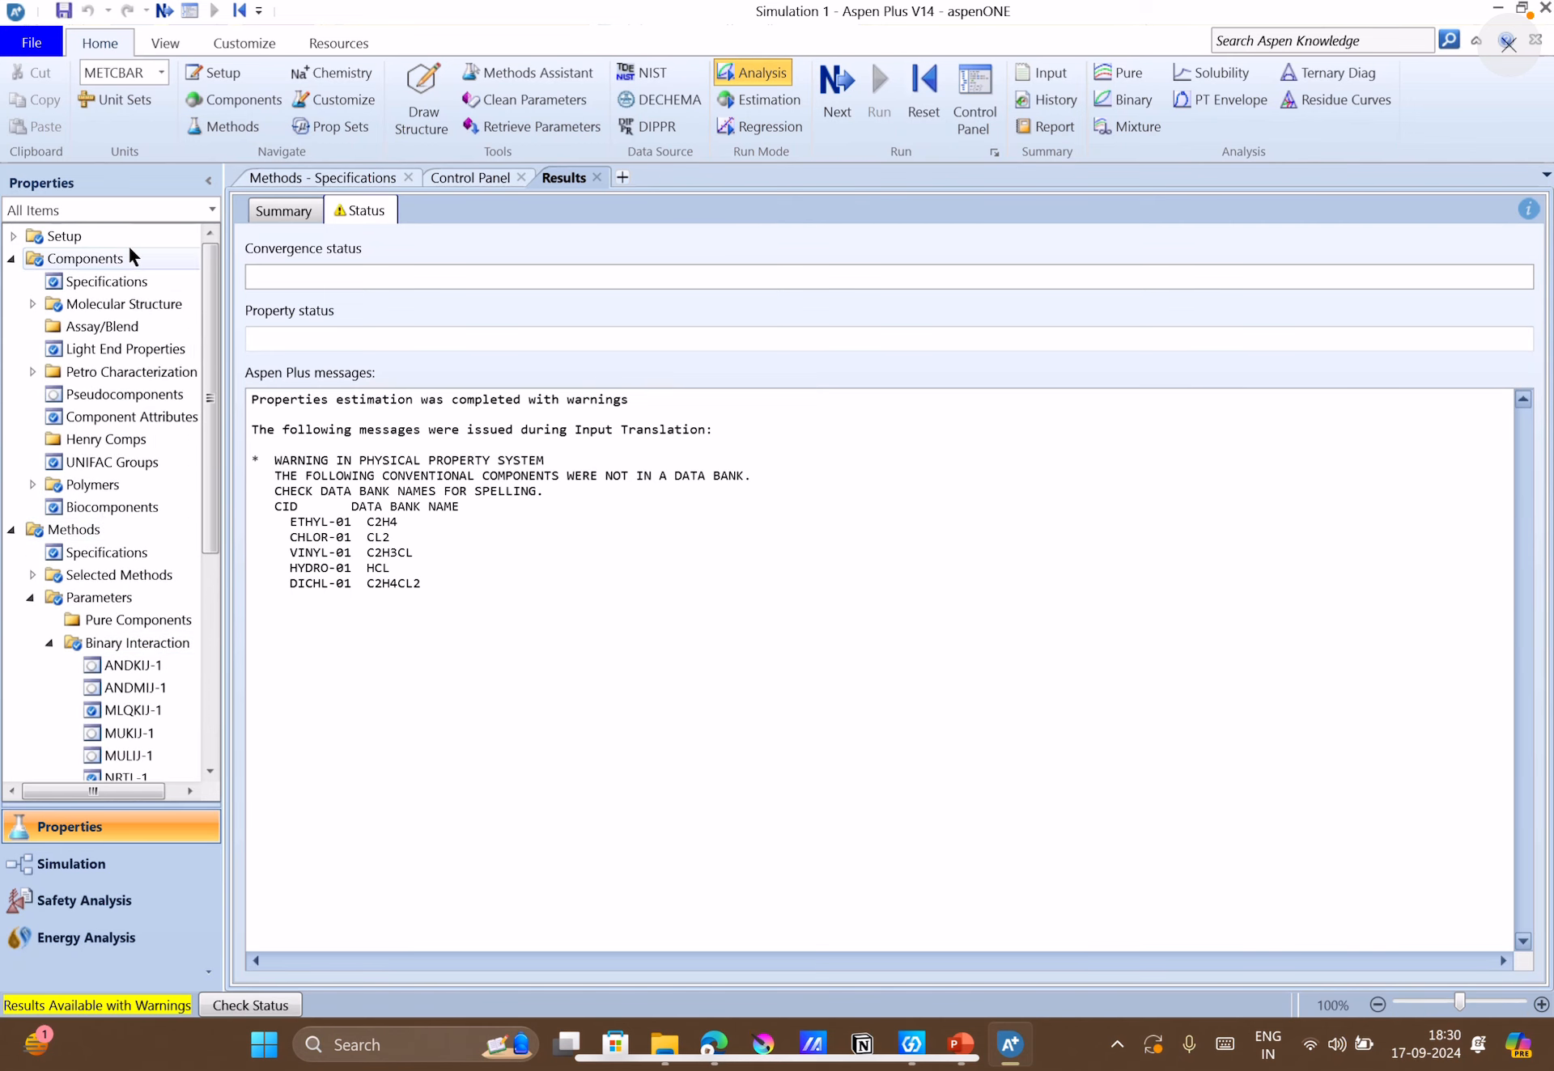
Review the dichloroethane entry in the component selection table, then open the Find Compounds dialog and close it without searching.
{"action": "left_click", "coordinate": [107, 260]}
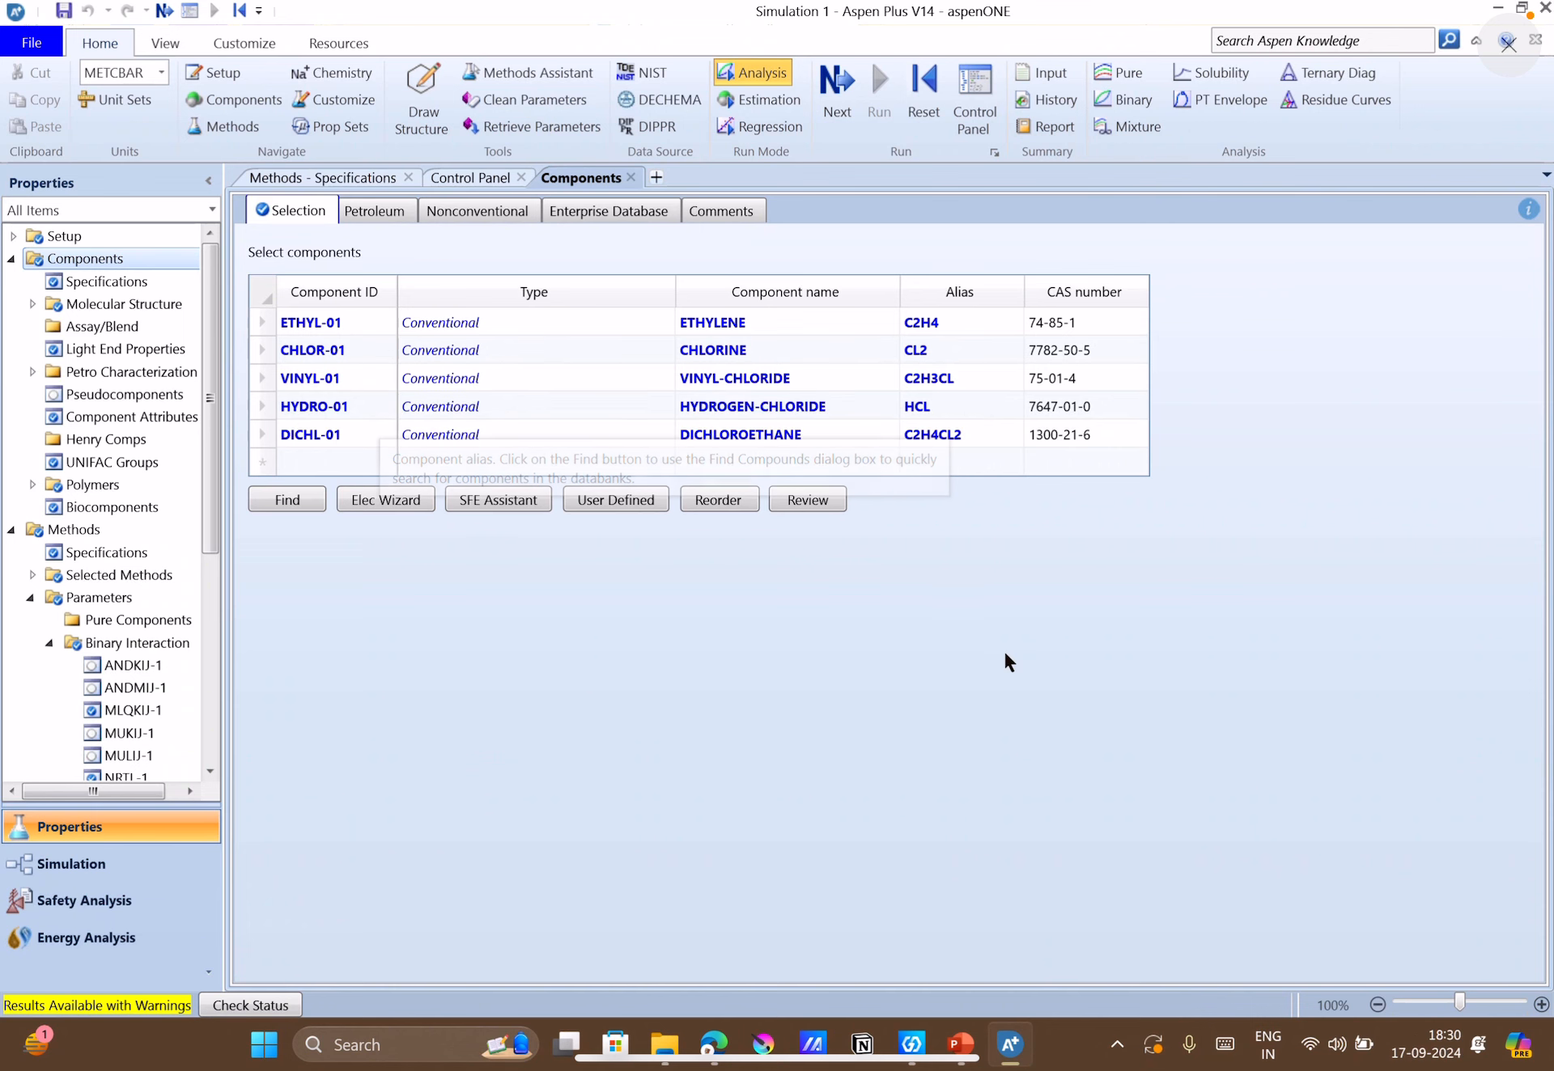
{"action": "left_click", "coordinate": [859, 426]}
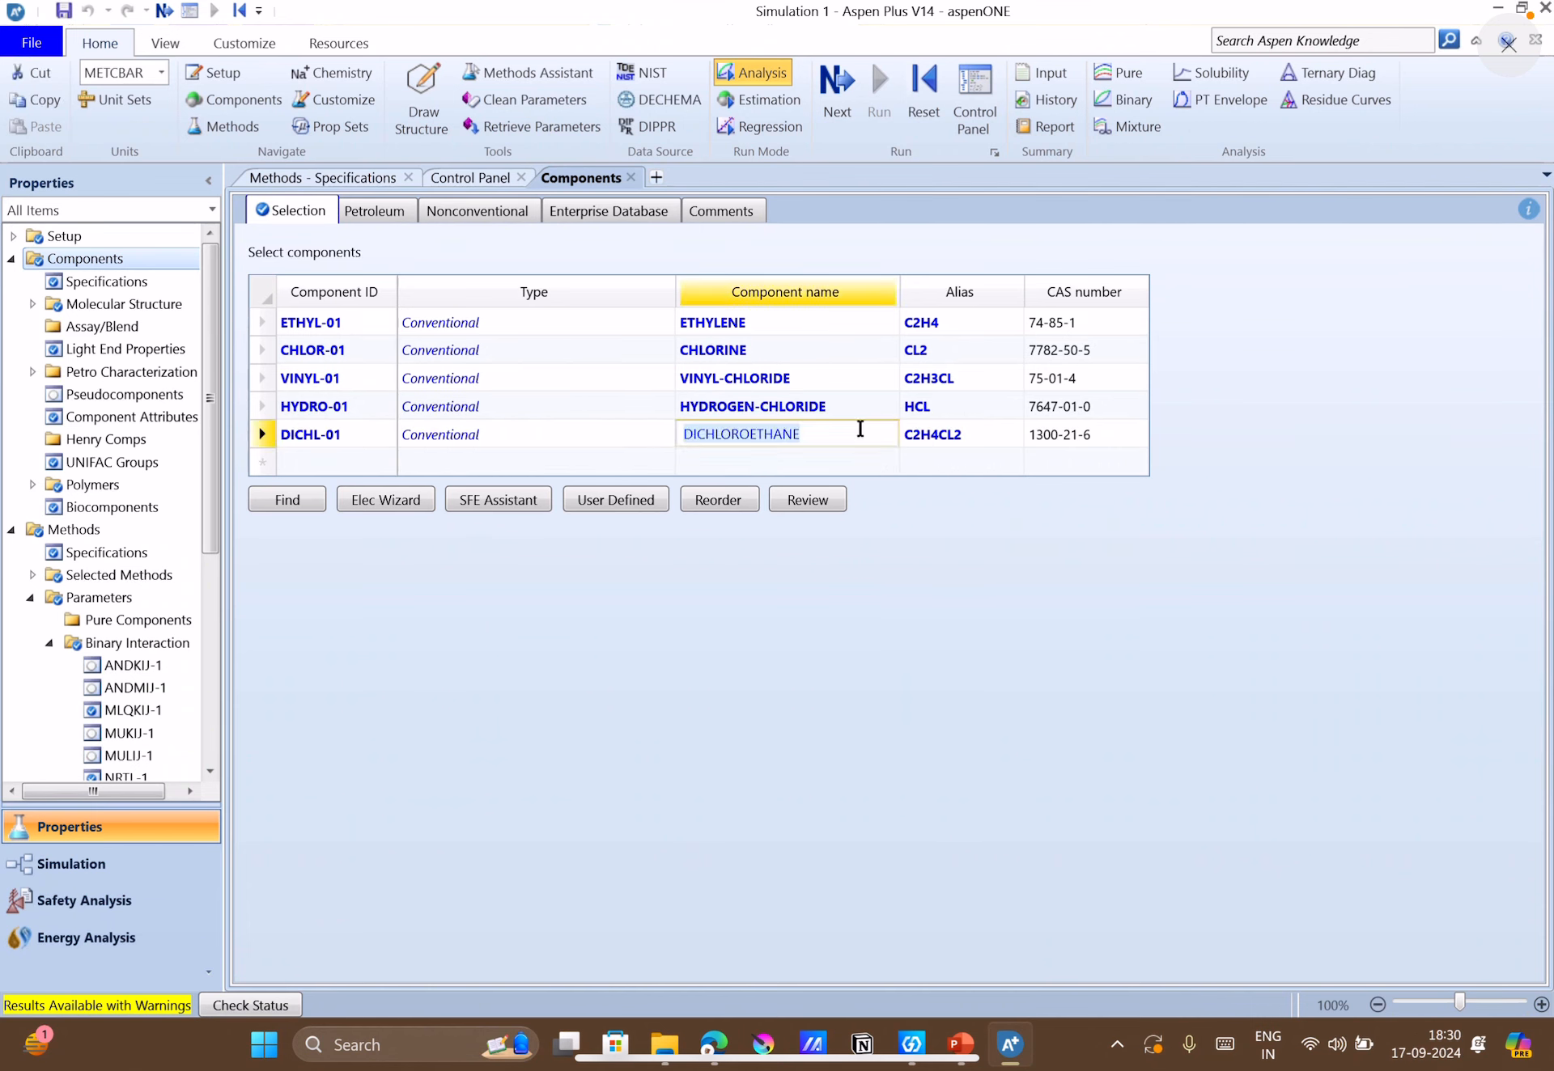
{"action": "left_click", "coordinate": [351, 434]}
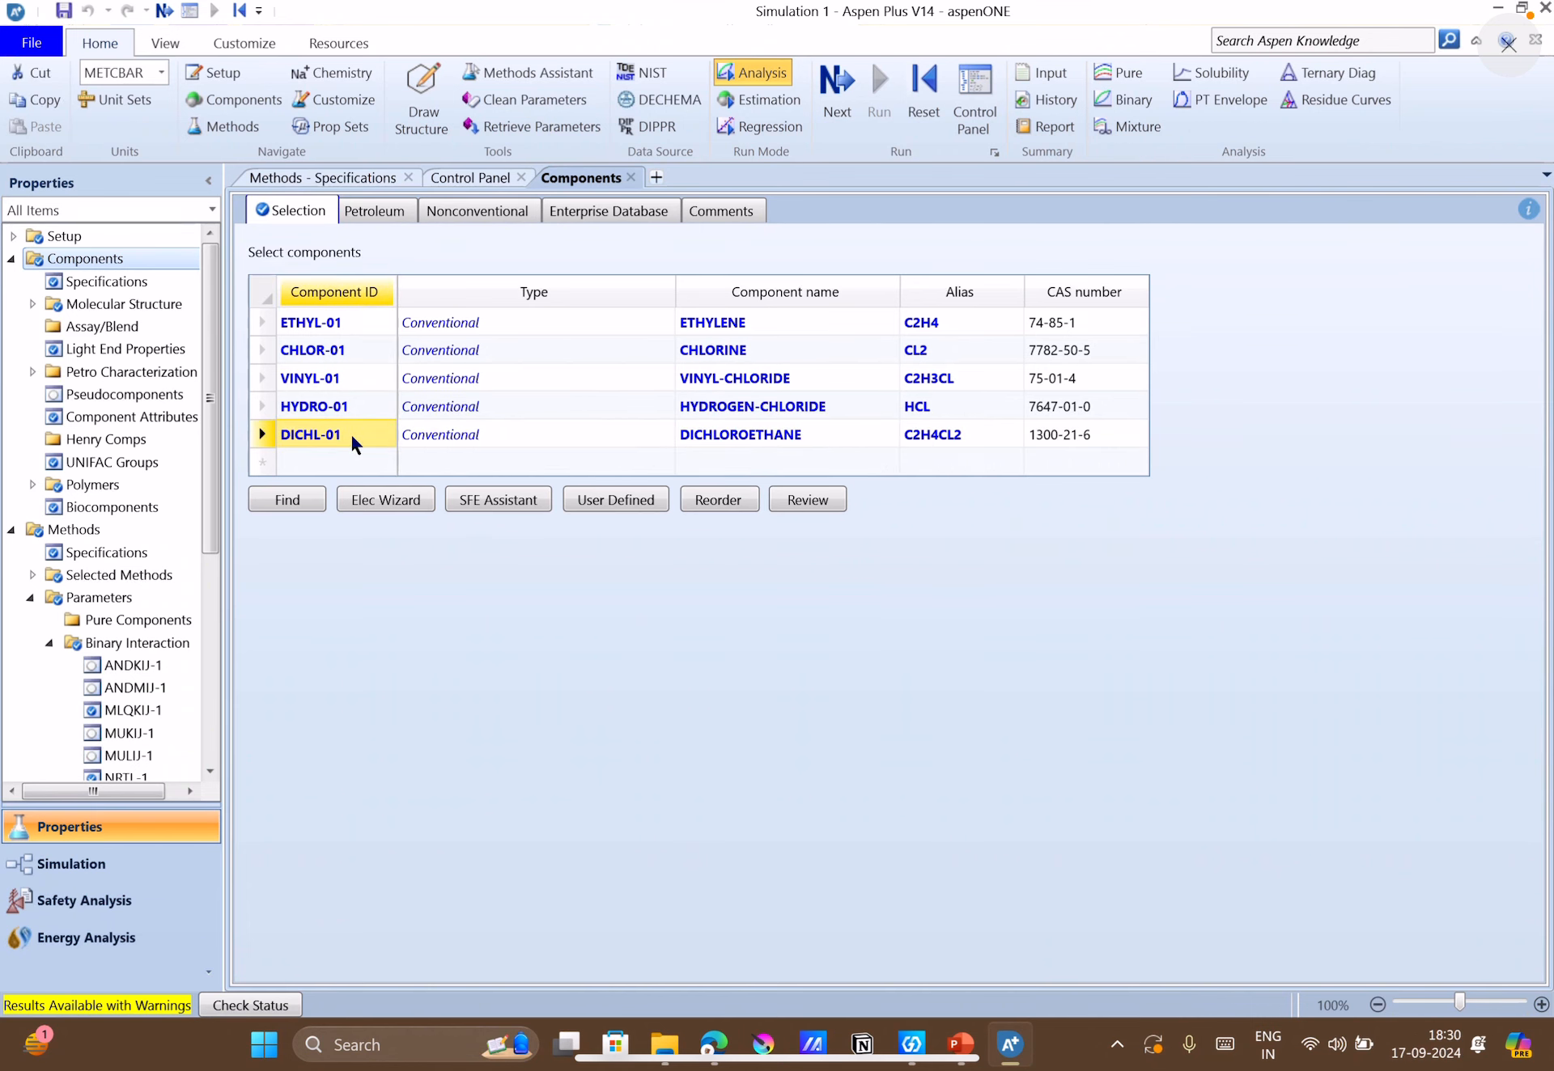
{"action": "left_click", "coordinate": [261, 498]}
{"action": "left_click_drag", "start_coordinate": [782, 198], "coordinate": [837, 549]}
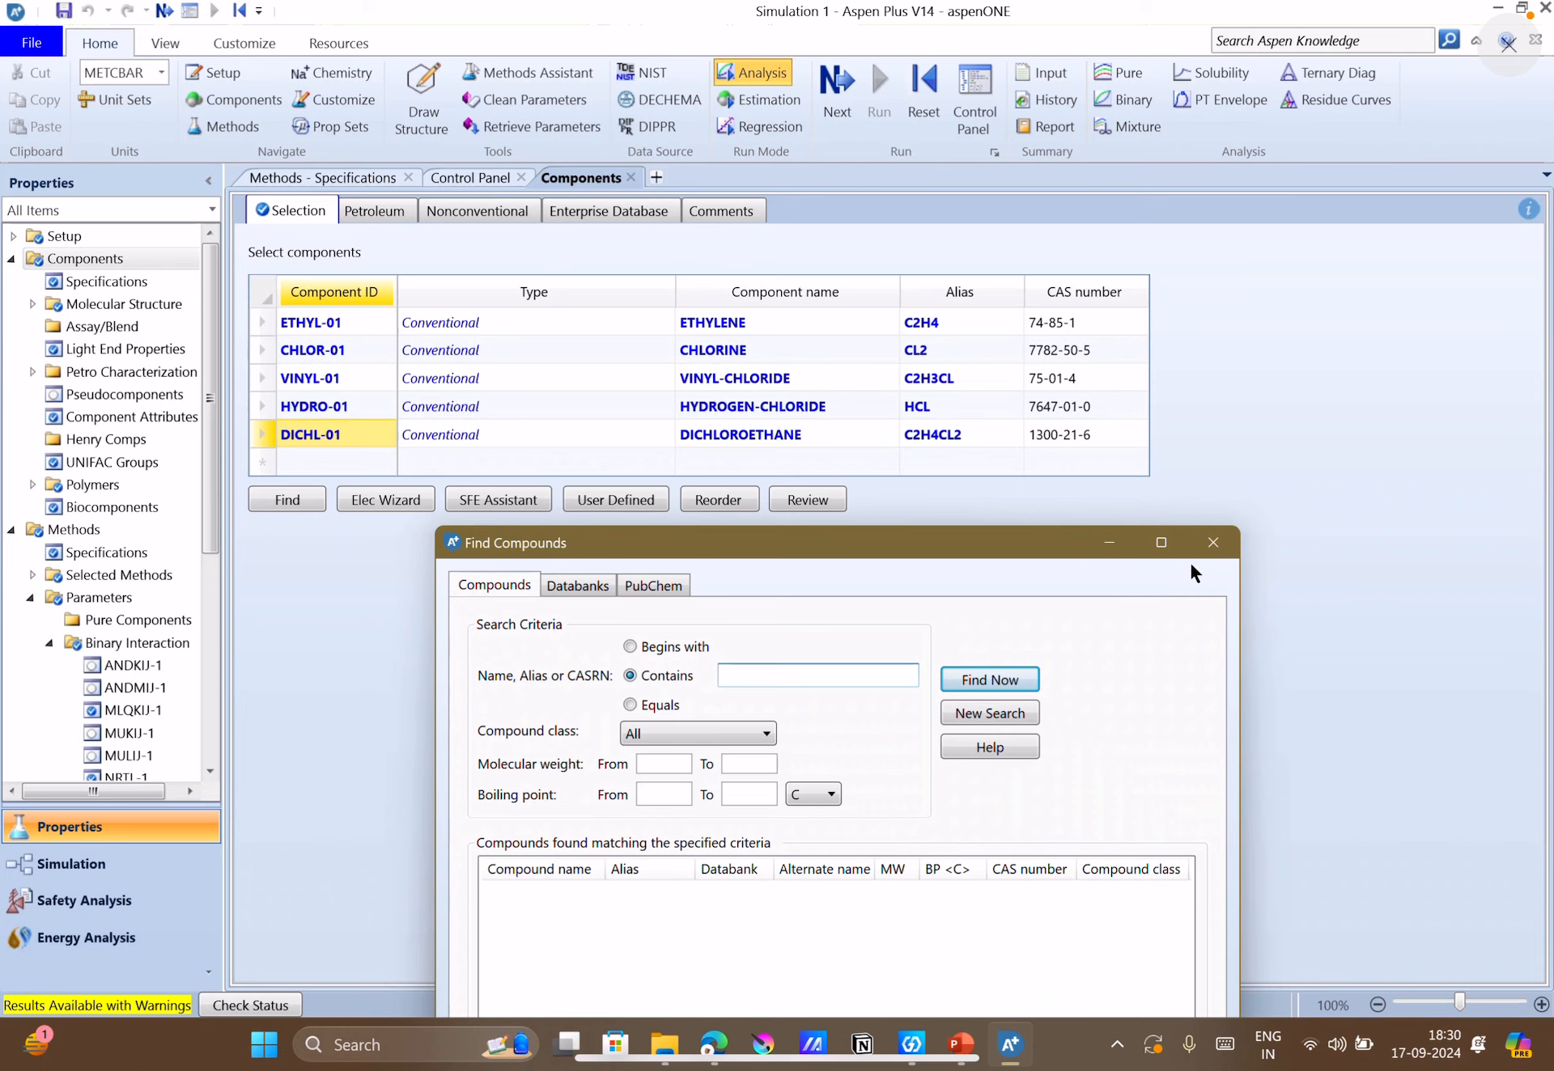
{"action": "left_click", "coordinate": [1212, 542]}
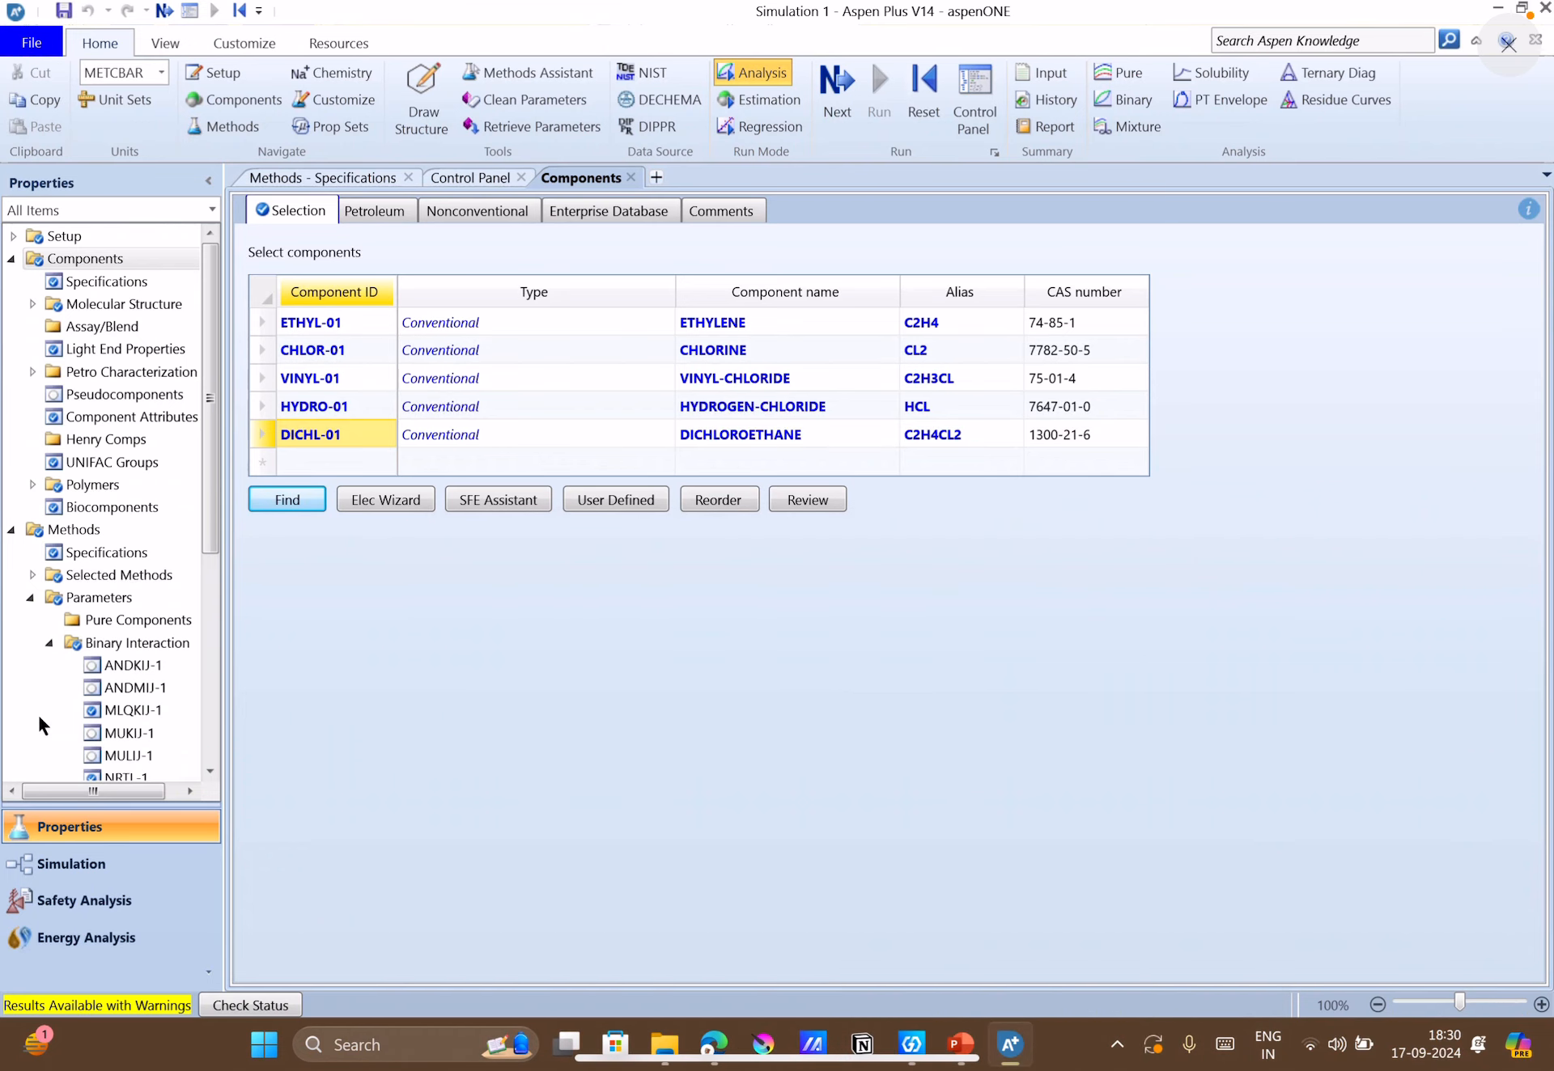
Return to the property run's Results and reread the component databank warnings on the Status sheet.
{"action": "scroll", "coordinate": [37, 712], "scroll_direction": "down", "scroll_amount": 5}
{"action": "left_click", "coordinate": [120, 767]}
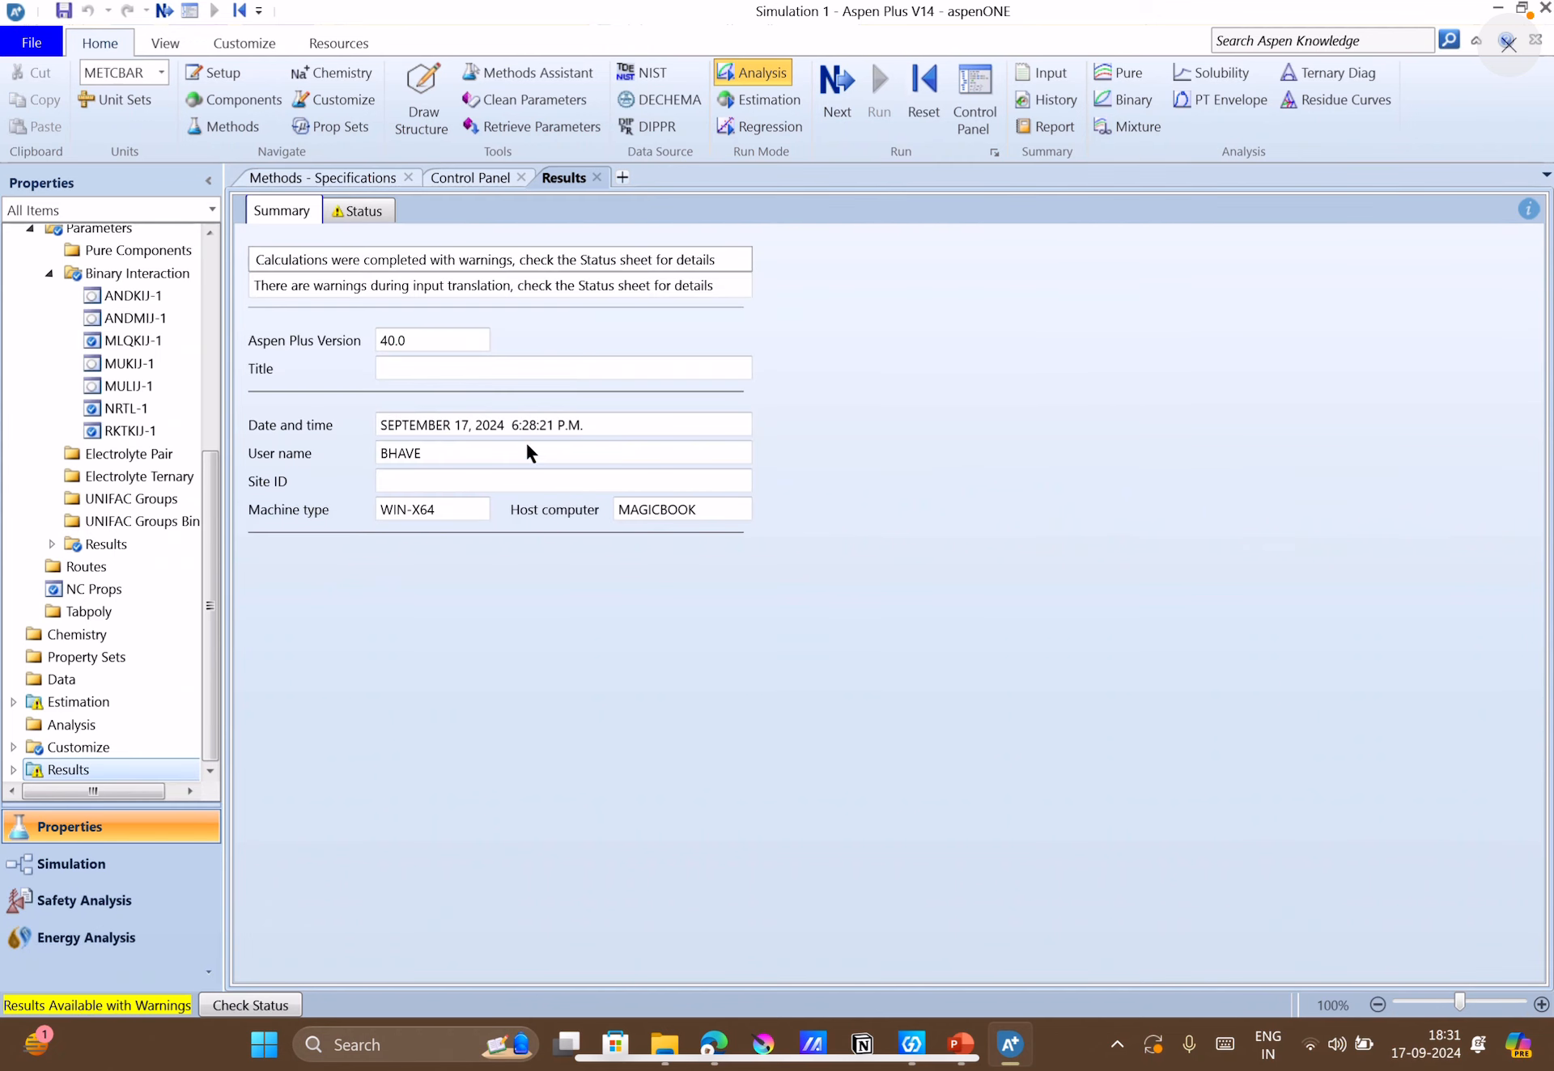
{"action": "left_click", "coordinate": [377, 220]}
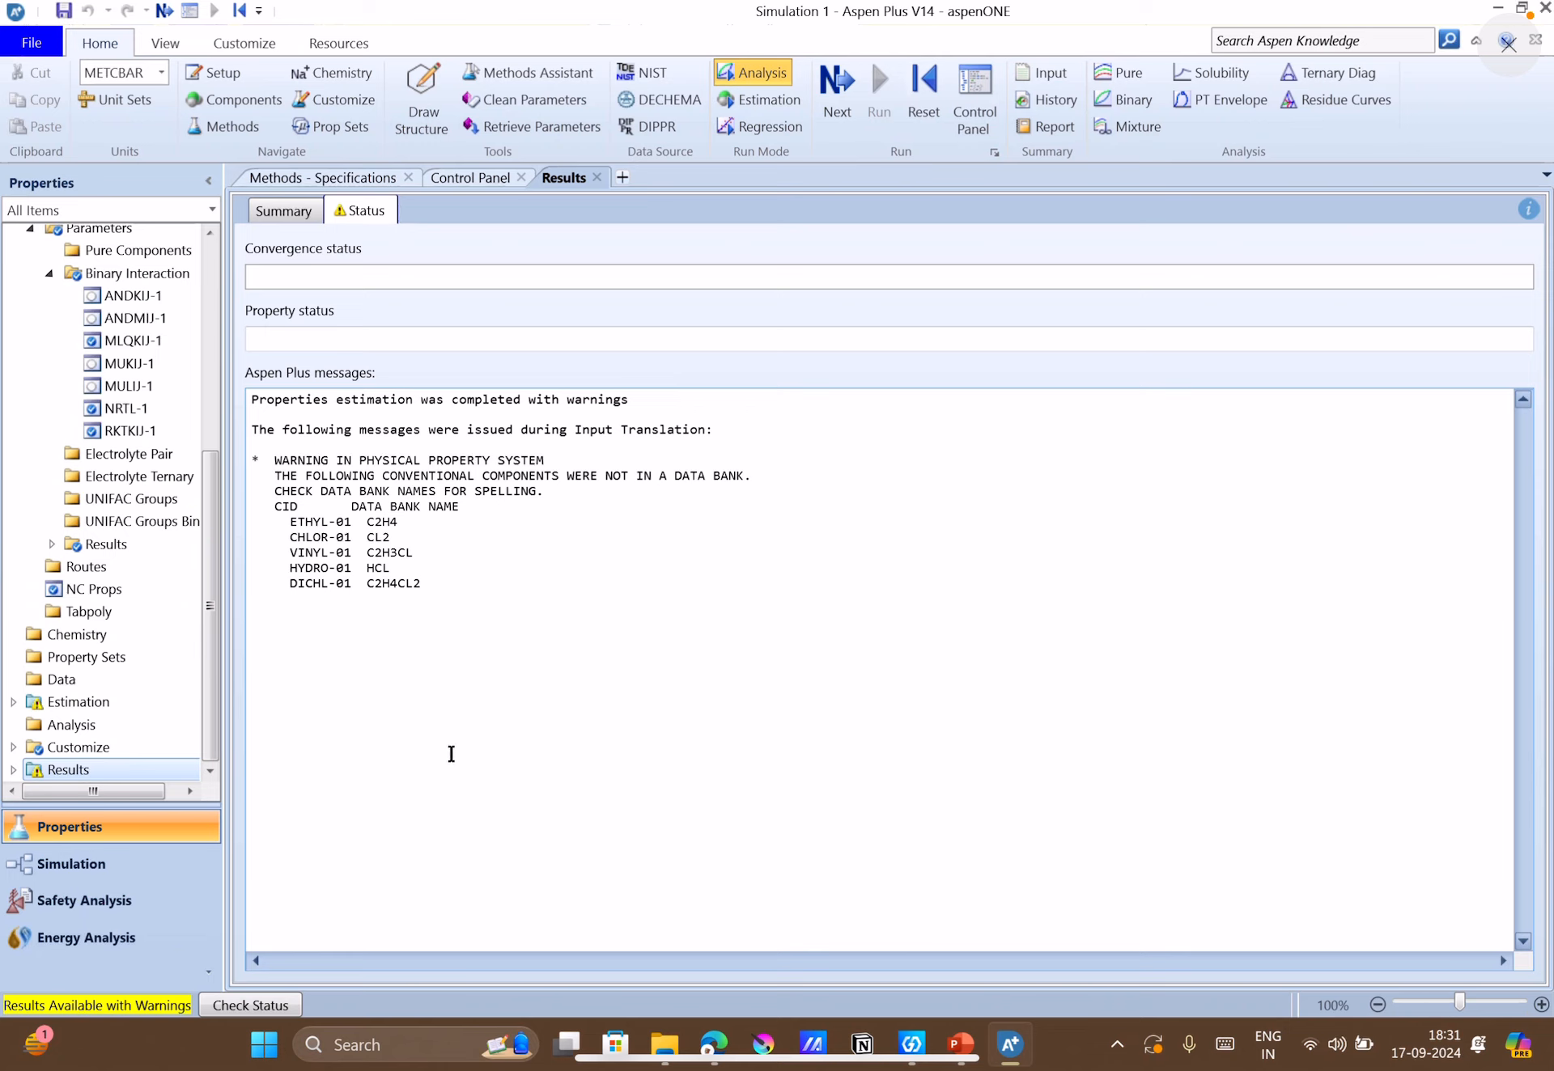
Switch to the Simulation environment and consult the vinyl chloride monomer flowsheet on slide 3 in PowerPoint.
{"action": "left_click", "coordinate": [112, 876]}
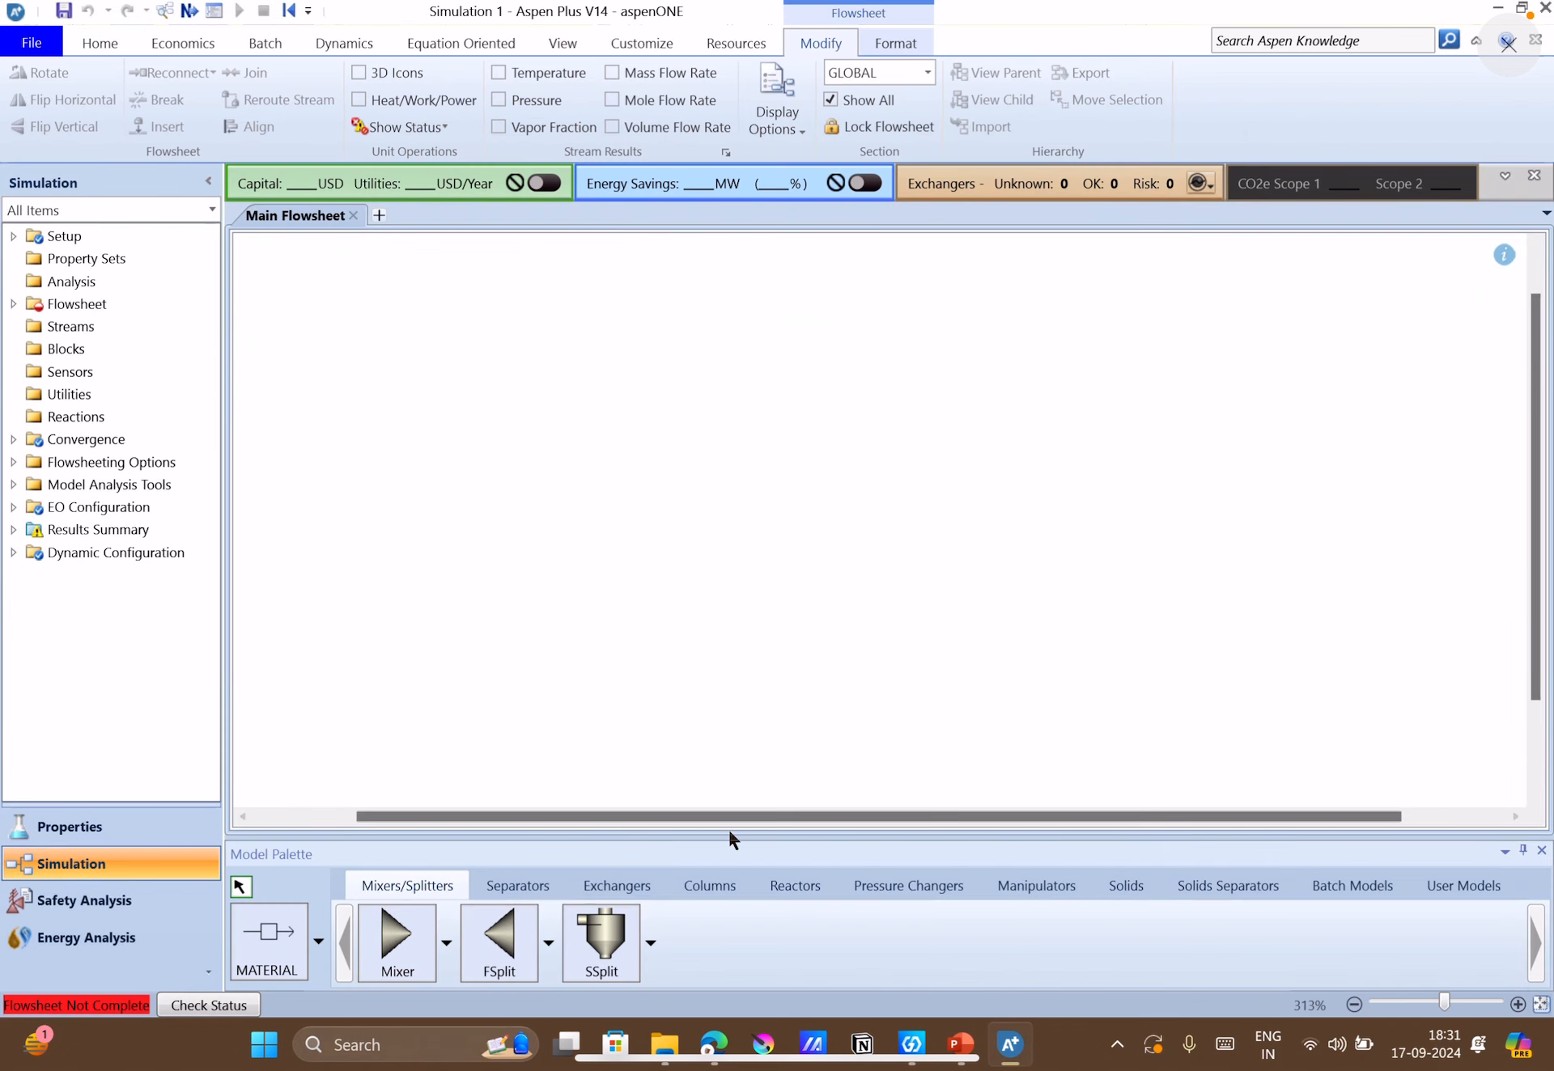
{"action": "left_click", "coordinate": [963, 1046]}
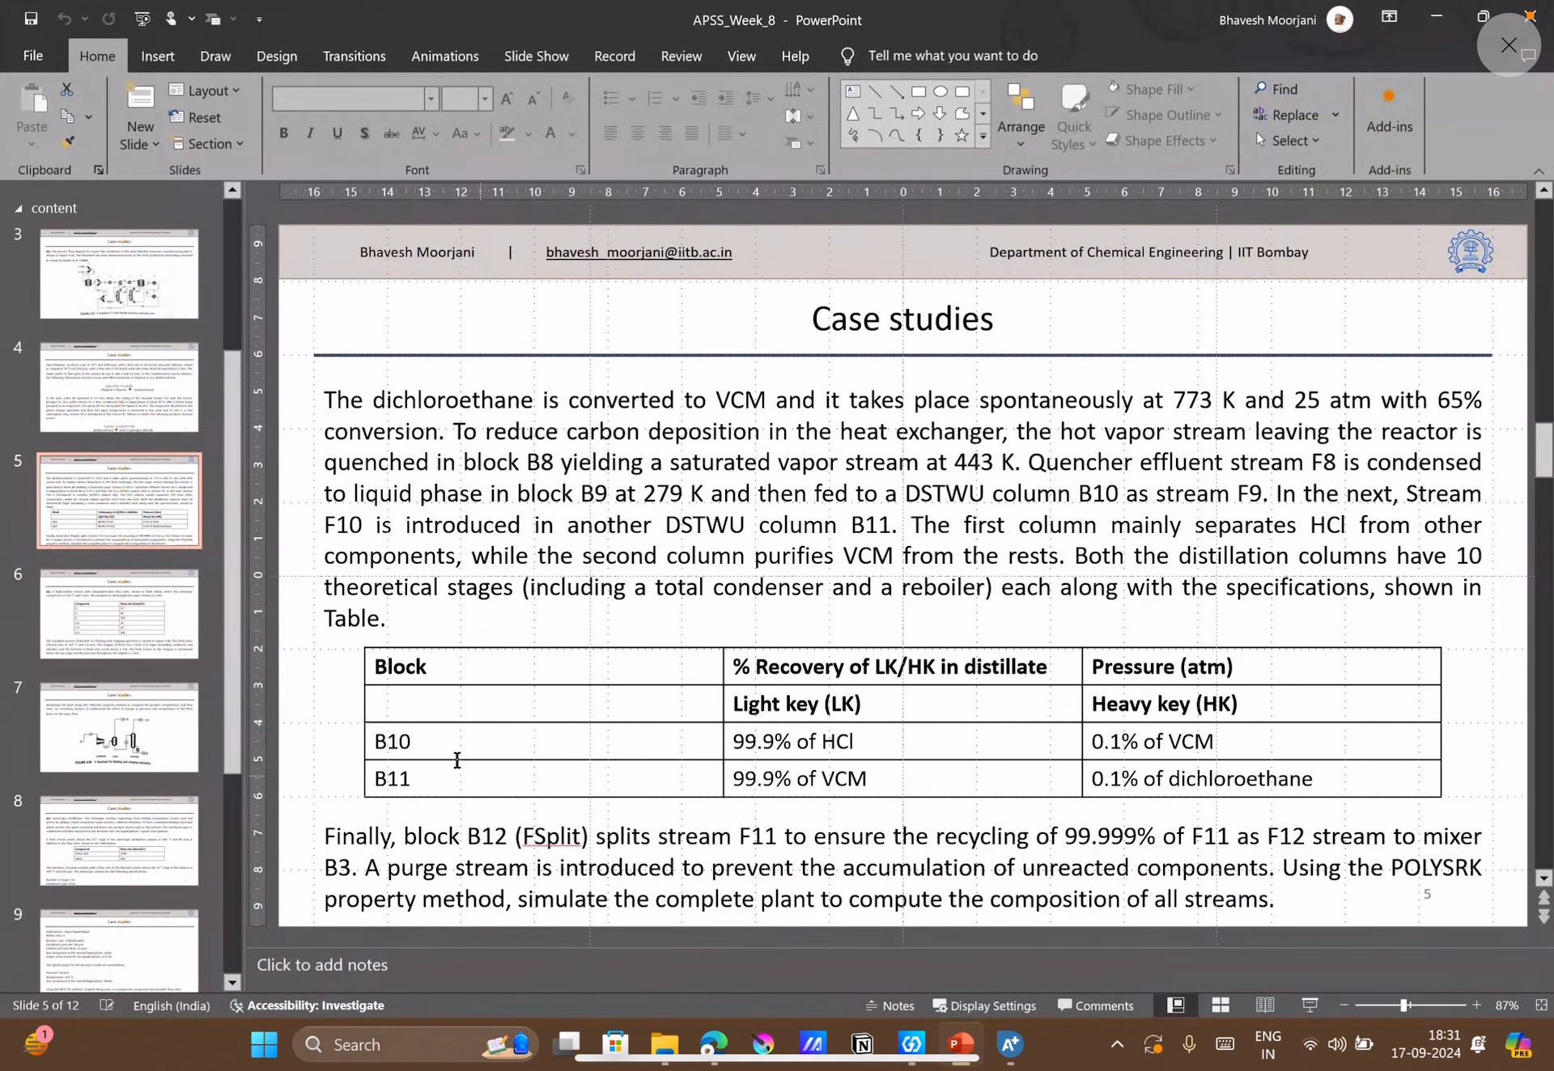
{"action": "left_click", "coordinate": [138, 306]}
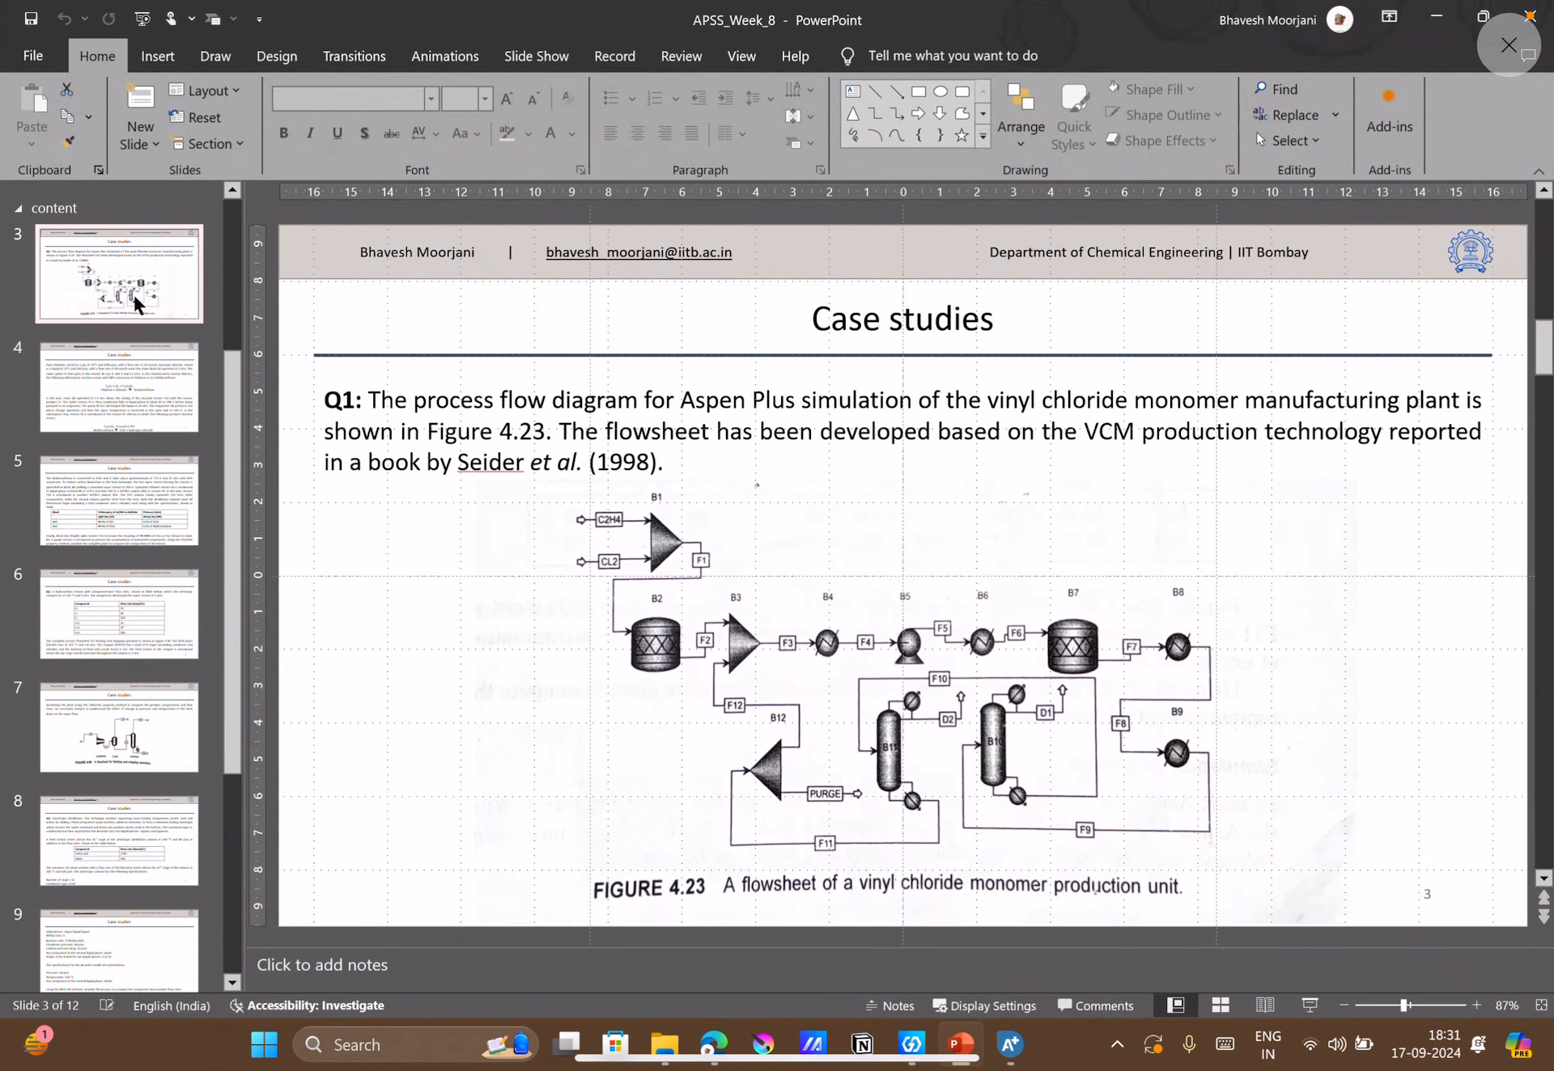
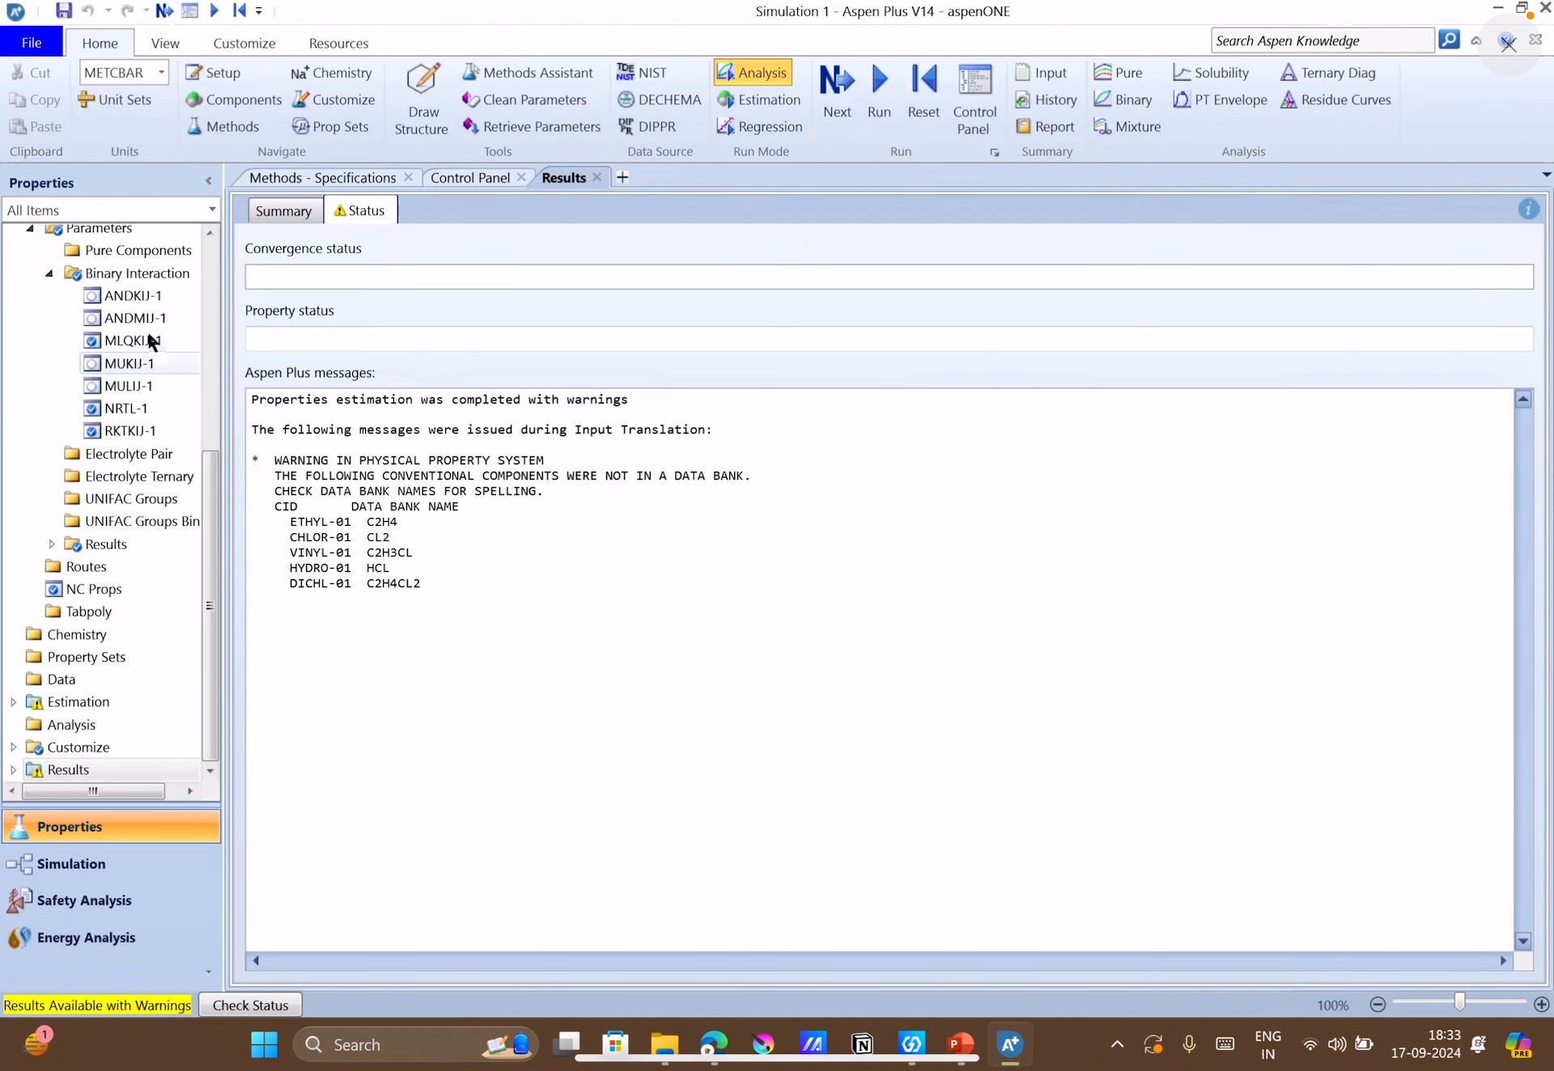
Return to the Properties component specifications and search the compound databanks for names containing dichloroethane.
{"action": "scroll", "coordinate": [147, 328], "scroll_direction": "up", "scroll_amount": 5}
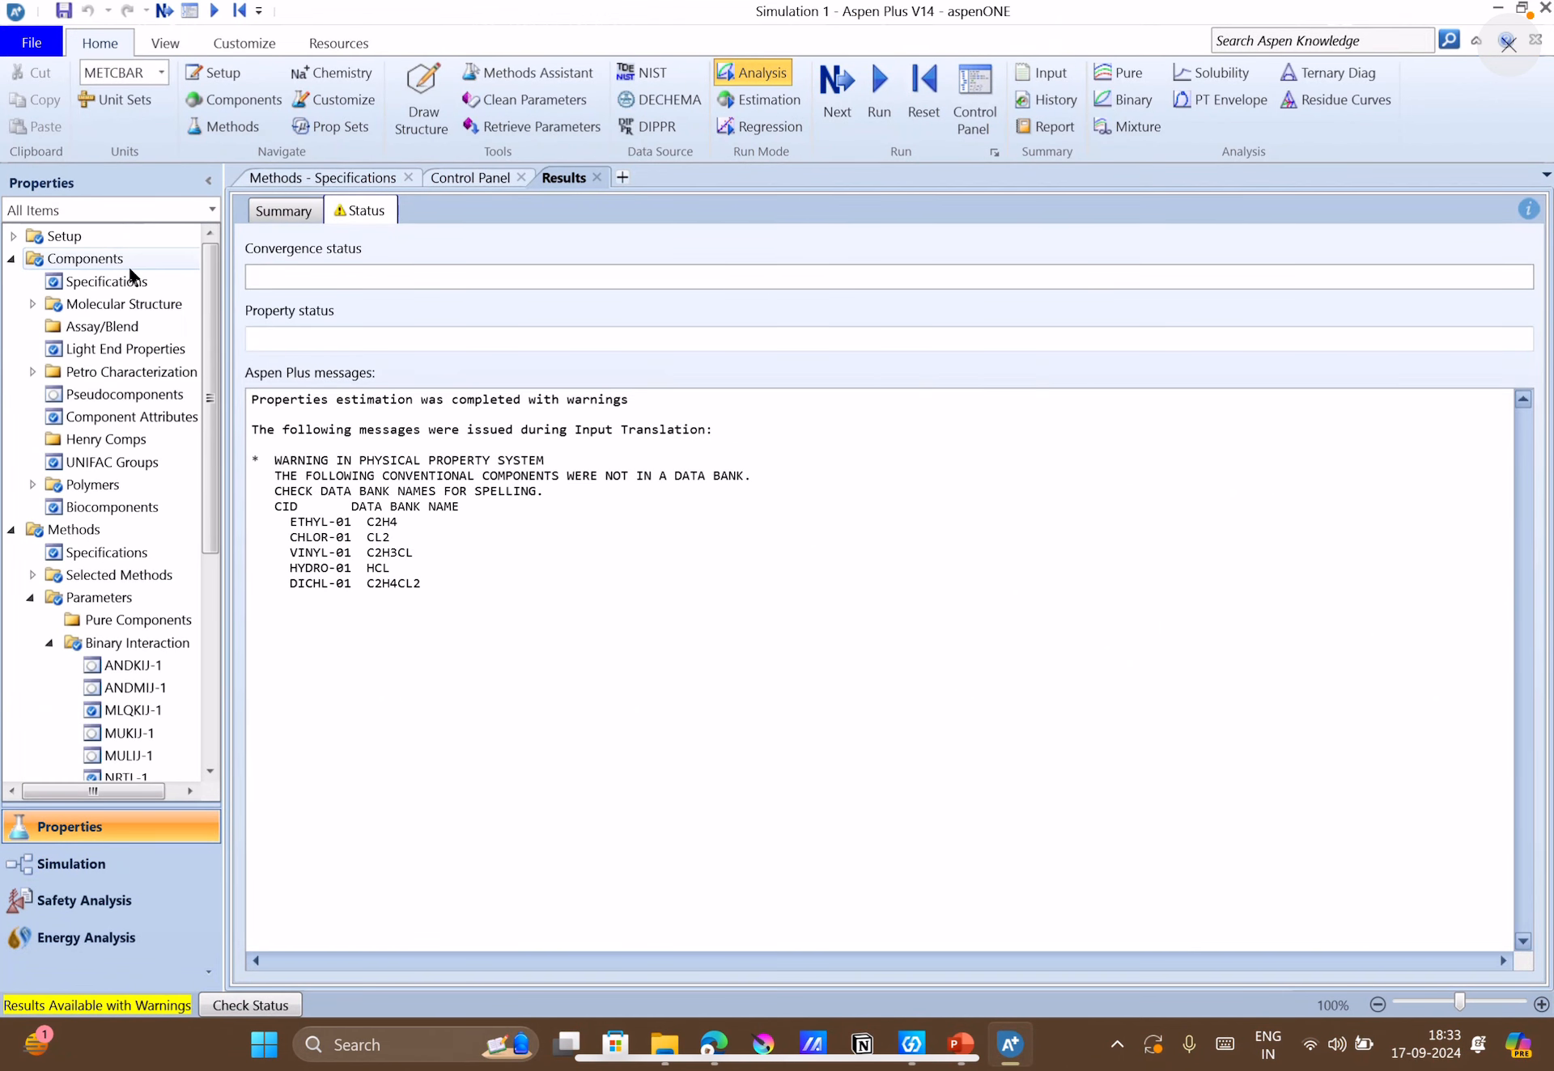
{"action": "left_click", "coordinate": [91, 284]}
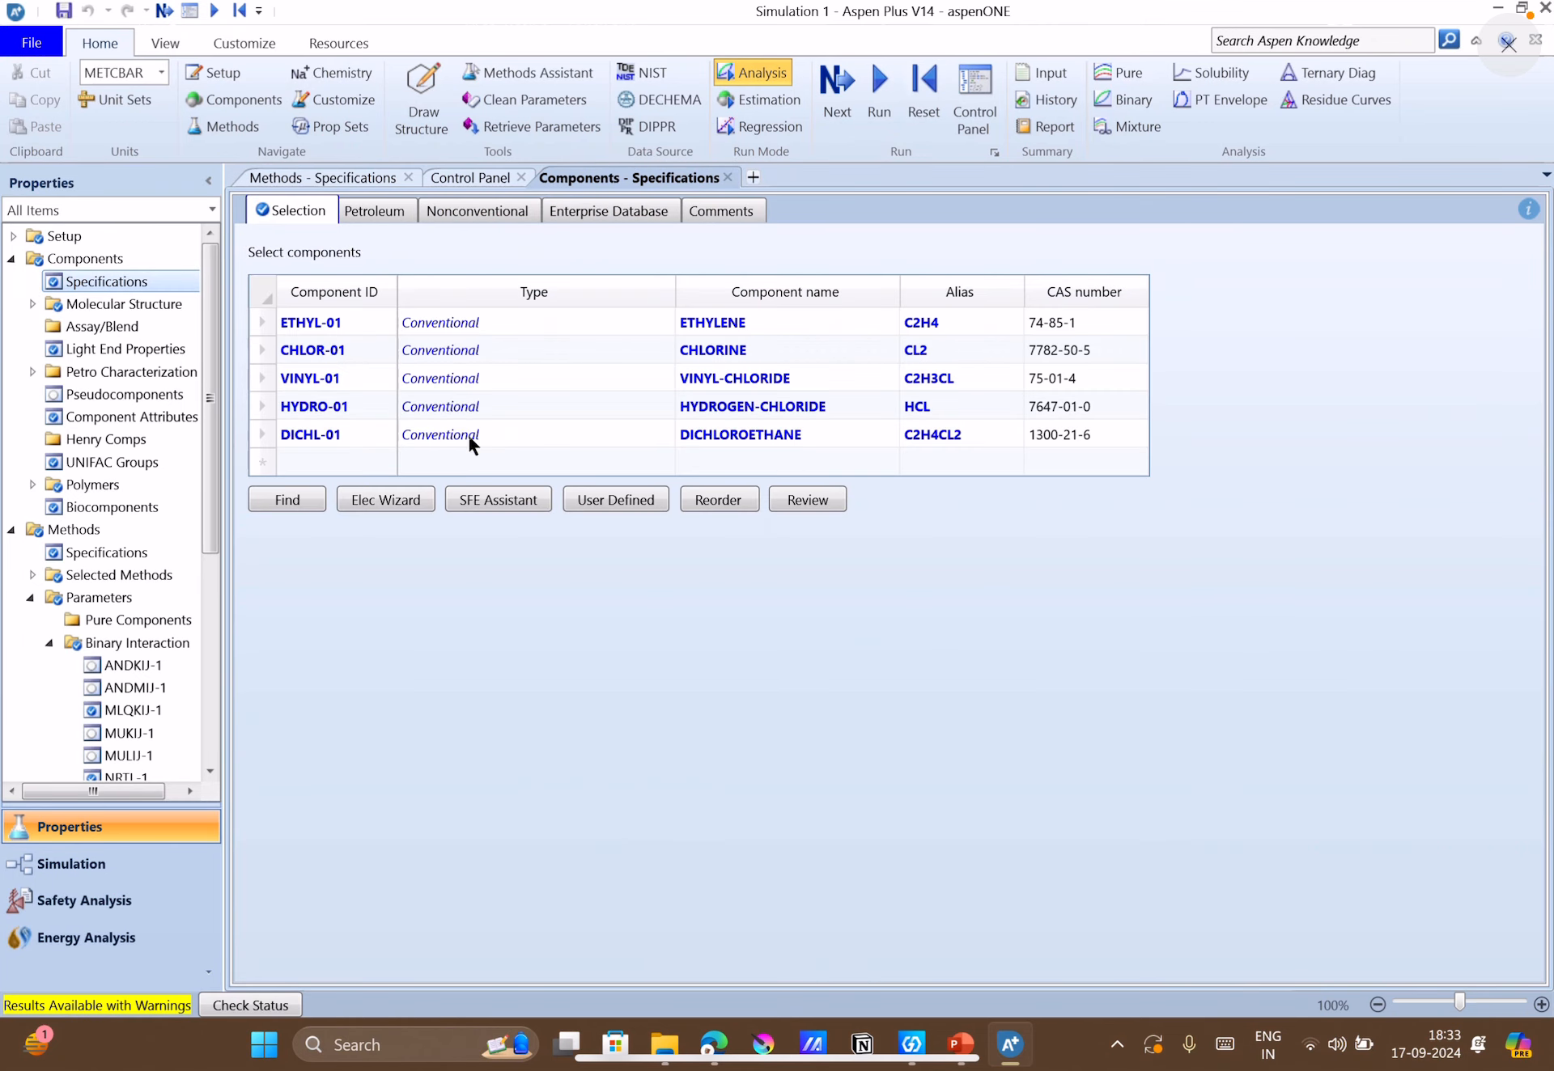
{"action": "left_click", "coordinate": [306, 497]}
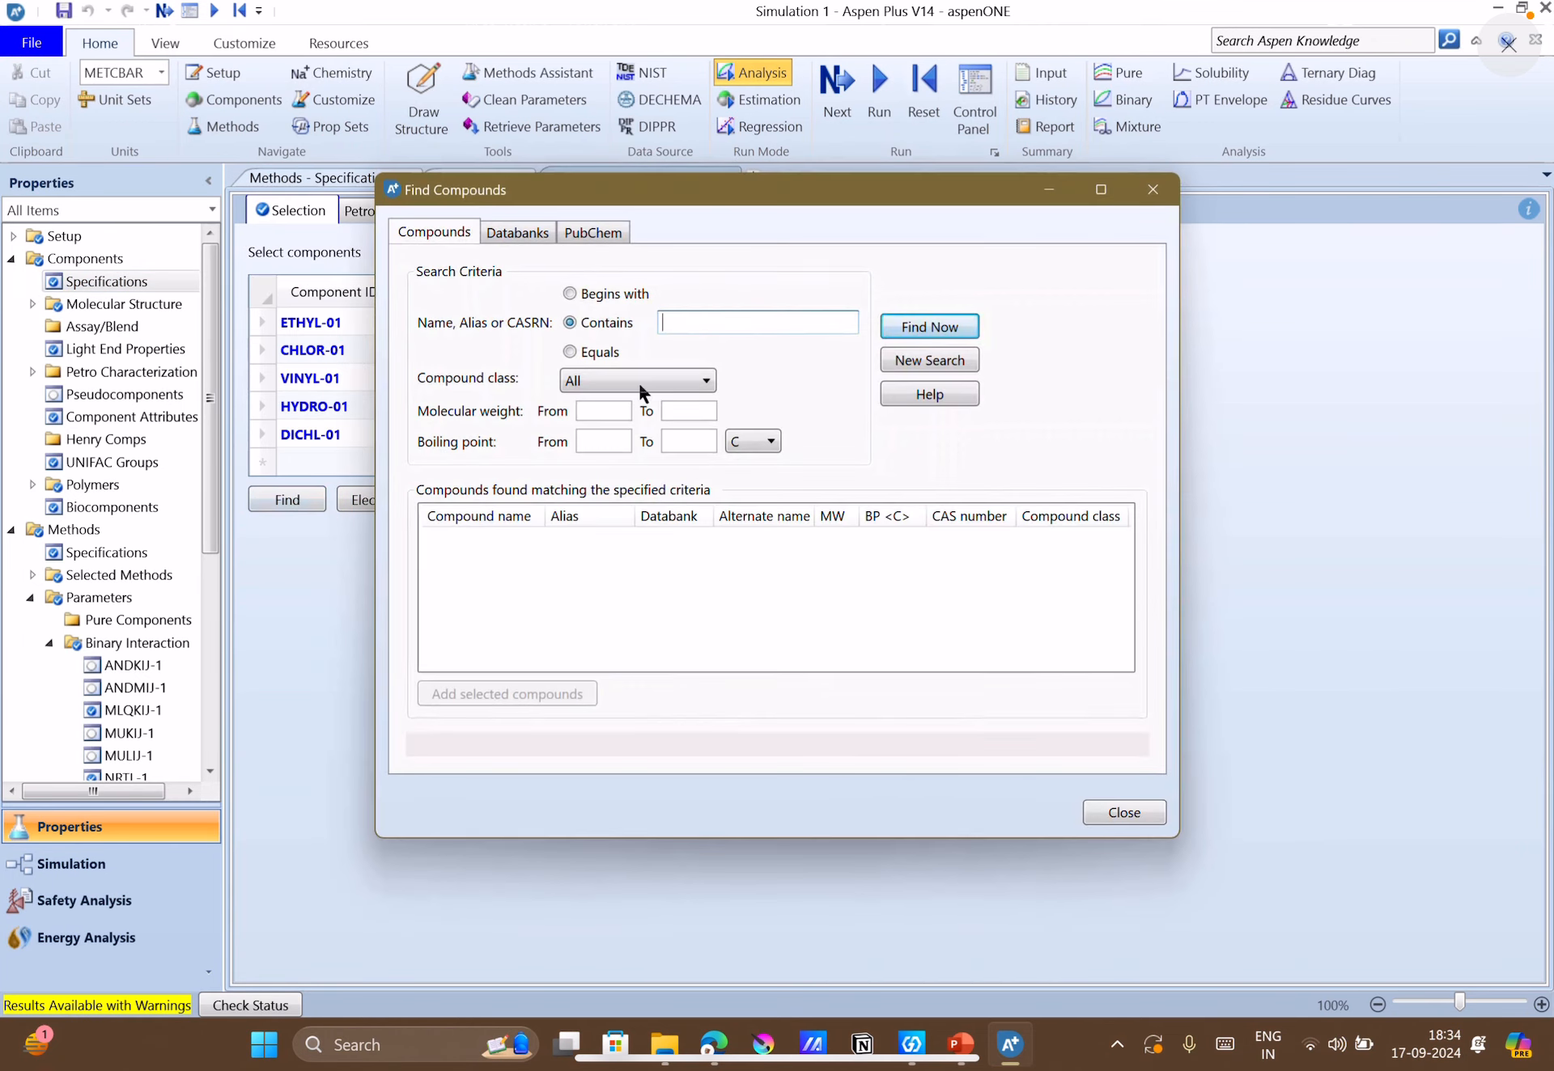
{"action": "left_click_drag", "start_coordinate": [836, 209], "coordinate": [1082, 426]}
{"action": "type", "text": "di"}
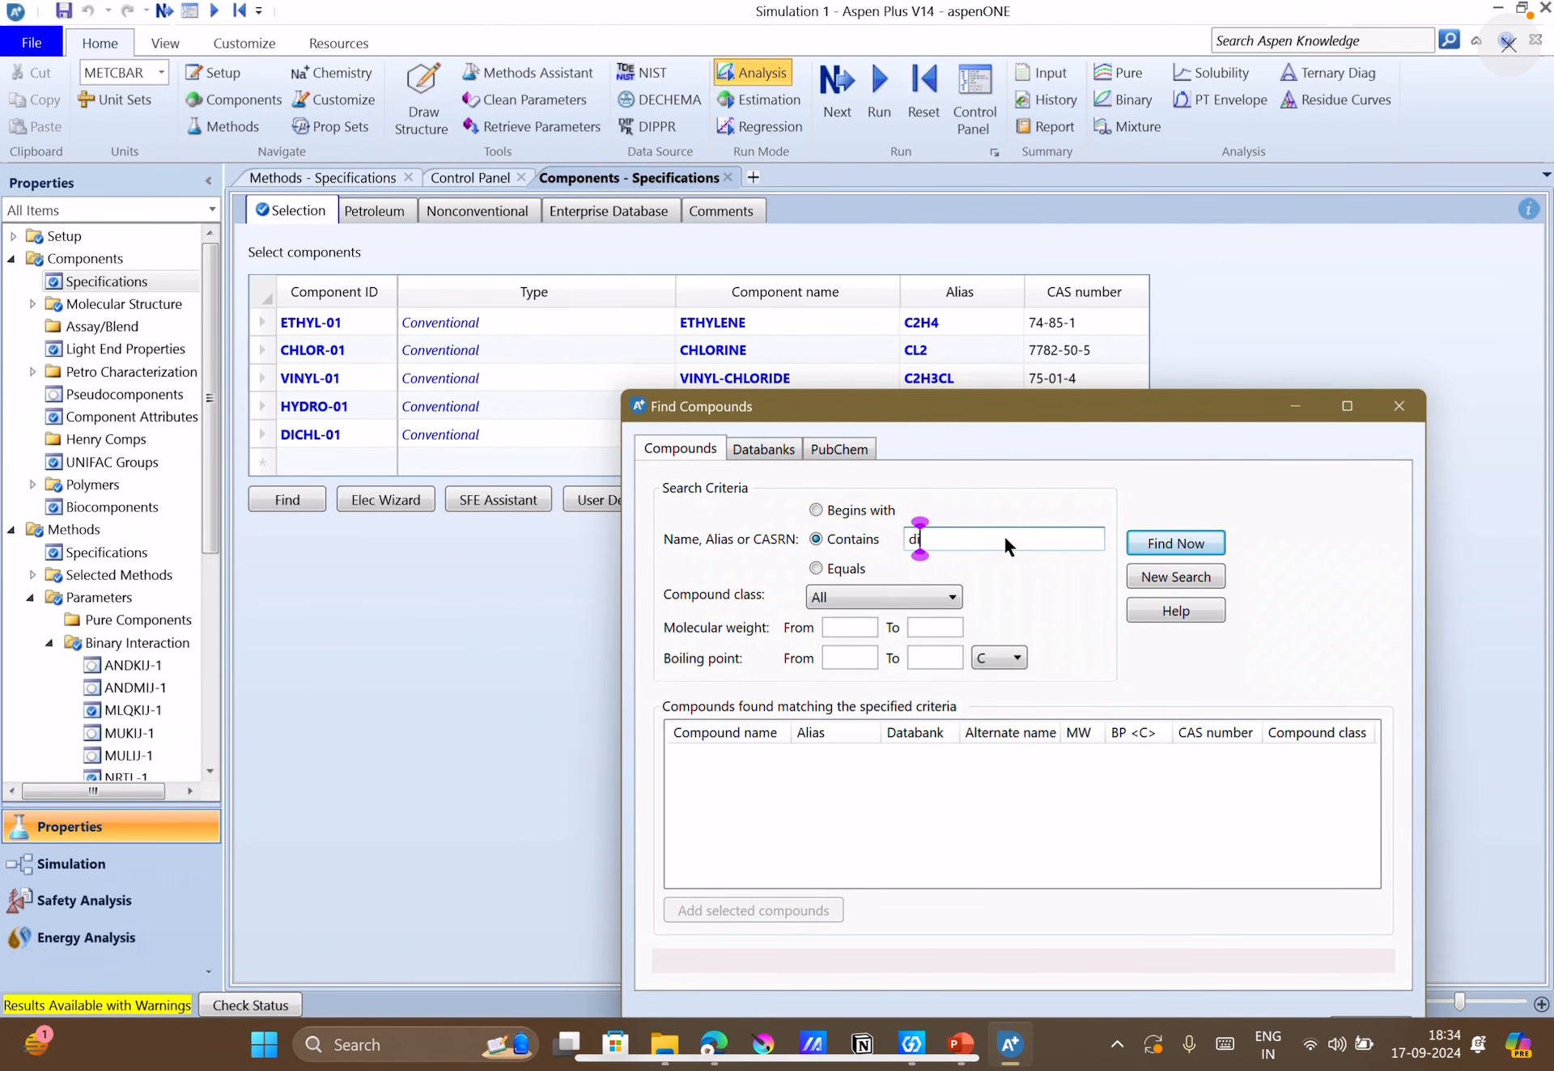
{"action": "type", "text": "chlor"}
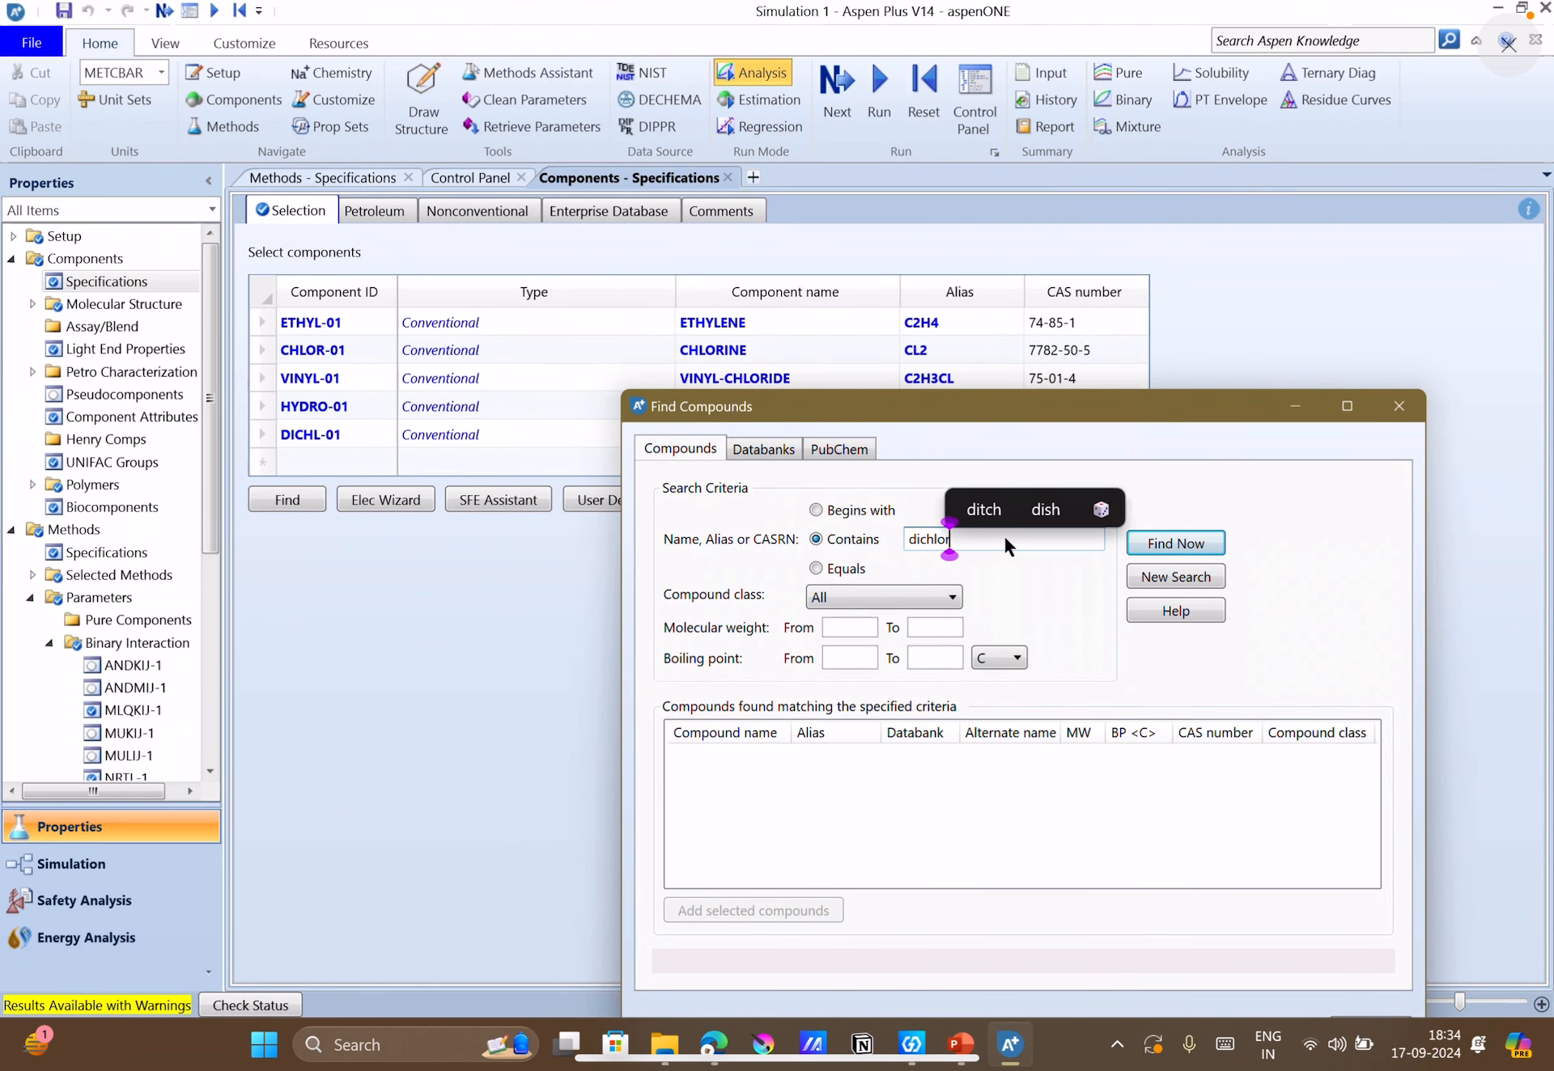
{"action": "type", "text": "oethane"}
{"action": "key", "text": "Return"}
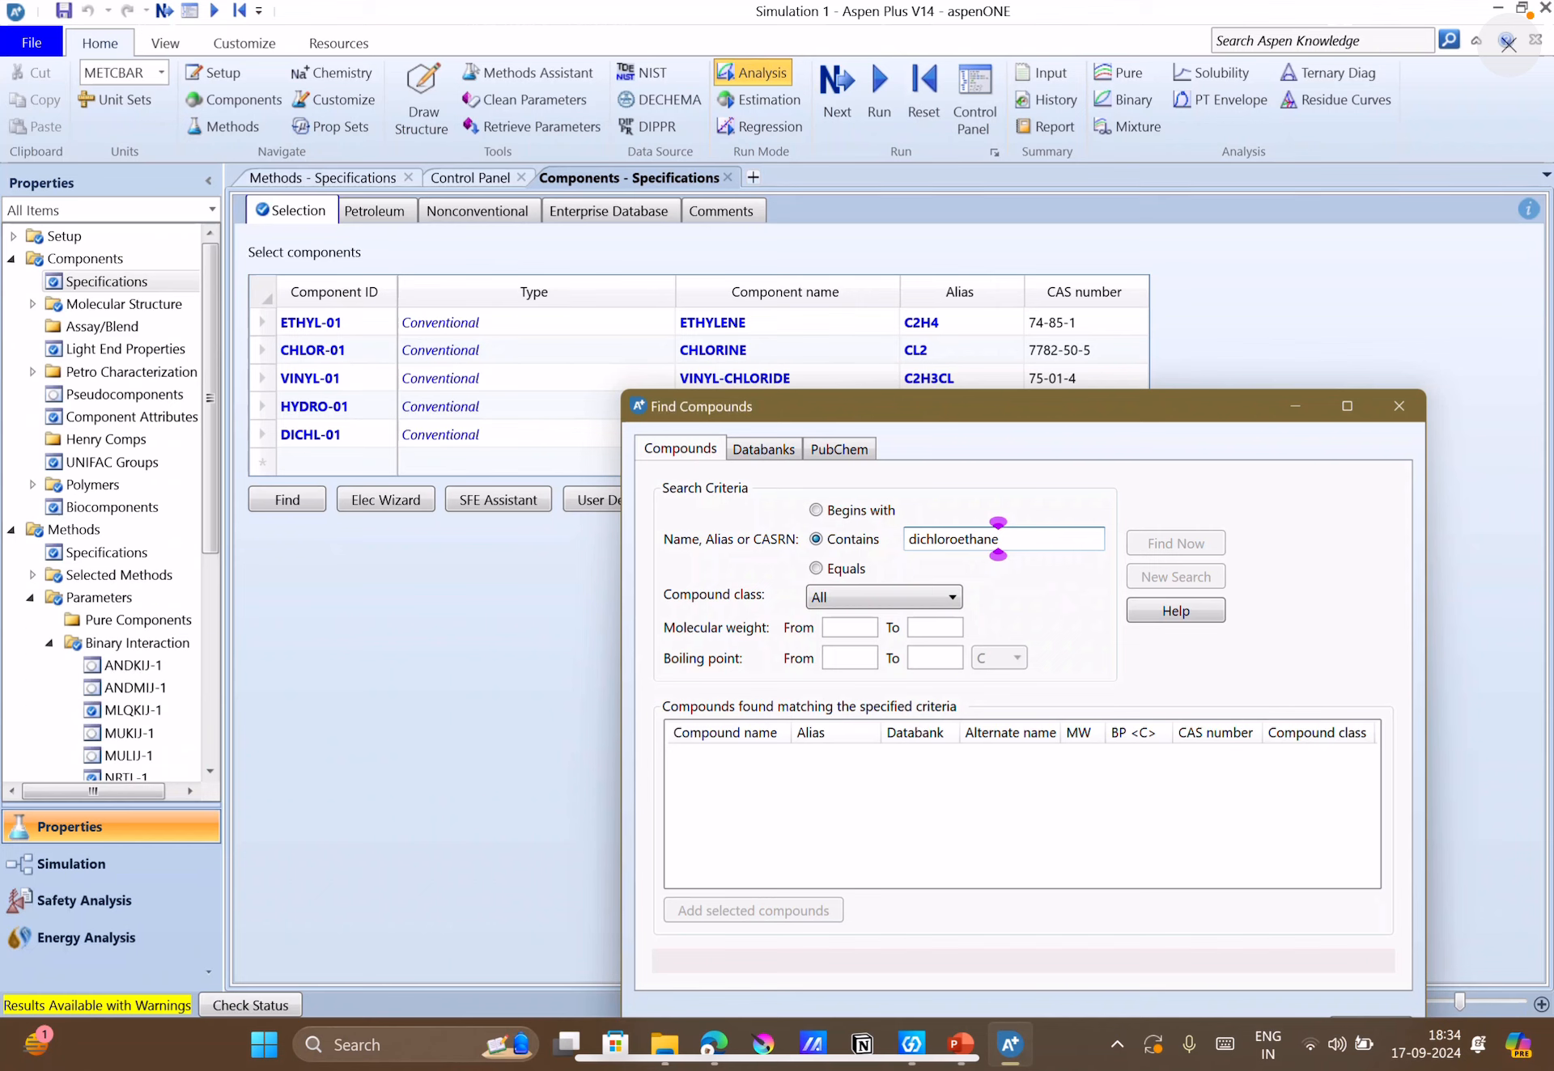
{"action": "left_click_drag", "start_coordinate": [1041, 410], "coordinate": [1018, 478]}
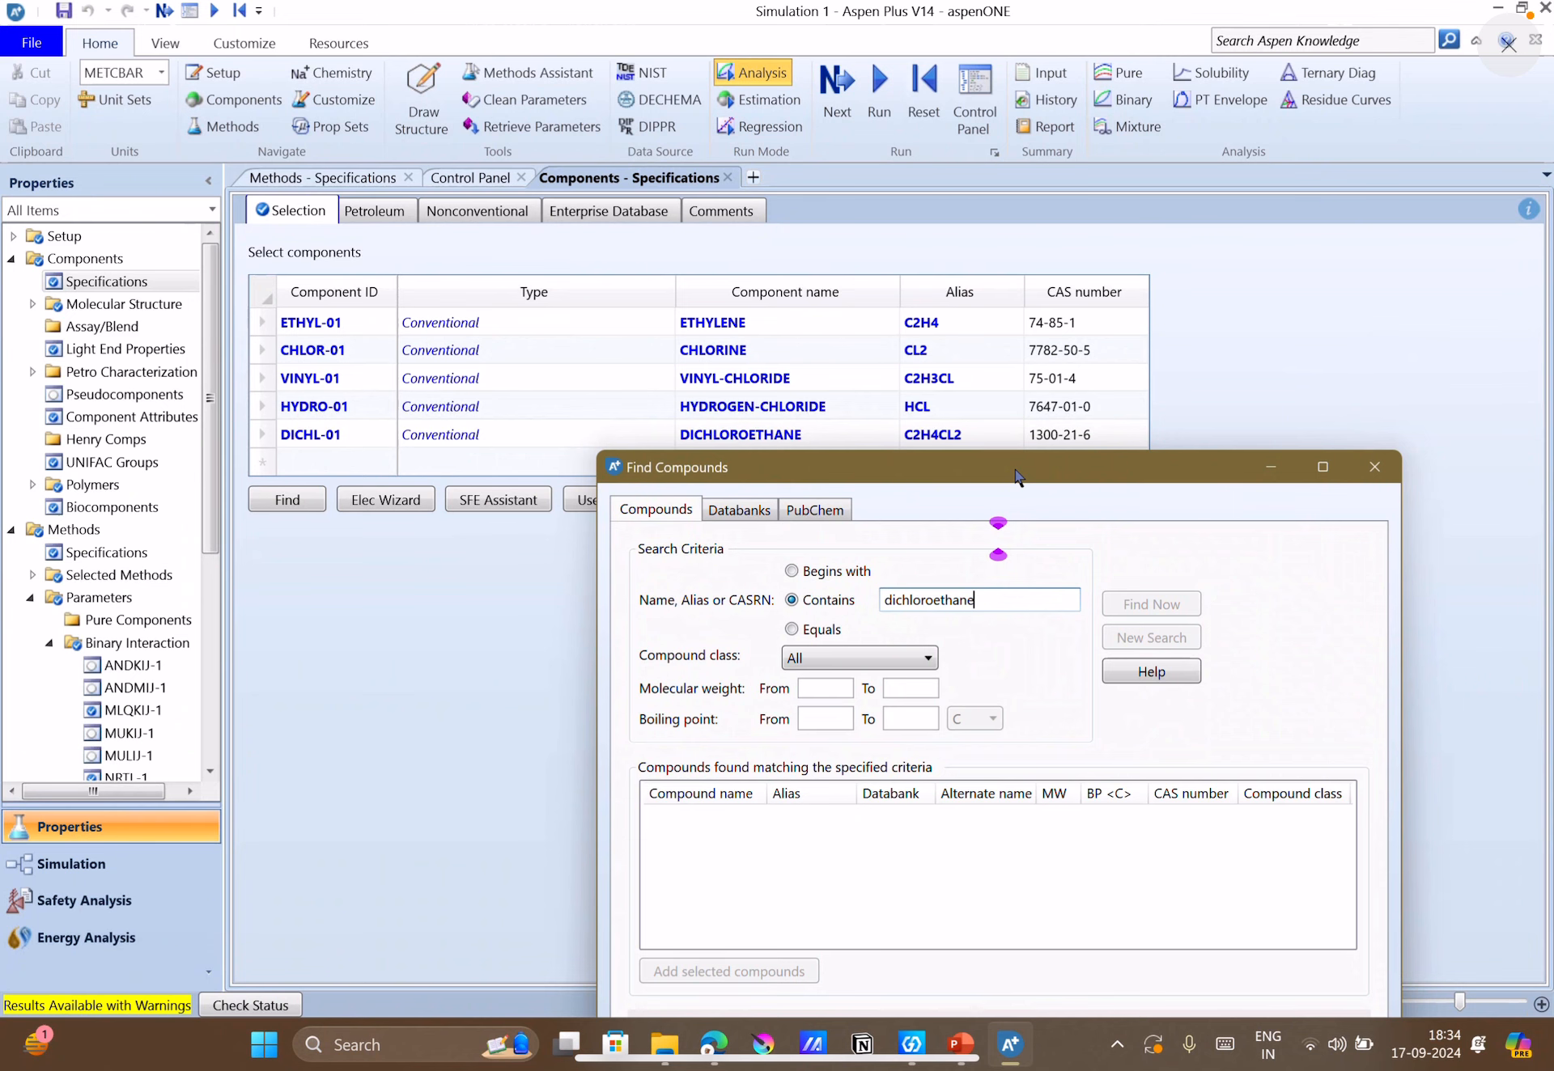
{"action": "left_click_drag", "start_coordinate": [1017, 476], "coordinate": [1044, 287]}
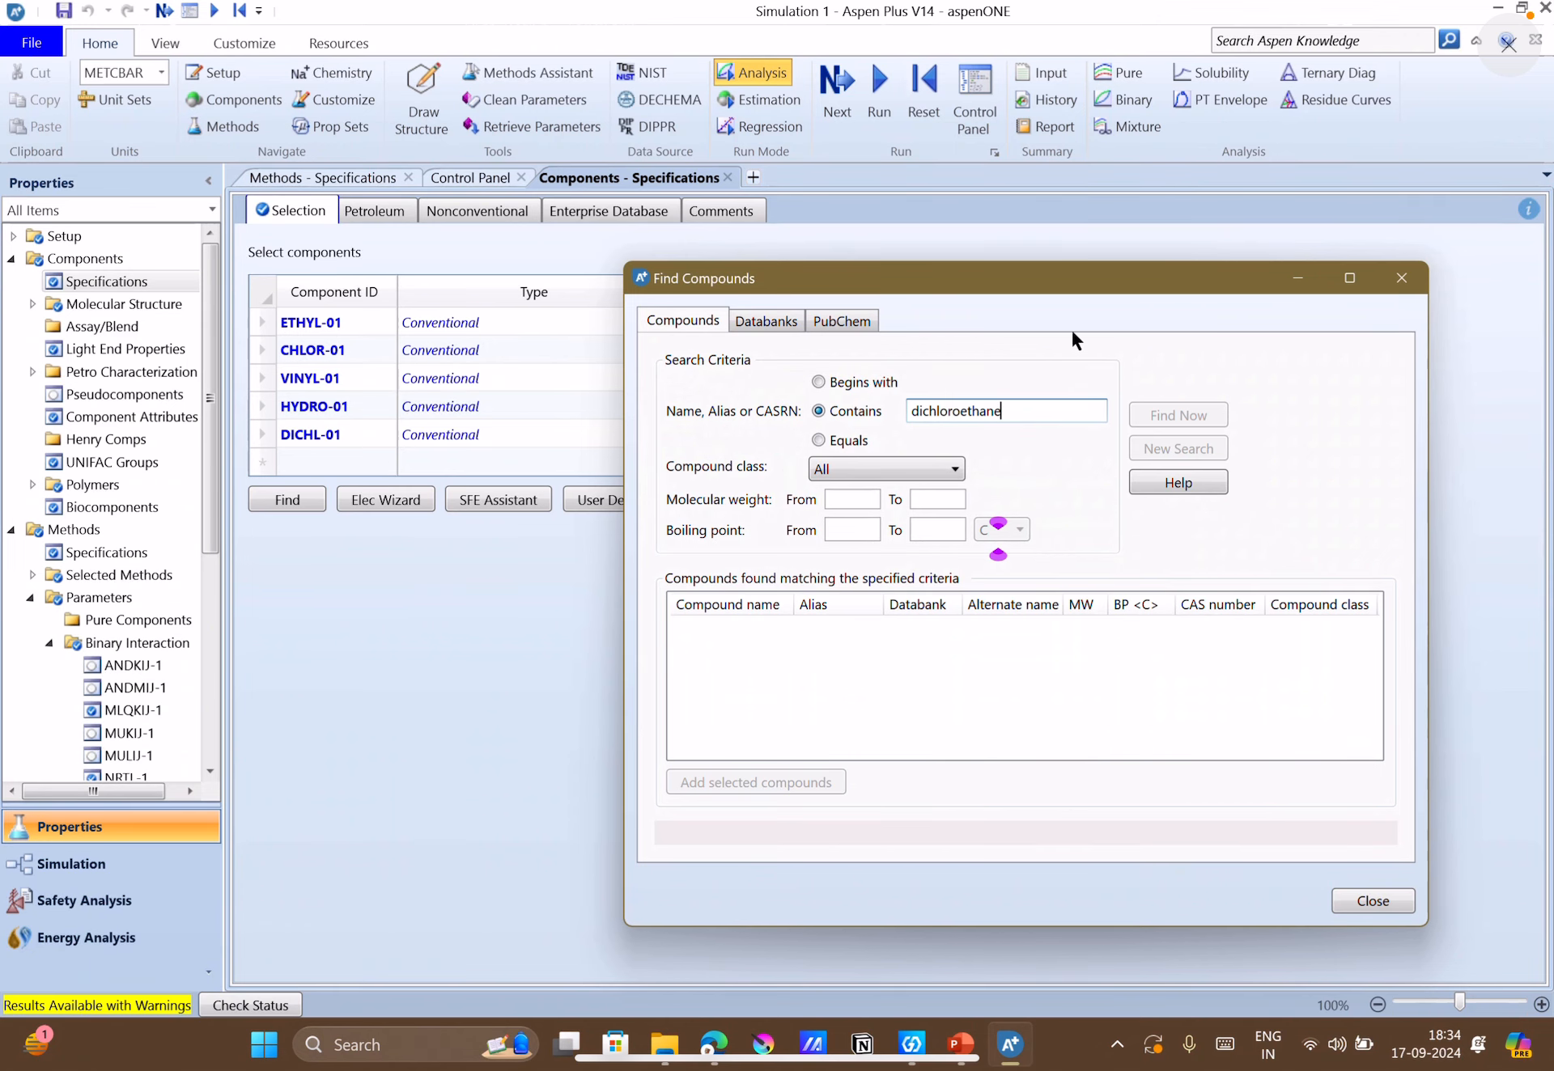
{"action": "left_click_drag", "start_coordinate": [1043, 293], "coordinate": [1029, 295]}
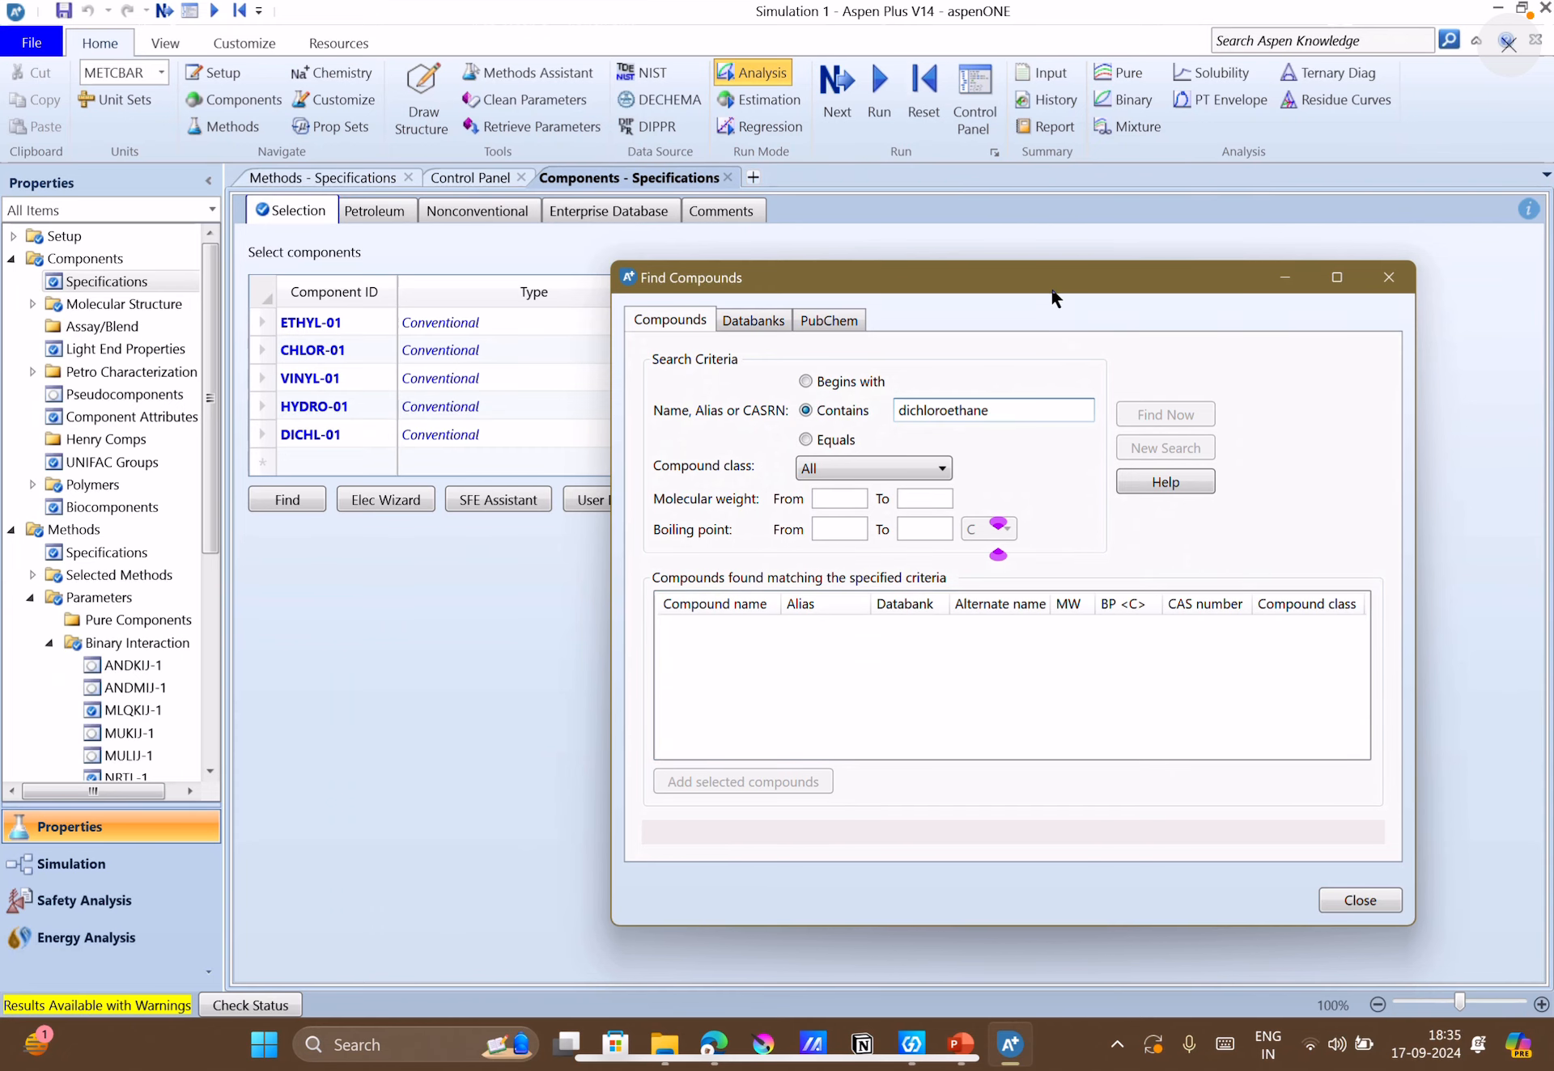
{"action": "left_click_drag", "start_coordinate": [1051, 291], "coordinate": [1050, 288]}
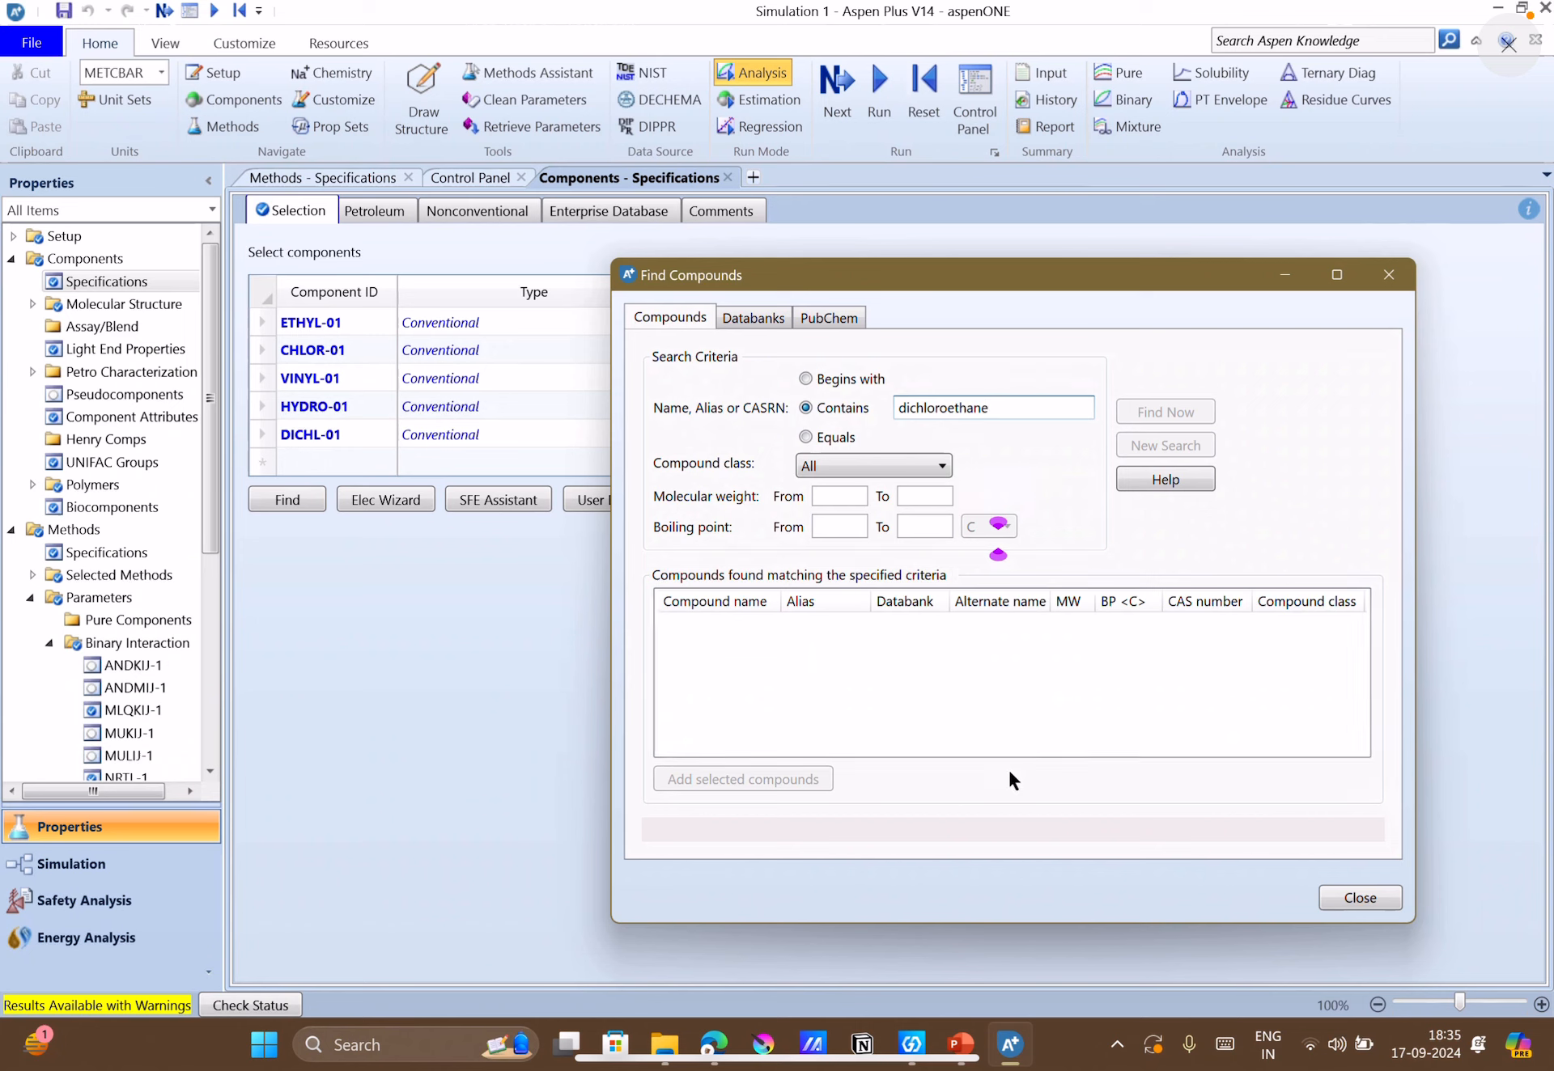
{"action": "mouse_move", "coordinate": [959, 1044]}
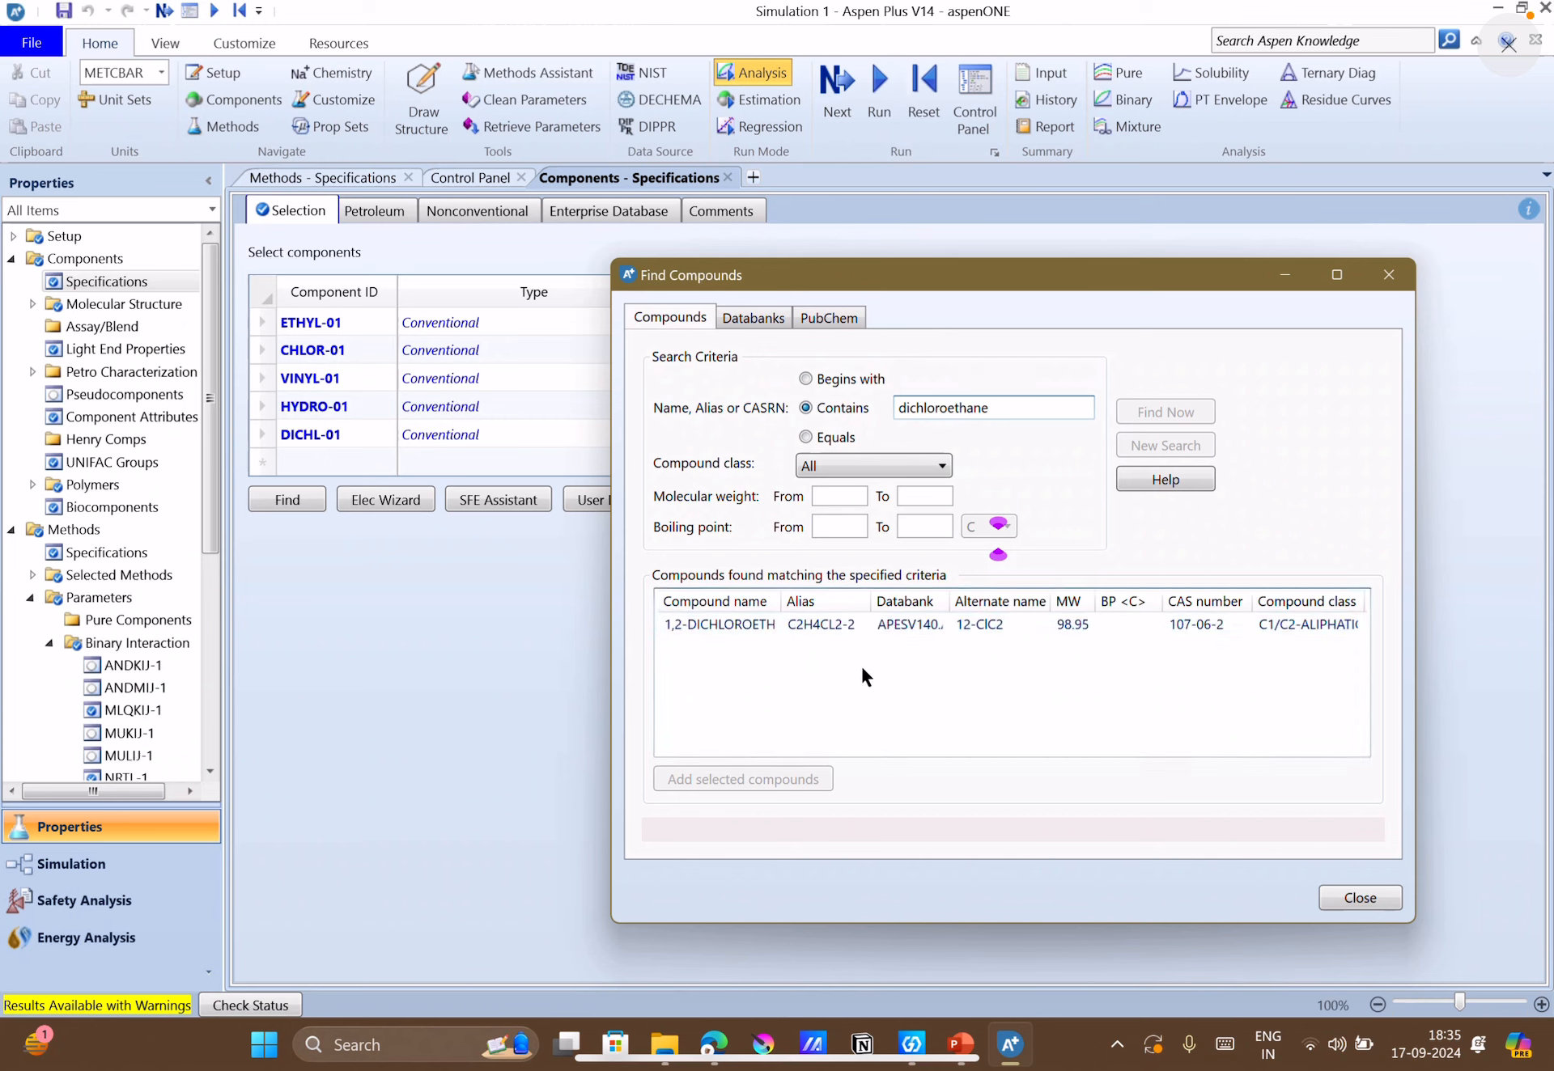
Add 1,2-dichloroethane (C2H4CL2-2) from the search results as an additional component without replacing ethylene, and close Find Compounds.
{"action": "left_click", "coordinate": [800, 631]}
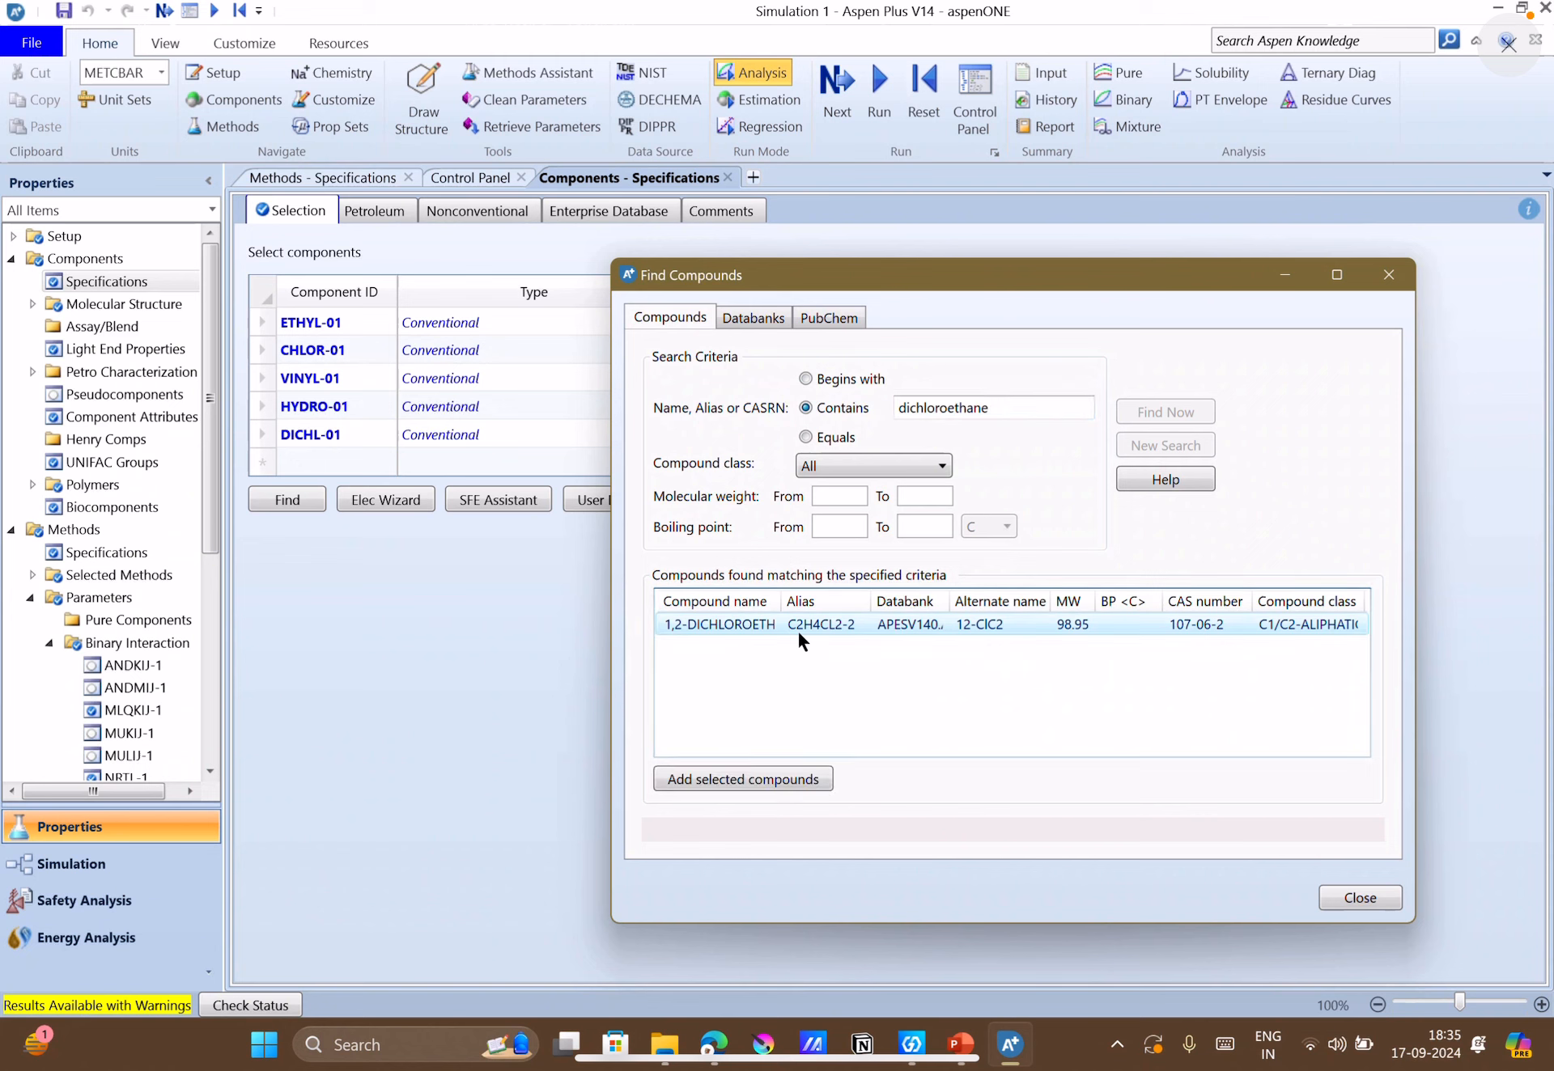
{"action": "left_click_drag", "start_coordinate": [986, 273], "coordinate": [1032, 284]}
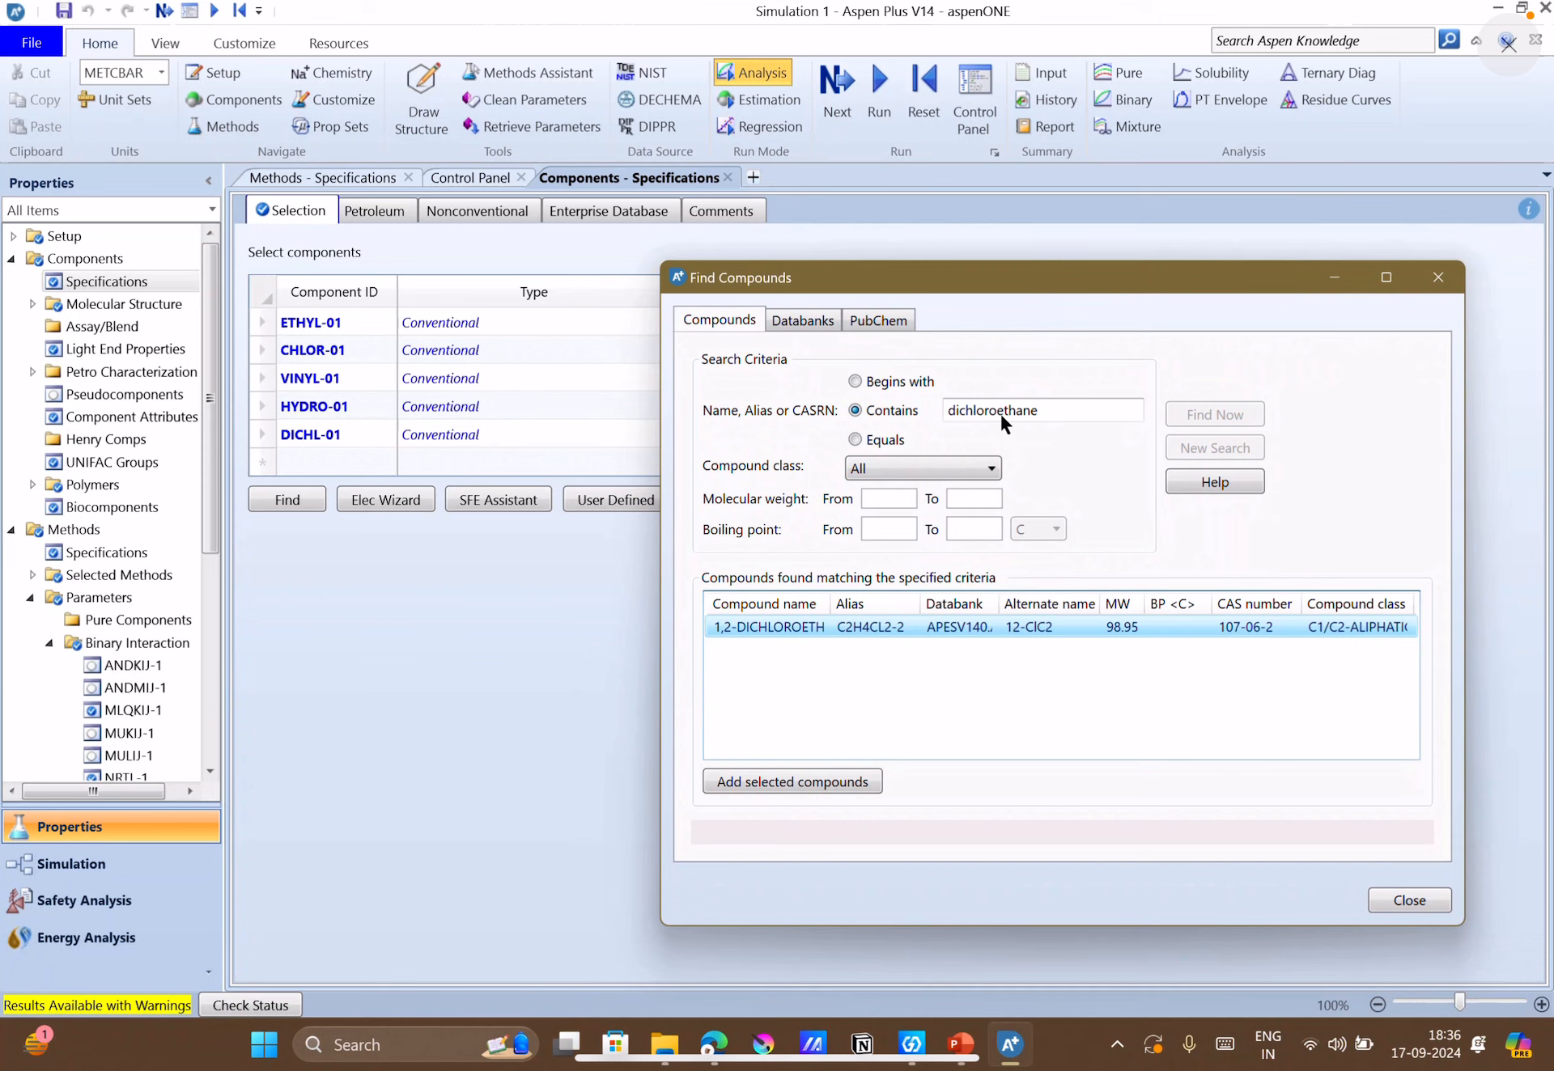
{"action": "left_click", "coordinate": [834, 792]}
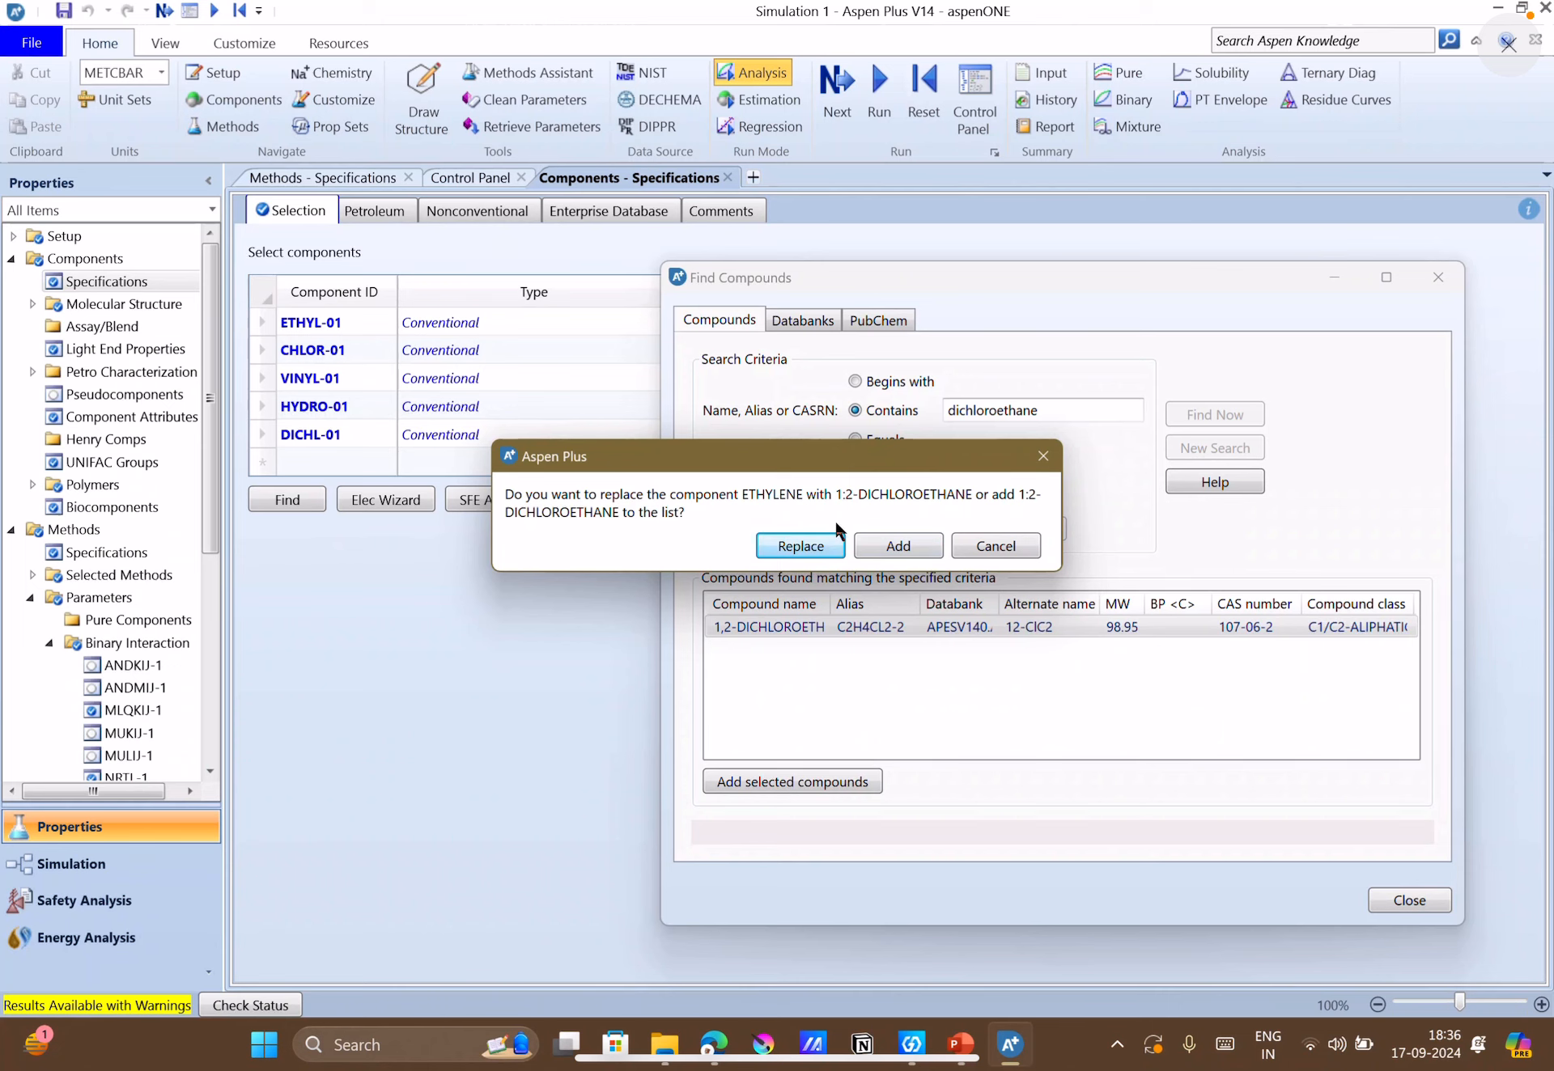
{"action": "left_click", "coordinate": [890, 546]}
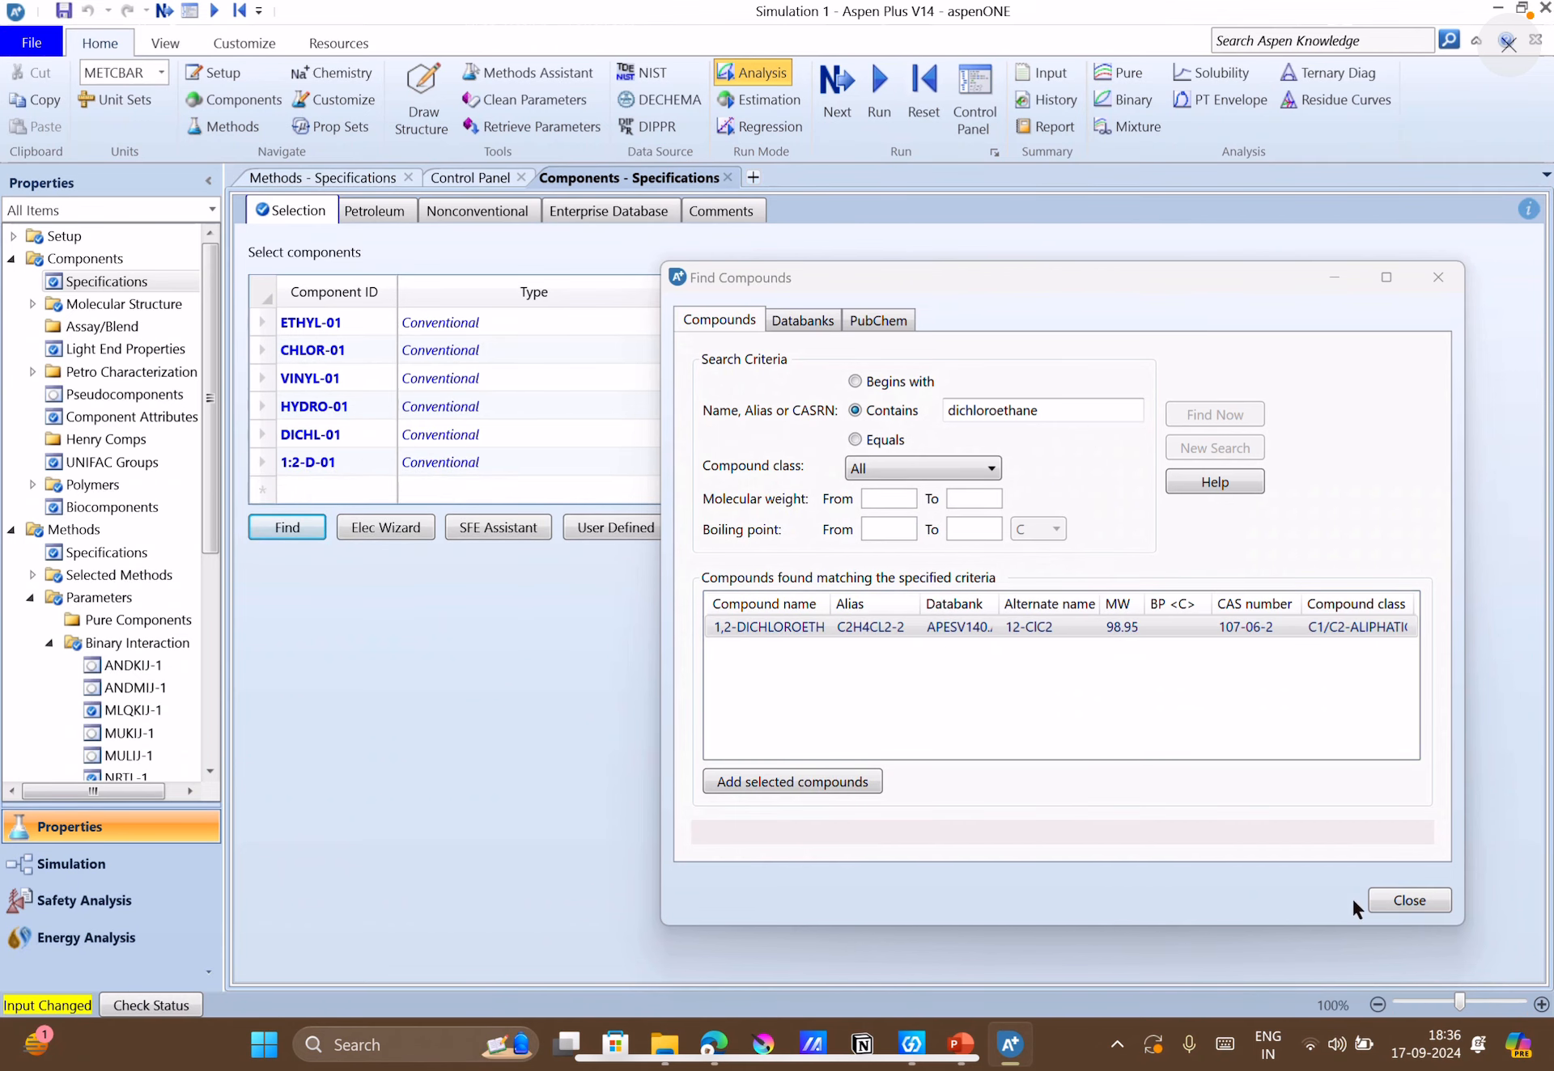
{"action": "left_click", "coordinate": [1391, 899]}
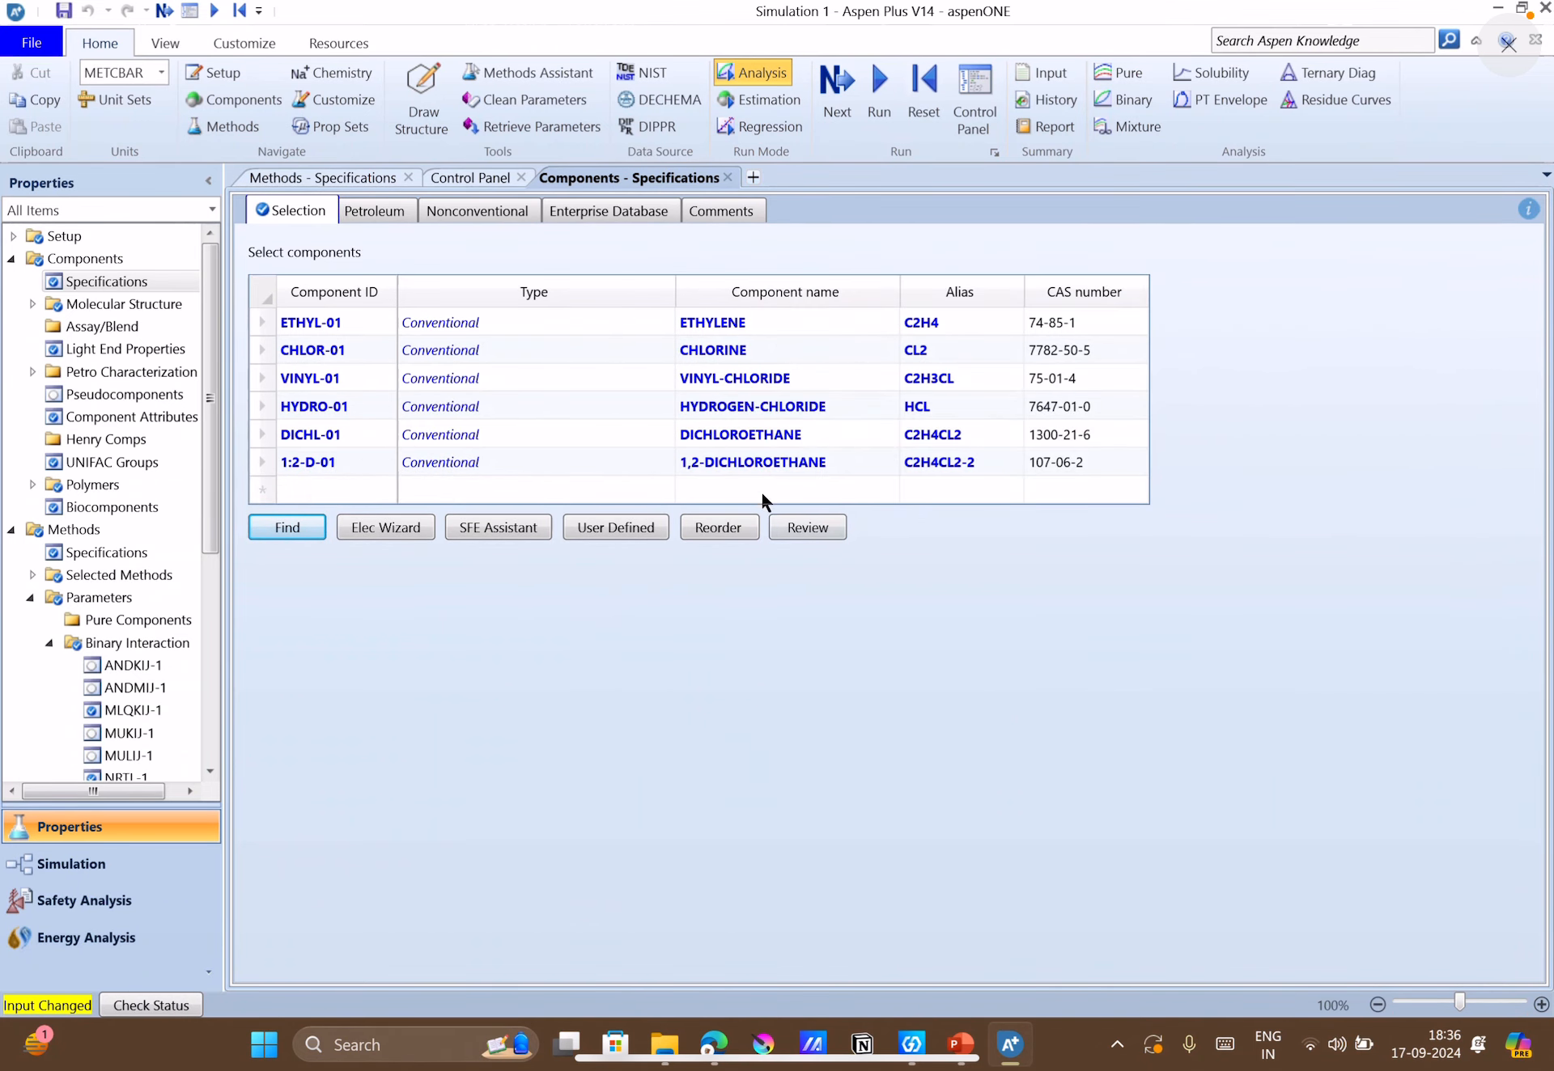
Delete the original DICHL-01 dichloroethane row (C2H4CL2) from the component selection table and confirm the deletion.
{"action": "left_click", "coordinate": [253, 437]}
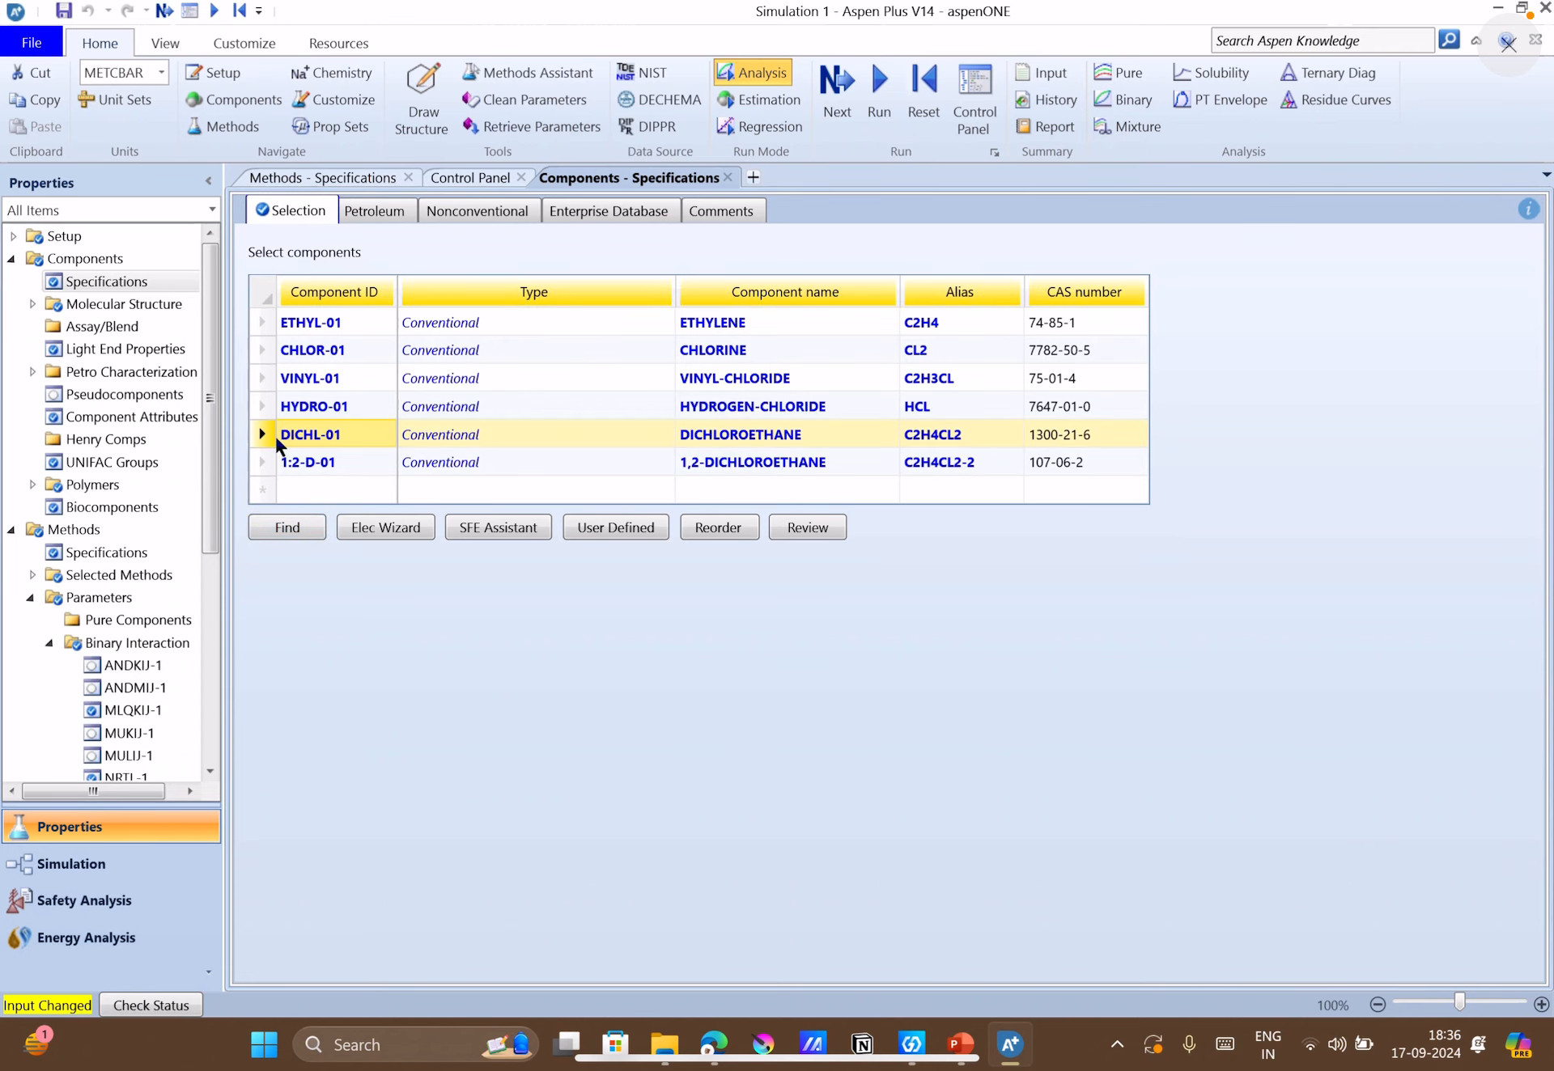
{"action": "right_click", "coordinate": [274, 434]}
{"action": "left_click", "coordinate": [173, 507]}
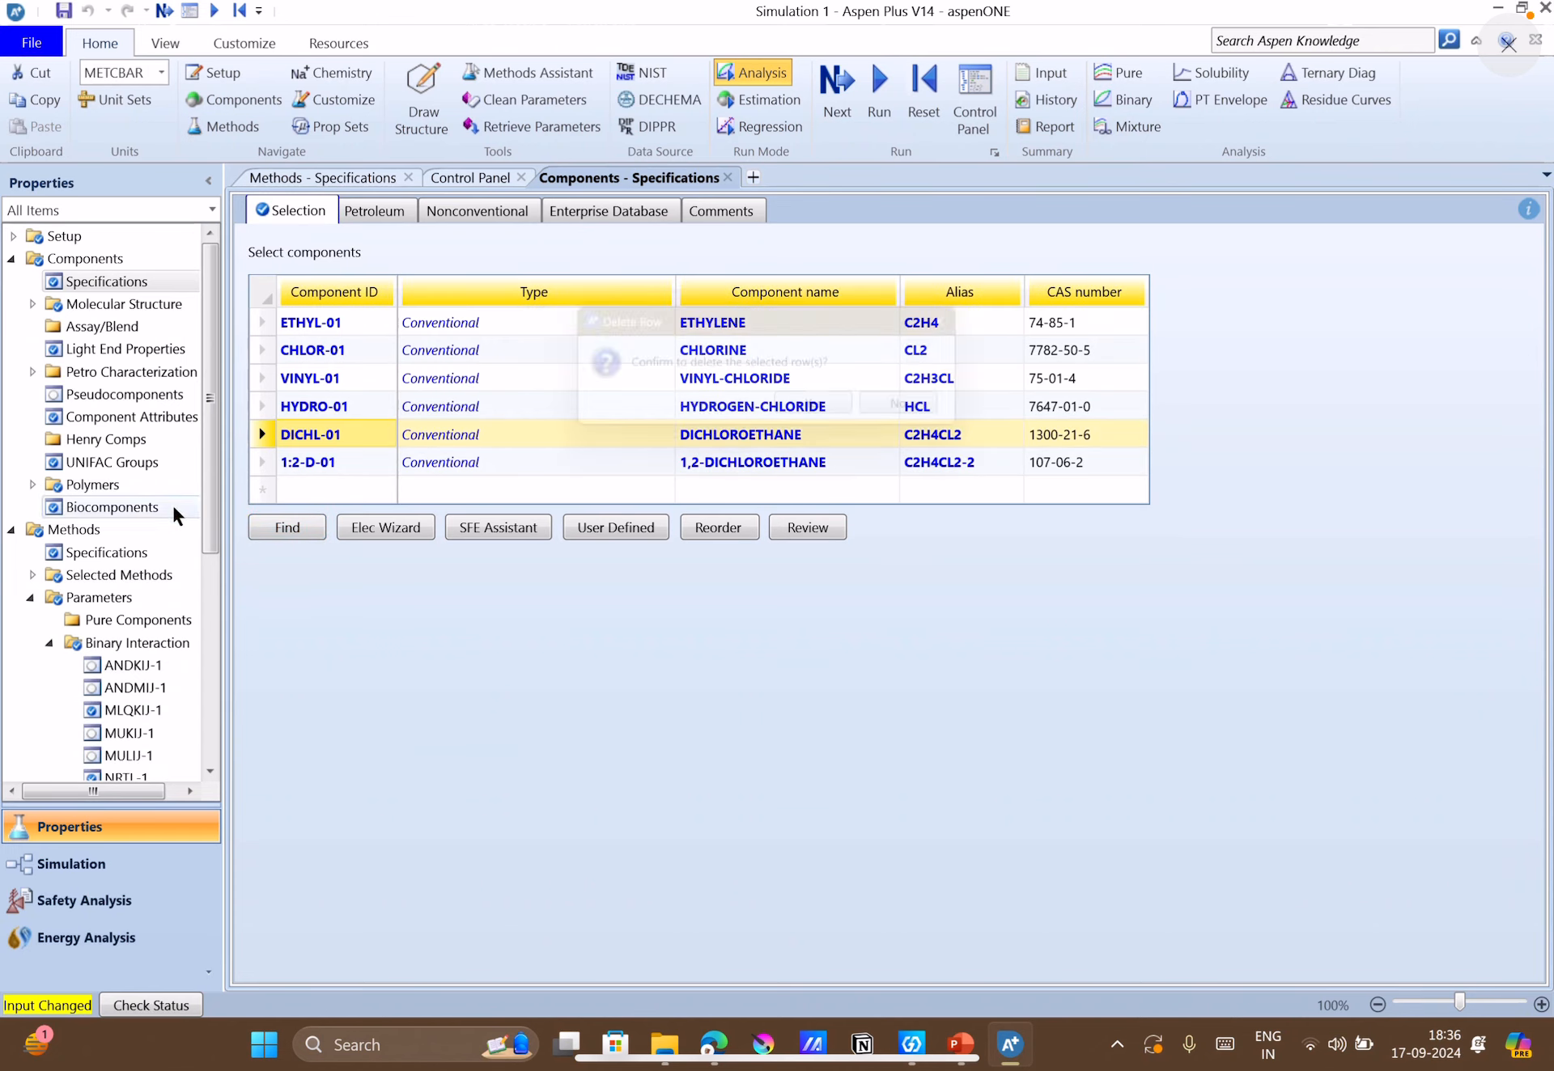
{"action": "left_click", "coordinate": [836, 408]}
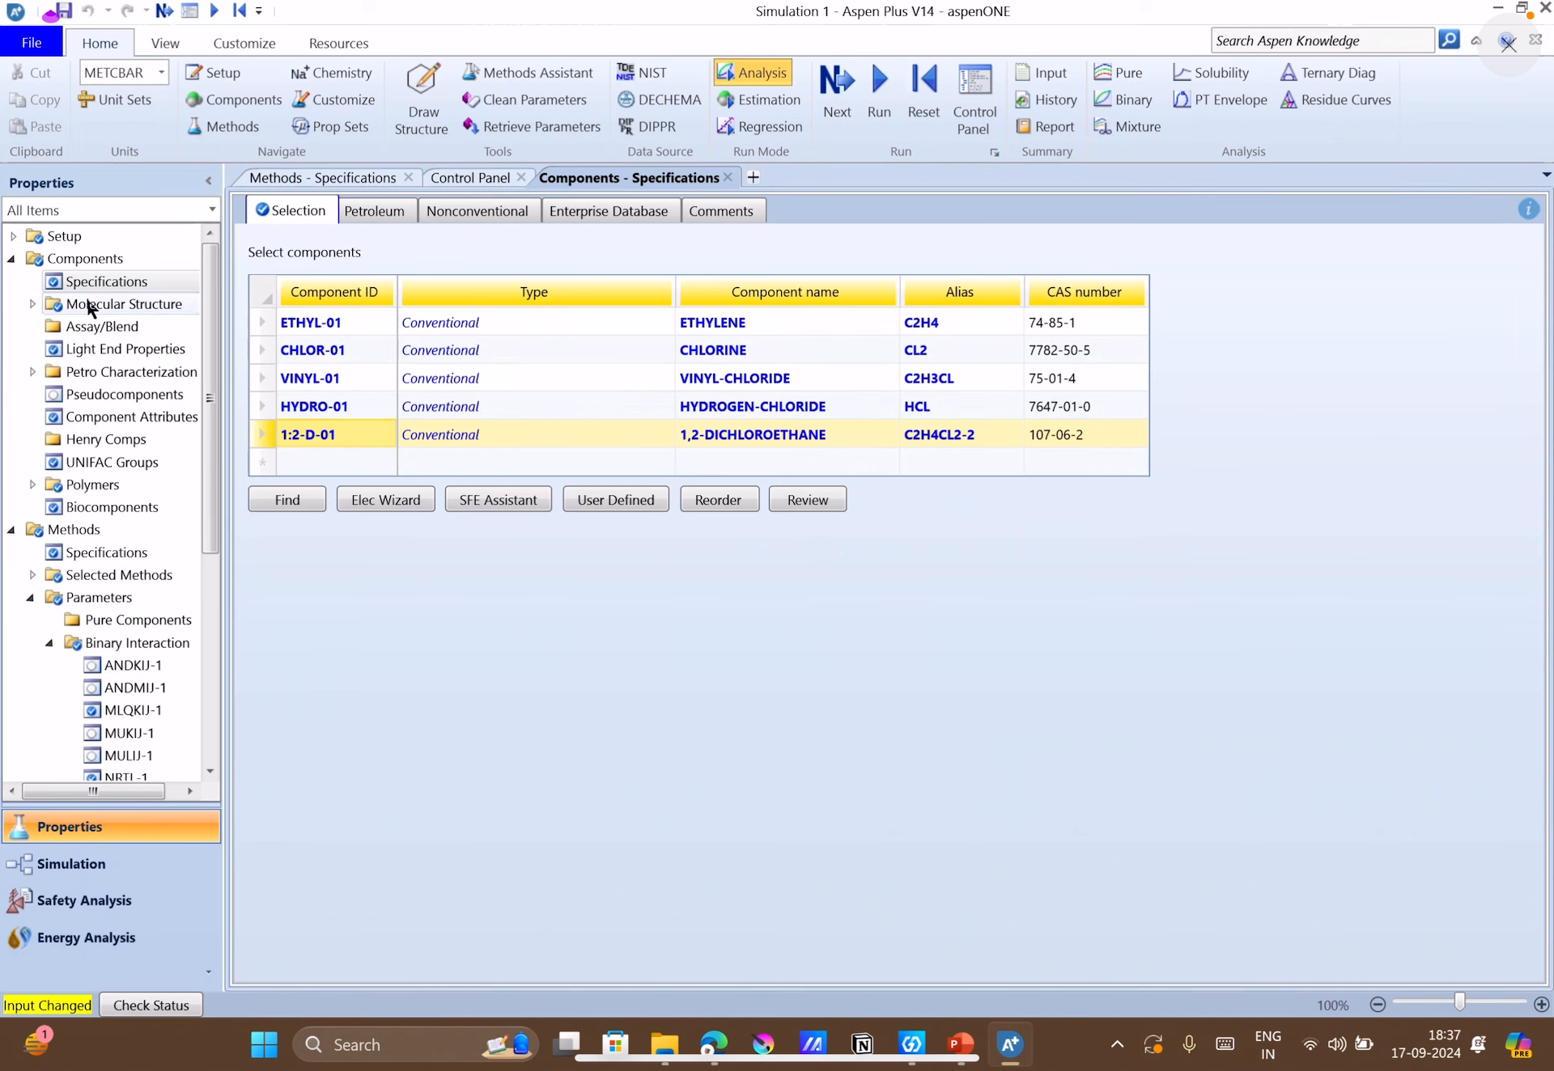
Check the POLYSRK settings in the Methods specifications and reinitialize the Simulation calculations.
{"action": "left_click", "coordinate": [67, 553]}
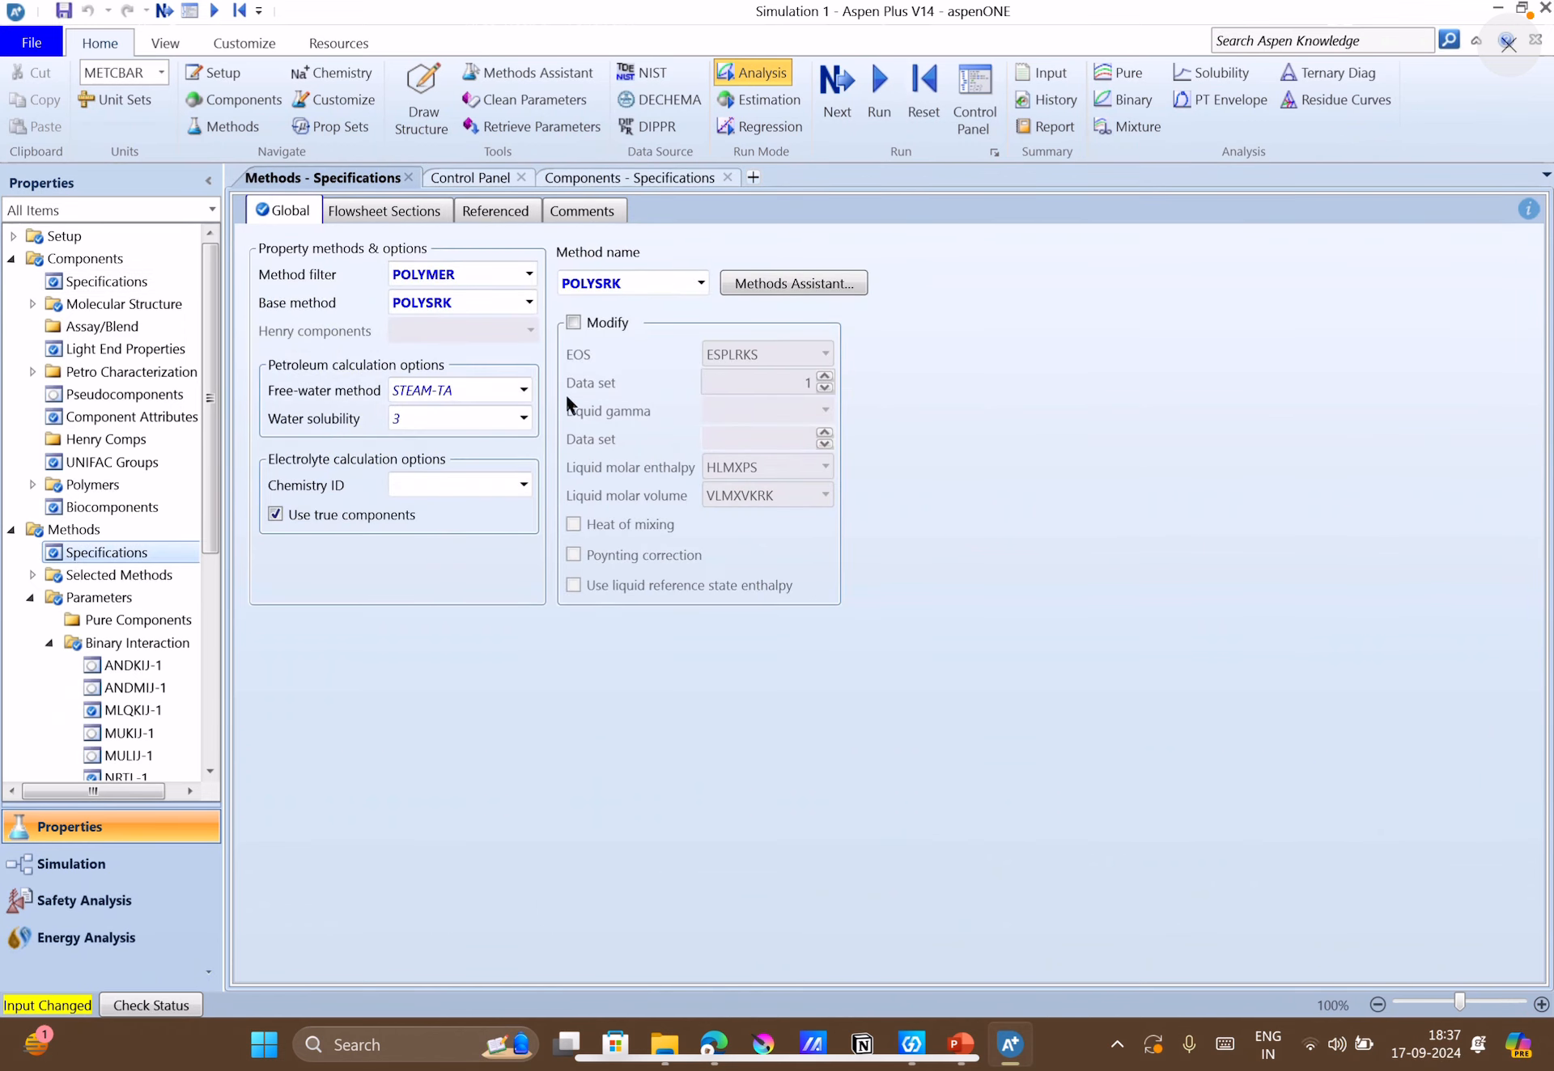
{"action": "left_click", "coordinate": [910, 118]}
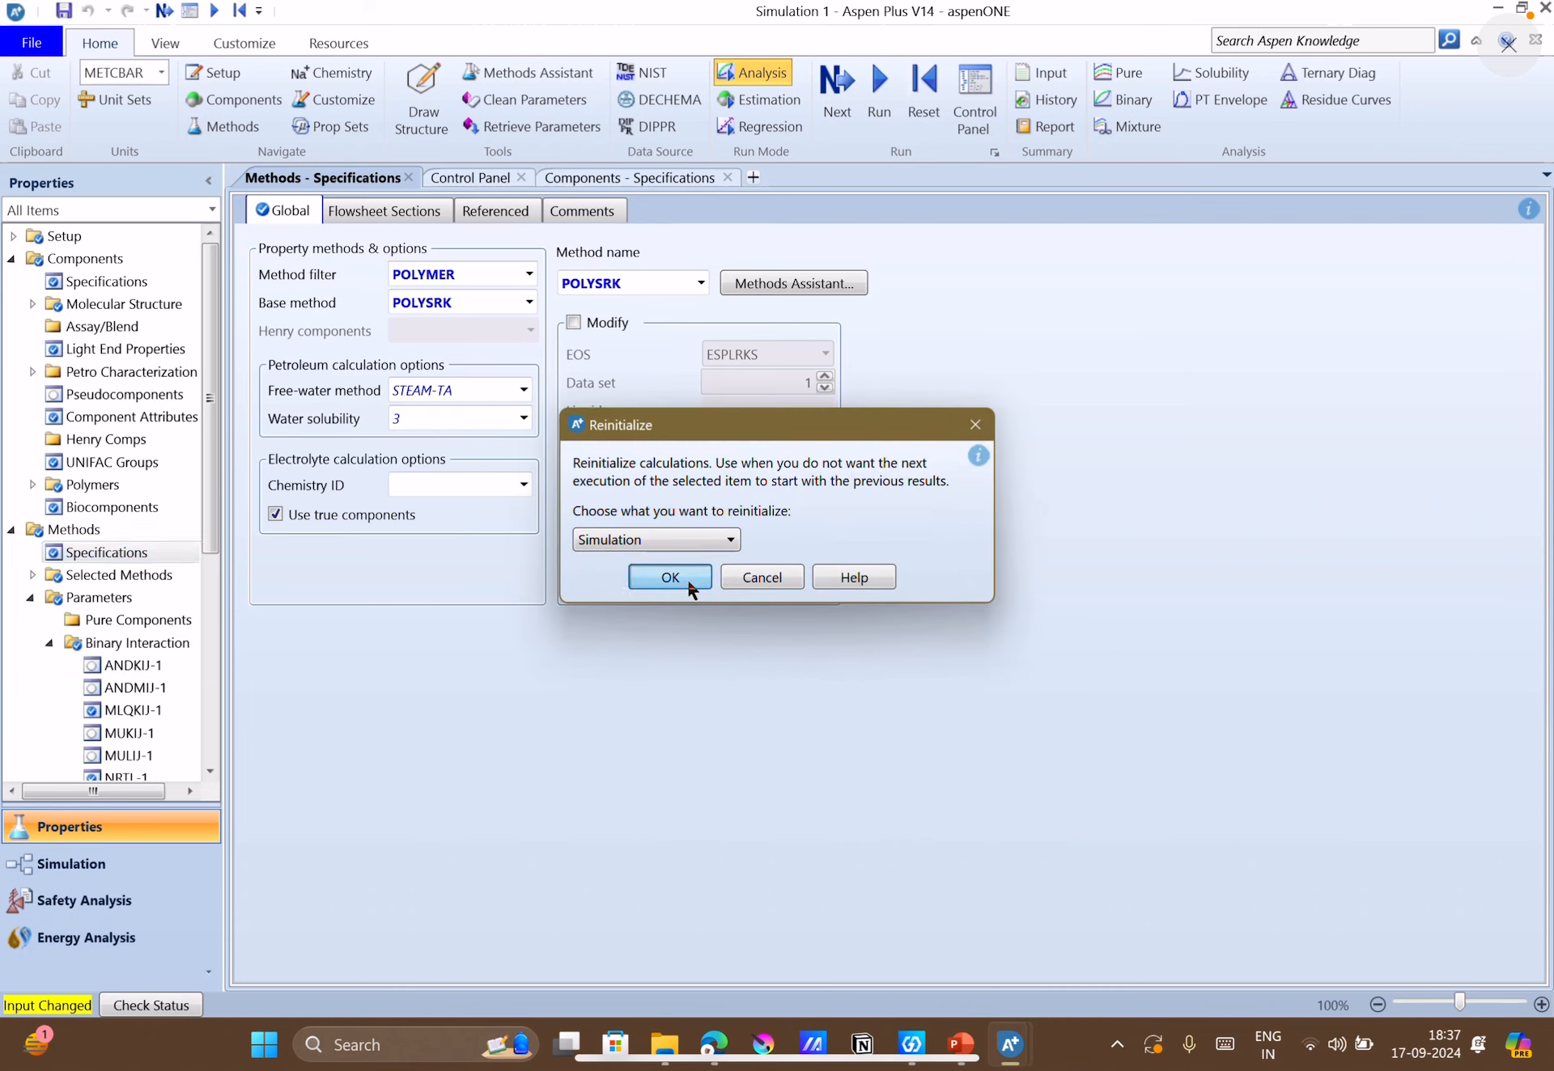
{"action": "left_click", "coordinate": [687, 576]}
{"action": "left_click", "coordinate": [908, 550]}
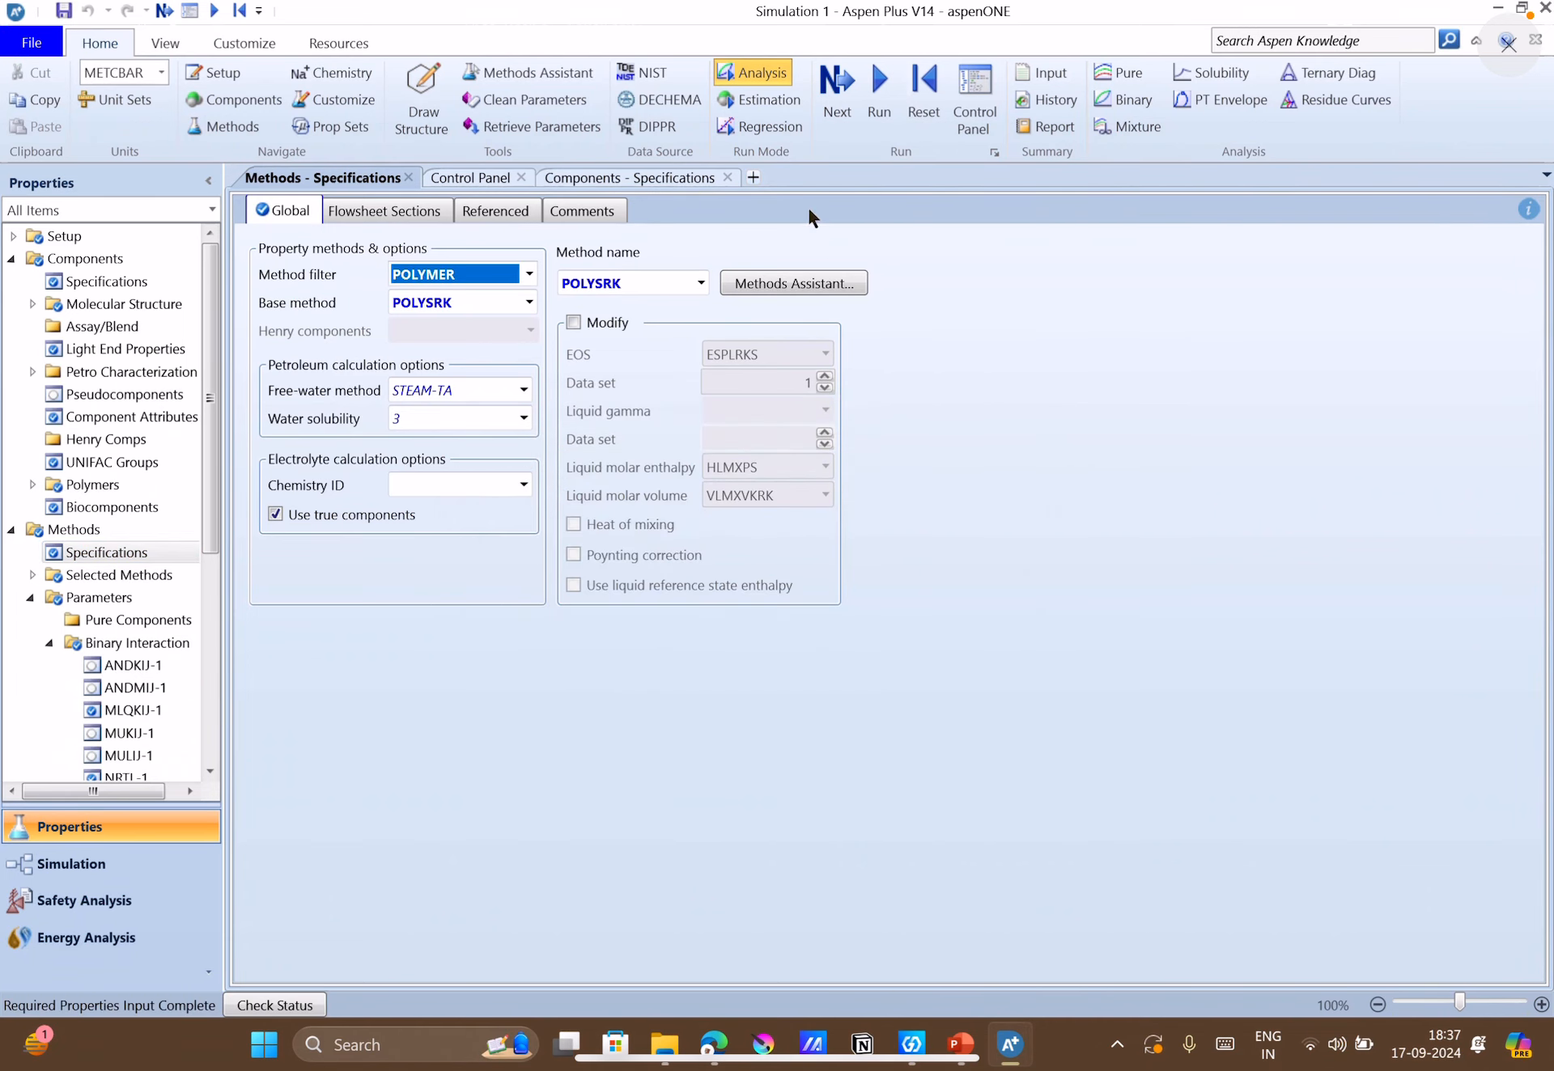
Run Property Analysis / Setup with the revised components, then check the component selection table.
{"action": "left_click", "coordinate": [838, 97]}
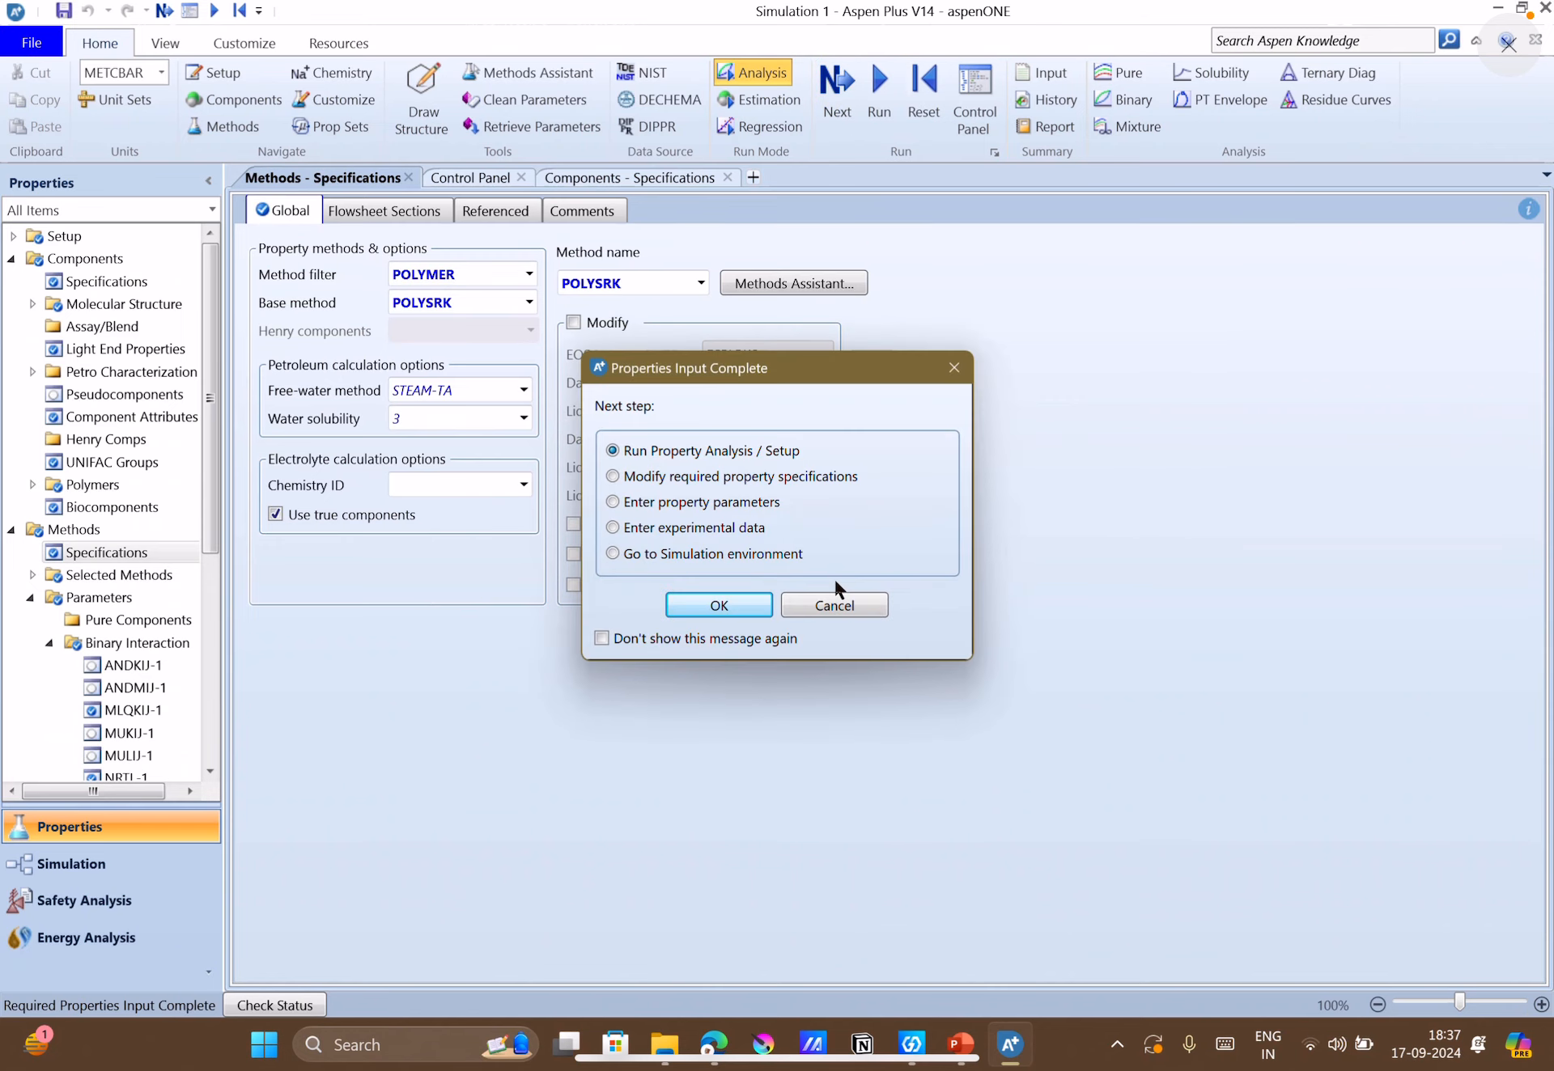
{"action": "left_click", "coordinate": [746, 609]}
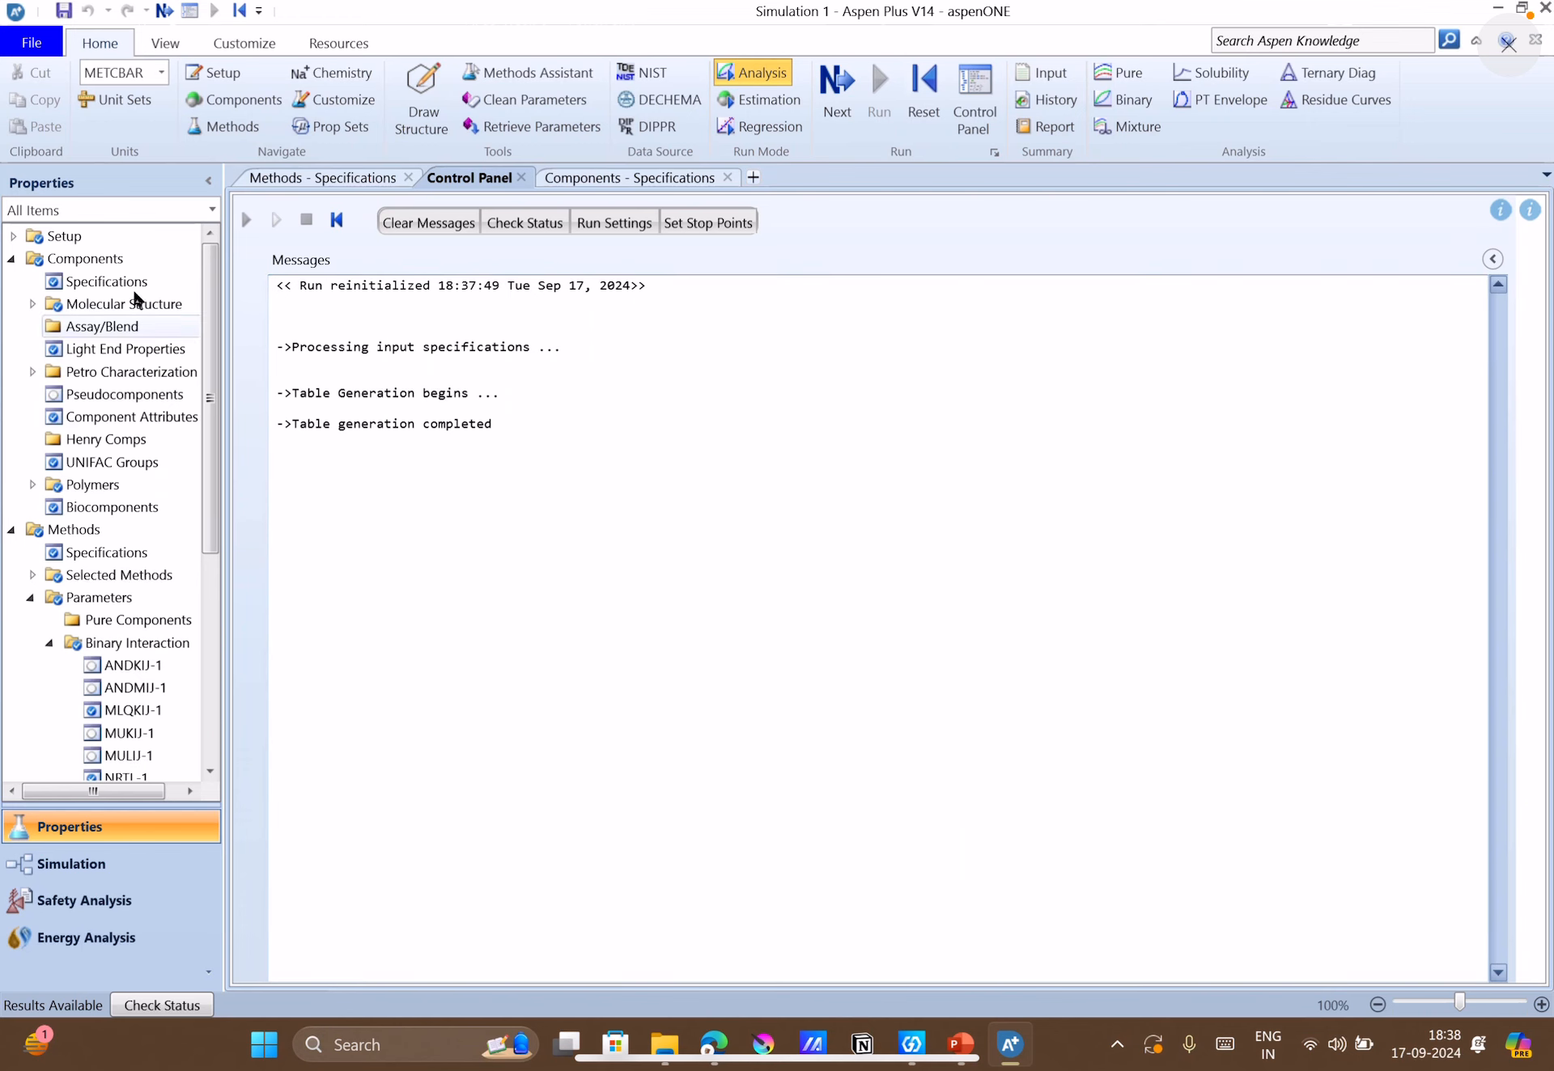
{"action": "left_click", "coordinate": [89, 259]}
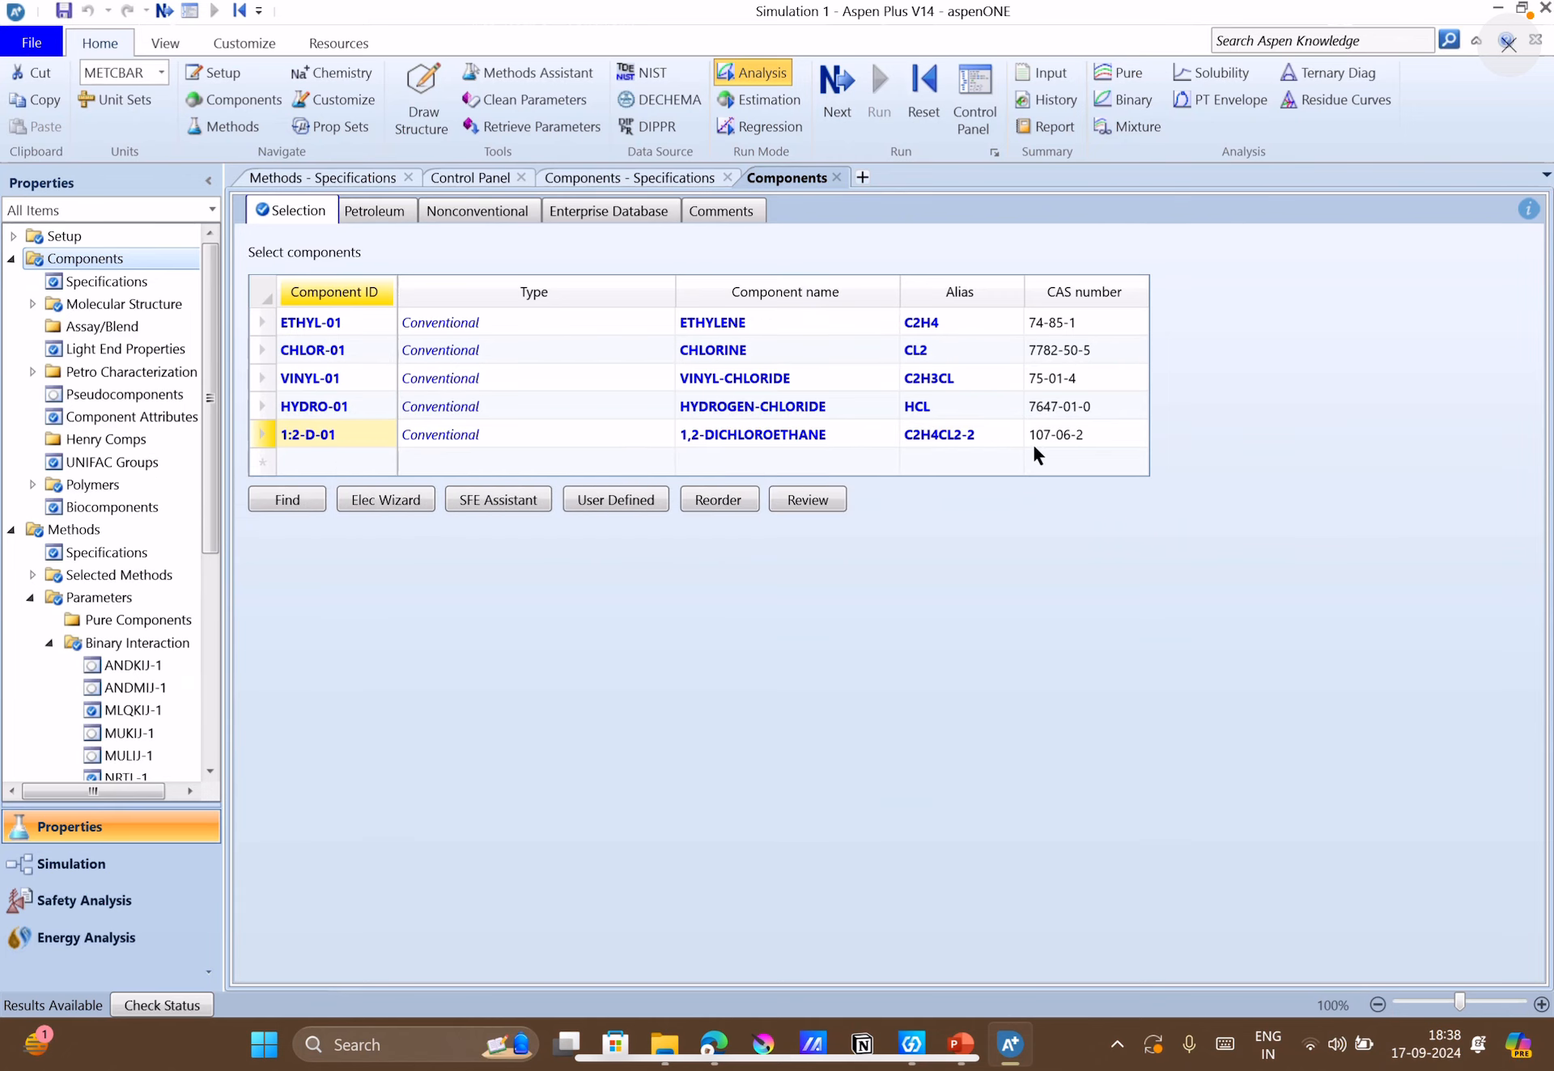
Switch to the Simulation environment and place a Mixer block in the upper-left part of the main flowsheet.
{"action": "left_click", "coordinate": [67, 868]}
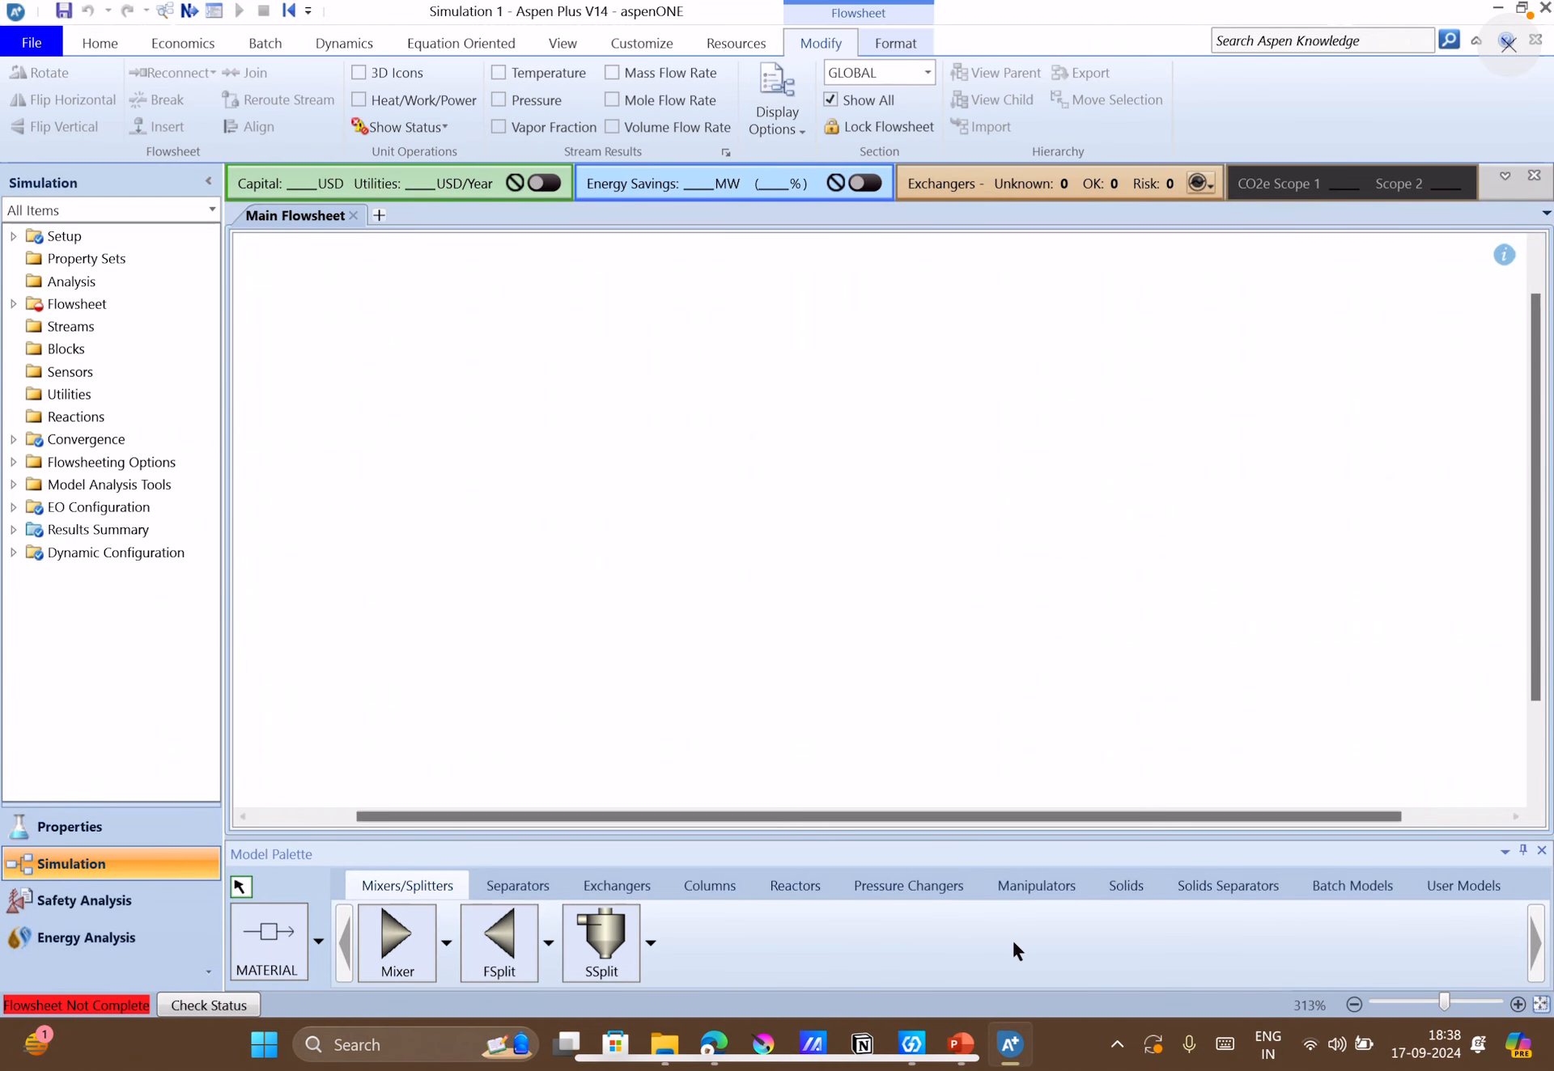
{"action": "left_click", "coordinate": [594, 891]}
{"action": "left_click", "coordinate": [443, 890]}
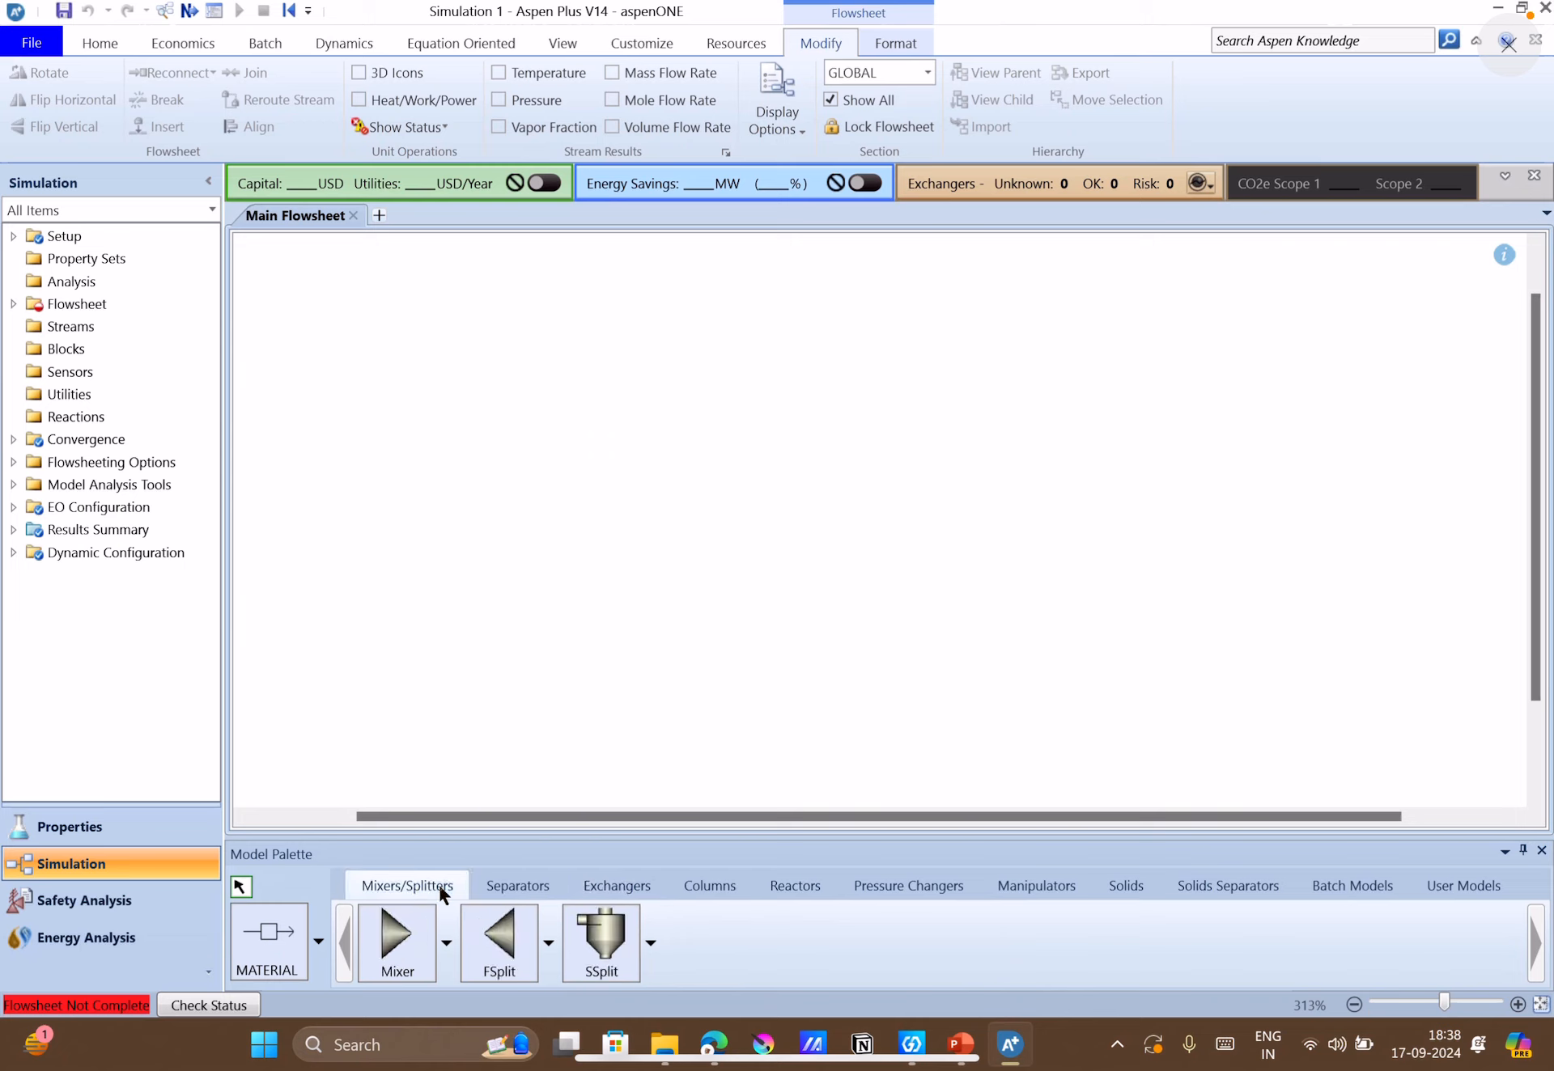
{"action": "left_click", "coordinate": [396, 951]}
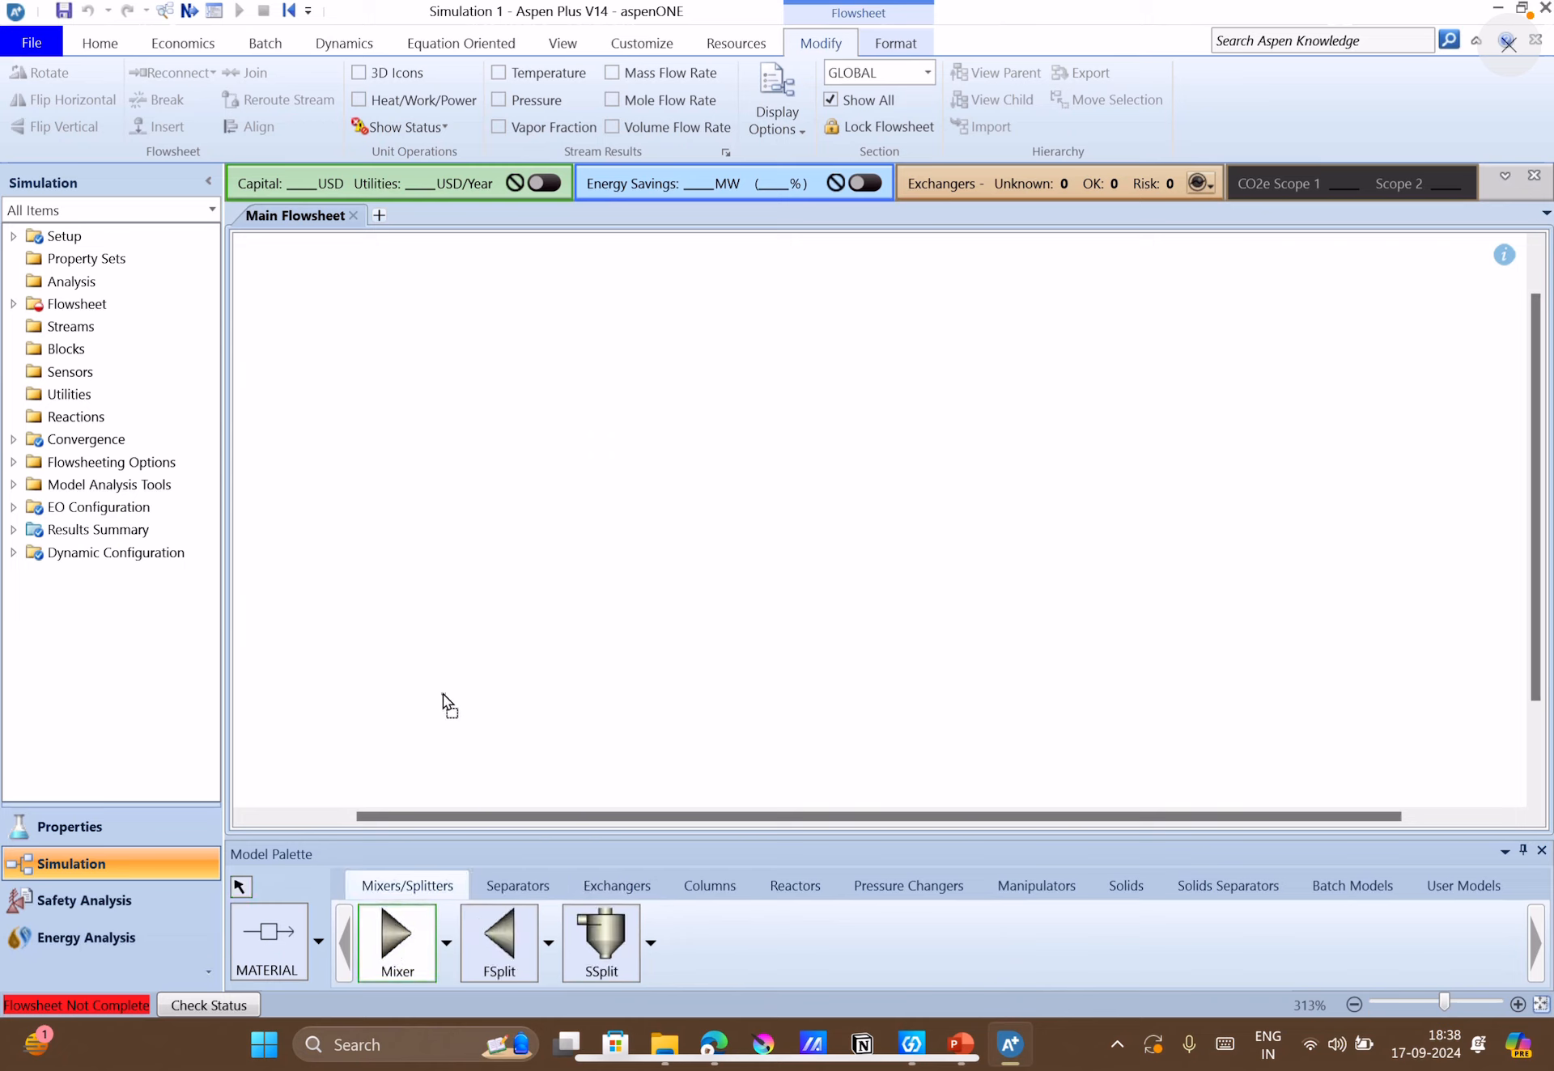
{"action": "left_click", "coordinate": [461, 380]}
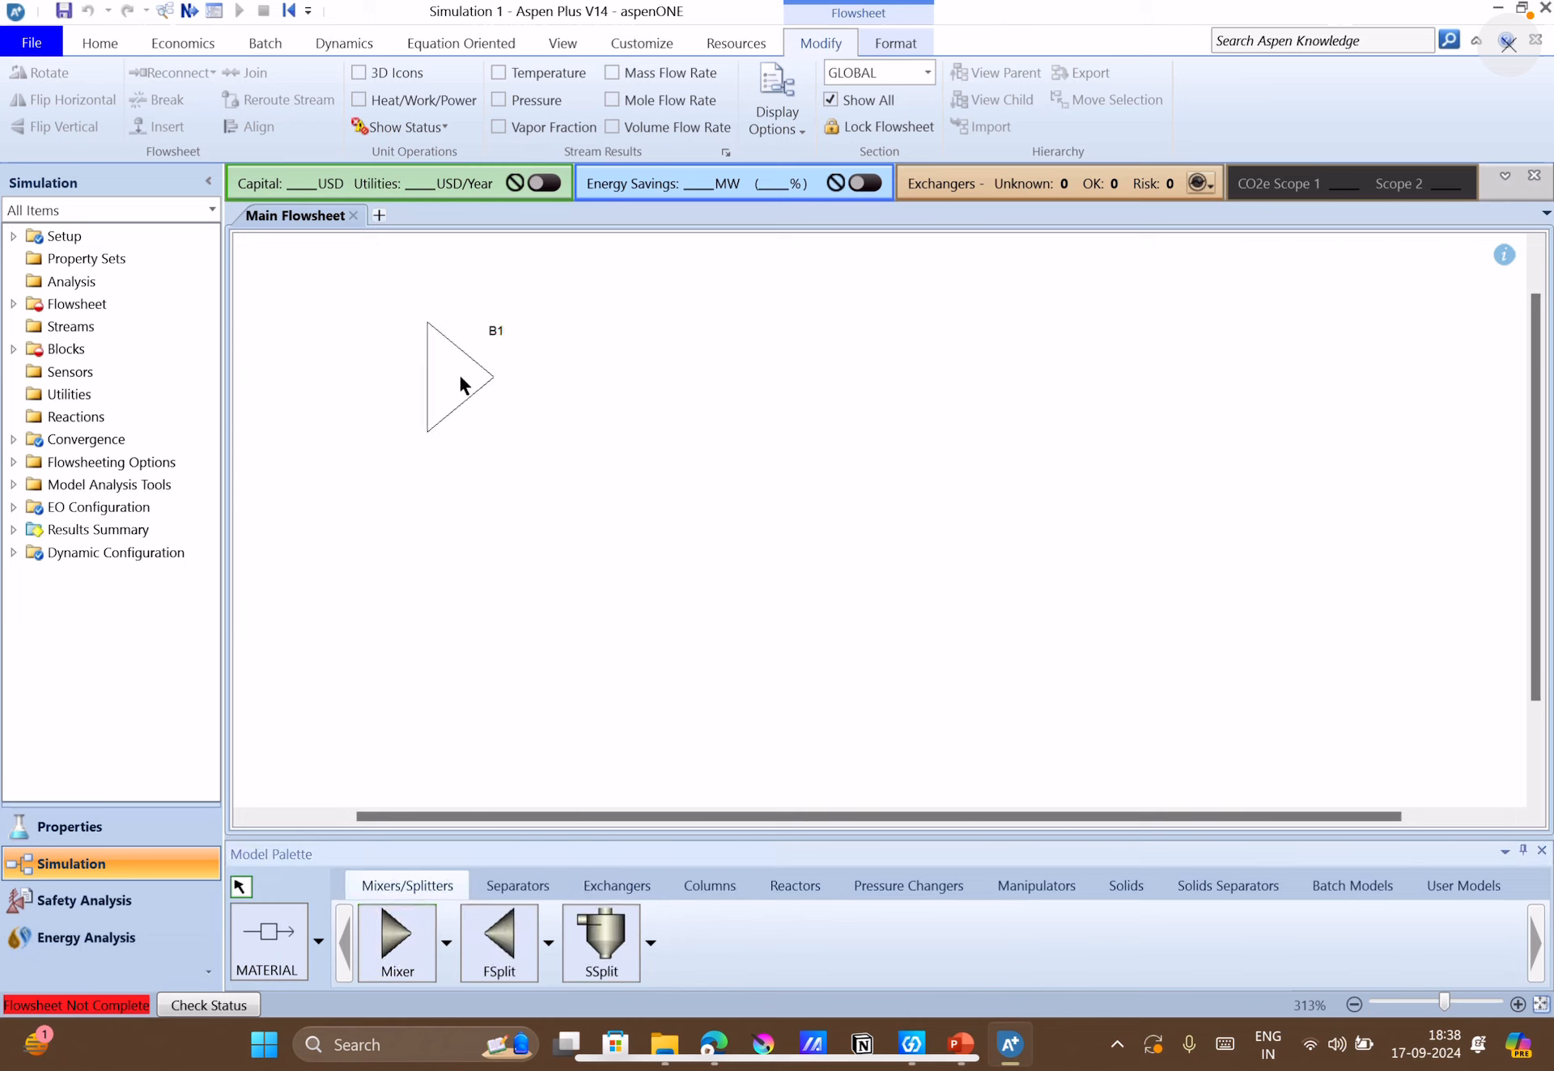
Draw a material feed stream from the blank area left of the Mixer to its required feed port.
{"action": "left_click", "coordinate": [285, 935]}
{"action": "left_click", "coordinate": [316, 326]}
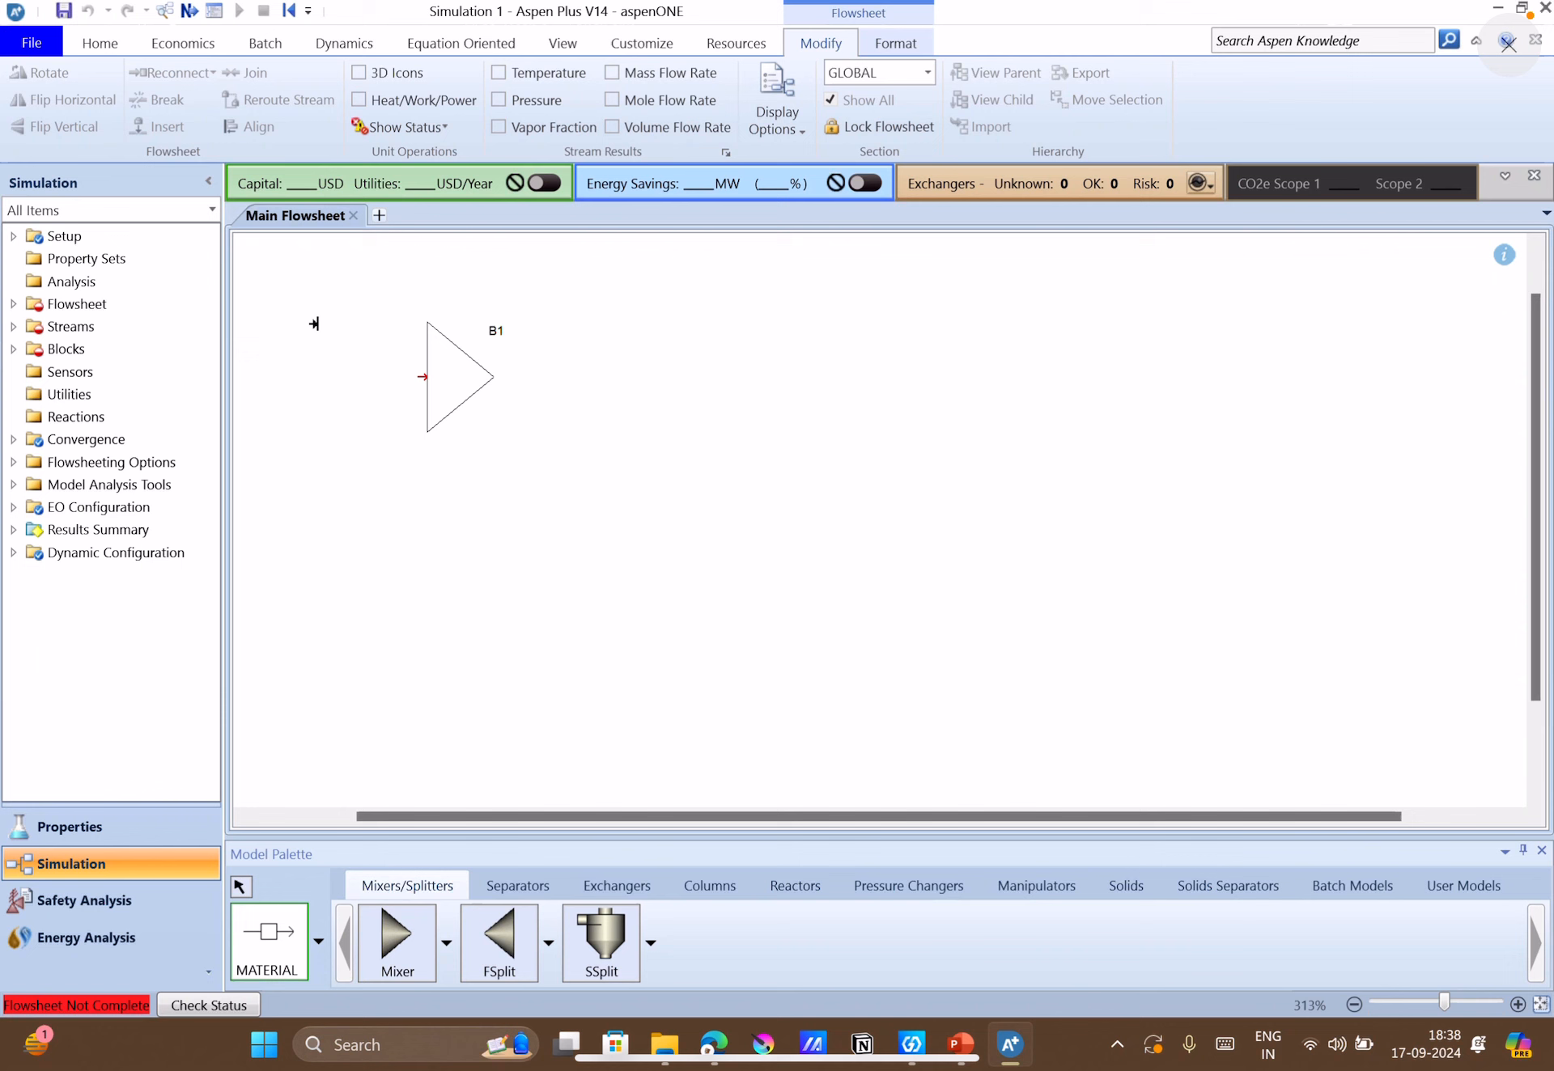
{"action": "left_click", "coordinate": [417, 377]}
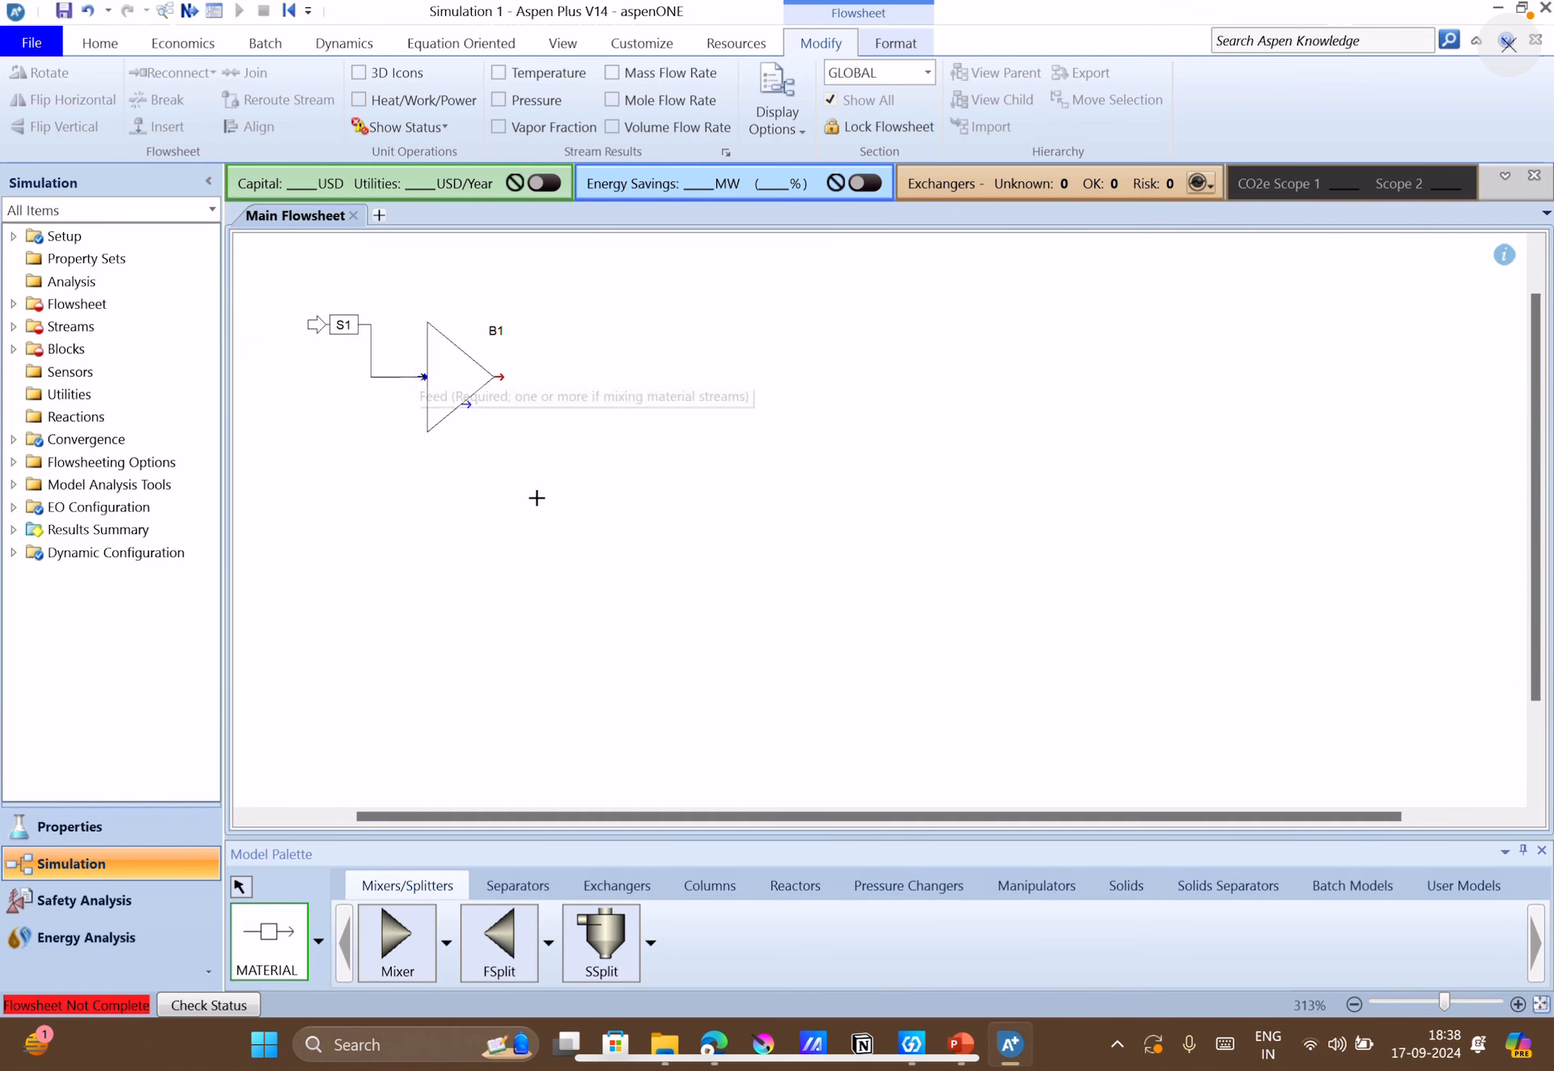
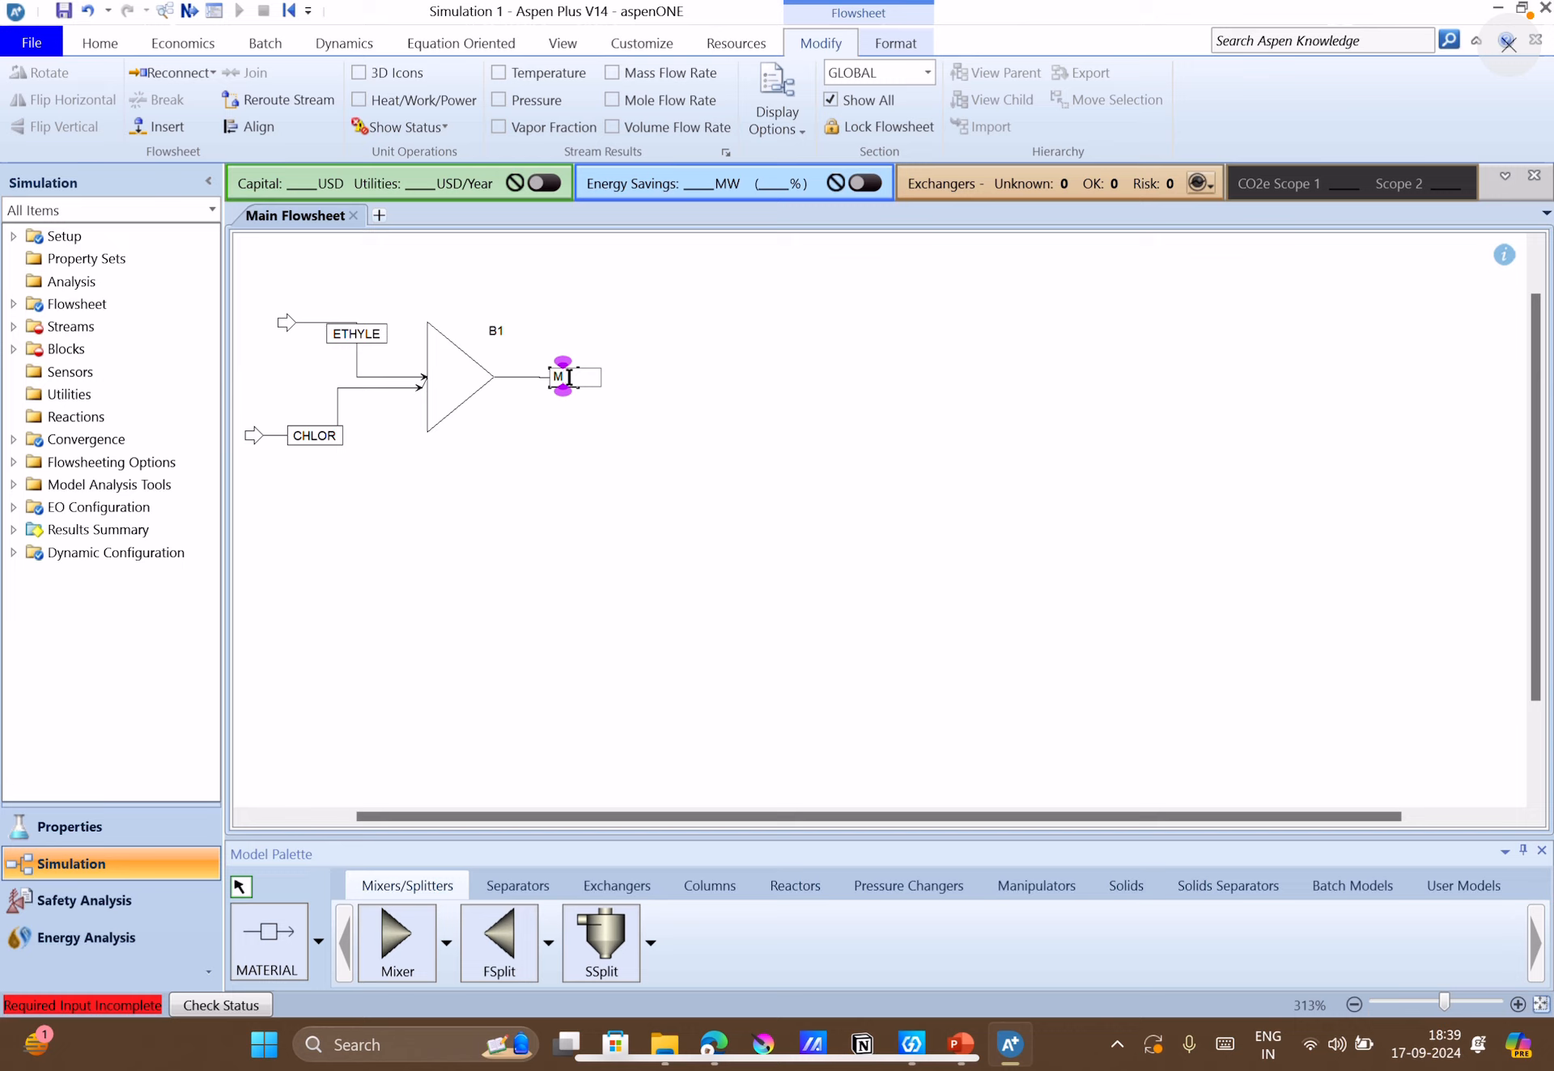
Name the Mixer's outlet stream M1-OUT and shift its label clear of the product arrow.
{"action": "type", "text": "1OUT"}
{"action": "left_click", "coordinate": [588, 485]}
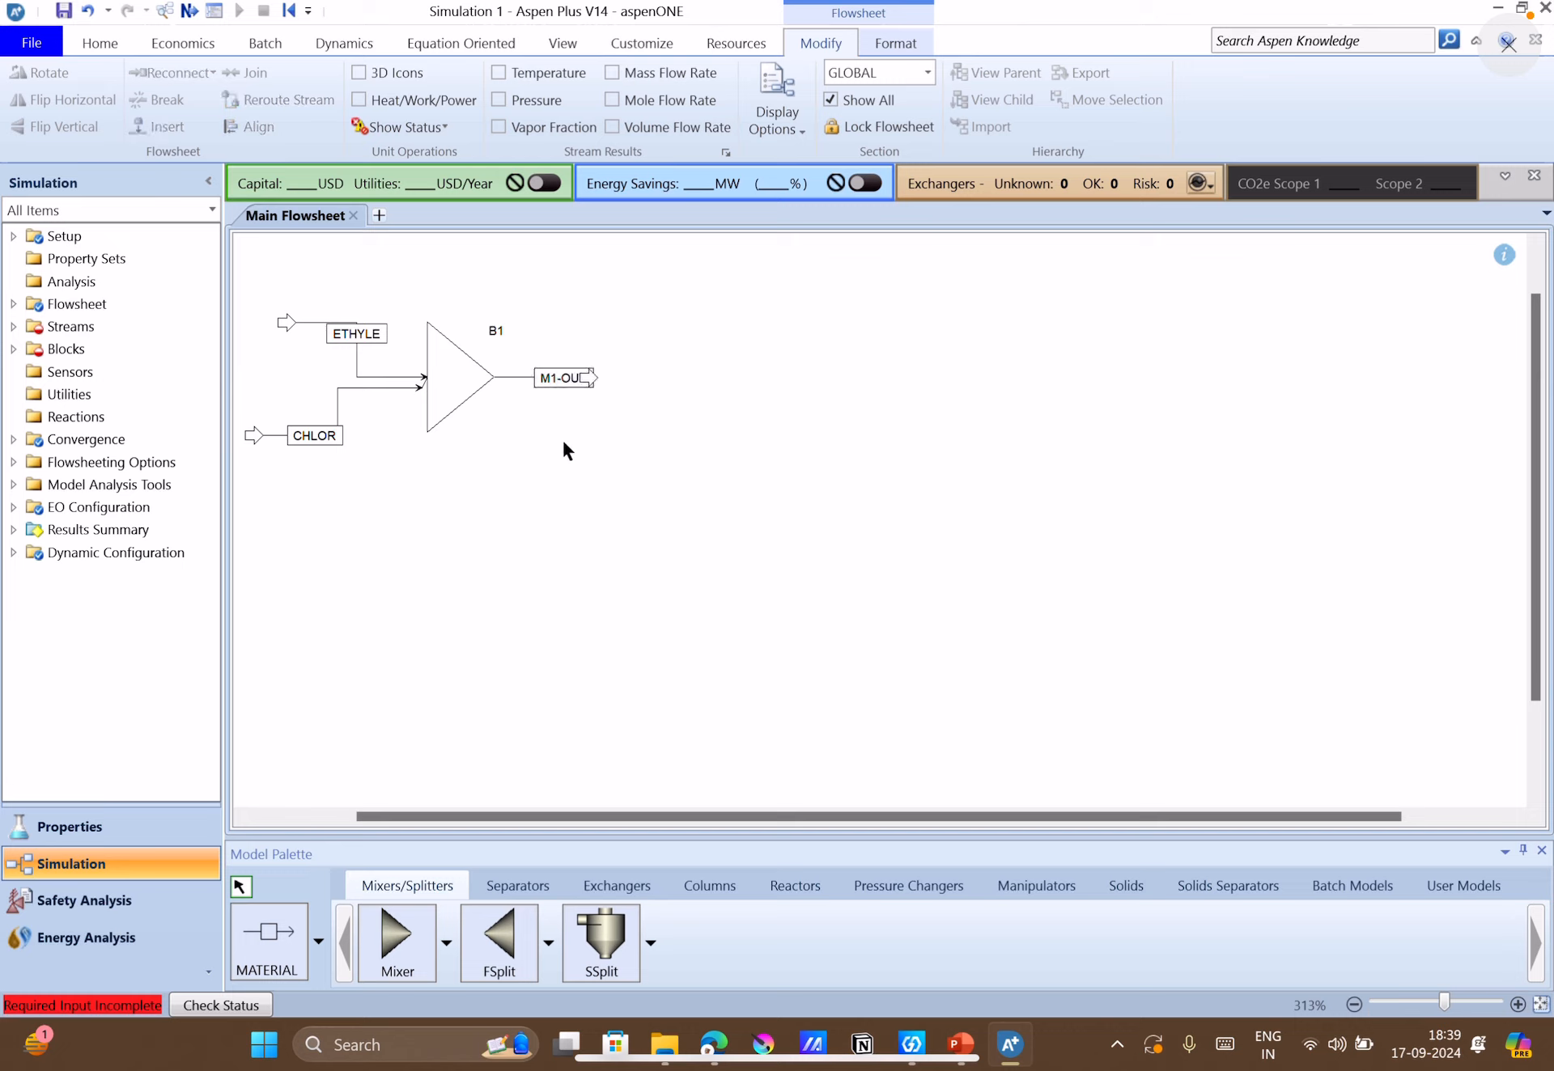
{"action": "left_click", "coordinate": [534, 379]}
Rename the mixer block B1 as MIXER.
{"action": "left_click", "coordinate": [496, 332]}
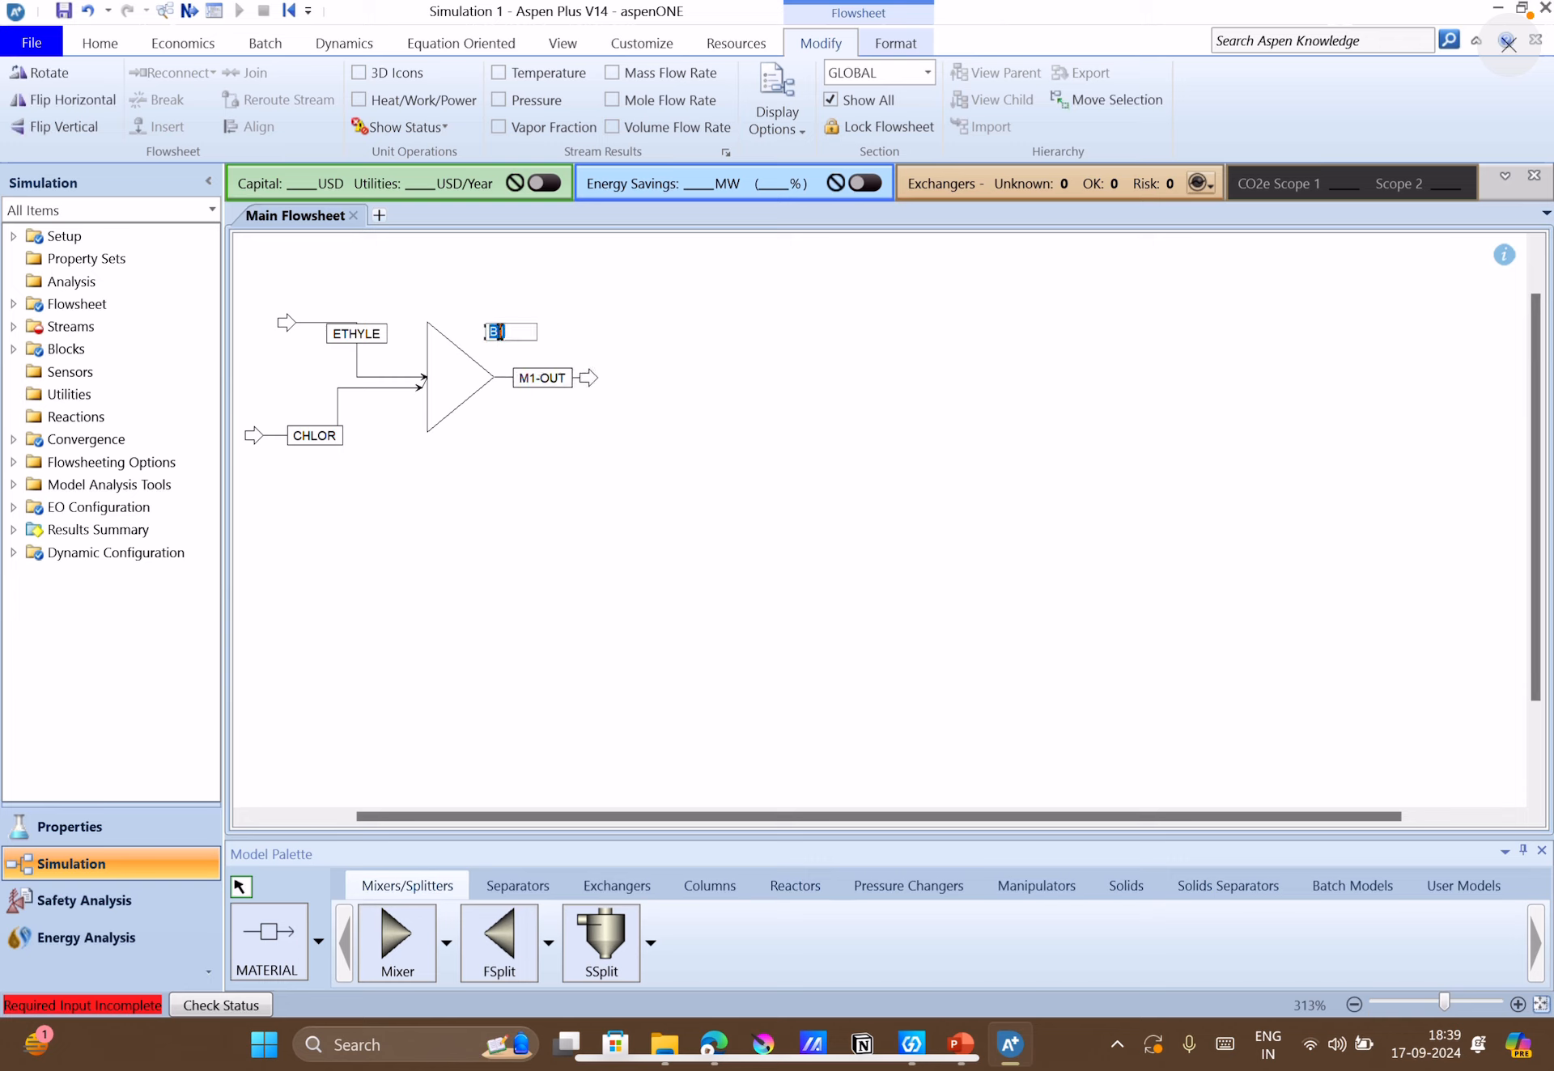
{"action": "type", "text": "MIXER"}
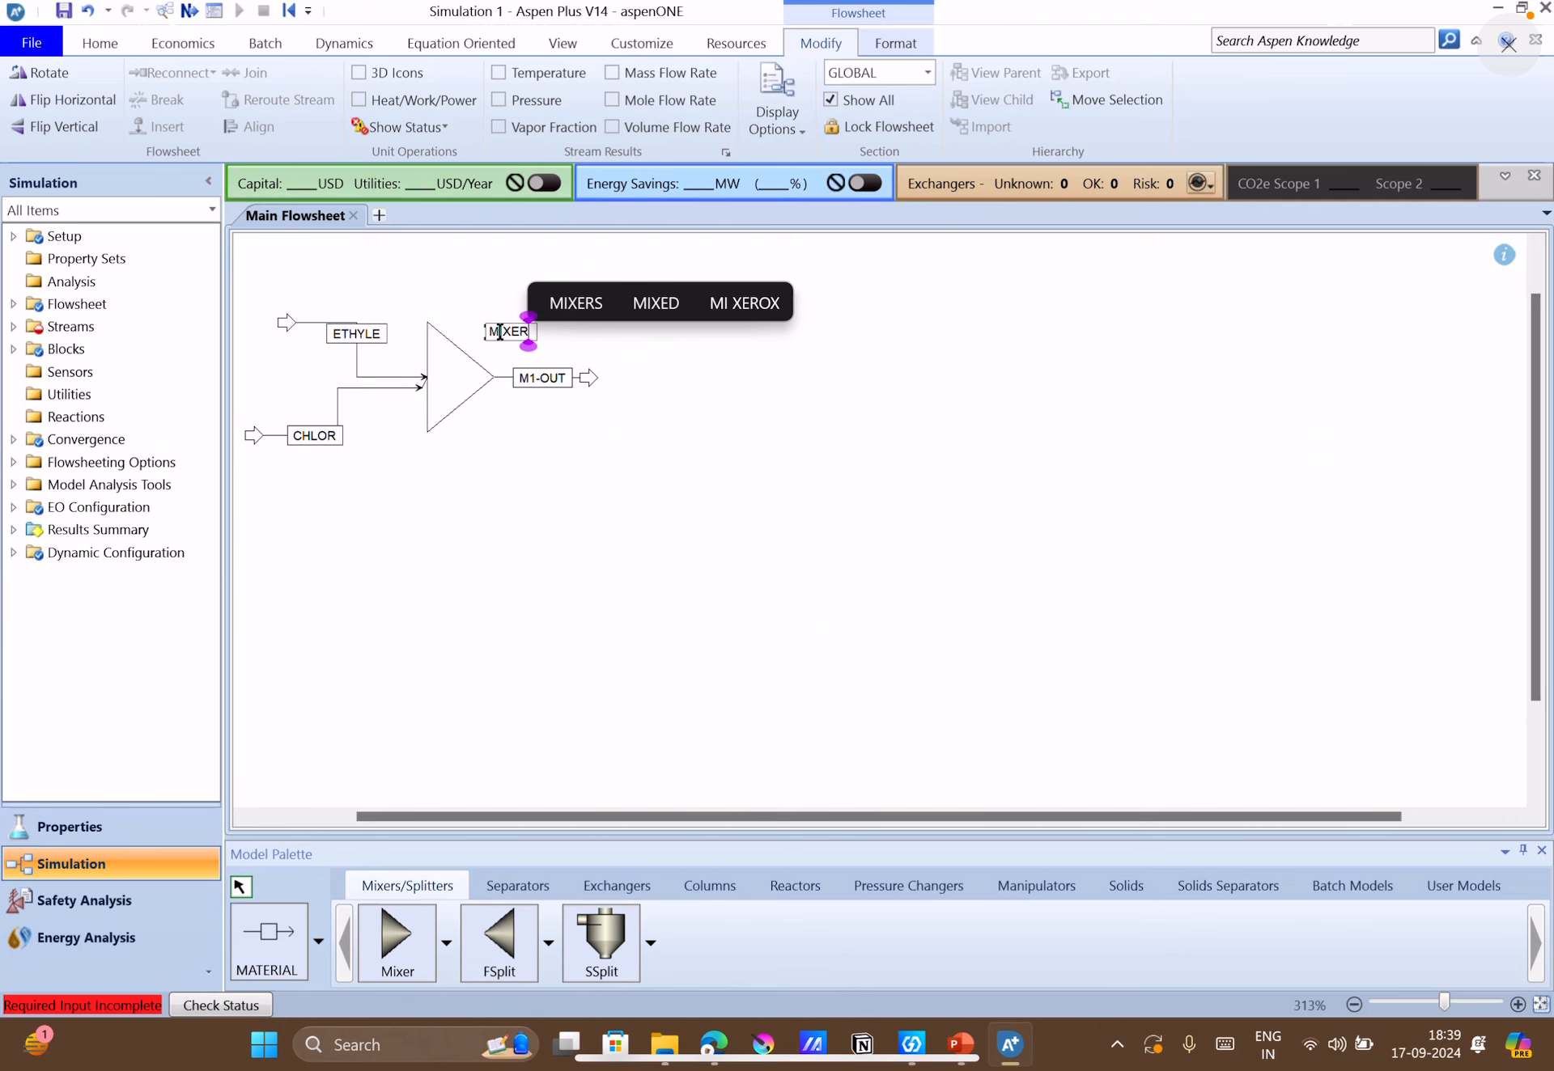
{"action": "key", "text": "Return"}
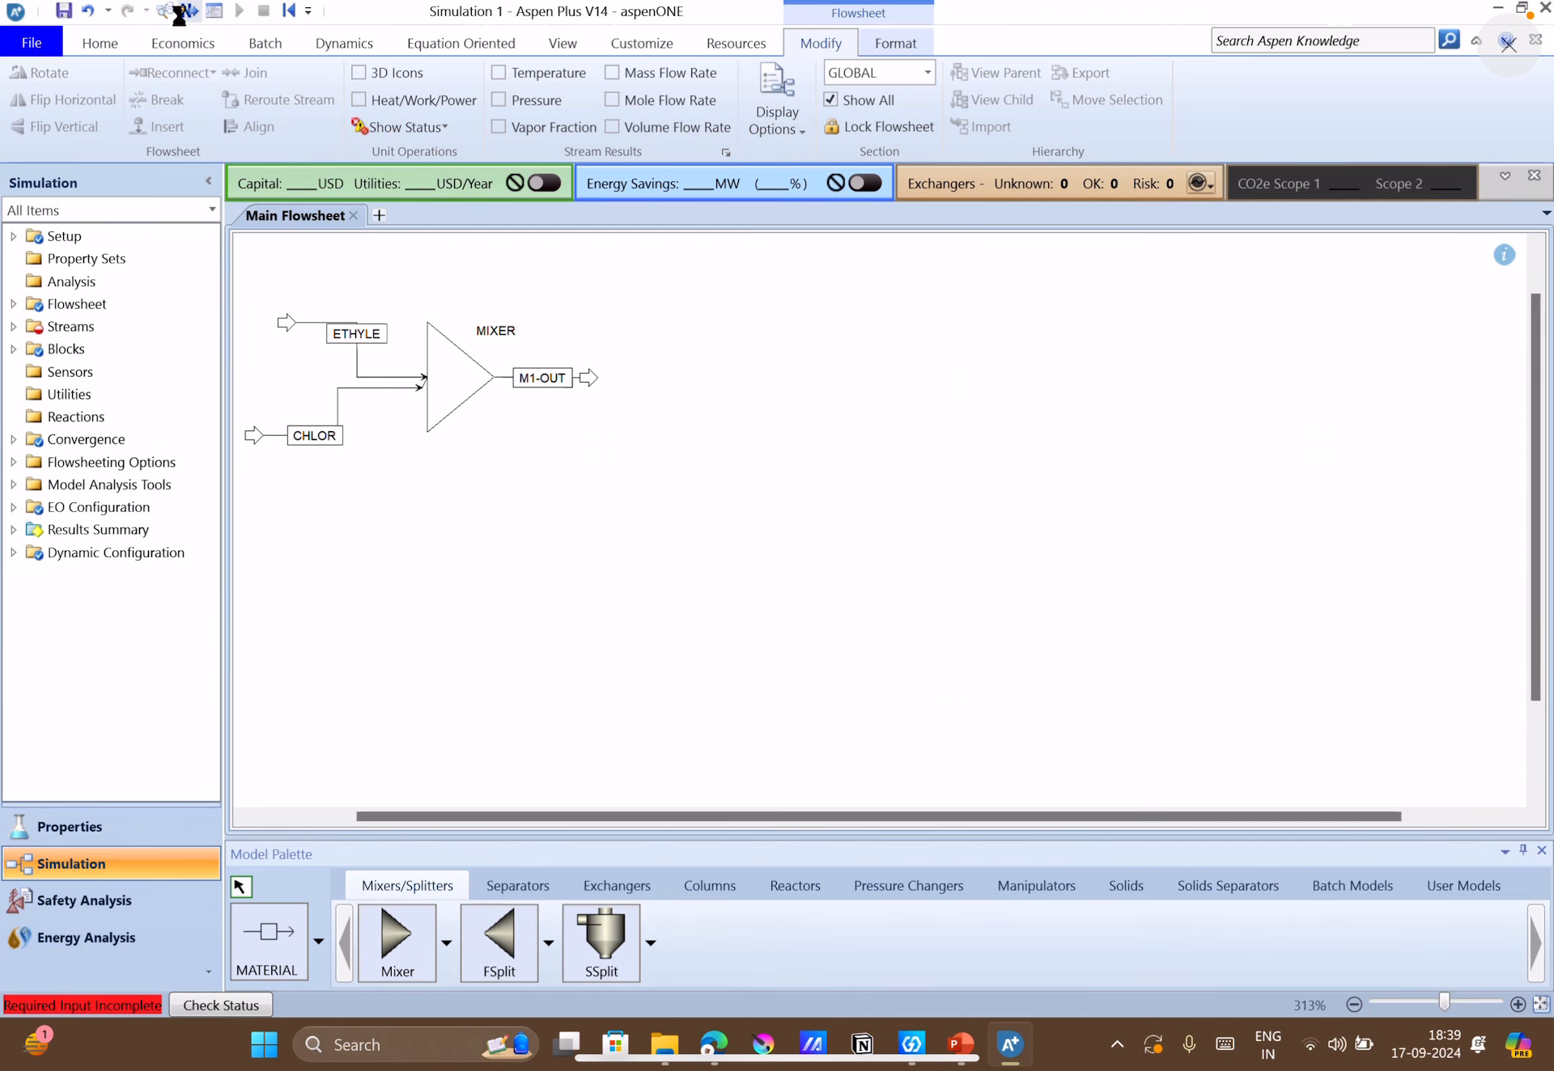
Open the CHLOR stream's input form and check the chlorine feed conditions on the PowerPoint case-study slide, returning to Aspen Plus.
{"action": "left_click", "coordinate": [181, 13]}
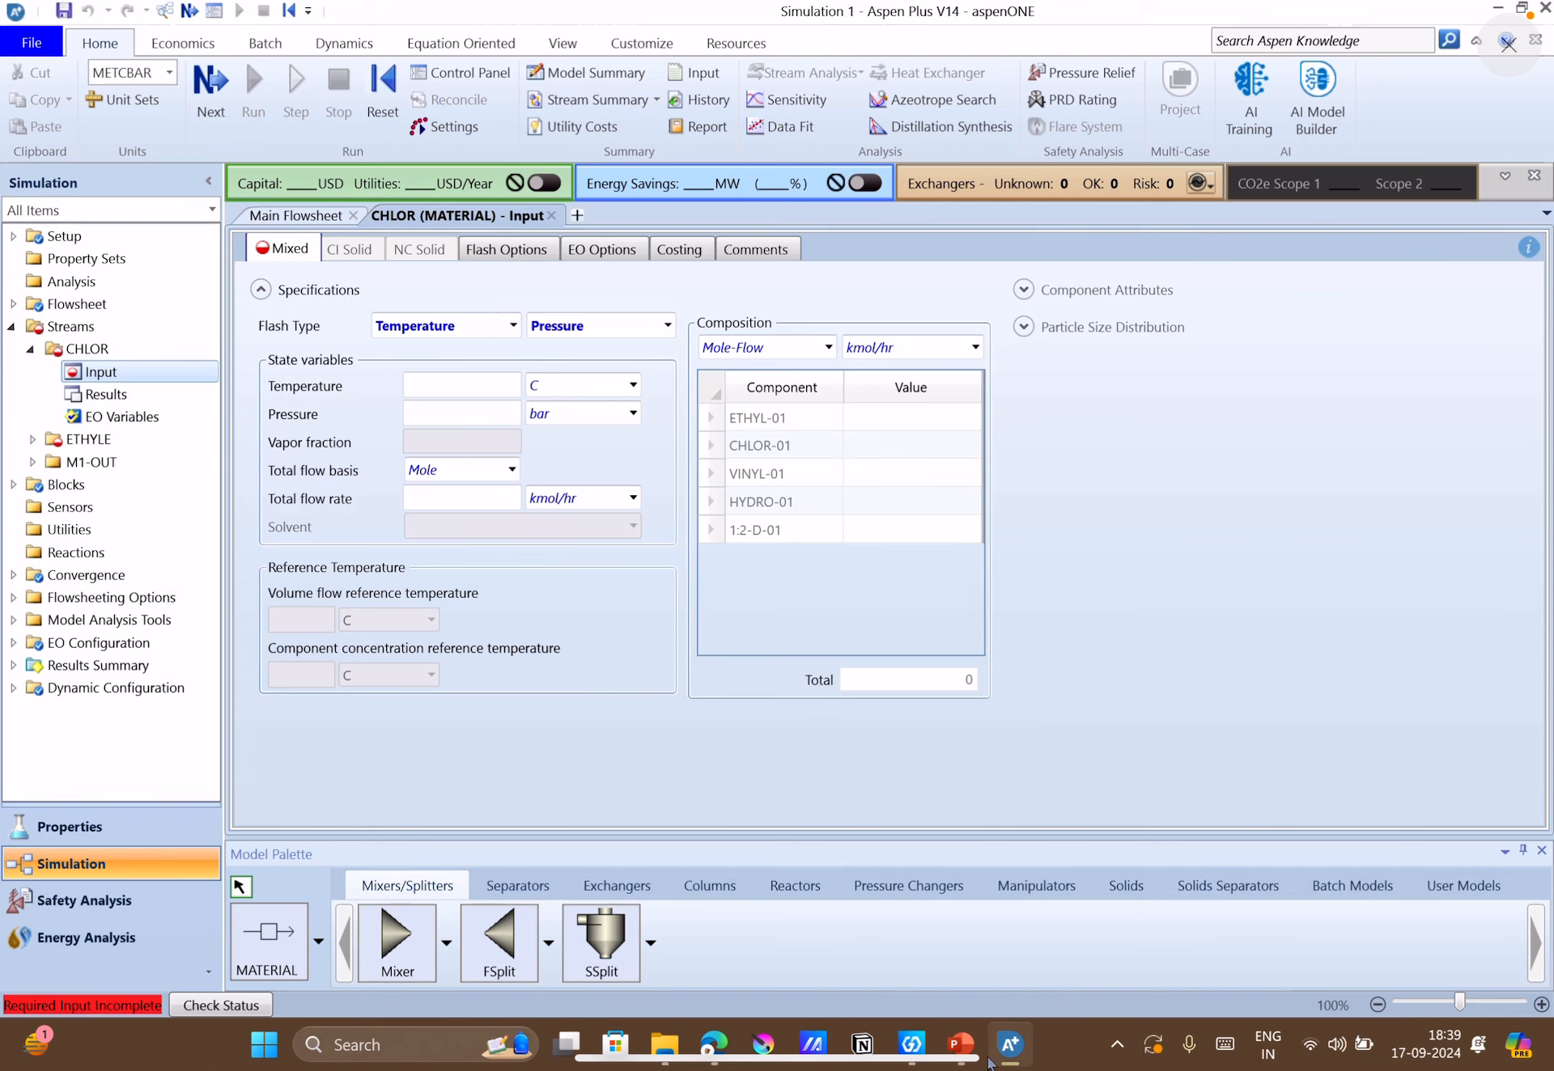
{"action": "left_click", "coordinate": [961, 1044]}
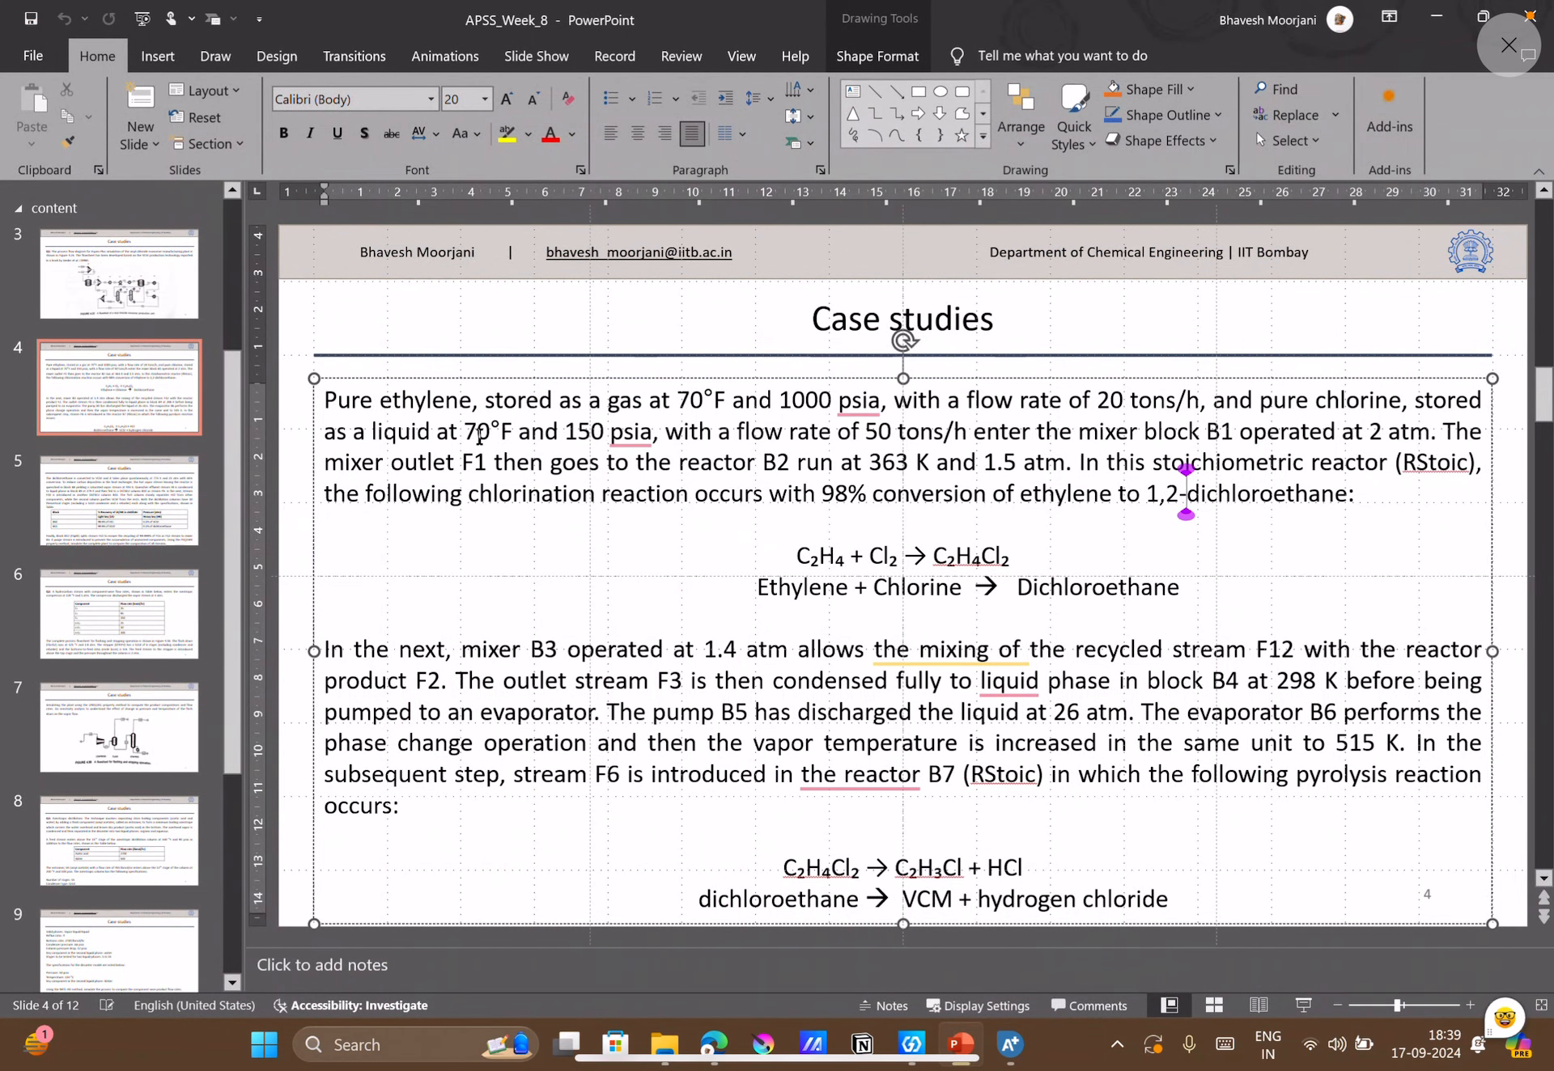
{"action": "right_click", "coordinate": [644, 441]}
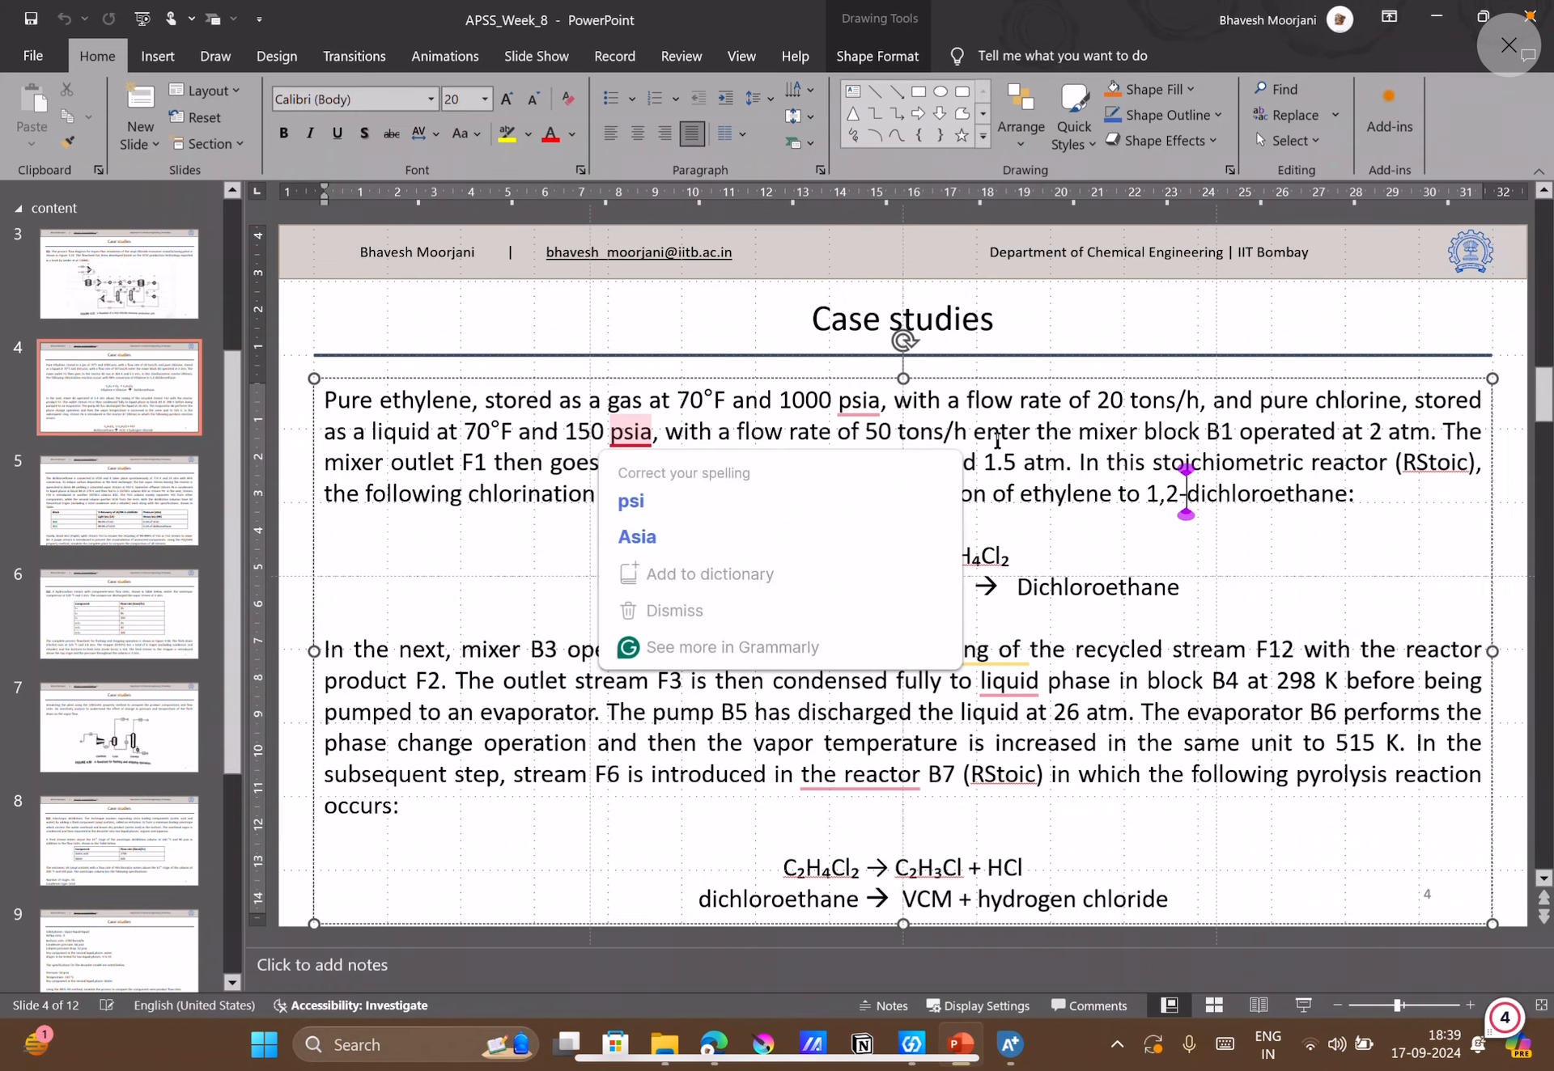
{"action": "left_click", "coordinate": [942, 437]}
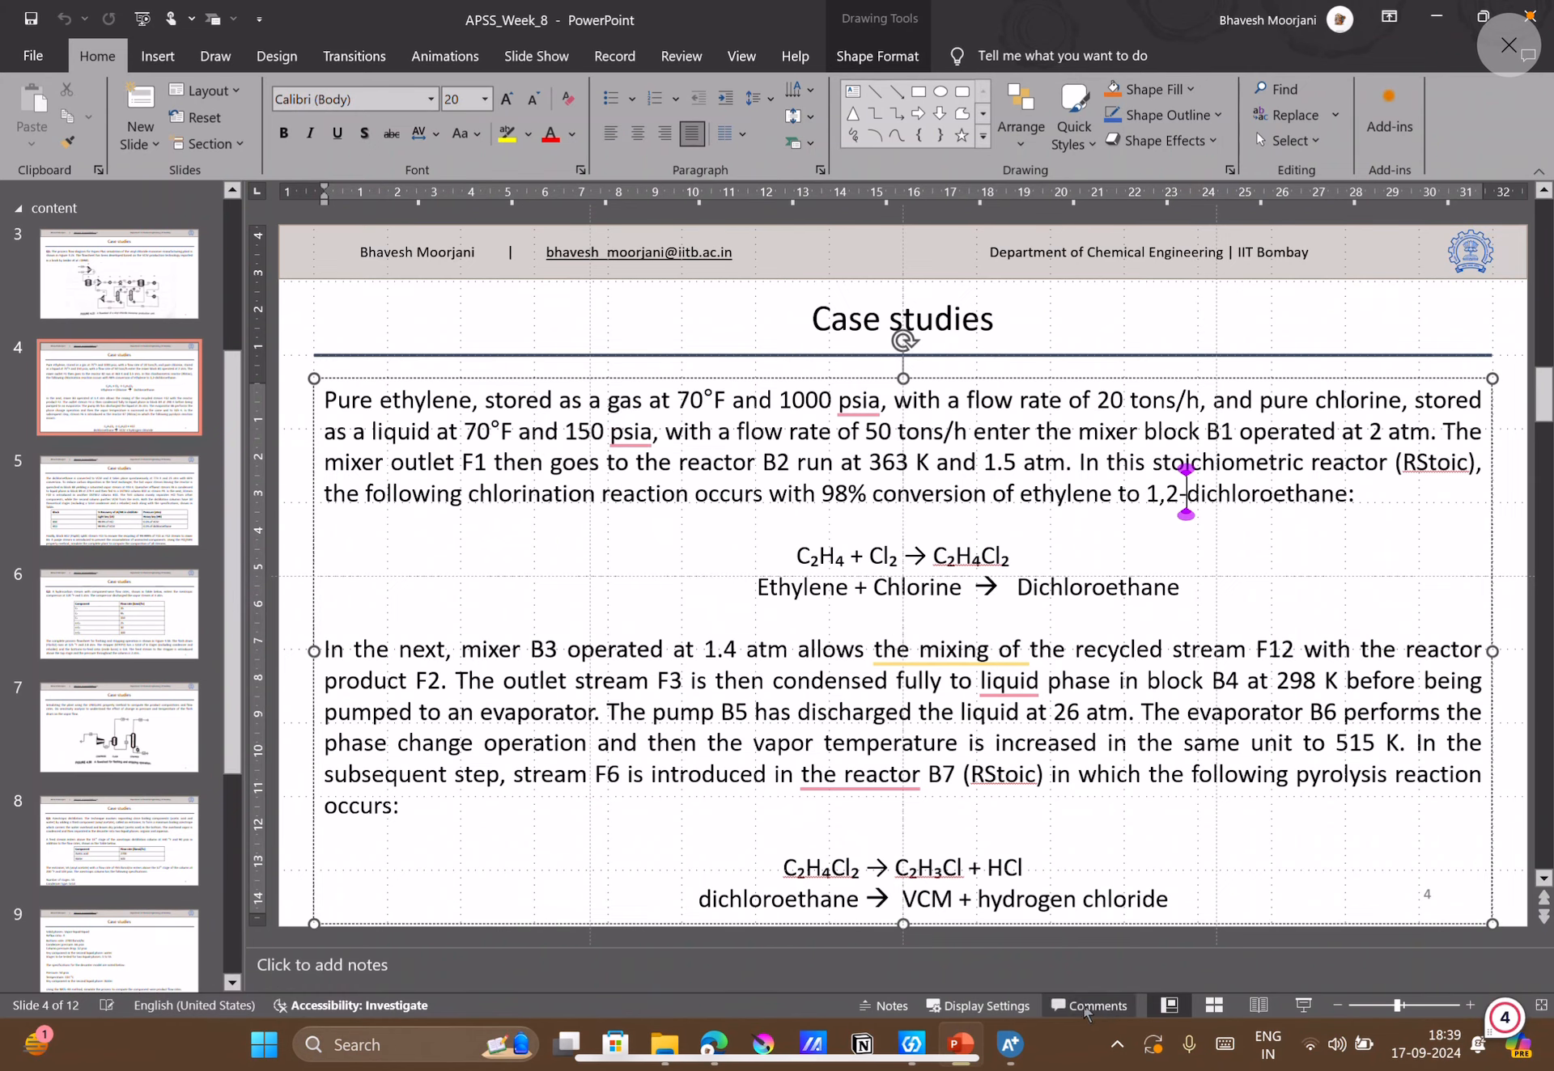
{"action": "left_click", "coordinate": [1010, 1044]}
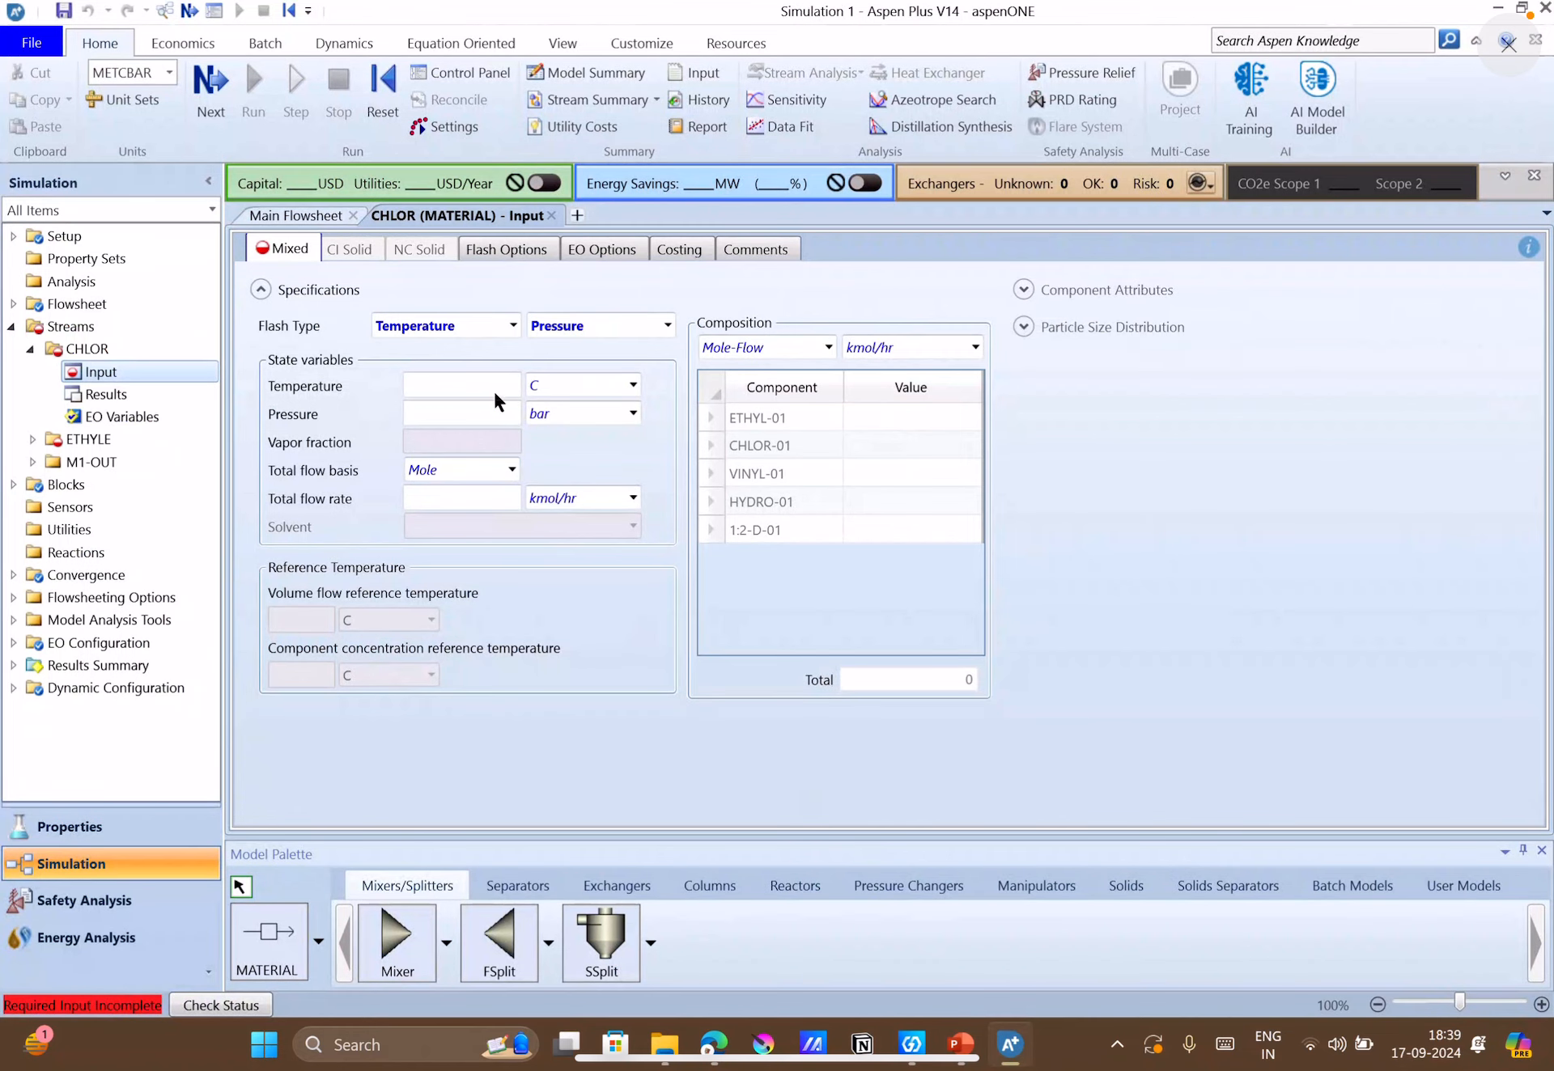
Set the CHLOR stream's temperature to 70 F.
{"action": "left_click", "coordinate": [468, 388]}
{"action": "type", "text": "70"}
{"action": "left_click", "coordinate": [633, 386]}
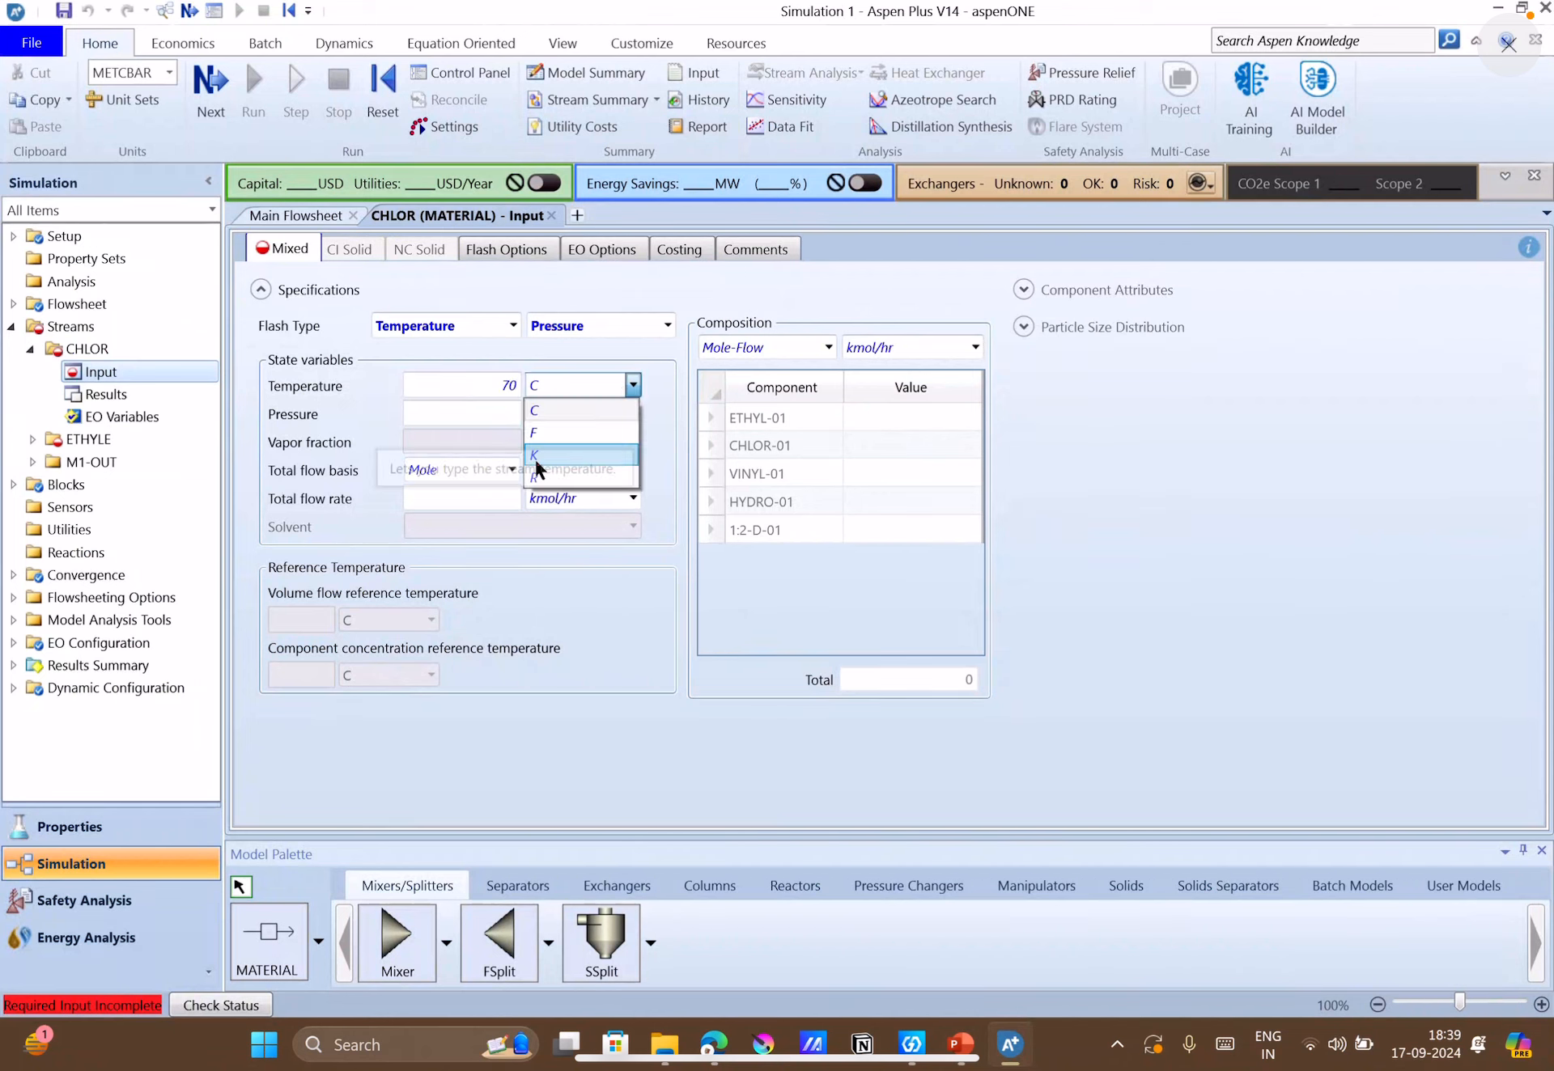
{"action": "left_click", "coordinate": [534, 433]}
Set the CHLOR stream's pressure to 150 psia.
{"action": "left_click", "coordinate": [478, 413]}
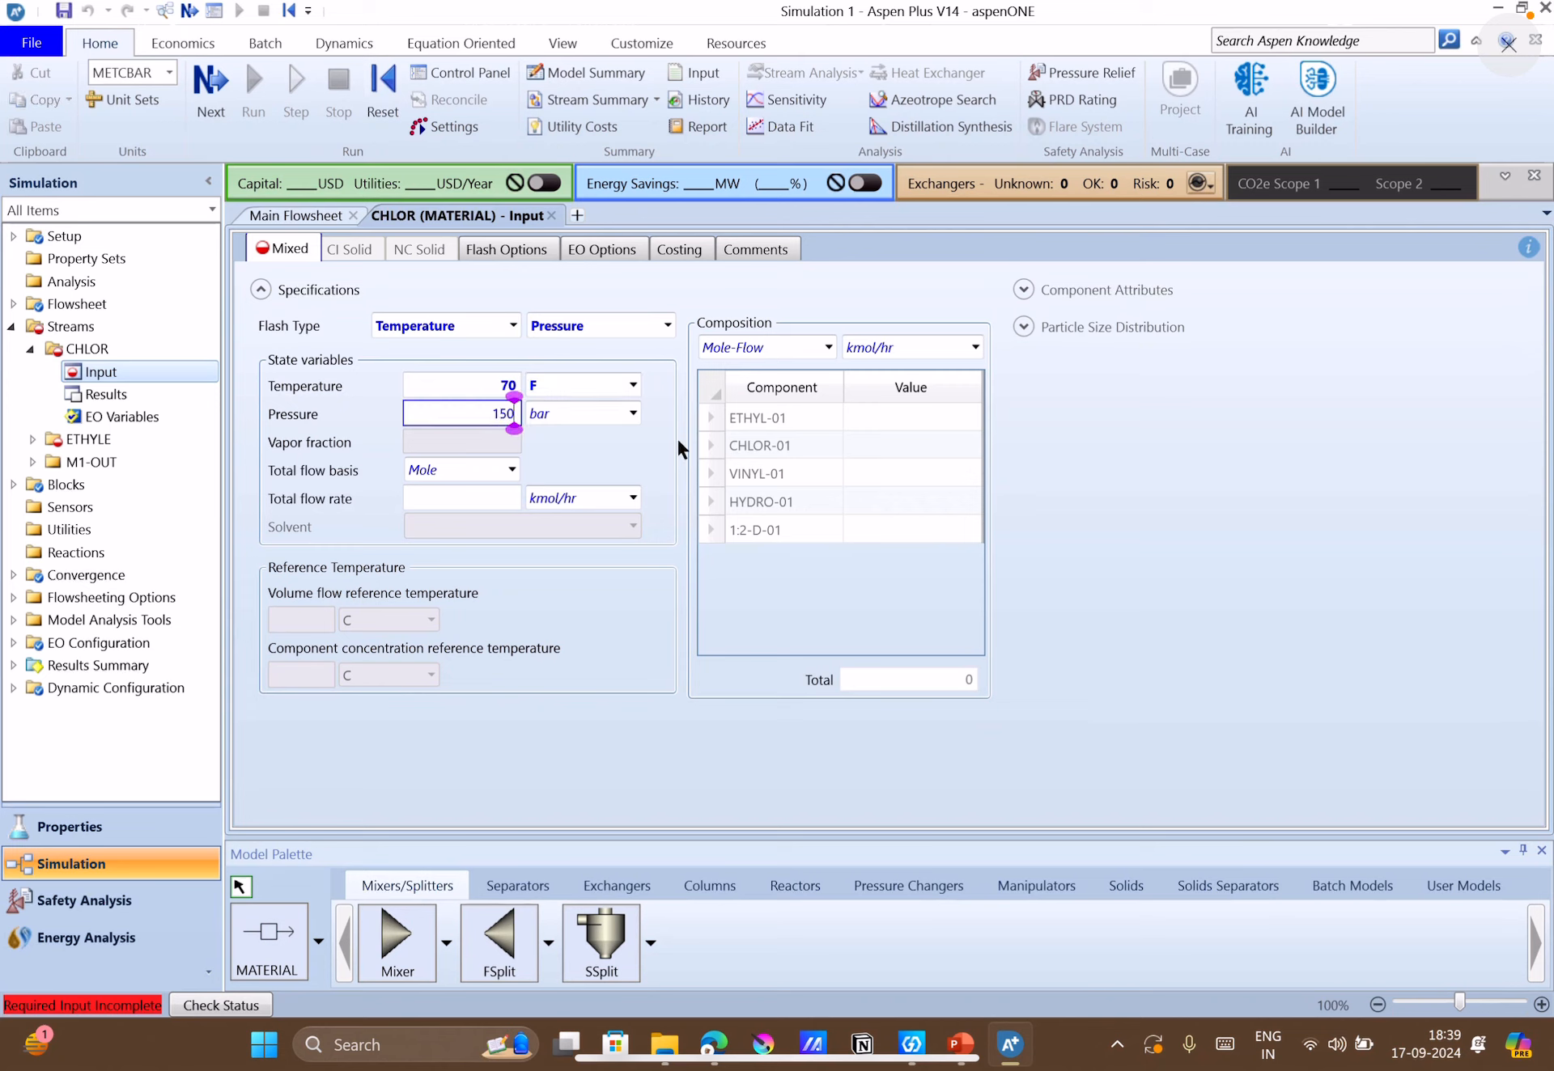
{"action": "key", "text": "Tab"}
{"action": "left_click", "coordinate": [635, 411]}
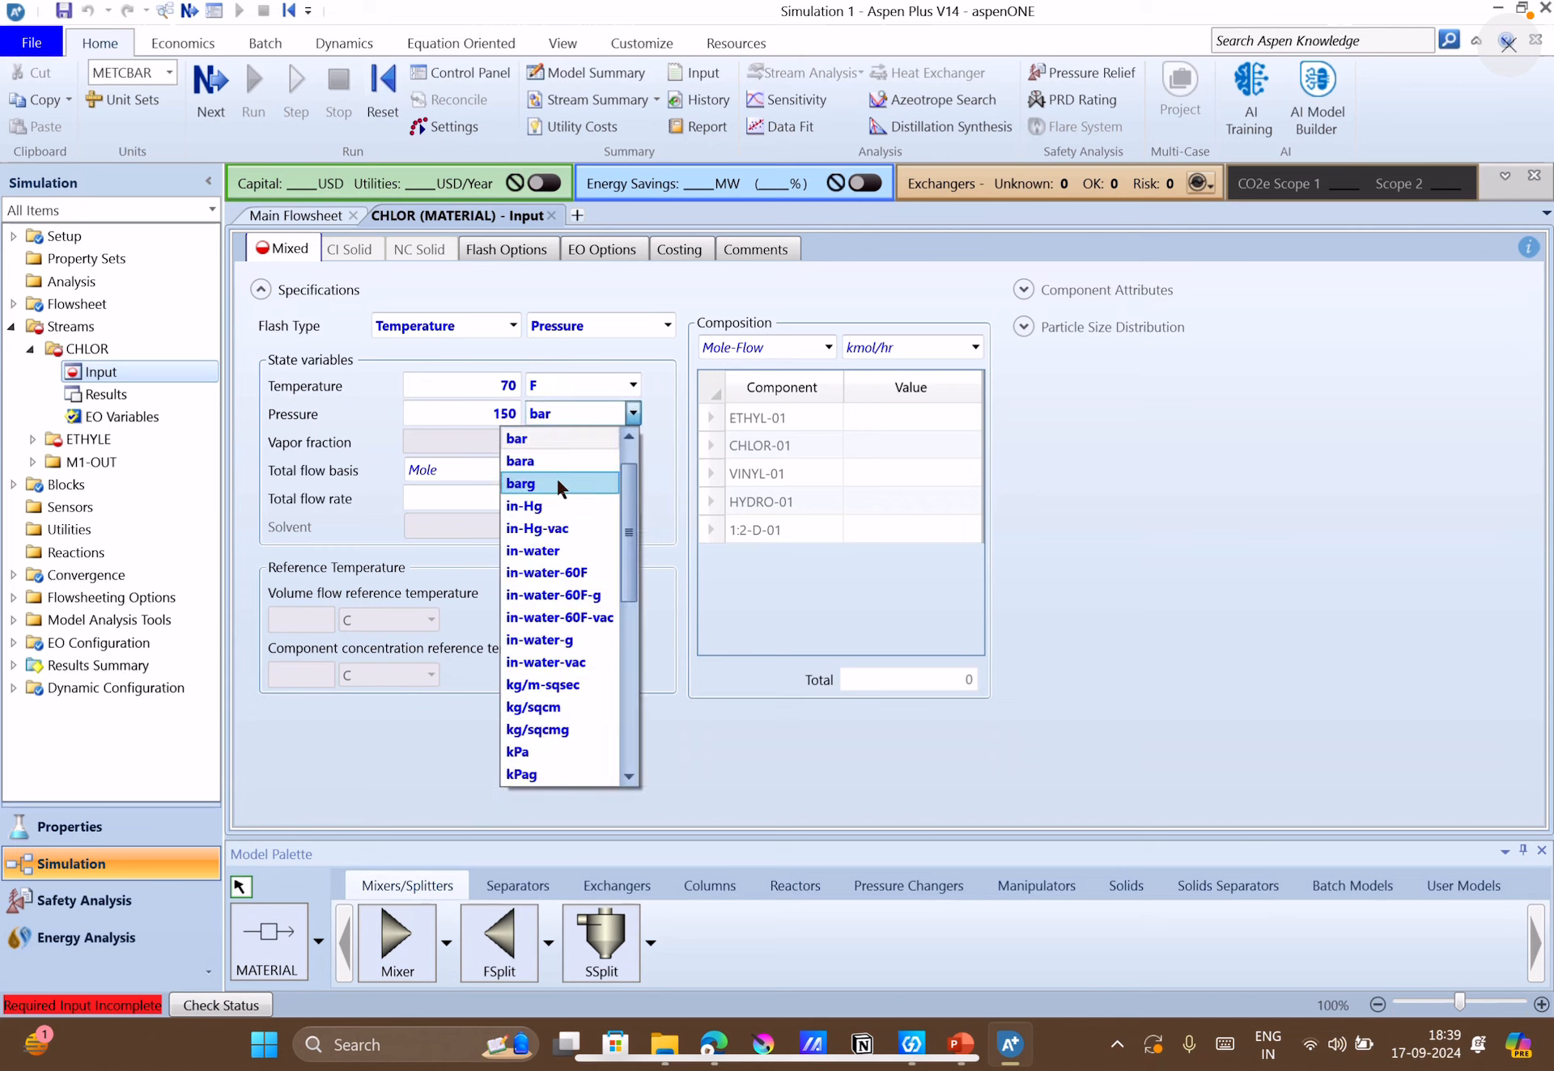
{"action": "scroll", "coordinate": [555, 480], "scroll_direction": "down", "scroll_amount": 5}
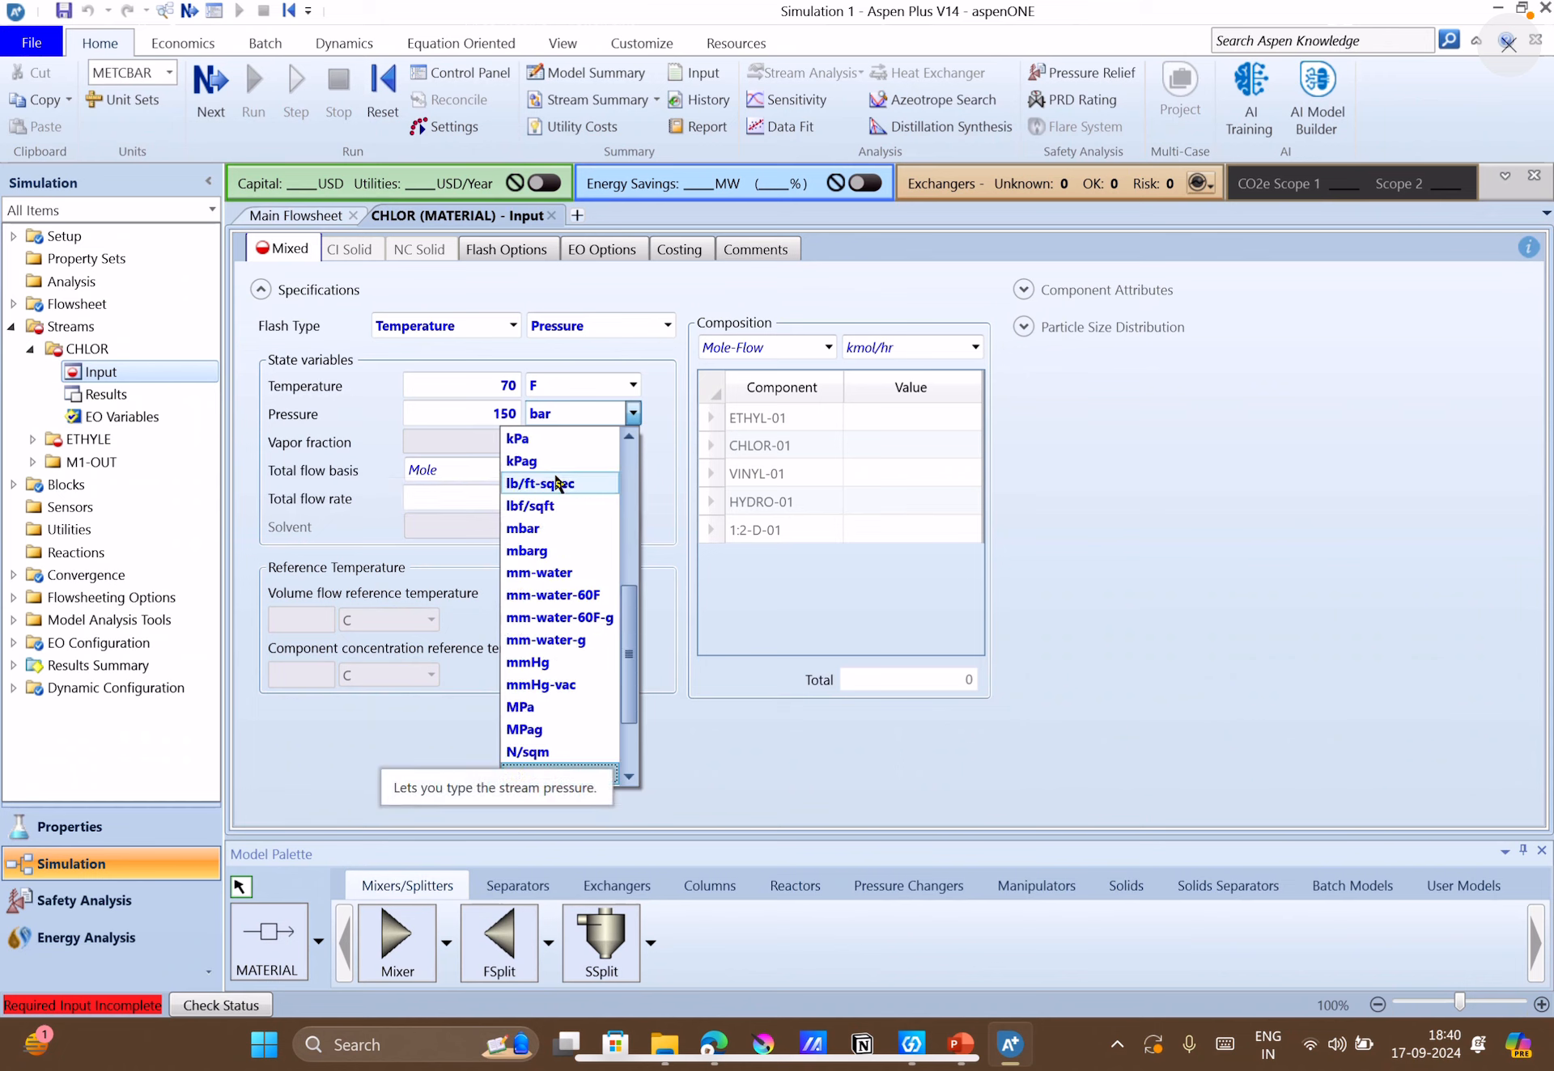
{"action": "scroll", "coordinate": [617, 776], "scroll_direction": "down", "scroll_amount": 3}
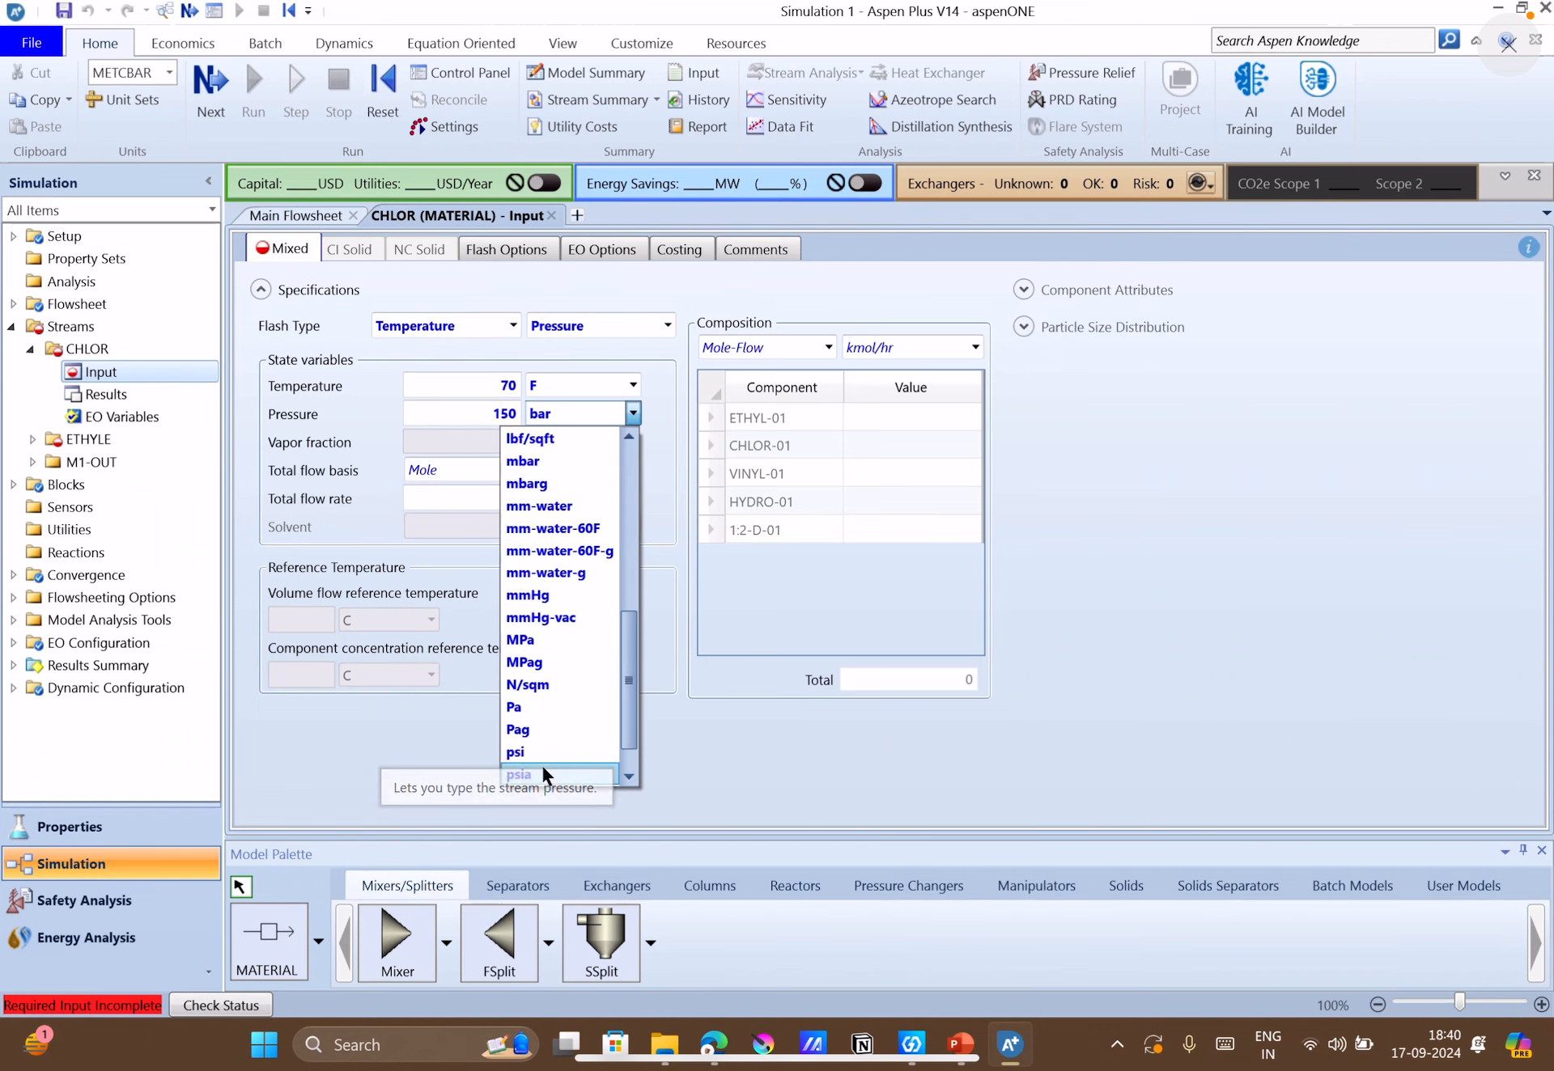
{"action": "left_click", "coordinate": [542, 767]}
{"action": "left_click", "coordinate": [959, 601]}
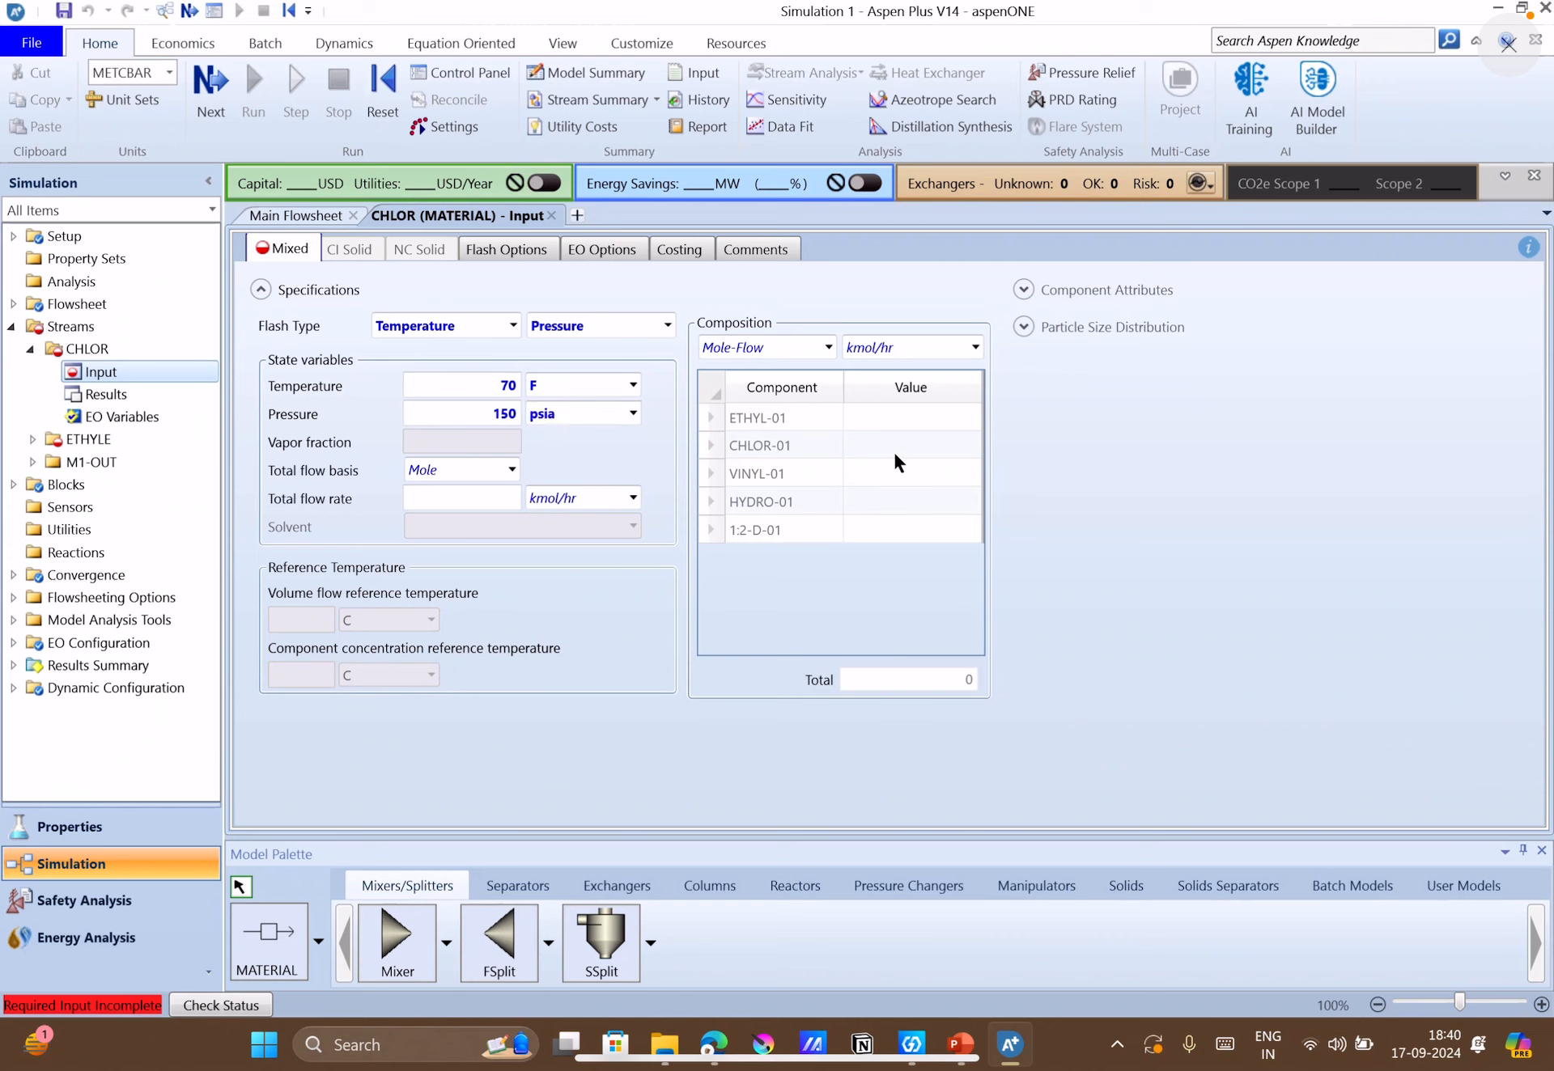
Look through the available Mole-Flow units of the CHLOR composition for a tons-per-hour unit.
{"action": "left_click", "coordinate": [931, 348]}
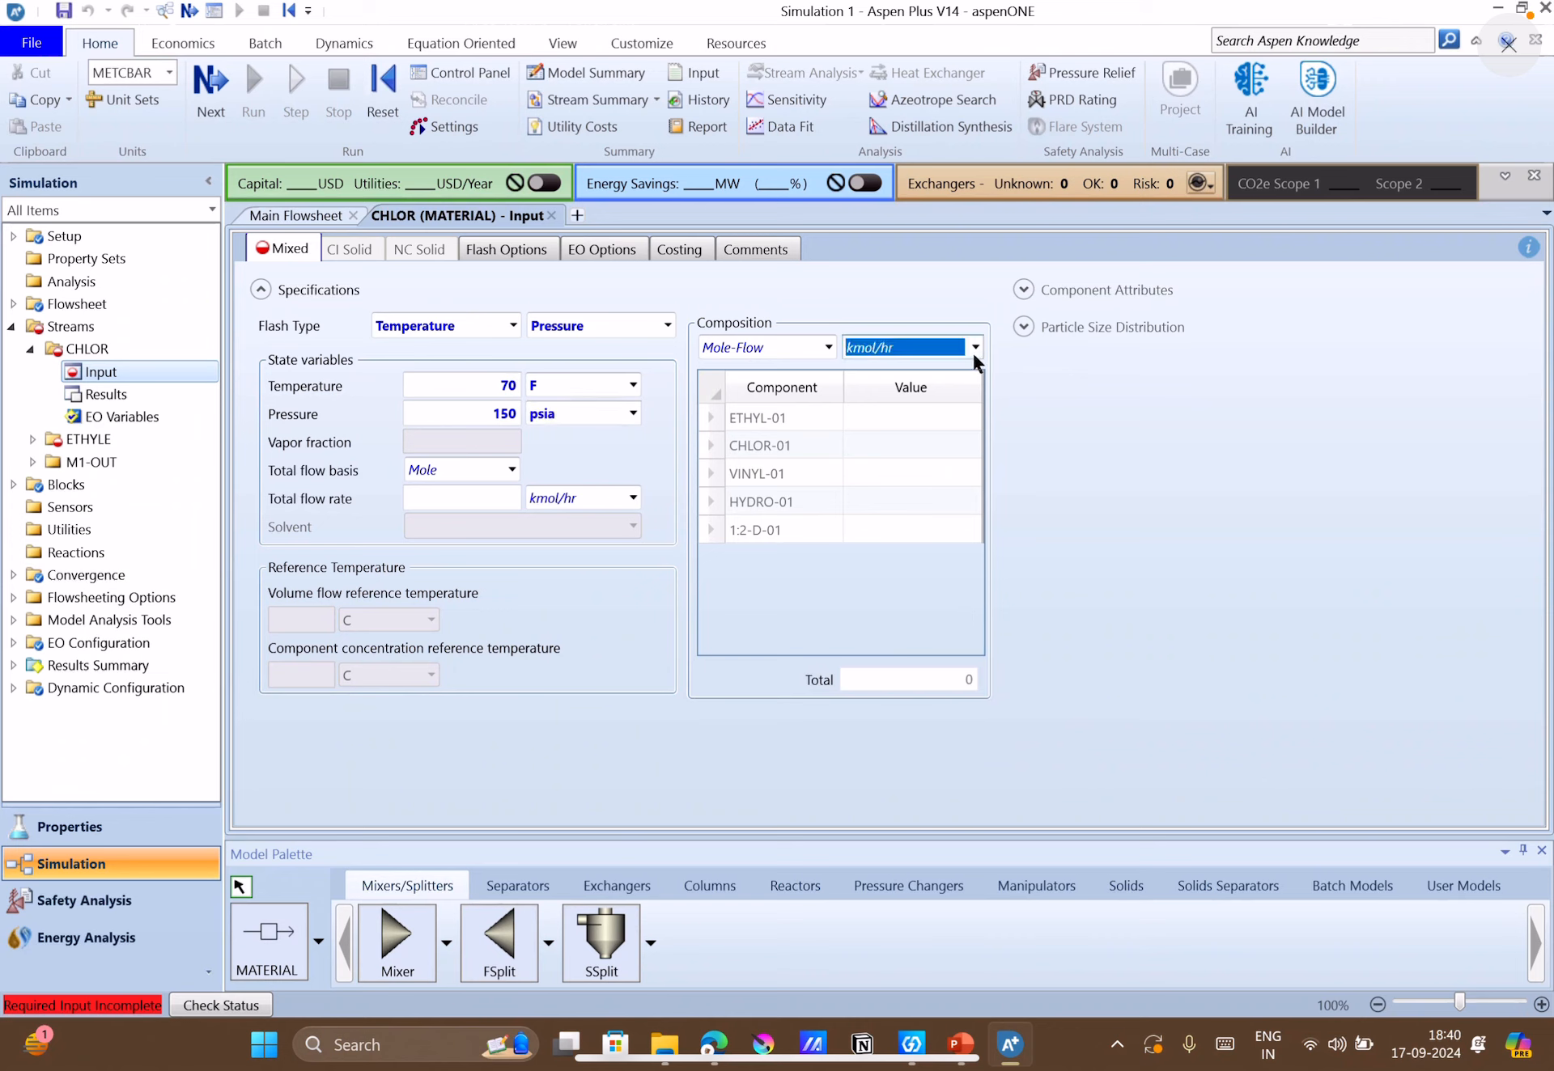
{"action": "left_click", "coordinate": [975, 347]}
{"action": "scroll", "coordinate": [875, 596], "scroll_direction": "down", "scroll_amount": 3}
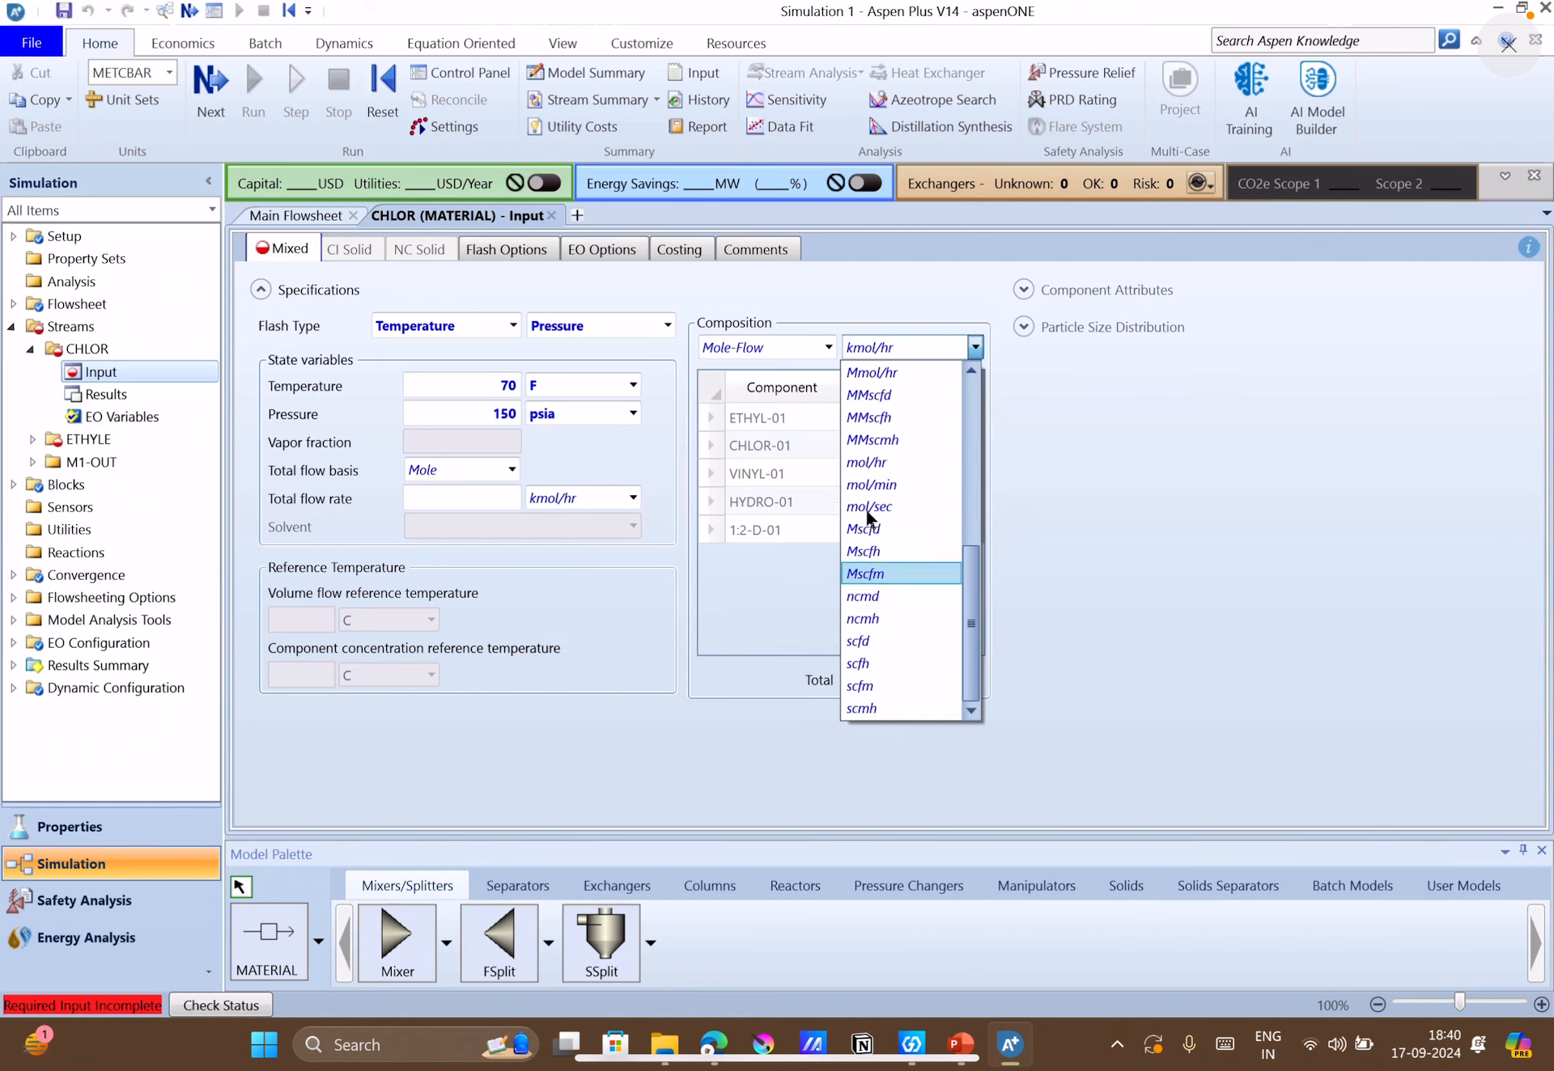
{"action": "scroll", "coordinate": [876, 614], "scroll_direction": "up", "scroll_amount": 3}
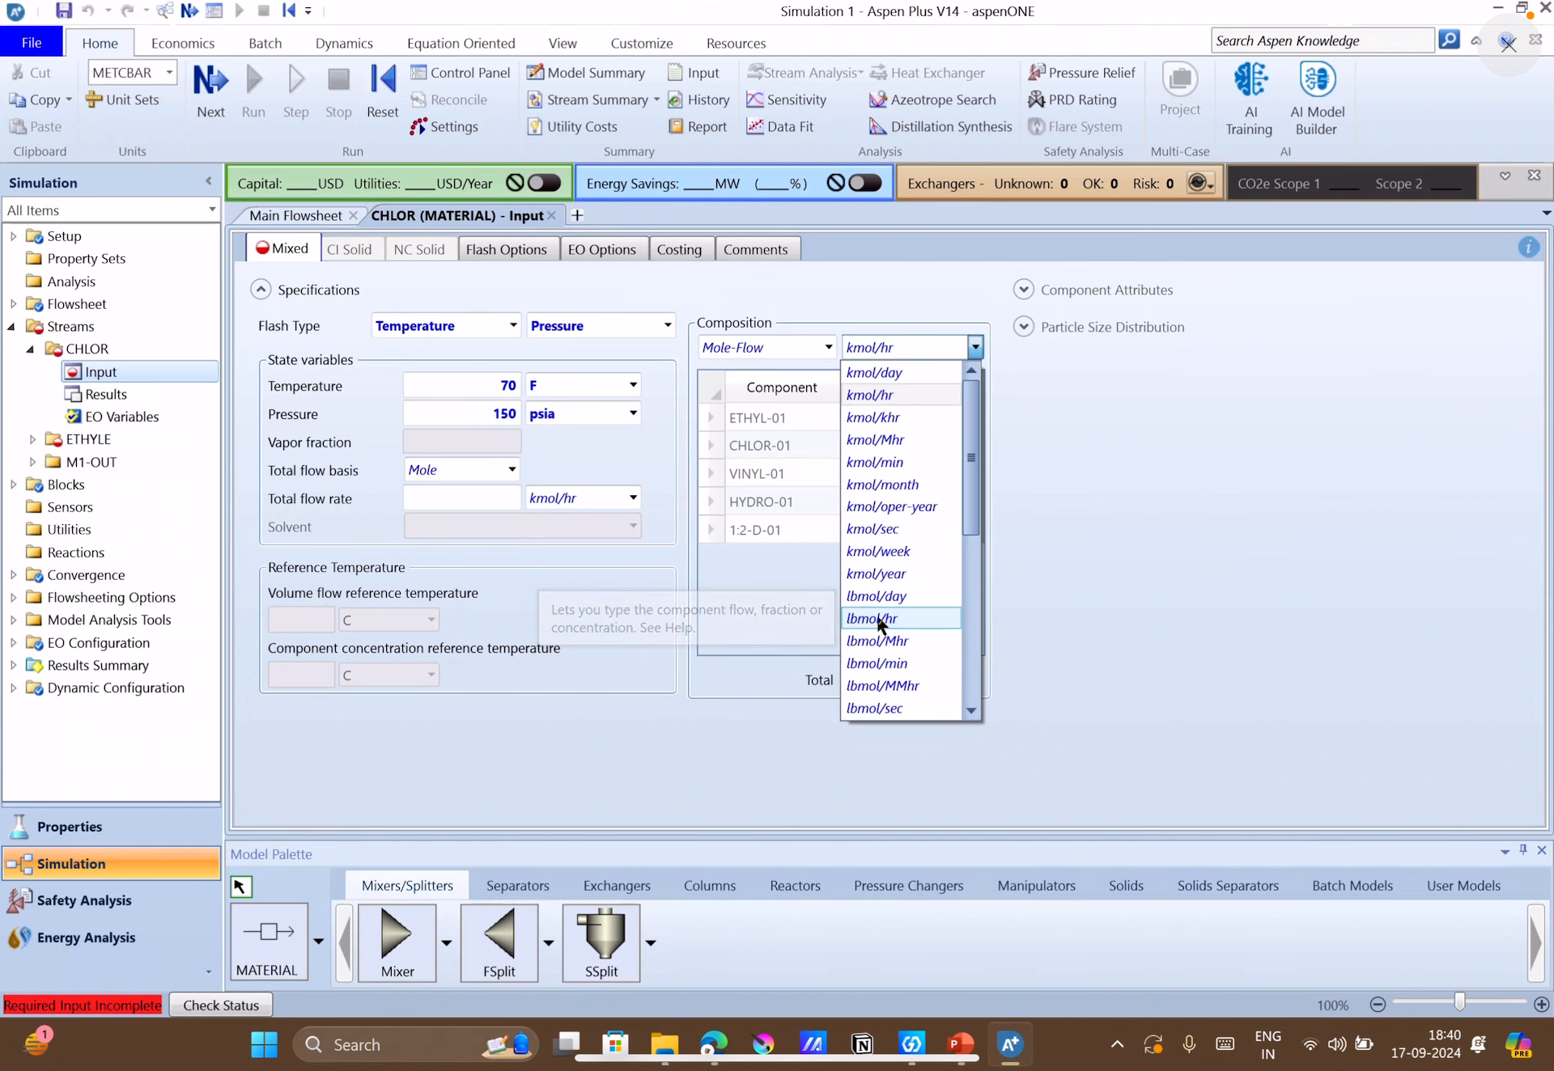
{"action": "scroll", "coordinate": [878, 623], "scroll_direction": "down", "scroll_amount": 3}
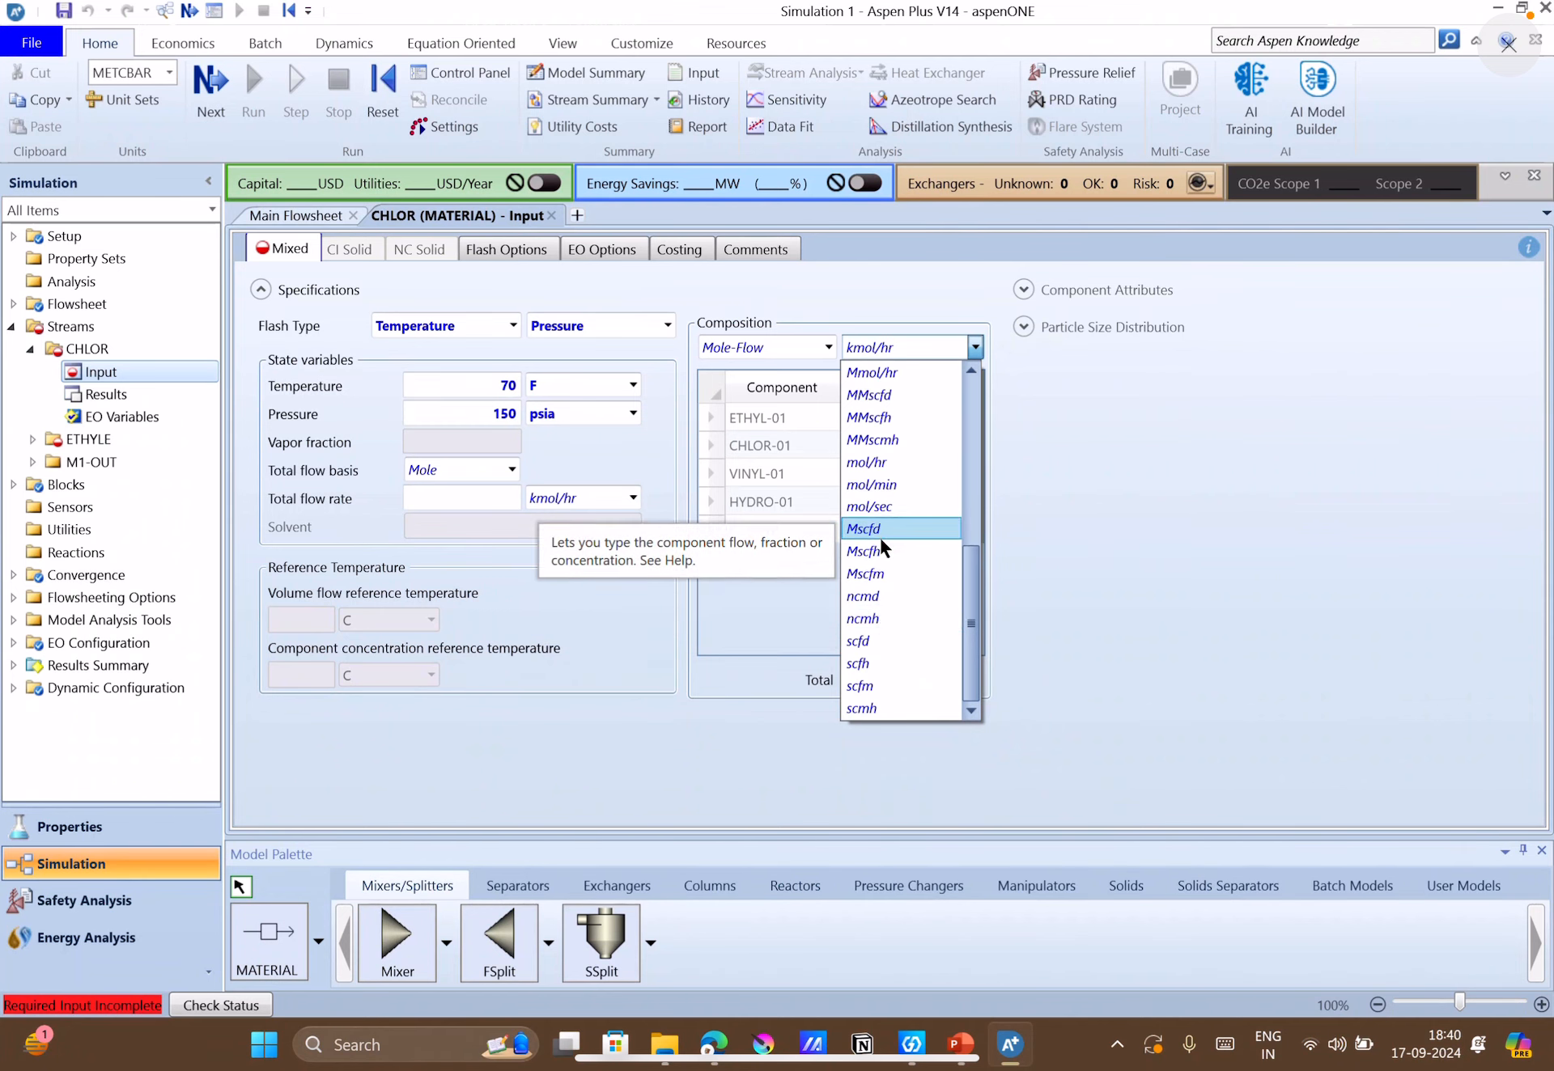
{"action": "scroll", "coordinate": [881, 537], "scroll_direction": "up", "scroll_amount": 3}
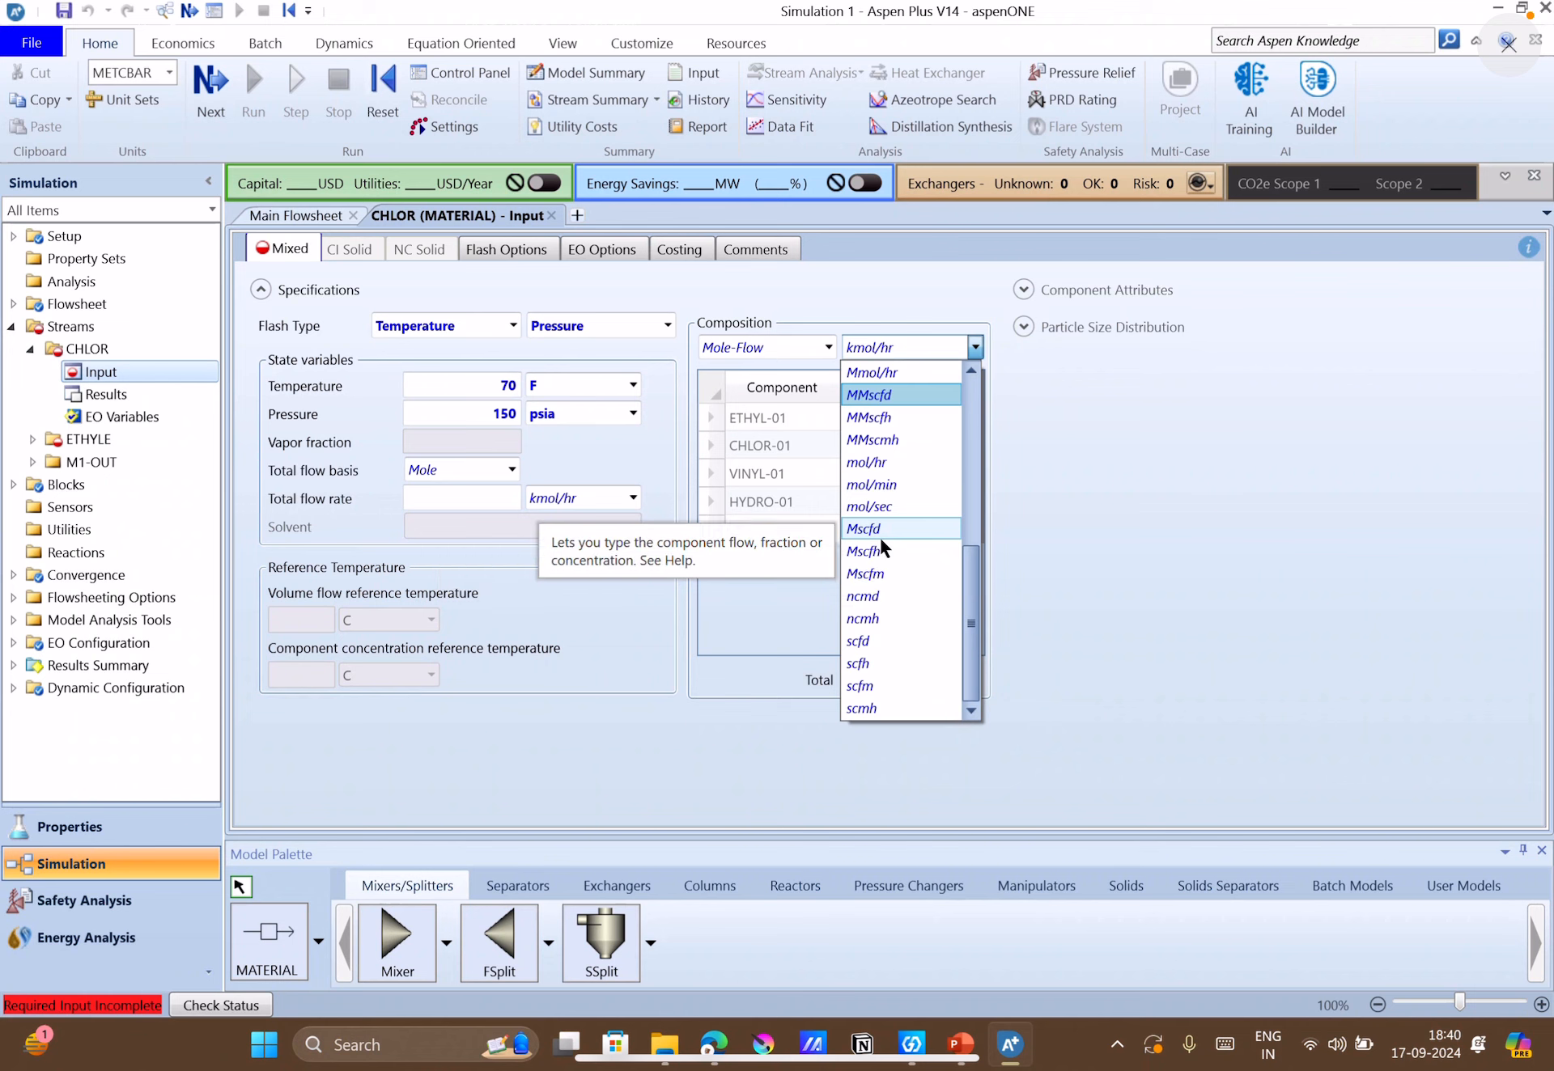
{"action": "scroll", "coordinate": [987, 639], "scroll_direction": "down", "scroll_amount": 3}
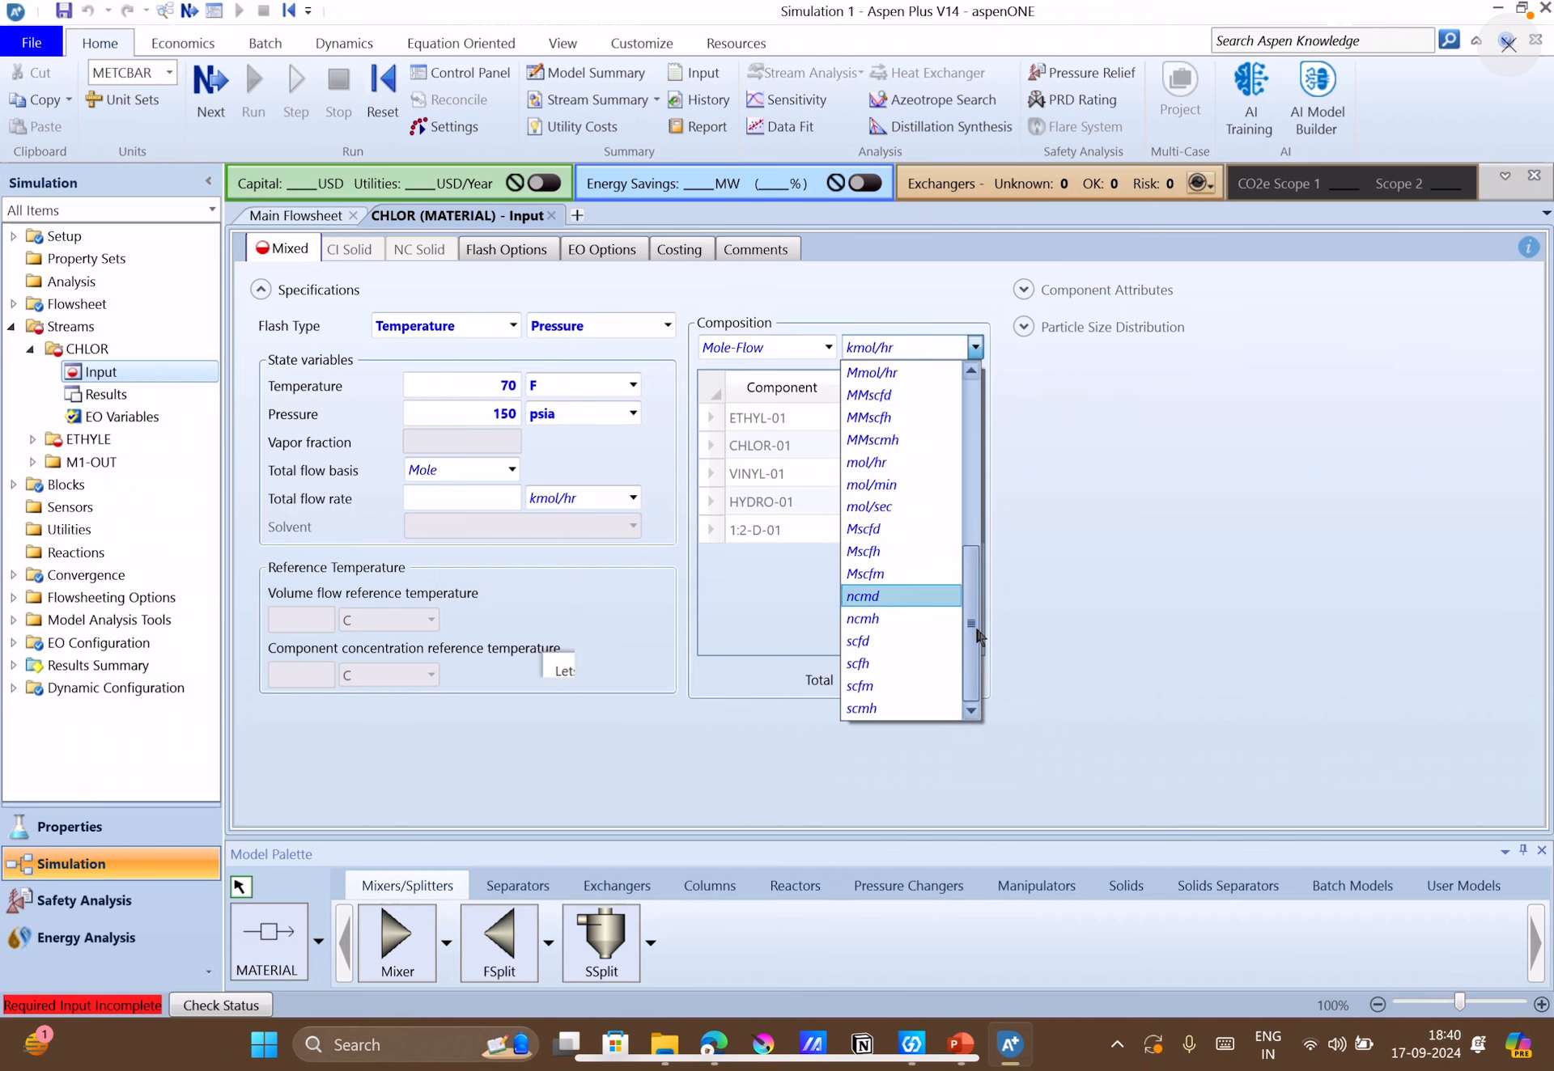
{"action": "scroll", "coordinate": [987, 615], "scroll_direction": "up", "scroll_amount": 3}
{"action": "left_click_drag", "start_coordinate": [987, 547], "coordinate": [994, 620]}
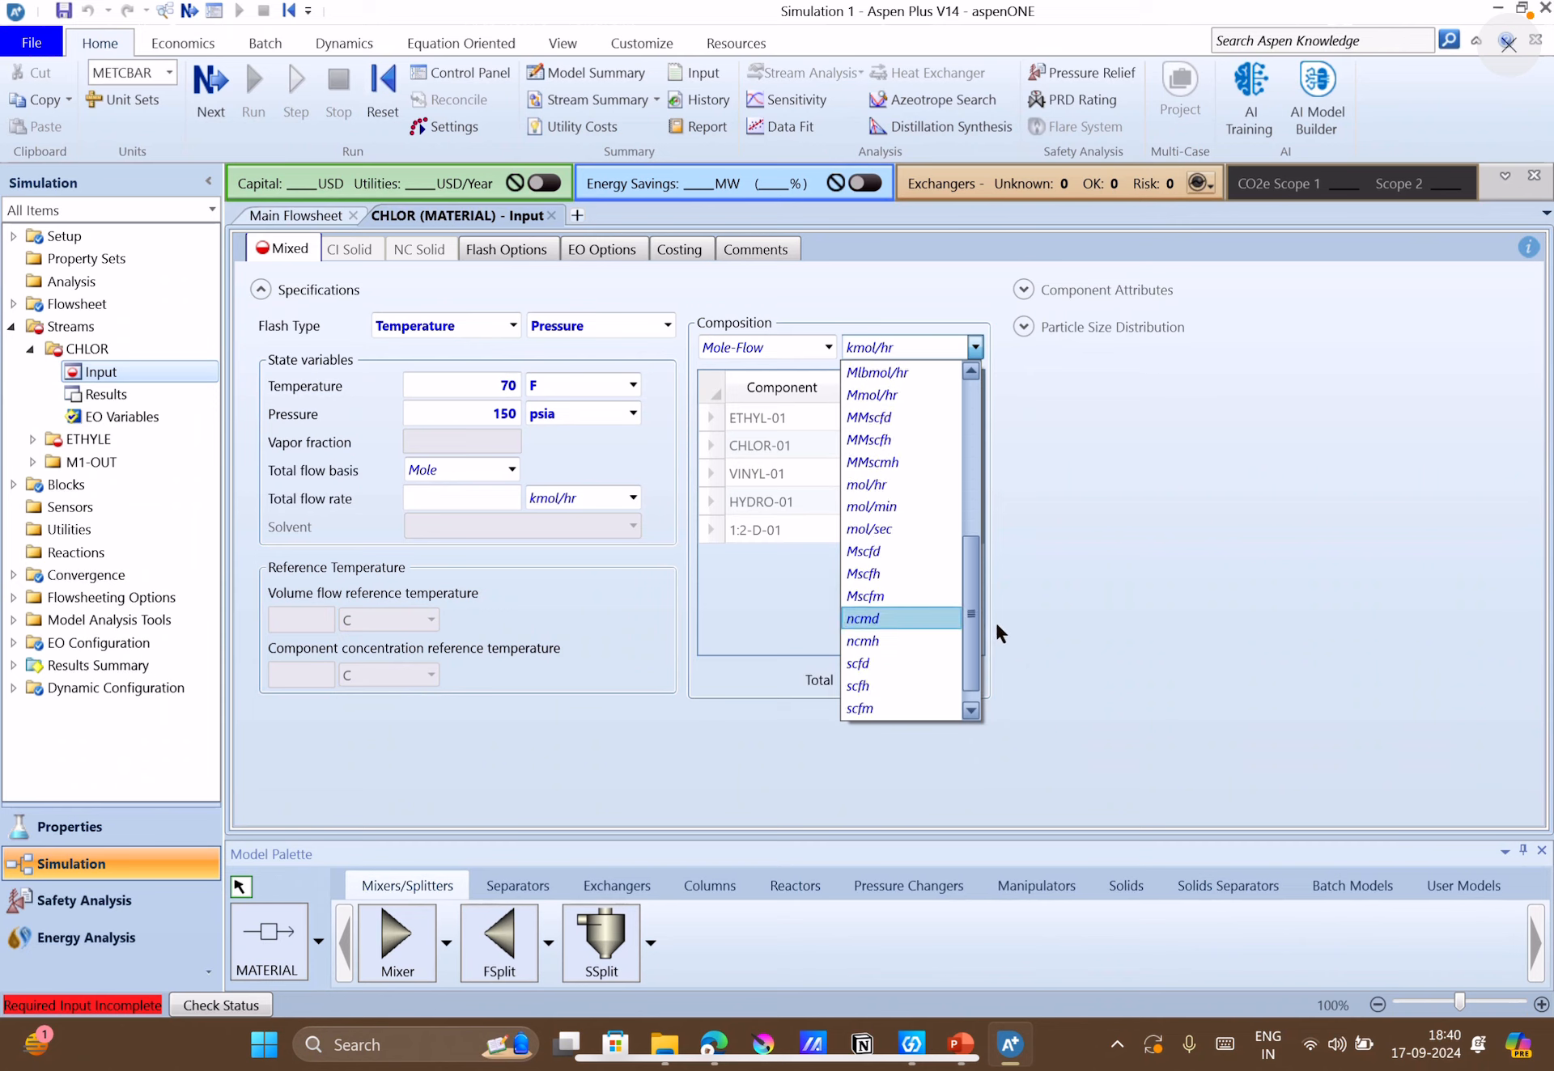
{"action": "left_click", "coordinate": [1001, 704]}
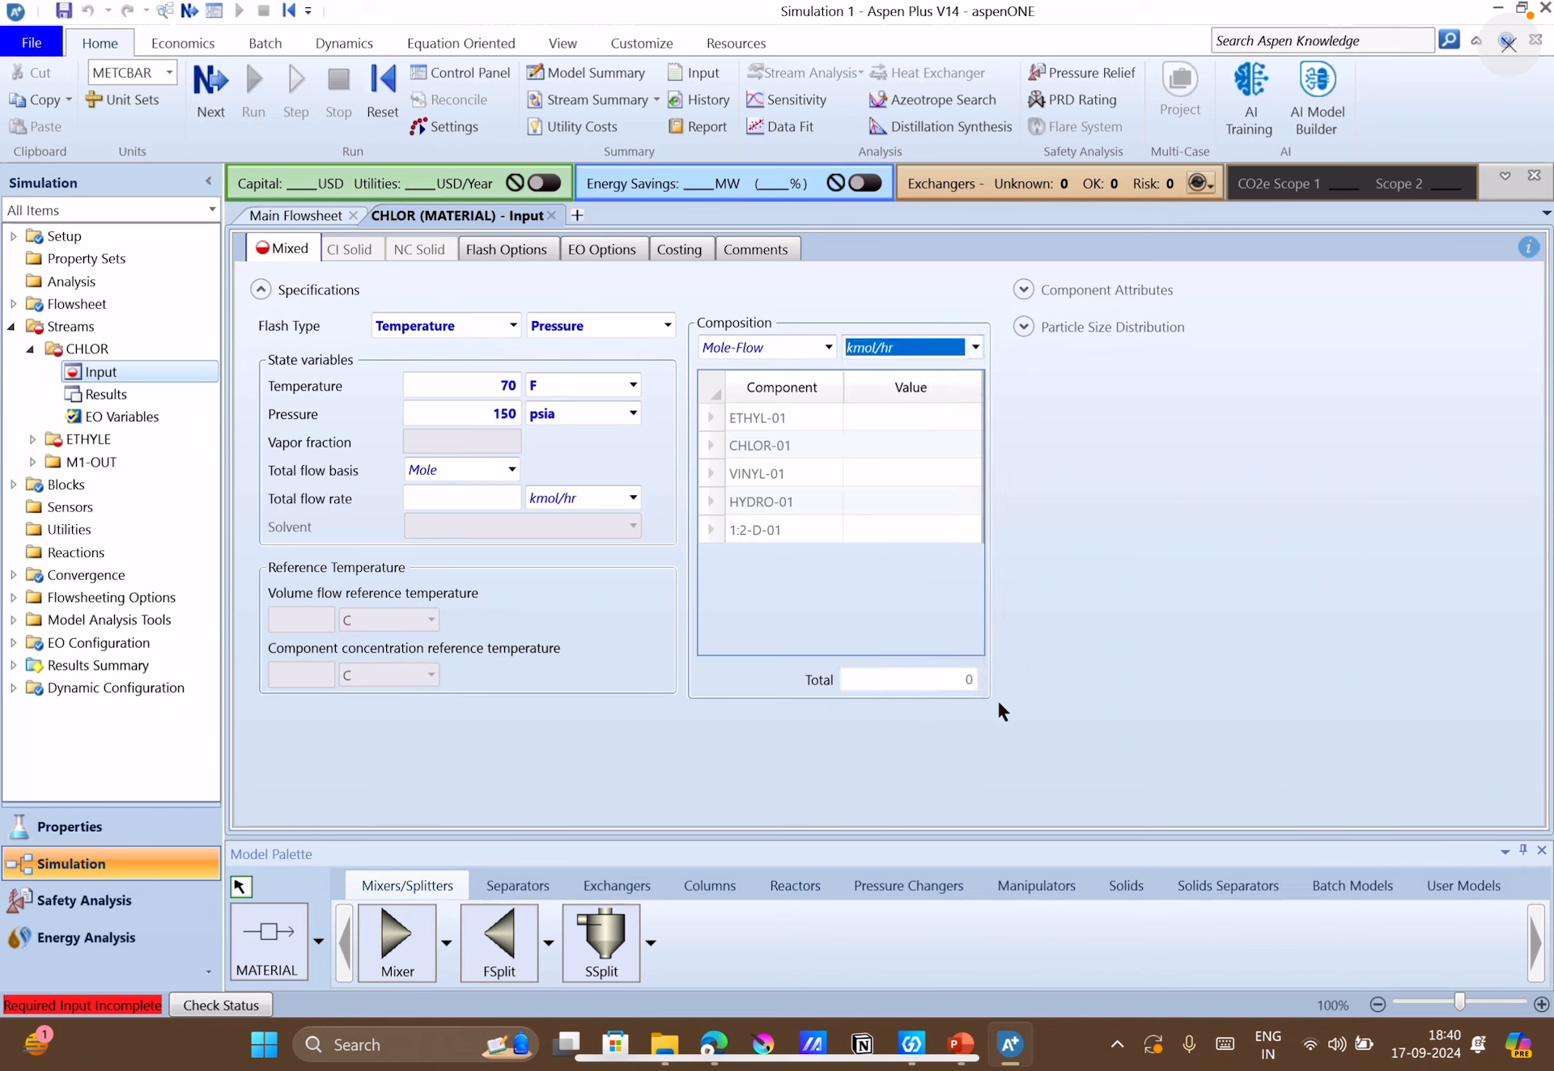
Switch the global unit set to ENG and recheck the Mole-Flow units offered for the CHLOR composition.
{"action": "left_click", "coordinate": [148, 72]}
{"action": "left_click", "coordinate": [109, 102]}
{"action": "left_click", "coordinate": [975, 347]}
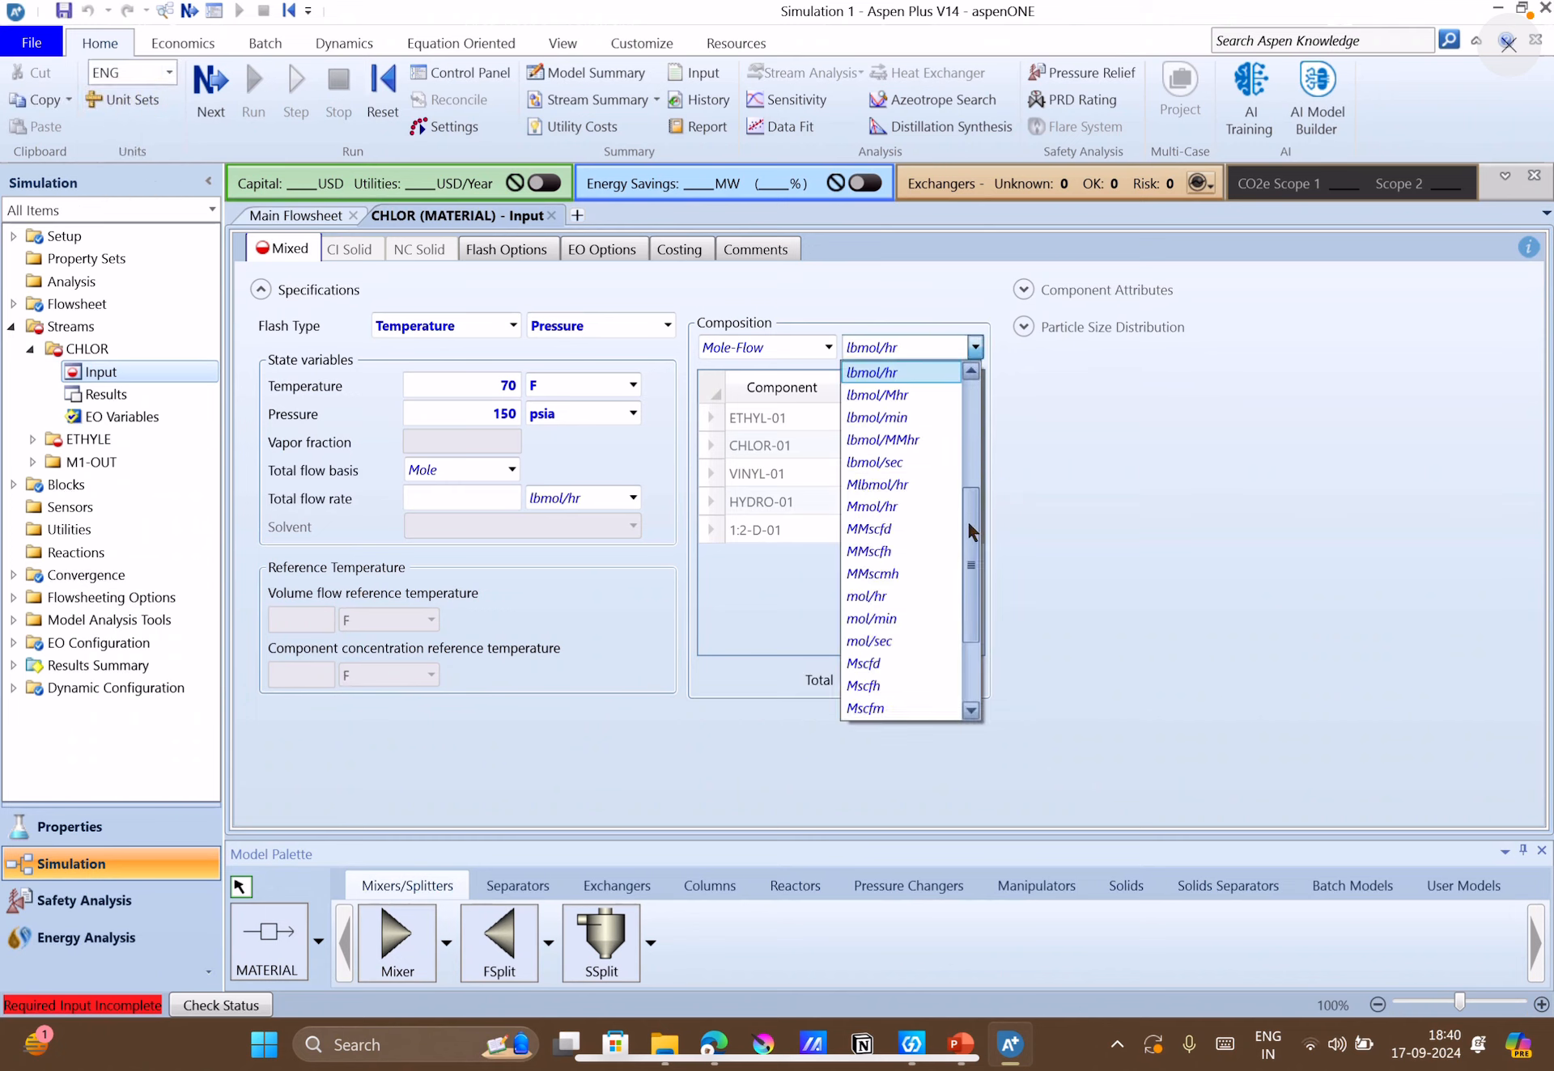
{"action": "left_click_drag", "start_coordinate": [966, 517], "coordinate": [984, 628]}
{"action": "left_click_drag", "start_coordinate": [992, 709], "coordinate": [997, 382]}
{"action": "left_click", "coordinate": [996, 382]}
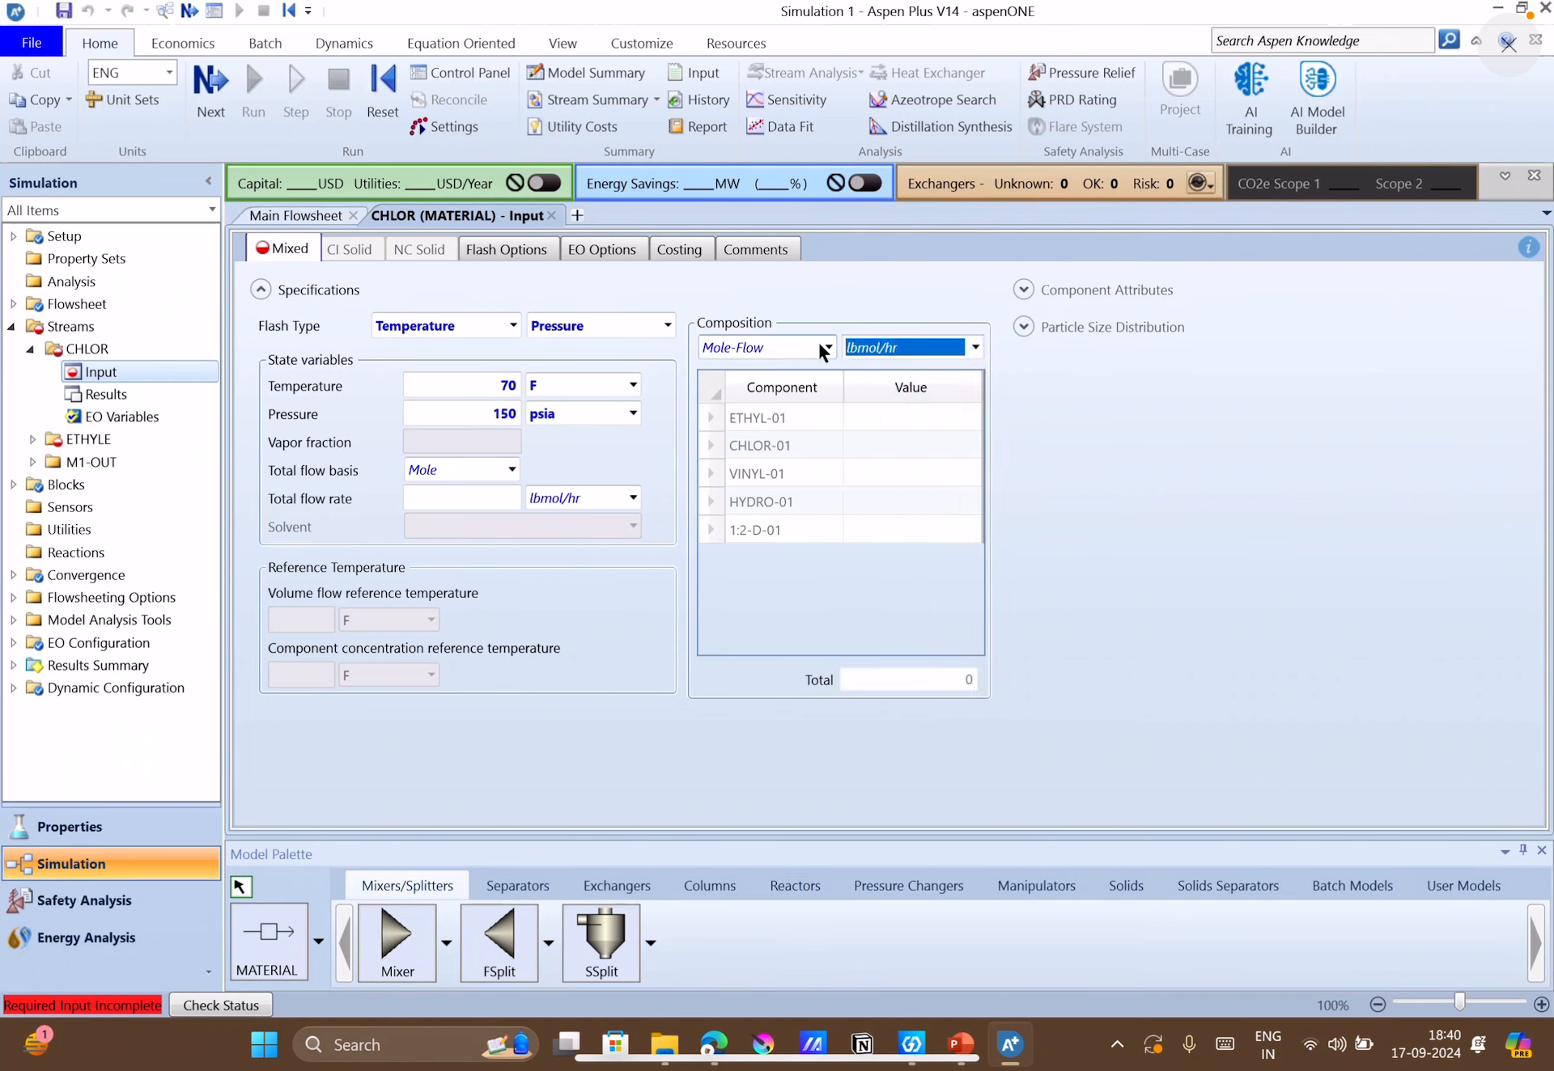
Change the CHLOR composition basis to Mass-Flow with tons/hr as its unit.
{"action": "left_click", "coordinate": [827, 347]}
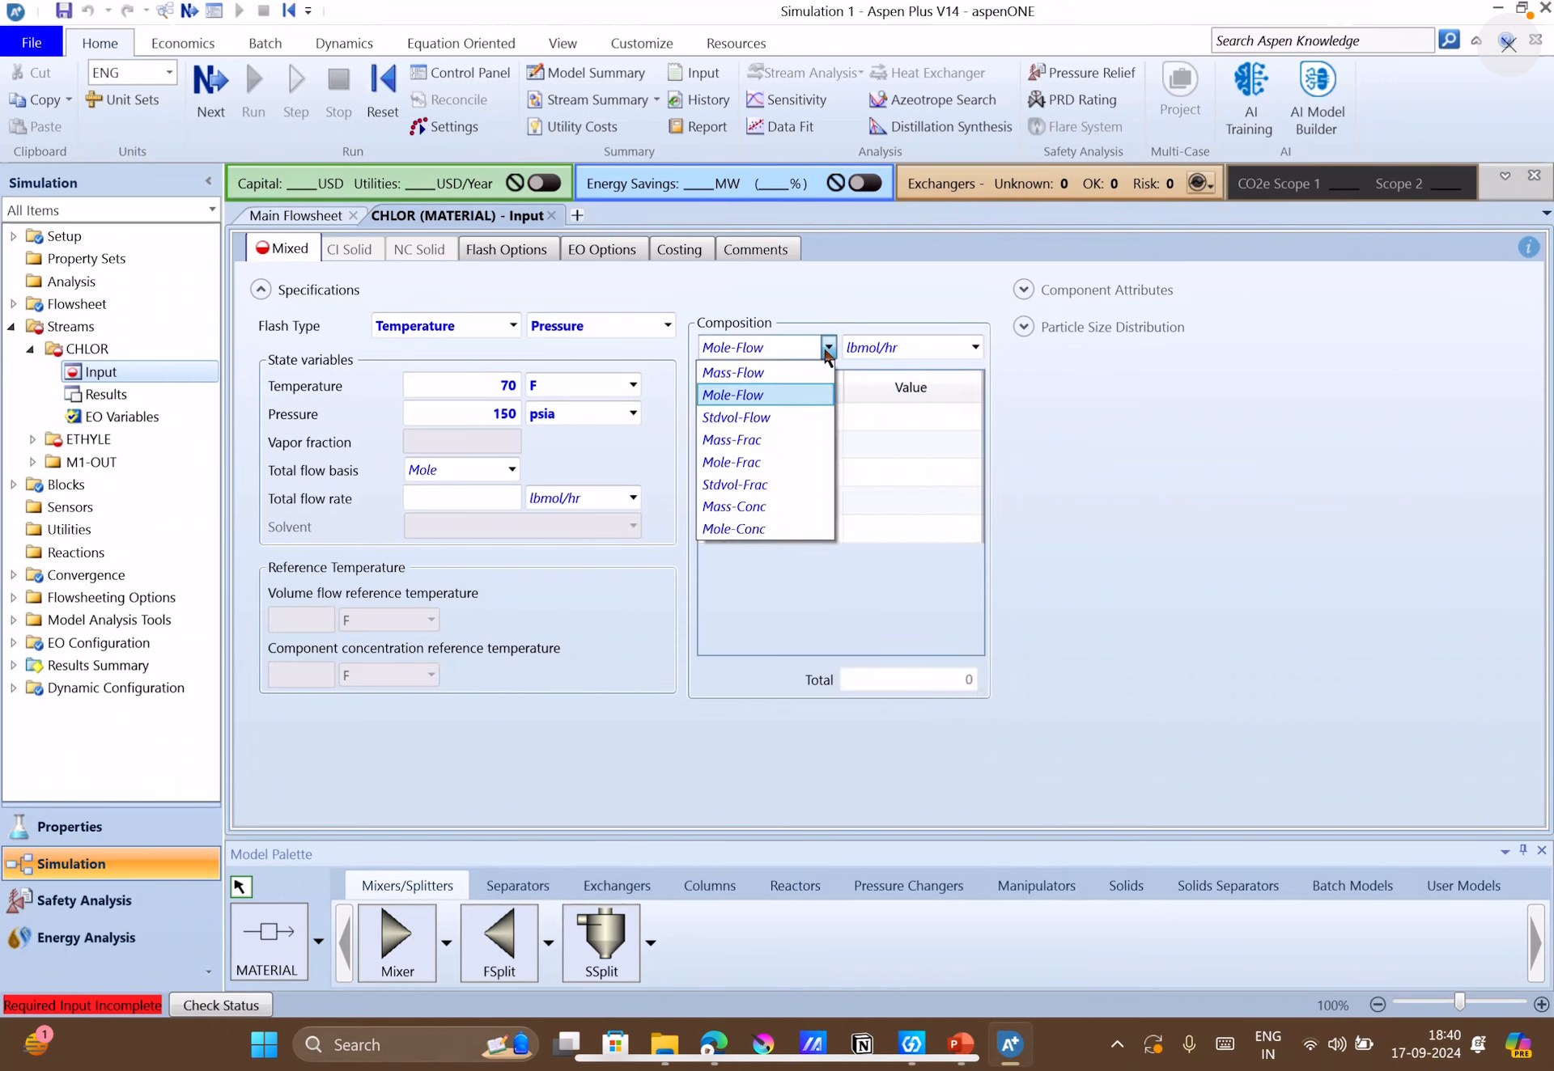
{"action": "left_click", "coordinate": [769, 394]}
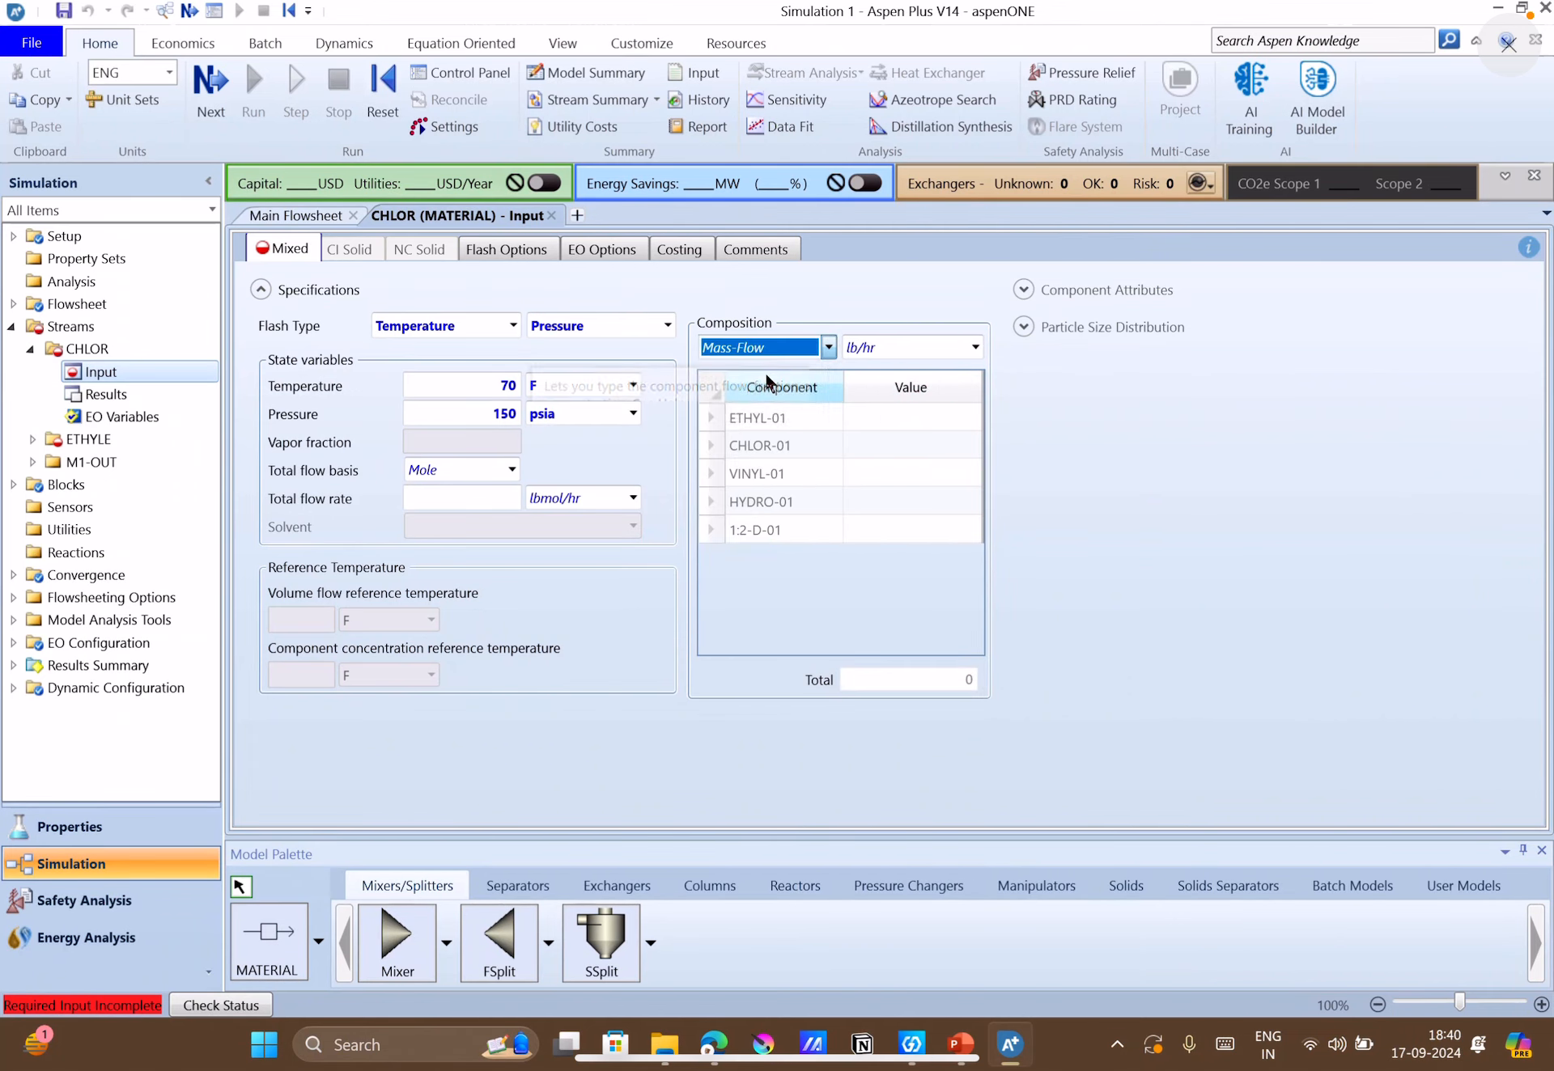
{"action": "left_click", "coordinate": [973, 347]}
{"action": "left_click_drag", "start_coordinate": [966, 577], "coordinate": [978, 673]}
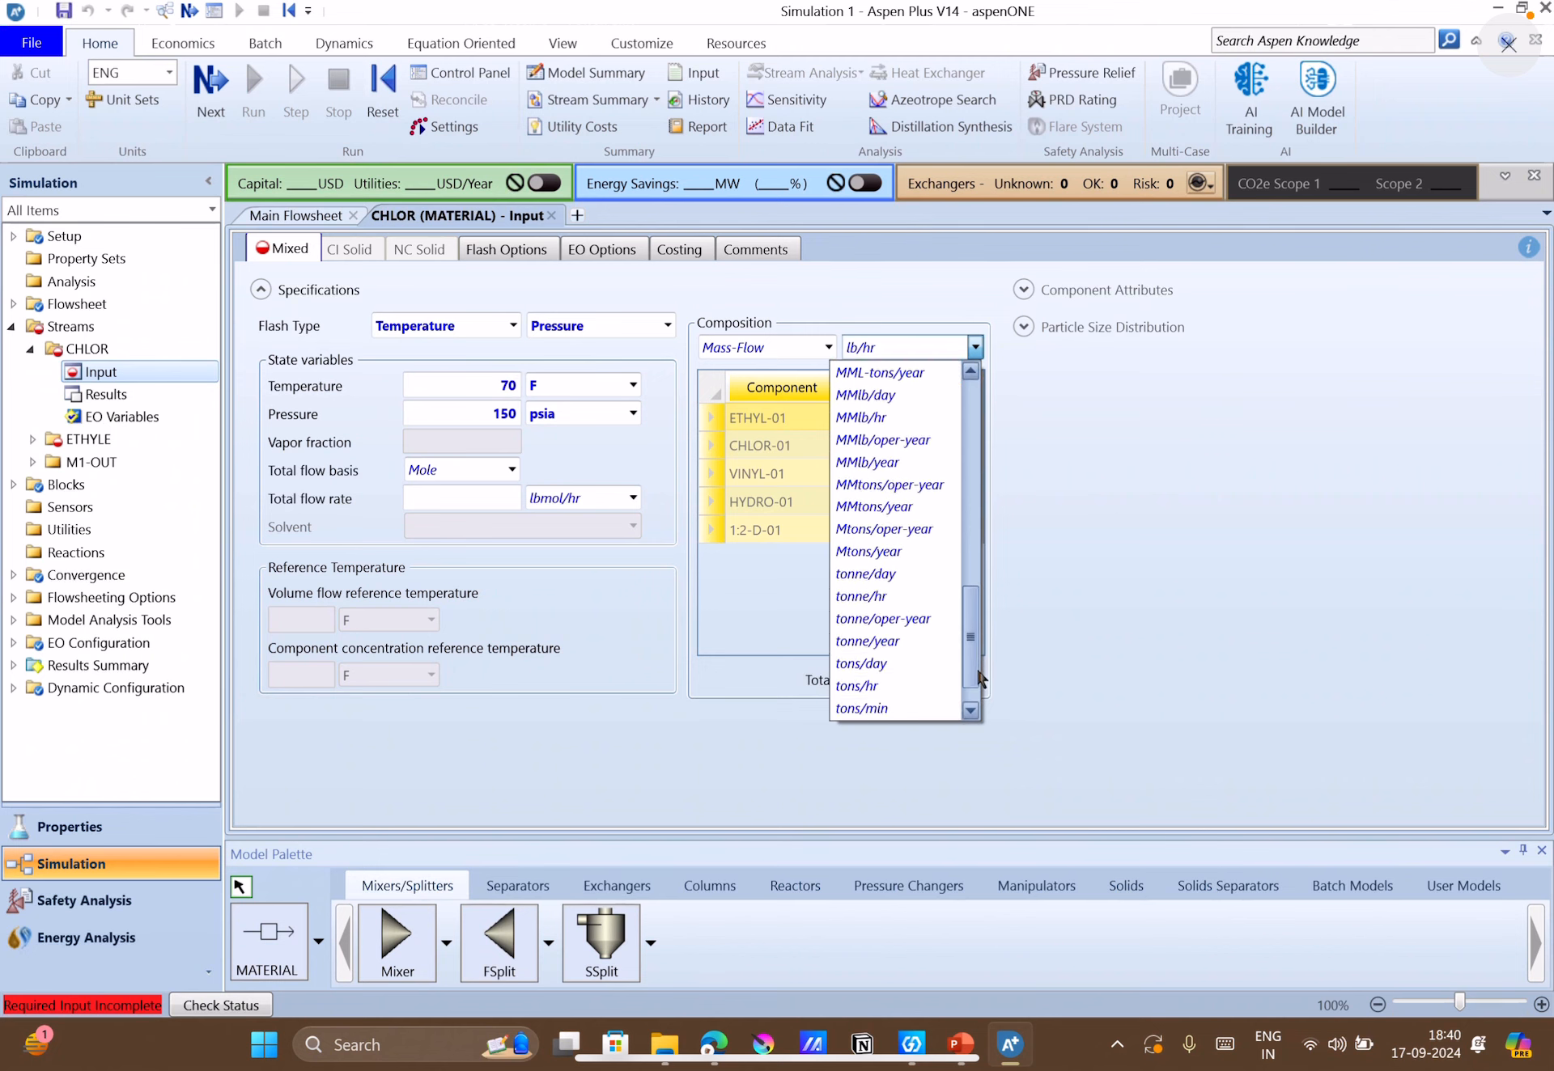
{"action": "left_click", "coordinate": [892, 672]}
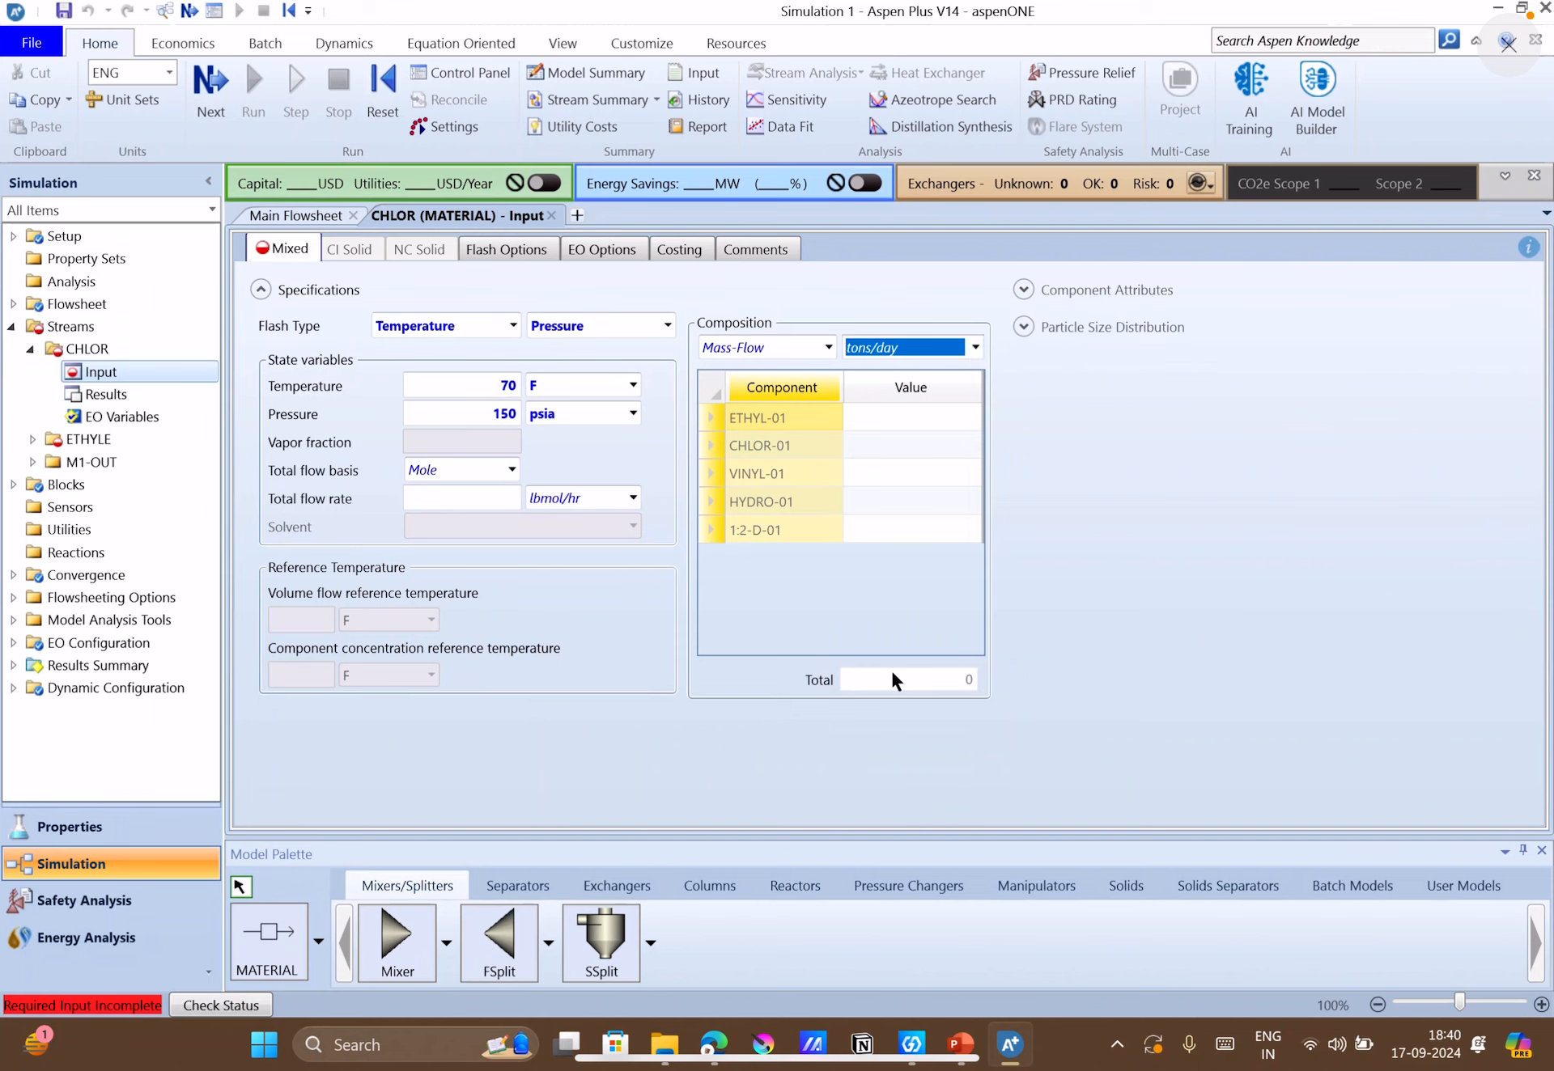
{"action": "left_click", "coordinate": [977, 344]}
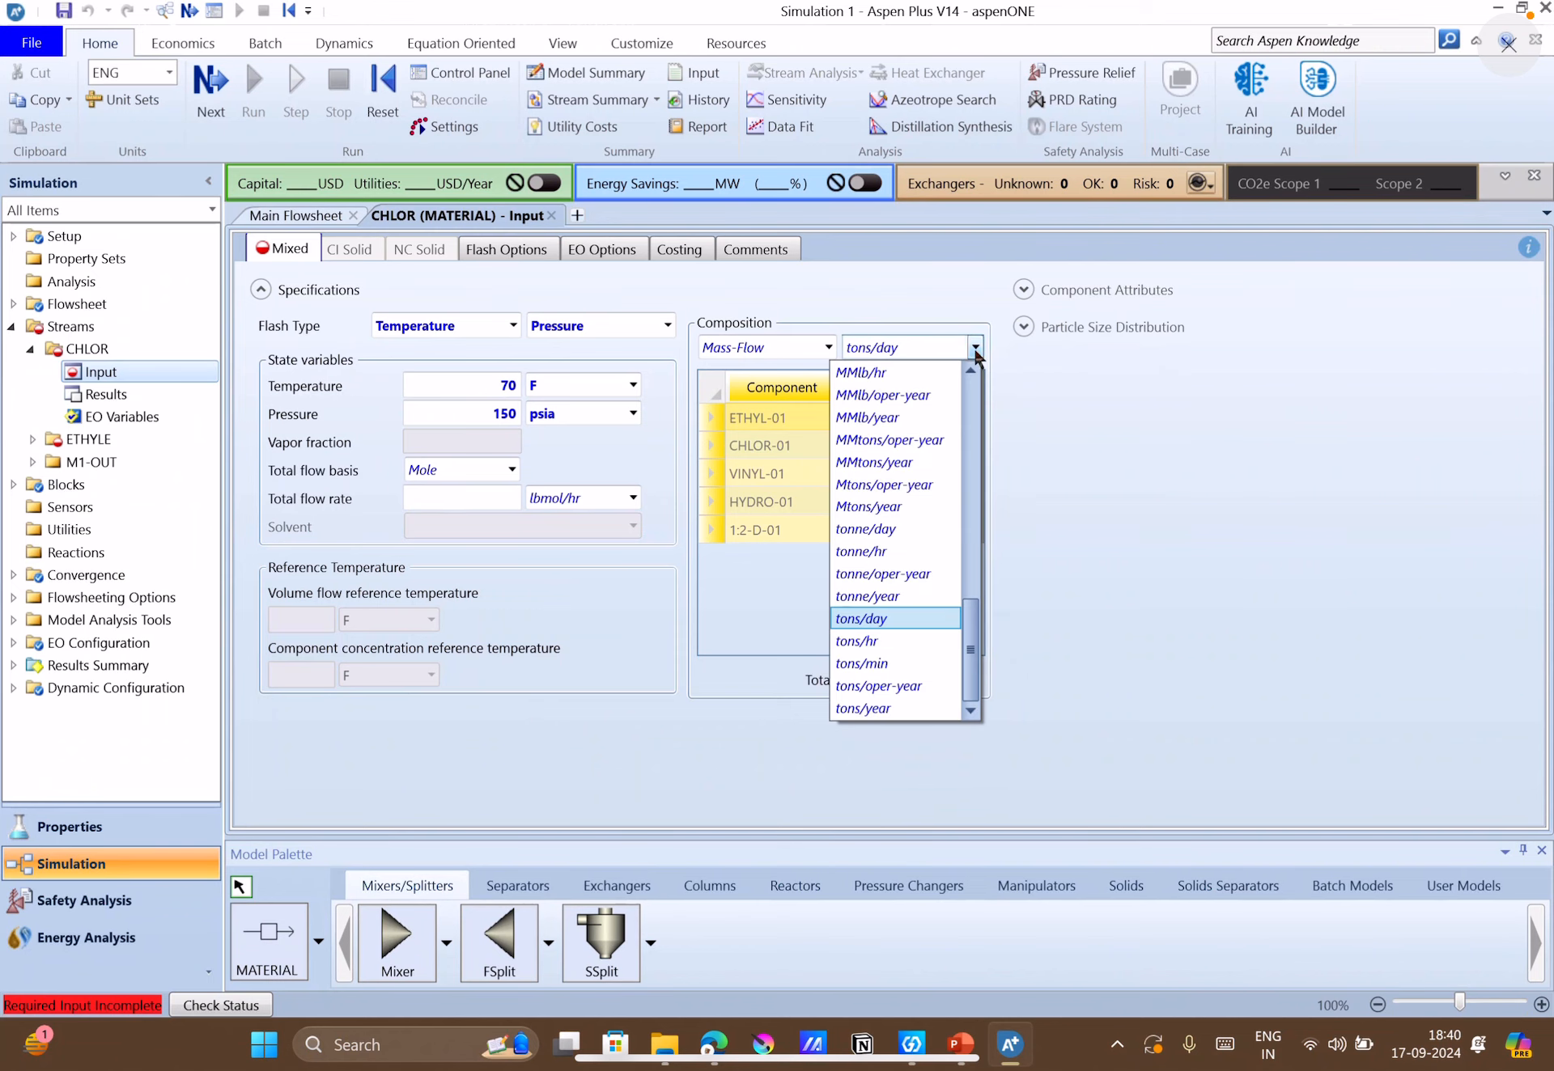
{"action": "left_click", "coordinate": [878, 633]}
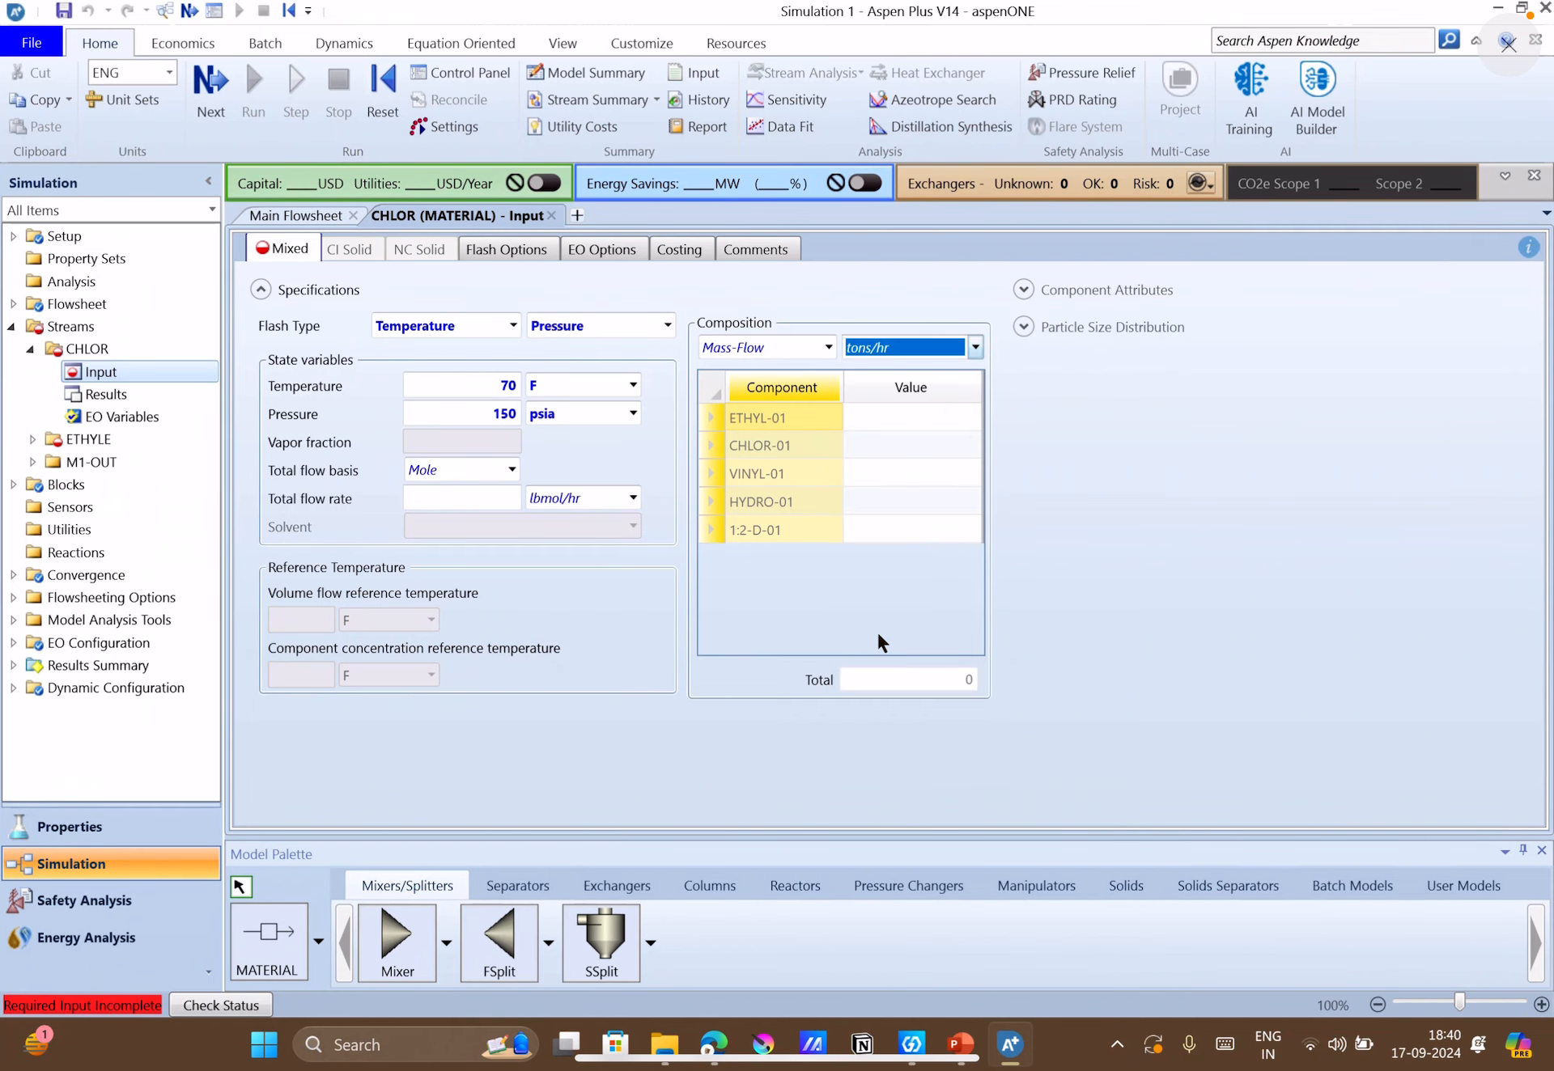
Switch the global unit set to MET and set the CHLOR mass-flow unit to tonne/hr.
{"action": "left_click", "coordinate": [171, 72]}
{"action": "left_click", "coordinate": [135, 129]}
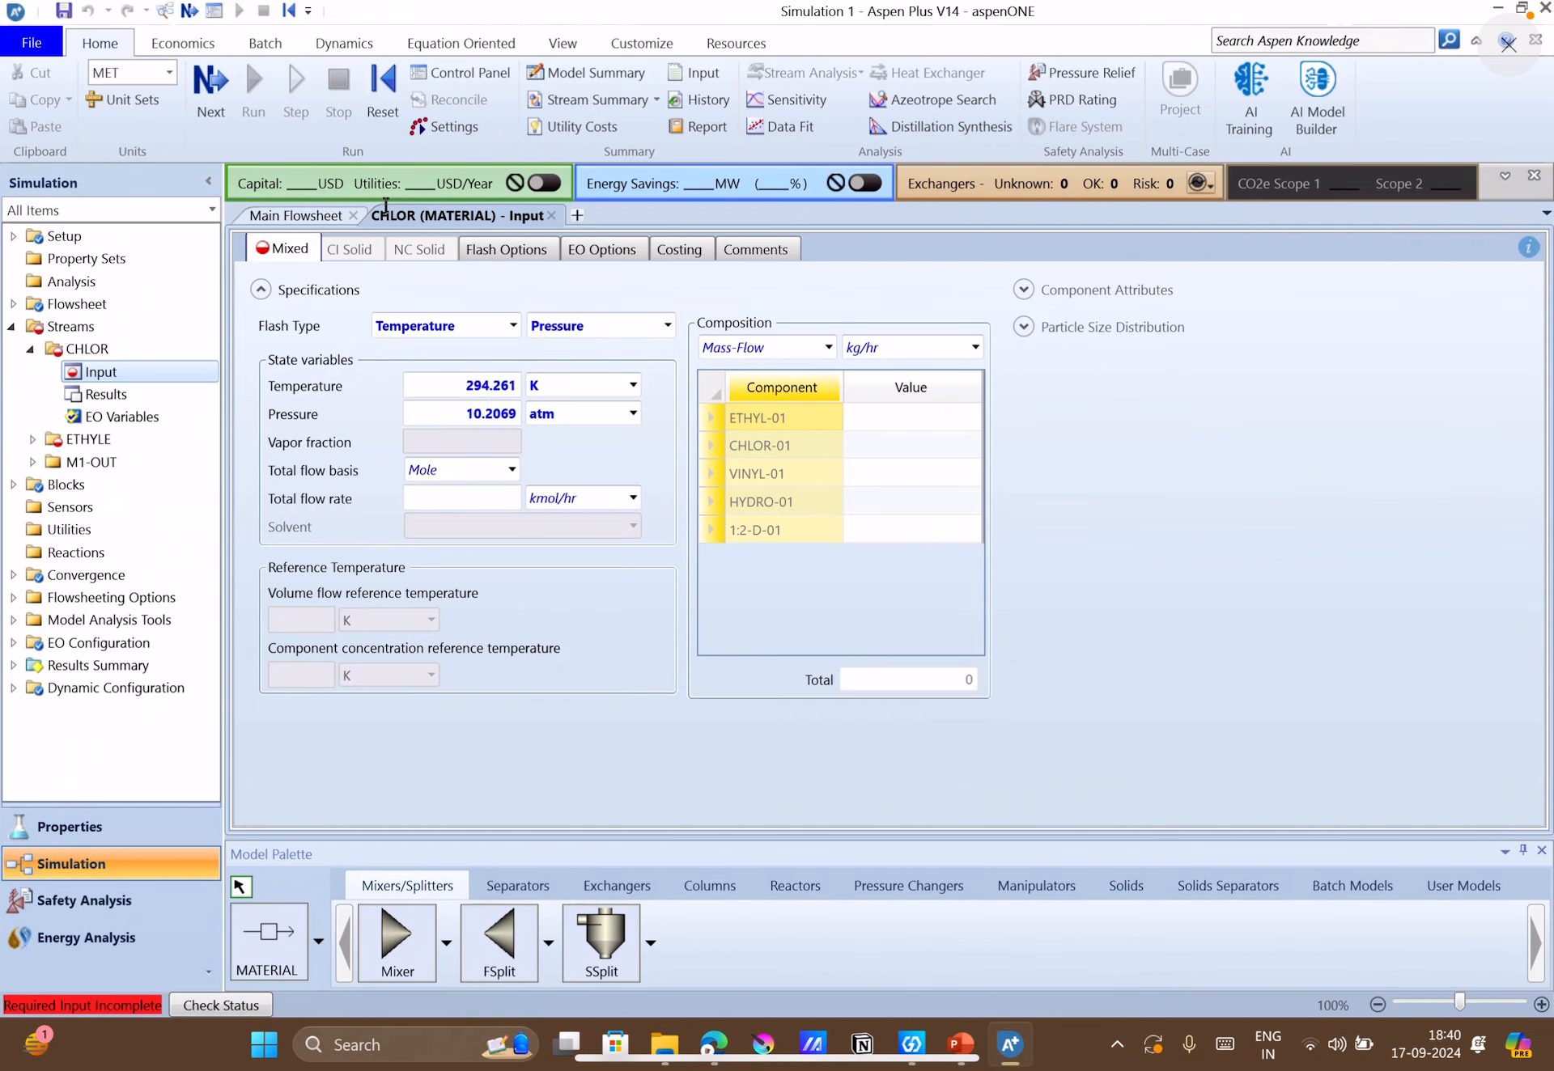
{"action": "left_click", "coordinate": [930, 349]}
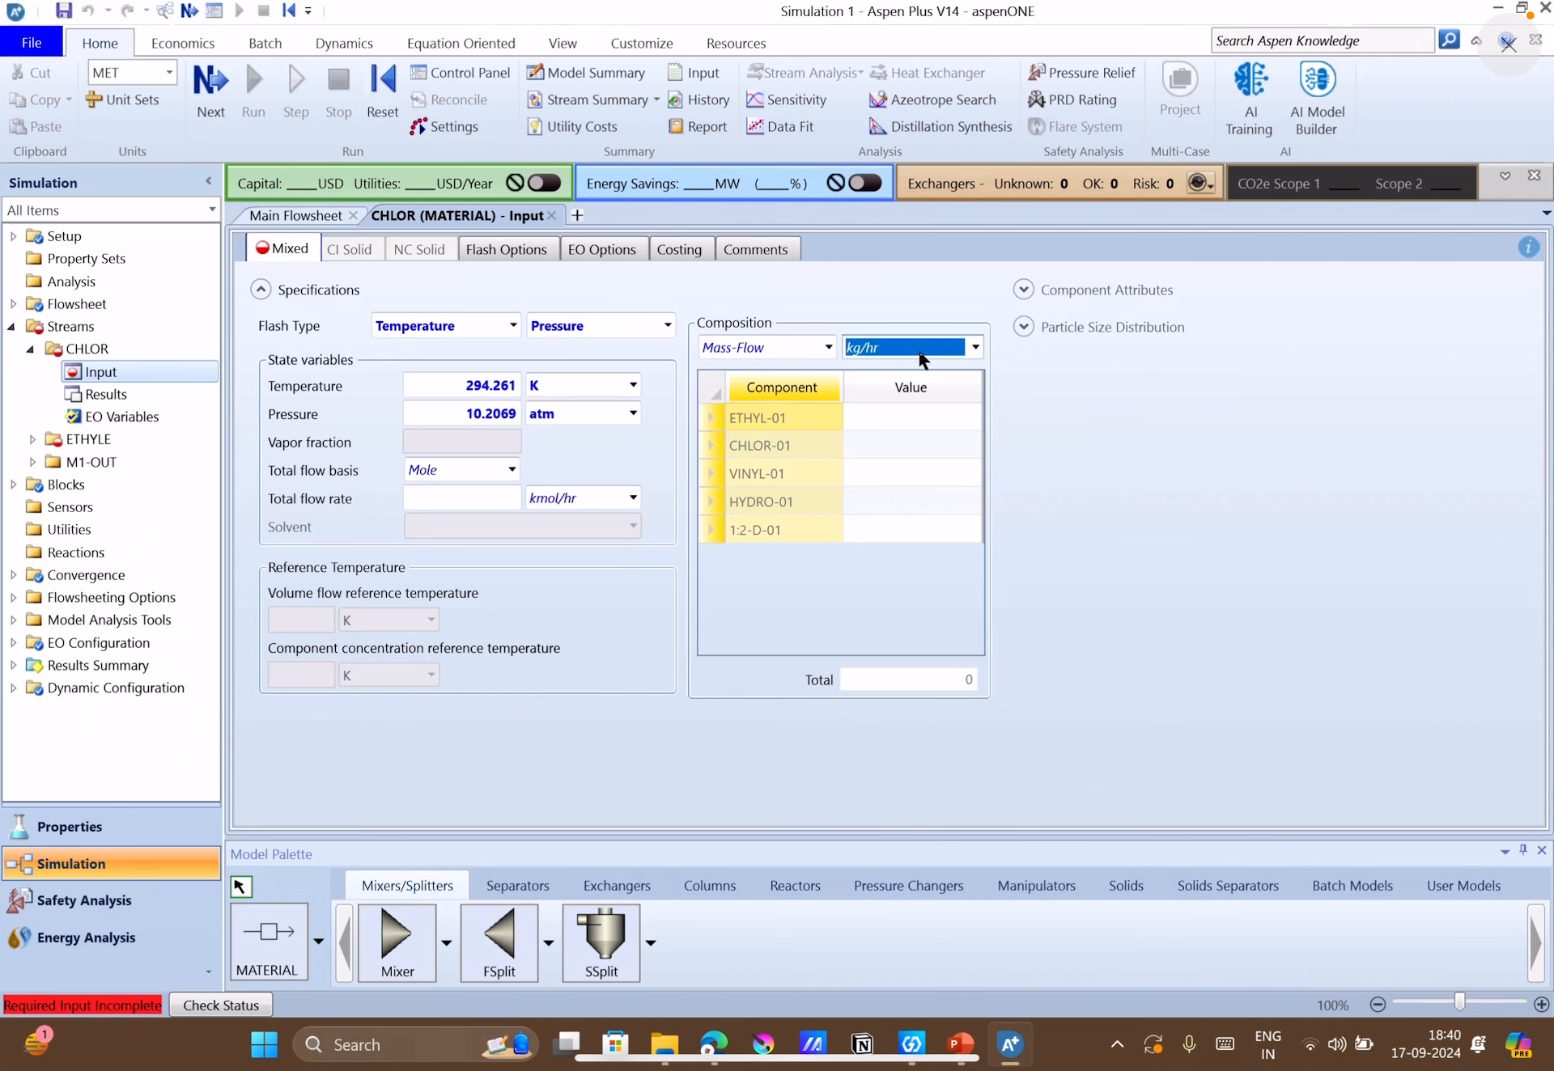
{"action": "scroll", "coordinate": [920, 353], "scroll_direction": "down", "scroll_amount": 5}
{"action": "left_click", "coordinate": [1154, 500]}
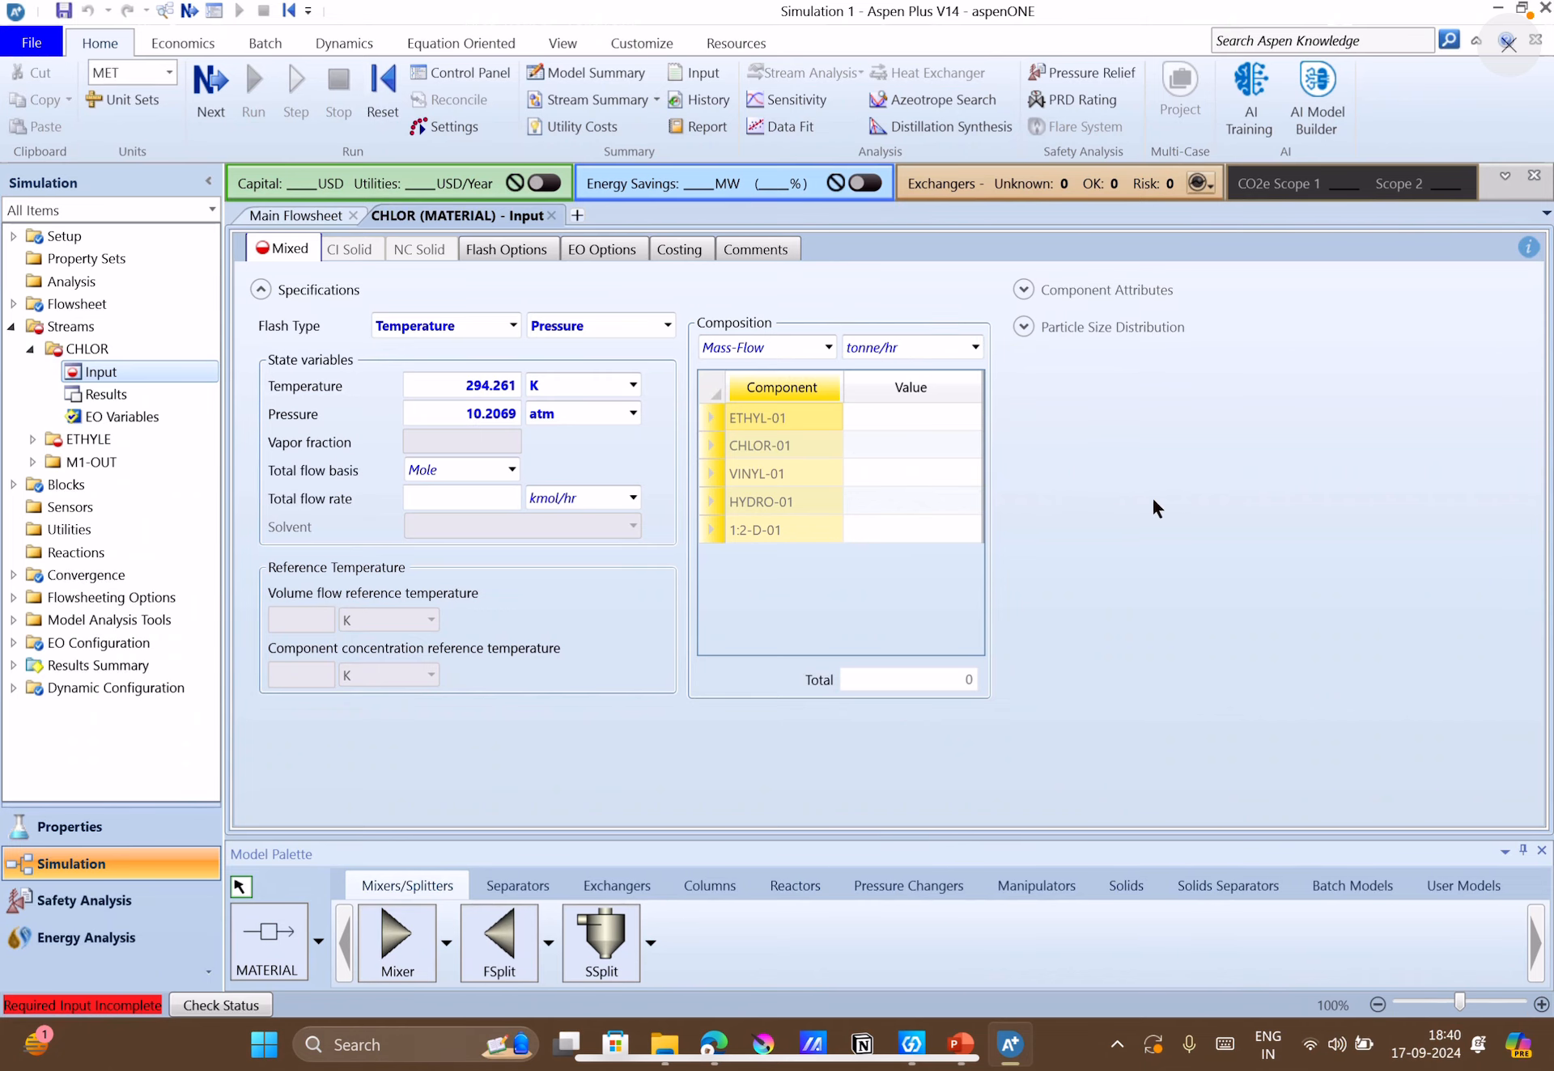
Check the case-study slide for the chlorine flow rate and set the CHLOR-01 mass flow to 50 tonne/hr.
{"action": "left_click", "coordinate": [971, 1044]}
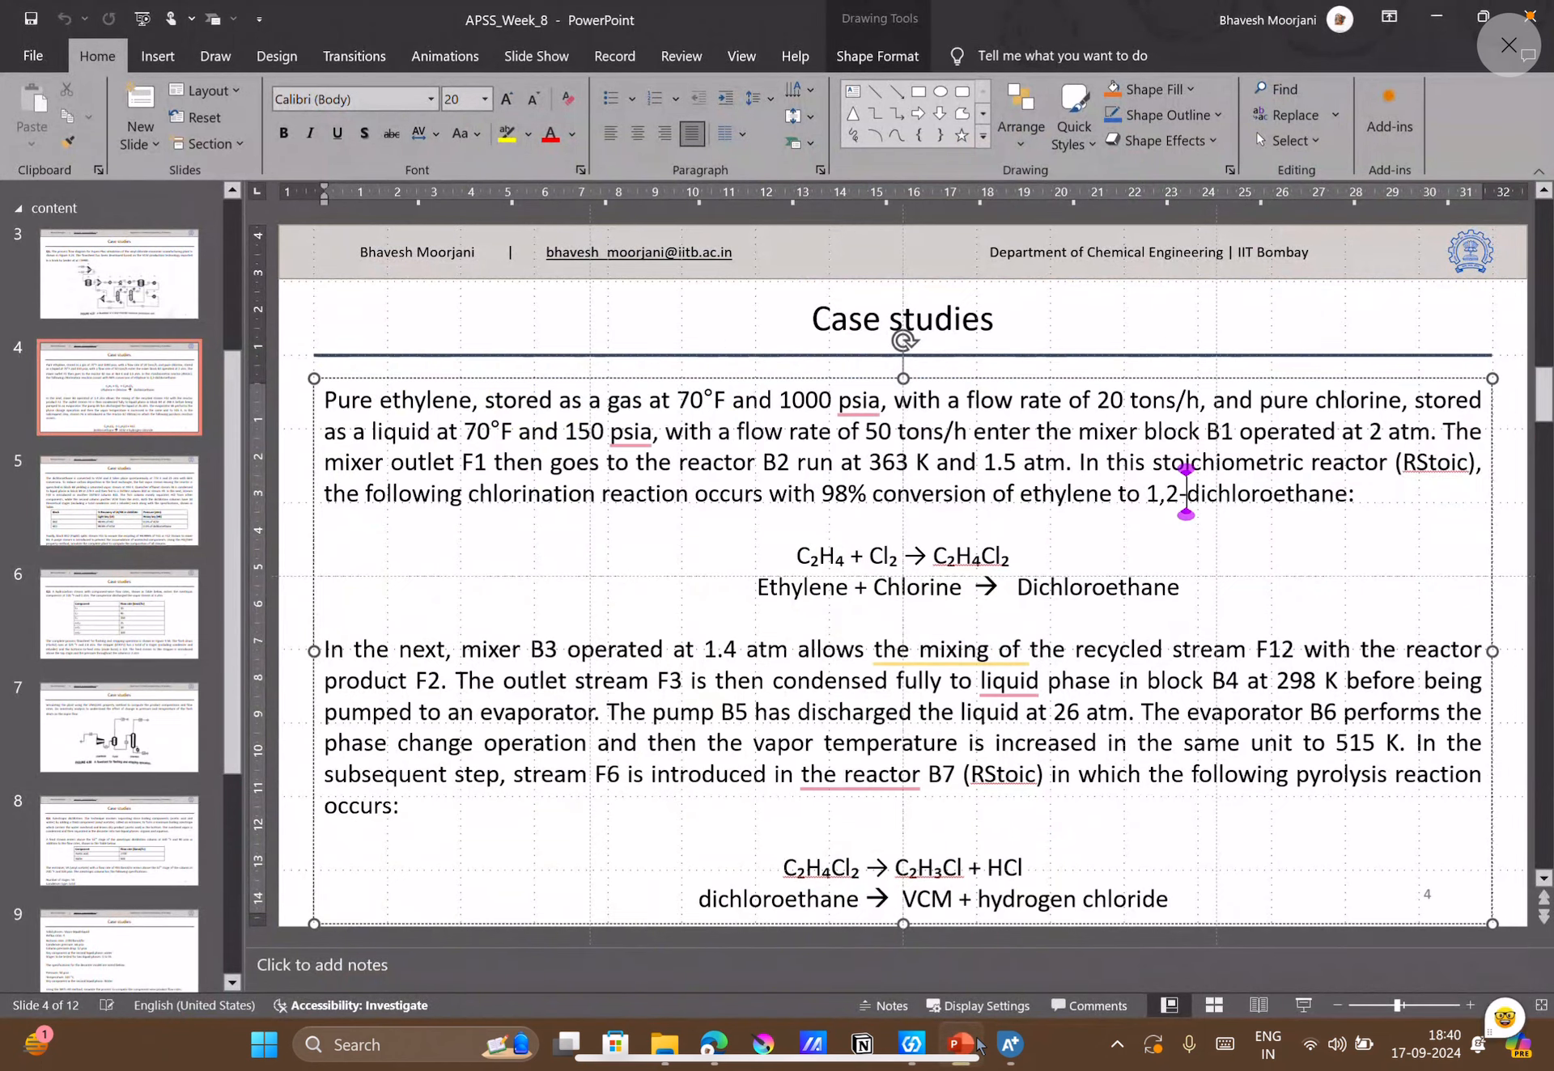
{"action": "left_click", "coordinate": [975, 1044]}
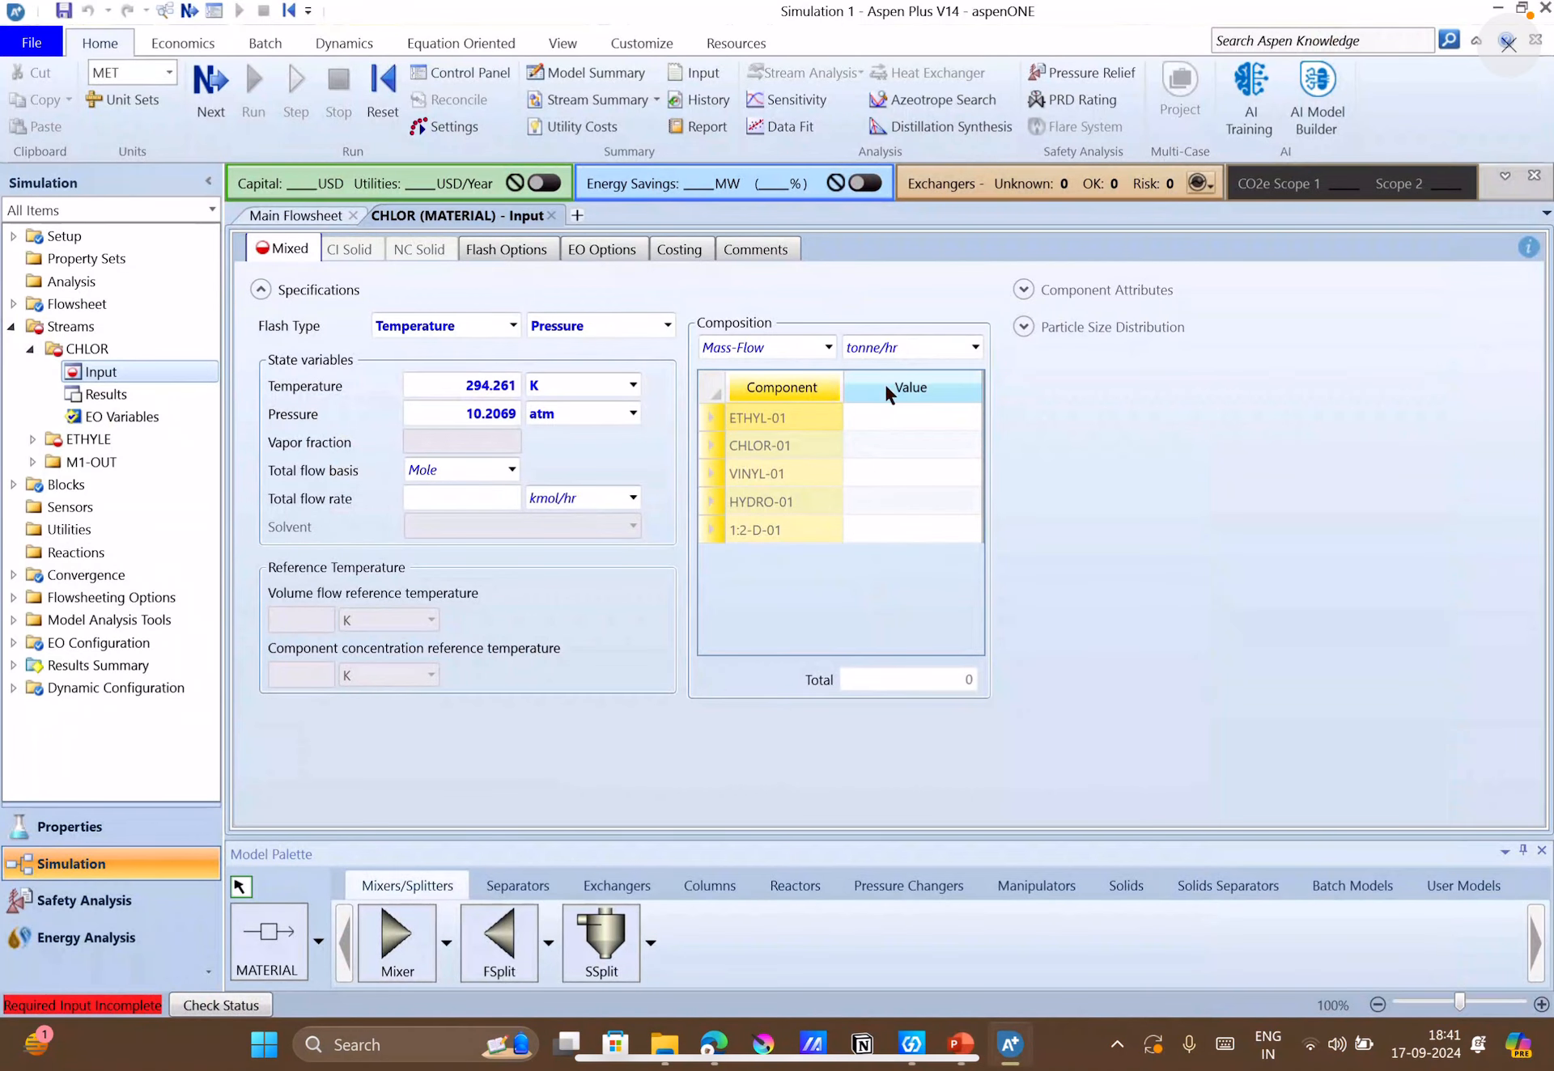
{"action": "left_click", "coordinate": [912, 439]}
{"action": "type", "text": "50"}
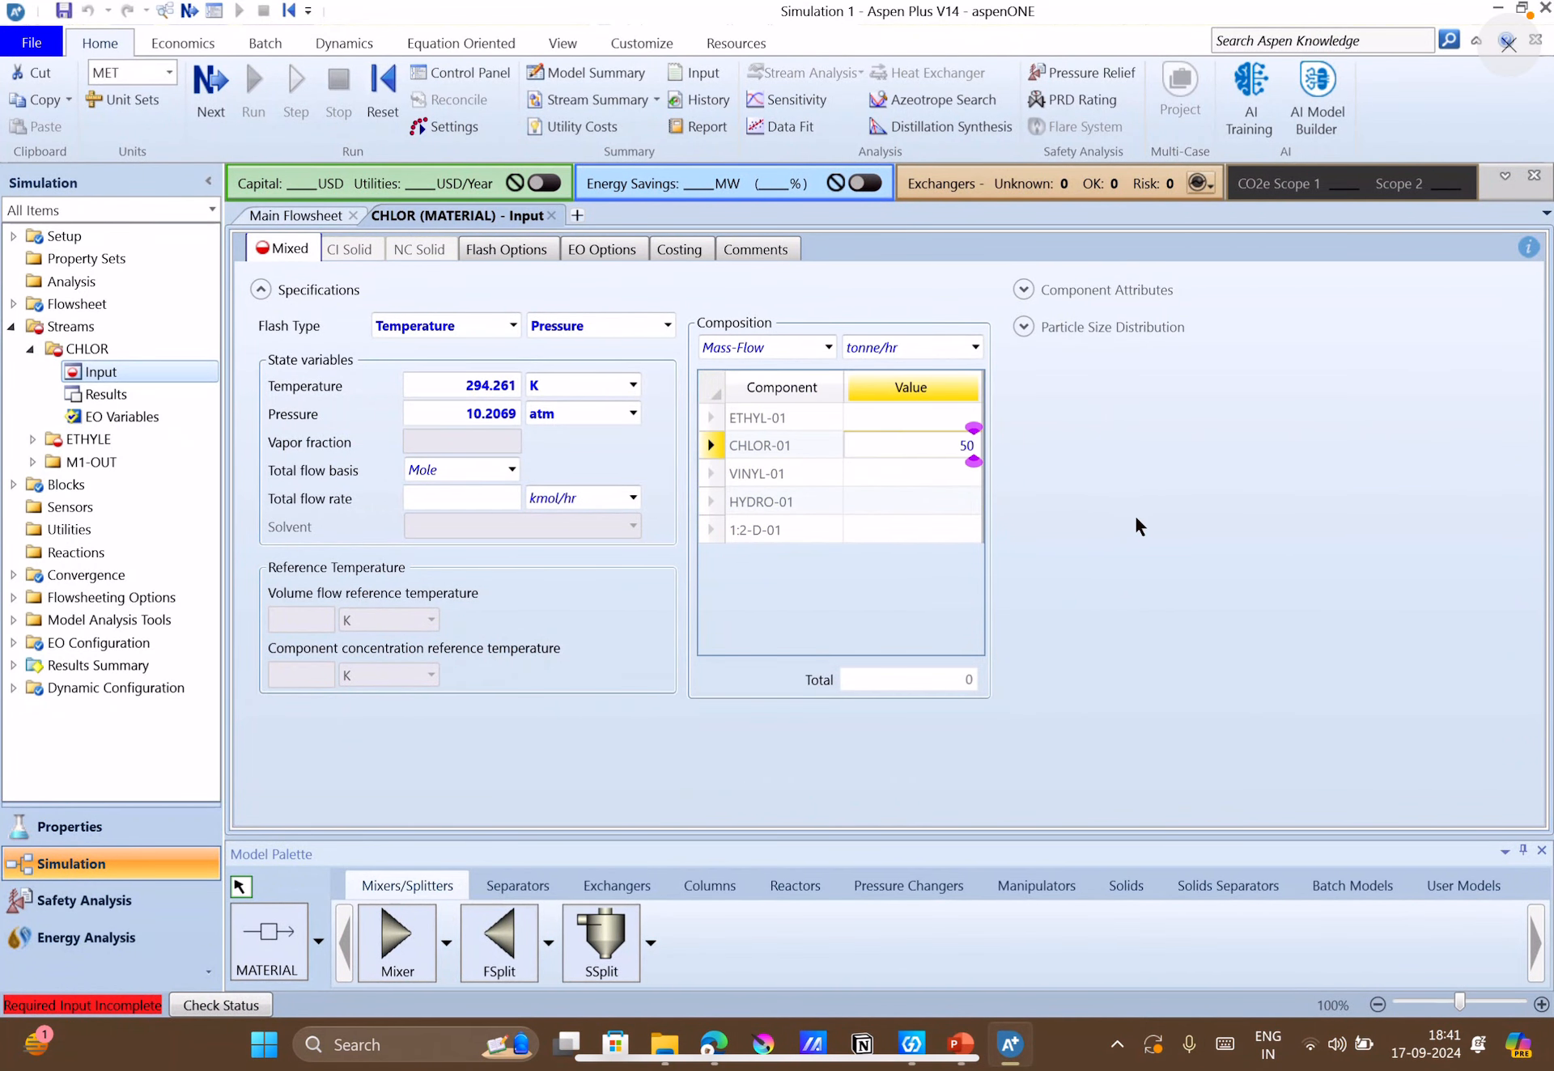
{"action": "key", "text": "Return"}
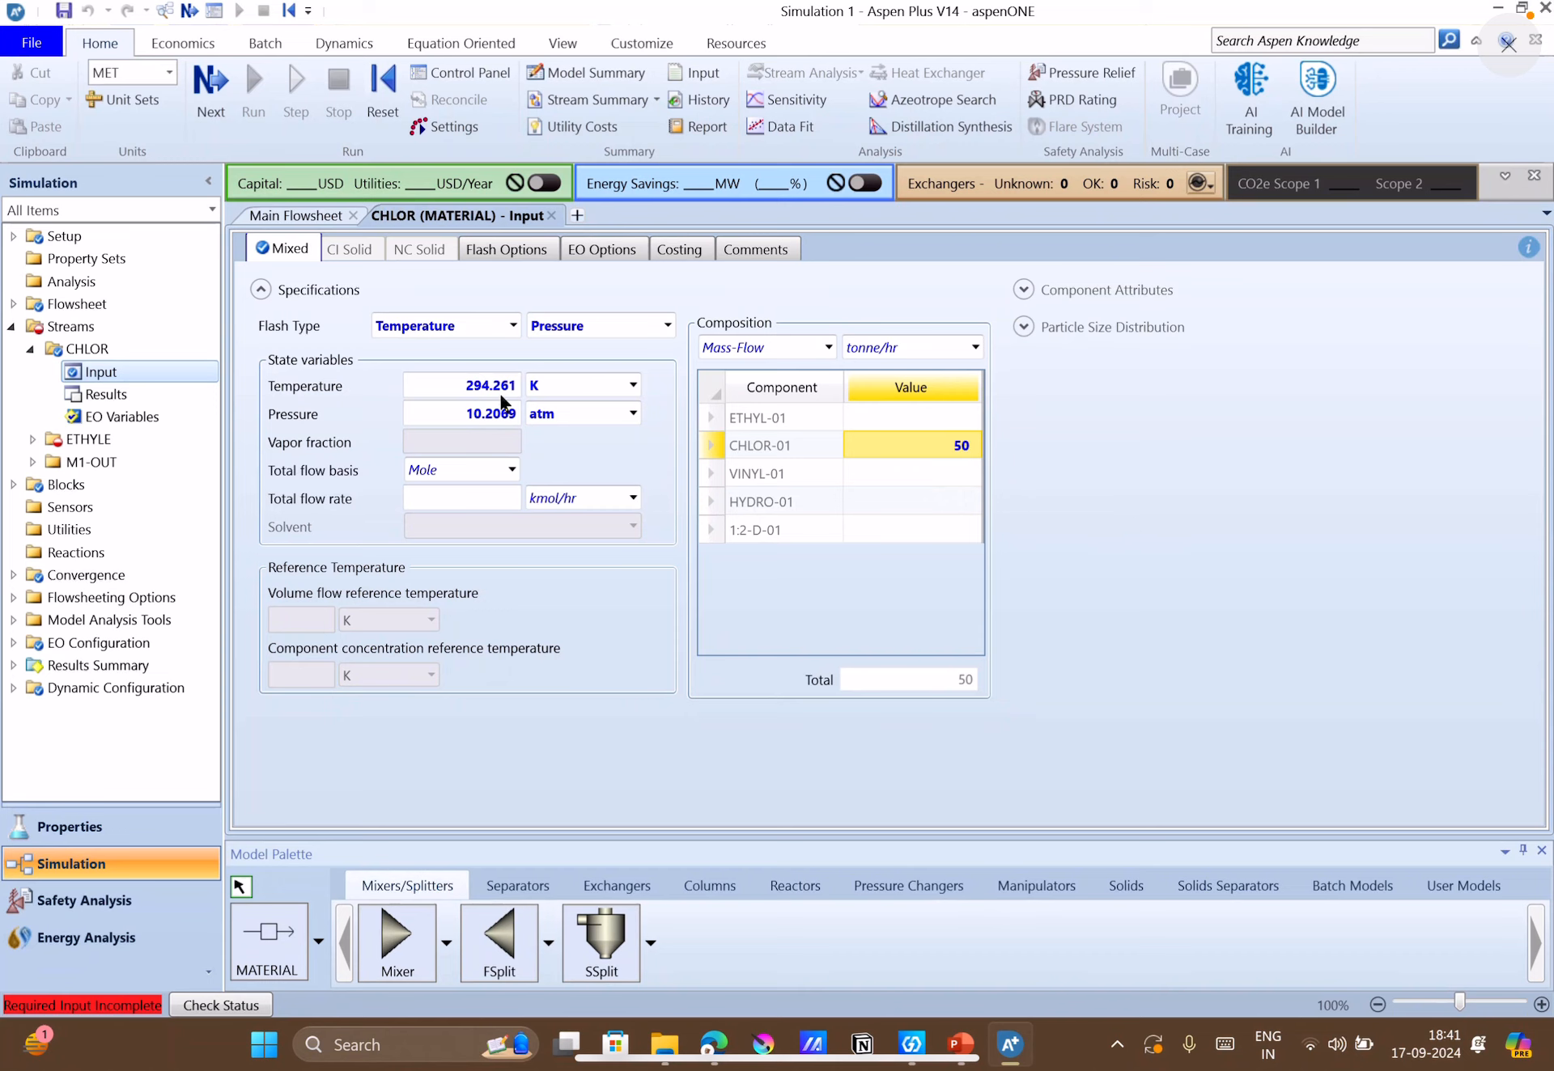
Set the CHLOR stream pressure to 150 psia.
{"action": "left_click", "coordinate": [586, 387]}
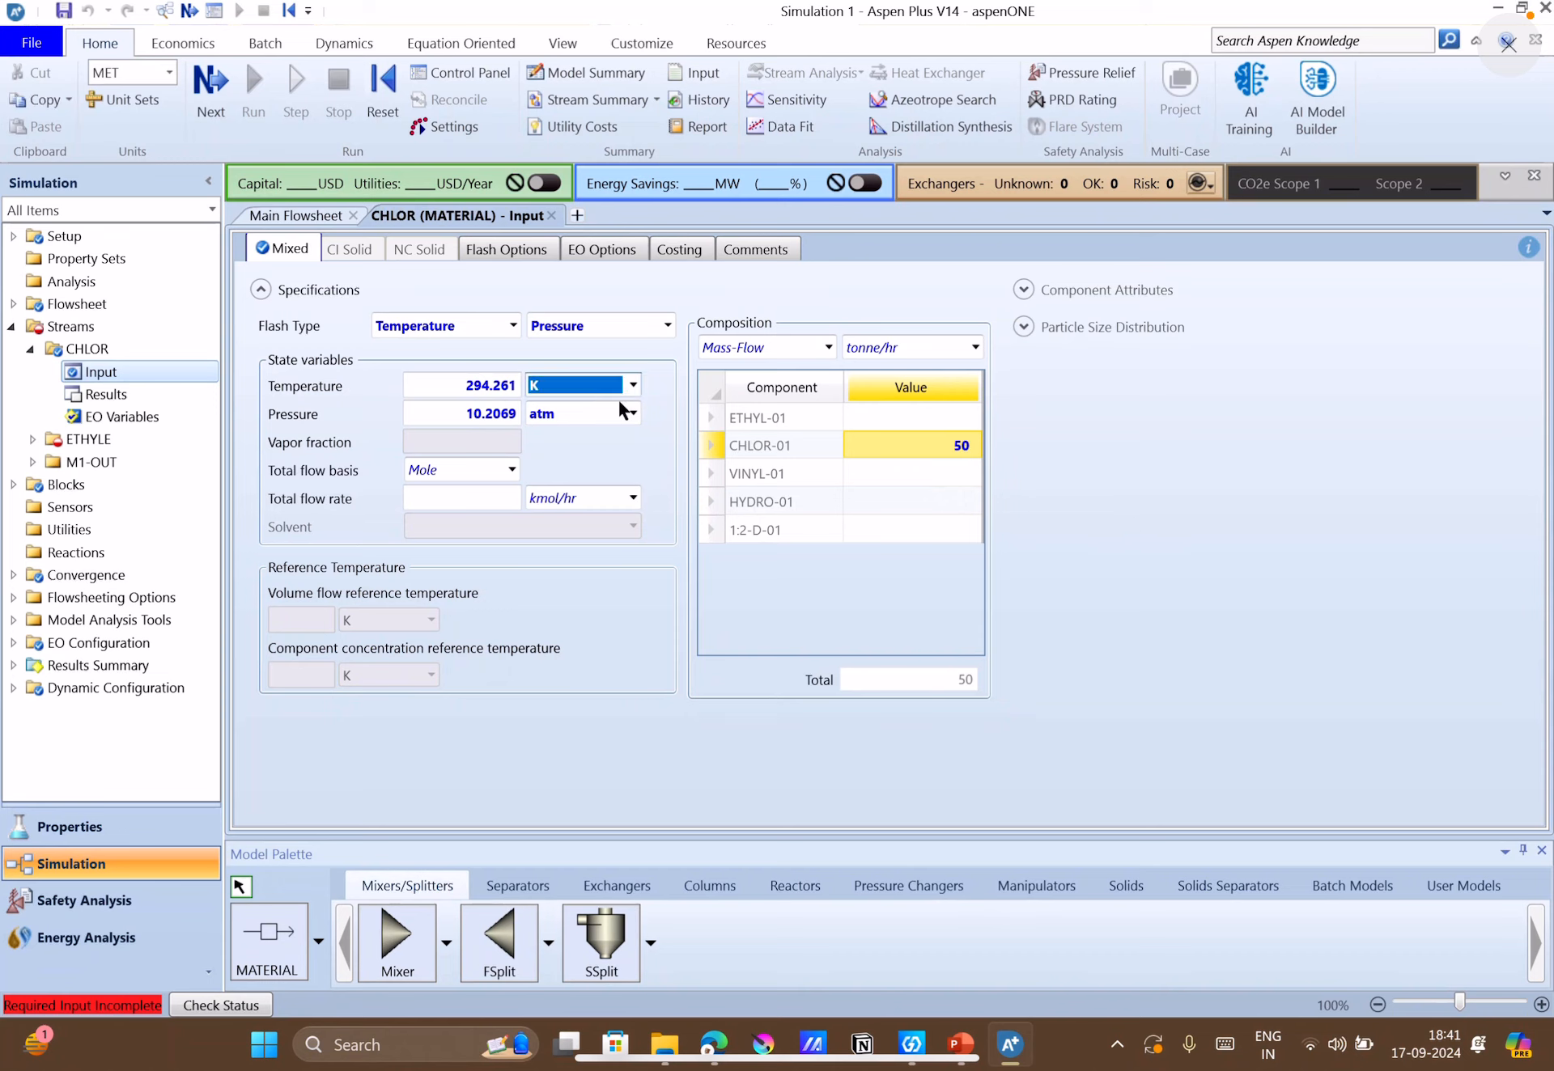
{"action": "left_click", "coordinate": [498, 400]}
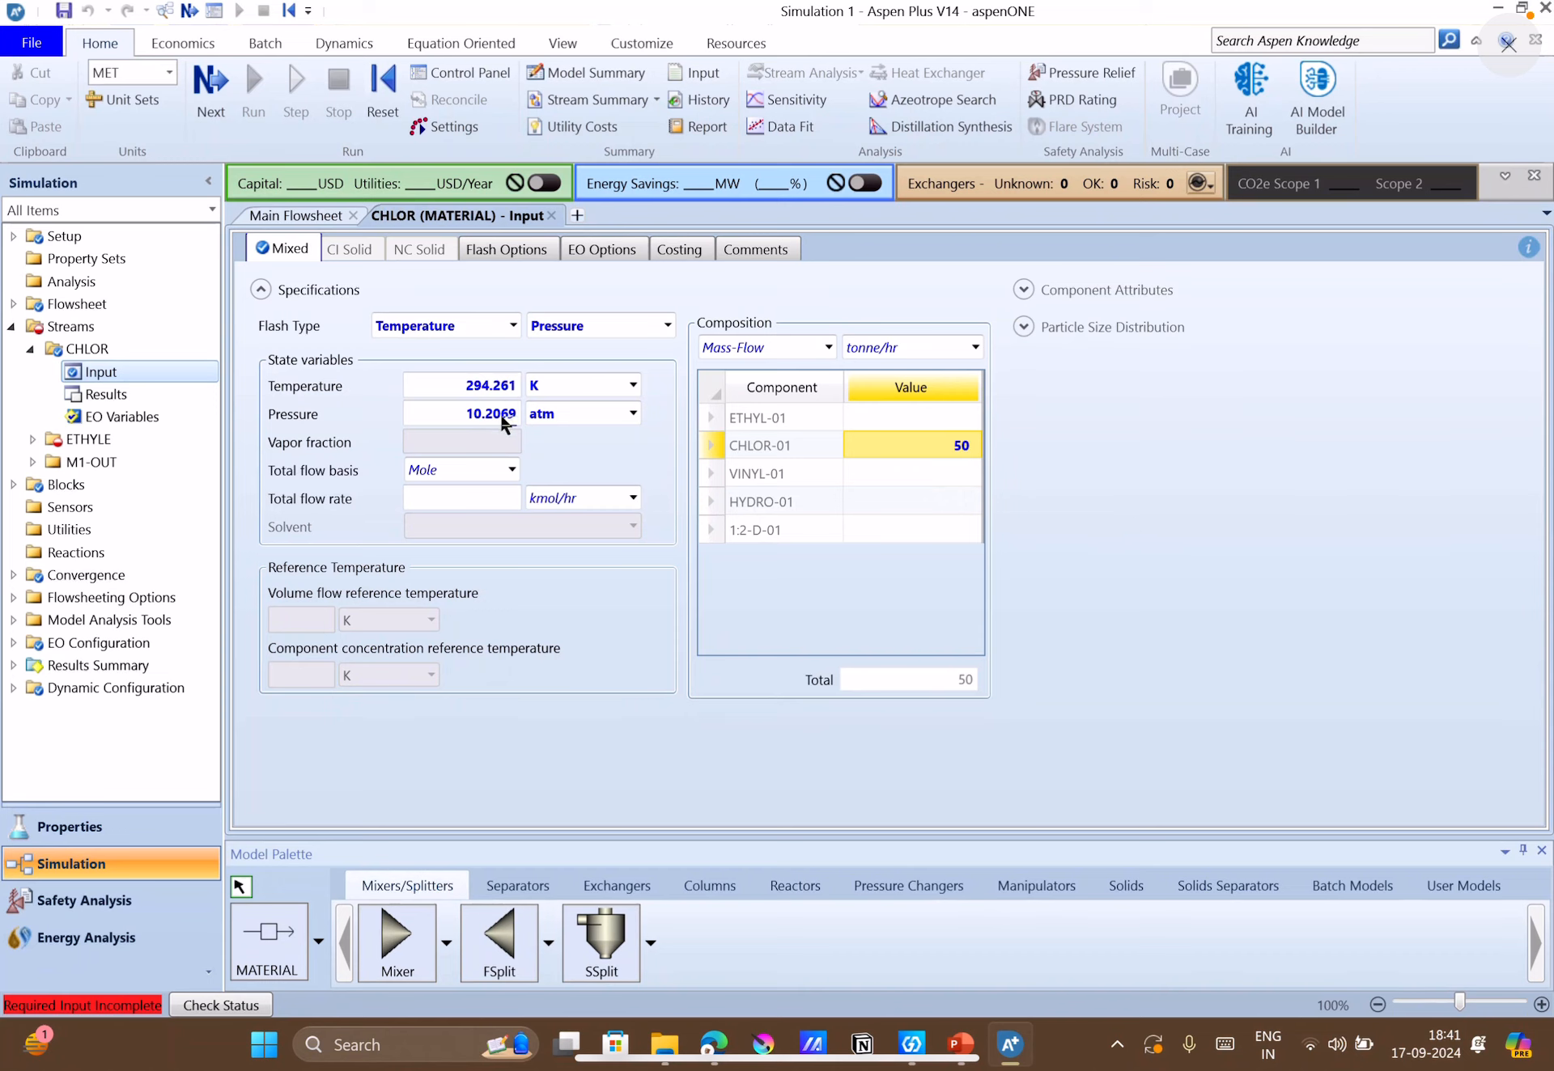
{"action": "left_click", "coordinate": [504, 418]}
{"action": "type", "text": "150"}
{"action": "left_click", "coordinate": [600, 420]}
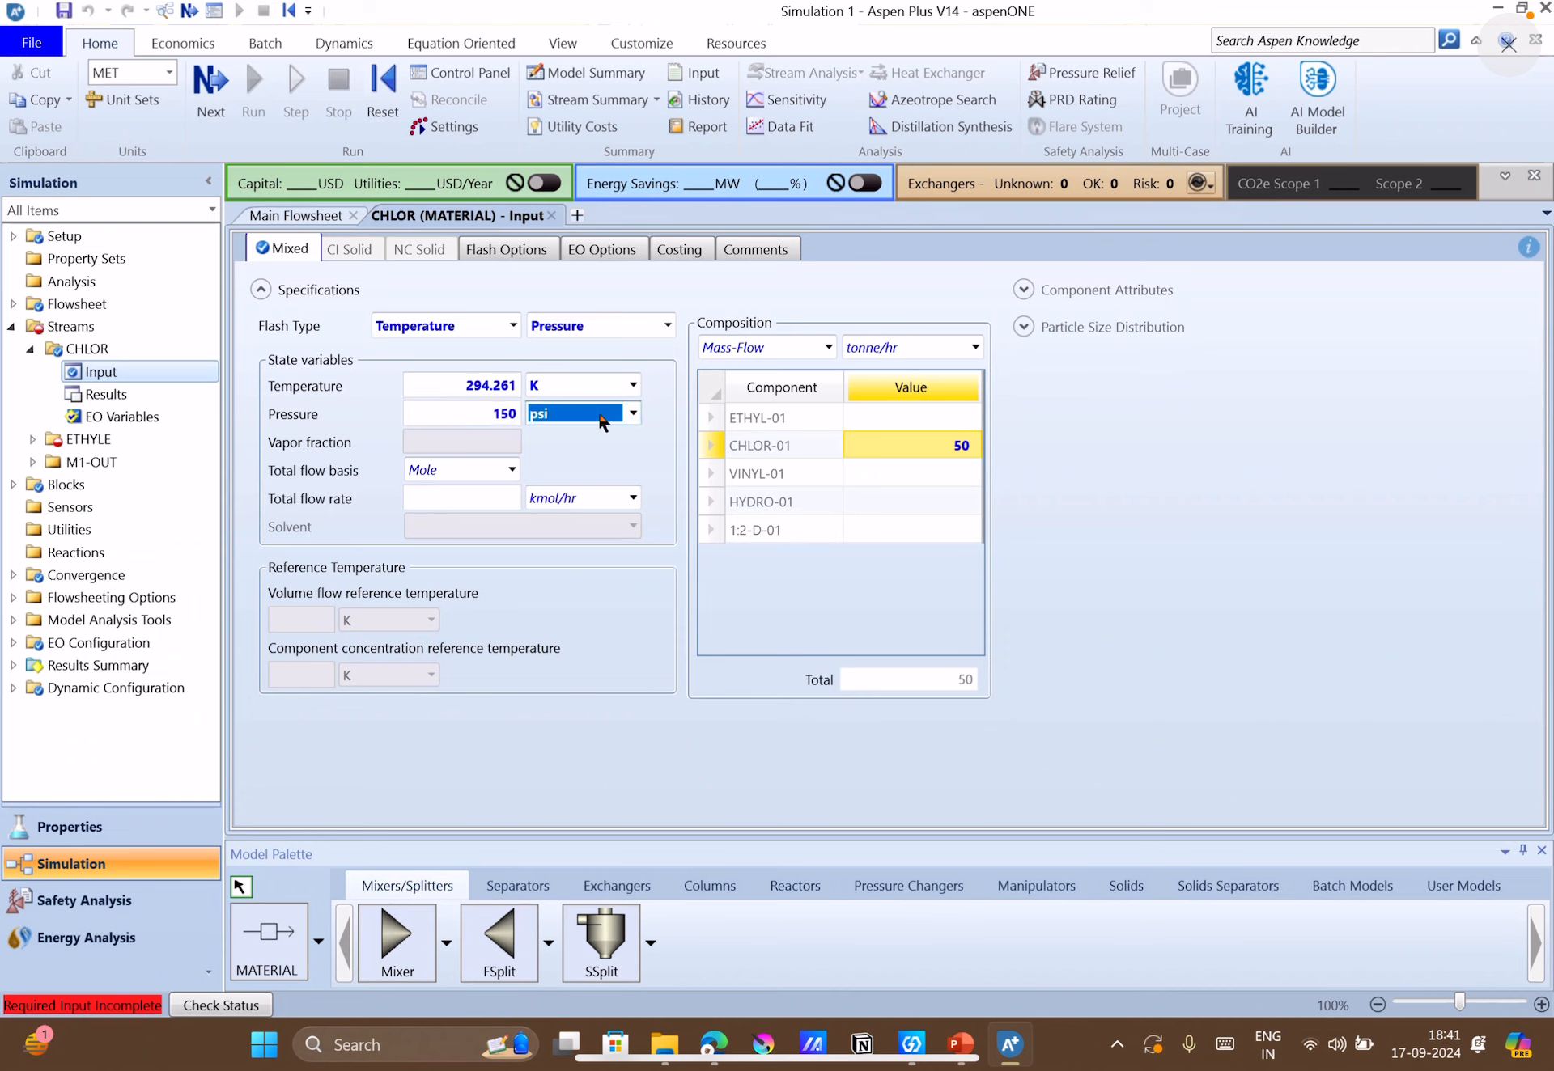
Check the chlorine storage temperature on the case-study slide and set the CHLOR stream temperature to 70 F.
{"action": "left_click", "coordinate": [479, 387]}
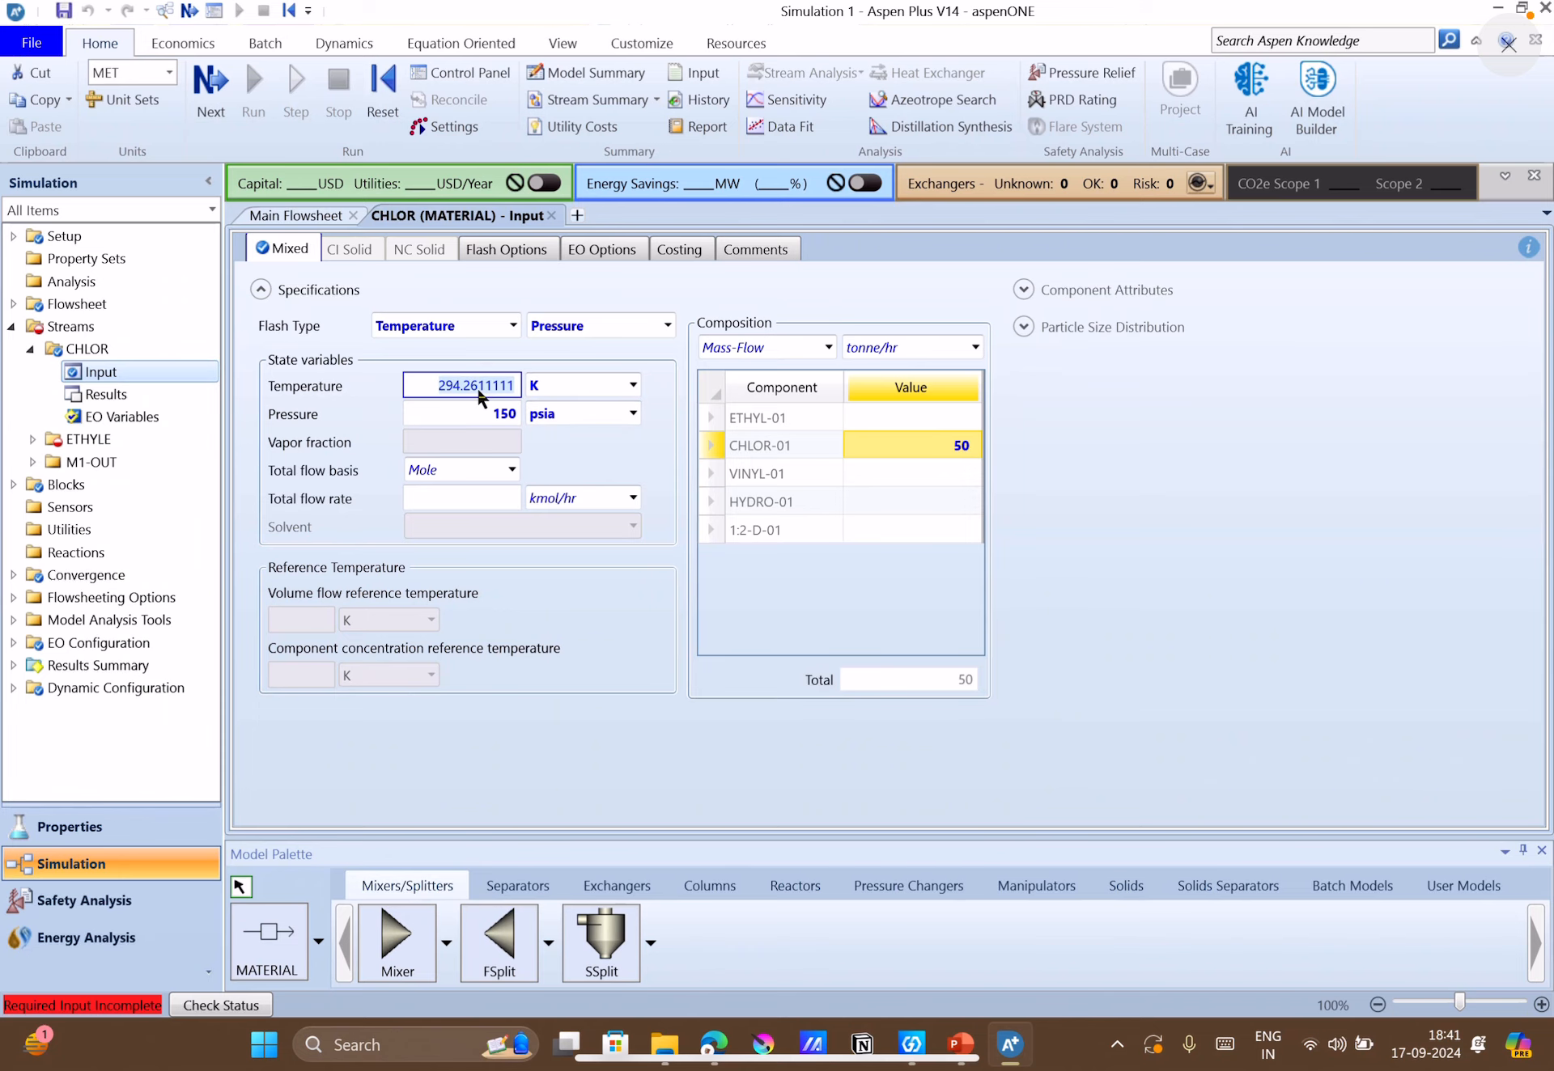
{"action": "left_click", "coordinate": [974, 1048]}
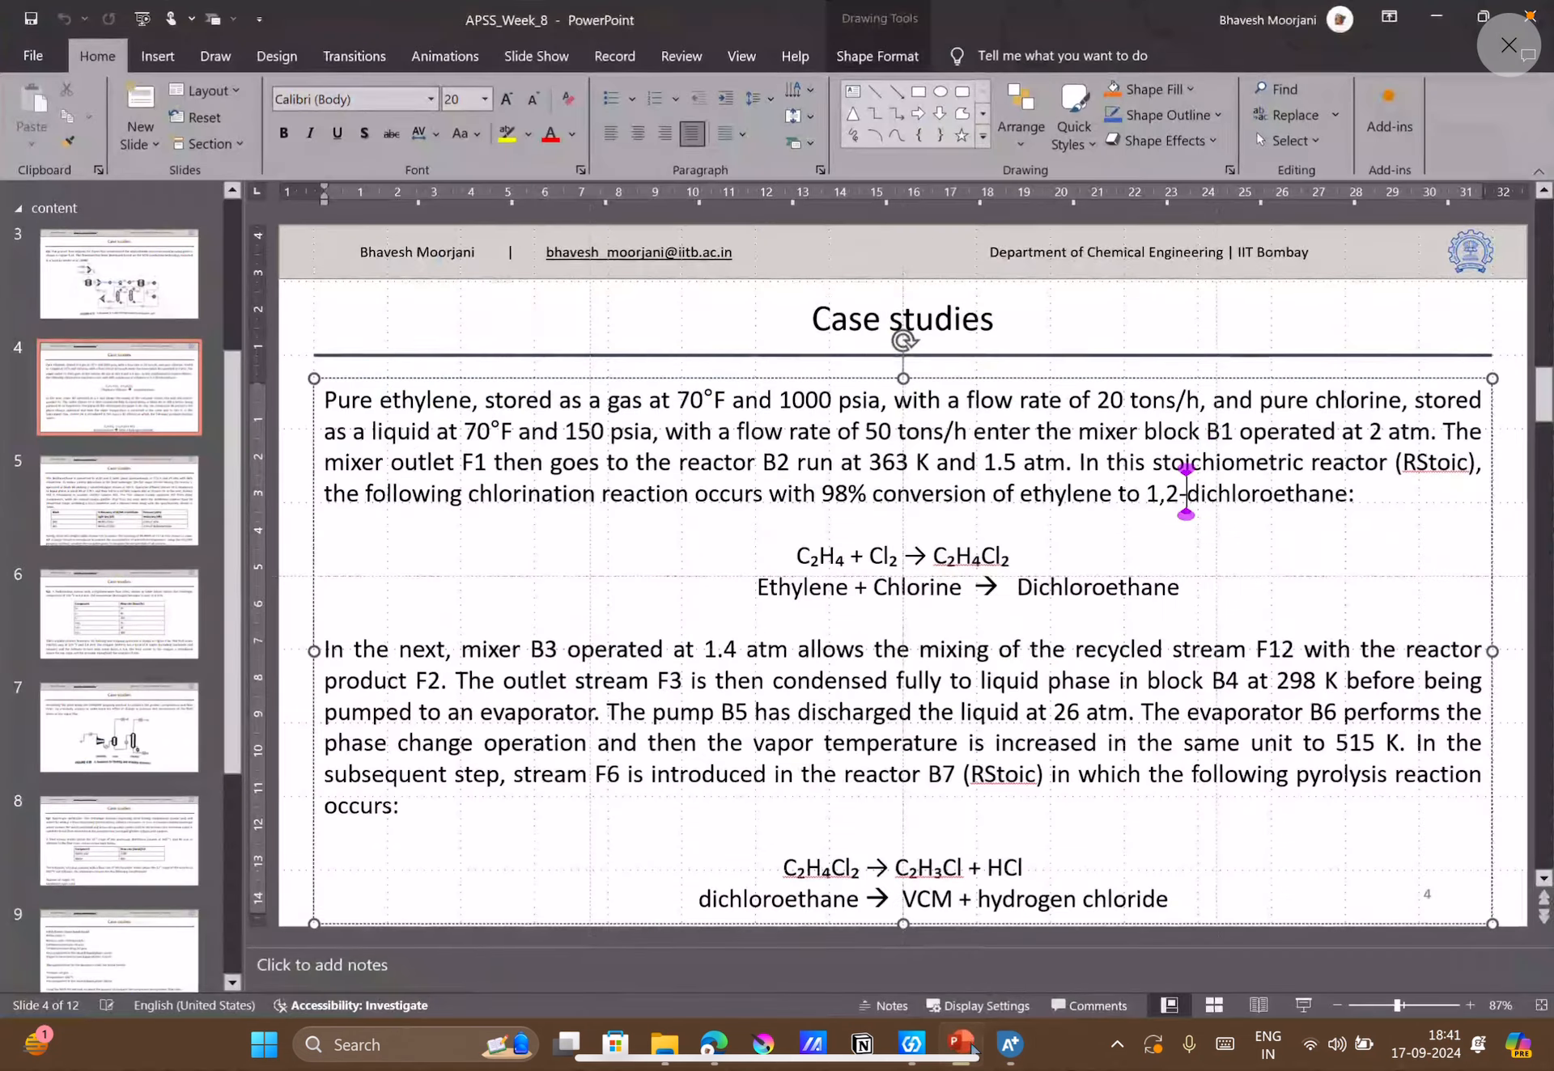
{"action": "left_click", "coordinate": [974, 1049]}
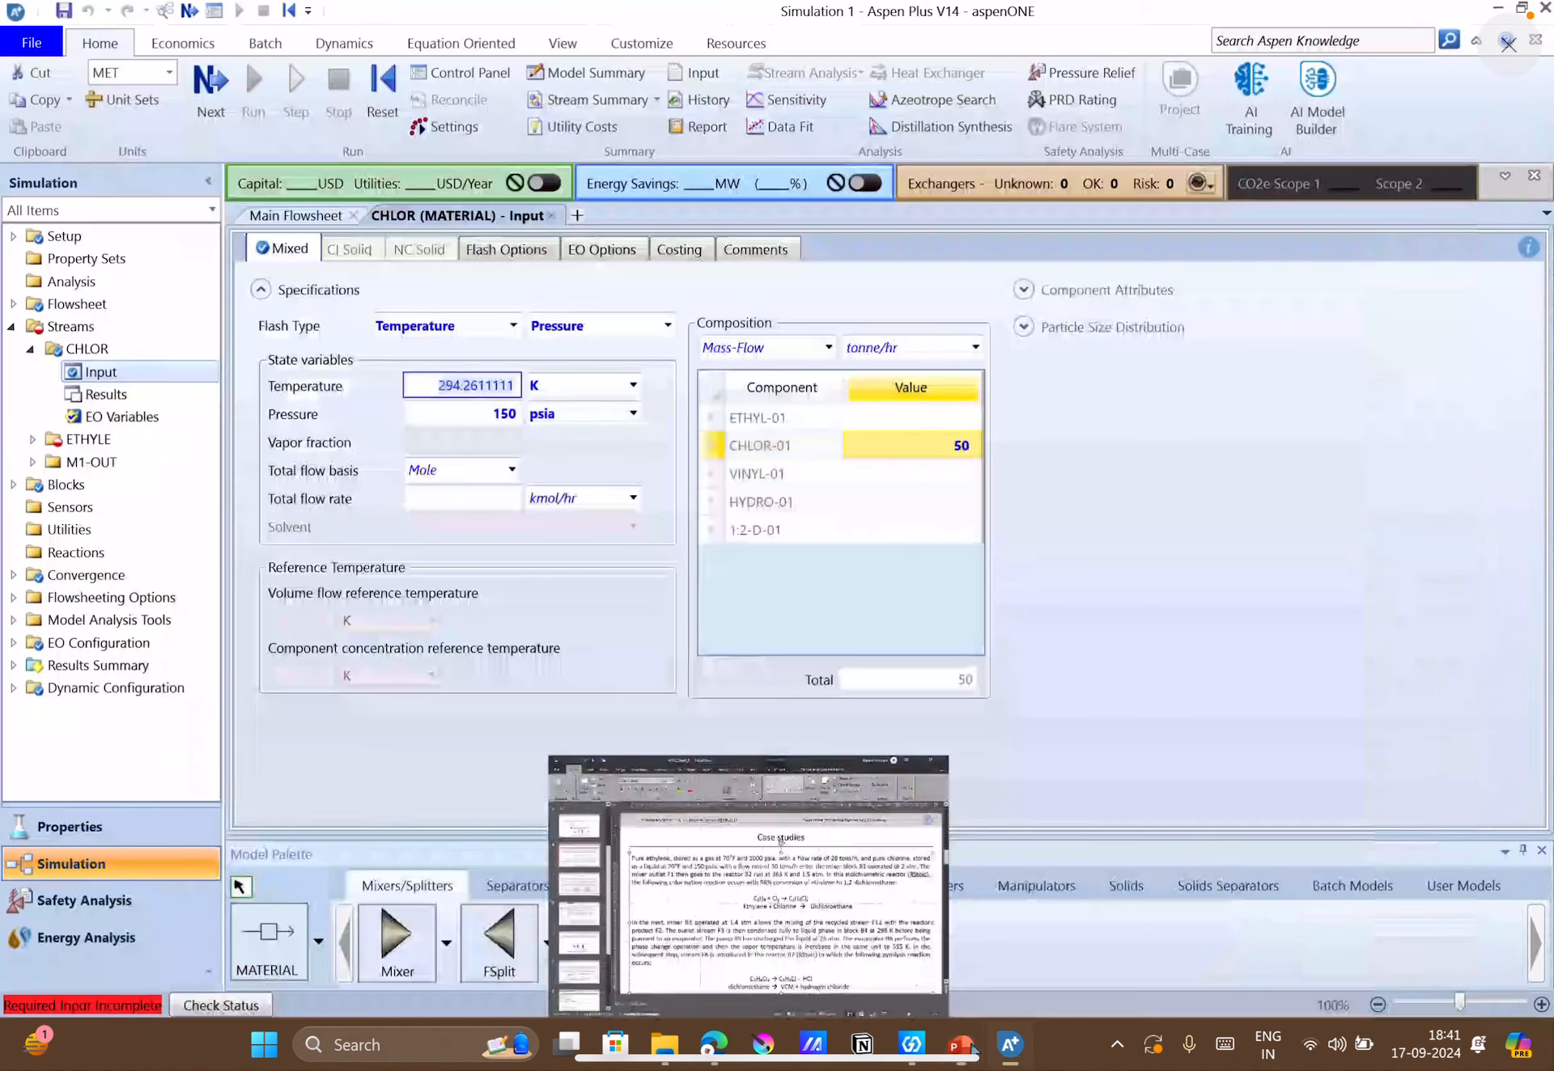
{"action": "type", "text": "70"}
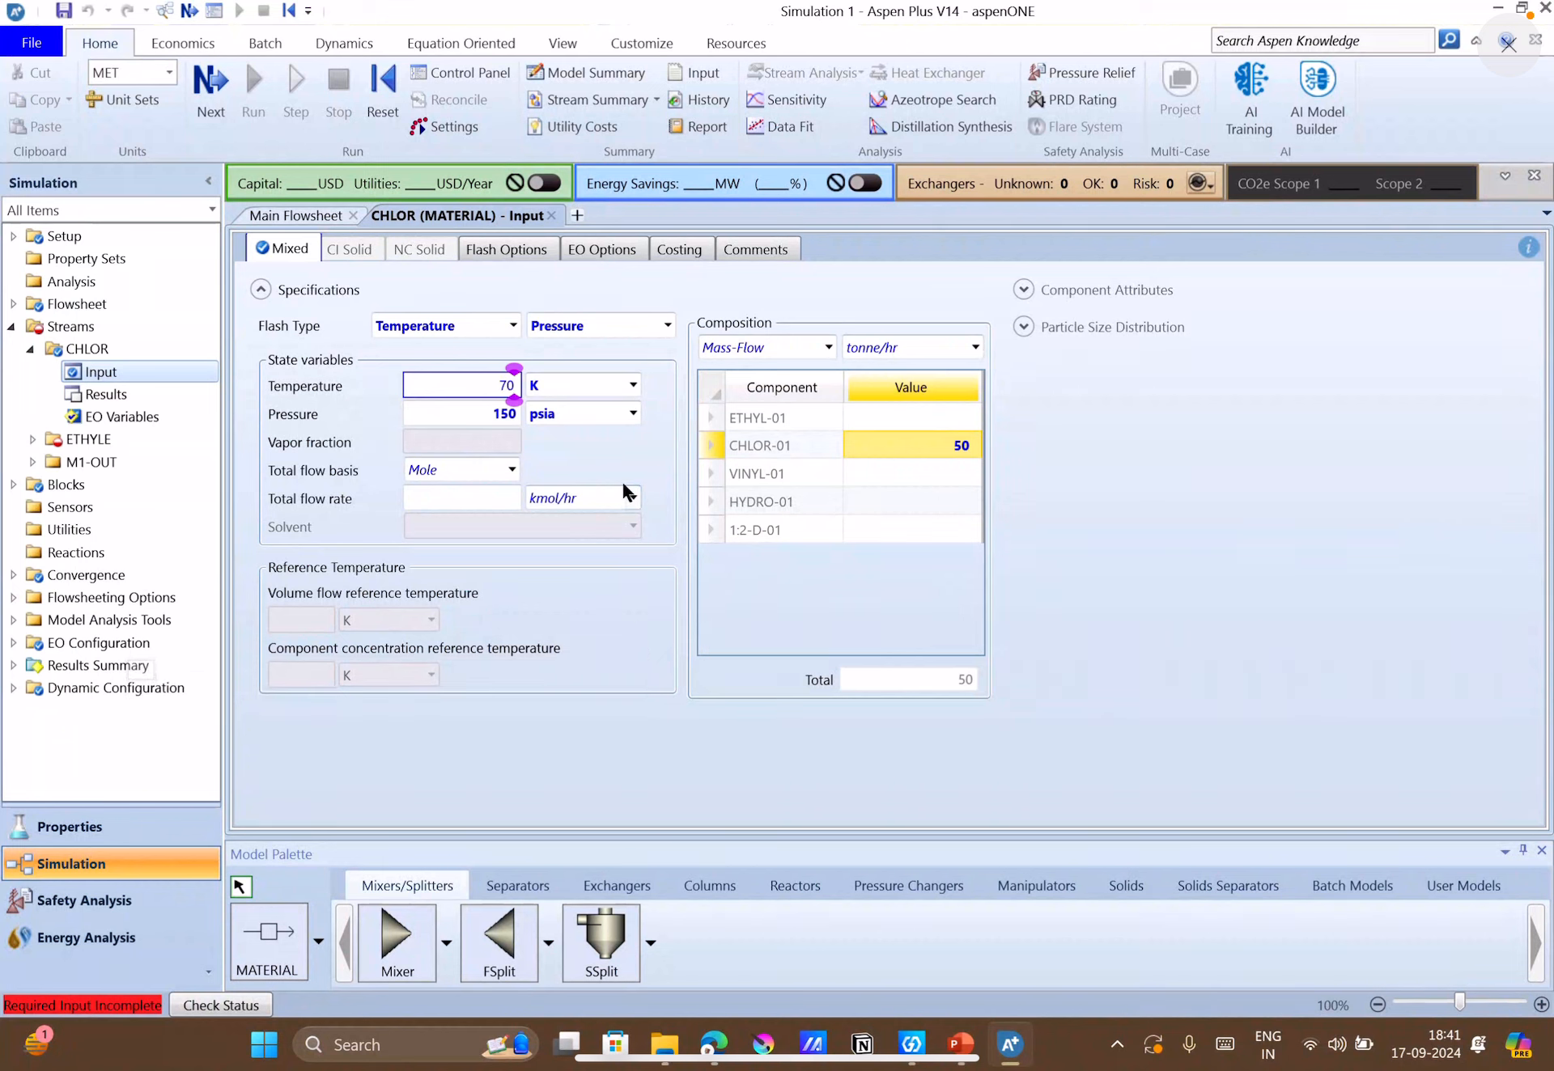
{"action": "left_click", "coordinate": [632, 385]}
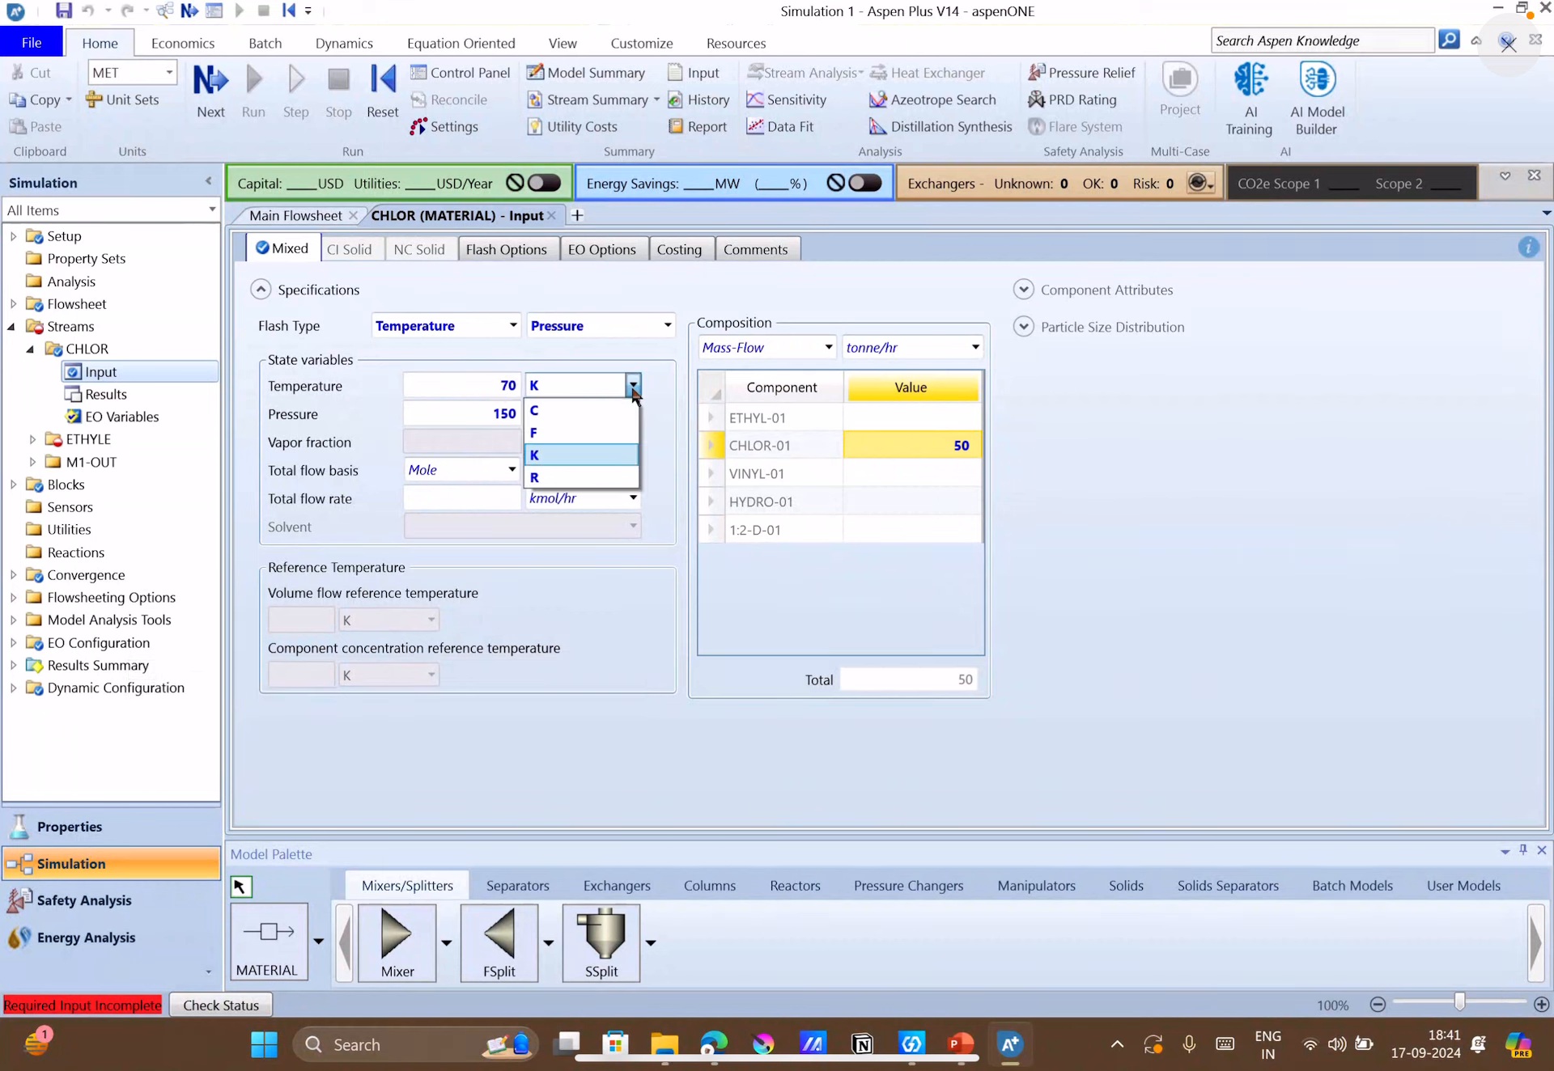
{"action": "left_click", "coordinate": [586, 429]}
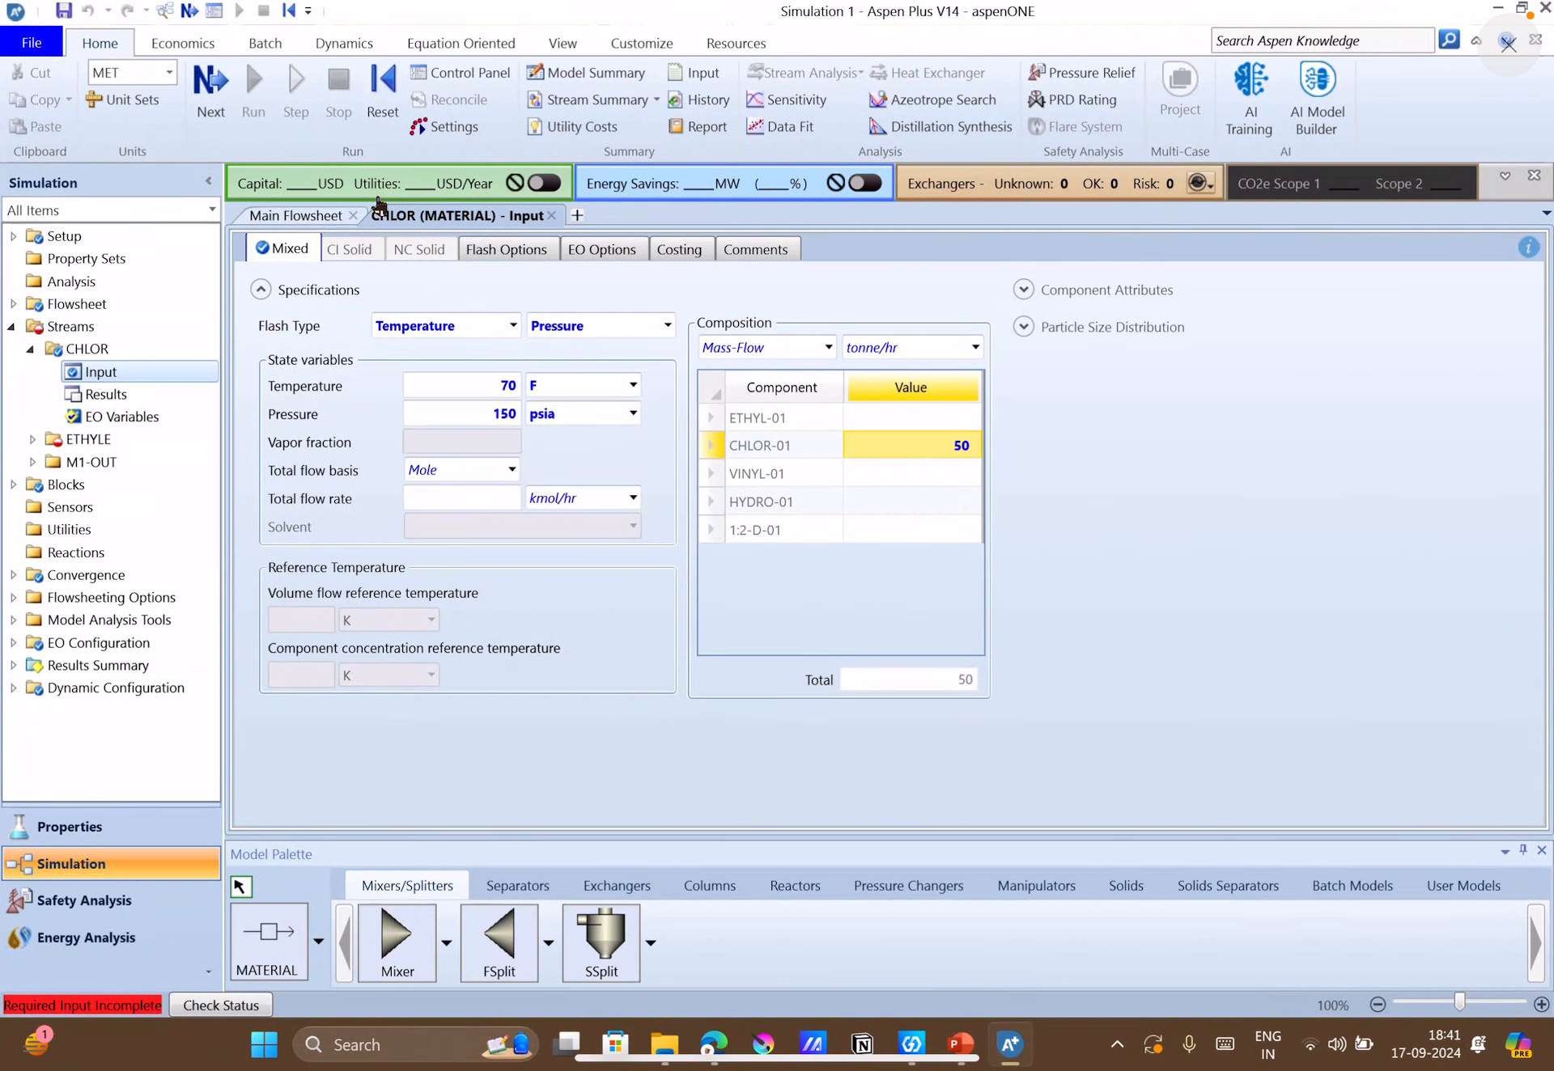
Open the ETHYLE stream input, check the ethylene conditions on the case-study slide, and set its temperature to 70 F.
{"action": "left_click", "coordinate": [216, 88]}
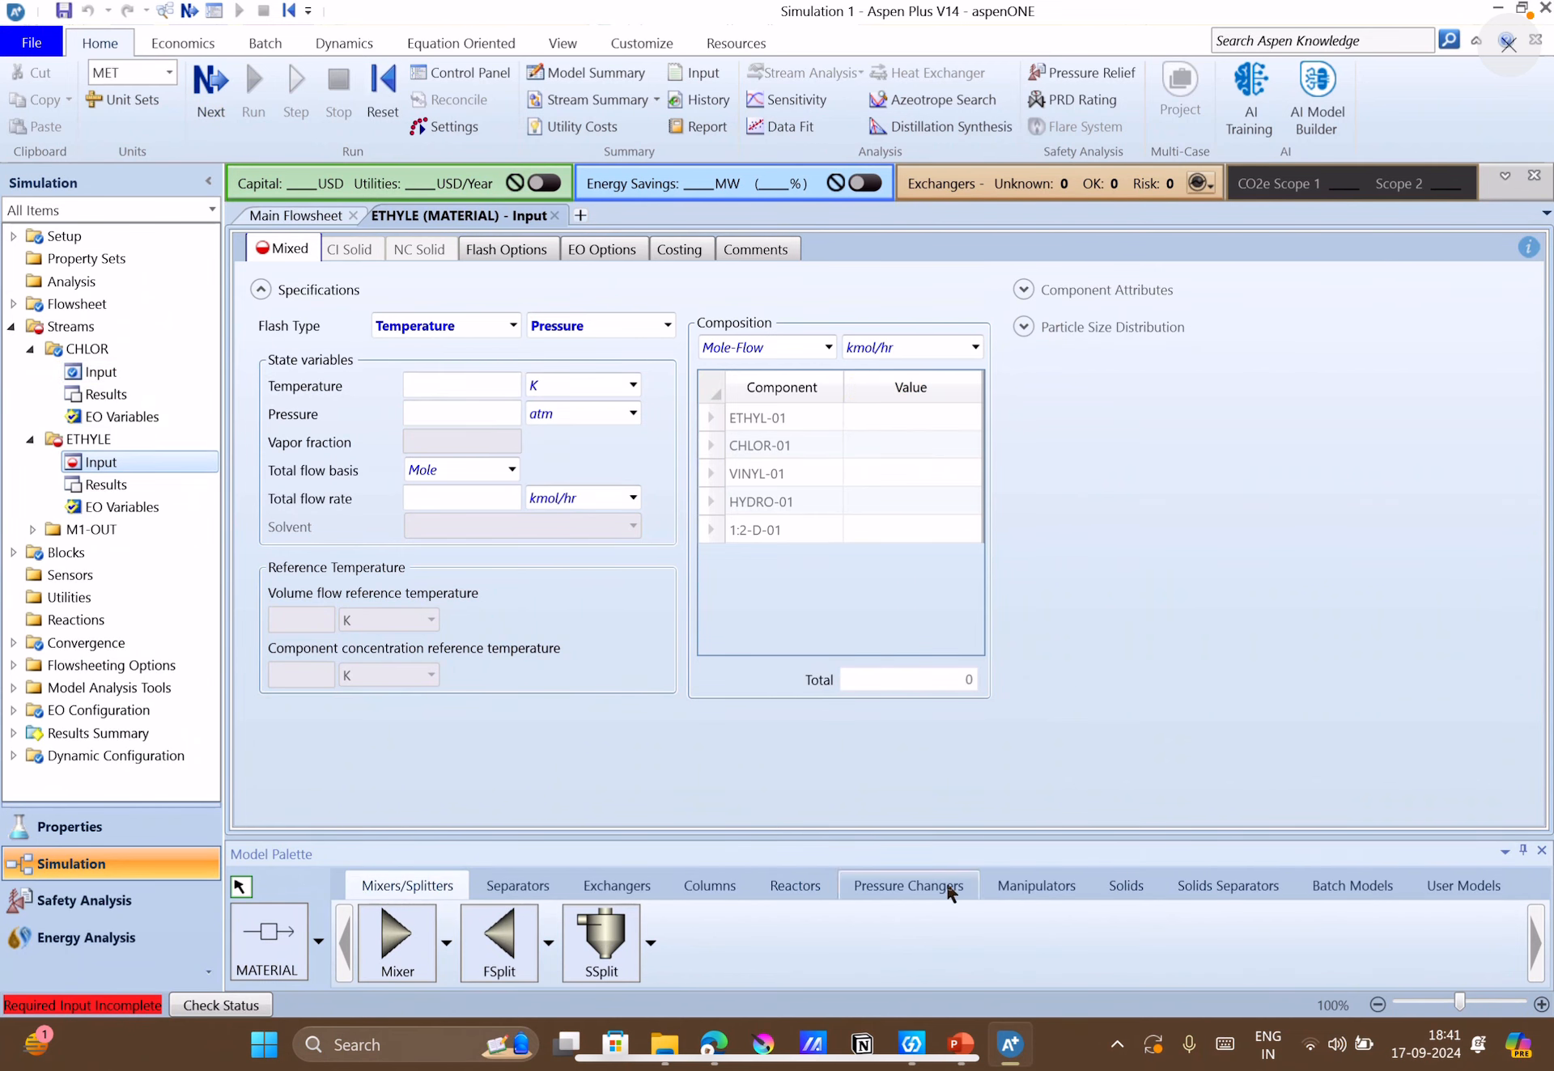
{"action": "left_click", "coordinate": [959, 1044]}
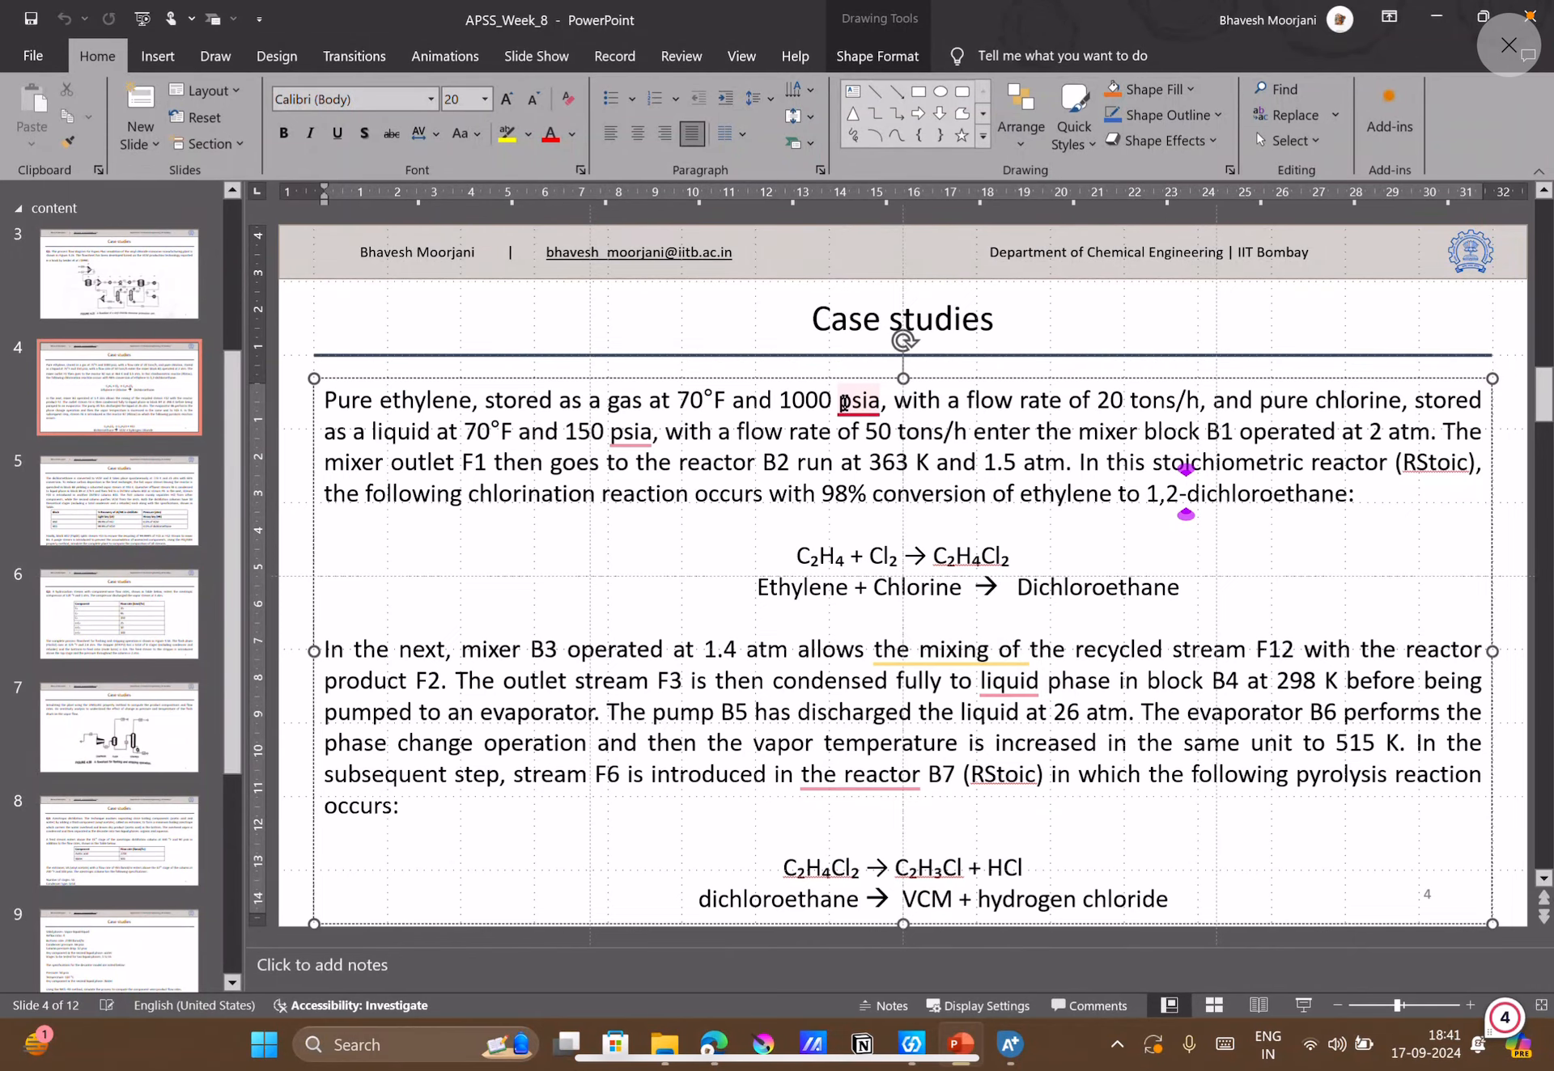
{"action": "right_click", "coordinate": [843, 402]}
{"action": "left_click", "coordinate": [1122, 405]}
{"action": "left_click", "coordinate": [1010, 1044]}
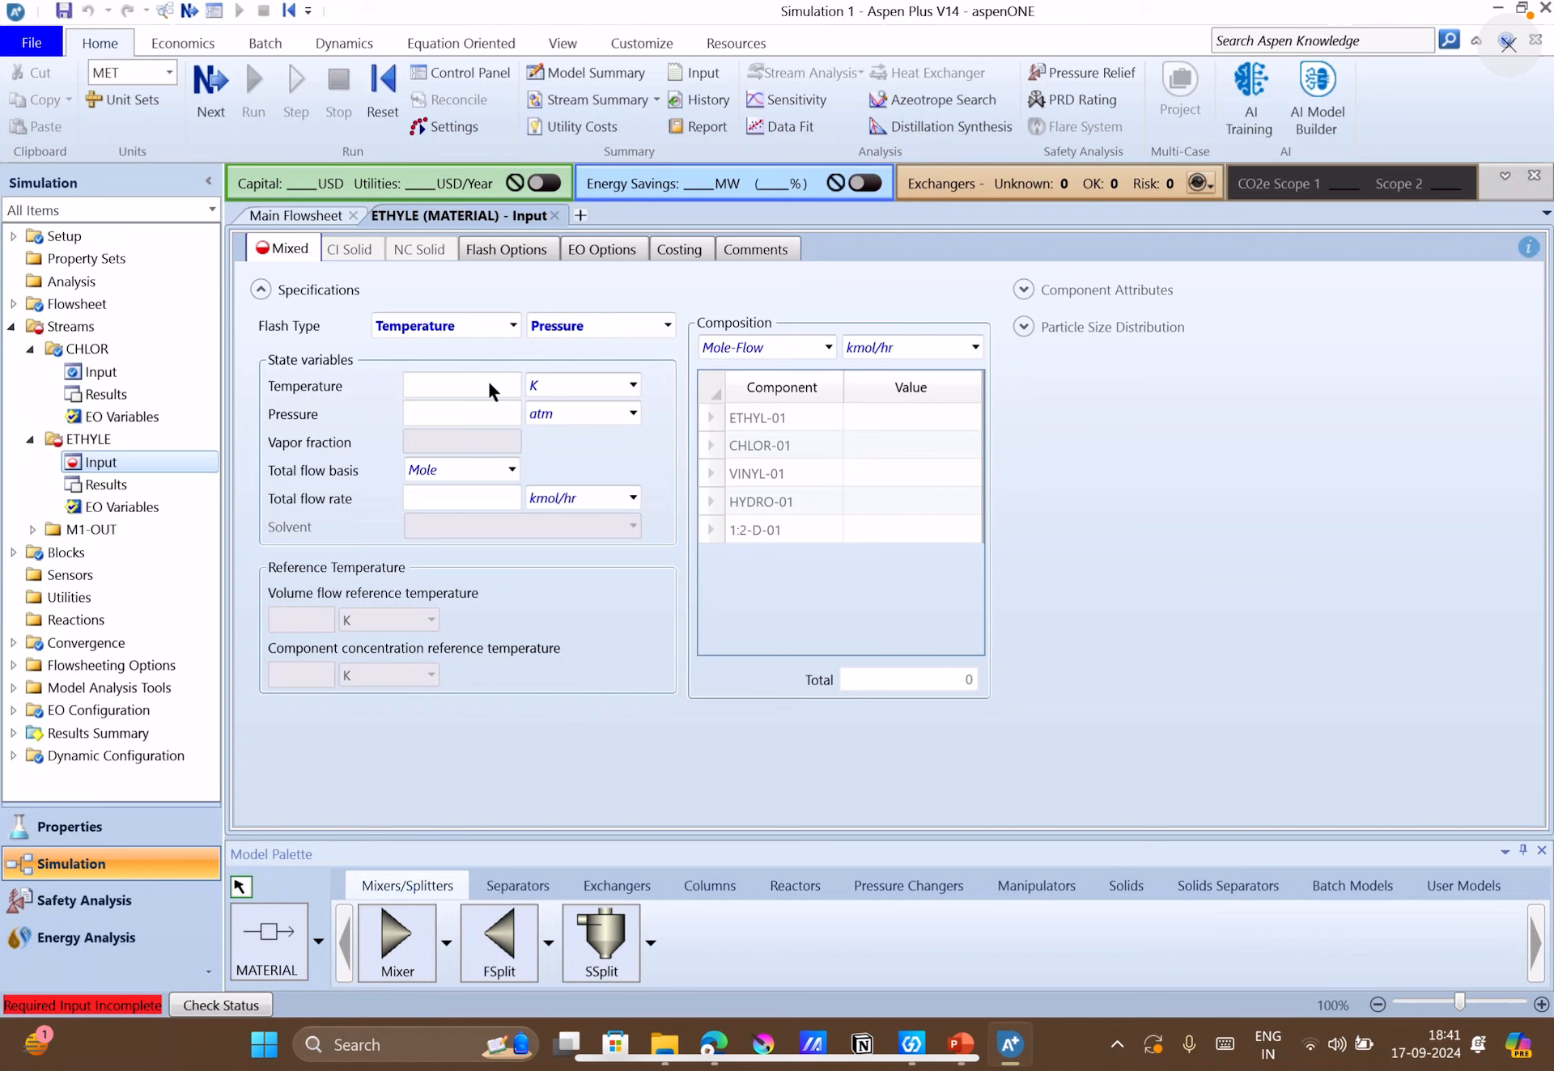
{"action": "left_click", "coordinate": [488, 385]}
{"action": "type", "text": "70"}
{"action": "left_click", "coordinate": [634, 386]}
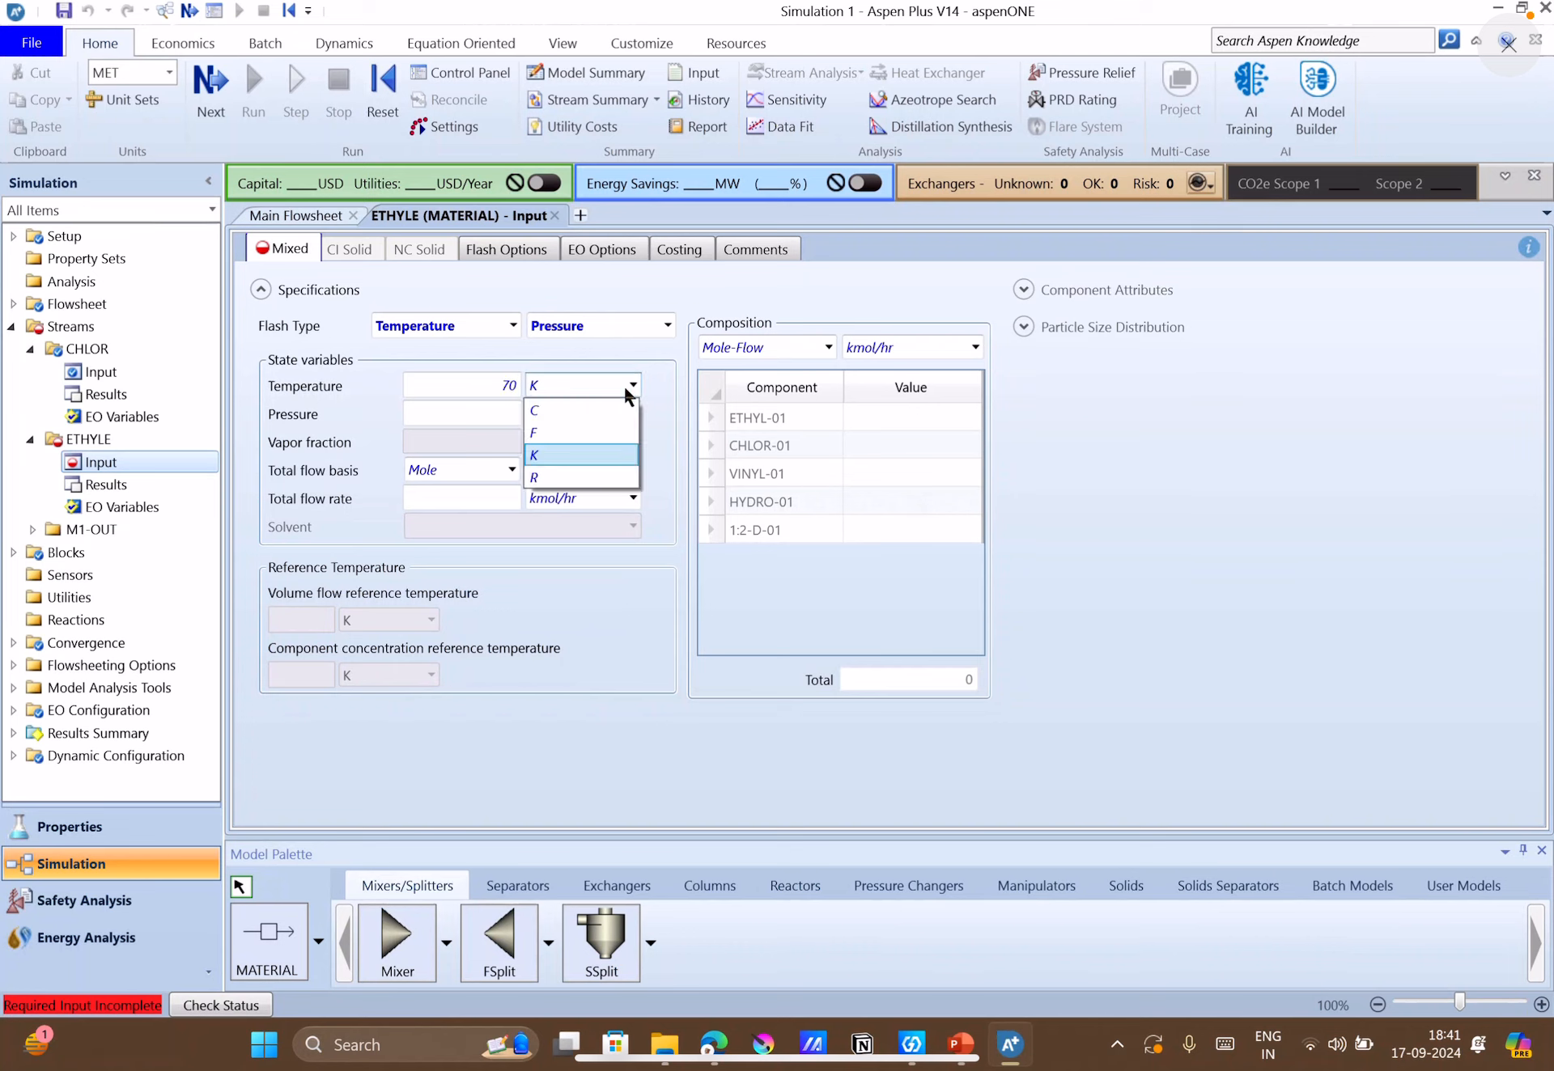
{"action": "left_click", "coordinate": [542, 434]}
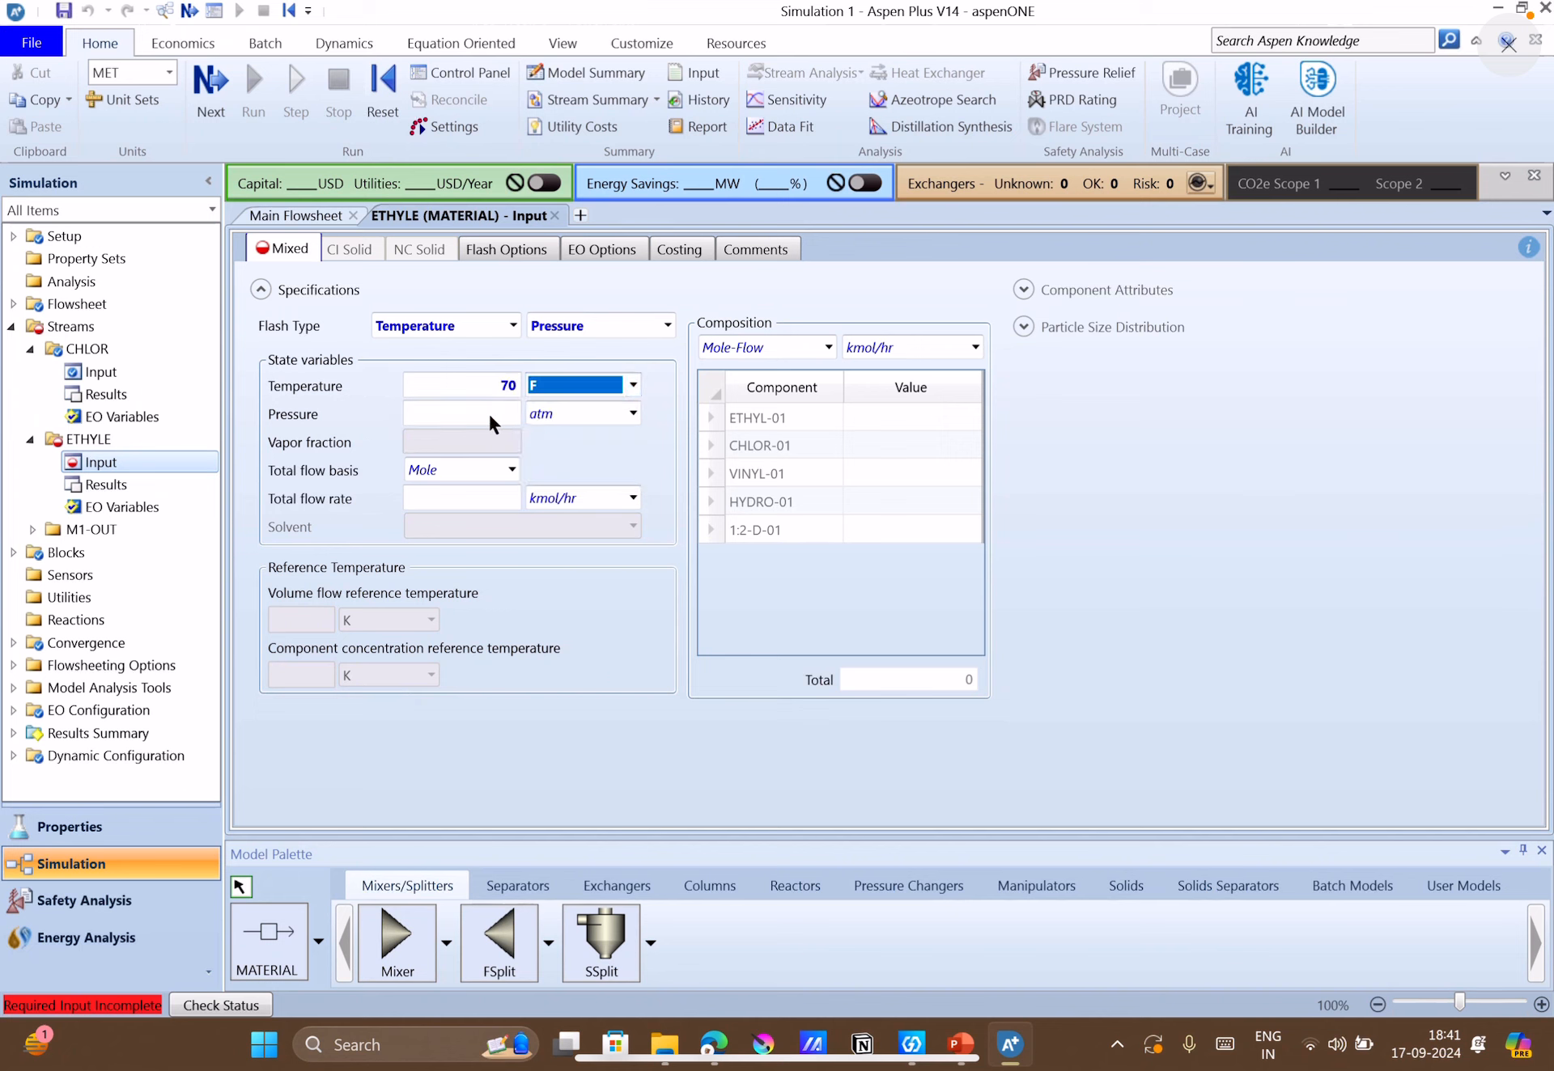
Set the ETHYLE stream pressure to 1000 psia.
{"action": "left_click", "coordinate": [488, 411]}
{"action": "type", "text": "1"}
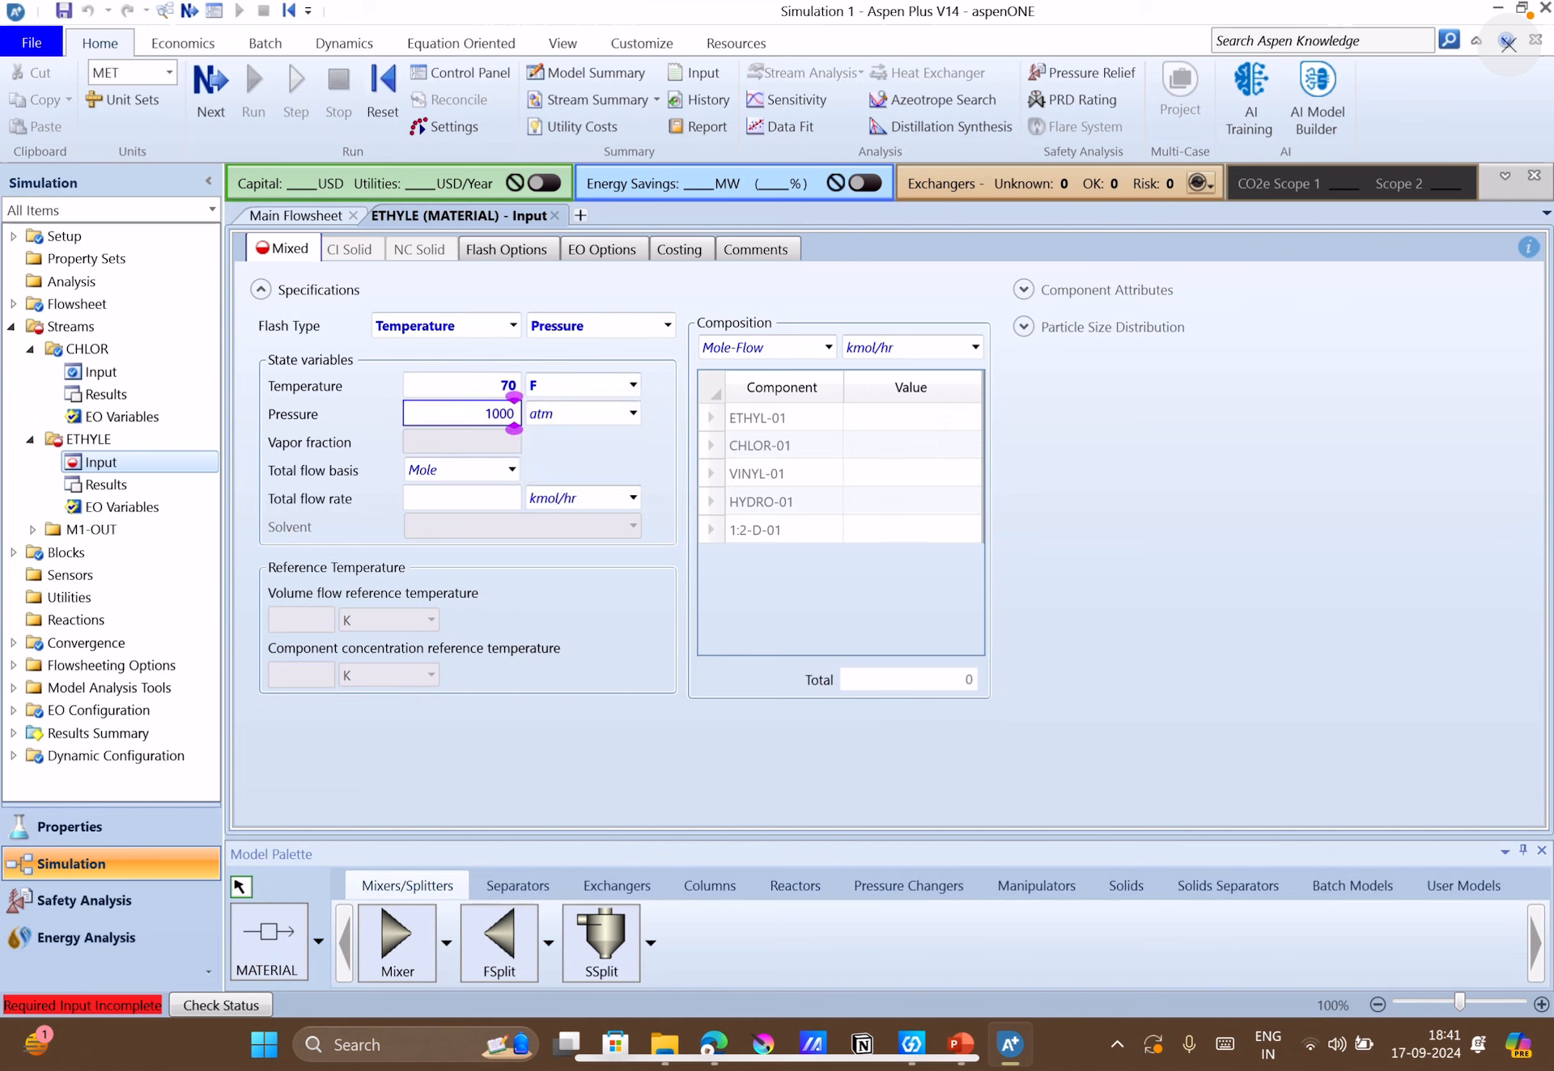
{"action": "type", "text": "000"}
{"action": "left_click", "coordinate": [633, 413]}
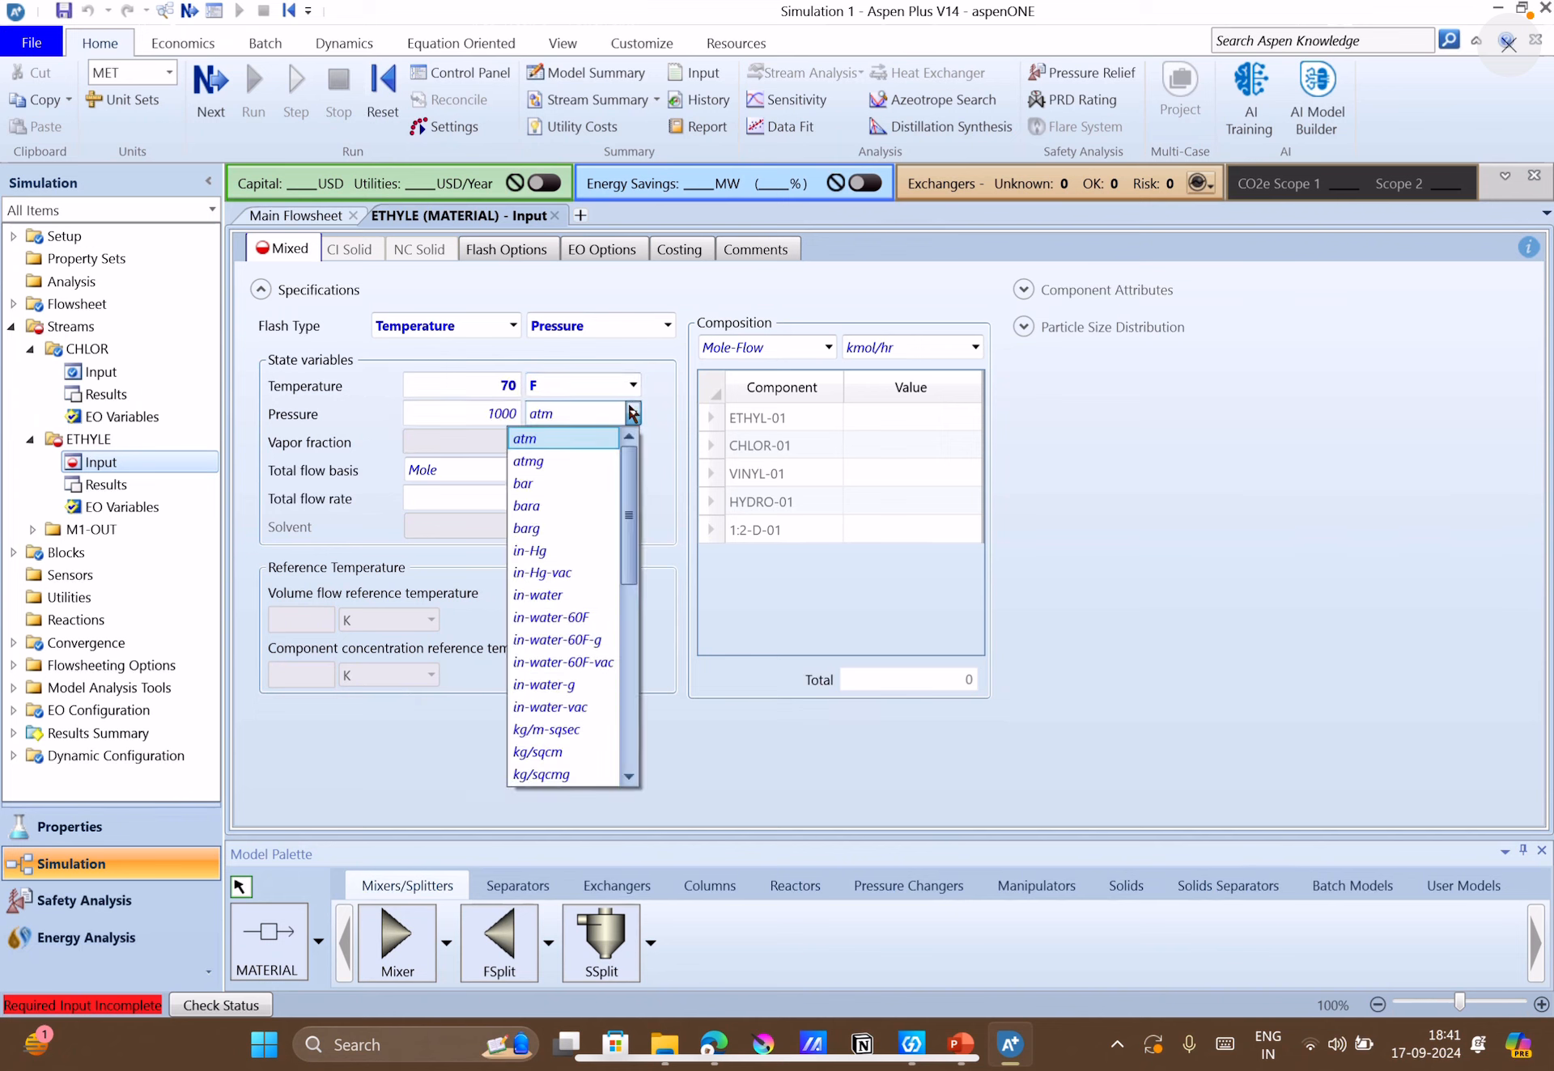
{"action": "scroll", "coordinate": [633, 413], "scroll_direction": "down", "scroll_amount": 5}
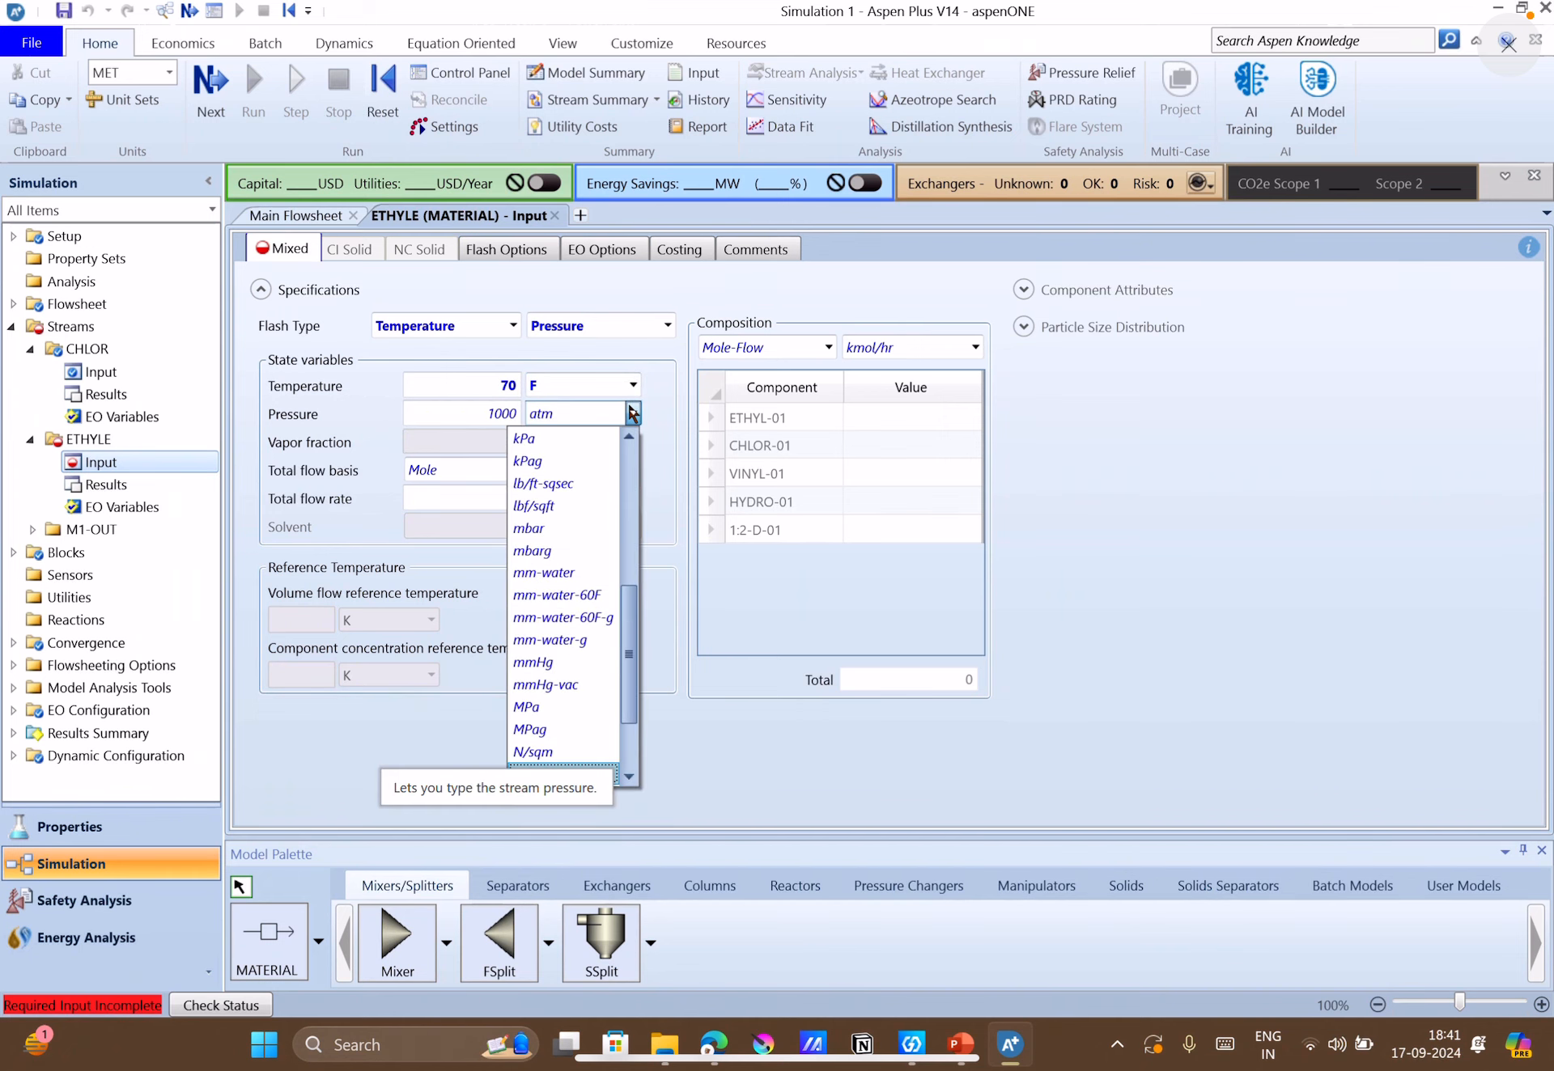
{"action": "left_click", "coordinate": [629, 777]}
{"action": "left_click", "coordinate": [628, 777]}
{"action": "left_click", "coordinate": [629, 777]}
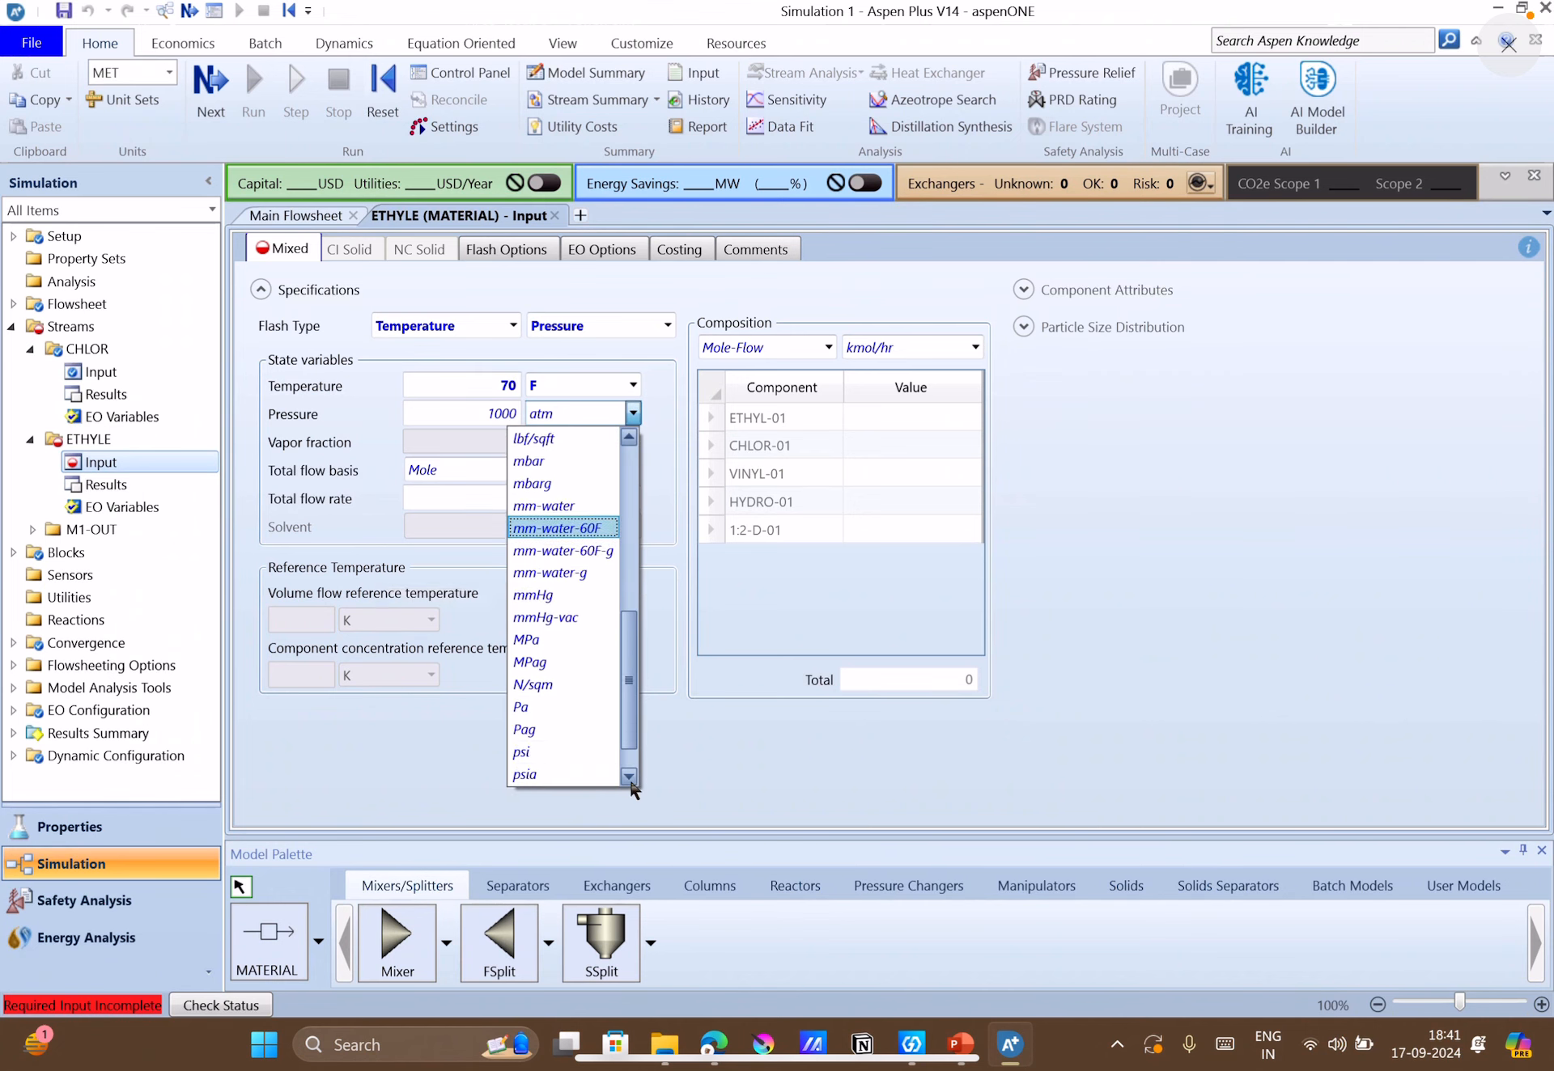
{"action": "left_click", "coordinate": [585, 771]}
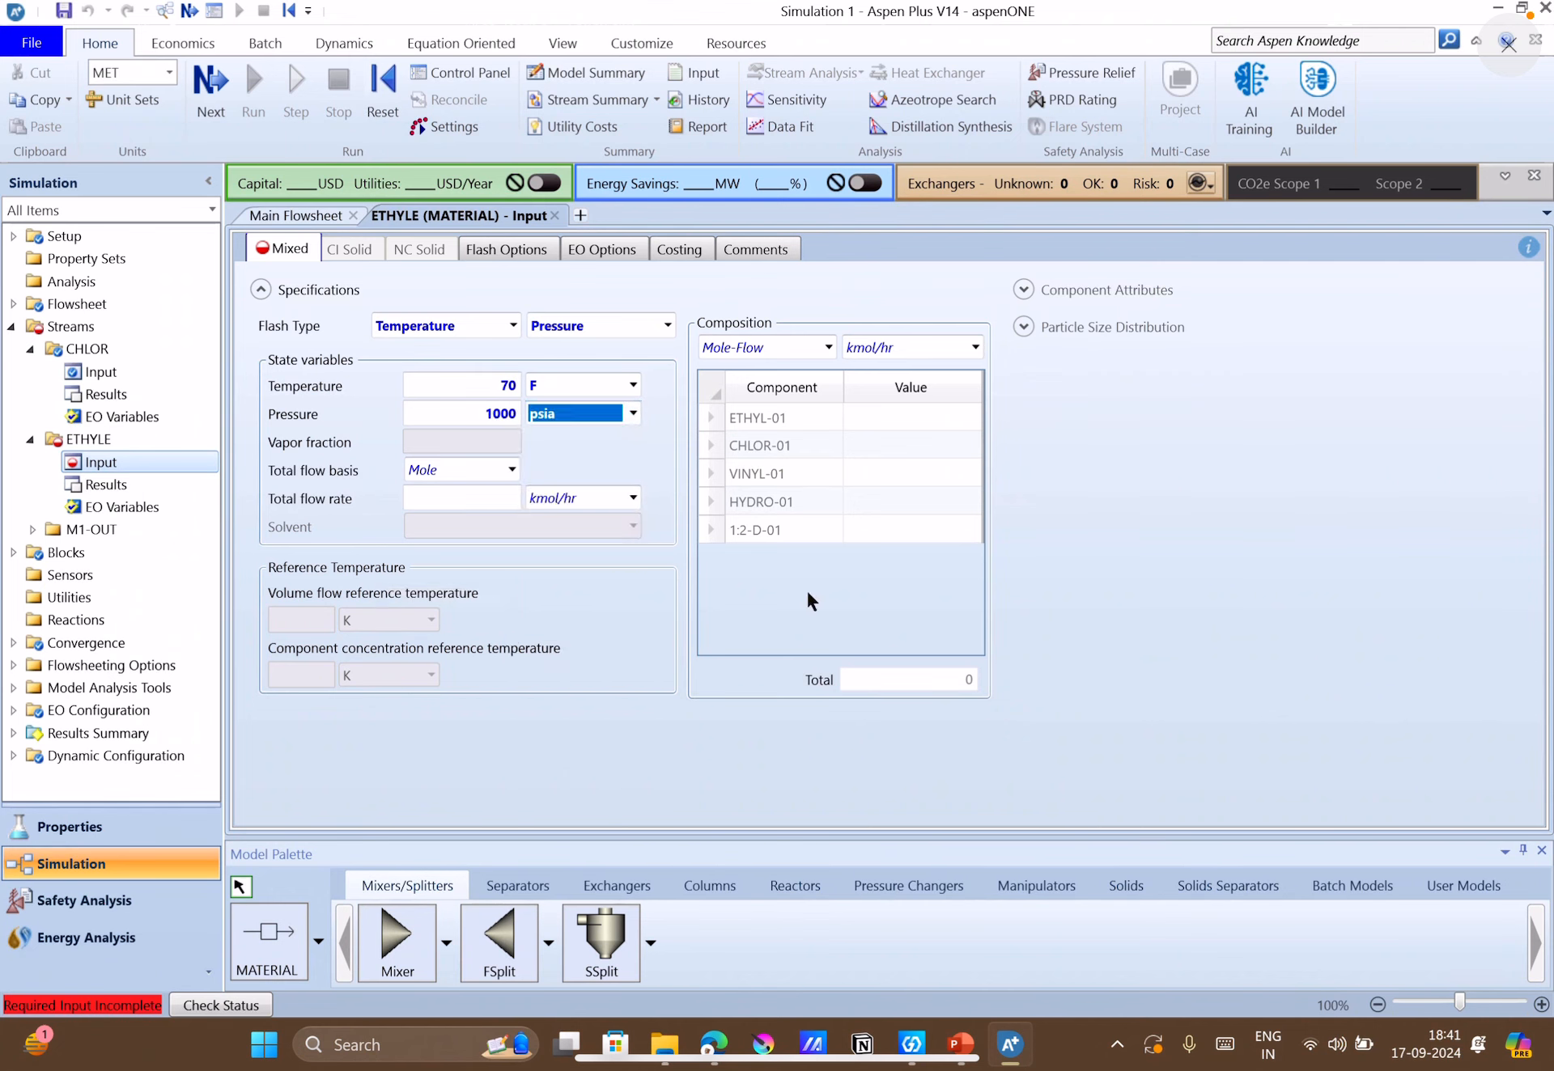
Change the ETHYLE composition basis to Mass-Flow in tons/hr and enter 20 for ETHYL-01.
{"action": "left_click", "coordinate": [974, 347]}
{"action": "left_click", "coordinate": [822, 345]}
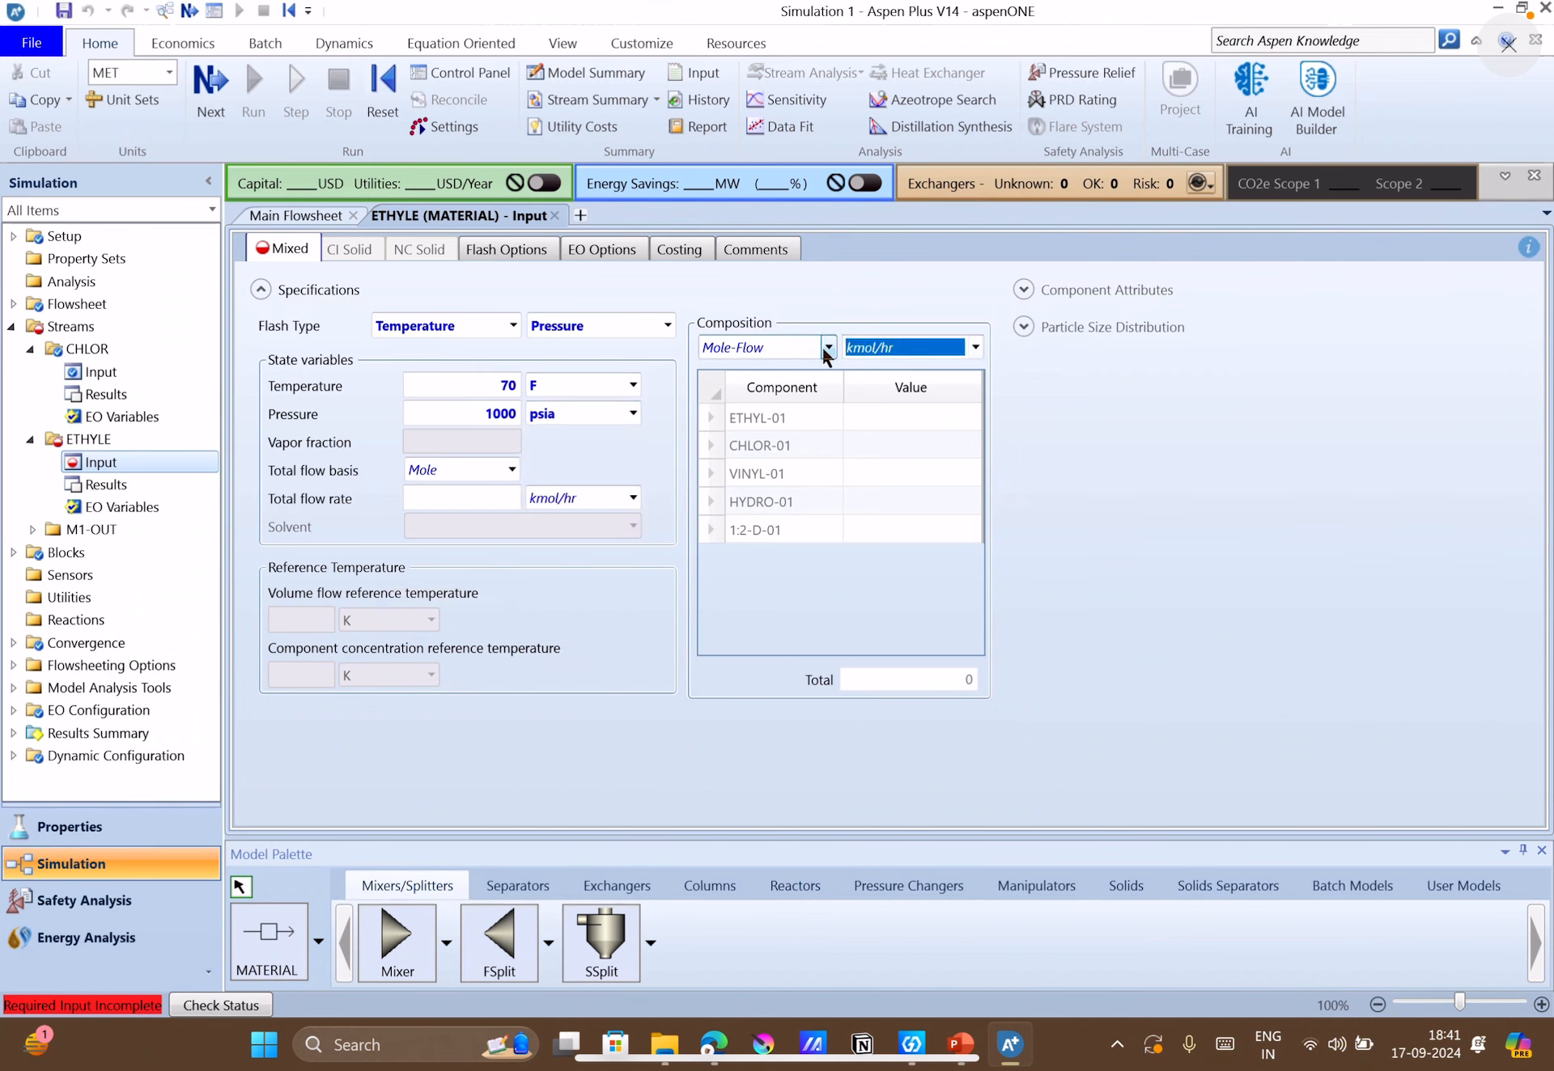
{"action": "left_click", "coordinate": [826, 347]}
{"action": "left_click", "coordinate": [764, 372]}
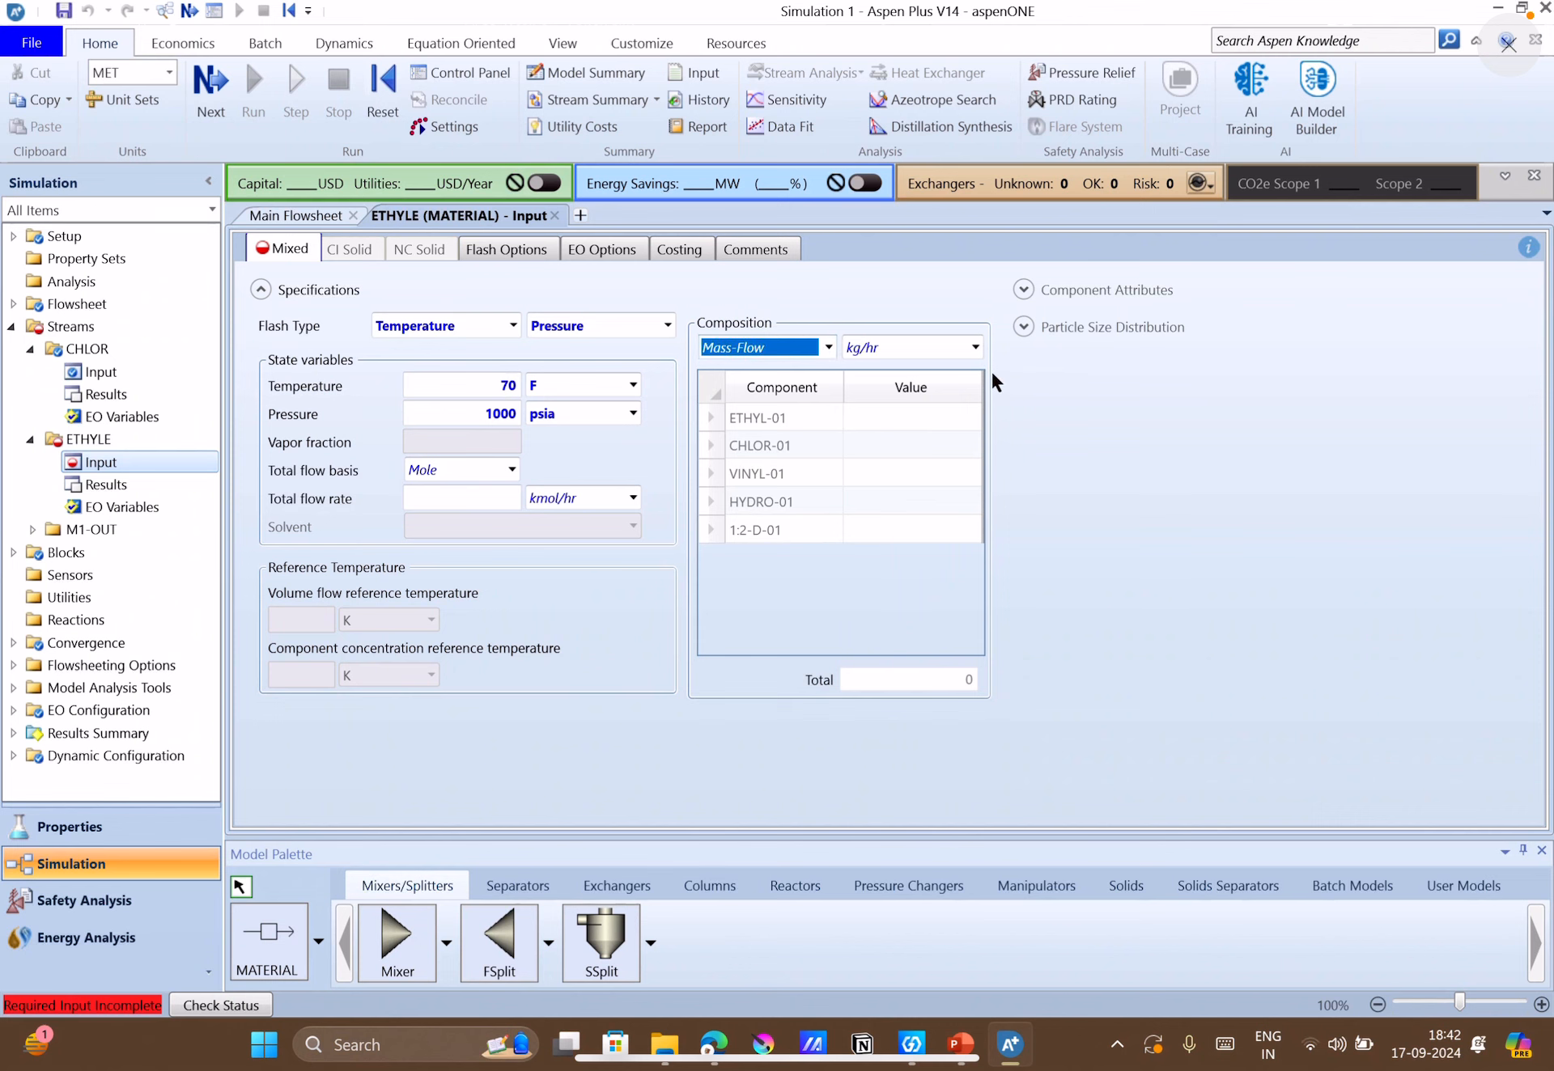
{"action": "left_click", "coordinate": [974, 348]}
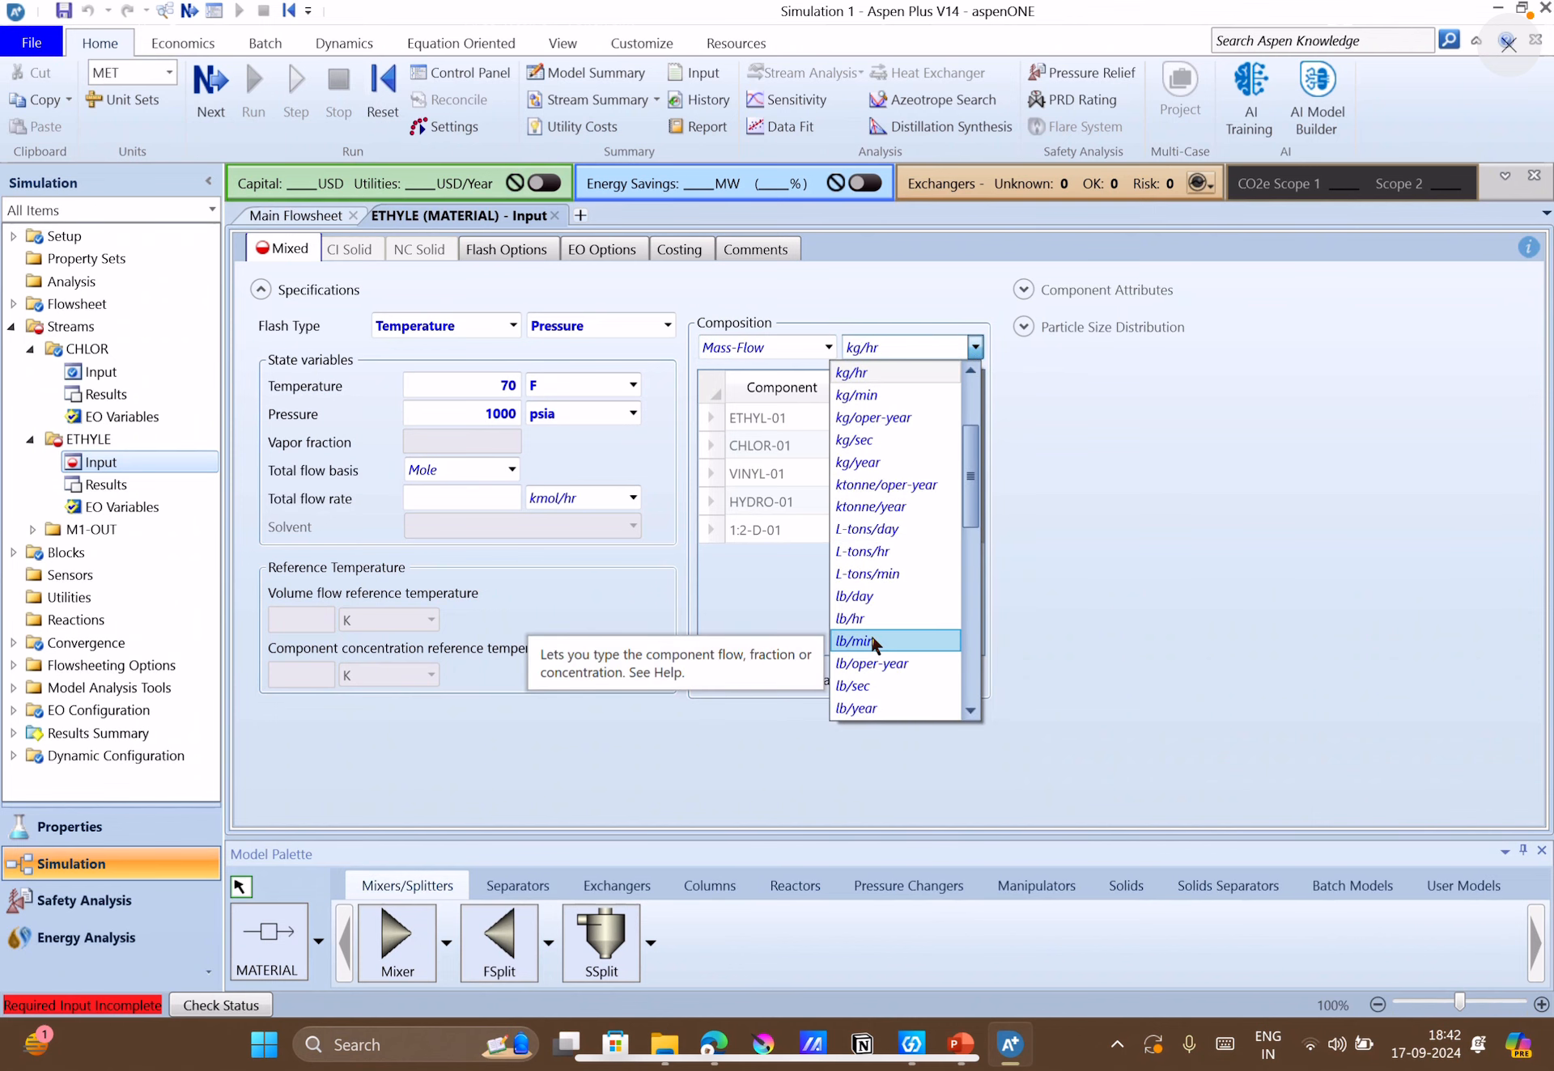
{"action": "scroll", "coordinate": [936, 675], "scroll_direction": "down", "scroll_amount": 9}
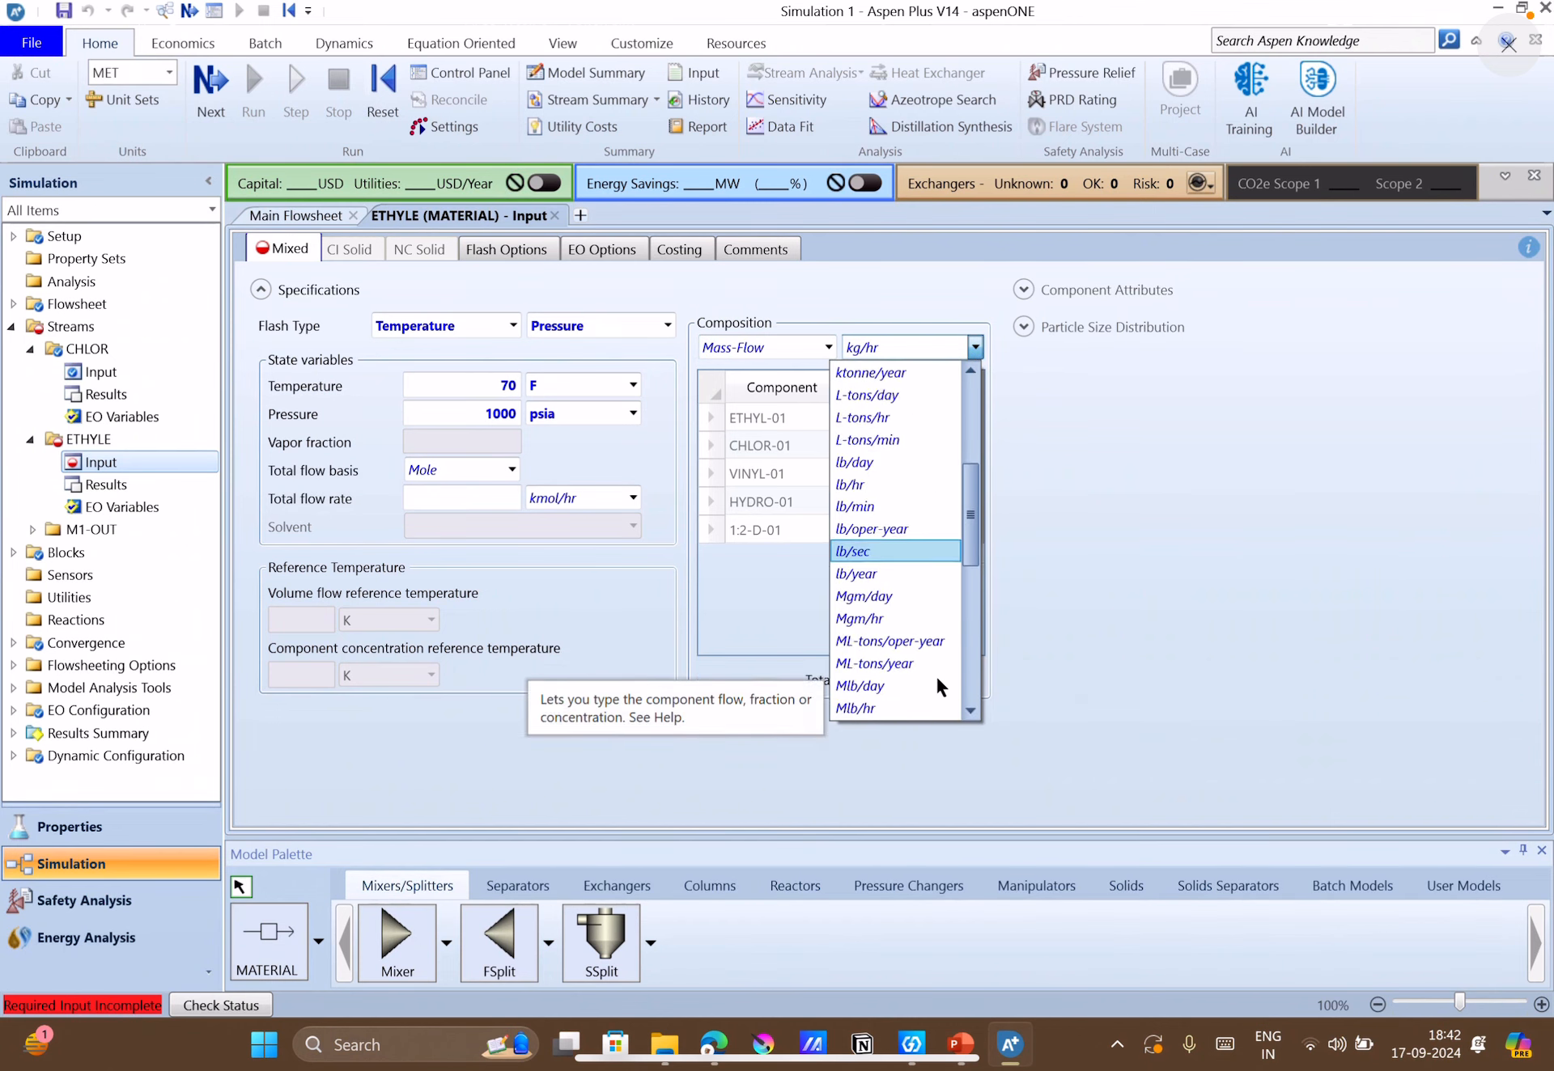
{"action": "left_click", "coordinate": [892, 638]}
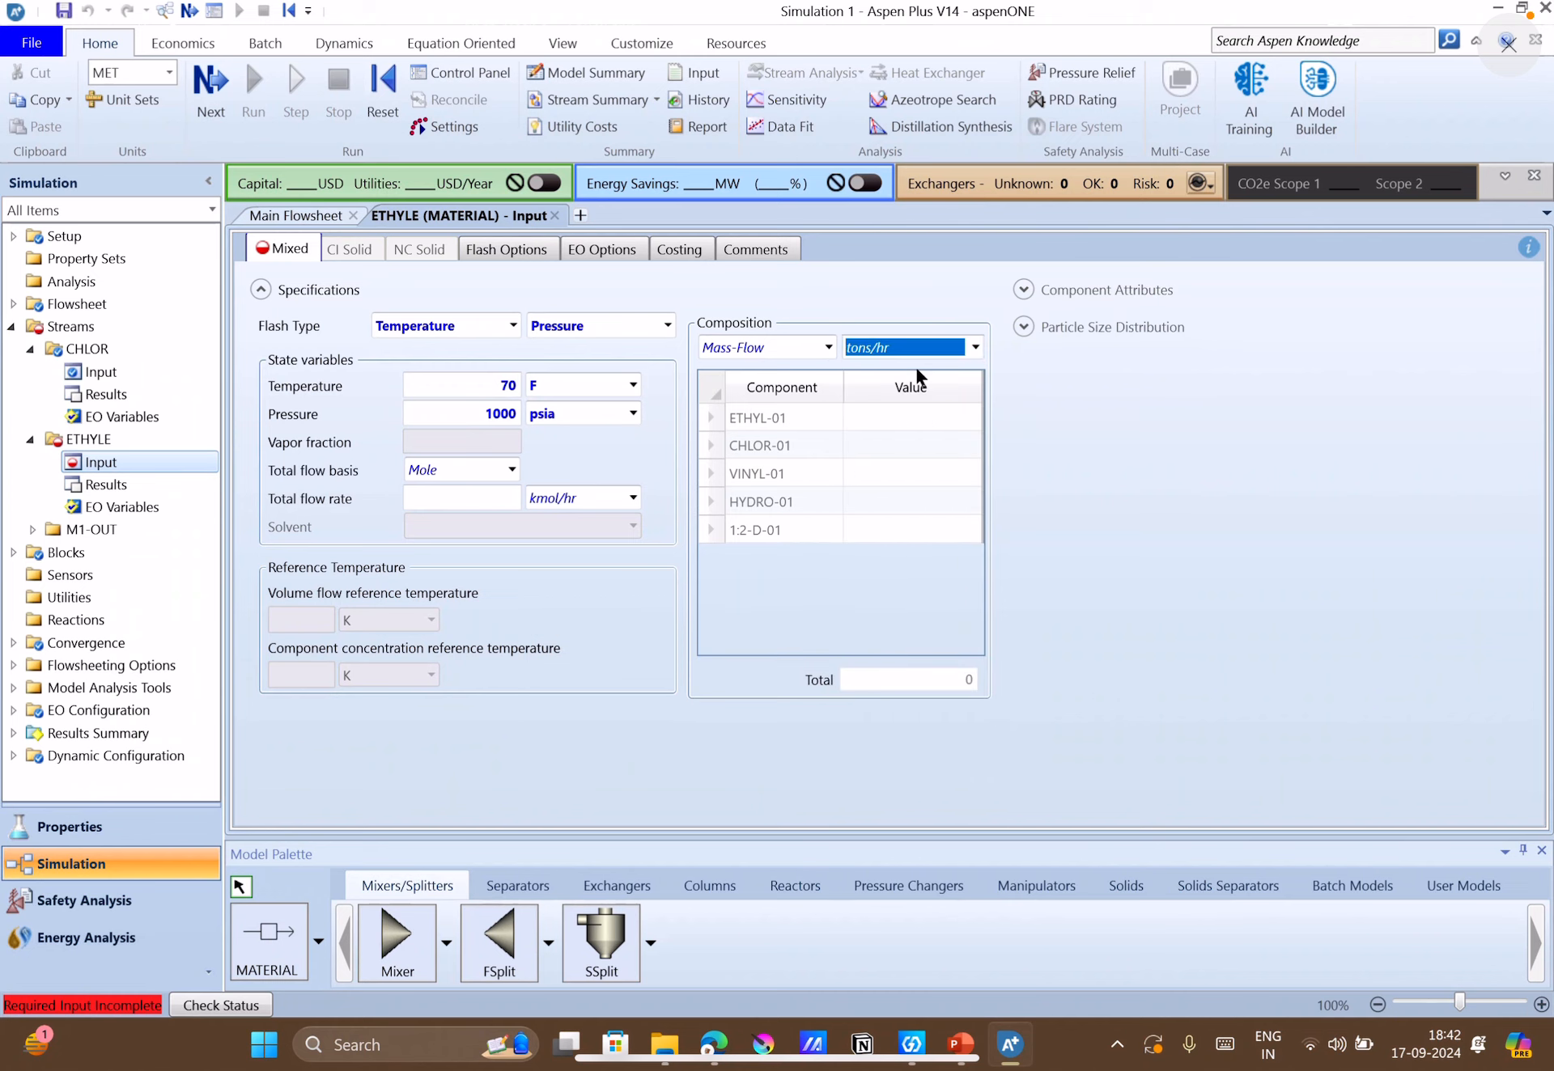
{"action": "left_click", "coordinate": [904, 416]}
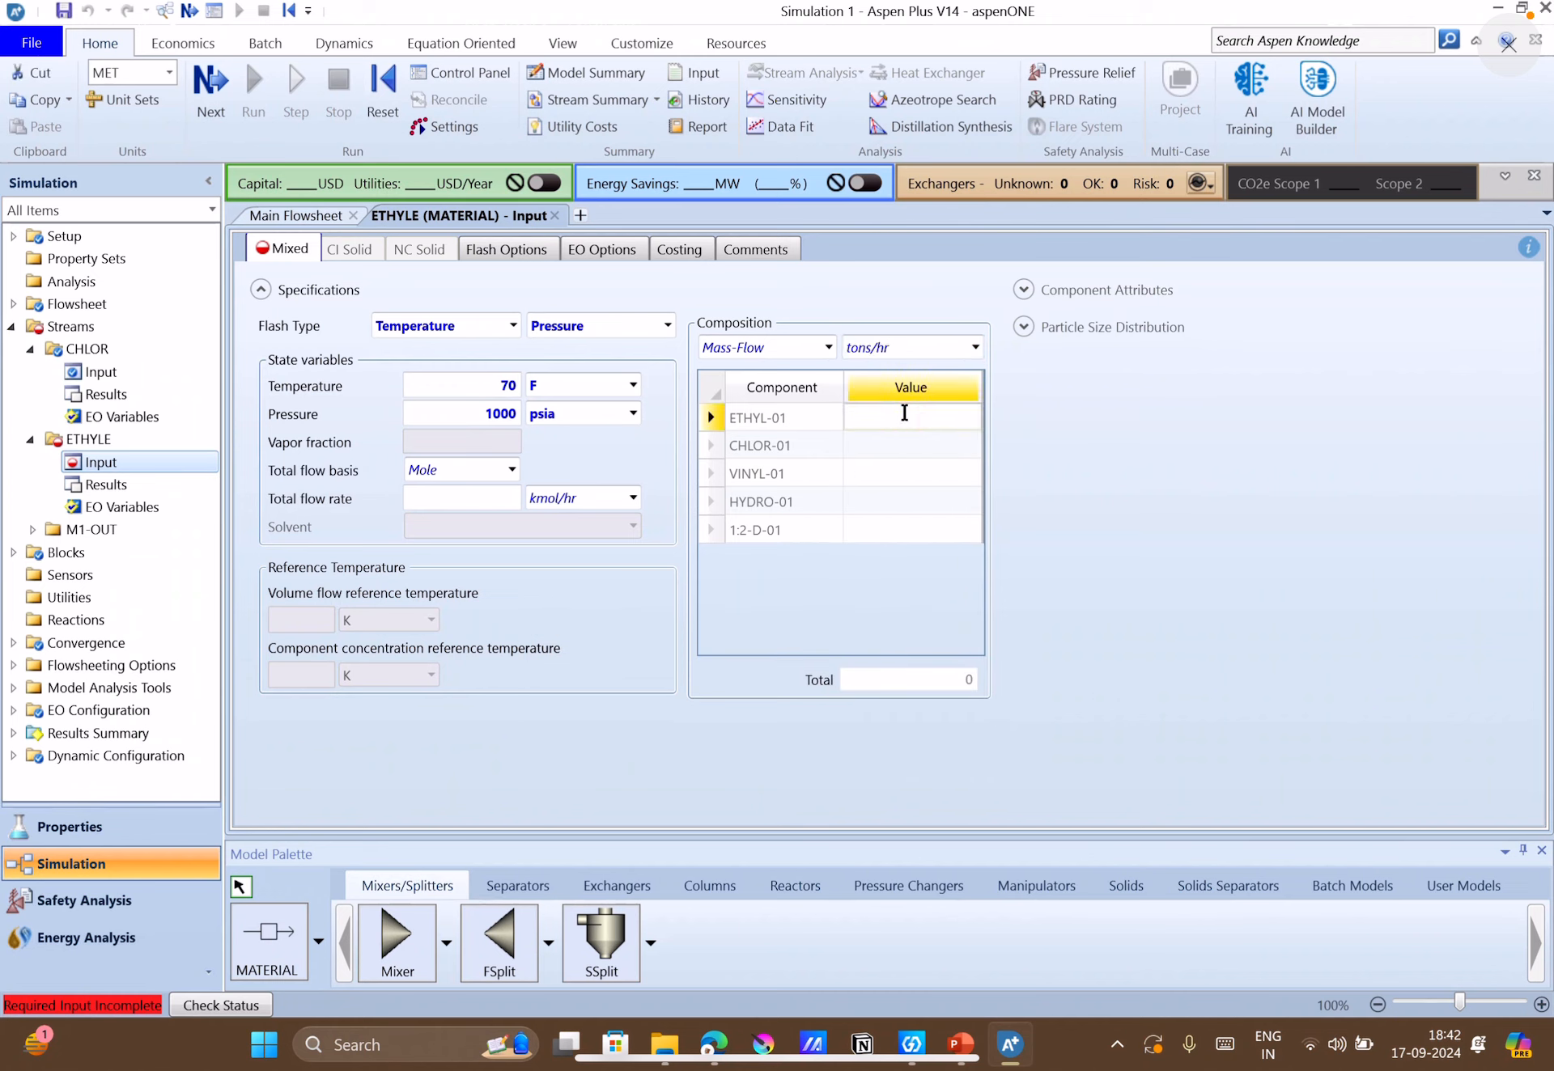
{"action": "type", "text": "20"}
{"action": "left_click", "coordinate": [1075, 469]}
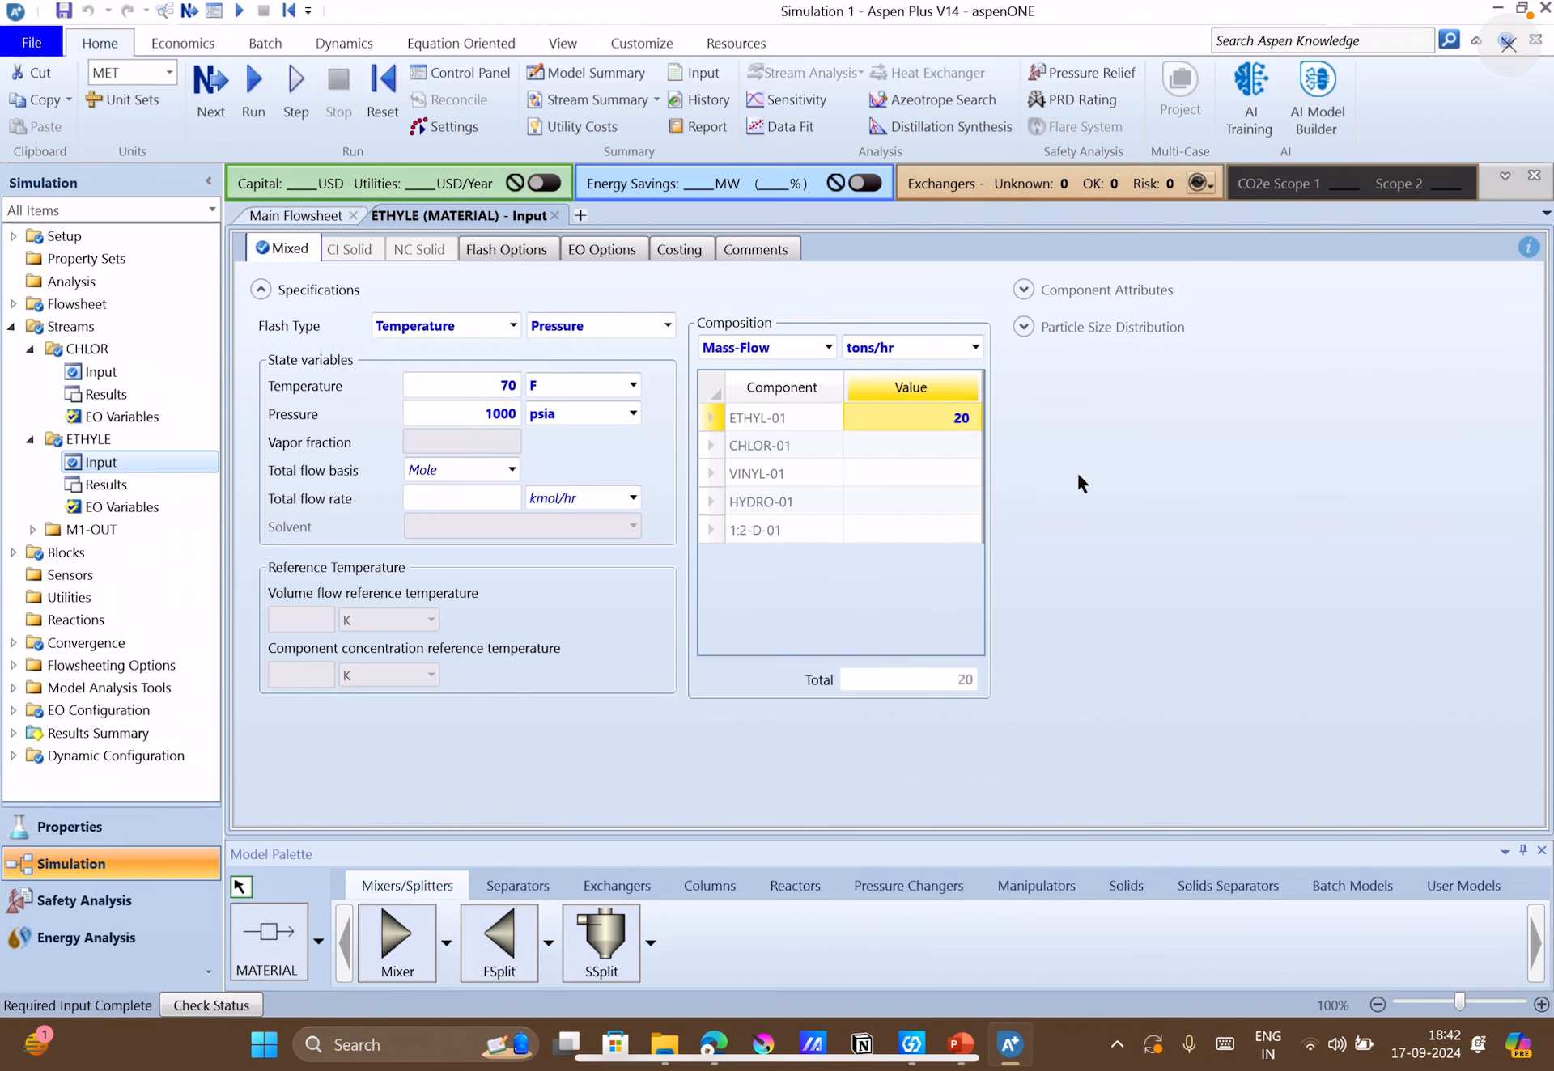
Run the simulation and review the MIXER block's stream results for CHLOR, ETHYLE and M1-OUT.
{"action": "left_click", "coordinate": [209, 89]}
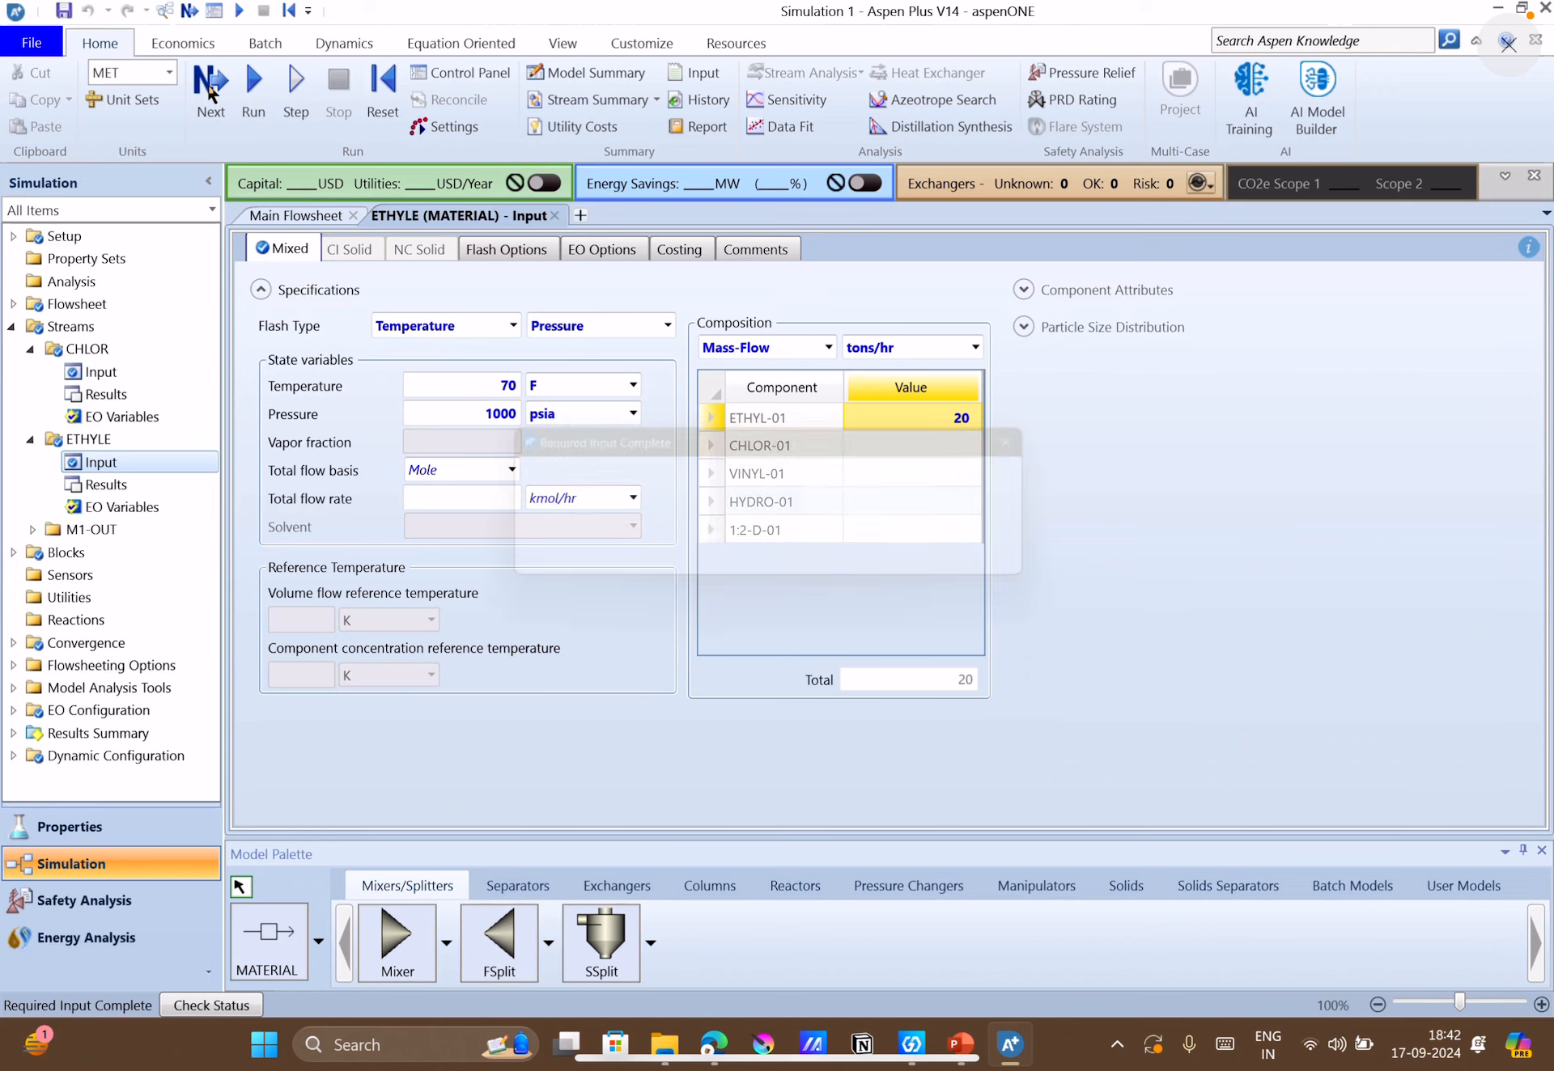
{"action": "left_click", "coordinate": [904, 564]}
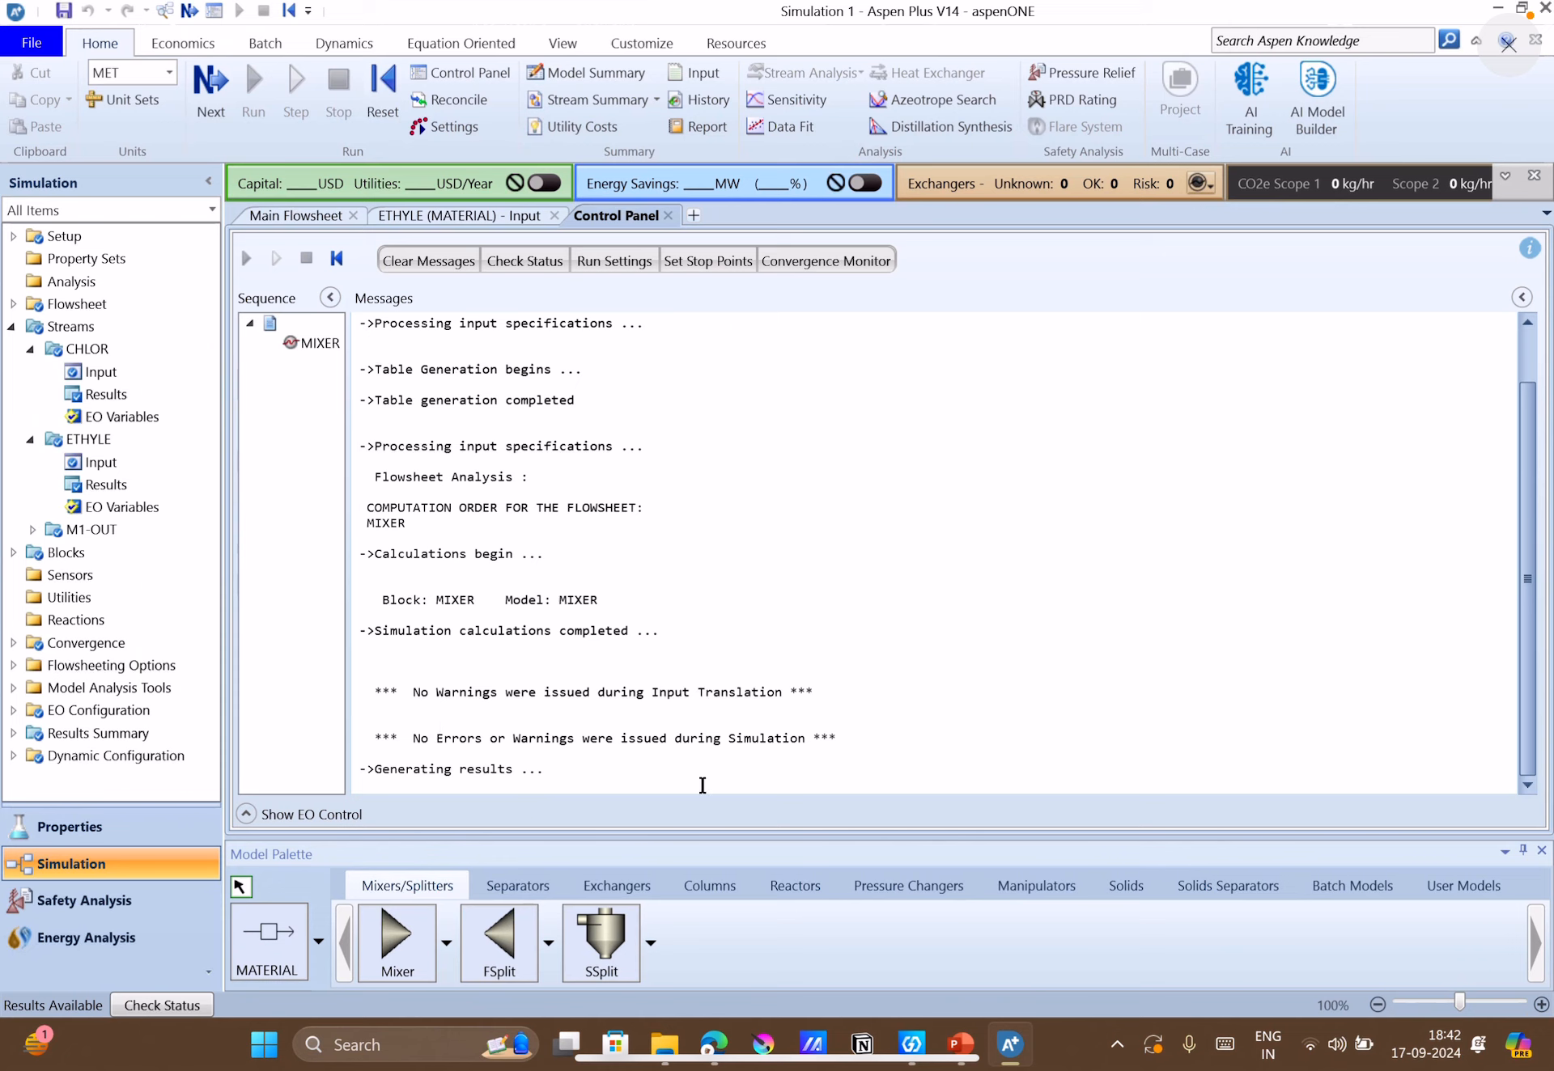
{"action": "left_click", "coordinate": [13, 553]}
{"action": "double_click", "coordinate": [29, 576]}
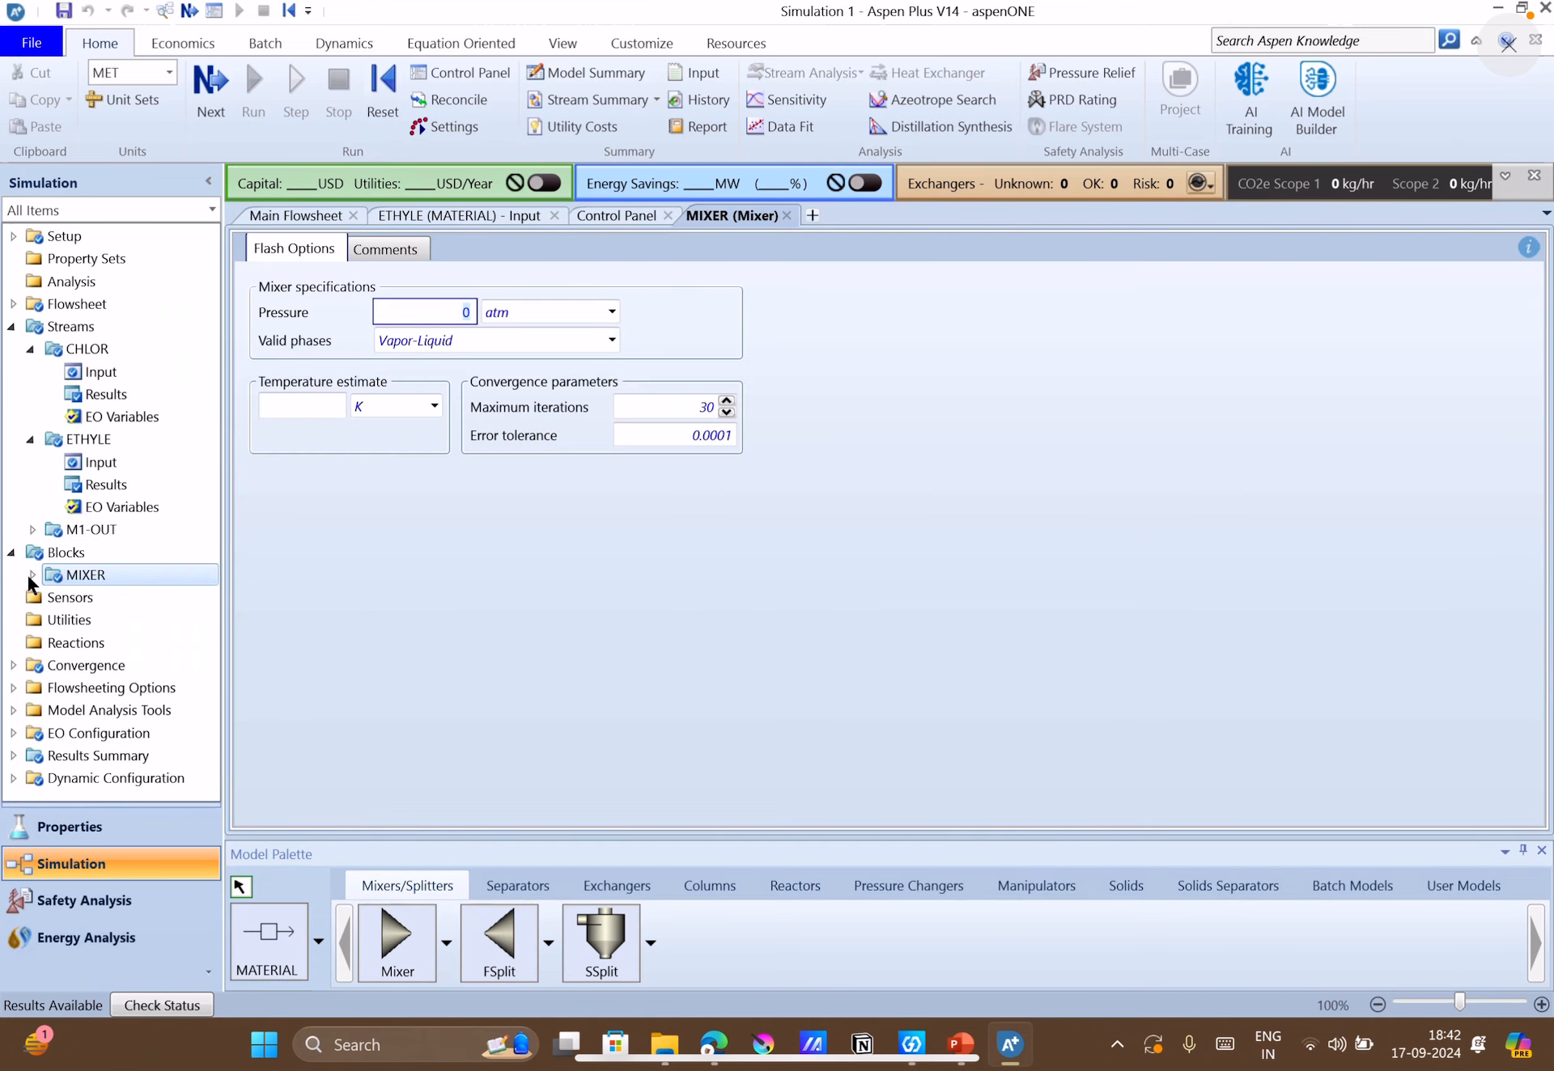
{"action": "left_click", "coordinate": [32, 575]}
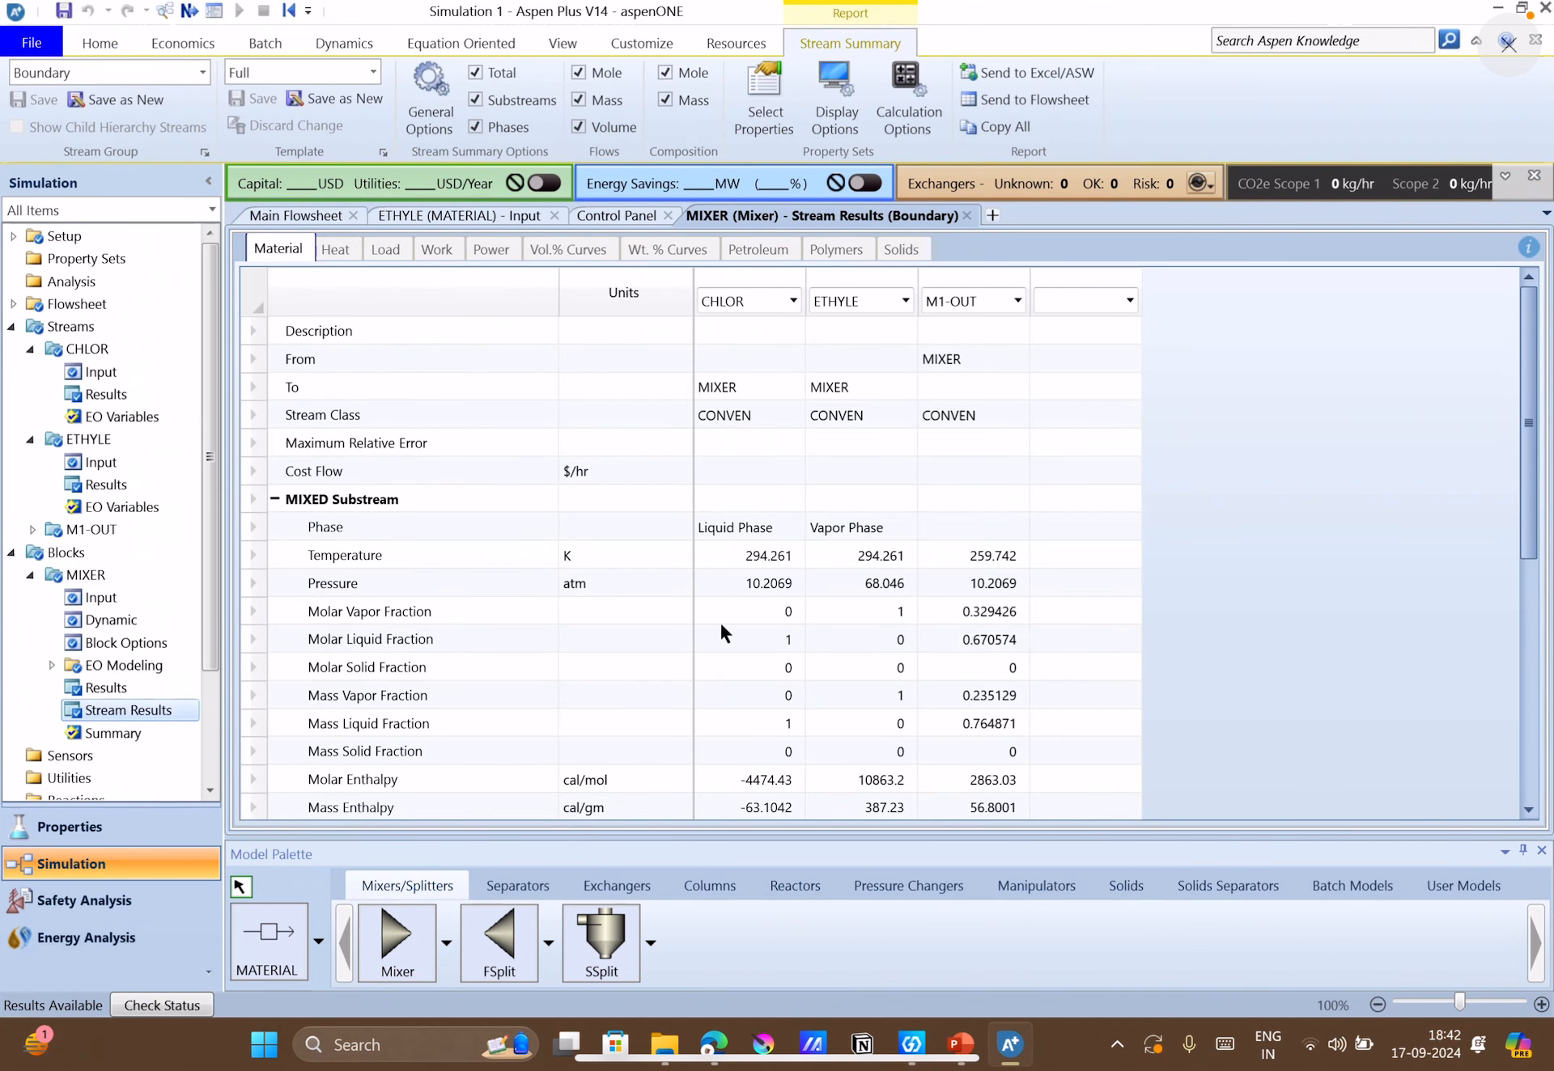
{"action": "scroll", "coordinate": [721, 627], "scroll_direction": "down", "scroll_amount": 2}
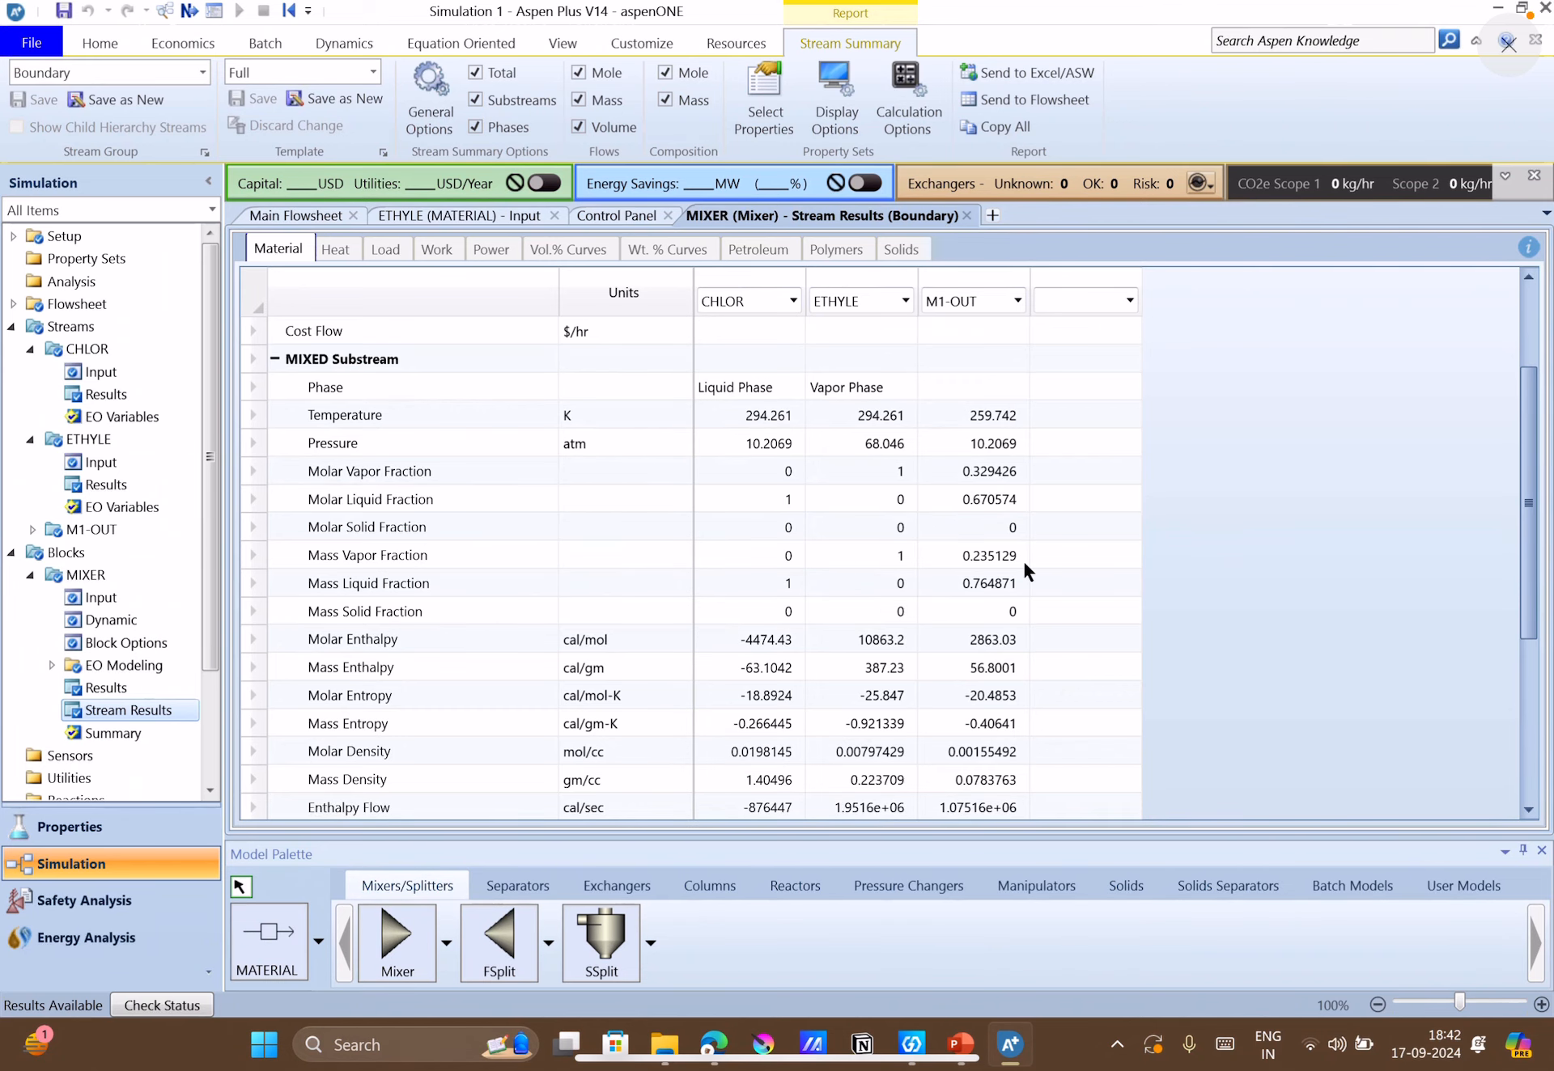
Expand the component mass flows in the MIXER block's stream results to review them.
{"action": "scroll", "coordinate": [870, 696], "scroll_direction": "down", "scroll_amount": 4}
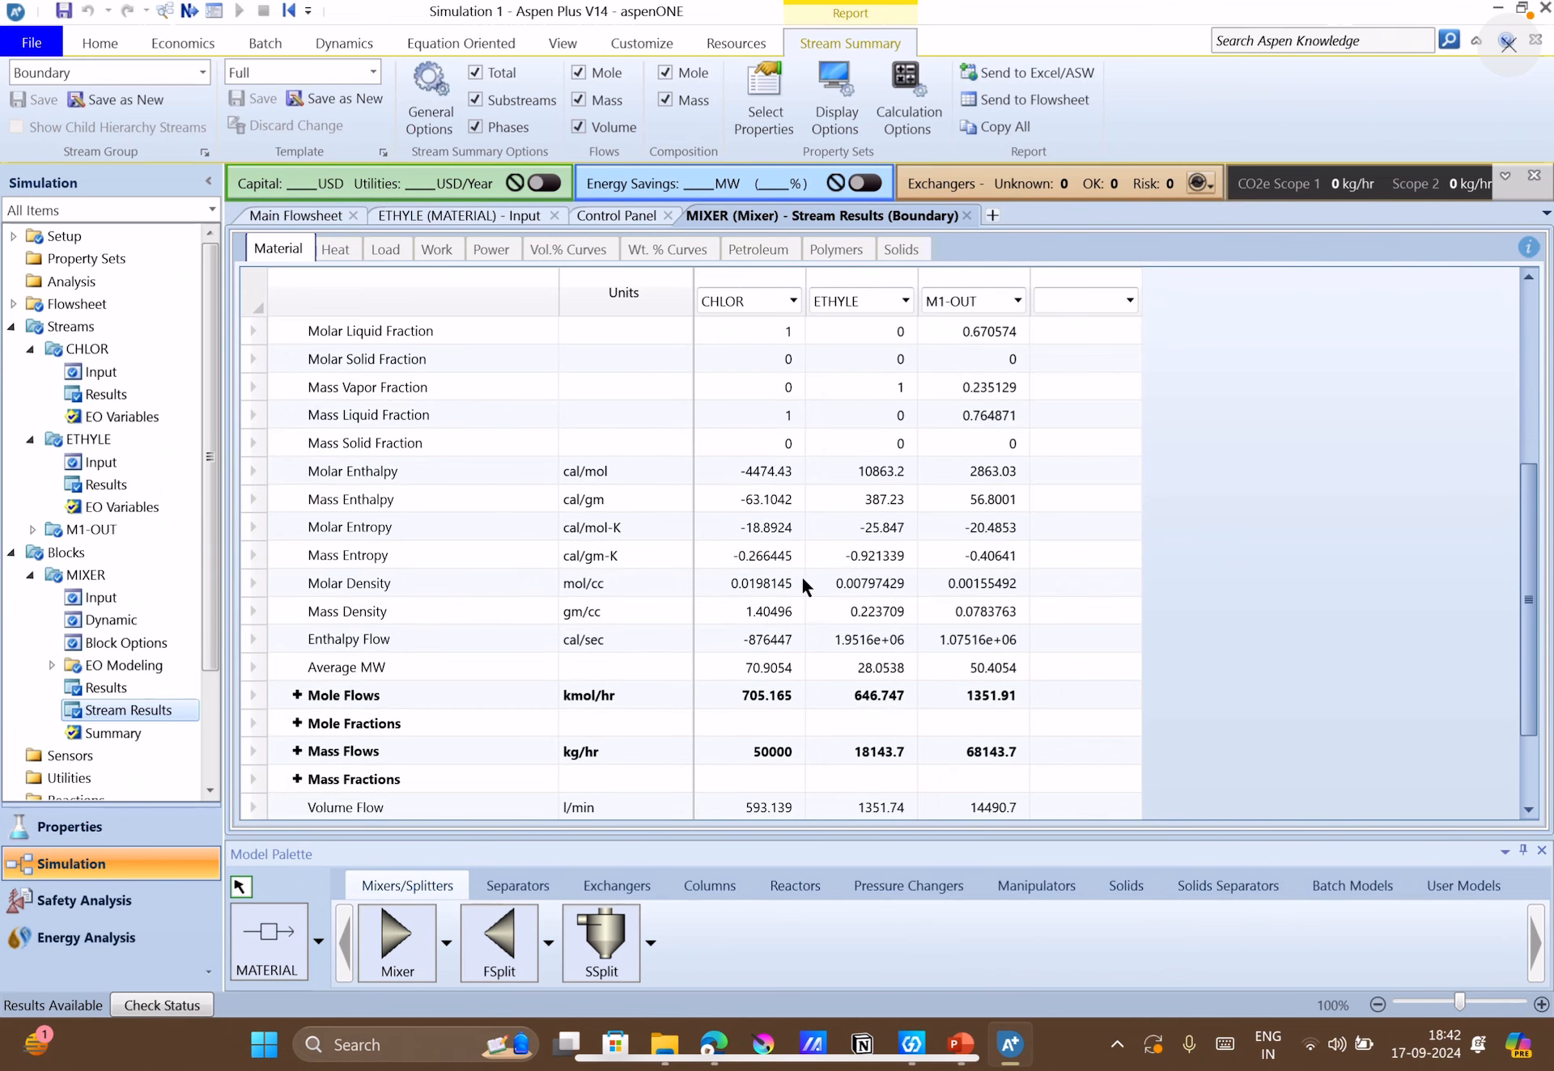
{"action": "left_click", "coordinate": [297, 639]}
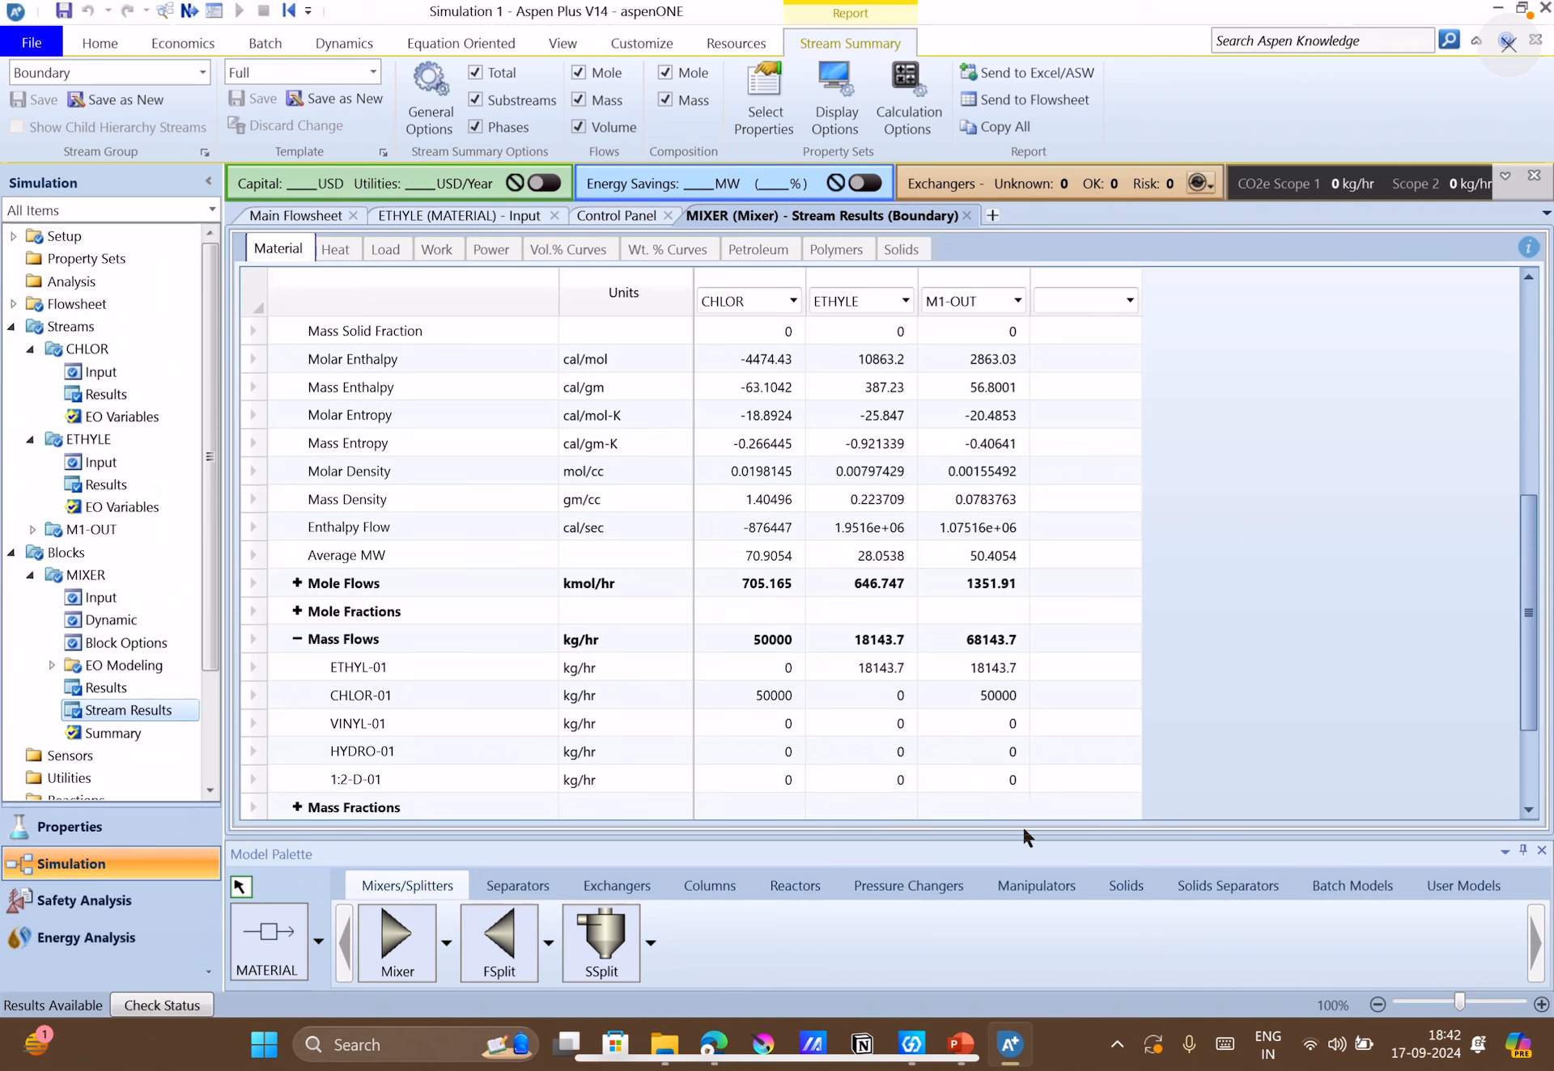
Check the mixer's operating pressure on the PowerPoint case-study slide and set the MIXER block pressure in Aspen Plus to 2 atm.
{"action": "left_click", "coordinate": [960, 1046]}
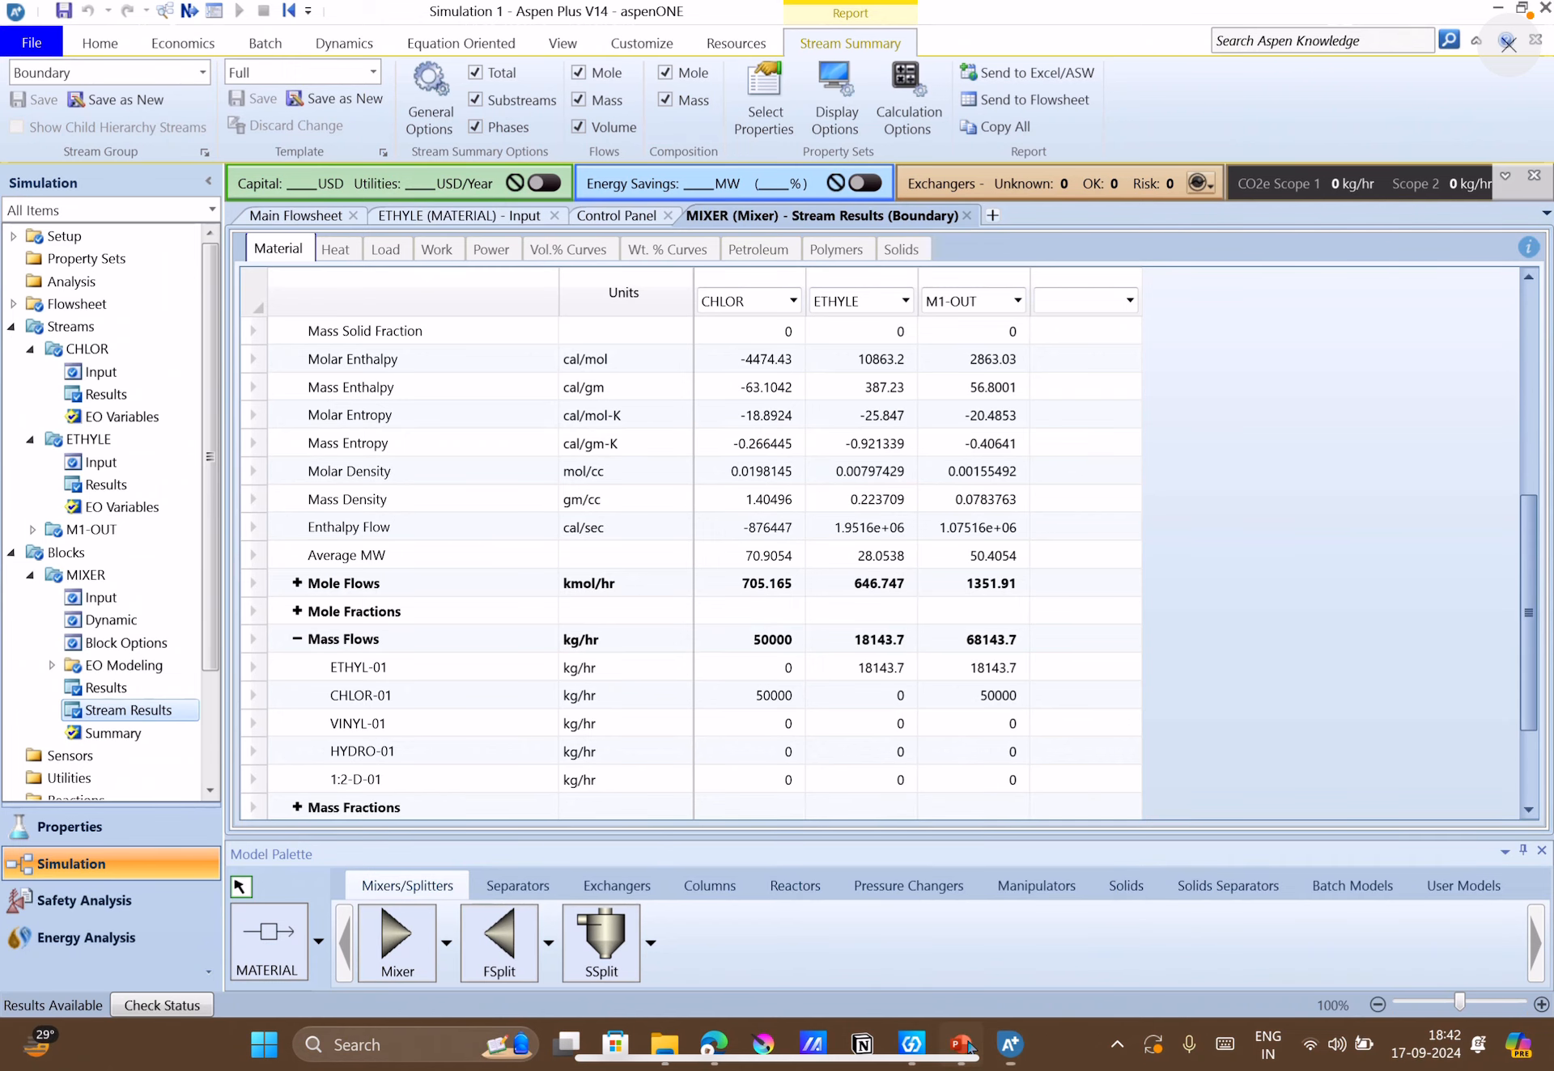
{"action": "left_click", "coordinate": [921, 434]}
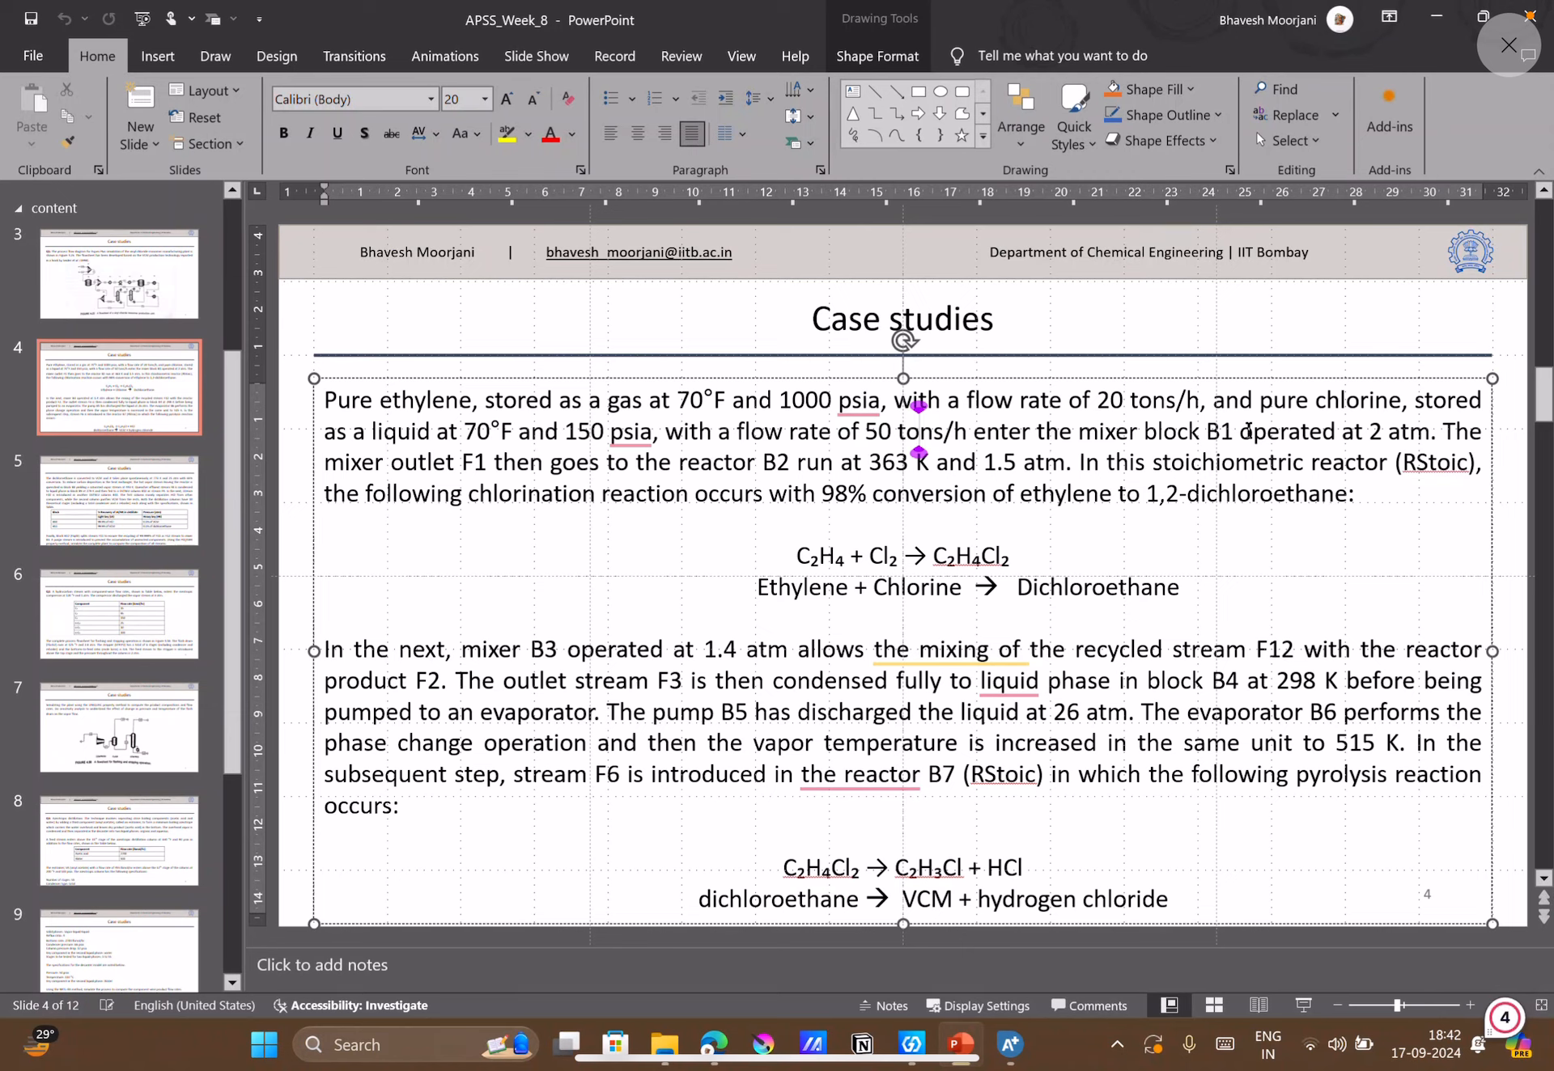
{"action": "left_click_drag", "start_coordinate": [1143, 433], "coordinate": [1413, 443]}
{"action": "left_click", "coordinate": [1399, 439]}
{"action": "left_click", "coordinate": [1009, 1043]}
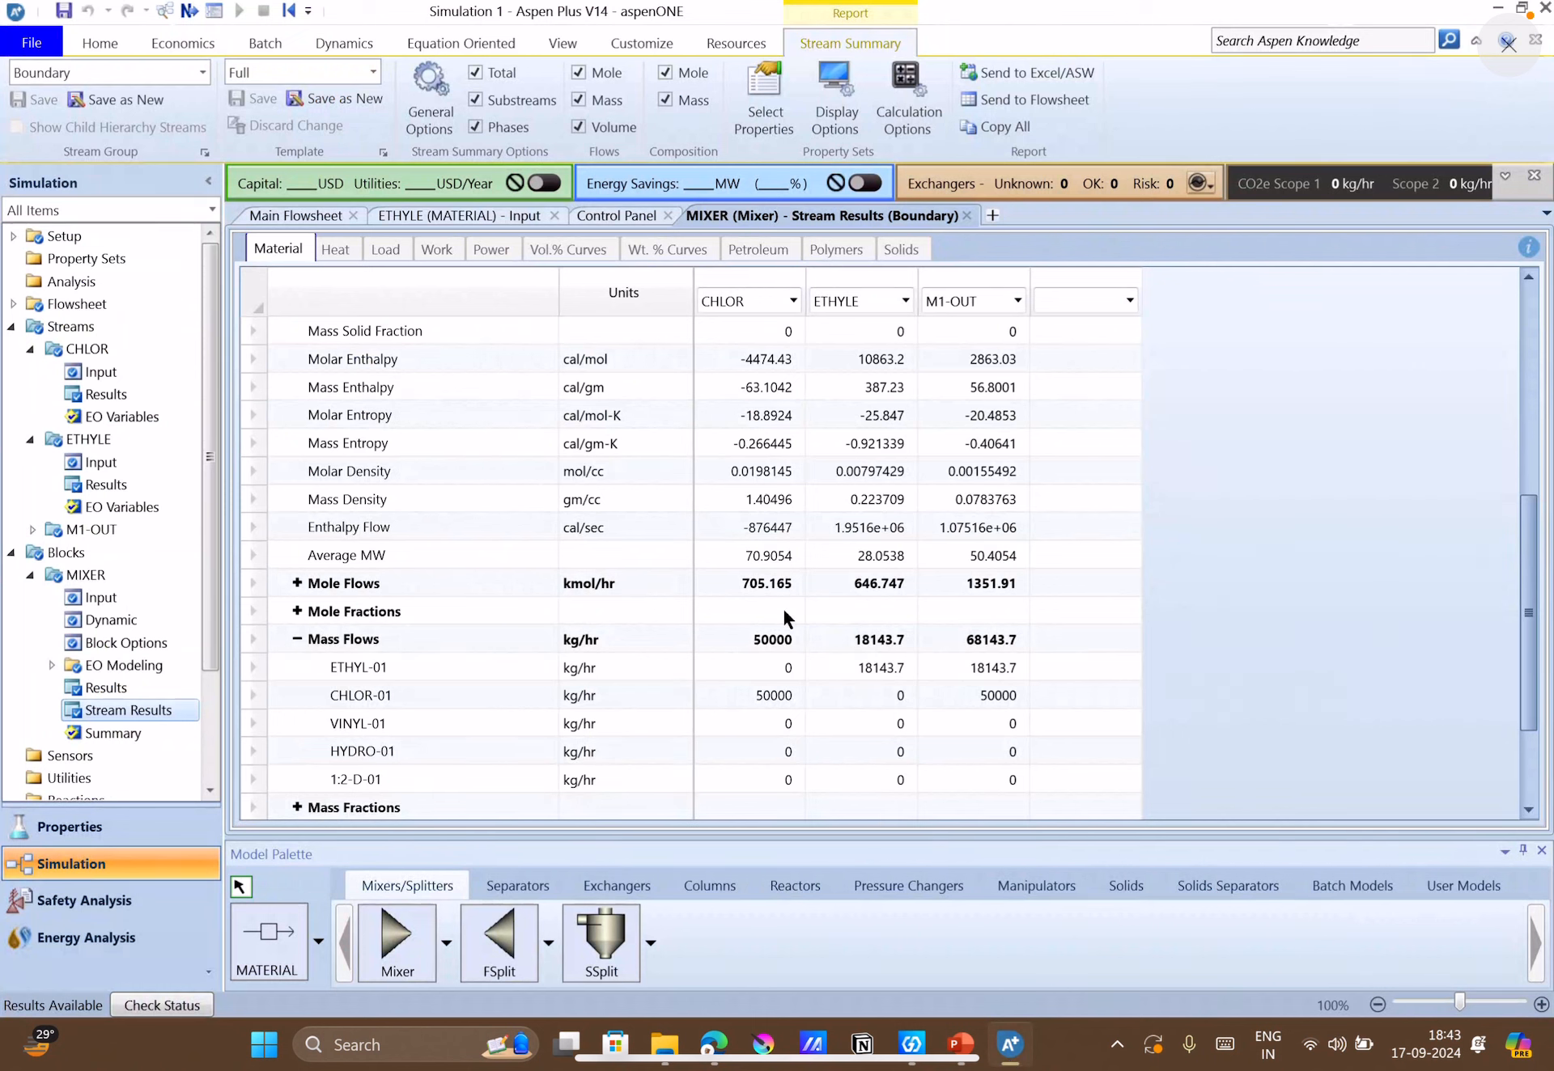
{"action": "left_click", "coordinate": [284, 217]}
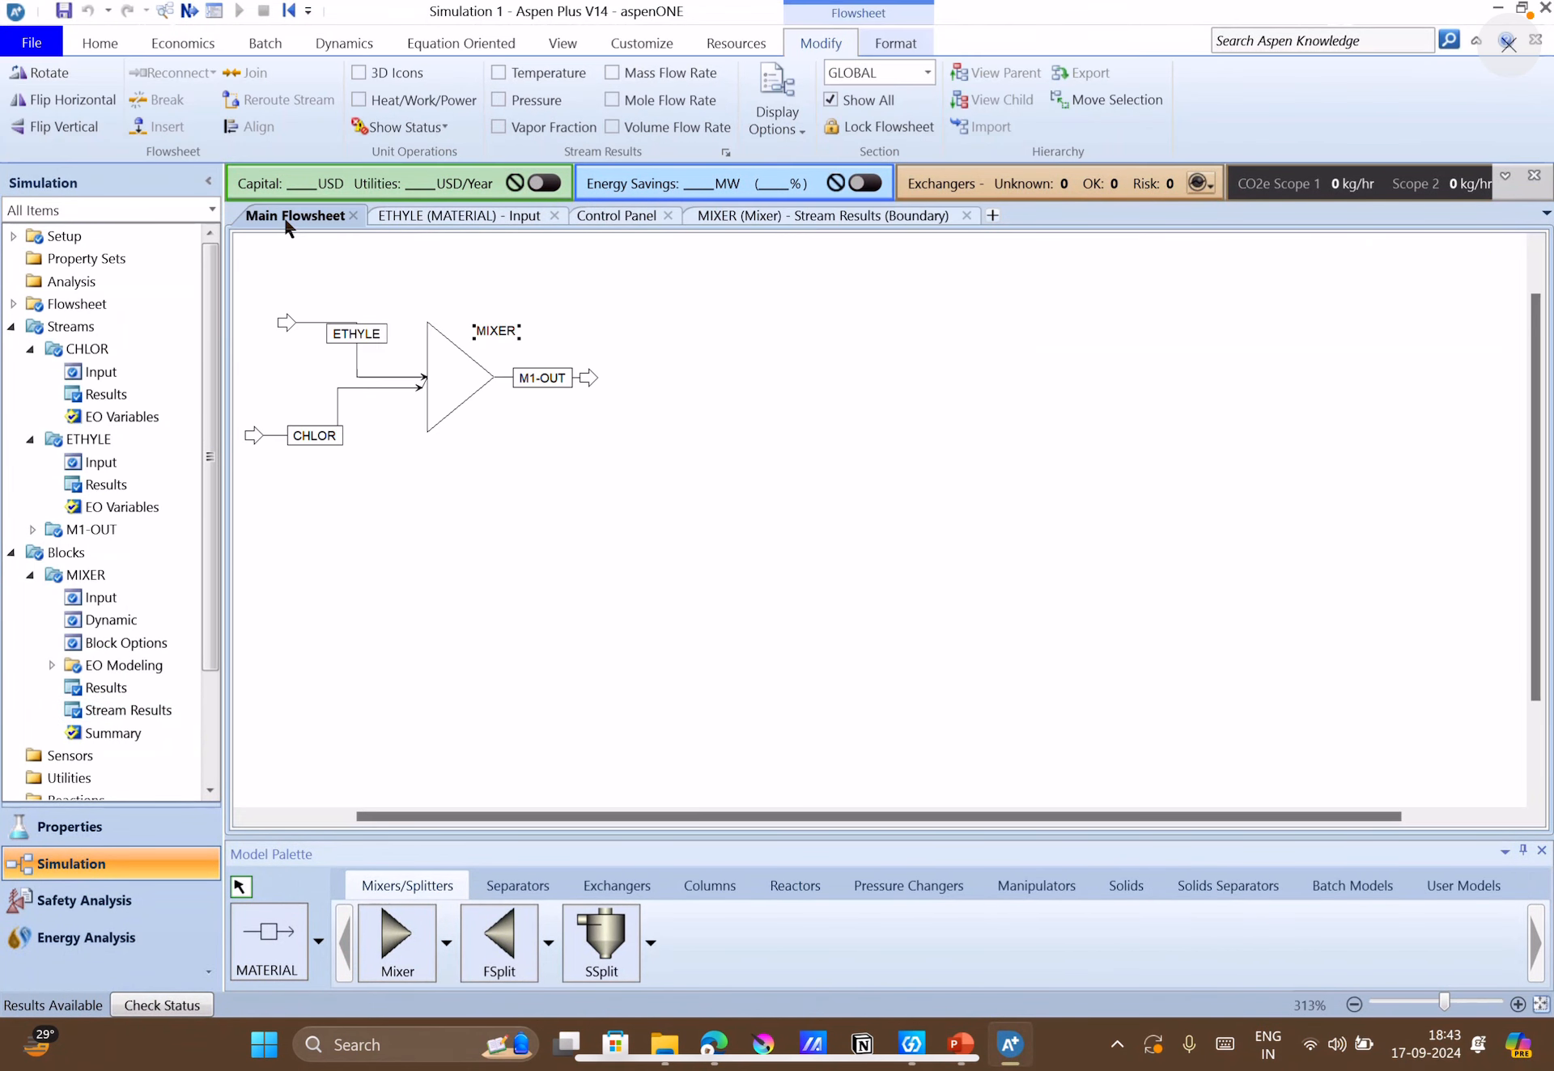
{"action": "double_click", "coordinate": [449, 372]}
{"action": "type", "text": "2"}
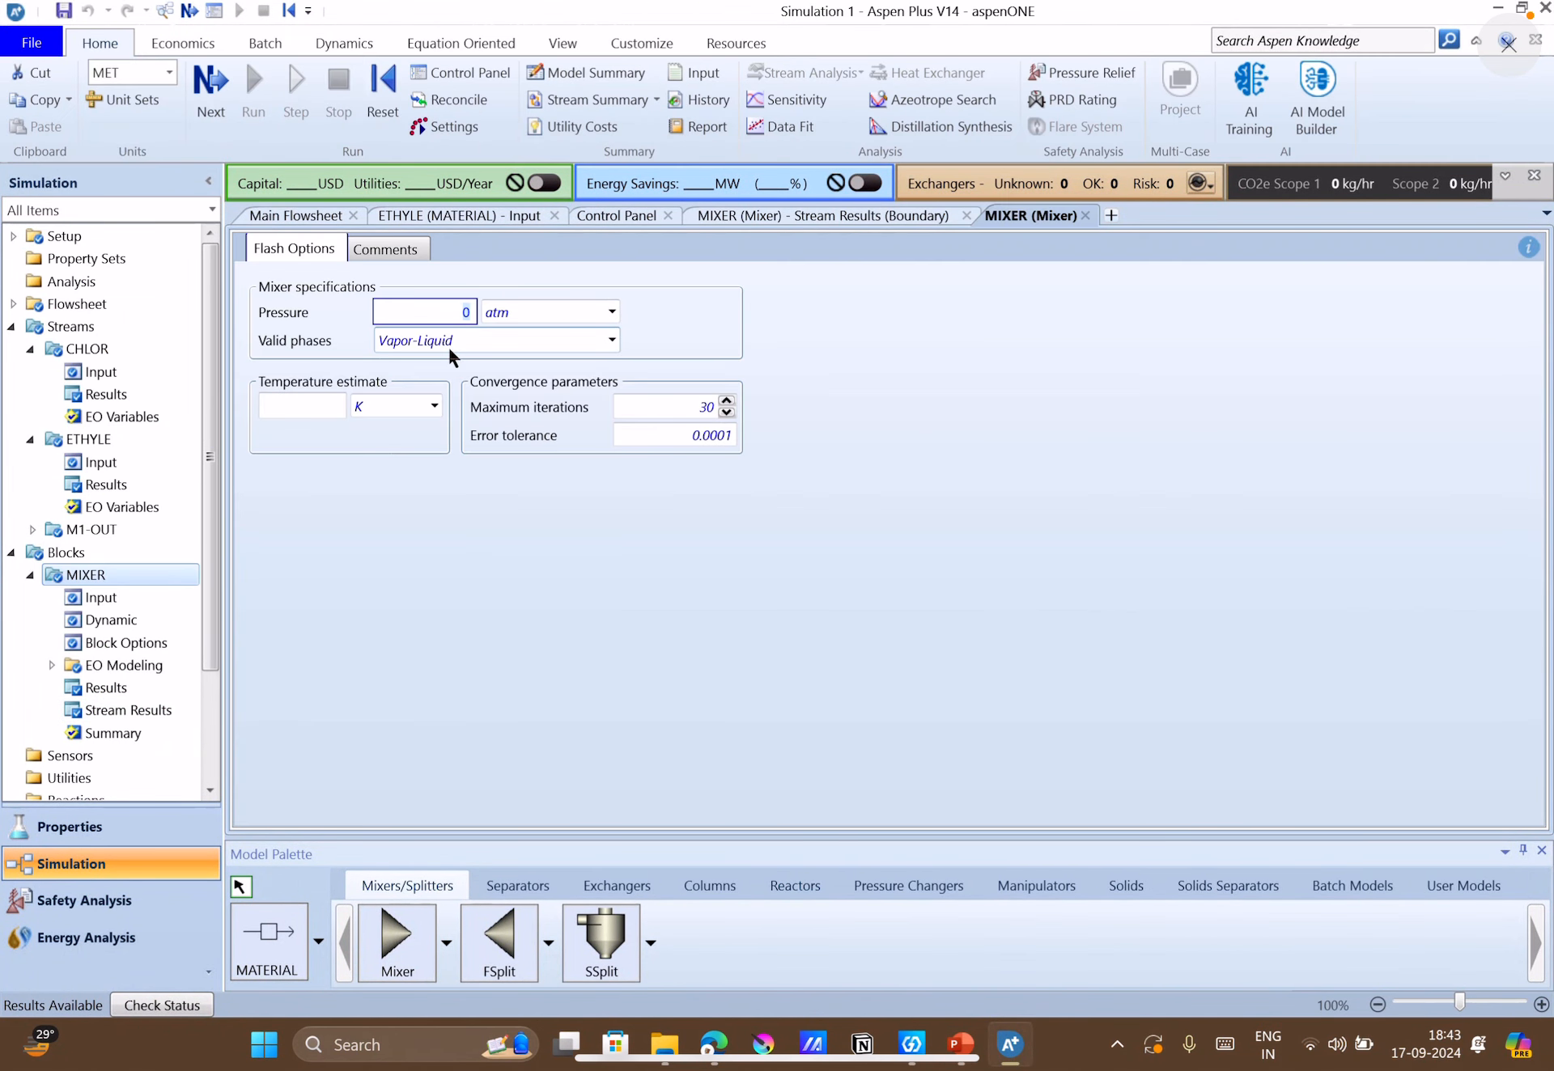
{"action": "key", "text": "Return"}
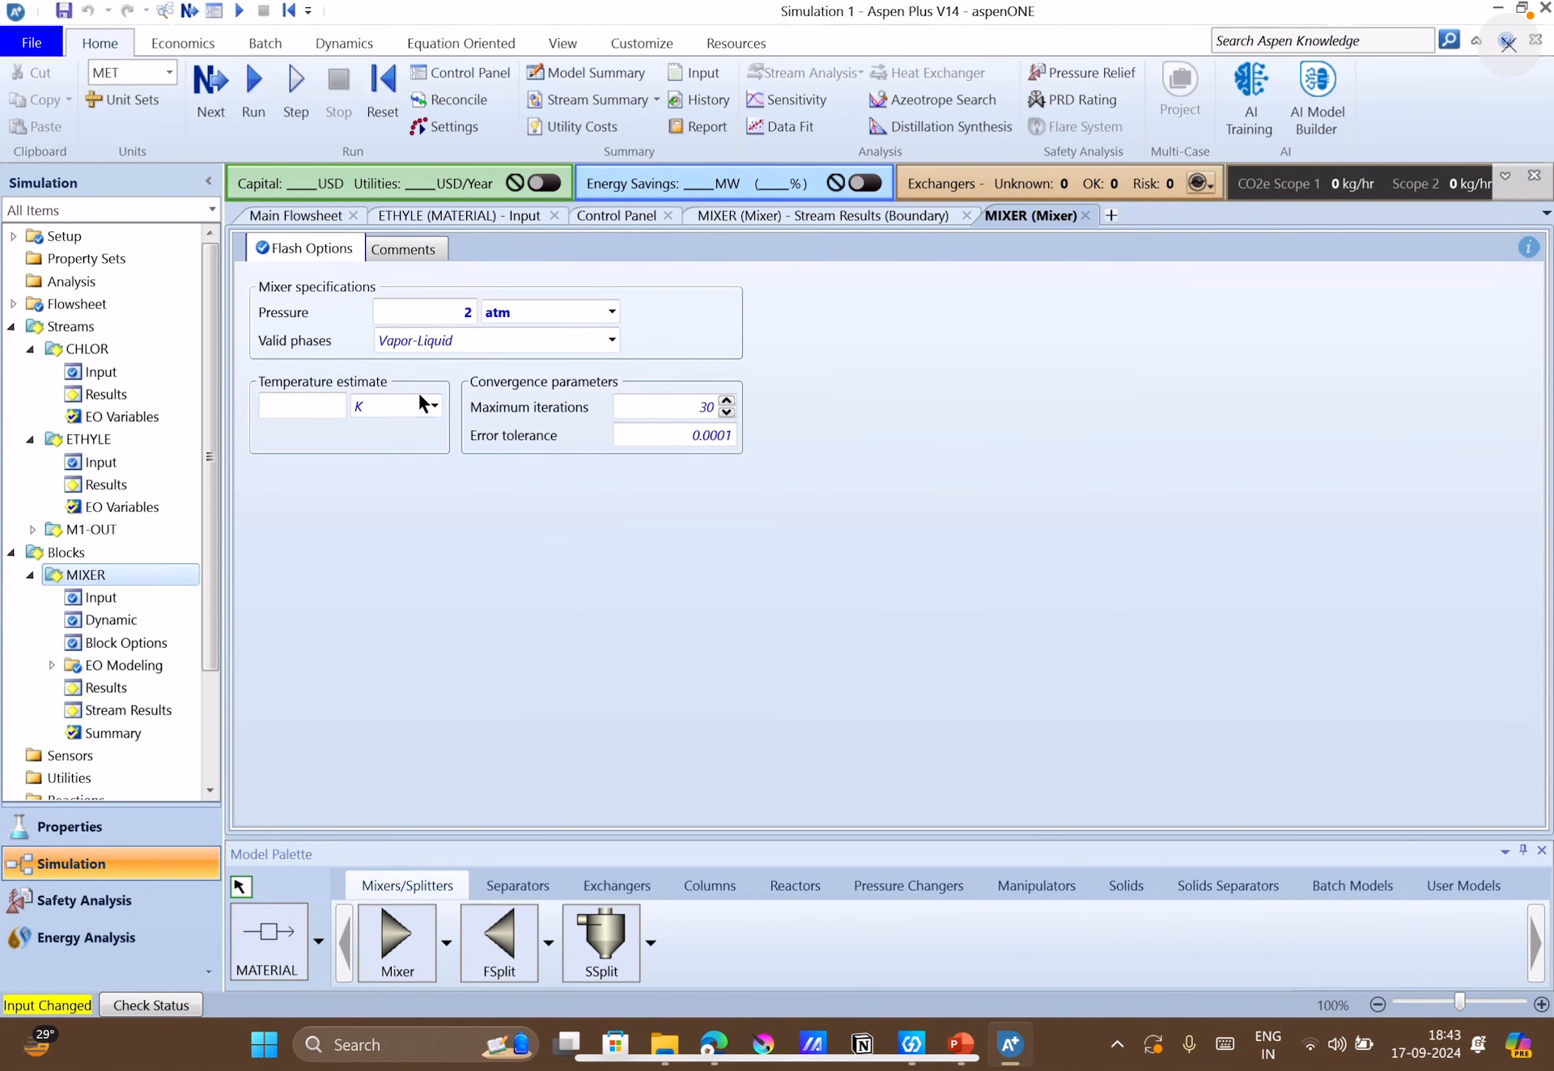
Add an RStoic reactor to the main flowsheet beside the M1-OUT stream.
{"action": "left_click", "coordinate": [324, 215]}
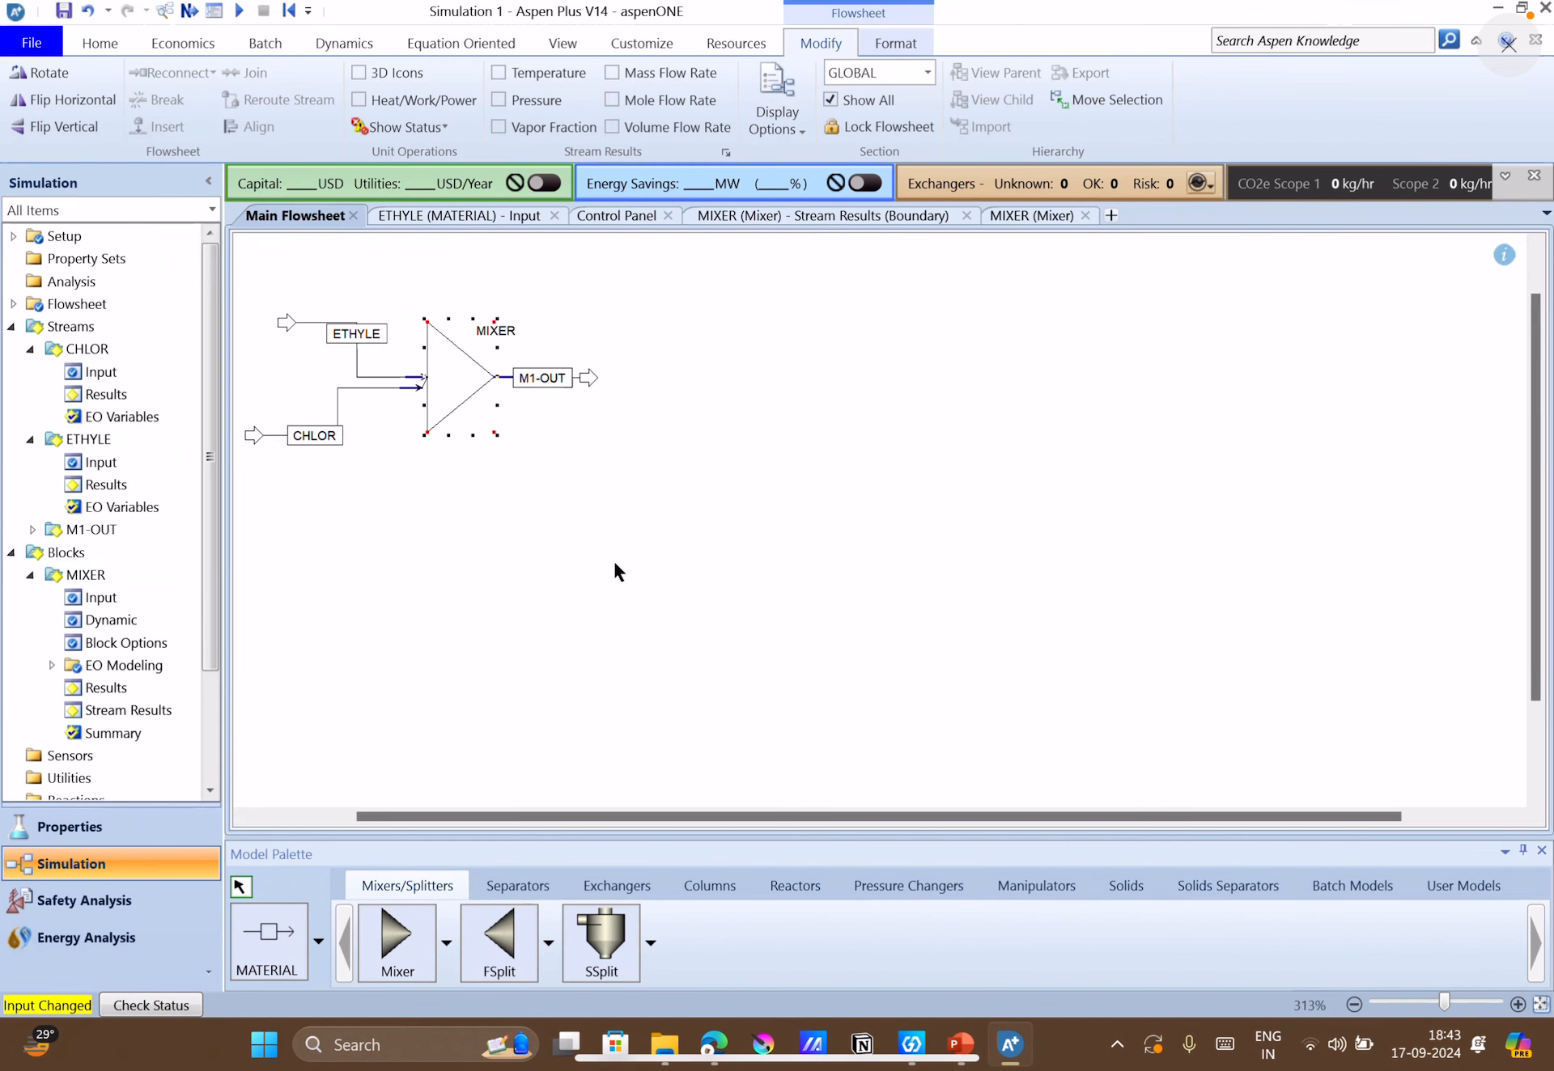
{"action": "left_click", "coordinate": [783, 889]}
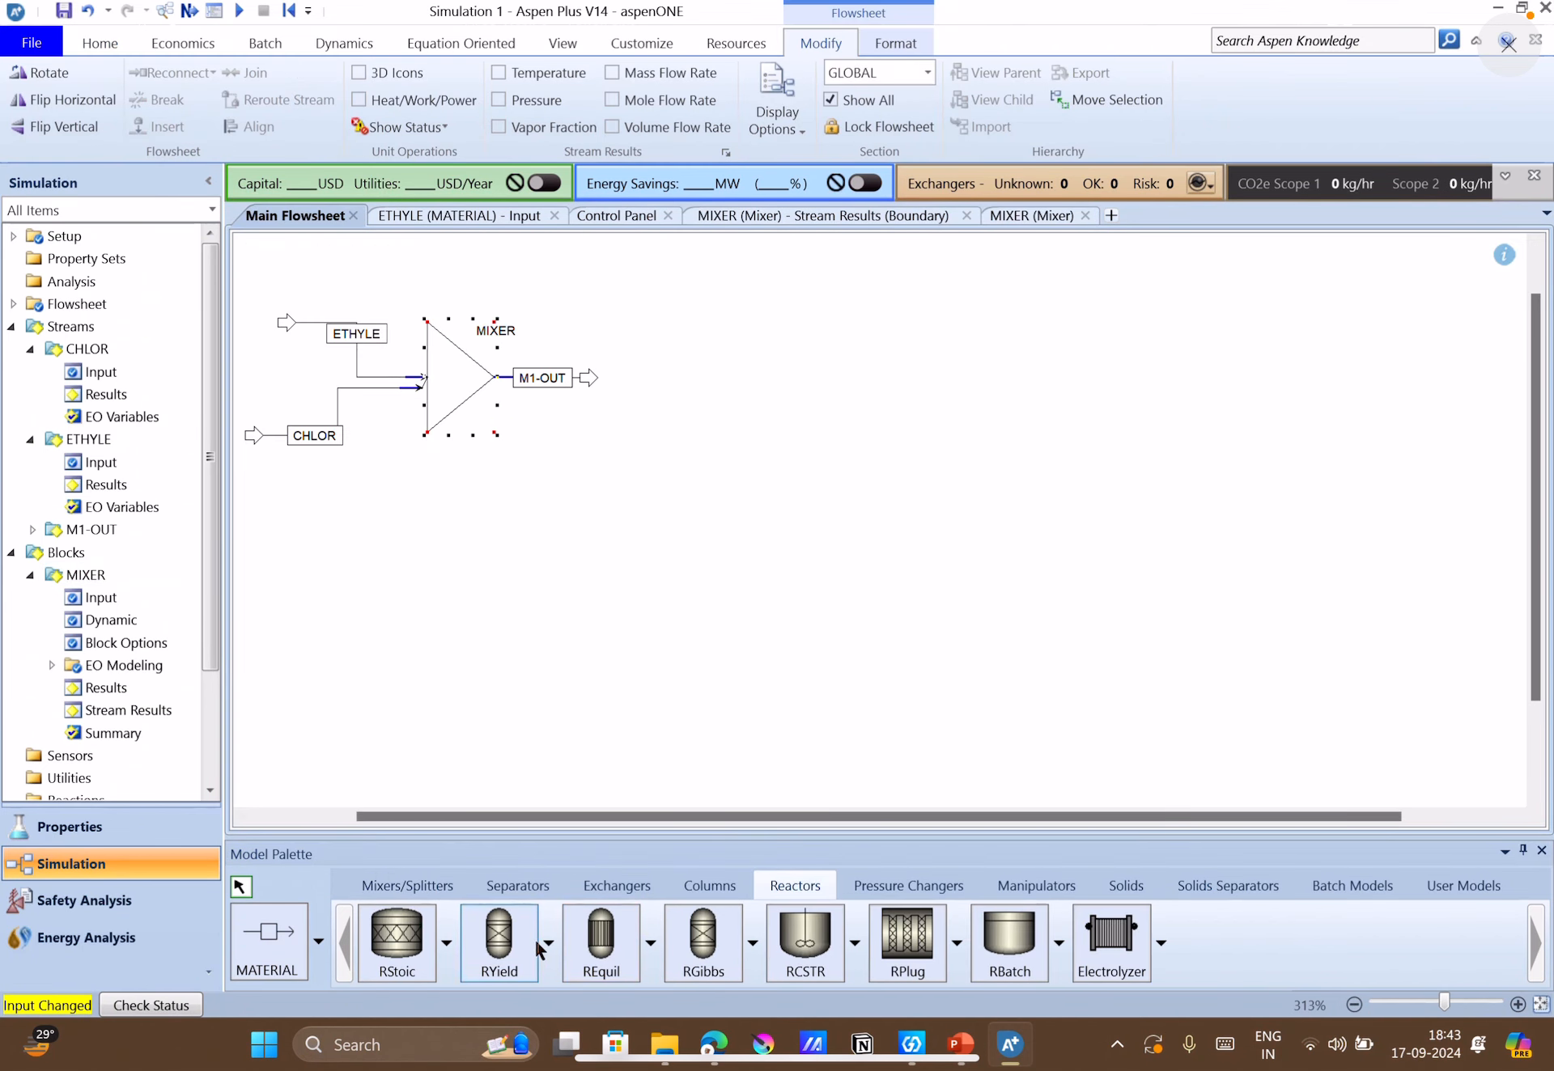
{"action": "left_click", "coordinate": [406, 949]}
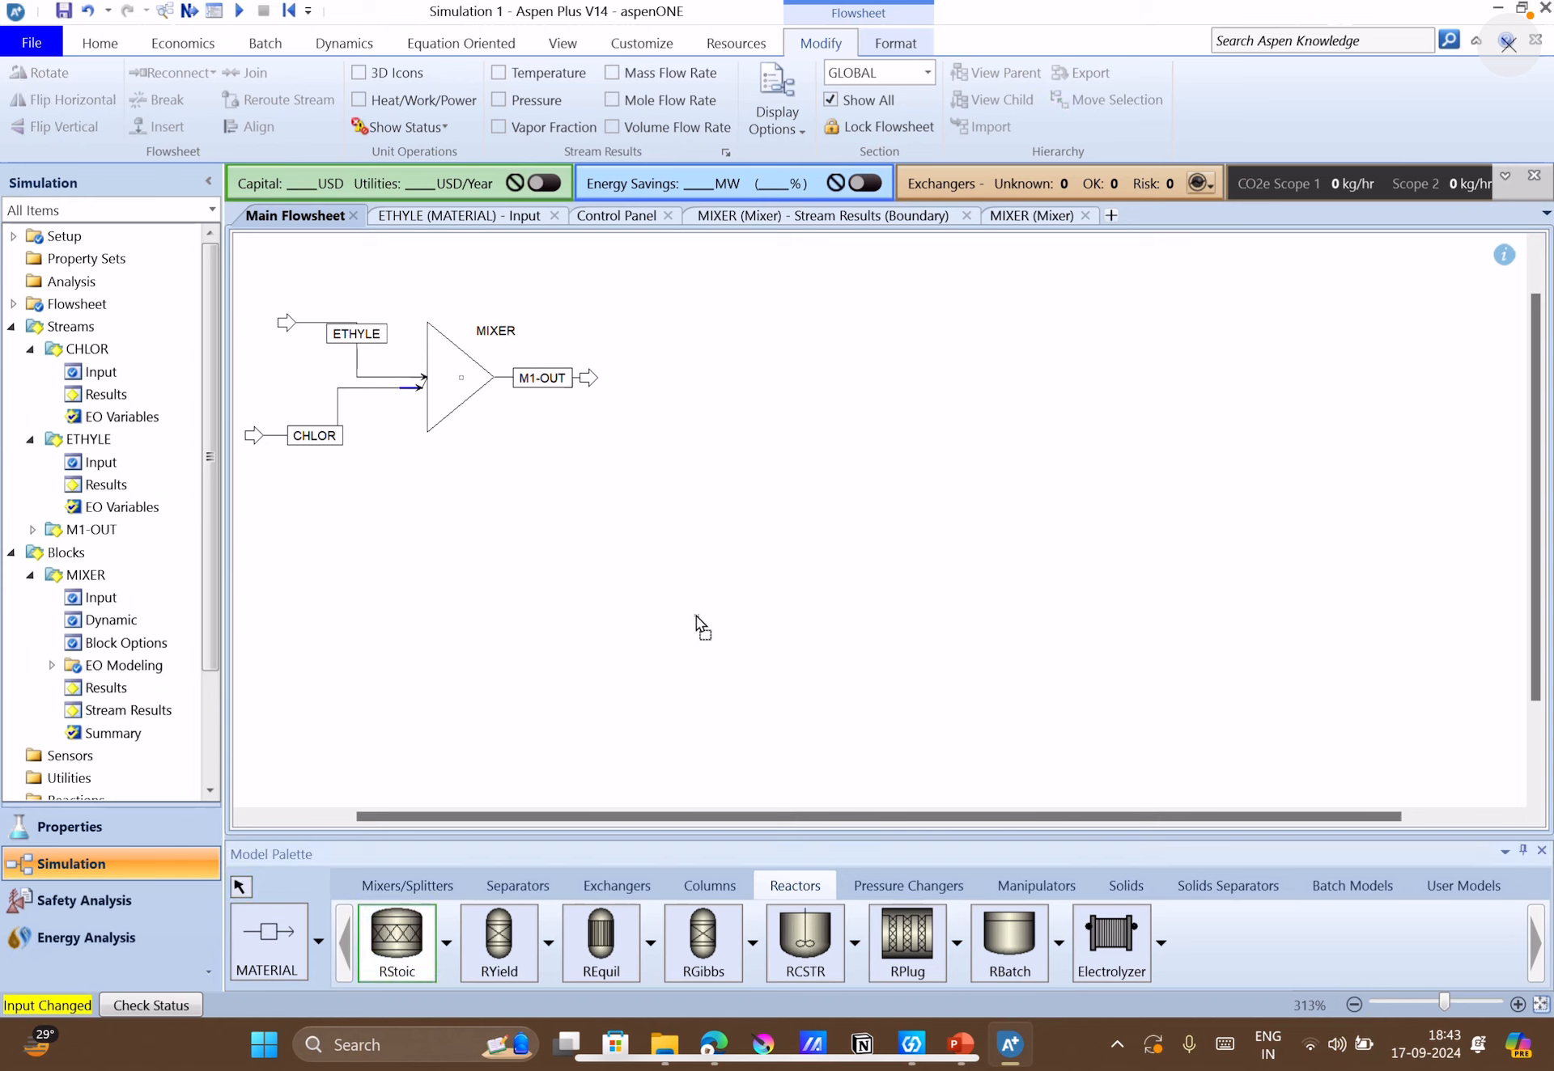
{"action": "left_click", "coordinate": [701, 375]}
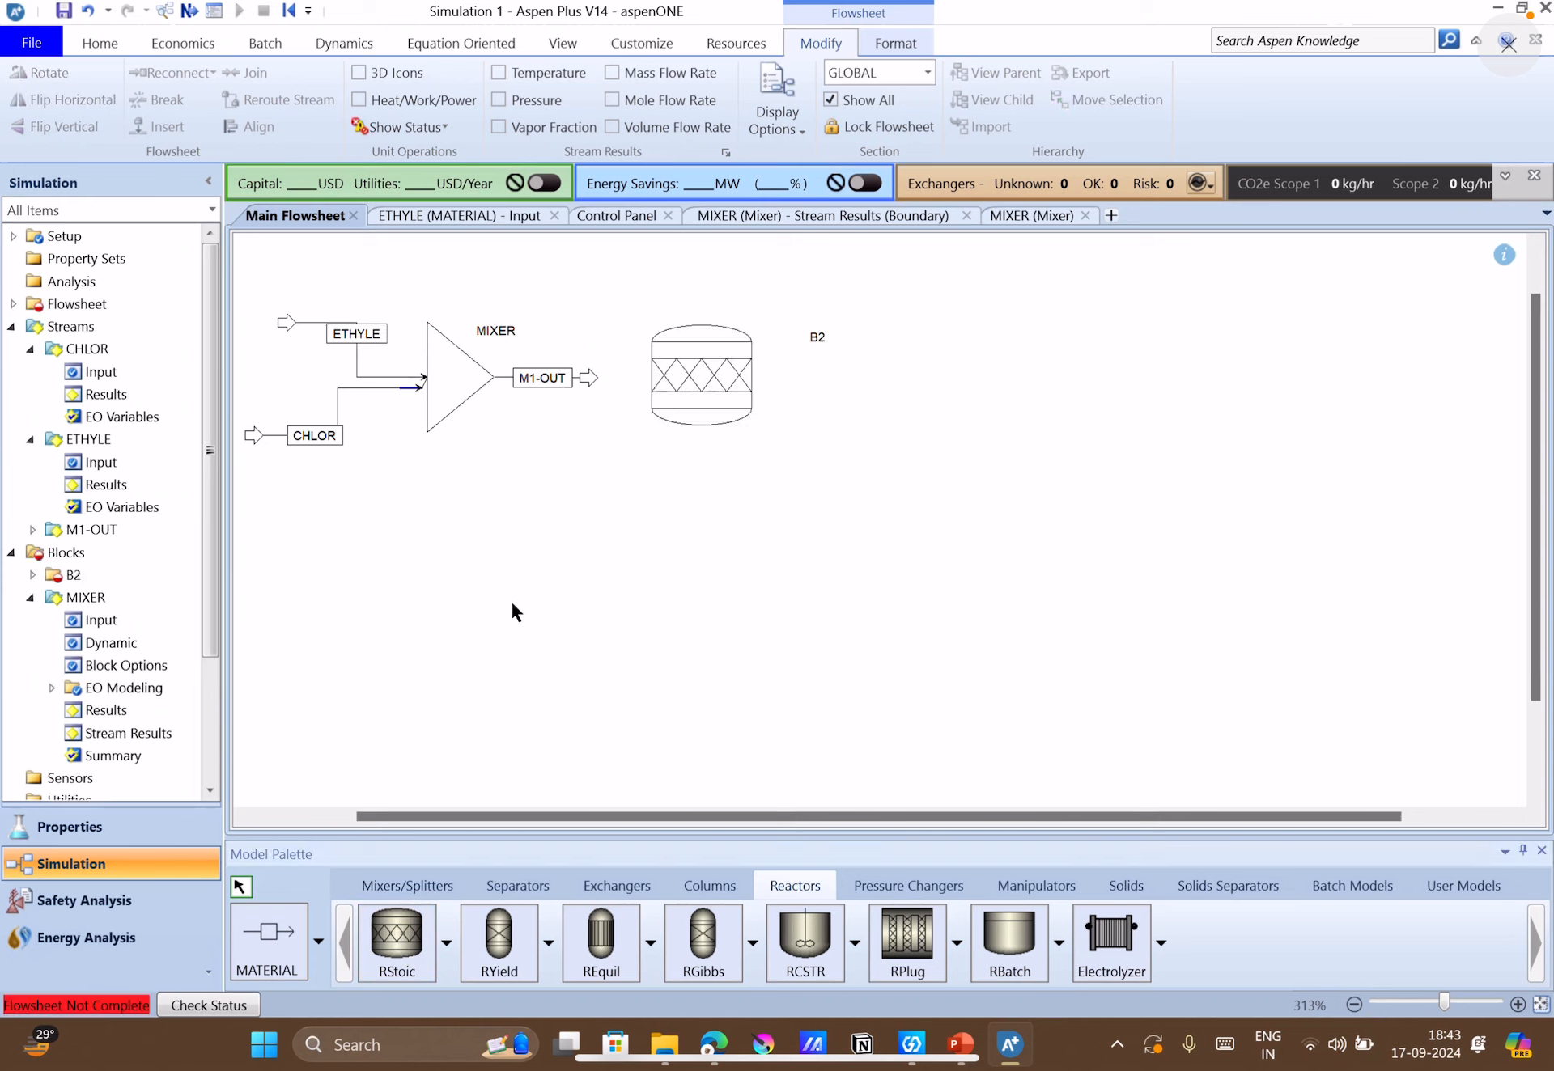
Reconnect the destination of the M1-OUT stream to the RStoic reactor's feed inlet.
{"action": "right_click", "coordinate": [591, 380]}
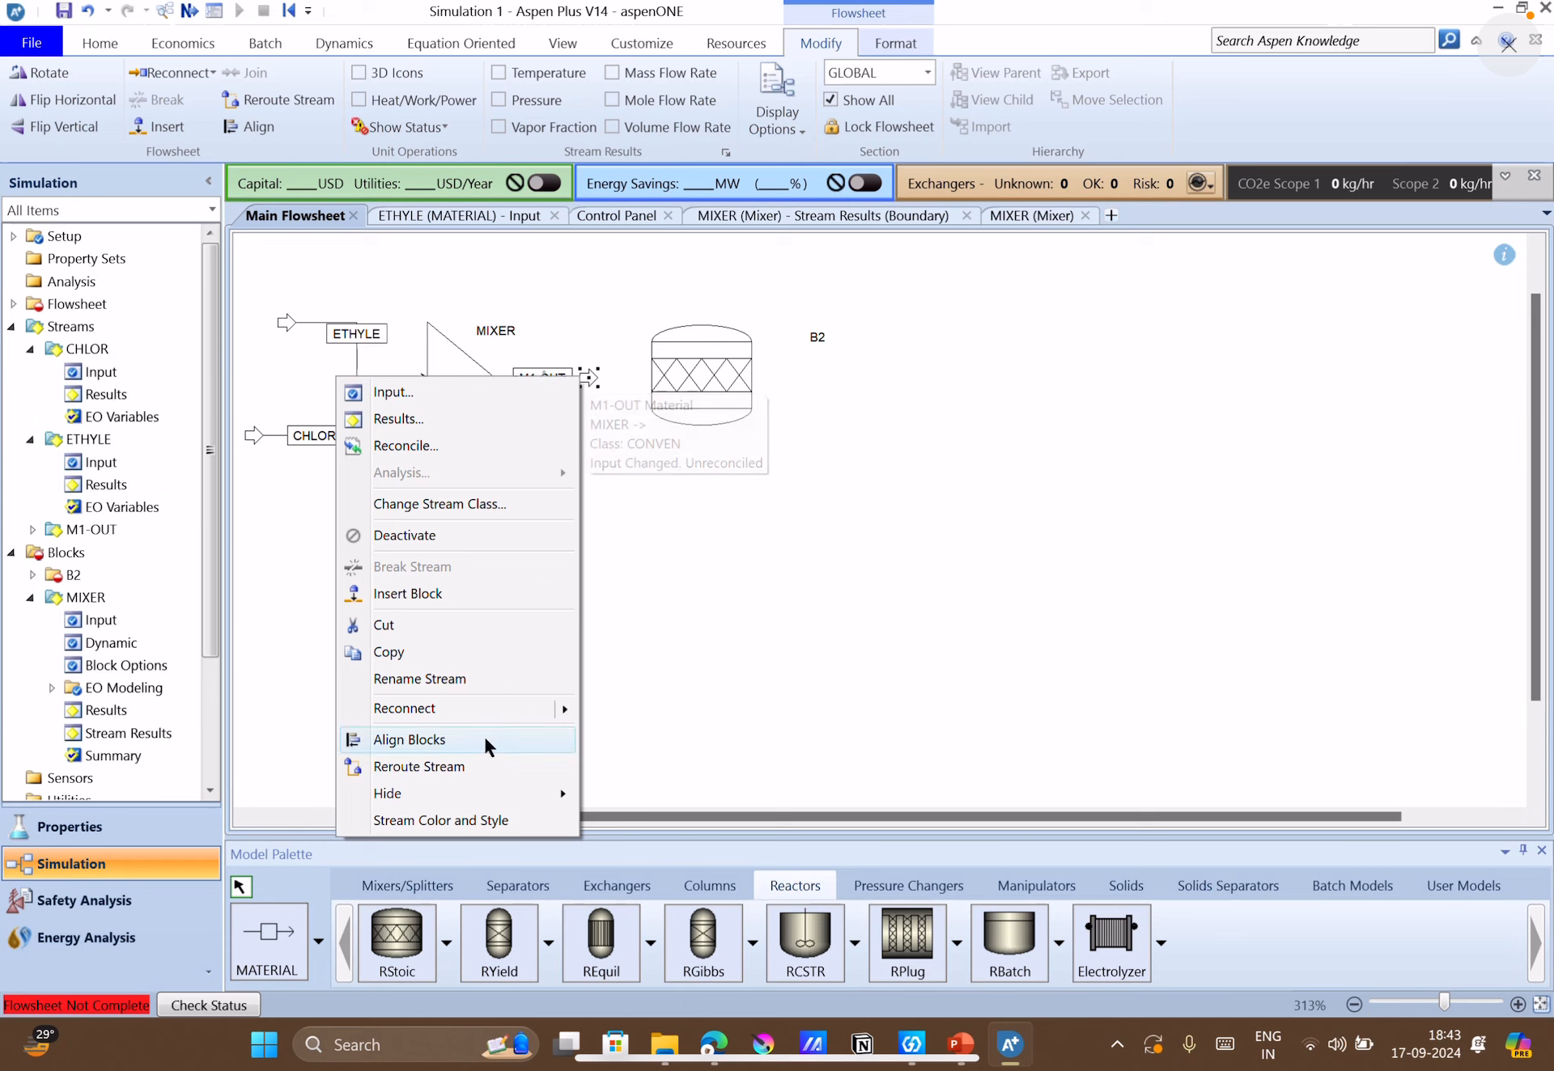
{"action": "mouse_move", "coordinate": [544, 709]}
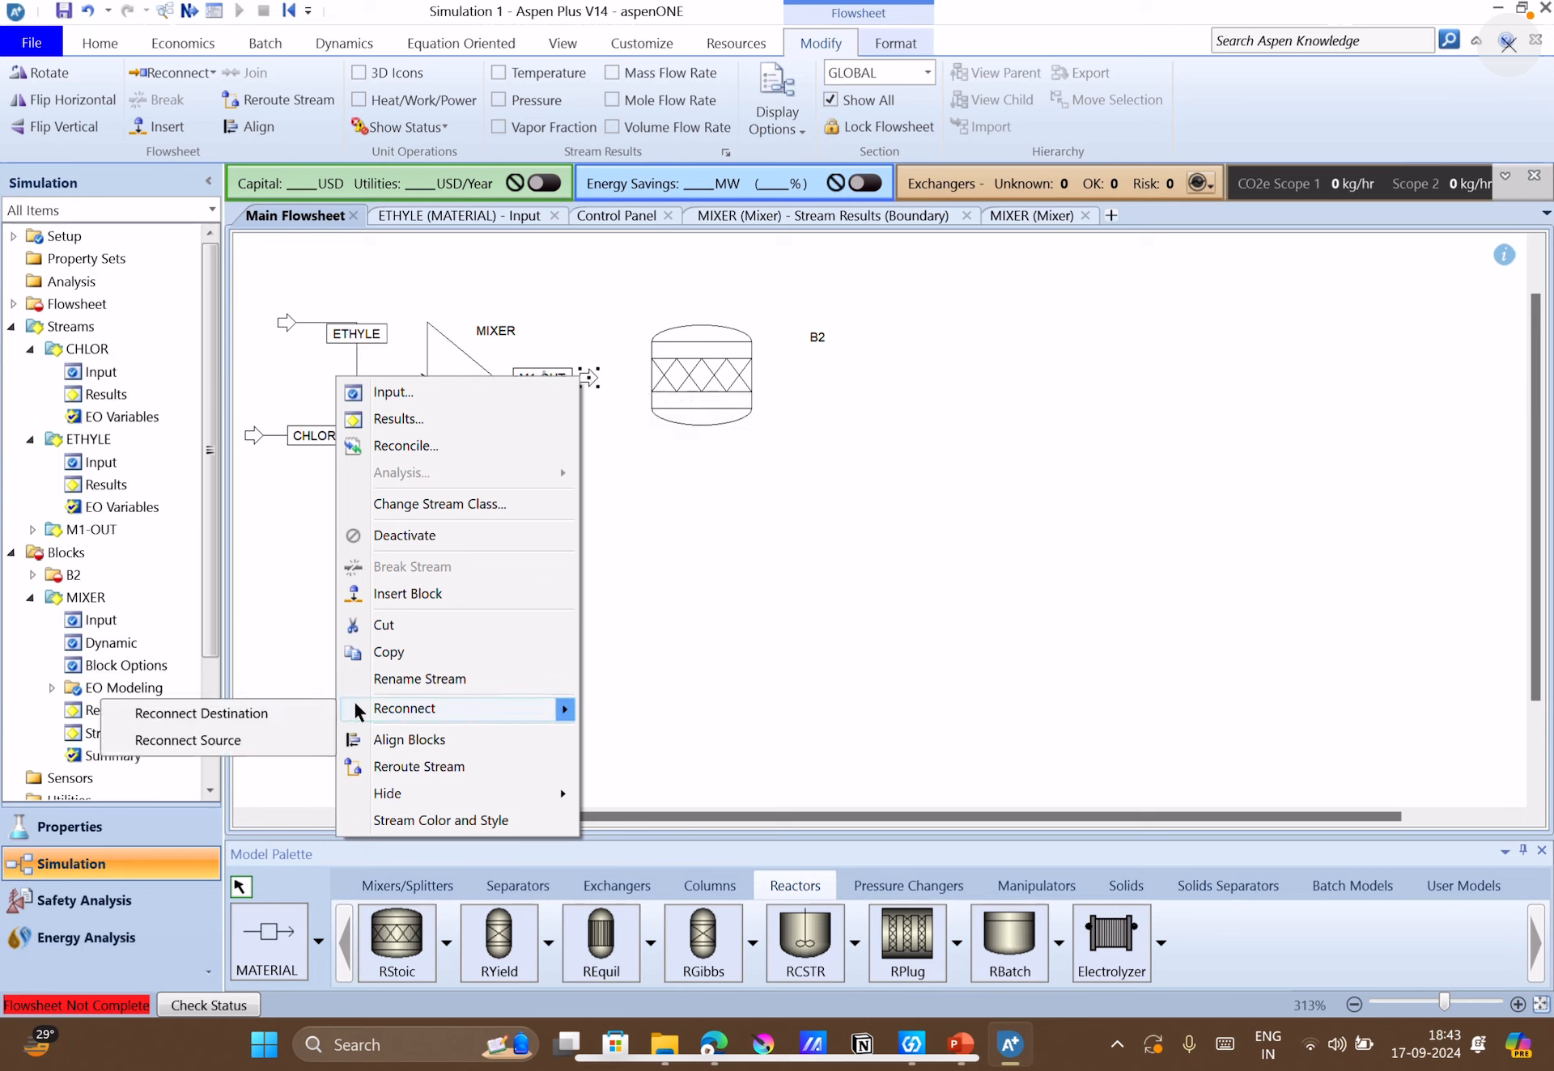
{"action": "left_click", "coordinate": [311, 712]}
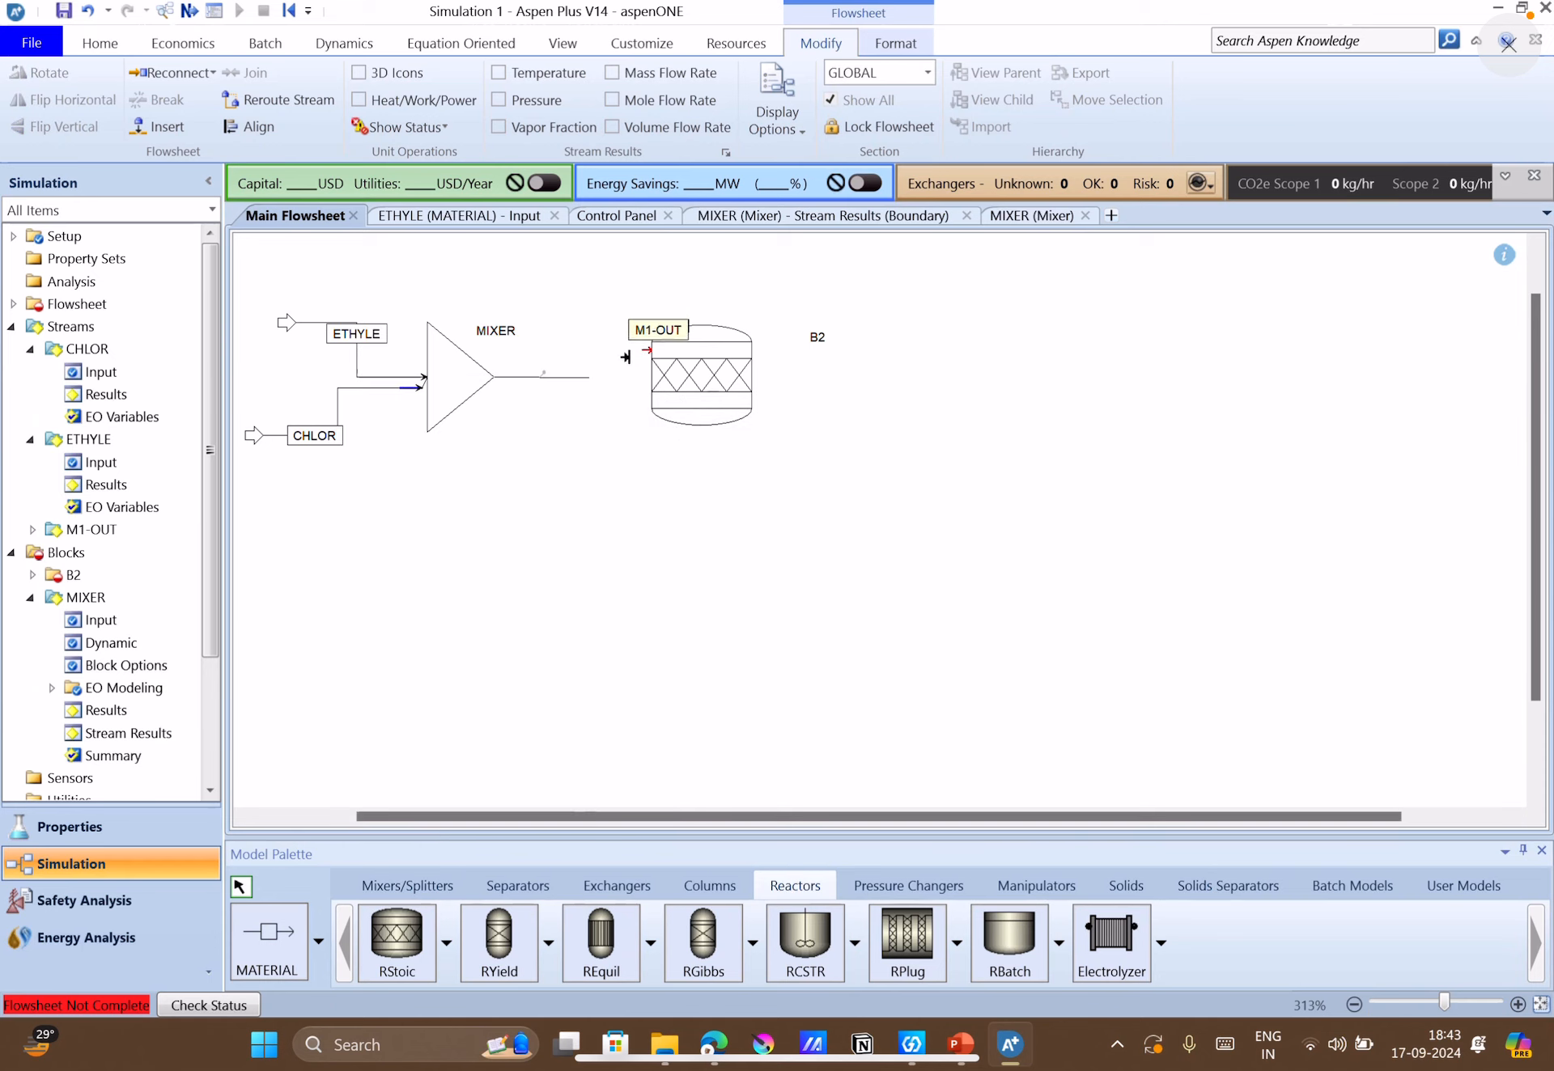
{"action": "left_click", "coordinate": [647, 348]}
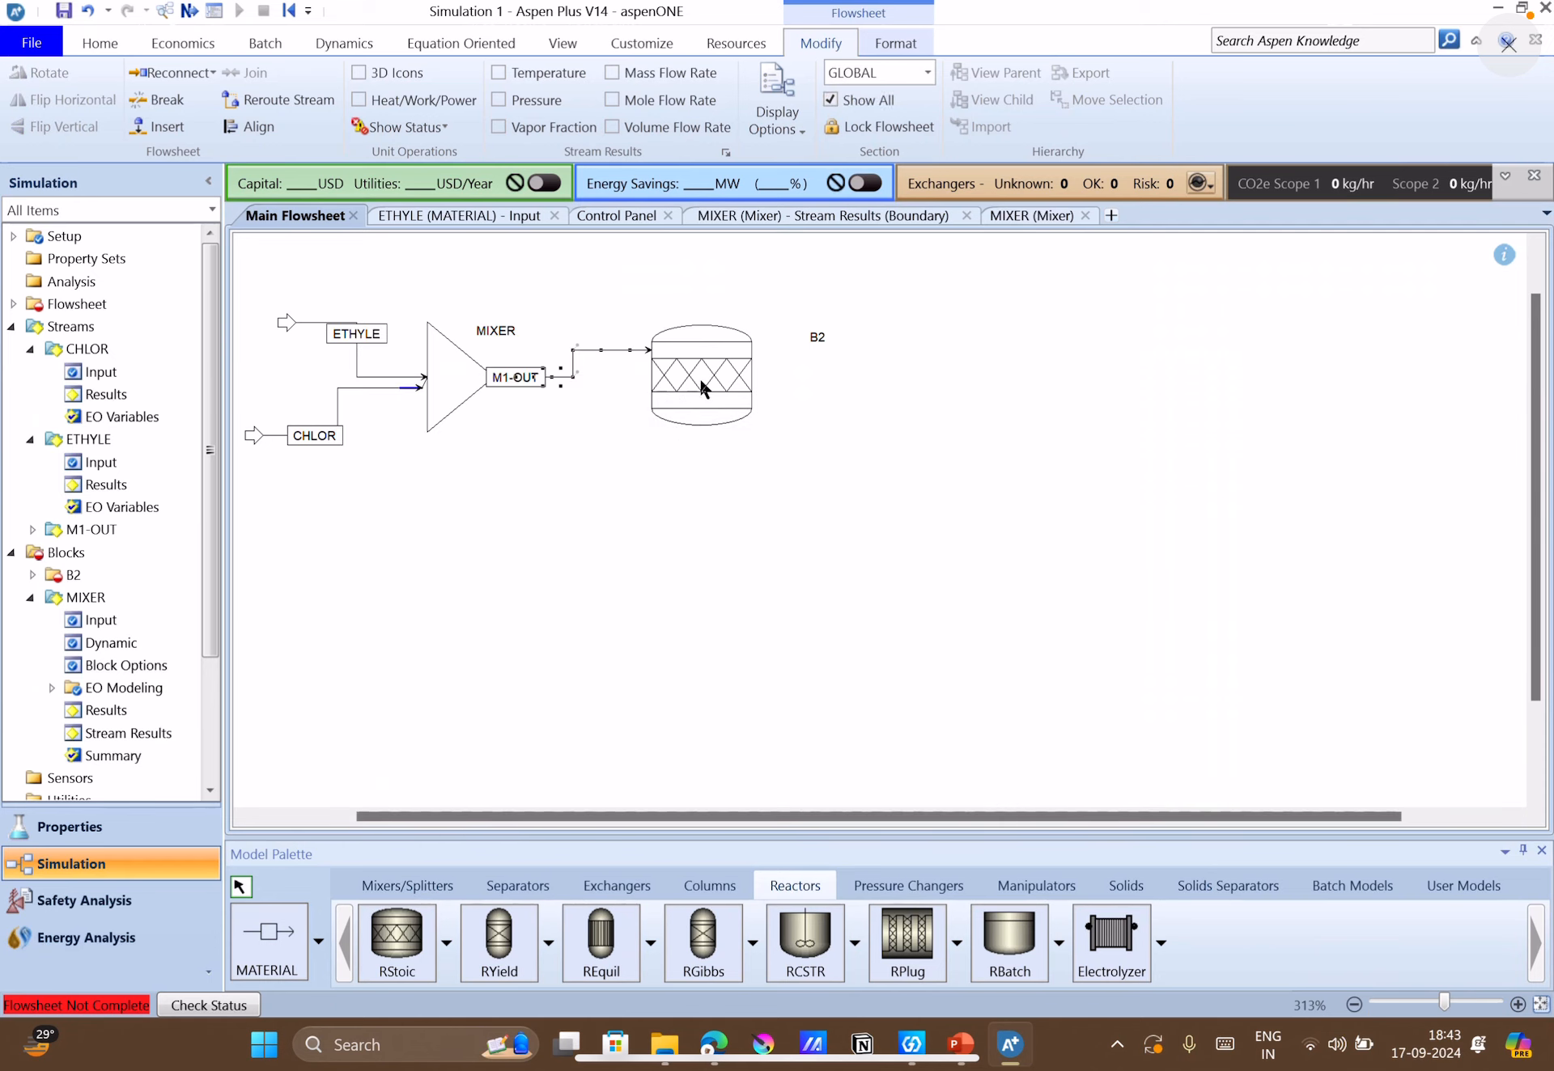
Add a material outlet stream from the RStoic reactor's product port.
{"action": "left_click", "coordinate": [263, 983]}
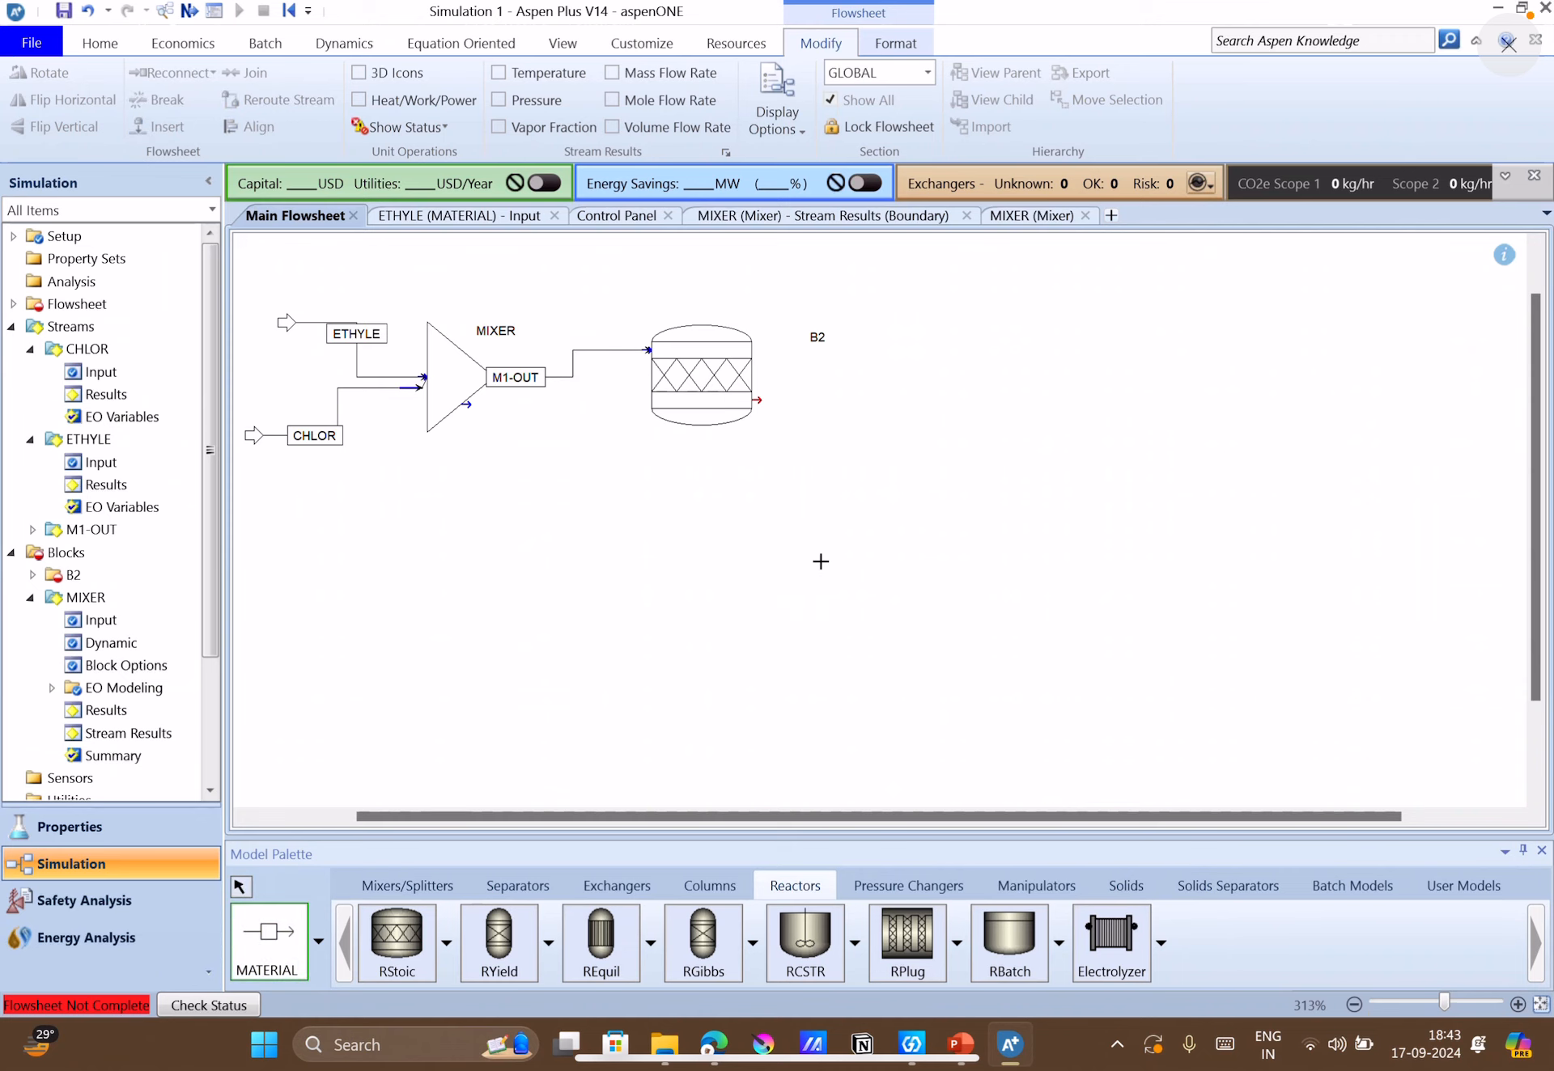
{"action": "left_click", "coordinate": [757, 400]}
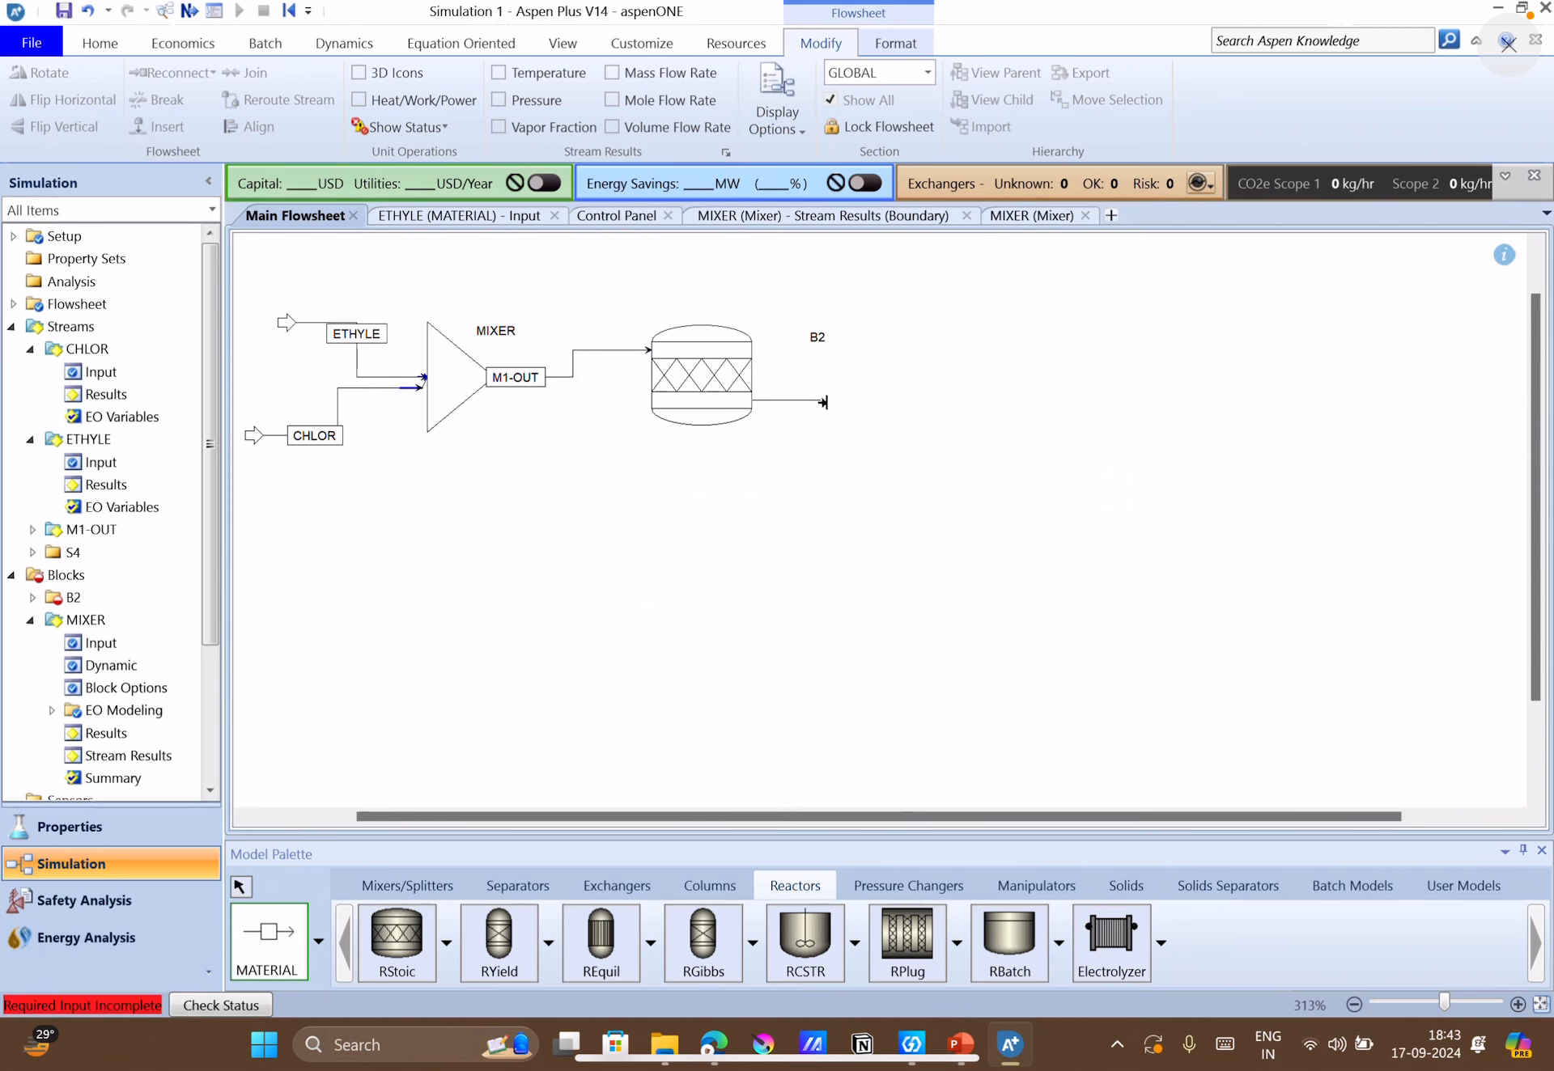
{"action": "left_click", "coordinate": [871, 402]}
{"action": "left_click", "coordinate": [239, 887]}
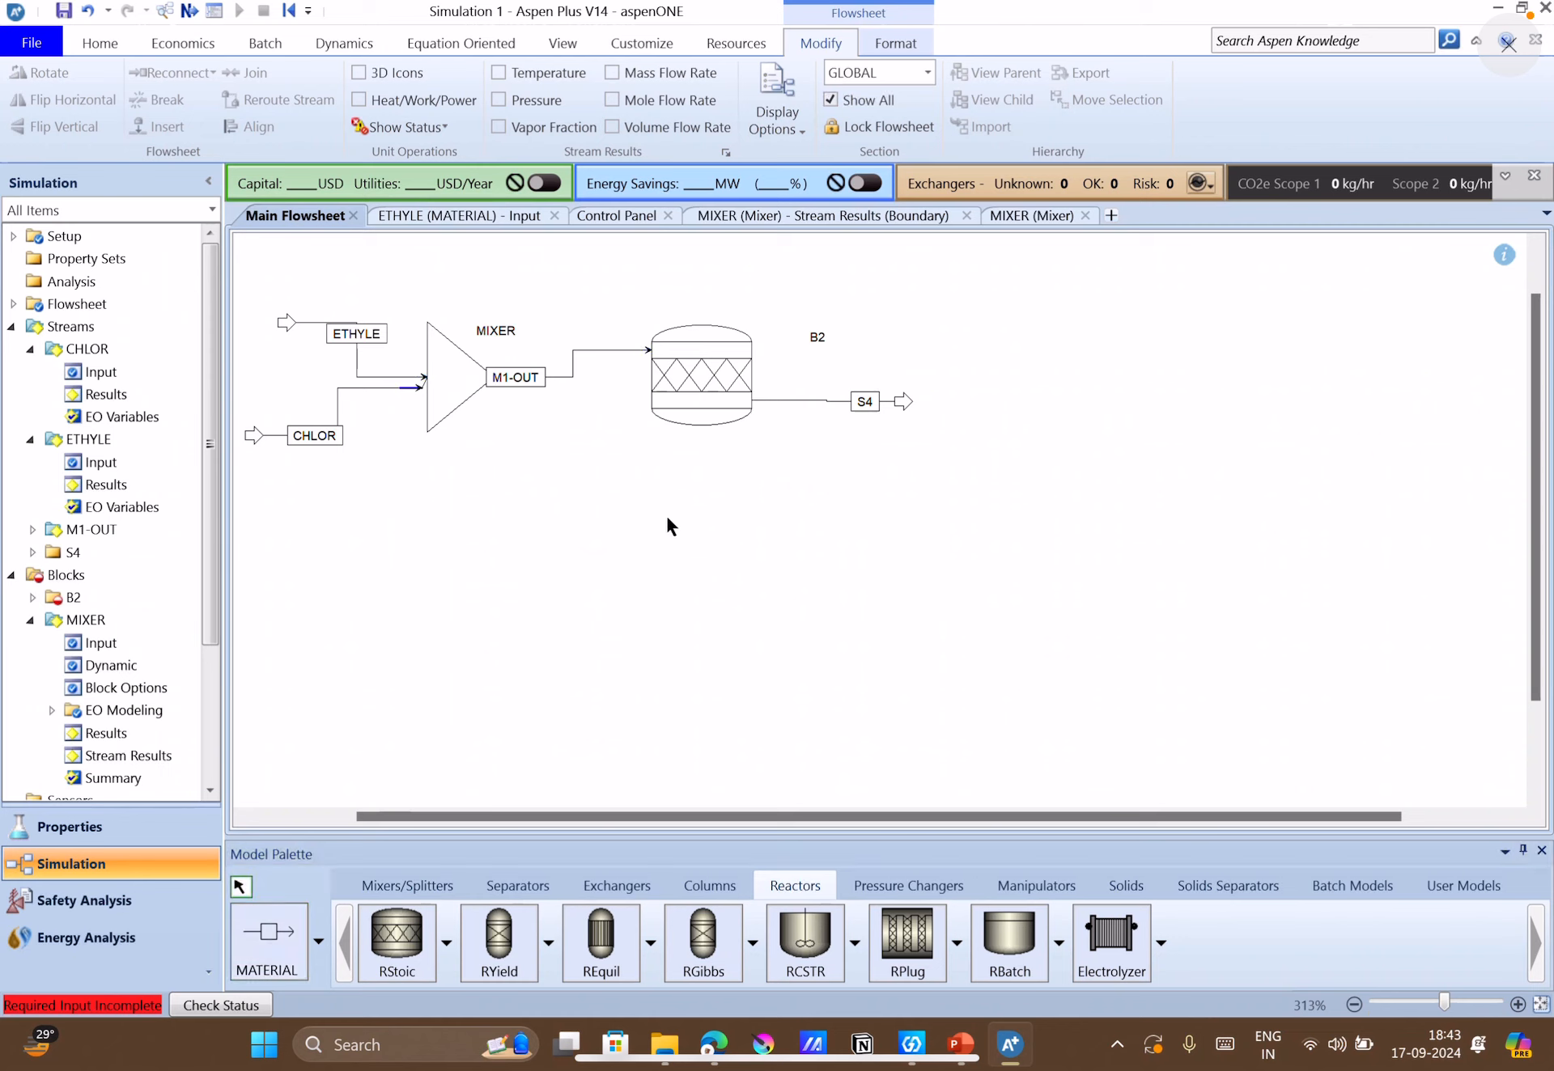
Rename the RStoic reactor as R-1 and its outlet stream as R1-OUT.
{"action": "left_click", "coordinate": [814, 338]}
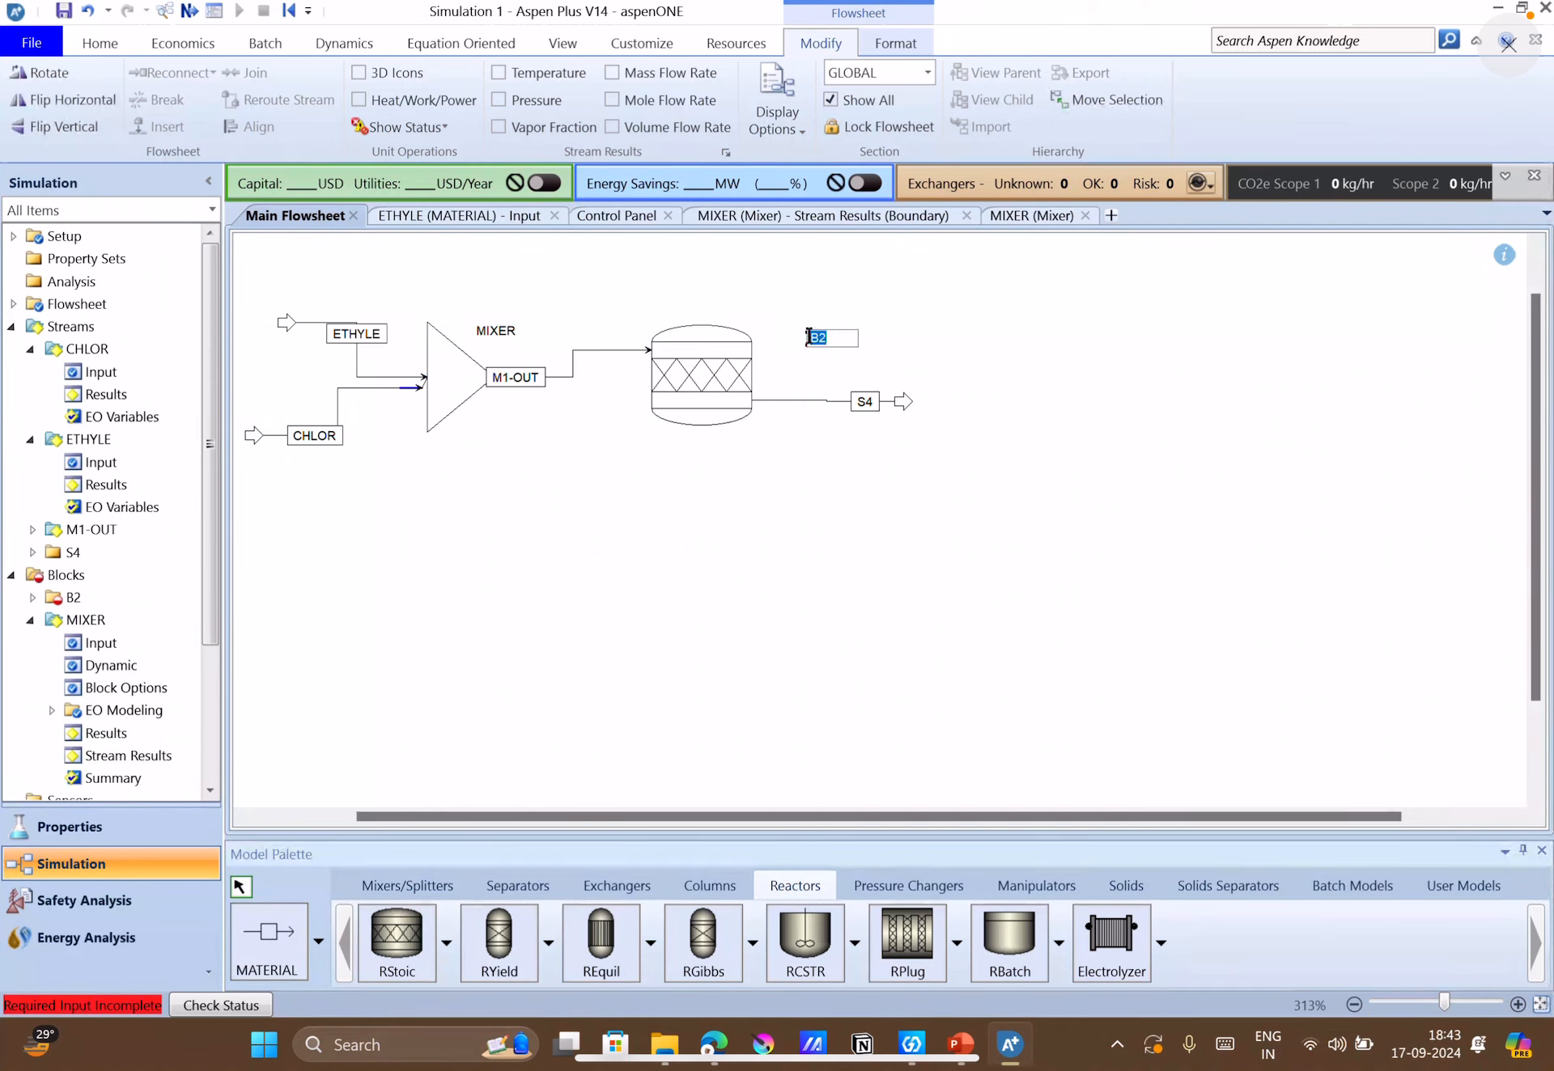
{"action": "type", "text": "R-1"}
{"action": "left_click", "coordinate": [865, 402]}
{"action": "type", "text": "R1-OUT"}
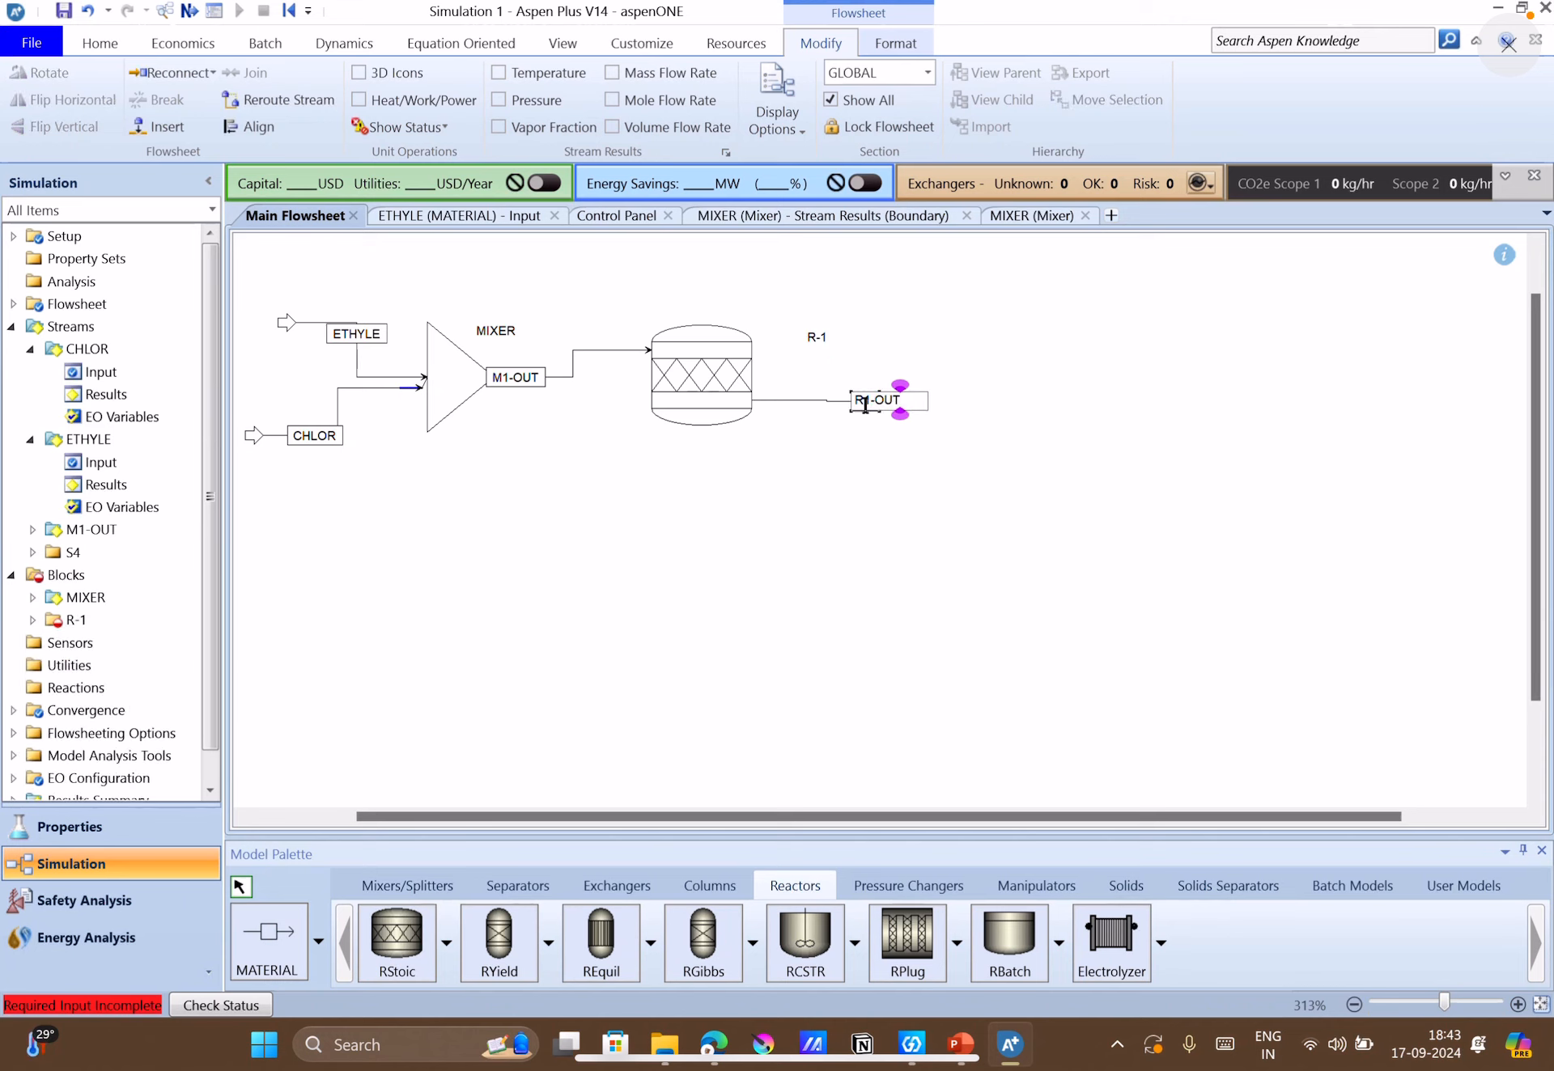
{"action": "left_click", "coordinate": [882, 433]}
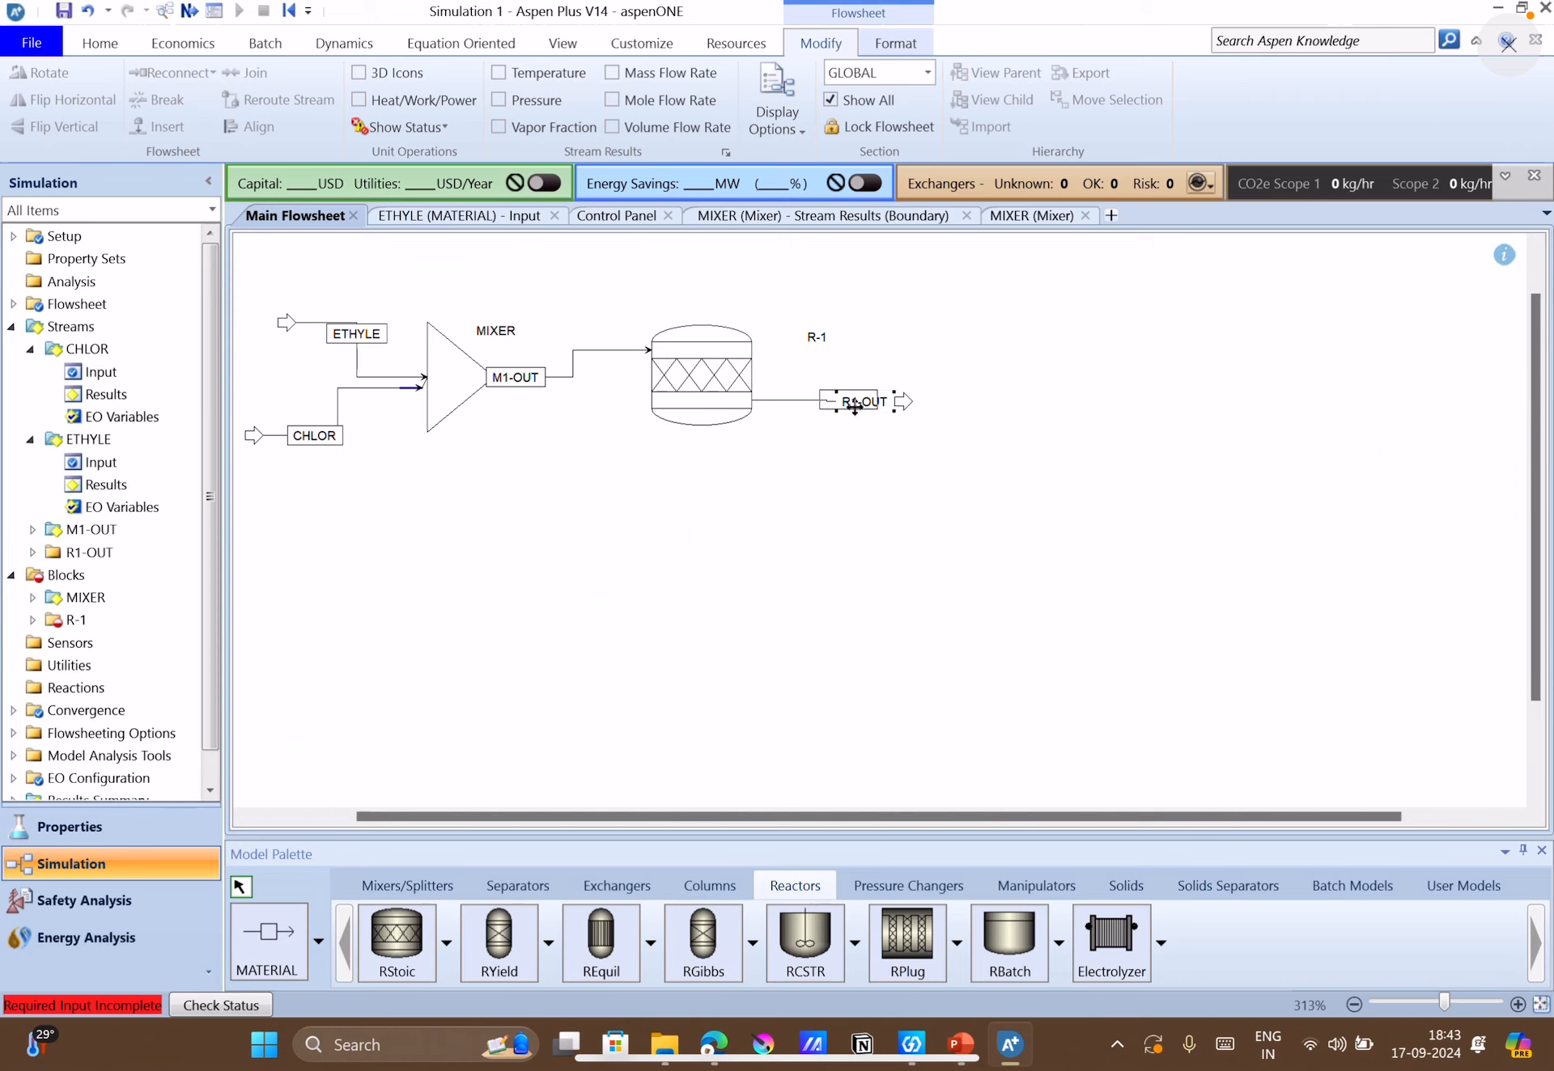
Move the R1-OUT label closer to the reactor and the R-1 label above it.
{"action": "left_click_drag", "start_coordinate": [869, 405], "coordinate": [834, 404]}
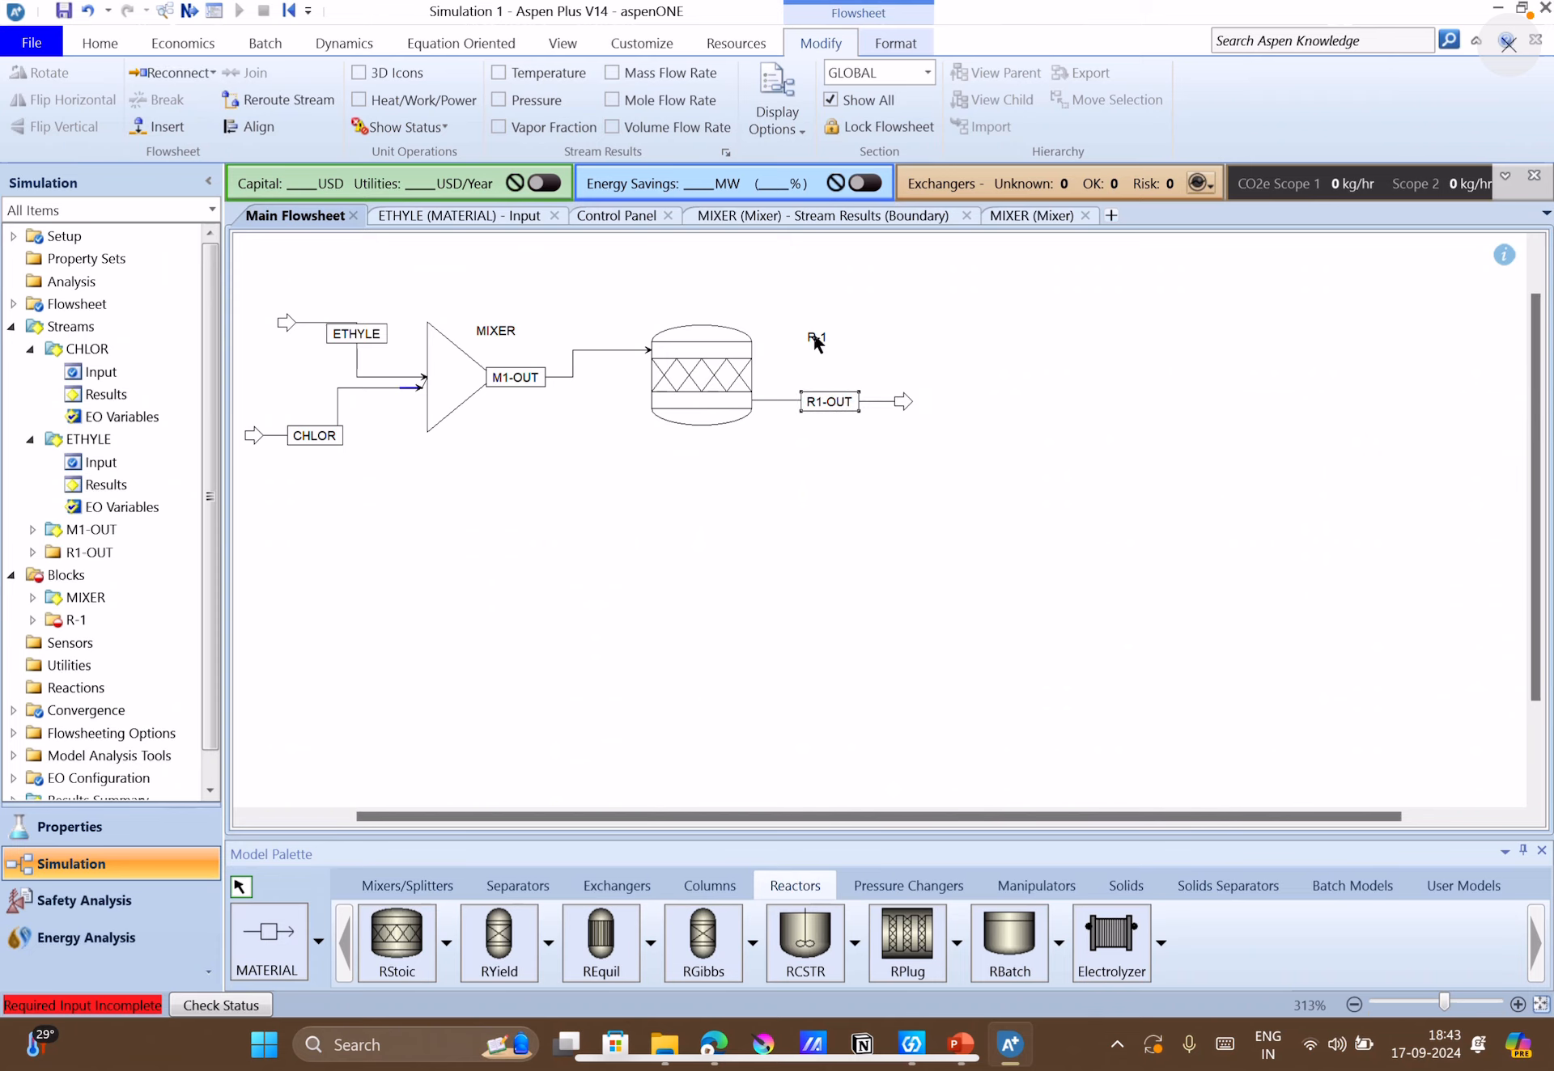
{"action": "left_click_drag", "start_coordinate": [814, 332], "coordinate": [706, 309]}
{"action": "left_click", "coordinate": [699, 582]}
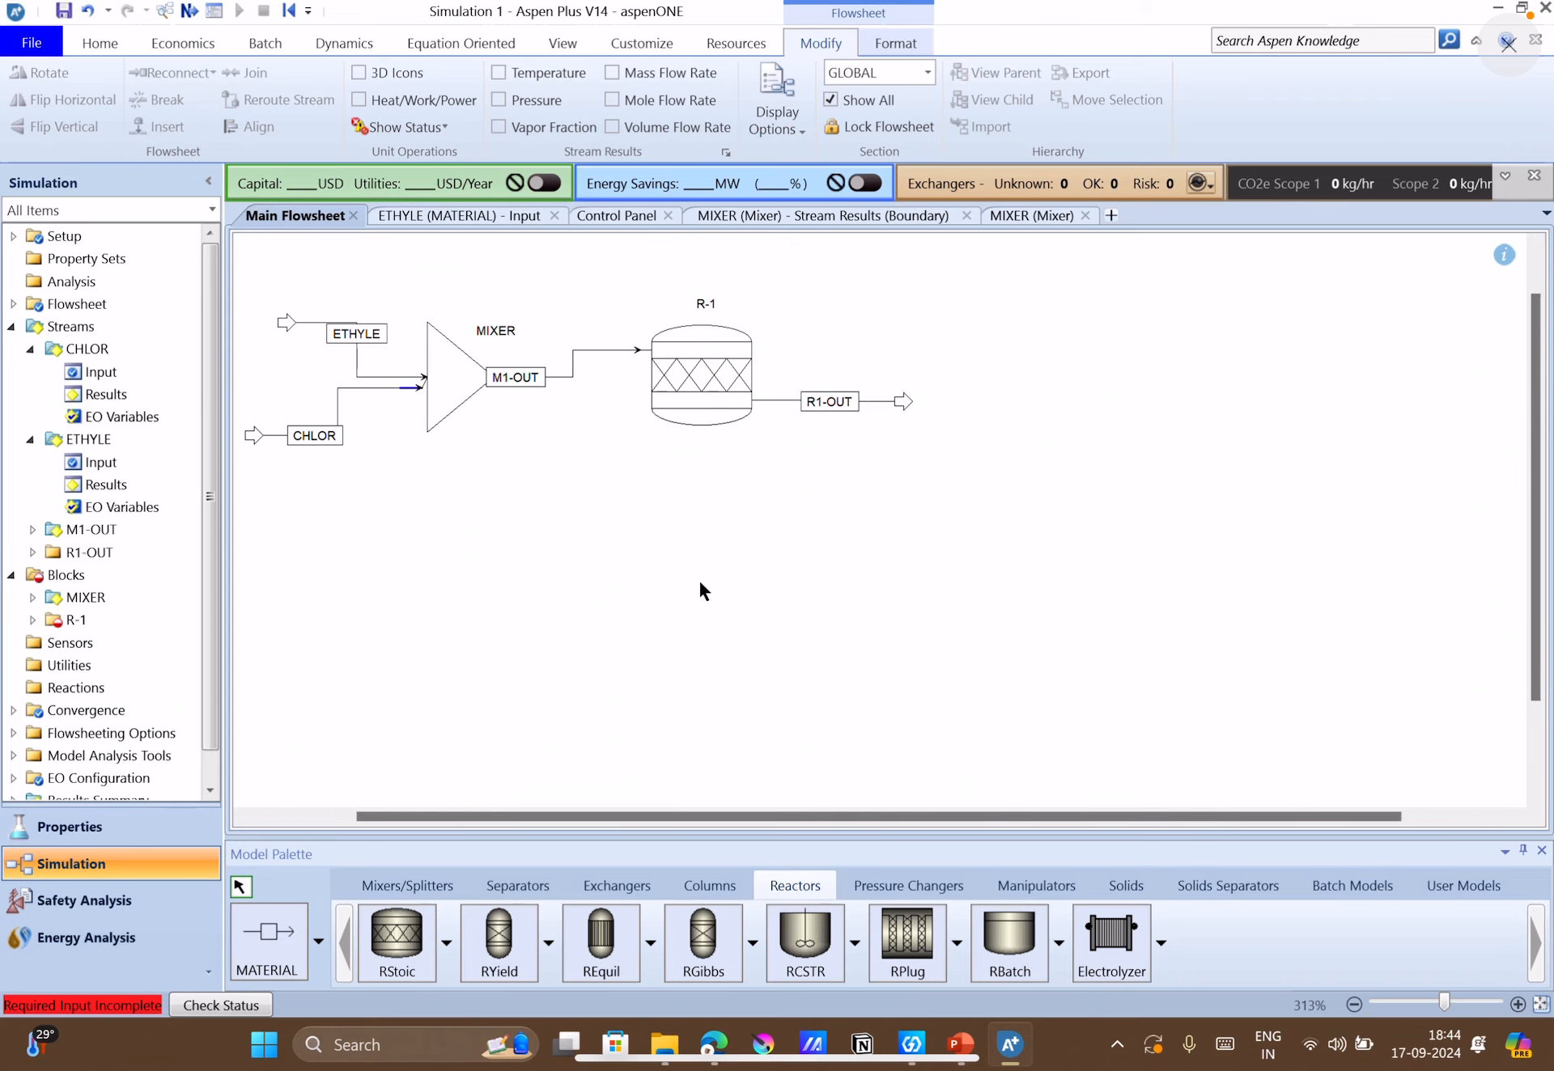
Check the reactor conditions on the PowerPoint case-study slide and set R-1 in Aspen Plus to 363 K and 1.5 atm.
{"action": "left_click", "coordinate": [183, 18]}
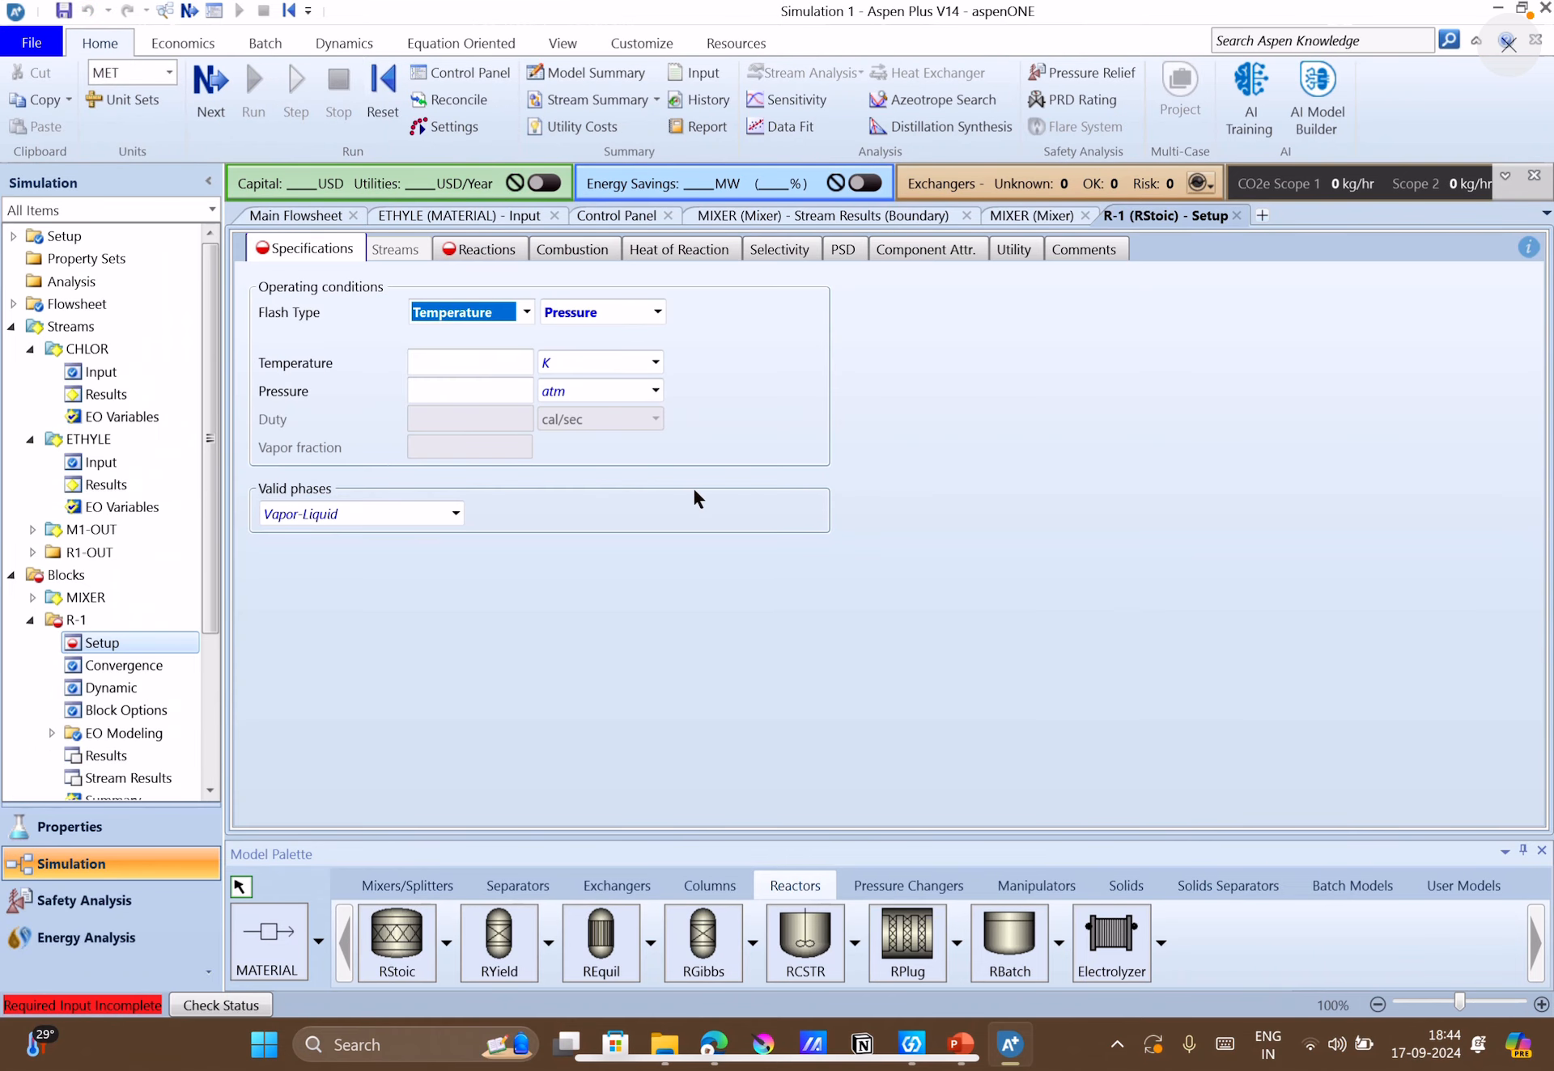
{"action": "left_click", "coordinate": [960, 1044]}
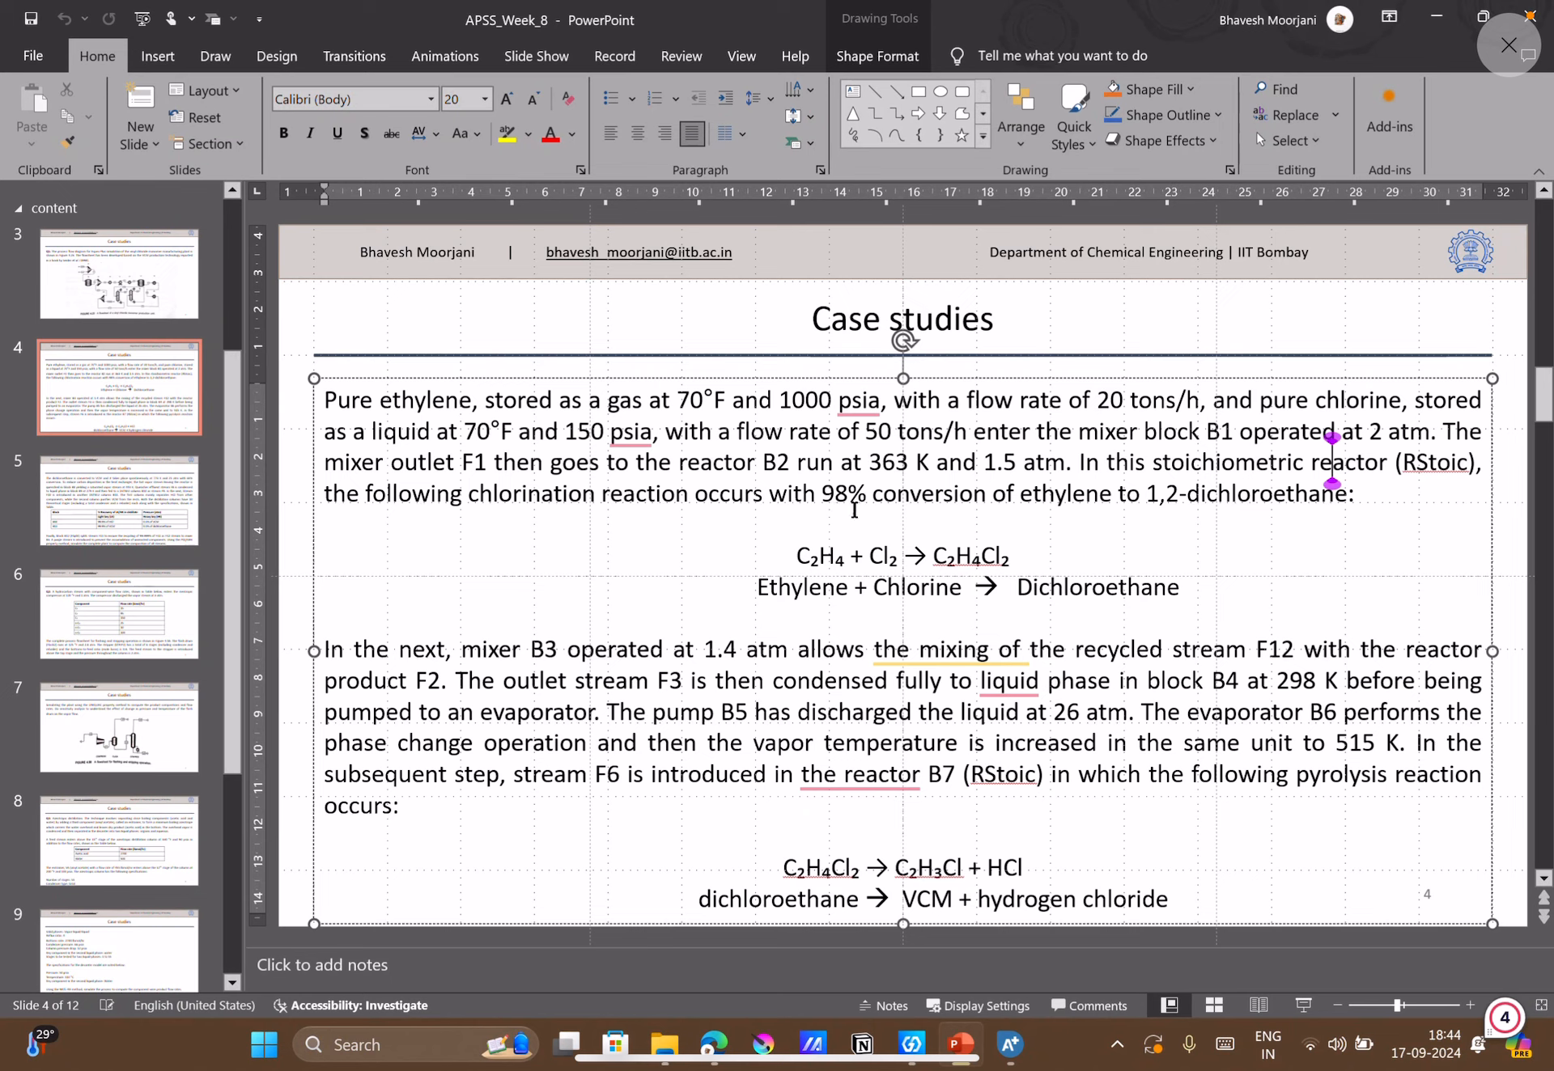
{"action": "right_click", "coordinate": [623, 441]}
{"action": "left_click", "coordinate": [1184, 512]}
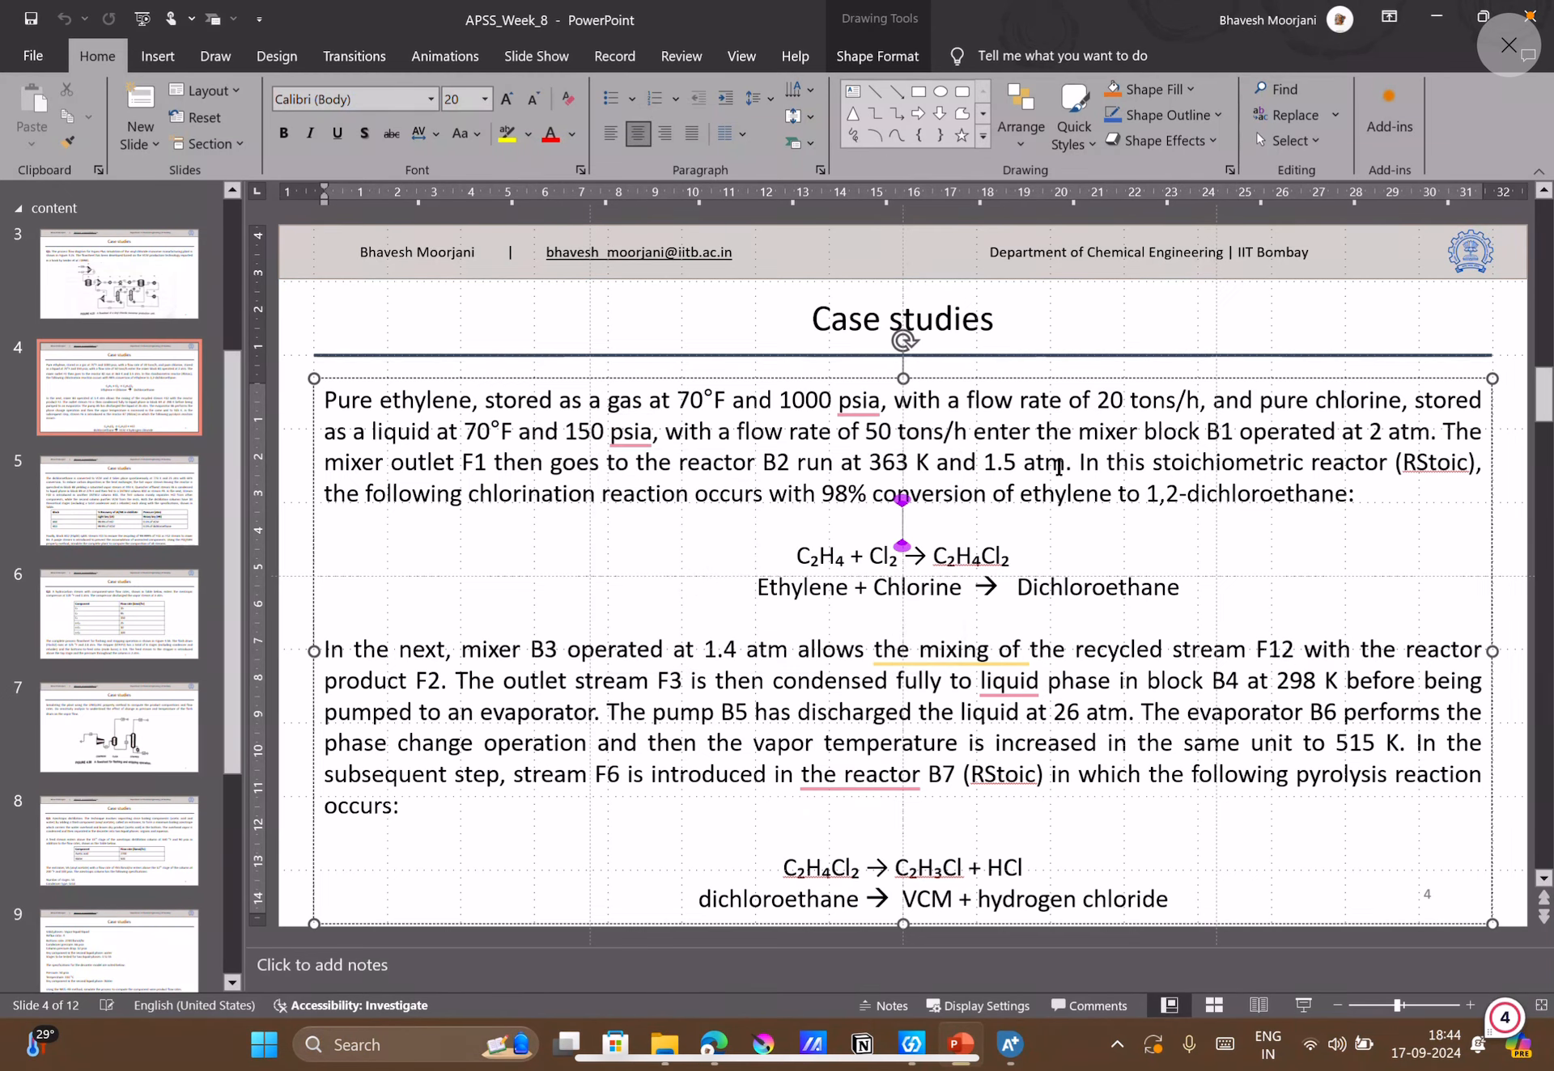
{"action": "left_click", "coordinate": [1010, 1045]}
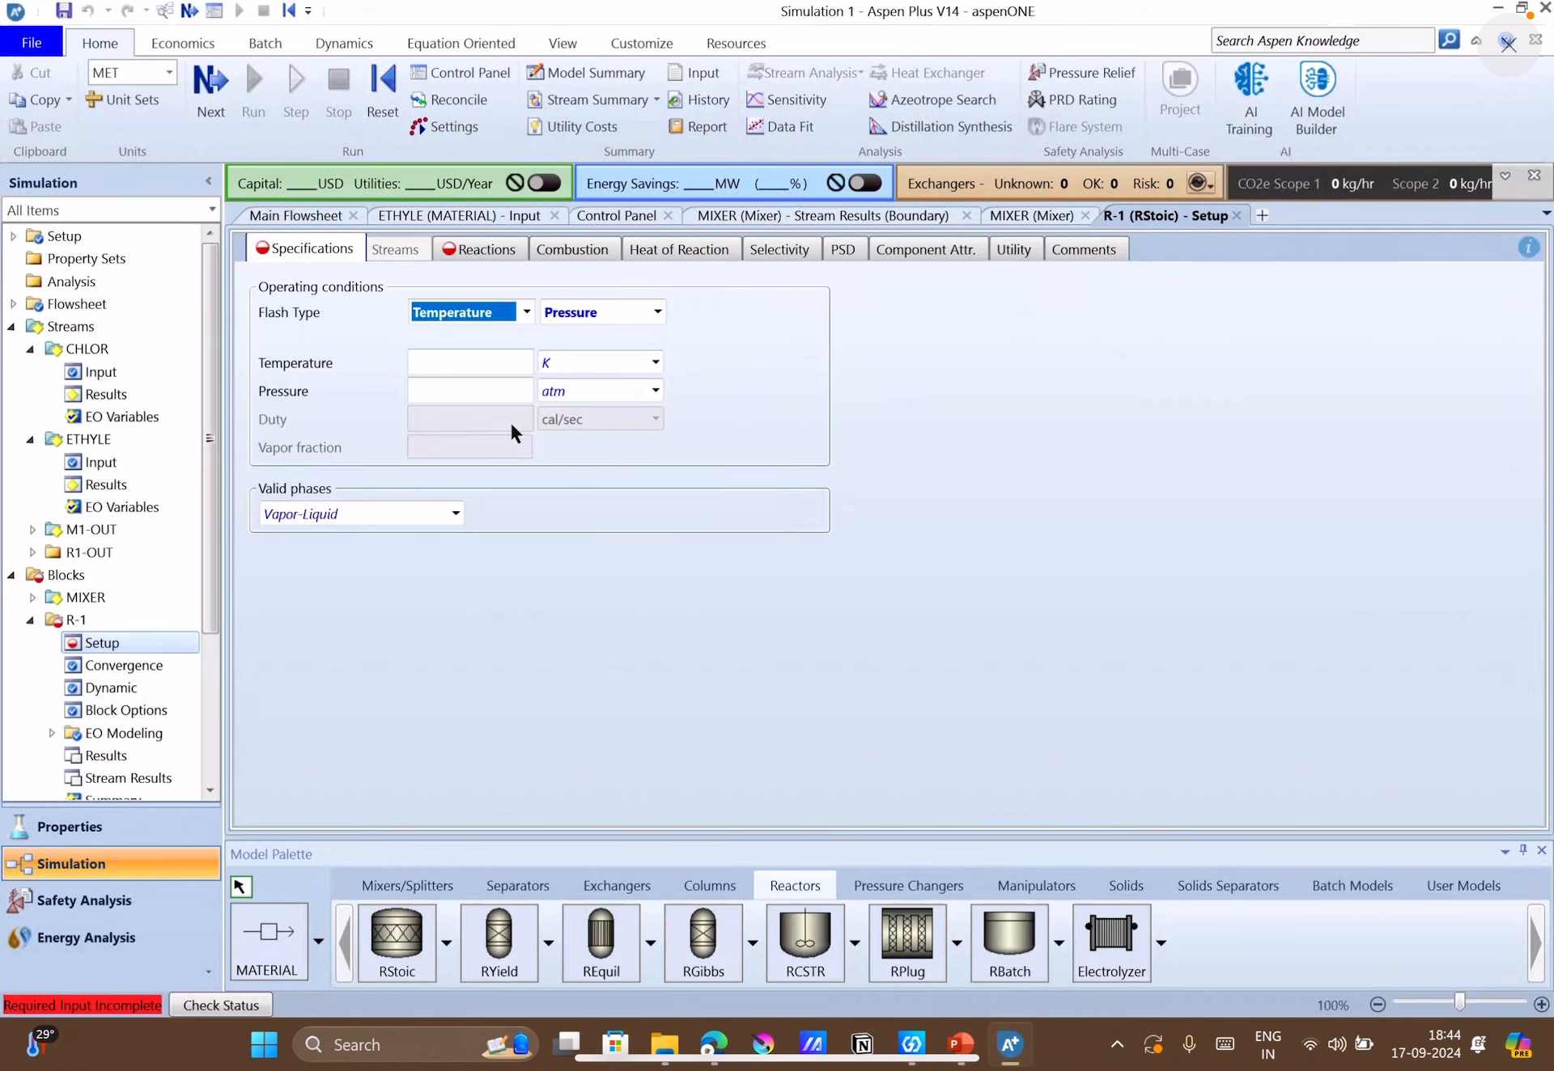
{"action": "left_click", "coordinate": [480, 370]}
{"action": "type", "text": "3"}
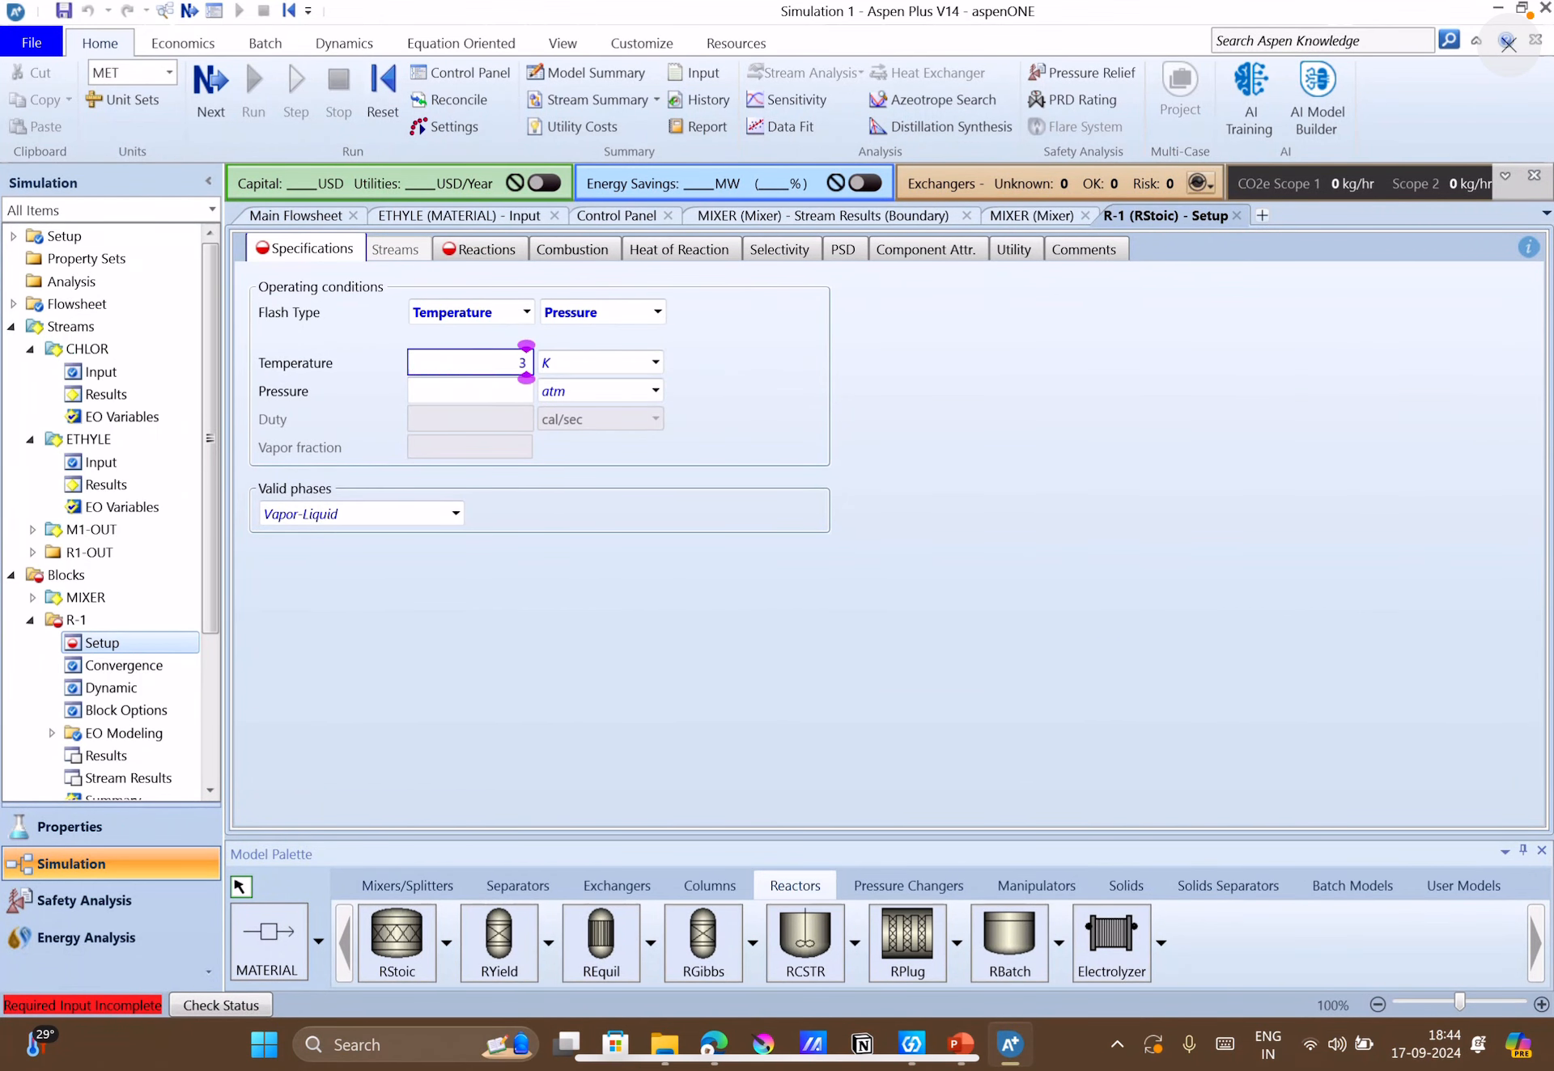
{"action": "type", "text": "63"}
{"action": "left_click", "coordinate": [505, 390]}
{"action": "type", "text": "1.5"}
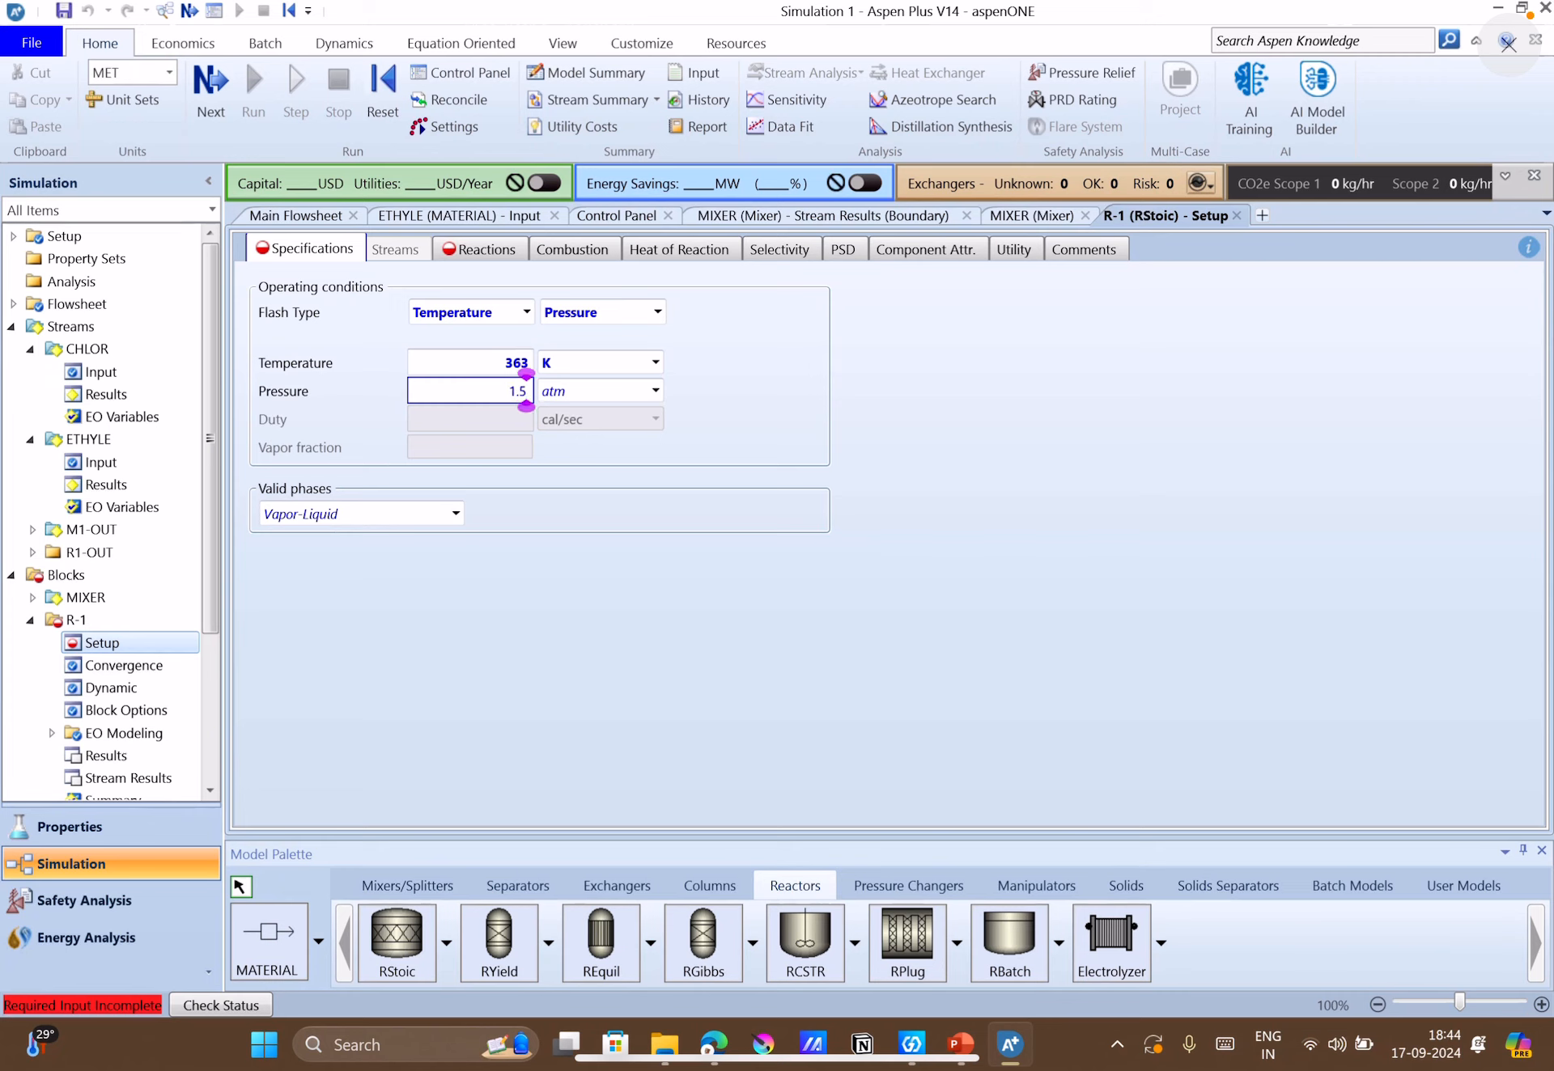
{"action": "left_click", "coordinate": [650, 552]}
Create reaction 1 for the R-1 reactor with ETHYL-01 and CHLOR-01 as reactants.
{"action": "left_click", "coordinate": [451, 256]}
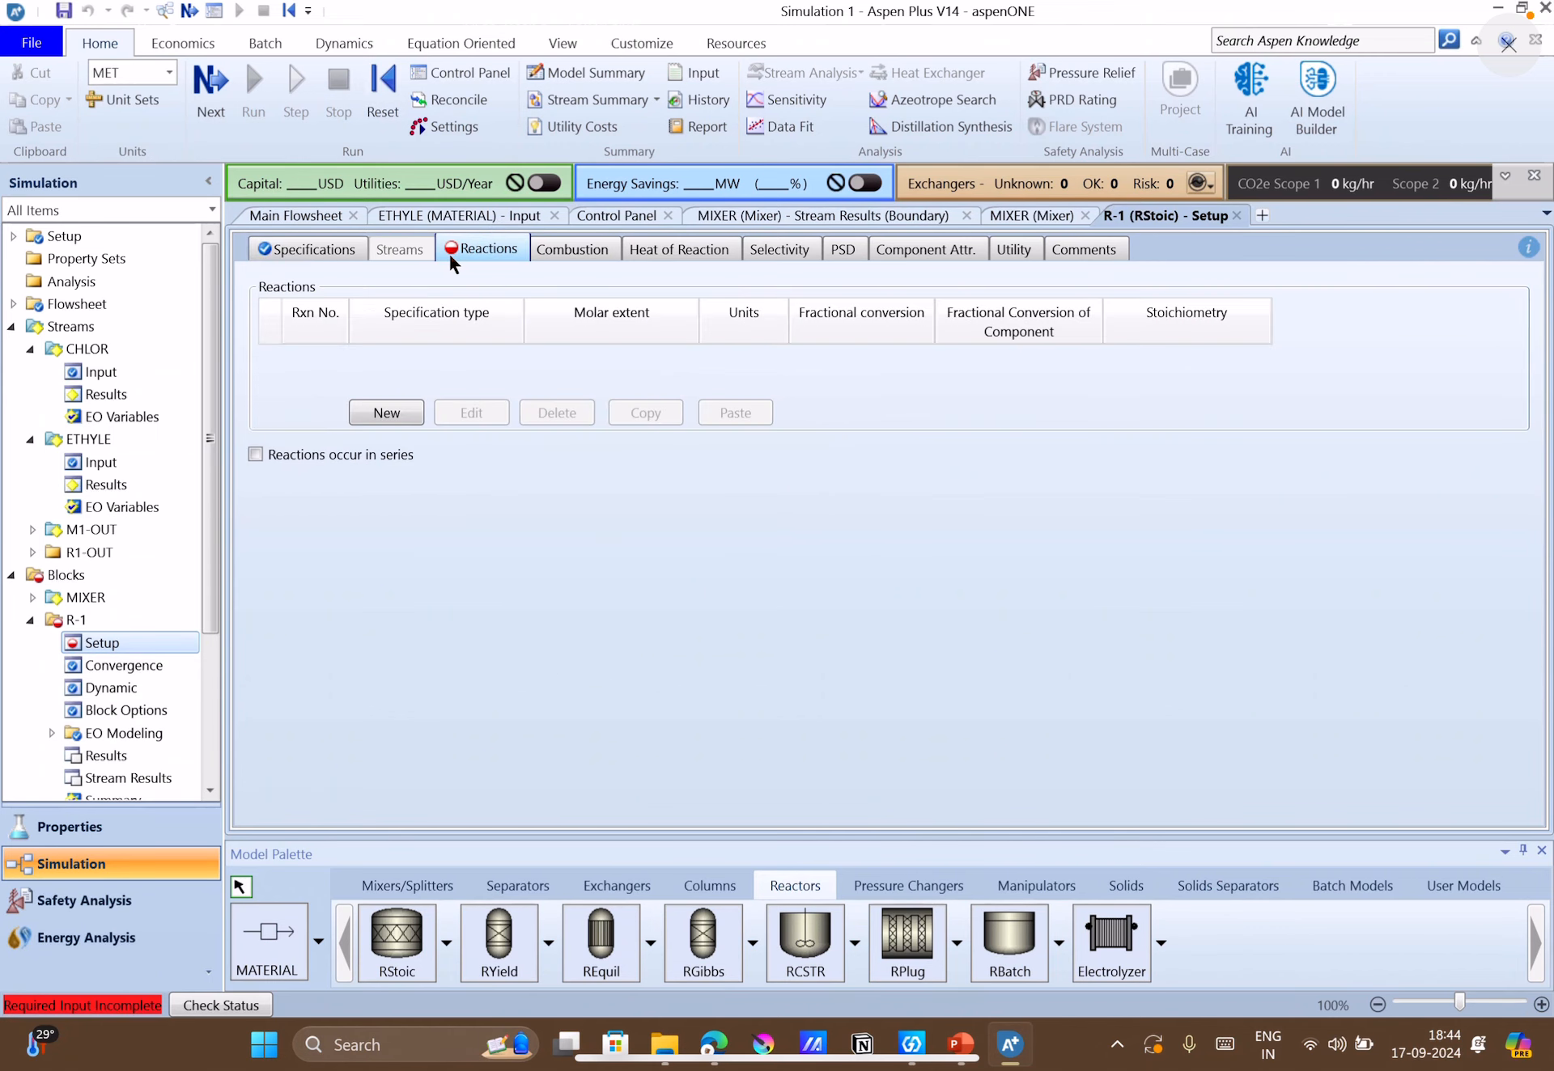
{"action": "left_click", "coordinate": [386, 412]}
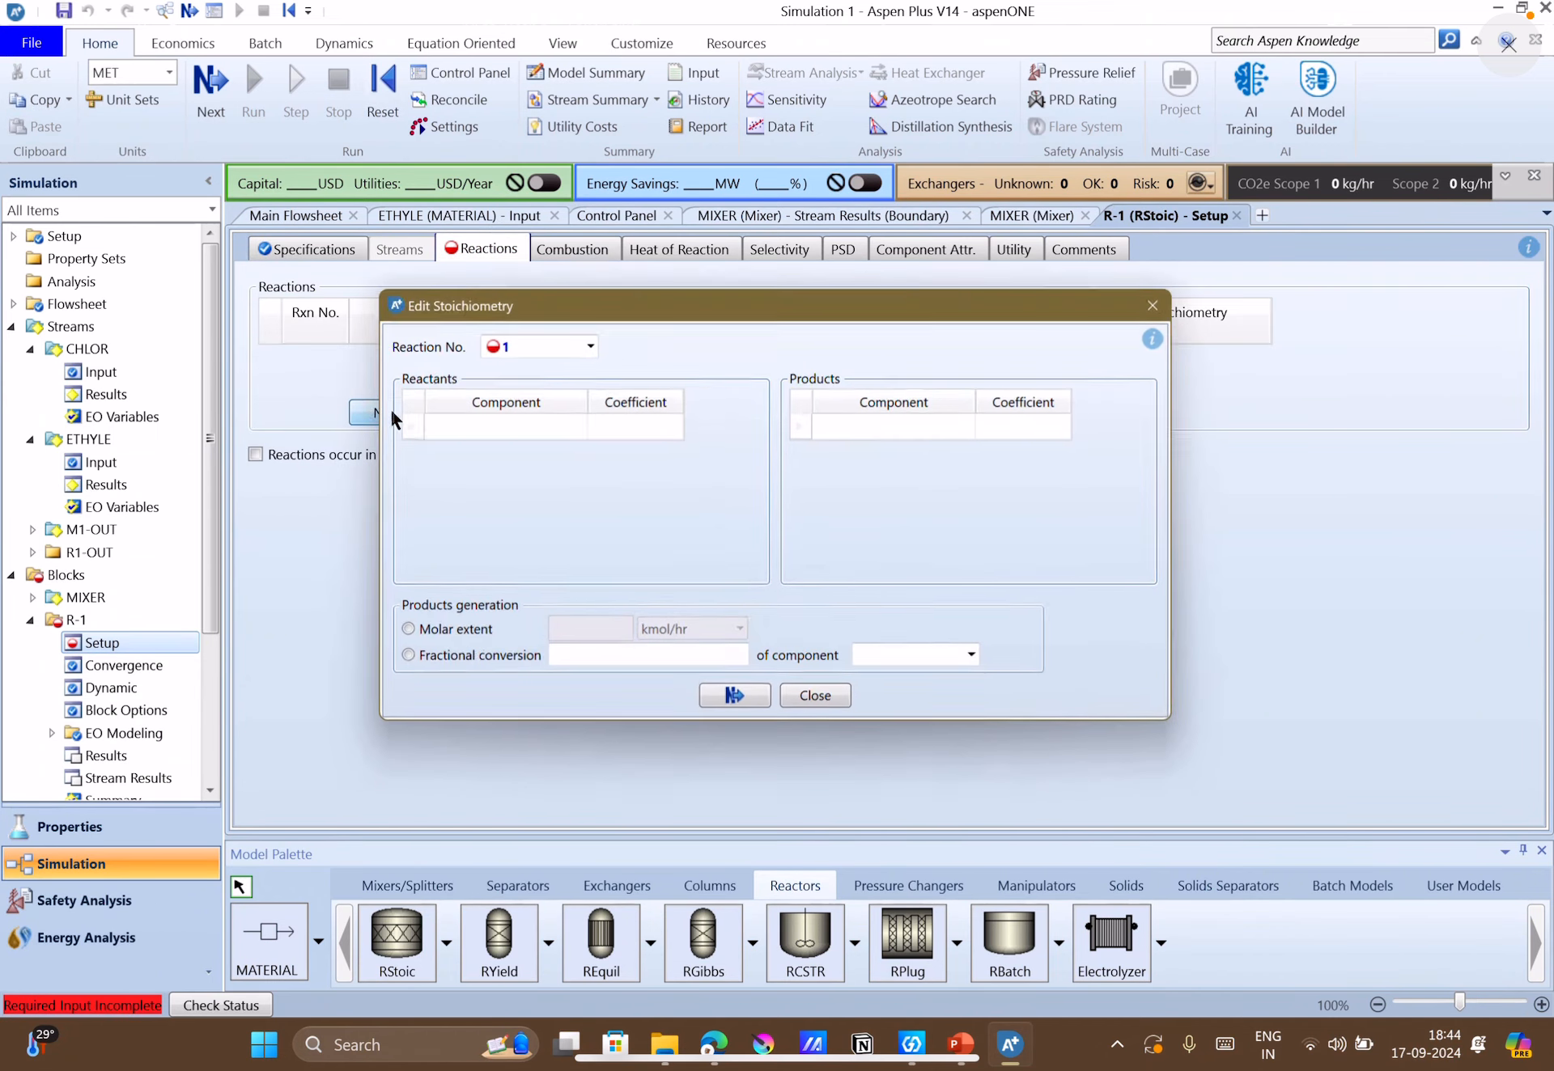
{"action": "left_click", "coordinate": [501, 427]}
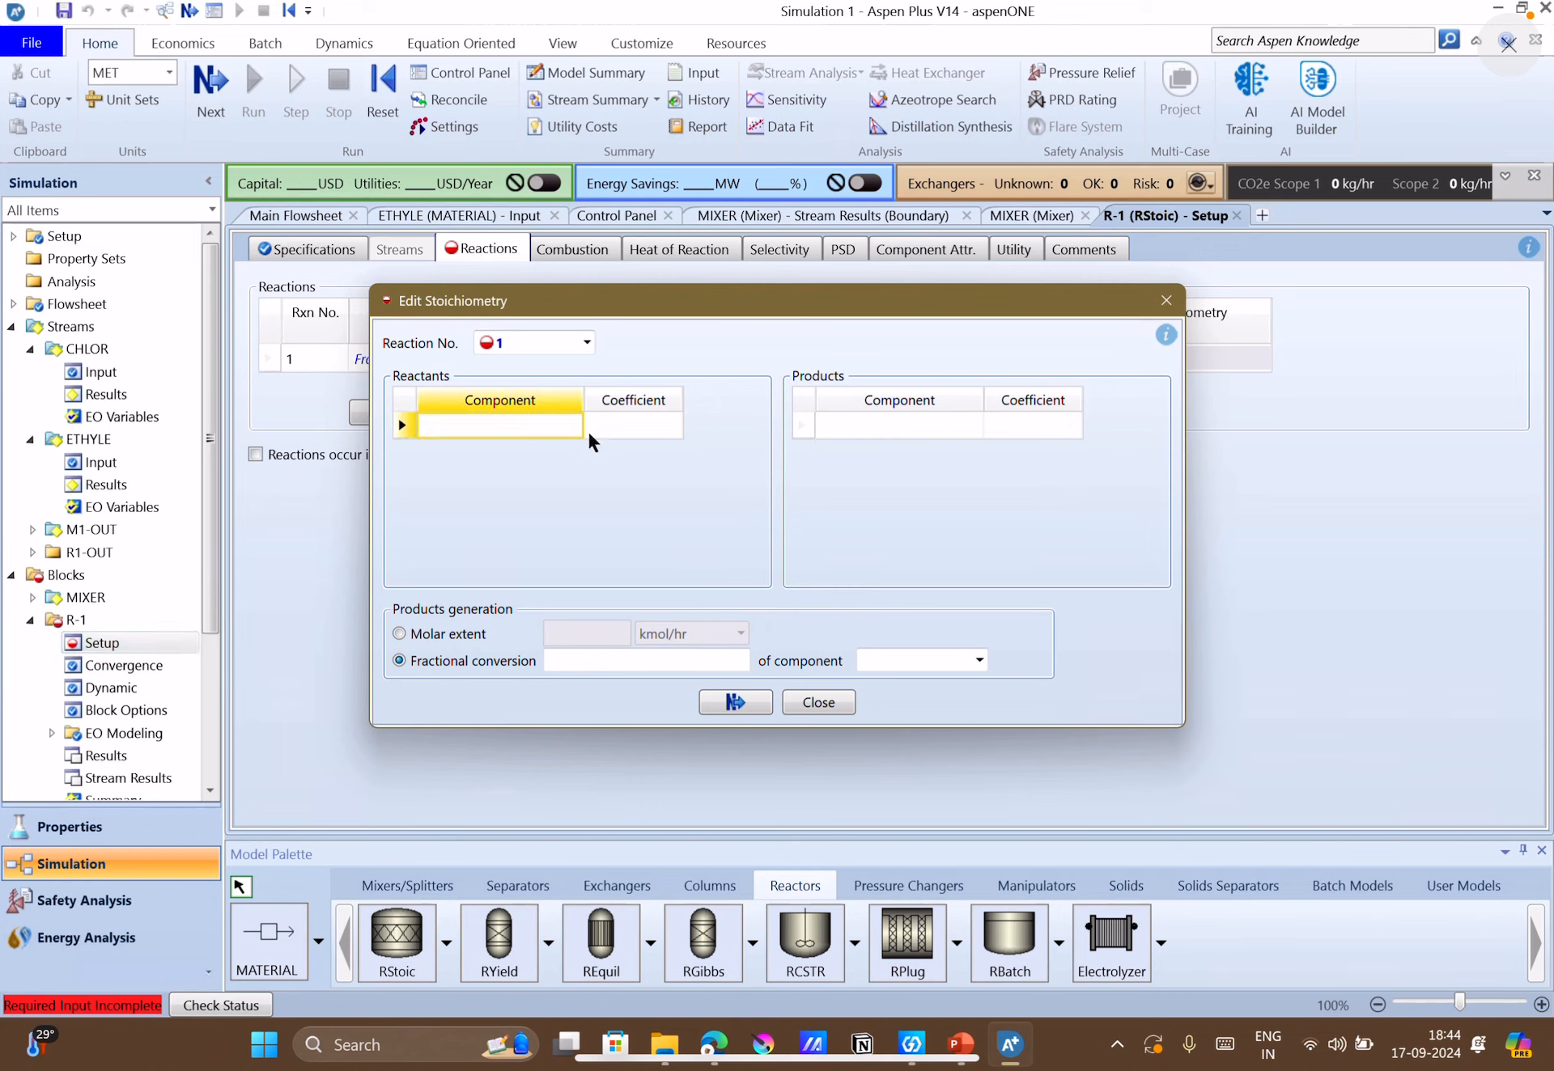
{"action": "left_click", "coordinate": [572, 426]}
{"action": "left_click", "coordinate": [526, 450]}
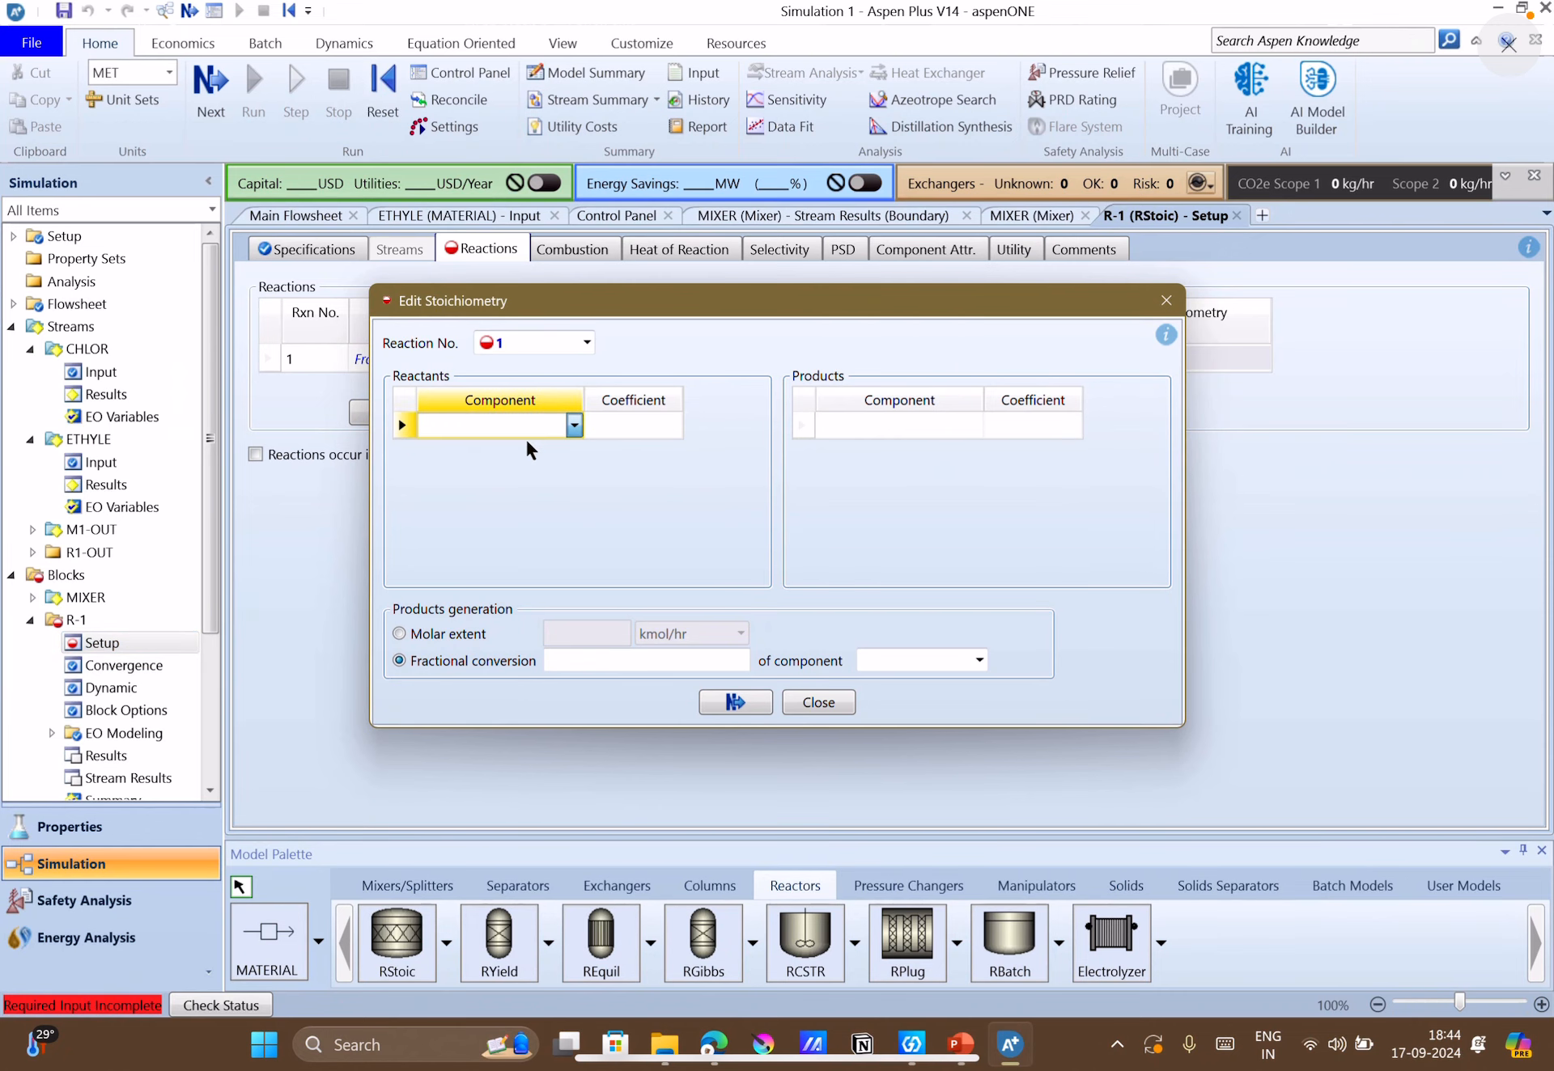
{"action": "left_click", "coordinate": [574, 451]}
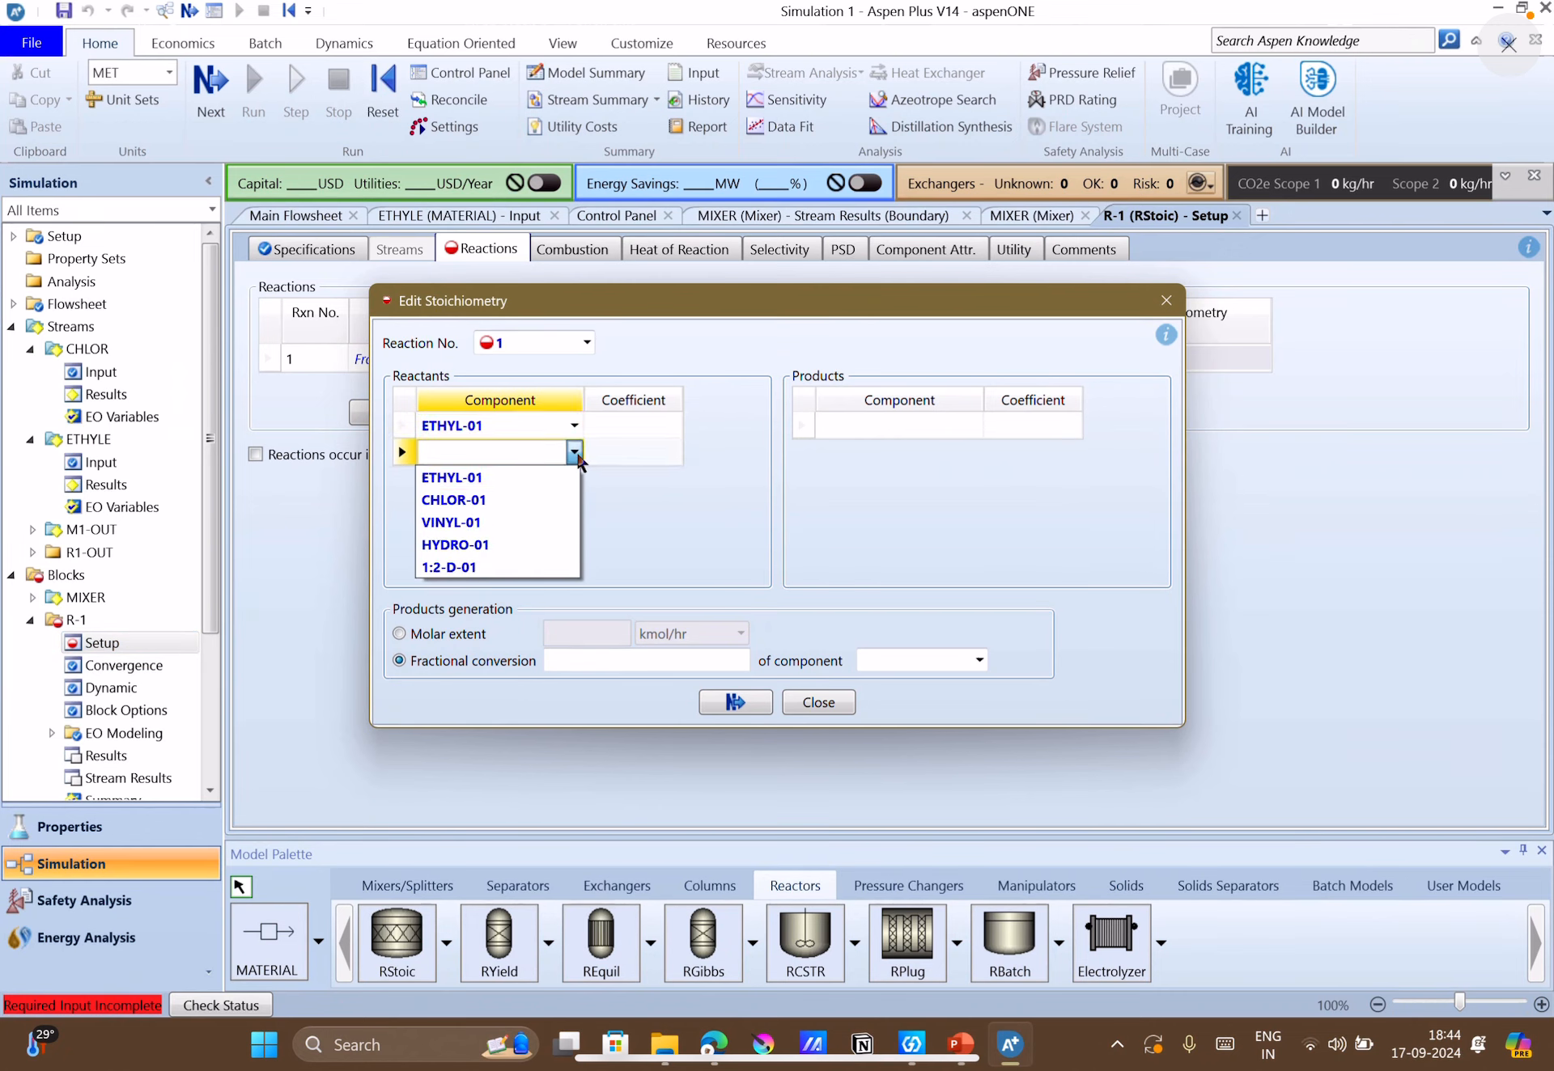
{"action": "left_click", "coordinate": [516, 498]}
Select 1:2-D-01 as the product of reaction 1 and switch to the PowerPoint case-study slide to check the chlorination stoichiometry.
{"action": "left_click", "coordinate": [973, 426]}
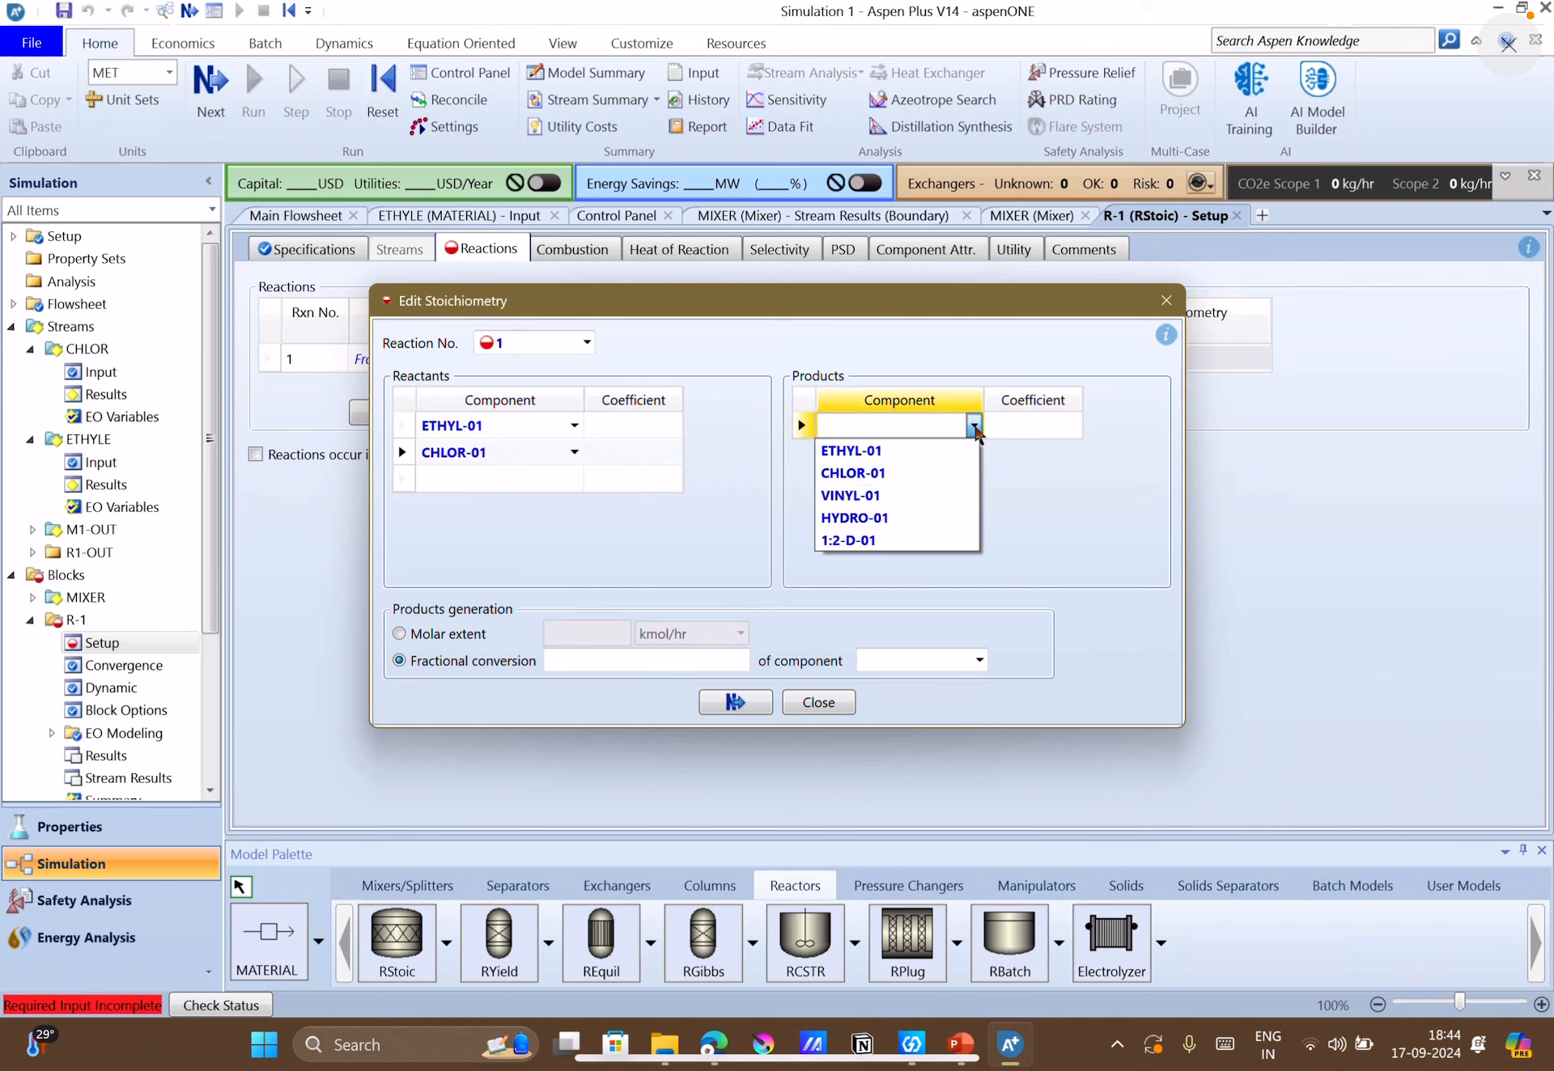
{"action": "left_click", "coordinate": [923, 540]}
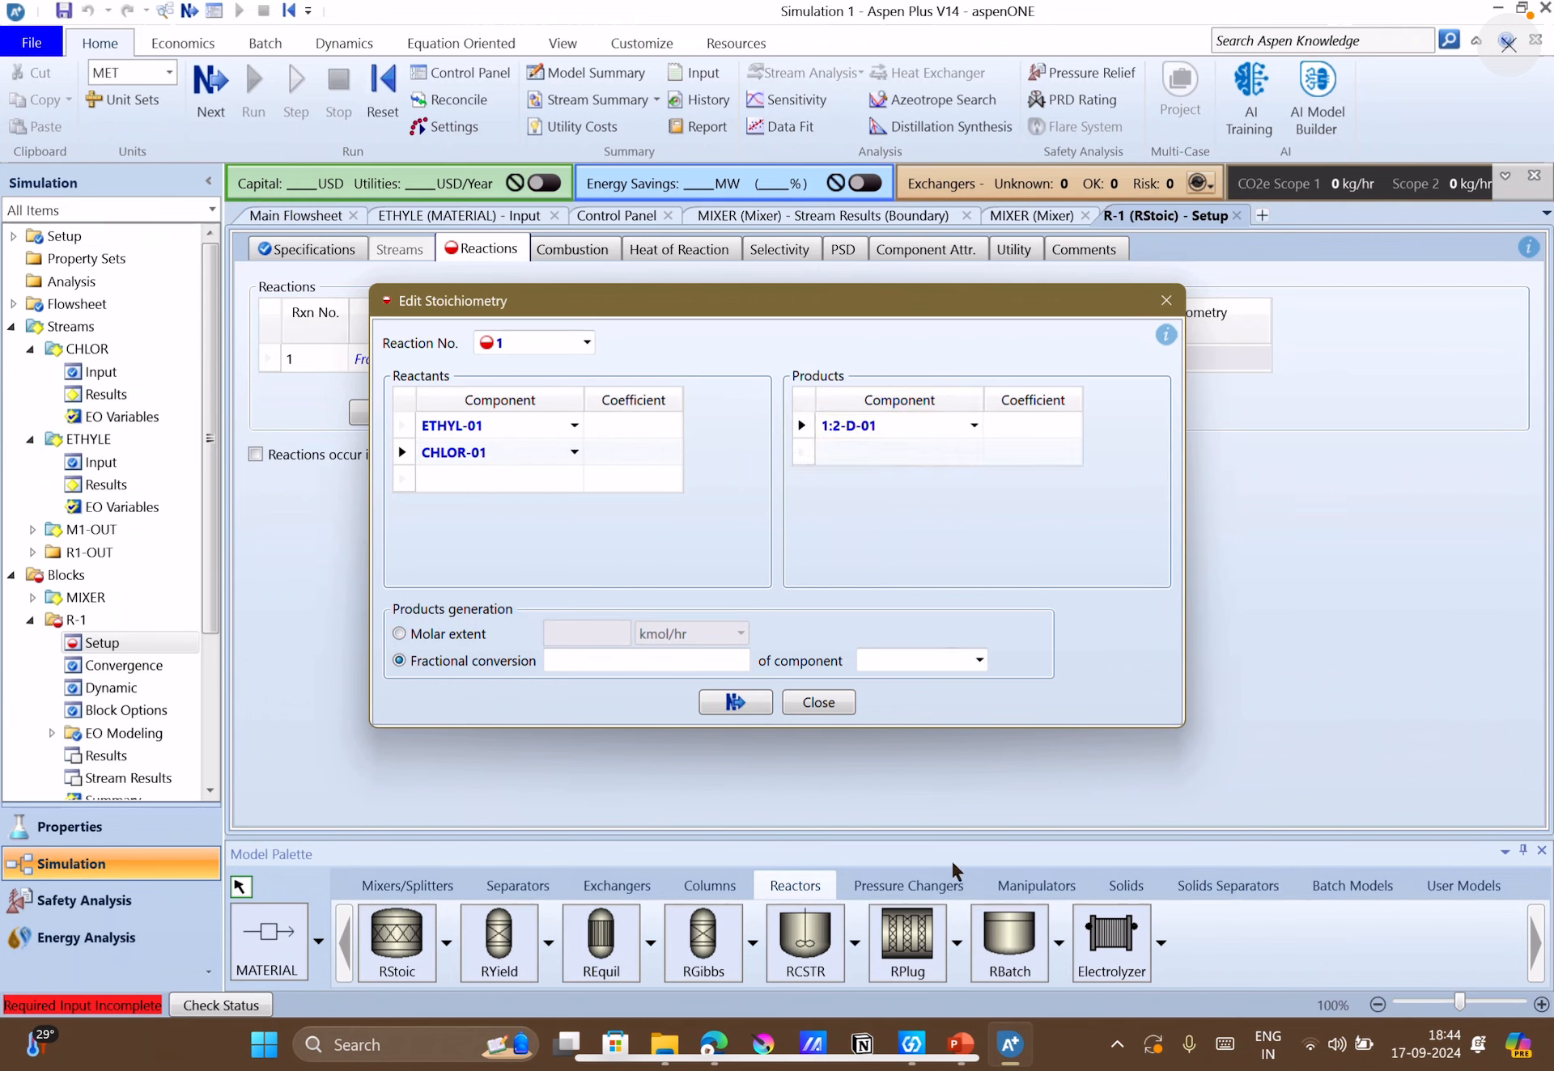
{"action": "left_click", "coordinate": [961, 1045]}
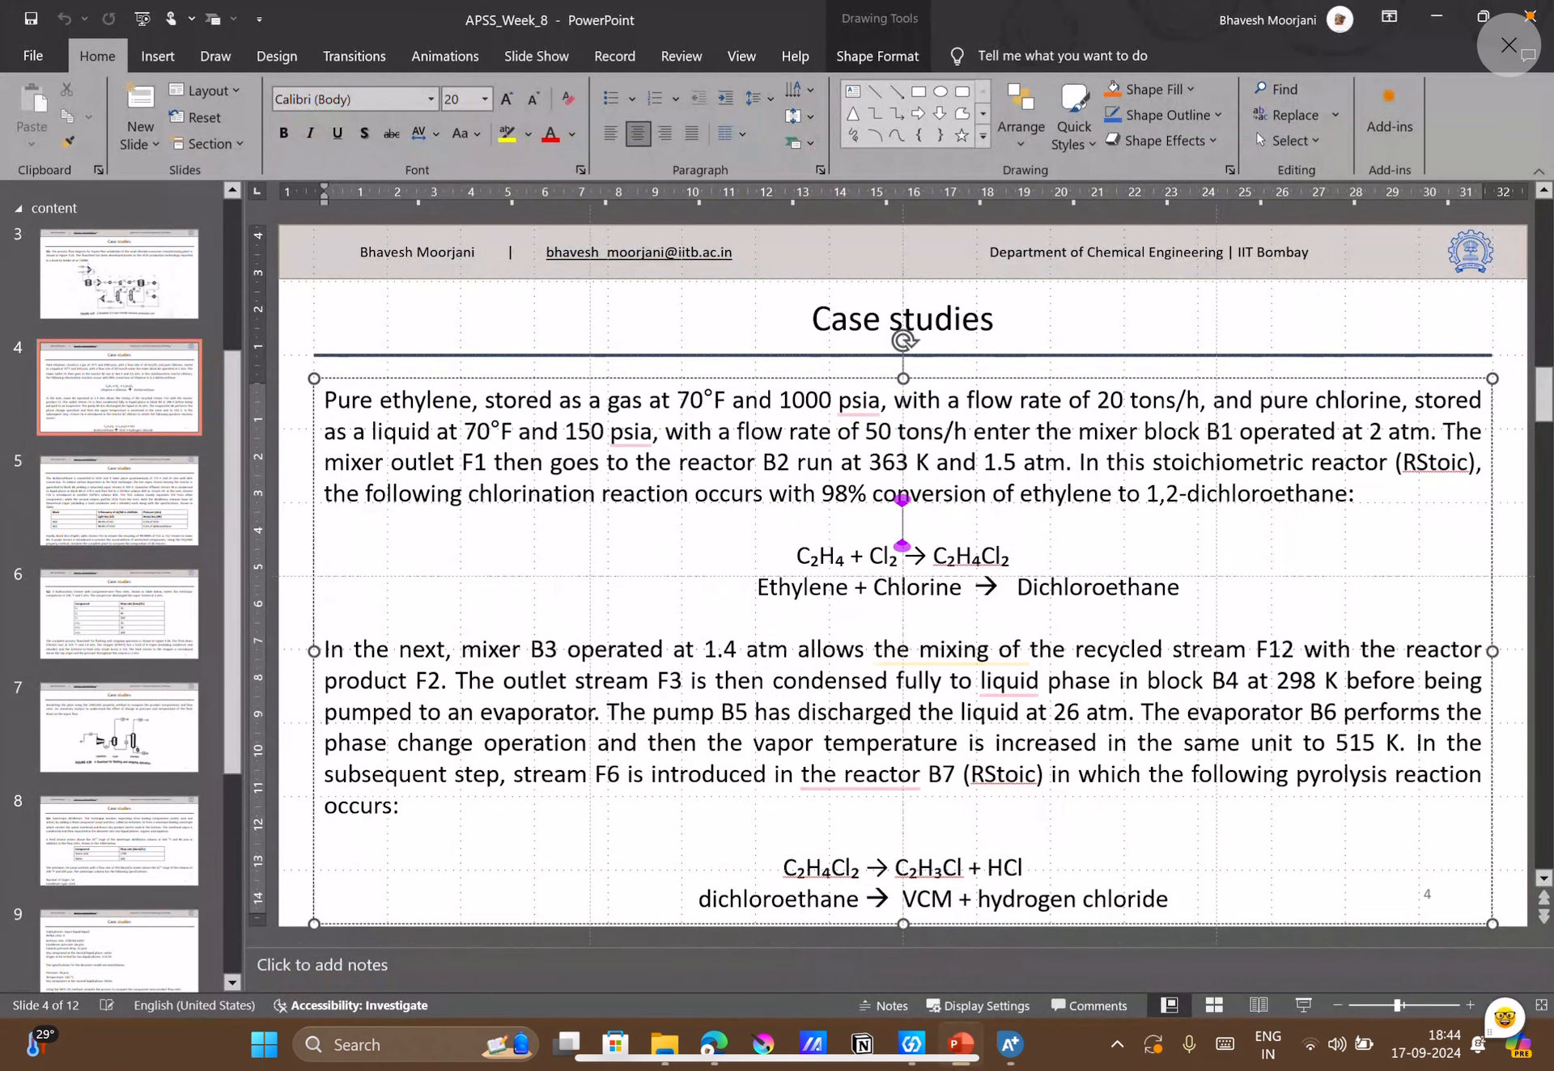
Return to Aspen Plus and set the stoichiometric coefficients to -1 for ETHYL-01 and CHLOR-01 and 1 for 1:2-D-01.
{"action": "key", "text": "alt+Tab"}
{"action": "left_click", "coordinate": [643, 424]}
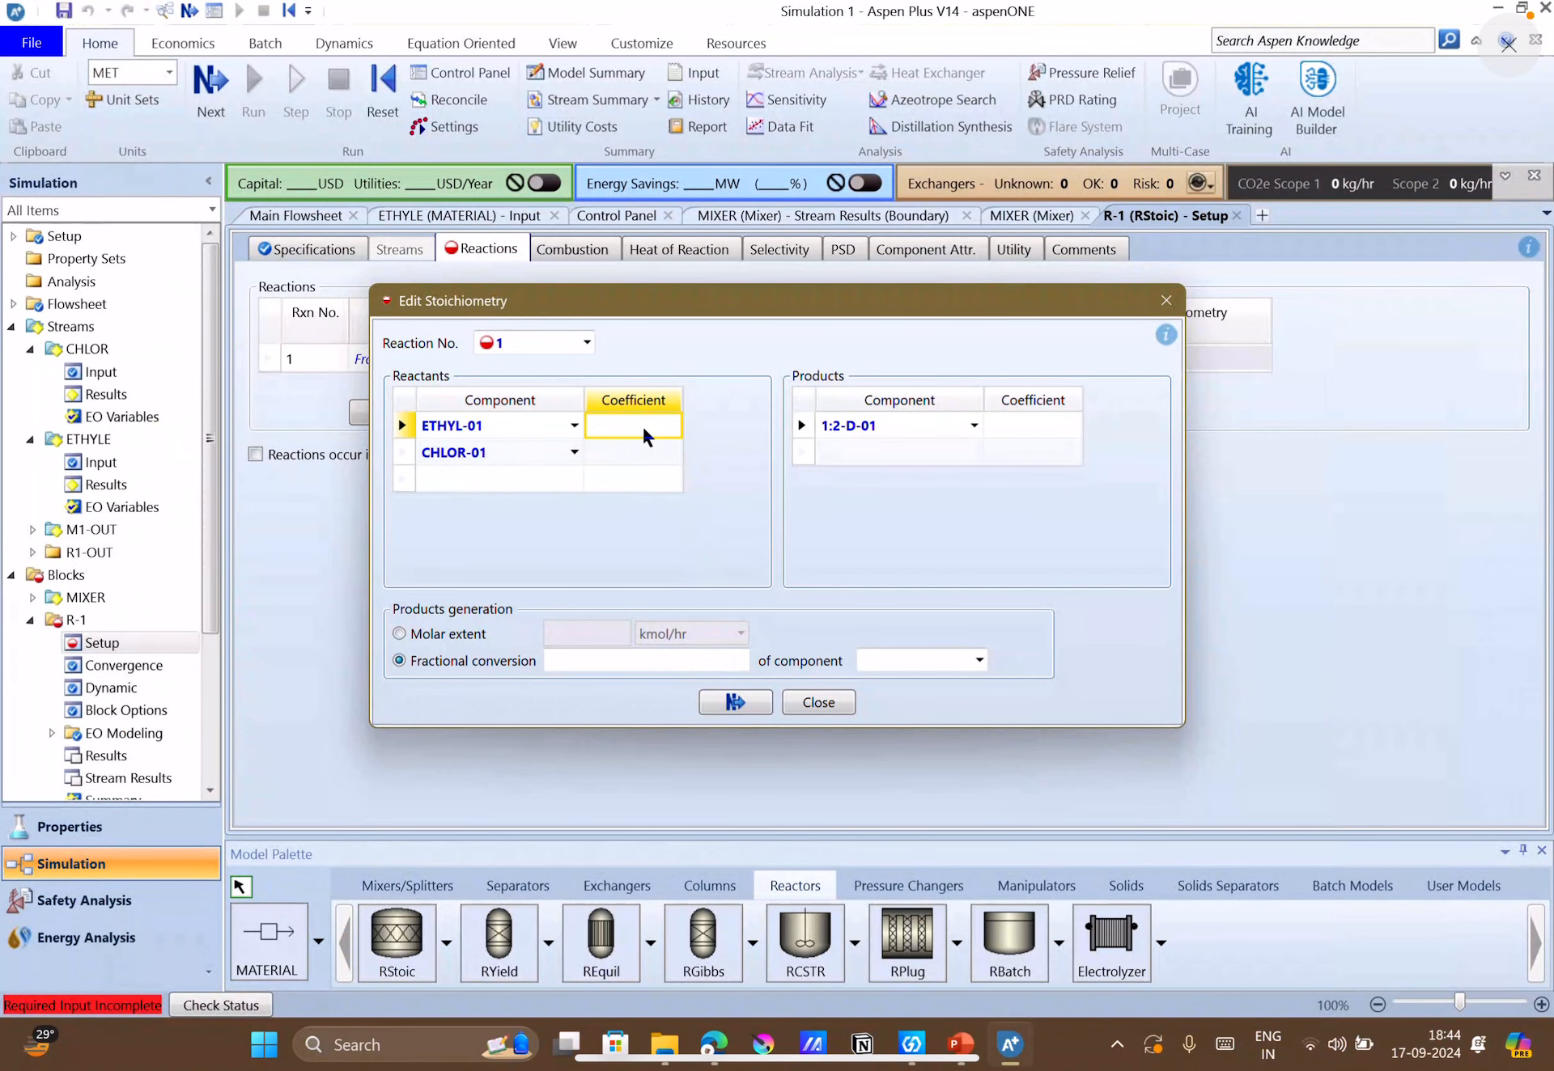
{"action": "type", "text": "1"}
{"action": "left_click", "coordinate": [650, 476]}
{"action": "left_click", "coordinate": [645, 455]}
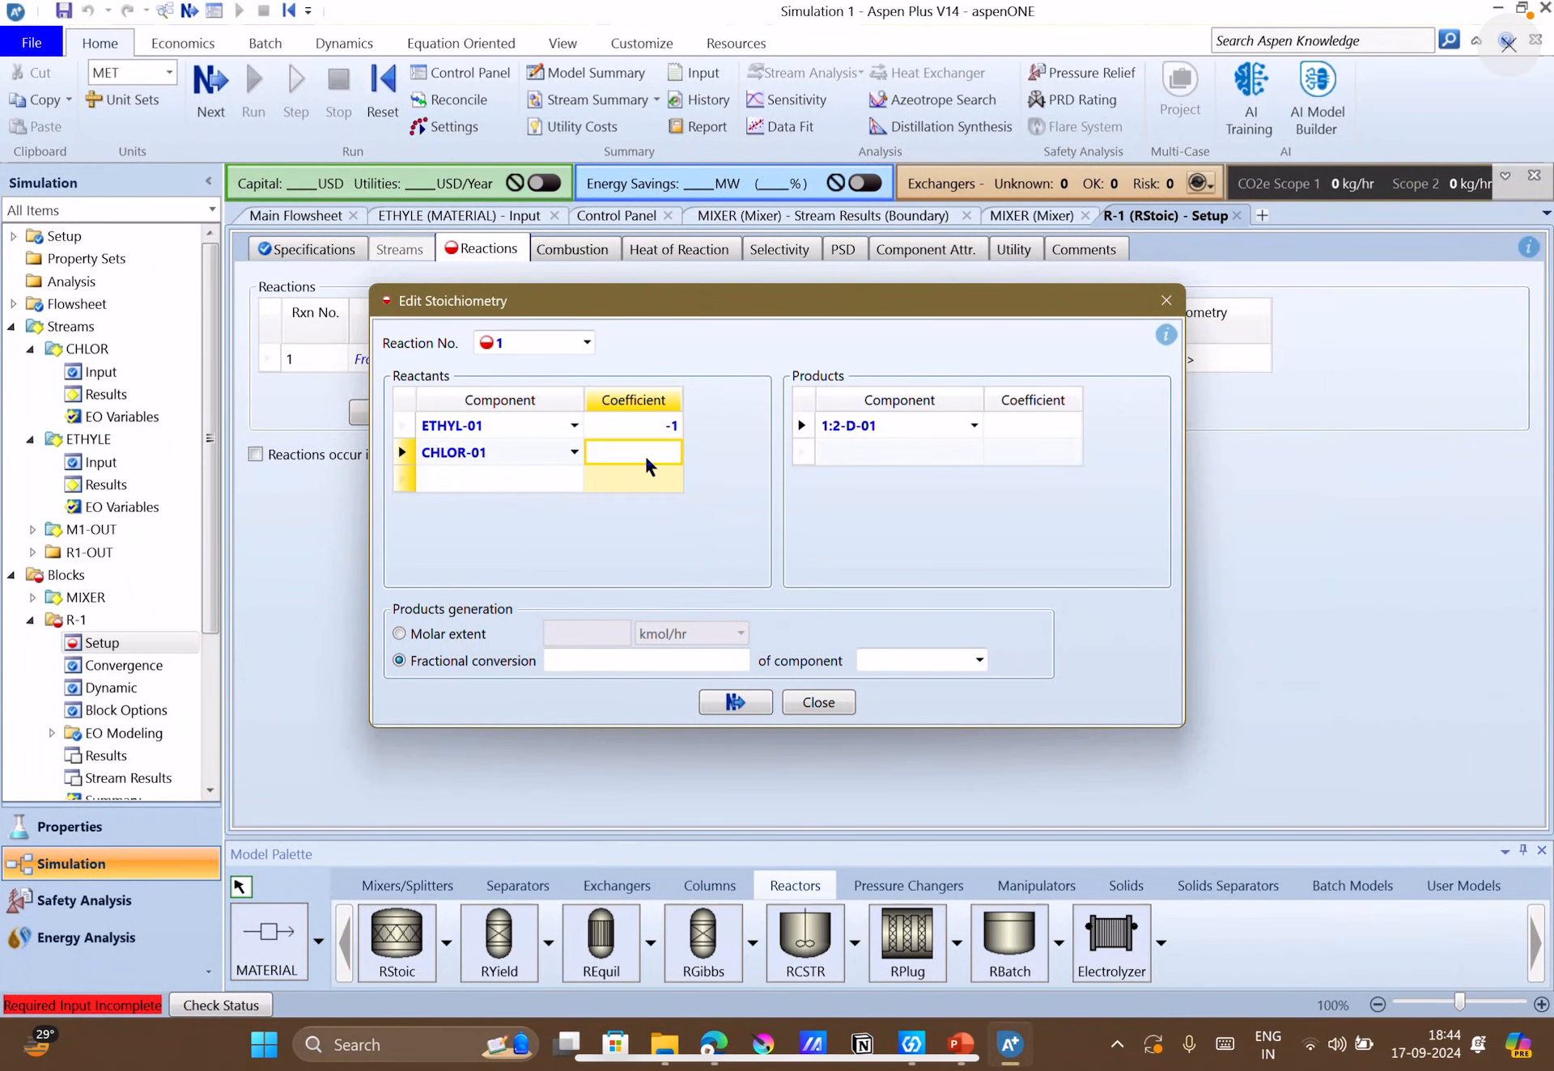
{"action": "type", "text": "1"}
{"action": "left_click", "coordinate": [1034, 434]}
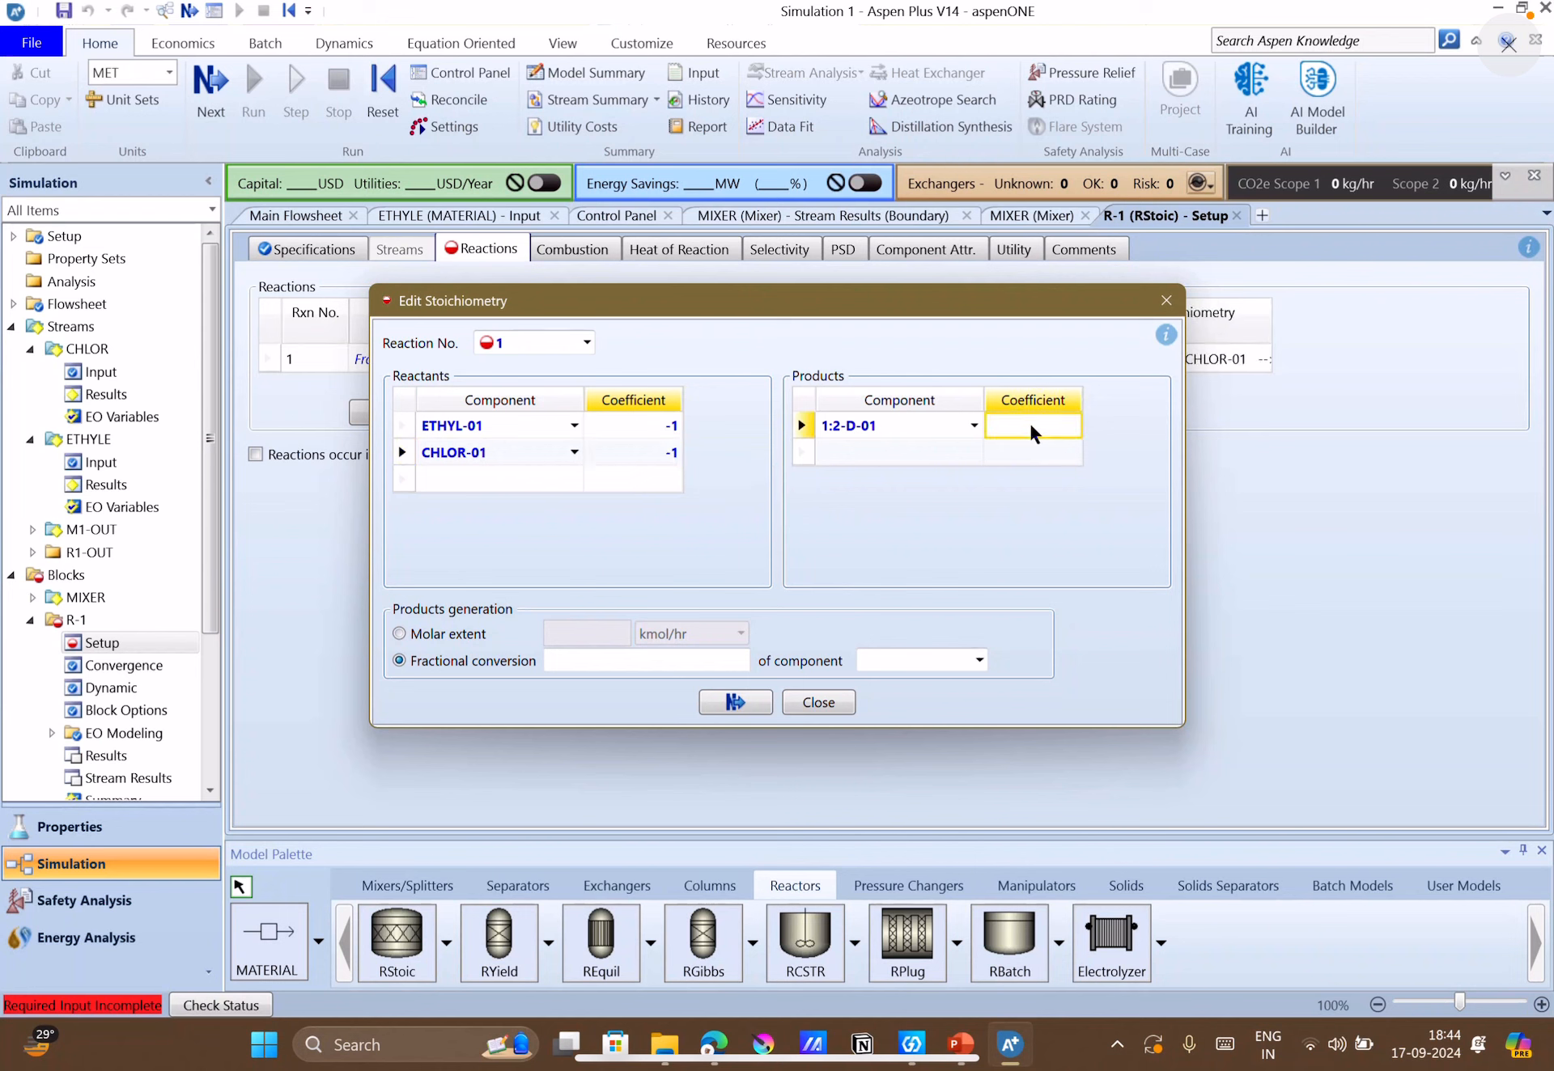
{"action": "type", "text": "1"}
Specify a fractional conversion of 0.98 for component ETHYL-01 and close the stoichiometry editor.
{"action": "left_click", "coordinate": [682, 661]}
{"action": "type", "text": "."}
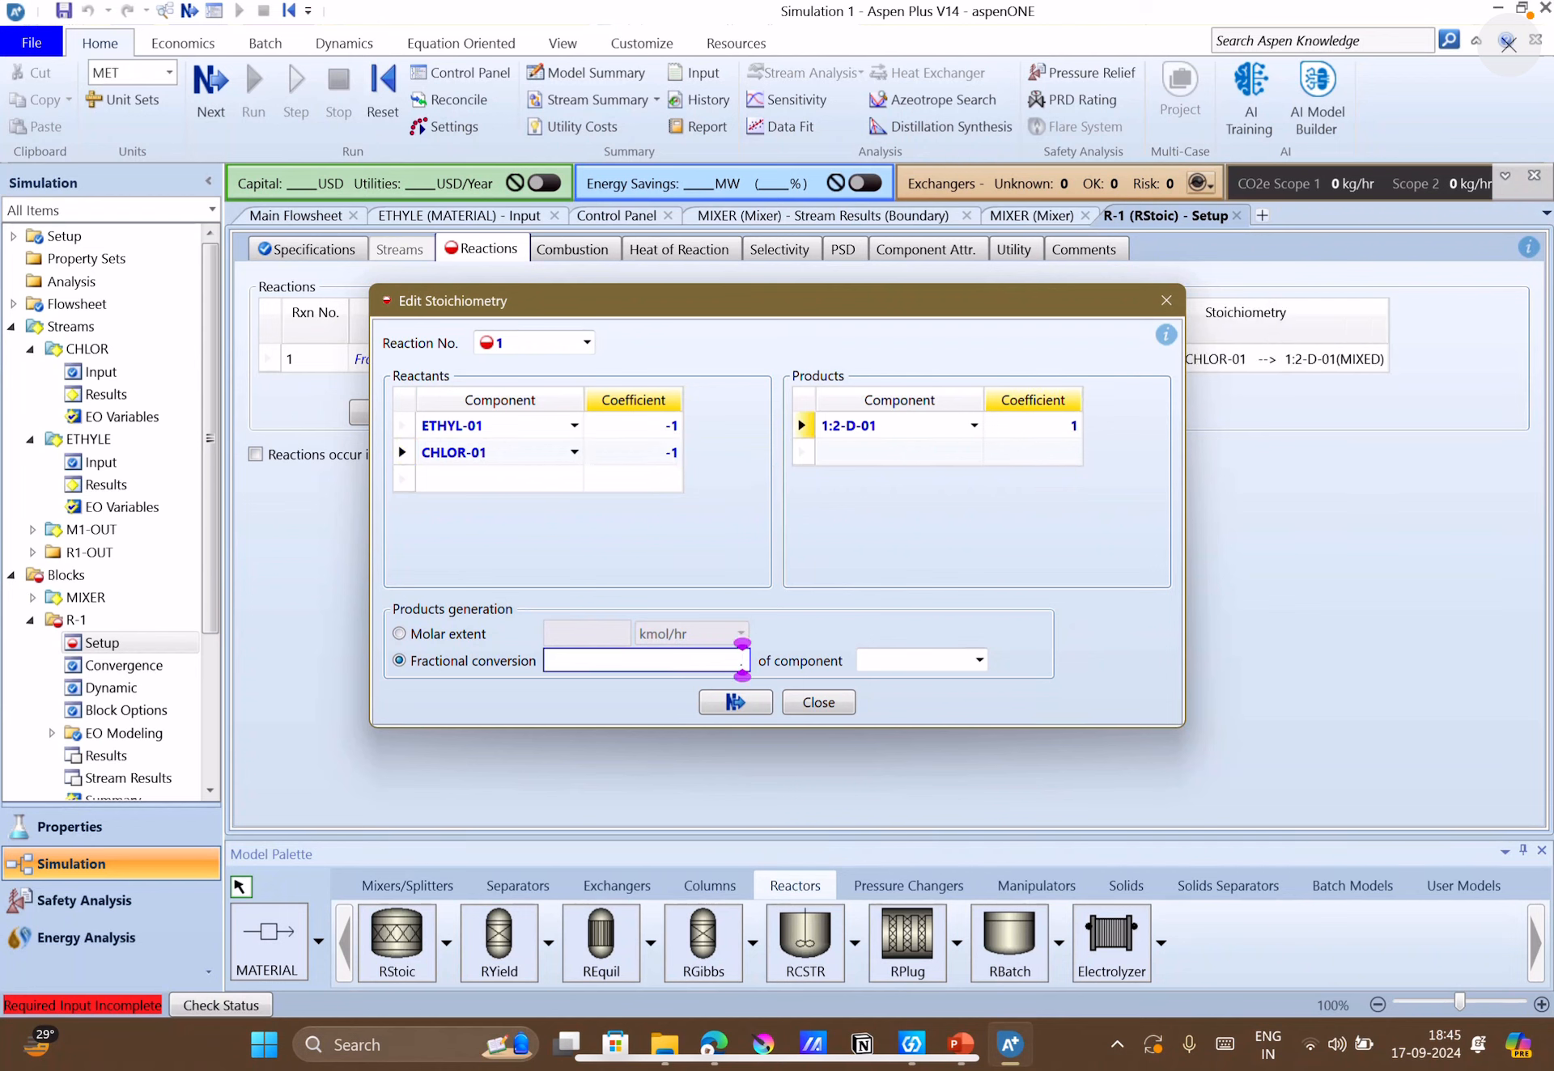
{"action": "type", "text": "98"}
{"action": "left_click", "coordinate": [947, 663]}
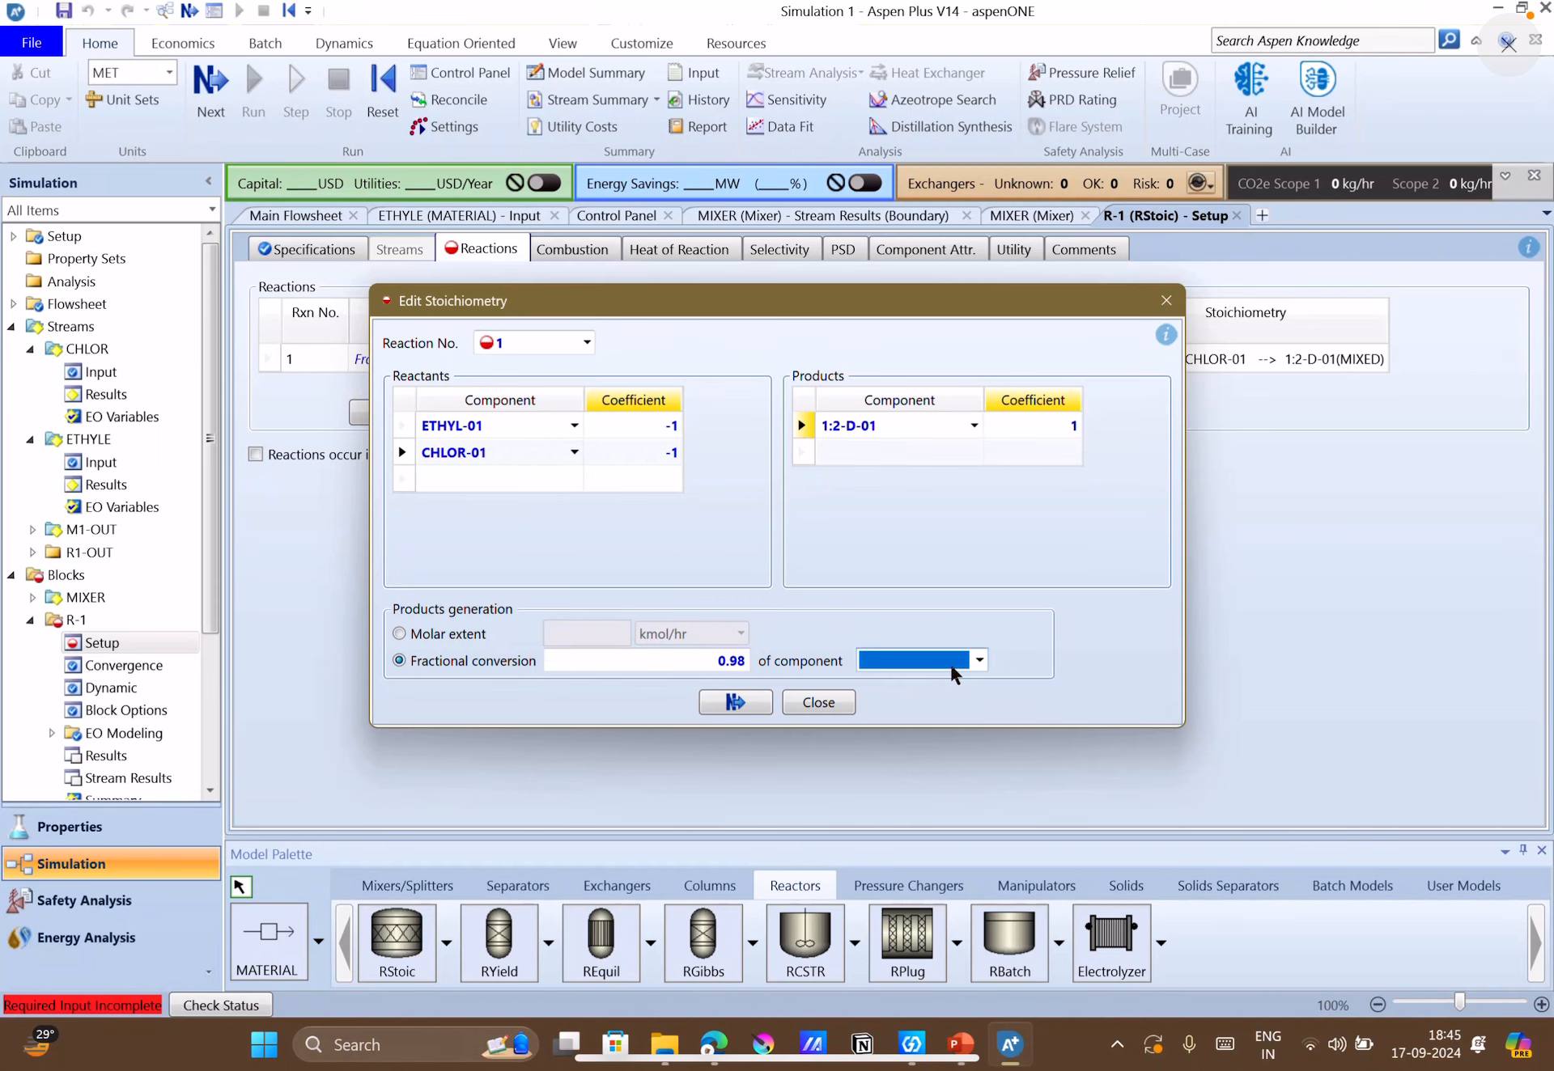
{"action": "left_click", "coordinate": [976, 660]}
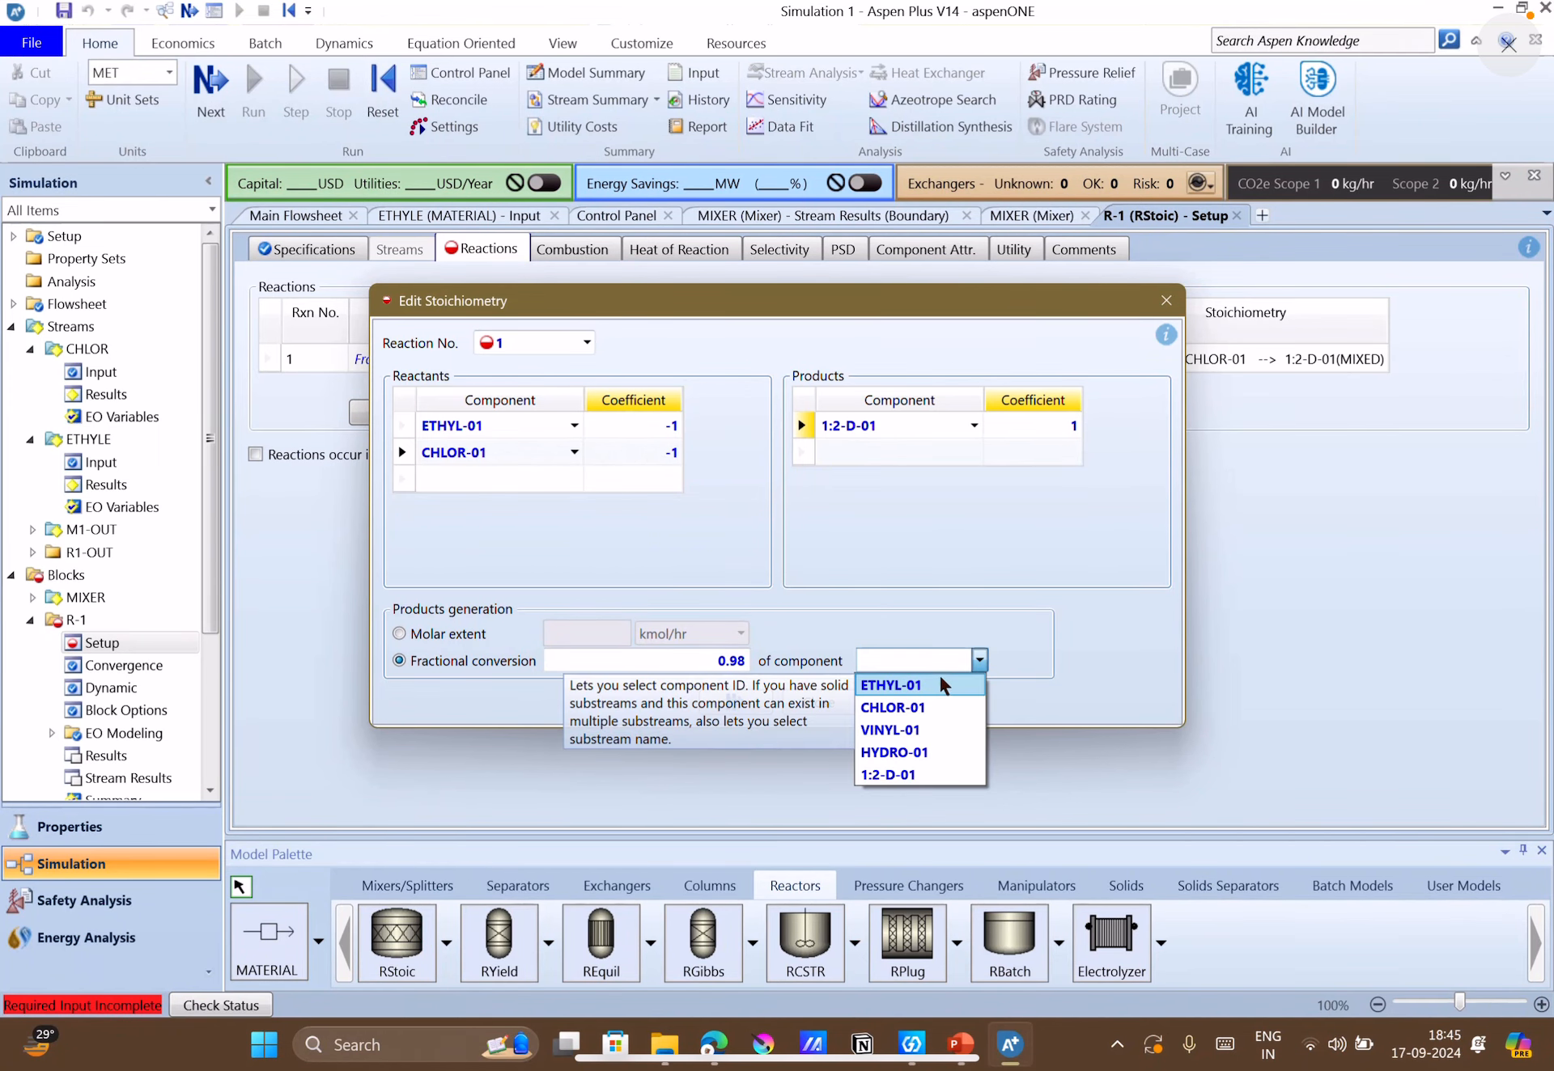
{"action": "left_click", "coordinate": [939, 684]}
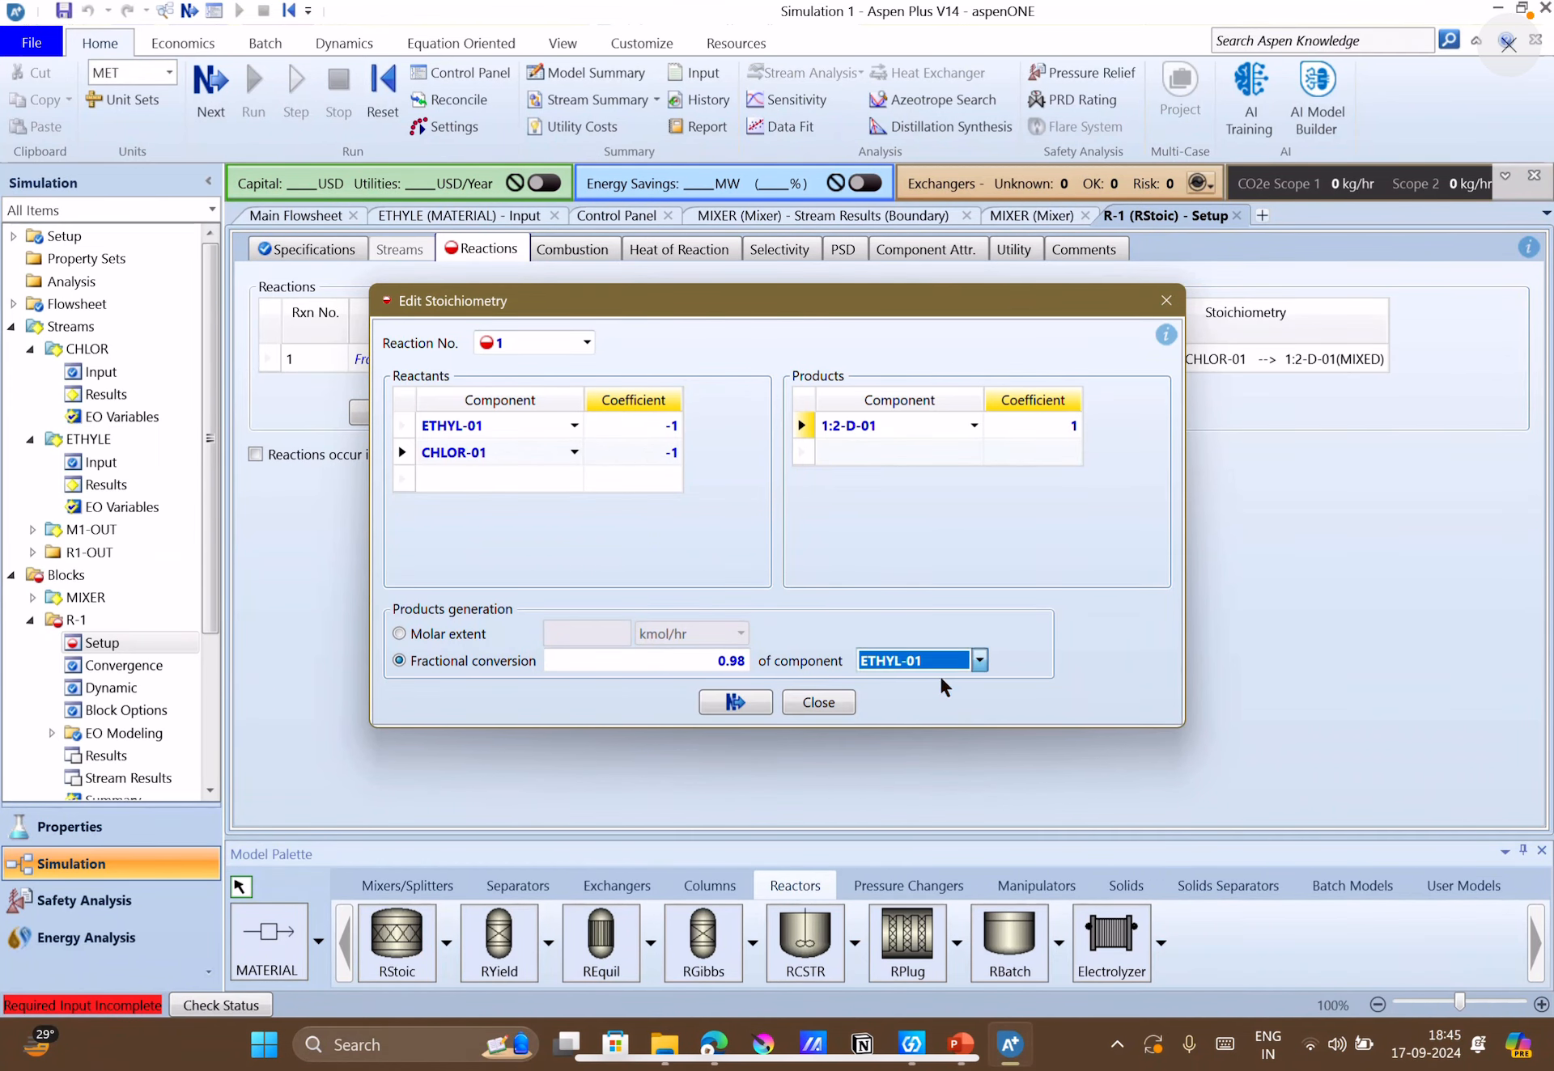
{"action": "left_click", "coordinate": [815, 707]}
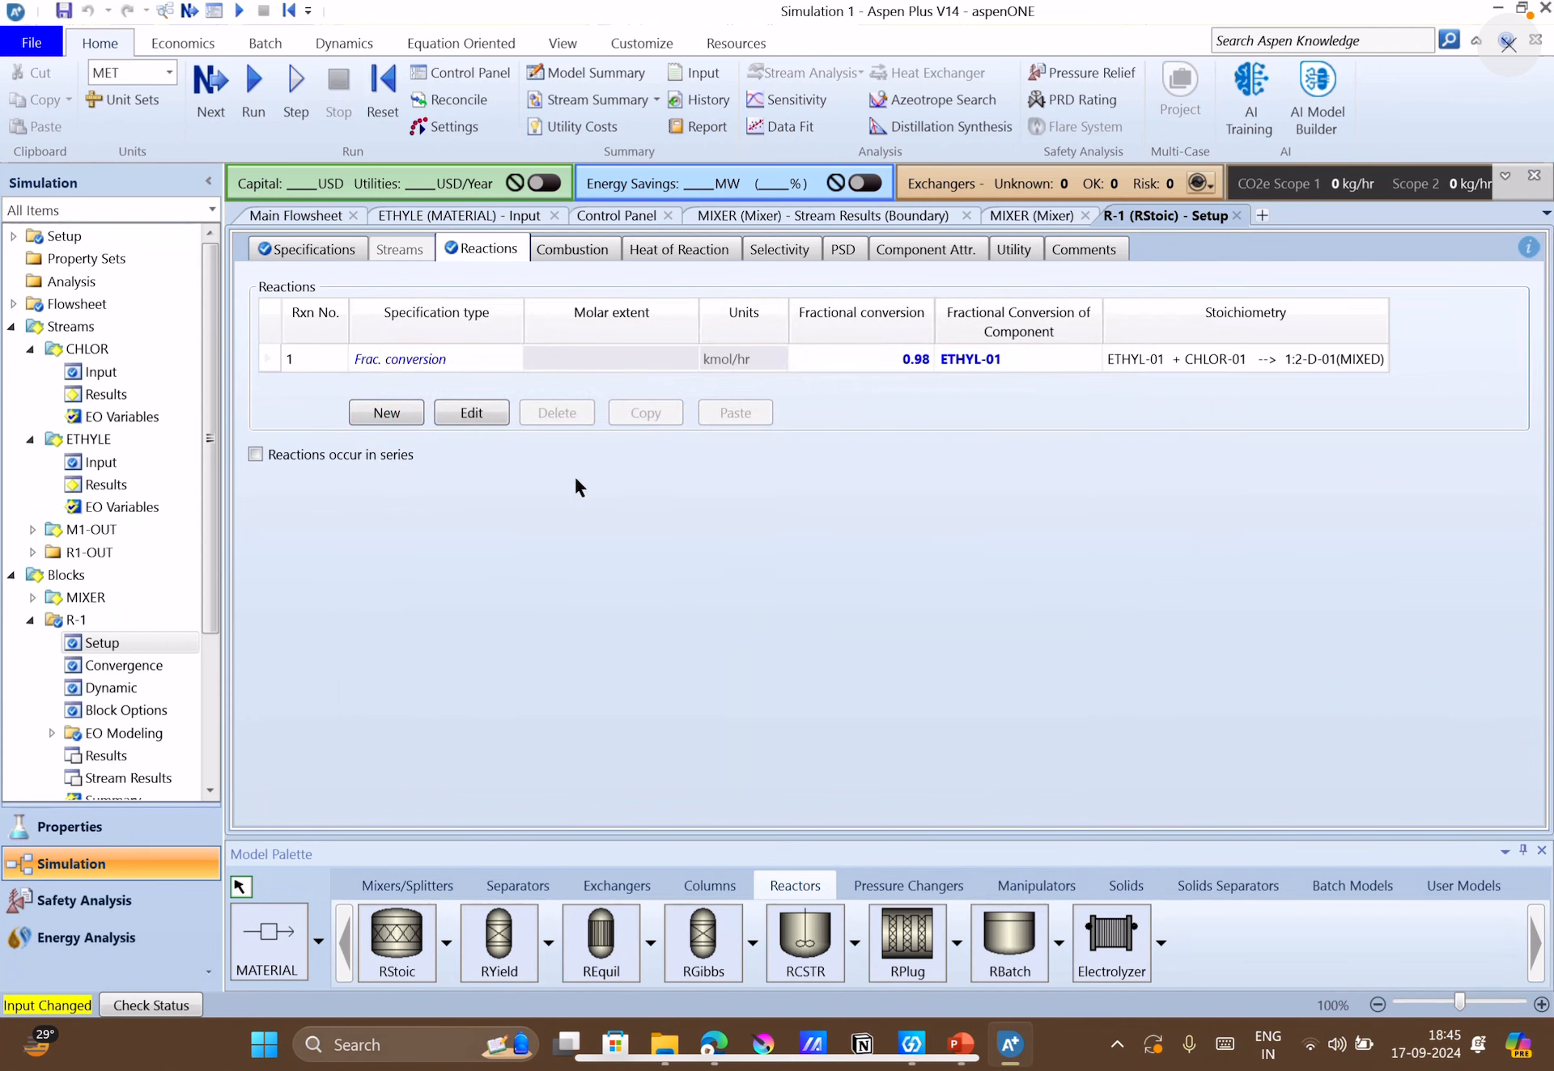
Review the operating conditions of R-1 and run the simulation.
{"action": "left_click", "coordinate": [290, 249]}
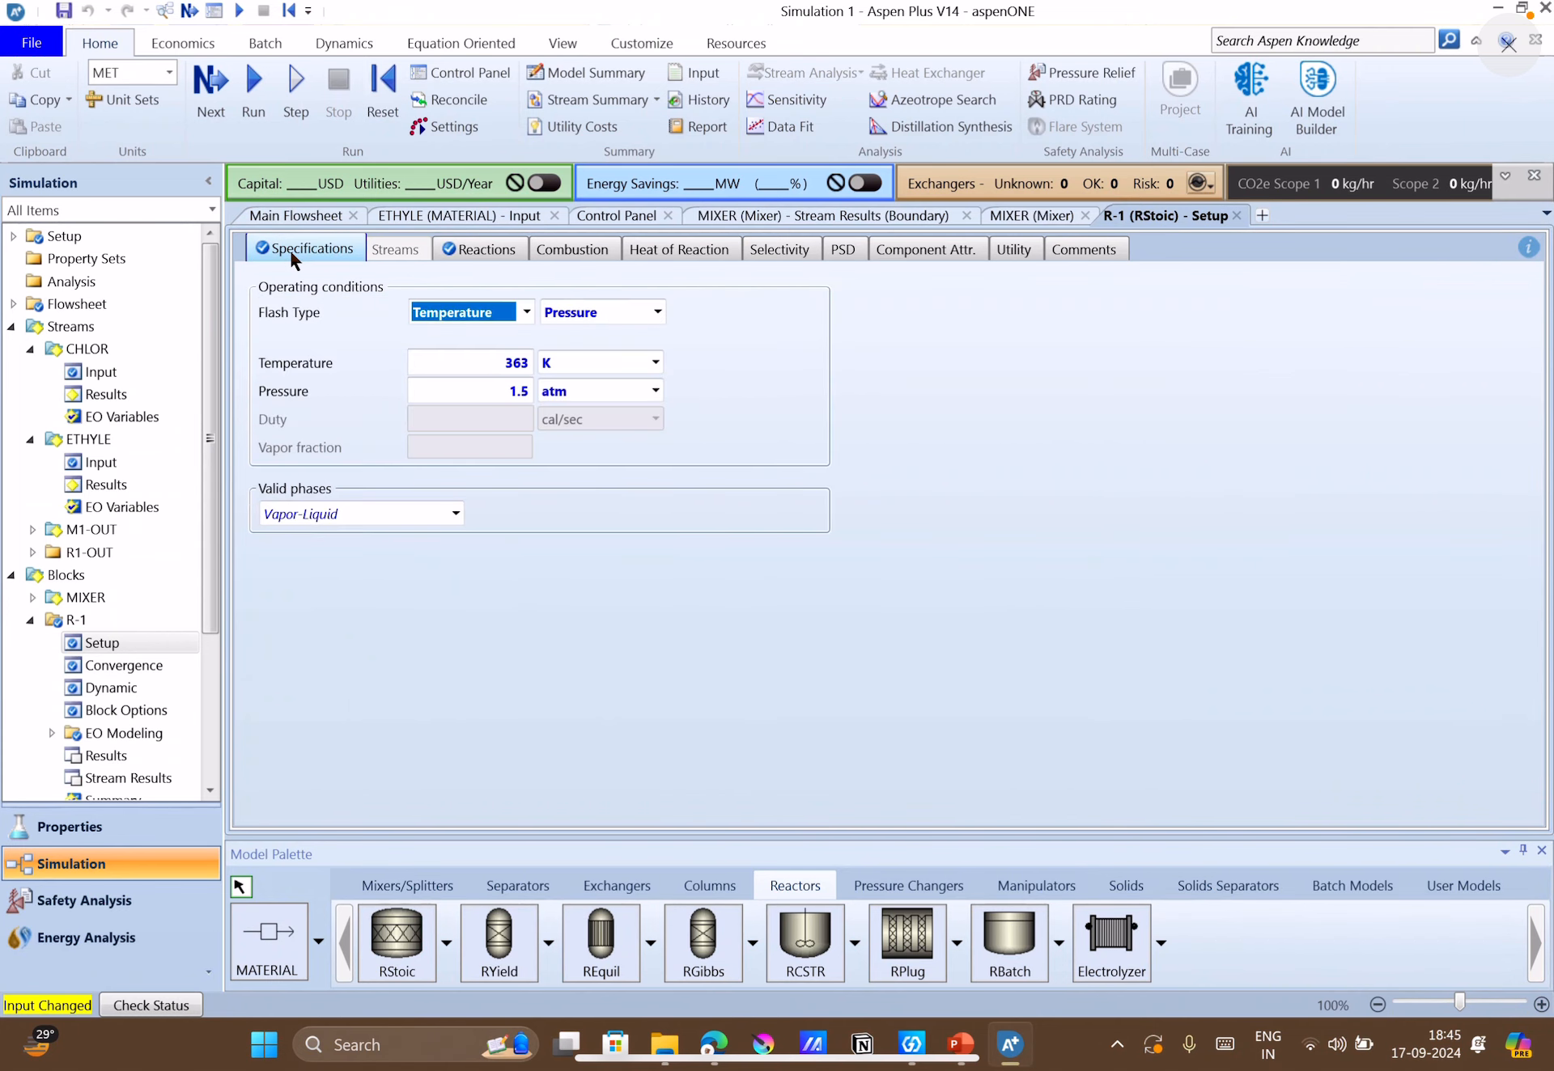
{"action": "left_click", "coordinate": [207, 109]}
{"action": "left_click", "coordinate": [900, 569]}
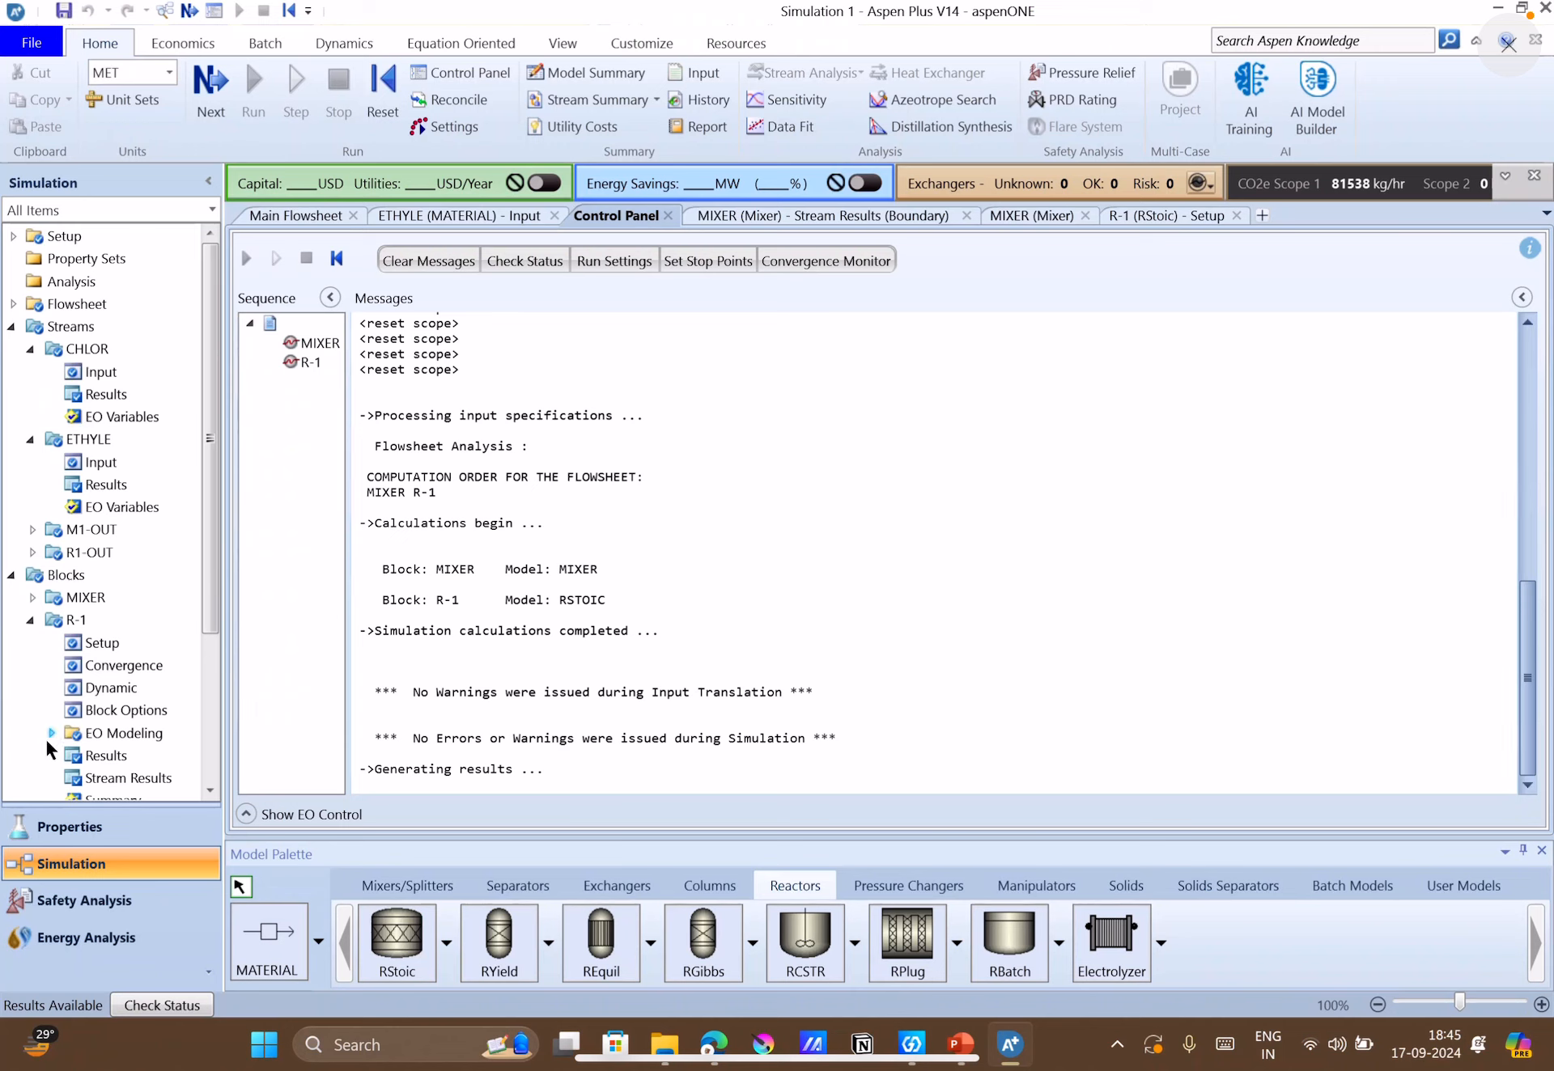
Open the stream results of R-1 and examine the component mass flows of M1-OUT and R1-OUT.
{"action": "scroll", "coordinate": [46, 736], "scroll_direction": "down", "scroll_amount": 3}
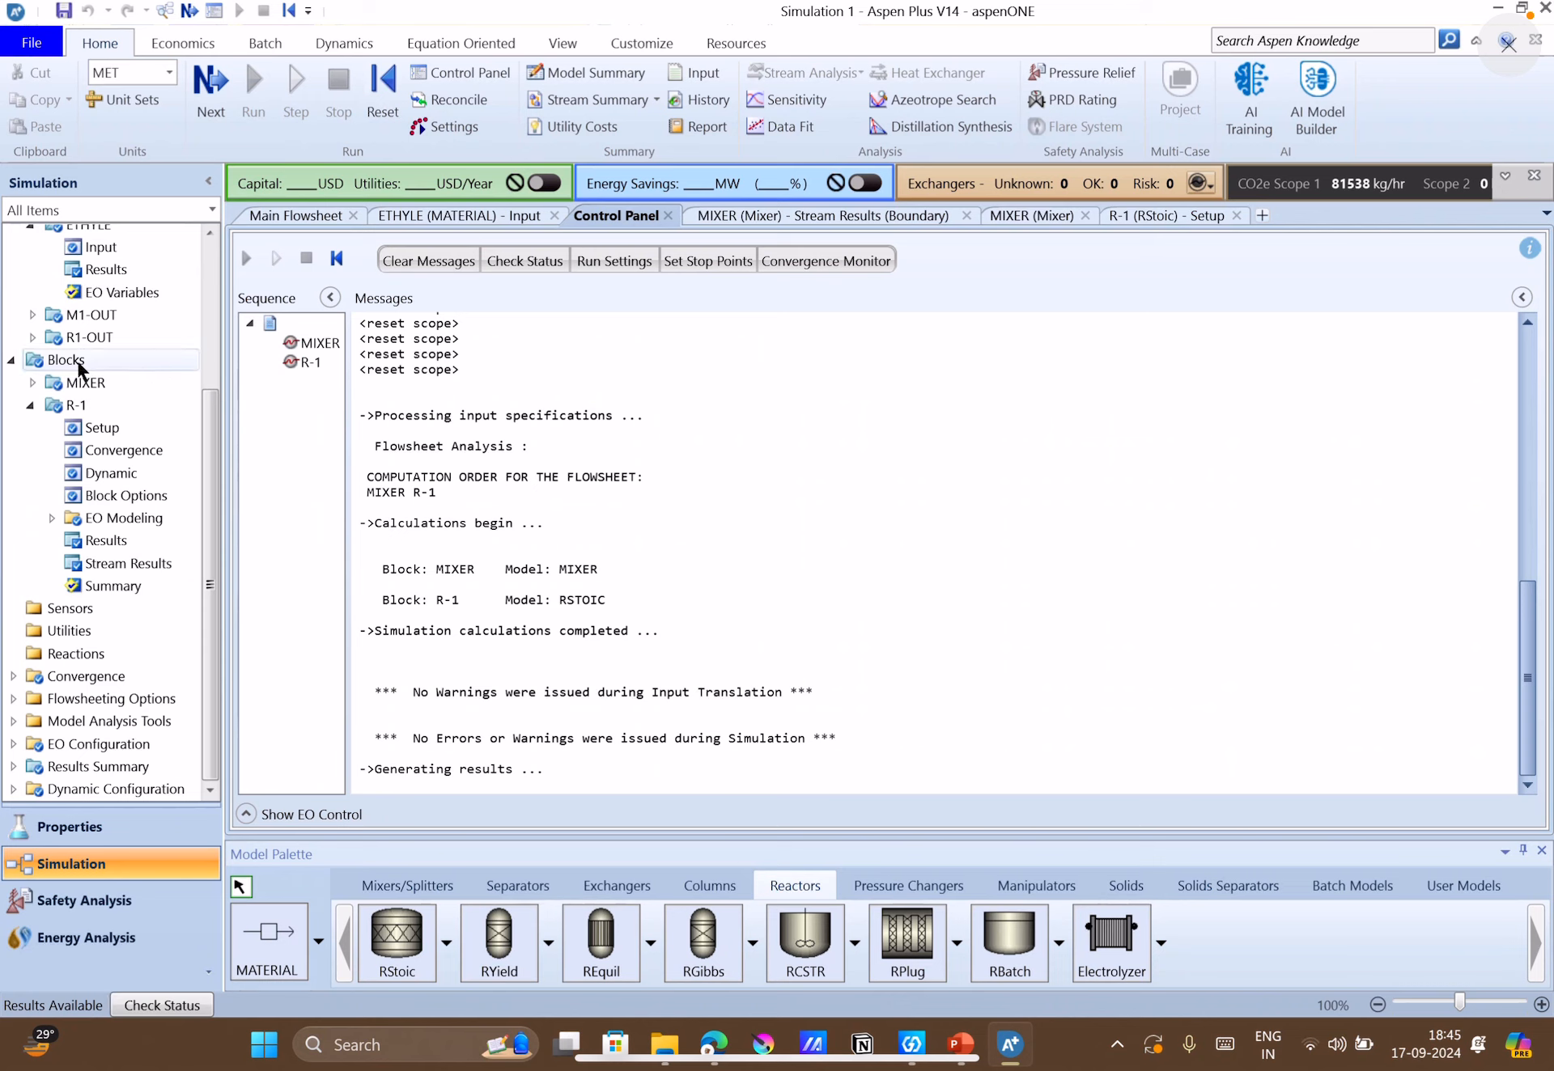
{"action": "left_click", "coordinate": [32, 381]}
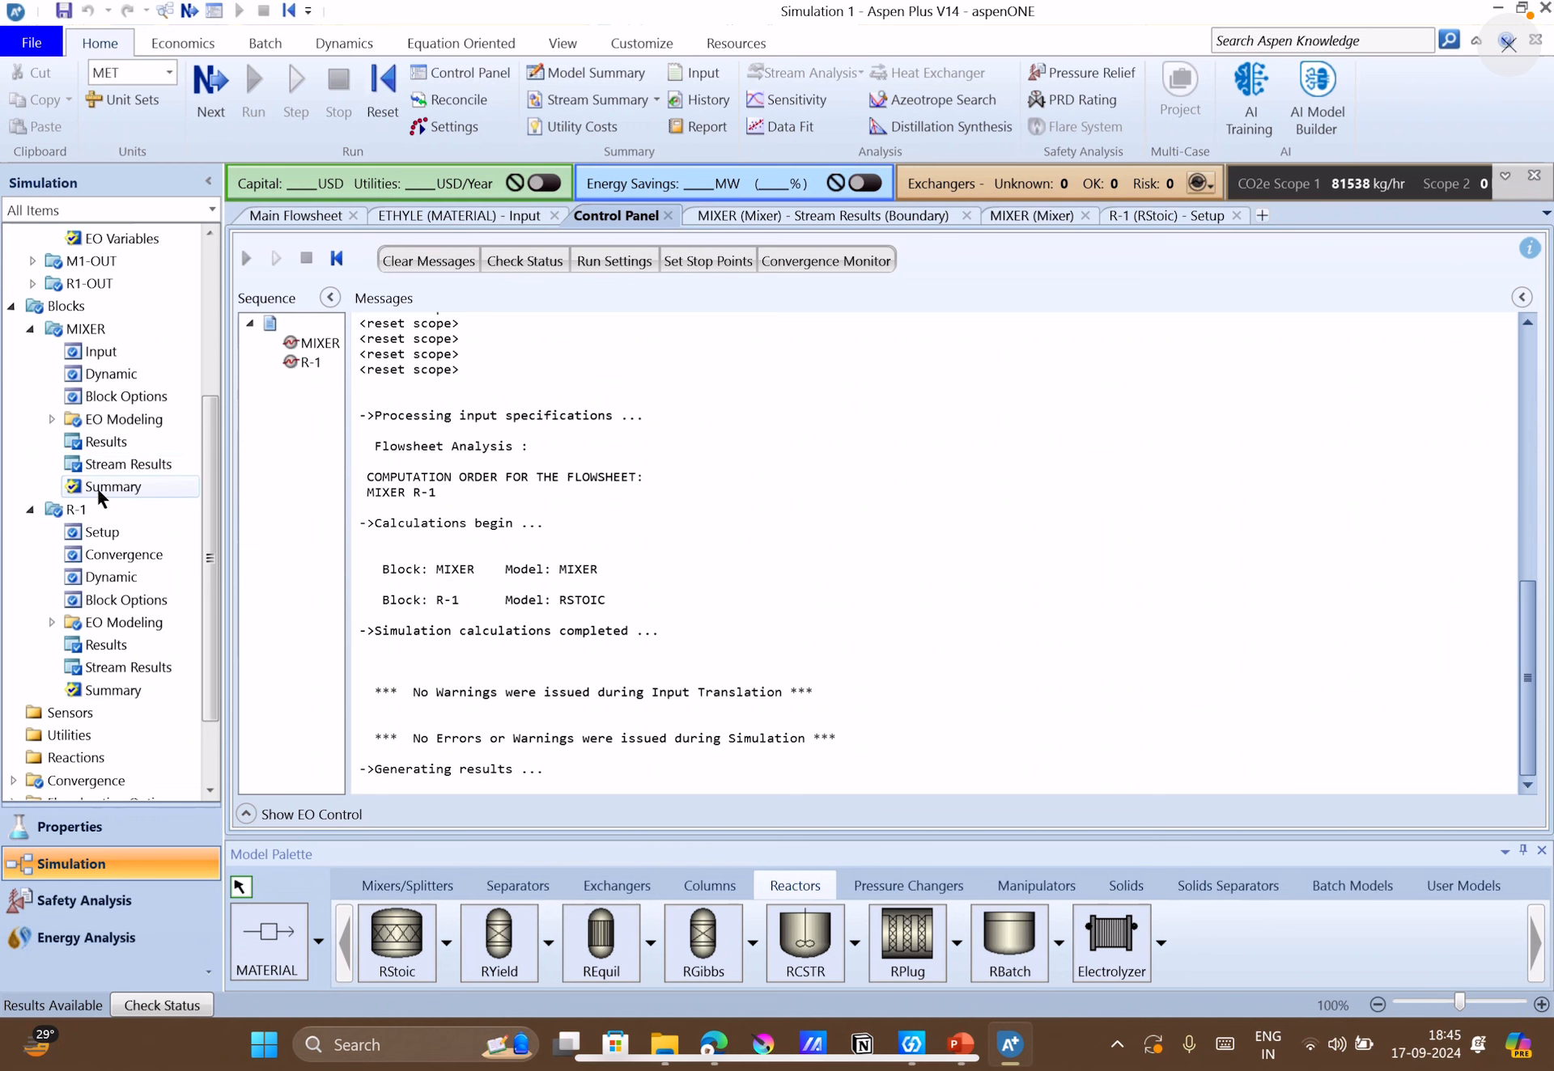
{"action": "left_click", "coordinate": [125, 669]}
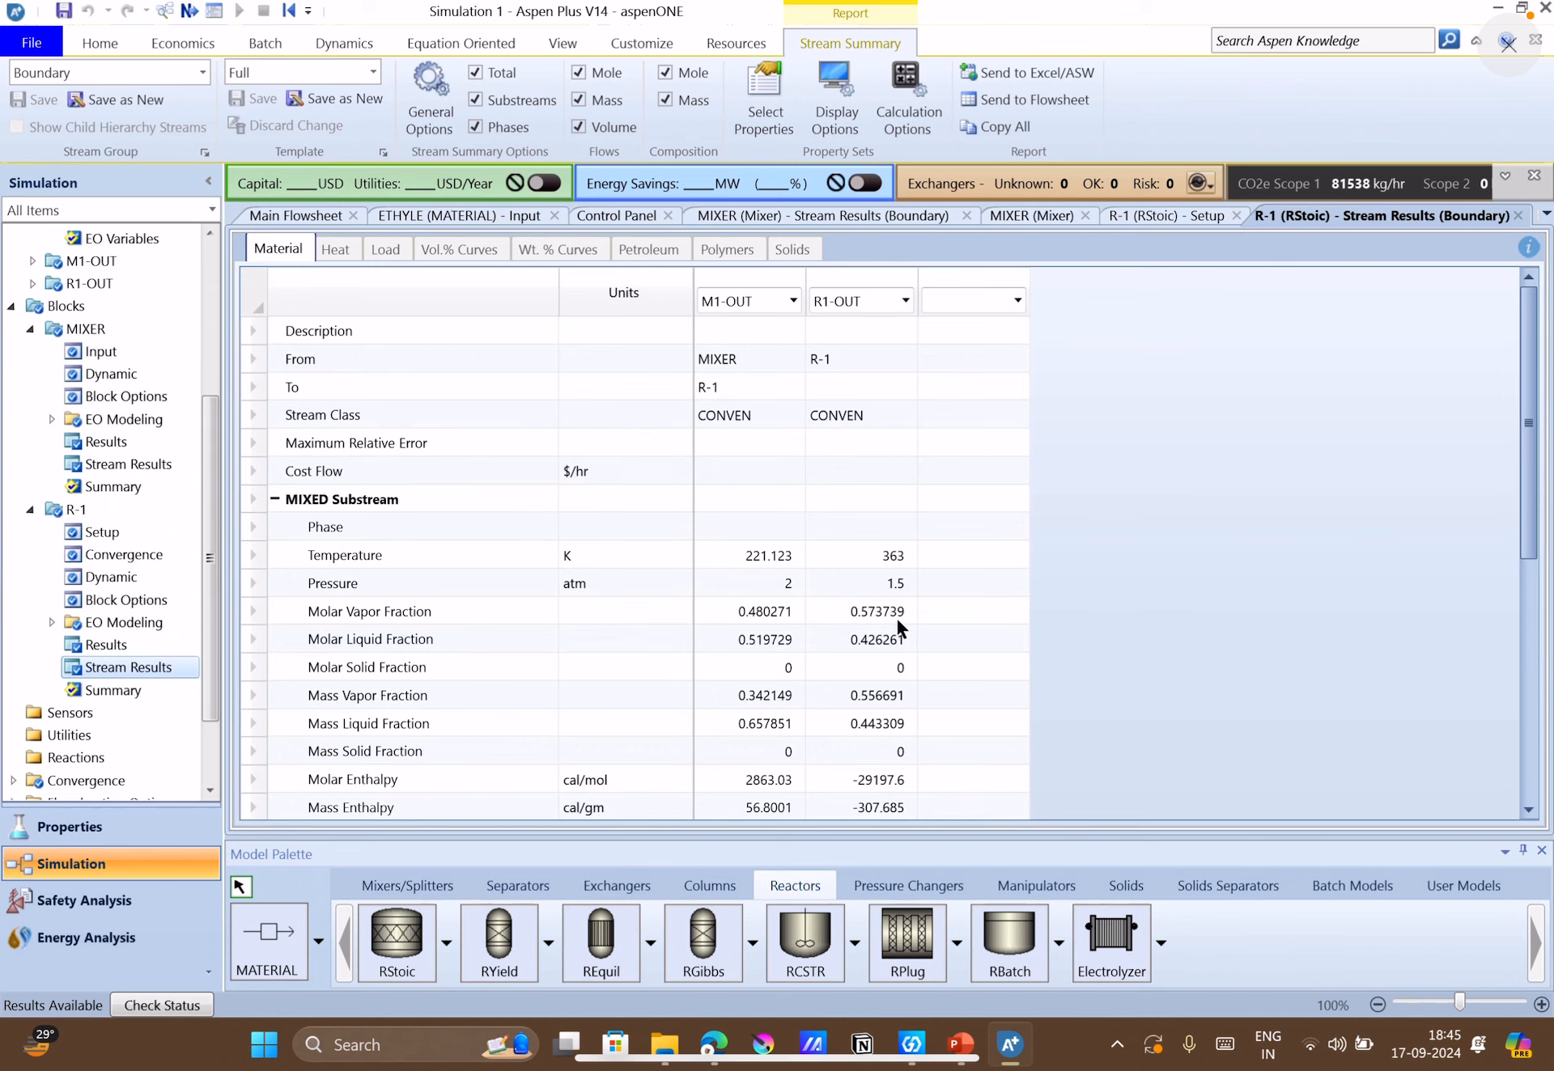
{"action": "scroll", "coordinate": [777, 643], "scroll_direction": "down", "scroll_amount": 4}
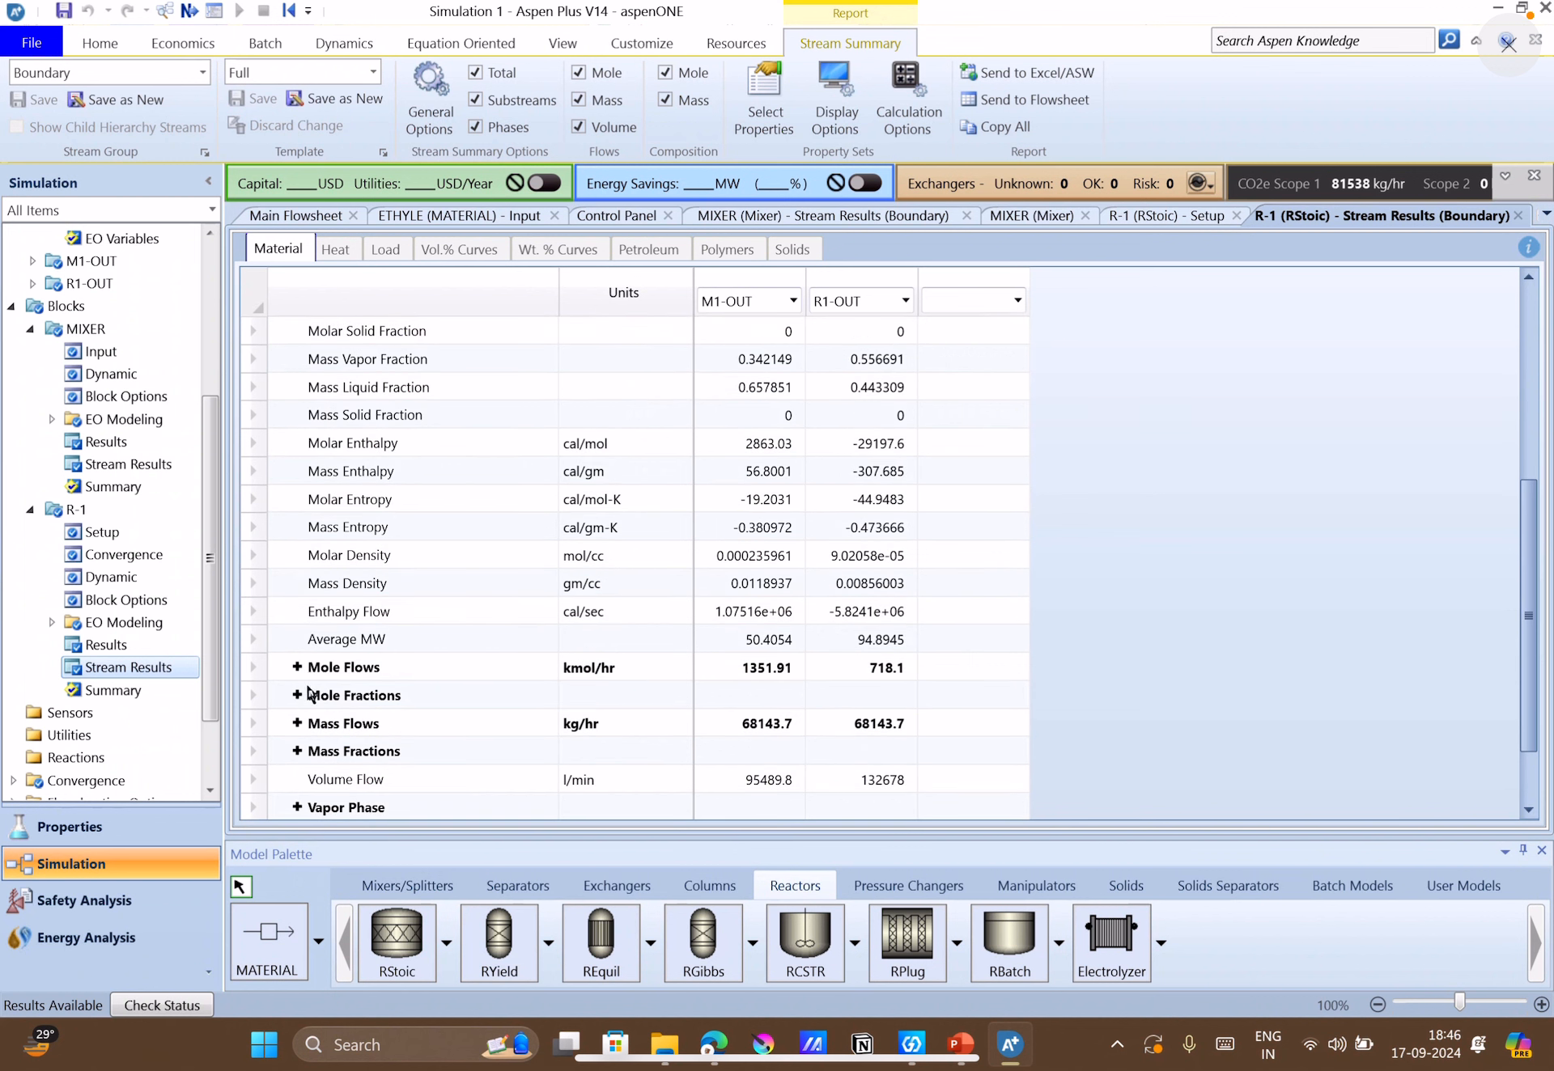
{"action": "left_click", "coordinate": [296, 726]}
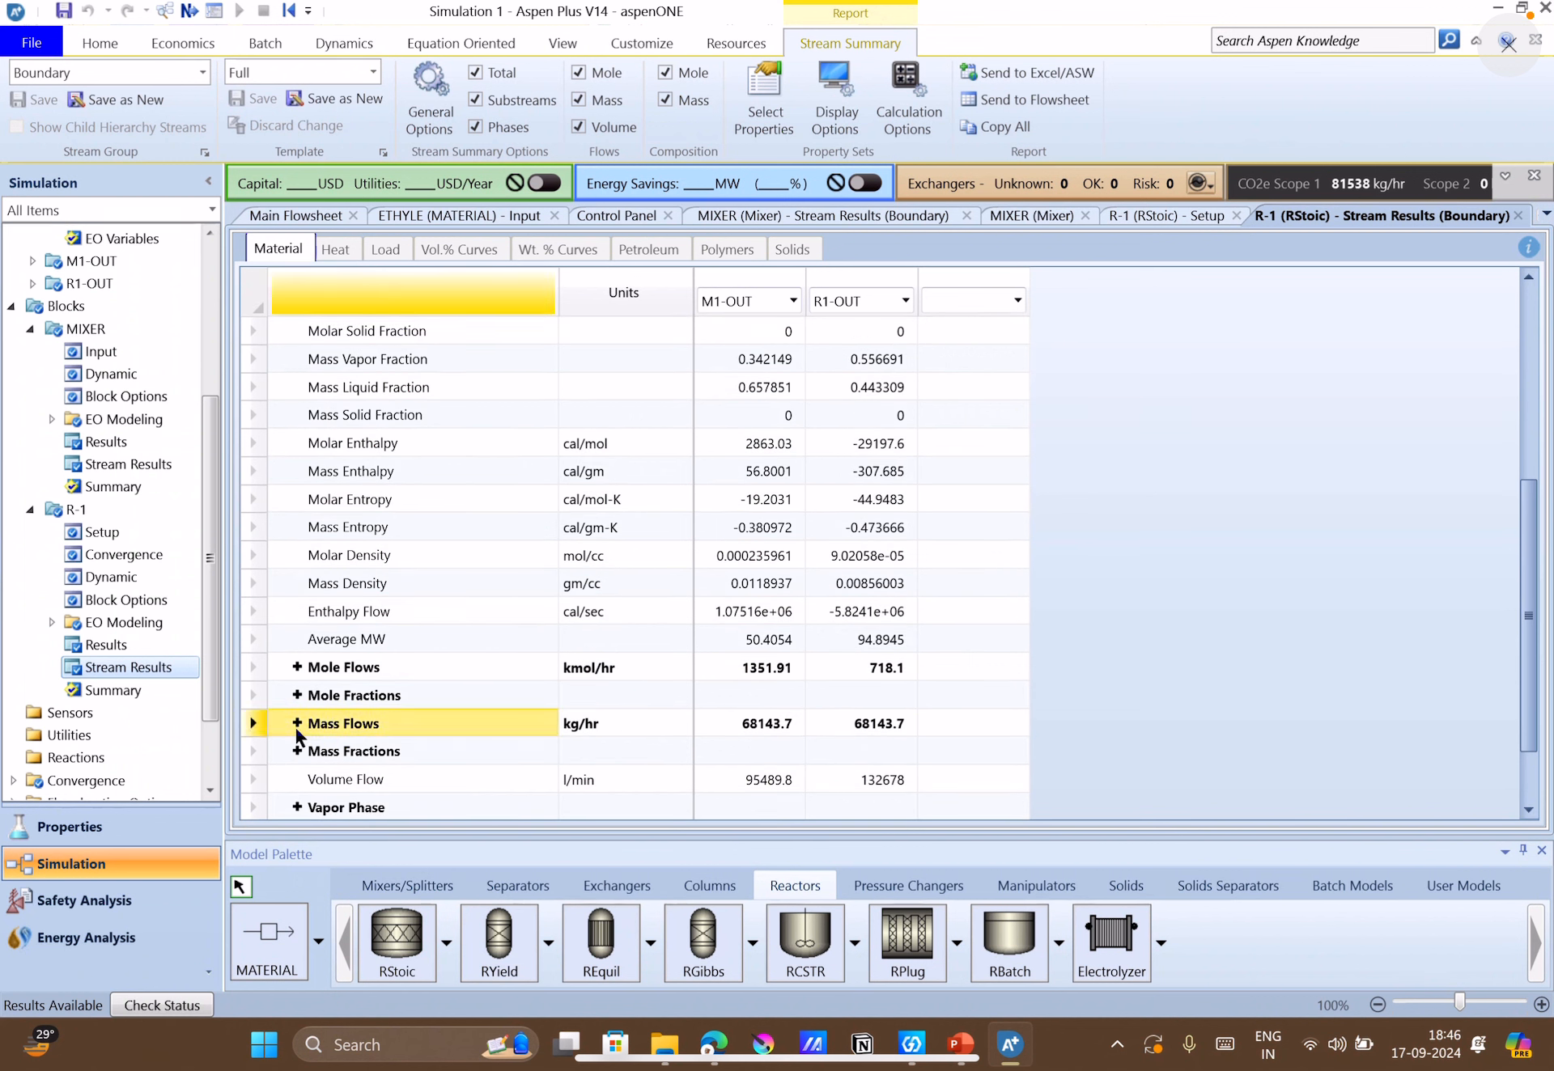
{"action": "left_click", "coordinate": [296, 724]}
{"action": "scroll", "coordinate": [608, 730], "scroll_direction": "down", "scroll_amount": 3}
{"action": "scroll", "coordinate": [609, 743], "scroll_direction": "down", "scroll_amount": 1}
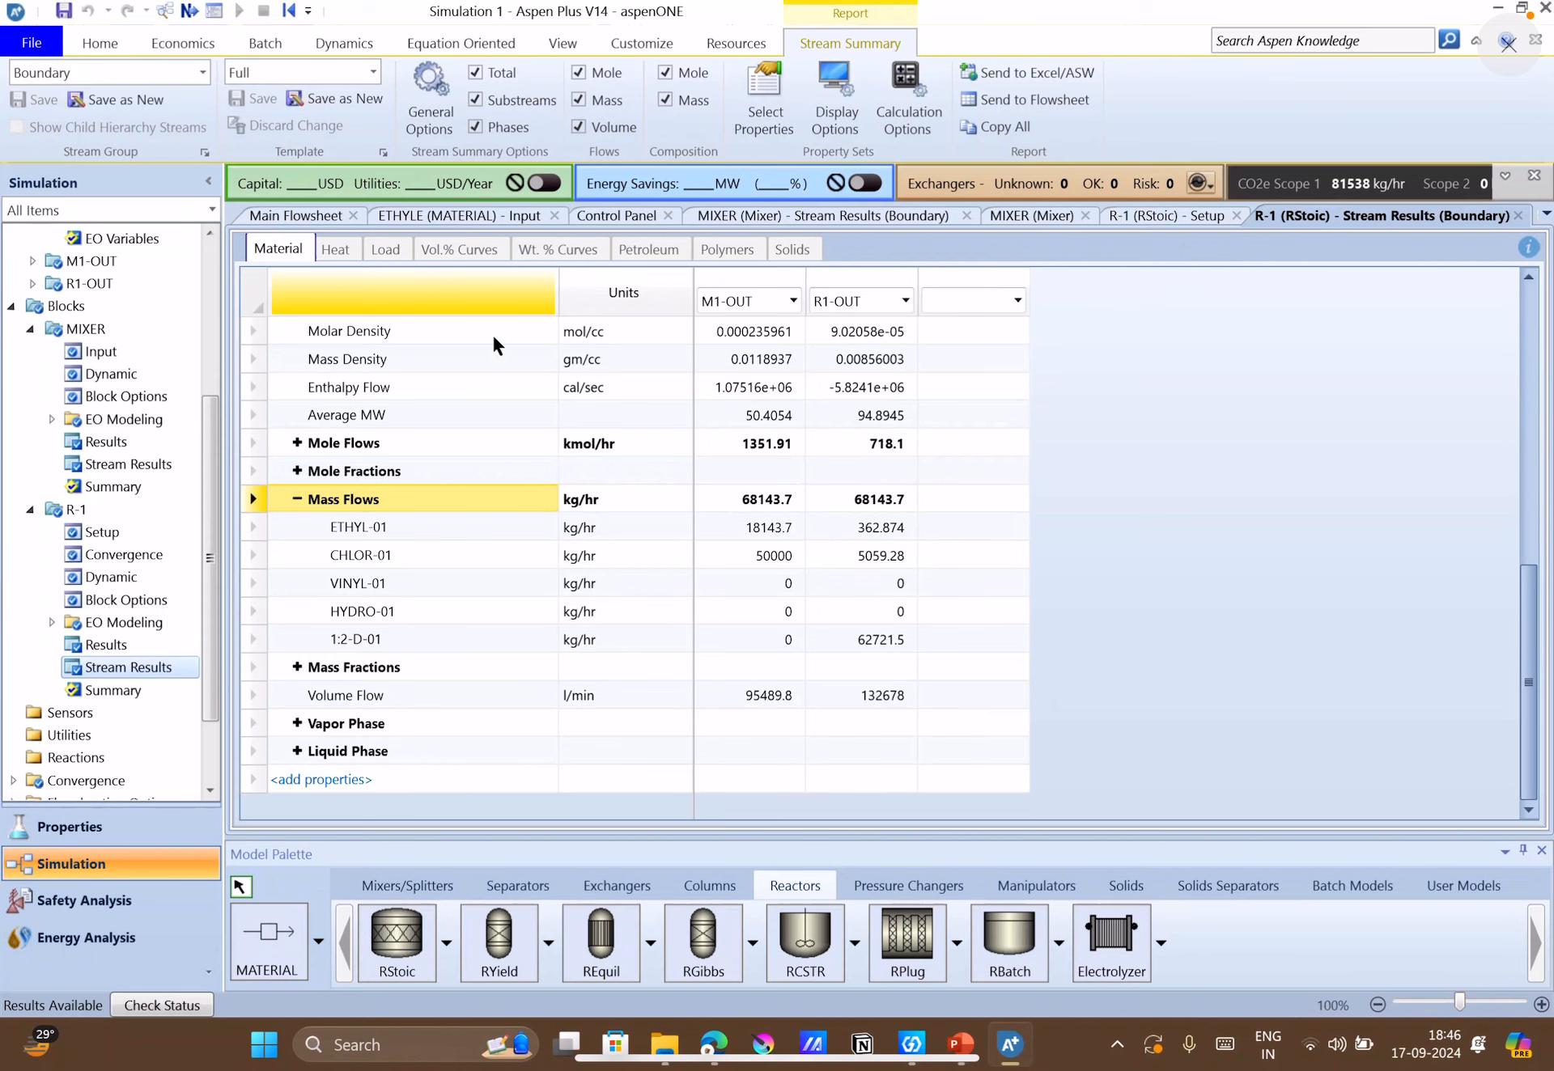
Return to the main flowsheet, and switch to PowerPoint to view the Figure 4.23 process flow diagram on slide 3.
{"action": "left_click", "coordinate": [282, 215]}
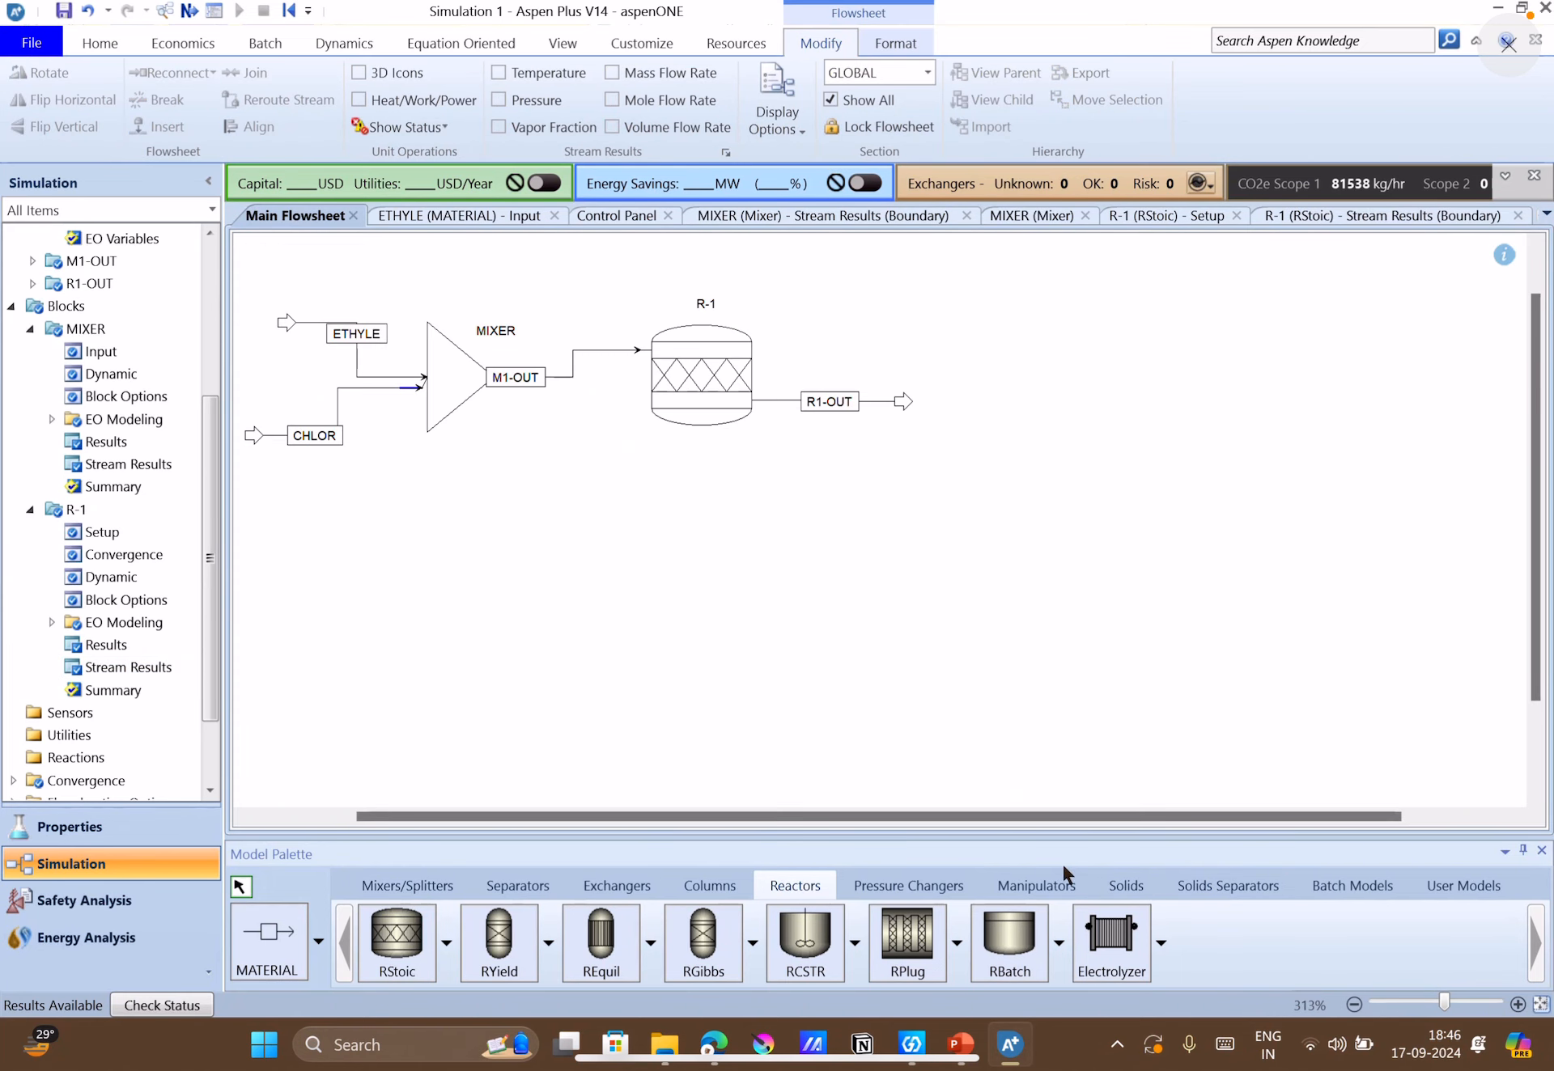
{"action": "left_click", "coordinate": [959, 1044]}
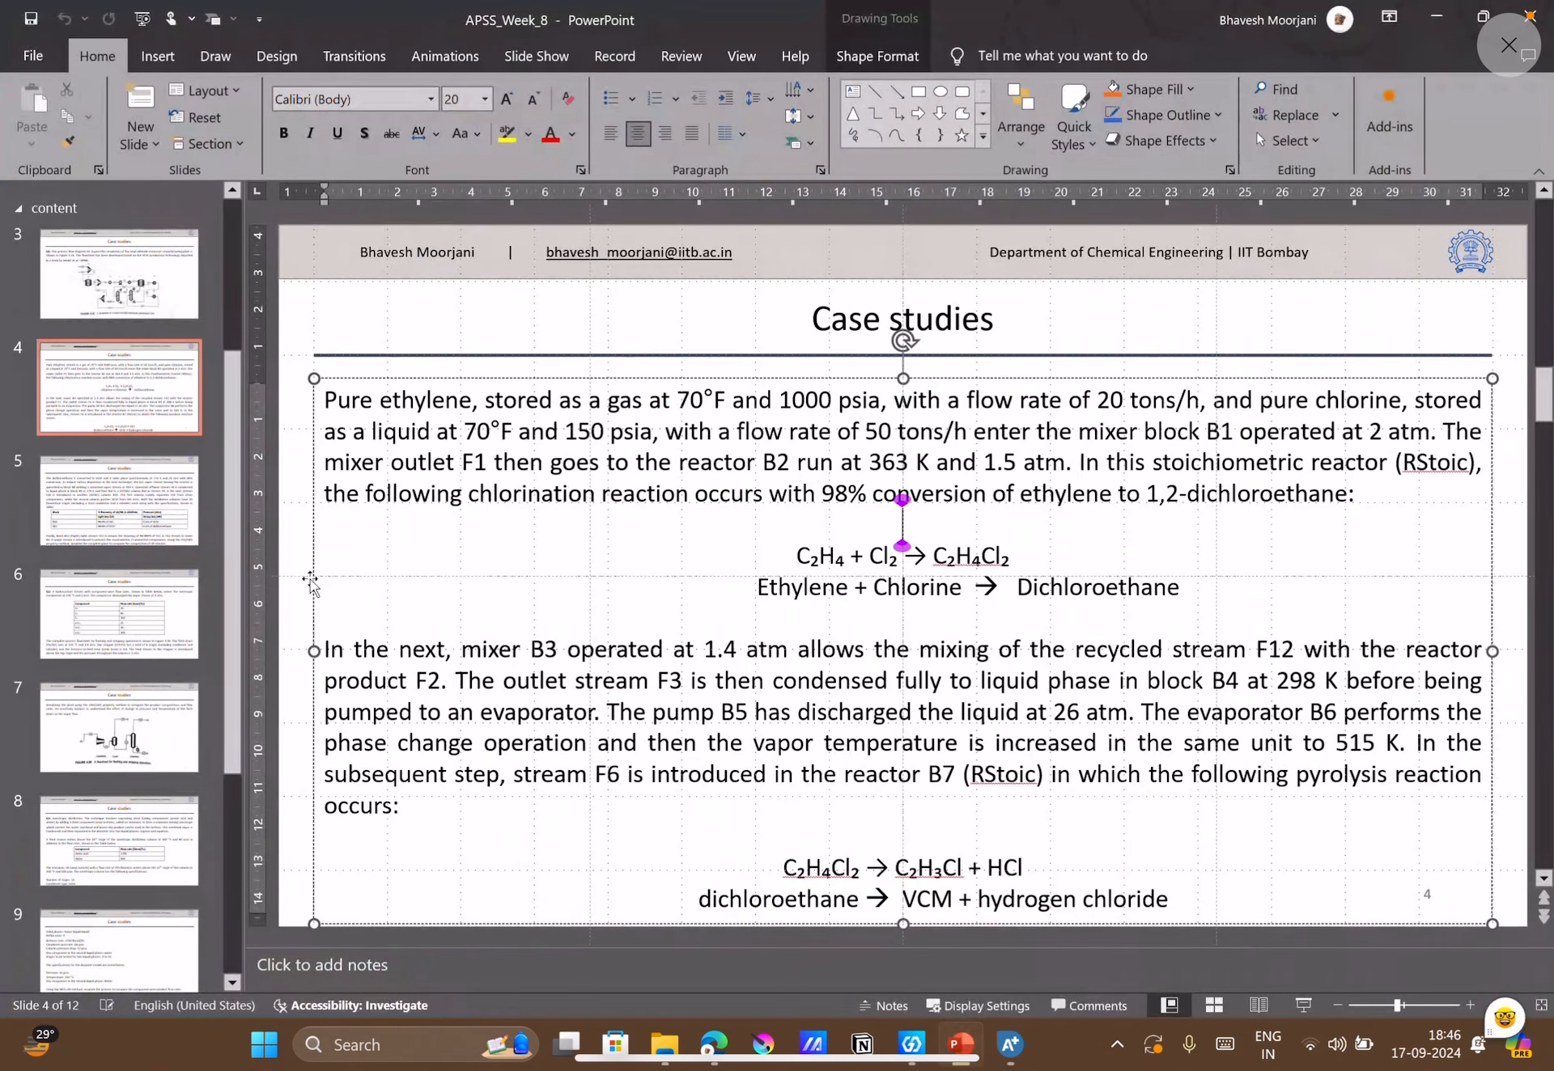
{"action": "left_click", "coordinate": [129, 287]}
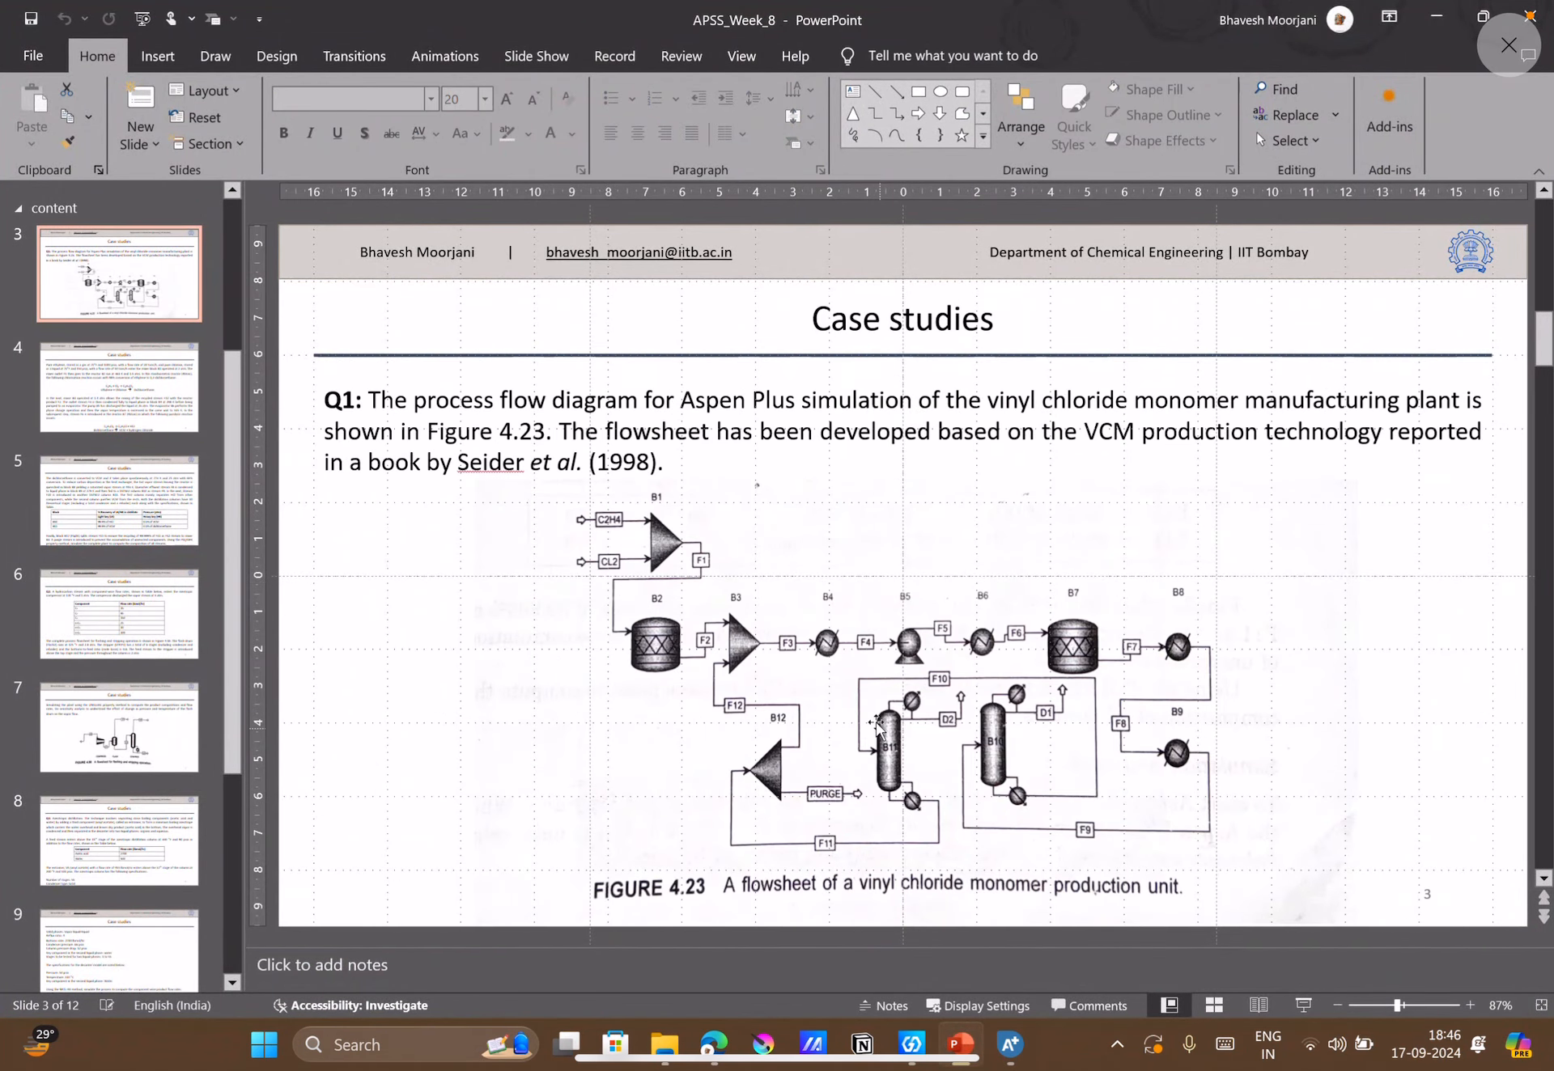
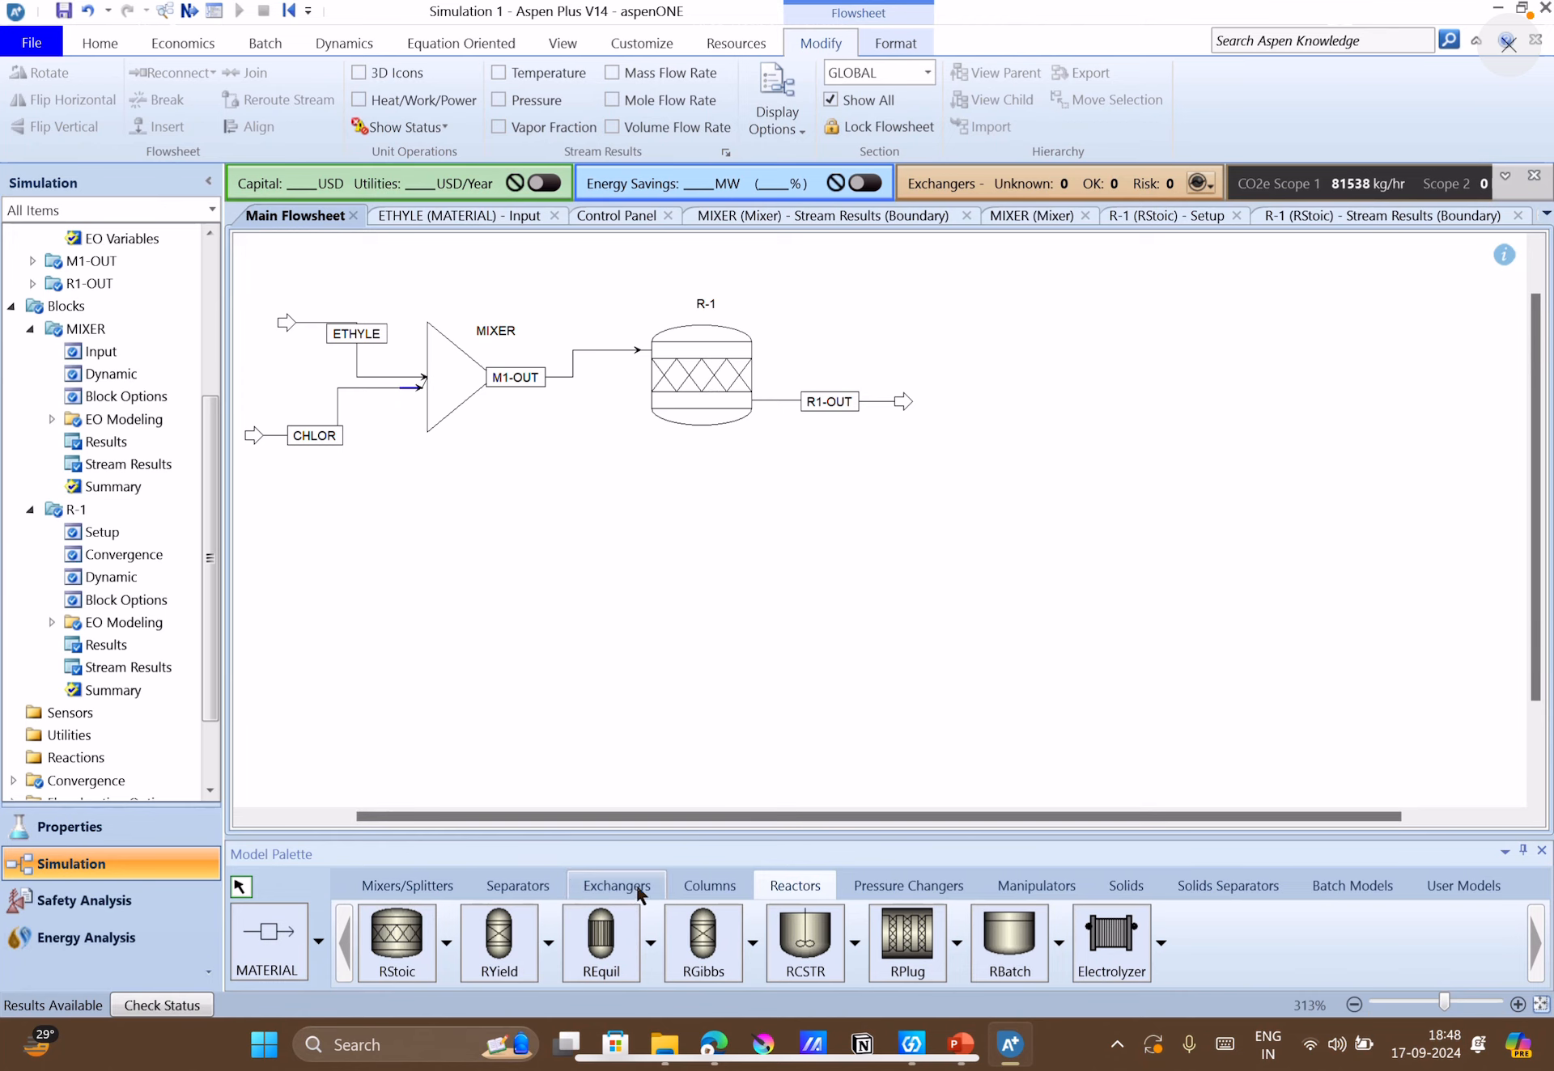
Place a Heater block on the flowsheet just downstream of the R1-OUT stream.
{"action": "left_click", "coordinate": [697, 887]}
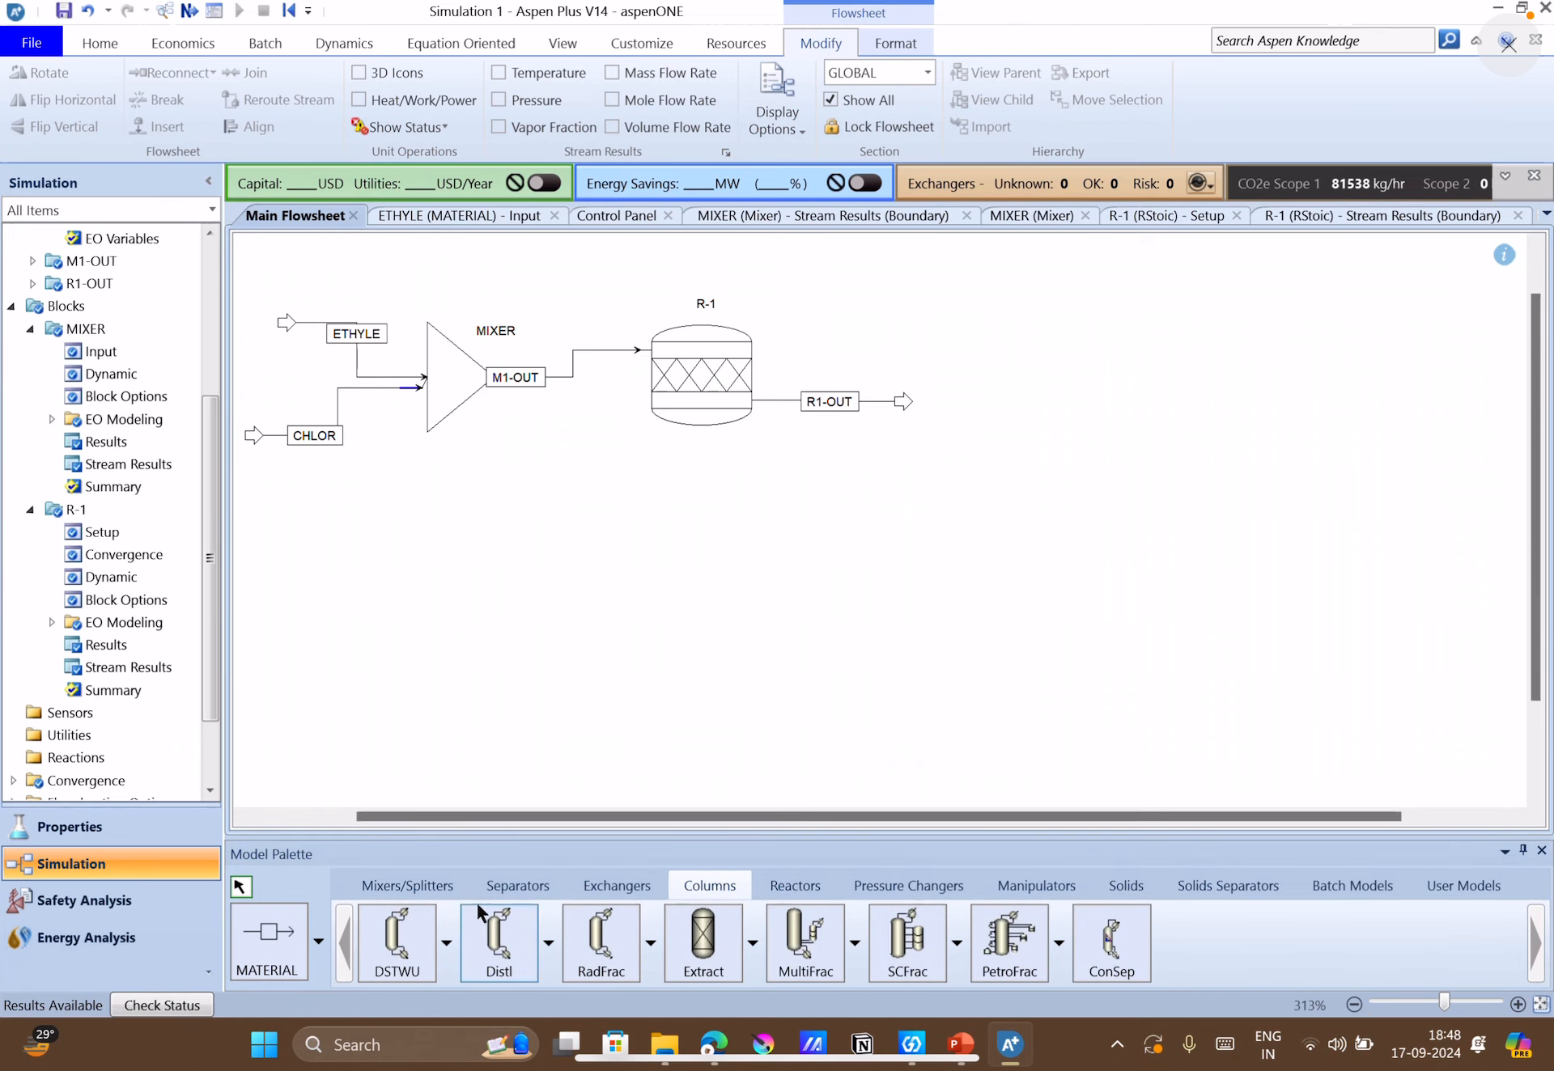
{"action": "left_click", "coordinate": [497, 889]}
{"action": "left_click", "coordinate": [604, 886]}
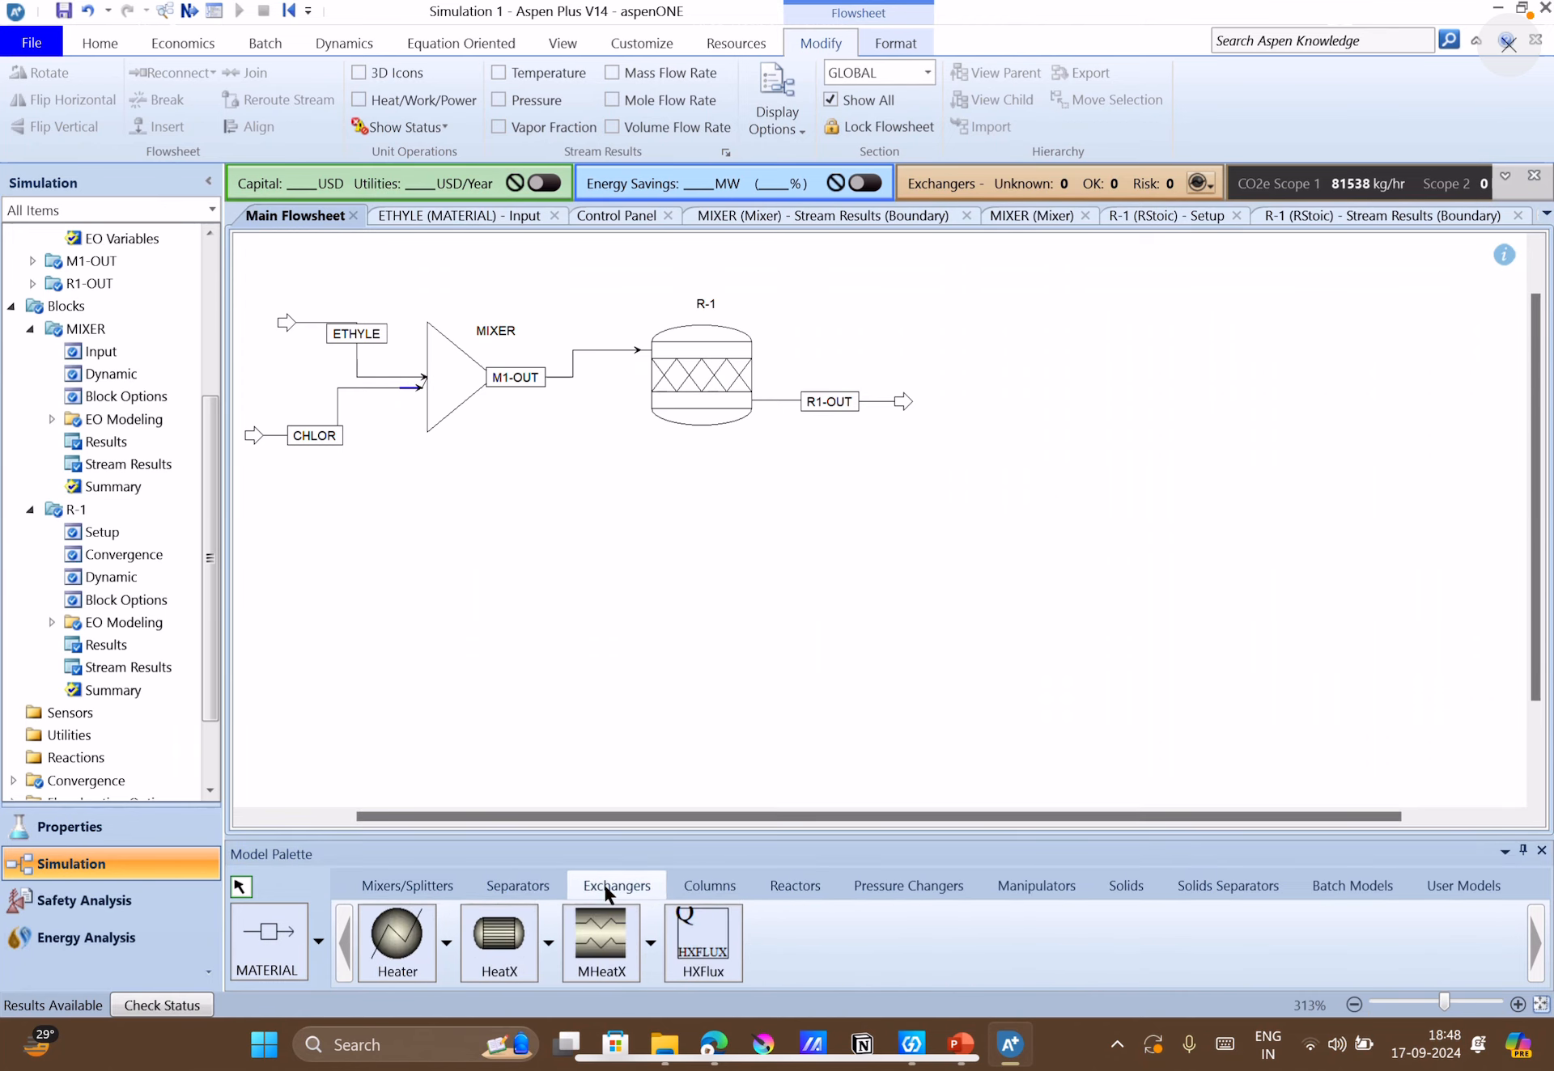
{"action": "left_click", "coordinate": [389, 955]}
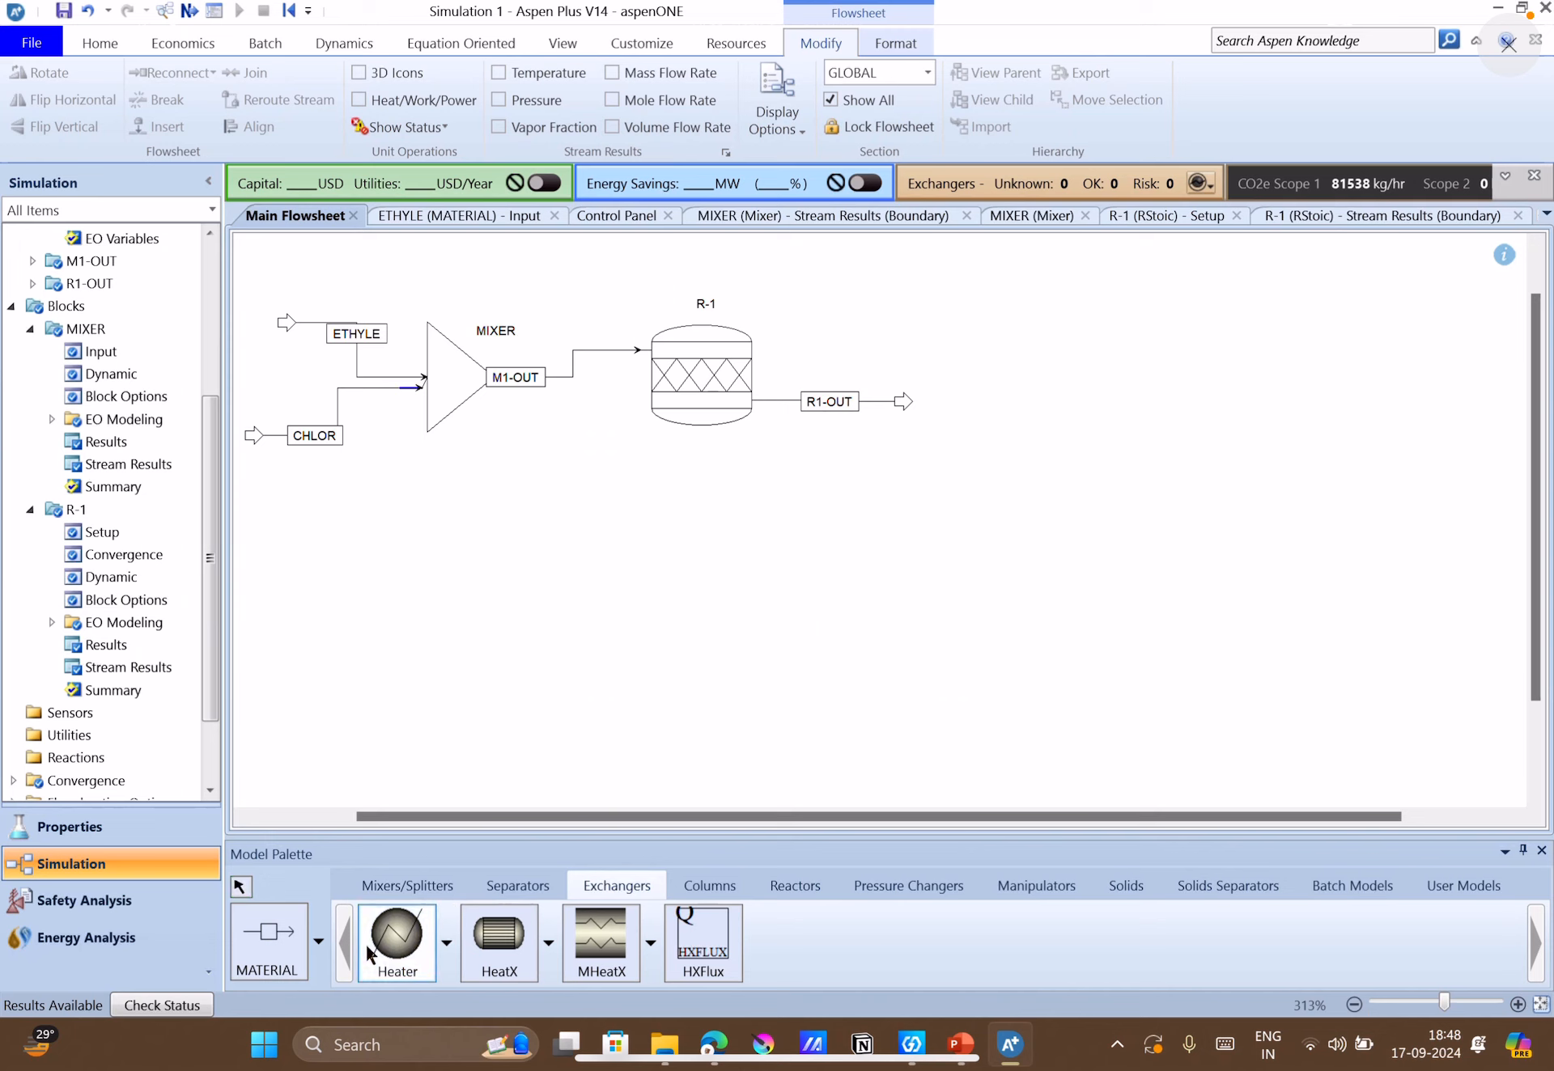
{"action": "left_click", "coordinate": [964, 405]}
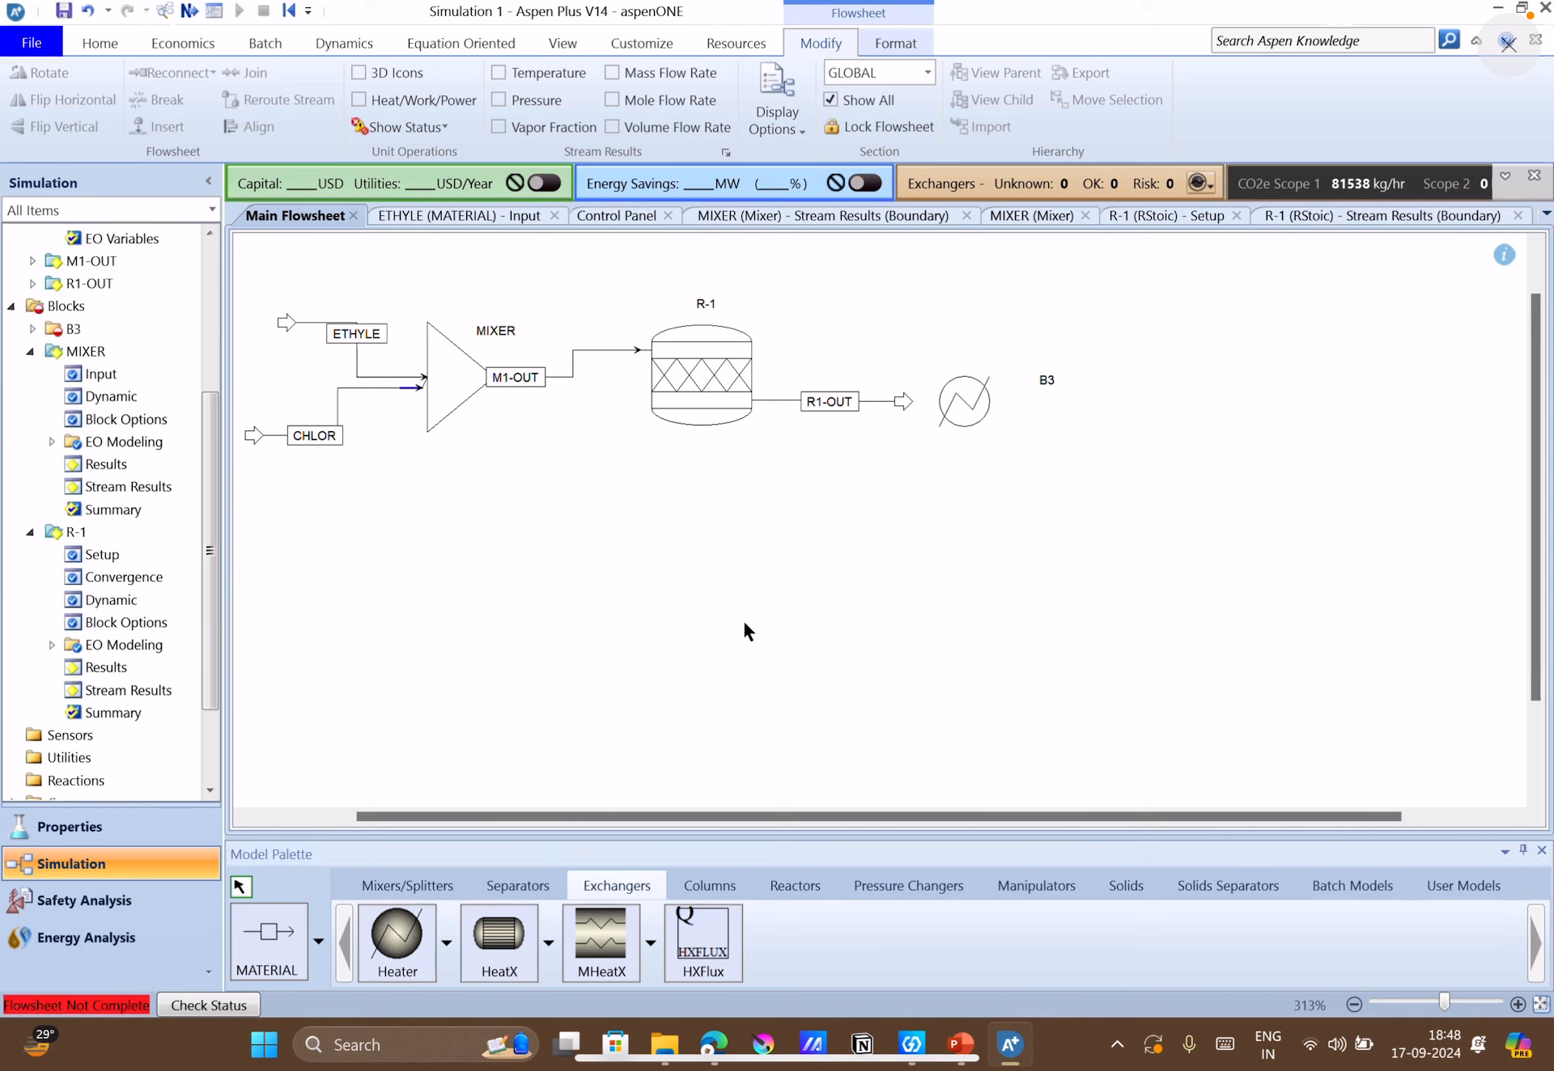
Add a Mixer block between the R1-OUT stream and the heater, shifting the heater further downstream to make room.
{"action": "left_click", "coordinate": [408, 886]}
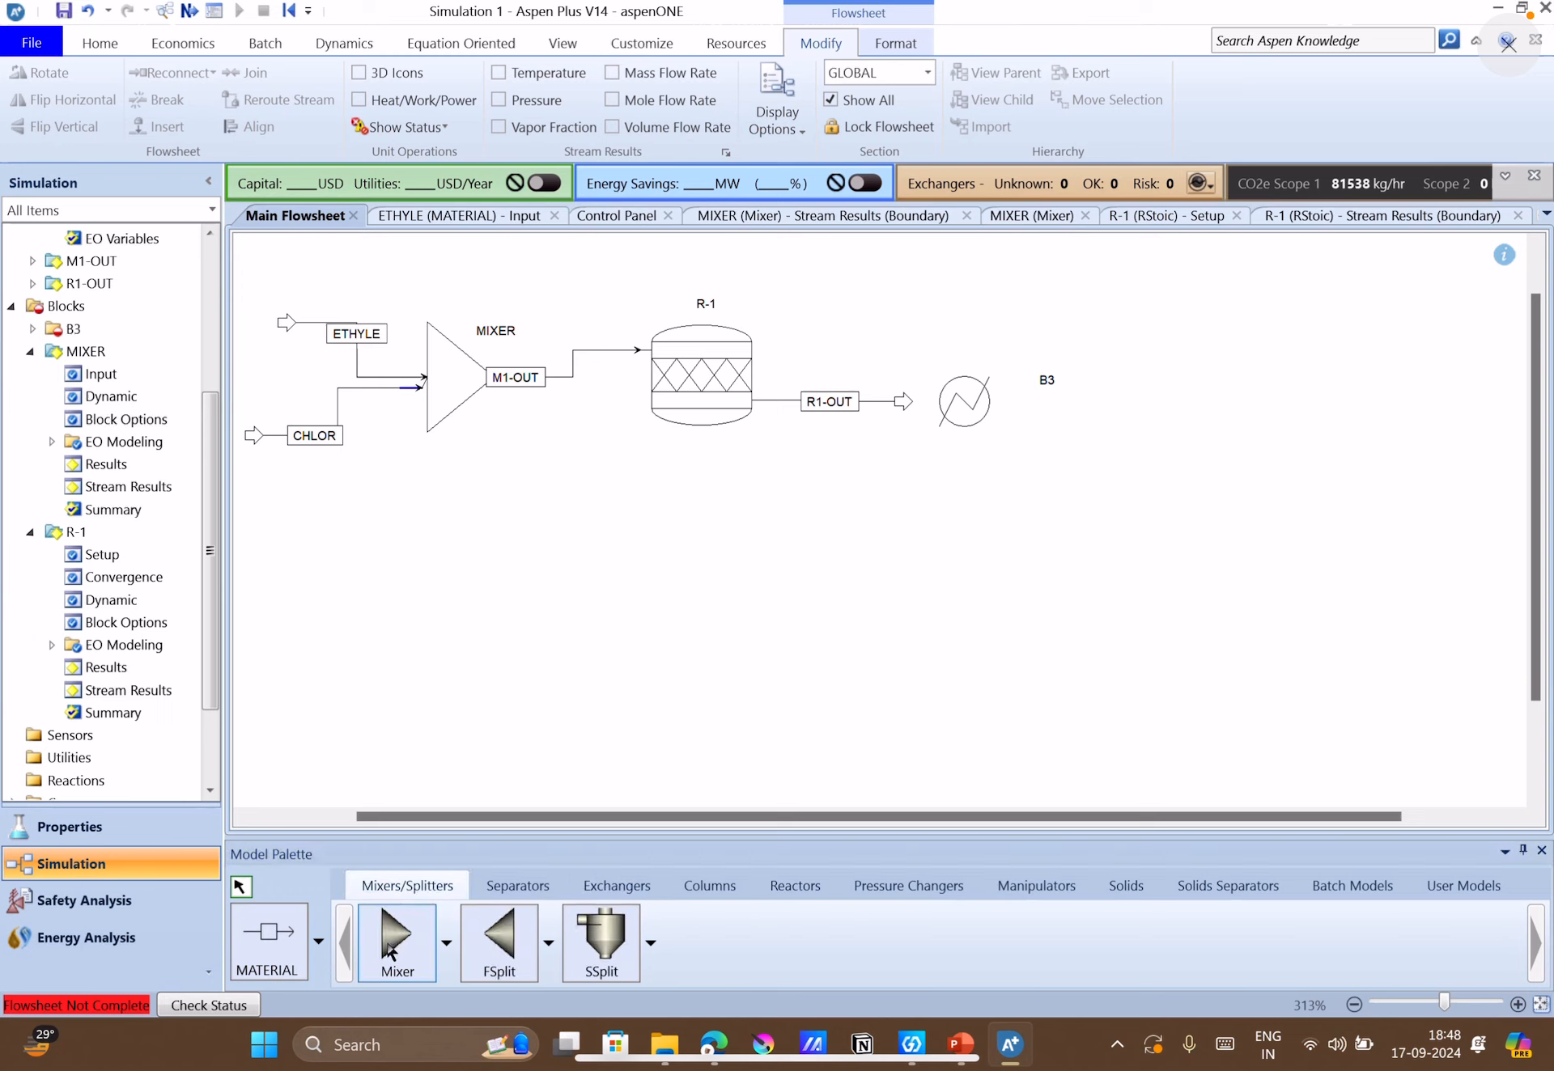
{"action": "left_click", "coordinate": [395, 945]}
{"action": "left_click", "coordinate": [887, 509]}
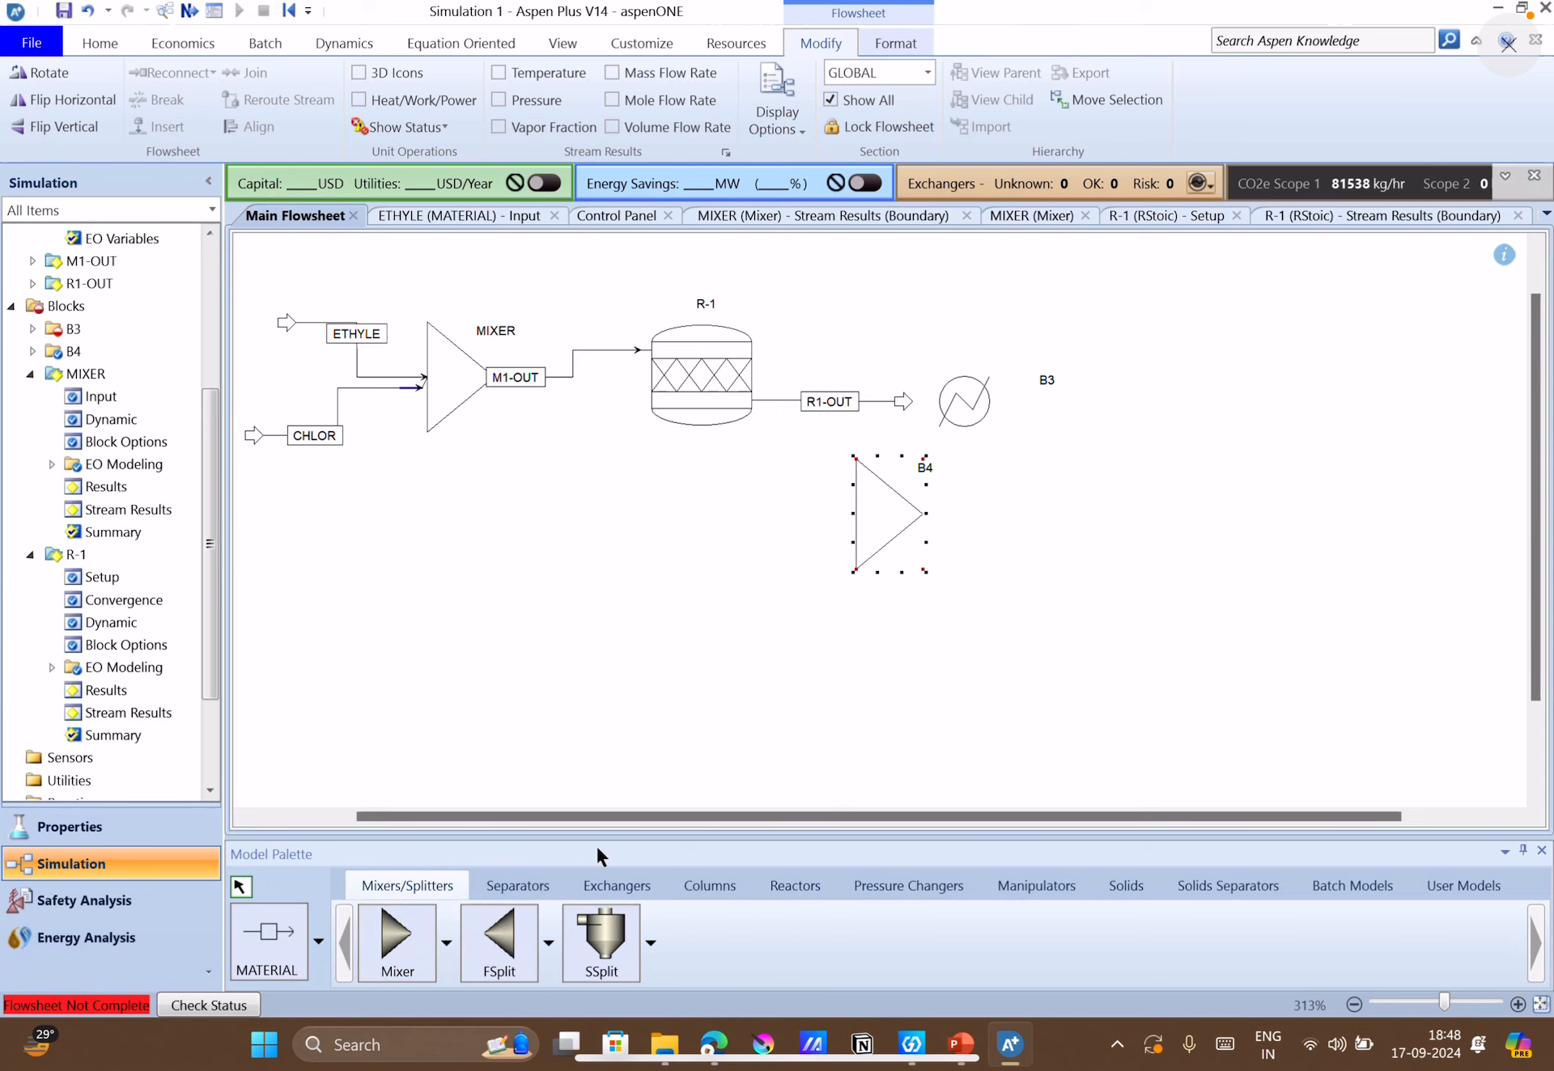
{"action": "left_click", "coordinate": [947, 384]}
{"action": "left_click_drag", "start_coordinate": [983, 417], "coordinate": [1213, 424]}
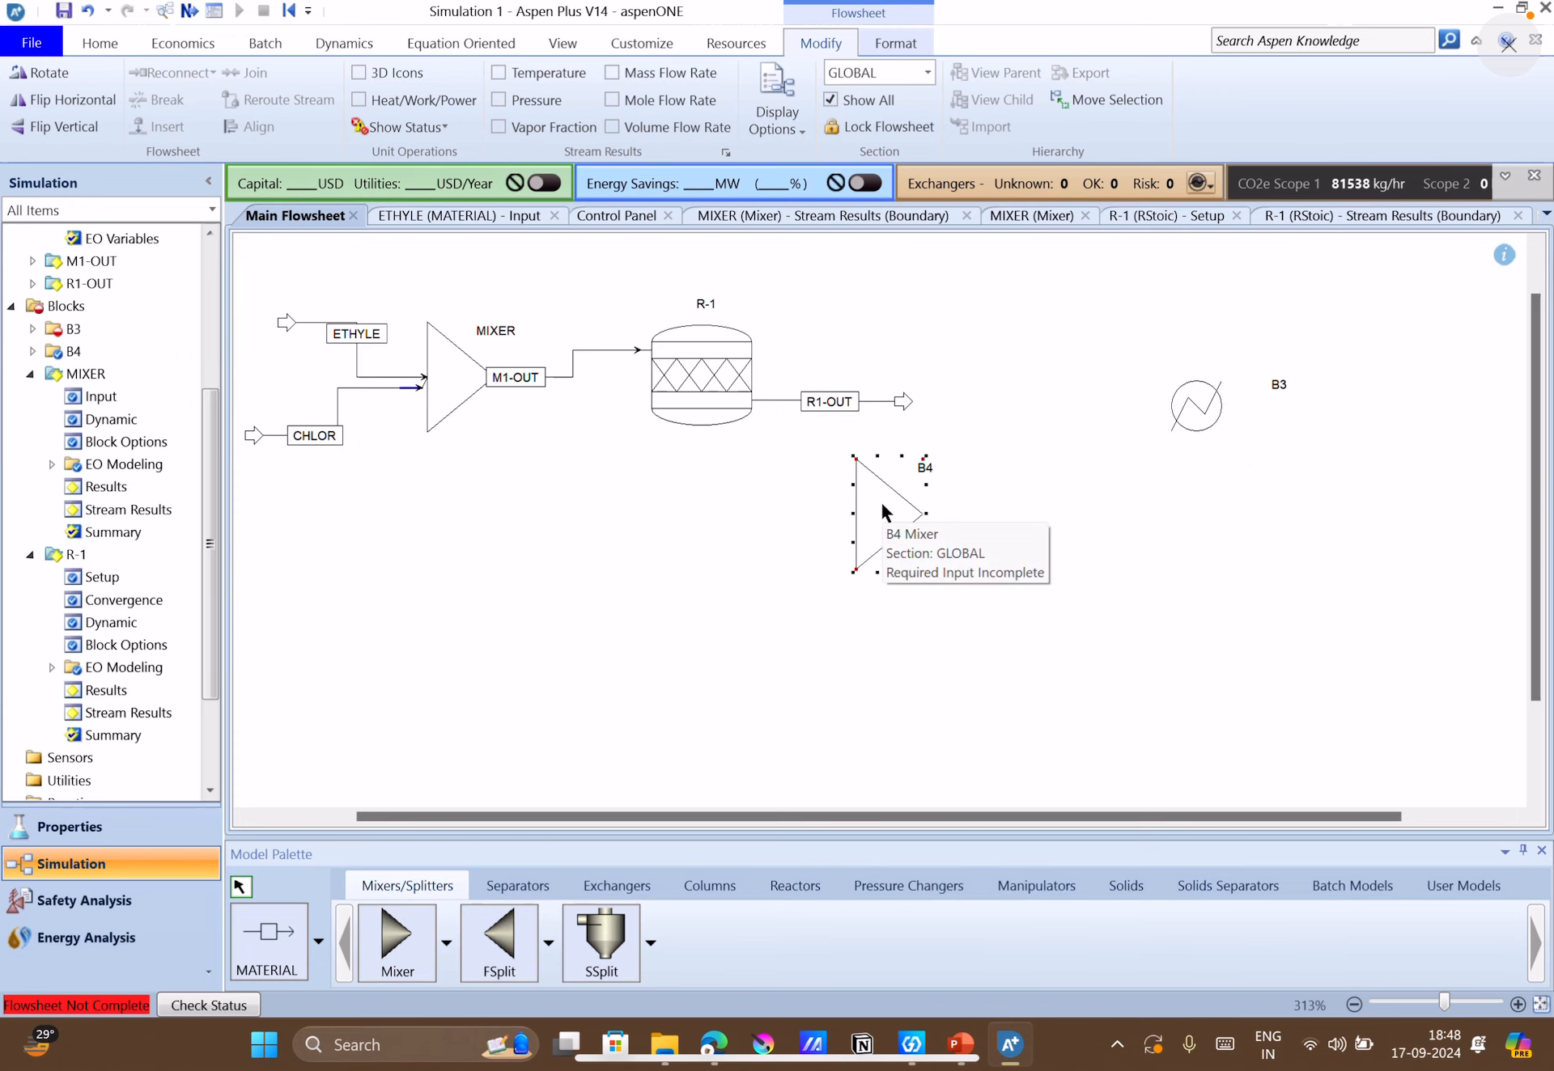
{"action": "left_click_drag", "start_coordinate": [882, 504], "coordinate": [956, 393]}
{"action": "left_click_drag", "start_coordinate": [1198, 418], "coordinate": [1142, 411]}
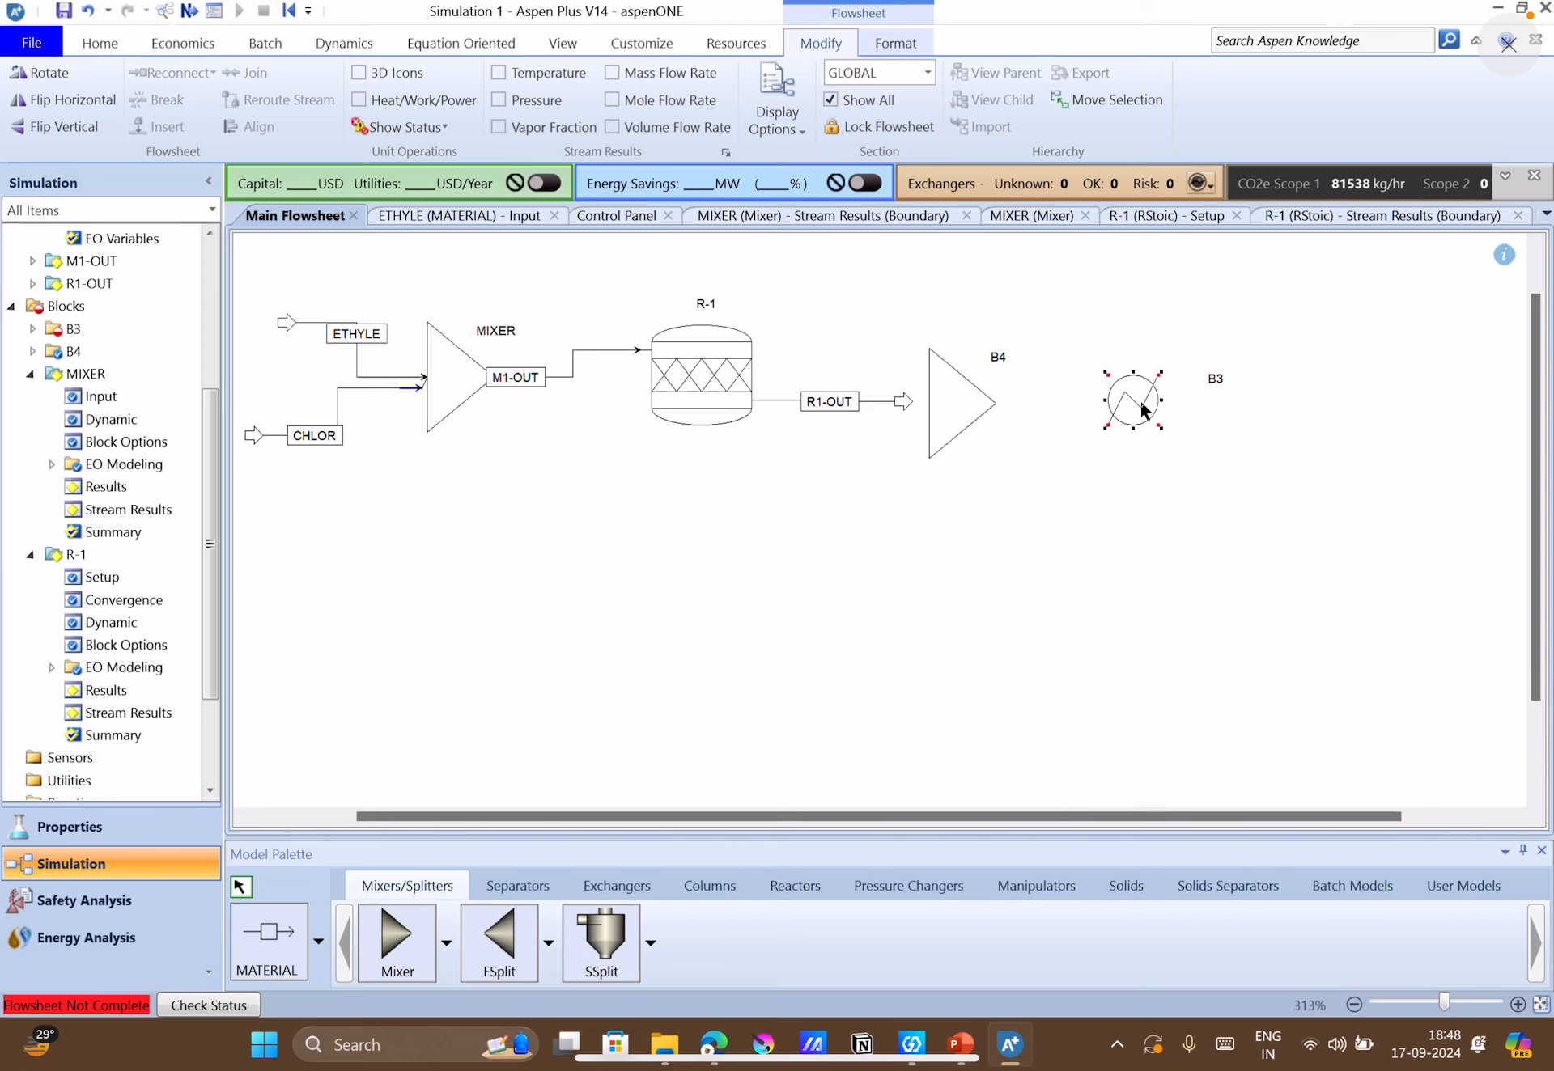
Place a Pump block on the flowsheet downstream of heater B3.
{"action": "left_click", "coordinate": [726, 886]}
{"action": "left_click", "coordinate": [843, 887]}
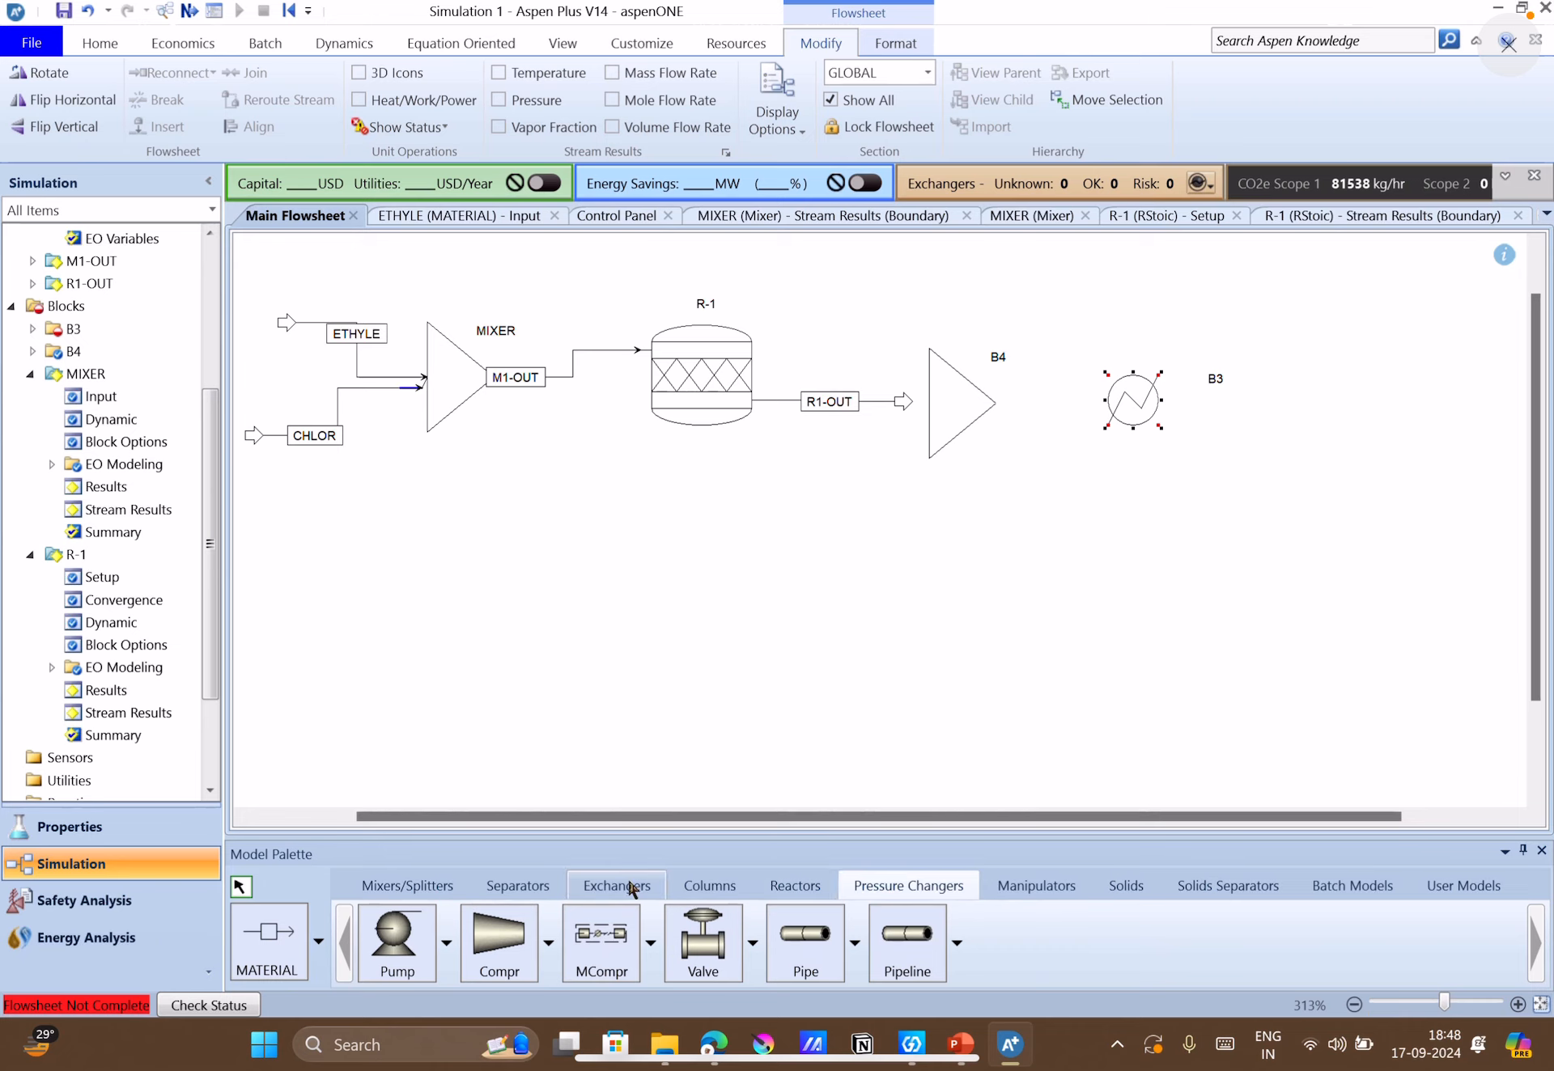
{"action": "left_click", "coordinate": [390, 945]}
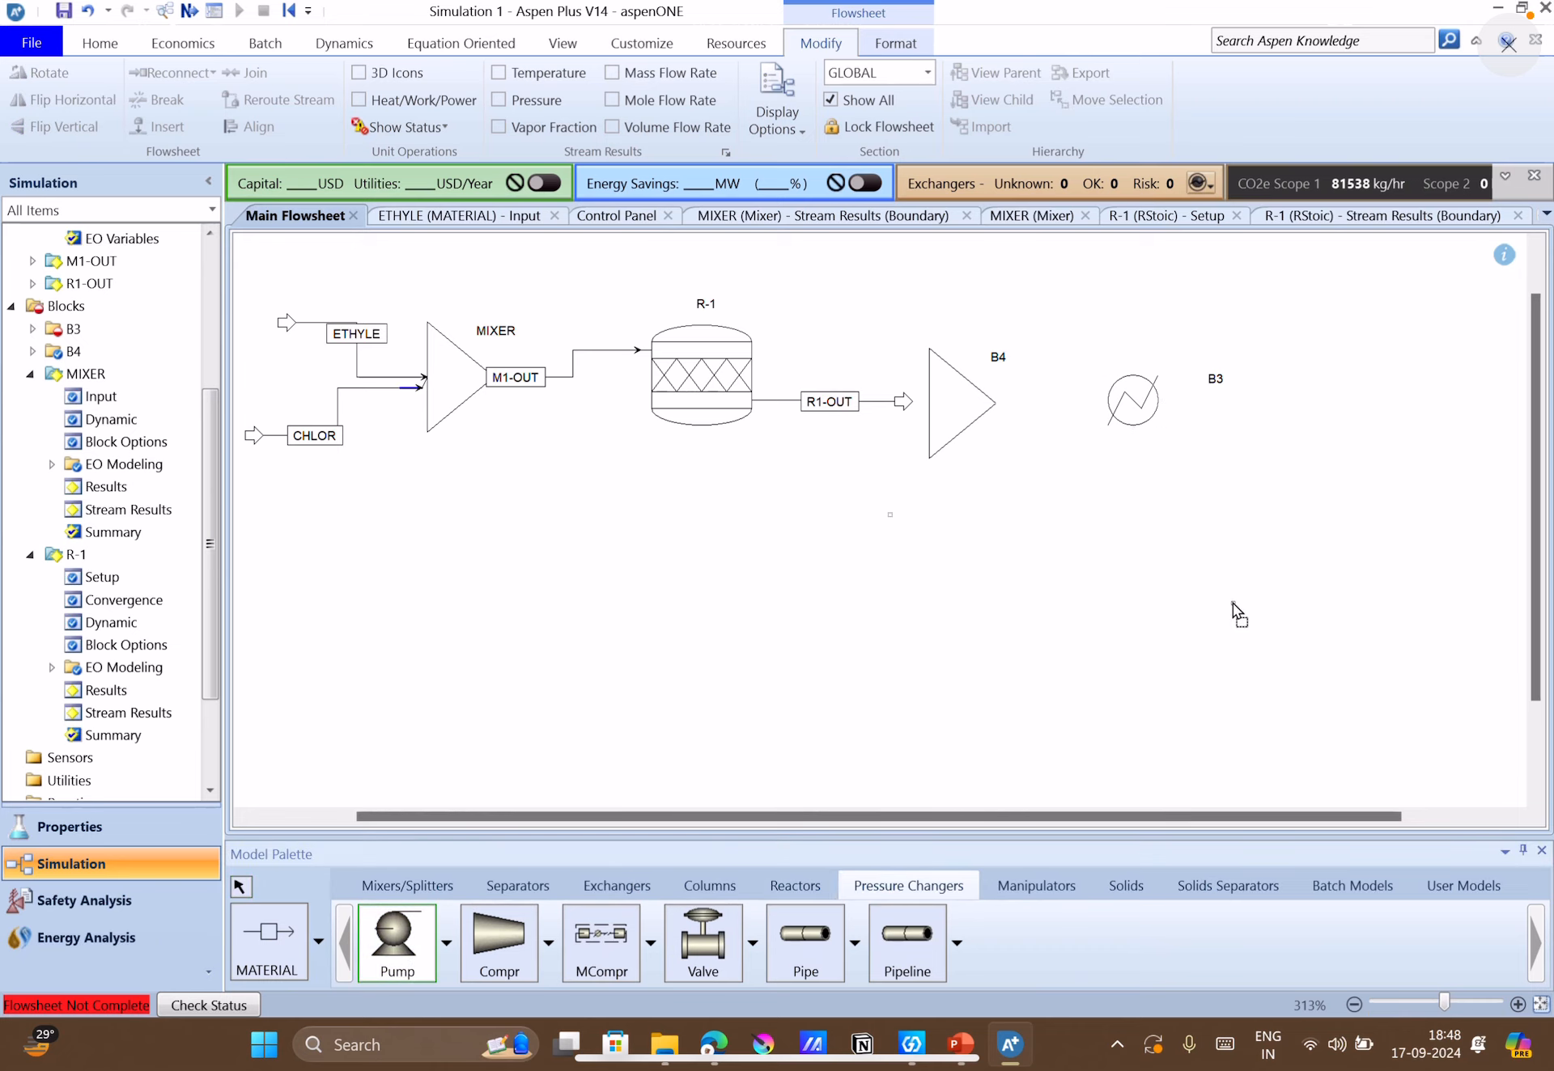
{"action": "left_click", "coordinate": [1312, 400]}
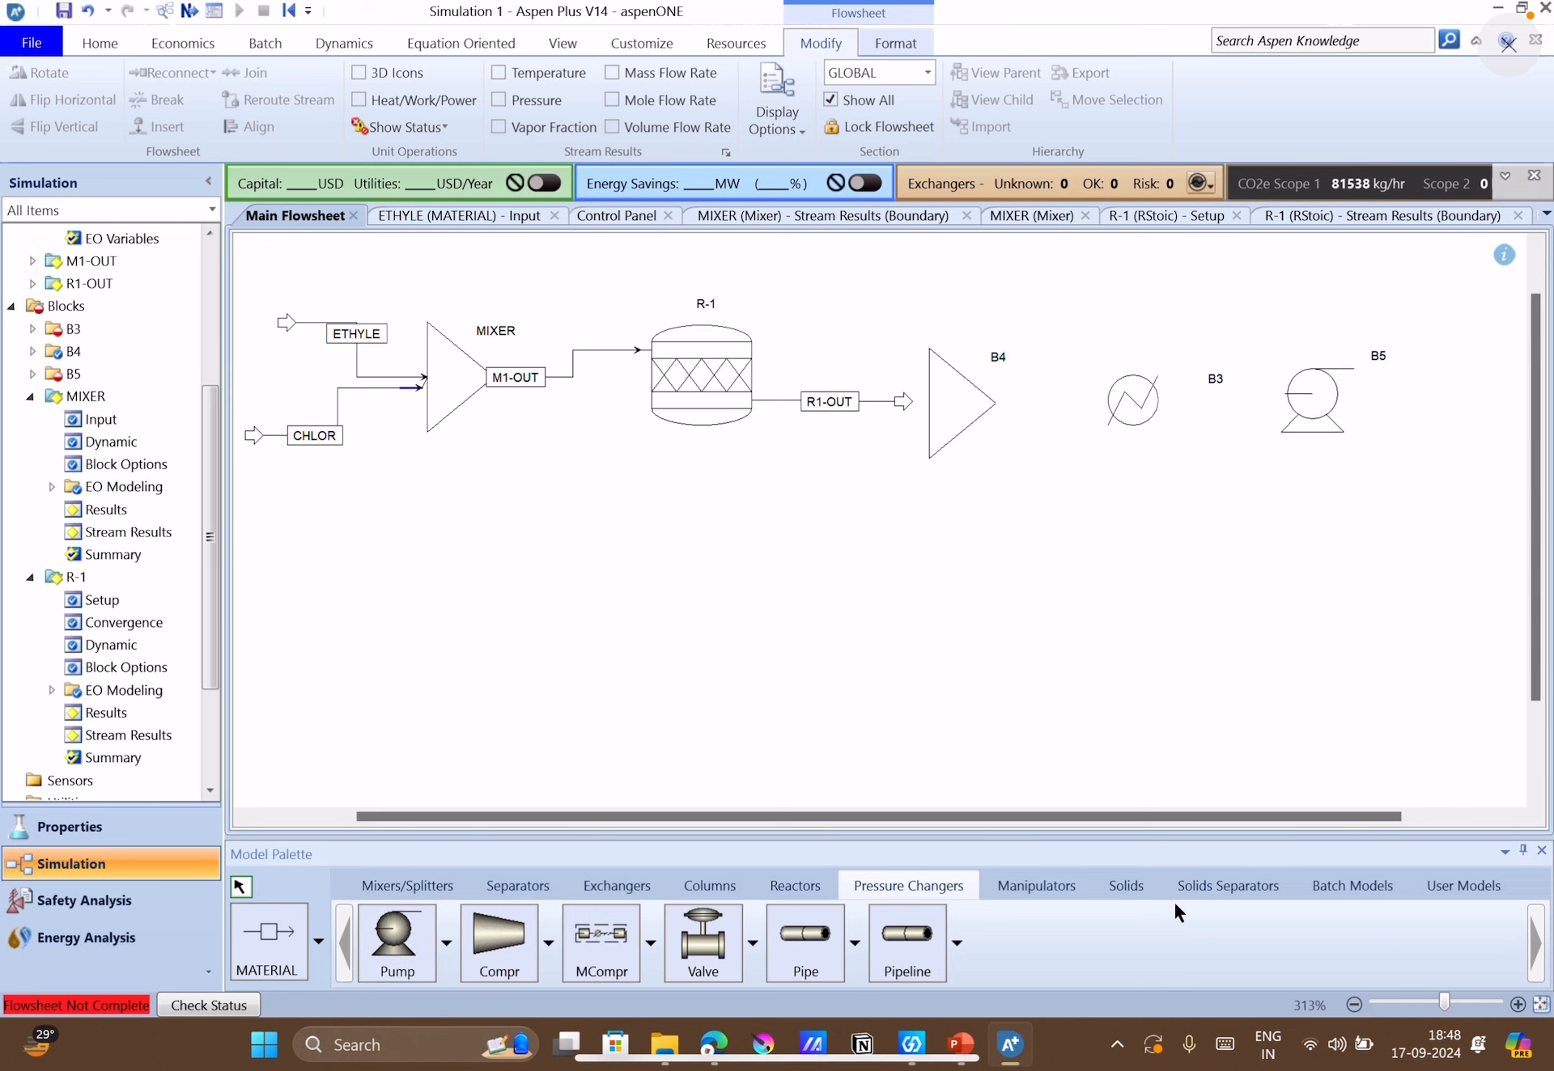
Place a second Heater block on the flowsheet downstream of pump B5.
{"action": "left_click_drag", "start_coordinate": [1220, 817], "coordinate": [1373, 816]}
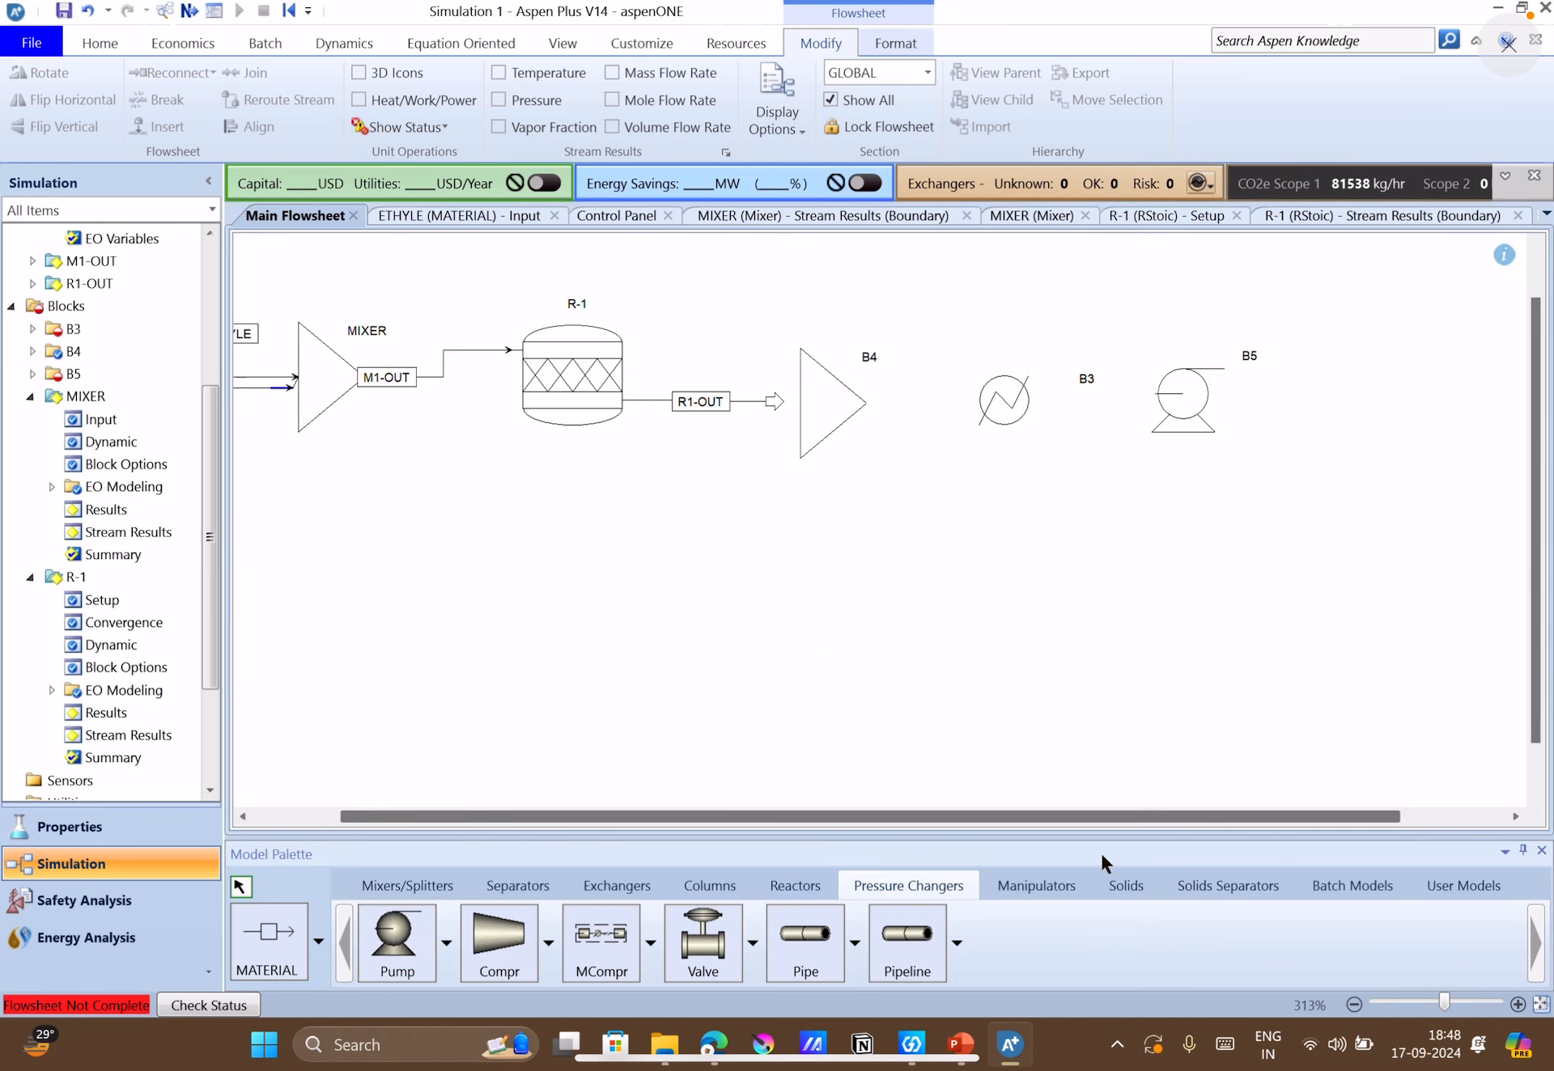
{"action": "left_click", "coordinate": [598, 891]}
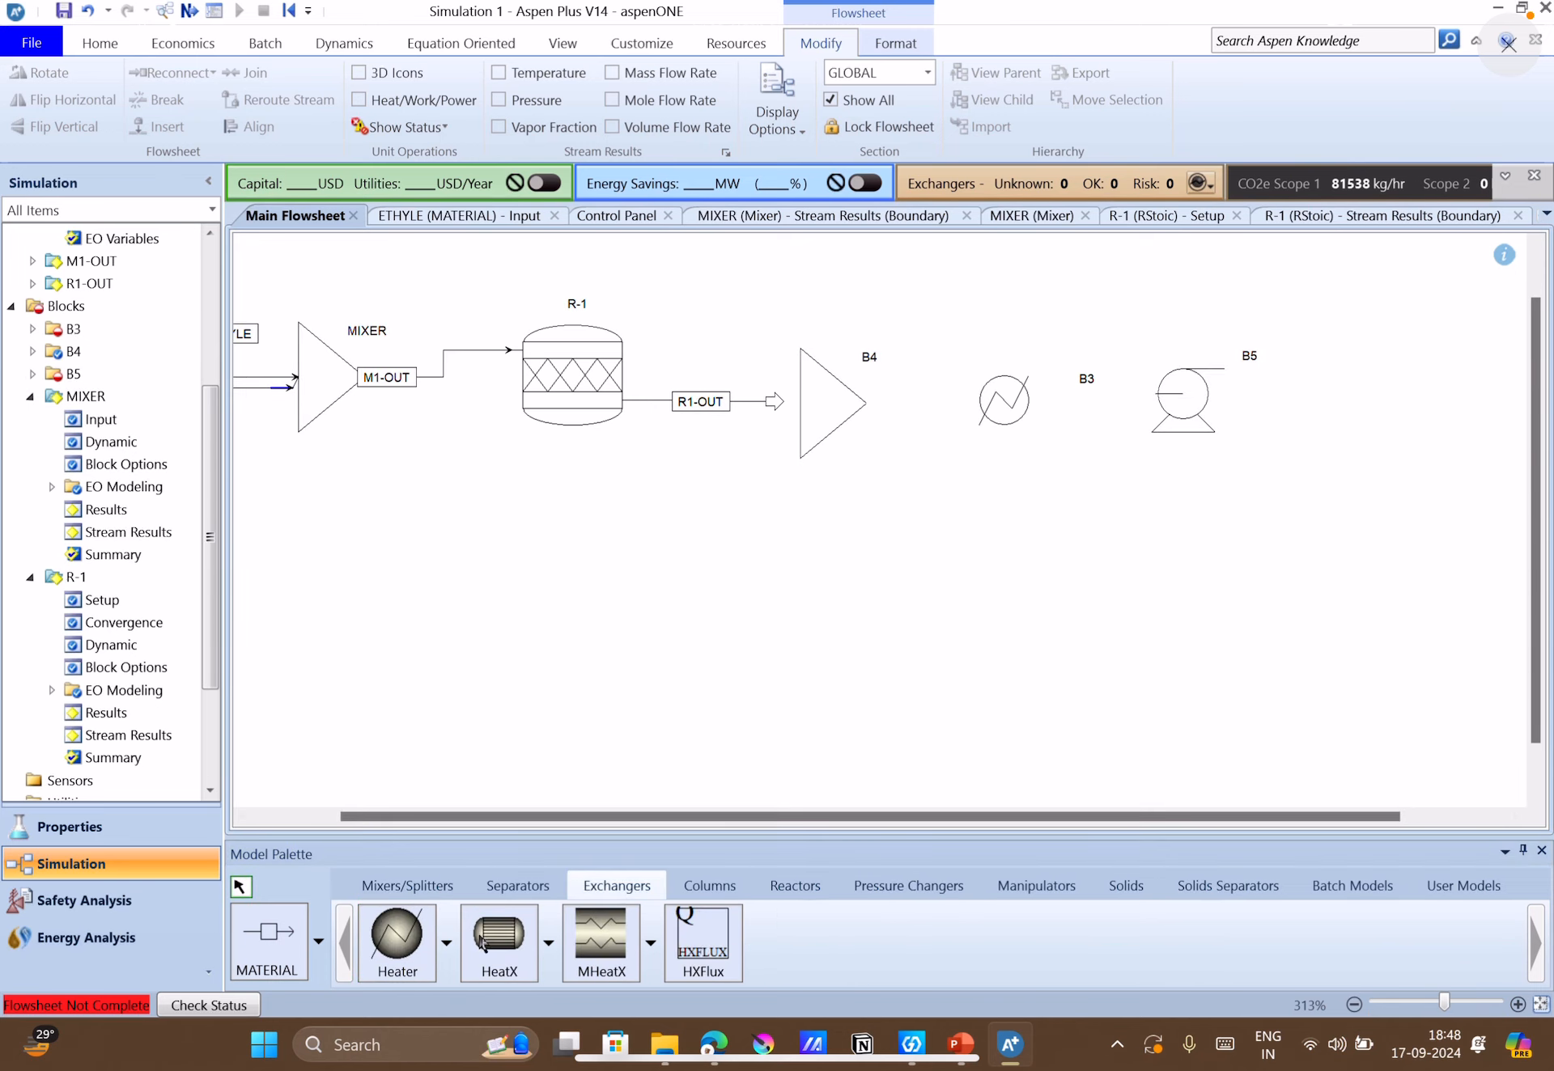
{"action": "left_click", "coordinate": [380, 965]}
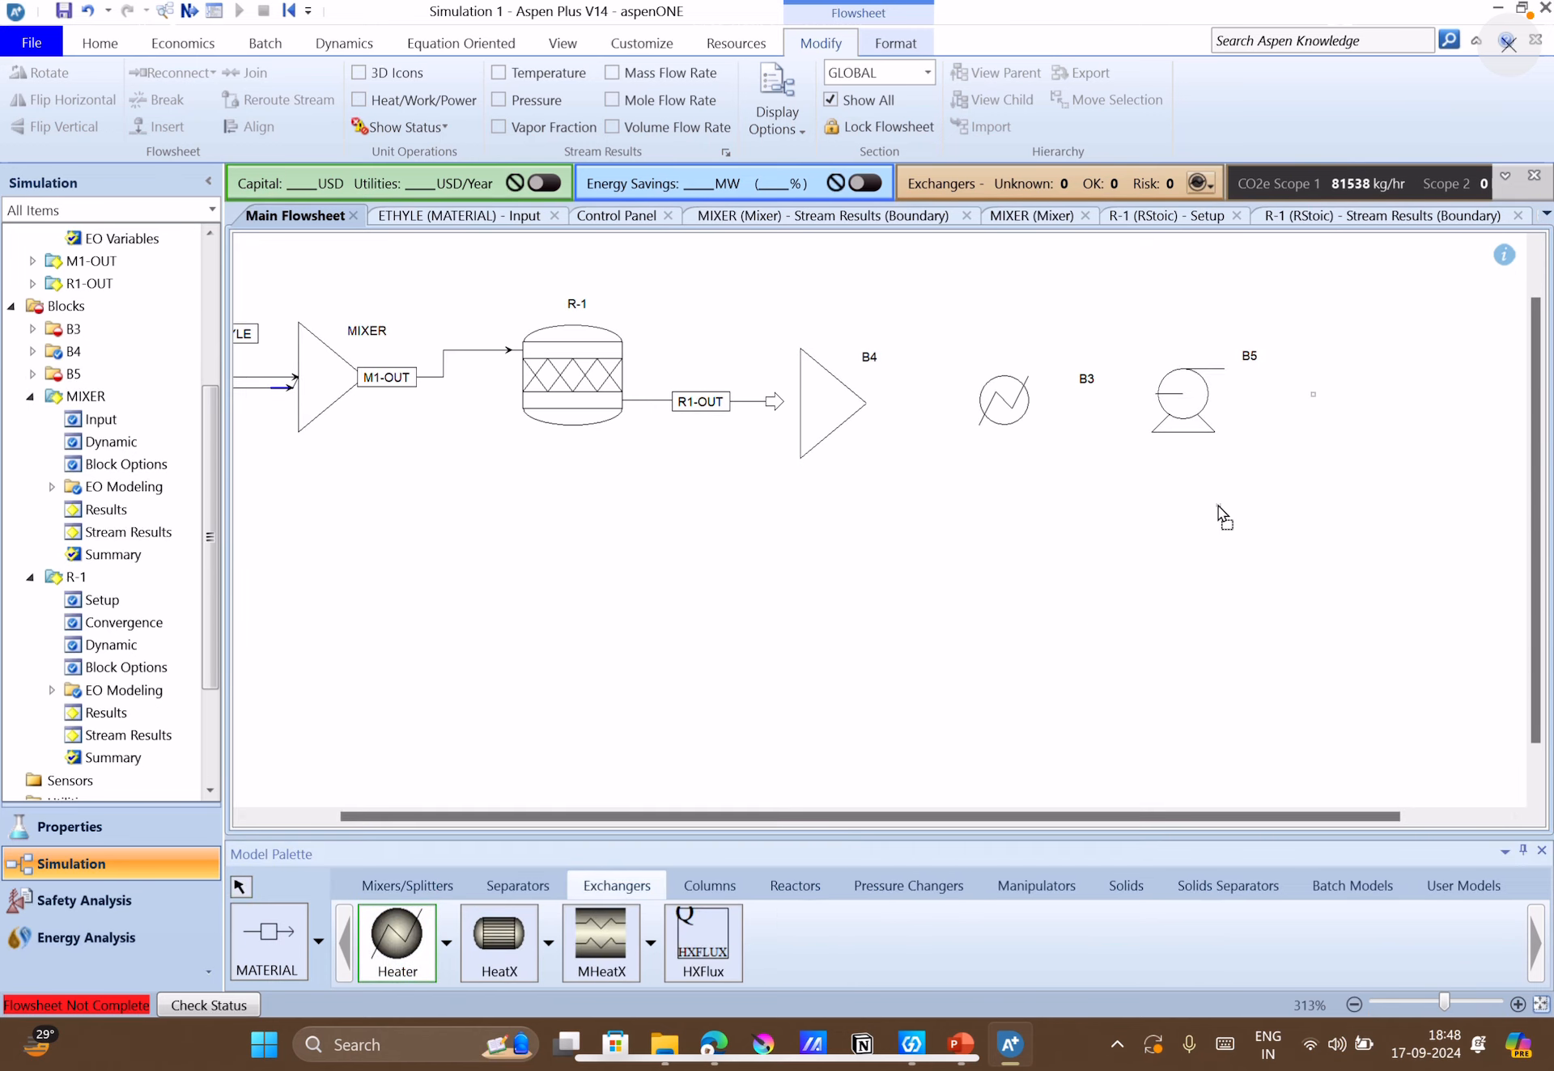
{"action": "left_click", "coordinate": [1371, 392]}
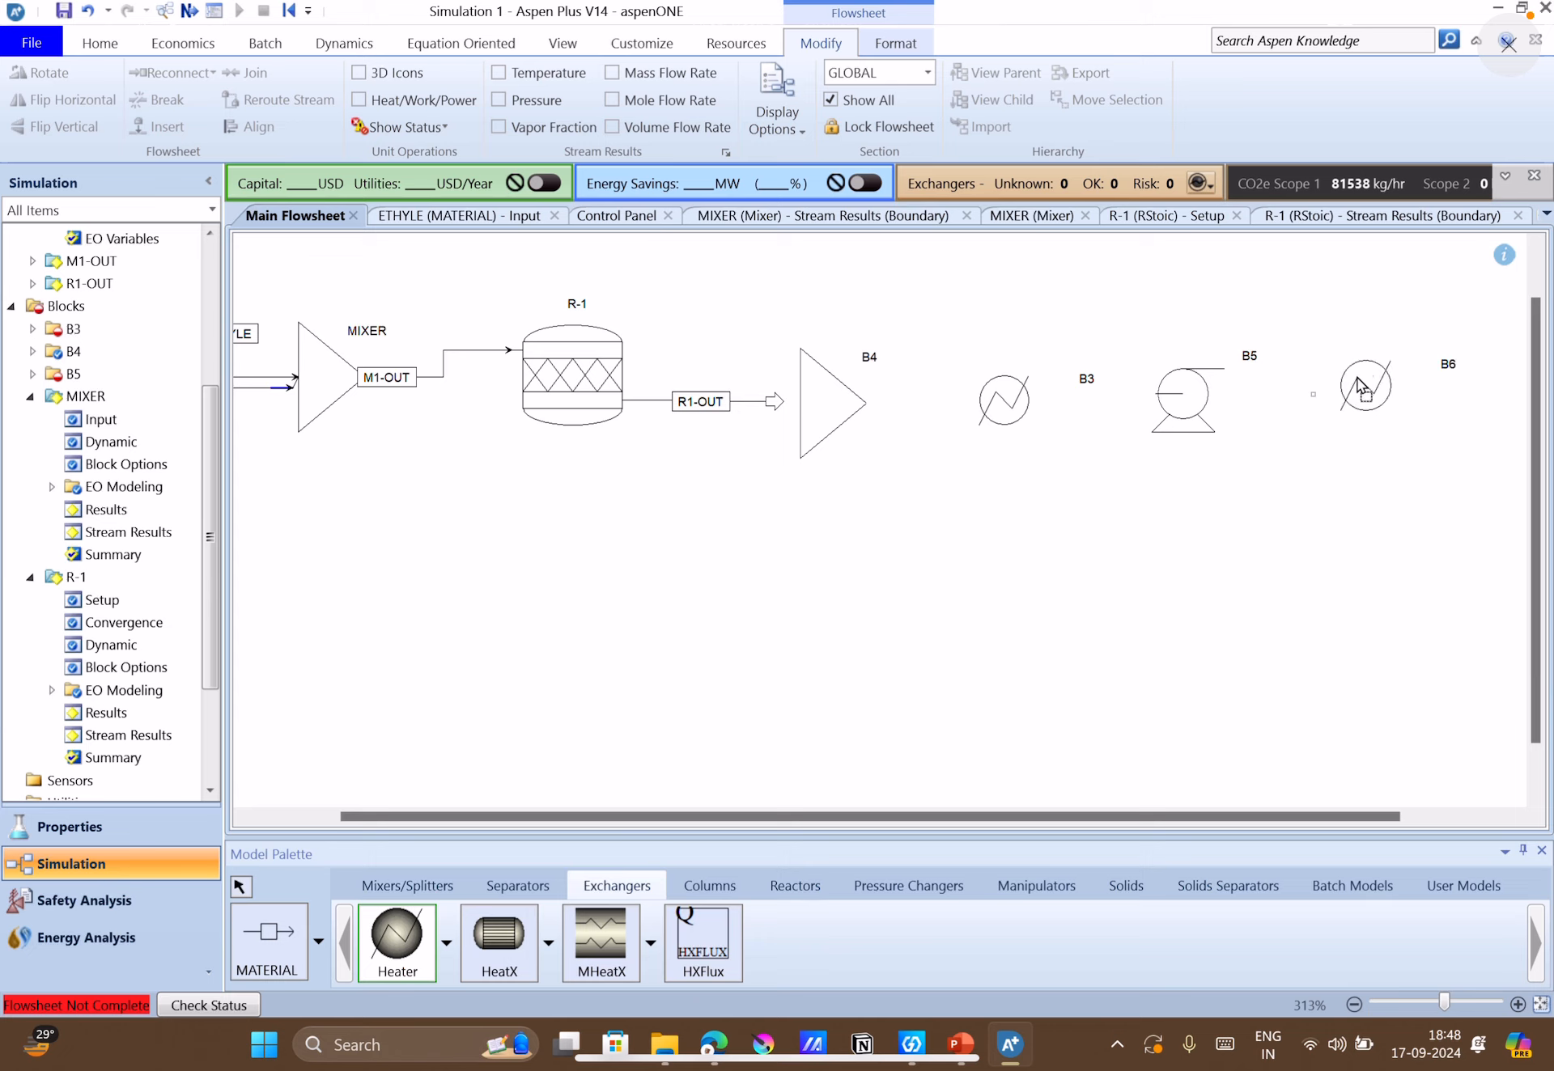
Connect mixer B4, heater B3, pump B5 and heater B6 in series with material streams, and draw an outlet stream from B6.
{"action": "left_click", "coordinate": [235, 954]}
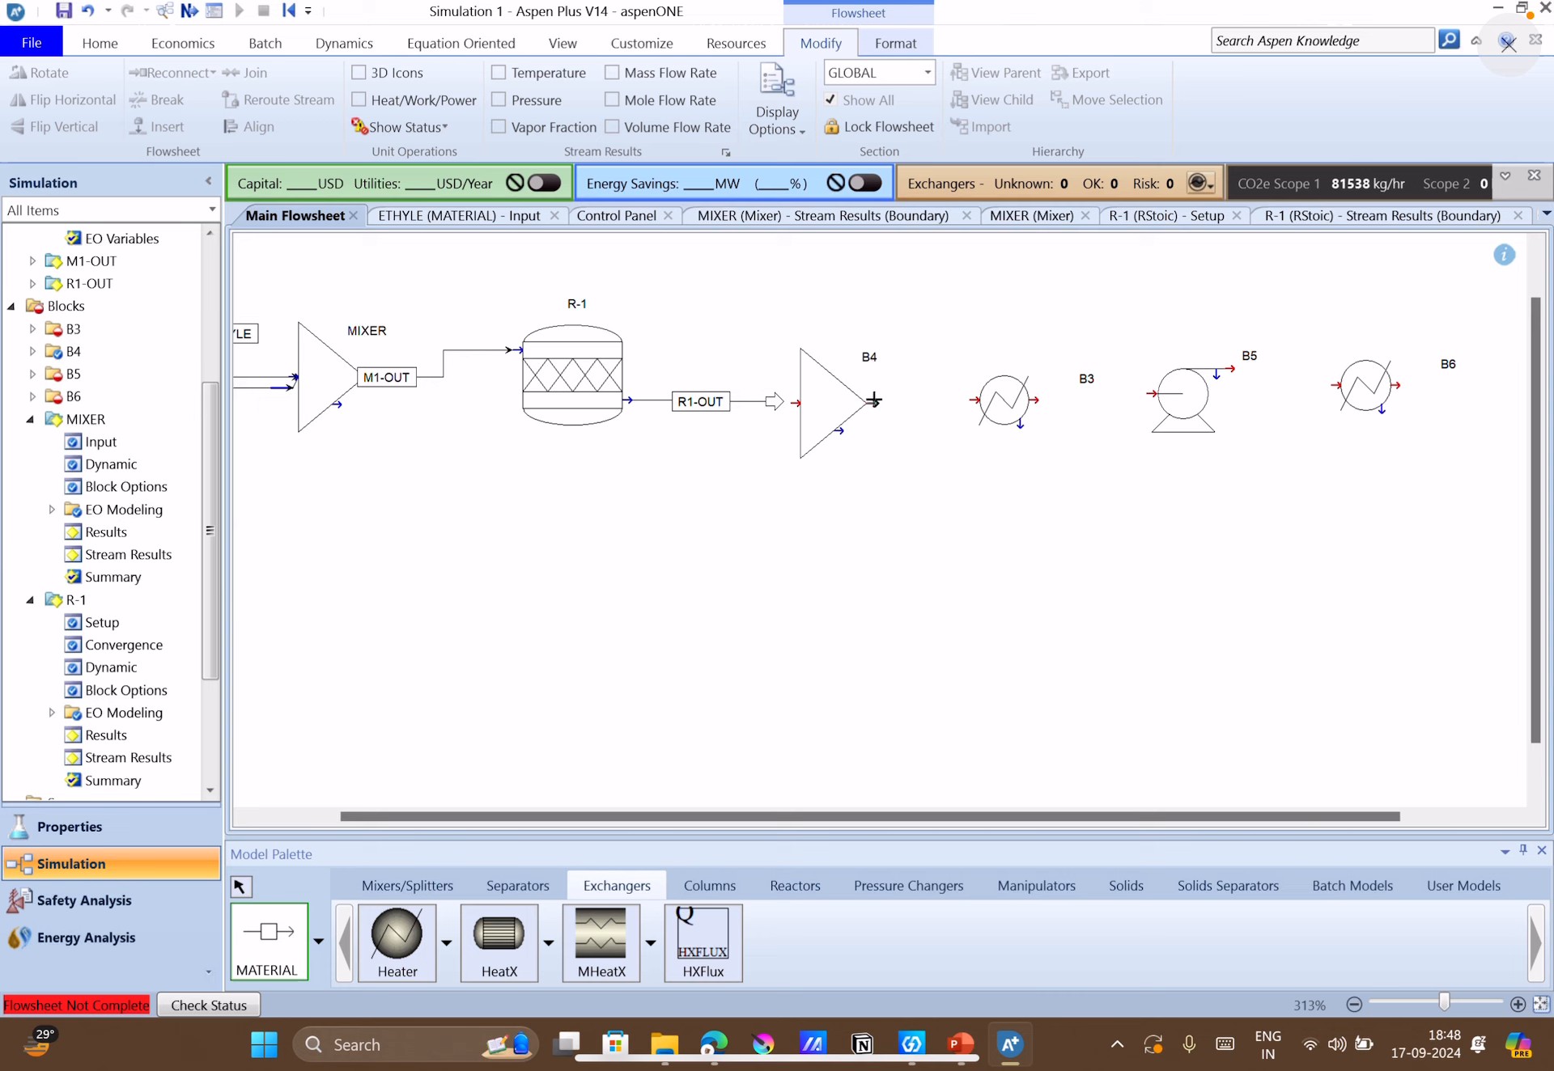
{"action": "left_click", "coordinate": [874, 399]}
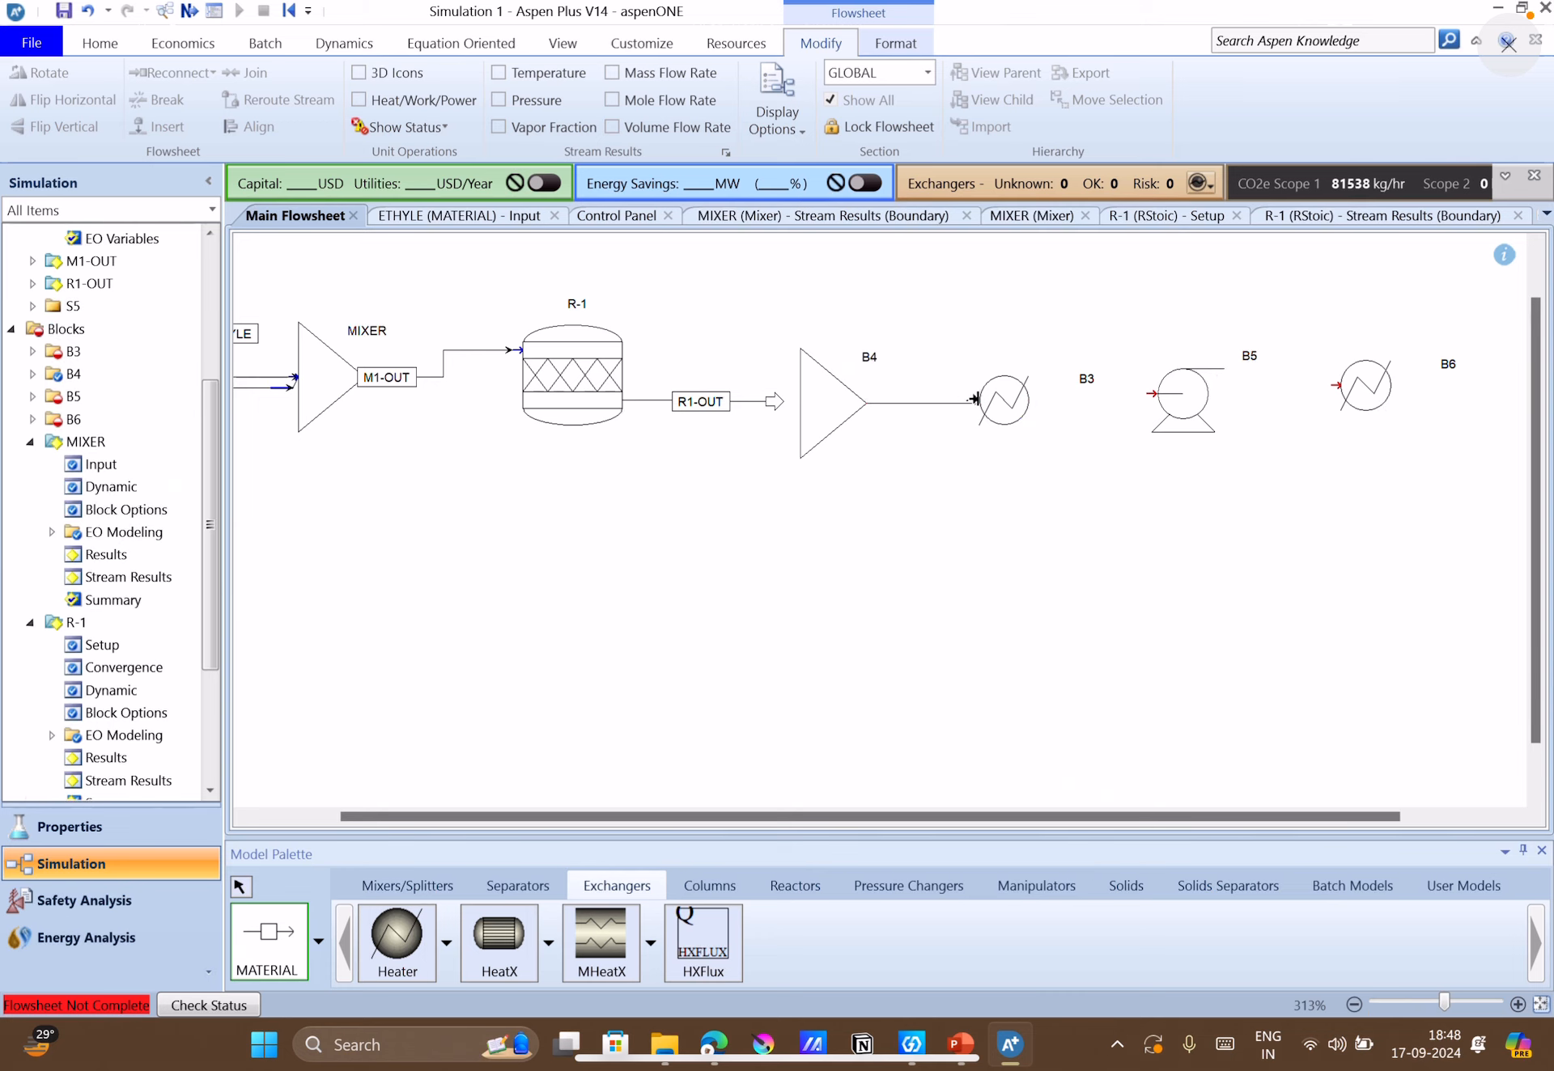
{"action": "left_click", "coordinate": [976, 398]}
{"action": "left_click", "coordinate": [1033, 400]}
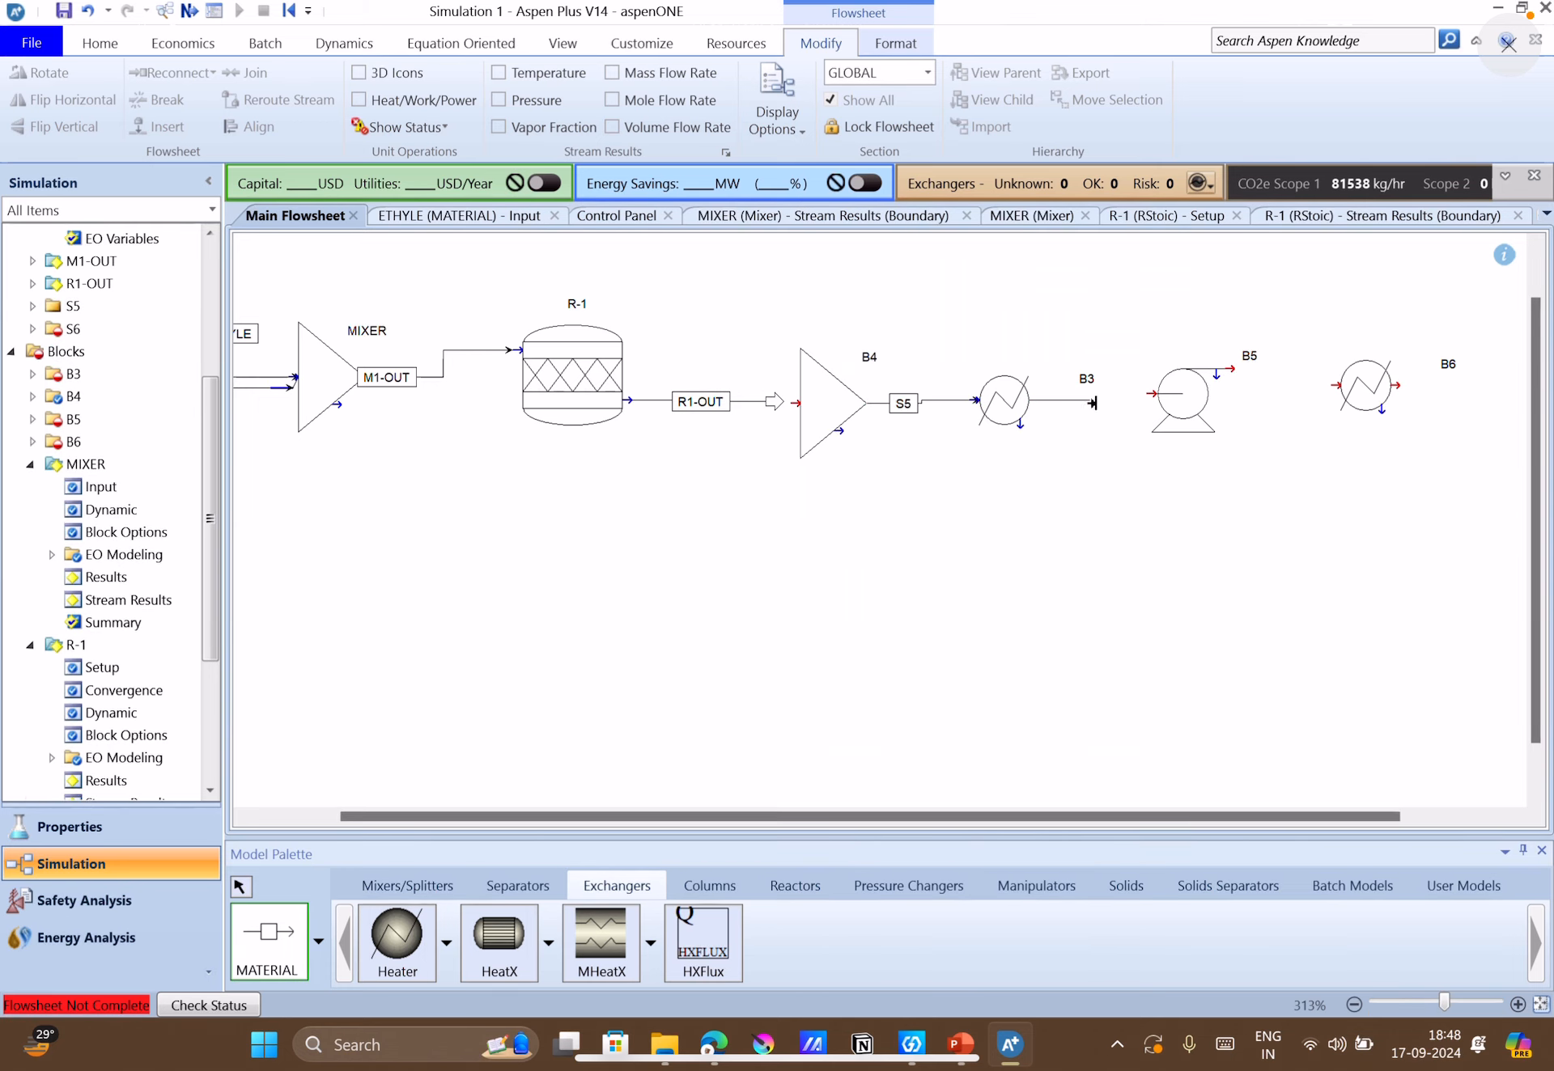
{"action": "left_click", "coordinate": [1141, 393]}
{"action": "left_click", "coordinate": [1232, 370]}
{"action": "left_click", "coordinate": [1331, 387]}
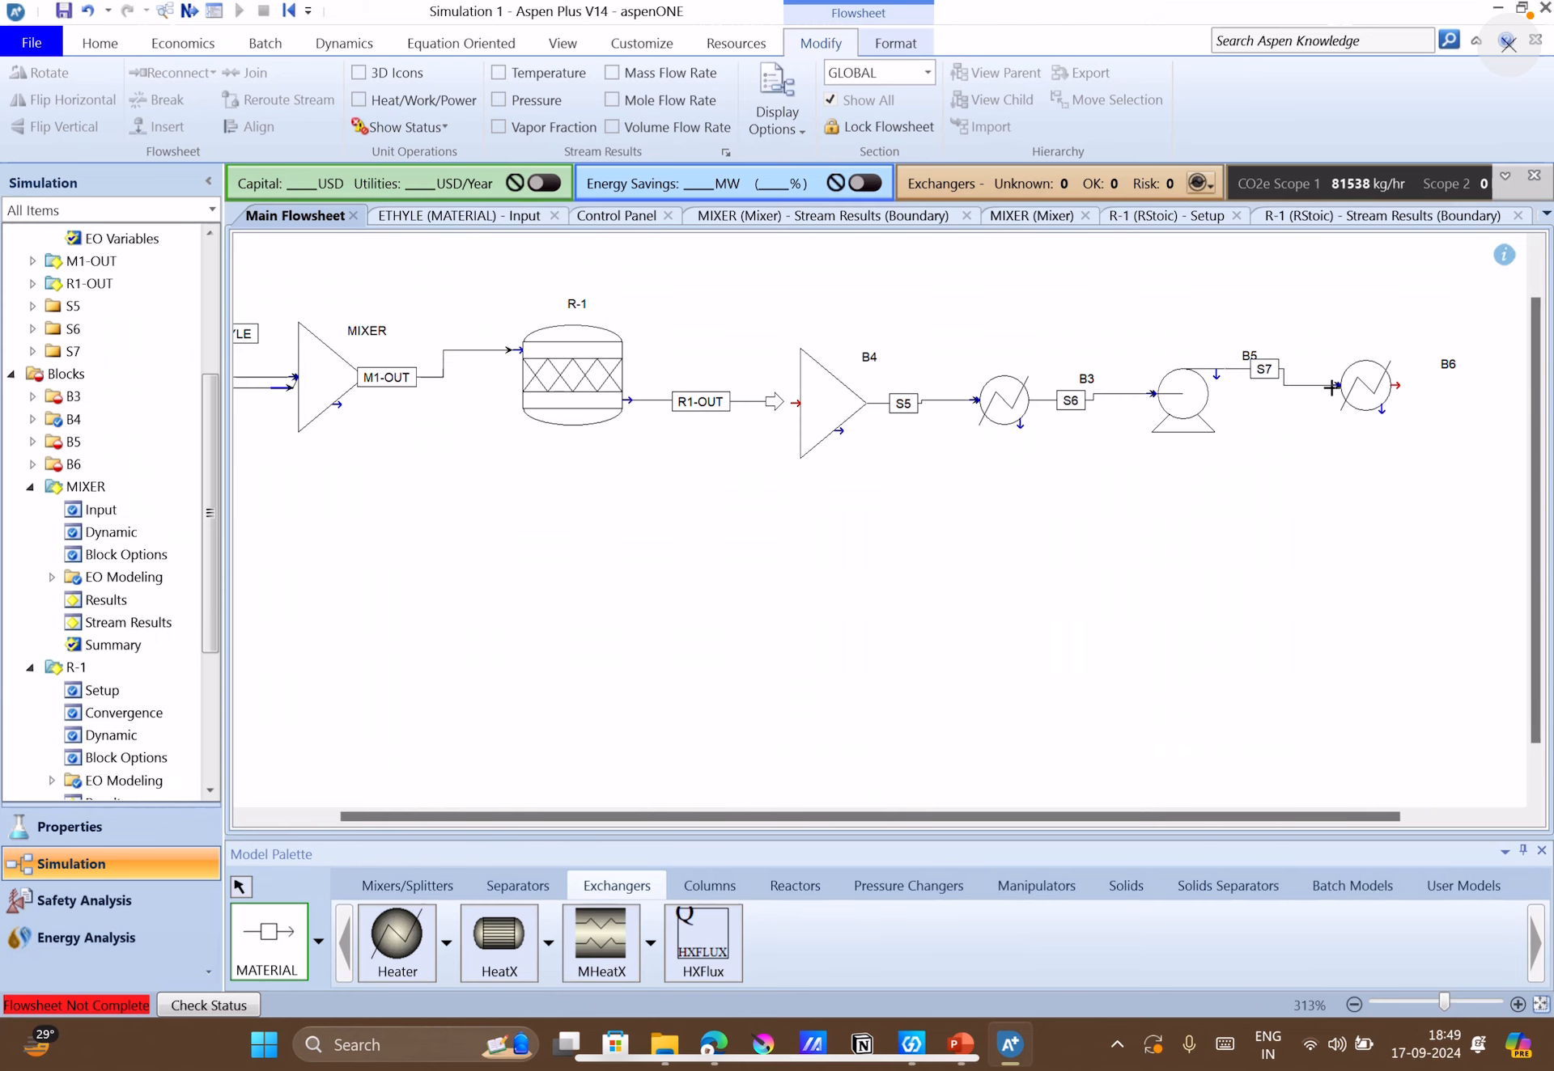
{"action": "left_click", "coordinate": [1400, 383]}
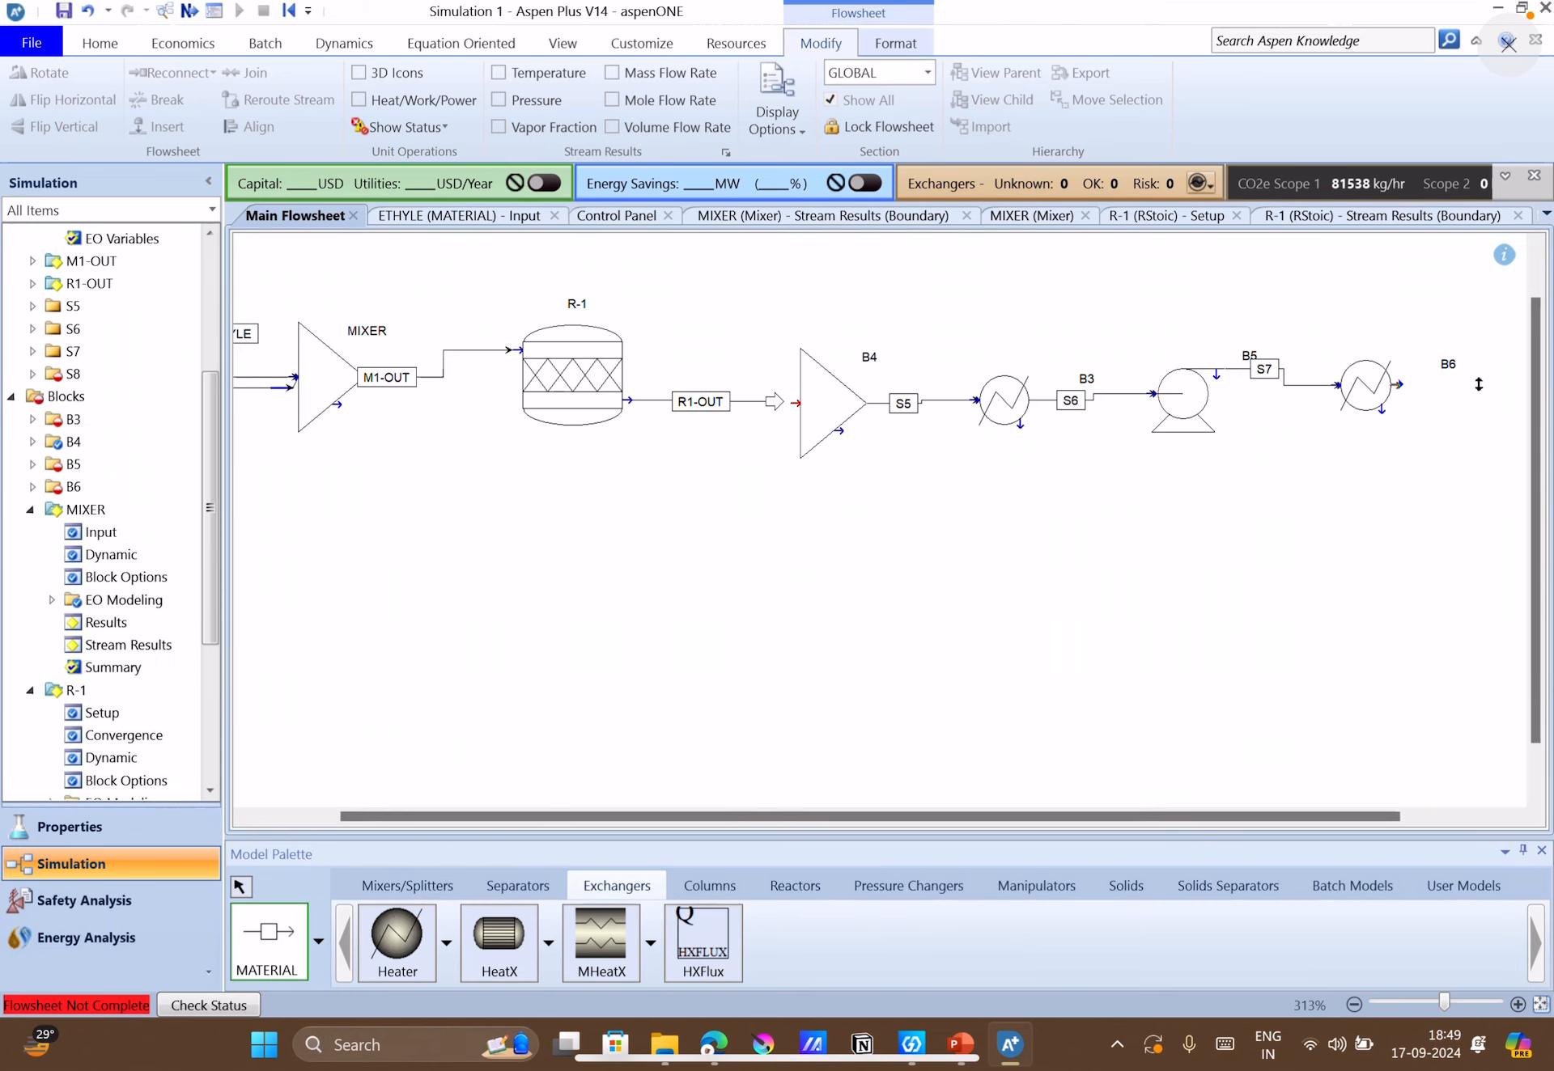
{"action": "left_click", "coordinate": [1478, 386]}
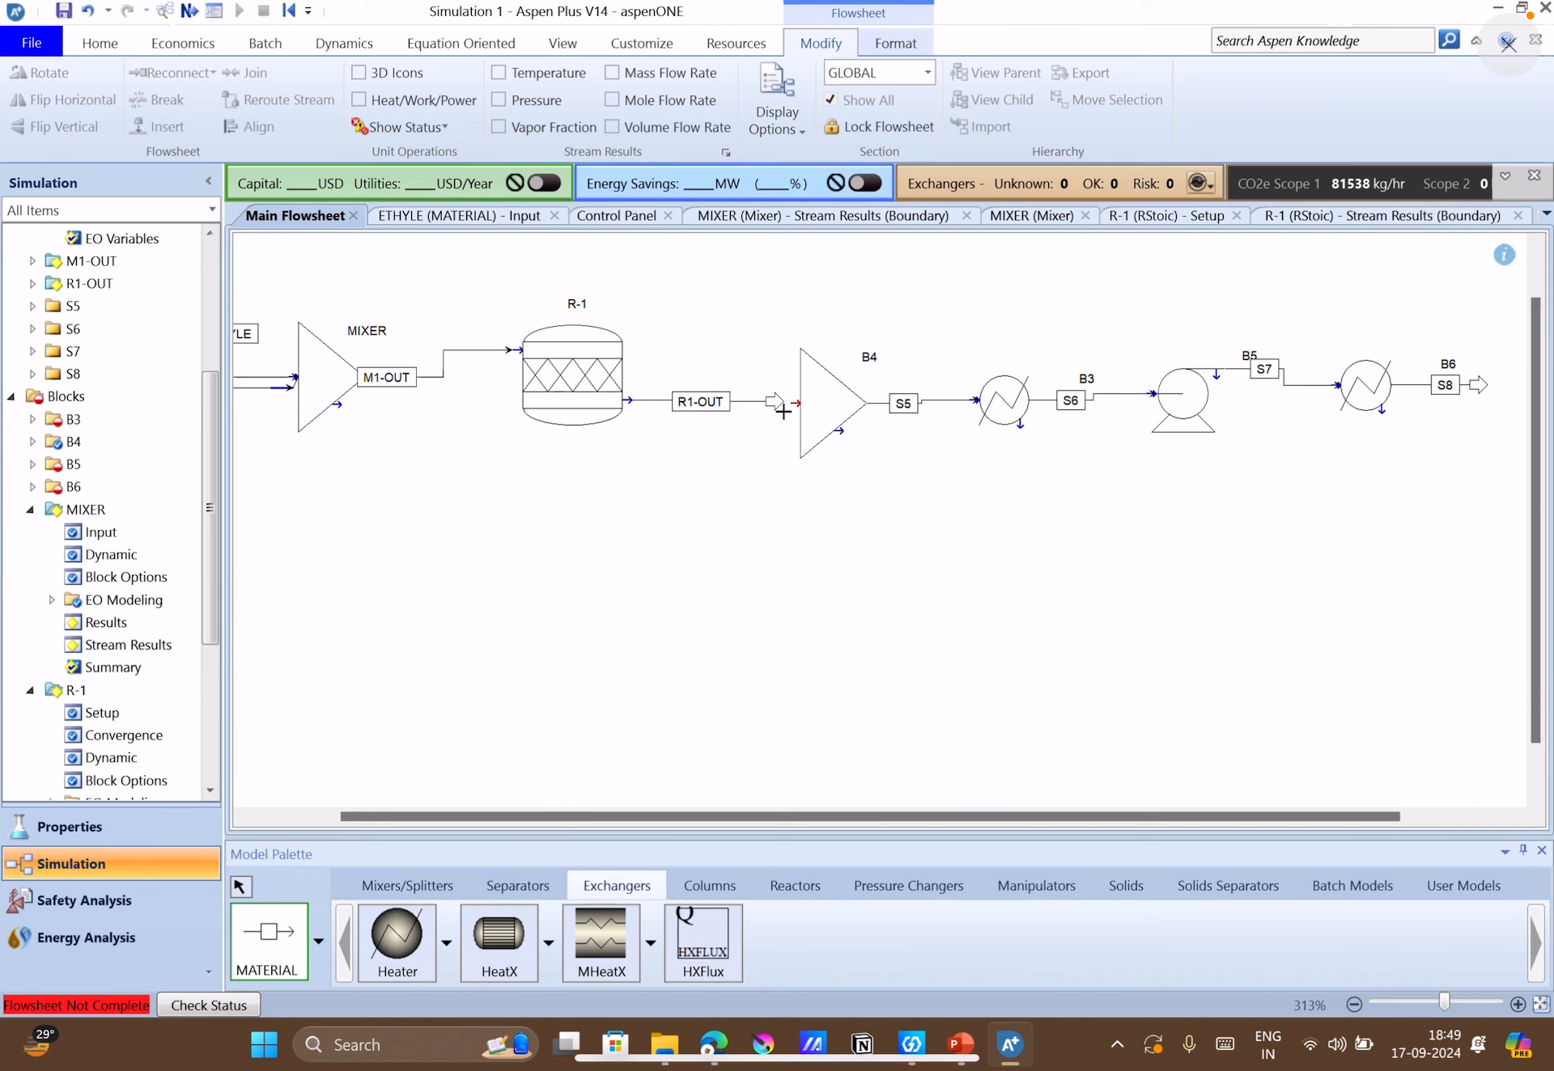
{"action": "left_click", "coordinate": [239, 887]}
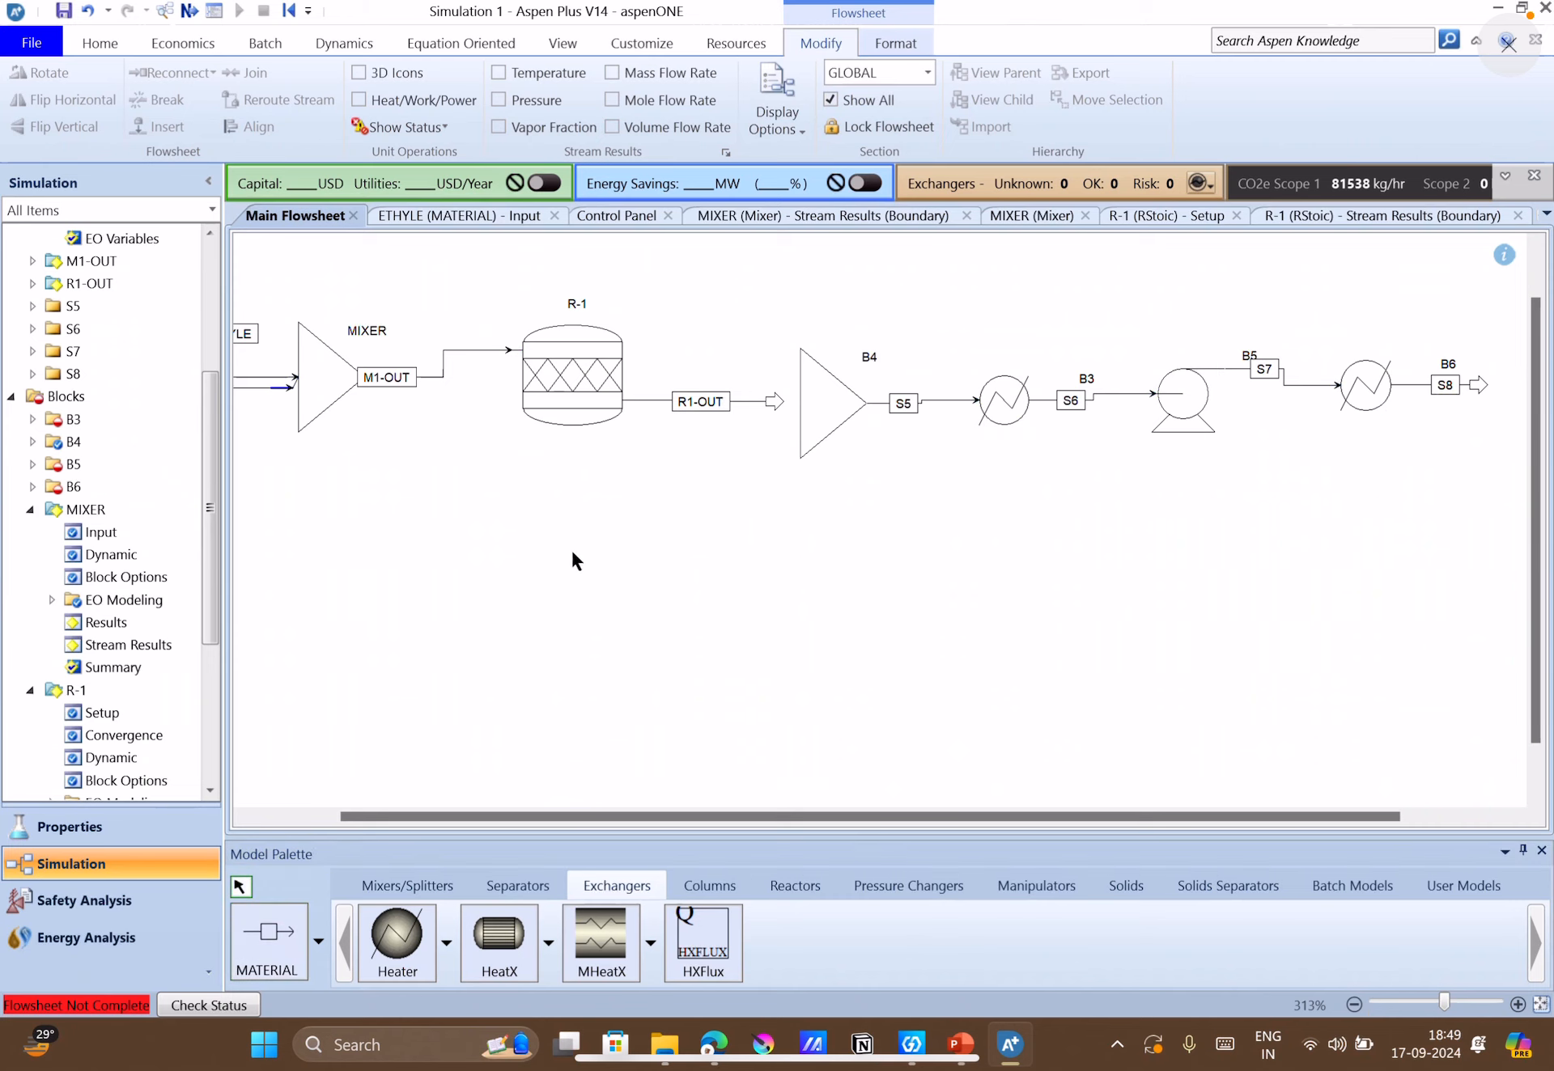
Reconnect the destination of stream R1-OUT to the inlet of mixer B4, and move the stream label clear of the reactor.
{"action": "right_click", "coordinate": [706, 401]}
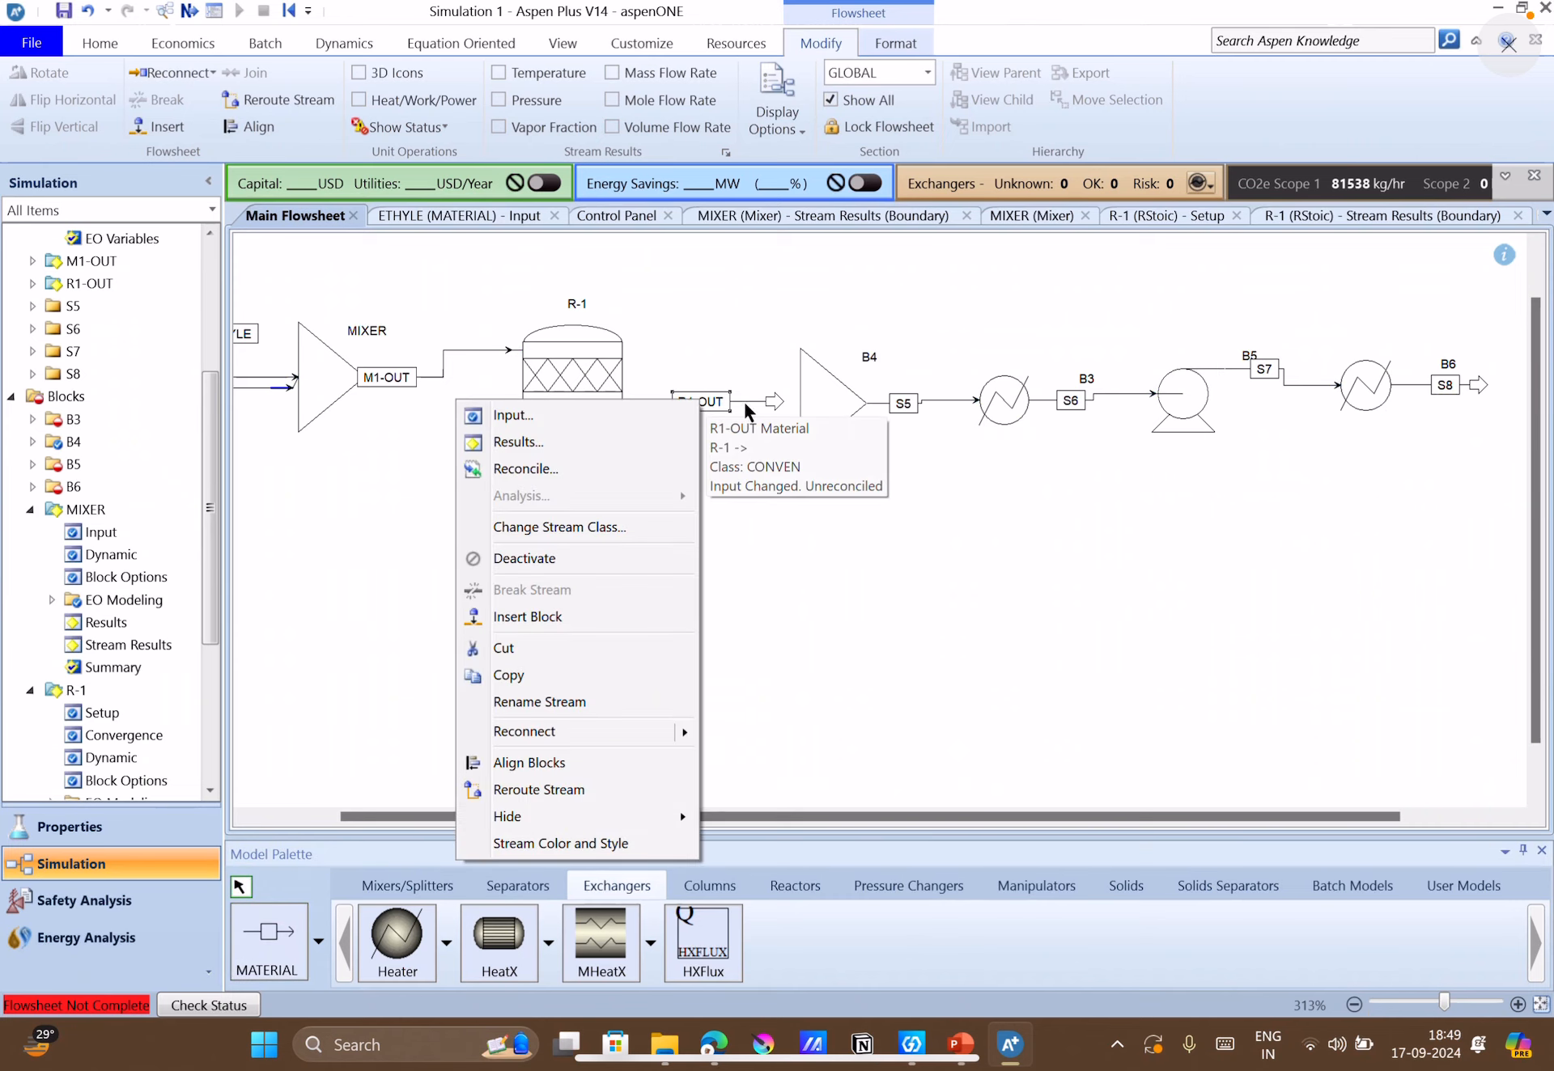
{"action": "key", "text": "Escape"}
{"action": "right_click", "coordinate": [744, 394]}
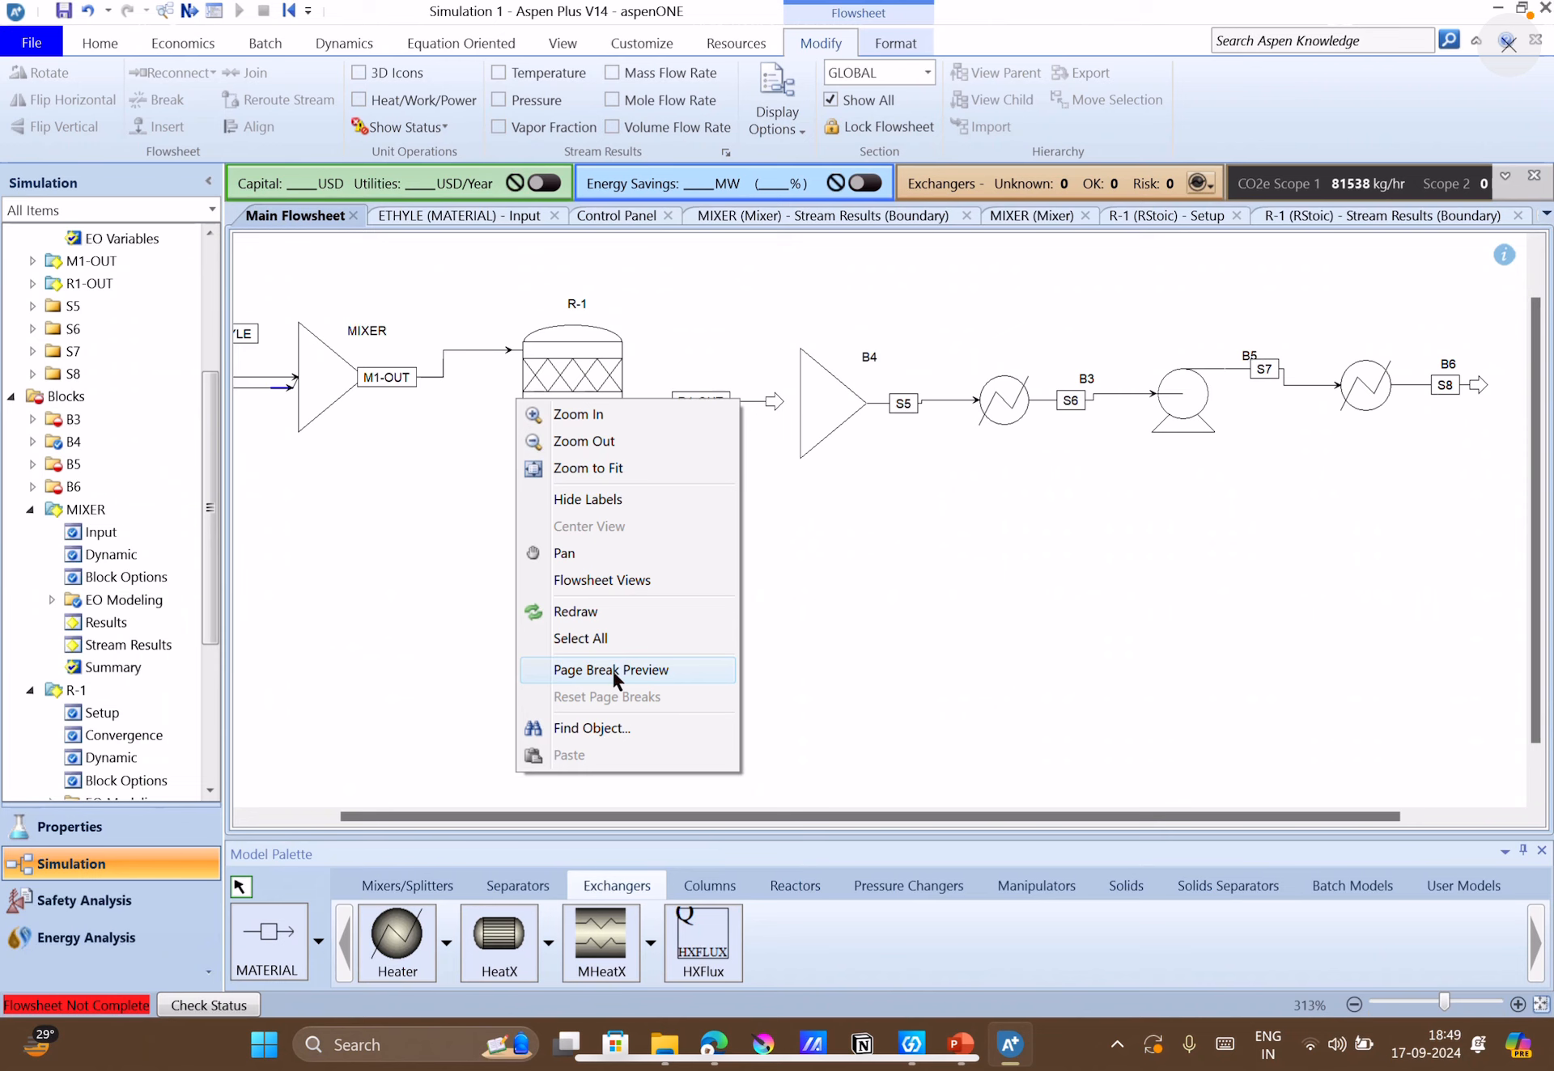
{"action": "left_click", "coordinate": [772, 403]}
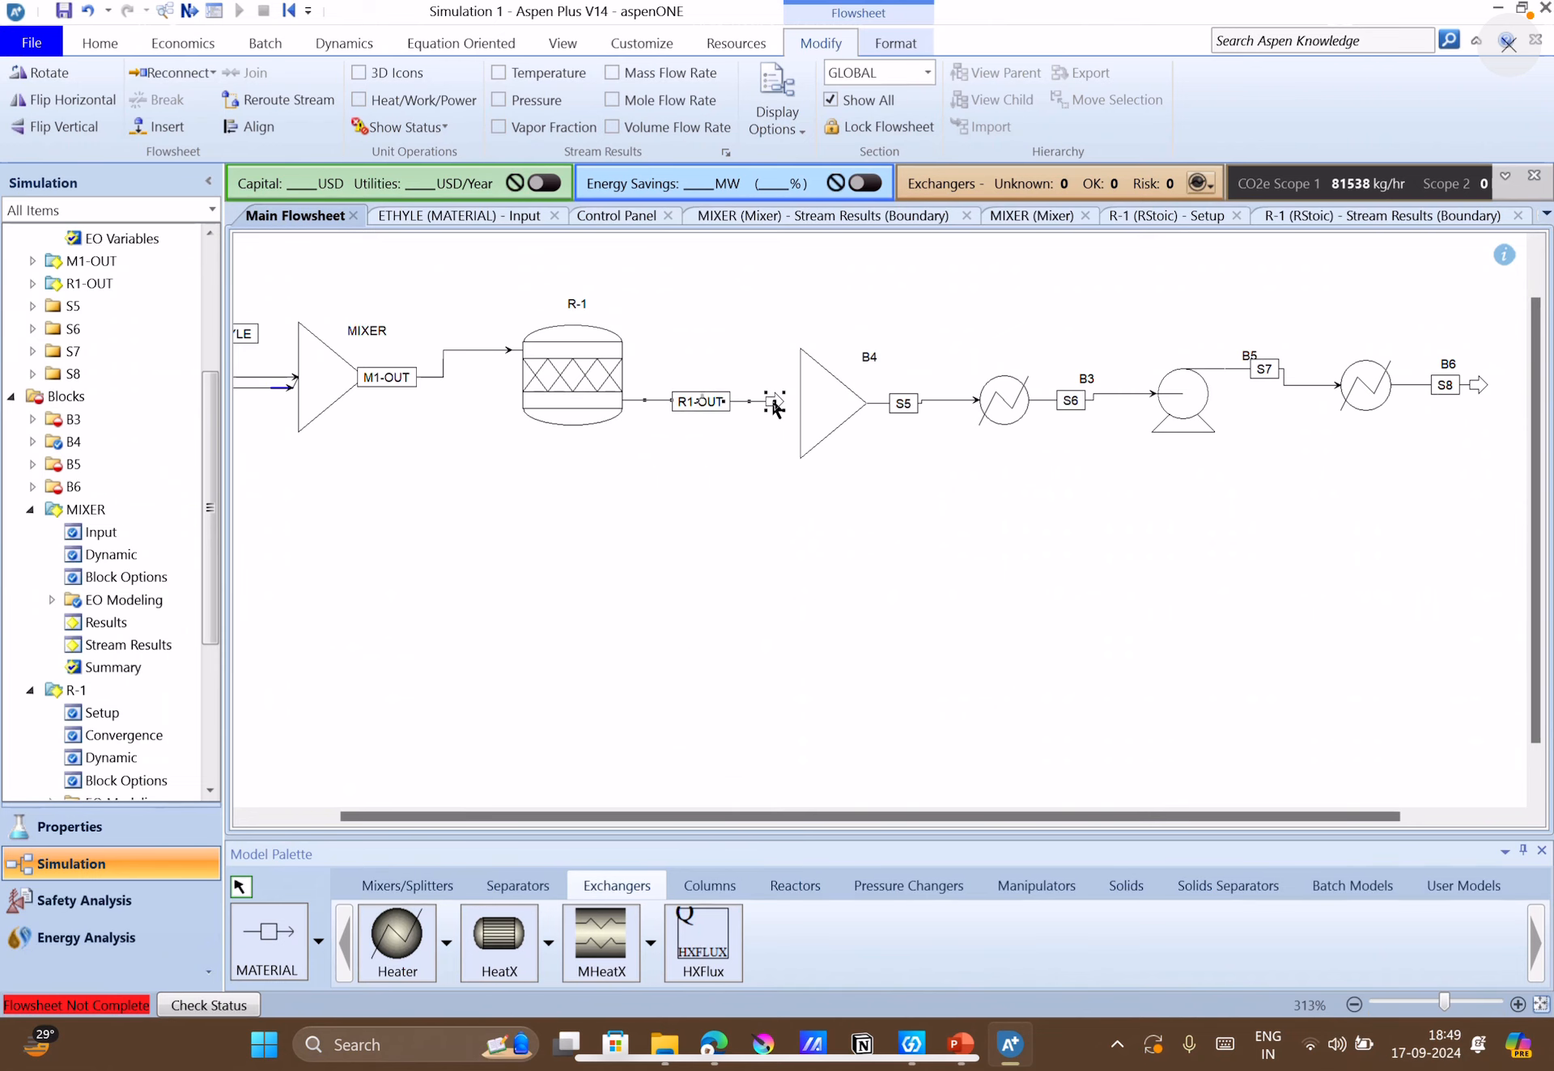
{"action": "right_click", "coordinate": [771, 402]}
{"action": "mouse_move", "coordinate": [698, 727]}
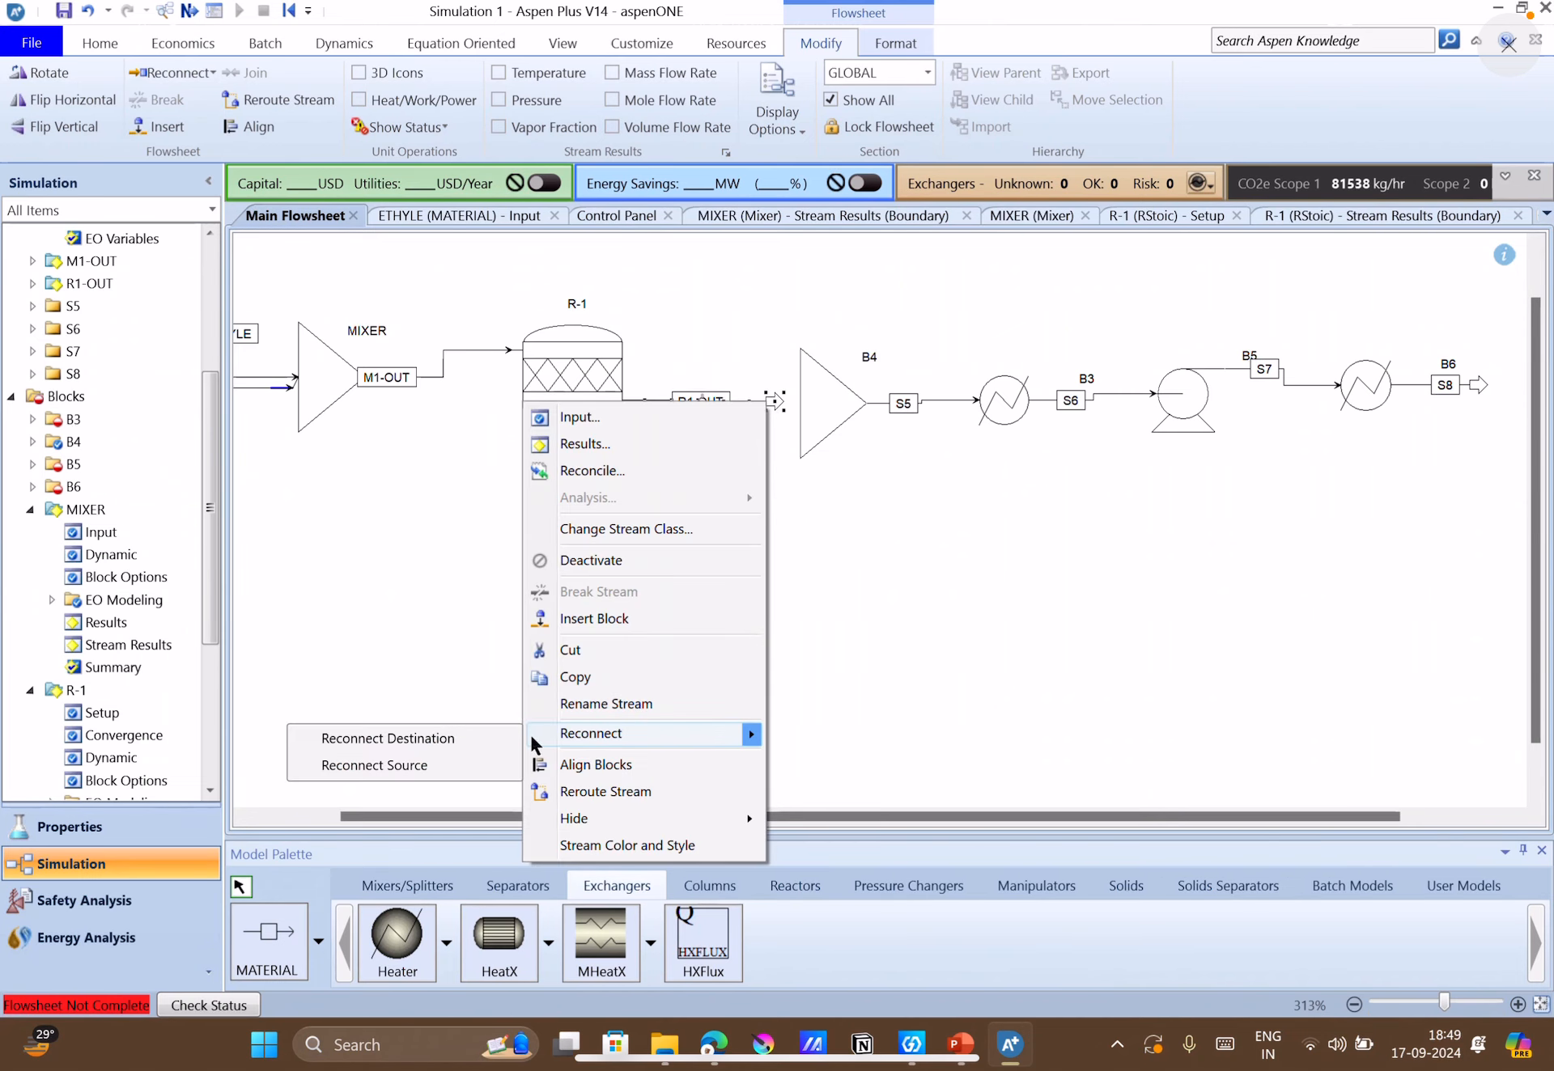
{"action": "left_click", "coordinate": [503, 730]}
{"action": "left_click", "coordinate": [778, 408]}
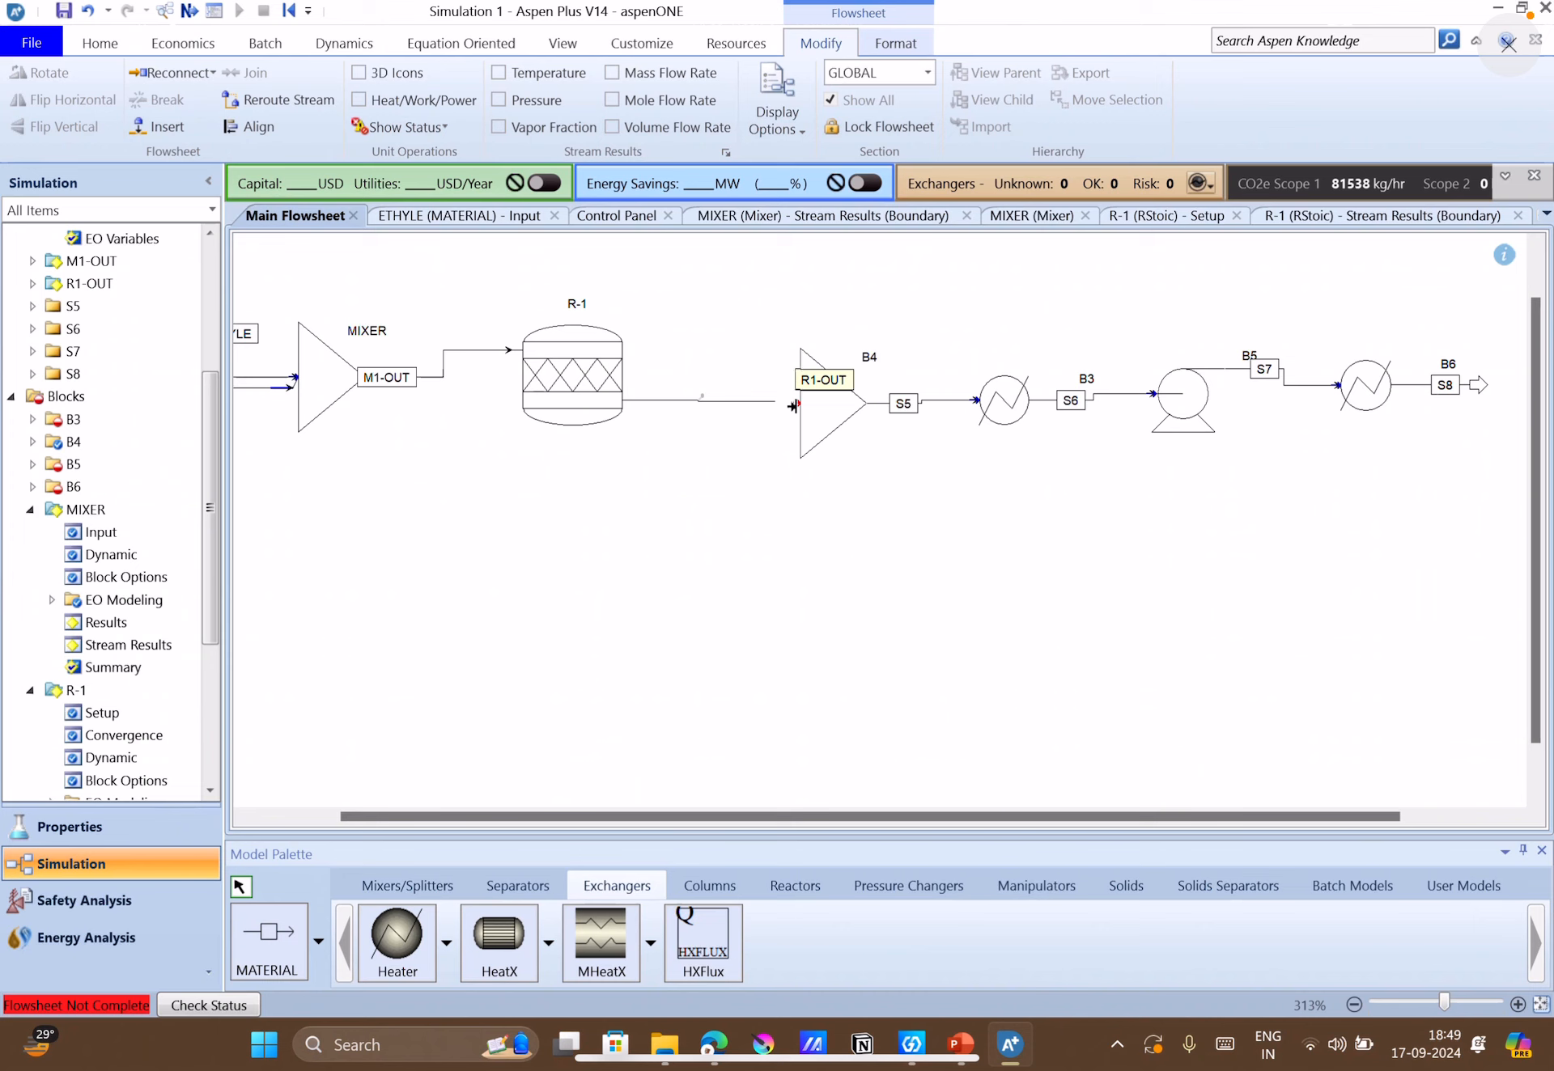
{"action": "left_click", "coordinate": [879, 451]}
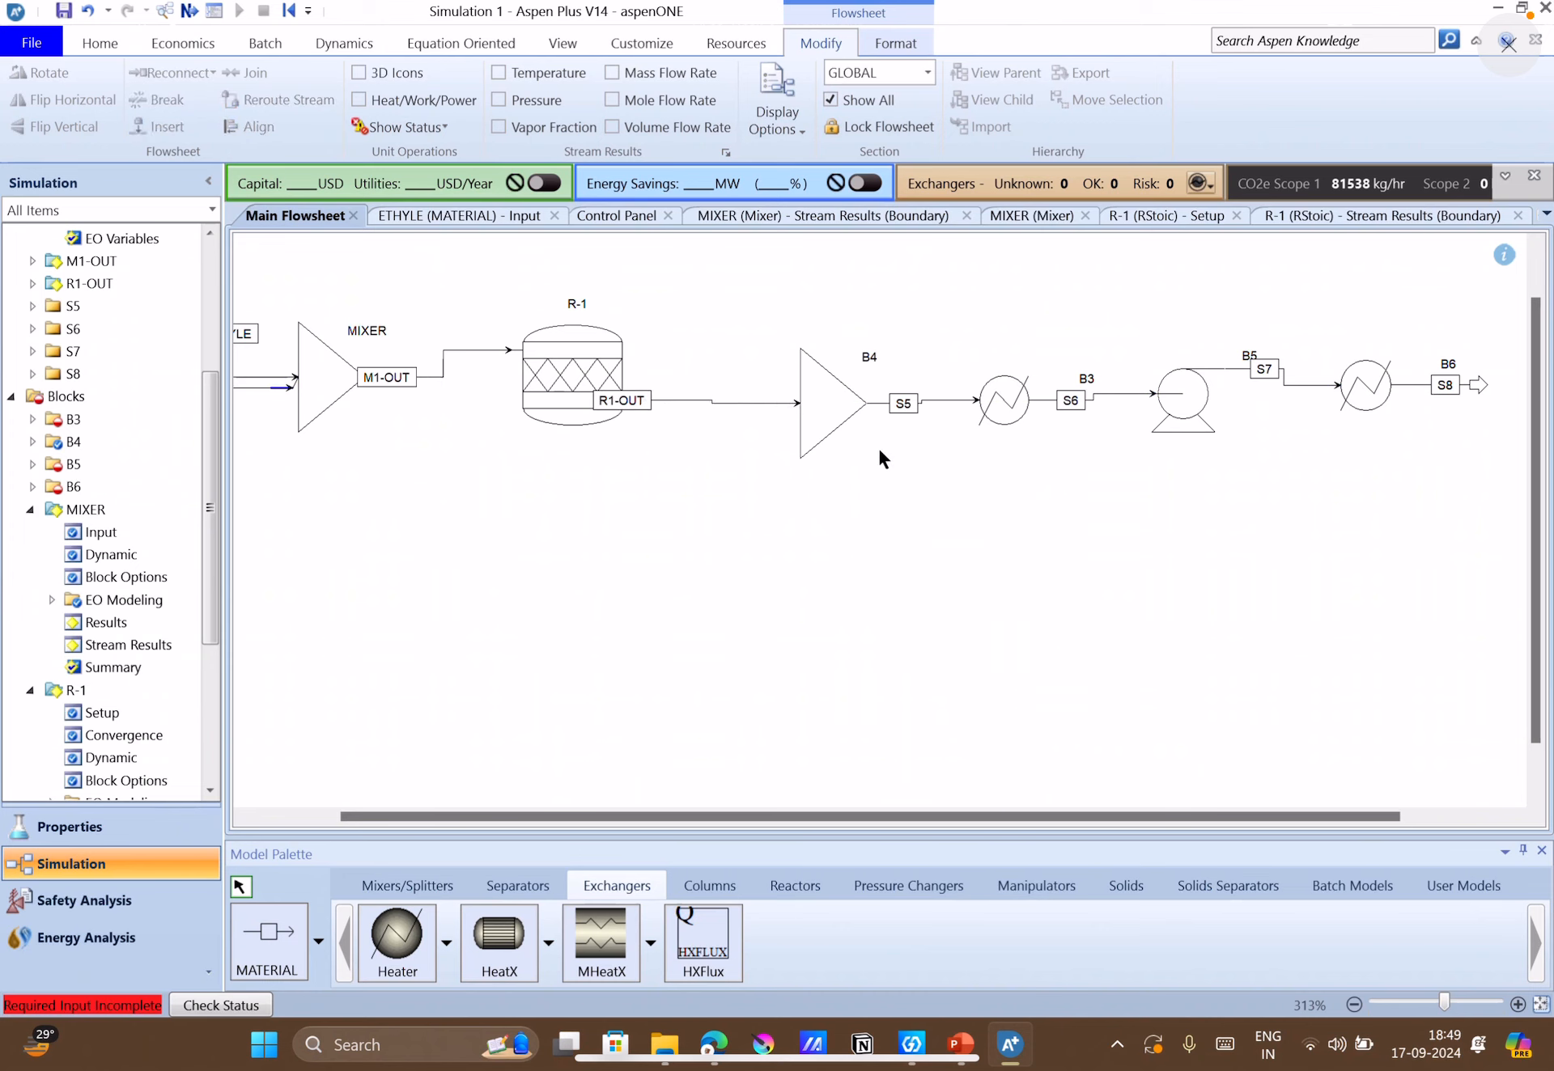
{"action": "left_click_drag", "start_coordinate": [639, 400], "coordinate": [702, 399]}
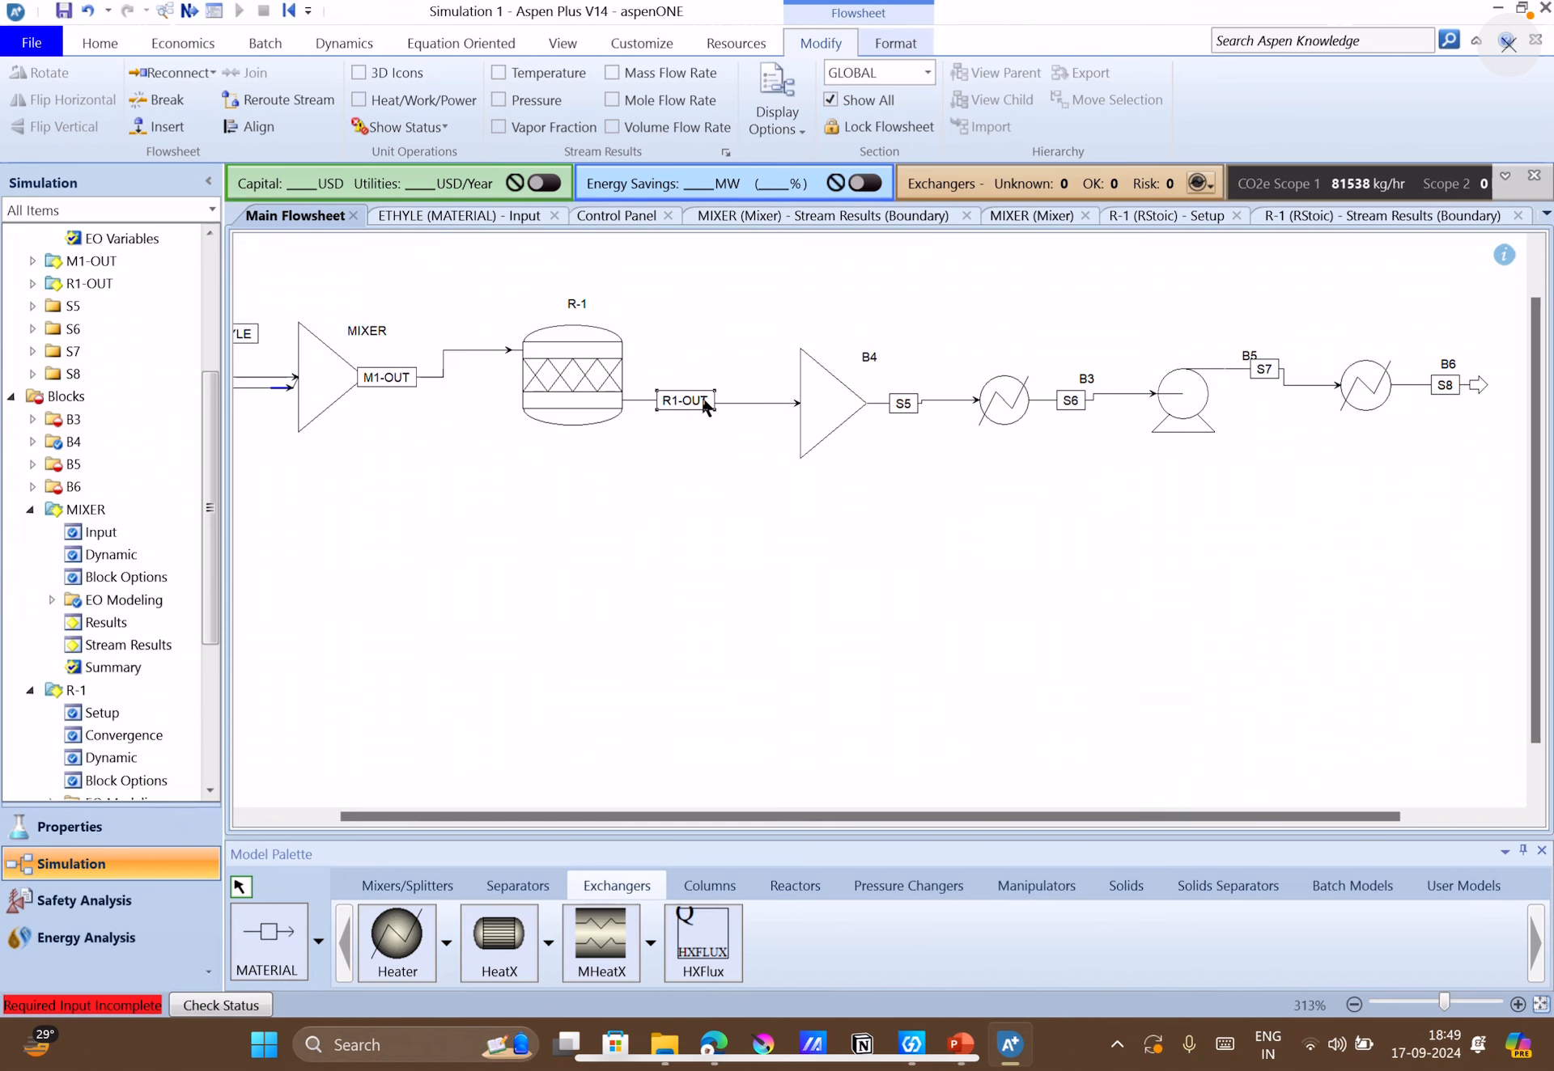
Rename mixer block B4 as M2.
{"action": "left_click", "coordinate": [868, 358]}
{"action": "type", "text": "MIXER"}
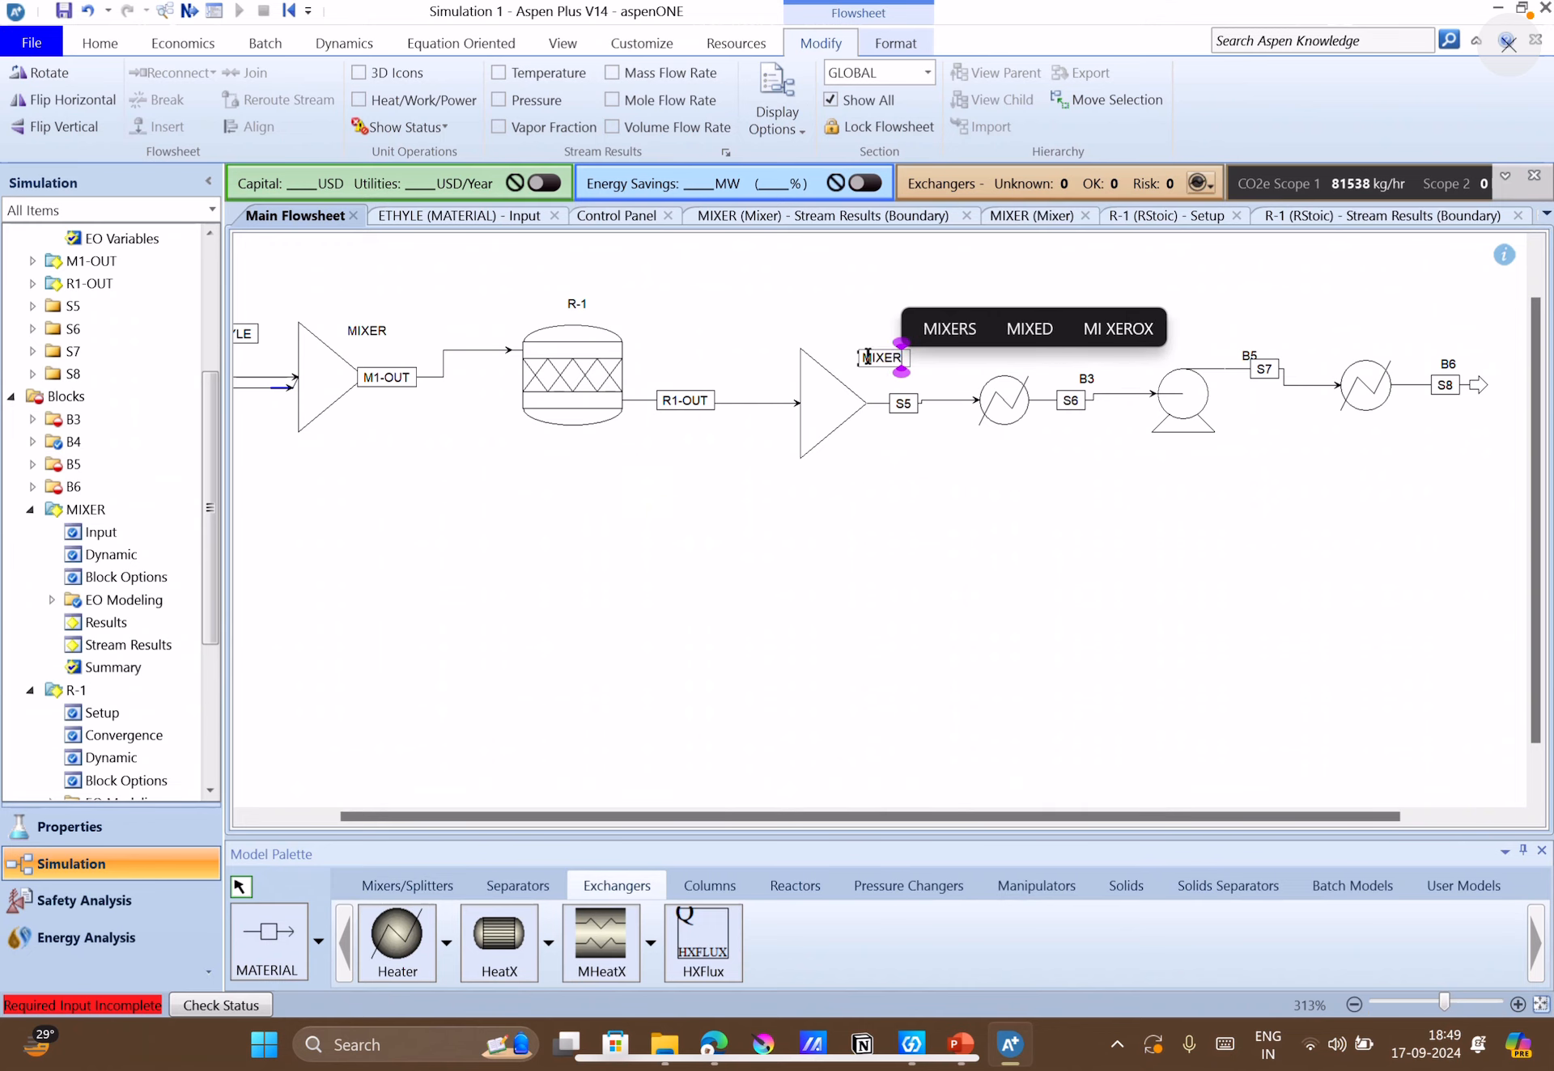
{"action": "key", "text": "BackSpace"}
{"action": "key", "text": "BackSpace"}
{"action": "key", "text": "BackSpace"}
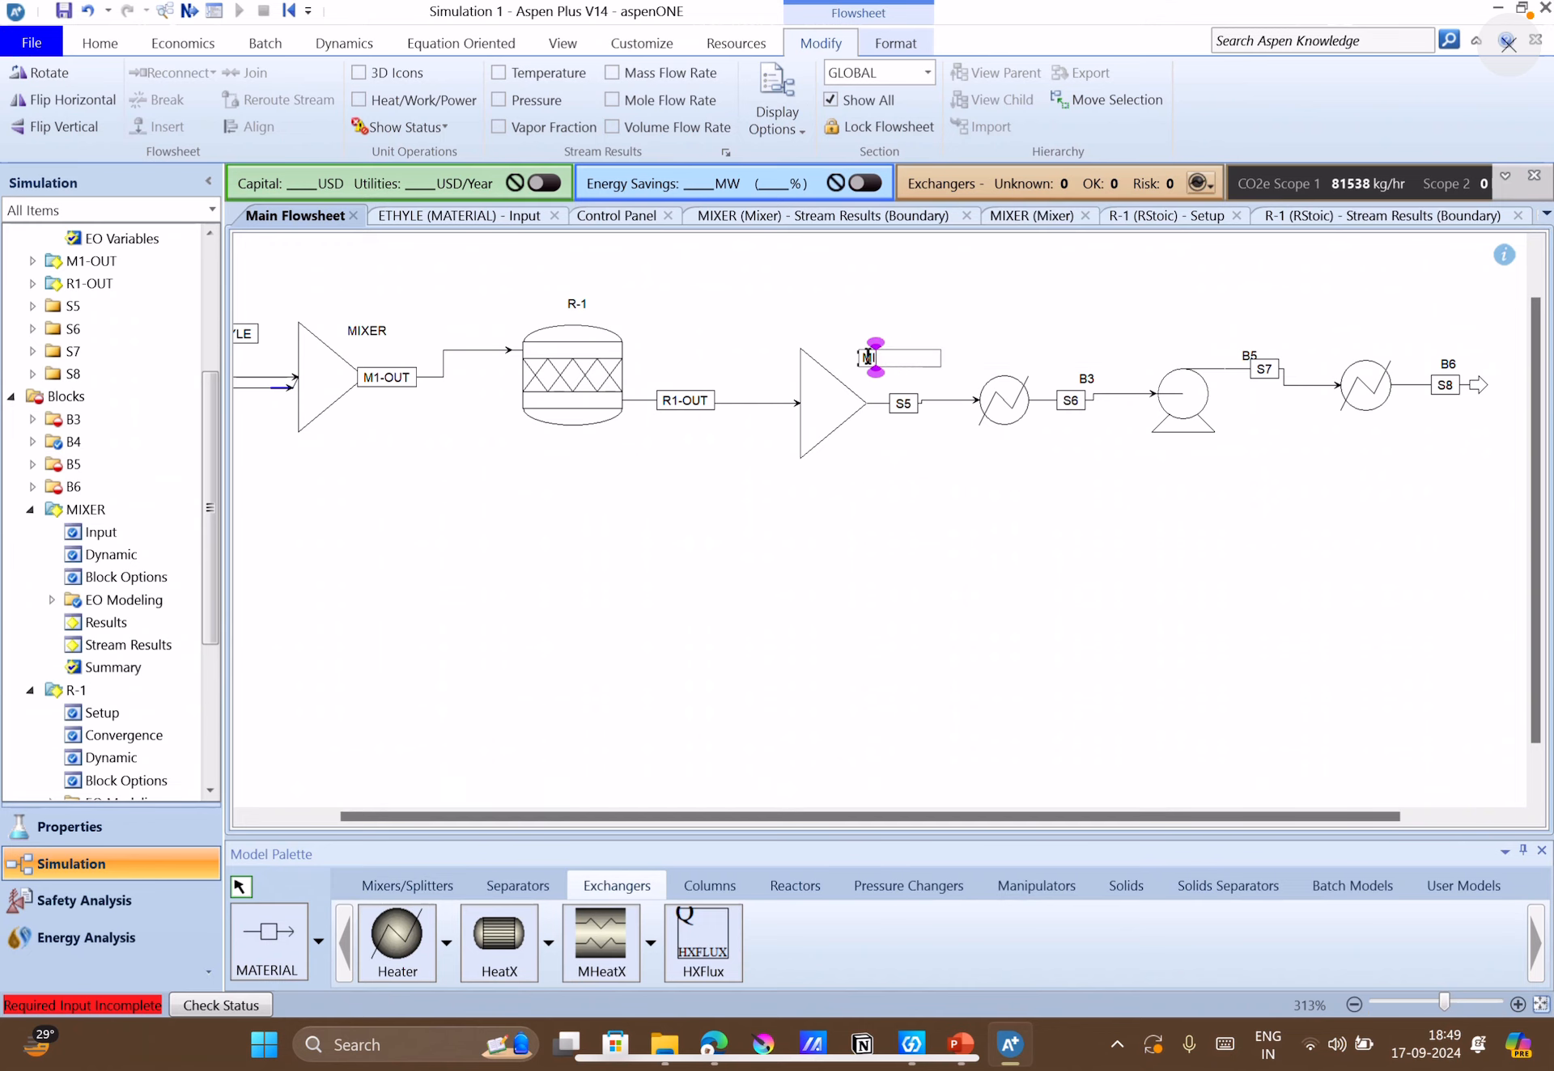
{"action": "key", "text": "BackSpace"}
{"action": "type", "text": "2"}
{"action": "left_click", "coordinate": [920, 528]}
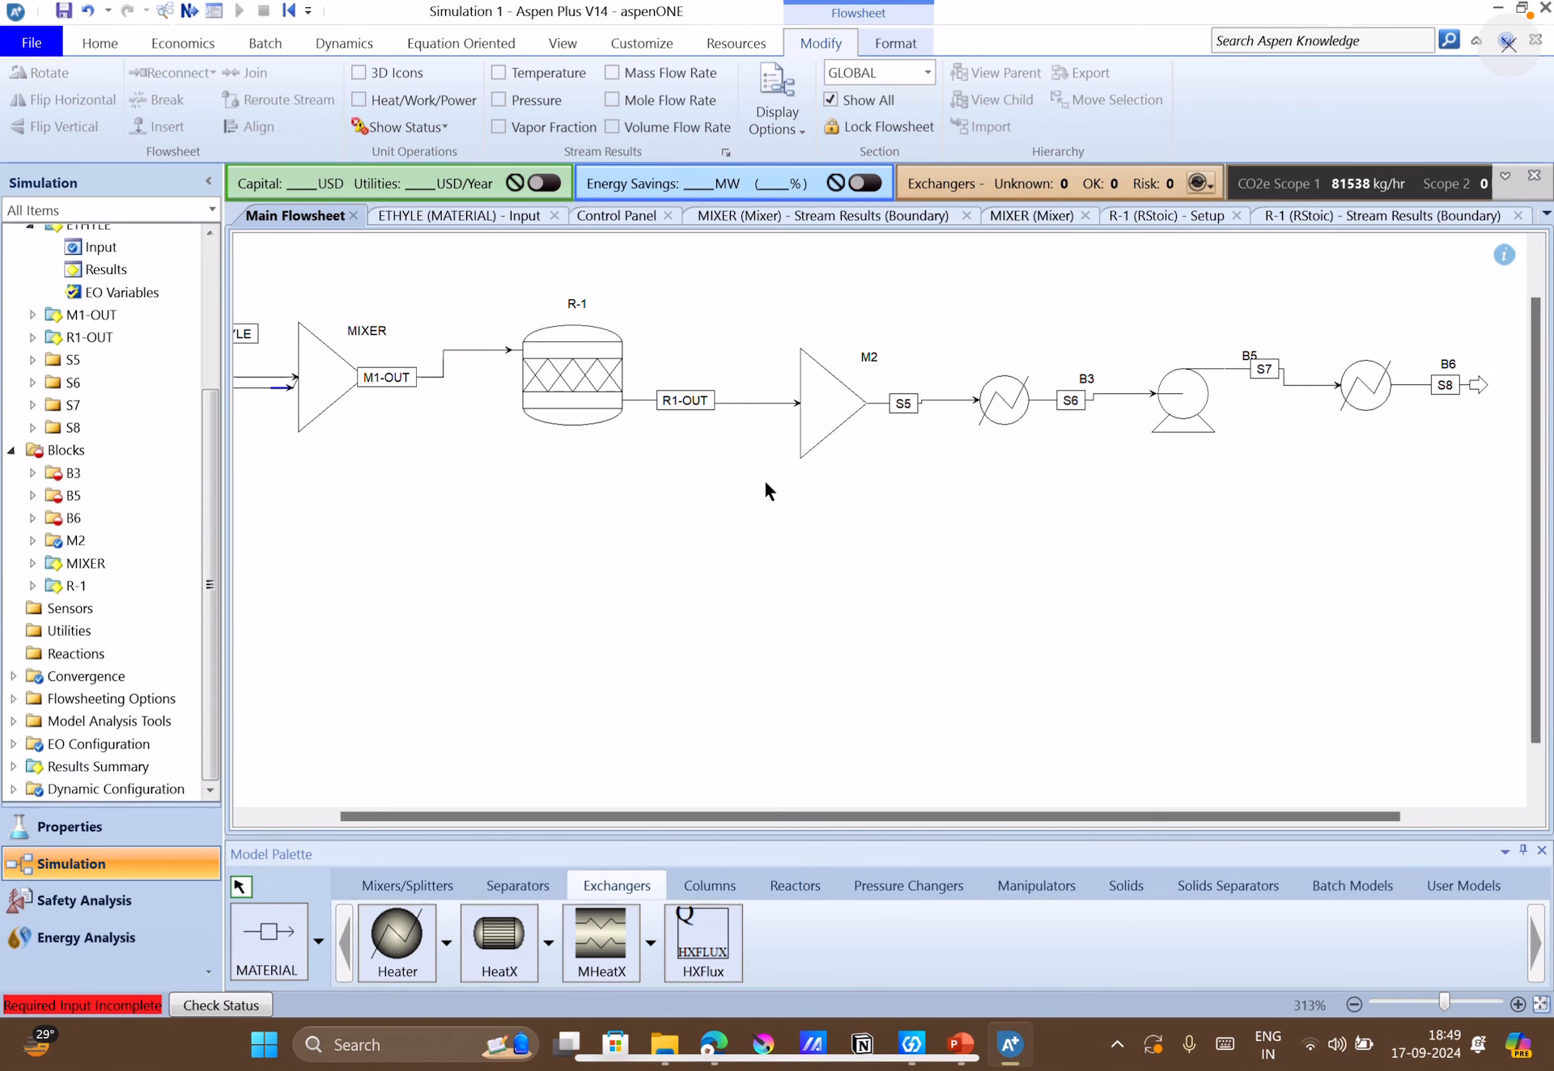
Rename the block MIXER upstream of R-1 as M1.
{"action": "left_click", "coordinate": [376, 332]}
{"action": "type", "text": "M1"}
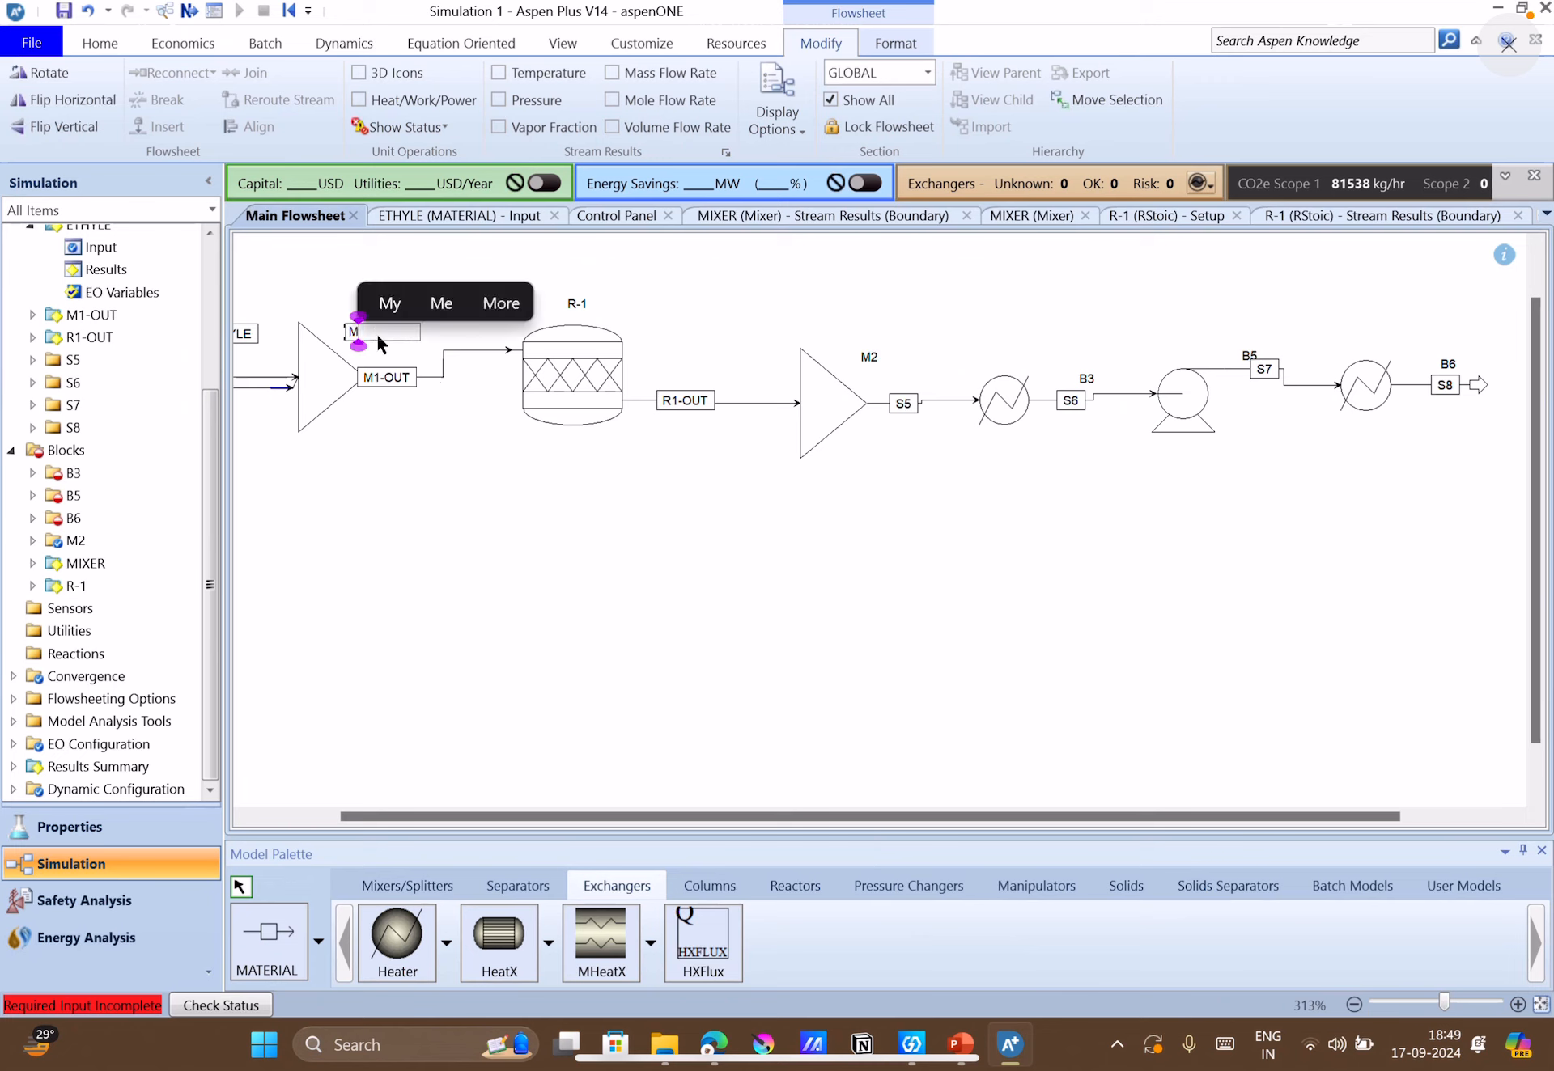
{"action": "left_click", "coordinate": [532, 559]}
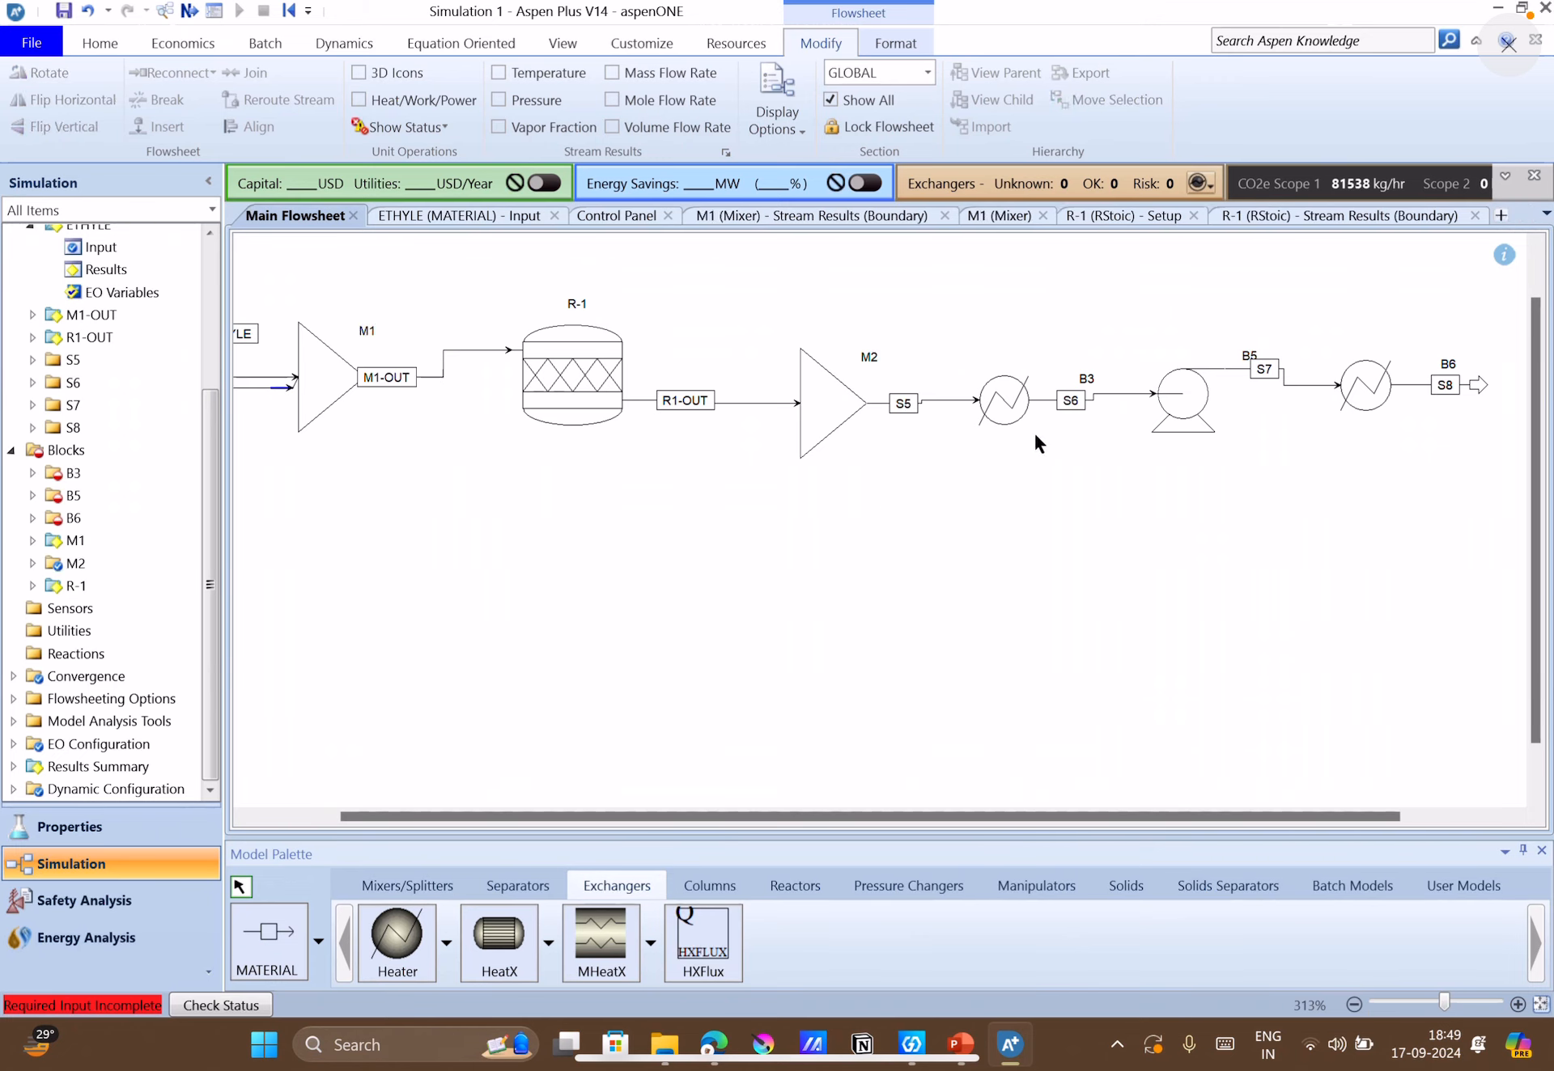
Move the label of heater B3 above its icon and rename the block as COOL-1.
{"action": "left_click_drag", "start_coordinate": [1082, 372], "coordinate": [999, 345]}
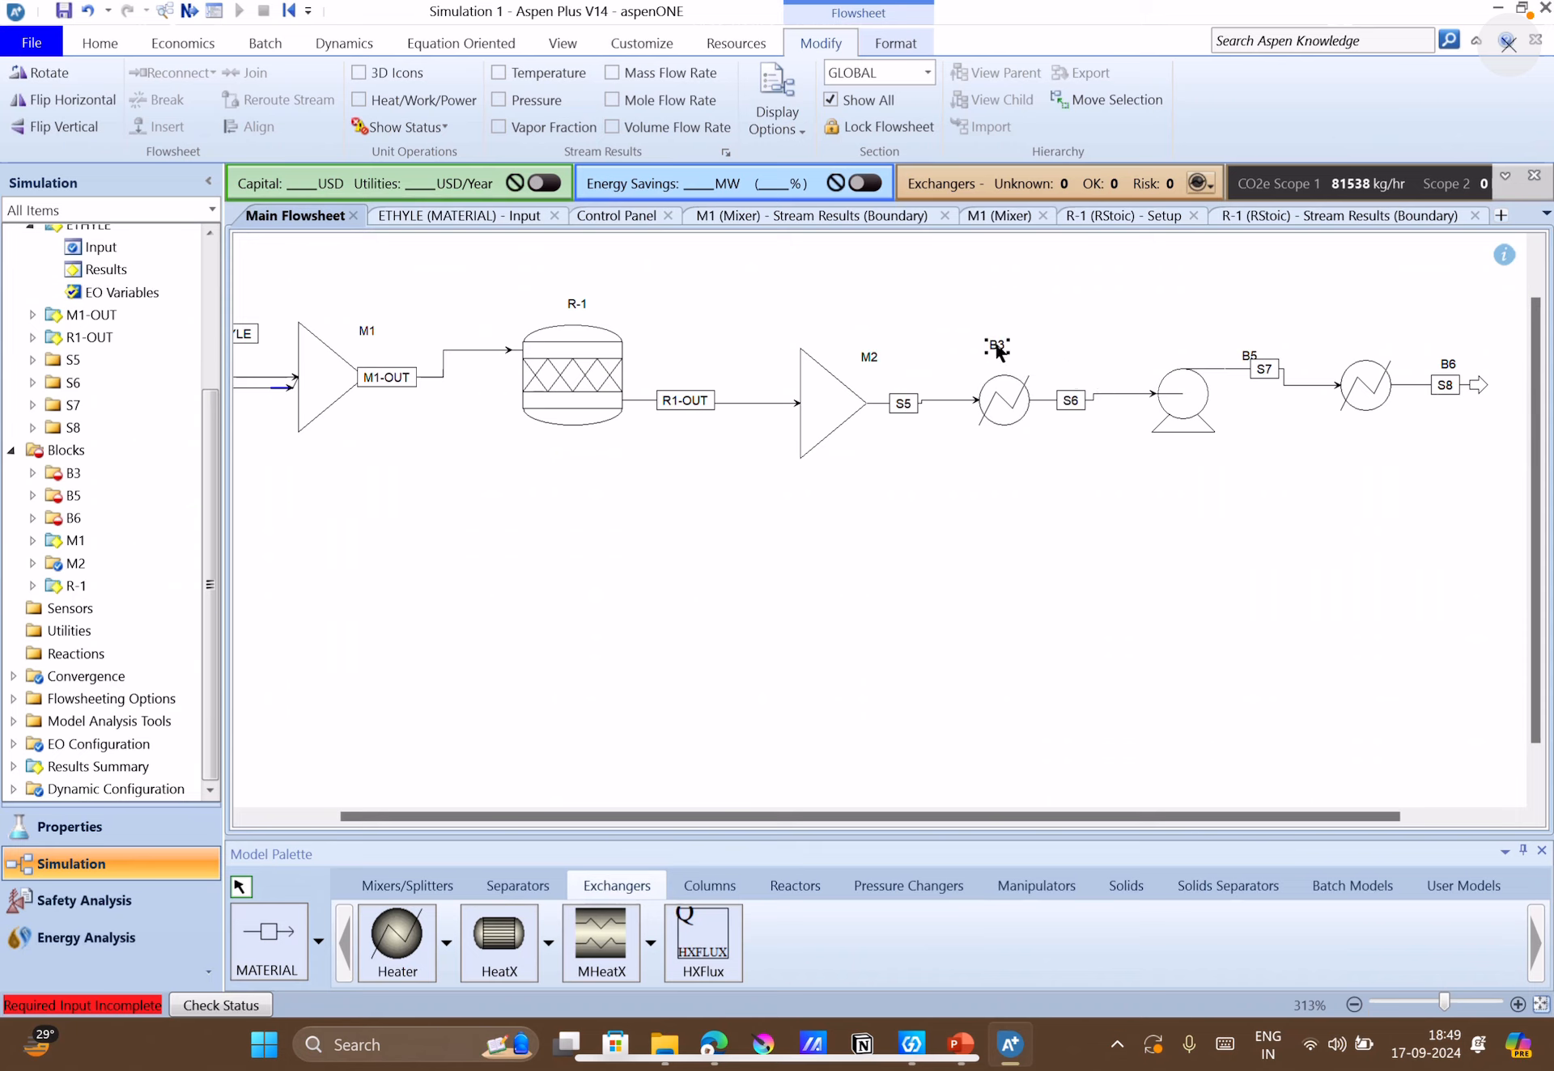
{"action": "type", "text": "COOL-1"}
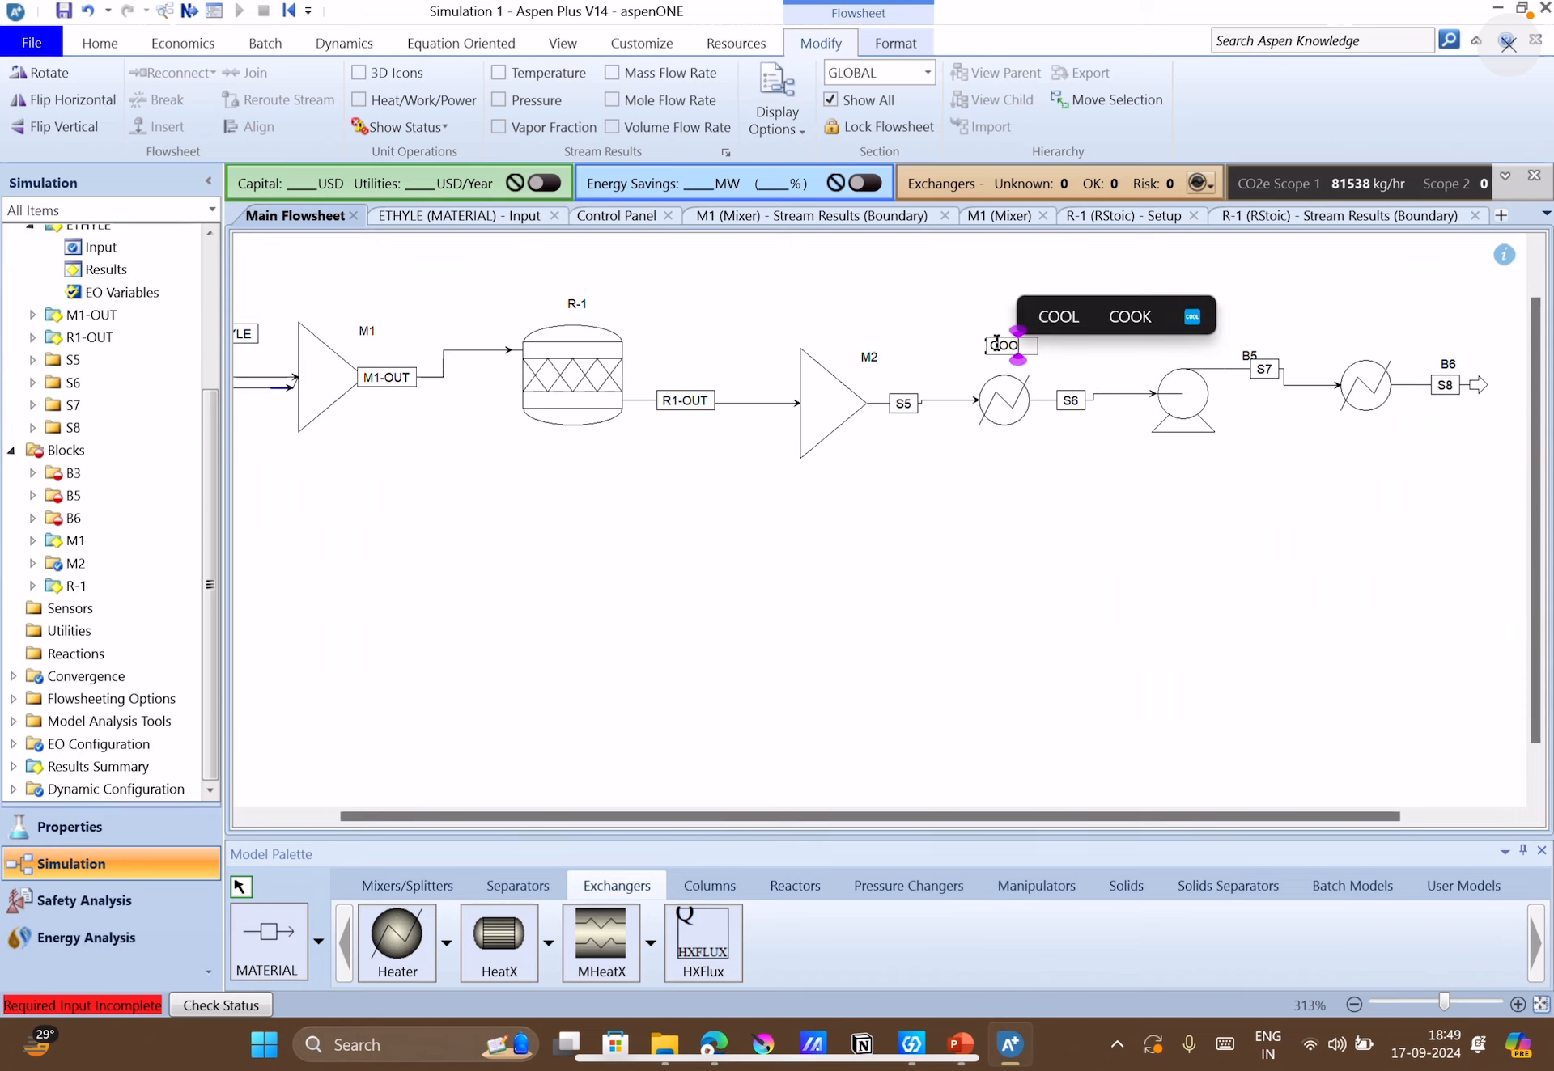
{"action": "left_click", "coordinate": [1297, 581]}
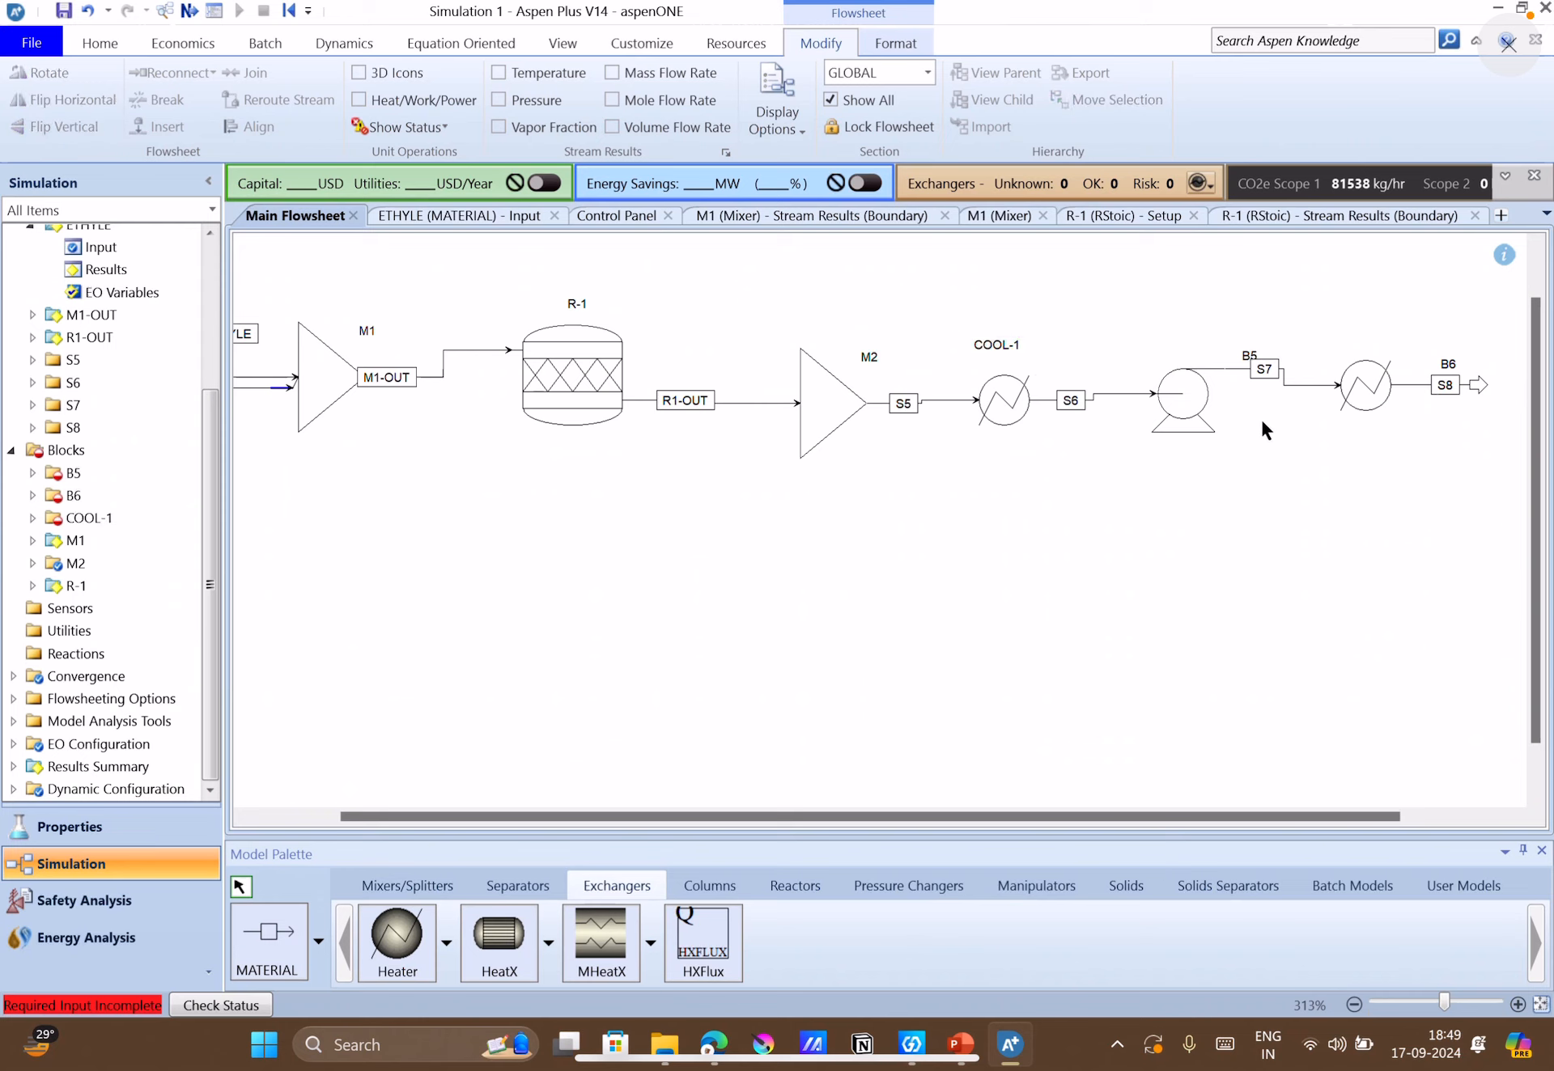
Rename pump B5 as PUMP-1 and move its label directly above the pump icon.
{"action": "left_click", "coordinate": [1251, 361]}
{"action": "left_click", "coordinate": [1248, 359]}
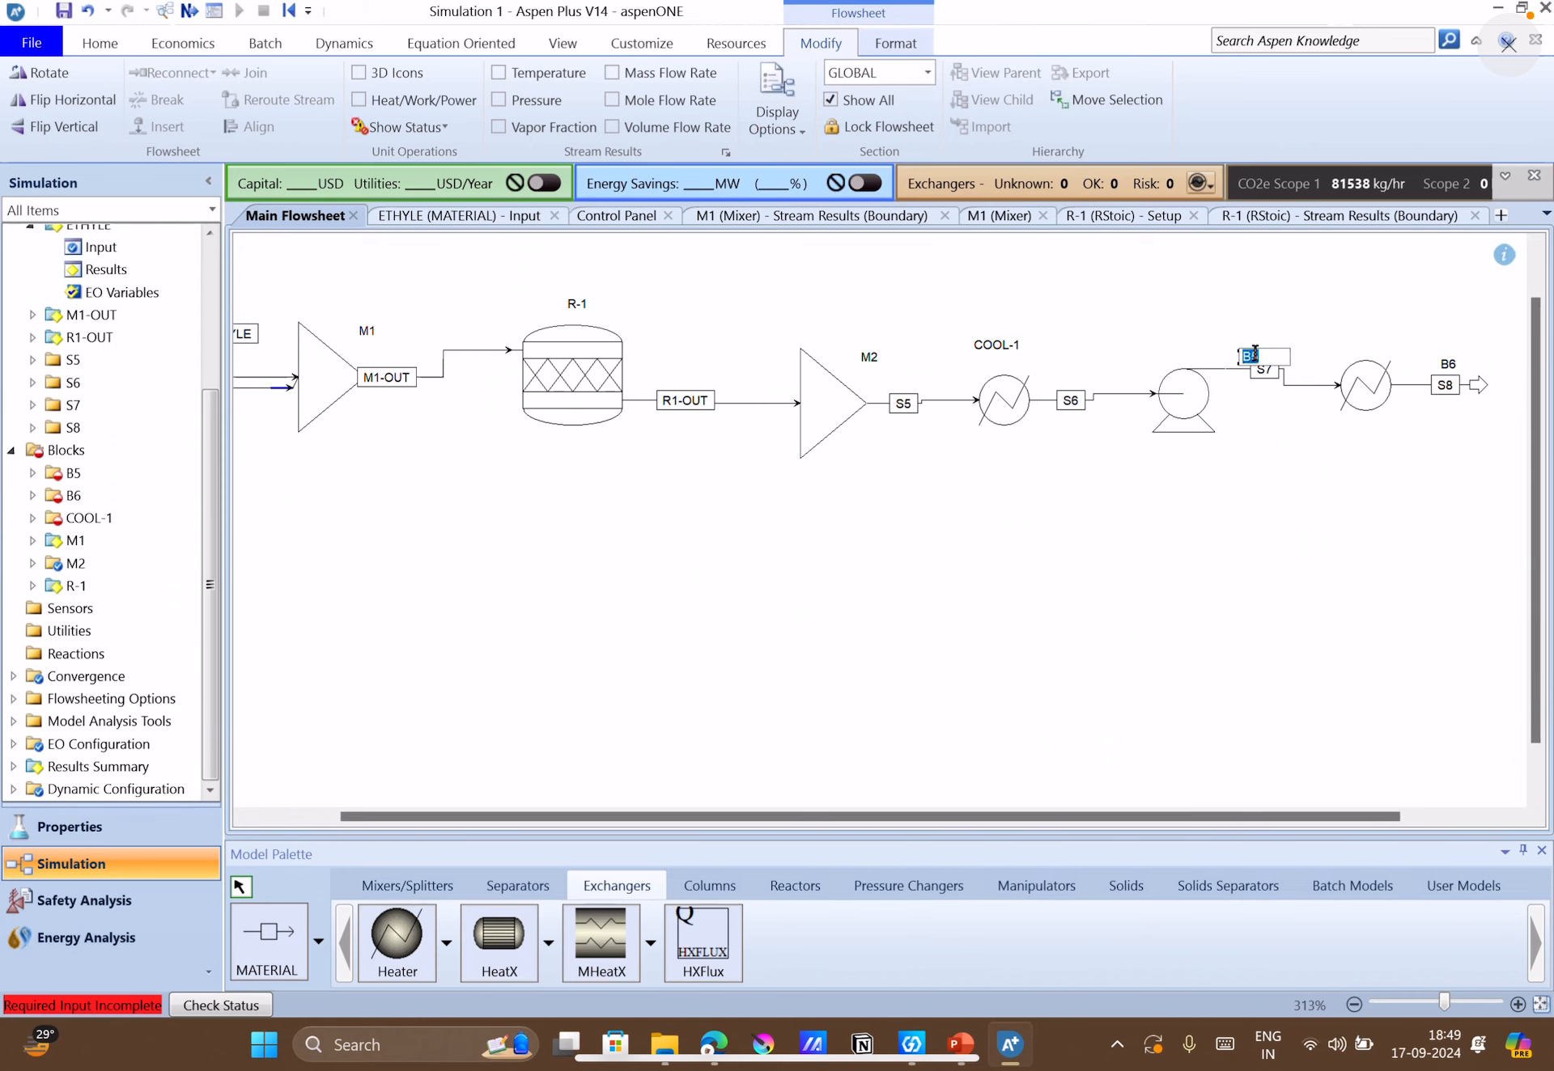
{"action": "type", "text": "PUMP-1"}
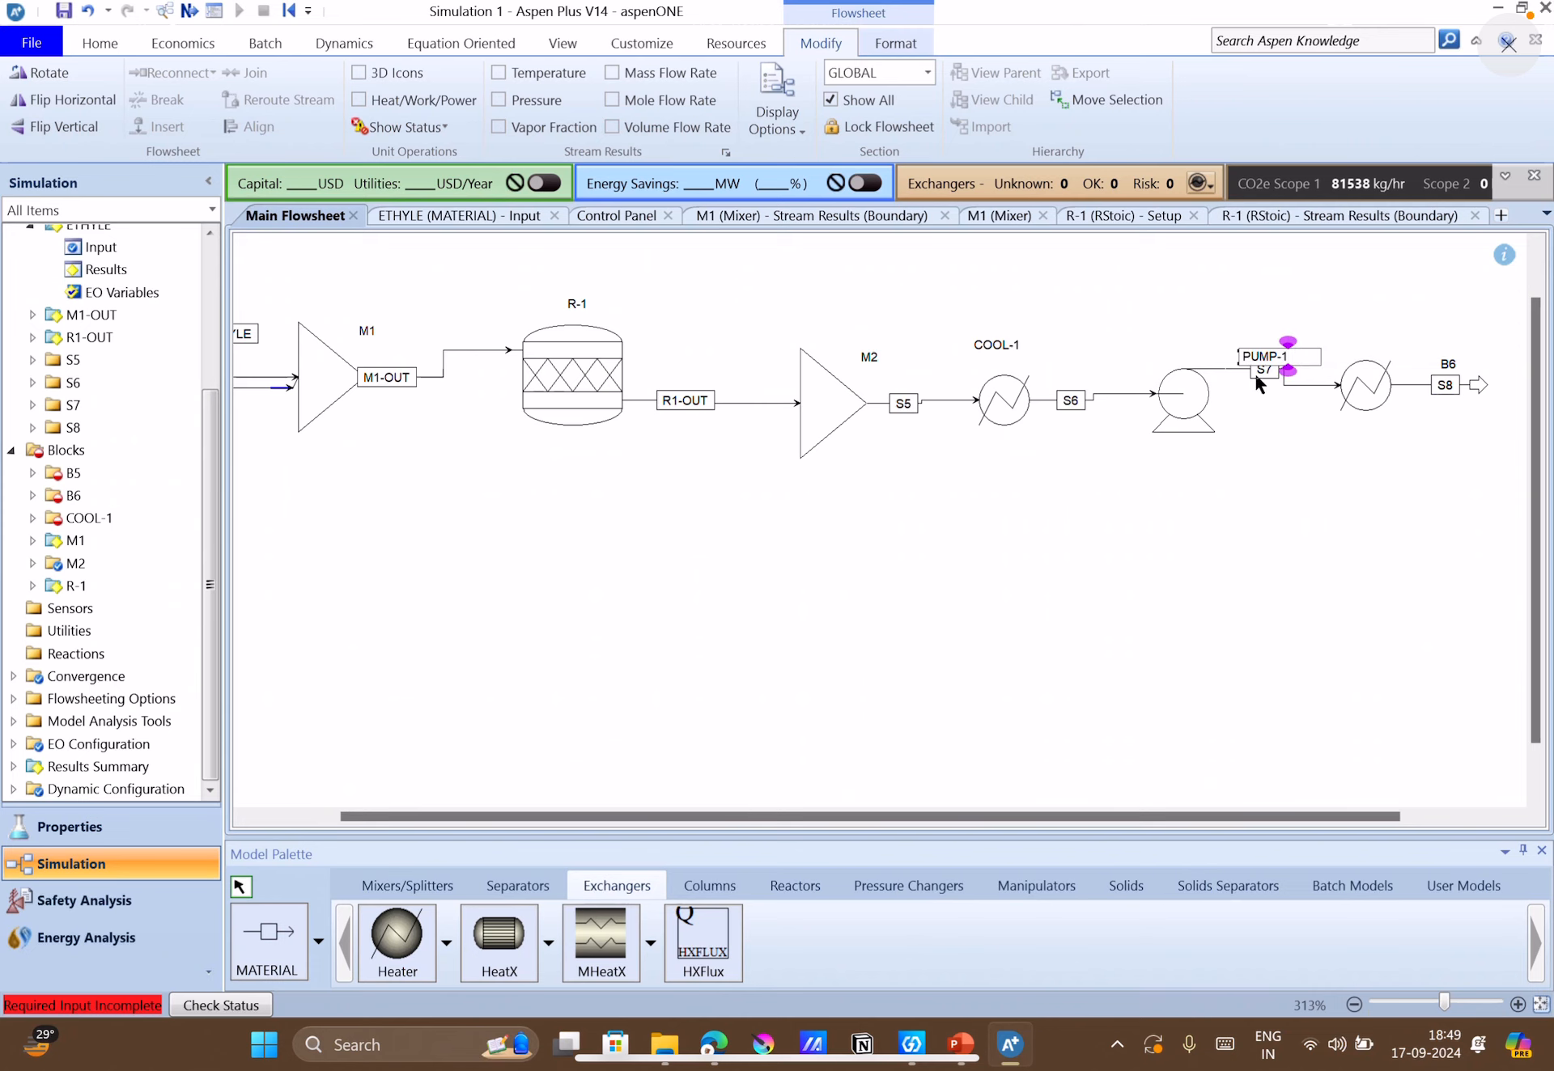
{"action": "left_click", "coordinate": [1276, 454]}
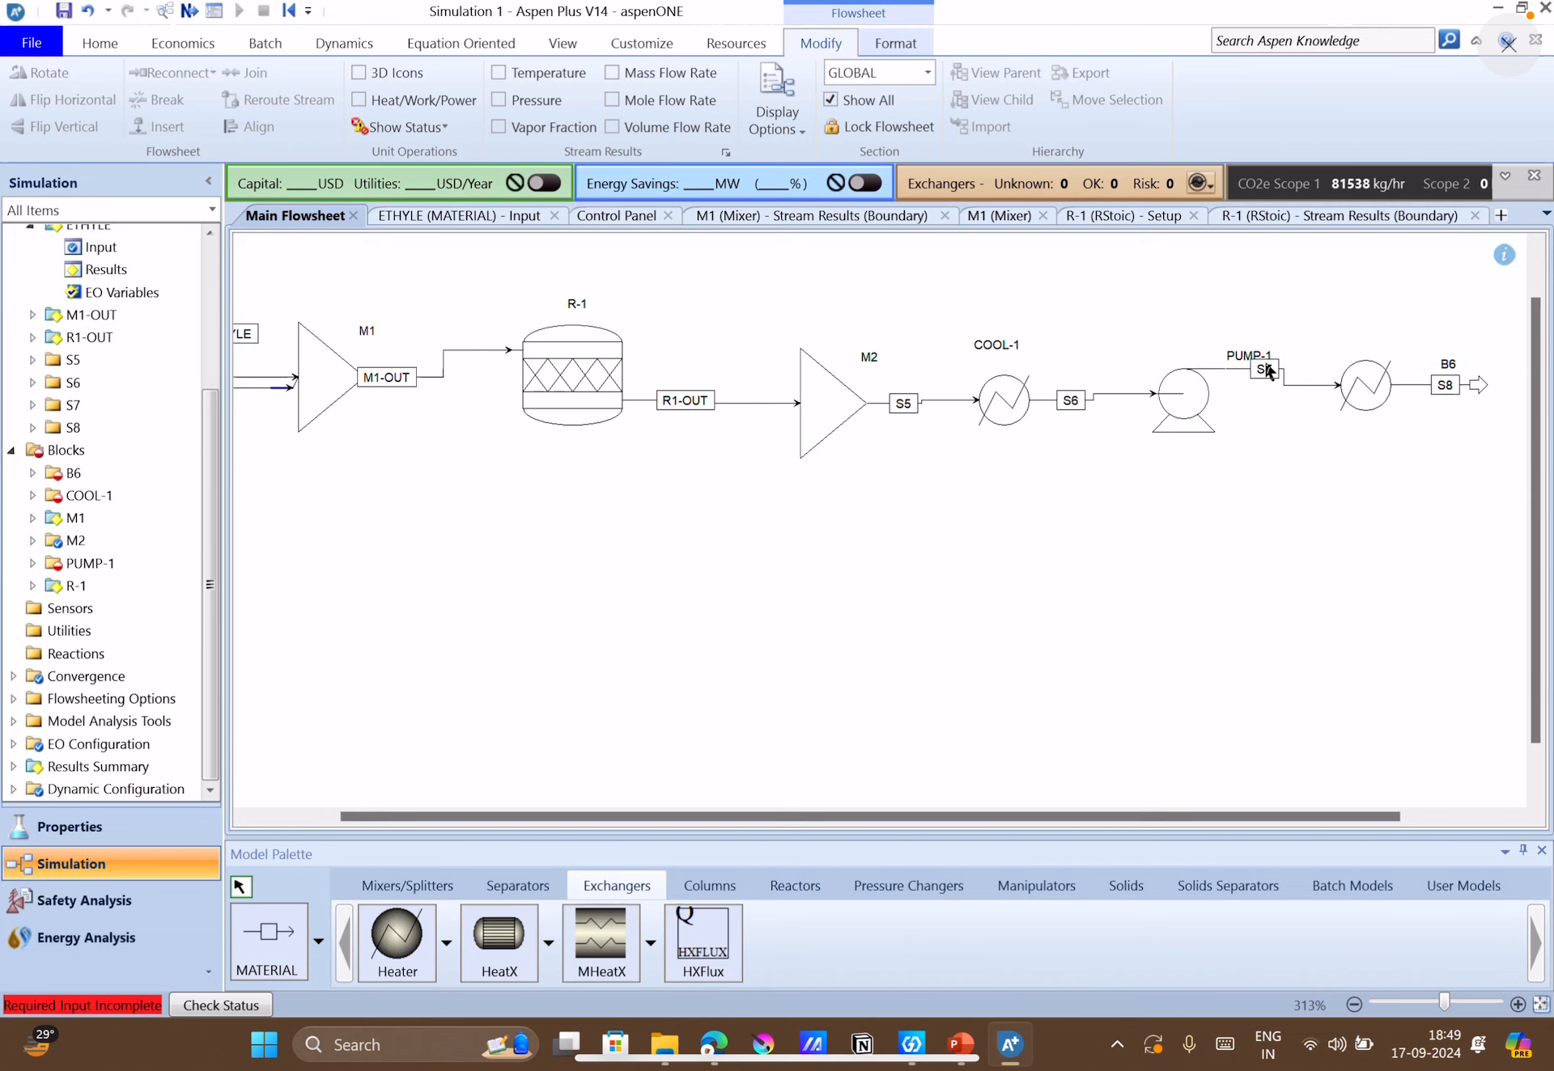
{"action": "left_click", "coordinate": [1236, 363]}
{"action": "left_click_drag", "start_coordinate": [1237, 363], "coordinate": [1171, 358]}
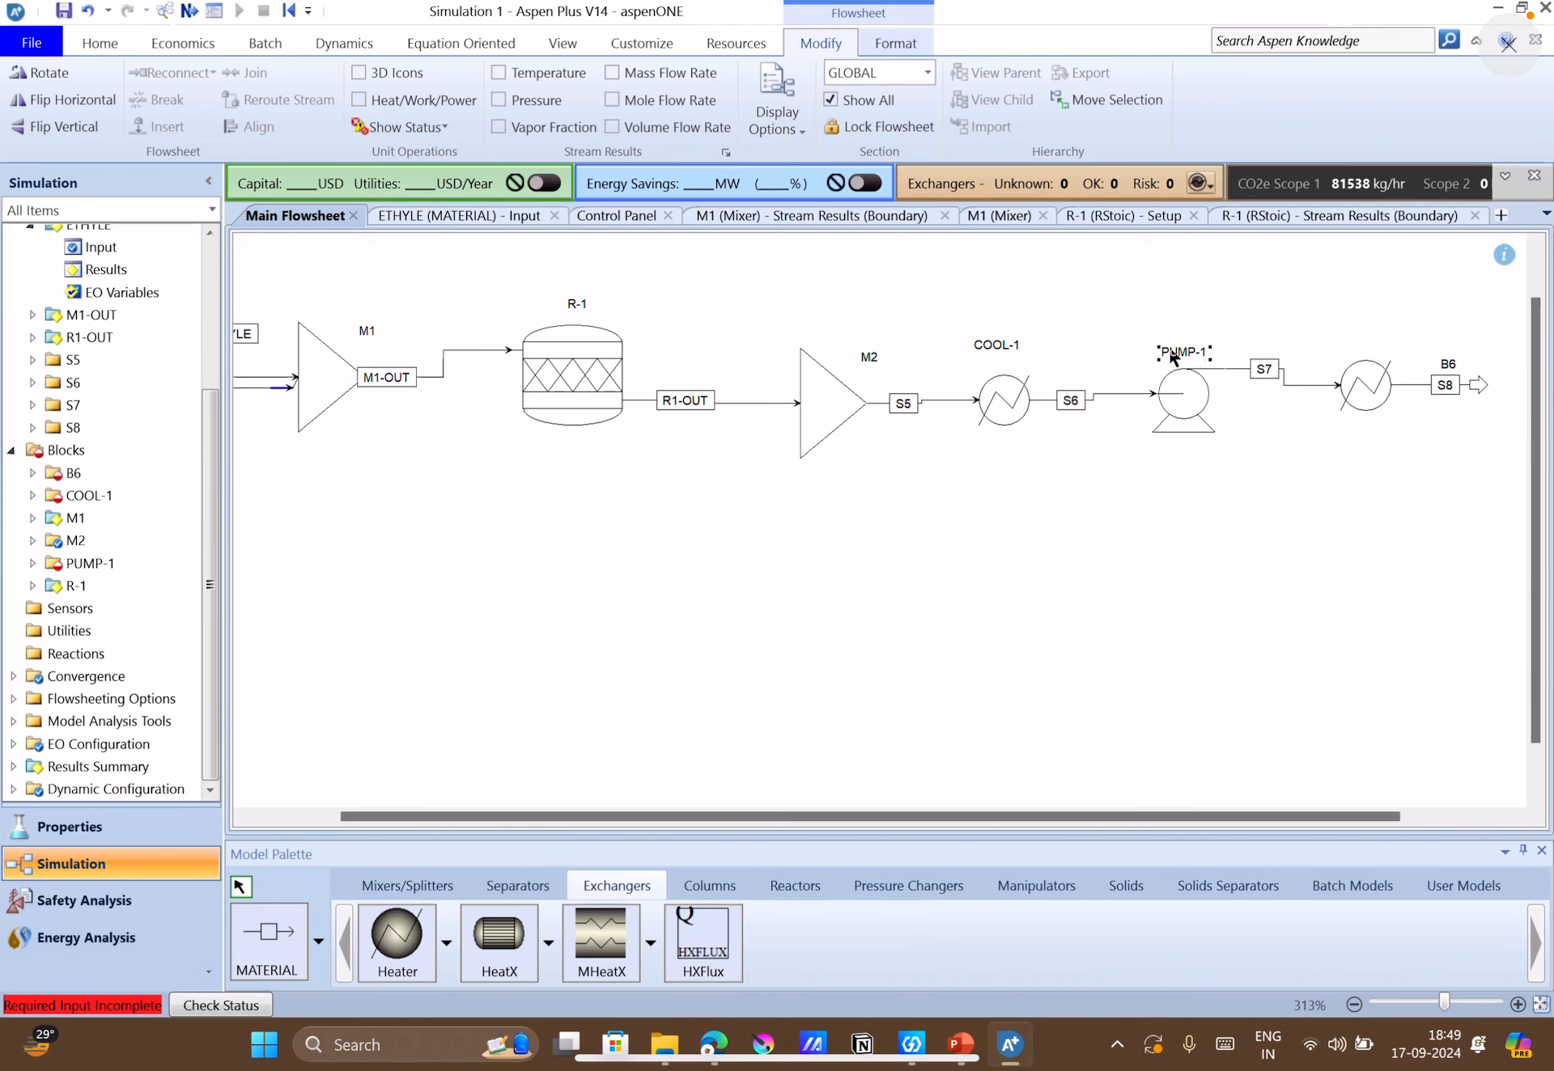
{"action": "left_click", "coordinate": [1168, 441]}
Rename the outlet stream of COOL-1 as C1-OUT and the outlet stream of PUMP-1 as P1-OUT.
{"action": "double_click", "coordinate": [1066, 398]}
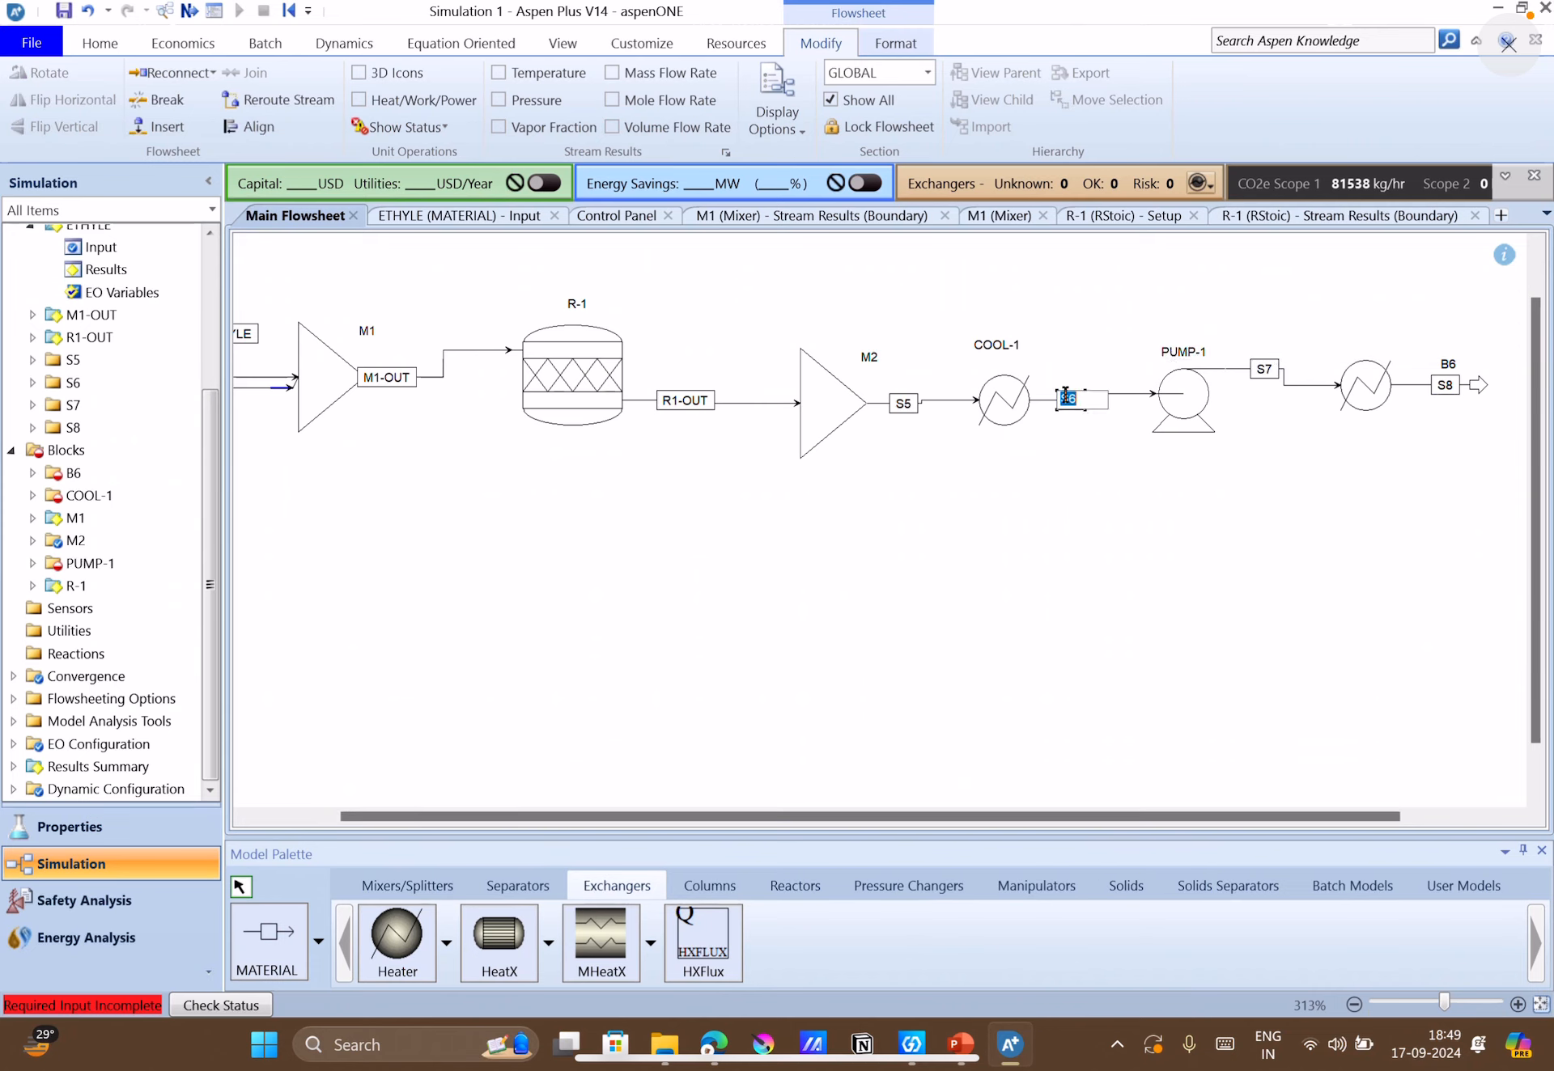
{"action": "type", "text": "C1-OUT"}
{"action": "left_click", "coordinate": [1180, 530]}
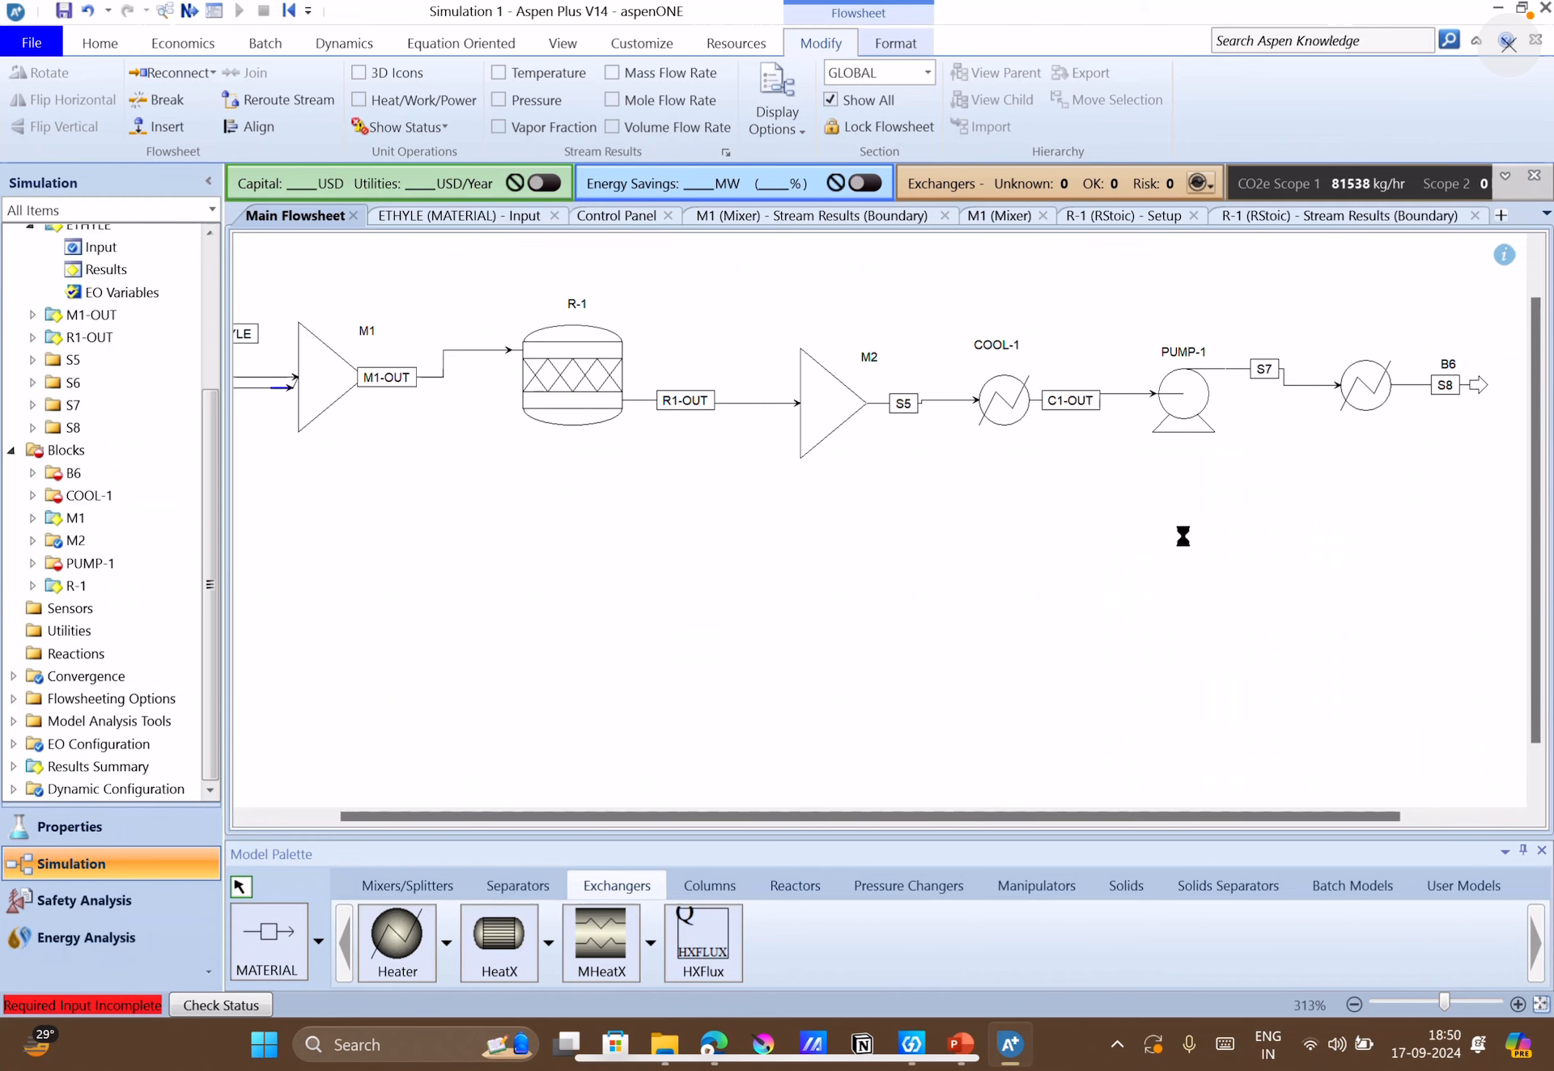
{"action": "double_click", "coordinate": [1262, 374]}
{"action": "type", "text": "P1-"}
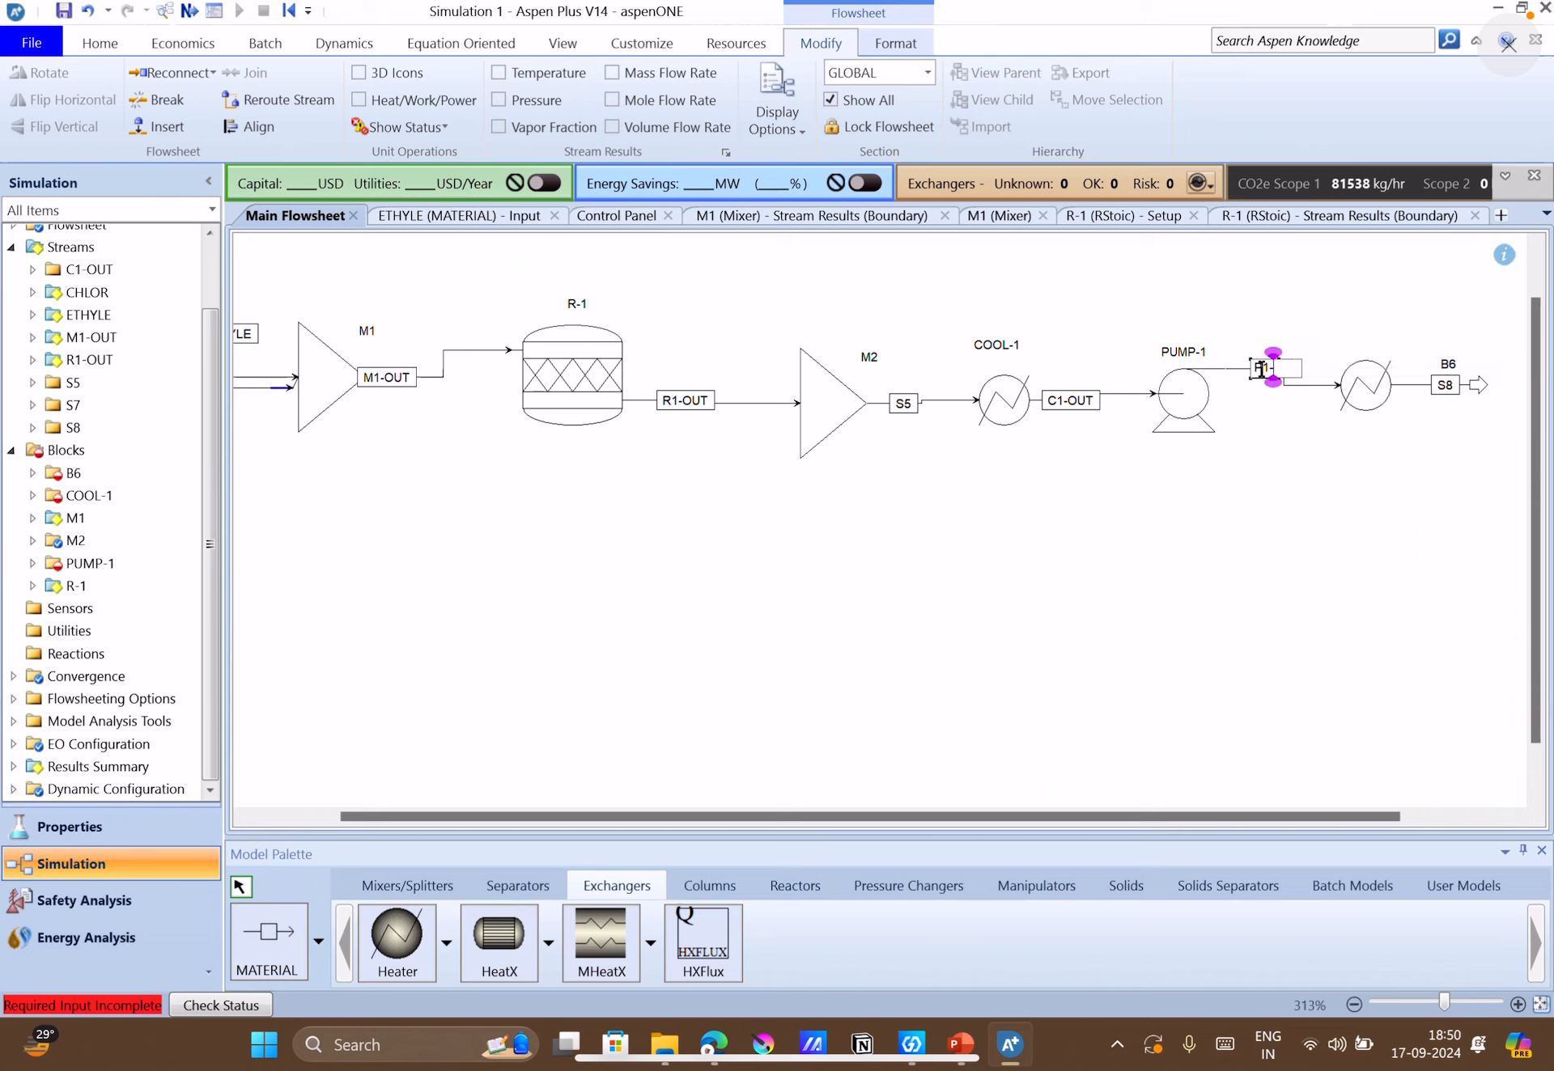
{"action": "type", "text": "OUT"}
{"action": "left_click", "coordinate": [1337, 473]}
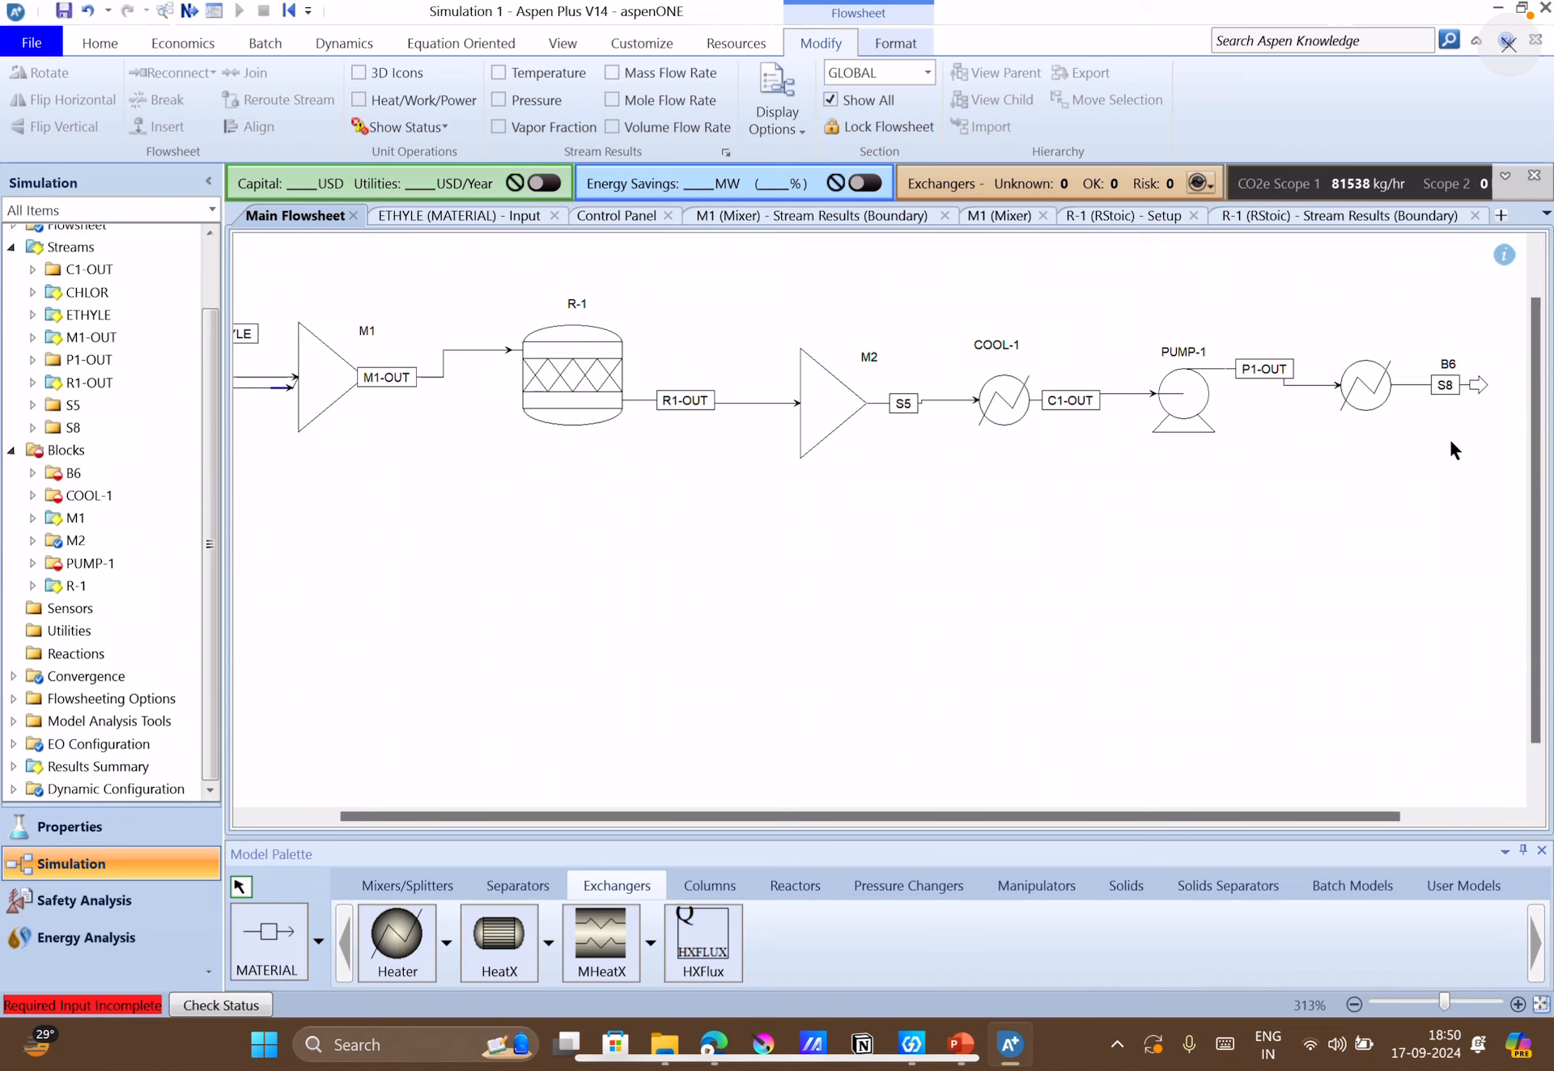
Rename S8, the outlet stream of heater B6, as H1-OUT.
{"action": "double_click", "coordinate": [1441, 387]}
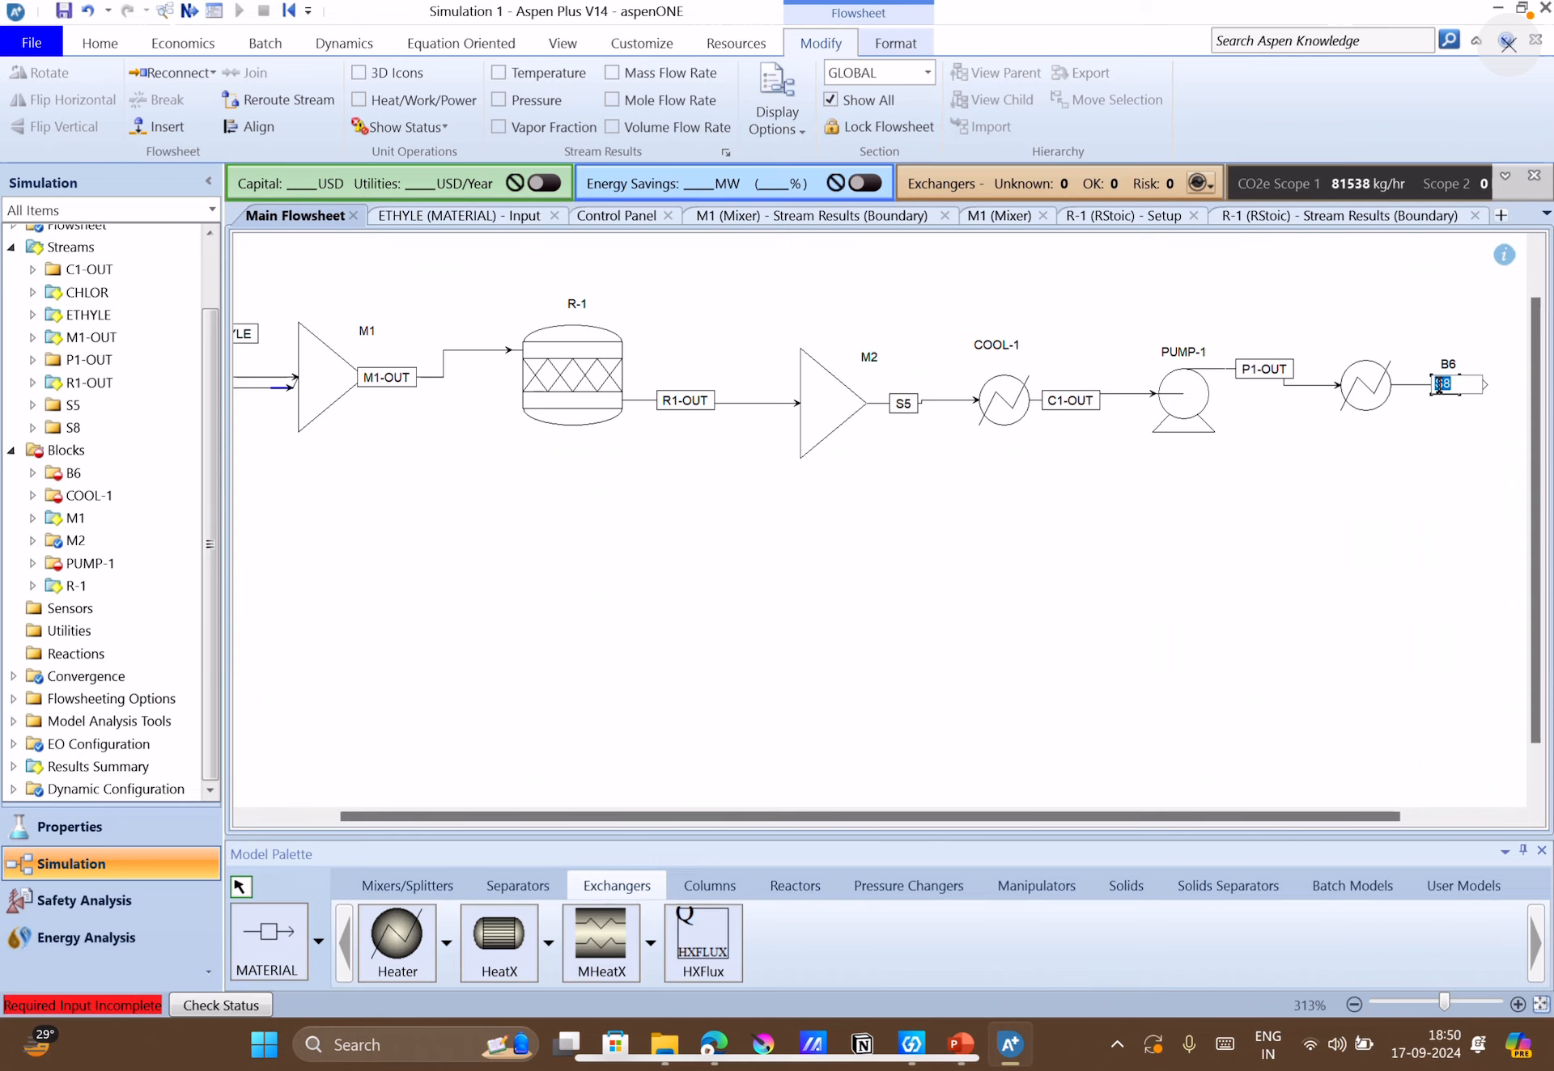
{"action": "type", "text": "H1"}
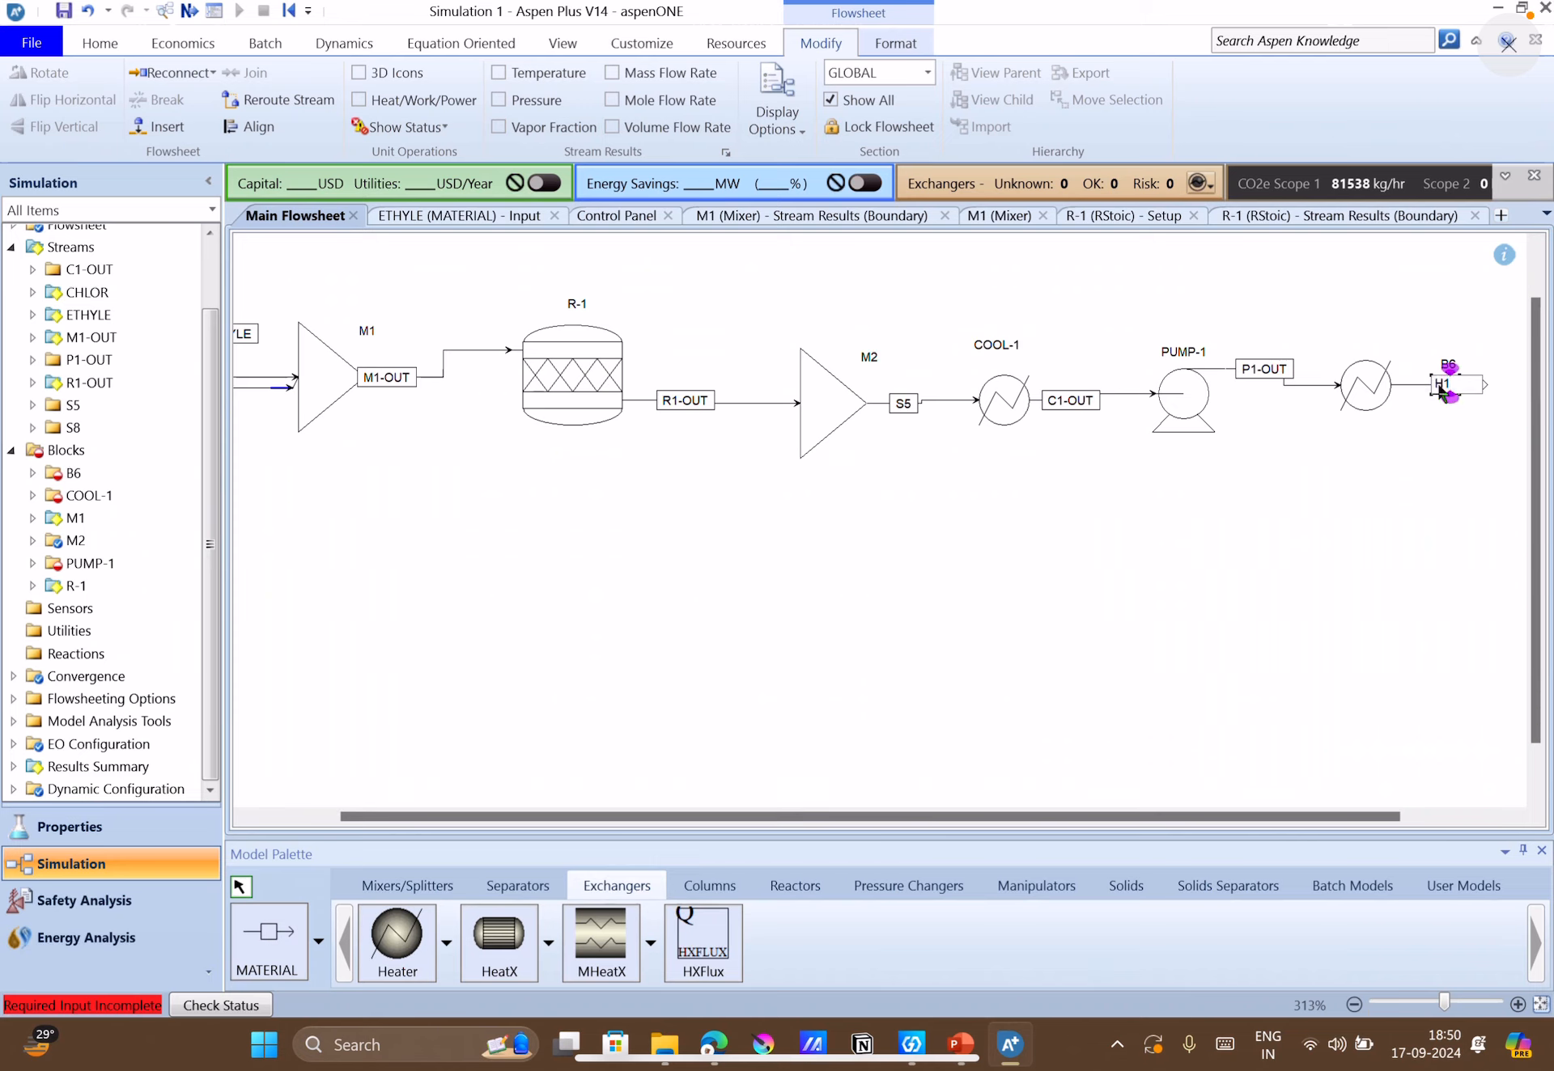
{"action": "type", "text": "-OUT"}
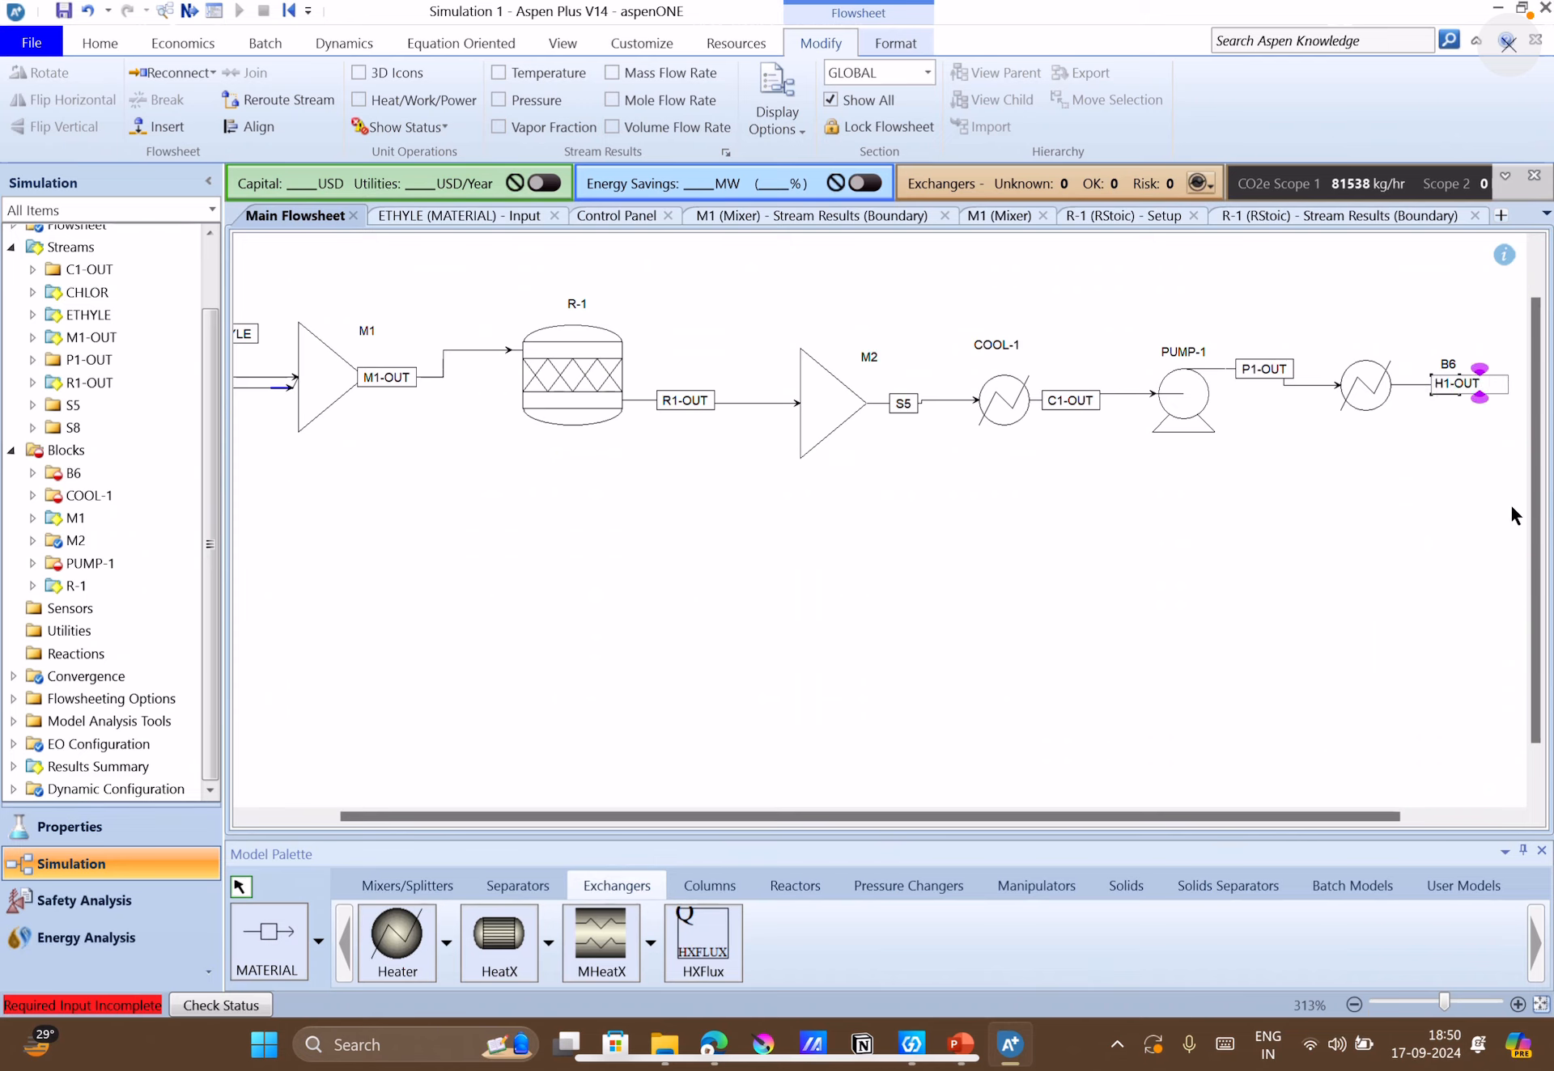
{"action": "key", "text": "Return"}
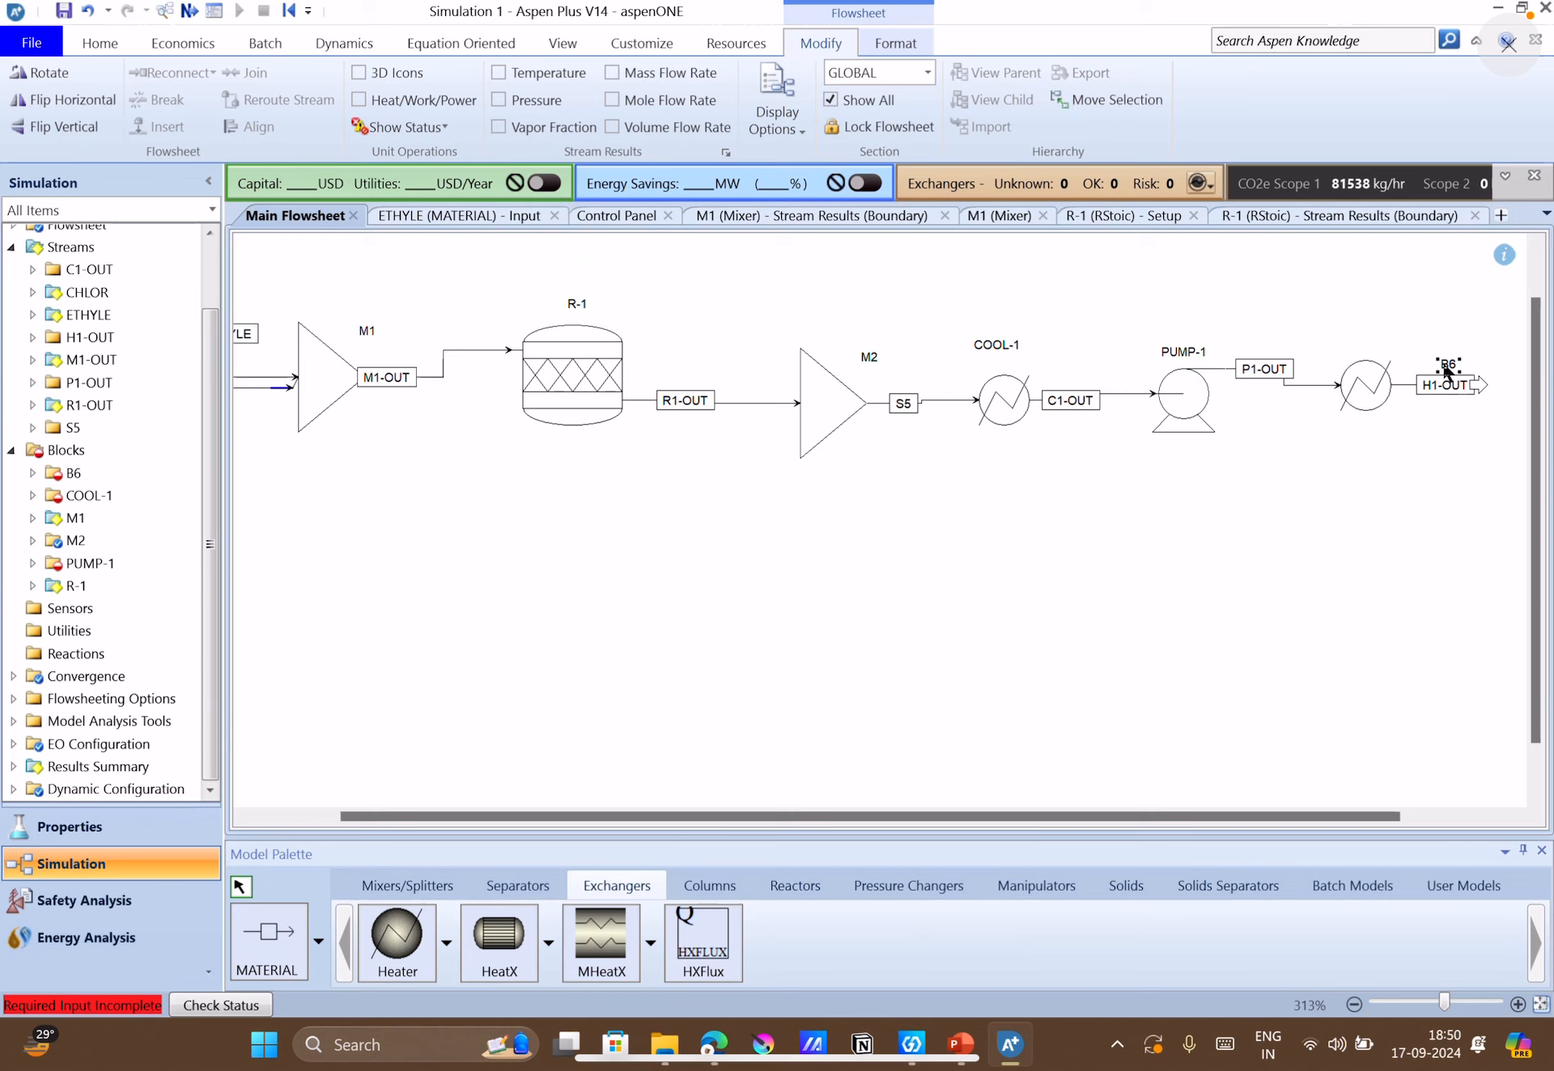
Move the label of heater B6 above its icon and rename the block as HEAT-1.
{"action": "left_click_drag", "start_coordinate": [1445, 367], "coordinate": [1360, 344]}
{"action": "double_click", "coordinate": [1360, 344]}
{"action": "type", "text": "HEAT-1"}
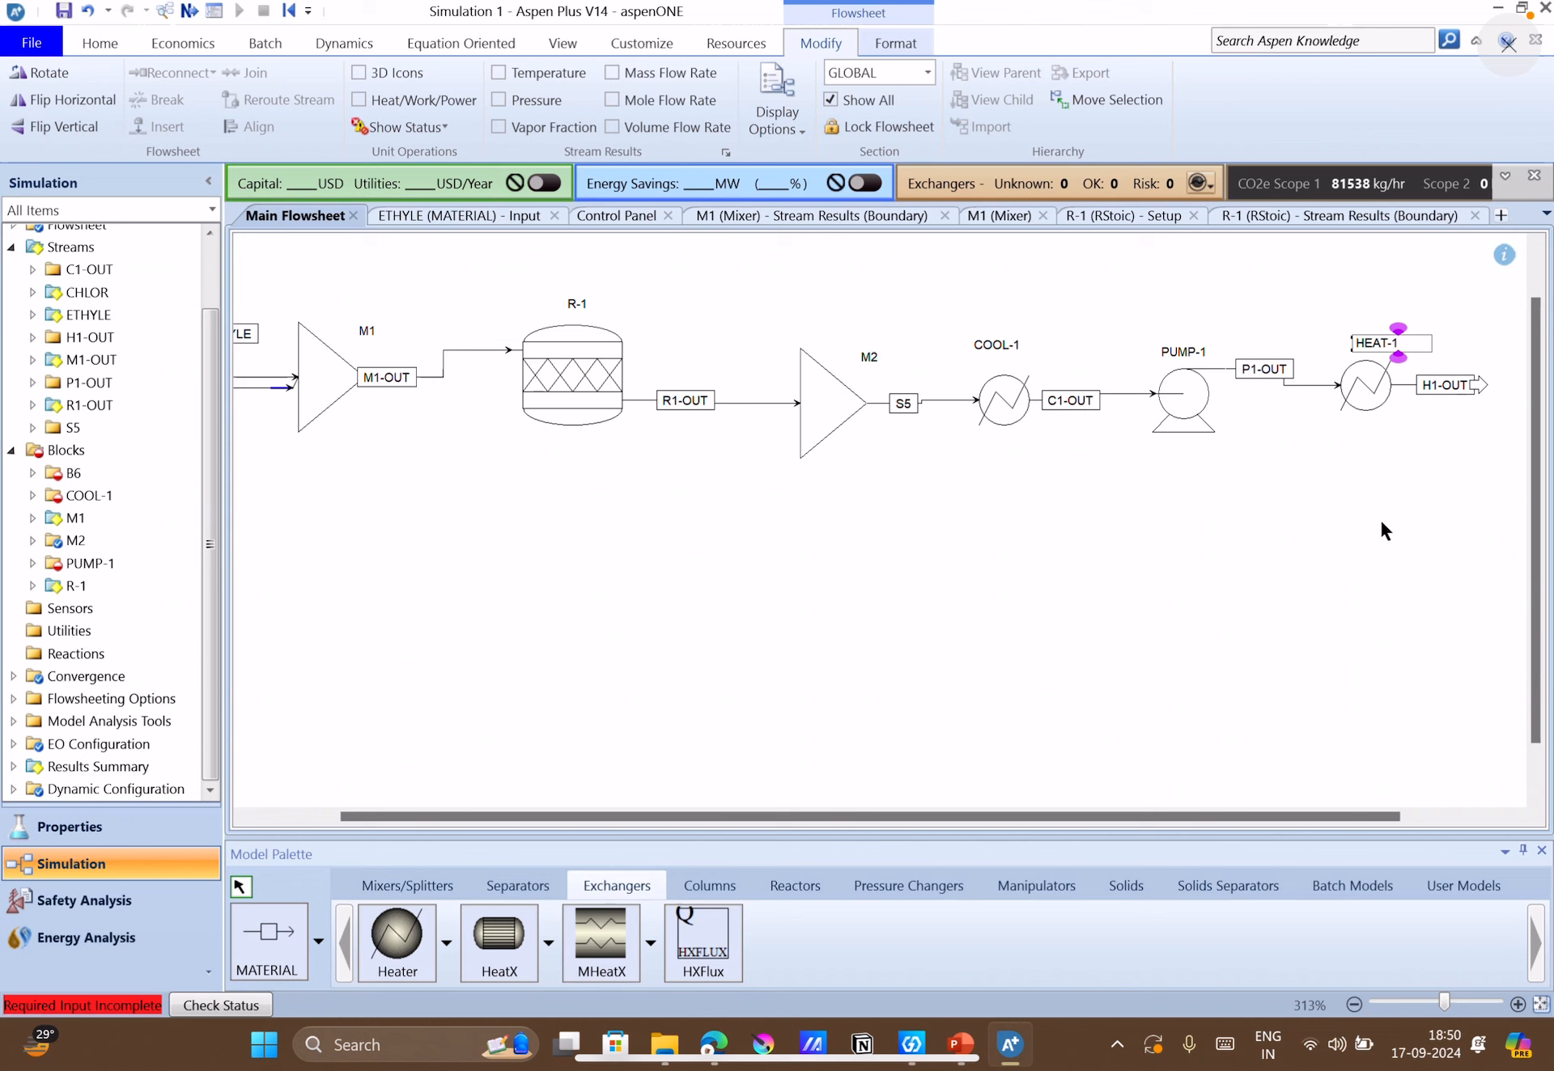
{"action": "key", "text": "Return"}
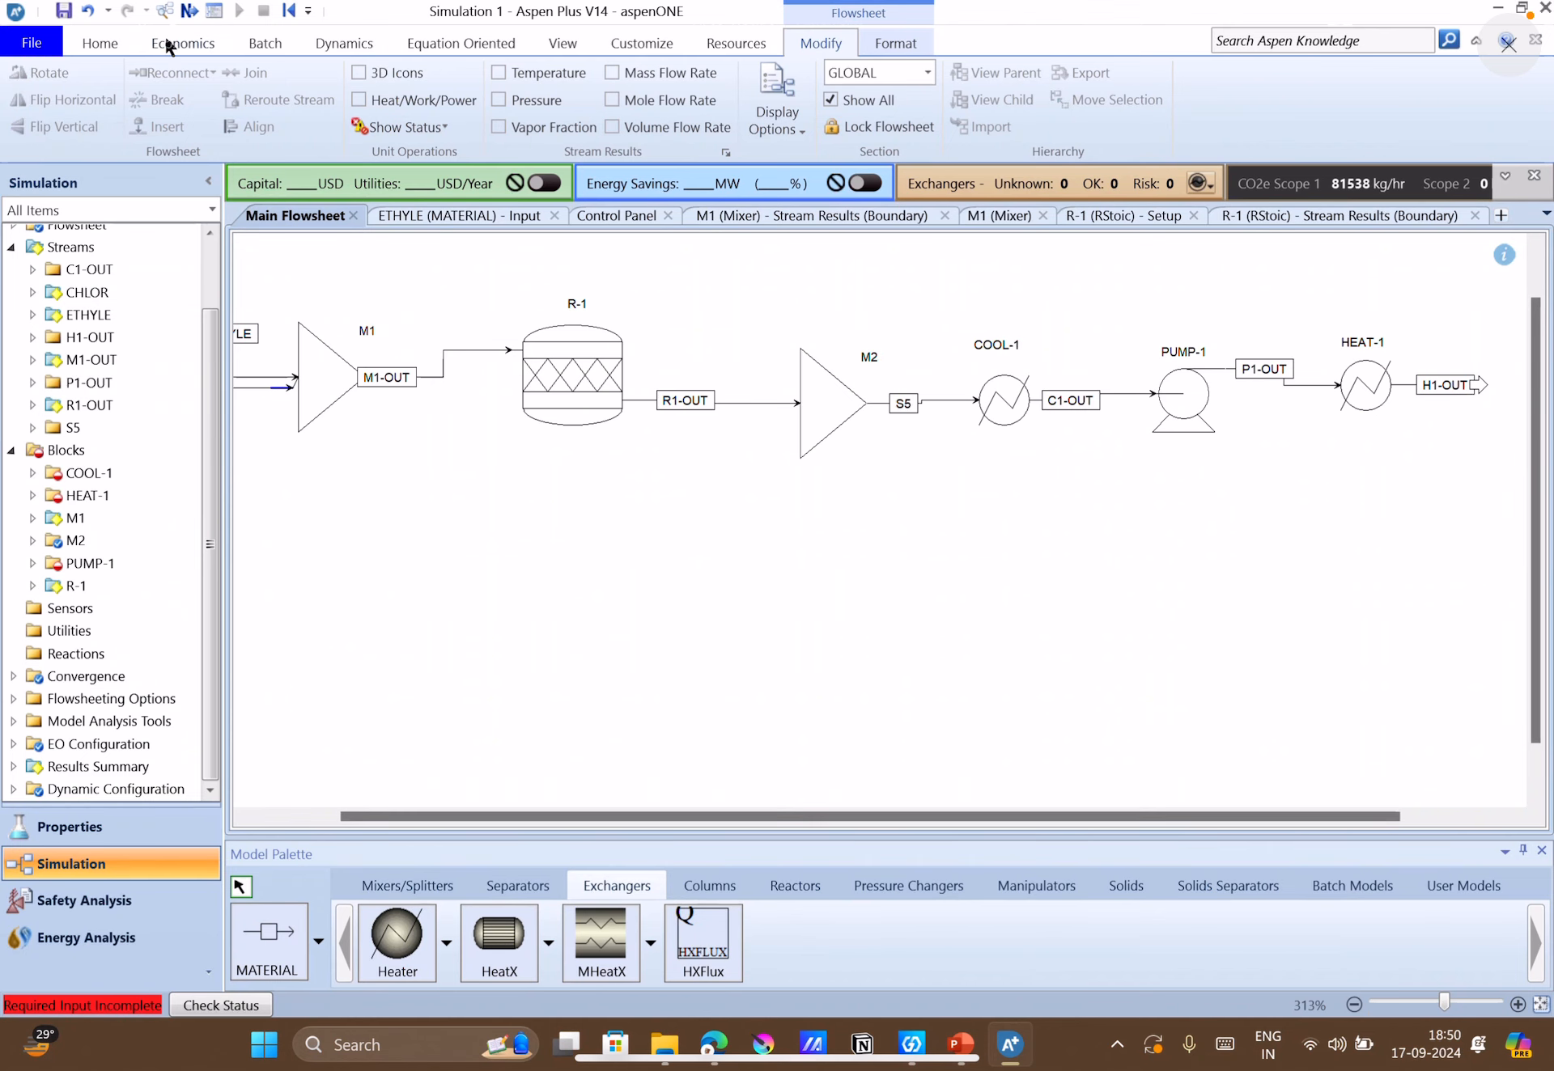
{"action": "left_click", "coordinate": [186, 11]}
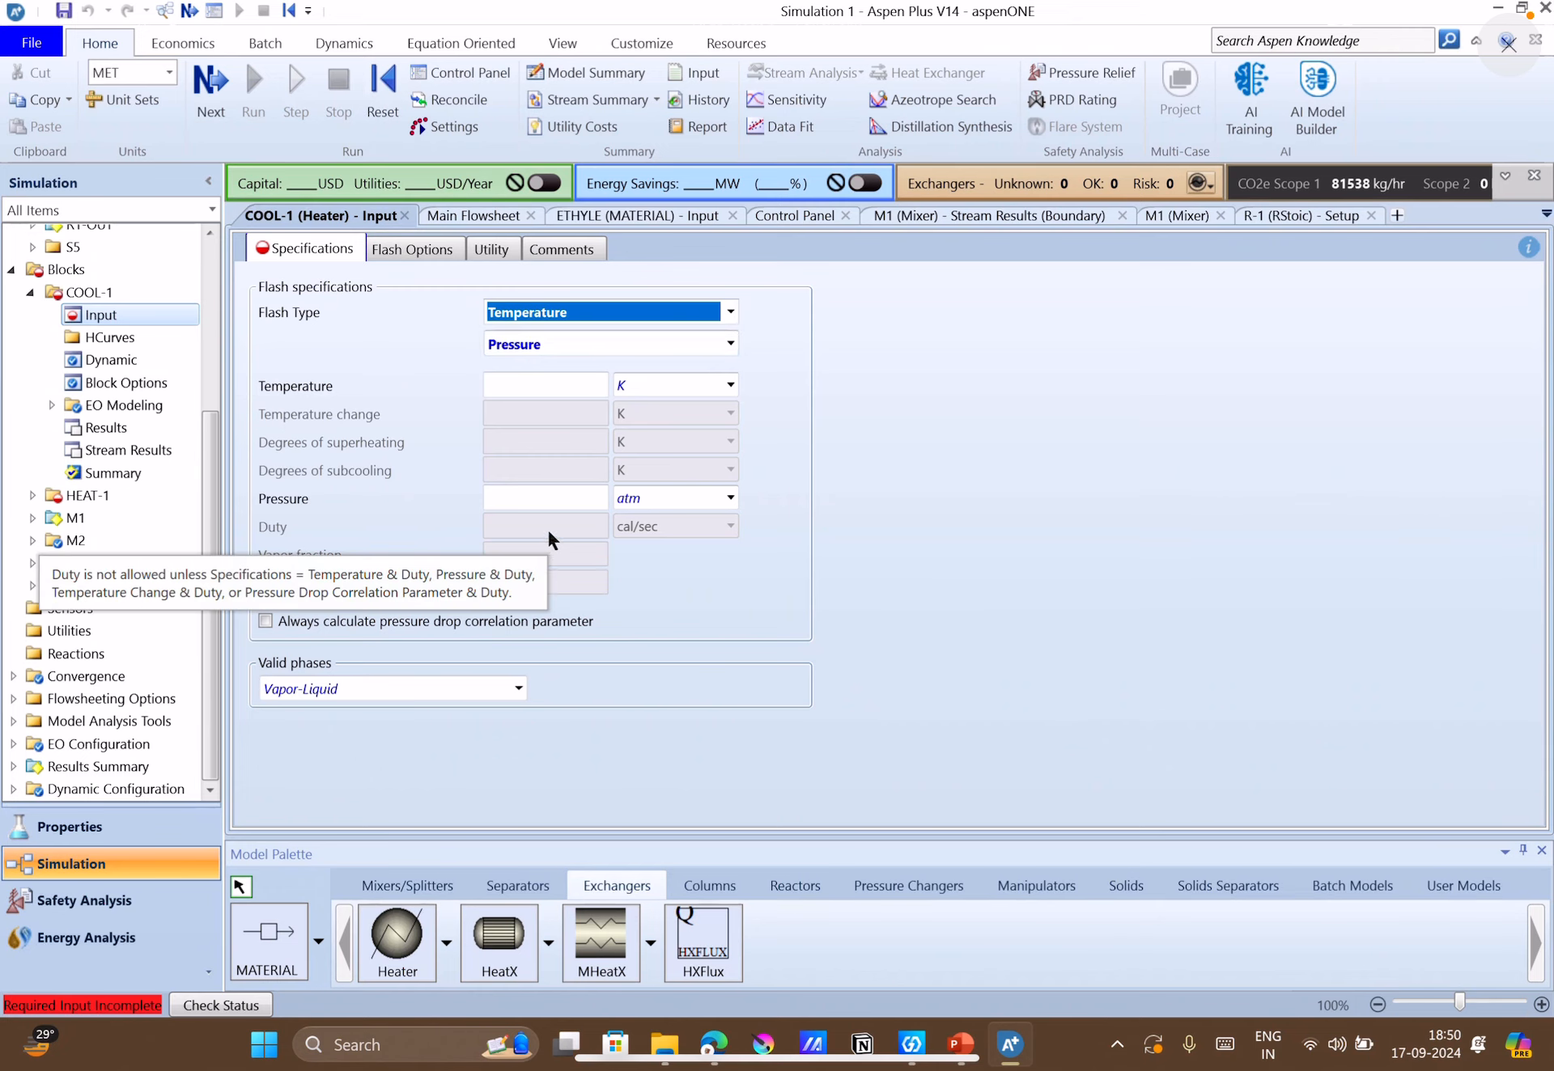
{"action": "left_click", "coordinate": [545, 497]}
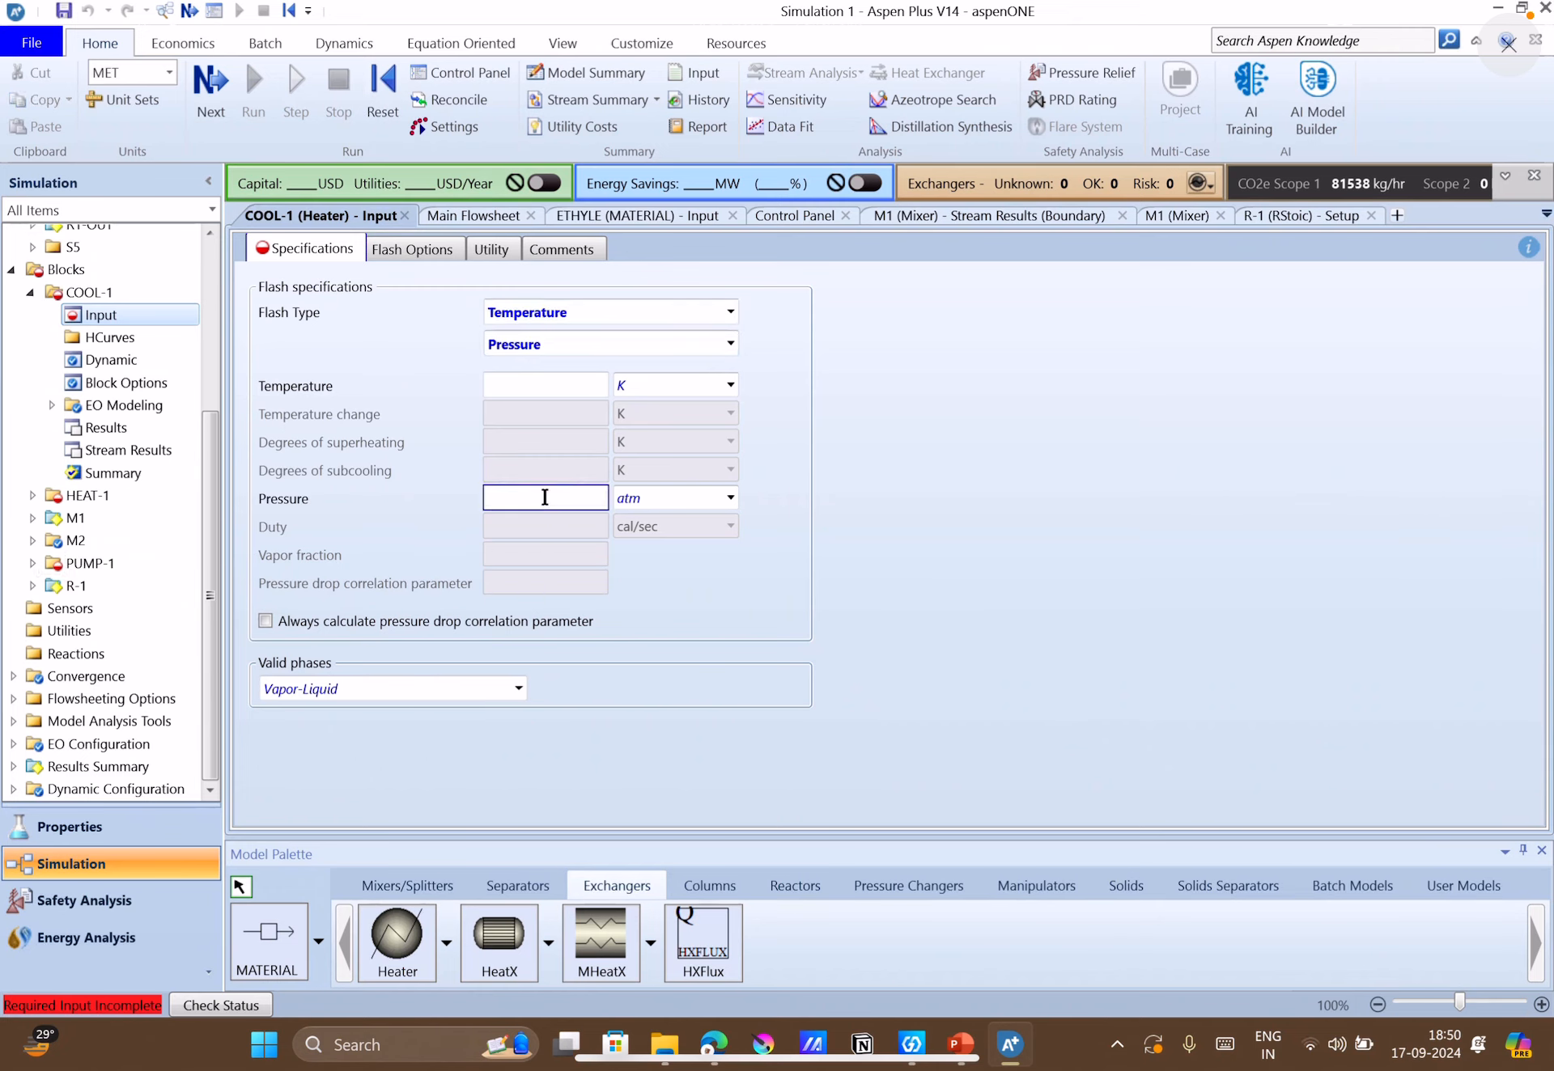
{"action": "type", "text": "1.4"}
{"action": "key", "text": "BackSpace"}
{"action": "key", "text": "BackSpace"}
{"action": "key", "text": "BackSpace"}
Open mixer M2 from the main flowsheet and set its pressure to 1.4 atm.
{"action": "left_click", "coordinate": [465, 216]}
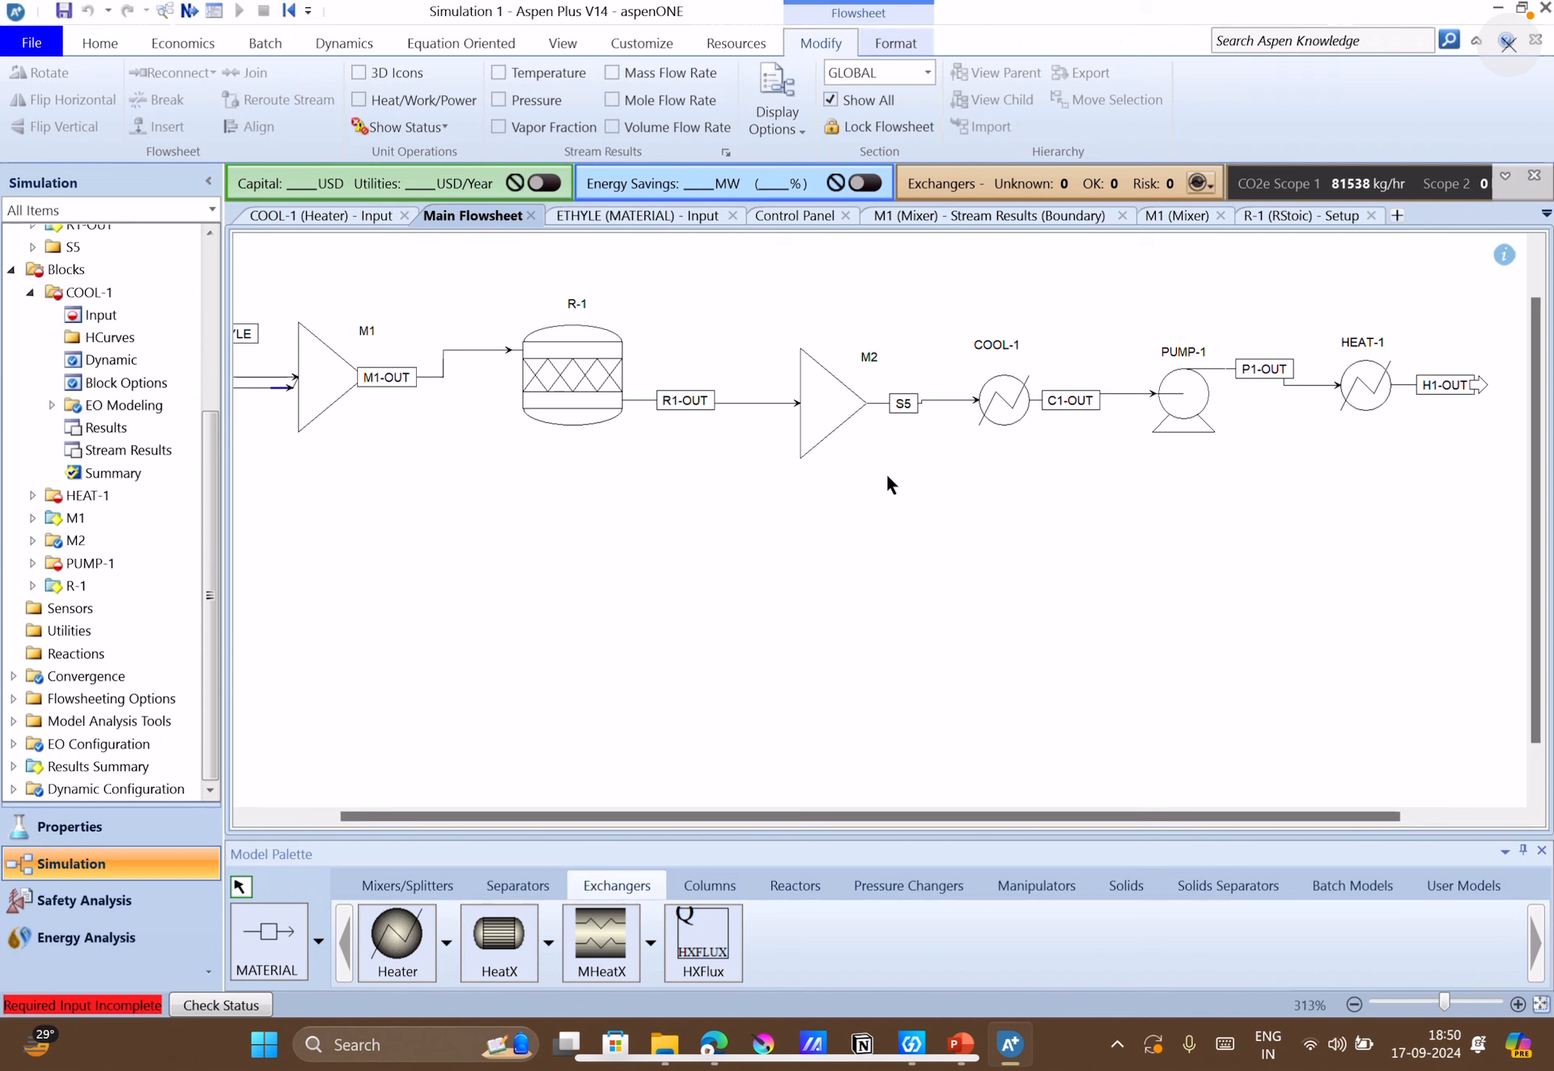
{"action": "double_click", "coordinate": [844, 416]}
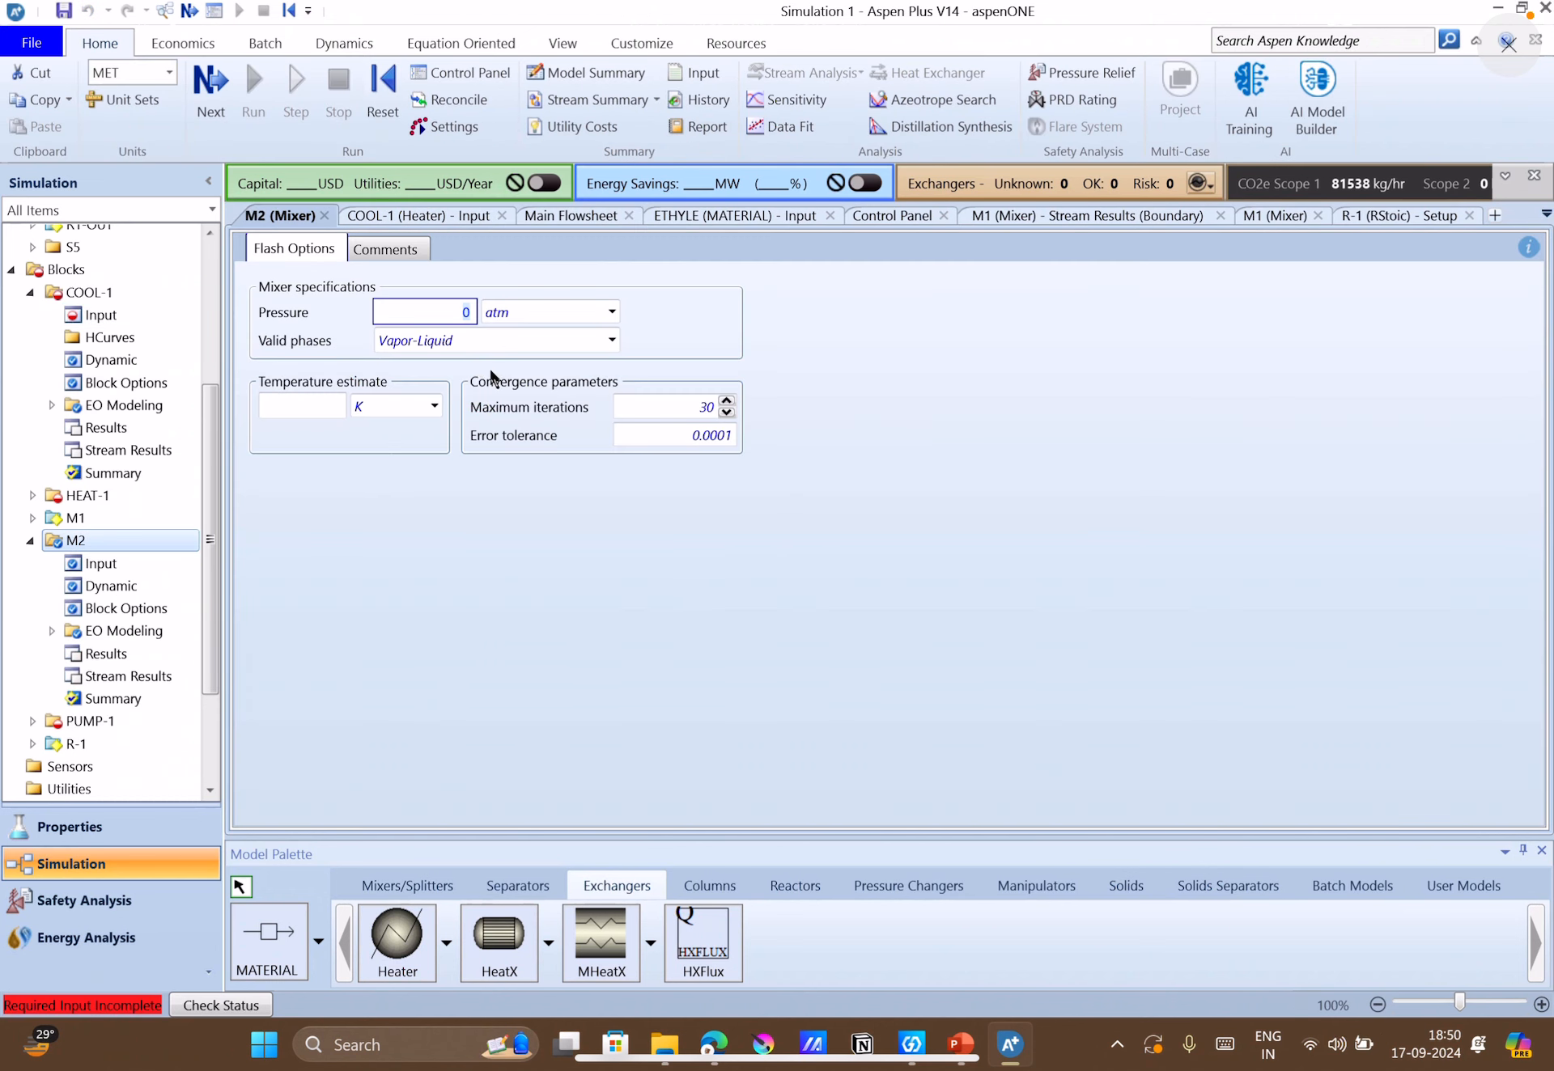
{"action": "left_click", "coordinate": [418, 319]}
{"action": "type", "text": "1.4"}
{"action": "left_click", "coordinate": [873, 508]}
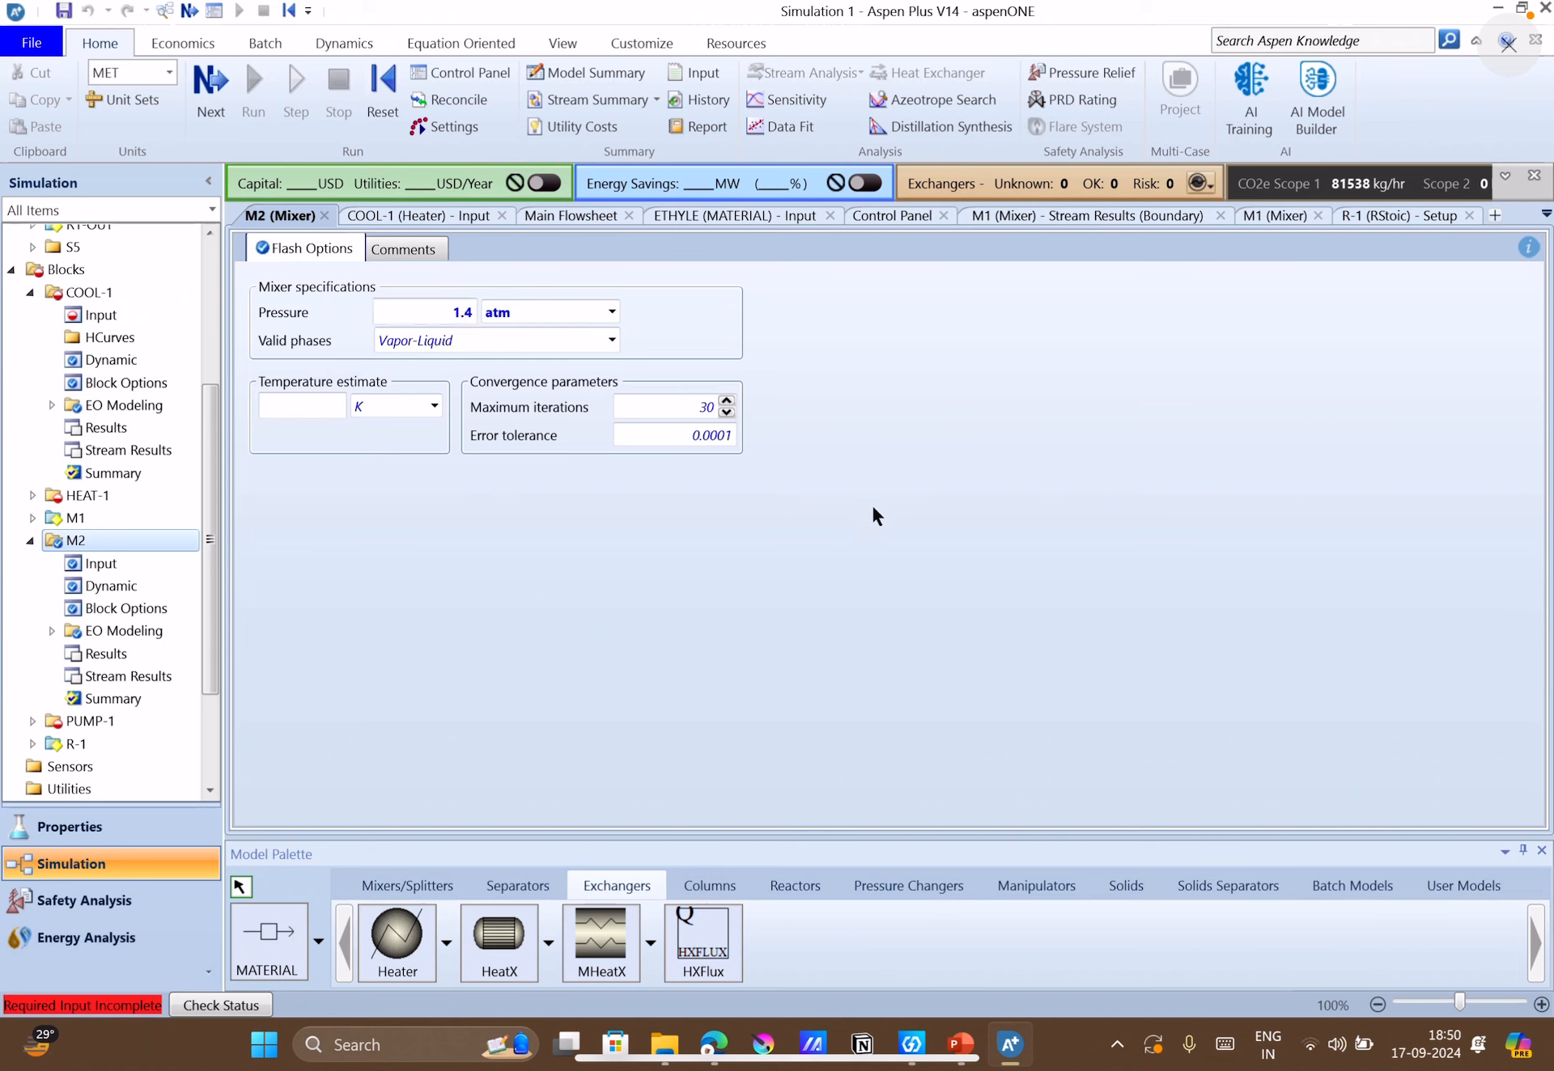
Specify COOL-1 with a temperature of 298 K and a pressure of 1.4 atm, checking the case-study slide in PowerPoint.
{"action": "left_click", "coordinate": [412, 217]}
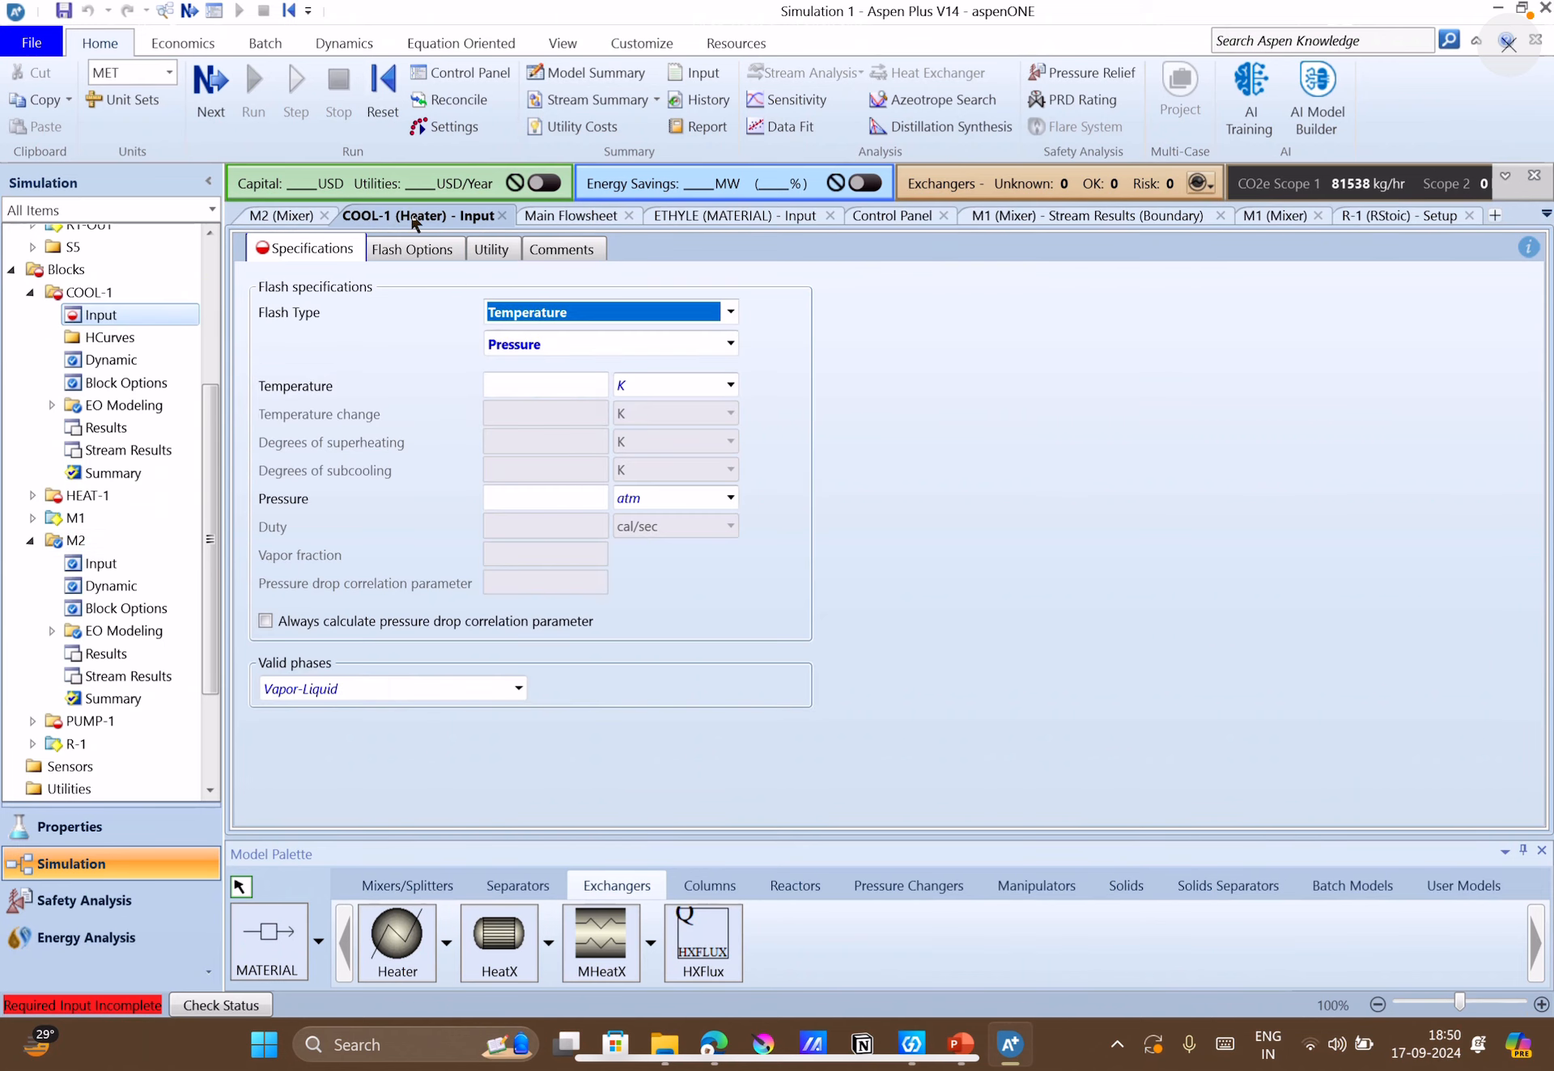
{"action": "left_click", "coordinate": [977, 1047]}
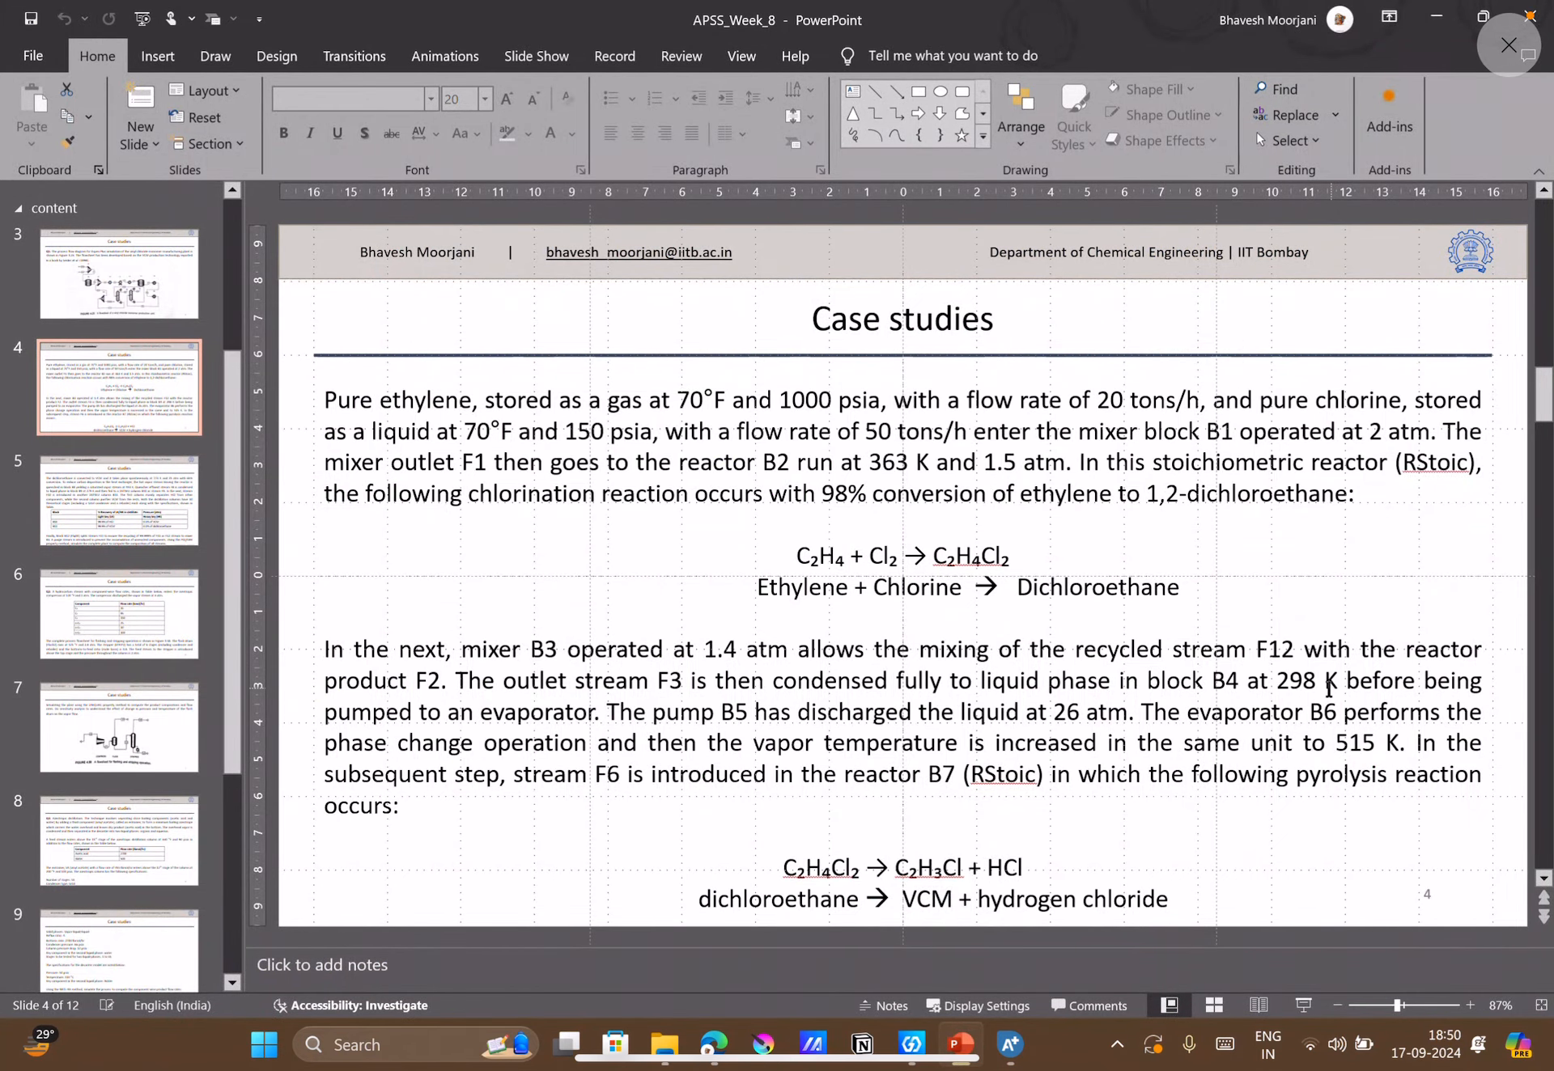
{"action": "left_click", "coordinate": [1009, 1044]}
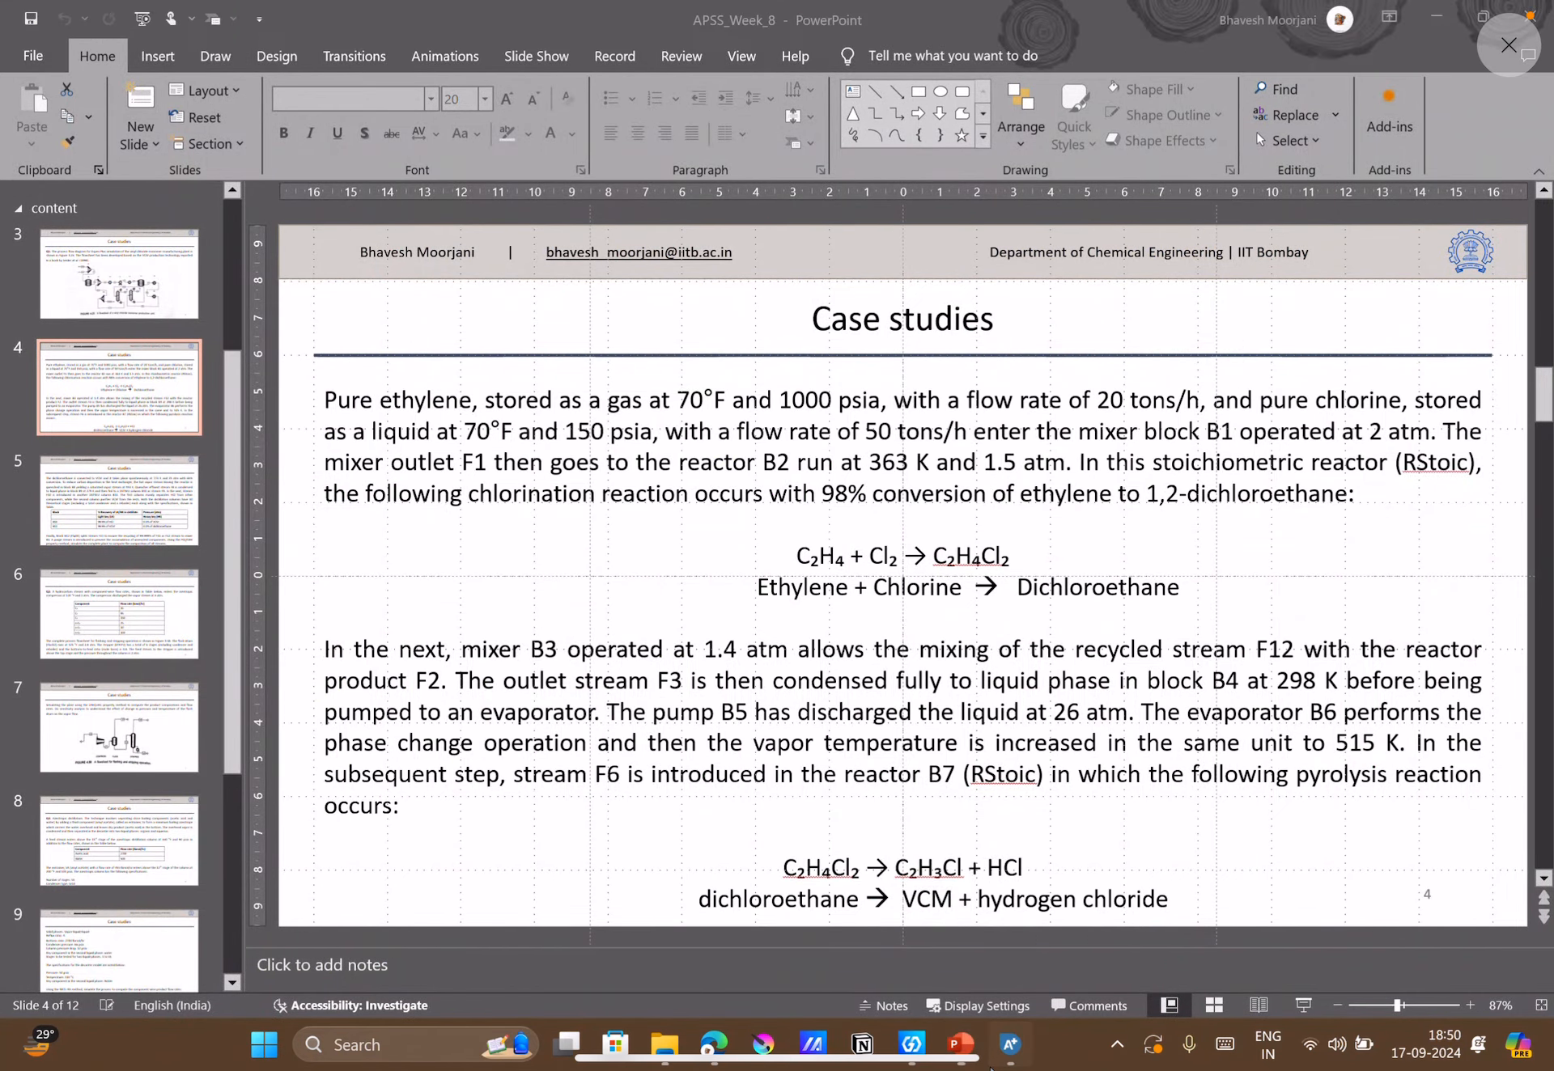
{"action": "left_click", "coordinate": [567, 379]}
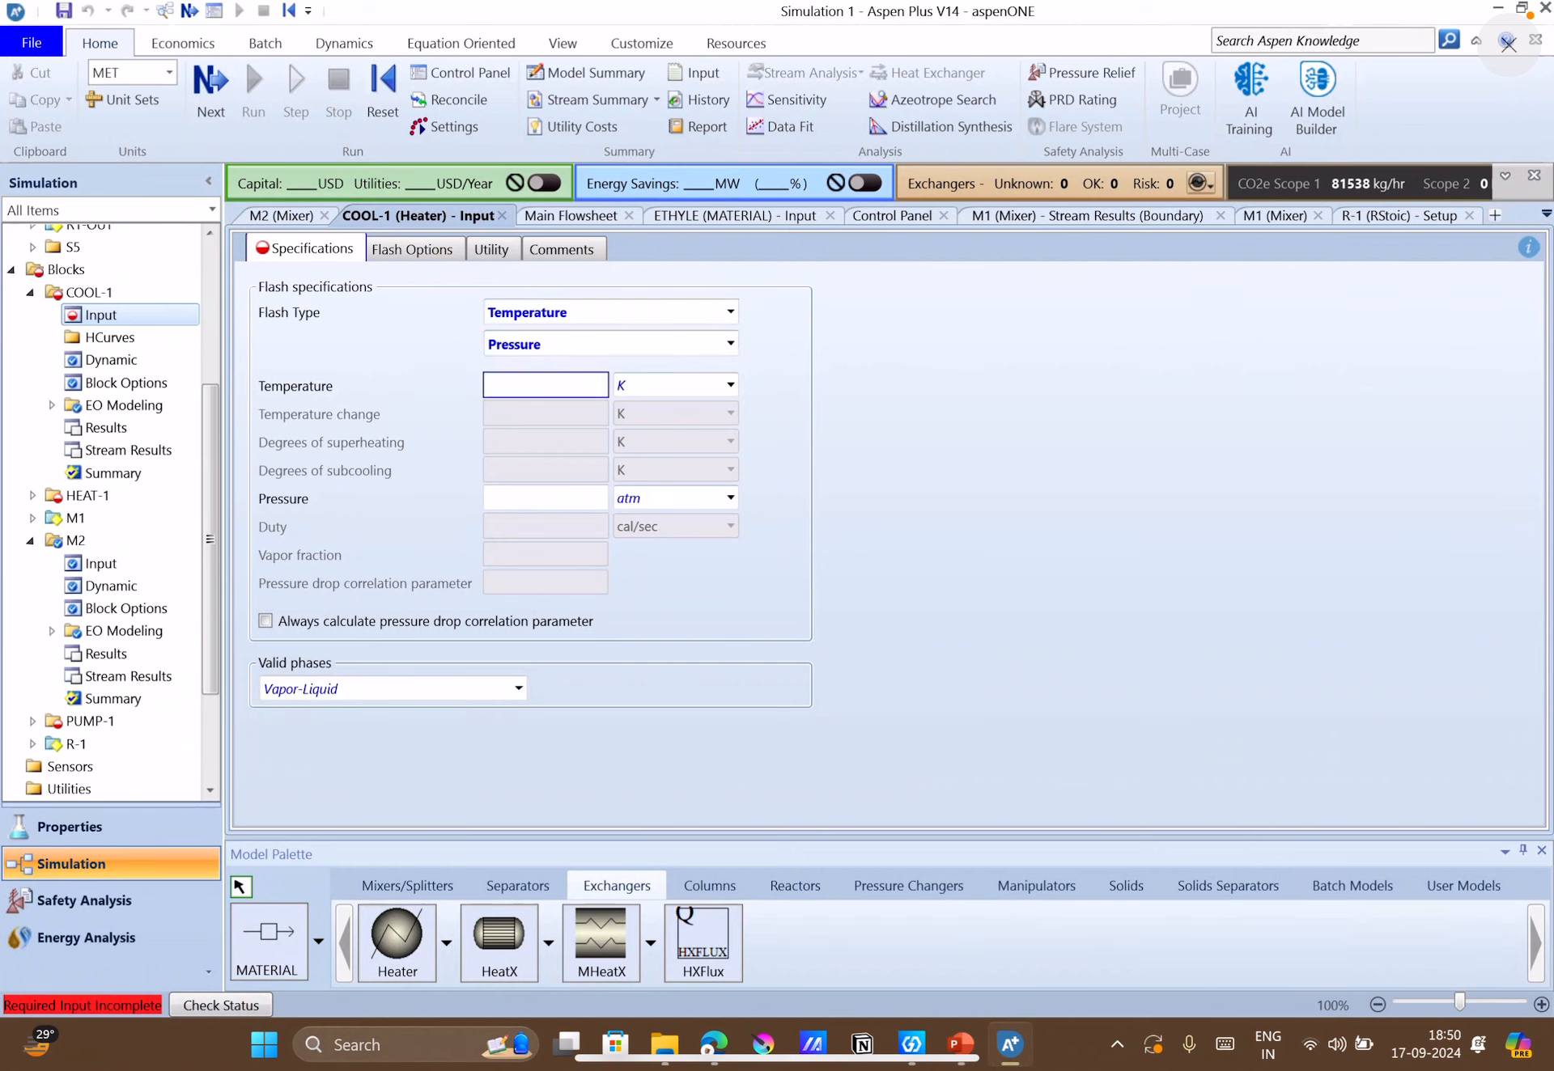
{"action": "type", "text": "298"}
{"action": "left_click", "coordinate": [833, 526]}
{"action": "left_click", "coordinate": [572, 490]}
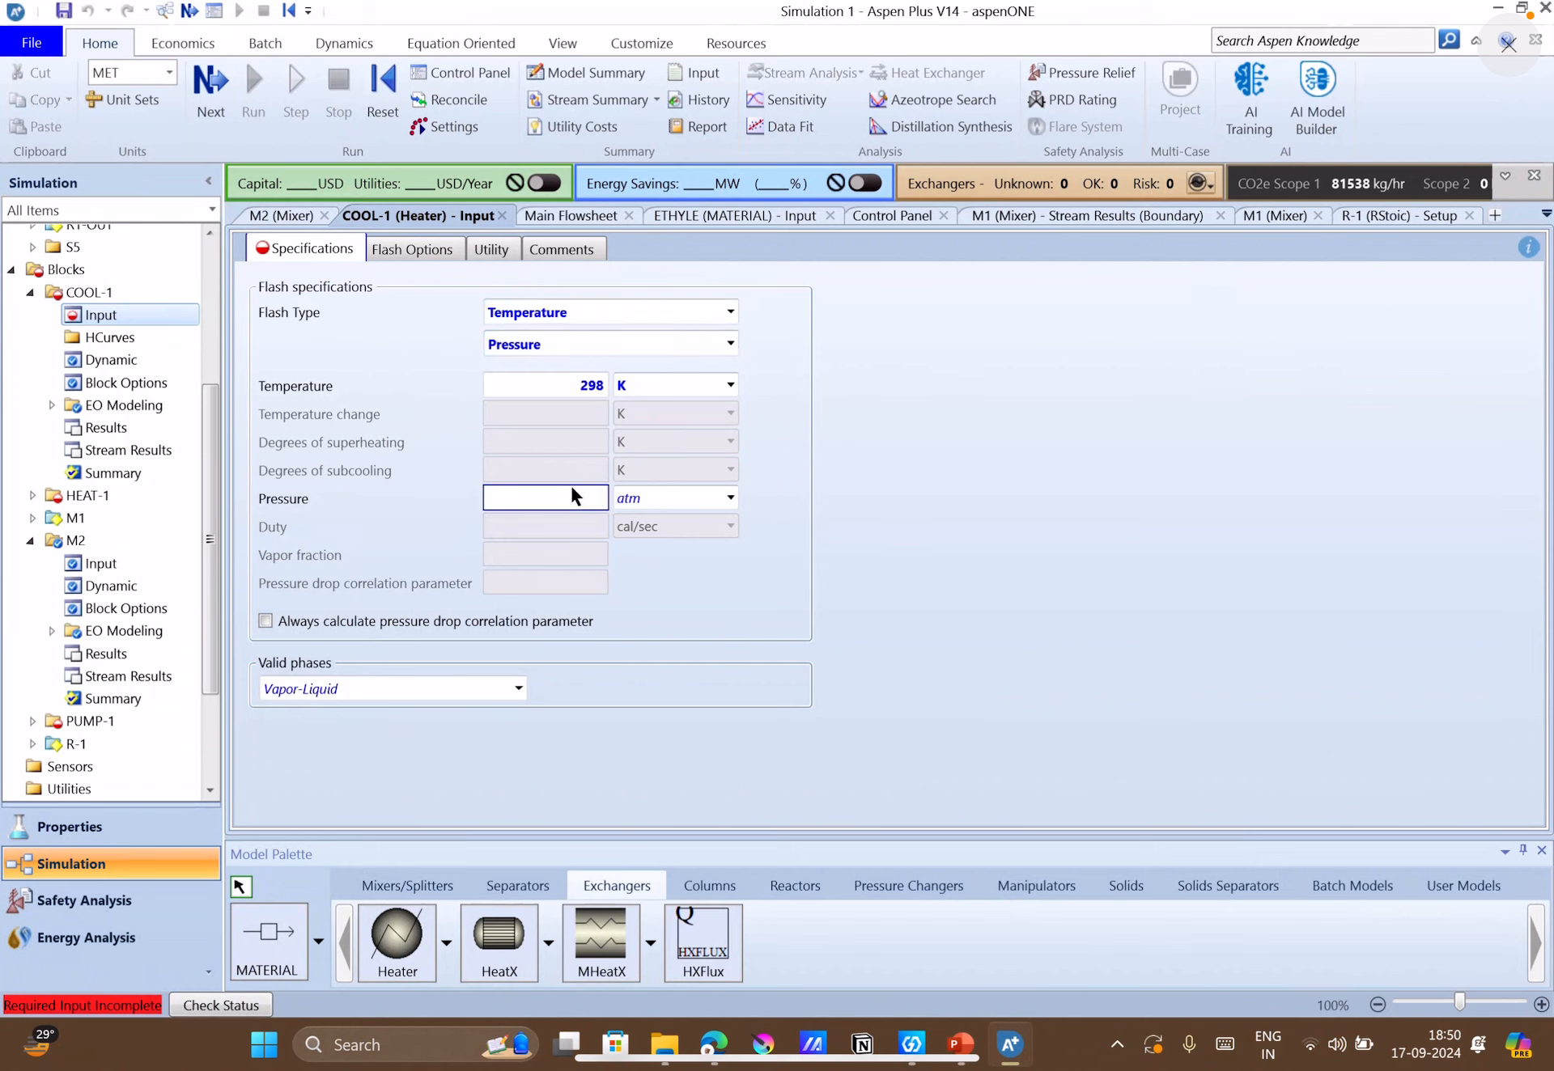
{"action": "type", "text": "1.4"}
{"action": "left_click", "coordinate": [829, 668]}
{"action": "left_click", "coordinate": [207, 94]}
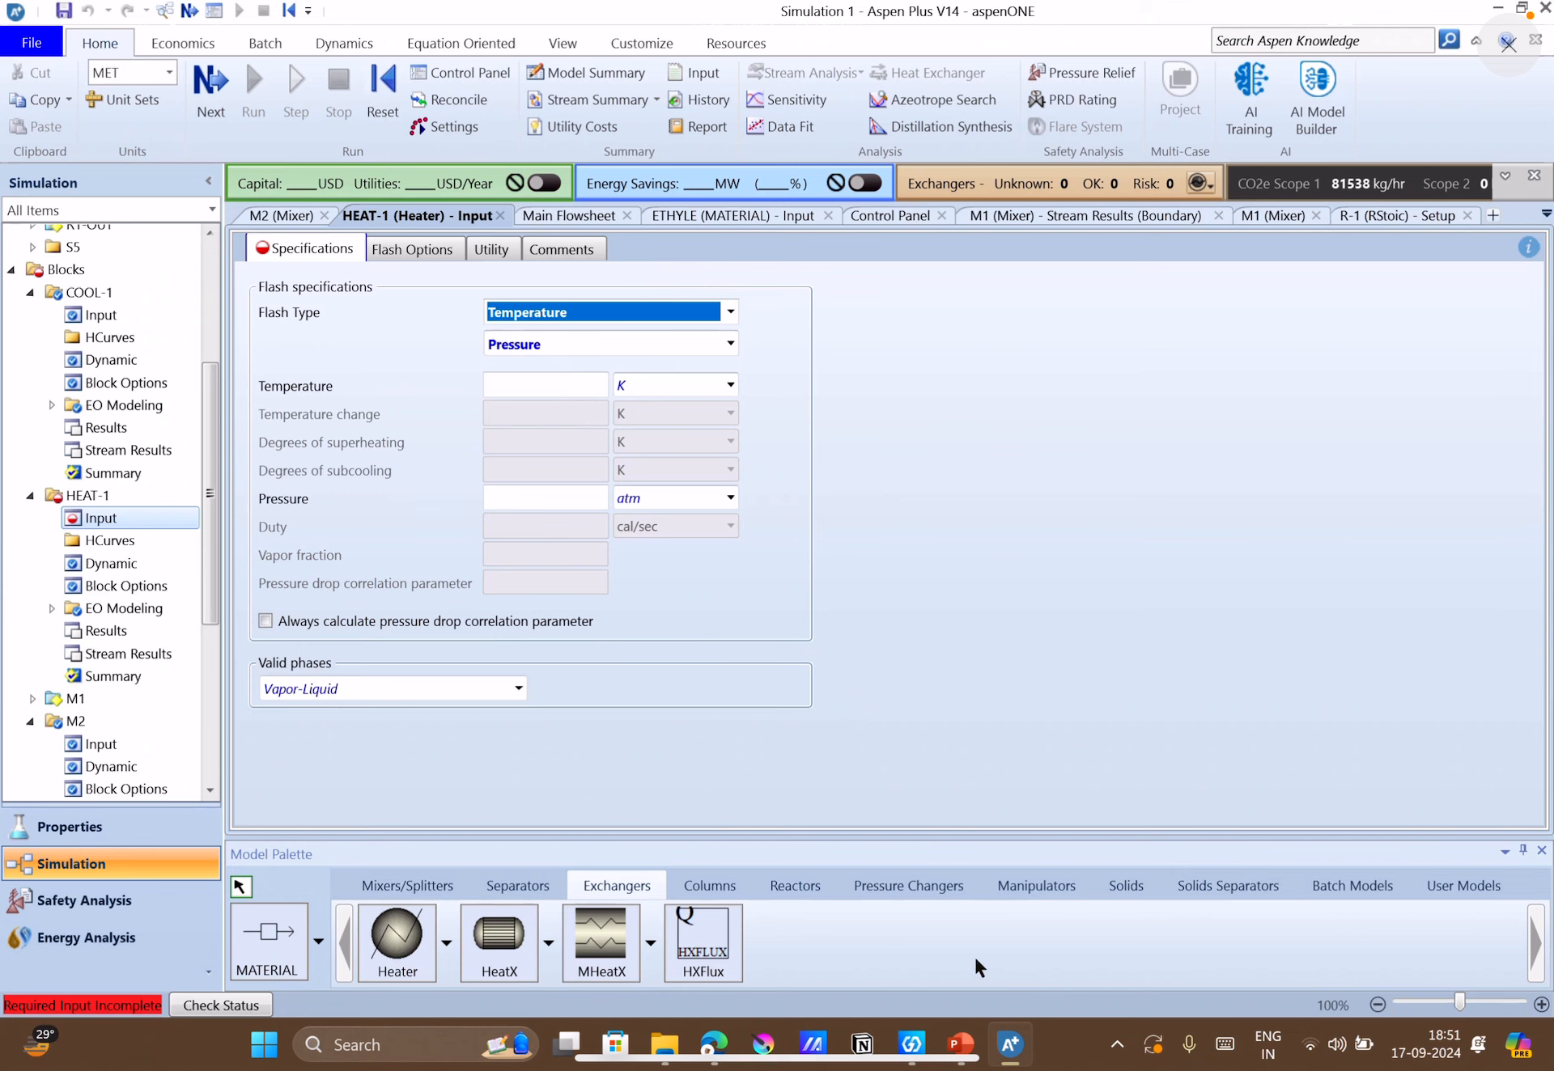
{"action": "left_click", "coordinate": [959, 1044]}
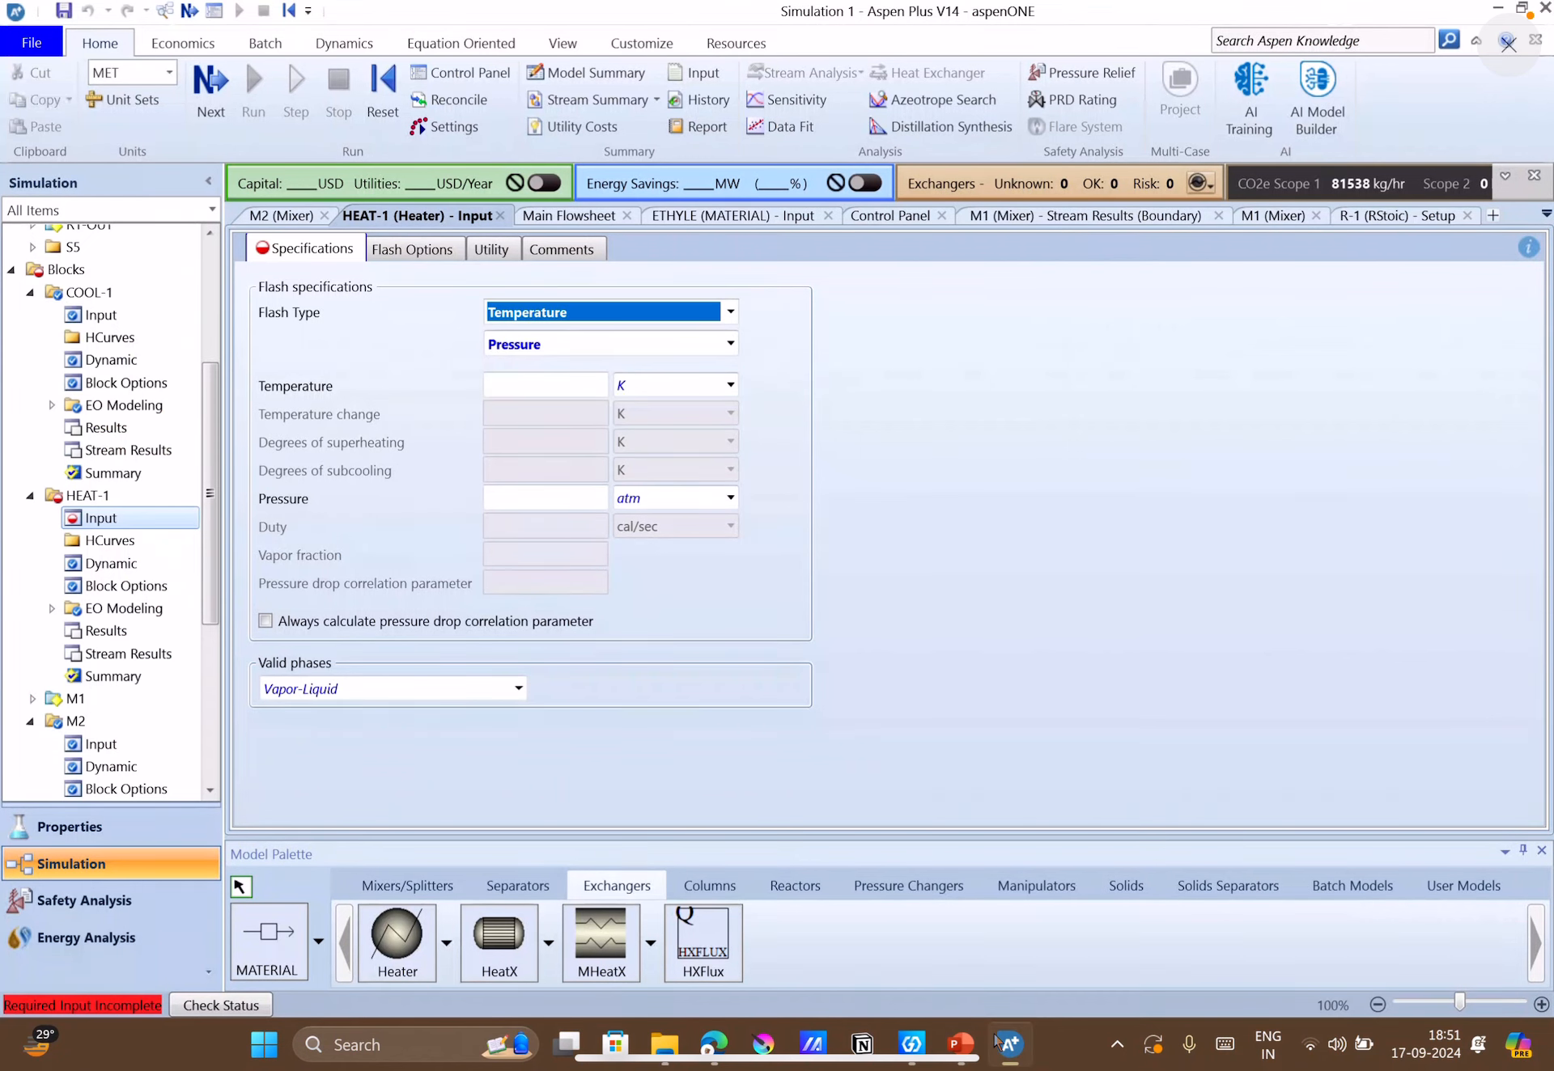
{"action": "left_click", "coordinate": [1009, 1044]}
{"action": "left_click", "coordinate": [575, 388]}
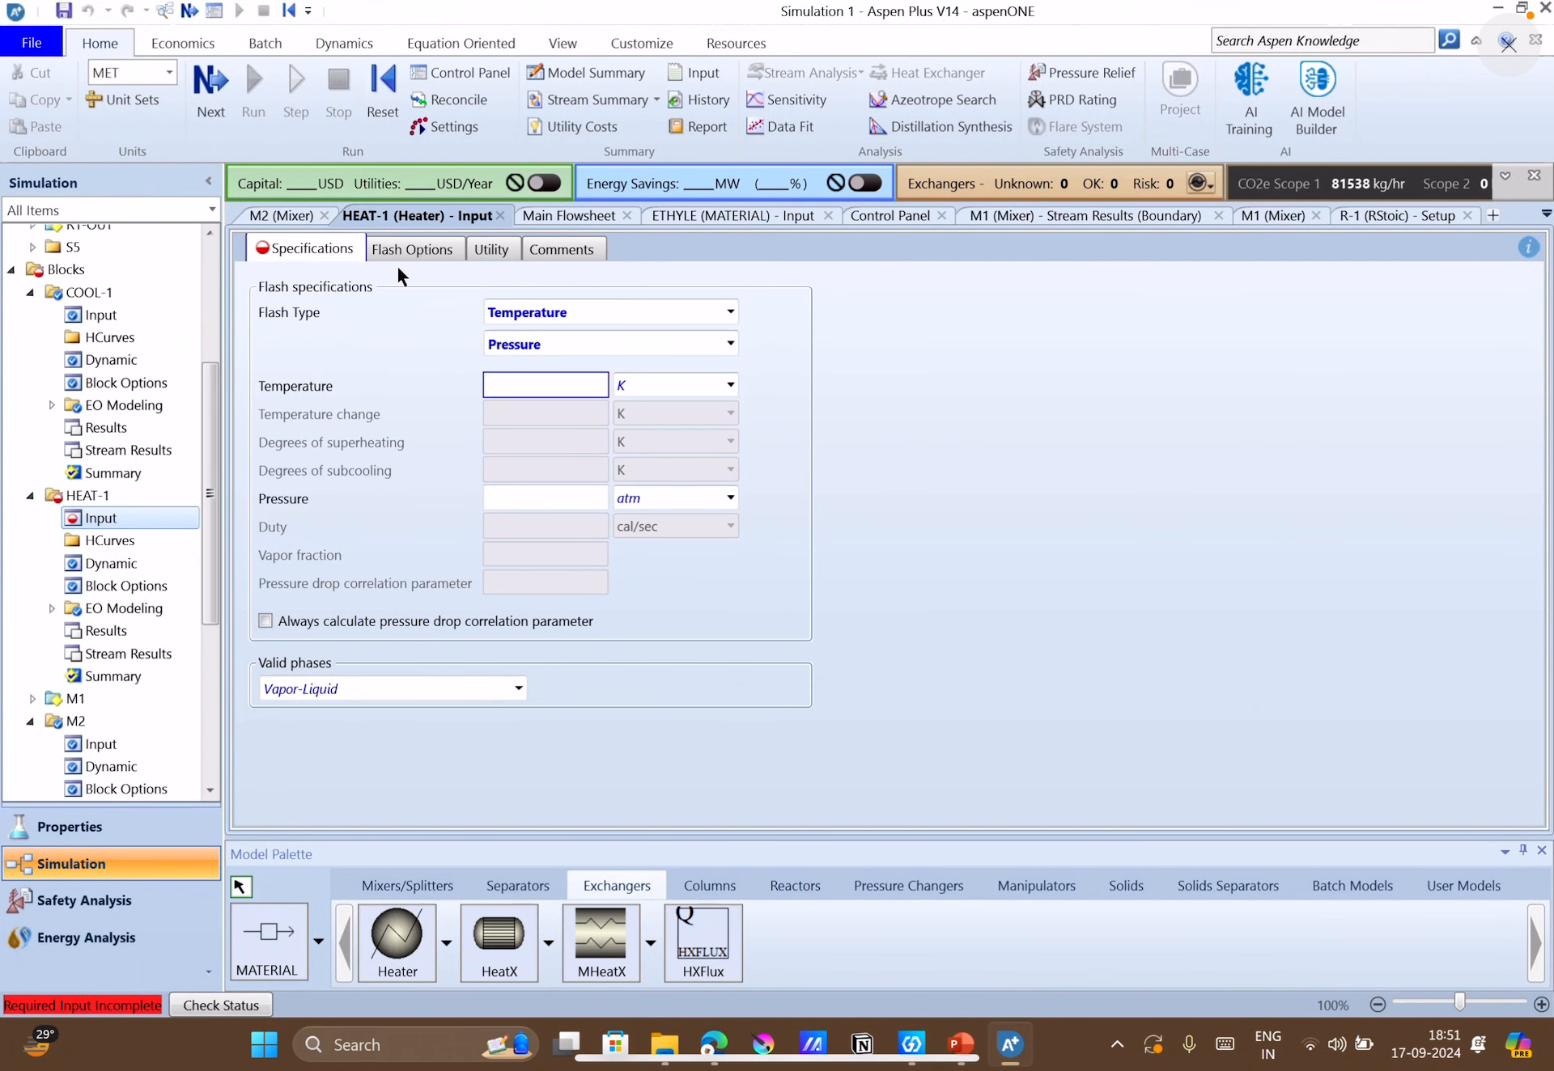
{"action": "left_click", "coordinate": [500, 216]}
Open PUMP-1 from the main flowsheet and set its discharge pressure to 26 atm, checking the case-study slide in PowerPoint.
{"action": "left_click", "coordinate": [441, 215]}
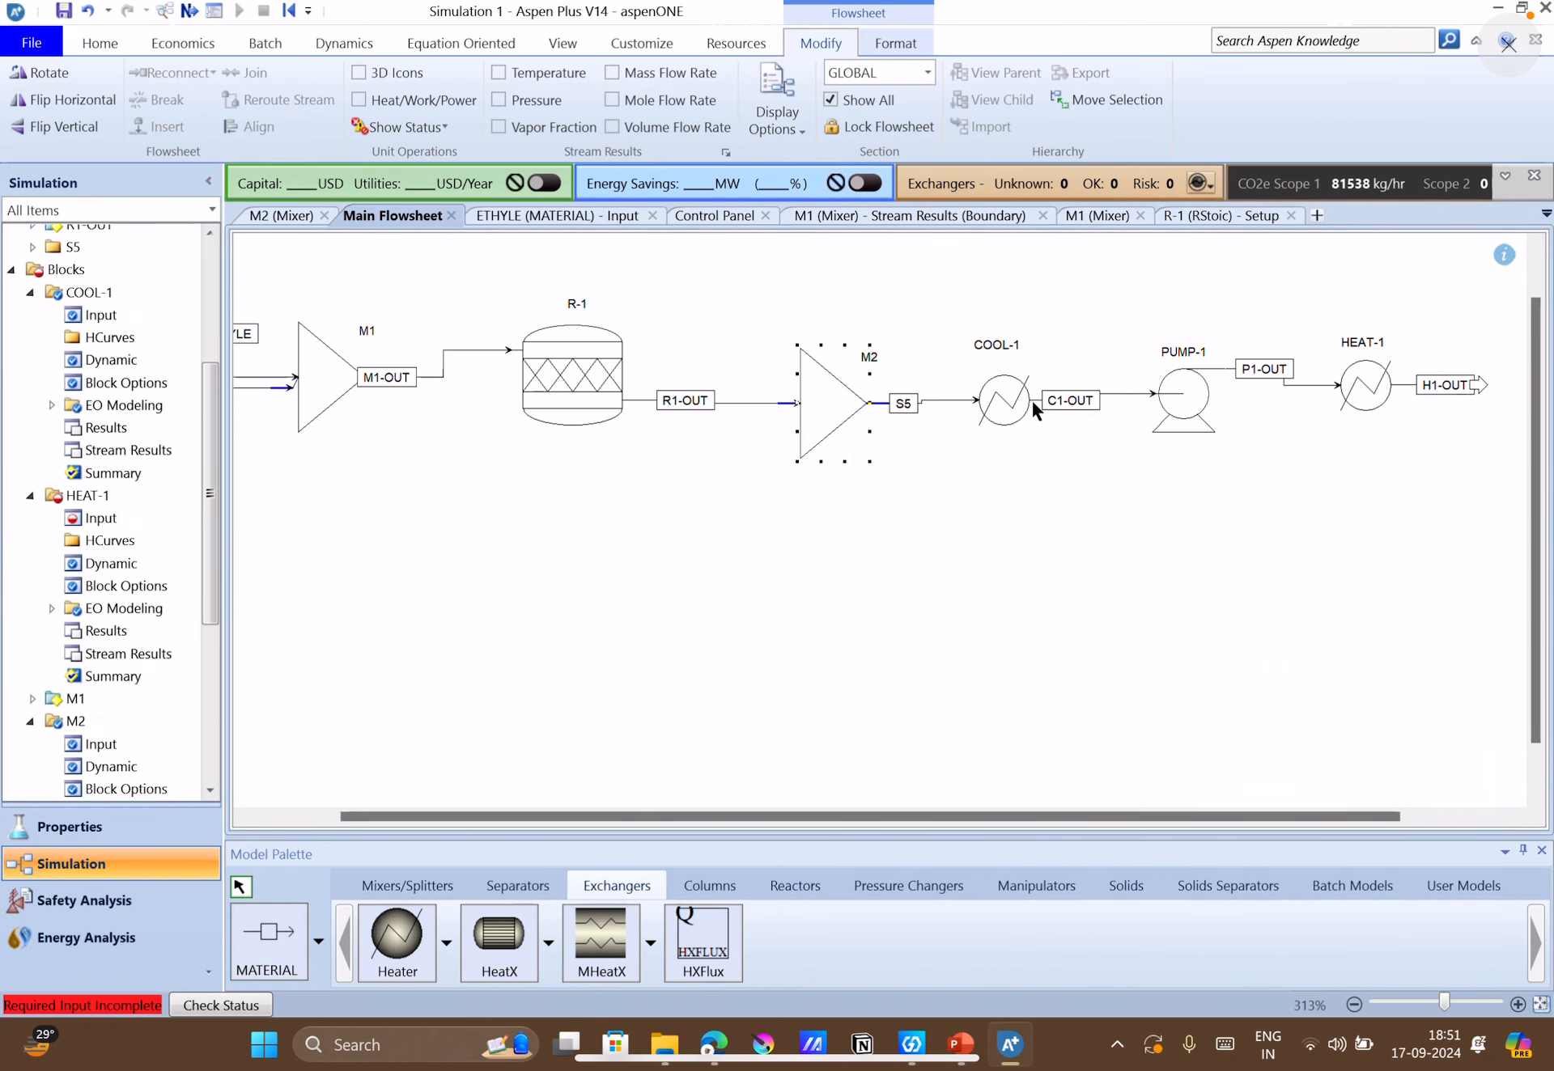
{"action": "left_click", "coordinate": [1171, 402]}
{"action": "double_click", "coordinate": [1171, 402]}
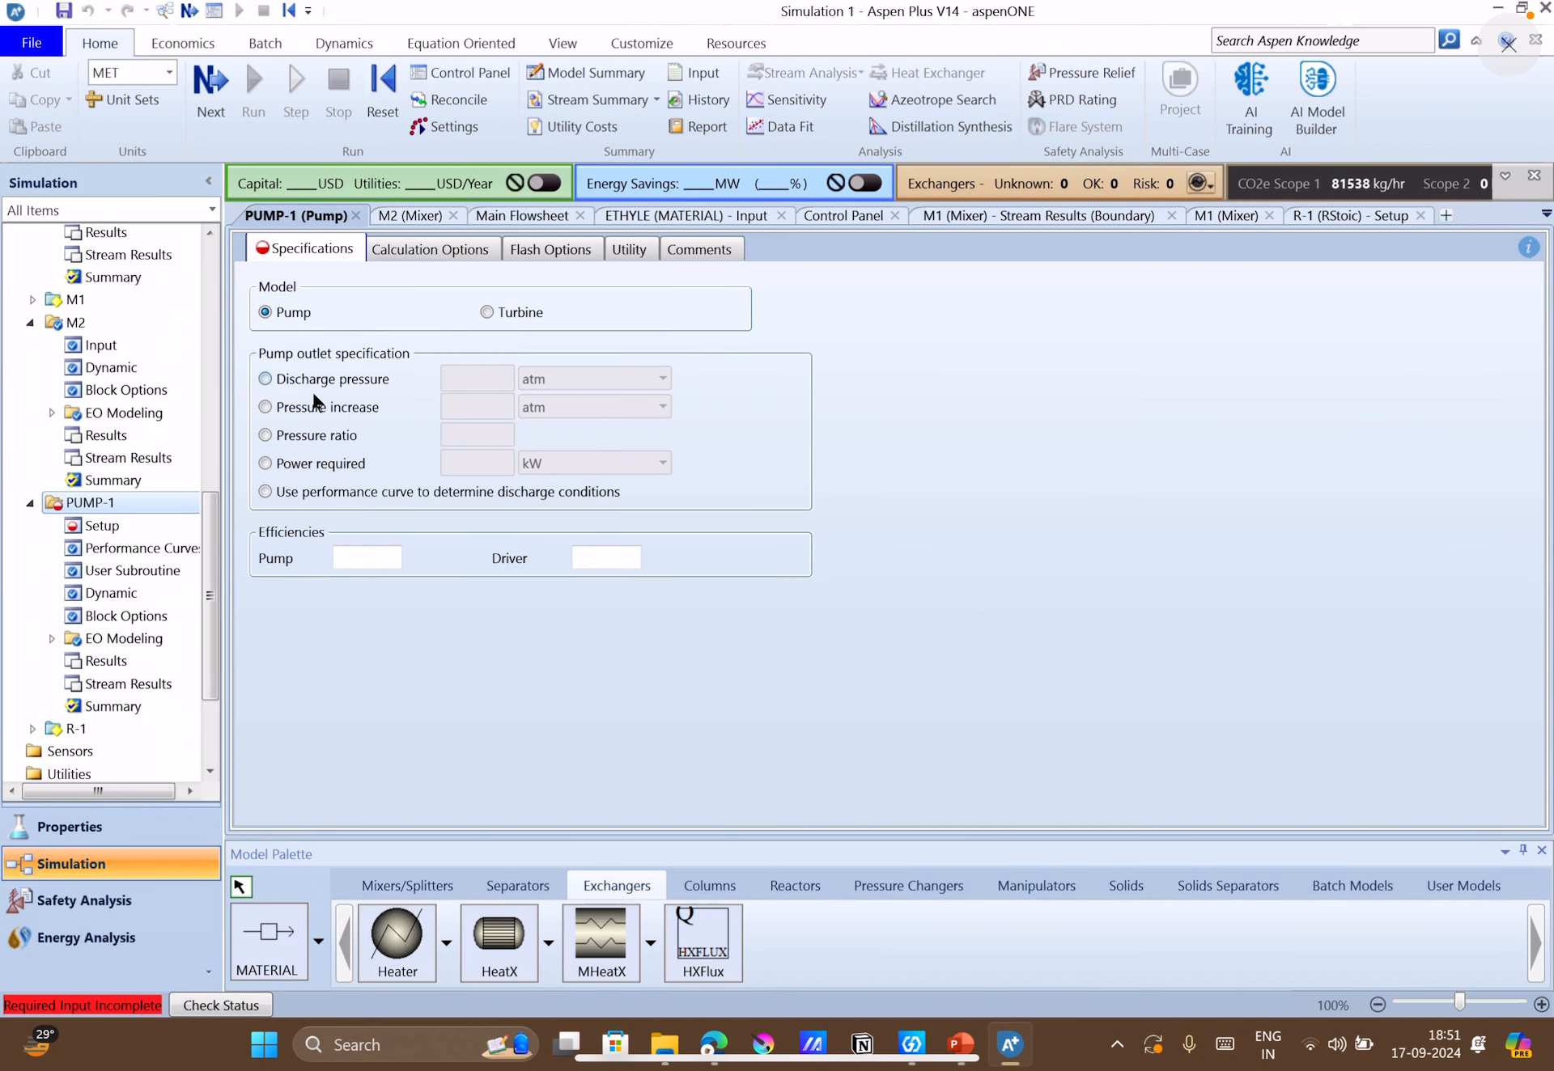
{"action": "left_click", "coordinate": [293, 380]}
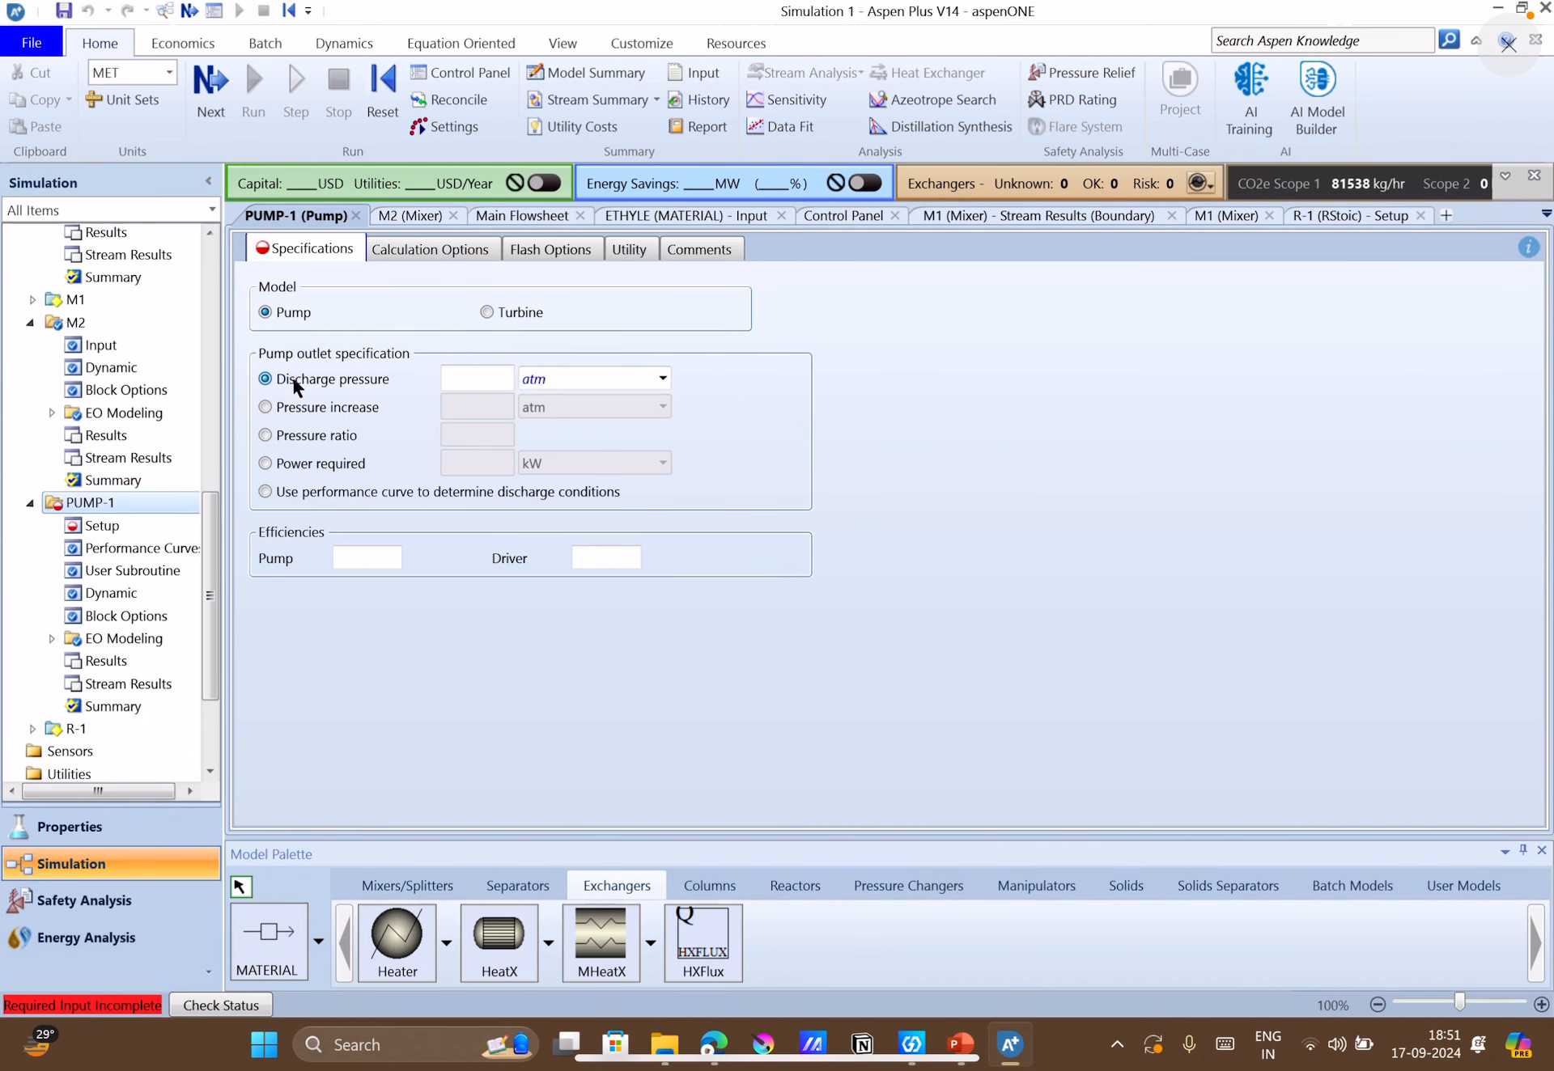
{"action": "left_click", "coordinate": [508, 381]}
{"action": "left_click", "coordinate": [970, 1045]}
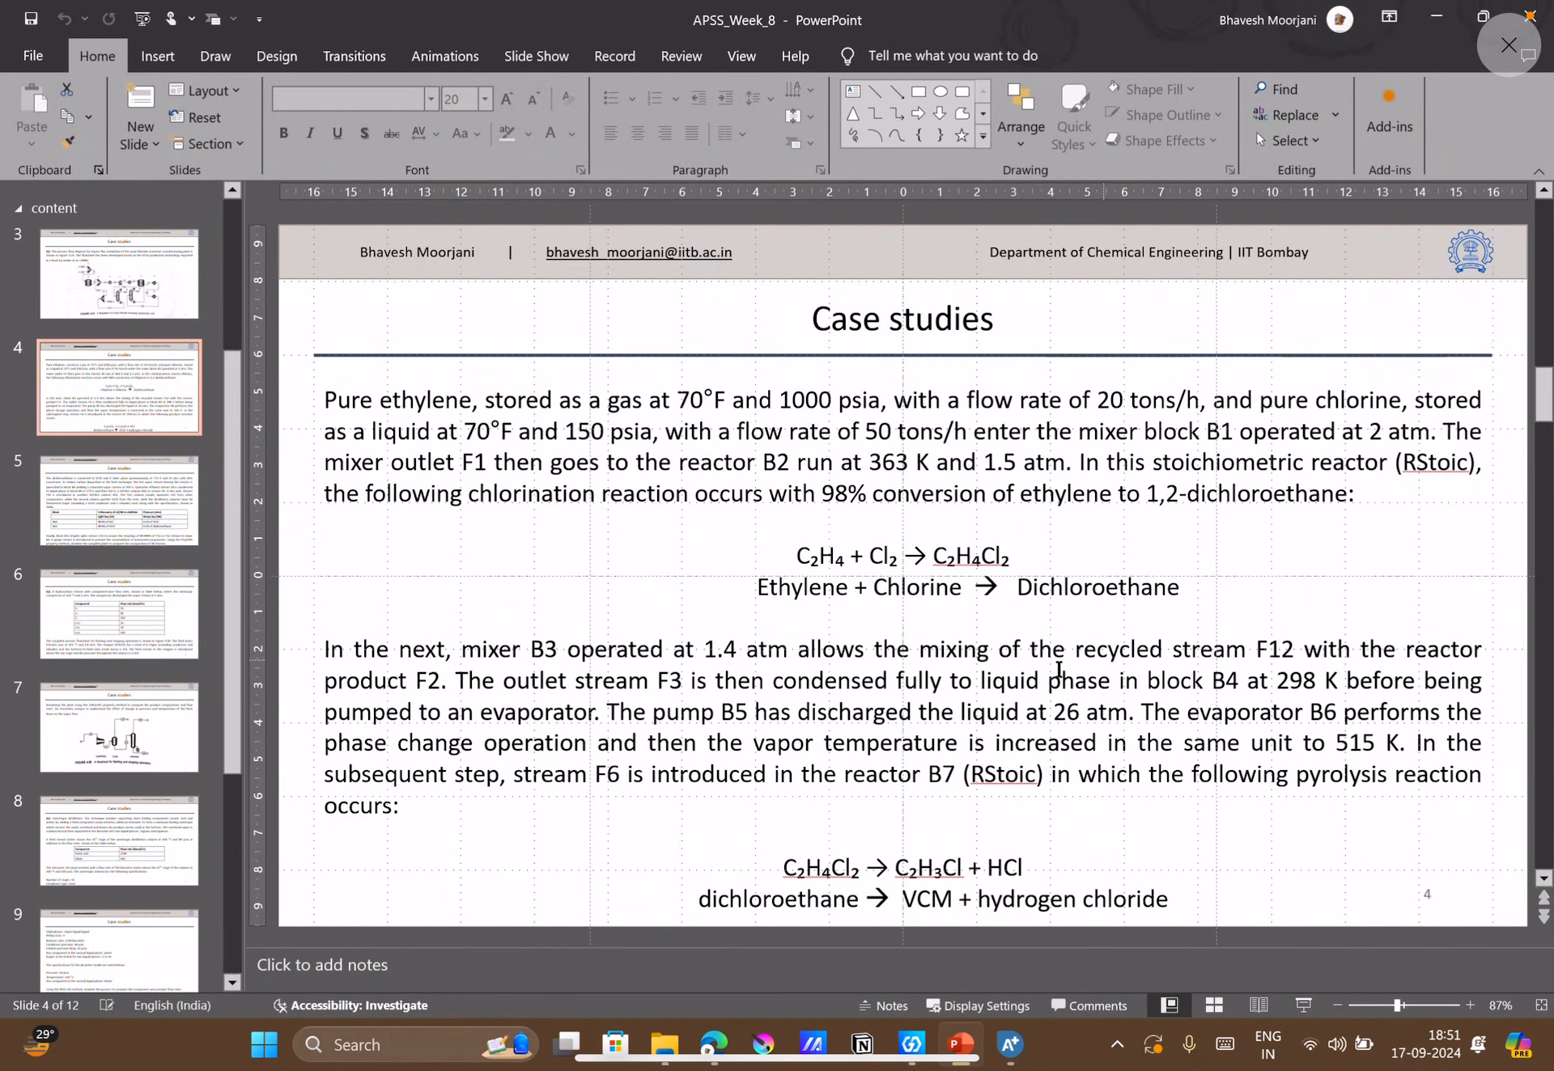
{"action": "left_click", "coordinate": [1009, 1044]}
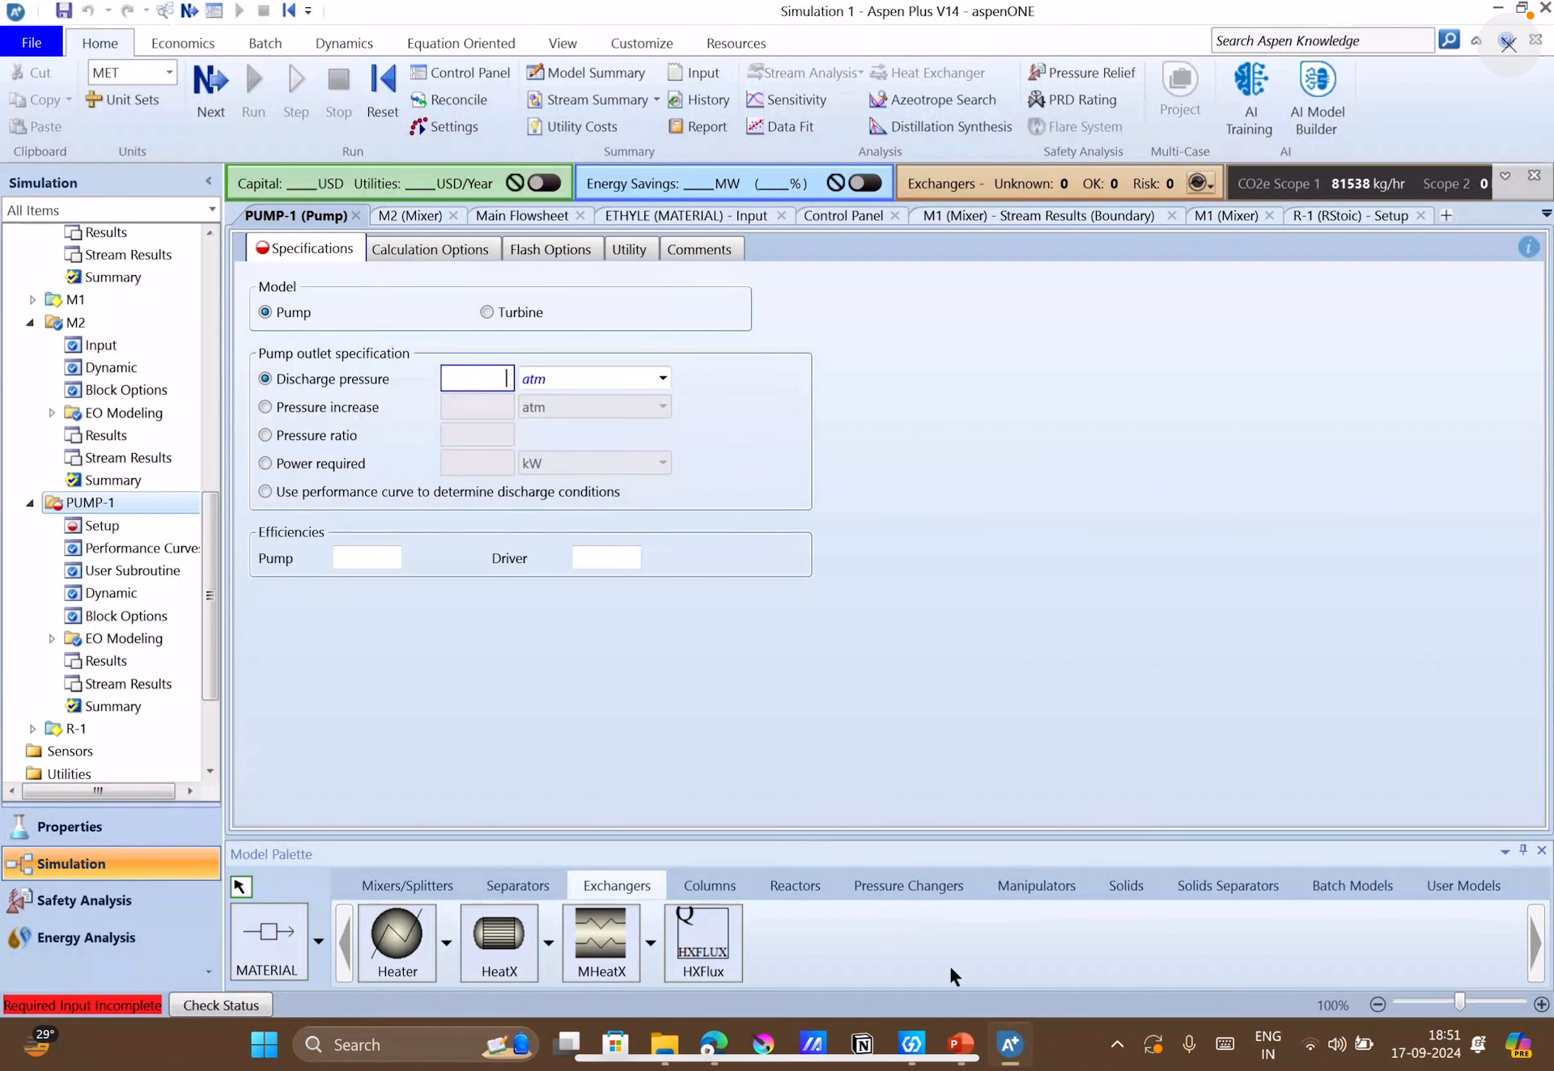
{"action": "type", "text": "26"}
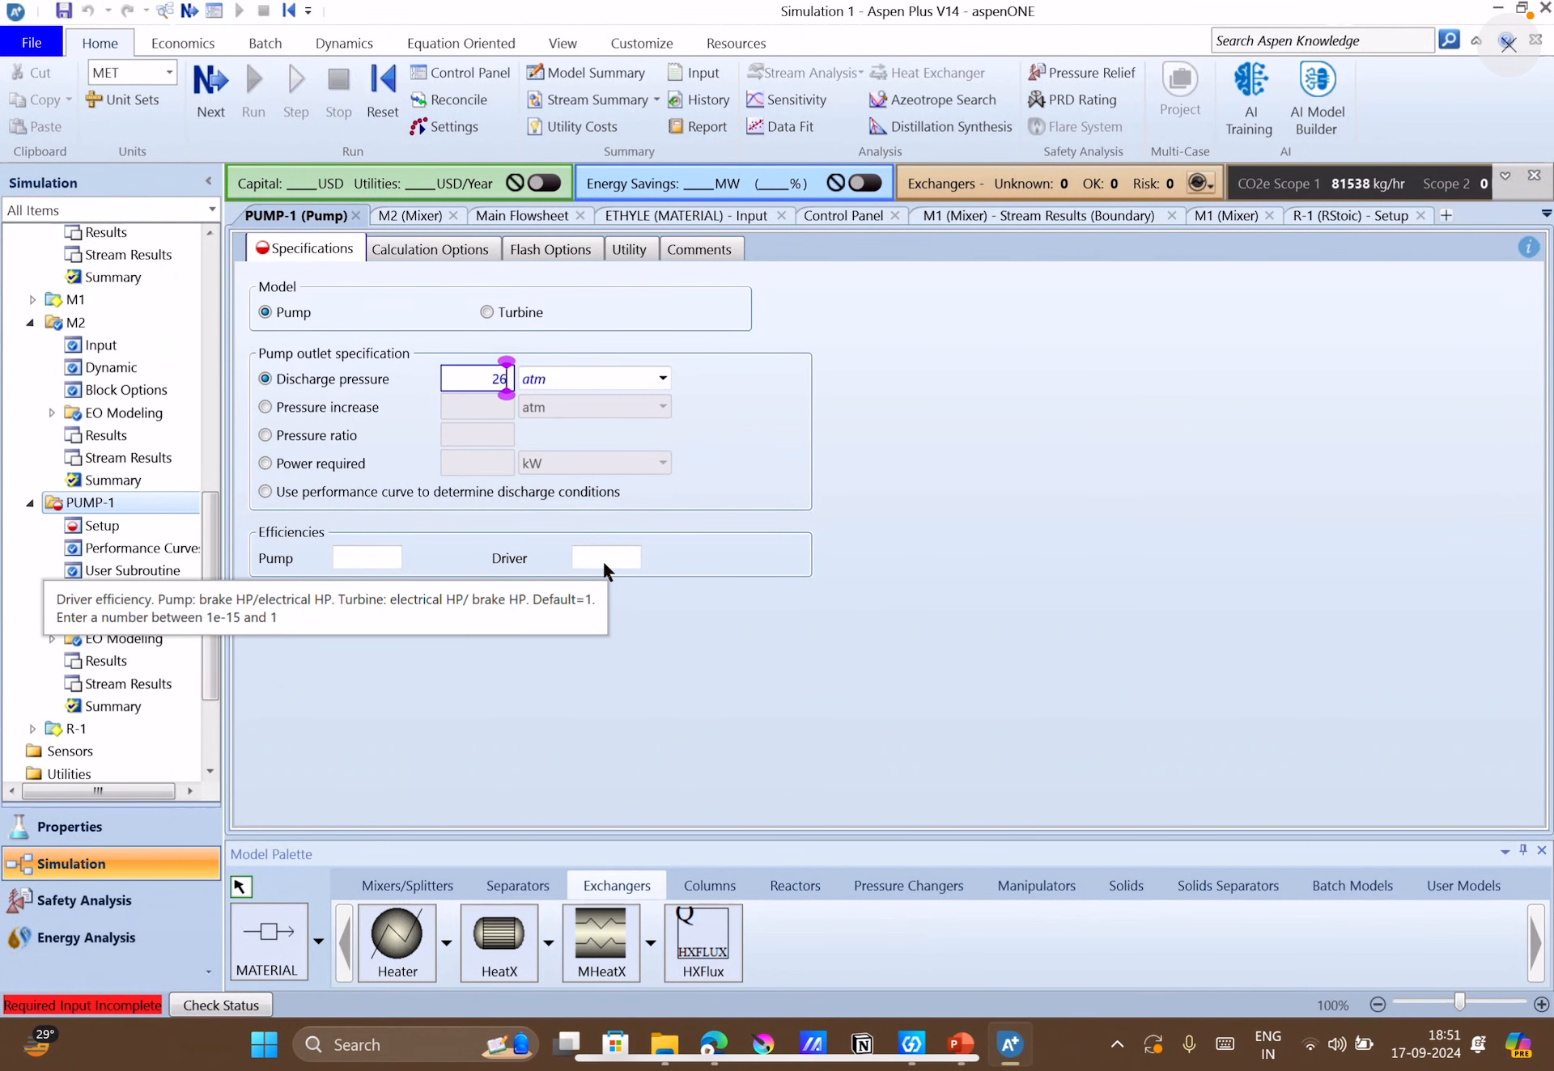
{"action": "key", "text": "Return"}
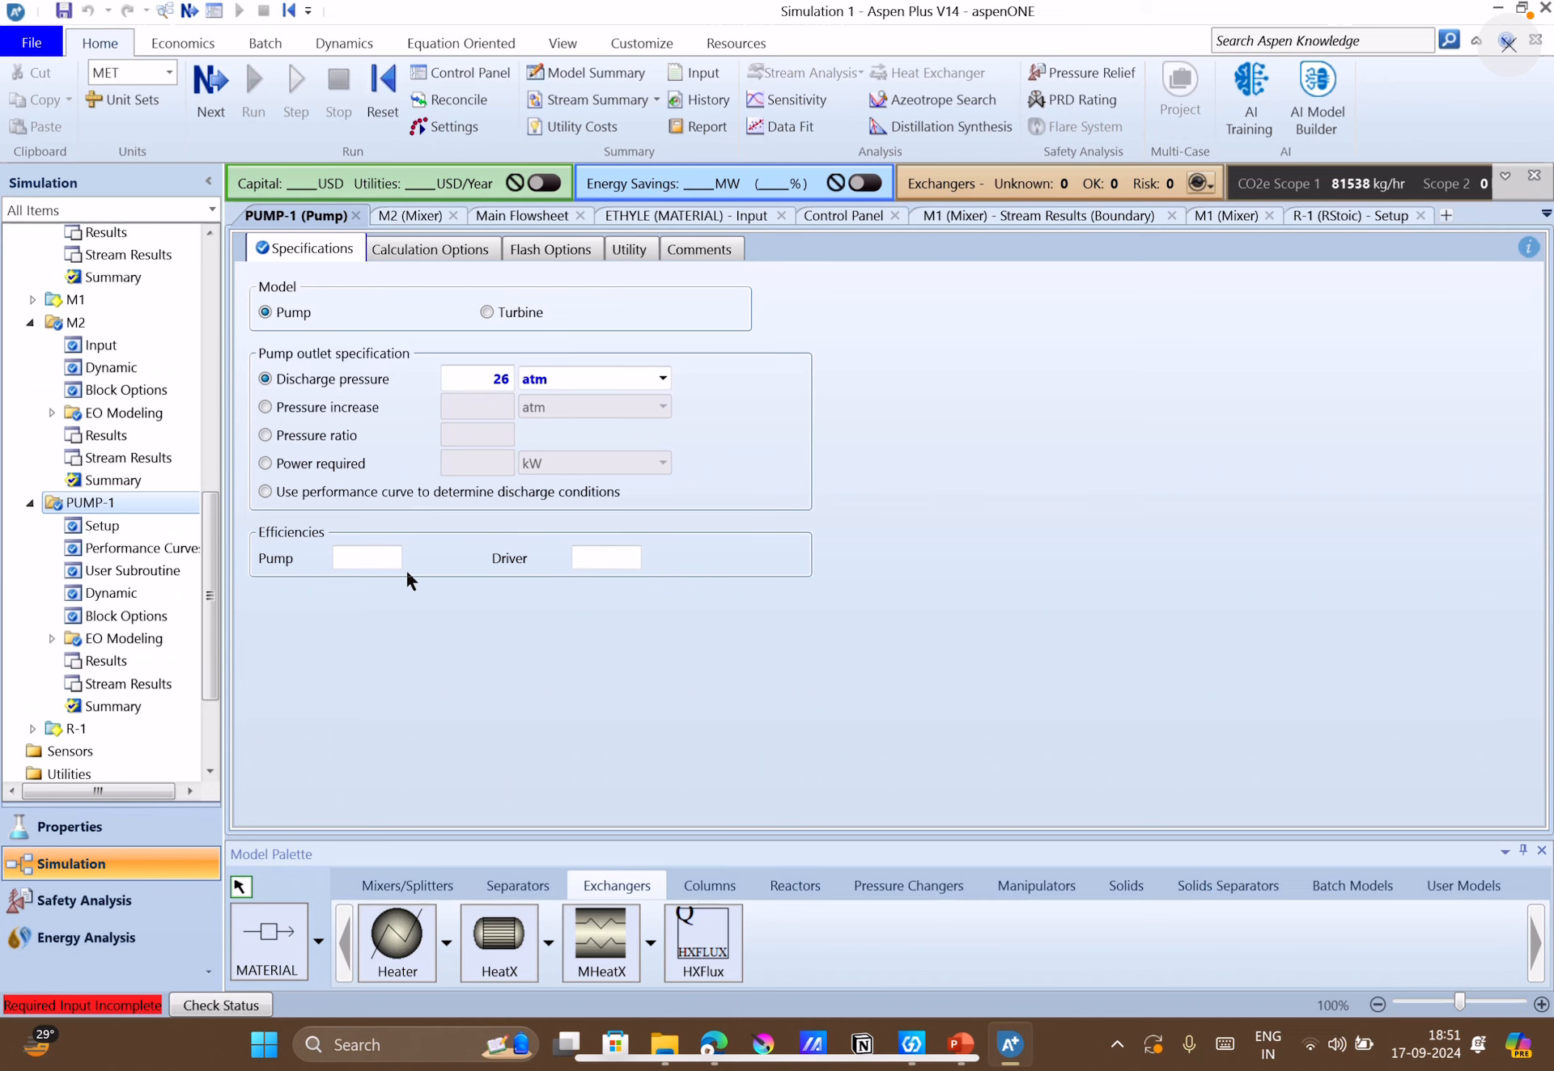
Specify HEAT-1 with a temperature of 515 K and a pressure of 0 atm, checking the case-study slide in PowerPoint.
{"action": "left_click", "coordinate": [518, 218]}
{"action": "double_click", "coordinate": [1372, 387]}
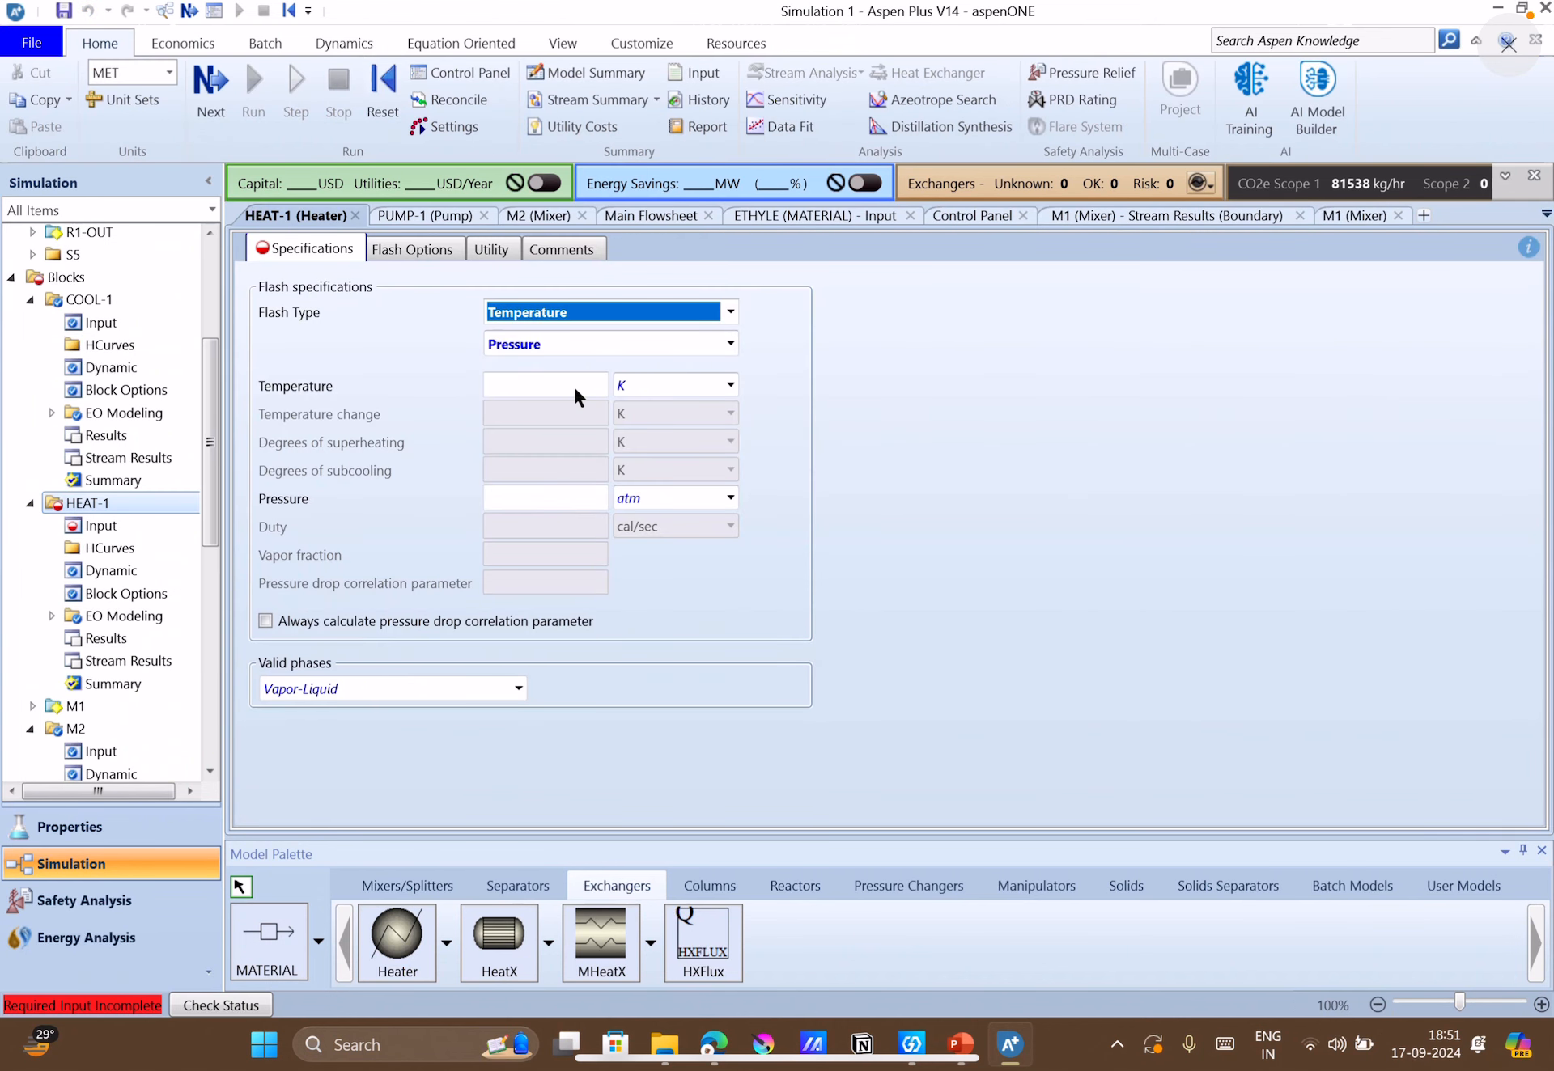
{"action": "left_click", "coordinate": [573, 389]}
{"action": "type", "text": "515"}
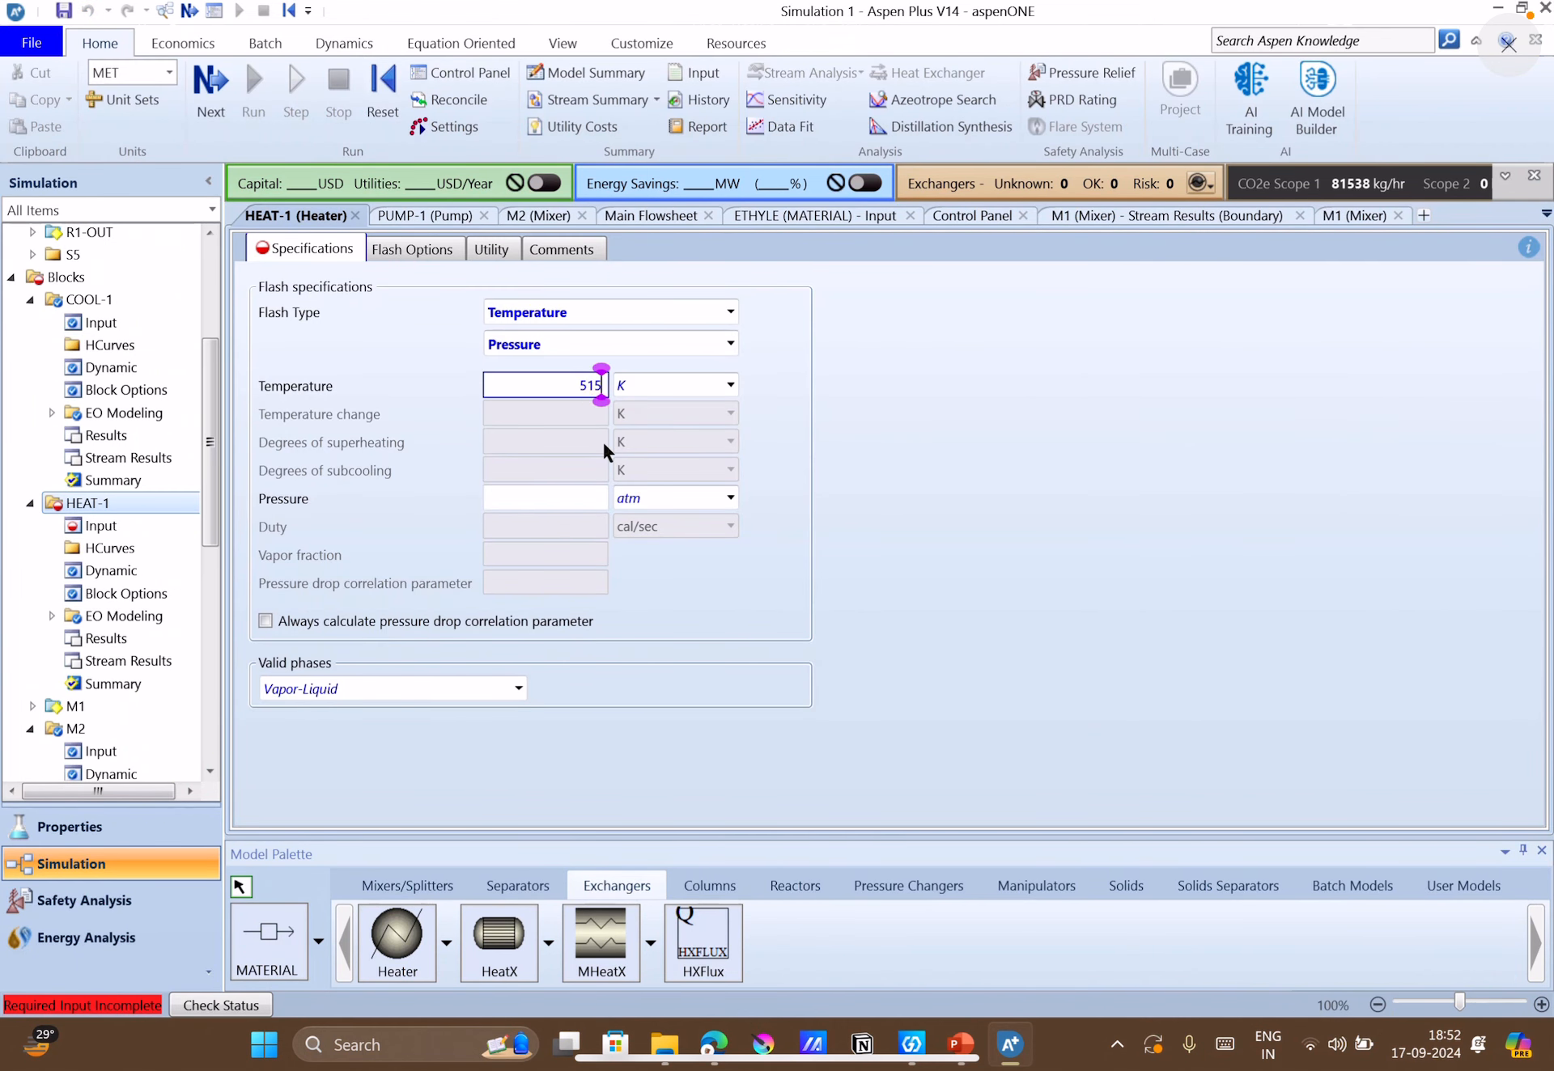
{"action": "left_click", "coordinate": [900, 560]}
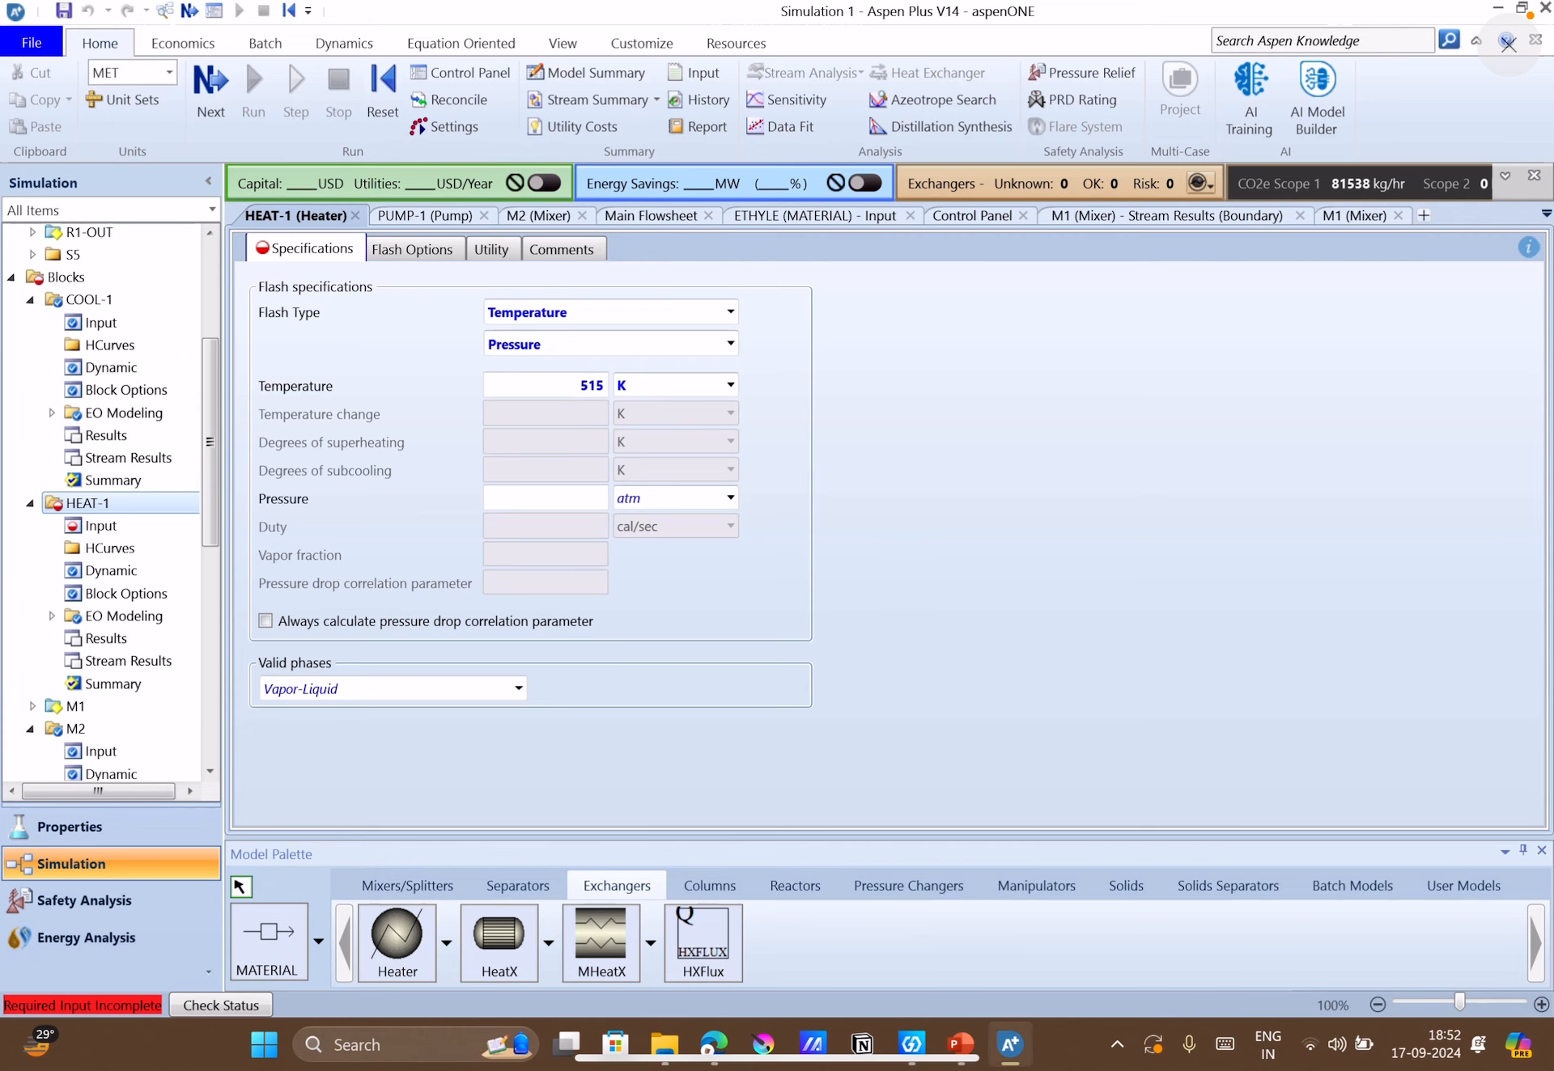
{"action": "left_click", "coordinate": [575, 497]}
{"action": "type", "text": "0"}
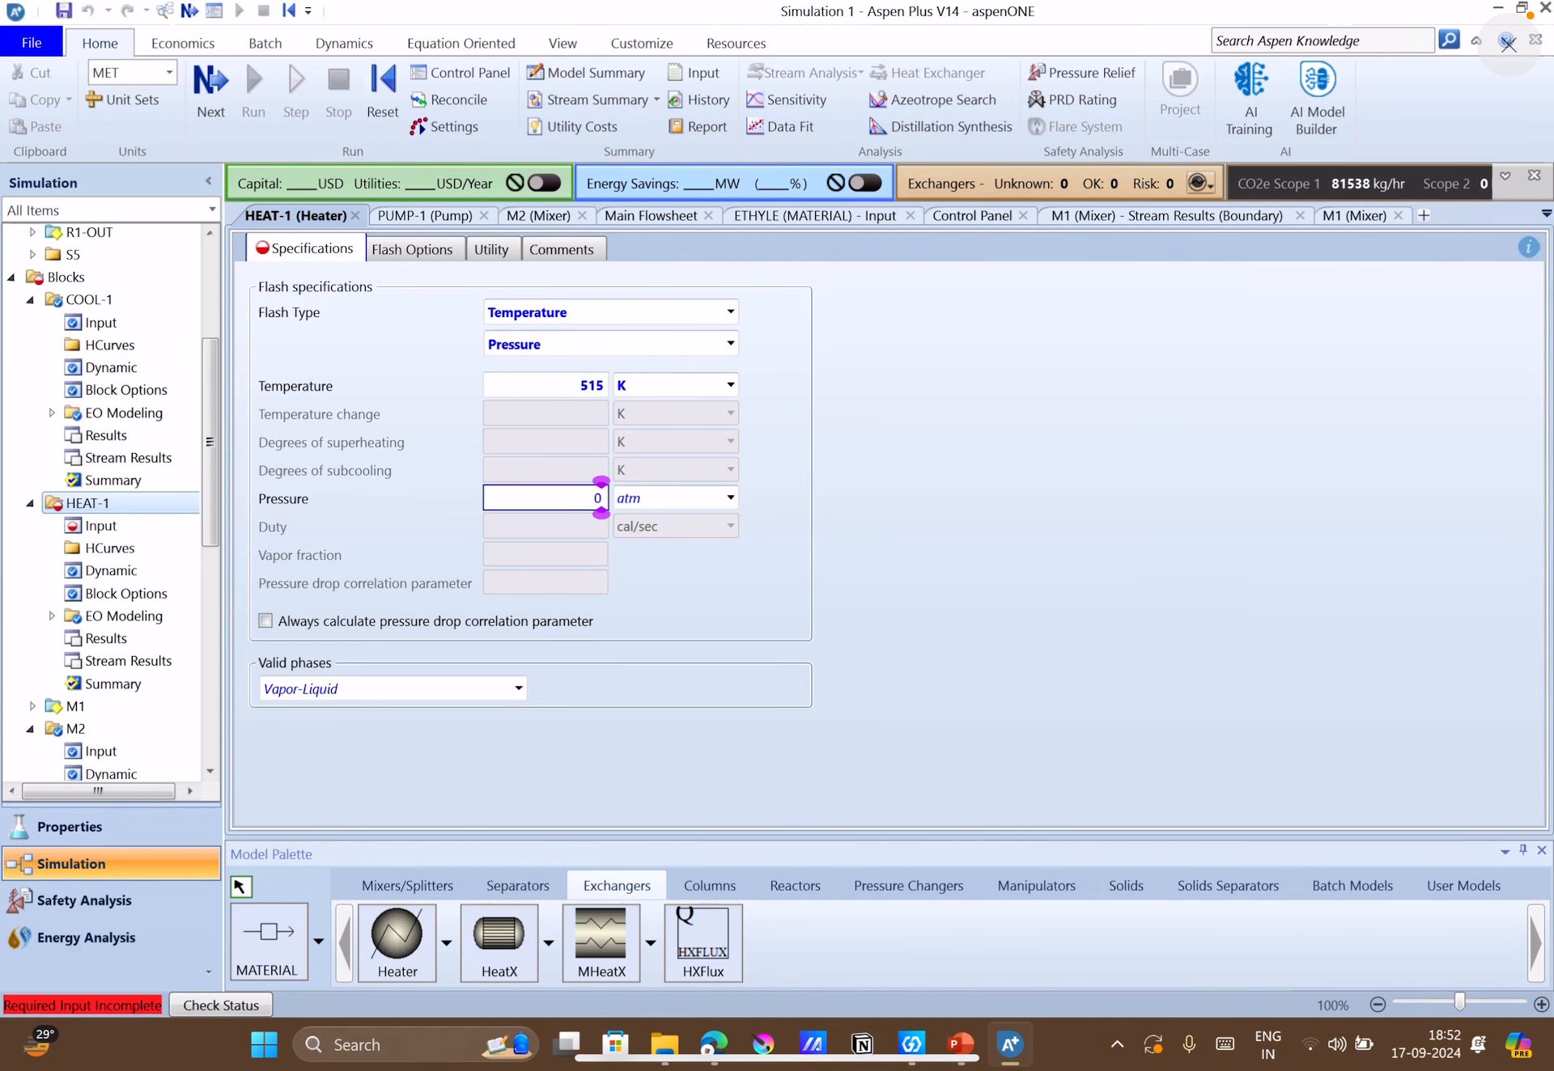
{"action": "left_click", "coordinate": [1118, 757]}
{"action": "left_click", "coordinate": [975, 1056]}
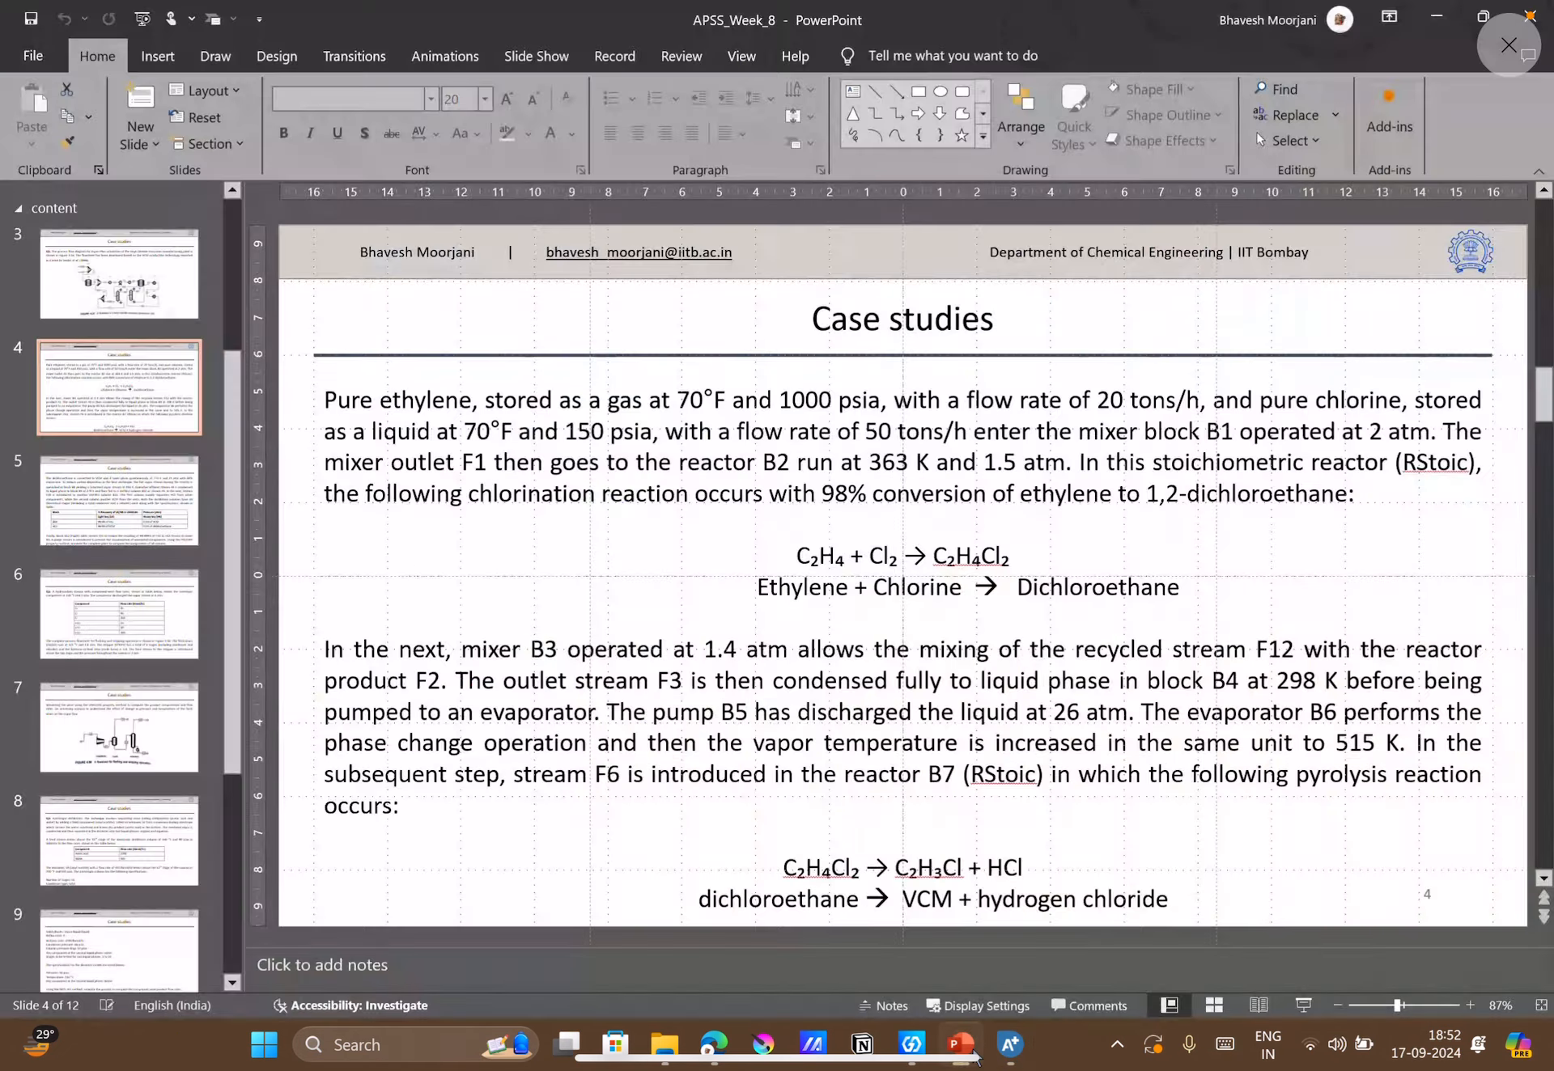
{"action": "left_click", "coordinate": [975, 1056]}
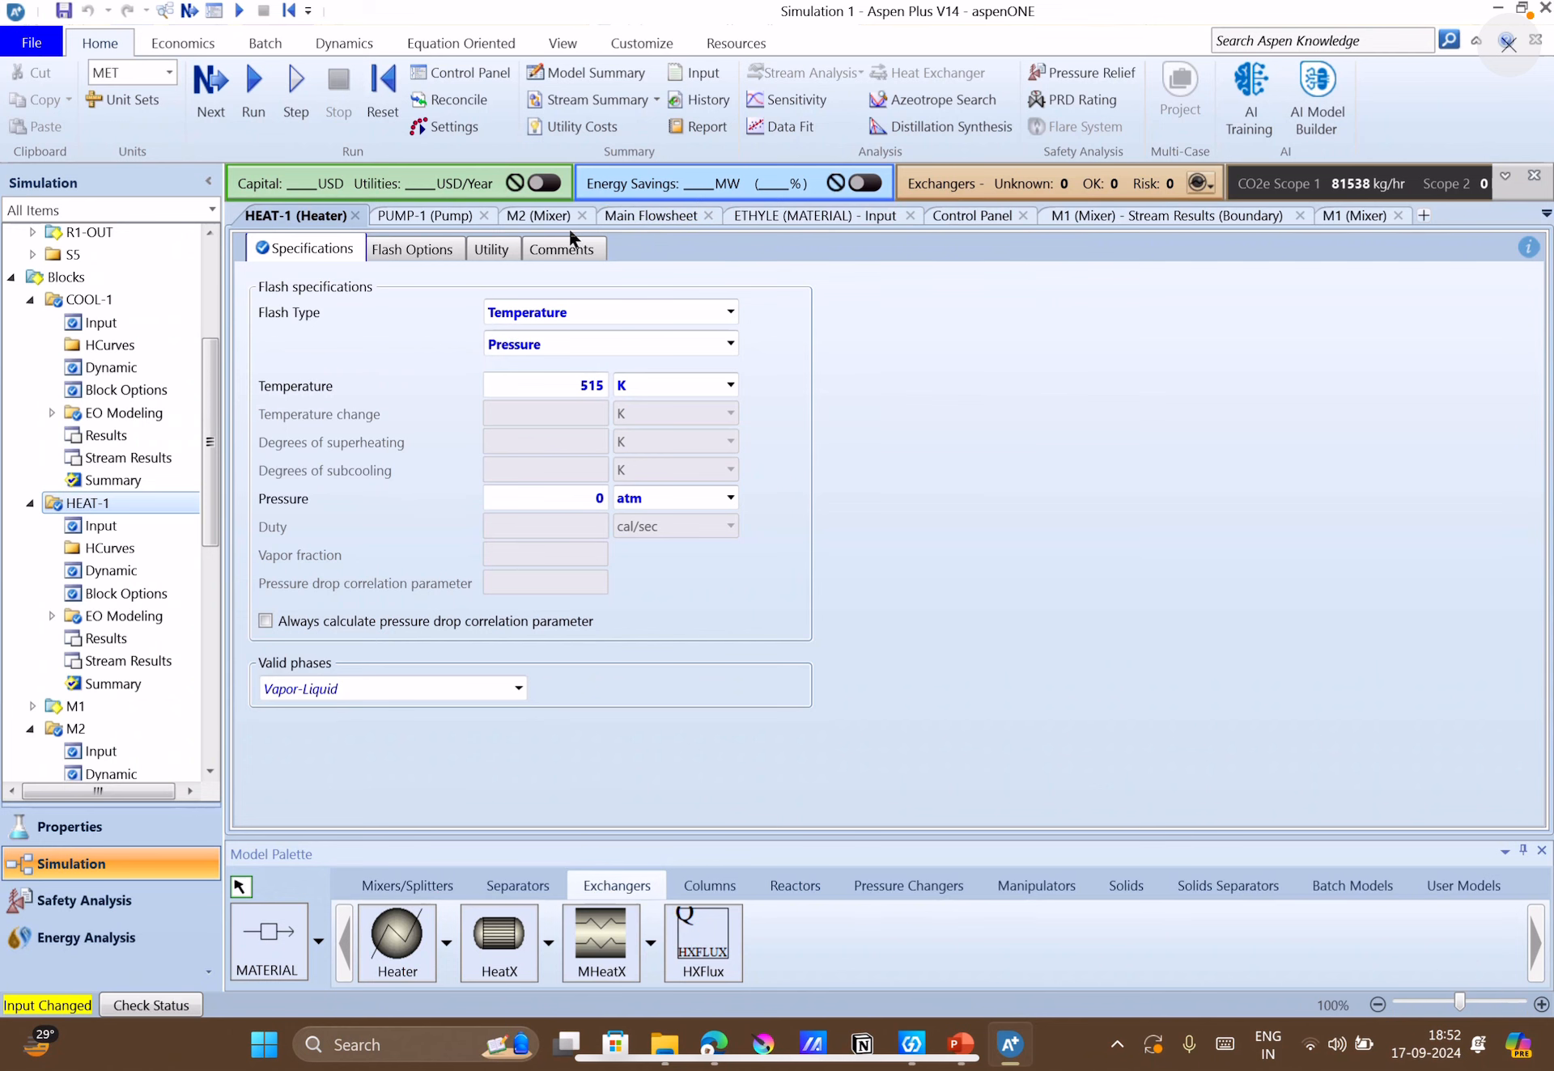
Return to the main flowsheet and run the simulation with the completed block inputs.
{"action": "left_click", "coordinate": [624, 215]}
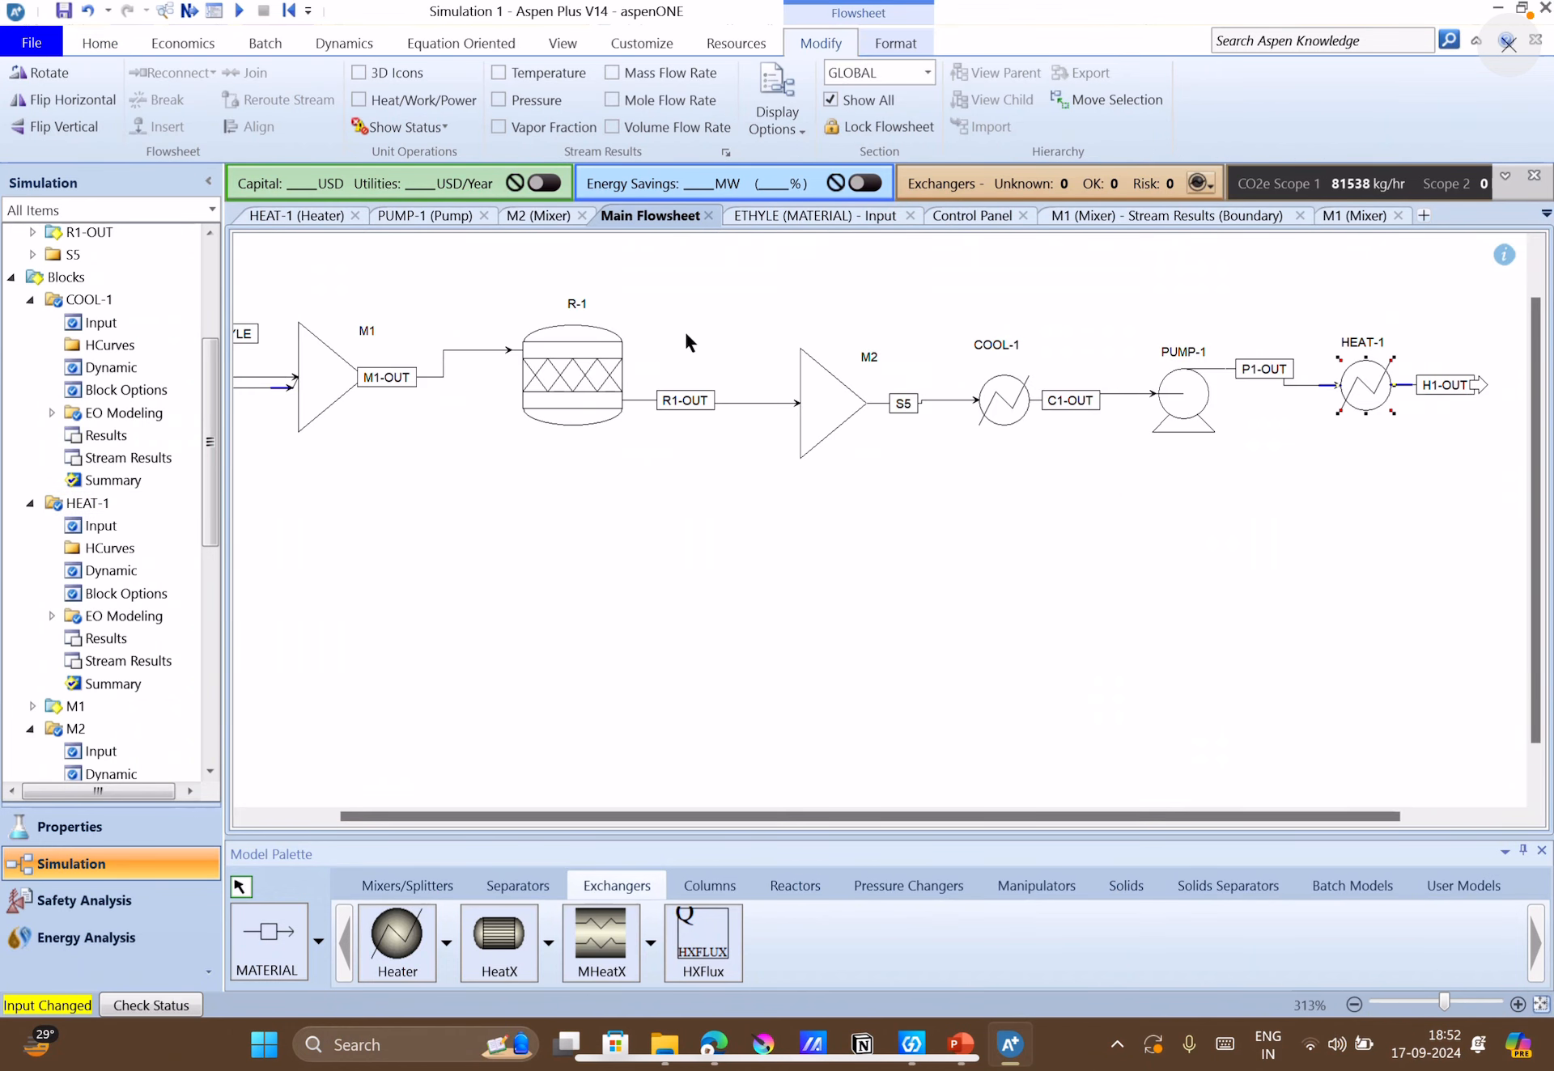
{"action": "left_click", "coordinate": [191, 10]}
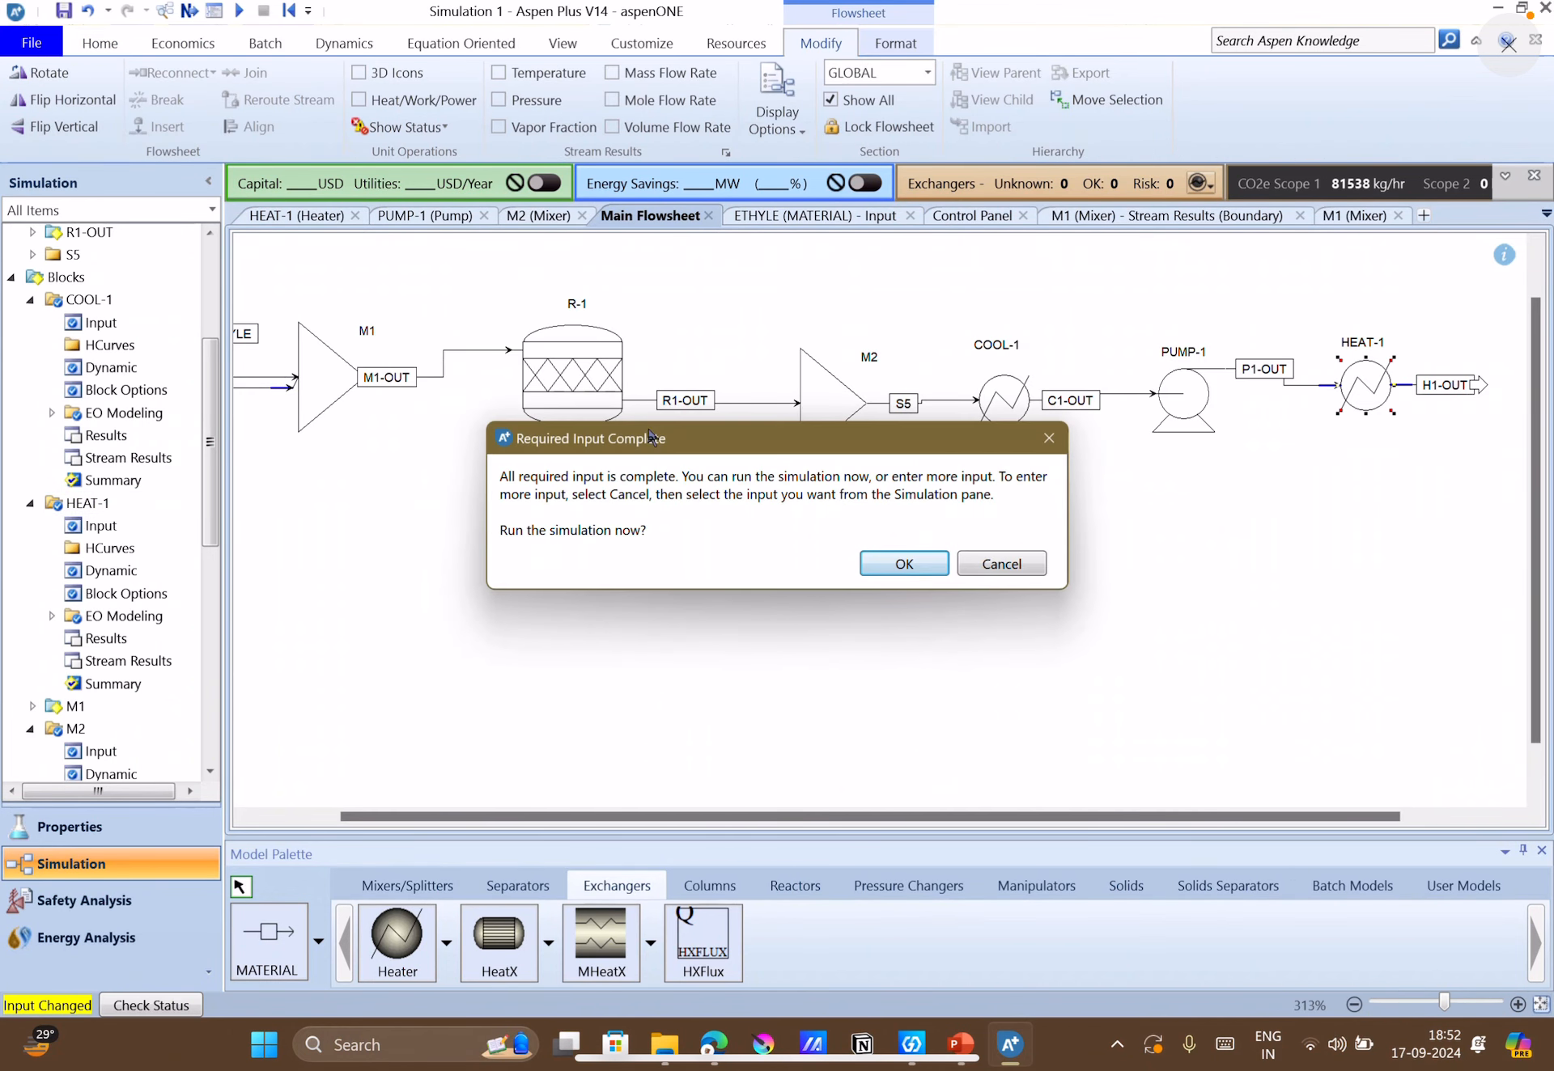
{"action": "left_click", "coordinate": [897, 565]}
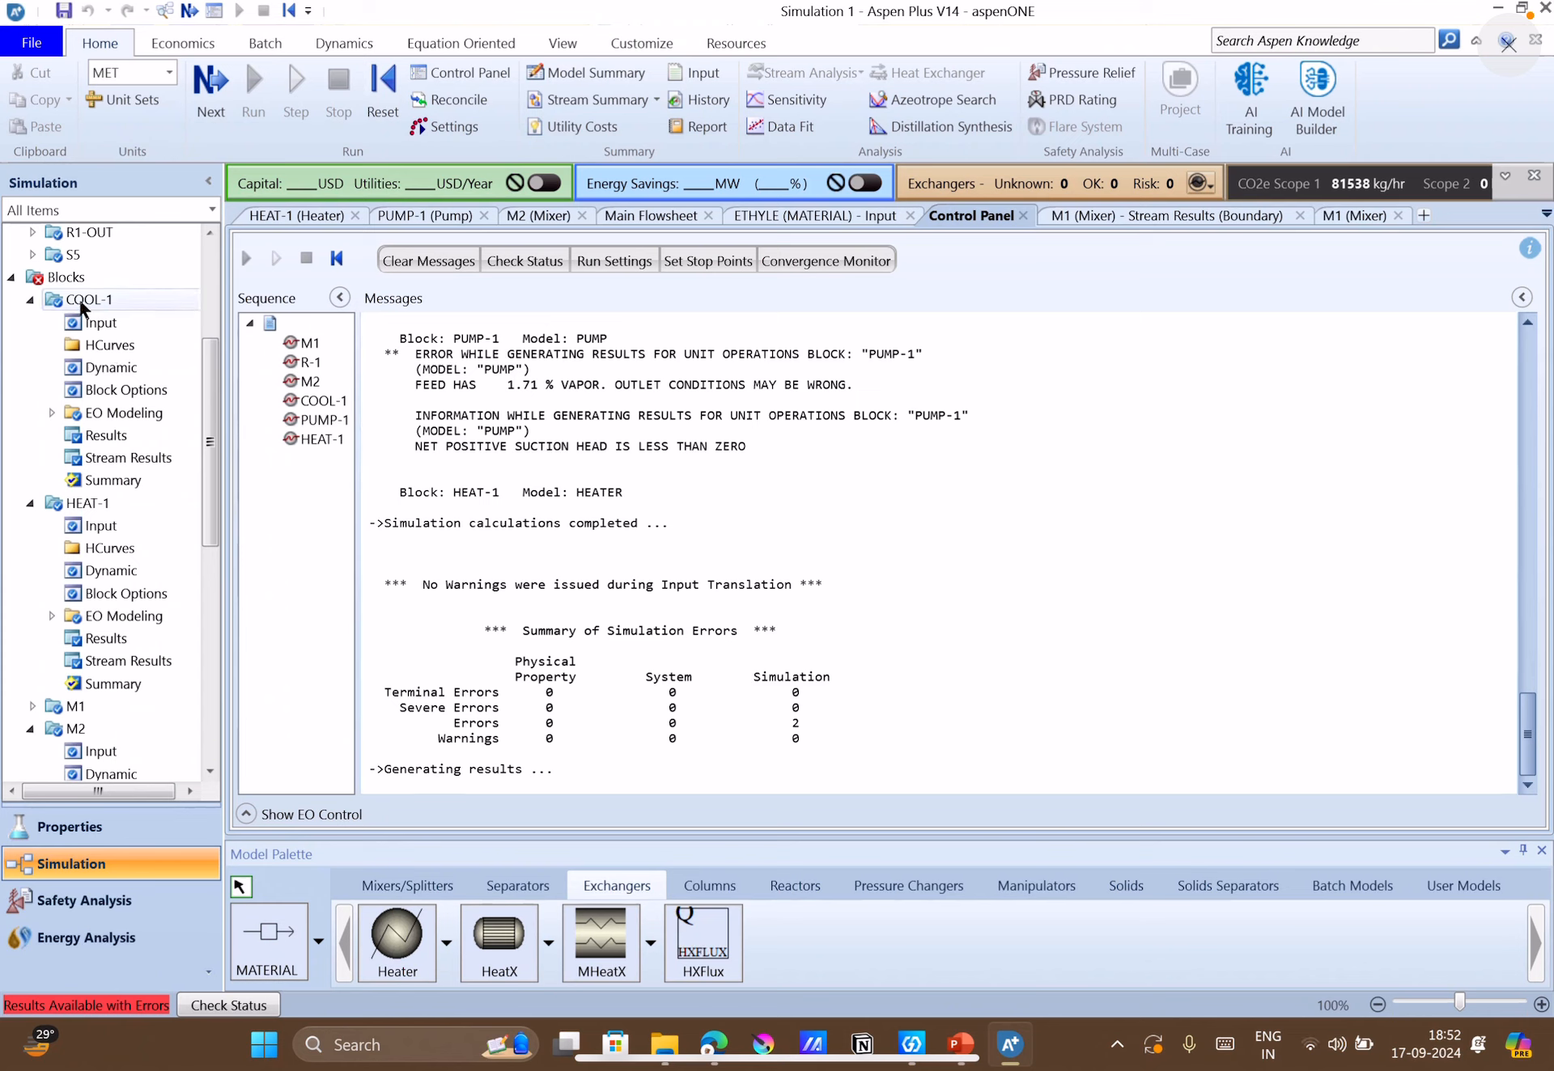
Open the results of PUMP-1 and change the unit of the available NPSH to meter.
{"action": "left_click", "coordinate": [209, 775]}
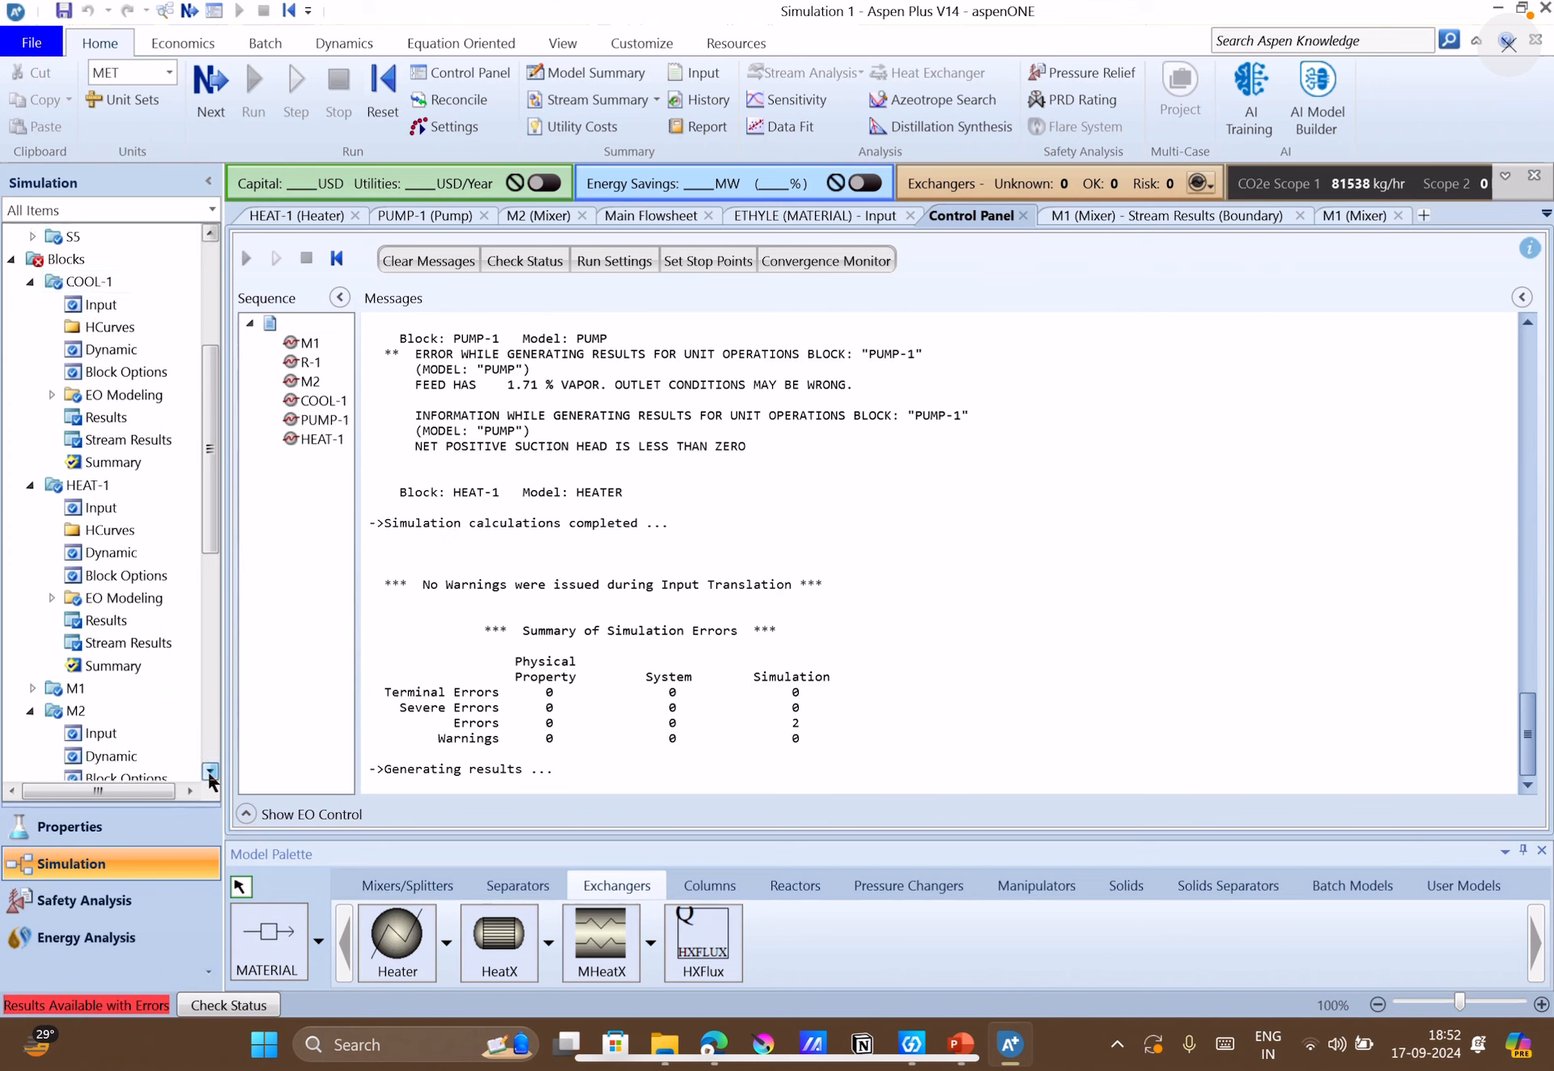
{"action": "left_click", "coordinate": [209, 775]}
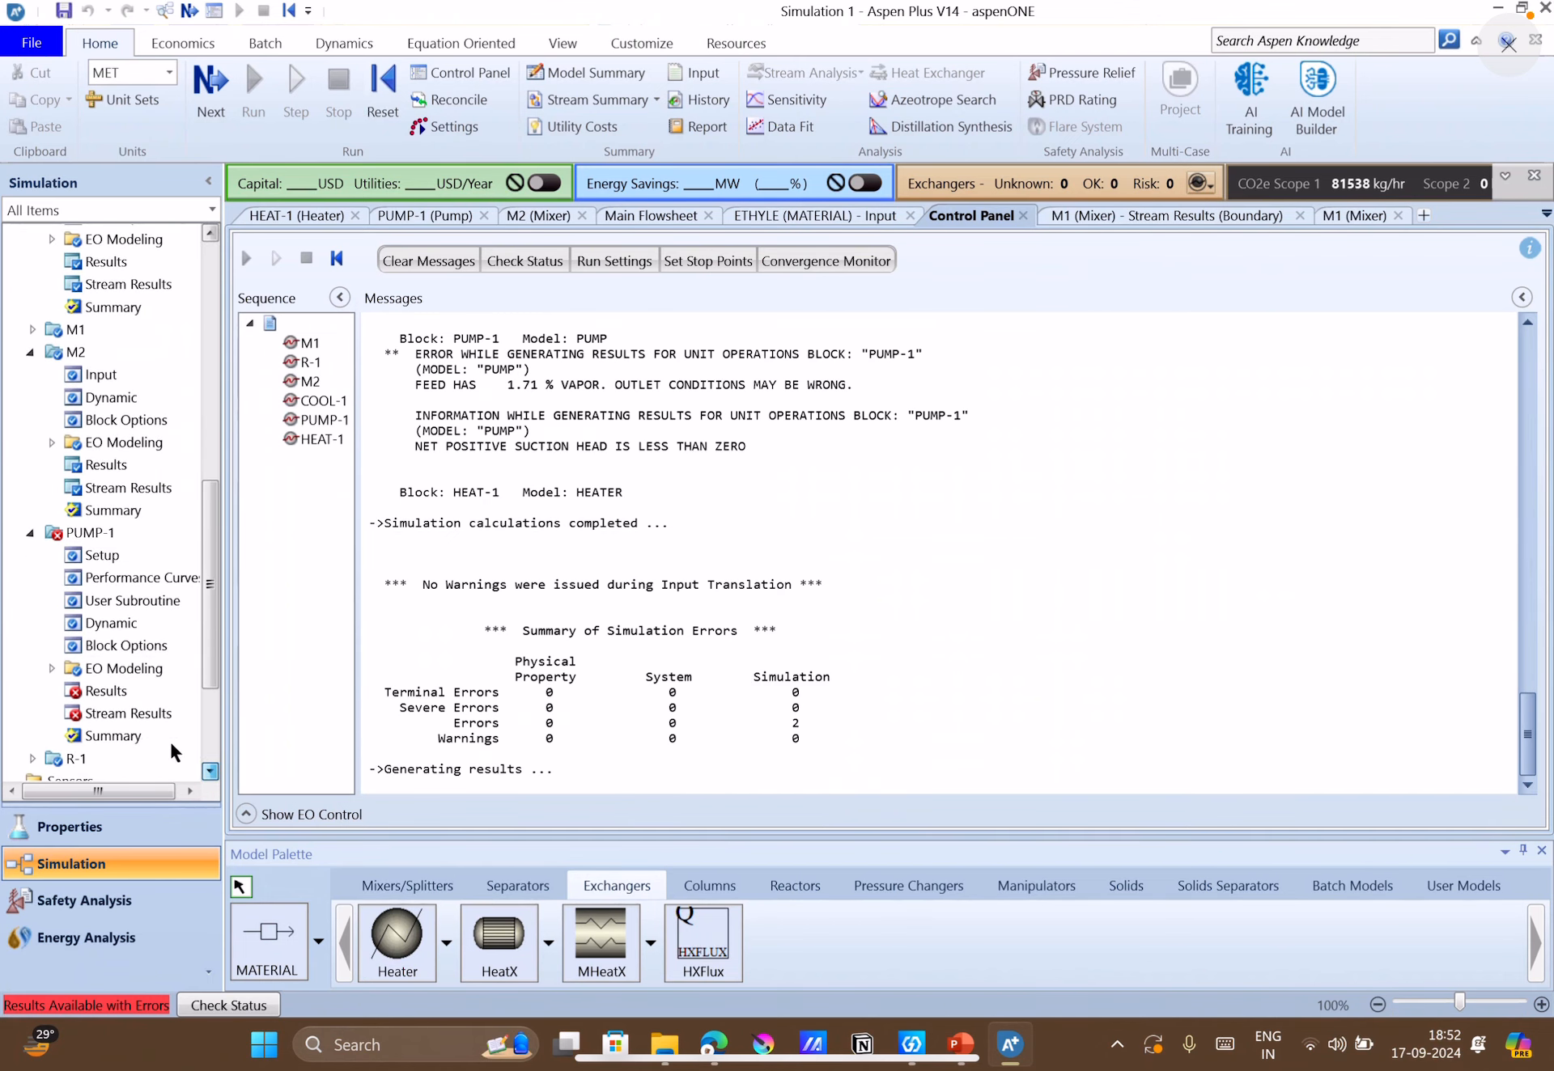
{"action": "double_click", "coordinate": [101, 693]}
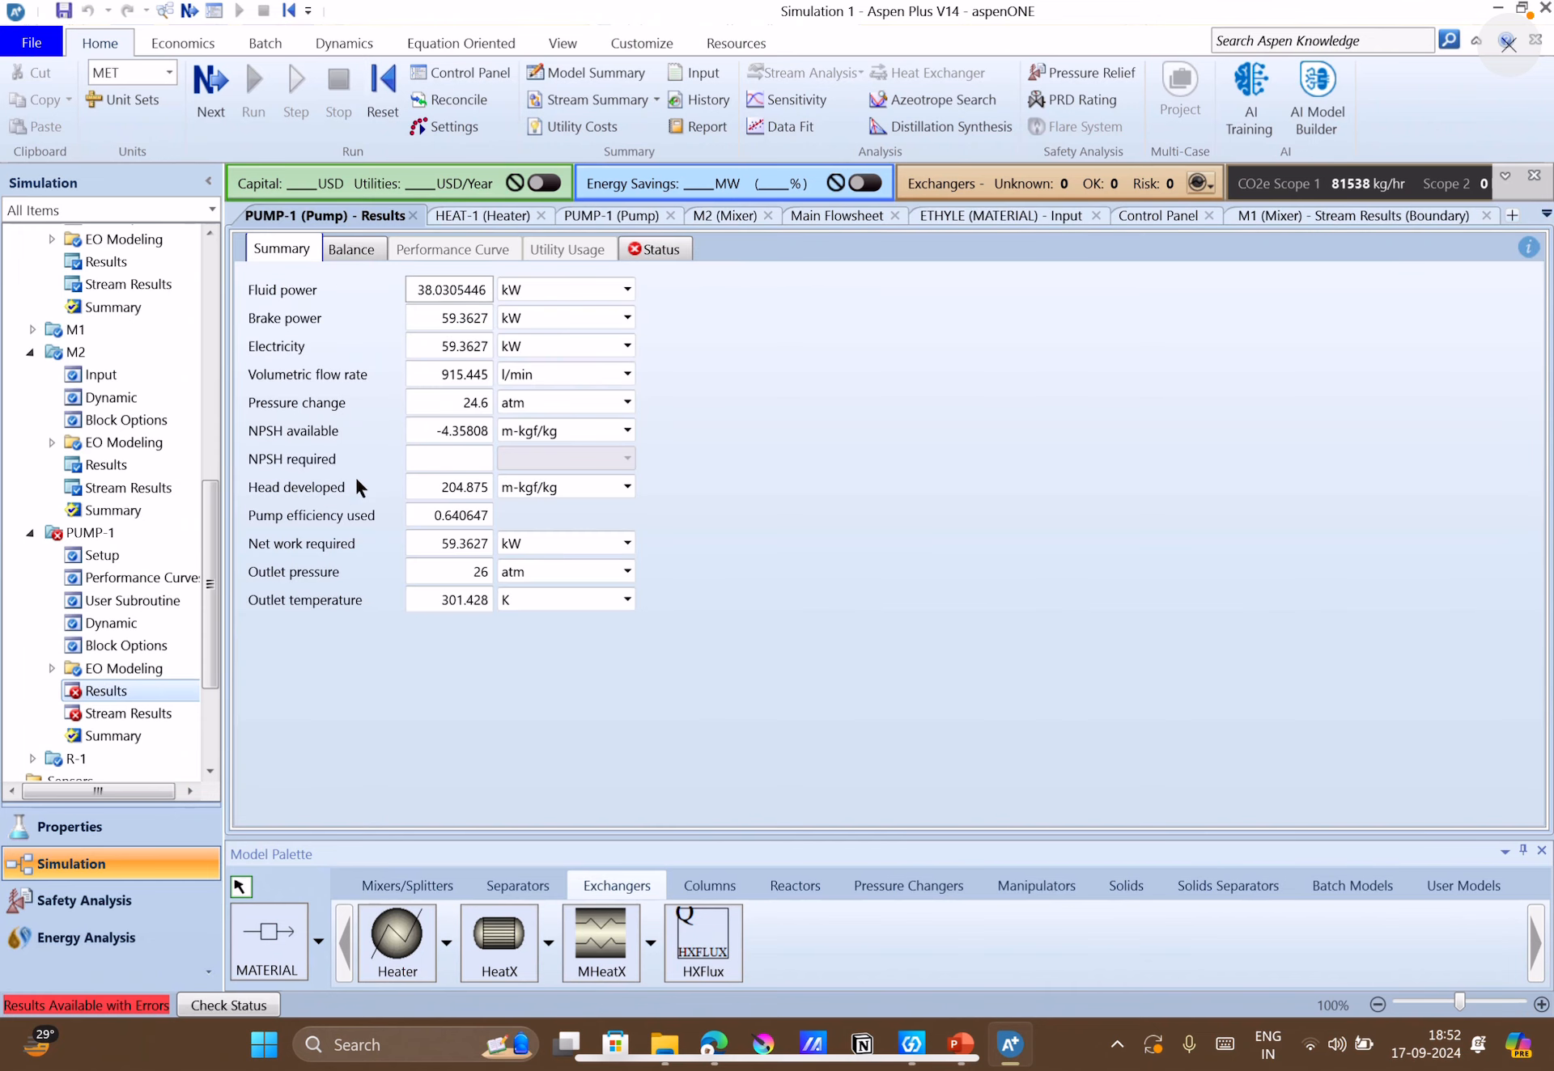
{"action": "left_click", "coordinate": [581, 431]}
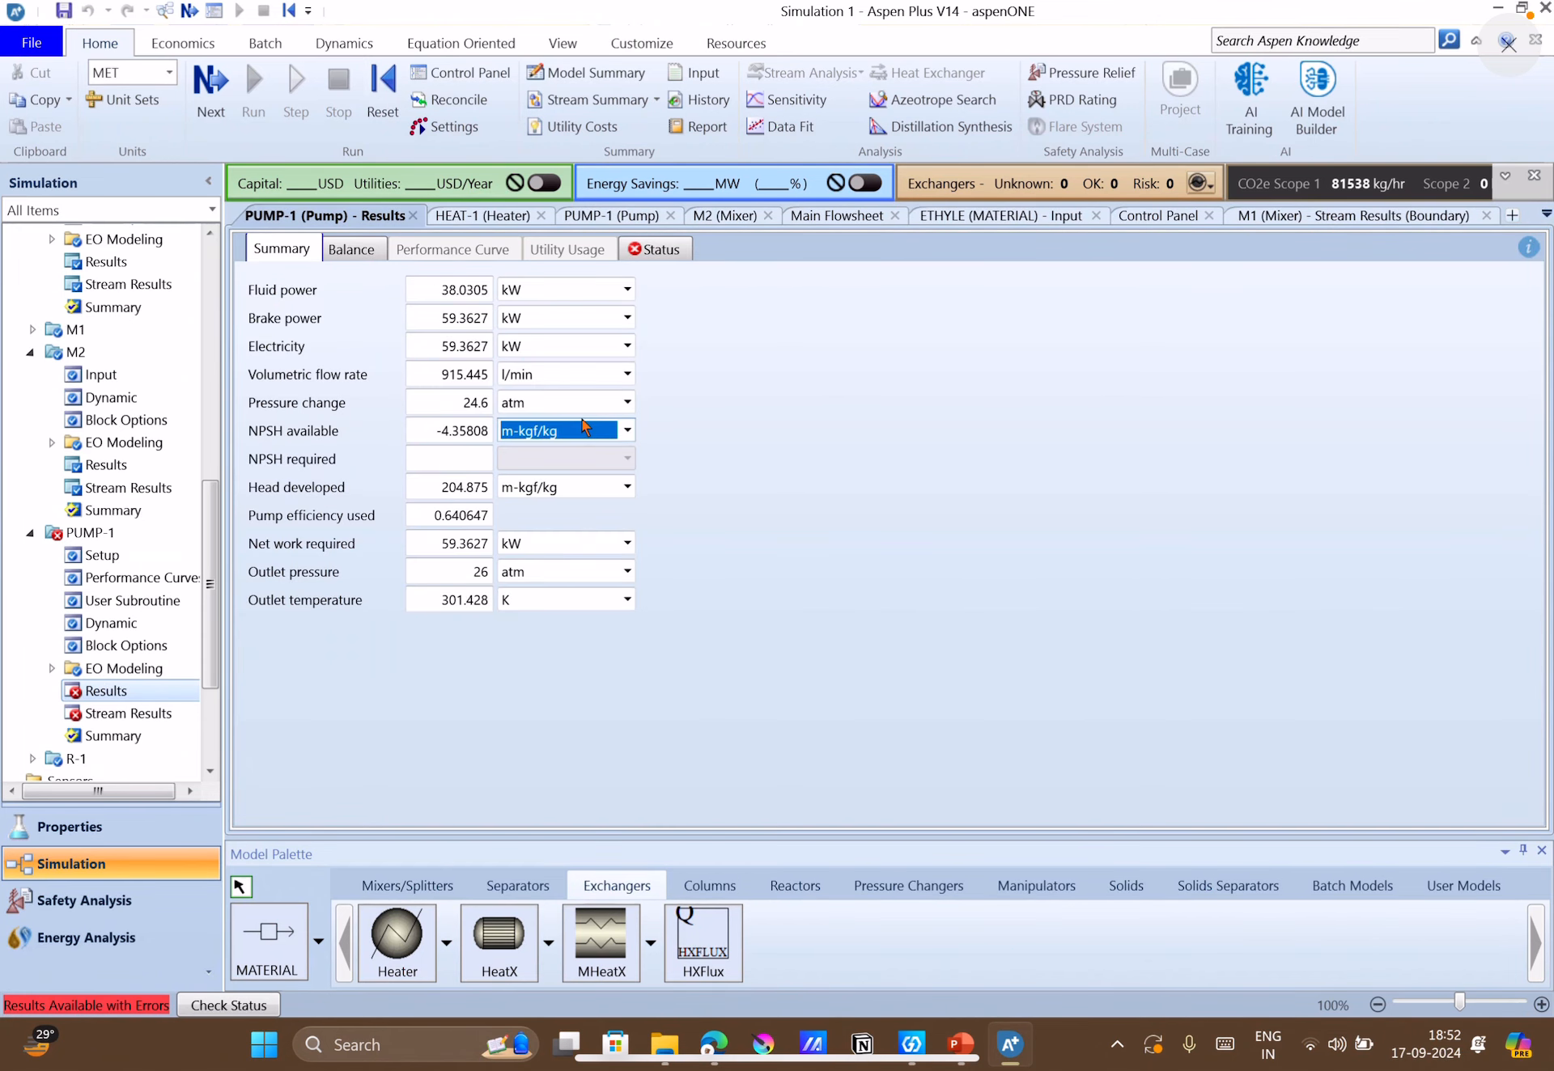
{"action": "left_click", "coordinate": [628, 432]}
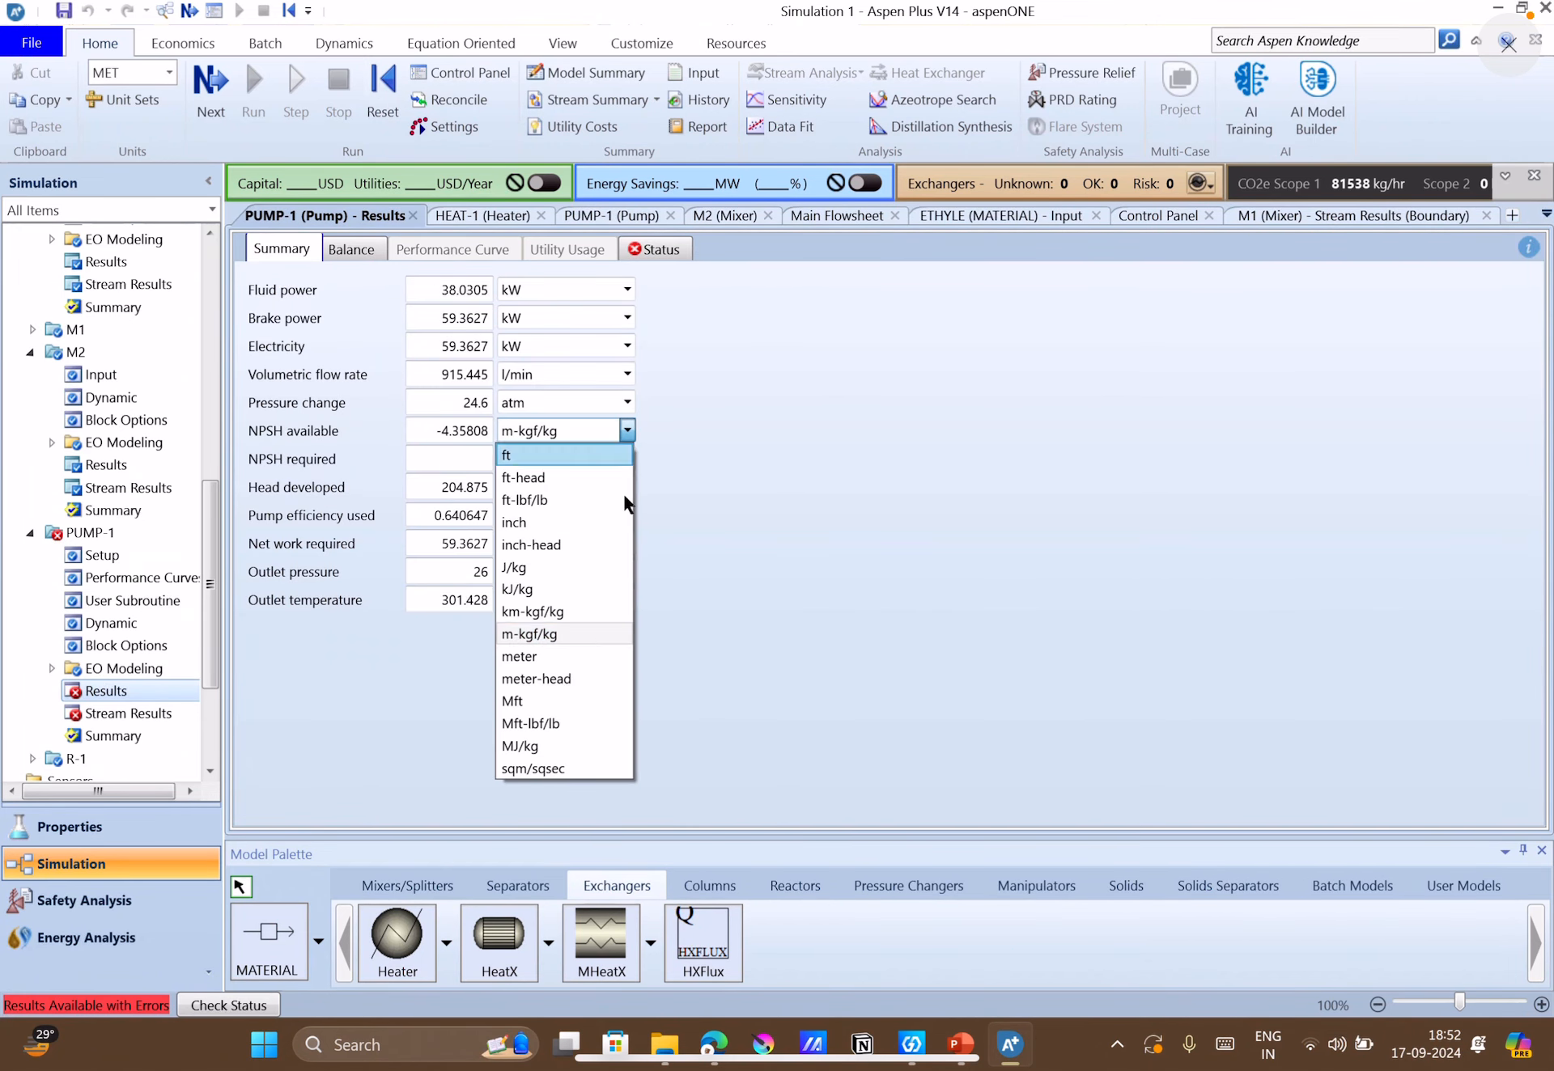
{"action": "left_click", "coordinate": [568, 659]}
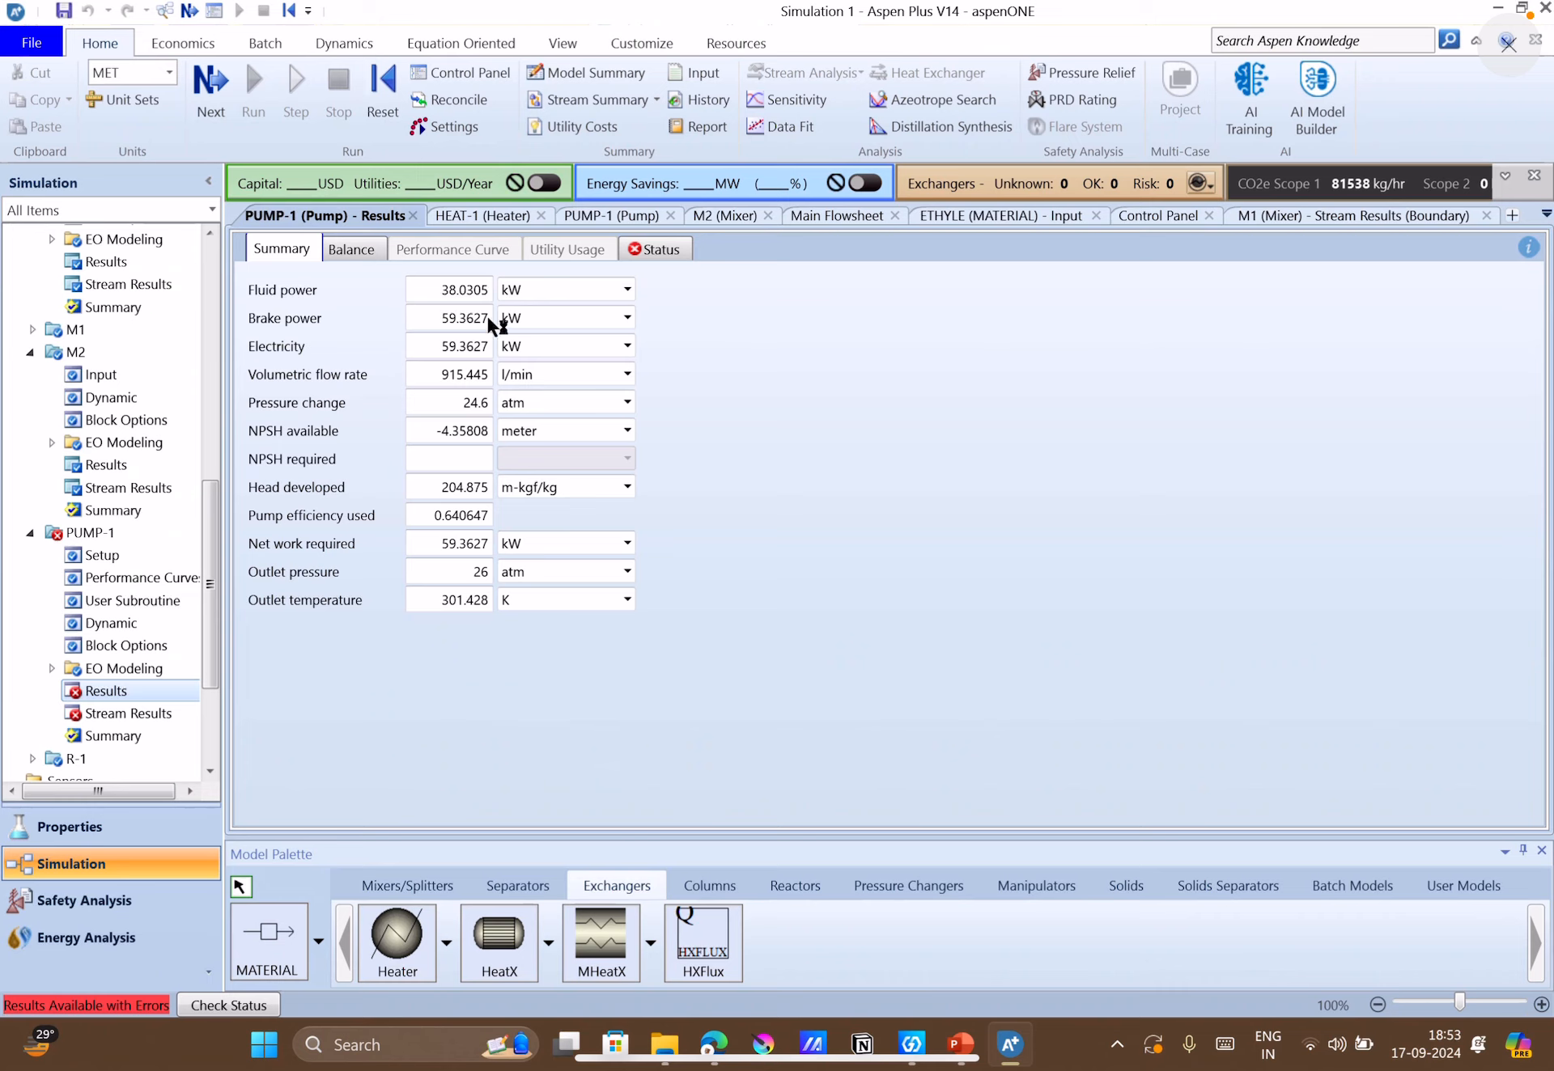
Examine the stream results of PUMP-1 for the phase and vapor fractions of C1-OUT and P1-OUT, and review the pump specifications.
{"action": "left_click", "coordinate": [128, 714]}
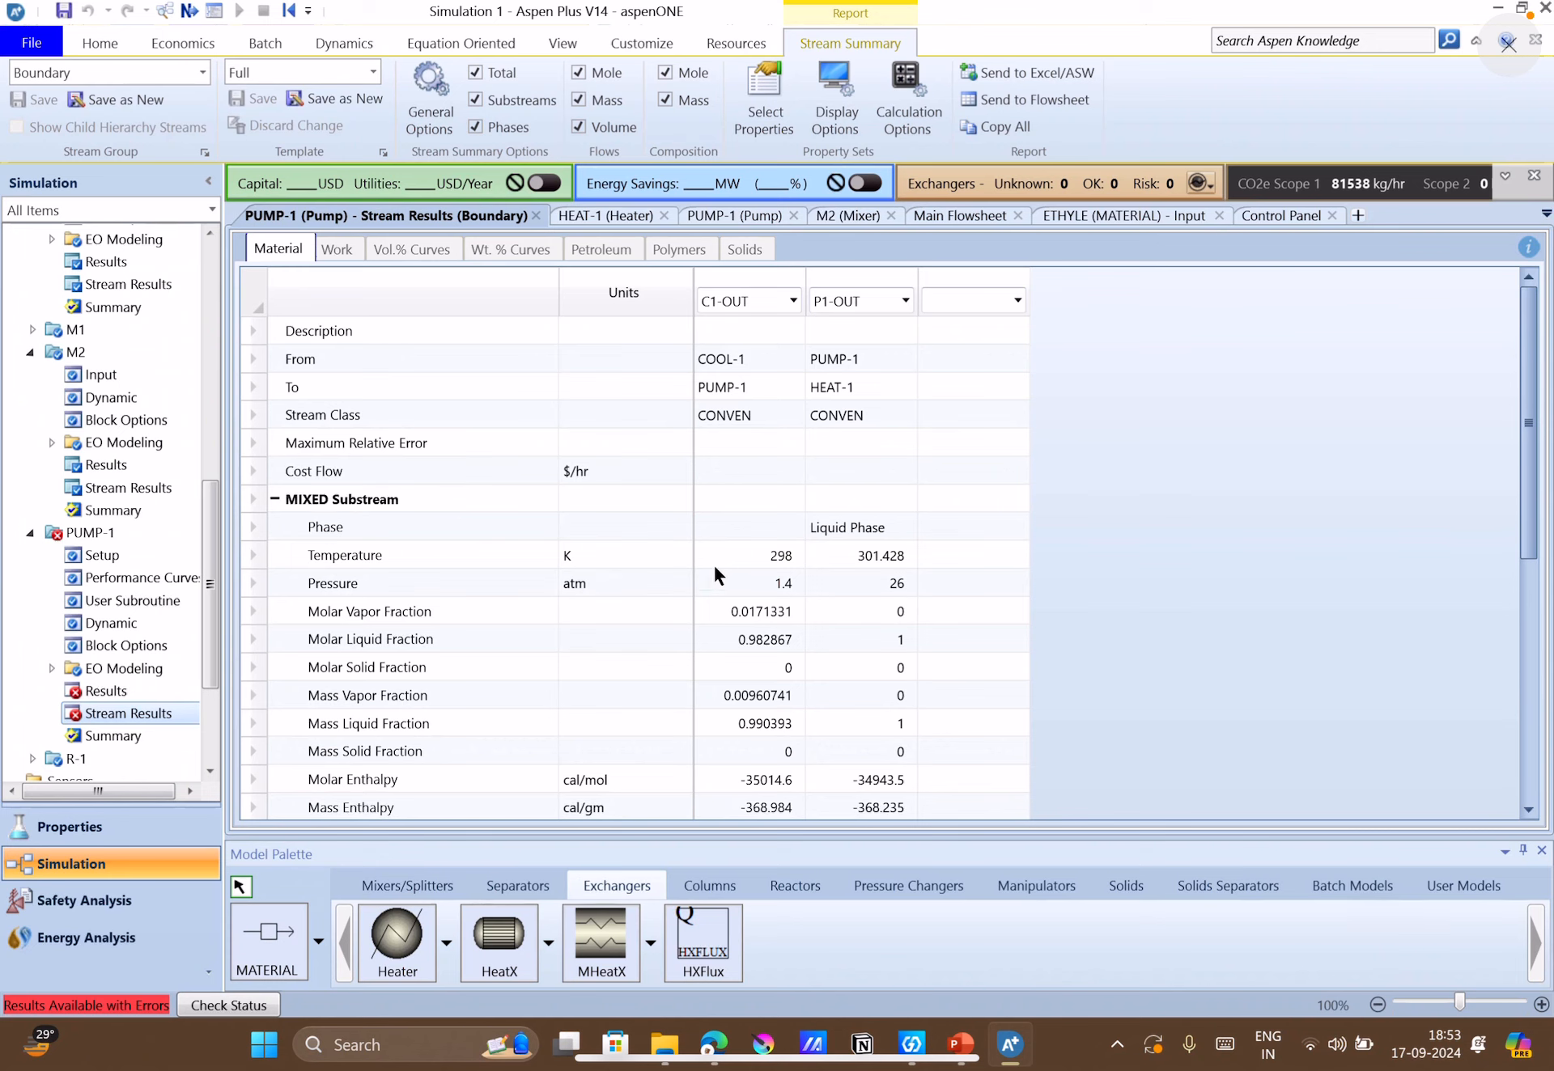
{"action": "scroll", "coordinate": [715, 575], "scroll_direction": "down", "scroll_amount": 4}
{"action": "scroll", "coordinate": [742, 515], "scroll_direction": "up", "scroll_amount": 3}
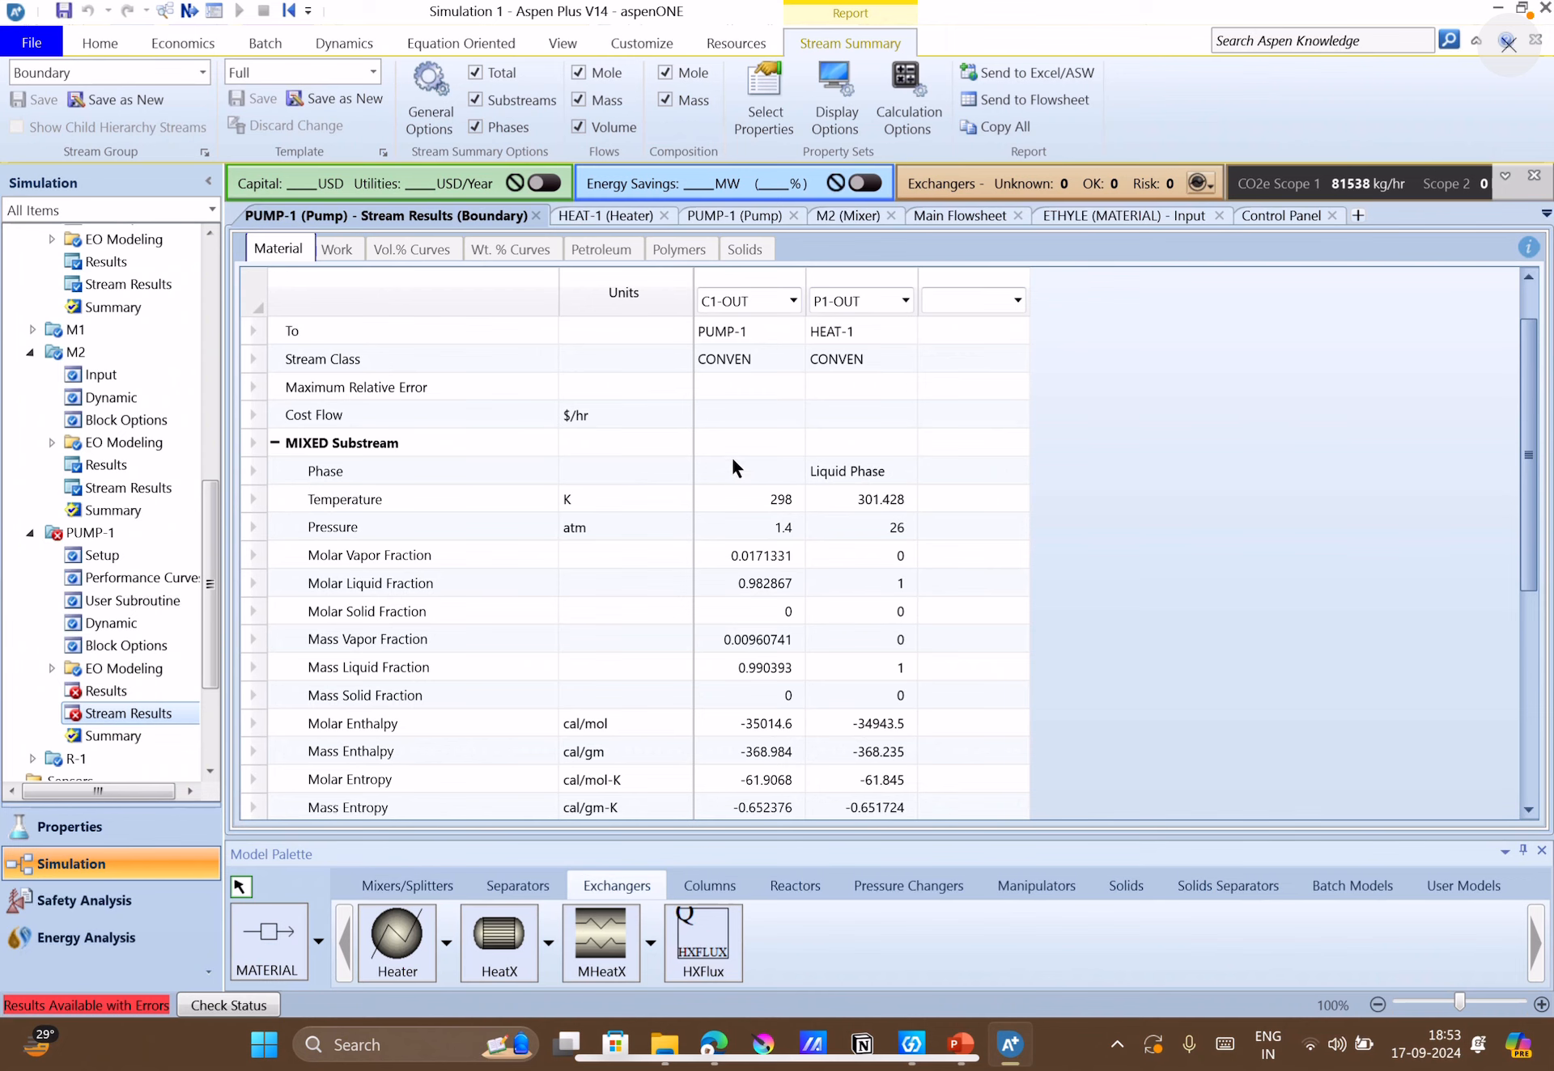
{"action": "scroll", "coordinate": [780, 489], "scroll_direction": "down", "scroll_amount": 6}
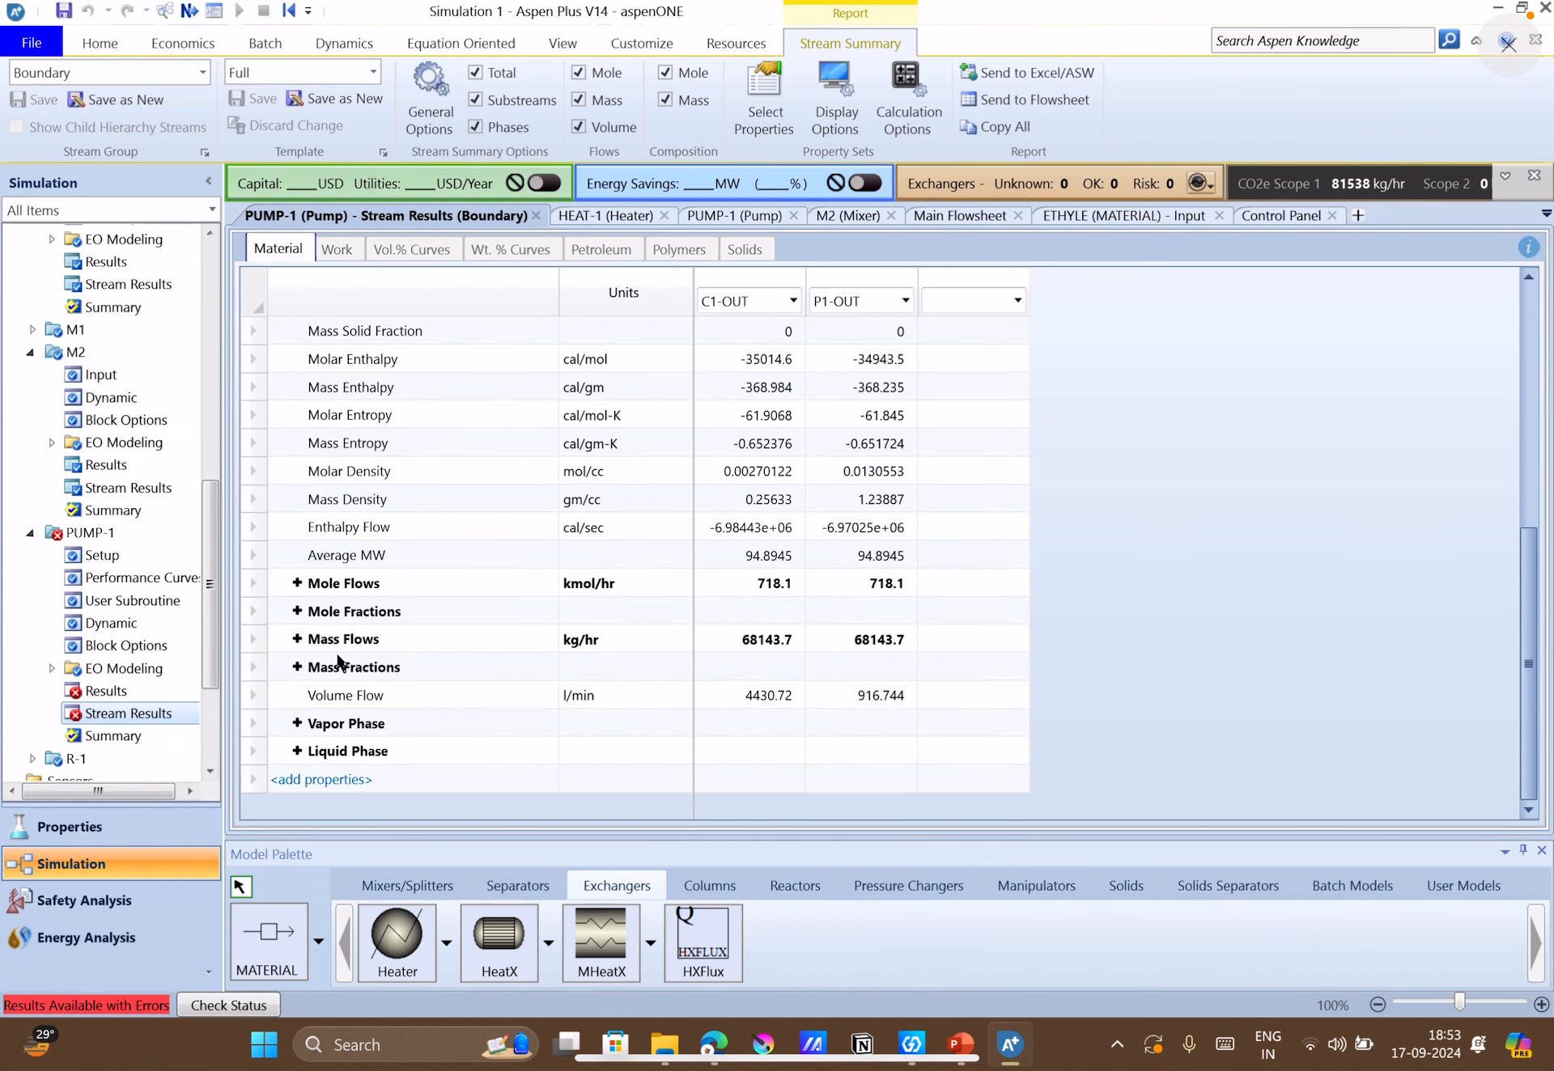
{"action": "scroll", "coordinate": [507, 658], "scroll_direction": "up", "scroll_amount": 2}
{"action": "scroll", "coordinate": [507, 654], "scroll_direction": "up", "scroll_amount": 4}
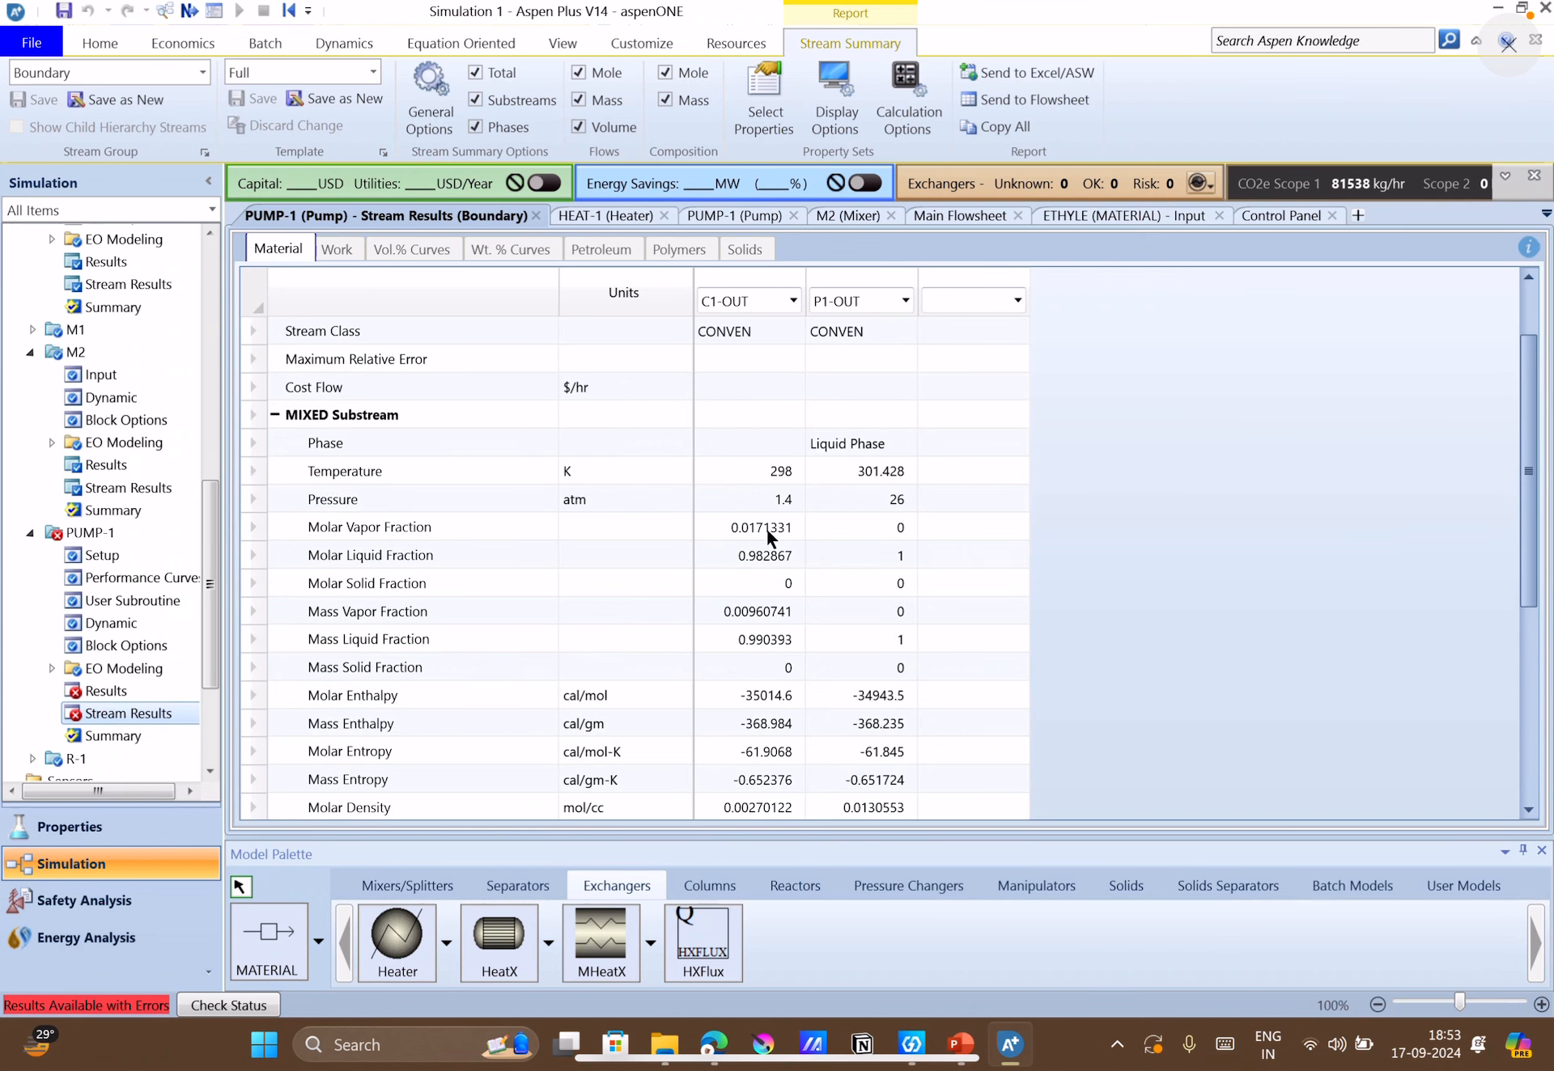
{"action": "left_click", "coordinate": [733, 217]}
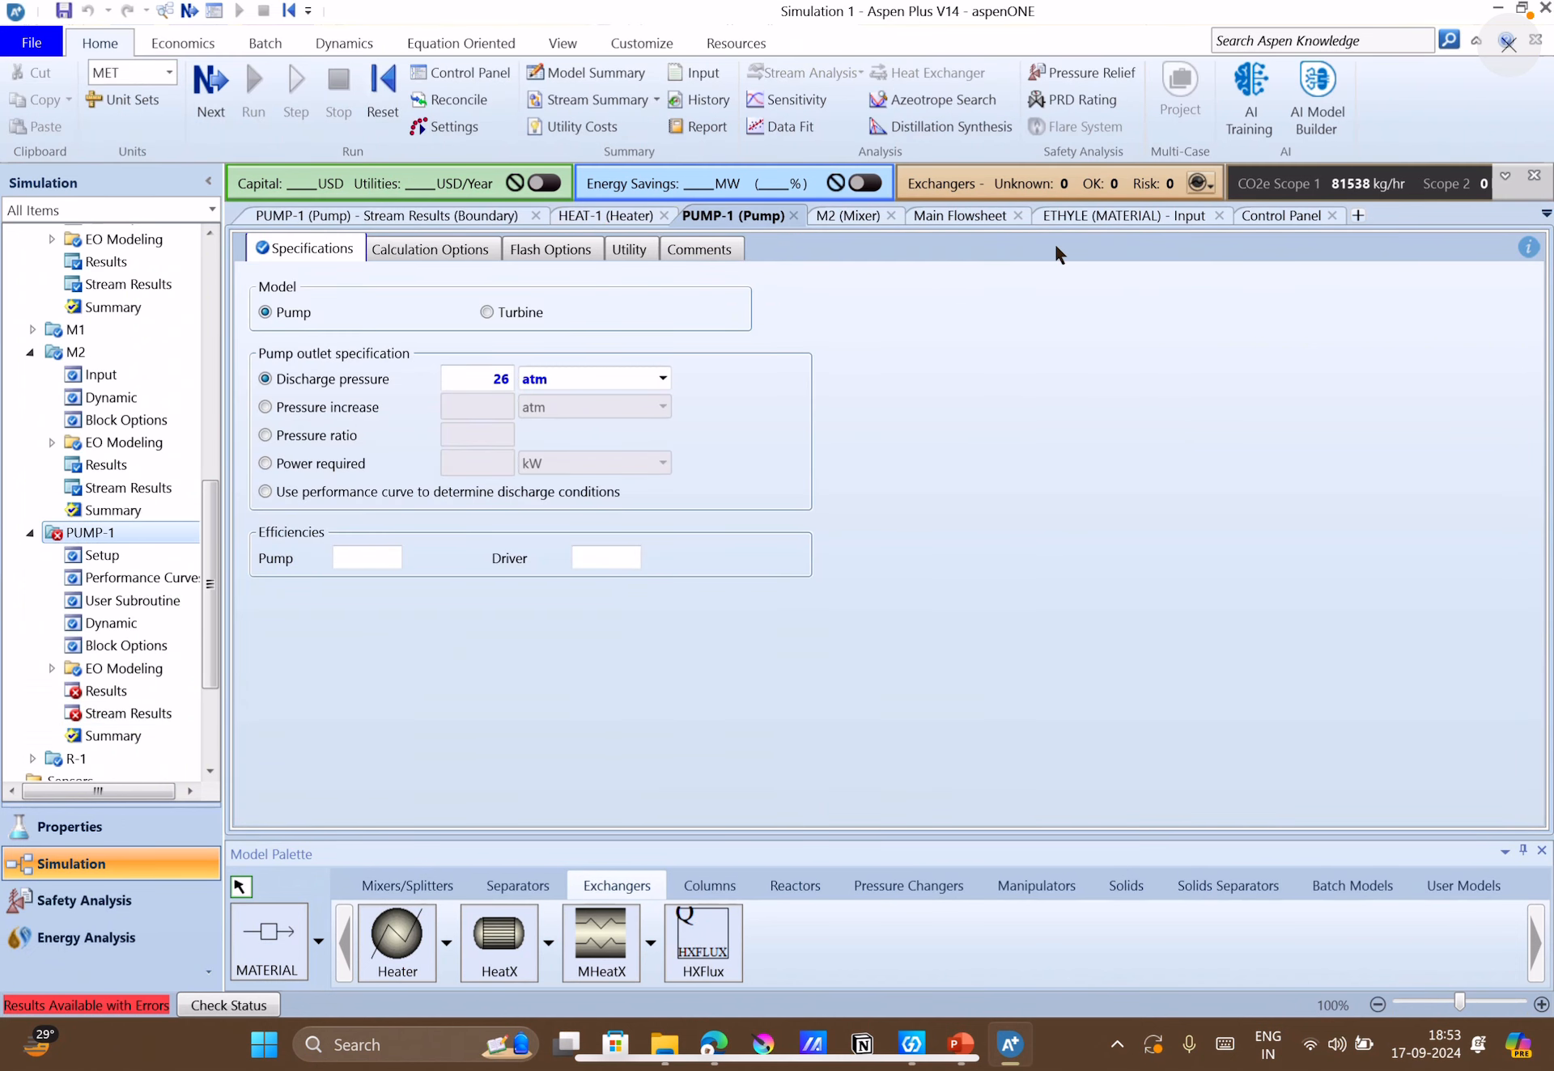
Show the temperature, pressure and vapor fraction of every stream on the main flowsheet.
{"action": "left_click", "coordinate": [954, 215]}
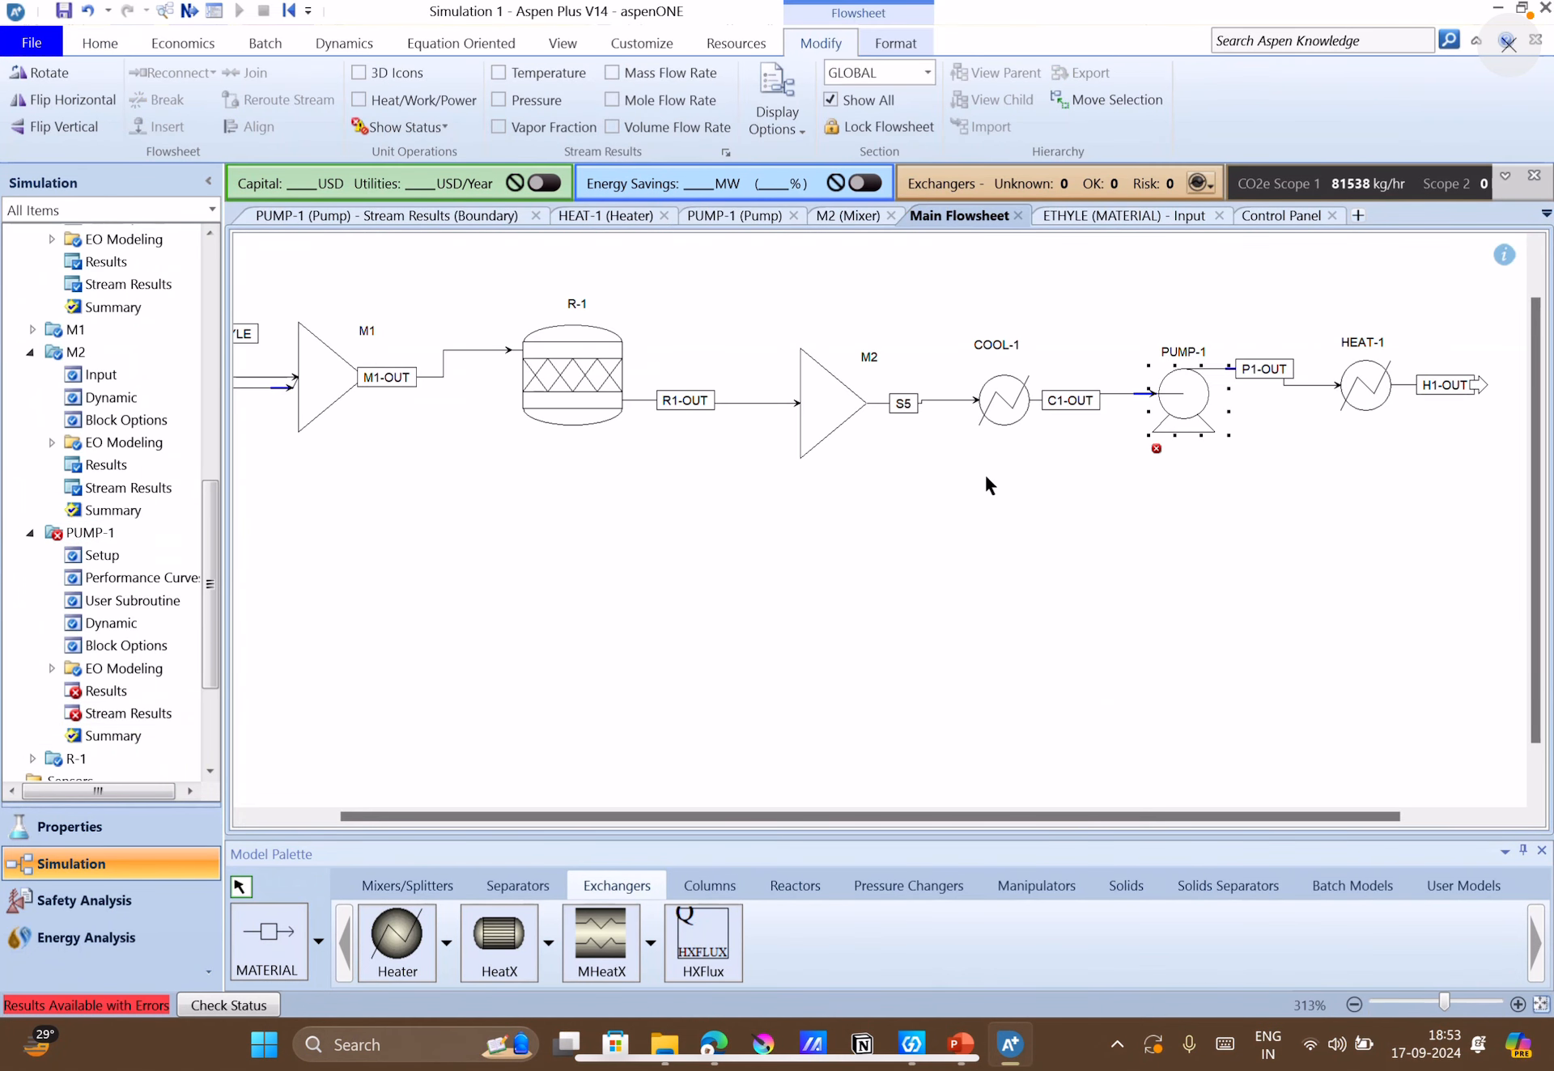
{"action": "left_click_drag", "start_coordinate": [1044, 817], "coordinate": [896, 826]}
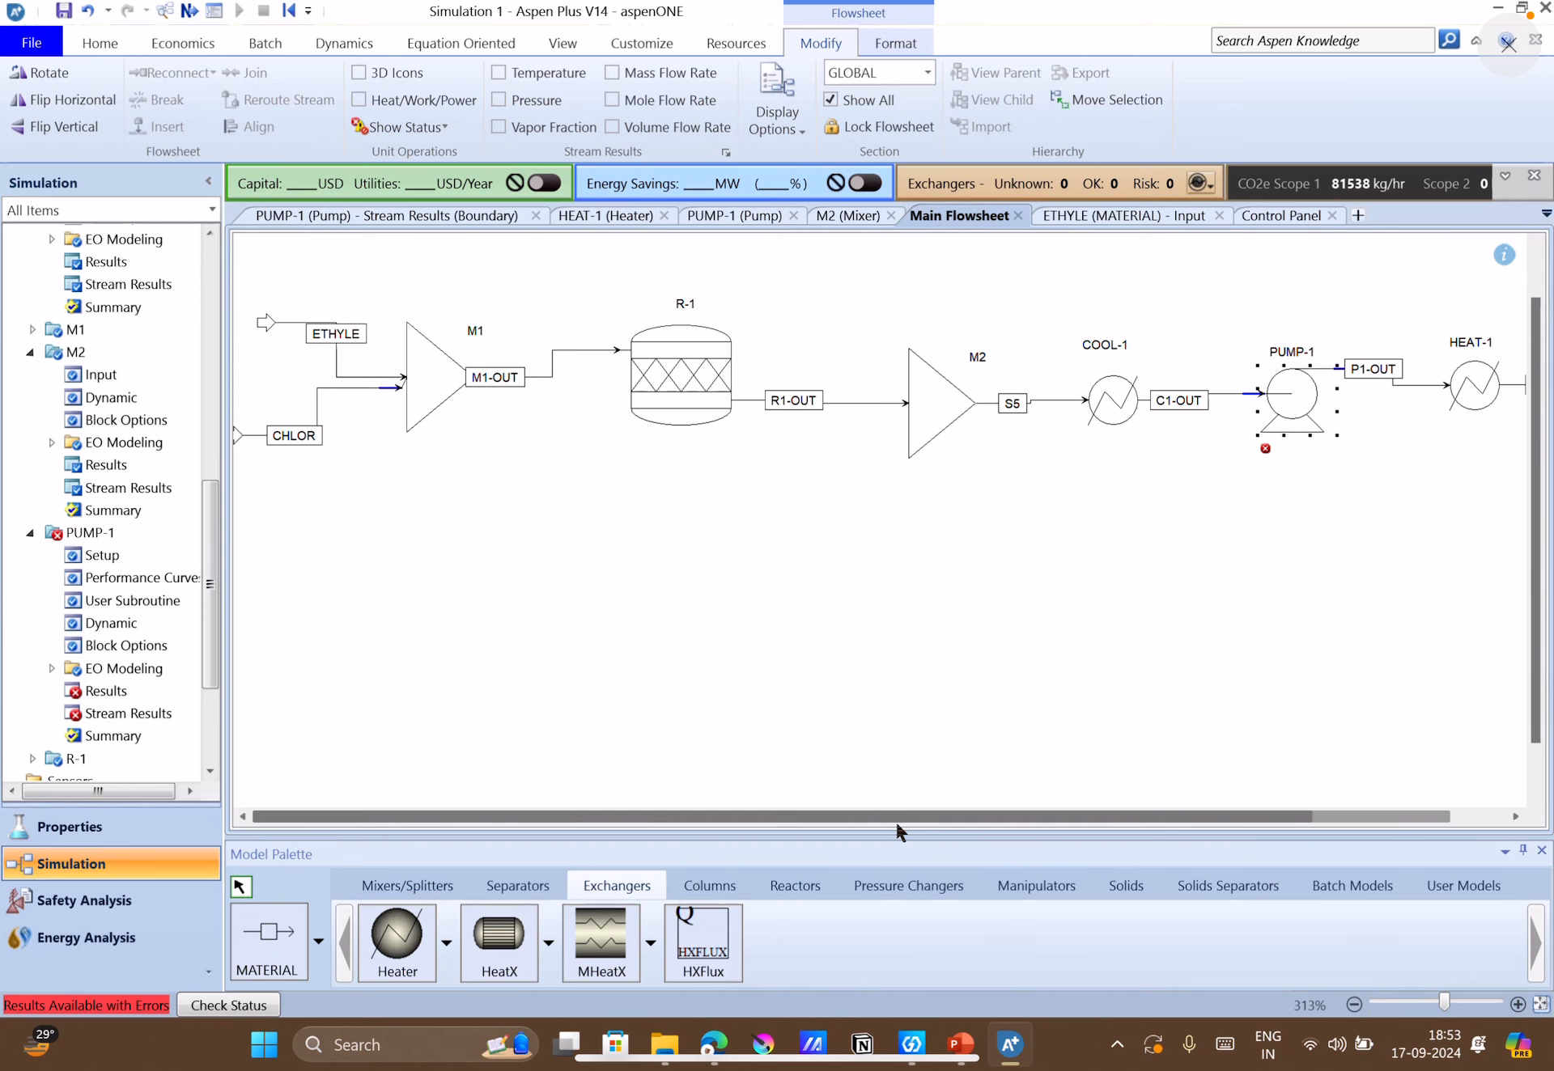
{"action": "left_click", "coordinate": [519, 71]}
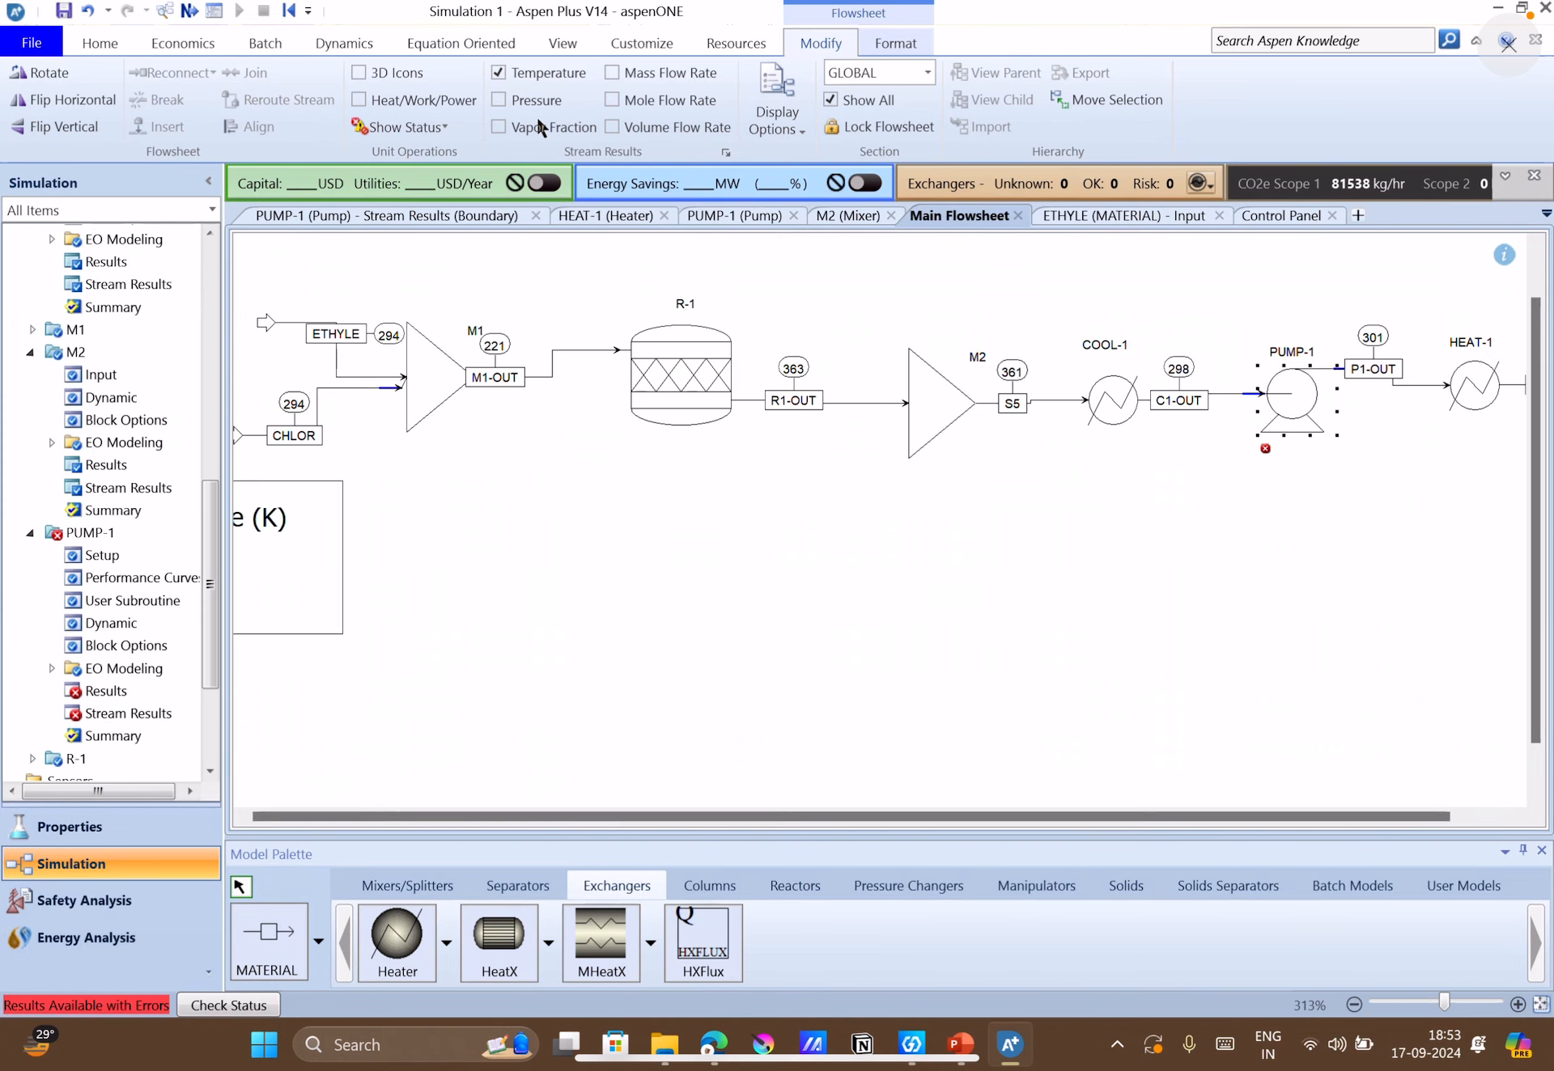
{"action": "left_click", "coordinate": [526, 102]}
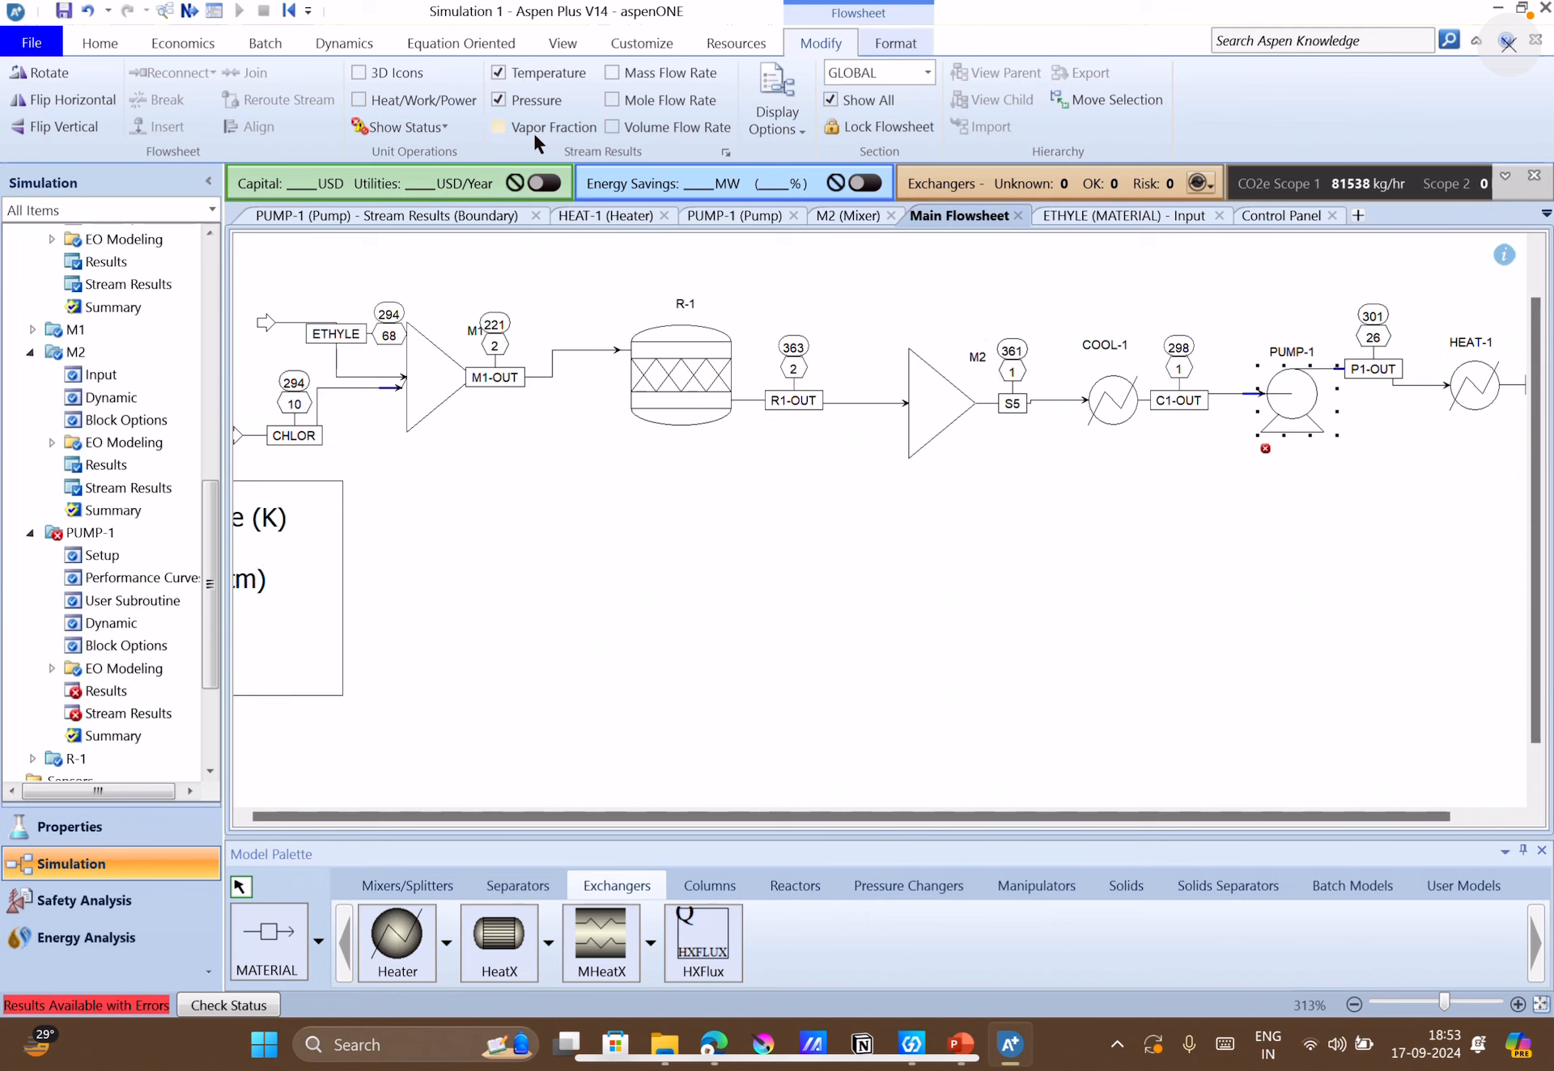
{"action": "left_click", "coordinate": [533, 130]}
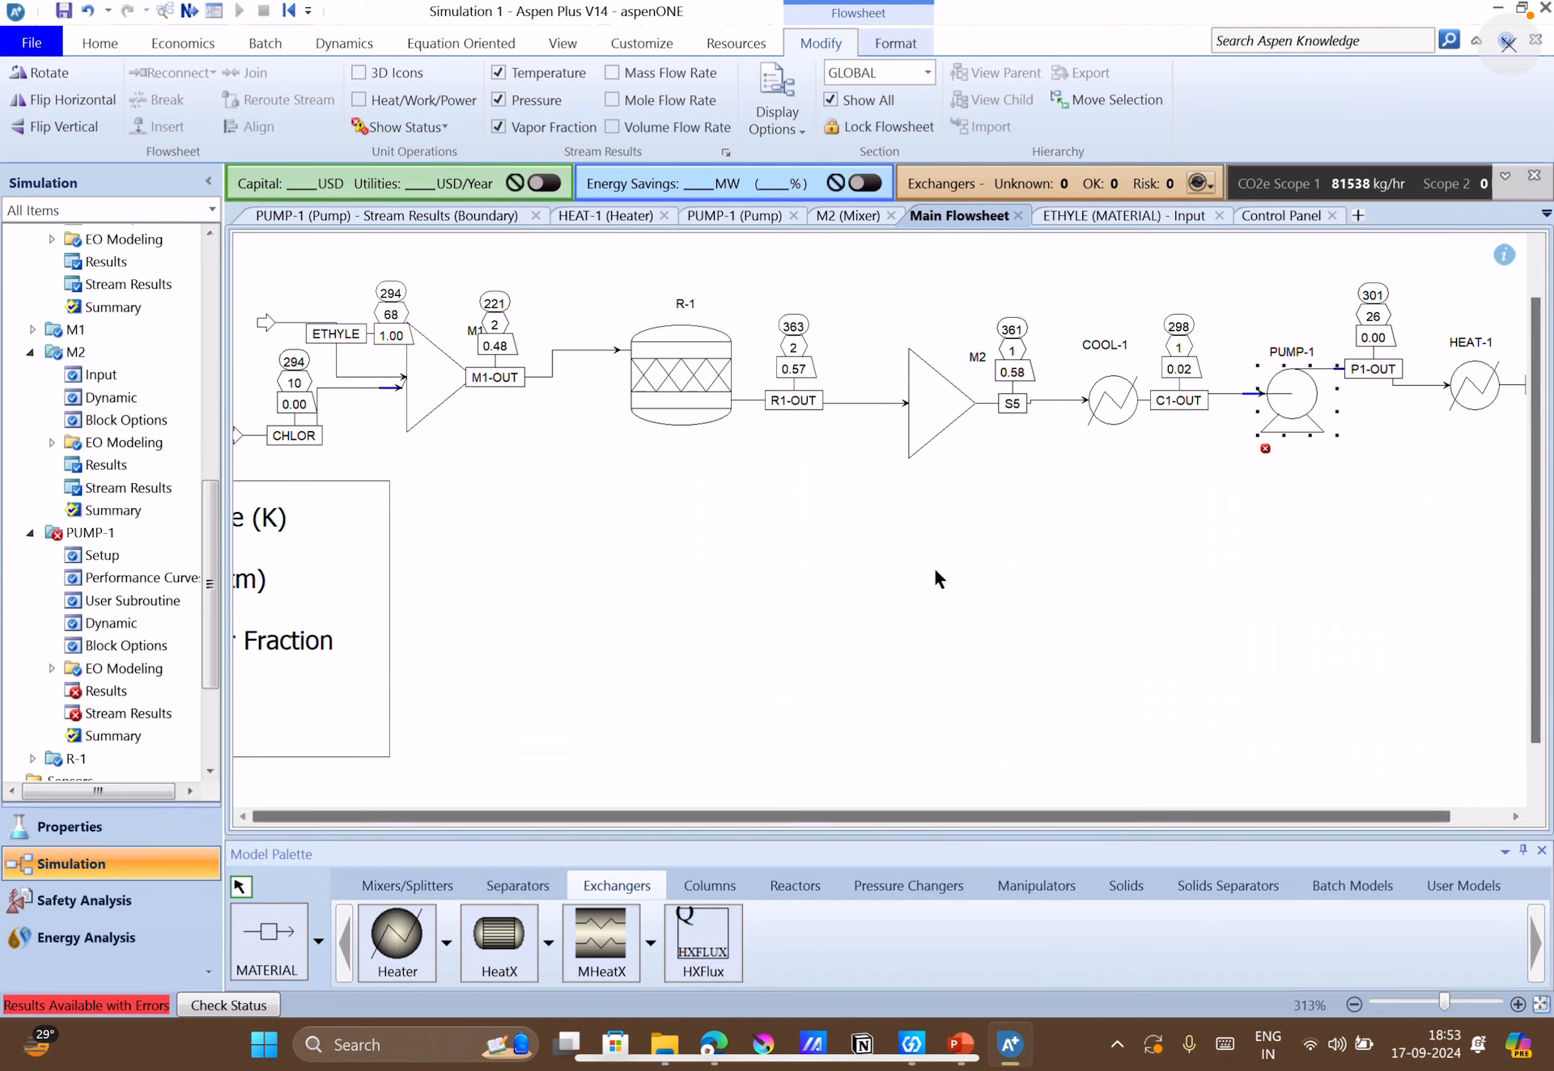
Set the flowsheet display format of stream temperature and pressure to two decimals (%.2f).
{"action": "left_click", "coordinate": [725, 154]}
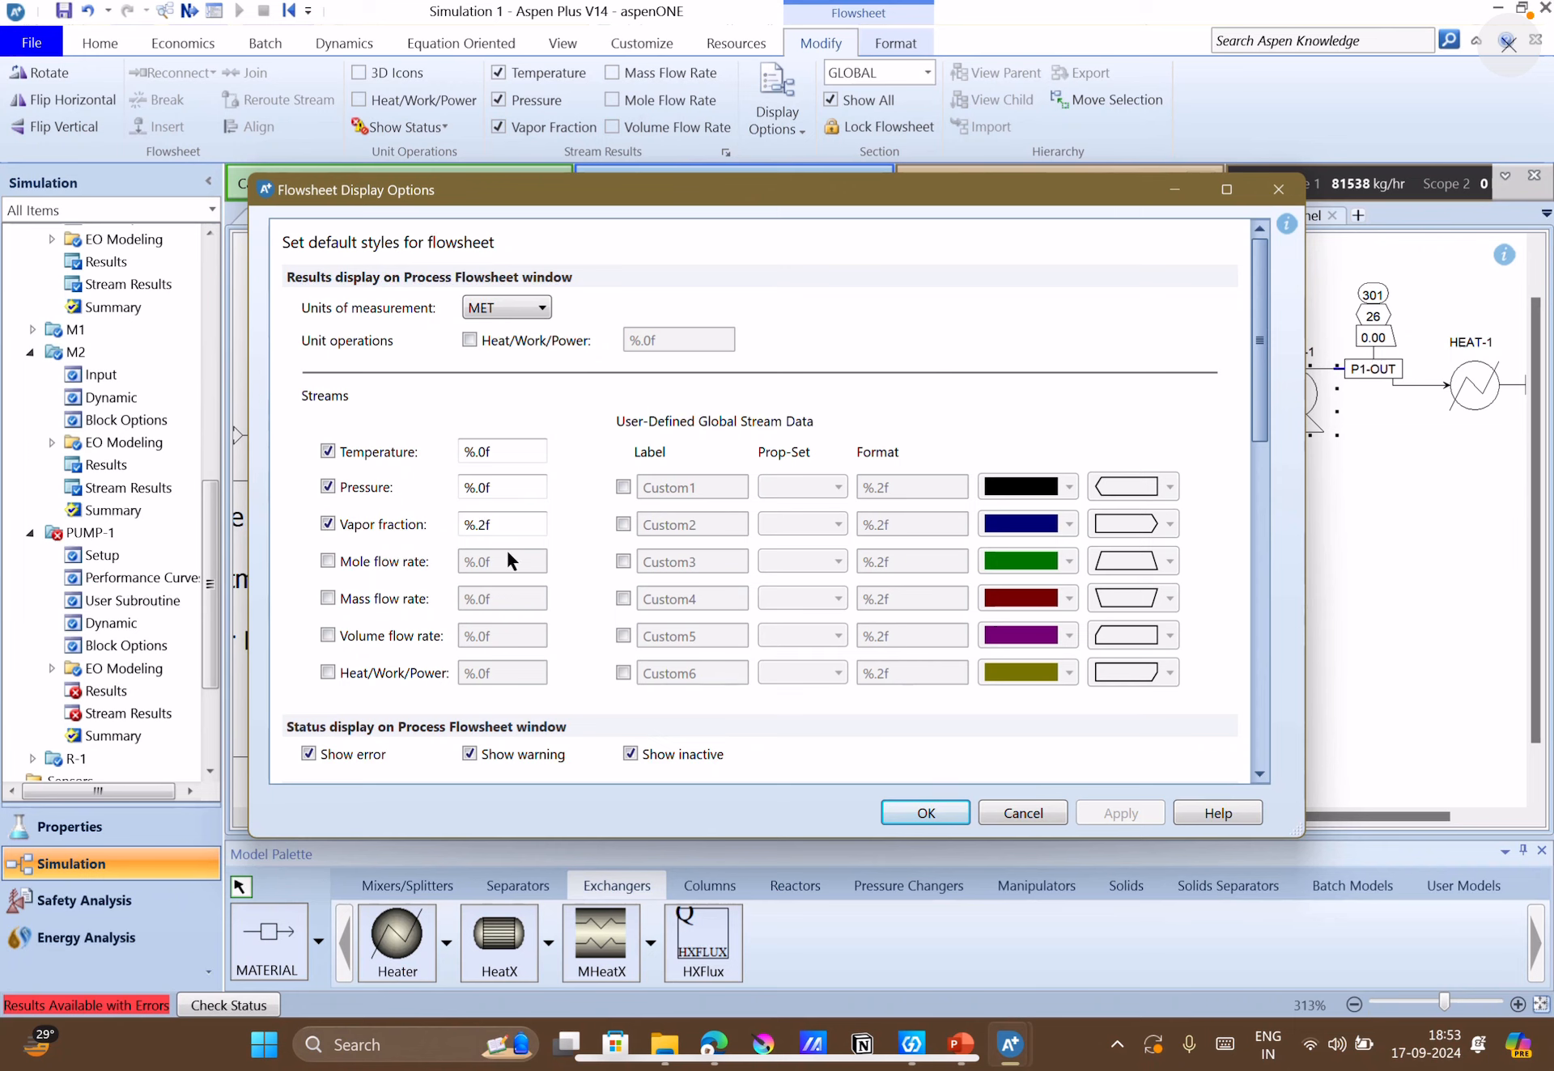
{"action": "left_click", "coordinate": [484, 524]}
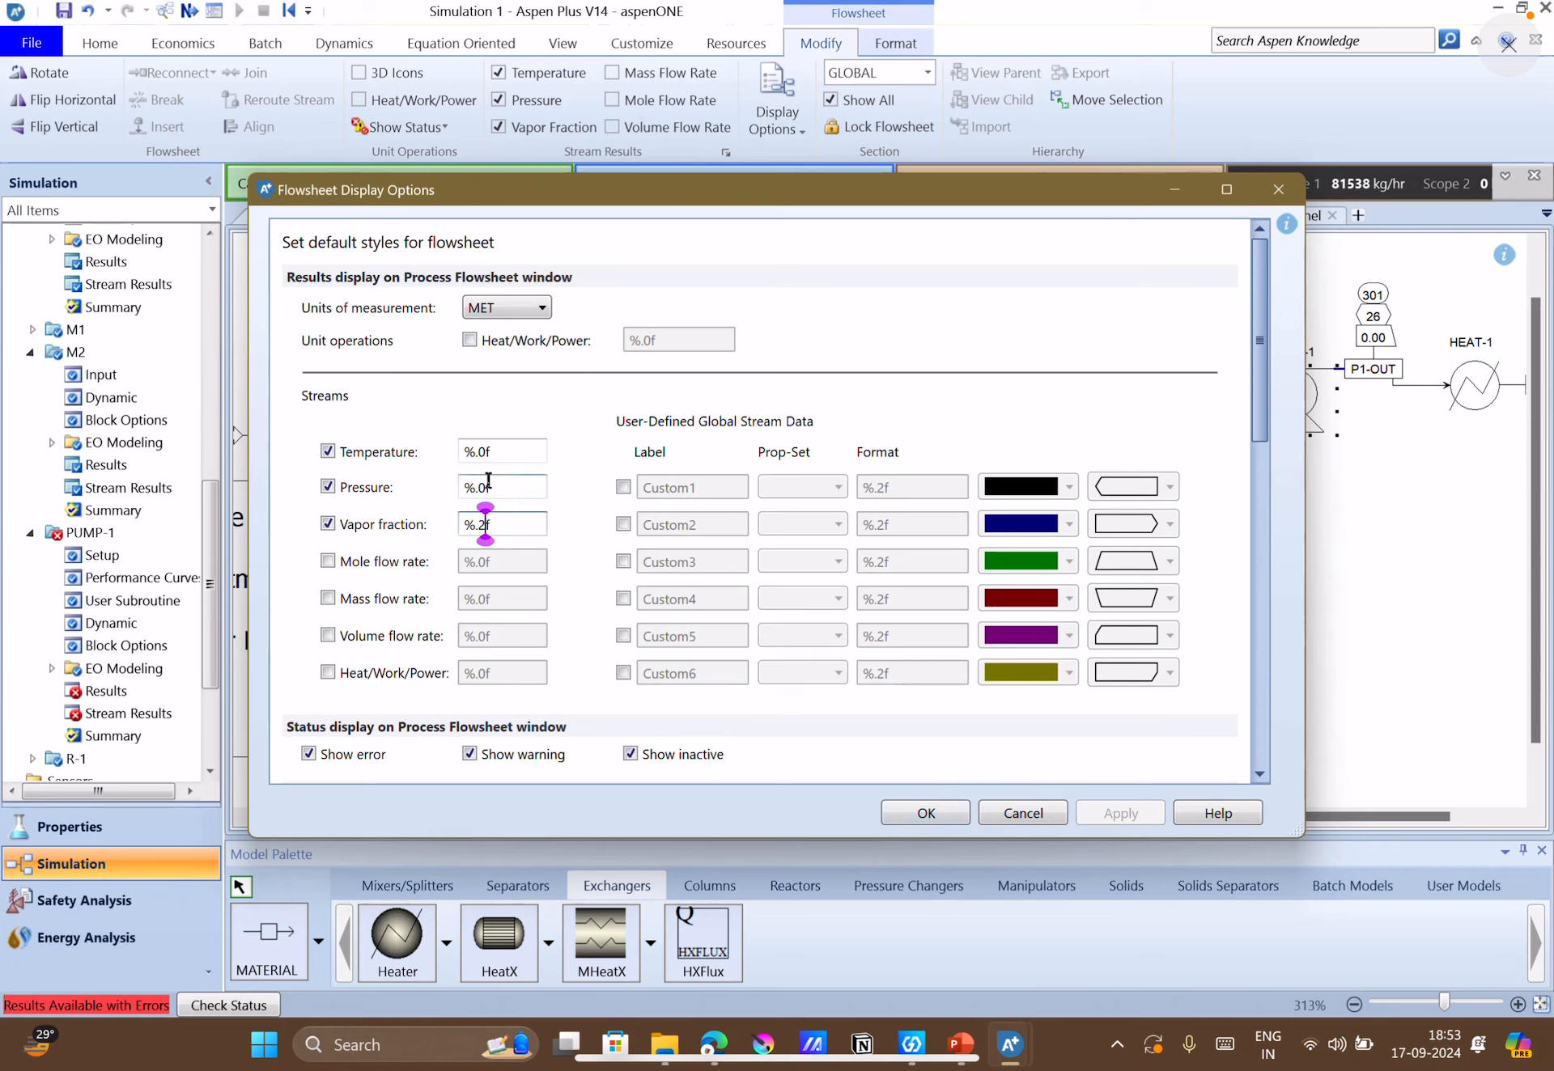
{"action": "left_click", "coordinate": [485, 452]}
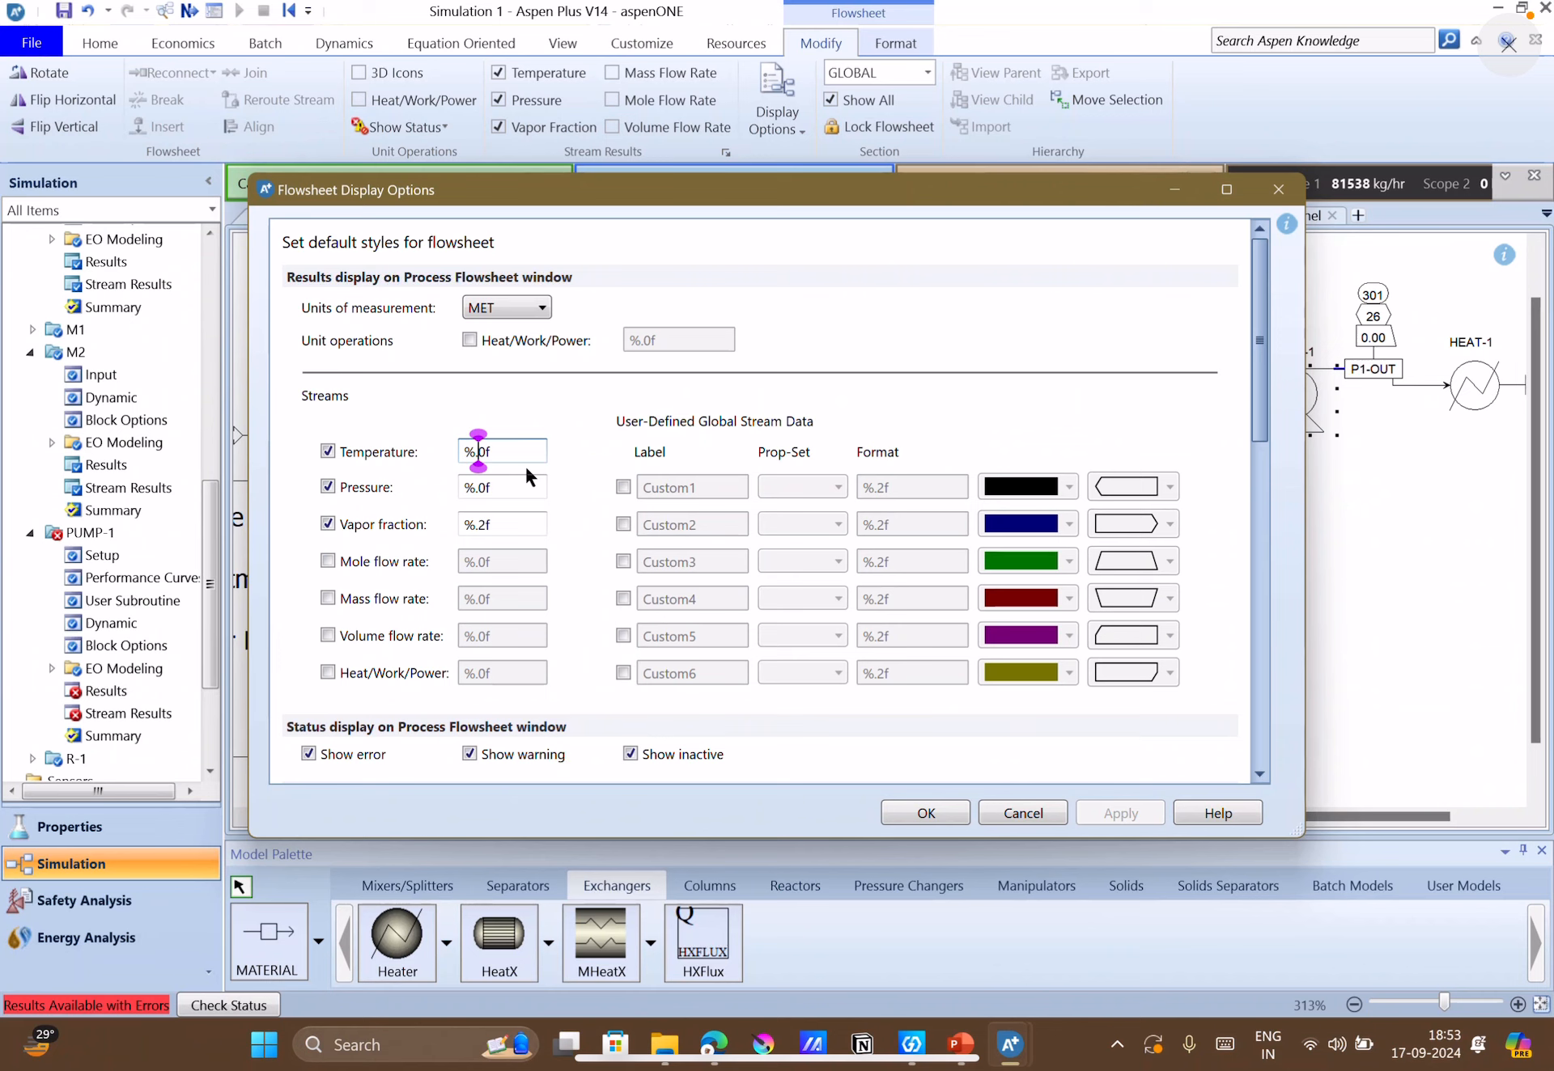
{"action": "key", "text": "Delete"}
{"action": "type", "text": "3"}
{"action": "key", "text": "BackSpace"}
{"action": "type", "text": "2"}
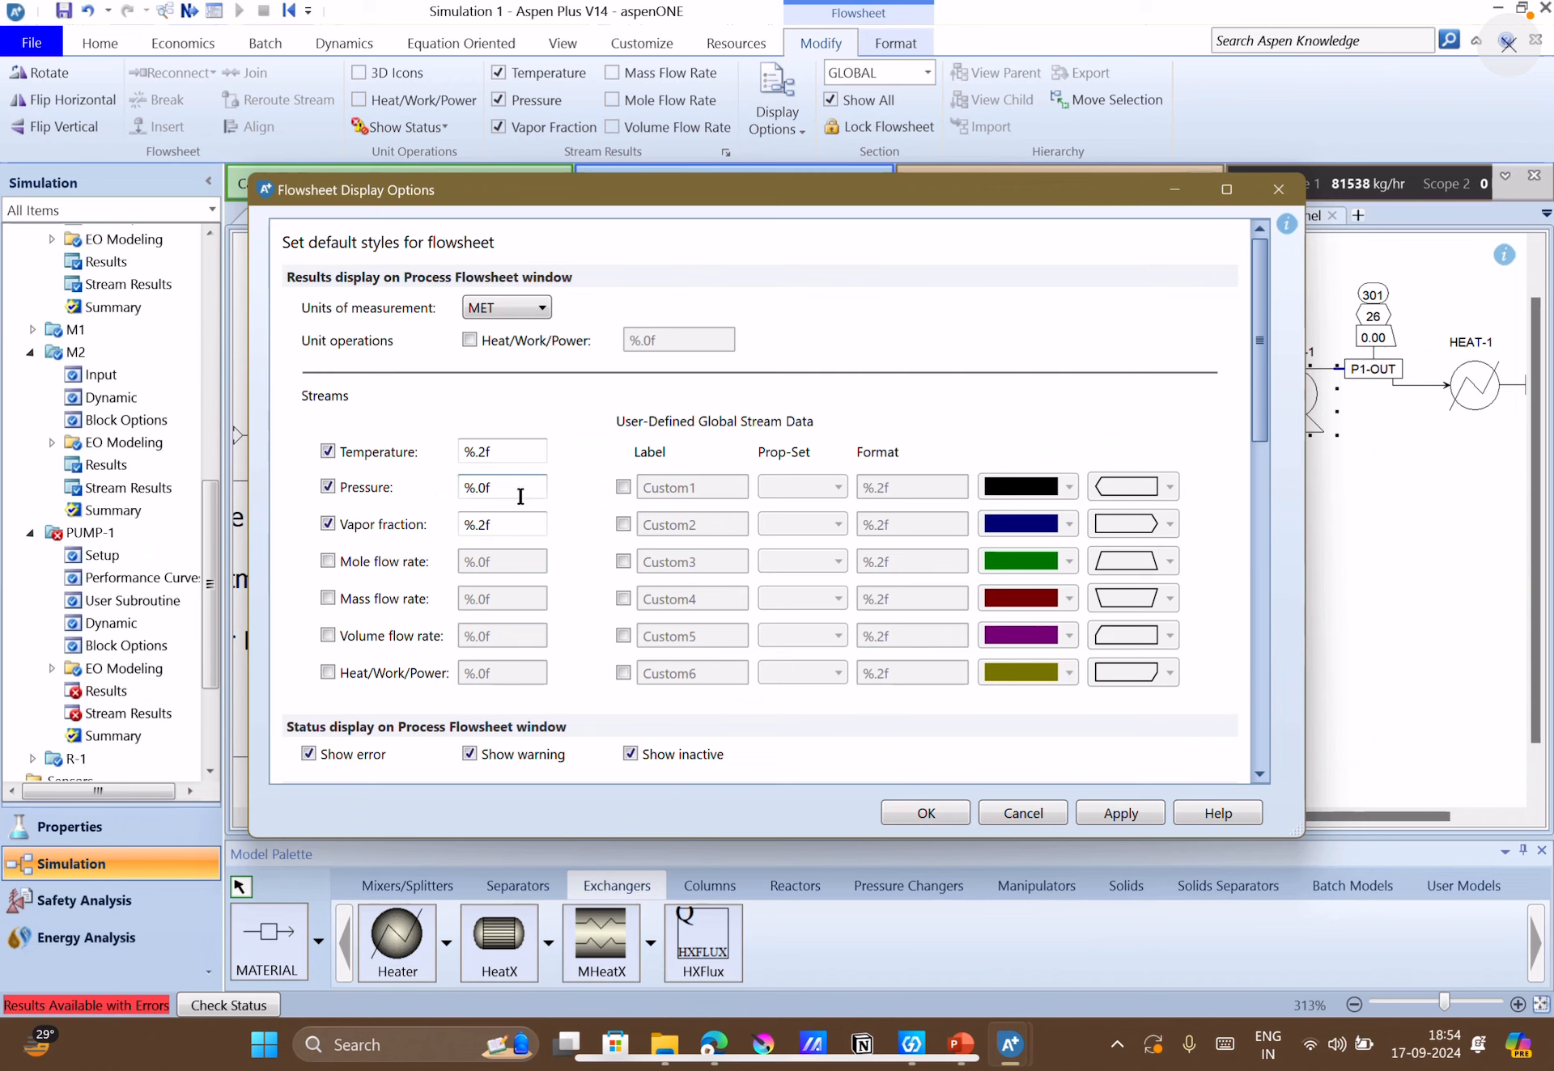
{"action": "left_click", "coordinate": [475, 487]}
{"action": "key", "text": "BackSpace"}
{"action": "type", "text": "2"}
Set the flowsheet display format of the vapor fraction to five decimals (%.5f) and apply the display options.
{"action": "left_click", "coordinate": [501, 526]}
{"action": "left_click", "coordinate": [485, 524]}
{"action": "key", "text": "BackSpace"}
{"action": "type", "text": "5"}
{"action": "left_click", "coordinate": [582, 526]}
{"action": "left_click", "coordinate": [1139, 810]}
{"action": "left_click", "coordinate": [953, 809]}
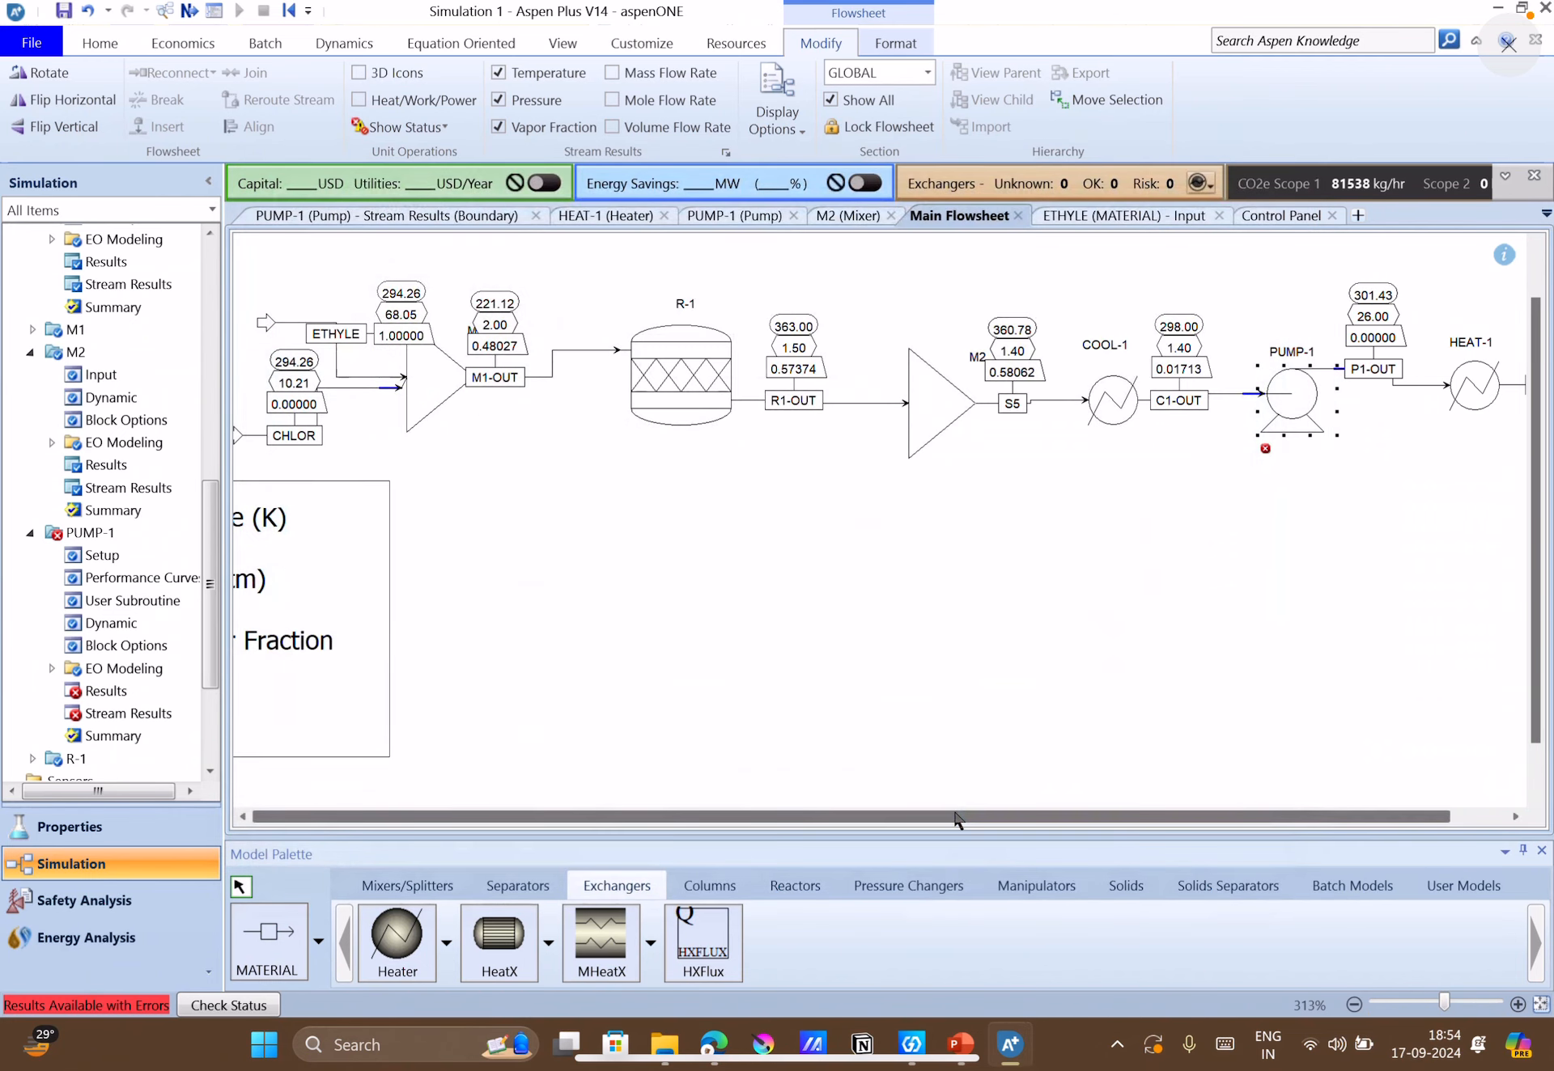
Compare the flowsheet's stream values with the case-study text and Figure 4.23 in the PowerPoint slides, and return to Aspen Plus.
{"action": "left_click_drag", "start_coordinate": [922, 819], "coordinate": [1065, 814]}
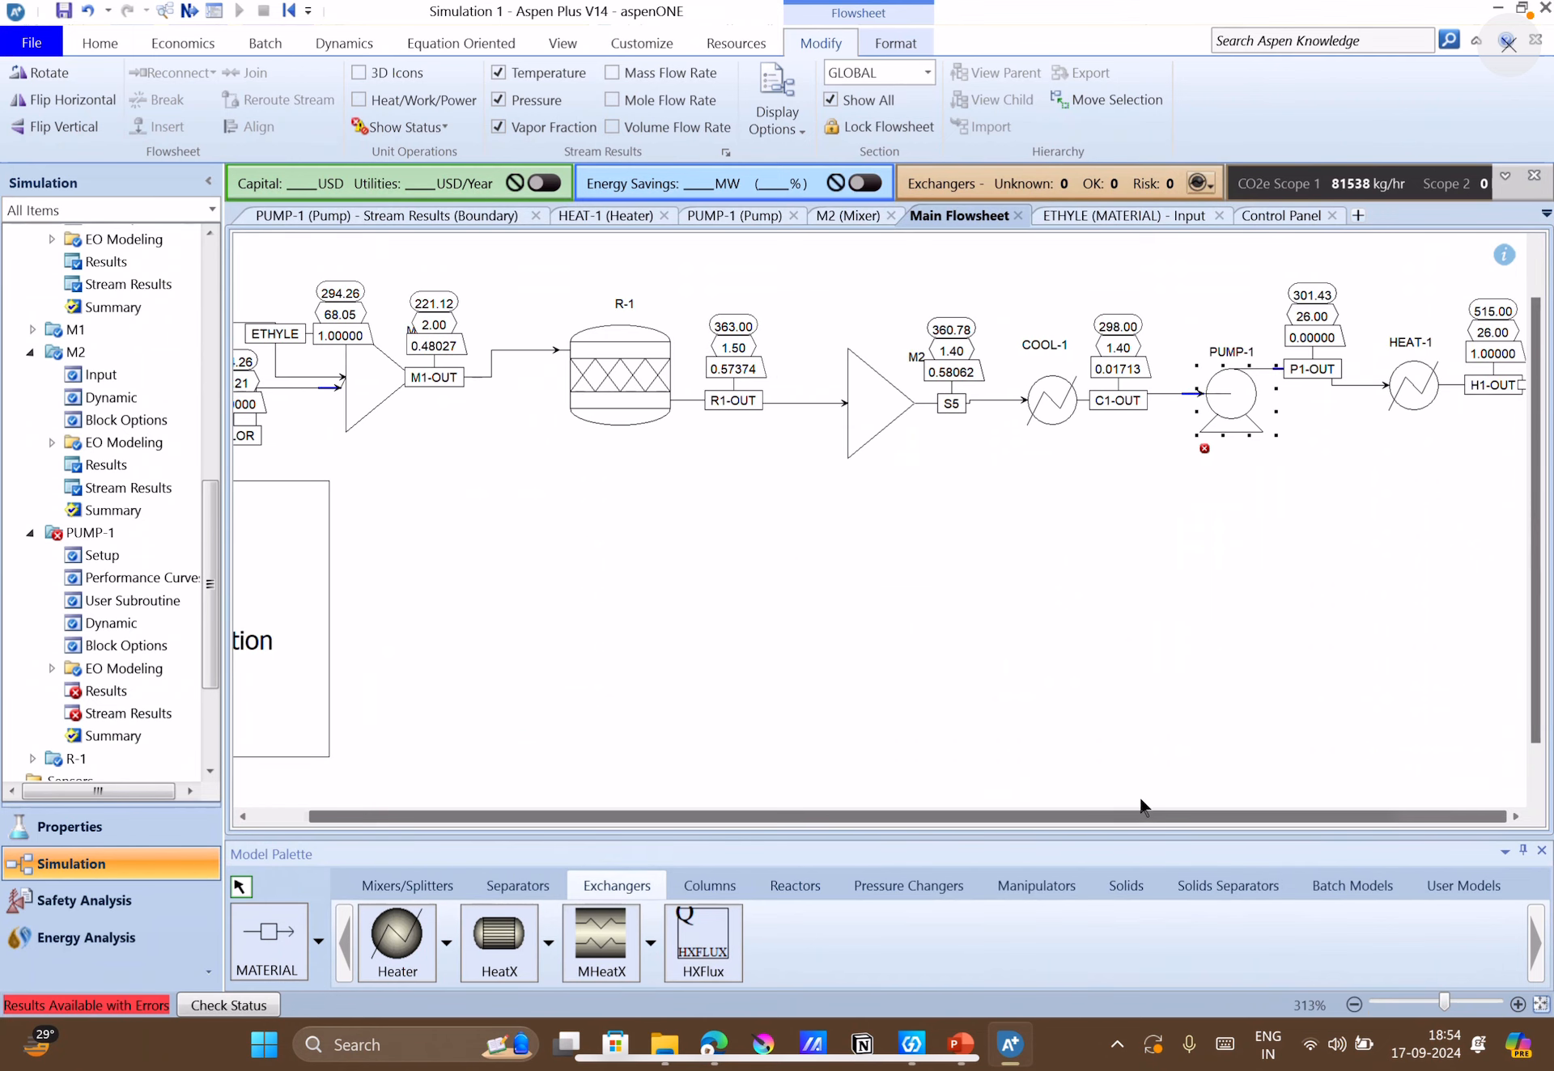
{"action": "left_click", "coordinate": [1163, 455]}
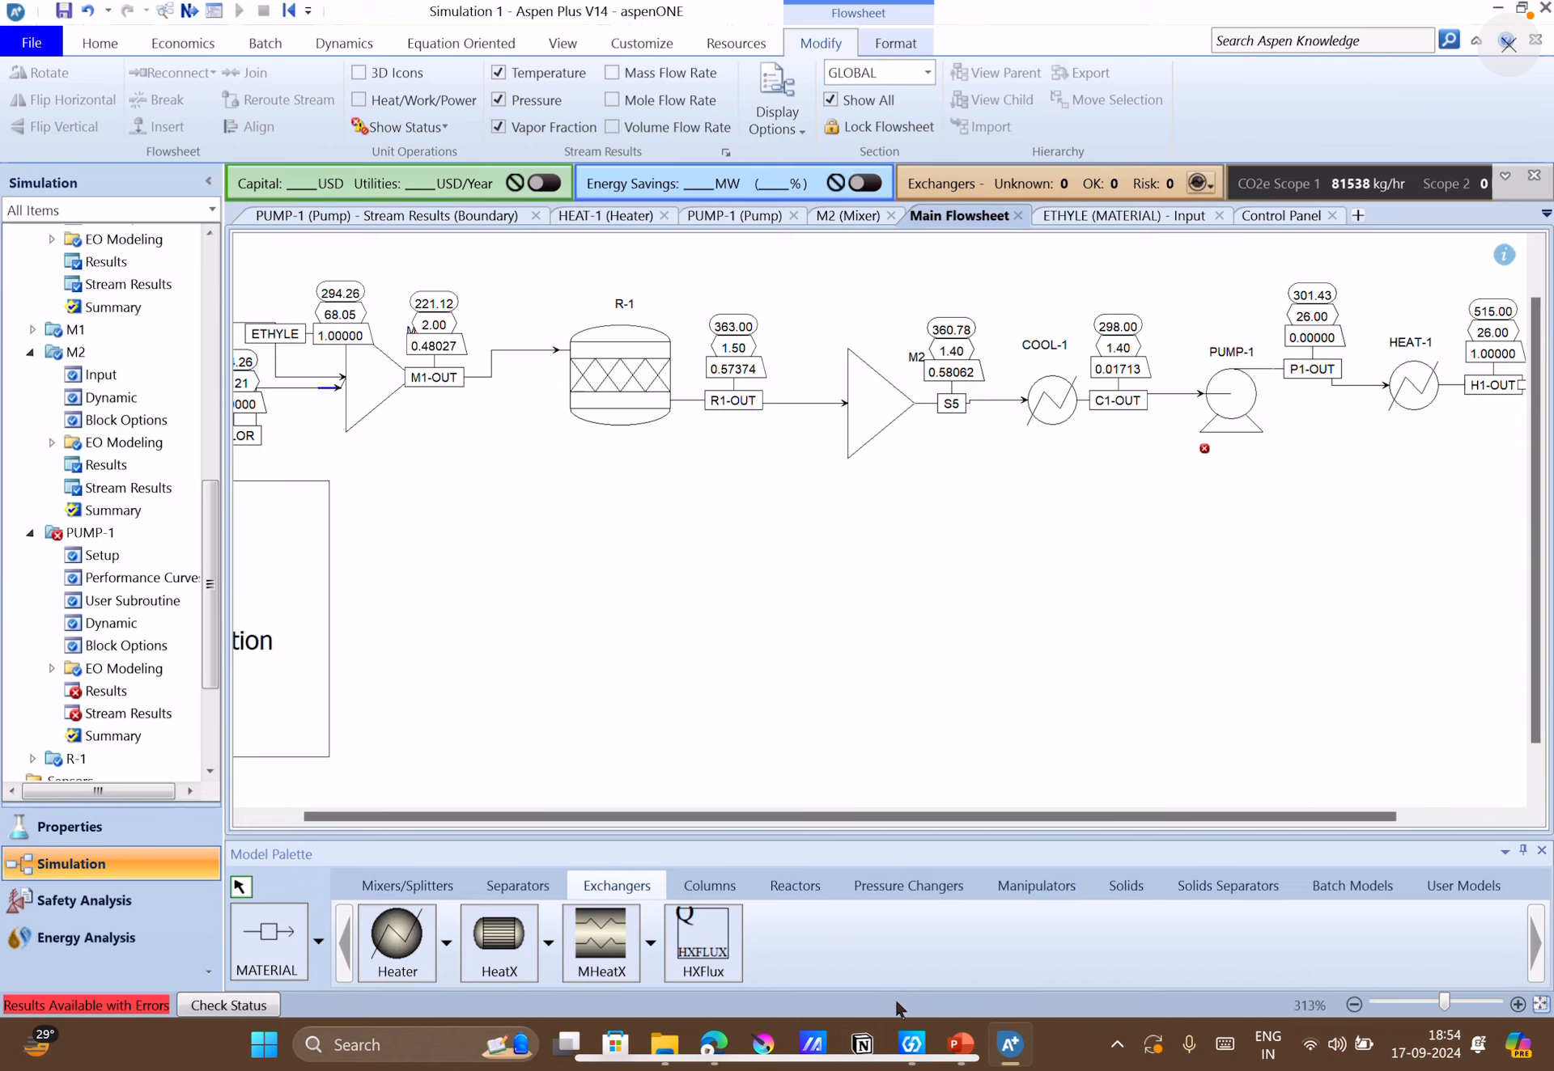
{"action": "left_click", "coordinate": [960, 1048]}
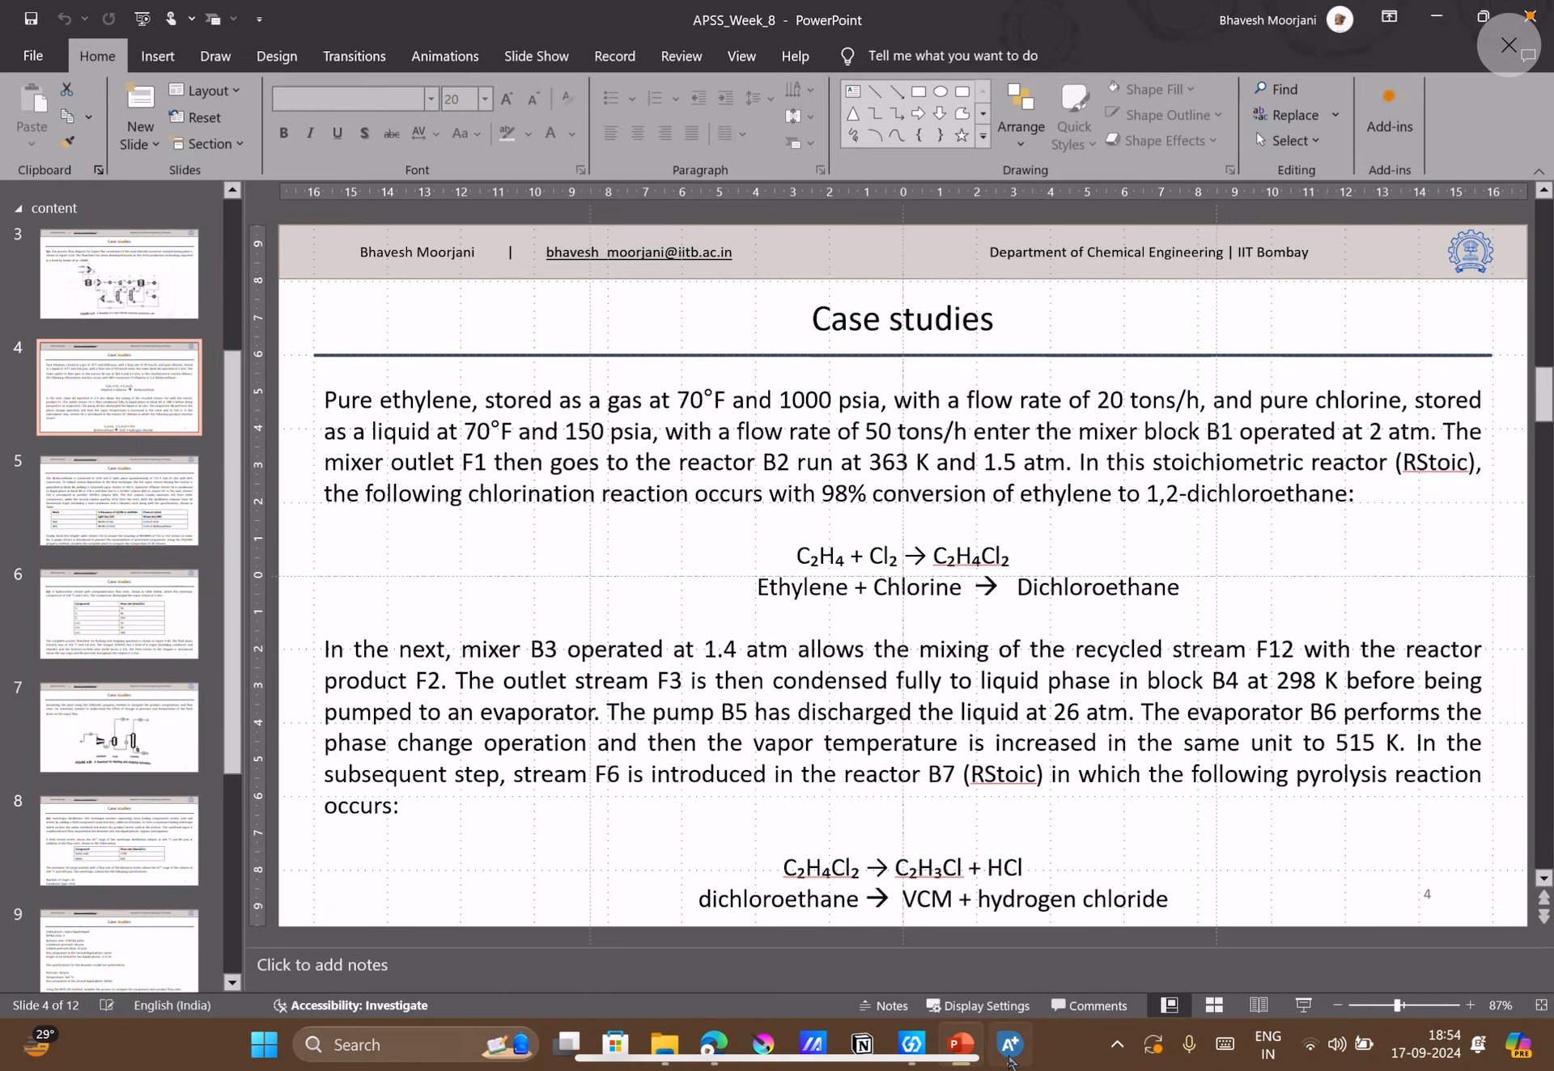
{"action": "left_click", "coordinate": [1010, 1044]}
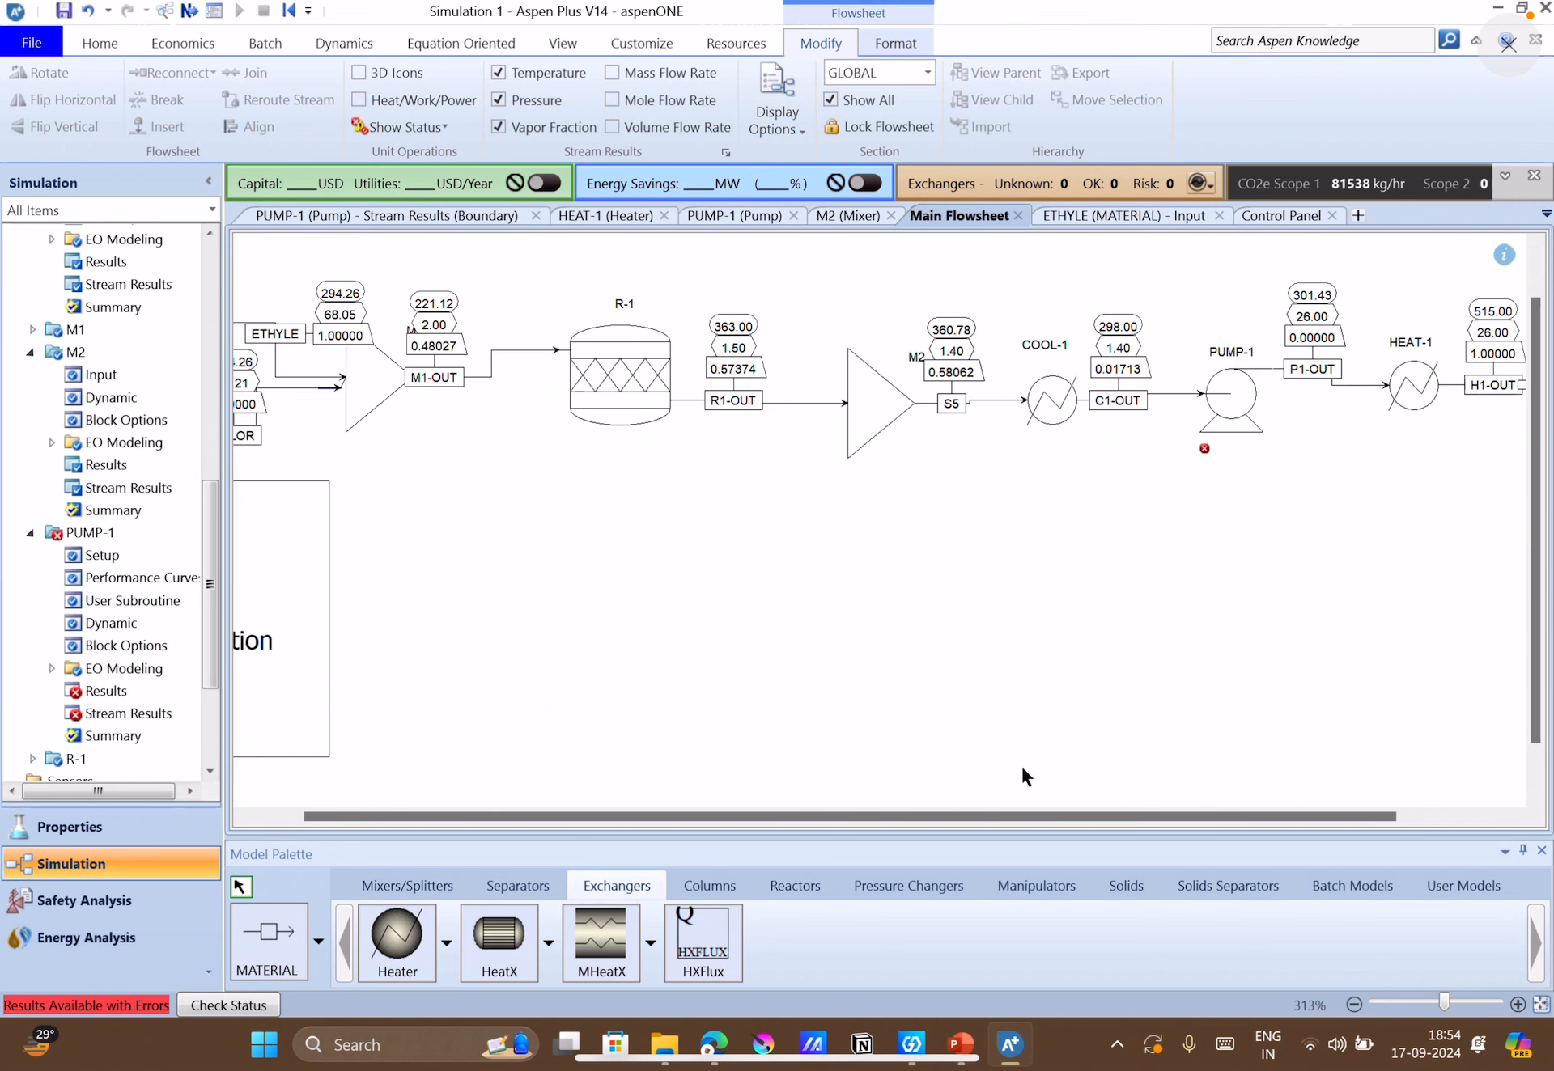
{"action": "left_click", "coordinate": [961, 1044]}
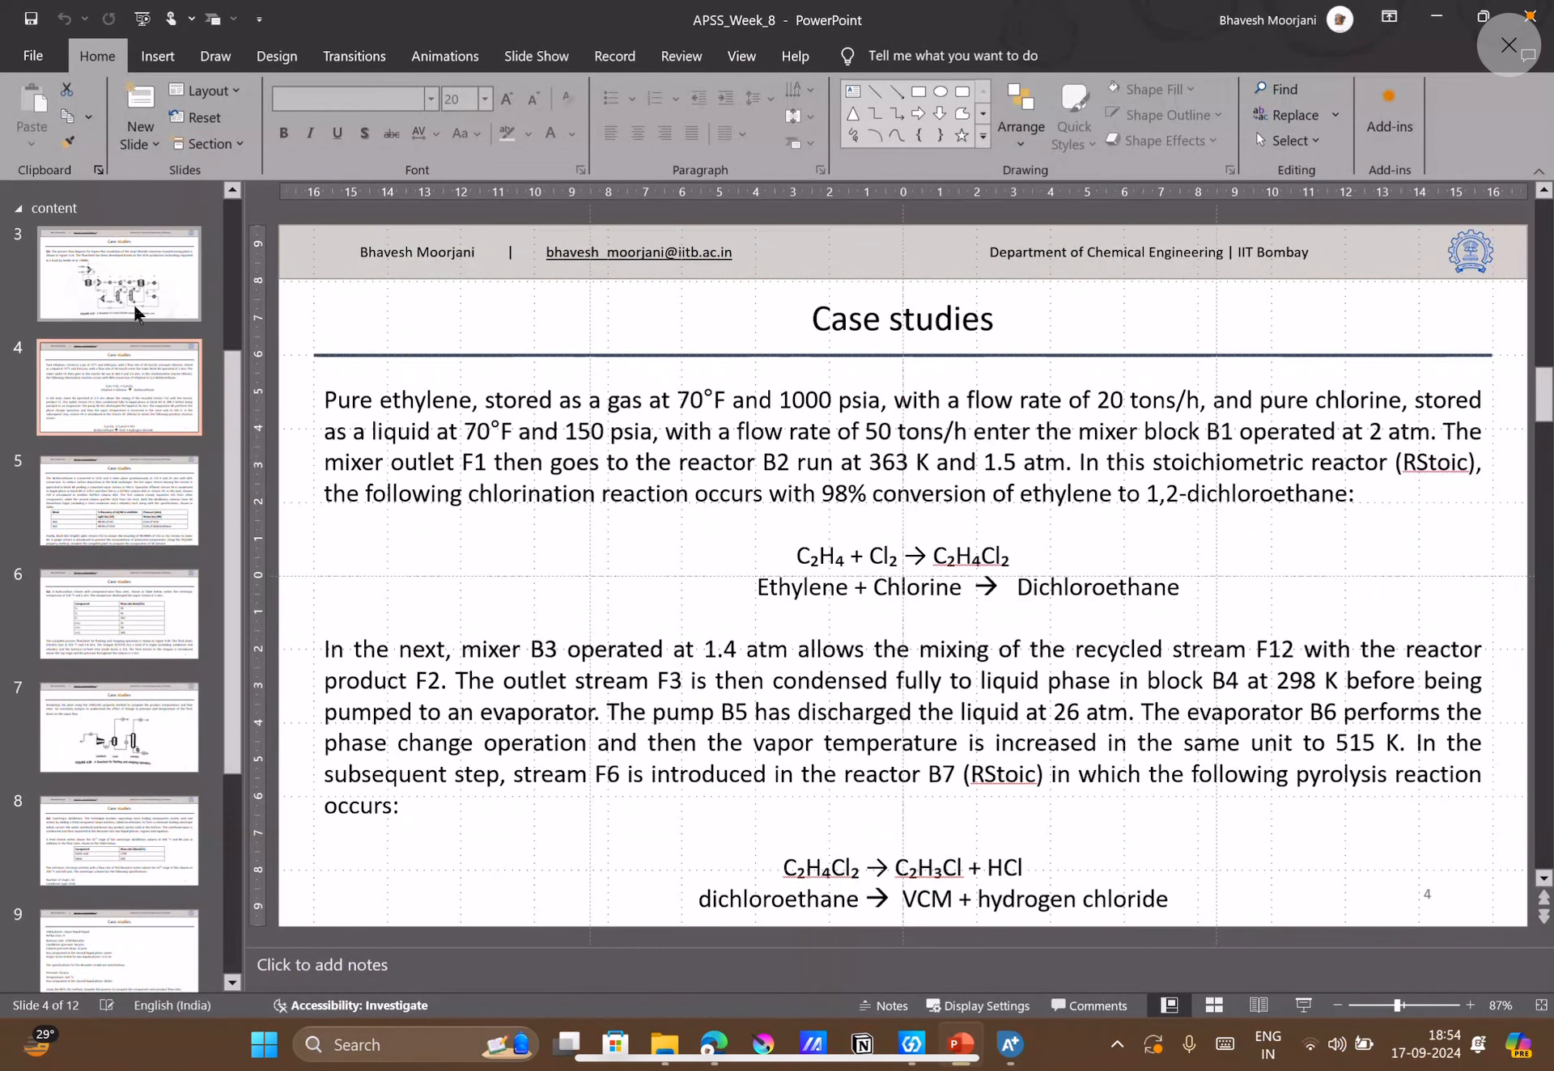
{"action": "scroll", "coordinate": [389, 722], "scroll_direction": "up", "scroll_amount": 1}
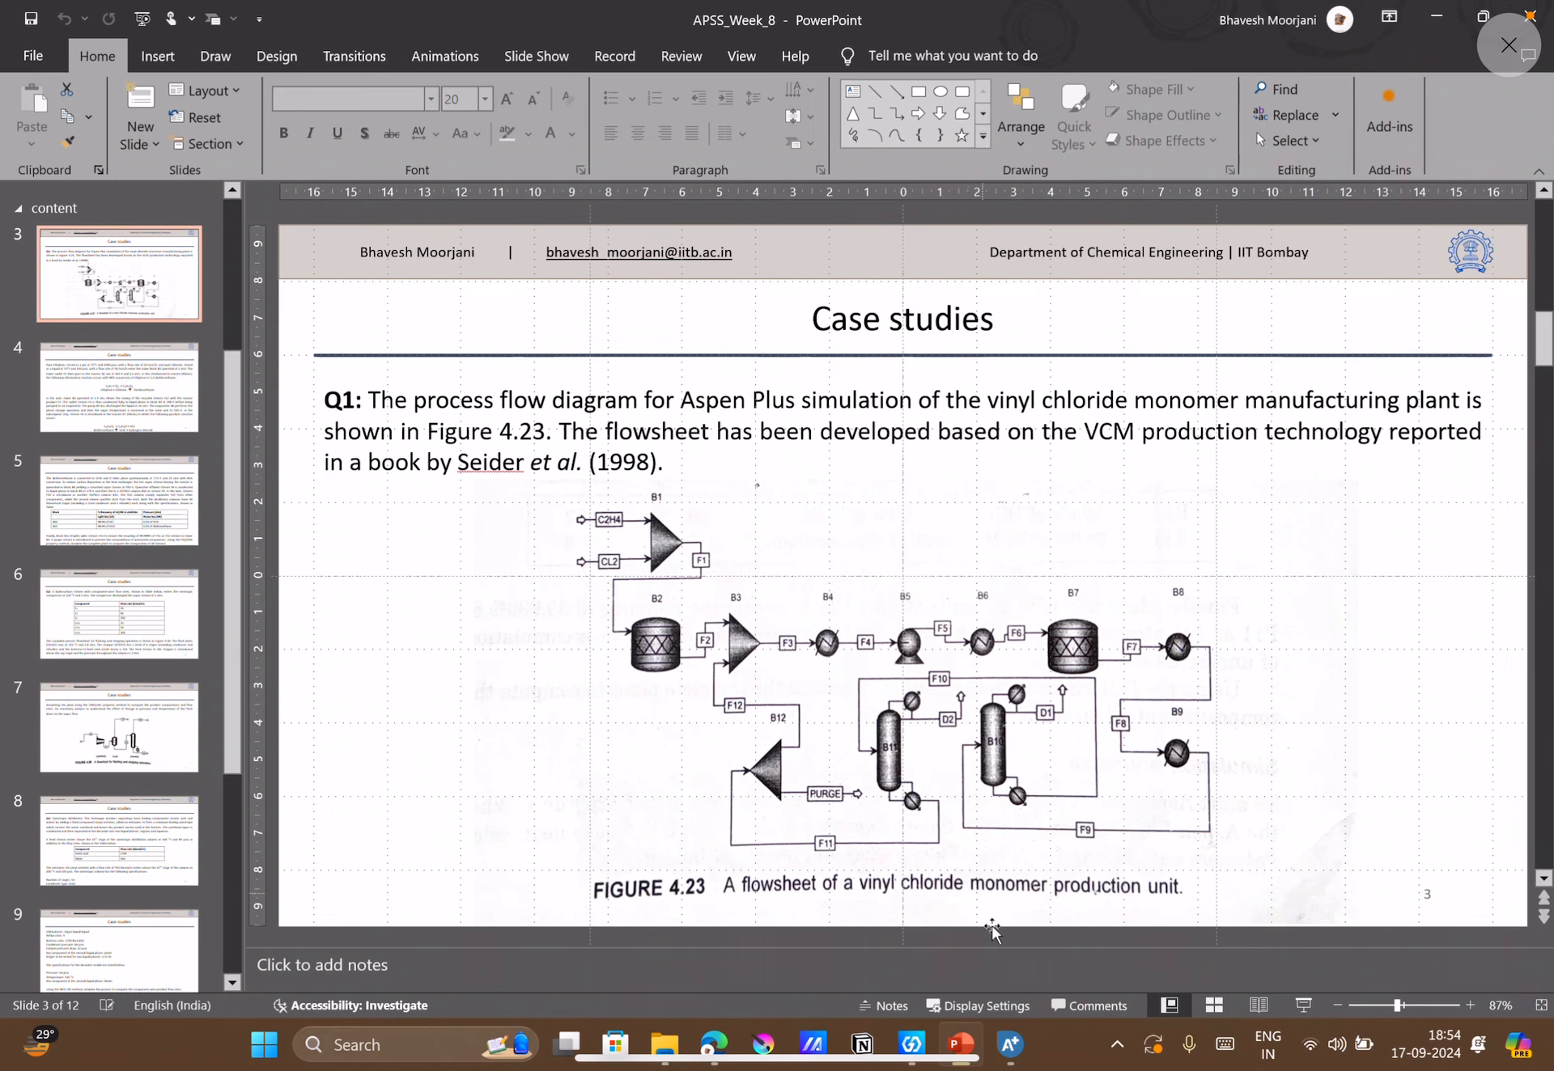
{"action": "left_click", "coordinate": [1012, 1047]}
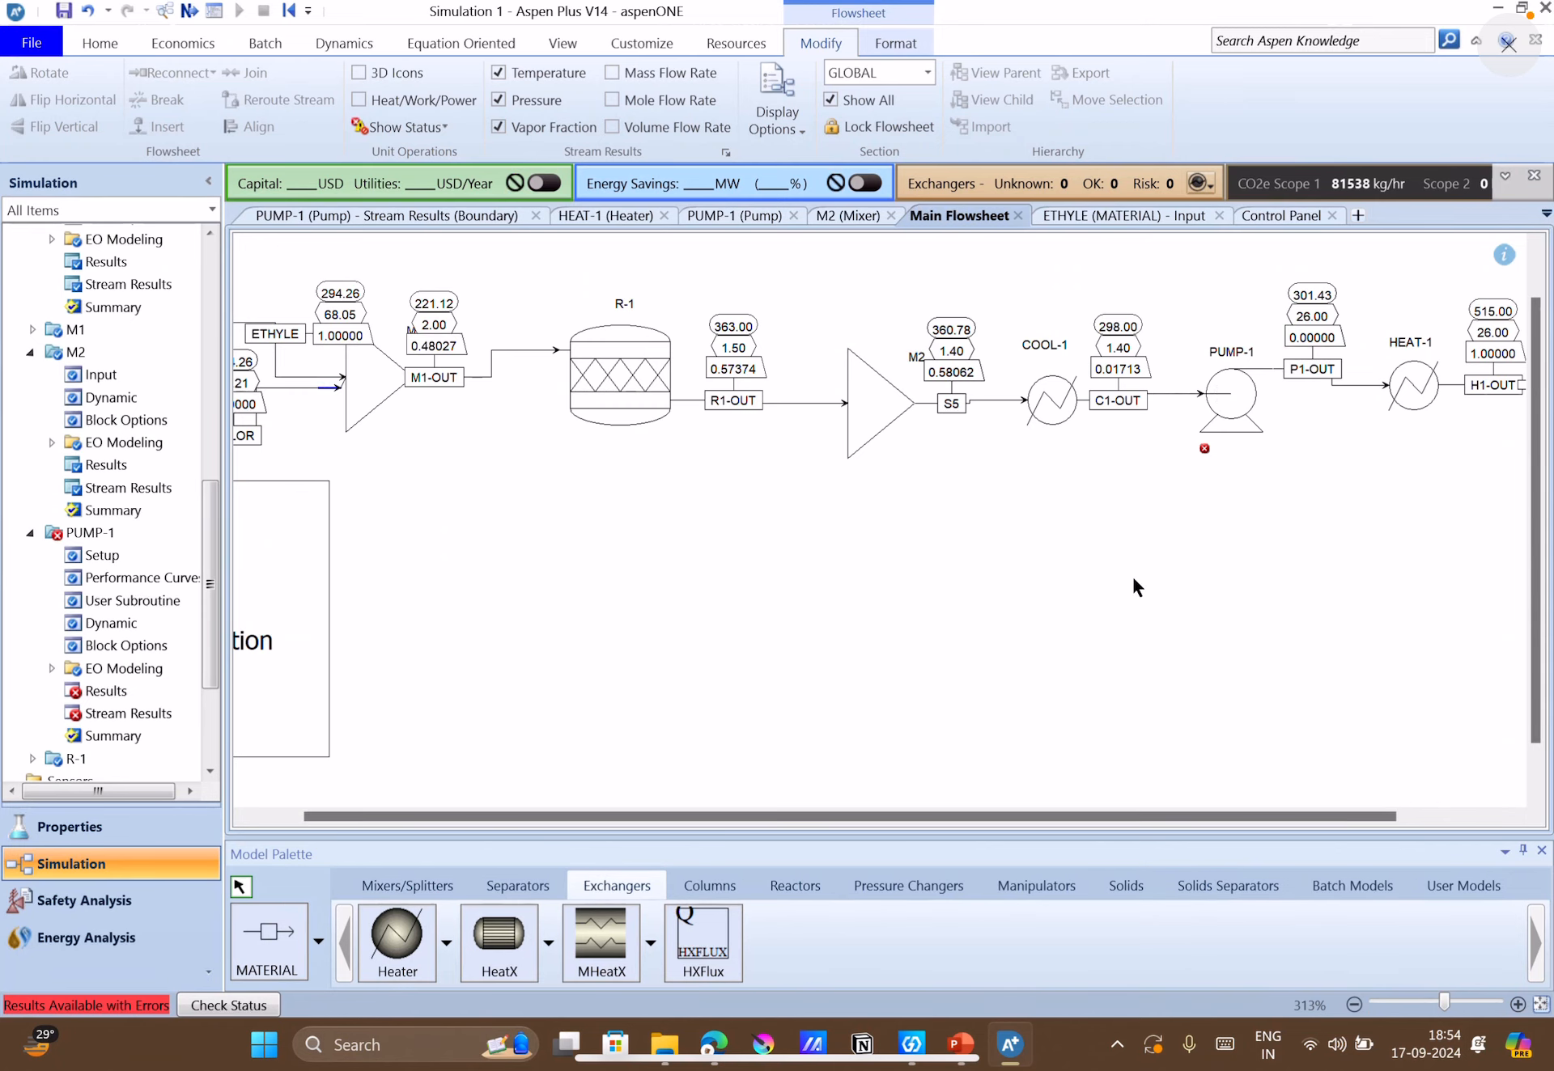
Set the outlet temperature of COOL-1 to 295 K and run the simulation.
{"action": "double_click", "coordinate": [1067, 400]}
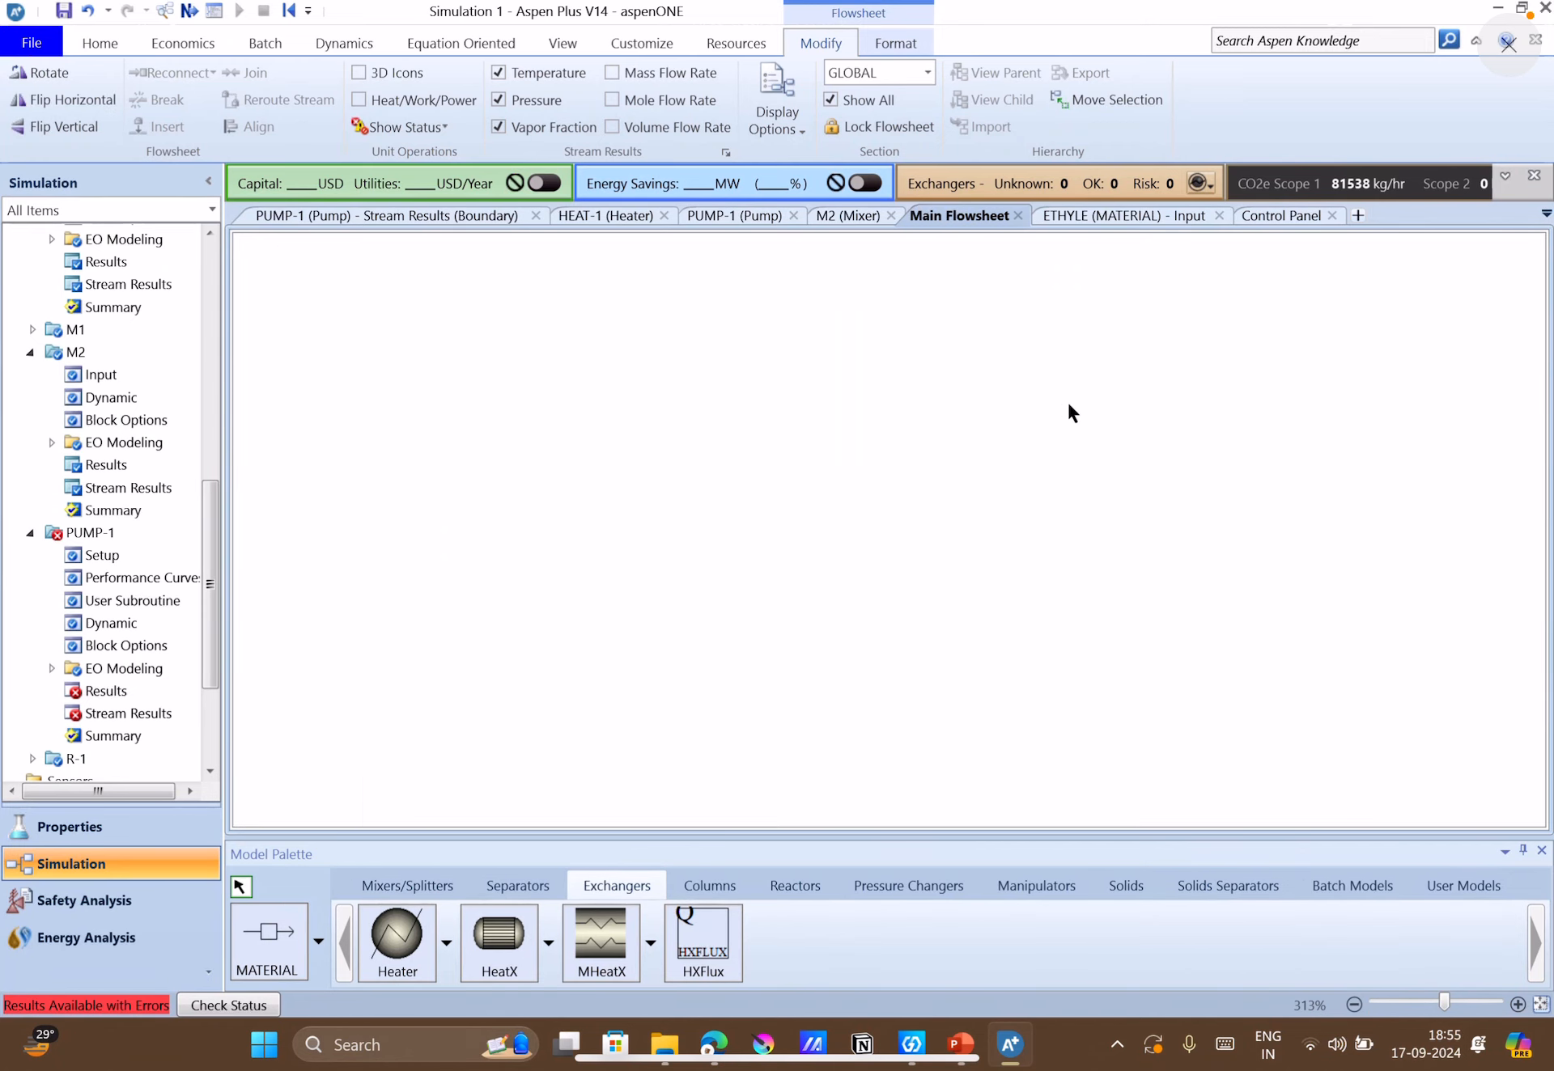
{"action": "left_click", "coordinate": [602, 383]}
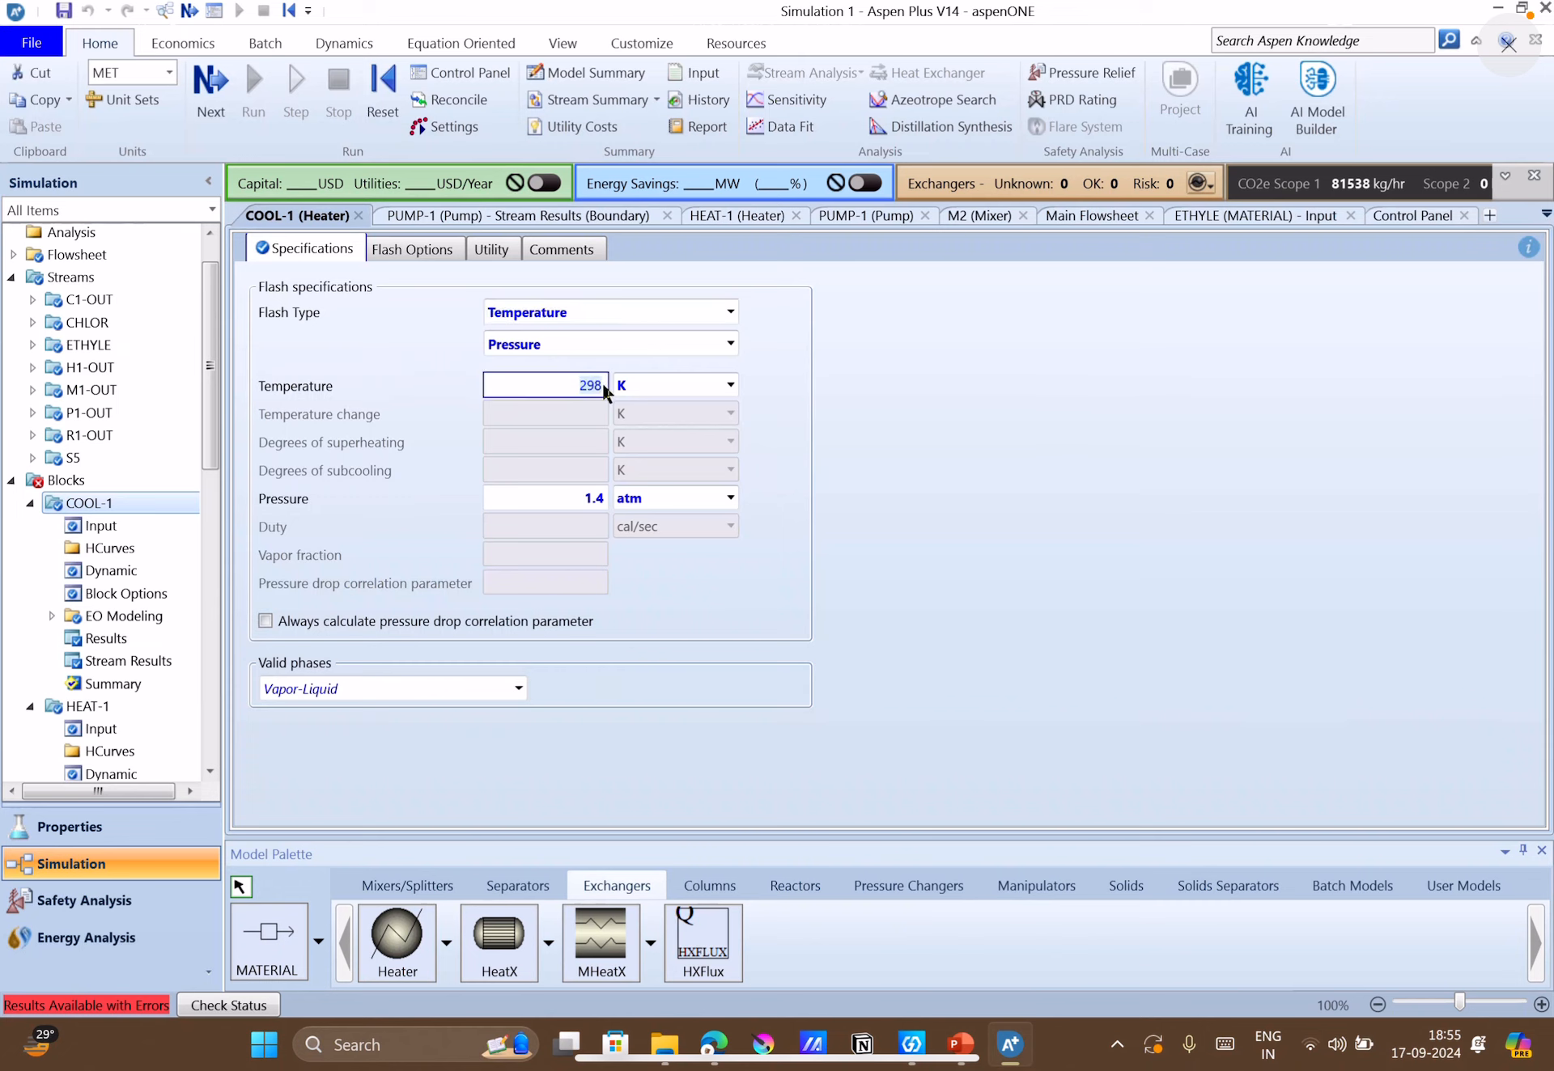
{"action": "type", "text": "295"}
{"action": "left_click", "coordinate": [847, 550]}
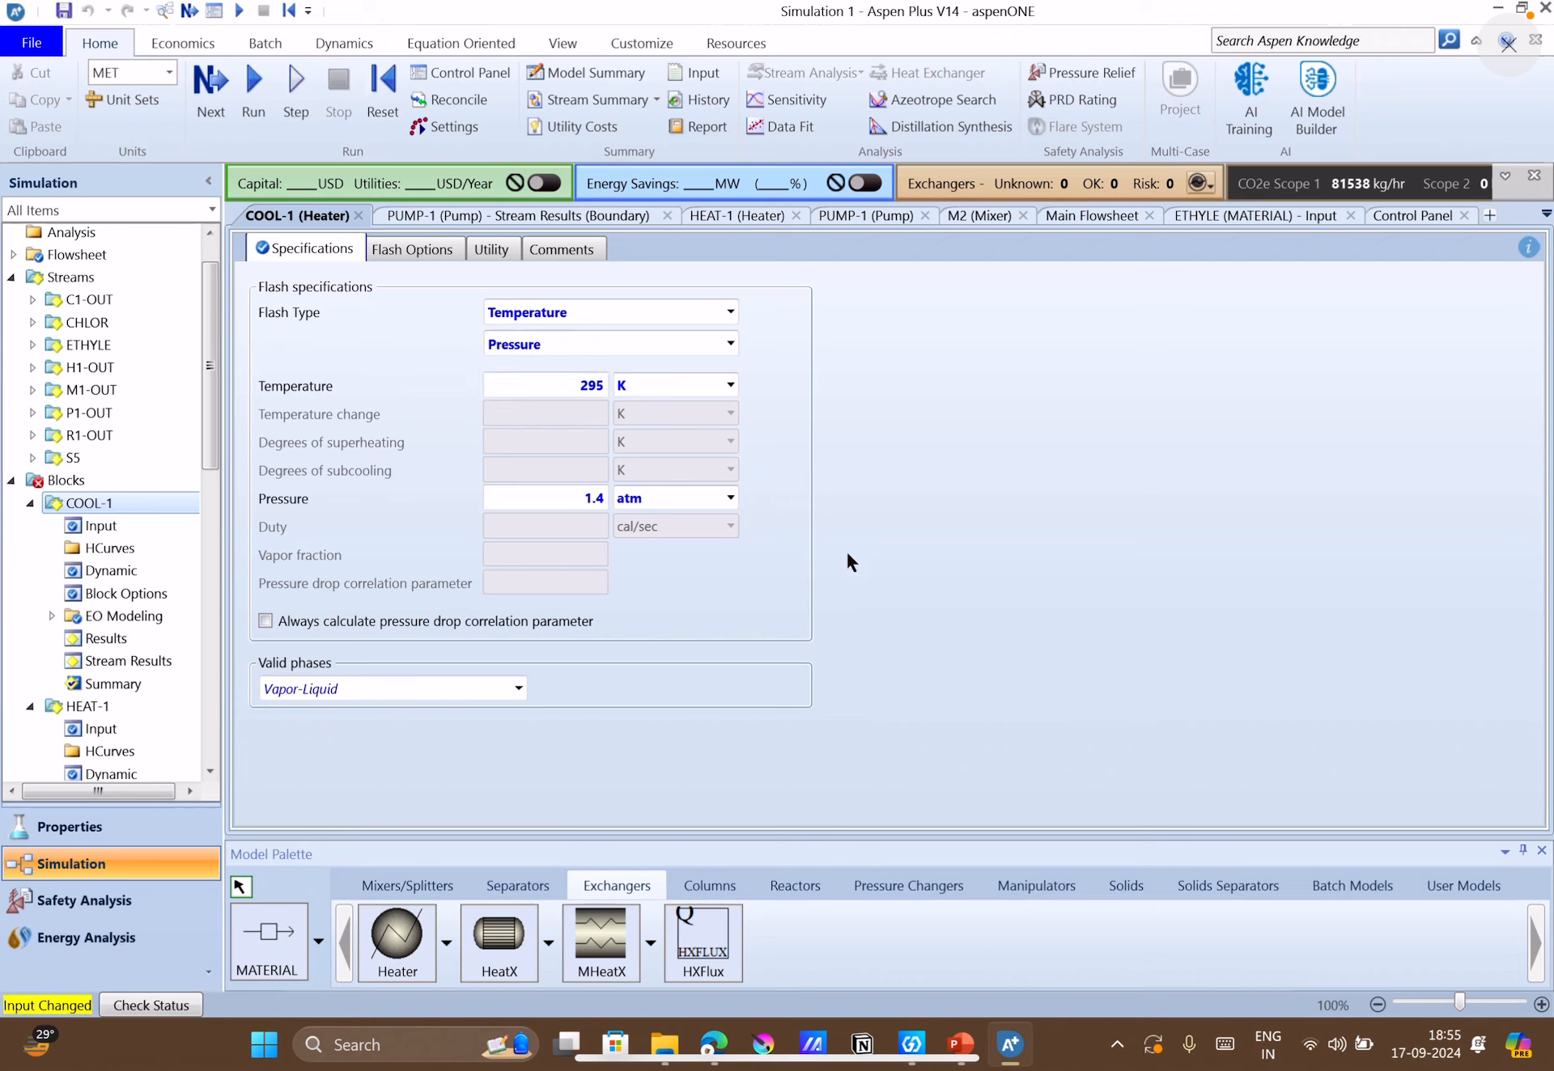
{"action": "left_click", "coordinate": [251, 108]}
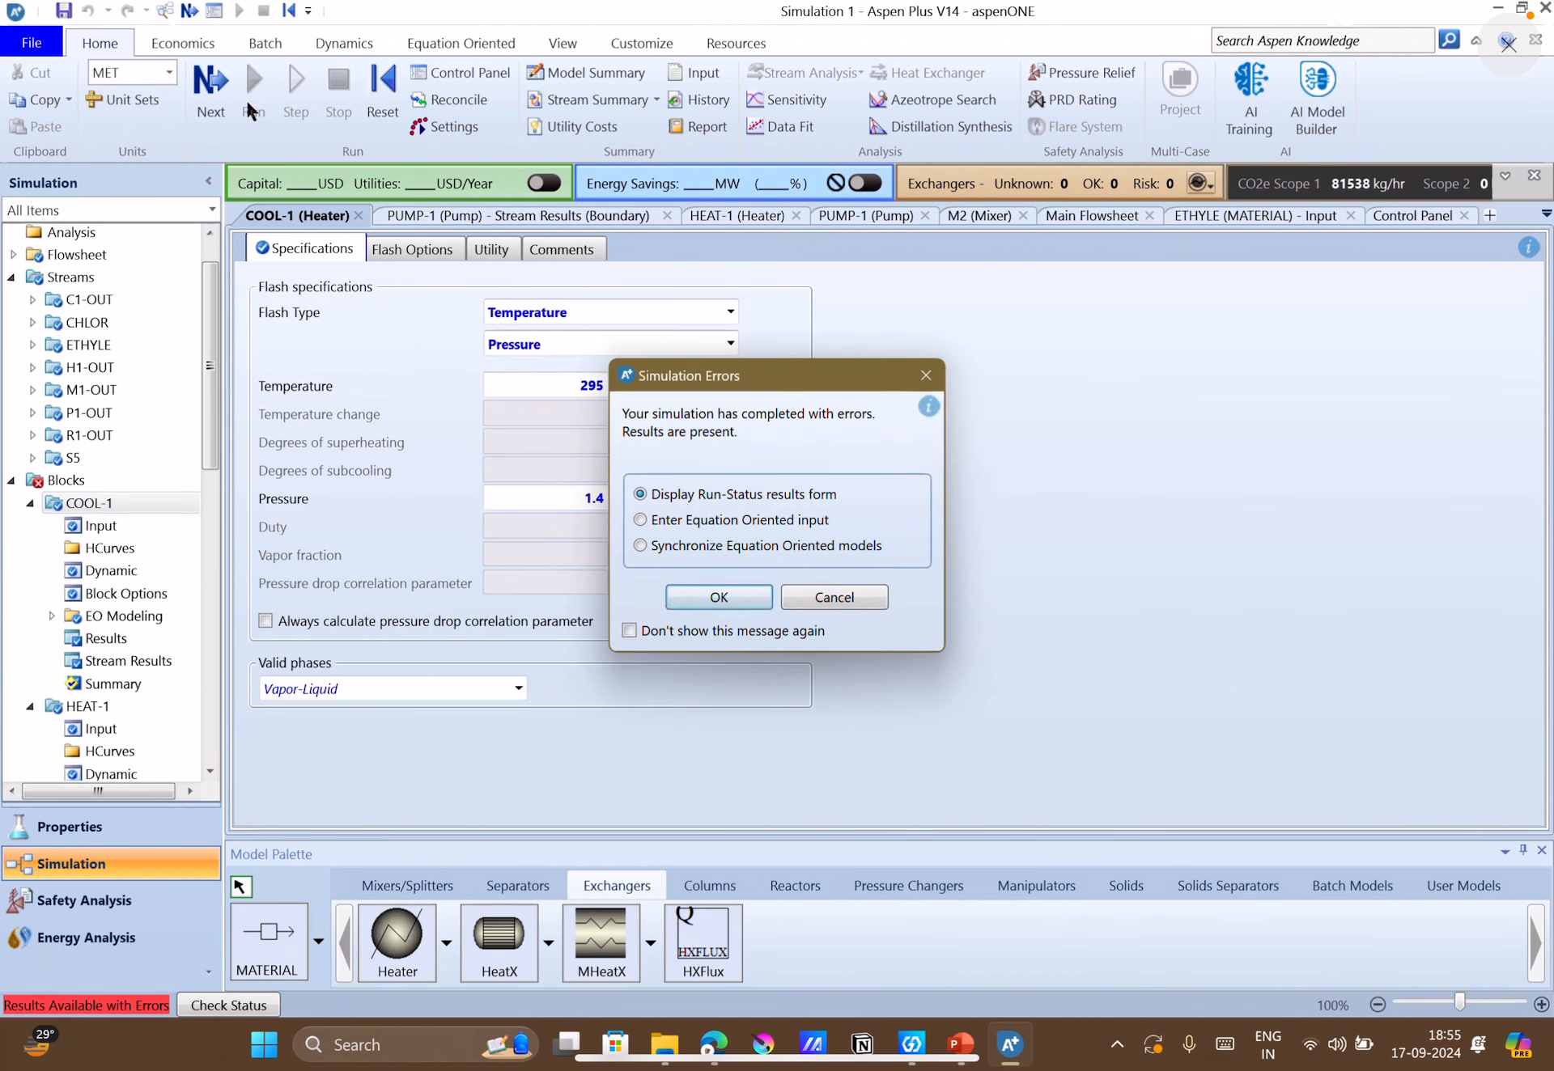
Review the run status and the PUMP-1 messages, and check the C1-OUT vapor fraction on the main flowsheet.
{"action": "left_click", "coordinate": [734, 590]}
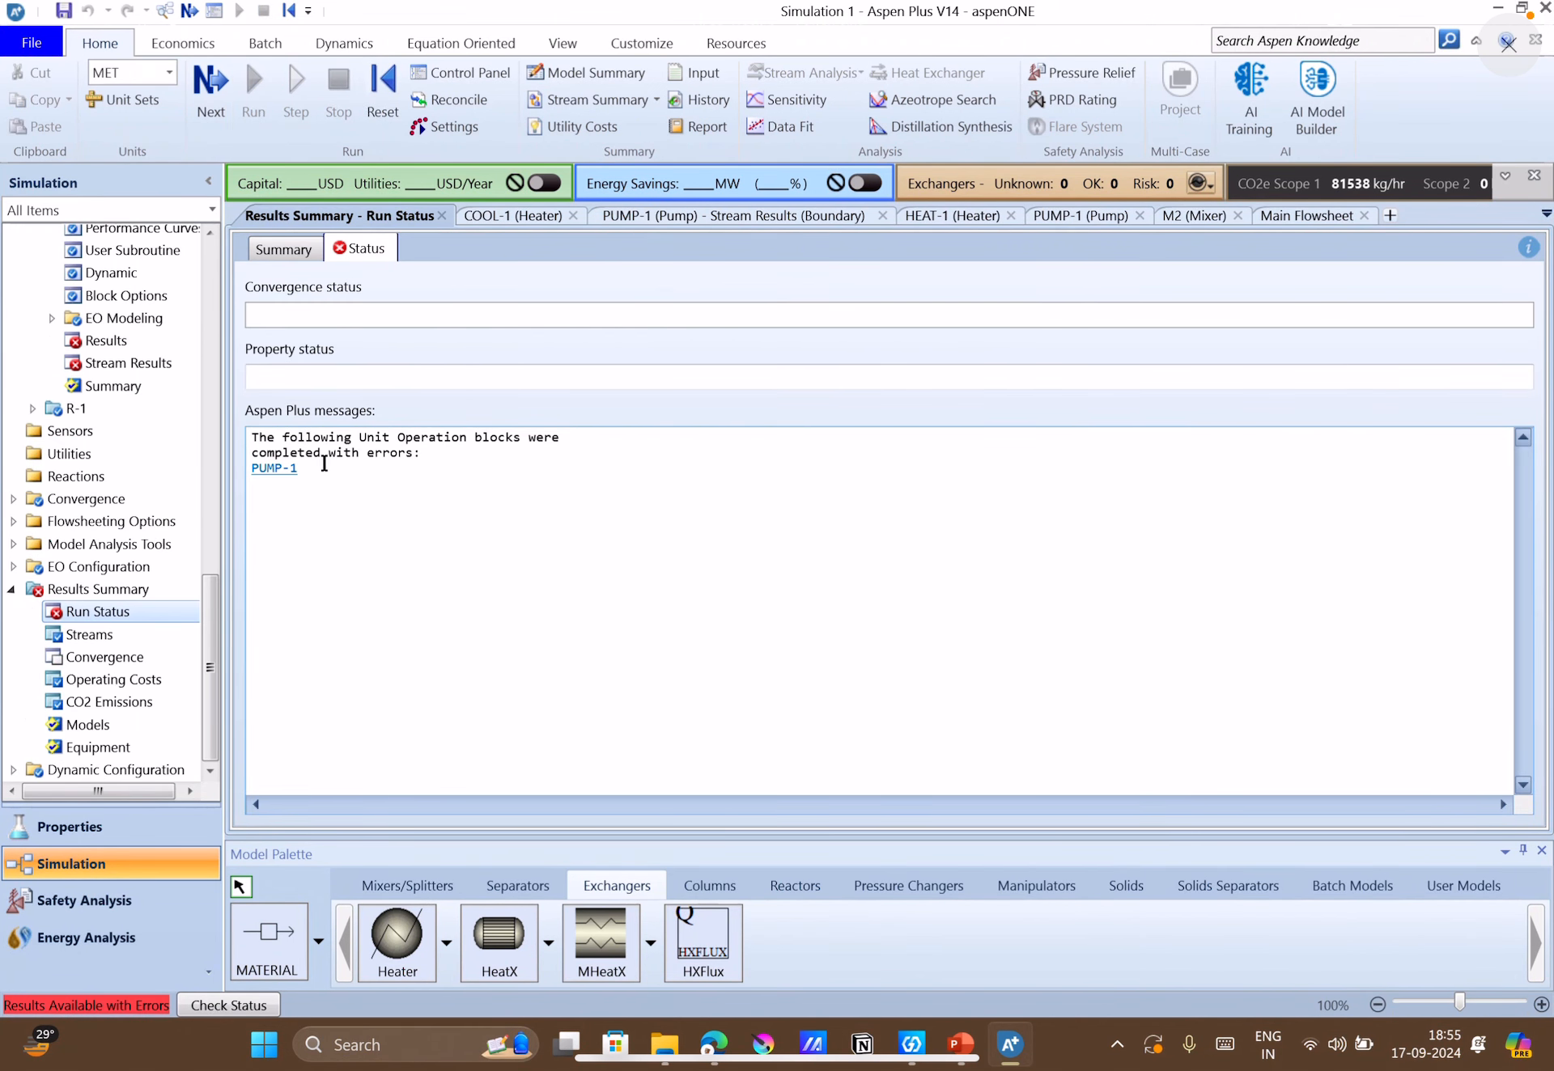
{"action": "left_click", "coordinate": [275, 472]}
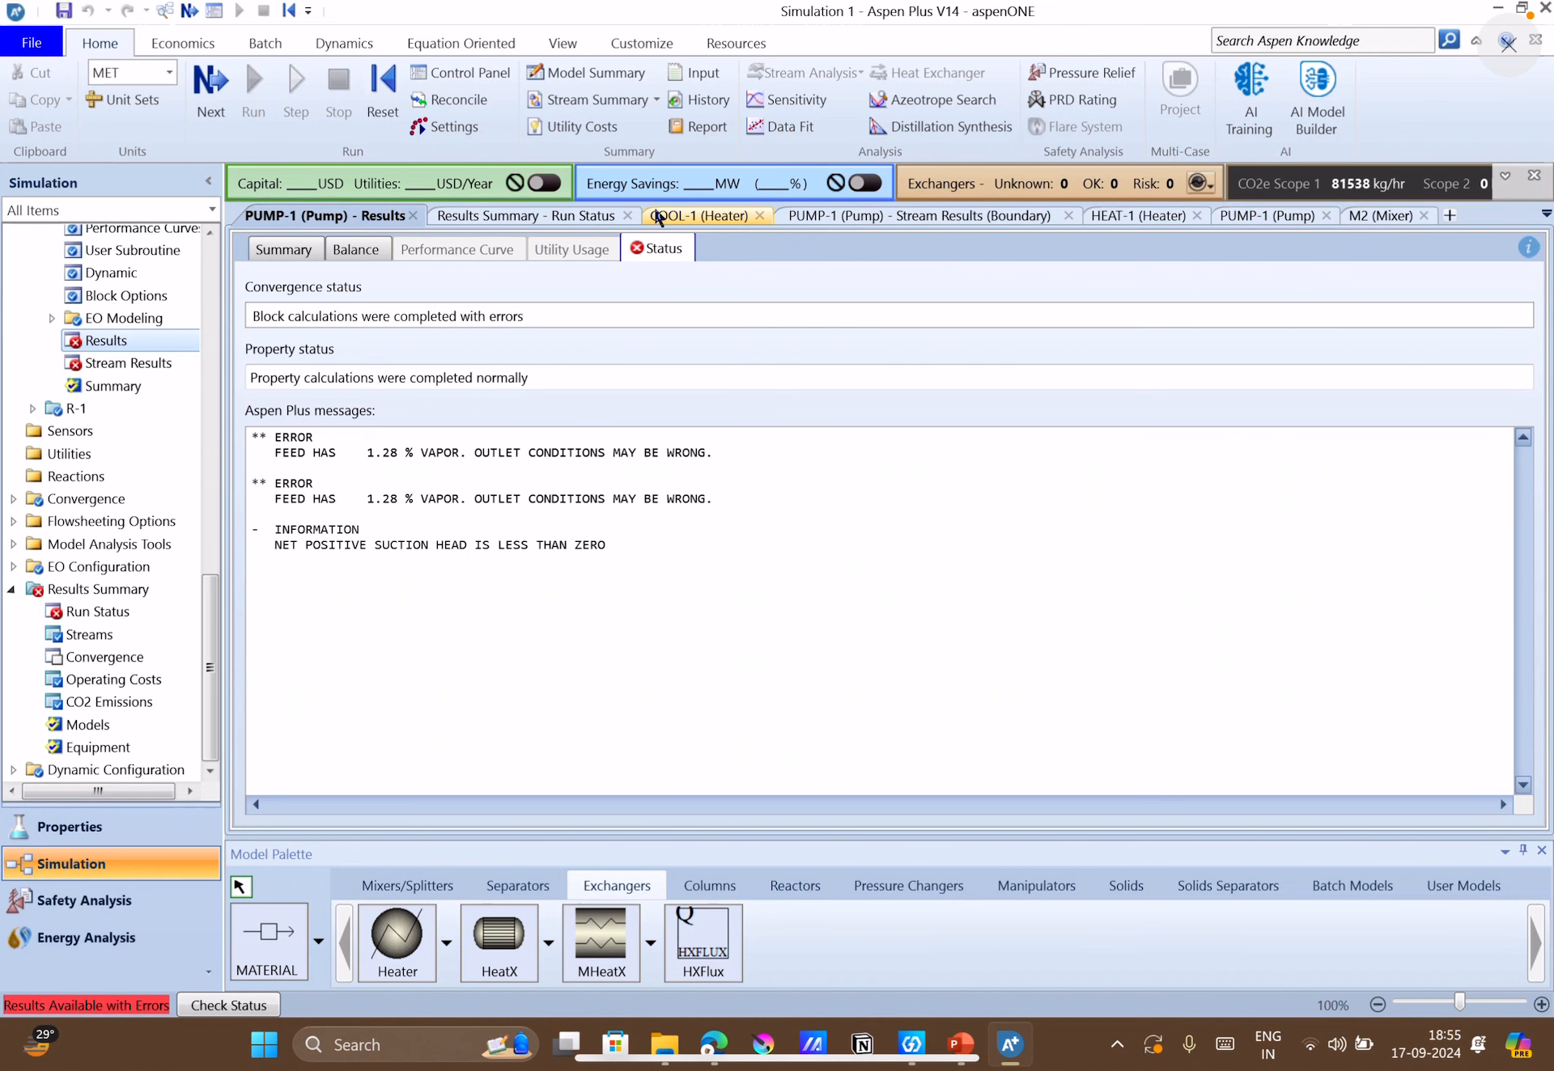
{"action": "left_click", "coordinate": [570, 71]}
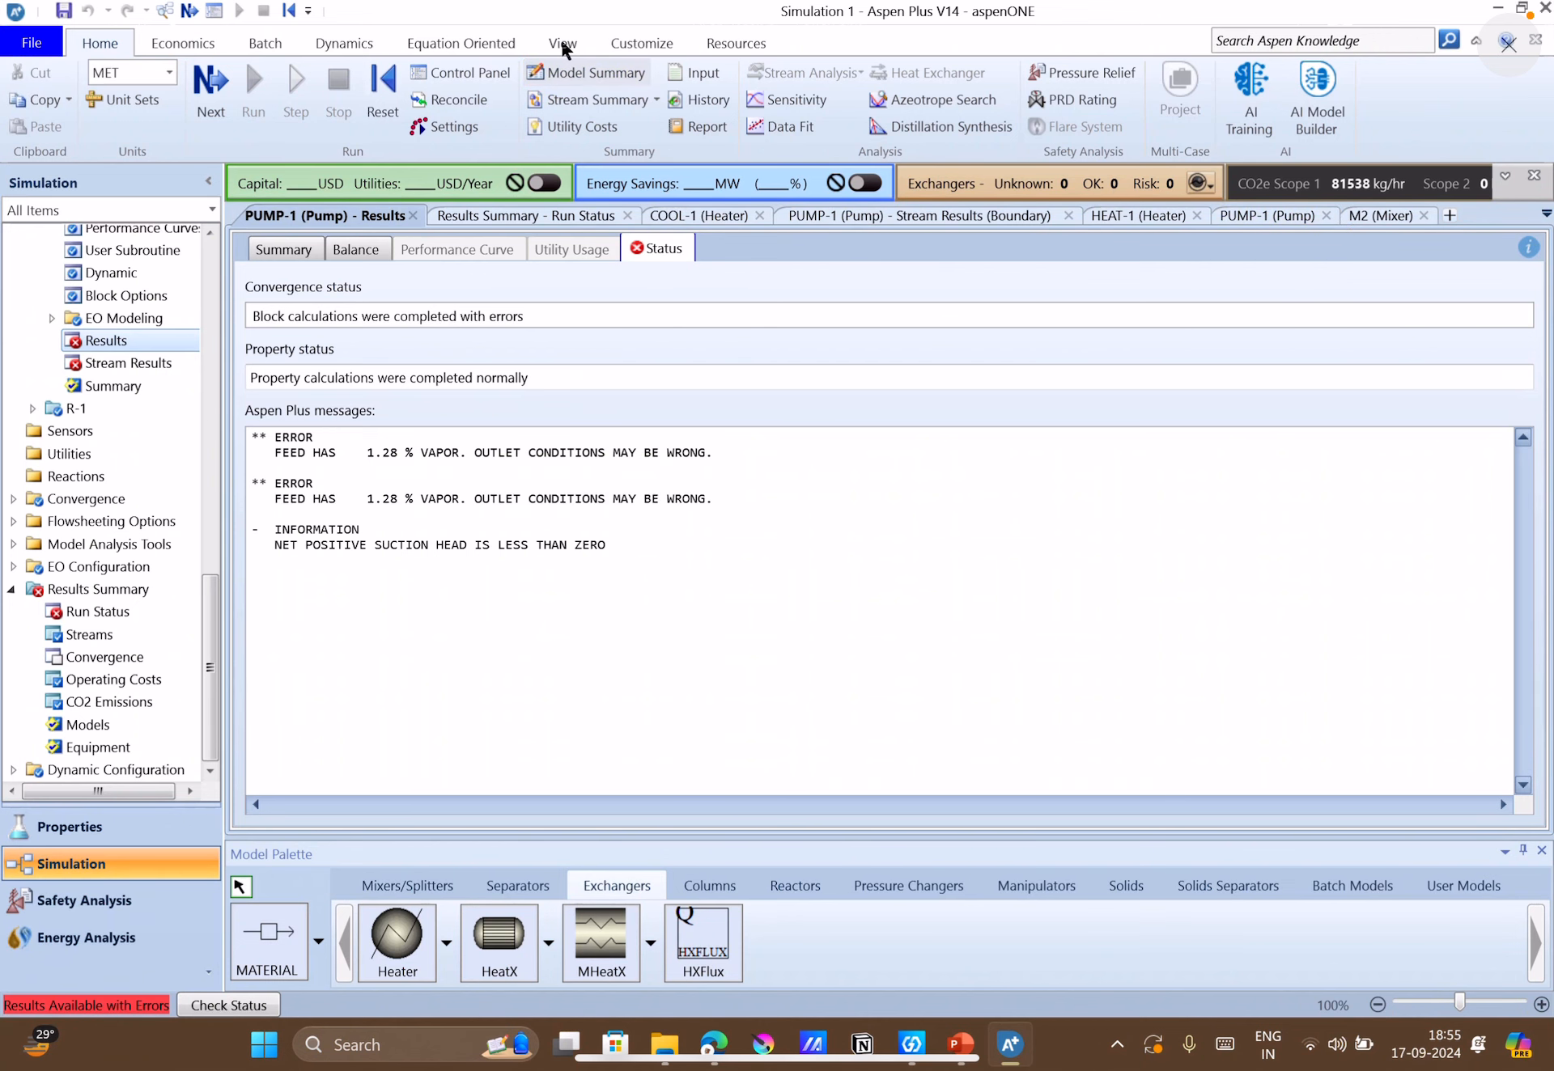
{"action": "left_click", "coordinate": [562, 44]}
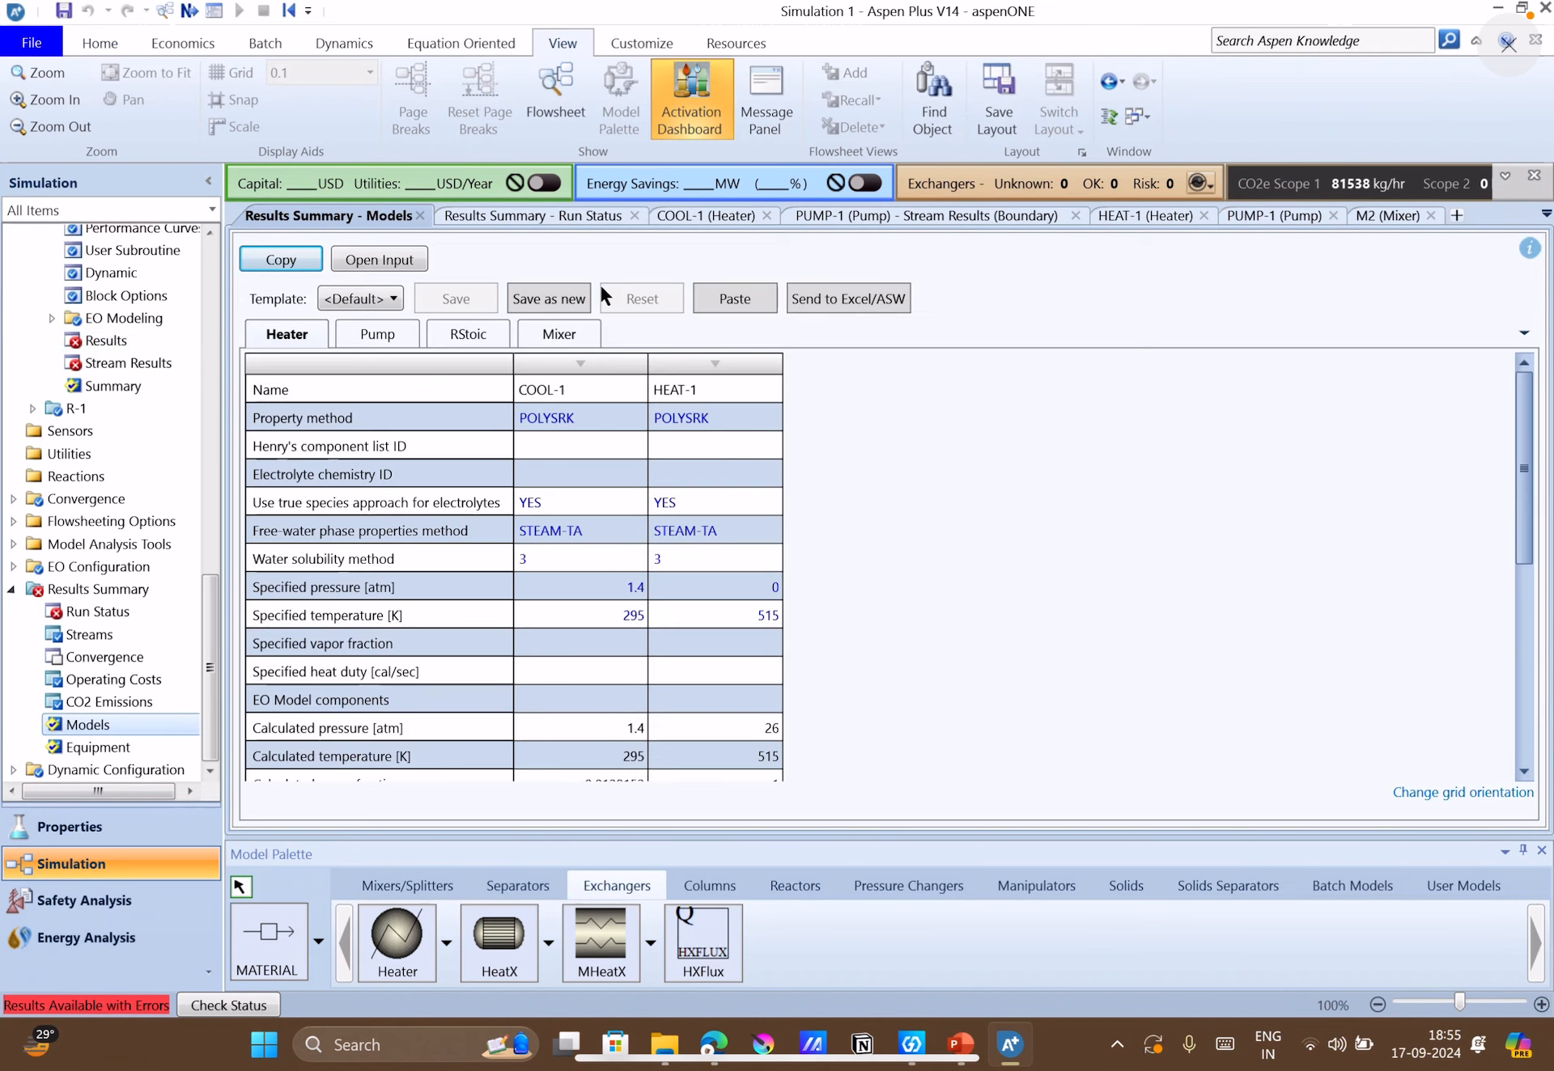
{"action": "left_click", "coordinate": [541, 115]}
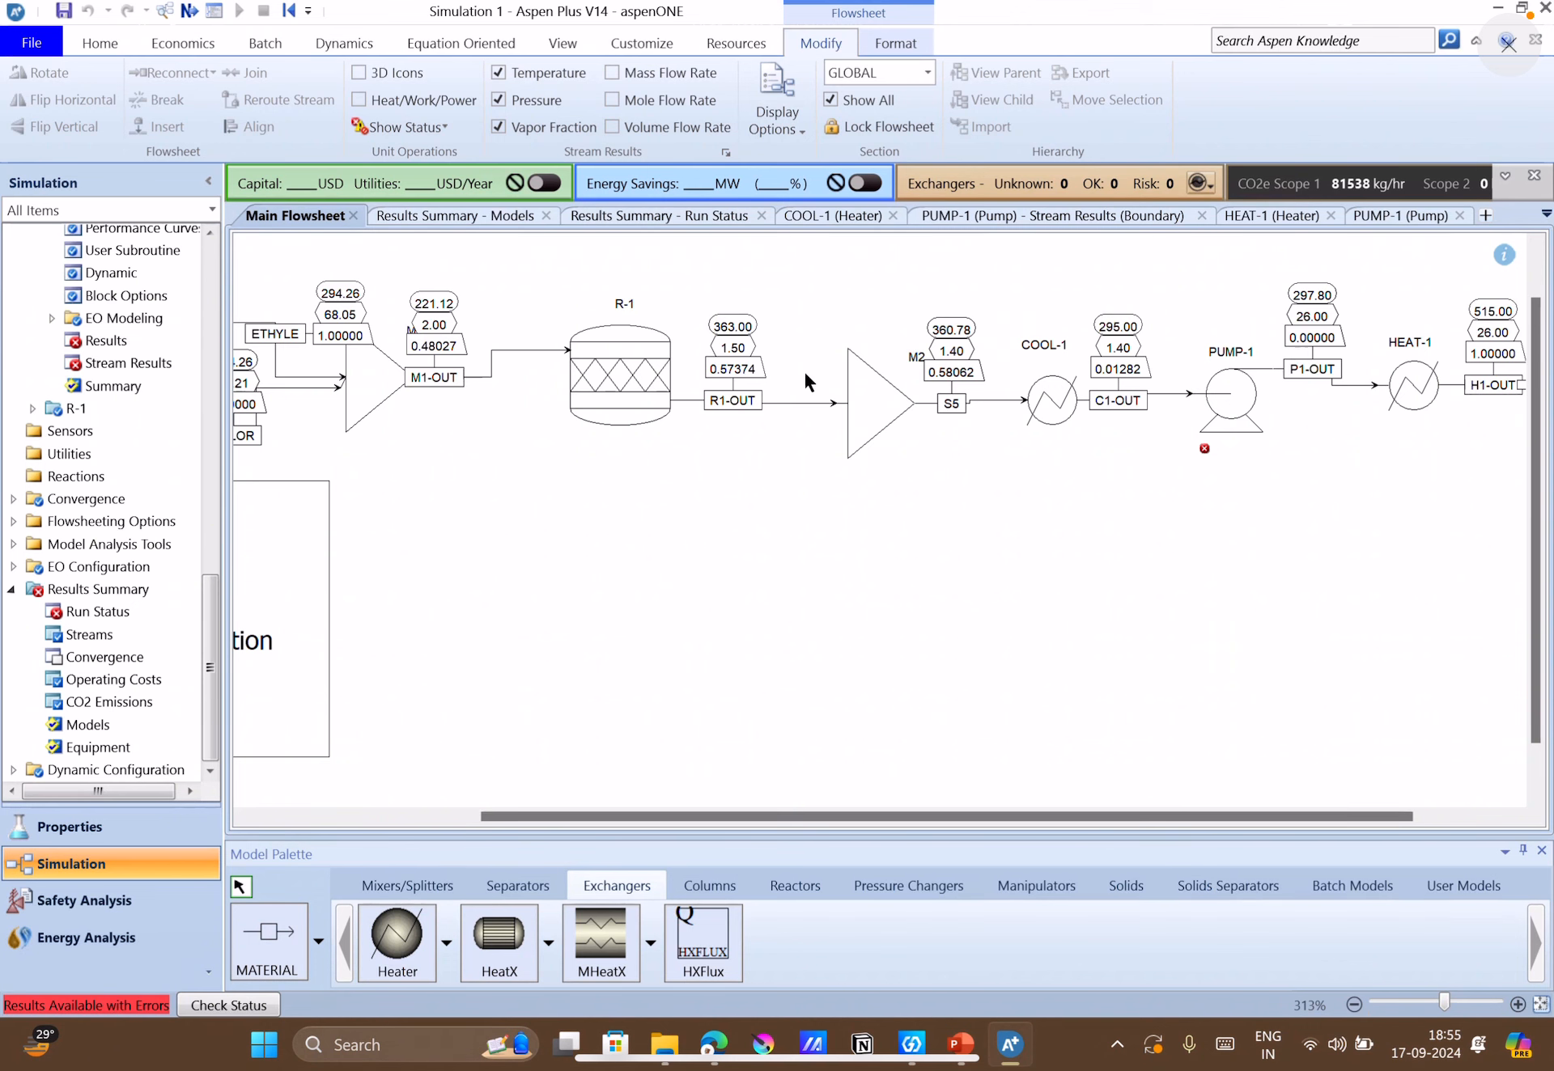
Set the outlet temperature of COOL-1 to 293 K and rerun the simulation.
{"action": "left_click", "coordinate": [1058, 398]}
{"action": "double_click", "coordinate": [1058, 398]}
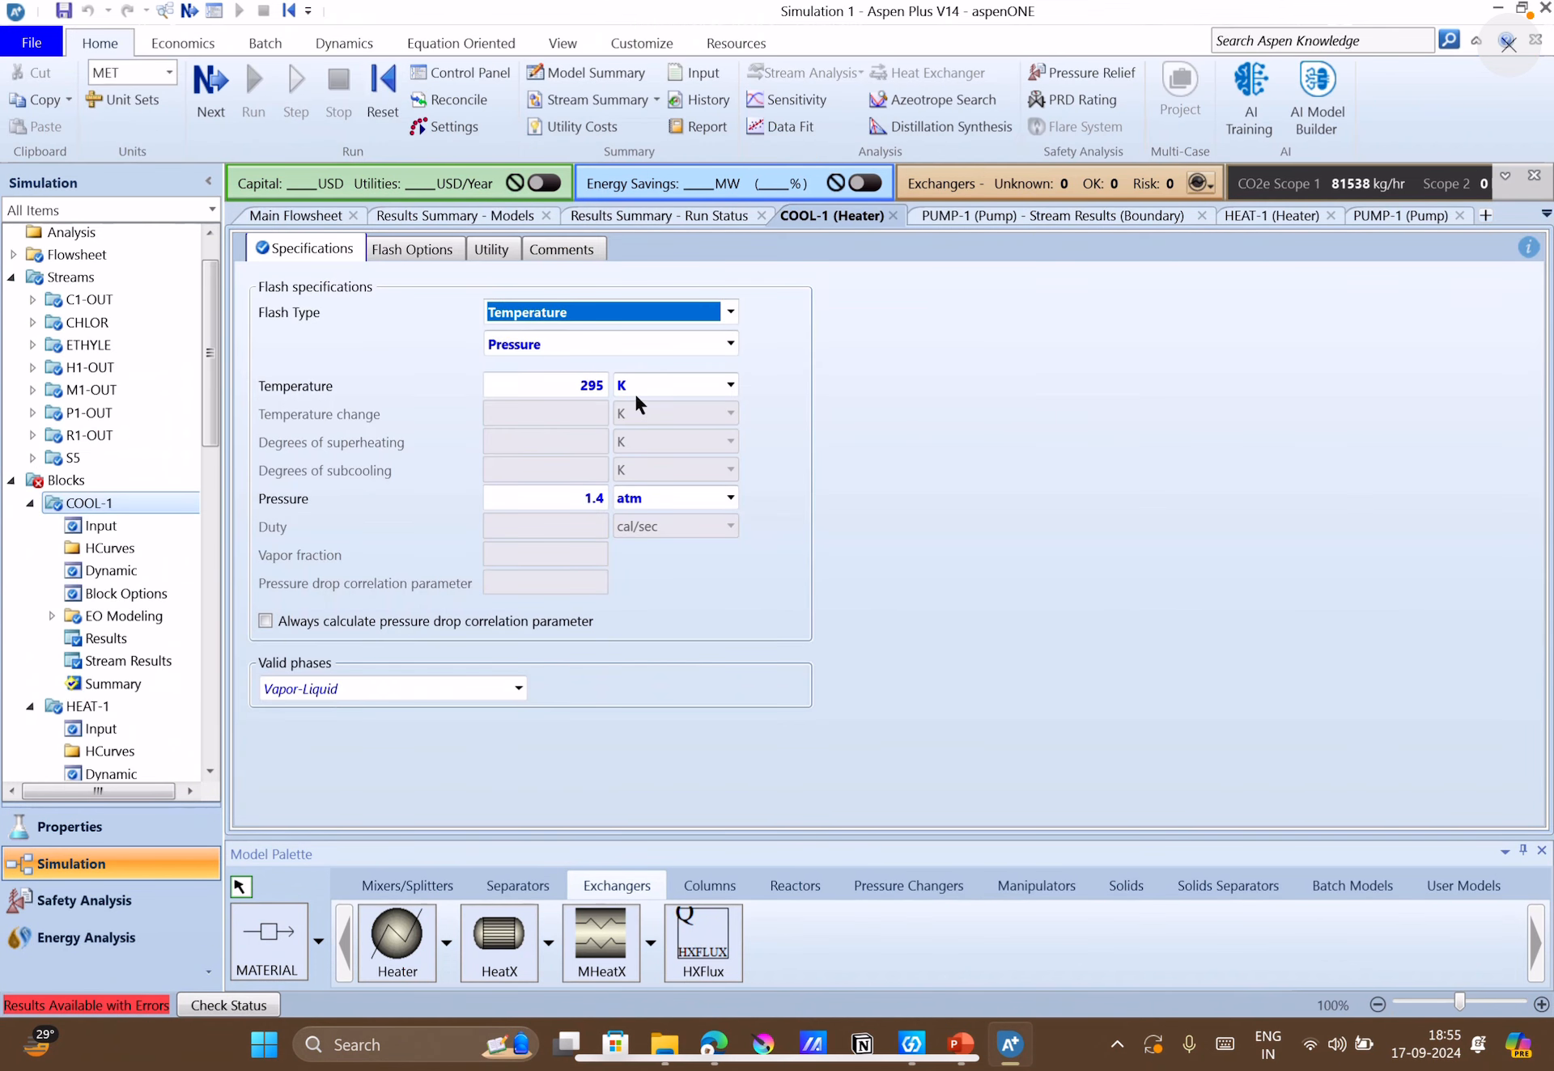
{"action": "left_click", "coordinate": [579, 379]}
{"action": "left_click", "coordinate": [579, 379]}
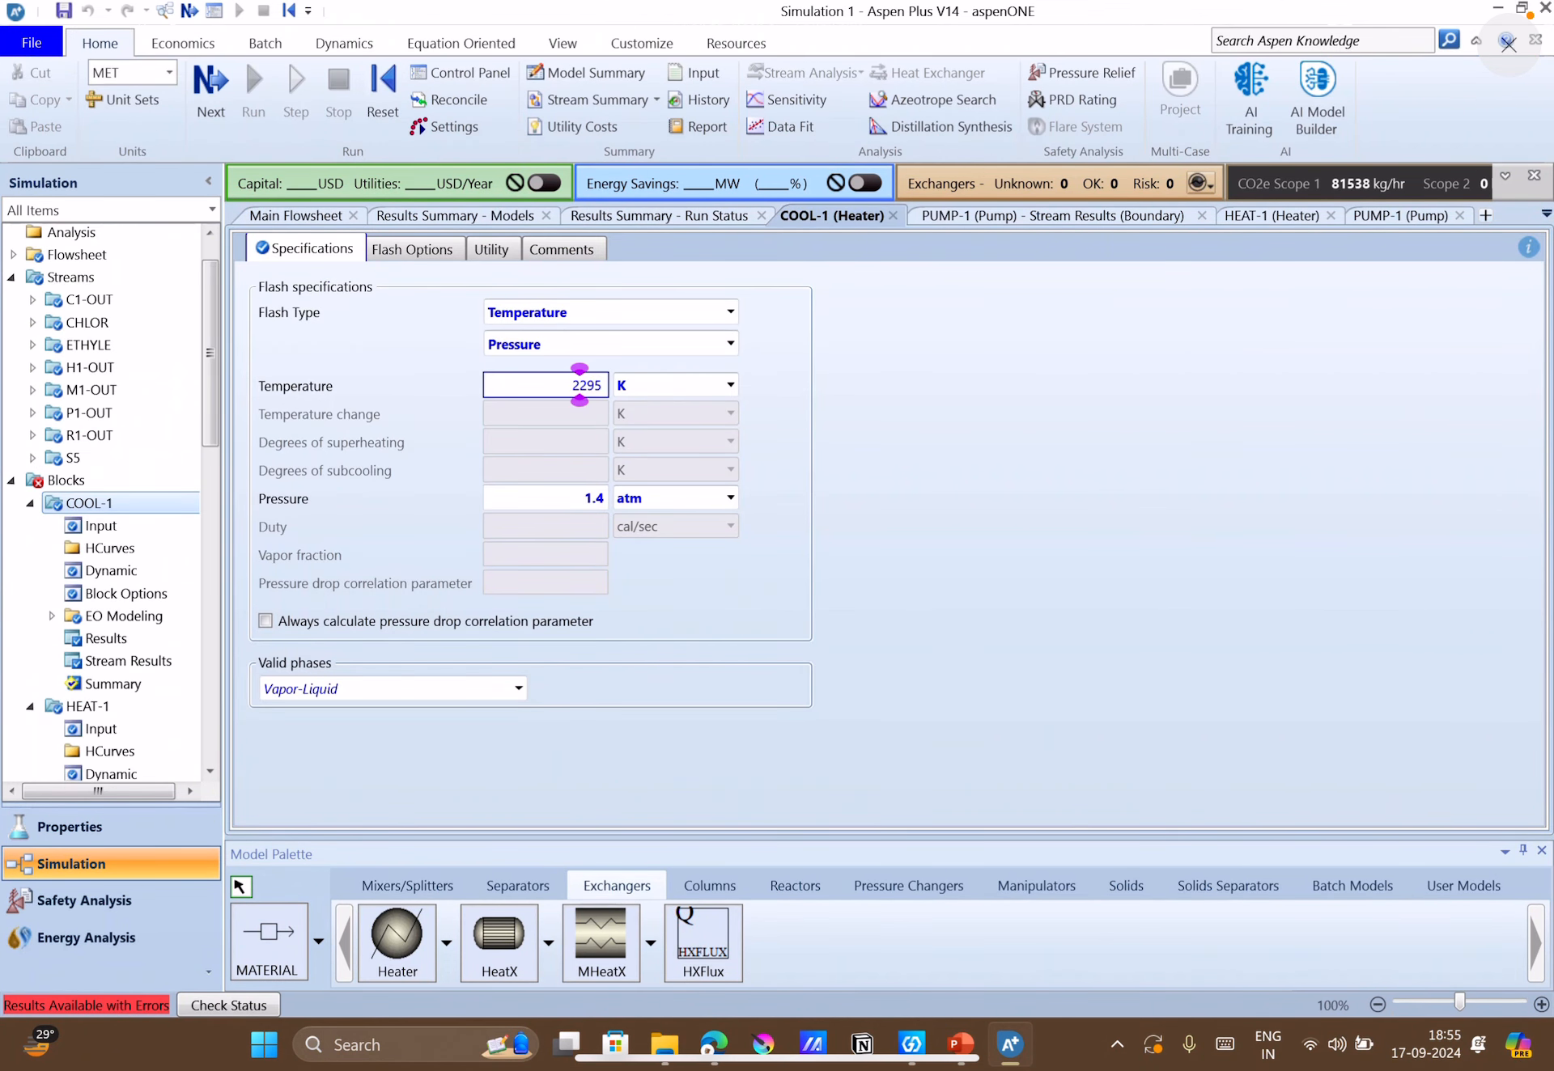
{"action": "type", "text": "29"}
{"action": "key", "text": "Delete"}
{"action": "key", "text": "Delete"}
{"action": "key", "text": "Delete"}
{"action": "type", "text": "3"}
{"action": "left_click", "coordinate": [839, 517]}
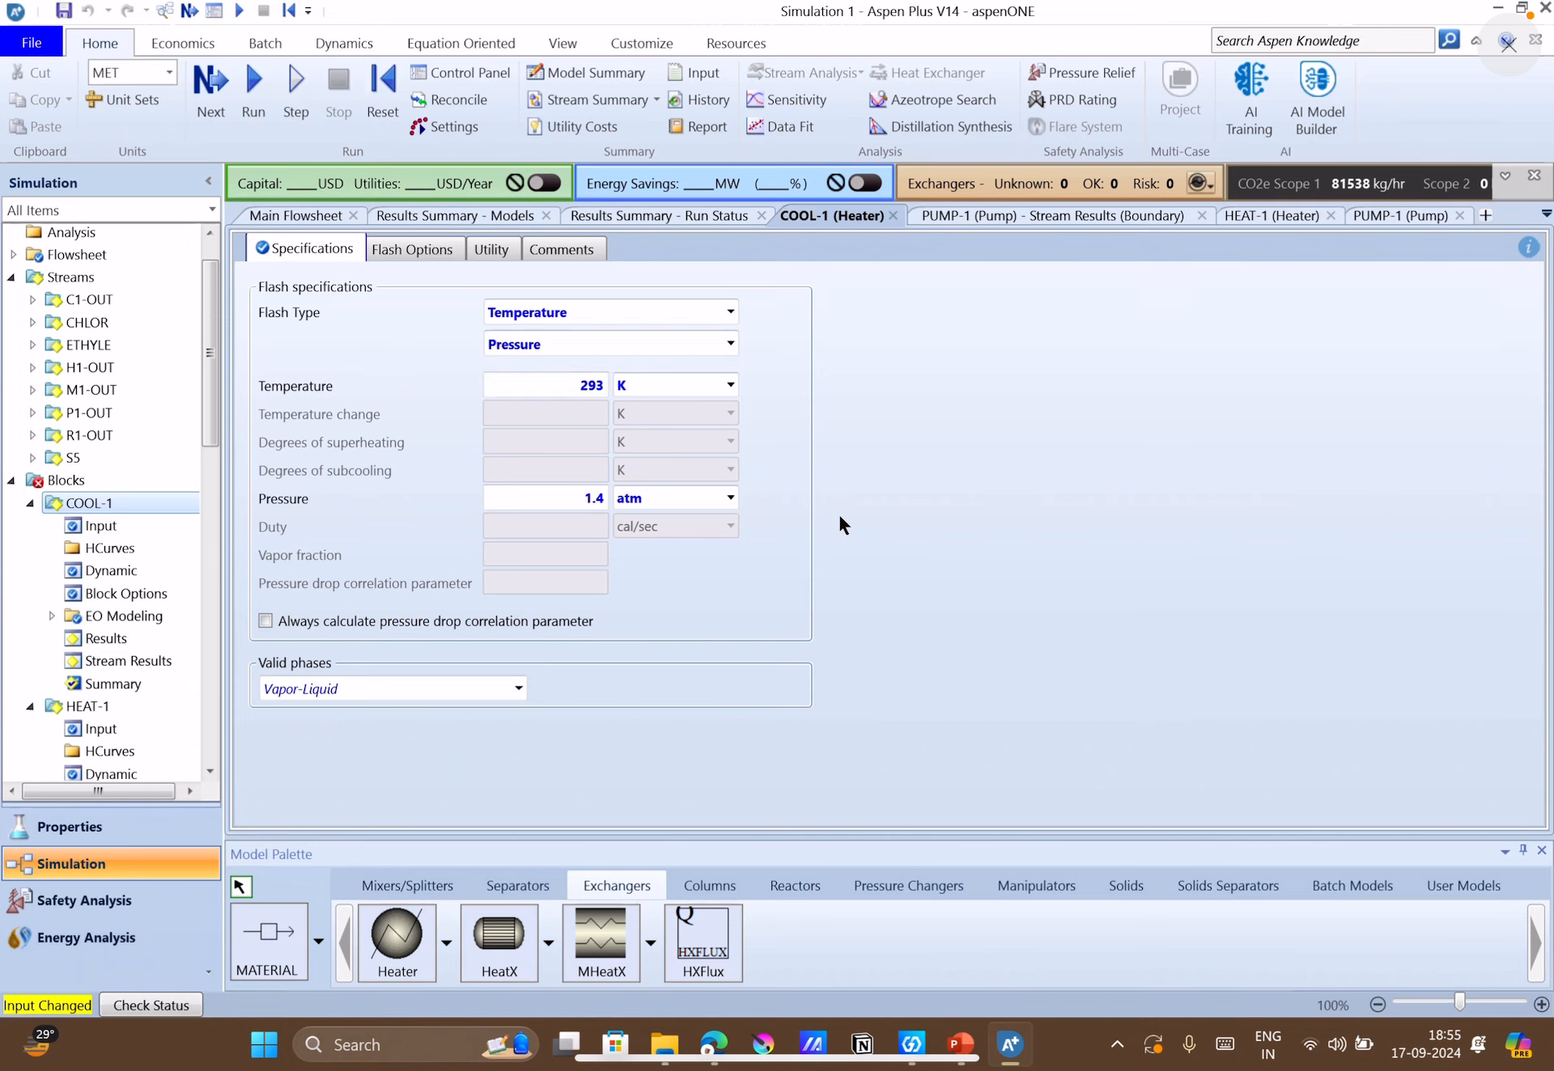
{"action": "left_click", "coordinate": [242, 117]}
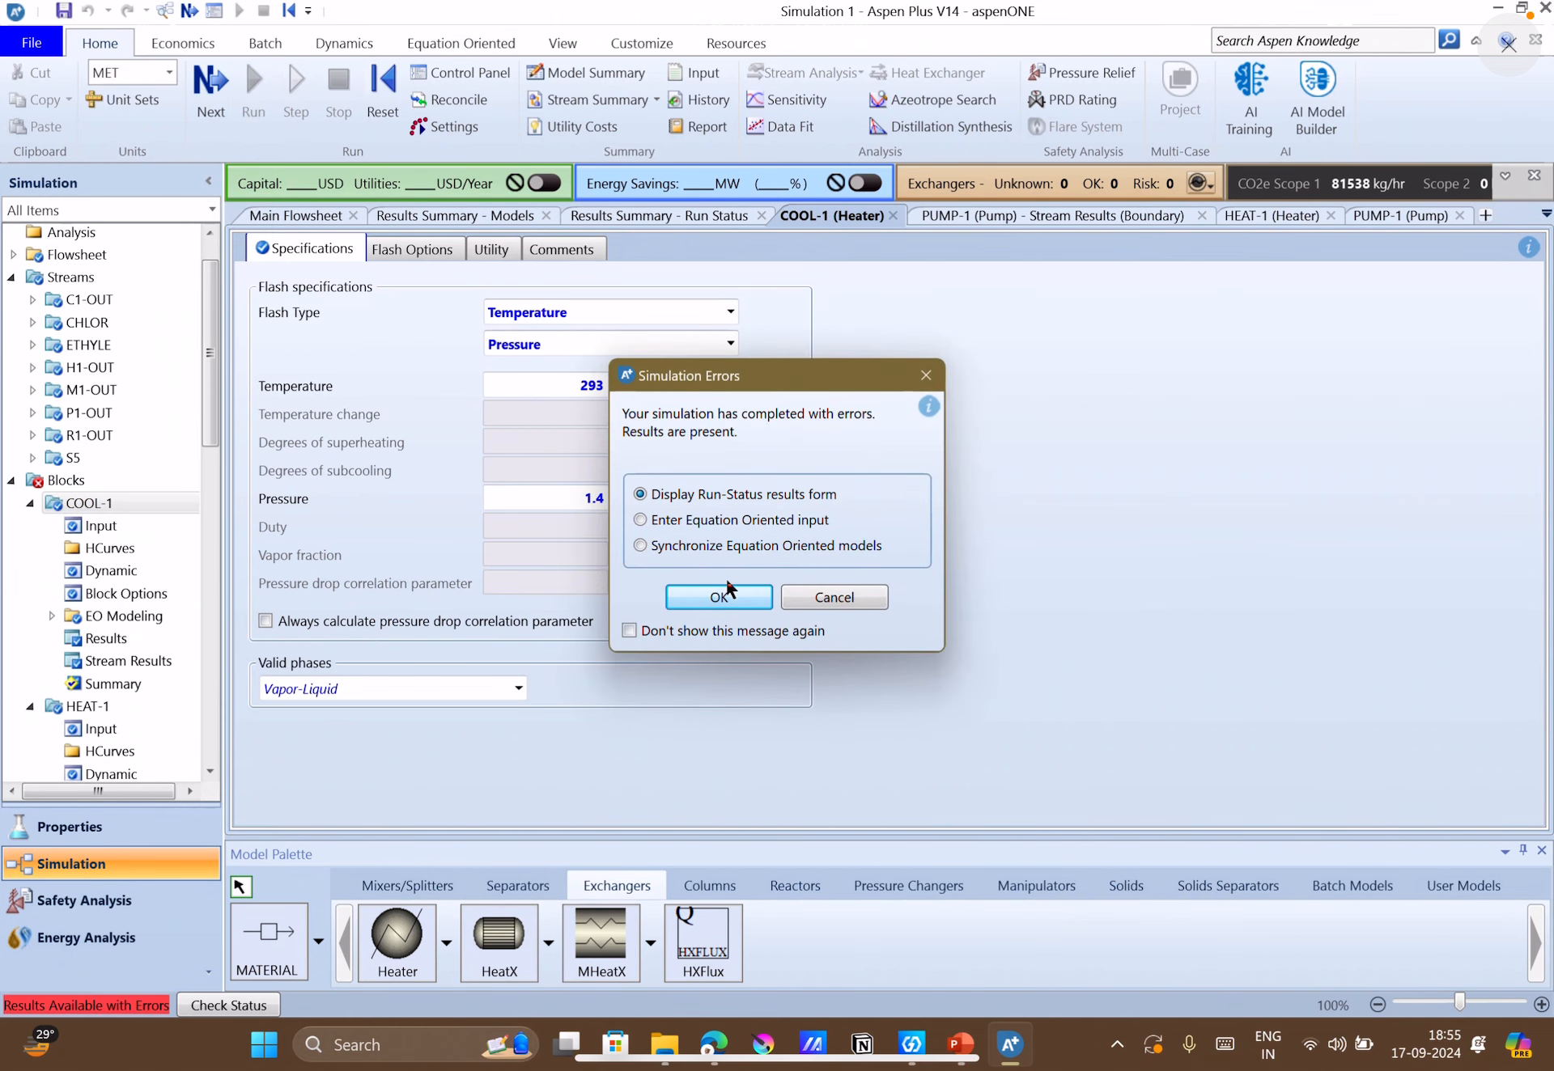
Read the PUMP-1 status messages for the new run and check the stream values on the main flowsheet.
{"action": "left_click", "coordinate": [728, 593]}
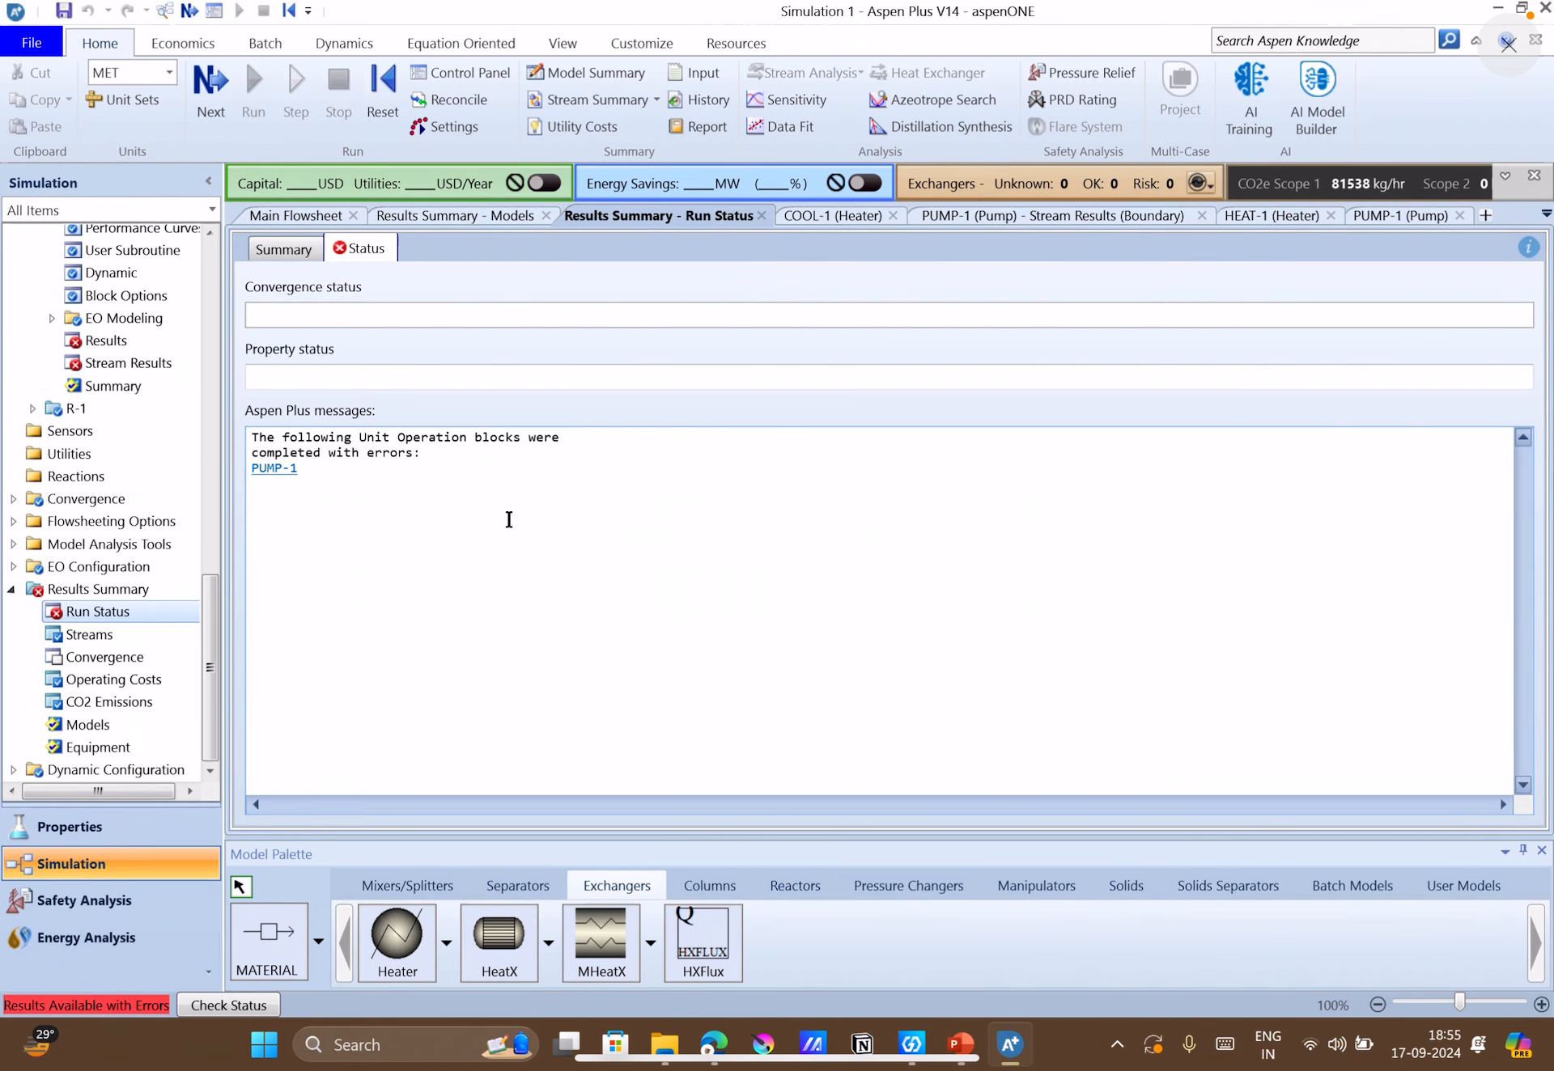
{"action": "left_click", "coordinate": [292, 474]}
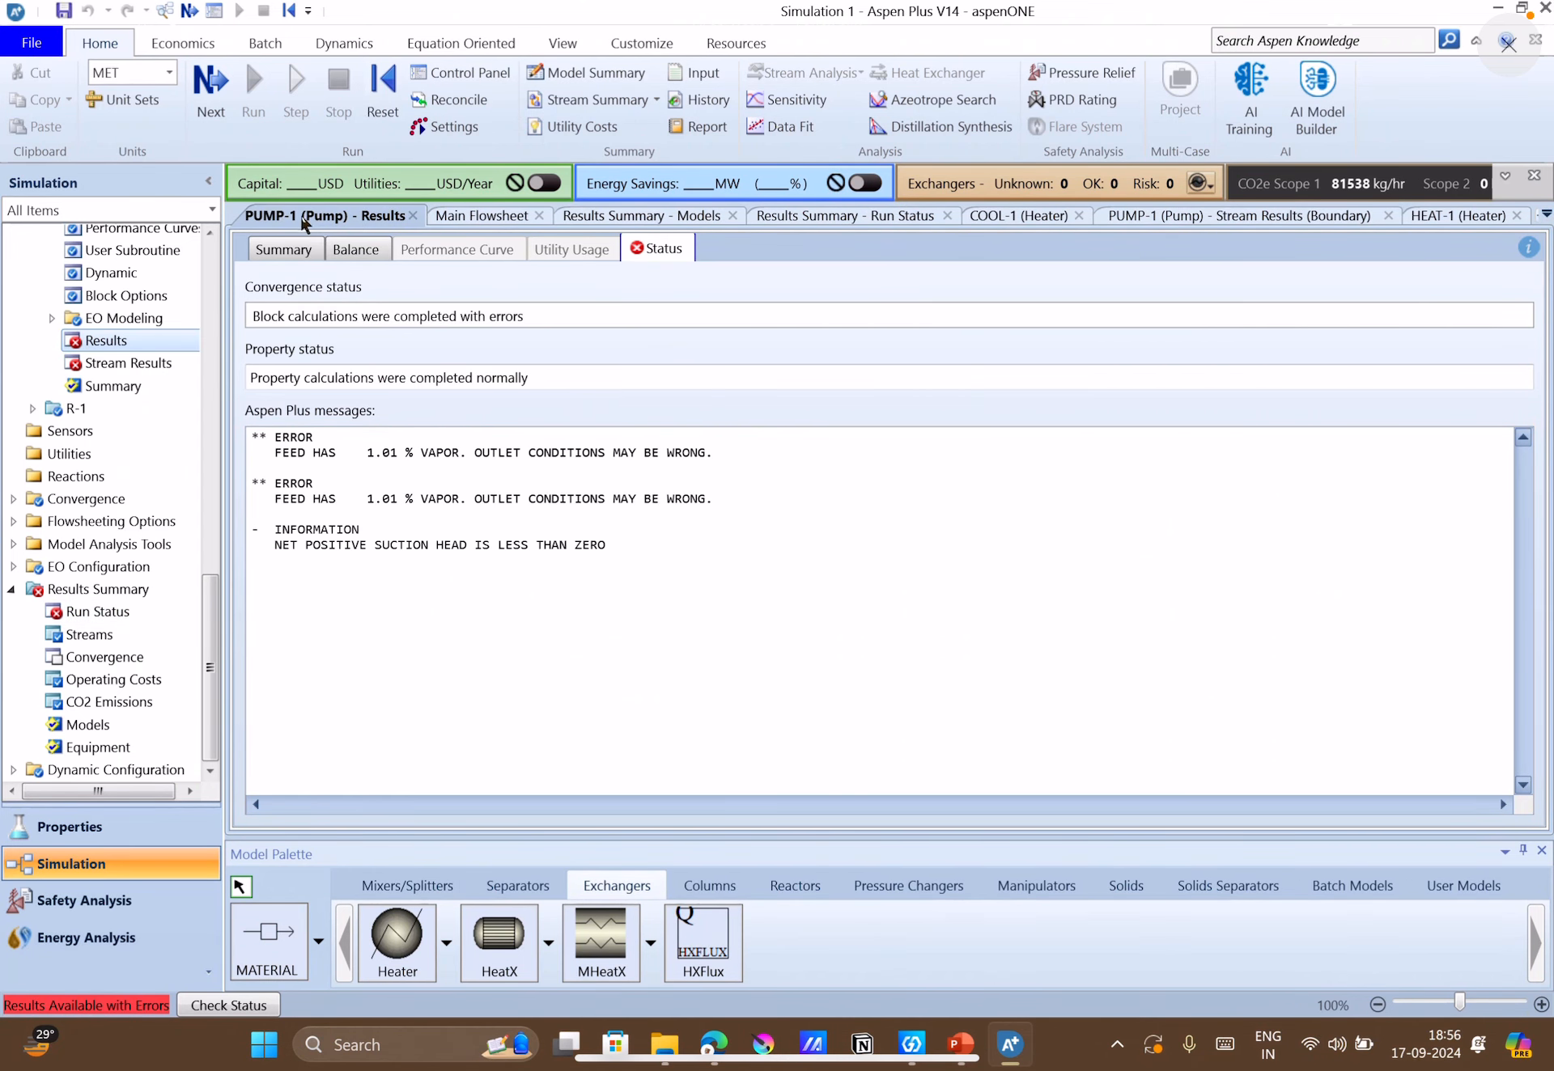
{"action": "left_click", "coordinate": [463, 217]}
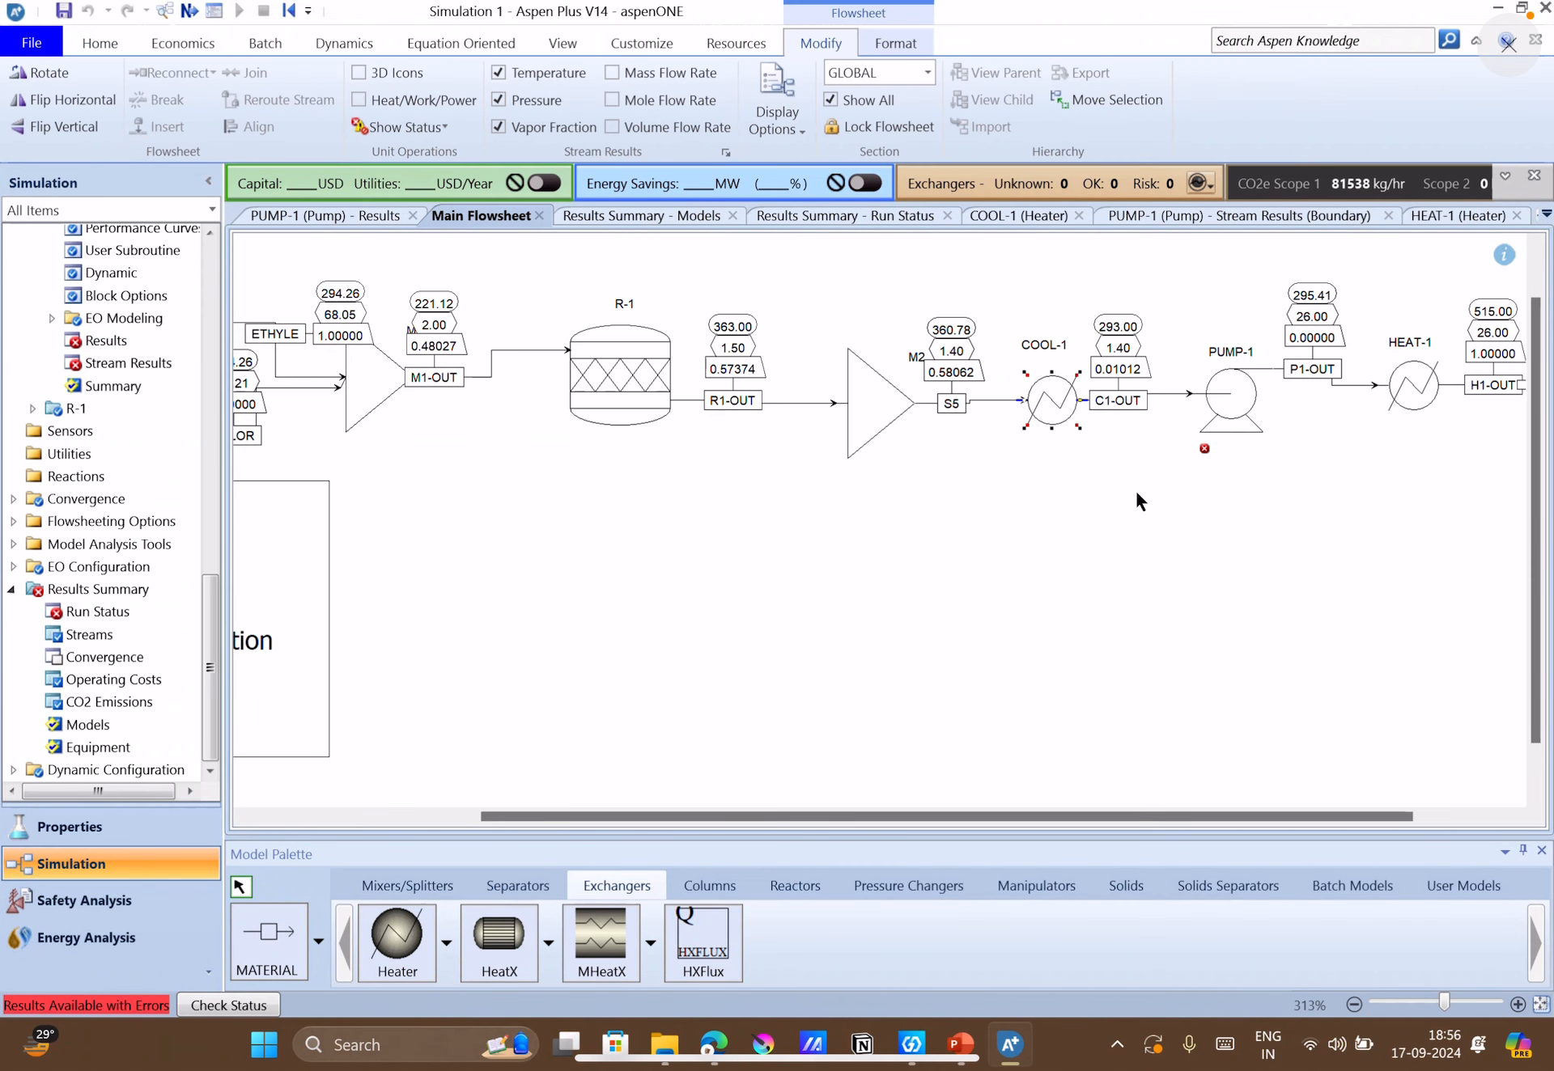
Set the outlet temperature of COOL-1 to 290 K, run the simulation, and show the updated stream values on the main flowsheet.
{"action": "double_click", "coordinate": [1049, 397]}
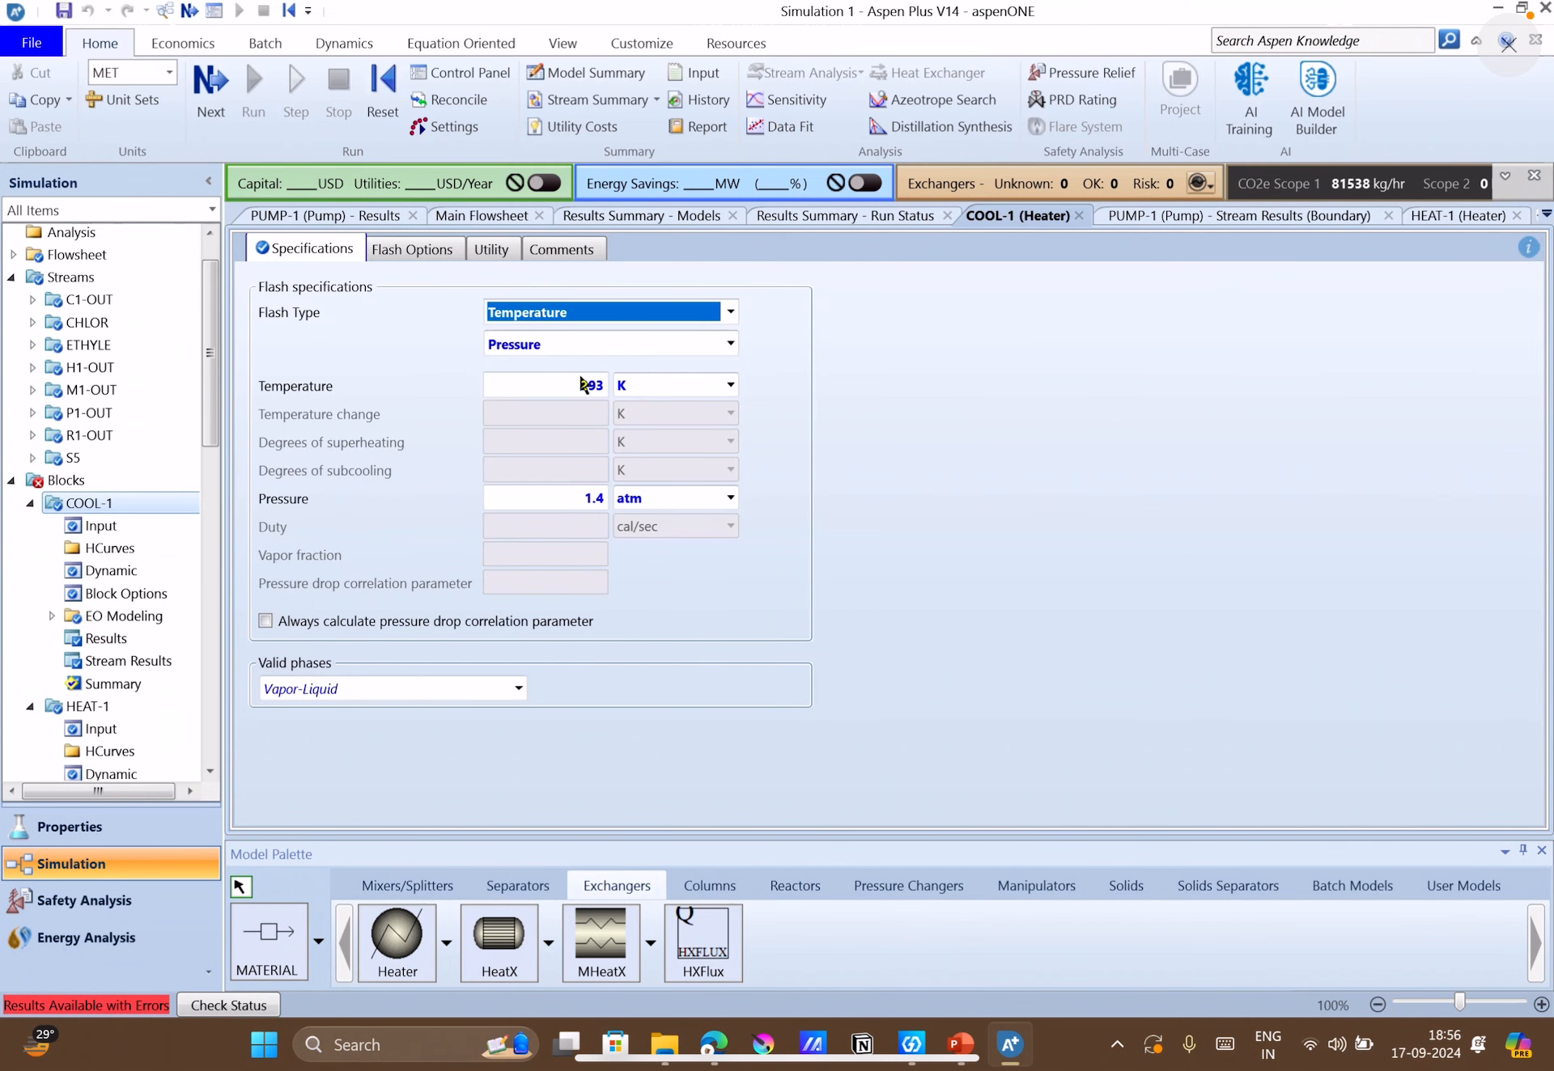
{"action": "left_click", "coordinate": [583, 384]}
{"action": "key", "text": "BackSpace"}
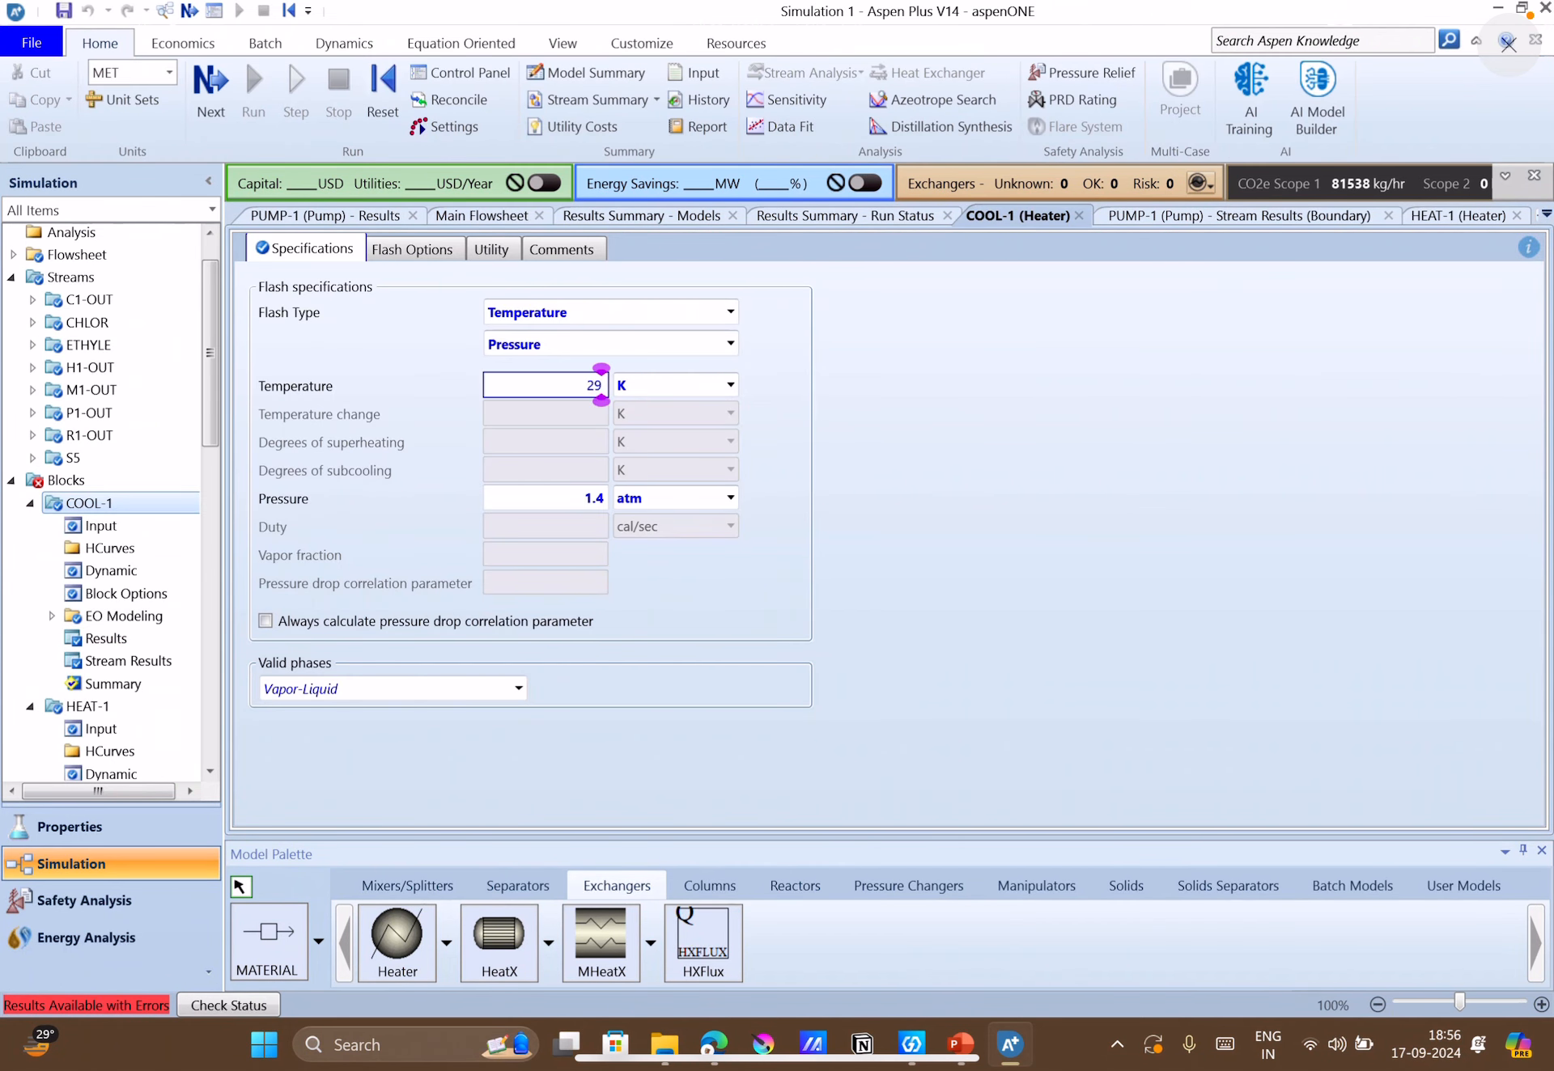
{"action": "type", "text": "0"}
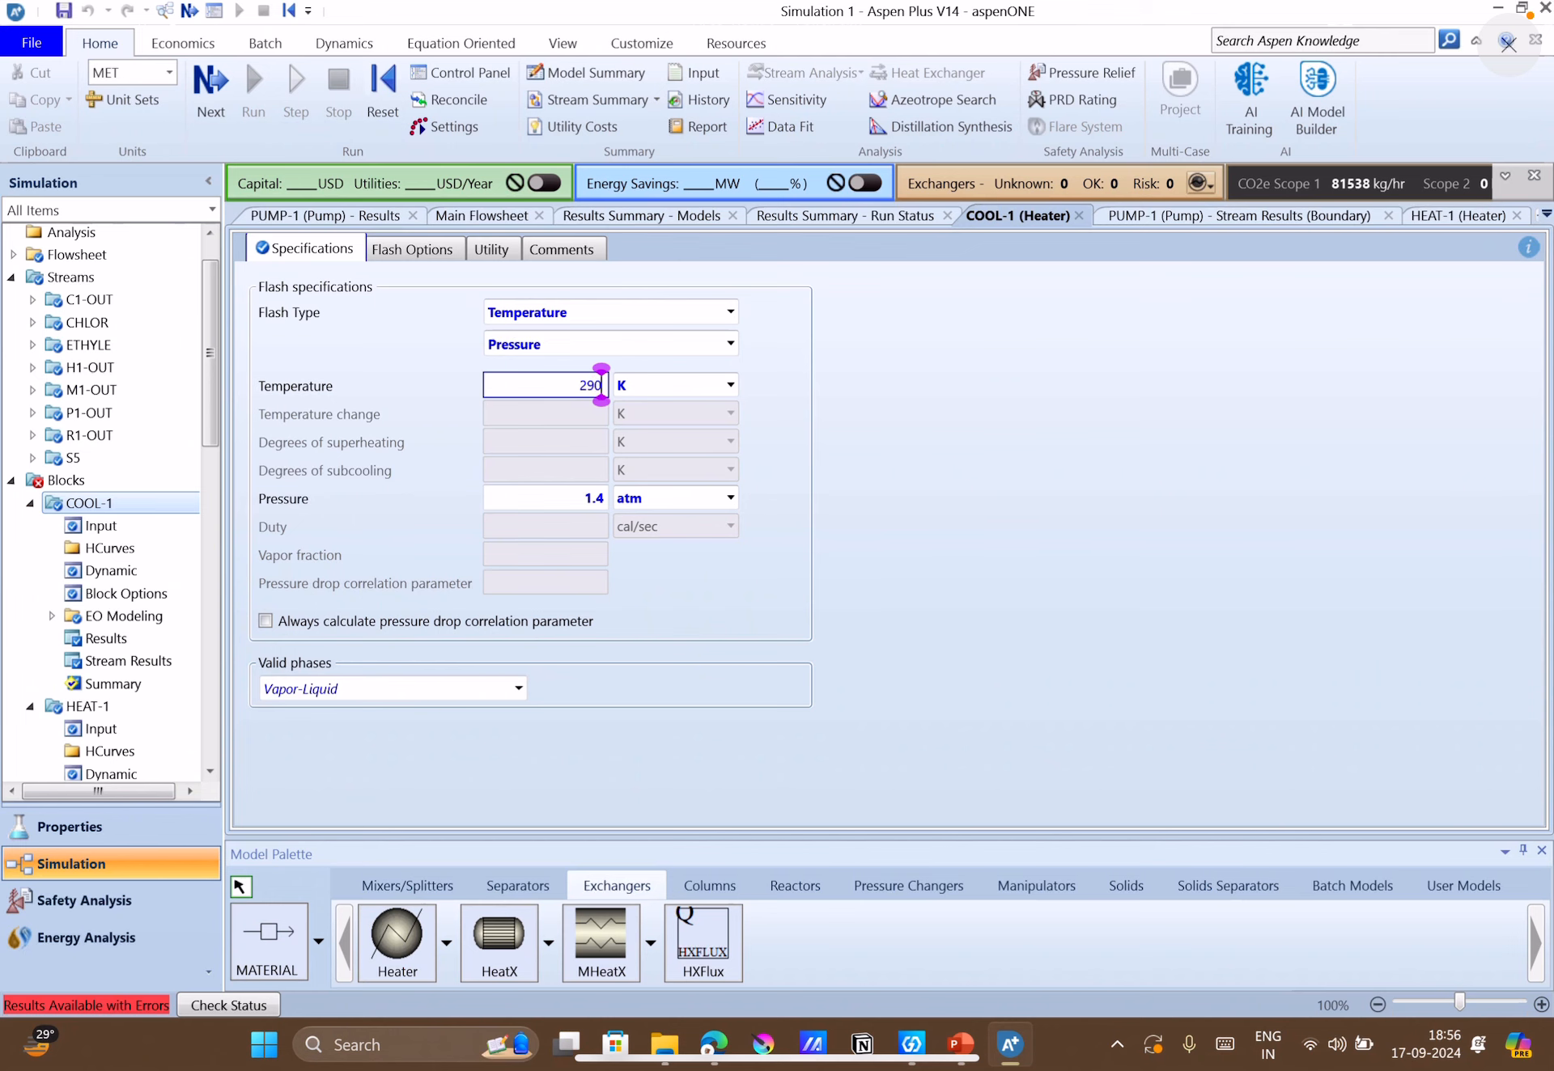
{"action": "left_click", "coordinate": [209, 89]}
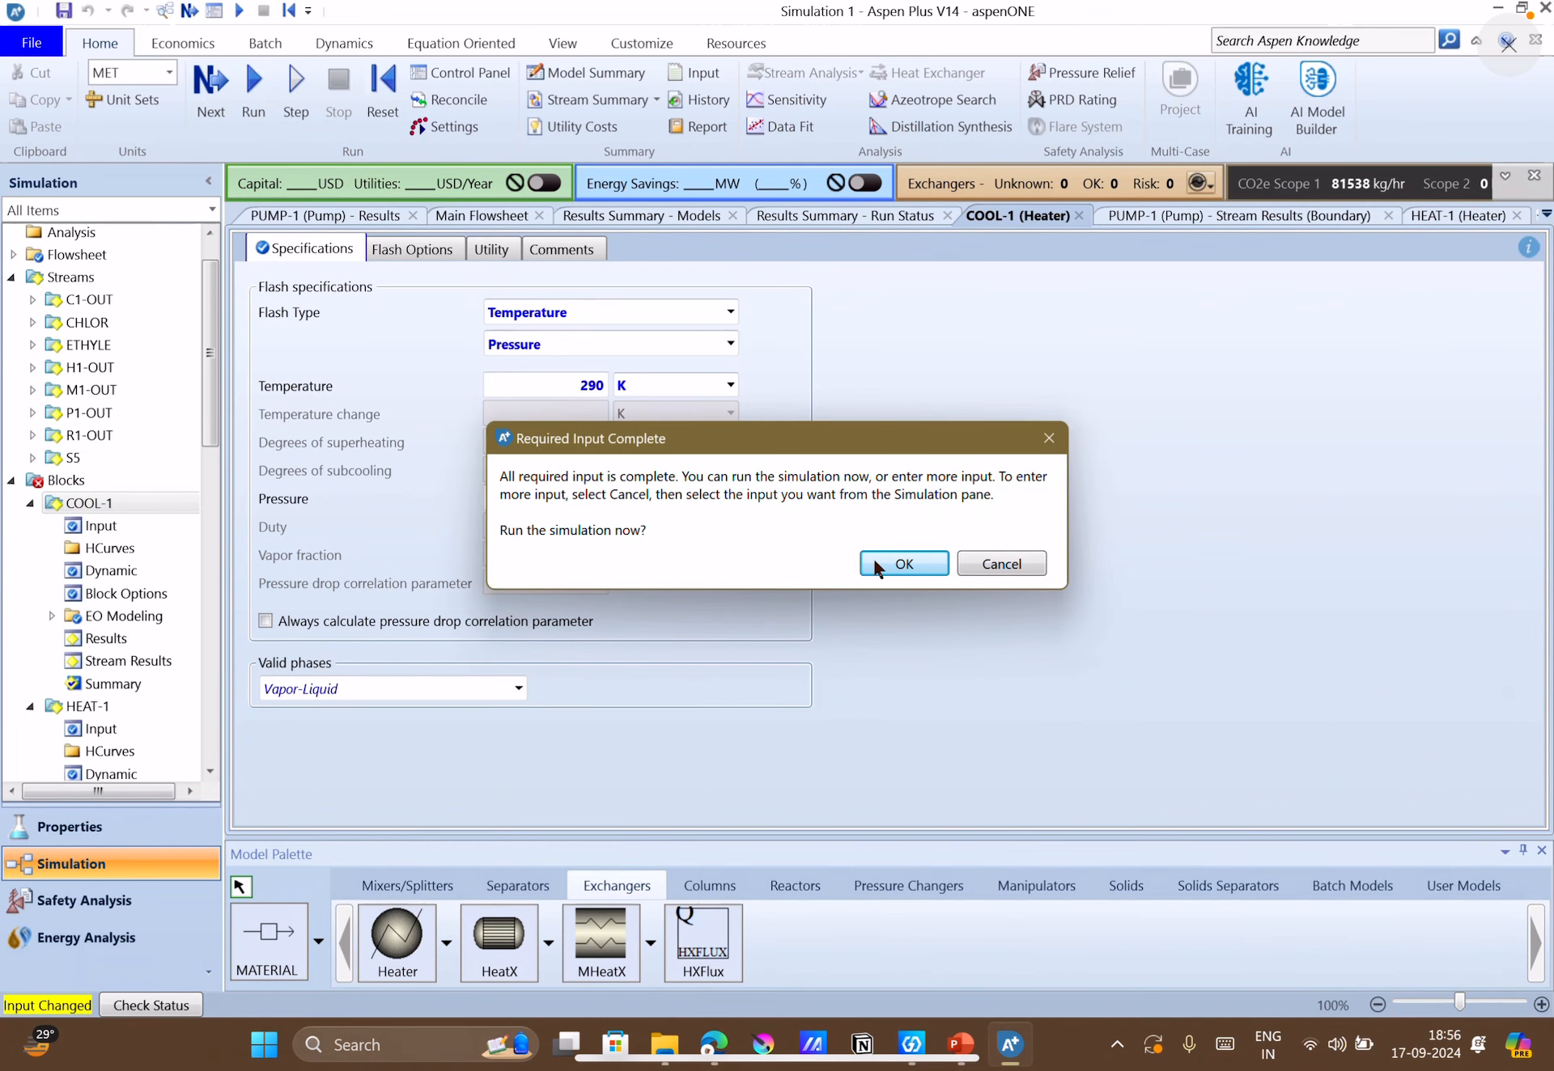
{"action": "left_click", "coordinate": [872, 556]}
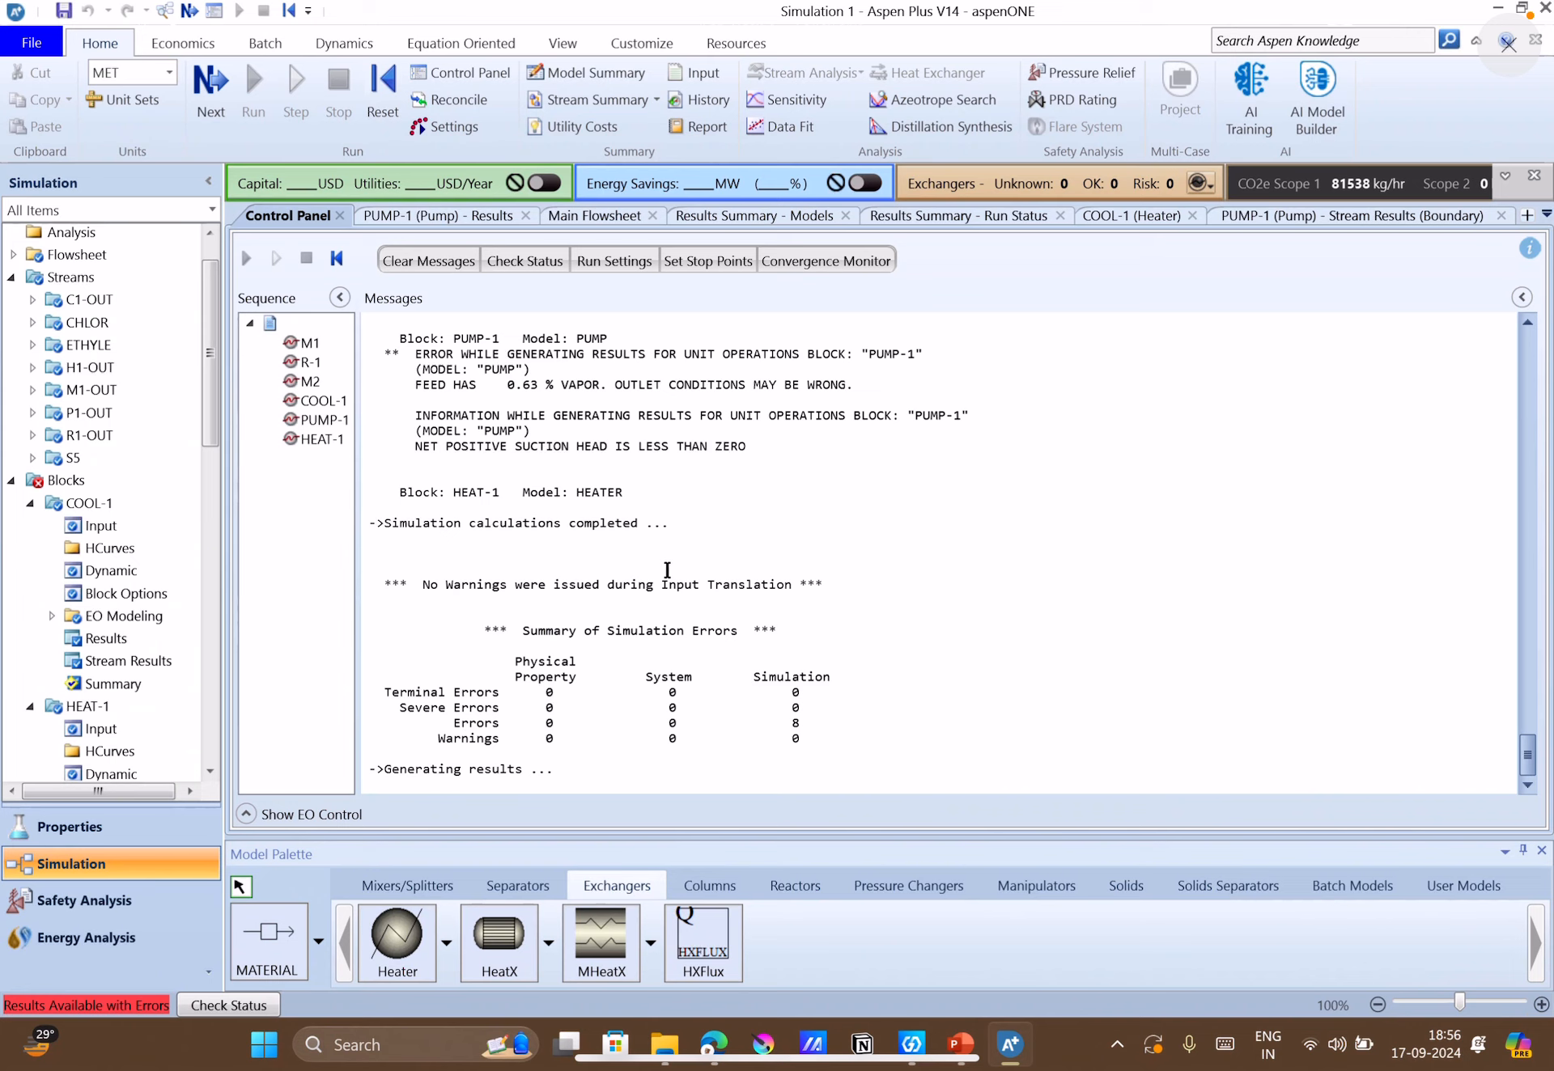
{"action": "left_click", "coordinate": [601, 216]}
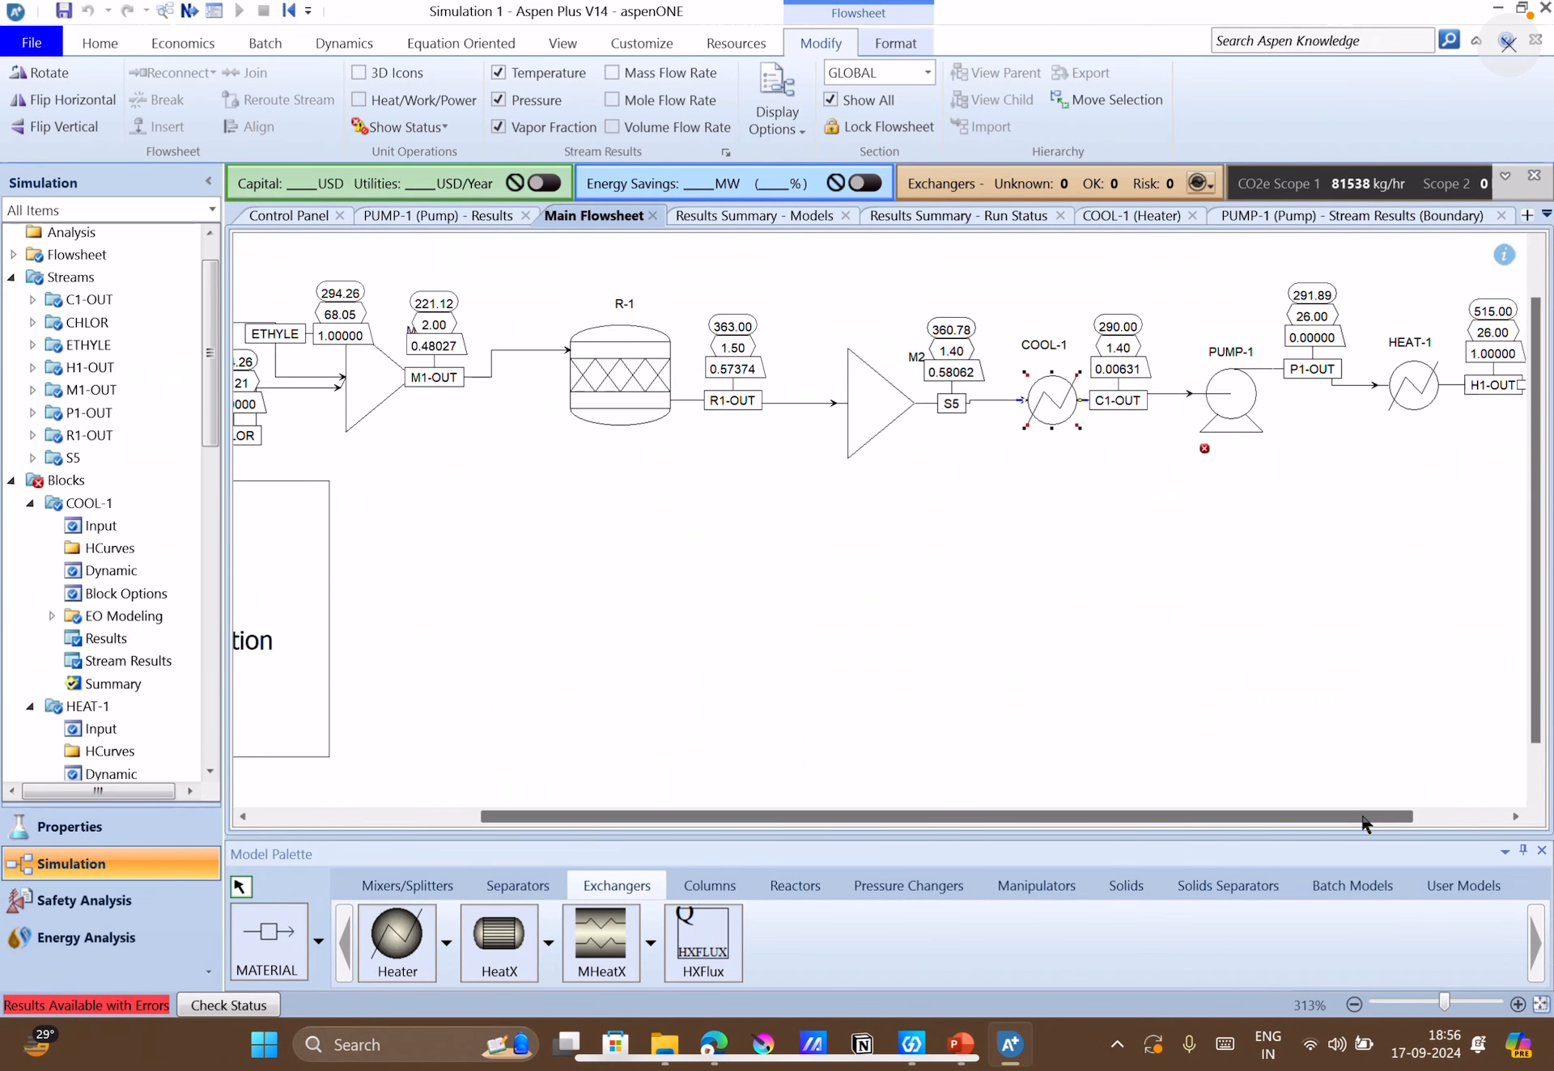
{"action": "left_click_drag", "start_coordinate": [1366, 817], "coordinate": [1400, 810]}
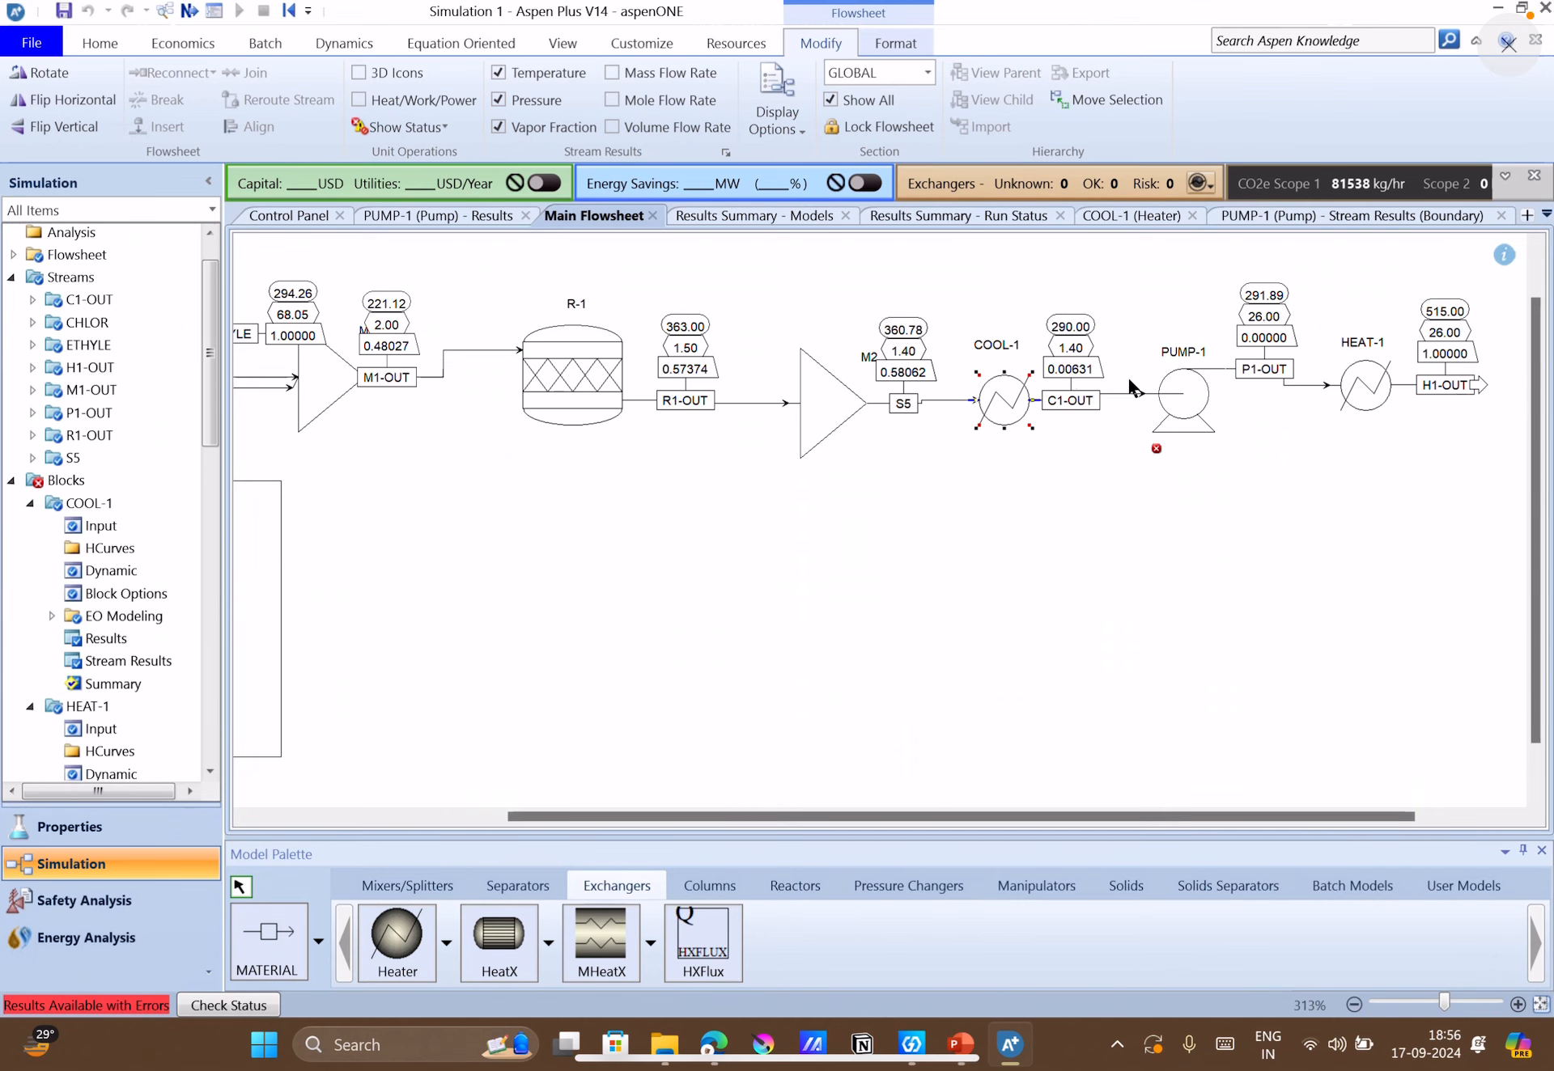
Set the outlet temperature of COOL-1 to 285 K, rerun the simulation, and return to the main flowsheet.
{"action": "double_click", "coordinate": [1012, 392]}
{"action": "double_click", "coordinate": [576, 383]}
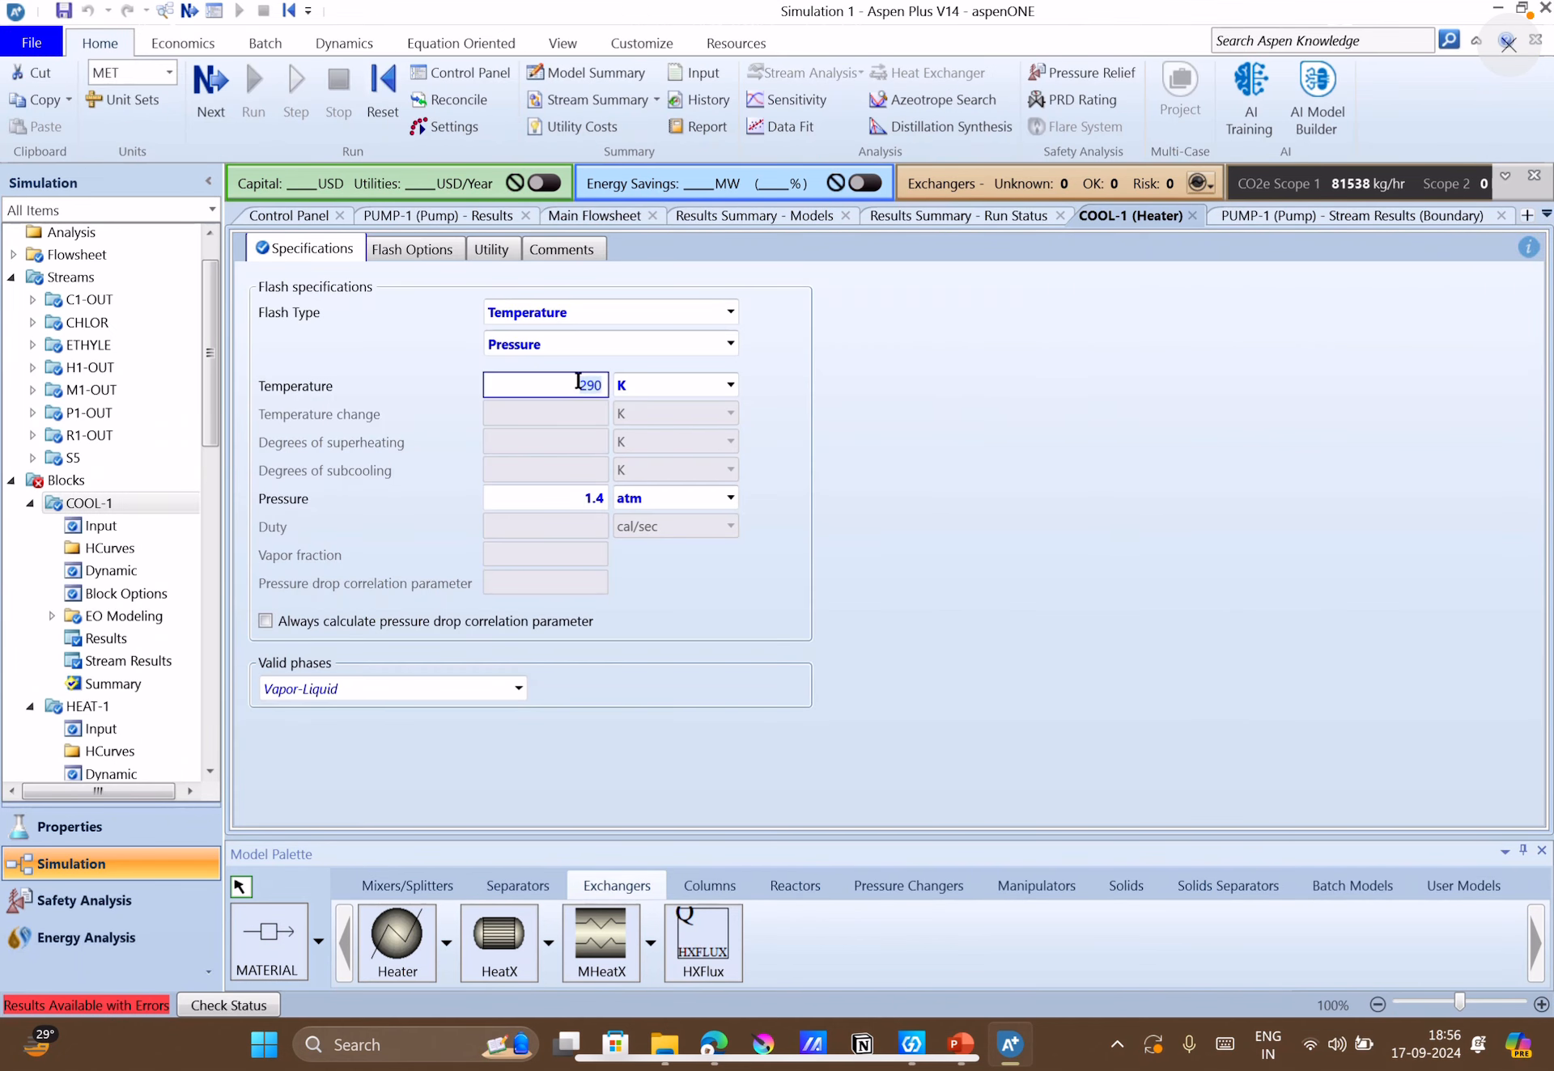
{"action": "type", "text": "285"}
{"action": "key", "text": "Return"}
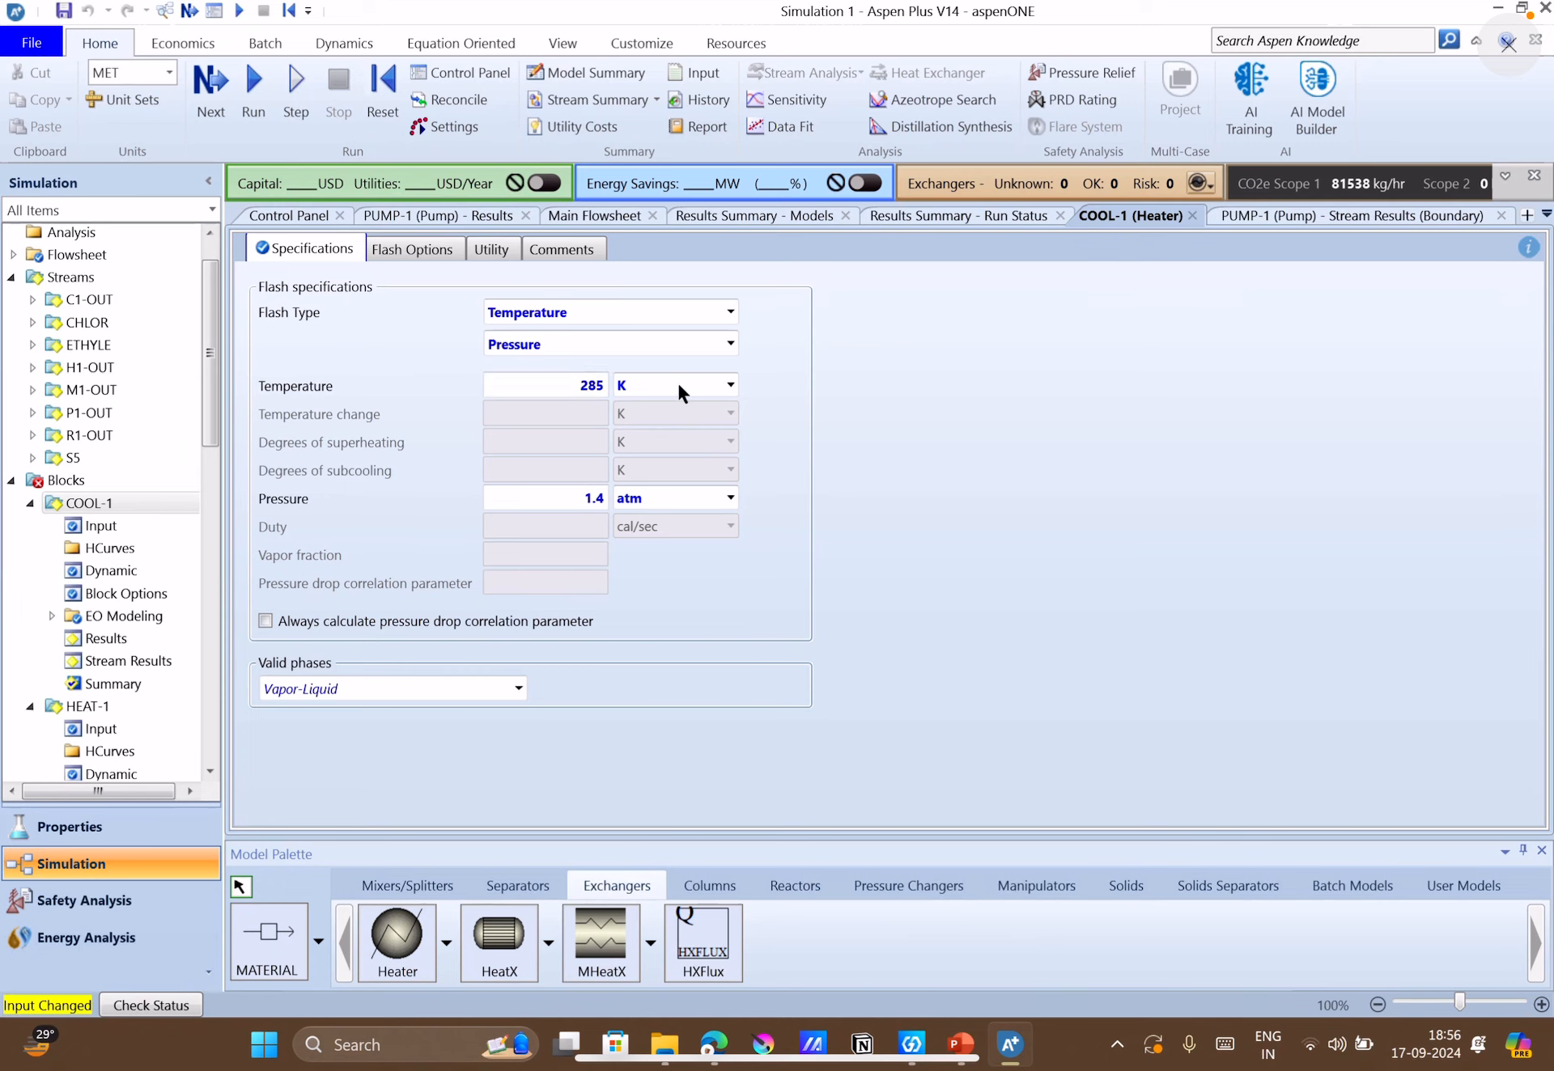
{"action": "left_click", "coordinate": [234, 102]}
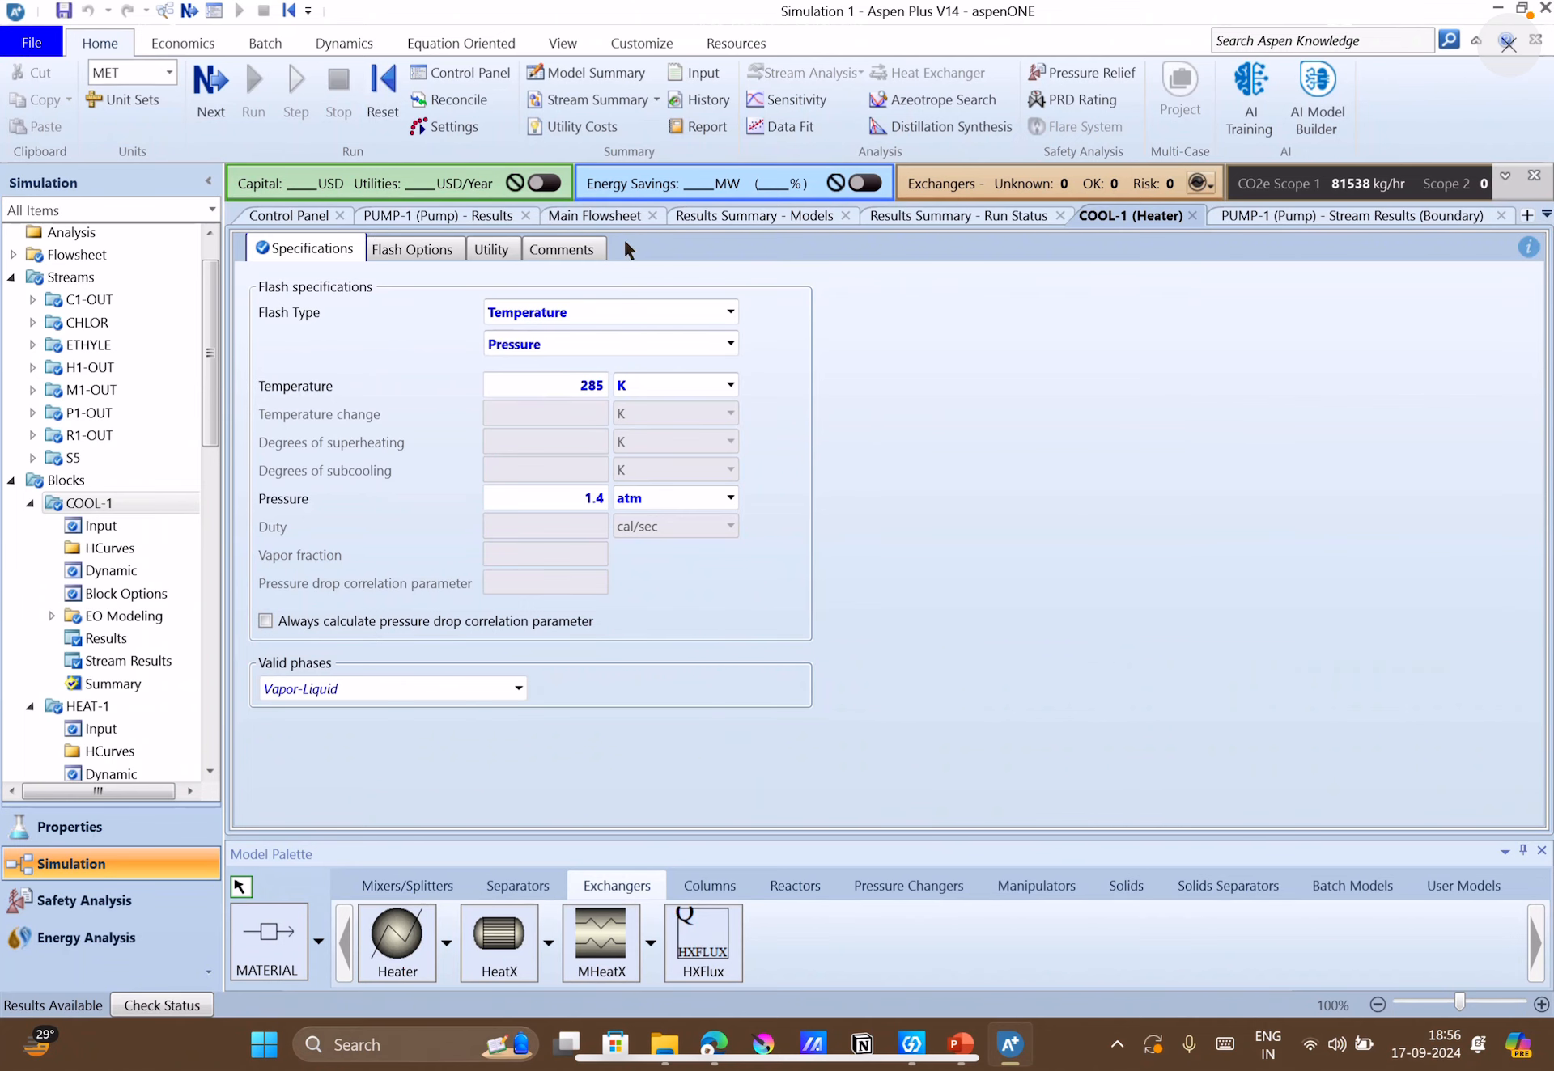
{"action": "left_click", "coordinate": [604, 217]}
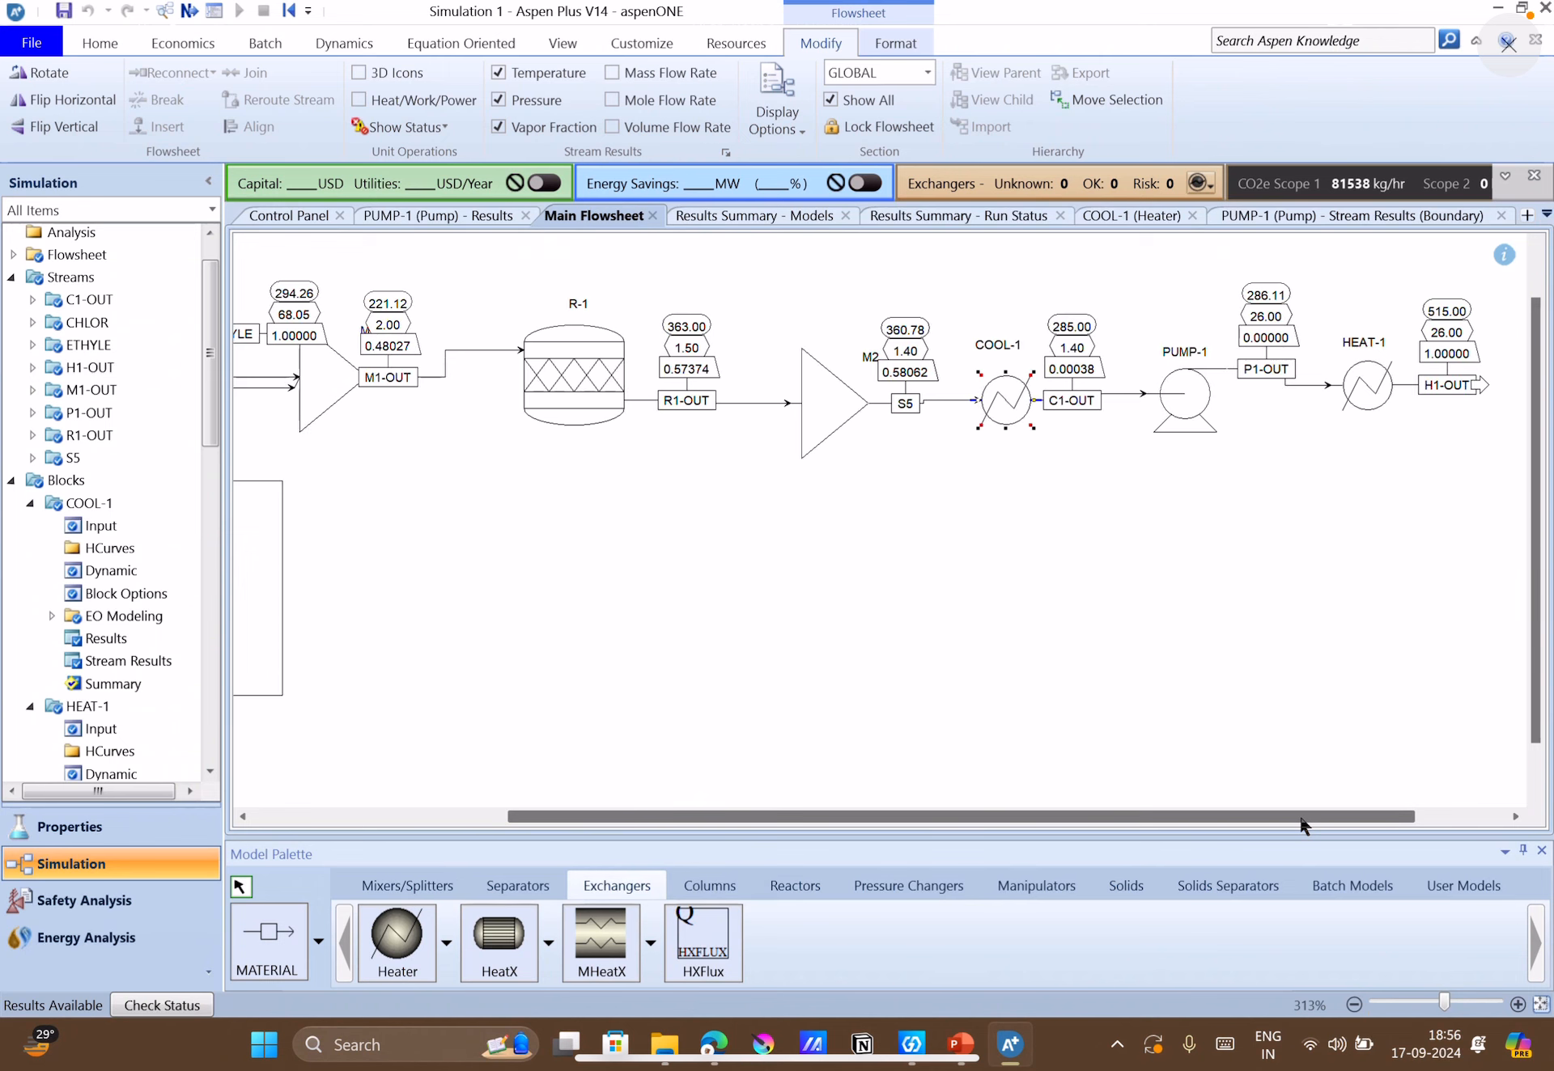
Move mixer M2 slightly closer to R-1 and place its label just above the block.
{"action": "left_click_drag", "start_coordinate": [1304, 817], "coordinate": [1419, 824]}
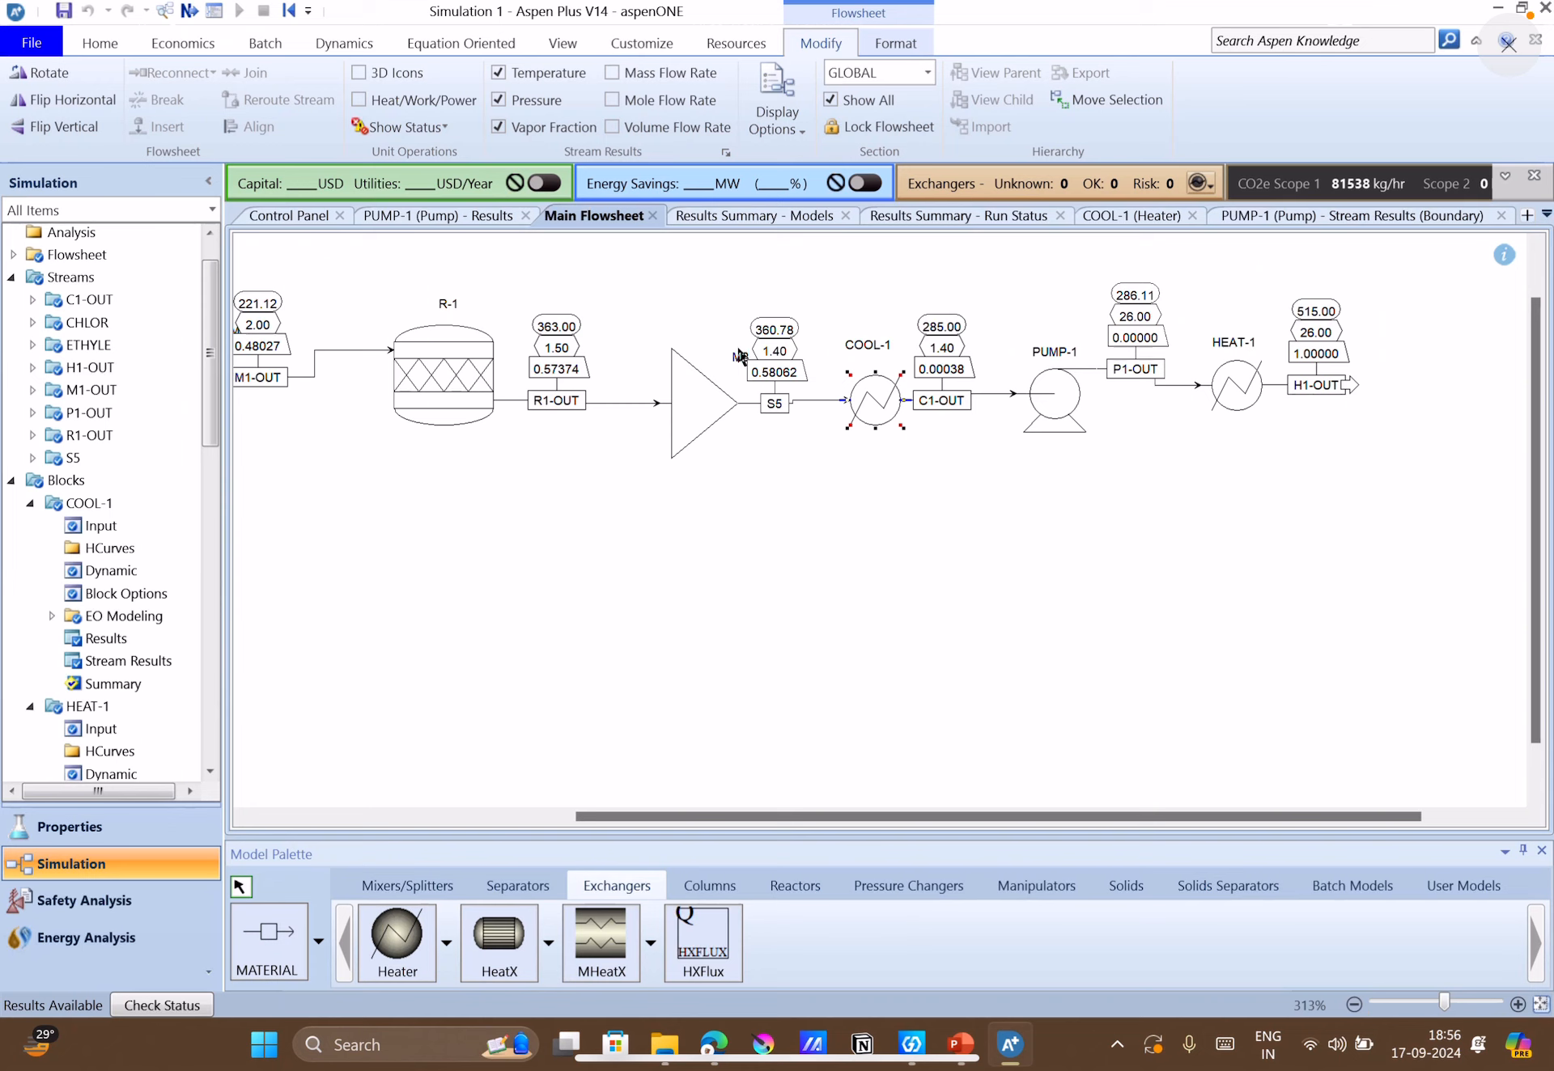
{"action": "left_click_drag", "start_coordinate": [737, 348], "coordinate": [709, 333]}
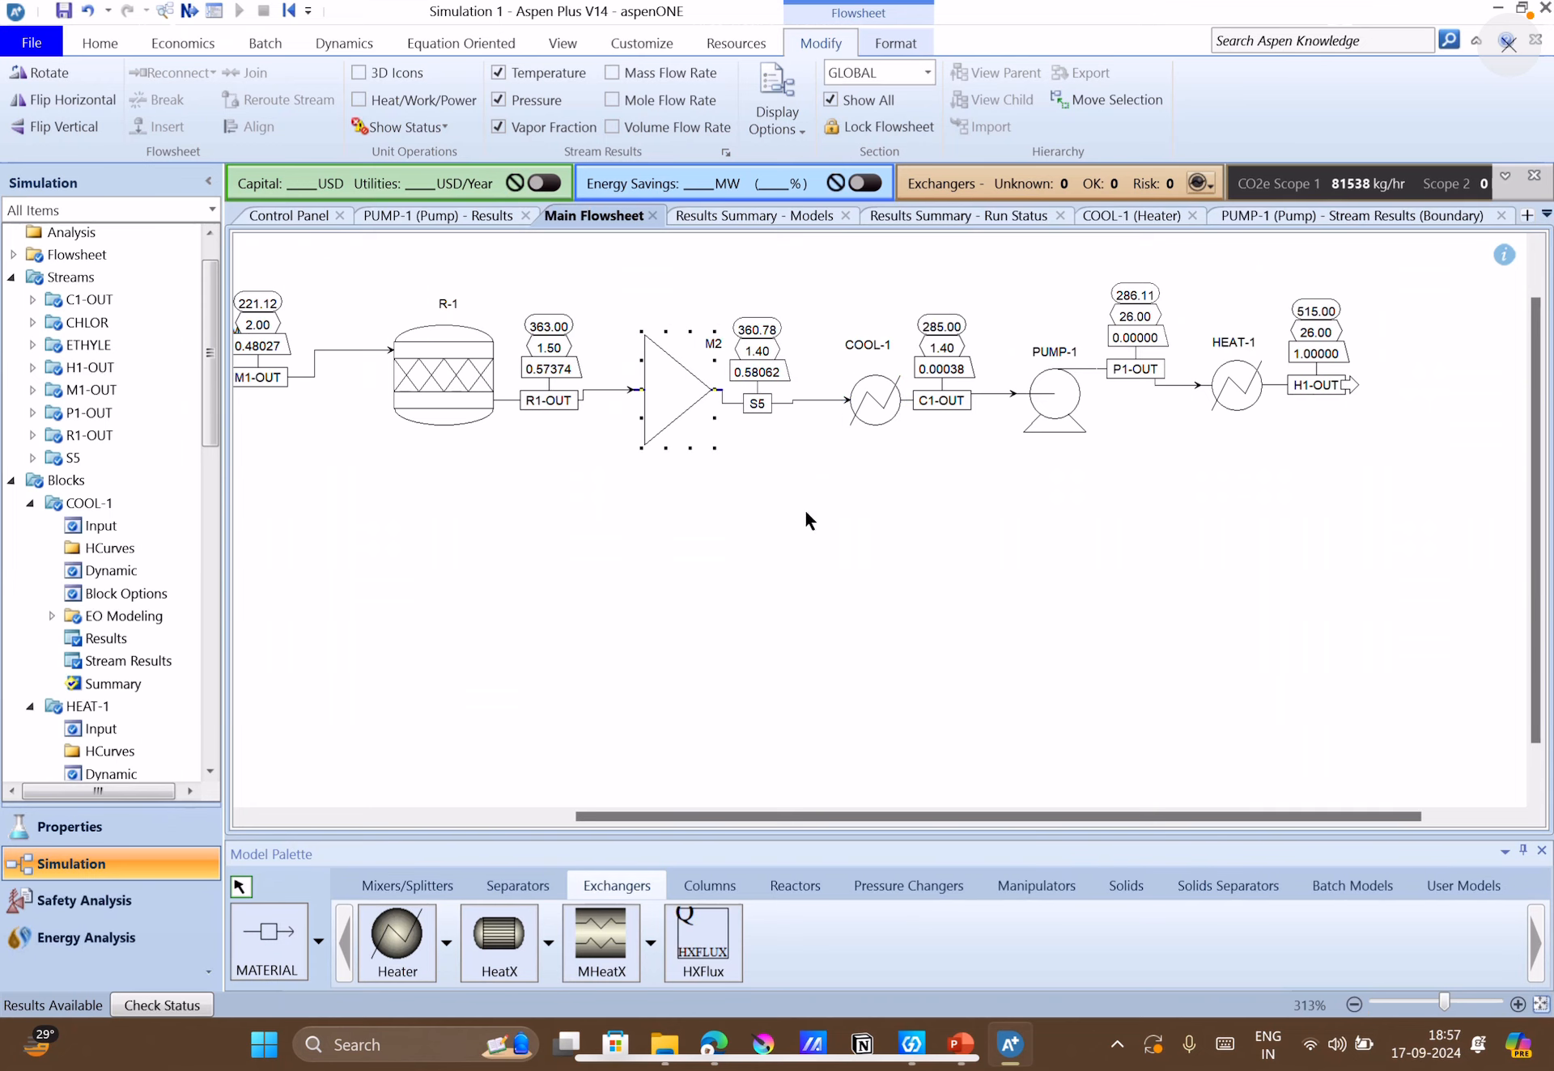
{"action": "left_click", "coordinate": [712, 348]}
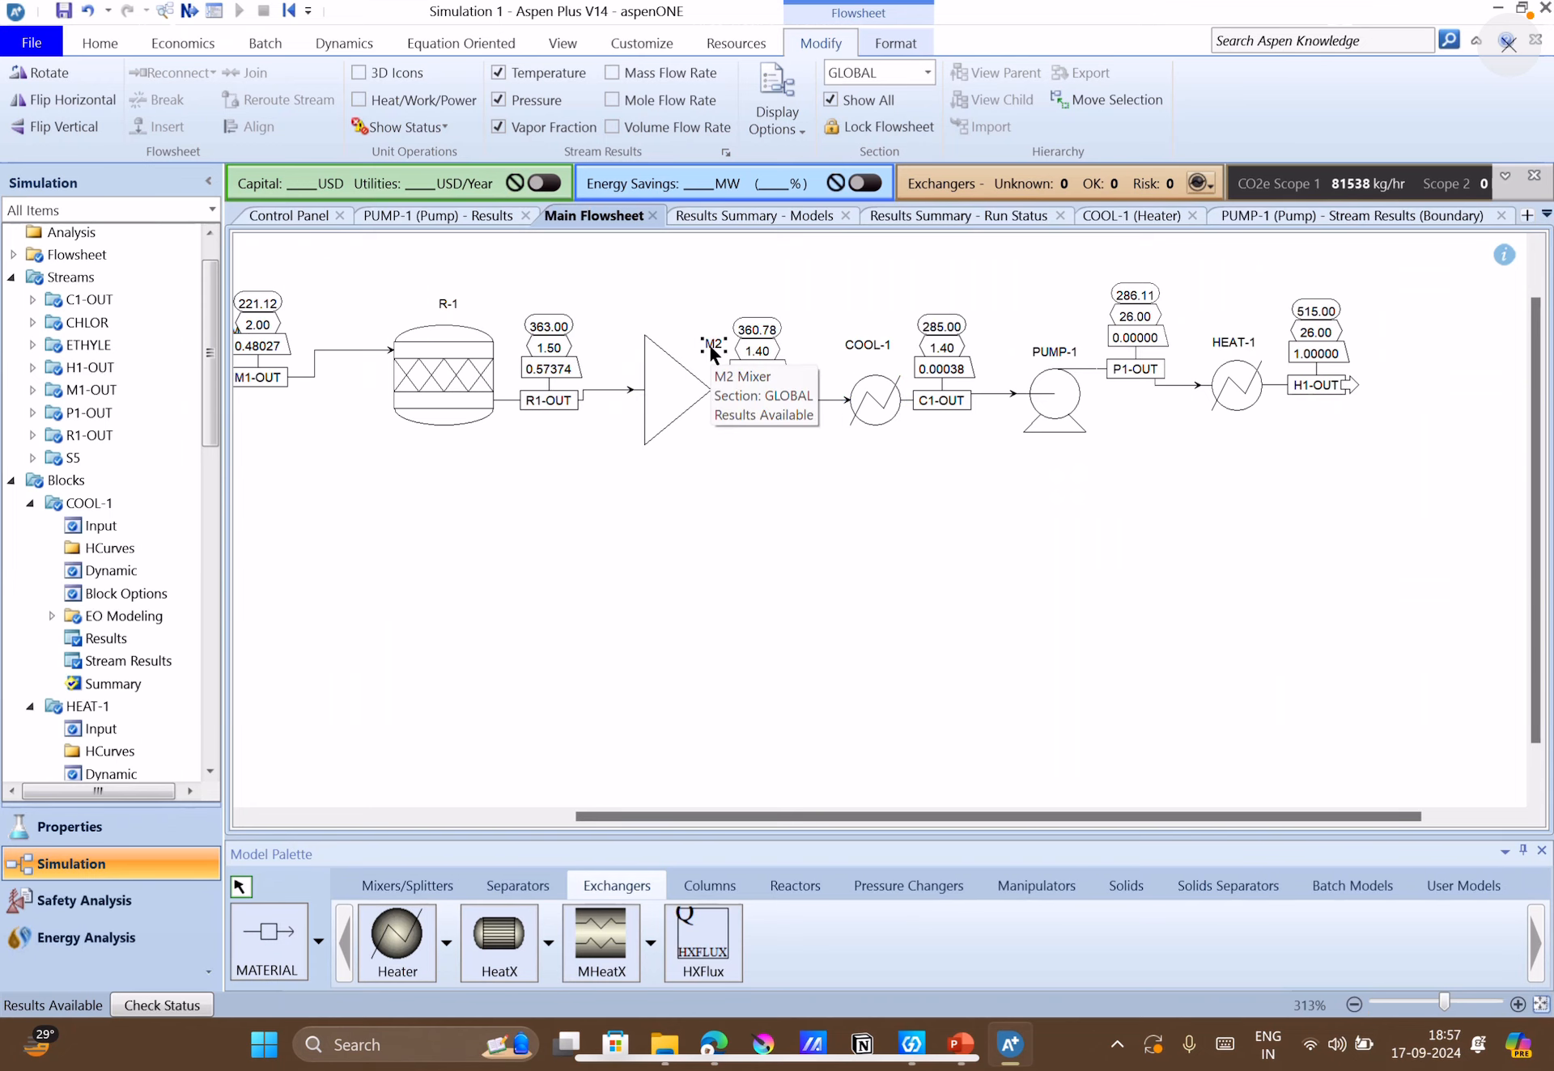
{"action": "left_click_drag", "start_coordinate": [712, 353], "coordinate": [682, 344]}
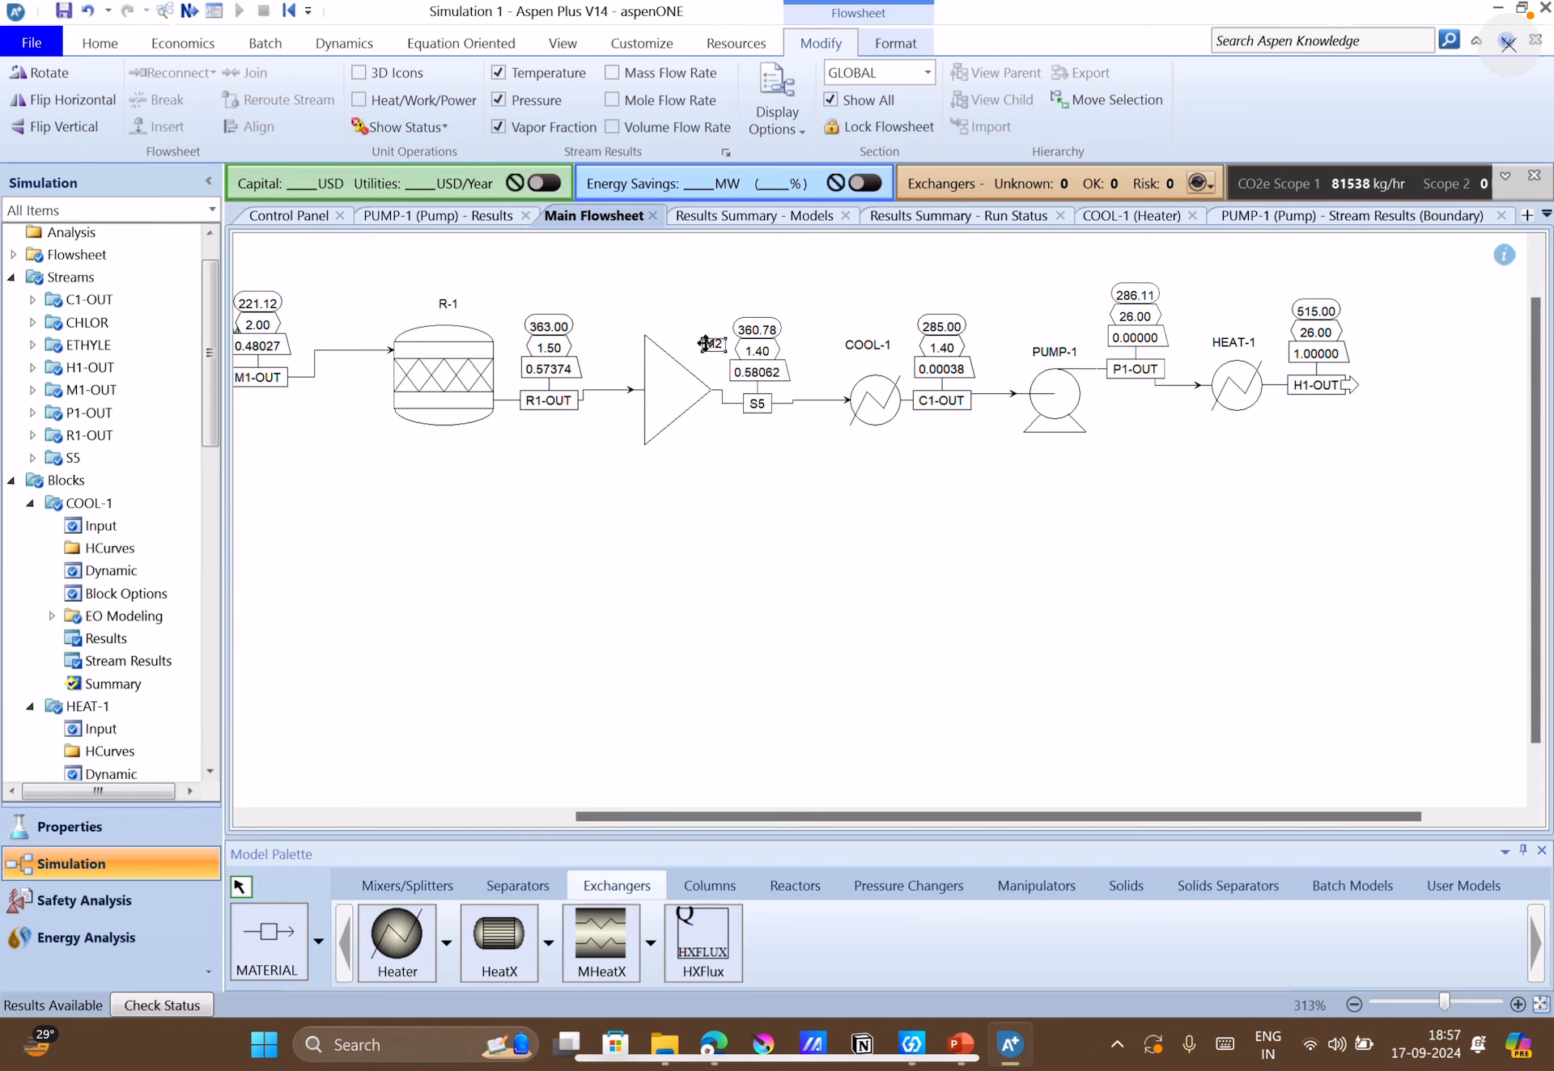
{"action": "left_click", "coordinate": [827, 489]}
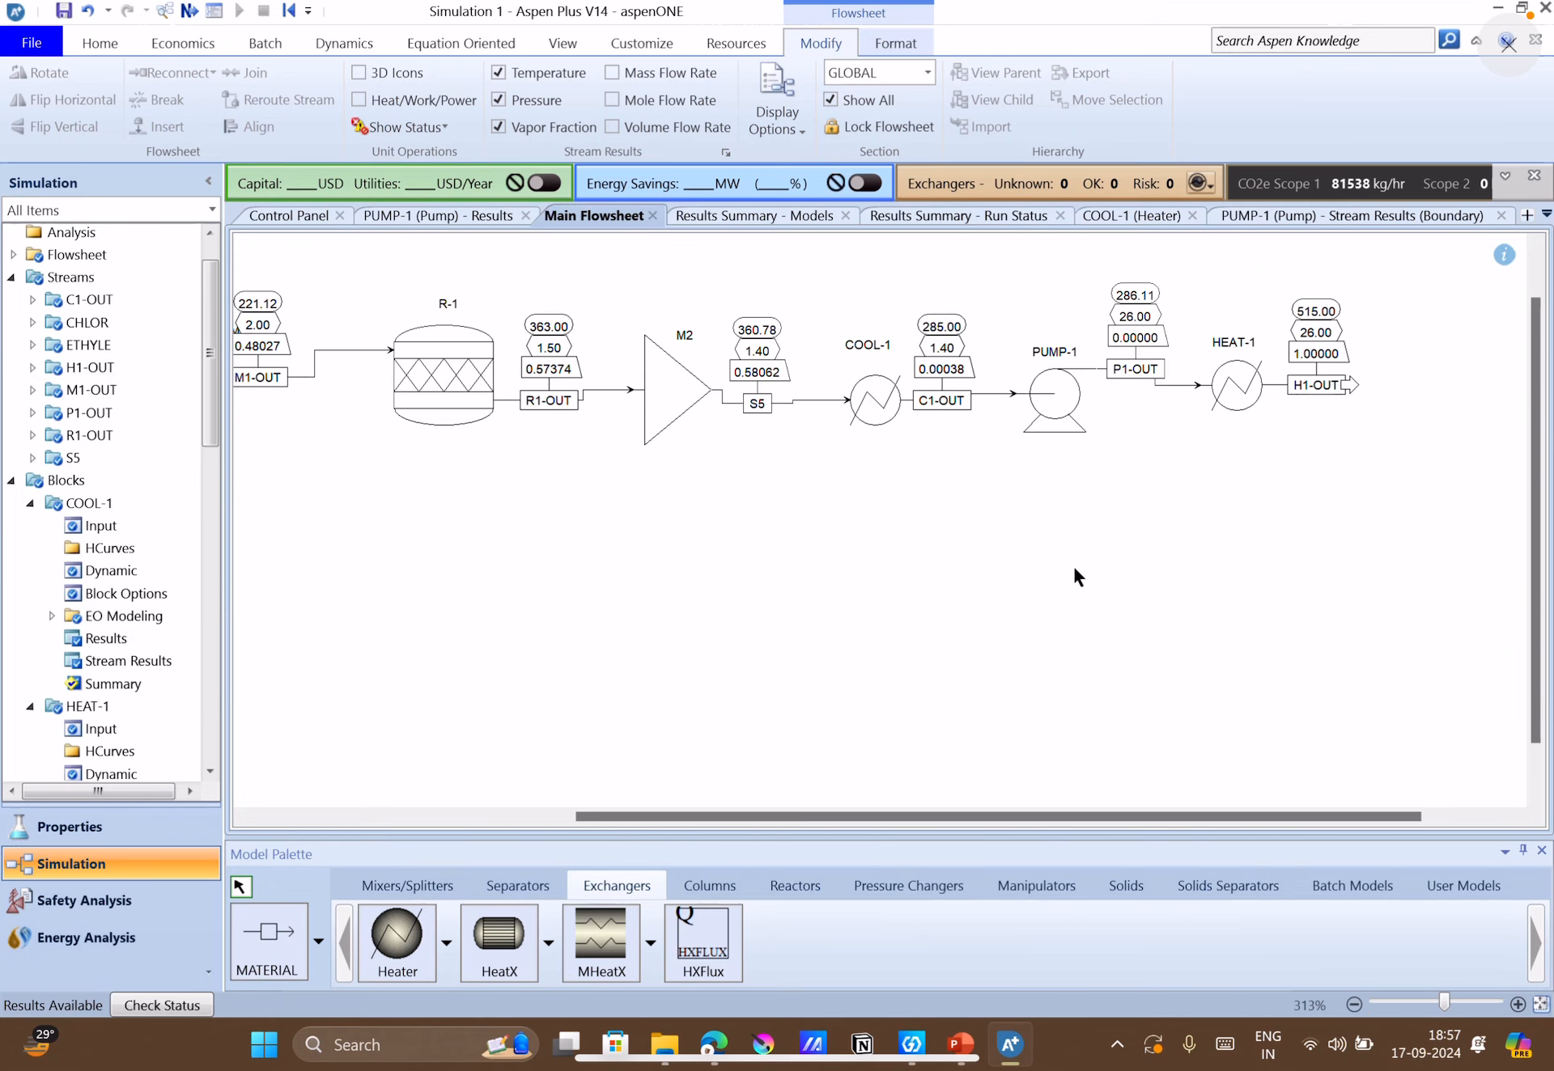
Display the heat, work and power results on the flowsheet and review them for R-1, COOL-1, PUMP-1 and HEAT-1.
{"action": "left_click_drag", "start_coordinate": [1117, 819], "coordinate": [922, 812]}
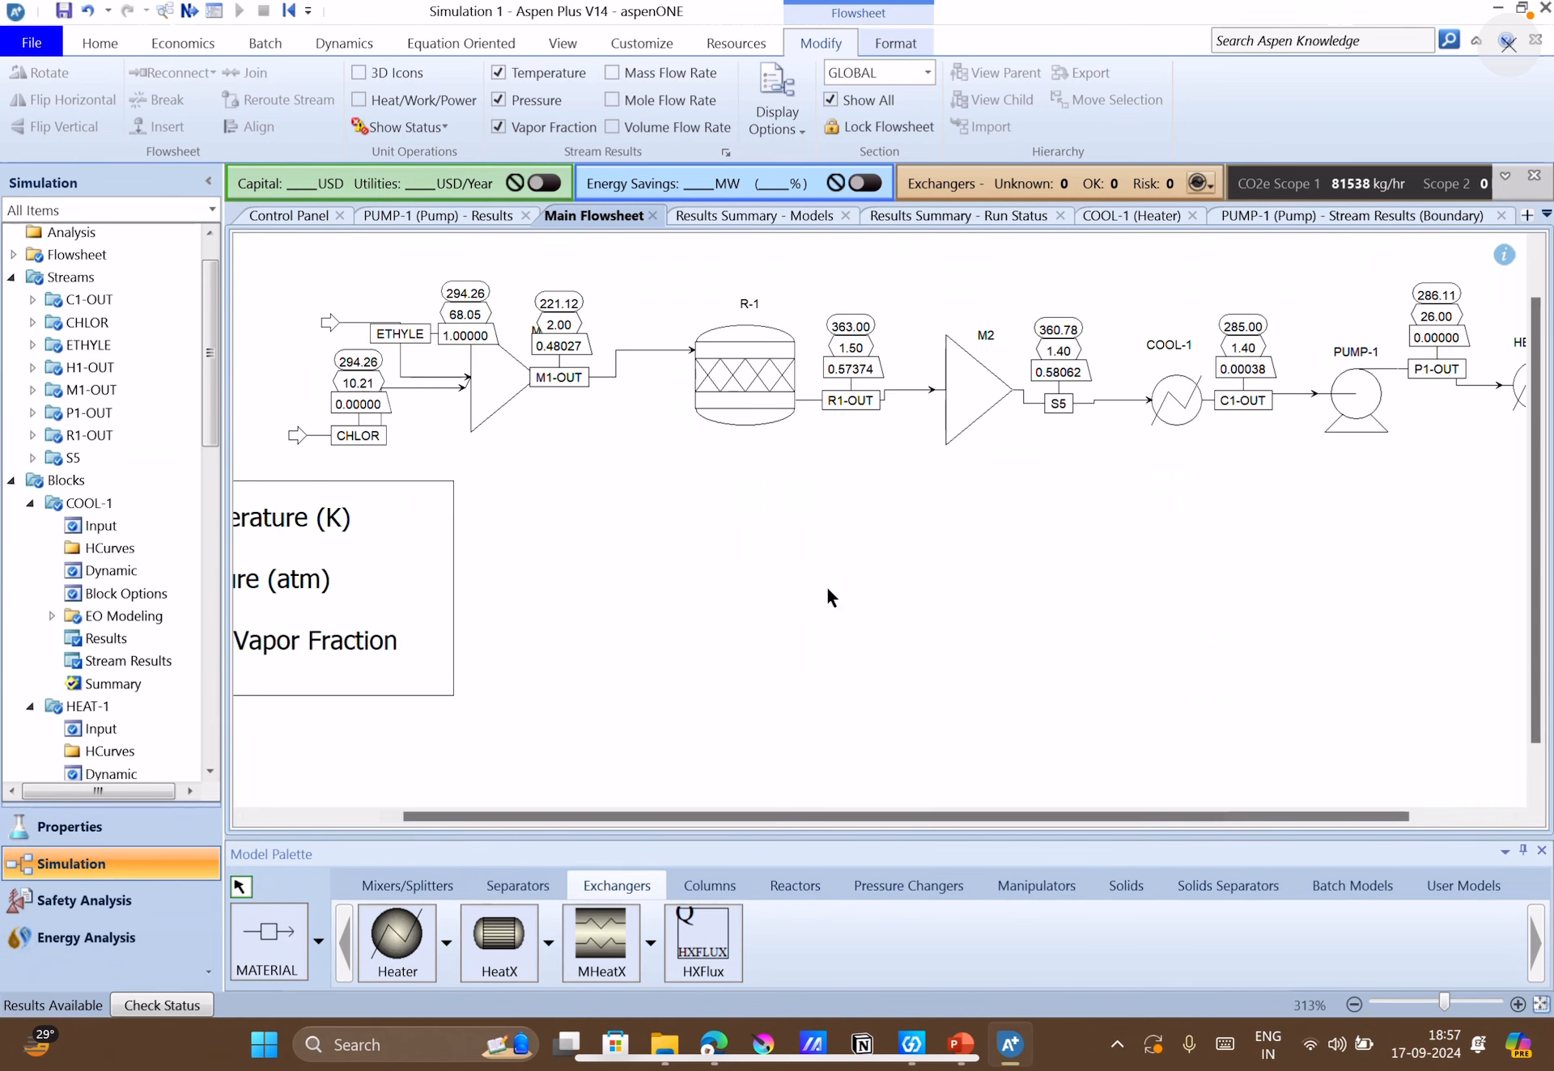
{"action": "left_click", "coordinate": [403, 100]}
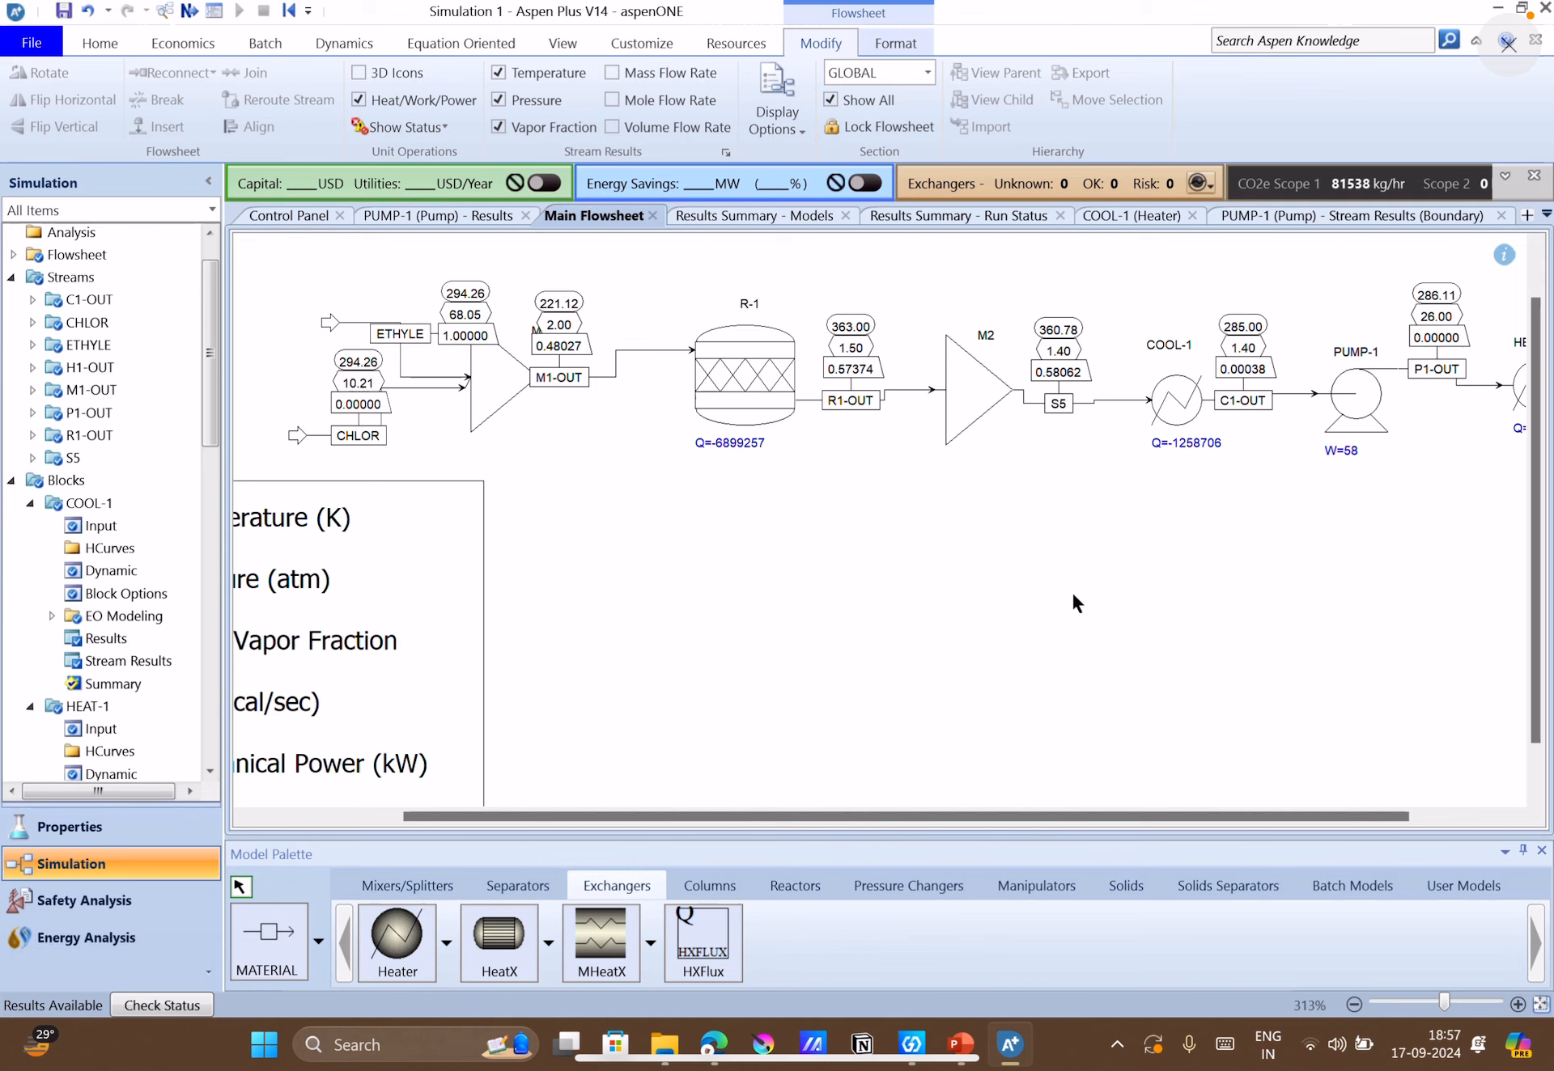
{"action": "left_click_drag", "start_coordinate": [1195, 816], "coordinate": [1292, 806]}
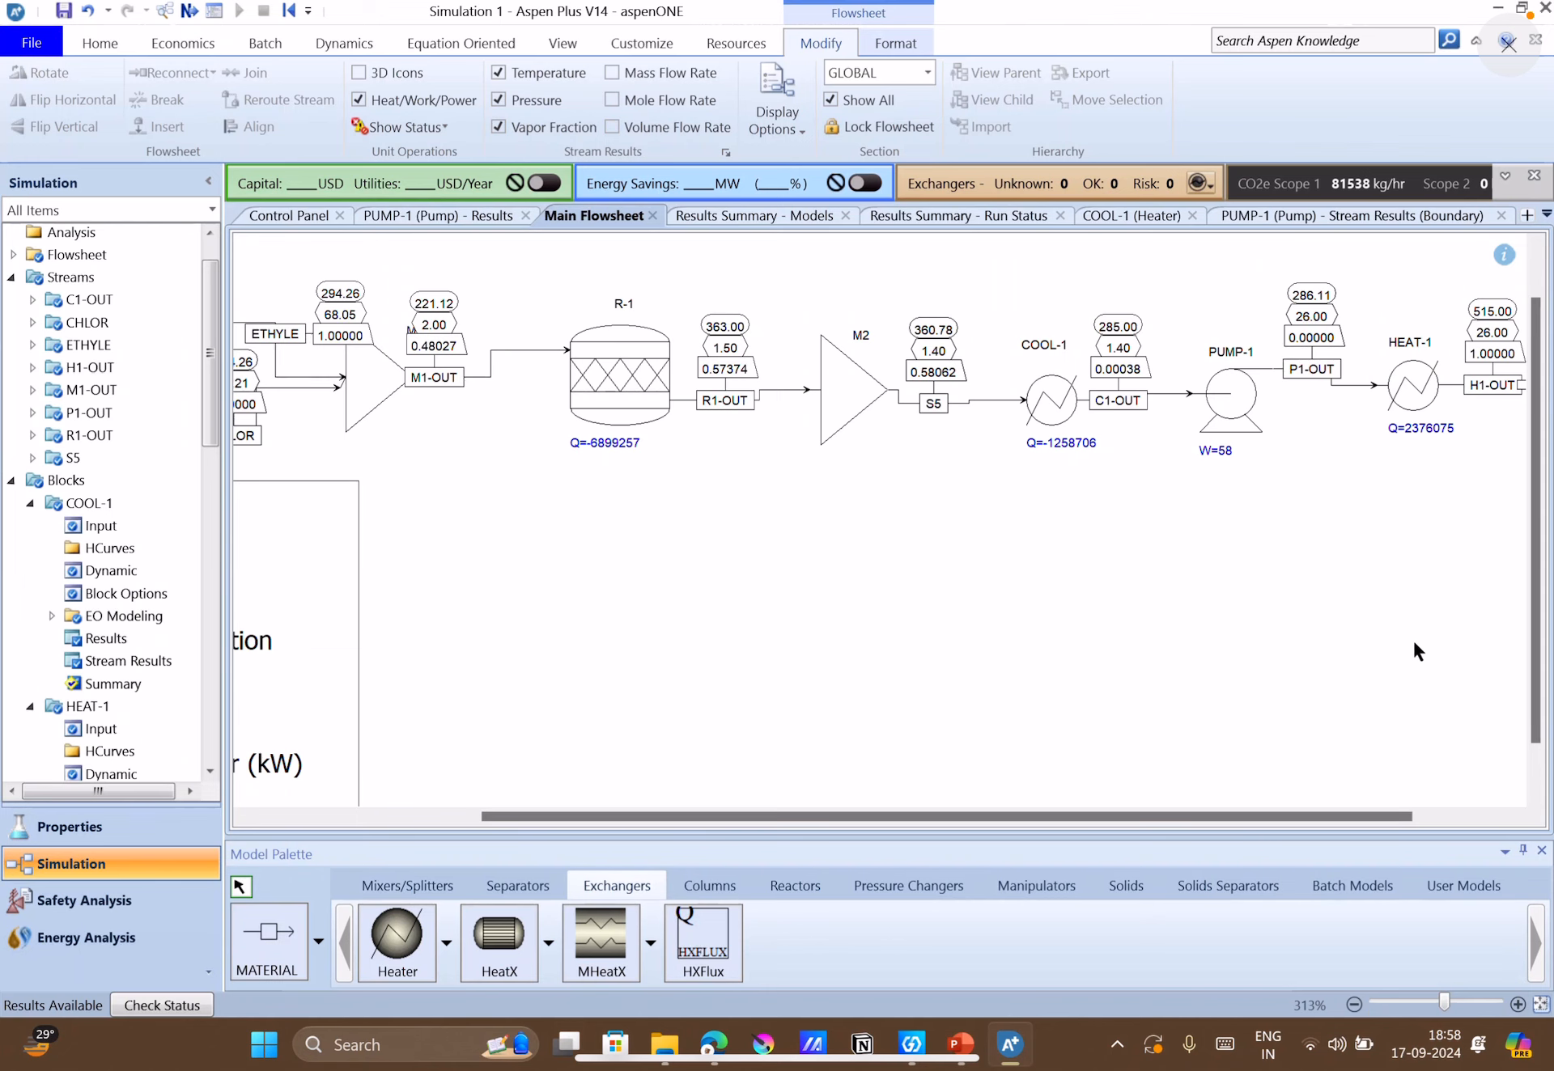
{"action": "left_click_drag", "start_coordinate": [1373, 805], "coordinate": [1489, 813]}
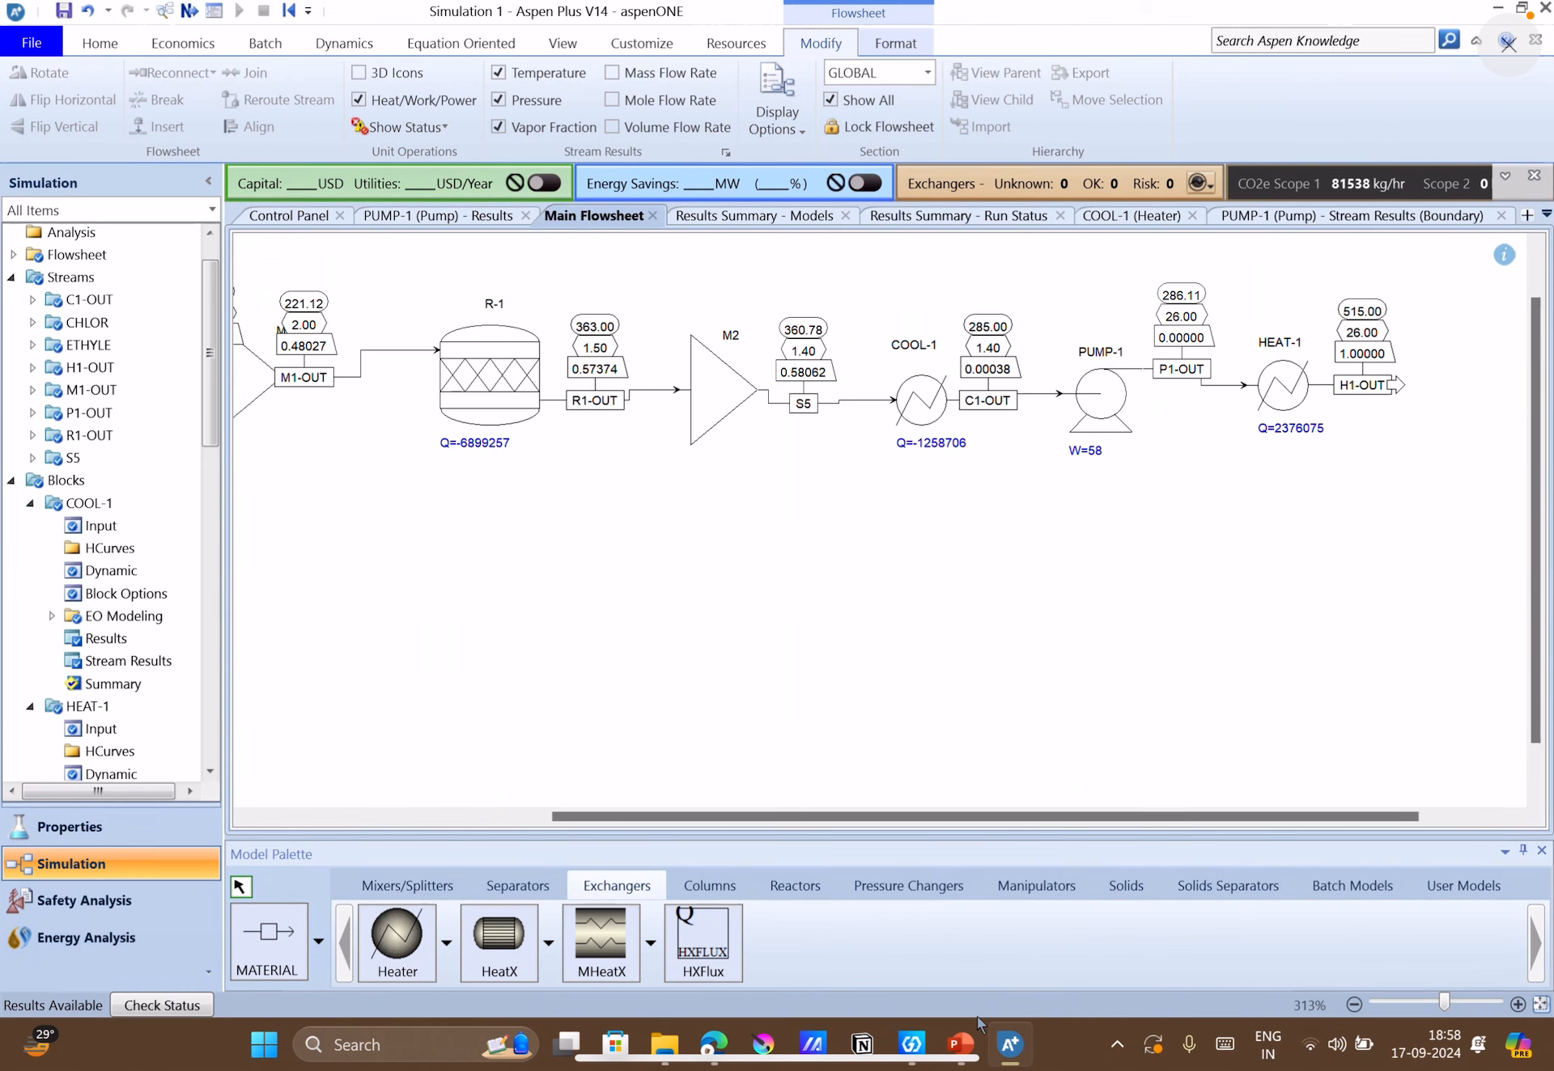
Switch to the PowerPoint case study and read the process description on slide 4 and the flowsheet in Figure 4.23.
{"action": "left_click", "coordinate": [967, 1042]}
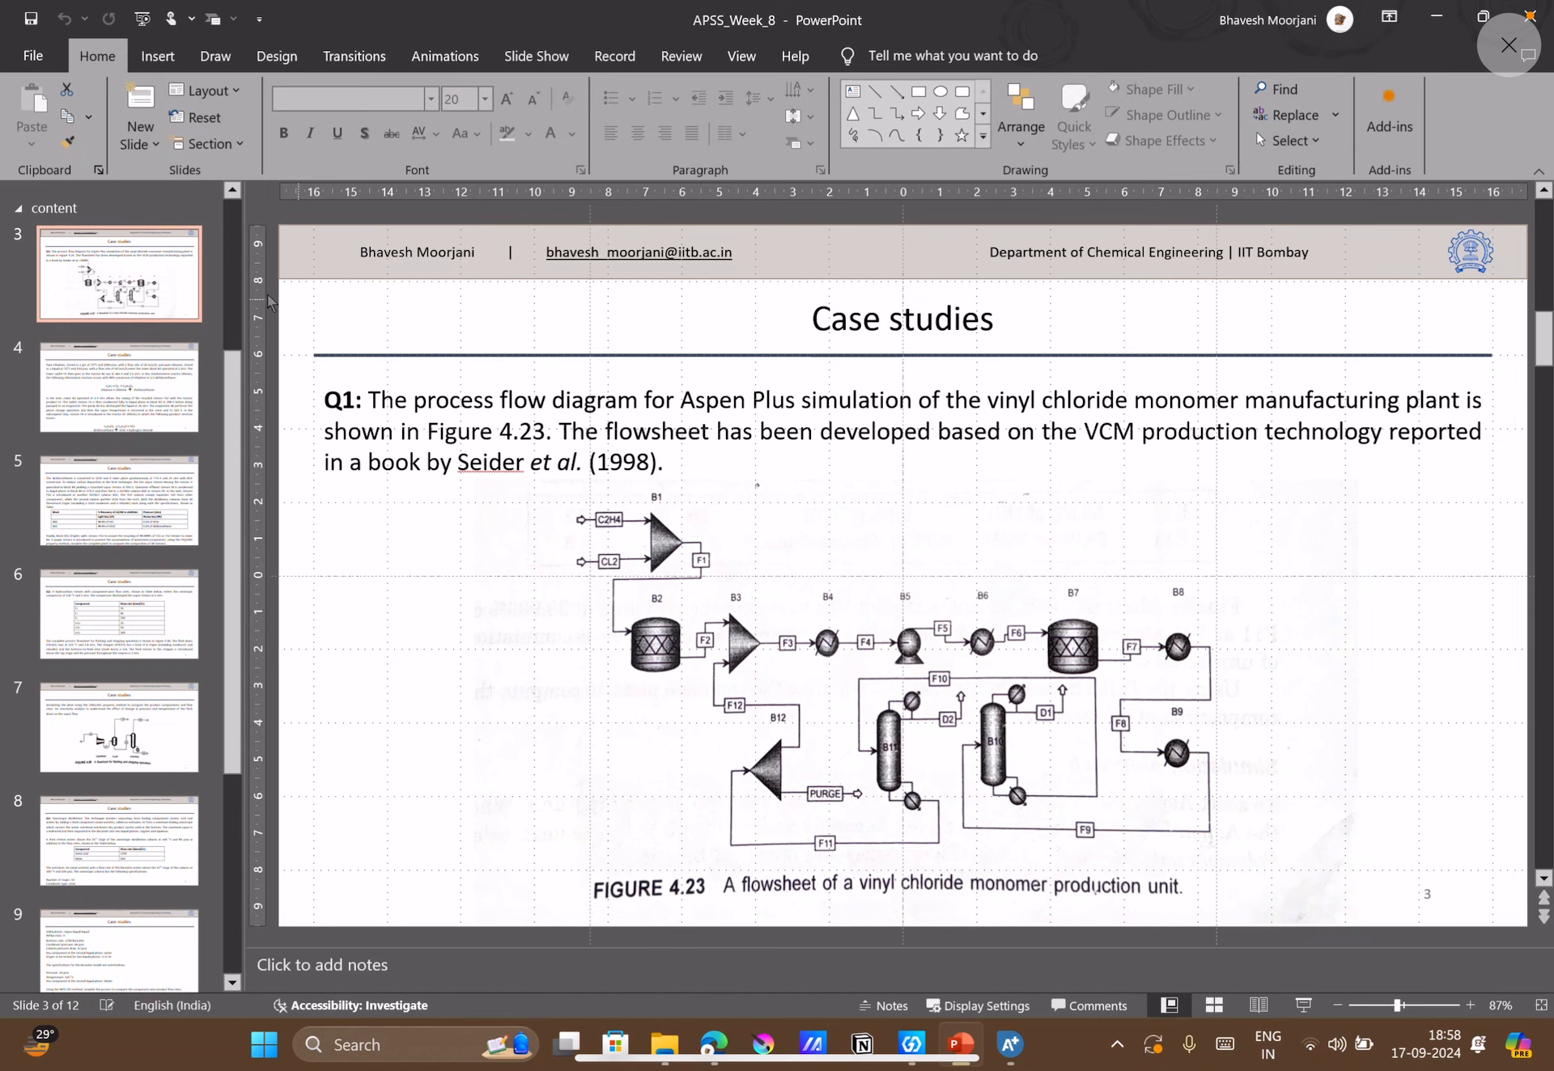
{"action": "left_click", "coordinate": [172, 389]}
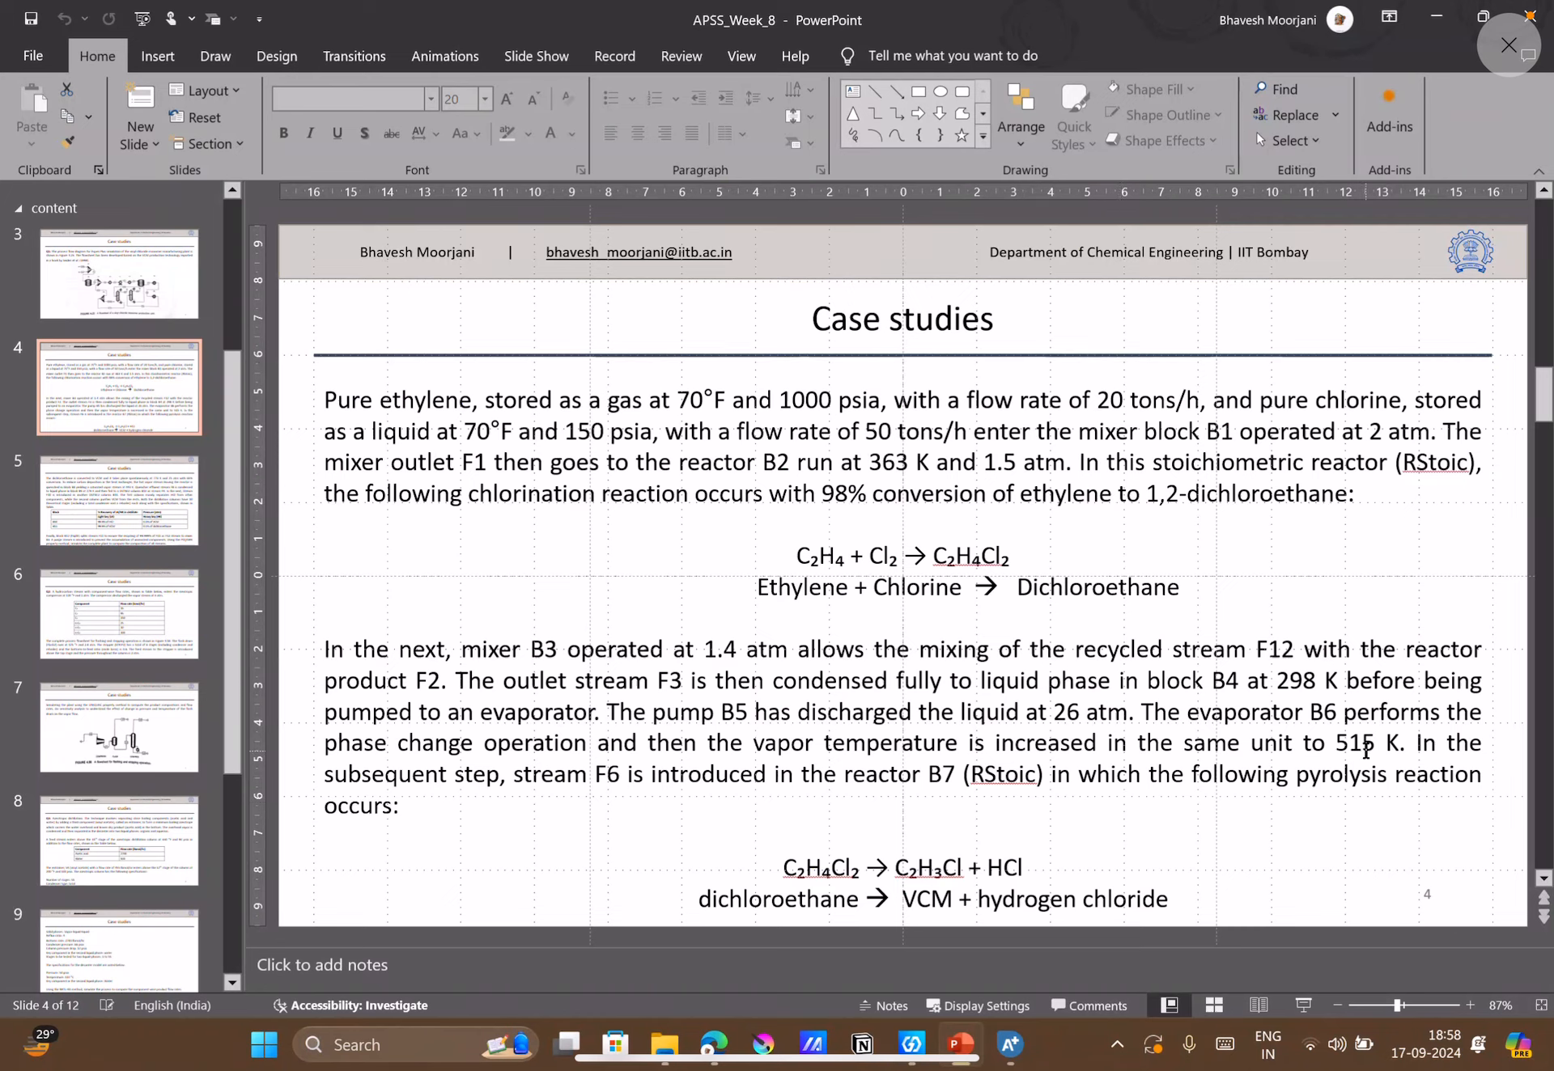
{"action": "key", "text": "Page_Up"}
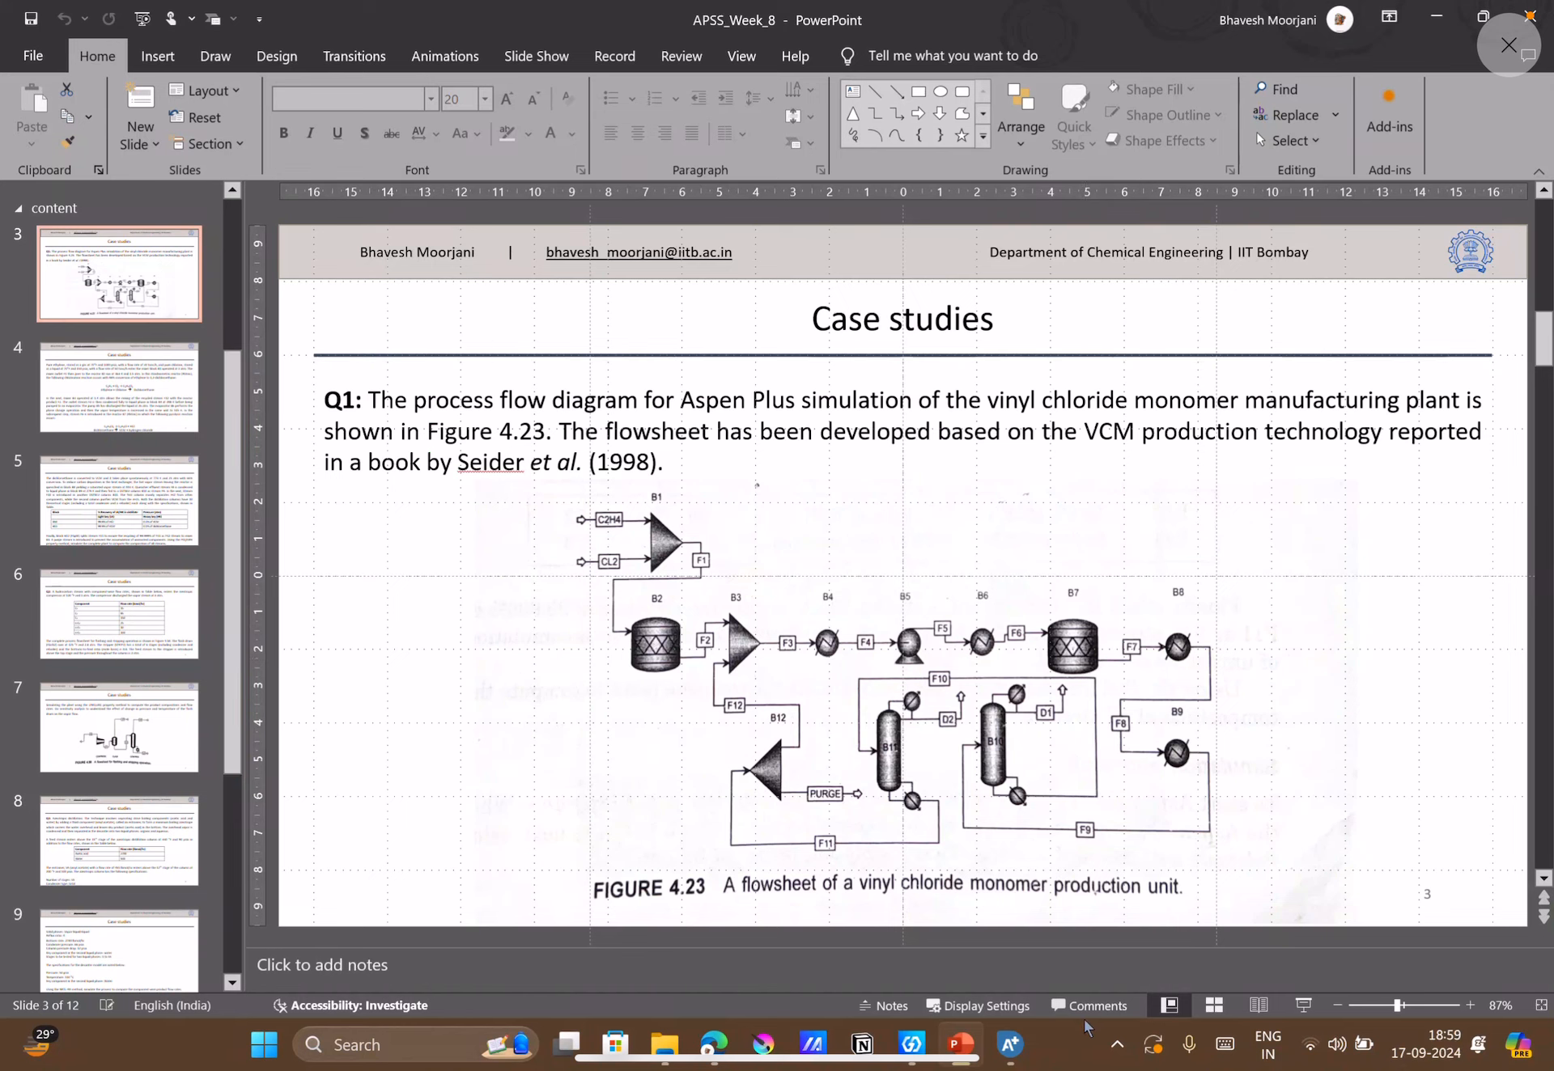
Switch back to Aspen Plus and add a second RStoic reactor beside the H1-OUT stream, downstream of HEAT-1.
{"action": "left_click", "coordinate": [1007, 1046]}
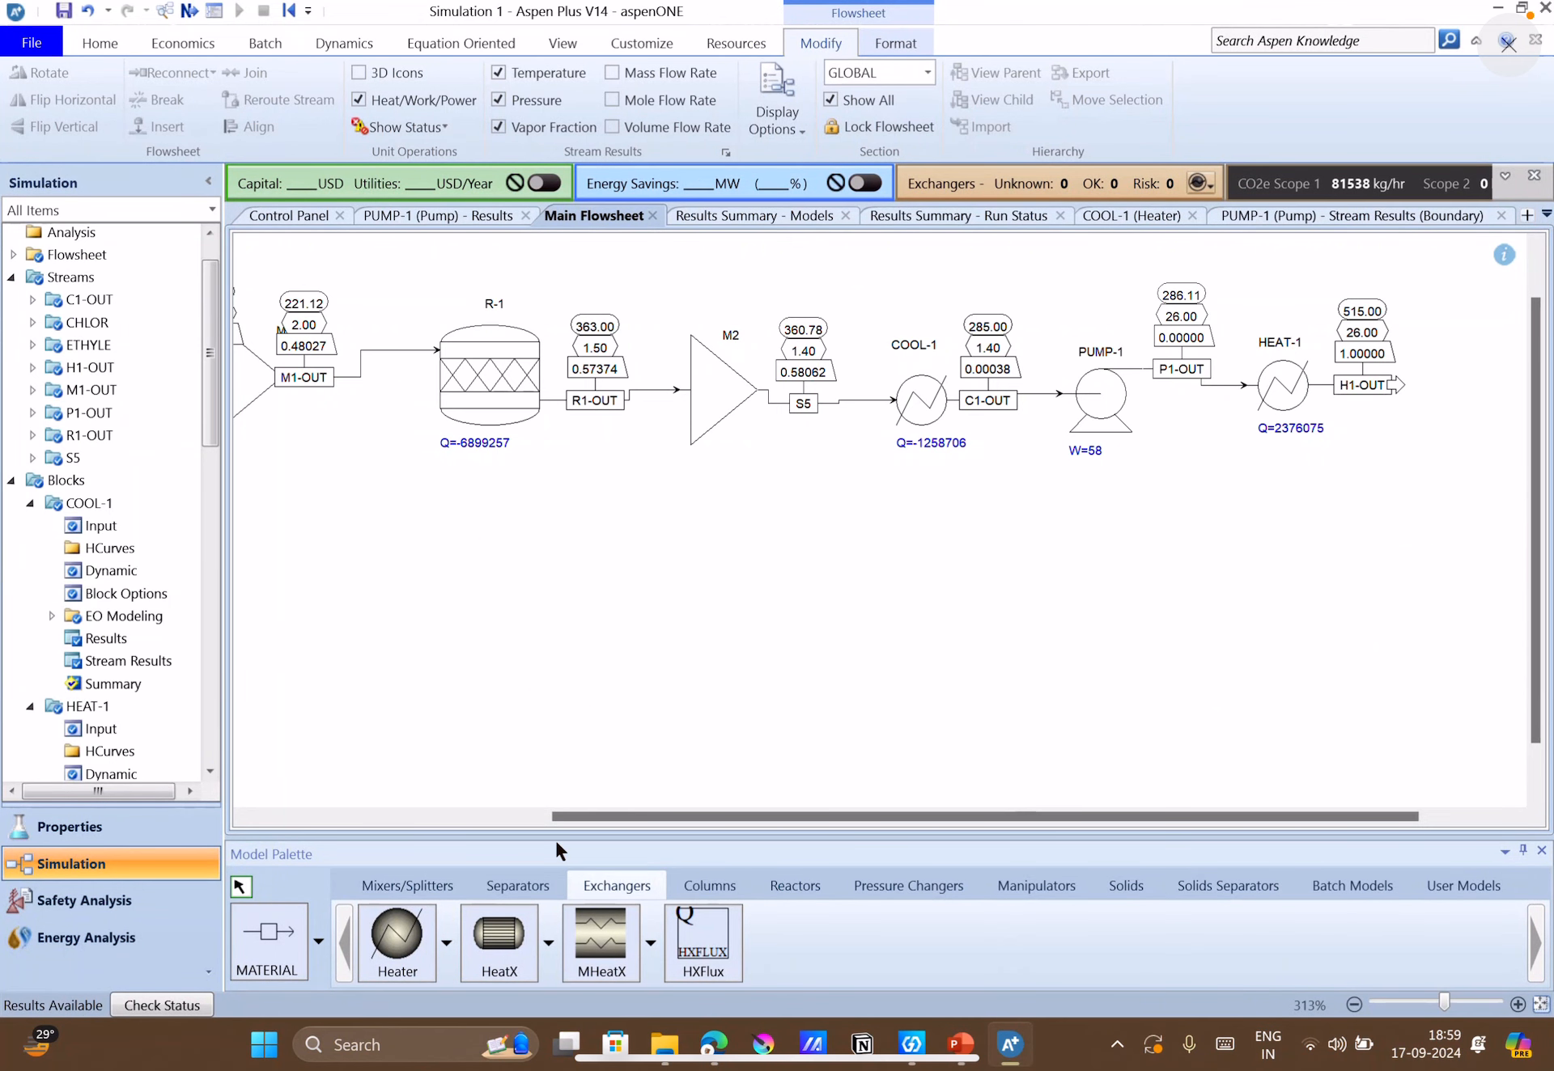
{"action": "left_click", "coordinate": [794, 886]}
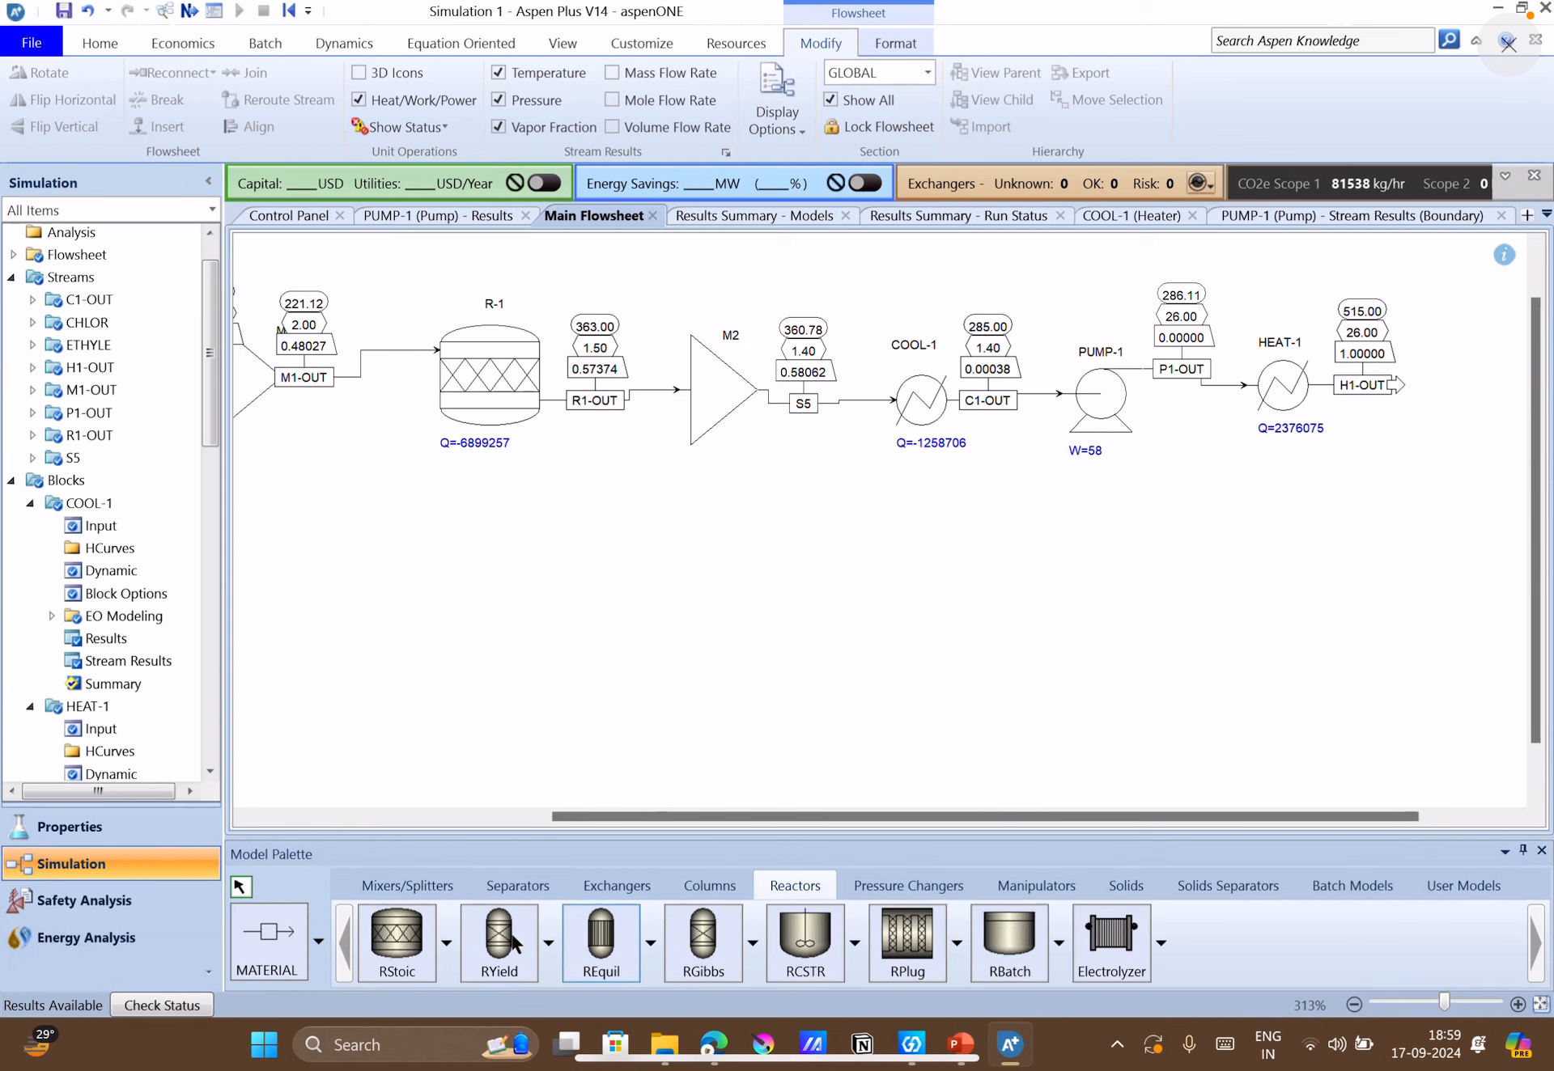
{"action": "left_click", "coordinate": [398, 940]}
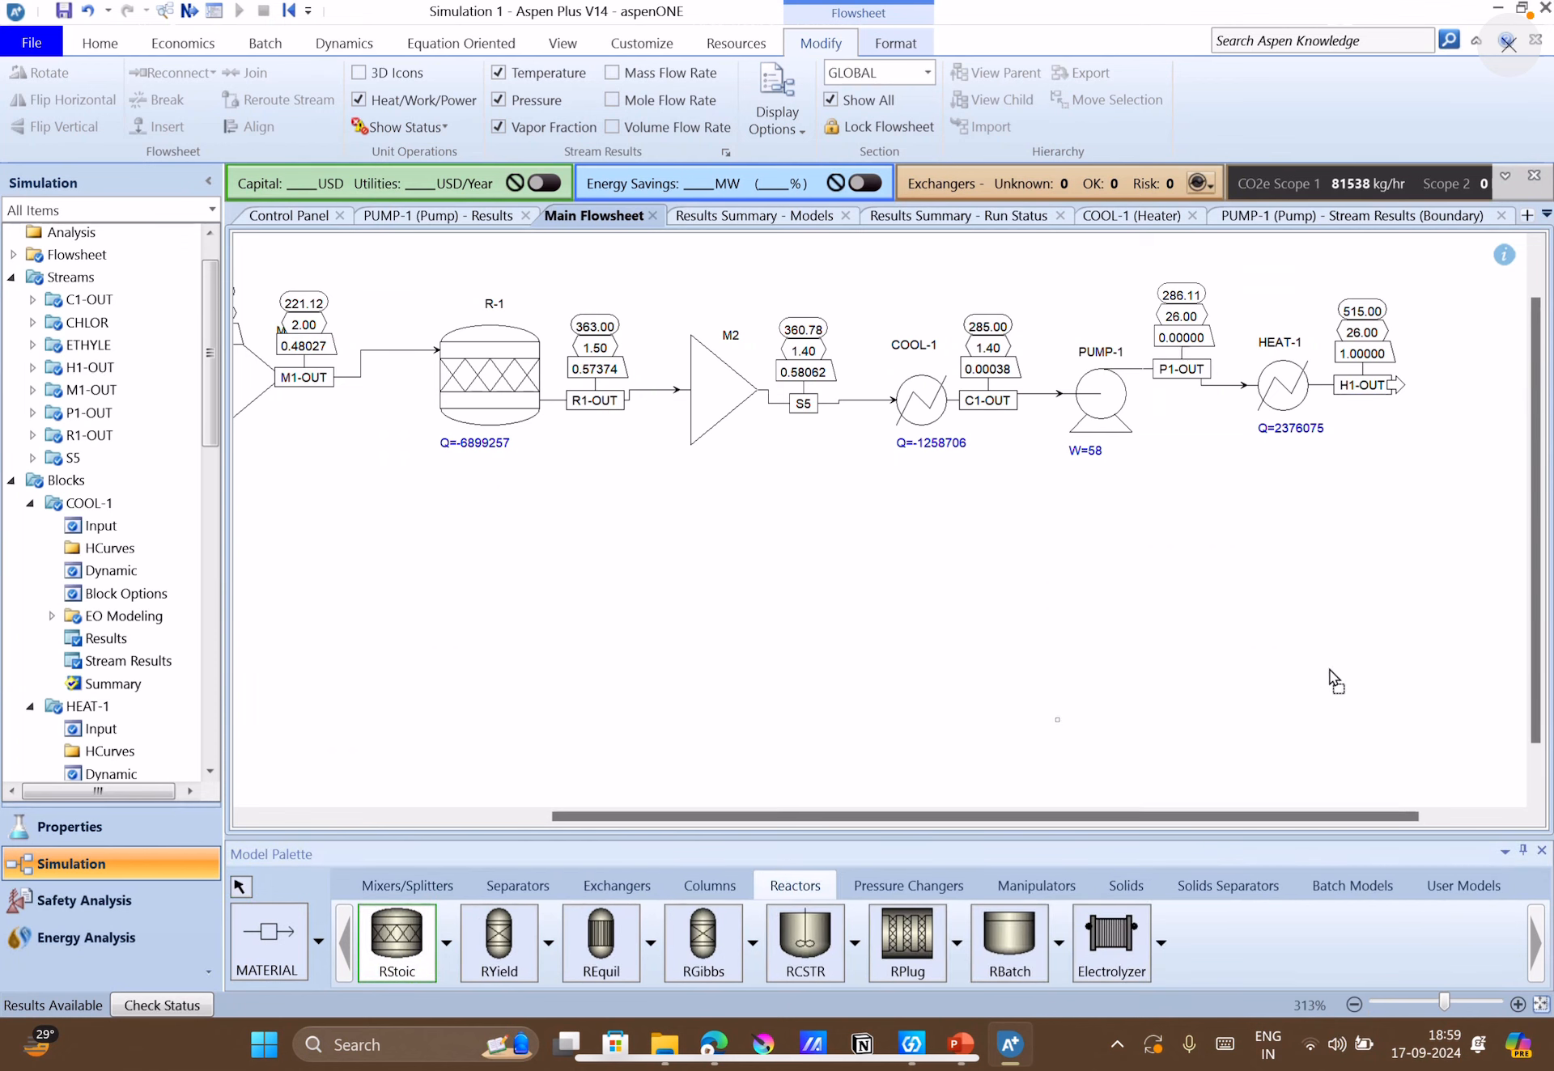
{"action": "left_click", "coordinate": [1451, 518]}
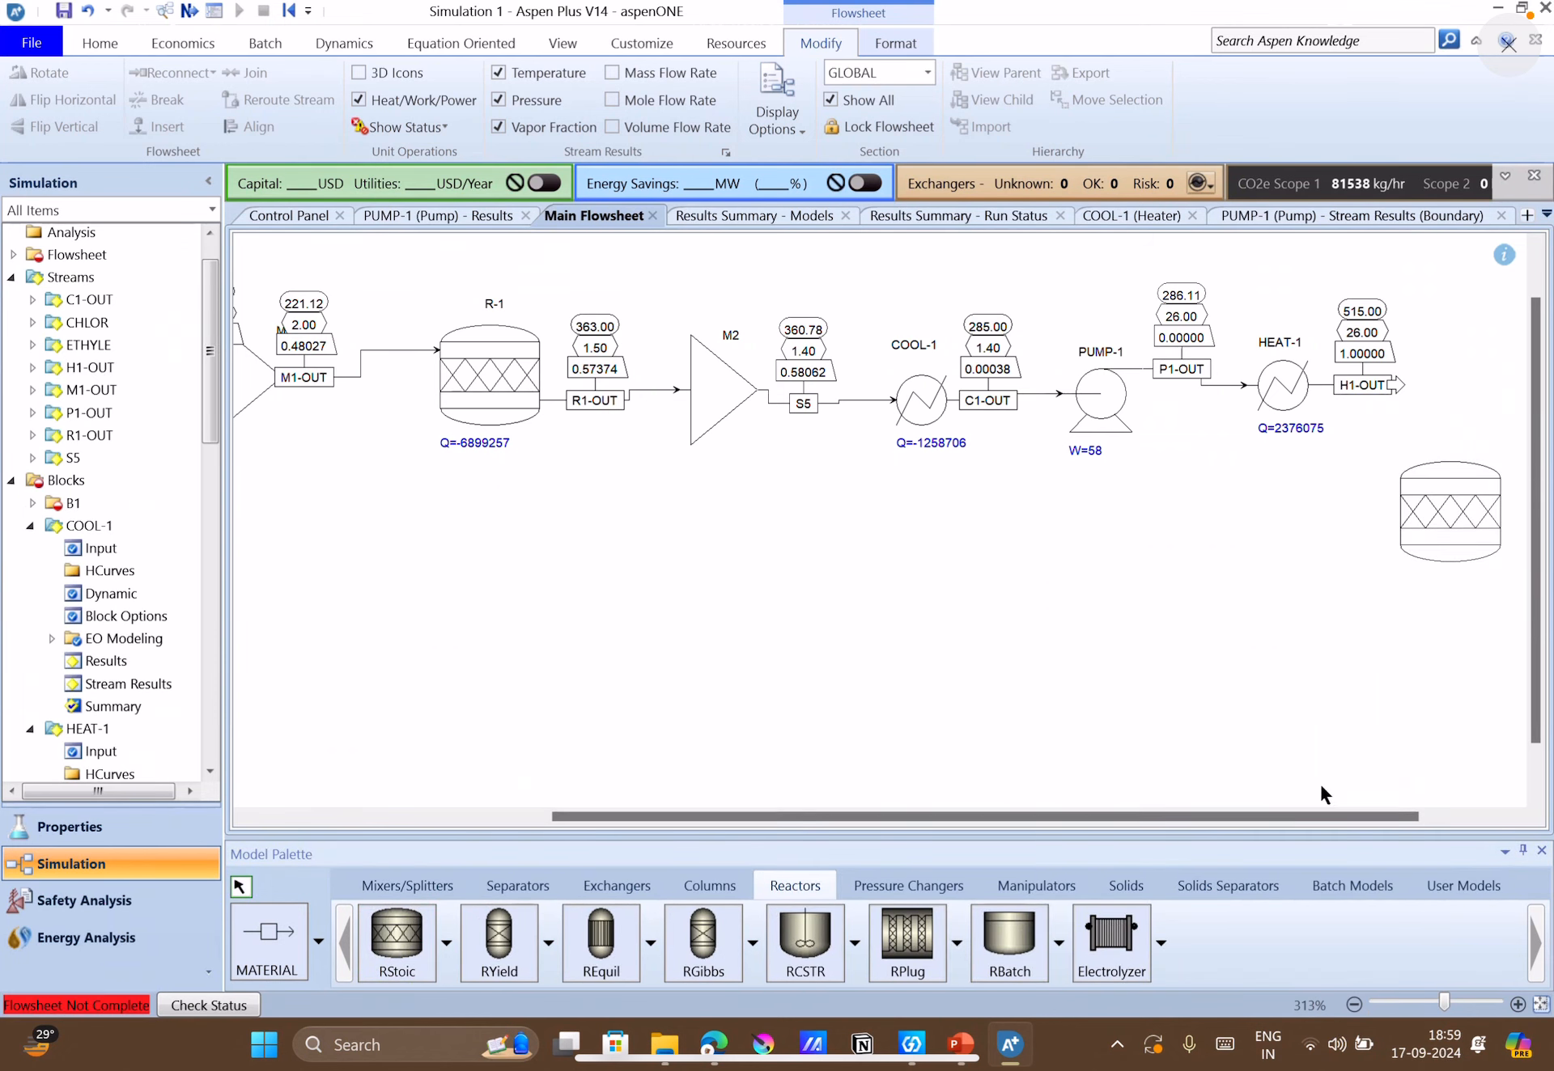
{"action": "mouse_move", "coordinate": [1427, 809]}
{"action": "left_mouse_down"}
{"action": "mouse_move", "coordinate": [1426, 826]}
{"action": "mouse_move", "coordinate": [1457, 818]}
{"action": "left_mouse_up"}
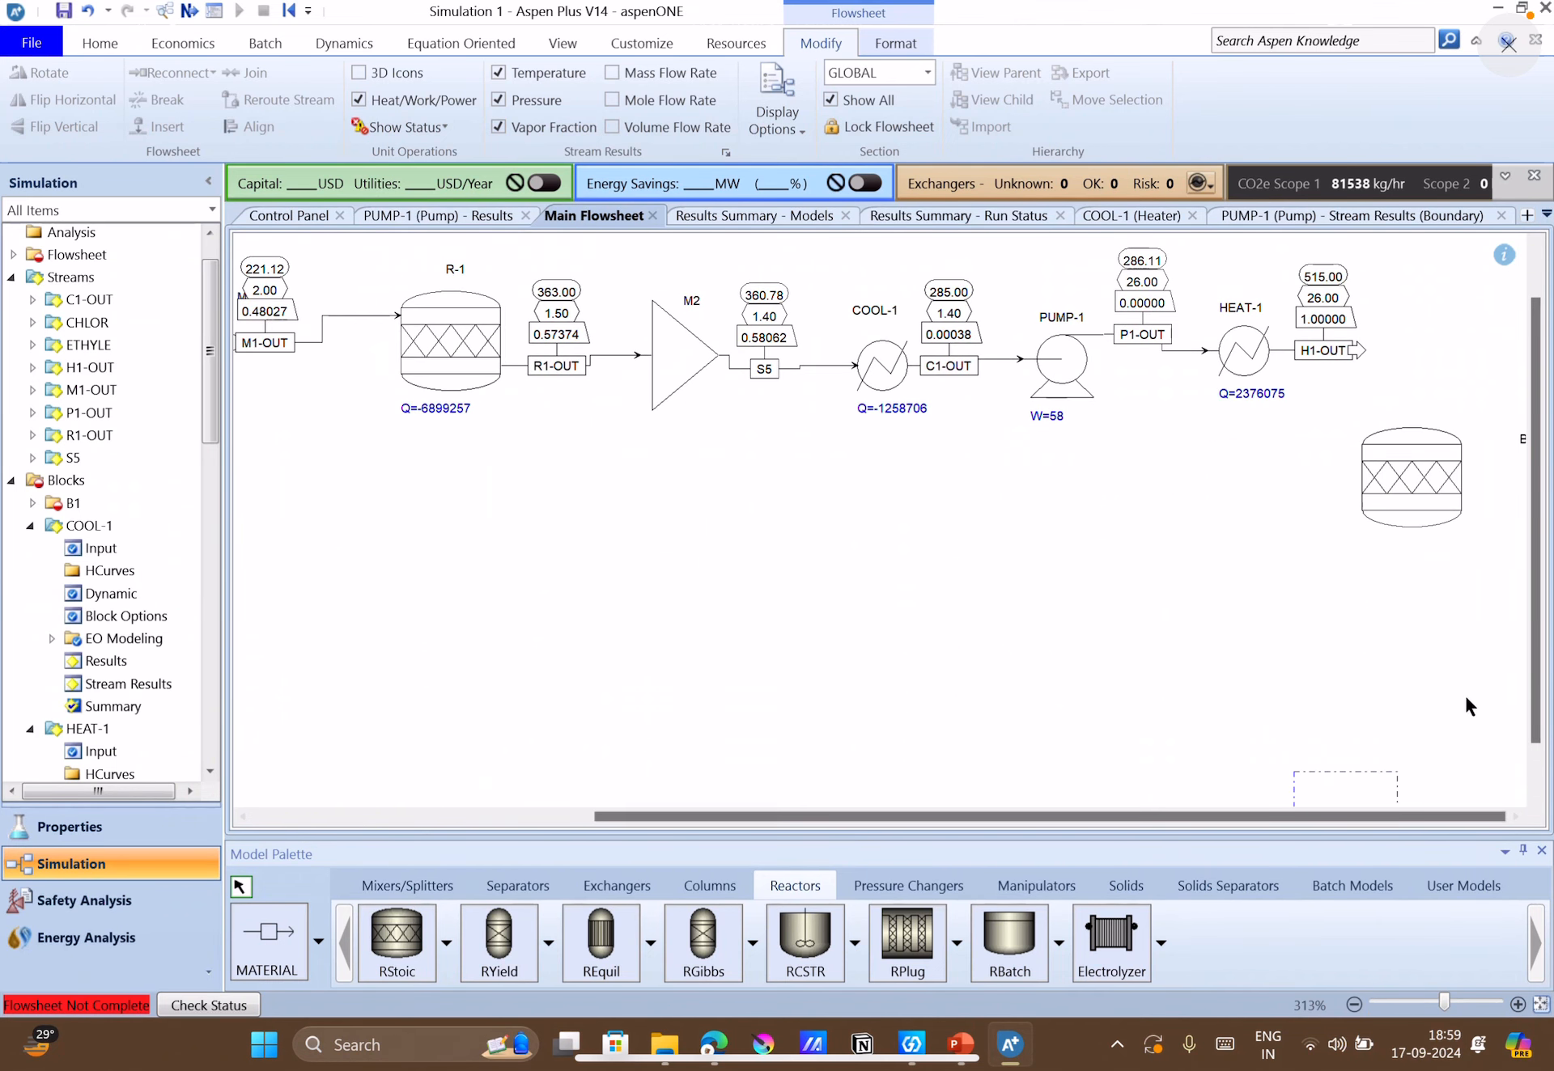
{"action": "left_click_drag", "start_coordinate": [1415, 492], "coordinate": [1468, 371]}
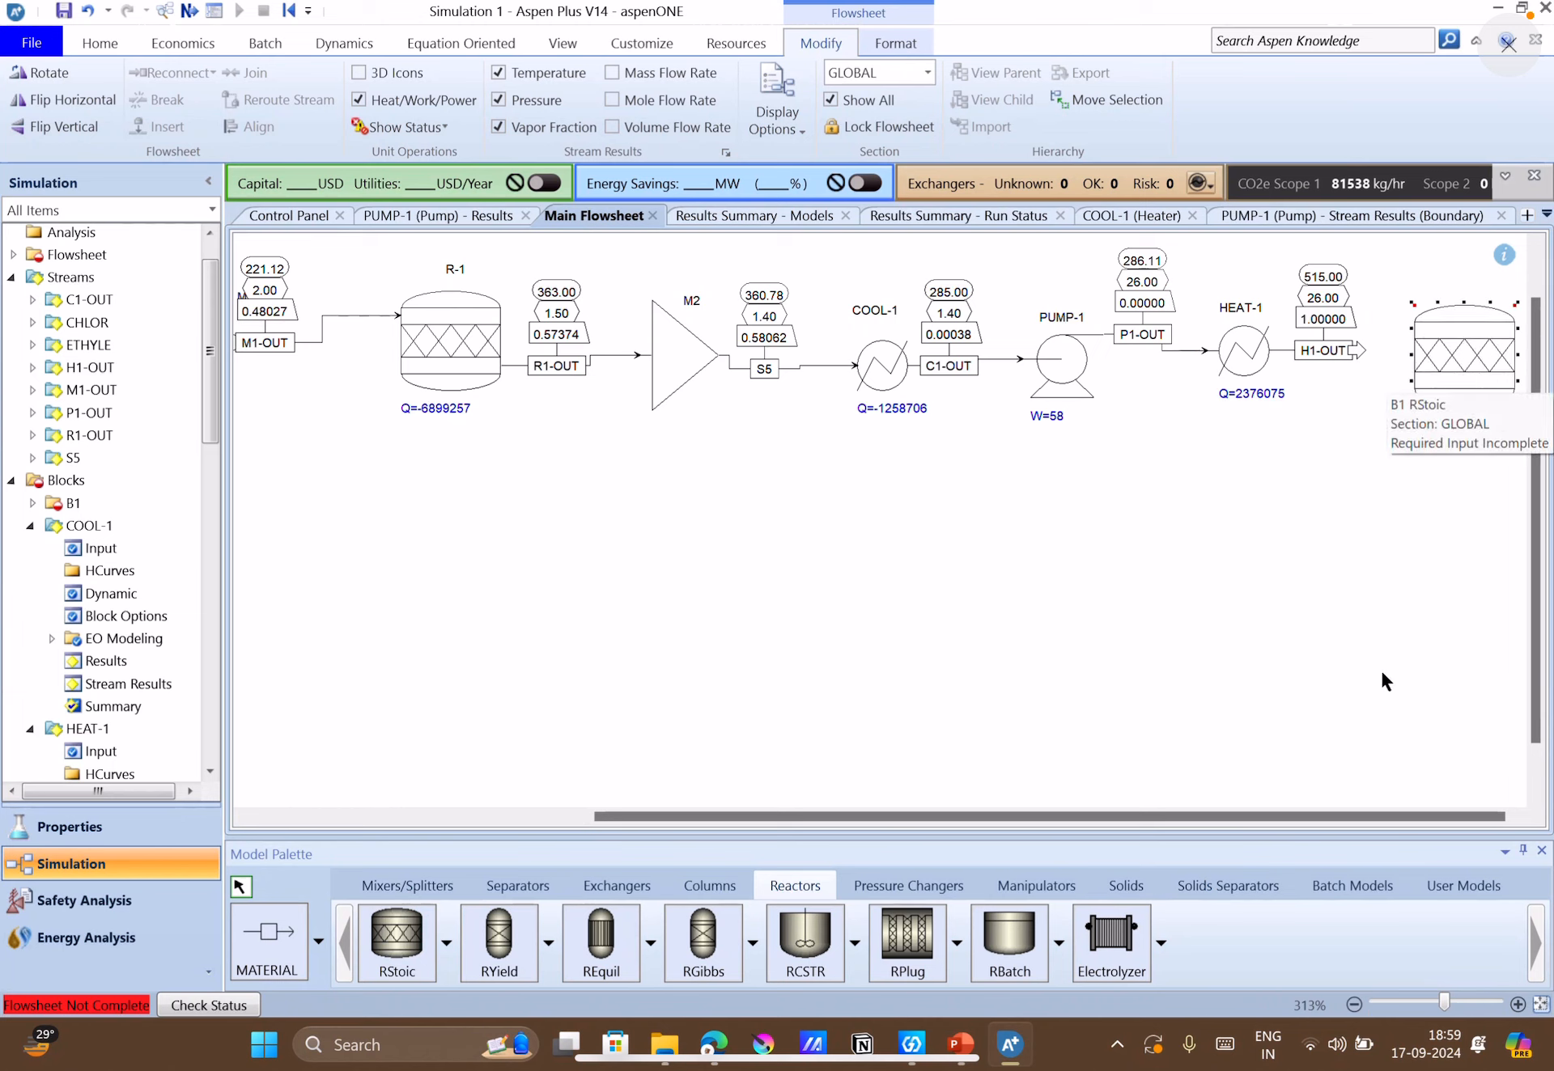
Place two Heater blocks side by side below the new reactor and HEAT-1.
{"action": "left_click", "coordinate": [607, 888]}
{"action": "left_click", "coordinate": [398, 938]}
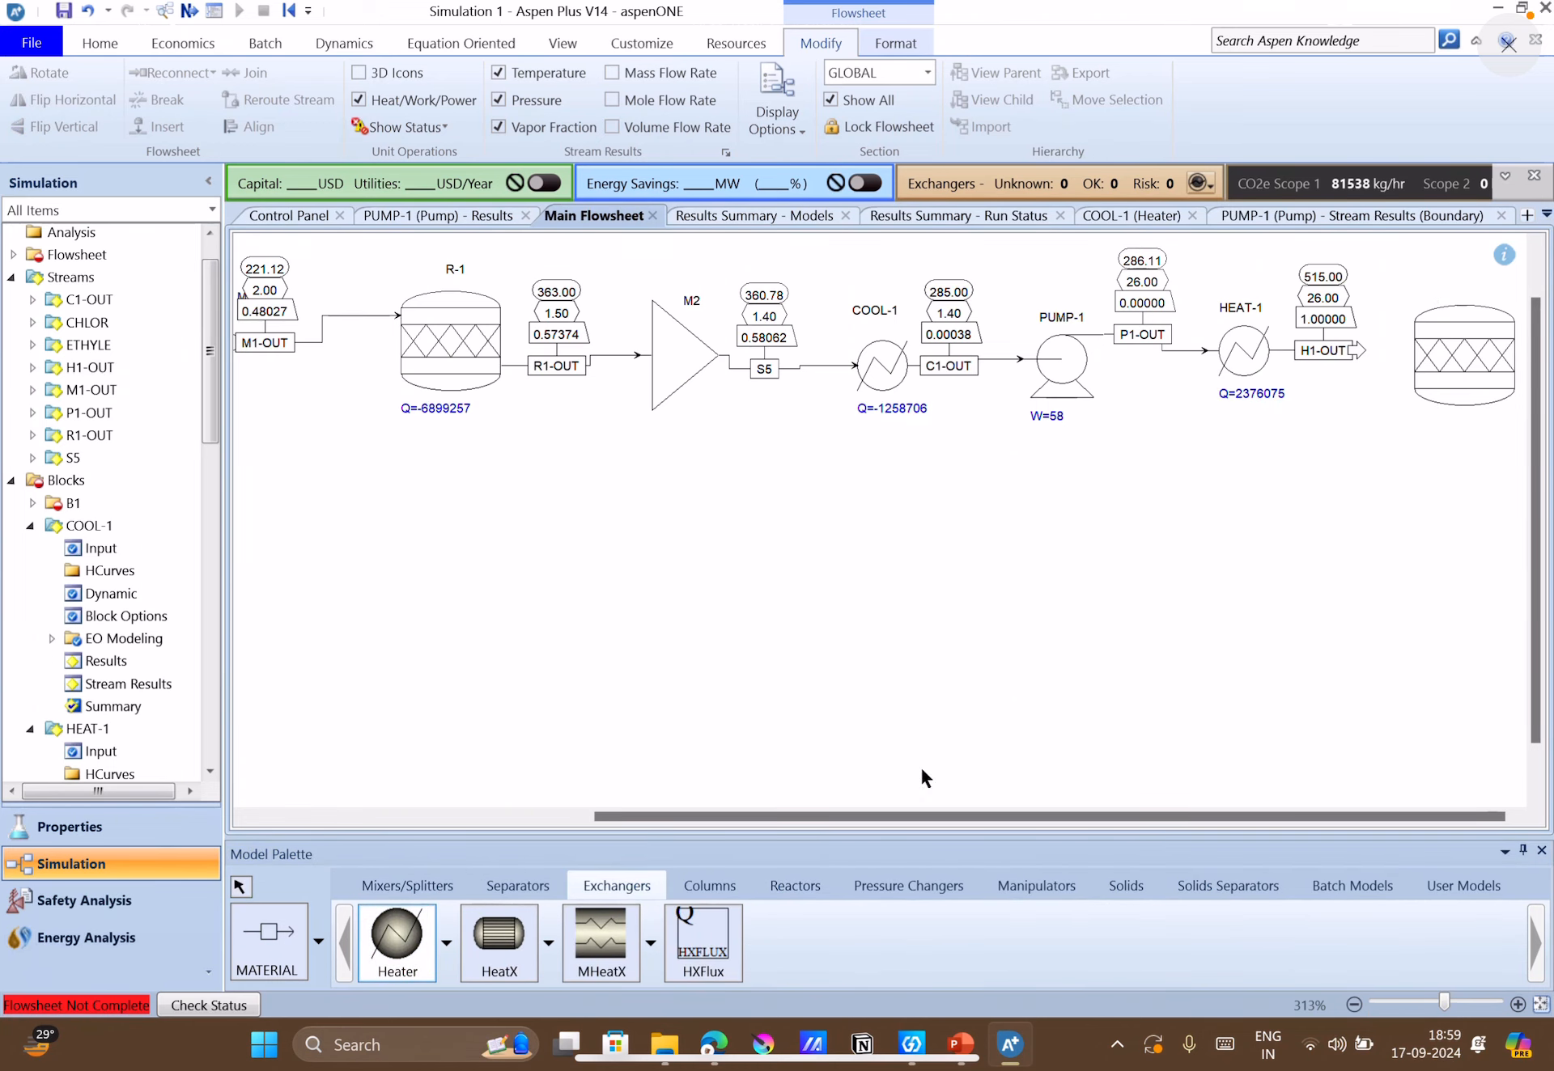
{"action": "left_click", "coordinate": [1437, 594]}
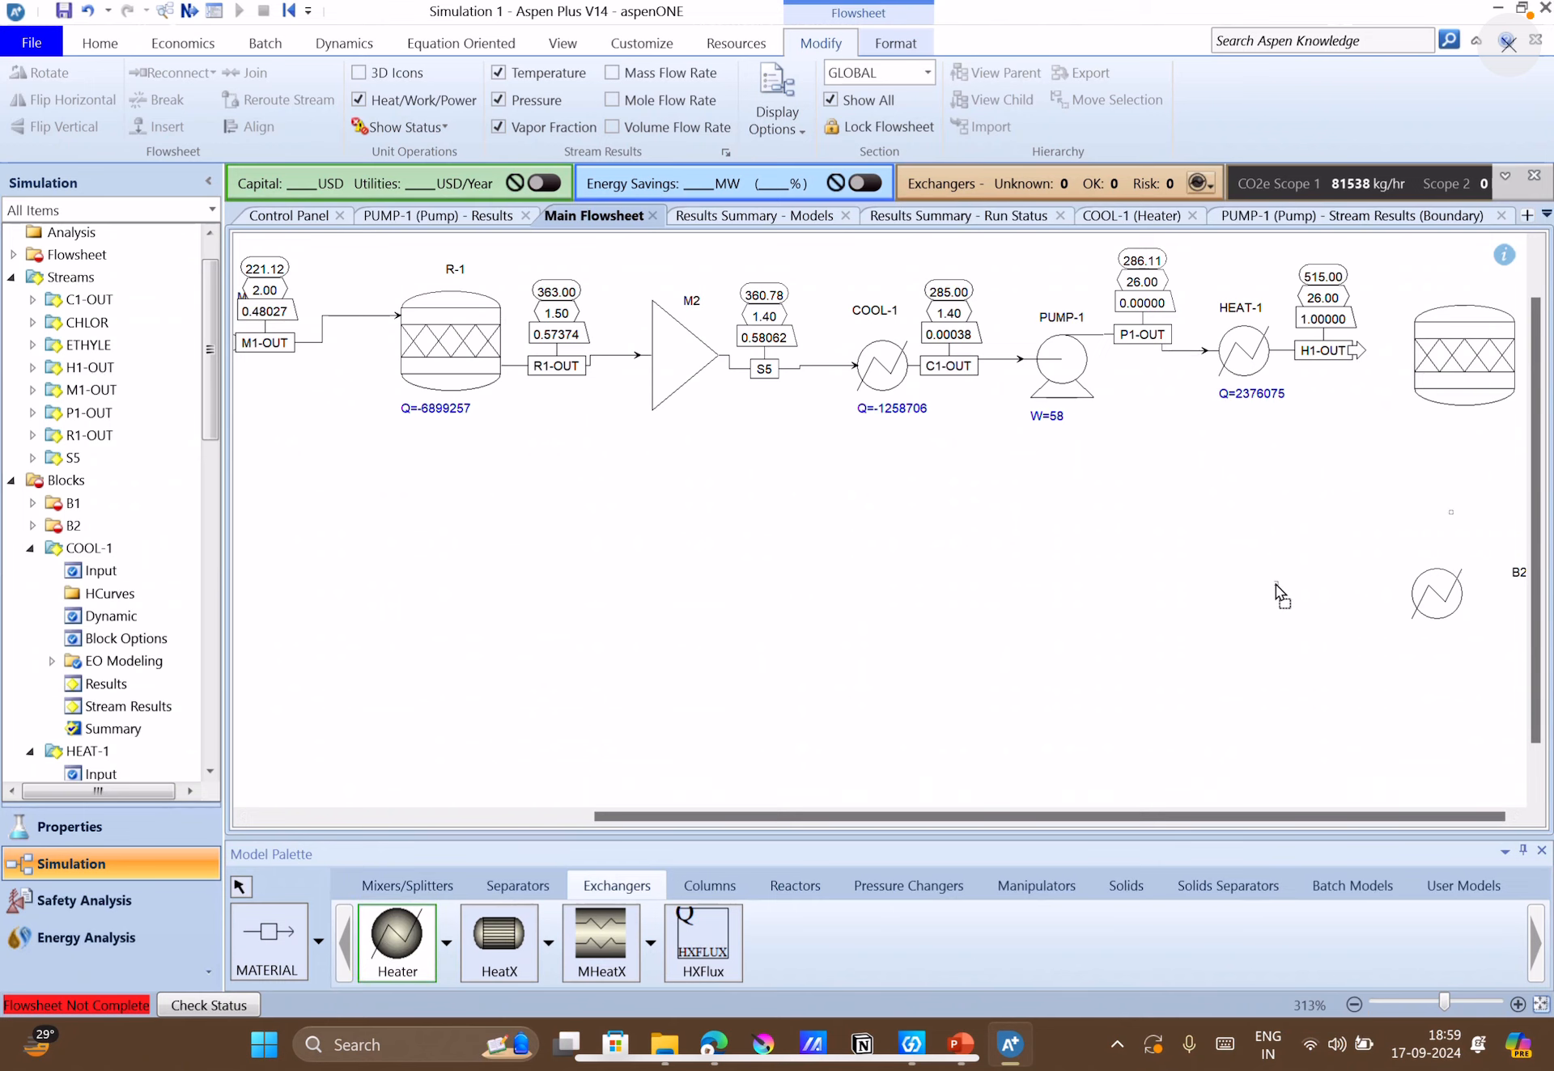
{"action": "left_click", "coordinate": [1237, 603]}
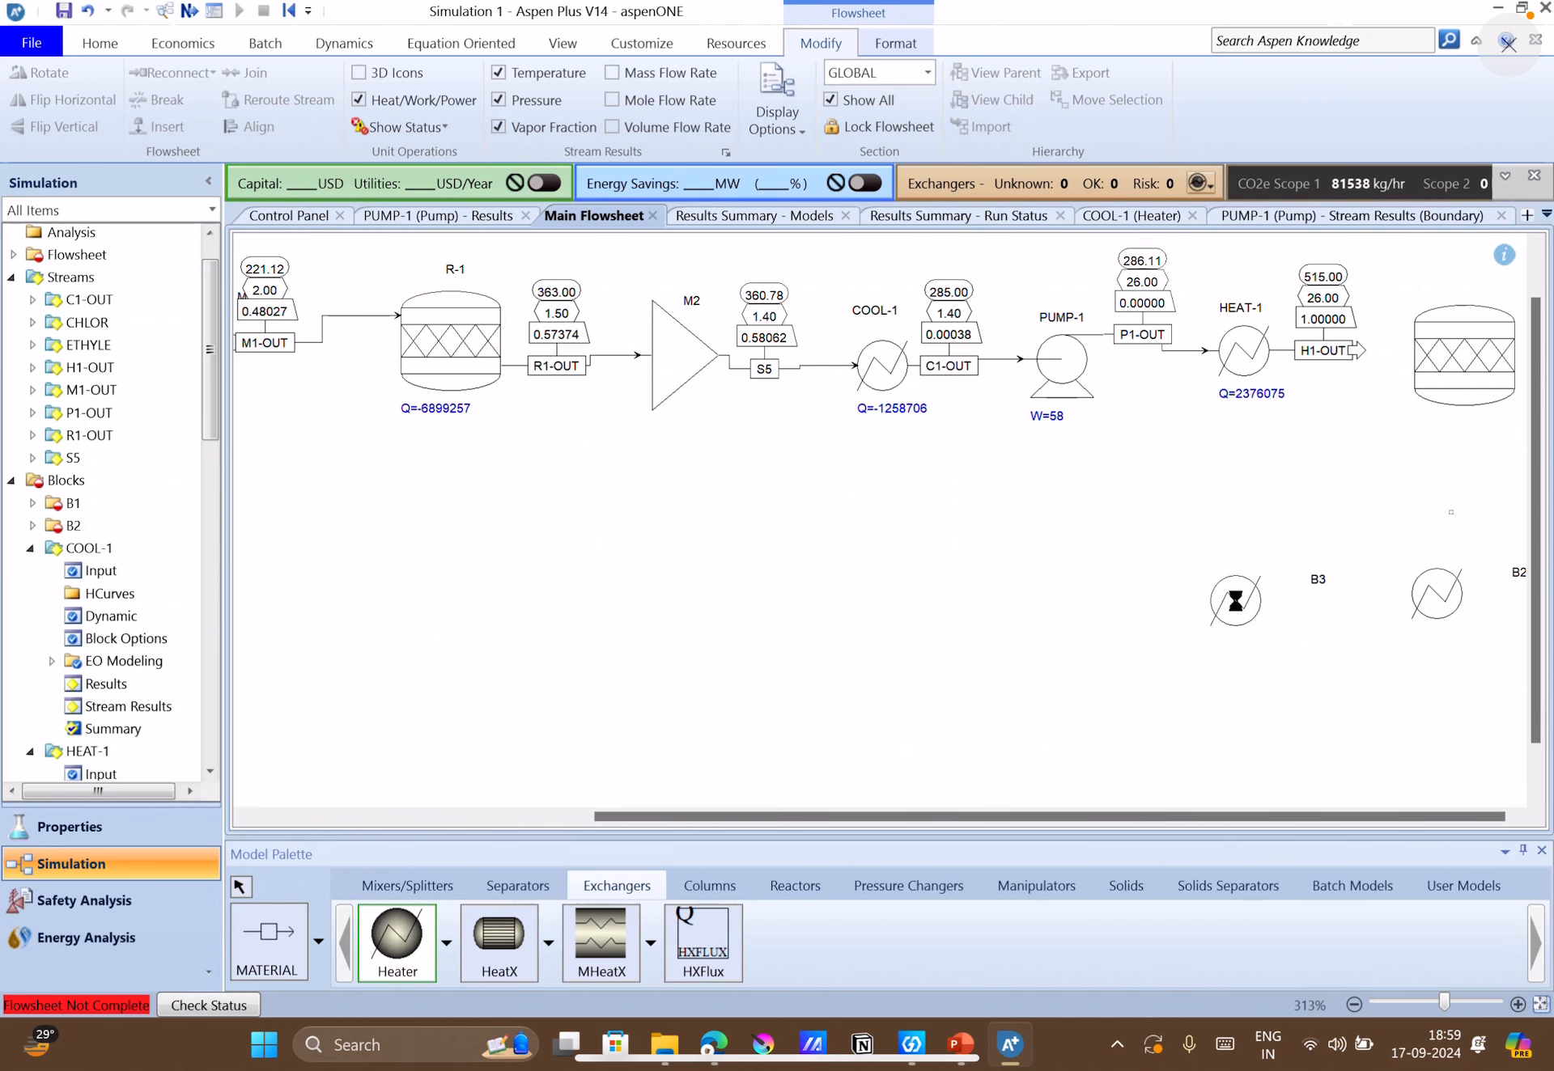
Connect a material stream from the new reactor's outlet to the inlet of heater B2.
{"action": "left_click", "coordinate": [254, 957]}
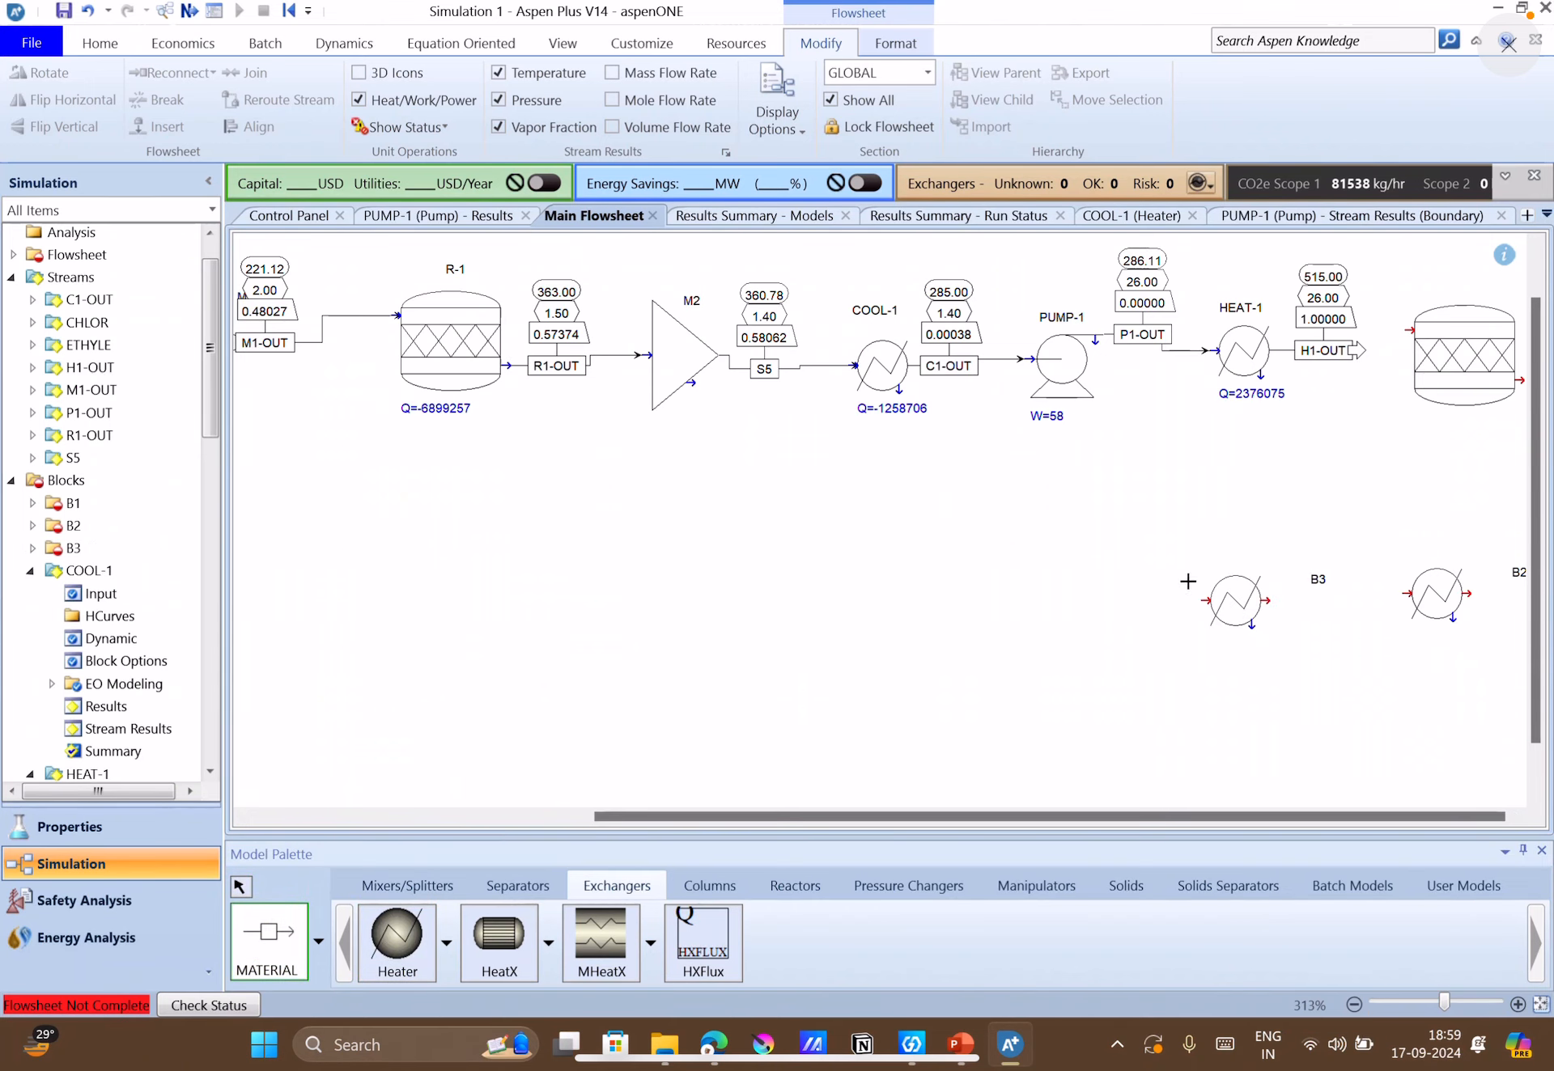
{"action": "left_click", "coordinate": [1523, 376]}
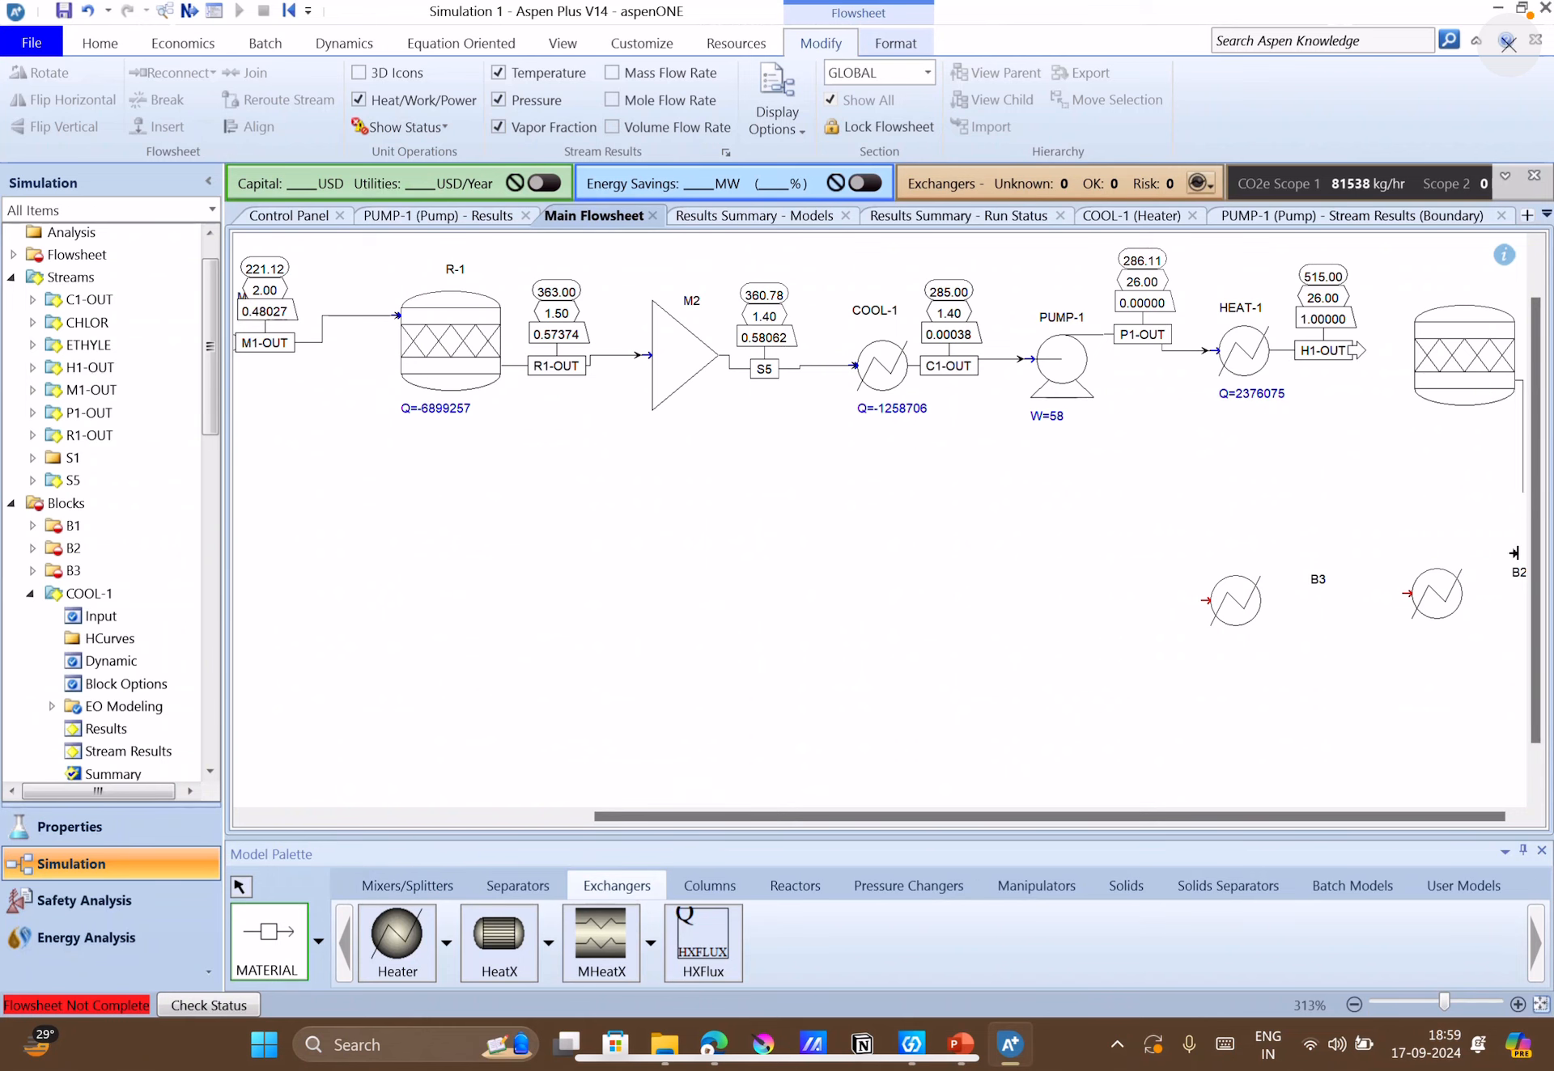
{"action": "left_click", "coordinate": [1481, 580]}
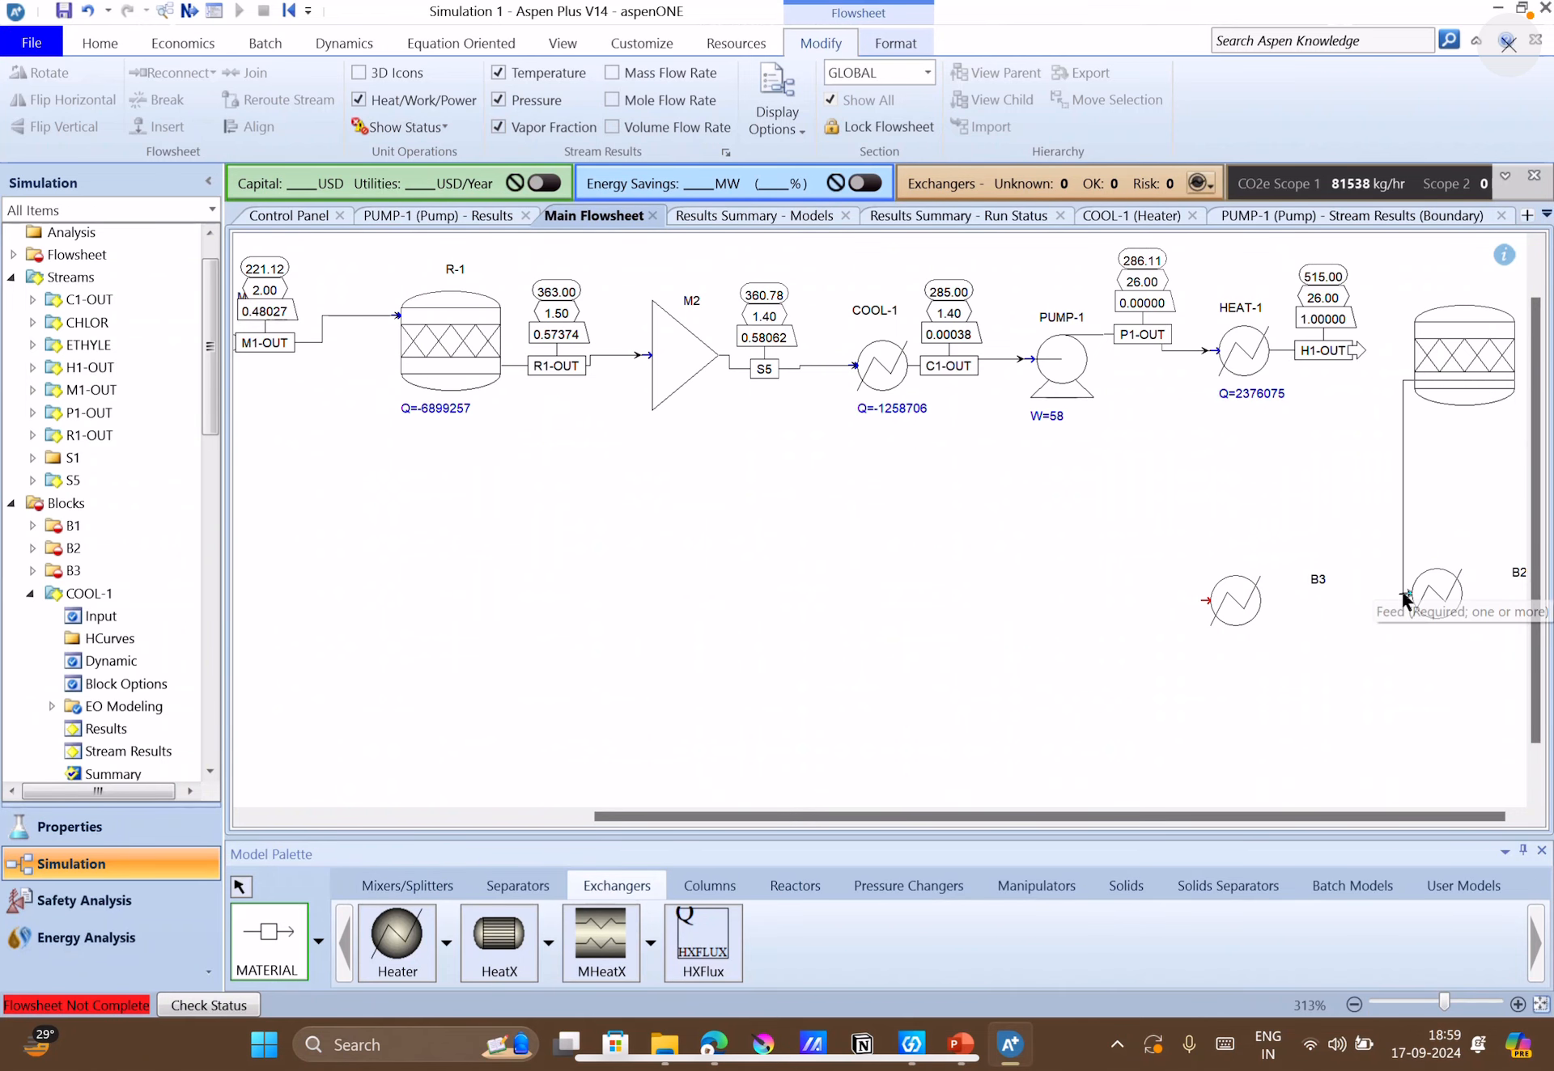
{"action": "left_click", "coordinate": [232, 884]}
{"action": "left_click", "coordinate": [235, 883]}
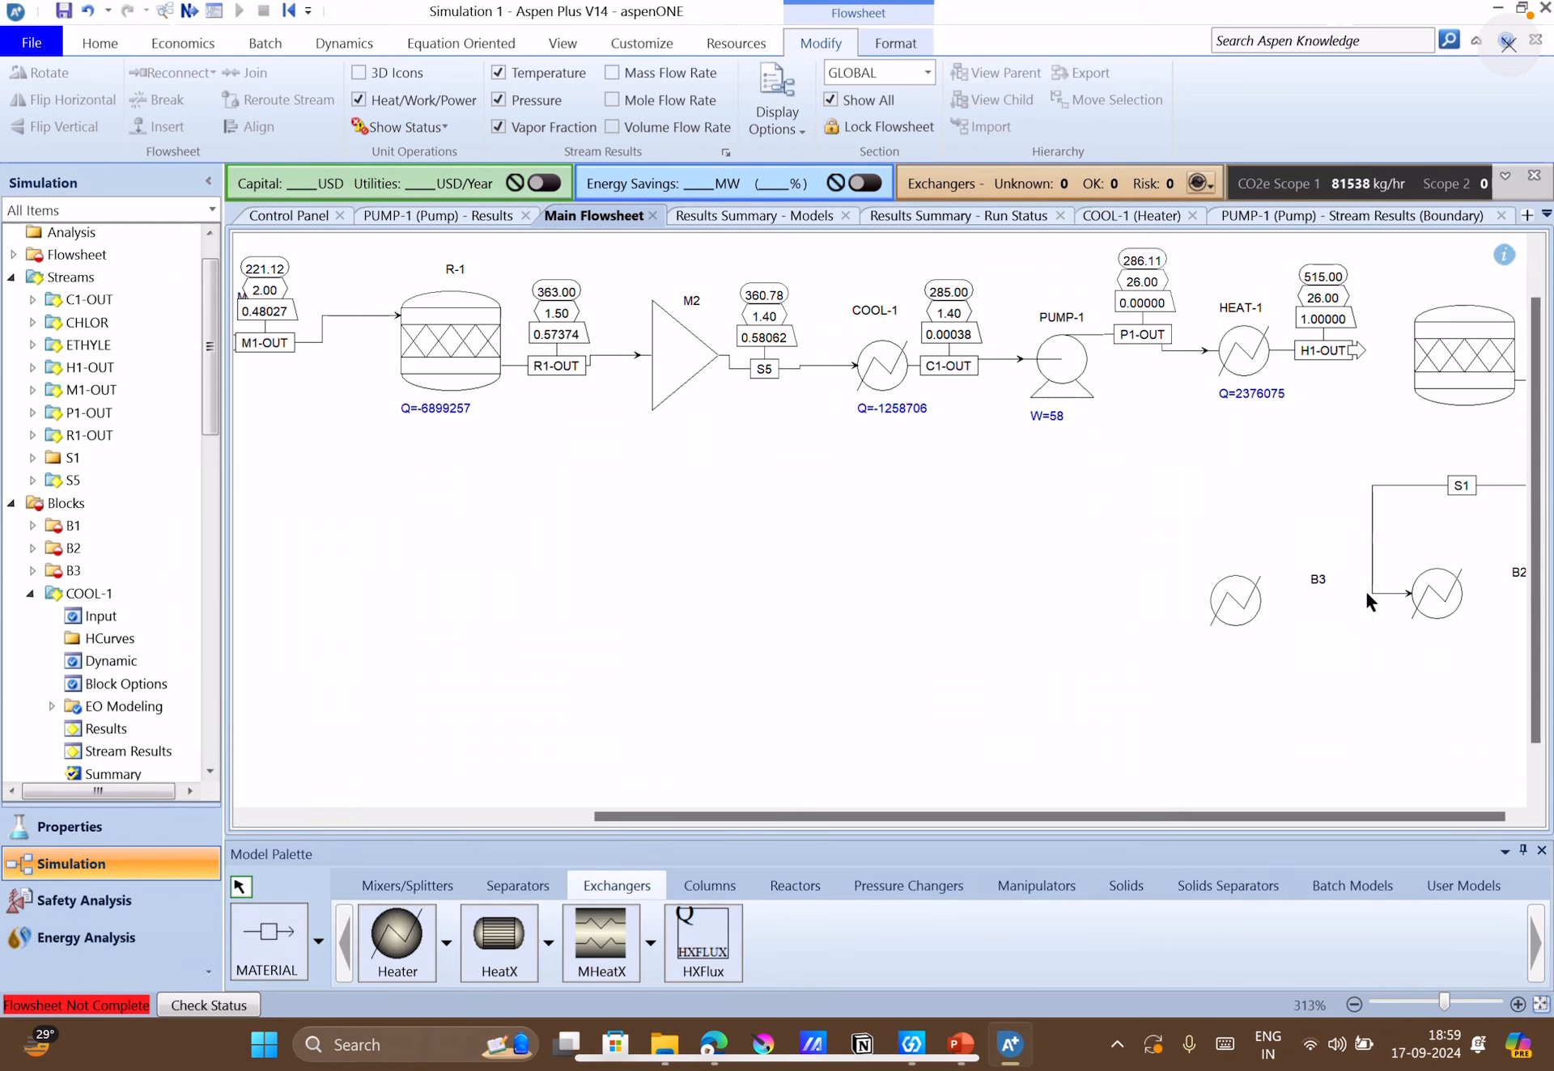
Flip the icons of heaters B2 and B3 horizontally.
{"action": "left_click", "coordinate": [1442, 617]}
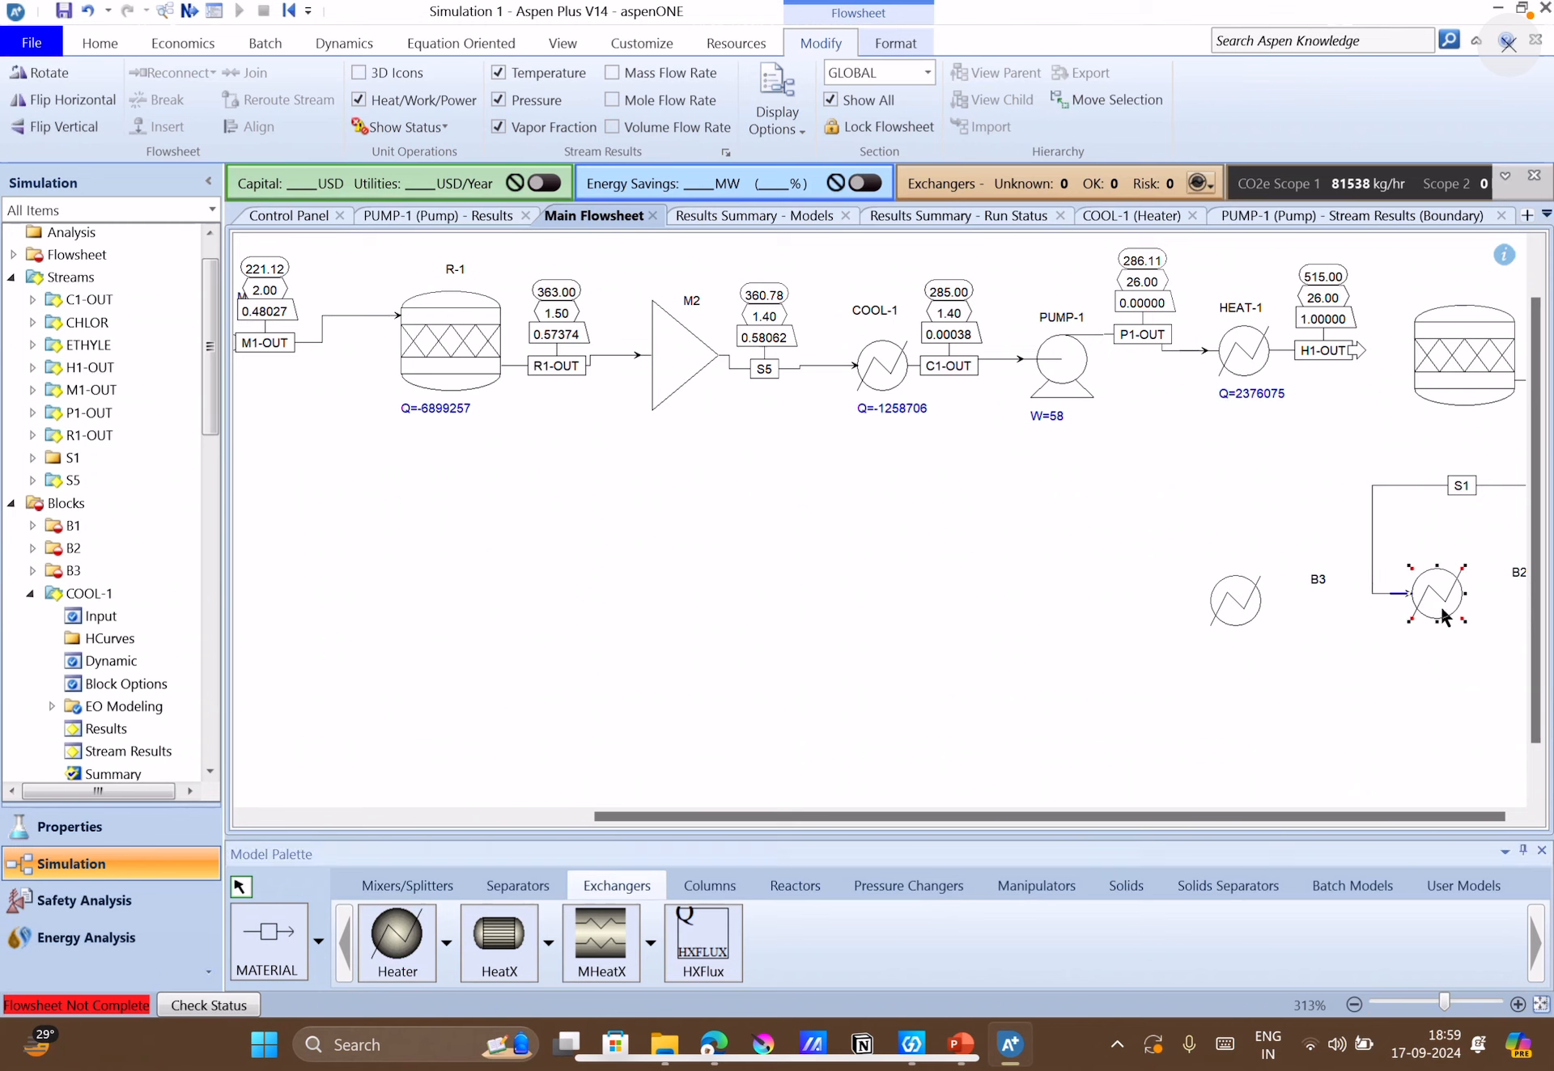
{"action": "right_click", "coordinate": [1442, 617]}
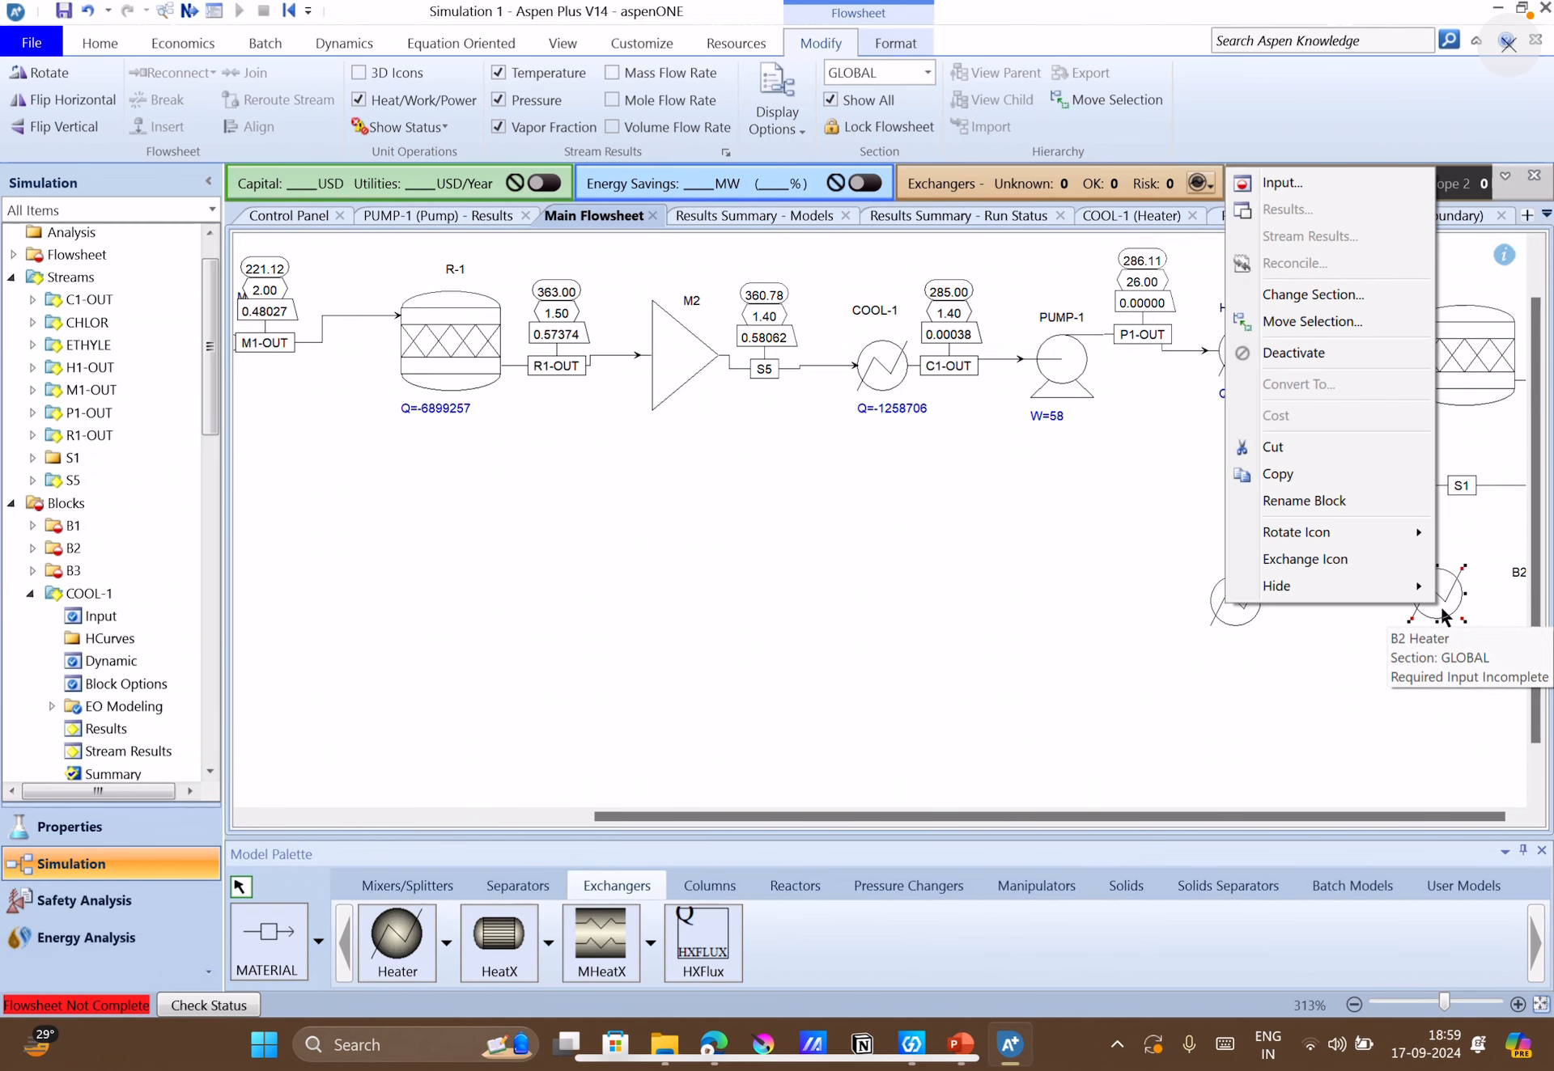
{"action": "mouse_move", "coordinate": [1381, 523]}
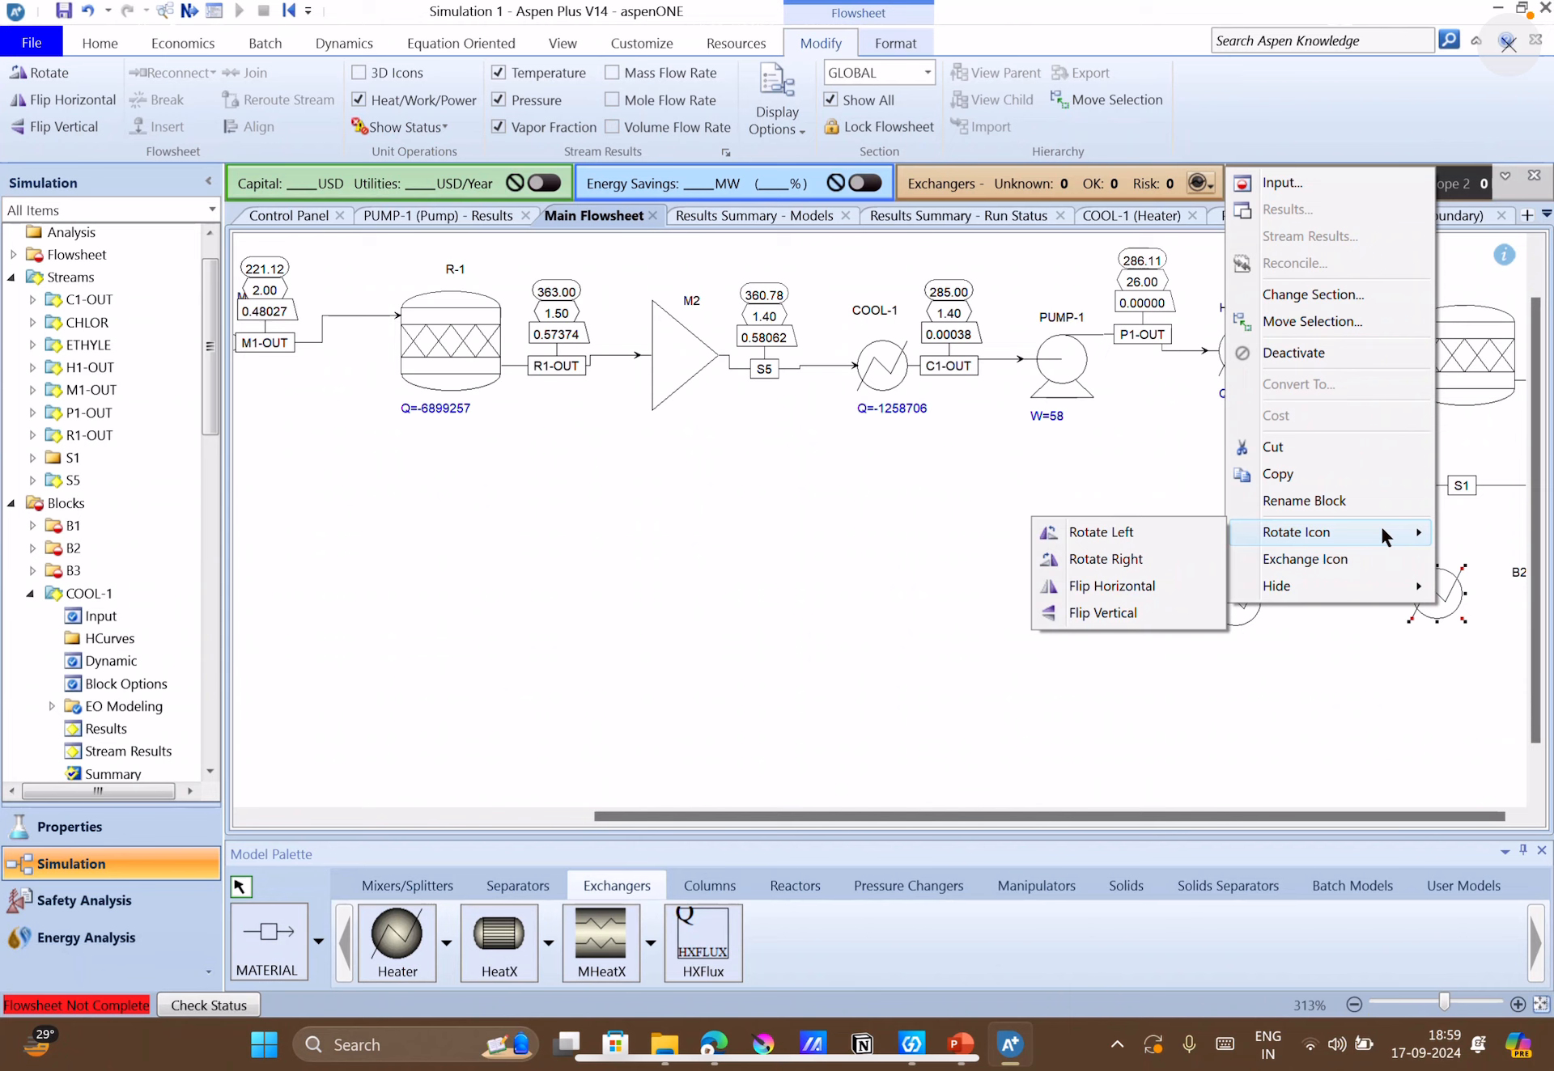
{"action": "left_click", "coordinate": [1133, 589]}
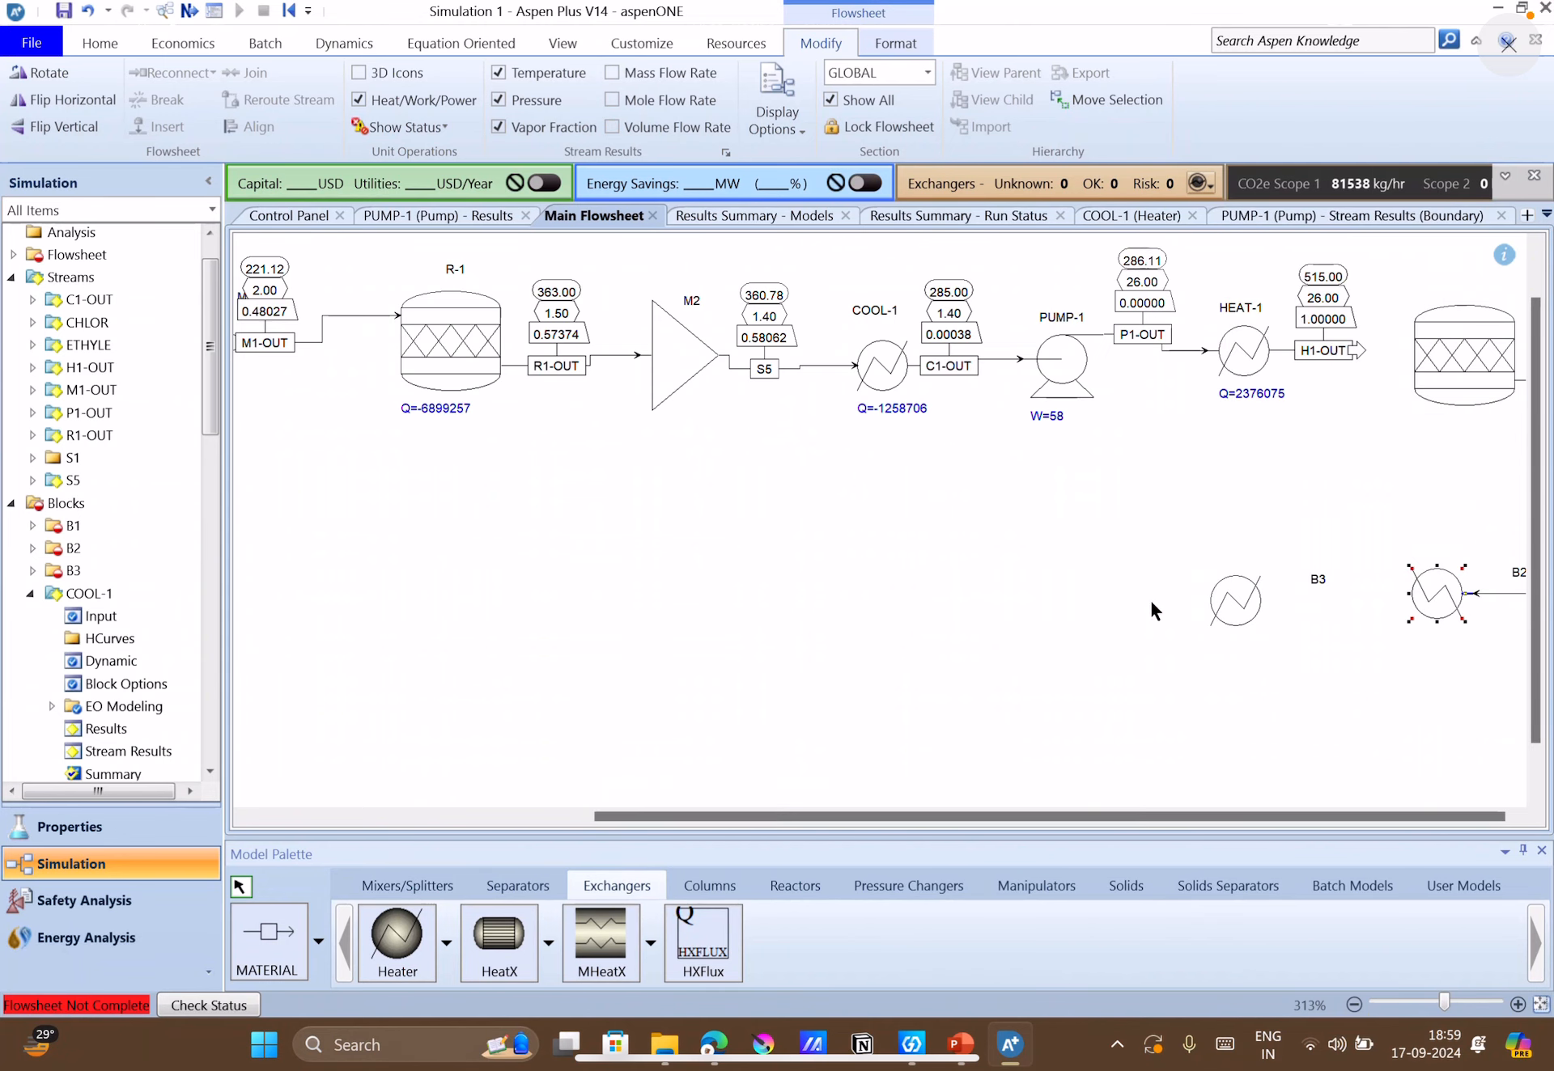
{"action": "right_click", "coordinate": [1238, 621]}
{"action": "mouse_move", "coordinate": [1162, 546]}
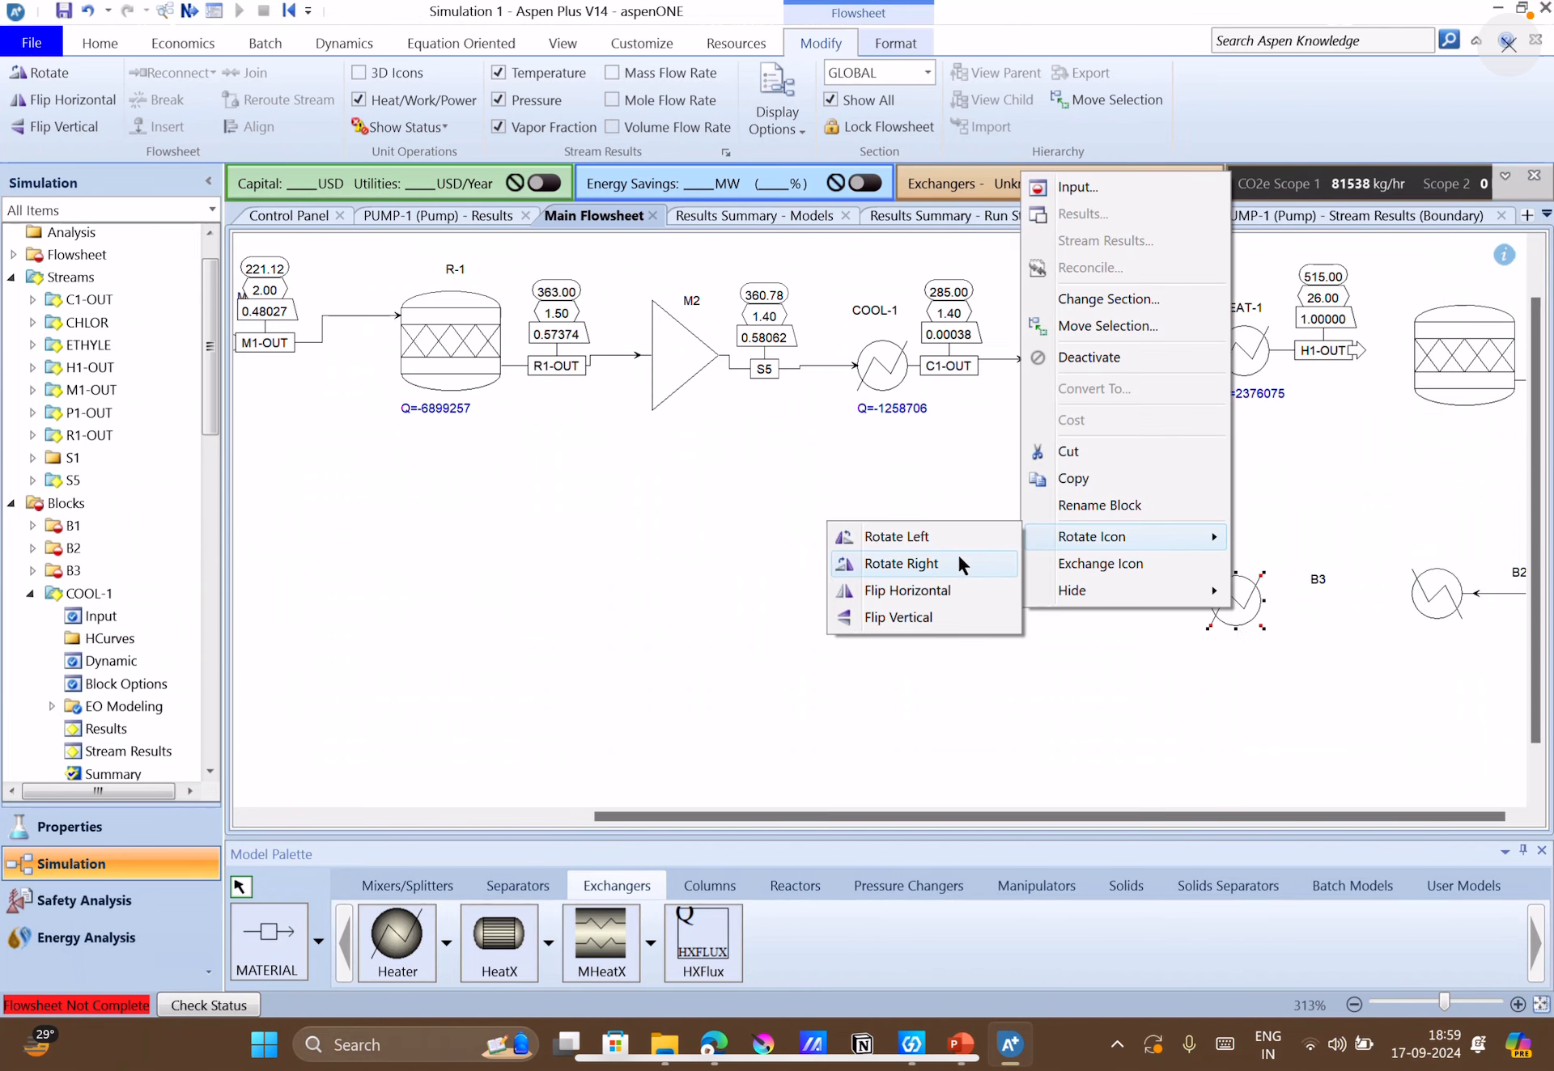
{"action": "left_click", "coordinate": [939, 589]}
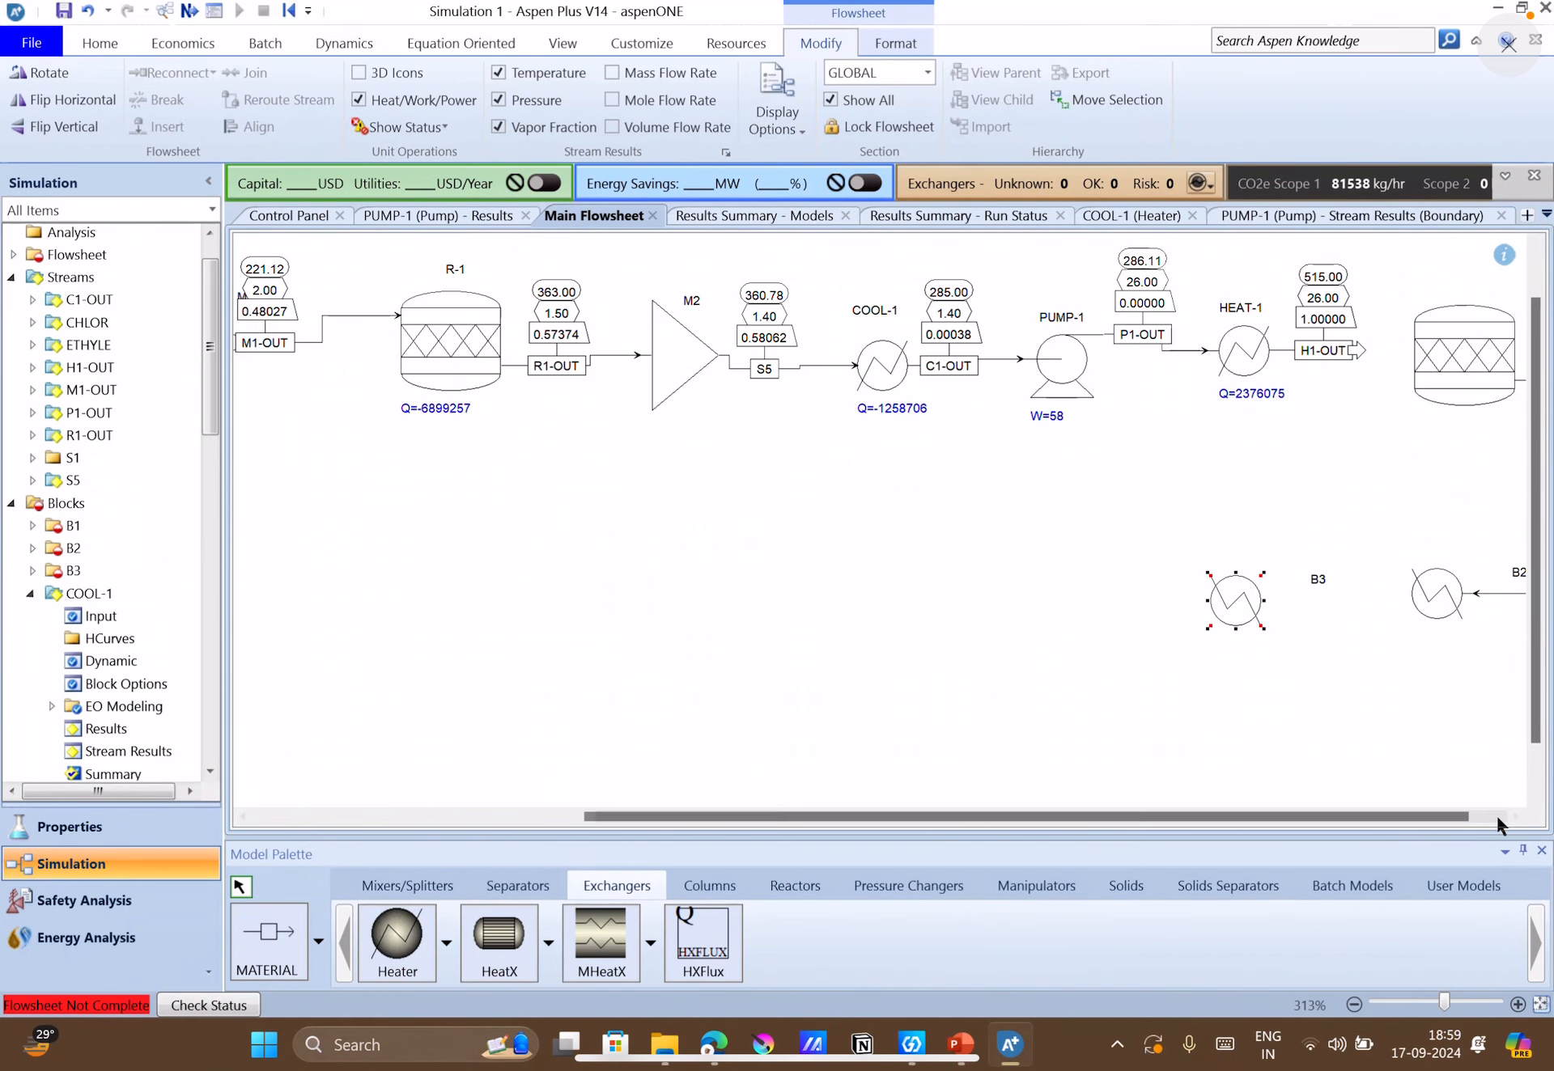
Reconnect the destination of stream H1-OUT to the feed port of reactor B1.
{"action": "scroll", "coordinate": [1139, 551], "scroll_direction": "down", "scroll_amount": 4}
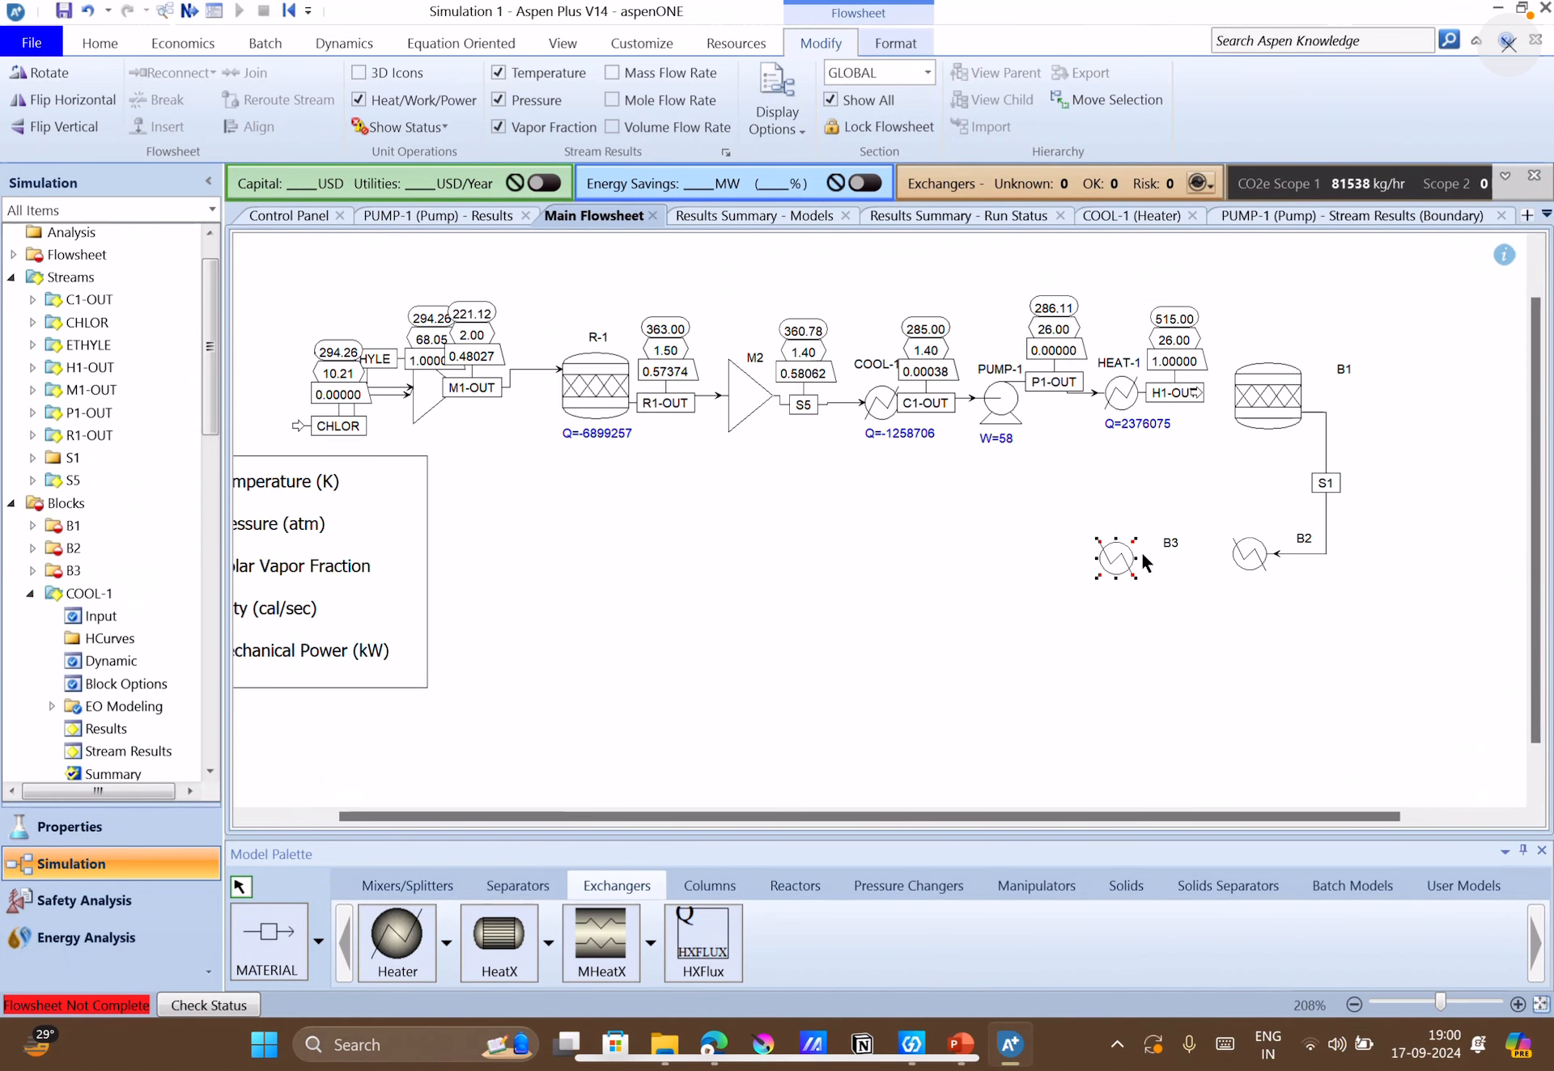
{"action": "scroll", "coordinate": [1139, 550], "scroll_direction": "up", "scroll_amount": 1}
{"action": "right_click", "coordinate": [1139, 556]}
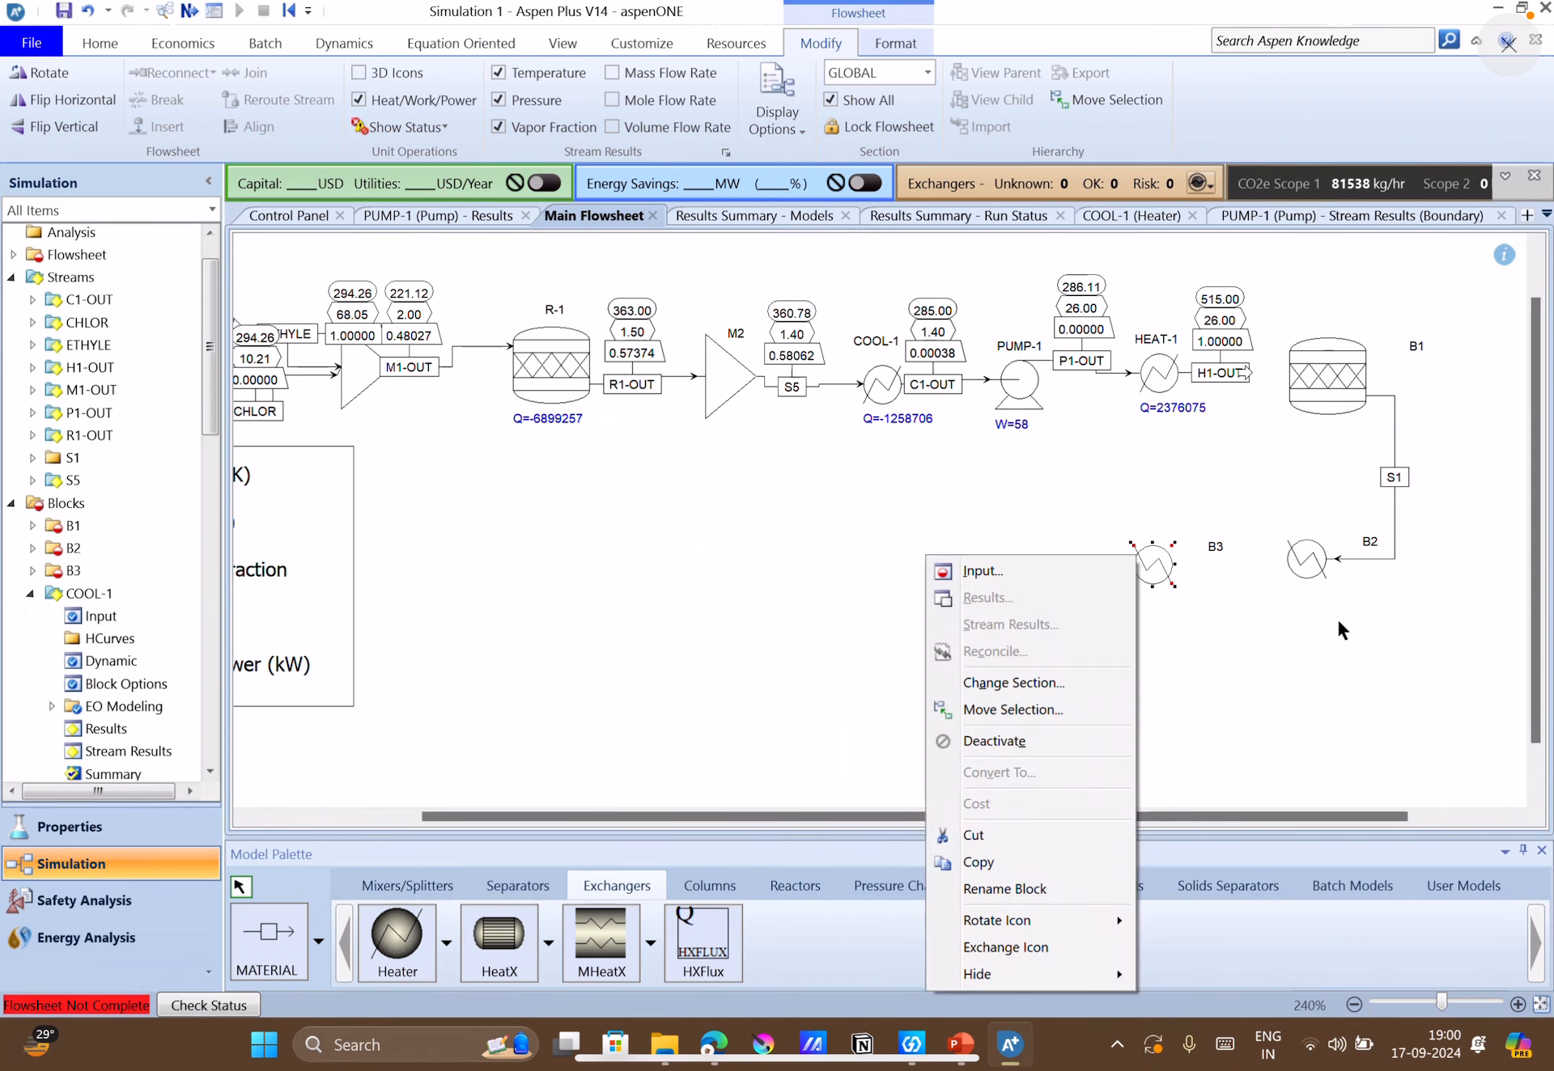
{"action": "left_click", "coordinate": [1186, 663]}
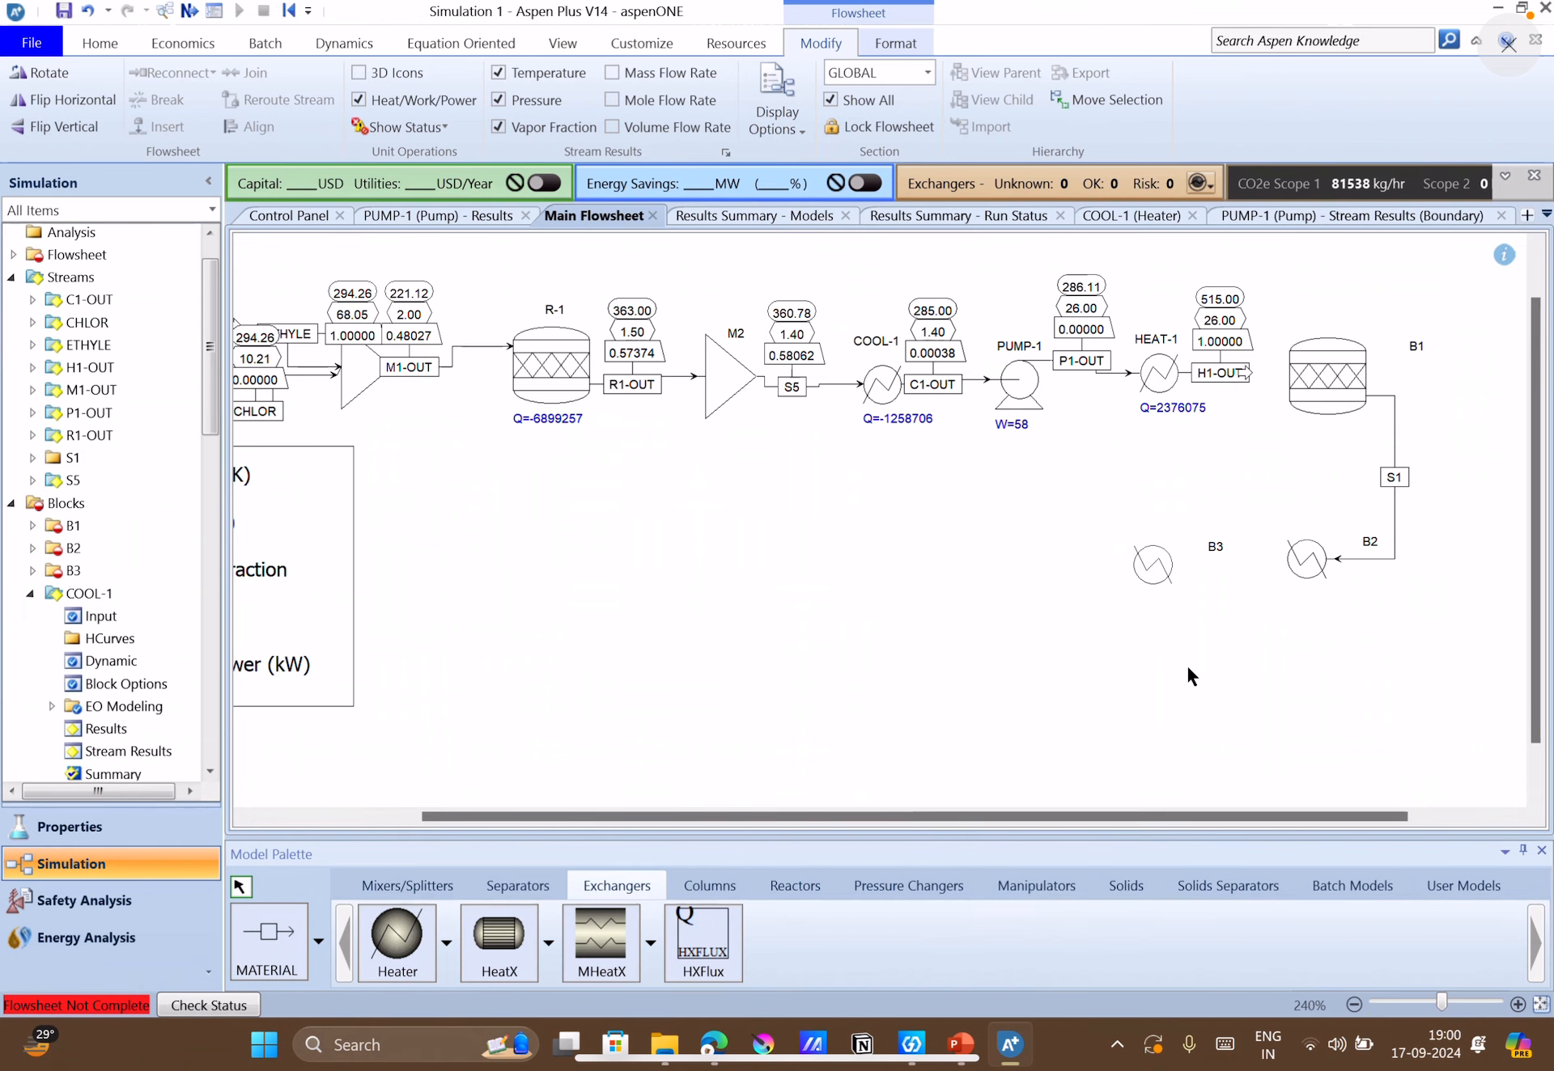
{"action": "right_click", "coordinate": [1245, 375]}
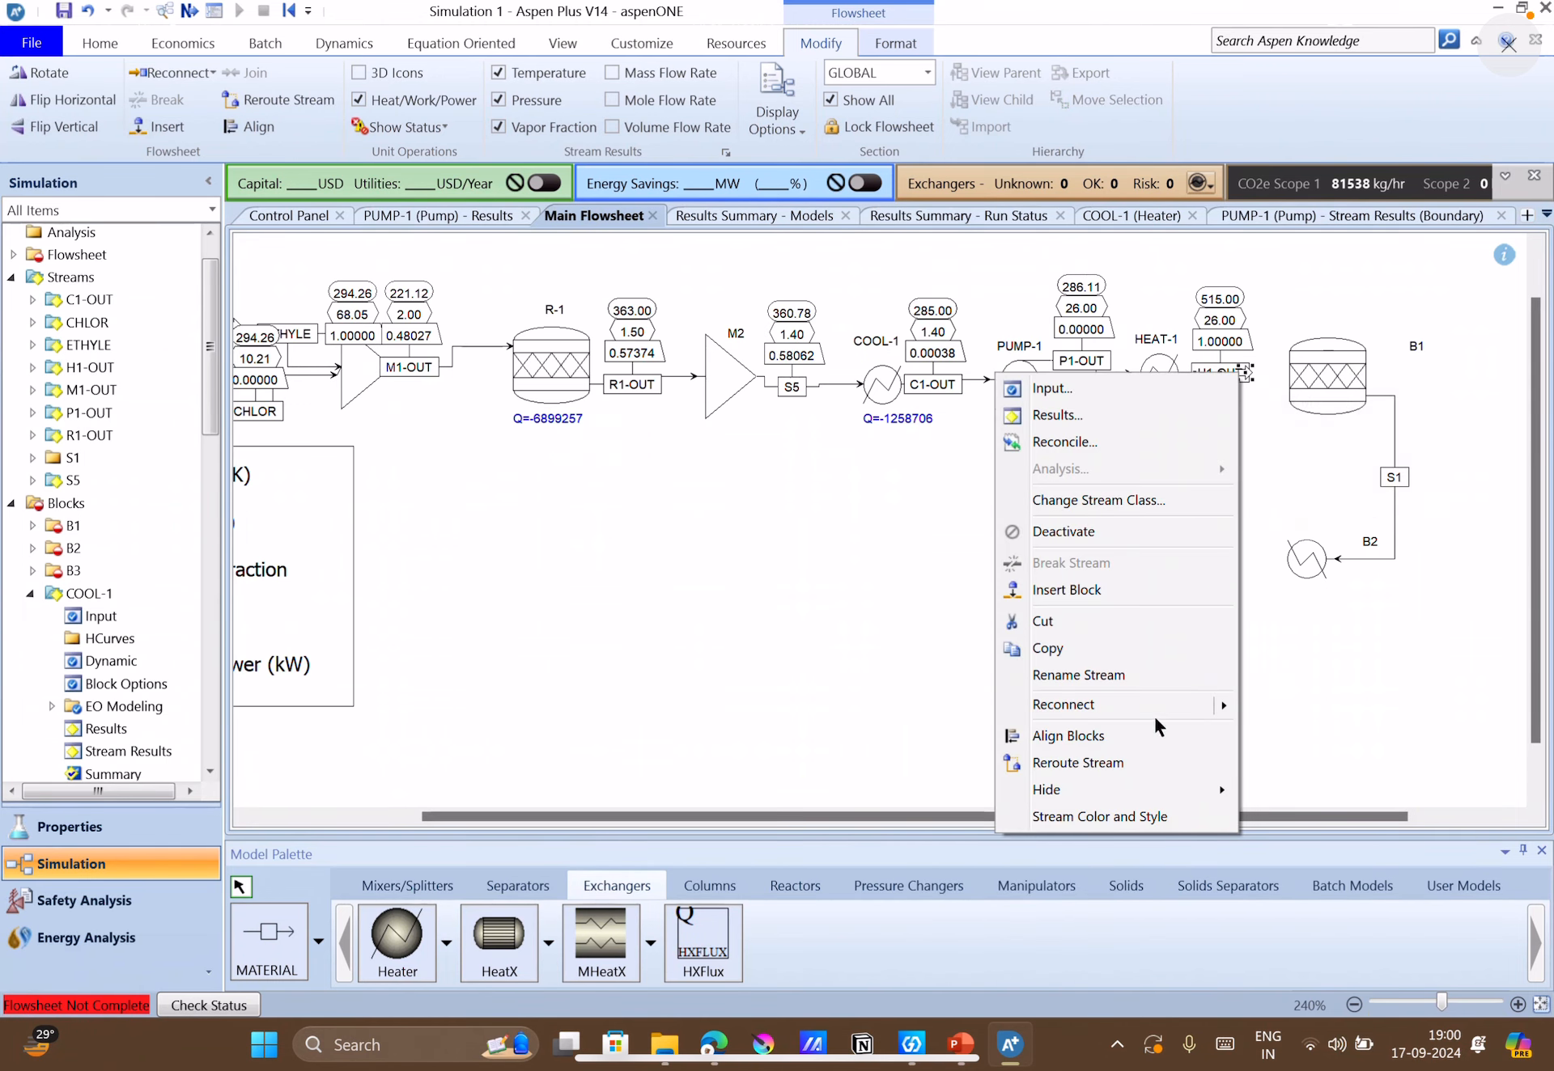
{"action": "mouse_move", "coordinate": [1157, 716]}
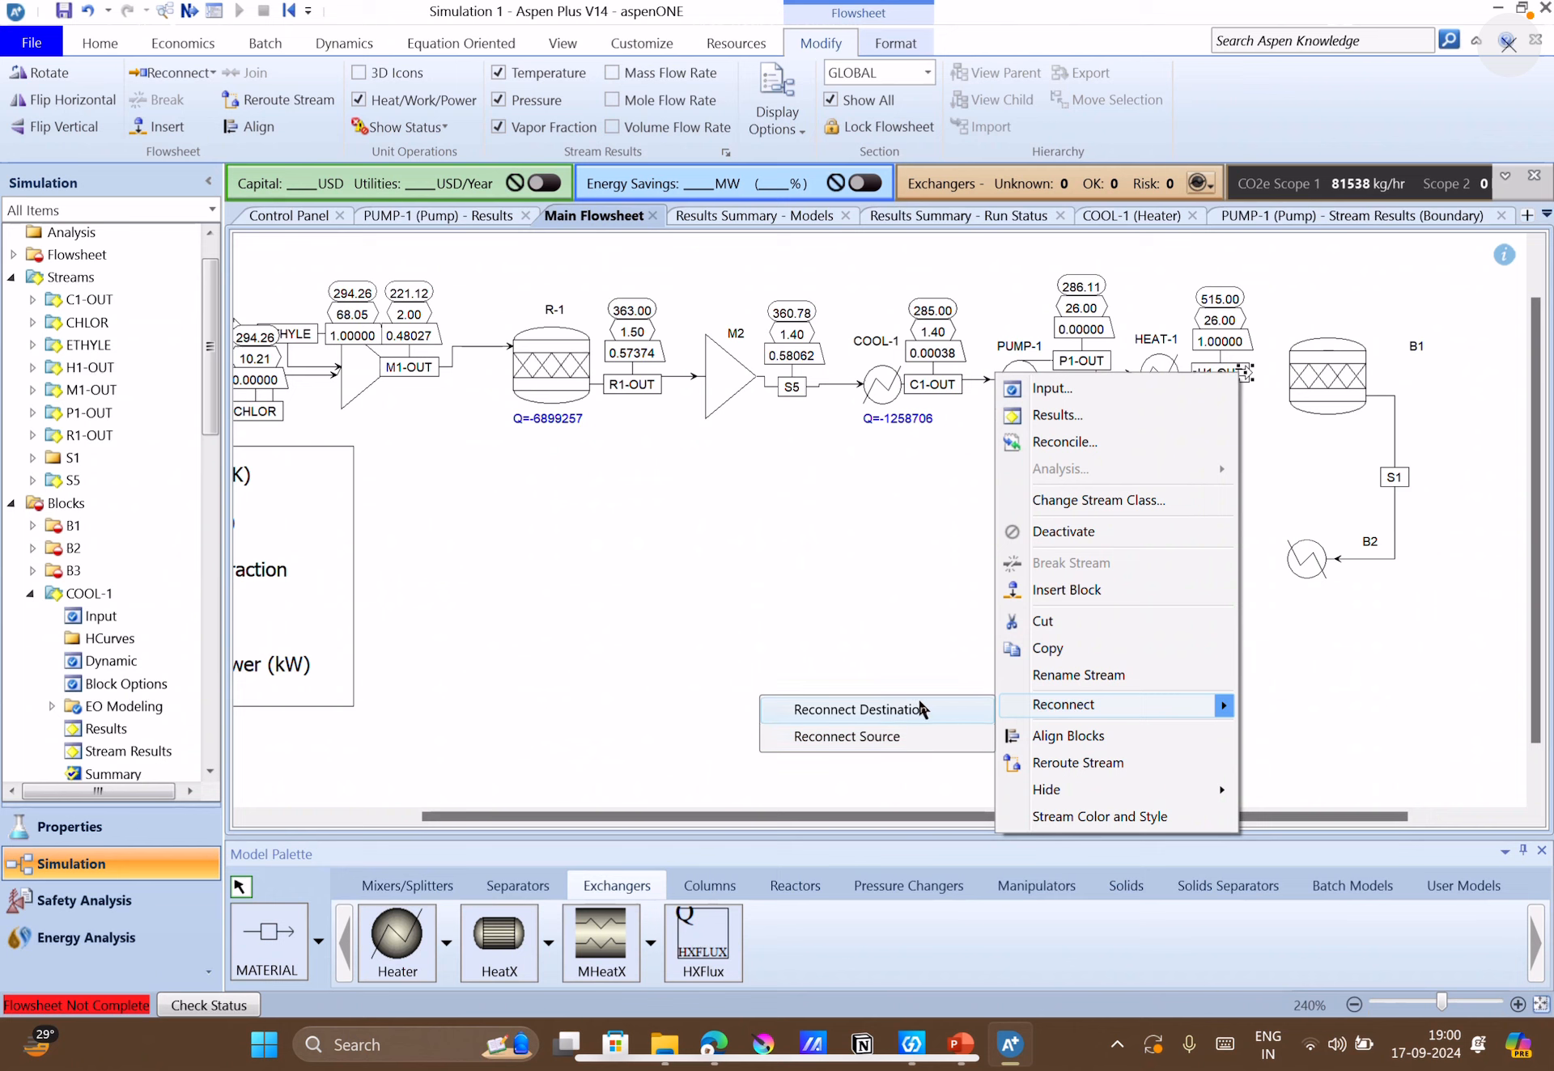
{"action": "left_click", "coordinate": [915, 708]}
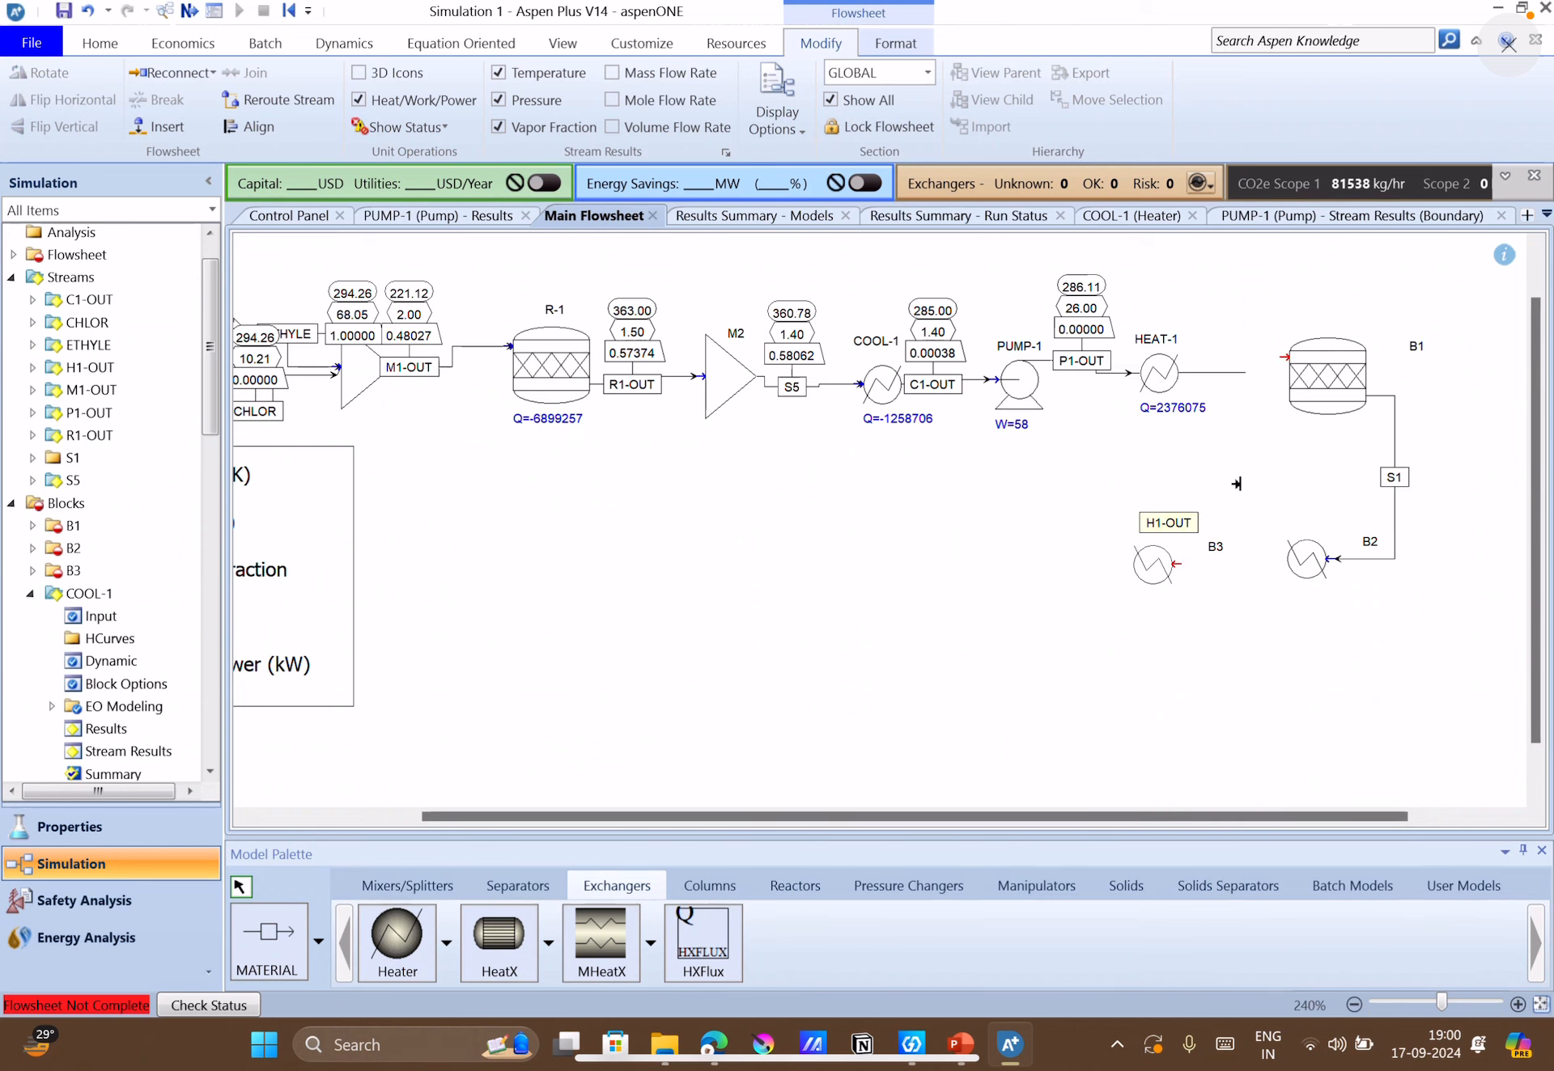
{"action": "left_click", "coordinate": [1283, 354]}
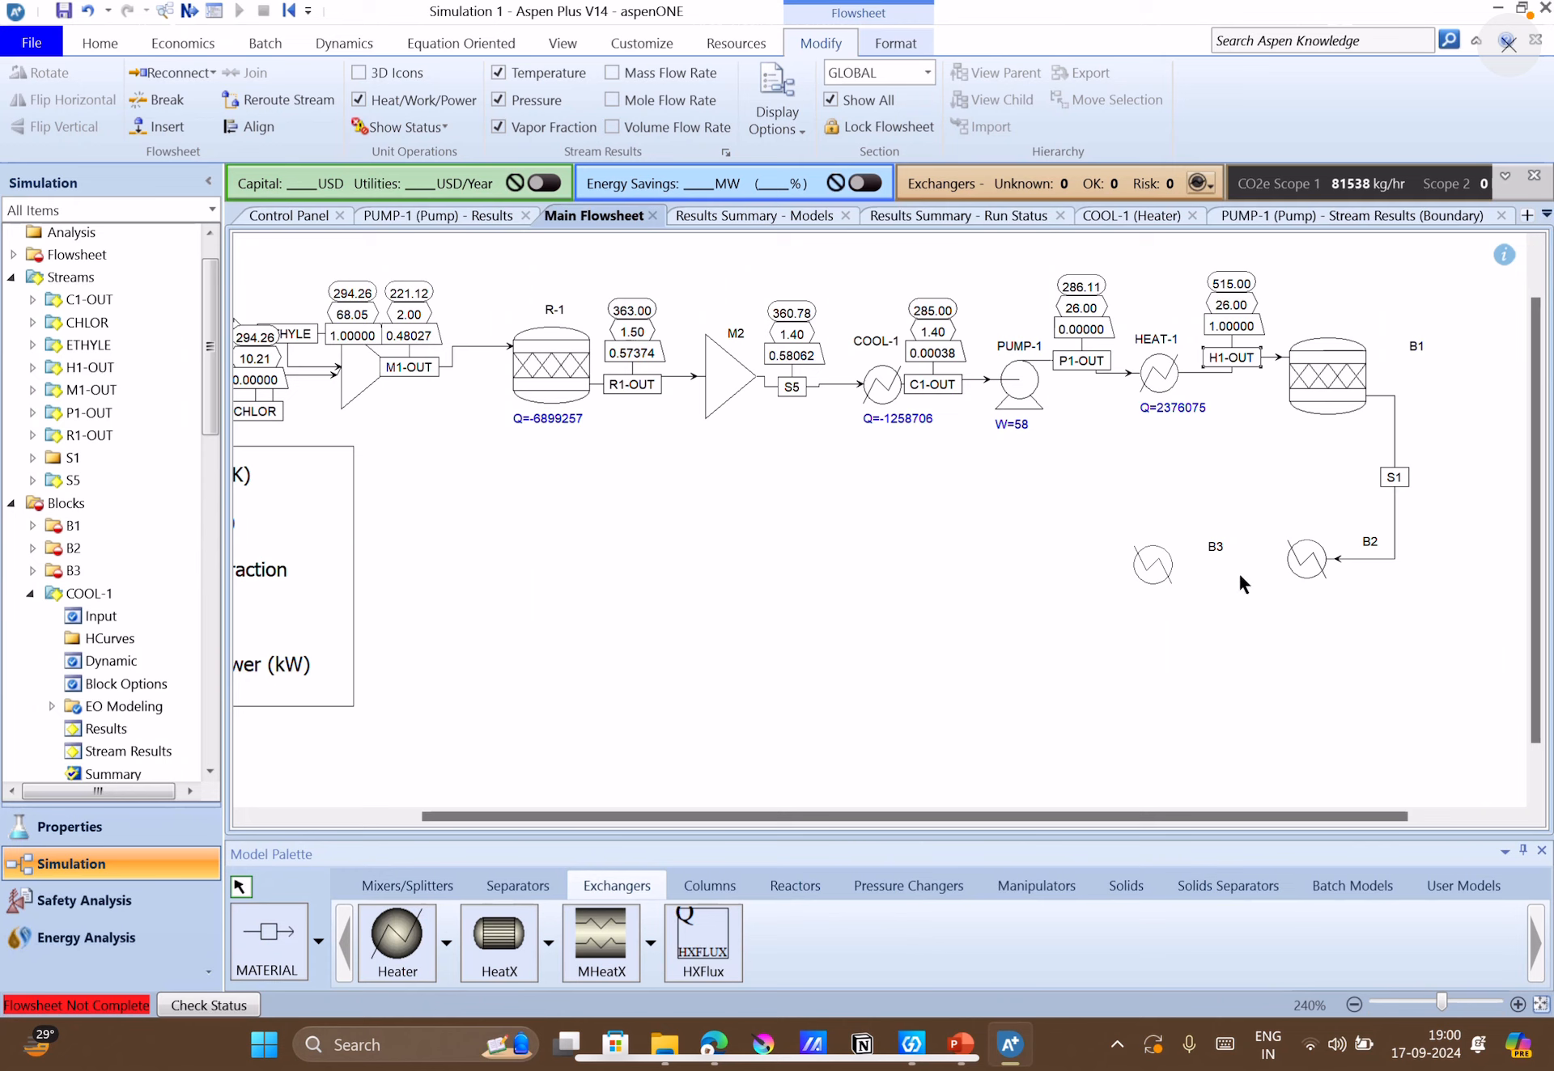
Connect a material stream from heater B2's outlet to heater B3's inlet, and add a product stream leaving B3.
{"action": "left_click", "coordinate": [279, 945]}
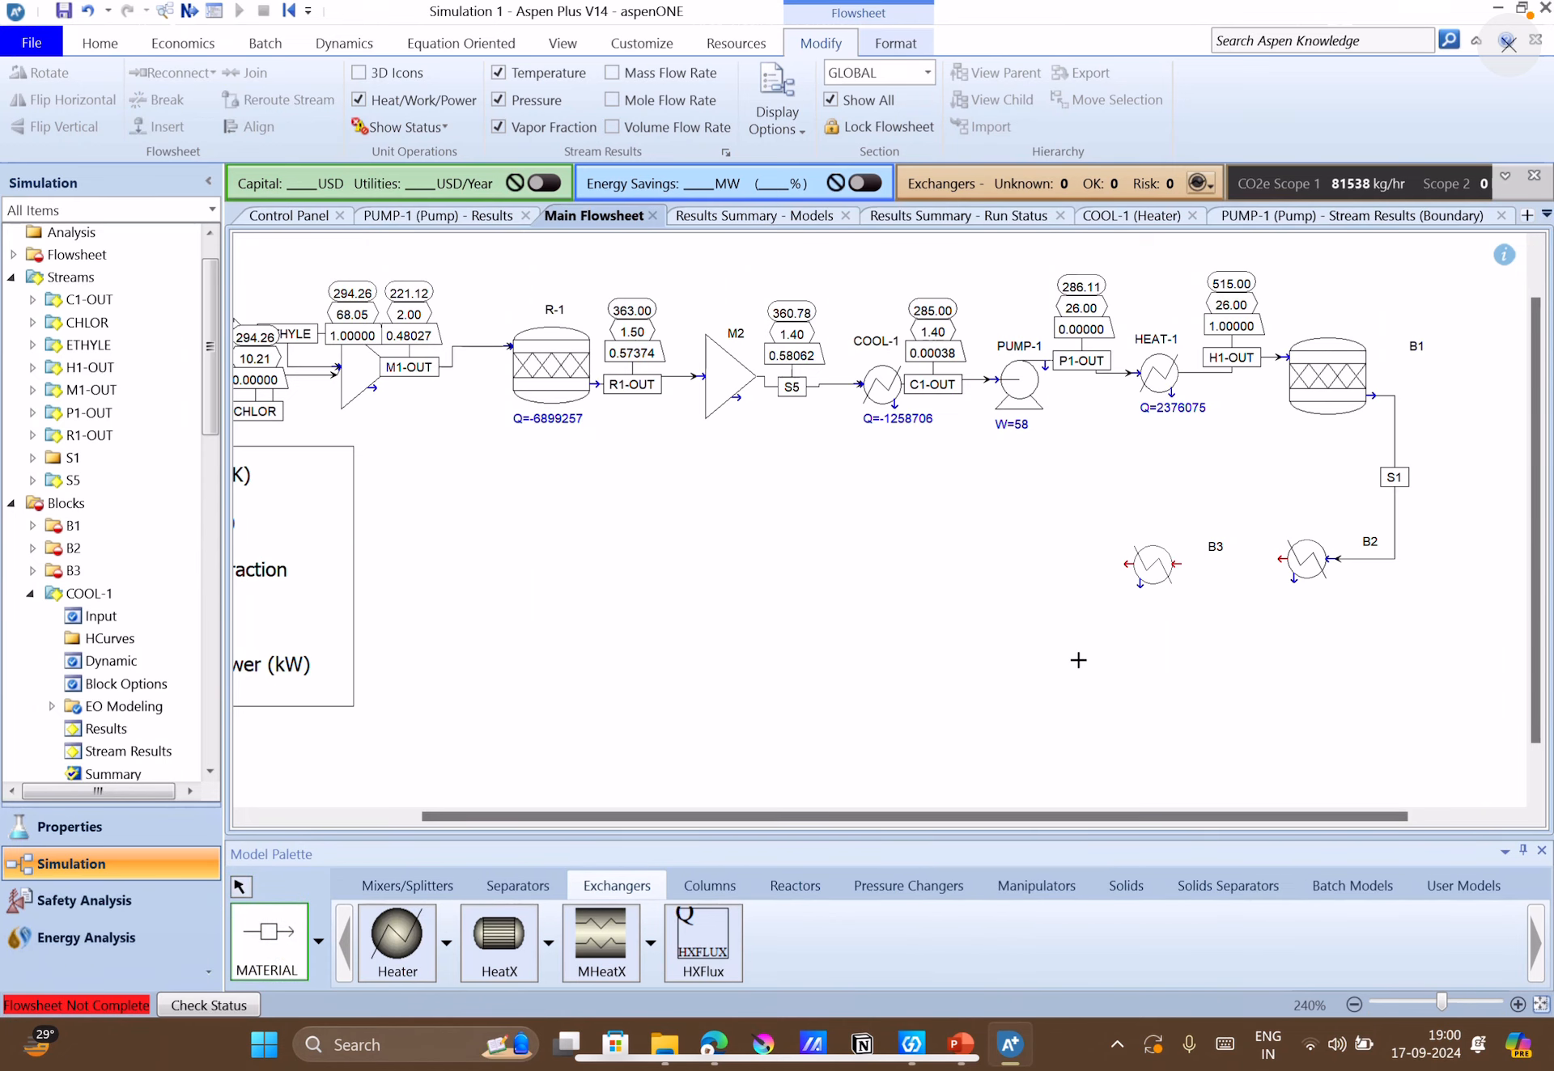
{"action": "left_click", "coordinate": [1279, 556]}
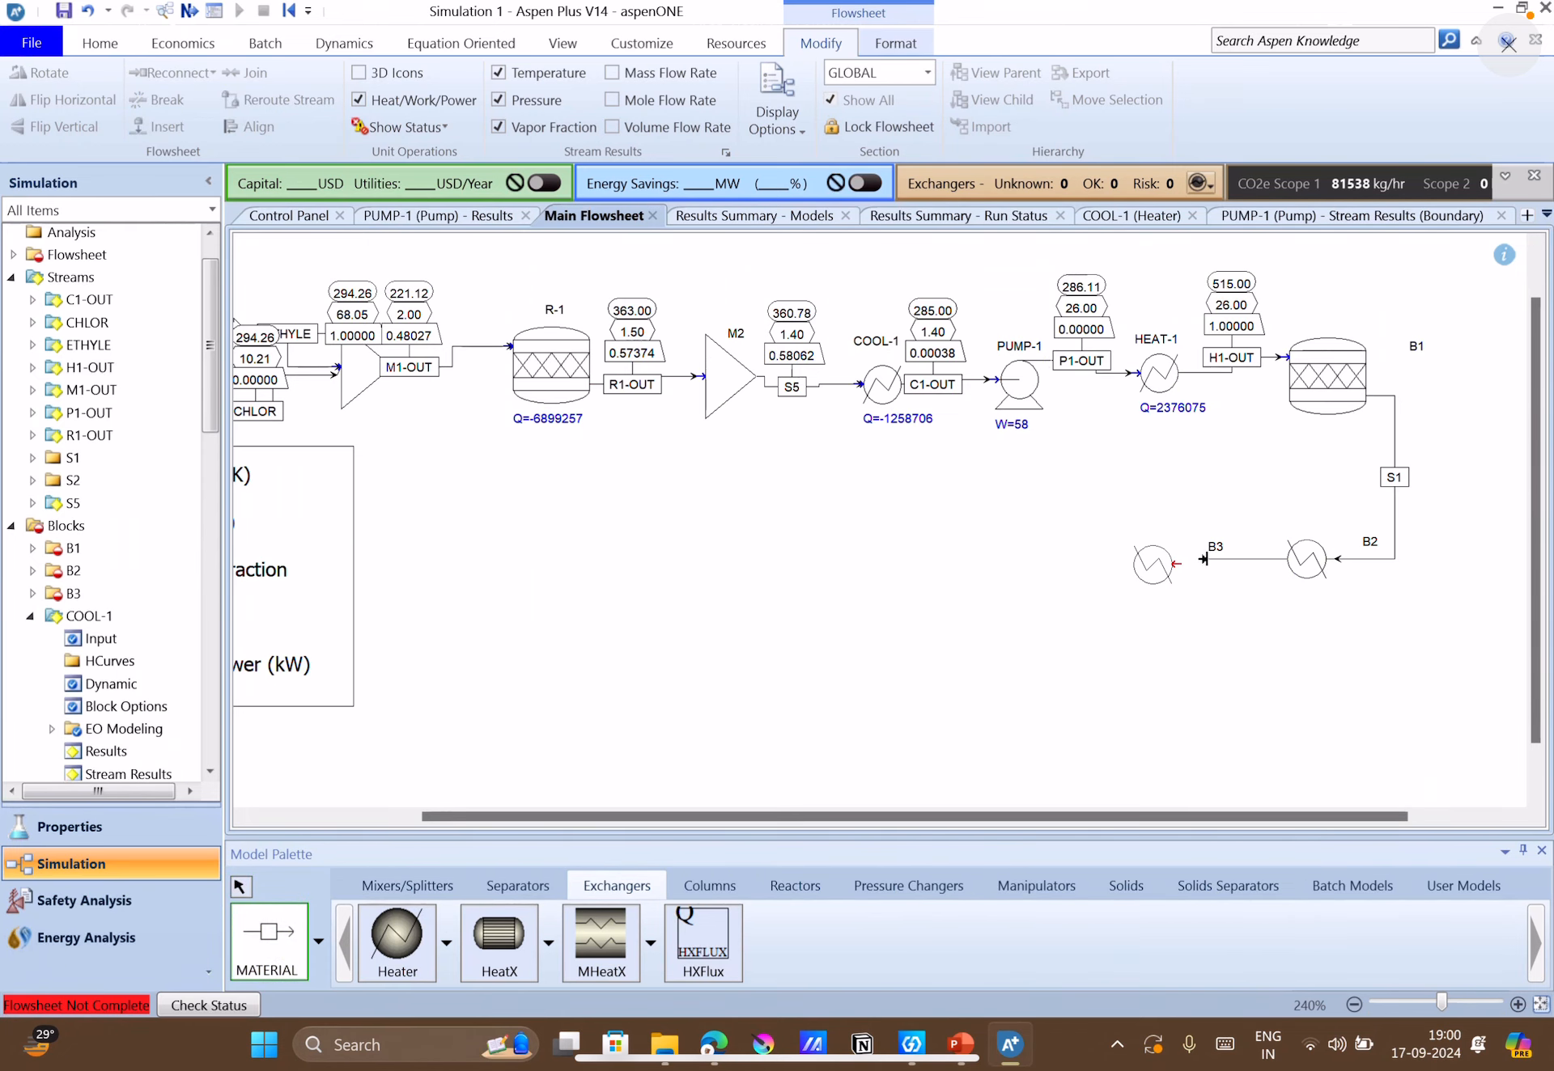
{"action": "left_click", "coordinate": [1192, 562]}
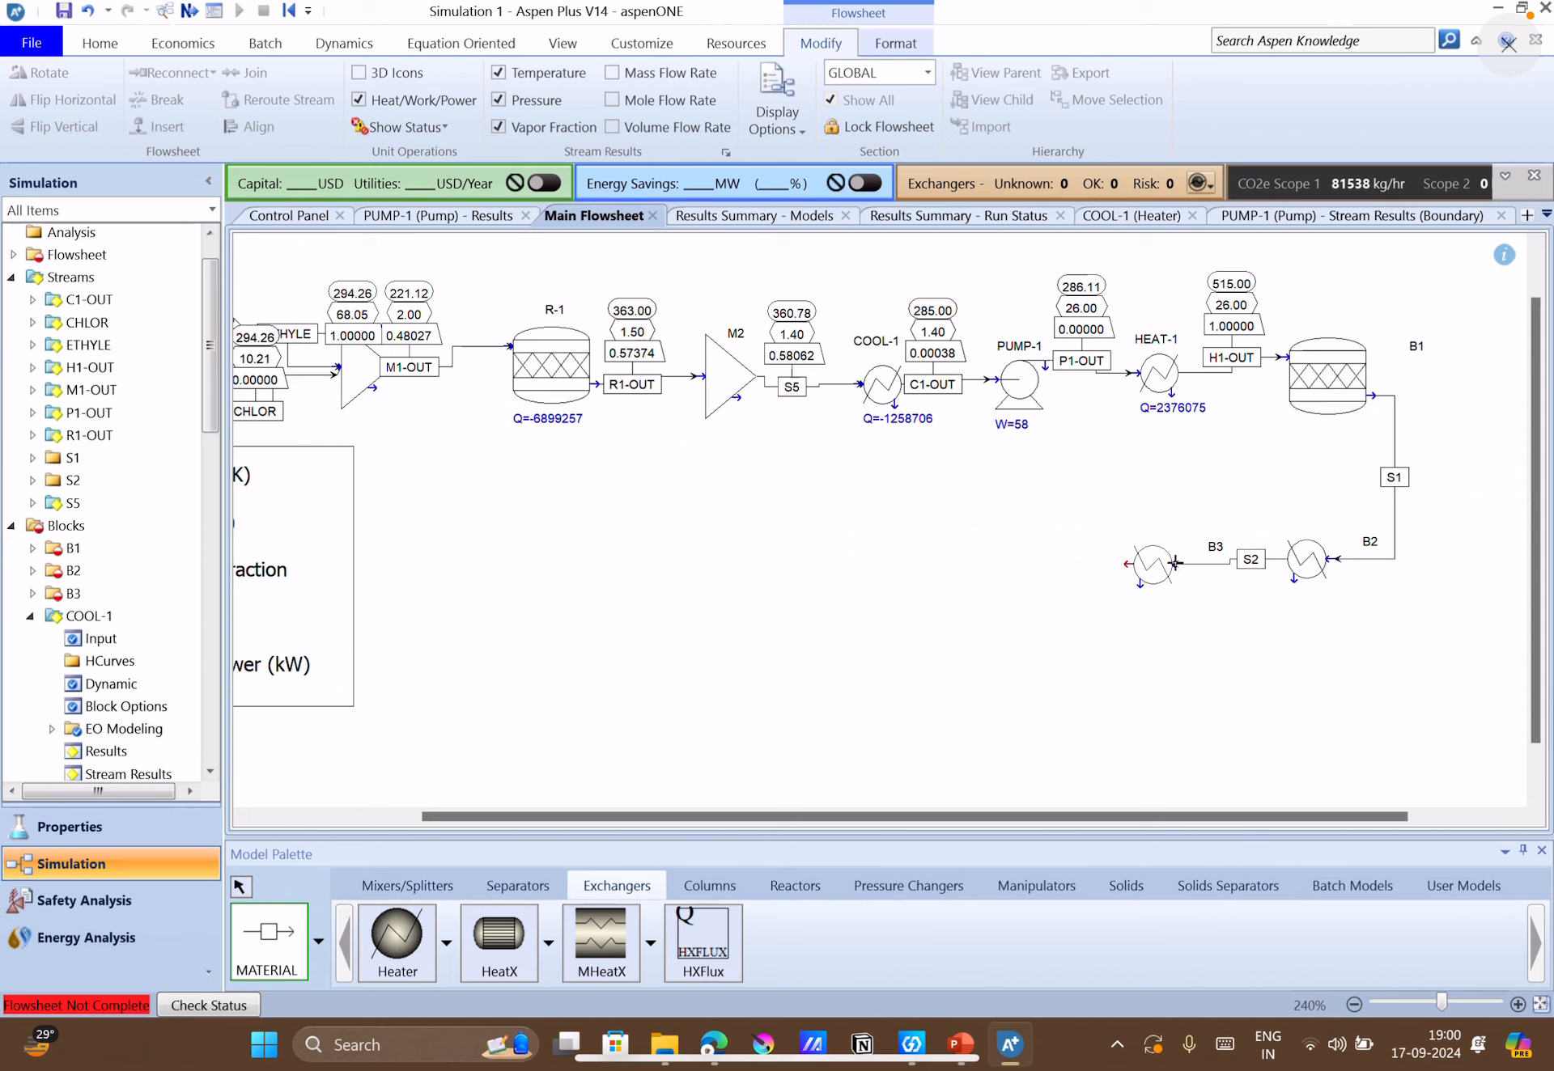
{"action": "left_click", "coordinate": [1124, 564]}
{"action": "left_click", "coordinate": [1041, 564]}
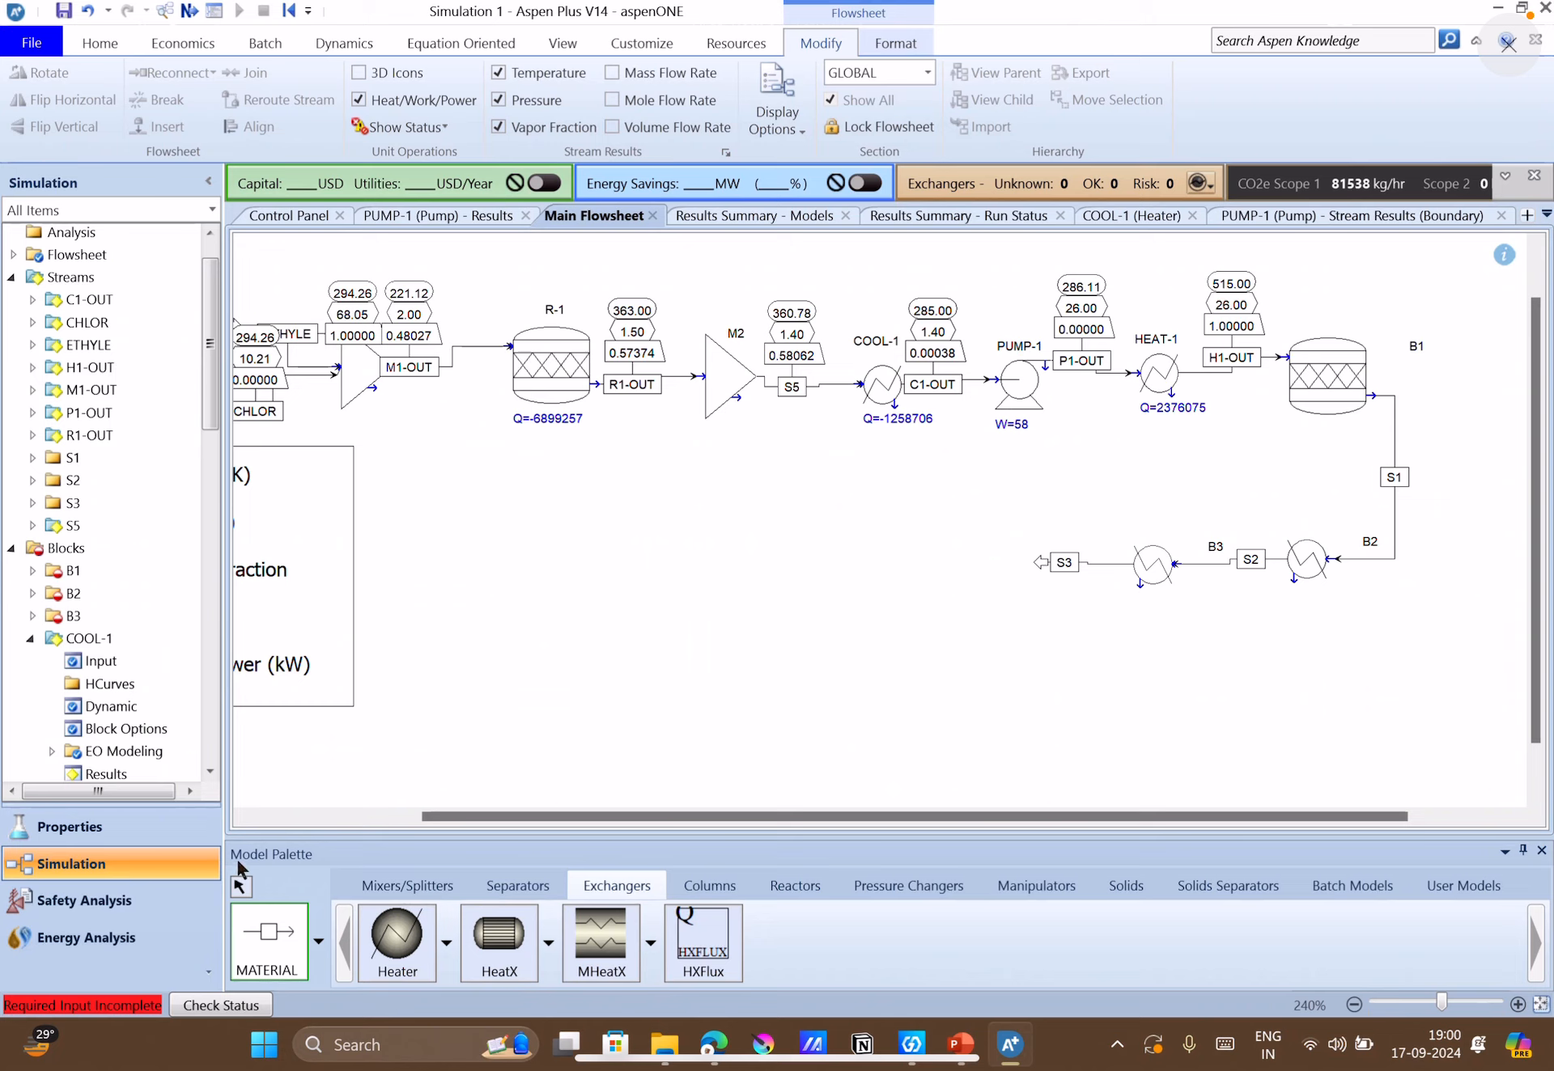
{"action": "left_click", "coordinate": [243, 888]}
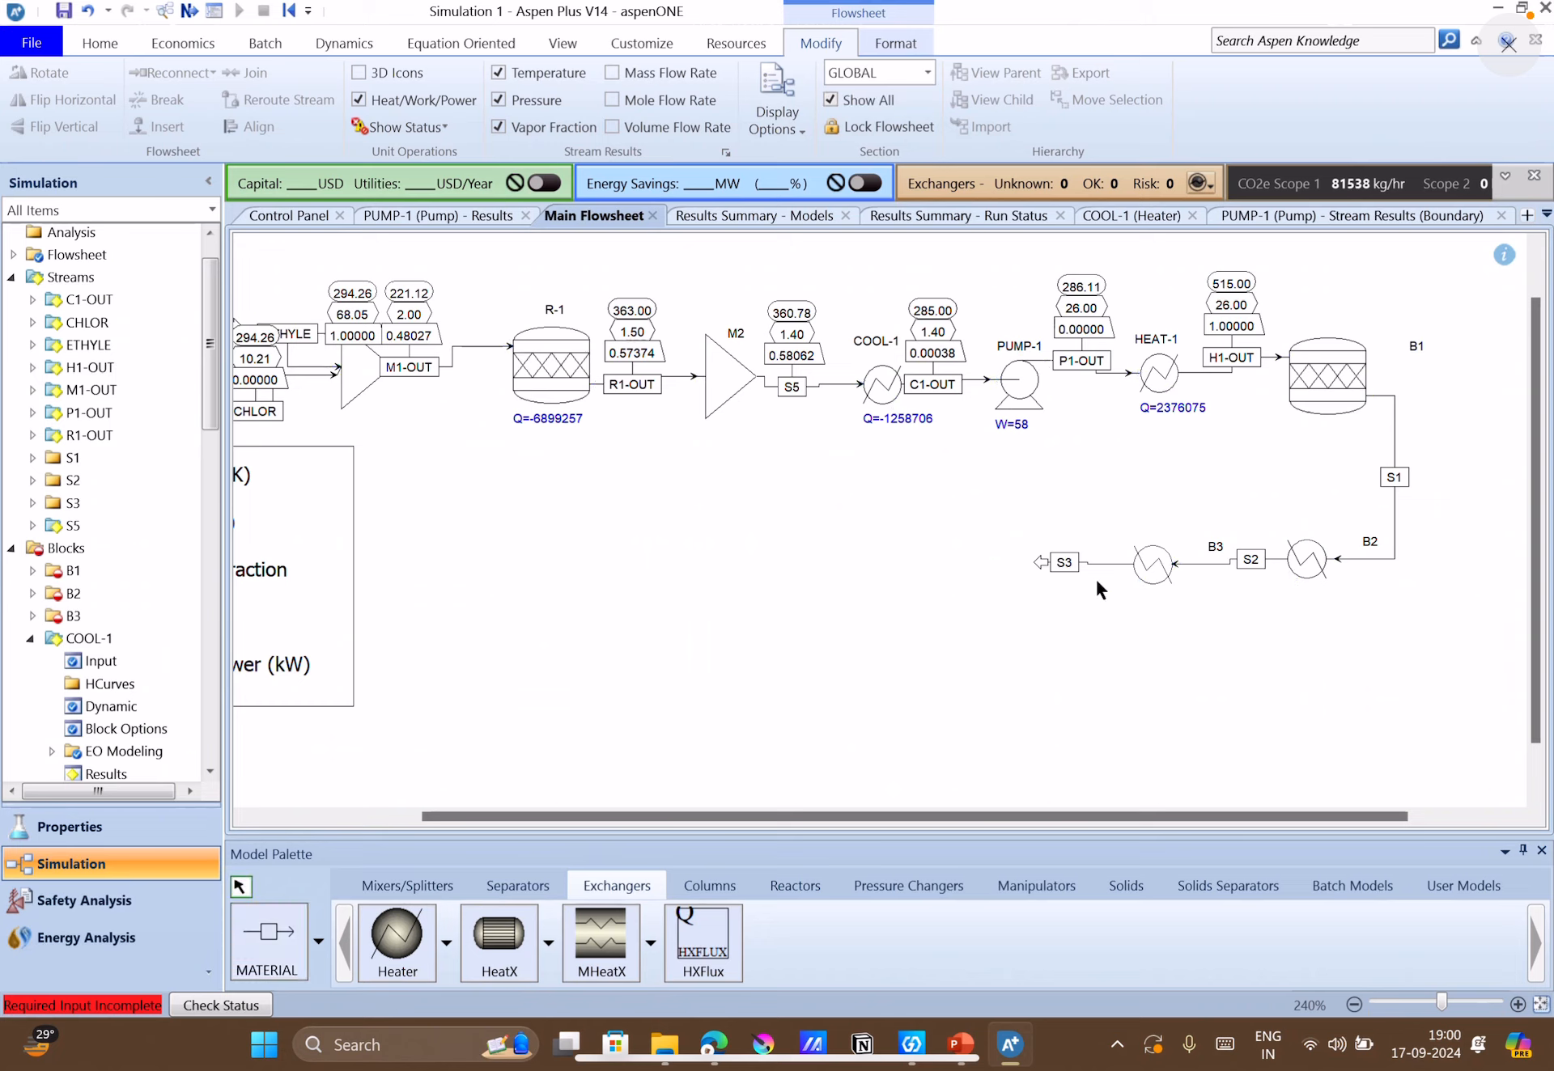
Rename the new reactor block B1 as R-2.
{"action": "left_click", "coordinate": [1417, 347]}
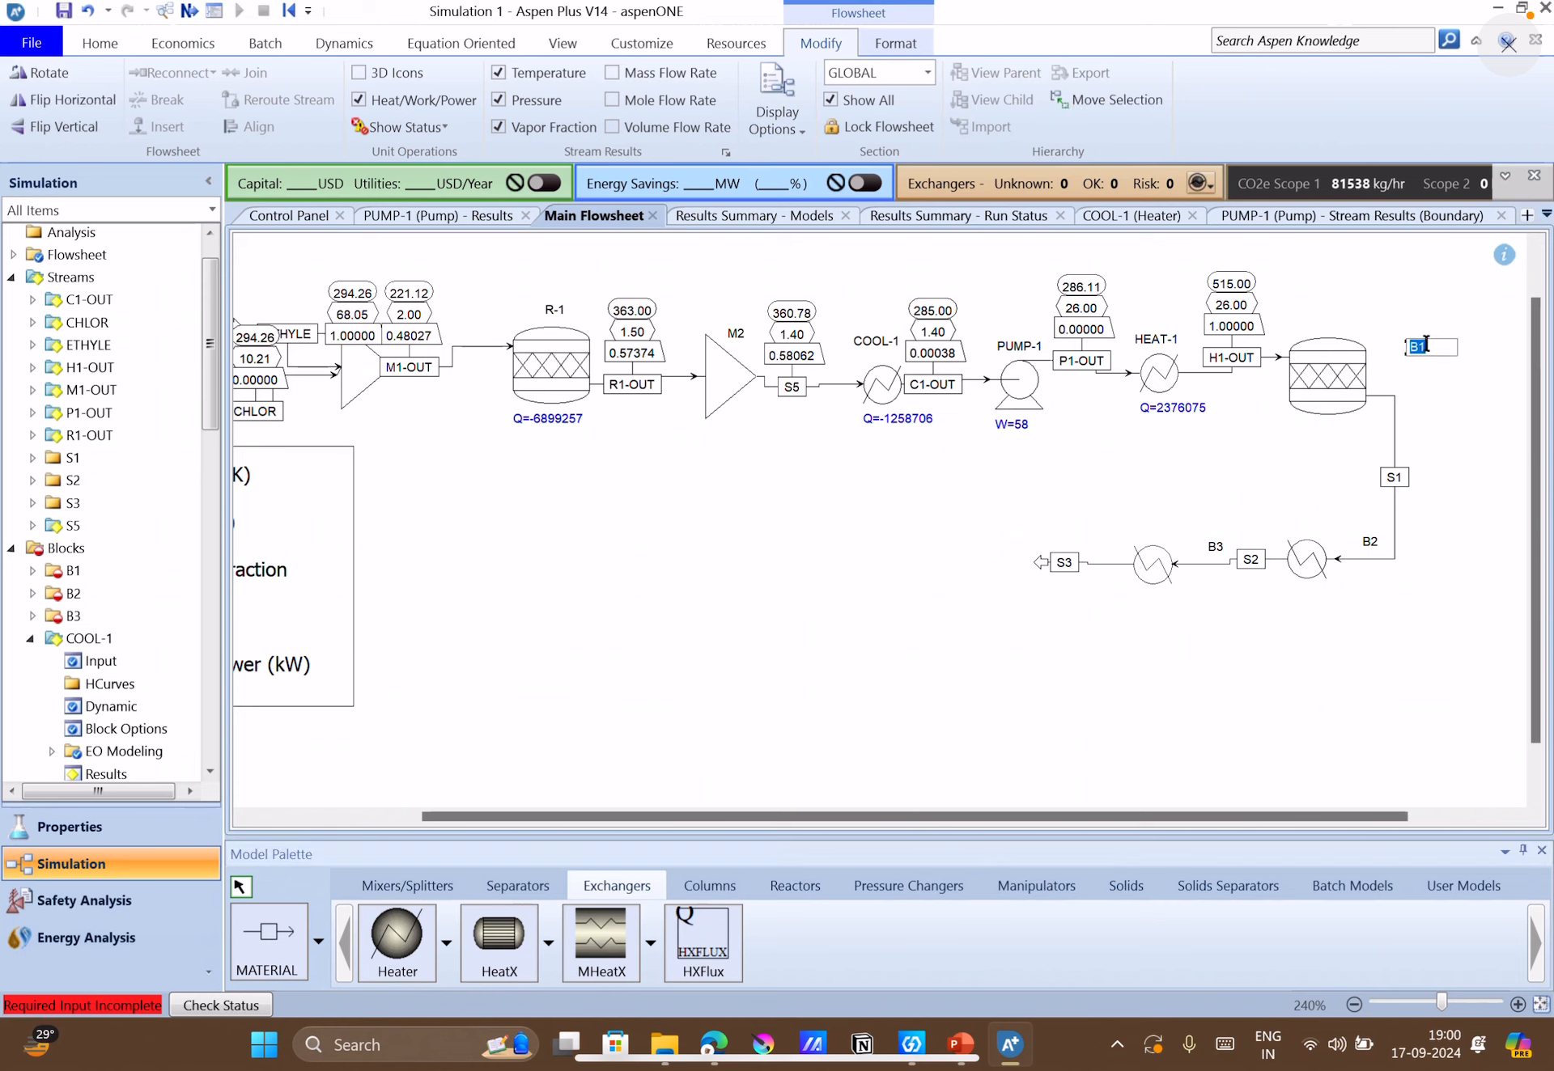
{"action": "type", "text": "R-2"}
{"action": "key", "text": "Return"}
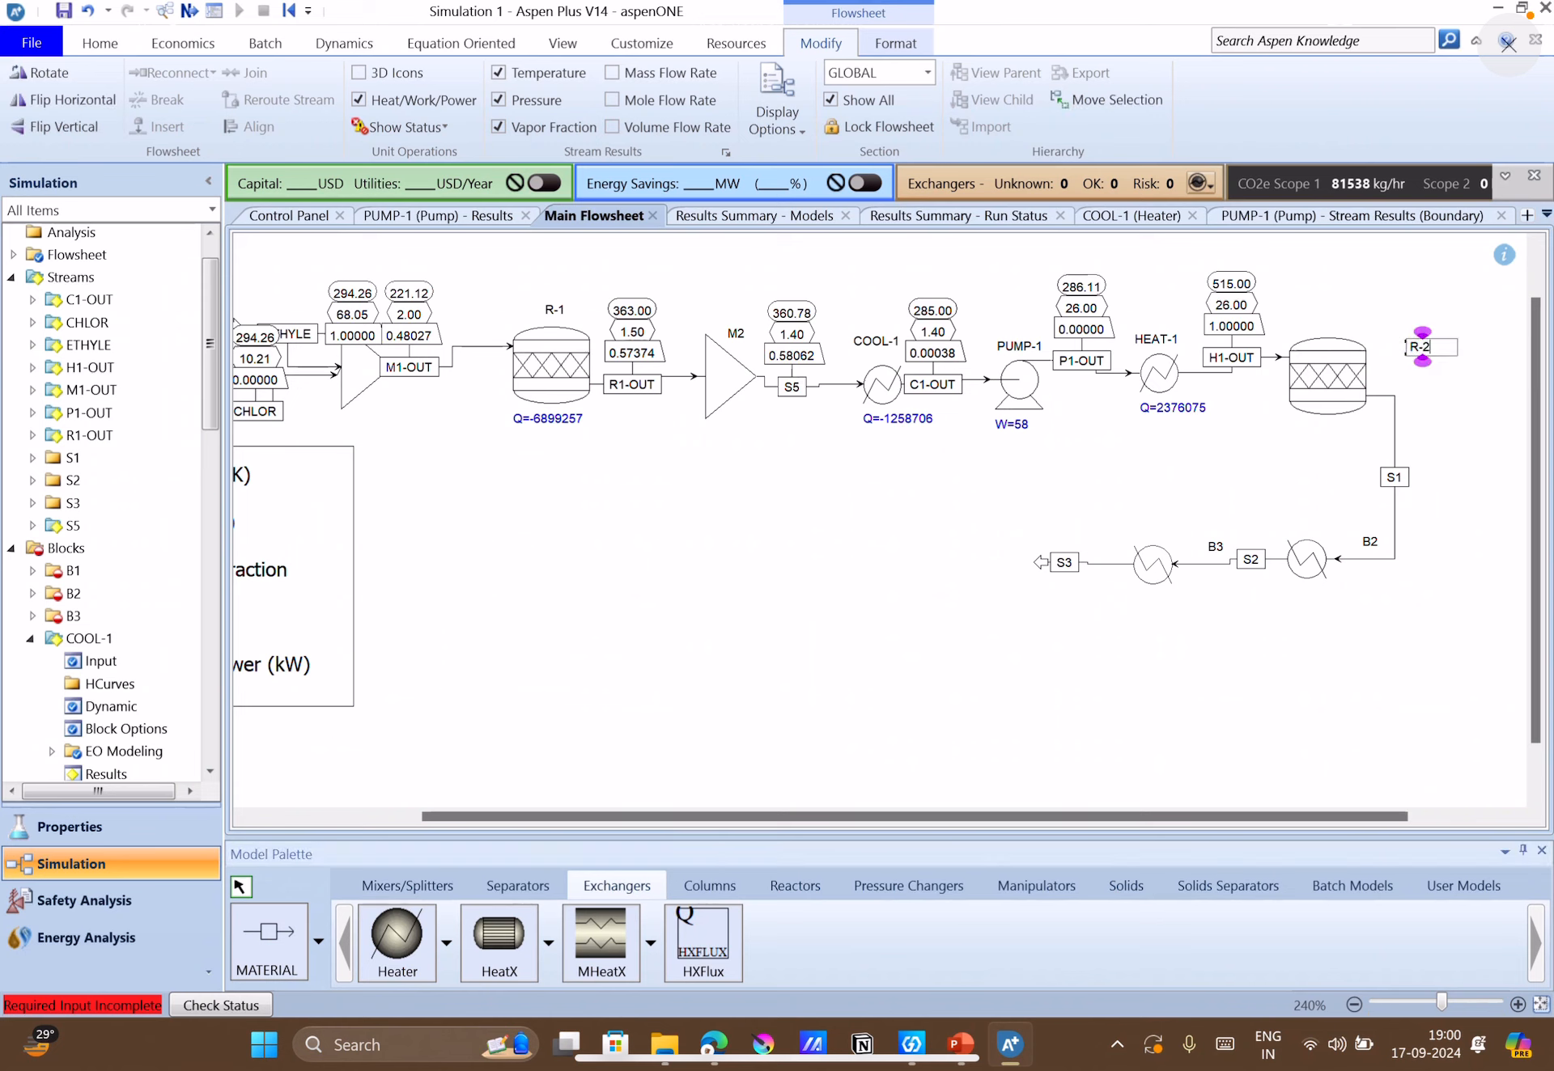
{"action": "left_click", "coordinate": [1454, 568]}
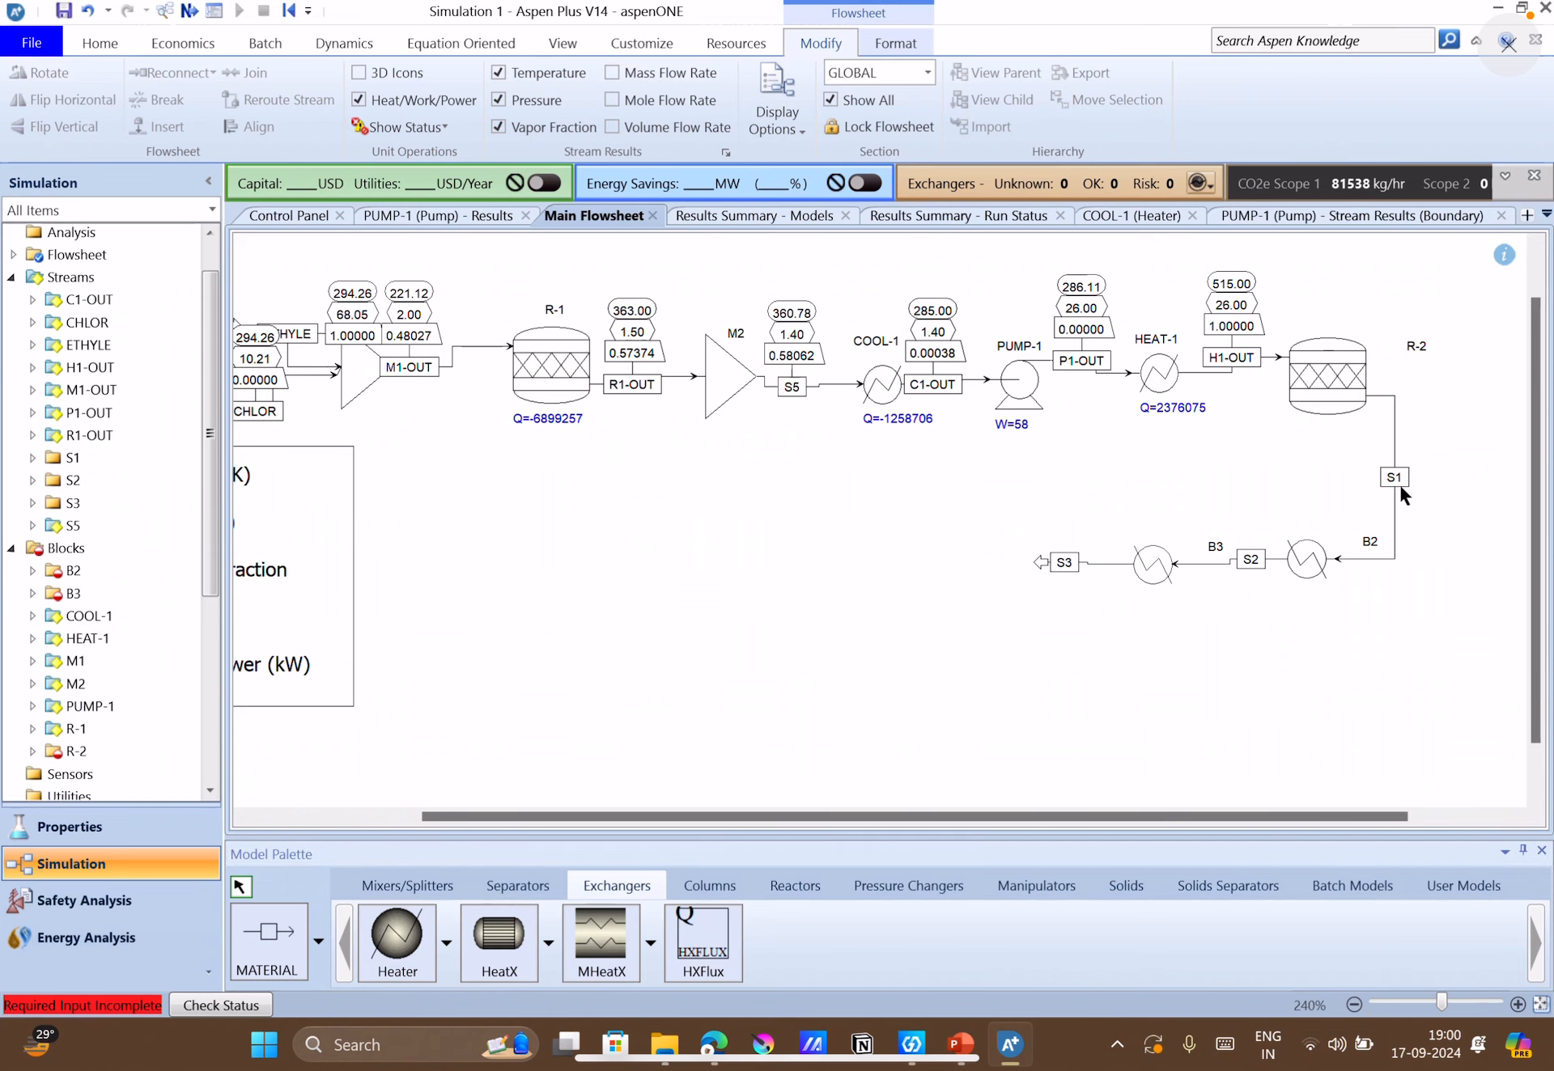
Rename the reactor's outlet stream S1 as R2-OUT.
{"action": "left_click", "coordinate": [1395, 478]}
{"action": "left_click", "coordinate": [1395, 477]}
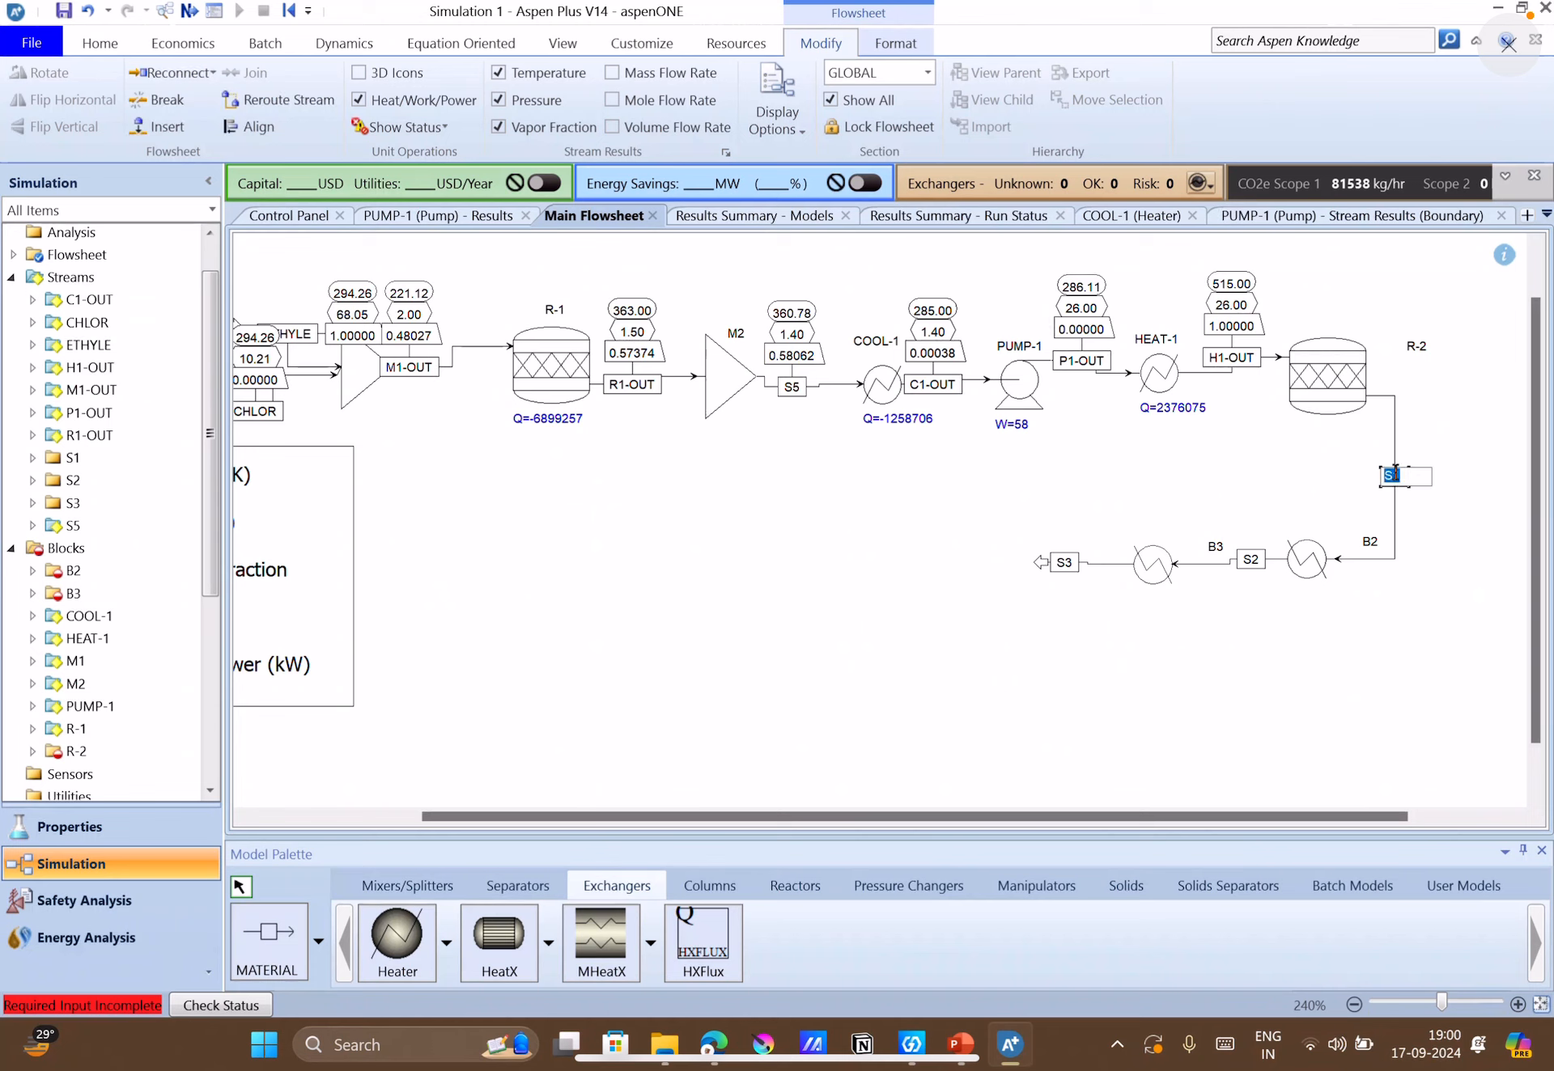
{"action": "type", "text": "R2-OUT"}
{"action": "left_click", "coordinate": [1424, 621]}
Rename heater B2 as COOL-2 and place its label just above its icon.
{"action": "left_click", "coordinate": [1368, 551]}
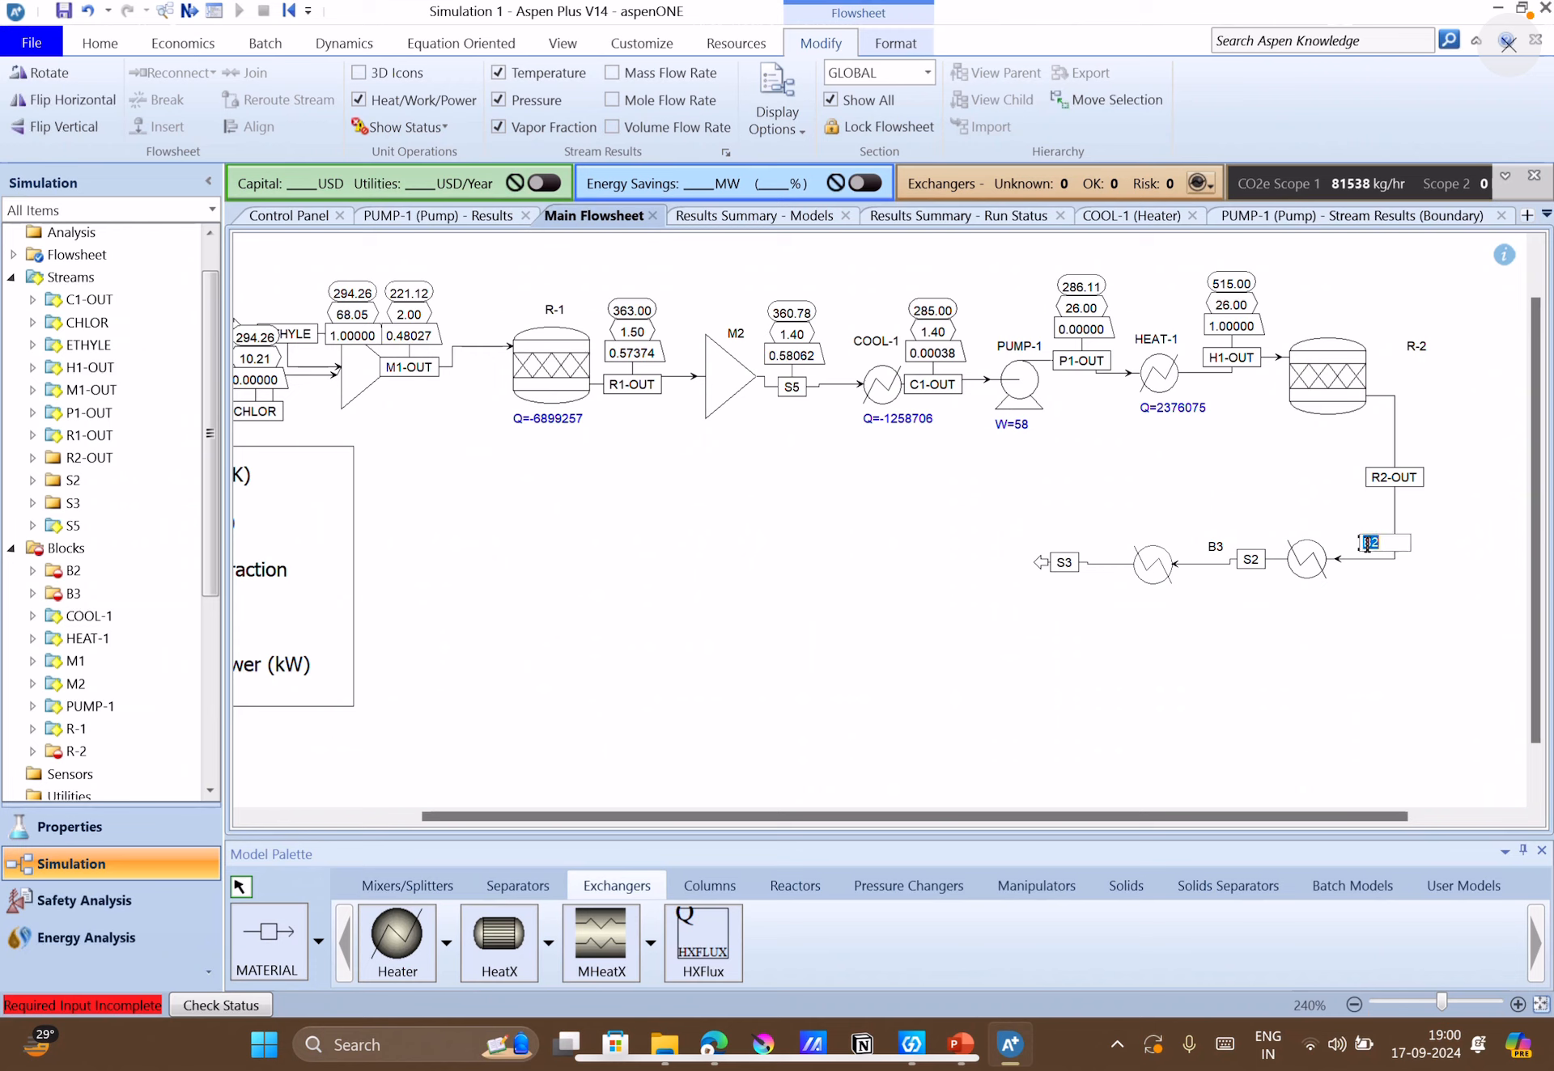
{"action": "type", "text": "COOL-2"}
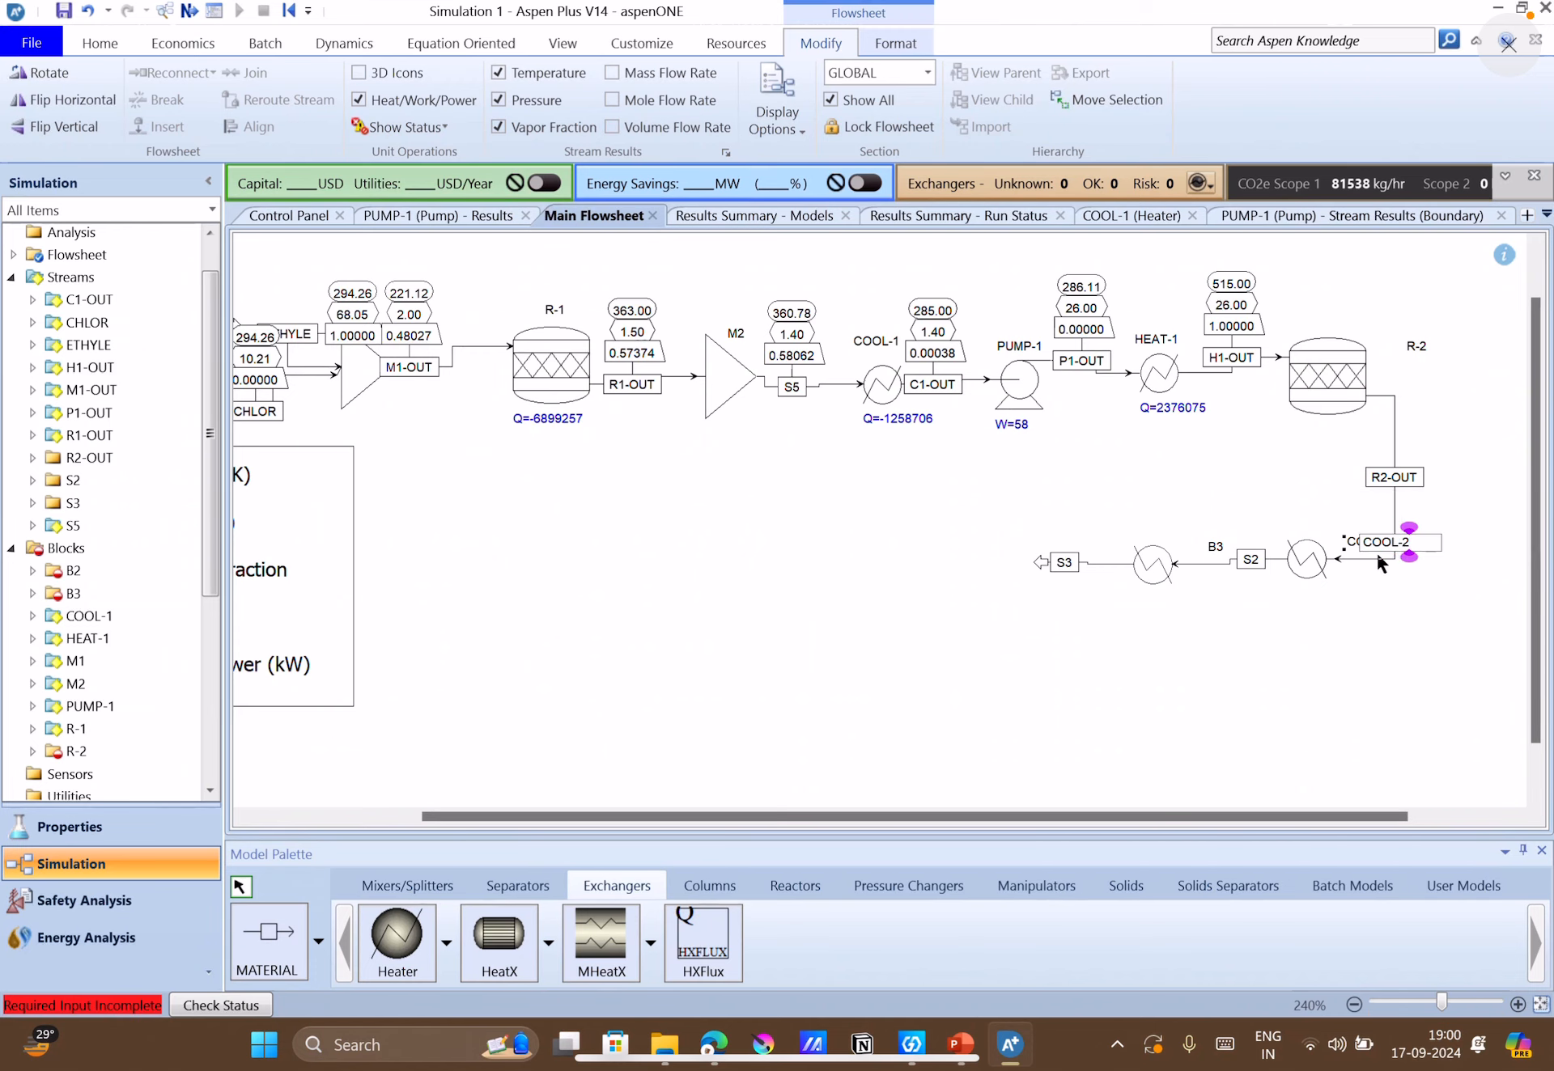
{"action": "left_click", "coordinate": [1391, 579]}
{"action": "left_click_drag", "start_coordinate": [1367, 541], "coordinate": [1317, 517]}
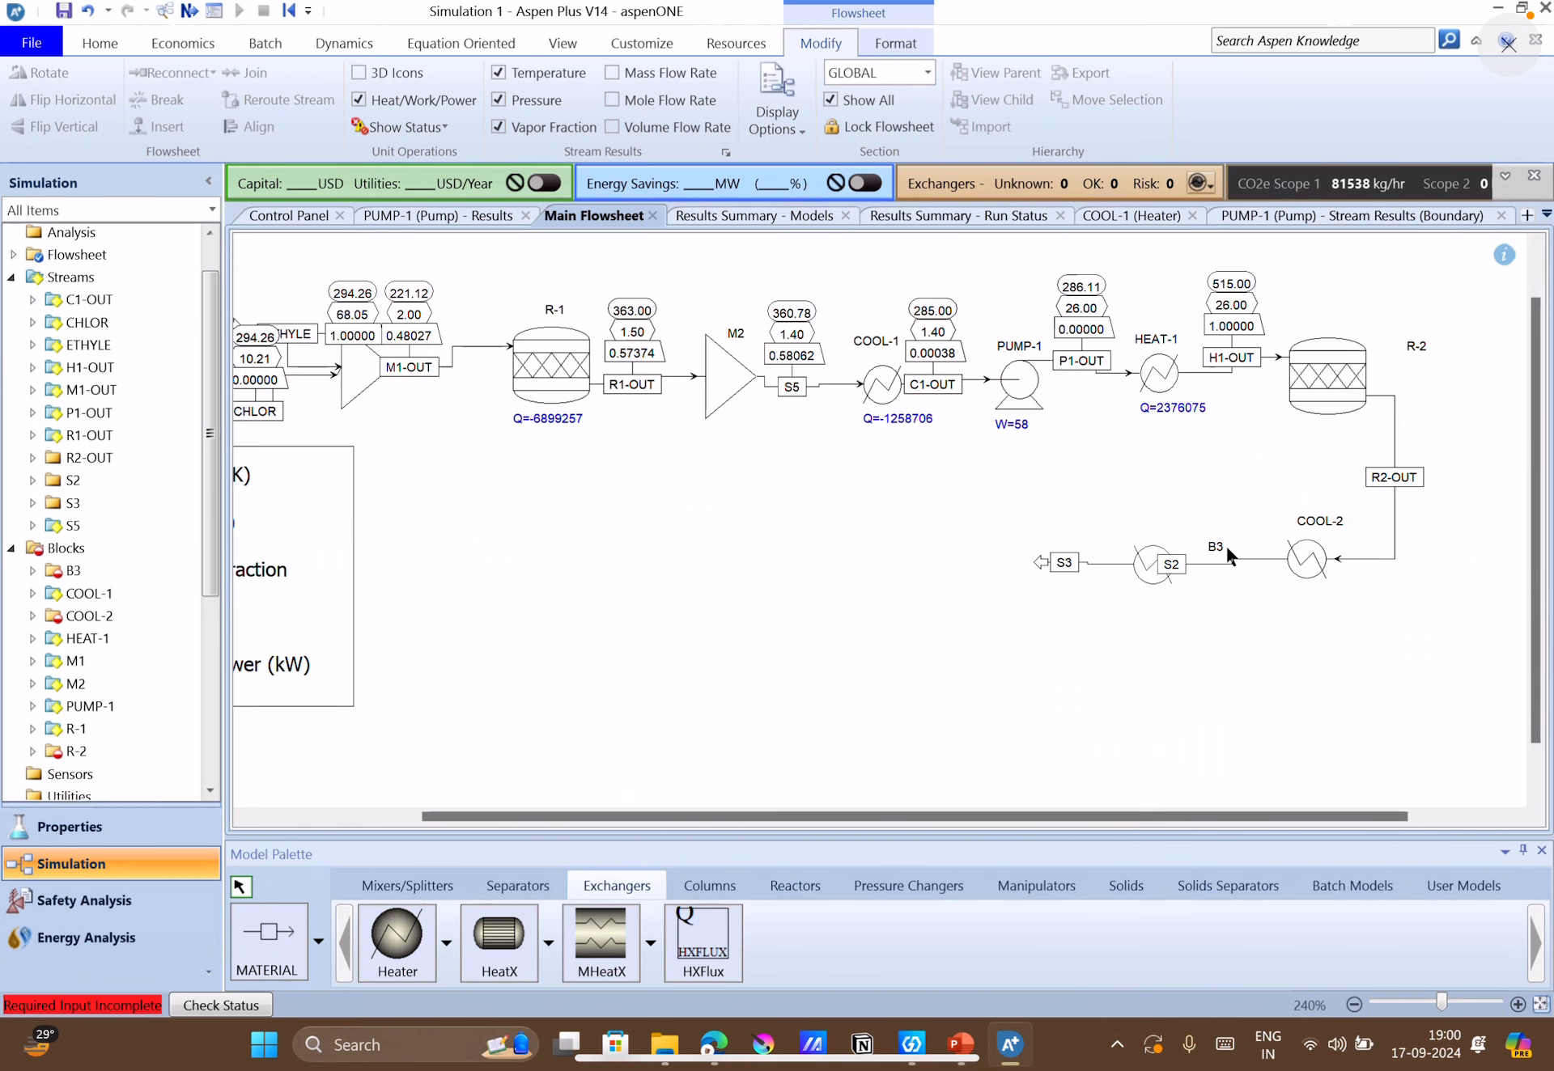
Position the S2 stream label between the two heaters and rename the stream as C2-OUT.
{"action": "left_click_drag", "start_coordinate": [1171, 571], "coordinate": [1238, 569]}
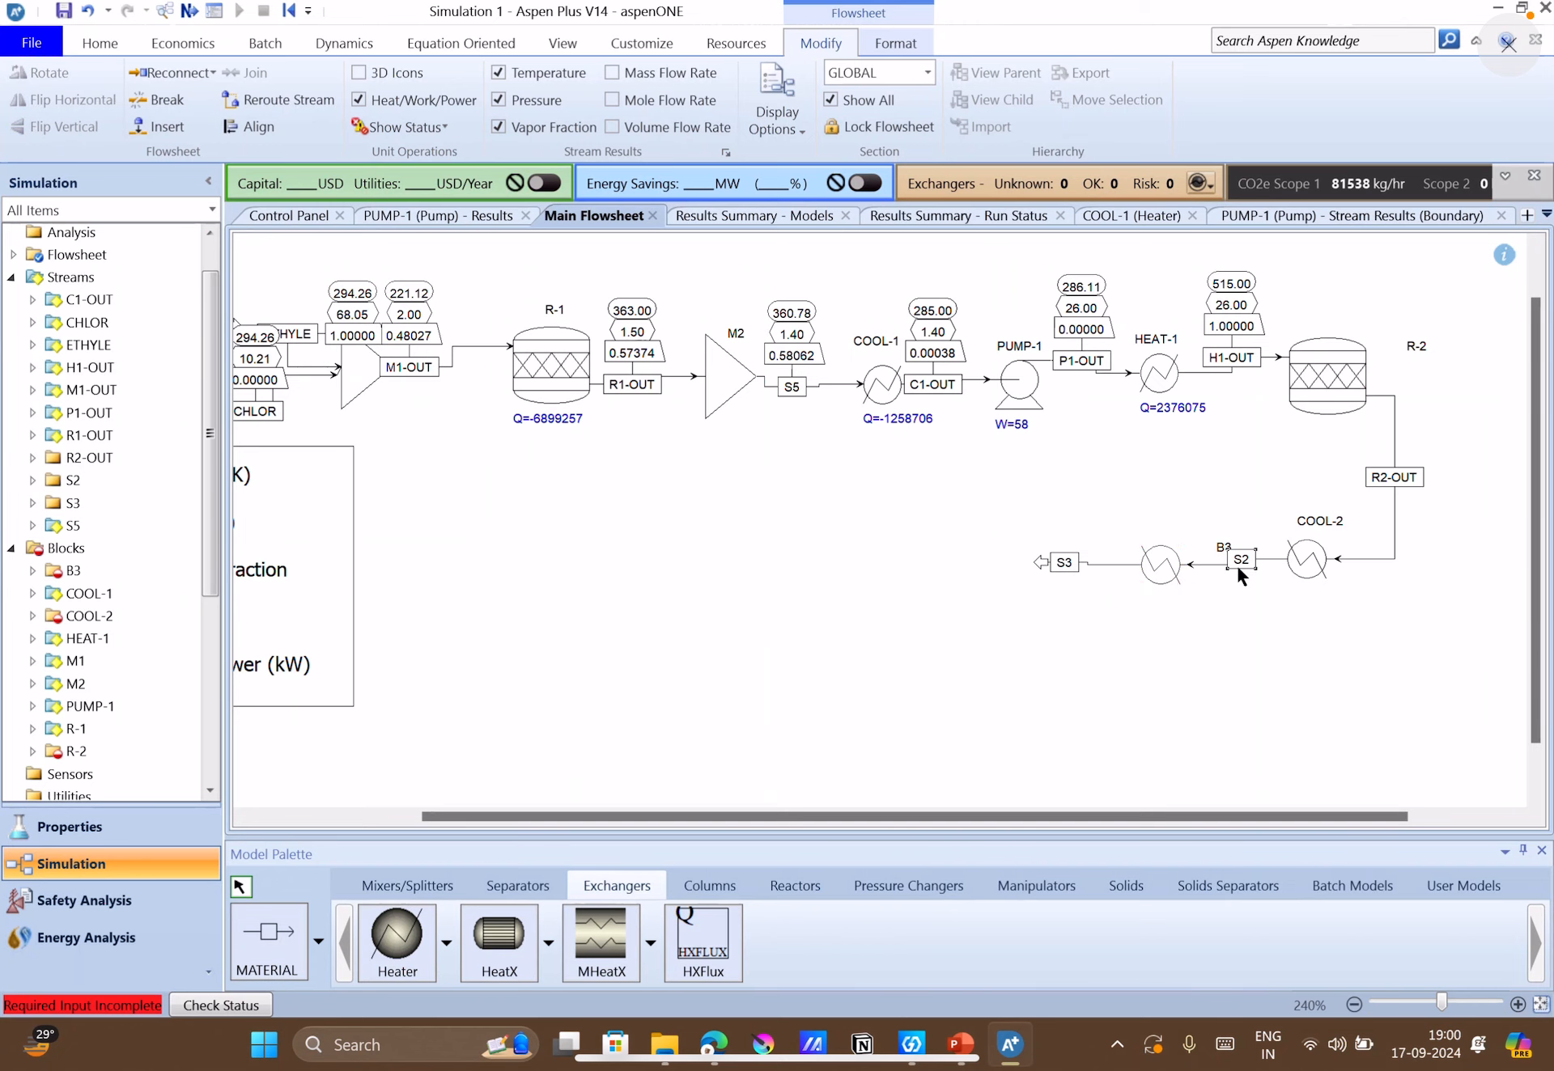
{"action": "double_click", "coordinate": [1239, 558]}
{"action": "type", "text": "C2-OUT"}
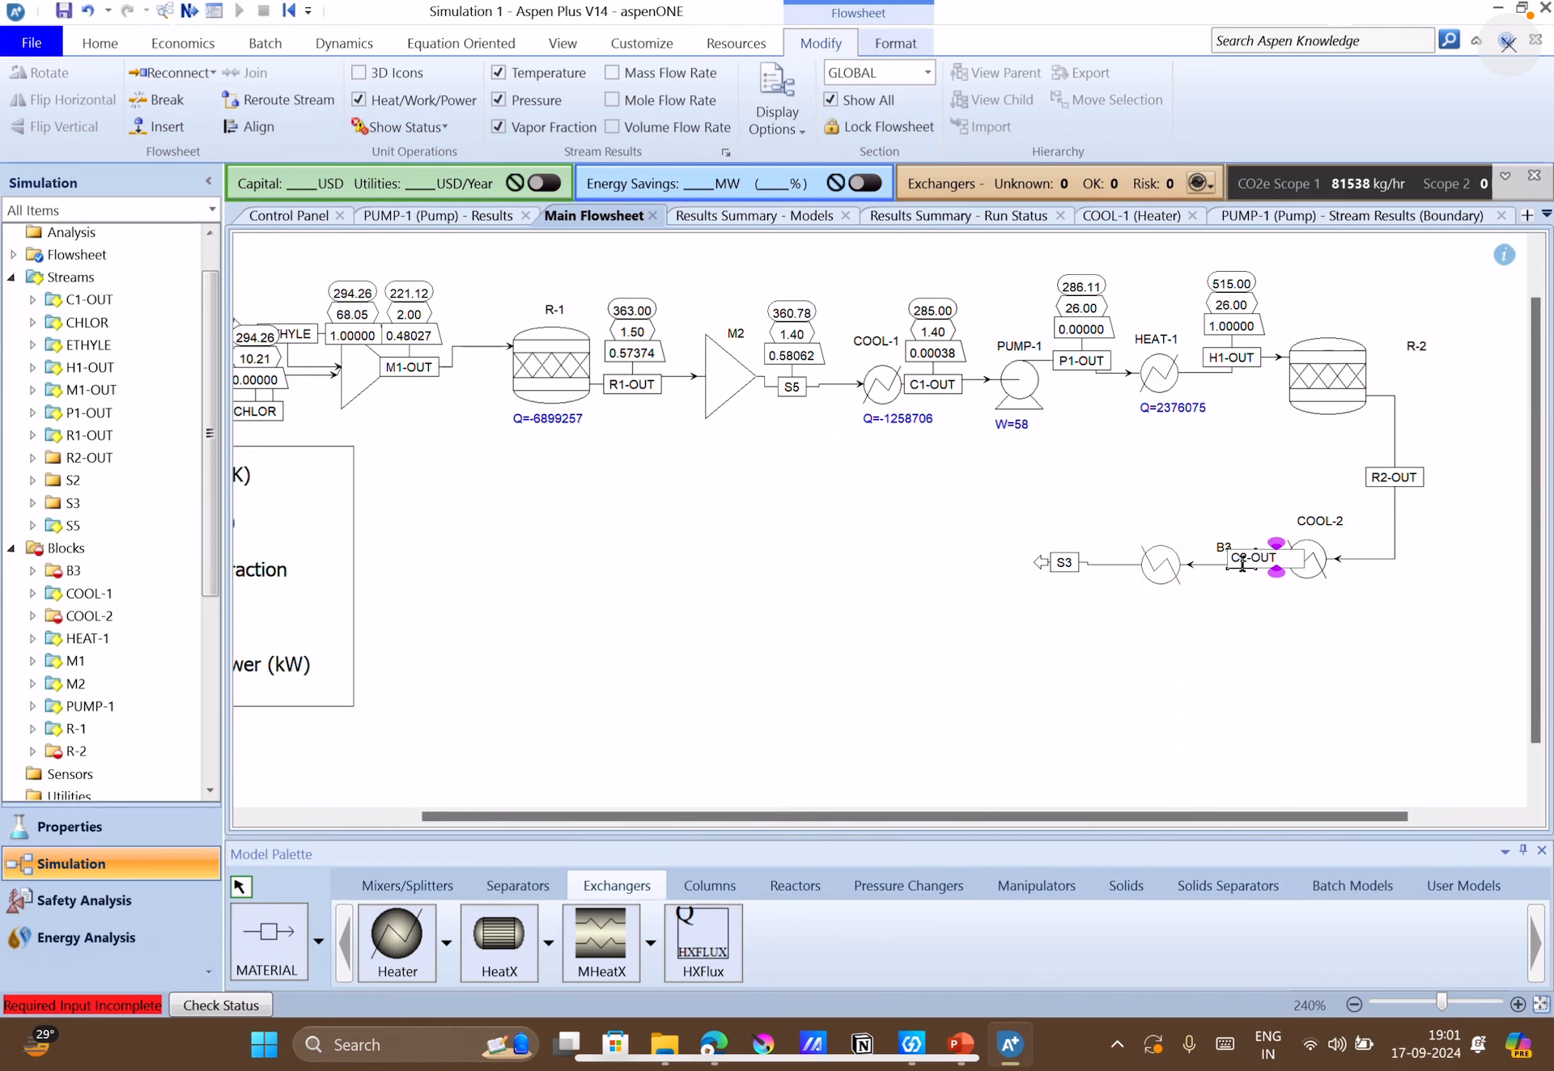
{"action": "key", "text": "Return"}
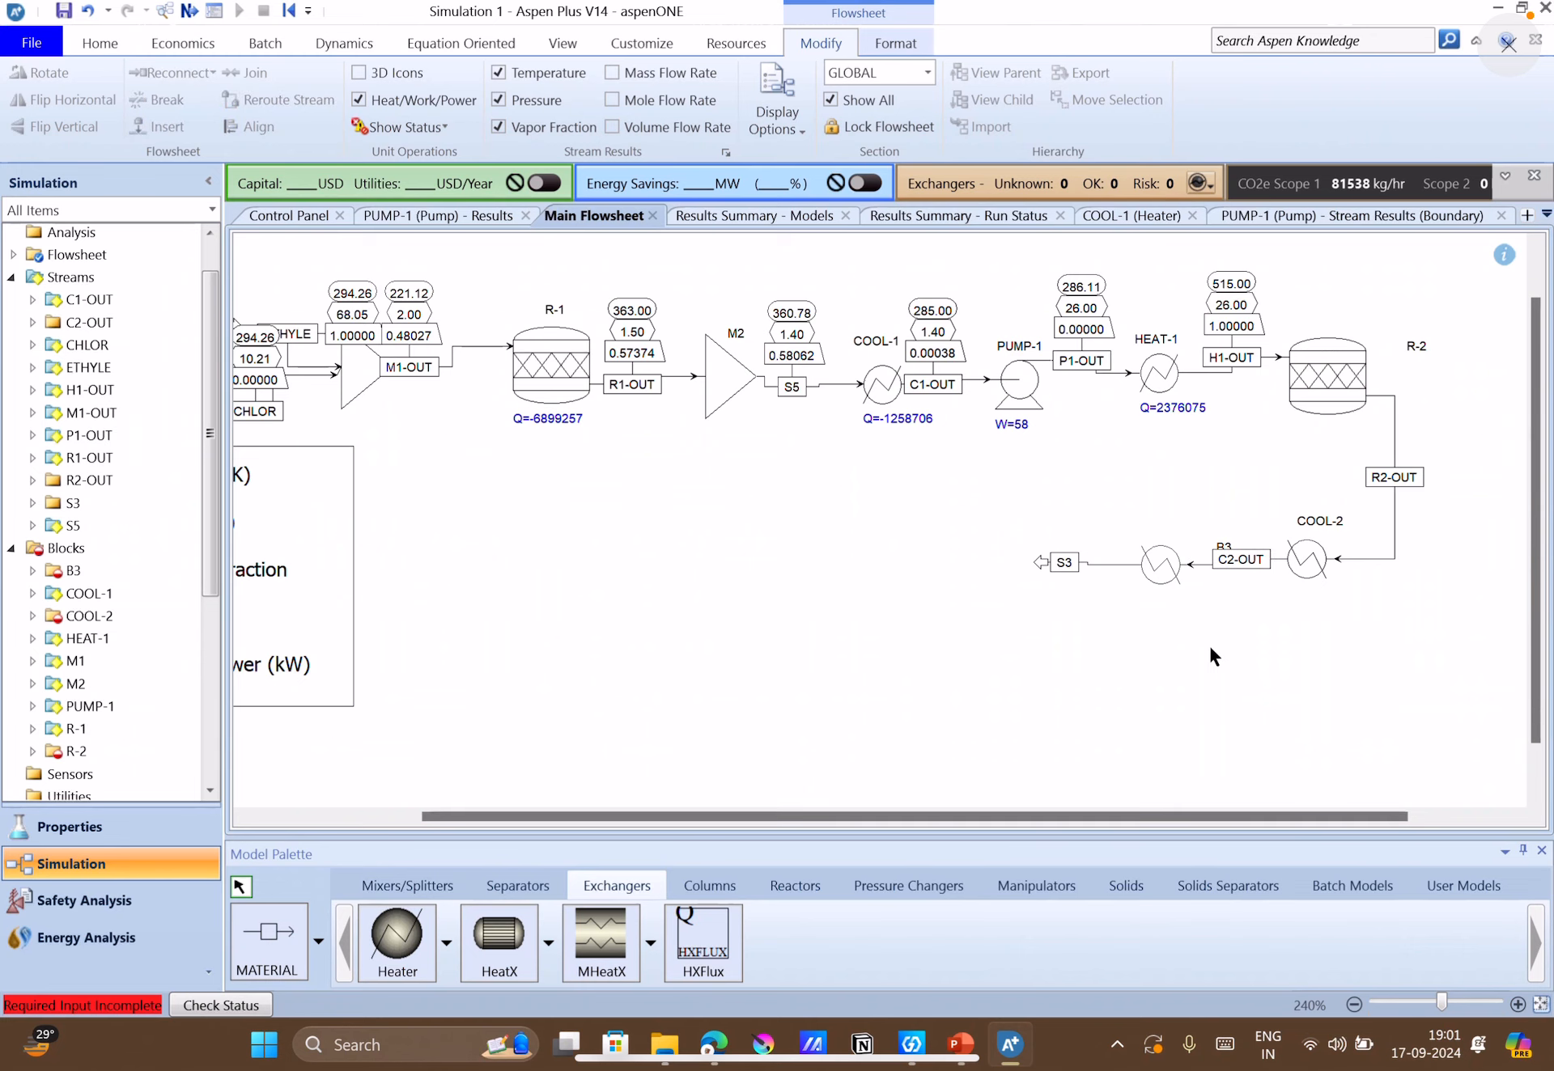
Place heater B3's label just above its icon and rename the block as COOL-3.
{"action": "left_click_drag", "start_coordinate": [1217, 553], "coordinate": [1158, 532]}
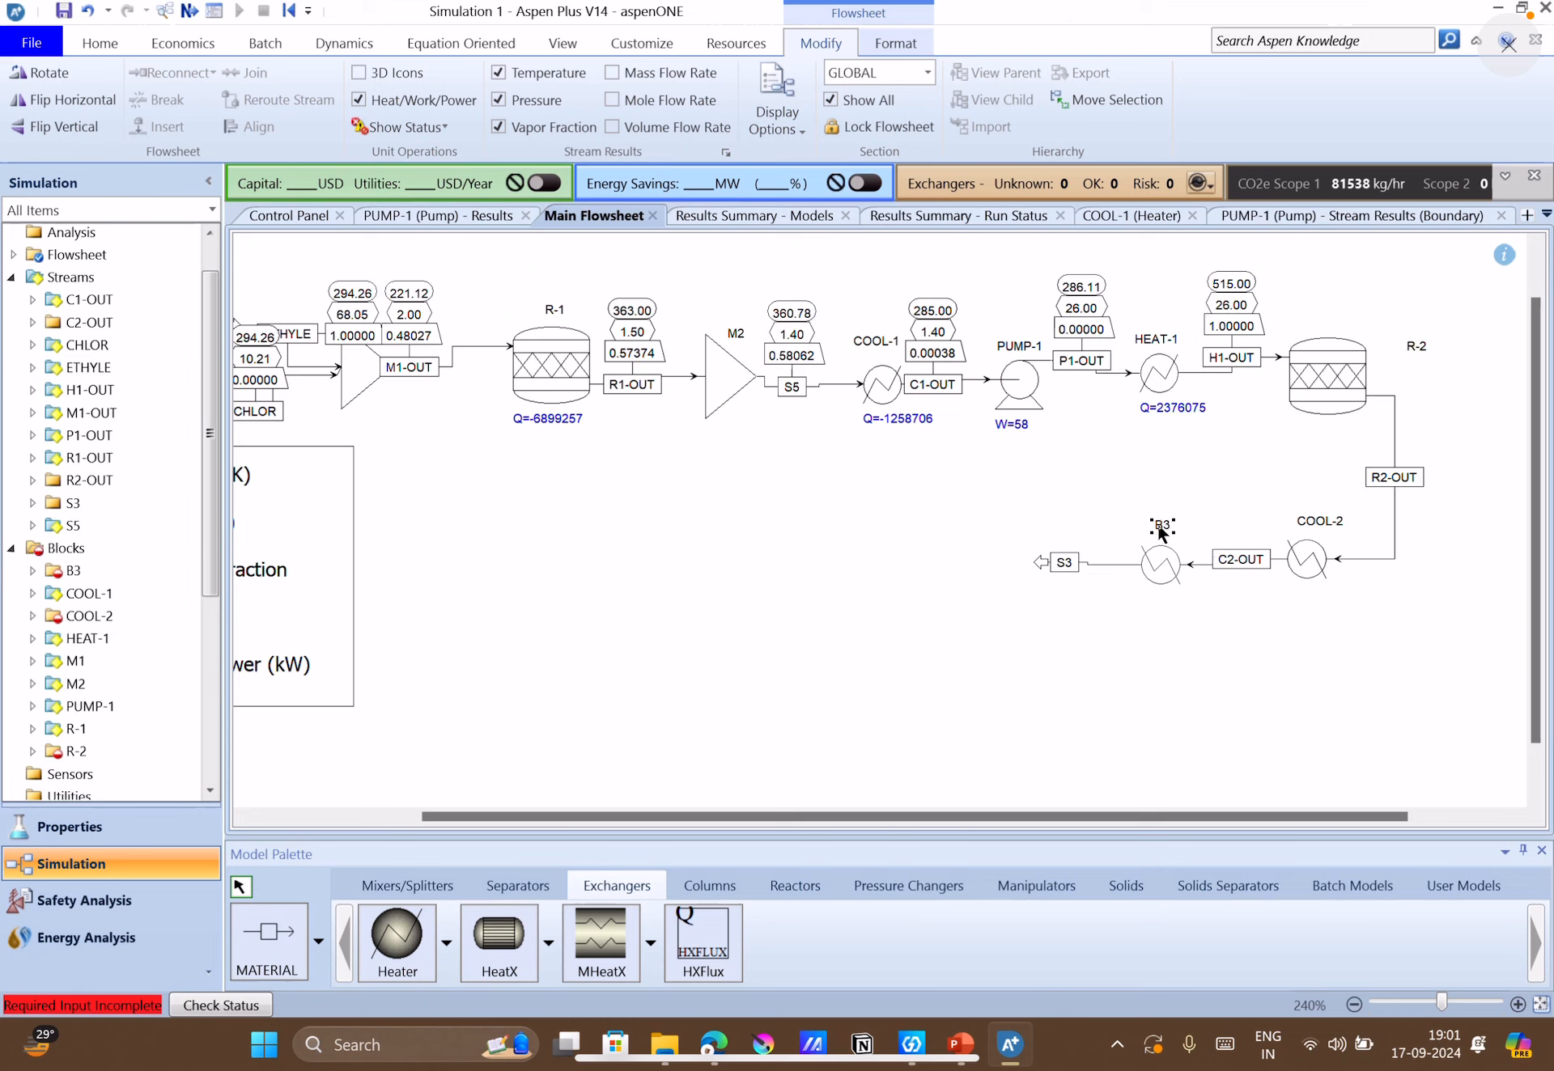
{"action": "left_click", "coordinate": [1161, 527]}
{"action": "type", "text": "CO"}
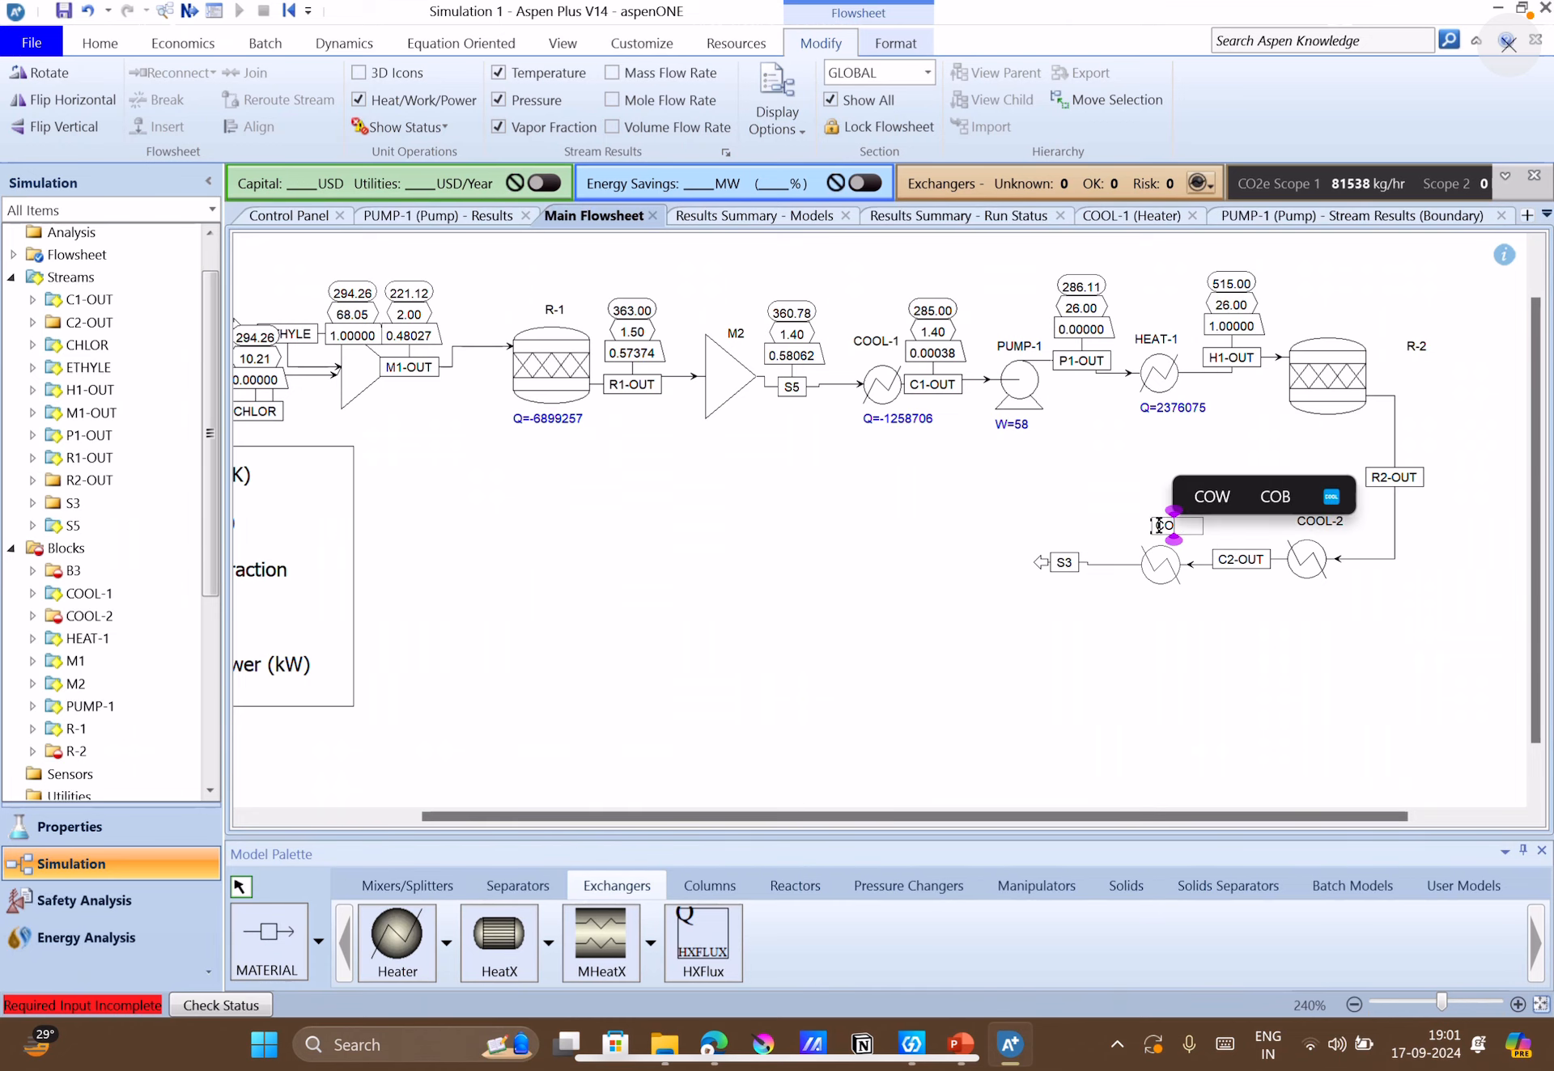
{"action": "type", "text": "OL-3"}
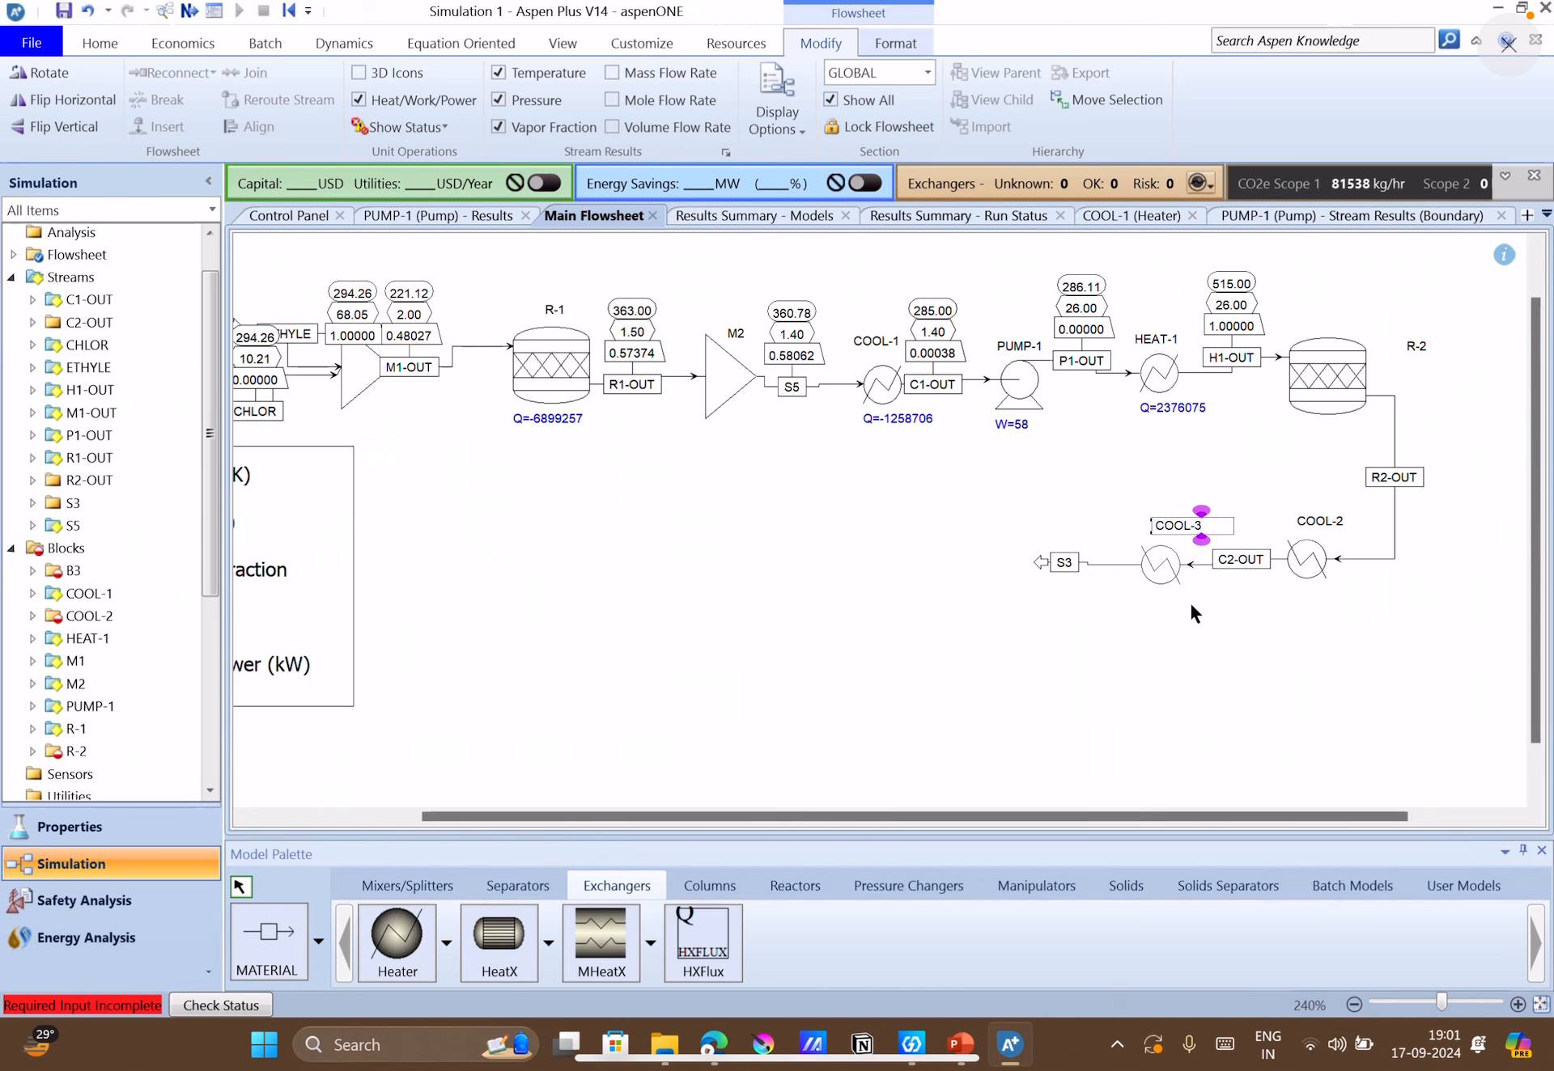
{"action": "left_click", "coordinate": [1194, 613]}
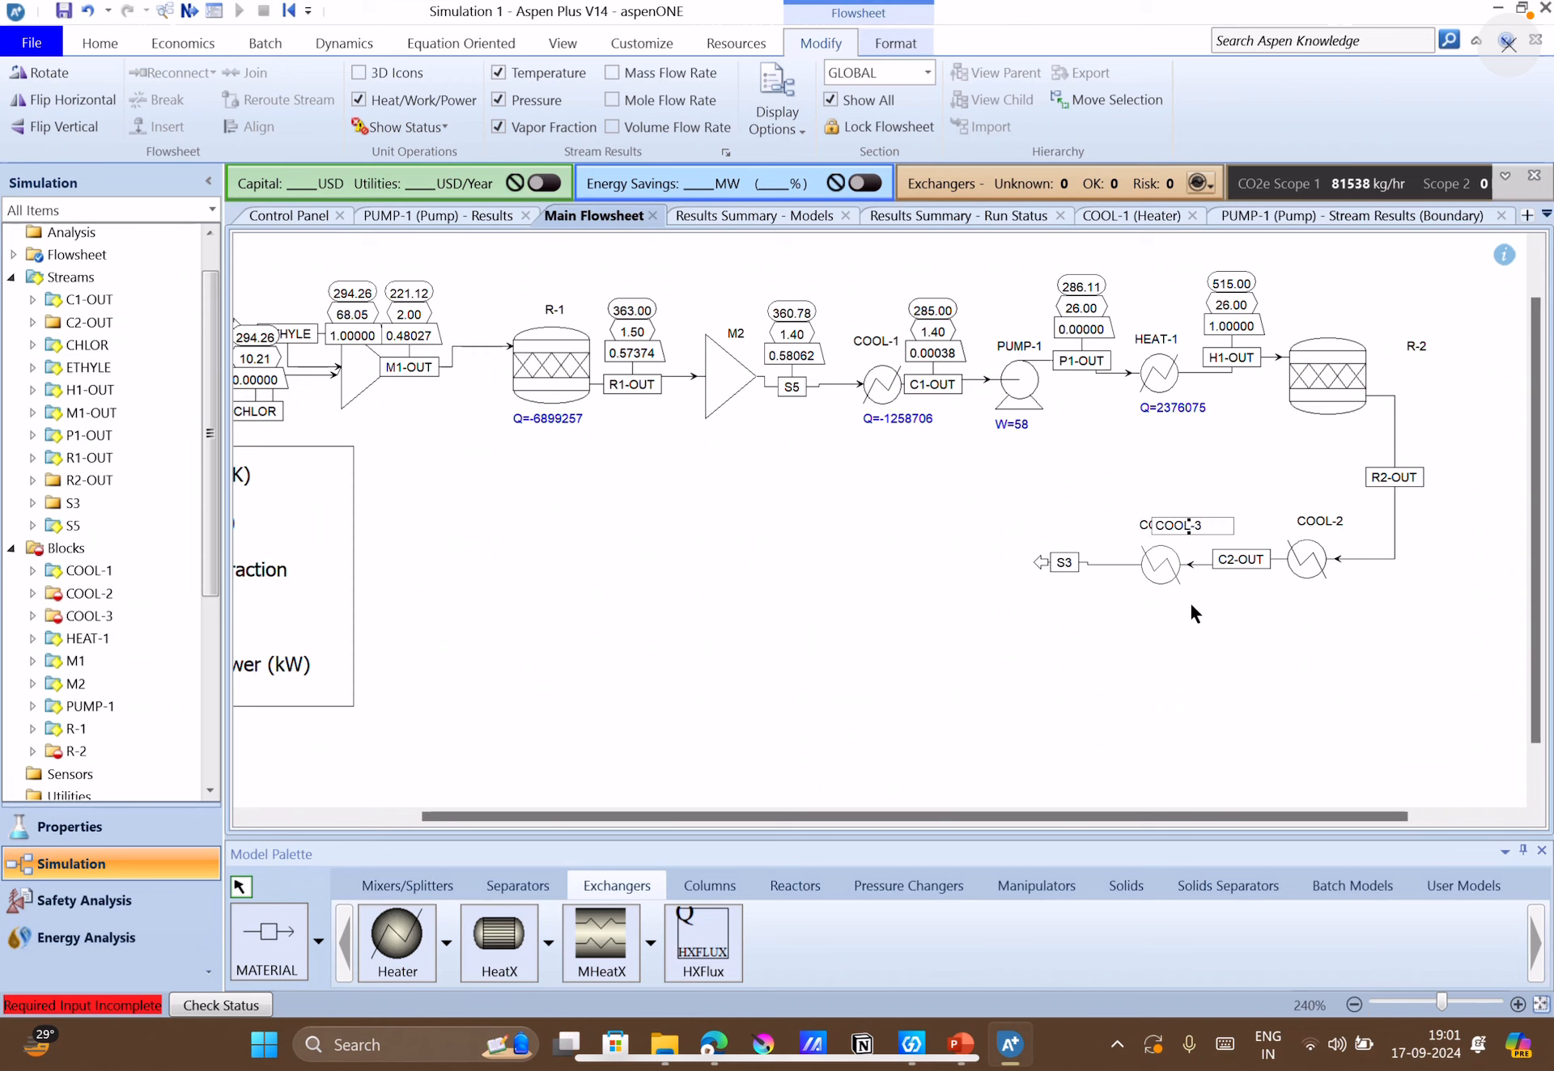
Rename the product stream S3 as C3-OUT and shift its label clear of the stream's end arrow.
{"action": "left_click", "coordinate": [1071, 564]}
{"action": "type", "text": "C3-O"}
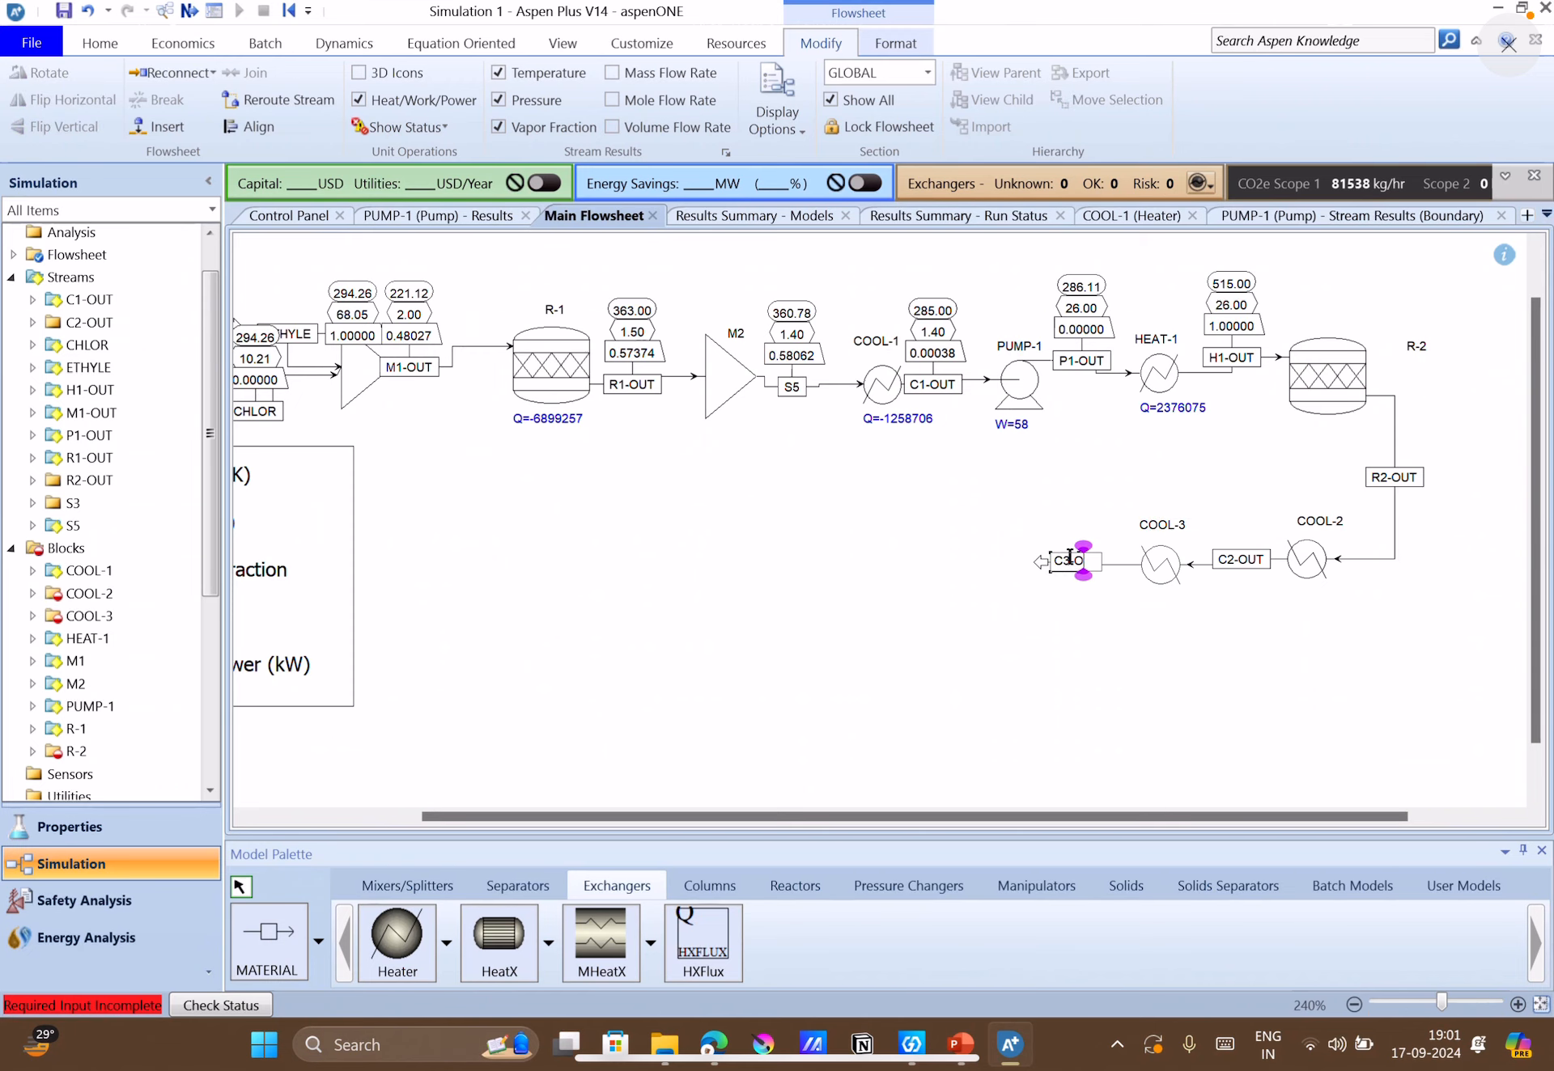
{"action": "type", "text": "UT"}
{"action": "left_click", "coordinate": [1092, 590]}
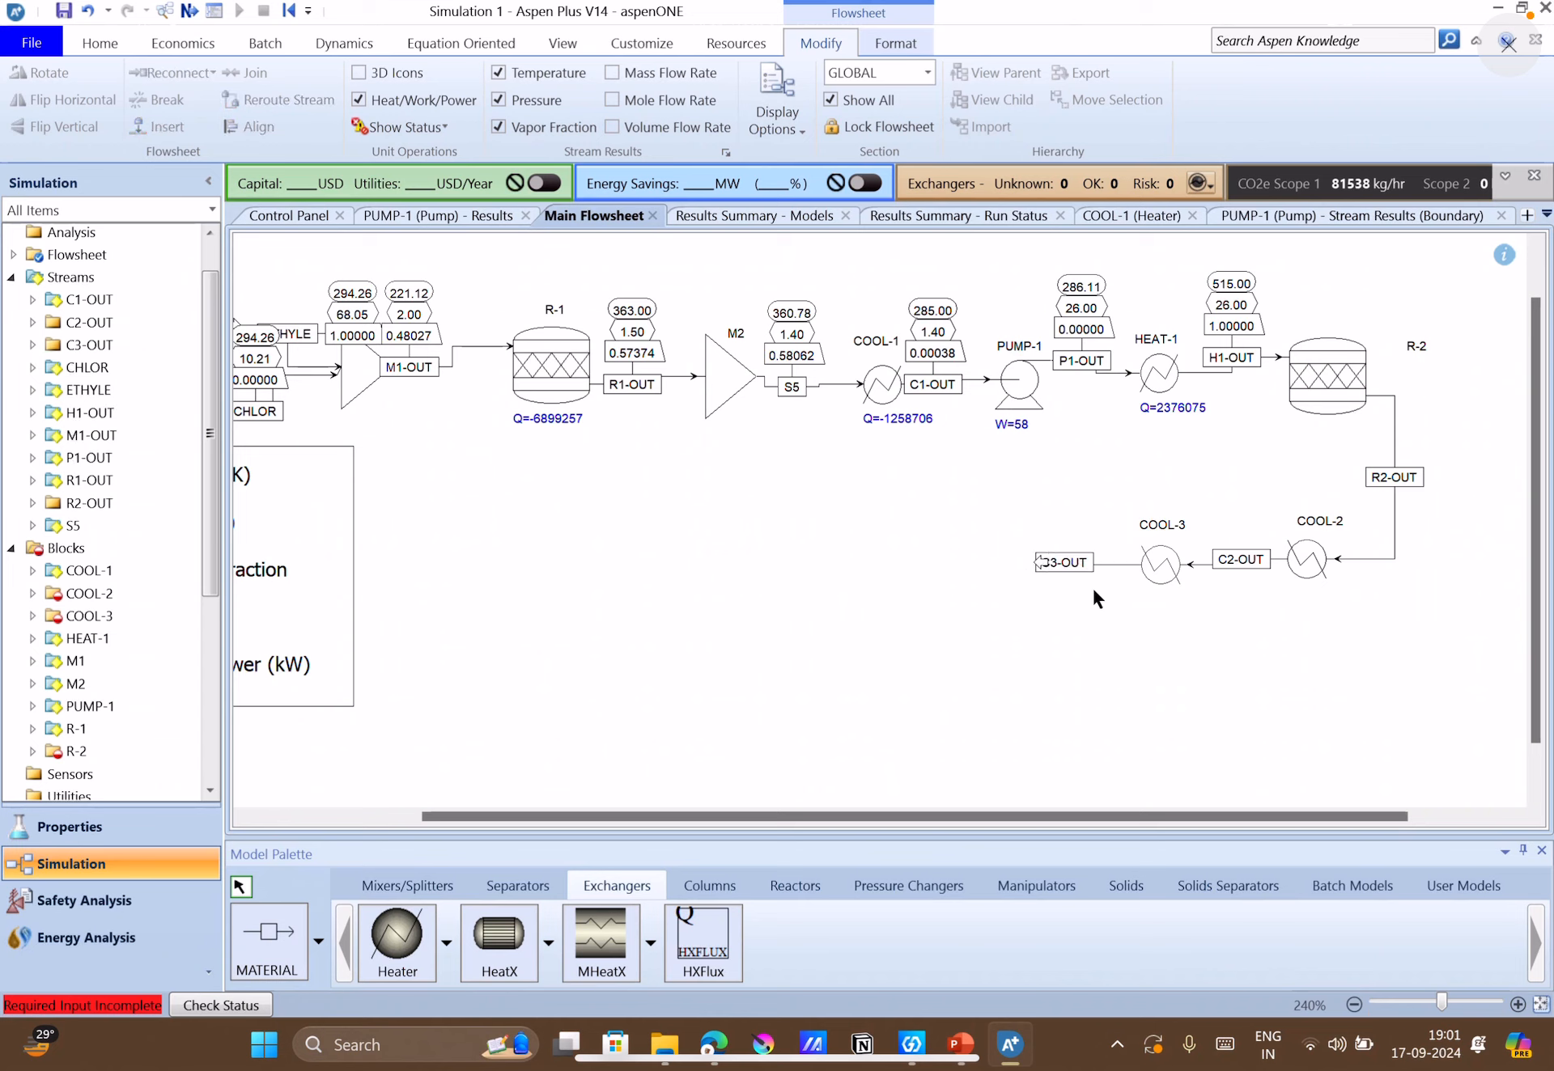
{"action": "left_click_drag", "start_coordinate": [1083, 569], "coordinate": [1103, 572]}
Open the next required input, the COOL-2 specifications, and set the temperature to 515 K.
{"action": "left_click", "coordinate": [187, 11]}
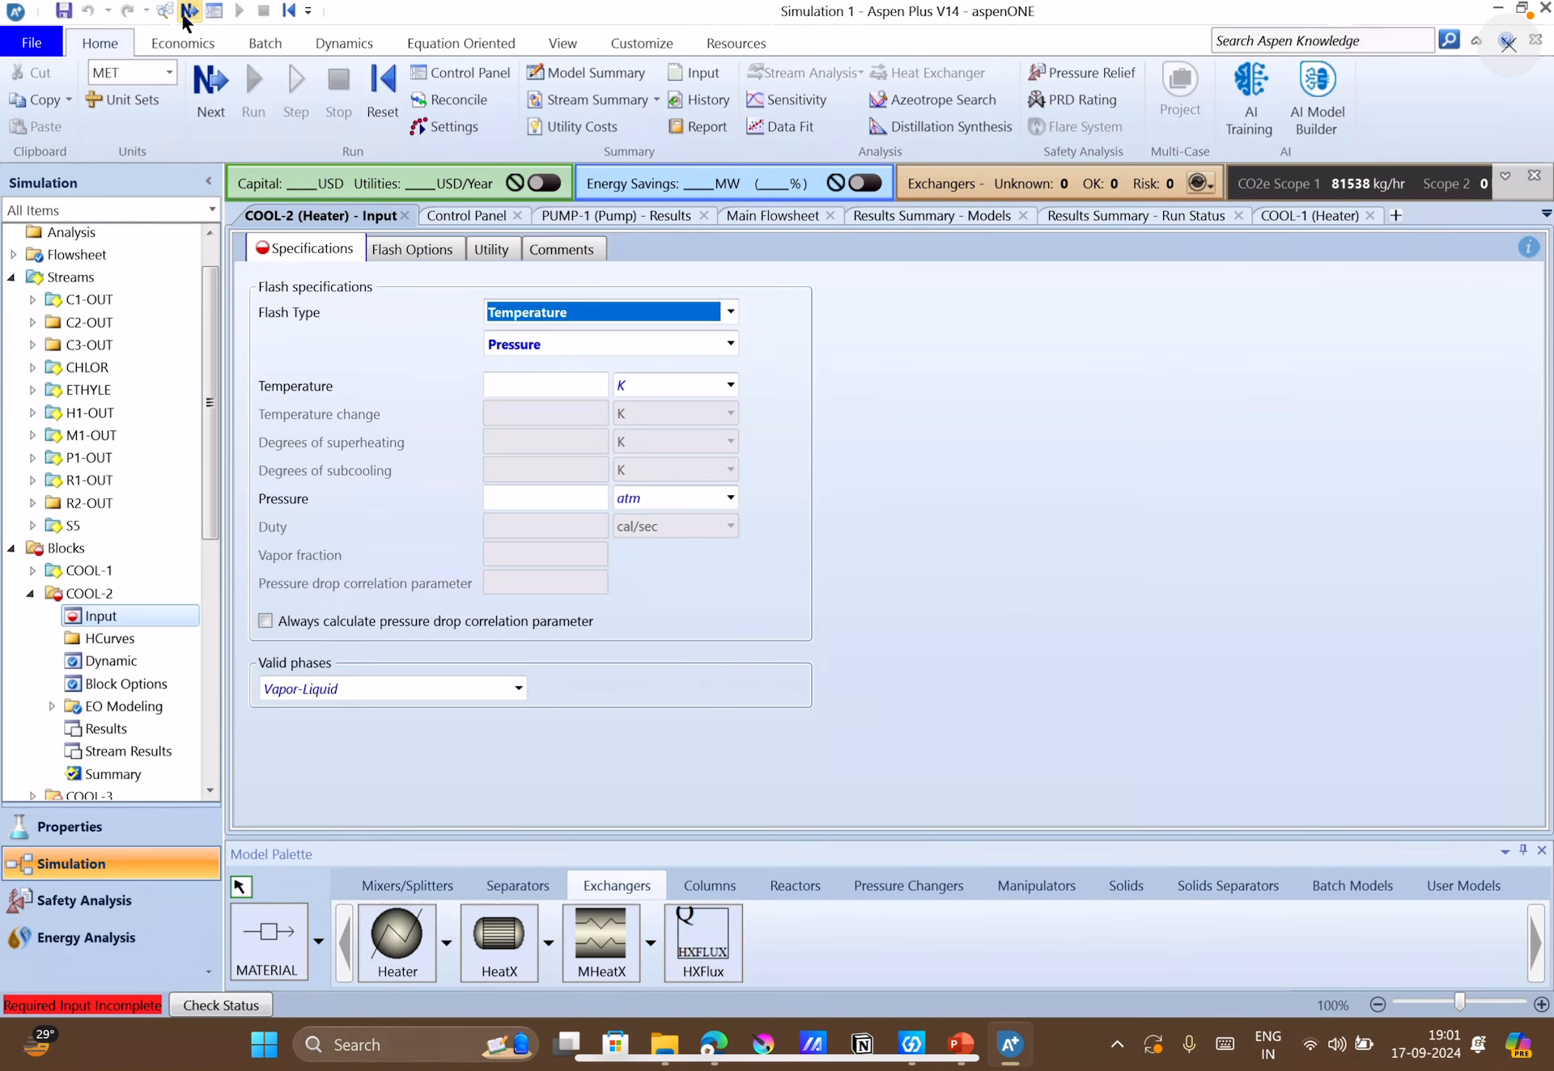
{"action": "left_click", "coordinate": [576, 382]}
{"action": "type", "text": "515"}
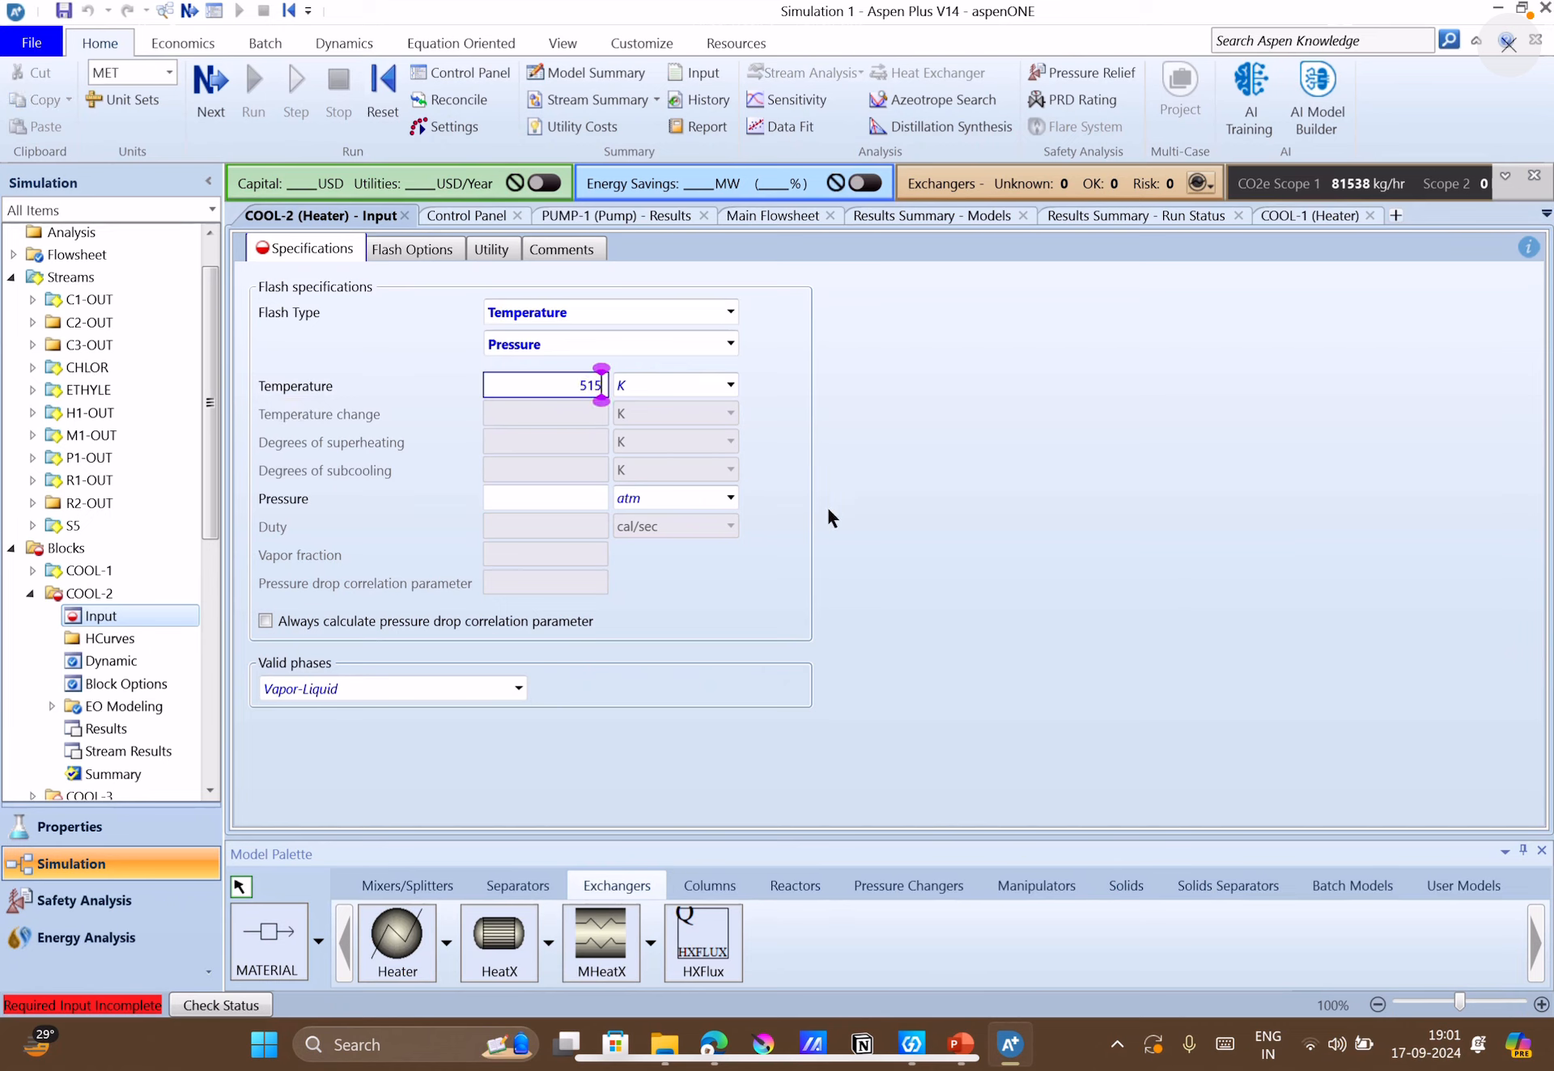
{"action": "left_click", "coordinate": [842, 533]}
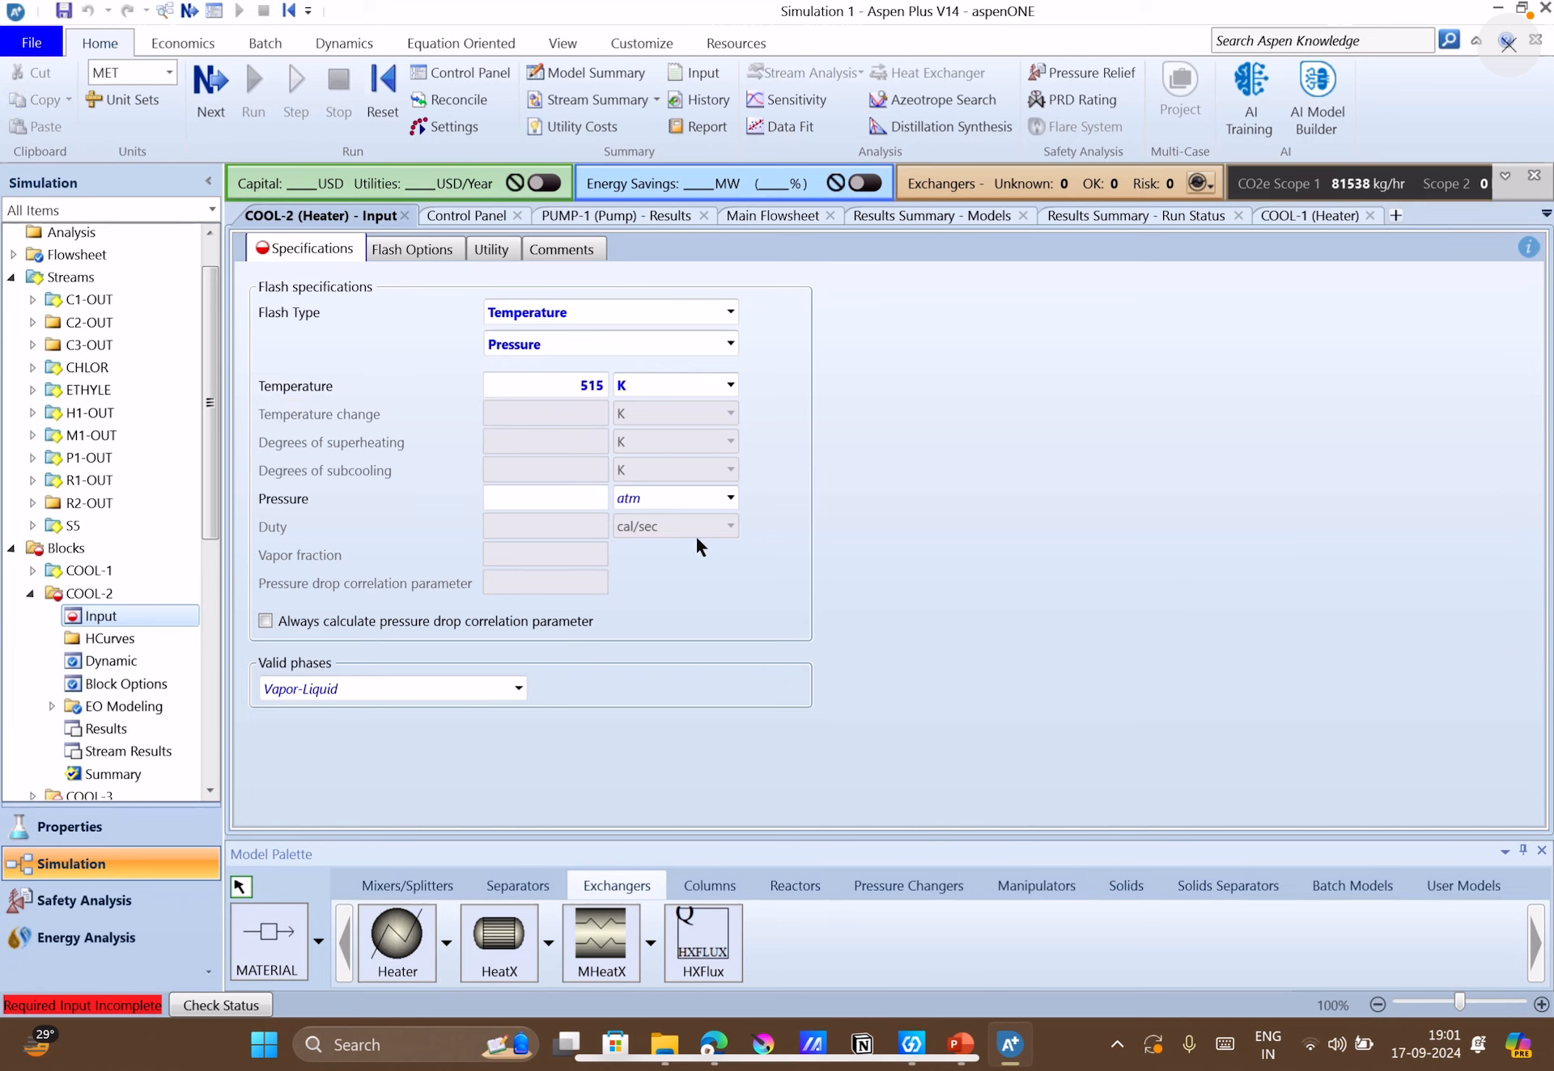
Switch to the PowerPoint case study and check slides 5 and 4 for the pyrolysis reactor and cooler operating conditions.
{"action": "left_click", "coordinate": [960, 1044]}
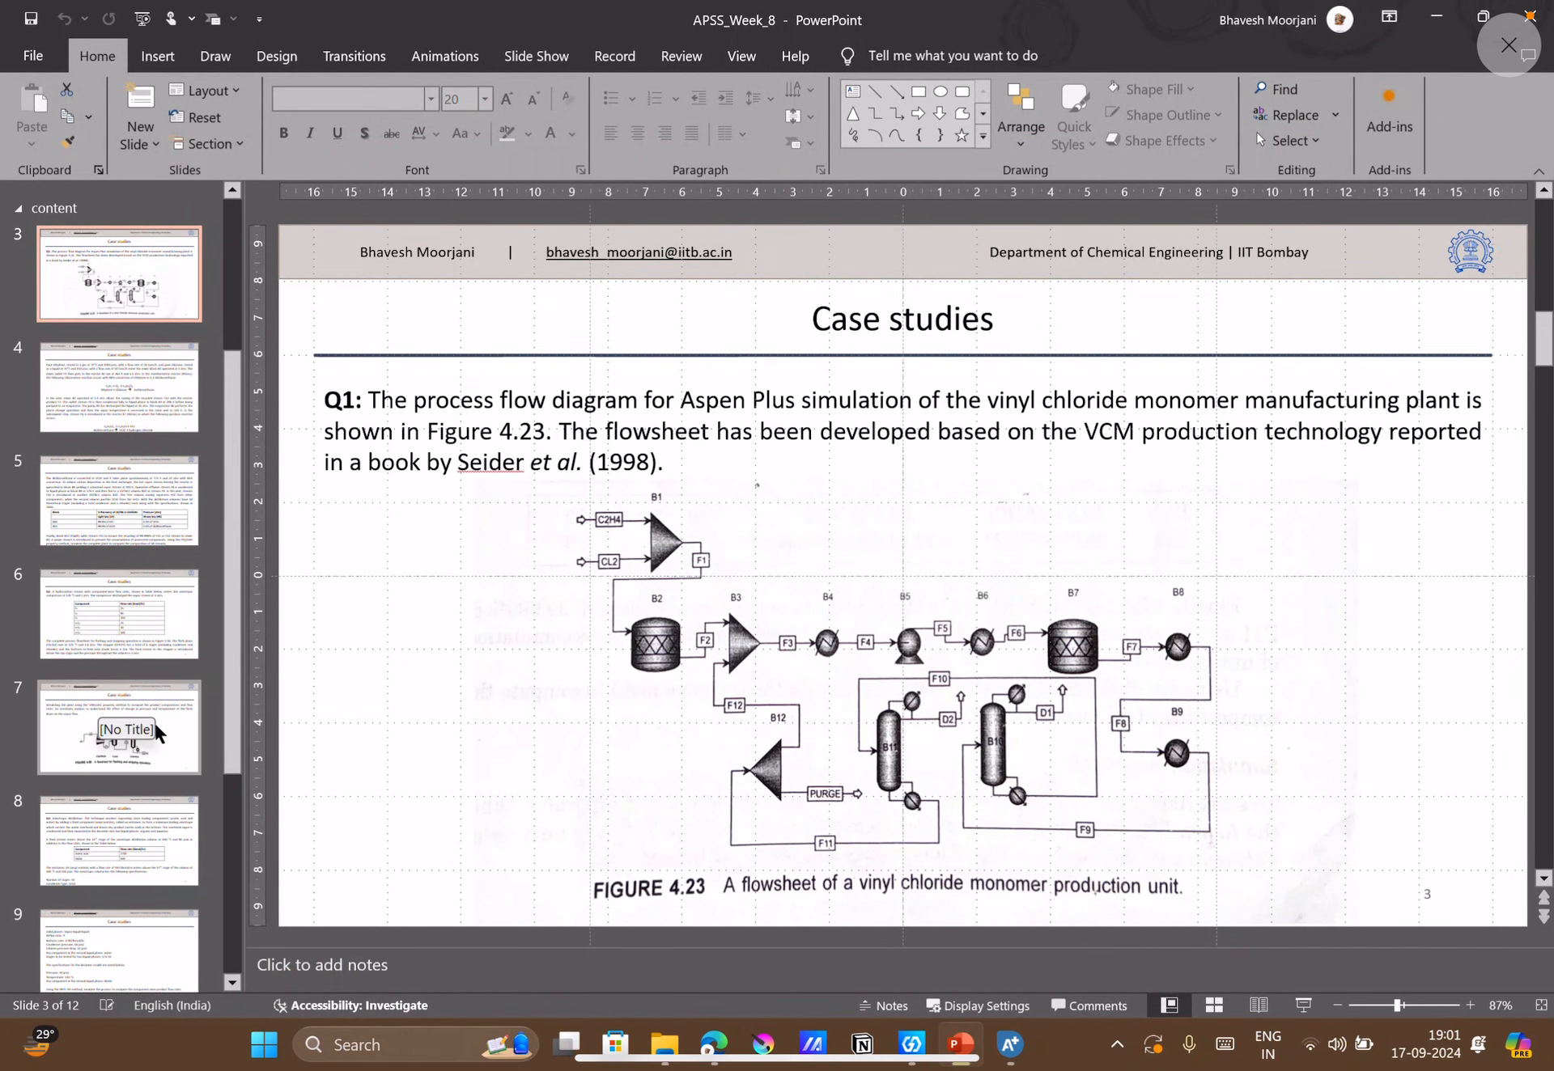
{"action": "left_click", "coordinate": [128, 522]}
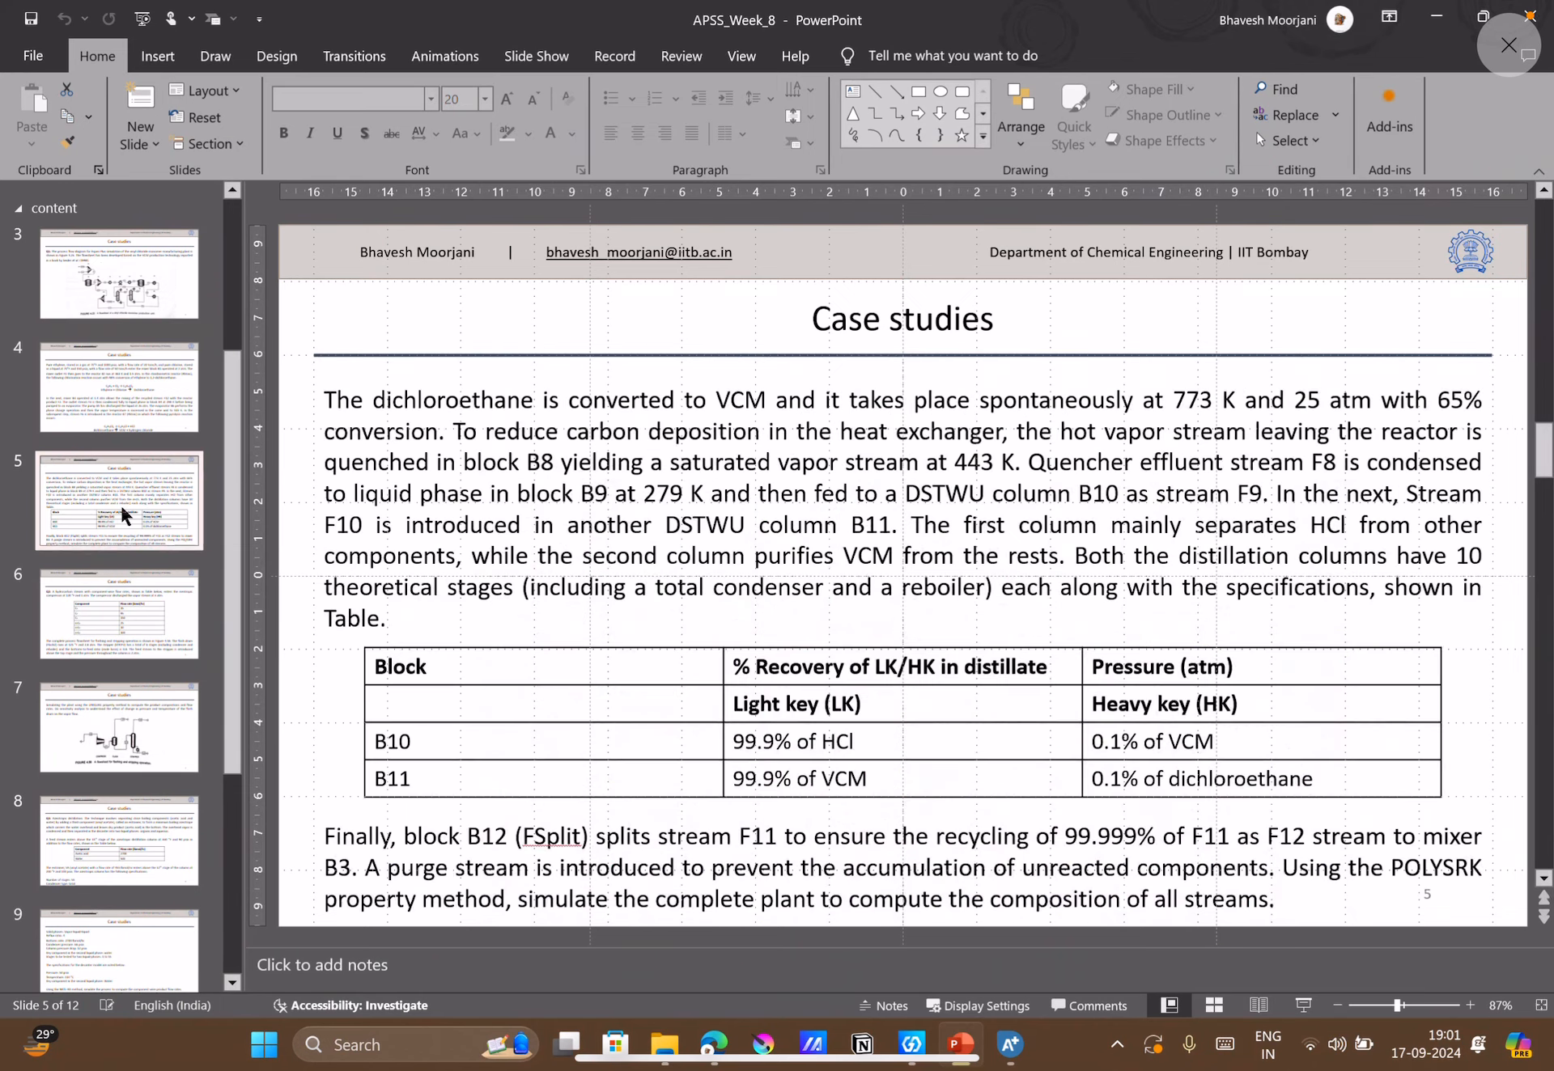
{"action": "left_click", "coordinate": [120, 391]}
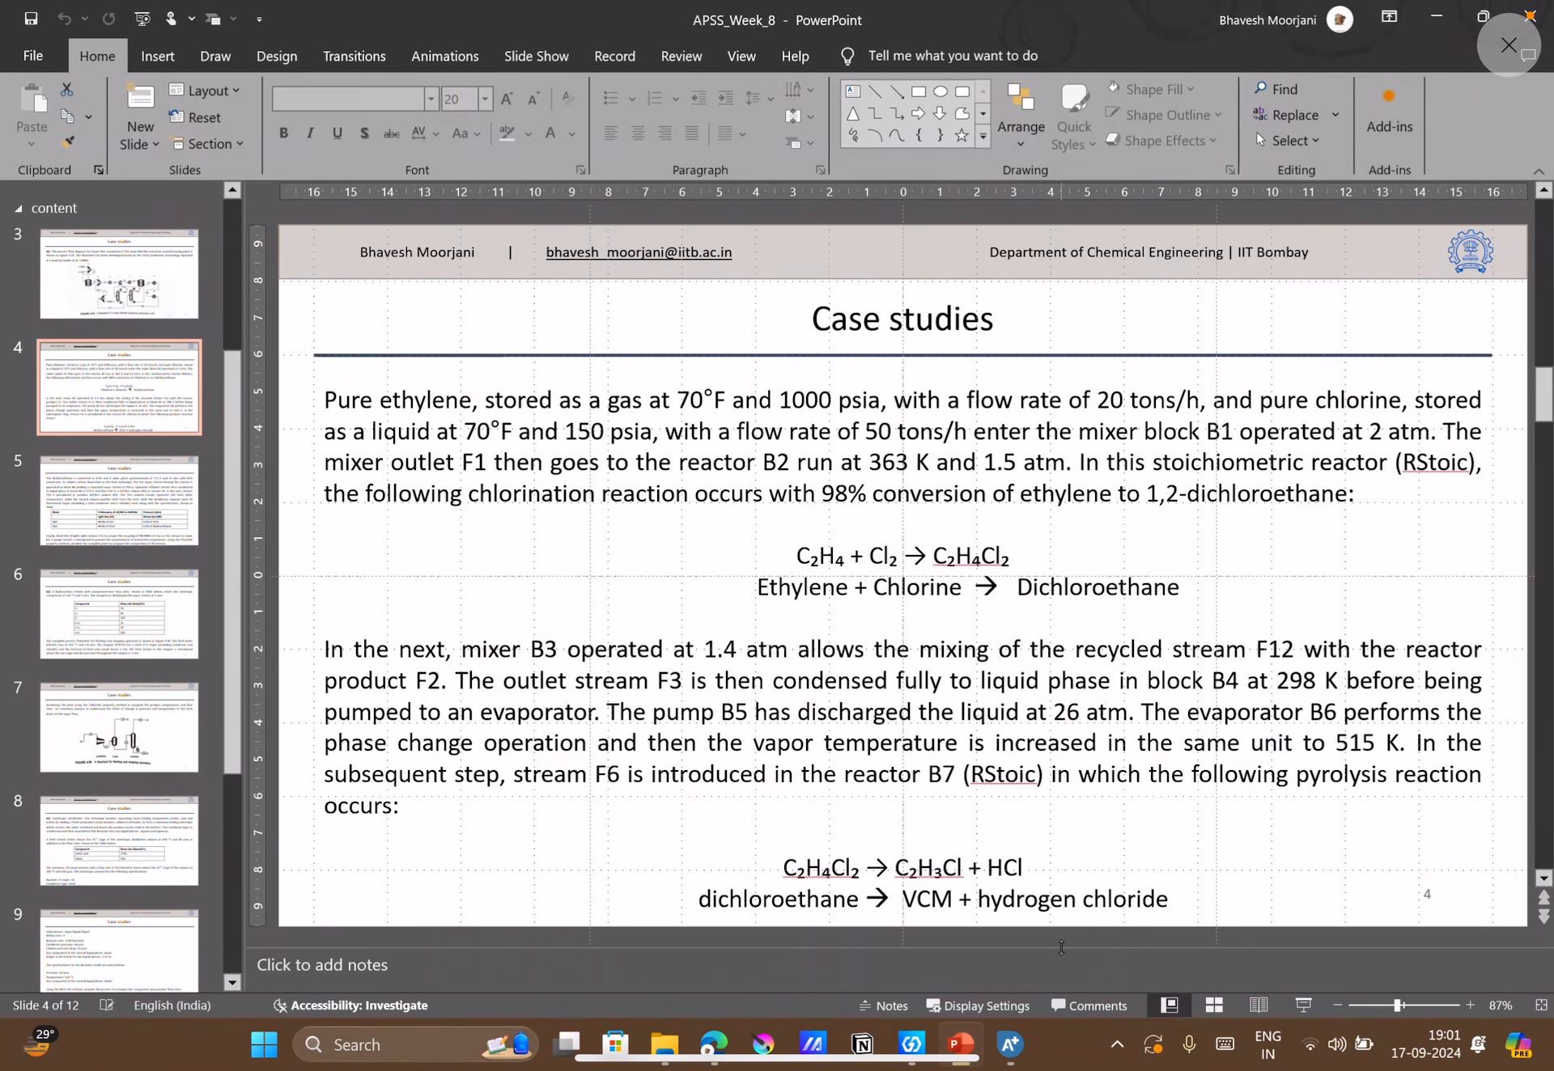
Return to Aspen Plus, set the COOL-2 pressure to 26 atm, and close its input form.
{"action": "left_click", "coordinate": [1024, 1047]}
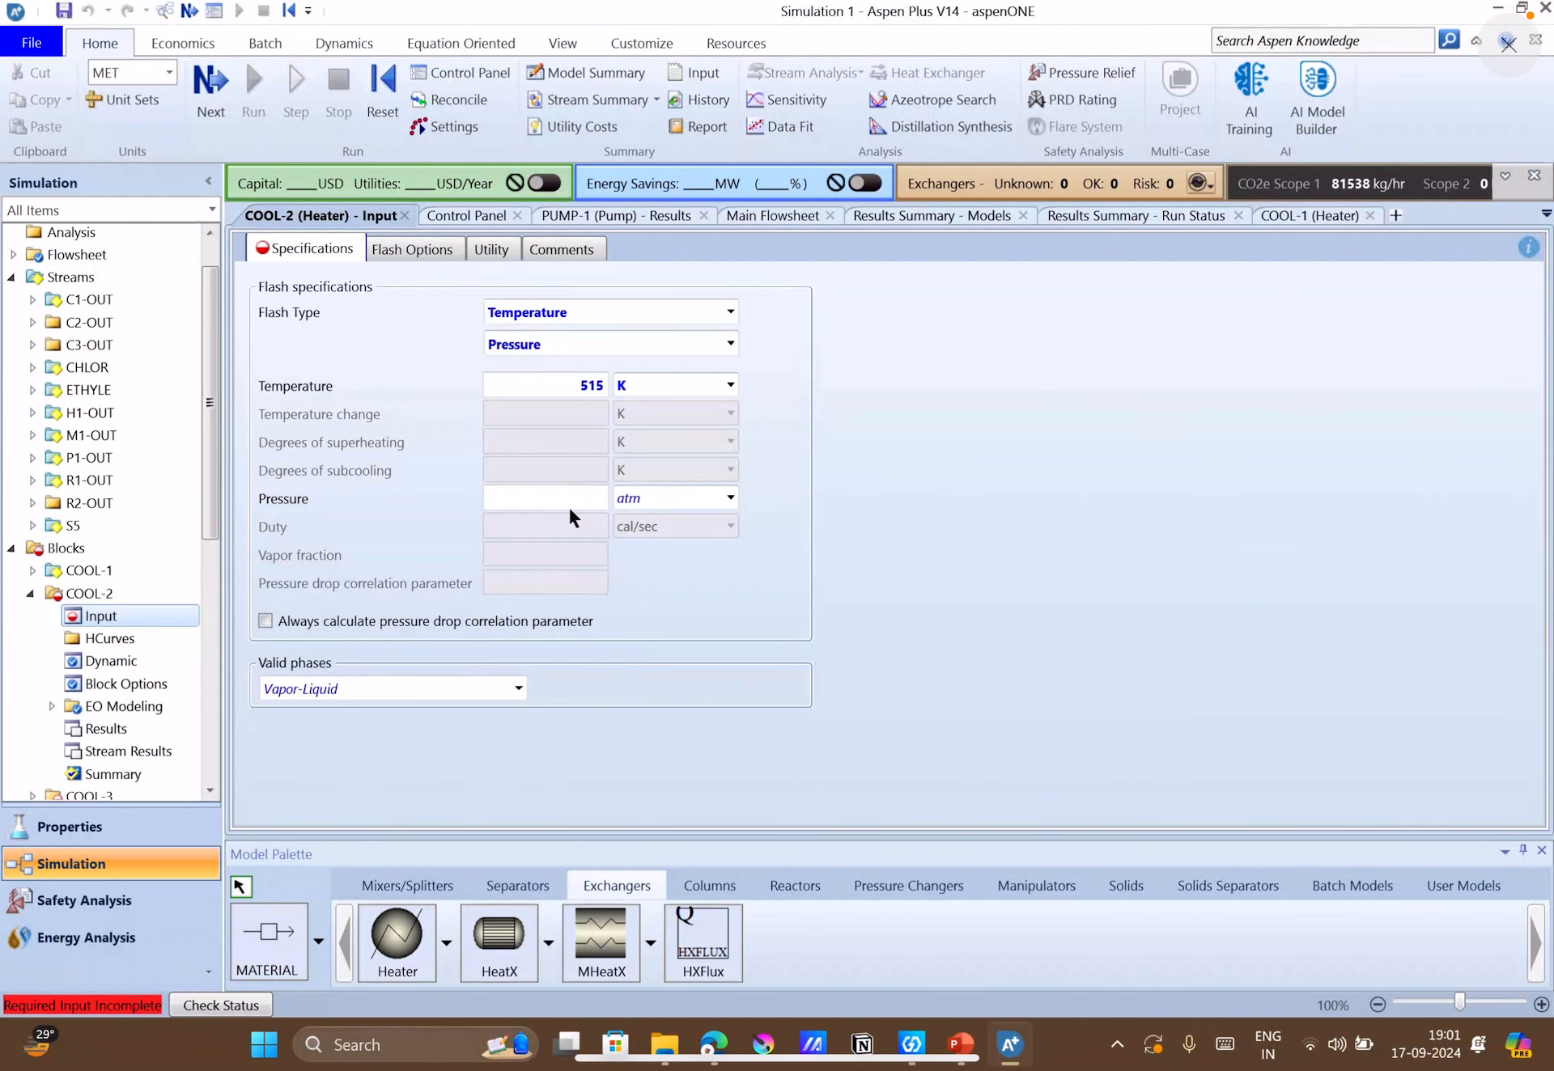
{"action": "left_click", "coordinate": [569, 506]}
{"action": "type", "text": "26"}
{"action": "left_click", "coordinate": [789, 635]}
{"action": "left_click", "coordinate": [405, 216]}
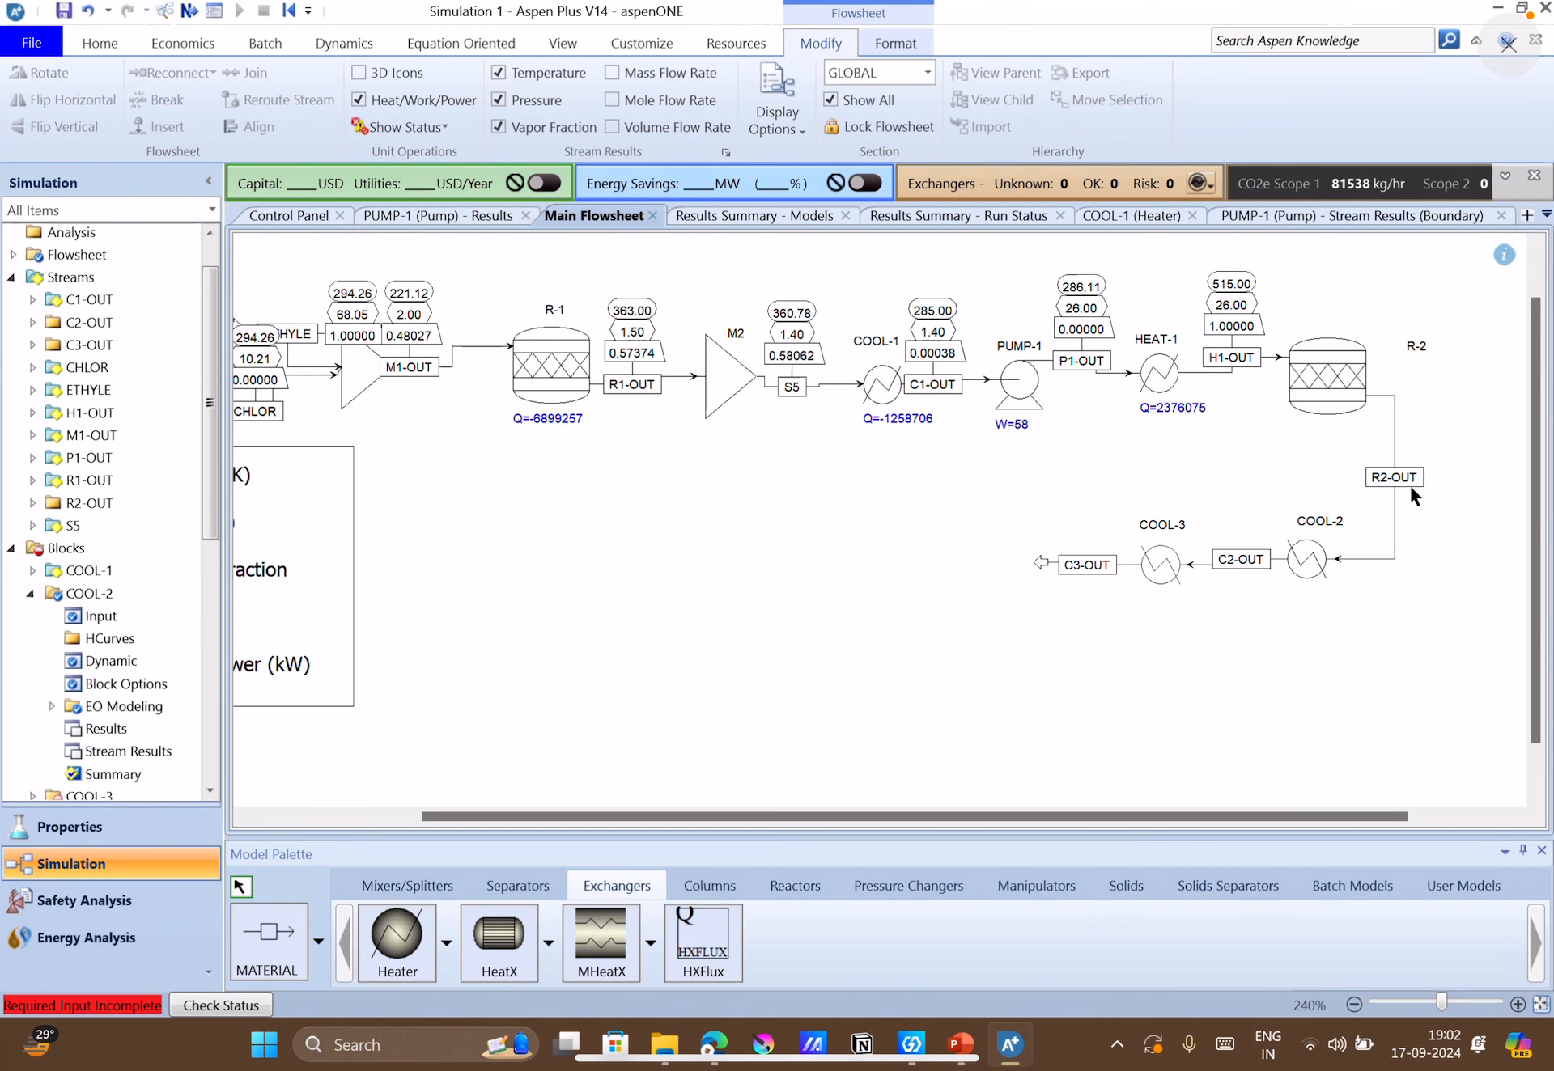
Open reactor R-2's specifications from the flowsheet and set its temperature to 515 K and pressure to 26 atm.
{"action": "double_click", "coordinate": [1315, 366]}
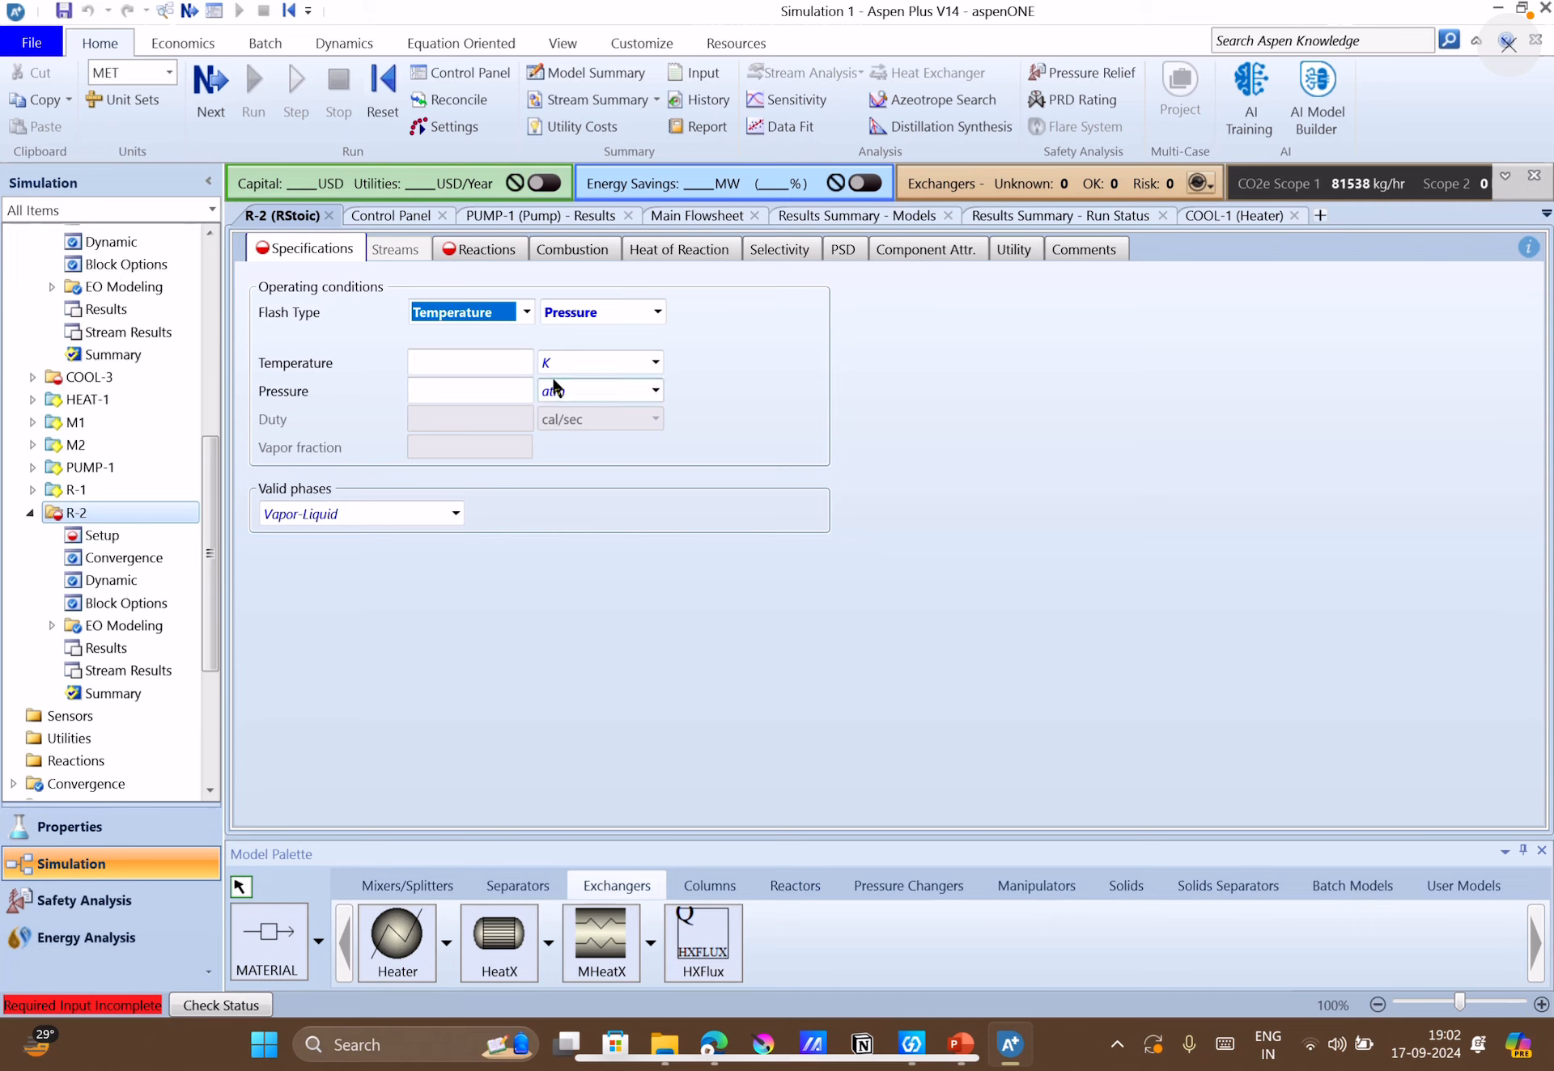
{"action": "left_click", "coordinate": [454, 362]}
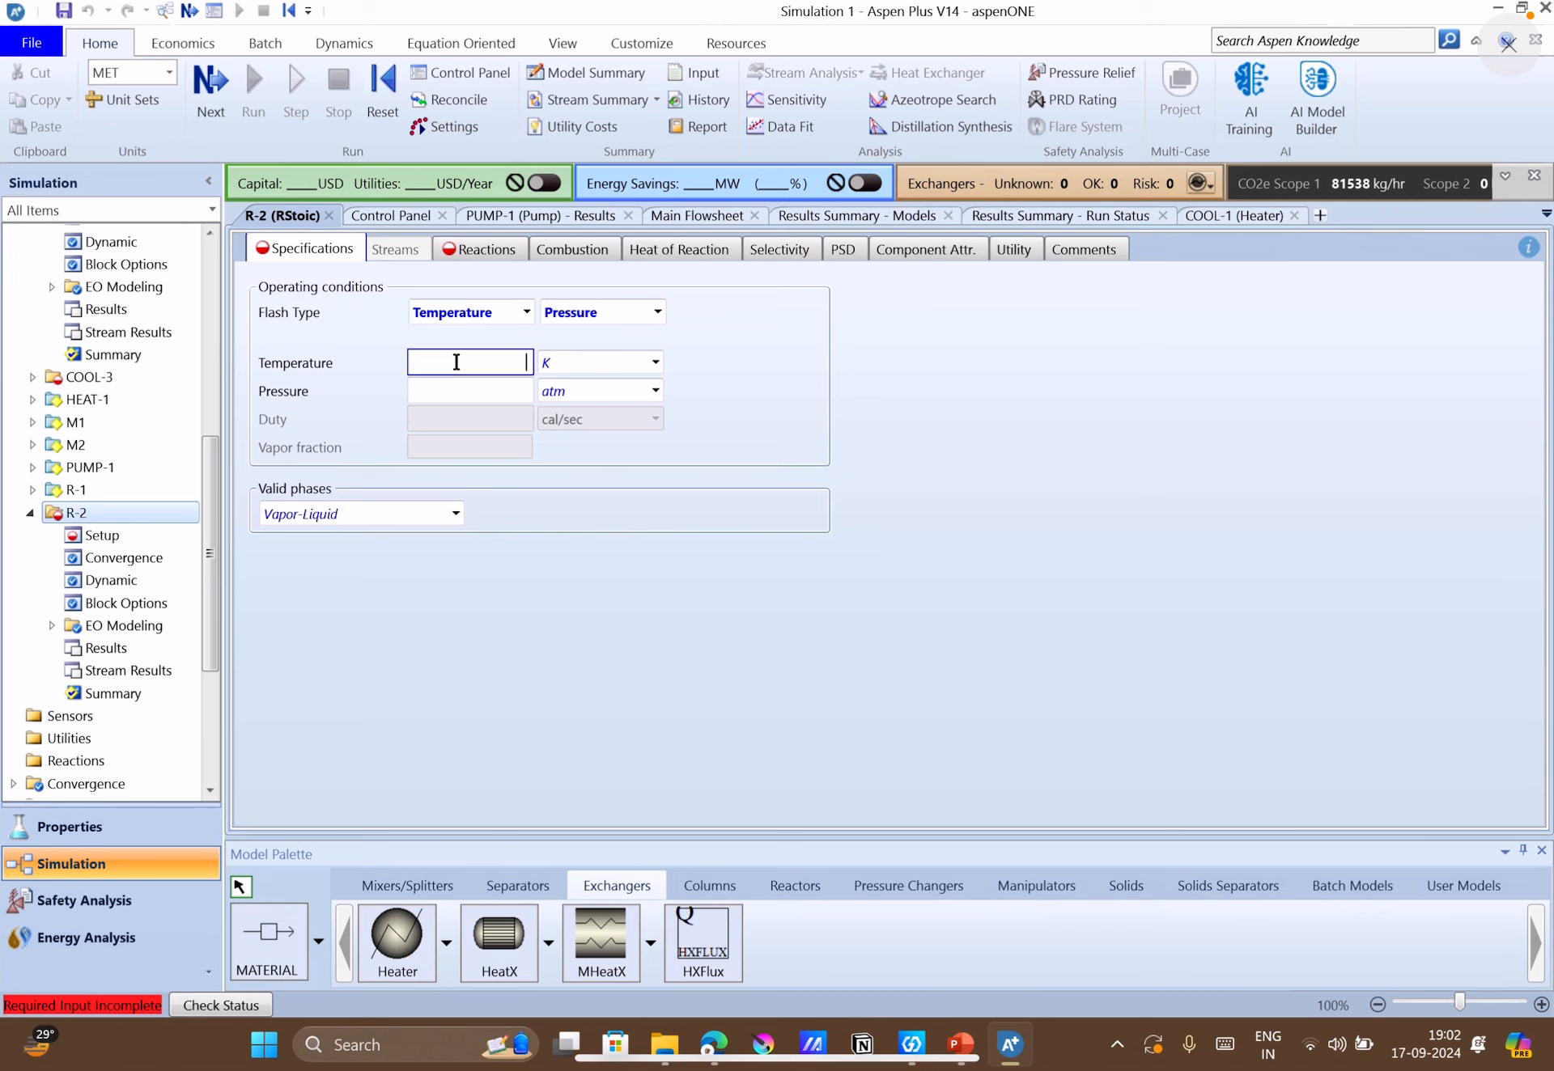
{"action": "type", "text": "515"}
{"action": "left_click", "coordinate": [491, 399]}
{"action": "type", "text": "26"}
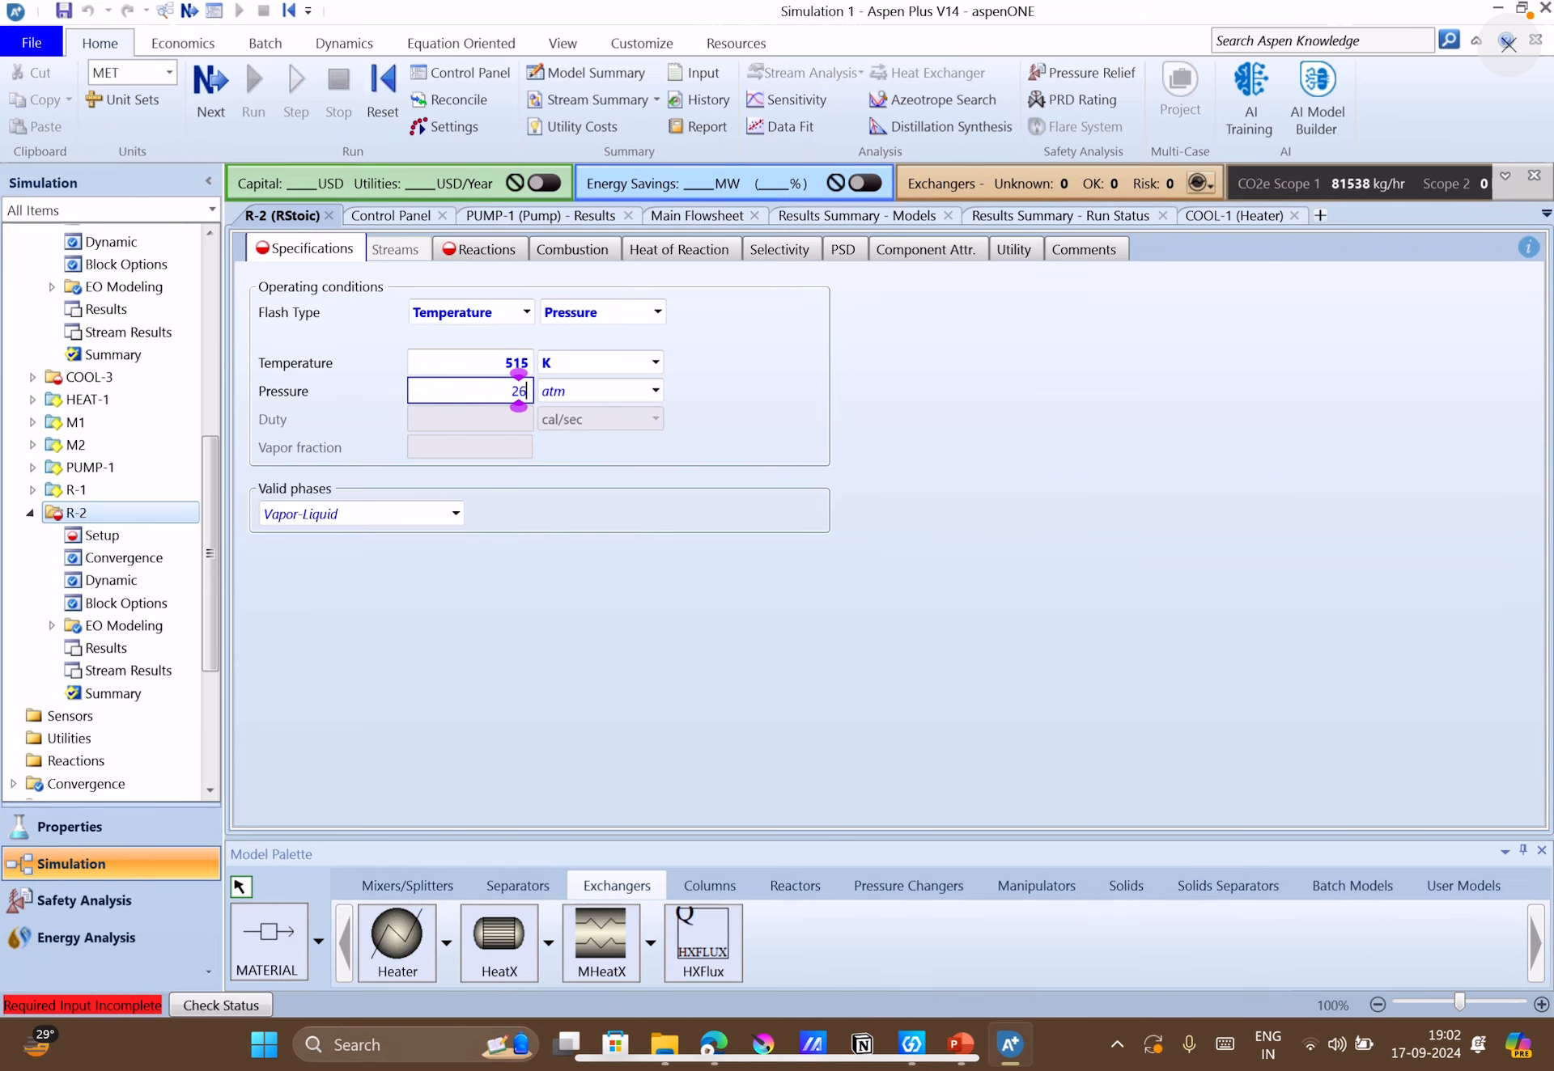
{"action": "left_click", "coordinate": [678, 523]}
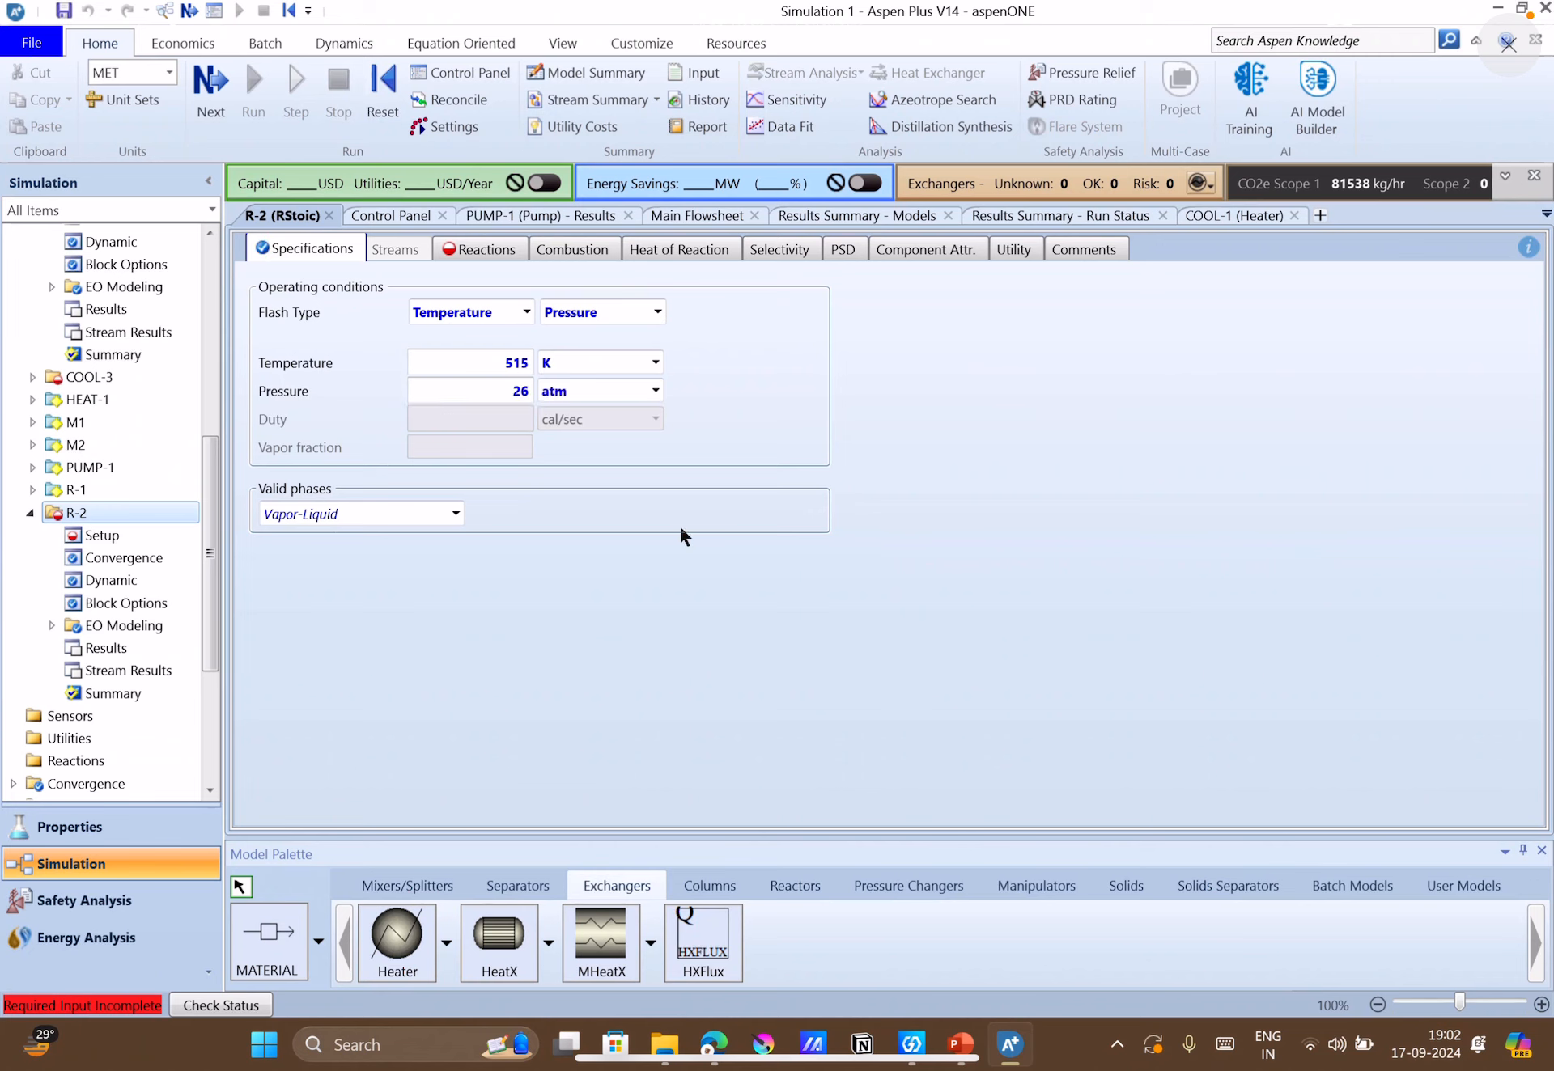
Add a new reaction to R-2 with 1:2-D-01 as the reactant and VINYL-01 and HYDRO-01 as products.
{"action": "left_click", "coordinate": [484, 252]}
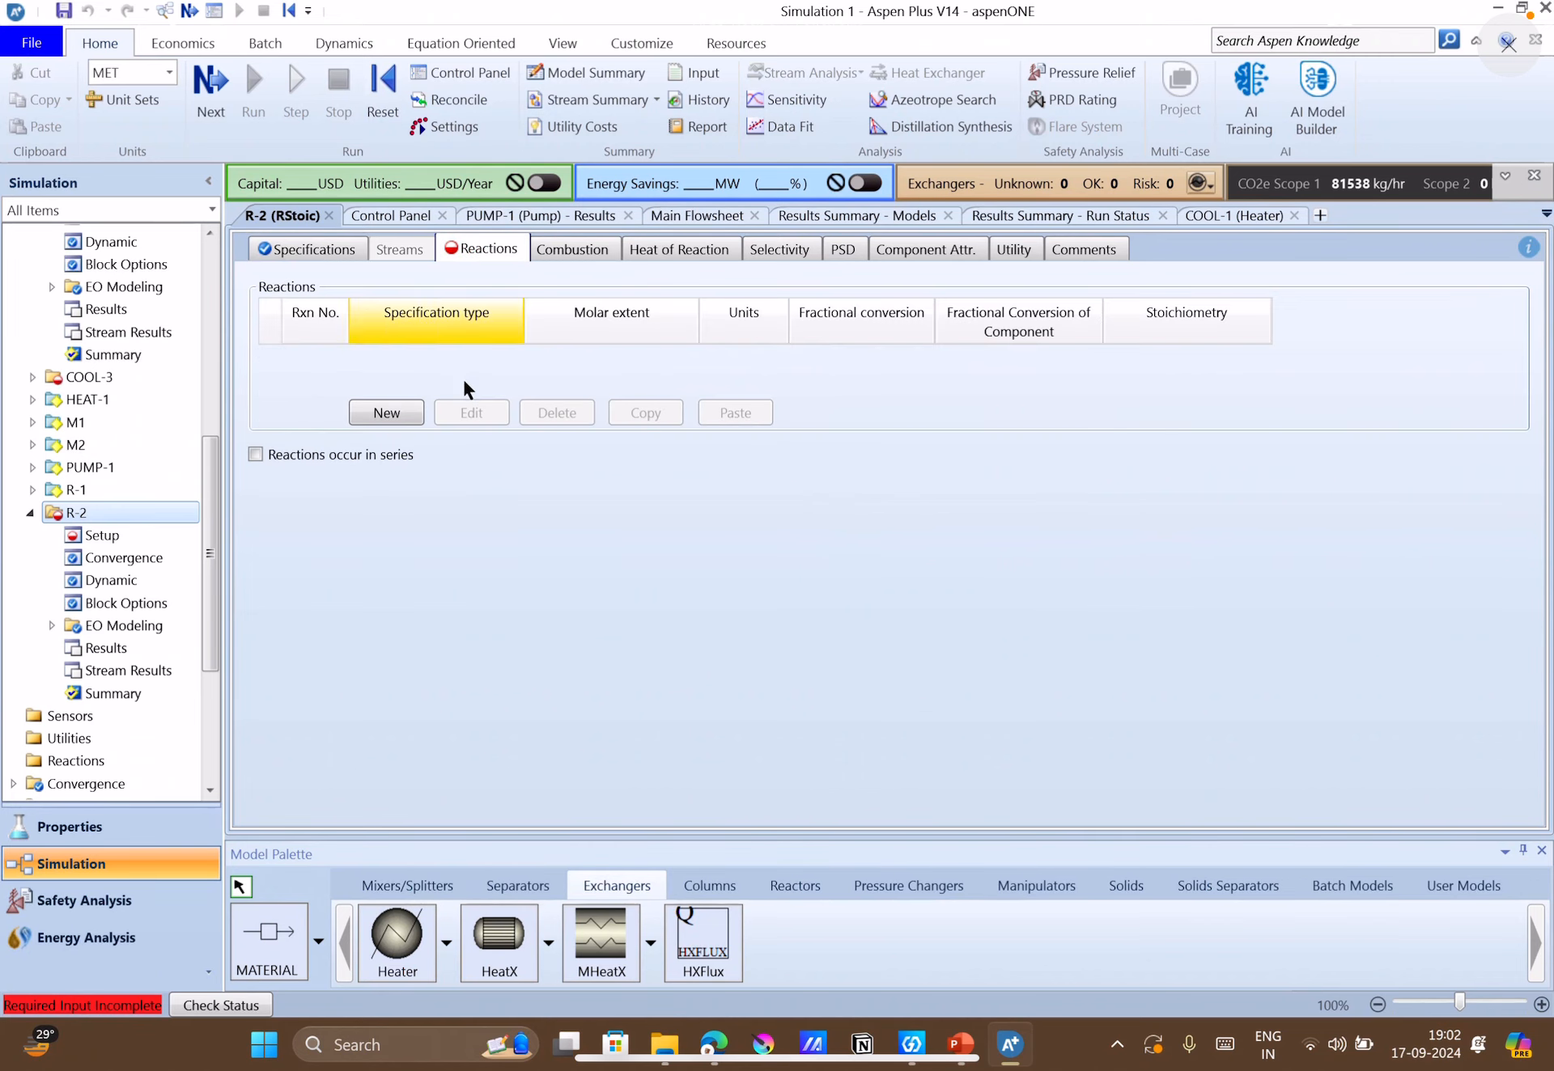
{"action": "left_click", "coordinate": [389, 412]}
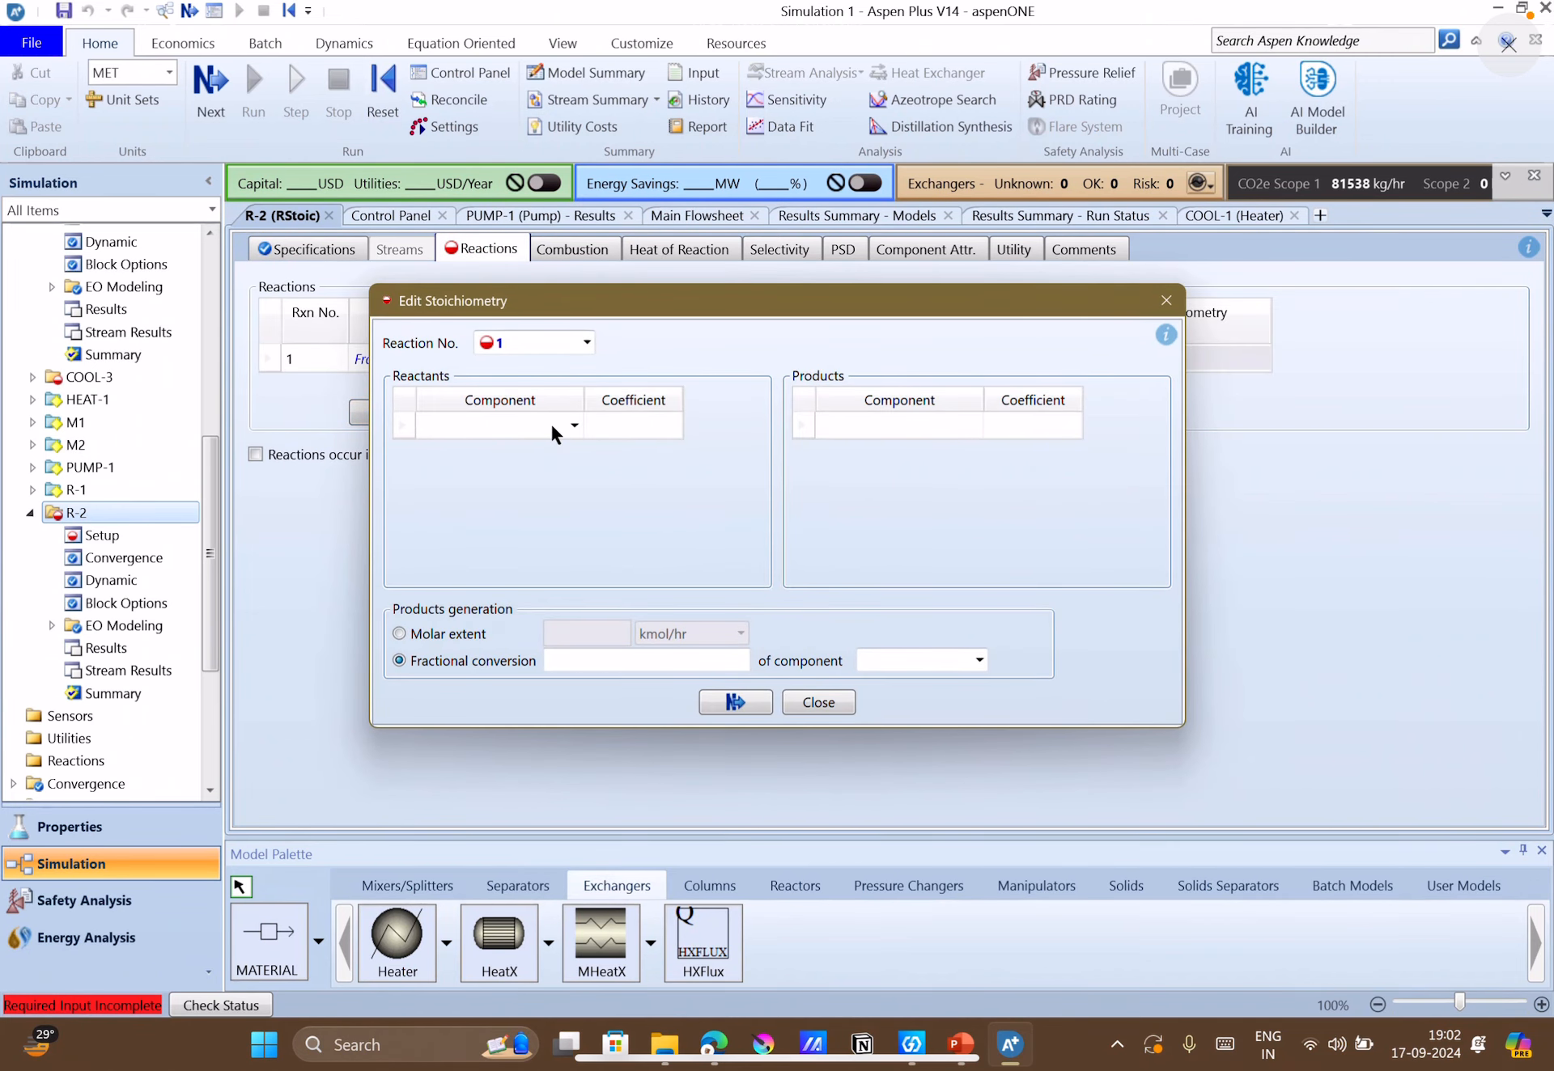
{"action": "left_click", "coordinate": [552, 426]}
{"action": "left_click", "coordinate": [574, 425]}
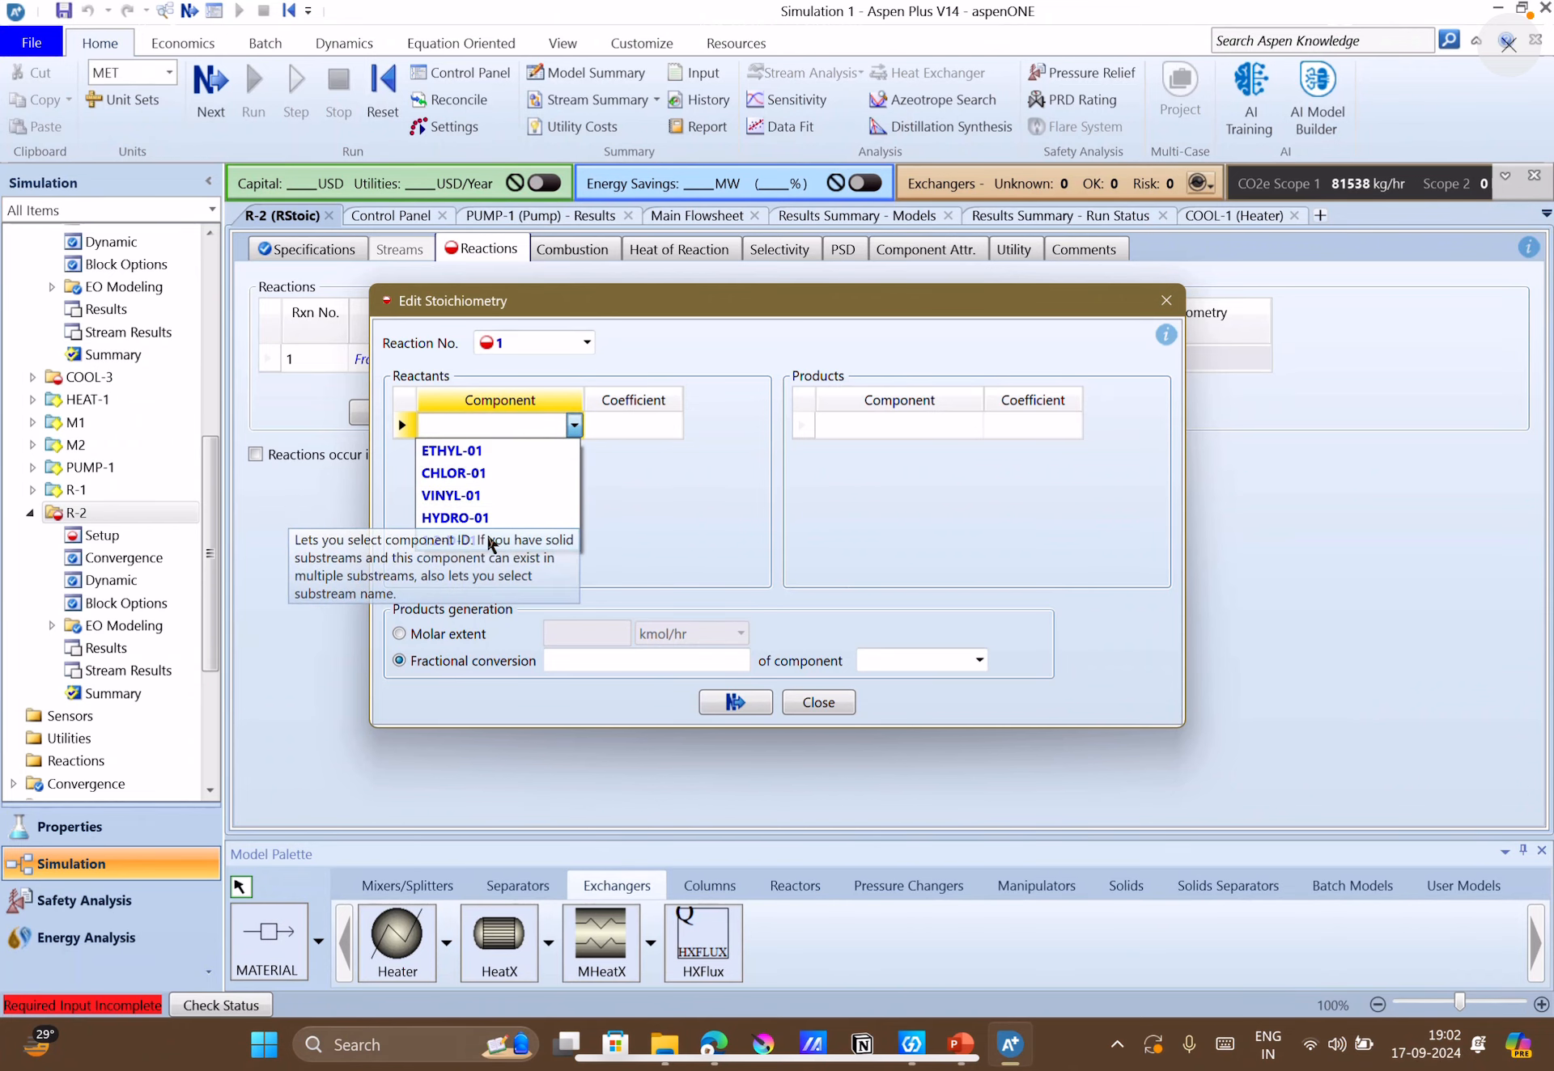
{"action": "left_click", "coordinate": [490, 540]}
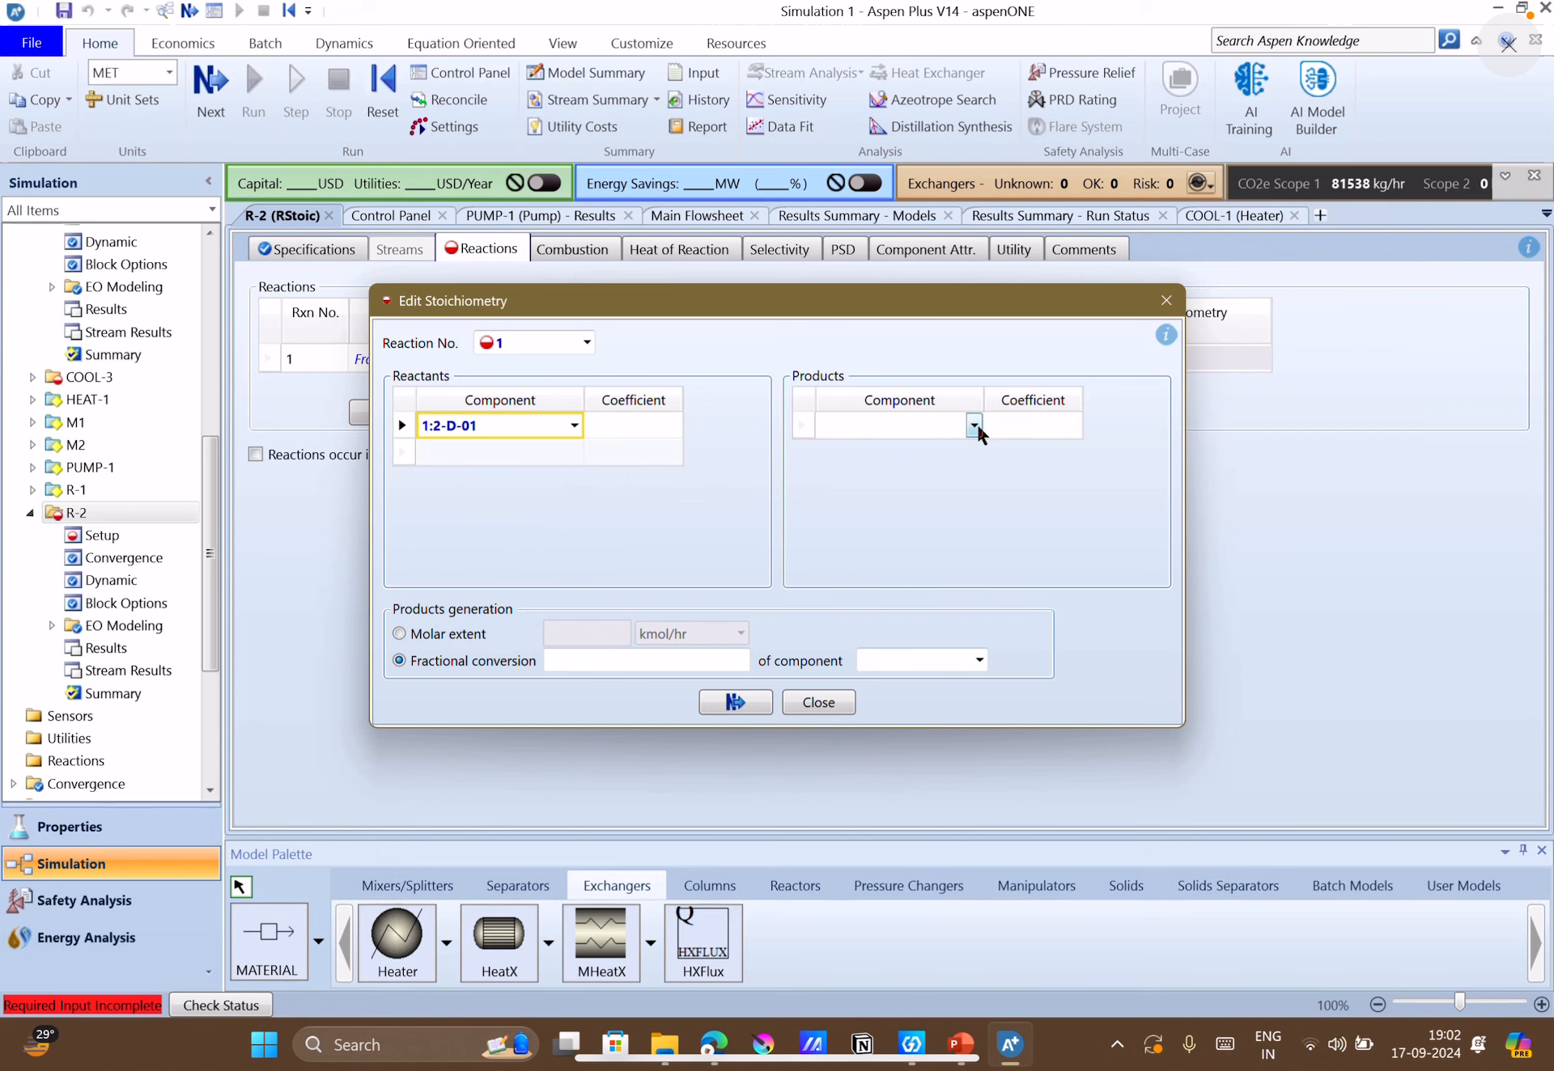
{"action": "left_click", "coordinate": [974, 425]}
{"action": "left_click", "coordinate": [959, 495]}
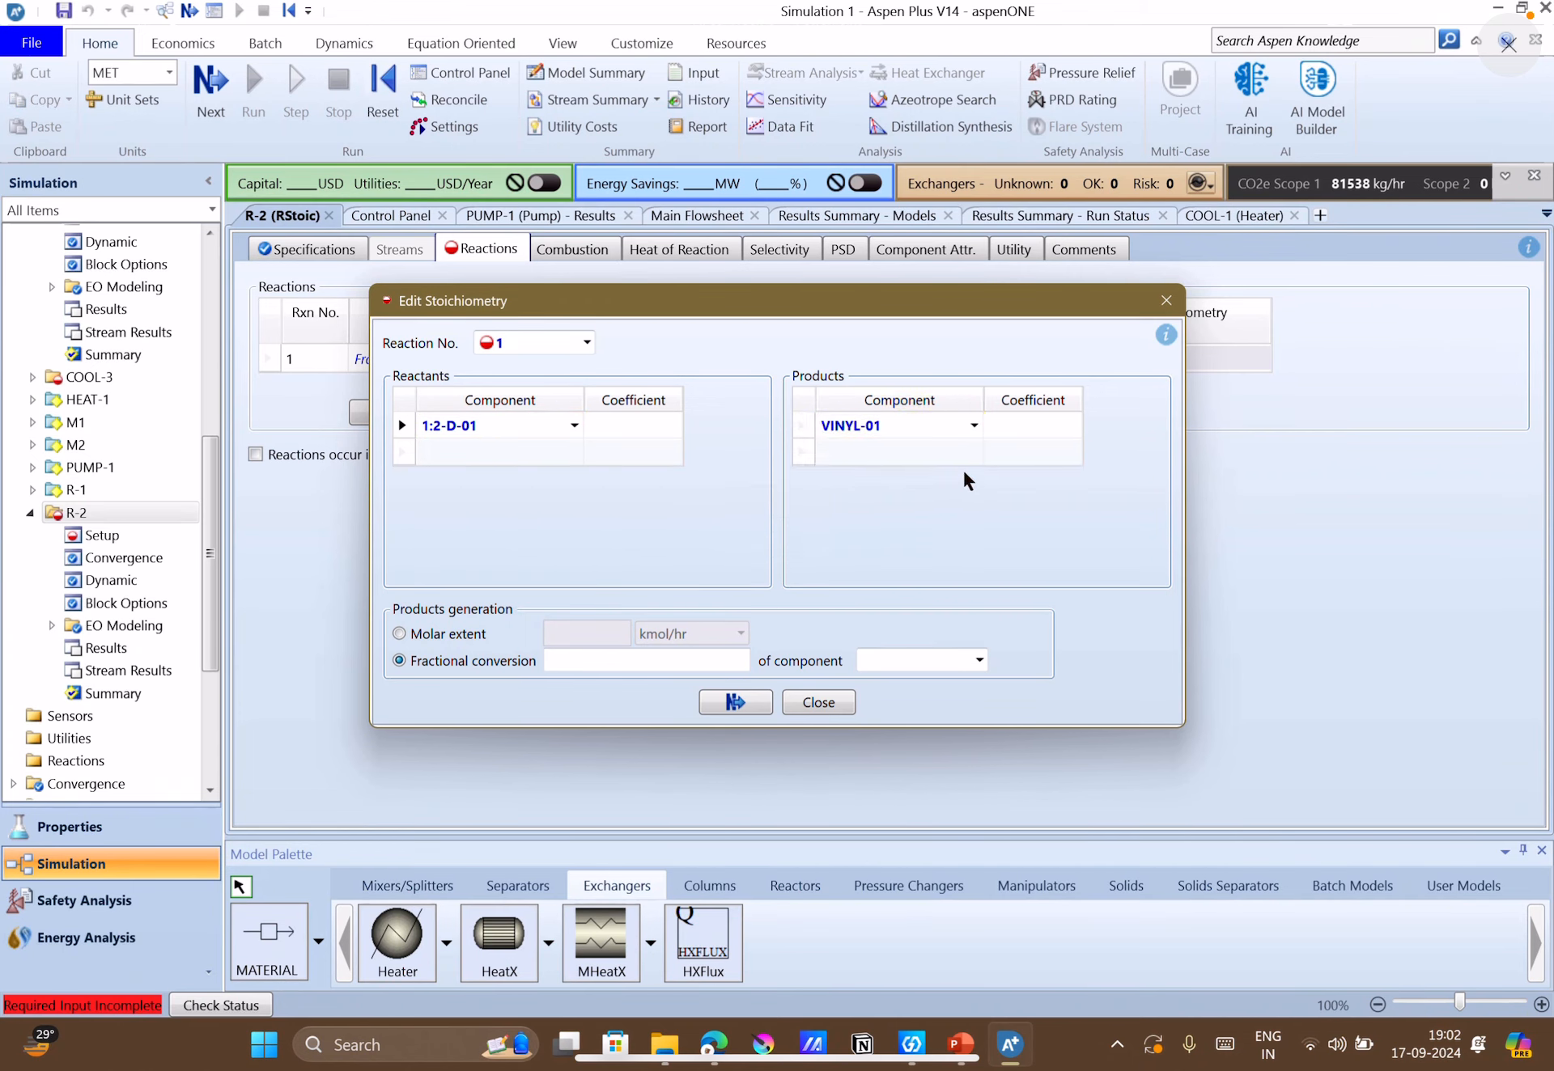
{"action": "left_click", "coordinate": [974, 452]}
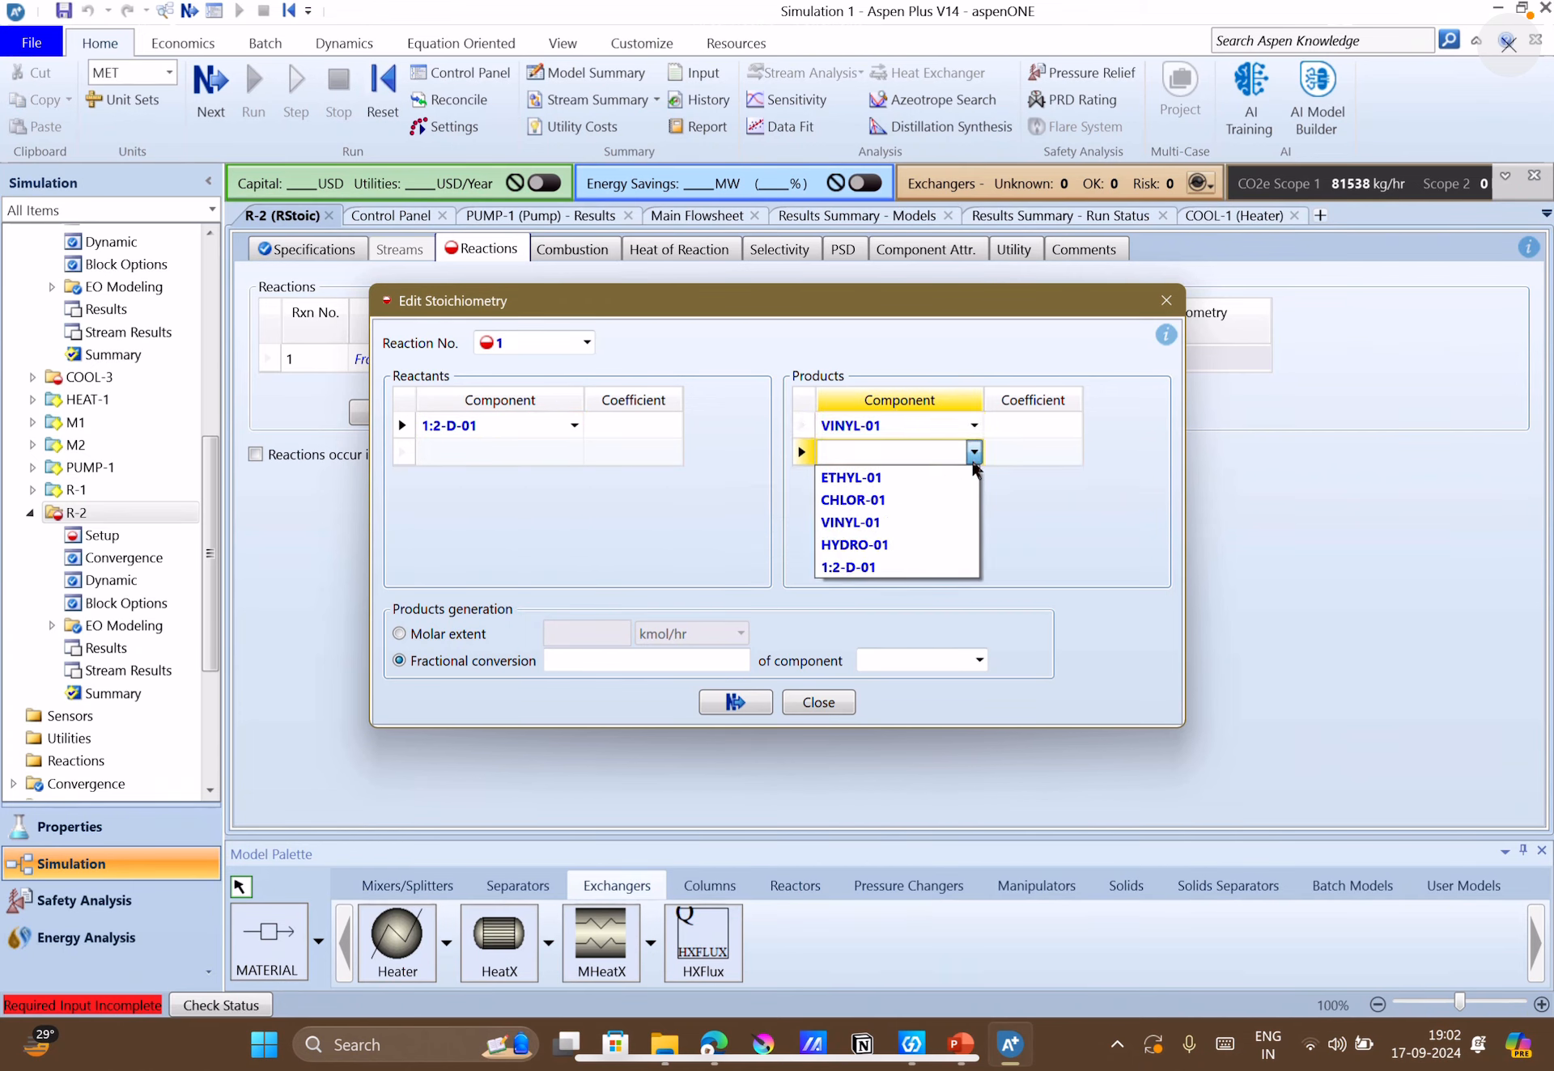
{"action": "left_click", "coordinate": [882, 546]}
Enter a stoichiometric coefficient of 1 for the reactant 1:2-D-01 and for both products, VINYL-01 and HYDRO-01.
{"action": "left_click", "coordinate": [669, 428]}
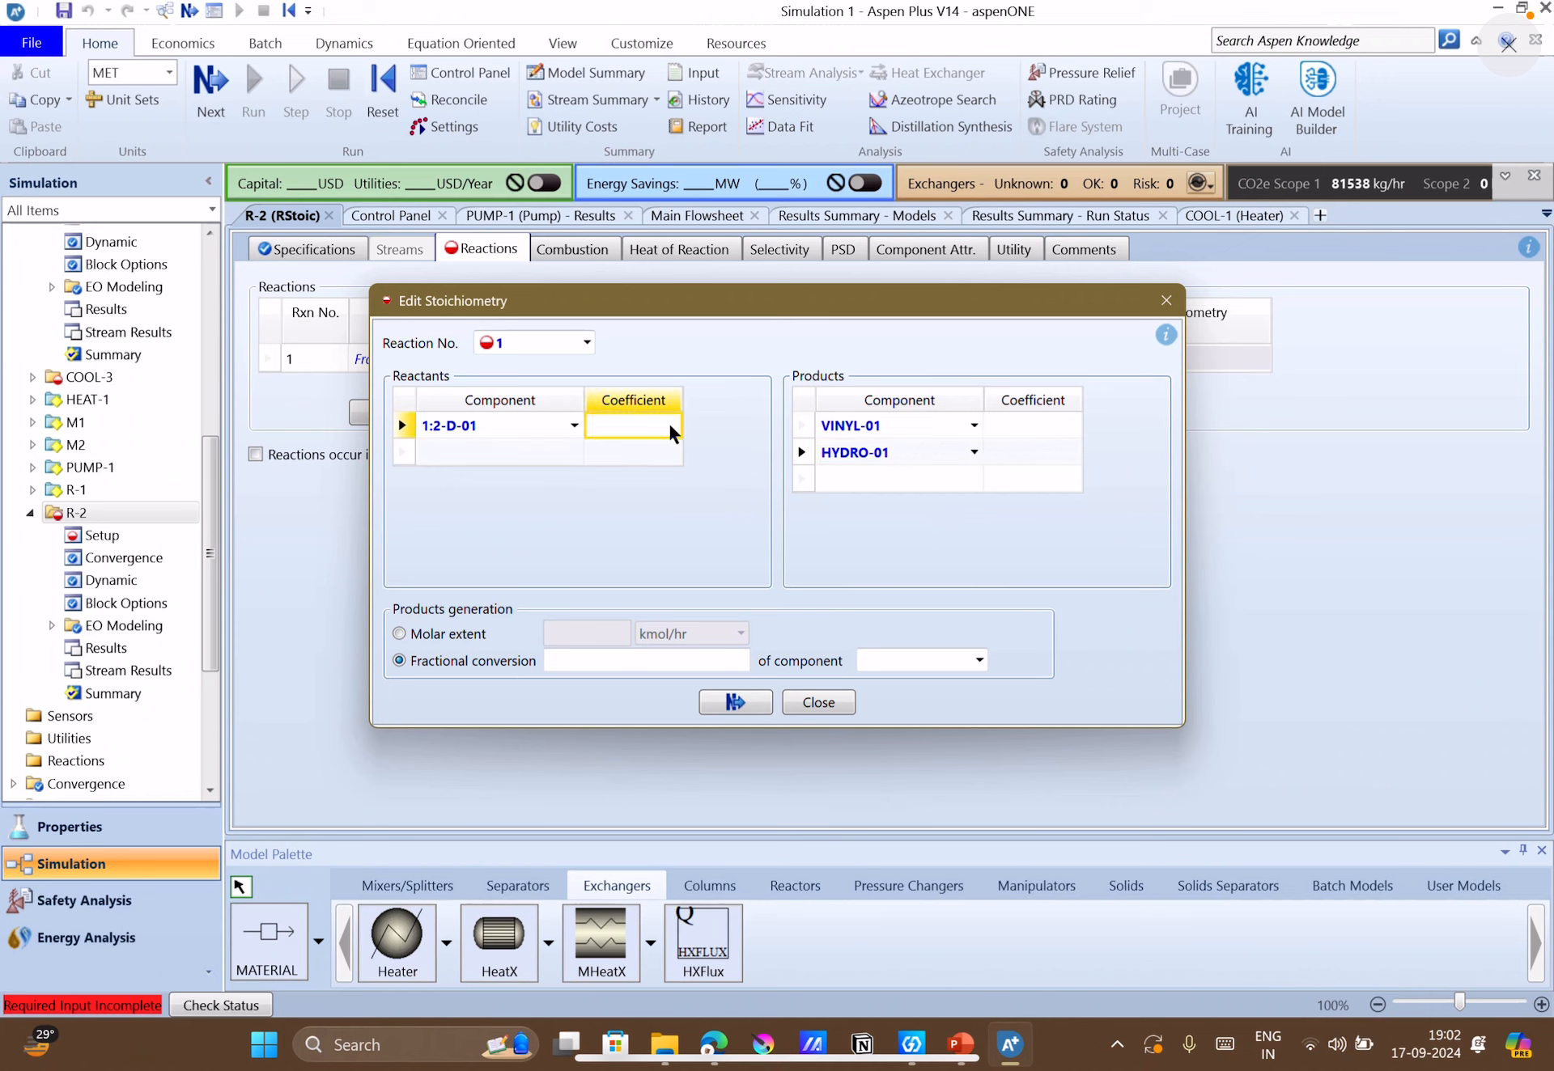
{"action": "type", "text": "1"}
{"action": "left_click", "coordinate": [1014, 435]}
{"action": "type", "text": "1"}
{"action": "left_click", "coordinate": [1031, 453]}
{"action": "type", "text": "1"}
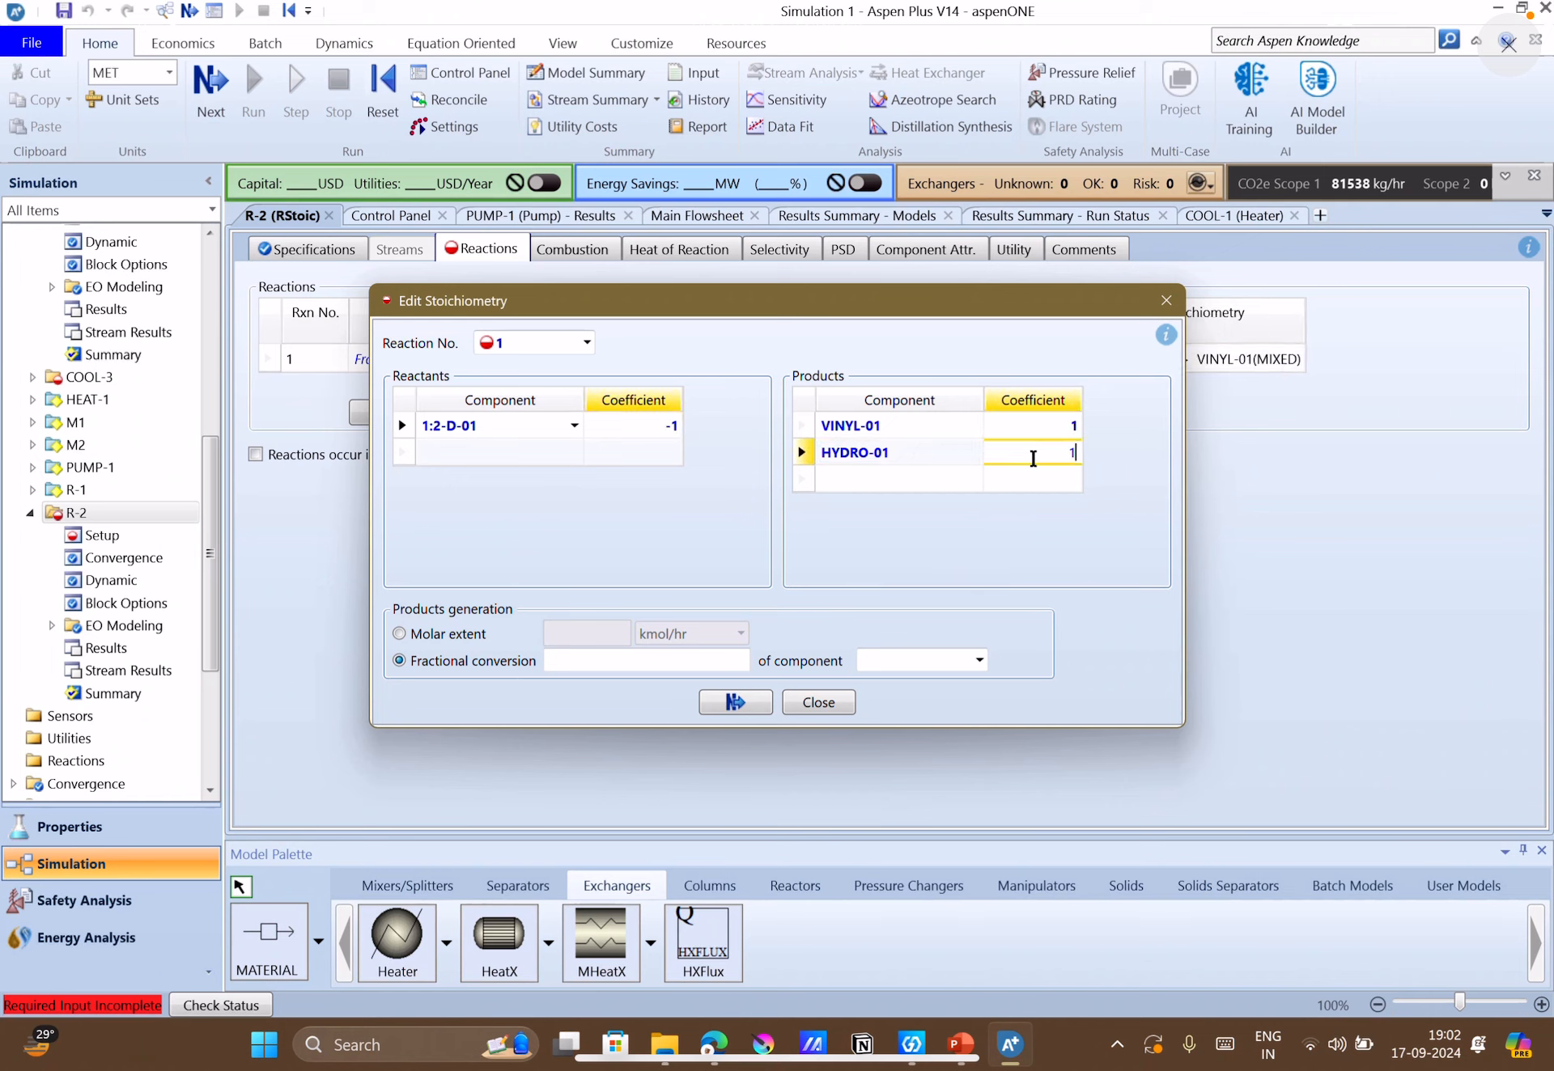
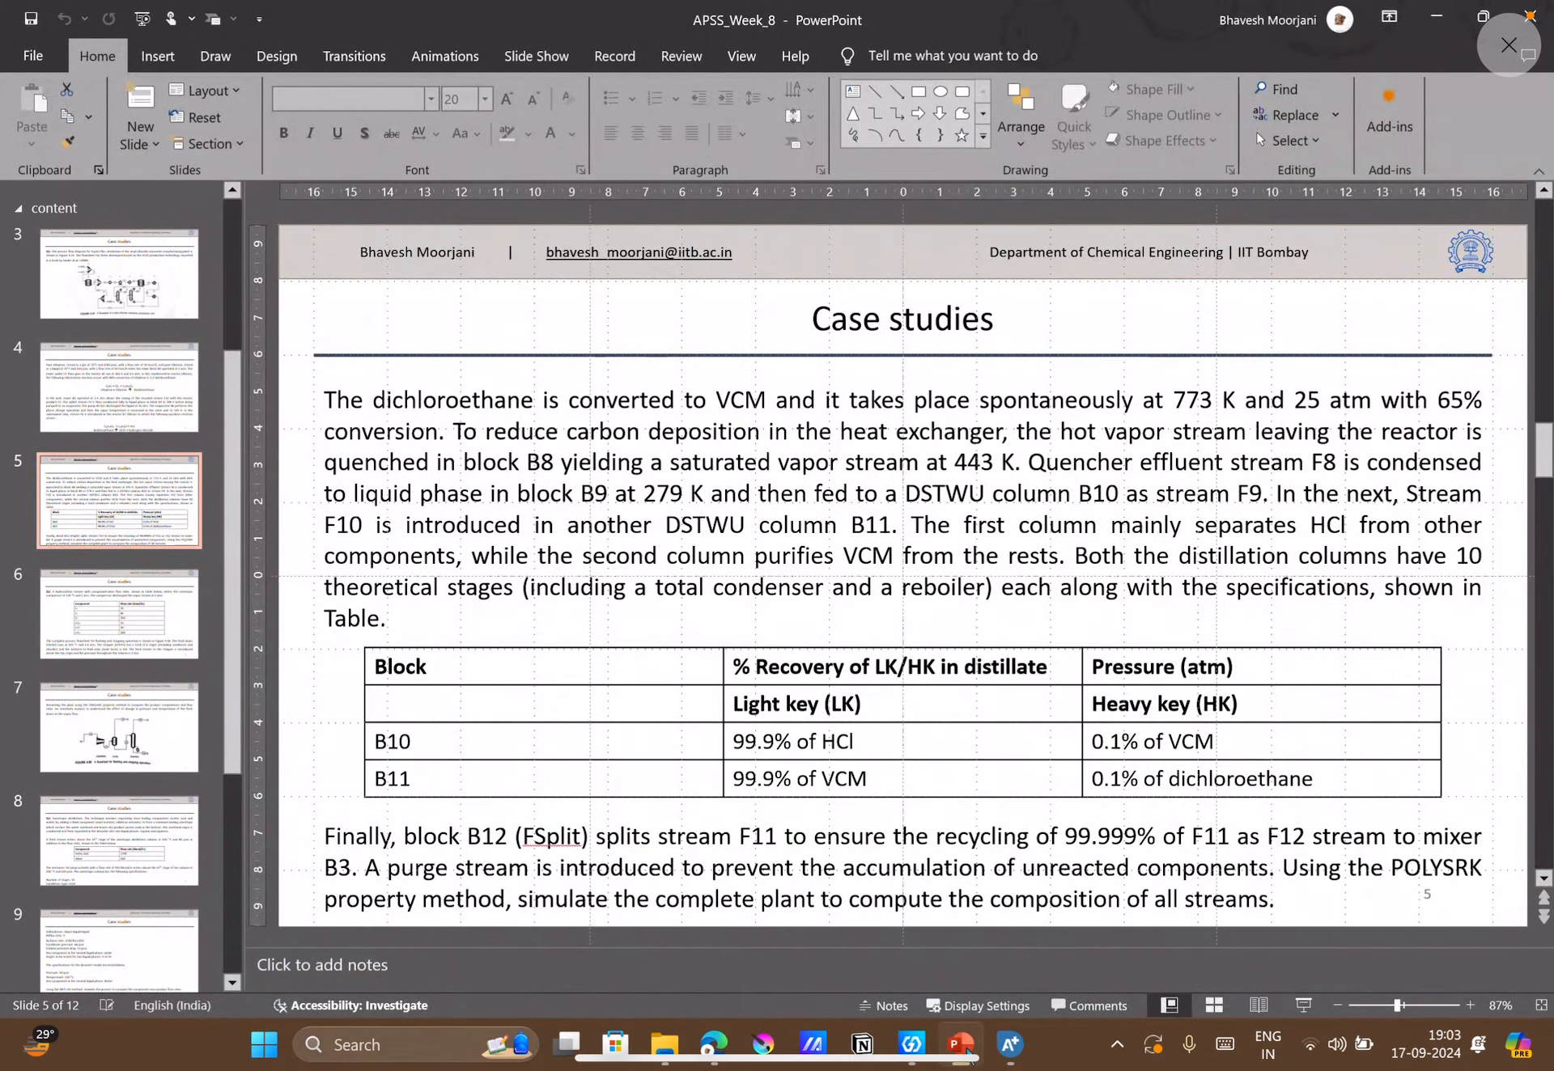
Return to Aspen Plus and set reactor R-2's temperature to 773 K and its pressure to 25 atm.
{"action": "left_click", "coordinate": [967, 1051]}
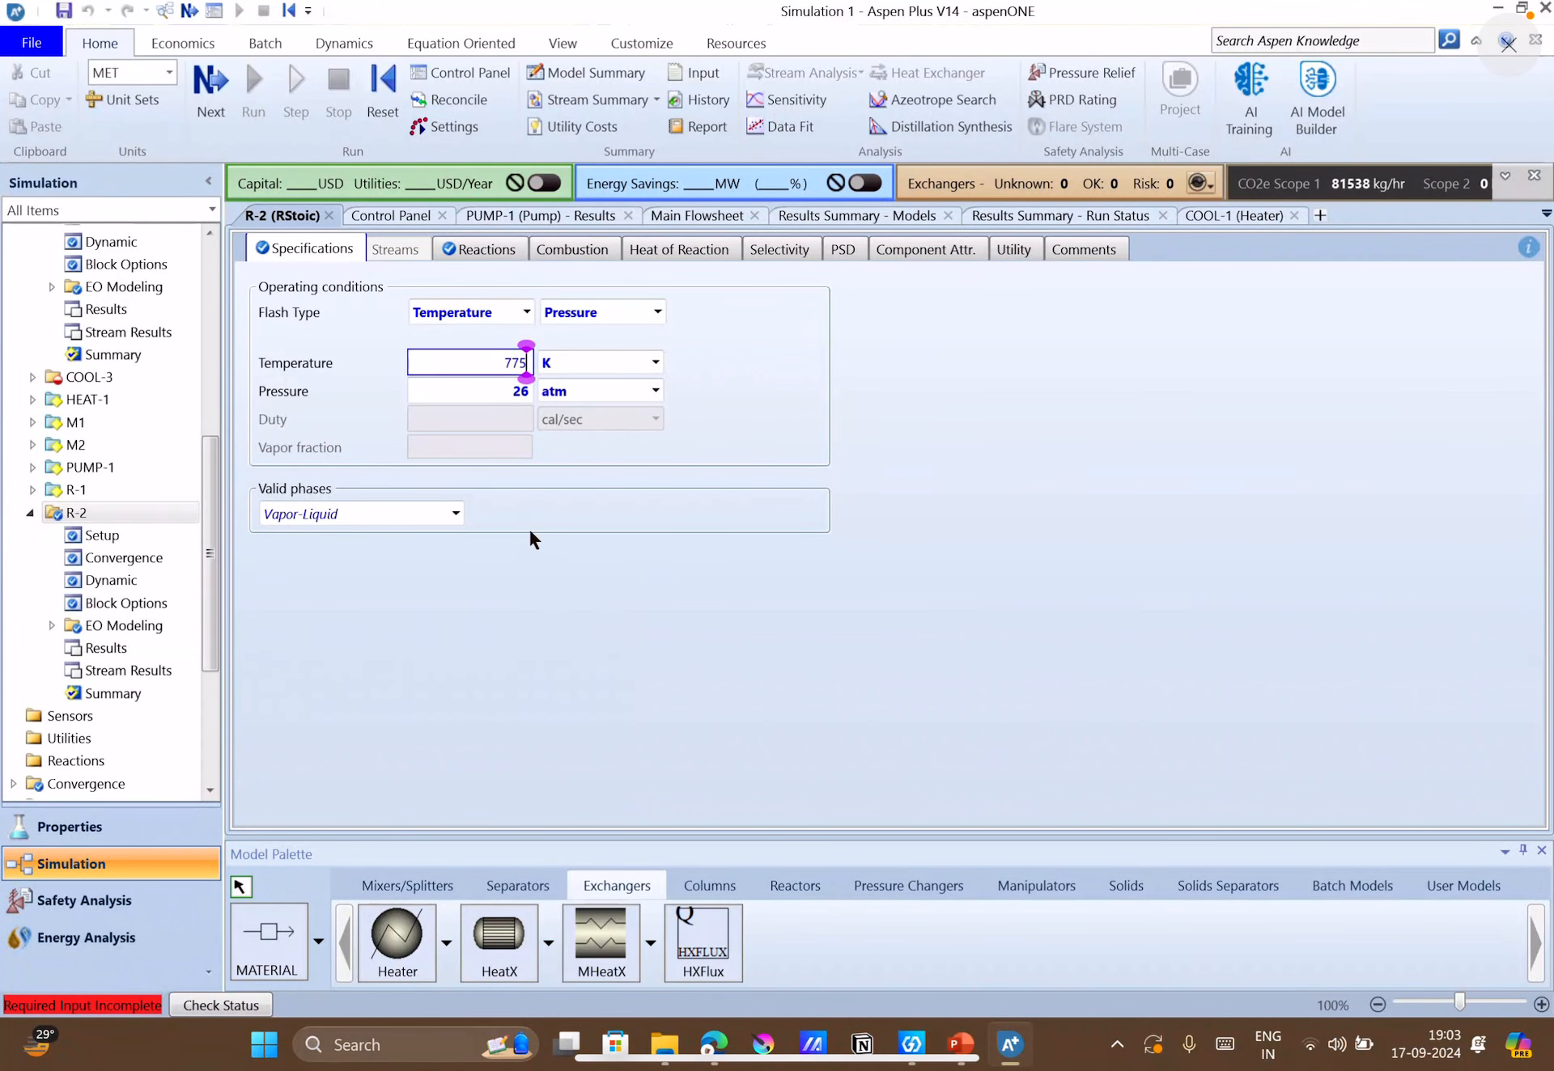
{"action": "type", "text": "3"}
{"action": "left_click", "coordinate": [501, 388]}
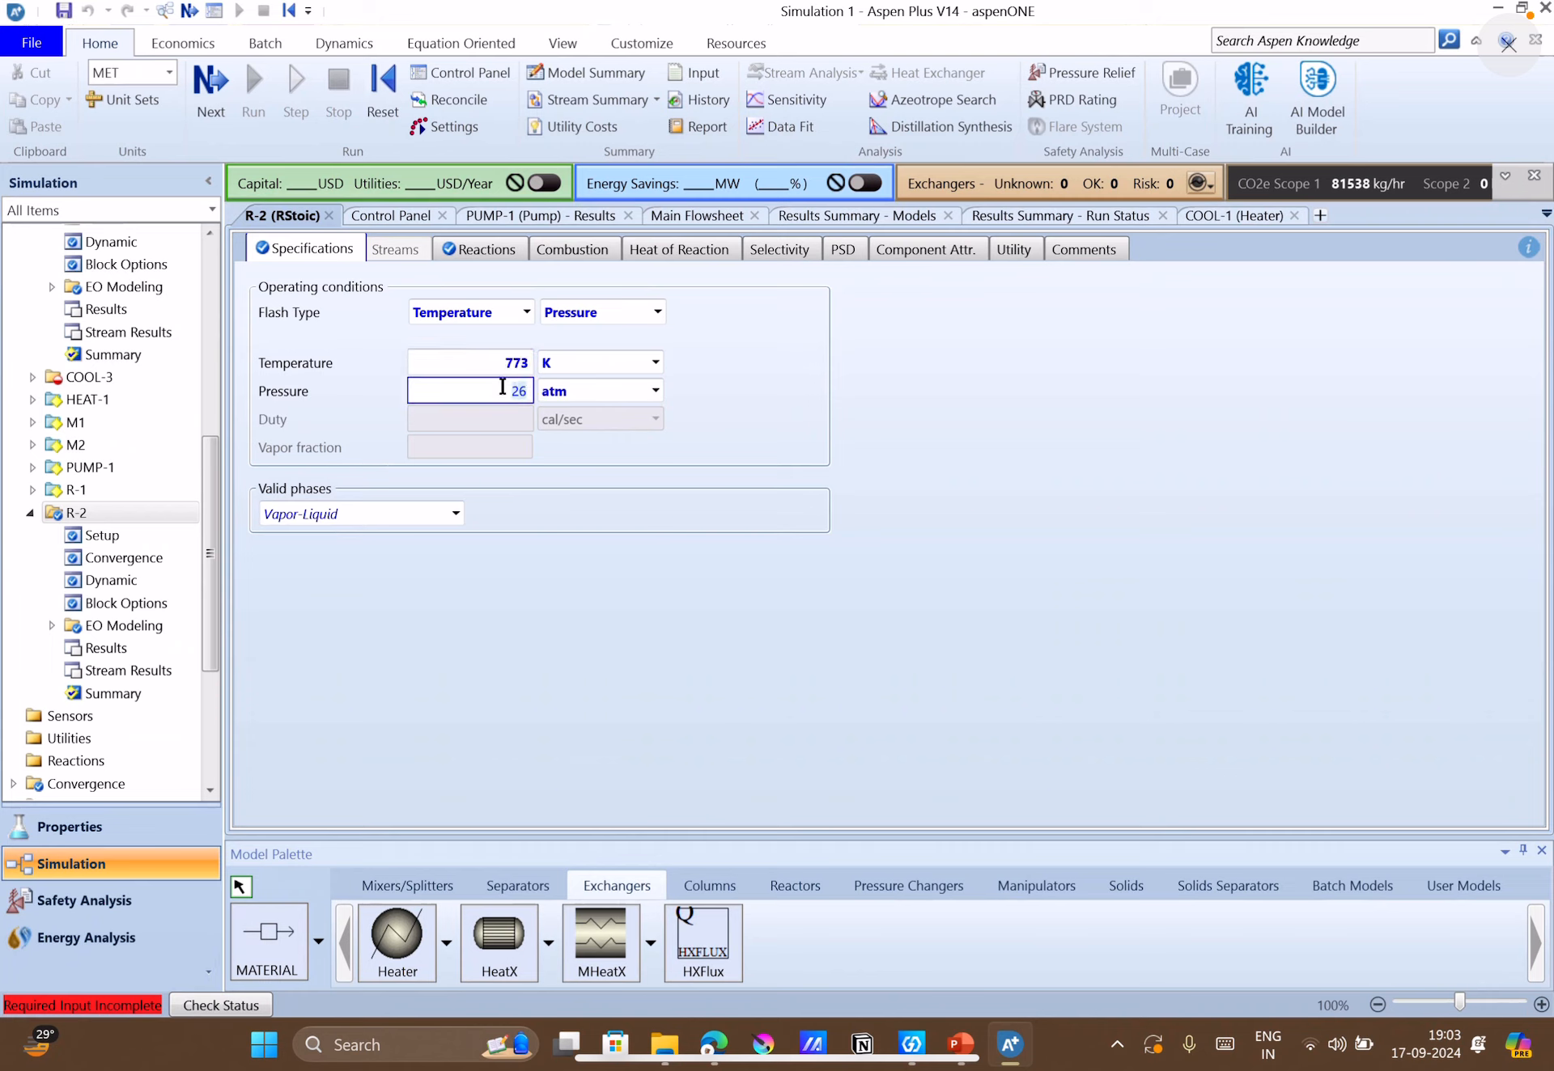
{"action": "type", "text": "25"}
{"action": "left_click", "coordinate": [673, 562]}
Open COOL-2's specifications from the main flowsheet, and check the quench conditions on the case-study slide in PowerPoint.
{"action": "left_click", "coordinate": [710, 216]}
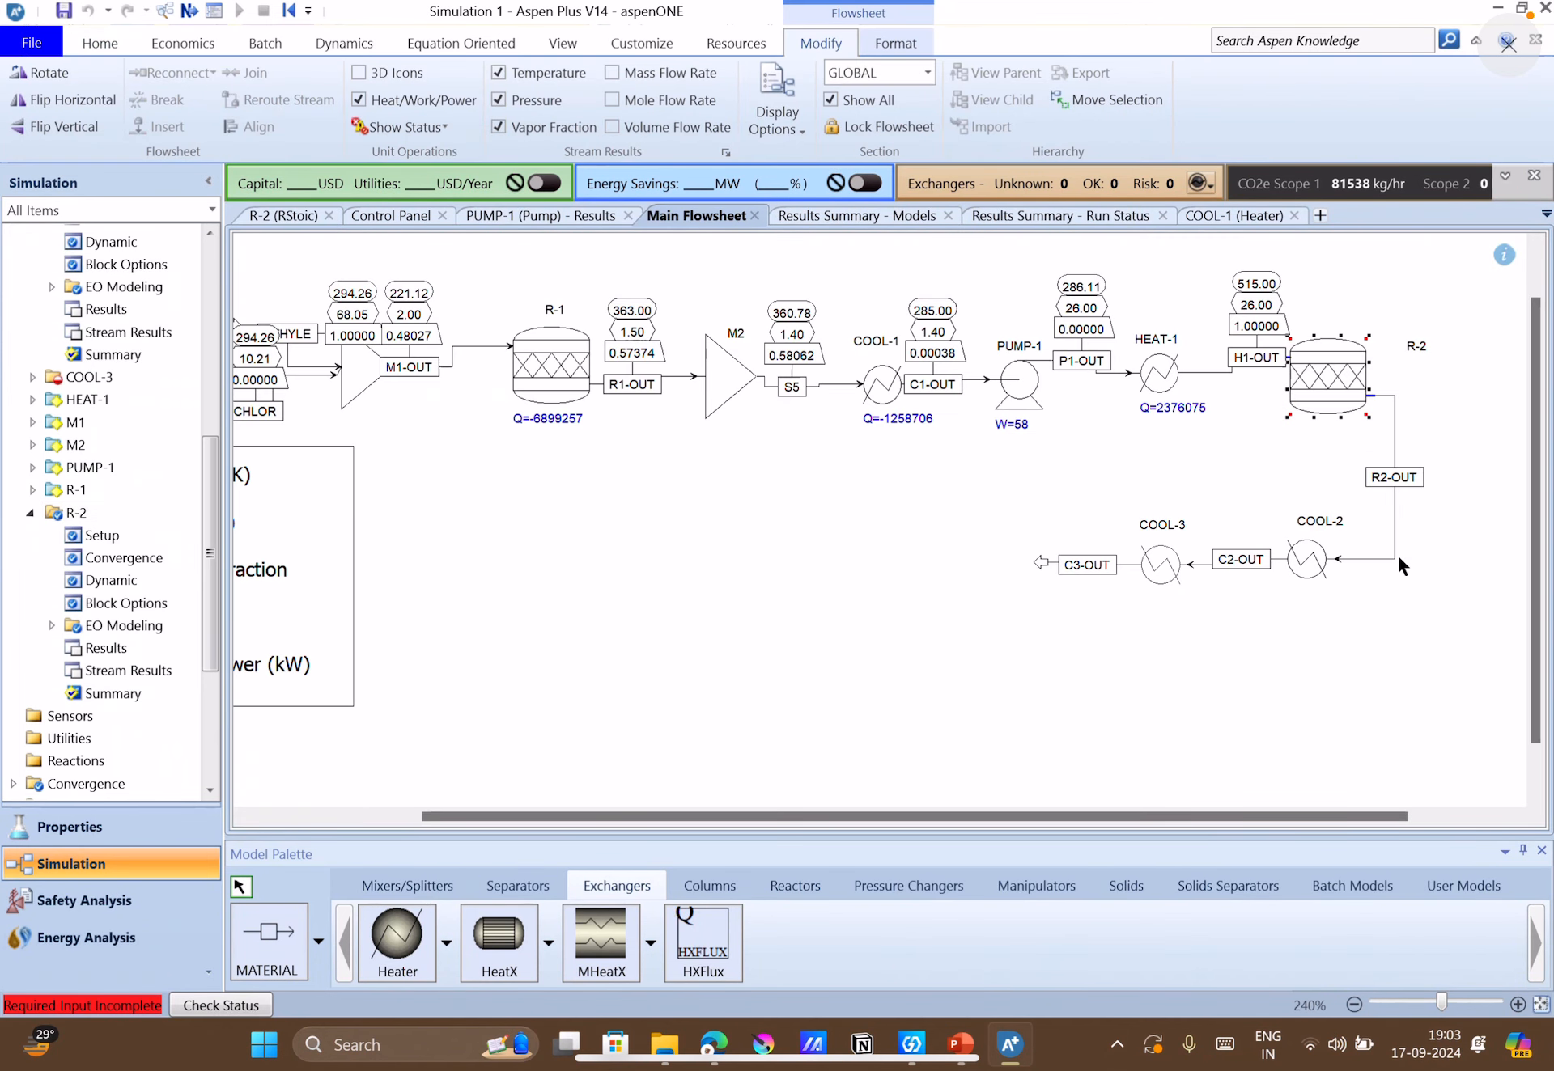
{"action": "left_click", "coordinate": [1294, 551]}
{"action": "double_click", "coordinate": [1295, 551]}
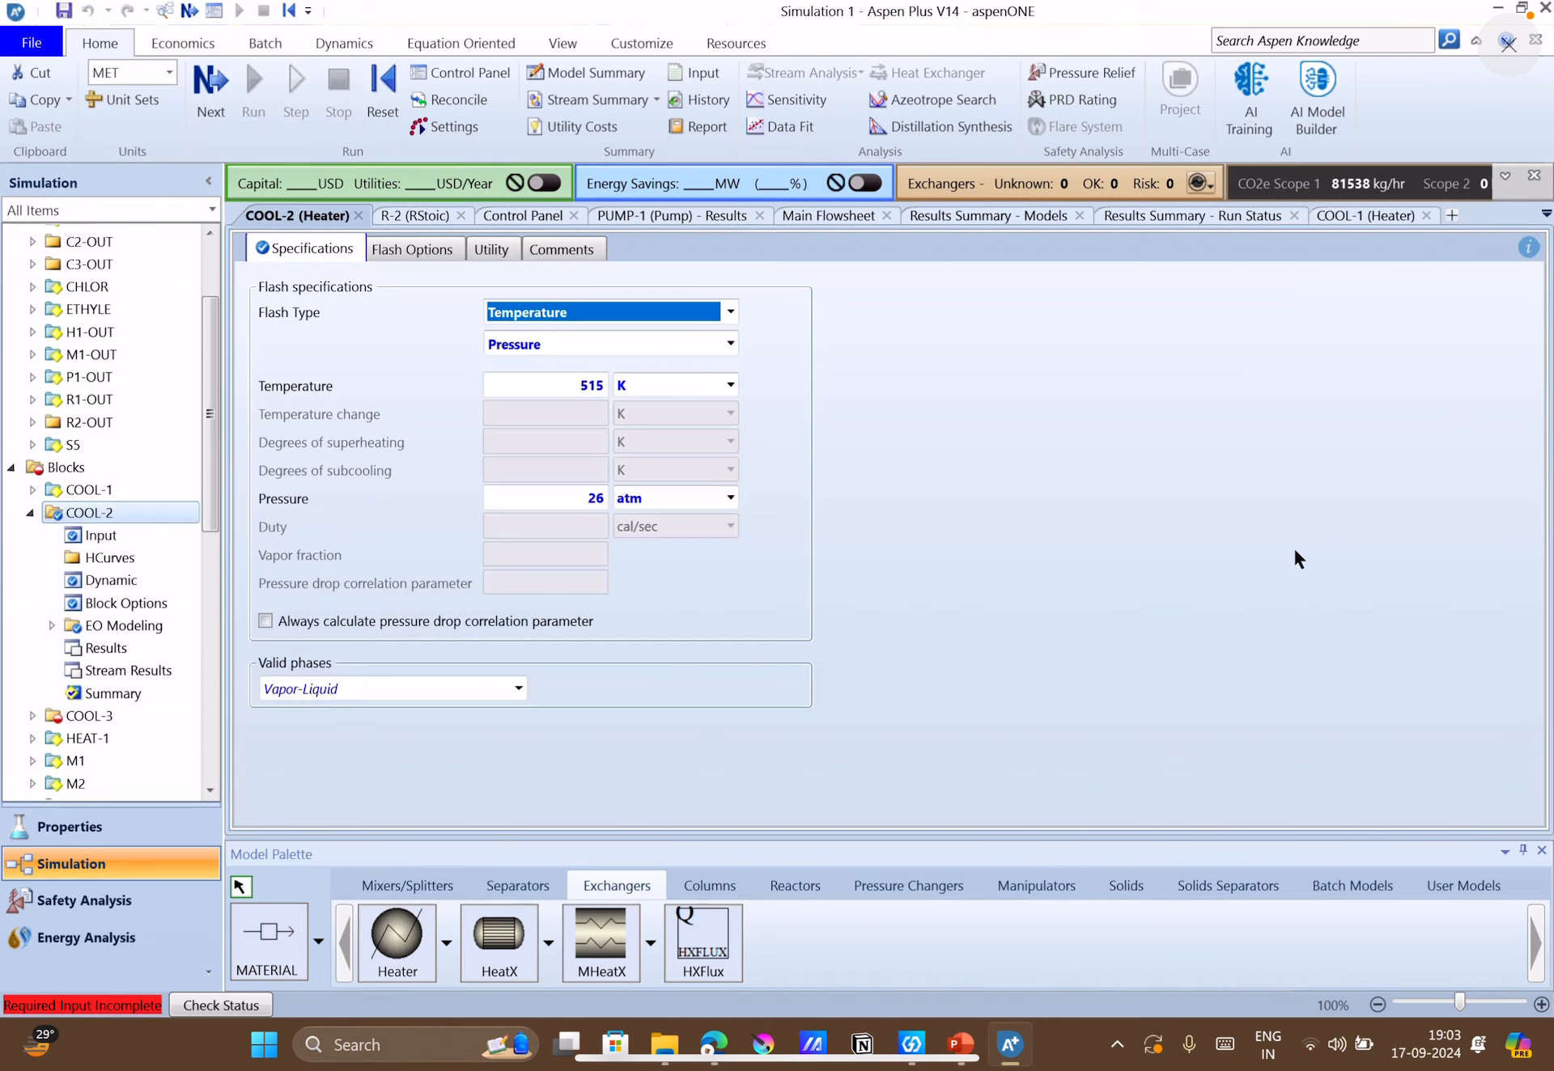
{"action": "left_click", "coordinate": [960, 1044]}
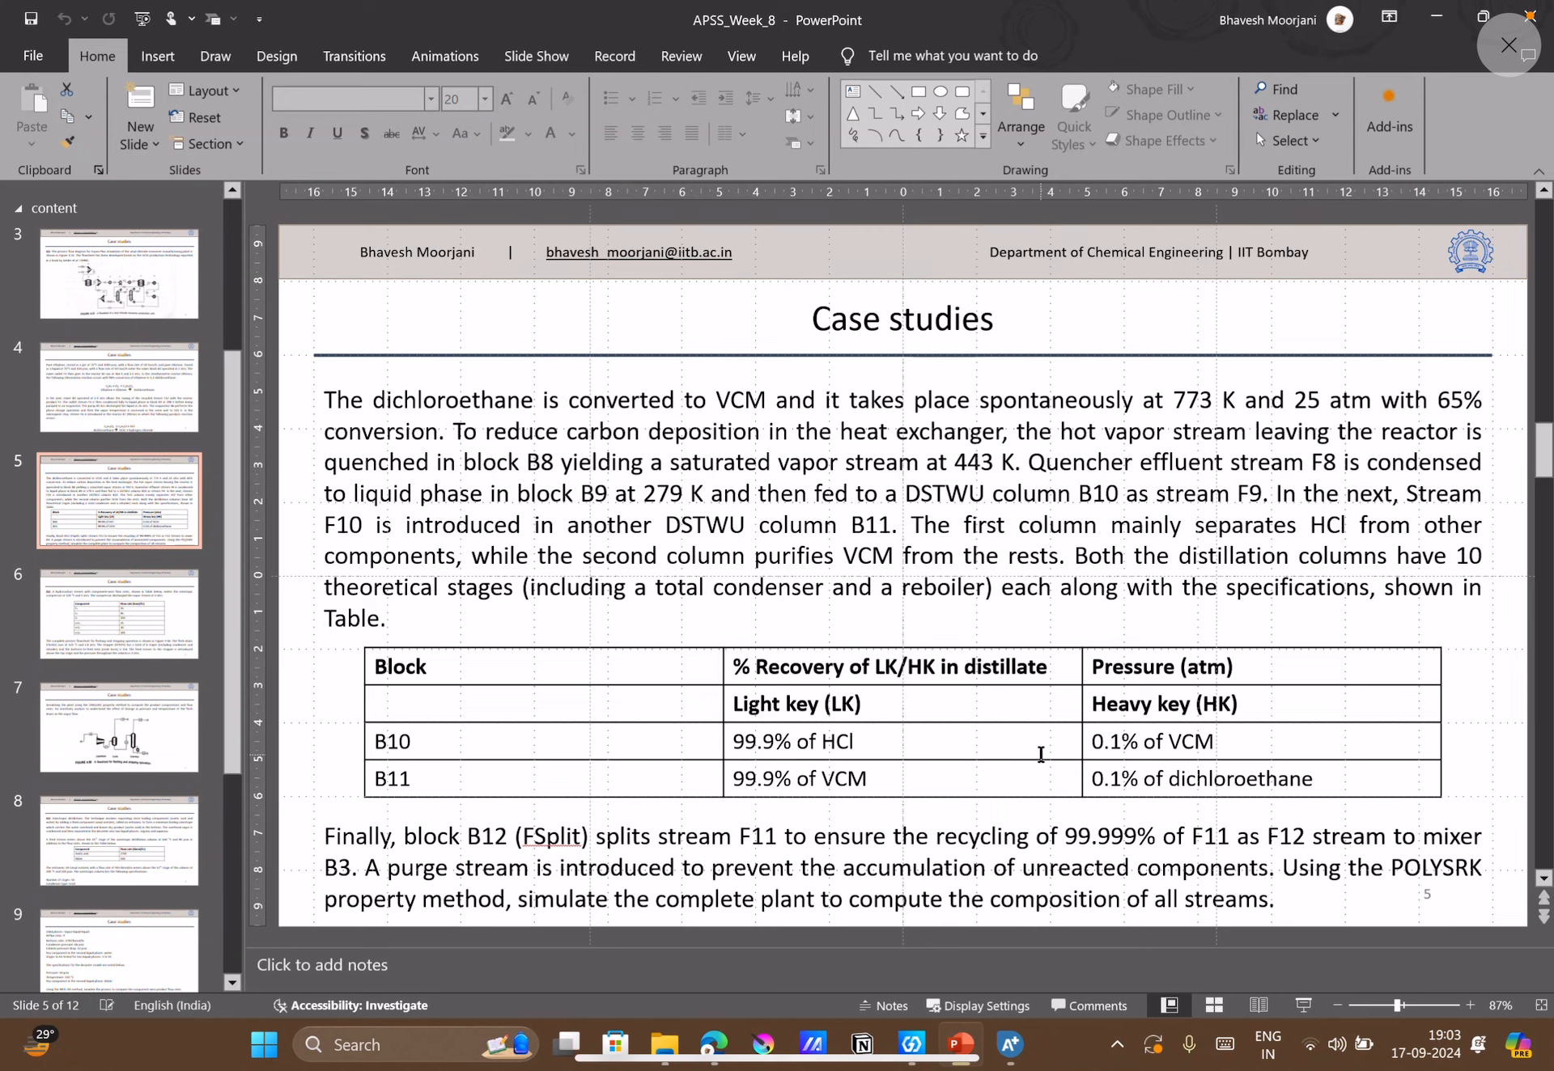
Return to Aspen Plus and set the COOL-2 temperature to 443 K and its pressure to 0 atm.
{"action": "left_click", "coordinate": [1009, 1044]}
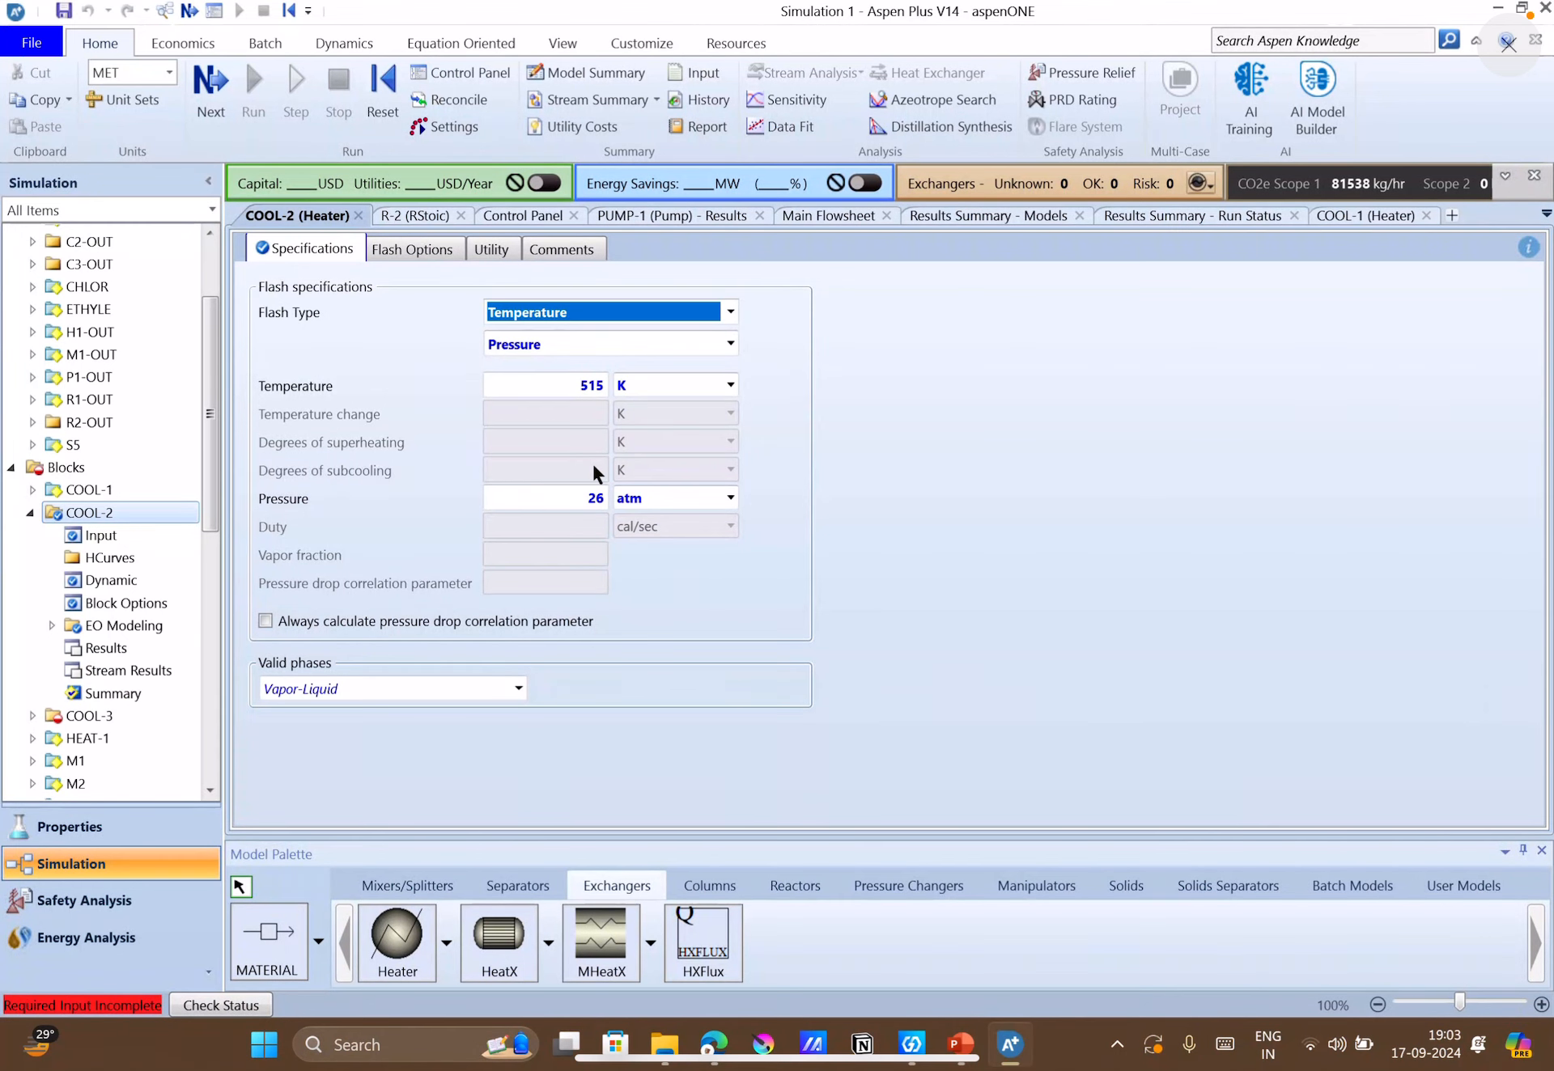
{"action": "left_click", "coordinate": [589, 384]}
{"action": "type", "text": "443"}
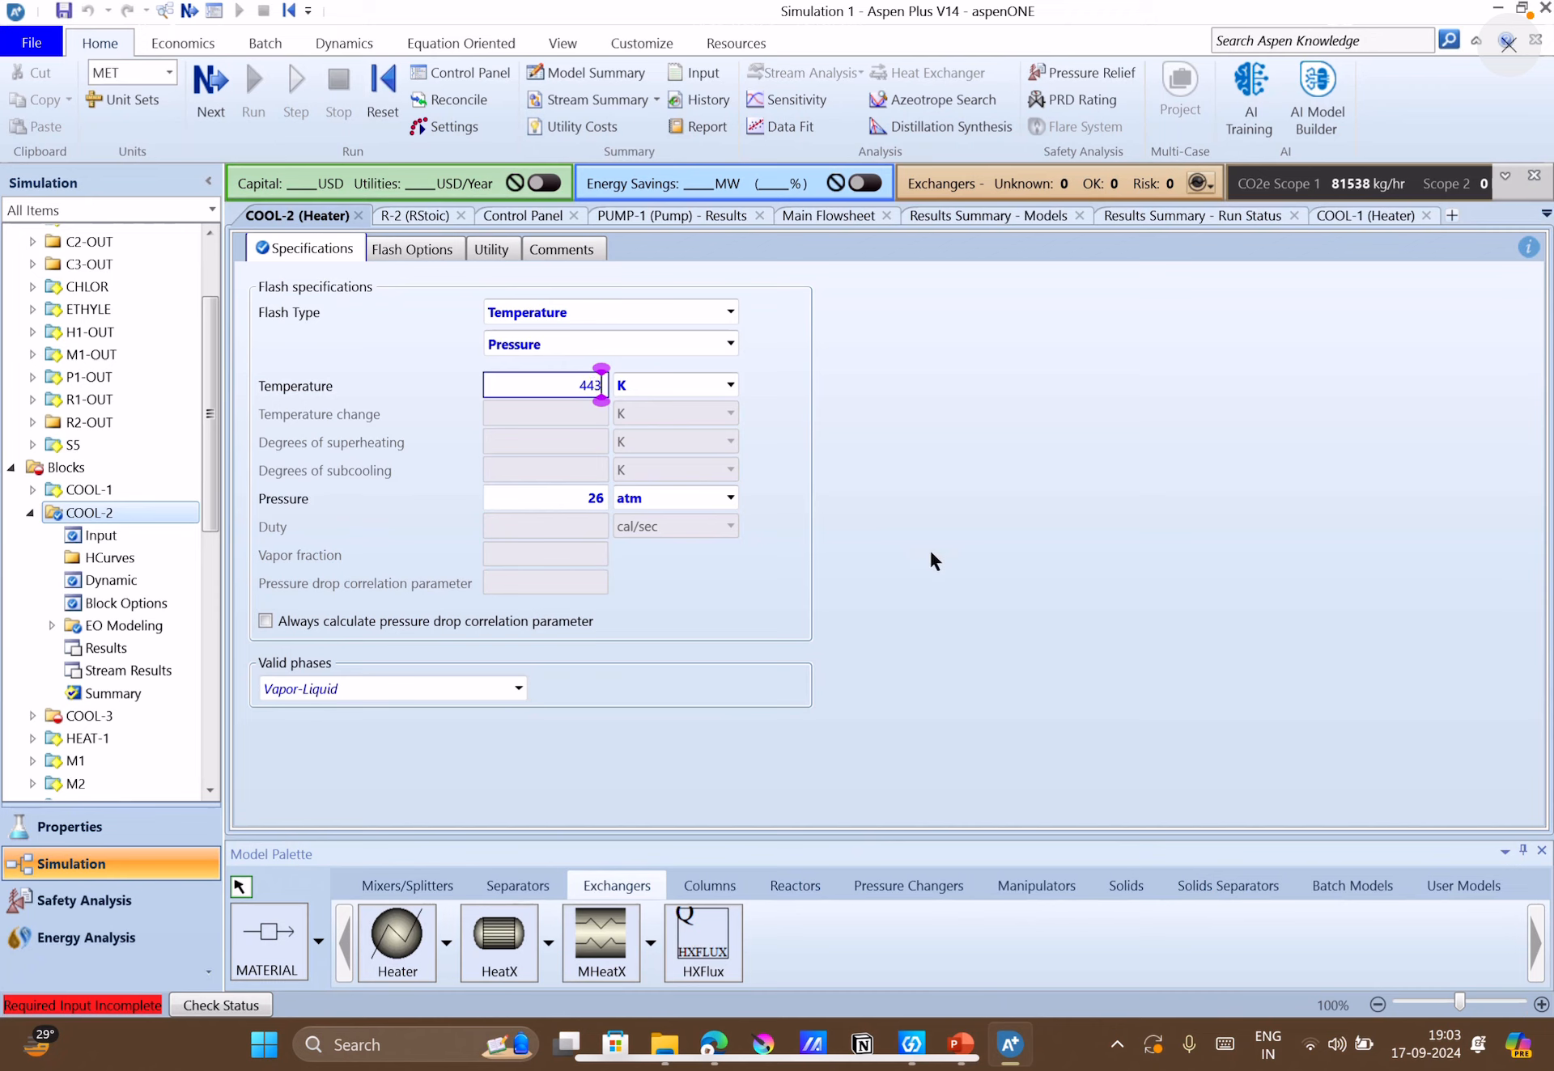
{"action": "key", "text": "Return"}
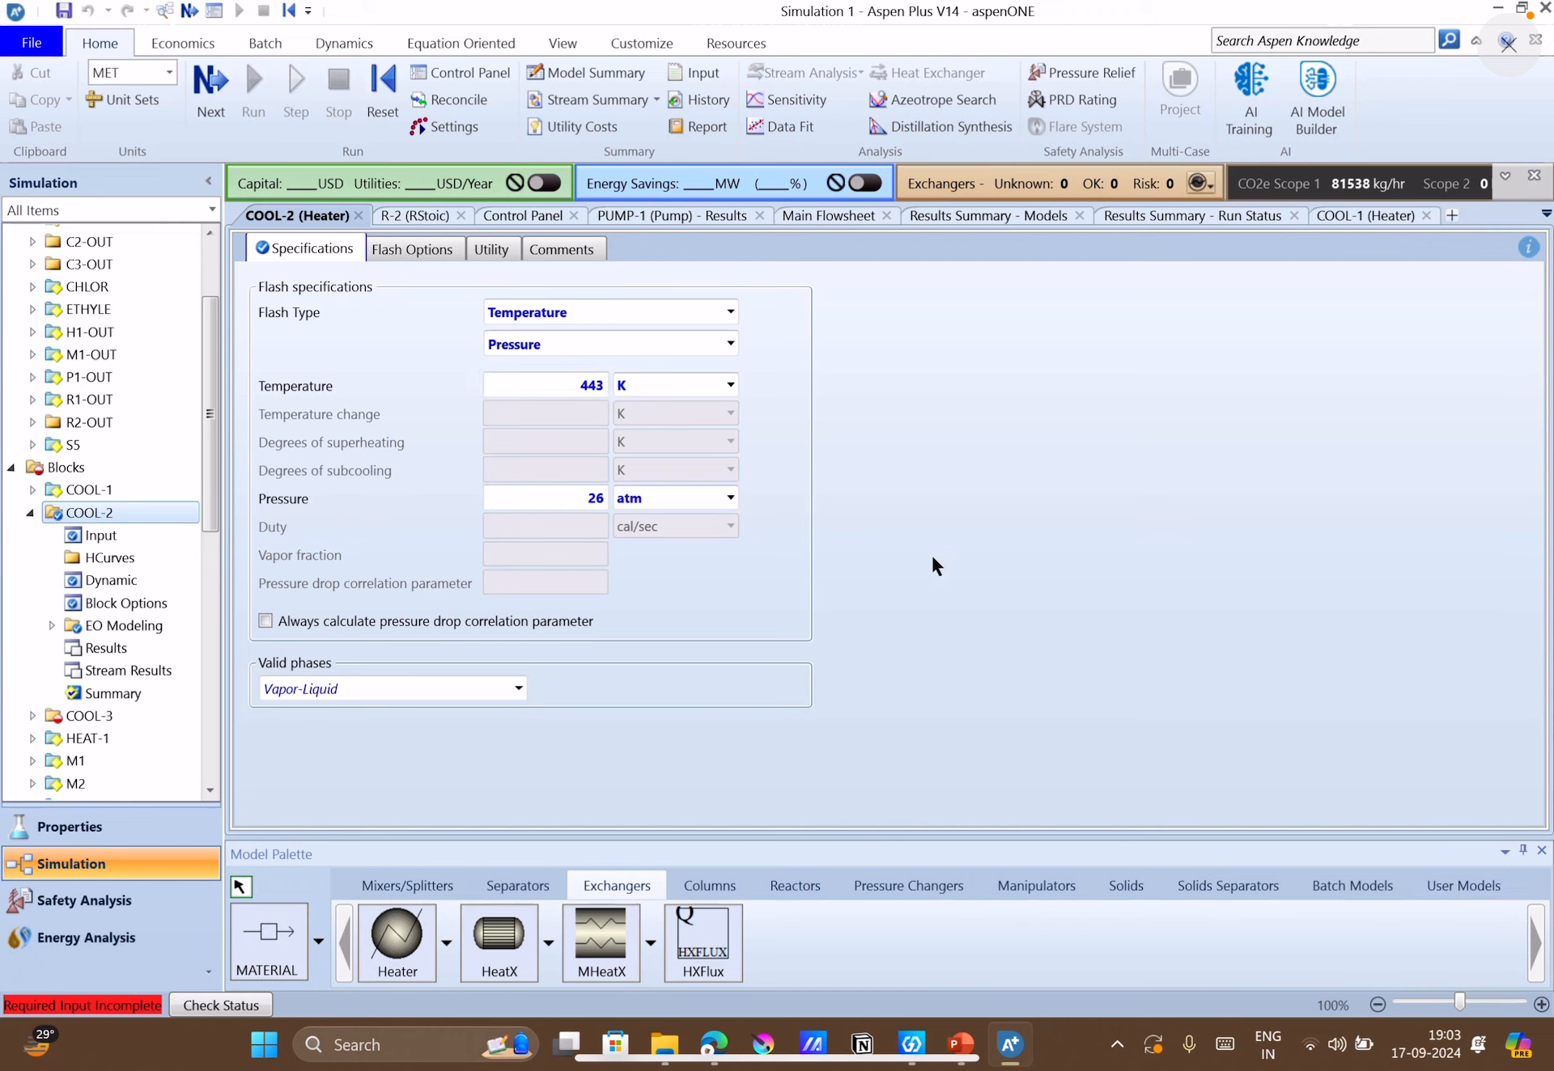
{"action": "left_click", "coordinate": [603, 495]}
{"action": "type", "text": "0"}
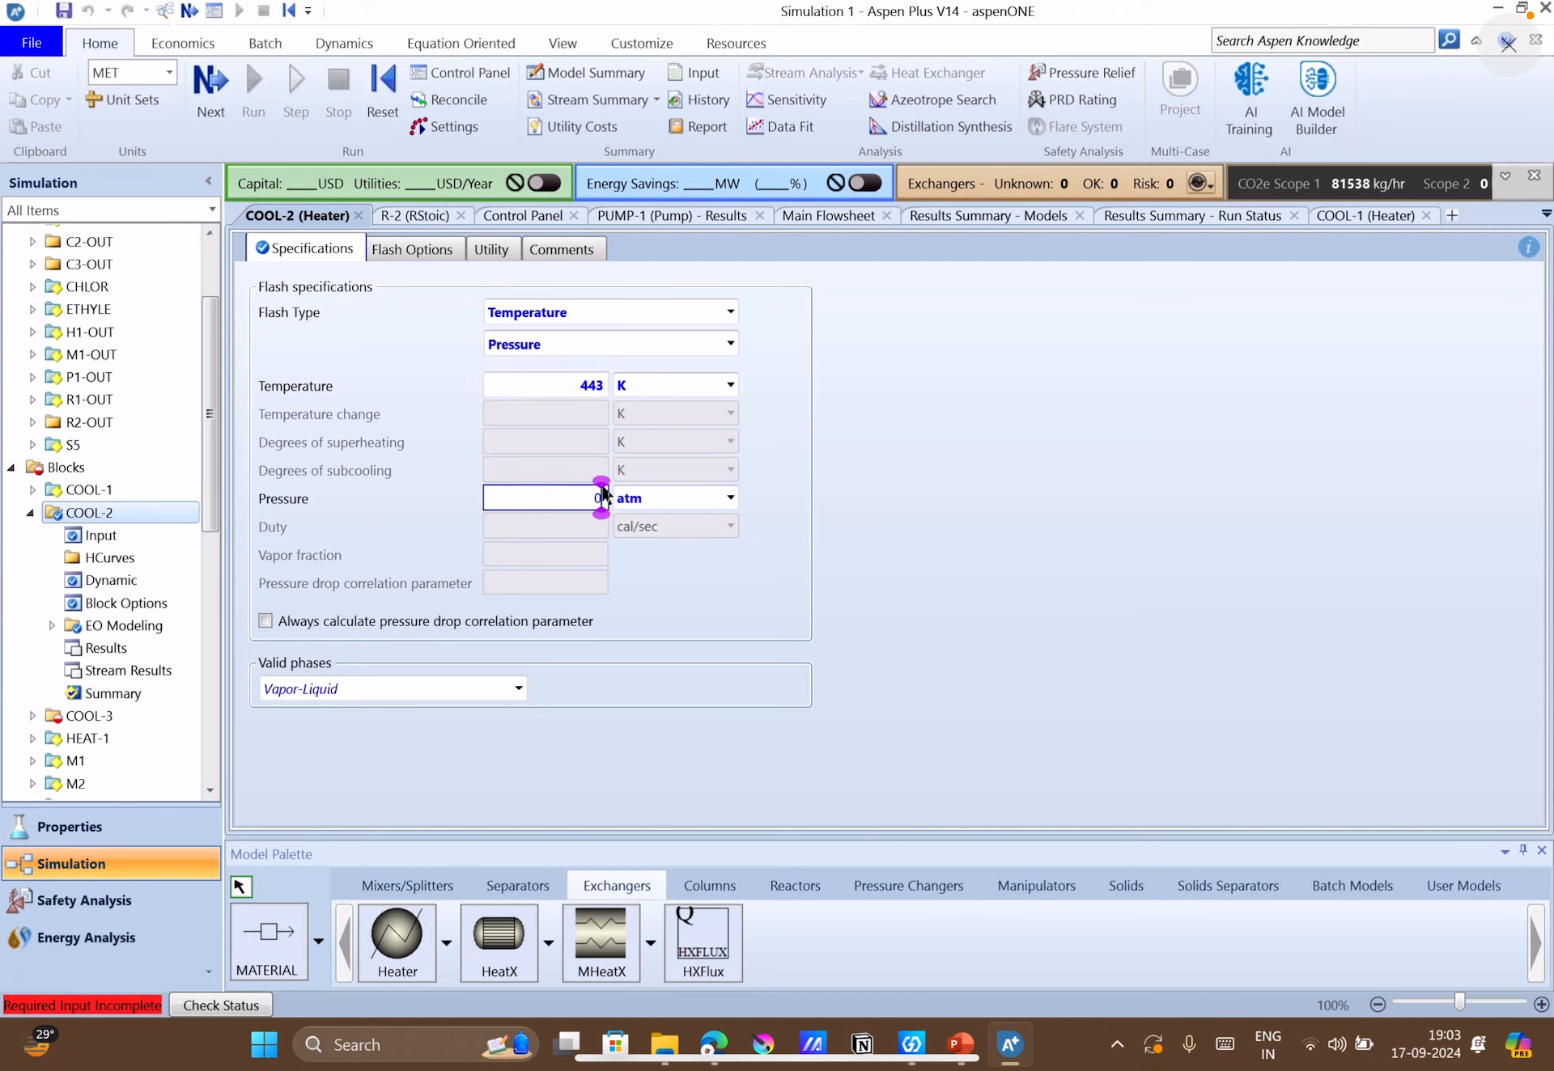
{"action": "key", "text": "Return"}
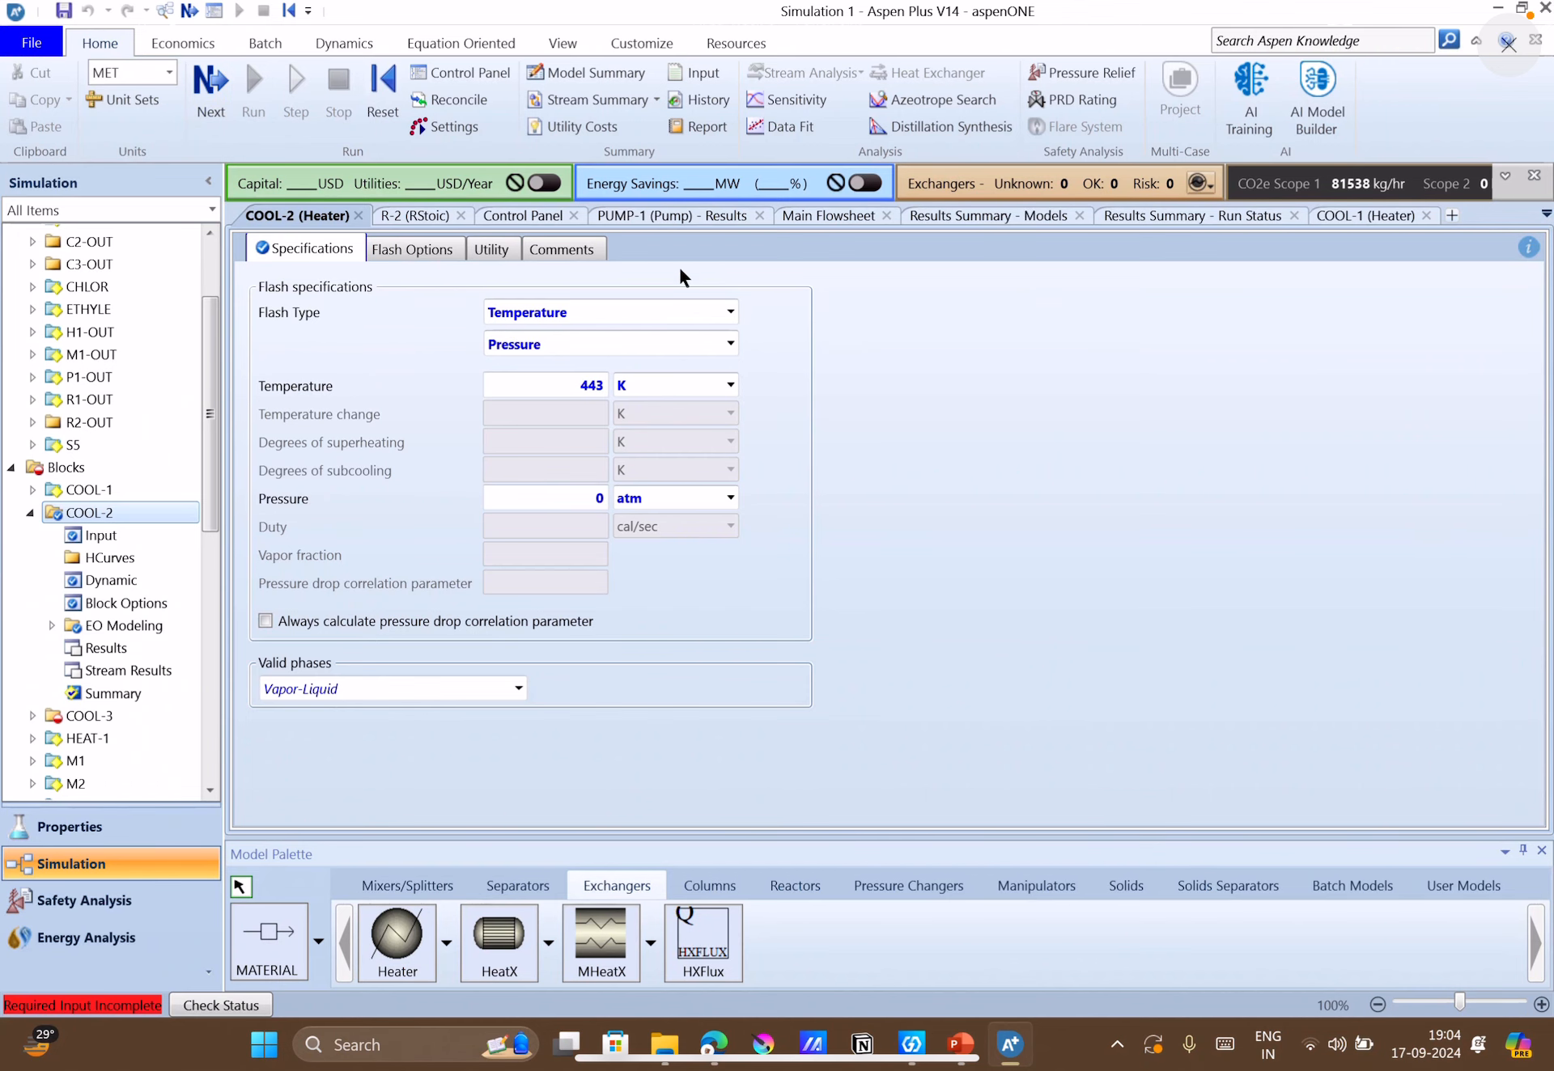
Open COOL-3's specifications from the main flowsheet, and look up its condensing temperature on the case-study slide in PowerPoint.
{"action": "left_click", "coordinate": [843, 216]}
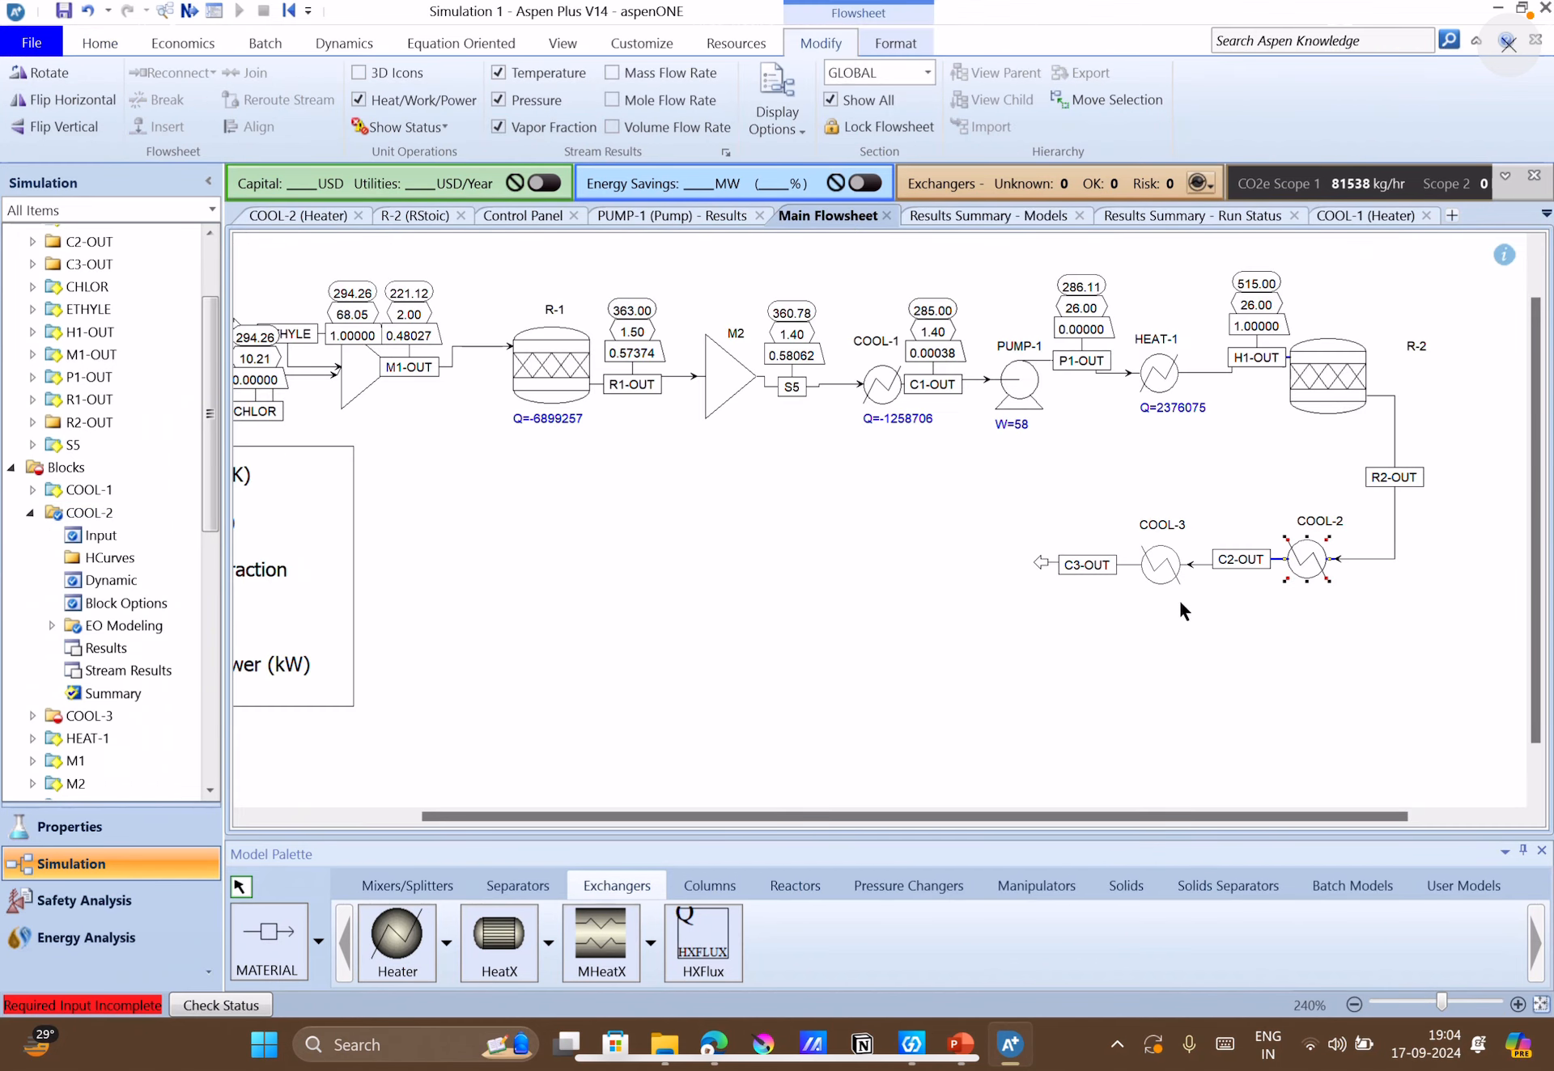
{"action": "double_click", "coordinate": [1168, 555]}
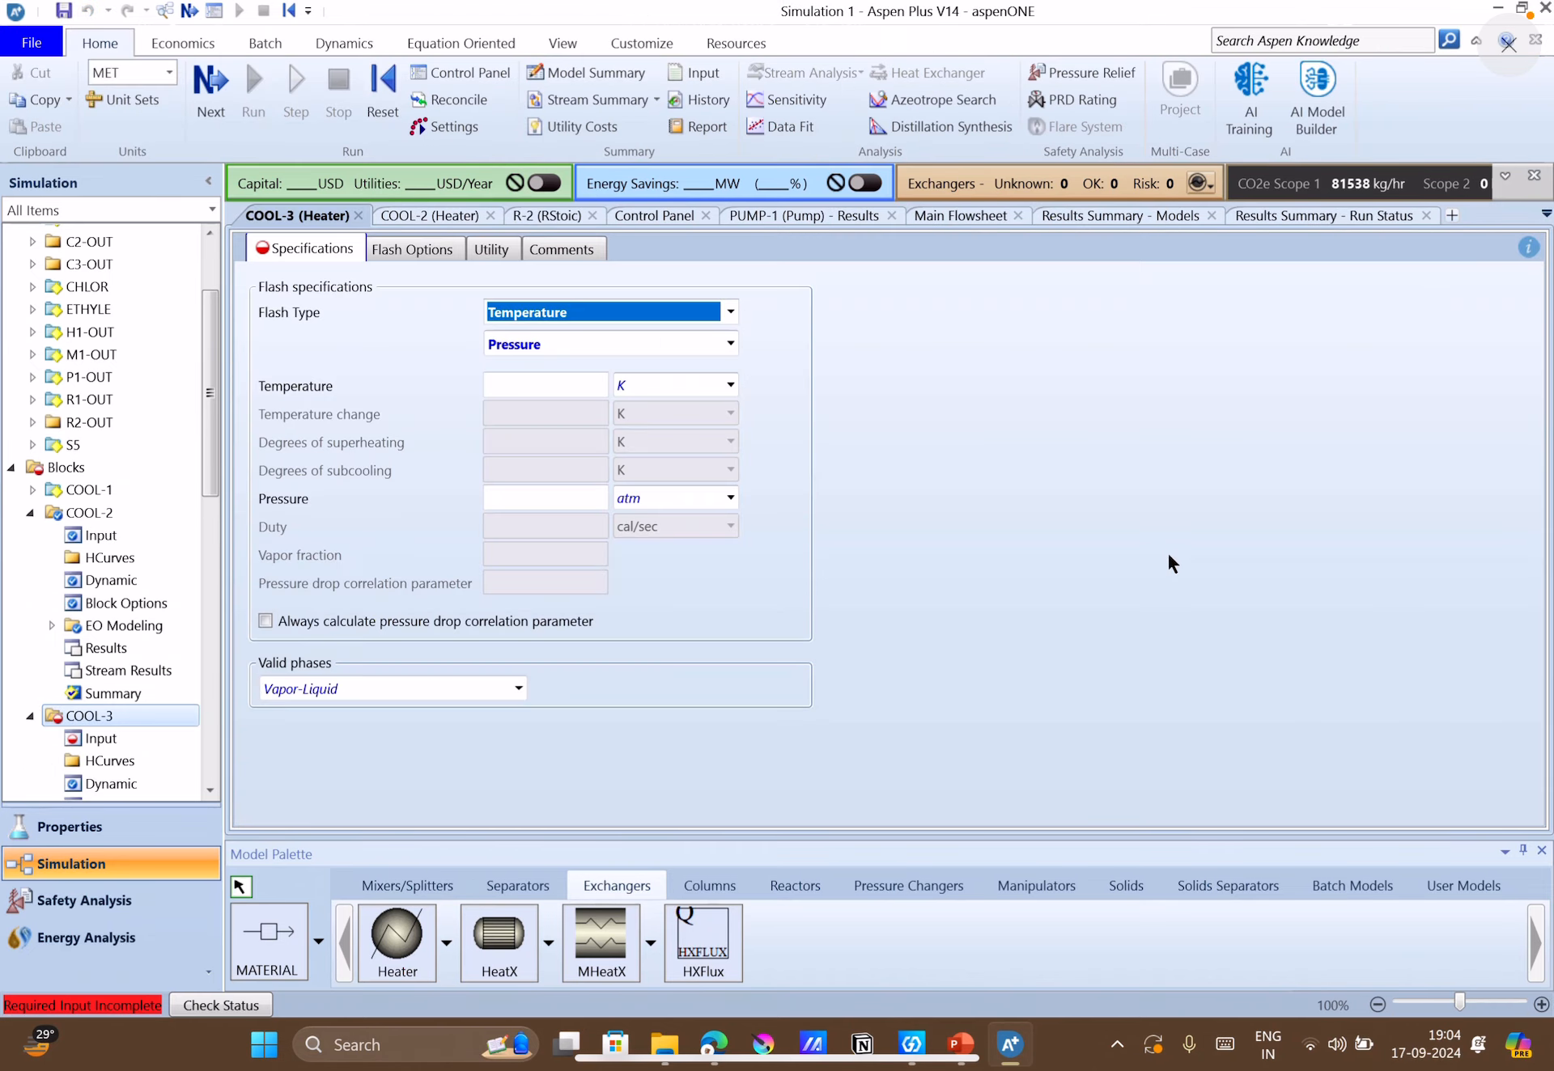
{"action": "left_click", "coordinate": [958, 1067]}
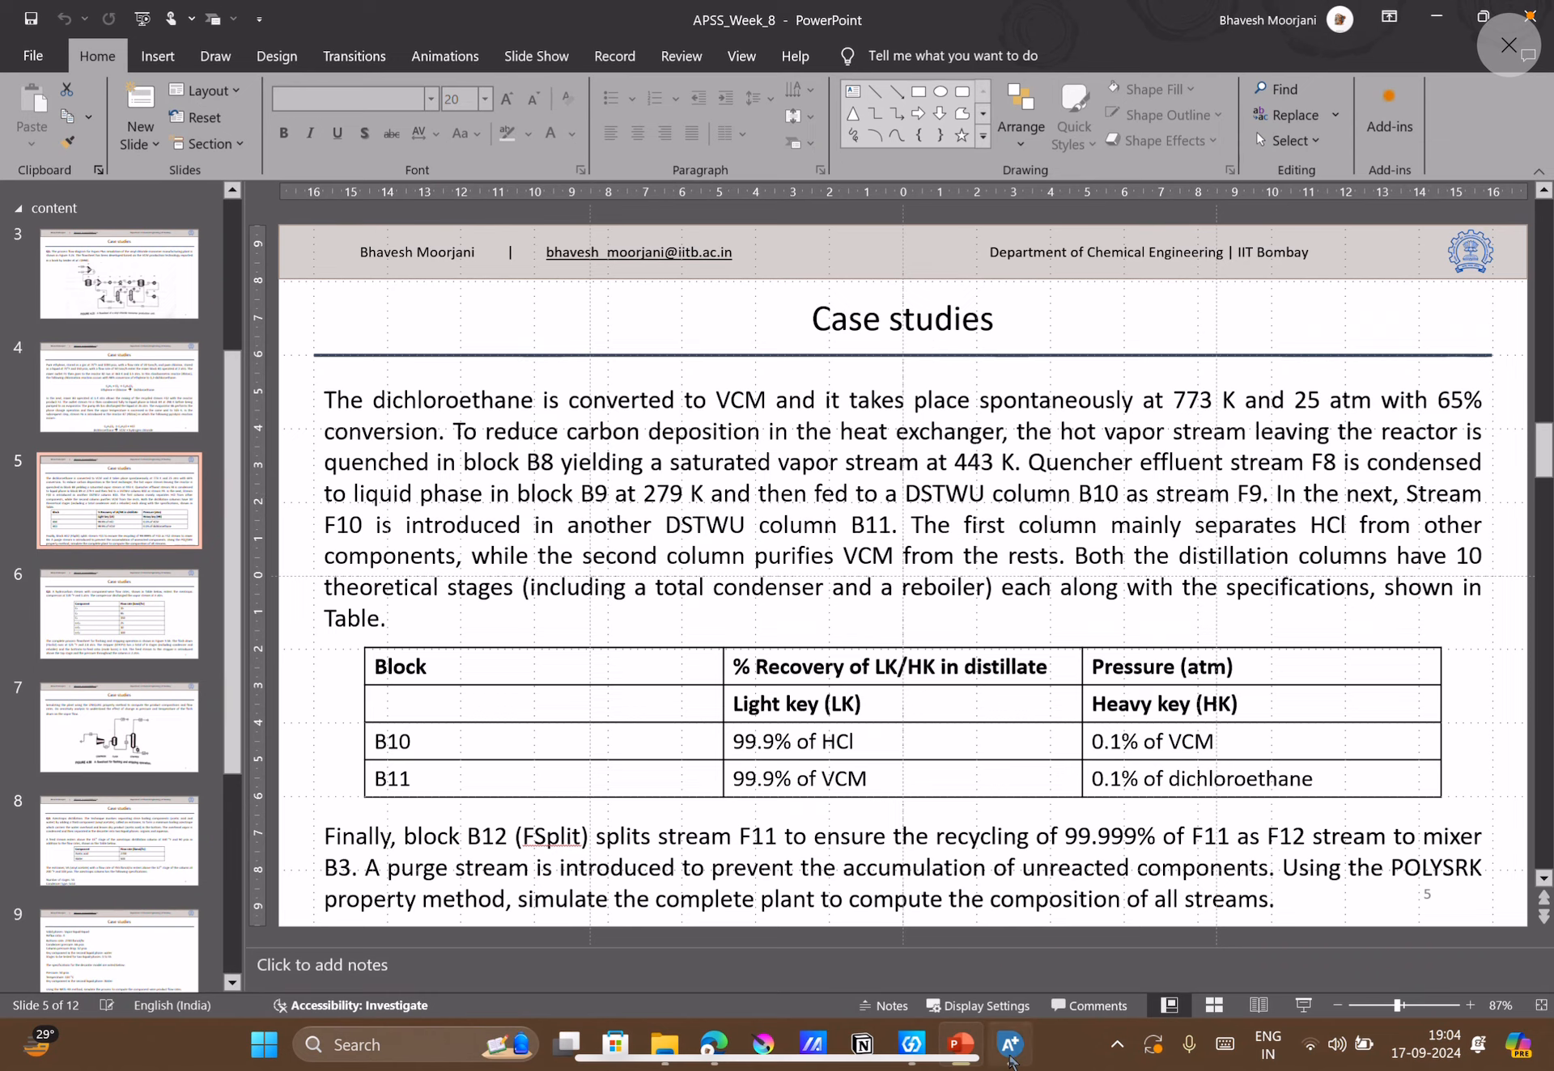
Return to Aspen Plus and set the COOL-3 temperature to 279 K and its pressure to 0 atm.
{"action": "left_click", "coordinate": [1011, 1058]}
{"action": "left_click", "coordinate": [570, 386]}
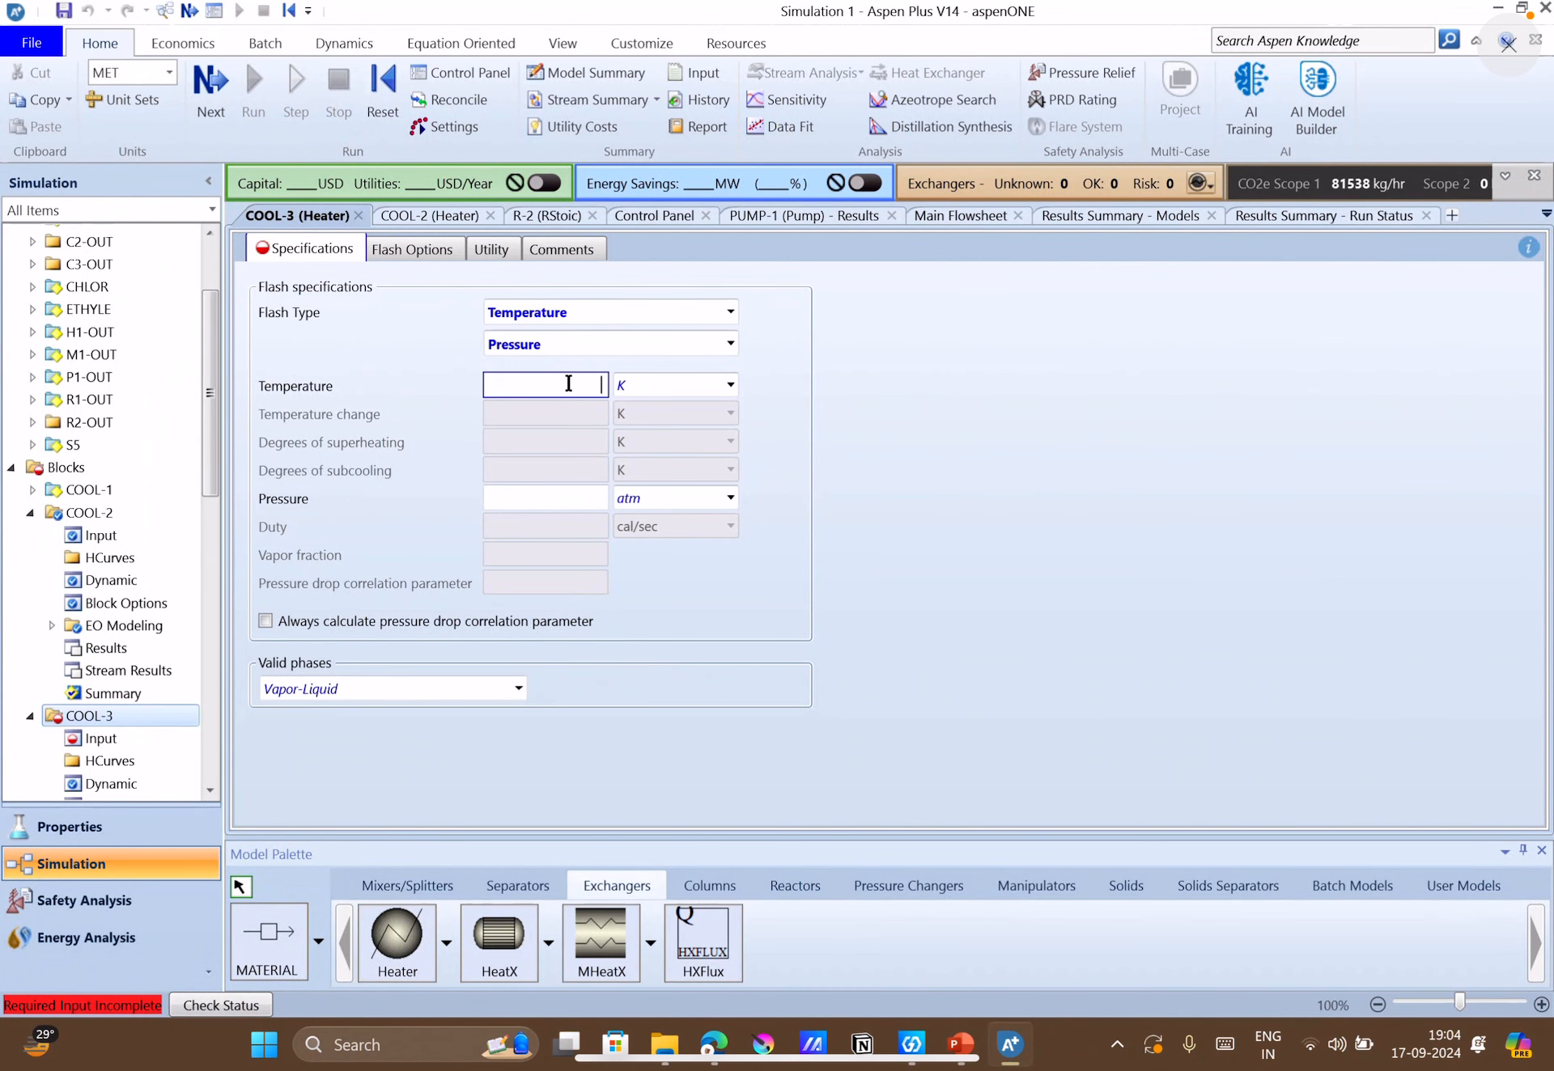
{"action": "type", "text": "3"}
{"action": "type", "text": "279"}
{"action": "left_click", "coordinate": [582, 492]}
{"action": "type", "text": "0"}
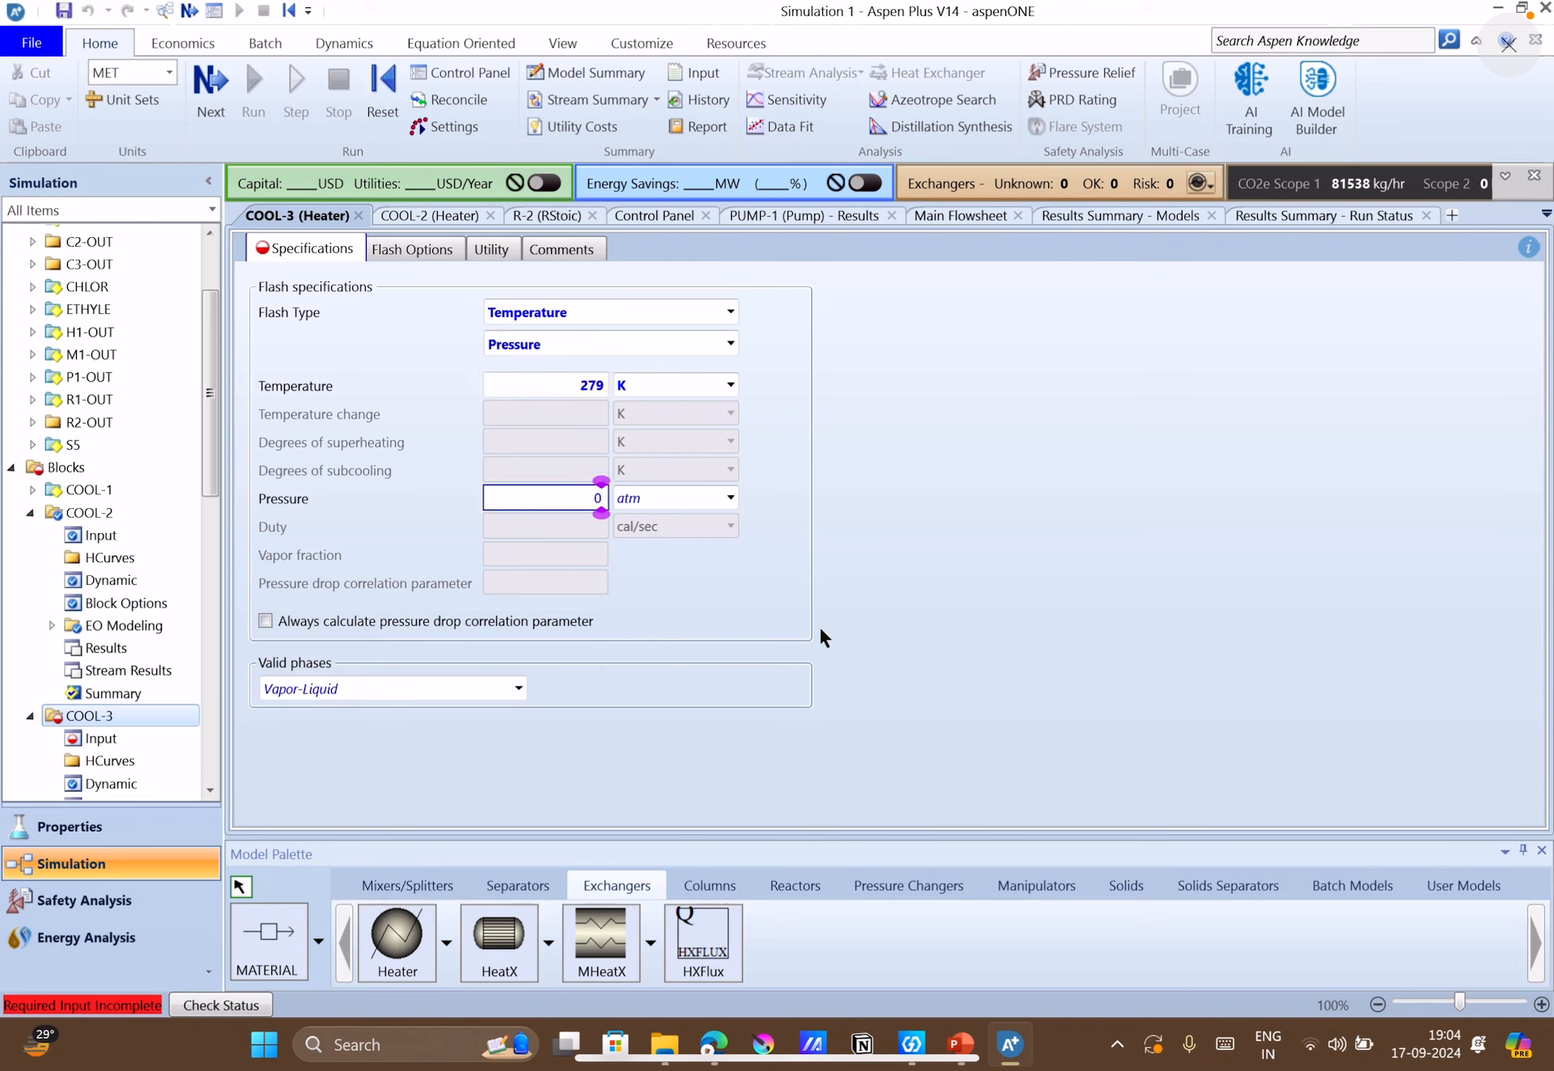
{"action": "key", "text": "Return"}
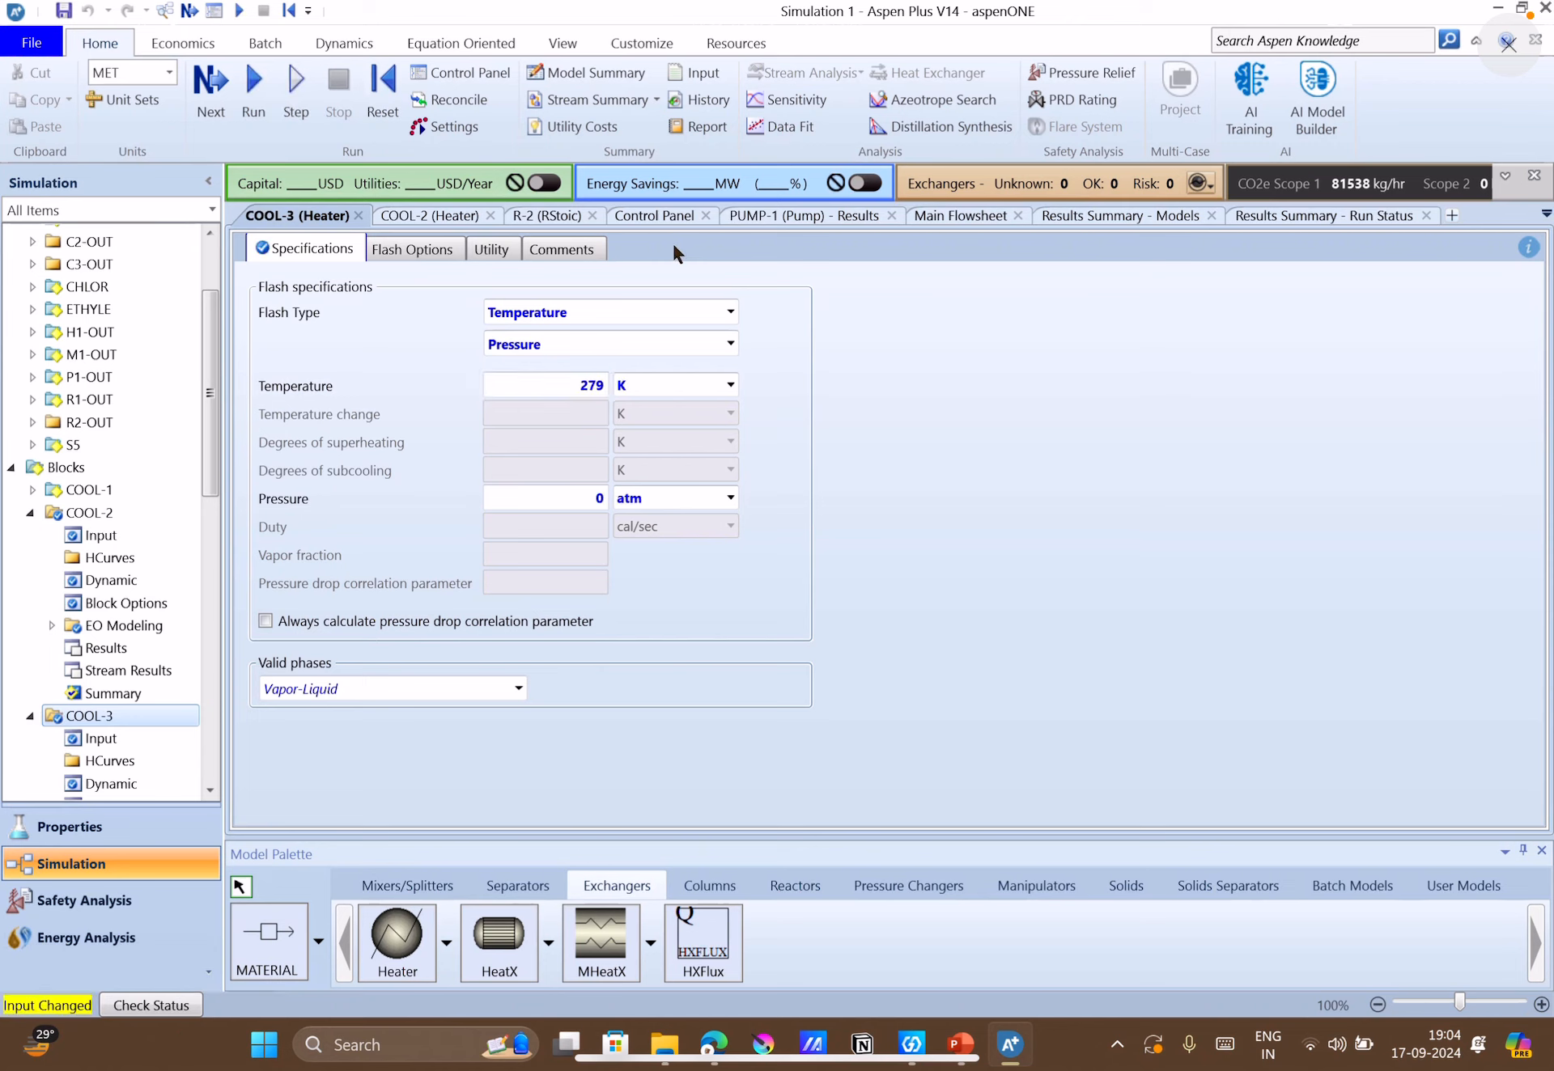
Run the simulation from the main flowsheet and review the run messages in the Control Panel.
{"action": "left_click", "coordinate": [975, 217]}
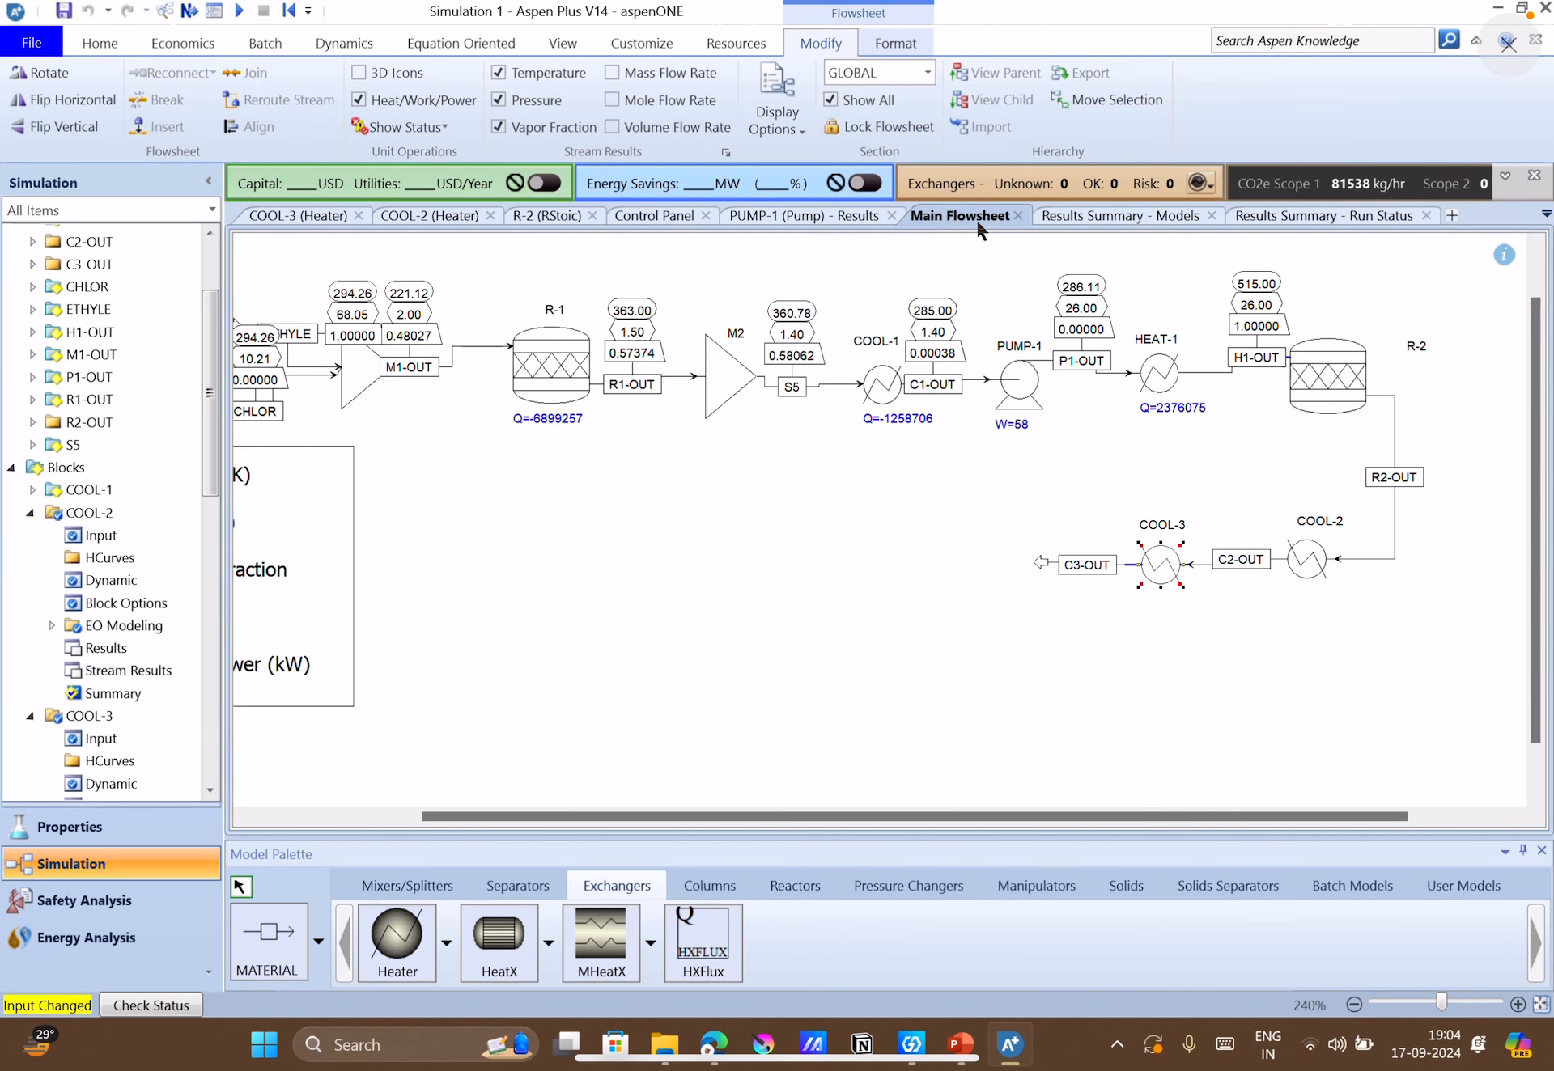
{"action": "left_click", "coordinate": [188, 11]}
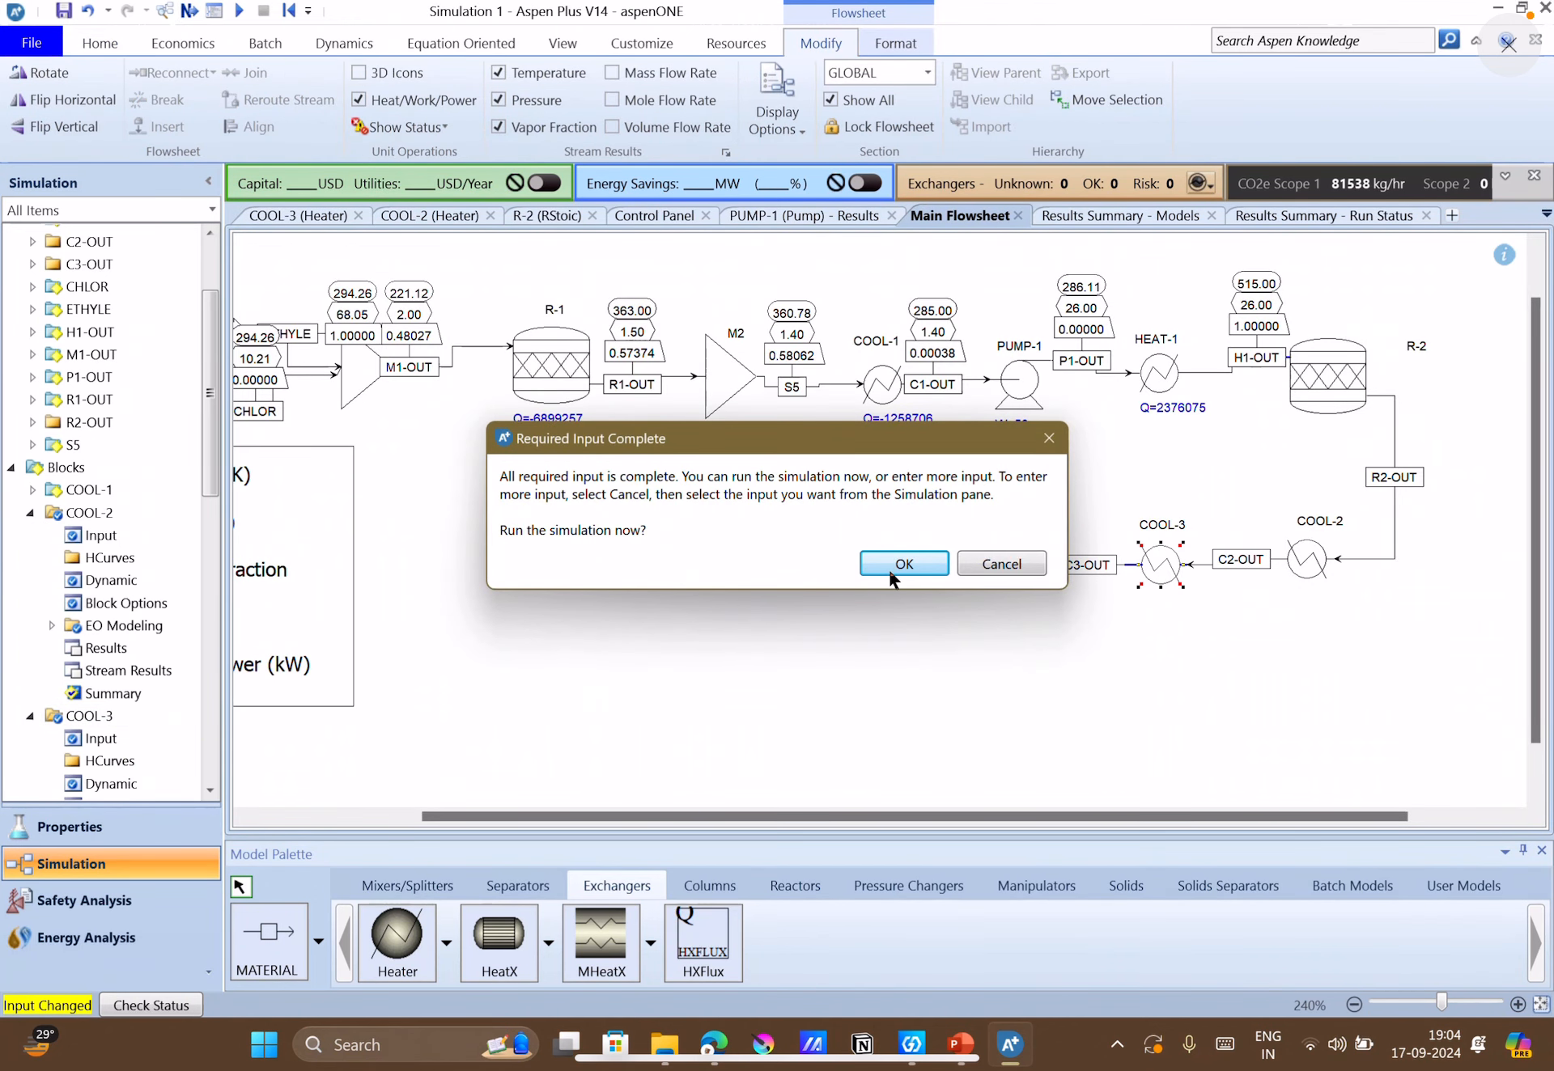
{"action": "left_click", "coordinate": [889, 573]}
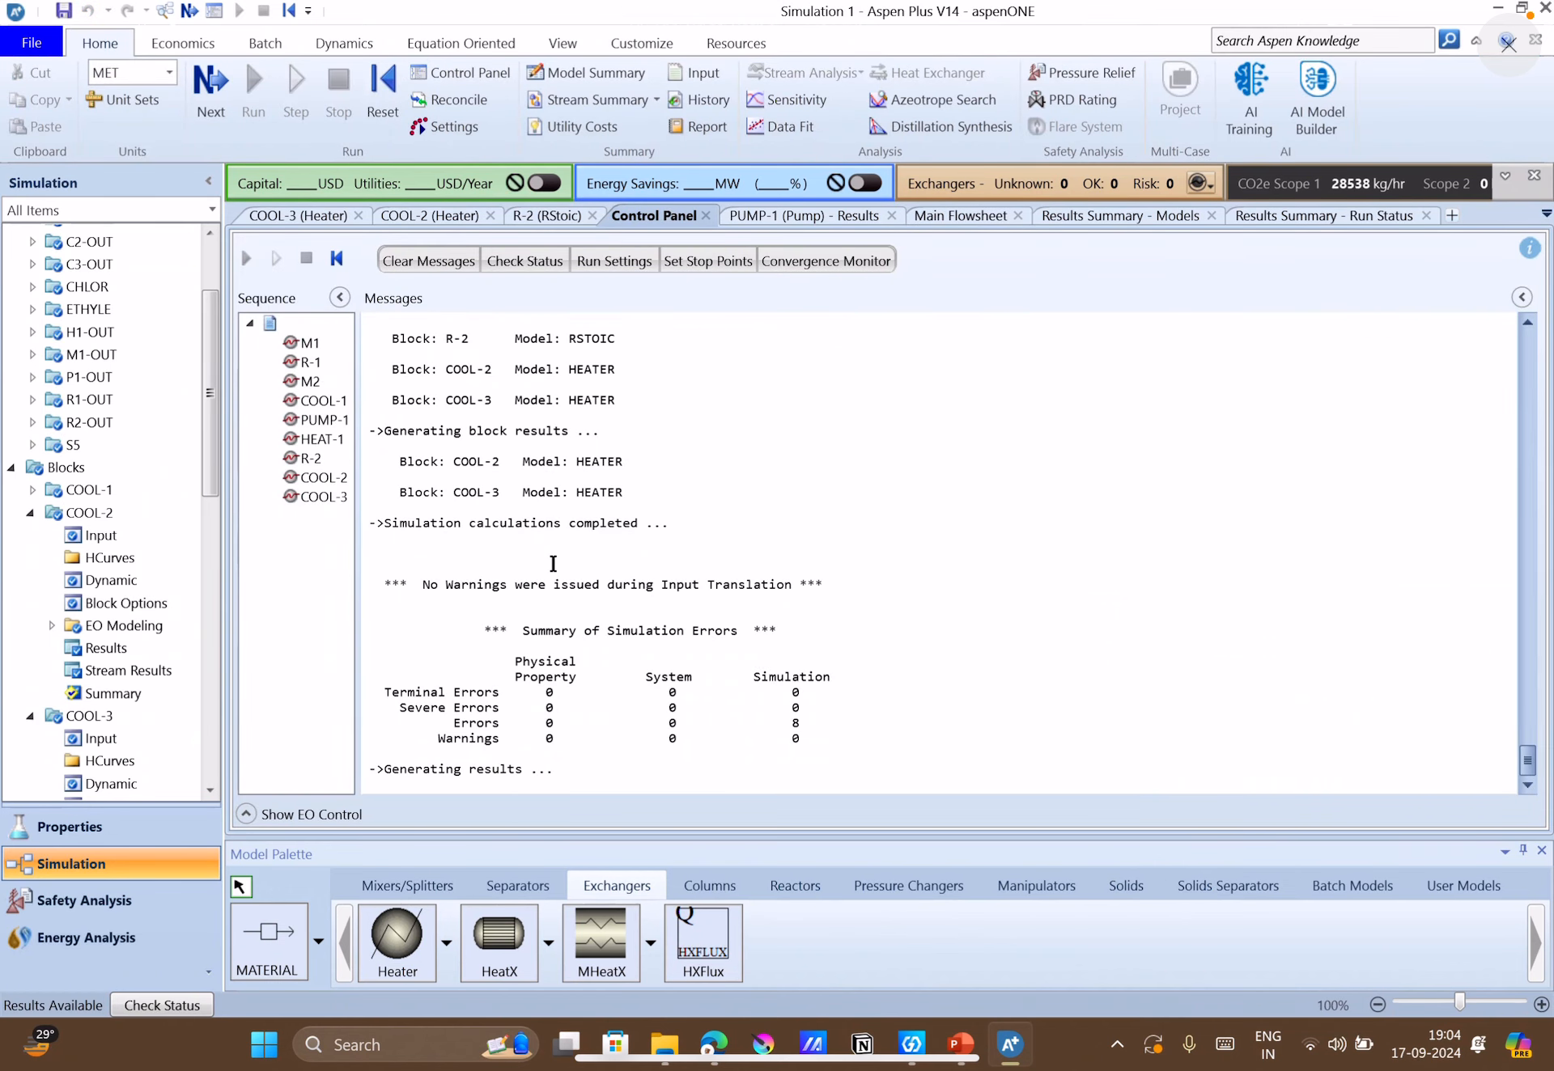
{"action": "scroll", "coordinate": [56, 641], "scroll_direction": "down", "scroll_amount": 10}
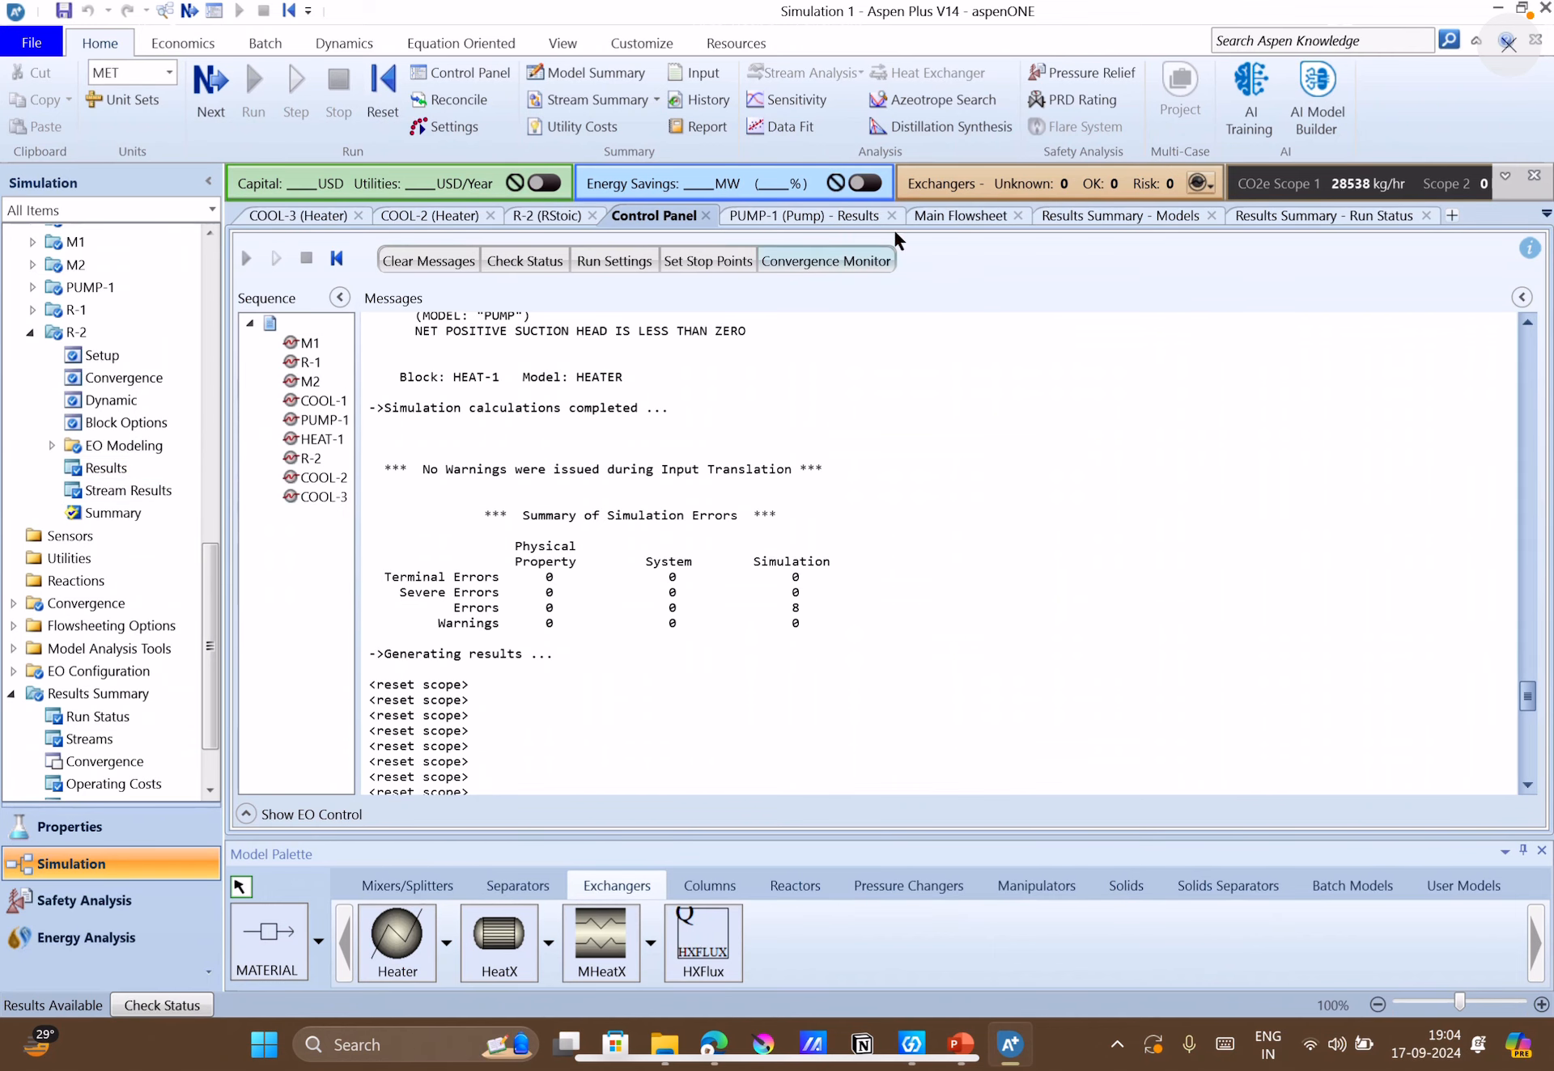
On the main flowsheet, move the C3-OUT results label off COOL-3 and shift reactor R-2 slightly farther from HEAT-1.
{"action": "left_click", "coordinate": [946, 217]}
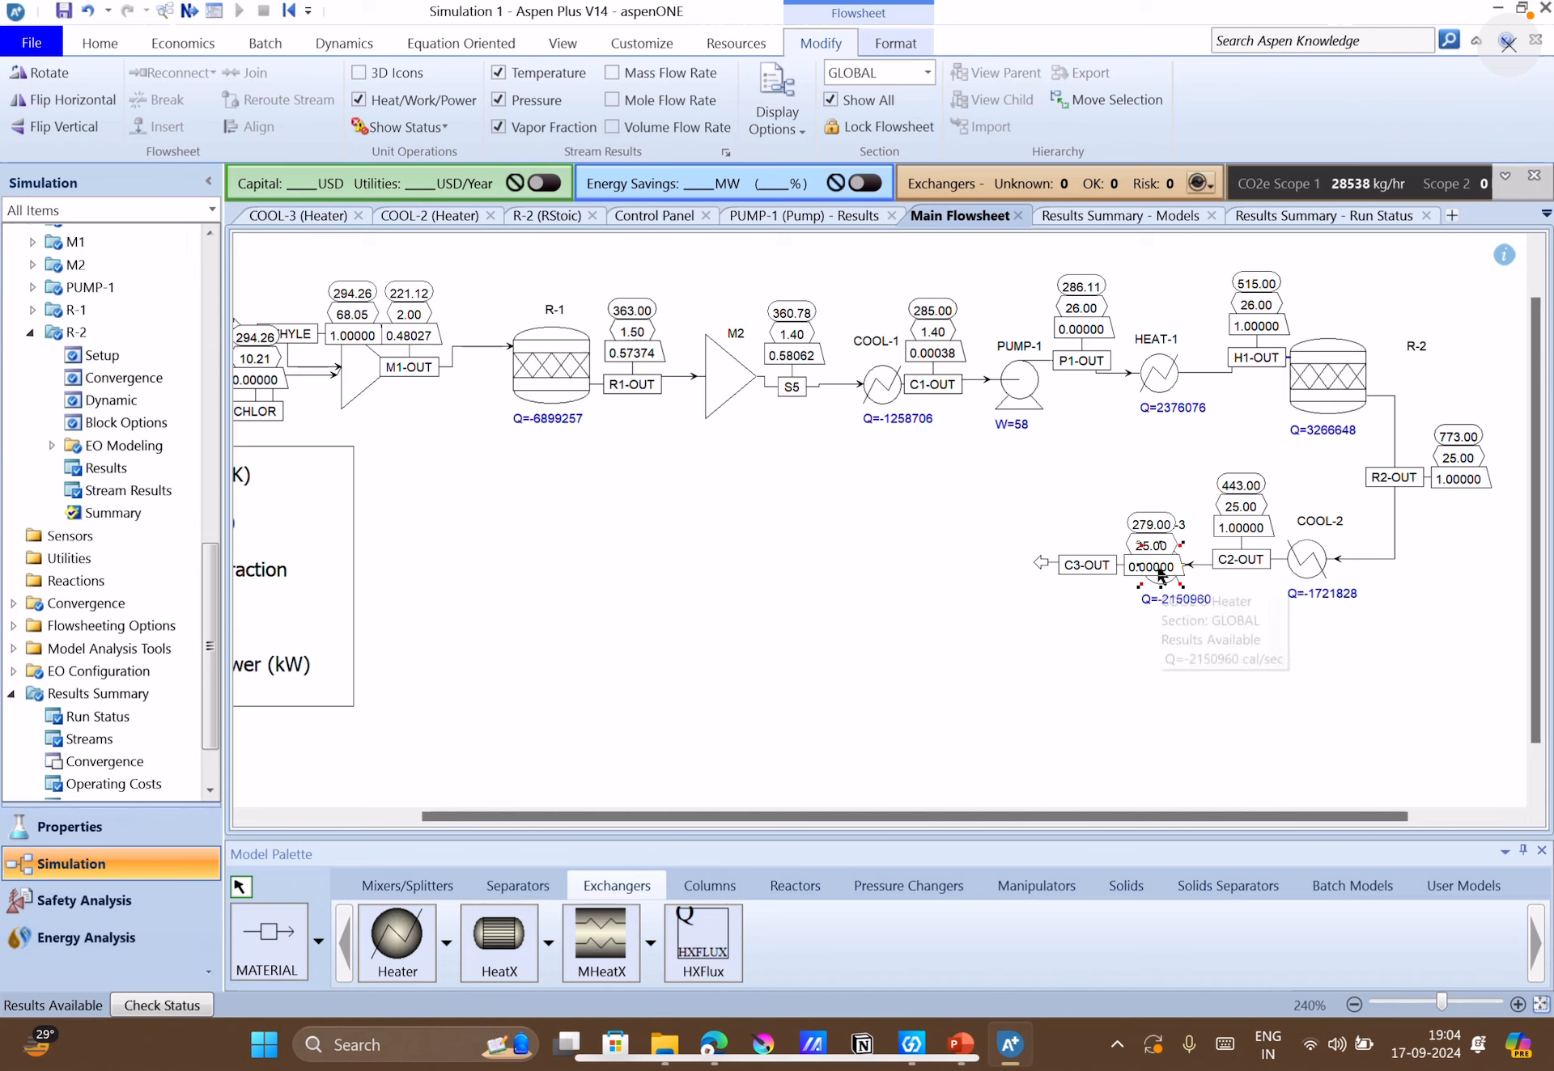
{"action": "left_click_drag", "start_coordinate": [1158, 567], "coordinate": [1191, 567]}
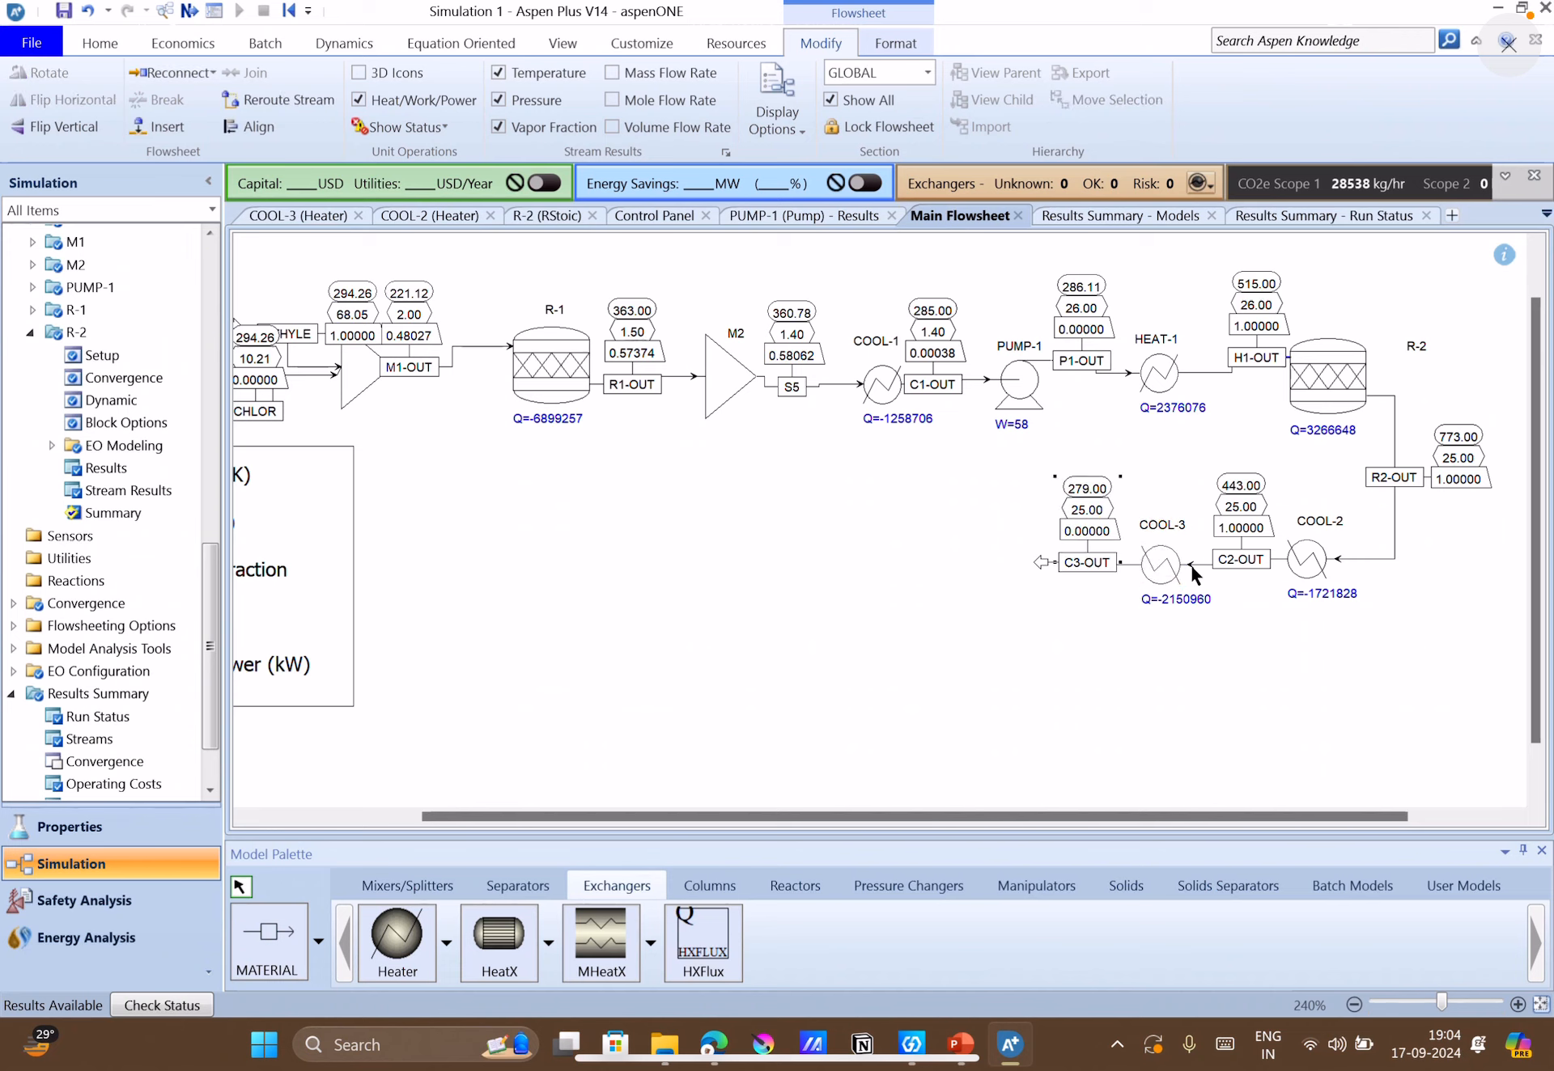
{"action": "left_click", "coordinate": [1157, 640]}
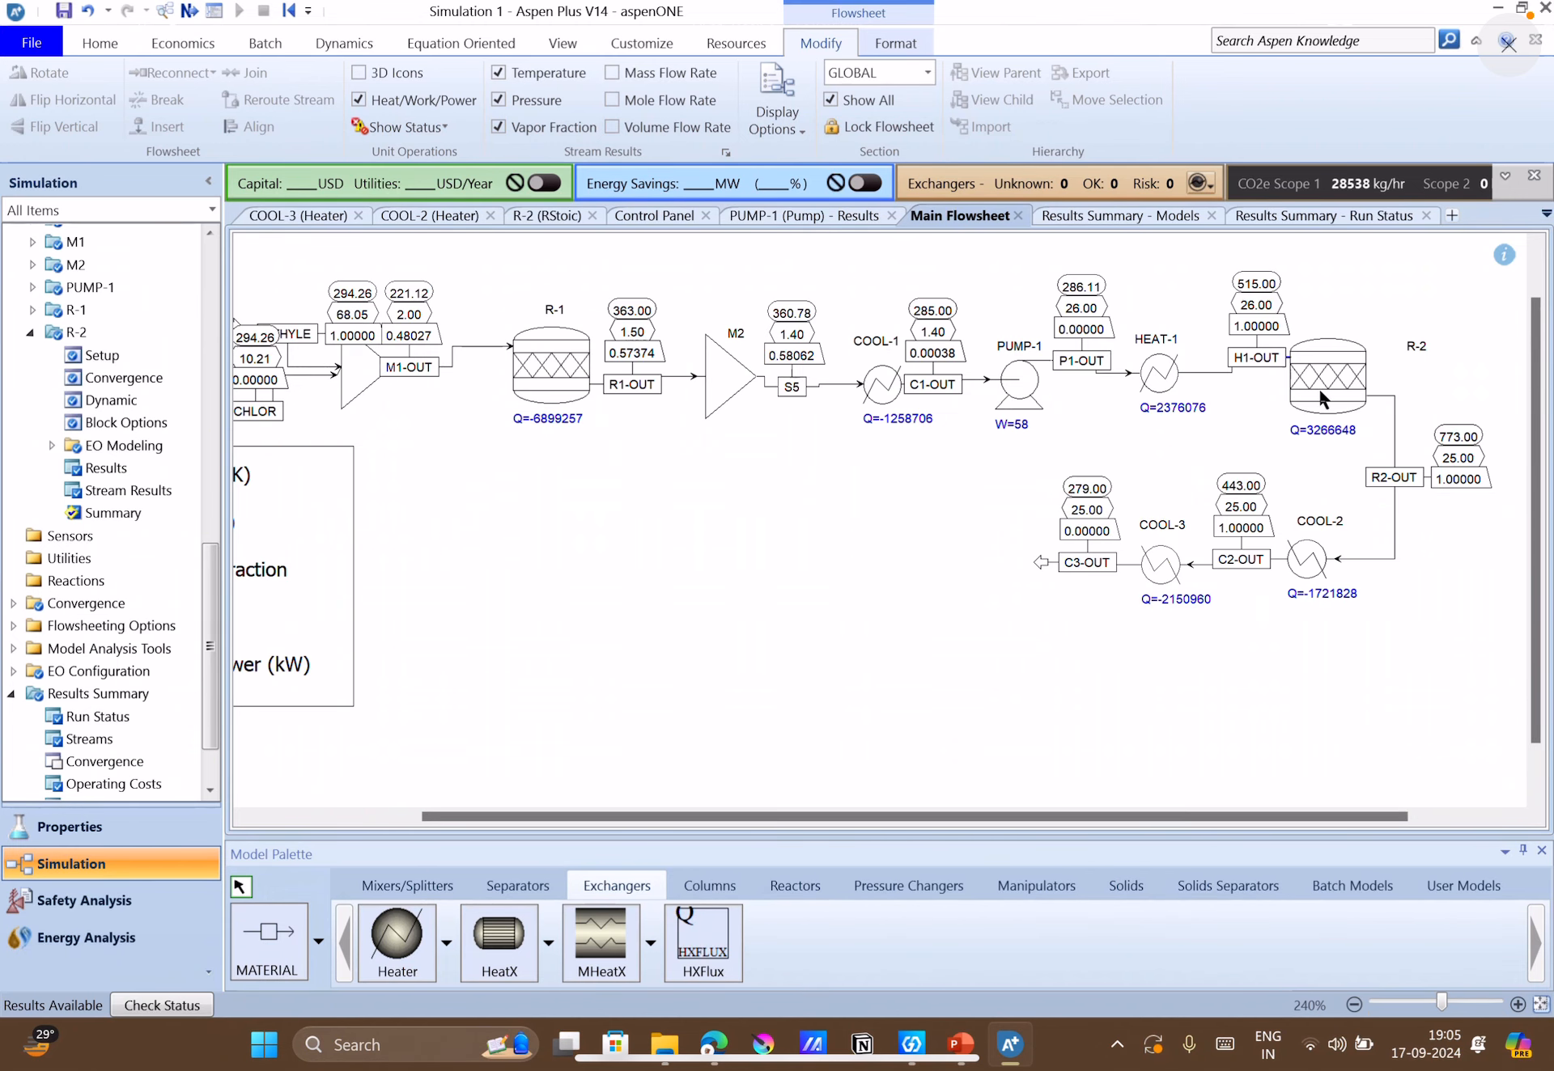
{"action": "left_click_drag", "start_coordinate": [1343, 396], "coordinate": [1394, 399]}
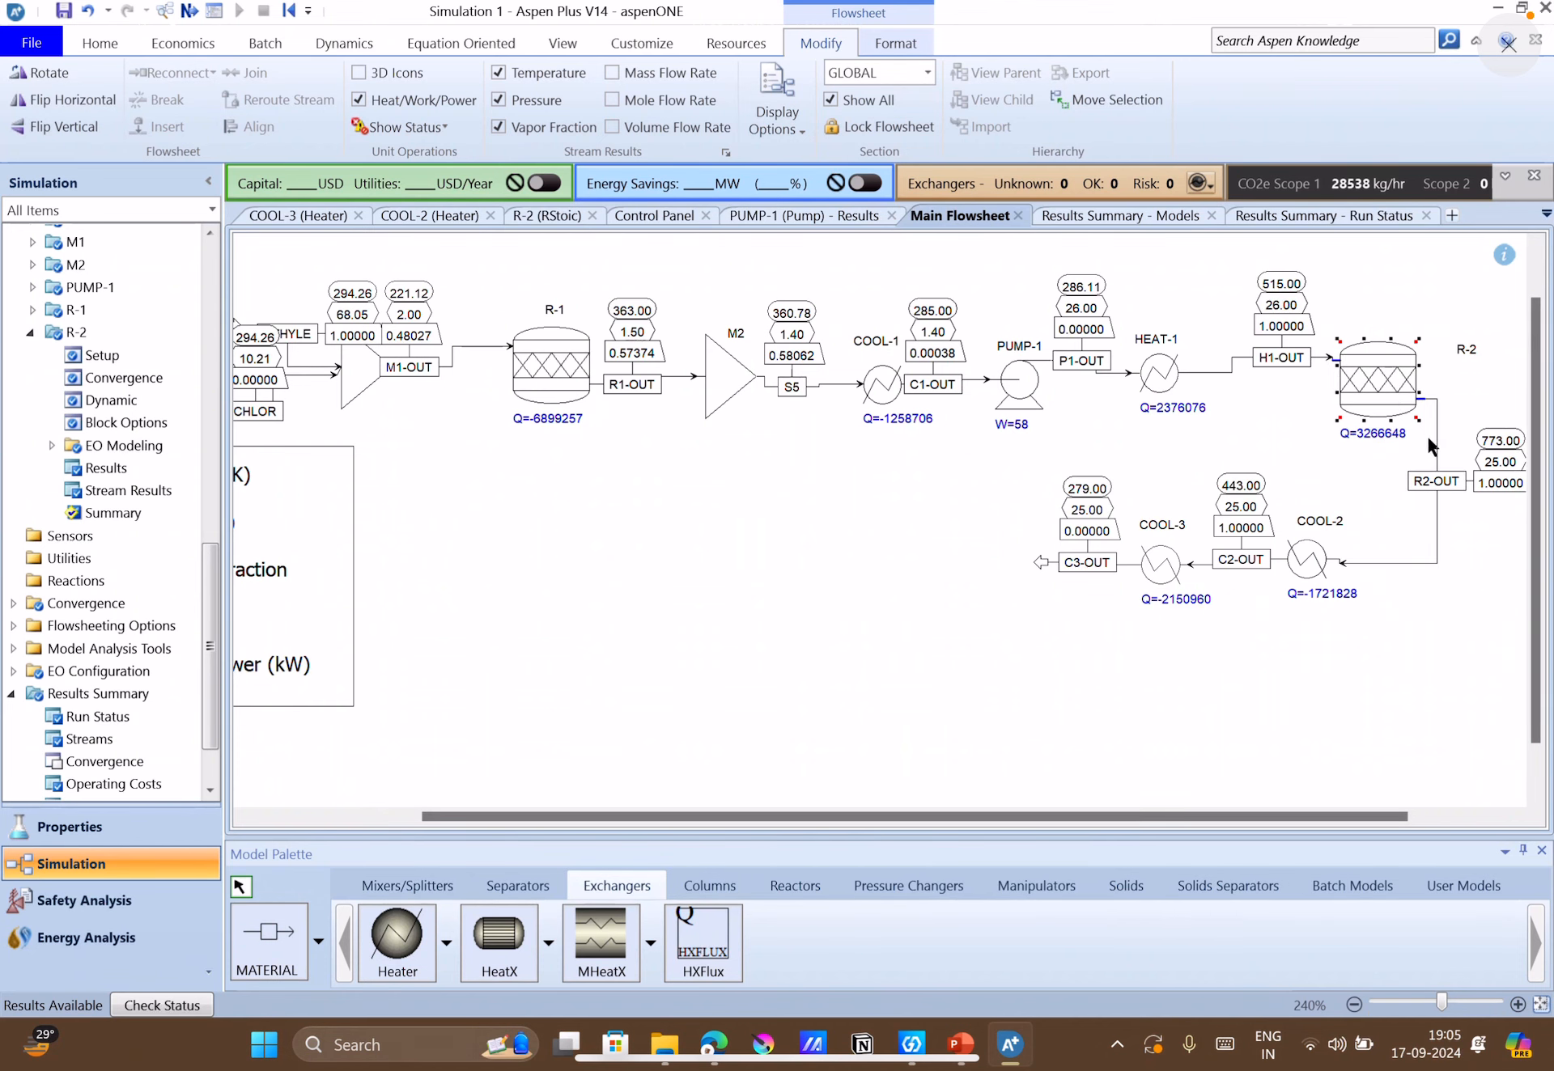
Open reactor R-2's stream results and compare the component mass flows of 1:2-D-01, VINYL-01 and HYDRO-01 between H1-OUT and R2-OUT.
{"action": "double_click", "coordinate": [1392, 379]}
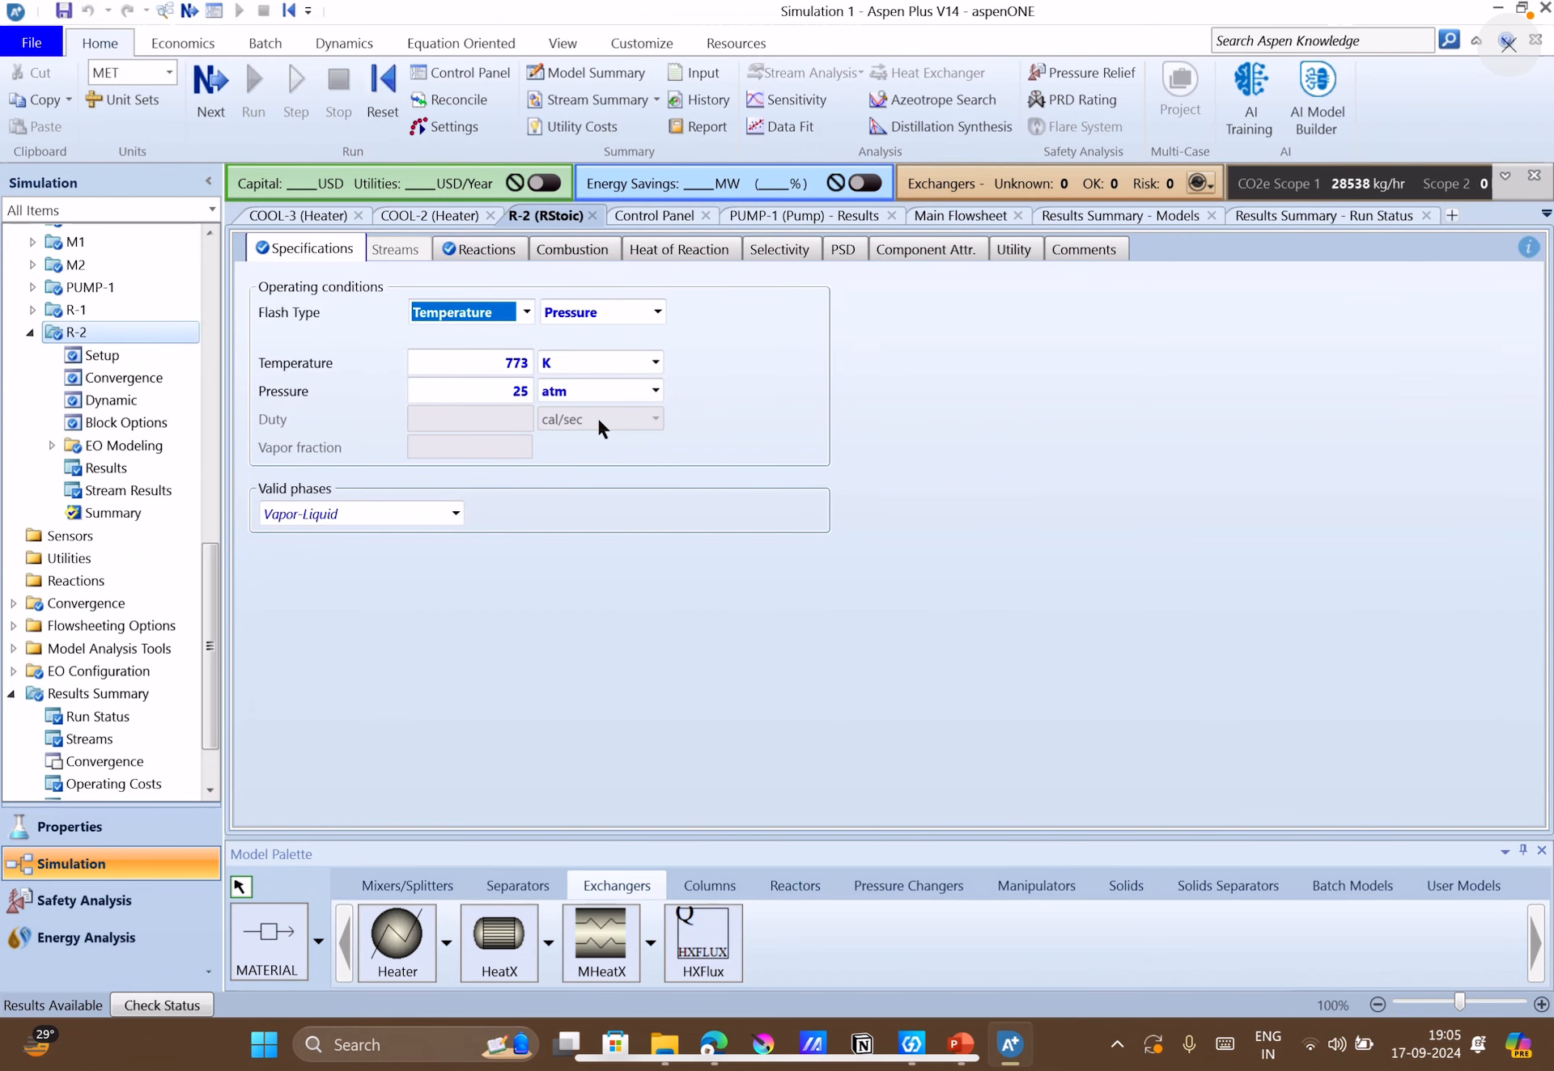
{"action": "left_click", "coordinate": [108, 495]}
{"action": "scroll", "coordinate": [474, 592], "scroll_direction": "down", "scroll_amount": 4}
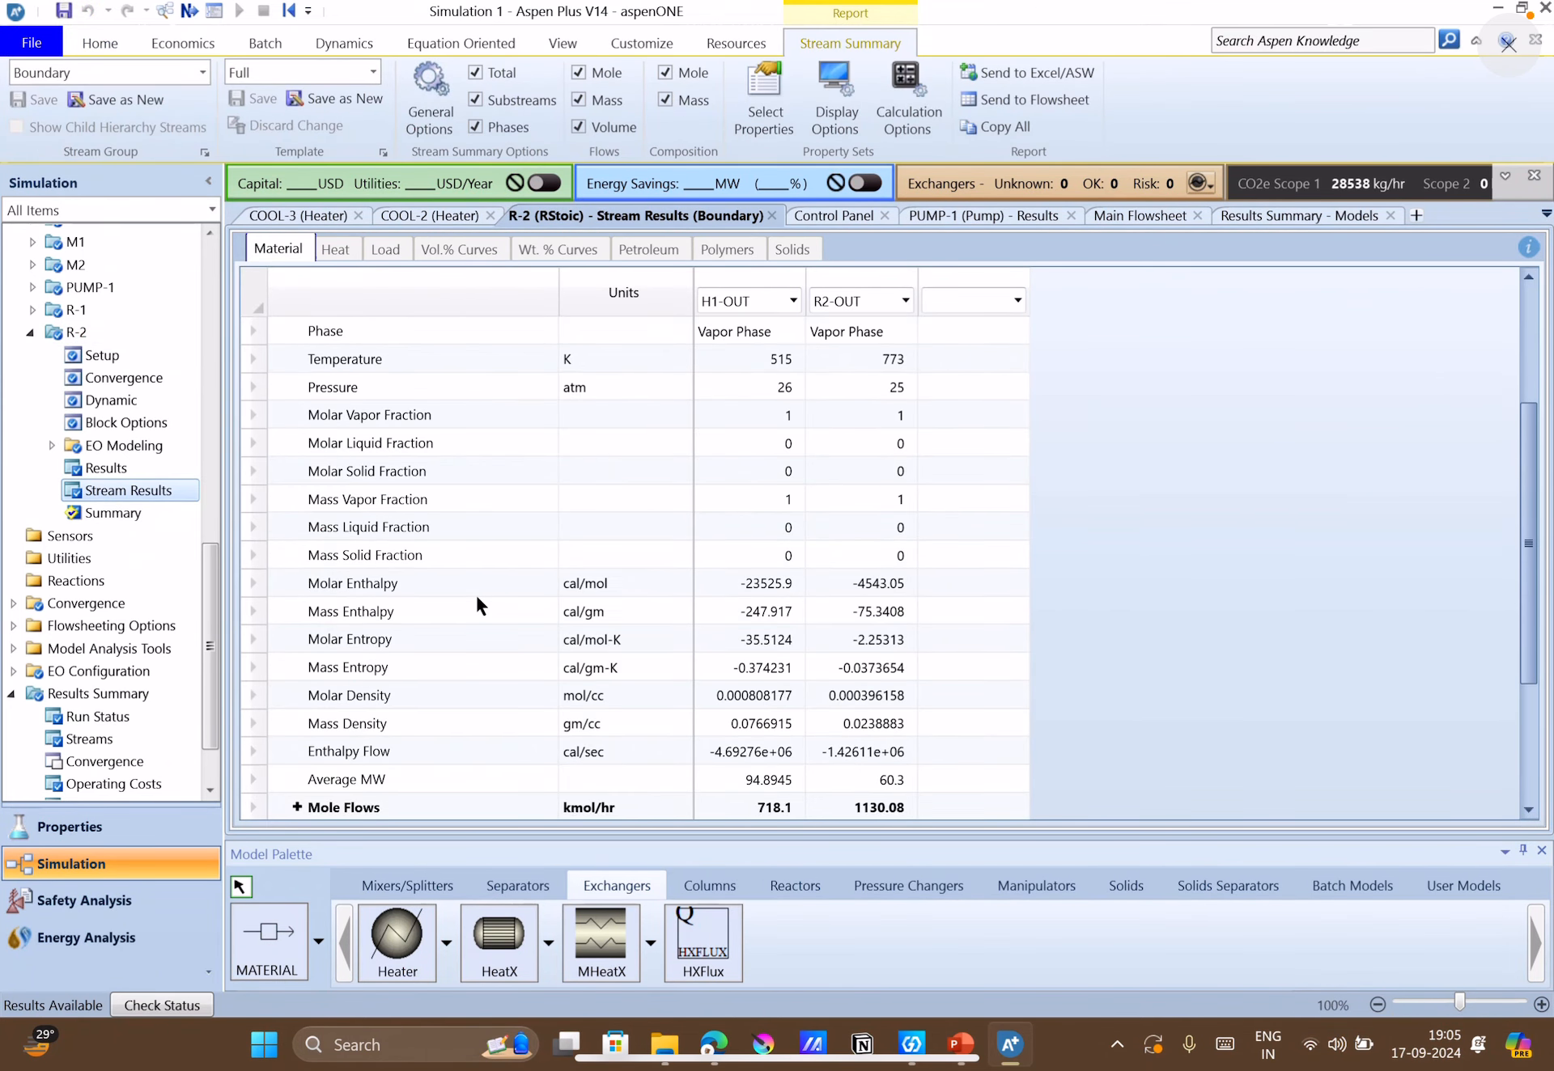
{"action": "scroll", "coordinate": [474, 606], "scroll_direction": "down", "scroll_amount": 2}
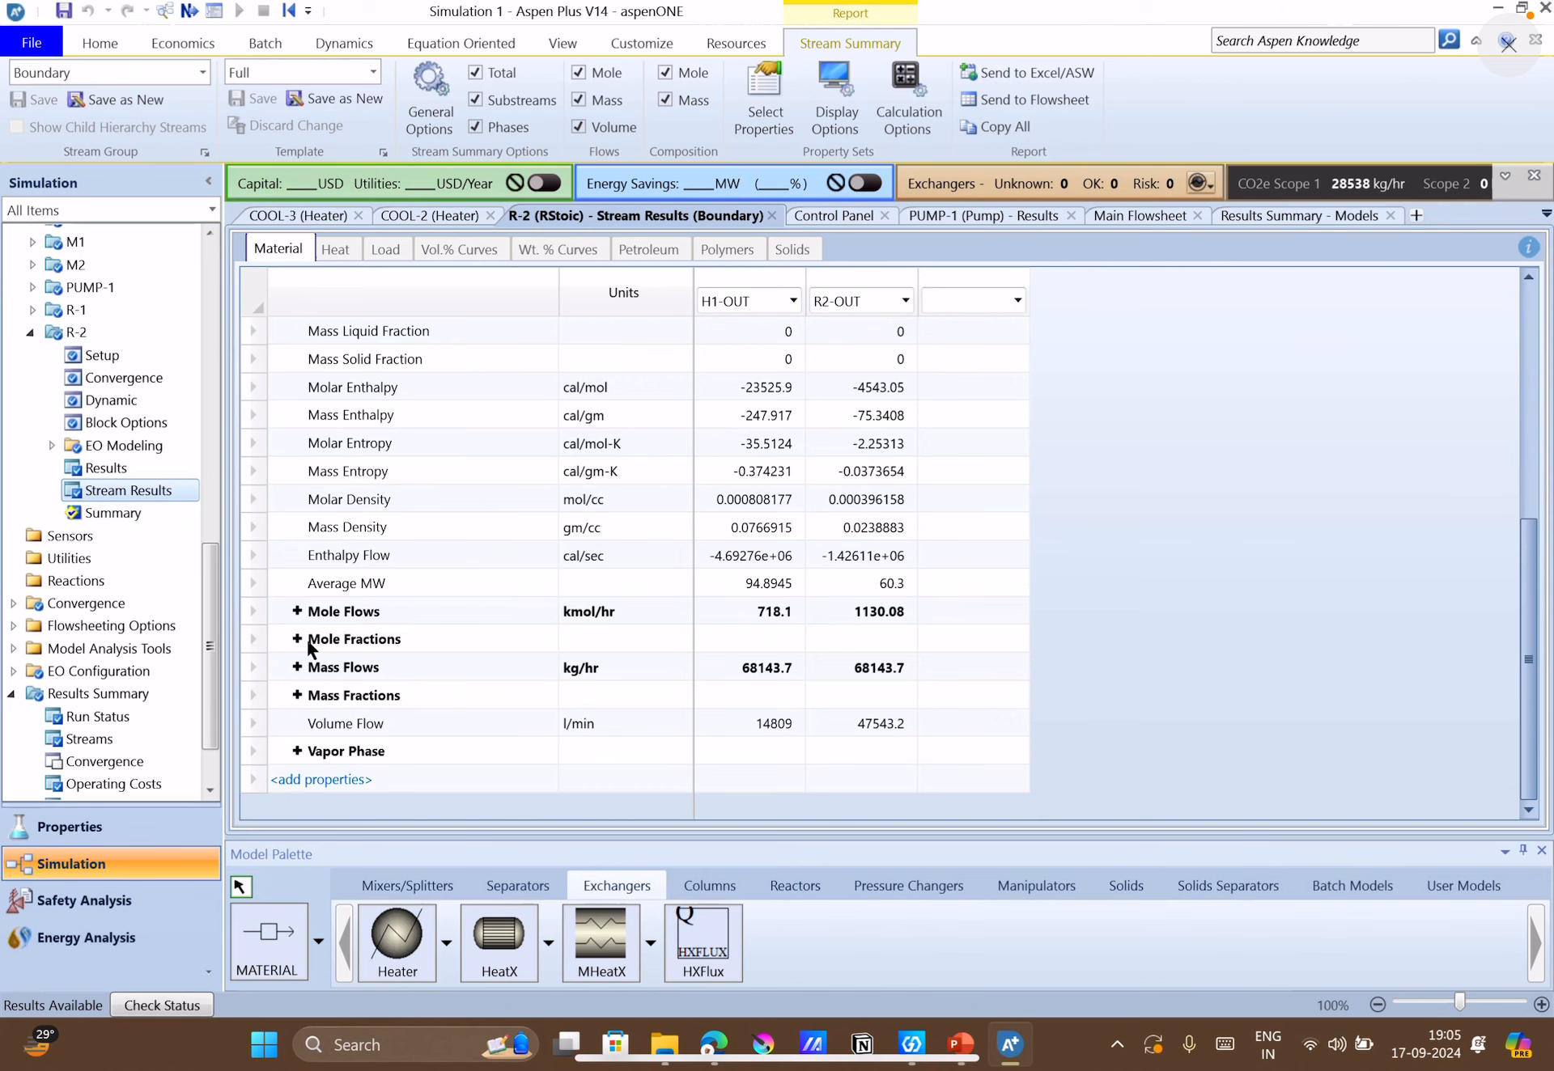
{"action": "left_click", "coordinate": [296, 667]}
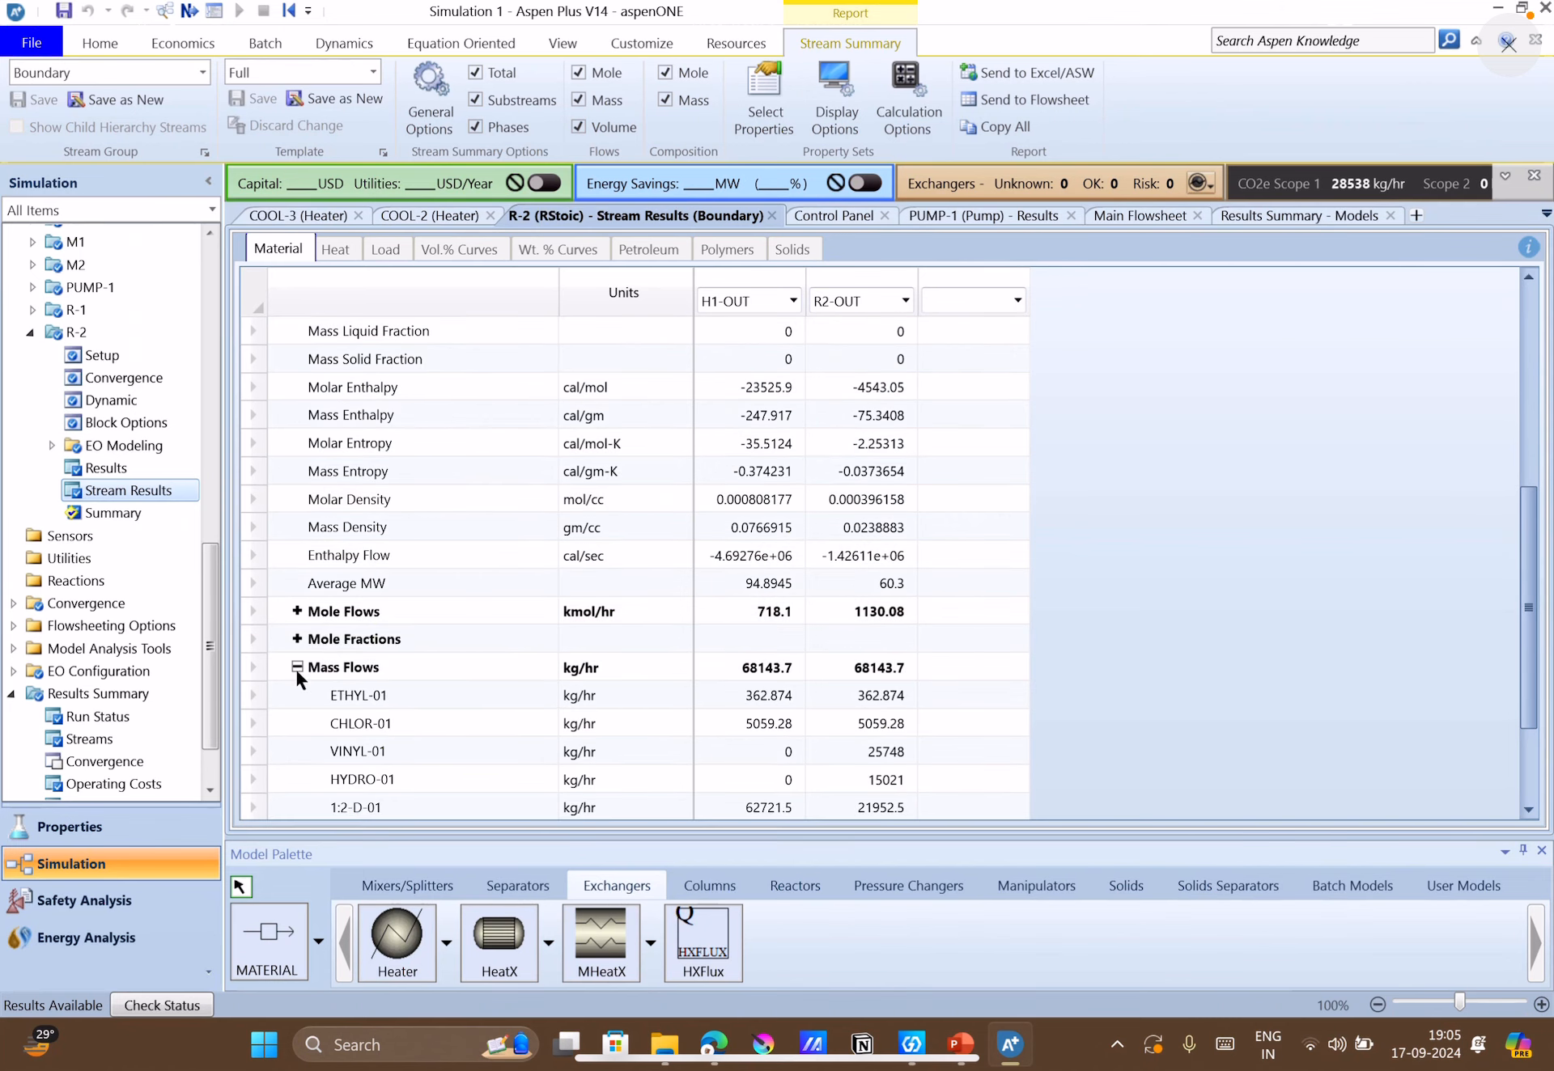
{"action": "scroll", "coordinate": [570, 722], "scroll_direction": "down", "scroll_amount": 3}
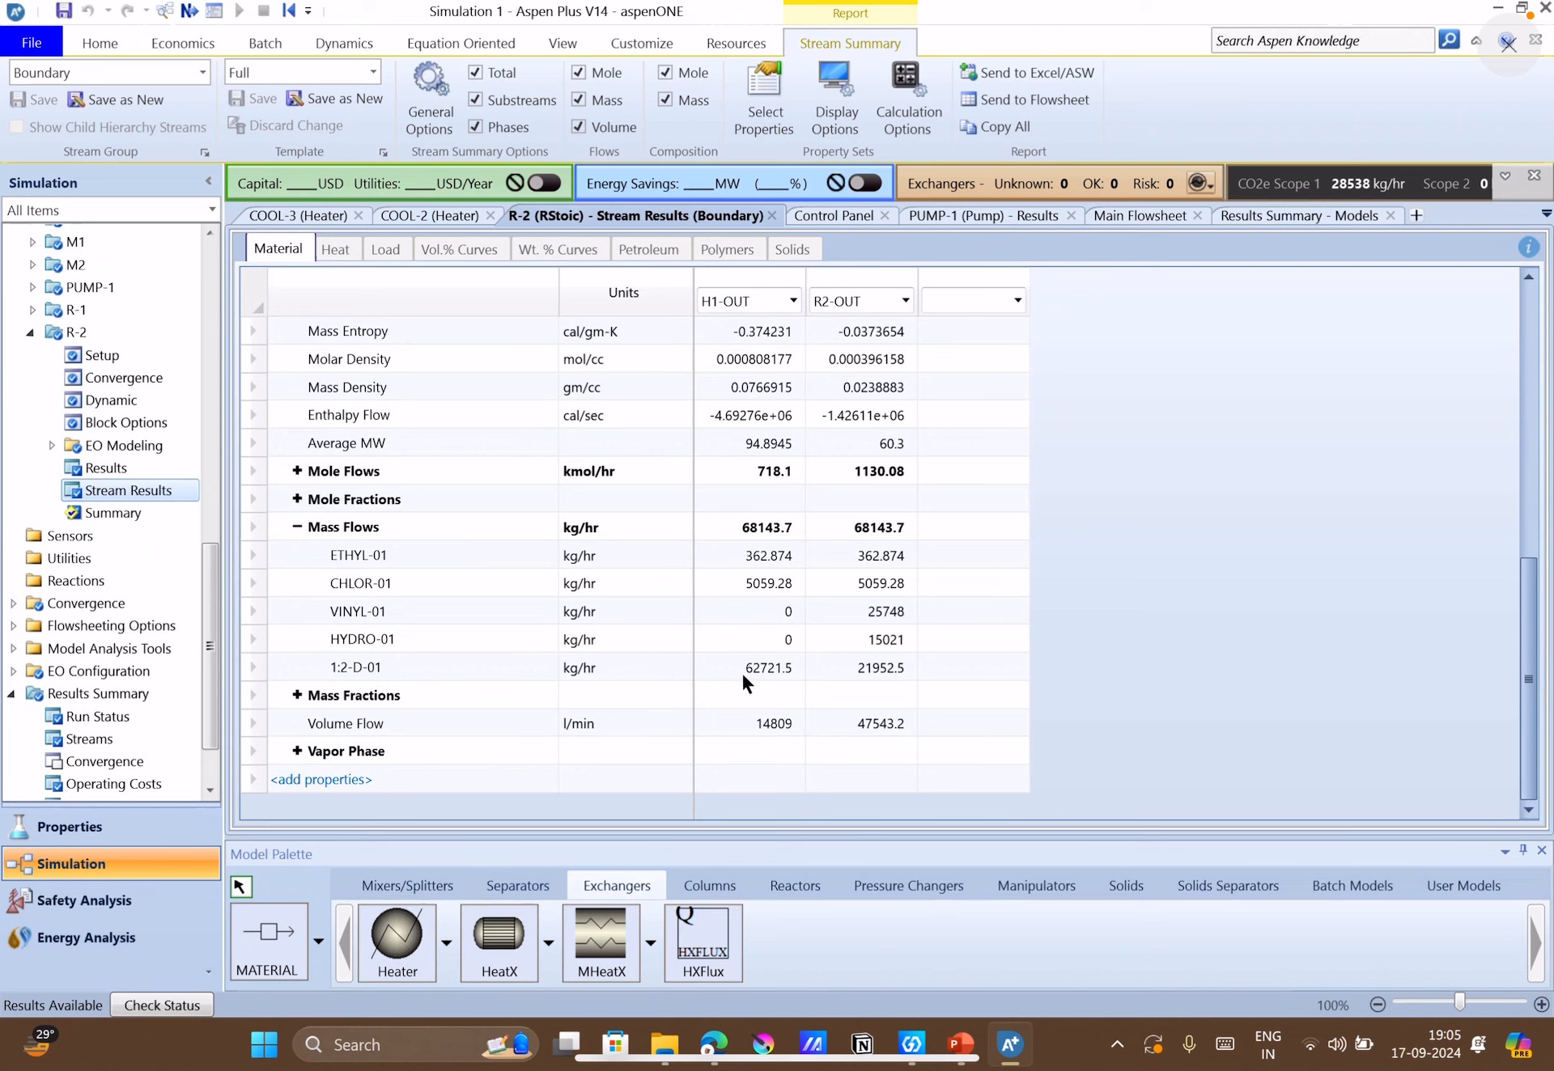
{"action": "left_click", "coordinate": [769, 680]}
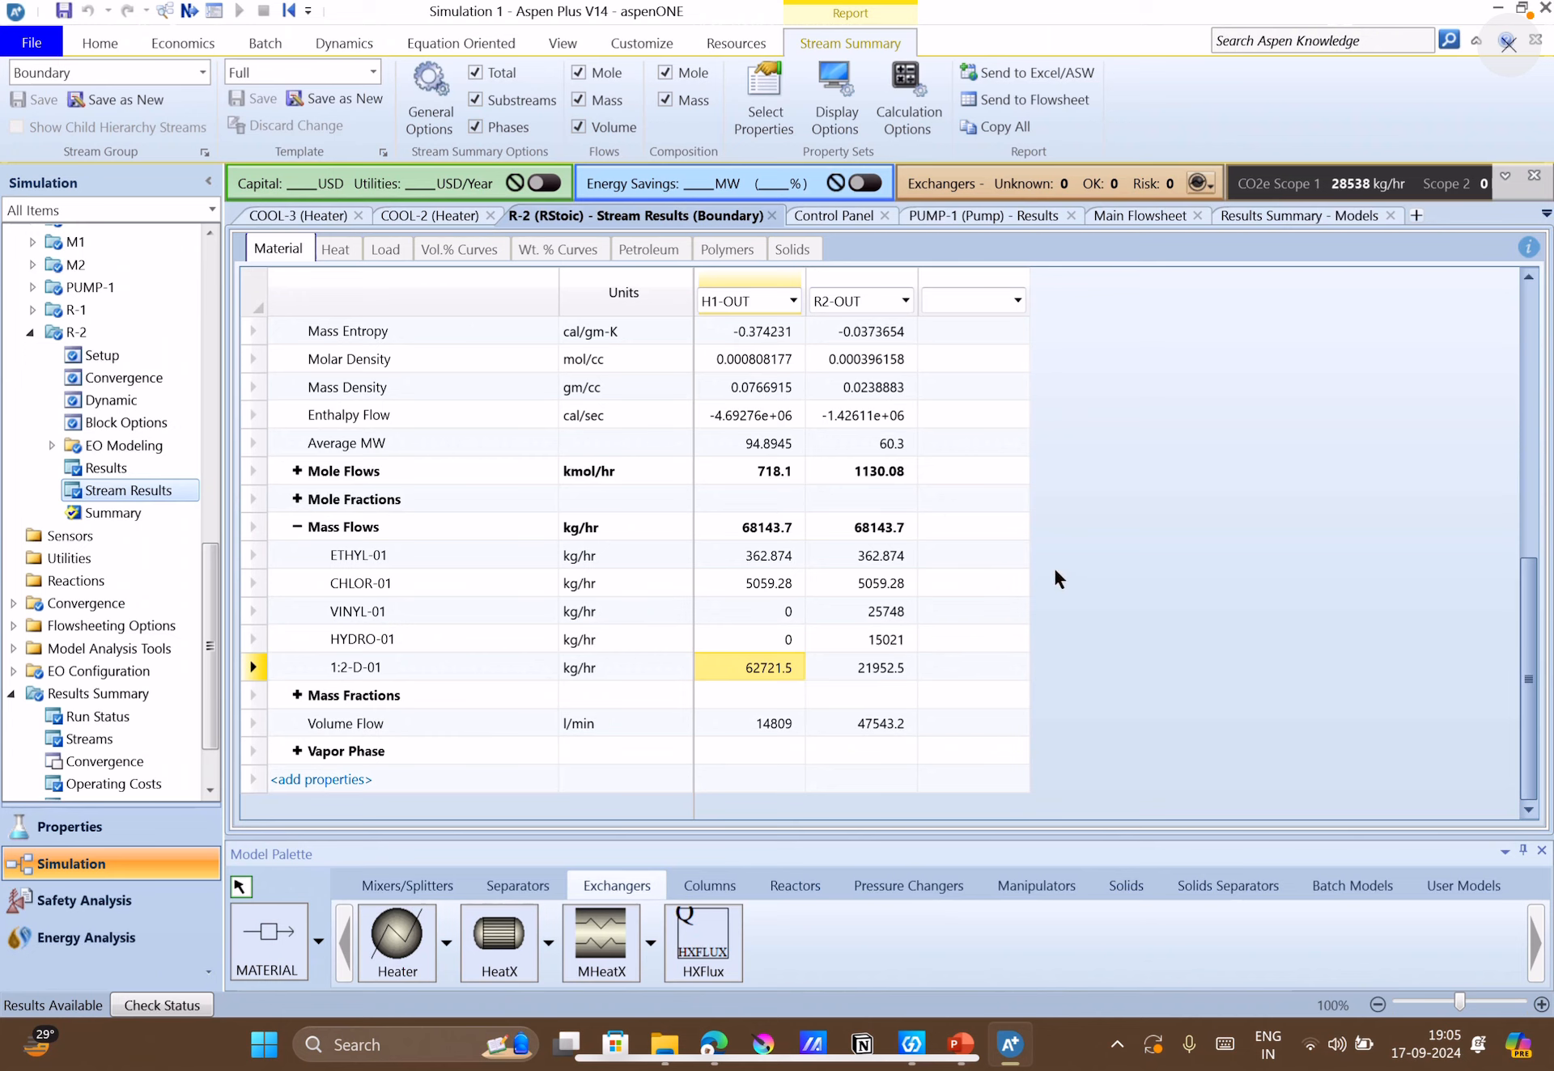
{"action": "left_click", "coordinate": [883, 612]}
{"action": "left_click", "coordinate": [889, 649]}
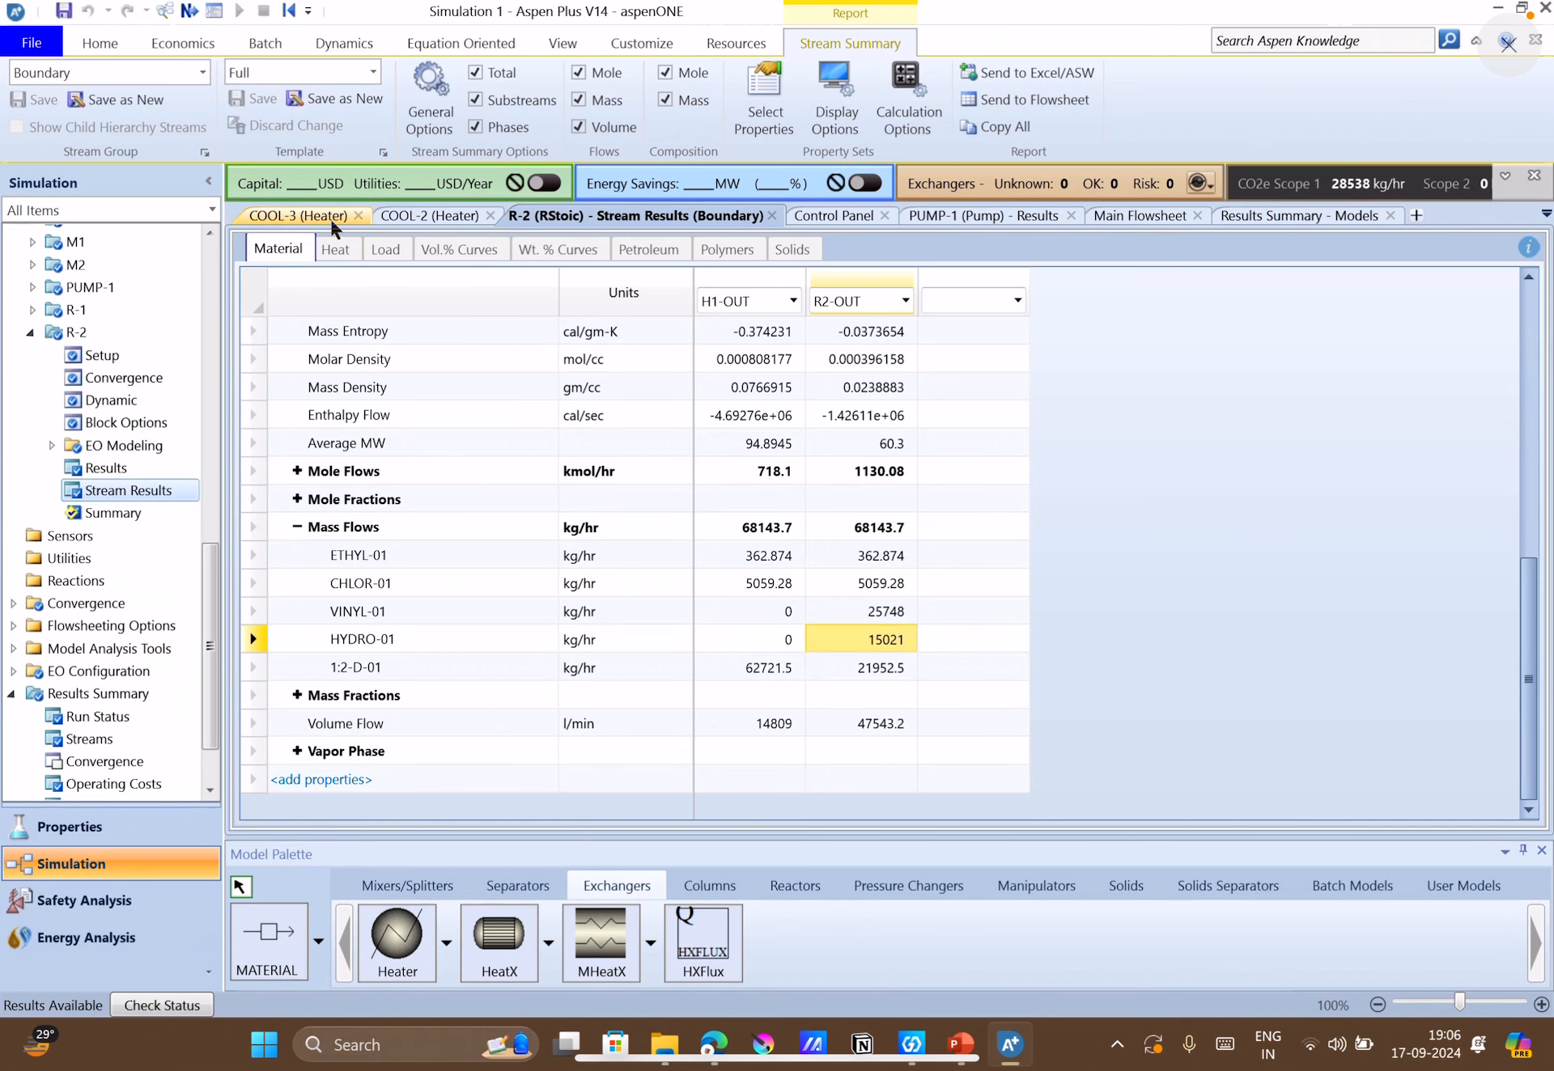
Return to the main flowsheet, then switch to PowerPoint and view the Figure 4.23 flow diagram on slide 3.
{"action": "left_click", "coordinate": [1129, 212]}
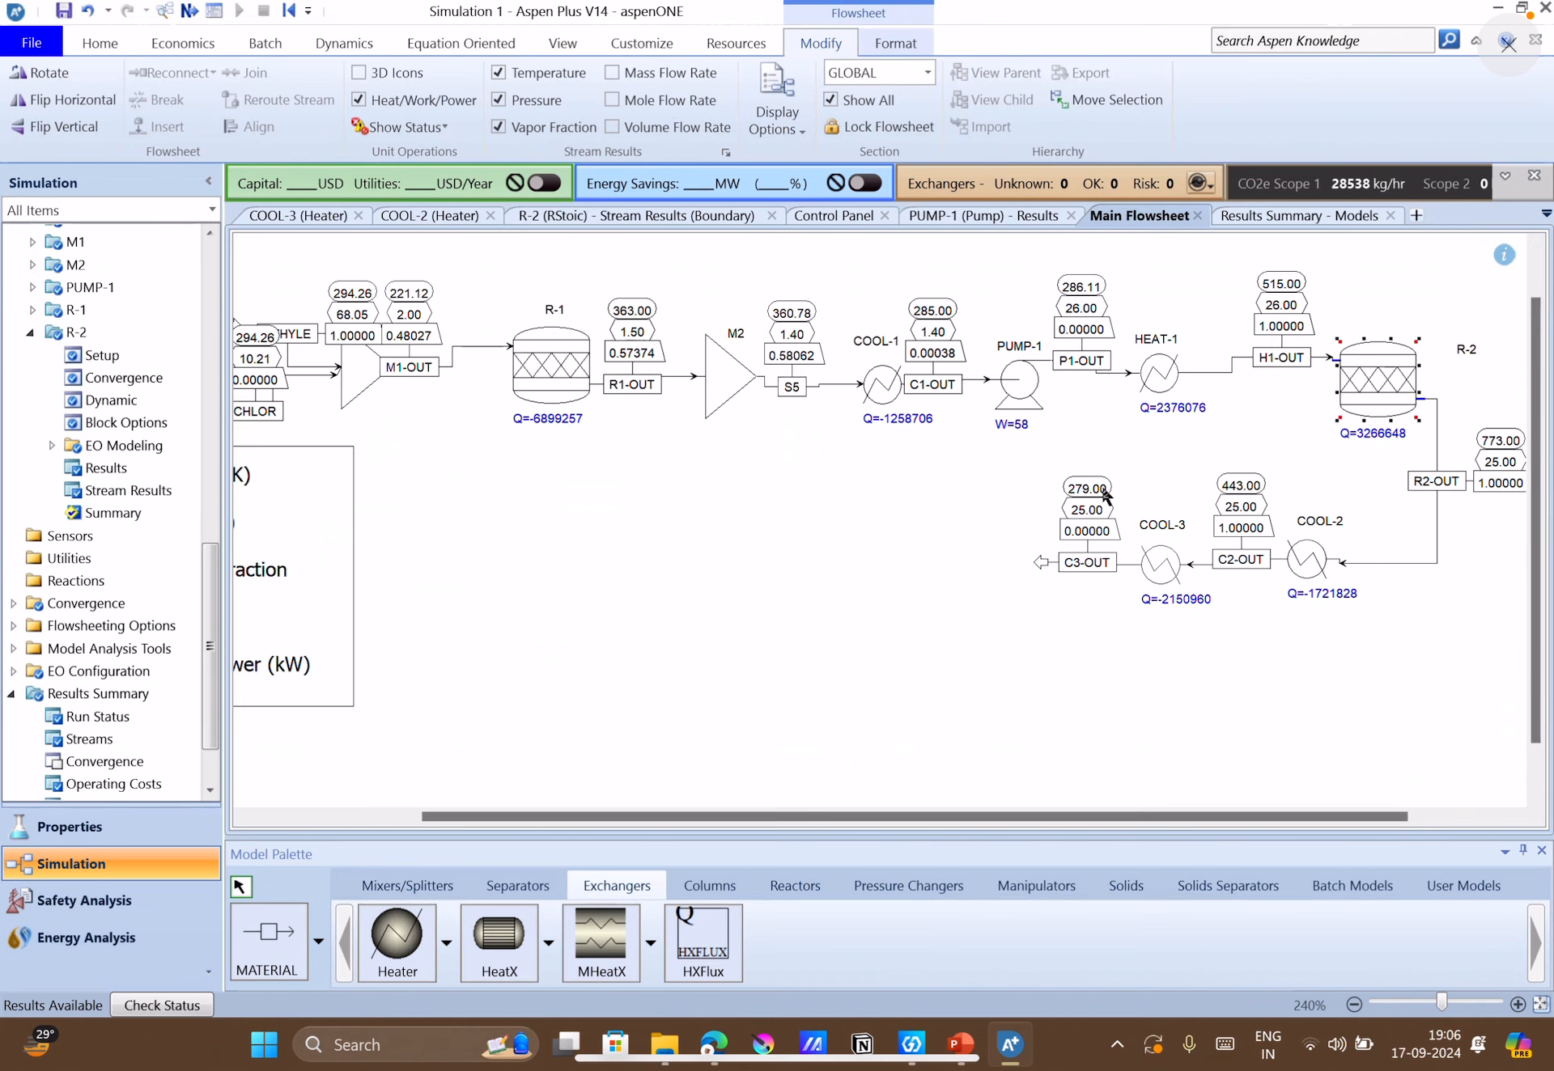
{"action": "left_click", "coordinate": [961, 1045]}
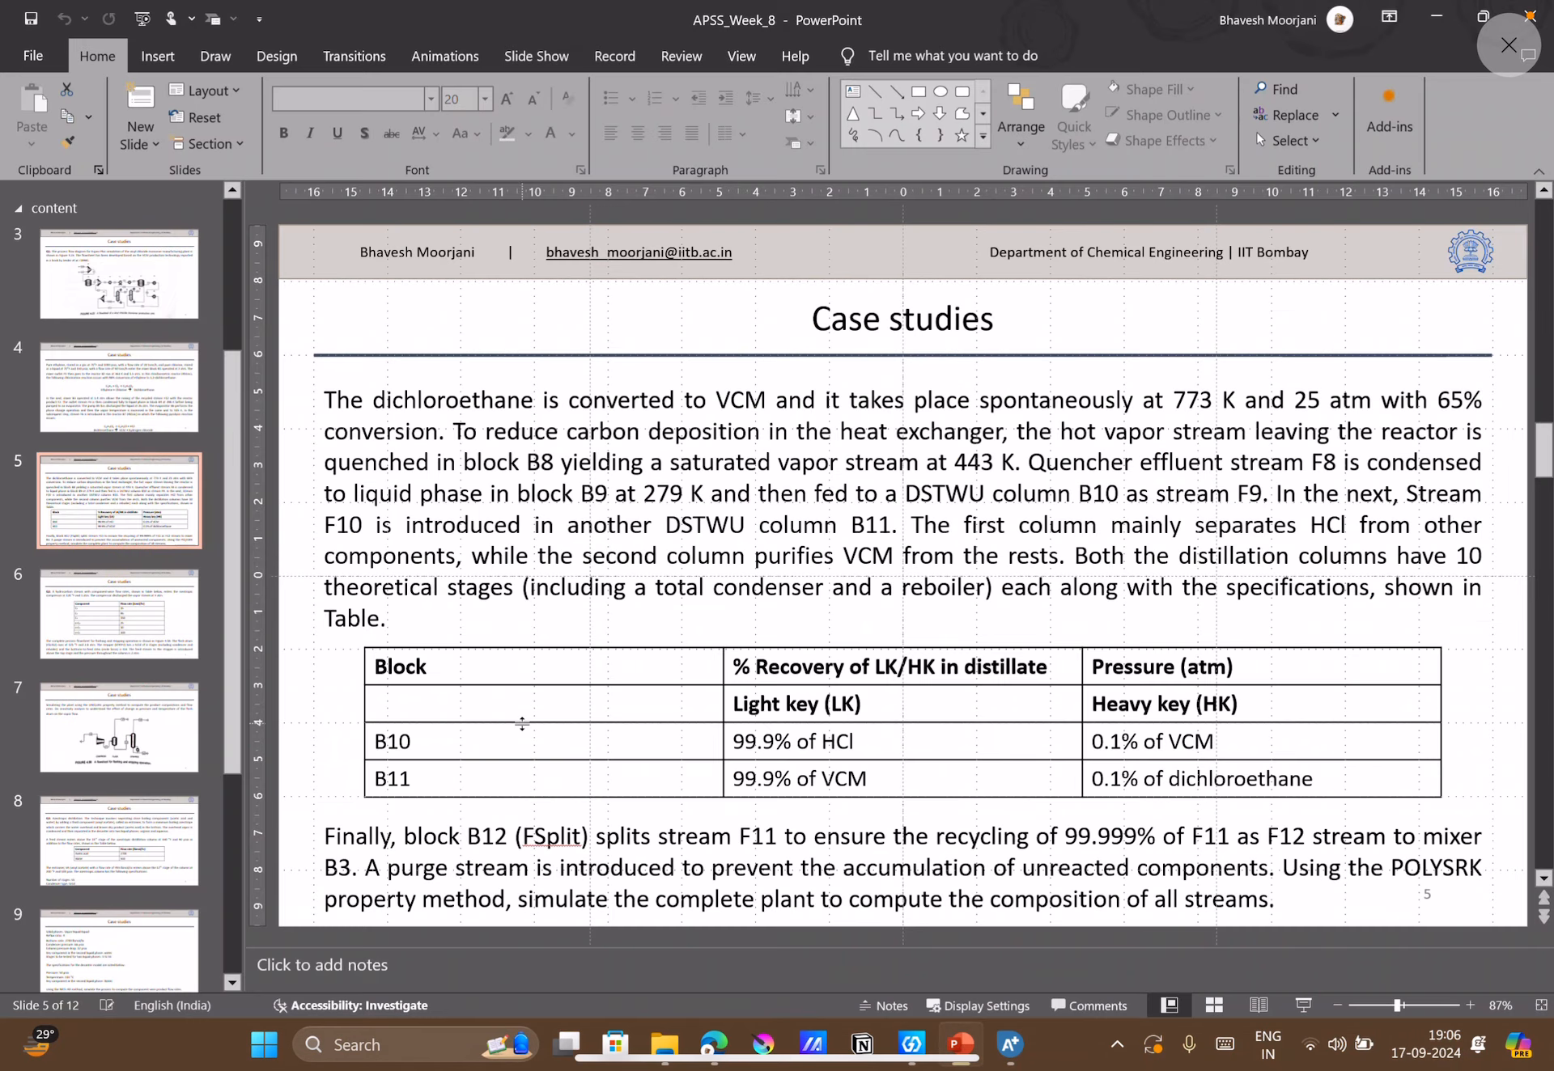
{"action": "left_click", "coordinate": [130, 296]}
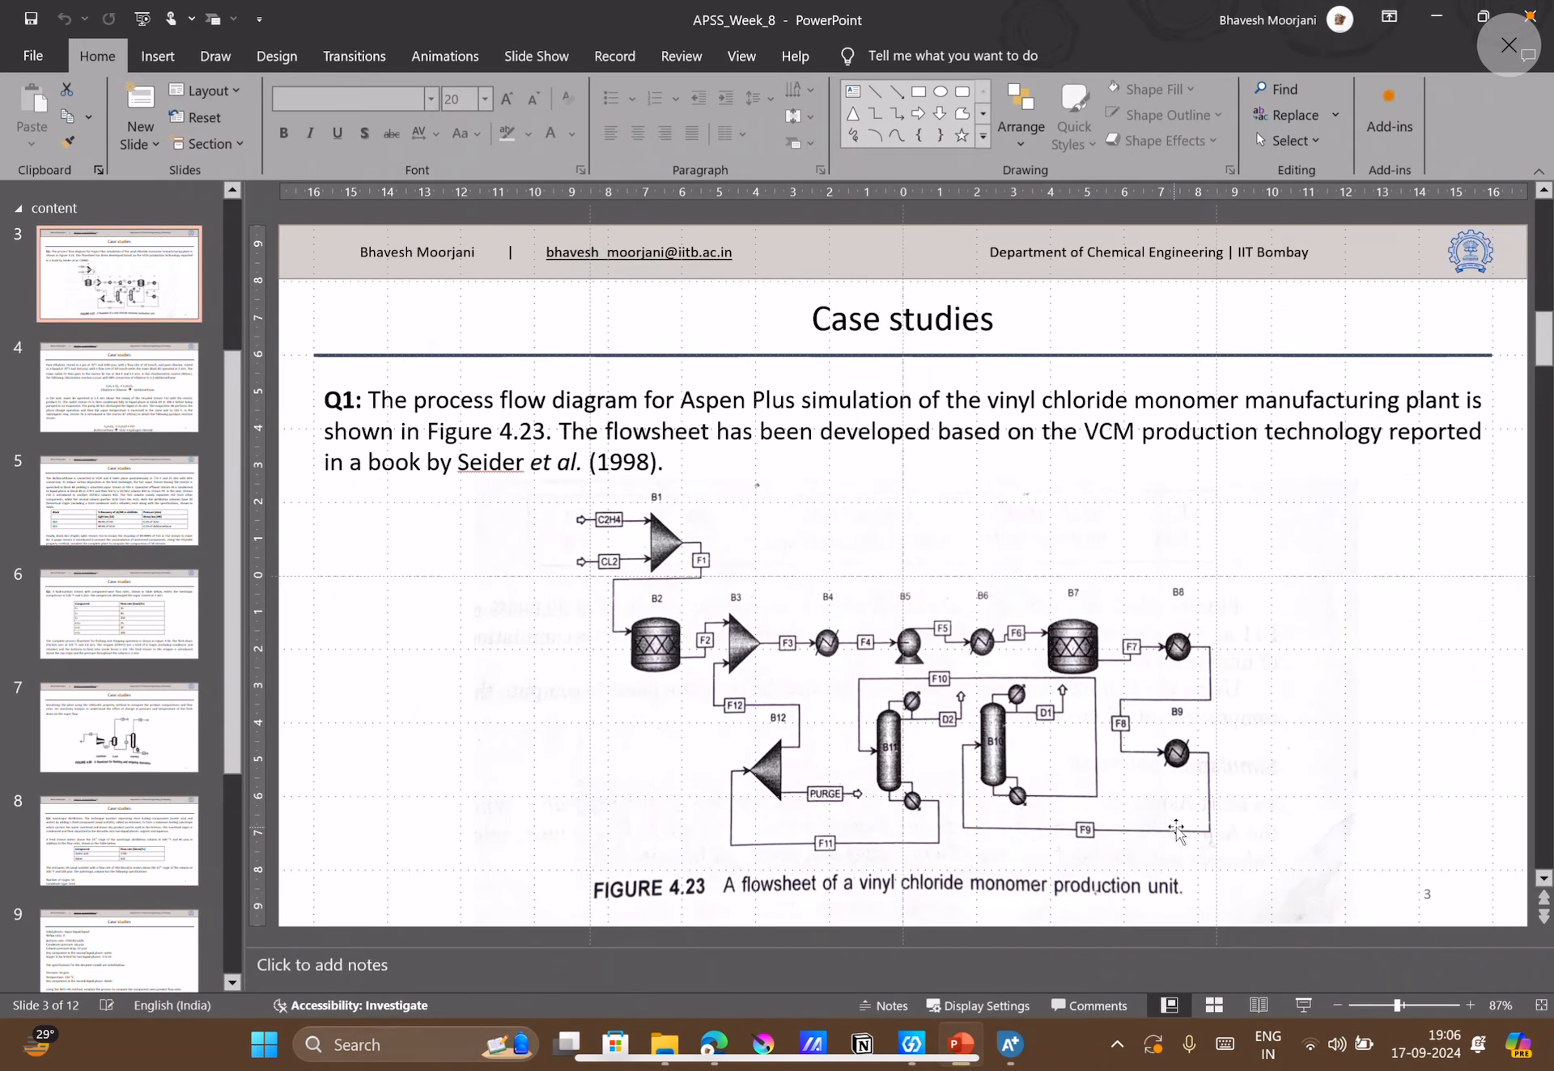
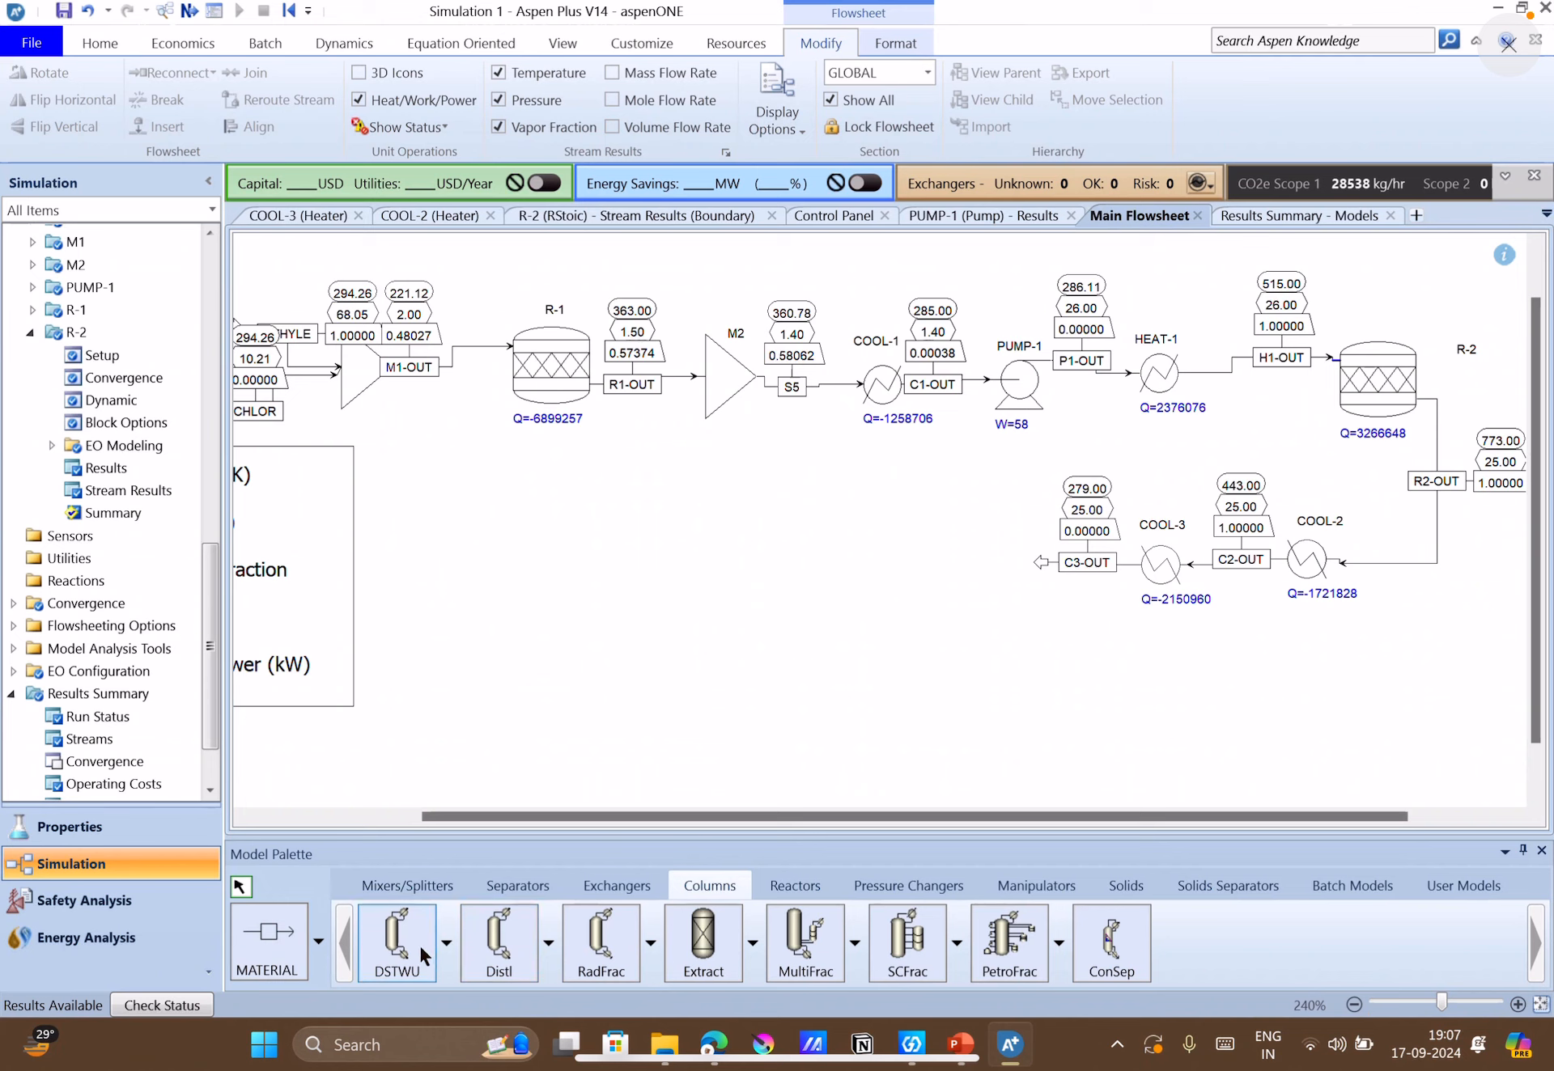
Place two DSTWU columns side by side on the flowsheet, beyond the C3-OUT outlet of COOL-3.
{"action": "left_click", "coordinate": [419, 943]}
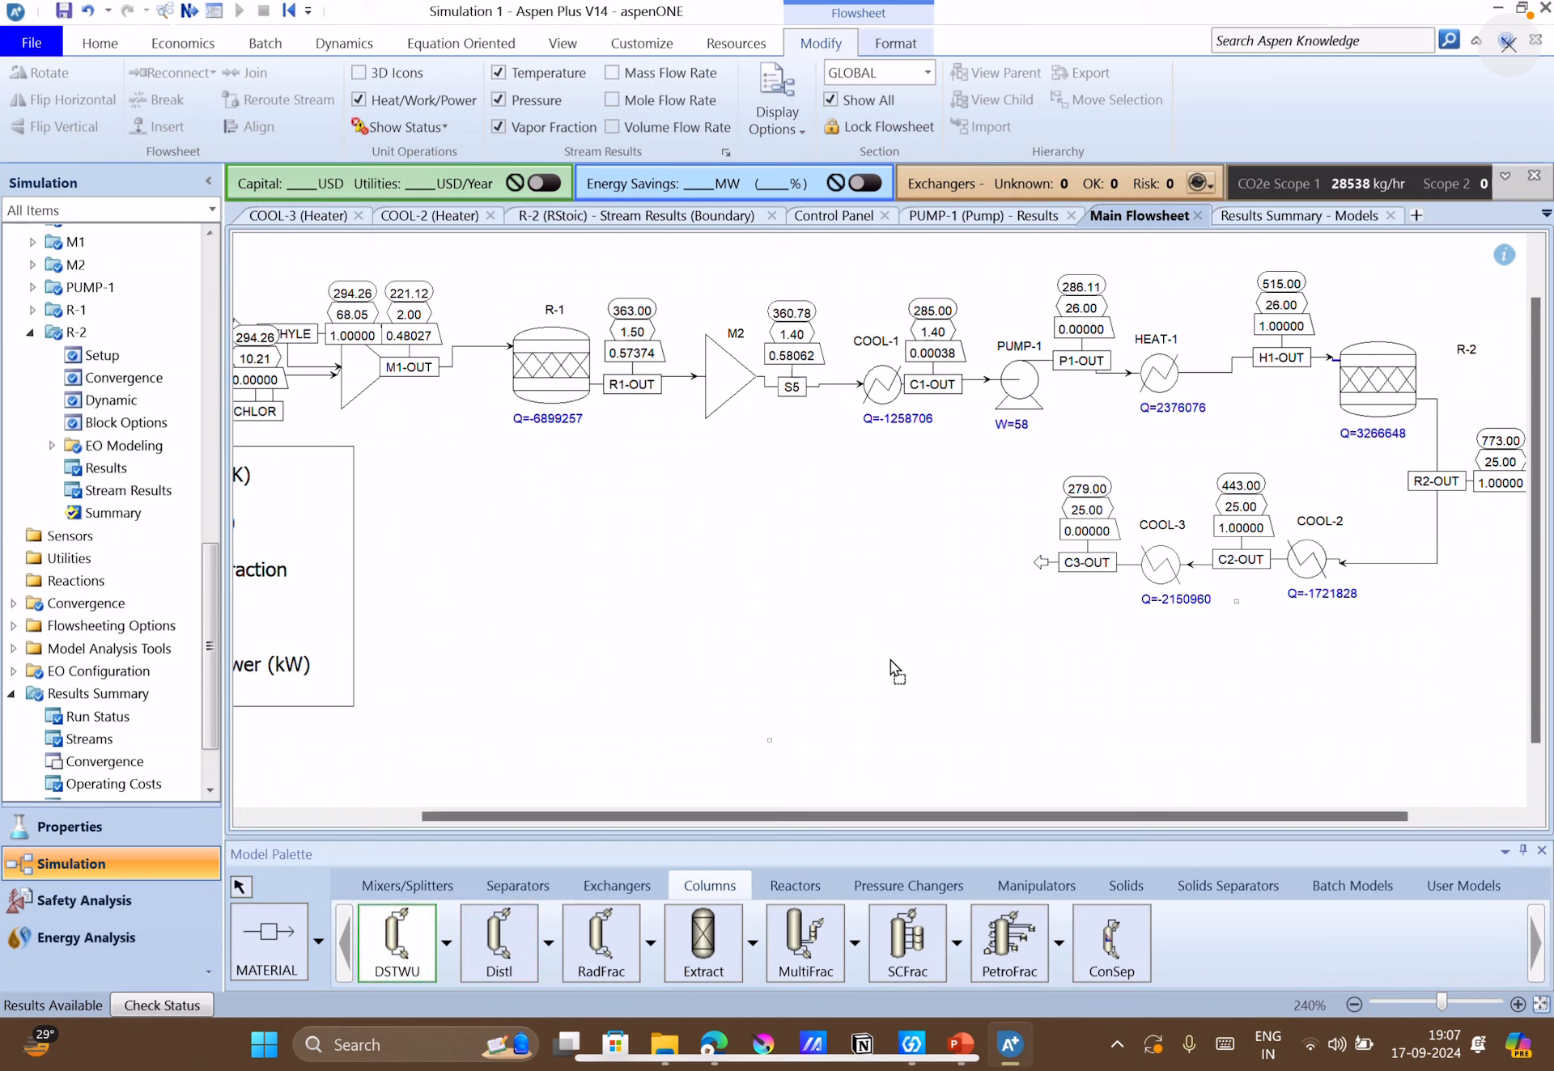
{"action": "left_click", "coordinate": [956, 571]}
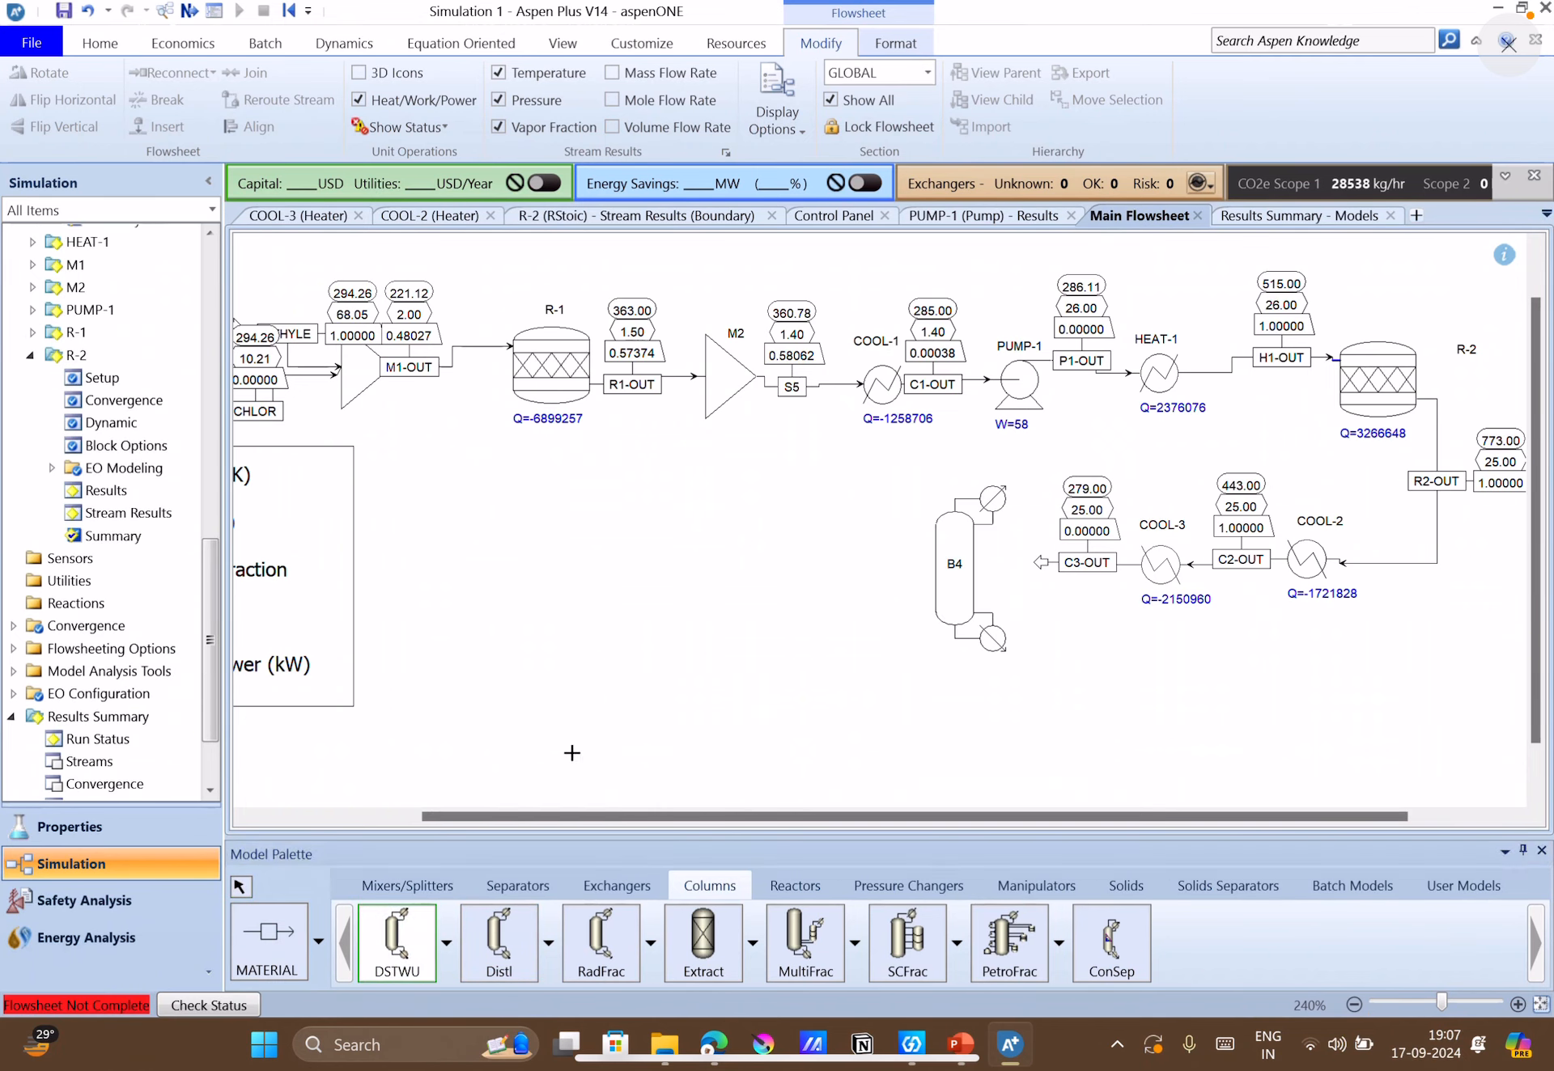
{"action": "left_click", "coordinate": [773, 568]}
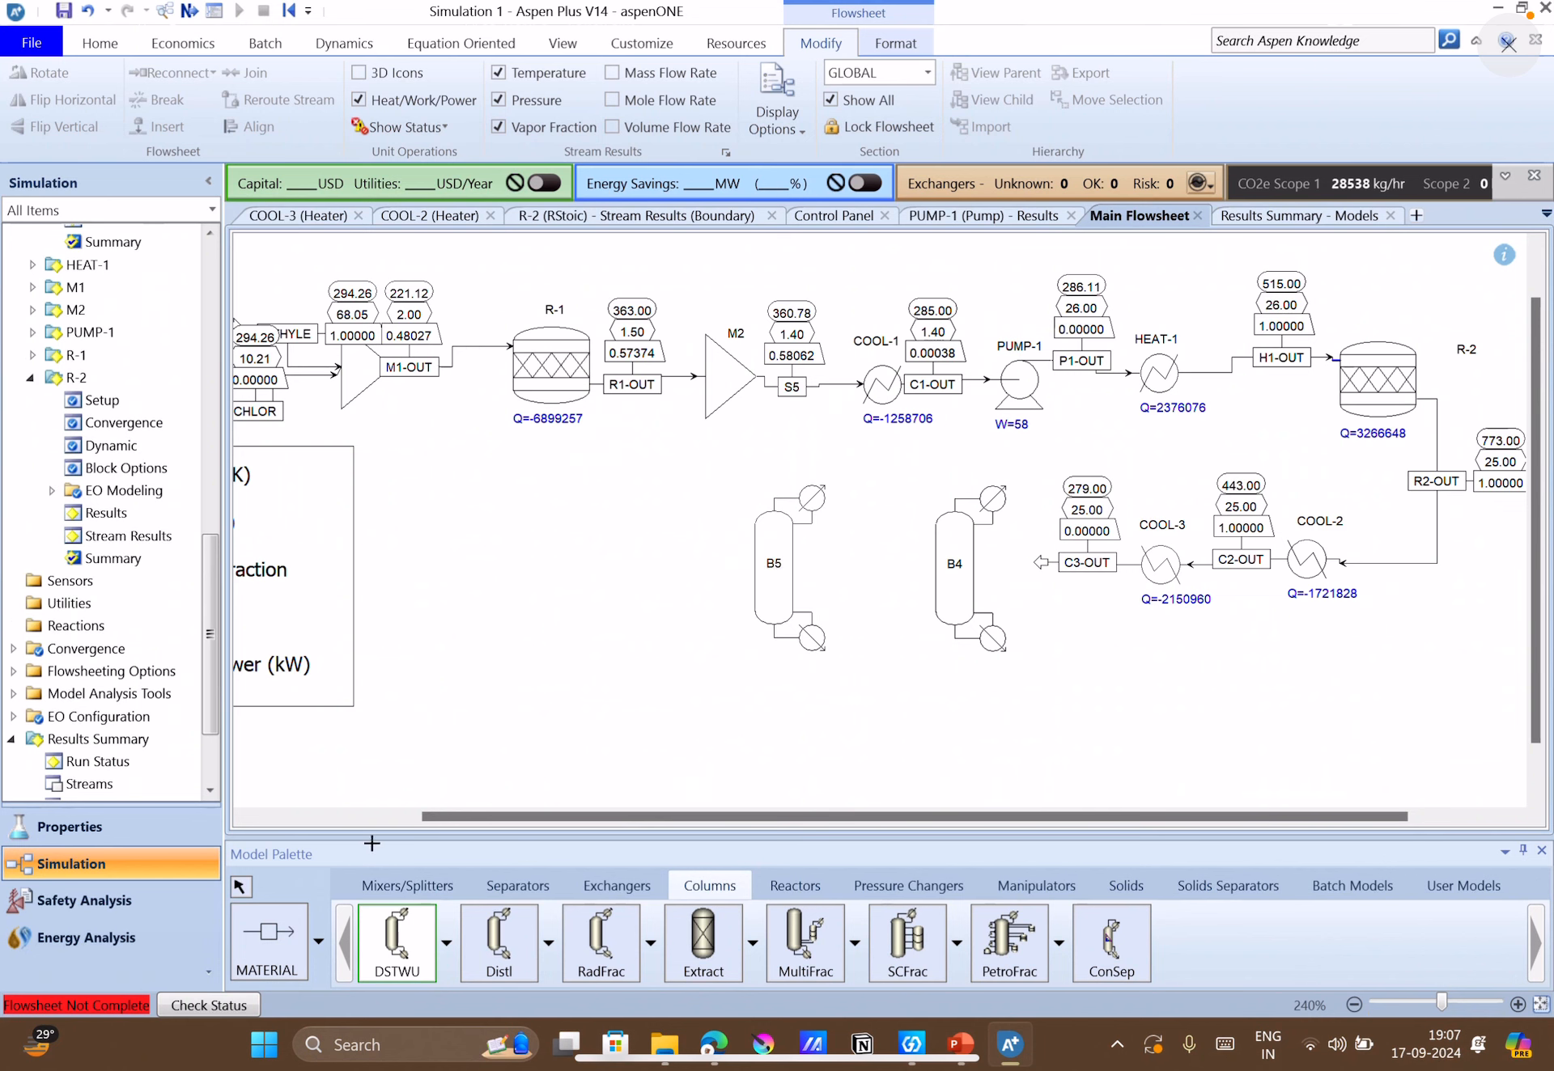
{"action": "left_click", "coordinate": [236, 887]}
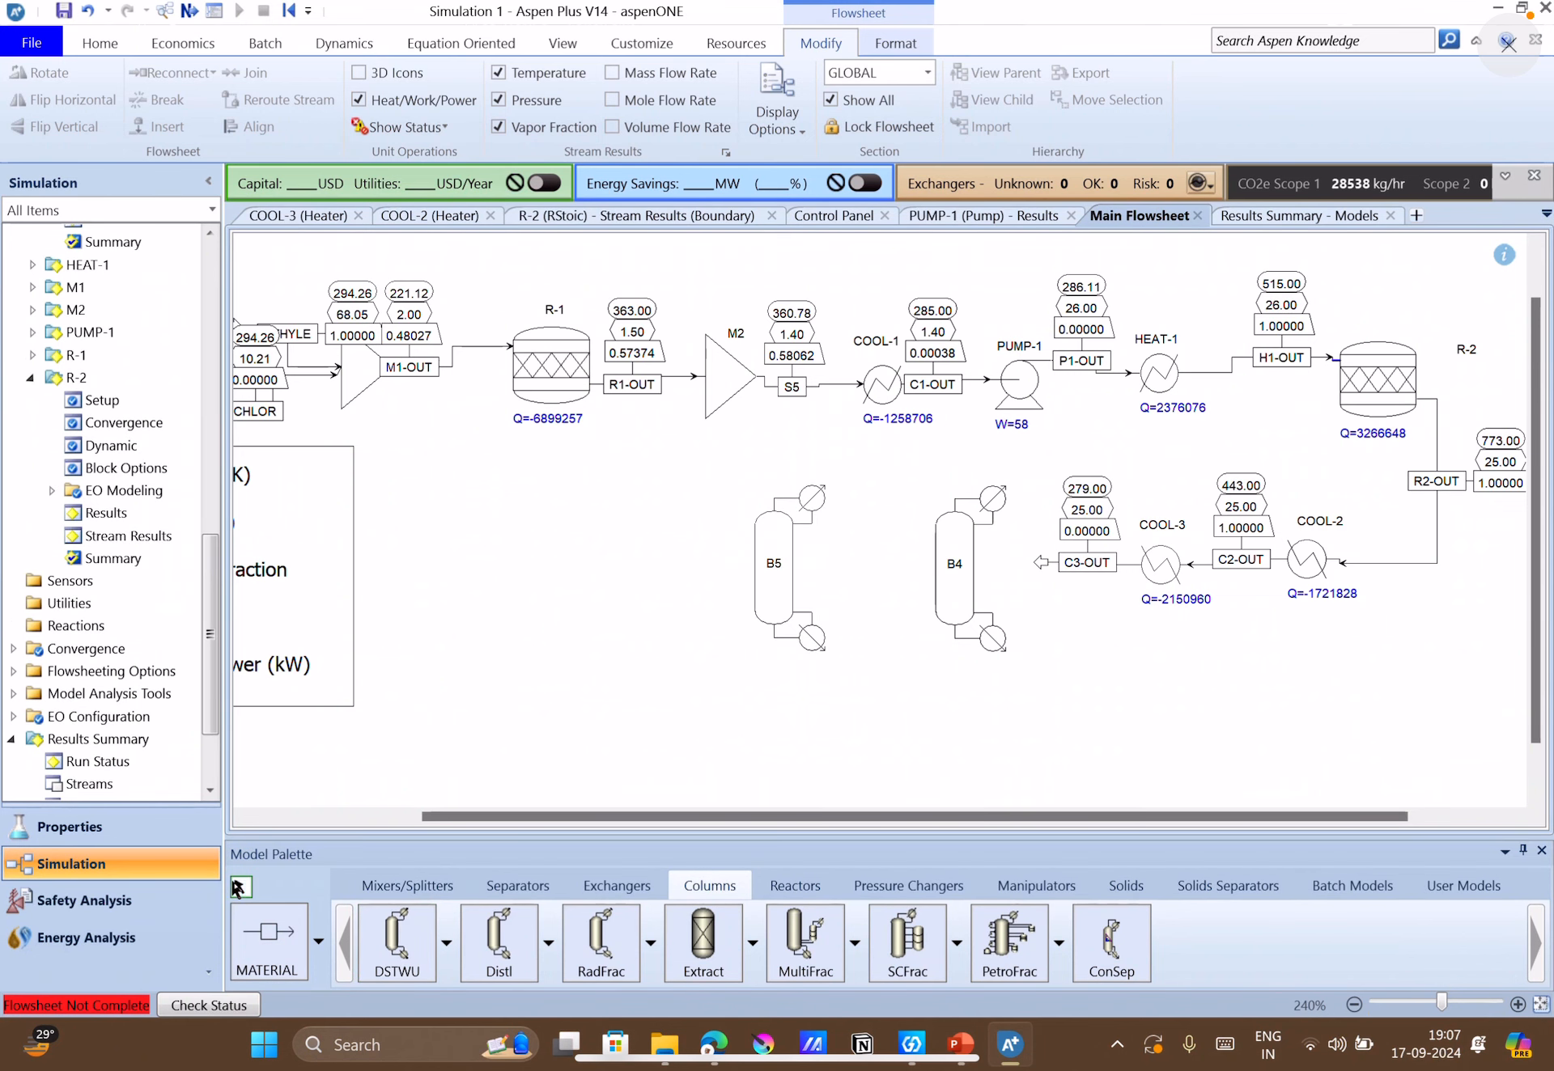
Flip the icons of columns B4 and B5 horizontally so their feed sides face COOL-3.
{"action": "right_click", "coordinate": [971, 597]}
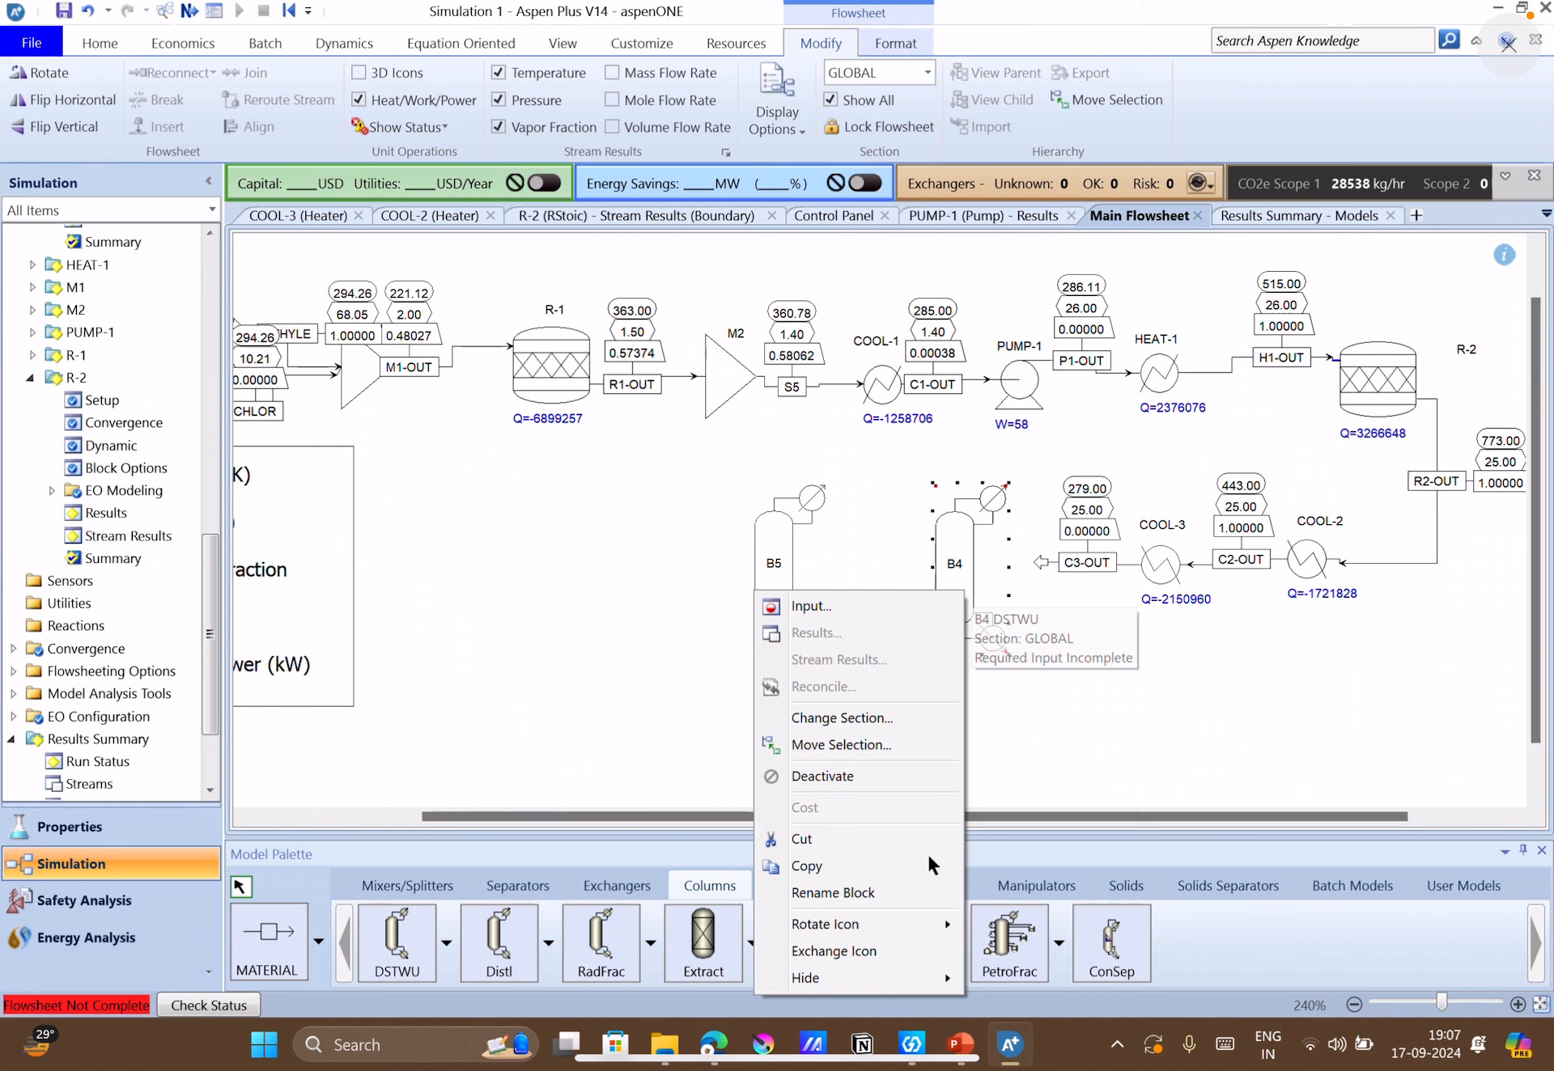
{"action": "mouse_move", "coordinate": [921, 930]}
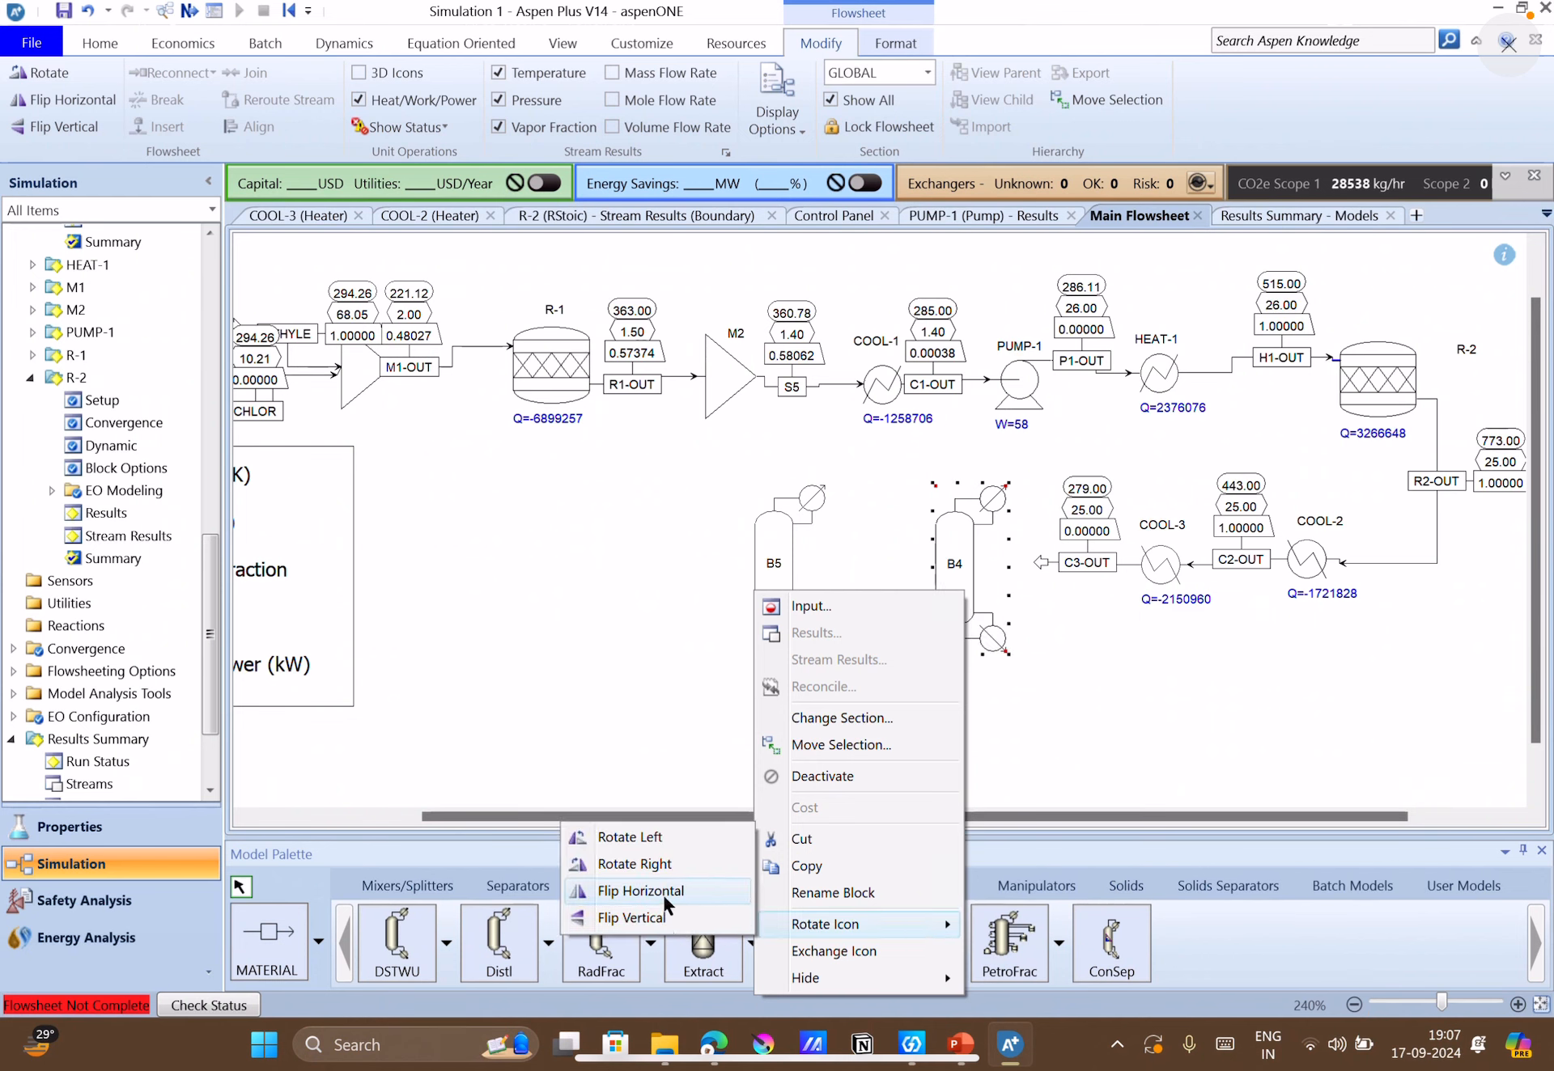
{"action": "left_click", "coordinate": [661, 892]}
{"action": "right_click", "coordinate": [765, 594]}
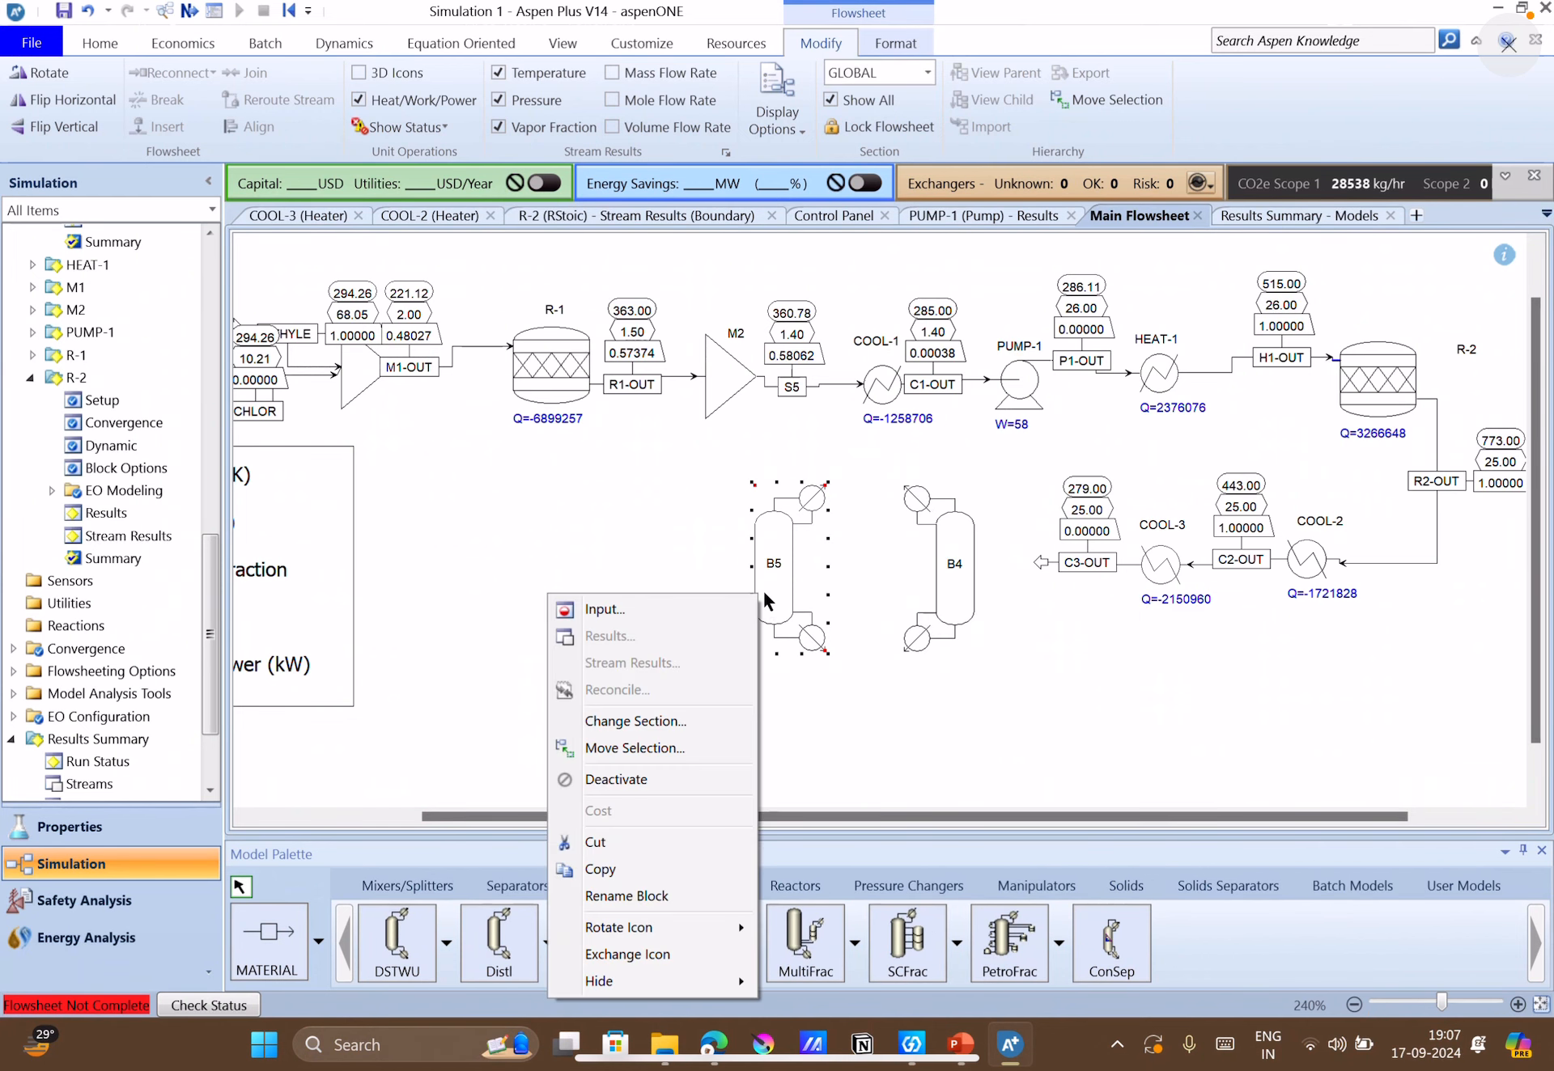
{"action": "mouse_move", "coordinate": [656, 930]}
{"action": "left_click", "coordinate": [485, 894]}
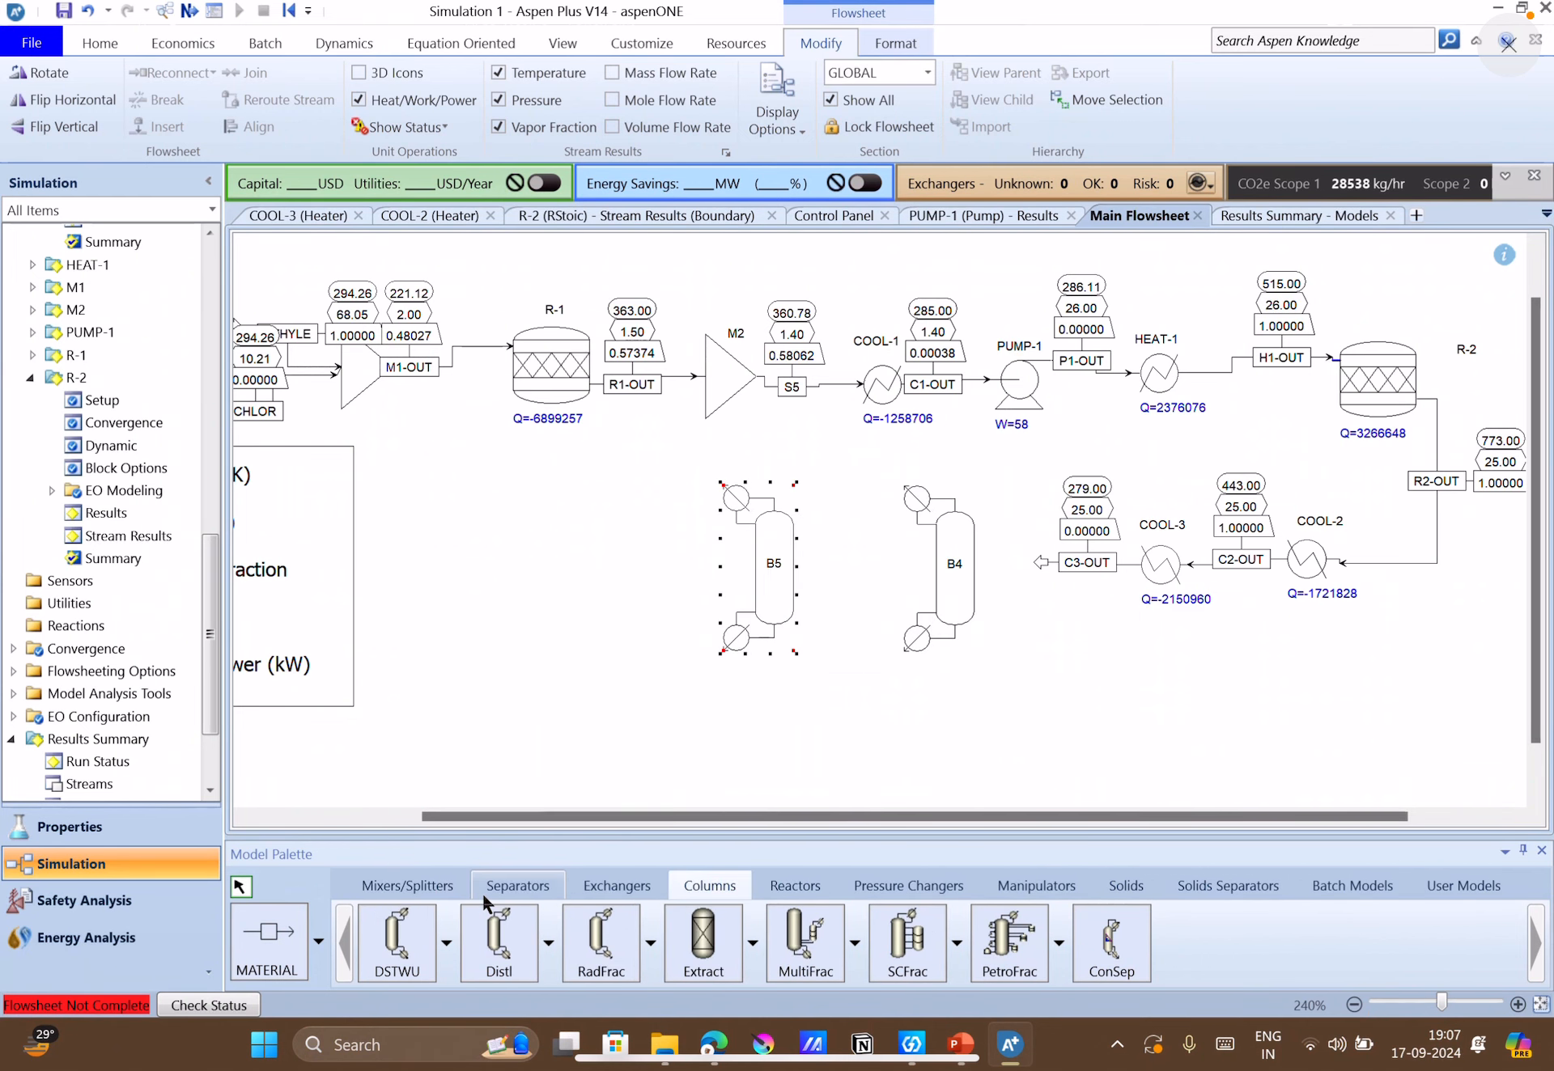
Draw a material stream from the bottoms port of column B4 to the feed port of column B5.
{"action": "left_click", "coordinate": [267, 939]}
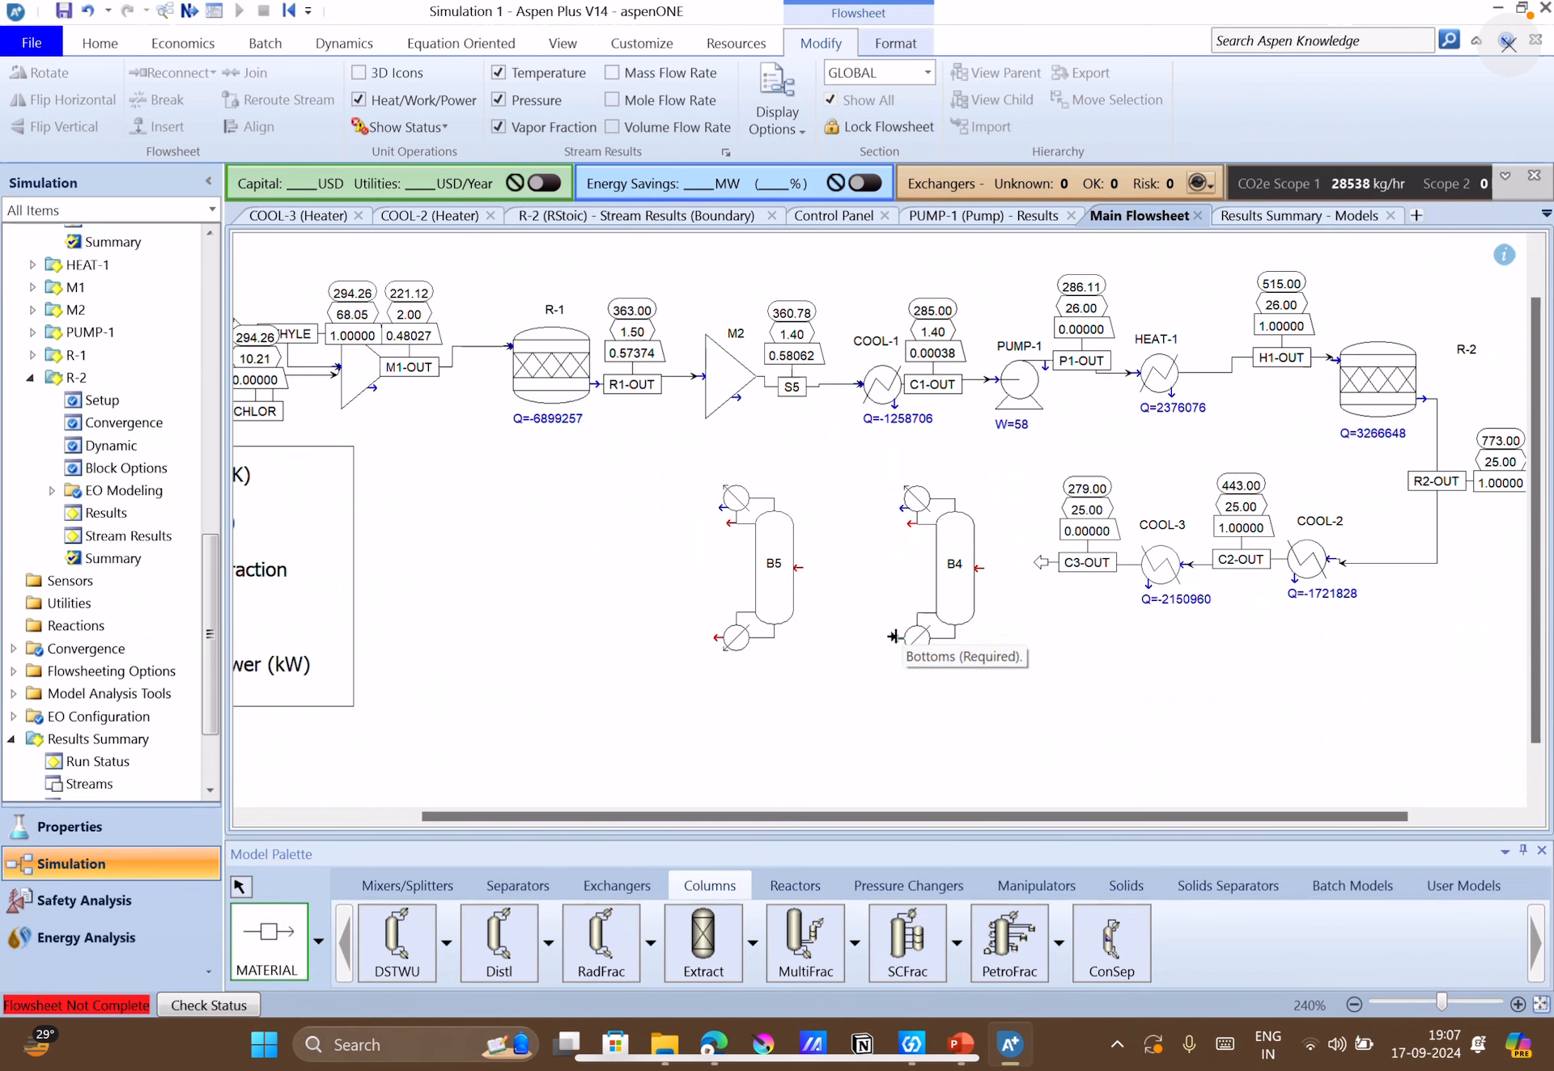
{"action": "left_click", "coordinate": [901, 638]}
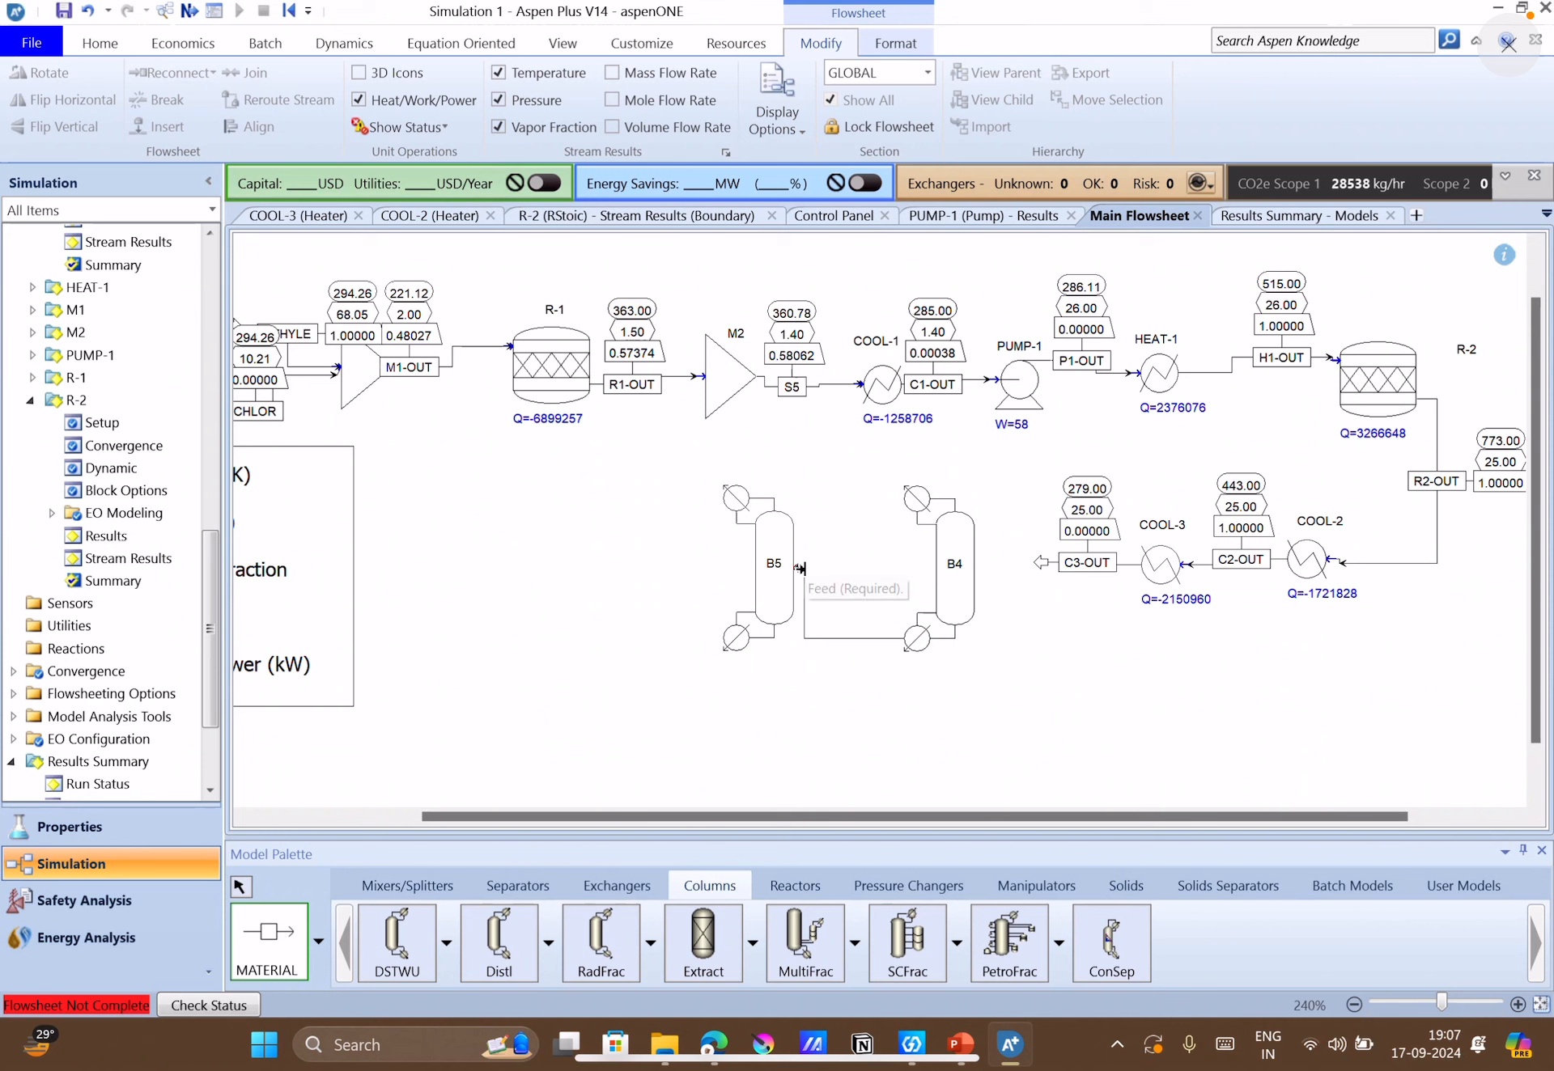
{"action": "left_click", "coordinate": [800, 569]}
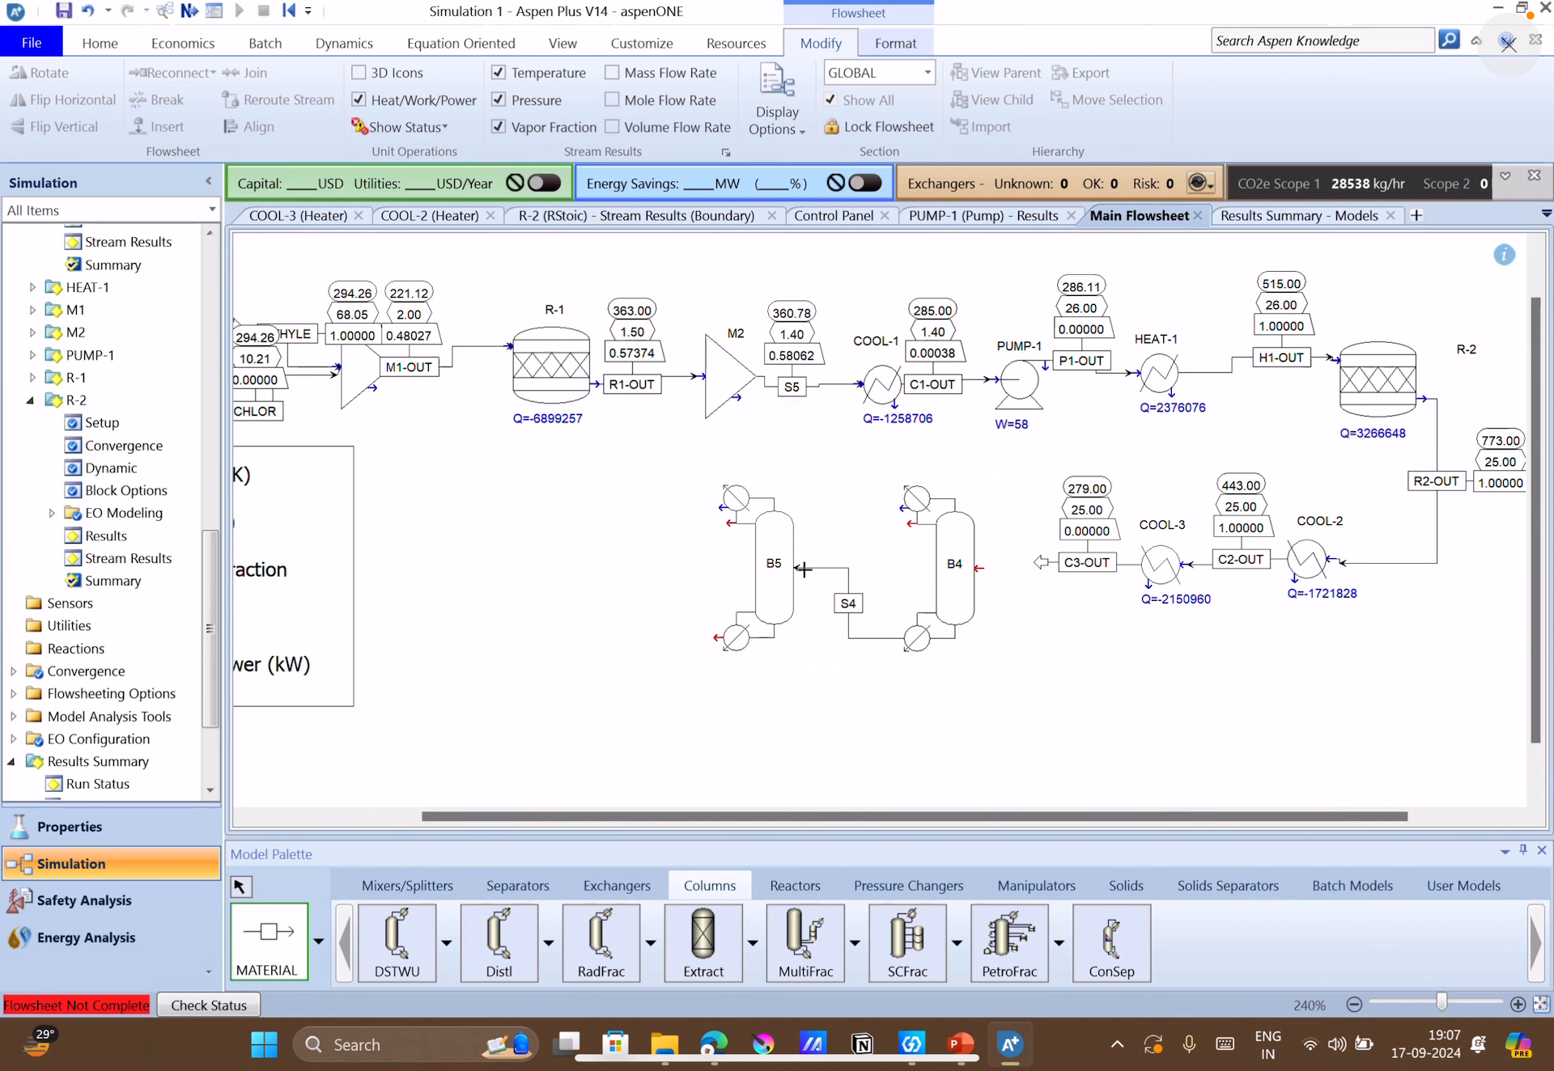
Draw two material product streams from column B5, one from the distillate port and one from the bottoms port.
{"action": "left_click", "coordinate": [724, 522]}
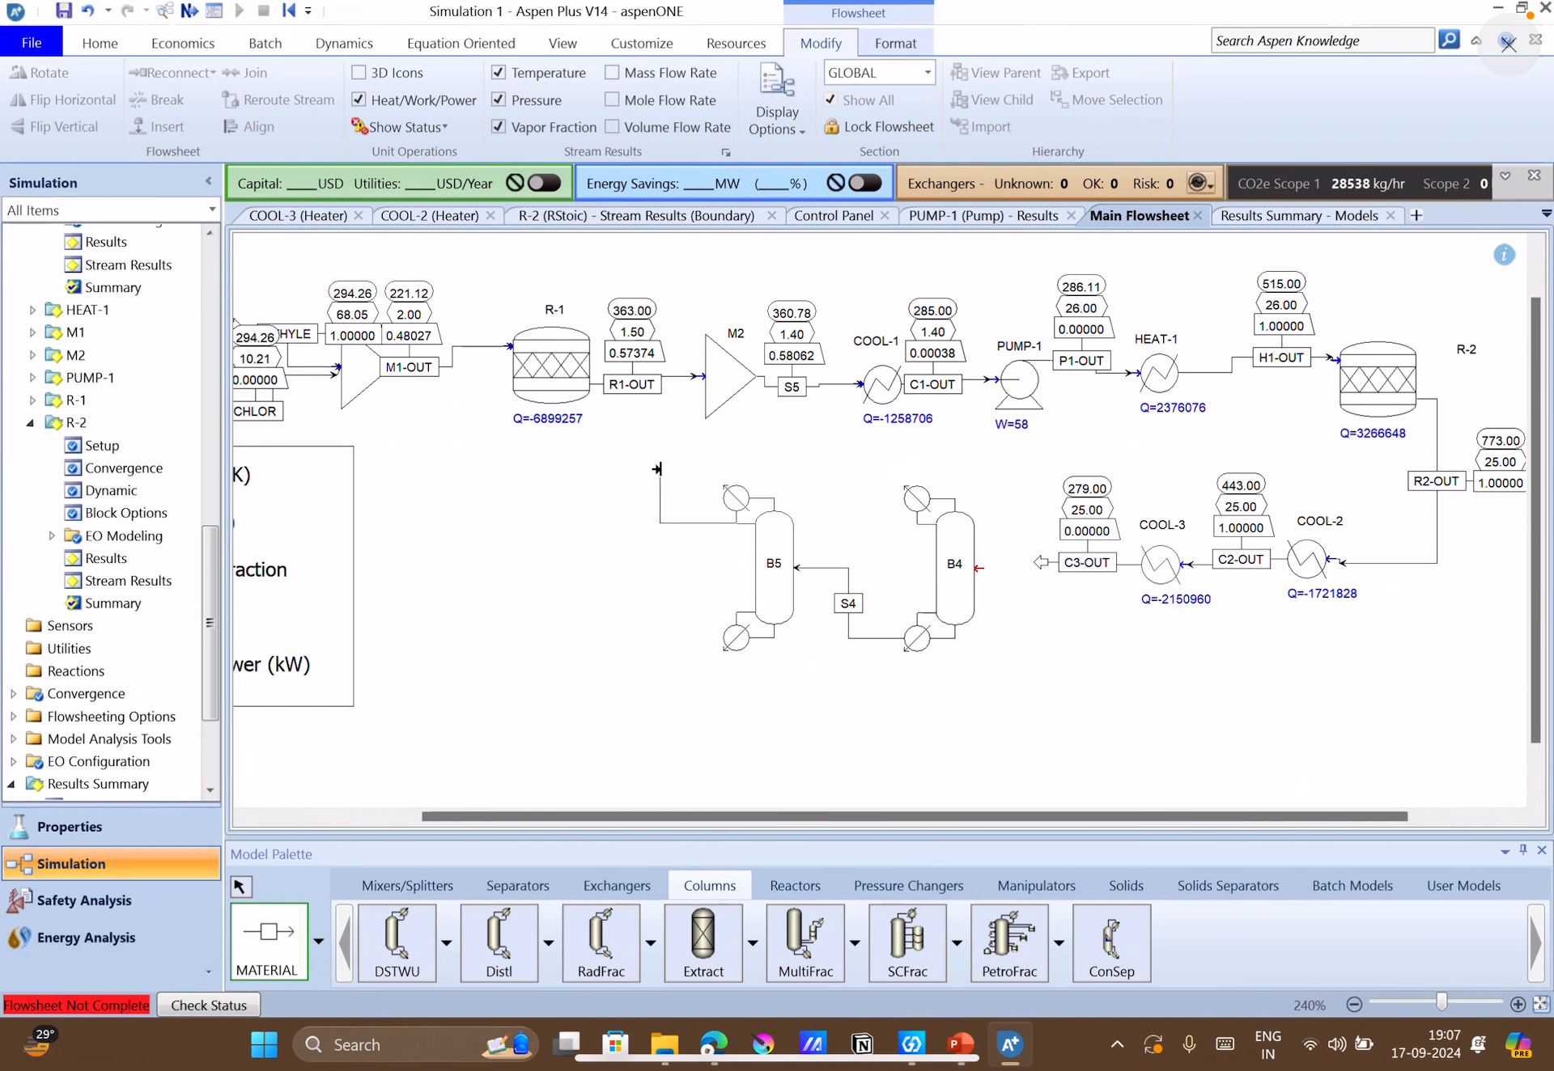
{"action": "left_click", "coordinate": [659, 473]}
{"action": "left_click", "coordinate": [720, 637]}
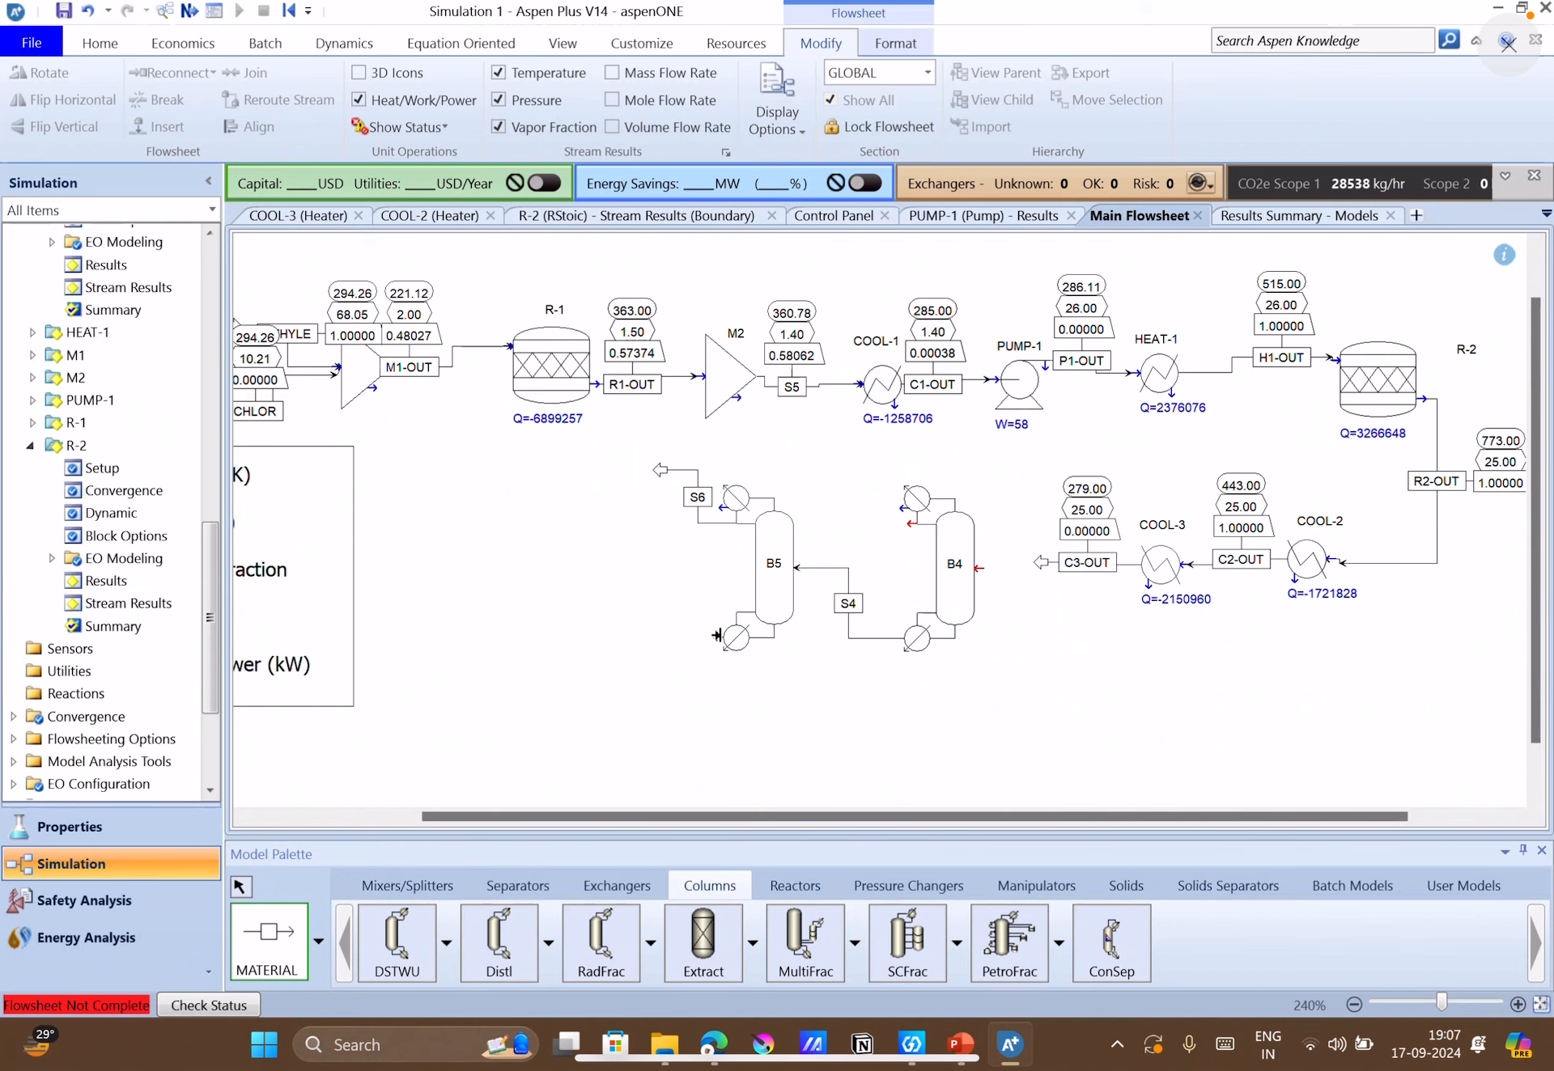
{"action": "left_click", "coordinate": [611, 659]}
Try to draw a material product stream from column B4's distillate port.
{"action": "left_click", "coordinate": [910, 518]}
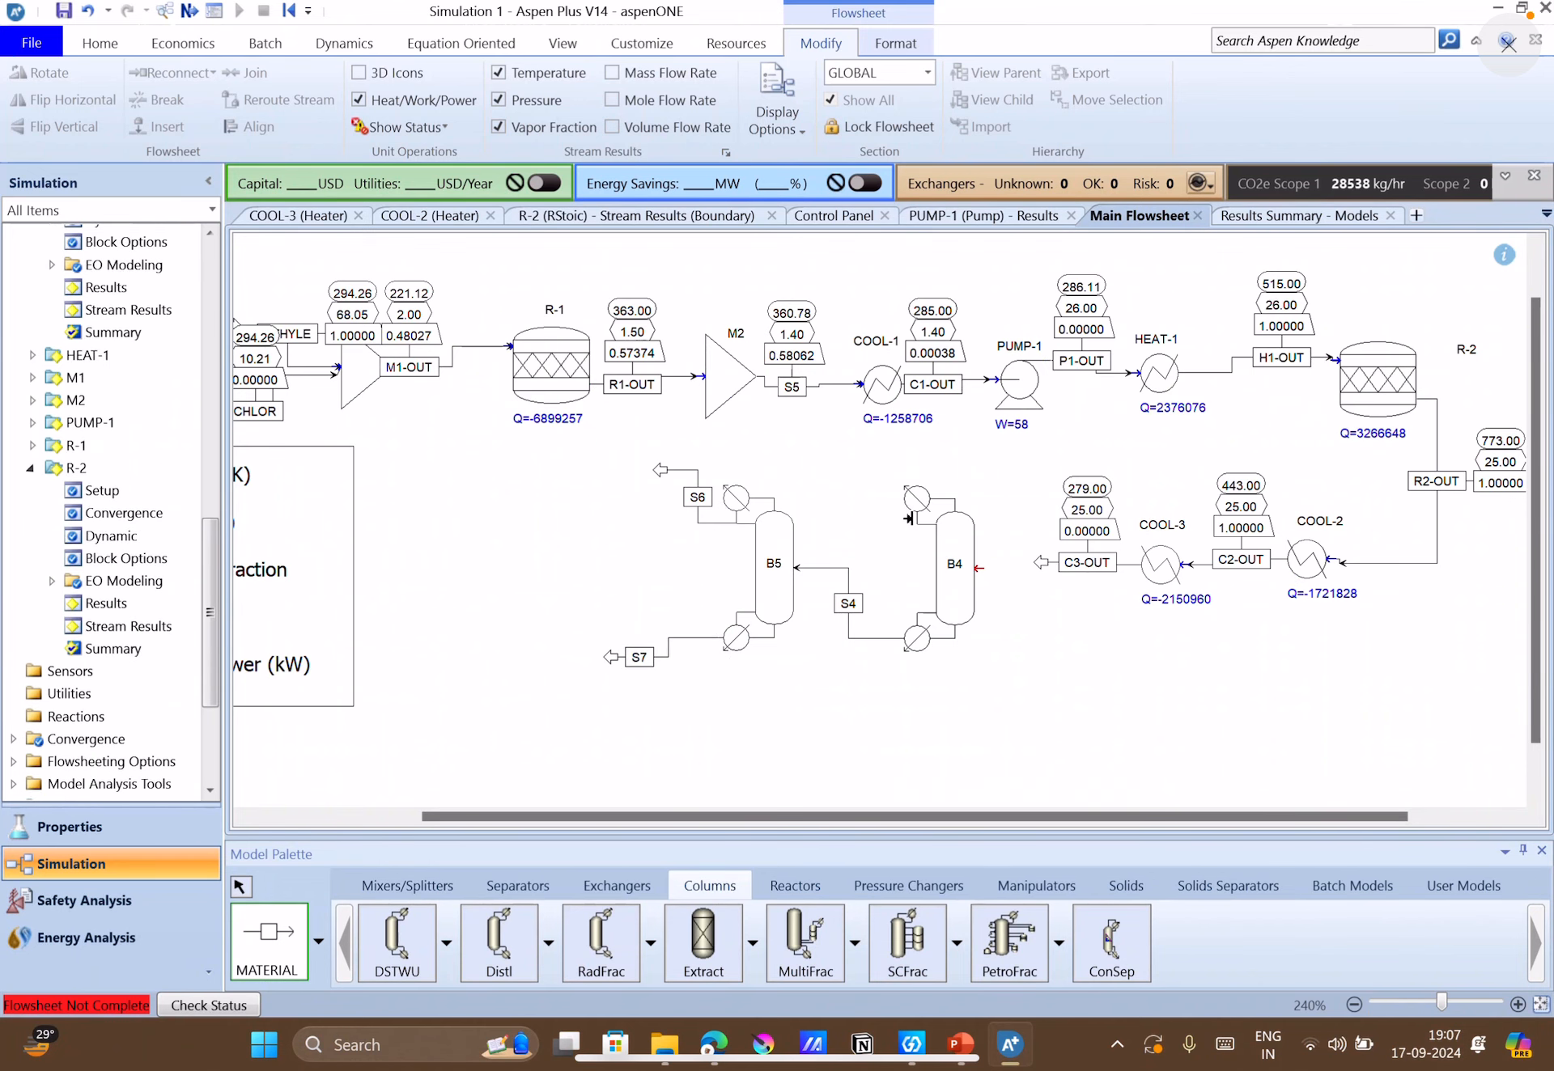
{"action": "left_click", "coordinate": [847, 478]}
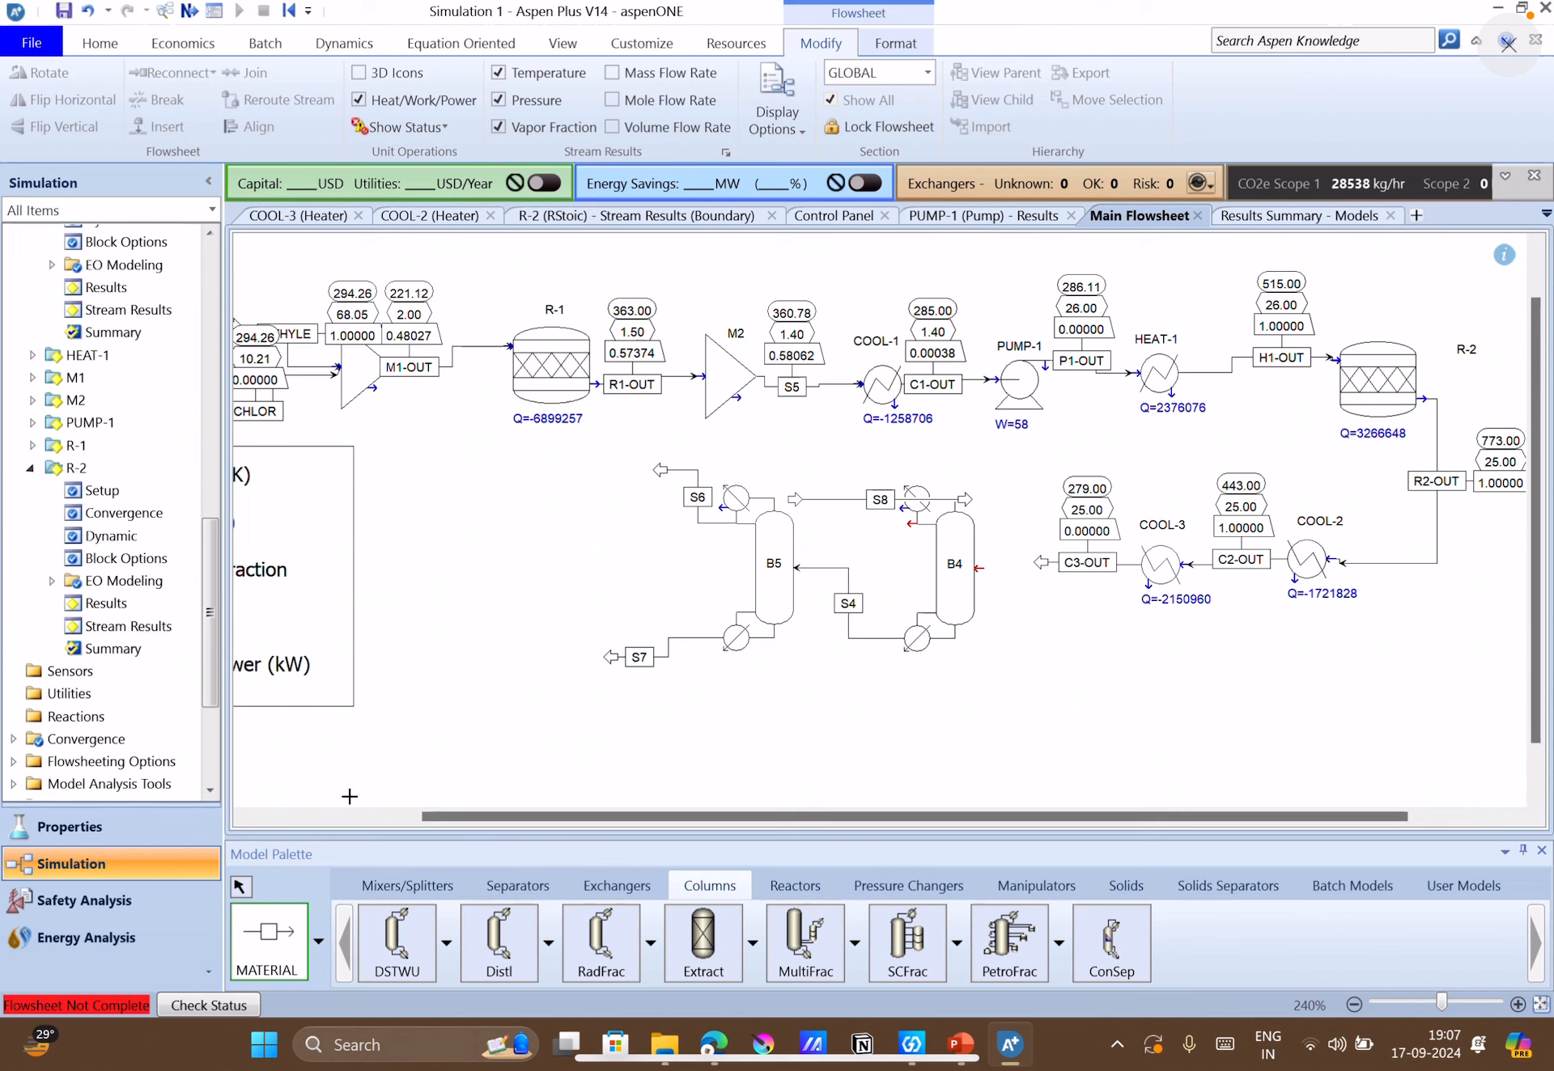
{"action": "left_click", "coordinate": [241, 887]}
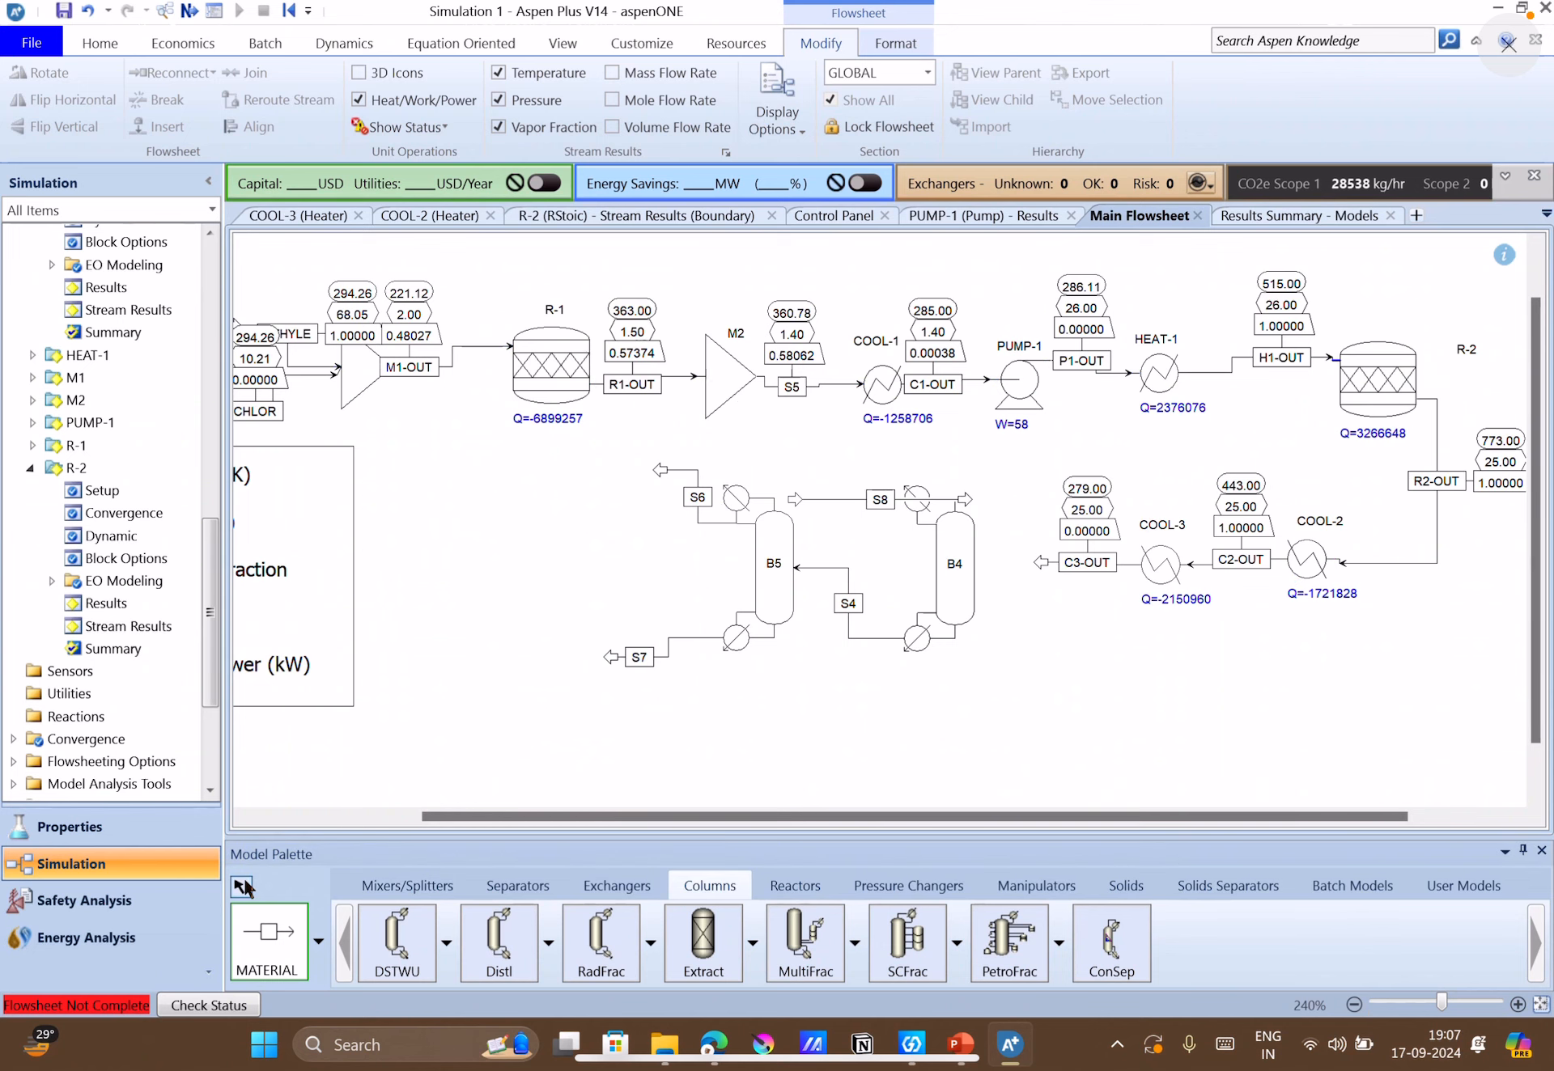
Reconnect the source of loose stream S8 to column B4's distillate port and move its outlet arrow slightly away from the condenser.
{"action": "left_click", "coordinate": [833, 497]}
{"action": "right_click", "coordinate": [834, 498]}
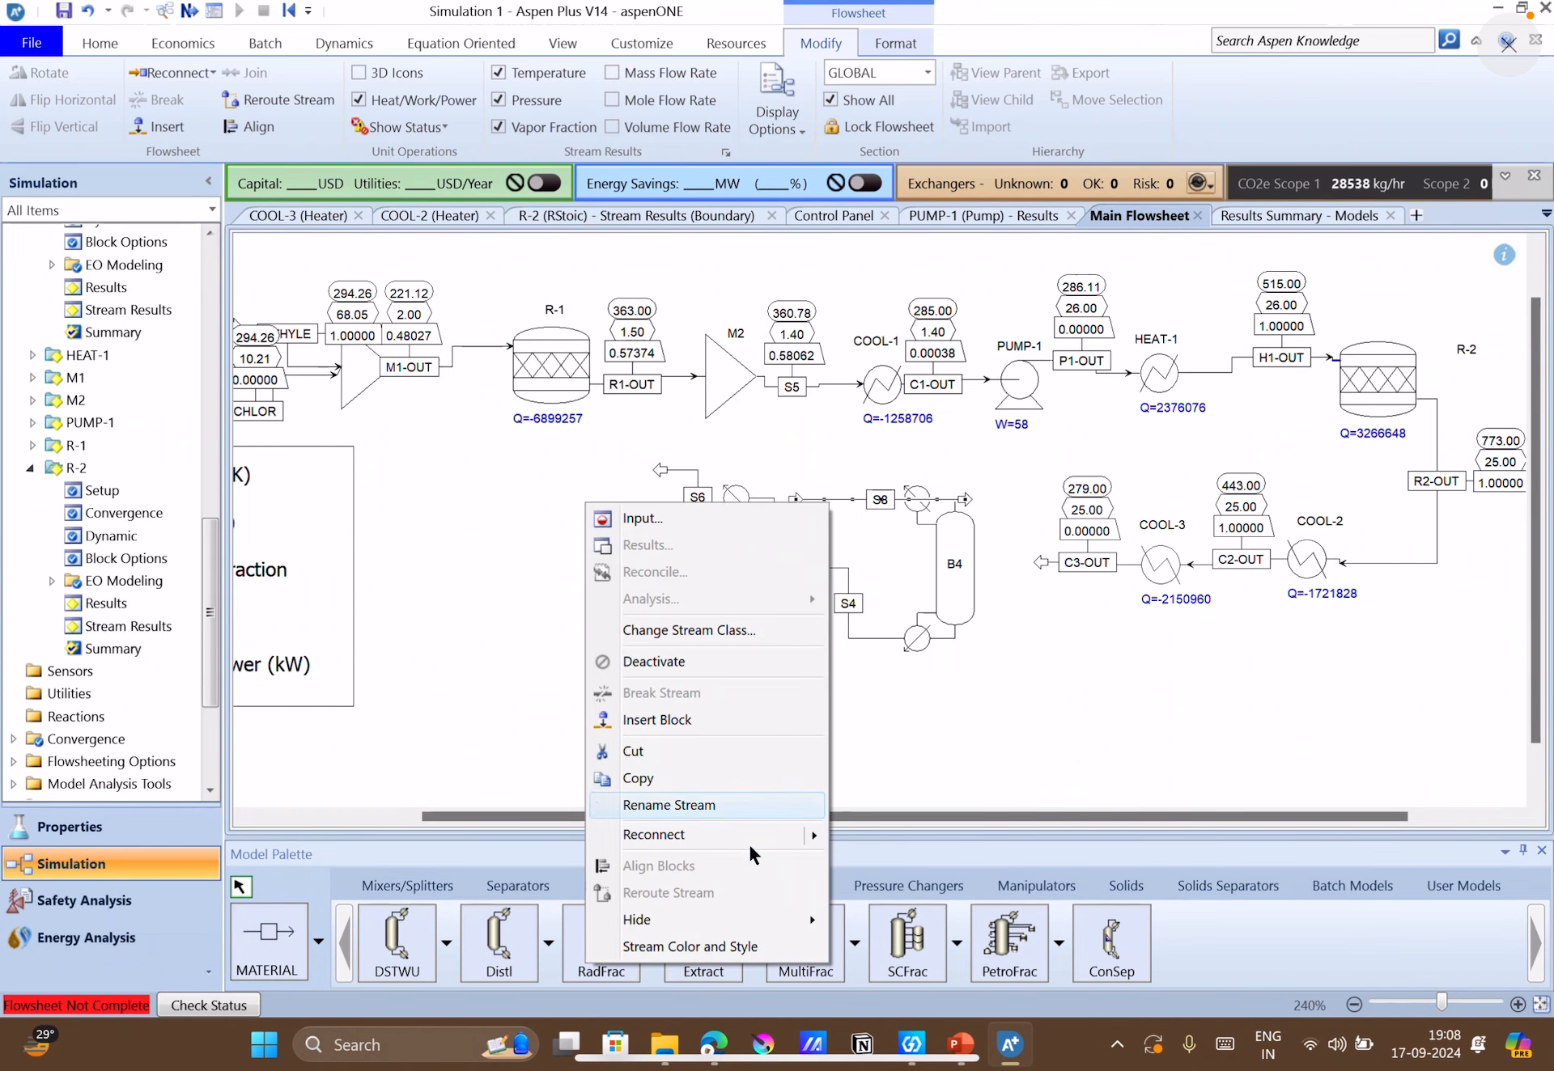
{"action": "mouse_move", "coordinate": [756, 838]}
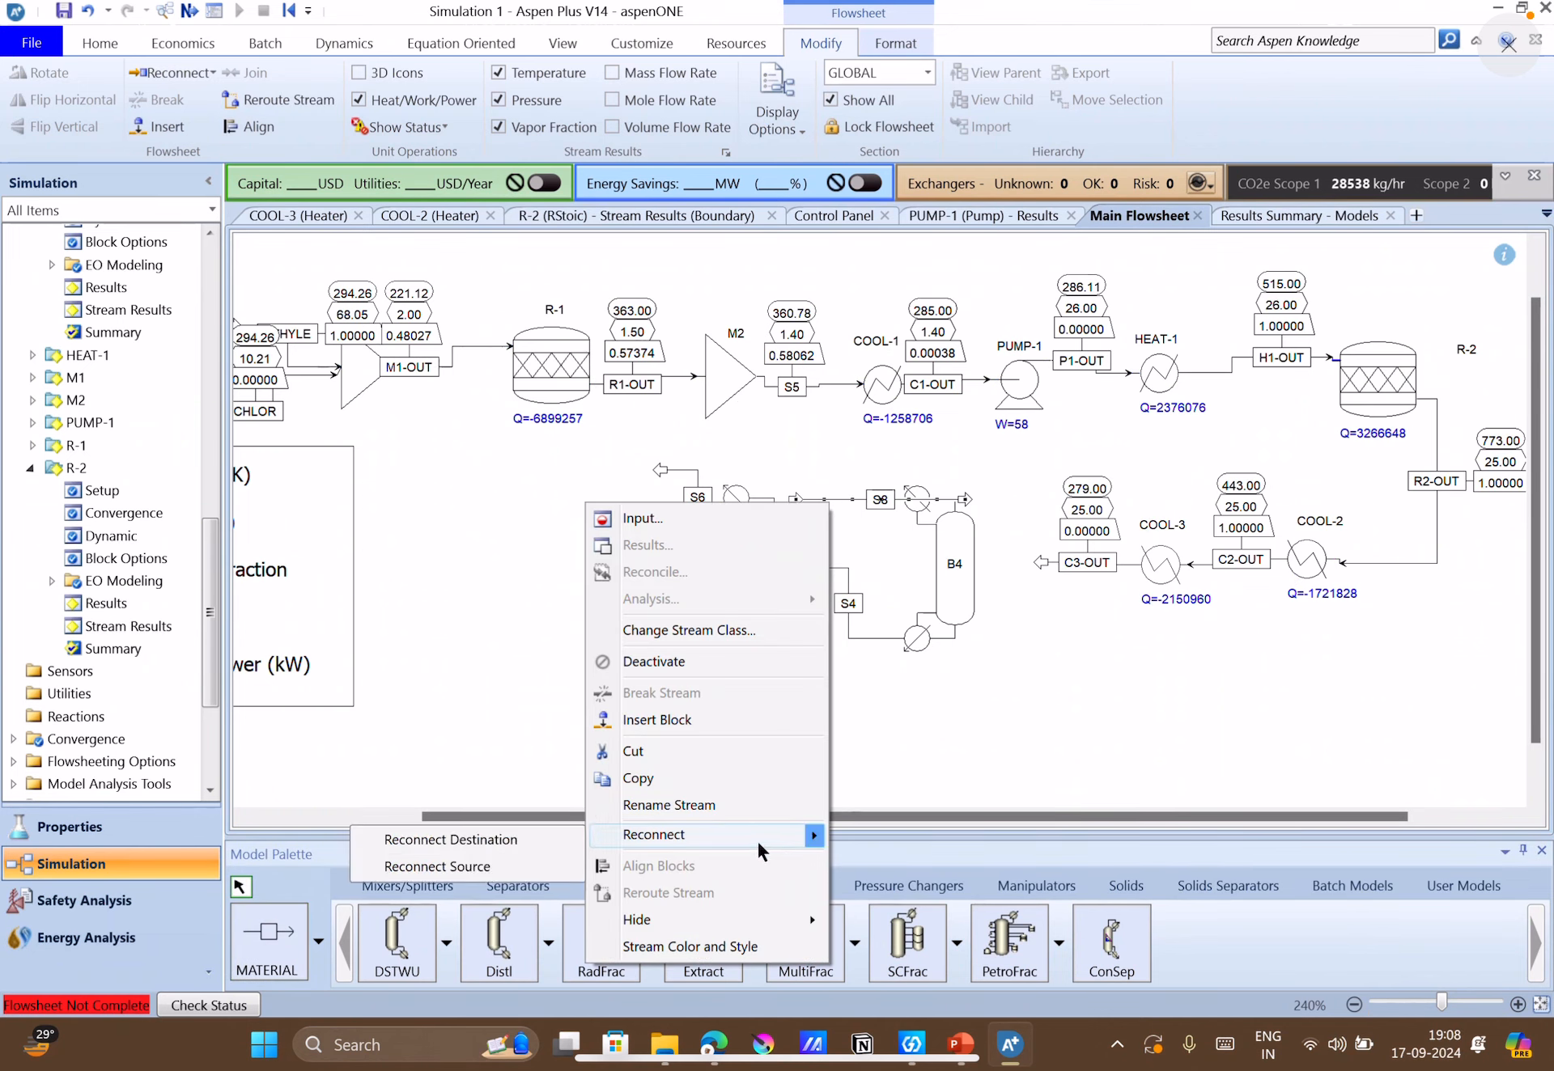
{"action": "left_click", "coordinate": [509, 864]}
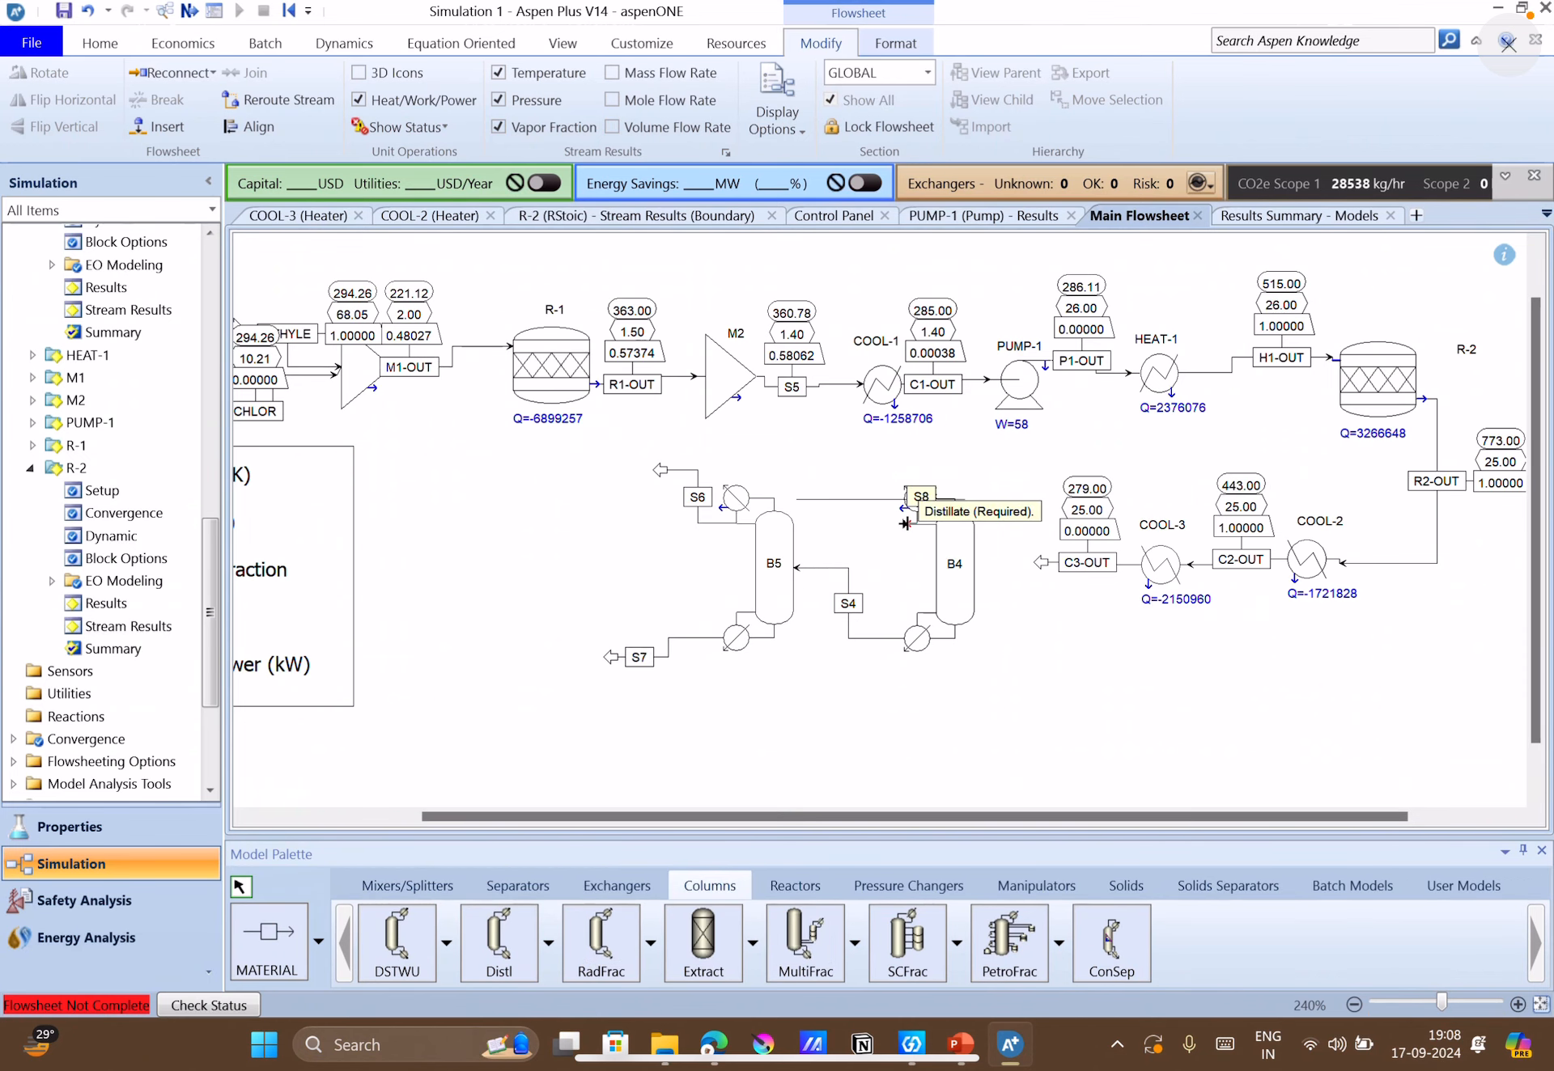
{"action": "left_click", "coordinate": [906, 523]}
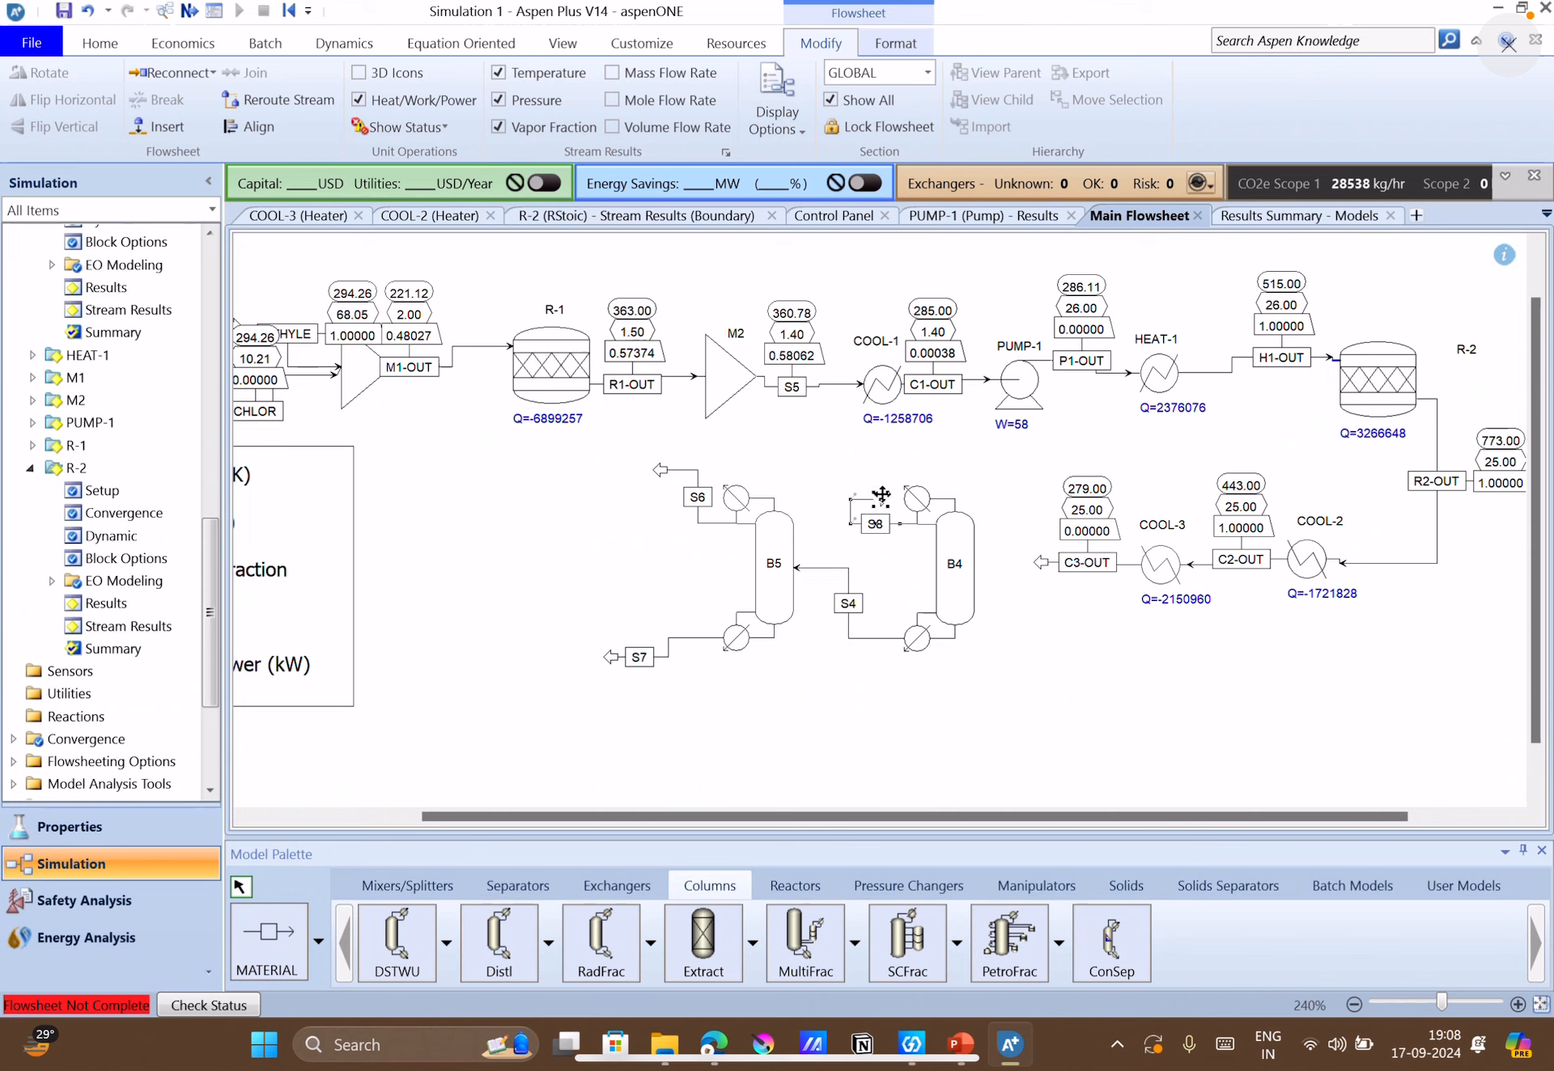
{"action": "left_click_drag", "start_coordinate": [881, 495], "coordinate": [865, 478]}
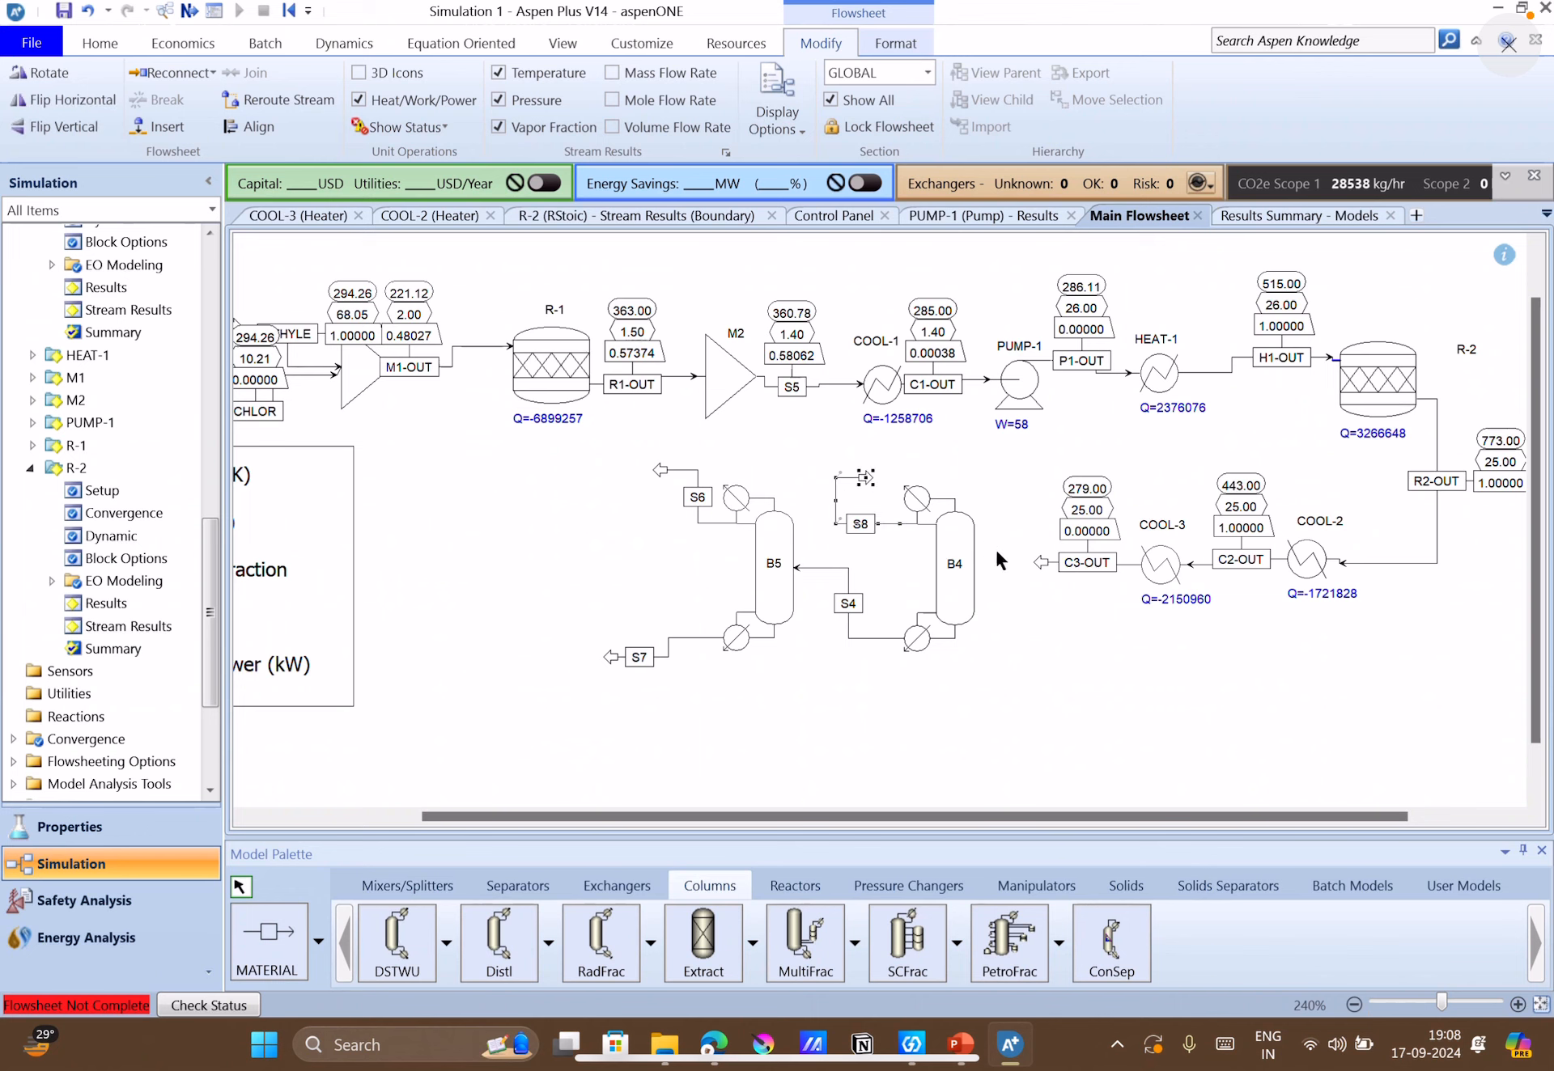
Reconnect the destination of stream C3-OUT to column B4's feed port and move its label off COOL-3.
{"action": "right_click", "coordinate": [1040, 566]}
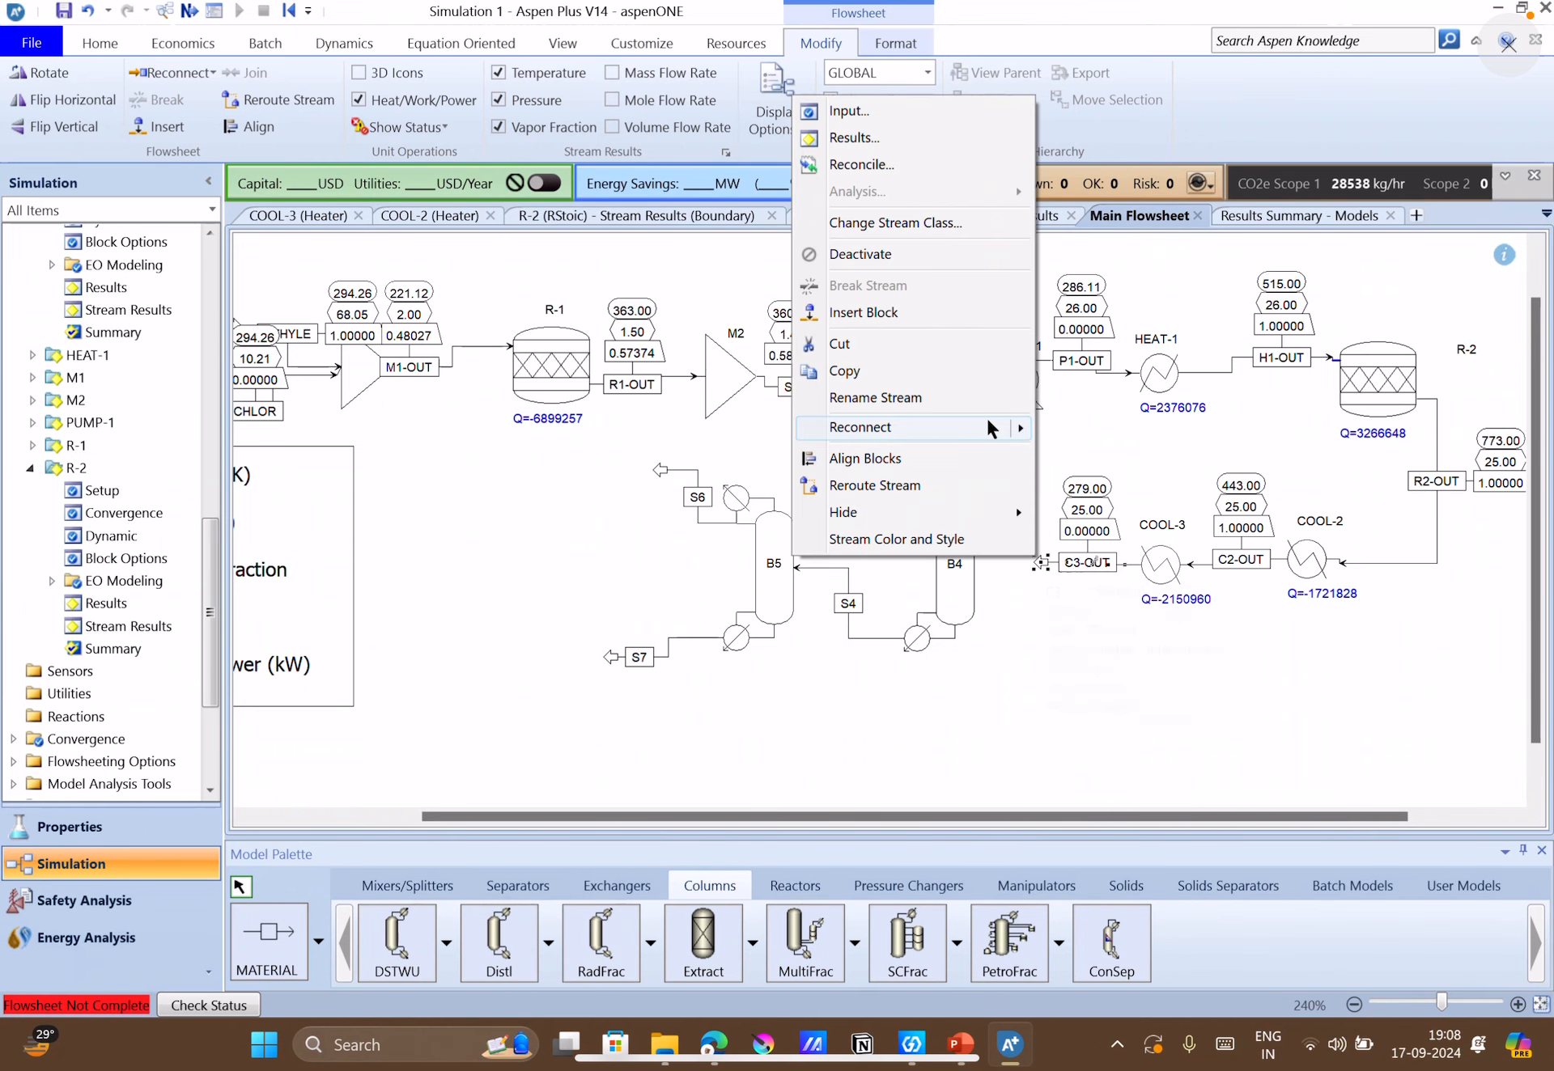
{"action": "mouse_move", "coordinate": [820, 418]}
{"action": "left_click", "coordinate": [761, 434]}
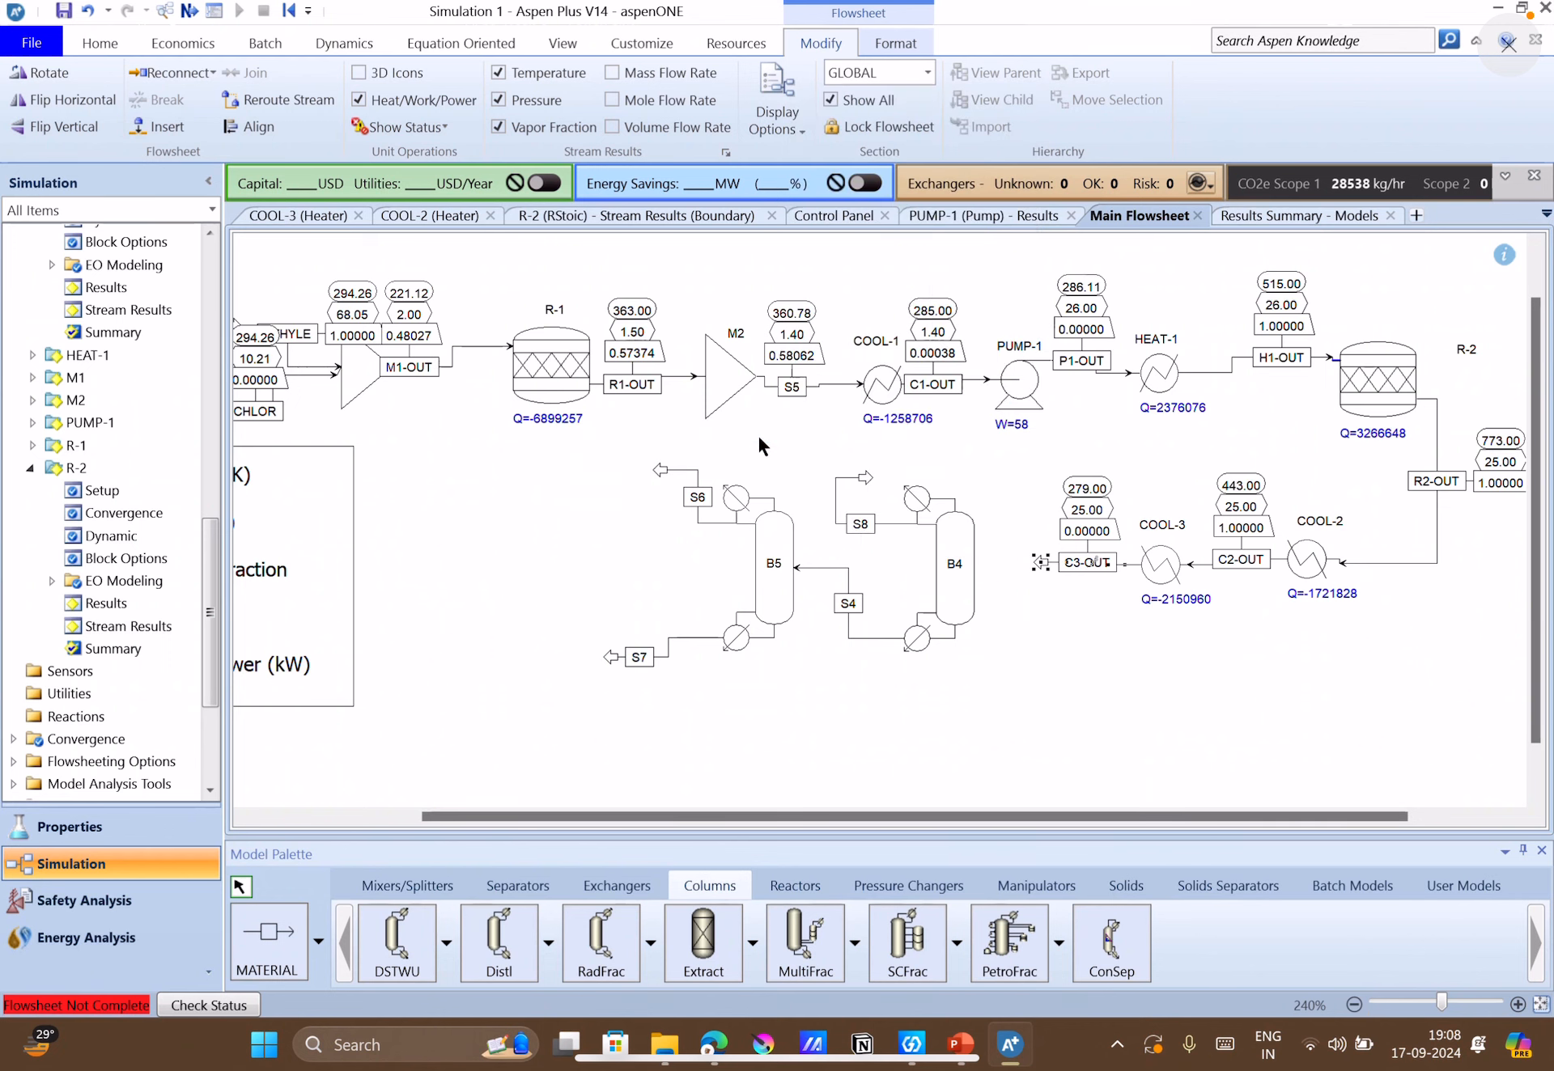
{"action": "left_click", "coordinate": [977, 567]}
{"action": "left_click", "coordinate": [1016, 649]}
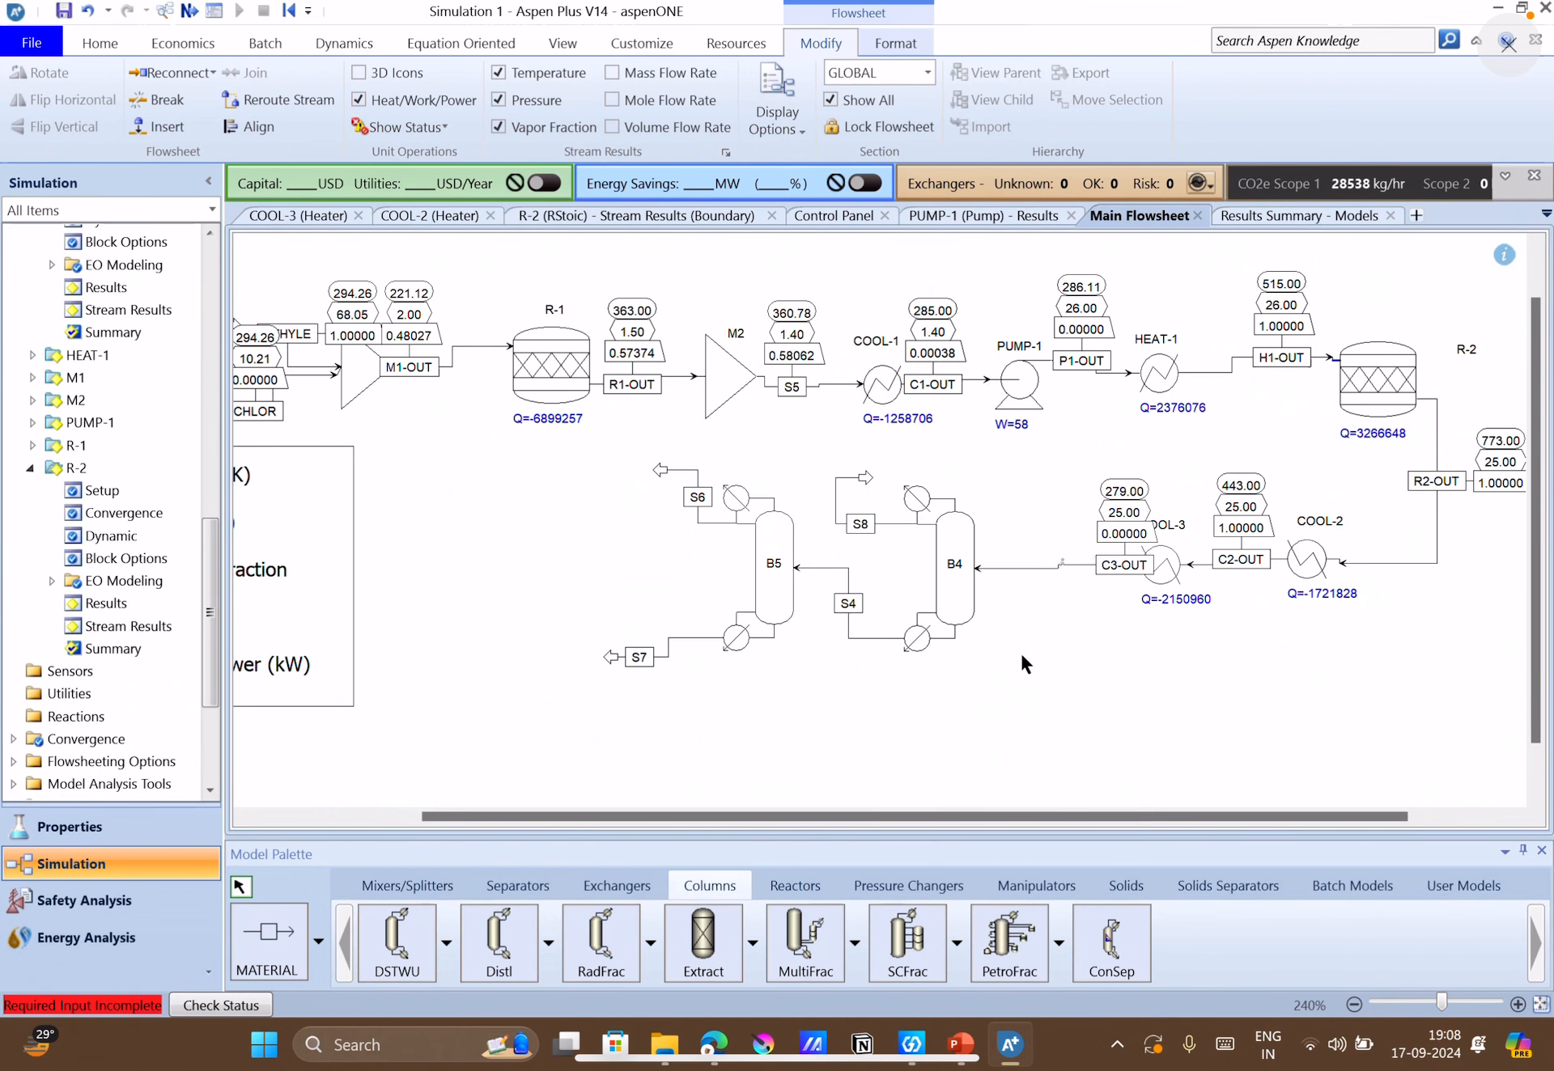
{"action": "left_click_drag", "start_coordinate": [1126, 576], "coordinate": [1084, 576]}
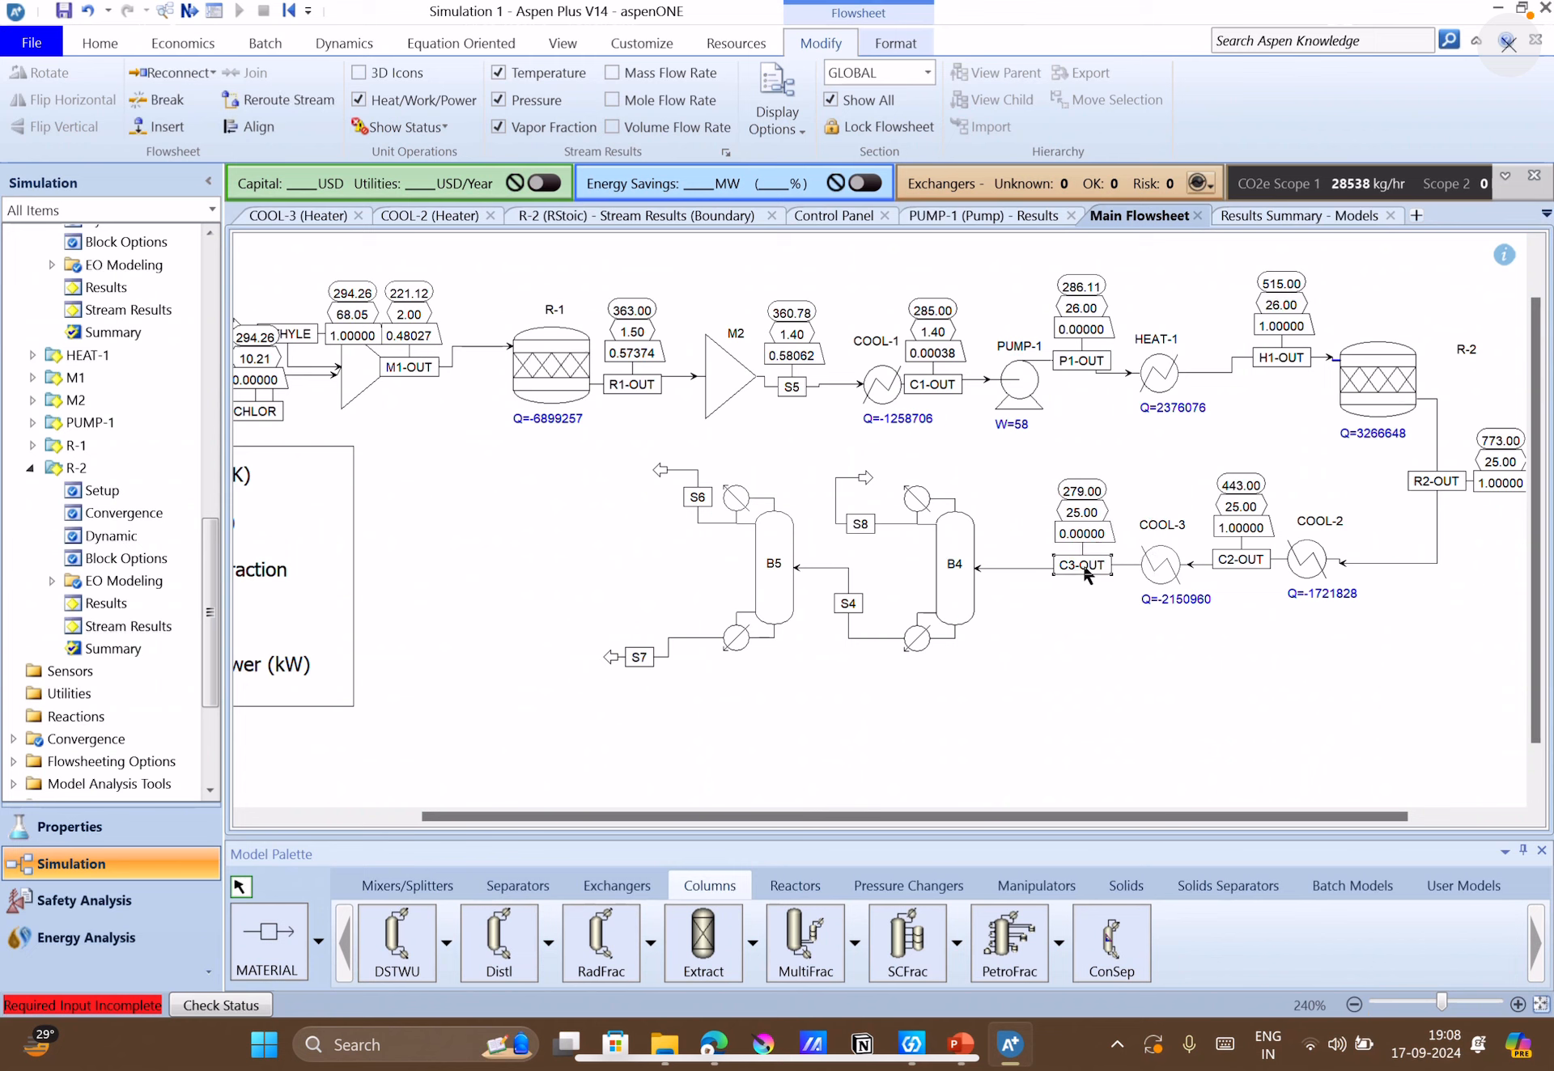
Rename column B4's distillate stream S8 as D1-TOP.
{"action": "double_click", "coordinate": [863, 523]}
{"action": "type", "text": "D1"}
{"action": "key", "text": "Return"}
{"action": "type", "text": "-TOP"}
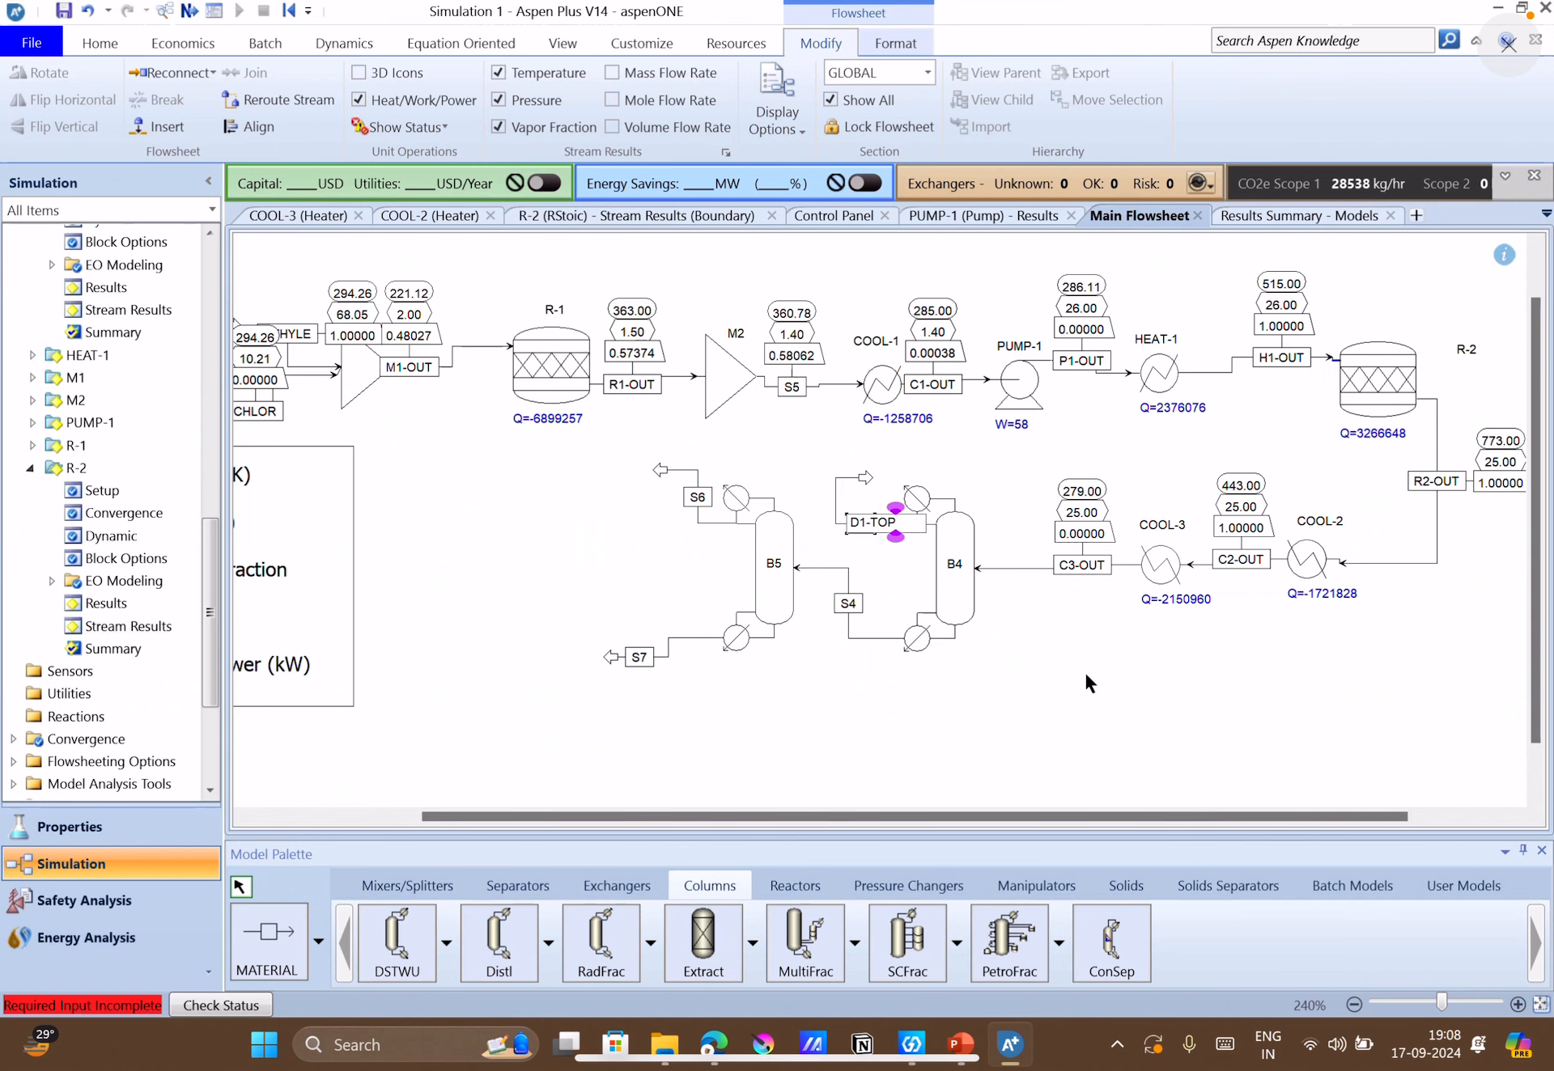
{"action": "left_click", "coordinate": [1086, 676]}
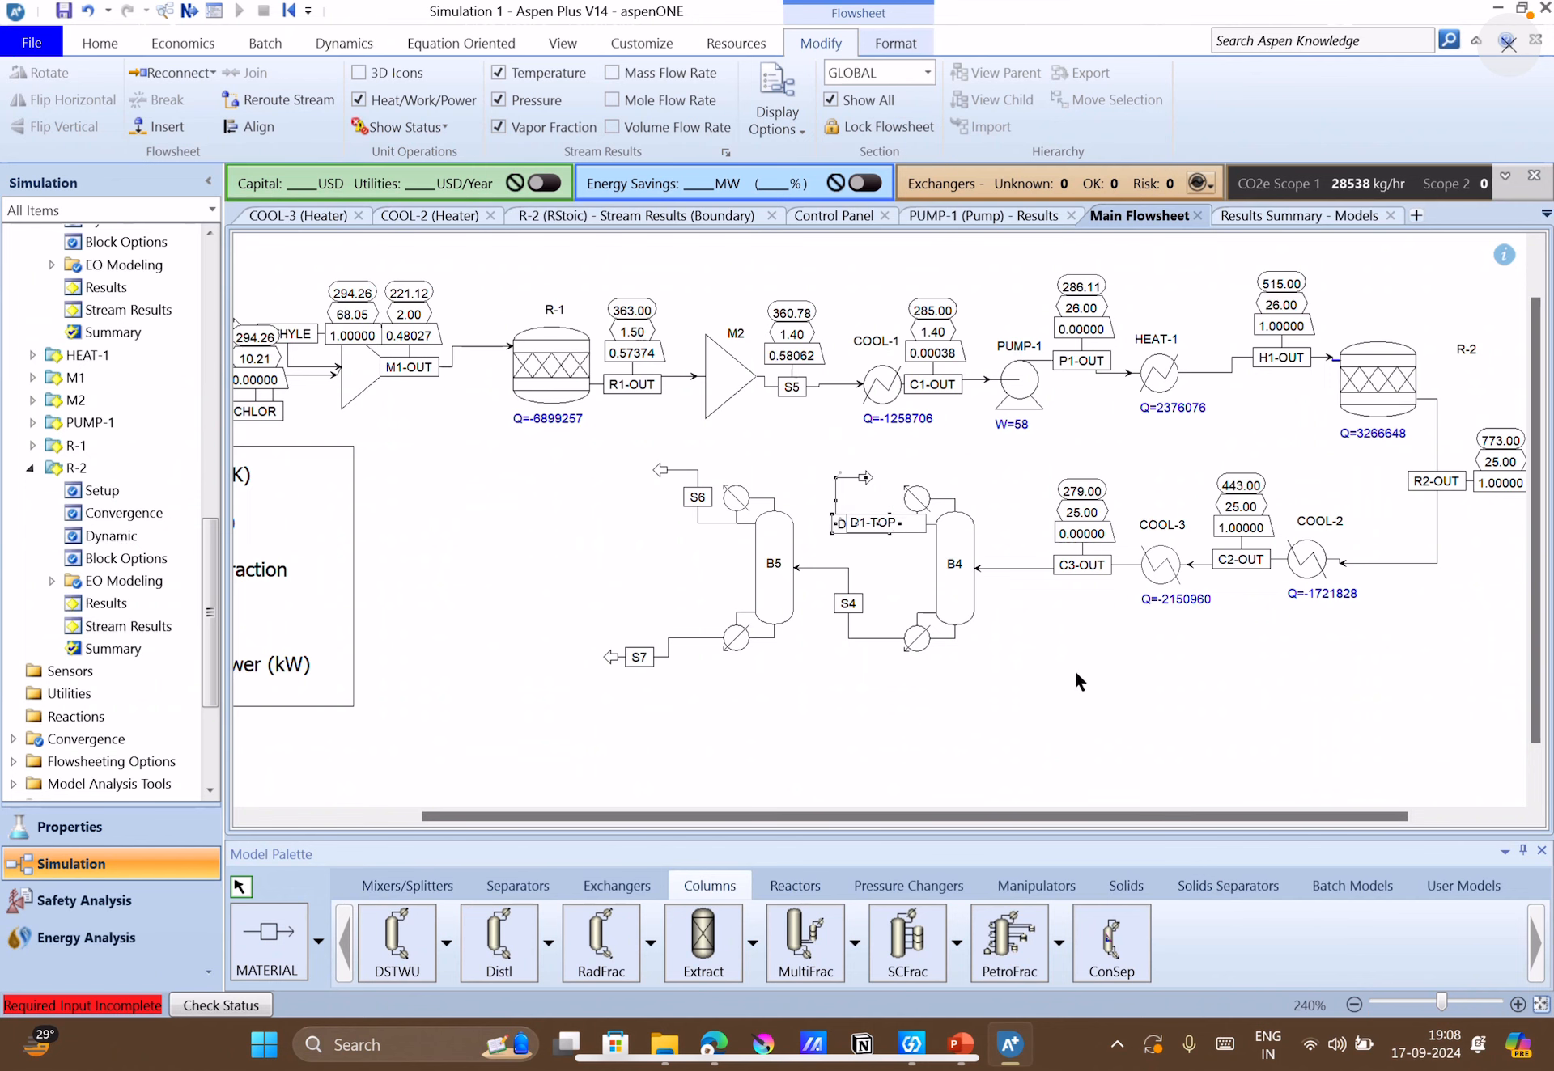
View the specifications form of DSTWU column B4 and close it.
{"action": "left_click", "coordinate": [957, 580]}
{"action": "double_click", "coordinate": [954, 572]}
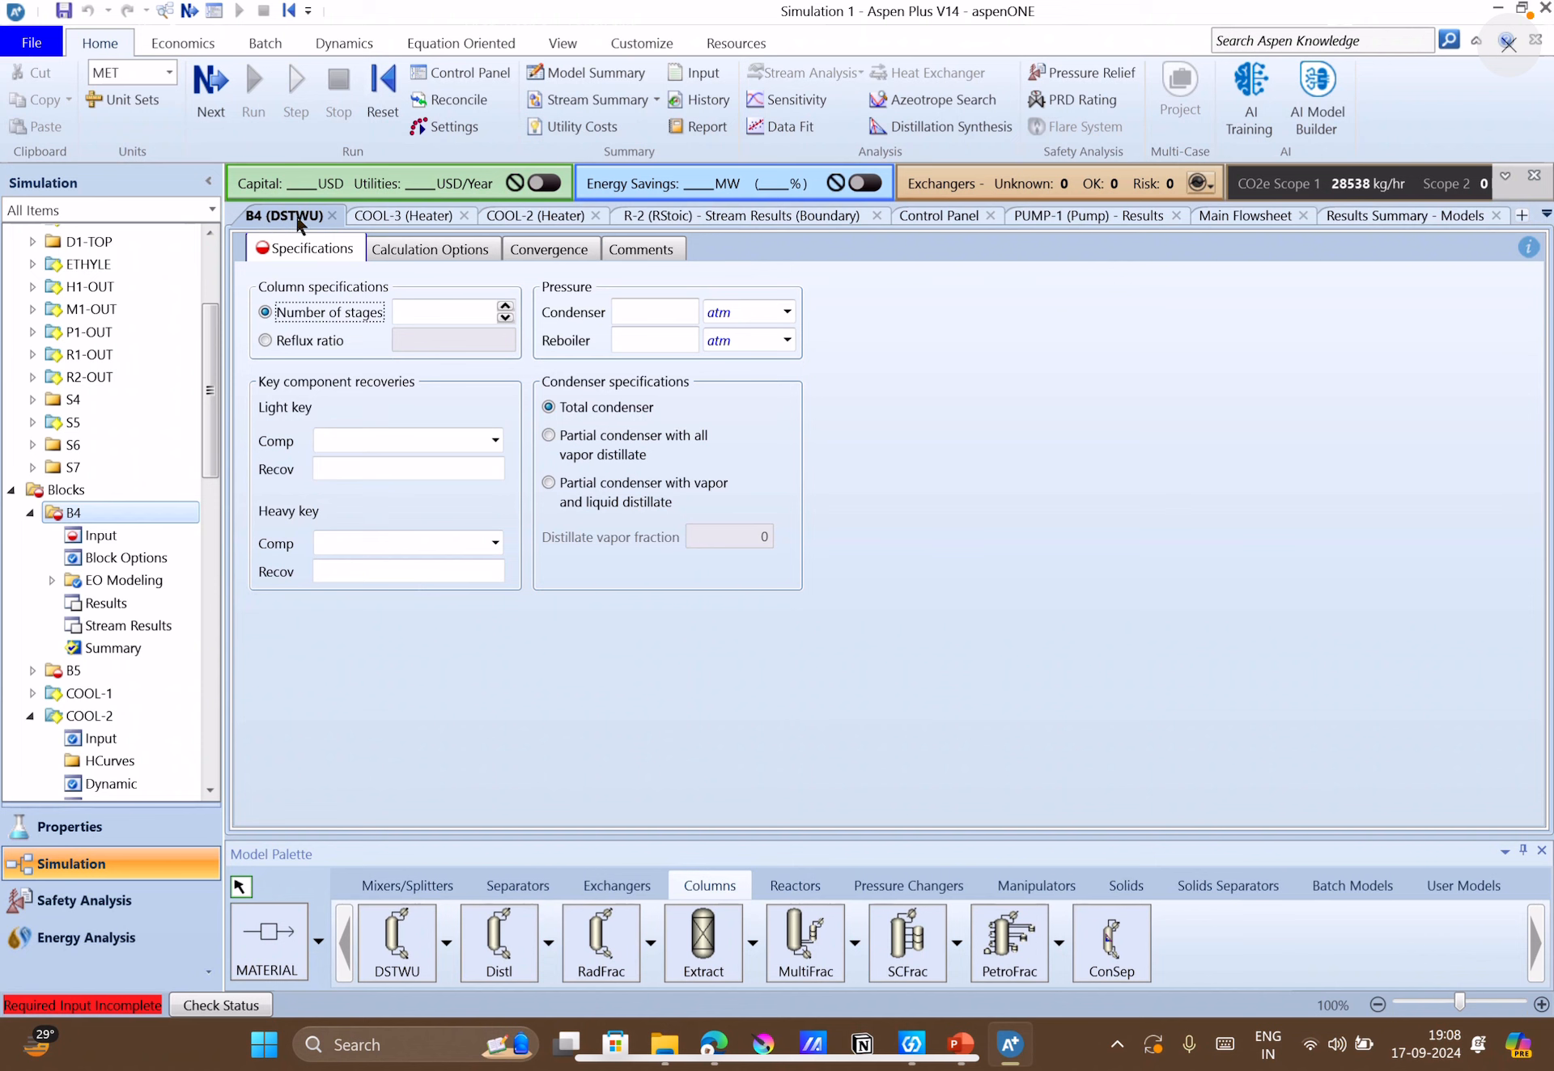
{"action": "left_click", "coordinate": [331, 215]}
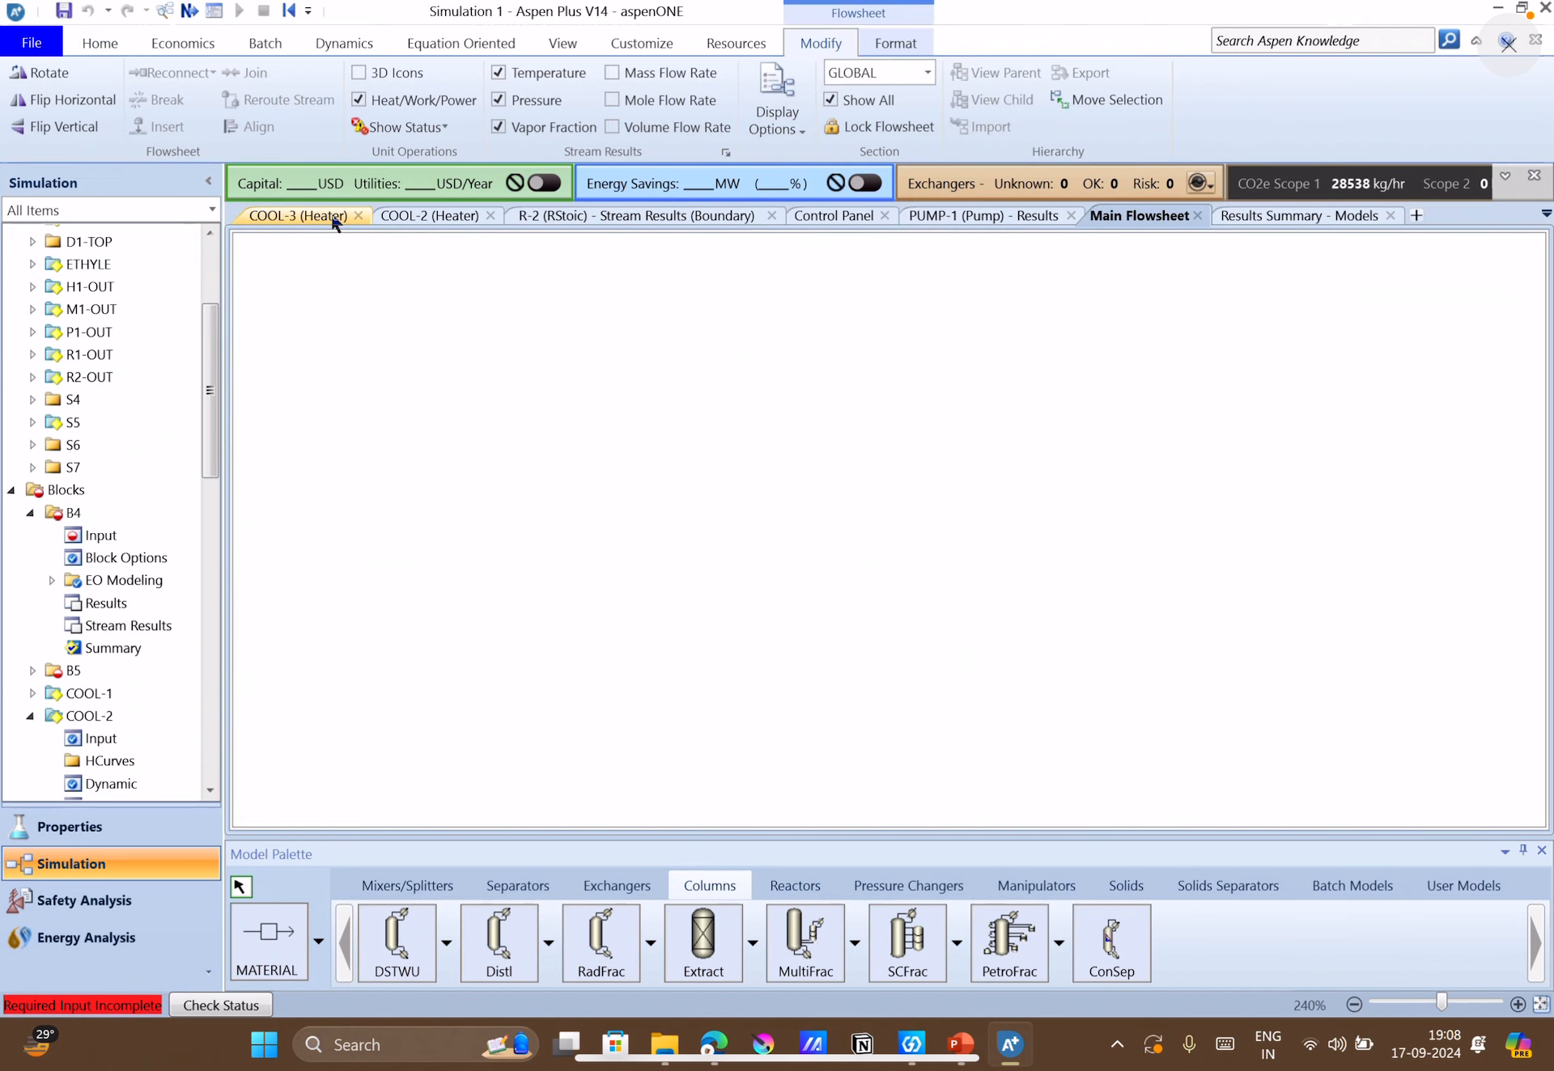
Close all open block, stream and results forms, keeping only the main flowsheet open.
{"action": "left_click", "coordinate": [340, 216]}
{"action": "left_click", "coordinate": [359, 215]}
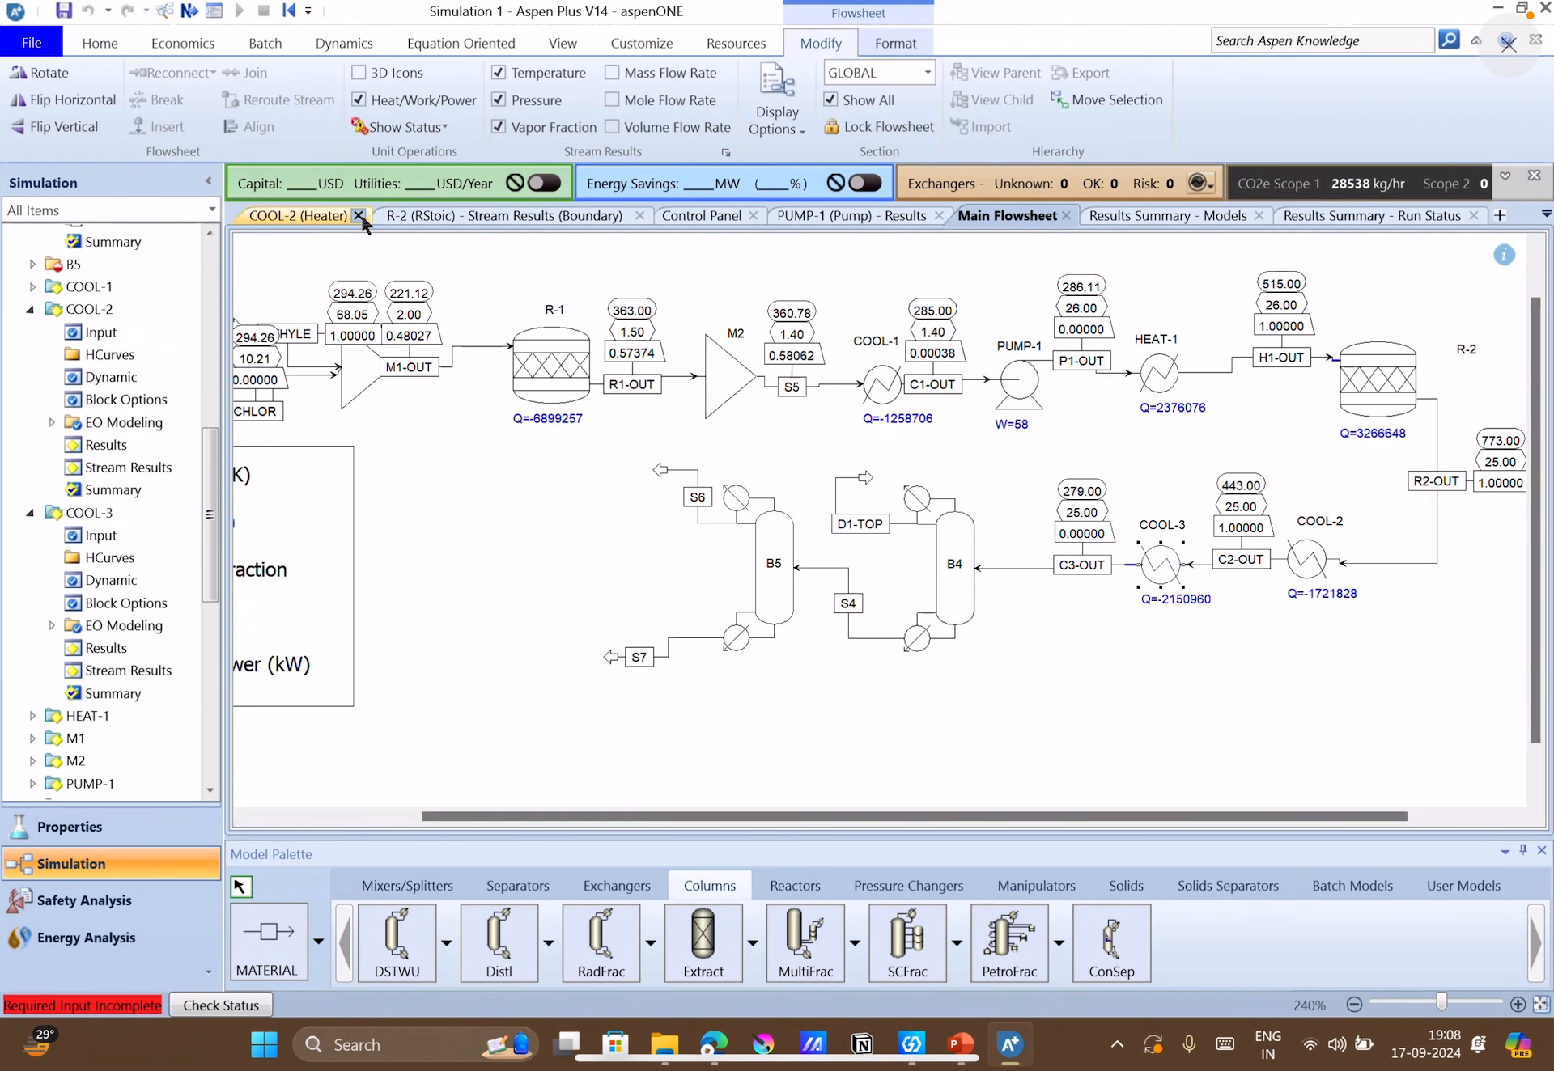
{"action": "left_click", "coordinate": [358, 215]}
{"action": "left_click", "coordinate": [359, 215]}
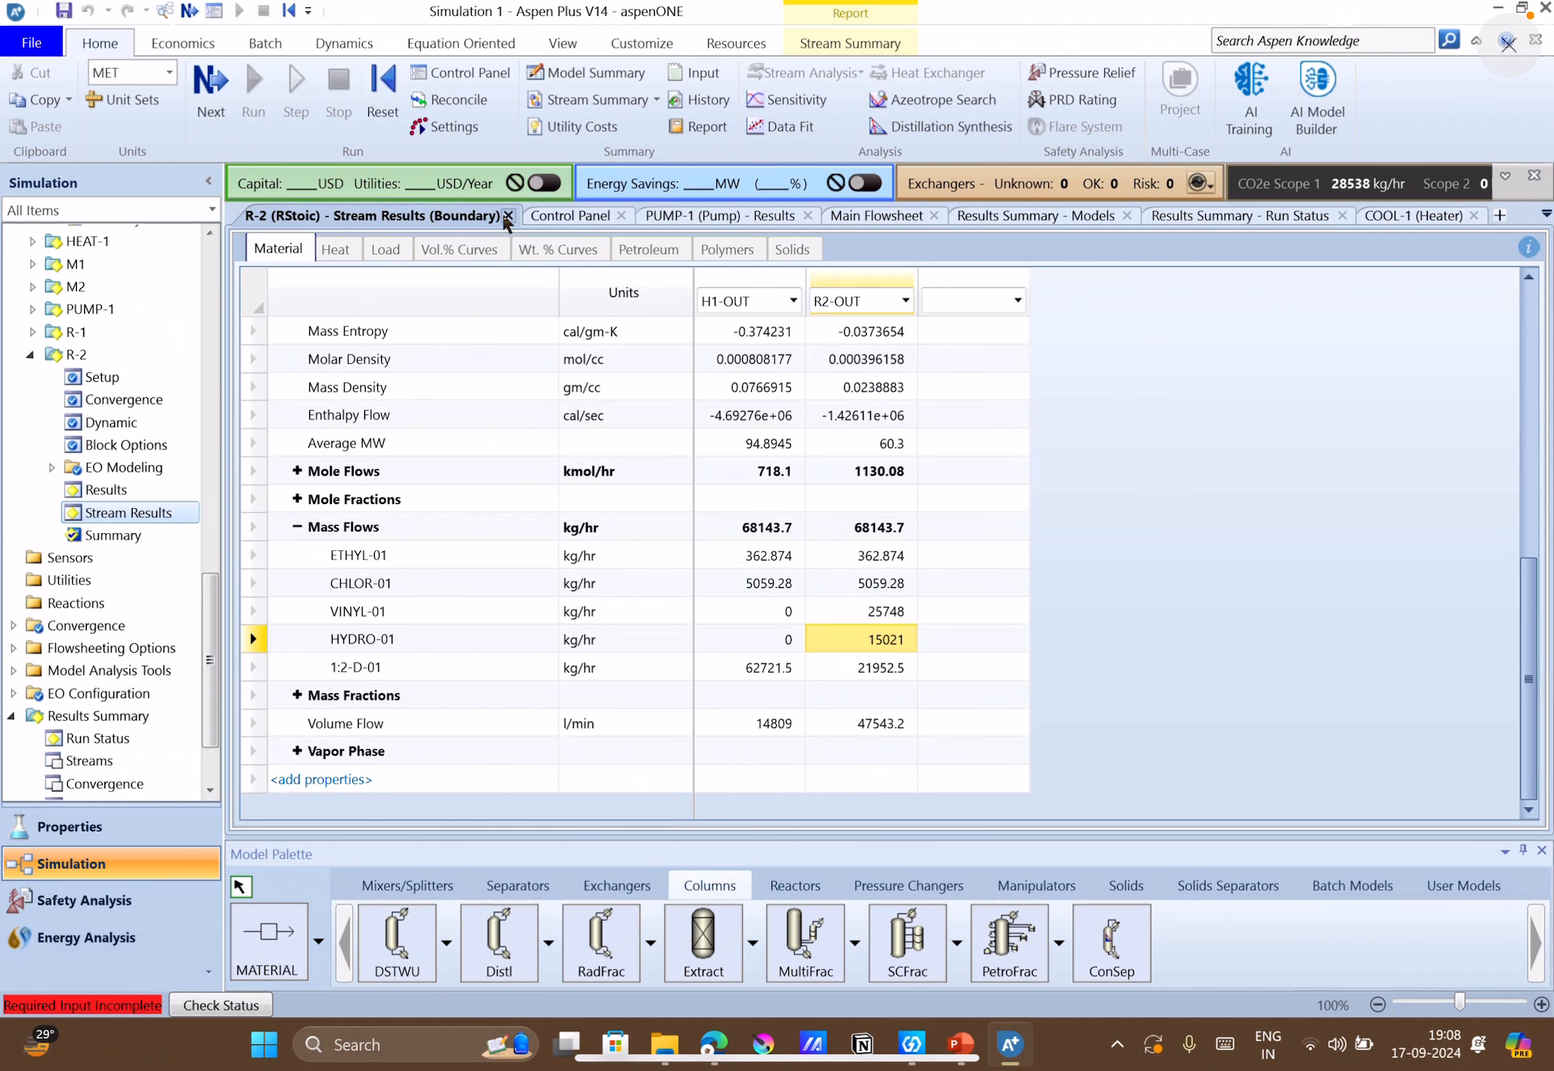
{"action": "left_click", "coordinate": [508, 216]}
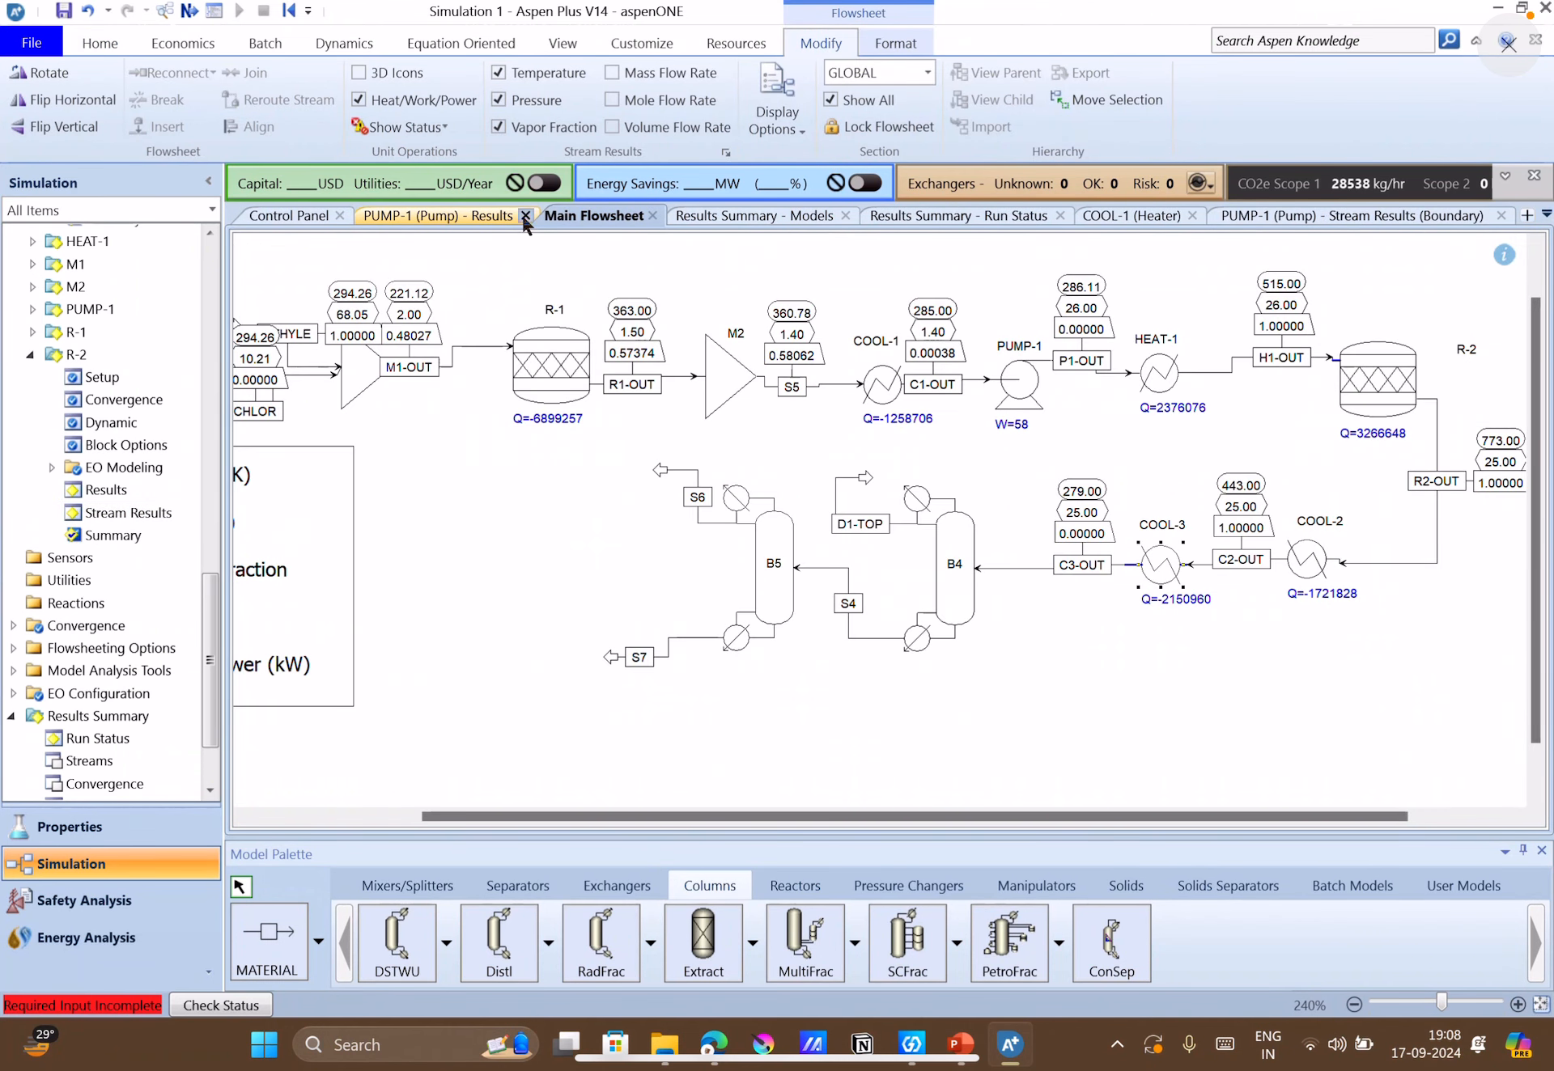
{"action": "left_click", "coordinate": [525, 215]}
{"action": "left_click", "coordinate": [339, 216]}
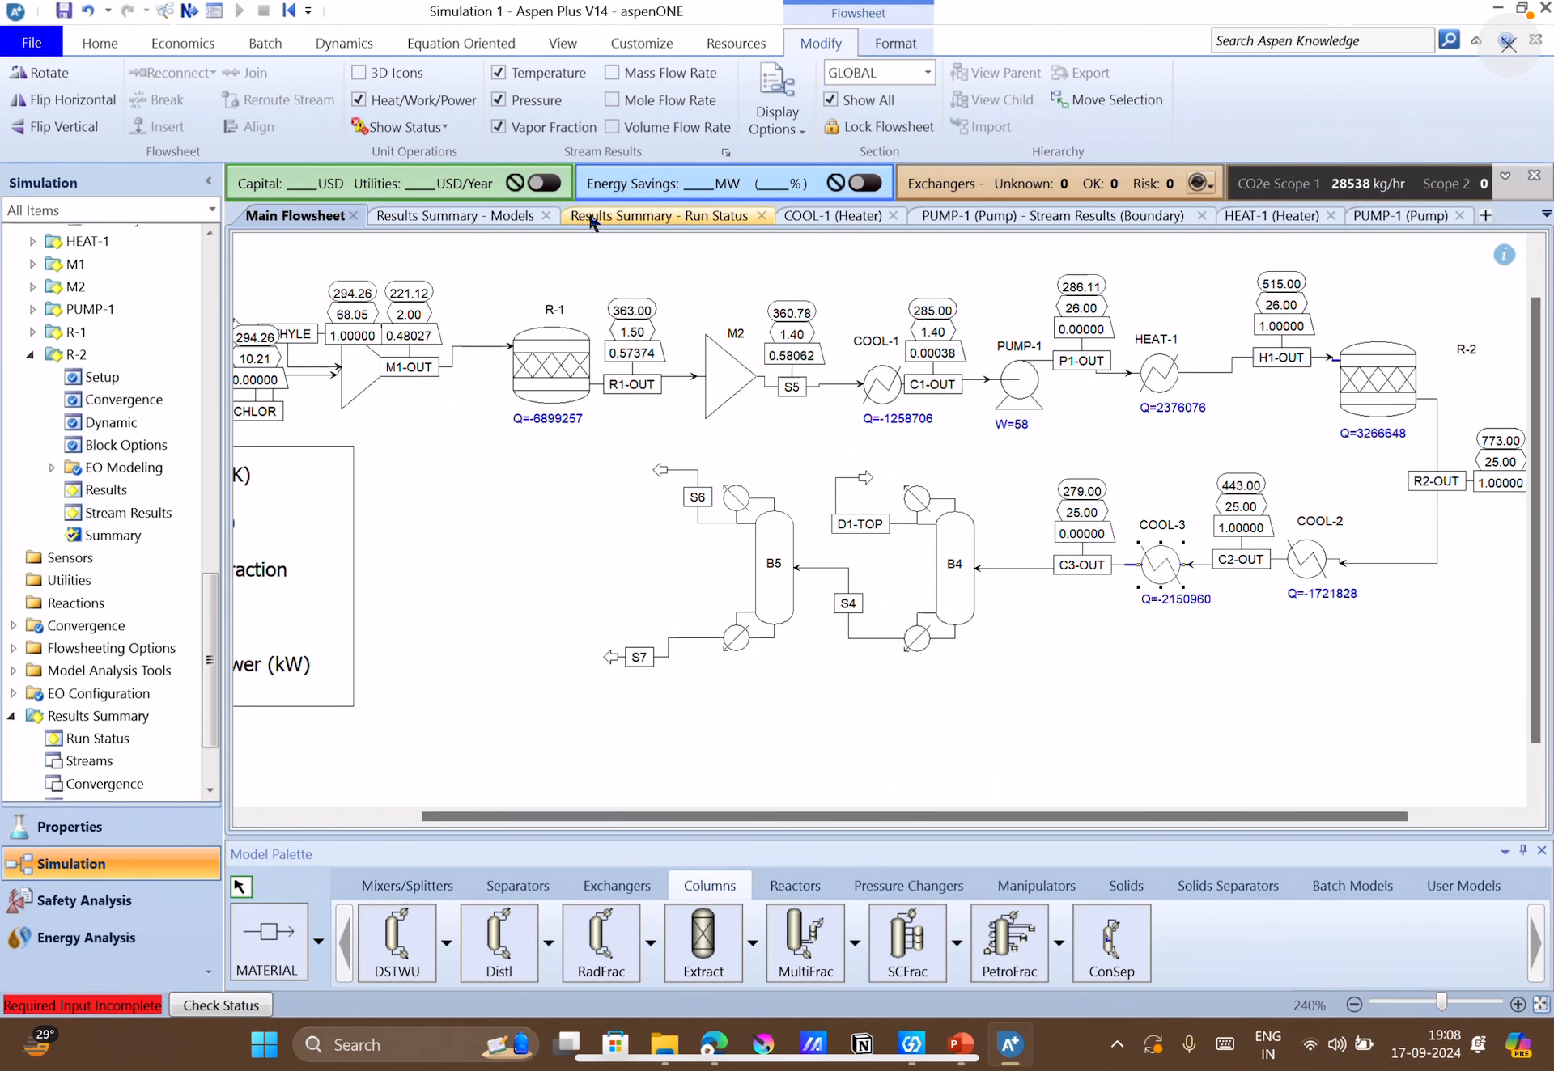
{"action": "left_click", "coordinate": [547, 215]}
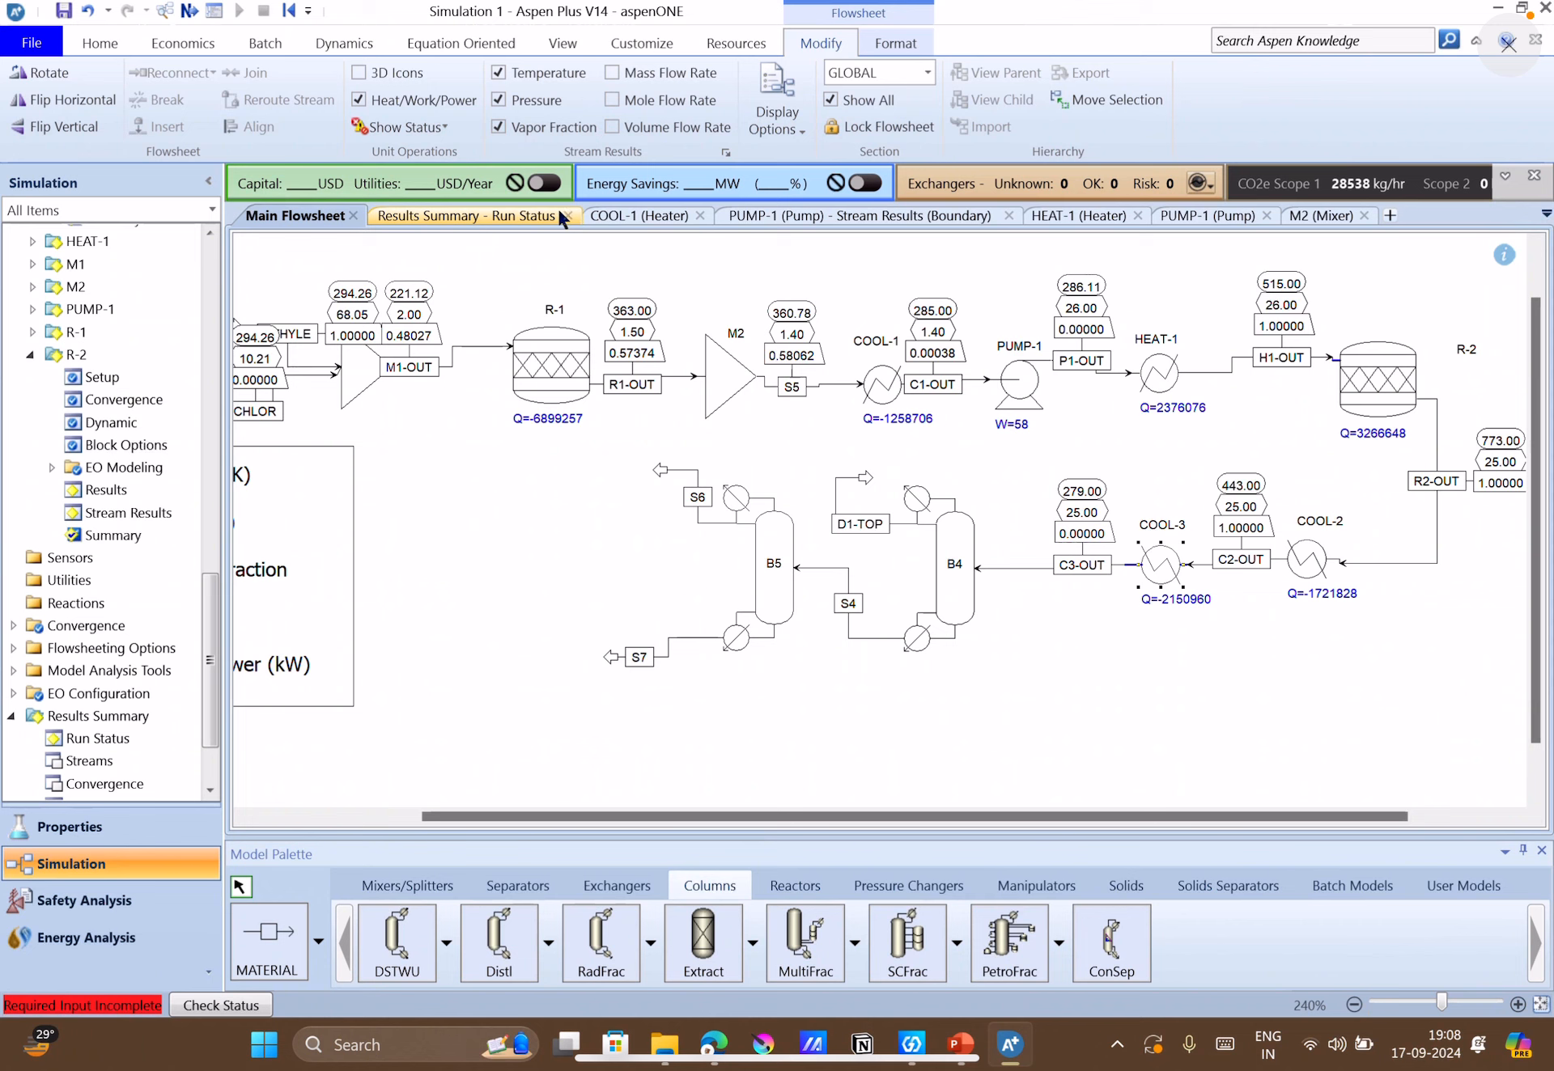
{"action": "left_click", "coordinate": [561, 219]}
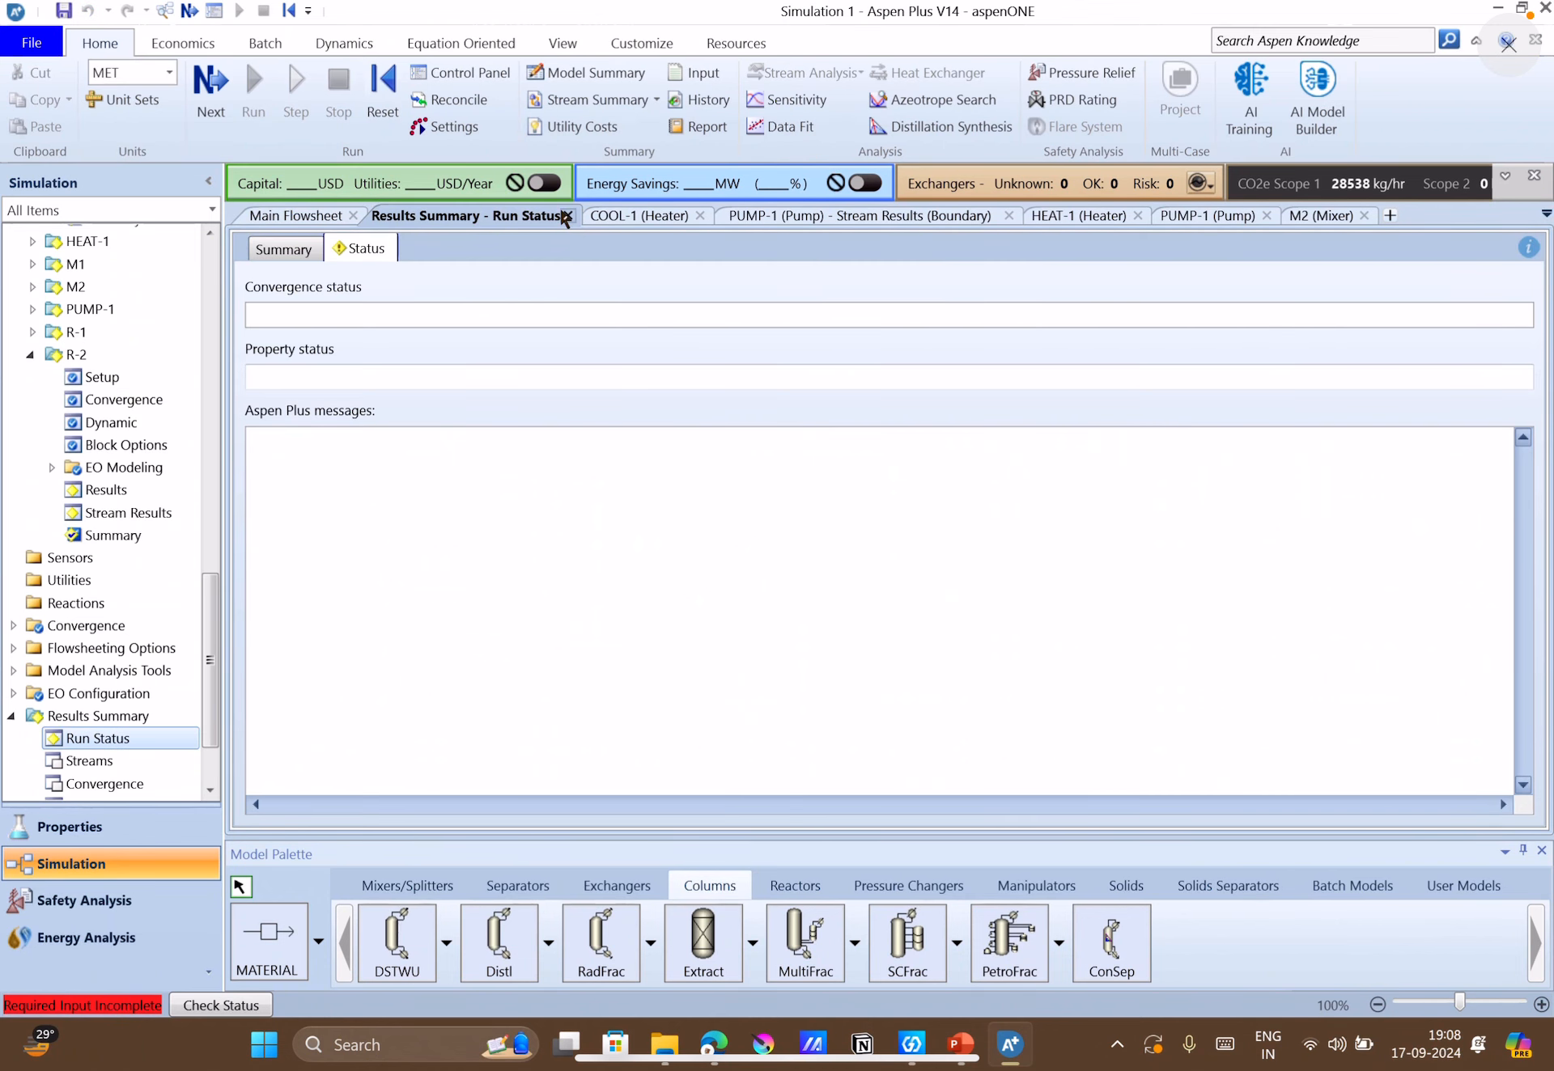
{"action": "left_click", "coordinate": [564, 217]}
{"action": "left_click", "coordinate": [555, 215]}
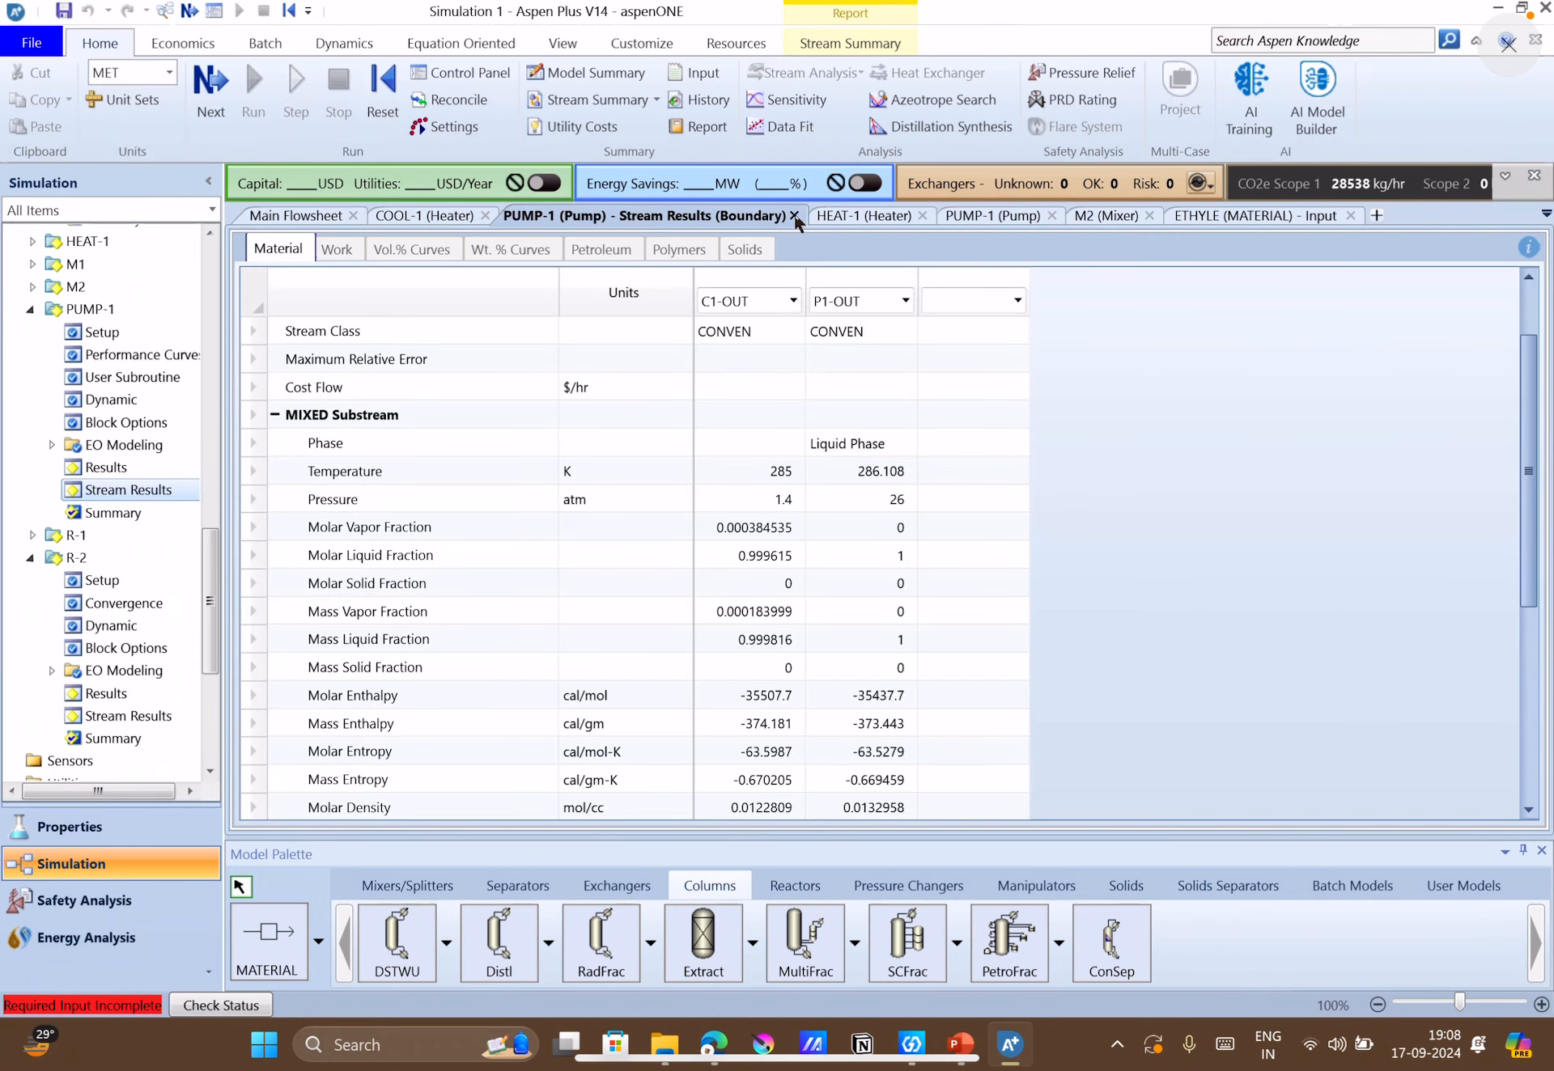
{"action": "left_click", "coordinate": [795, 216]}
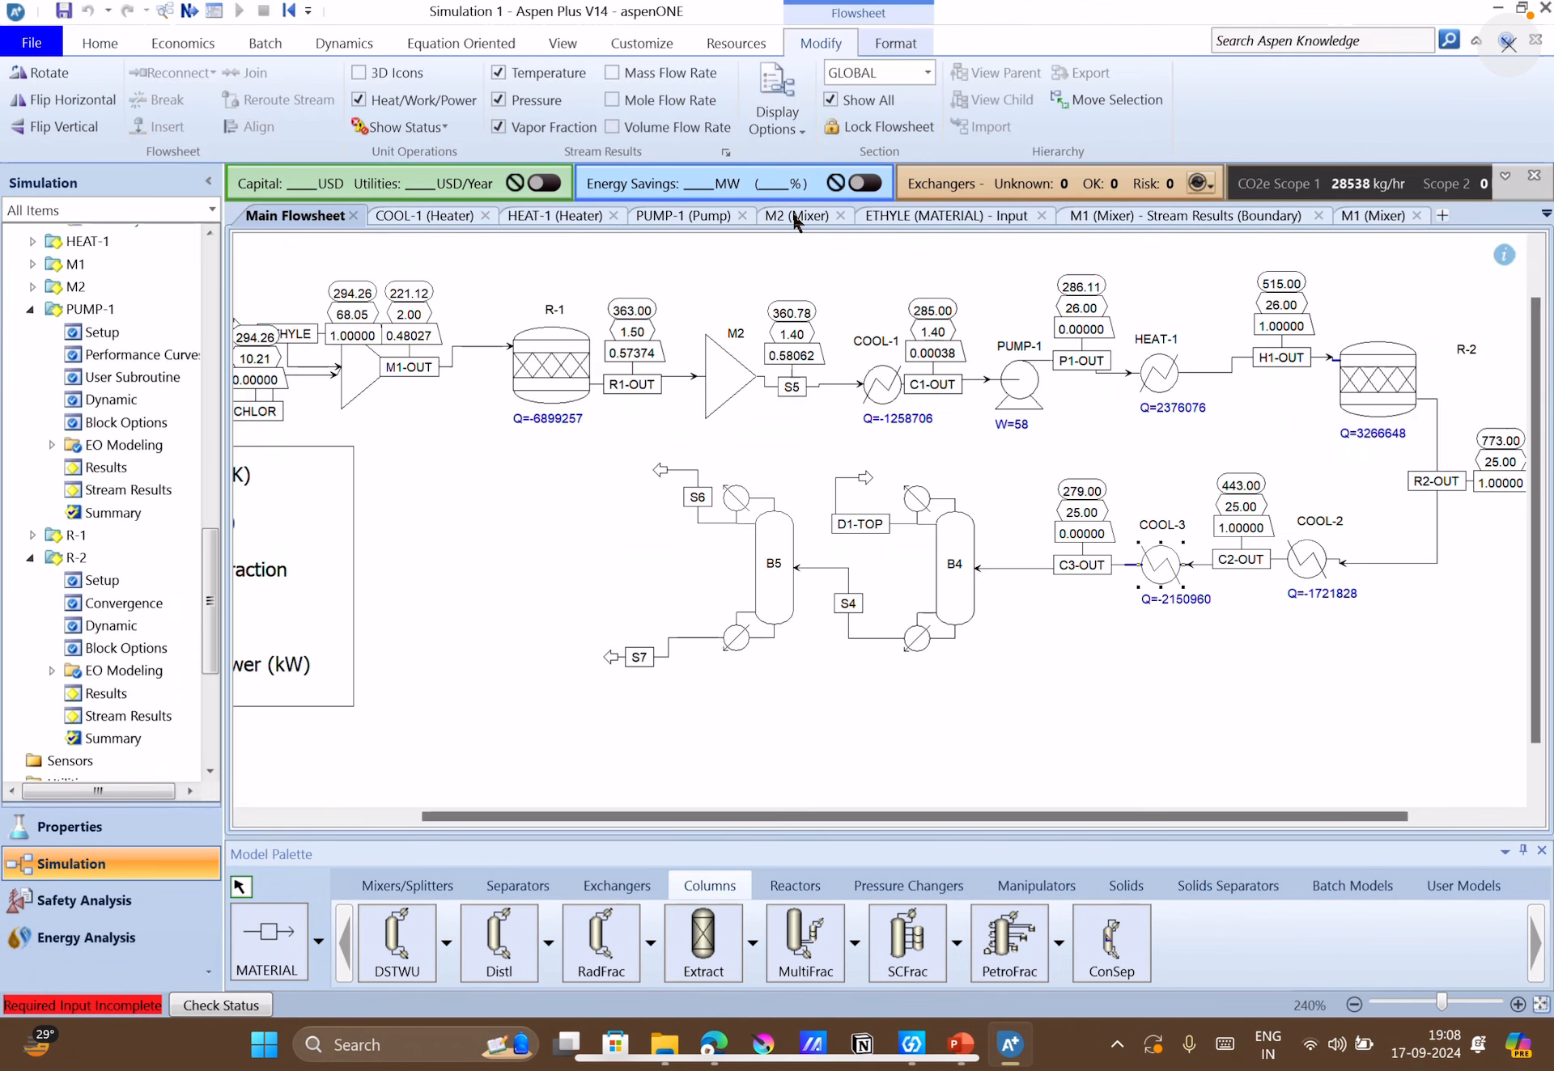
{"action": "left_click", "coordinate": [747, 209]}
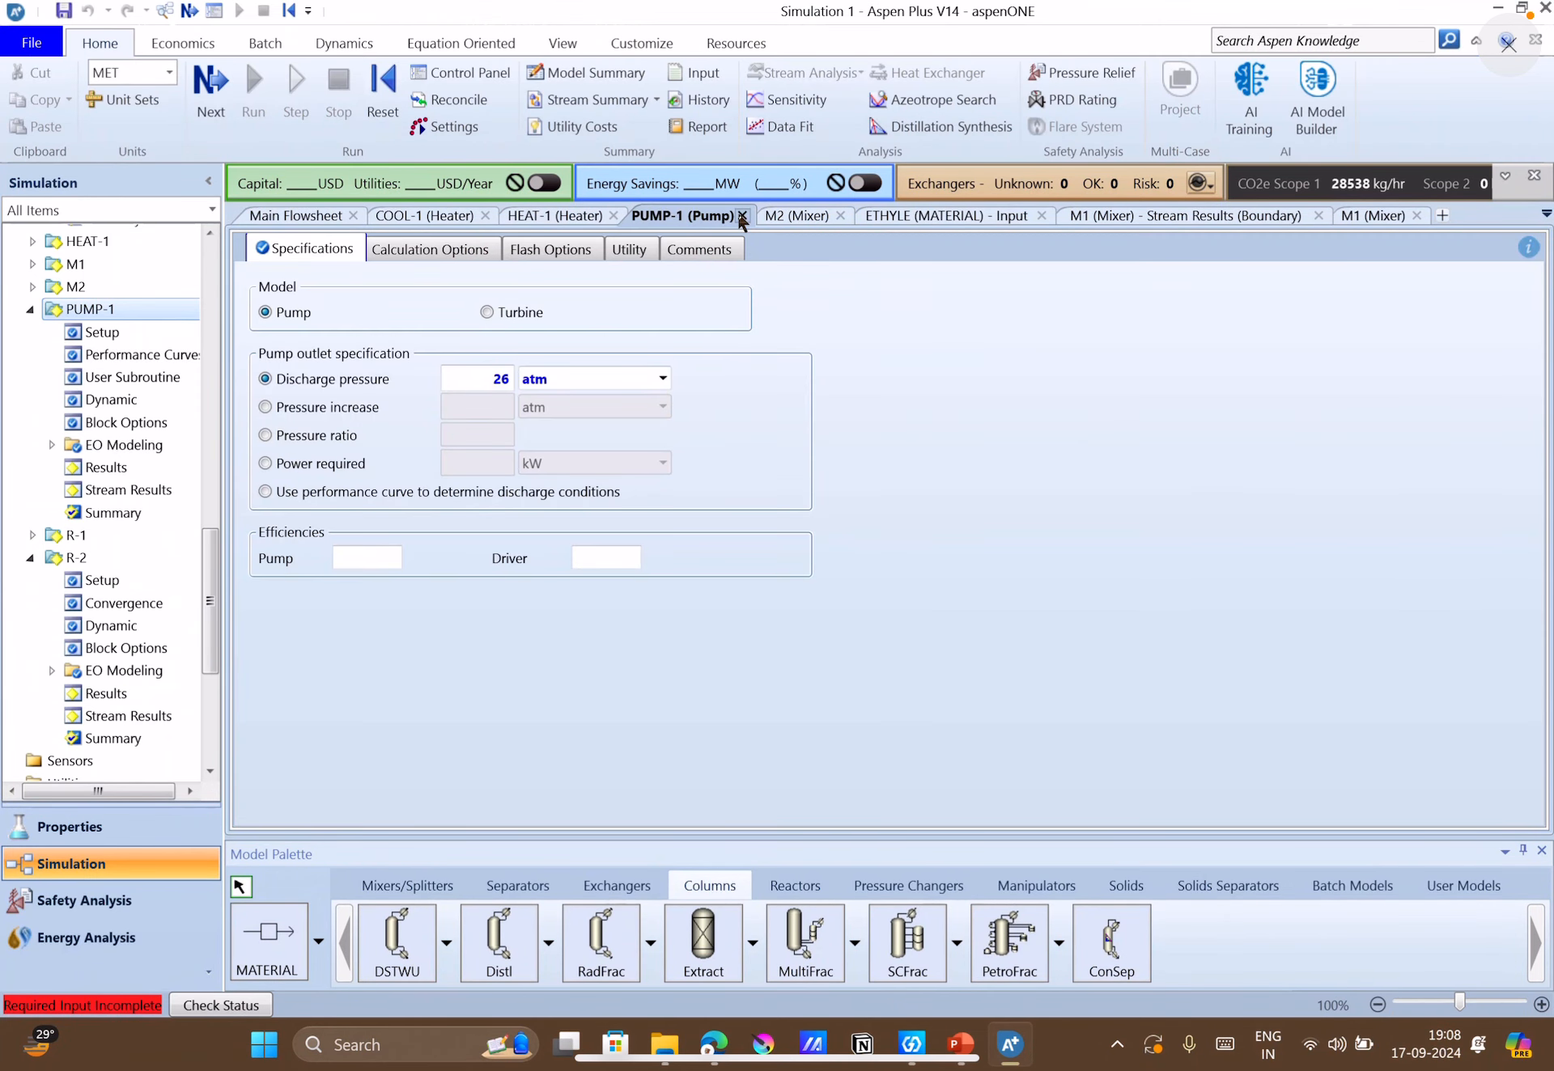
{"action": "left_click", "coordinate": [742, 215]}
{"action": "left_click", "coordinate": [717, 212]}
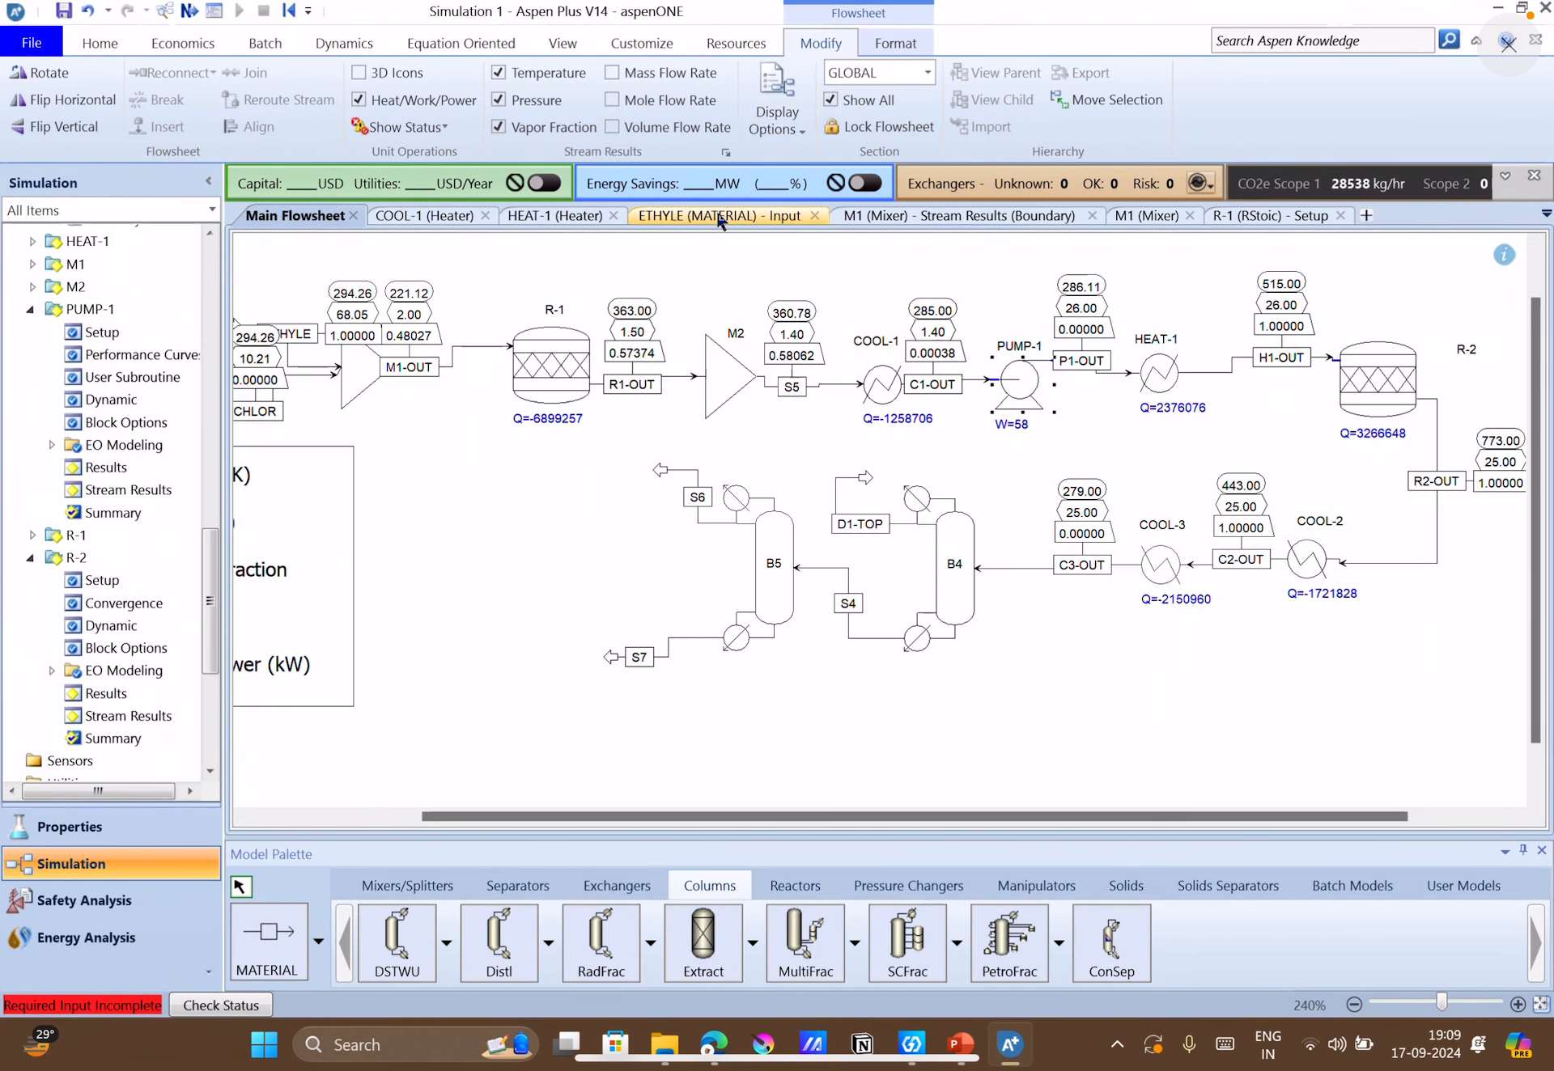
{"action": "left_click", "coordinate": [814, 215]}
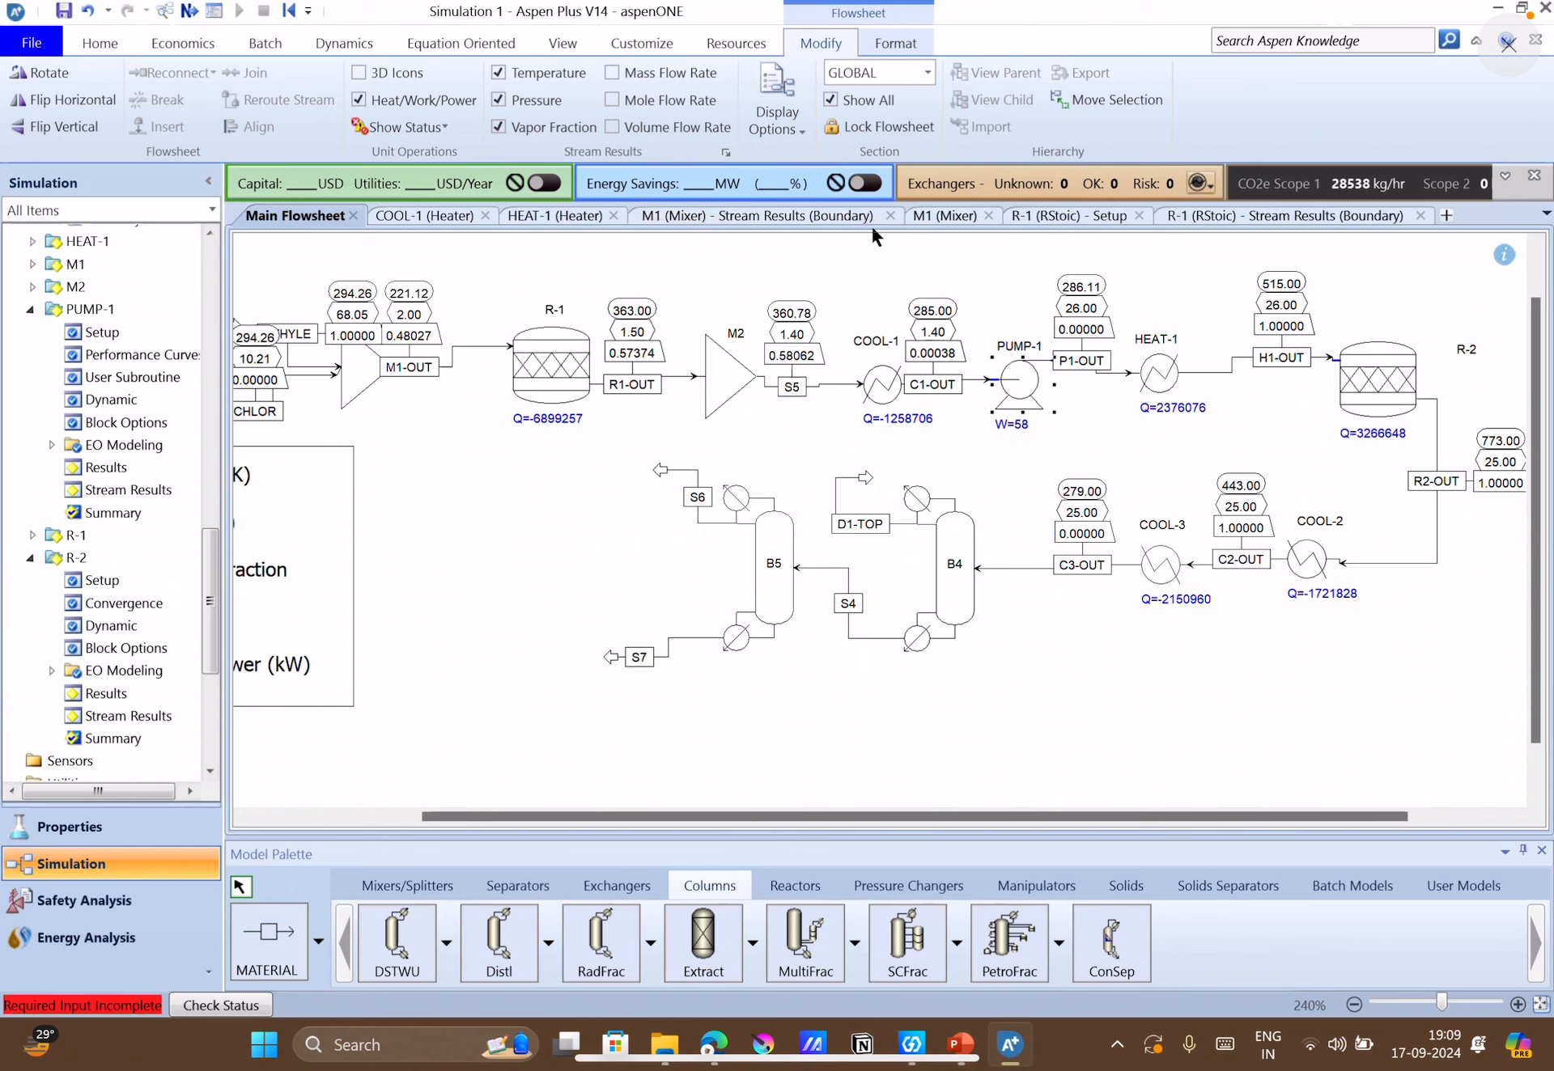
{"action": "left_click", "coordinate": [890, 215]}
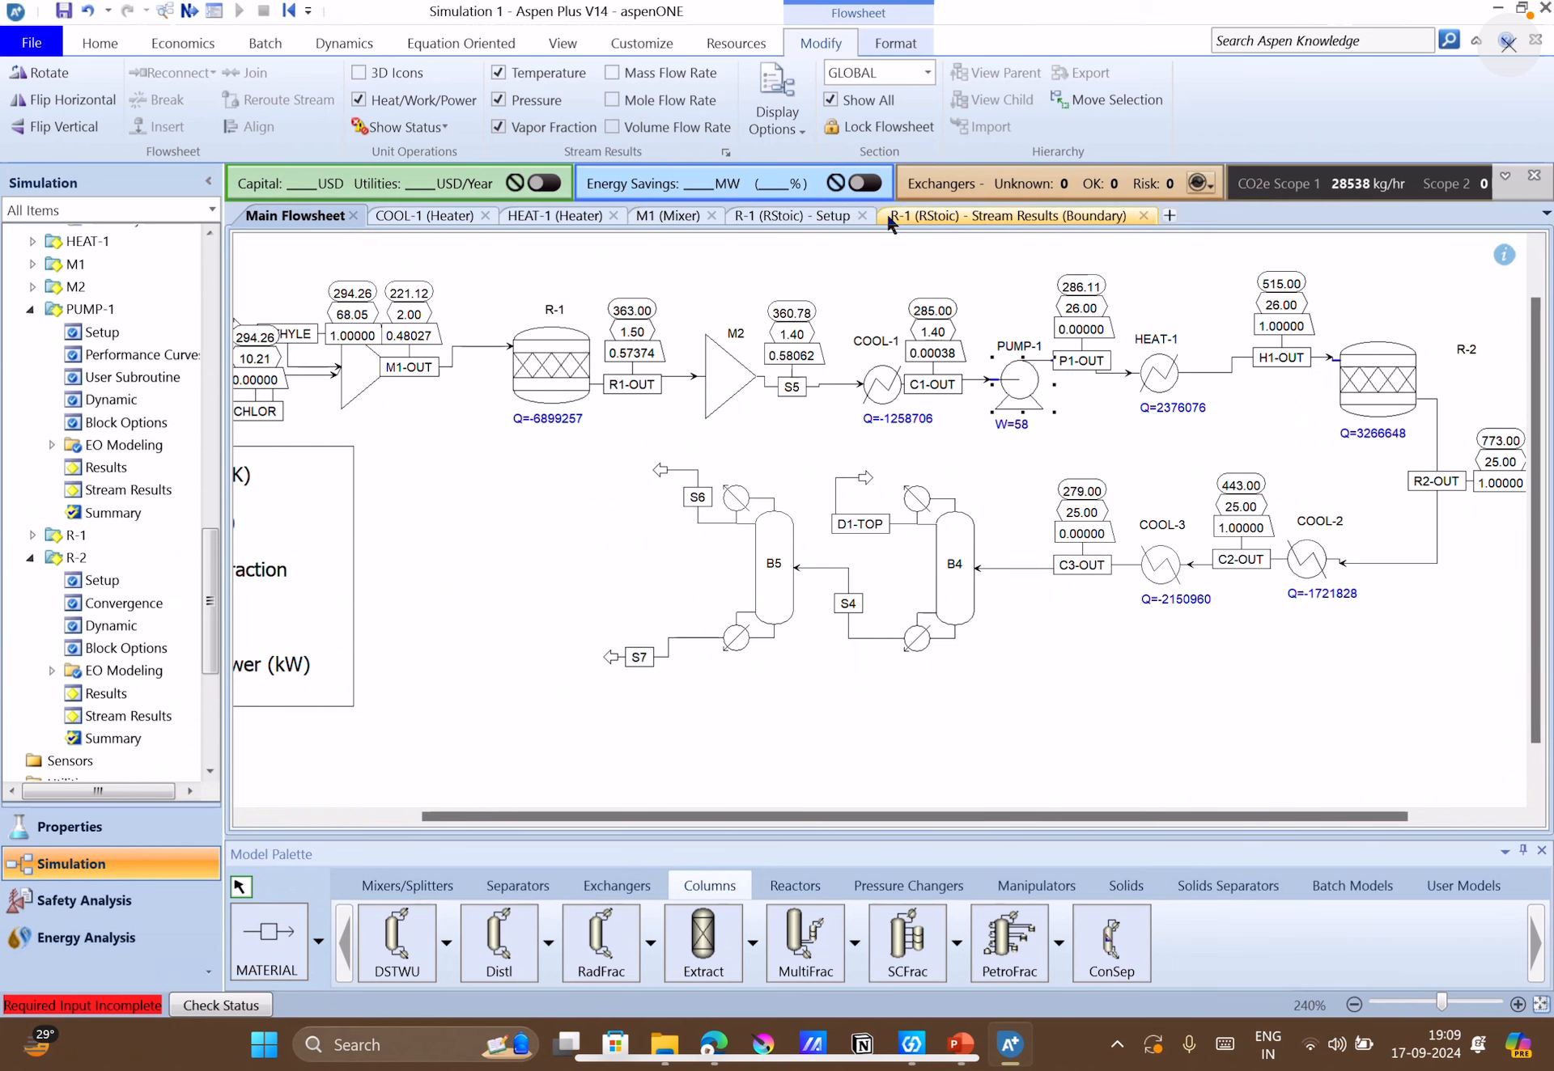
{"action": "left_click", "coordinate": [862, 215]}
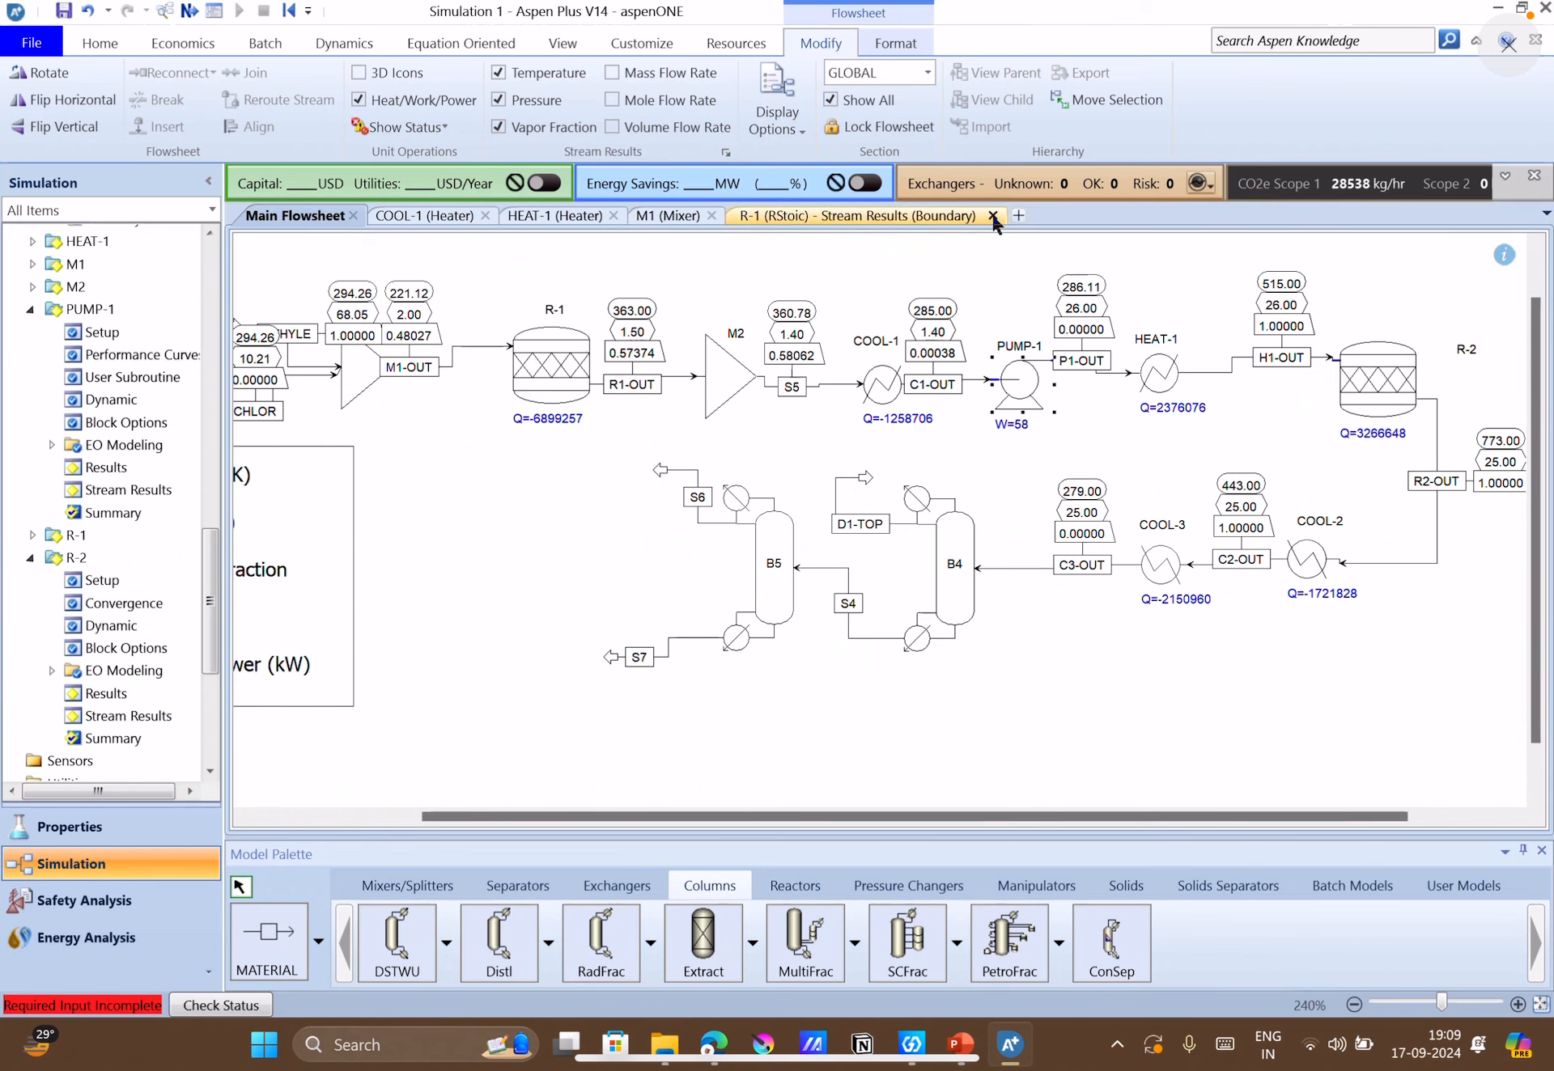
{"action": "left_click", "coordinate": [993, 215]}
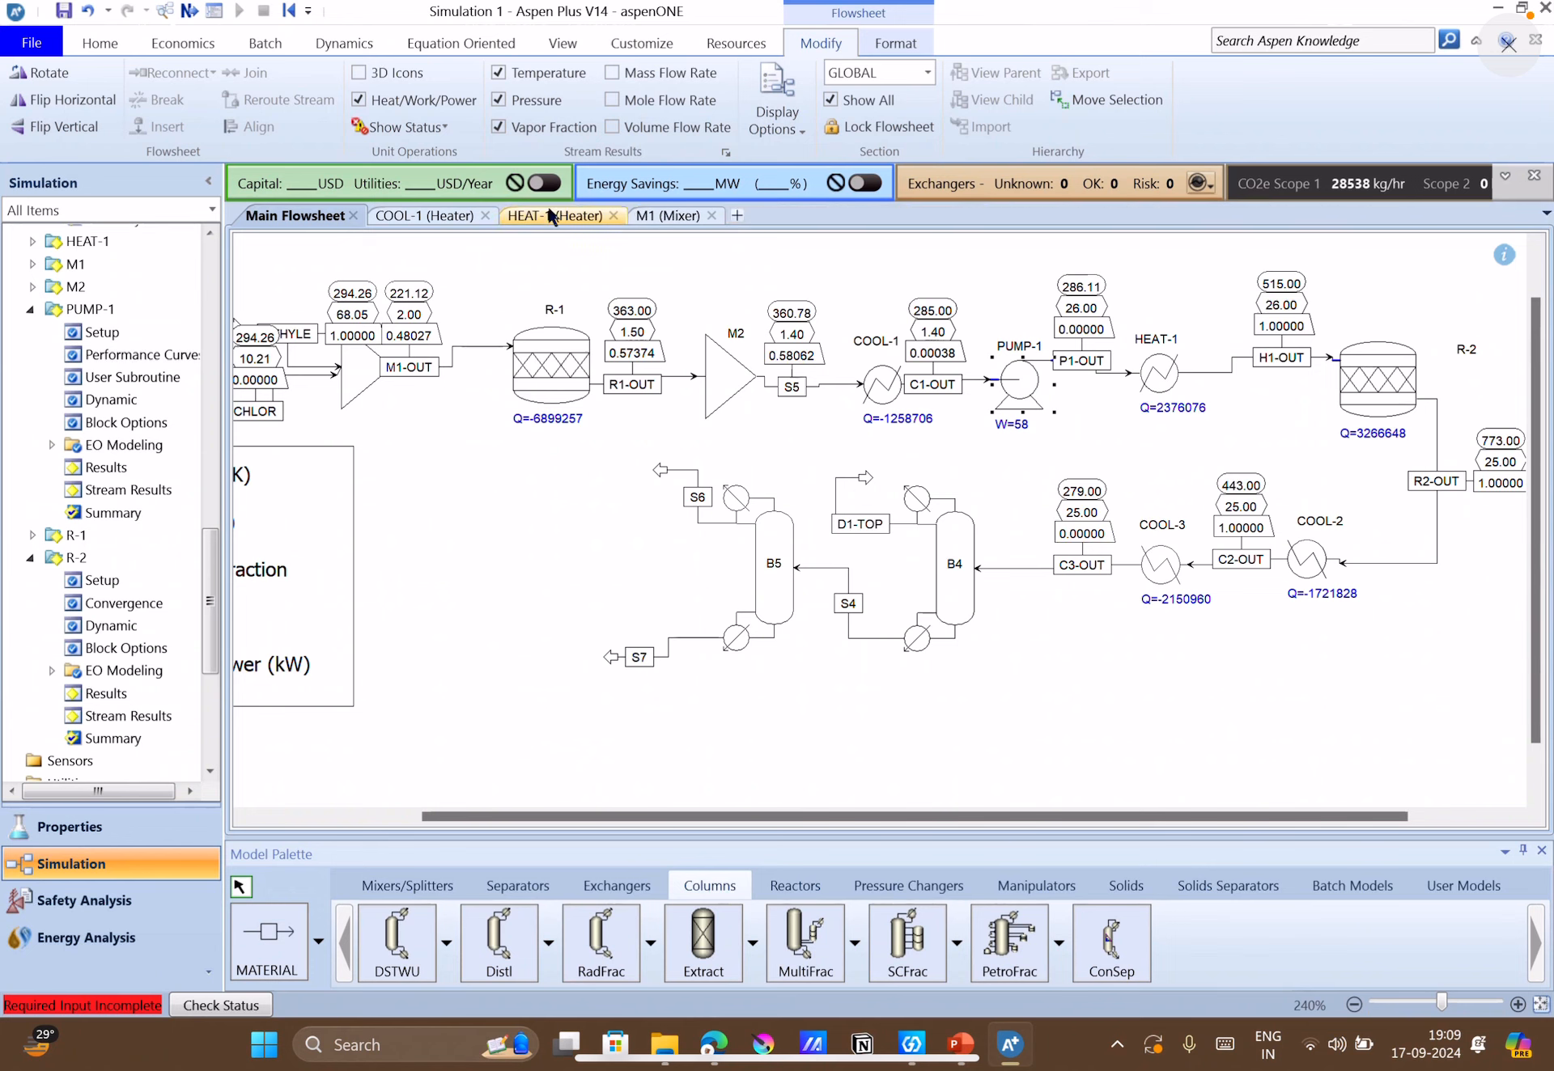
{"action": "left_click", "coordinate": [485, 215]}
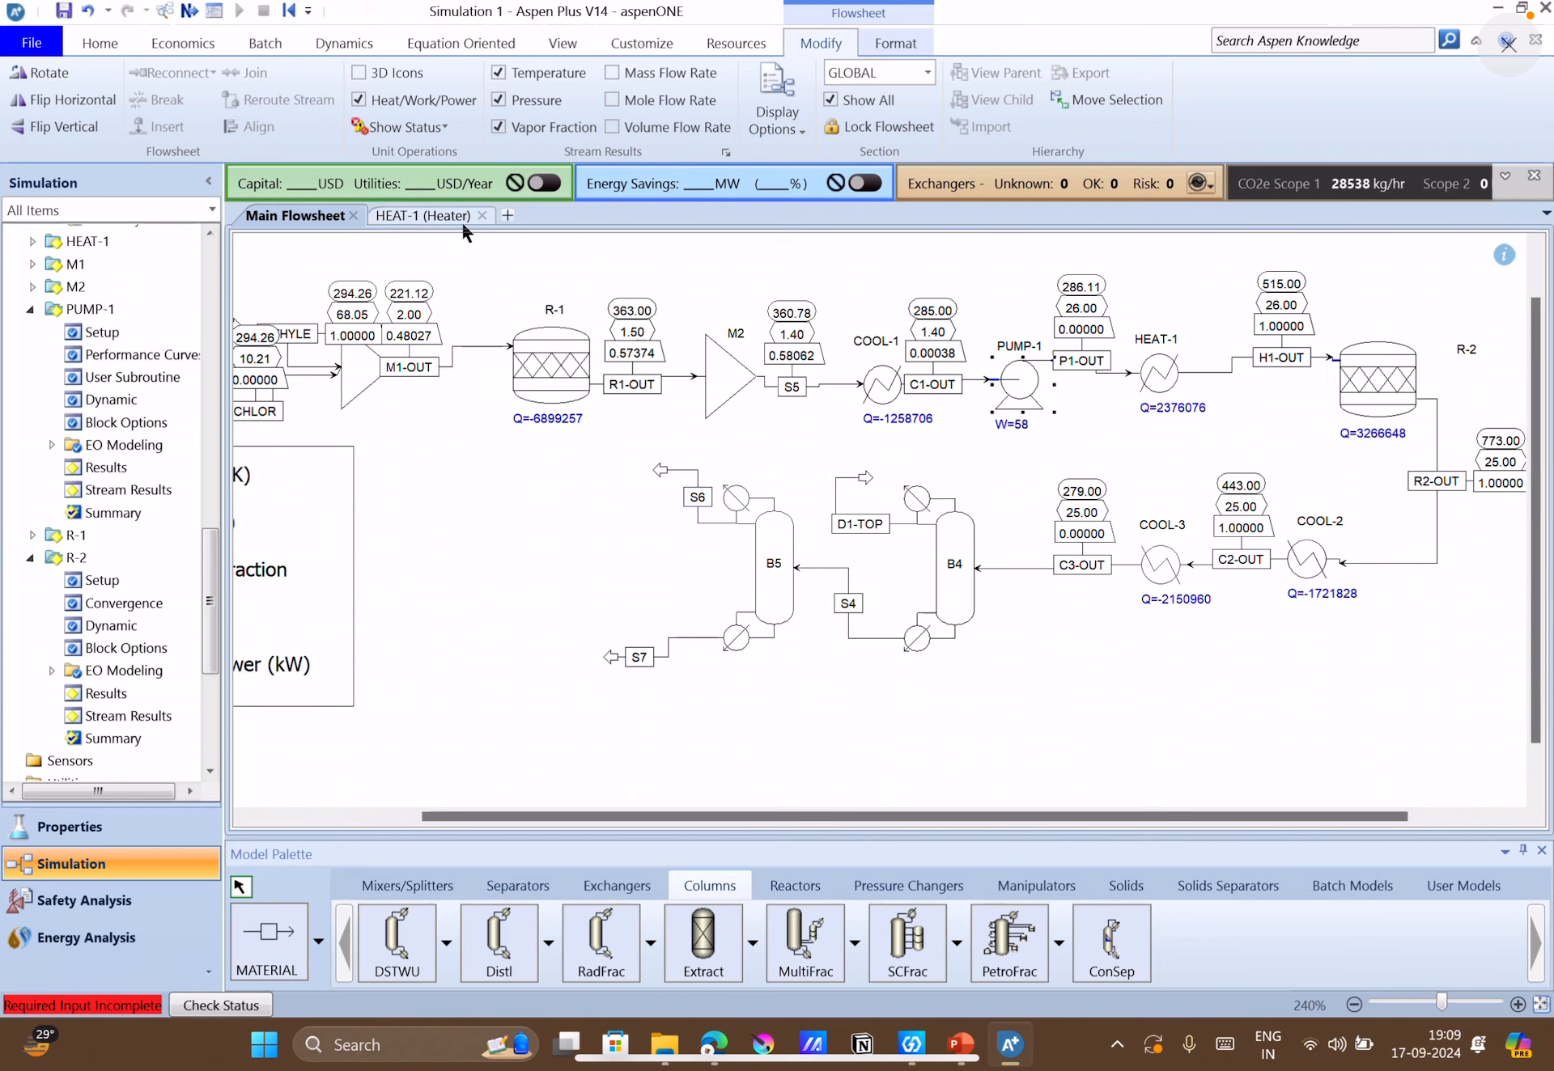
{"action": "left_click", "coordinate": [482, 215]}
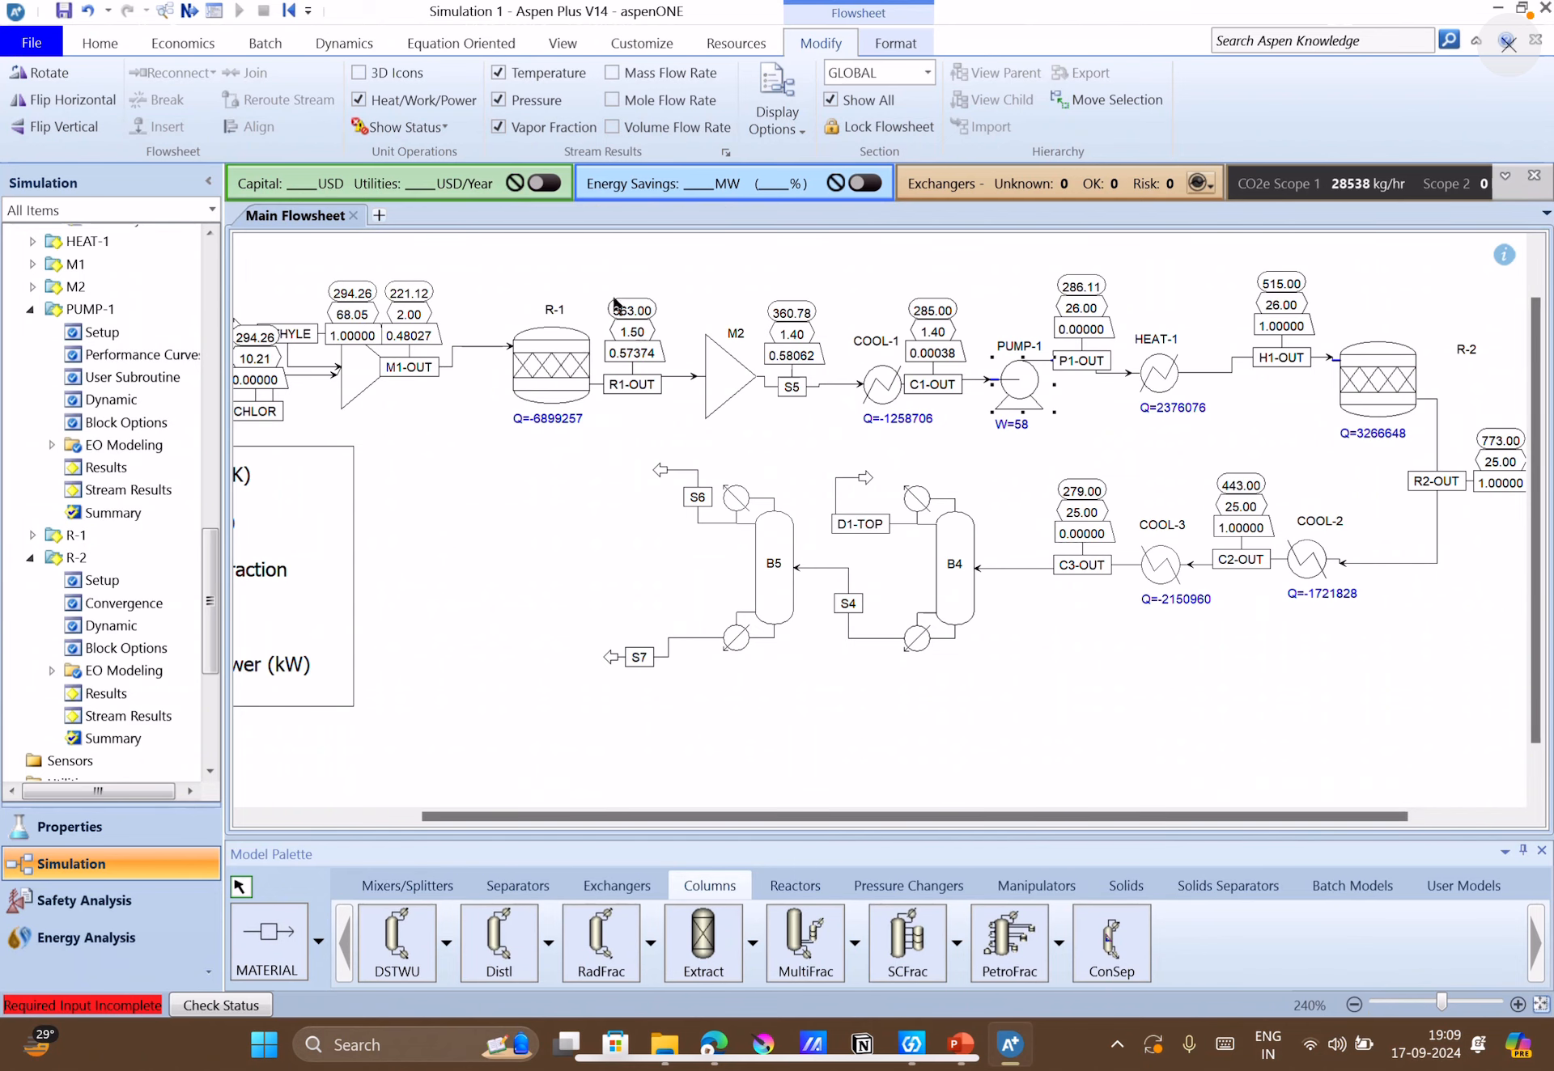
Rename column B4, the one fed by C3-OUT, as DIS-1.
{"action": "left_click", "coordinate": [956, 567]}
{"action": "type", "text": "DIS-1"}
{"action": "key", "text": "Return"}
{"action": "left_click", "coordinate": [1079, 754]}
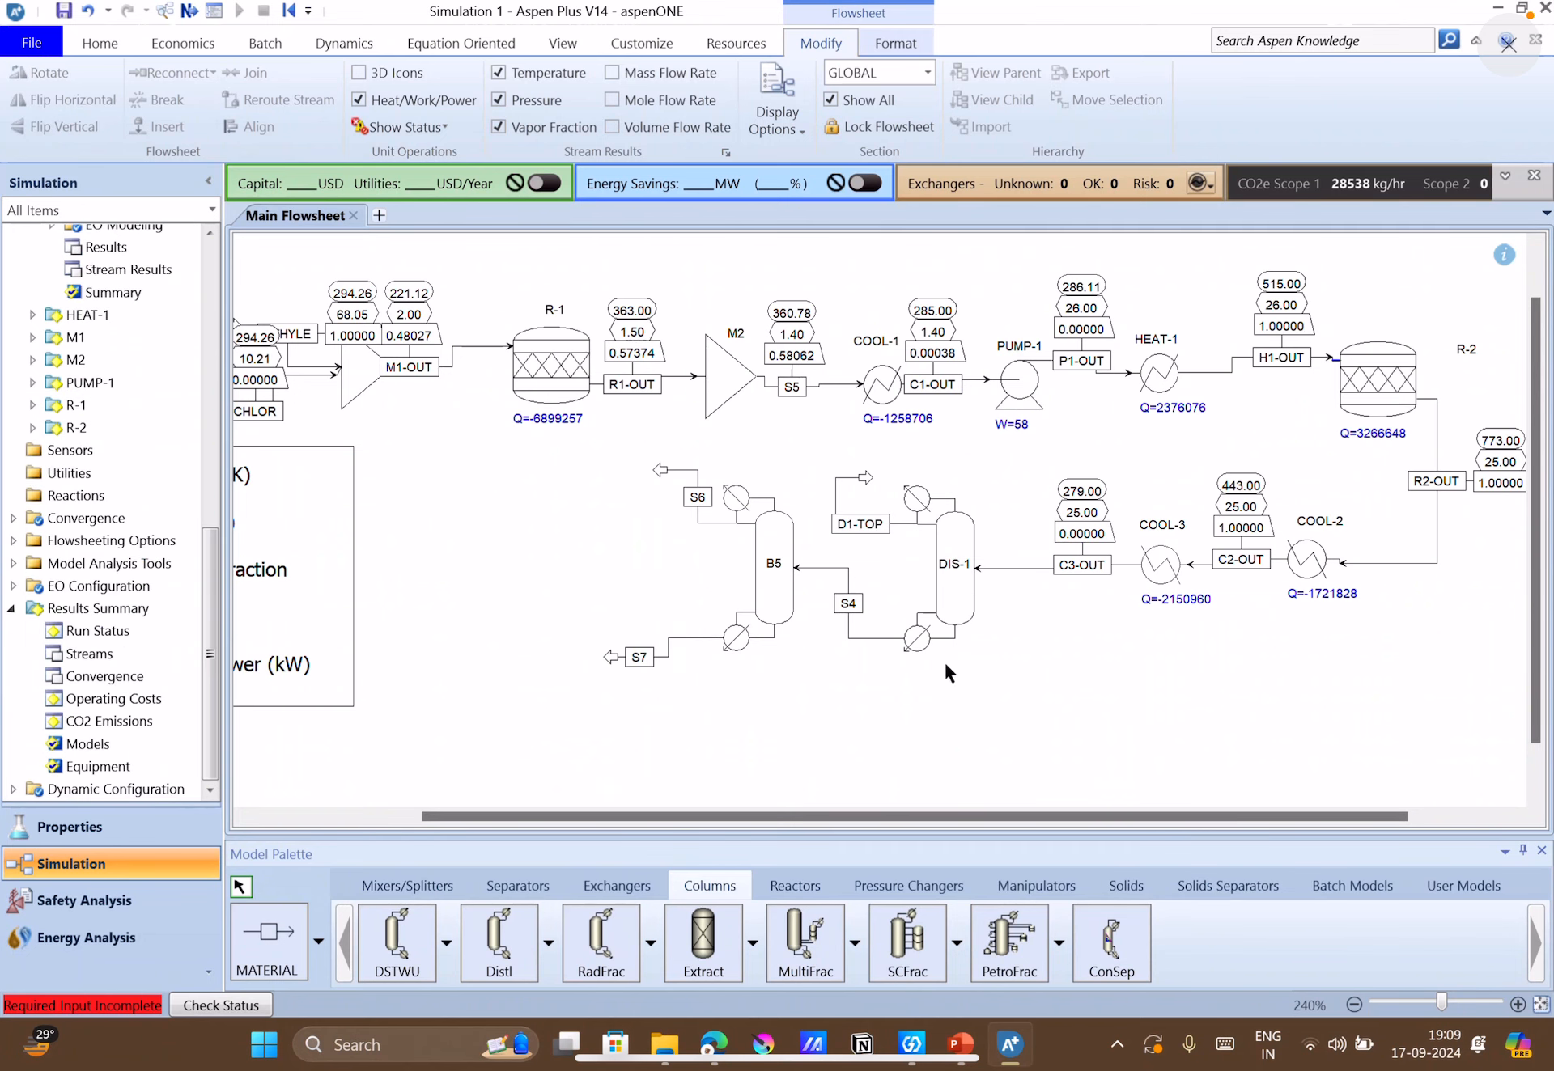
Rename the second distillation column B5 as DIS-2.
{"action": "left_click", "coordinate": [769, 566]}
{"action": "left_click", "coordinate": [773, 564]}
{"action": "type", "text": "DIS-2"}
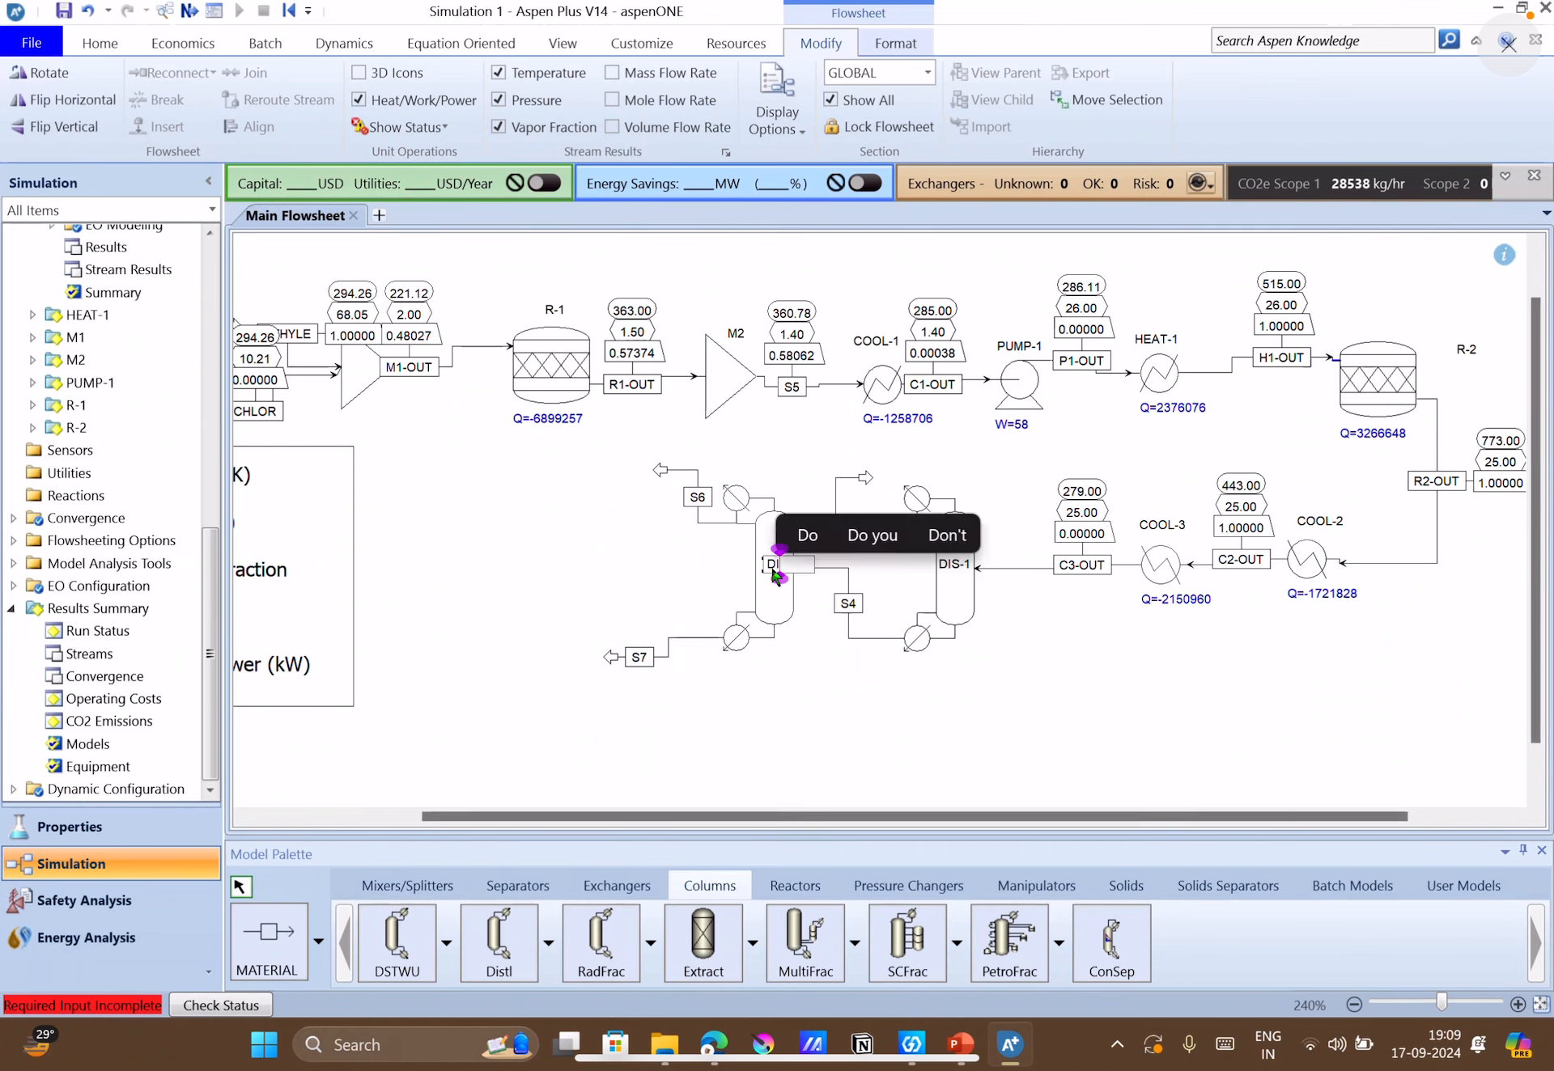
{"action": "key", "text": "Return"}
{"action": "left_click", "coordinate": [938, 725]}
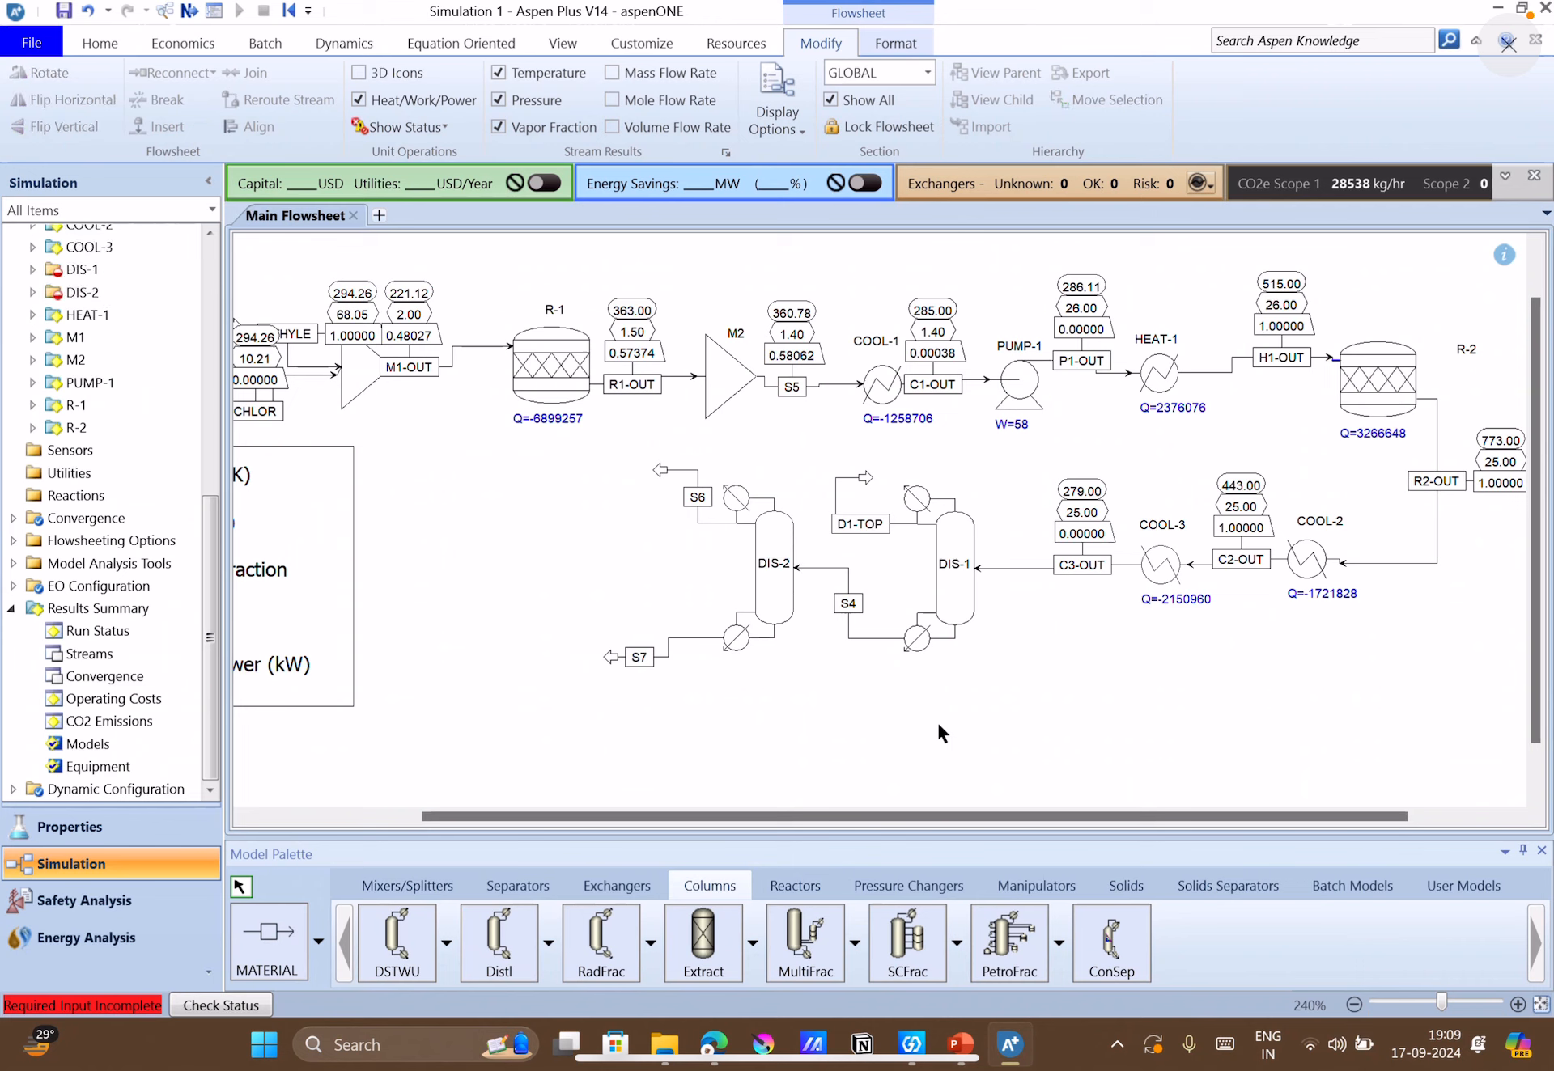
Rename stream S4, running from DIS-1's bottoms to DIS-2's feed, as D1-BOT.
{"action": "double_click", "coordinate": [850, 607]}
{"action": "type", "text": "D1"}
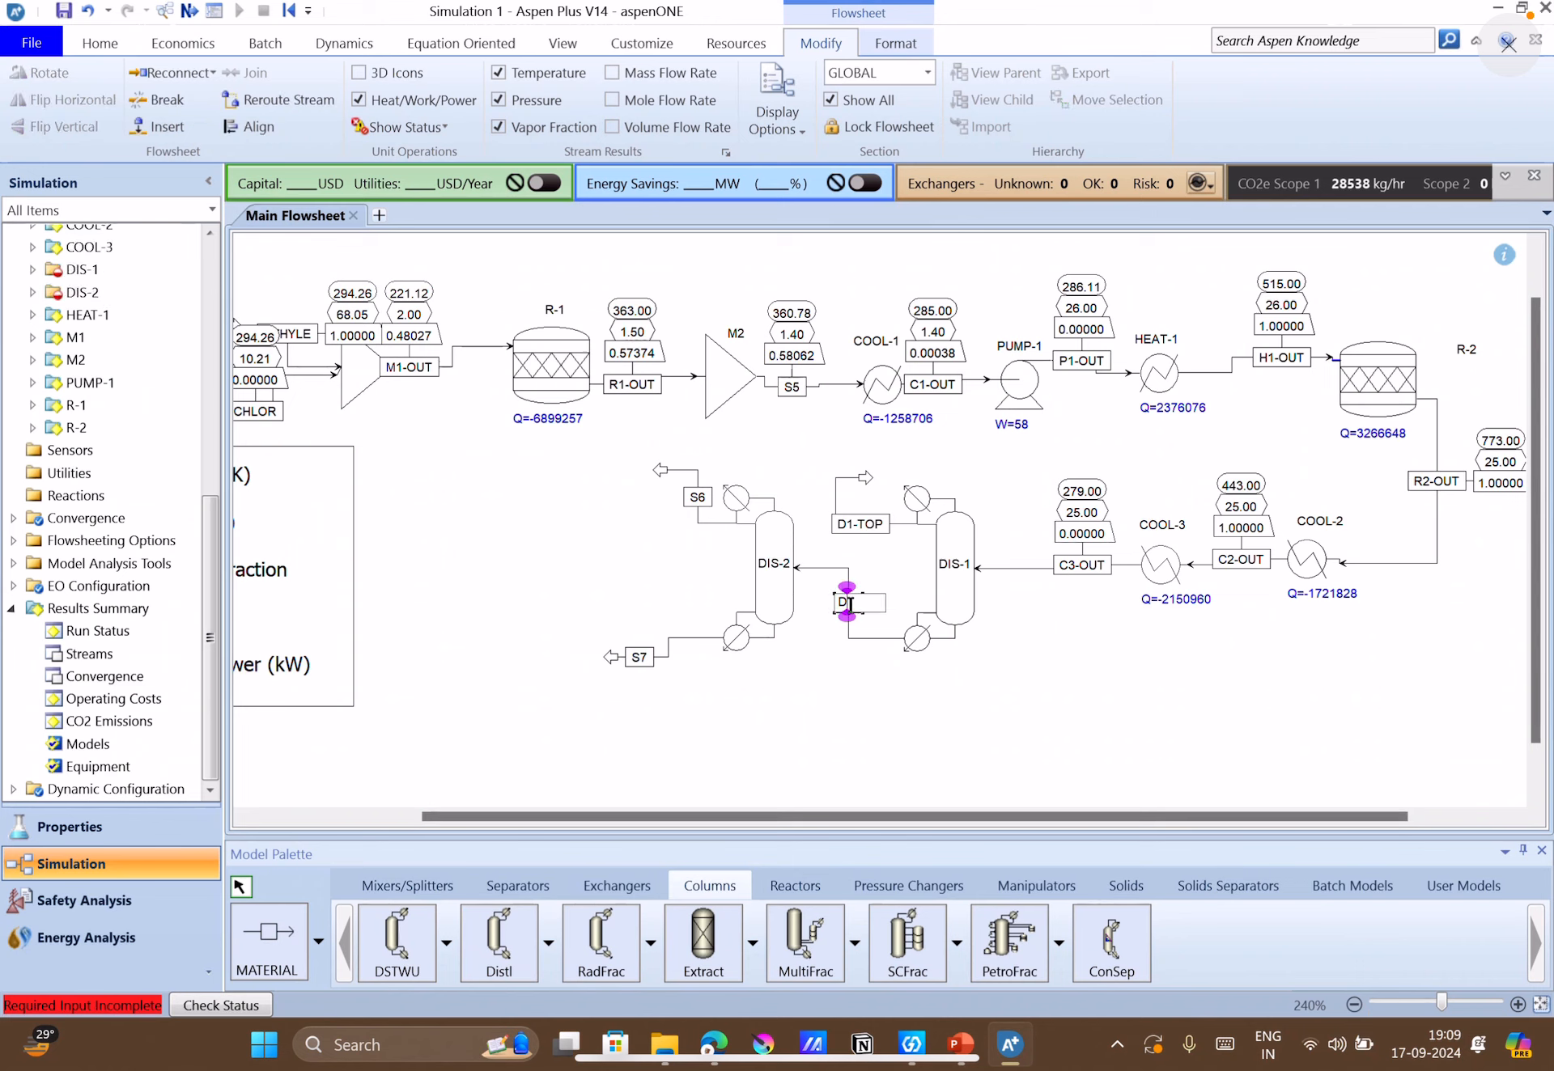
{"action": "type", "text": "-BOT"}
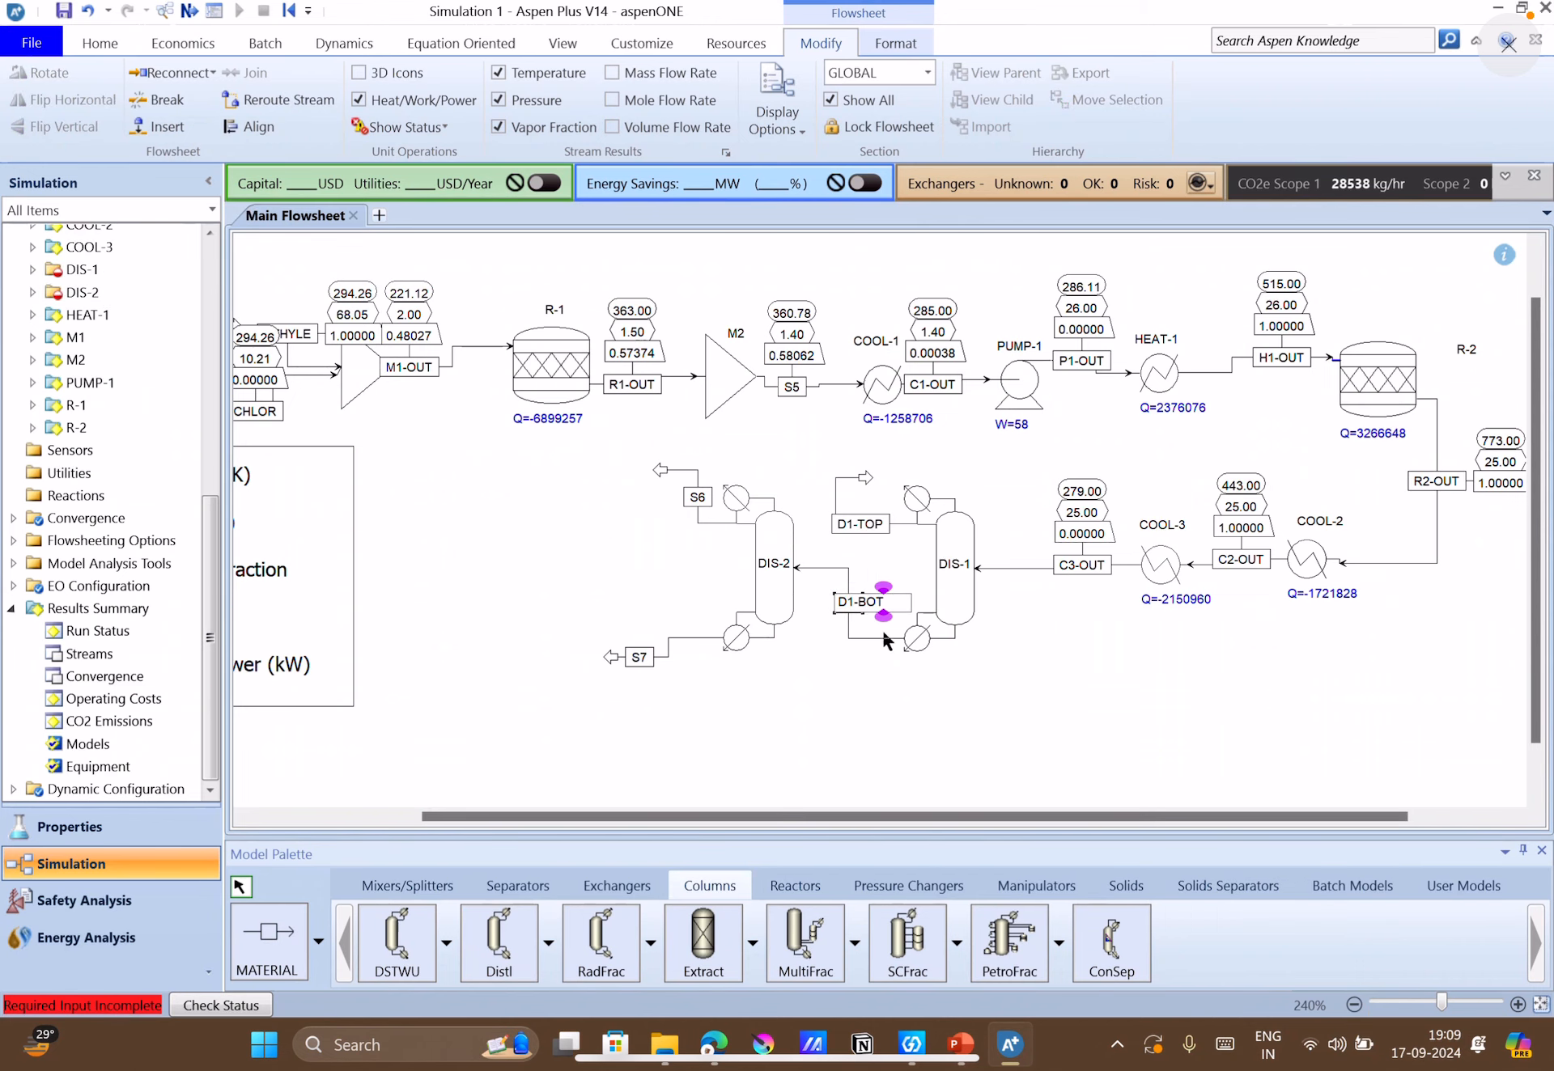
{"action": "left_click", "coordinate": [957, 731]}
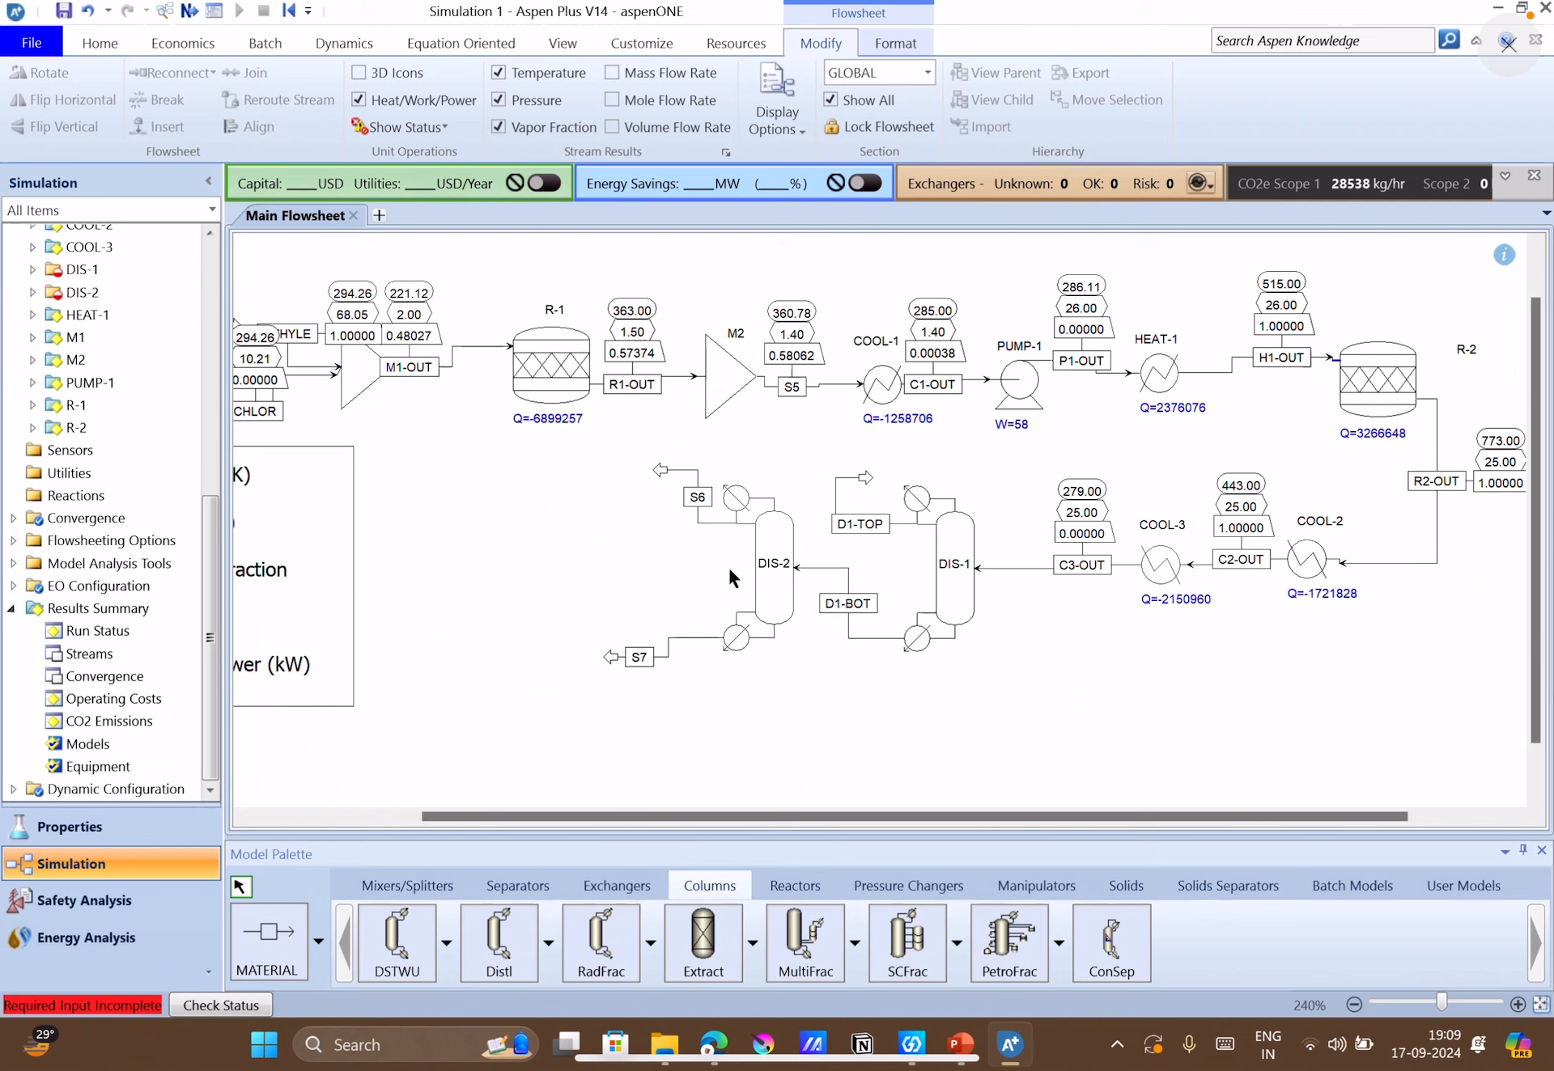
Rename DIS-2's distillate stream S6 as D2-TOP.
{"action": "double_click", "coordinate": [701, 502]}
{"action": "type", "text": "D2"}
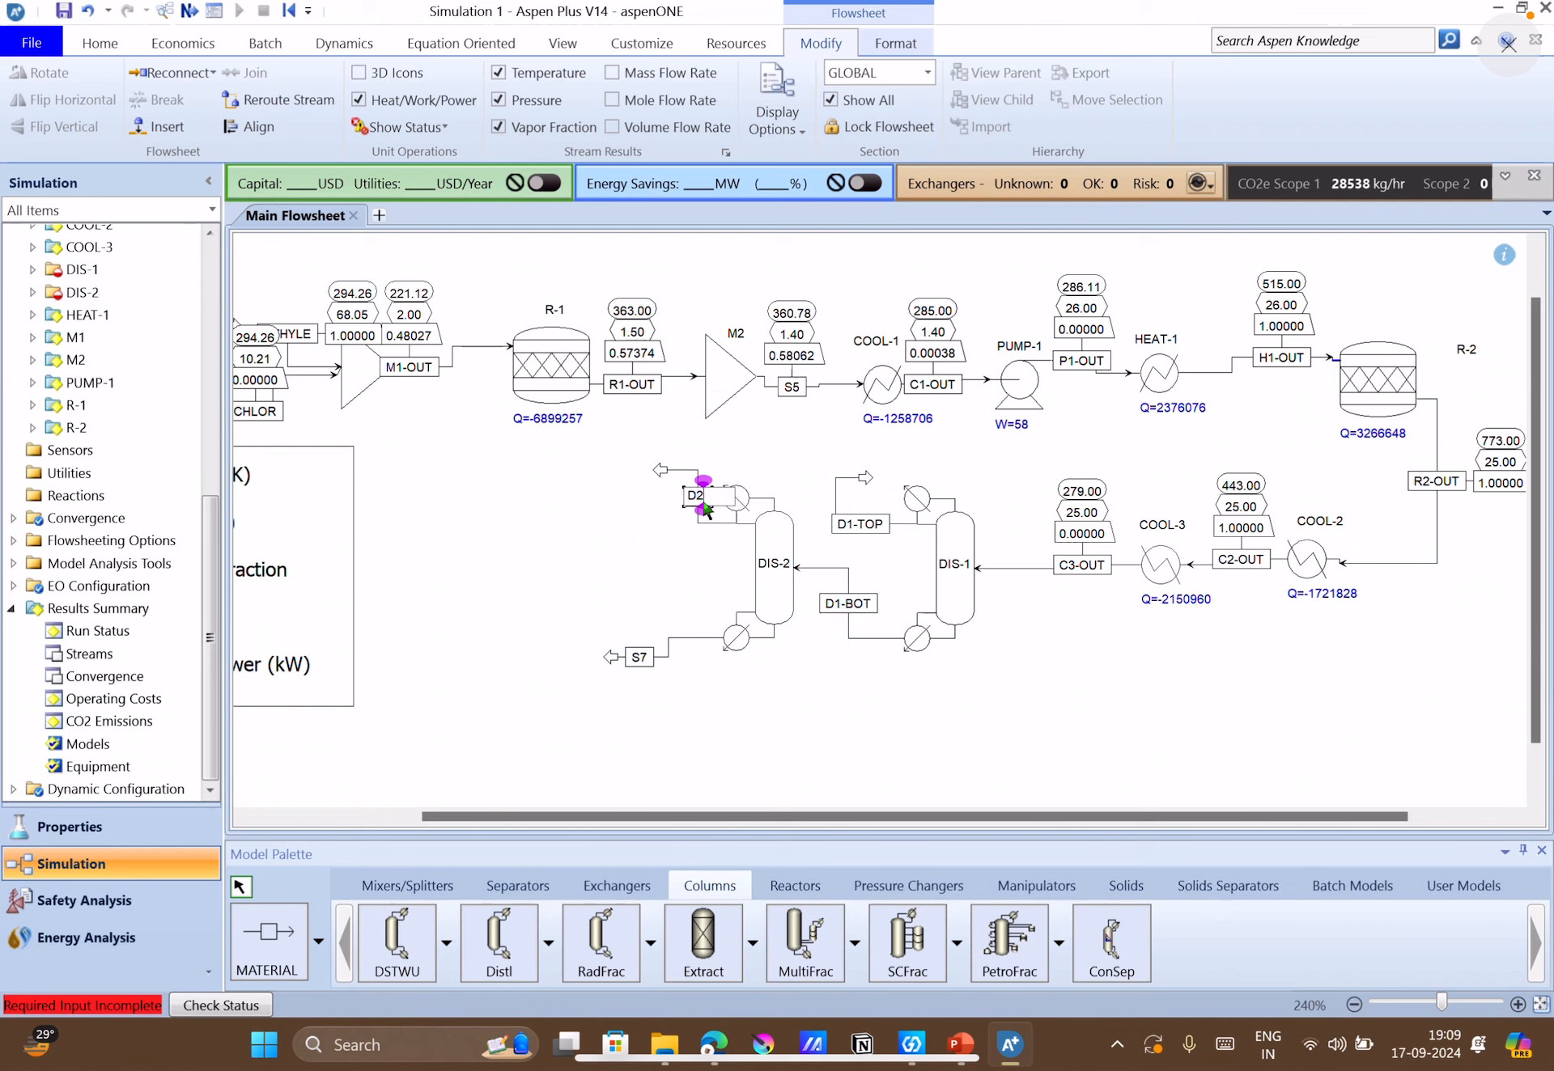
{"action": "type", "text": "-TOP"}
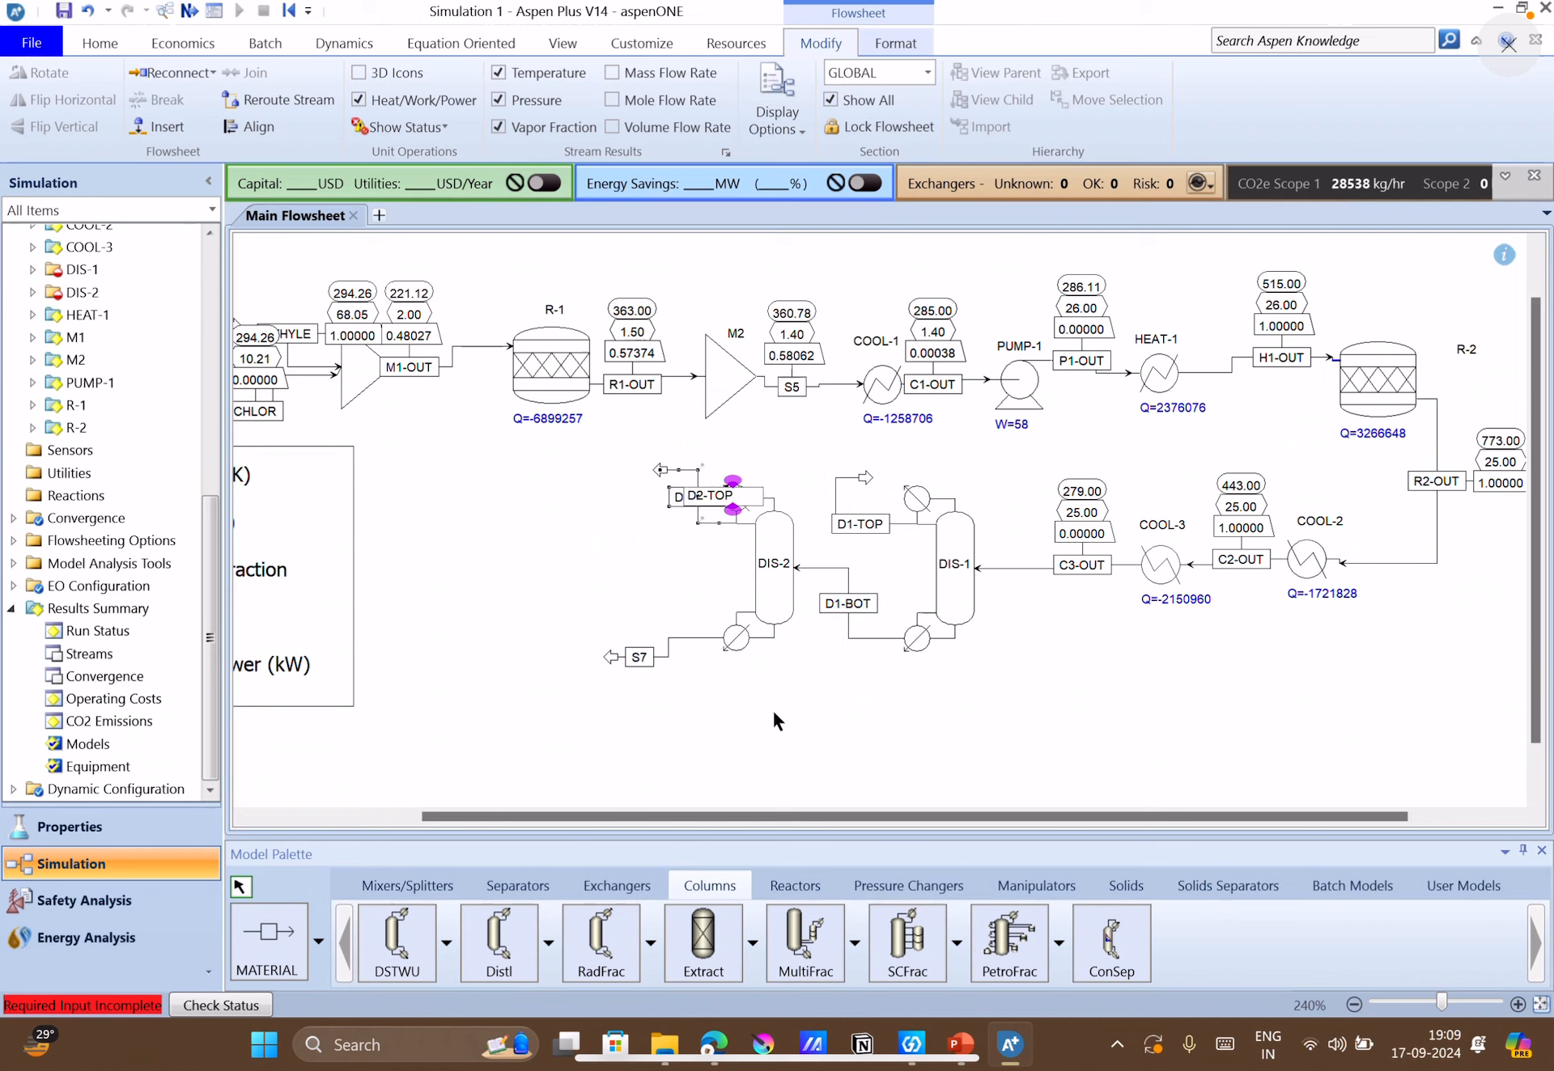
{"action": "left_click", "coordinate": [772, 708]}
Rename DIS-2's bottoms stream S7 as D2-BOT and shift its label slightly away from the outlet arrow.
{"action": "double_click", "coordinate": [636, 662]}
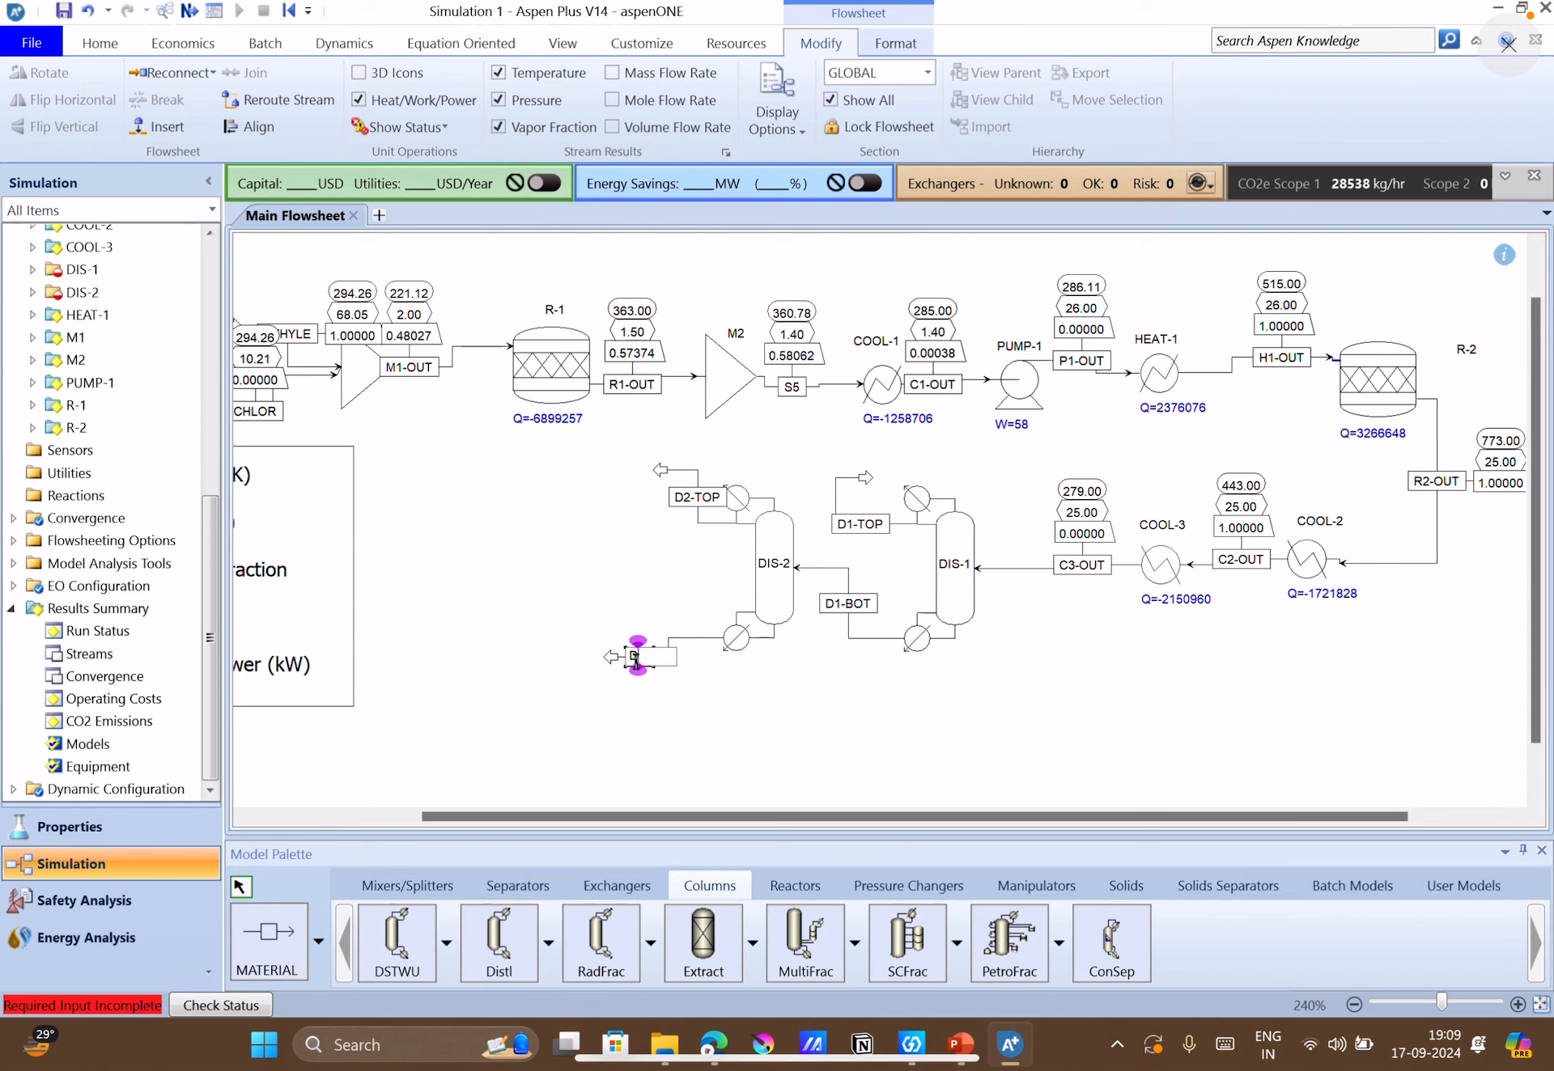
{"action": "type", "text": "D2-BOT"}
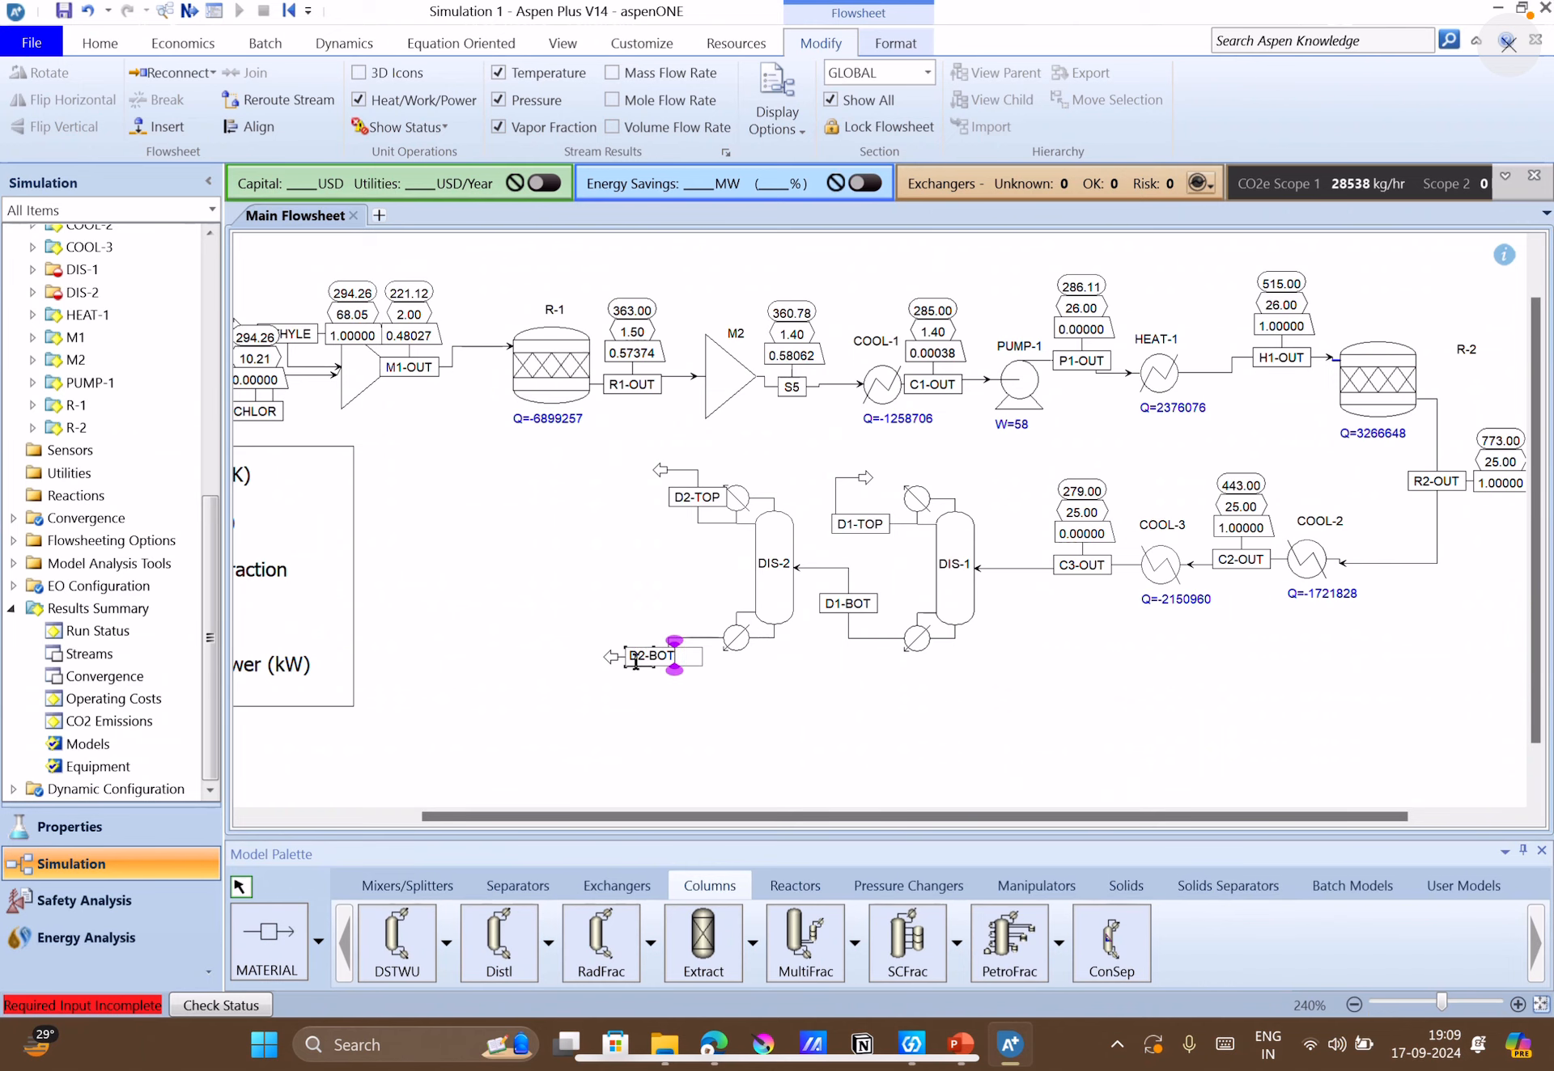
{"action": "left_click", "coordinate": [764, 726]}
{"action": "left_click_drag", "start_coordinate": [647, 668], "coordinate": [676, 669]}
{"action": "left_click", "coordinate": [841, 745]}
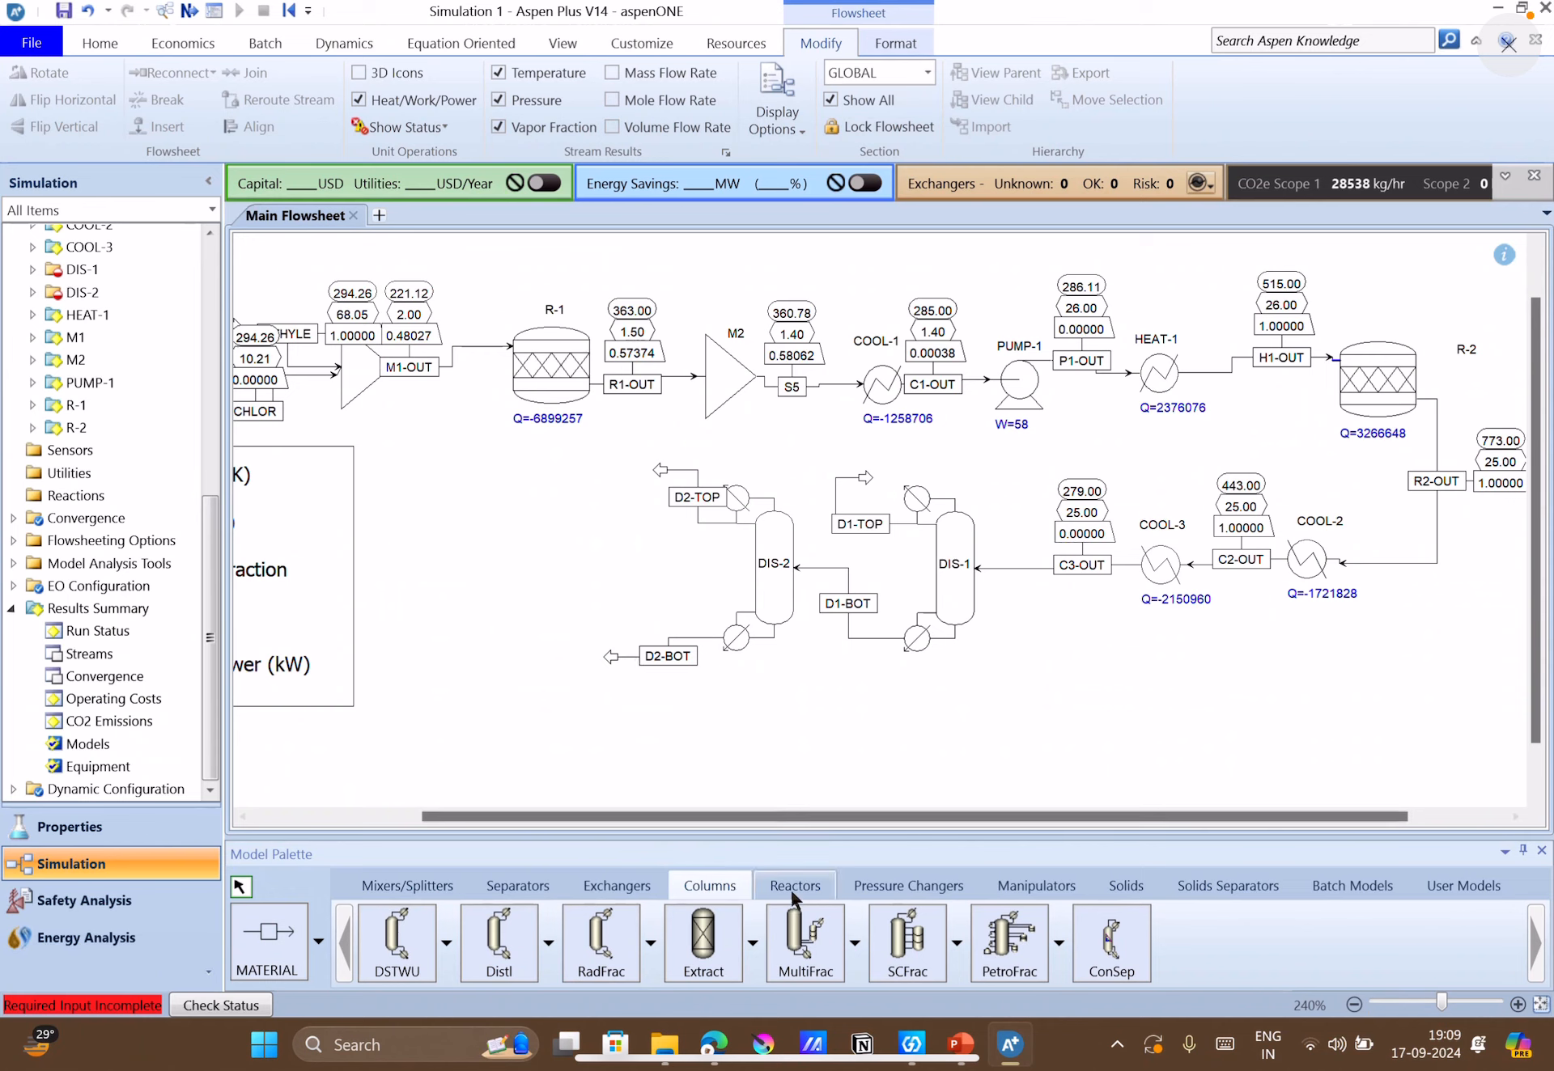
Place an FSplit block on the flowsheet just beyond the D2-BOT outlet arrow.
{"action": "left_click", "coordinate": [516, 886]}
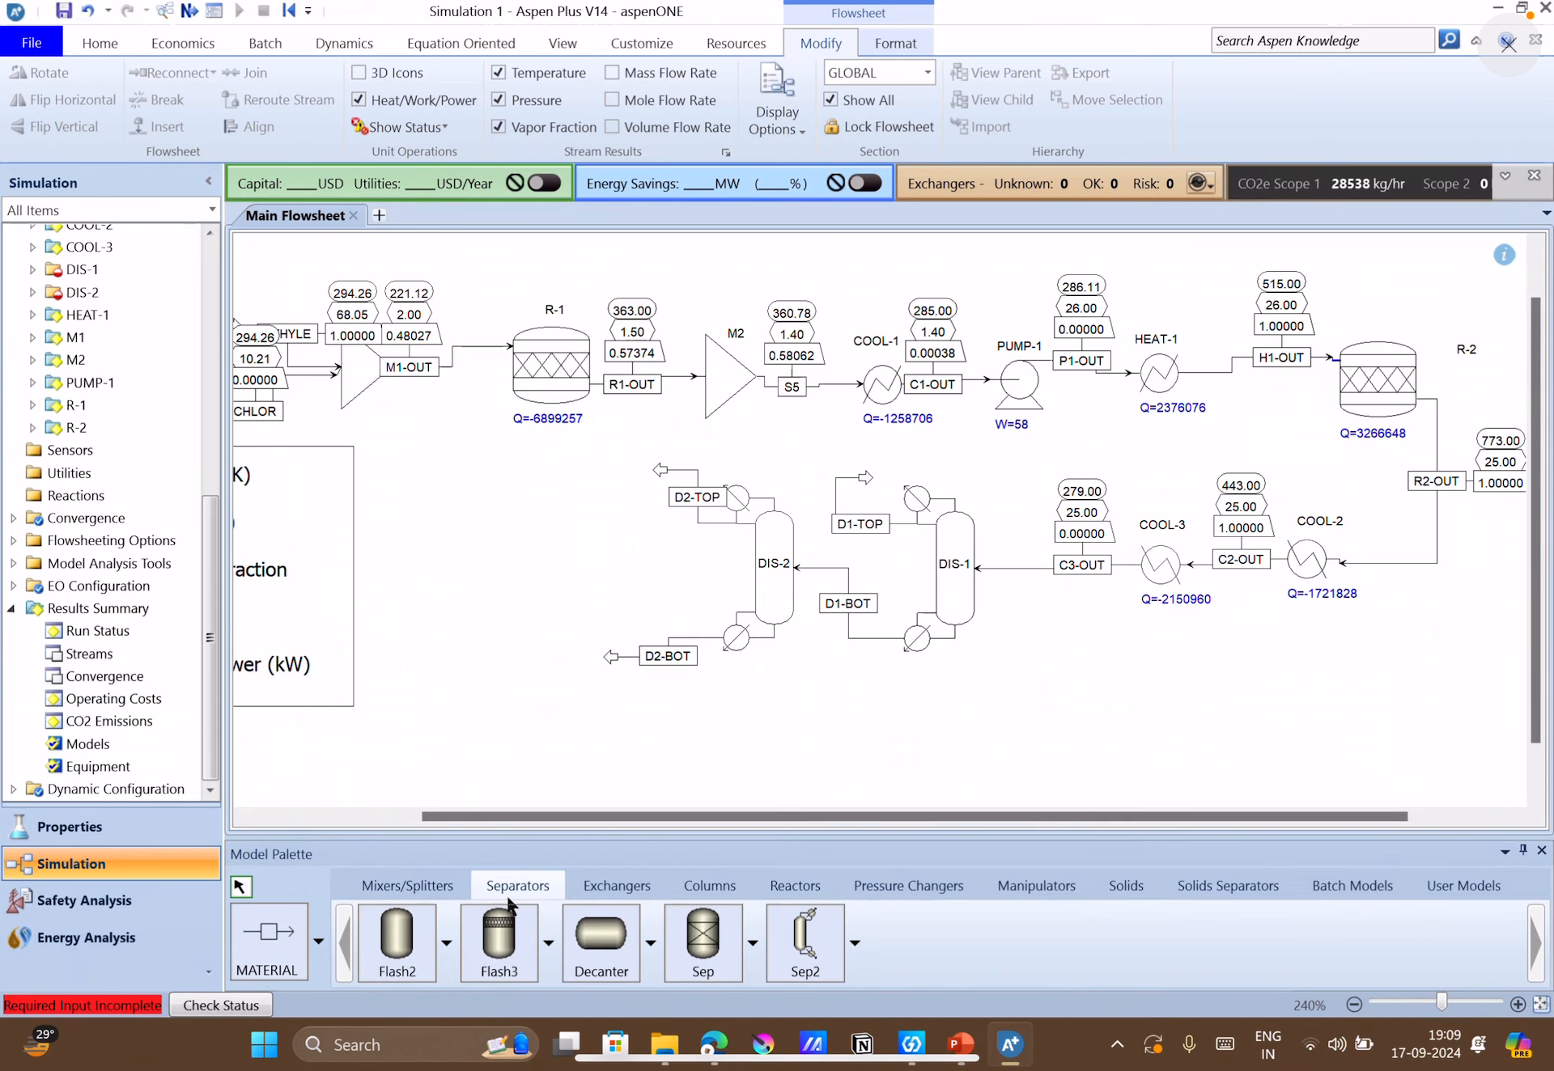
{"action": "left_click", "coordinate": [401, 886]}
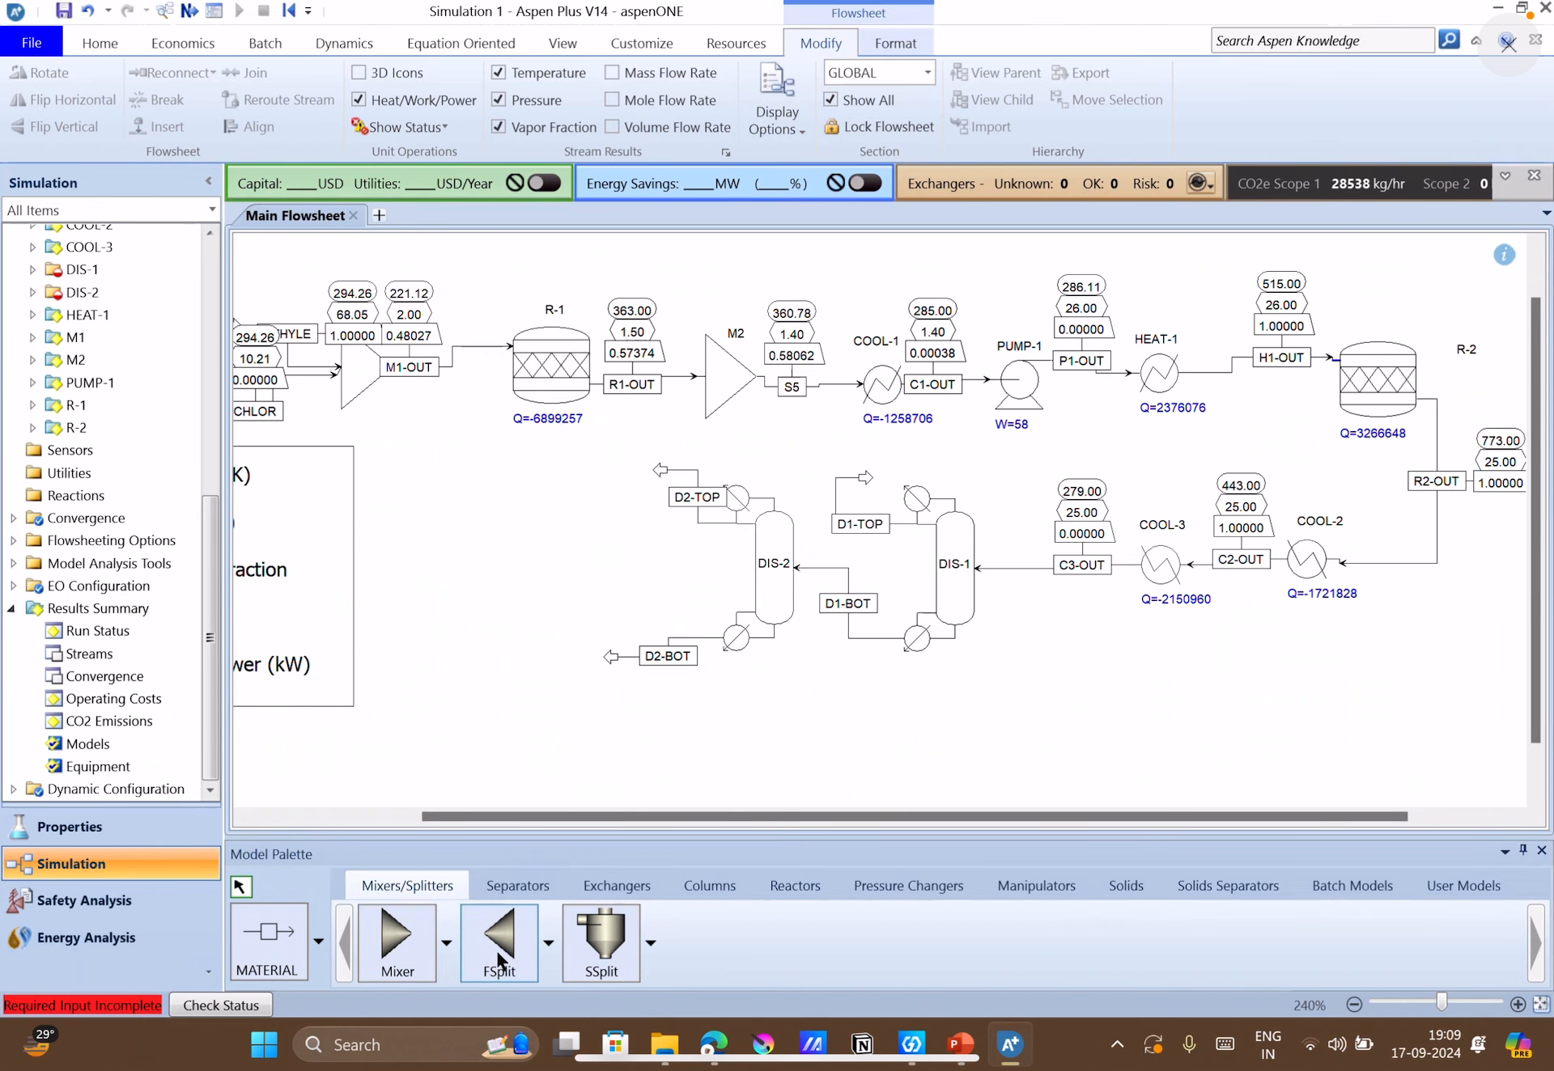
{"action": "left_click", "coordinate": [501, 954]}
{"action": "left_click", "coordinate": [539, 672]}
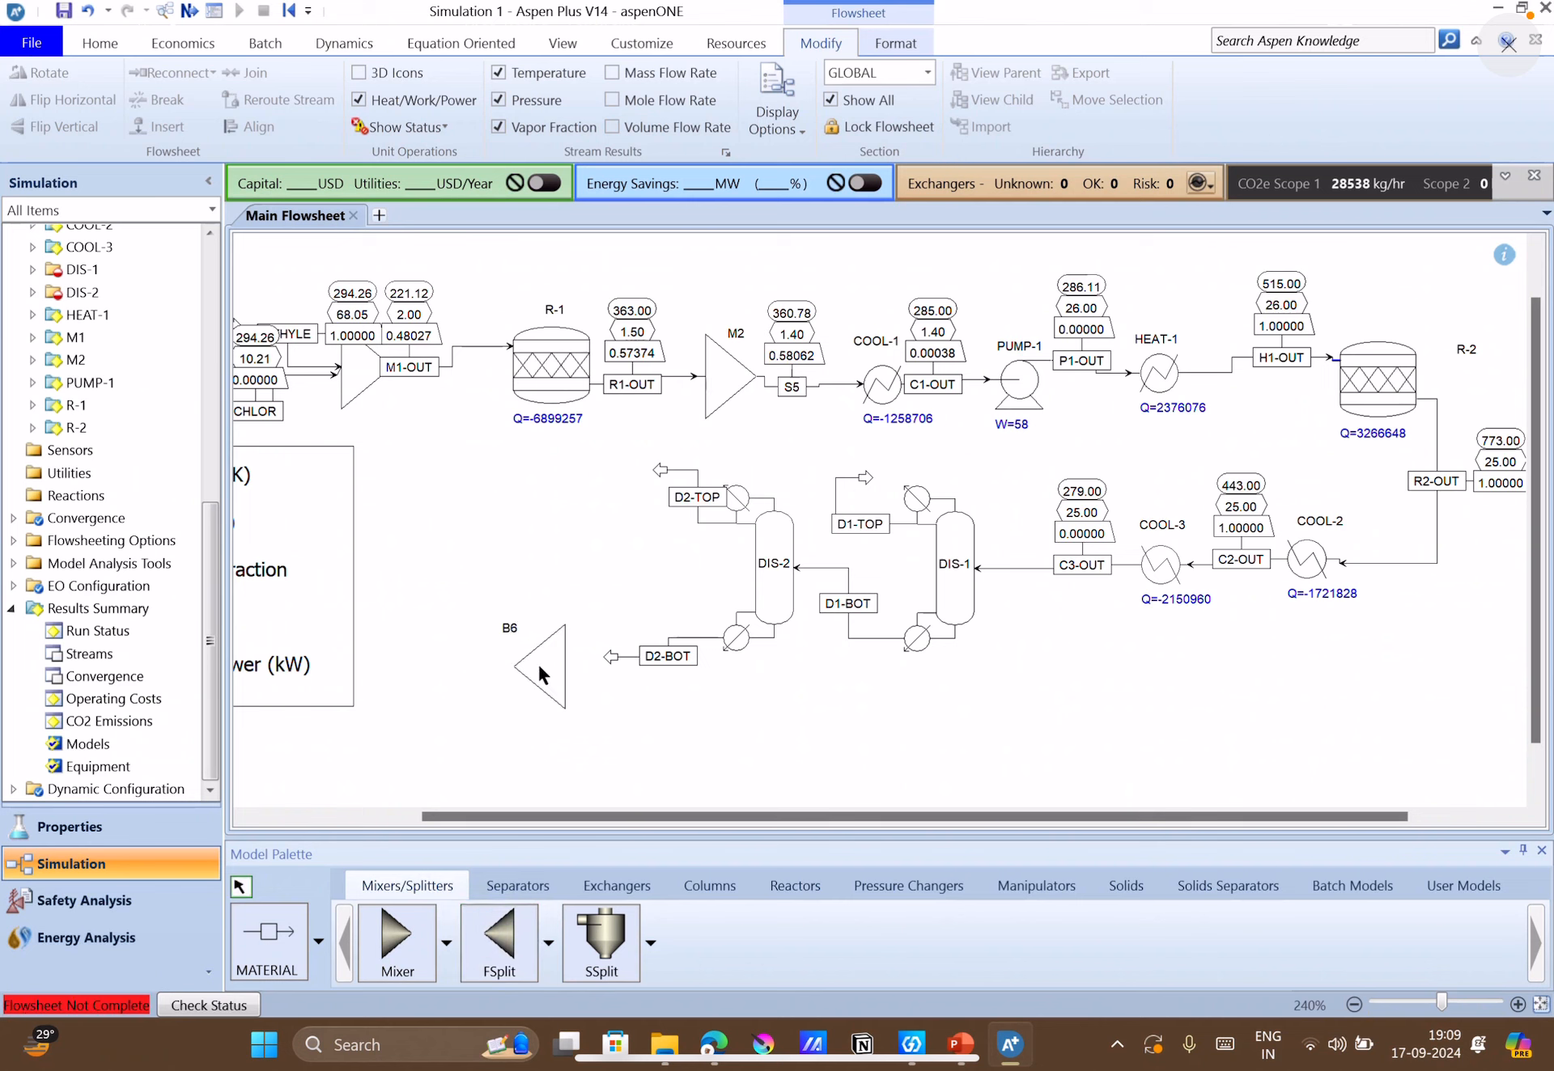
Flip splitter B6 horizontally and move it slightly to line up with stream D2-BOT.
{"action": "right_click", "coordinate": [538, 666]}
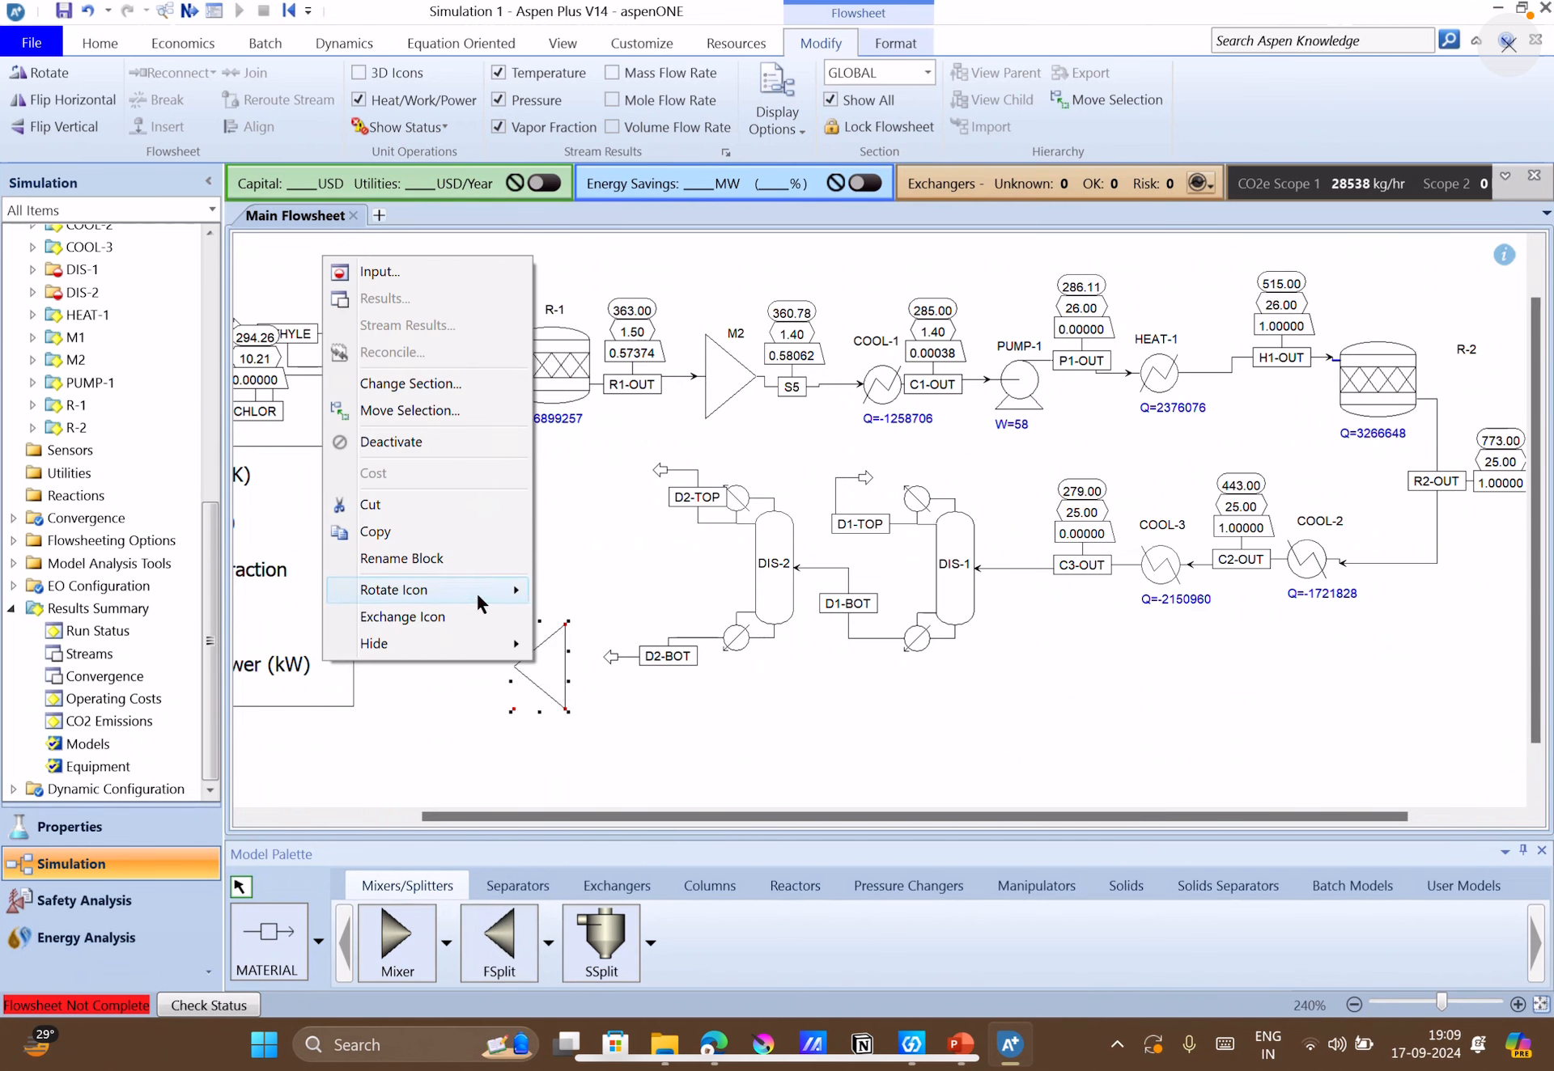
{"action": "mouse_move", "coordinate": [476, 591]}
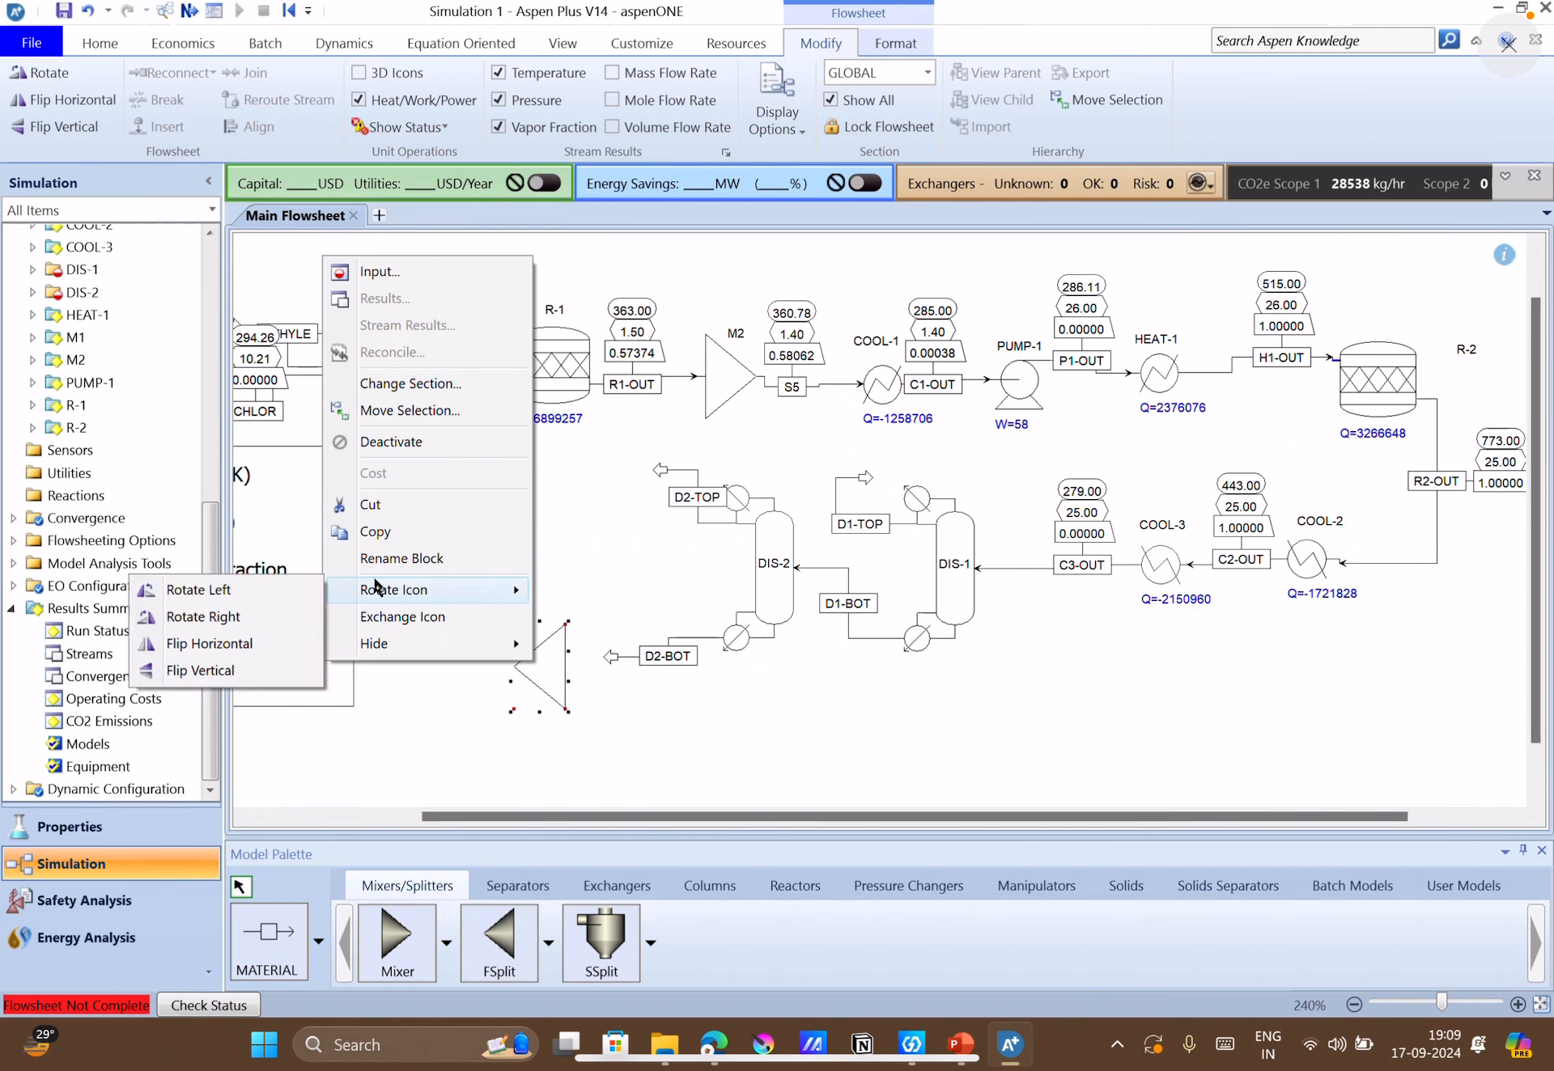
{"action": "left_click", "coordinate": [230, 643]}
{"action": "left_click_drag", "start_coordinate": [536, 677], "coordinate": [554, 665]}
Draw a material product stream from splitter B6's outlet port to a free point above the block.
{"action": "left_click", "coordinate": [275, 954]}
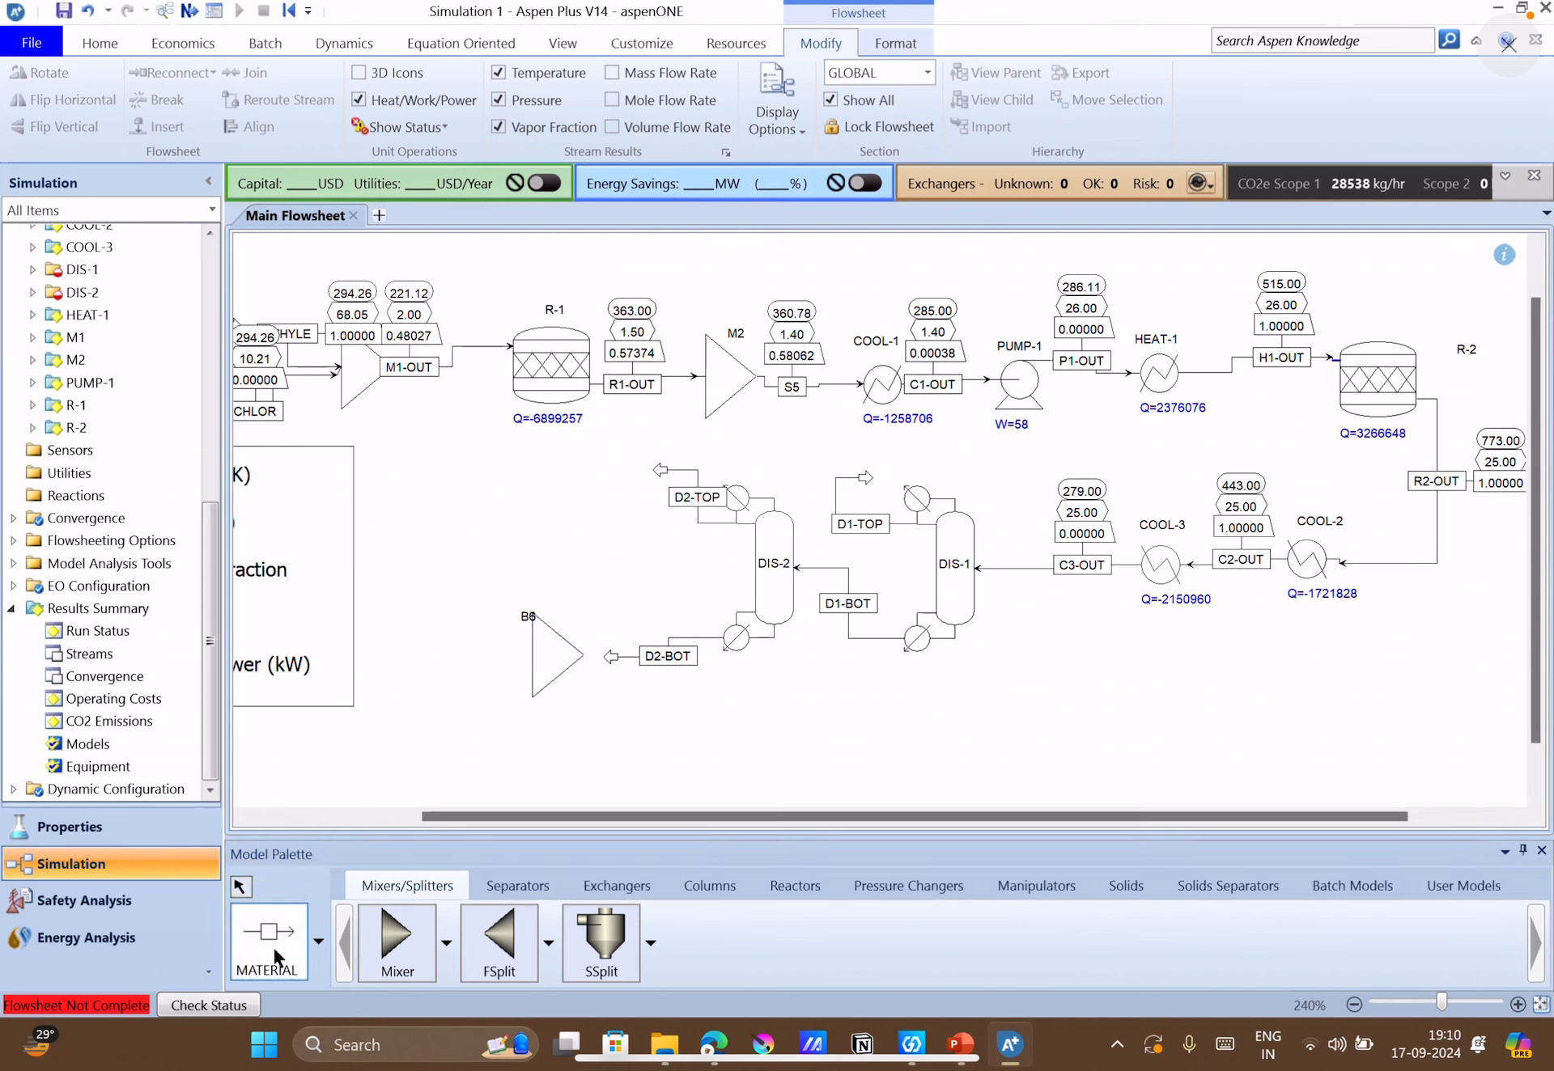
{"action": "left_click", "coordinate": [527, 655]}
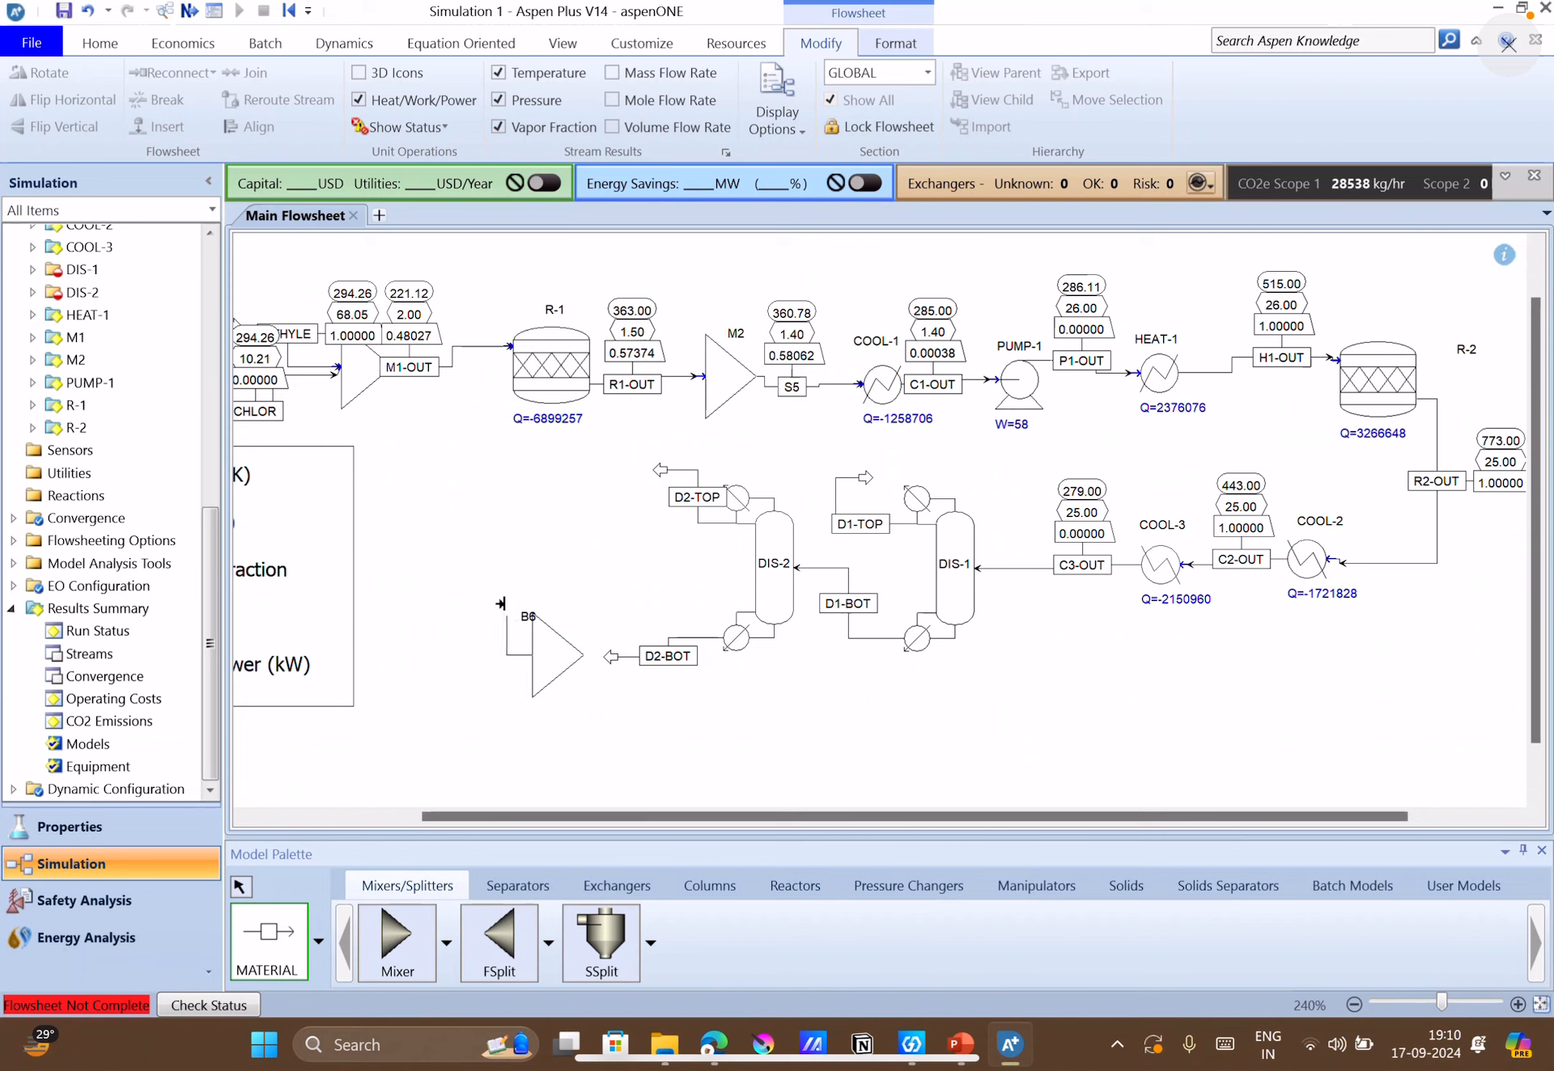
{"action": "left_click", "coordinate": [485, 500]}
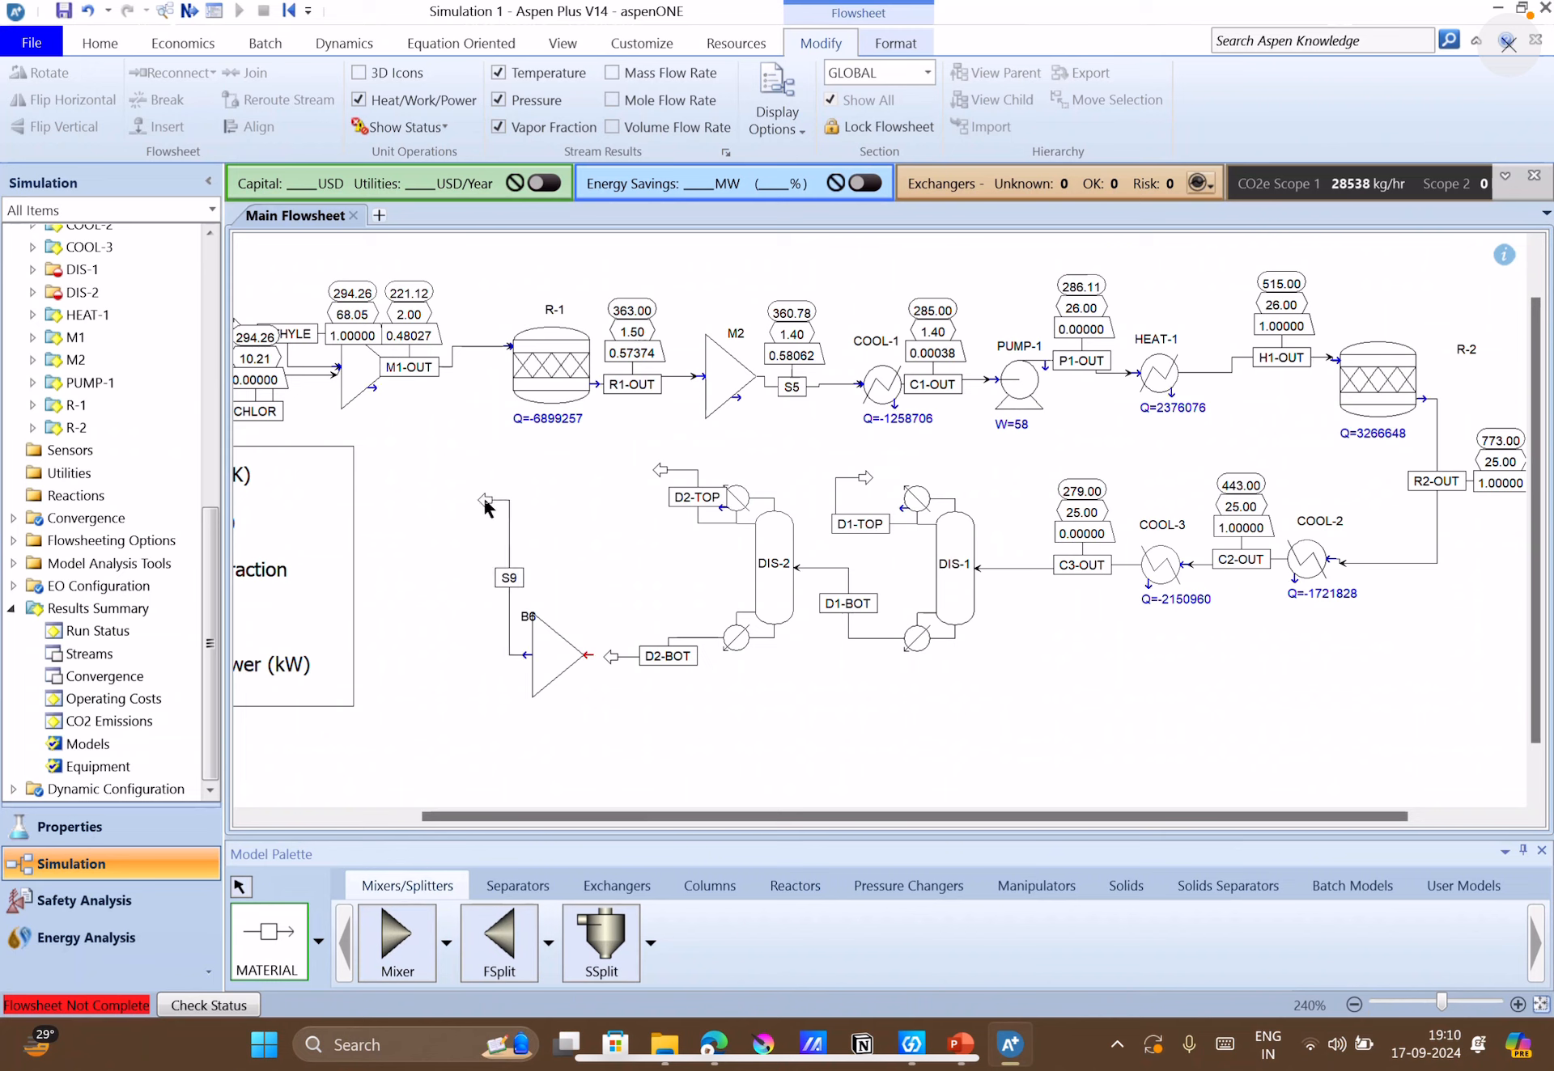
Draw a second material product stream from splitter B6's outlet port to a free point below the block.
{"action": "left_click", "coordinate": [528, 654]}
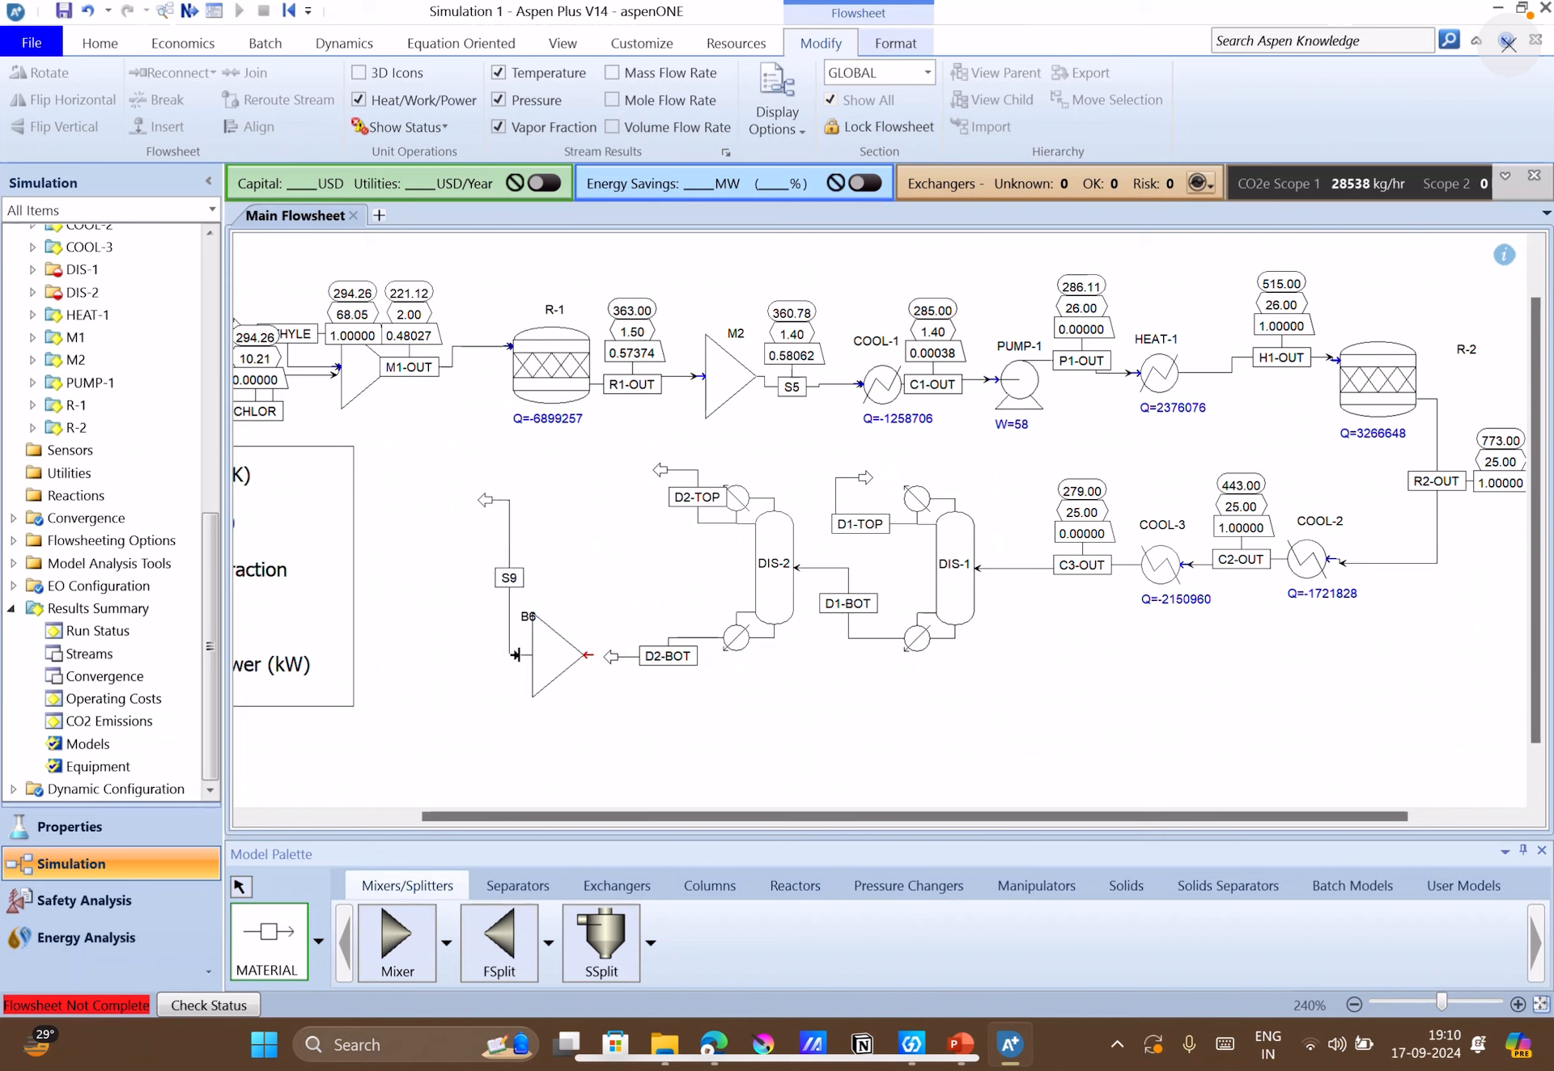
{"action": "left_click", "coordinate": [478, 748]}
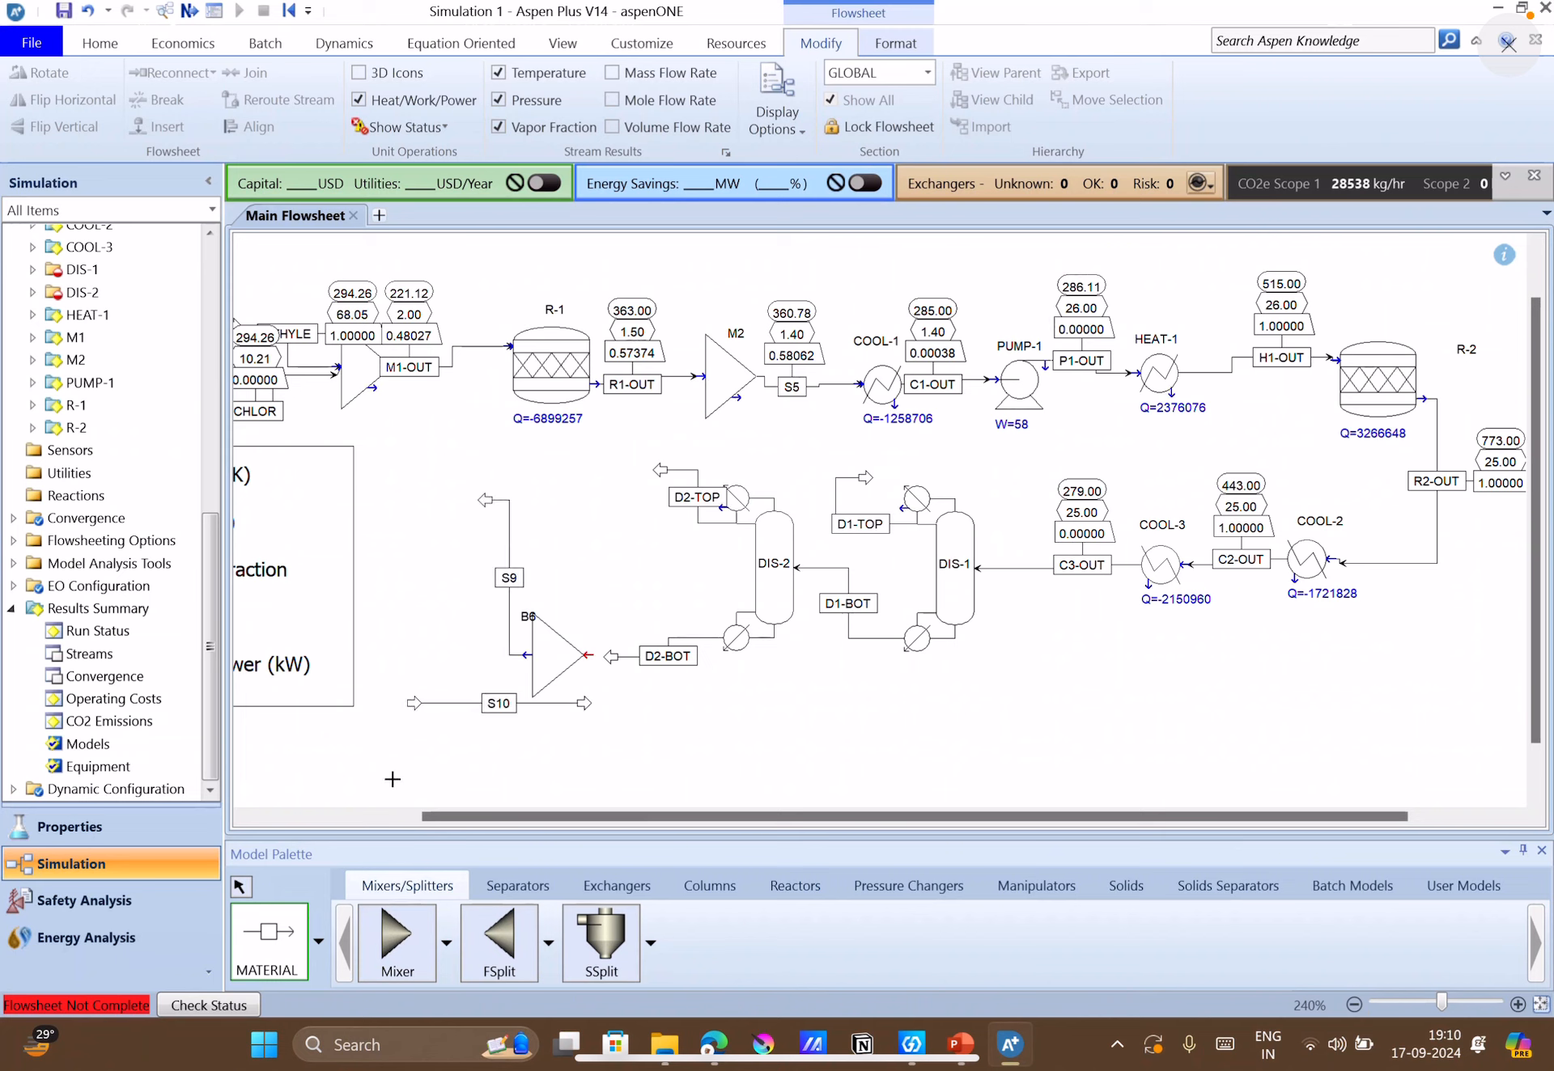
{"action": "left_click", "coordinate": [239, 886]}
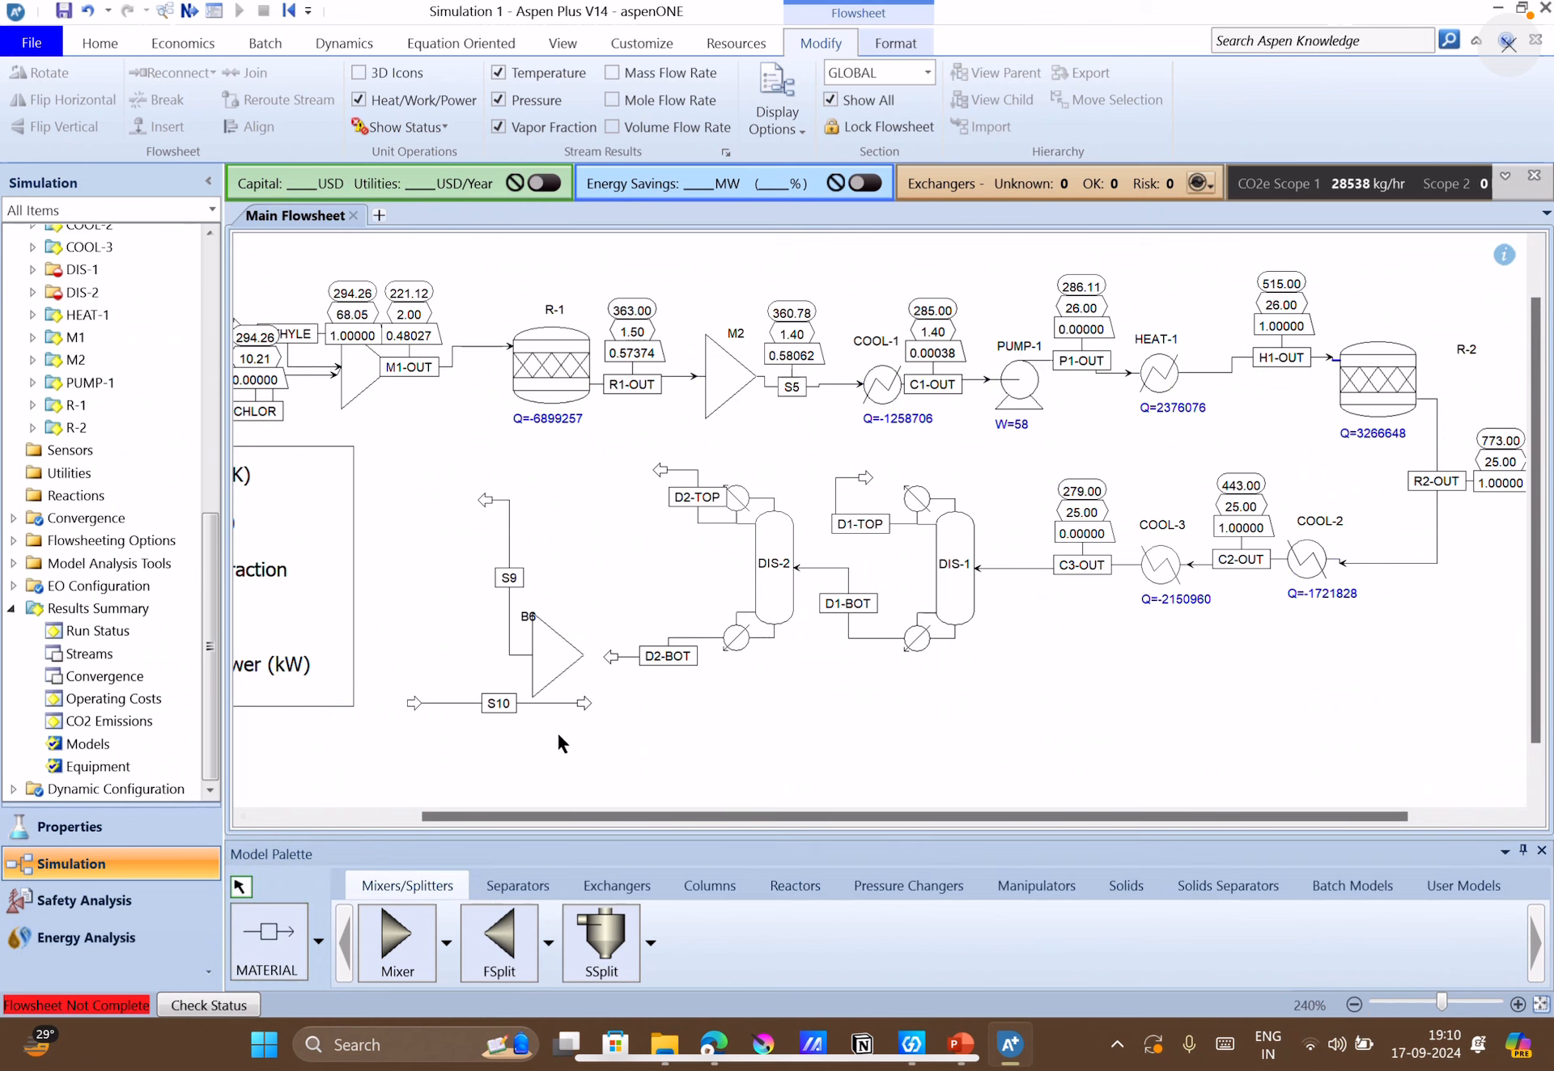
Reconnect stream S10's source to splitter B6's product port and move its end arrow further below the block.
{"action": "right_click", "coordinate": [441, 702]}
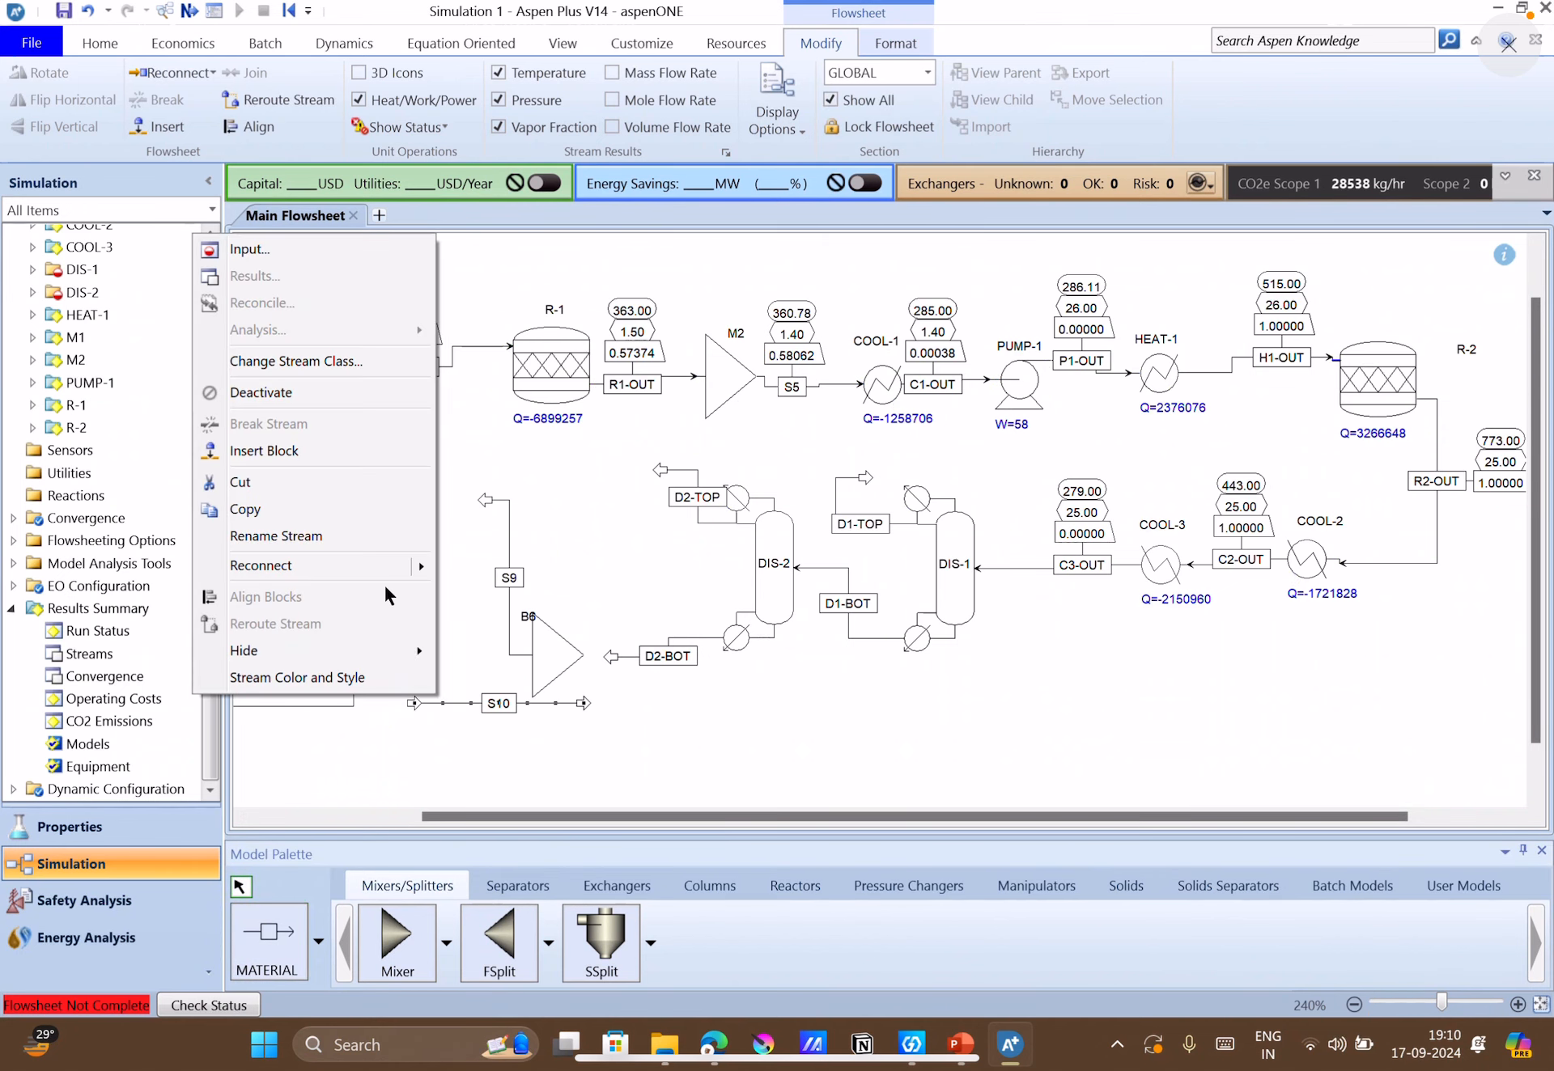
{"action": "mouse_move", "coordinate": [385, 561]}
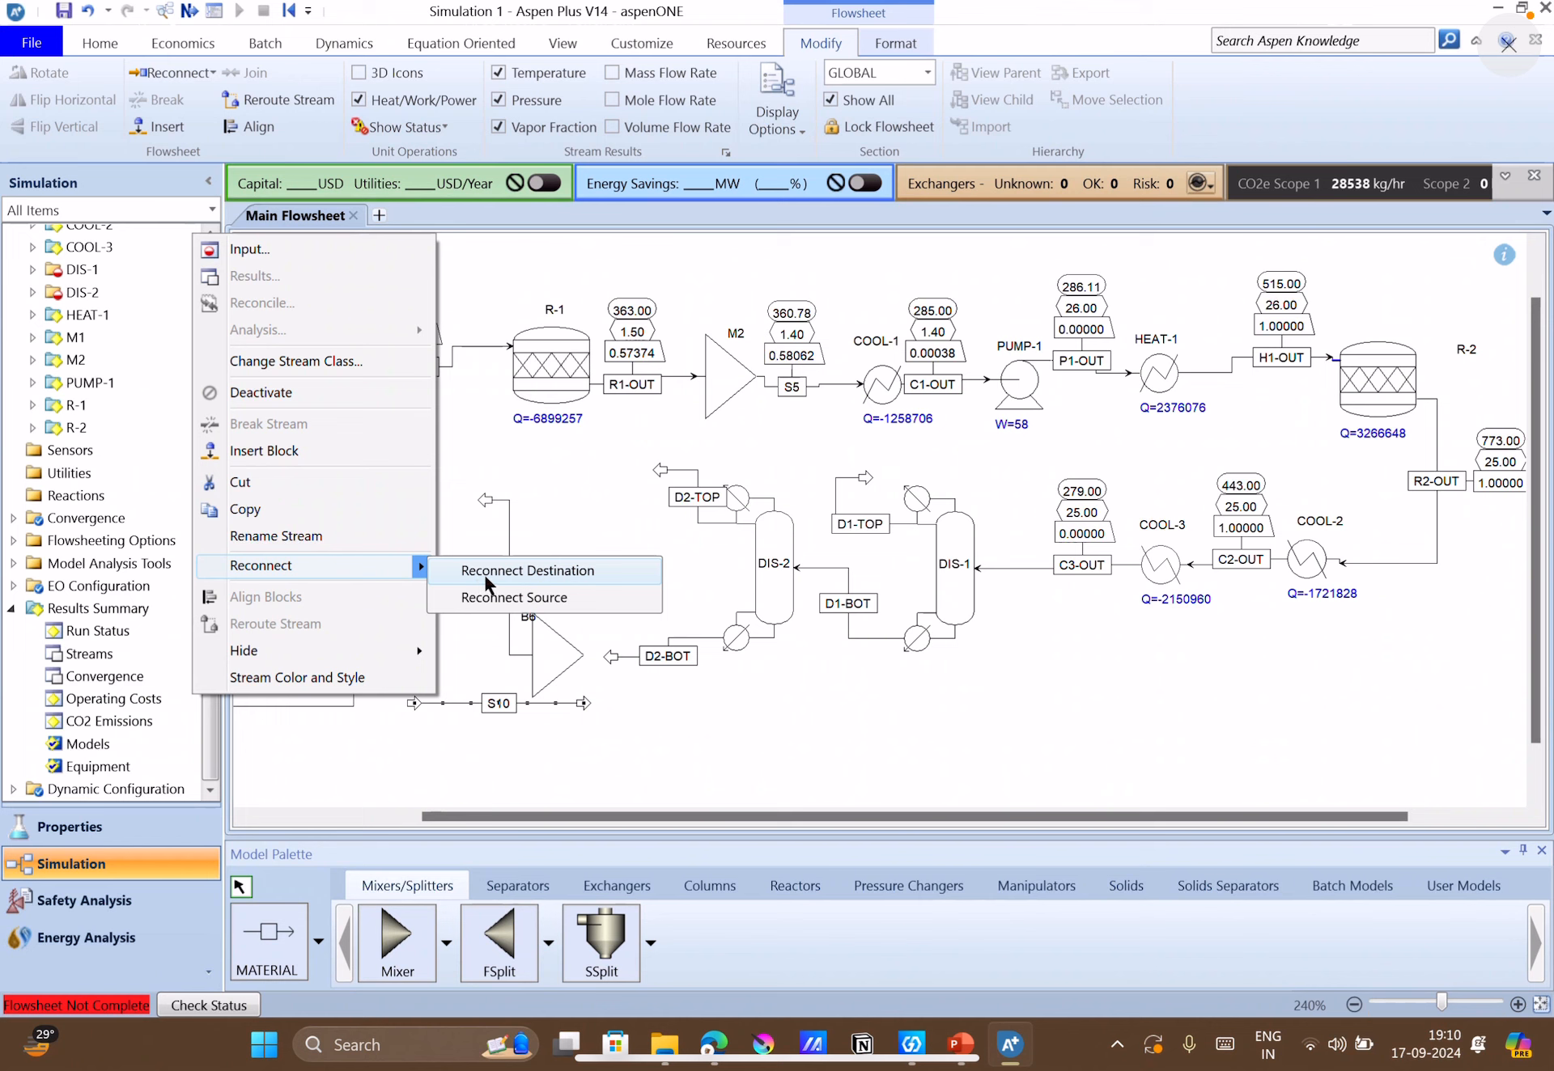
{"action": "left_click", "coordinate": [479, 599]}
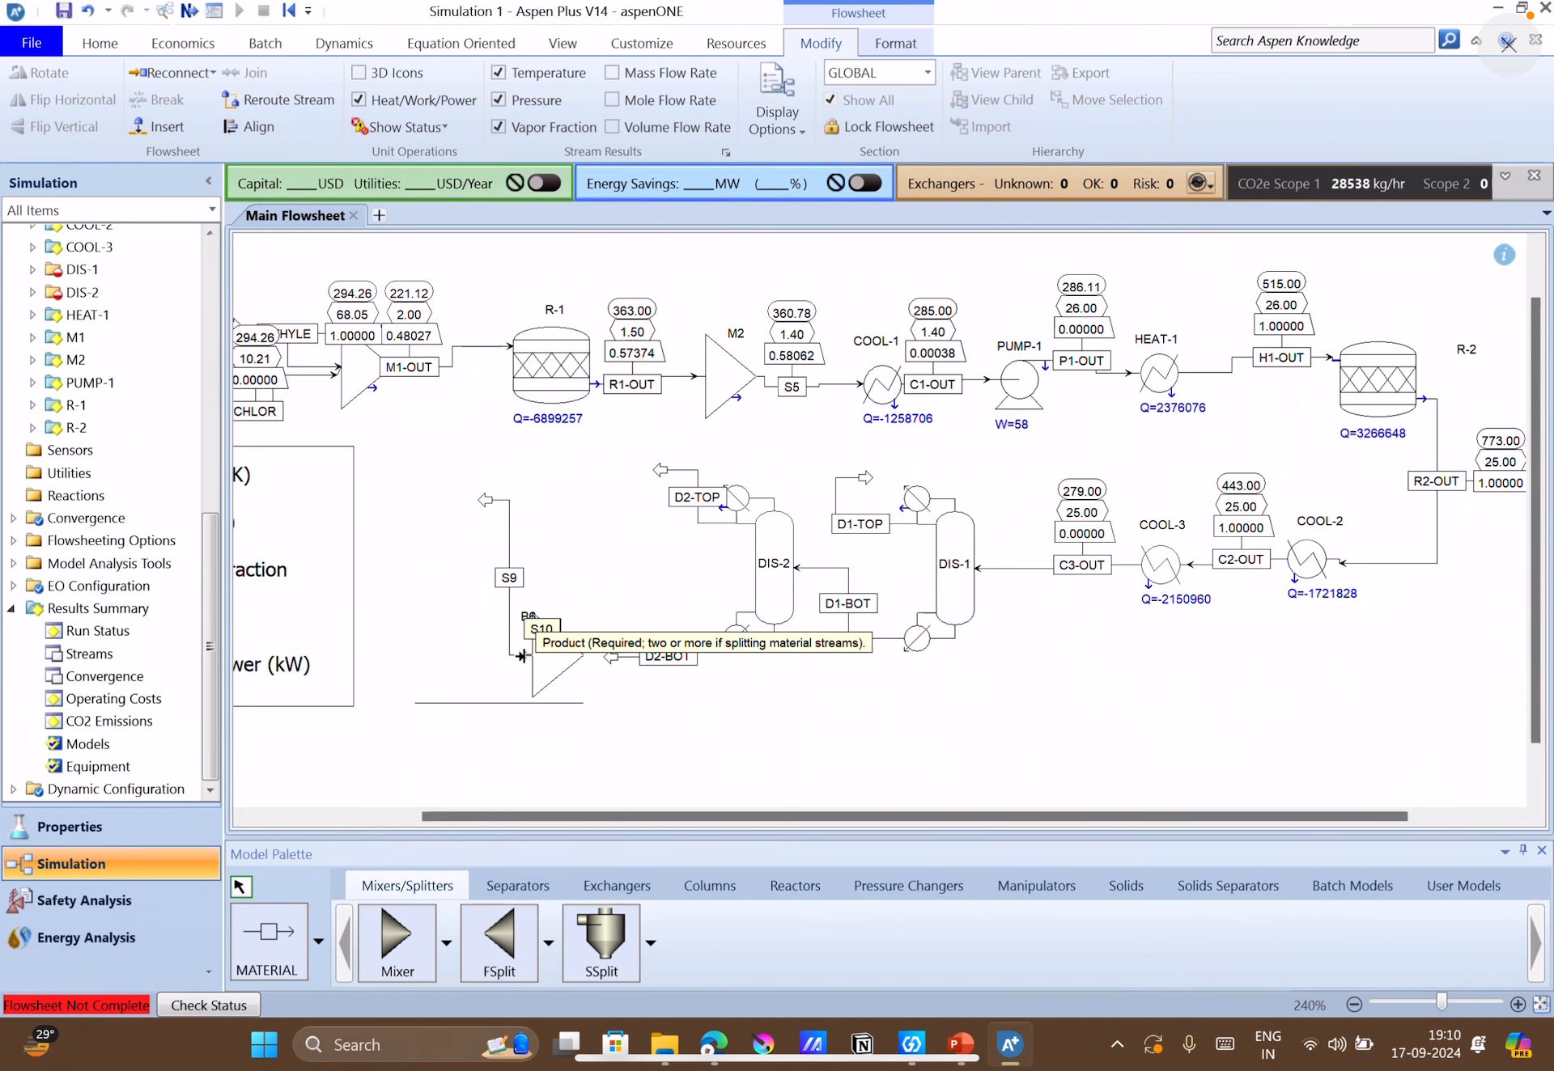
{"action": "left_click", "coordinate": [522, 656]}
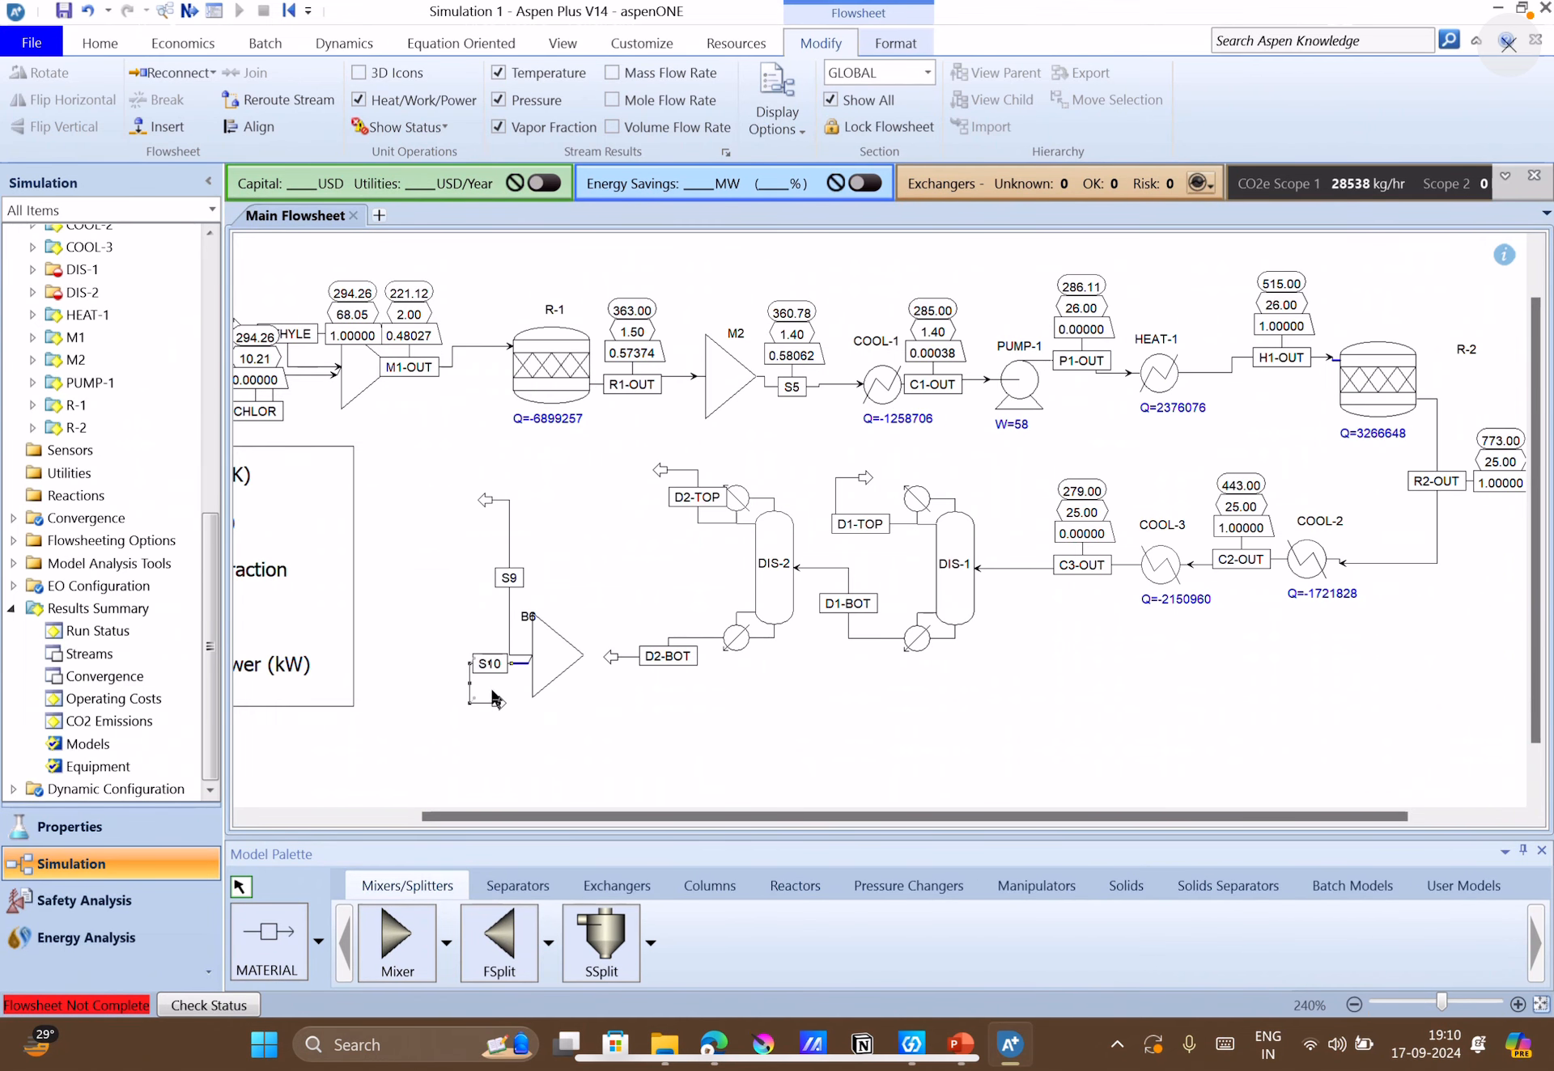
{"action": "left_click_drag", "start_coordinate": [495, 698], "coordinate": [520, 768]}
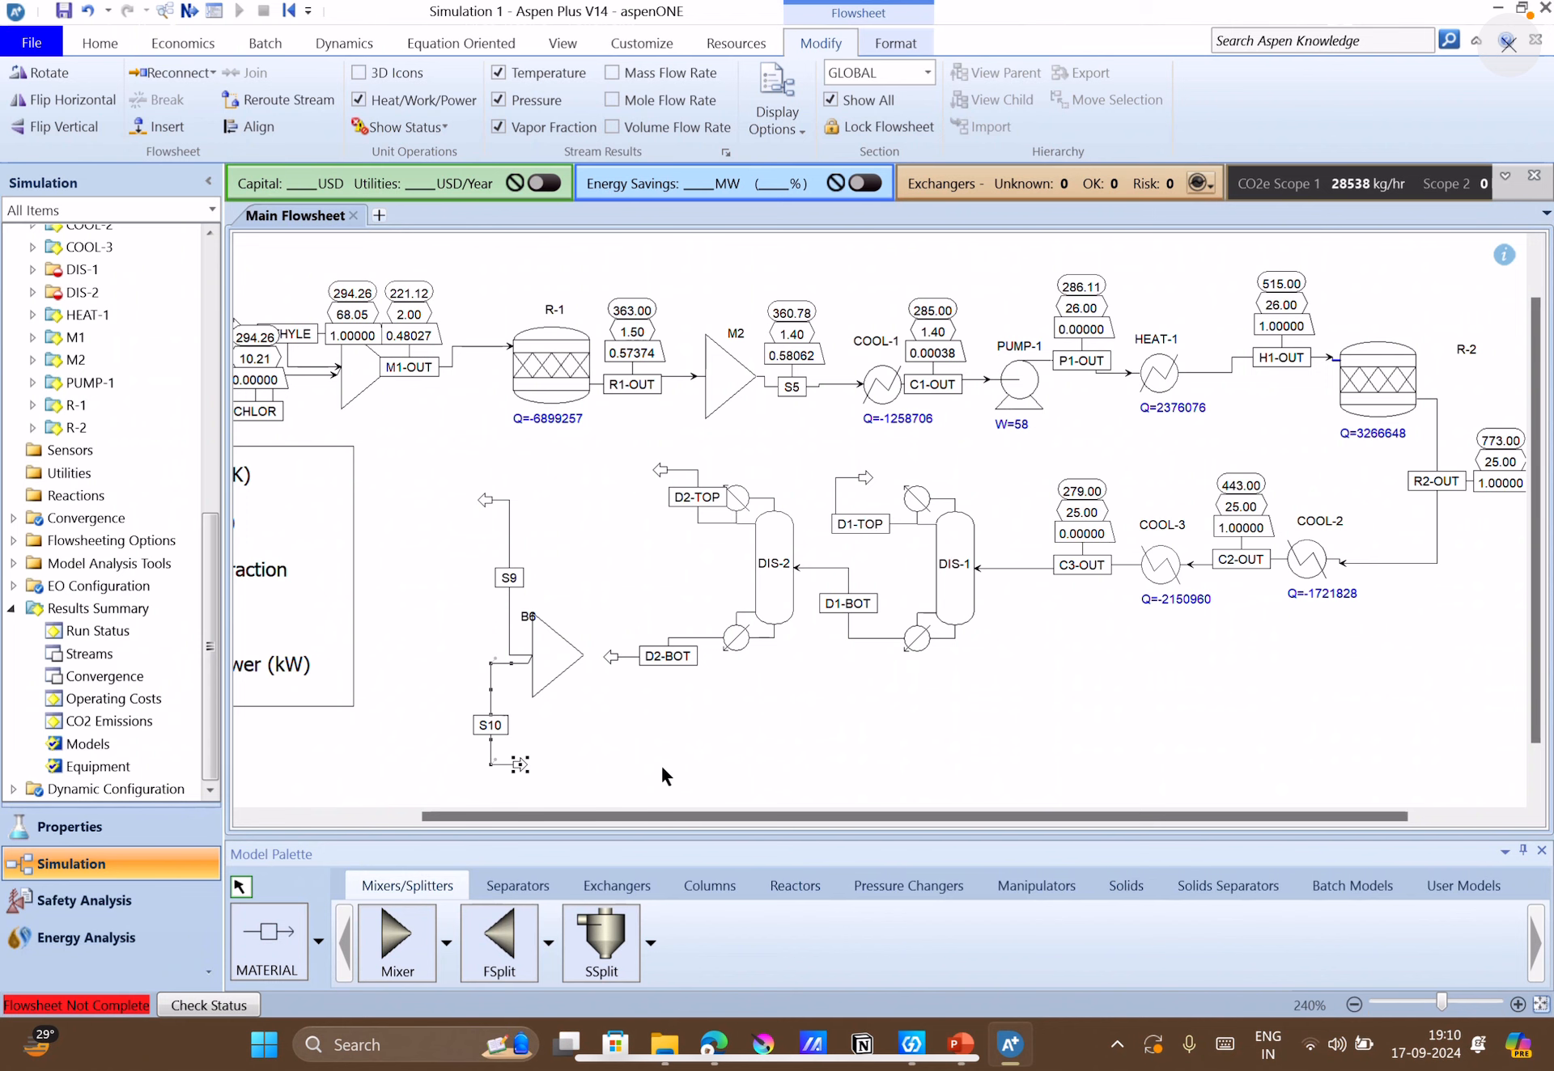
{"action": "mouse_move", "coordinate": [706, 1047]}
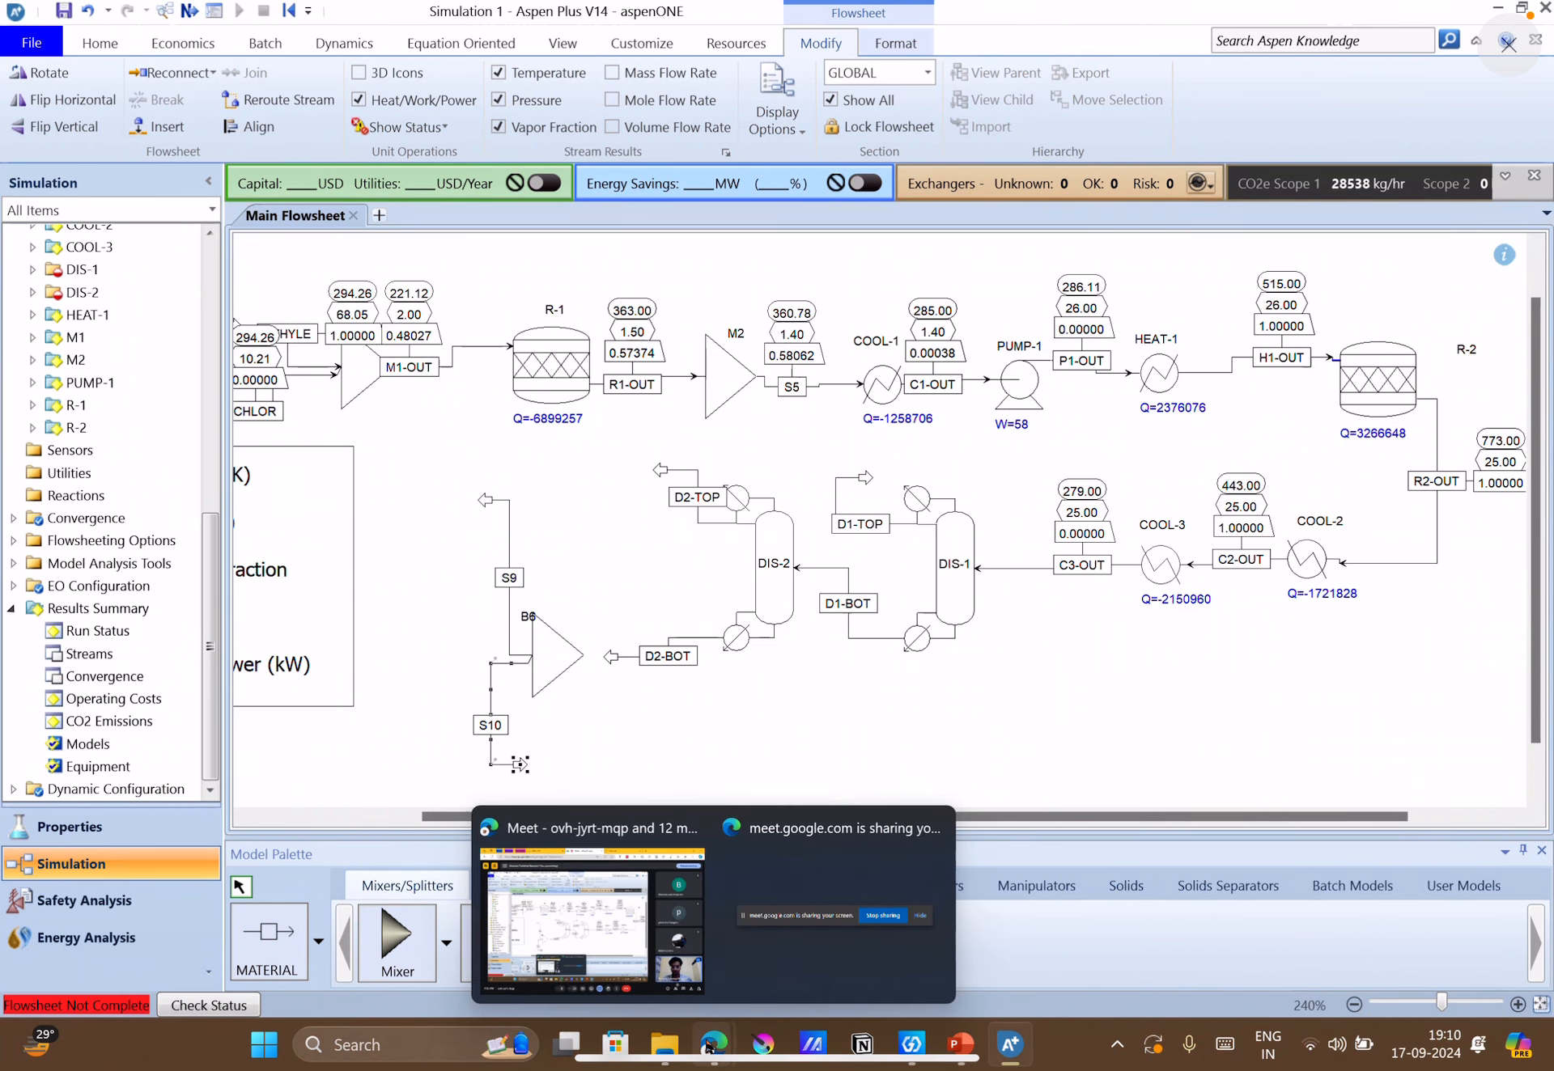
{"action": "left_click", "coordinate": [597, 954]}
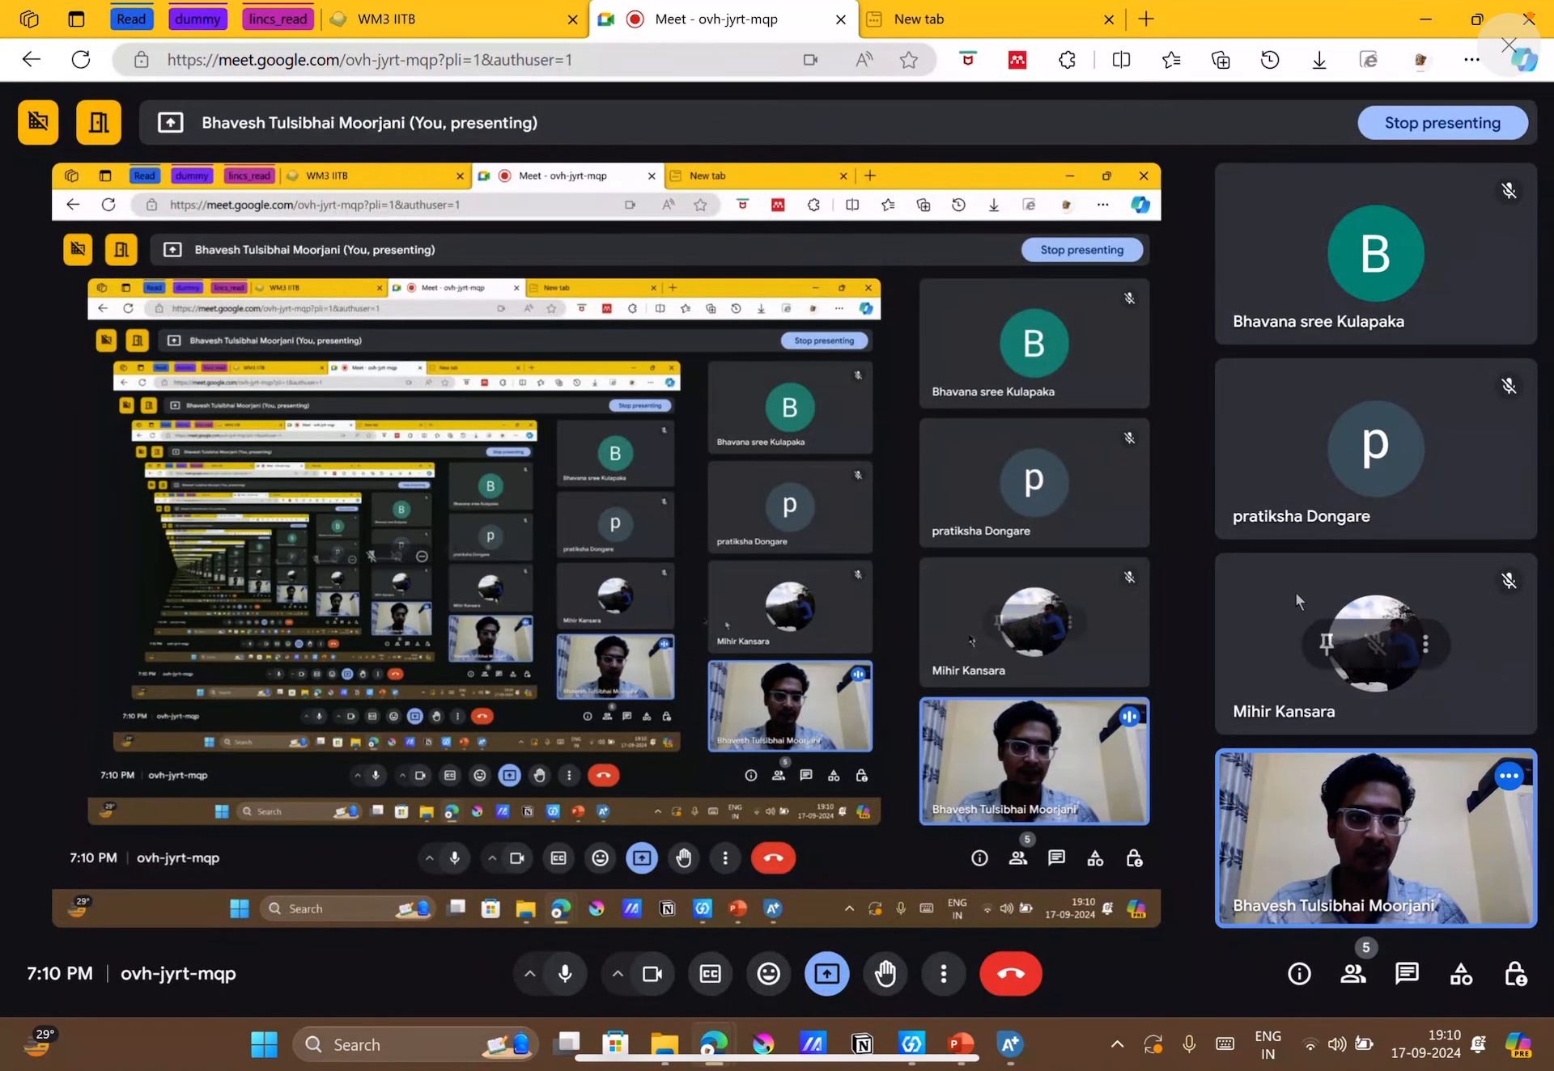
{"action": "left_click", "coordinate": [1424, 24]}
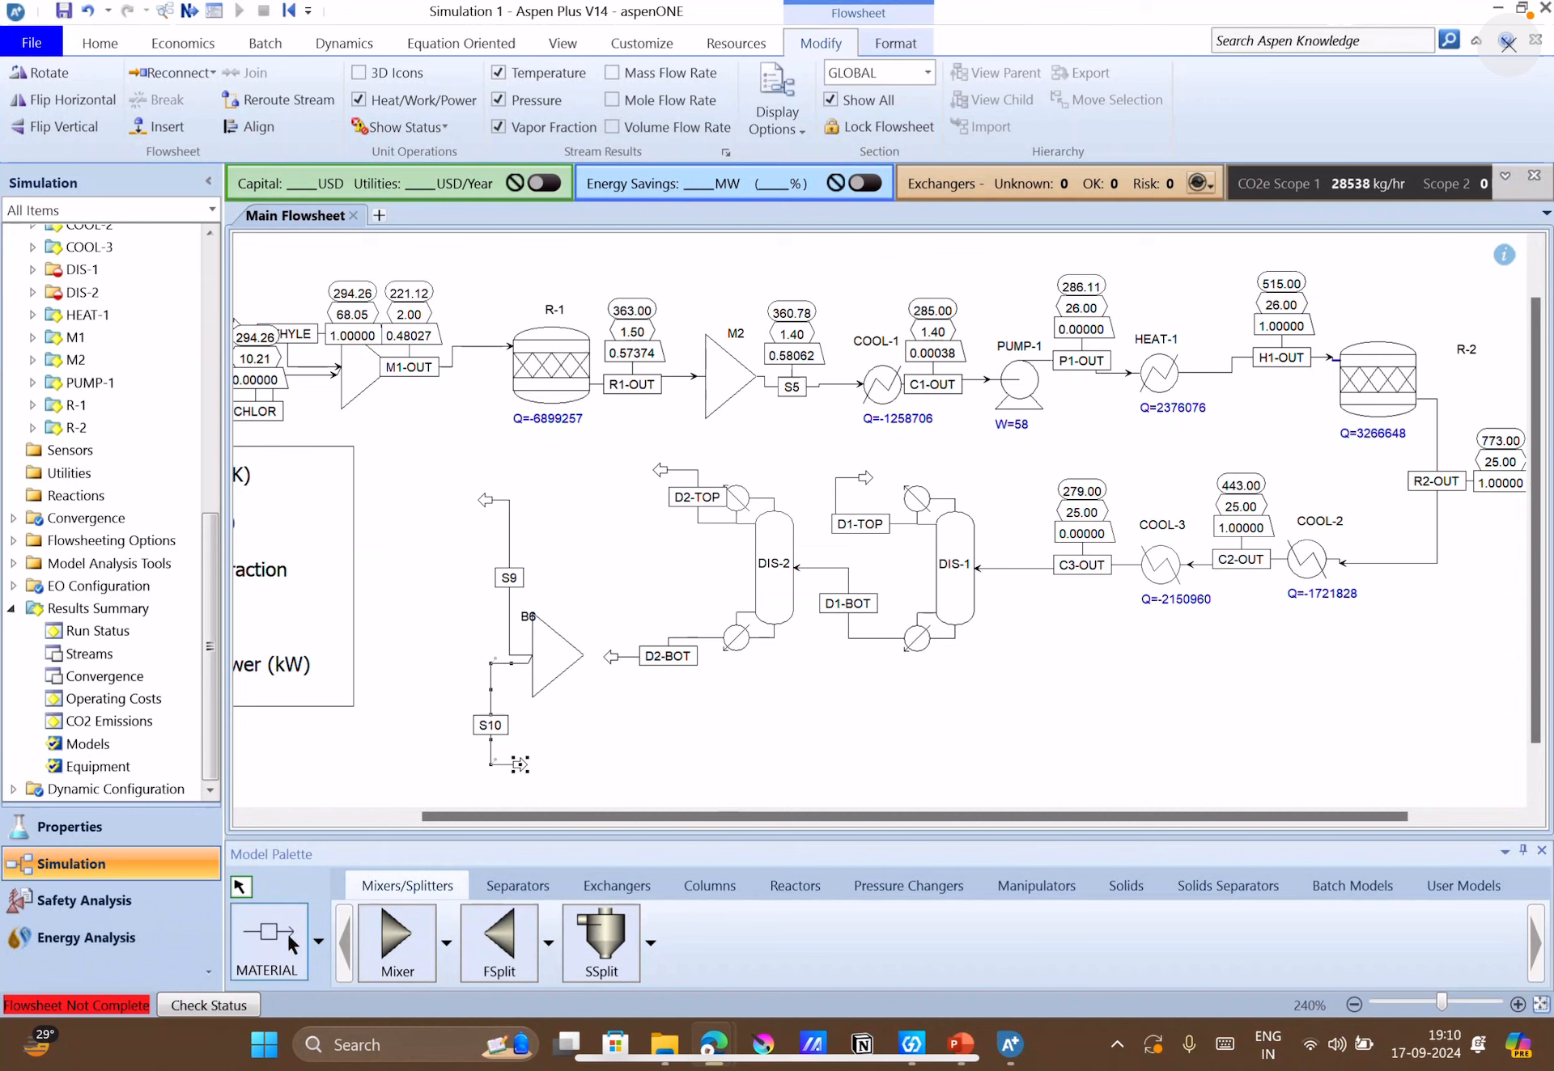
Reconnect the destination of stream D2-BOT to splitter B6's feed port and shift its label slightly away from the reboiler.
{"action": "left_click", "coordinate": [237, 892]}
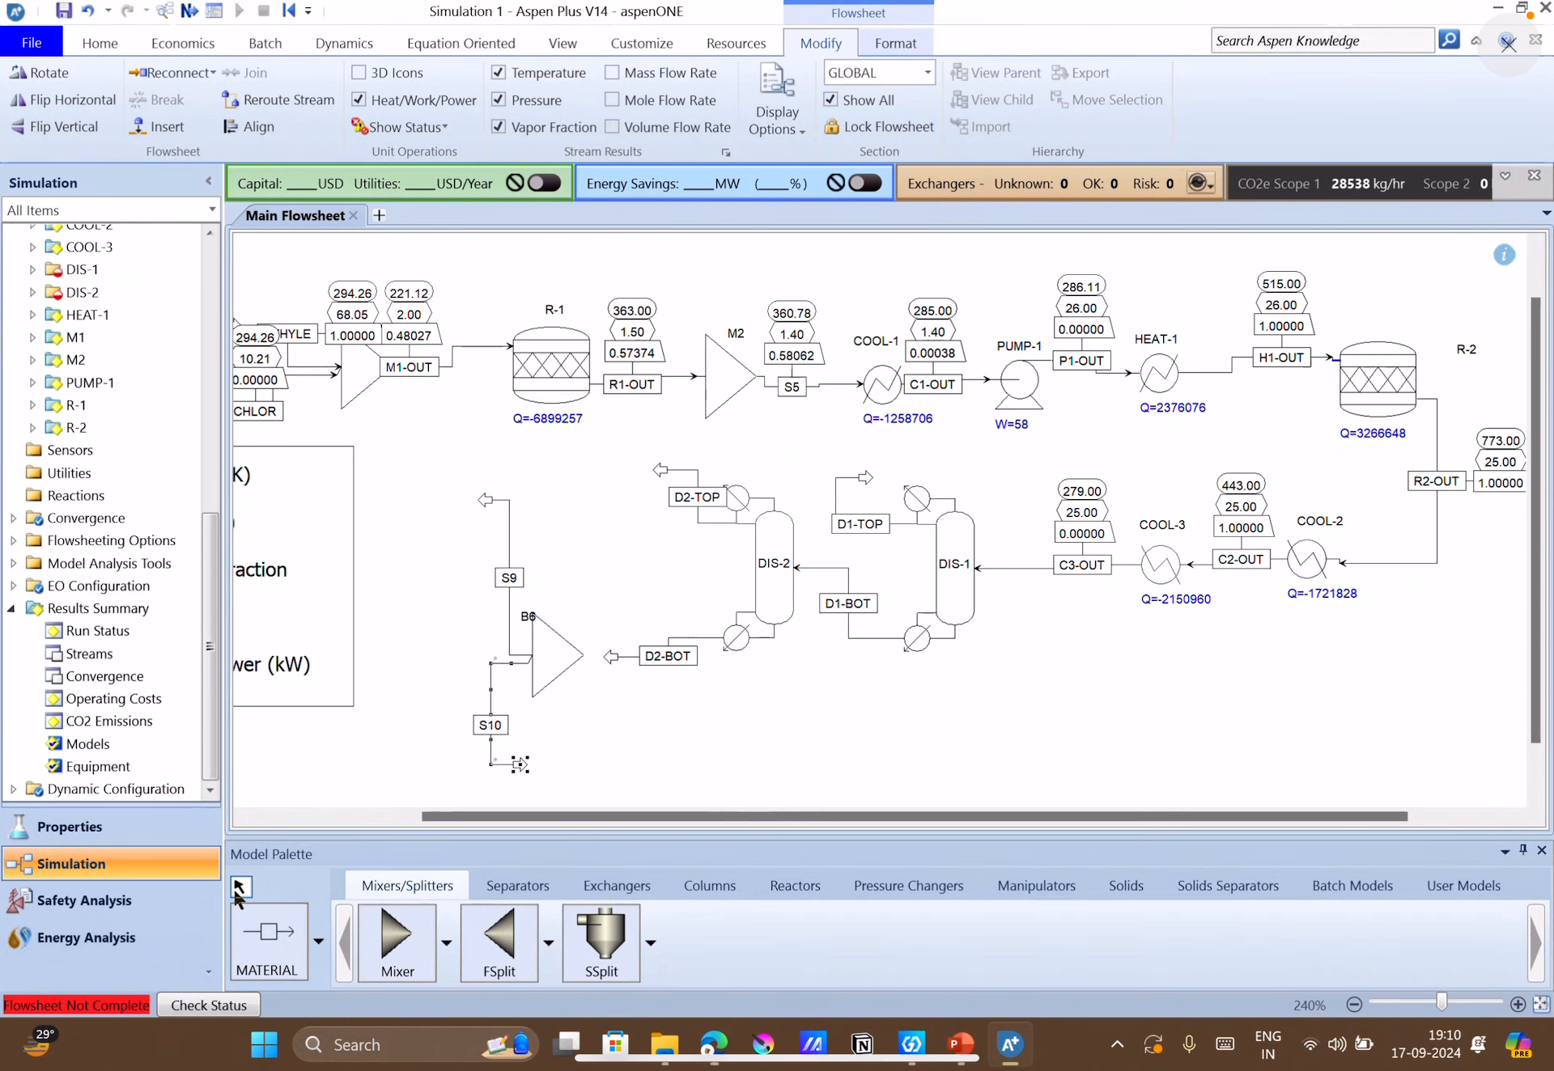
{"action": "right_click", "coordinate": [623, 653]}
{"action": "mouse_move", "coordinate": [576, 530]}
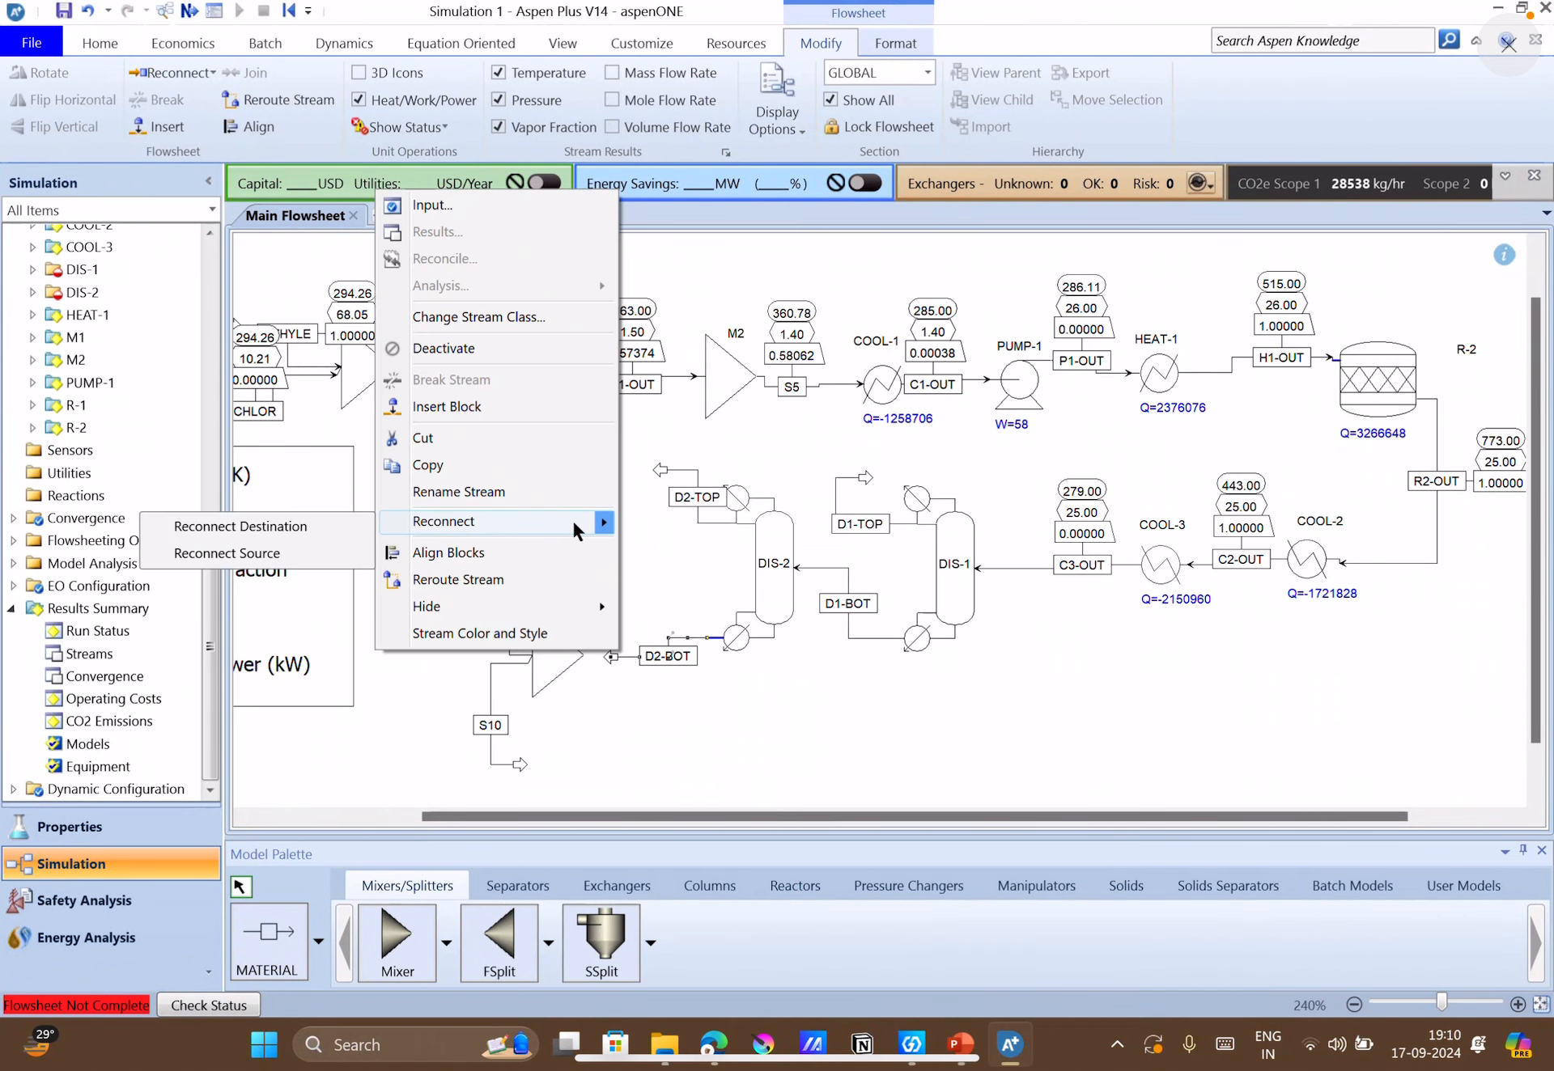
{"action": "left_click", "coordinate": [270, 528]}
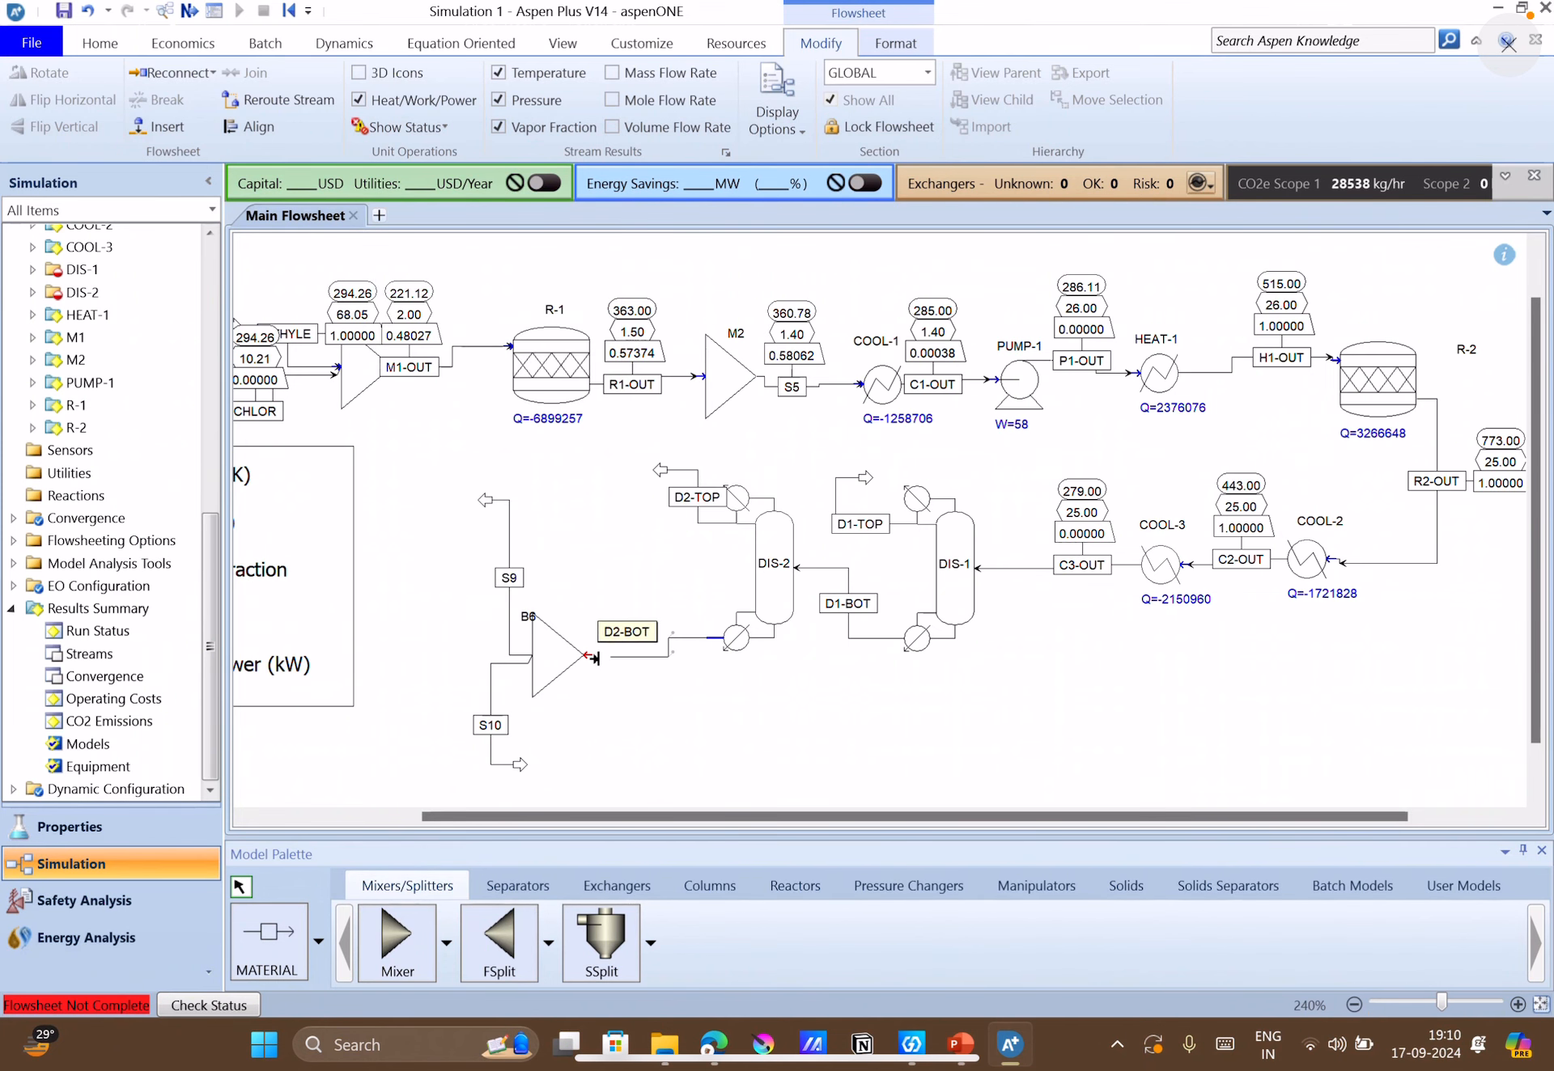
{"action": "left_click", "coordinate": [587, 654]}
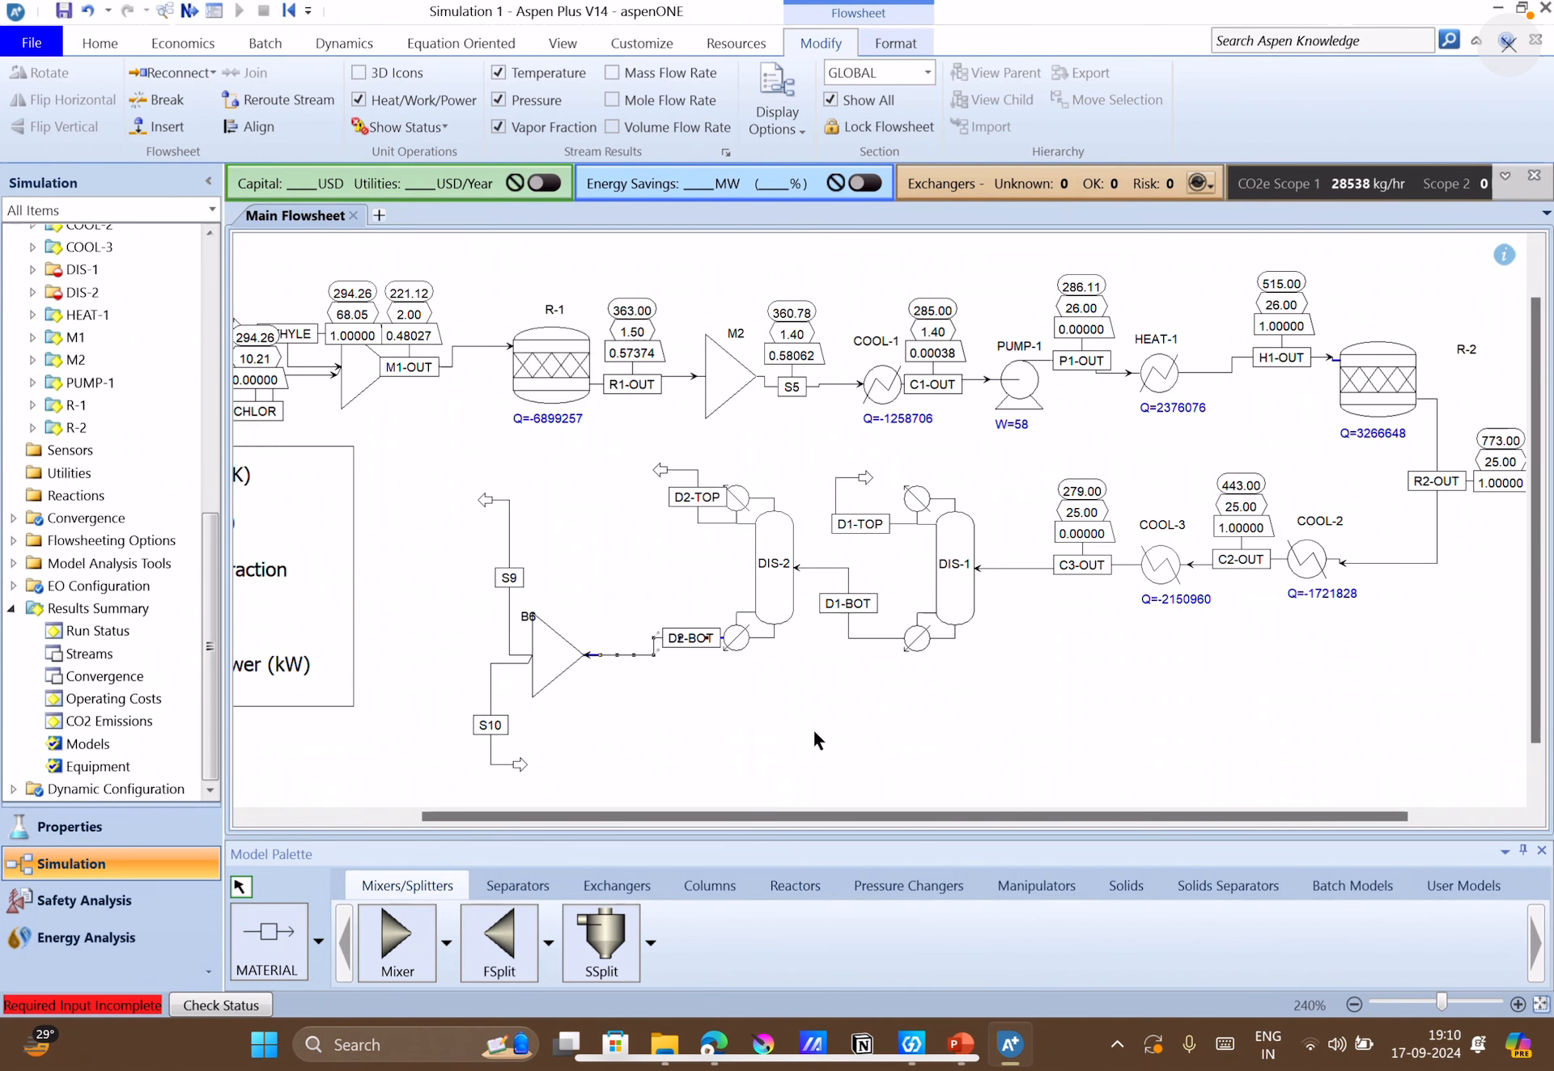
{"action": "left_click", "coordinate": [691, 641]}
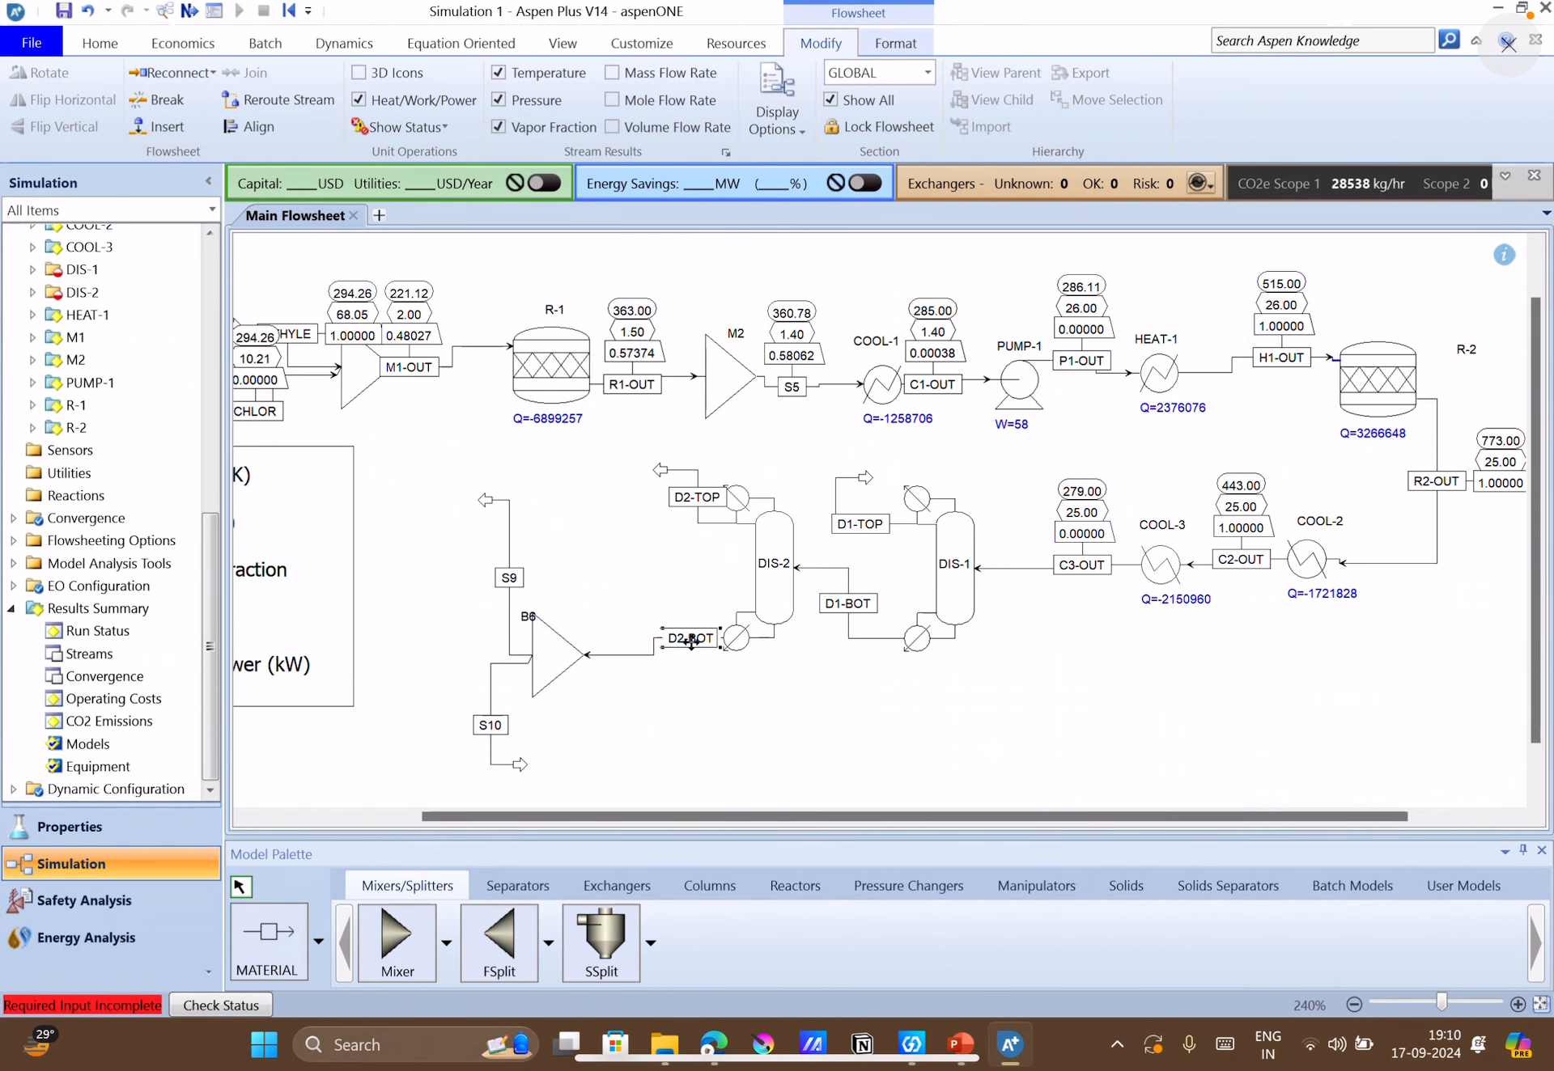
Rename splitter B6's product streams: S10 as PURGE and S9 as RECYCLE.
{"action": "double_click", "coordinate": [495, 724]}
{"action": "type", "text": "PURGE"}
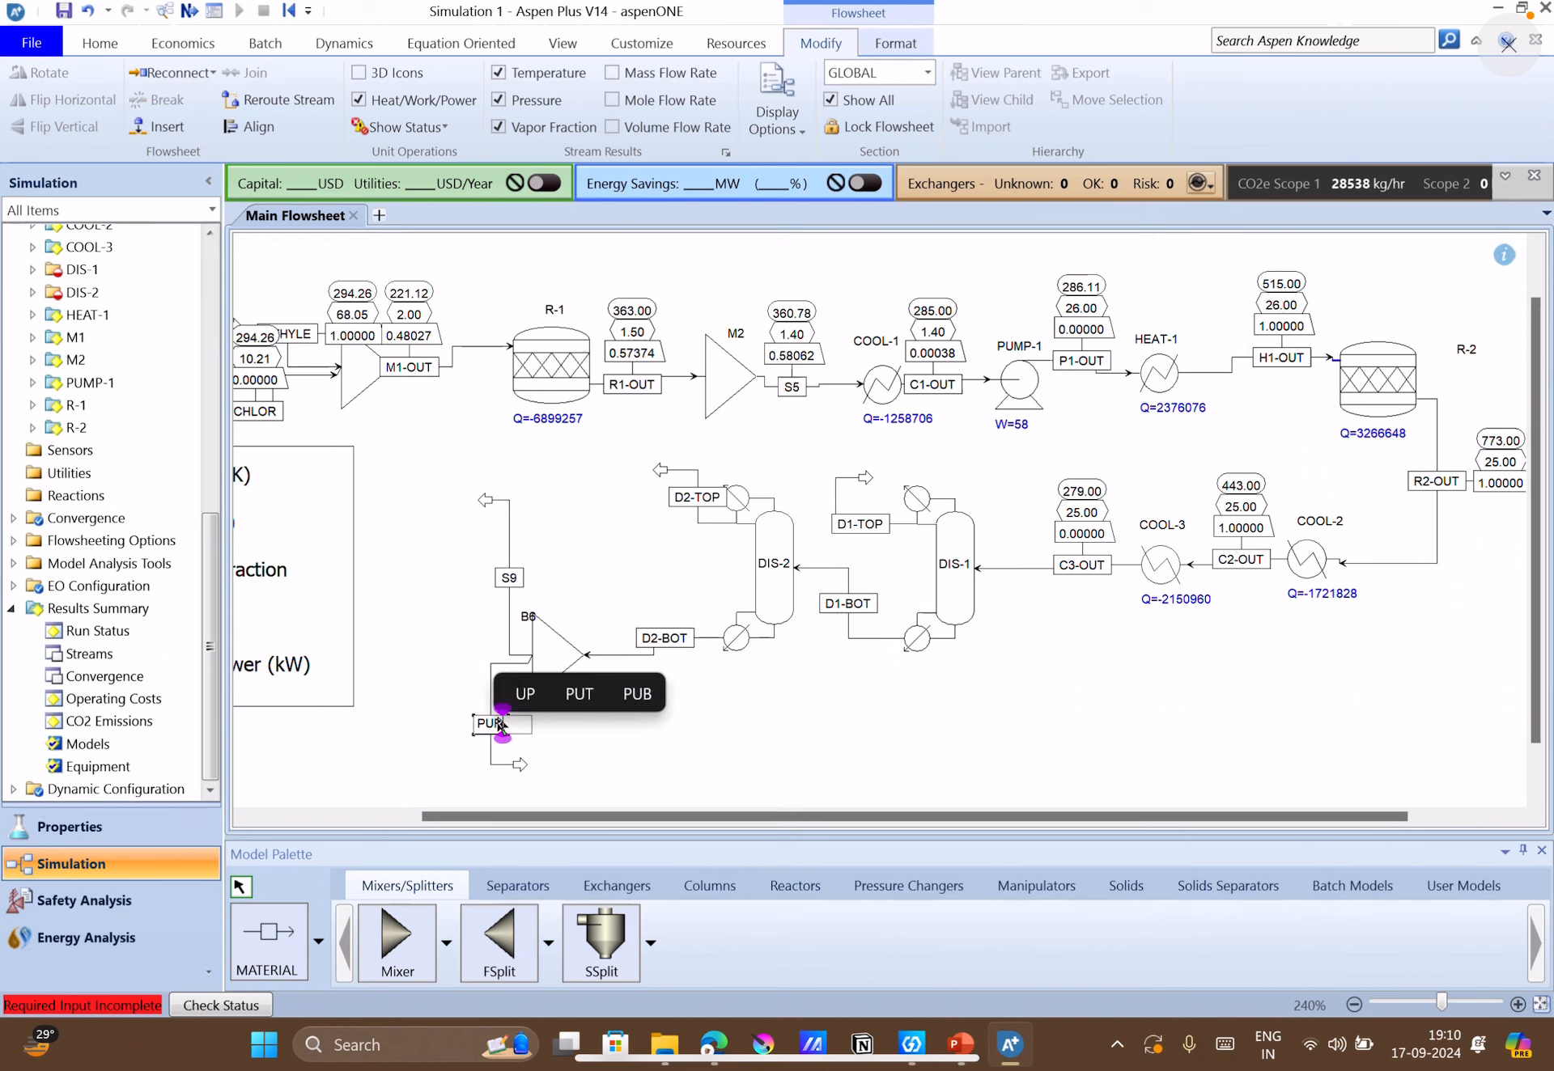
{"action": "double_click", "coordinate": [508, 578]}
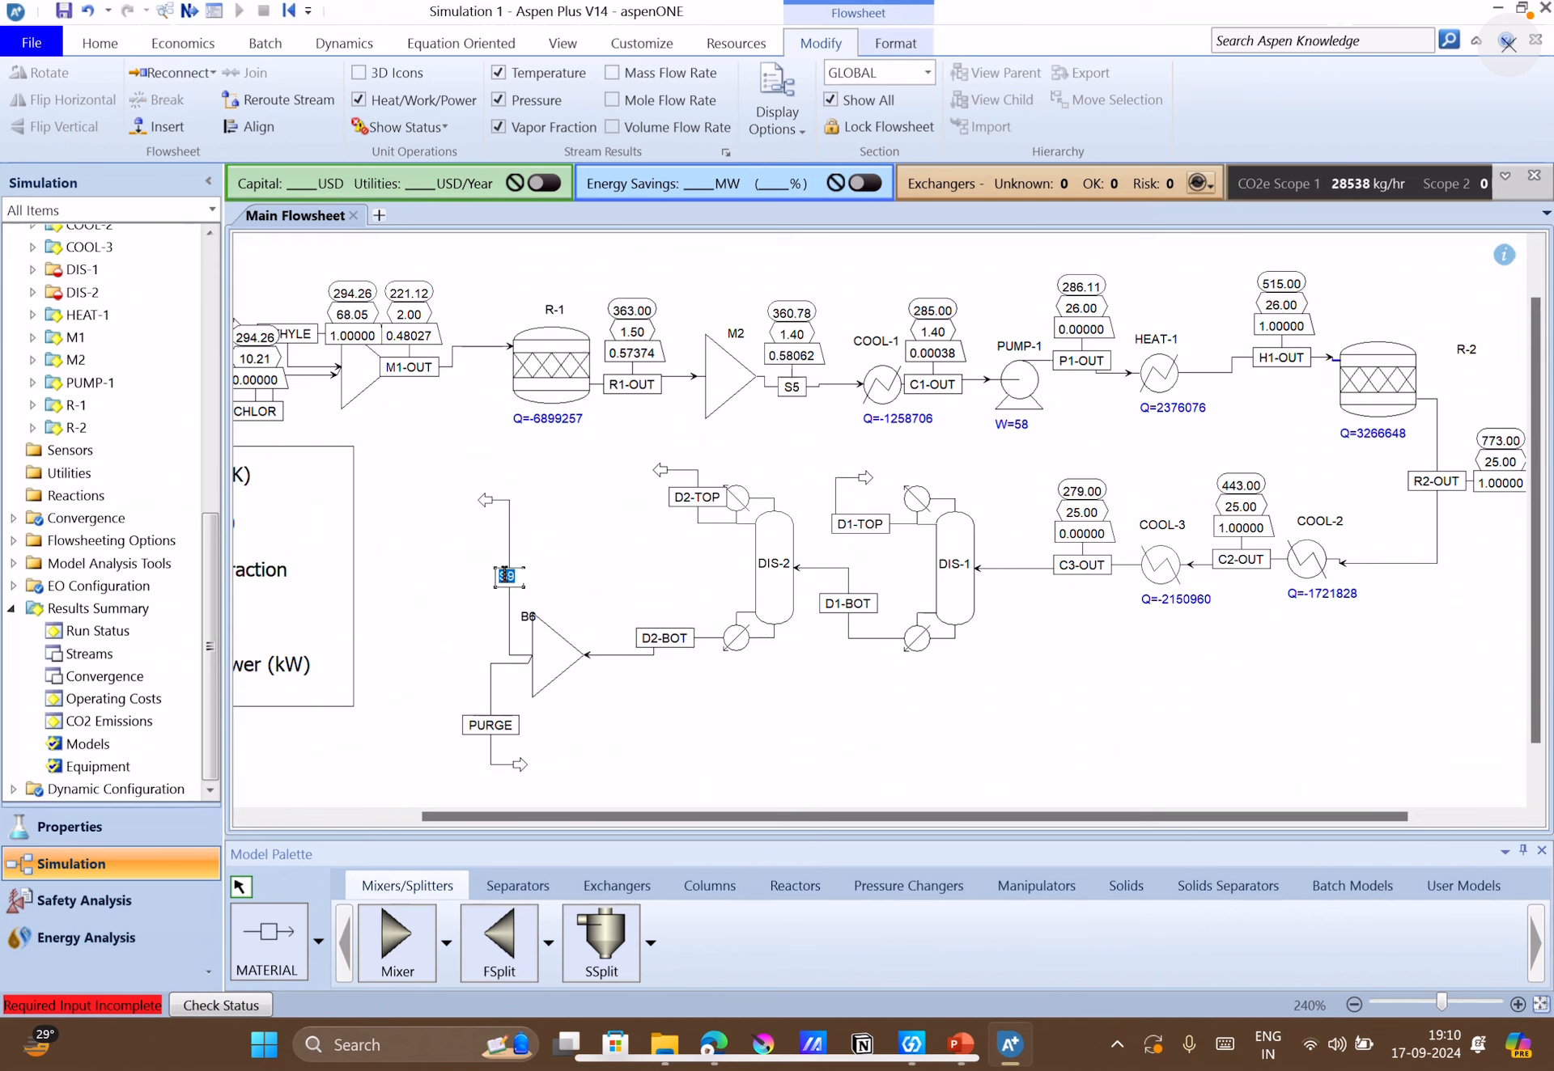
{"action": "type", "text": "RECYCEL"}
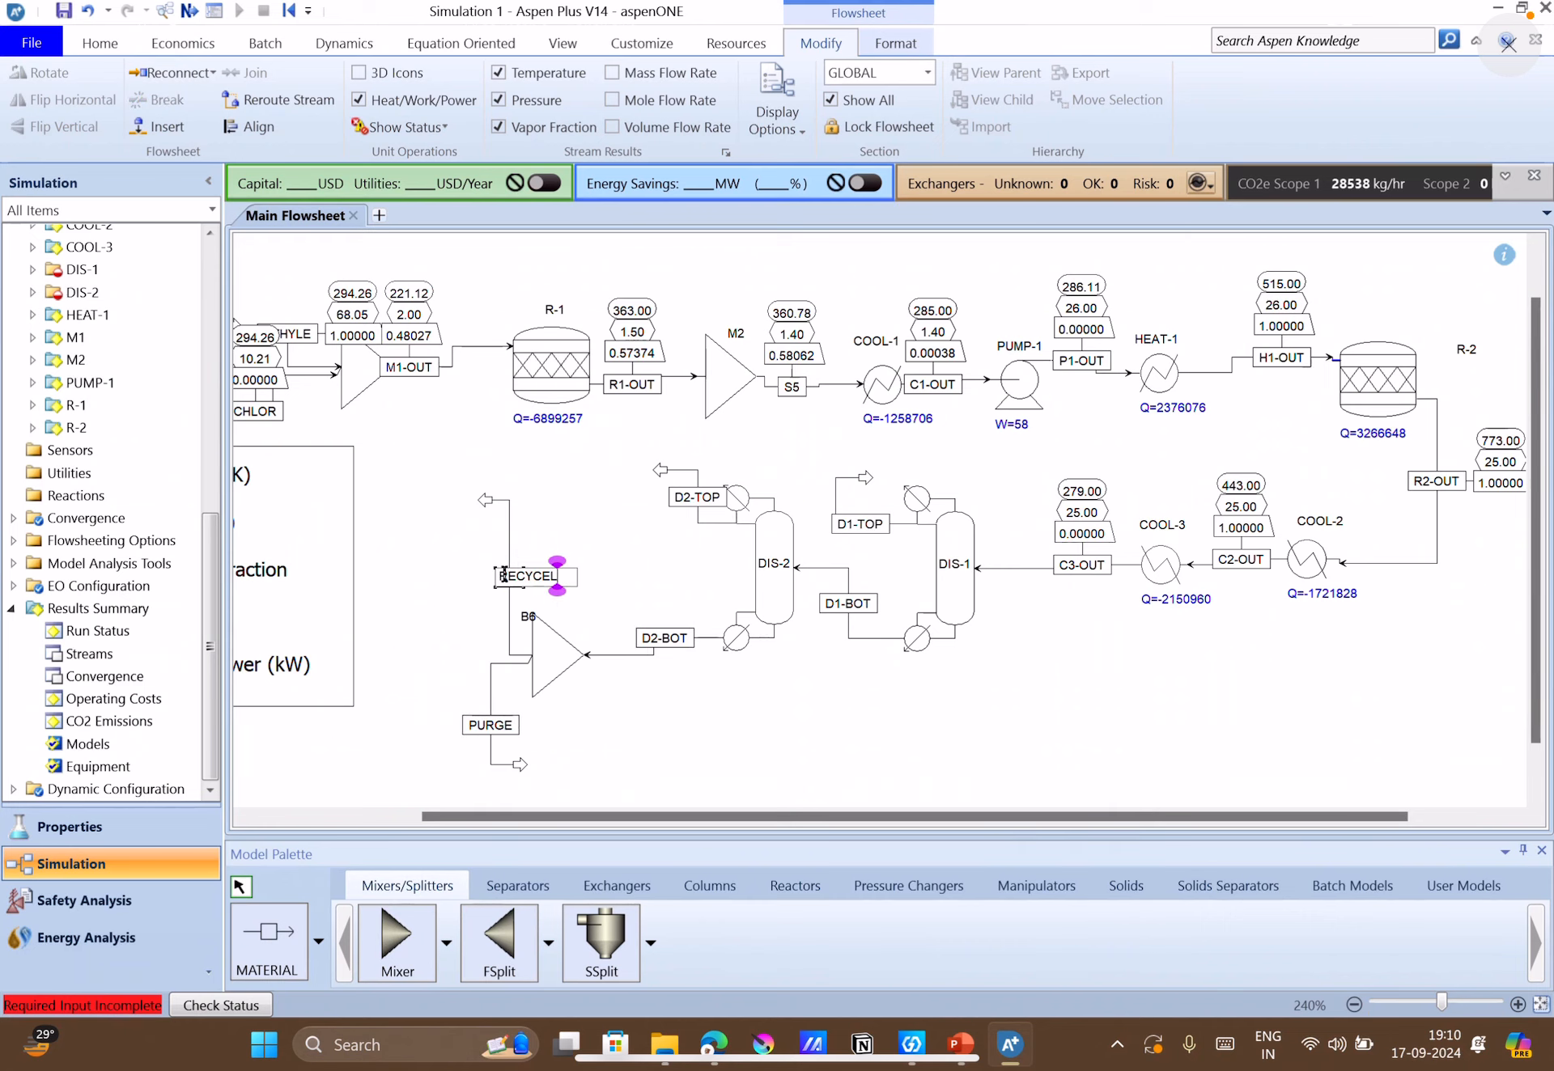
{"action": "key", "text": "BackSpace"}
{"action": "key", "text": "BackSpace"}
{"action": "type", "text": "LE"}
{"action": "left_click", "coordinate": [773, 750]}
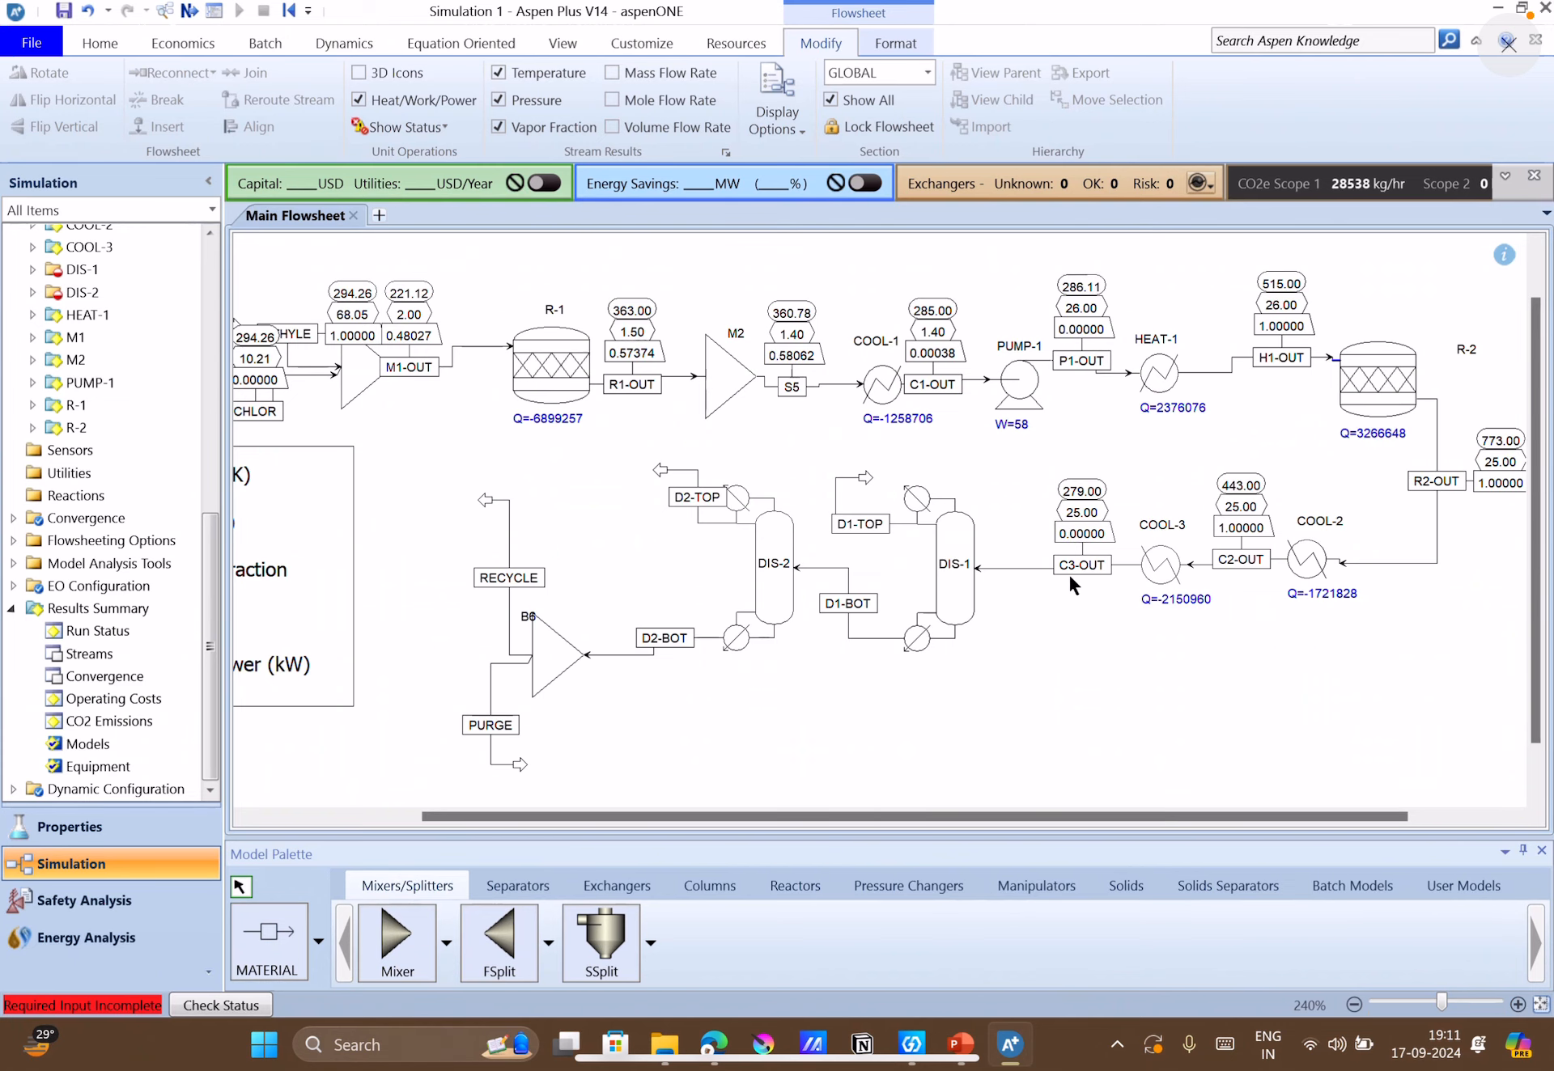
Open the specifications of column DIS-1 and set its number of stages to 10.
{"action": "double_click", "coordinate": [967, 594]}
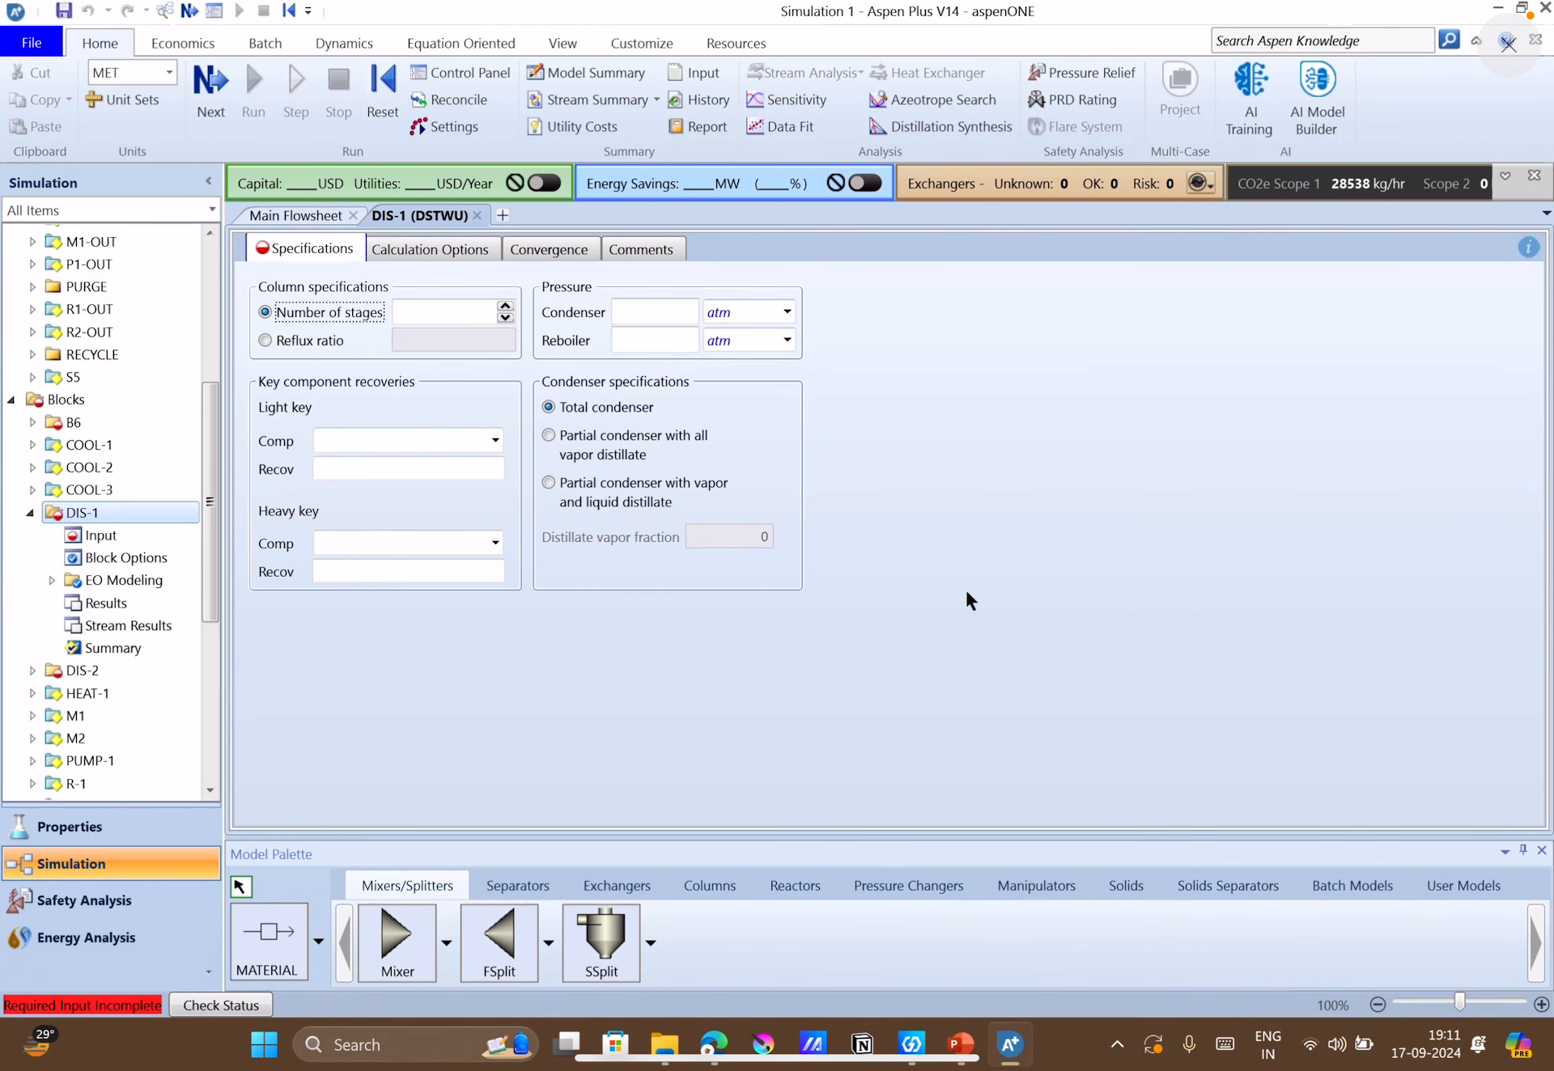
{"action": "left_click", "coordinate": [415, 312]}
{"action": "type", "text": "1"}
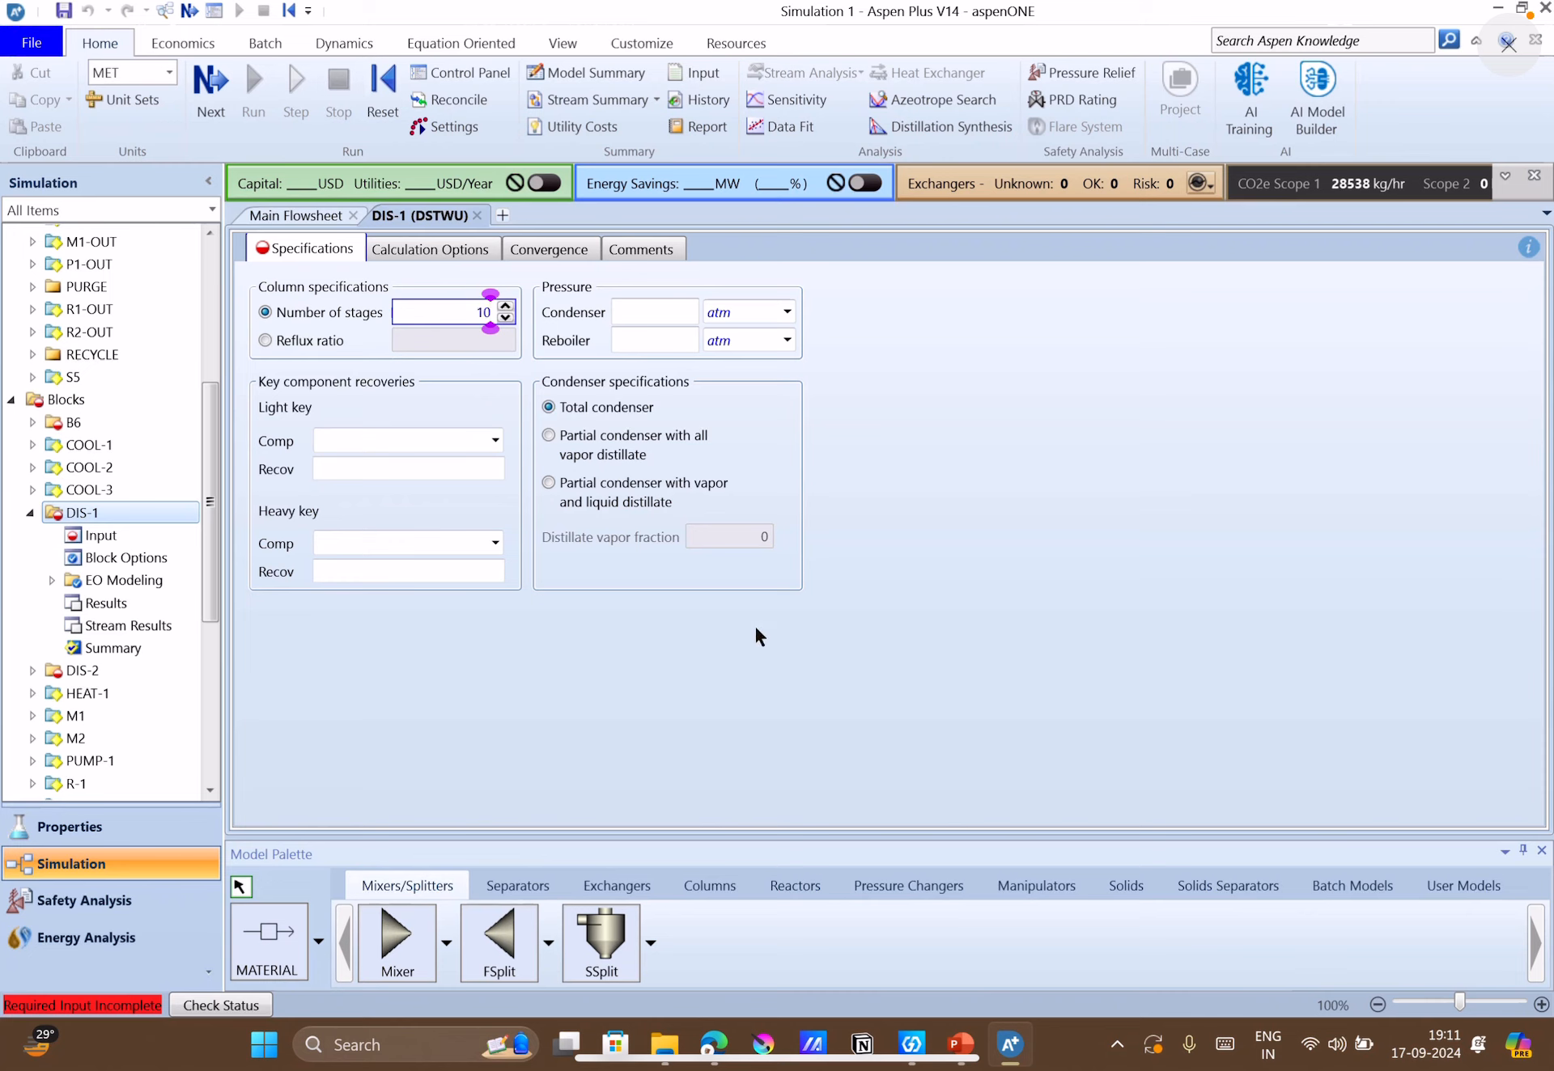
{"action": "type", "text": "0"}
Choose HYDRO-01 as DIS-1's light key component and consult the key recovery table on the PowerPoint case-study slide.
{"action": "left_click", "coordinate": [494, 441]}
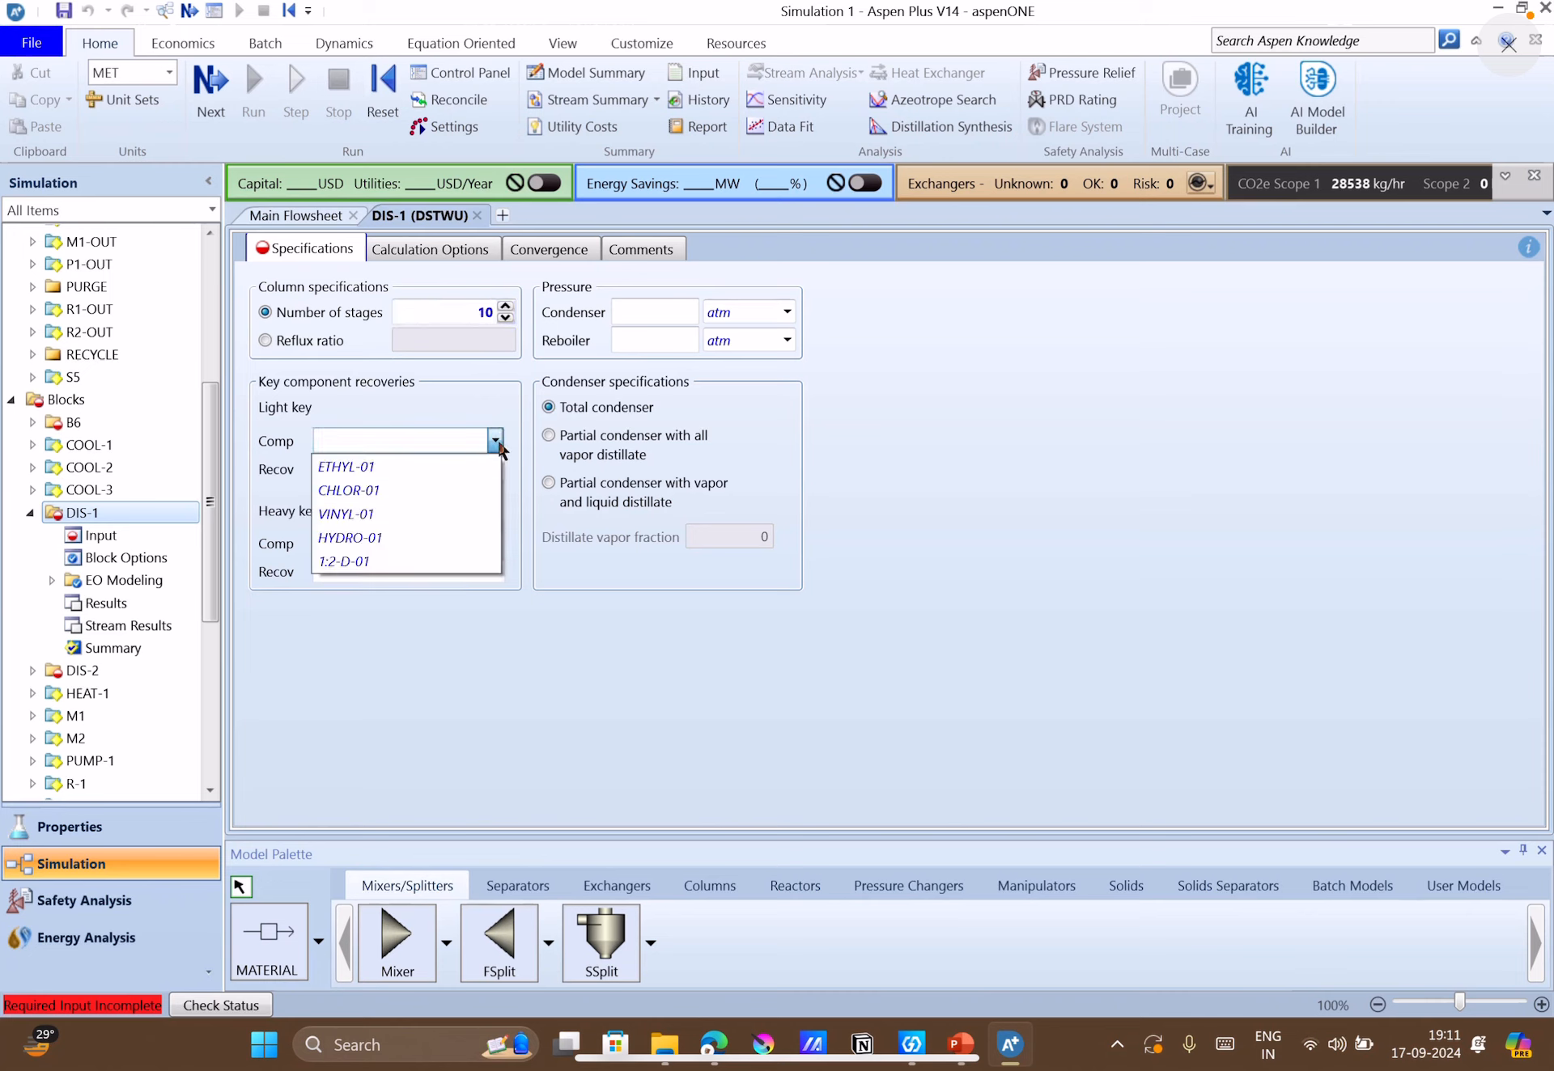
{"action": "left_click", "coordinate": [401, 541]}
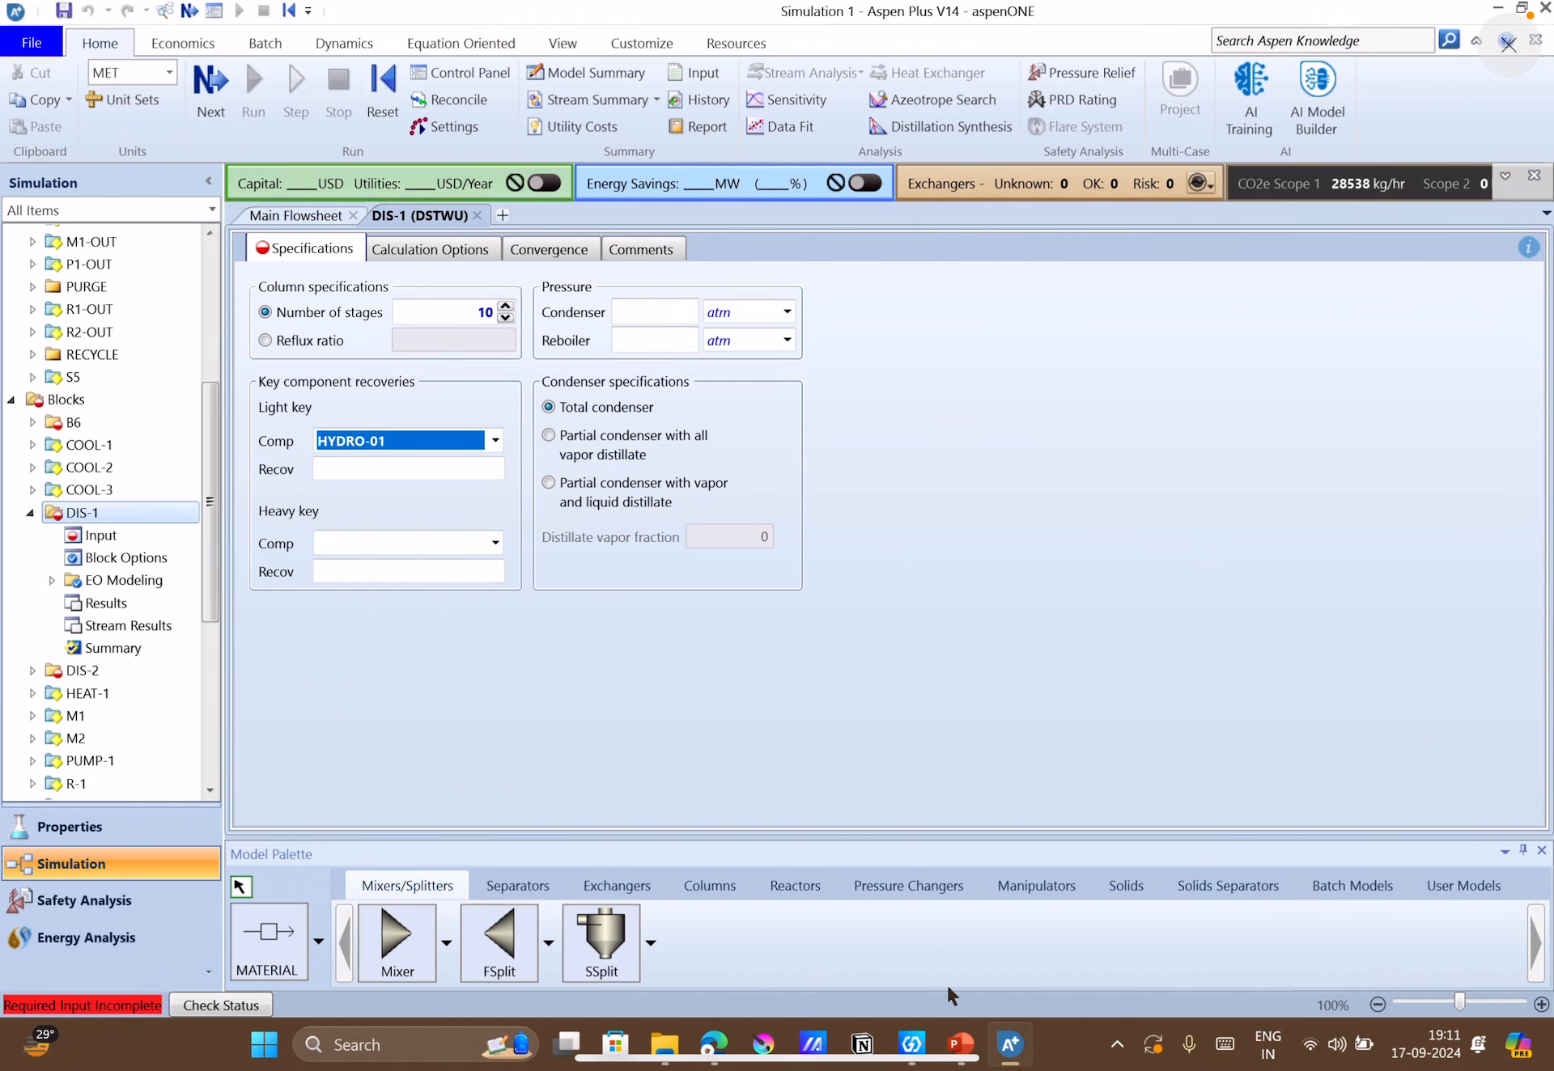
{"action": "left_click", "coordinate": [960, 1043]}
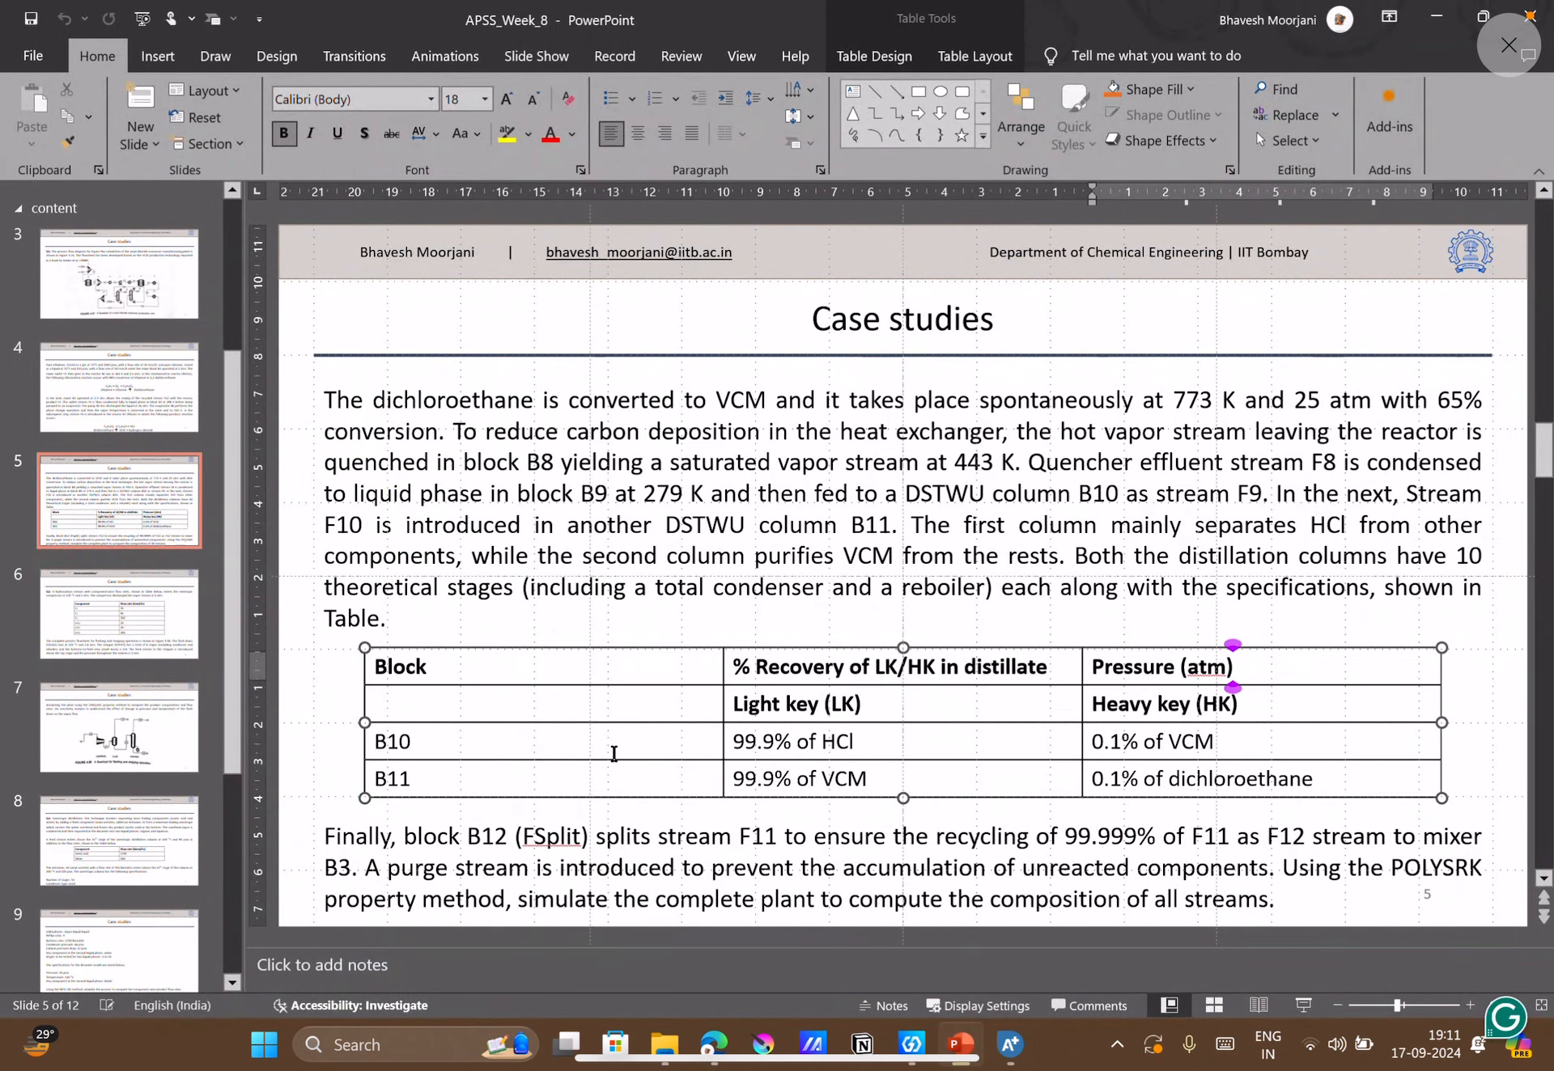
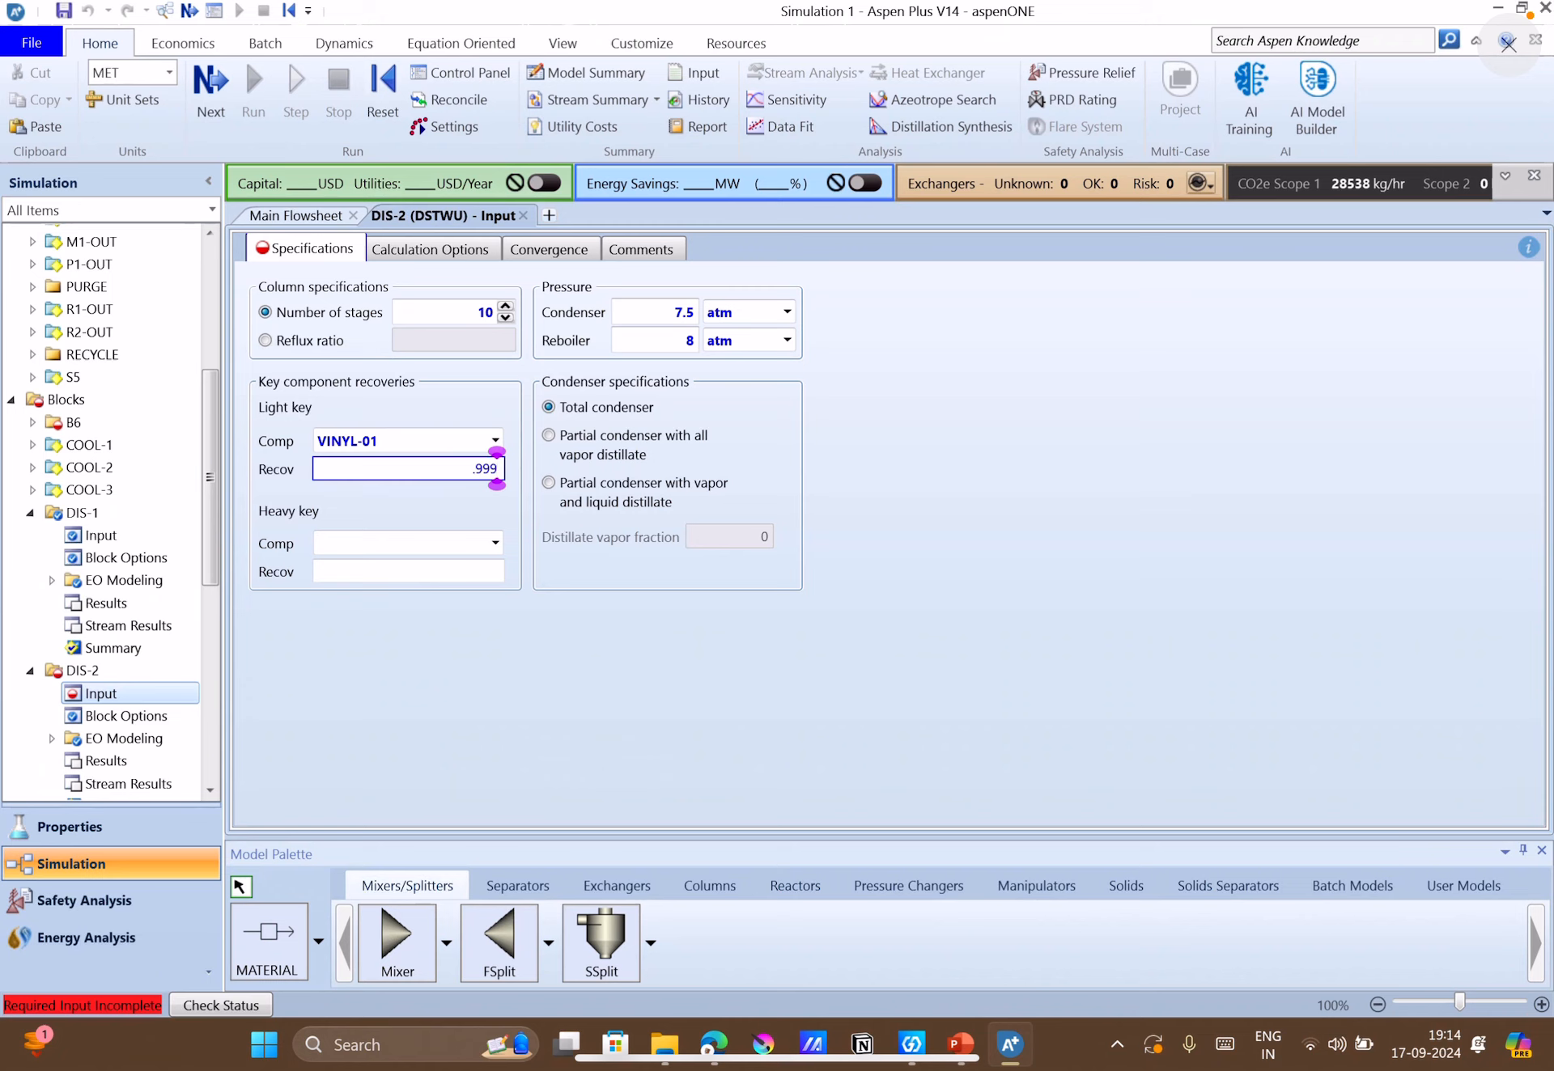
Set DIS-2's heavy key component to 1:2-D-01 with a recovery of 0.001.
{"action": "left_click", "coordinate": [494, 543]}
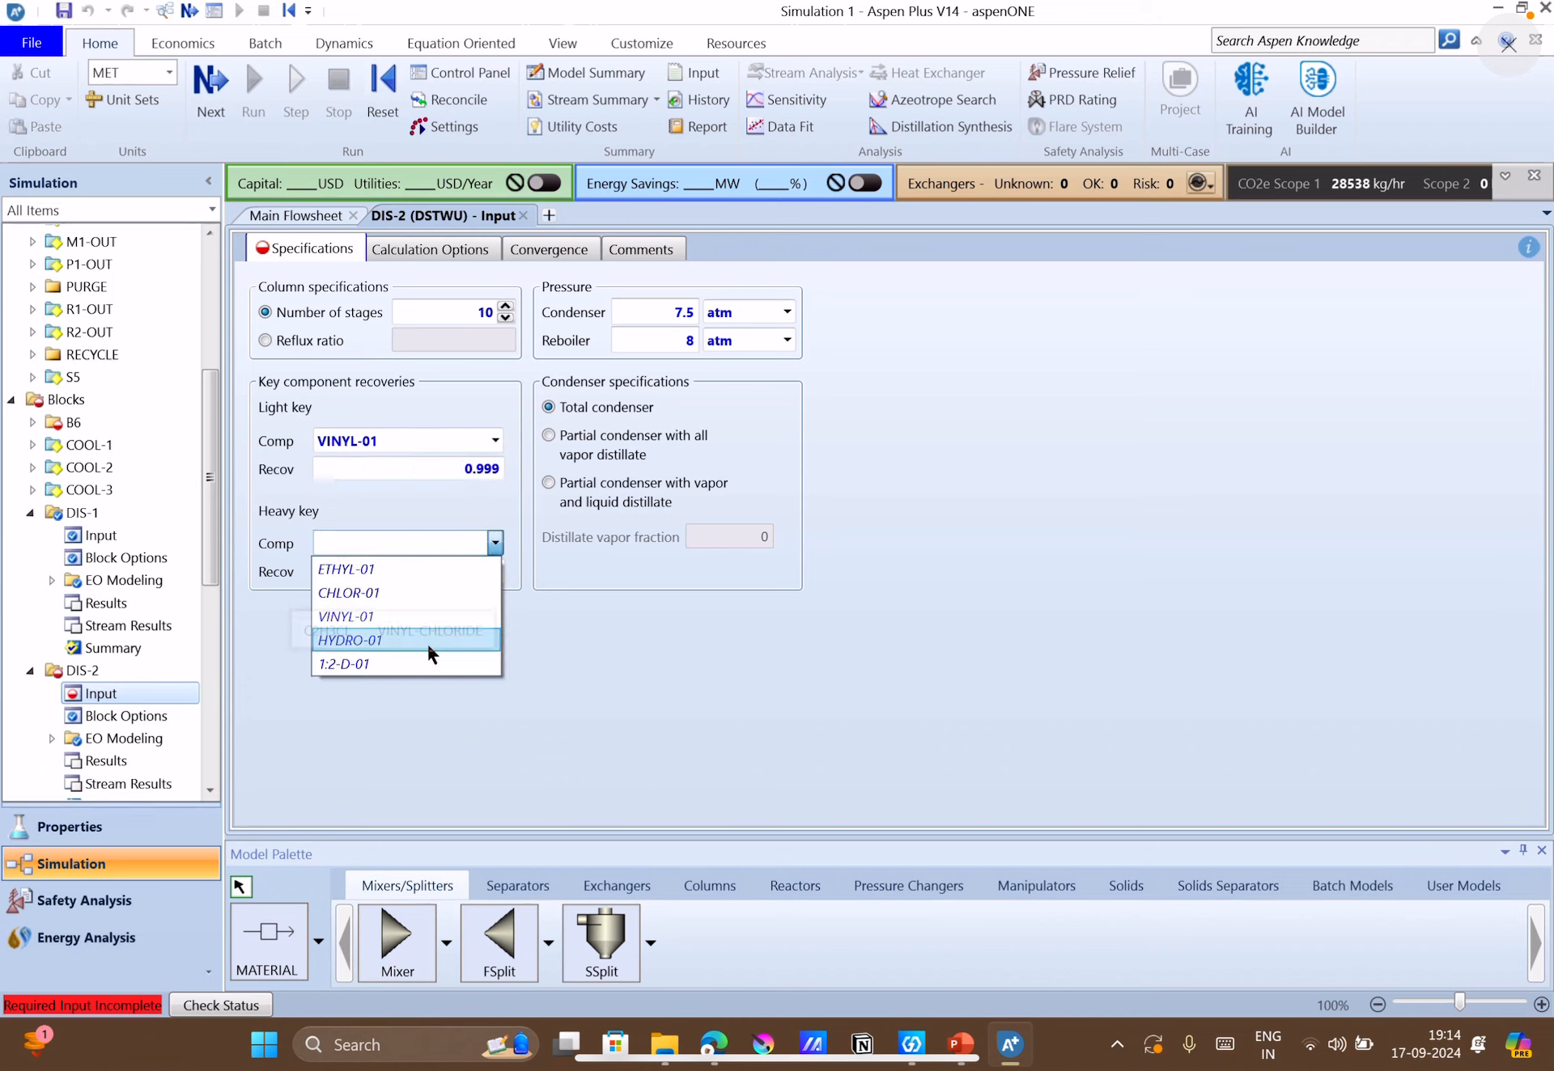
{"action": "left_click", "coordinate": [391, 662]}
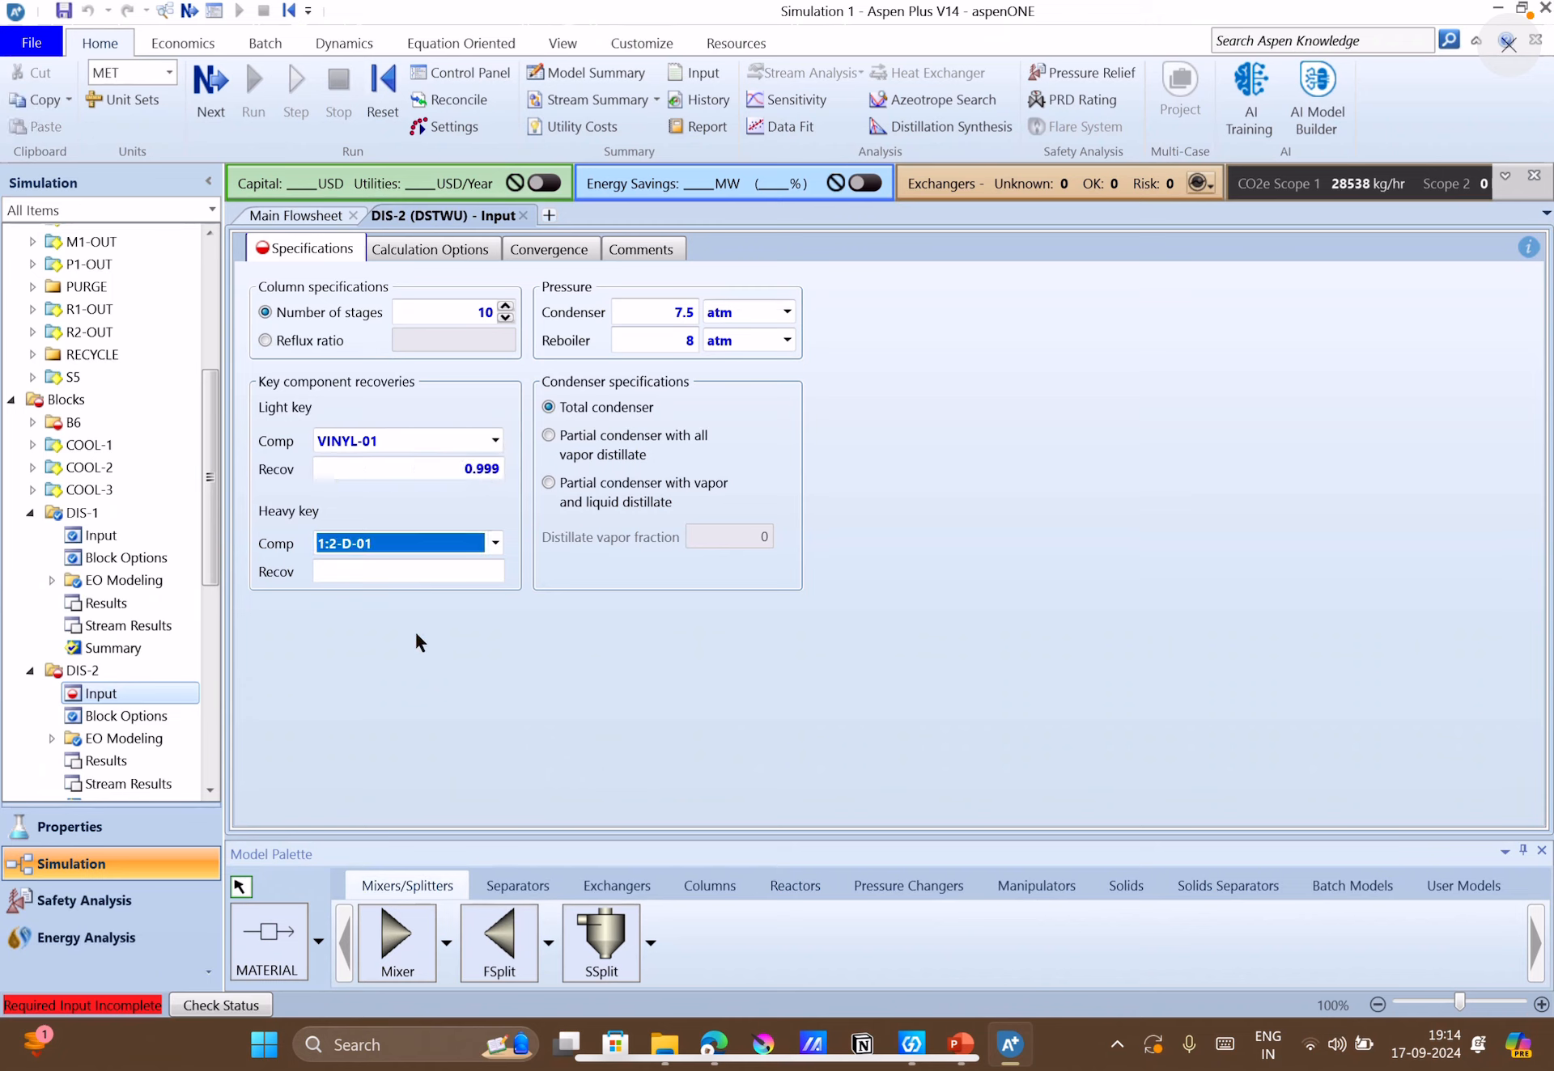
{"action": "left_click", "coordinate": [423, 573]}
{"action": "type", "text": "0.0"}
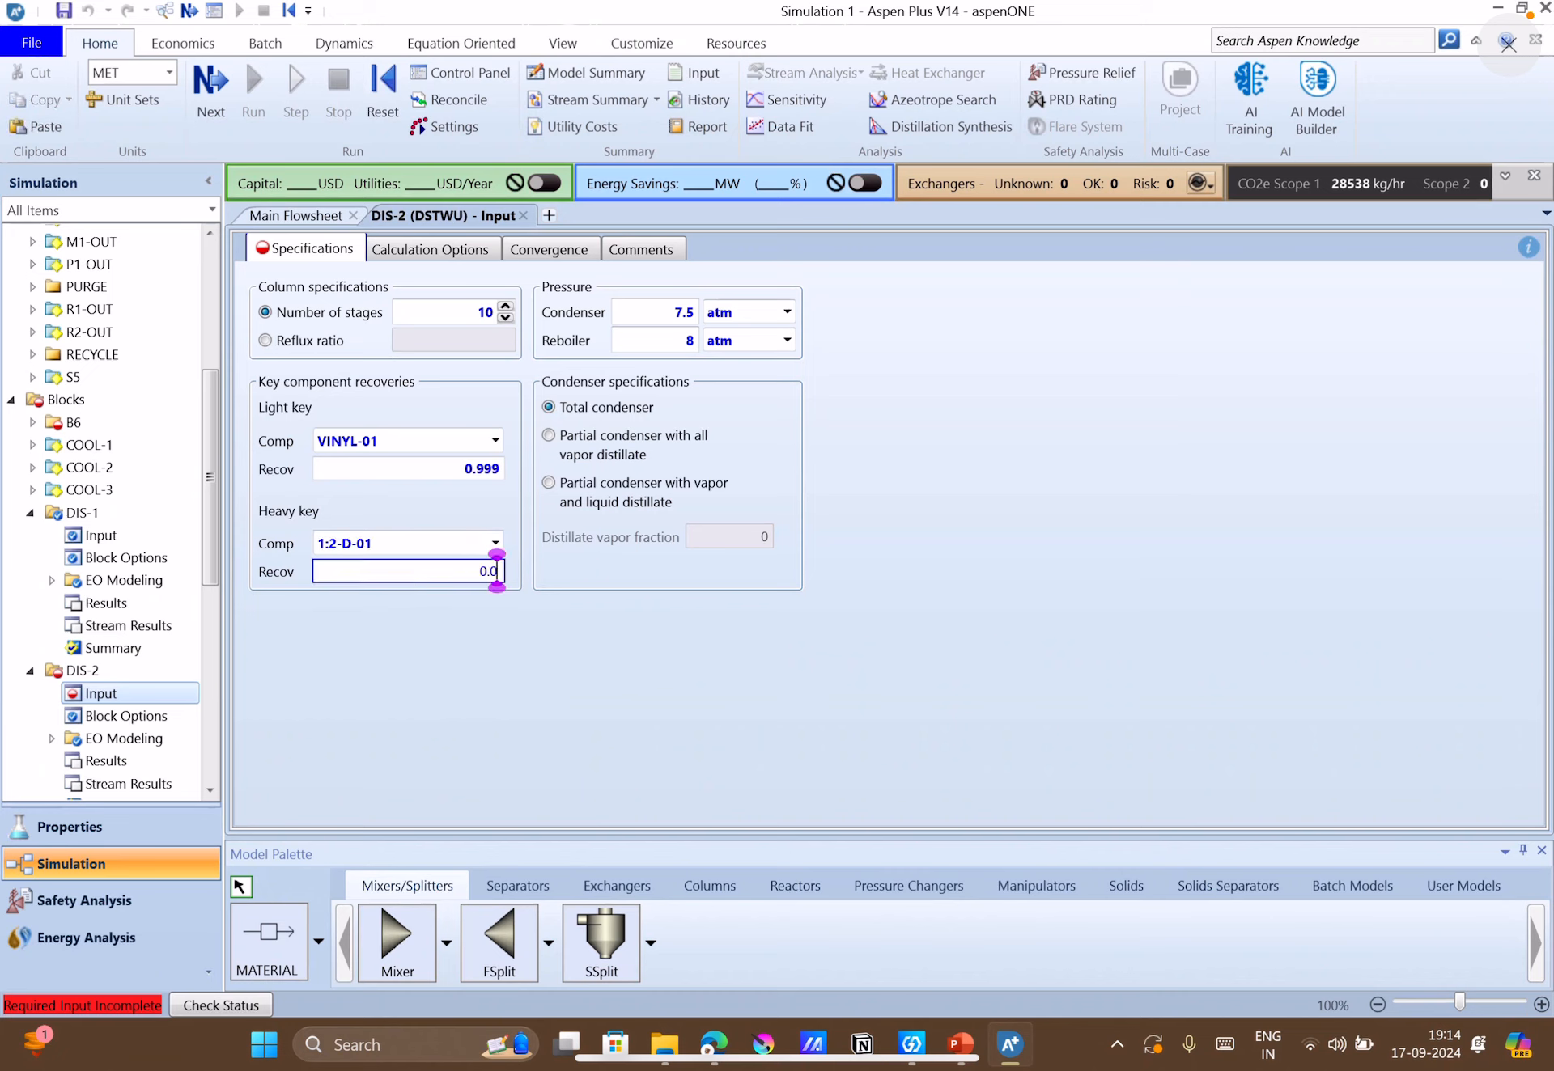
{"action": "type", "text": "01"}
{"action": "key", "text": "Return"}
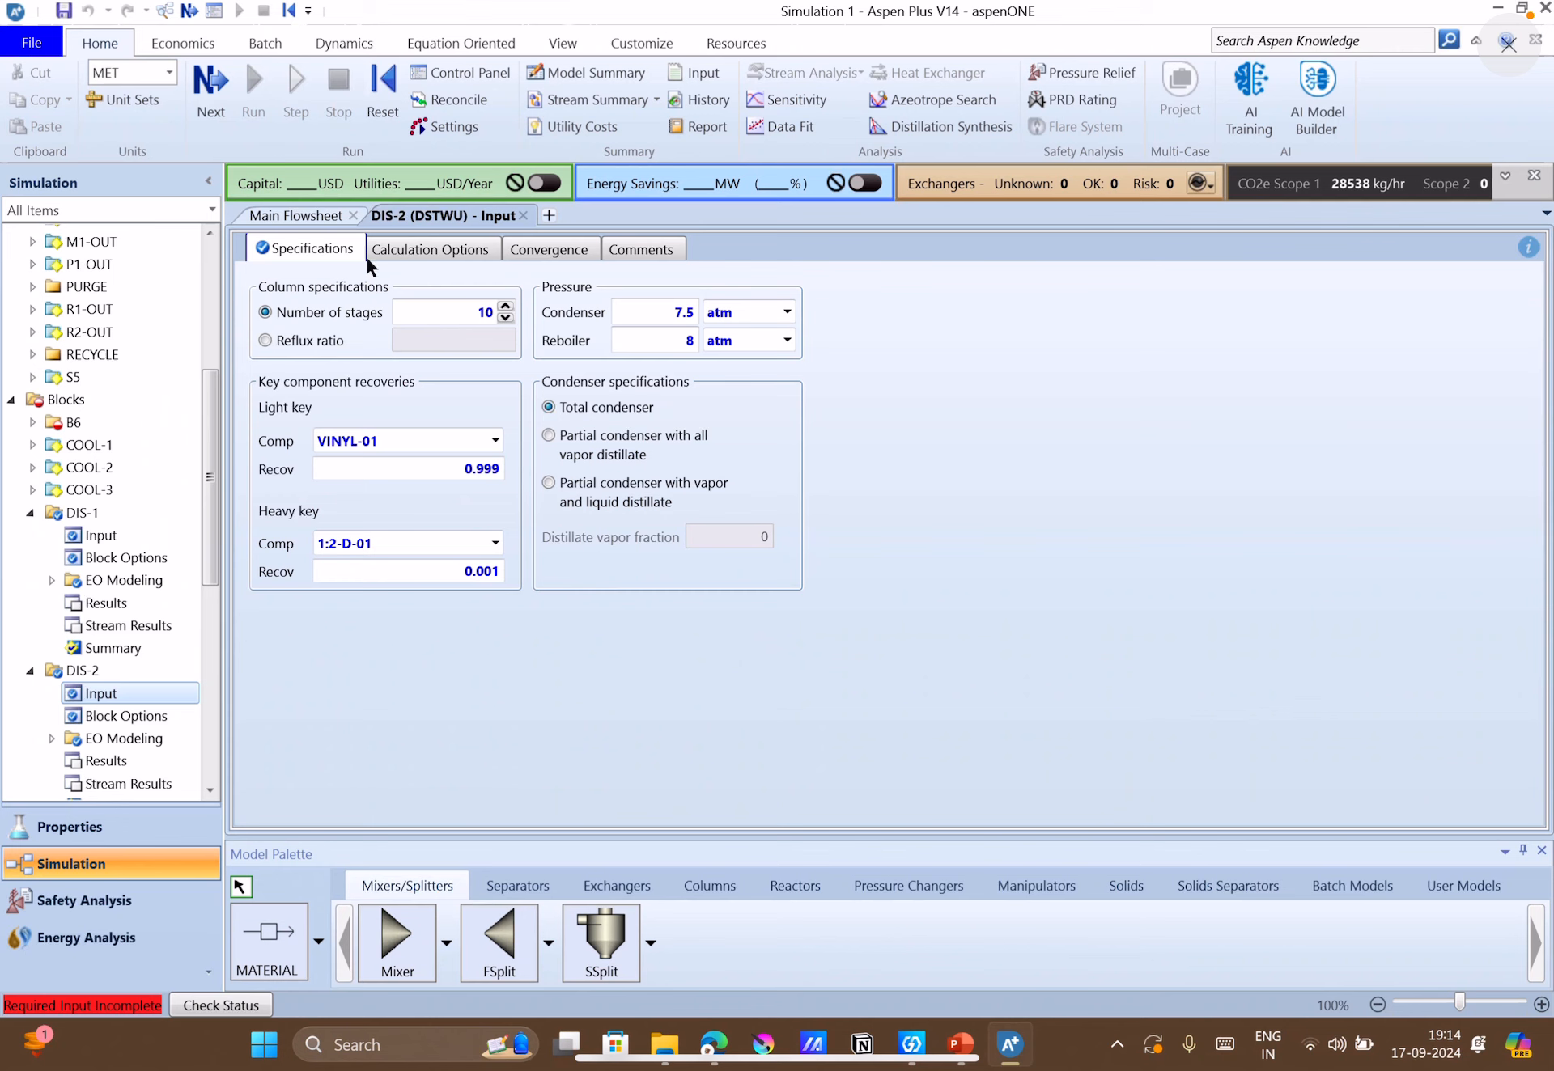
Open splitter B6's flow split specifications and consult the recycle fraction on the PowerPoint case-study slide.
{"action": "left_click", "coordinate": [225, 106]}
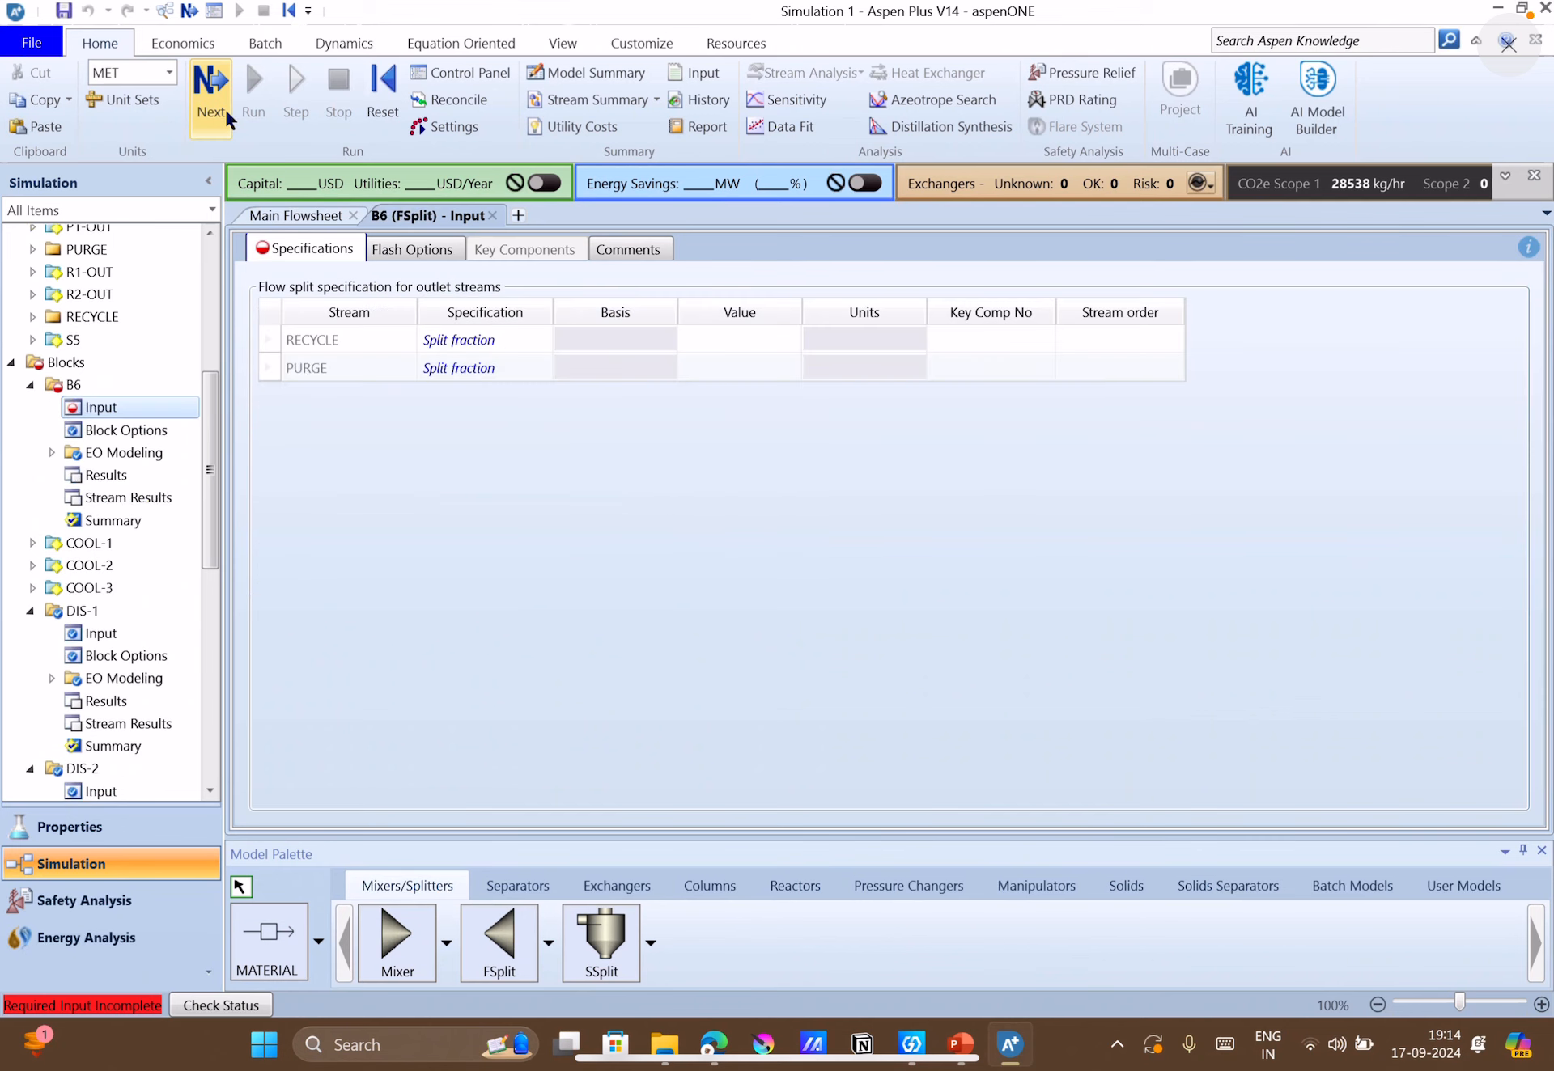
{"action": "left_click", "coordinate": [505, 343]}
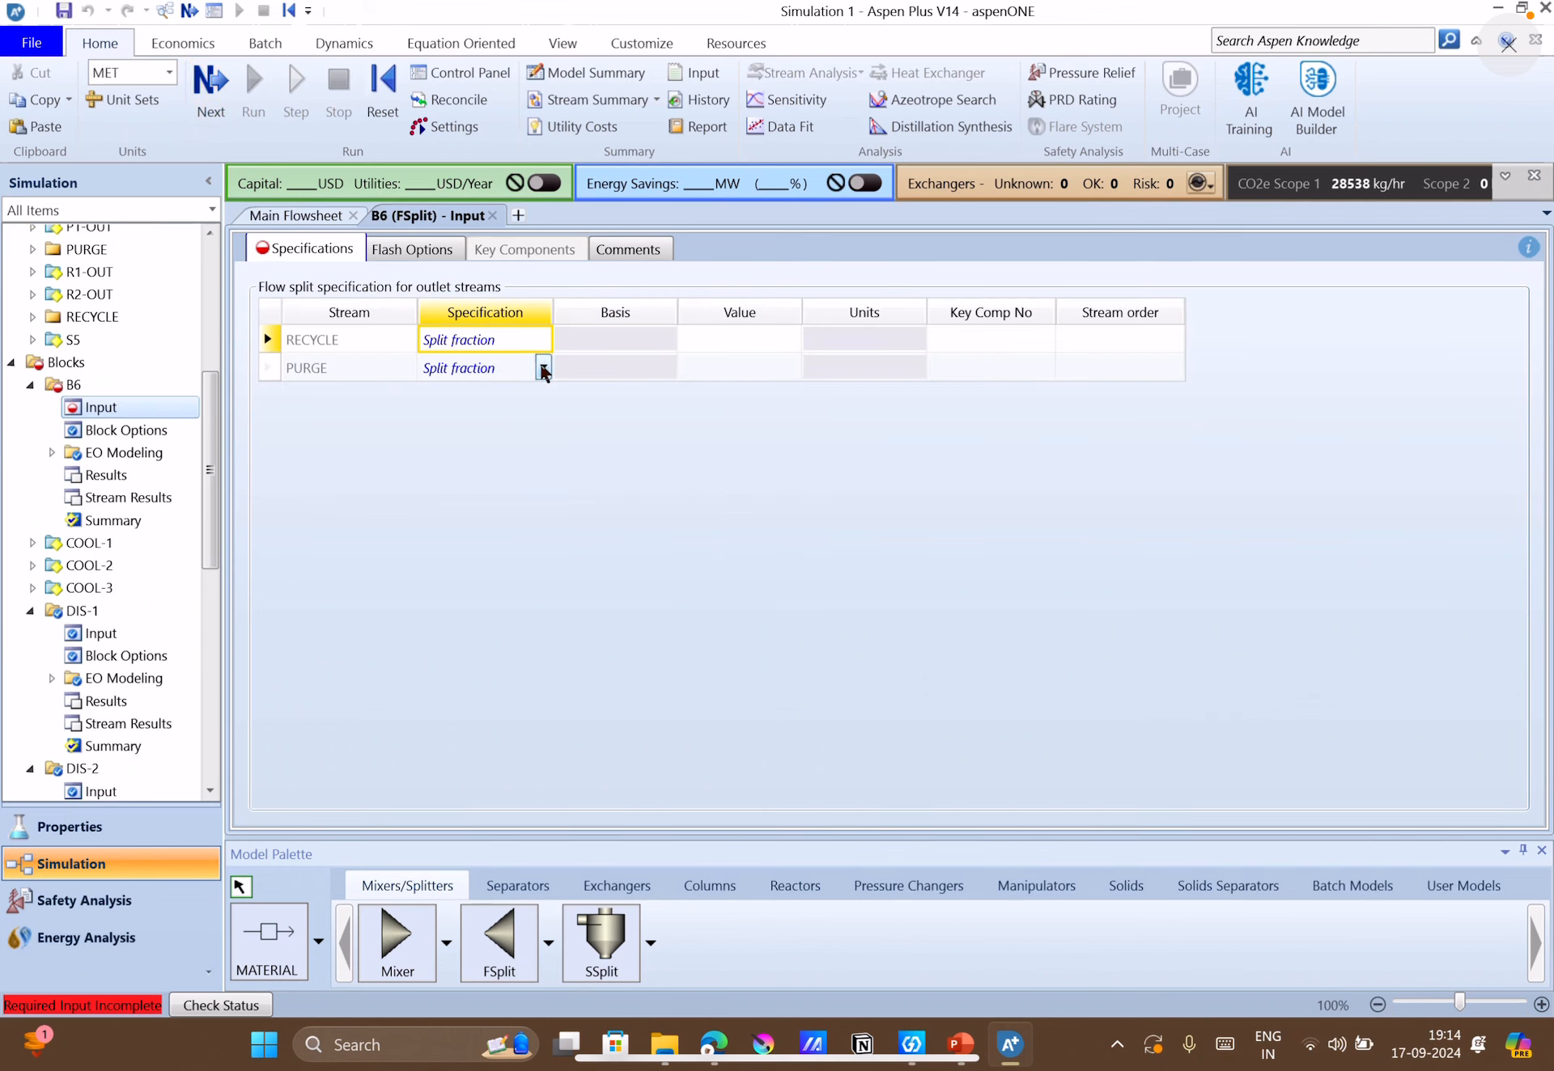
{"action": "left_click", "coordinate": [599, 350]}
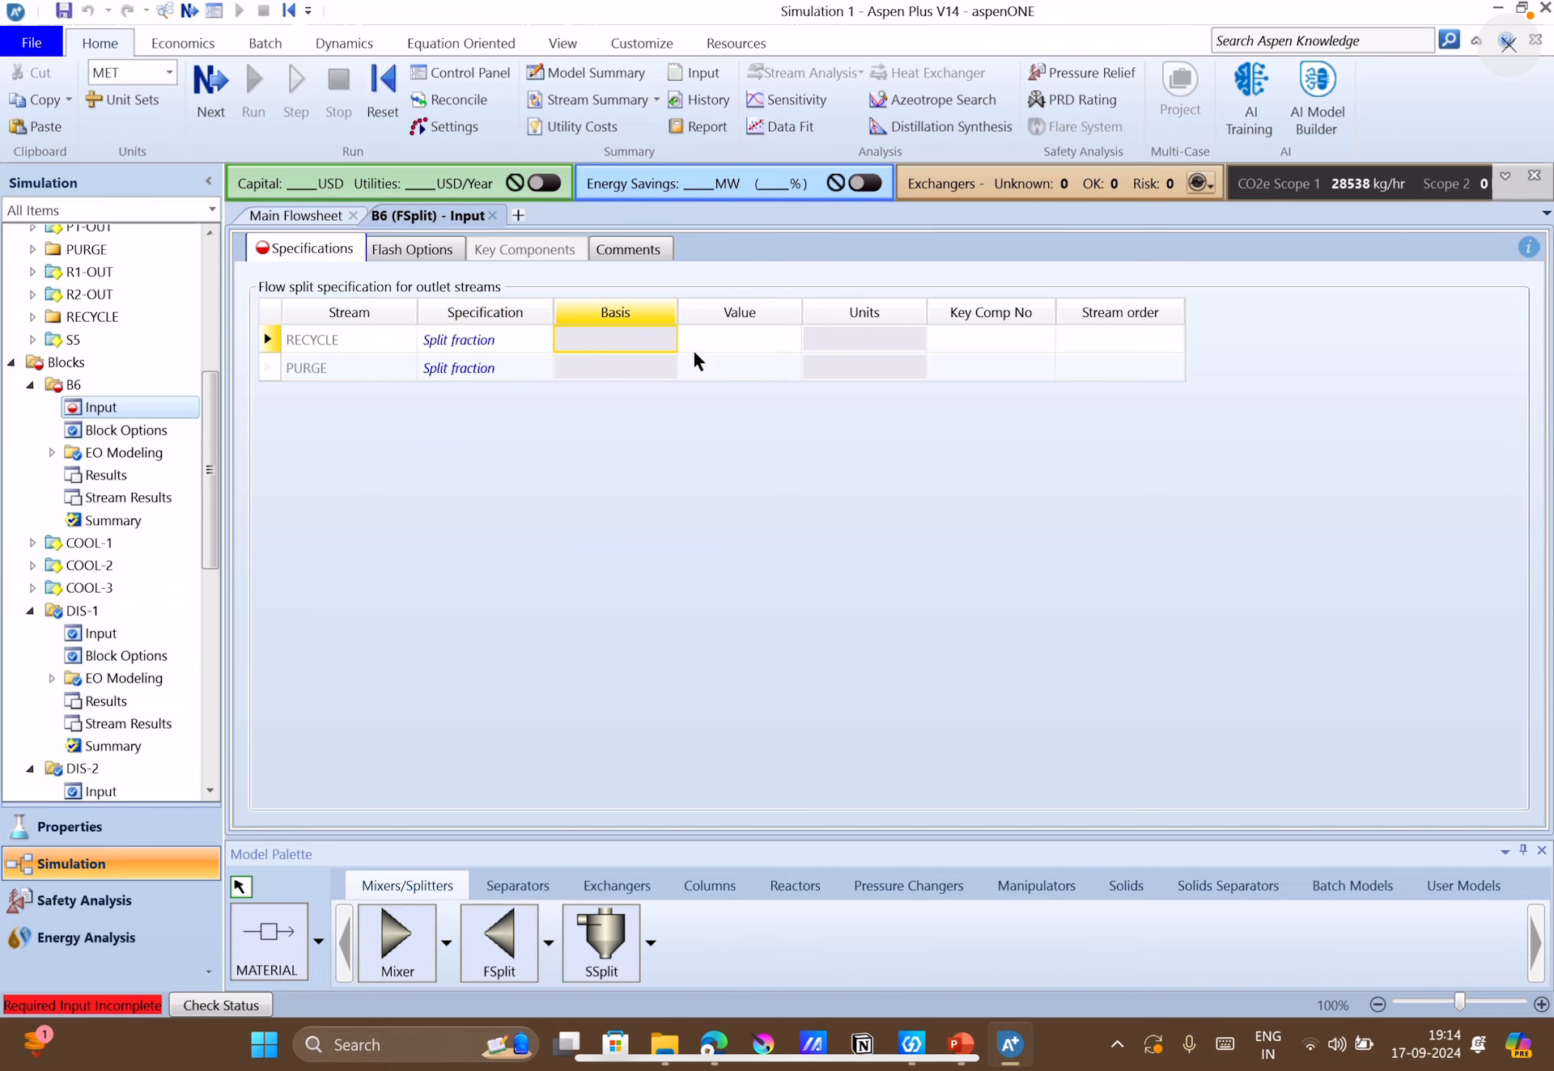
{"action": "left_click", "coordinate": [766, 348]}
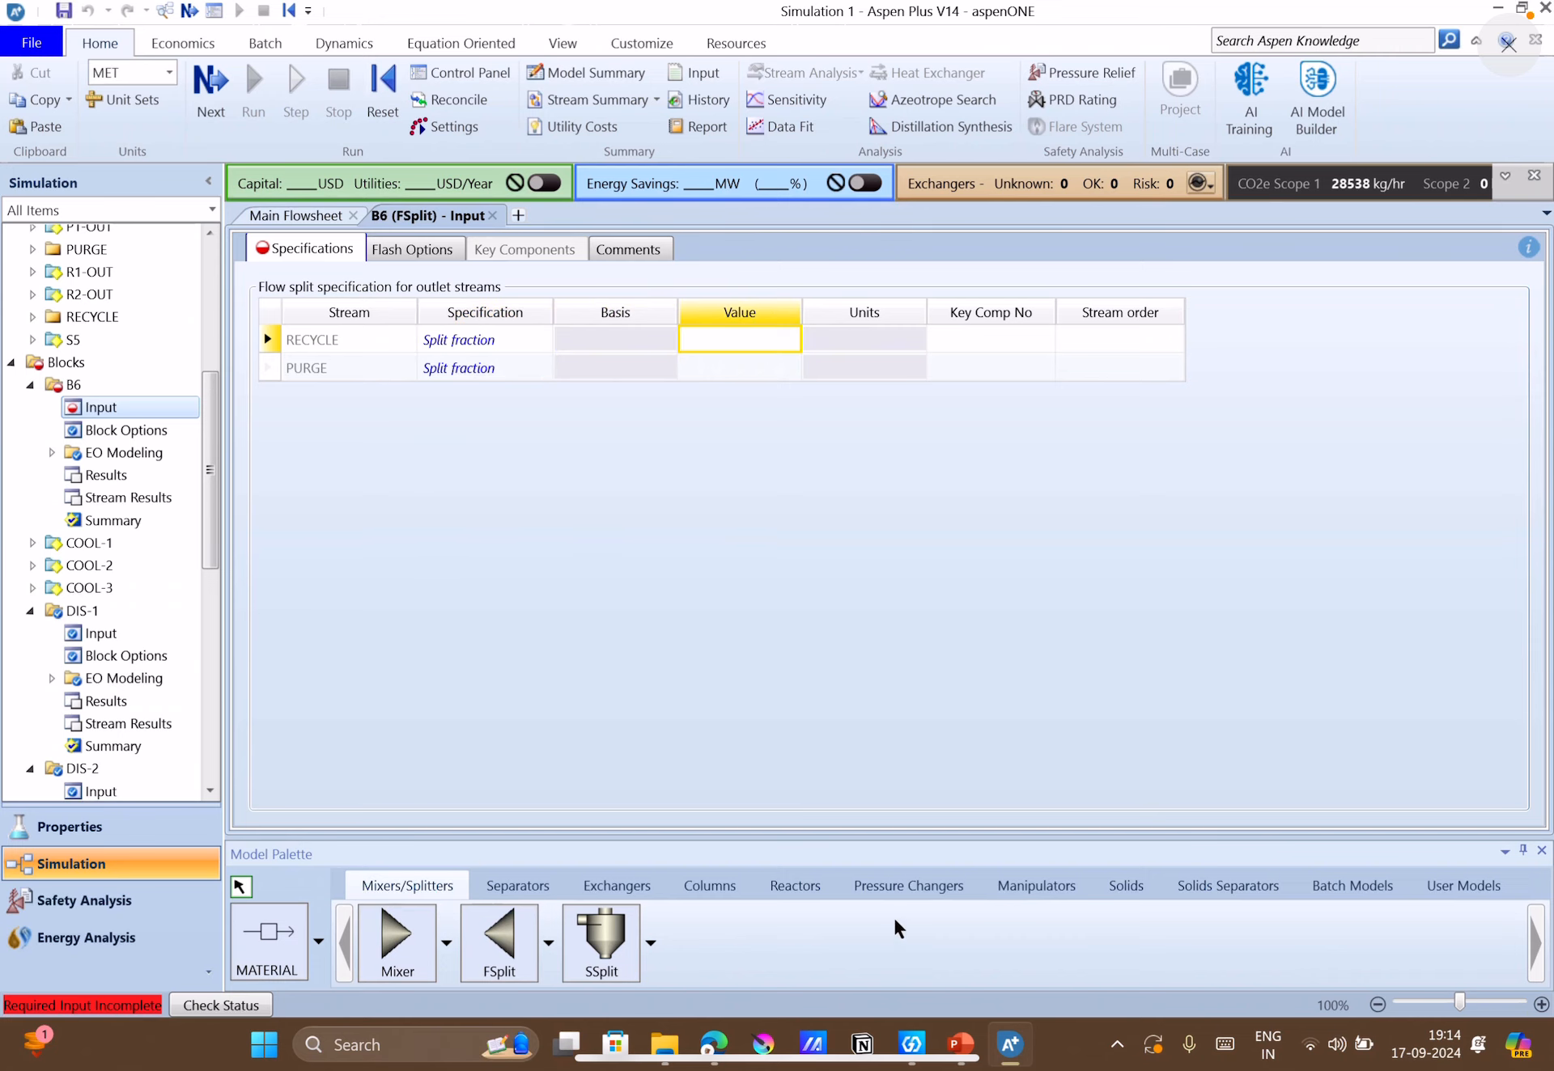
{"action": "left_click", "coordinate": [960, 1044]}
{"action": "left_click", "coordinate": [855, 845]}
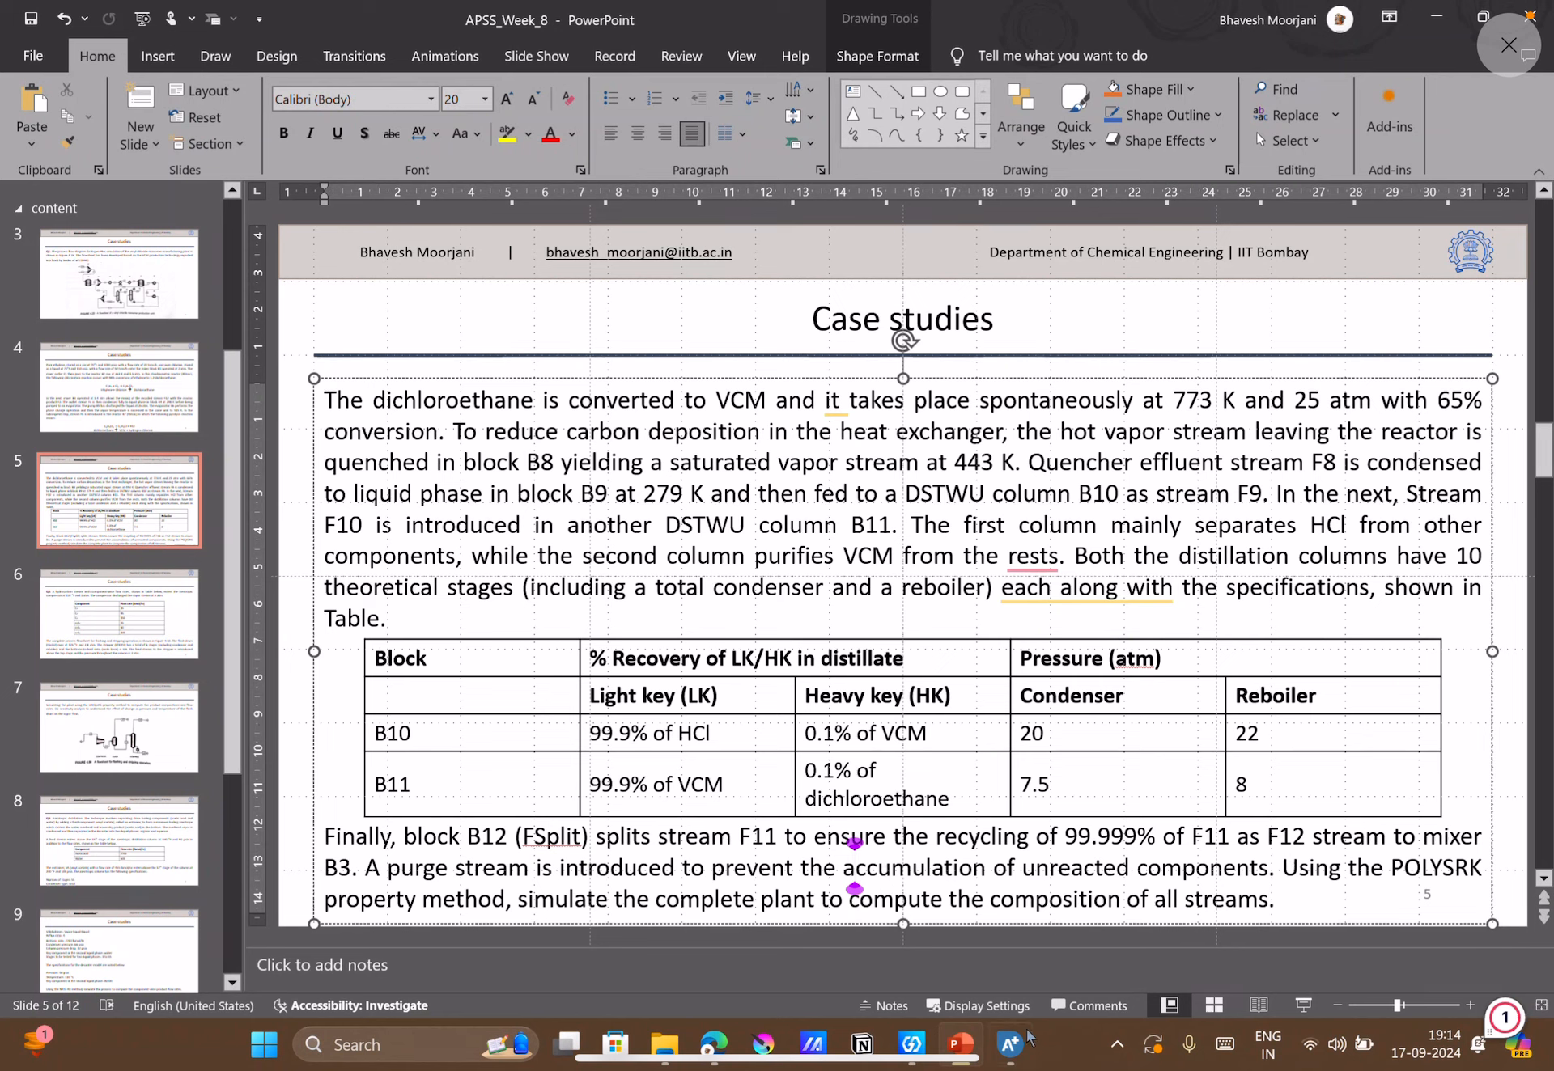
{"action": "left_click", "coordinate": [963, 908]}
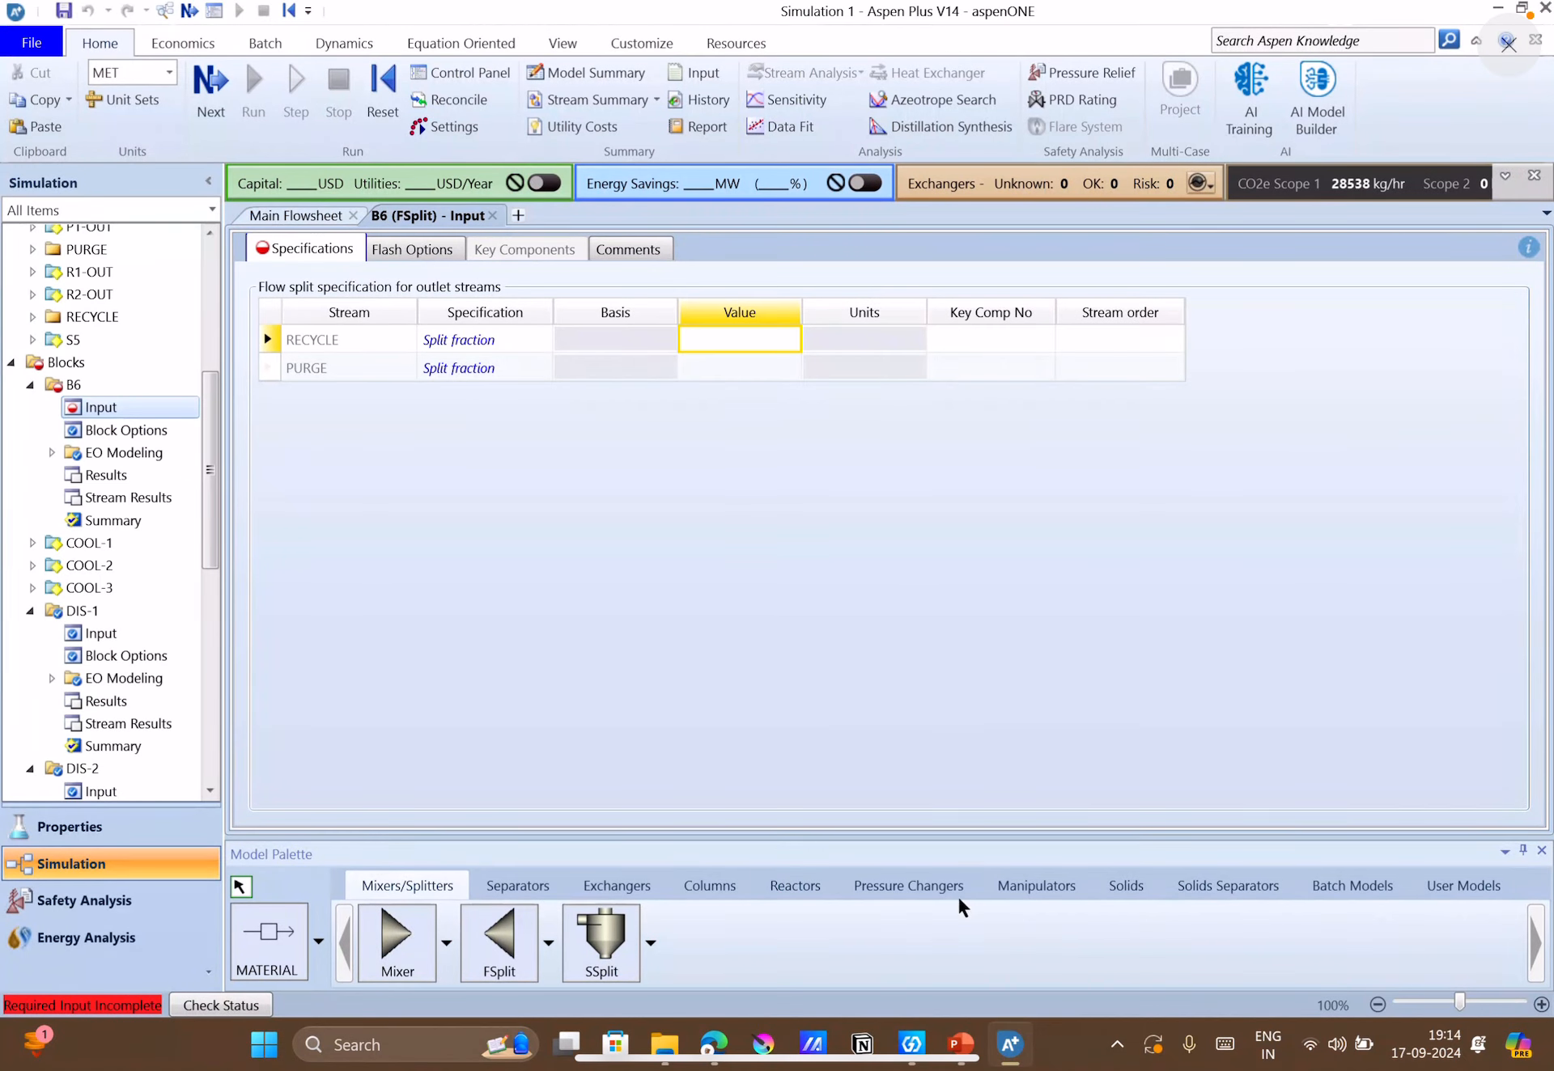
Back in Aspen Plus, set the RECYCLE stream's split fraction in splitter B6 to 0.9999.
{"action": "left_click", "coordinate": [805, 438]}
{"action": "left_click", "coordinate": [751, 339]}
{"action": "type", "text": ".9999"}
{"action": "key", "text": "Return"}
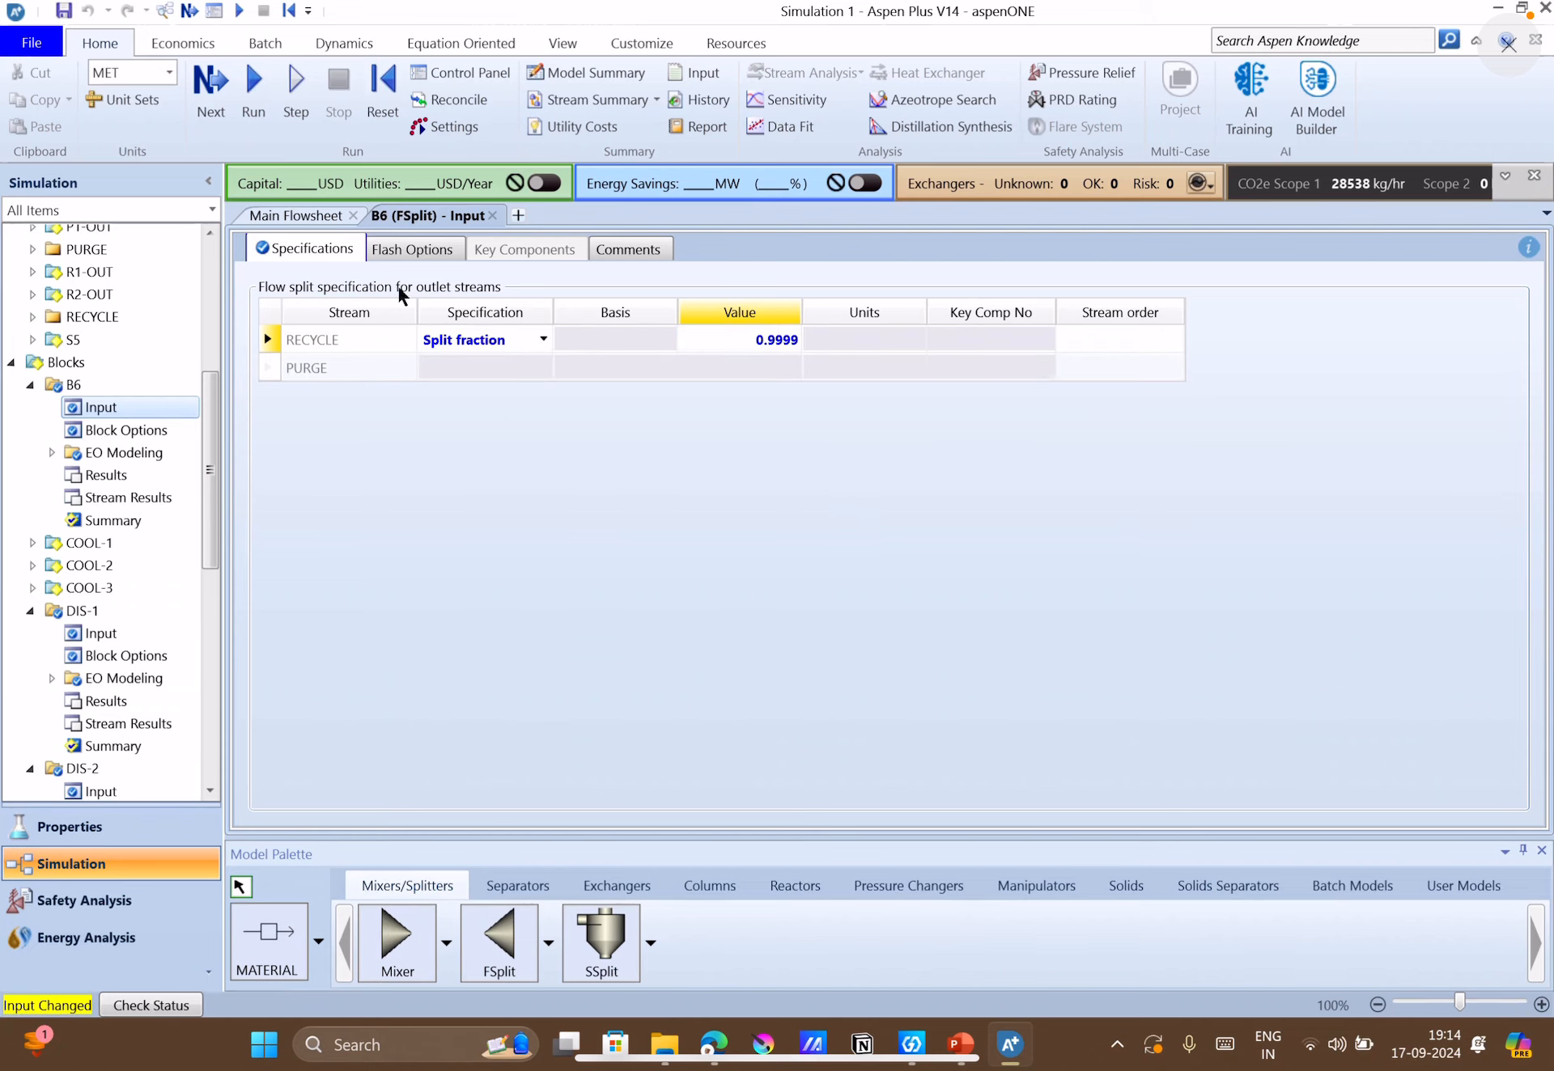
Run the complete simulation and return to the main flowsheet.
{"action": "left_click", "coordinate": [319, 216]}
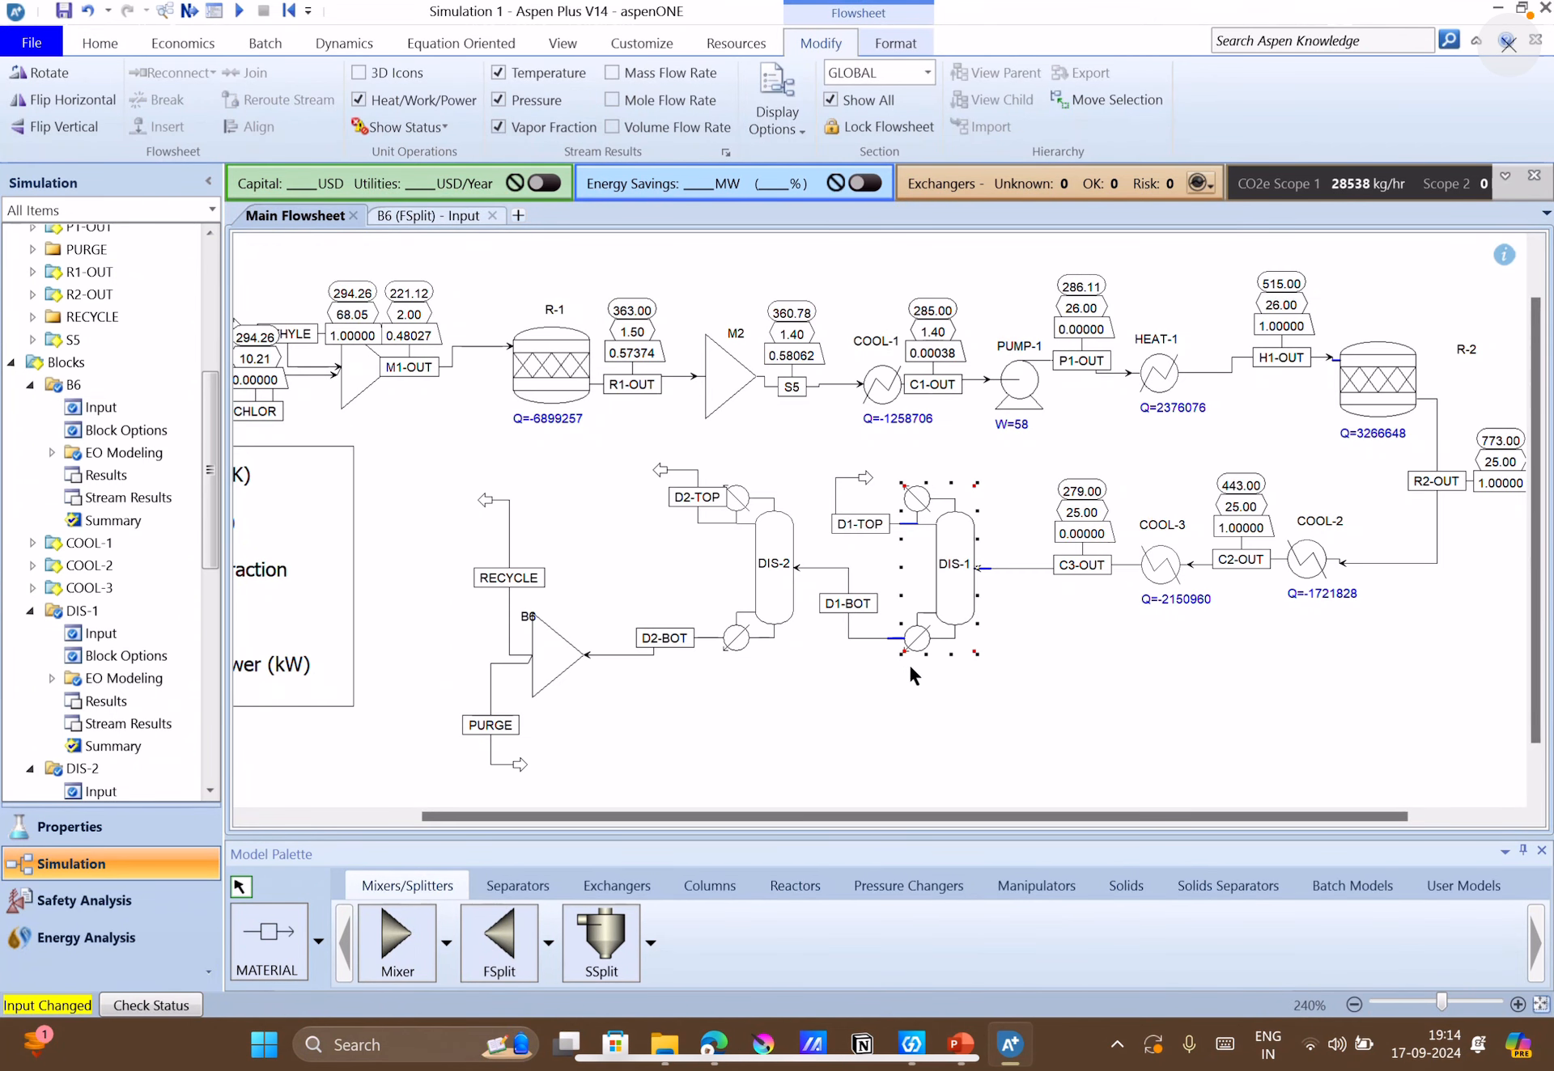
{"action": "left_click", "coordinate": [189, 10]}
{"action": "left_click", "coordinate": [880, 567]}
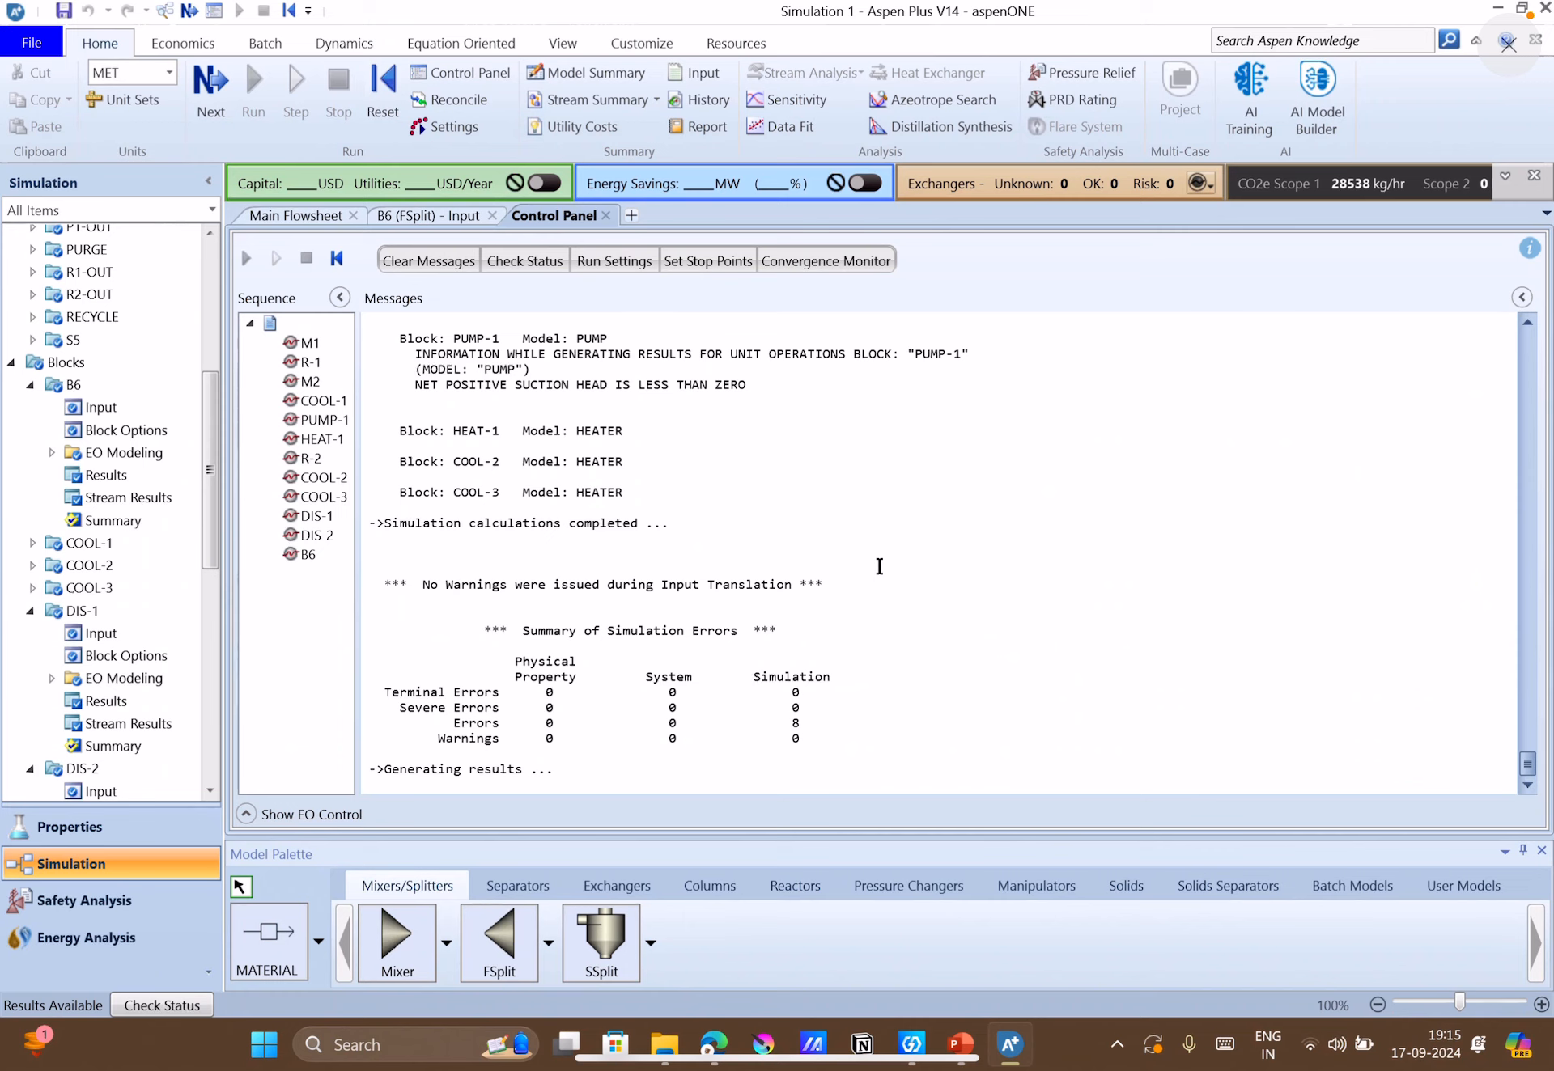
{"action": "left_click", "coordinate": [315, 217]}
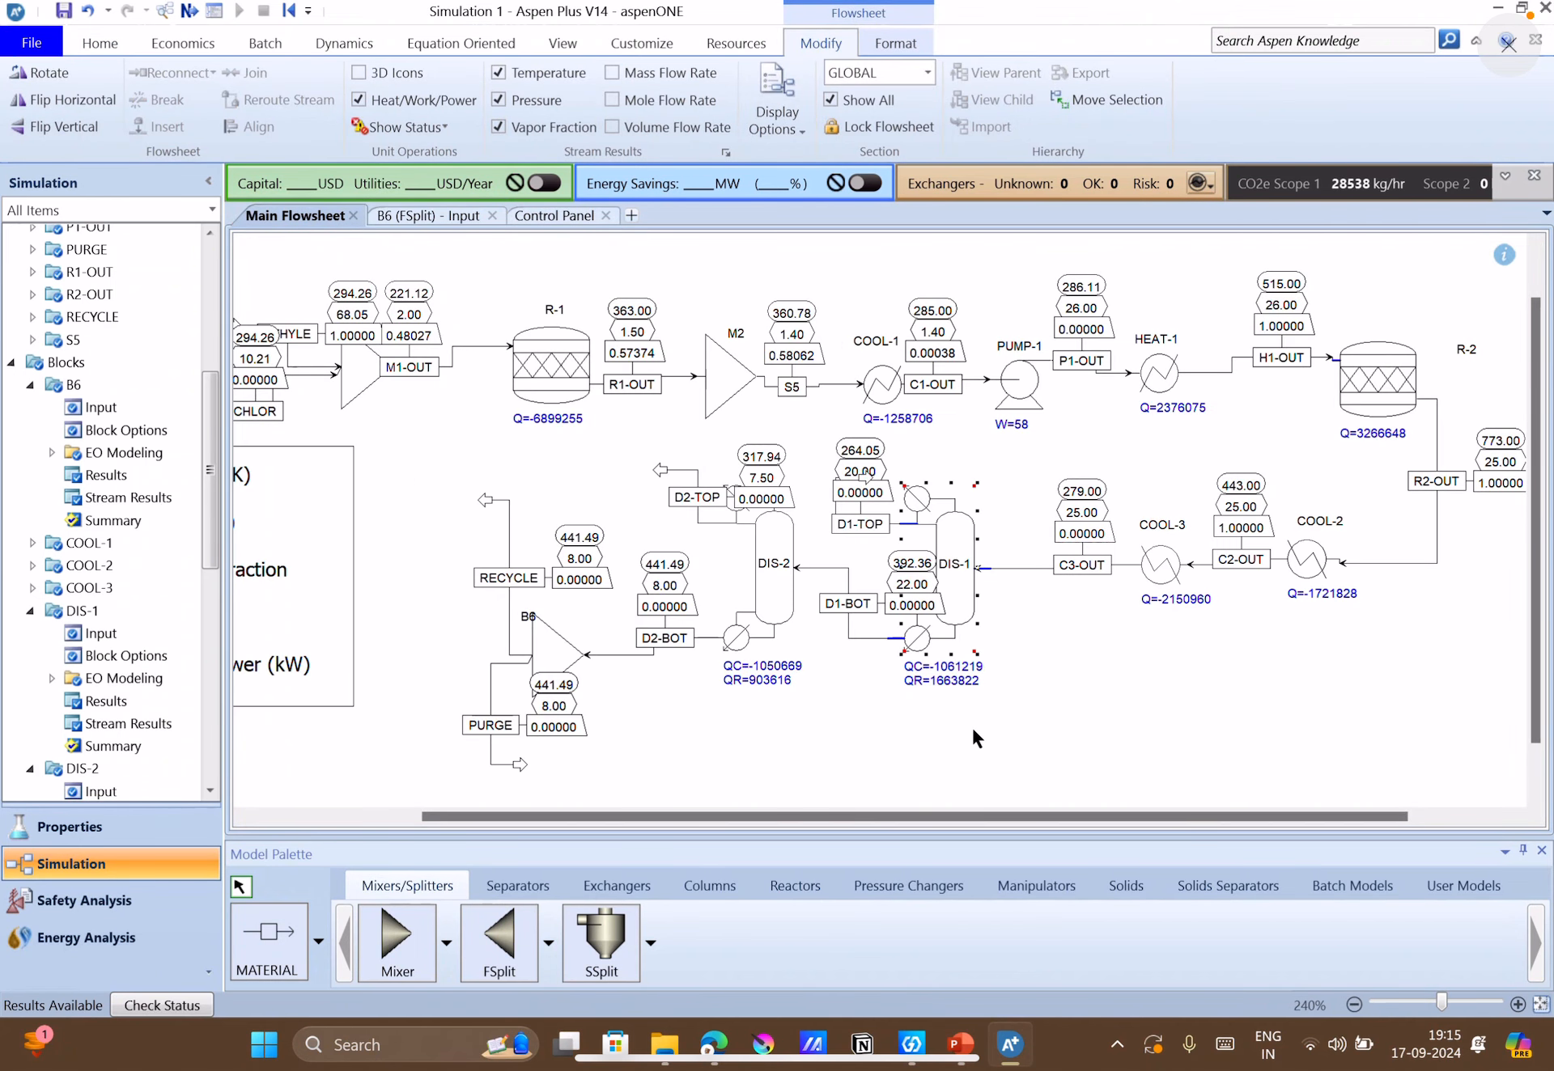
Move column DIS-1 slightly toward COOL-3 and separate stream D1-TOP's outlet arrow from its label and result tags.
{"action": "left_click", "coordinate": [1036, 736]}
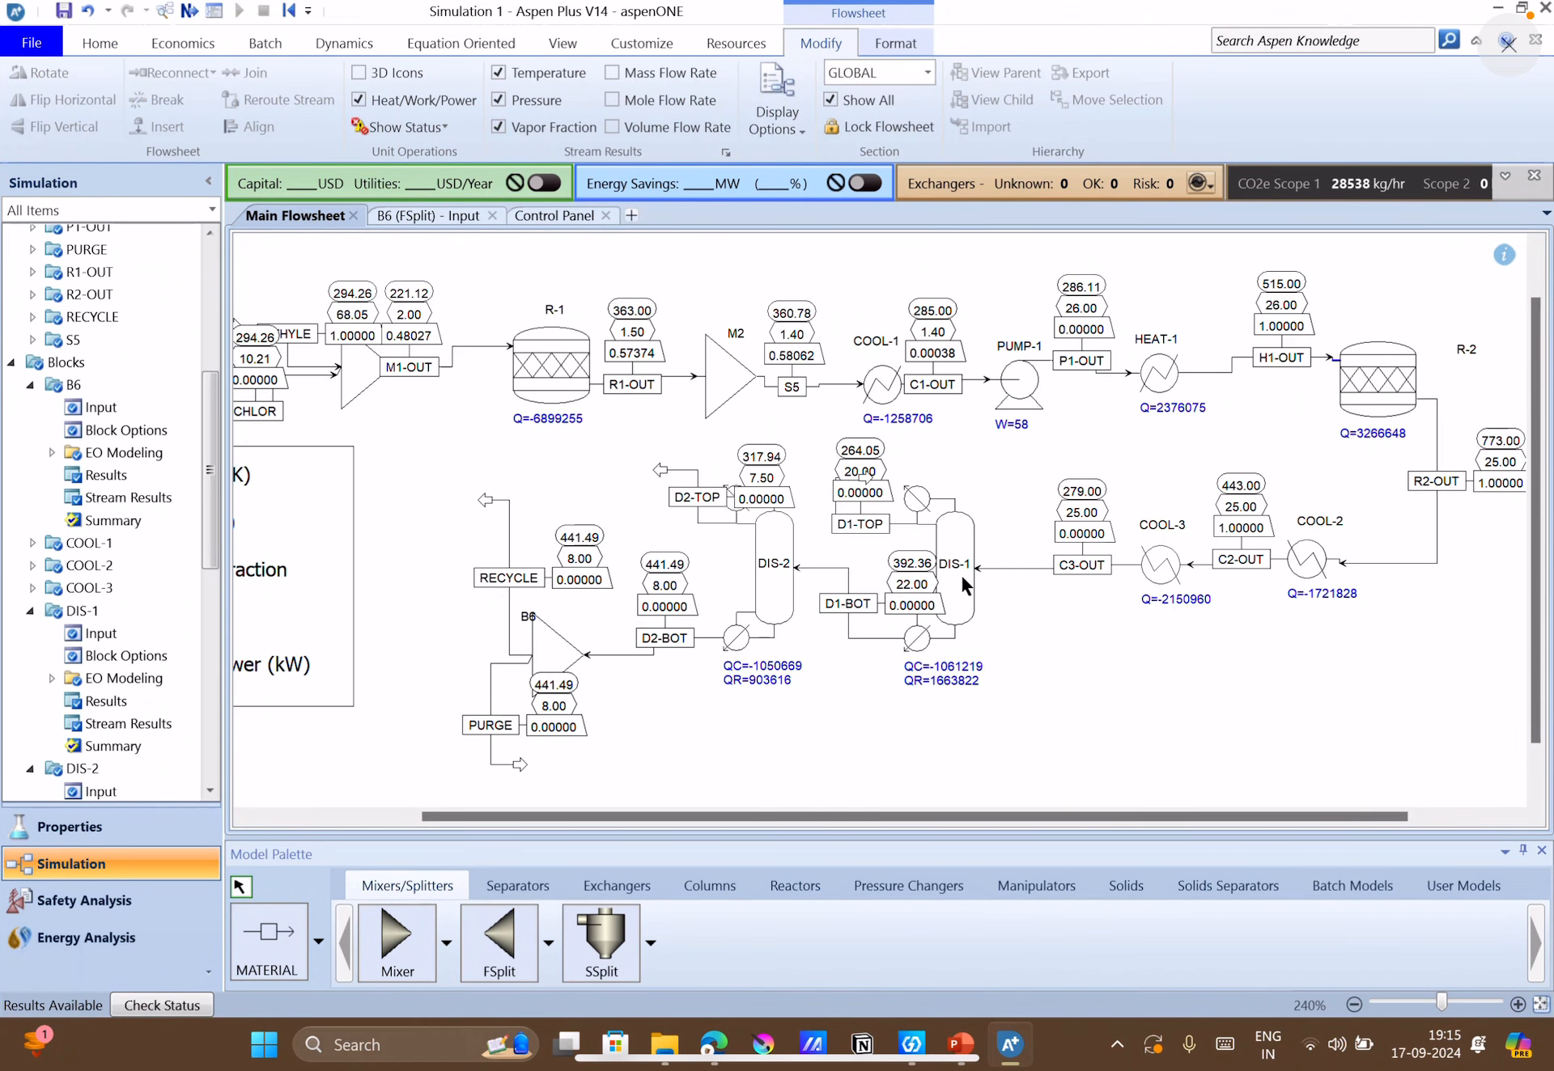
{"action": "left_click_drag", "start_coordinate": [955, 571], "coordinate": [997, 569]}
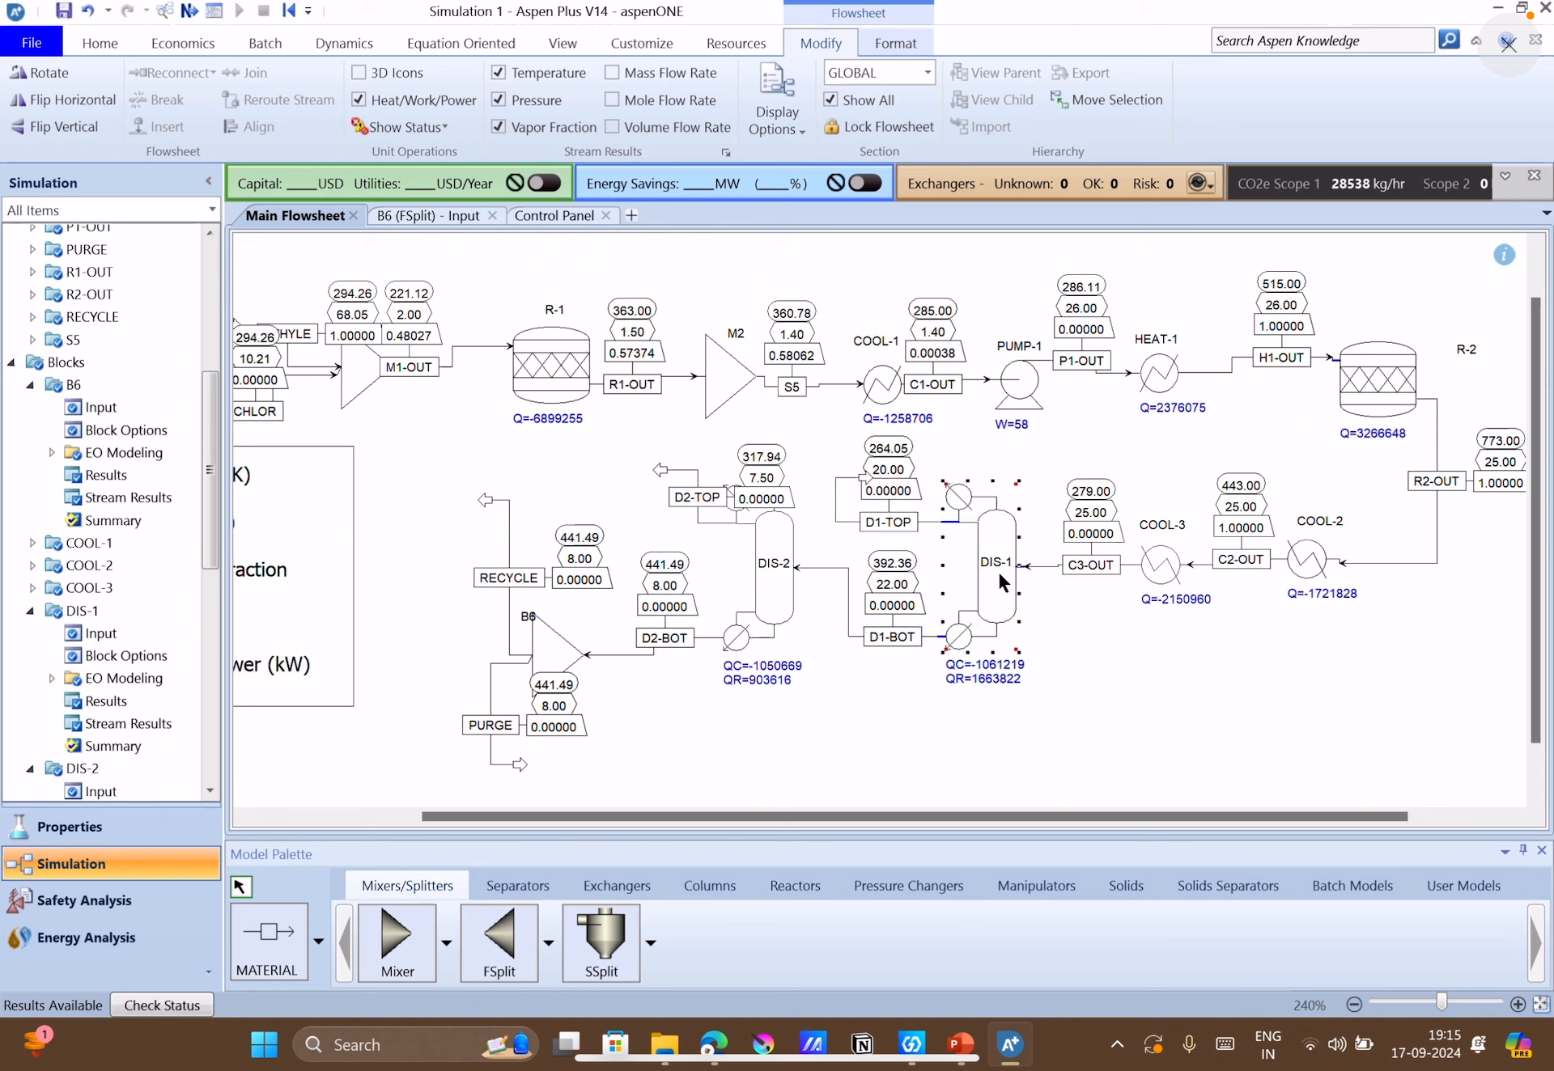
{"action": "left_click", "coordinate": [1088, 694]}
{"action": "left_click", "coordinate": [865, 477]}
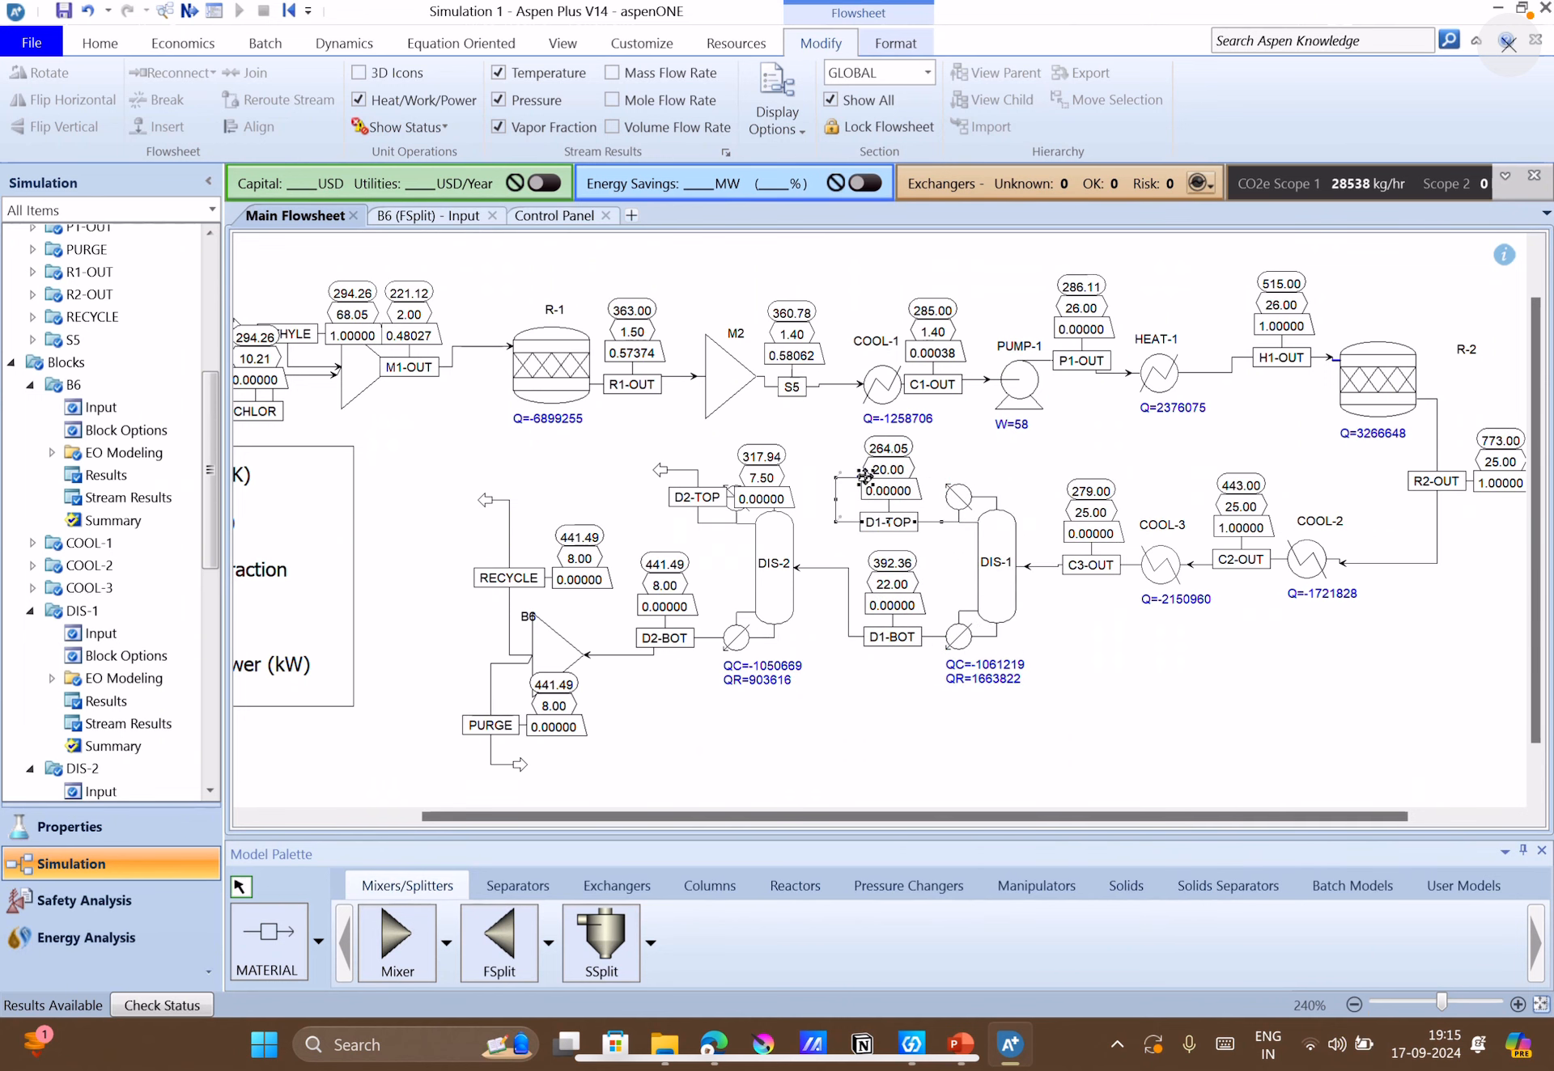
{"action": "left_click_drag", "start_coordinate": [865, 477], "coordinate": [842, 472]}
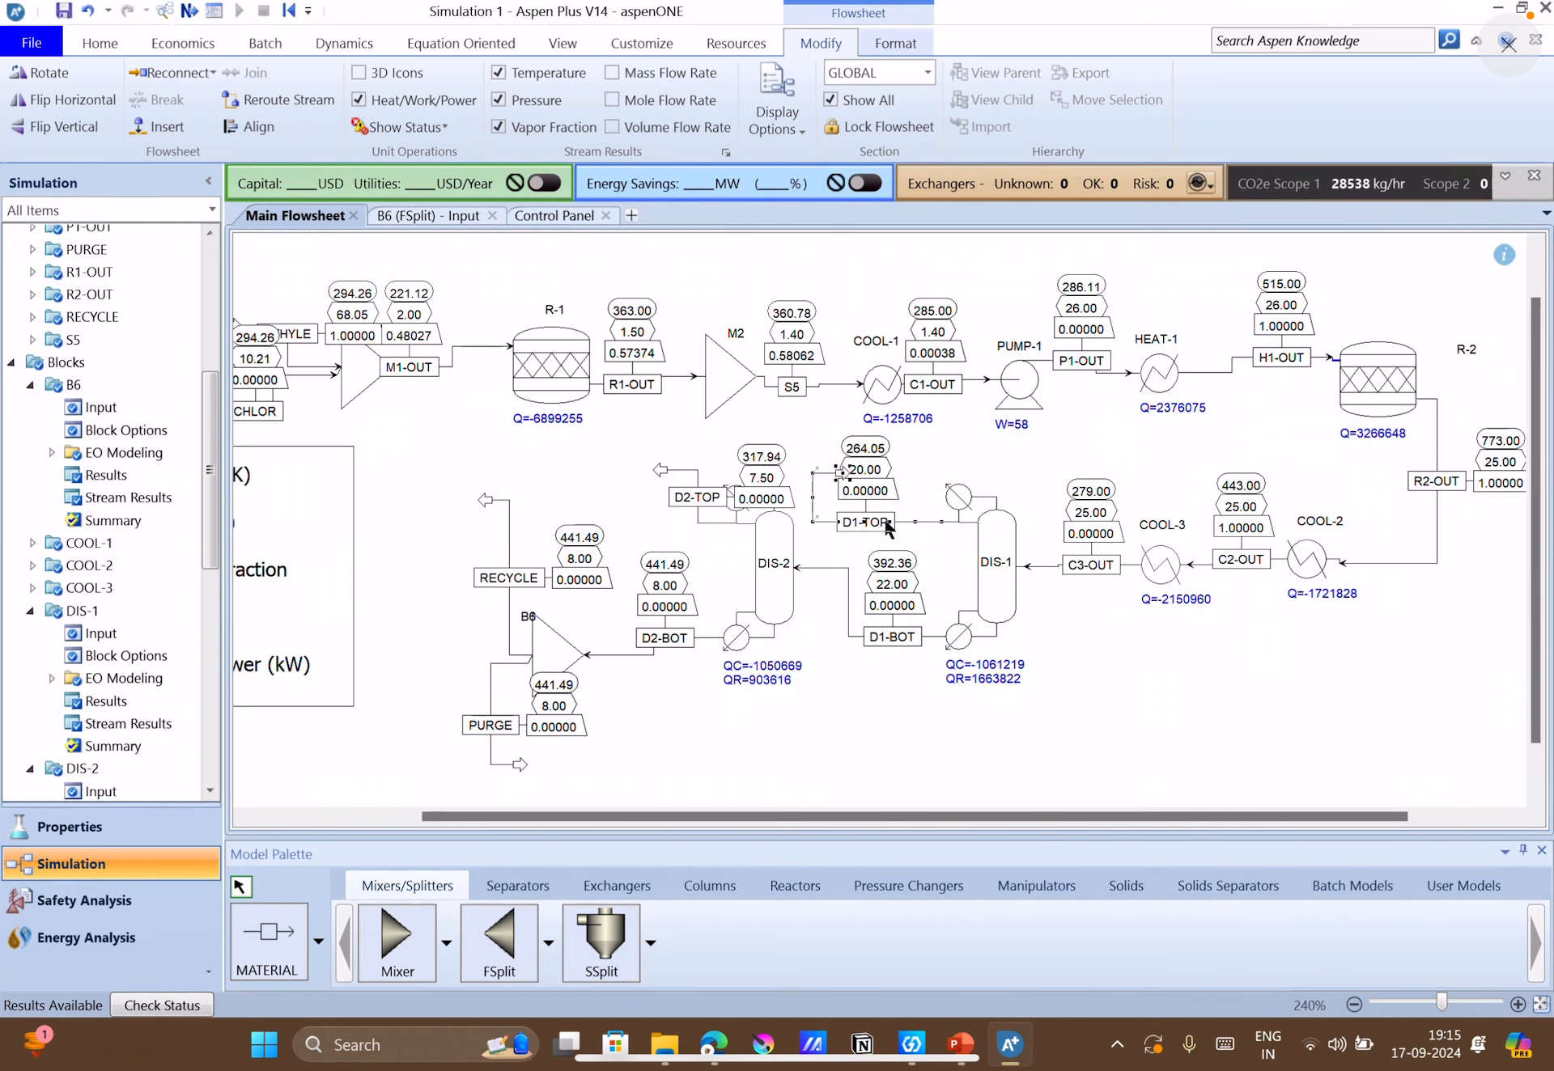
{"action": "left_click_drag", "start_coordinate": [888, 530], "coordinate": [919, 530]}
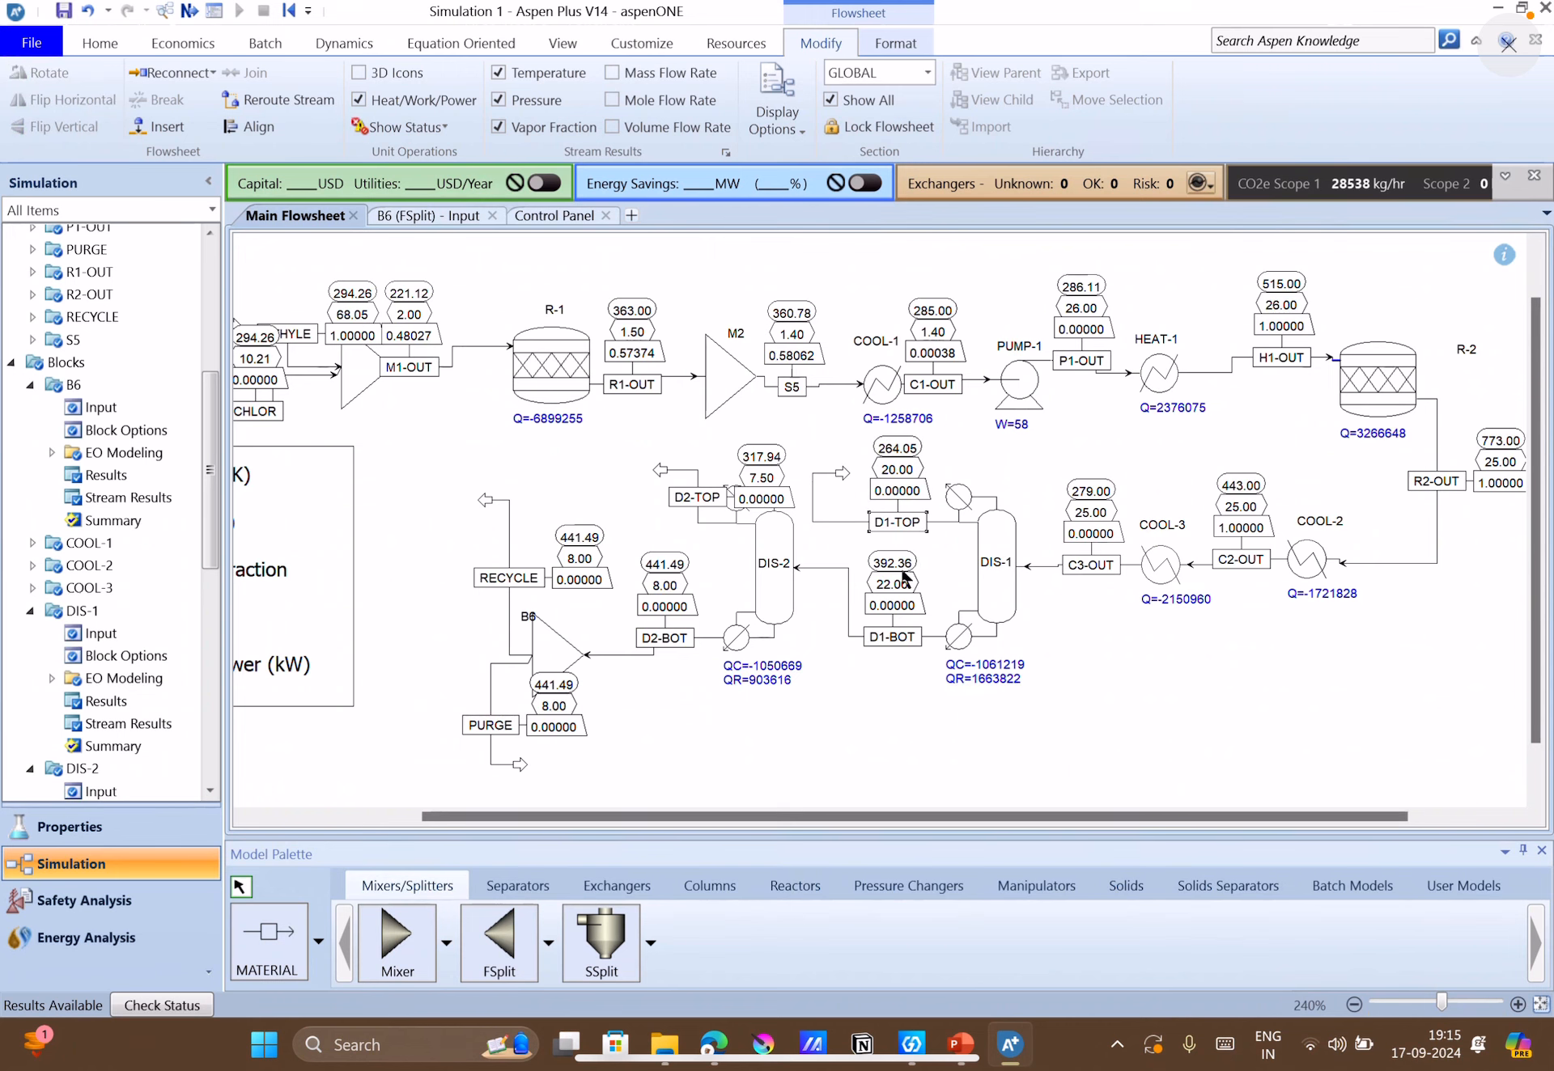
Shift column DIS-2 slightly toward DIS-1 and reposition stream D2-TOP's outlet arrow and label clear of the R1-OUT tags.
{"action": "left_click_drag", "start_coordinate": [662, 470], "coordinate": [709, 530]}
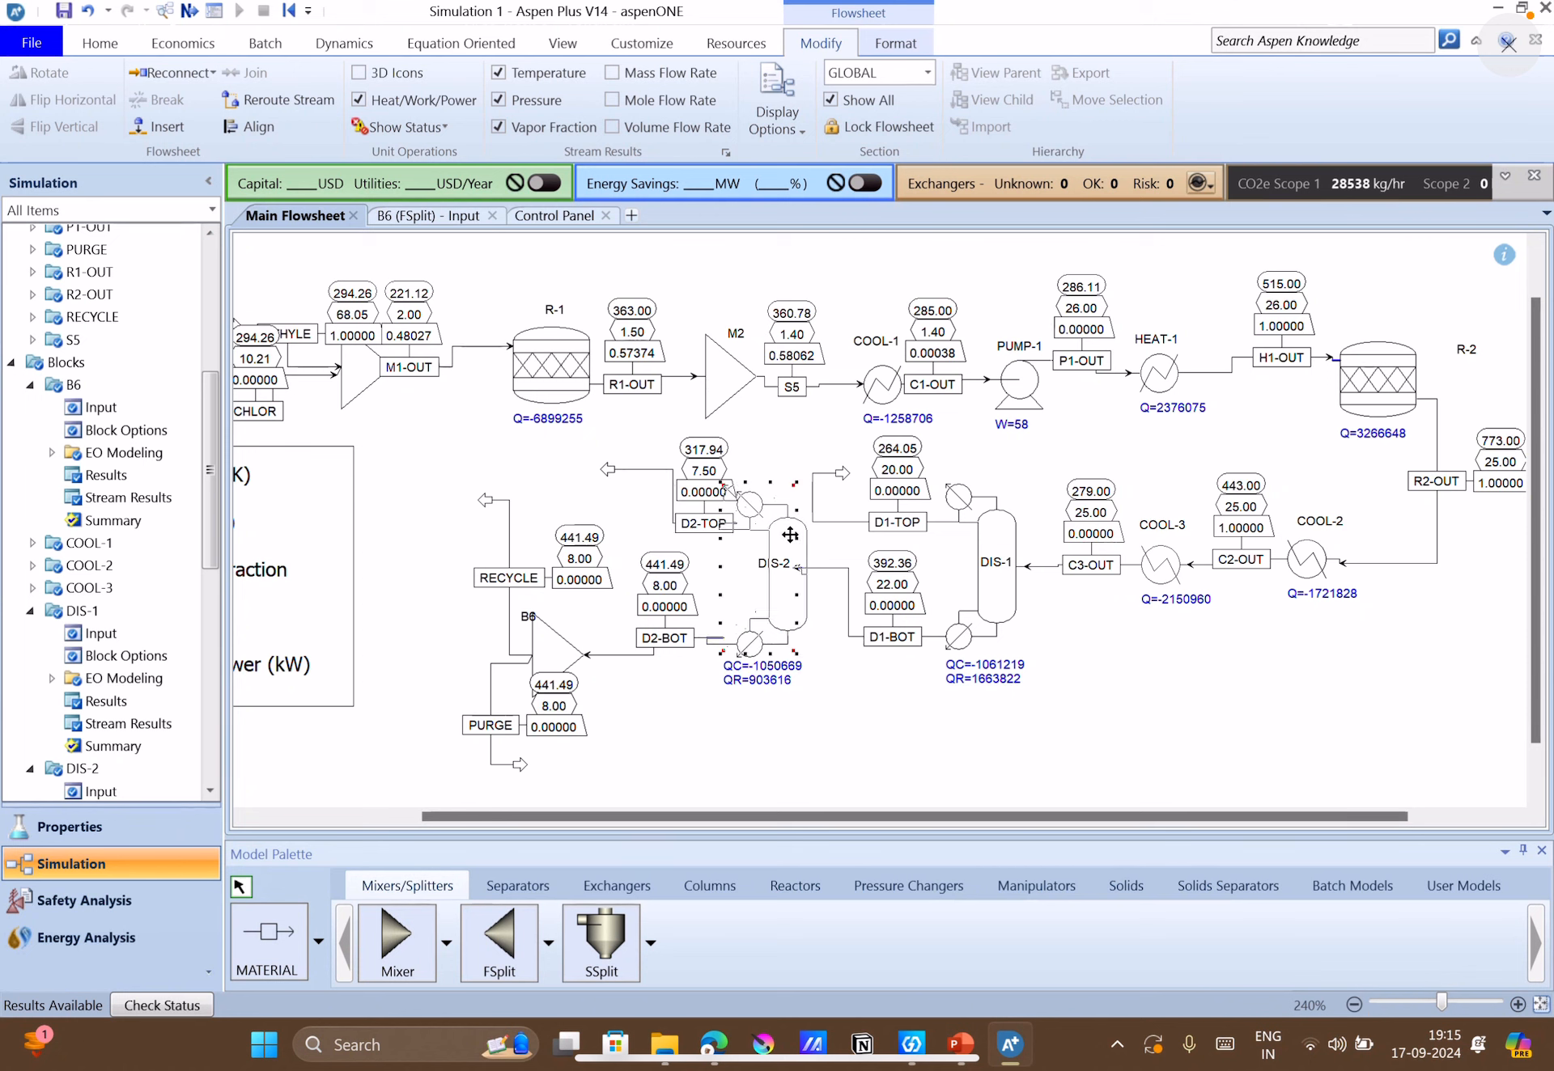
{"action": "left_click_drag", "start_coordinate": [775, 523], "coordinate": [789, 533]}
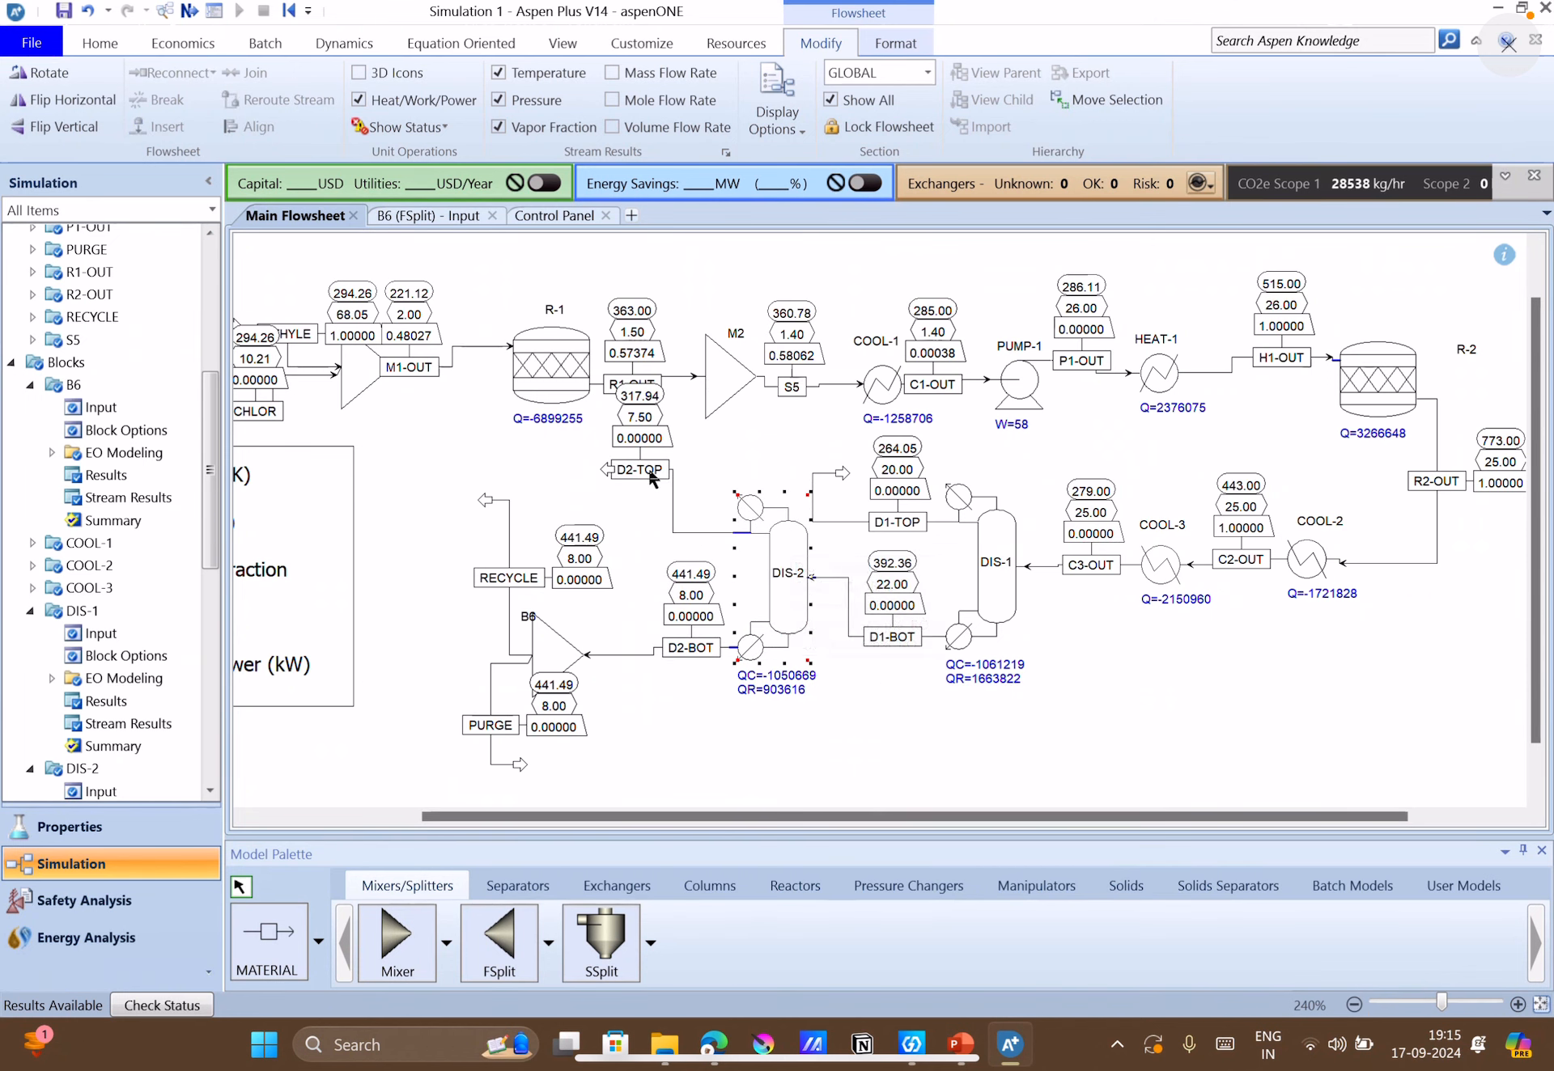
{"action": "left_click_drag", "start_coordinate": [648, 471], "coordinate": [661, 484]}
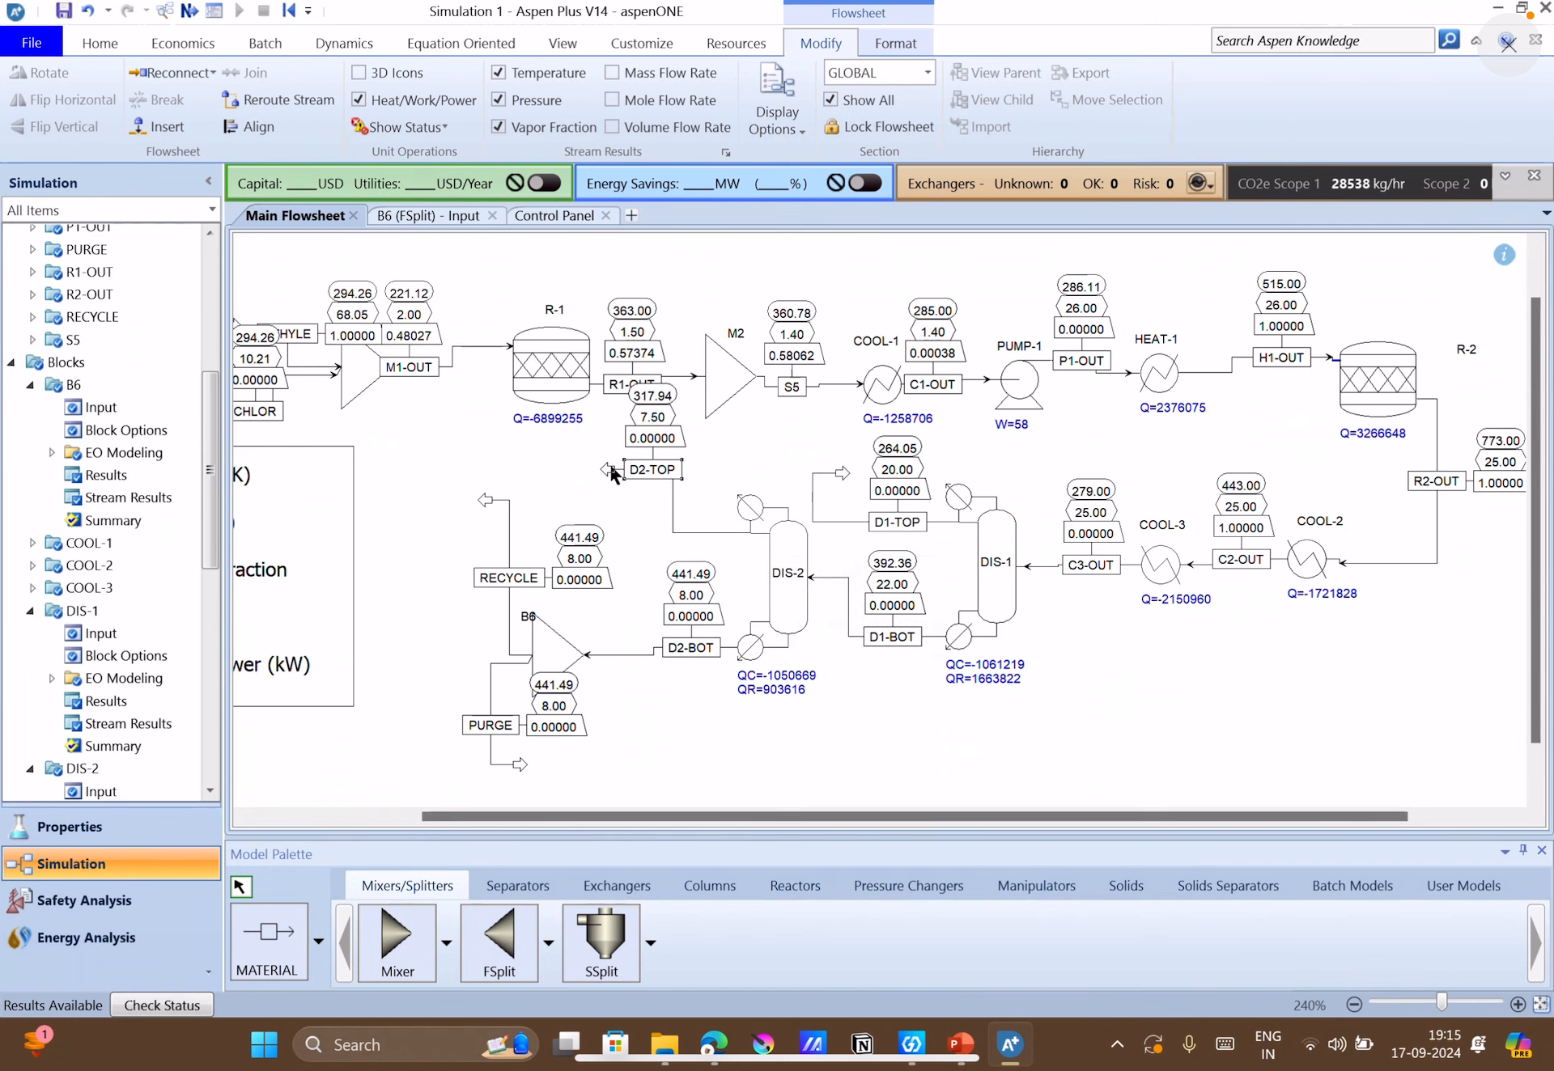
{"action": "left_click", "coordinate": [611, 474]}
{"action": "left_click", "coordinate": [678, 480]}
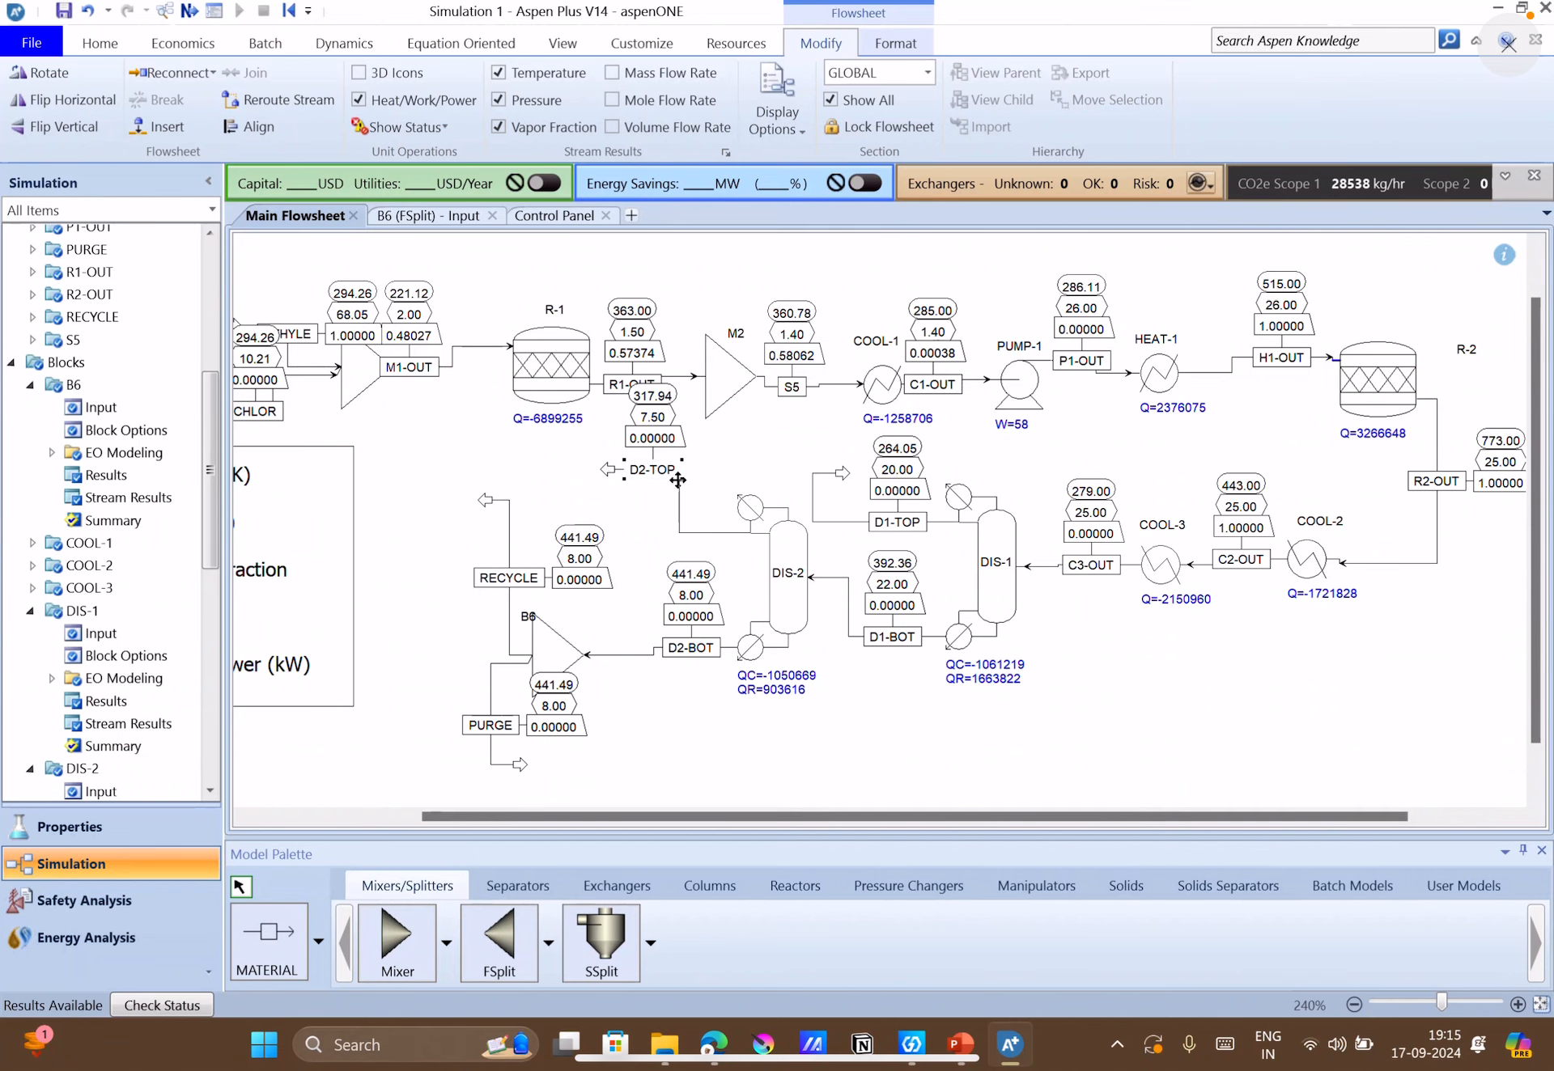
{"action": "left_click_drag", "start_coordinate": [679, 480], "coordinate": [684, 530]}
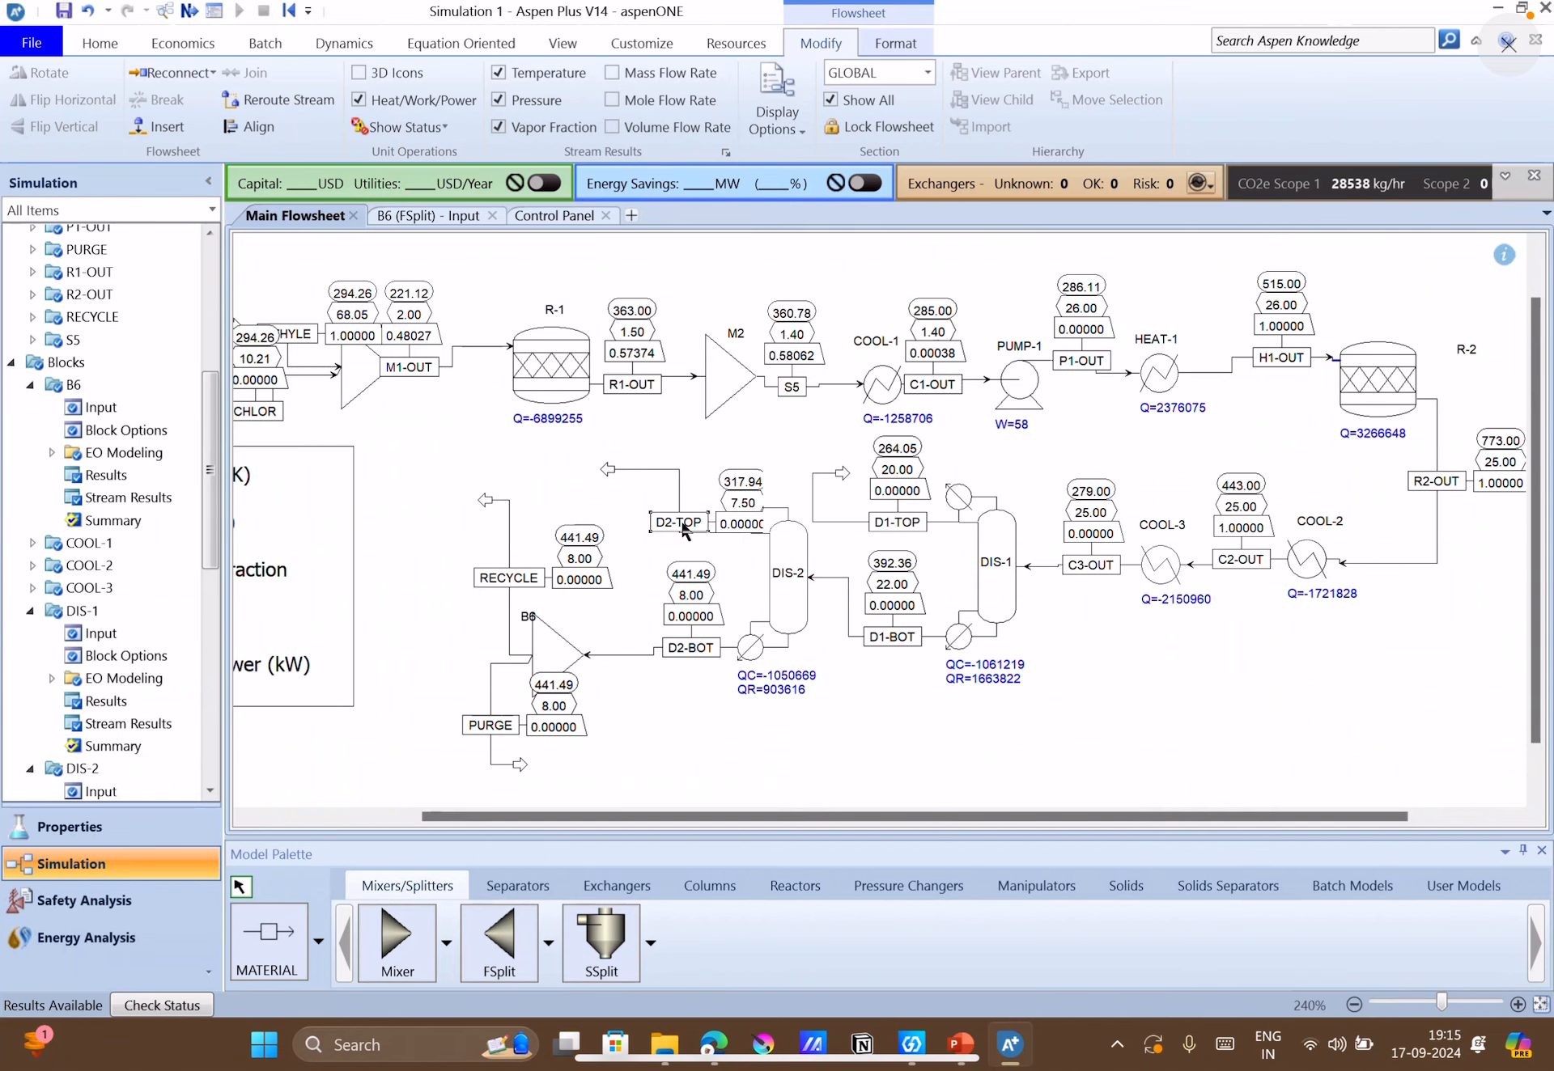
{"action": "left_click_drag", "start_coordinate": [683, 524], "coordinate": [681, 489]}
{"action": "left_click", "coordinate": [893, 678]}
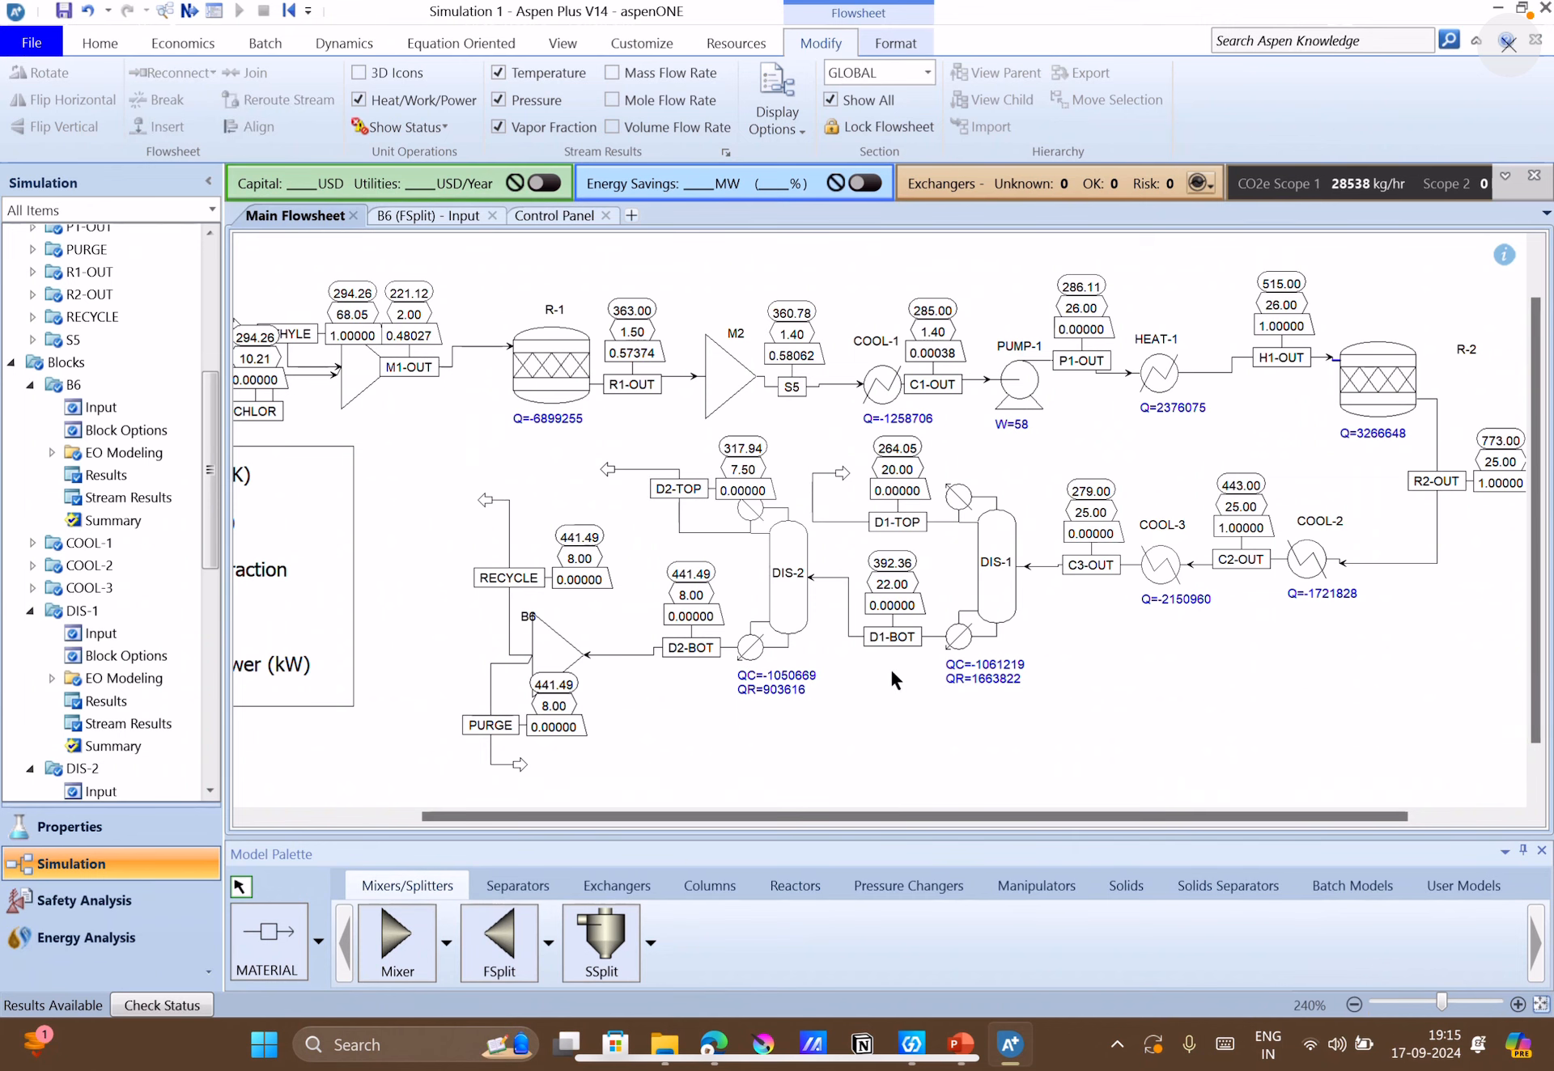
Open DIS-1's stream results and examine the component mass flows and mass fractions of C3-OUT, D1-BOT and D1-TOP.
{"action": "left_click", "coordinate": [984, 564]}
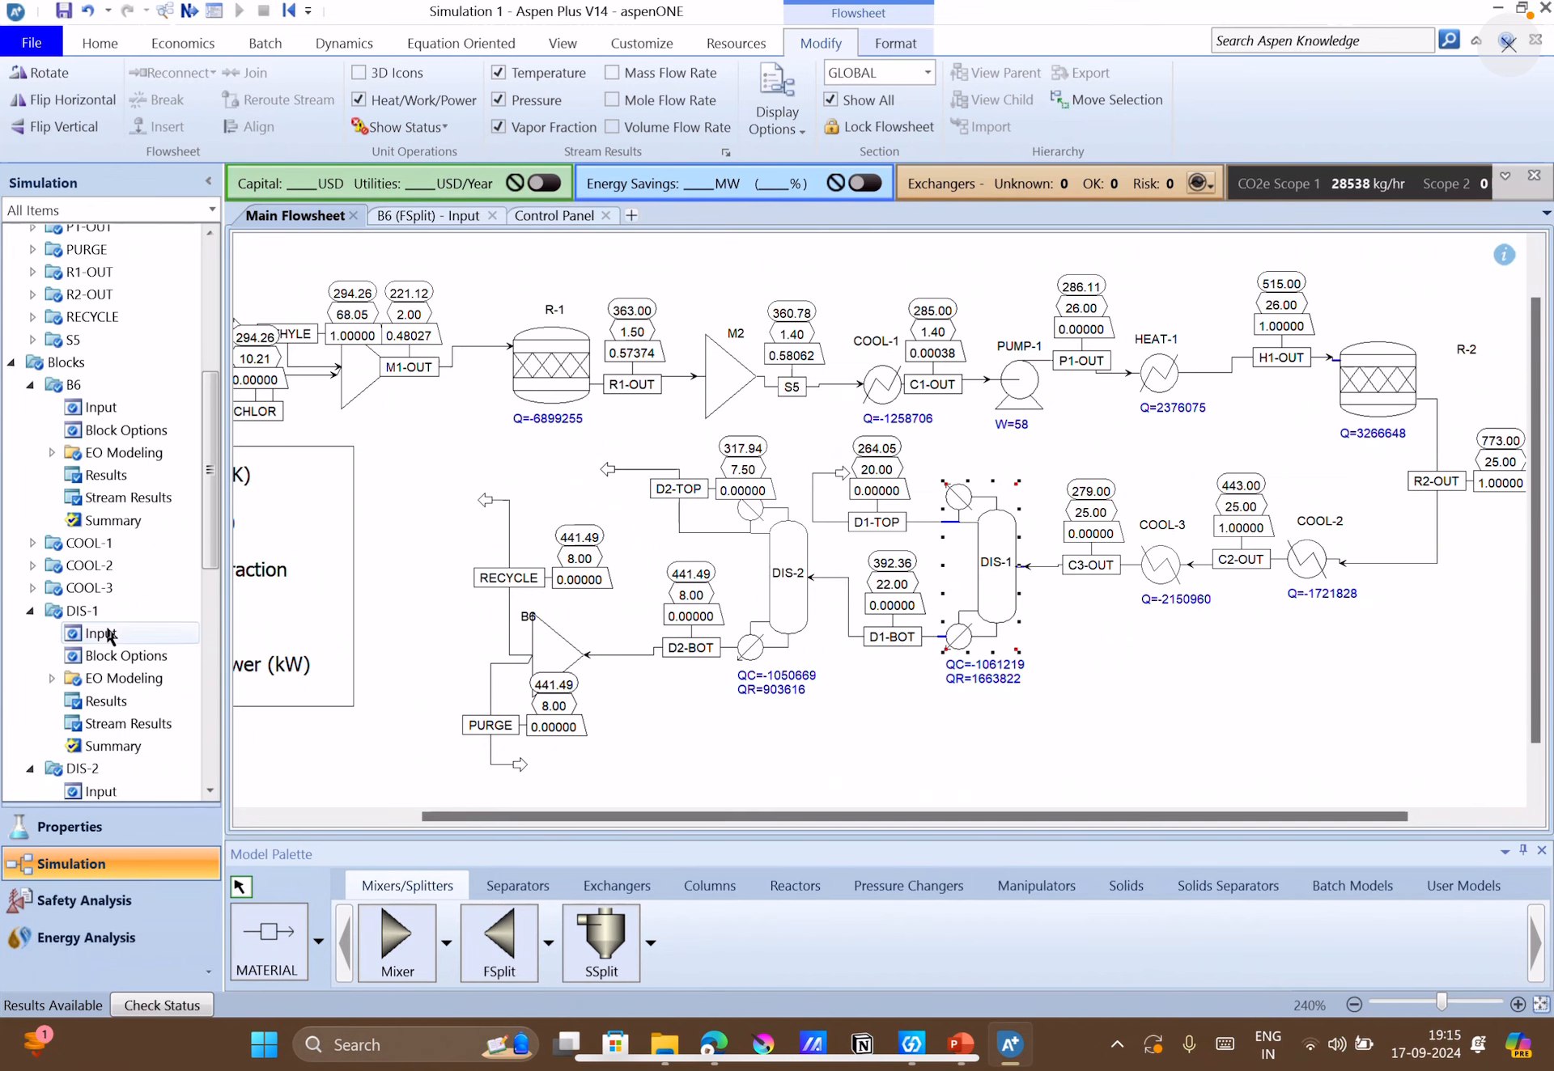
{"action": "left_click", "coordinate": [113, 725]}
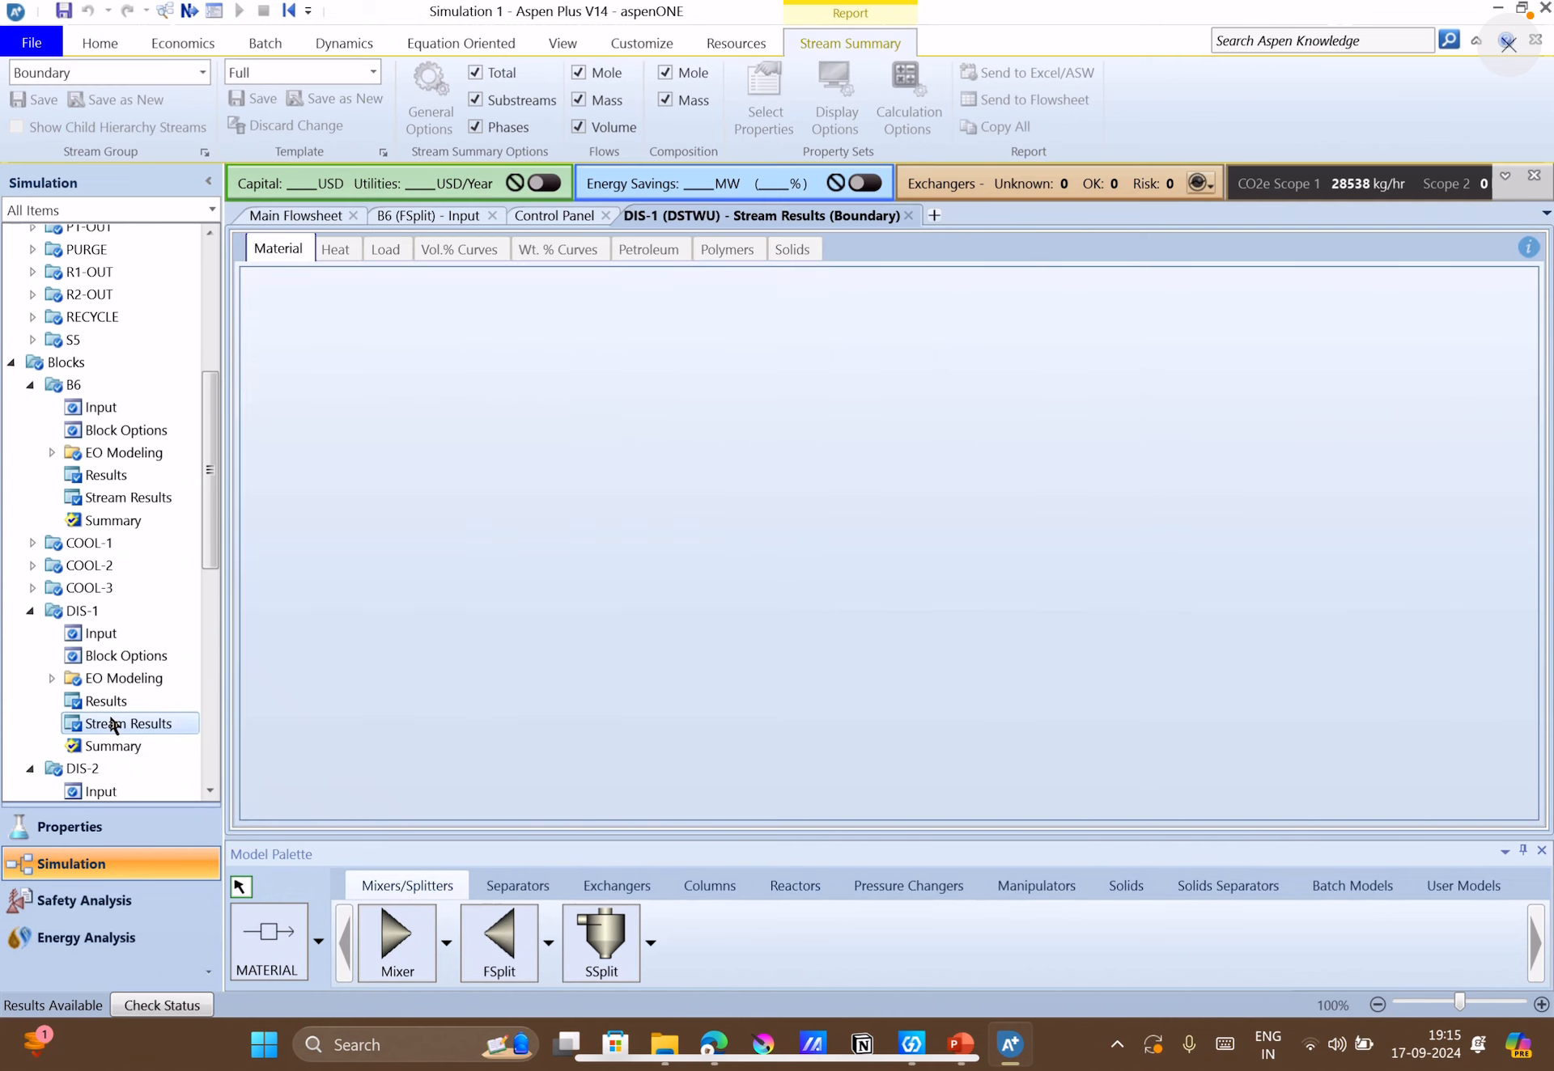
{"action": "scroll", "coordinate": [463, 594], "scroll_direction": "down", "scroll_amount": 5}
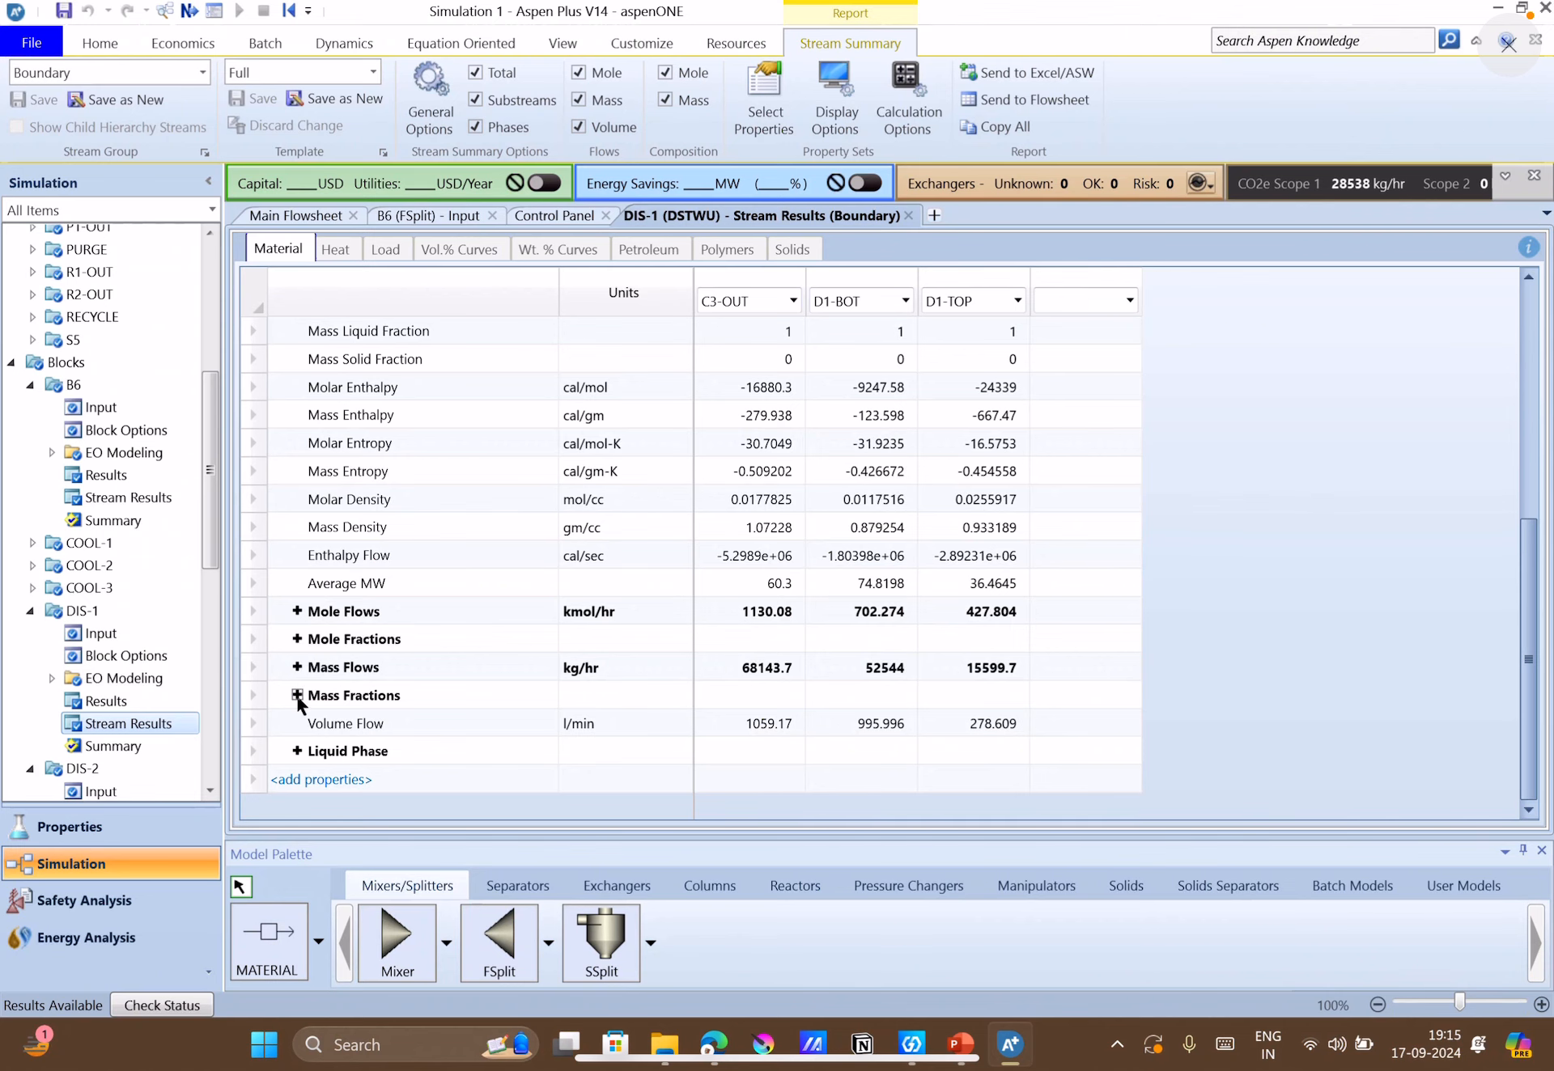
{"action": "left_click", "coordinate": [297, 697]}
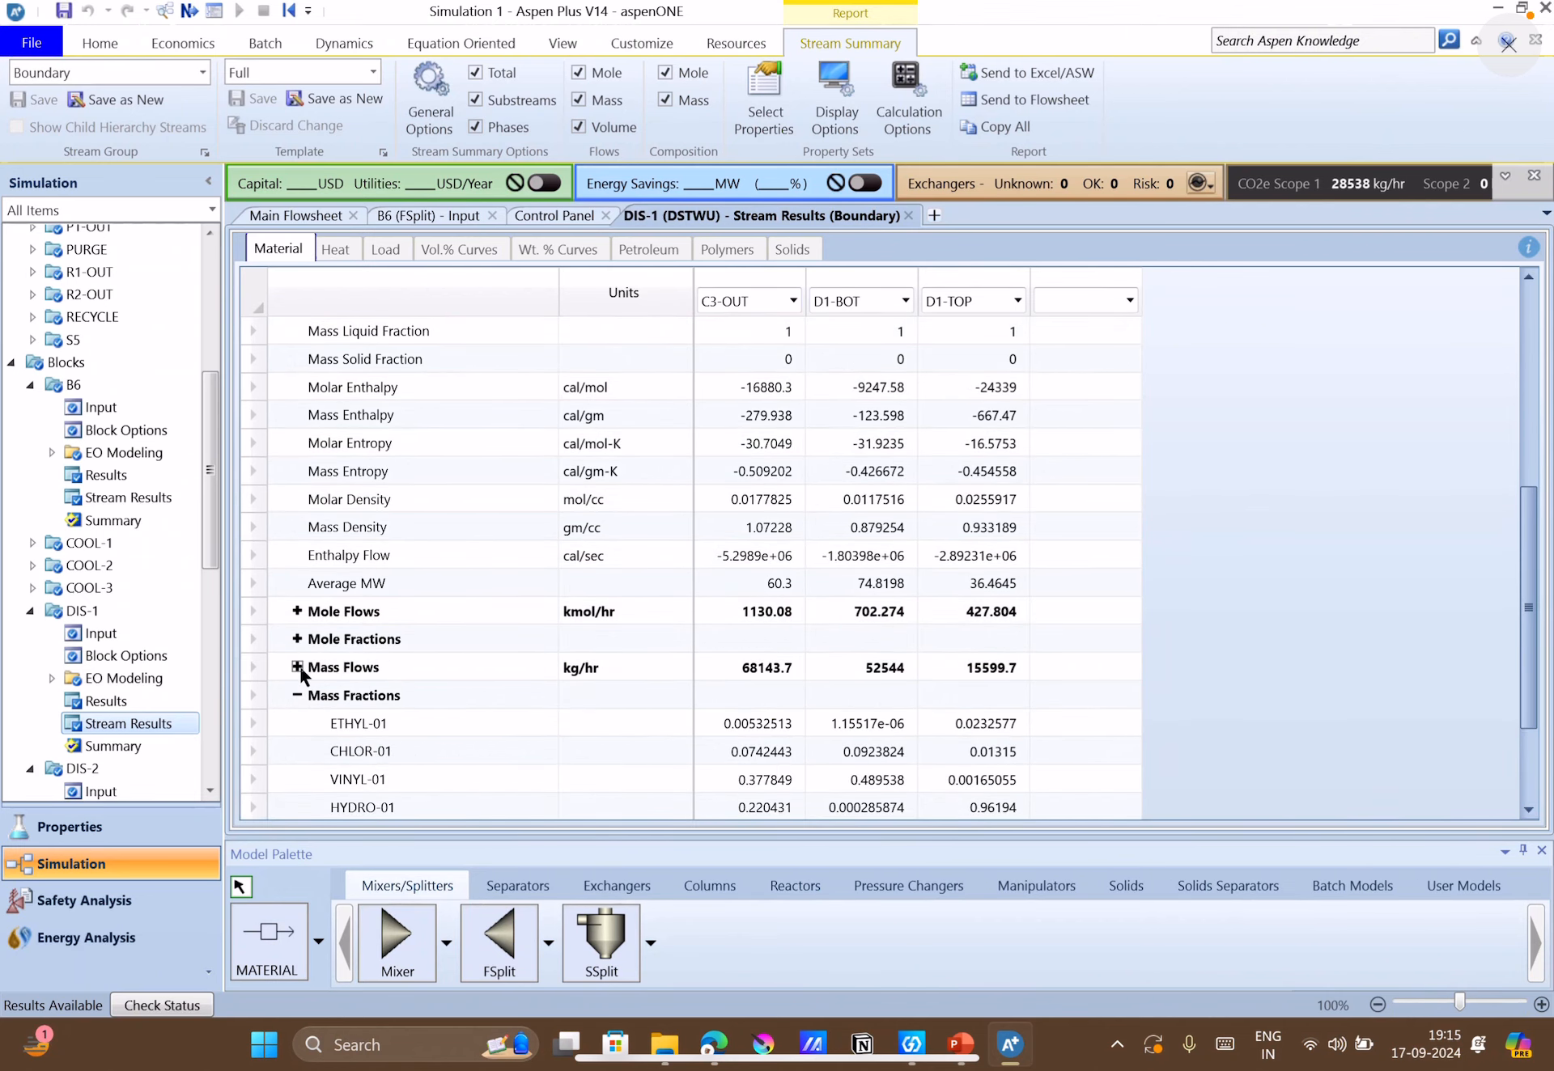
{"action": "left_click", "coordinate": [297, 668]}
{"action": "scroll", "coordinate": [581, 729], "scroll_direction": "down", "scroll_amount": 4}
{"action": "scroll", "coordinate": [560, 609], "scroll_direction": "up", "scroll_amount": 2}
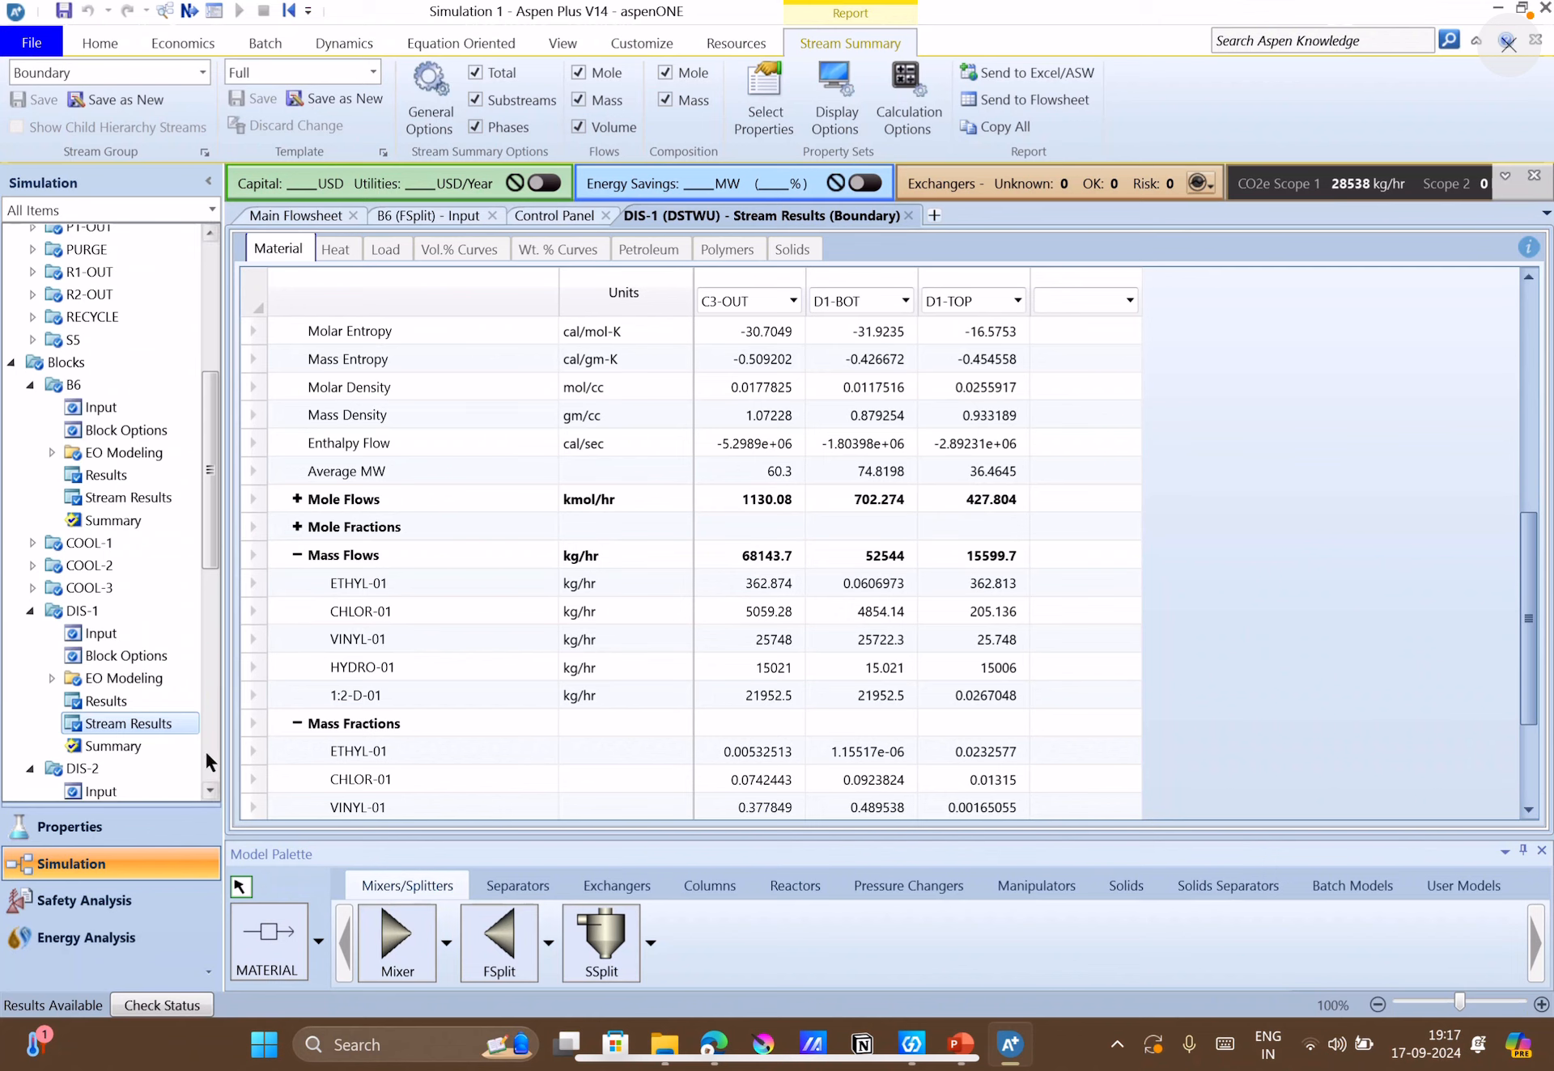
Open DIS-2's stream results and examine the component mass flows, particularly 1:2-D-01 in D2-BOT.
{"action": "left_click", "coordinate": [209, 790]}
{"action": "scroll", "coordinate": [205, 793], "scroll_direction": "down", "scroll_amount": 2}
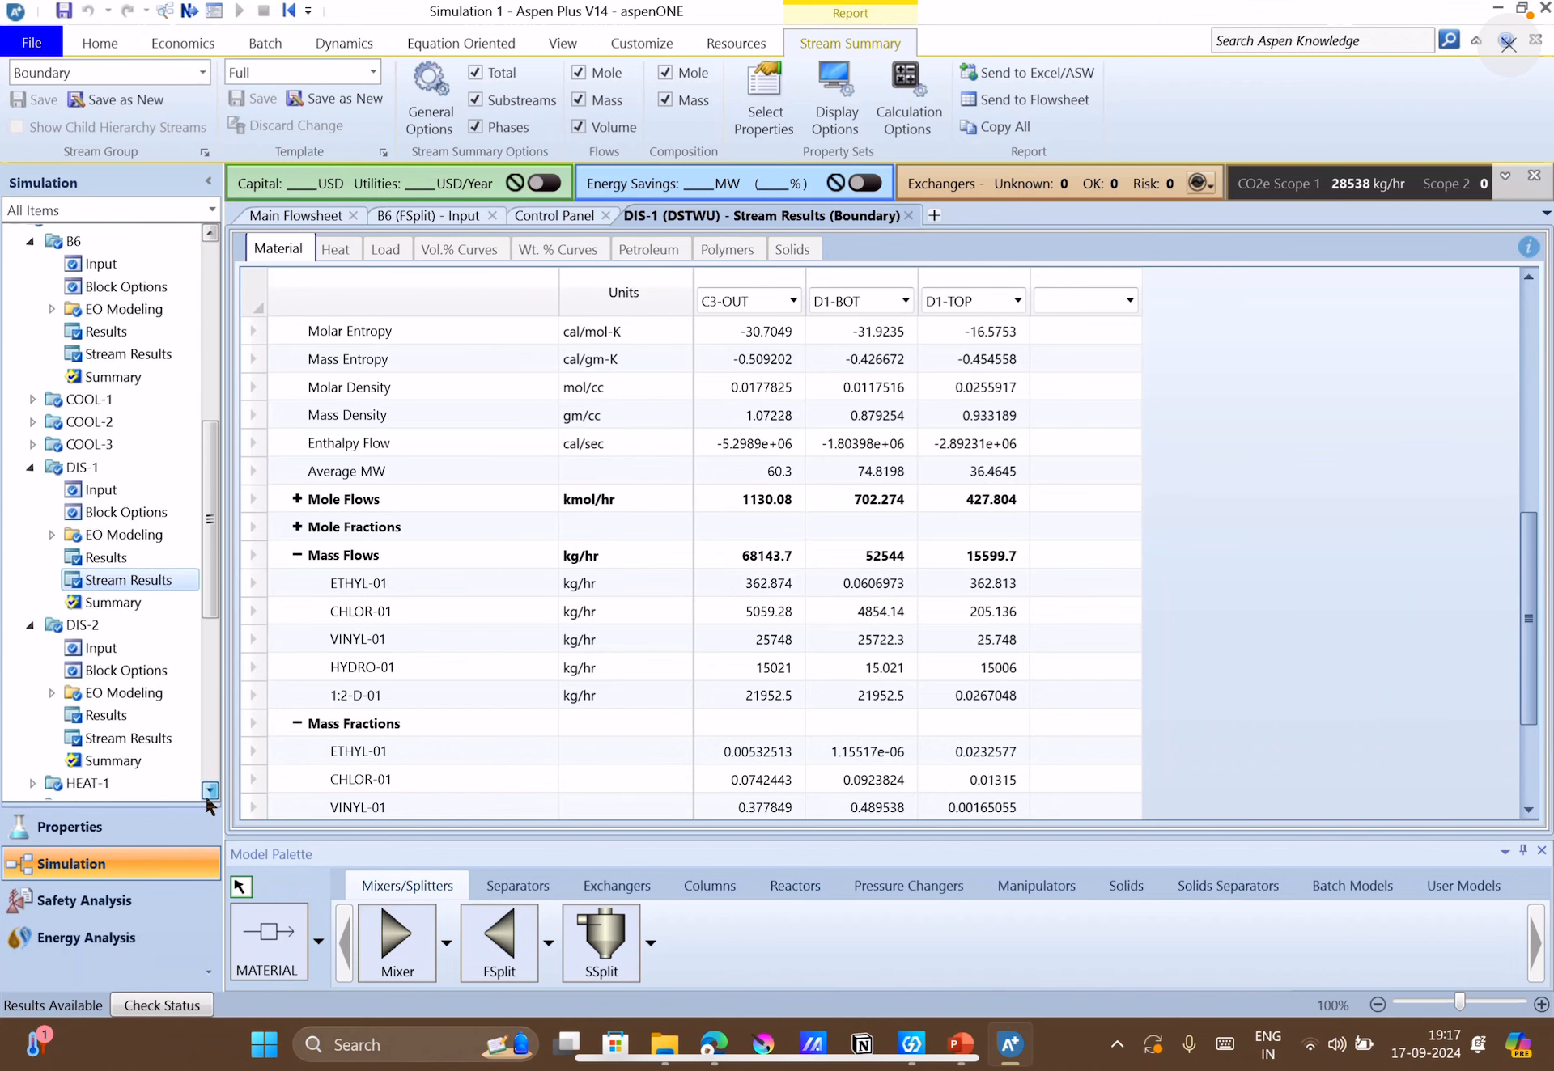
{"action": "left_click", "coordinate": [103, 704]}
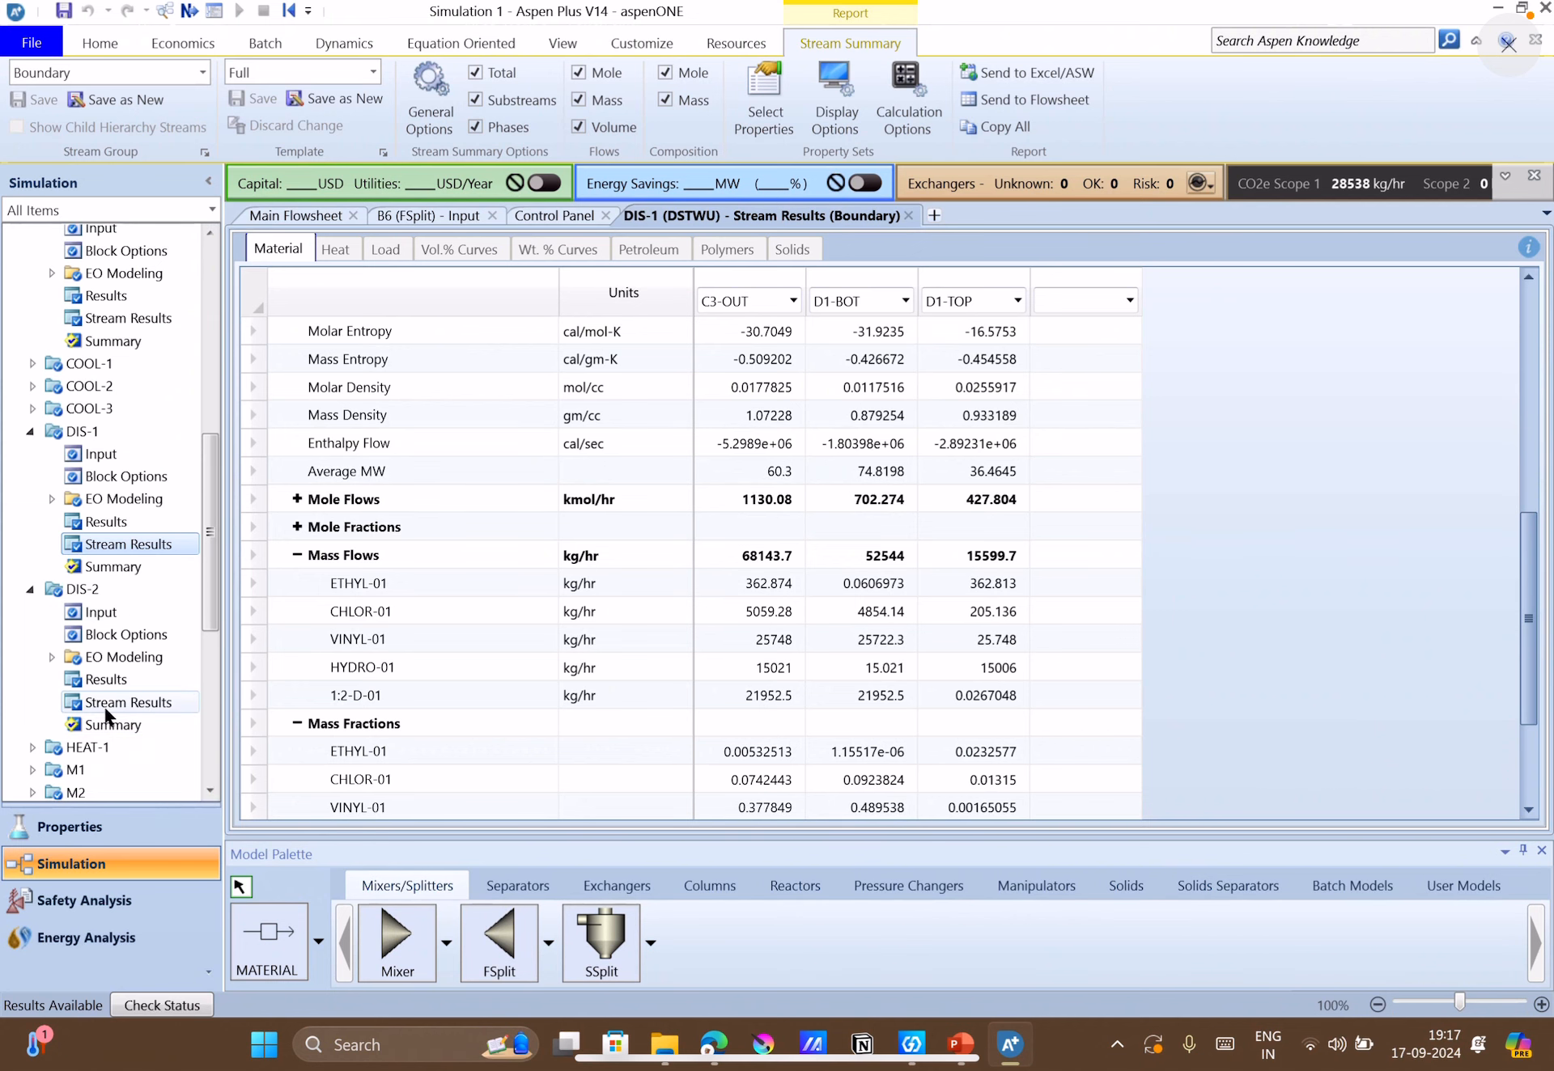
{"action": "scroll", "coordinate": [623, 717], "scroll_direction": "down", "scroll_amount": 5}
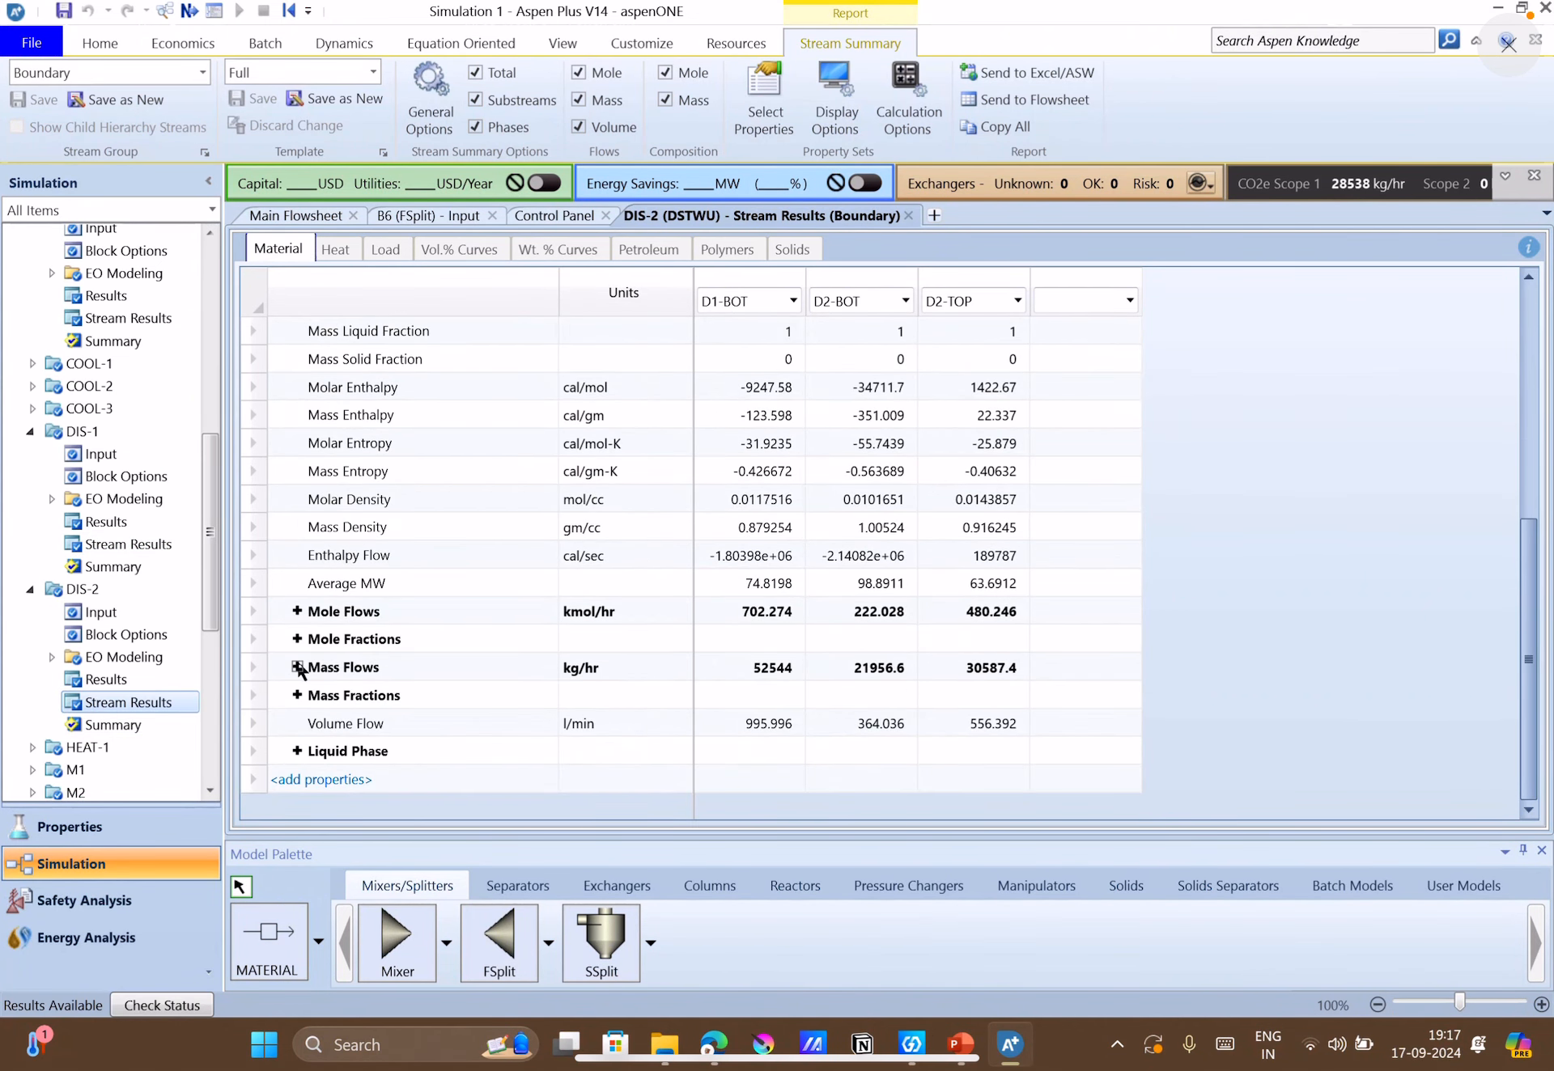
{"action": "left_click", "coordinate": [297, 667]}
{"action": "scroll", "coordinate": [599, 671], "scroll_direction": "down", "scroll_amount": 2}
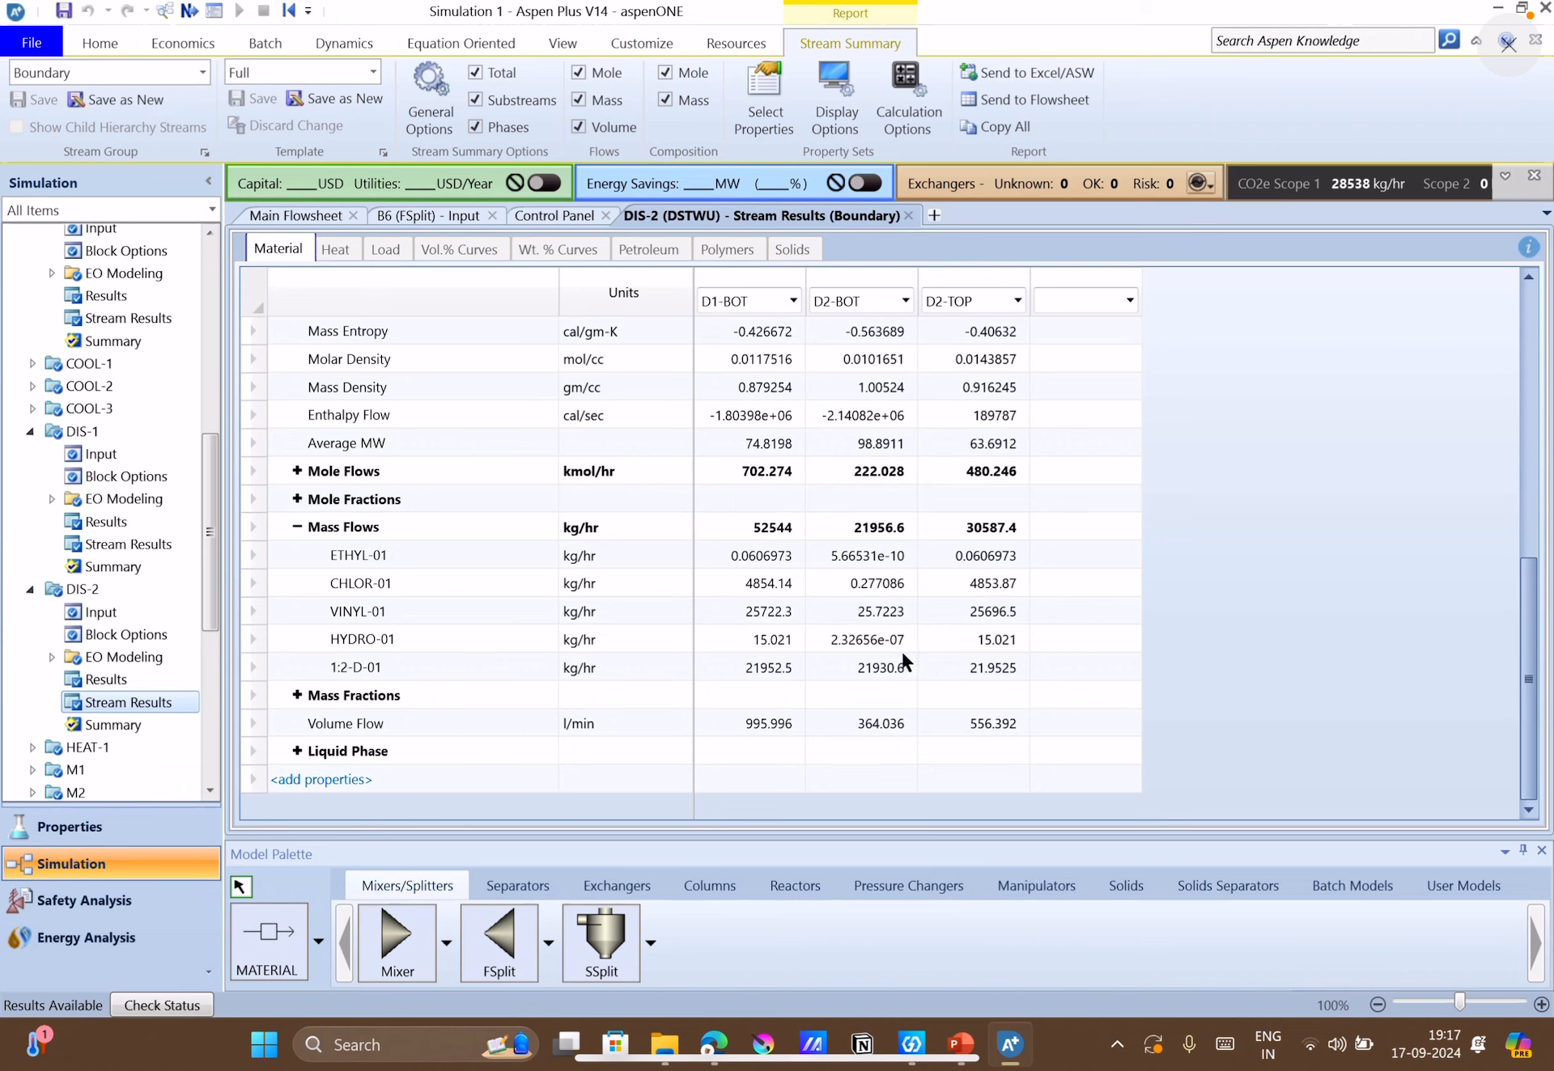
{"action": "left_click", "coordinate": [864, 673]}
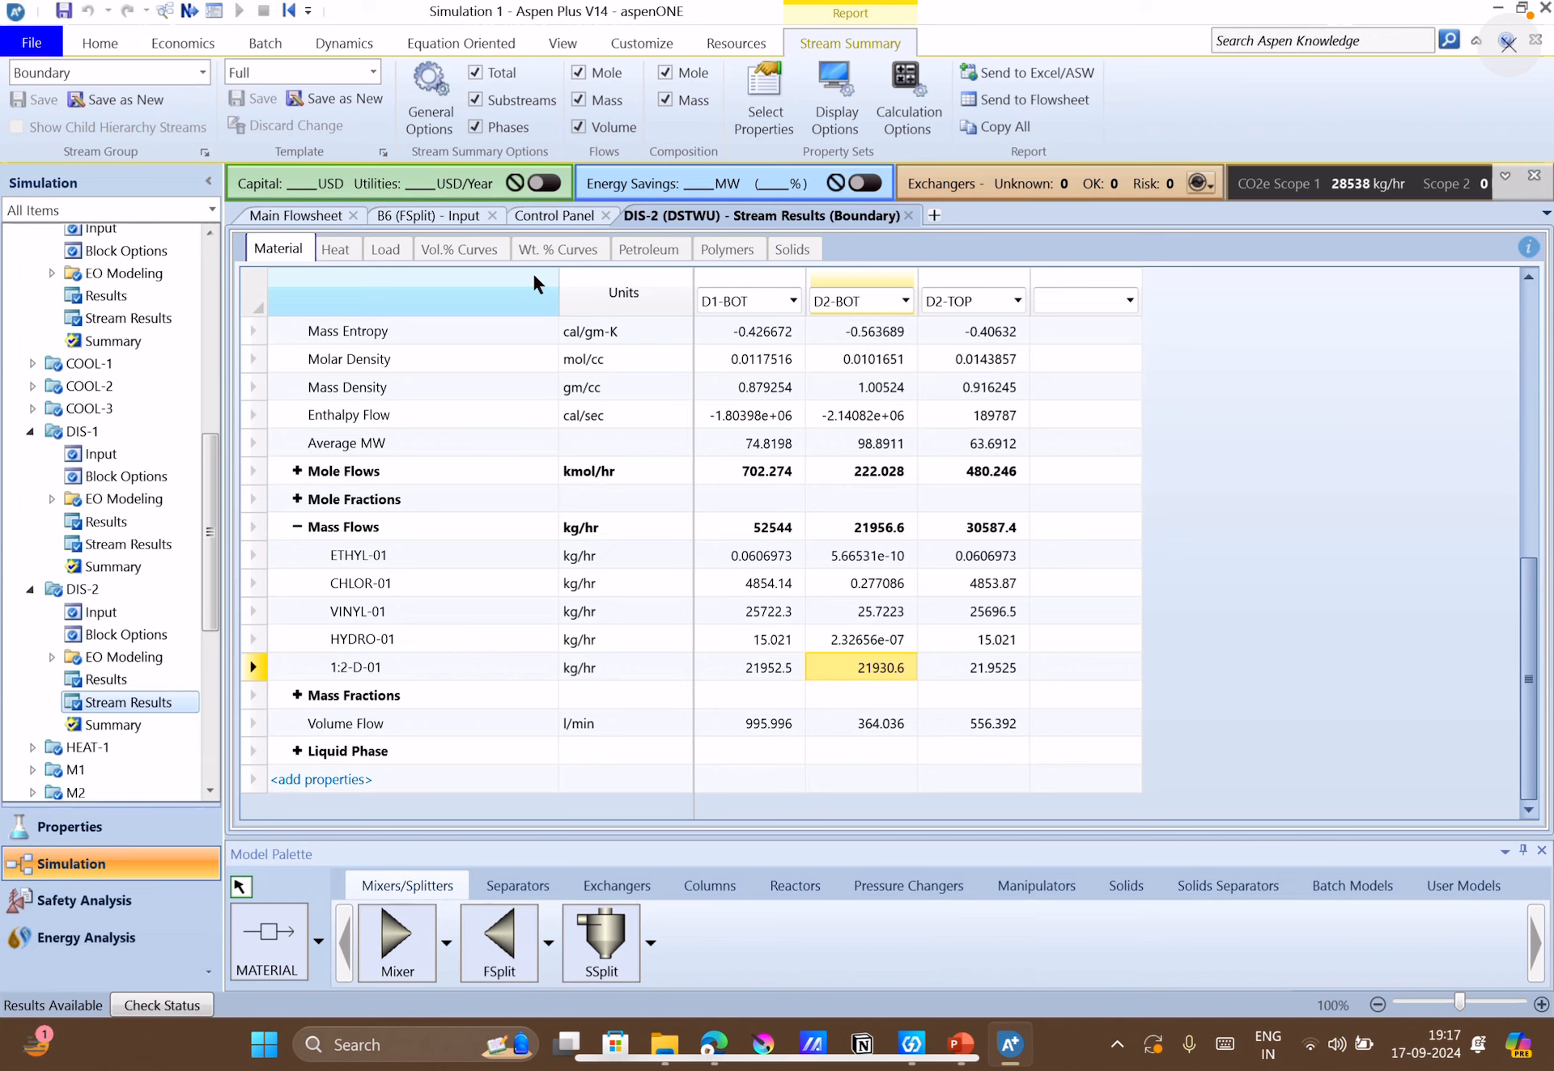
Move splitter B6 closer to column DIS-2 on the main flowsheet and reposition the D2-BOT label between the two blocks.
{"action": "left_click", "coordinate": [318, 229]}
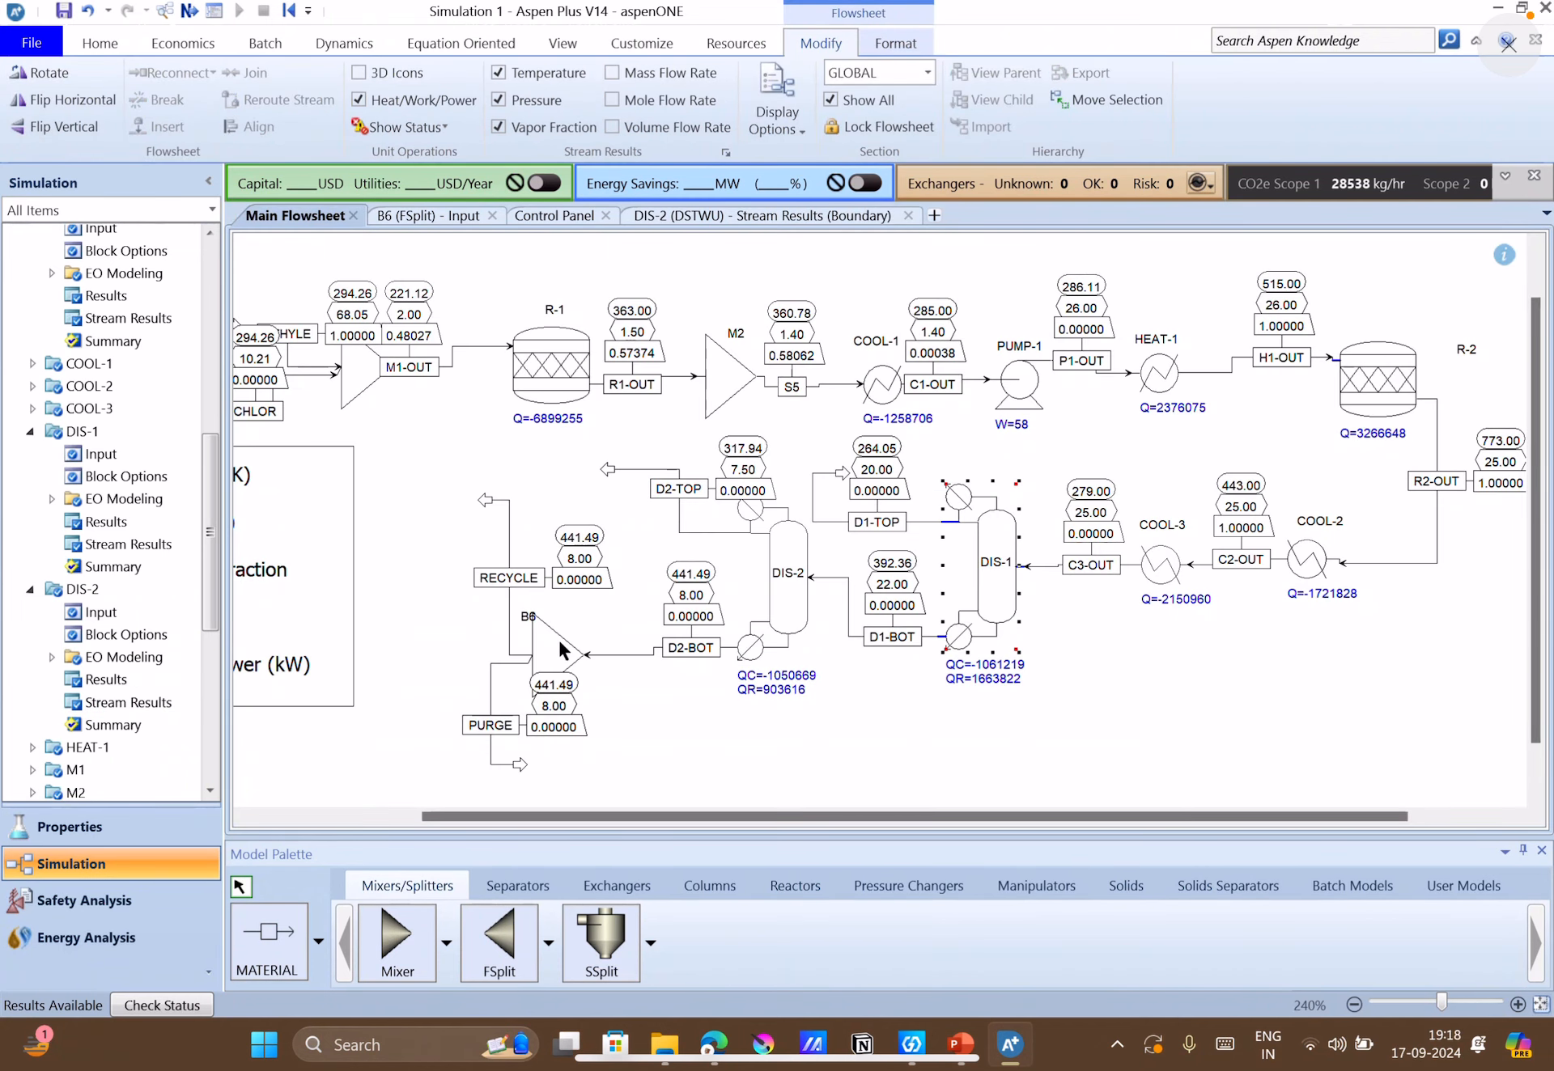
{"action": "left_click", "coordinate": [589, 644]}
{"action": "left_click_drag", "start_coordinate": [589, 644], "coordinate": [628, 639]}
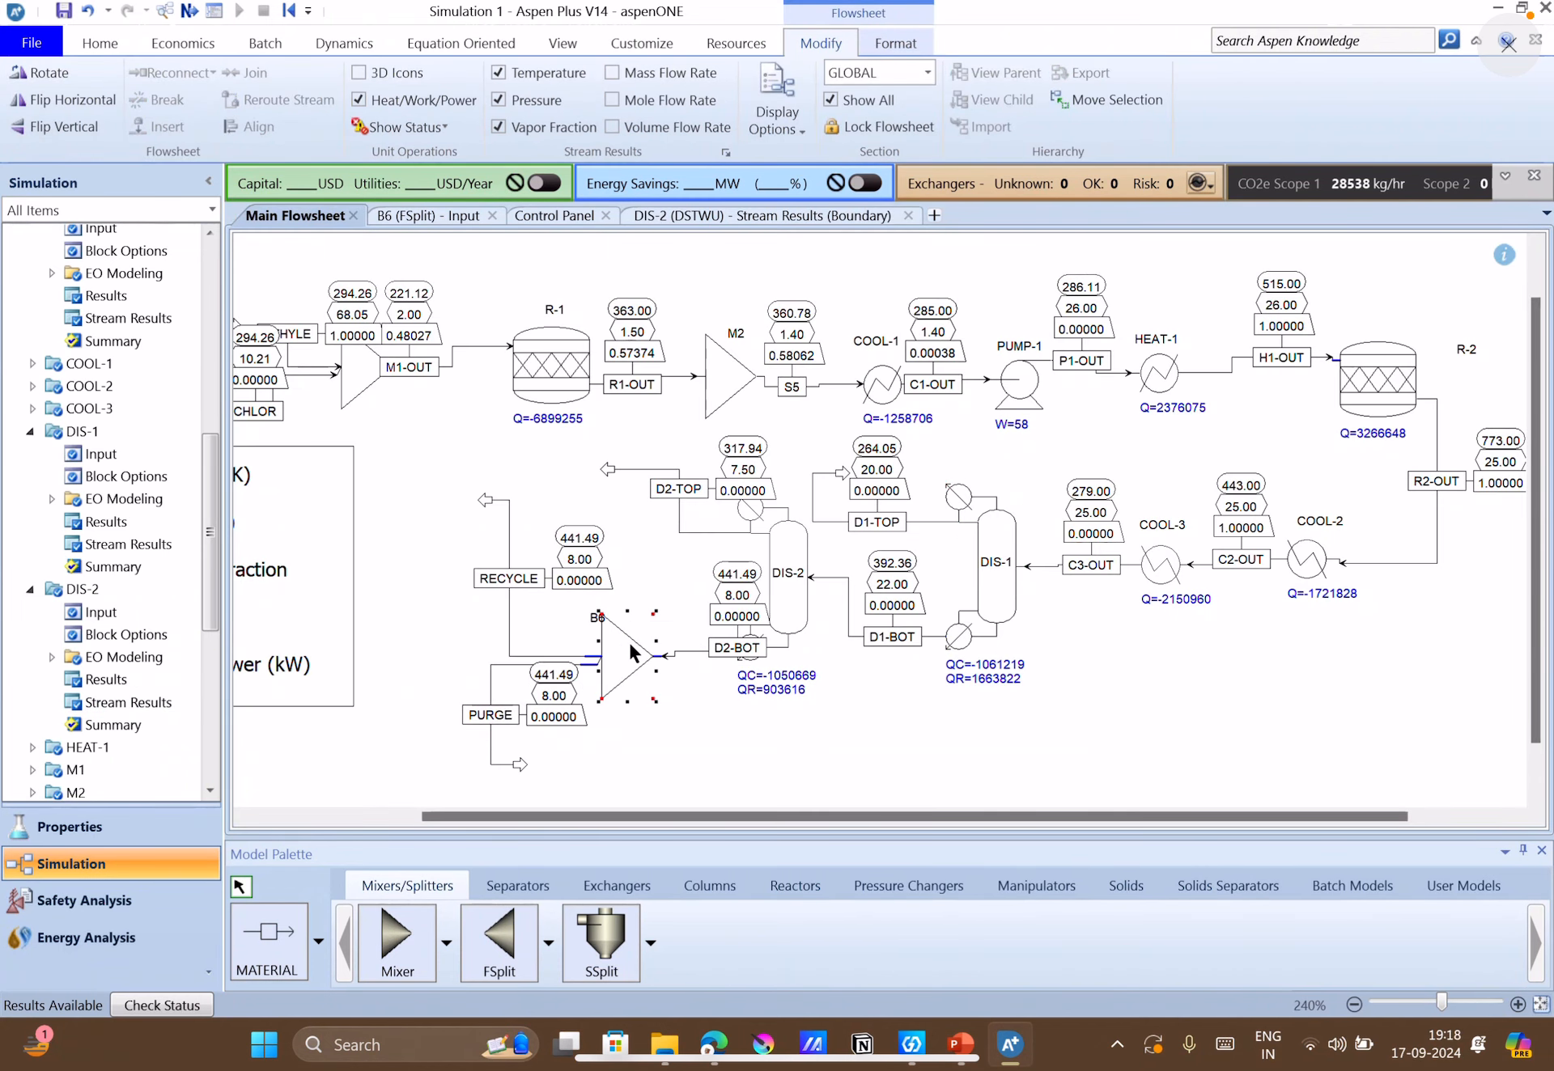
{"action": "left_click", "coordinate": [638, 735]}
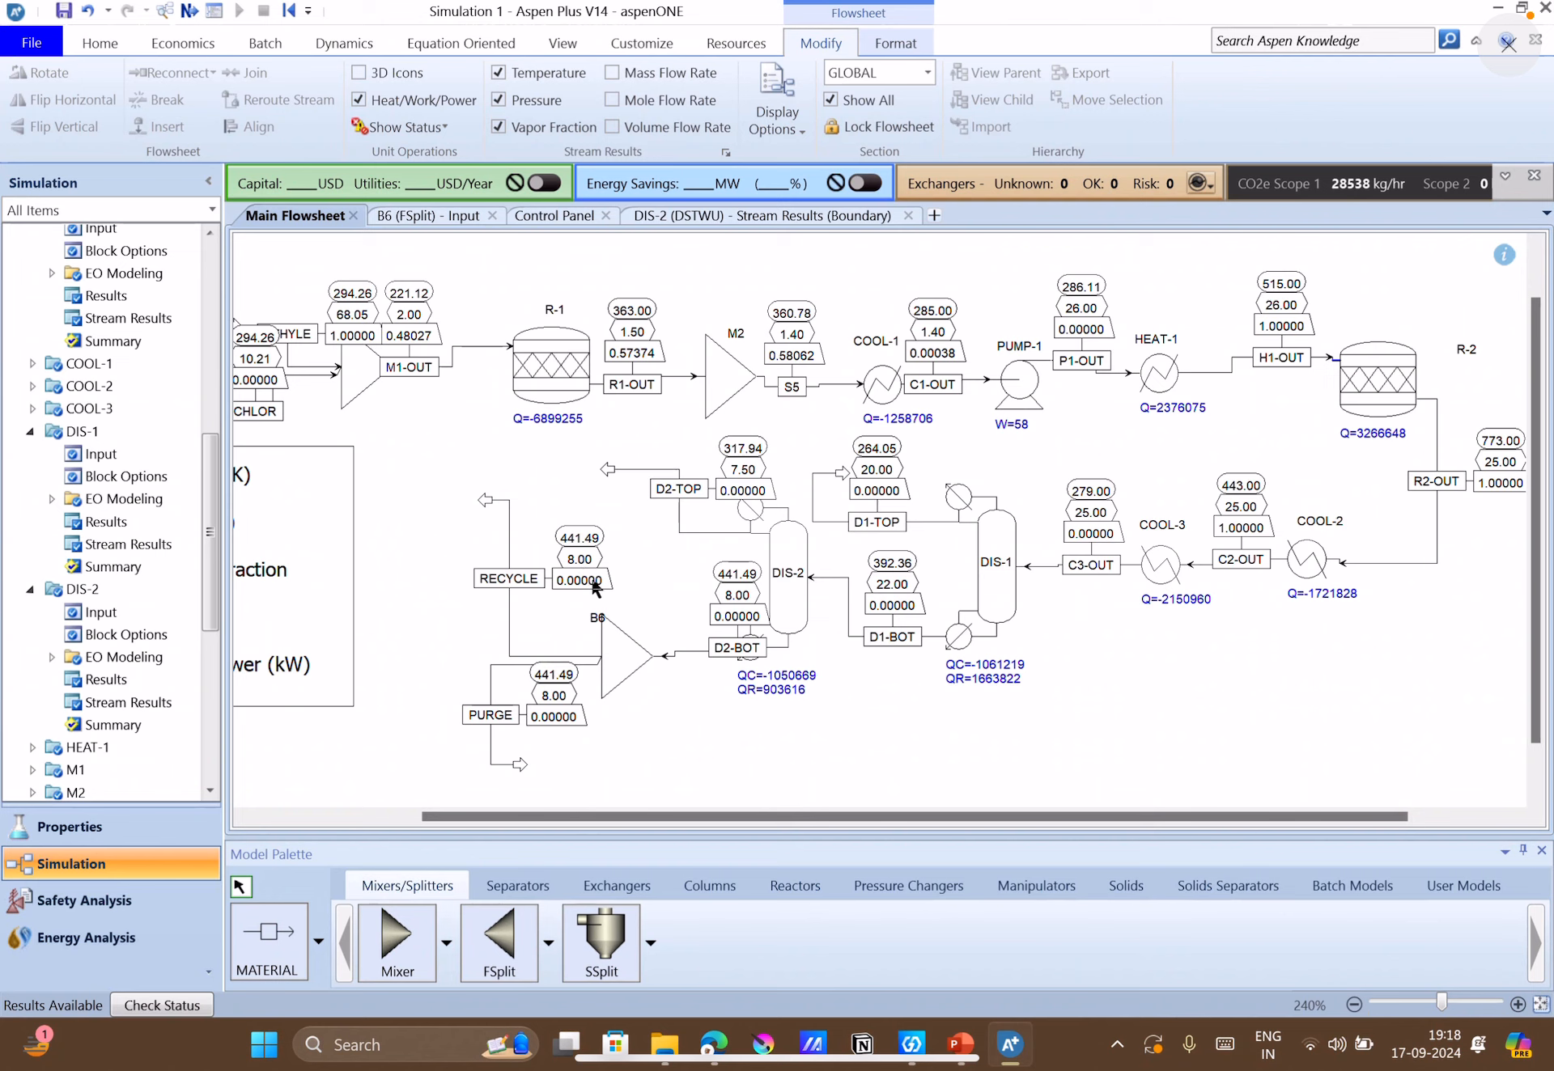
{"action": "left_click_drag", "start_coordinate": [733, 650], "coordinate": [684, 657]}
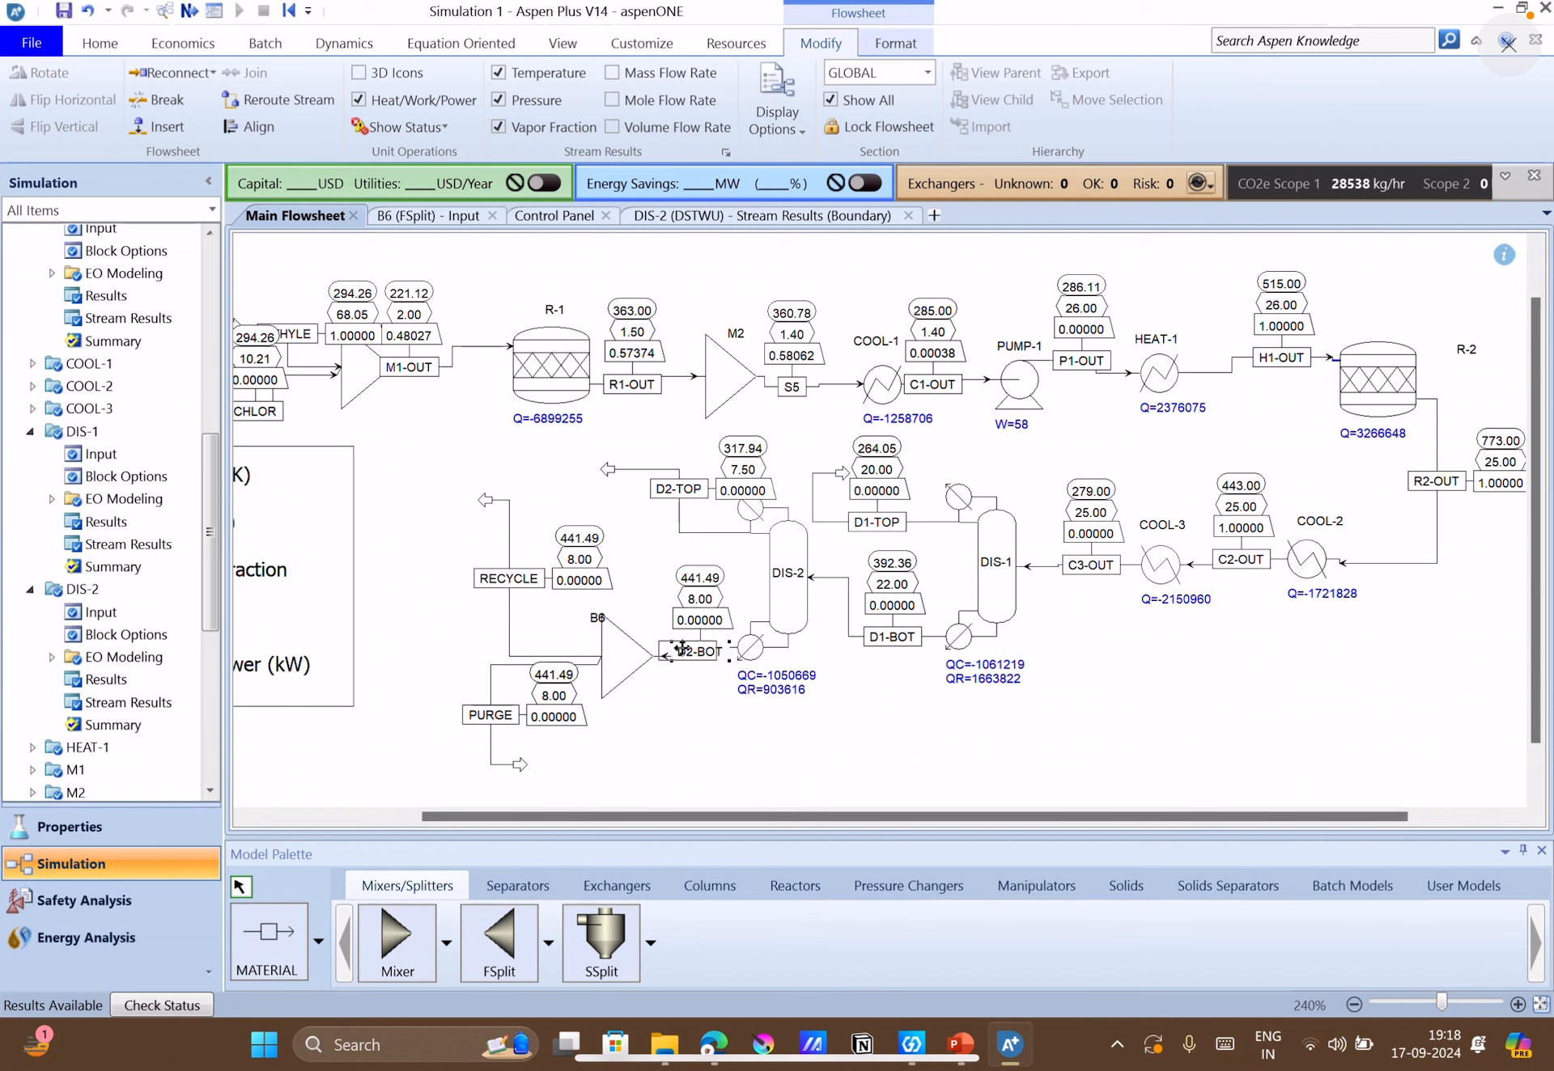
{"action": "left_click", "coordinate": [722, 738]}
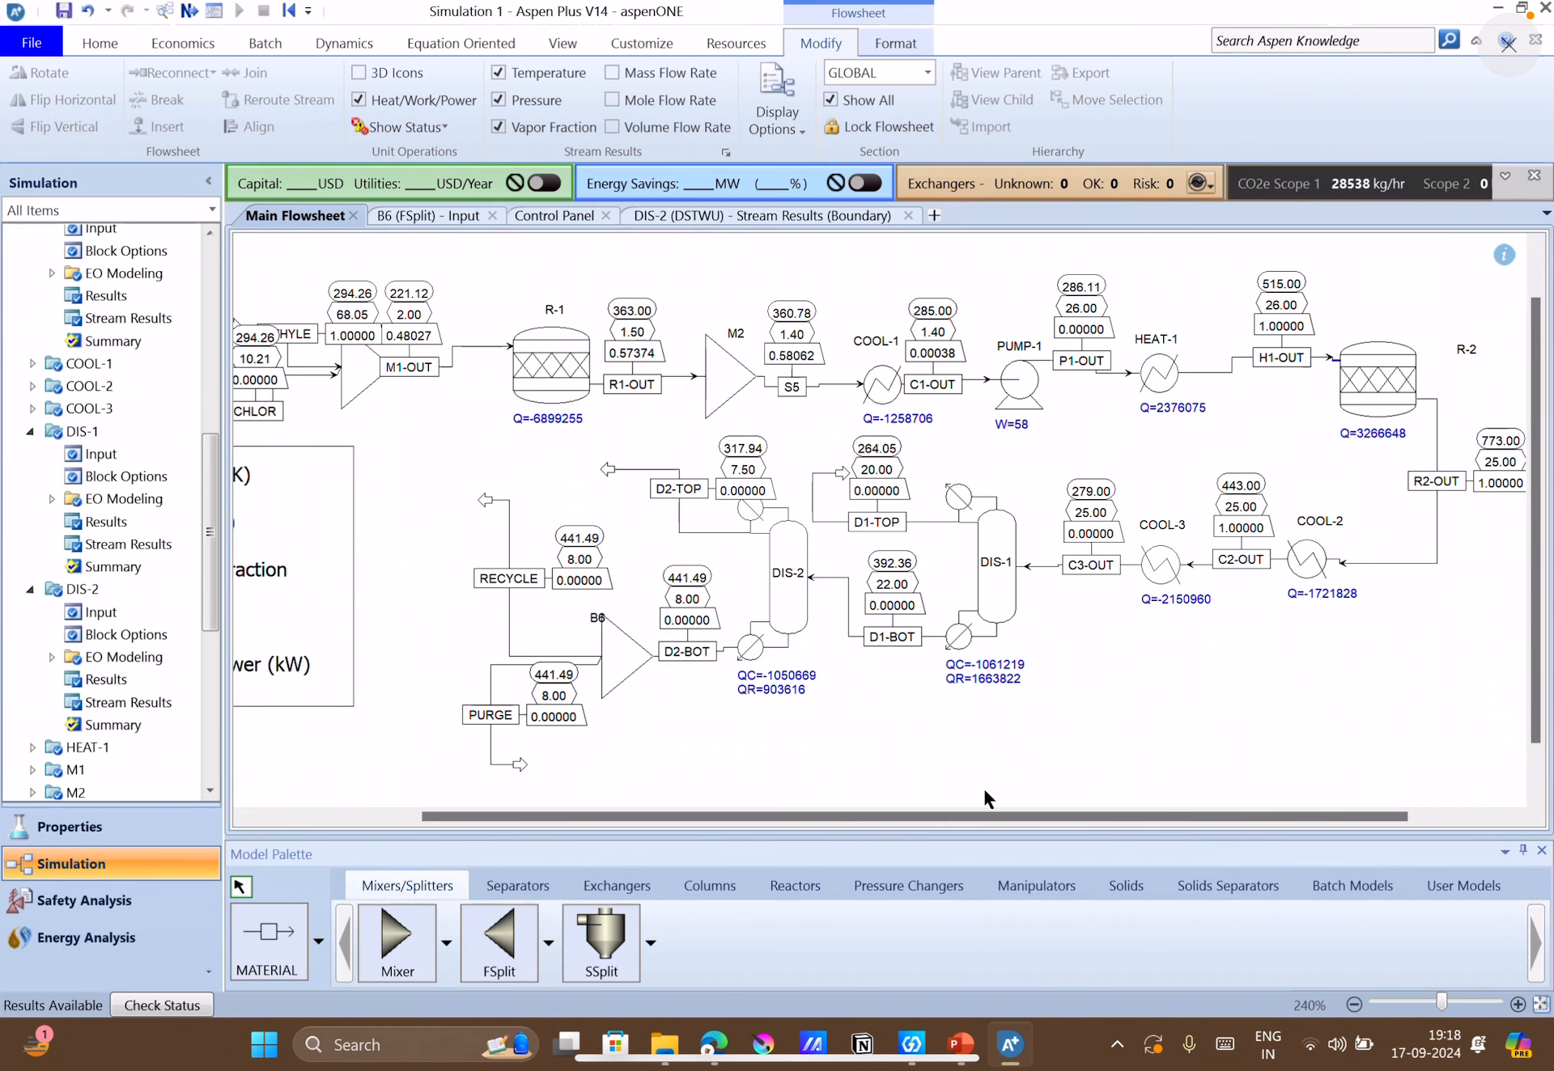
Switch to the PowerPoint slides, check the recycle routing in the Figure 4.23 flowsheet, and return to Aspen Plus.
{"action": "left_click", "coordinate": [972, 1050]}
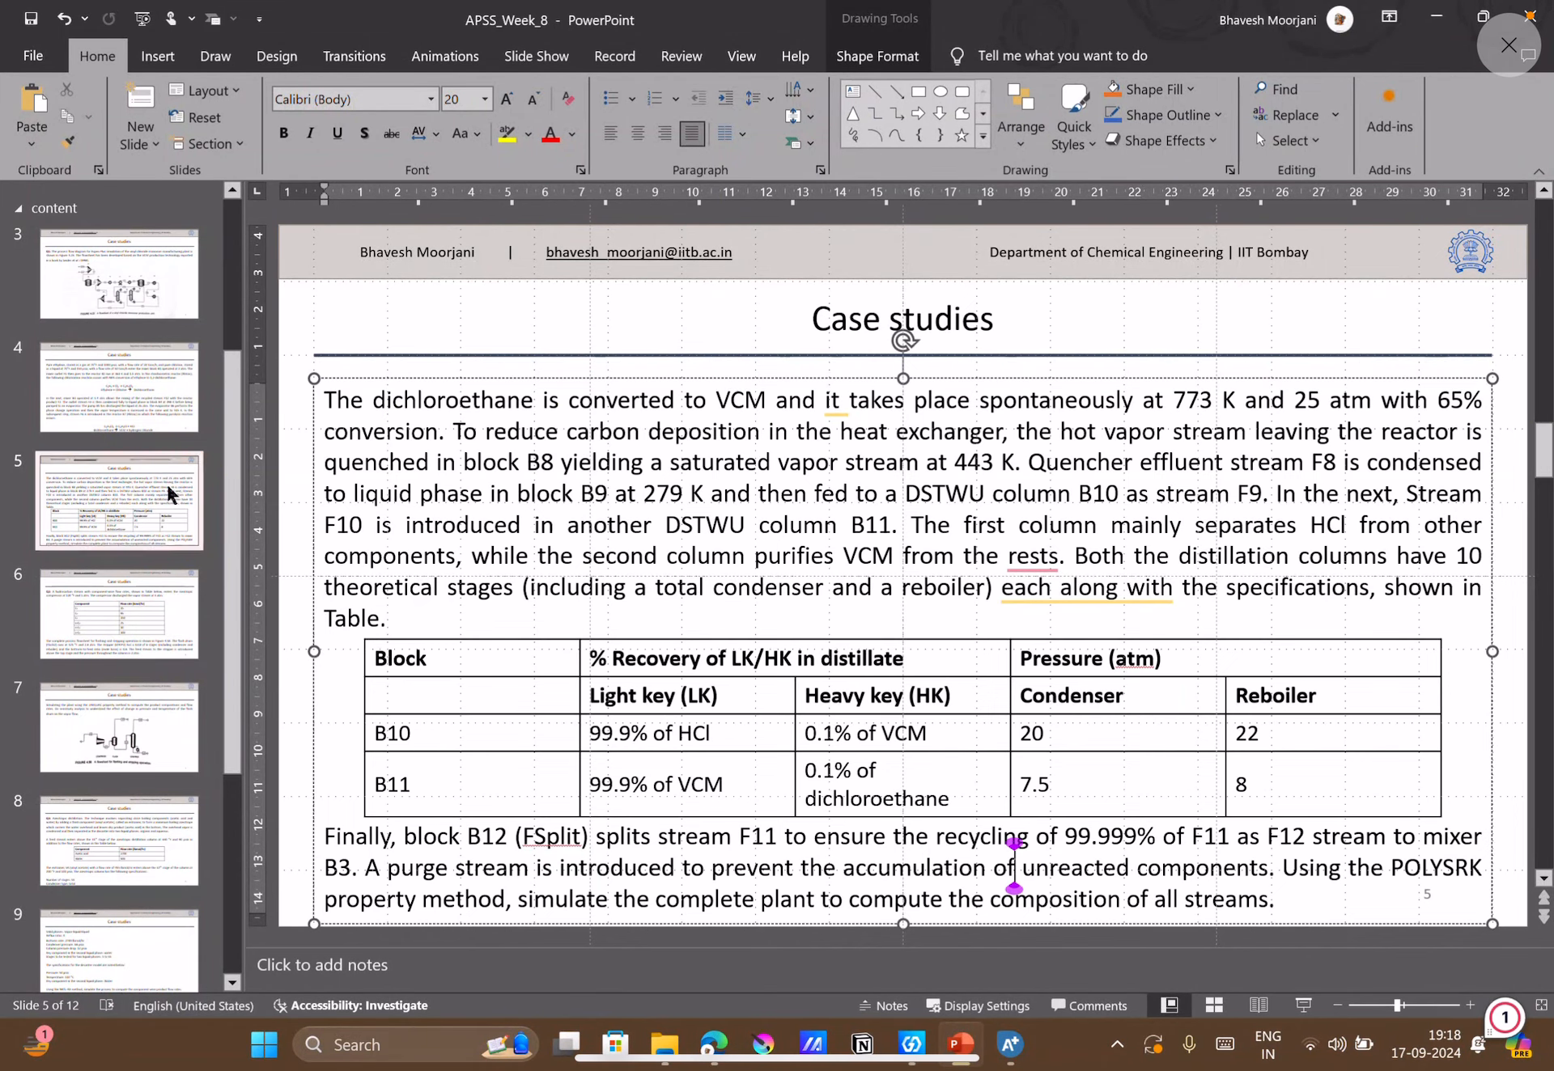
{"action": "left_click", "coordinate": [112, 311]}
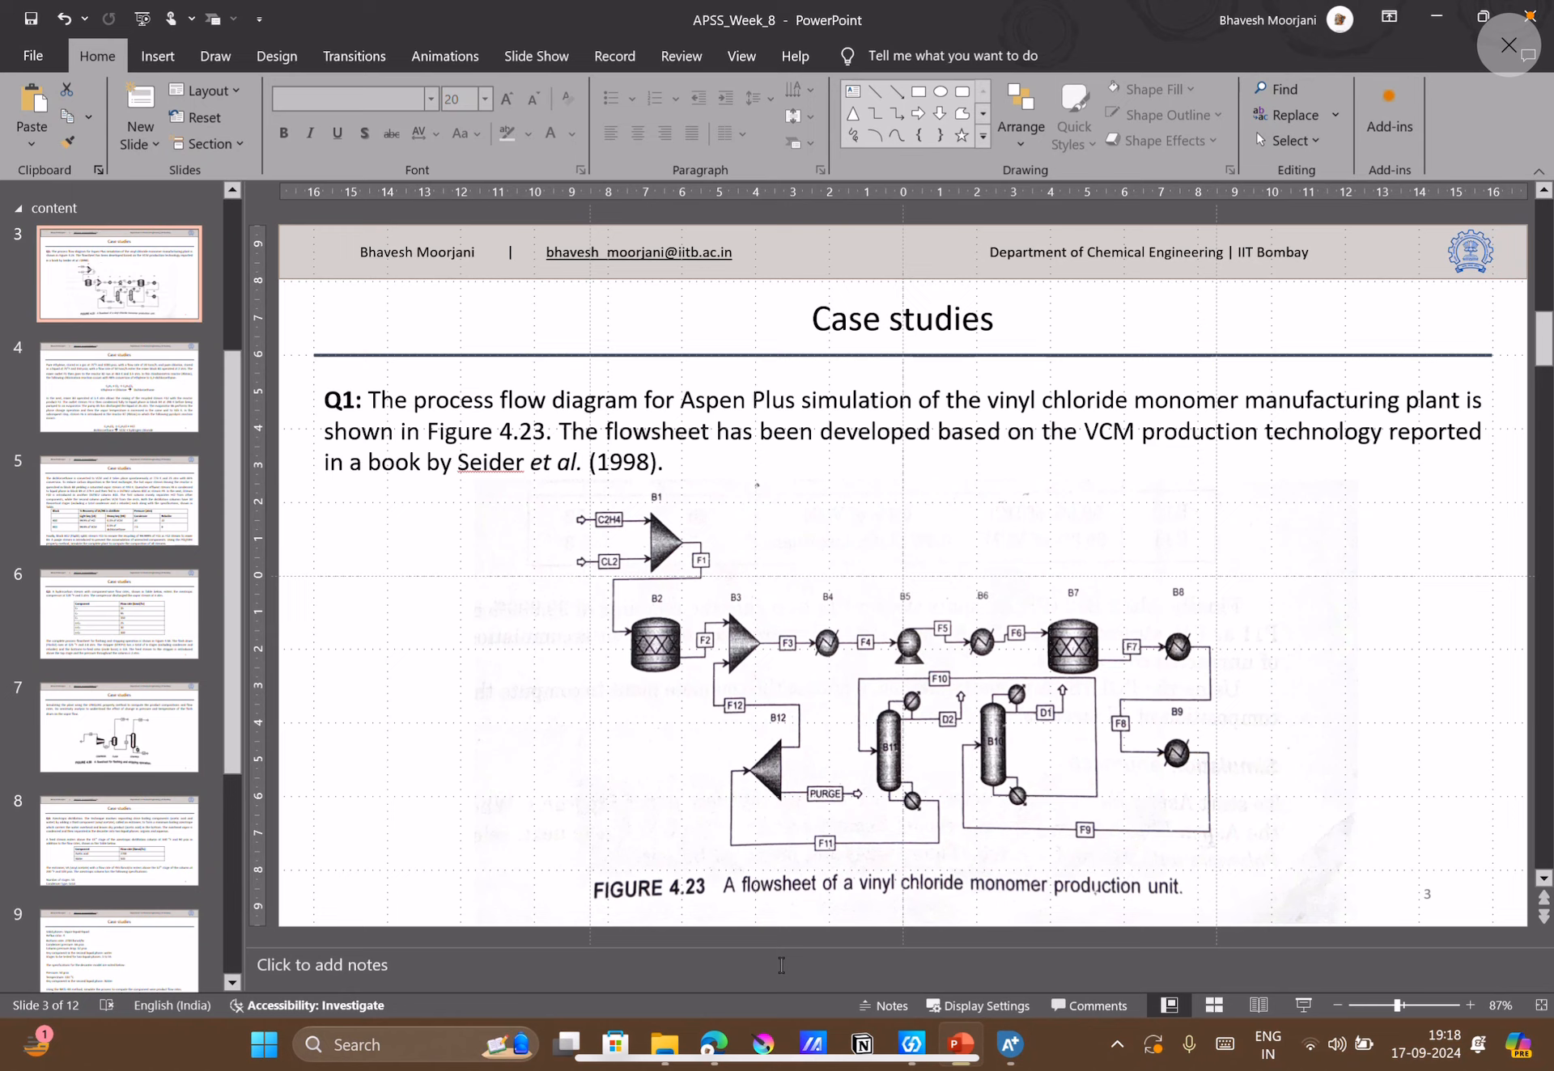
{"action": "left_click", "coordinate": [1009, 1044]}
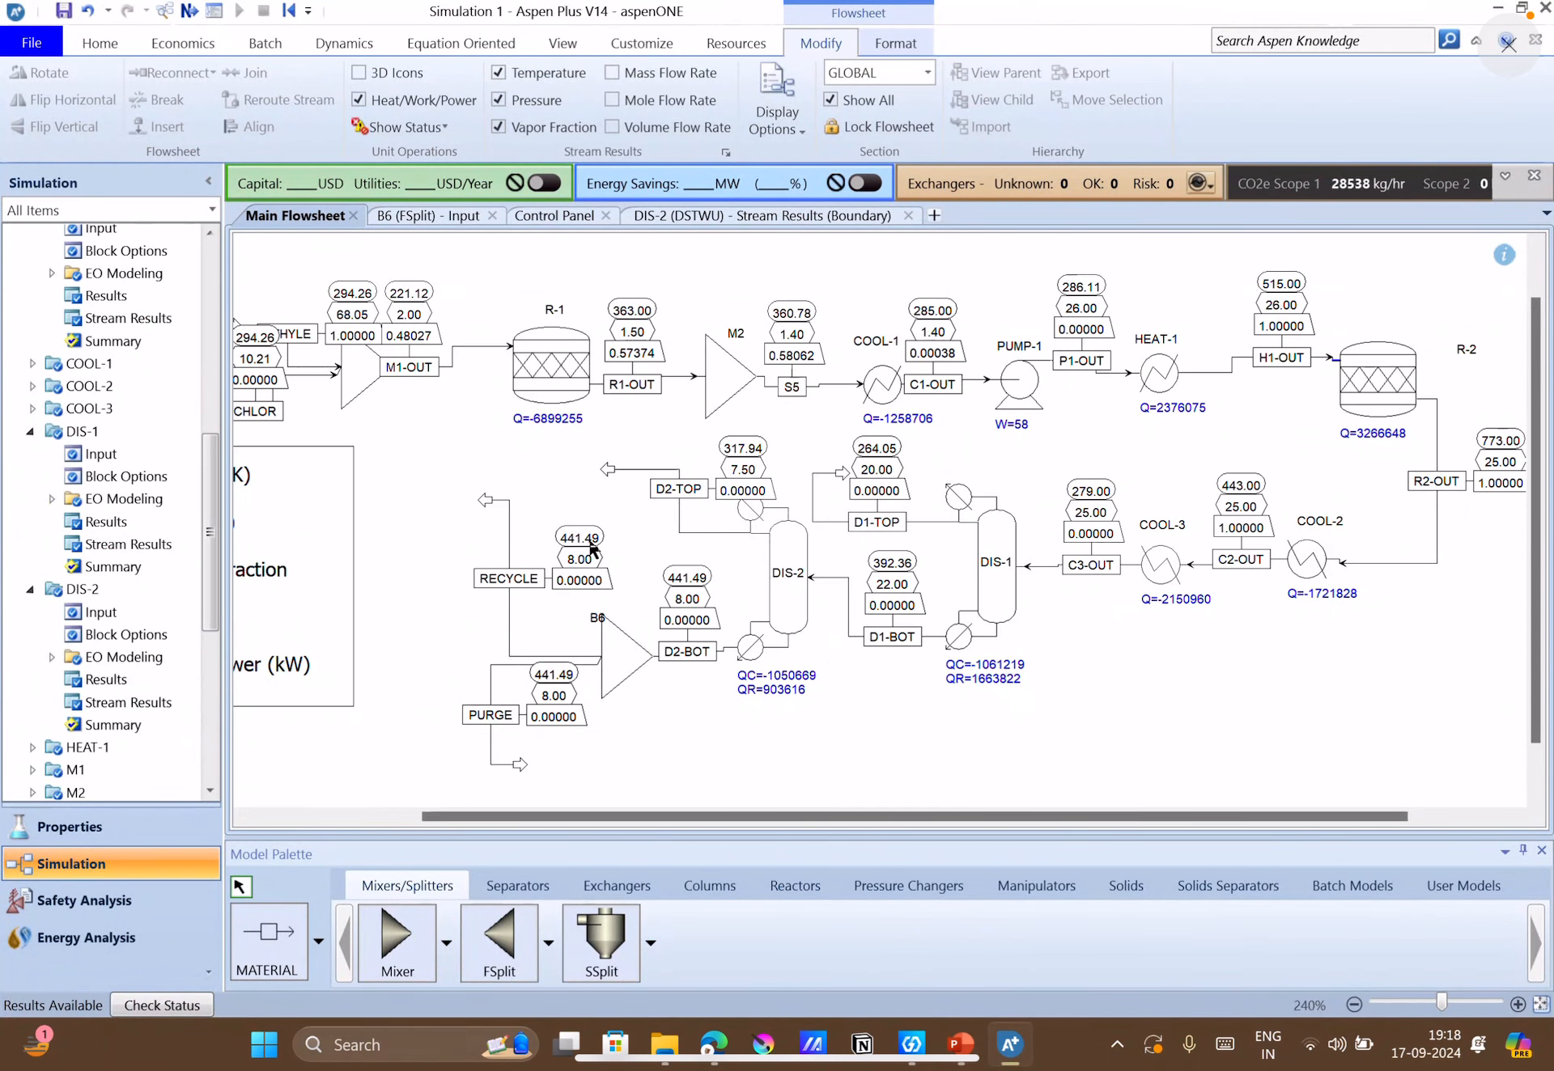
Reconnect the destination of stream RECYCLE to the inlet of mixer M2.
{"action": "left_click_drag", "start_coordinate": [615, 816], "coordinate": [400, 819]}
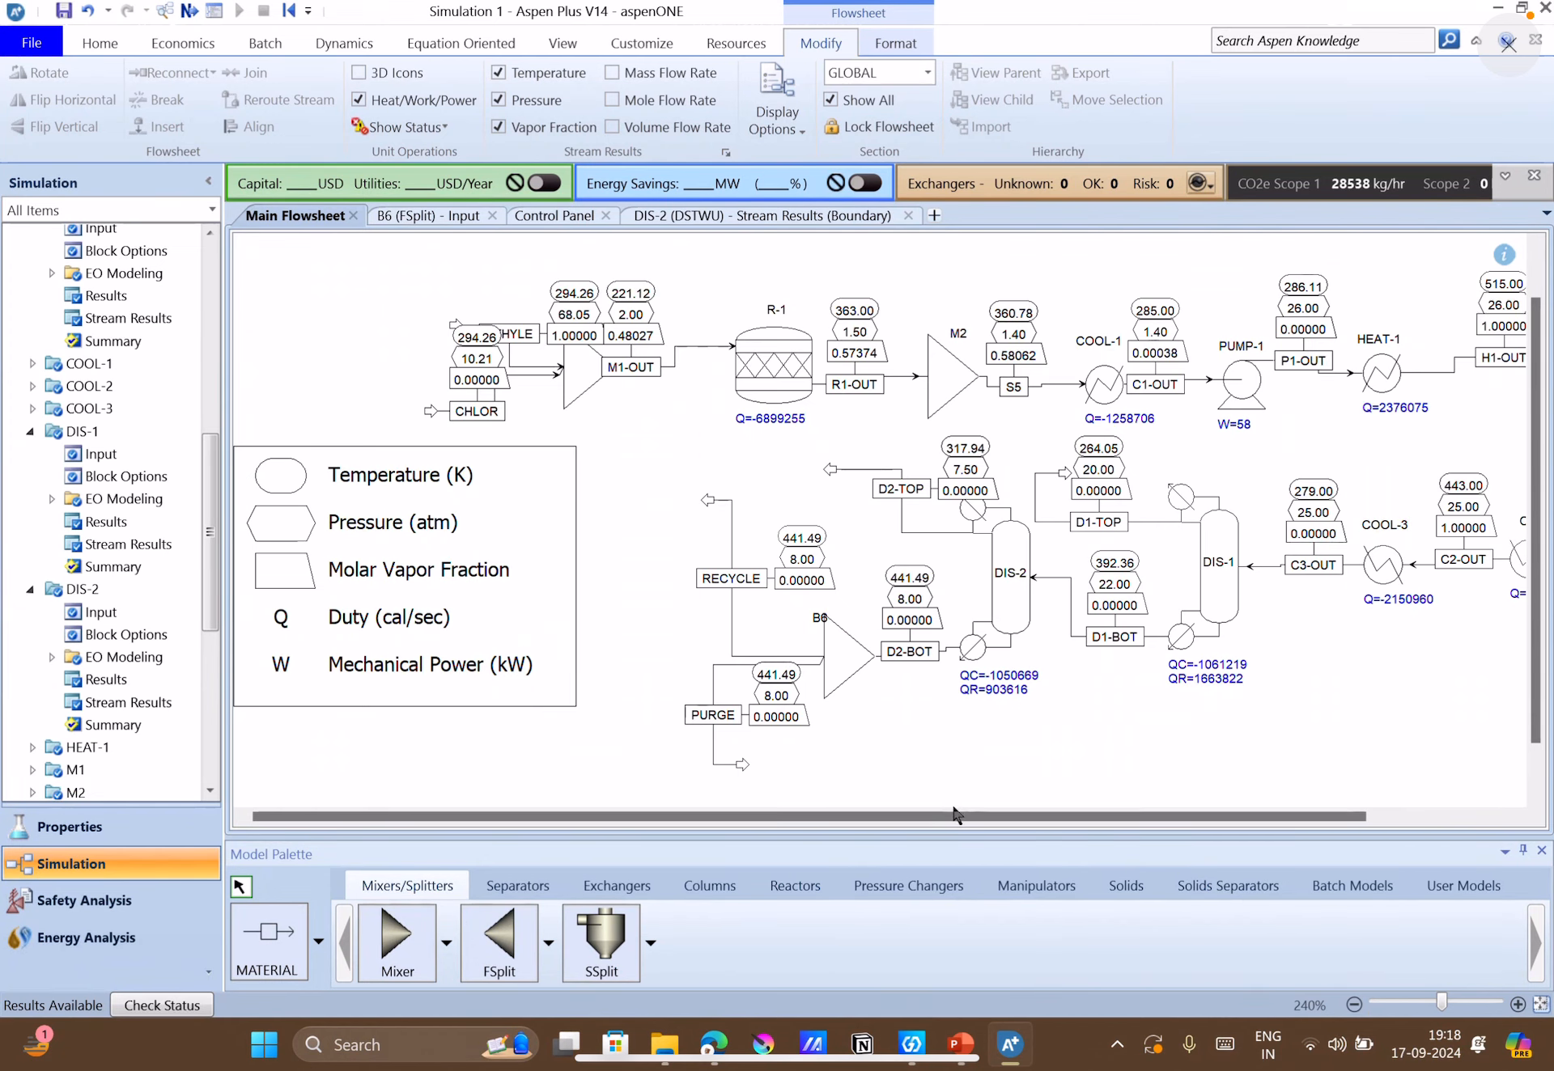
{"action": "left_click_drag", "start_coordinate": [958, 827], "coordinate": [1052, 829]}
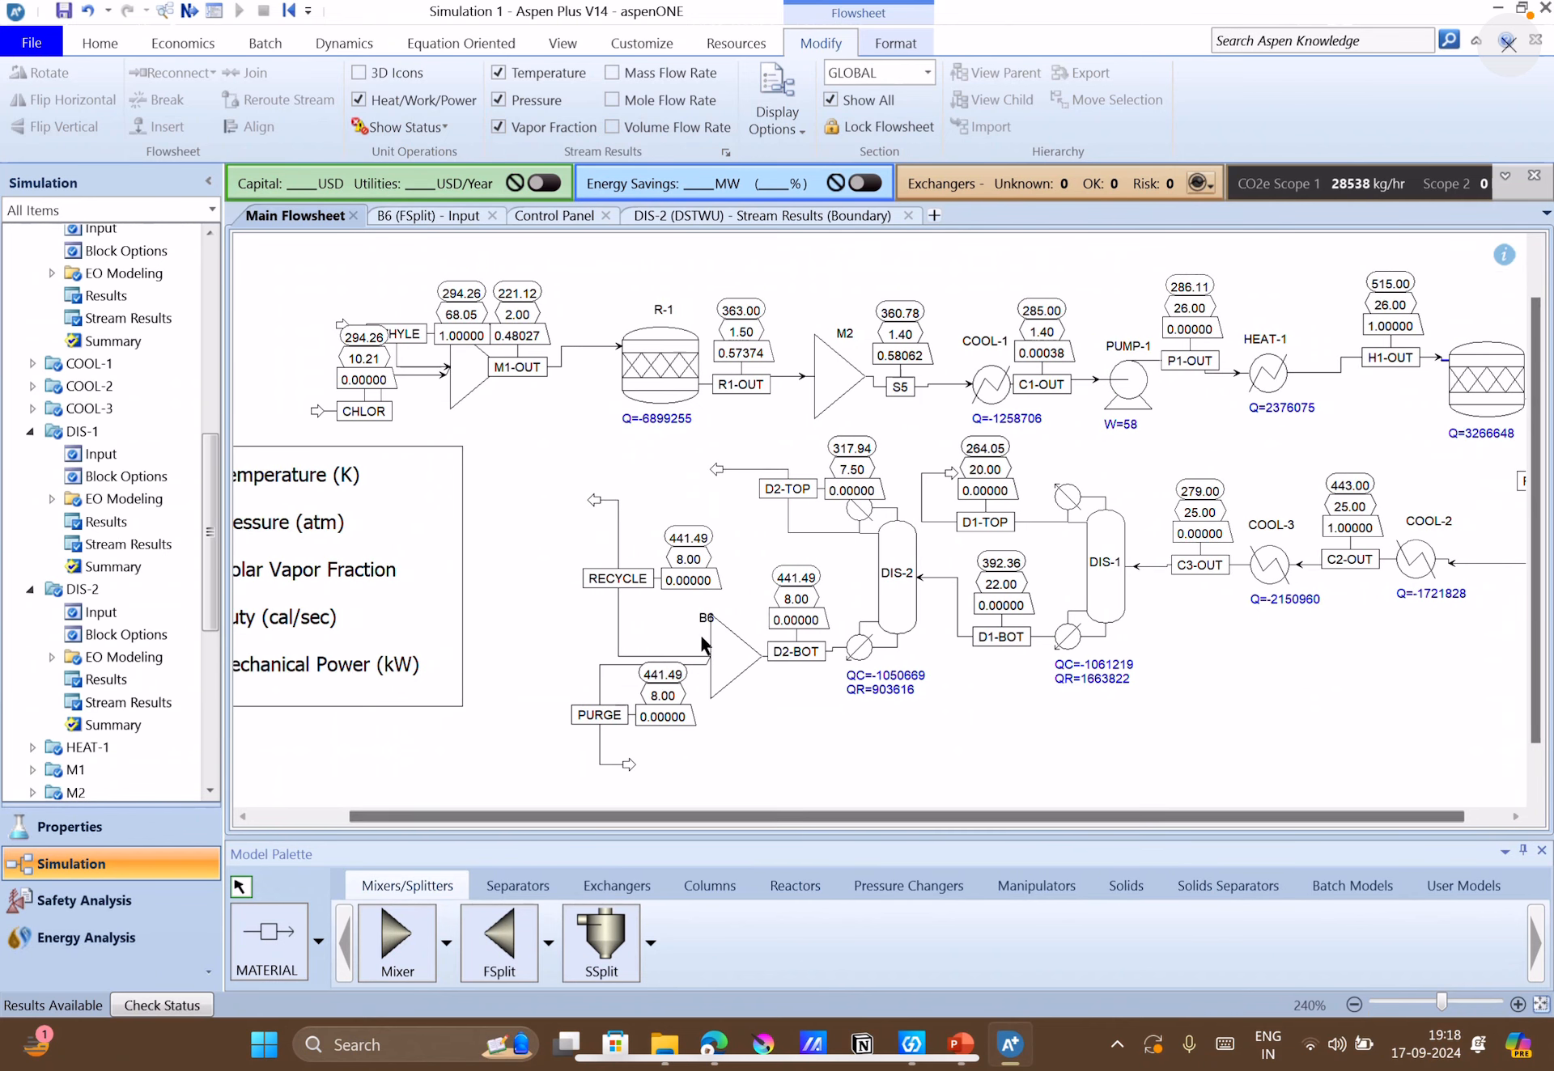
{"action": "left_click", "coordinate": [618, 508]}
{"action": "right_click", "coordinate": [618, 511]}
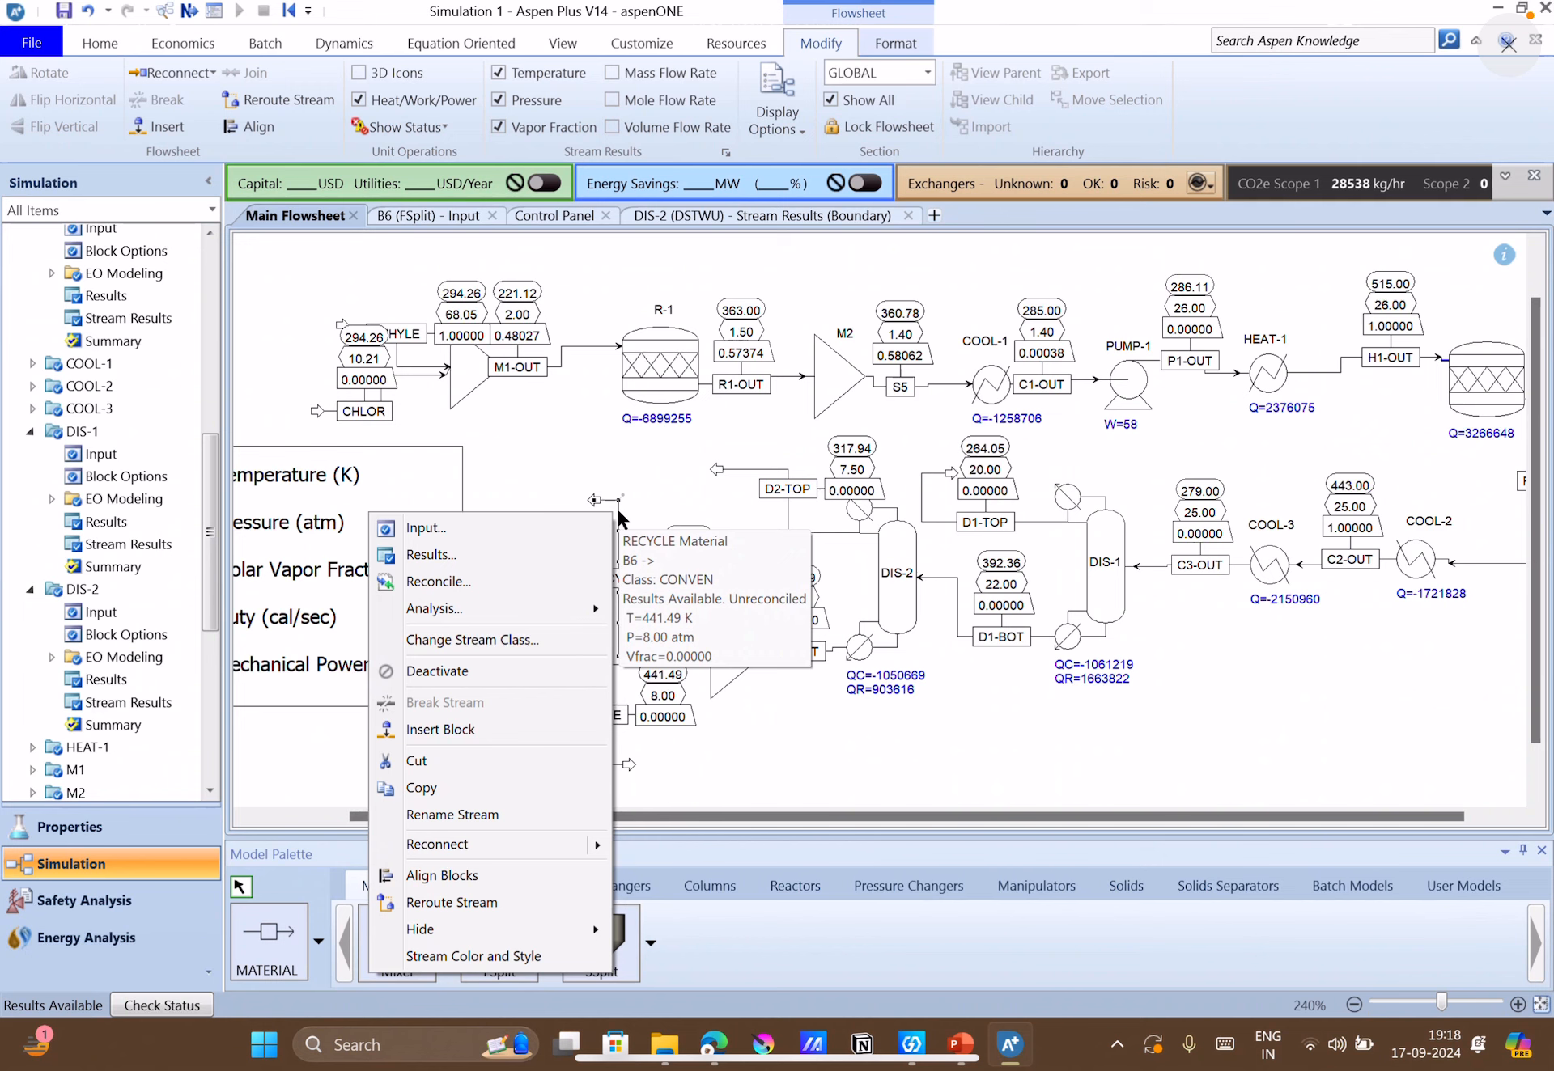
{"action": "mouse_move", "coordinate": [573, 848]}
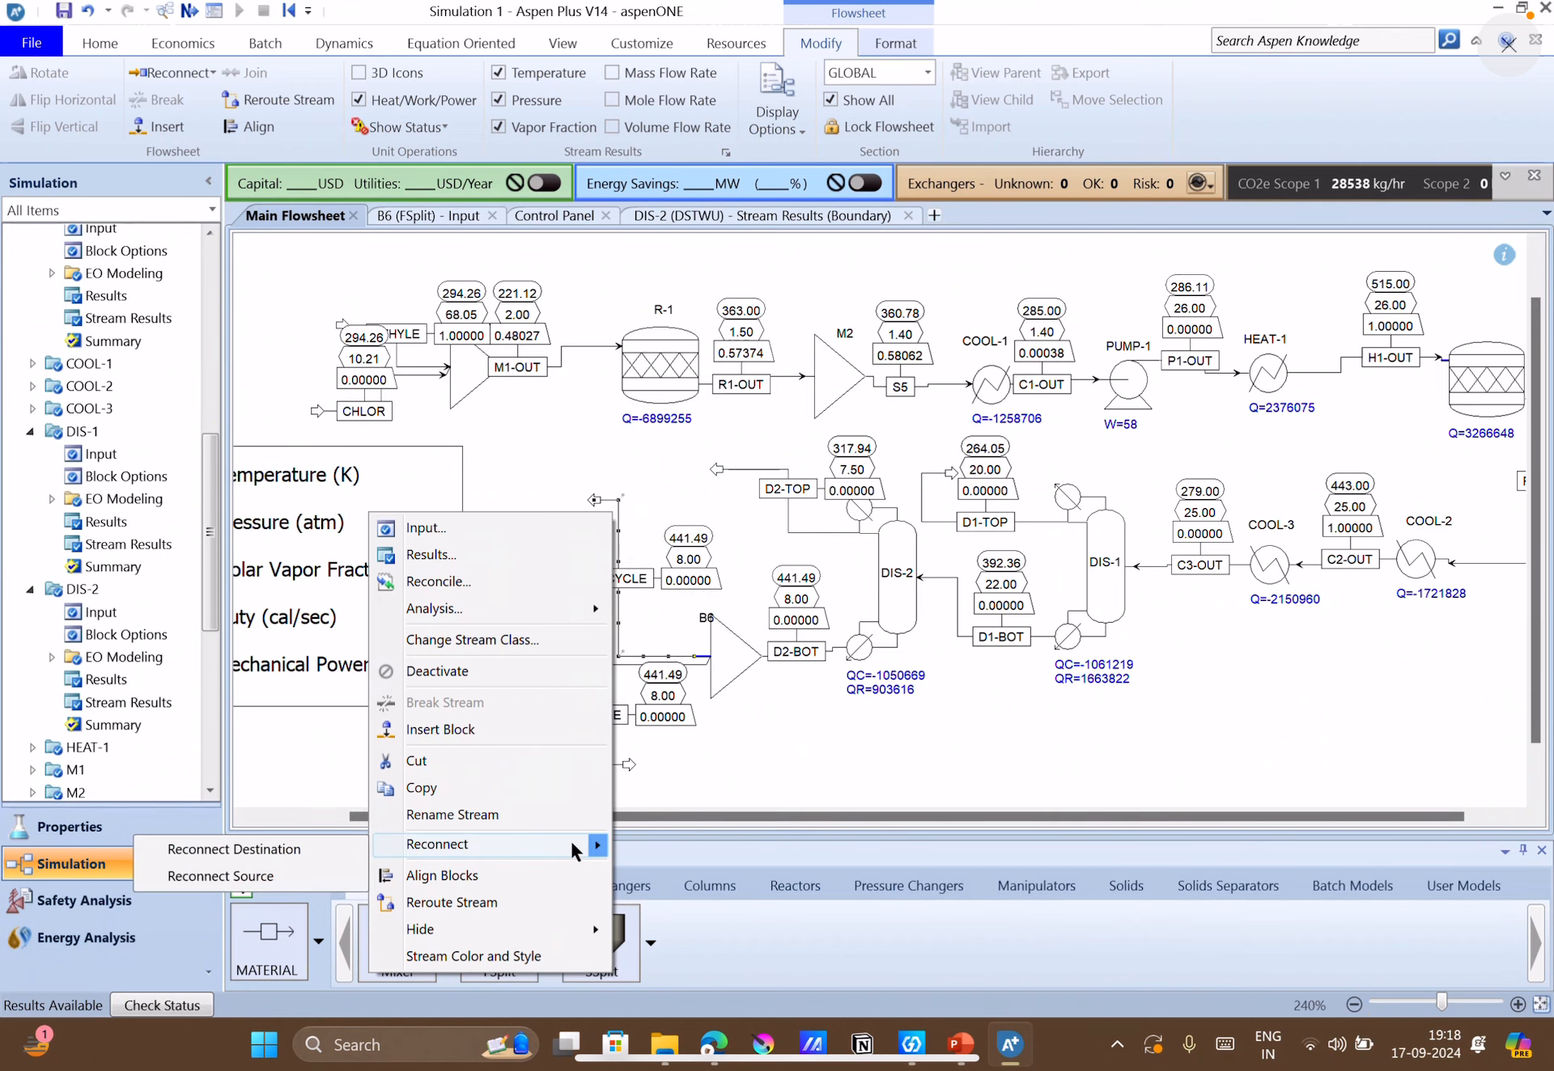
{"action": "left_click", "coordinate": [332, 849]}
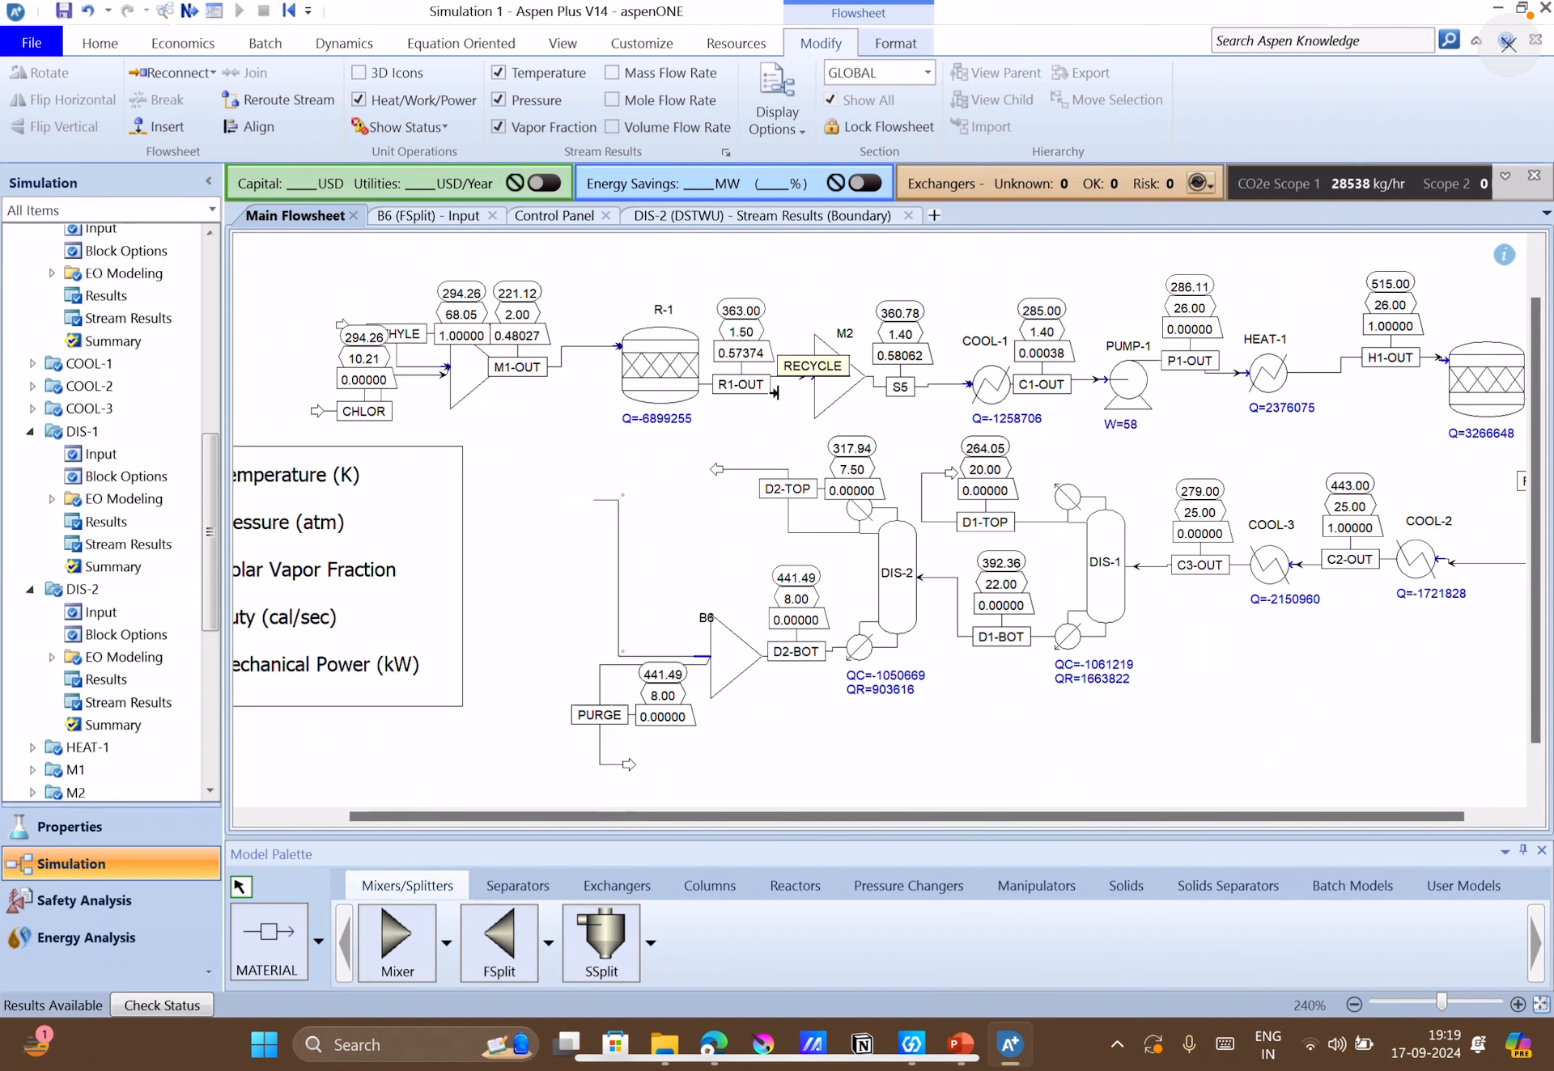
{"action": "left_click", "coordinate": [801, 375]}
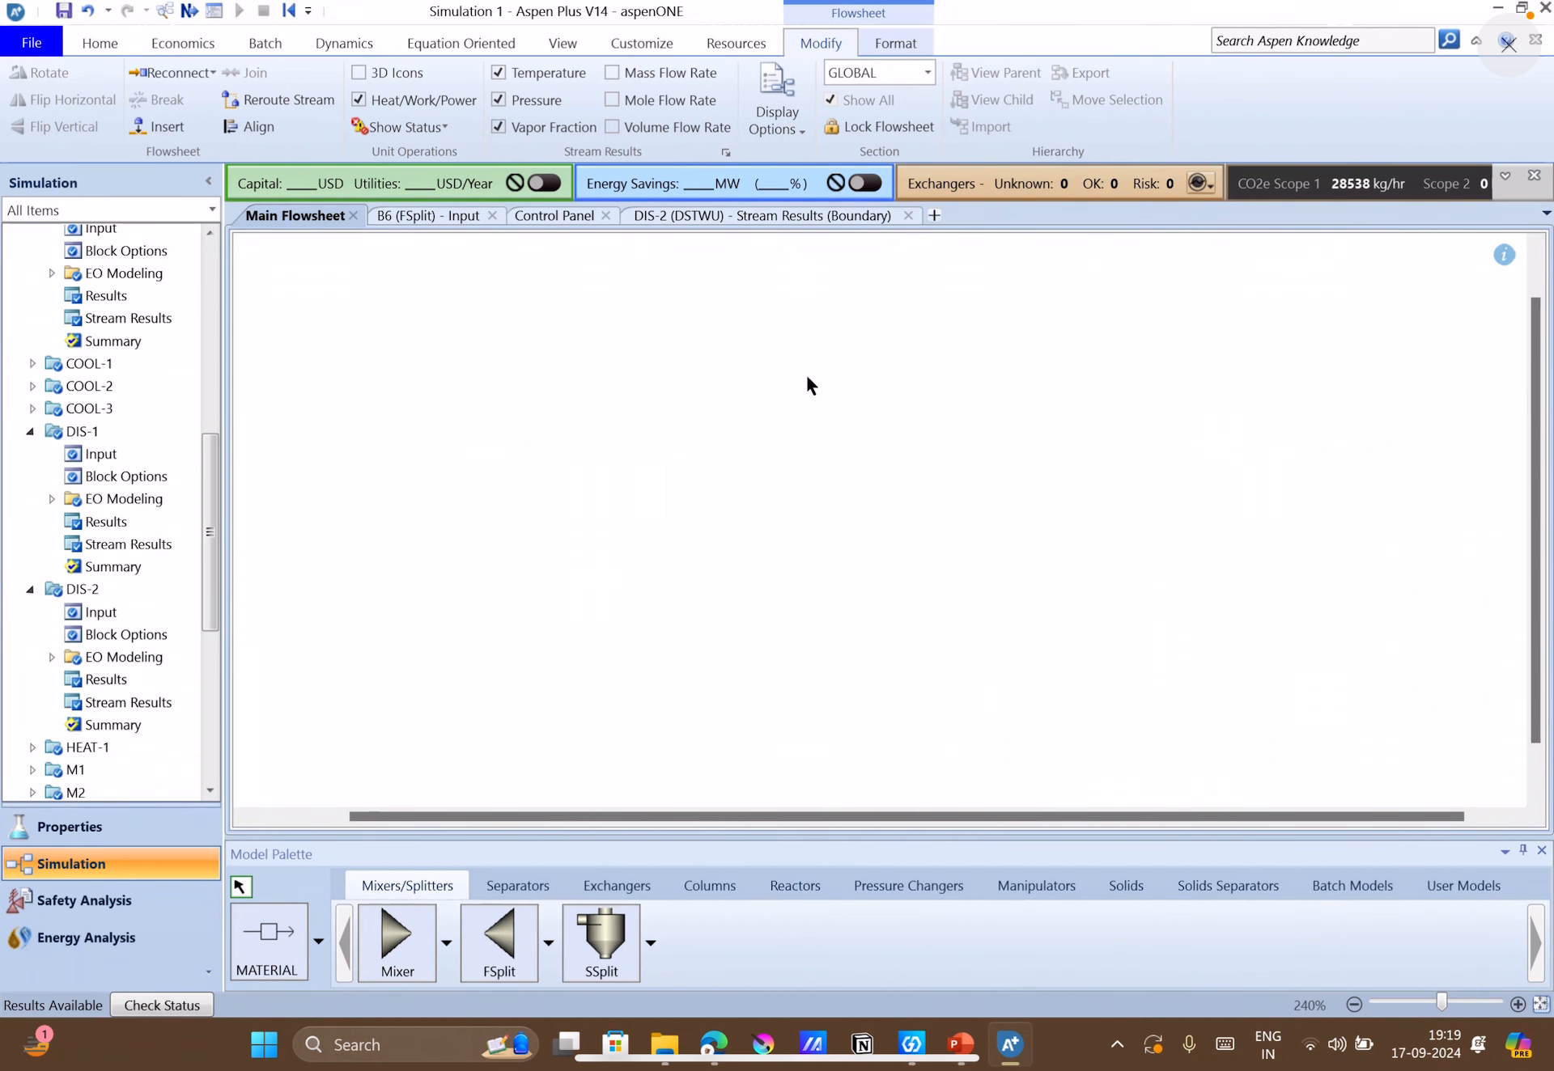
{"action": "left_click", "coordinate": [1013, 763]}
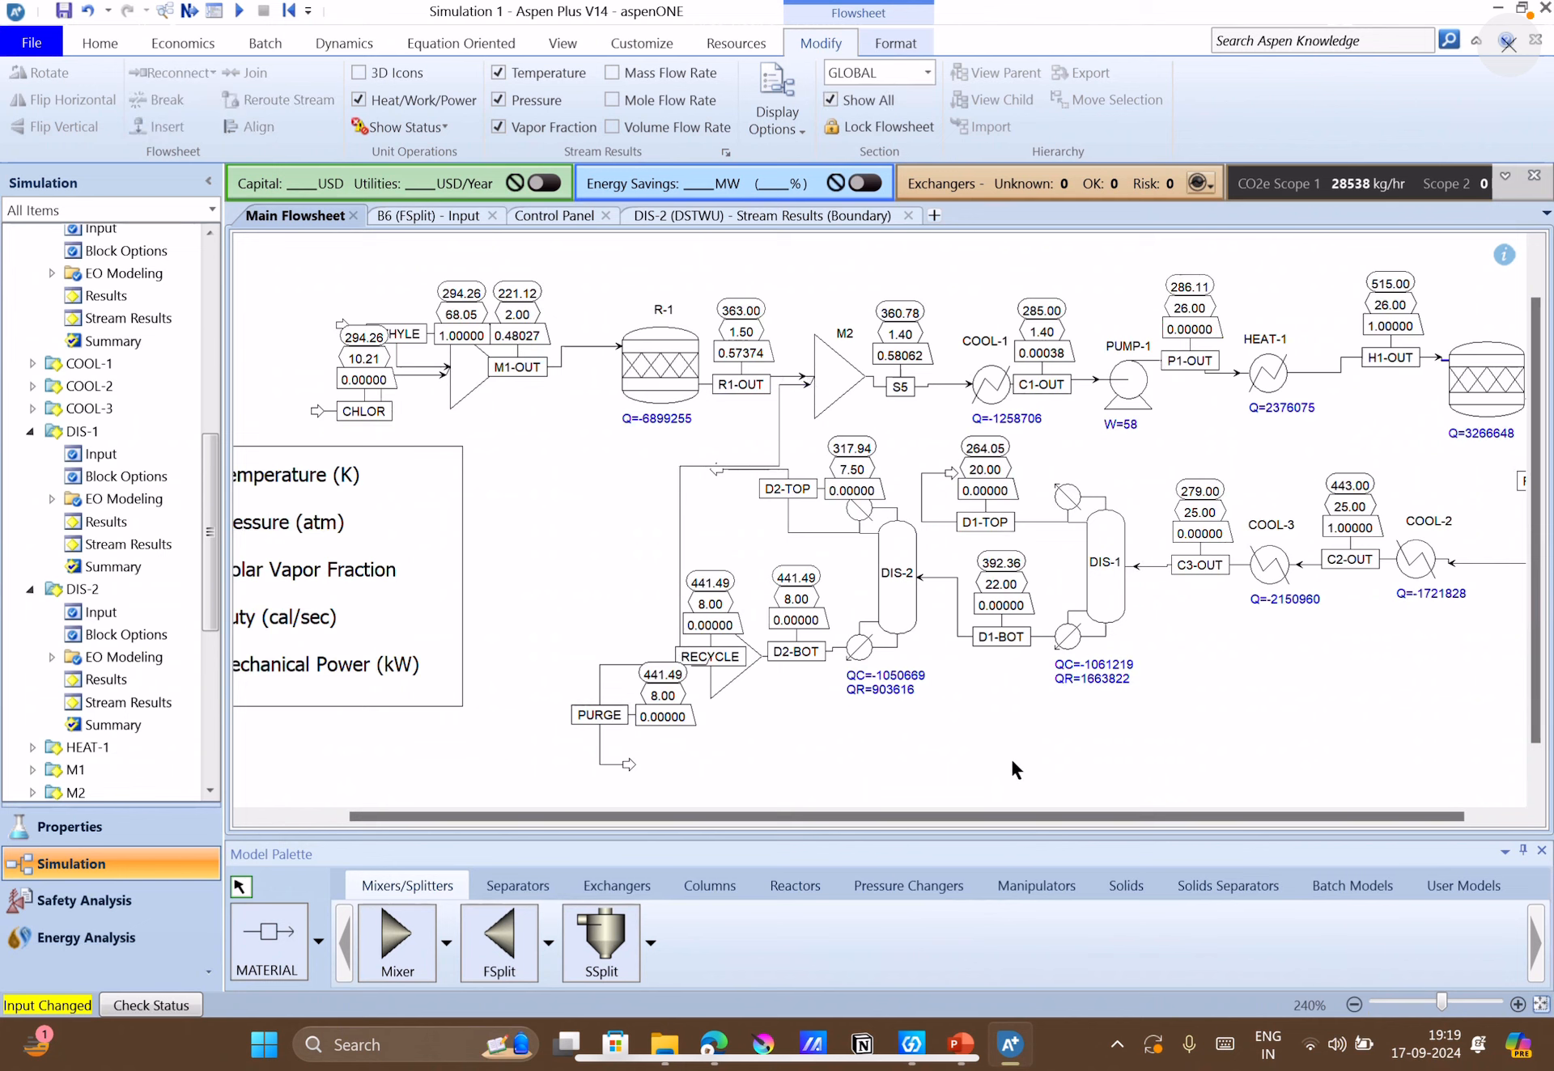
Reroute the upper corner of stream RECYCLE up and outward so its line clears the D2-TOP outlet arrow.
{"action": "left_click", "coordinate": [678, 468]}
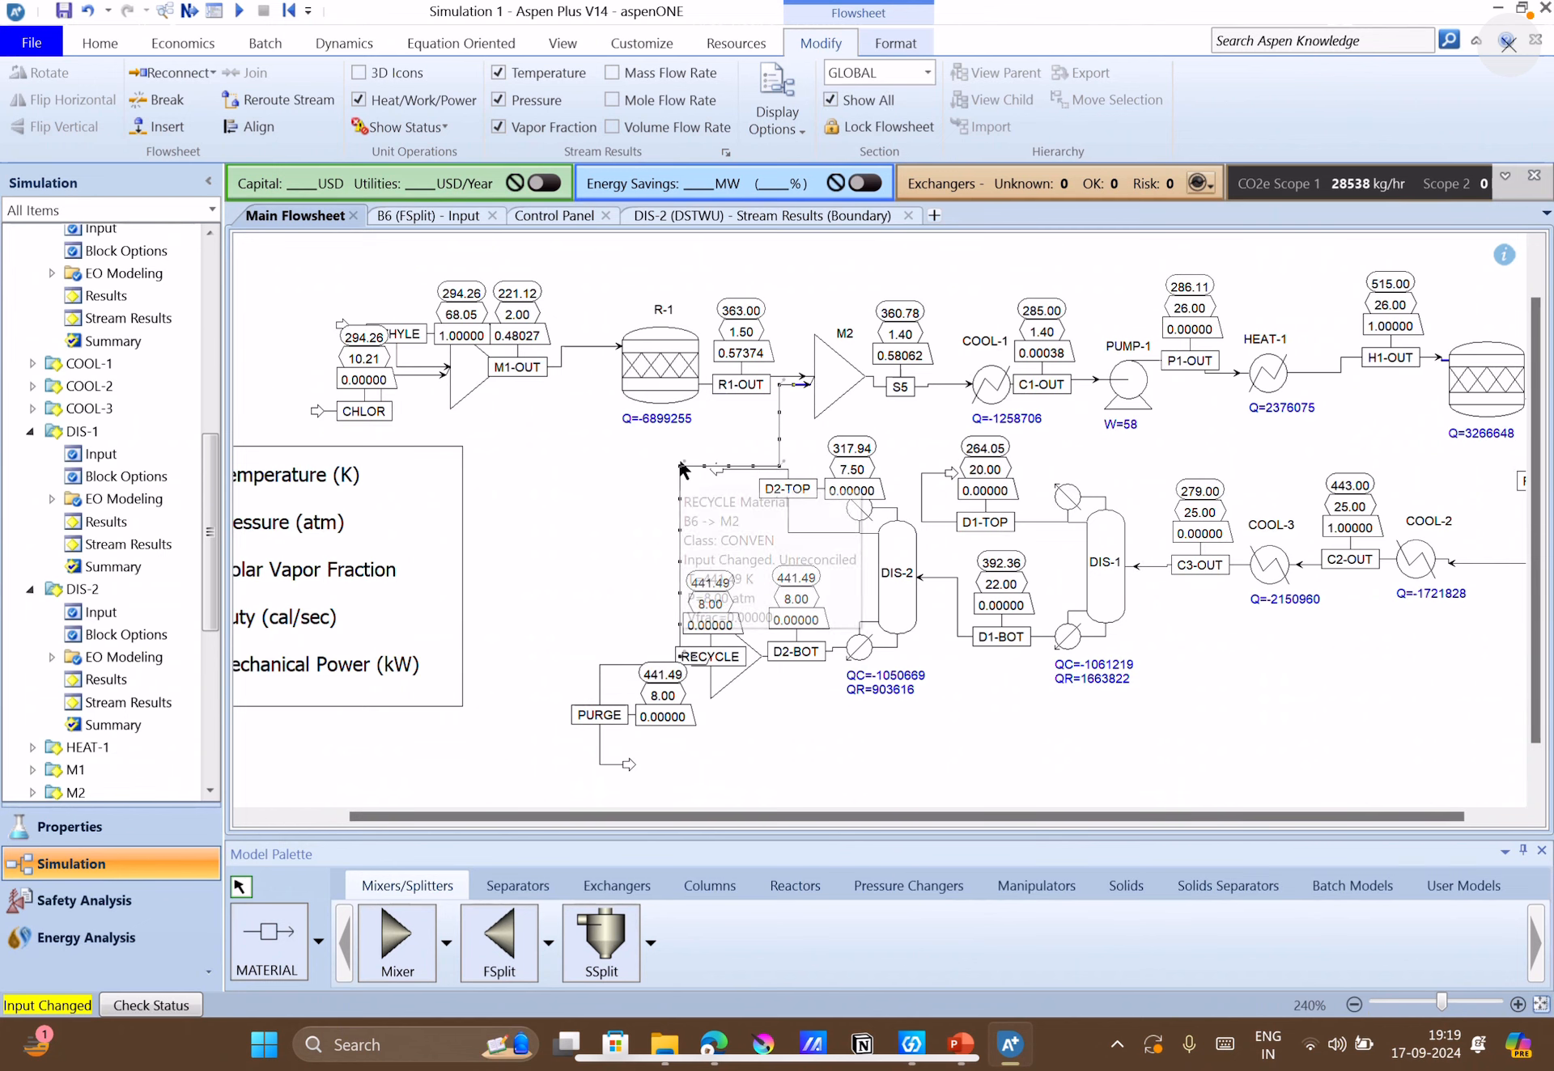
{"action": "left_click_drag", "start_coordinate": [678, 467], "coordinate": [584, 456]}
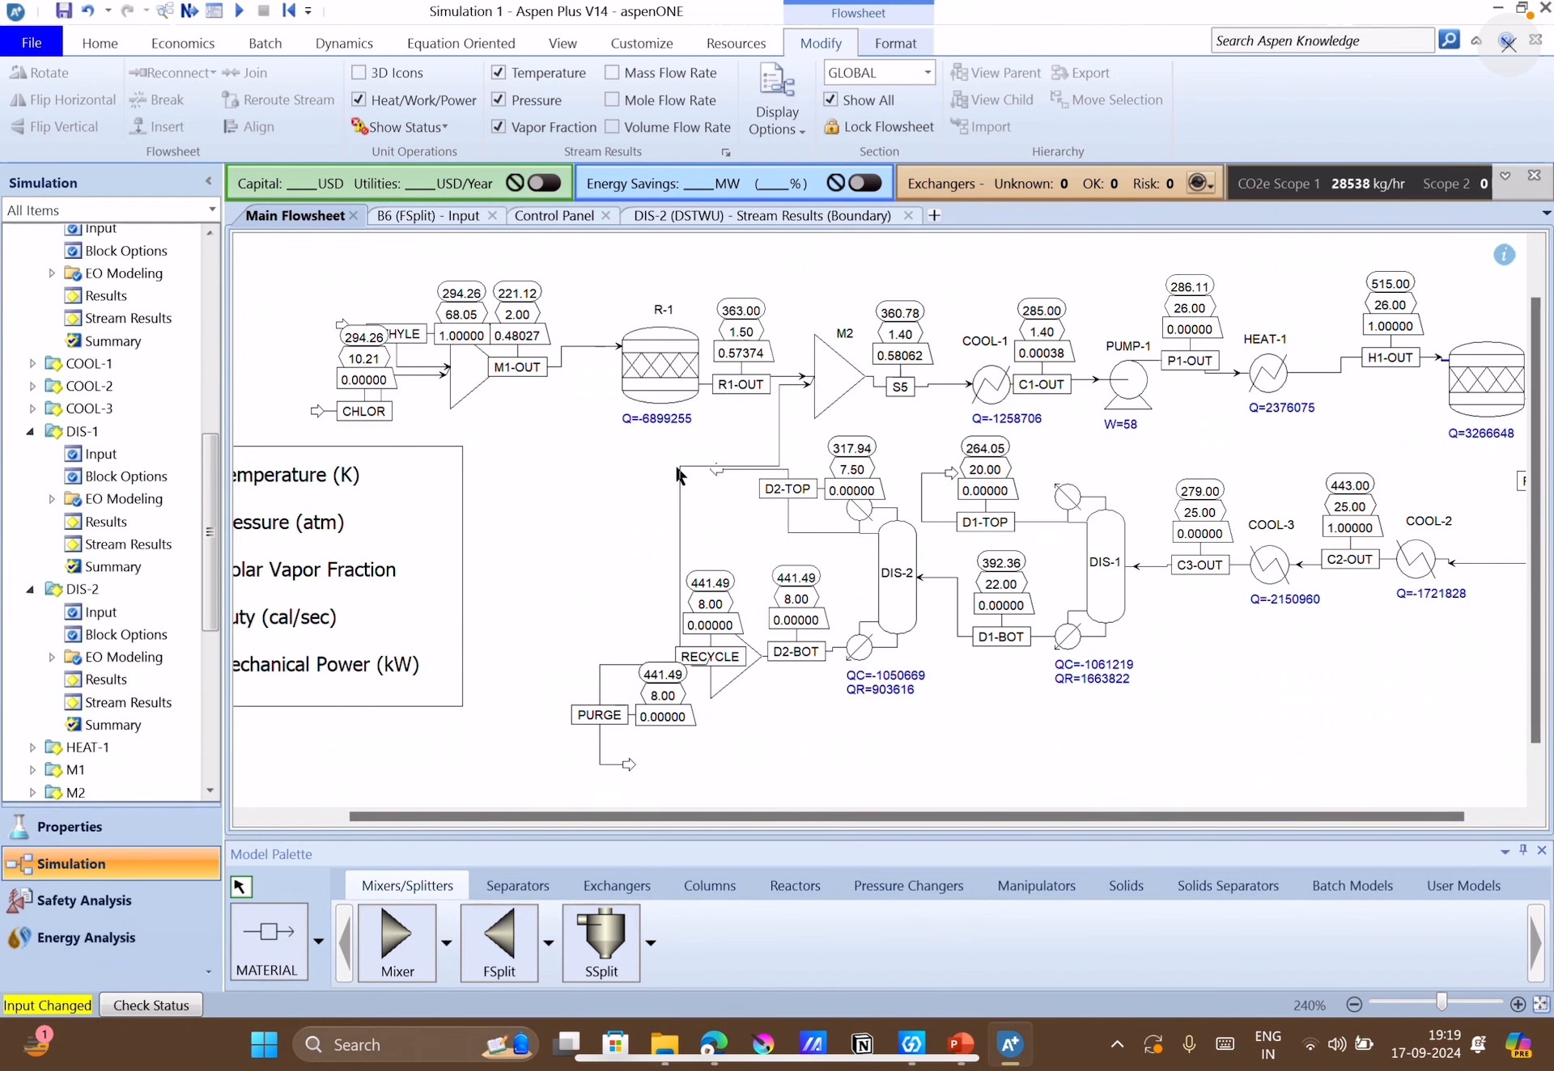
{"action": "left_click", "coordinate": [679, 477]}
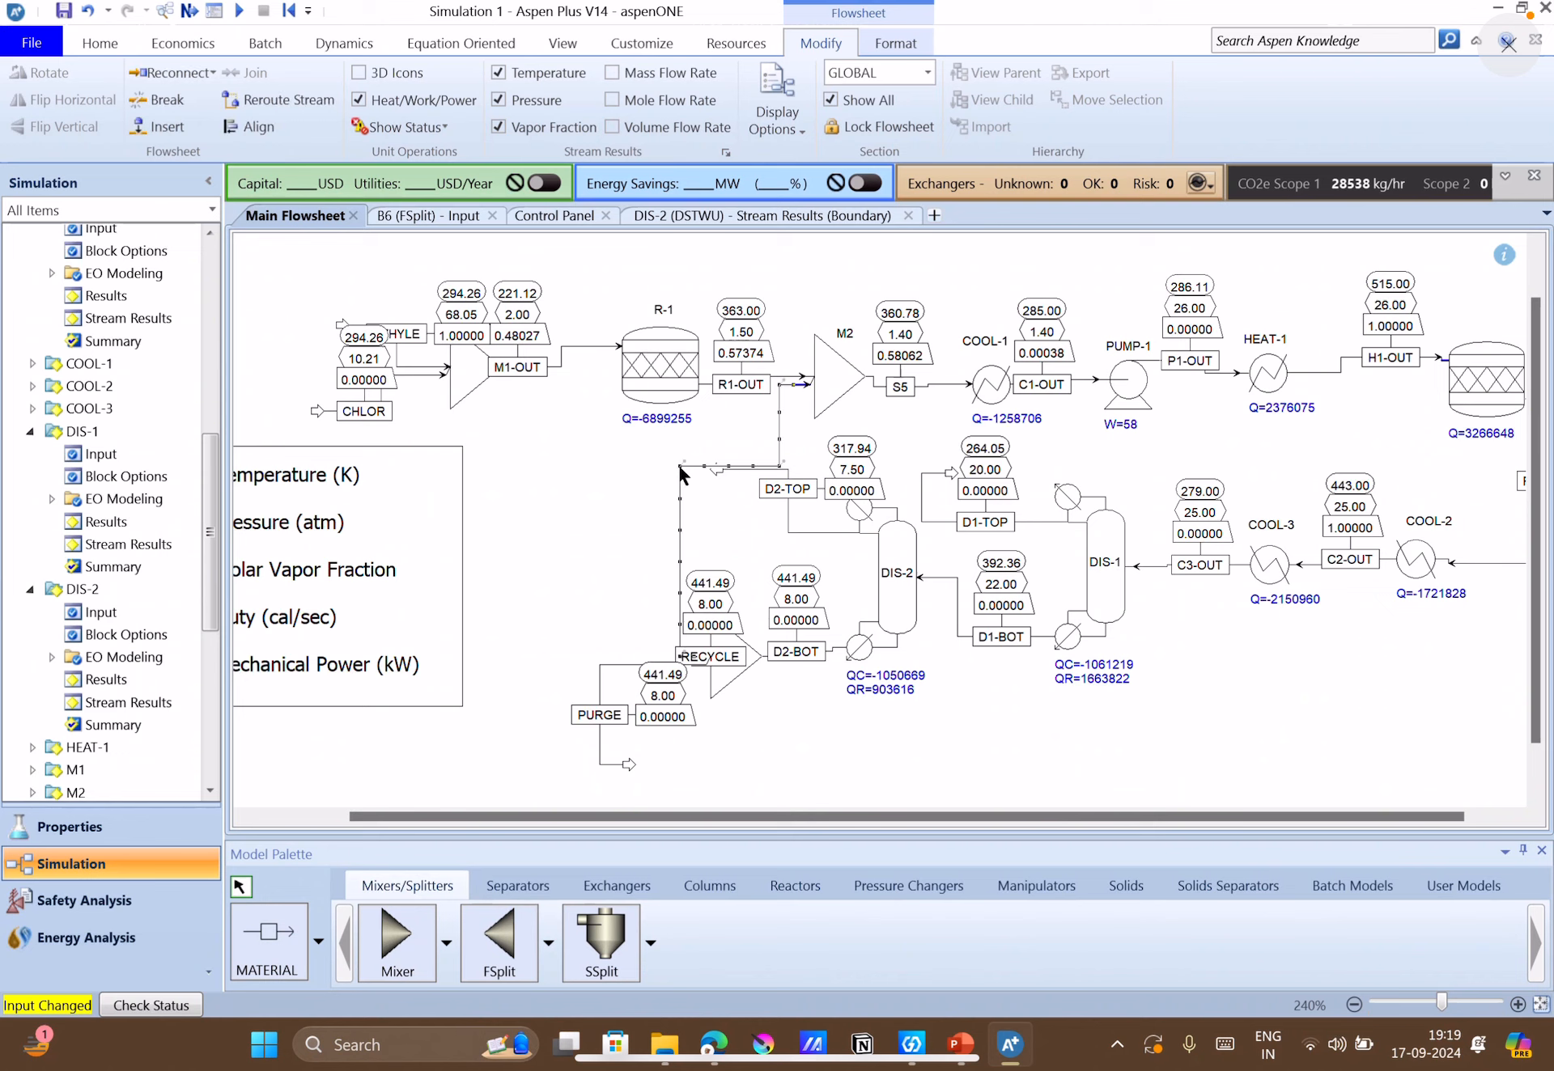
{"action": "left_click_drag", "start_coordinate": [680, 474], "coordinate": [577, 450]}
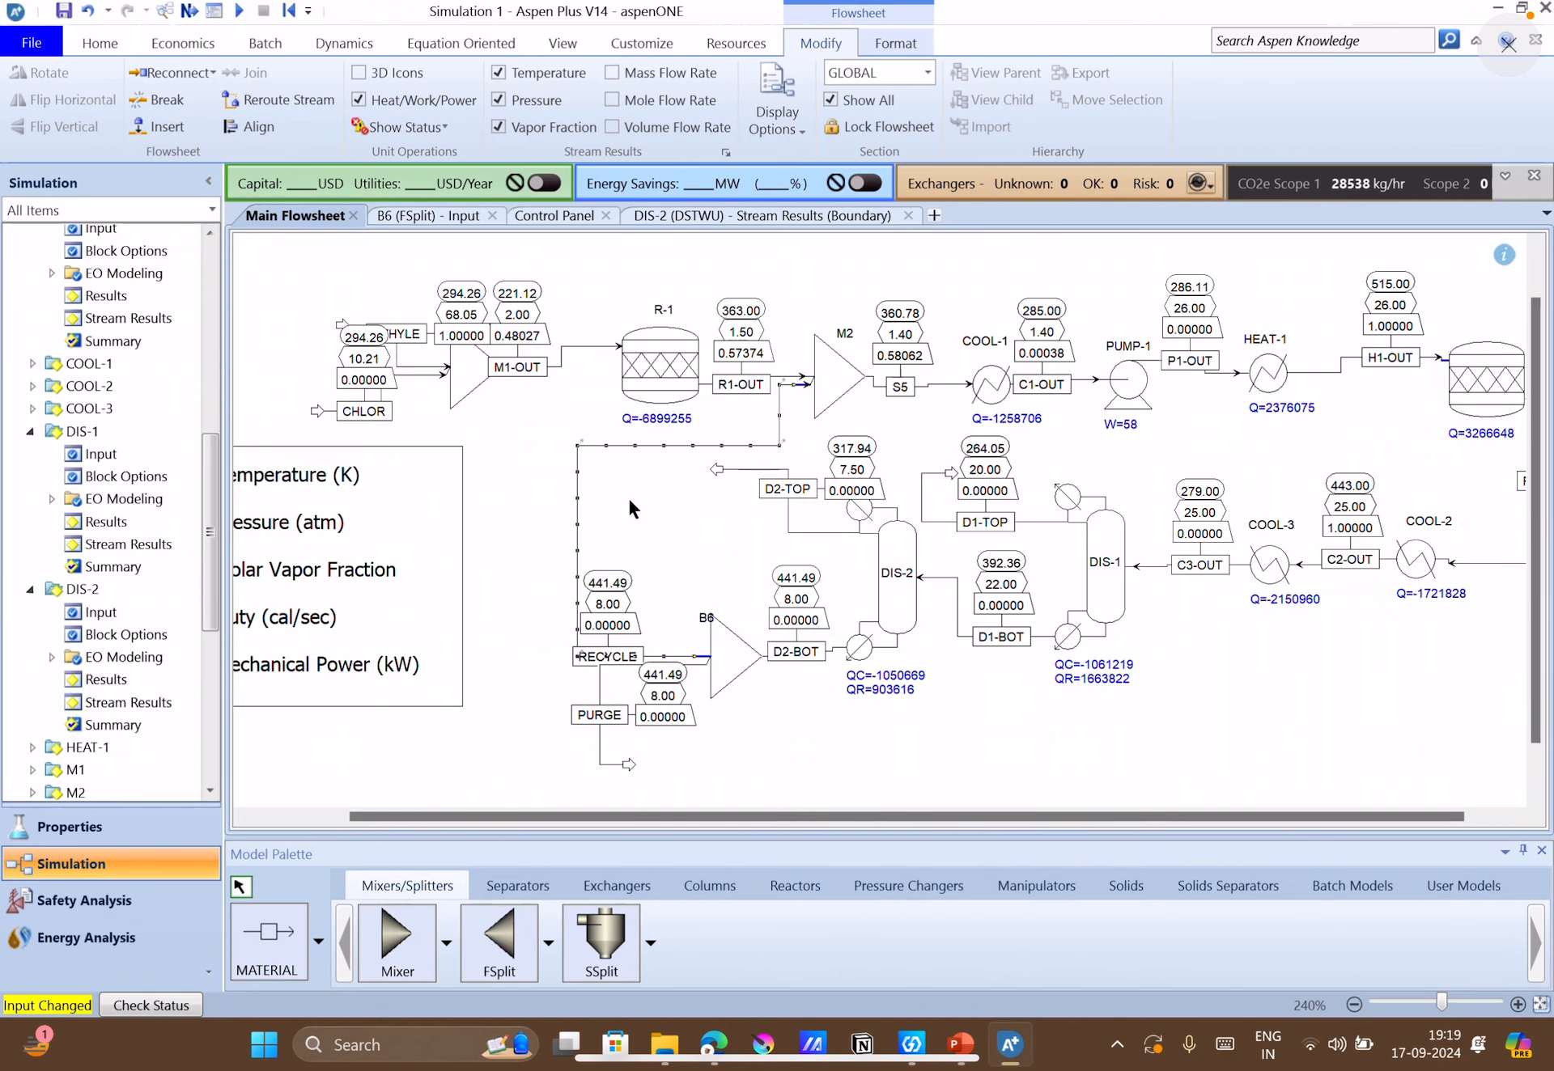
Move the RECYCLE label and its result tags up onto the stream's vertical segment, away from the PURGE tags.
{"action": "left_click", "coordinate": [657, 620]}
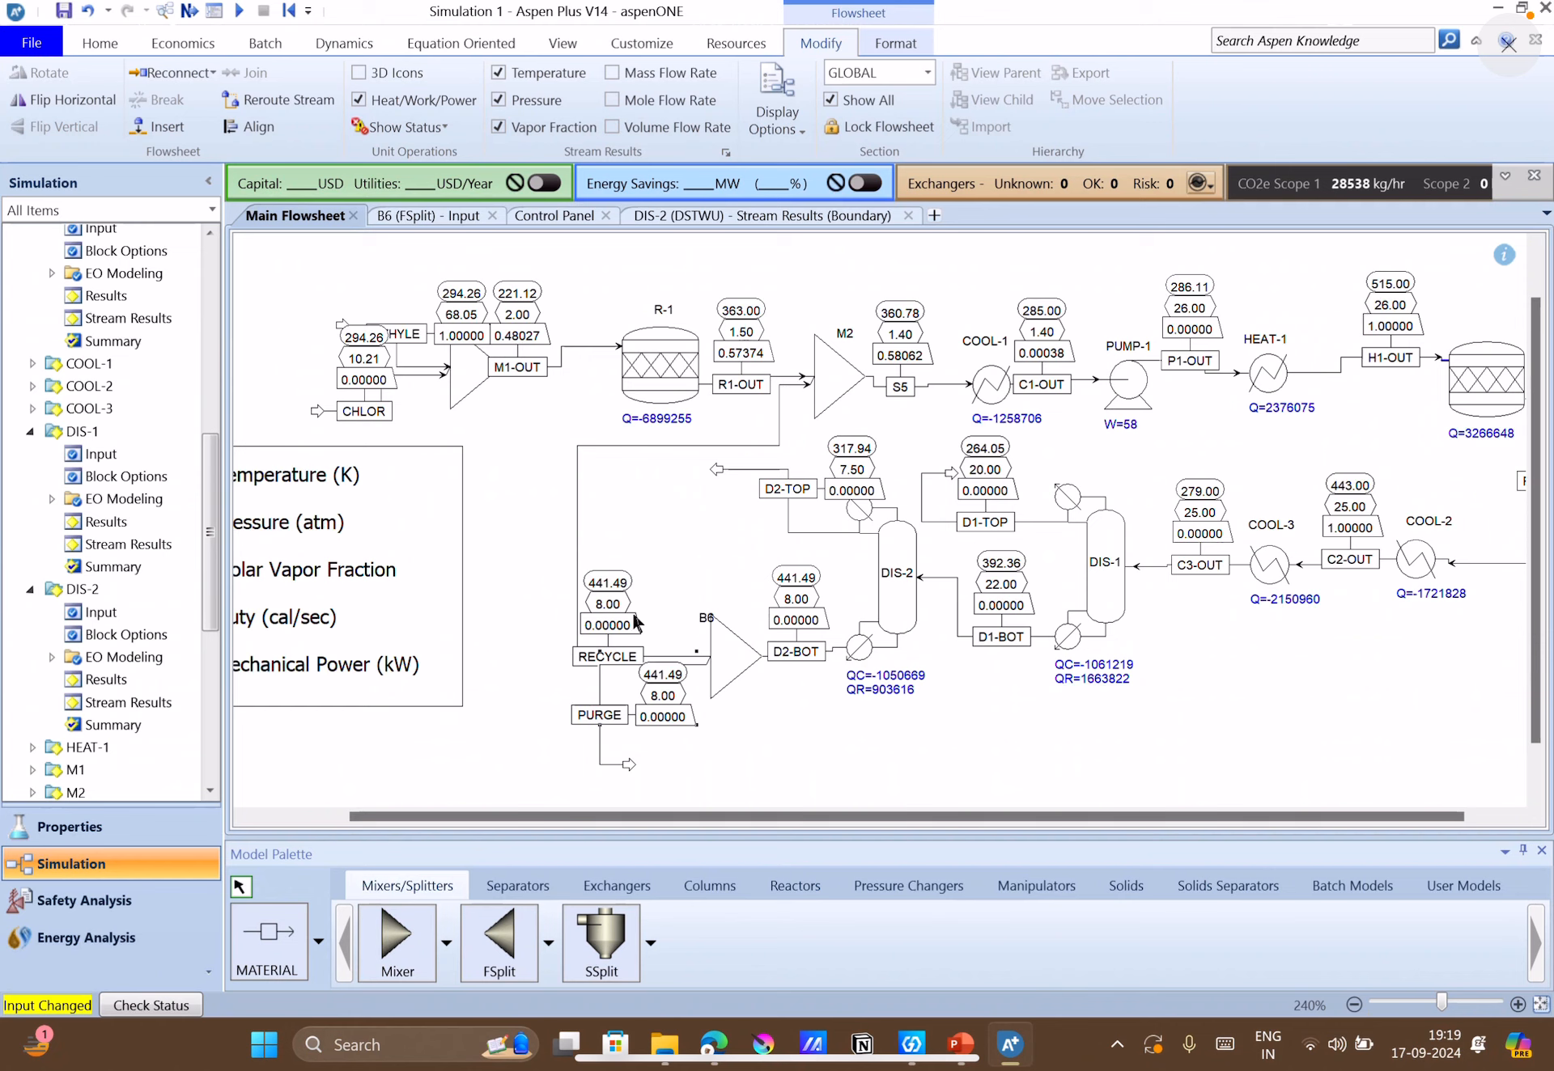
{"action": "left_click", "coordinate": [577, 571]}
{"action": "left_click", "coordinate": [665, 577]}
{"action": "left_click", "coordinate": [579, 567]}
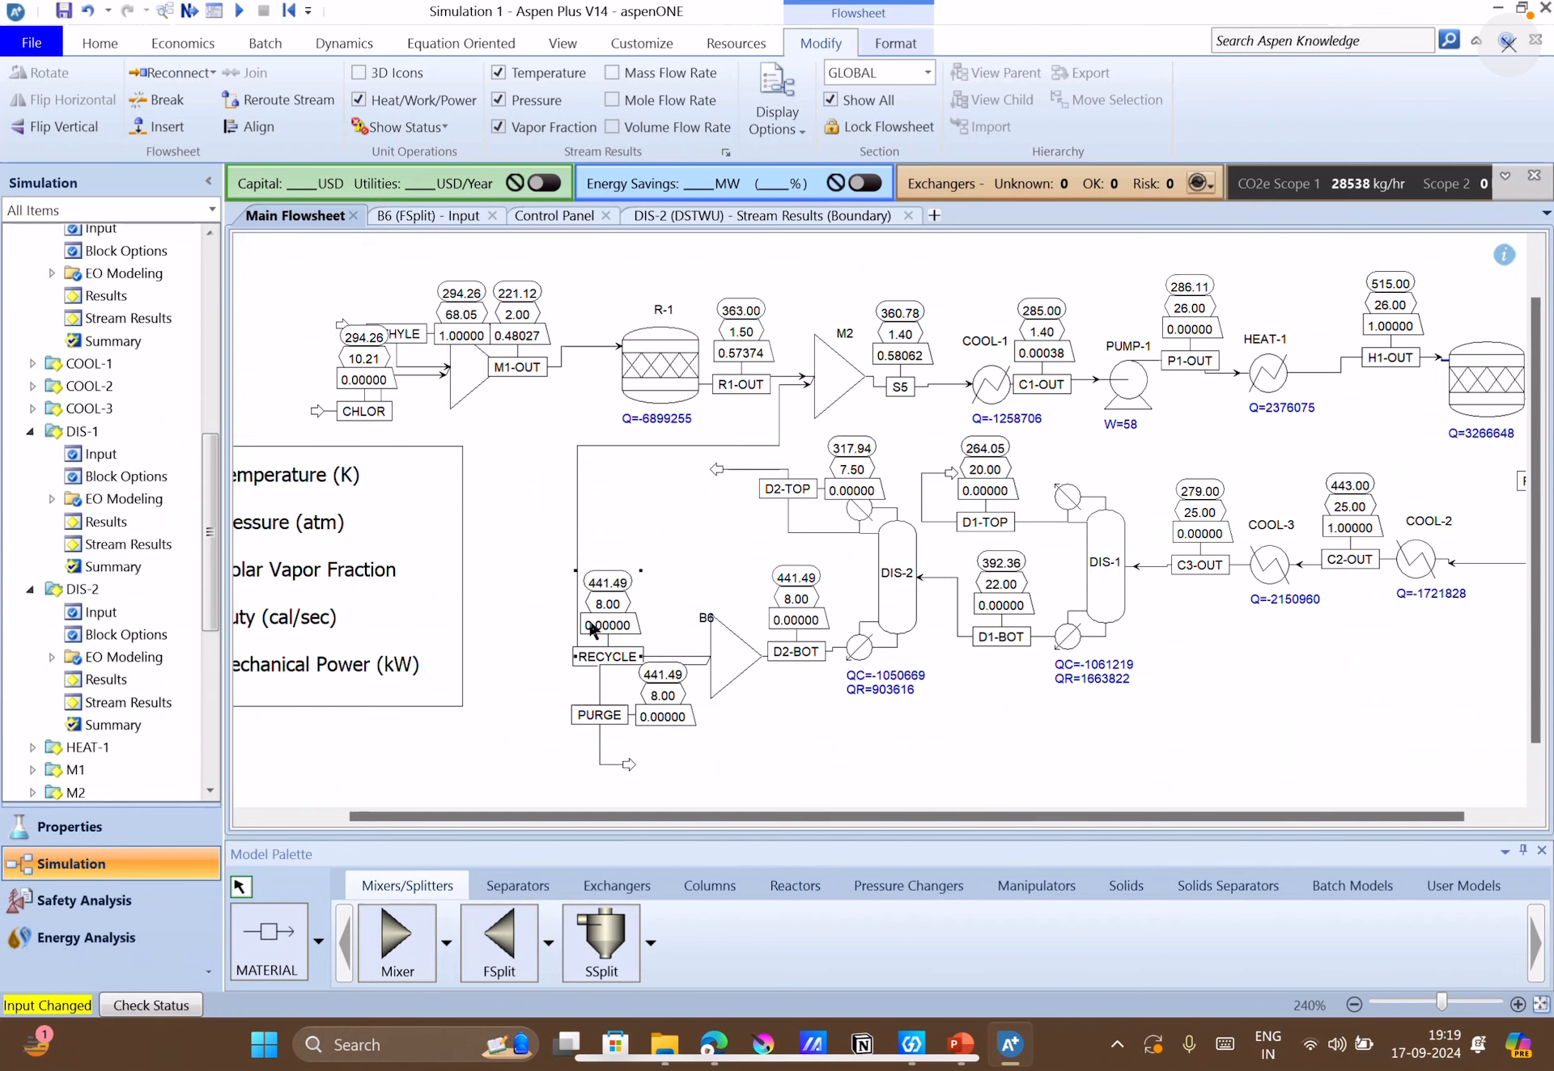
{"action": "left_click", "coordinate": [600, 657]}
{"action": "left_click_drag", "start_coordinate": [542, 576], "coordinate": [570, 568]}
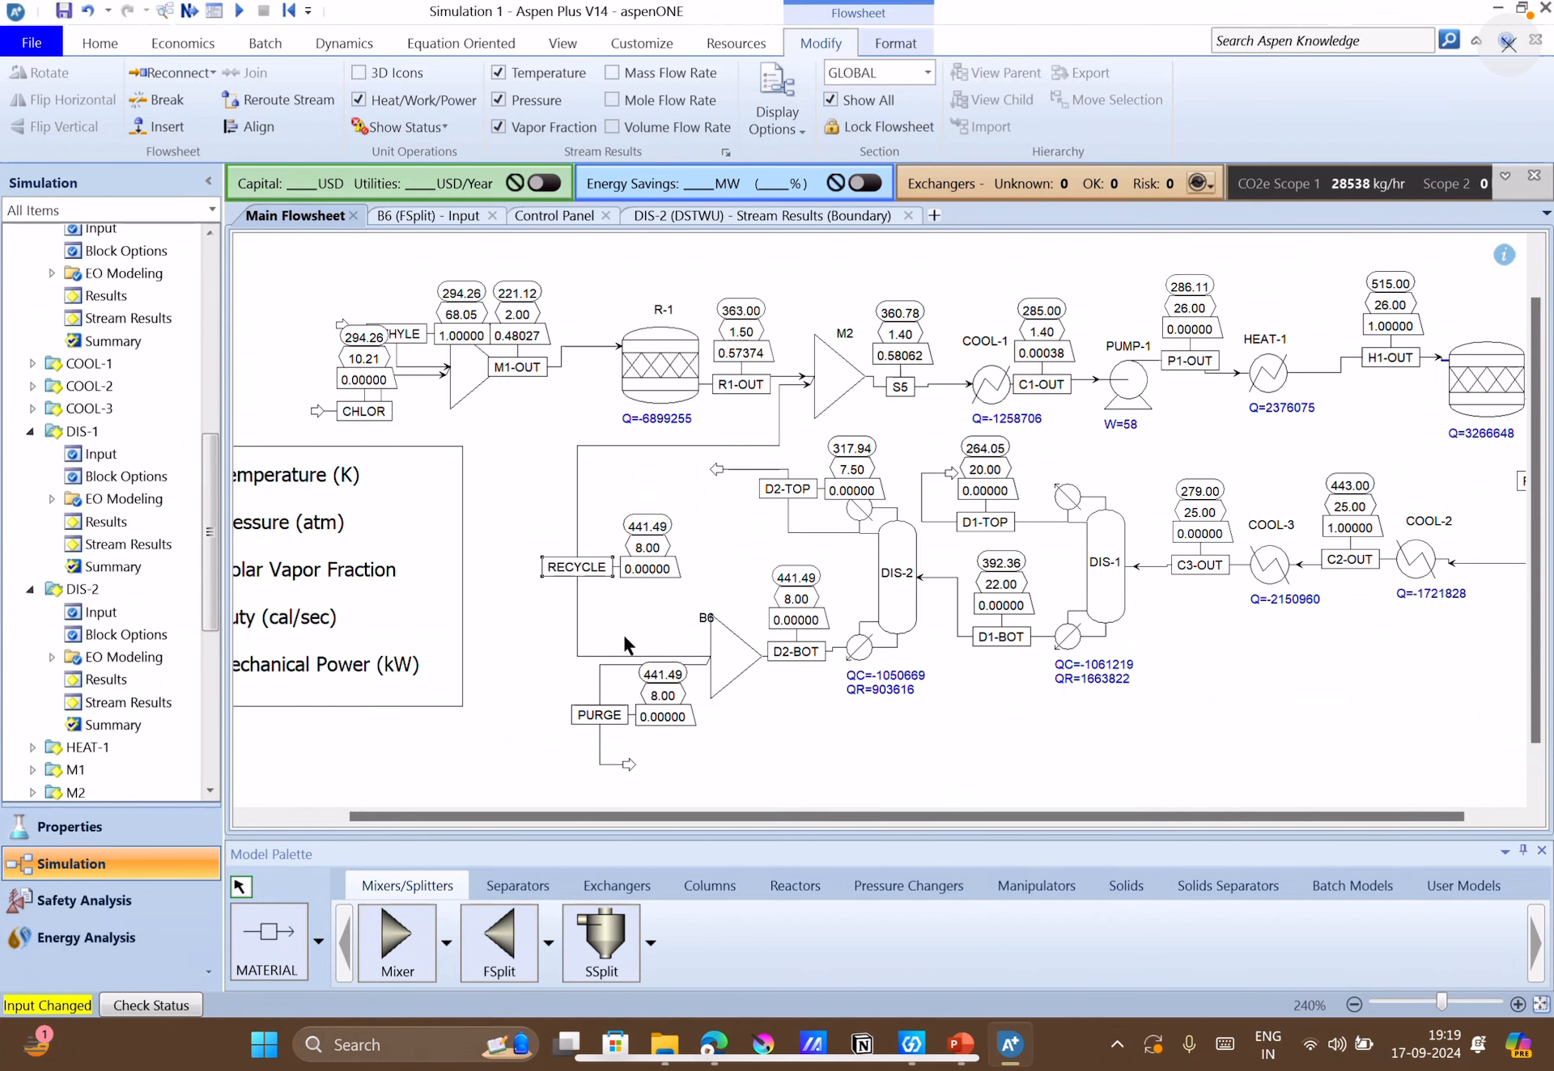
Raise the lower corner of stream RECYCLE and shift its vertical segment outward, separating it from the PURGE line.
{"action": "left_click", "coordinate": [602, 657]}
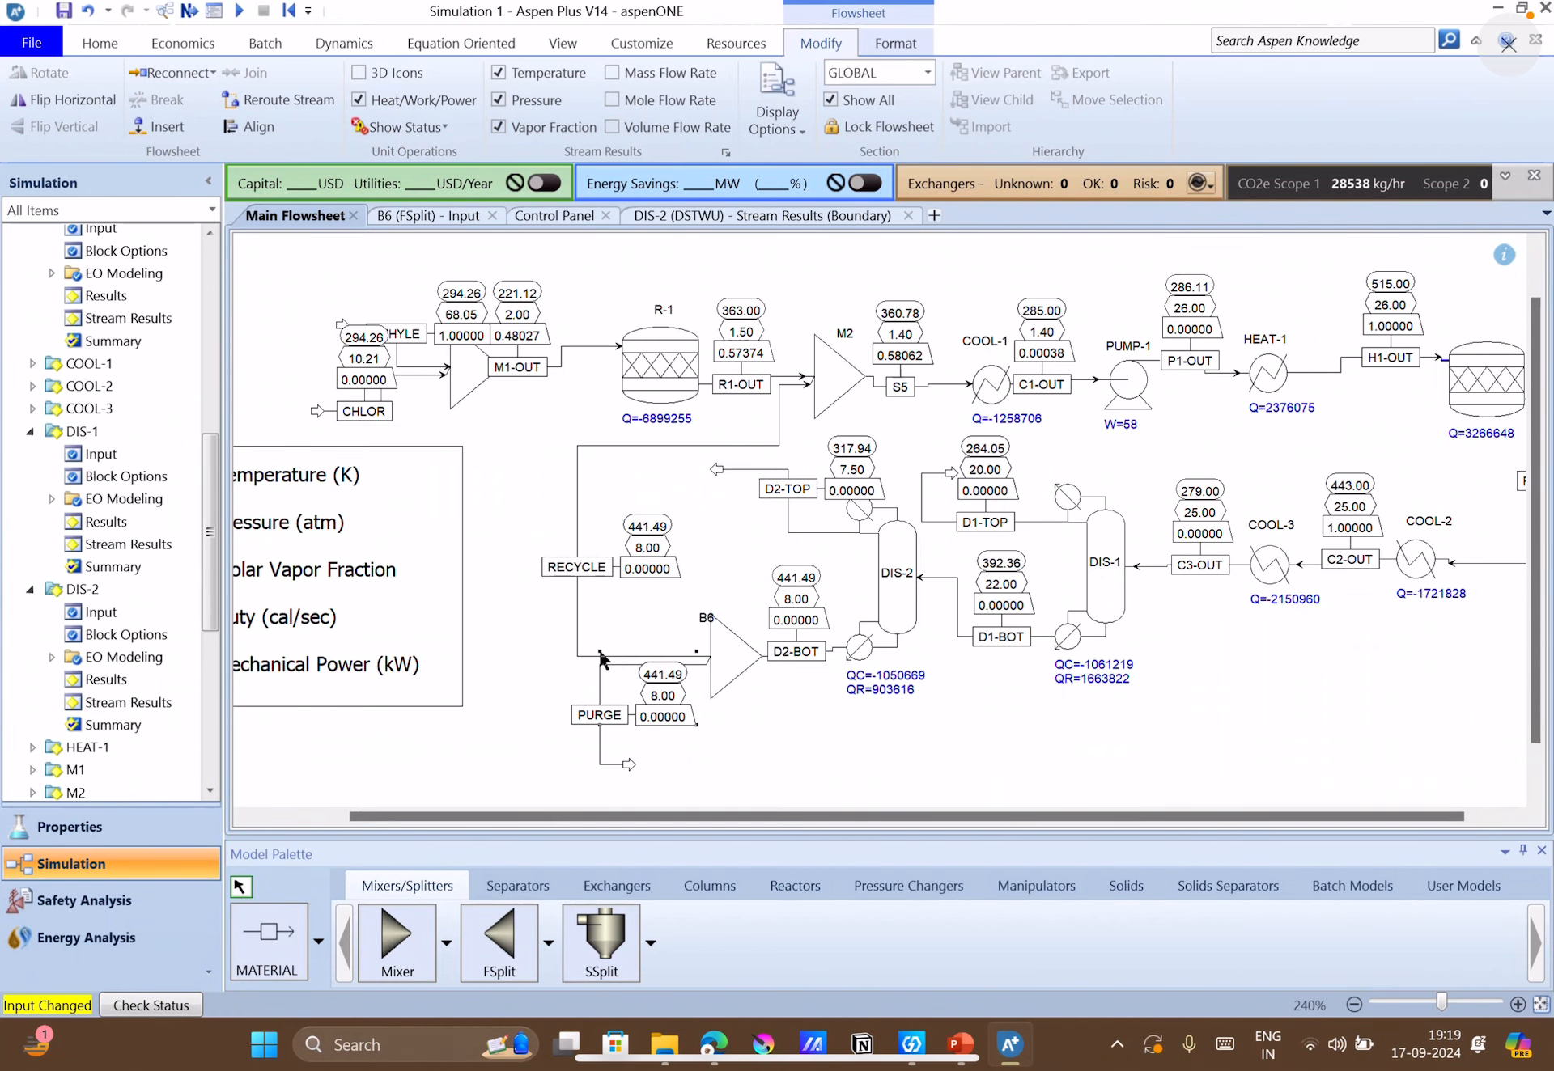
{"action": "left_click", "coordinate": [579, 651]}
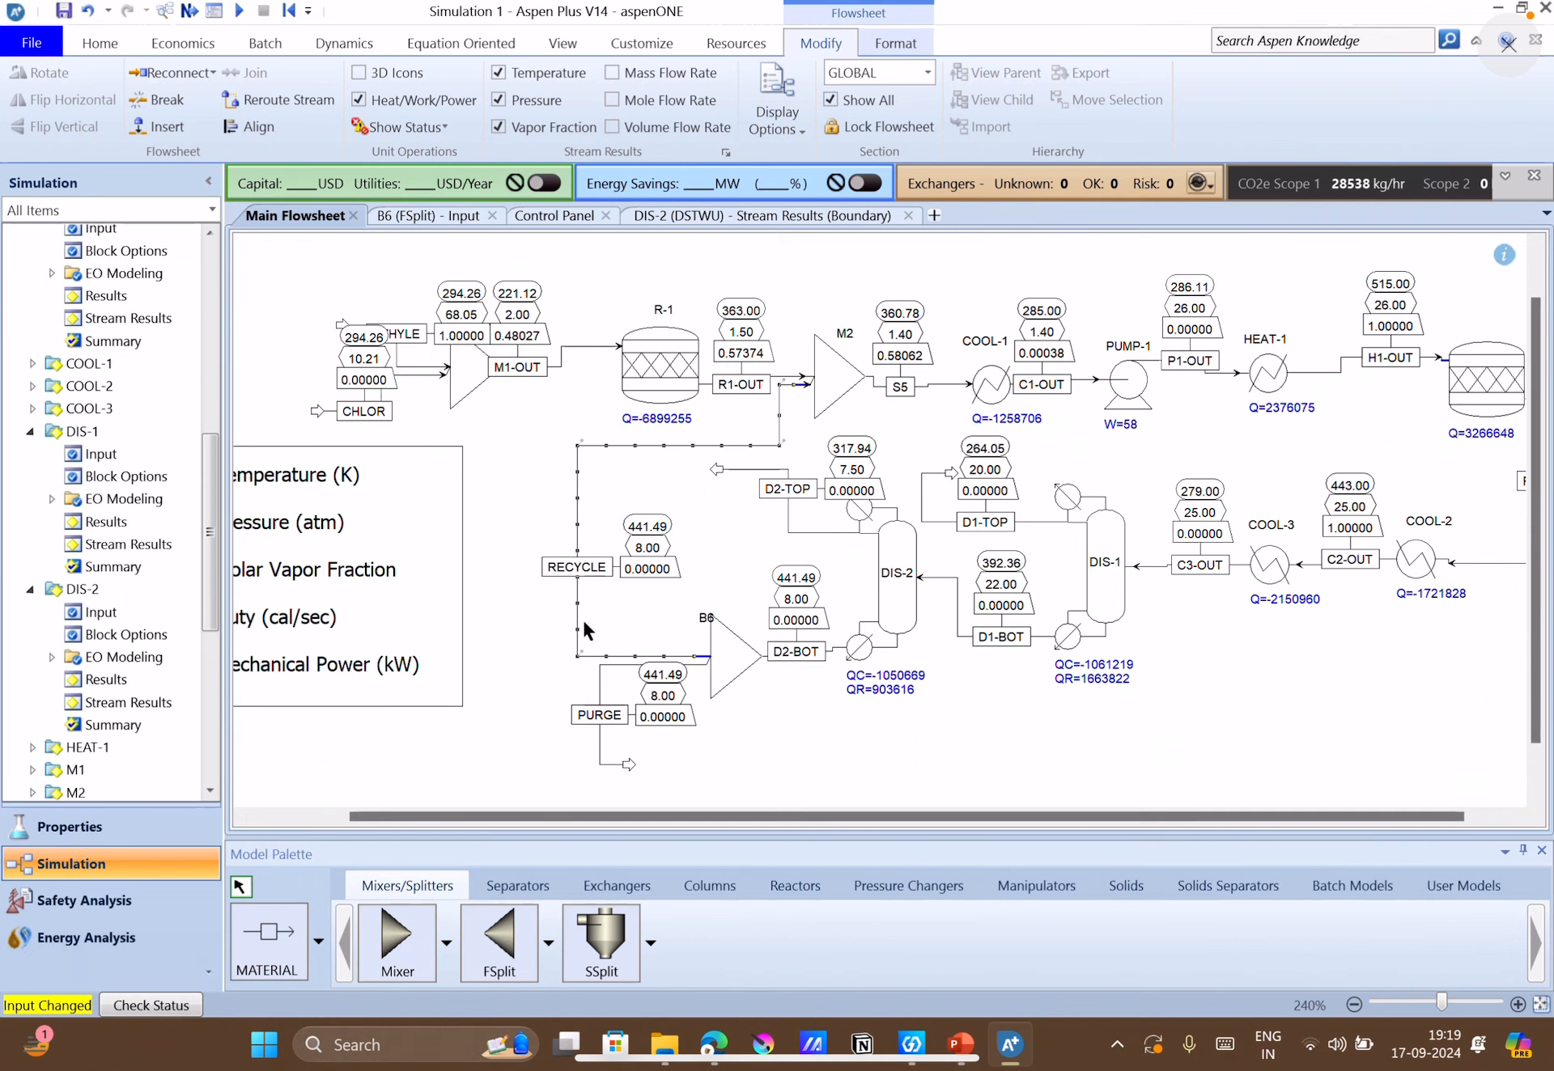
{"action": "left_click", "coordinate": [573, 661]}
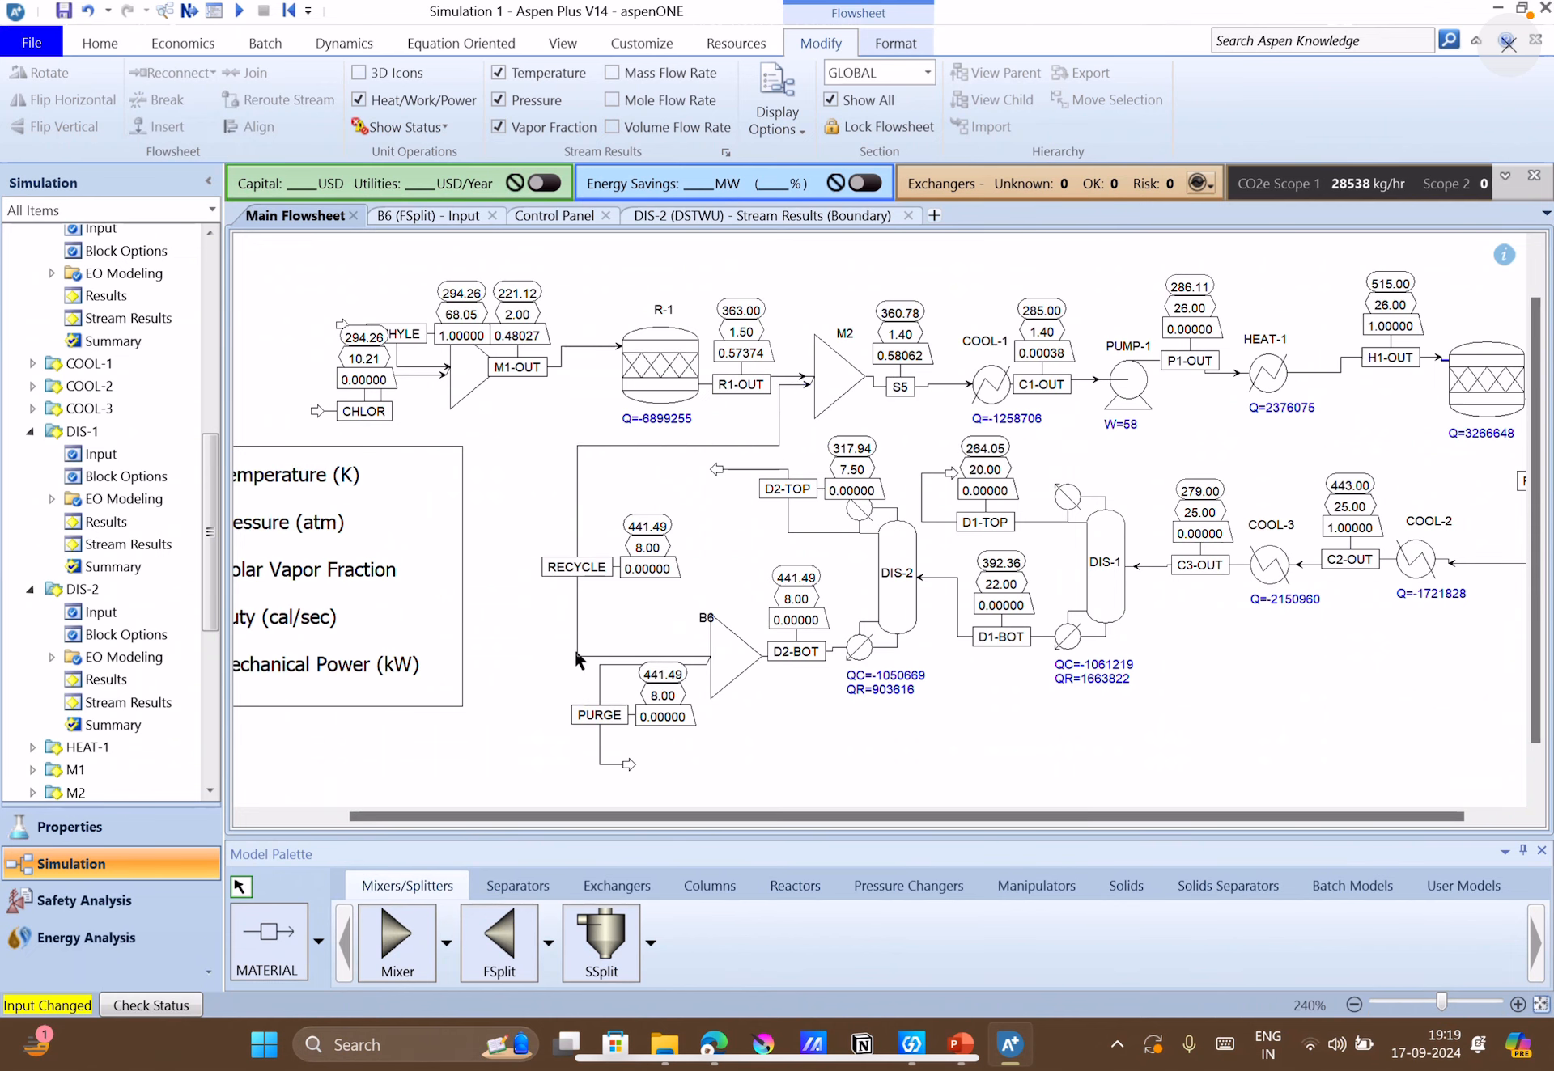
{"action": "left_click", "coordinate": [579, 657]}
{"action": "left_click_drag", "start_coordinate": [577, 657], "coordinate": [581, 612]}
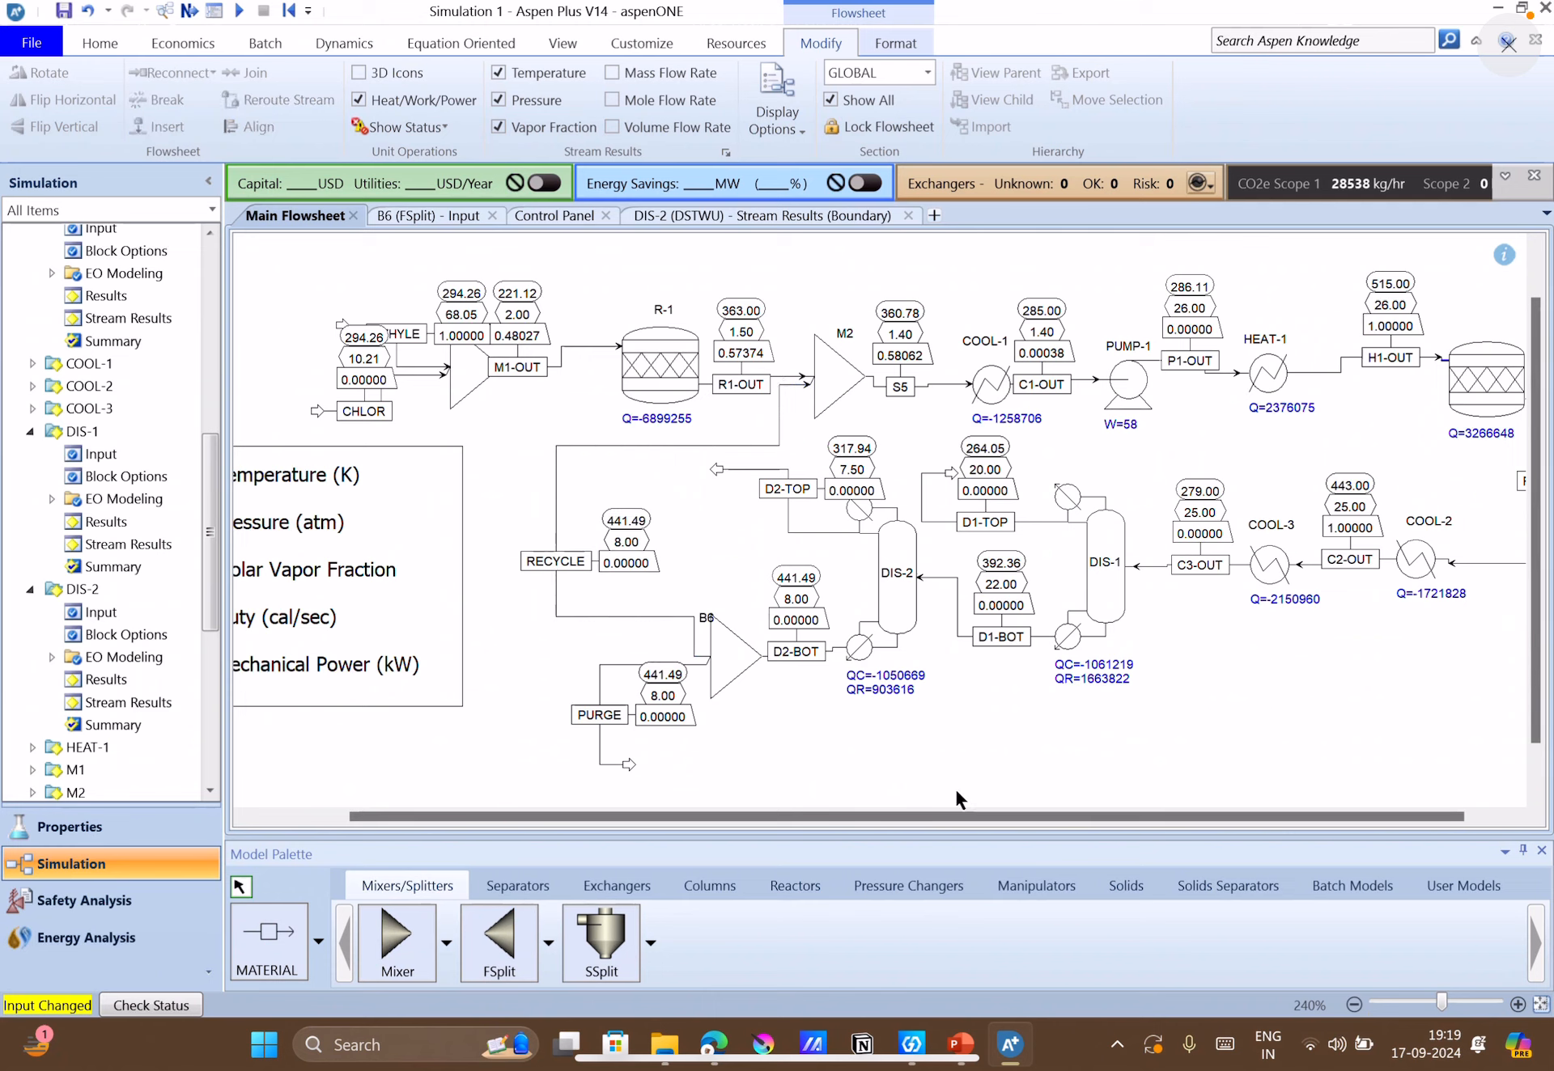
Move the B6 label above the splitter and rename the block SPLIT-1.
{"action": "left_click_drag", "start_coordinate": [704, 617], "coordinate": [713, 598]}
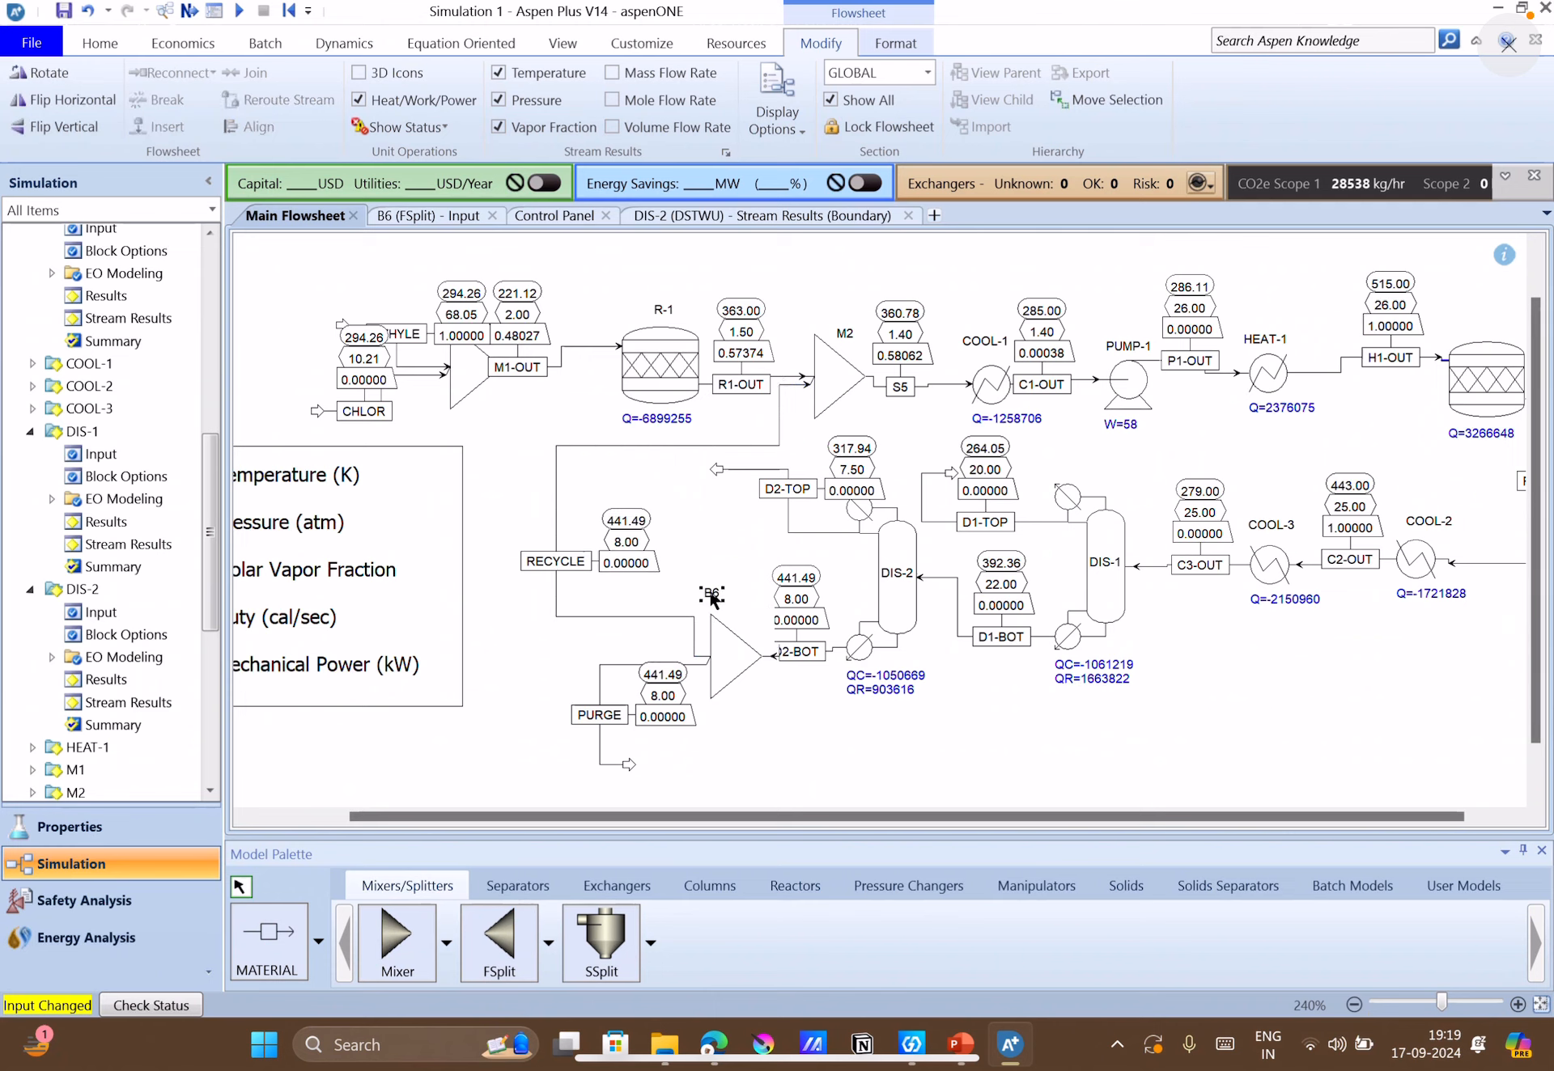
{"action": "double_click", "coordinate": [713, 596]}
{"action": "type", "text": "SPLI"}
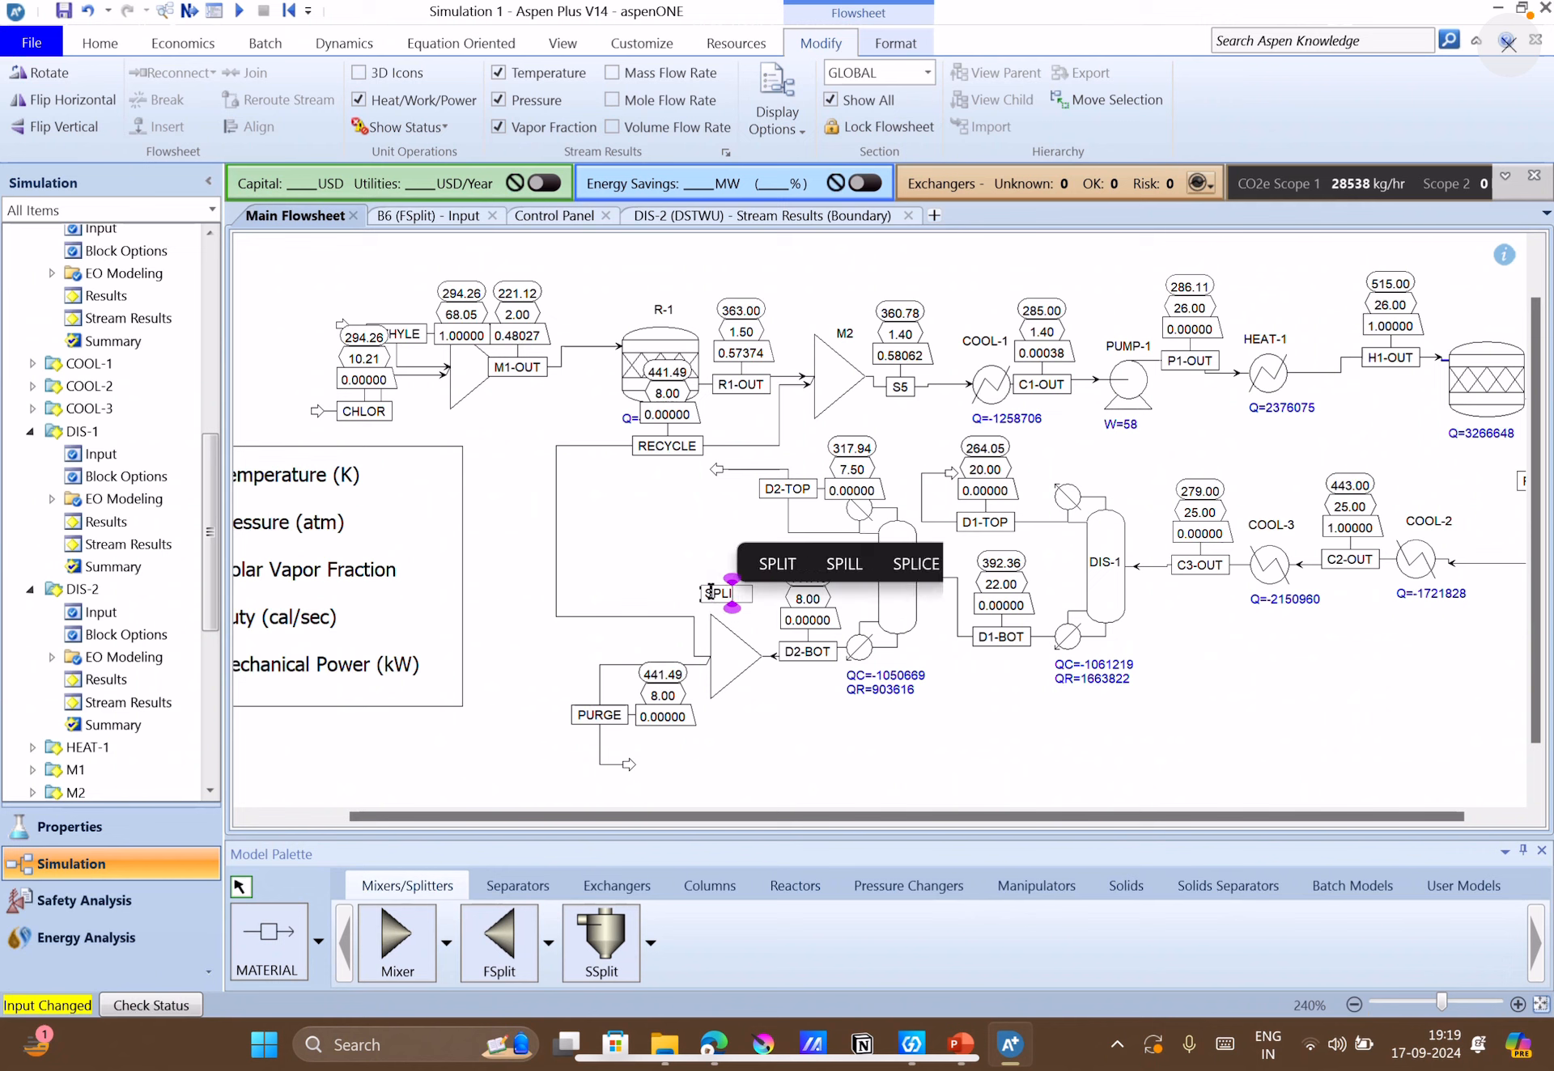
{"action": "type", "text": "T-1"}
{"action": "key", "text": "Return"}
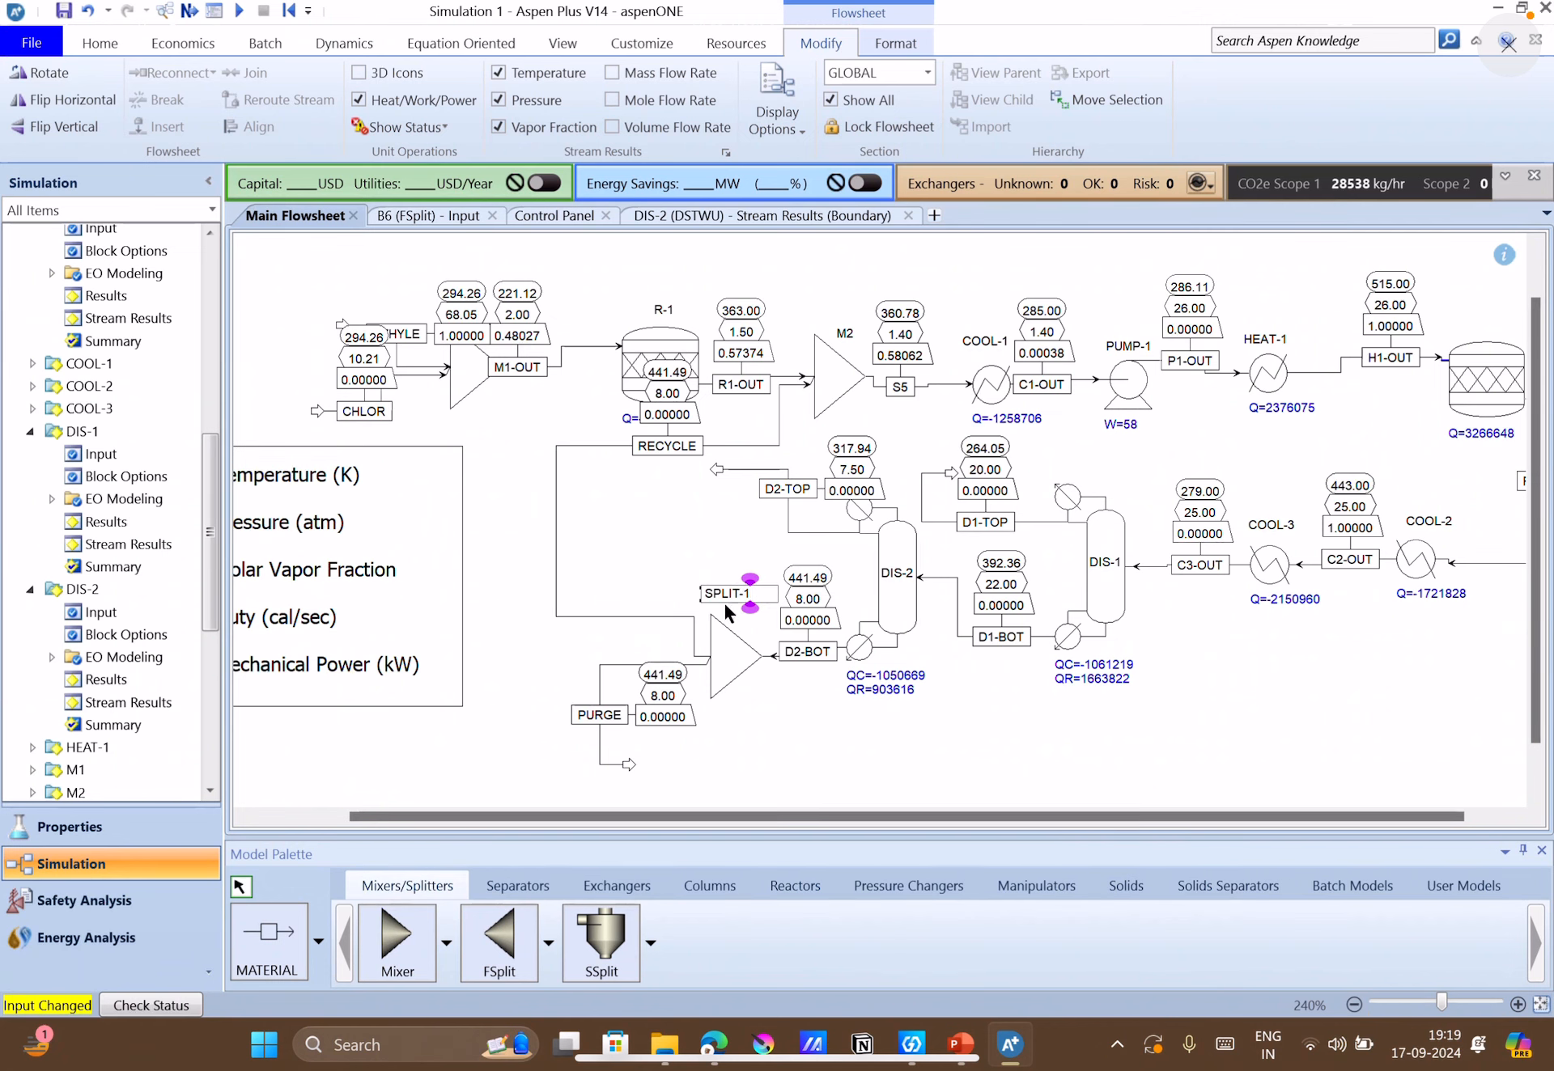
Move the RECYCLE label and its tags off reactor R-1 to the middle of the stream's vertical segment.
{"action": "left_click_drag", "start_coordinate": [663, 446], "coordinate": [561, 499]}
{"action": "left_click", "coordinate": [590, 562]}
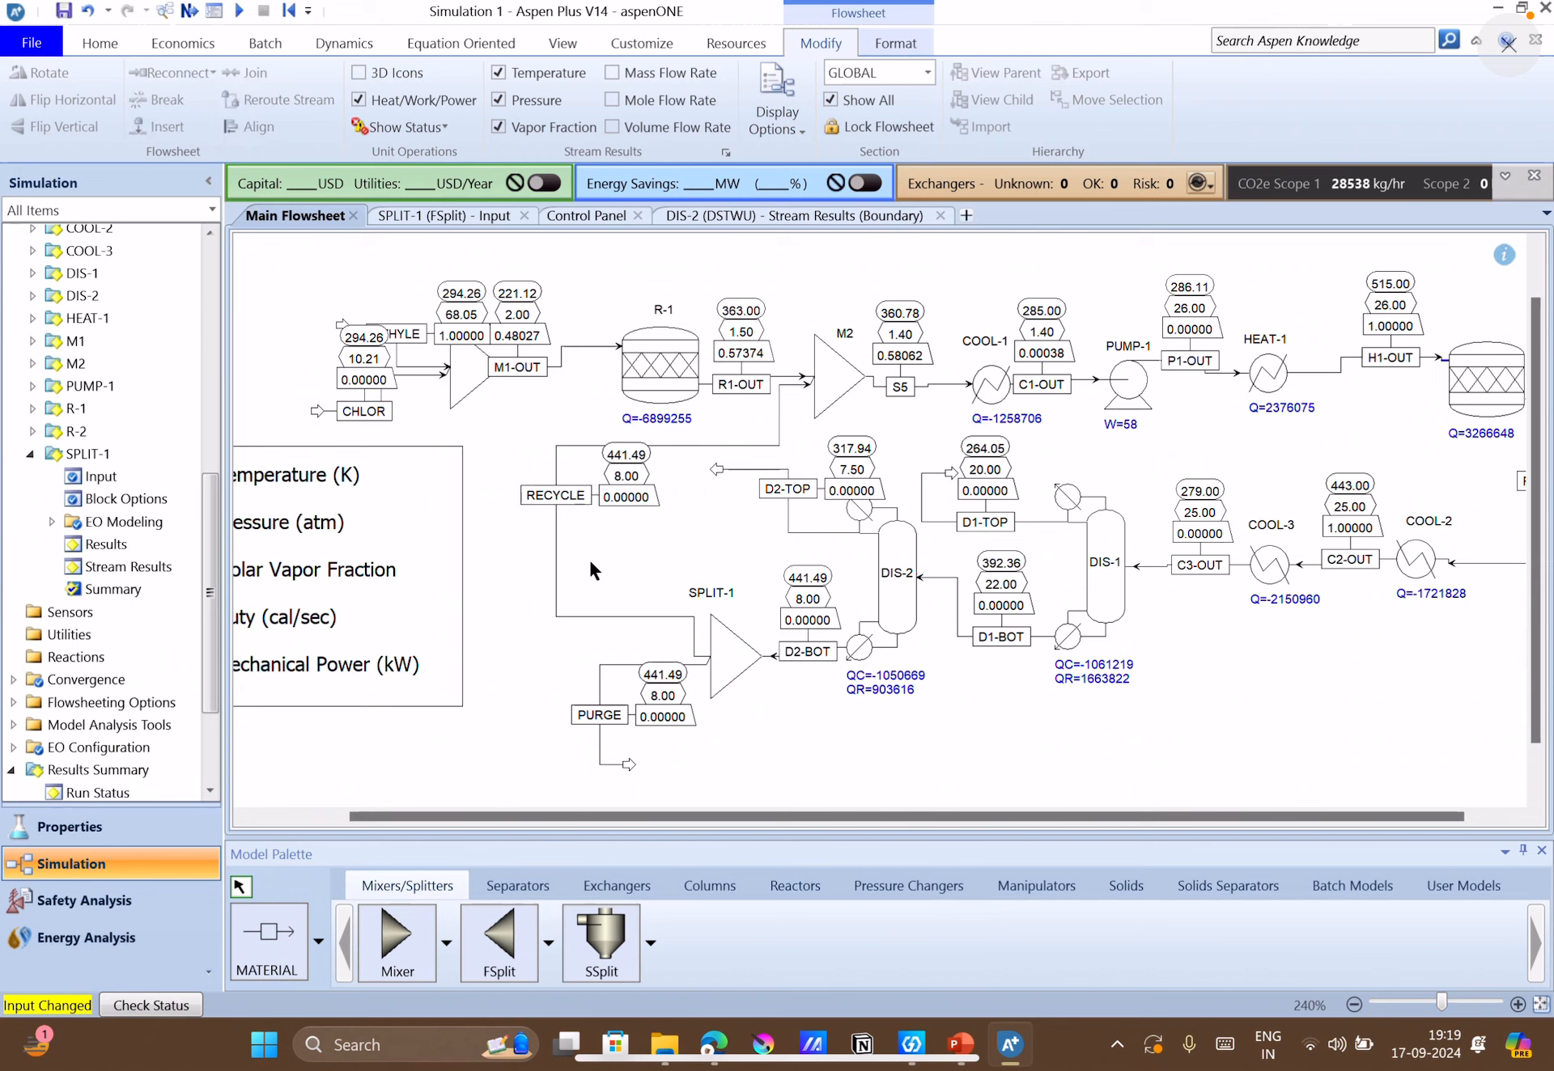
{"action": "left_click_drag", "start_coordinate": [558, 504], "coordinate": [571, 534]}
{"action": "left_click", "coordinate": [910, 759]}
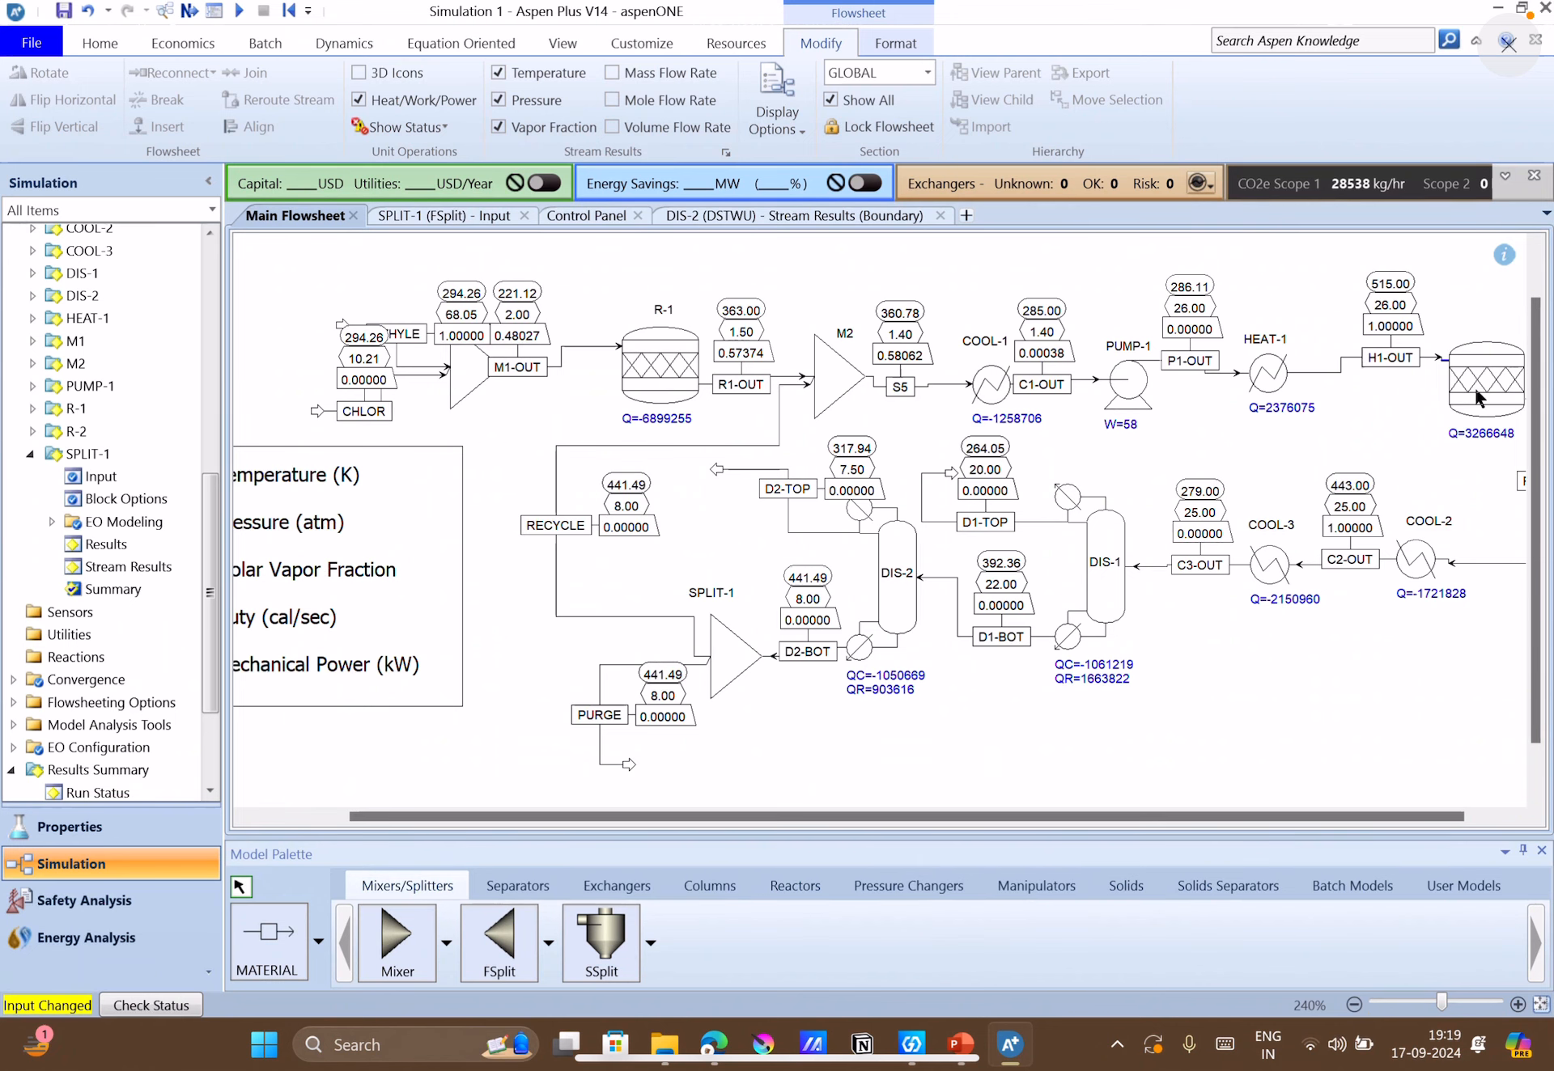
Open the stream results of reactor R-2 and expand the component mass flows of H1-OUT and R2-OUT for examination.
{"action": "left_click_drag", "start_coordinate": [1312, 822], "coordinate": [1354, 821]}
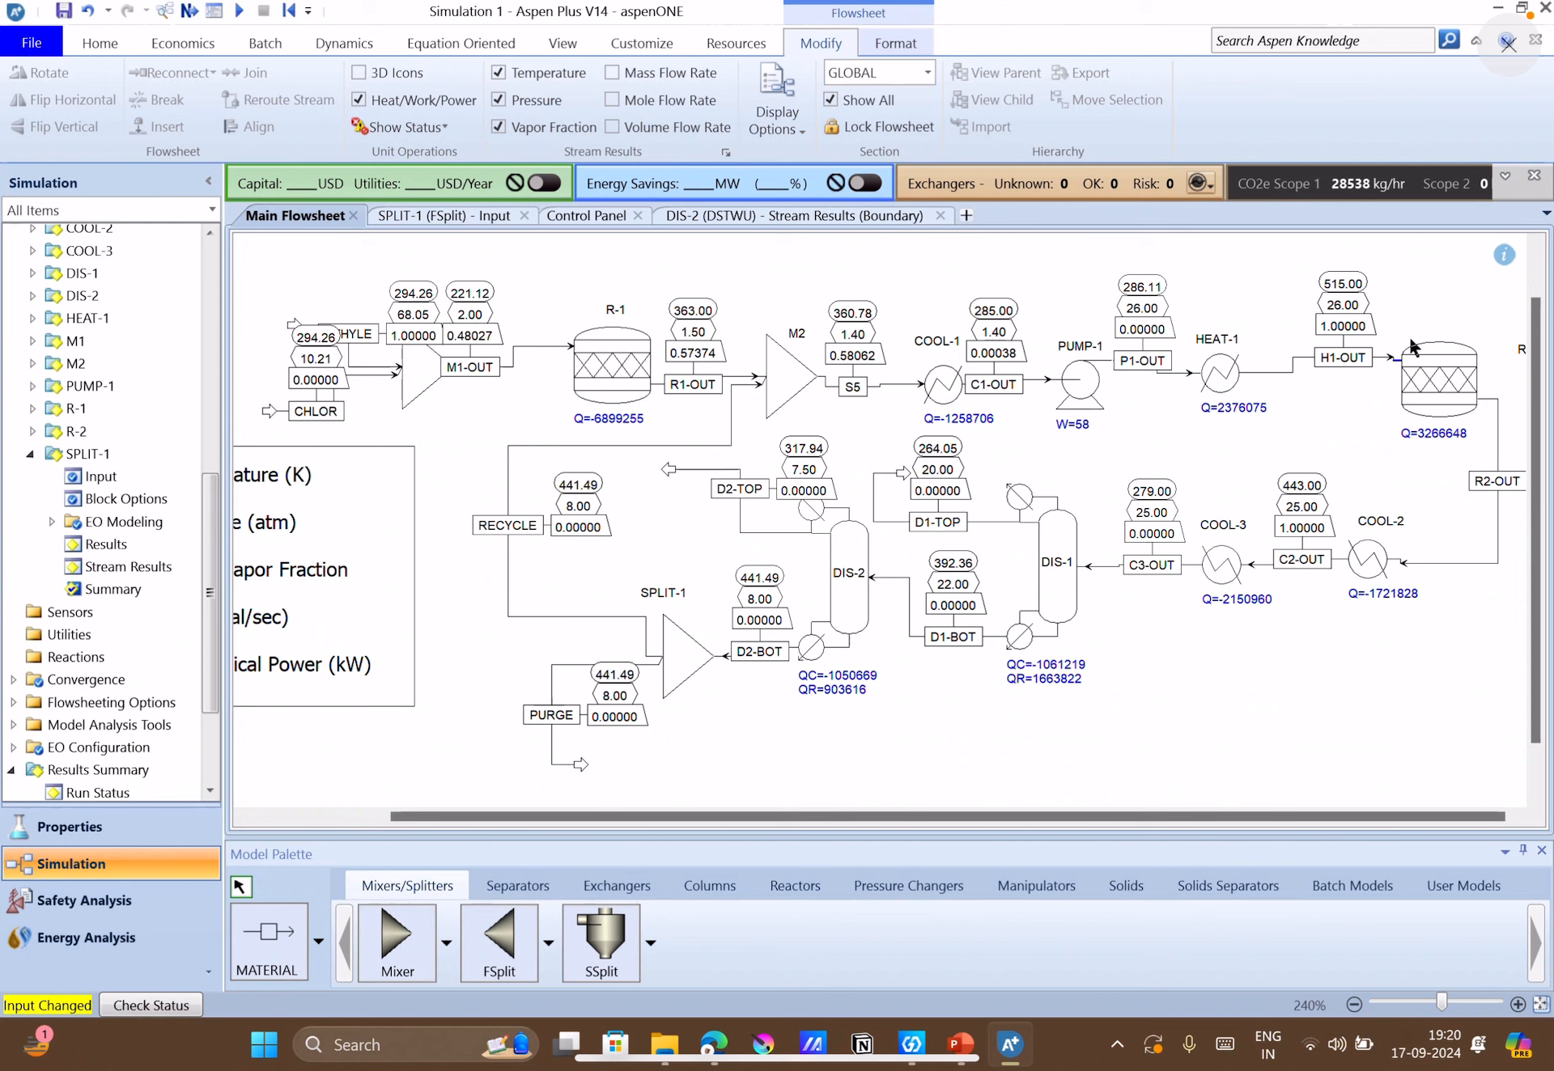
{"action": "scroll", "coordinate": [36, 557], "scroll_direction": "up", "scroll_amount": 8}
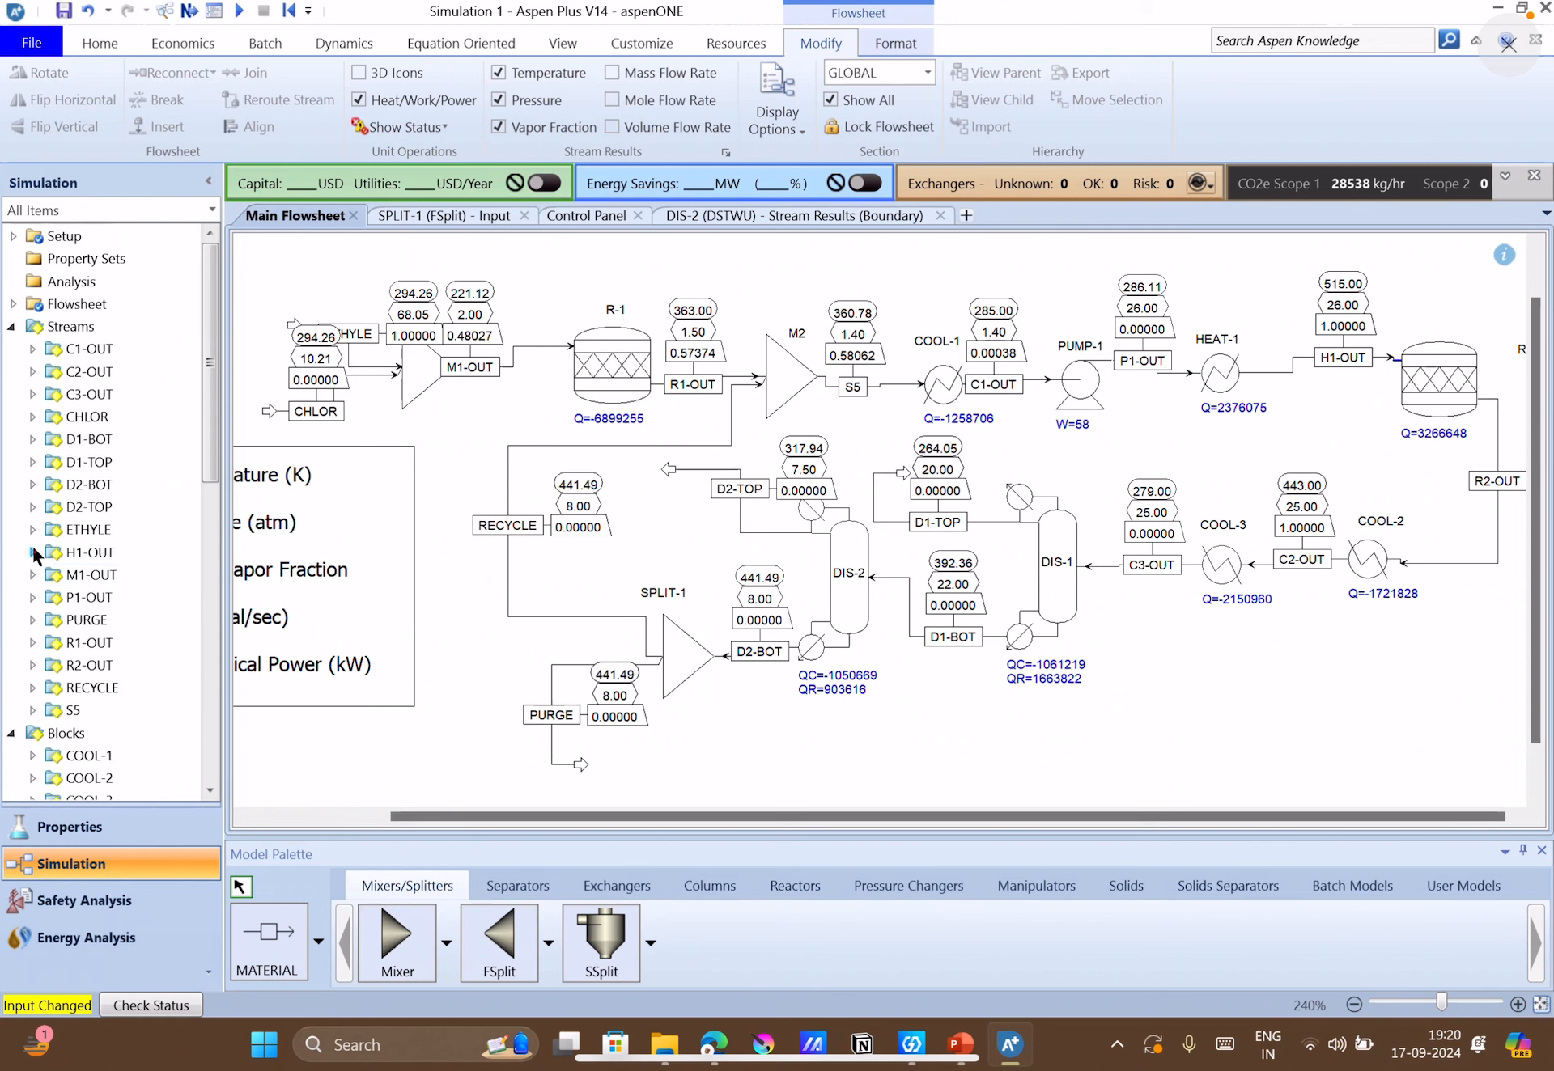
{"action": "scroll", "coordinate": [89, 644], "scroll_direction": "down", "scroll_amount": 10}
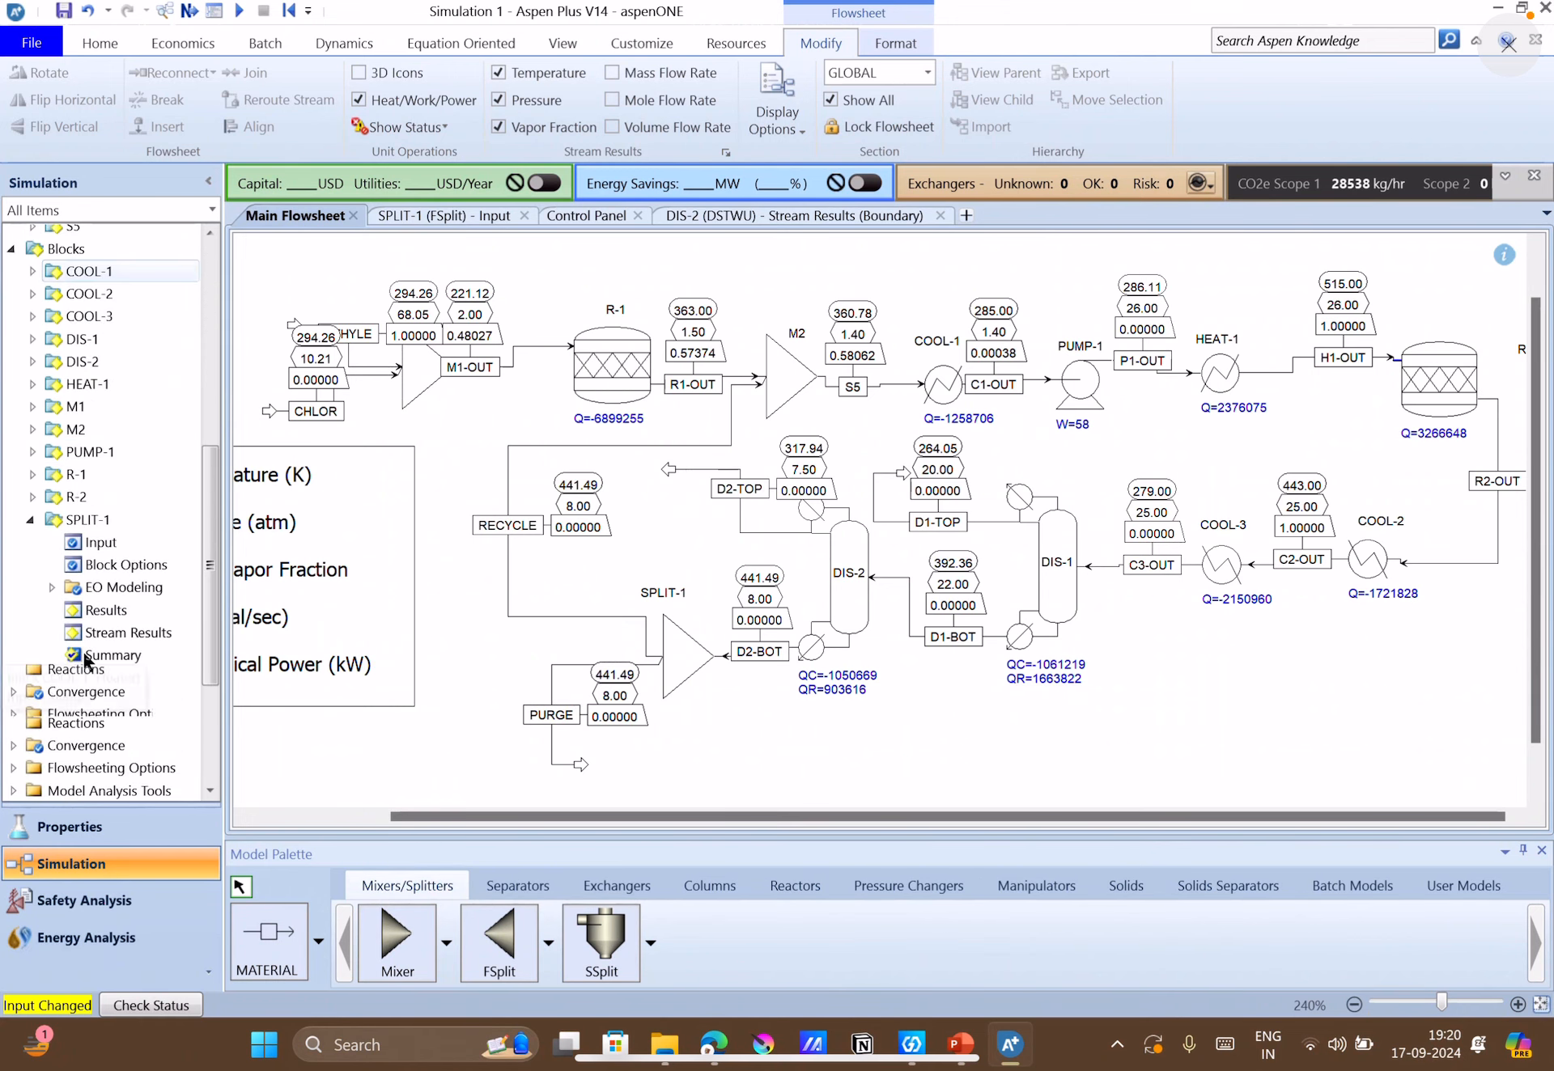
{"action": "scroll", "coordinate": [80, 544], "scroll_direction": "up", "scroll_amount": 5}
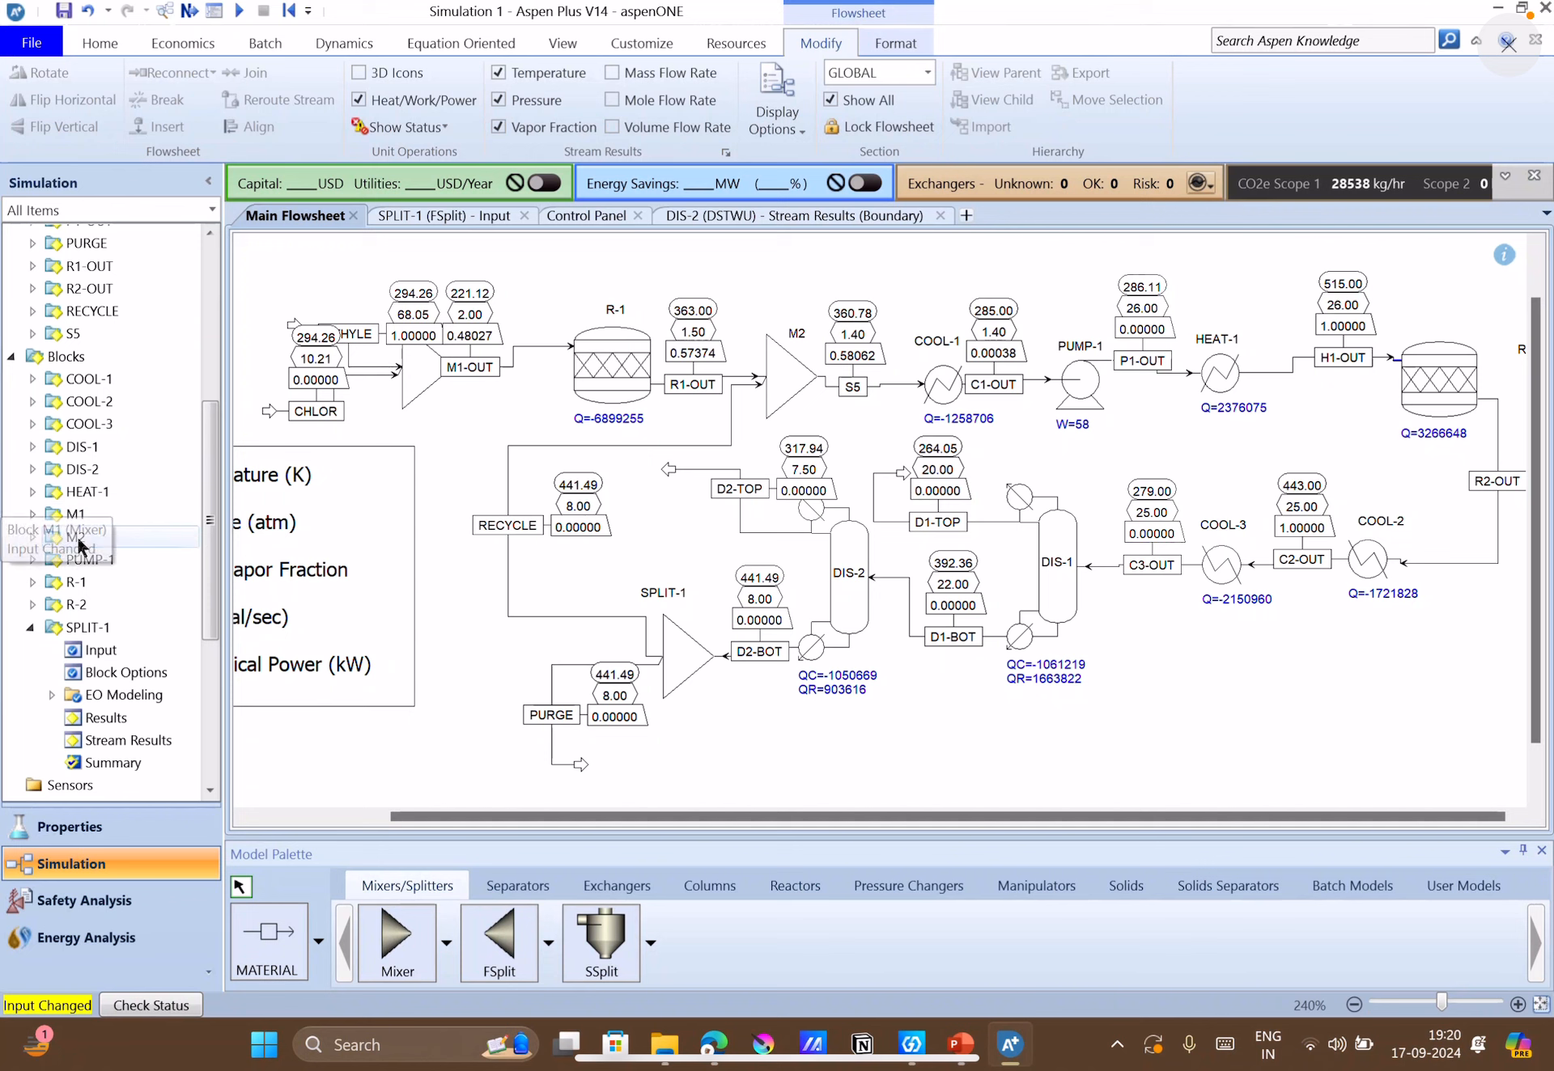
{"action": "left_click", "coordinate": [31, 604]}
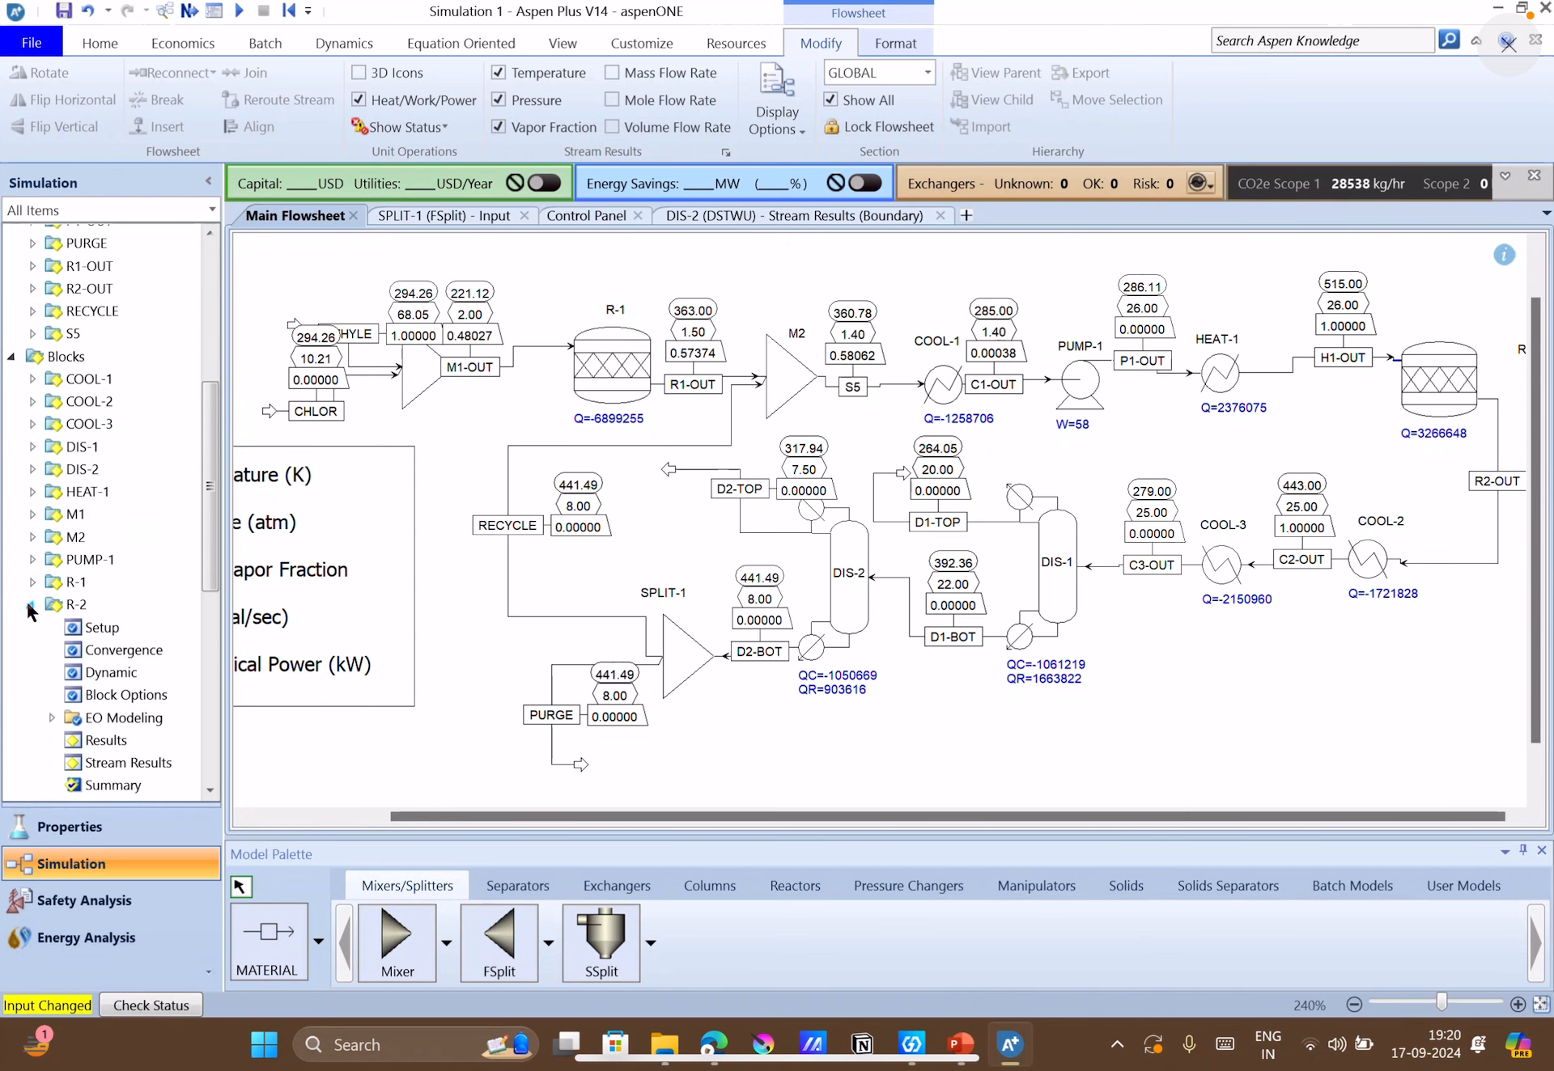
{"action": "left_click", "coordinate": [114, 773]}
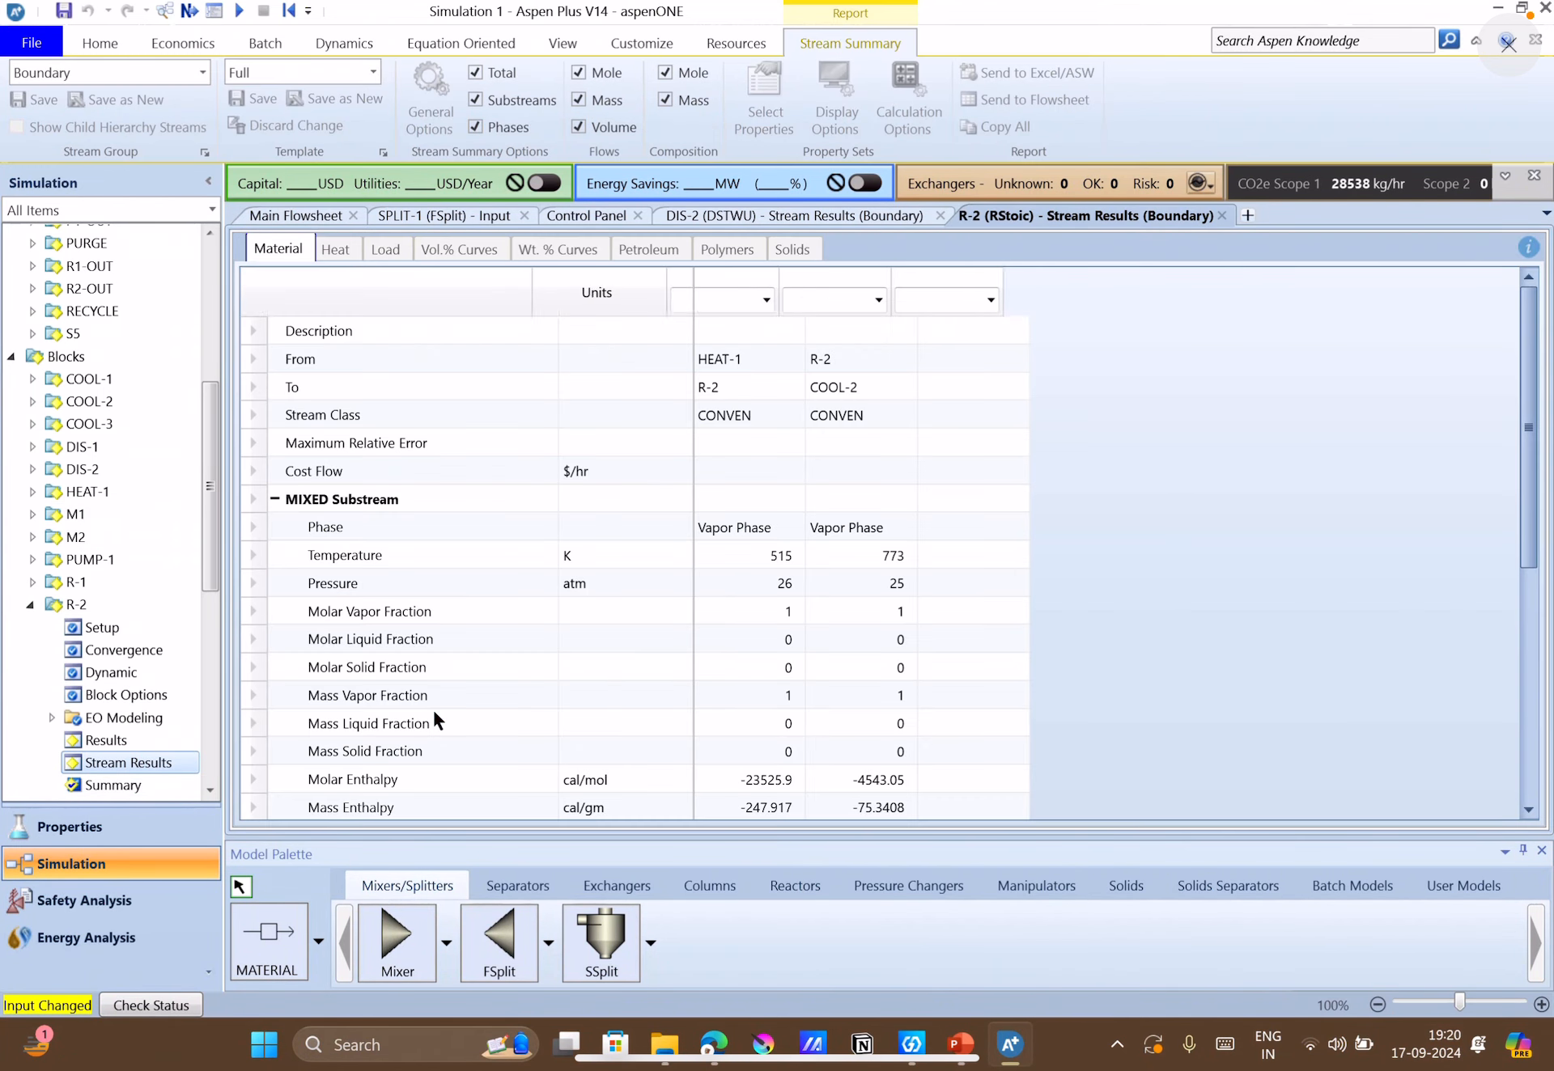
{"action": "scroll", "coordinate": [606, 694], "scroll_direction": "down", "scroll_amount": 5}
{"action": "scroll", "coordinate": [607, 689], "scroll_direction": "up", "scroll_amount": 1}
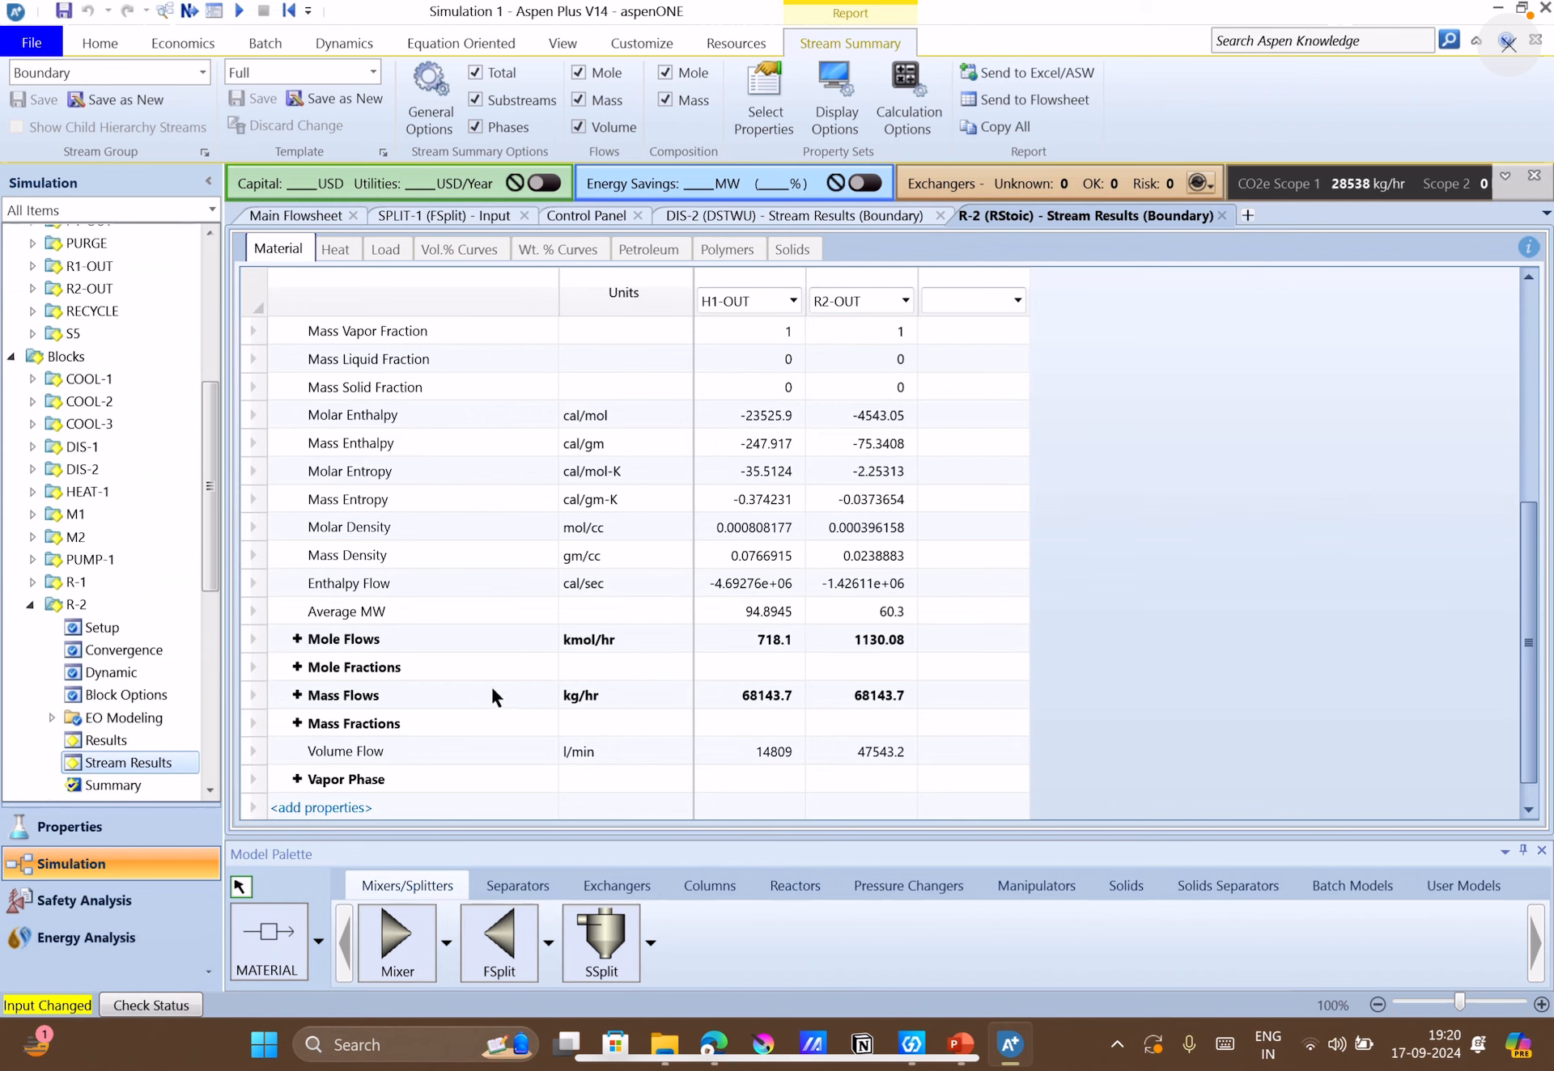
{"action": "left_click", "coordinate": [311, 676]}
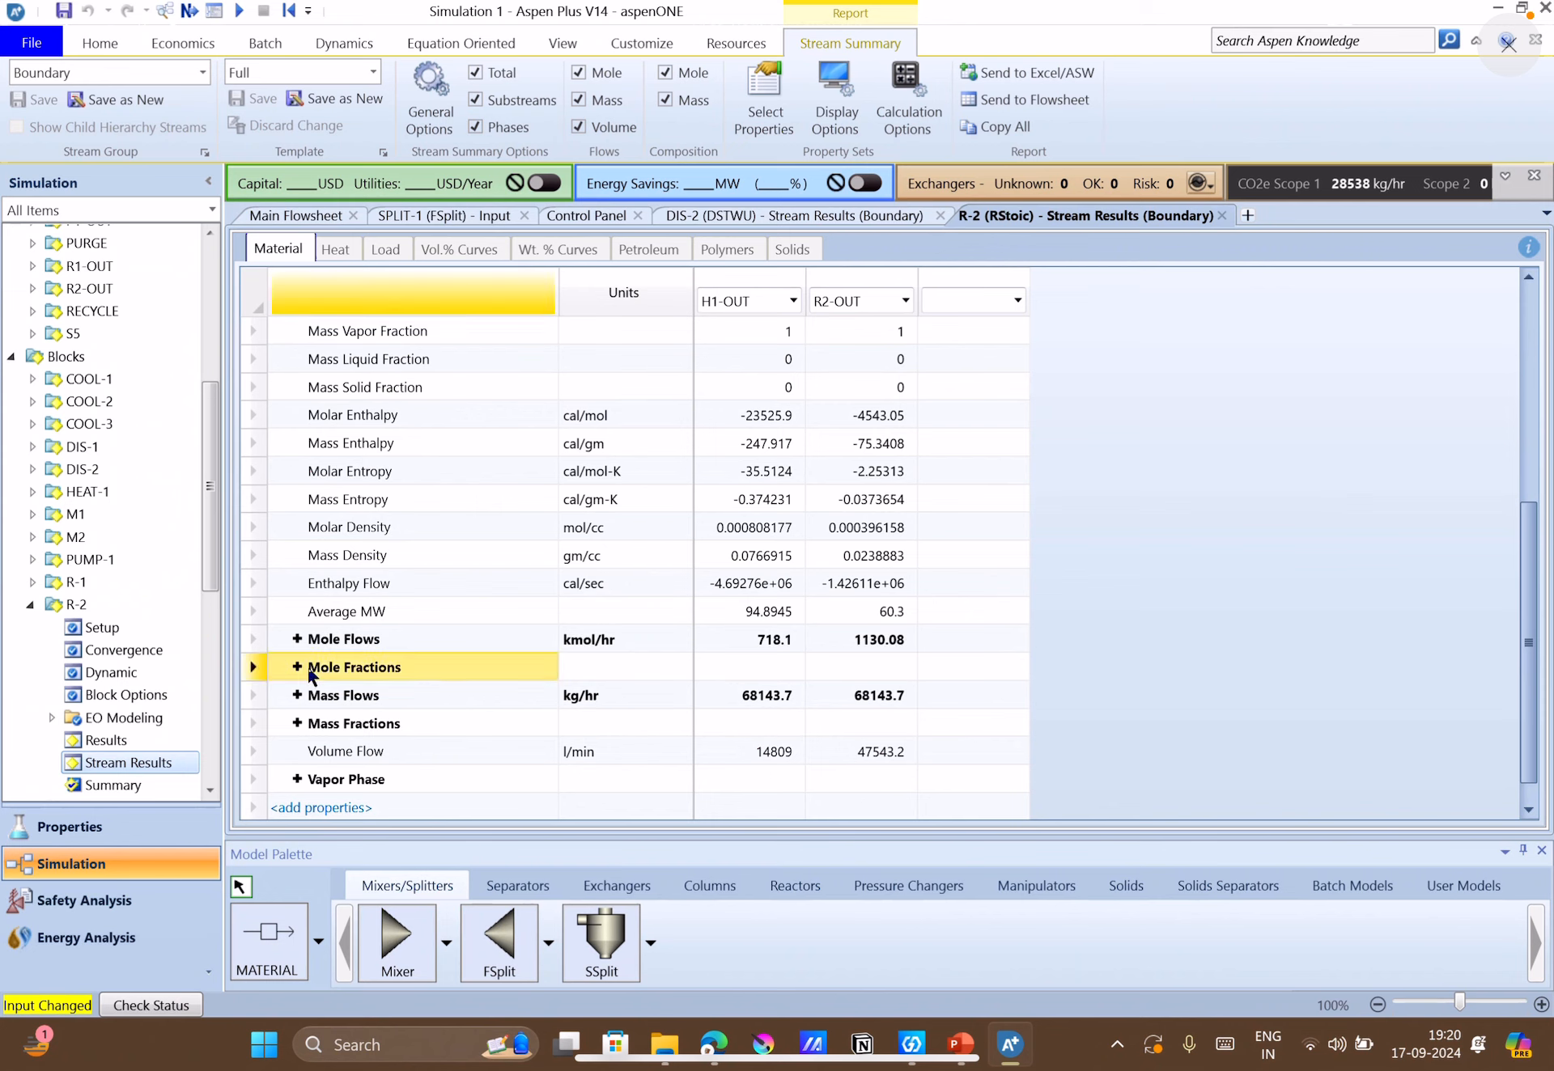
{"action": "left_click", "coordinate": [298, 695]}
{"action": "scroll", "coordinate": [603, 712], "scroll_direction": "down", "scroll_amount": 3}
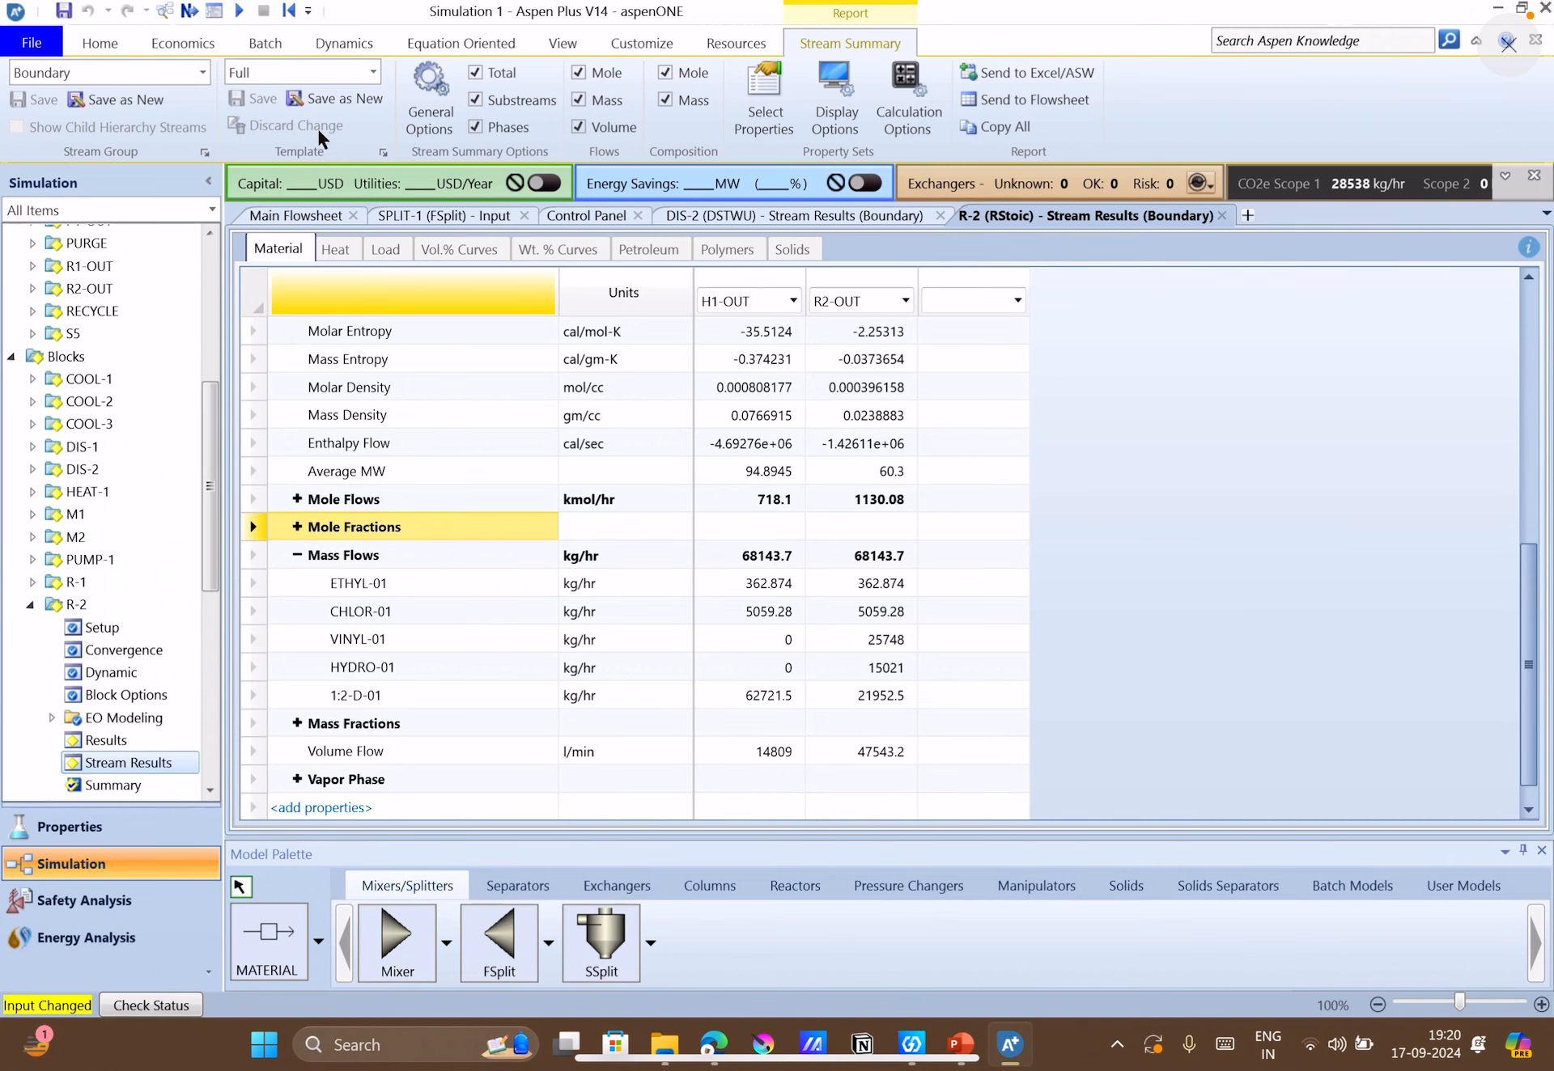
Run the simulation with the recycle connected and check the 1,2-dichloroethane mass flow entering R-2 in its stream results.
{"action": "left_click", "coordinate": [189, 11]}
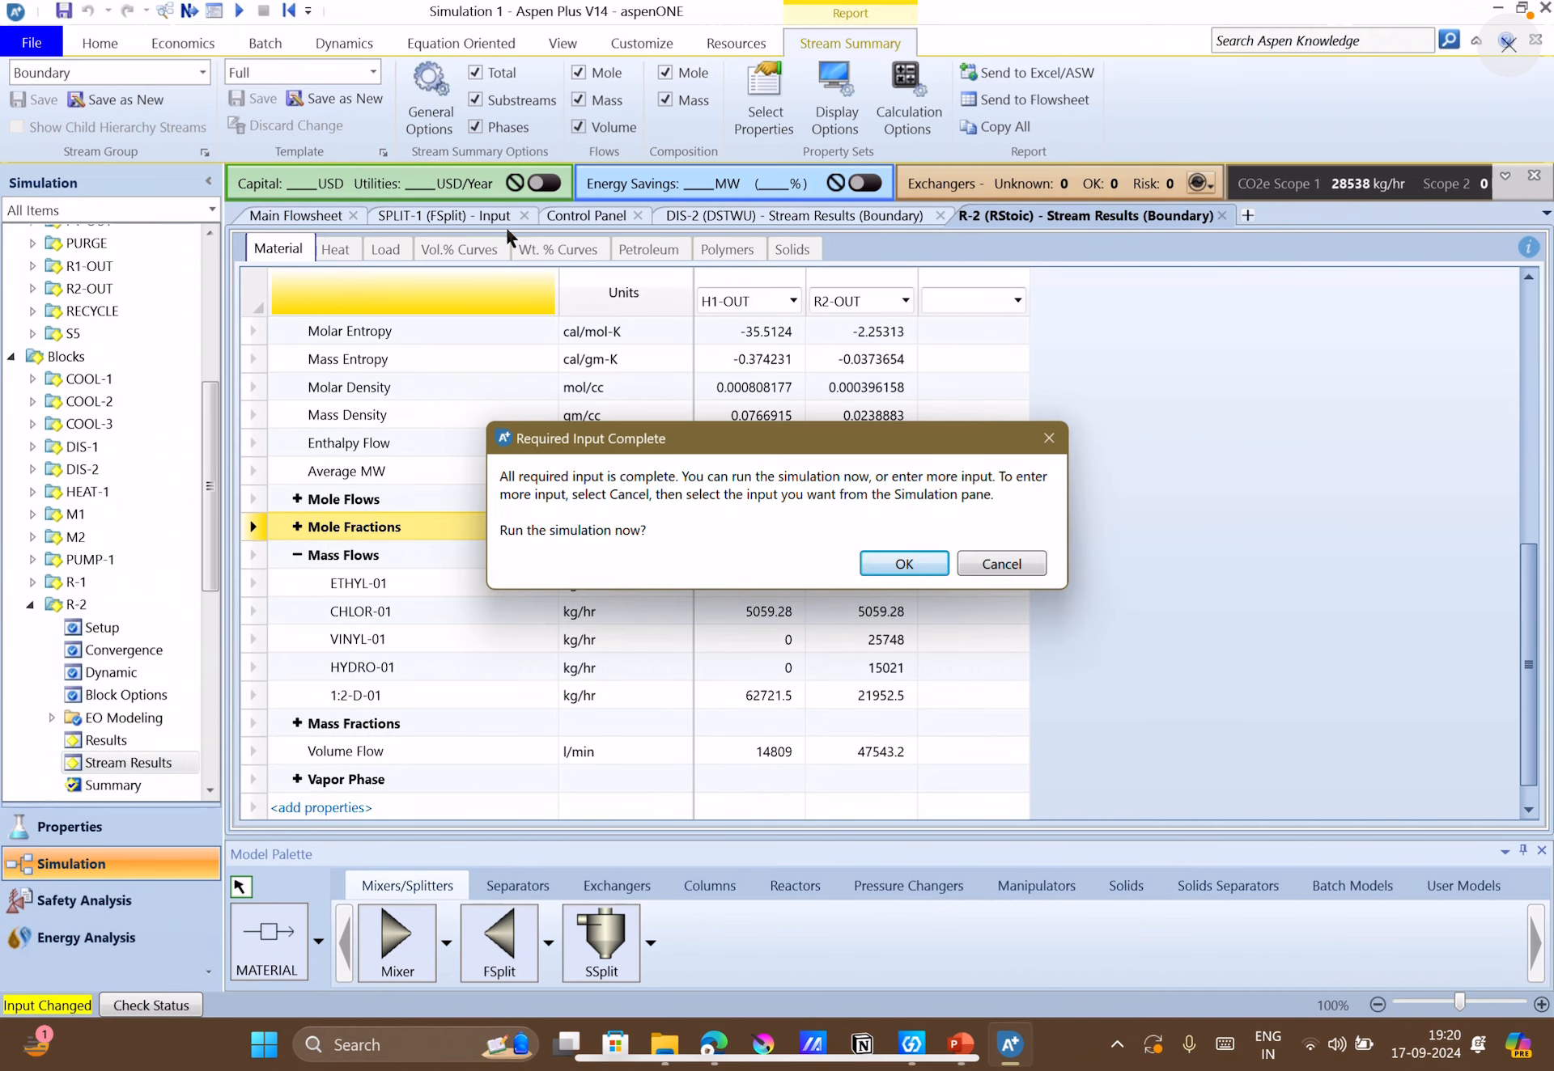
{"action": "left_click", "coordinate": [904, 566]}
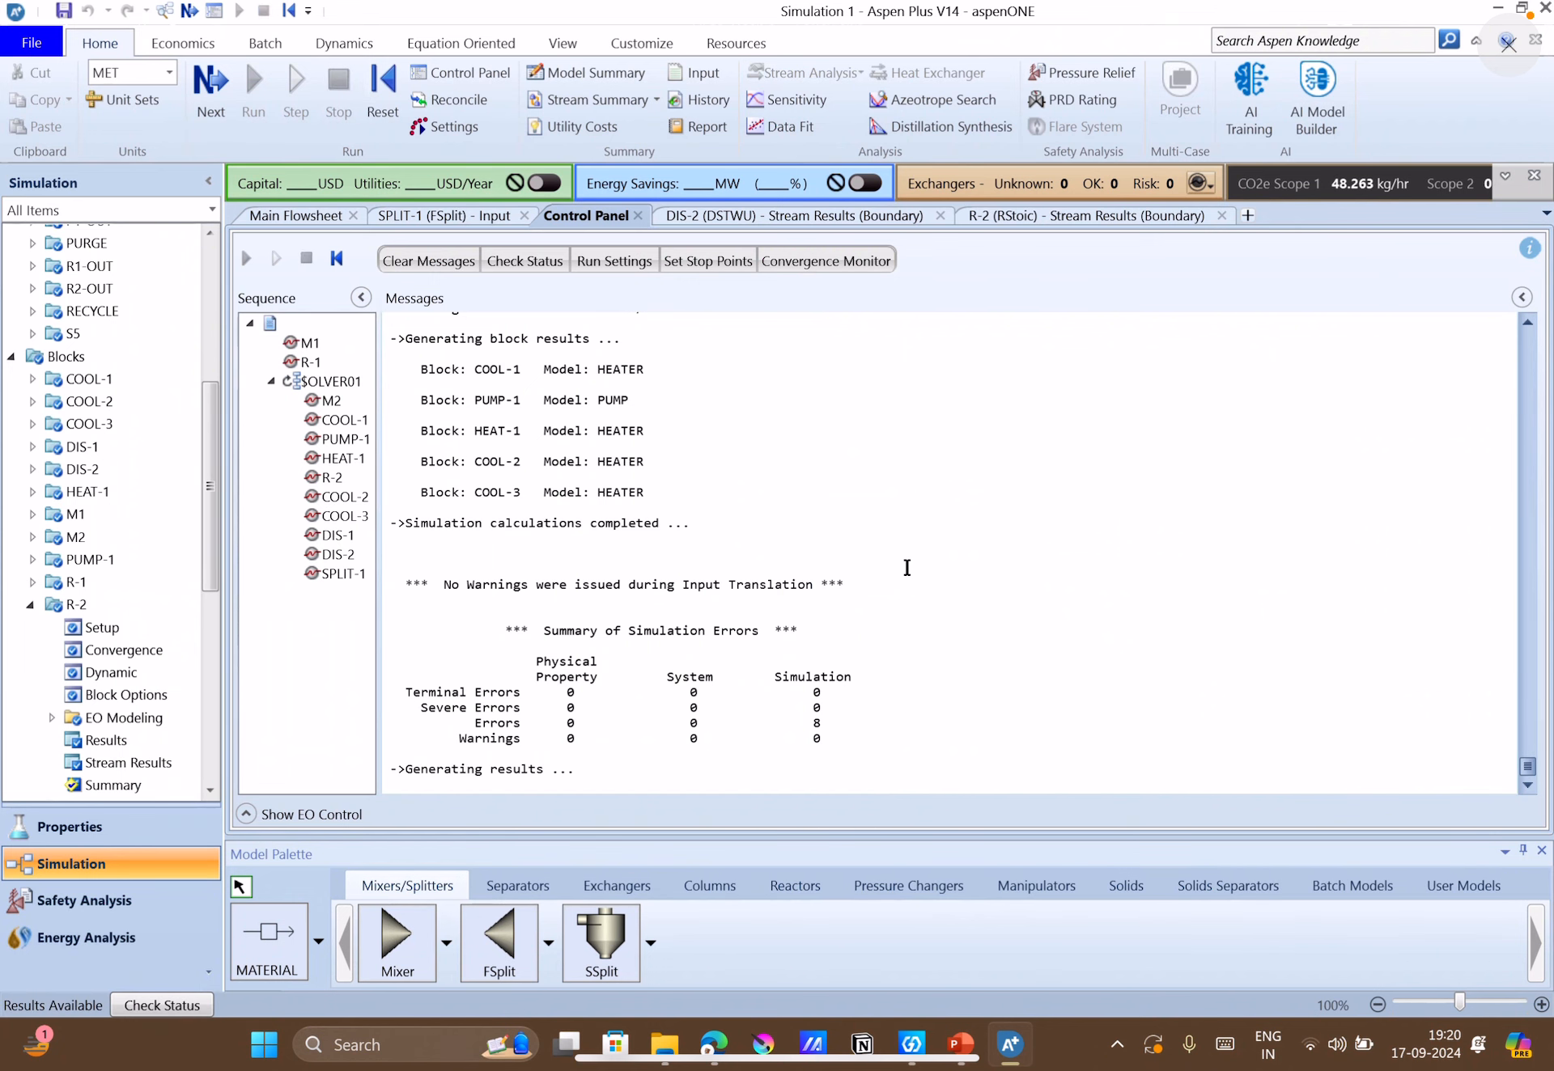
{"action": "double_click", "coordinate": [137, 770]}
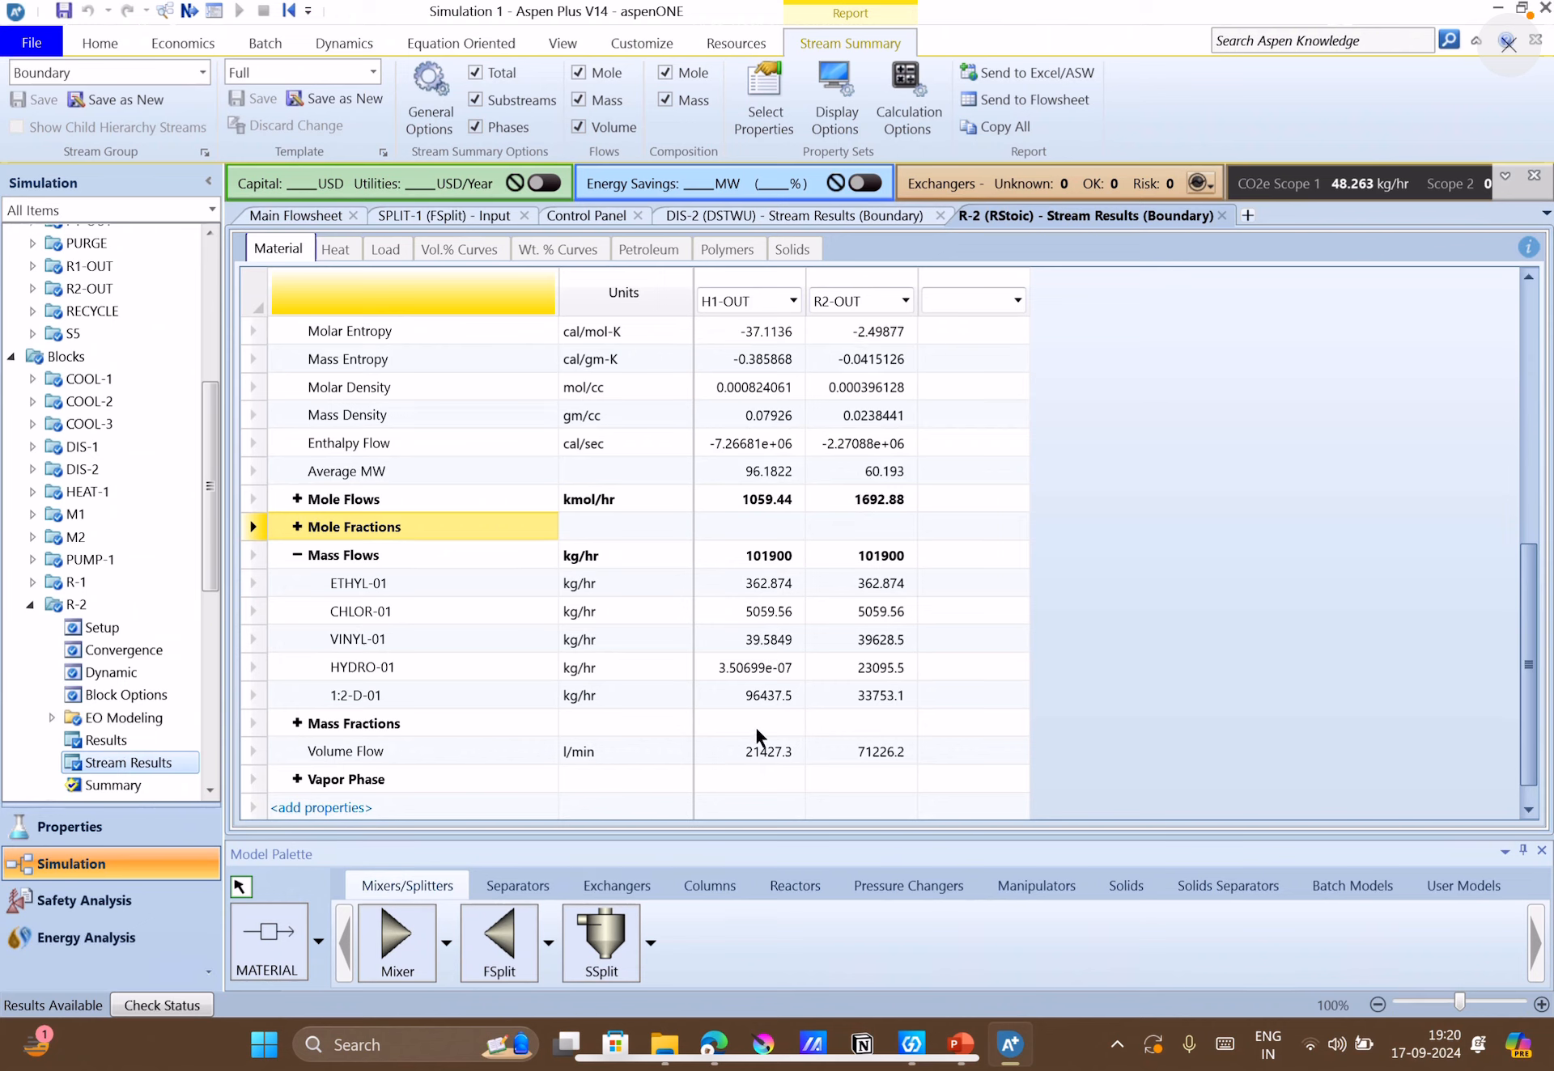
{"action": "left_click", "coordinate": [753, 696]}
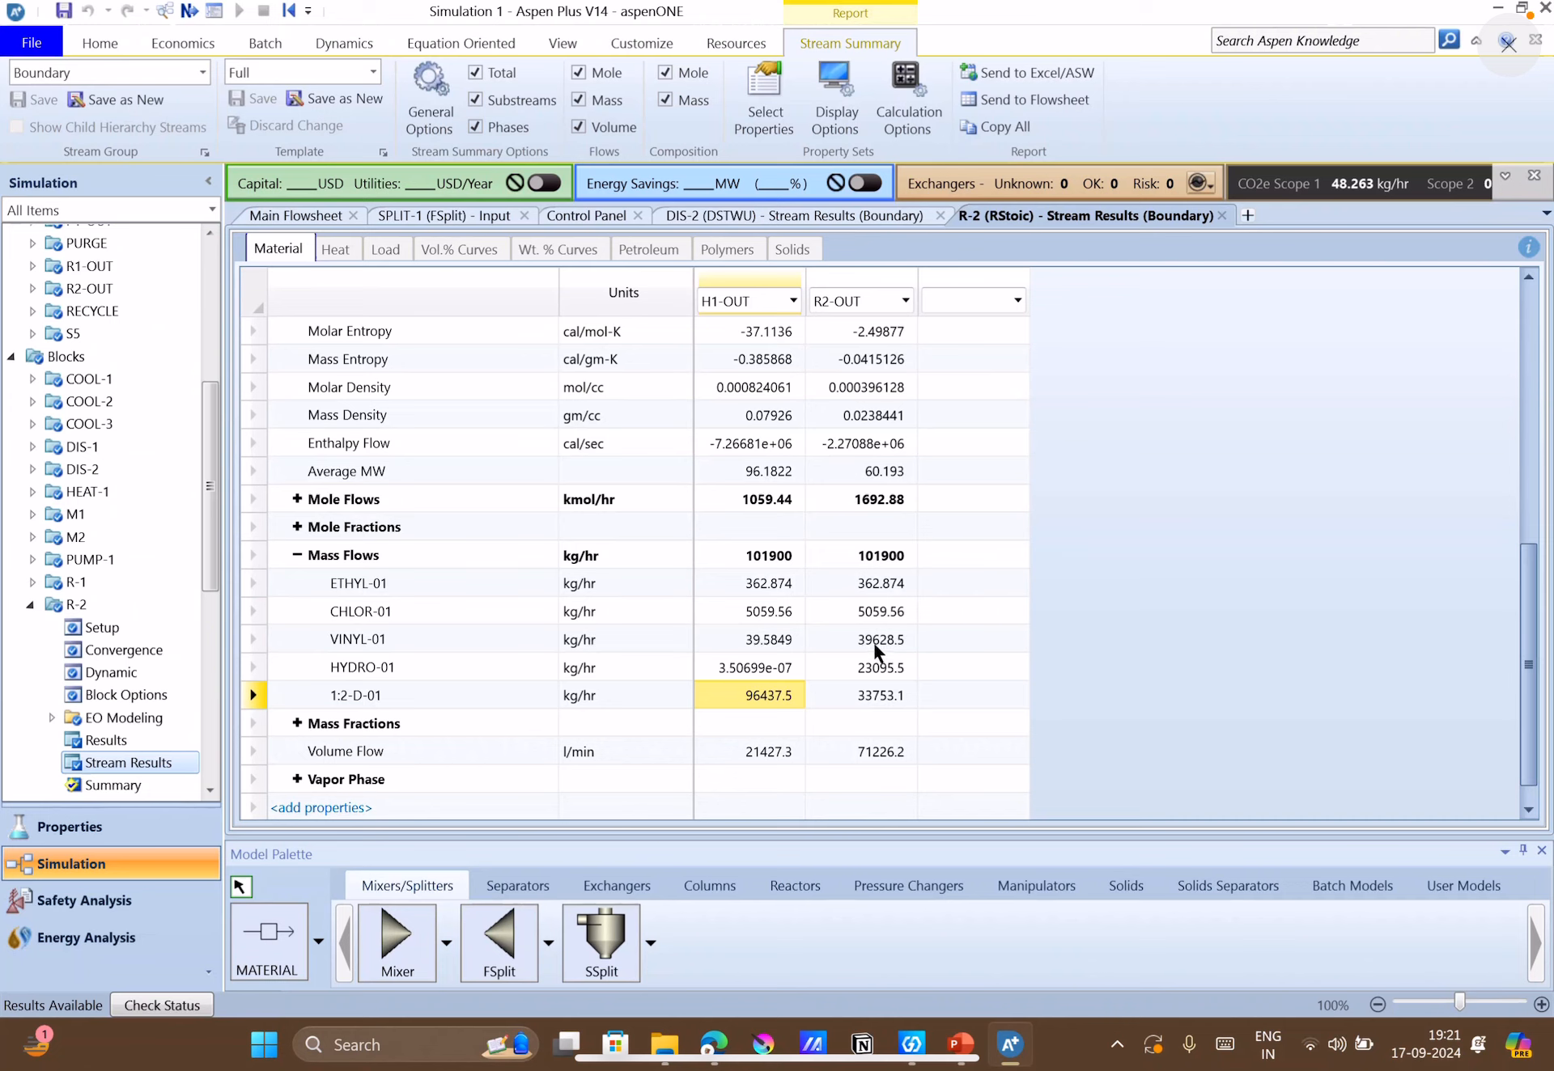
Open the specifications of COOL-1 from the main flowsheet and look up block B4's condensing temperature in the PowerPoint problem statement.
{"action": "left_click", "coordinate": [310, 216]}
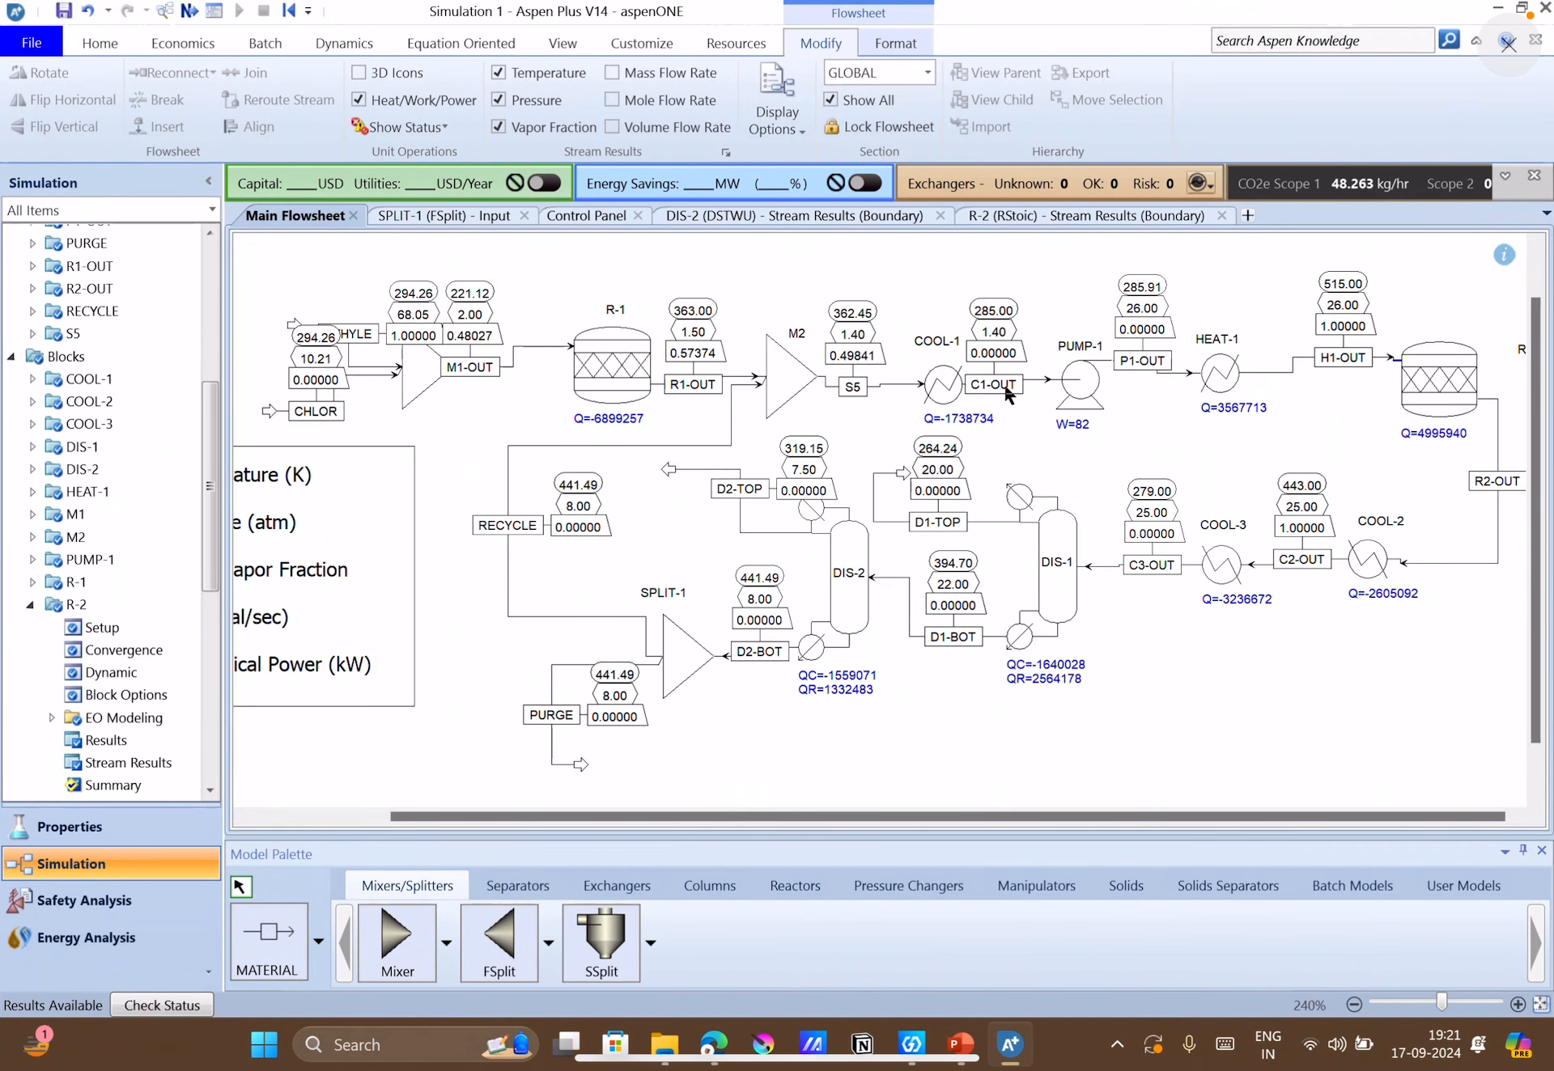
{"action": "left_click", "coordinate": [941, 394]}
{"action": "left_click_drag", "start_coordinate": [940, 388], "coordinate": [934, 386]}
{"action": "double_click", "coordinate": [930, 381]}
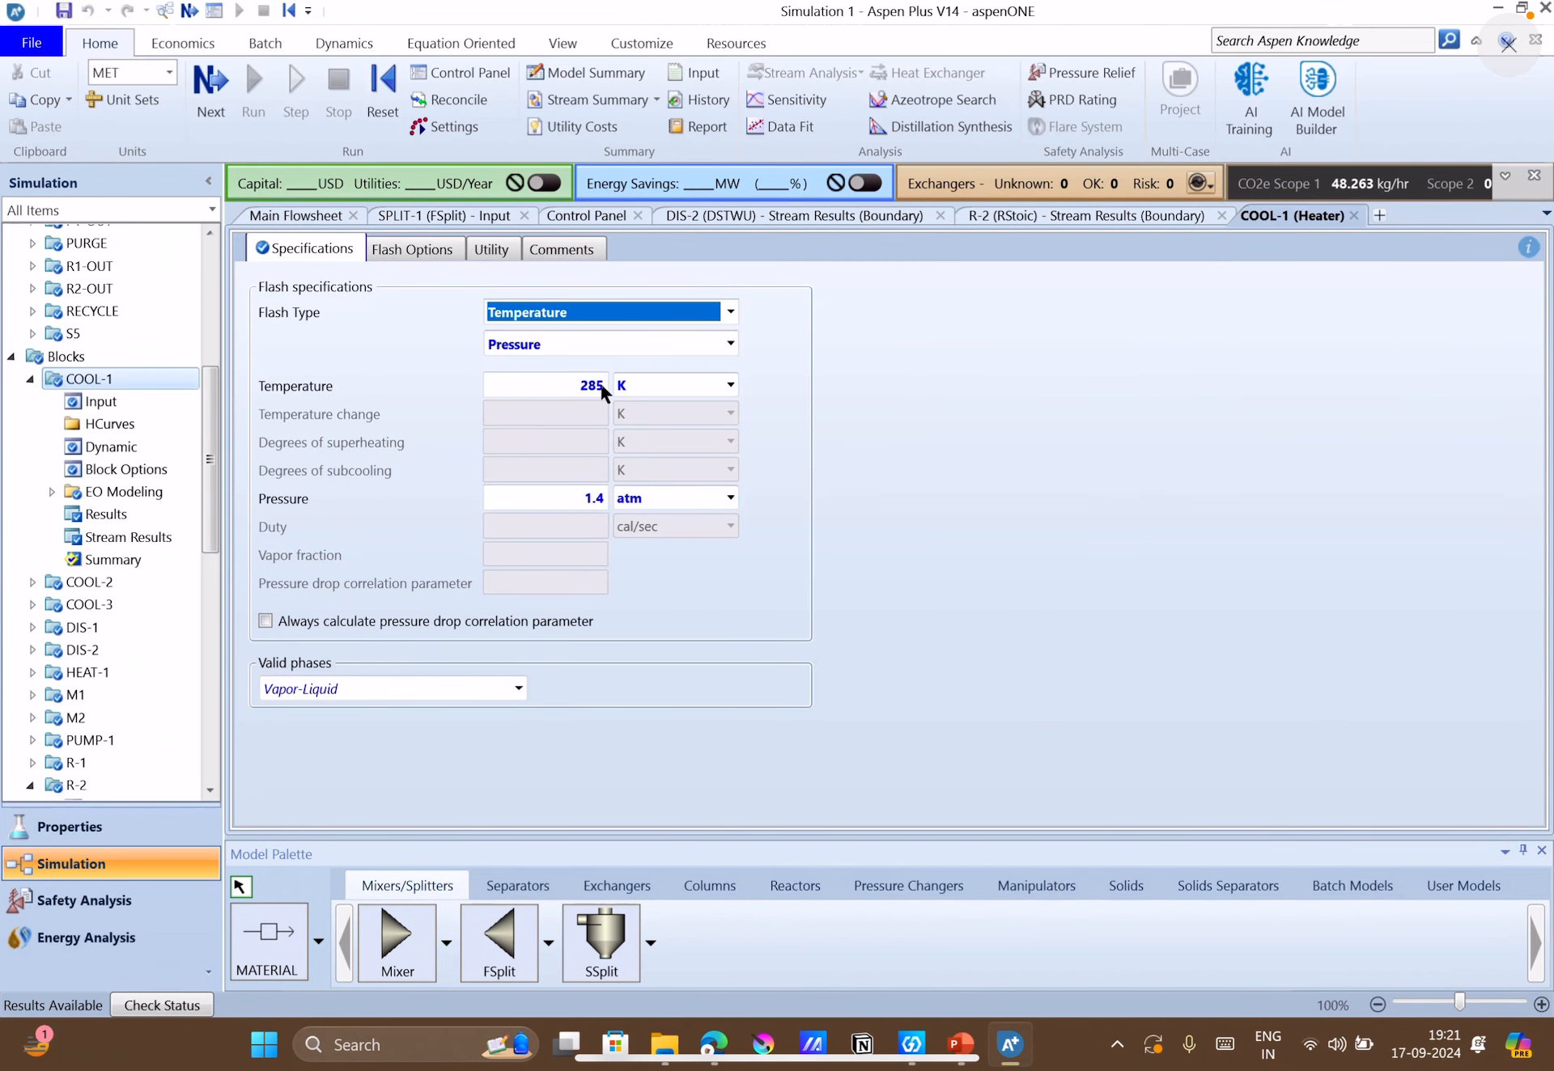
{"action": "left_click", "coordinate": [602, 391]}
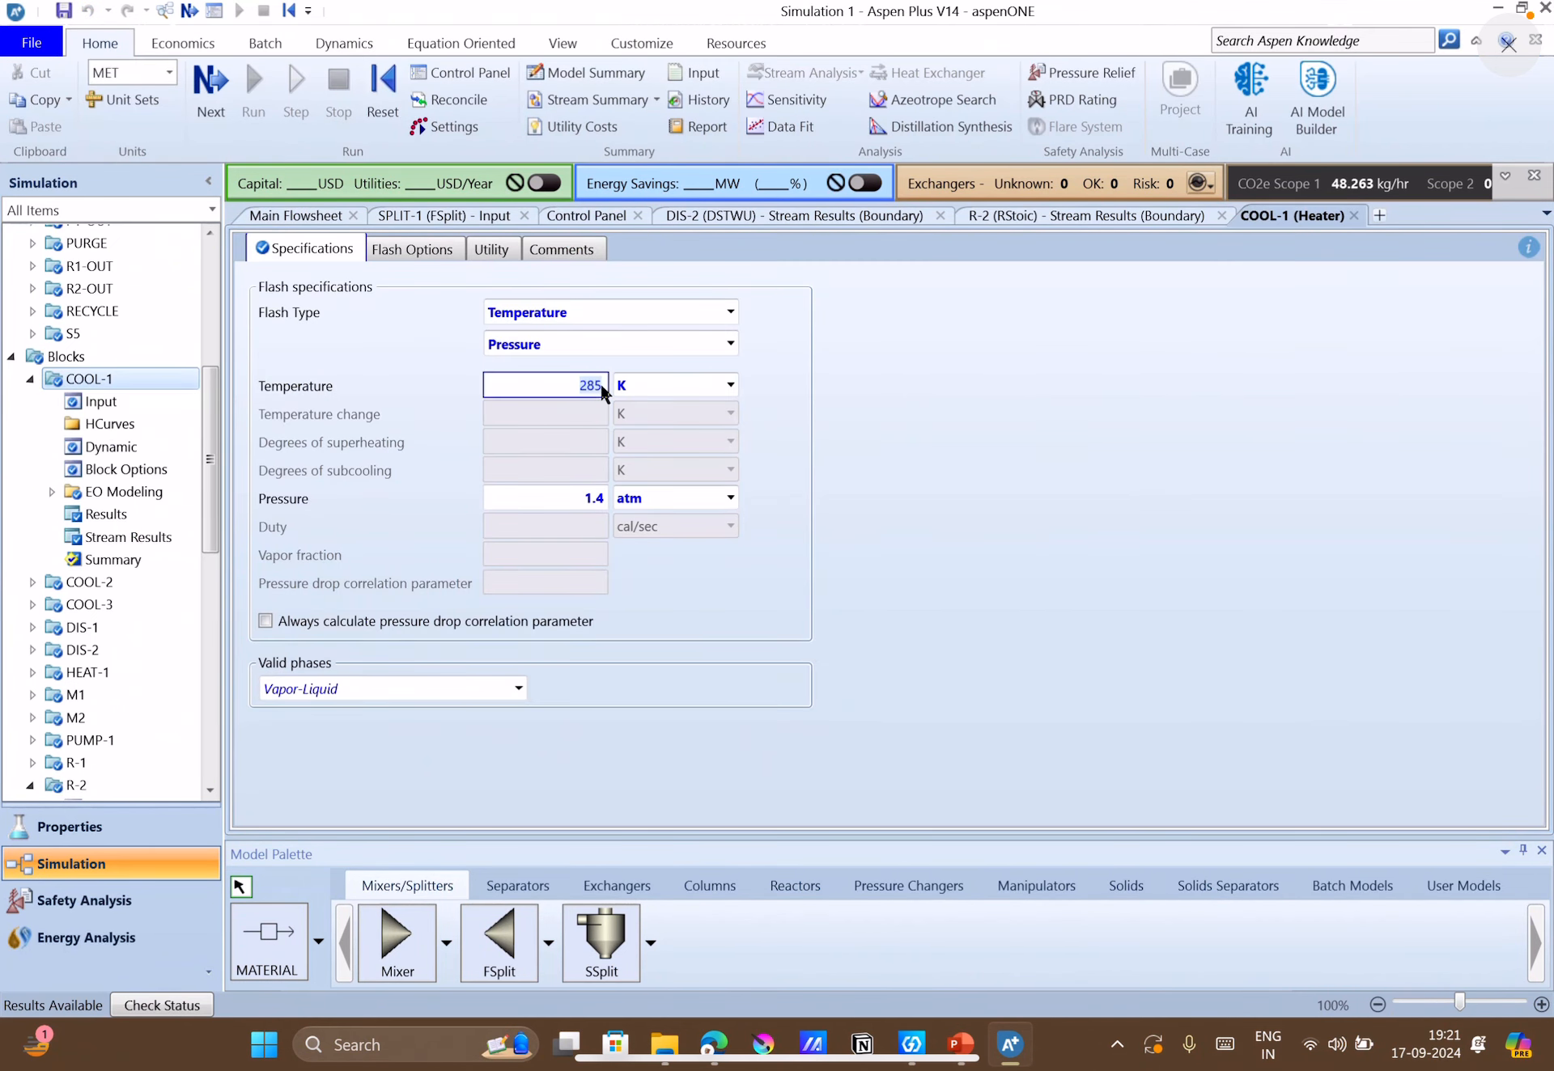
{"action": "left_click", "coordinate": [965, 1062]}
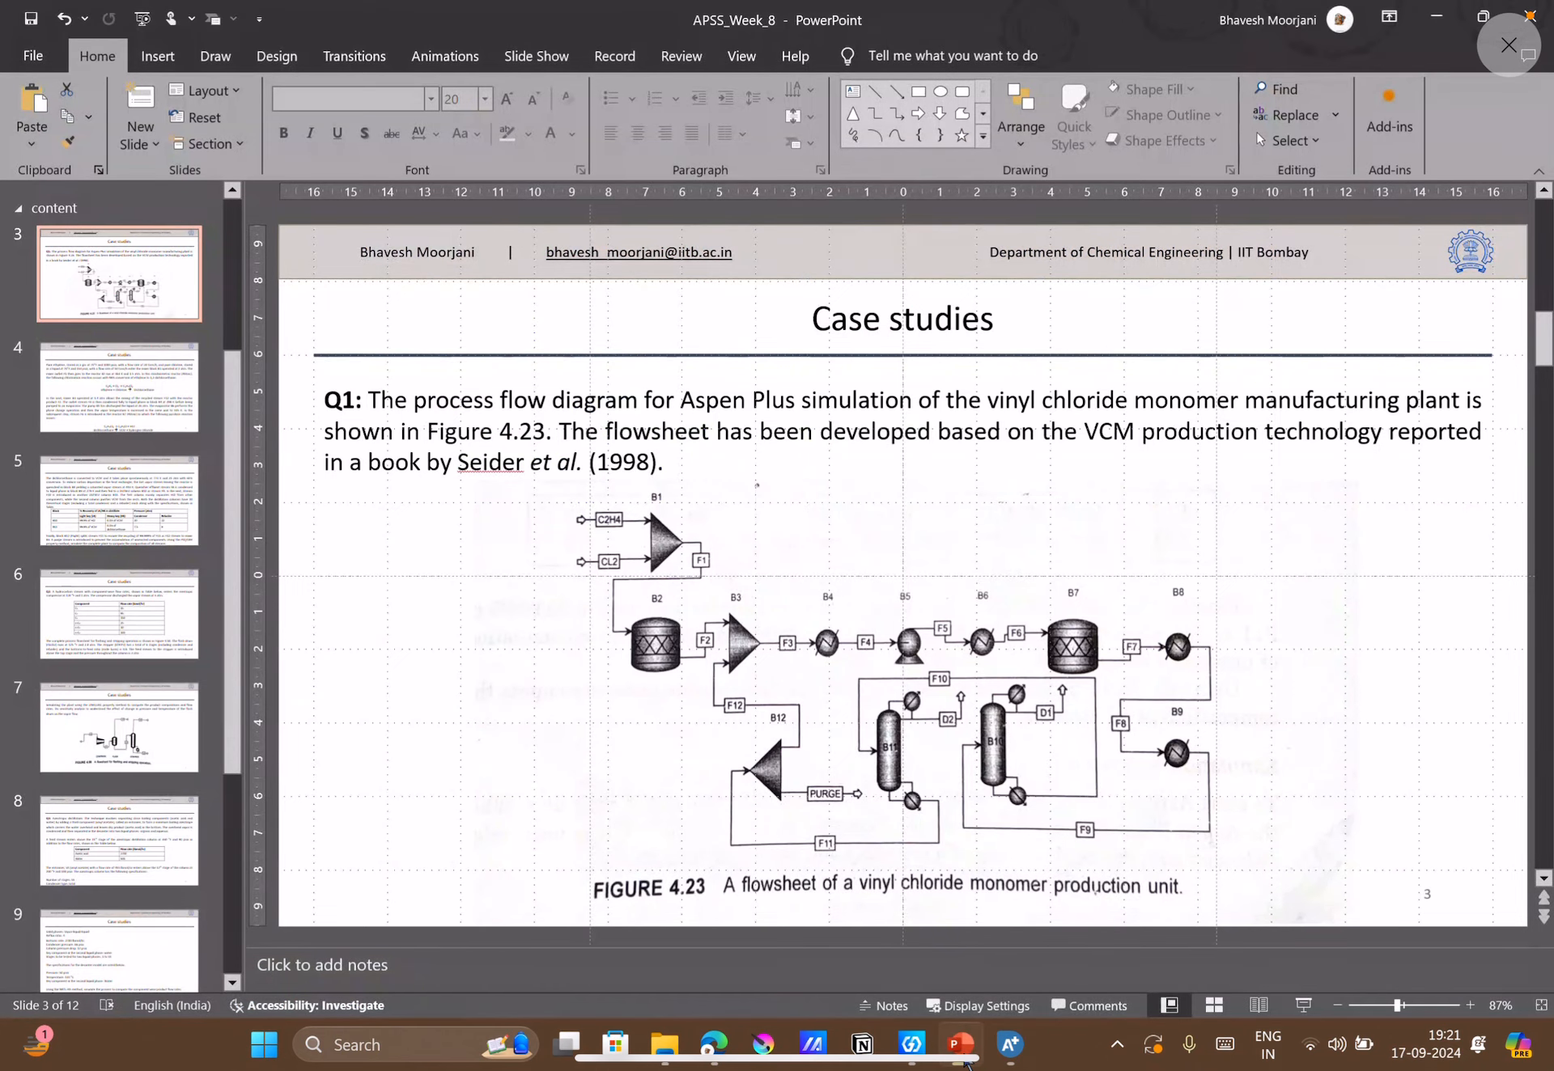
{"action": "left_click", "coordinate": [119, 497]}
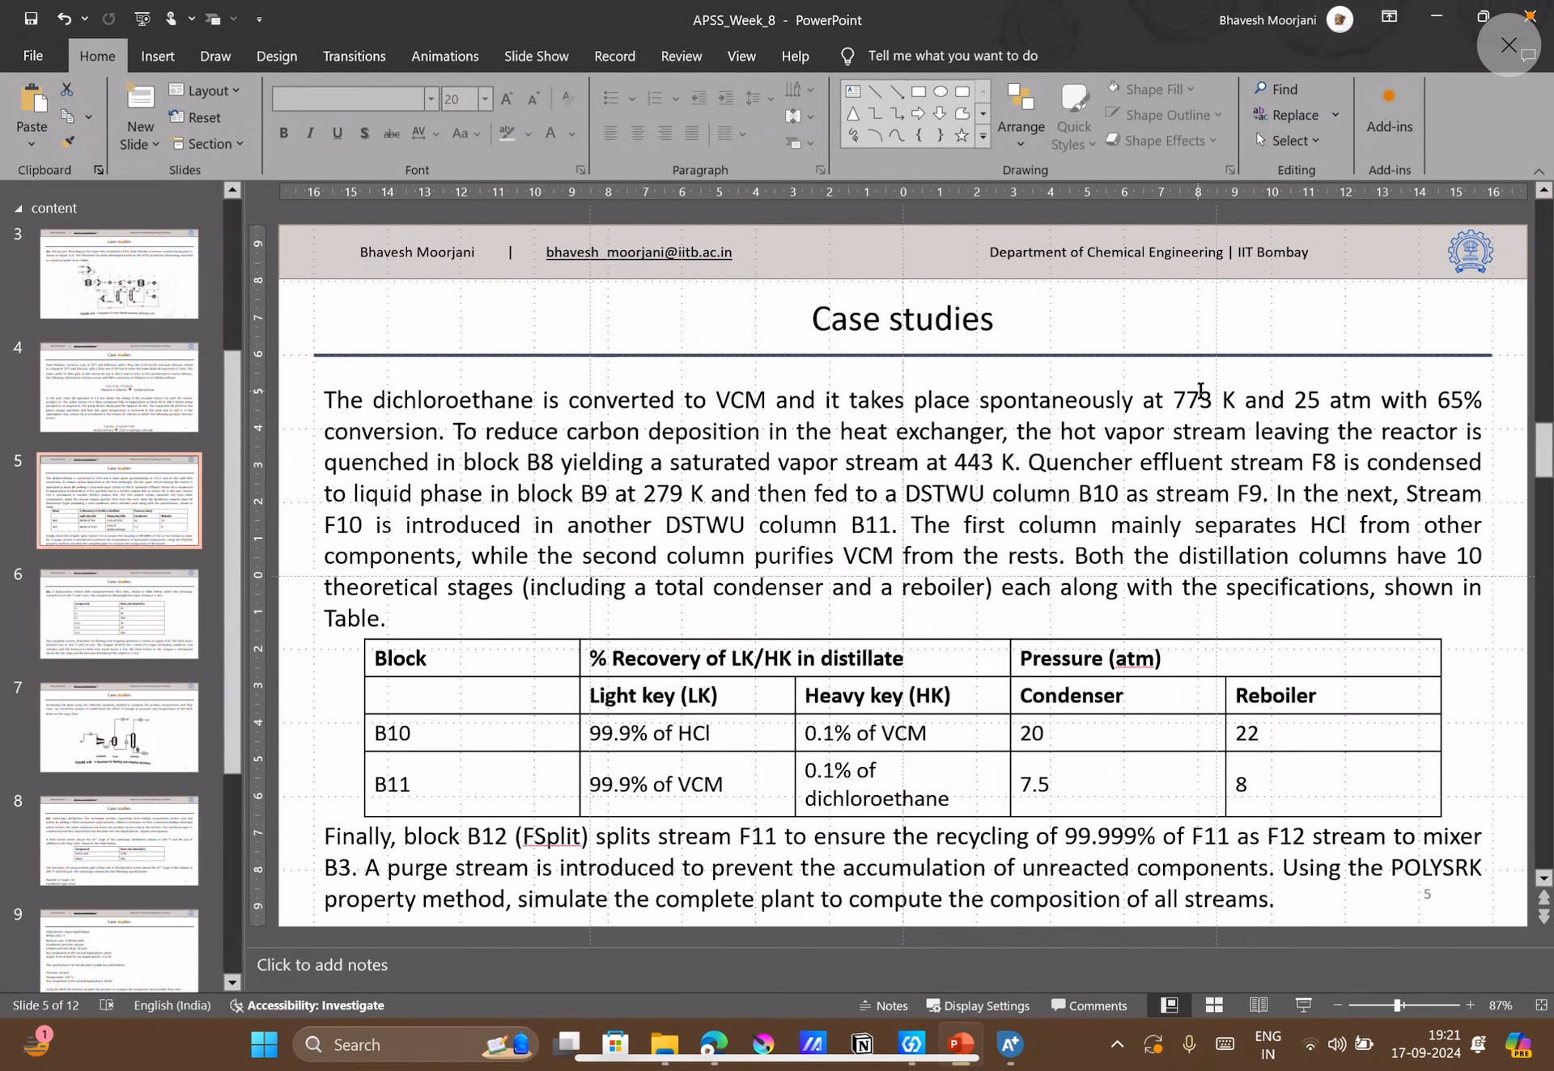
{"action": "left_click", "coordinate": [44, 401]}
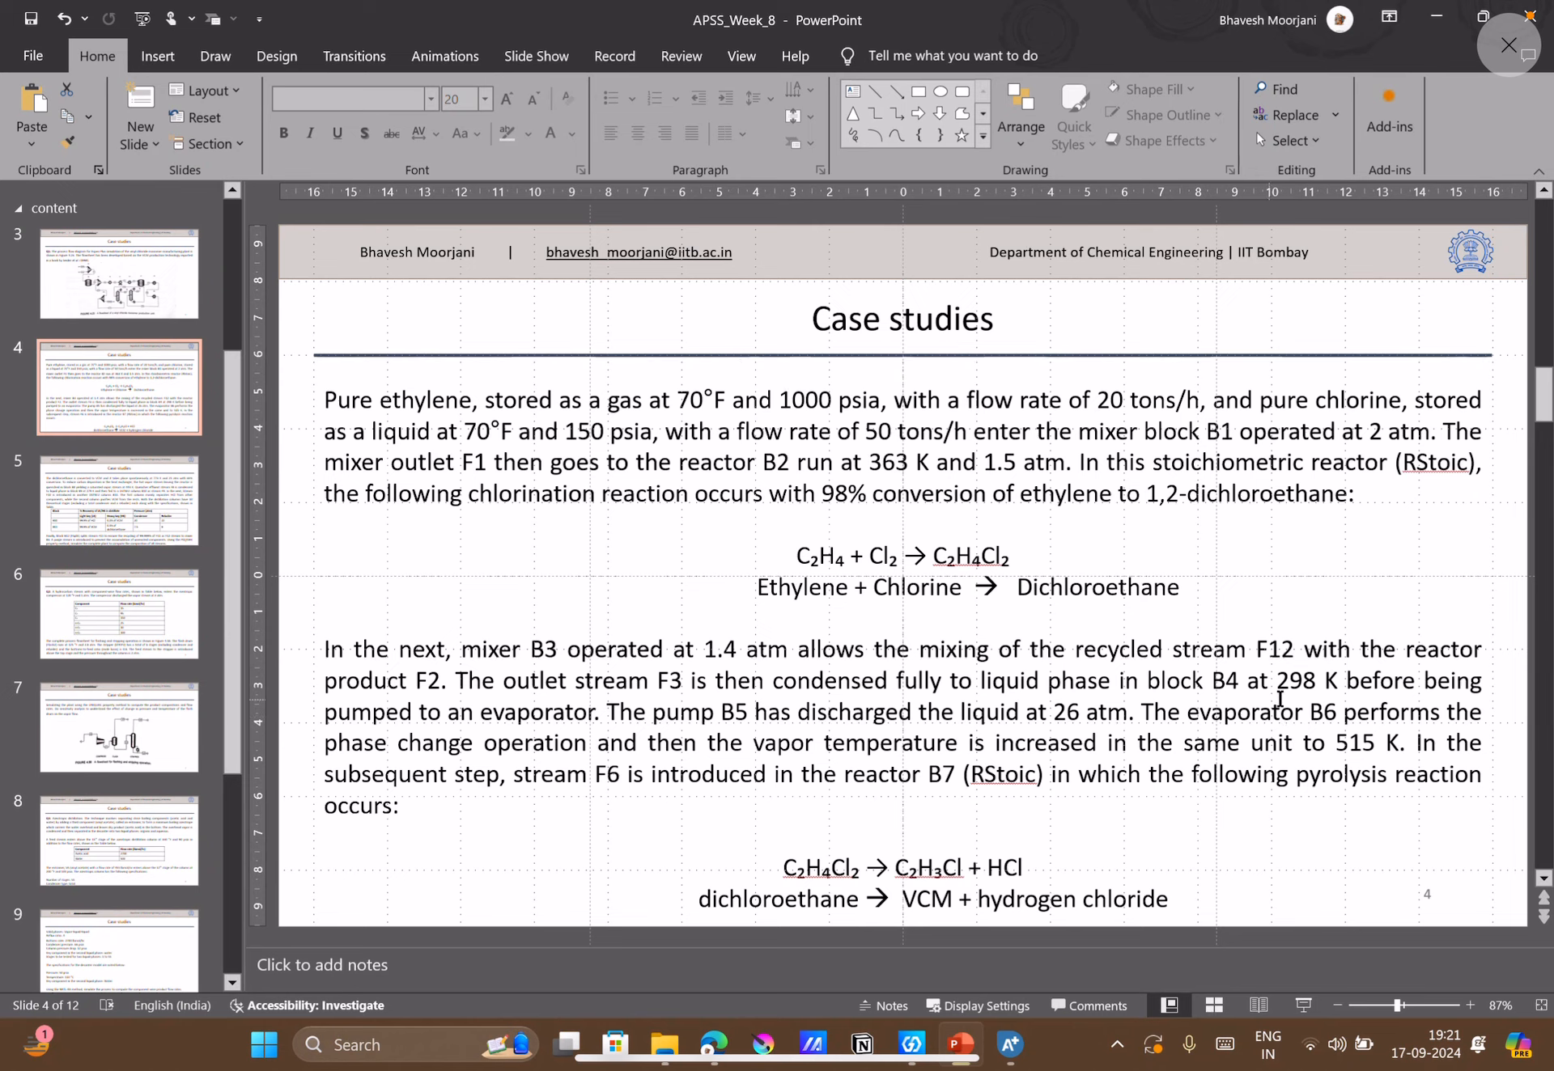
Switch back to Aspen Plus and set COOL-1's temperature to 298 K.
{"action": "left_click", "coordinate": [1010, 1043]}
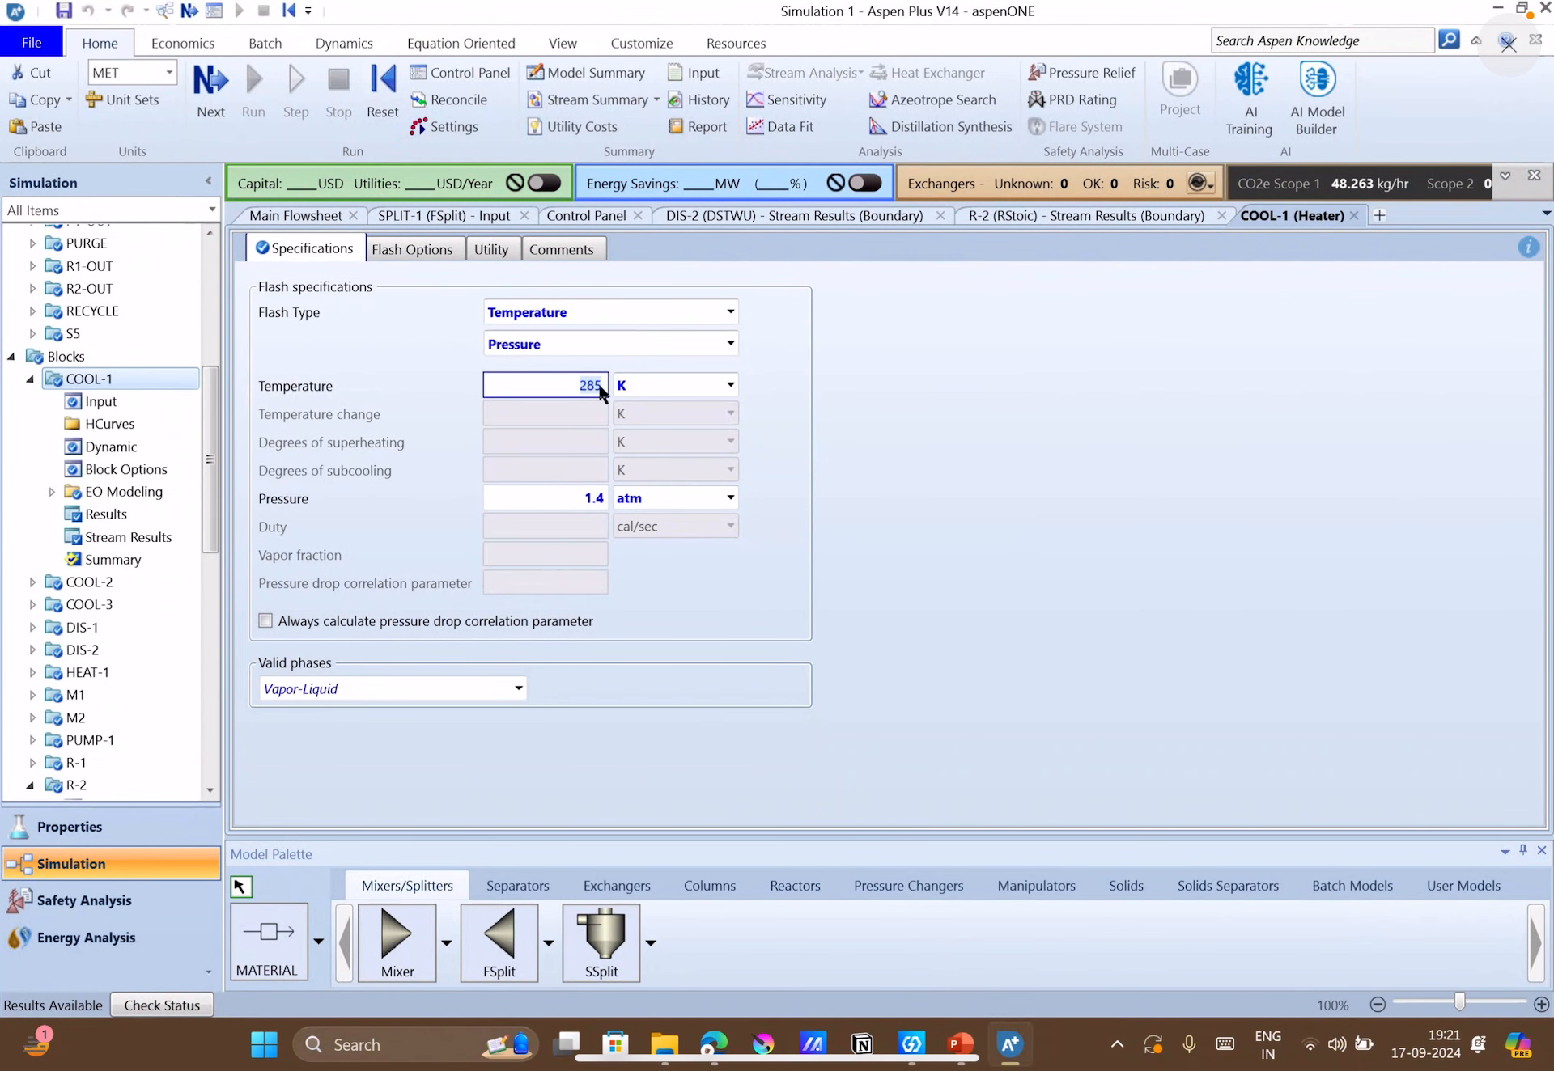
{"action": "key", "text": "BackSpace"}
{"action": "type", "text": "298"}
{"action": "left_click", "coordinate": [1105, 615]}
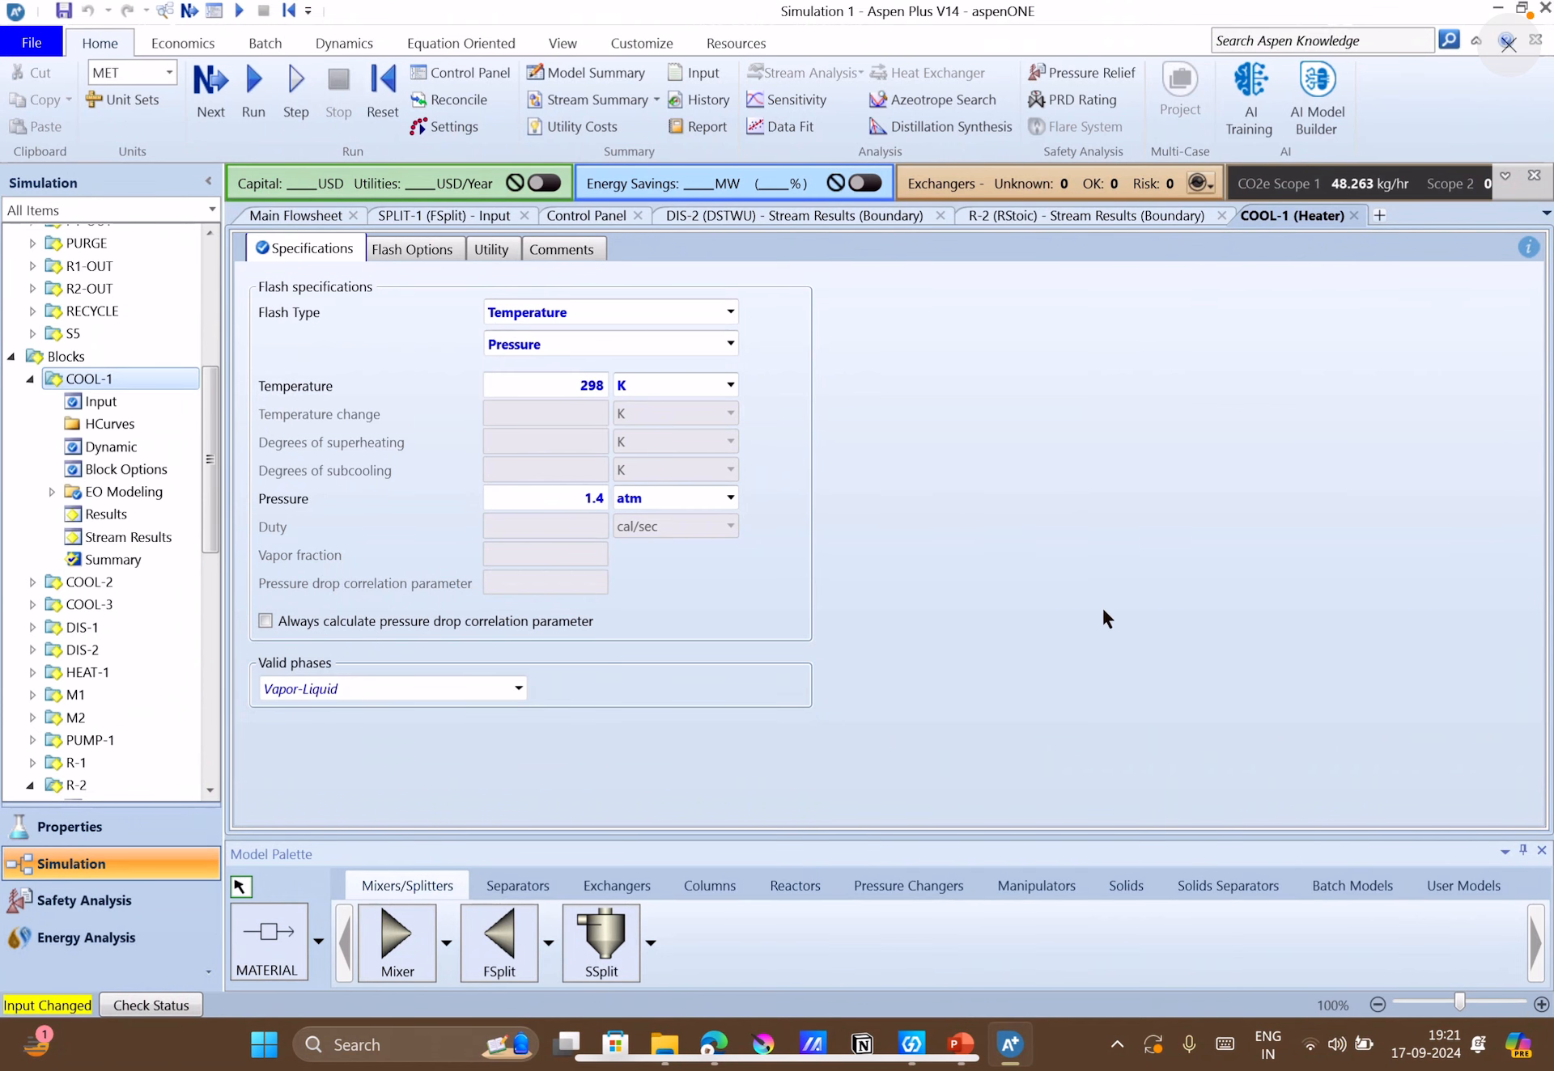
Rerun the simulation and shift the C1-OUT label and its result tags away from COOL-1 toward PUMP-1 on the main flowsheet.
{"action": "left_click", "coordinate": [309, 216]}
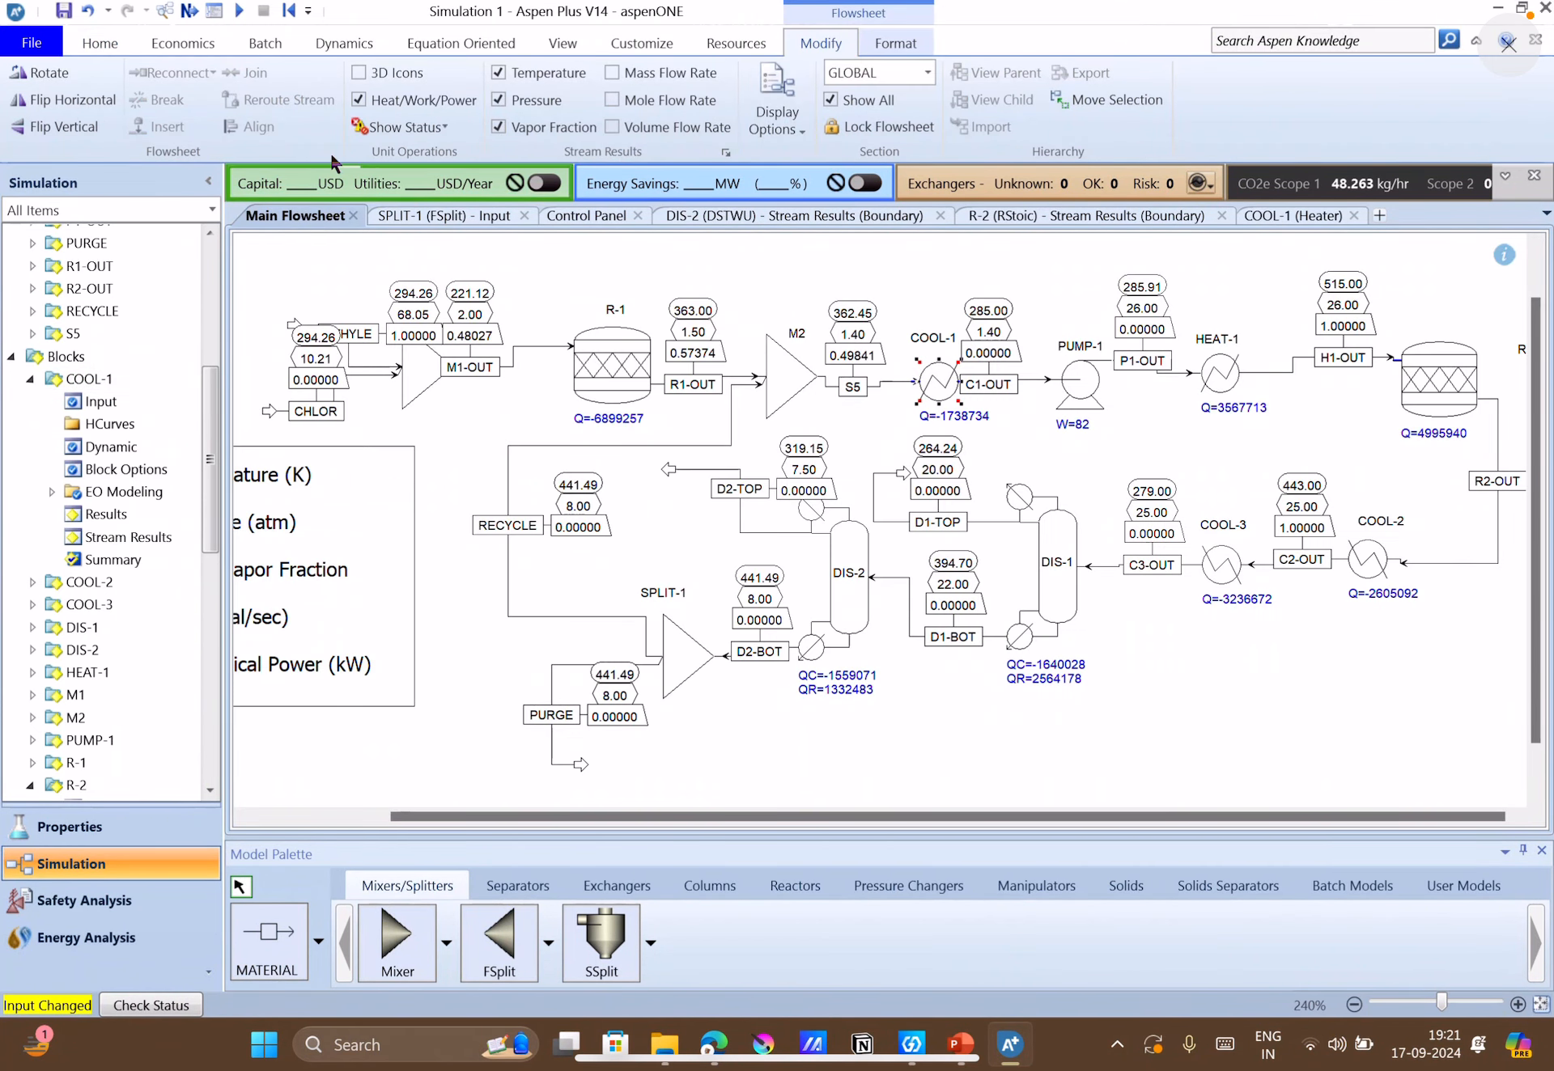
{"action": "left_click", "coordinate": [188, 10]}
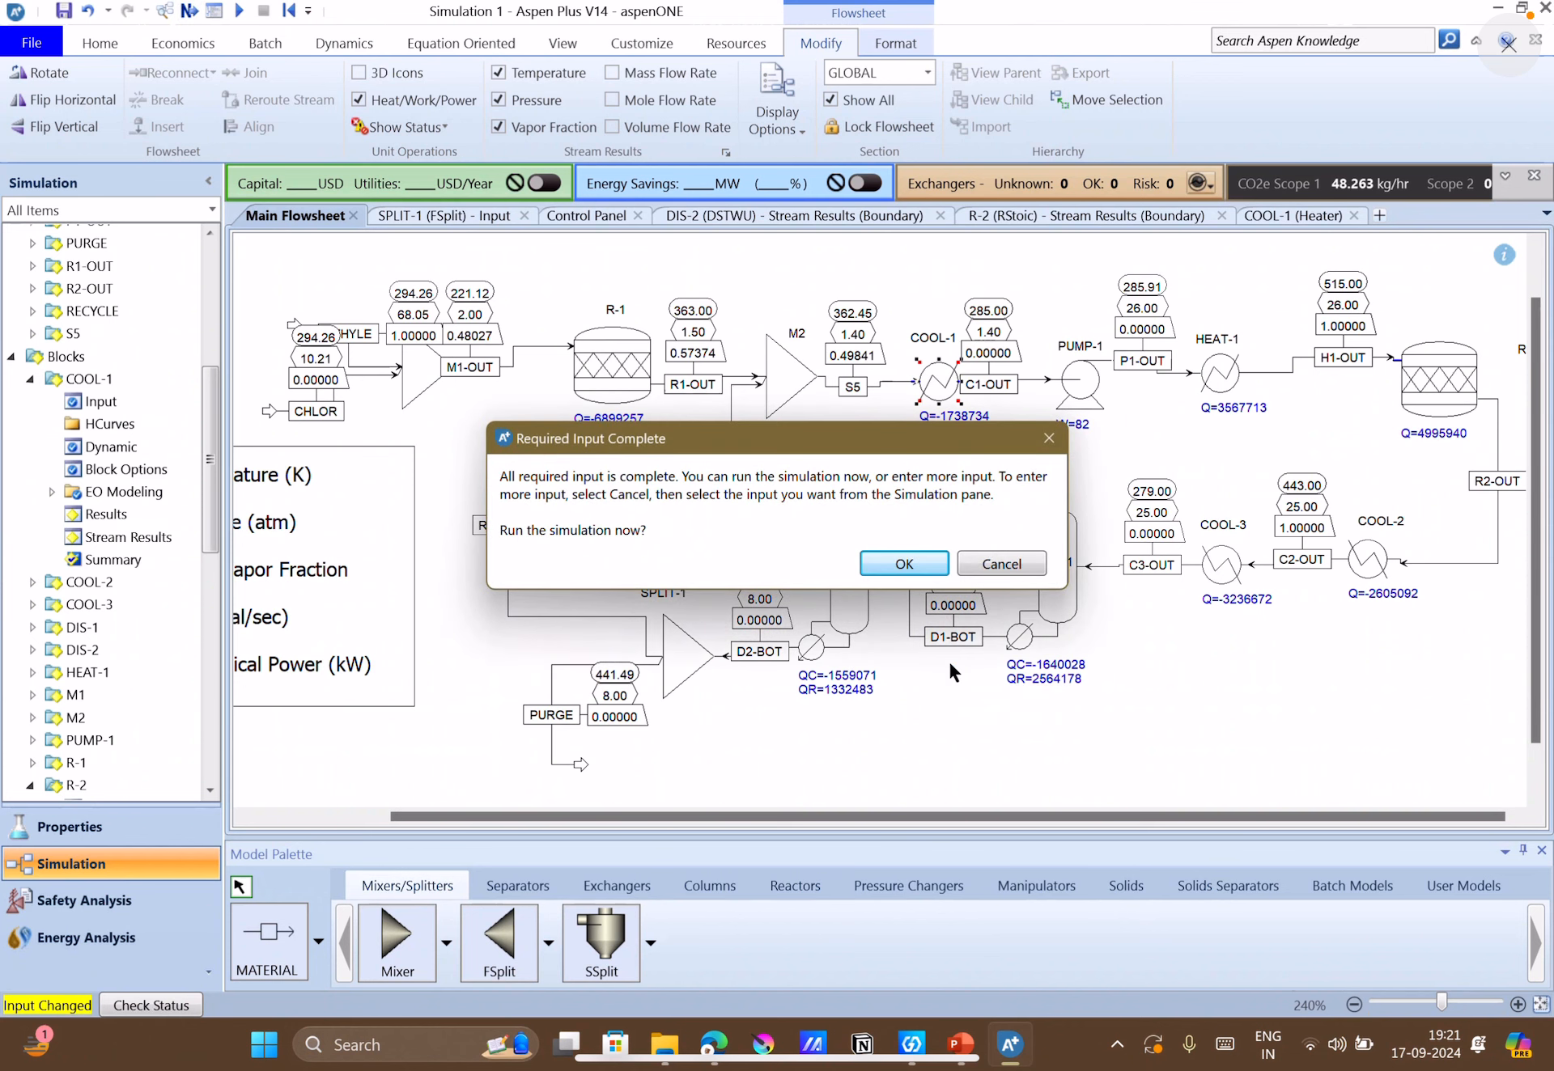
{"action": "left_click", "coordinate": [900, 566]}
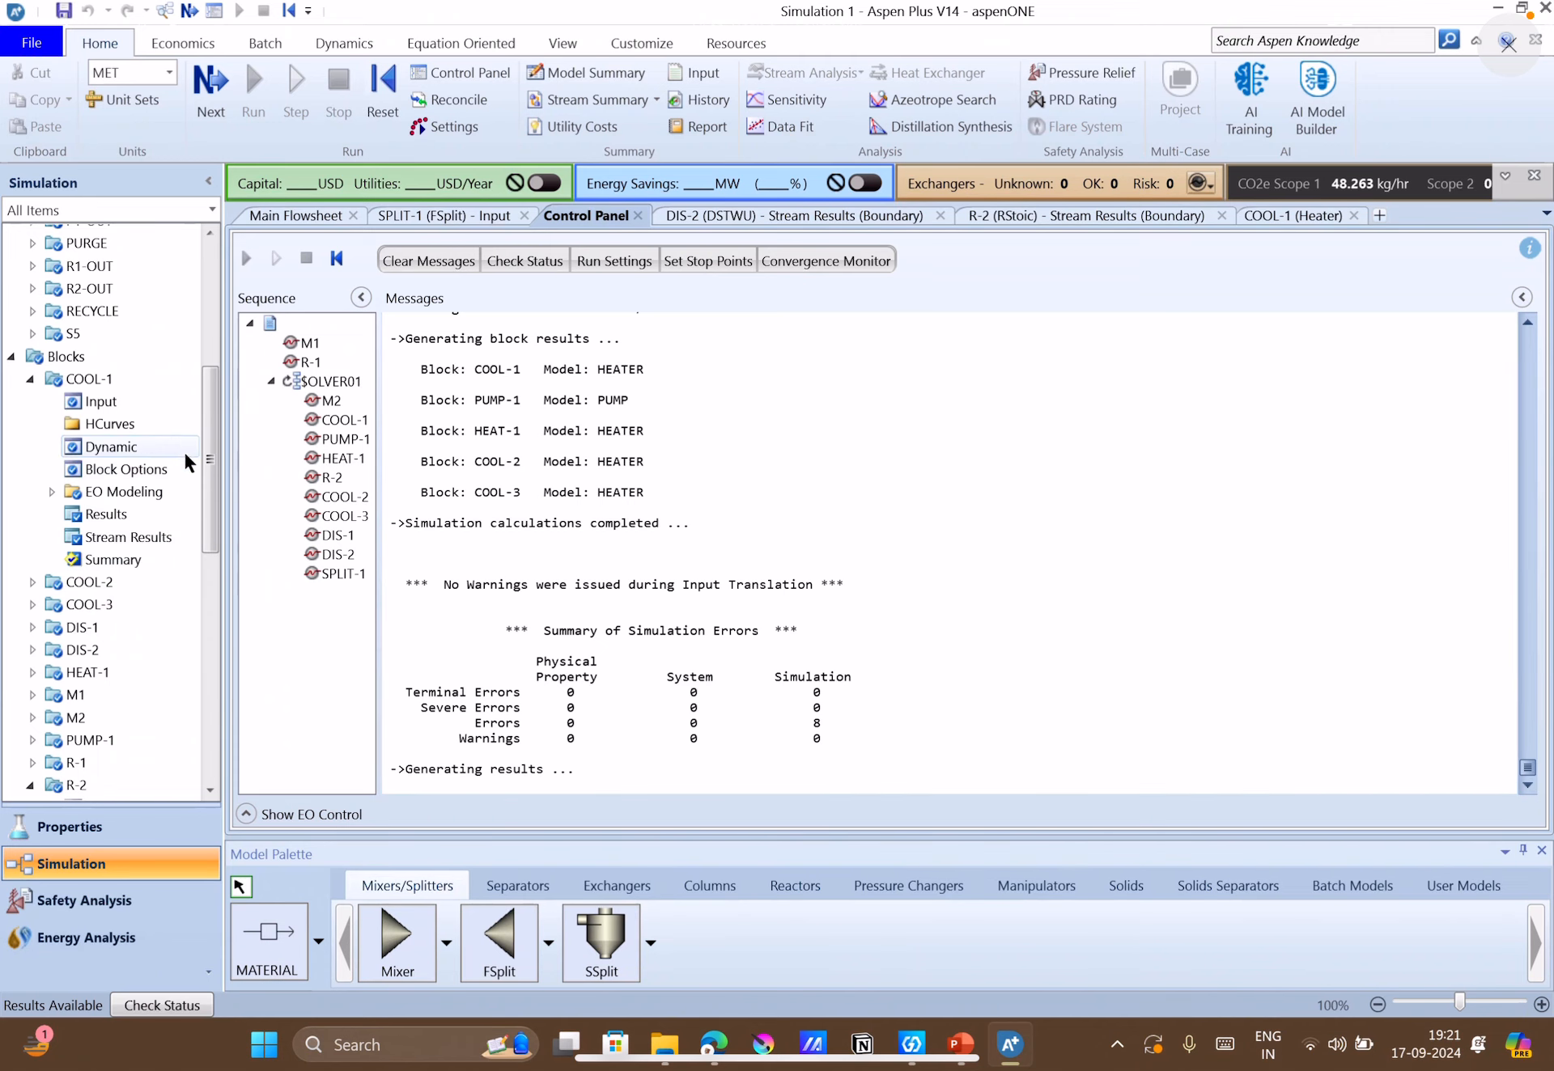
{"action": "double_click", "coordinate": [115, 382]}
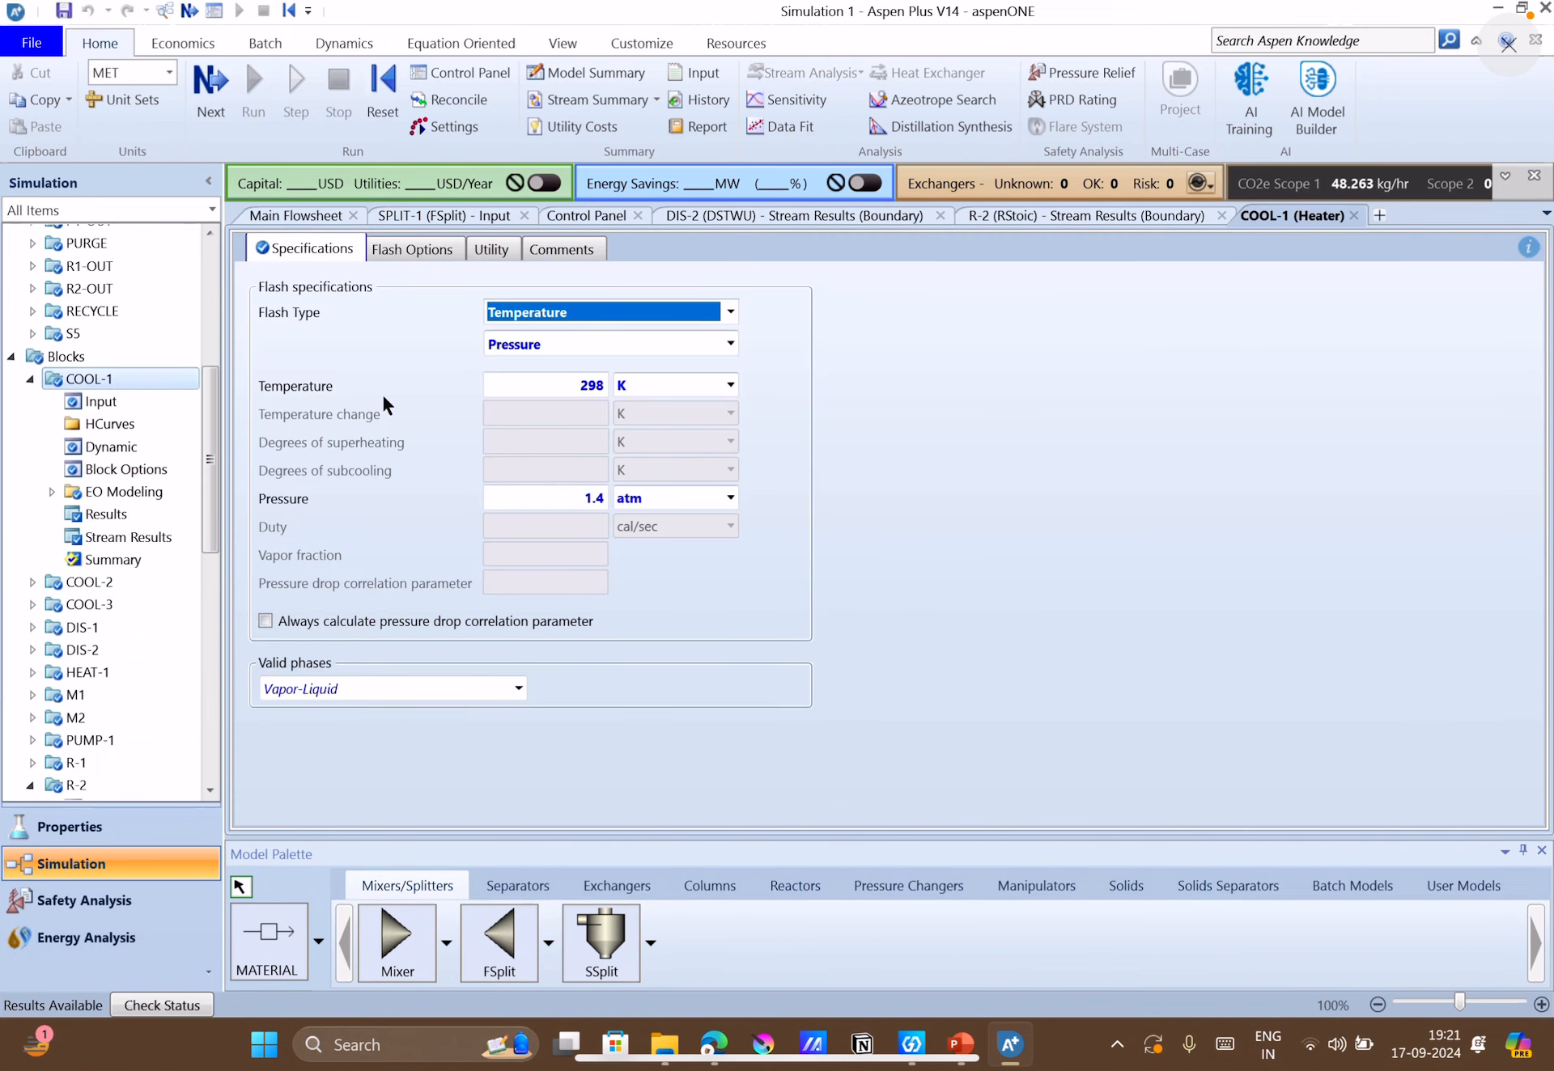
{"action": "left_click", "coordinate": [342, 216]}
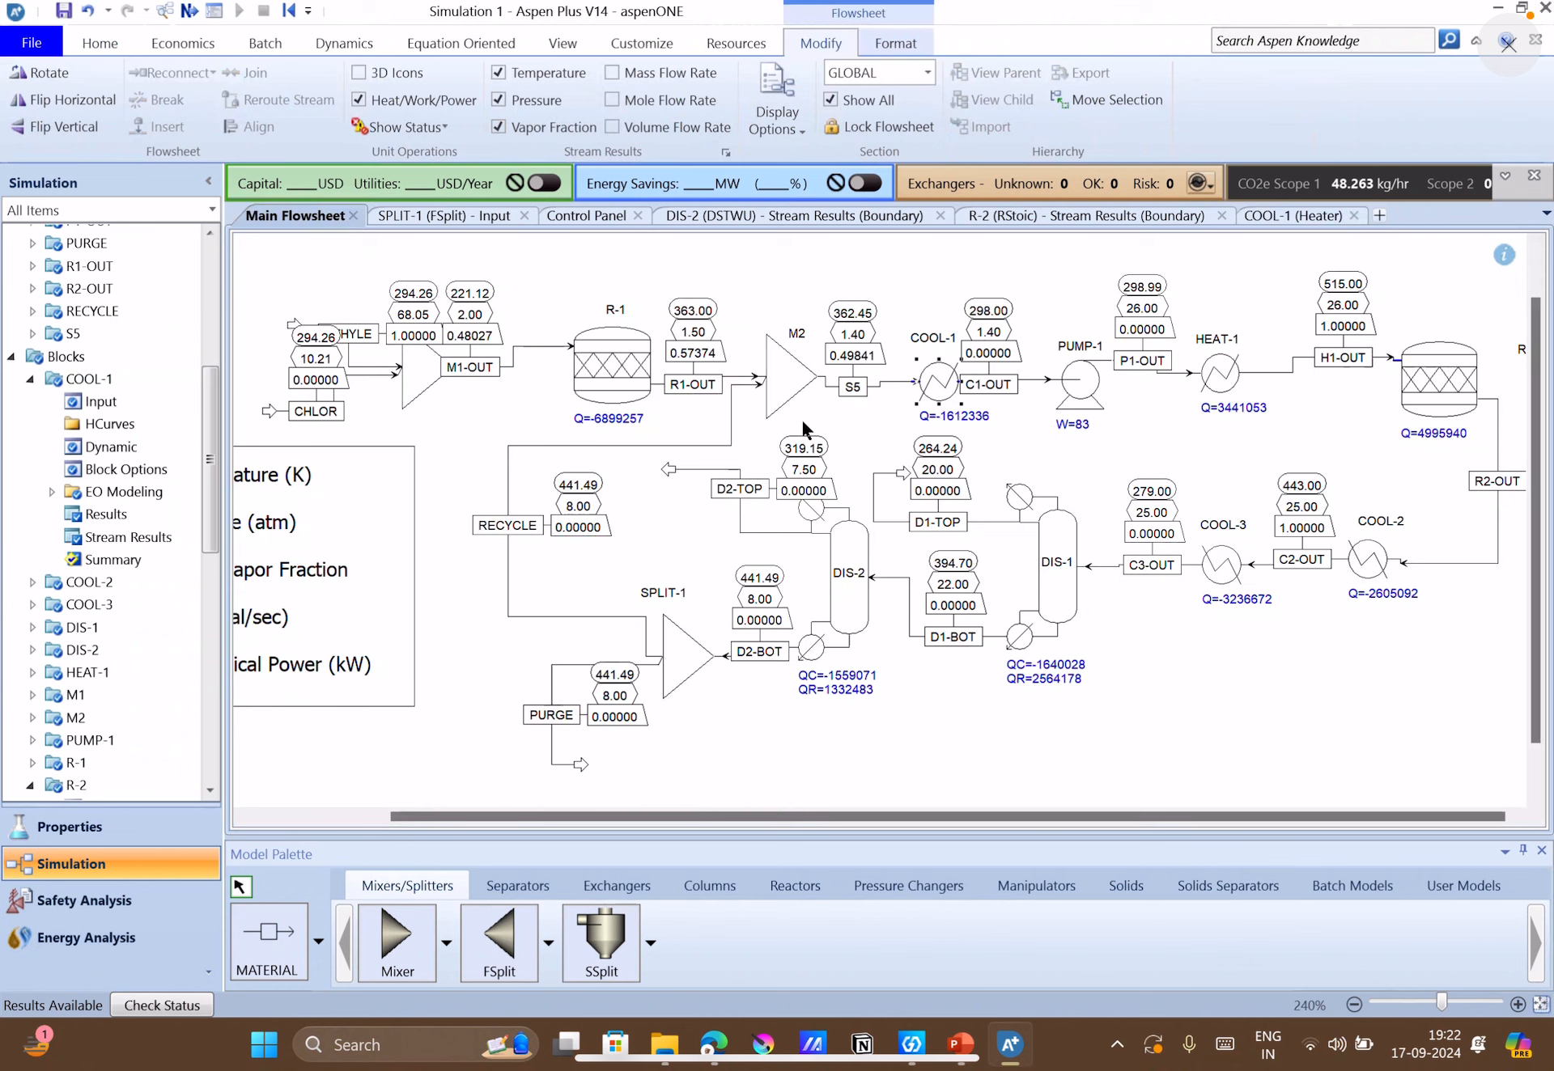
{"action": "left_click_drag", "start_coordinate": [986, 392], "coordinate": [1011, 388]}
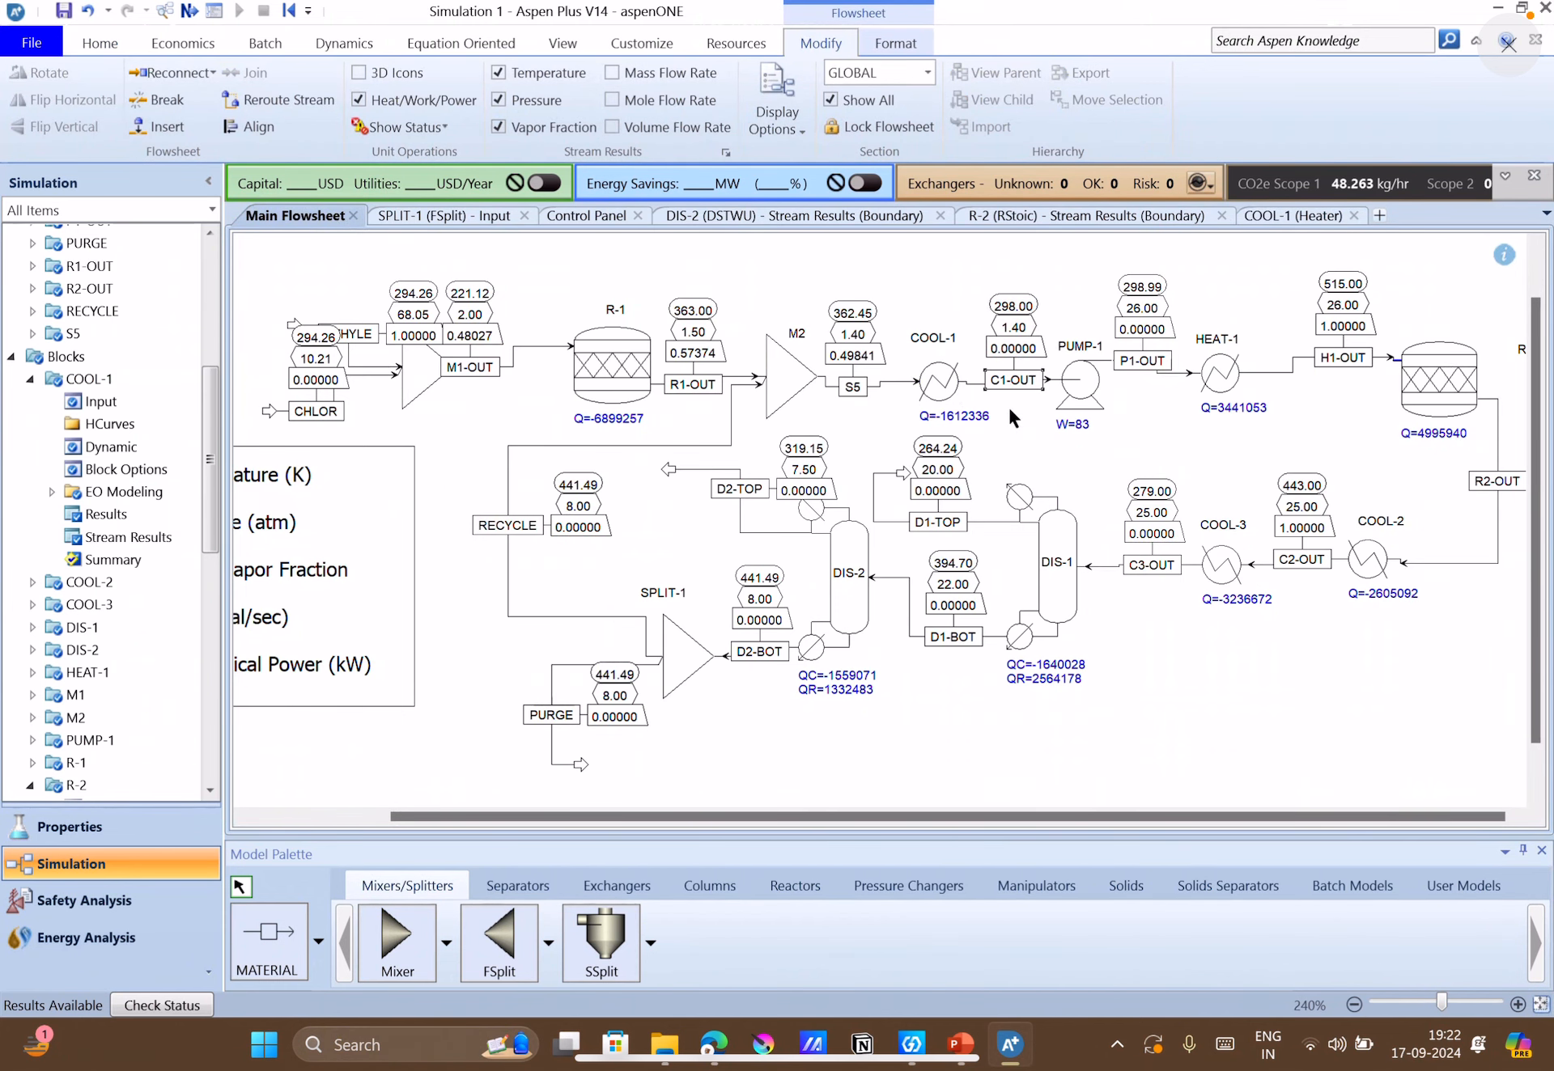
Examine the stream results of COOL-1 for S5 and C1-OUT, then return to the main flowsheet.
{"action": "double_click", "coordinate": [126, 538]}
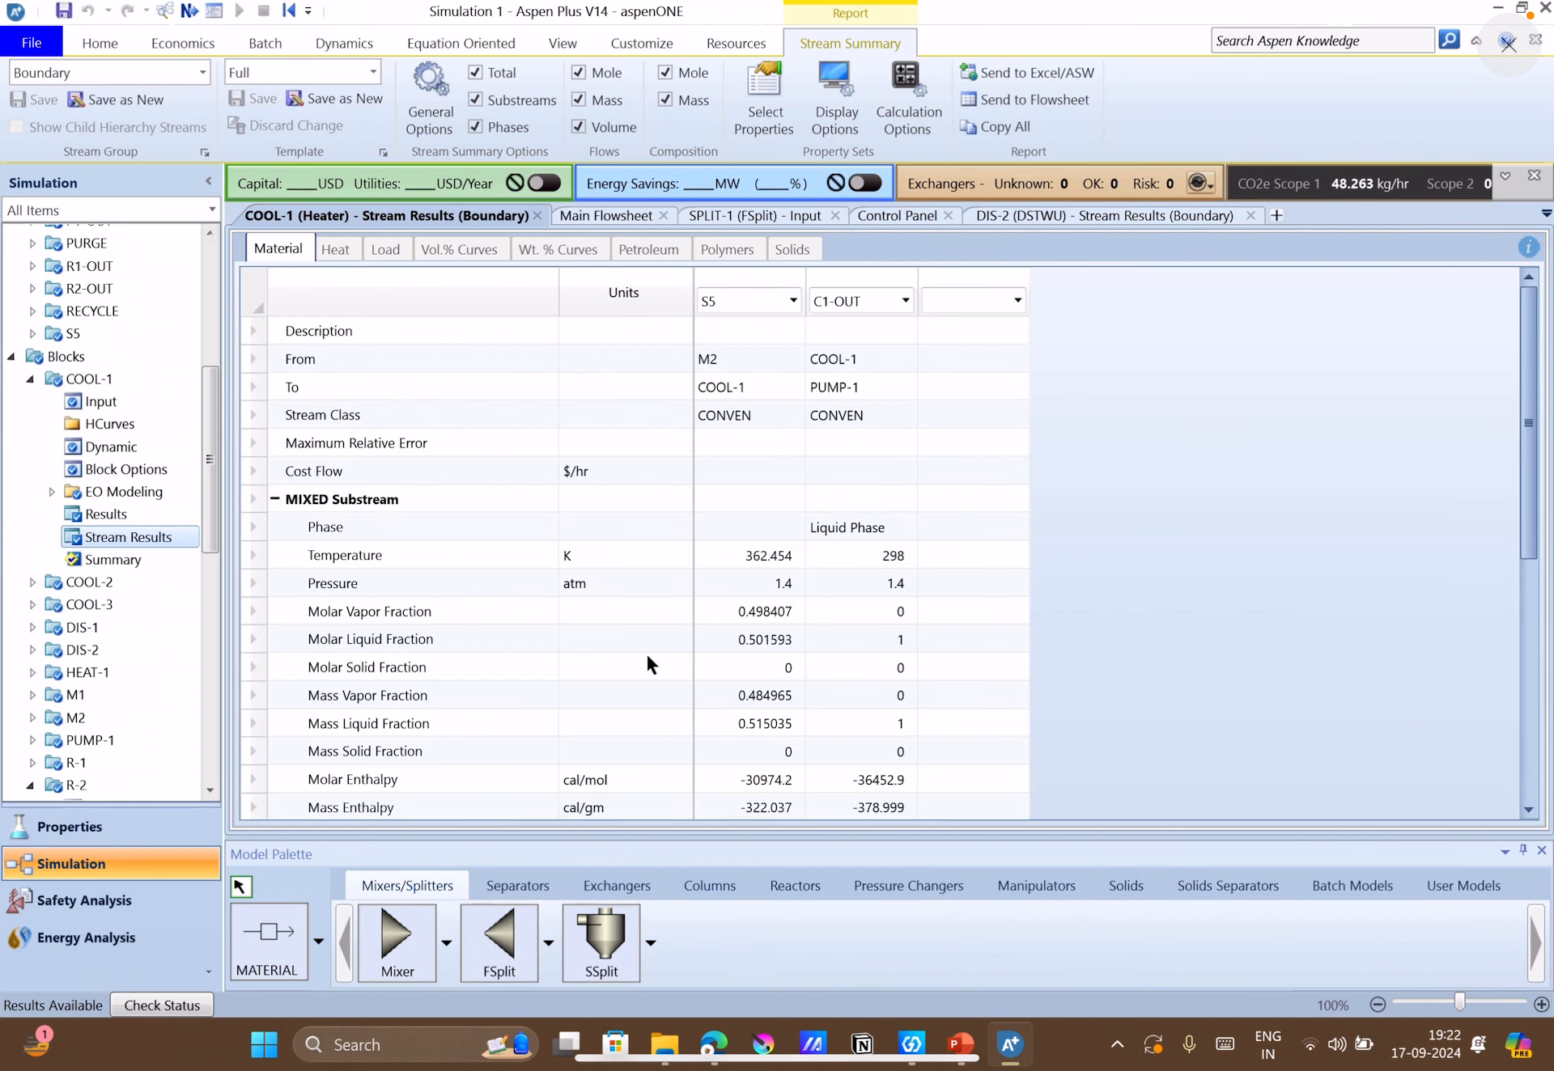
{"action": "scroll", "coordinate": [723, 681], "scroll_direction": "down", "scroll_amount": 3}
{"action": "scroll", "coordinate": [869, 590], "scroll_direction": "up", "scroll_amount": 3}
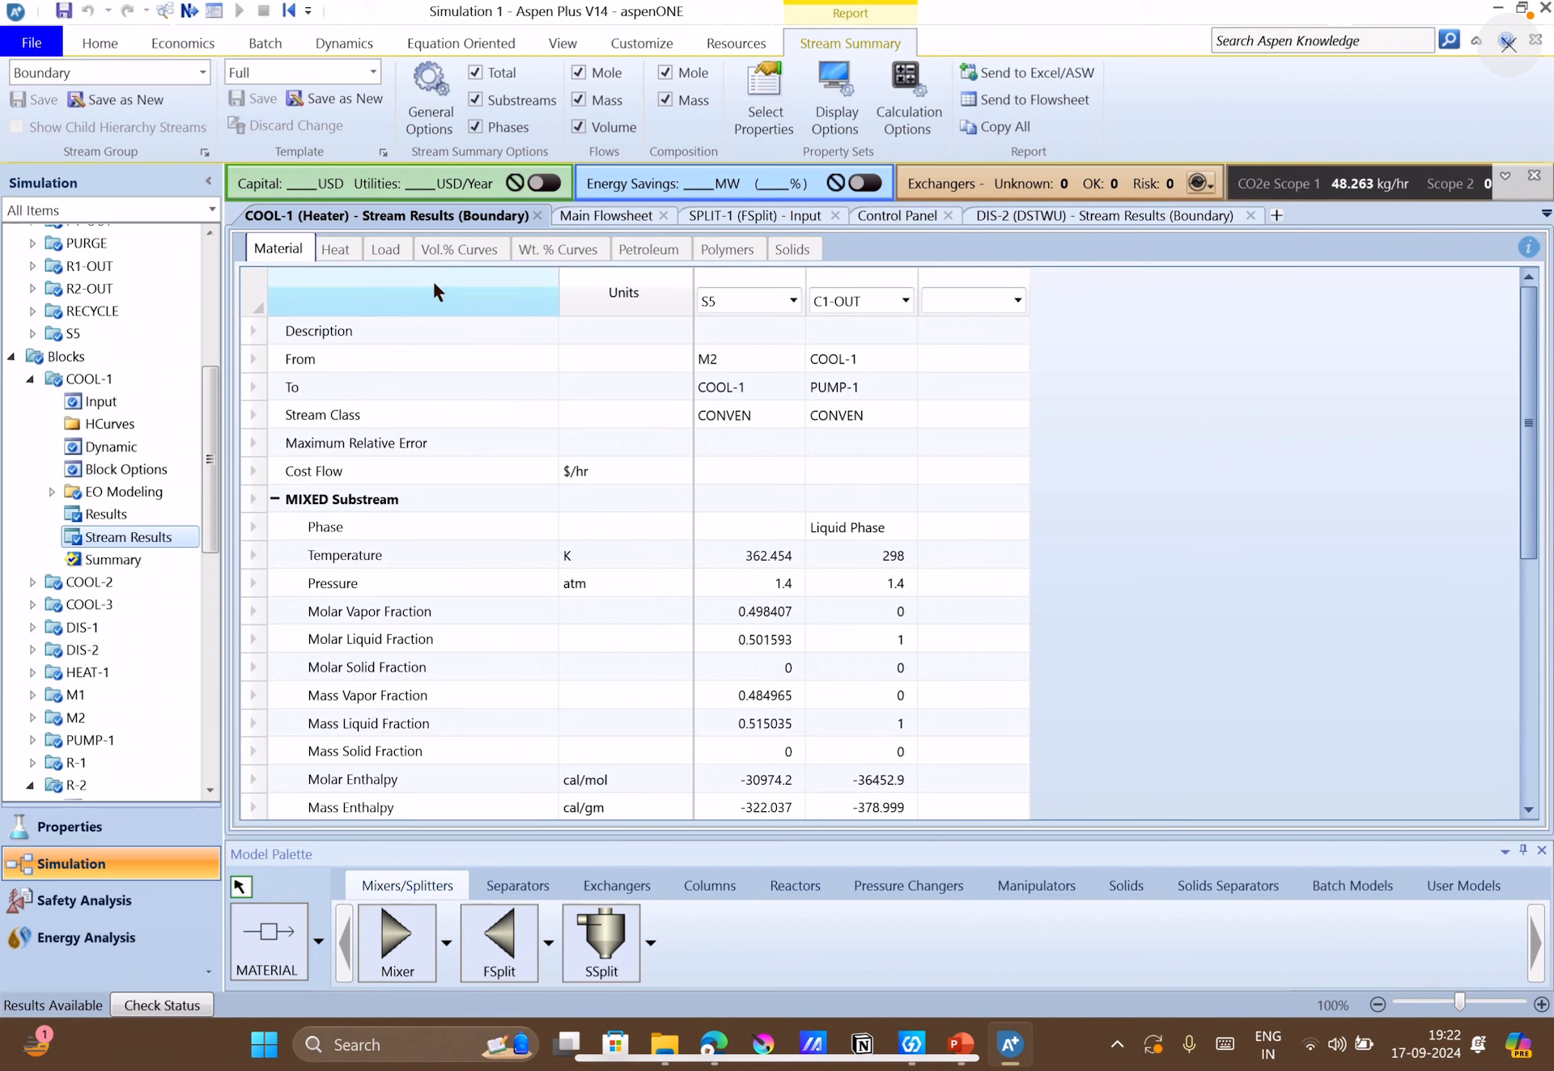
{"action": "left_click", "coordinate": [601, 217]}
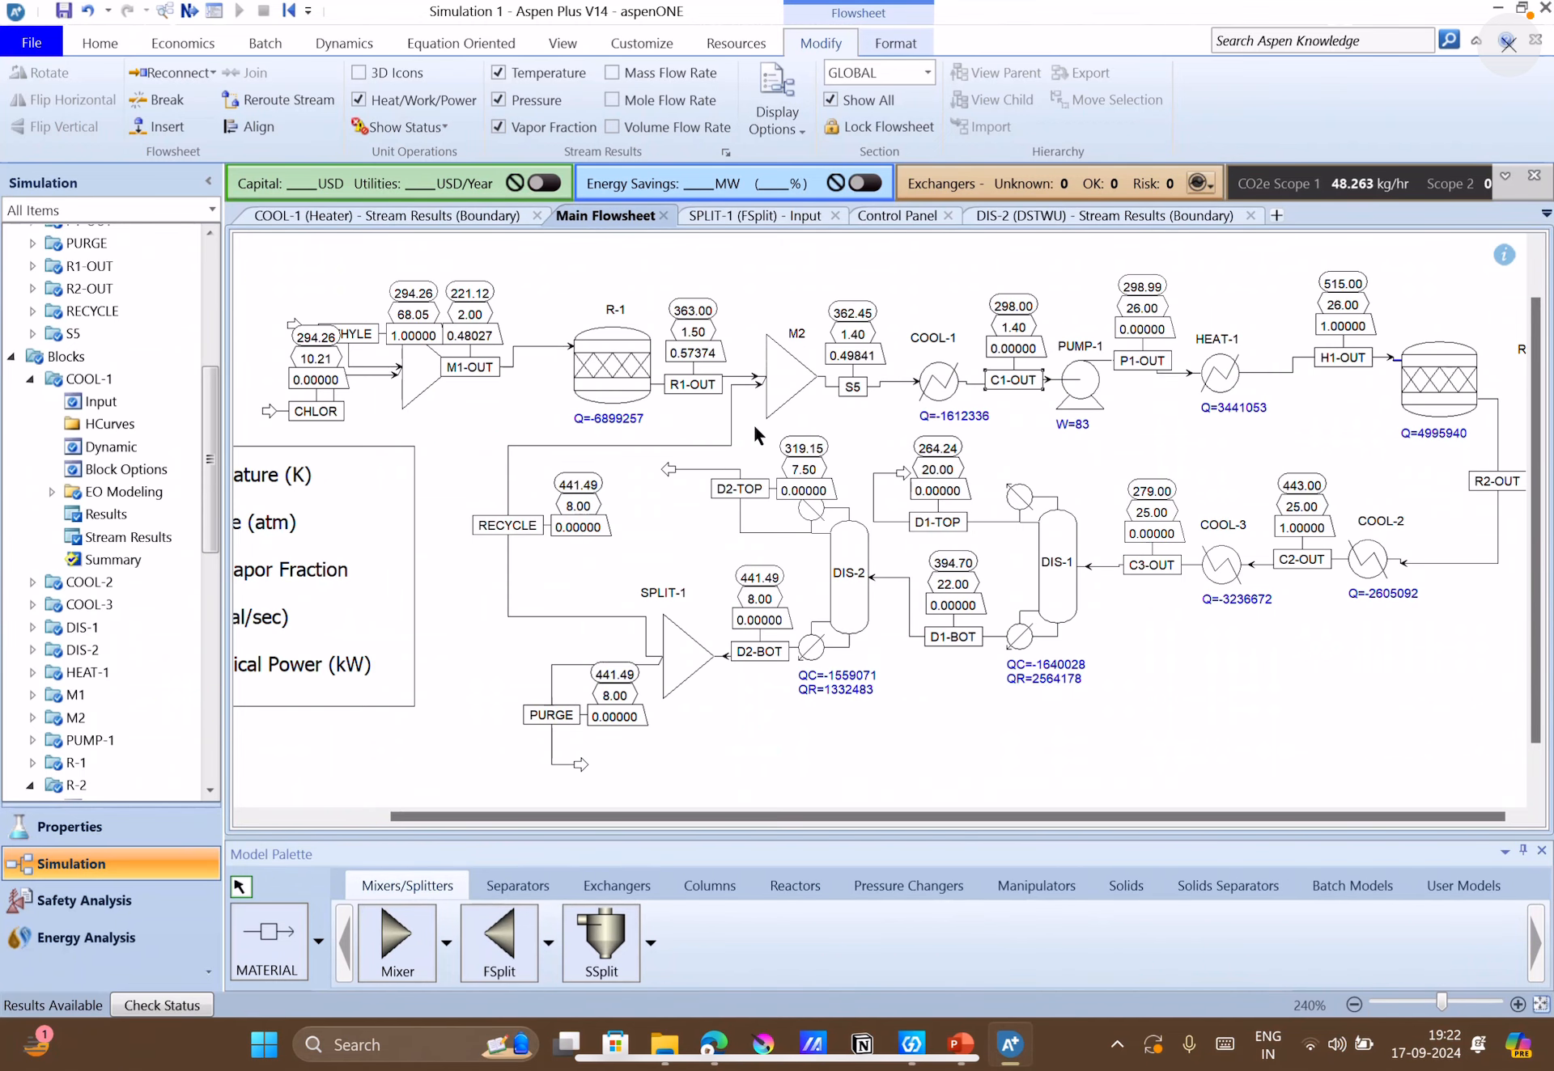
Review the problem statement and the Figure 4.23 flowsheet in PowerPoint, then switch back to Aspen Plus.
{"action": "left_click", "coordinate": [967, 1044]}
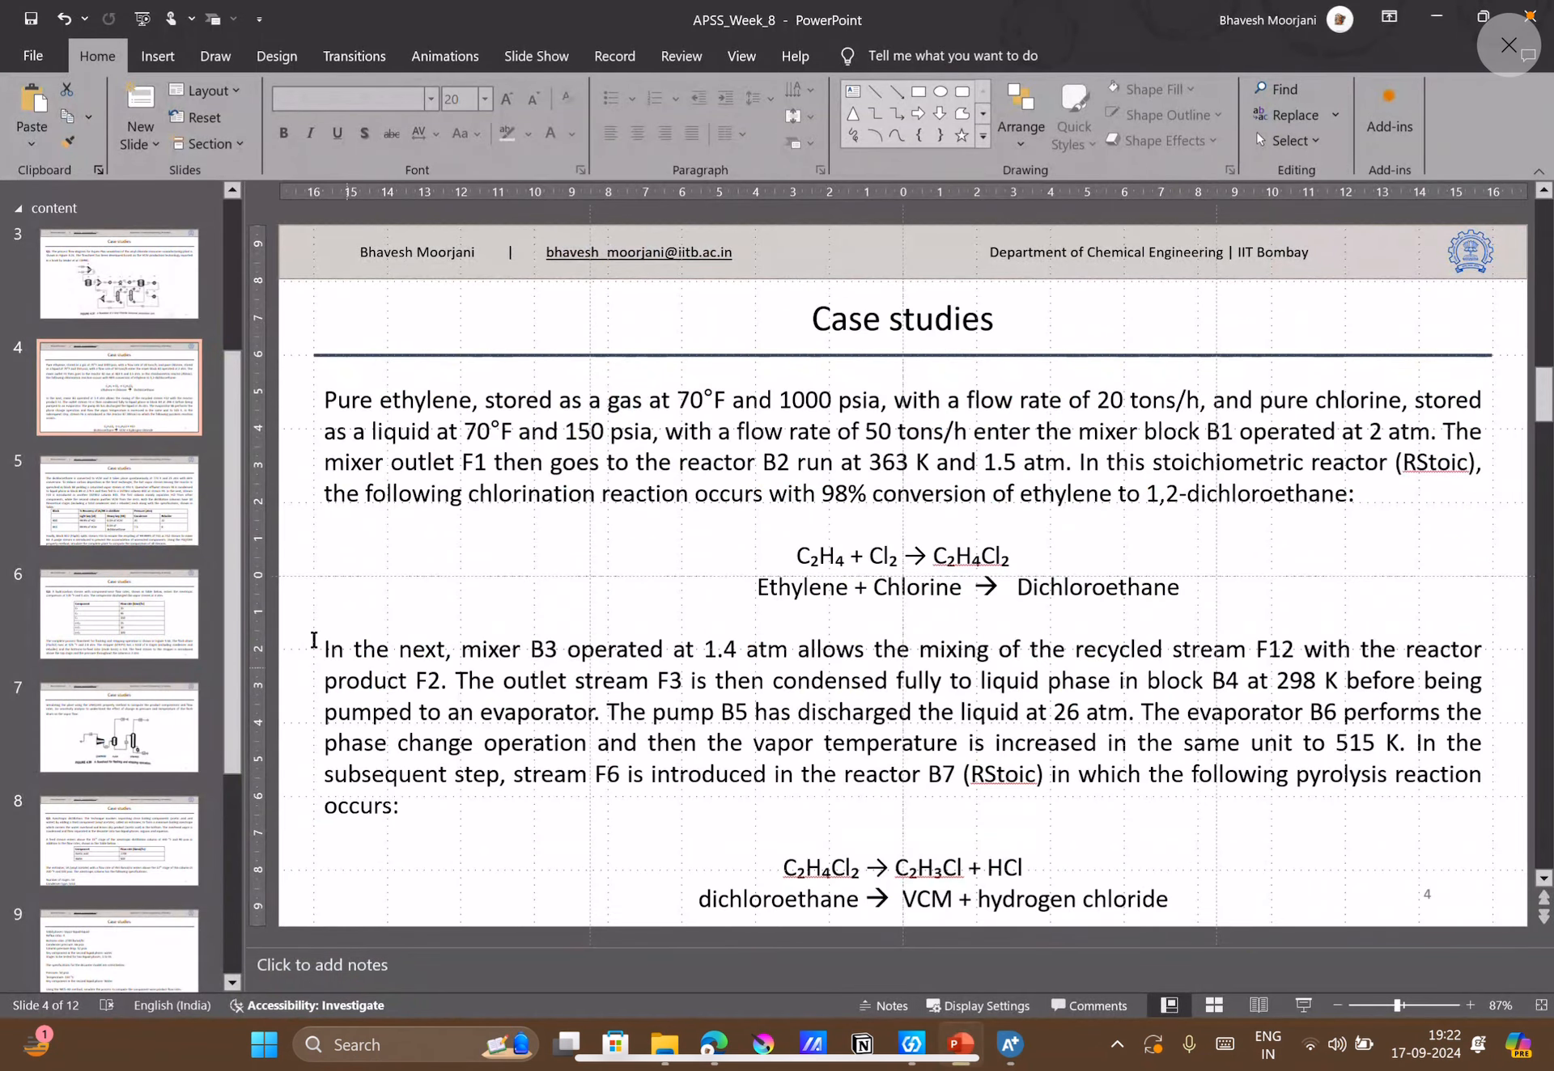
{"action": "left_click", "coordinate": [104, 305]}
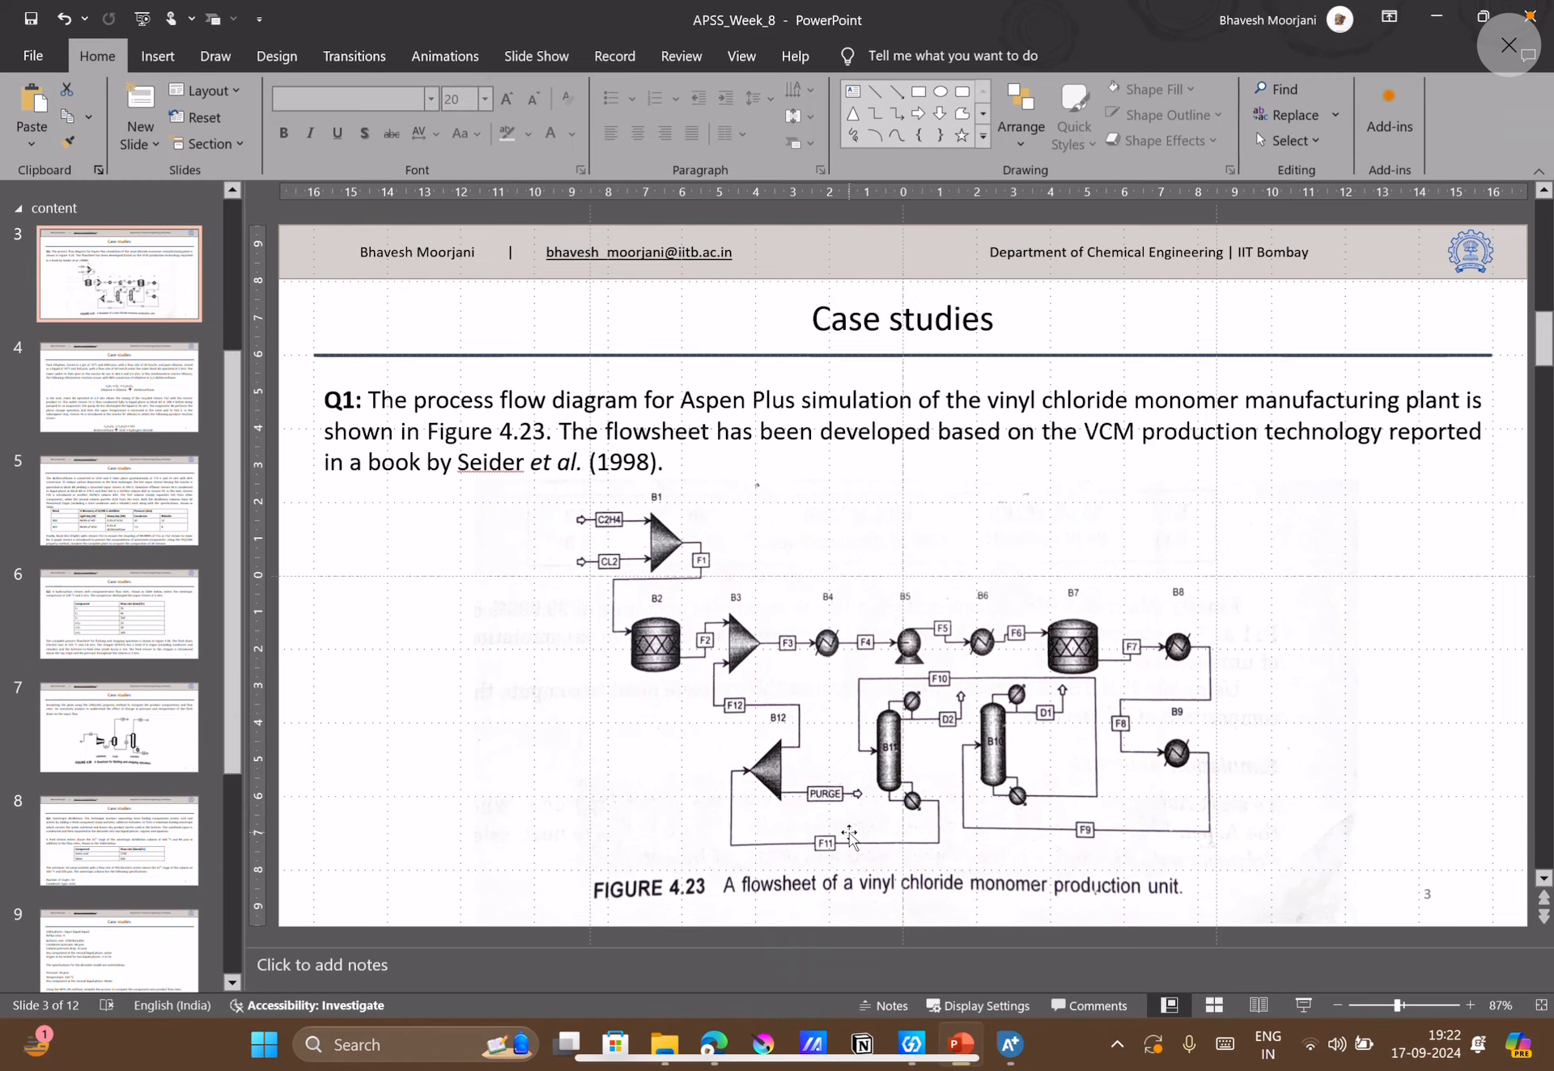
{"action": "left_click", "coordinate": [1010, 1044]}
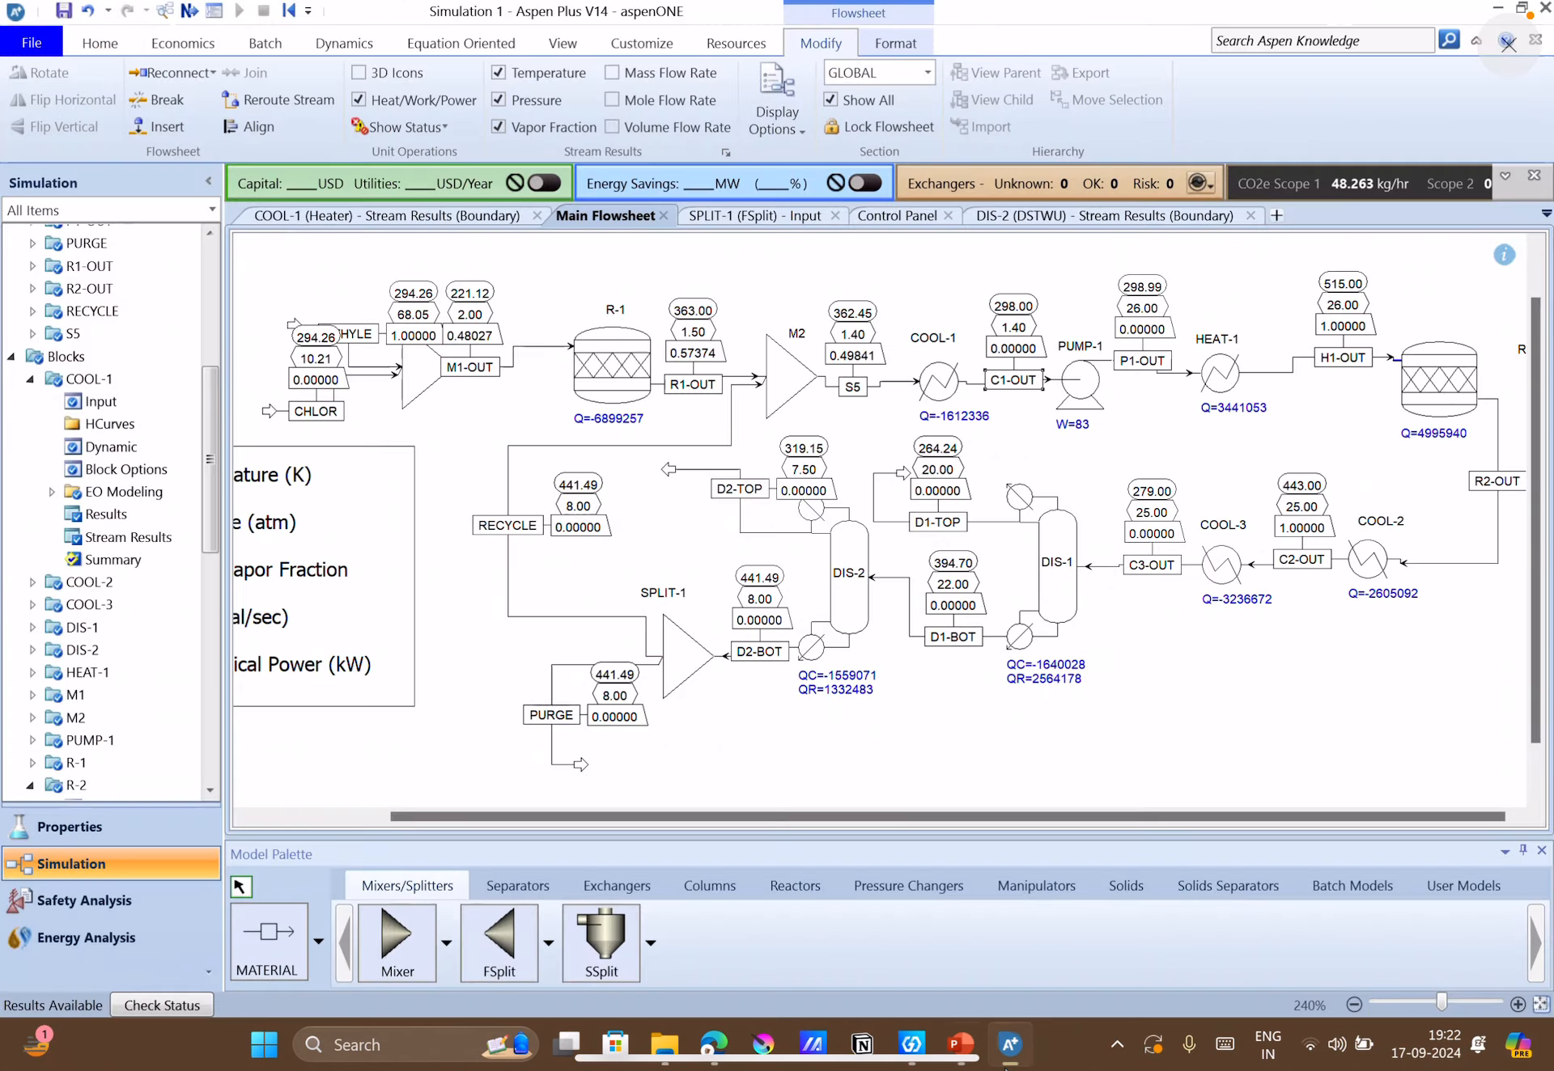
Expand Model Analysis Tools in the simulation tree to see which analysis options are available.
{"action": "scroll", "coordinate": [40, 738], "scroll_direction": "down", "scroll_amount": 10}
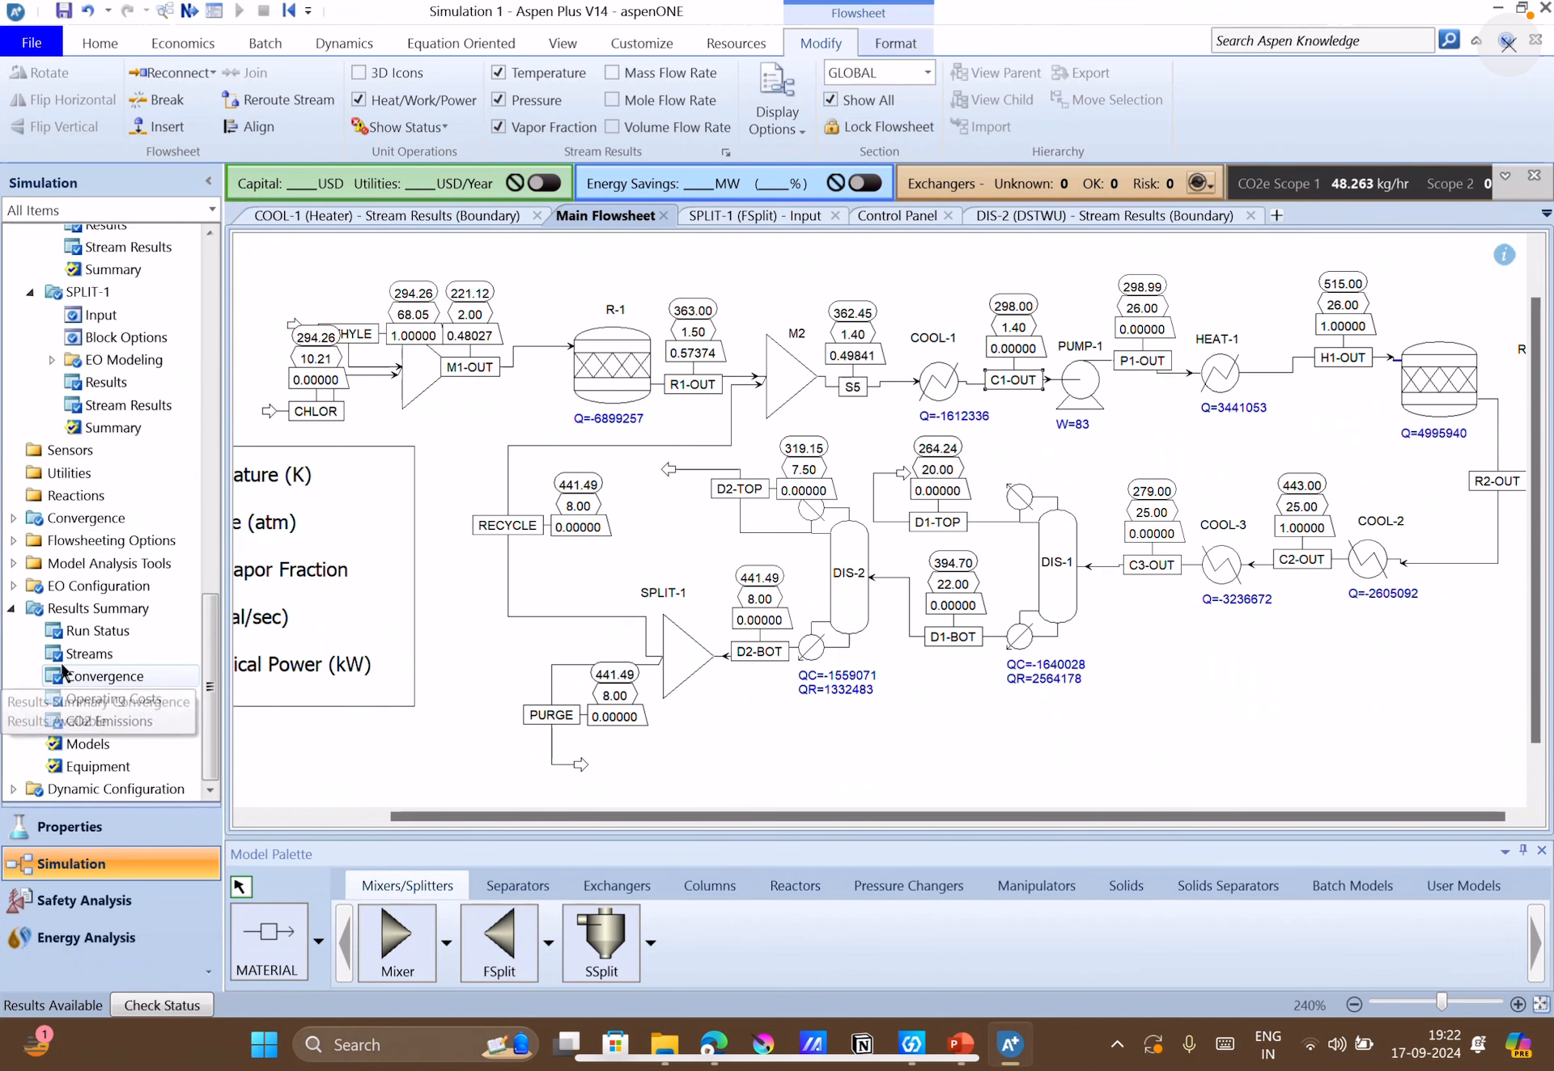
{"action": "left_click", "coordinate": [13, 563]}
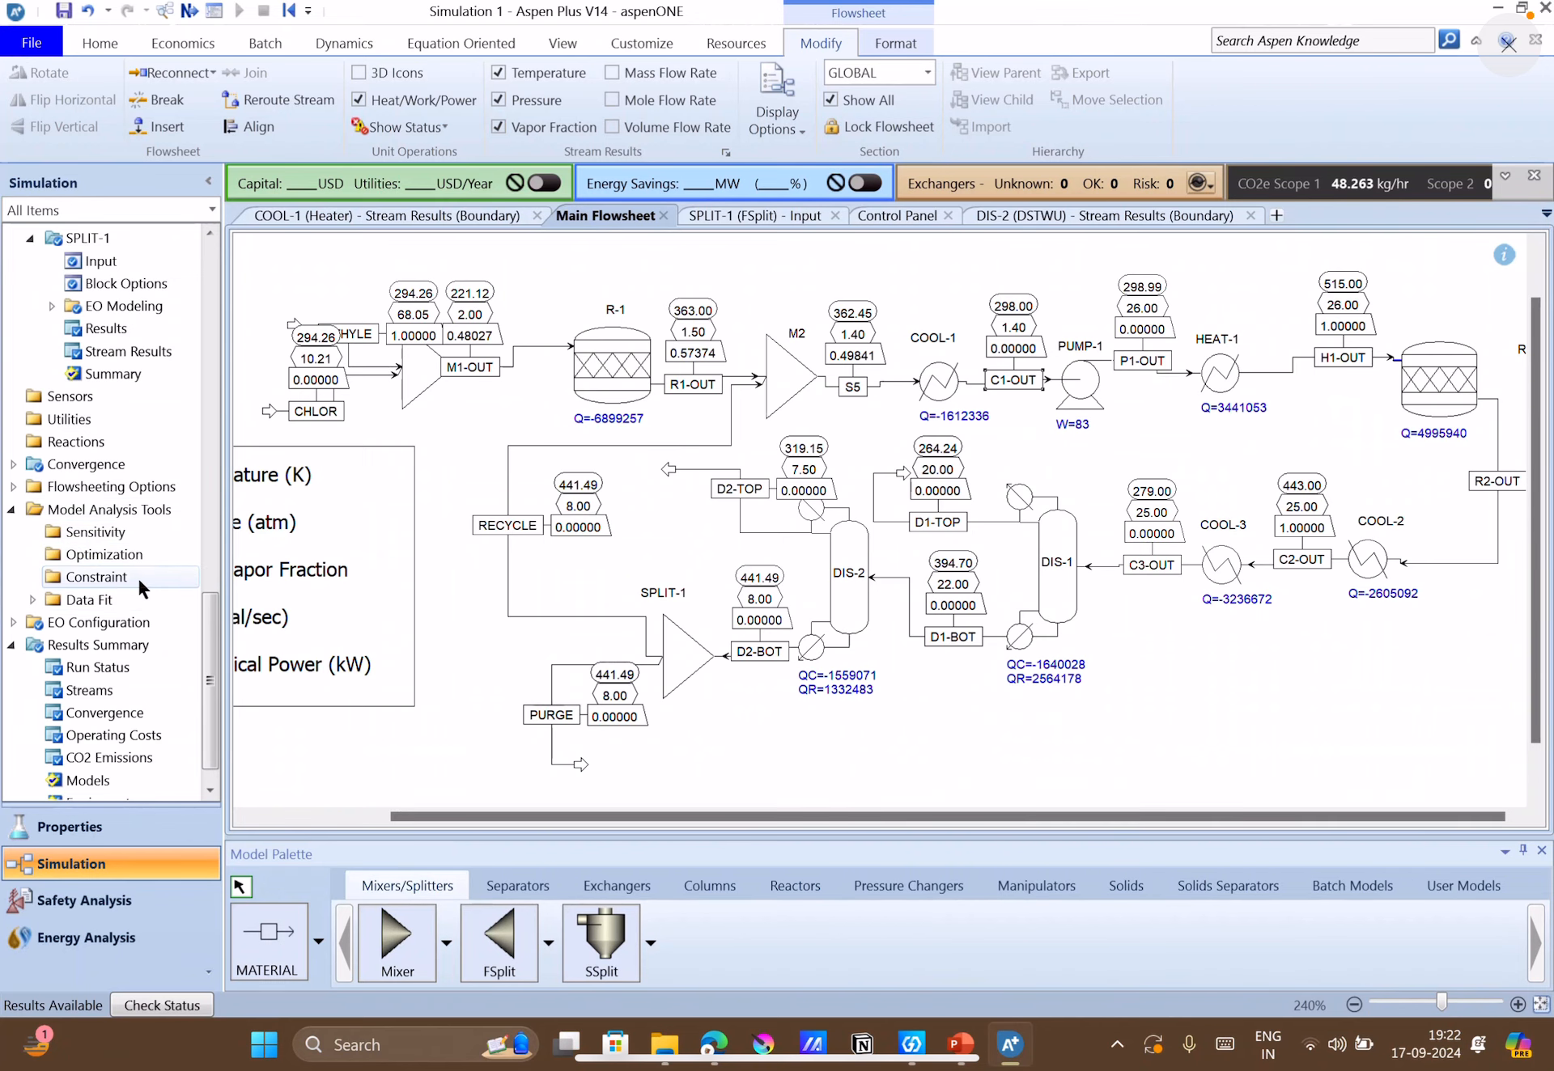
{"action": "left_click_drag", "start_coordinate": [416, 816], "coordinate": [300, 817]}
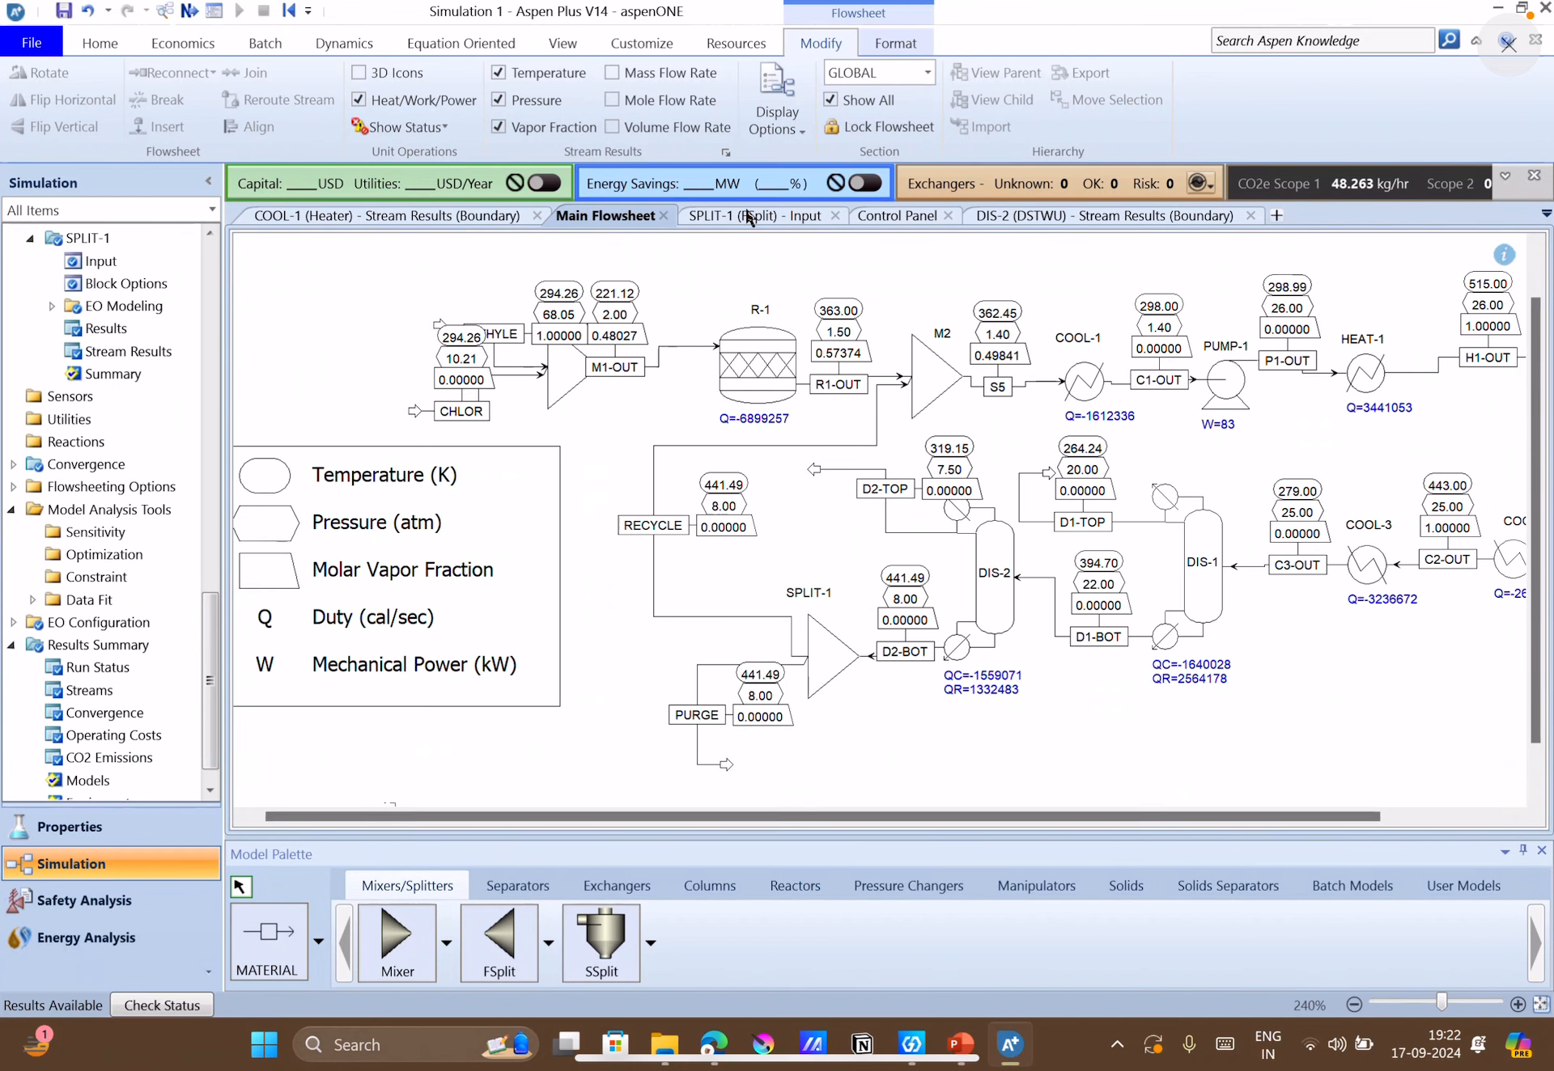
Open the stream results of reactor R-1 and examine the component mole fractions of M1-OUT and R1-OUT.
{"action": "double_click", "coordinate": [762, 386]}
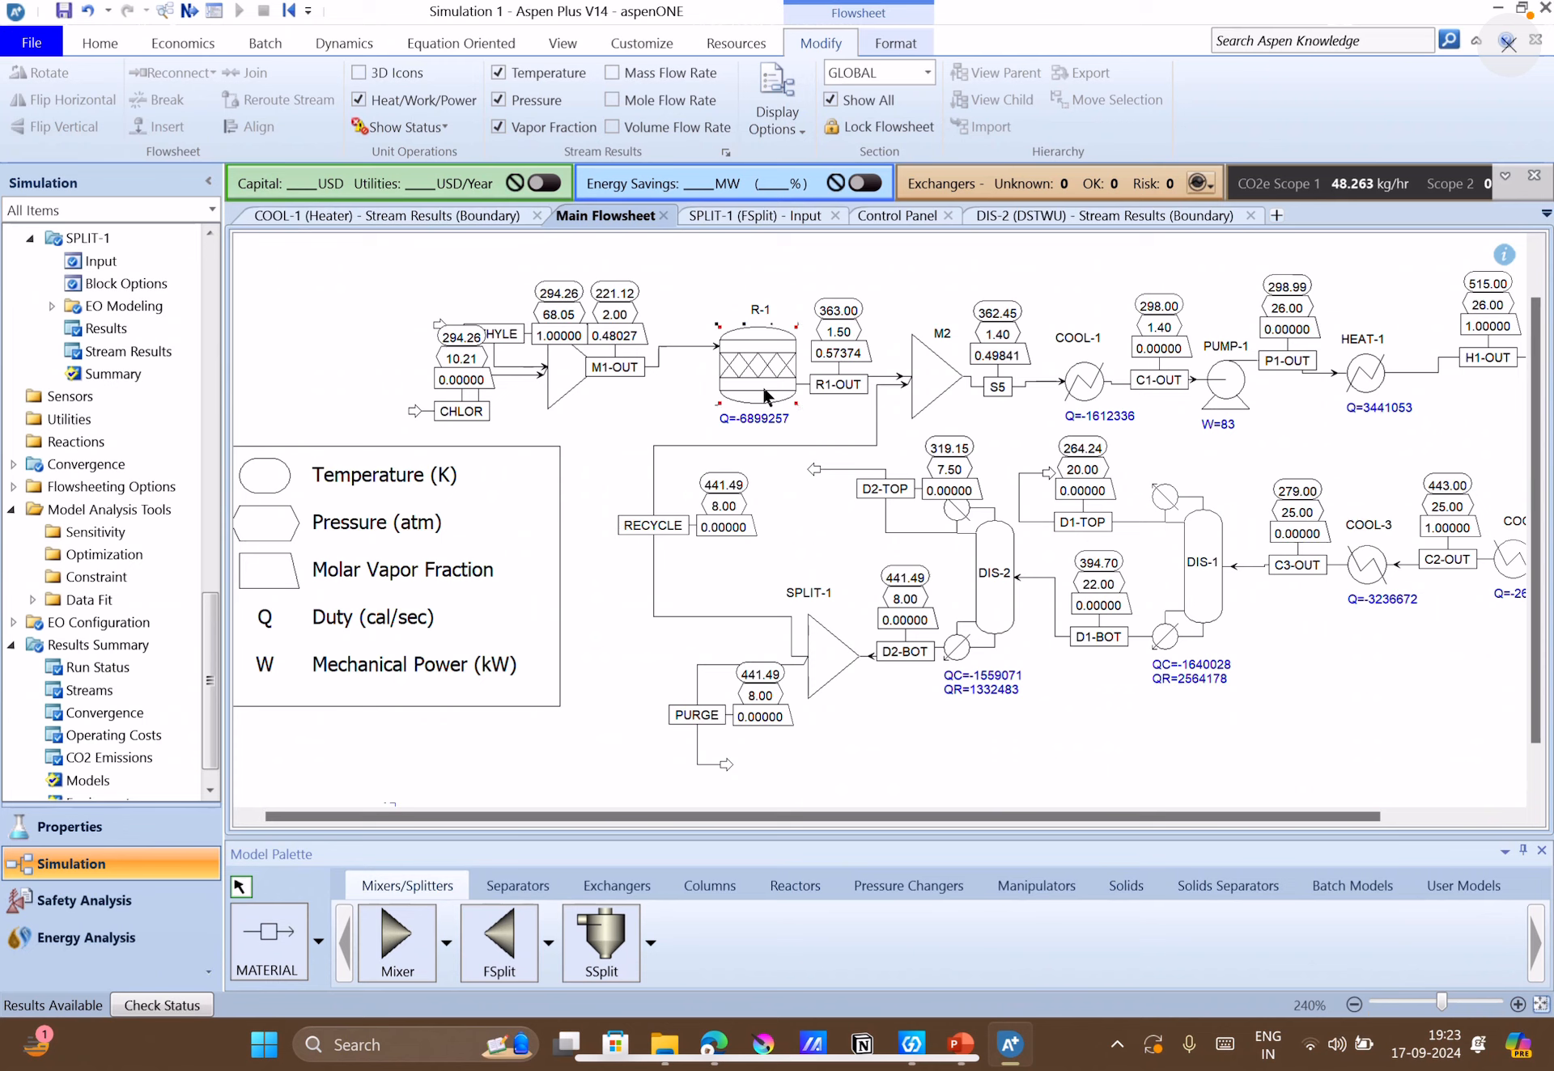
{"action": "scroll", "coordinate": [16, 445], "scroll_direction": "up", "scroll_amount": 10}
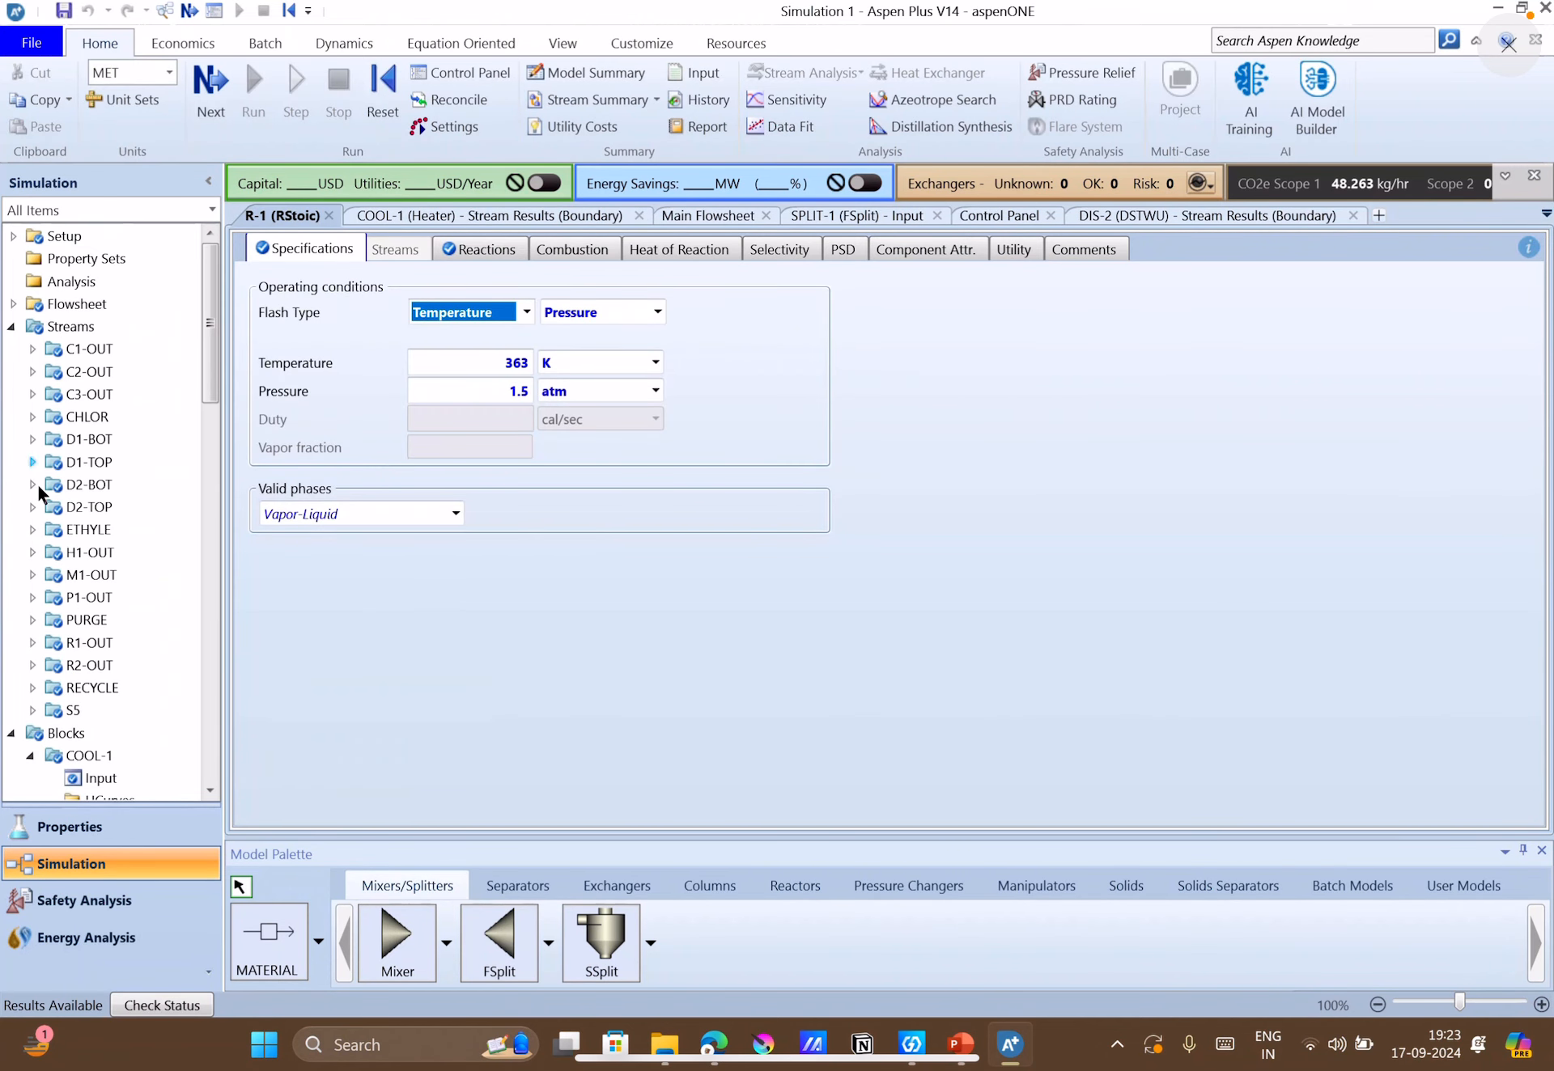
{"action": "scroll", "coordinate": [98, 578], "scroll_direction": "down", "scroll_amount": 16}
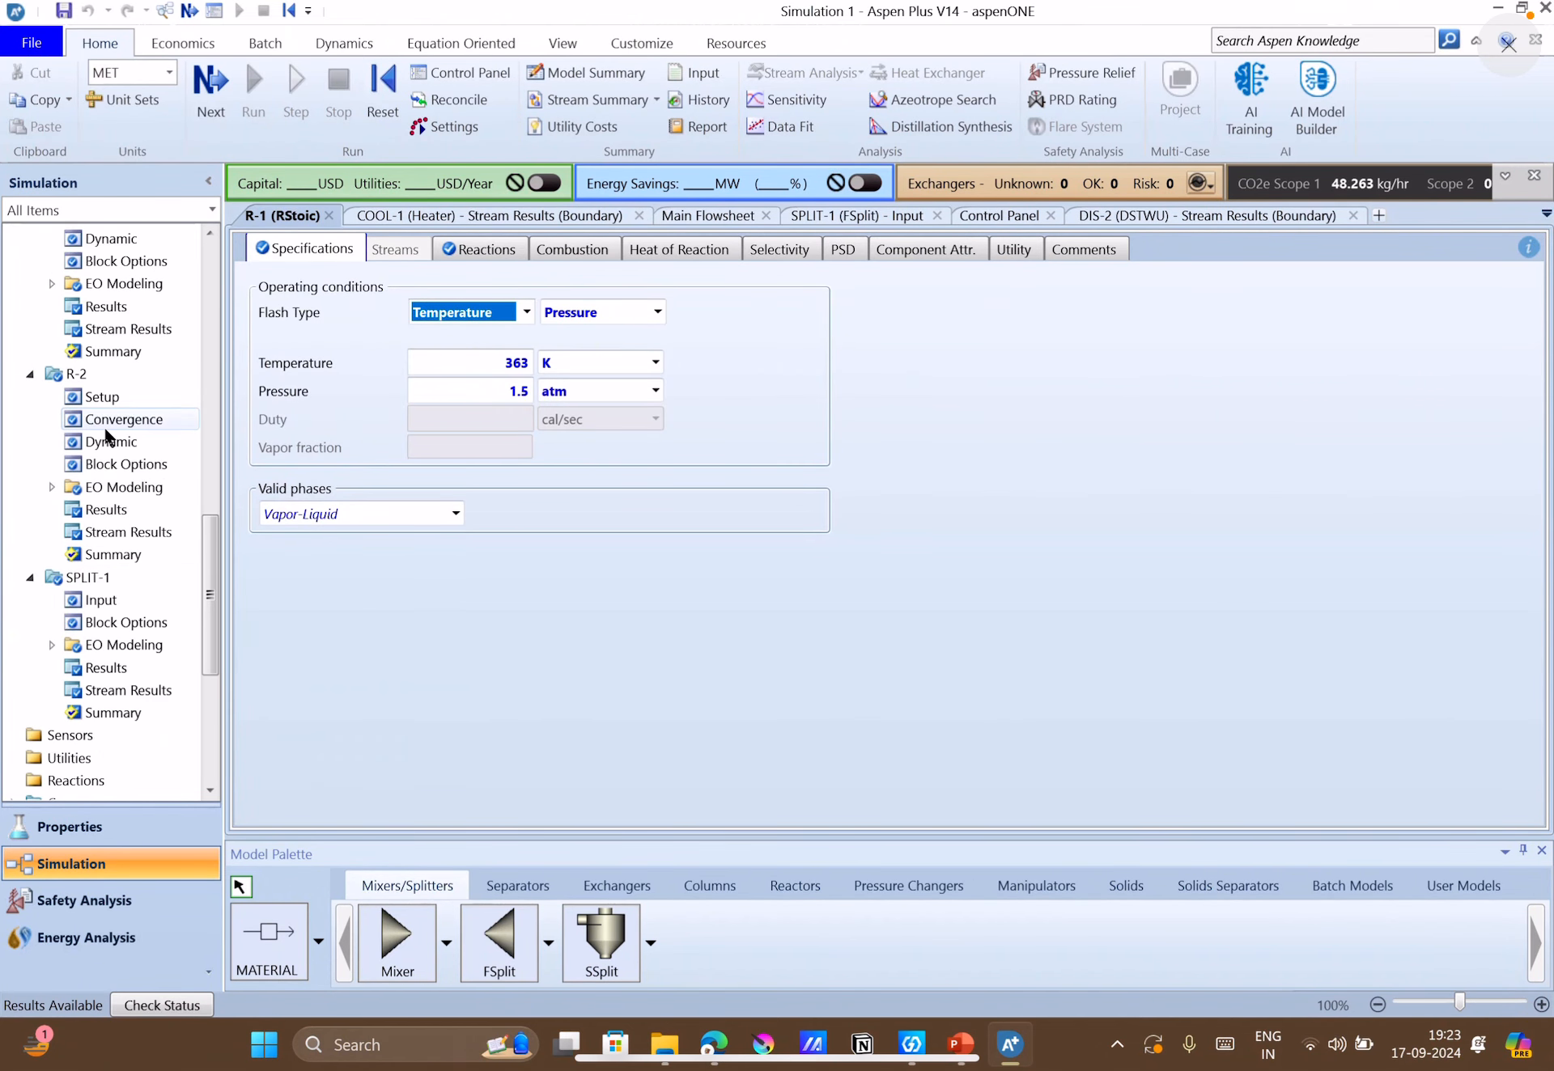
{"action": "scroll", "coordinate": [104, 414], "scroll_direction": "up", "scroll_amount": 11}
{"action": "scroll", "coordinate": [102, 413], "scroll_direction": "down", "scroll_amount": 4}
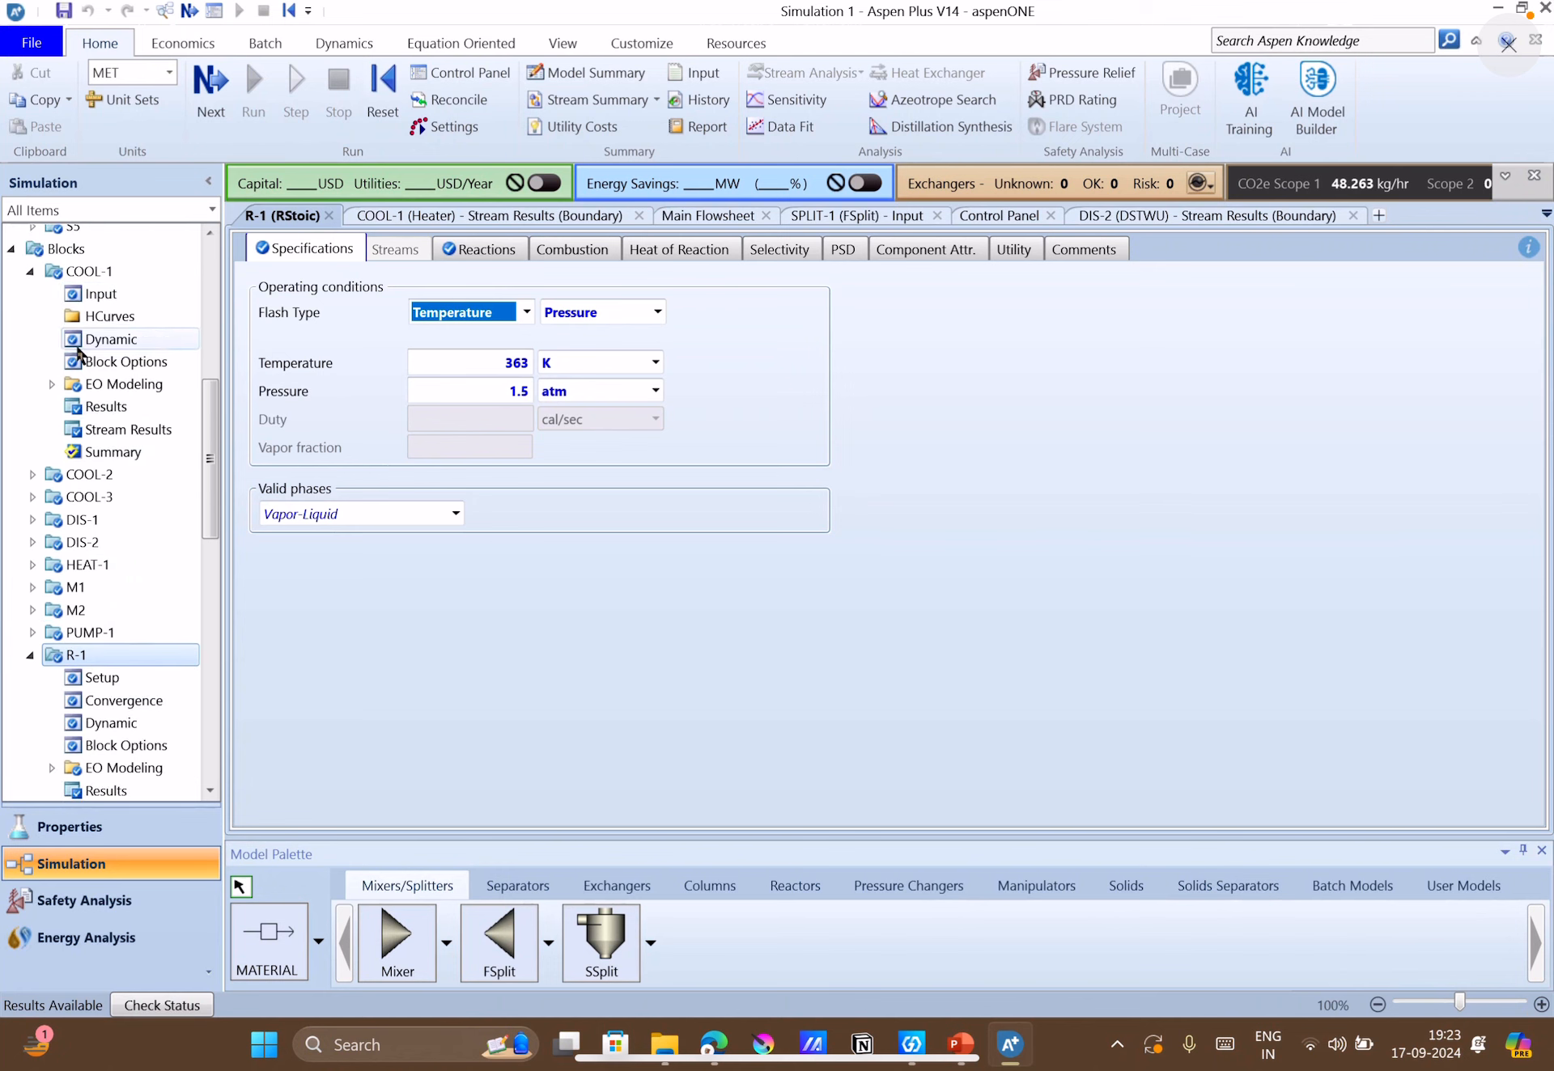
{"action": "left_click", "coordinate": [211, 793]}
{"action": "left_click", "coordinate": [210, 792]}
{"action": "left_click", "coordinate": [211, 792]}
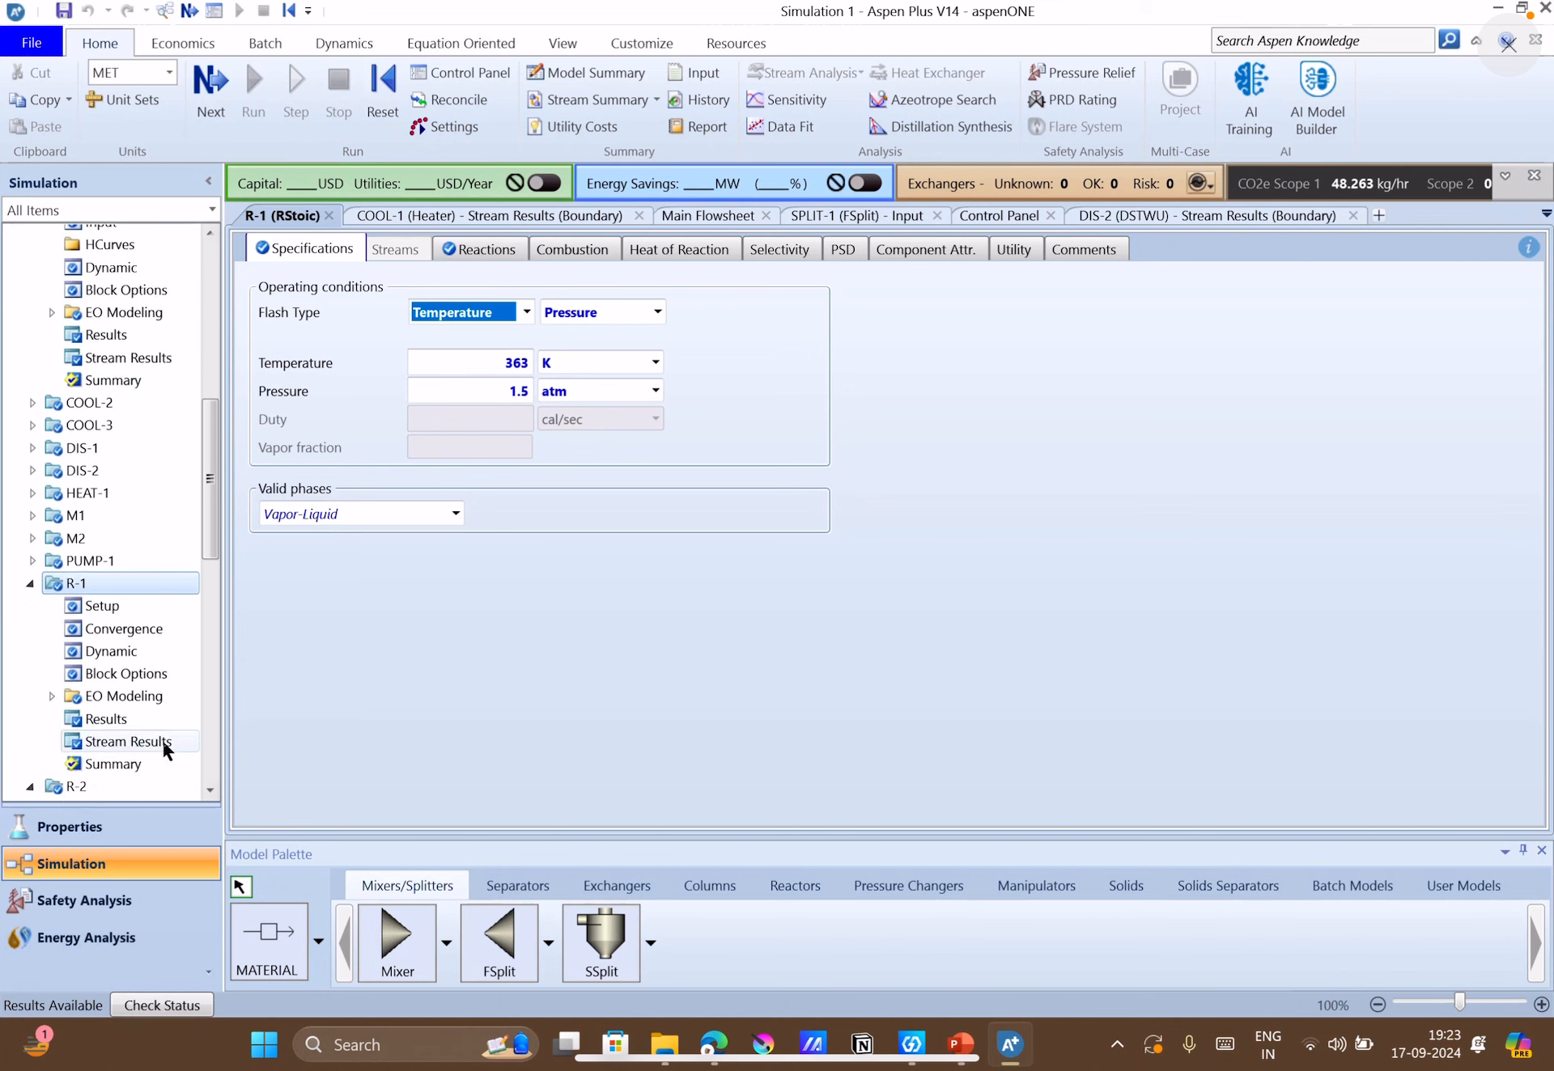
{"action": "left_click", "coordinate": [162, 740]}
{"action": "scroll", "coordinate": [713, 587], "scroll_direction": "down", "scroll_amount": 3}
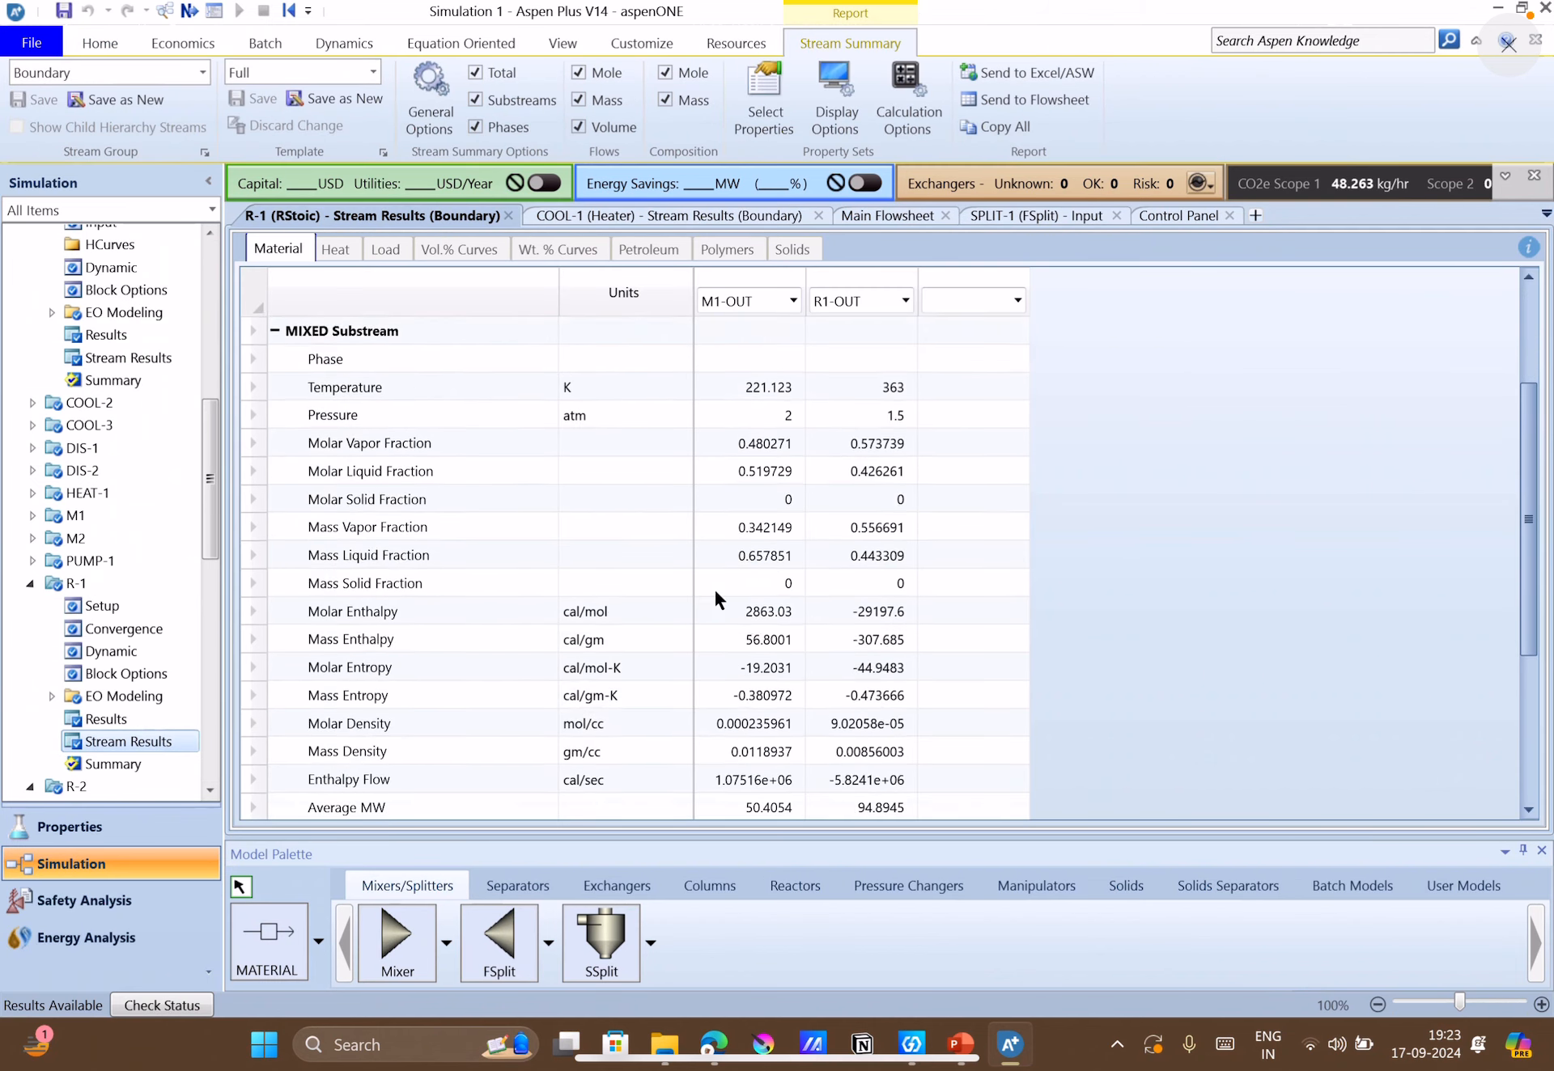
{"action": "scroll", "coordinate": [474, 660], "scroll_direction": "down", "scroll_amount": 3}
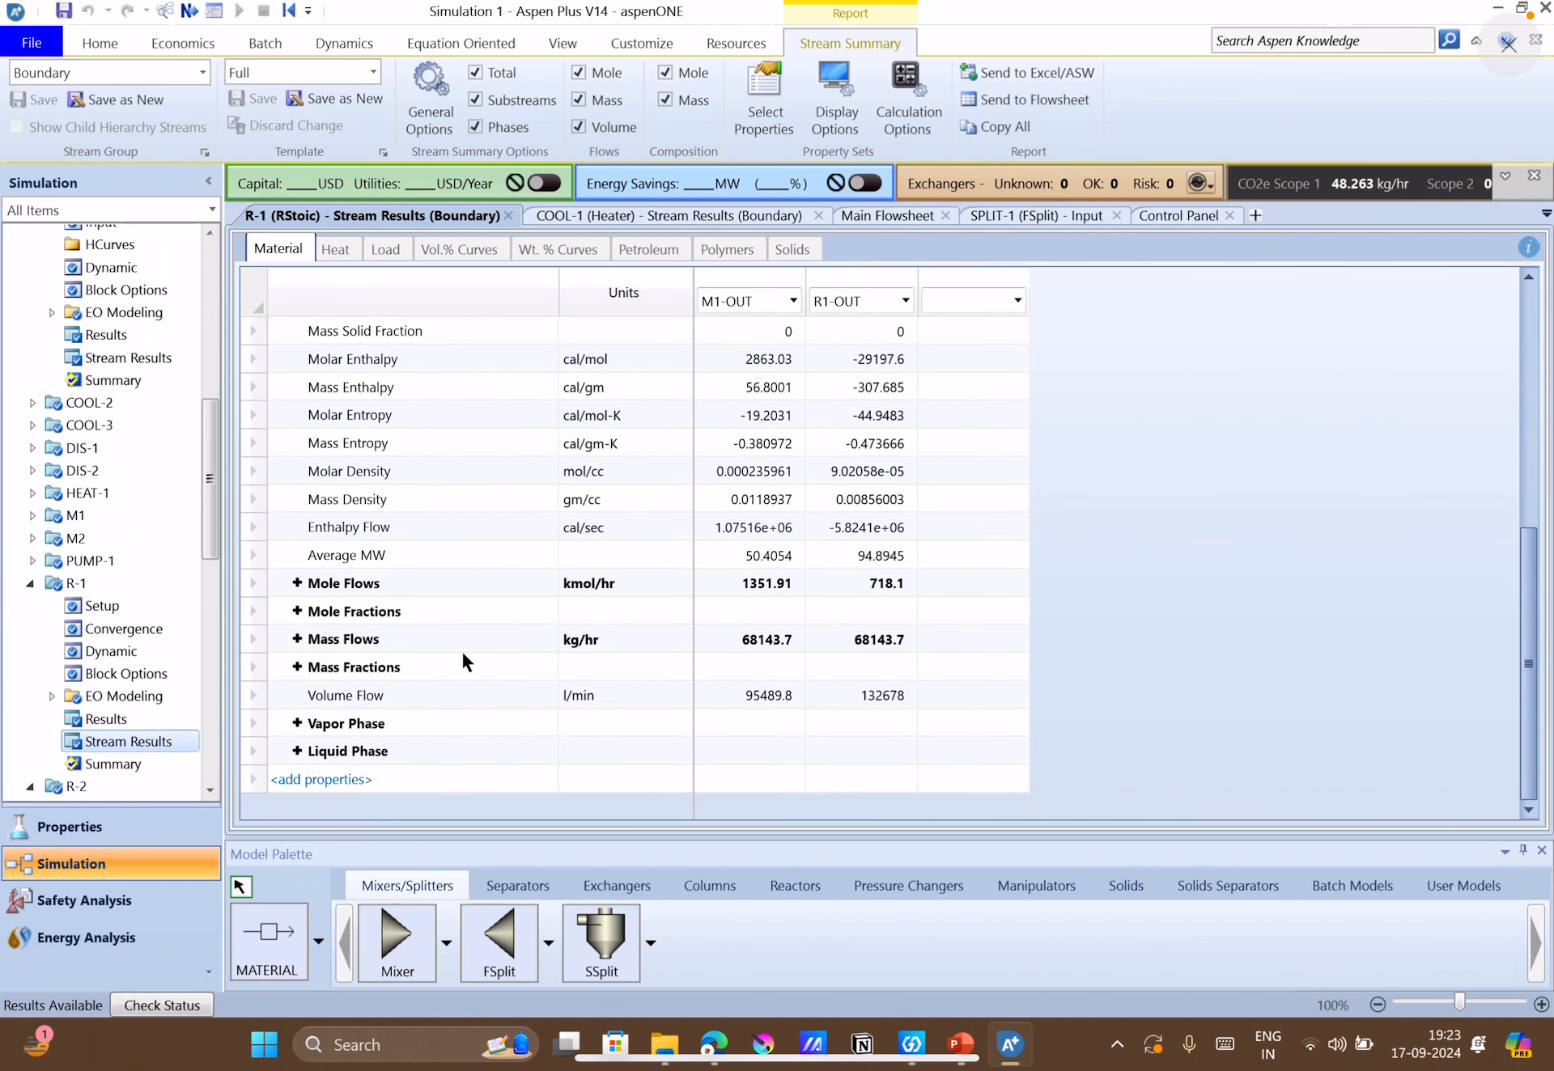
{"action": "left_click", "coordinate": [297, 612]}
{"action": "scroll", "coordinate": [349, 672], "scroll_direction": "down", "scroll_amount": 2}
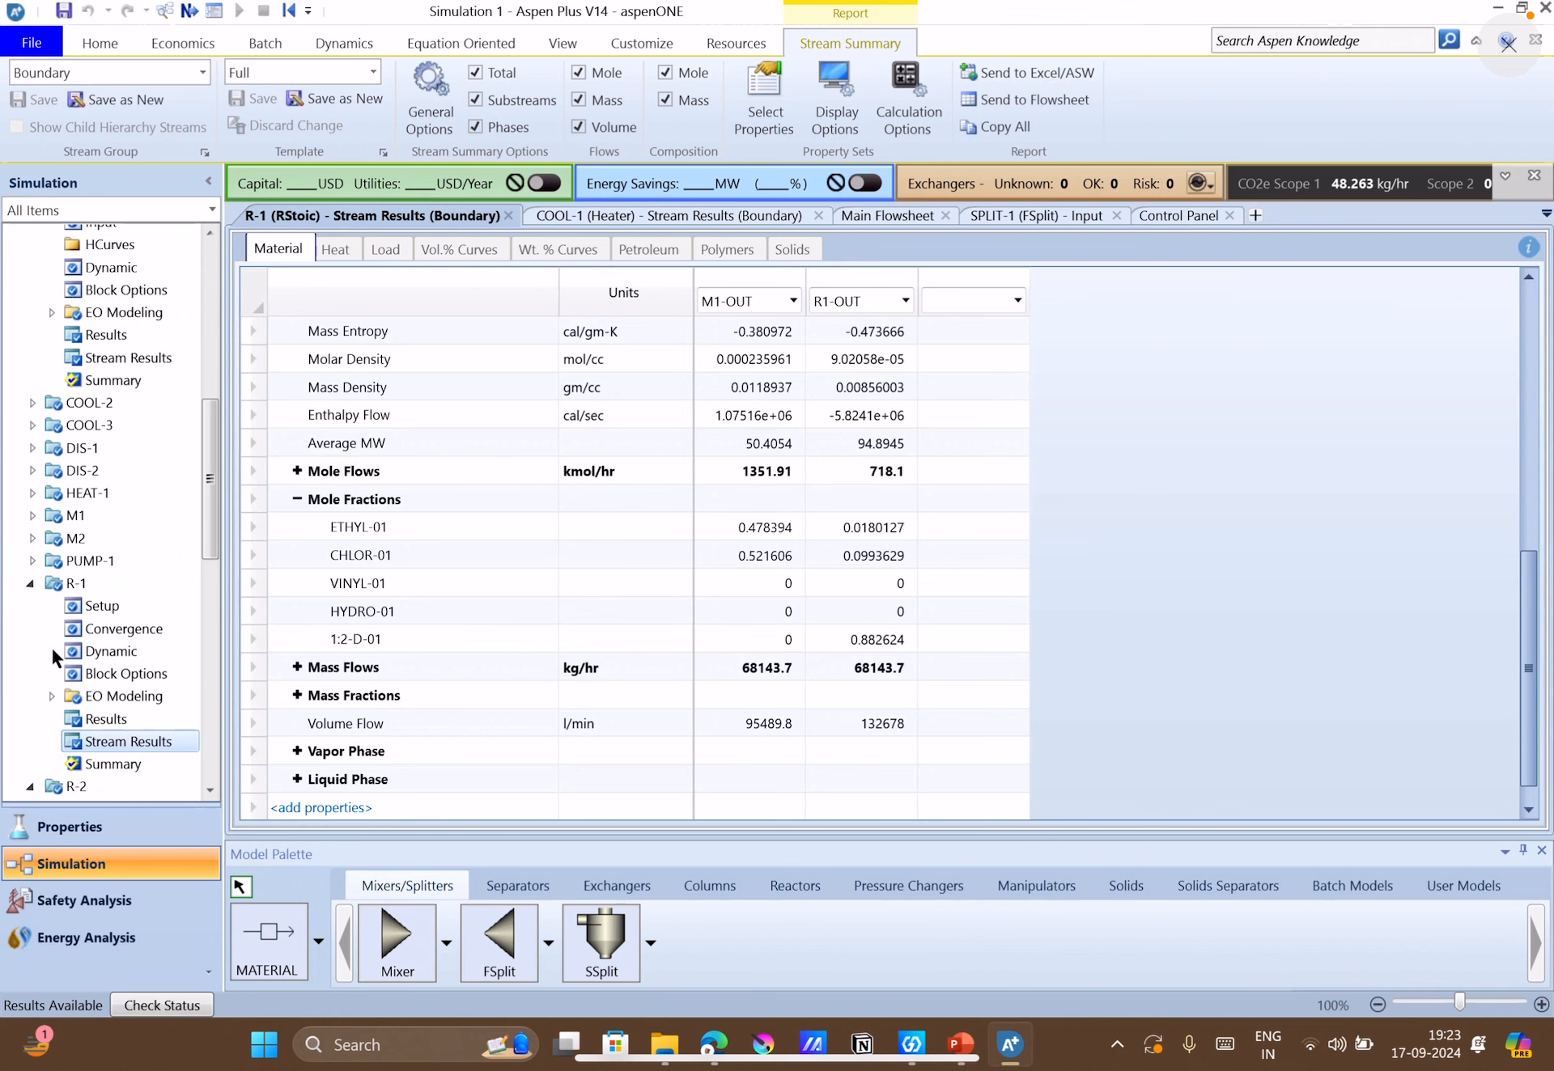
Examine the component mass flows of H1-OUT and R2-OUT in R-2's stream results, then return to the main flowsheet.
{"action": "scroll", "coordinate": [56, 660], "scroll_direction": "down", "scroll_amount": 7}
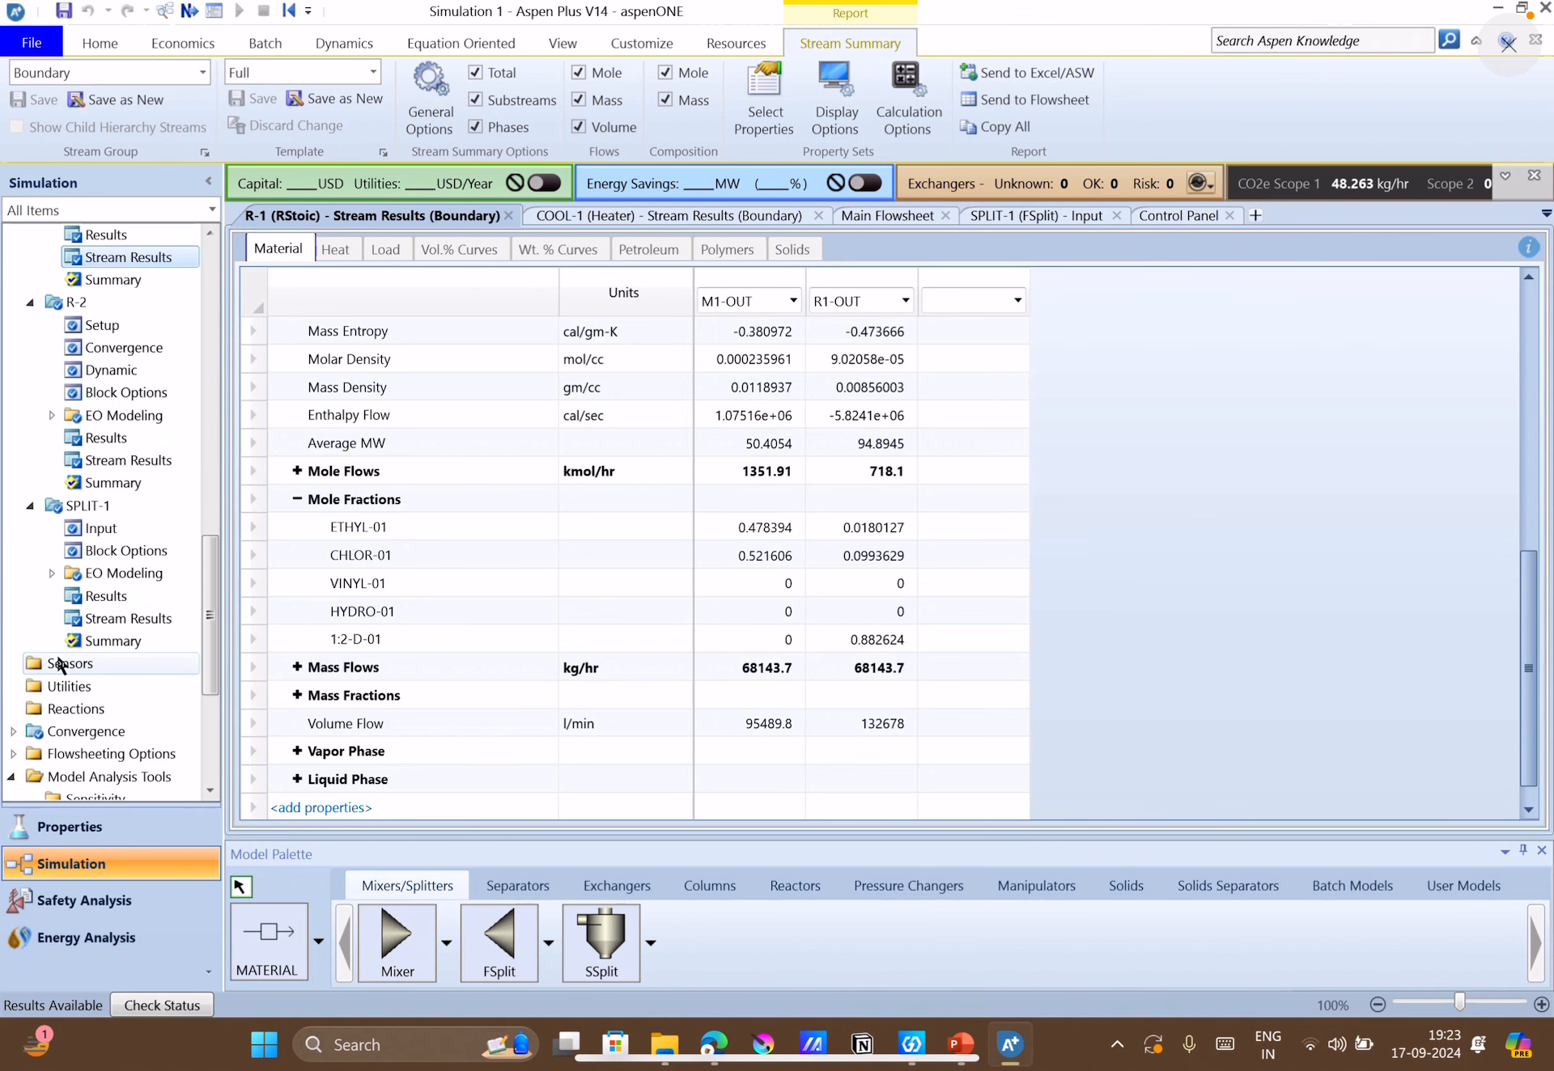
{"action": "left_click", "coordinate": [118, 462]}
{"action": "scroll", "coordinate": [450, 598], "scroll_direction": "down", "scroll_amount": 1}
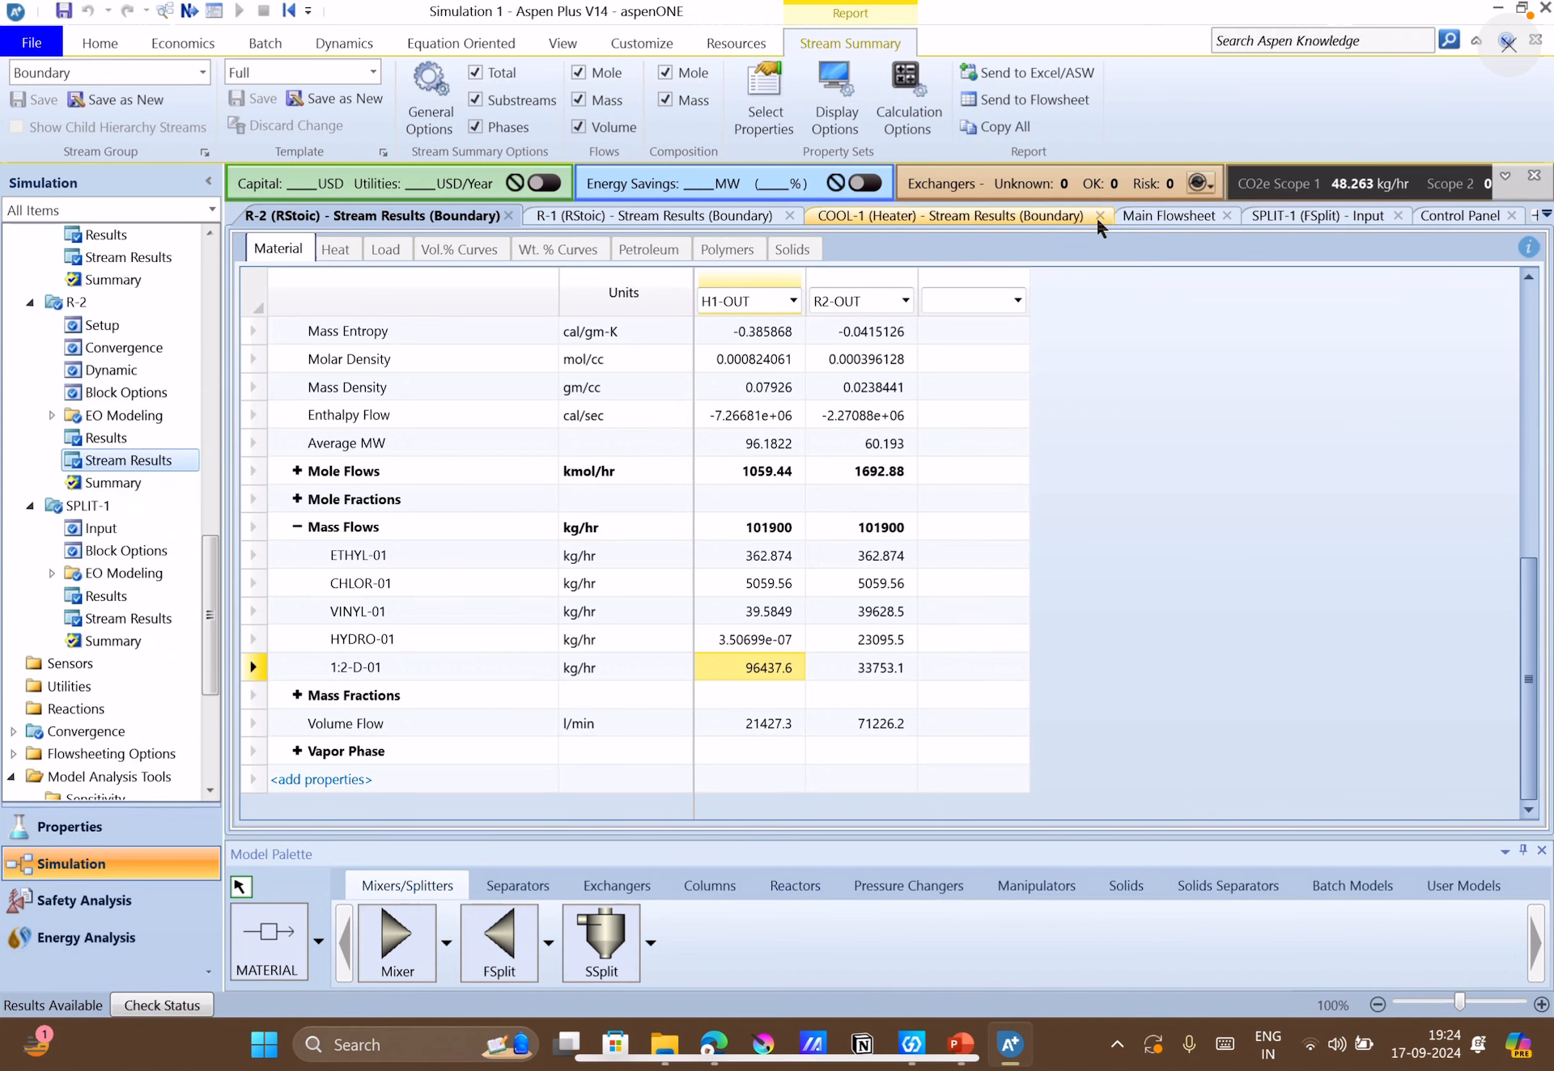
{"action": "left_click", "coordinate": [1149, 215]}
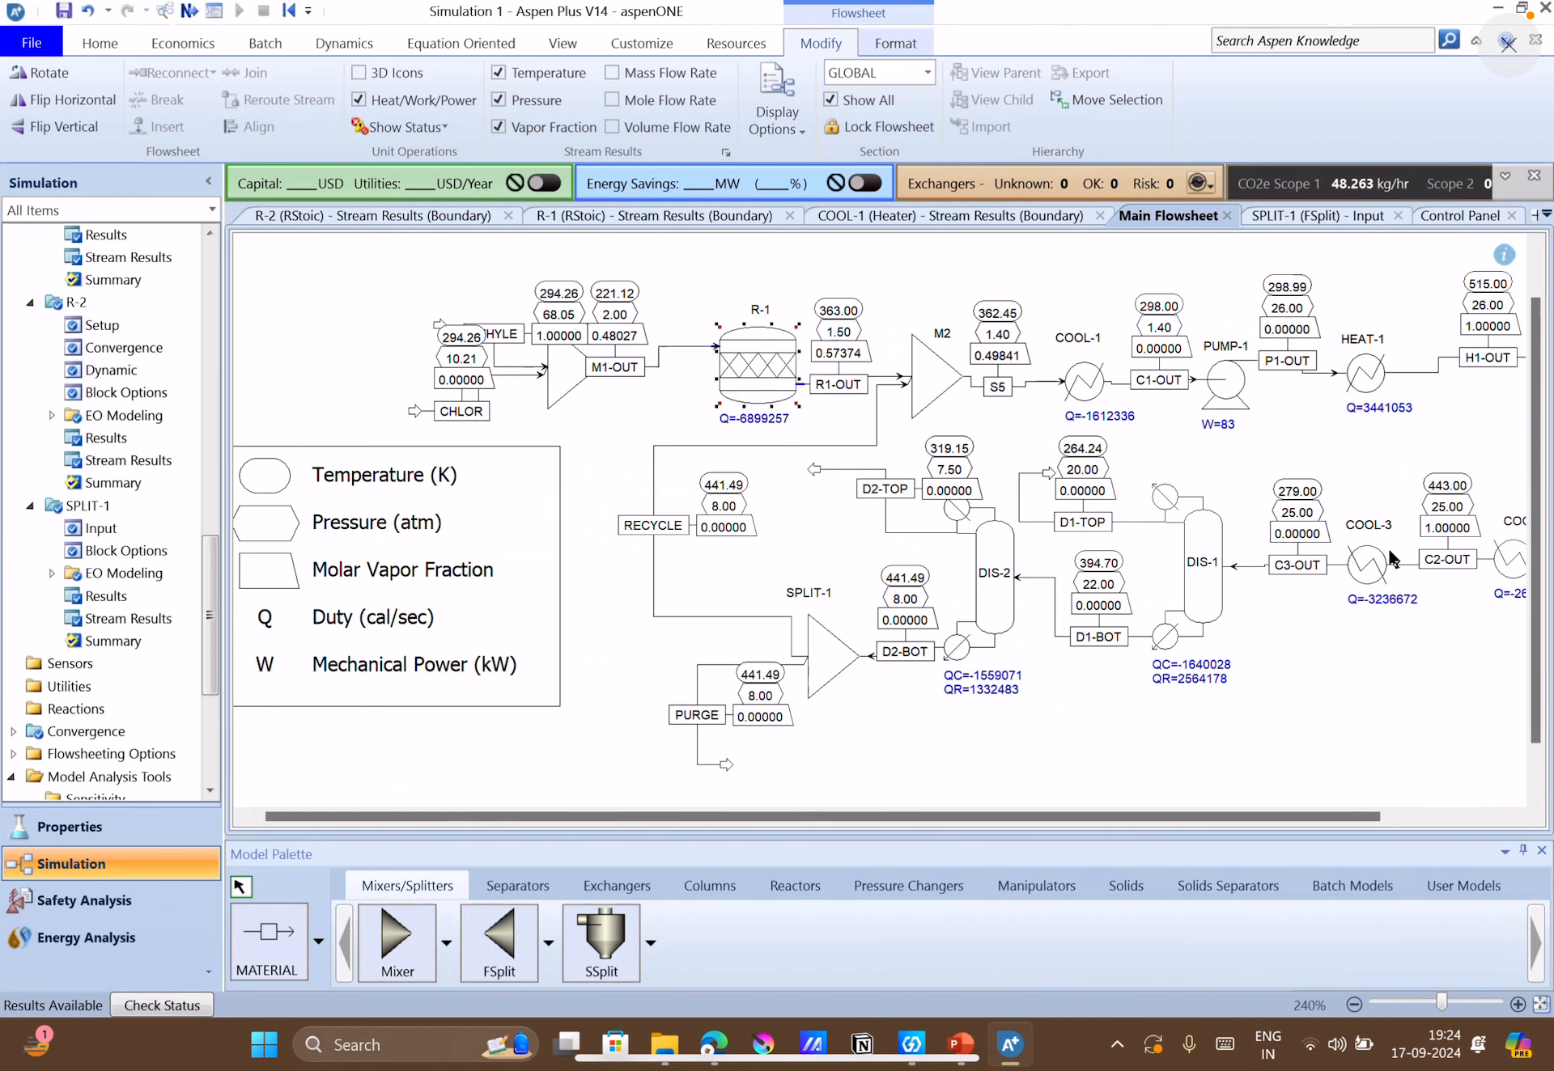
Look over the whole flowsheet's stream conditions and duties, from the feeds through R-2 and the distillation columns to SPLIT-1.
{"action": "scroll", "coordinate": [1079, 662], "scroll_direction": "down", "scroll_amount": 3}
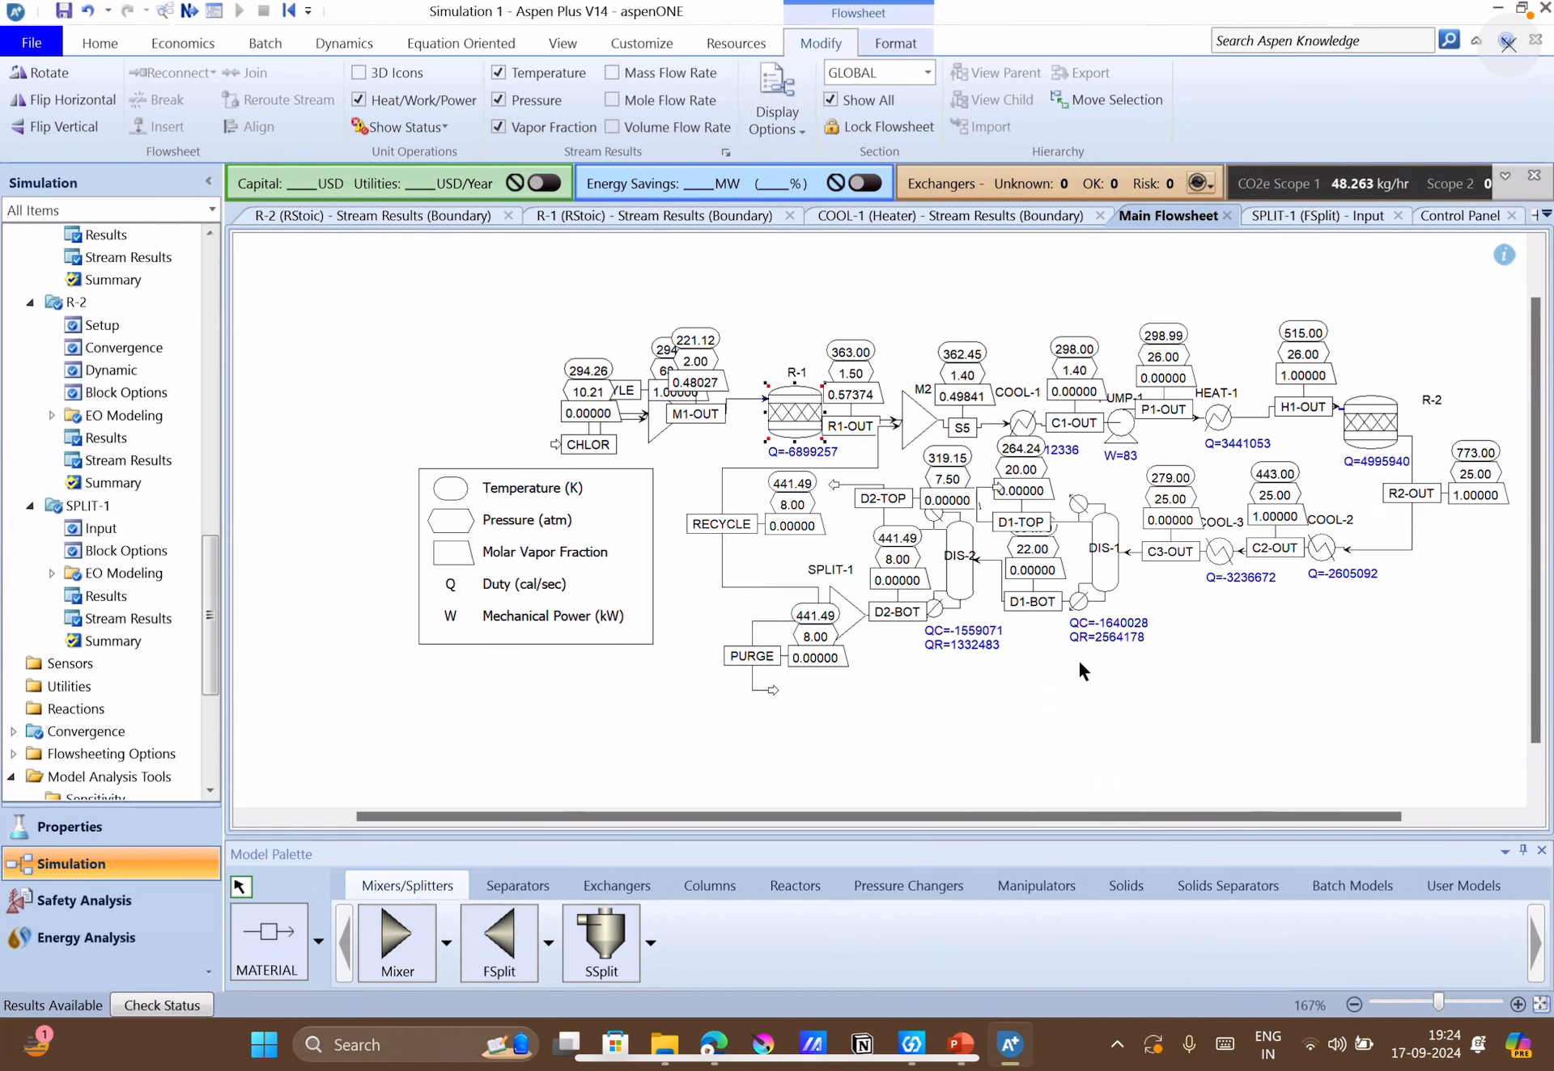
{"action": "scroll", "coordinate": [1080, 670], "scroll_direction": "up", "scroll_amount": 1}
{"action": "scroll", "coordinate": [1080, 670], "scroll_direction": "up", "scroll_amount": 1}
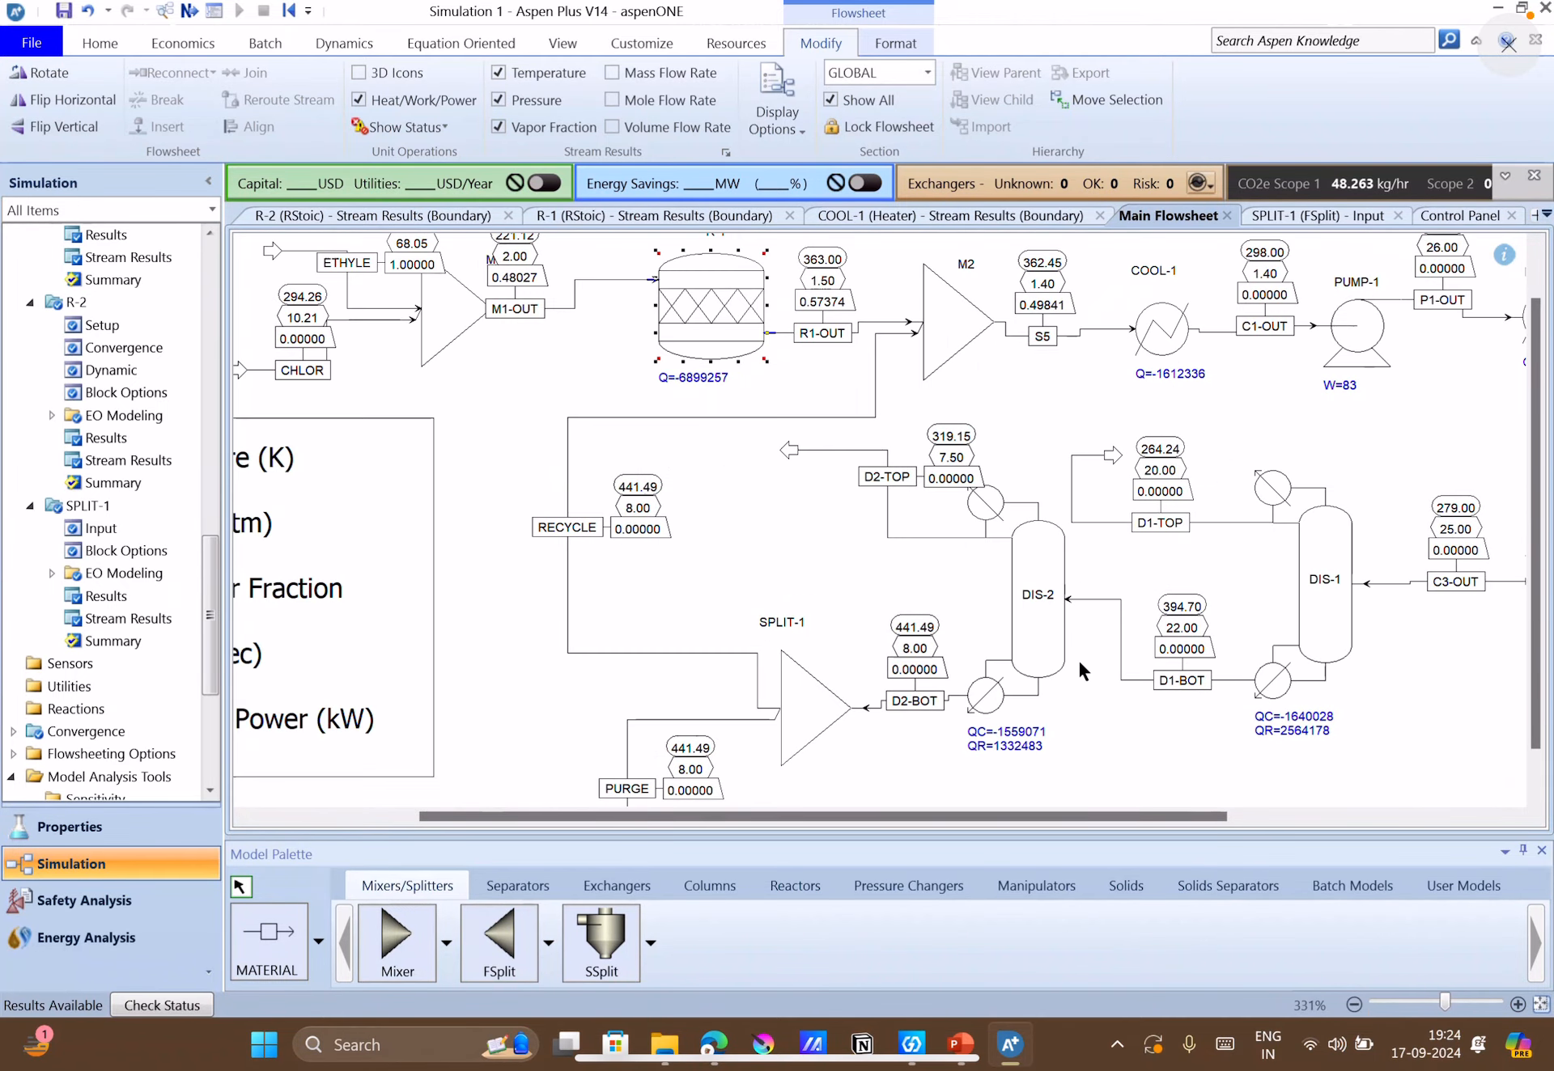
{"action": "left_click_drag", "start_coordinate": [1115, 817], "coordinate": [1118, 817]}
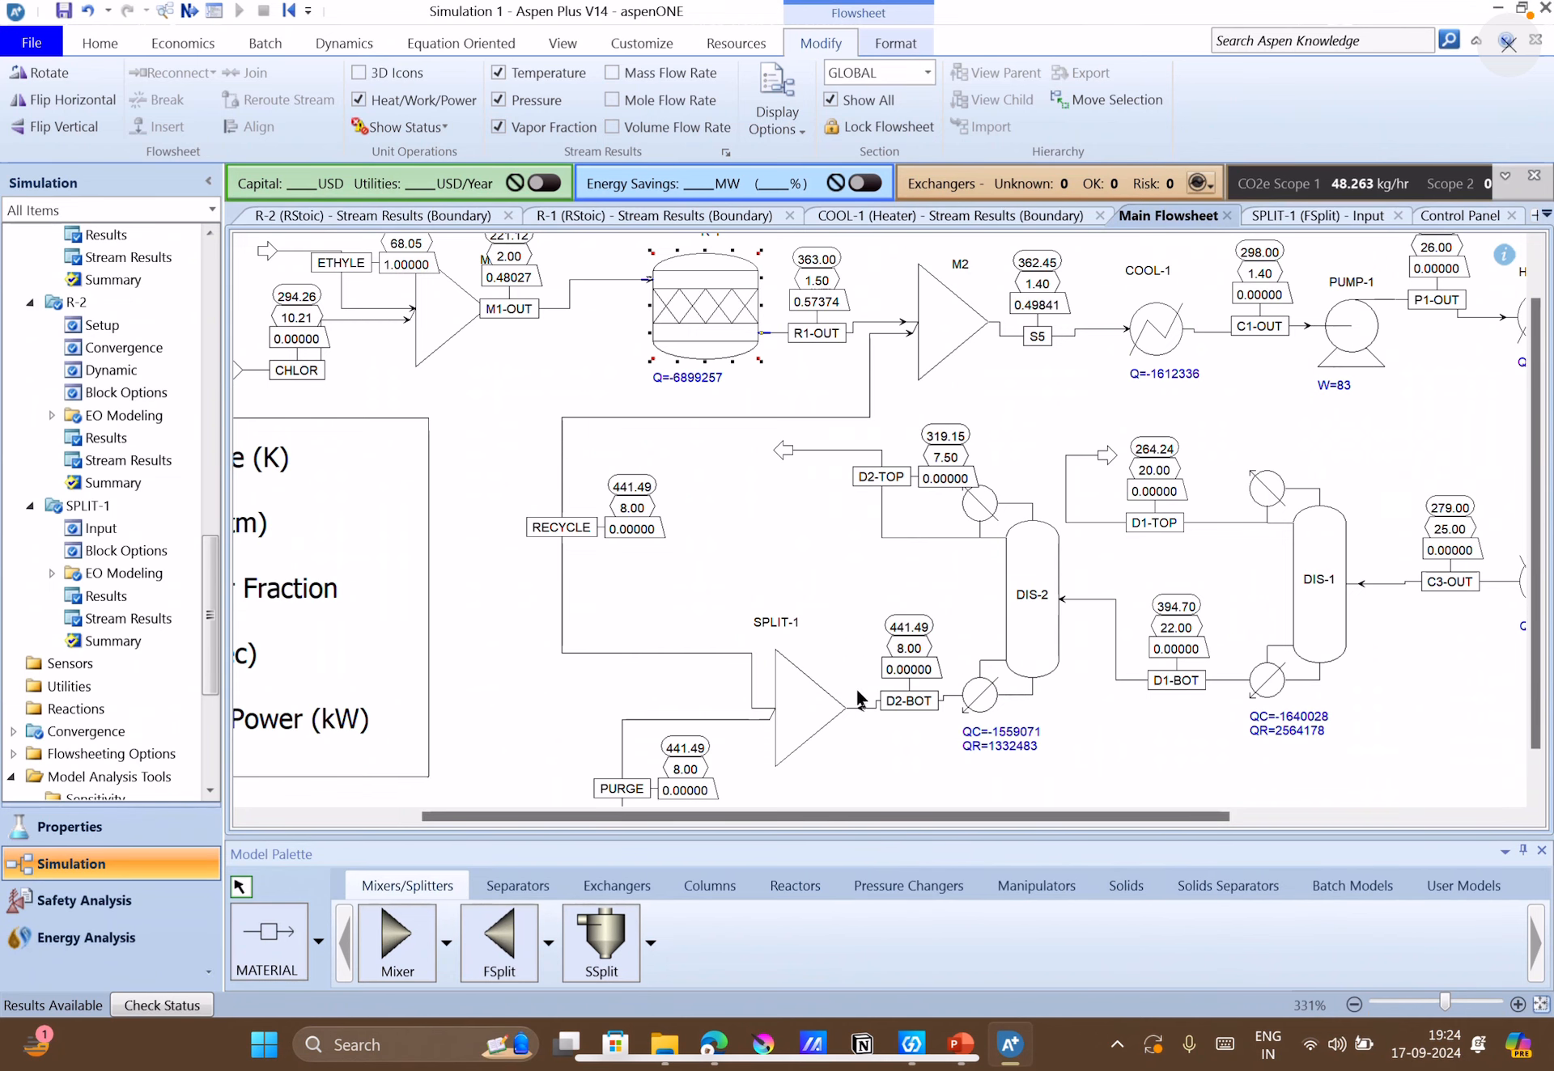
{"action": "left_click_drag", "start_coordinate": [1062, 817], "coordinate": [1337, 819]}
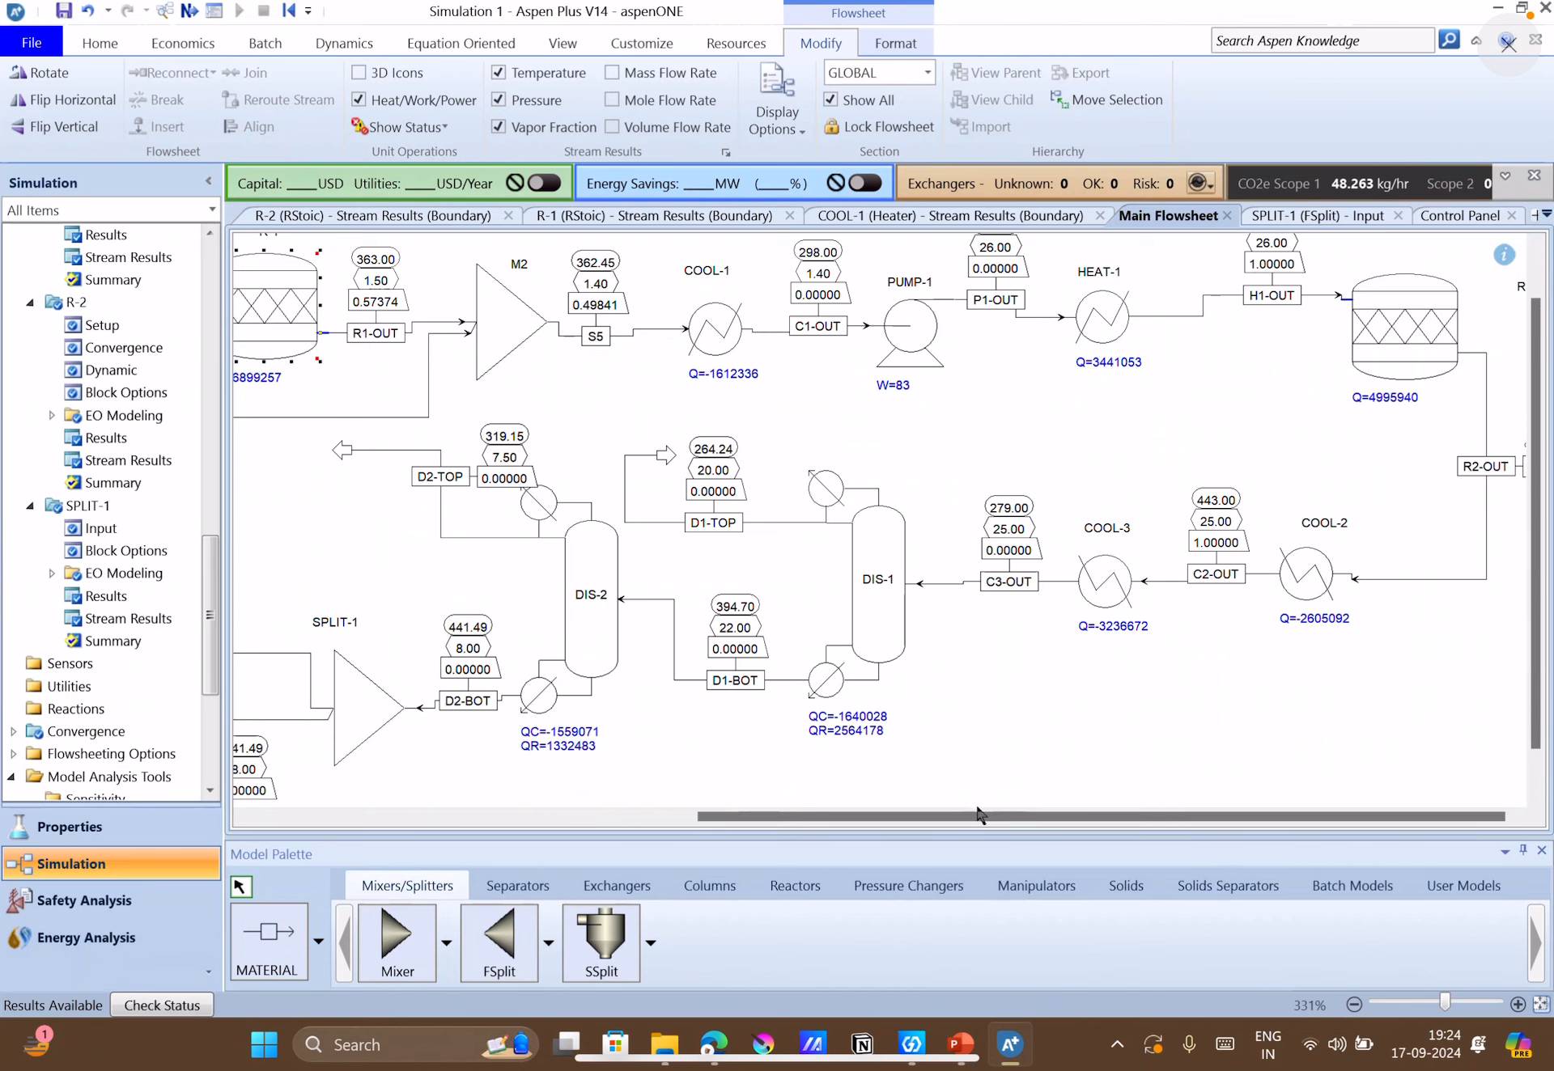
{"action": "left_click_drag", "start_coordinate": [977, 813], "coordinate": [695, 813]}
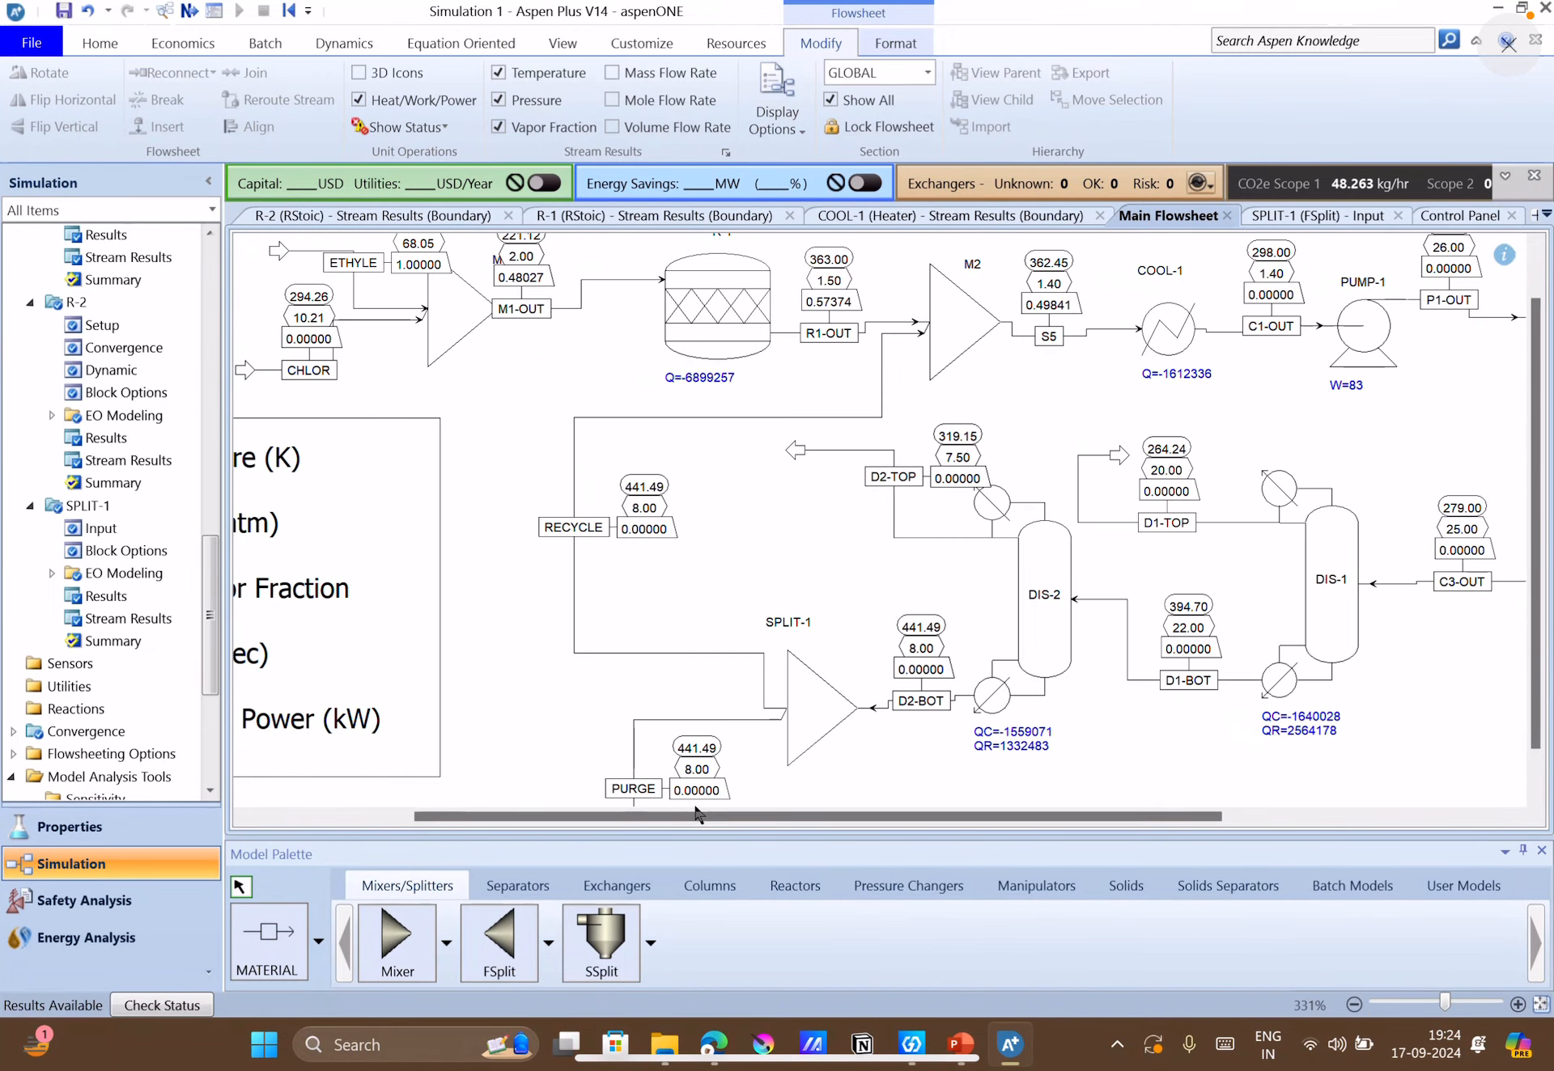
{"action": "scroll", "coordinate": [664, 640], "scroll_direction": "up", "scroll_amount": 1}
{"action": "scroll", "coordinate": [664, 640], "scroll_direction": "down", "scroll_amount": 3}
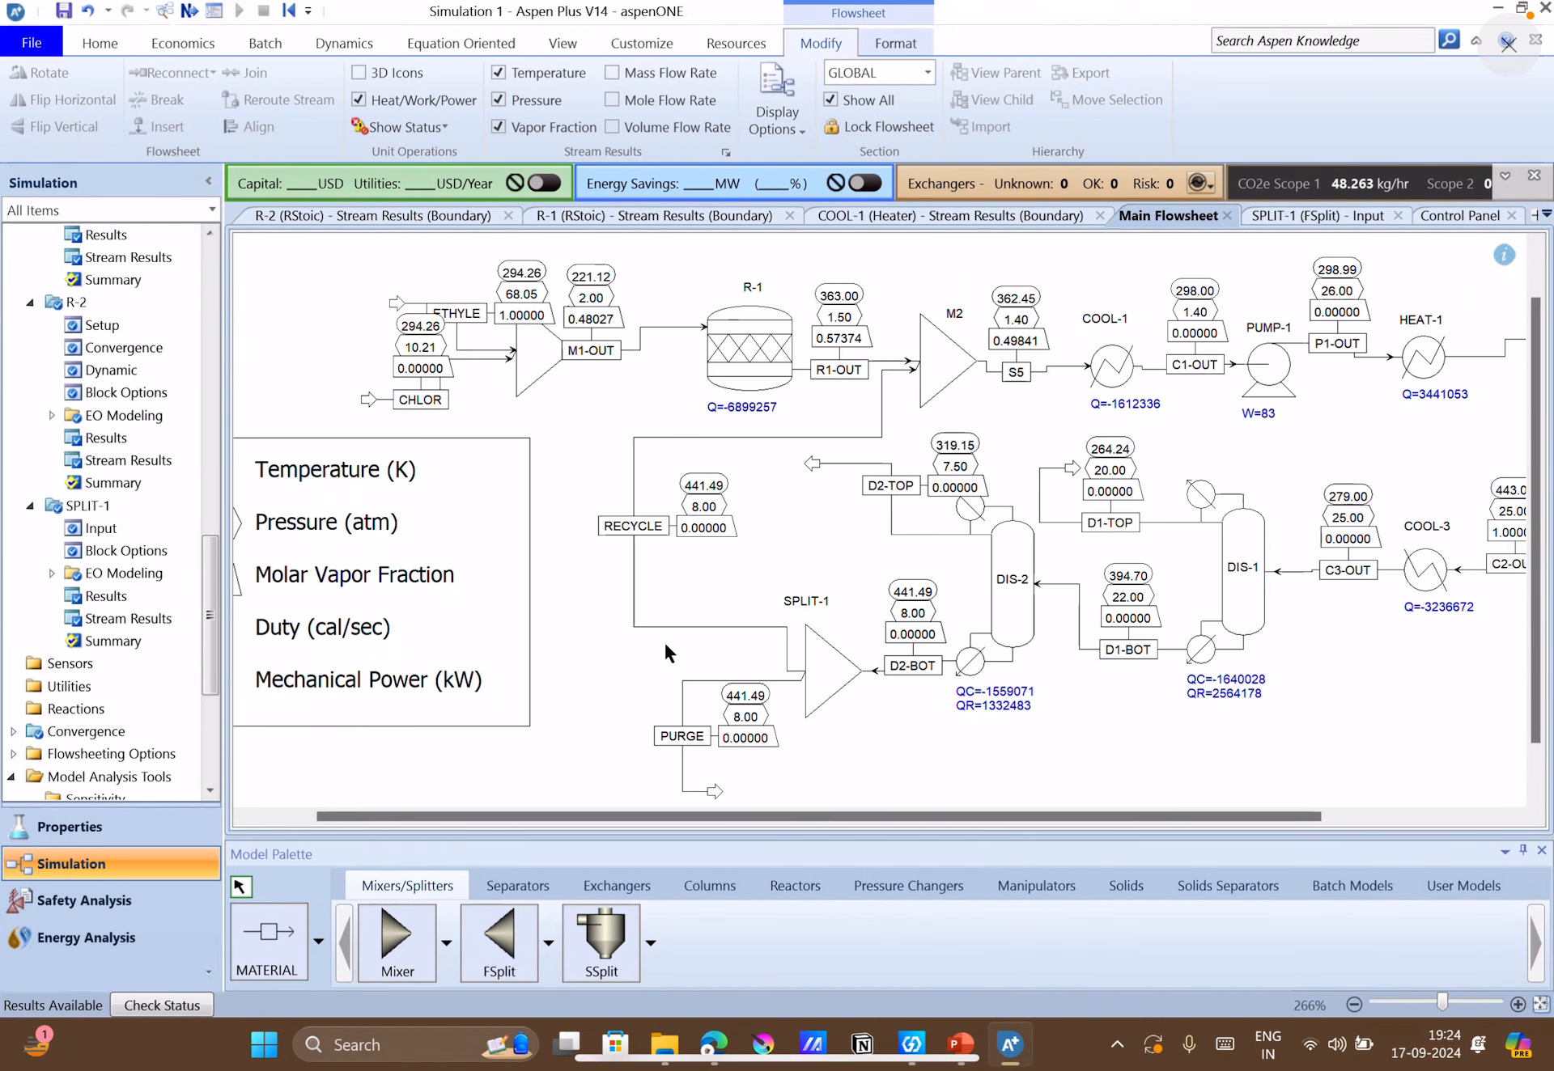
Move the ETHYLE and CHLOR feed ends farther from mixer M1 and shift the M1-OUT label toward R-1.
{"action": "left_click_drag", "start_coordinate": [395, 303], "coordinate": [277, 293]}
{"action": "left_click_drag", "start_coordinate": [368, 399], "coordinate": [300, 413]}
{"action": "left_click", "coordinate": [590, 434]}
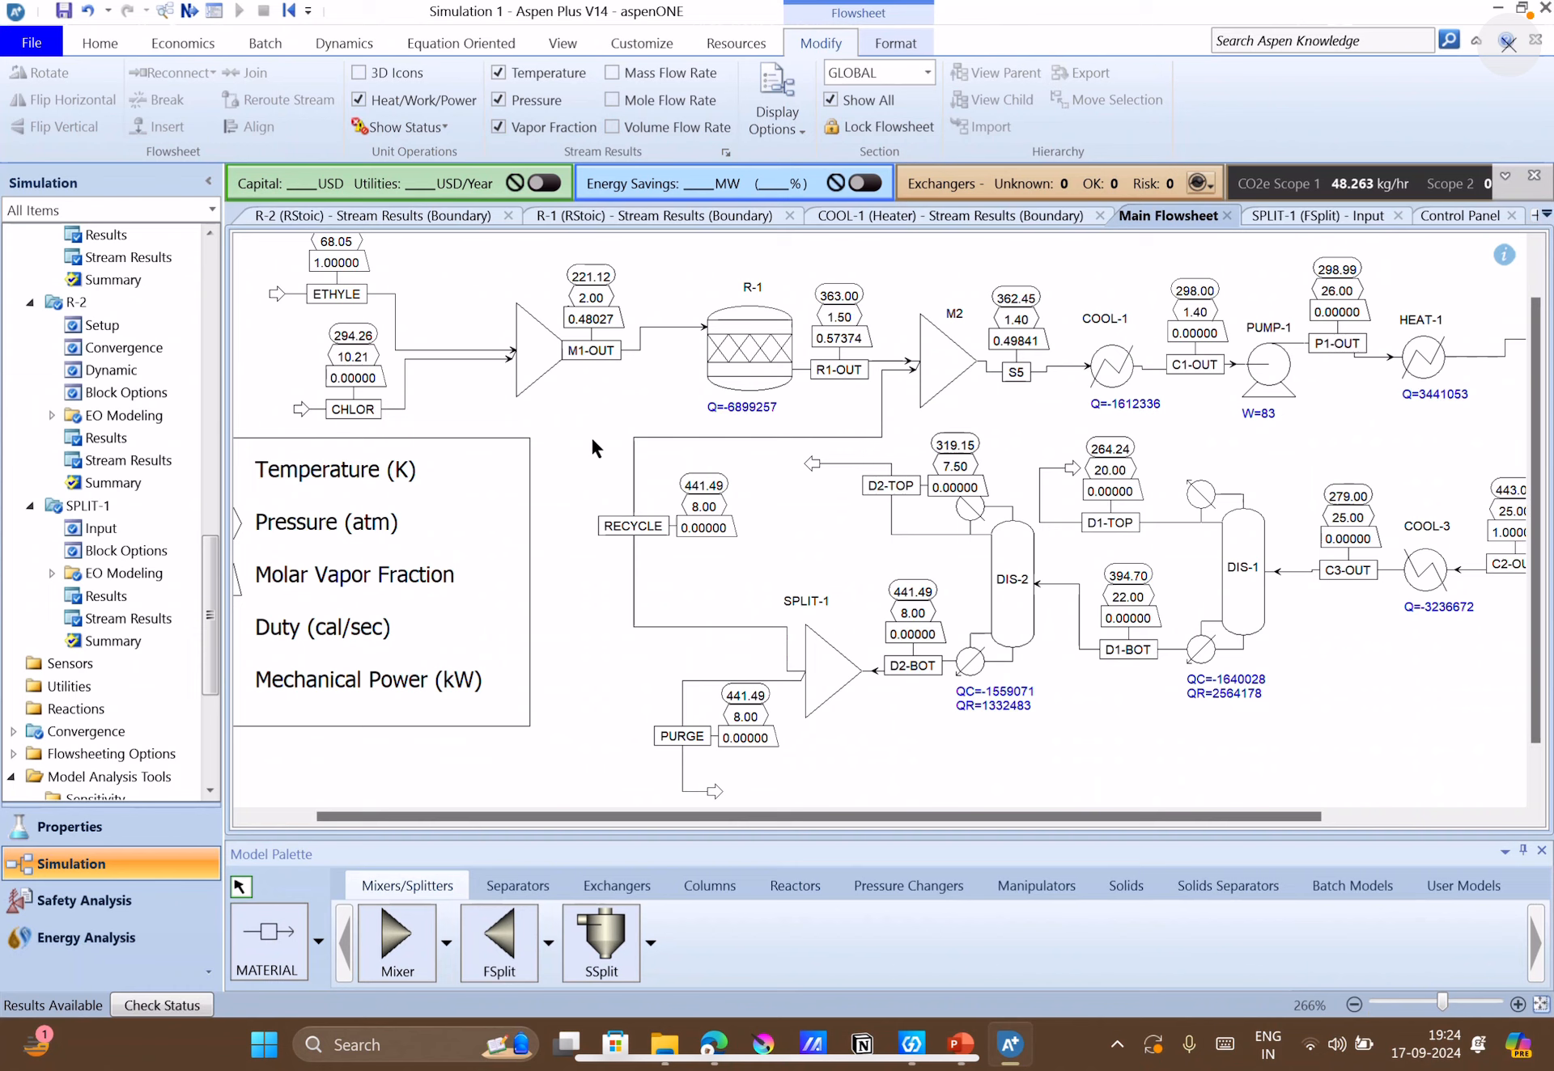
{"action": "left_click", "coordinate": [603, 354]}
{"action": "left_click_drag", "start_coordinate": [603, 354], "coordinate": [639, 353]}
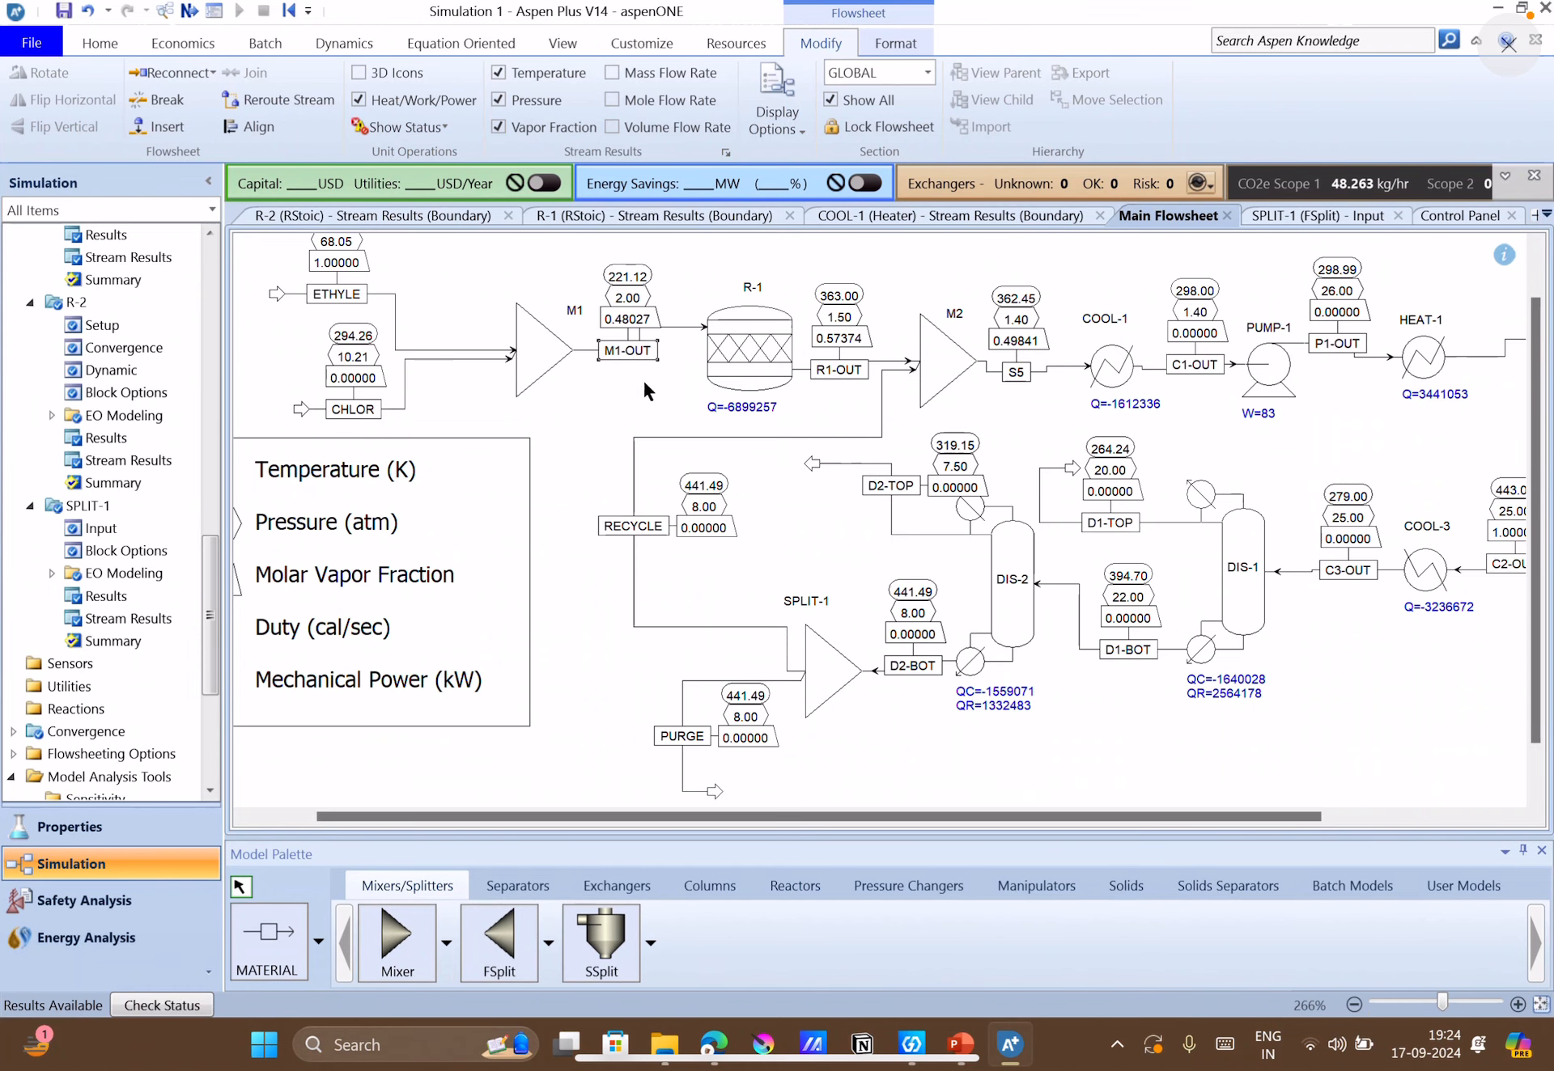
{"action": "left_click", "coordinate": [653, 409]}
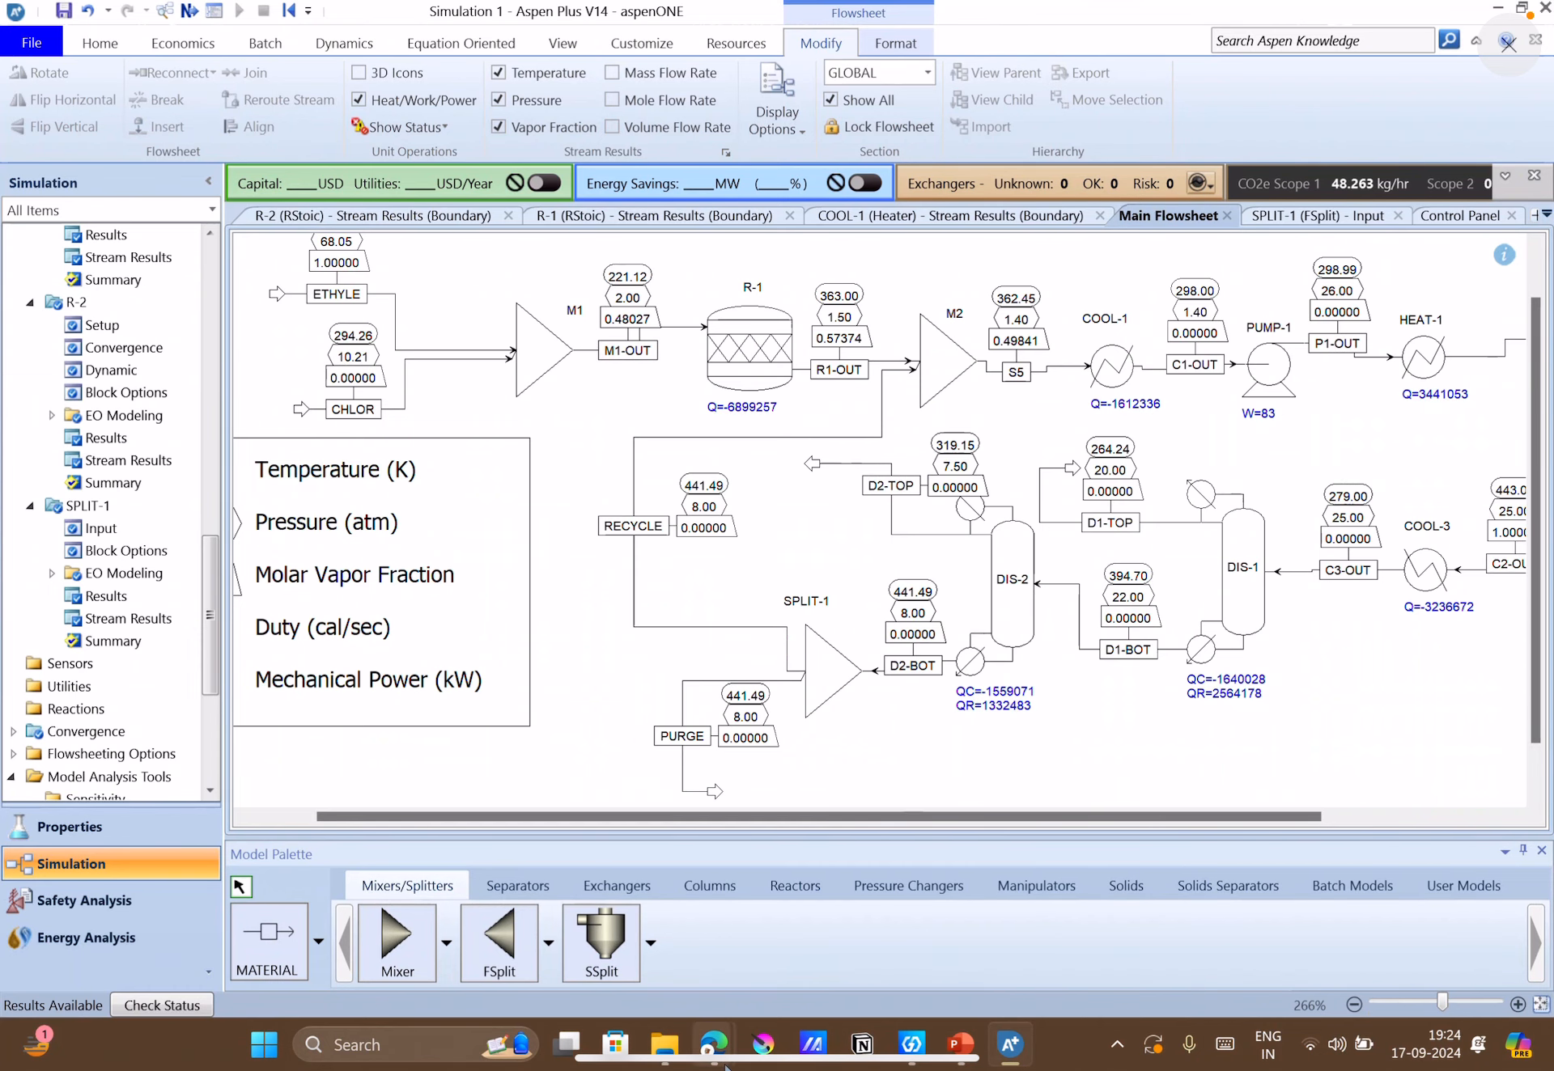
Switch to the Google Meet call to check for chat messages from the participants, then switch back to Aspen Plus.
{"action": "mouse_move", "coordinate": [713, 1044]}
{"action": "left_click", "coordinate": [663, 979]}
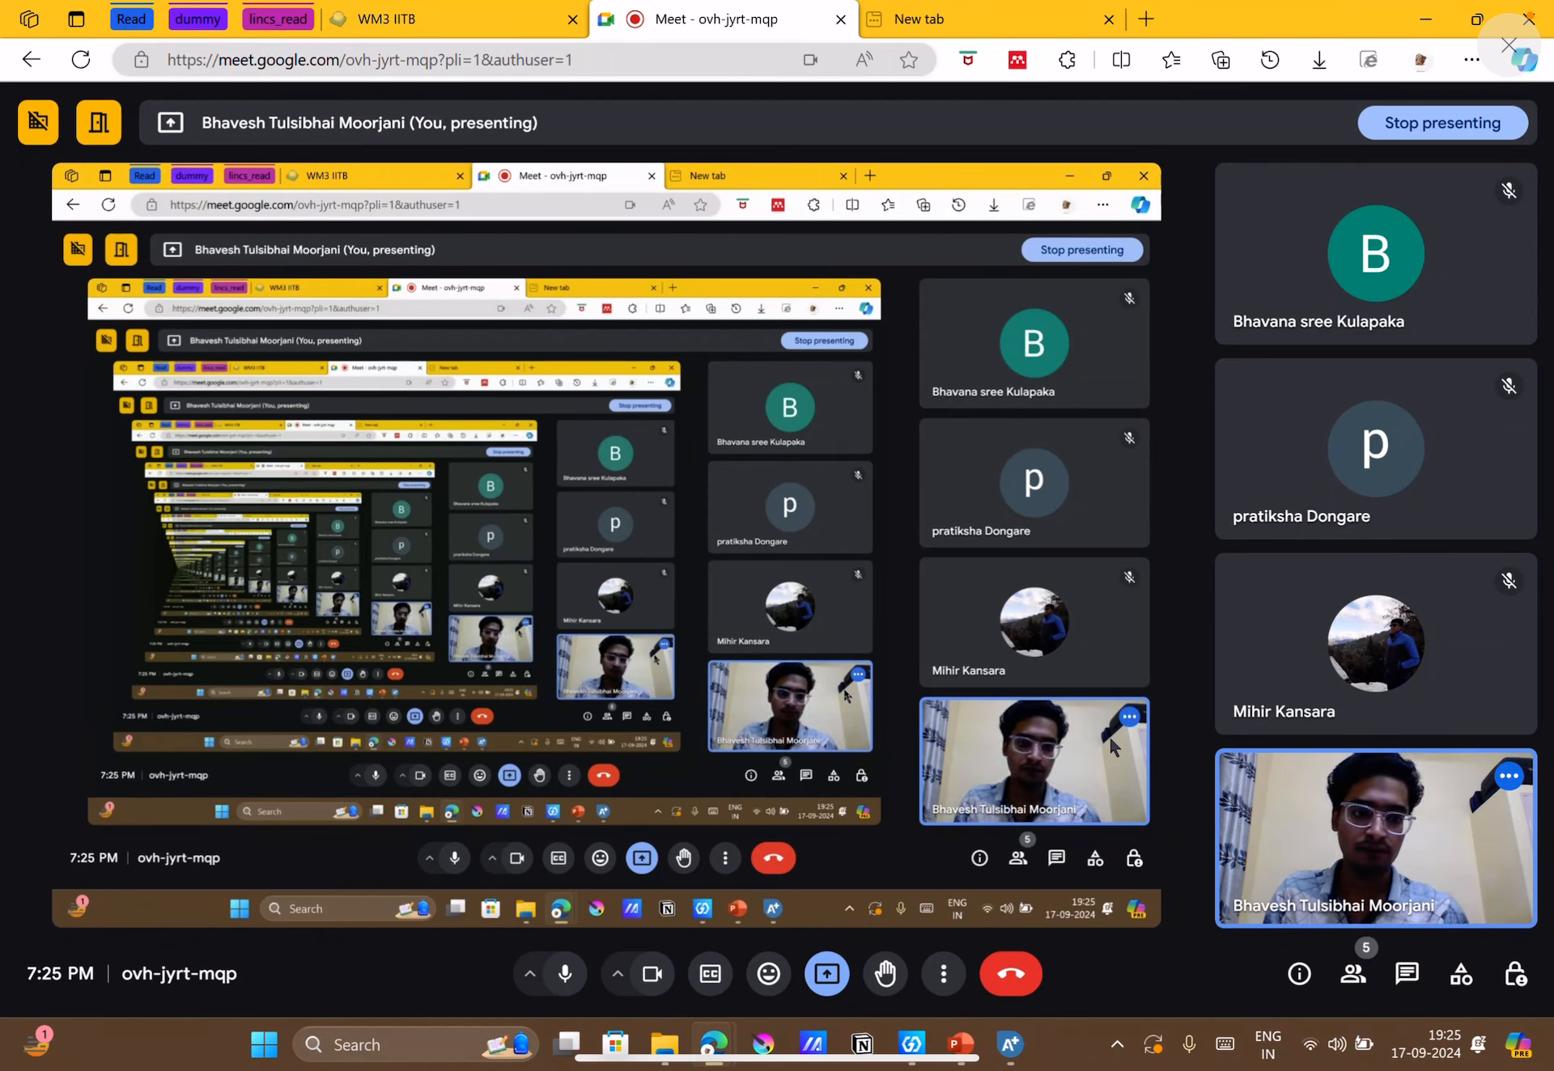
{"action": "mouse_move", "coordinate": [1383, 870]}
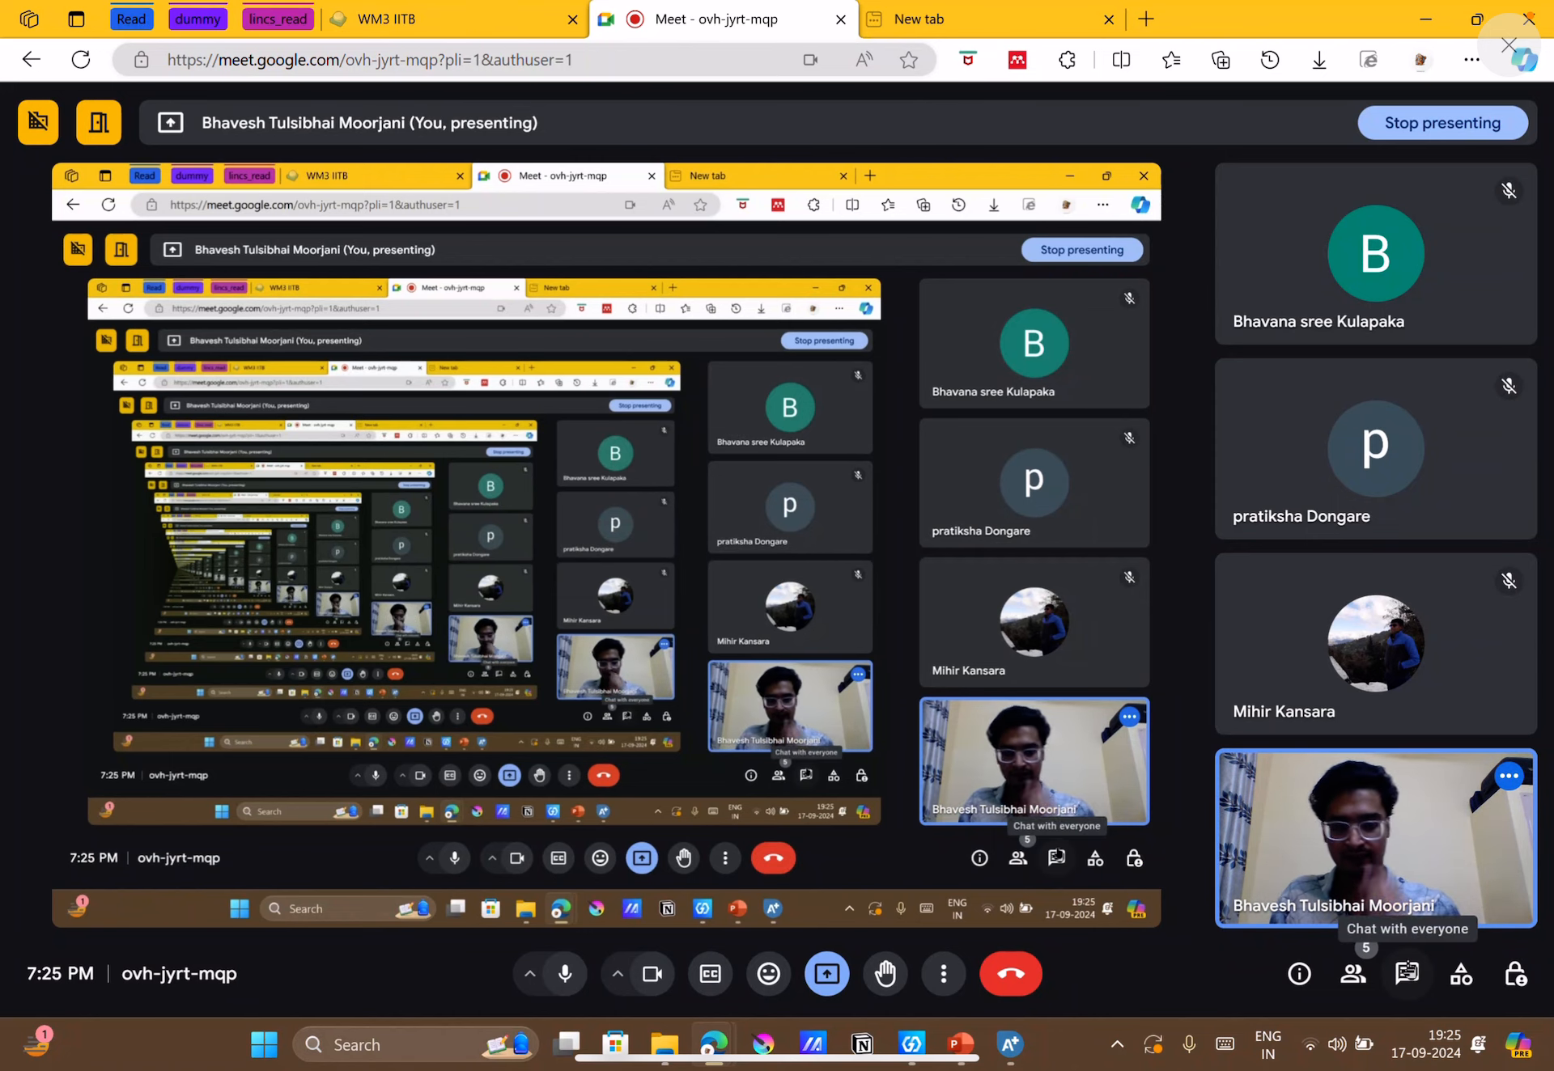
{"action": "left_click", "coordinate": [1395, 974]}
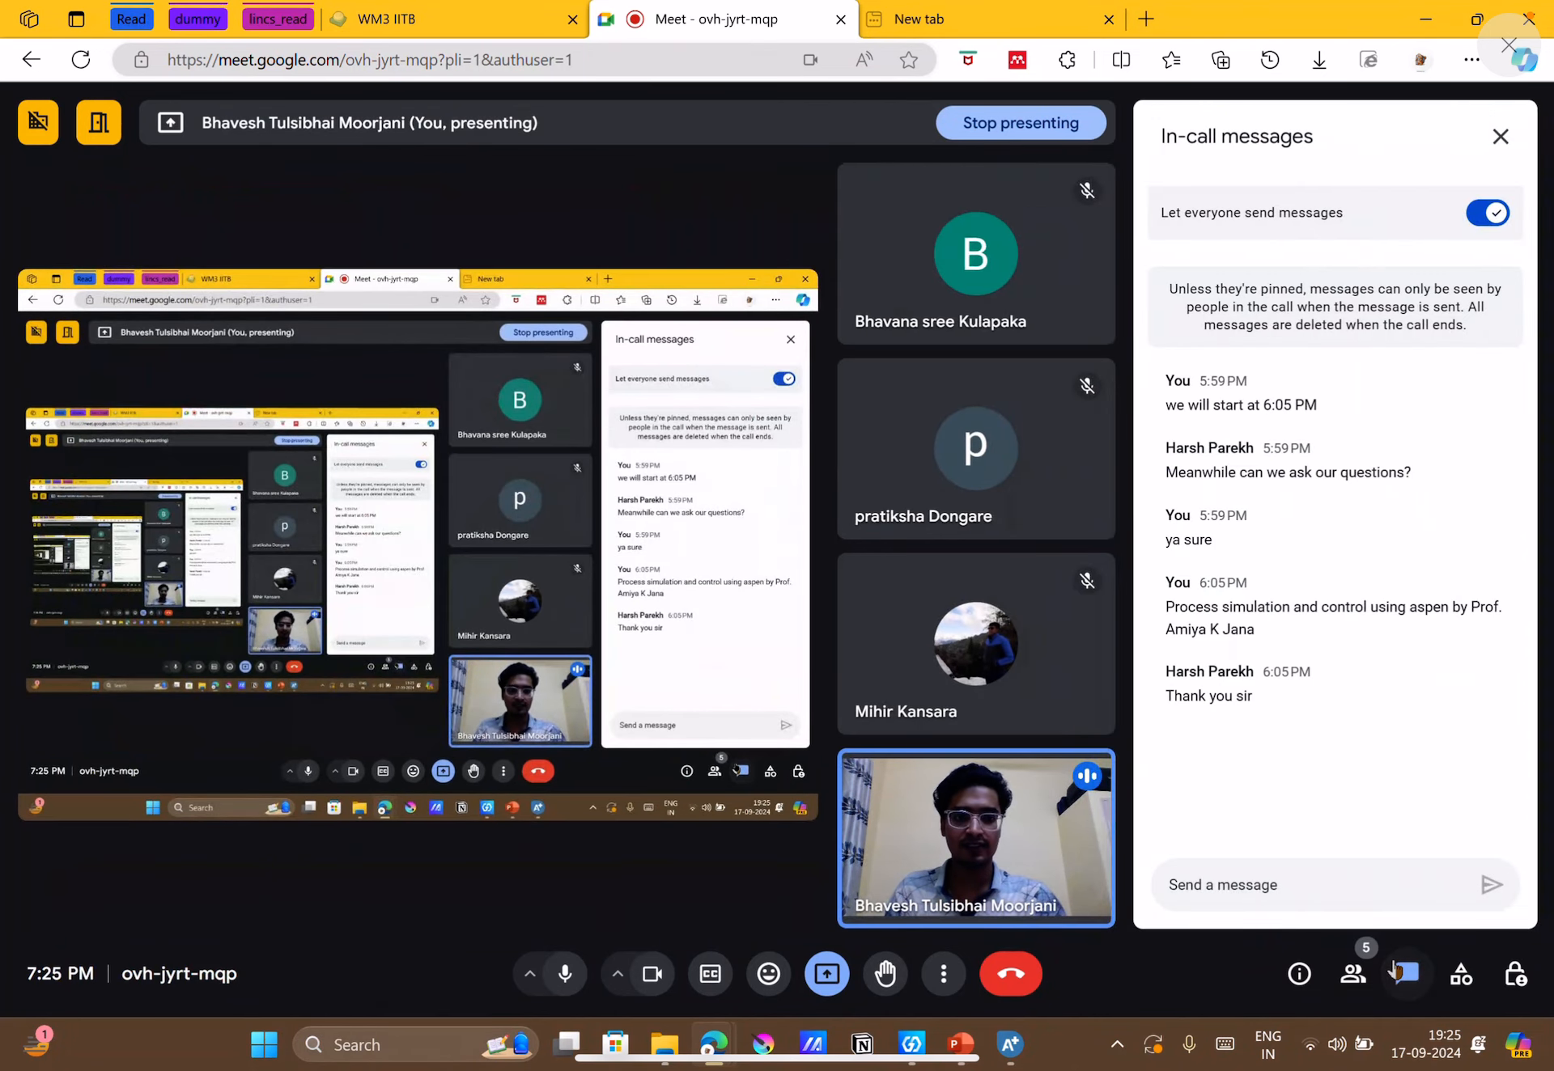
{"action": "left_click", "coordinate": [1396, 973]}
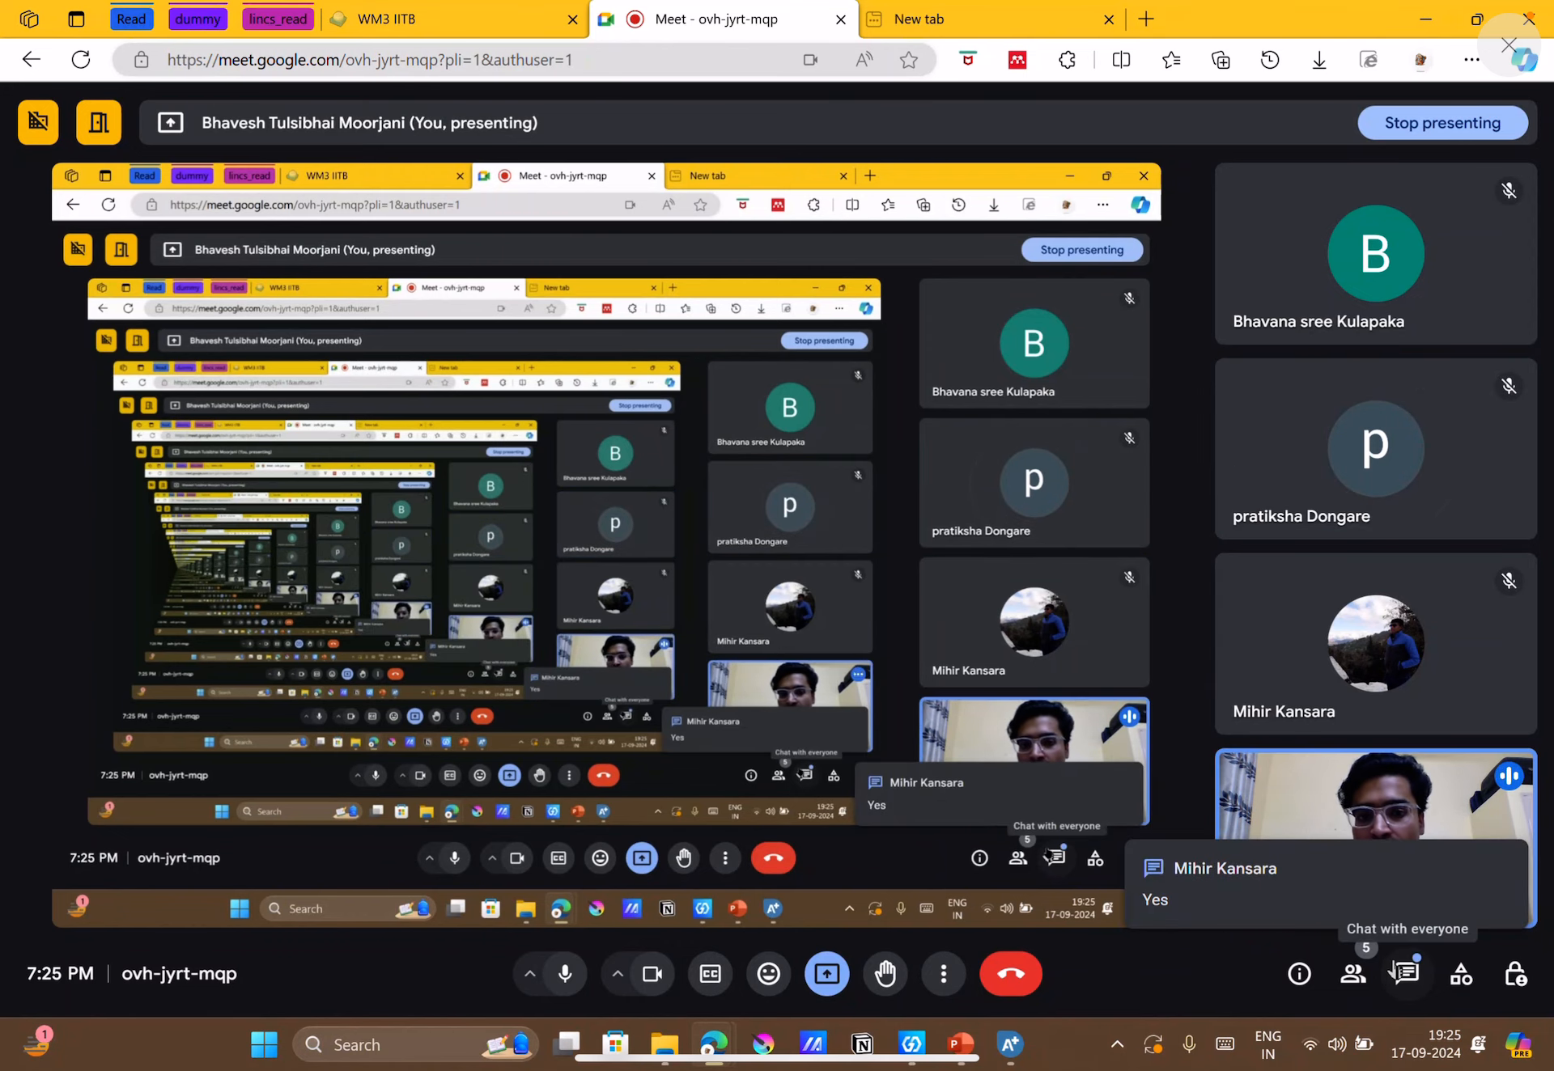
{"action": "left_click", "coordinate": [1392, 971]}
{"action": "left_click", "coordinate": [1392, 972]}
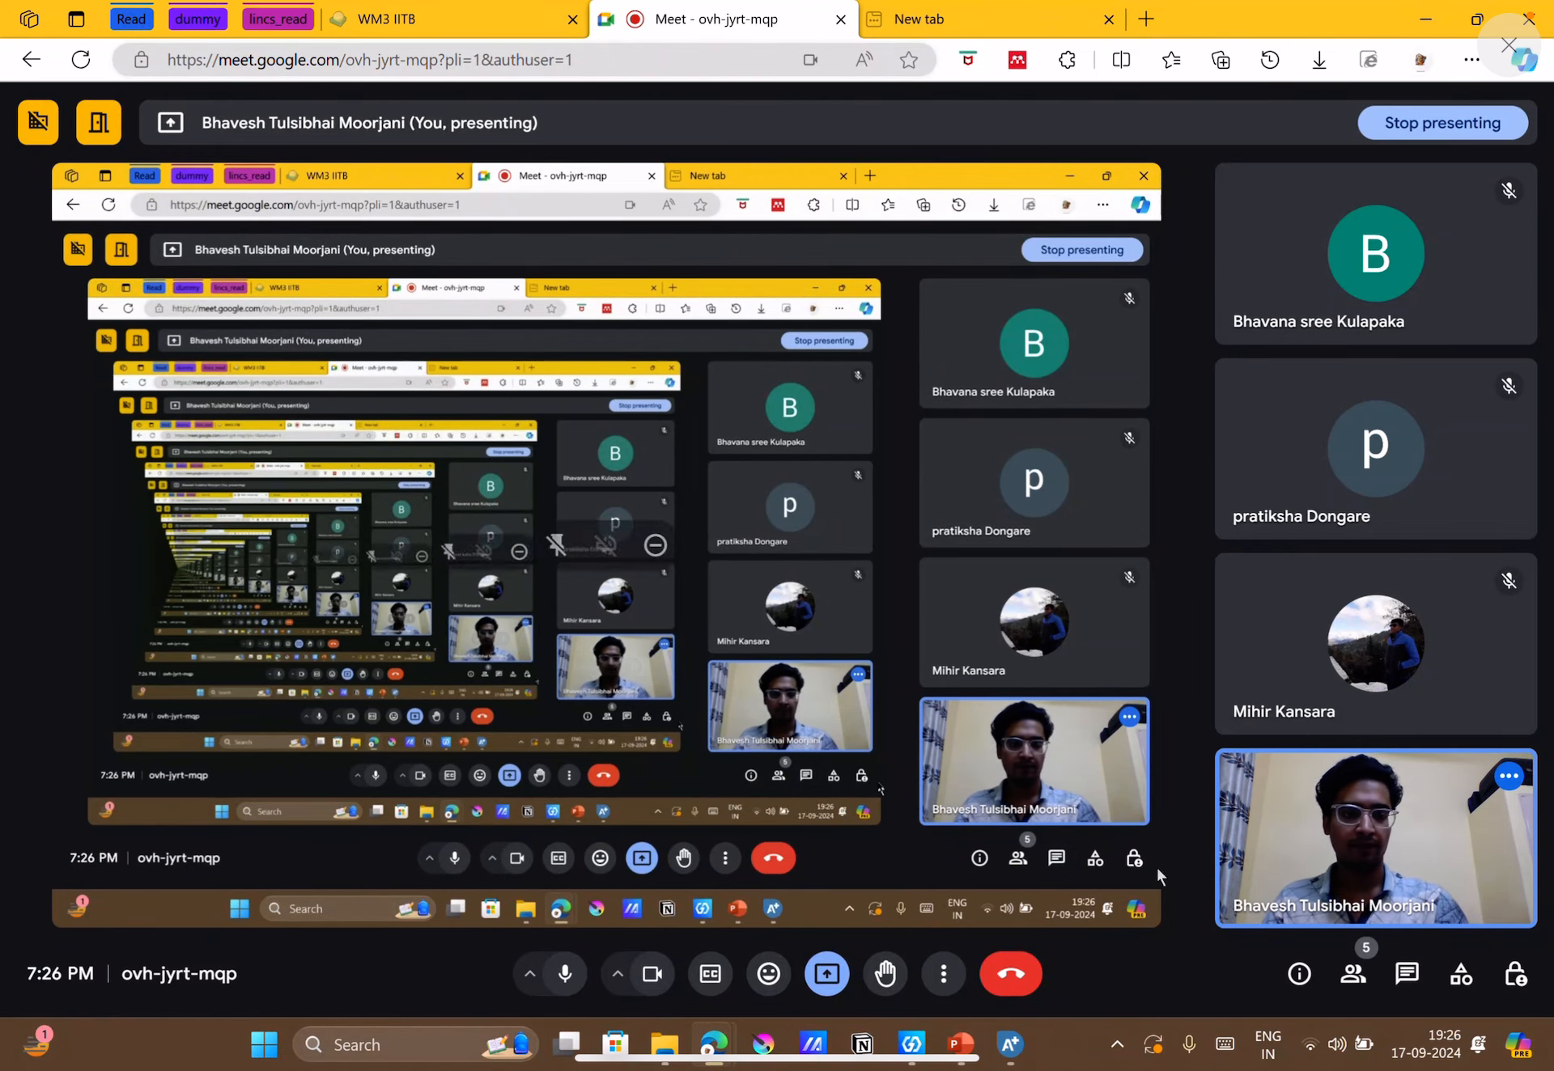
{"action": "left_click", "coordinate": [1010, 1060]}
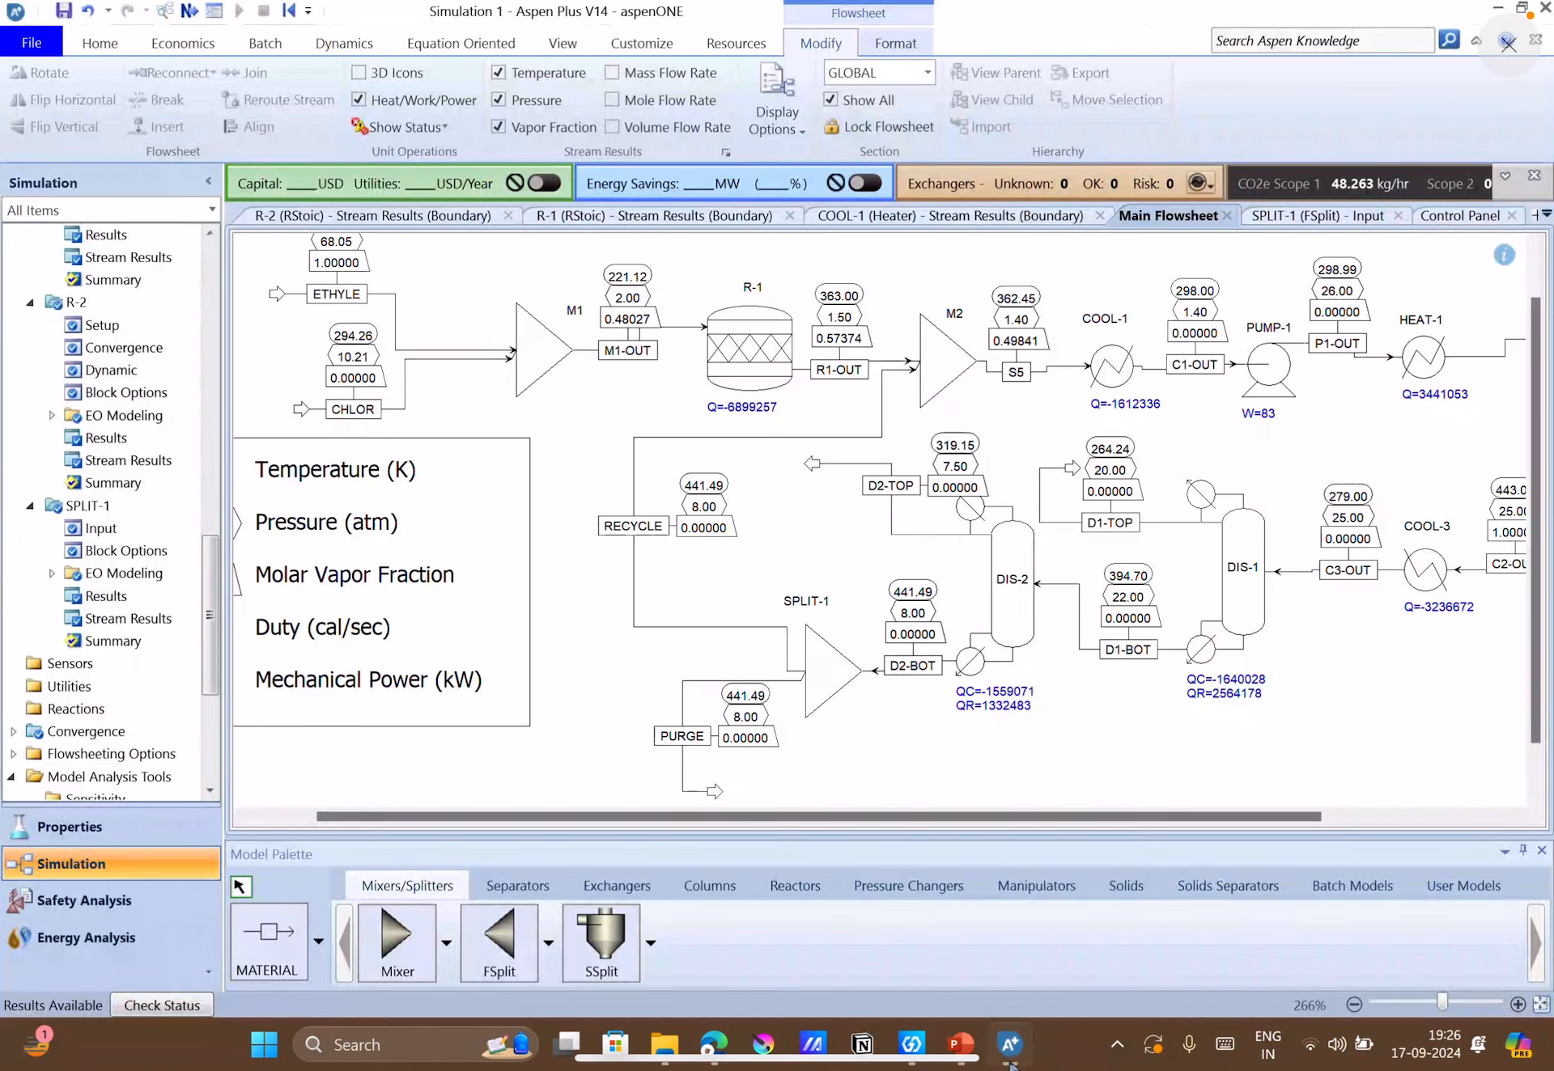
Save the simulation as case_study_1_new in the Example_1\week_8 folder, using Aspen Plus Document (.apw) as the reference file format.
{"action": "left_click", "coordinate": [63, 11]}
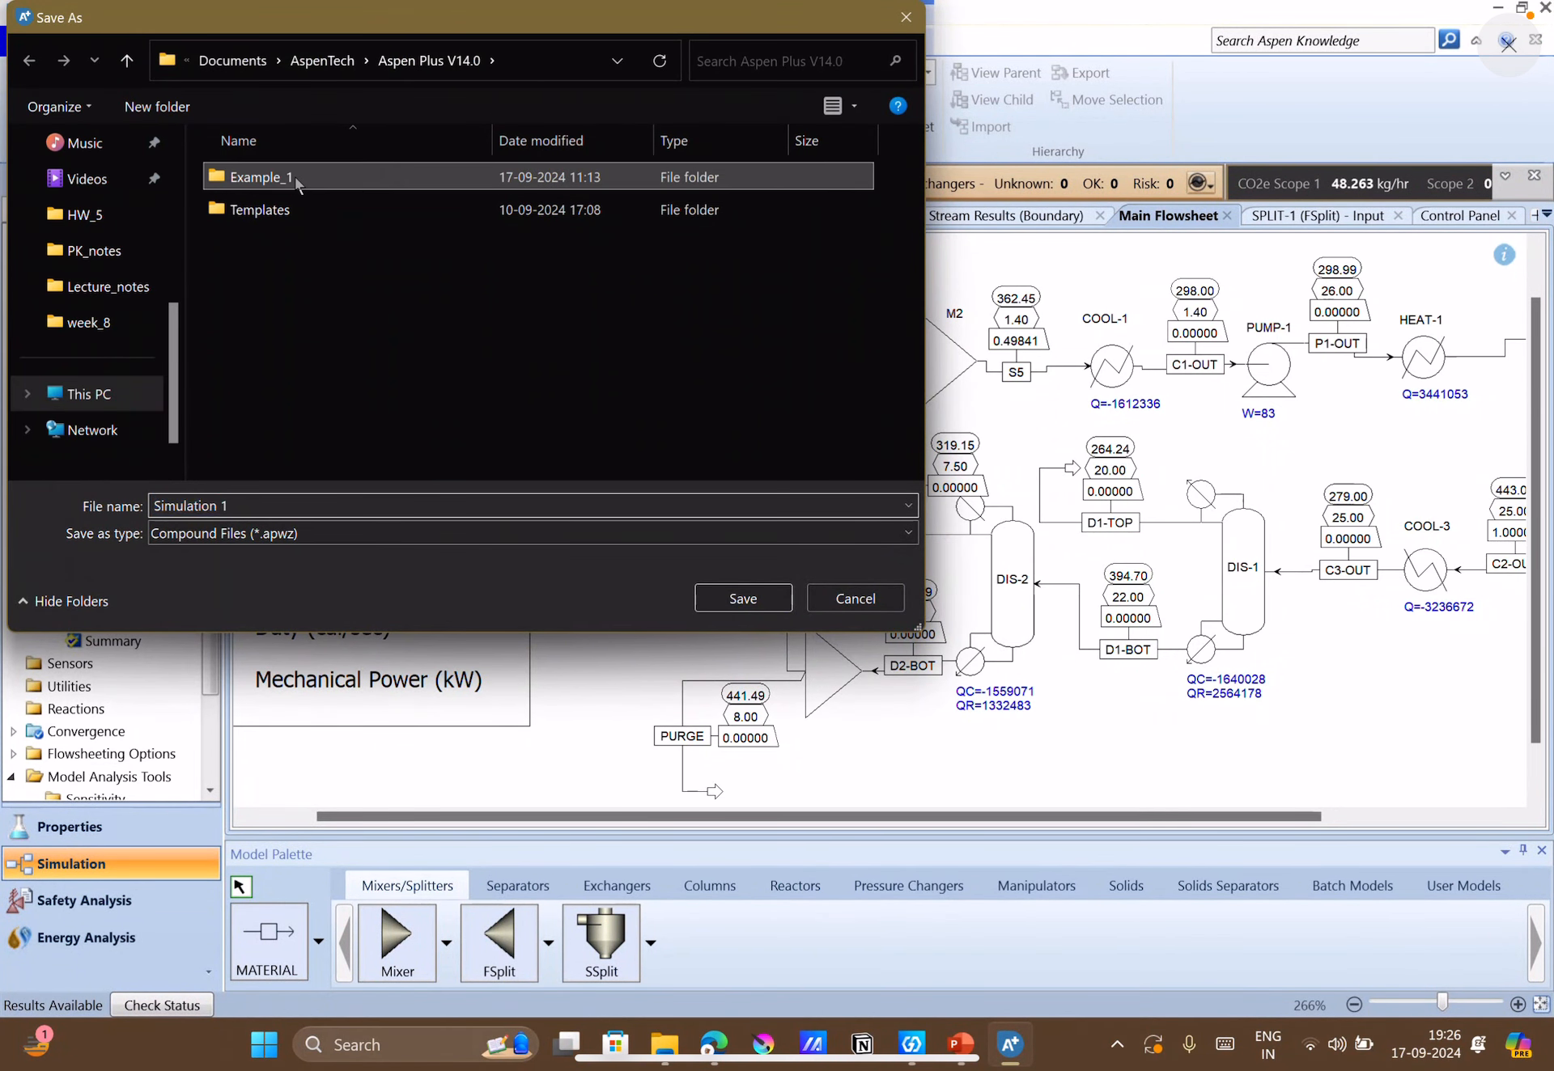
{"action": "double_click", "coordinate": [295, 176]}
{"action": "scroll", "coordinate": [313, 299], "scroll_direction": "down", "scroll_amount": 3}
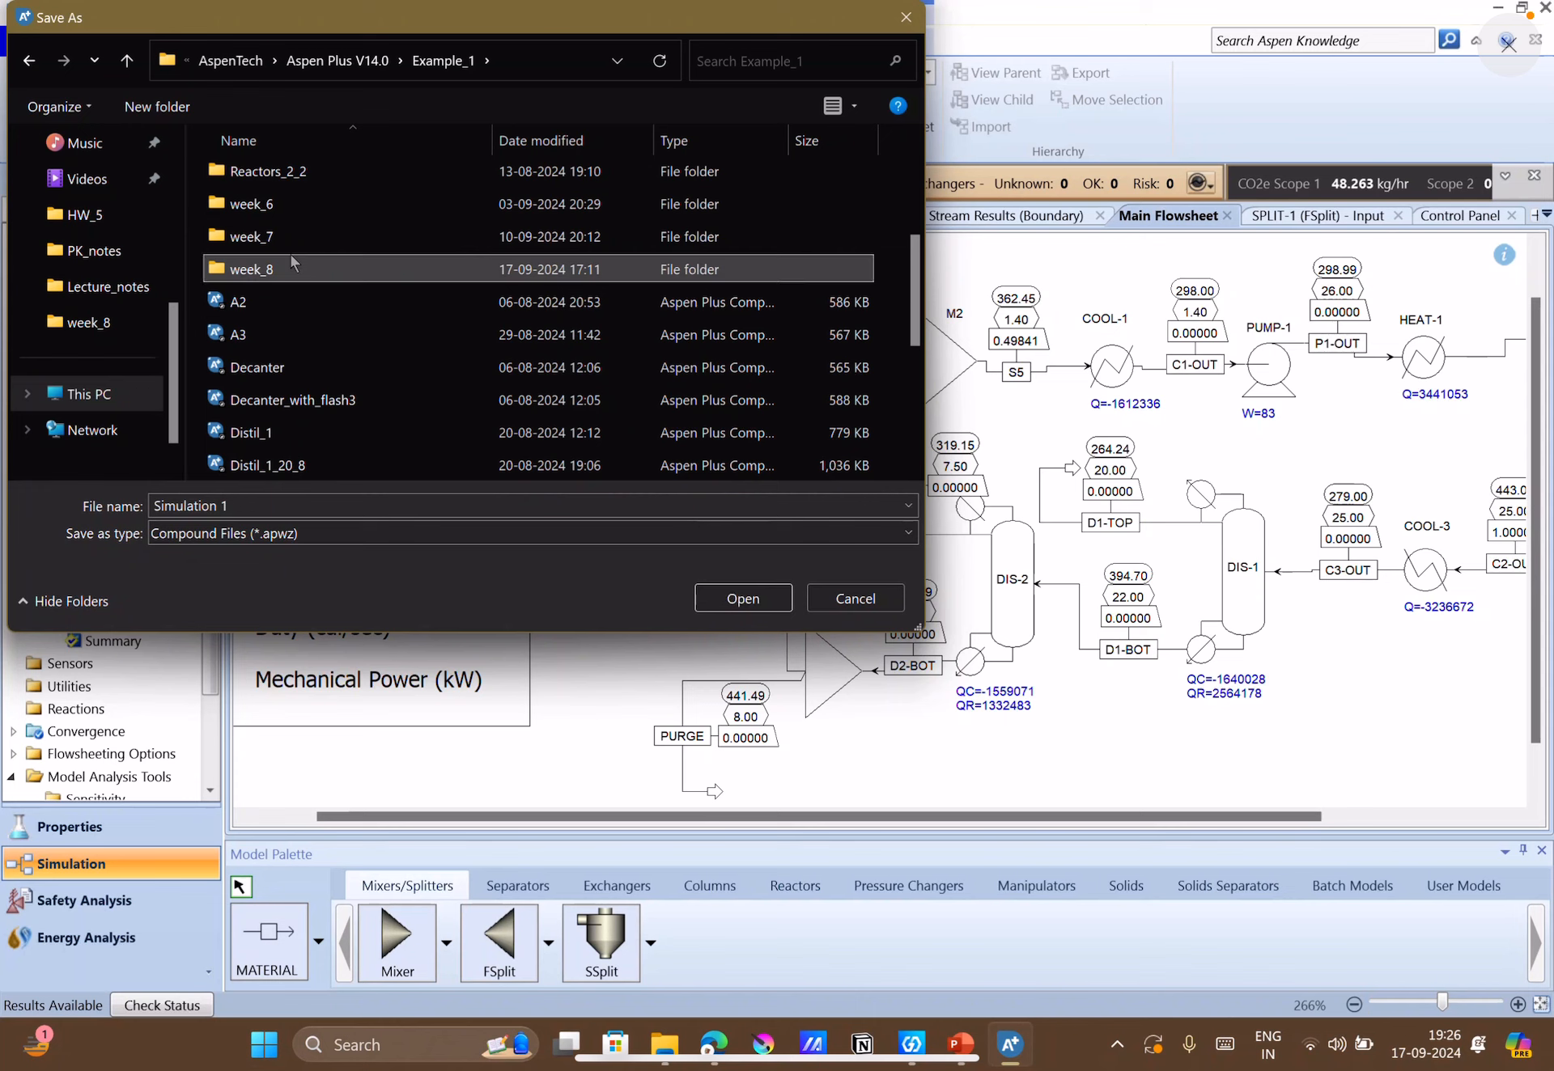
{"action": "double_click", "coordinate": [289, 256]}
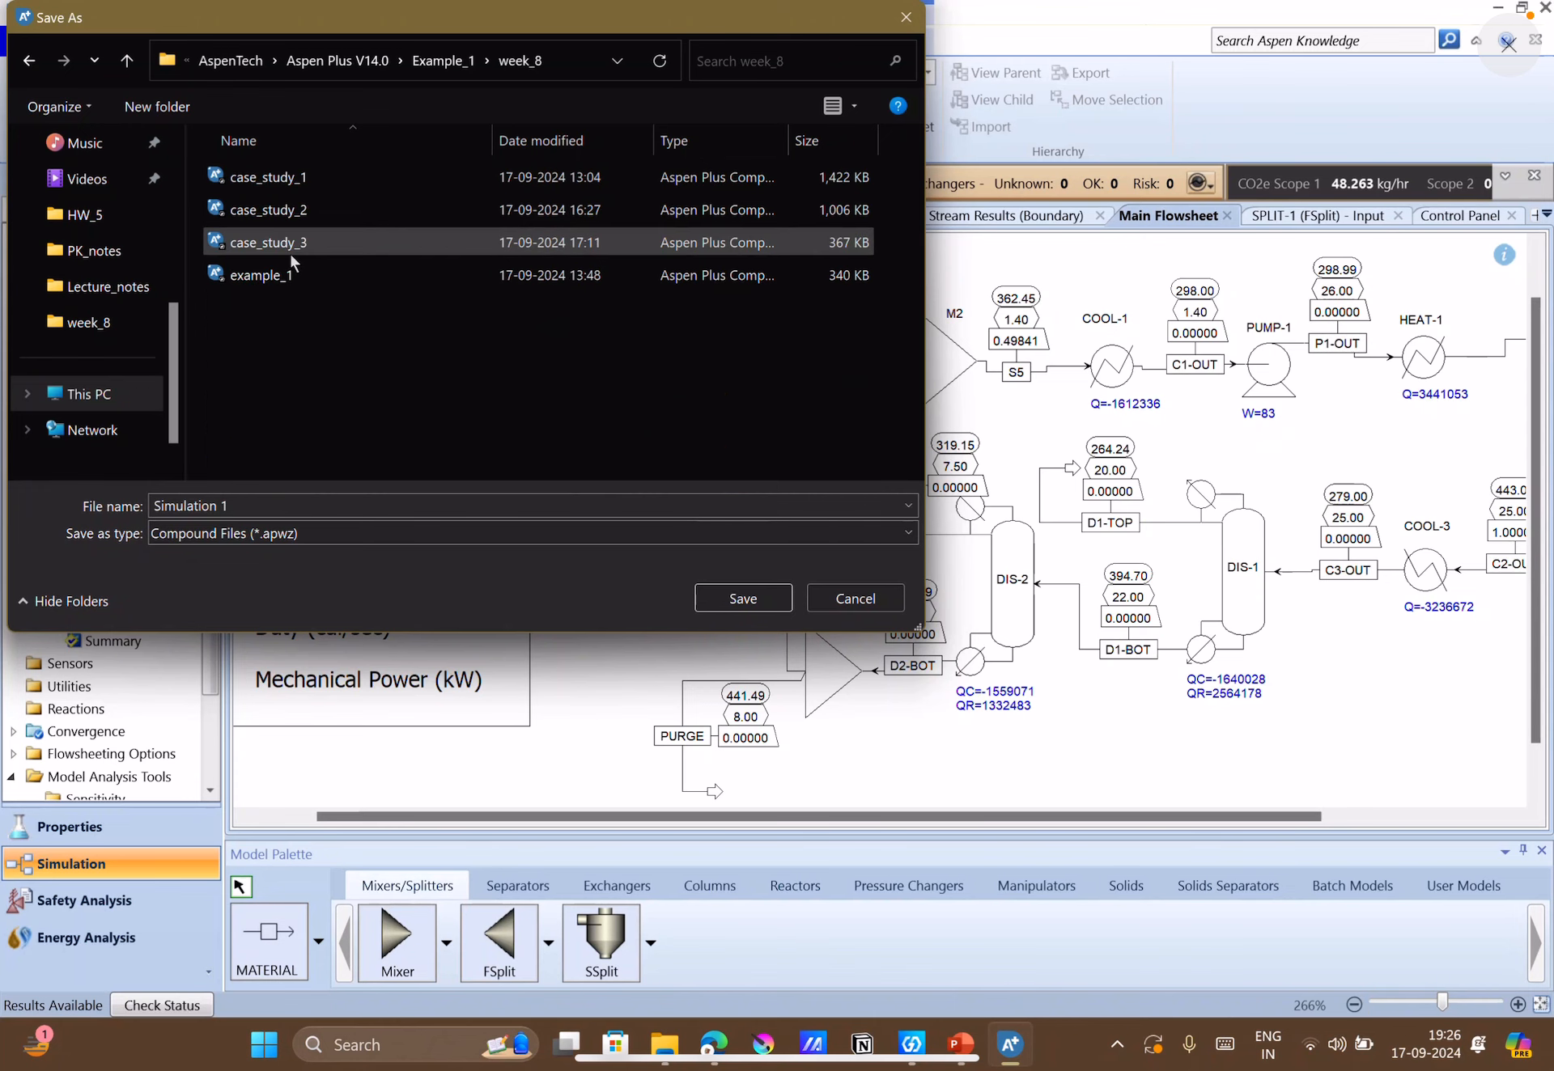
{"action": "left_click", "coordinate": [288, 179]}
{"action": "left_click", "coordinate": [325, 502]}
{"action": "left_click", "coordinate": [325, 502]}
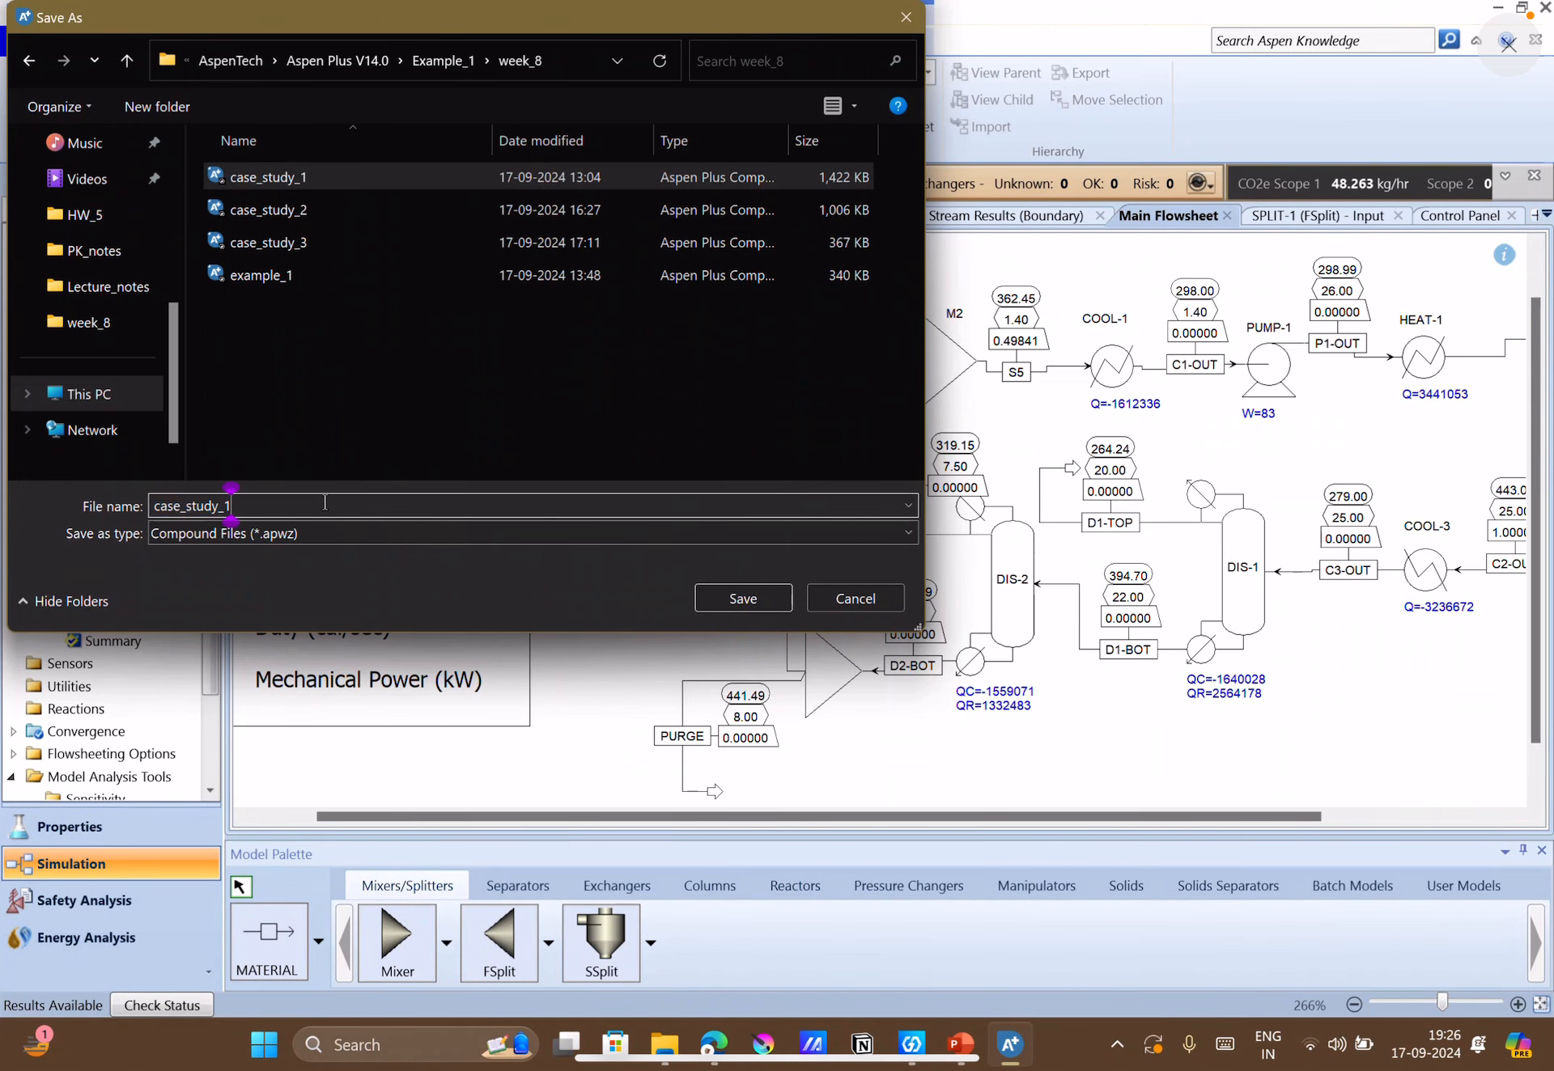
{"action": "type", "text": "_new"}
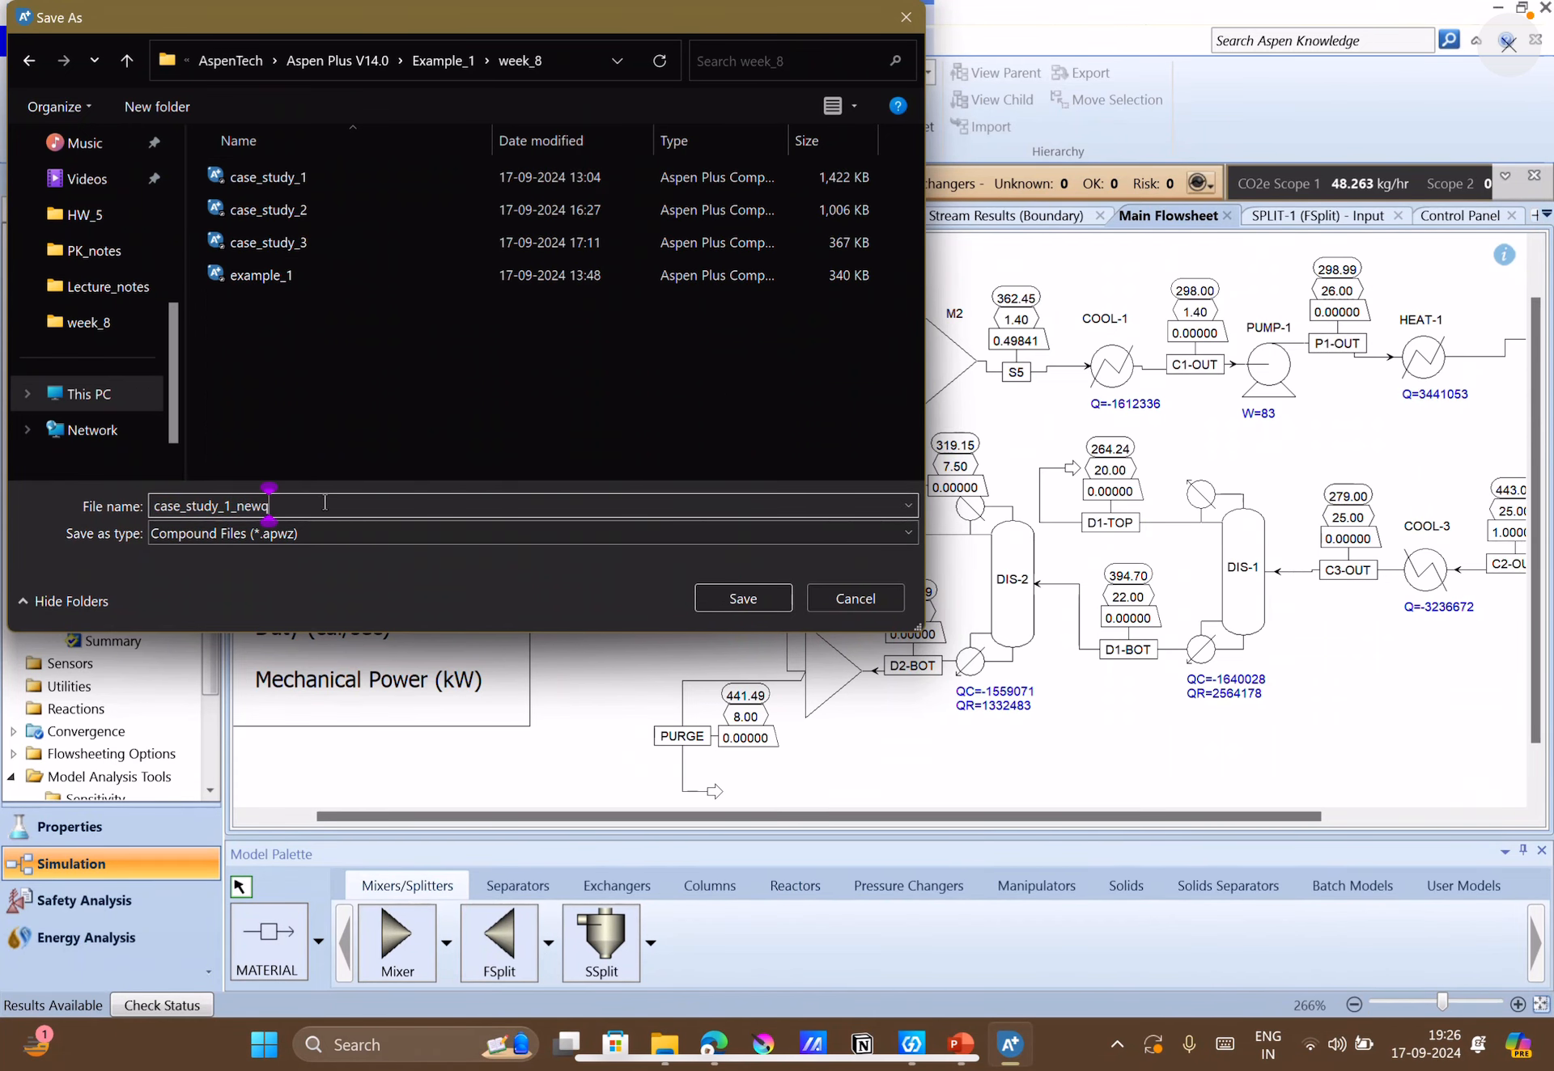
{"action": "key", "text": "Return"}
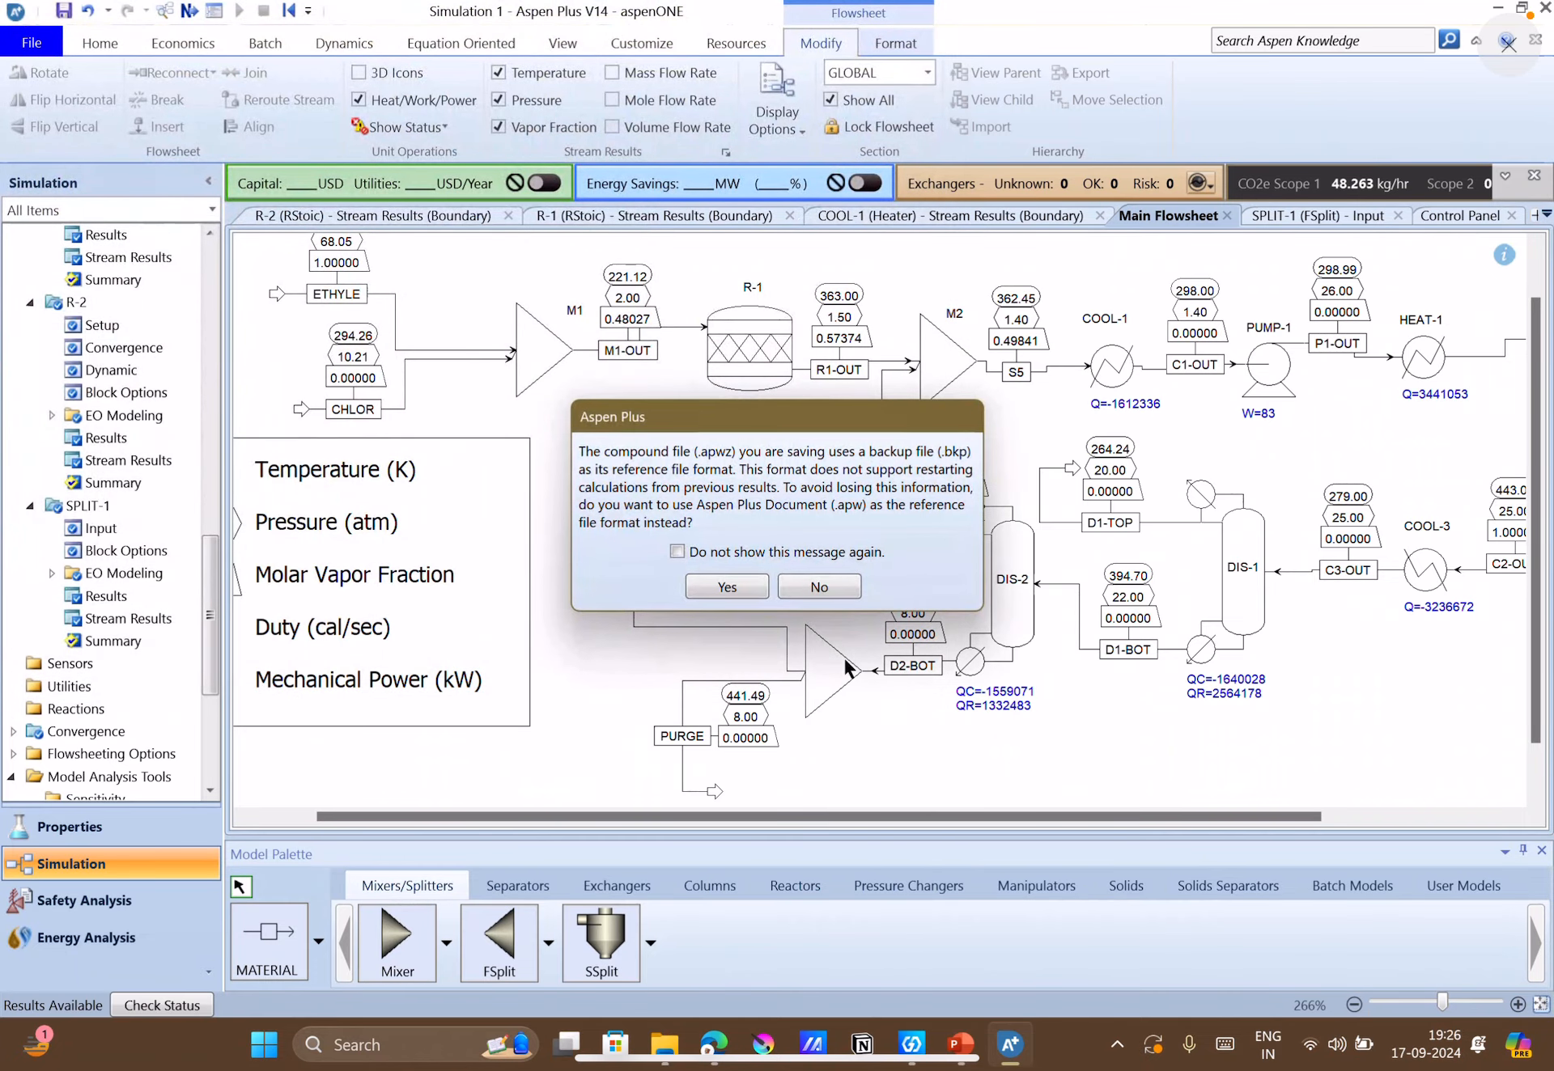
{"action": "left_click", "coordinate": [727, 588]}
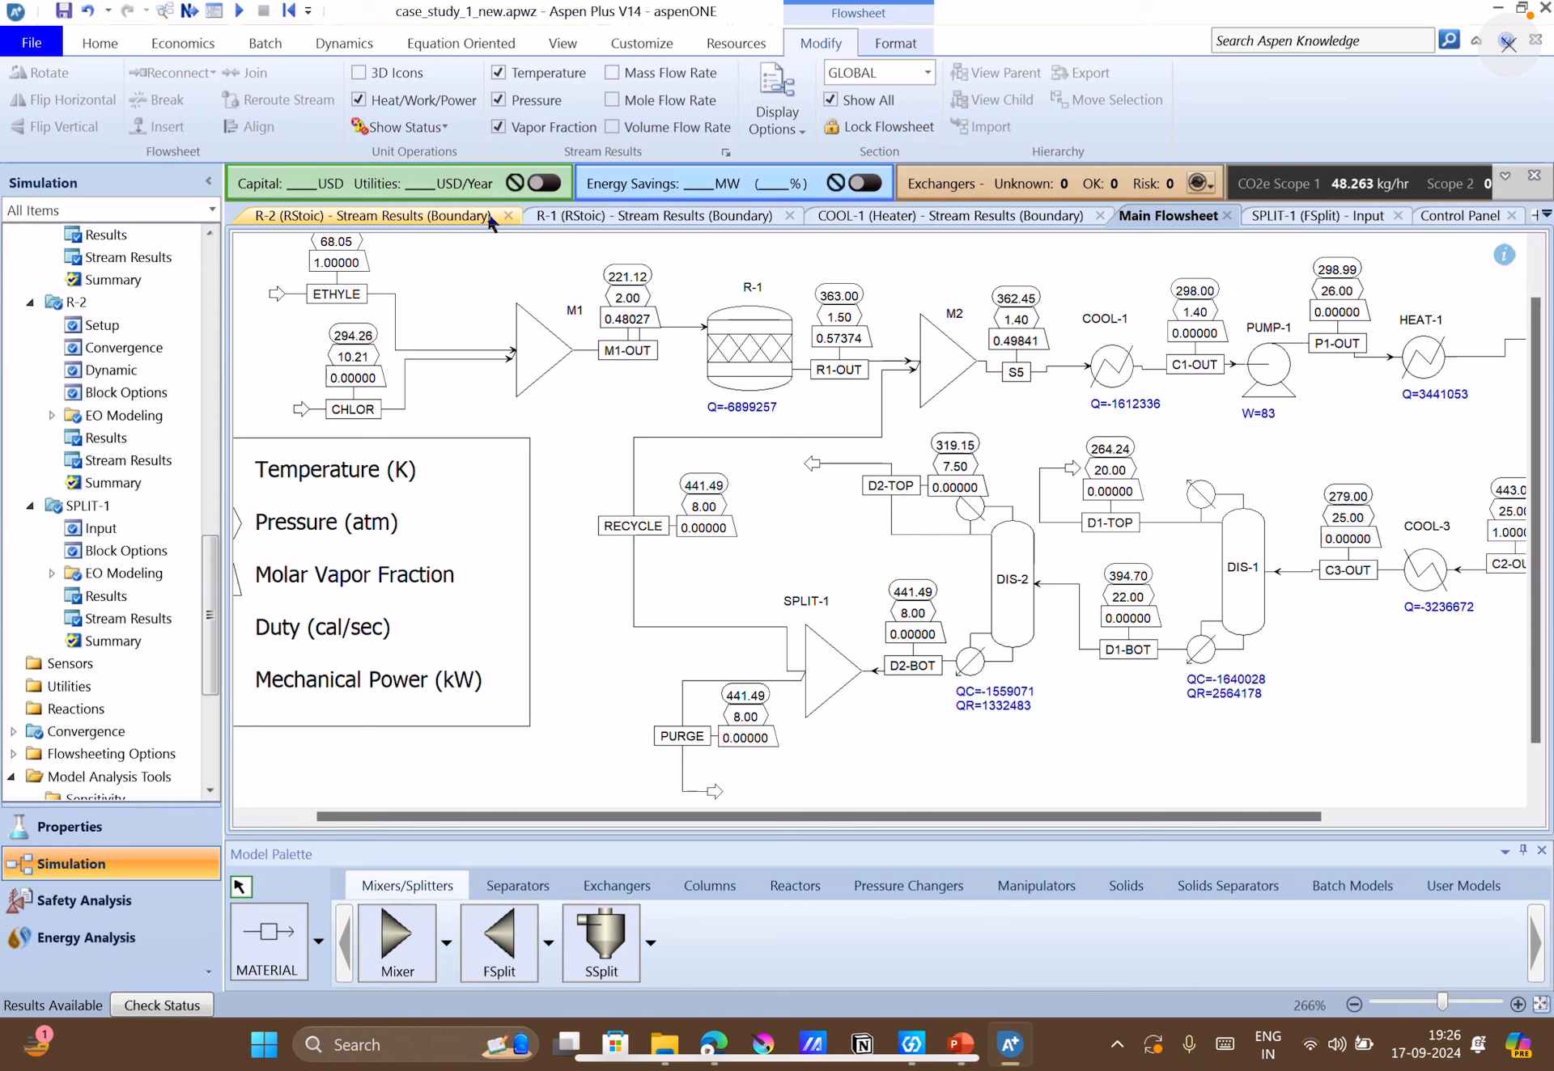
Close all open result, input and Control Panel pages, keeping only the main flowsheet open.
{"action": "left_click", "coordinate": [508, 216]}
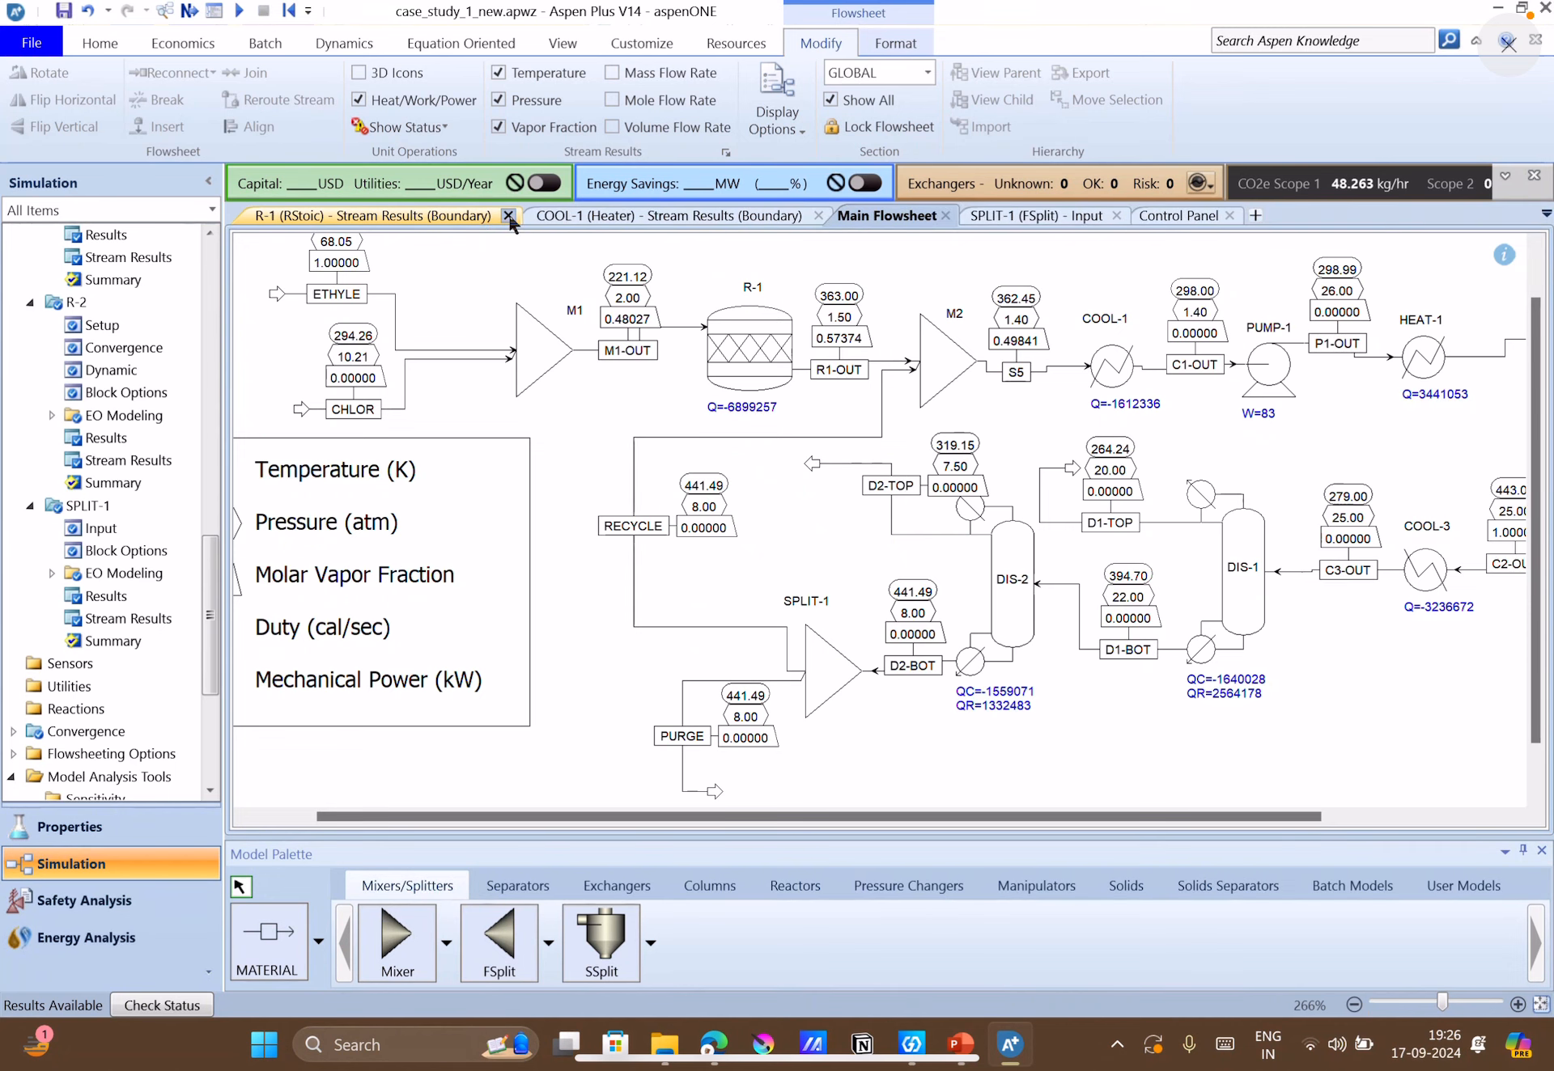
{"action": "left_click", "coordinate": [508, 216]}
{"action": "left_click", "coordinate": [536, 215]}
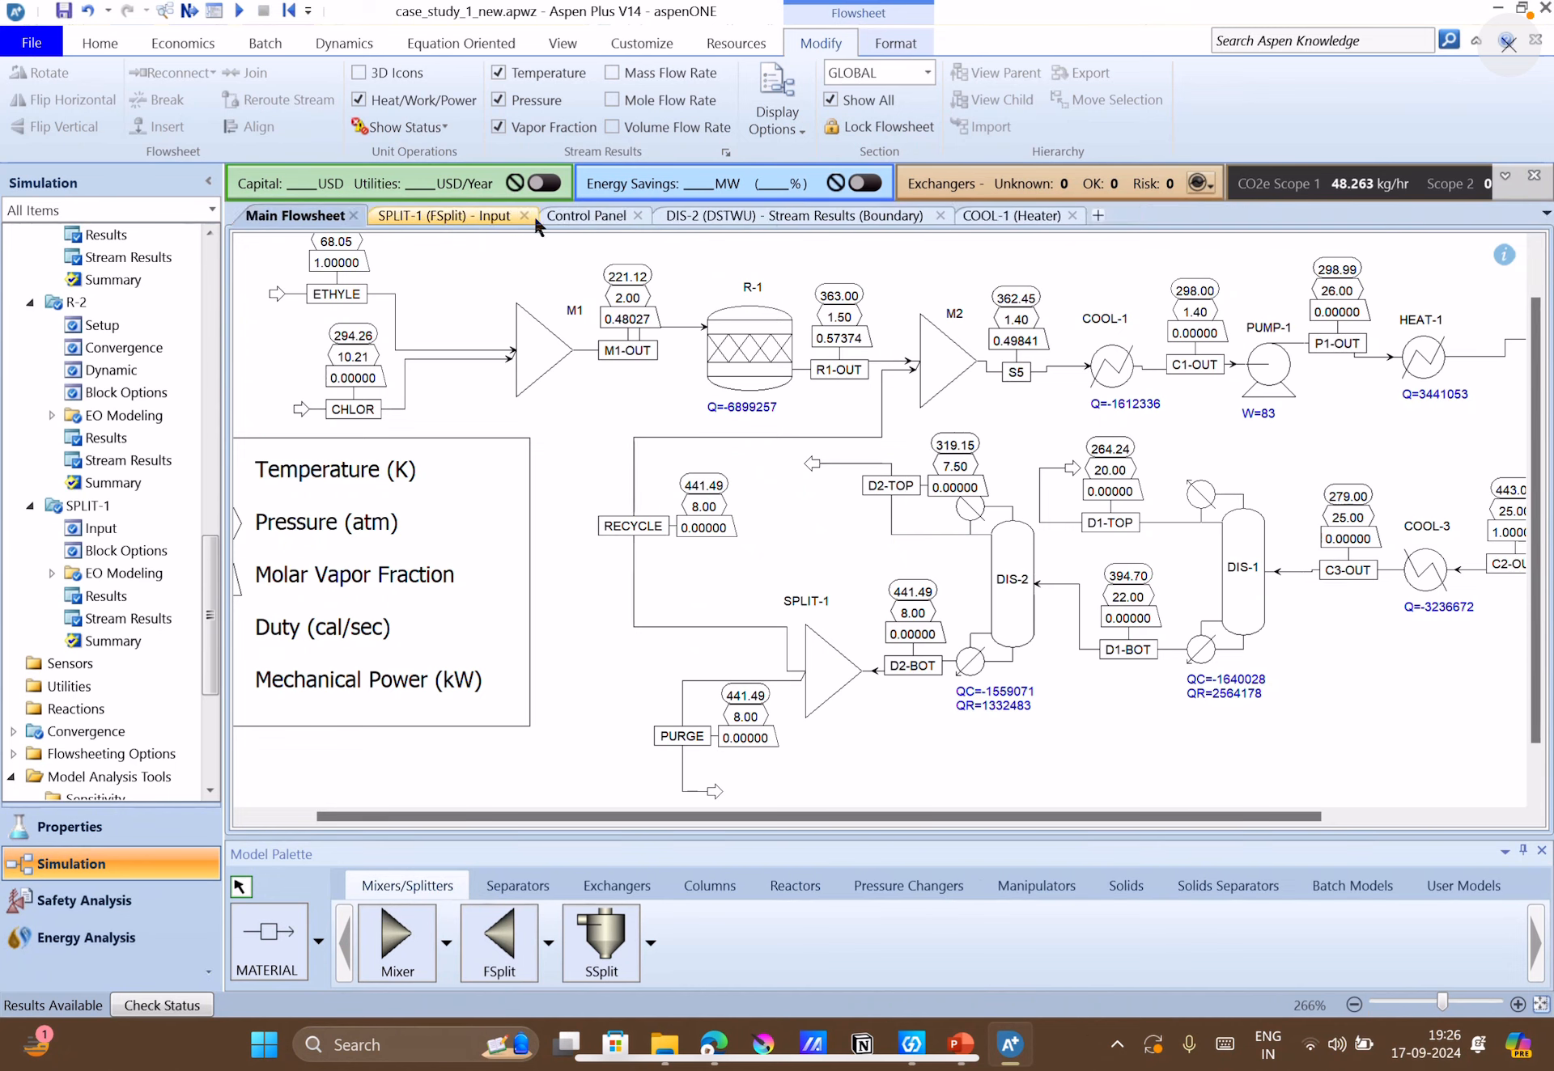
{"action": "left_click", "coordinate": [523, 215]}
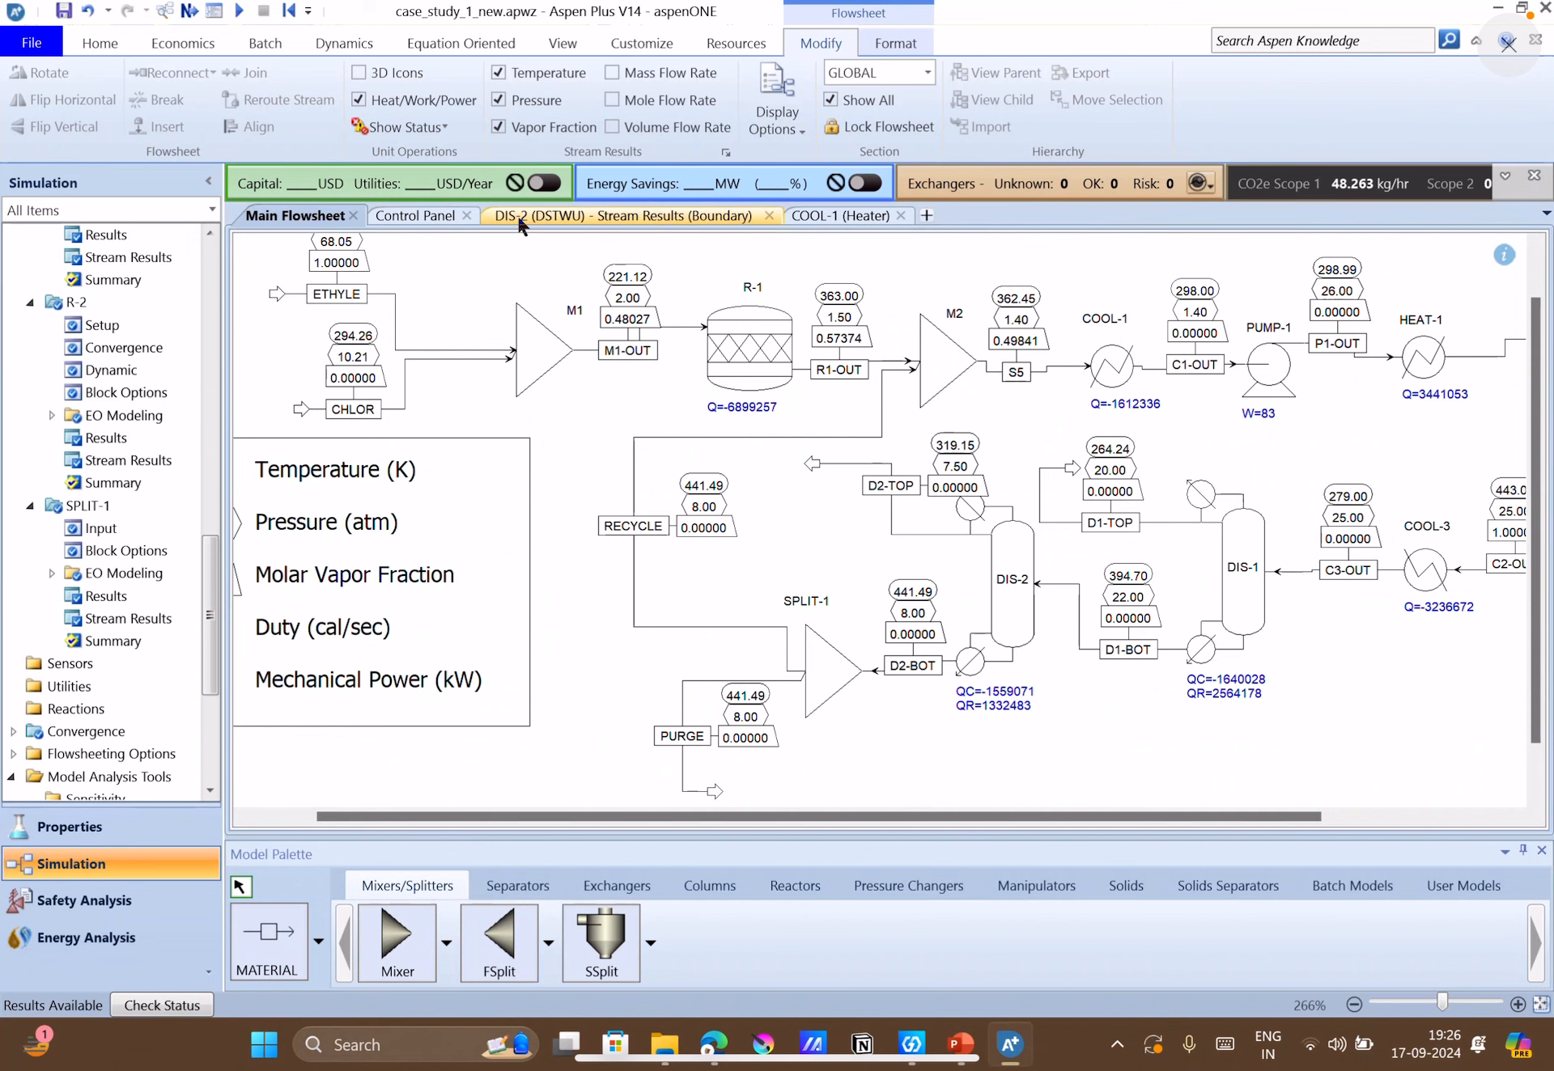
{"action": "left_click", "coordinate": [469, 216]}
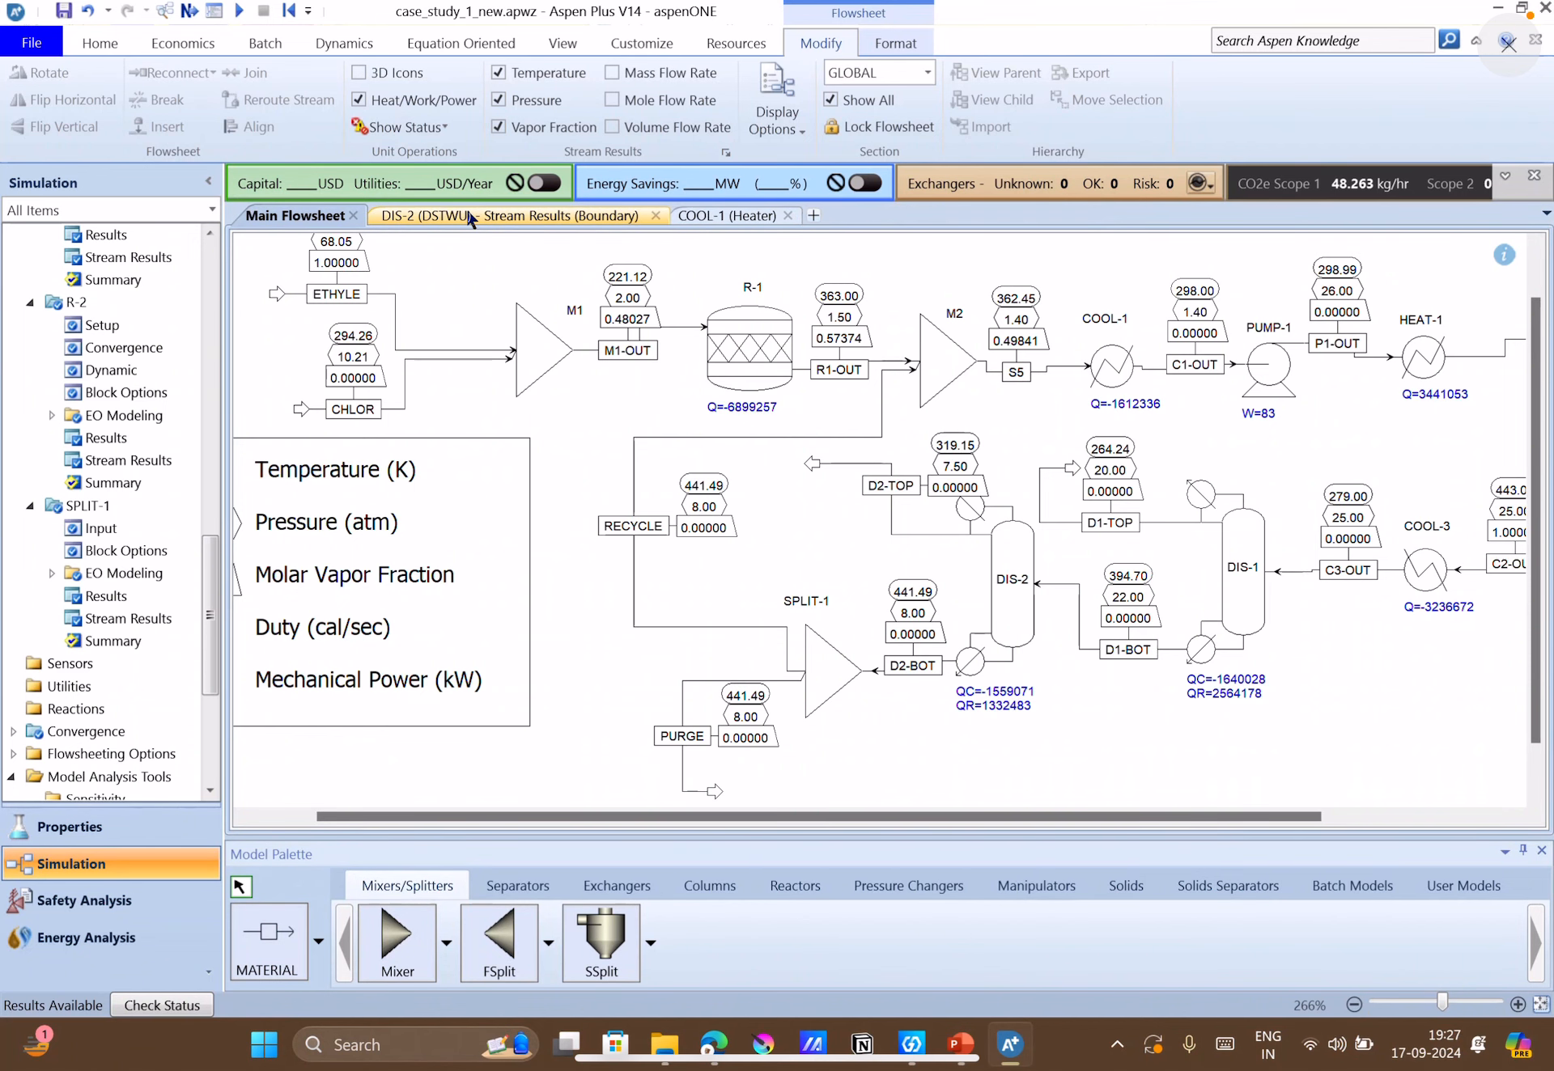
{"action": "left_click", "coordinate": [637, 219]}
{"action": "left_click", "coordinate": [653, 216]}
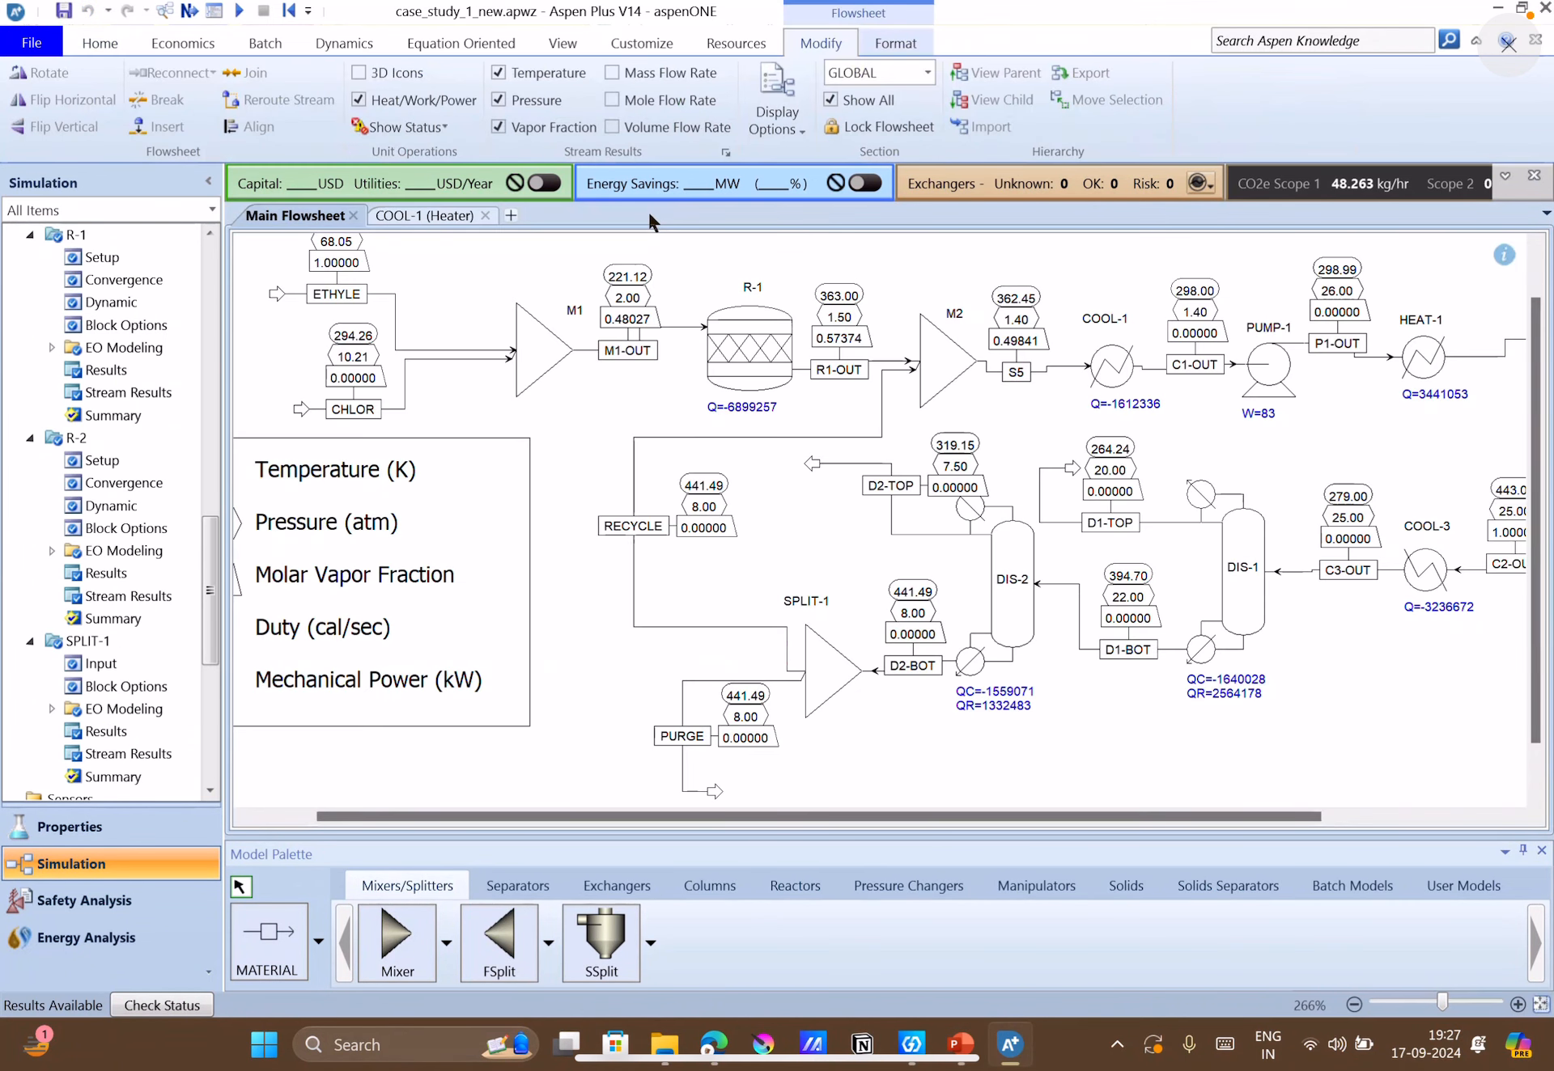
{"action": "left_click", "coordinate": [482, 215]}
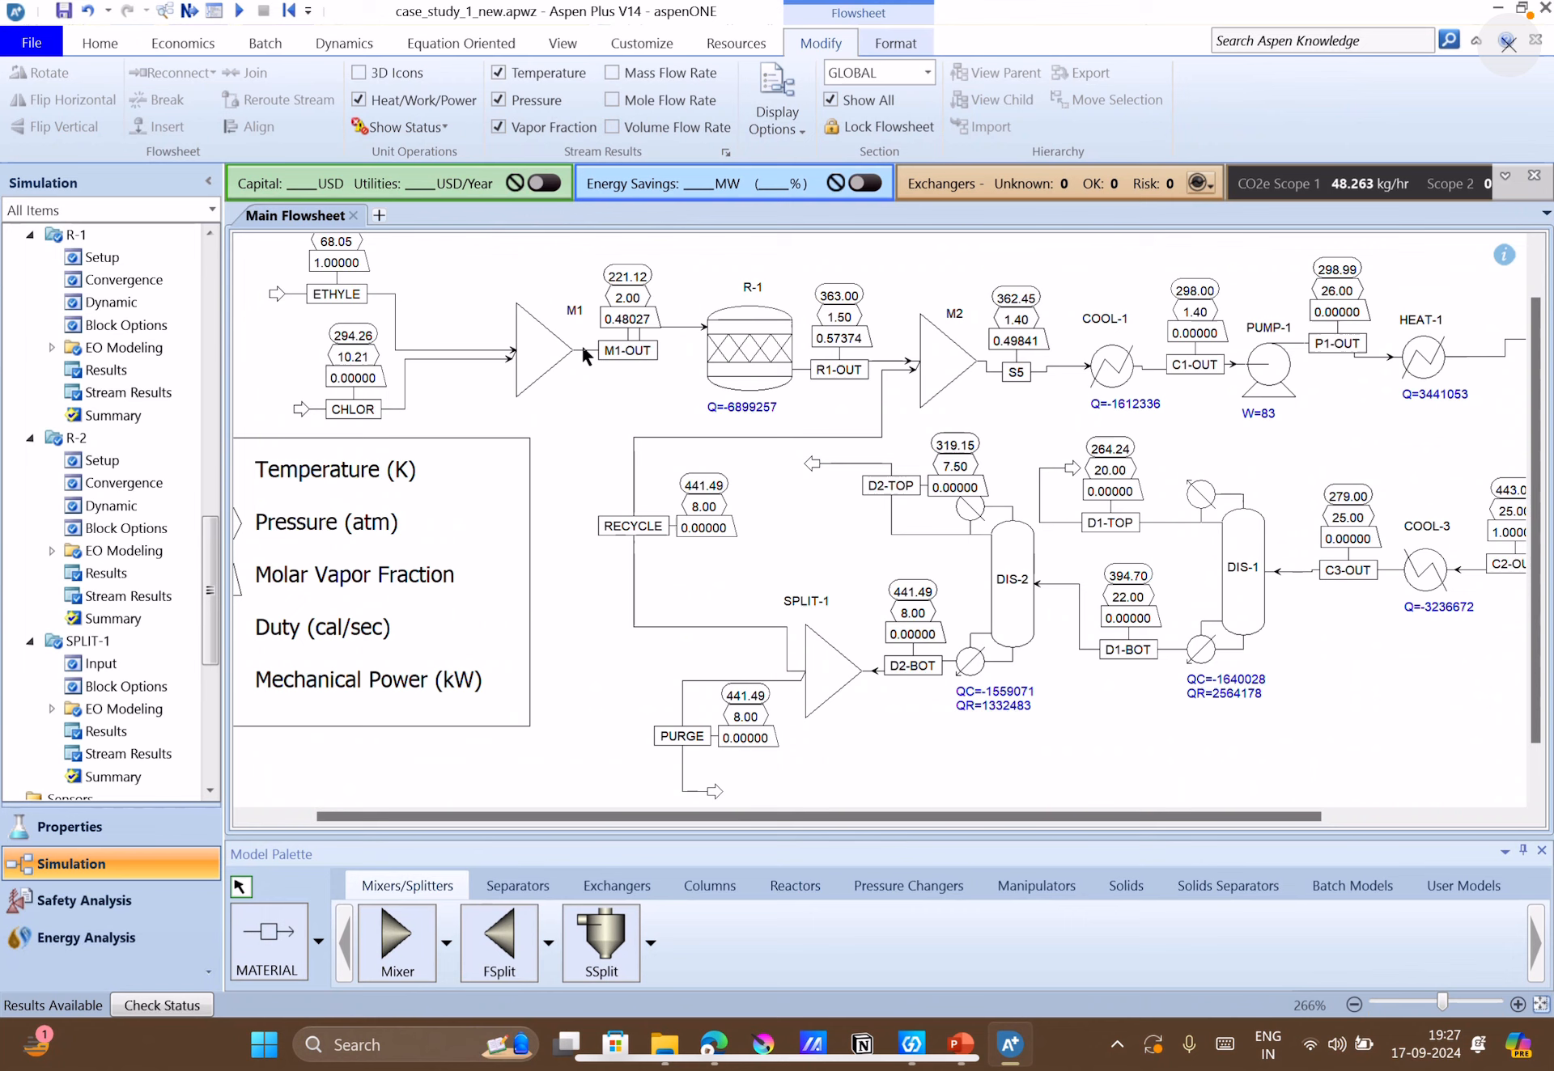
Close the case_study_1_new simulation and start a new simulation.
{"action": "left_click", "coordinate": [1537, 48]}
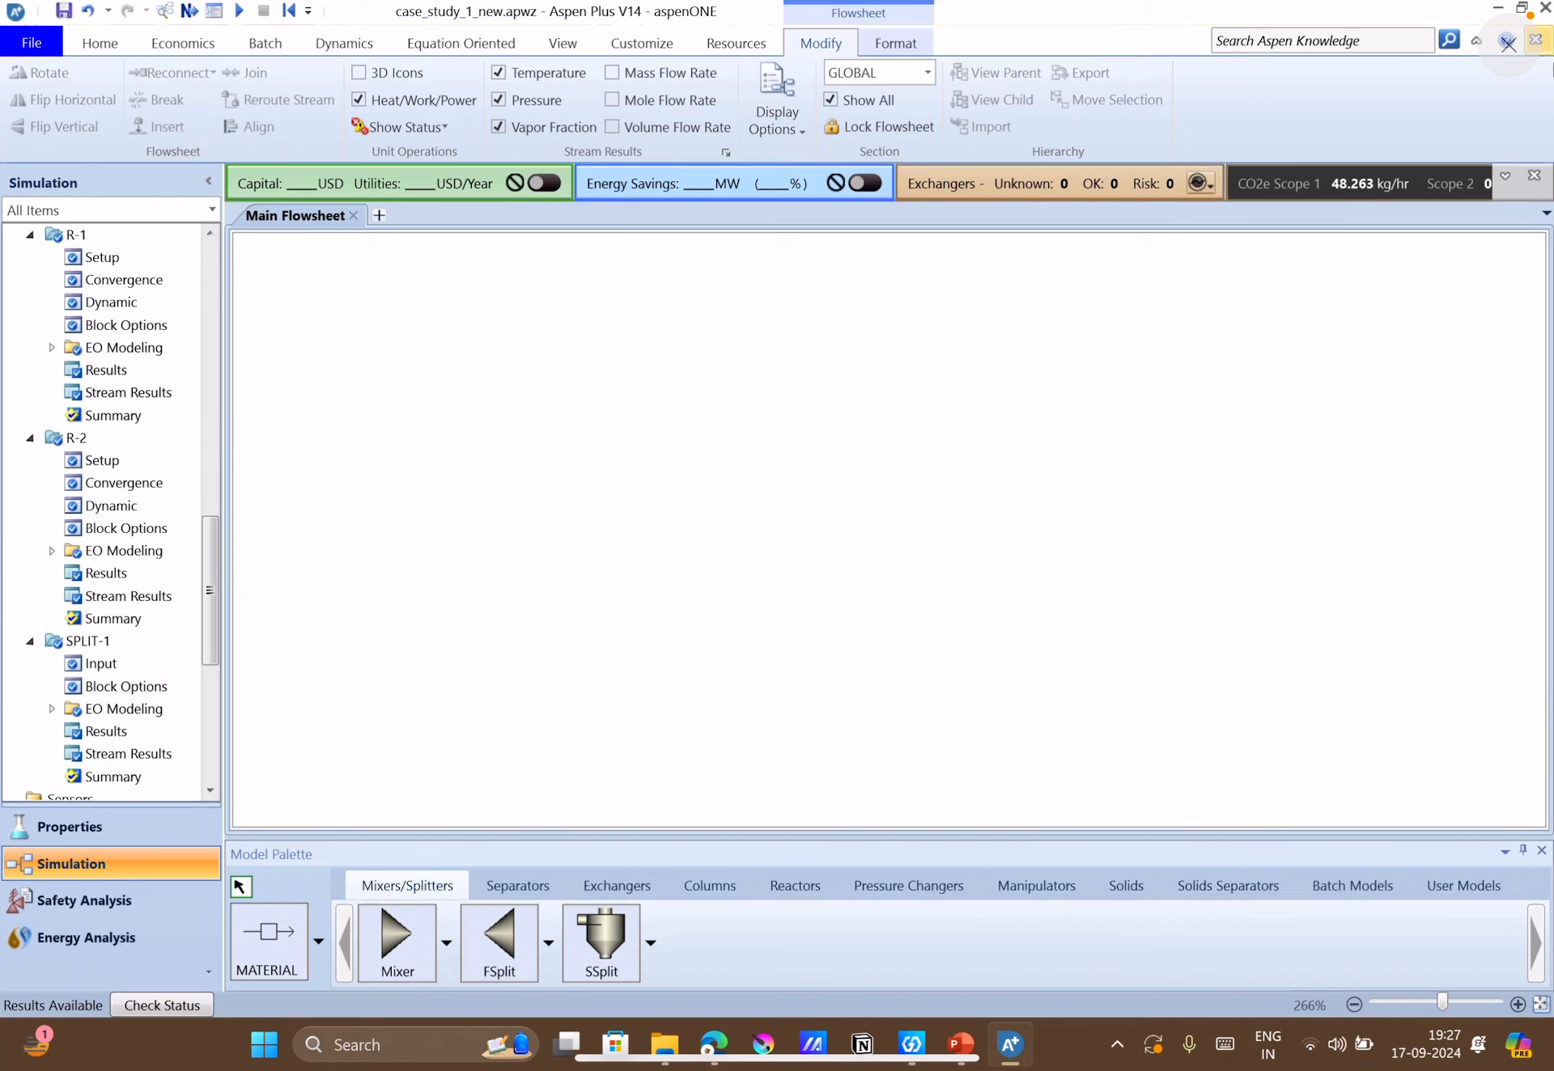
{"action": "left_click", "coordinate": [1536, 45]}
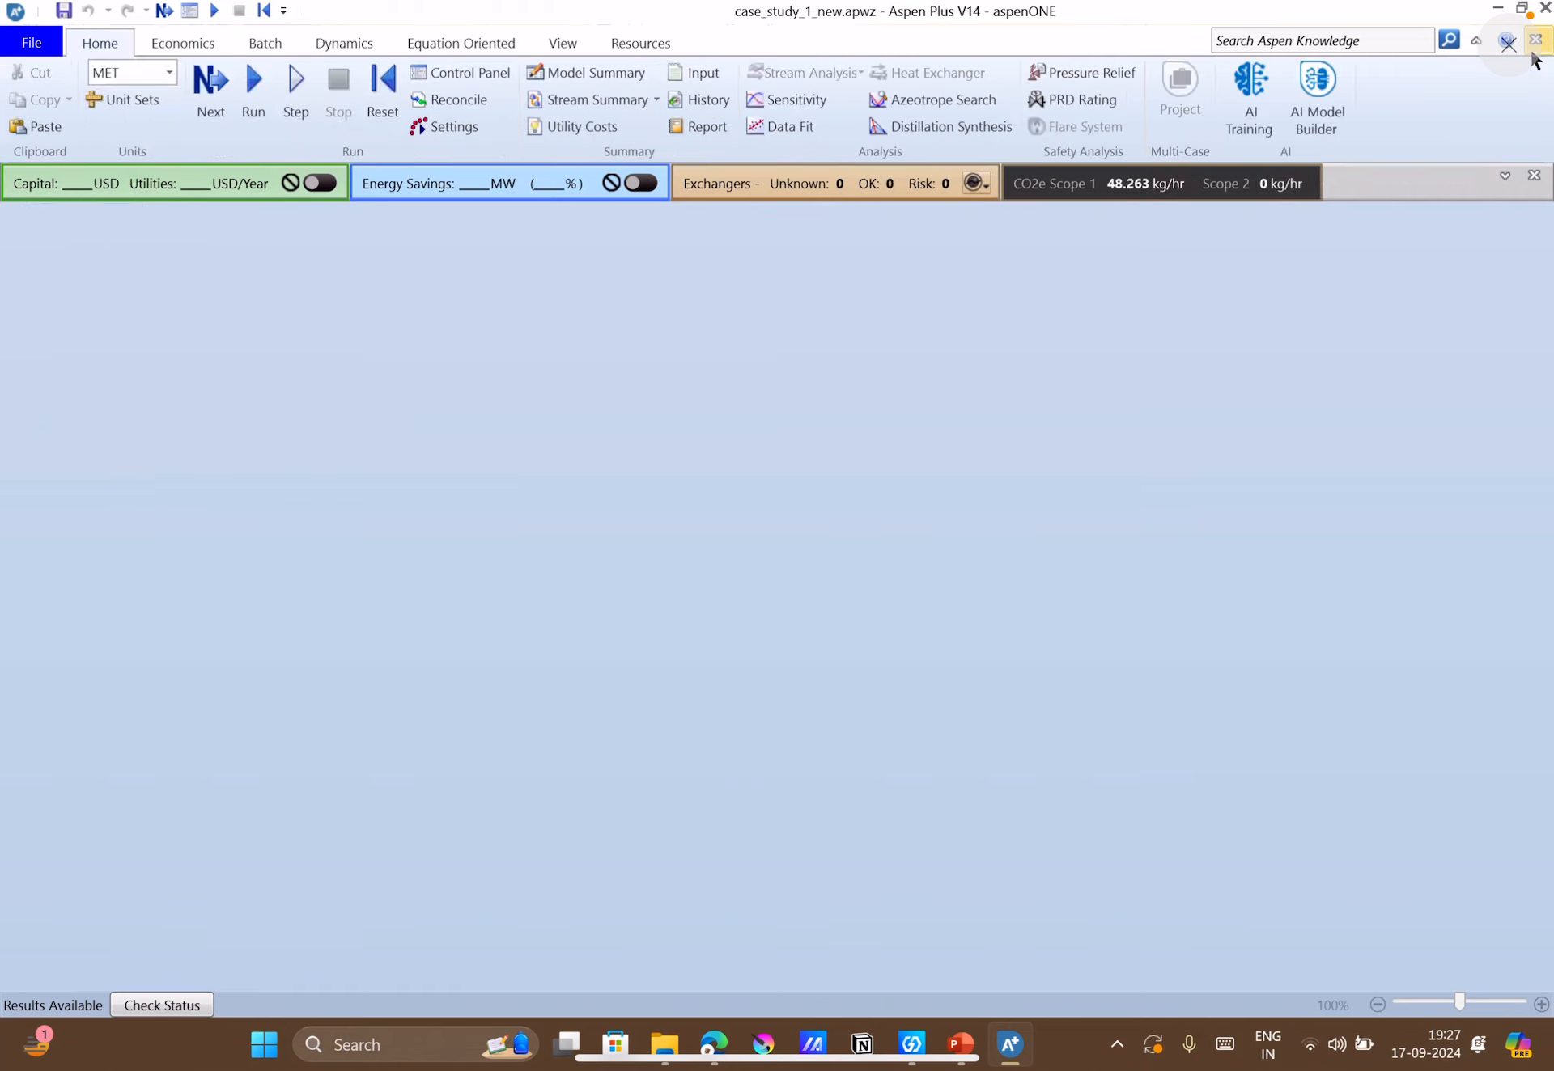
{"action": "left_click", "coordinate": [49, 47]}
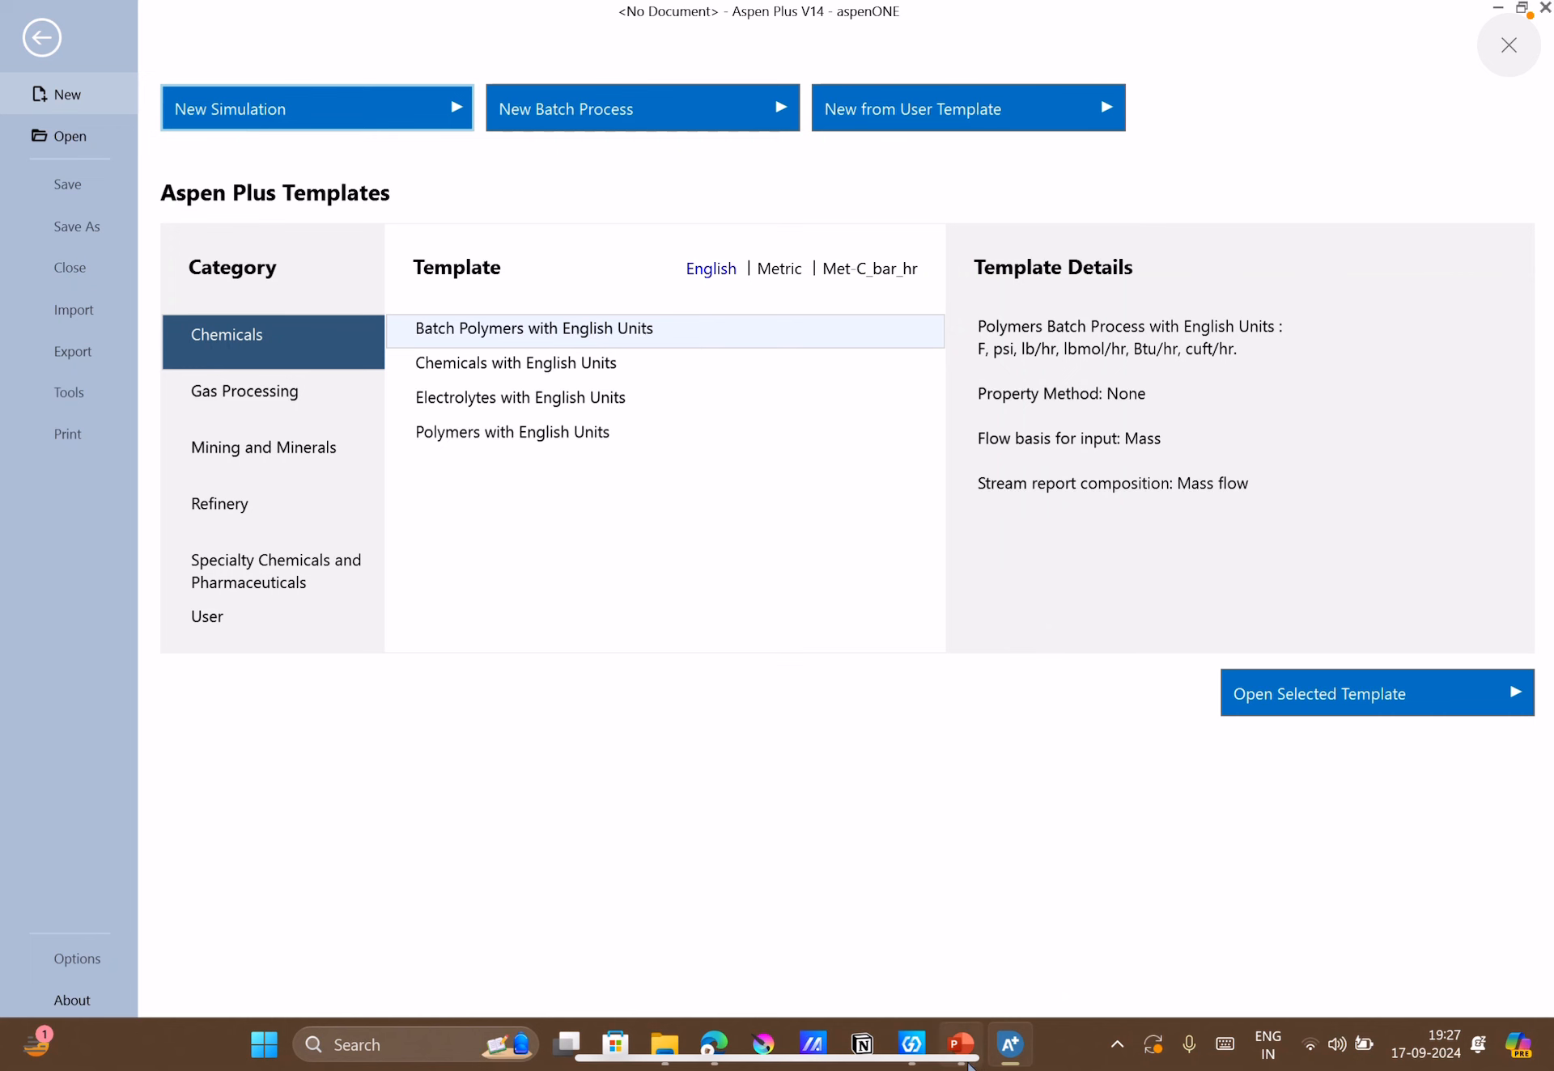
Switch to the APSS_Week_8 presentation in PowerPoint and read Q2's feed data, unit specifications and Figure 4.58 flowsheet on slides 6 and 7.
{"action": "mouse_move", "coordinate": [966, 1063]}
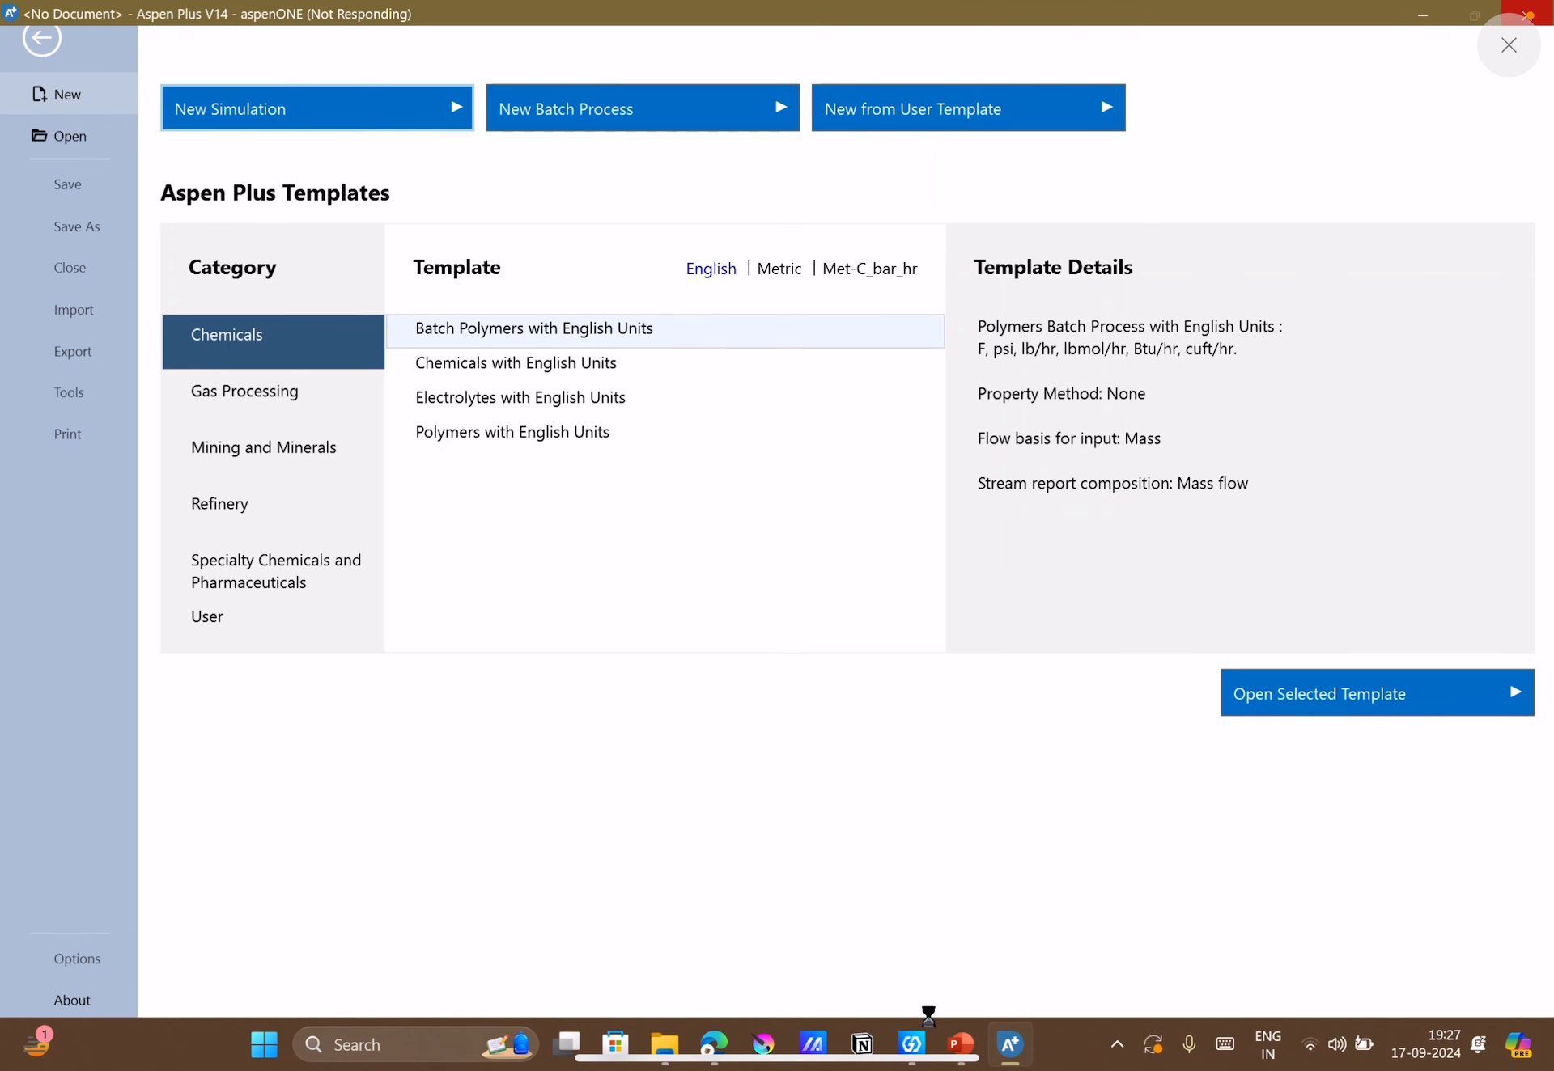
{"action": "left_click", "coordinate": [960, 1044]}
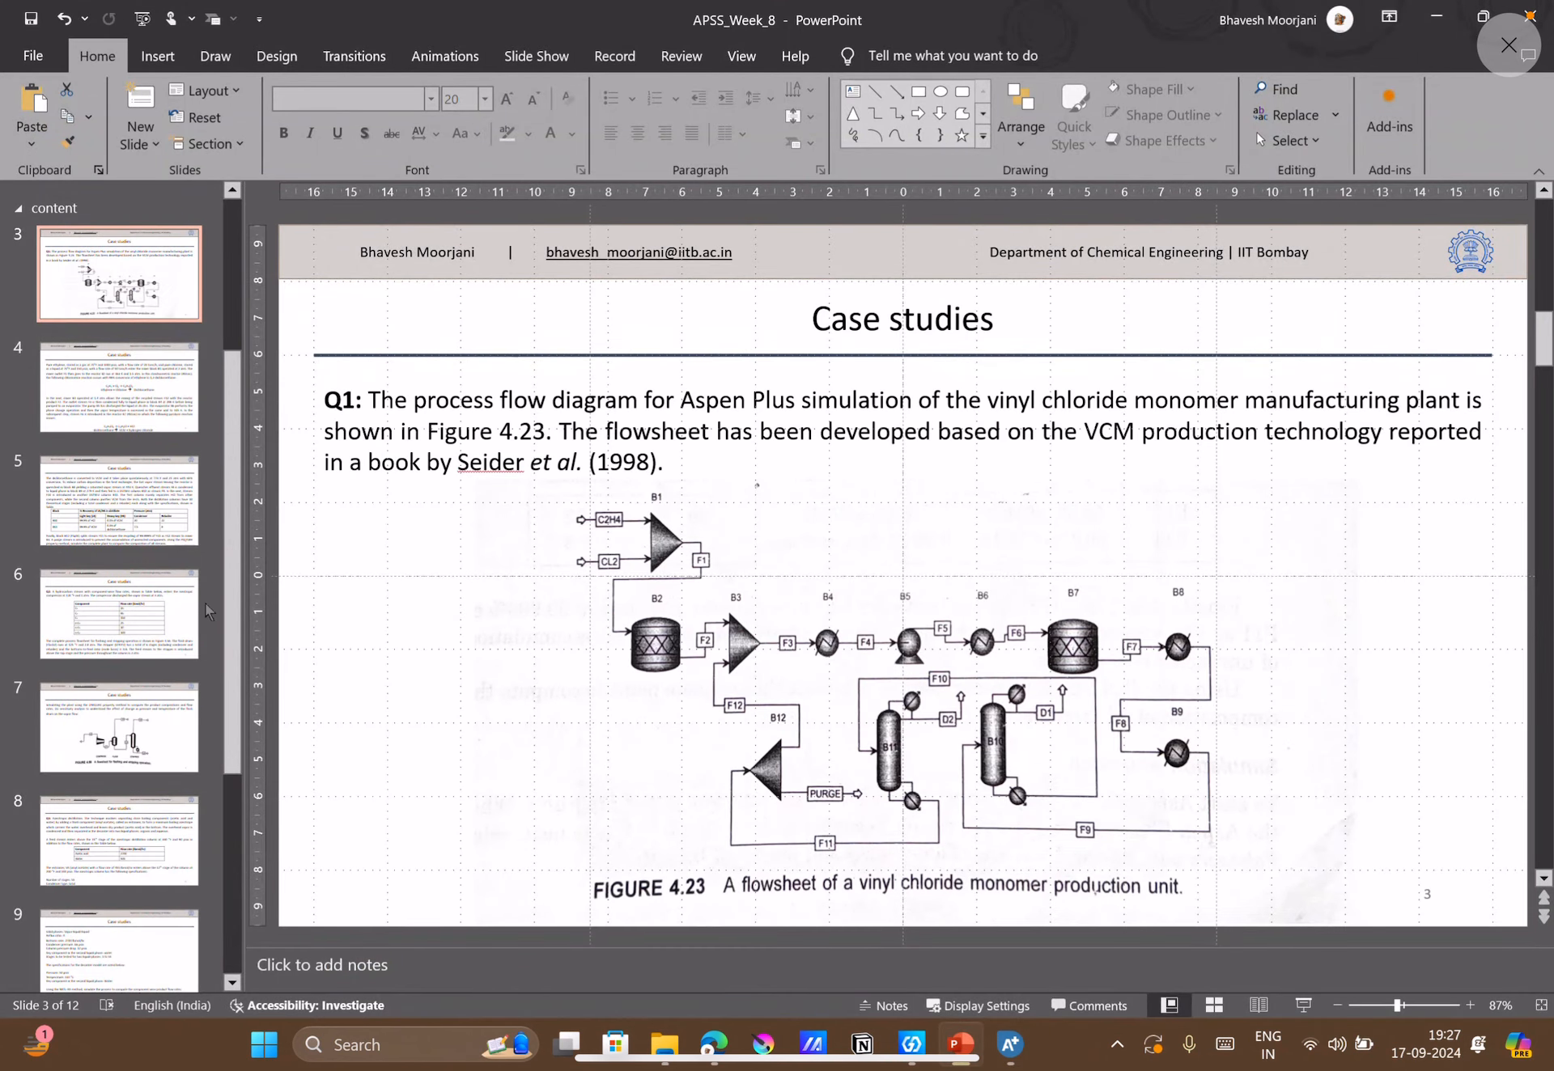
{"action": "left_click", "coordinate": [125, 613]}
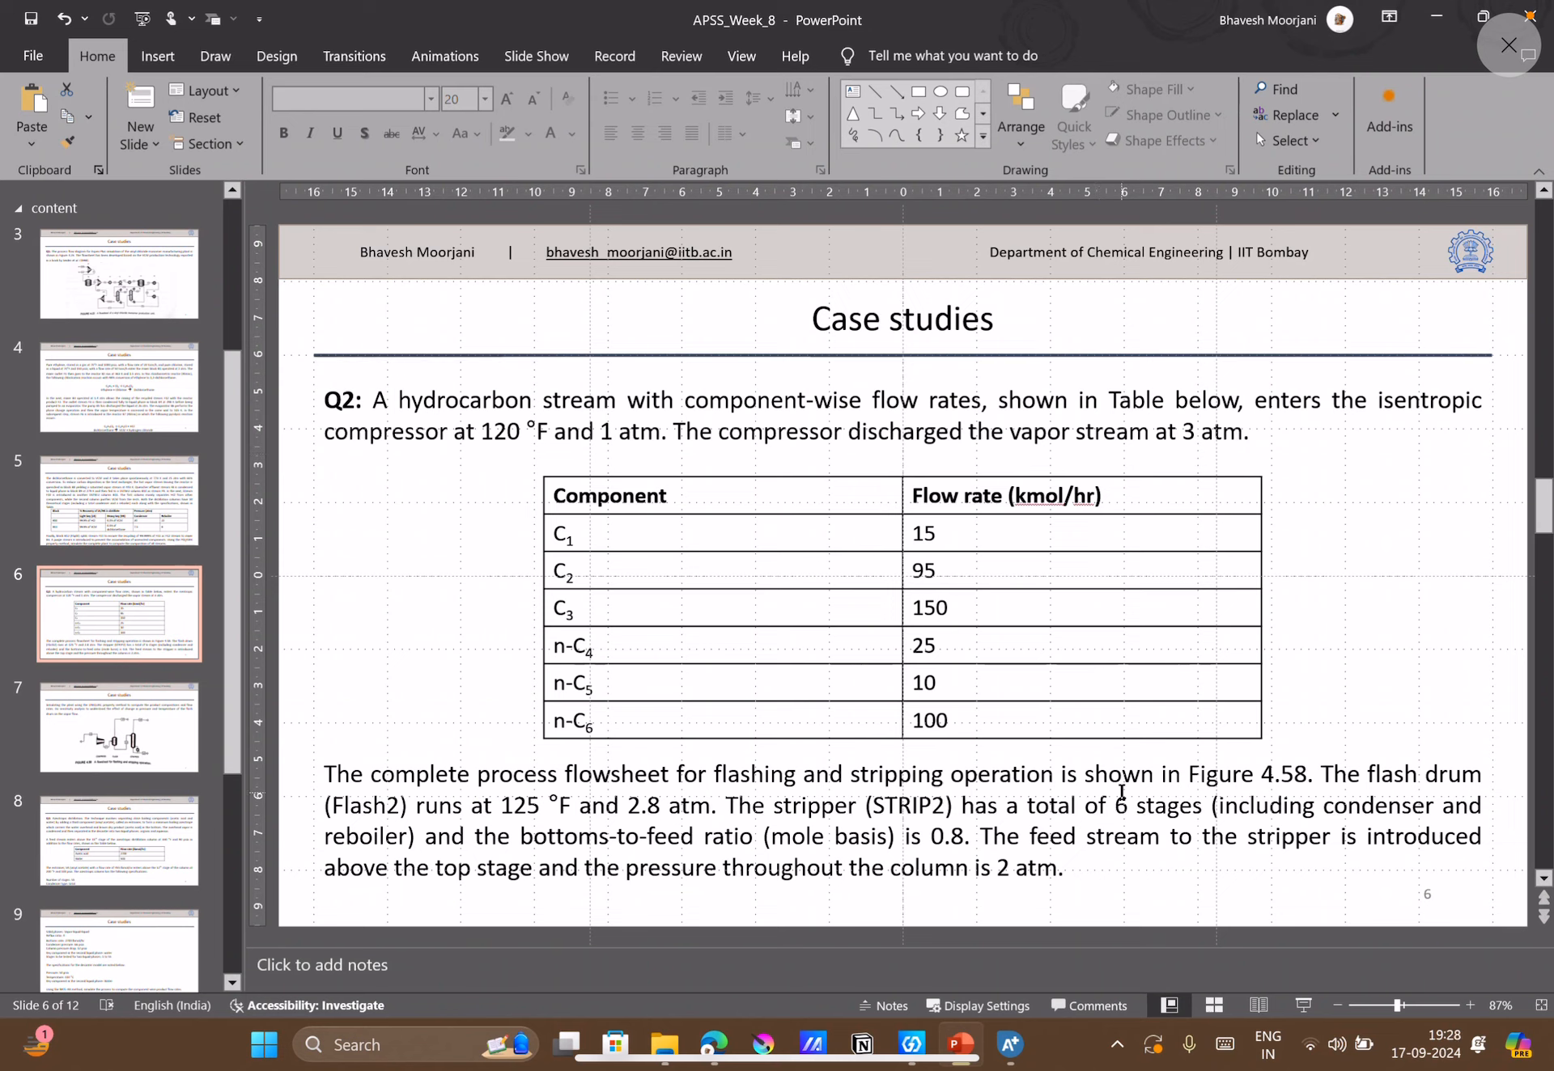
{"action": "left_click", "coordinate": [139, 746]}
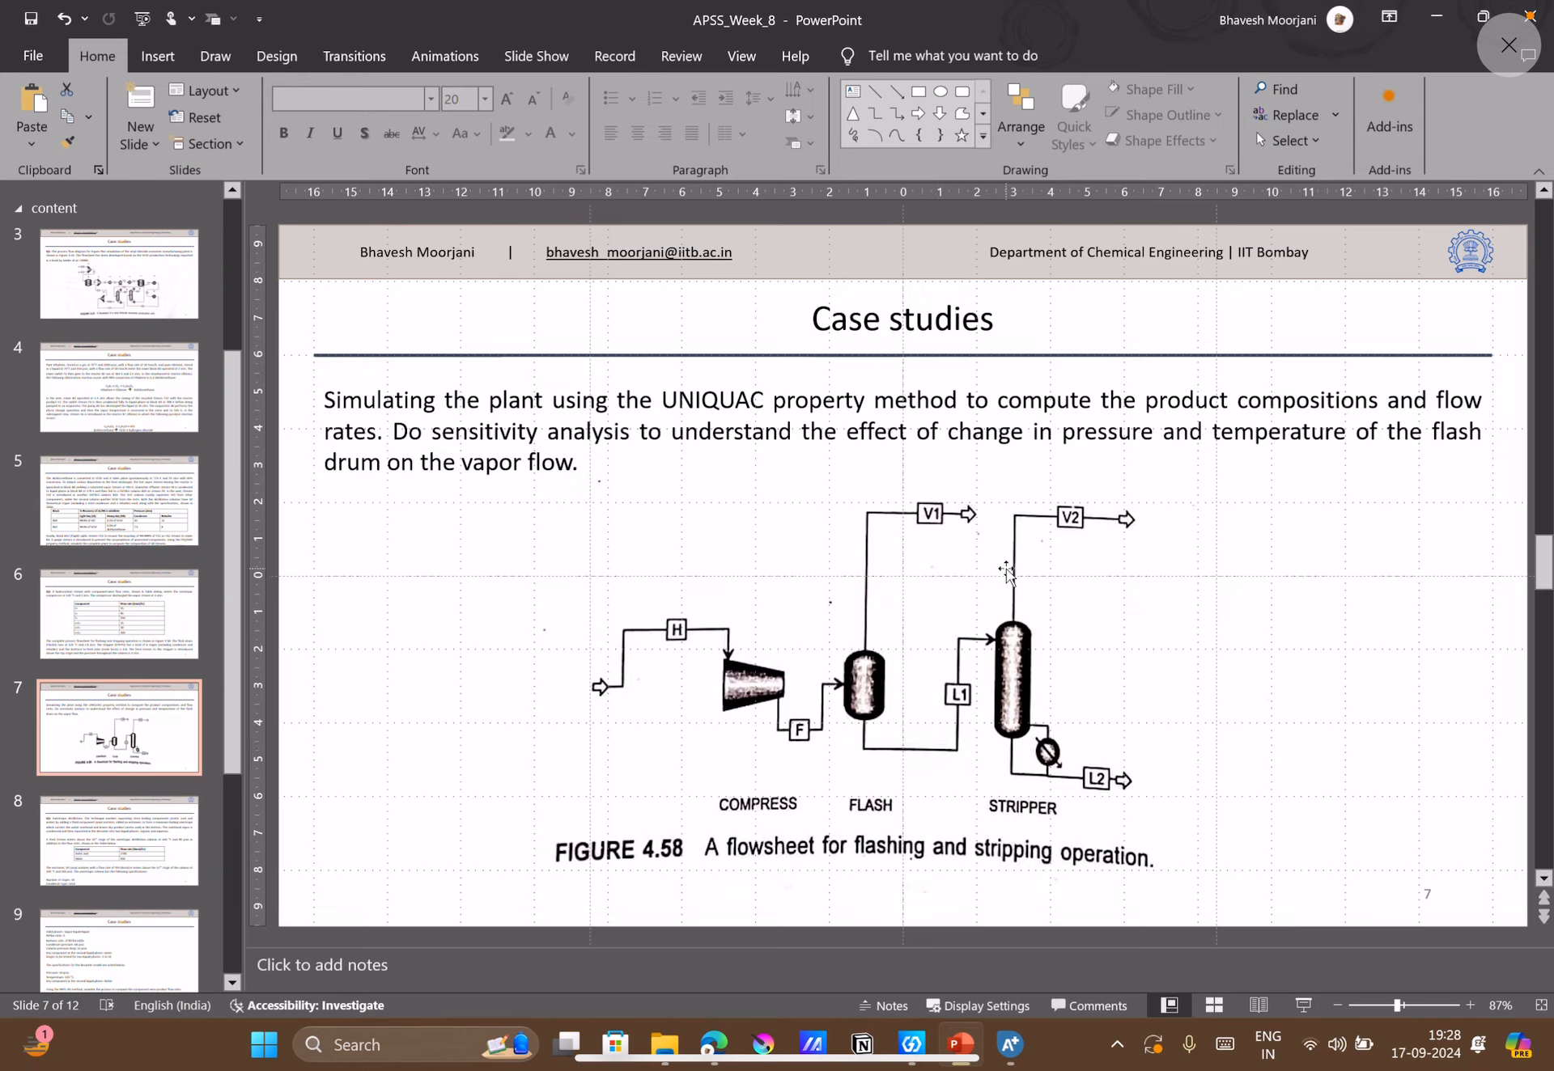
{"action": "left_click", "coordinate": [99, 610]}
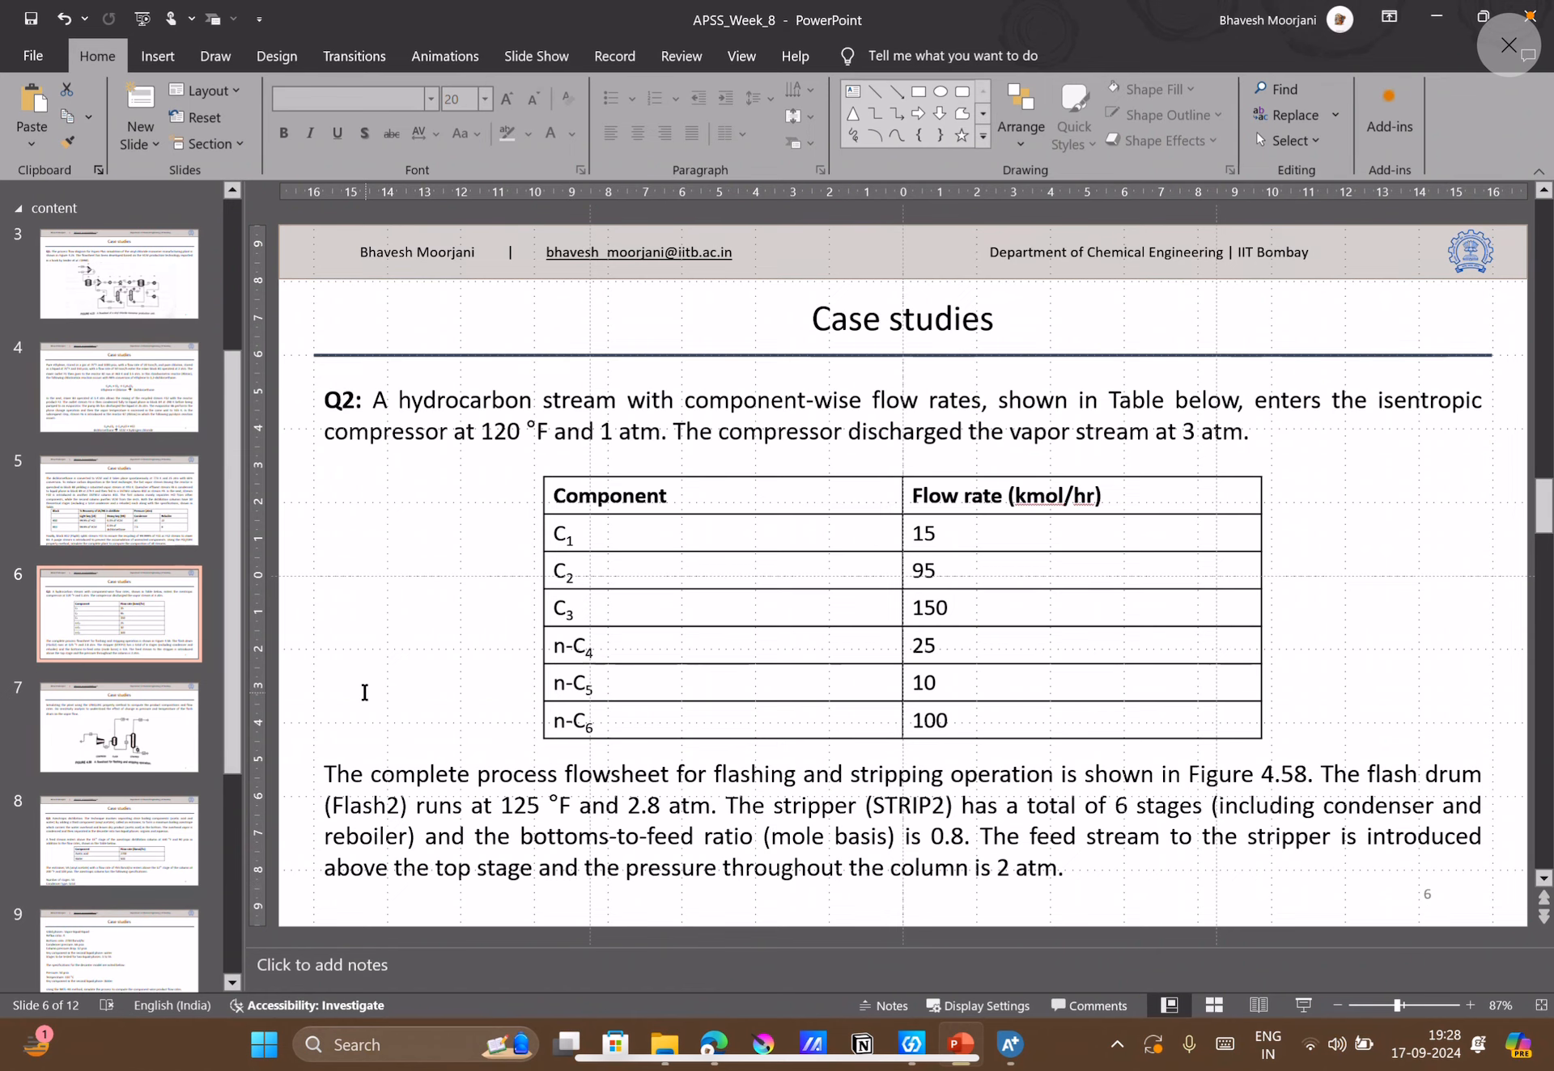
{"action": "left_click", "coordinate": [100, 719]}
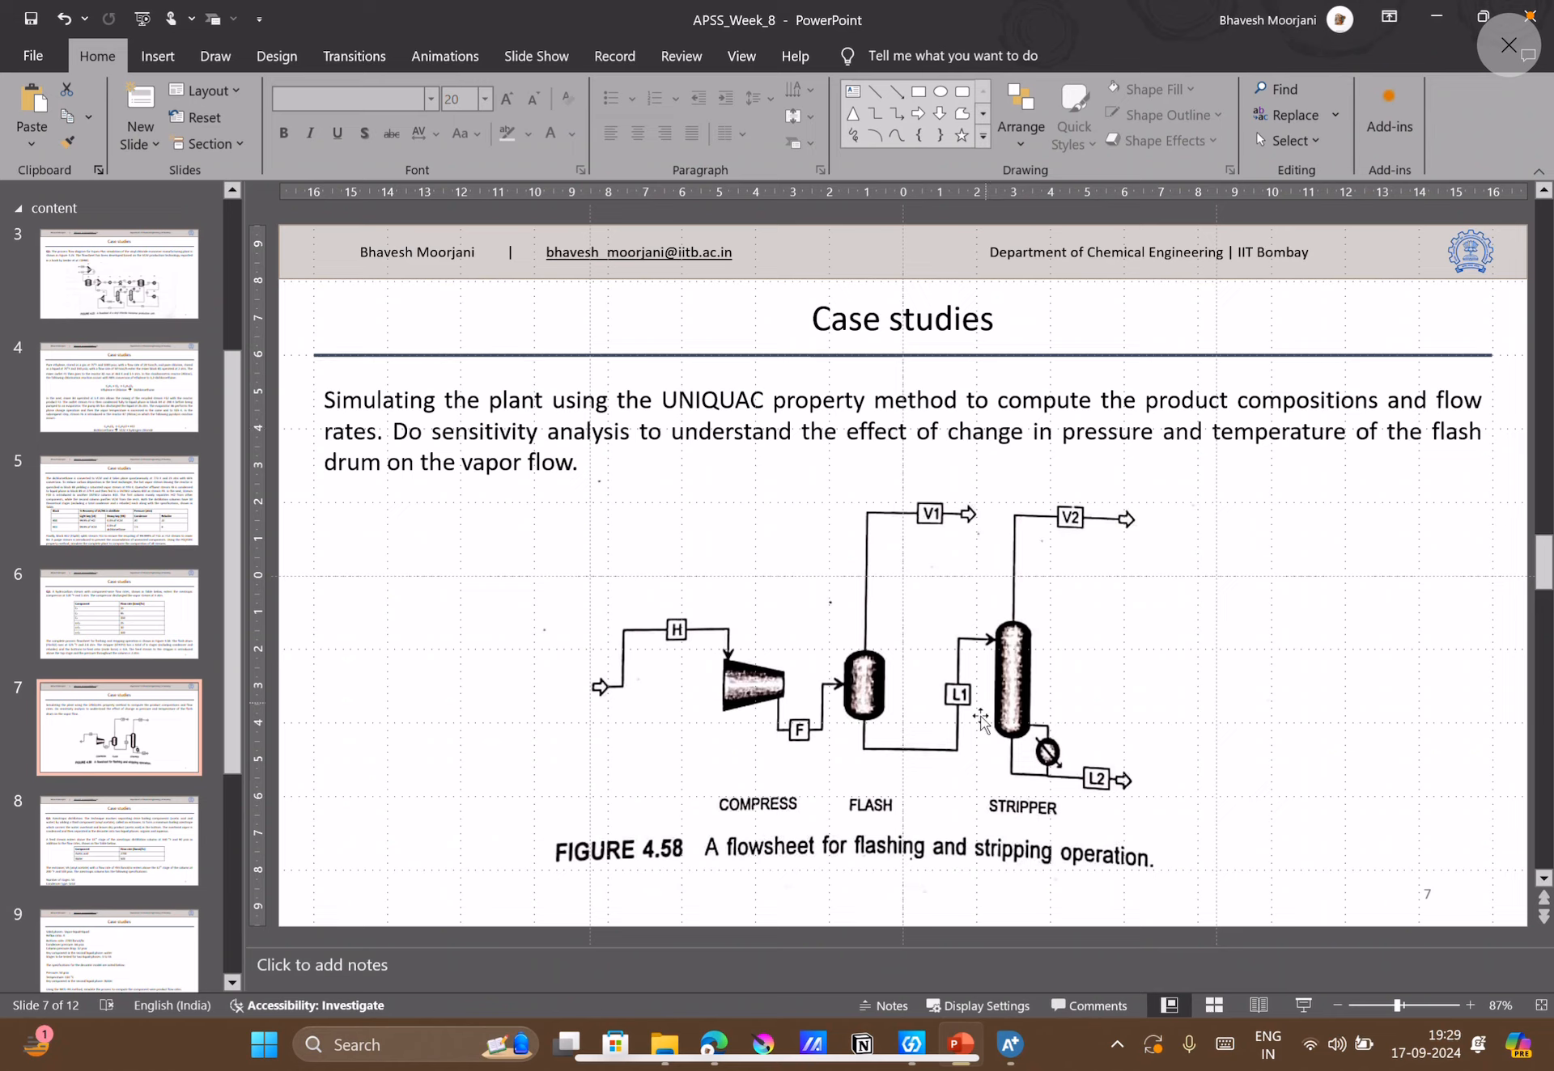
{"action": "left_click", "coordinate": [153, 645]}
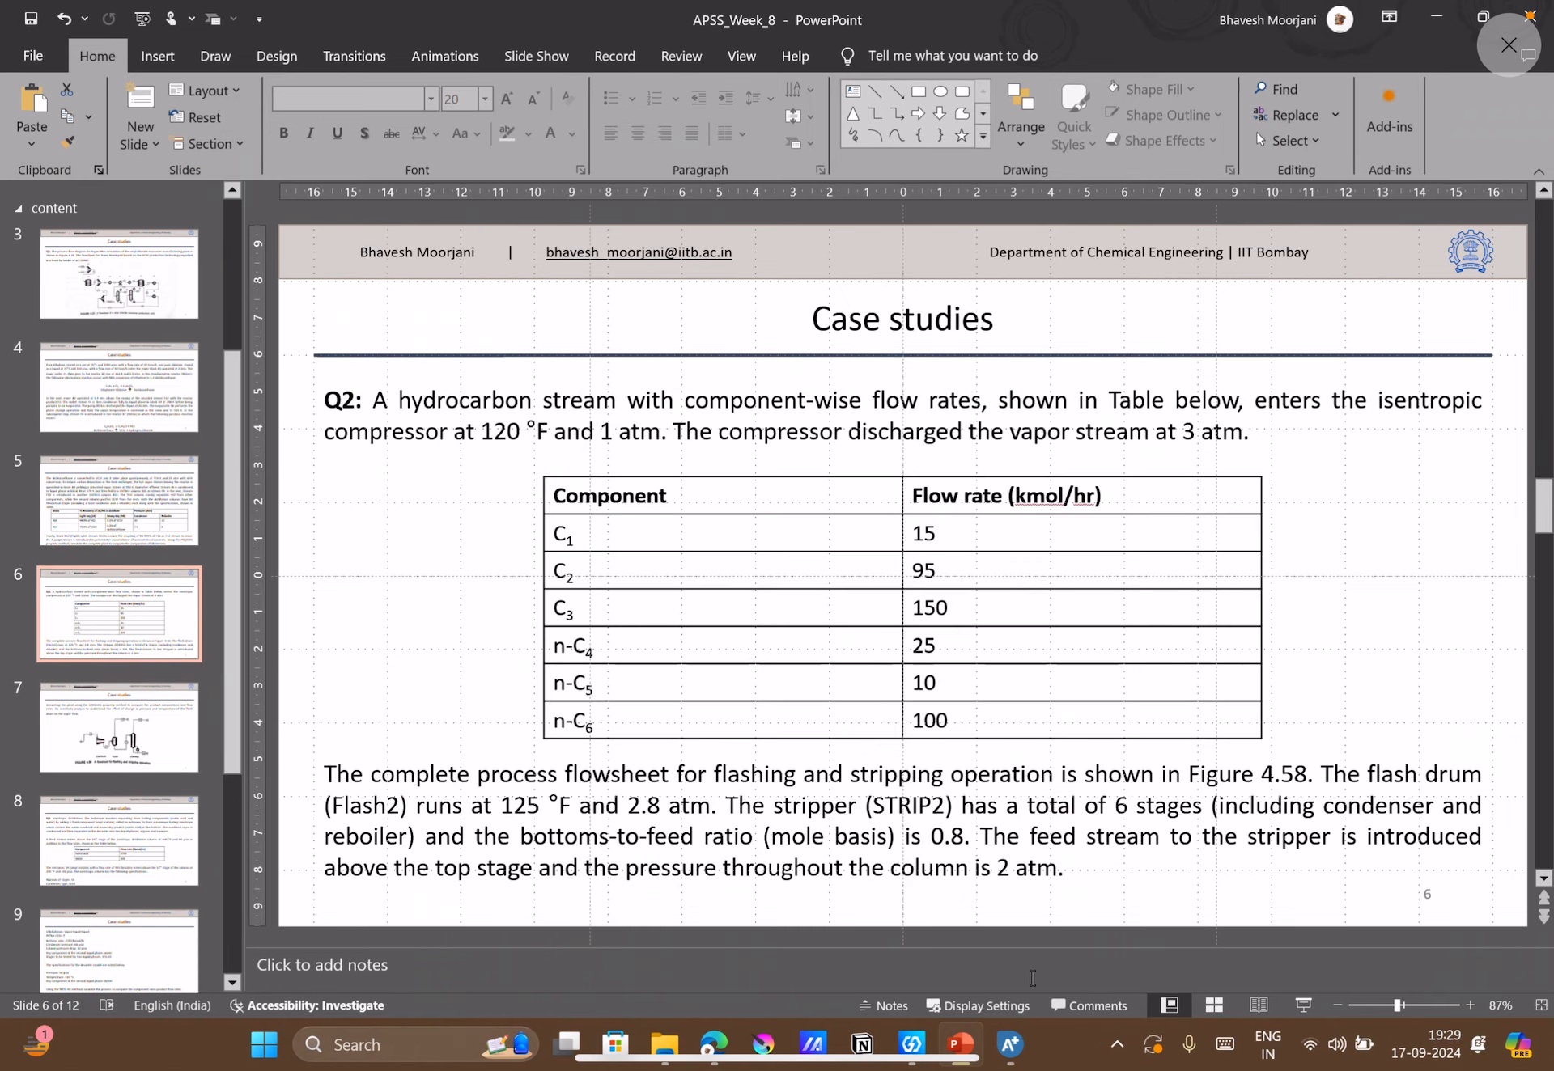
Switch to the Google Meet call to check on the participants, then switch back to Aspen Plus.
{"action": "left_click", "coordinate": [1010, 1044]}
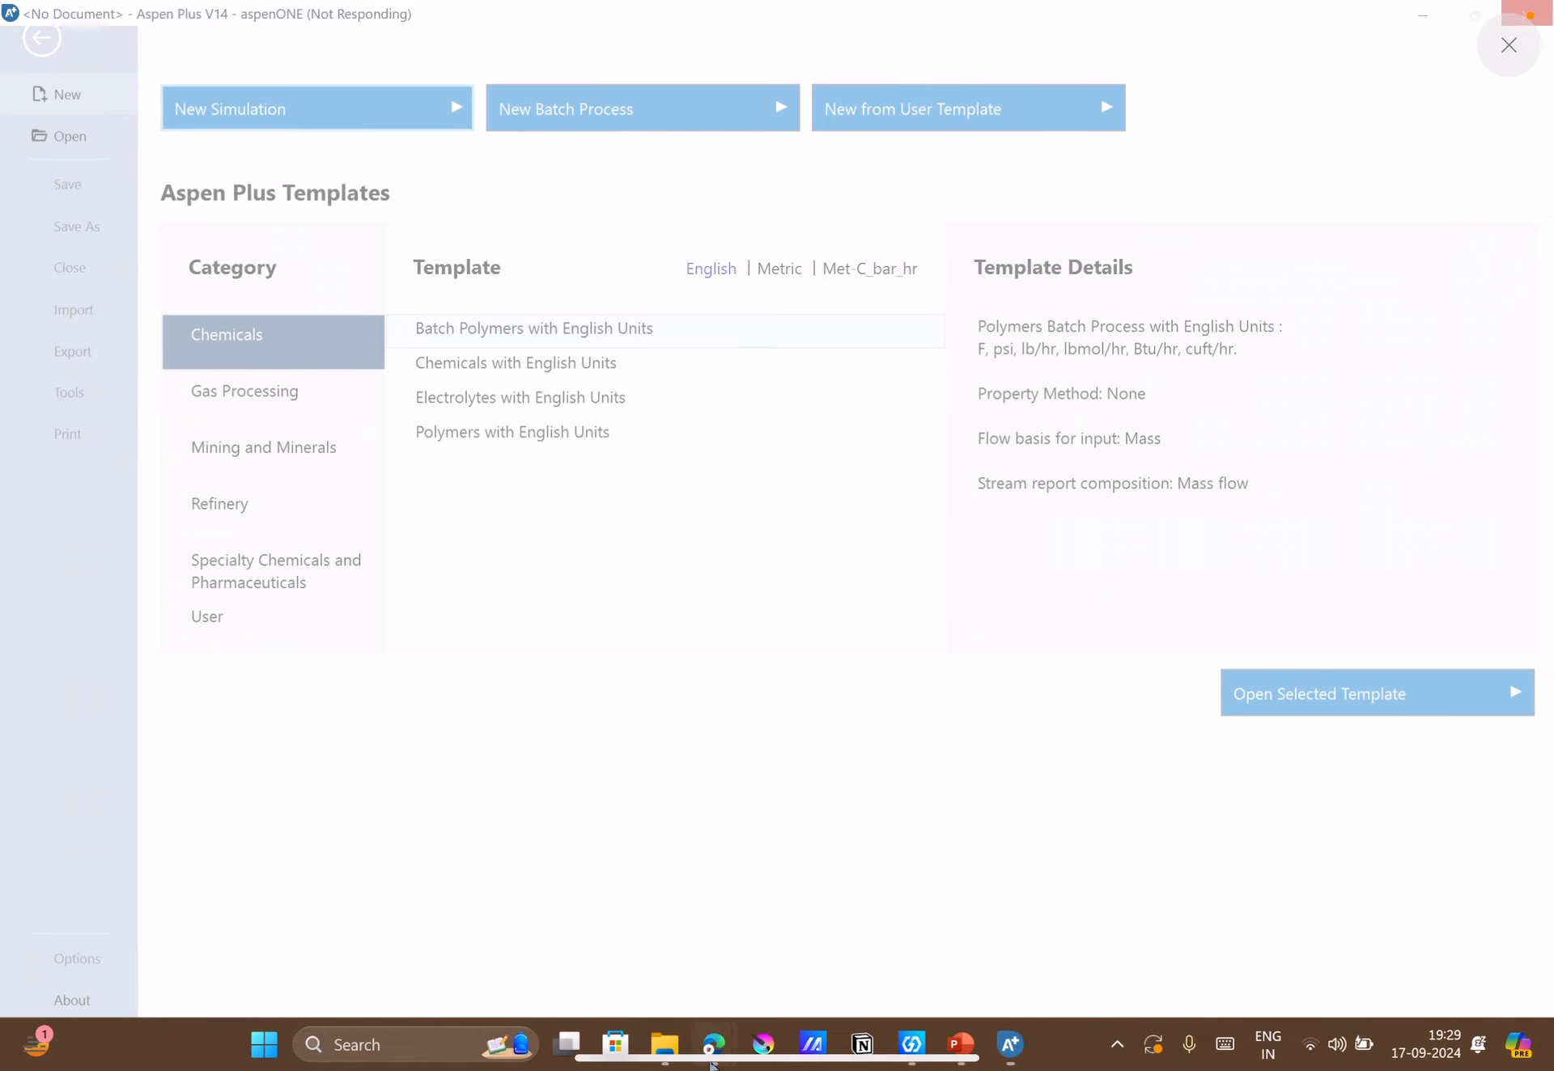
{"action": "mouse_move", "coordinate": [714, 1044]}
{"action": "left_click", "coordinate": [592, 918]}
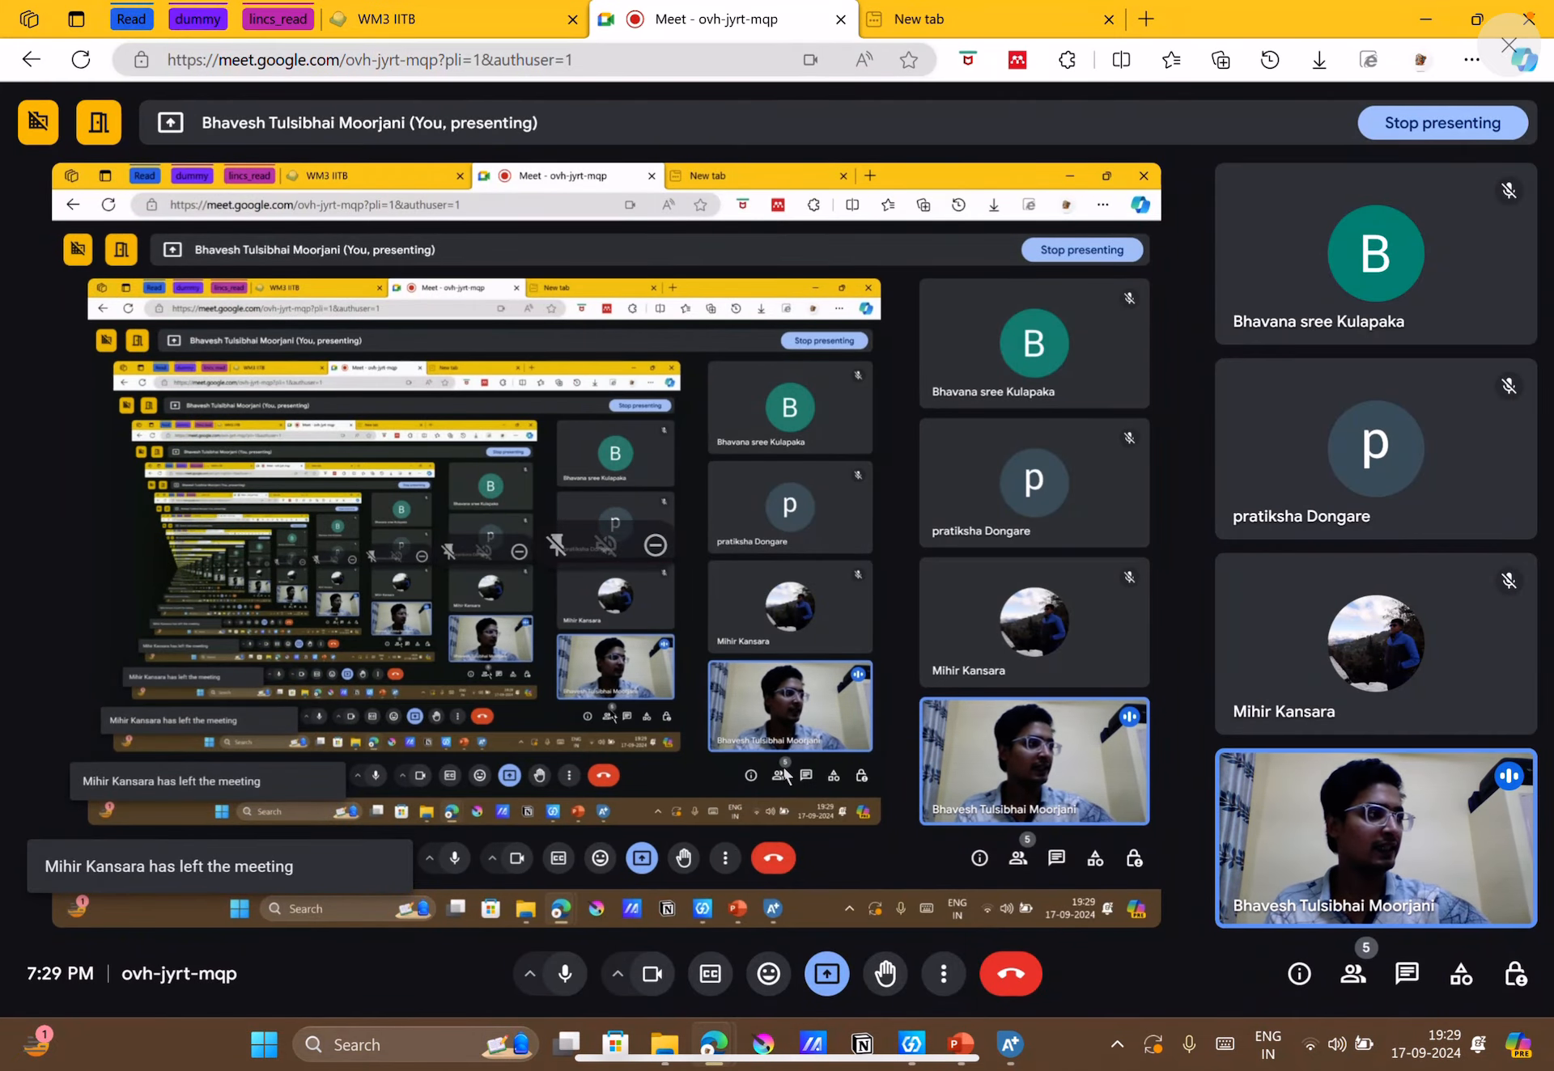
{"action": "left_click_drag", "start_coordinate": [1505, 4], "coordinate": [1473, 243]}
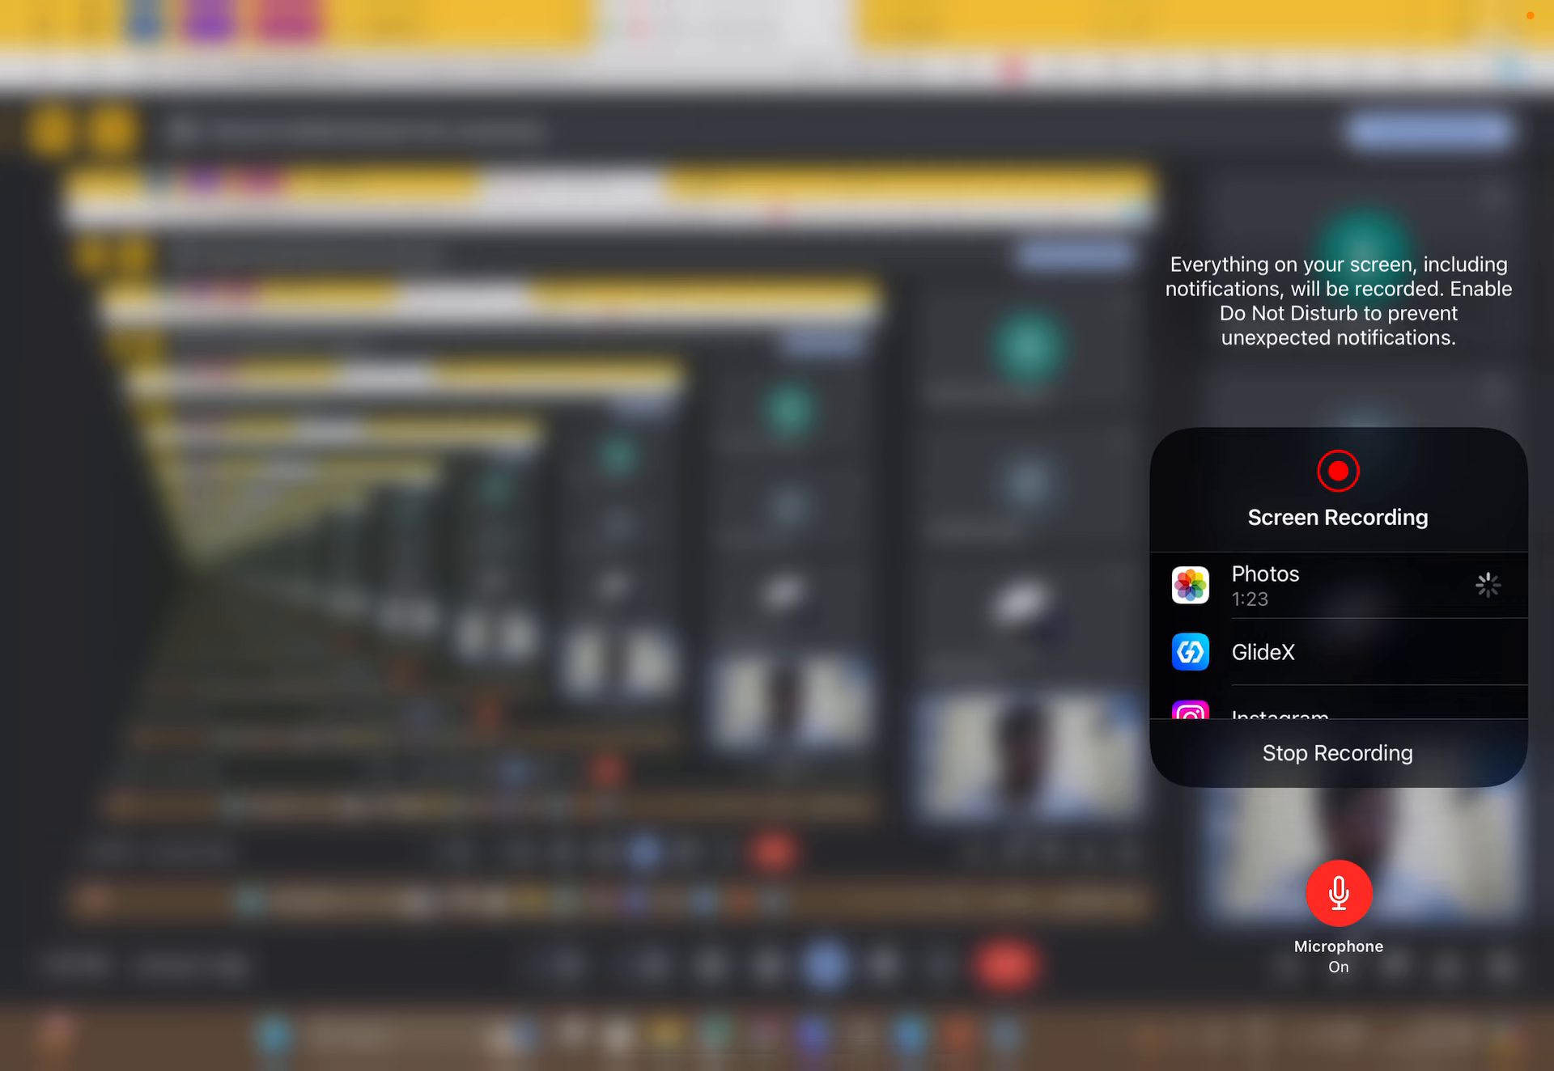
{"action": "left_click", "coordinate": [1447, 761]}
{"action": "left_click", "coordinate": [809, 566]}
{"action": "left_click", "coordinate": [809, 566]}
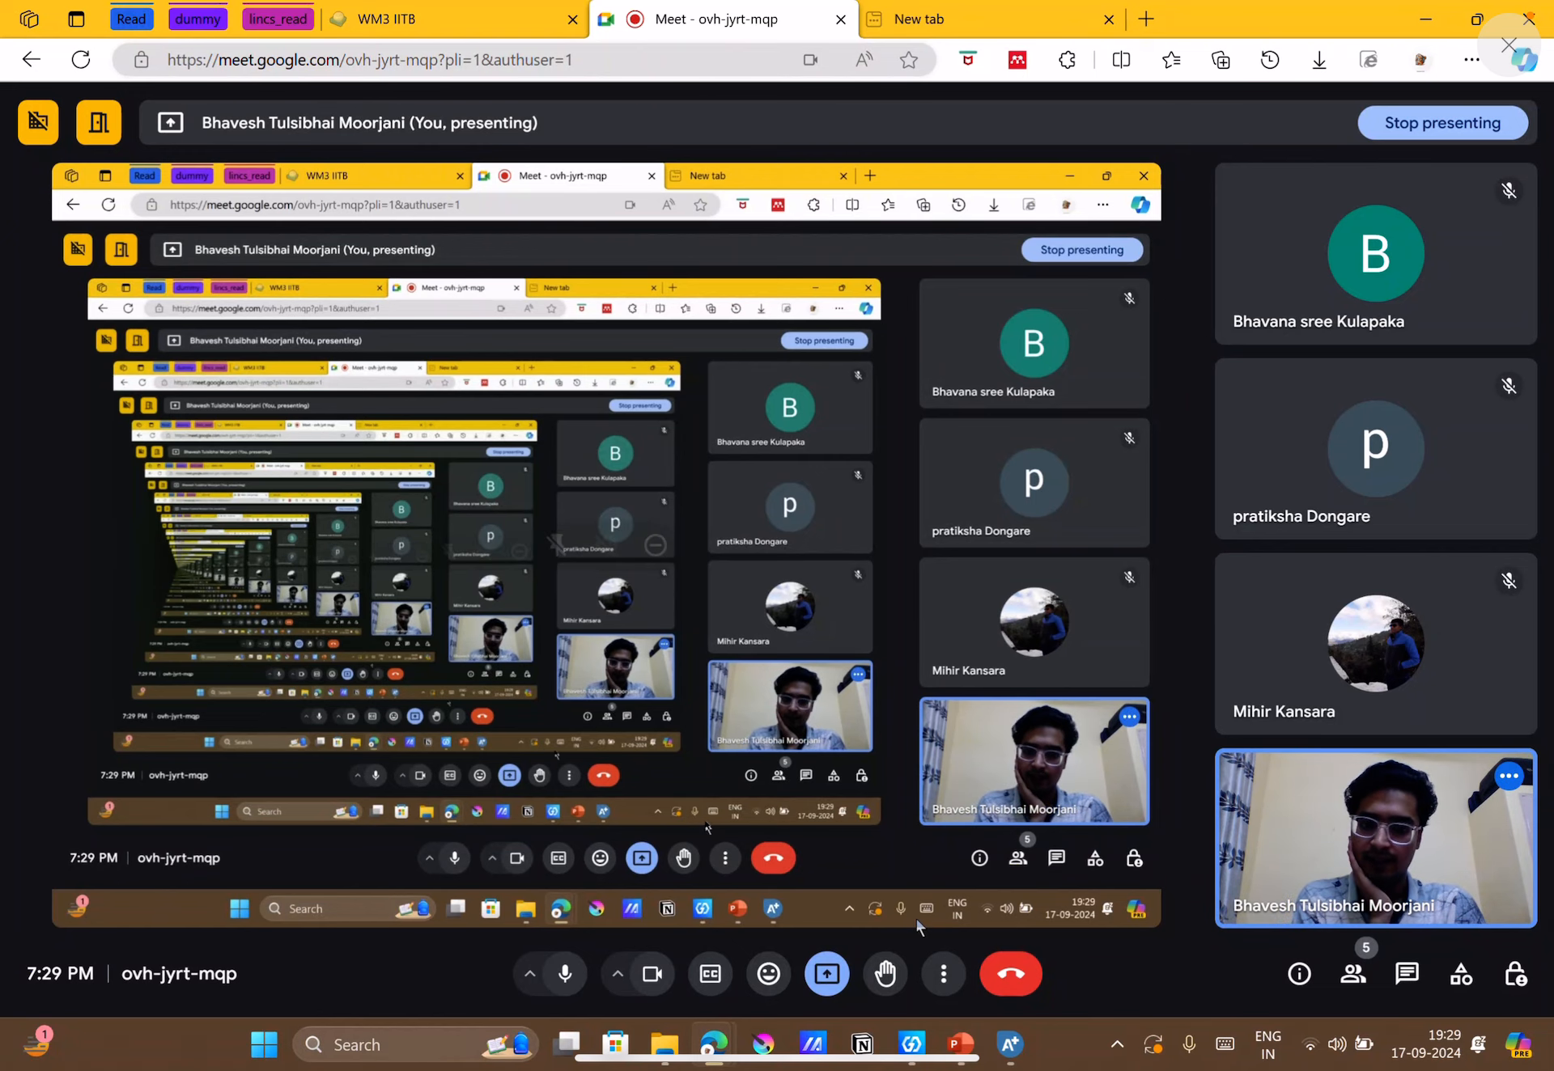
{"action": "mouse_move", "coordinate": [960, 1044]}
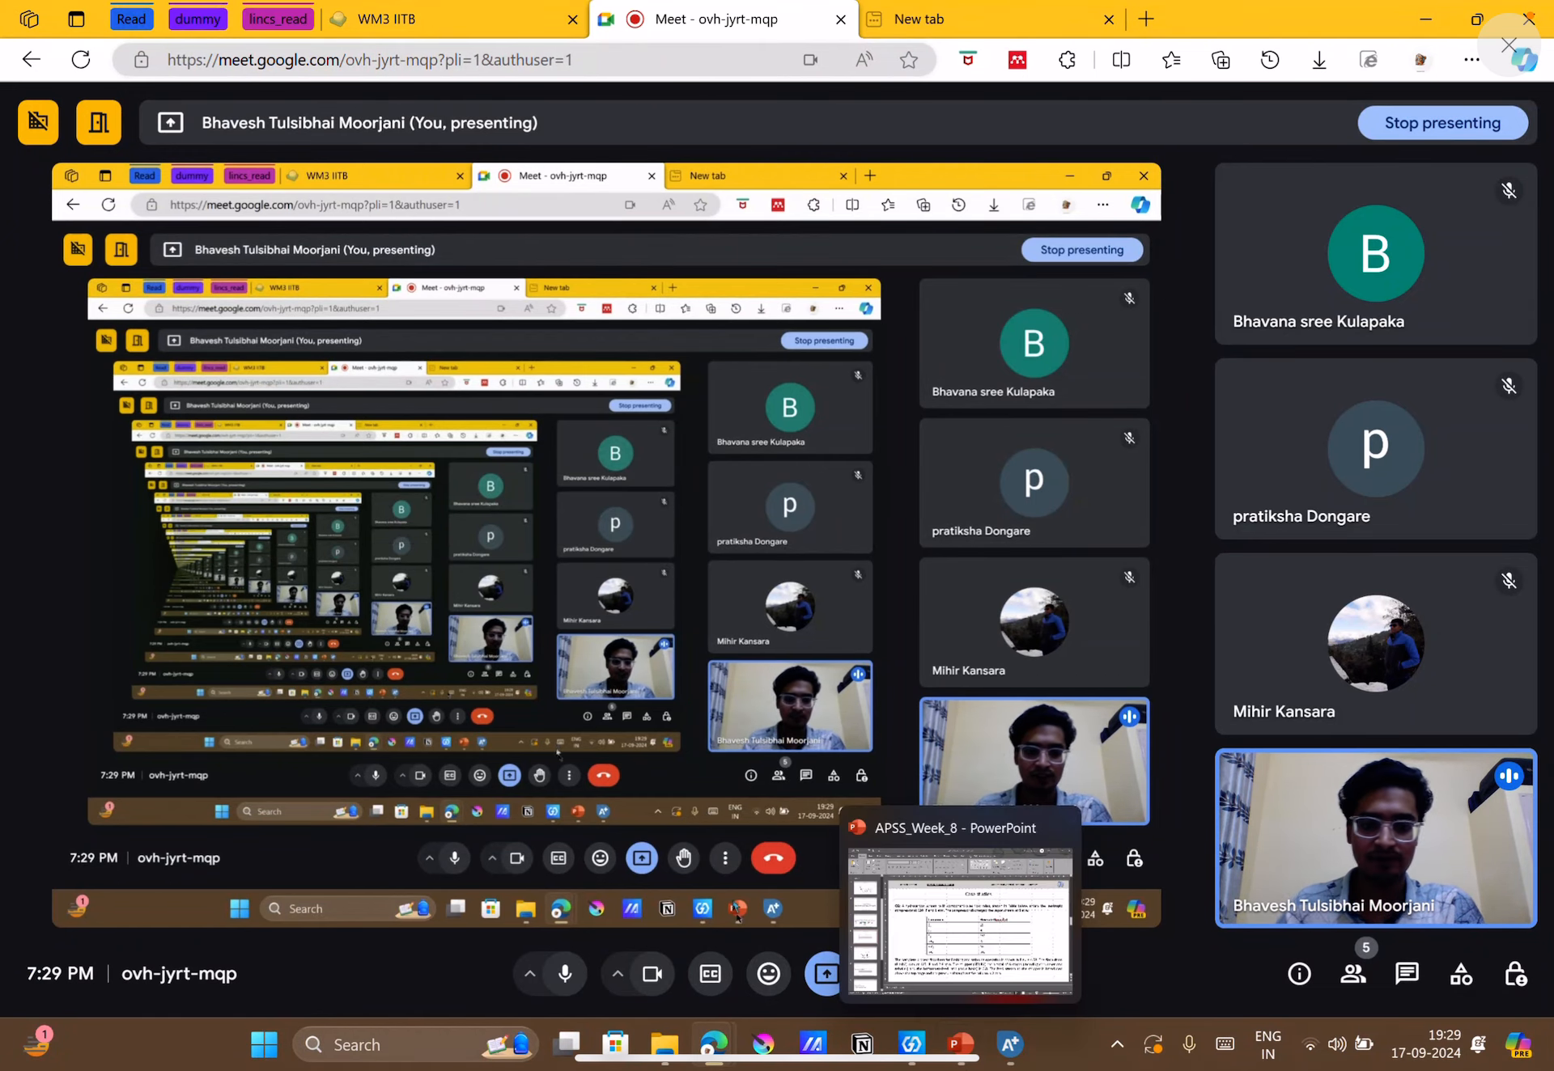
{"action": "left_click", "coordinate": [1010, 1044]}
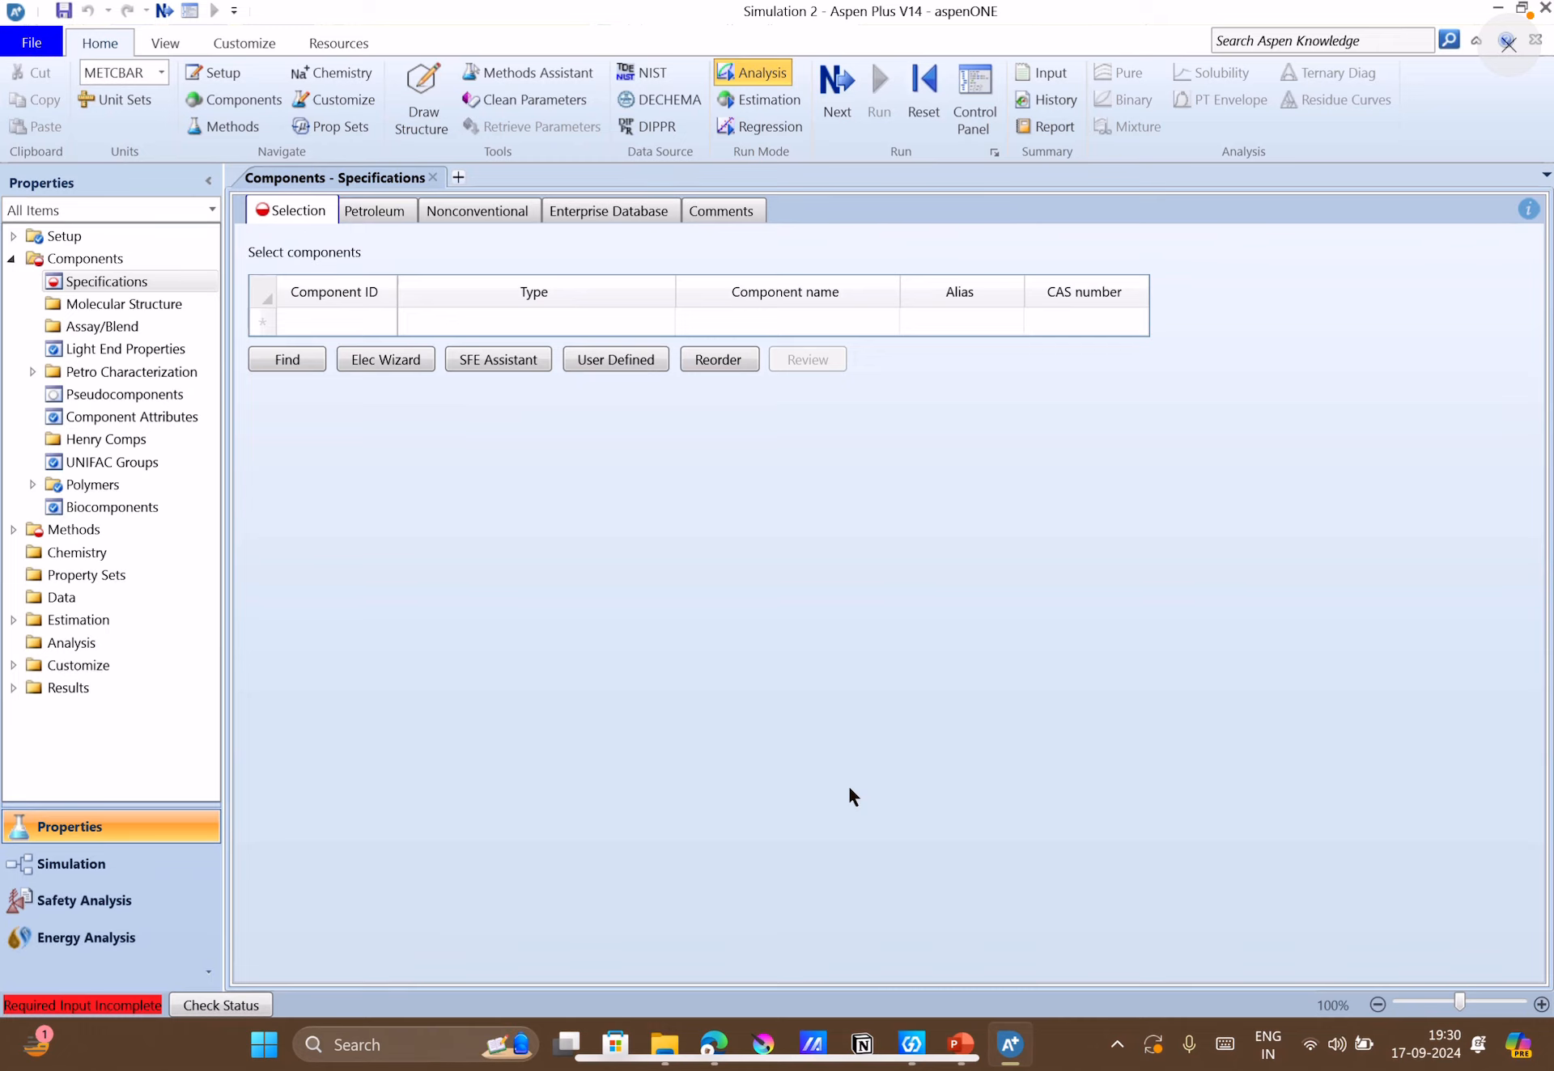
{"action": "left_click_drag", "start_coordinate": [1505, 4], "coordinate": [1497, 243]}
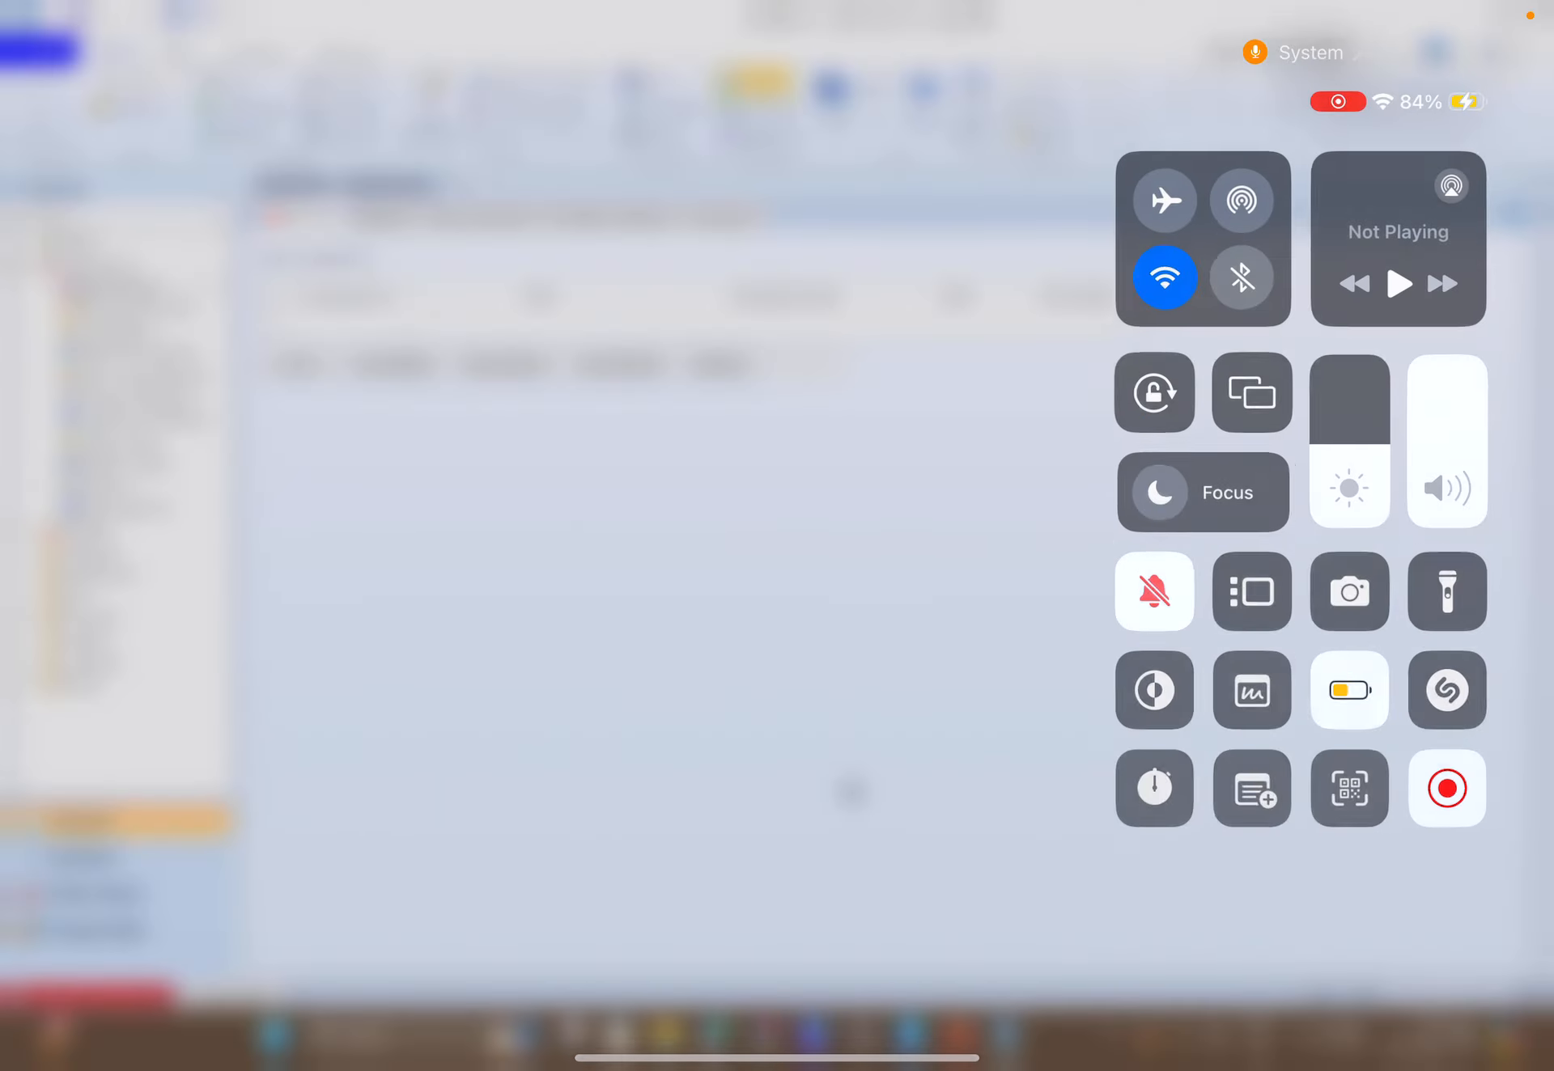
{"action": "left_click", "coordinate": [1447, 761]}
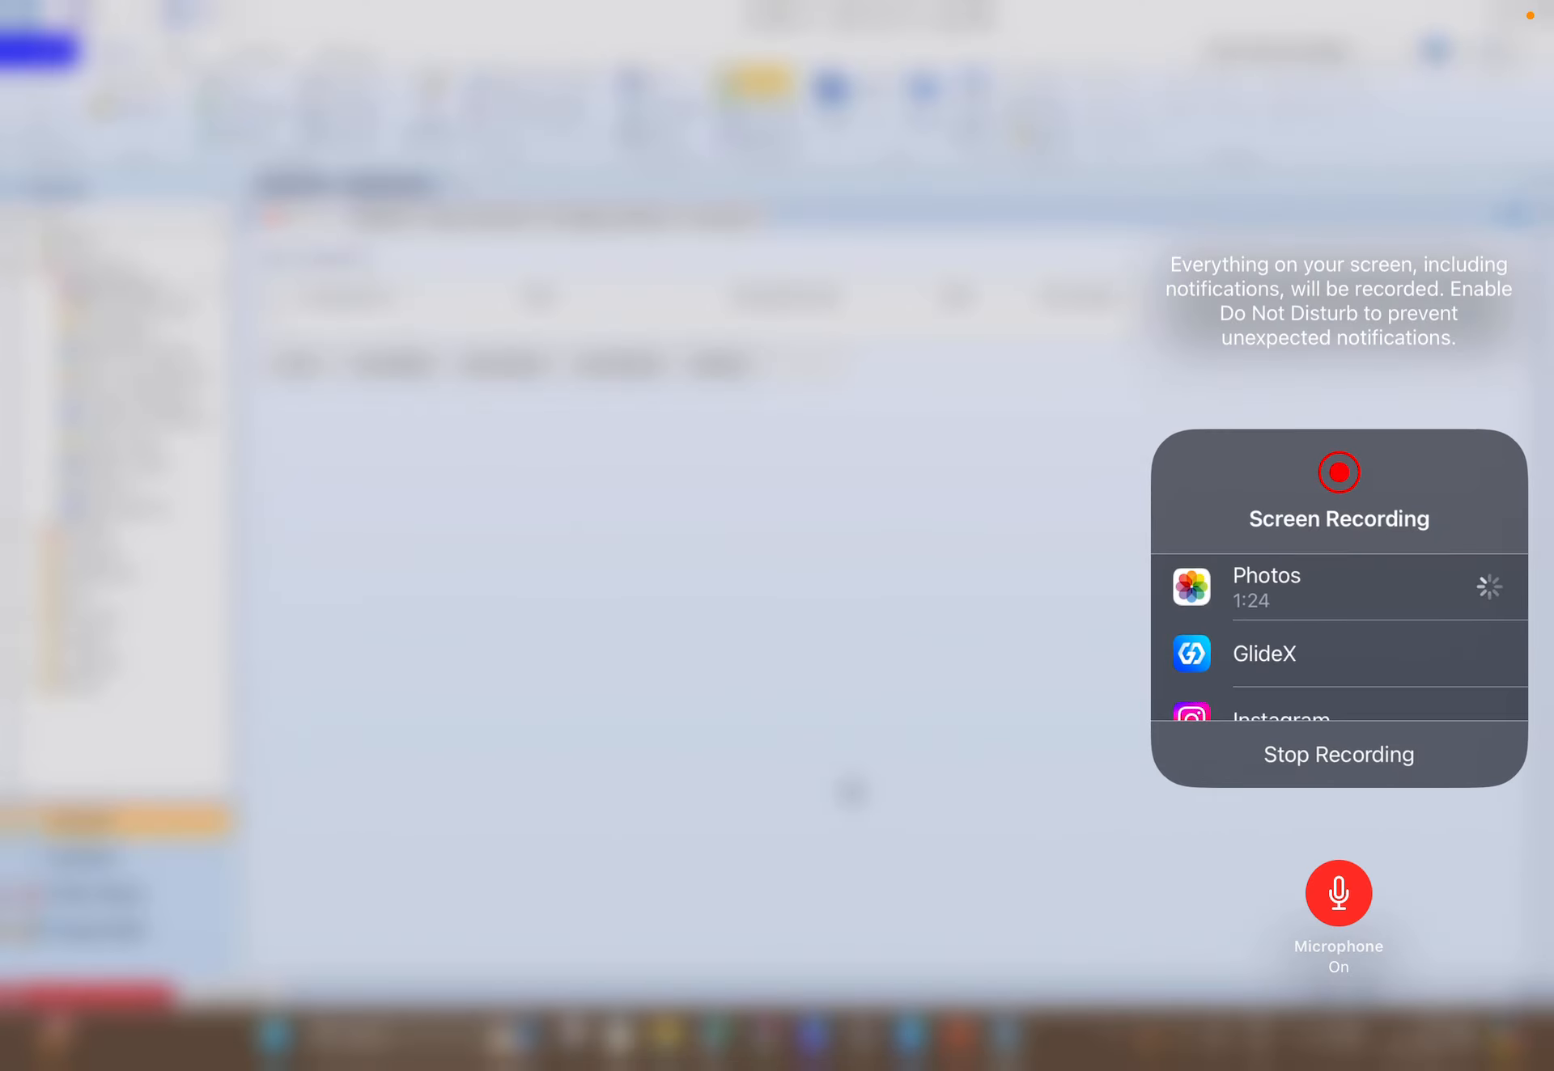
{"action": "left_click", "coordinate": [971, 607]}
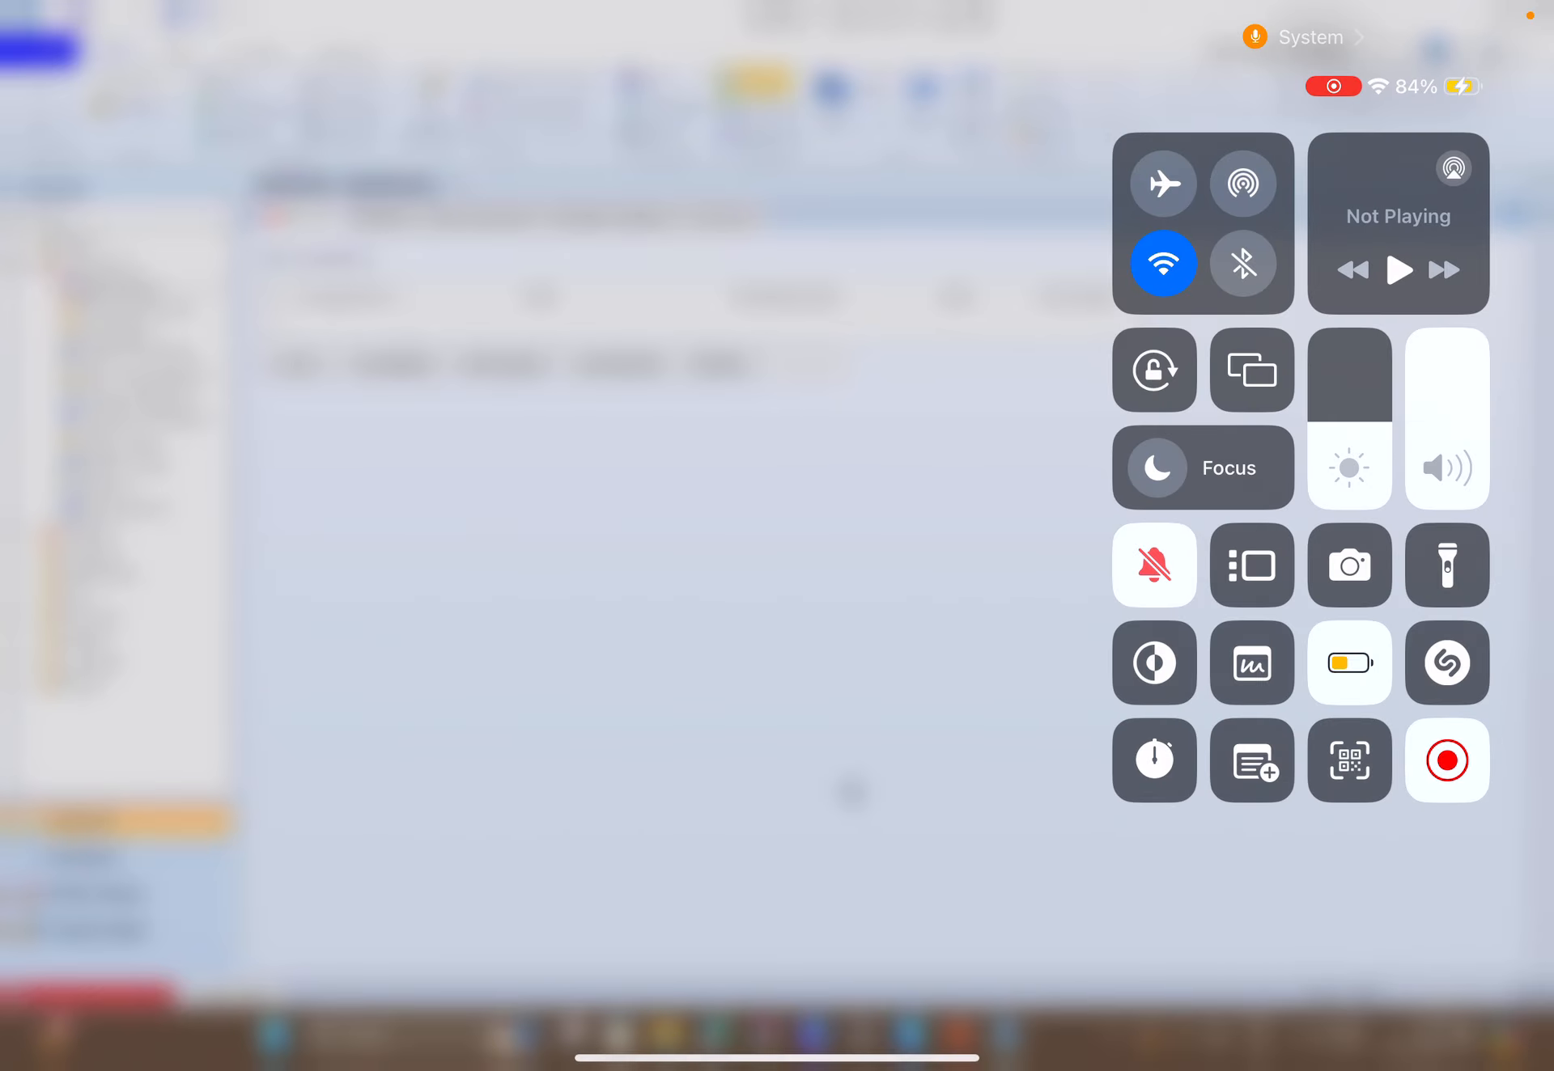
{"action": "left_click", "coordinate": [849, 791]}
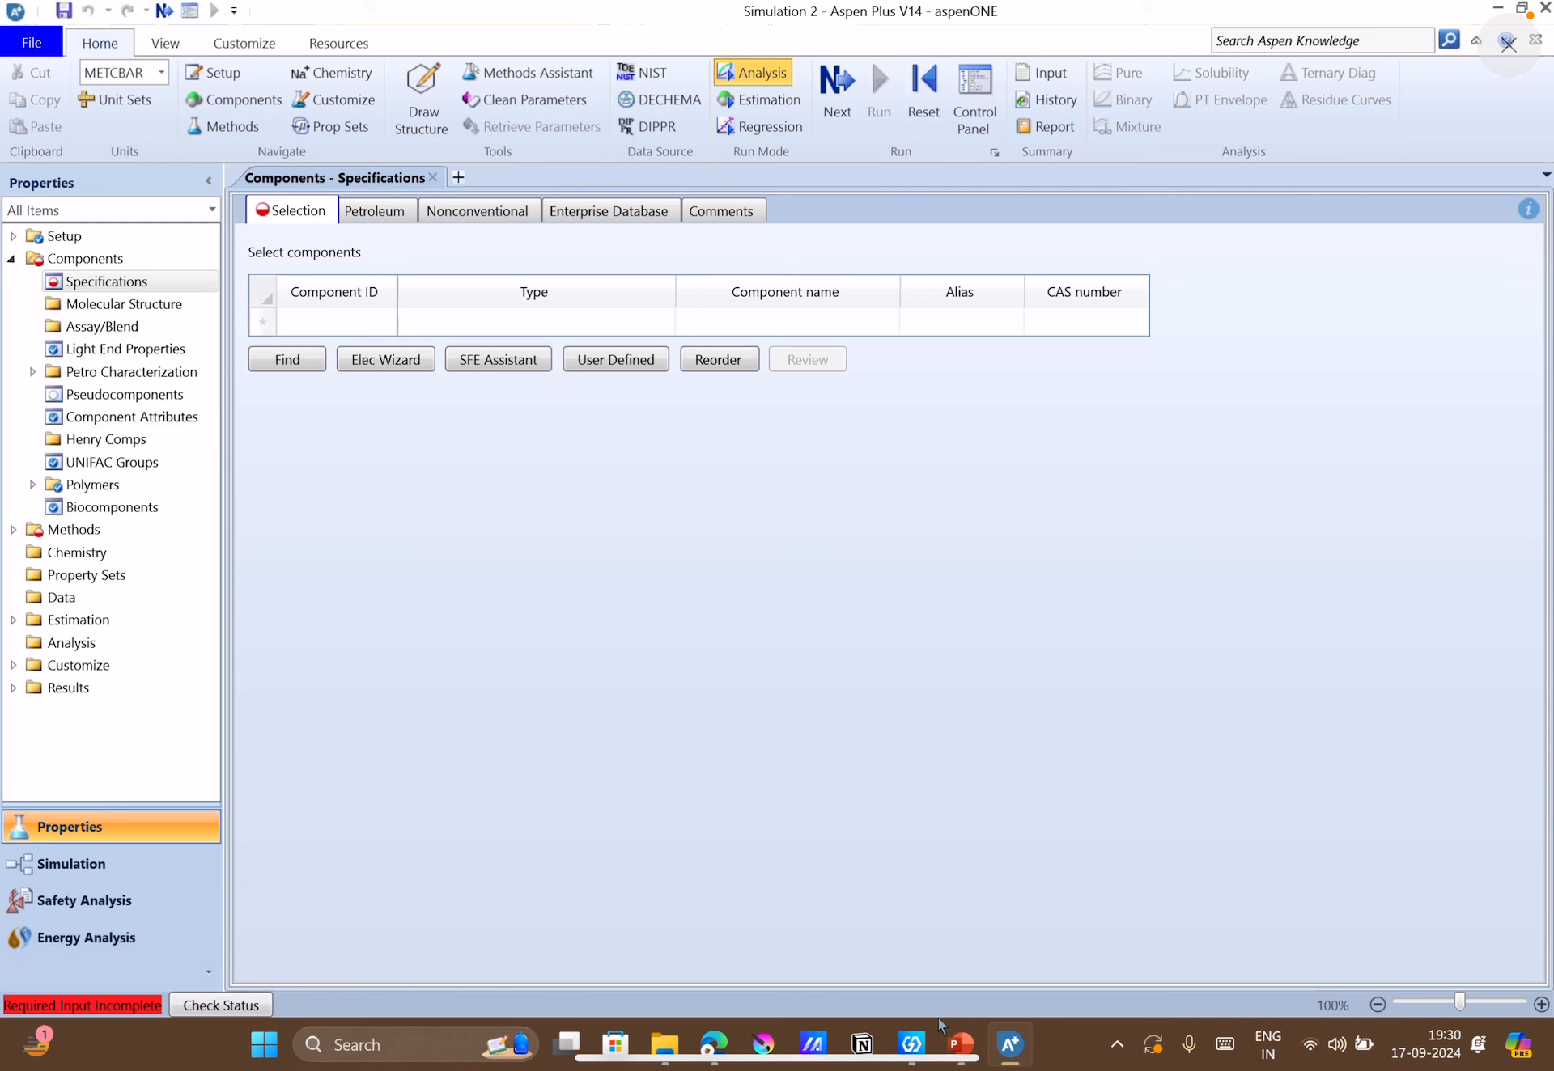
Switch to PowerPoint and review the component list and flow rates in Q2's table on slide 6.
{"action": "left_click", "coordinate": [960, 1044]}
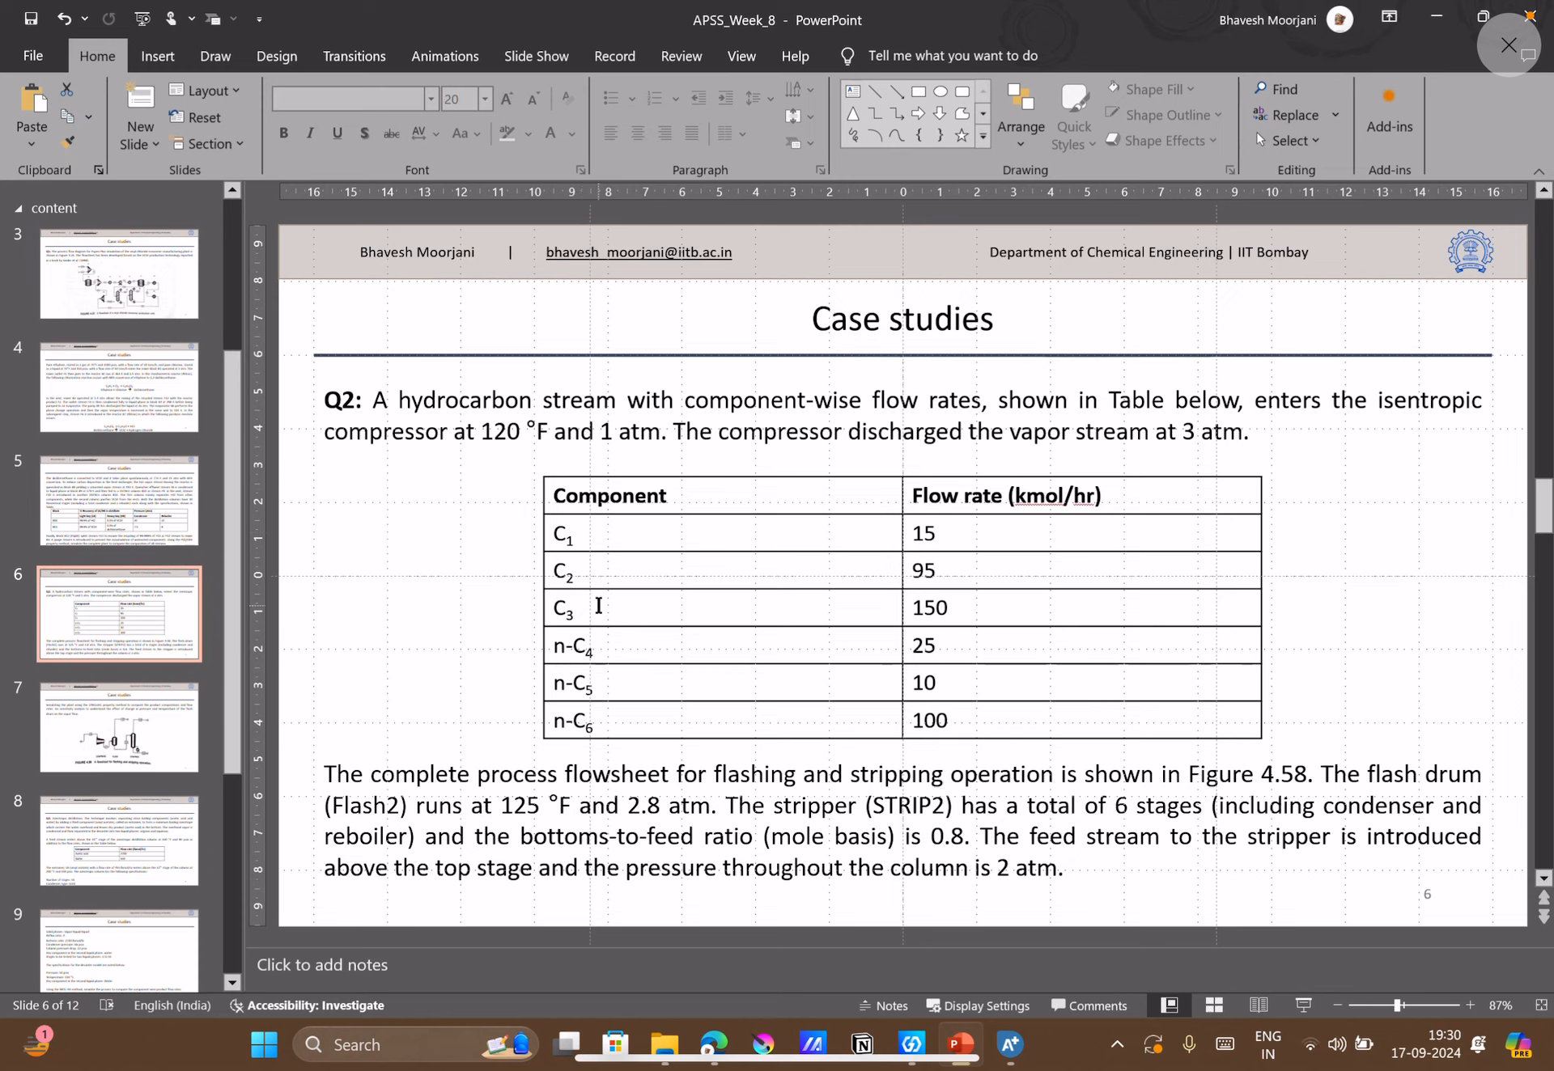
{"action": "mouse_move", "coordinate": [1004, 1046]}
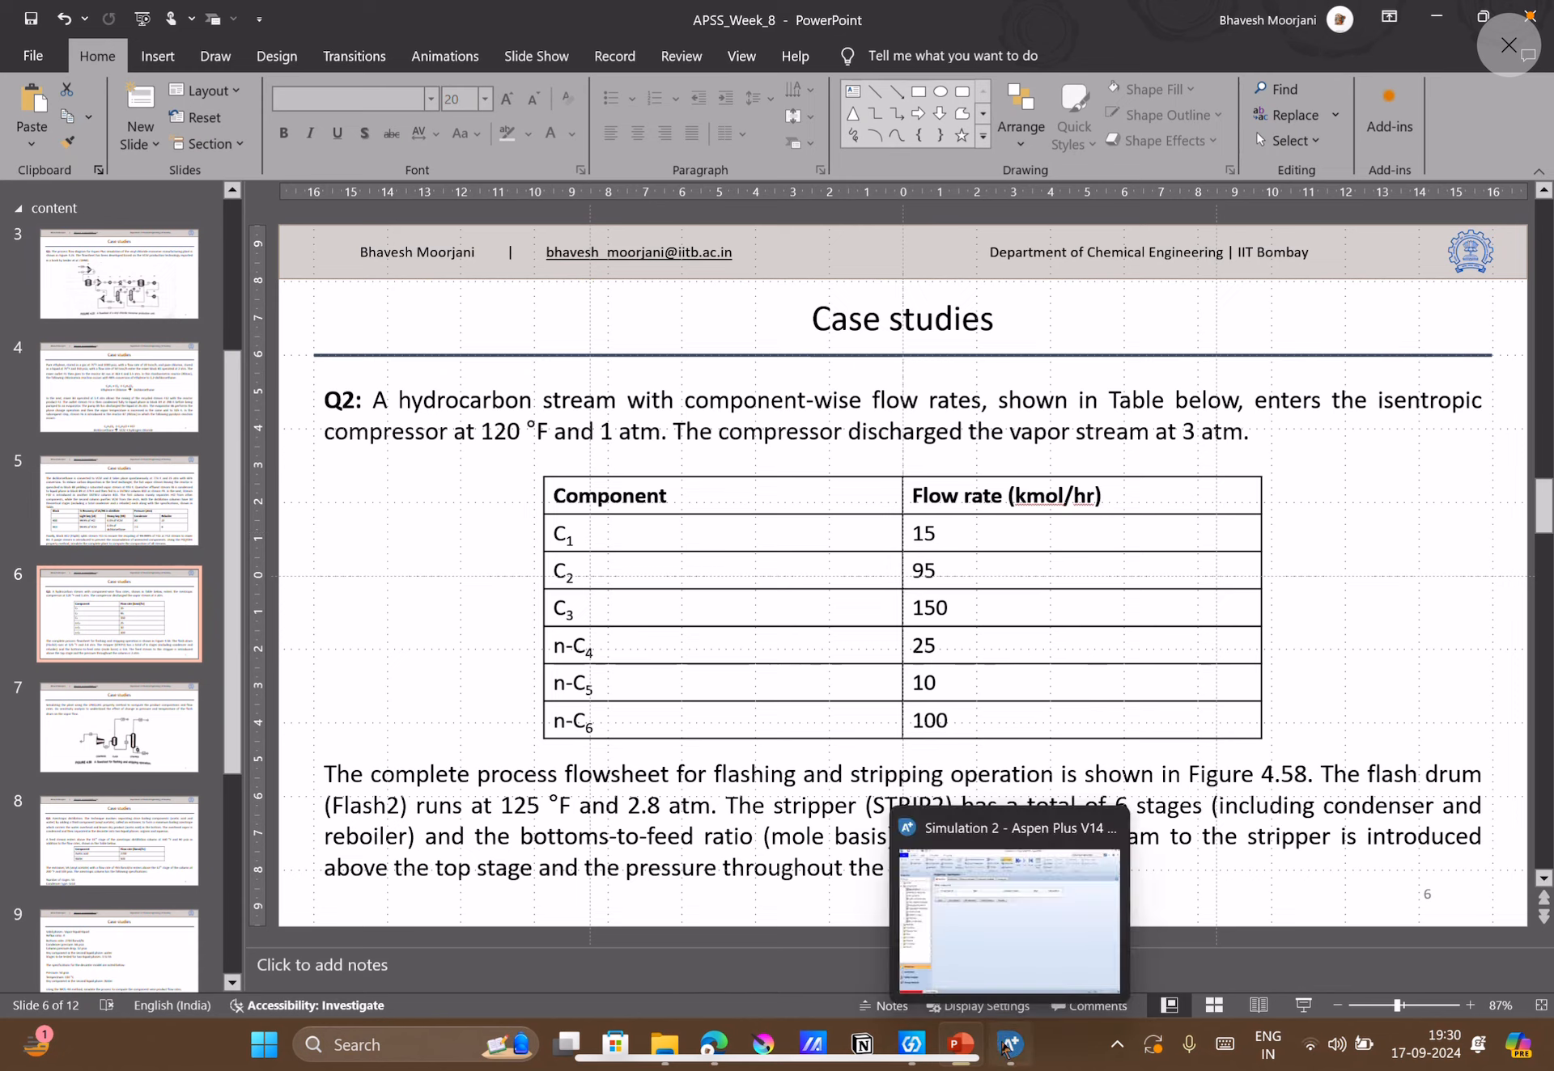
Switch to Aspen Plus and add METHANE, ETHANE and PROPANE to the component list.
{"action": "left_click", "coordinate": [963, 971]}
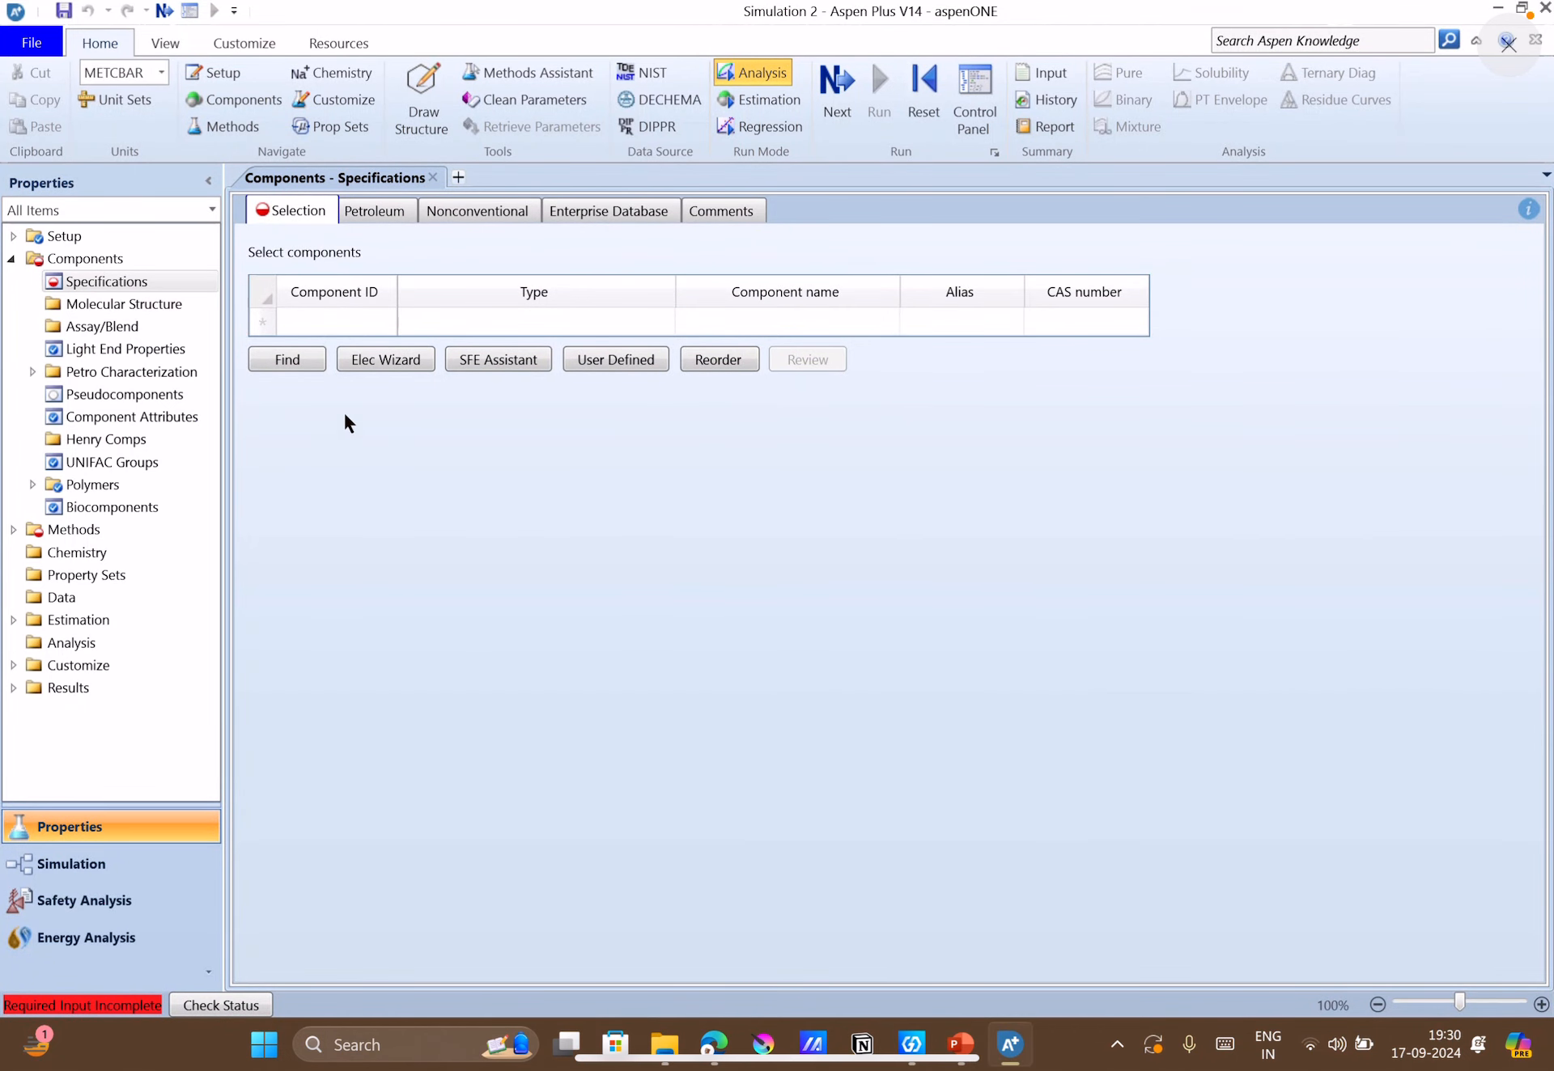
{"action": "left_click", "coordinate": [336, 320]}
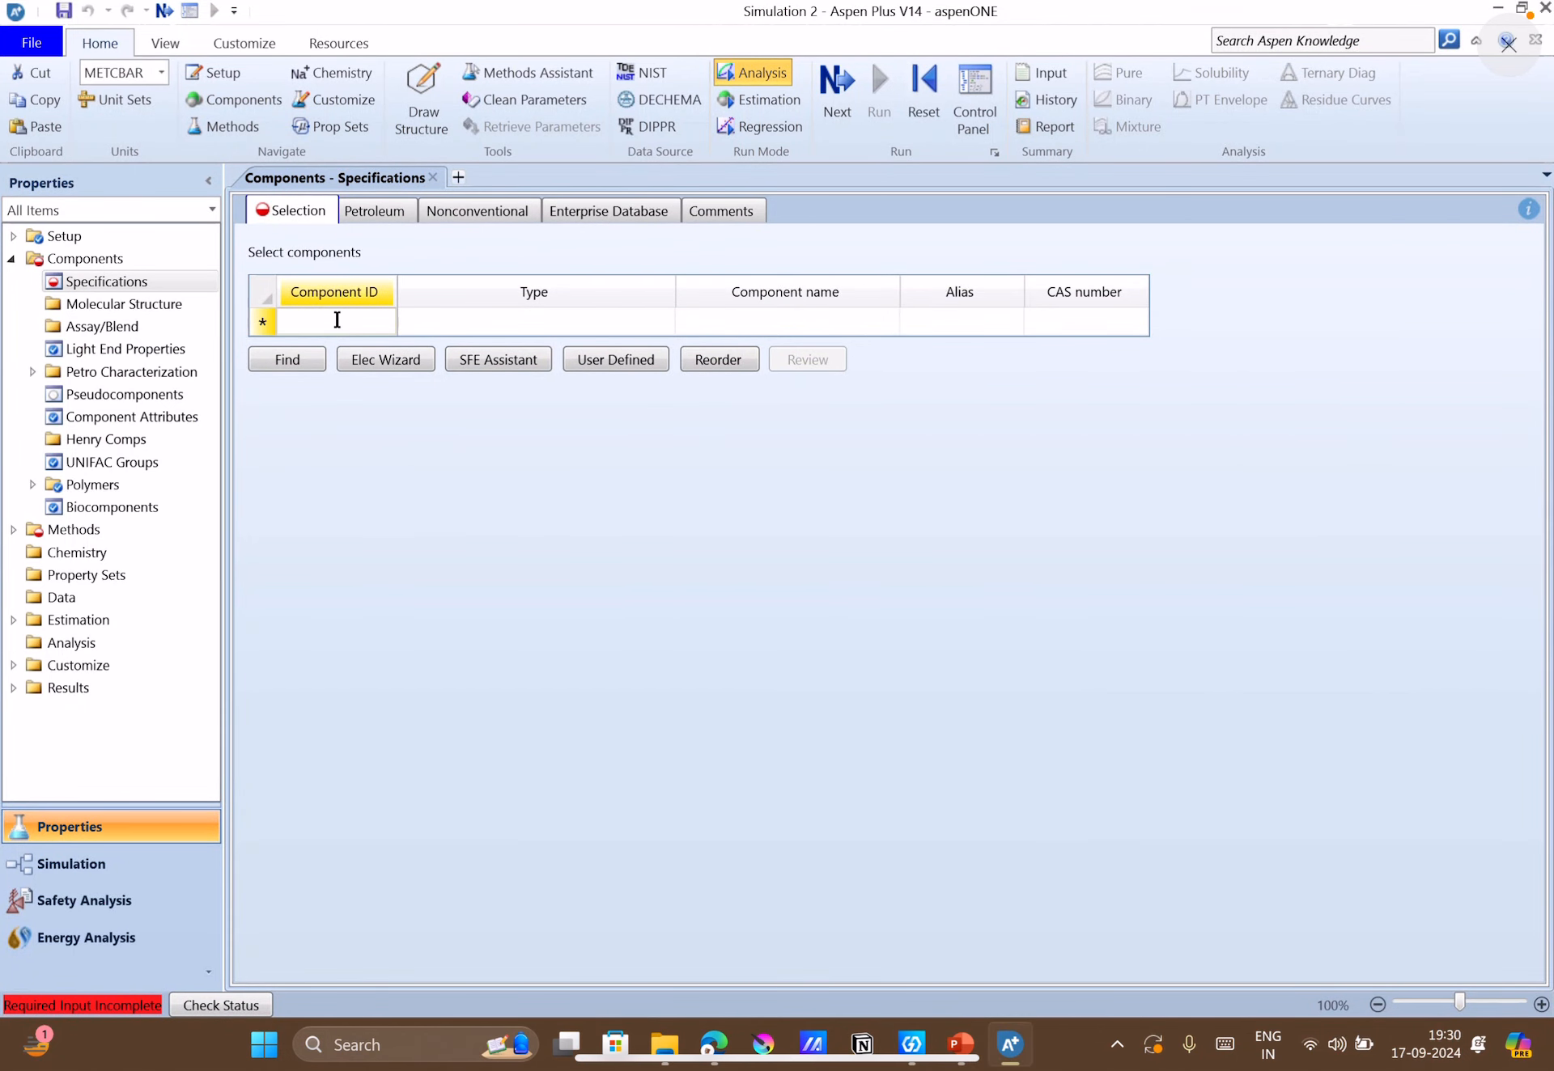
{"action": "type", "text": "MET"}
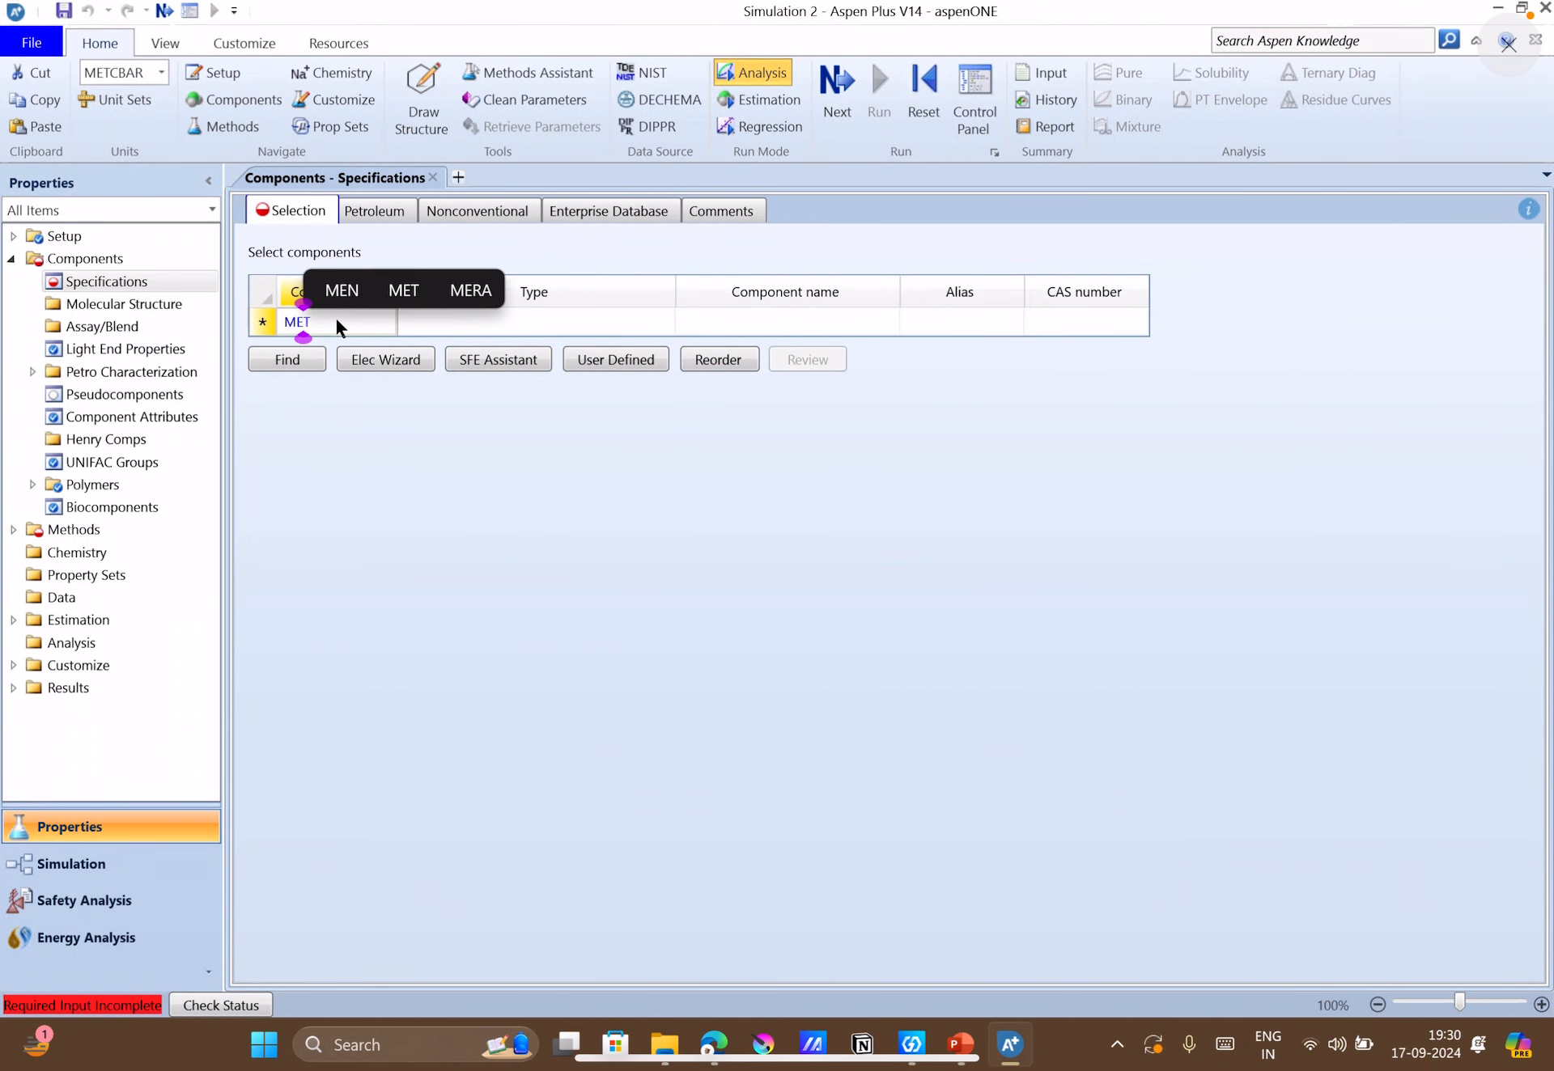
{"action": "type", "text": "HANE"}
{"action": "key", "text": "Return"}
{"action": "type", "text": "E"}
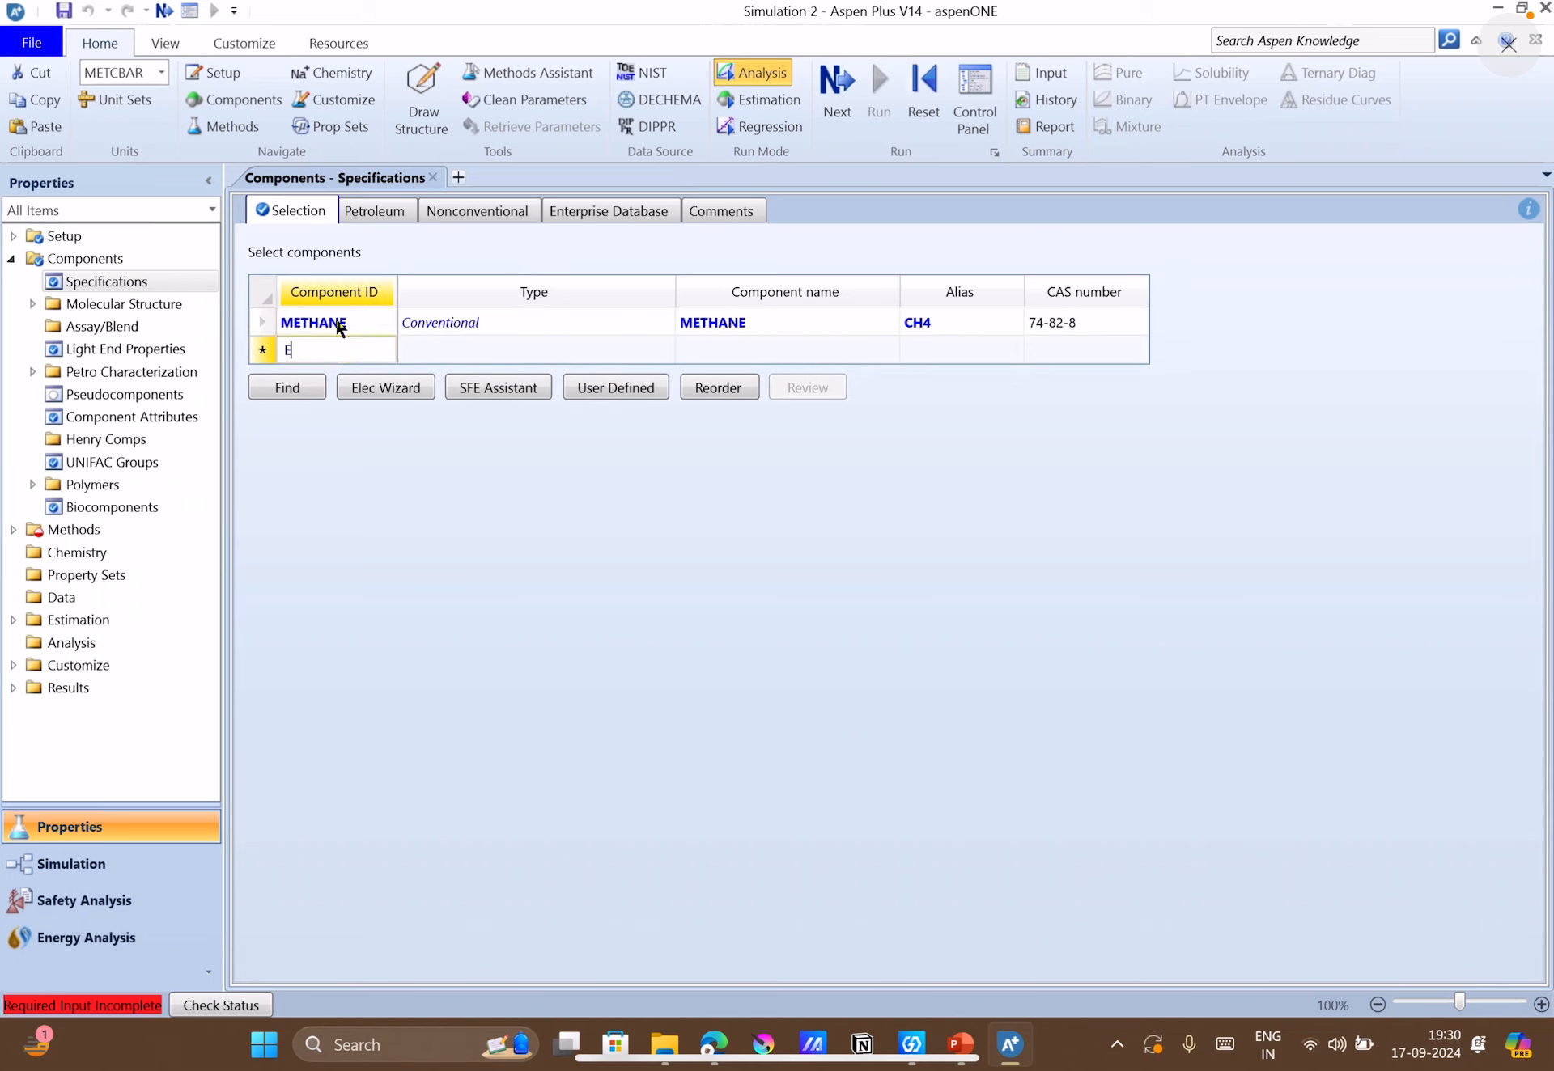
{"action": "type", "text": "THANE"}
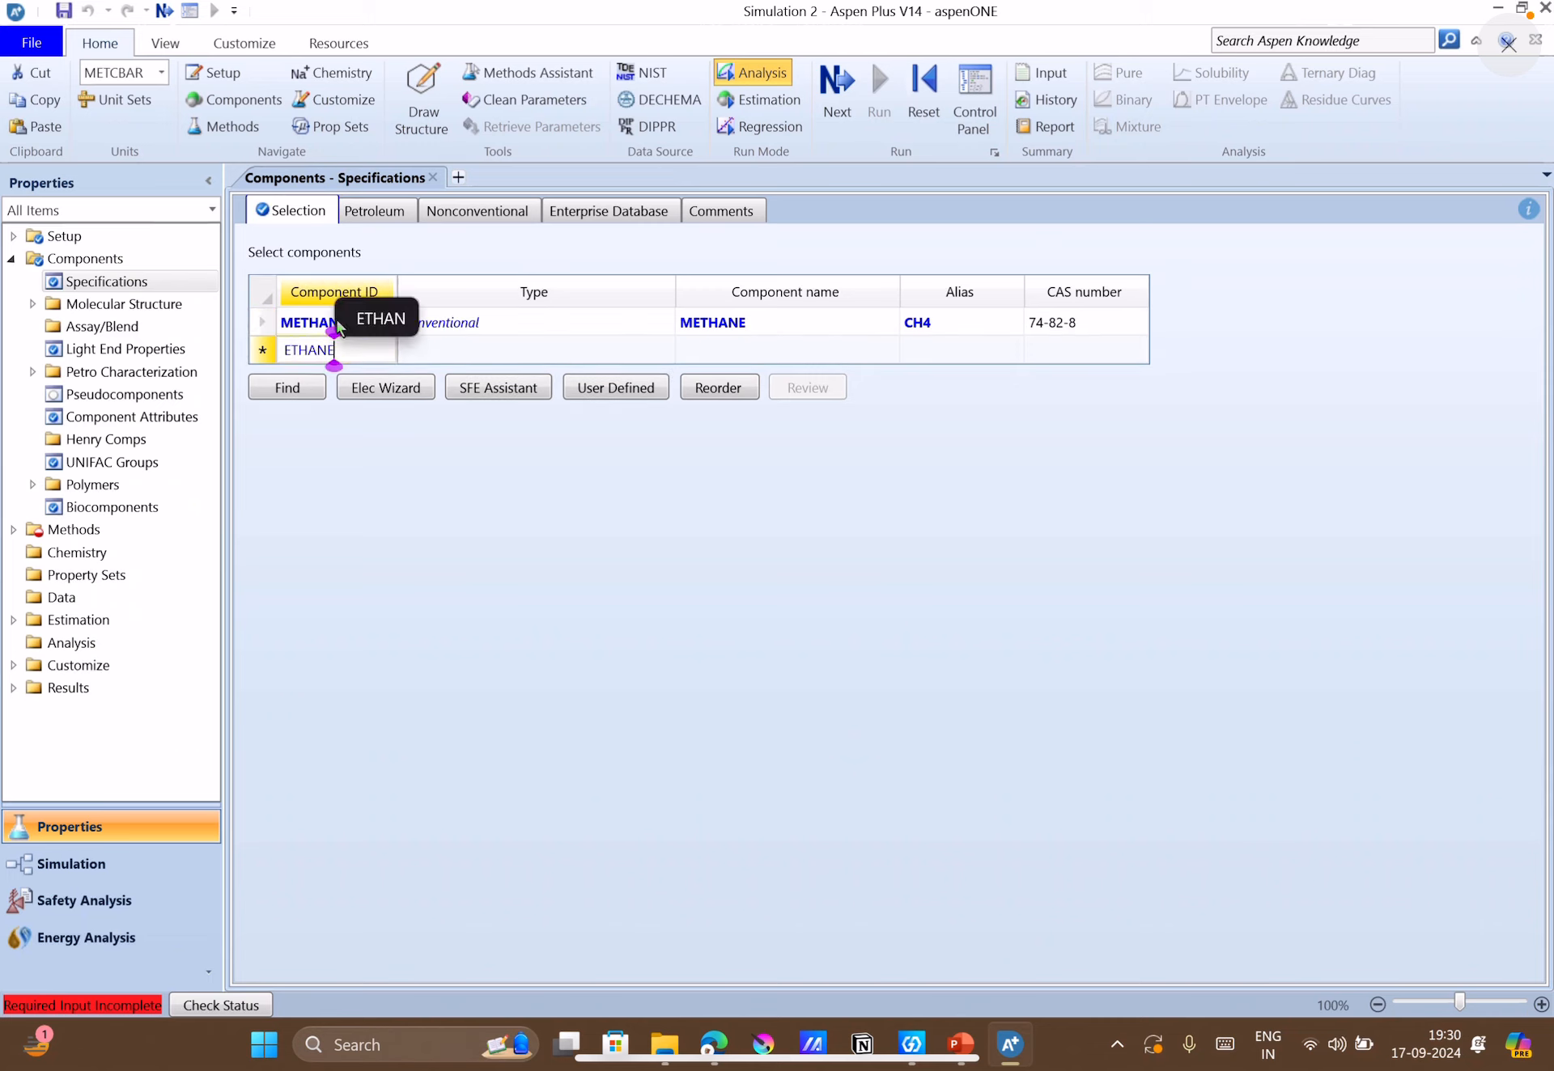
{"action": "key", "text": "Return"}
{"action": "type", "text": "PROPANE"}
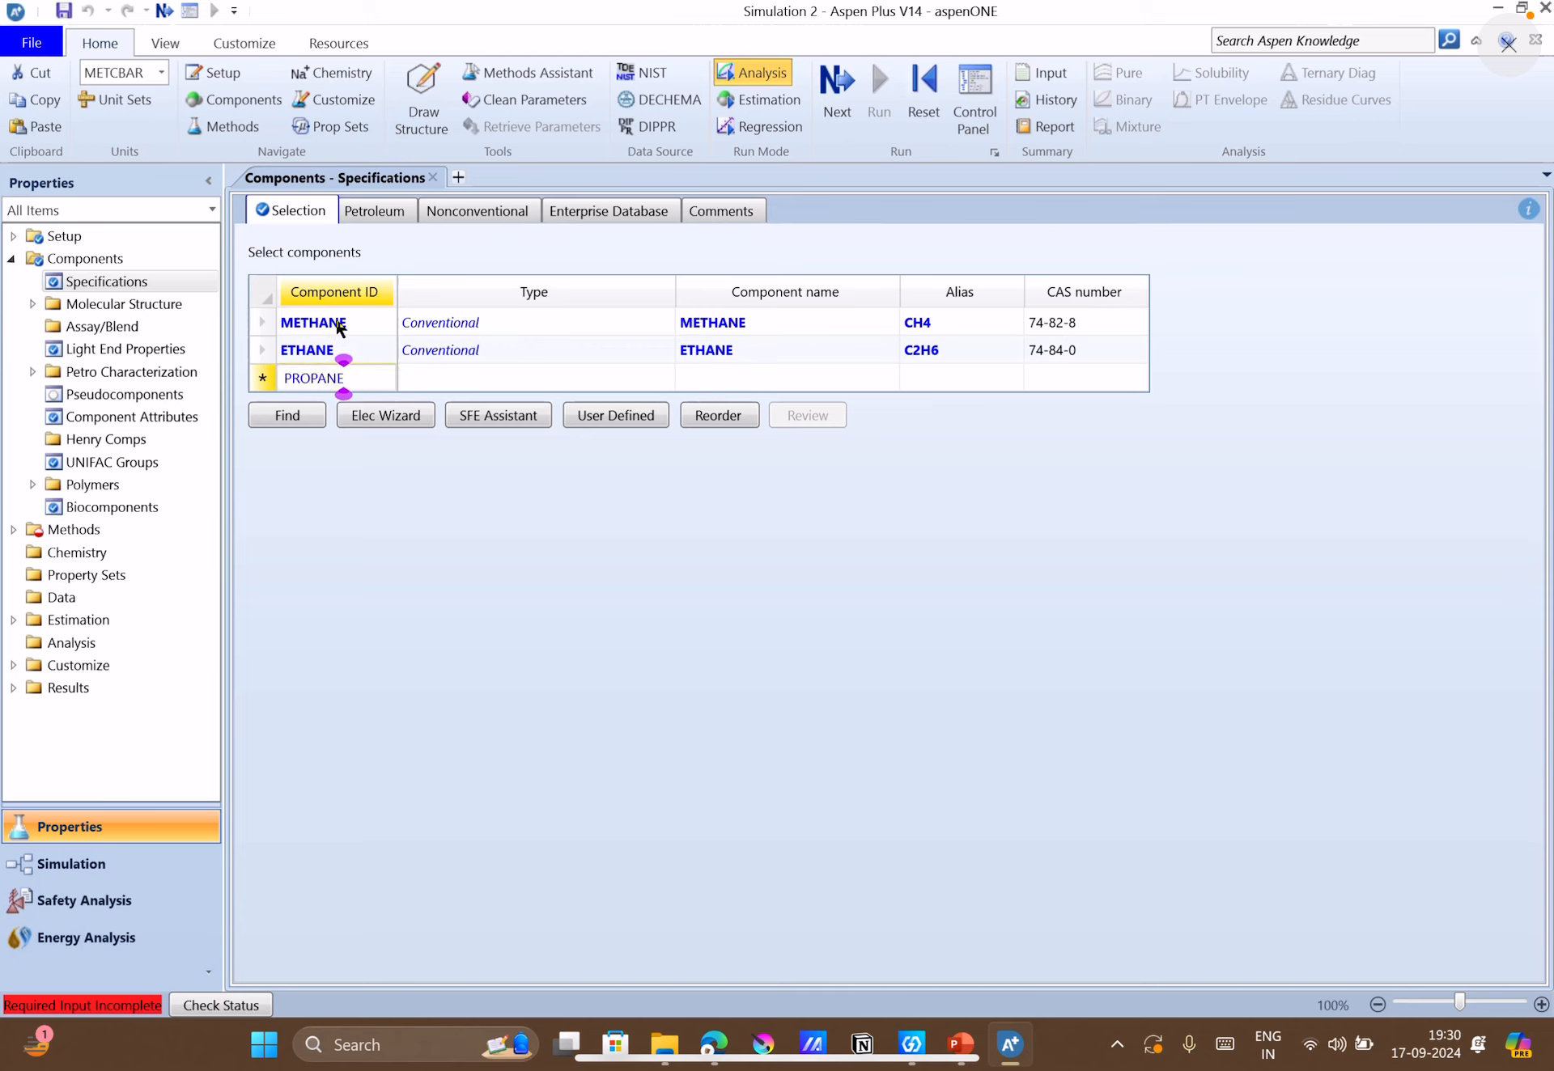
{"action": "key", "text": "Return"}
Add BUTANE, PENTANE and HEXANE to the component list.
{"action": "type", "text": "BU"}
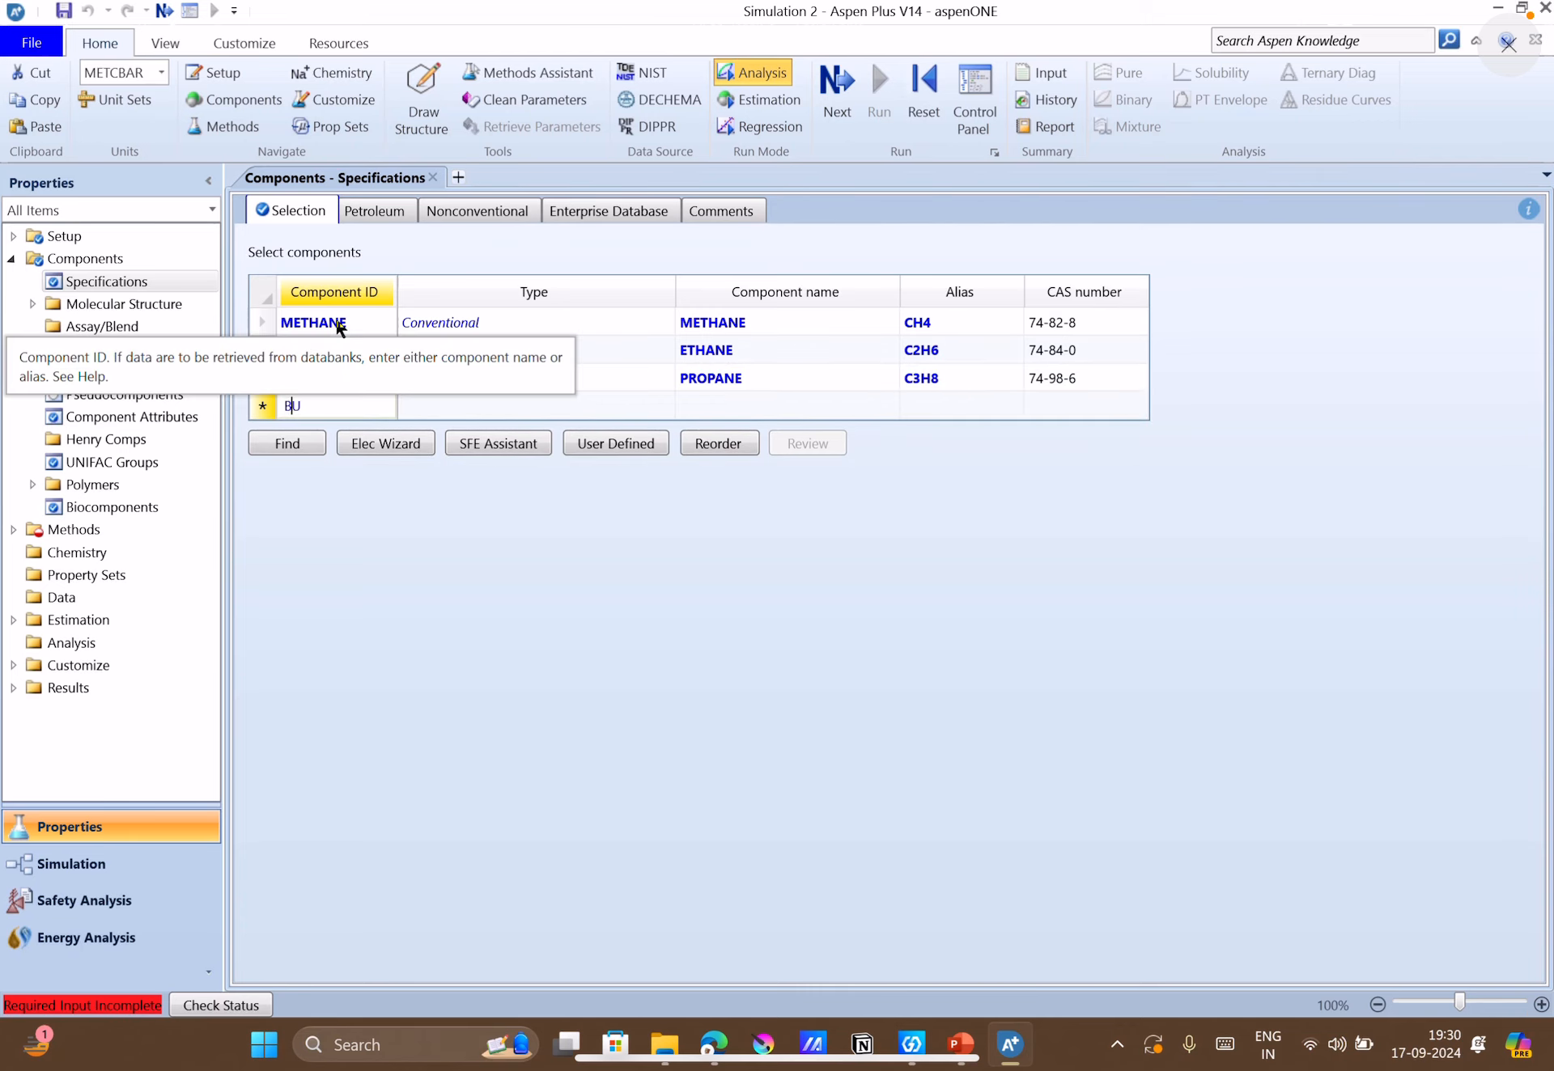
{"action": "type", "text": "TANE"}
{"action": "key", "text": "Down"}
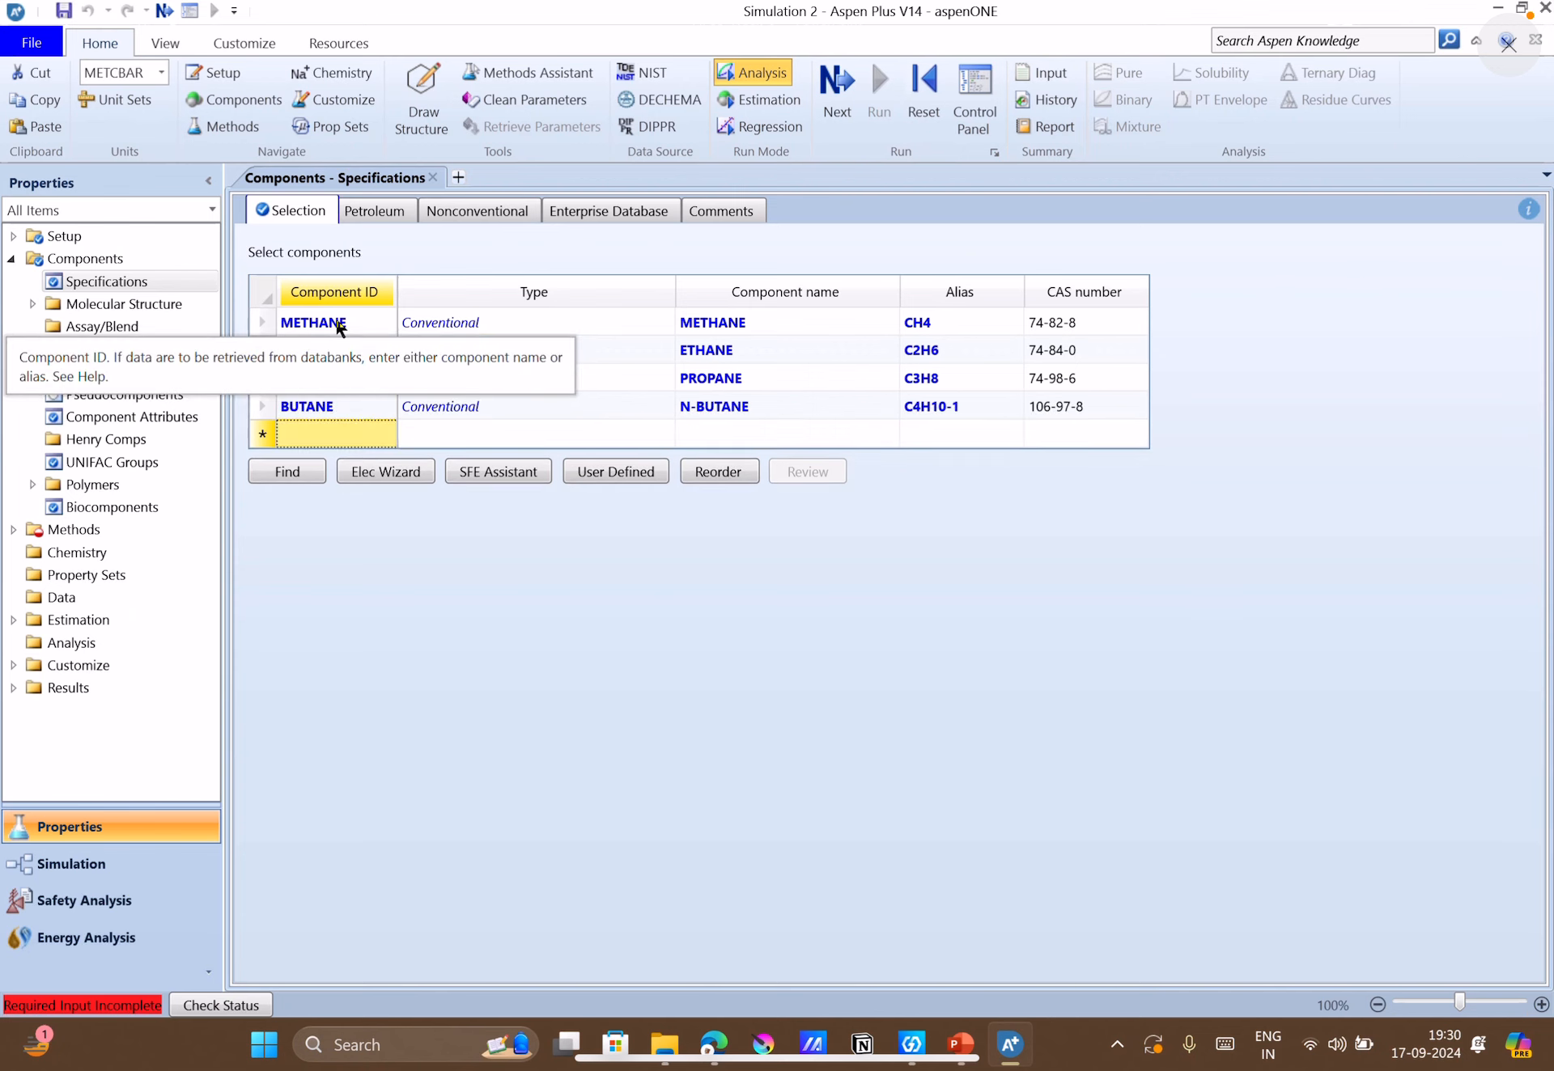
{"action": "type", "text": "PENTANE"}
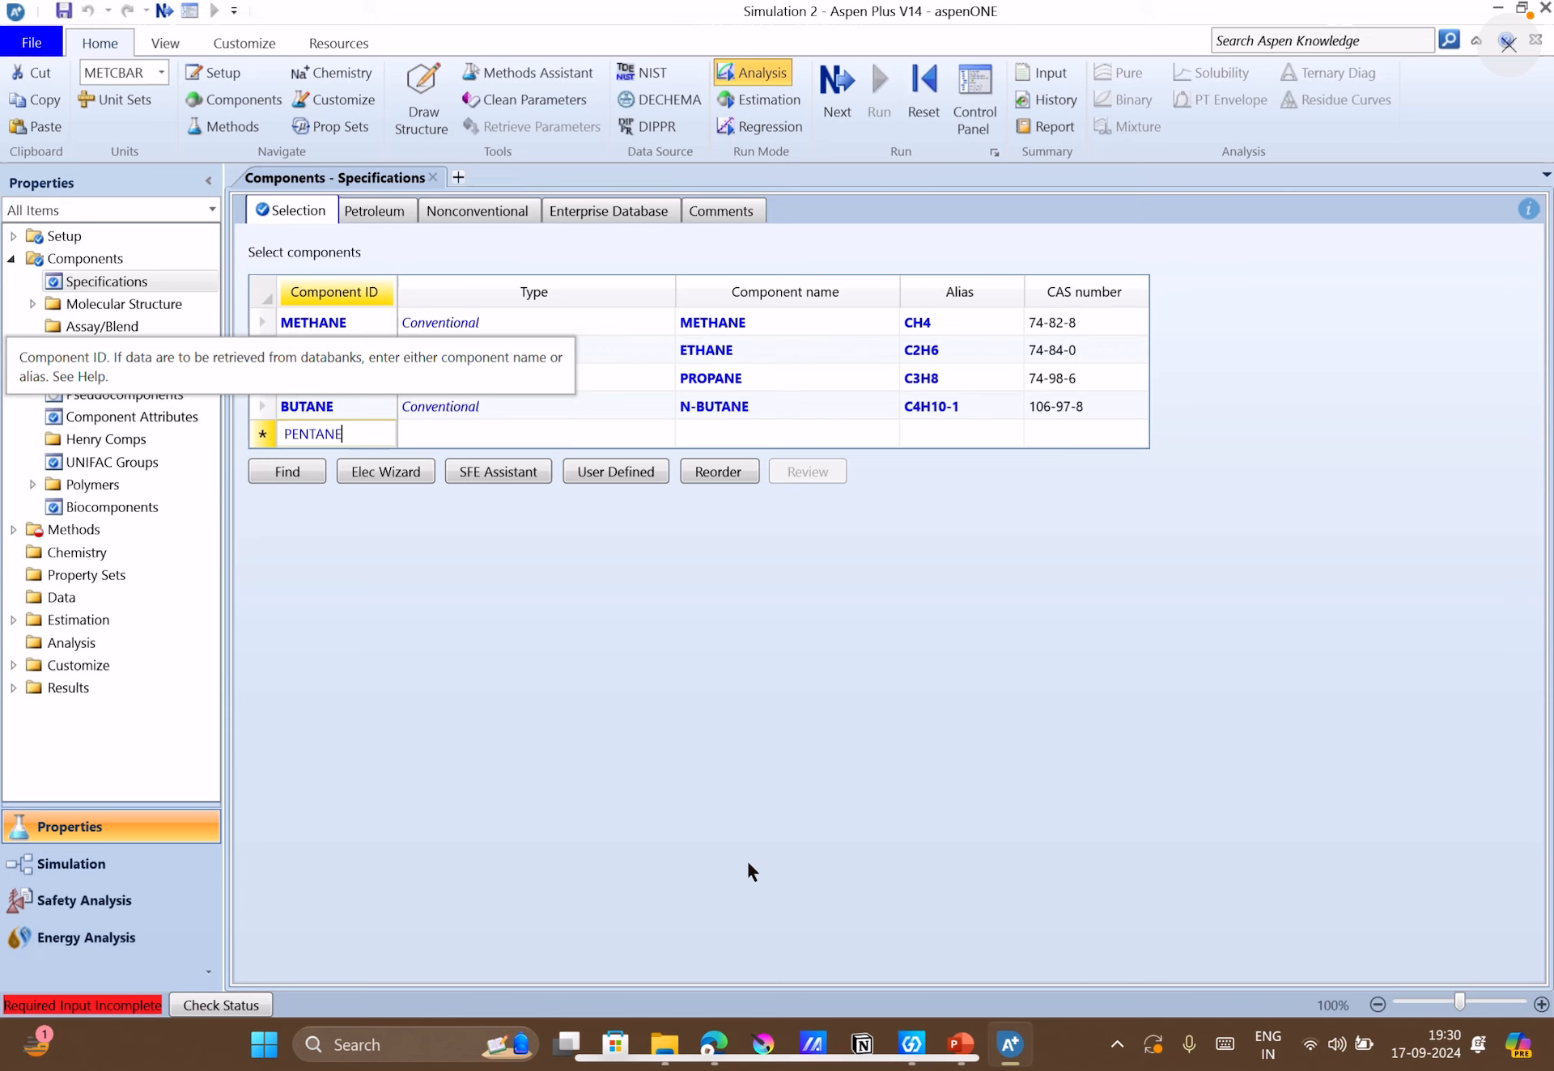
{"action": "key", "text": "Return"}
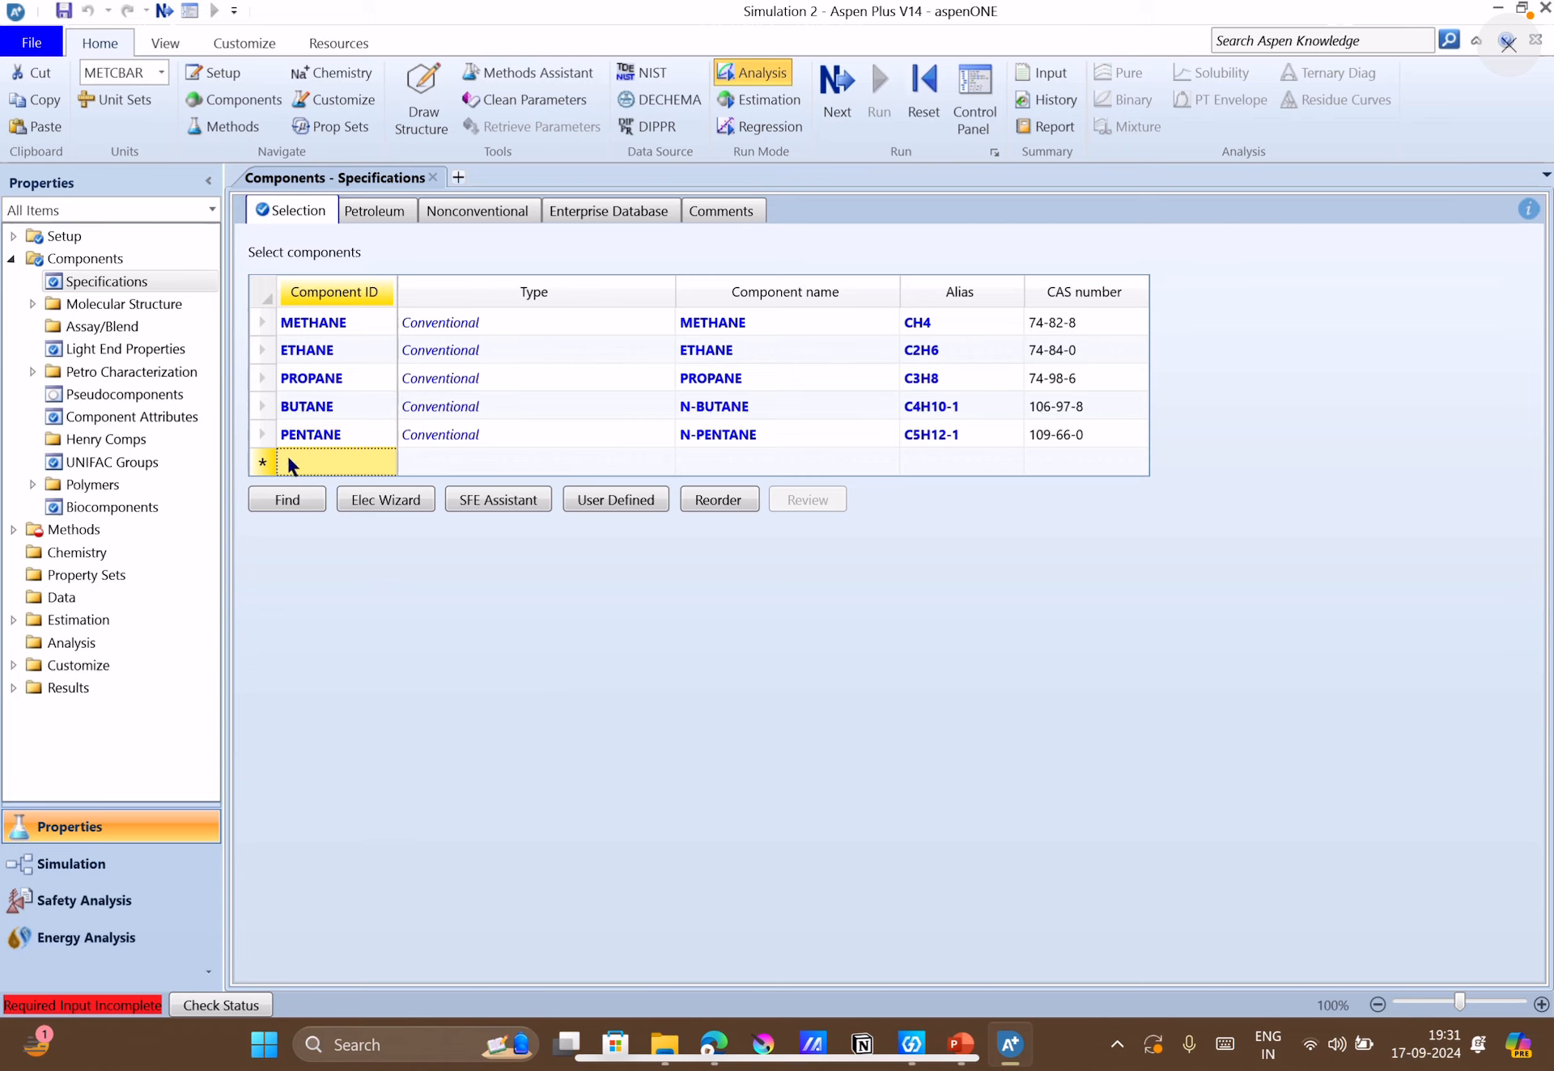
{"action": "left_click", "coordinate": [449, 660]}
{"action": "left_click", "coordinate": [337, 465]}
{"action": "type", "text": "HEXANE"}
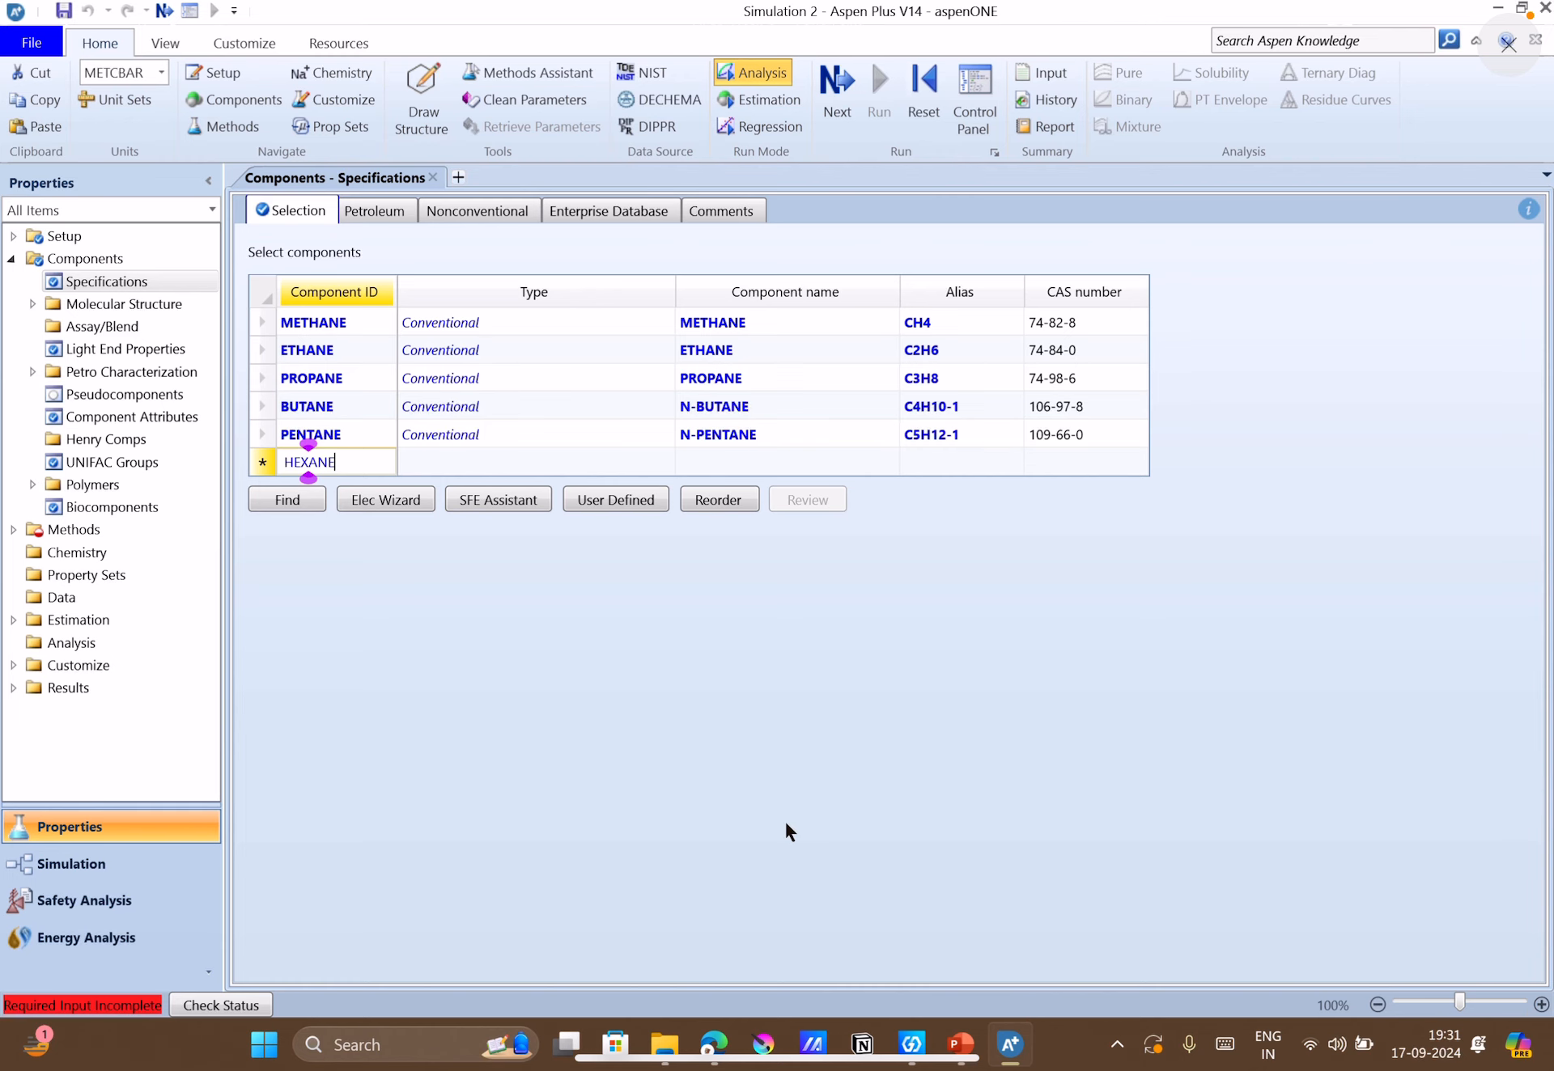
Switch to PowerPoint, read Q2's required property method and flowsheet on slide 7, and return to Aspen Plus.
{"action": "left_click", "coordinate": [974, 1047]}
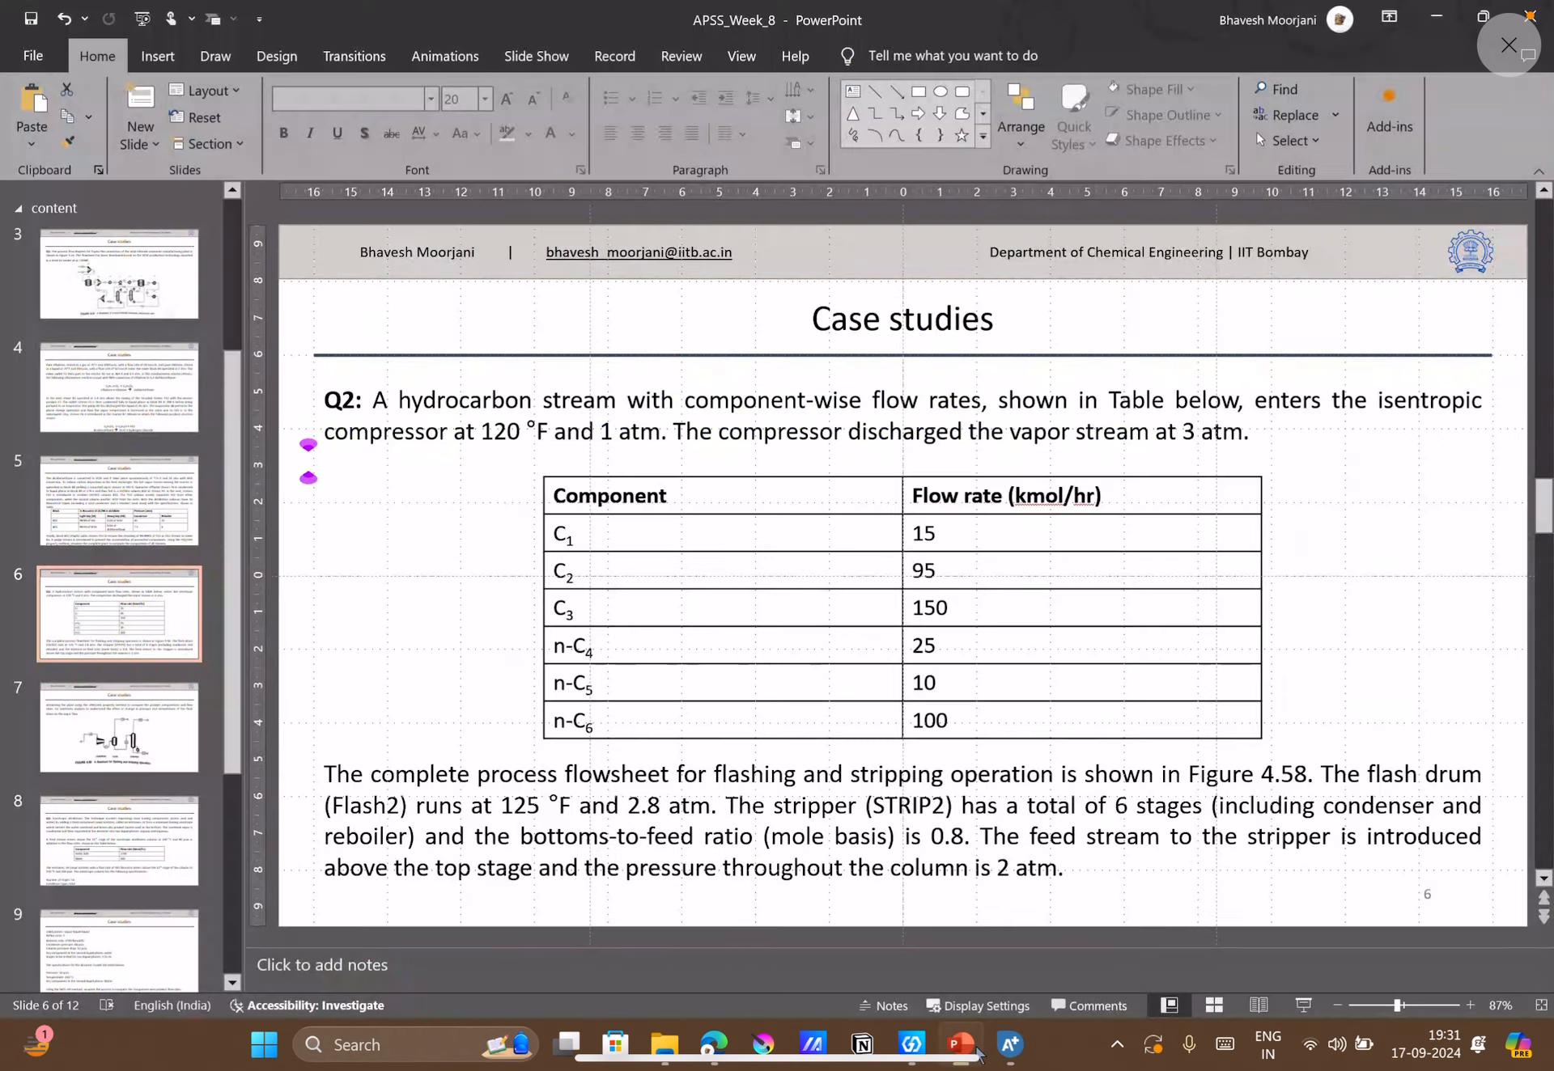
{"action": "left_click", "coordinate": [150, 756]}
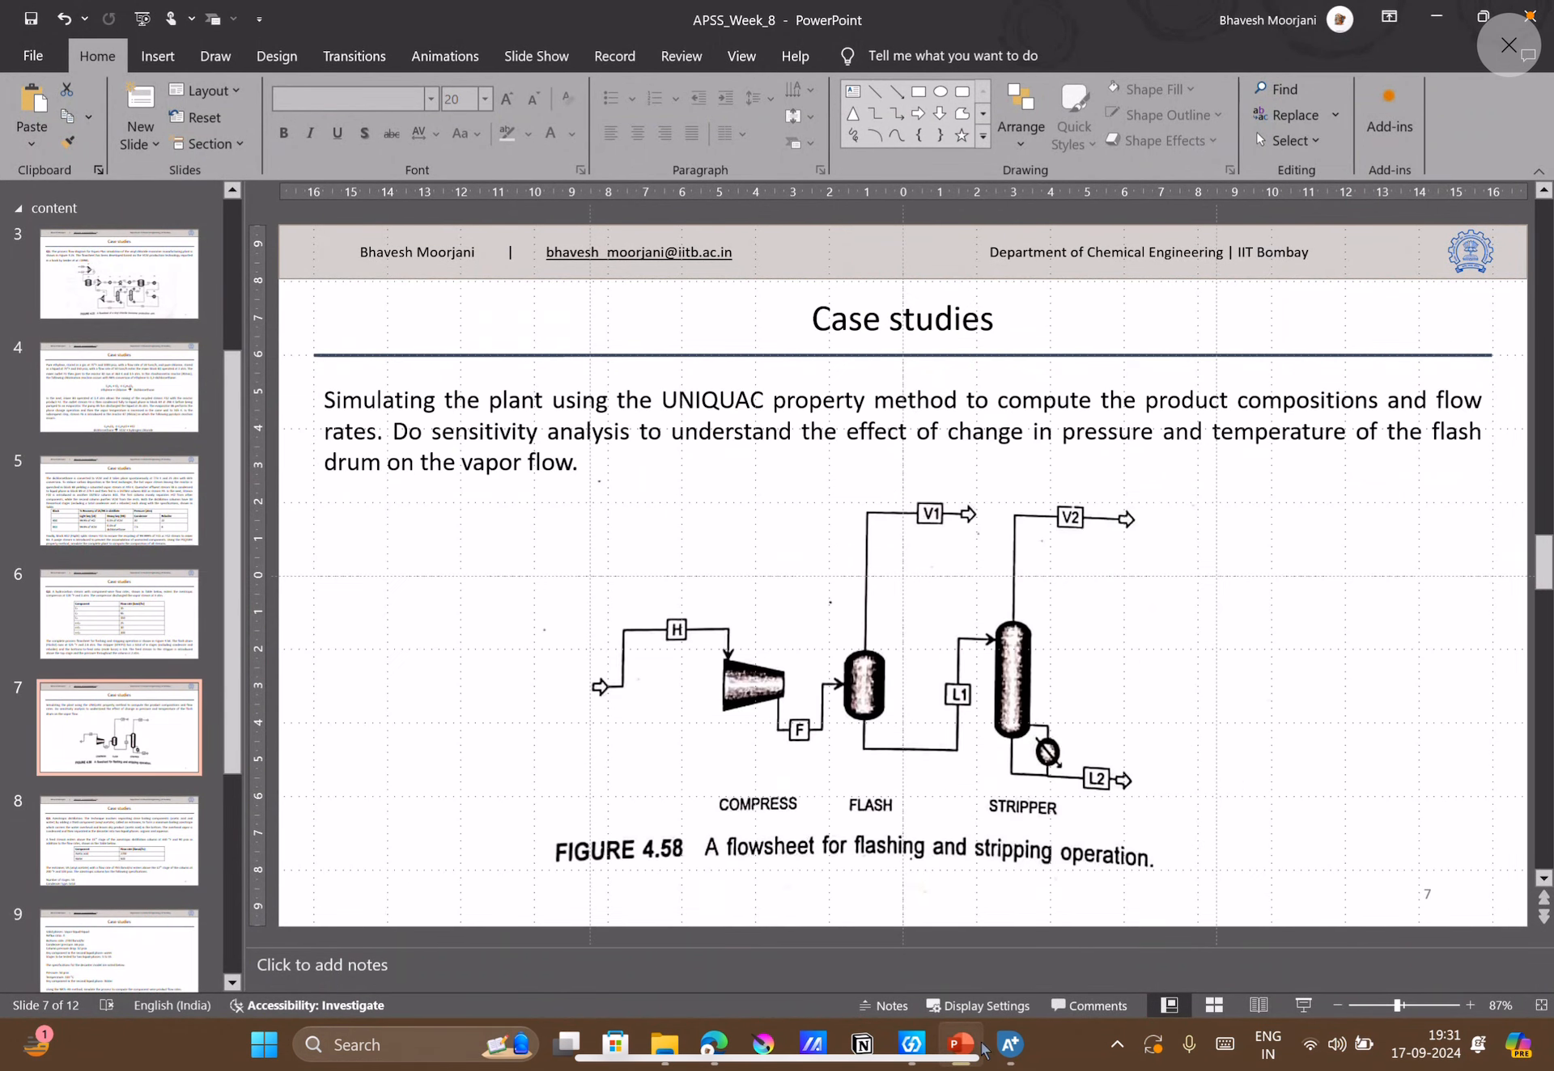
{"action": "left_click", "coordinate": [1010, 1044]}
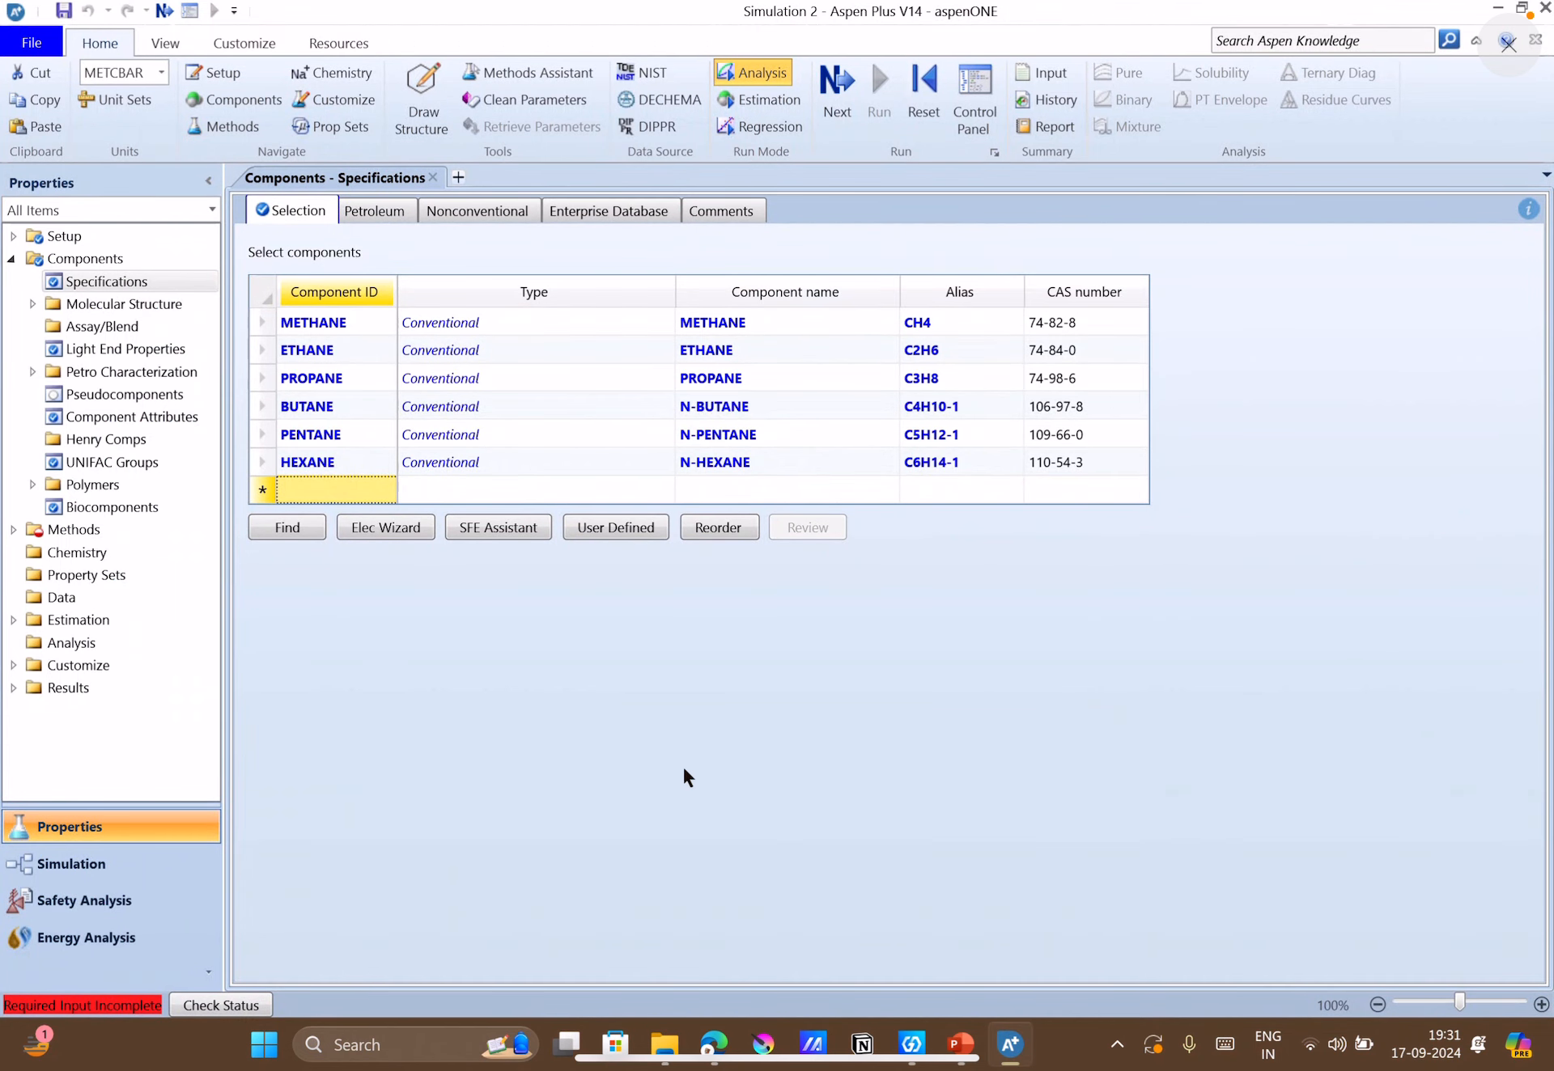
Proceed to the global method specifications and set the property method to UNIQUAC.
{"action": "left_click", "coordinate": [828, 114]}
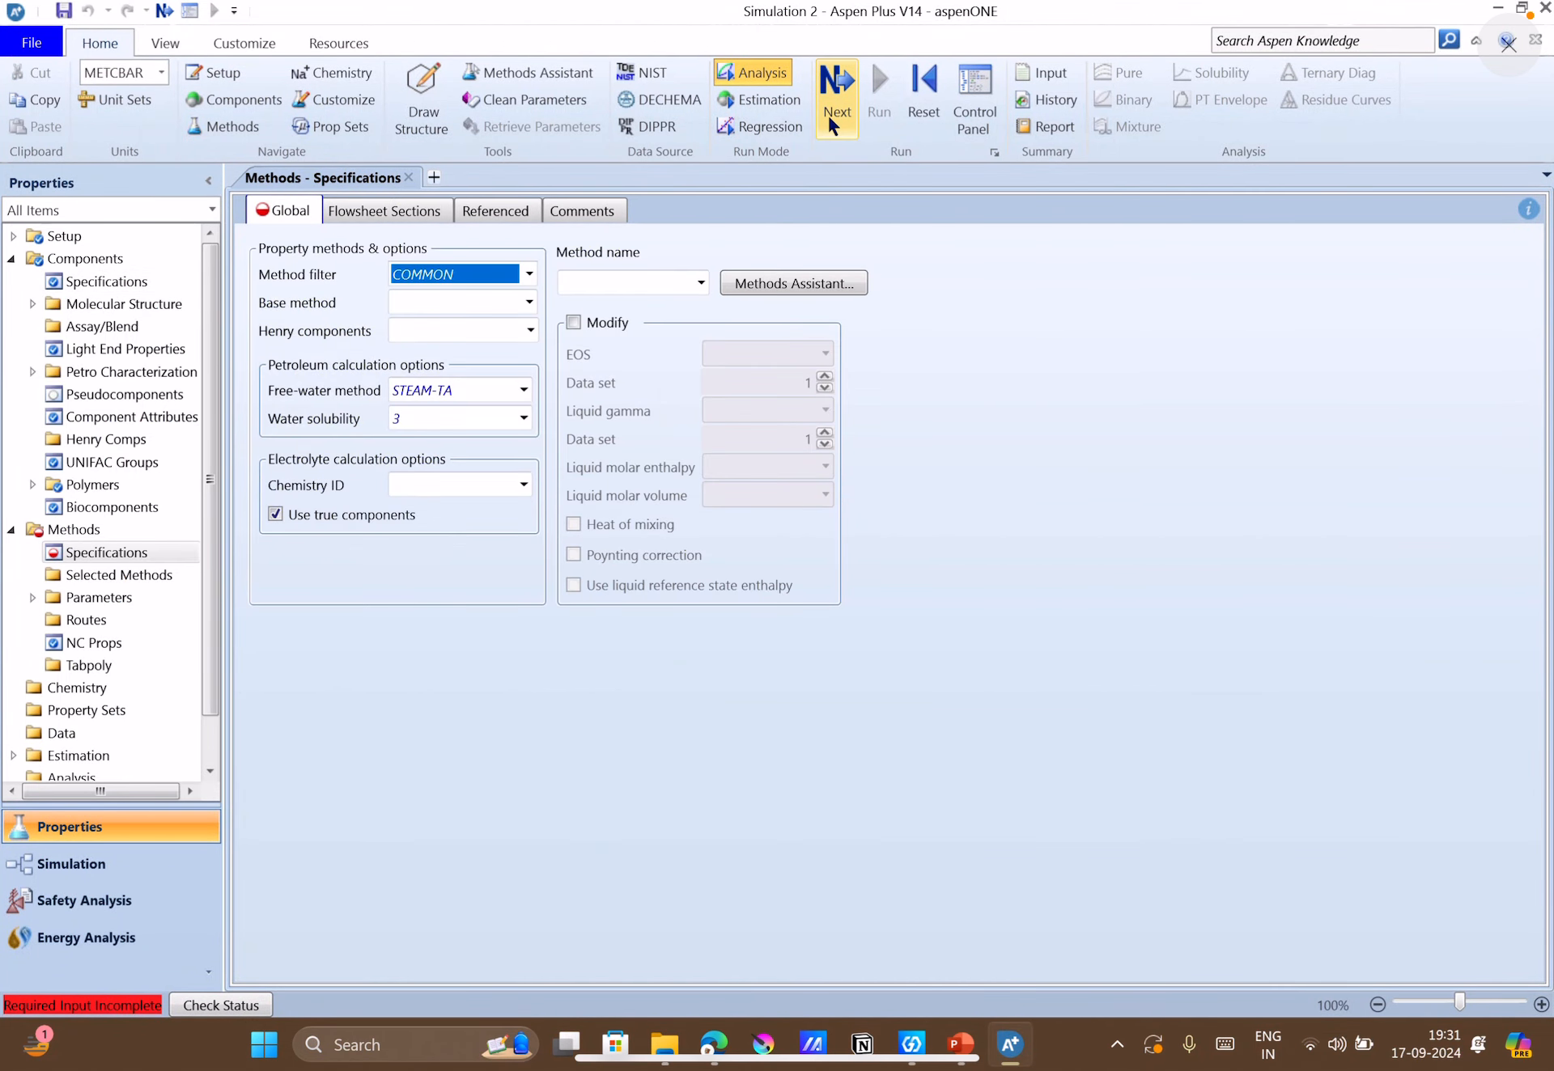
{"action": "left_click", "coordinate": [684, 285]}
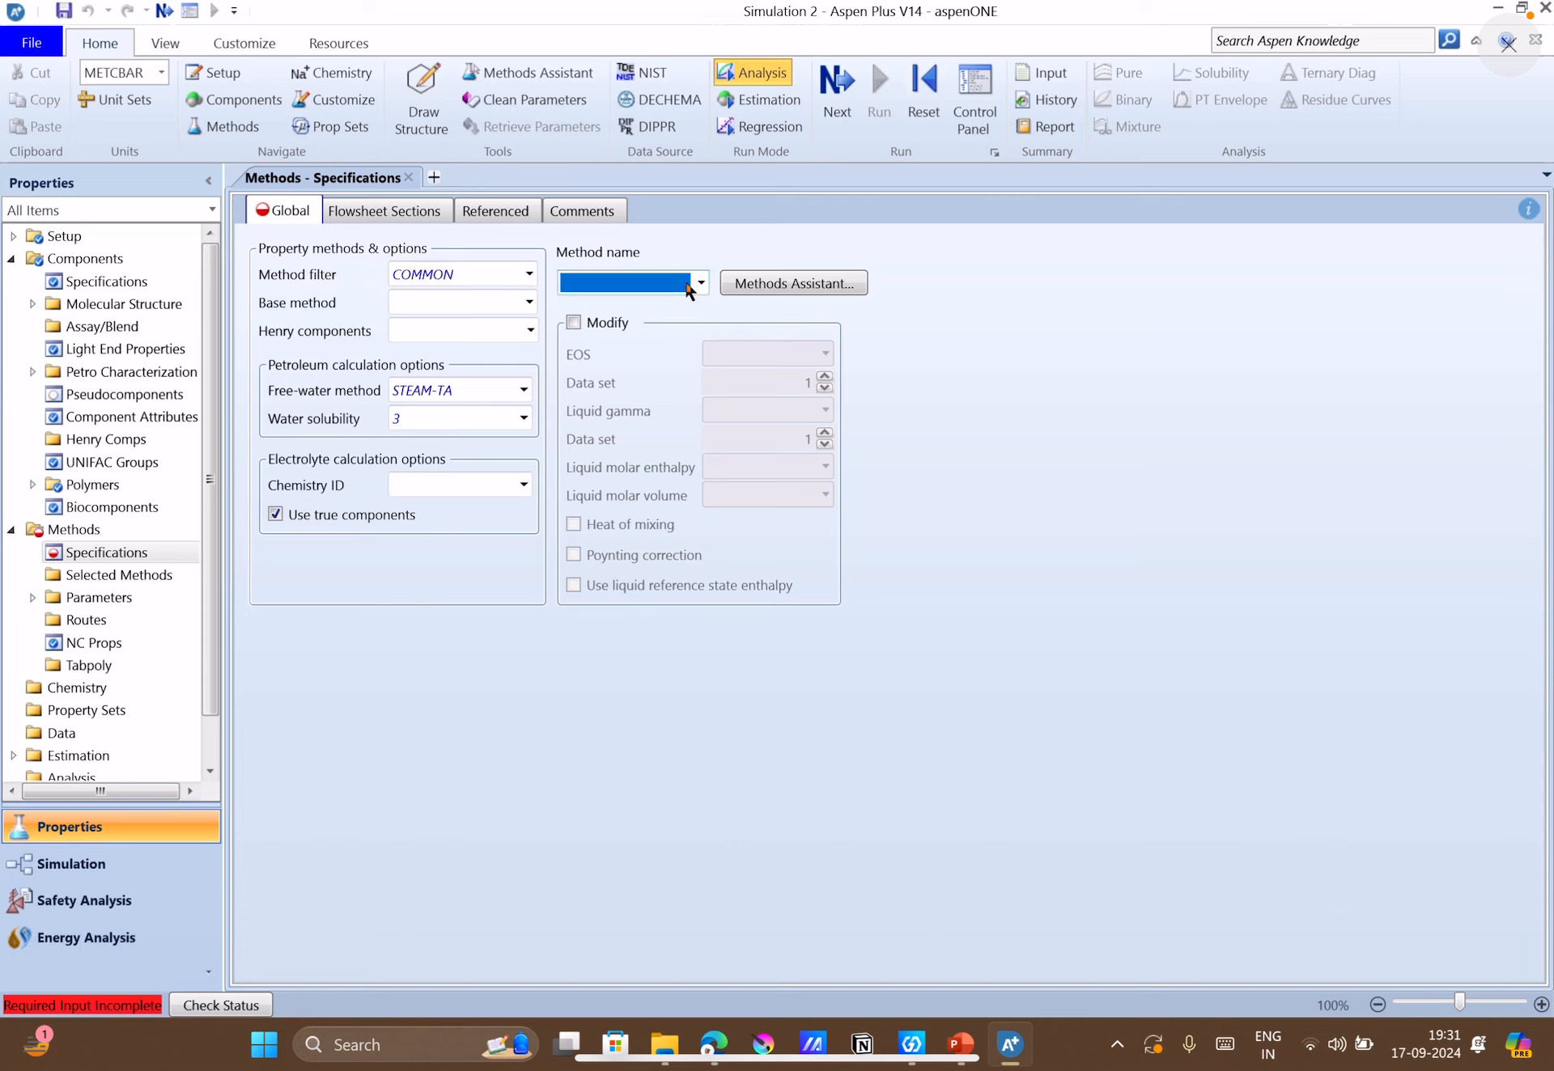
{"action": "key", "text": "u"}
{"action": "left_click", "coordinate": [700, 283]}
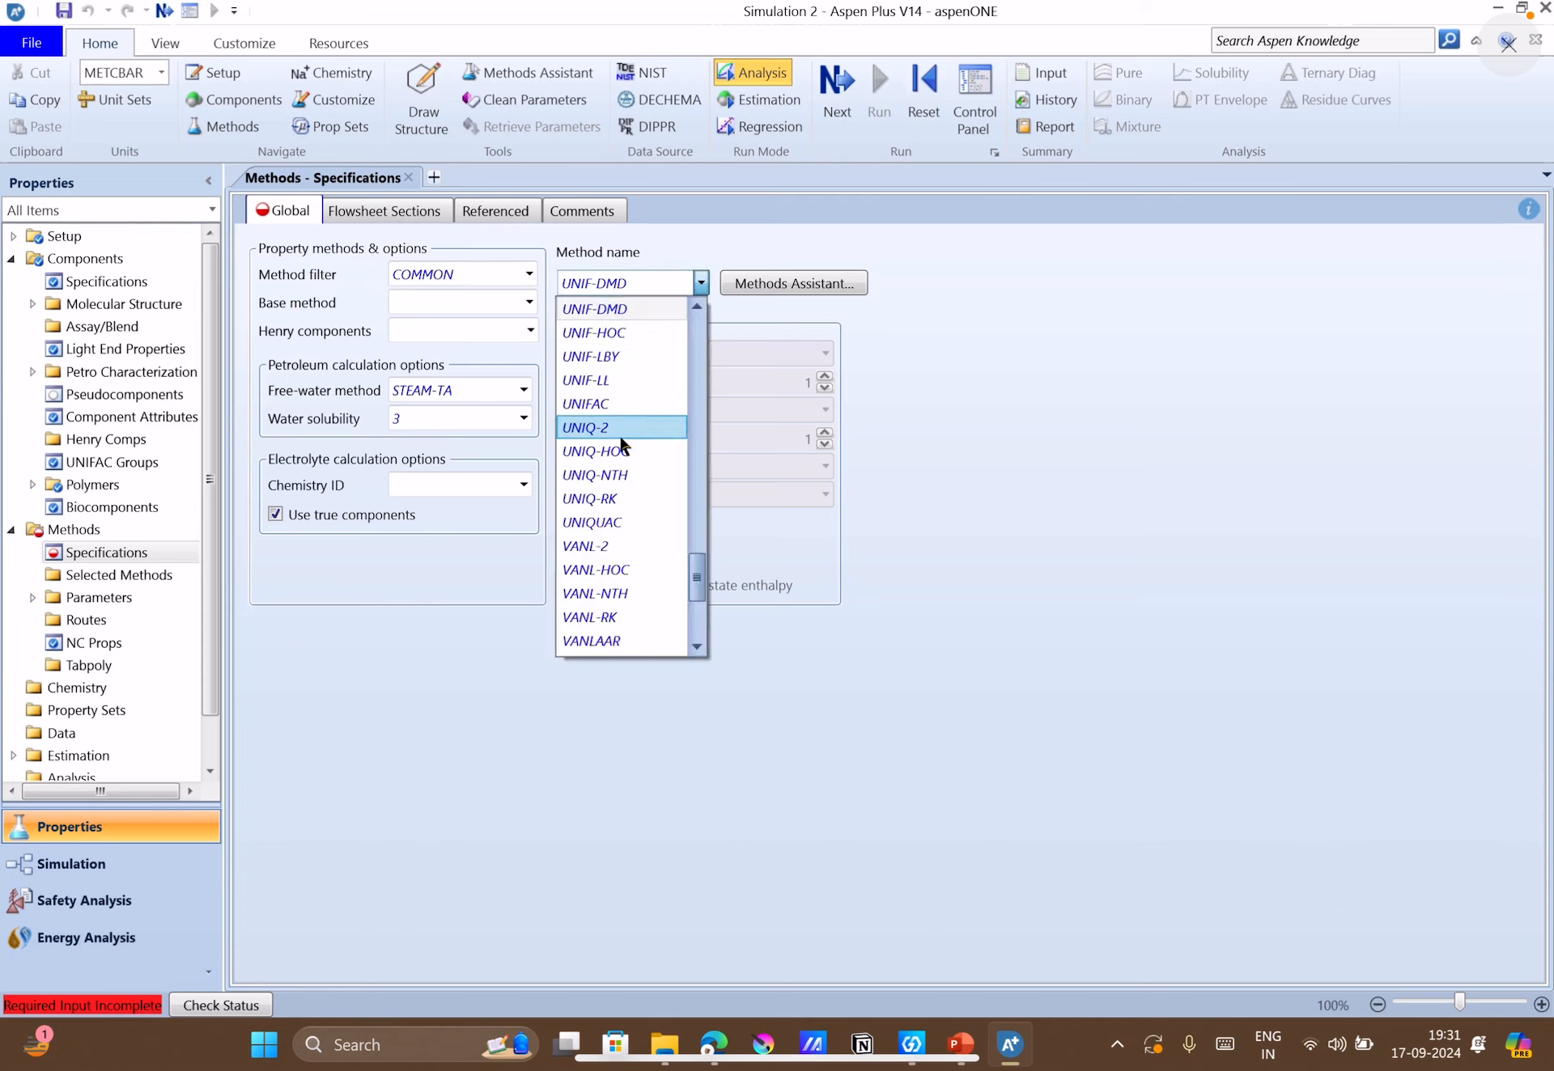
{"action": "left_click", "coordinate": [628, 523]}
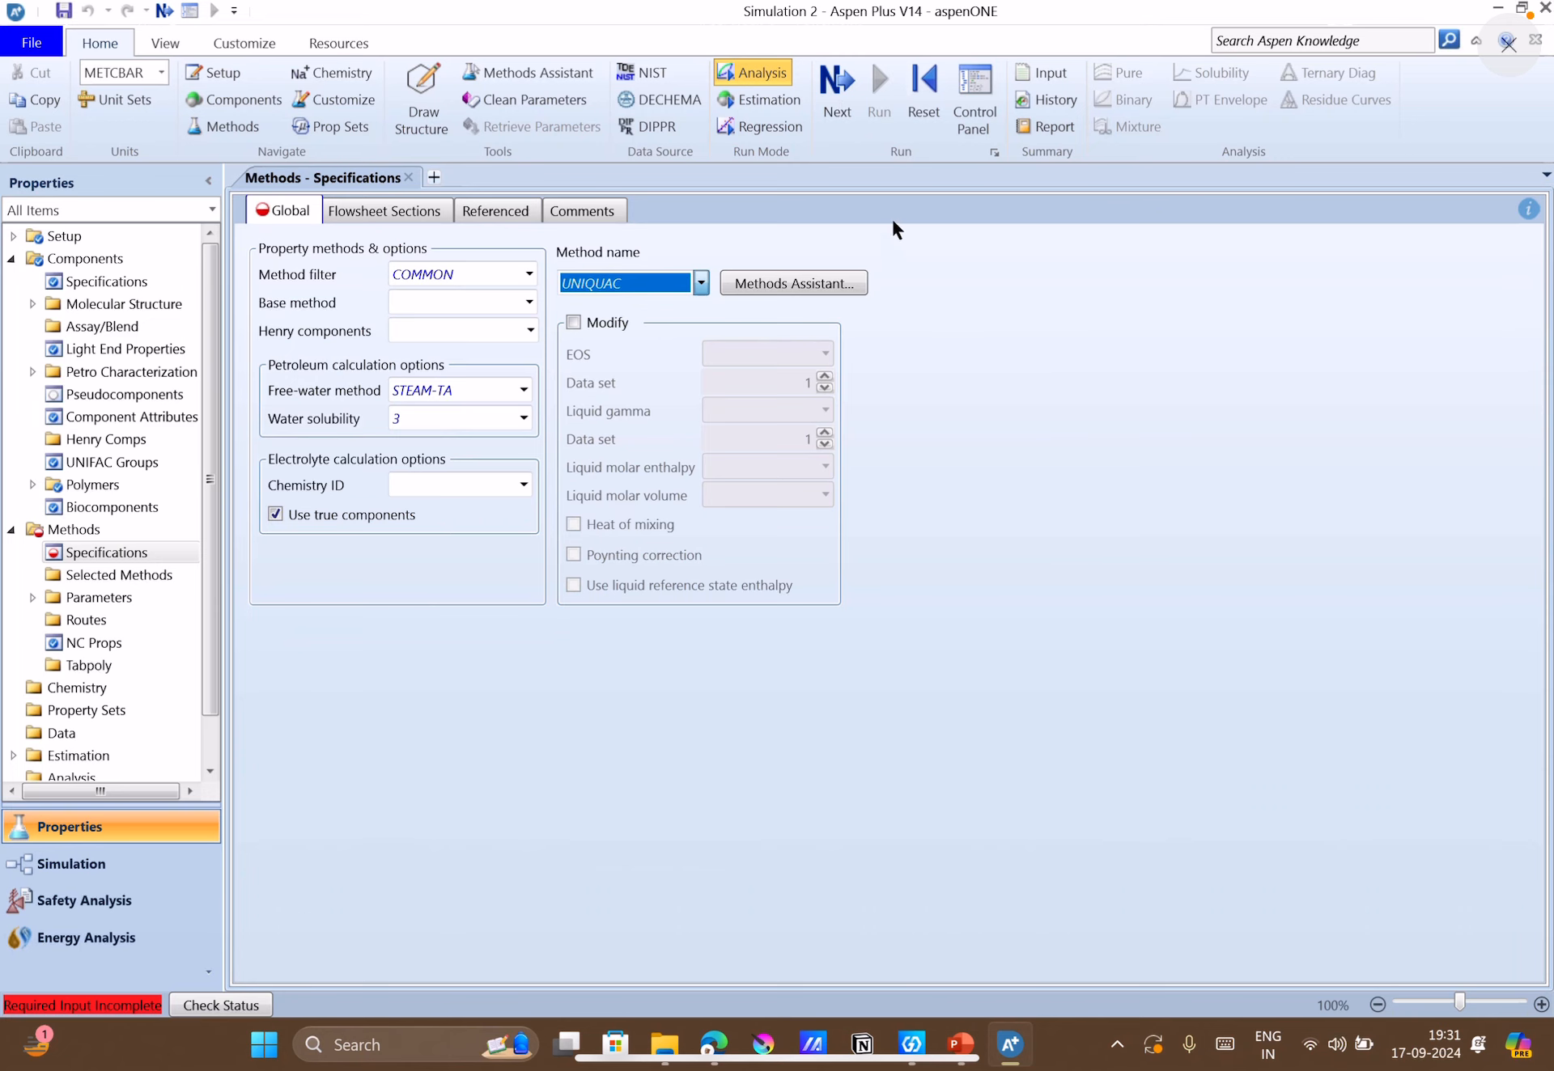
Turn on UNIFAC estimation for the UNIQ-1 binary interaction parameters and run the property analysis/setup.
{"action": "left_click", "coordinate": [837, 110]}
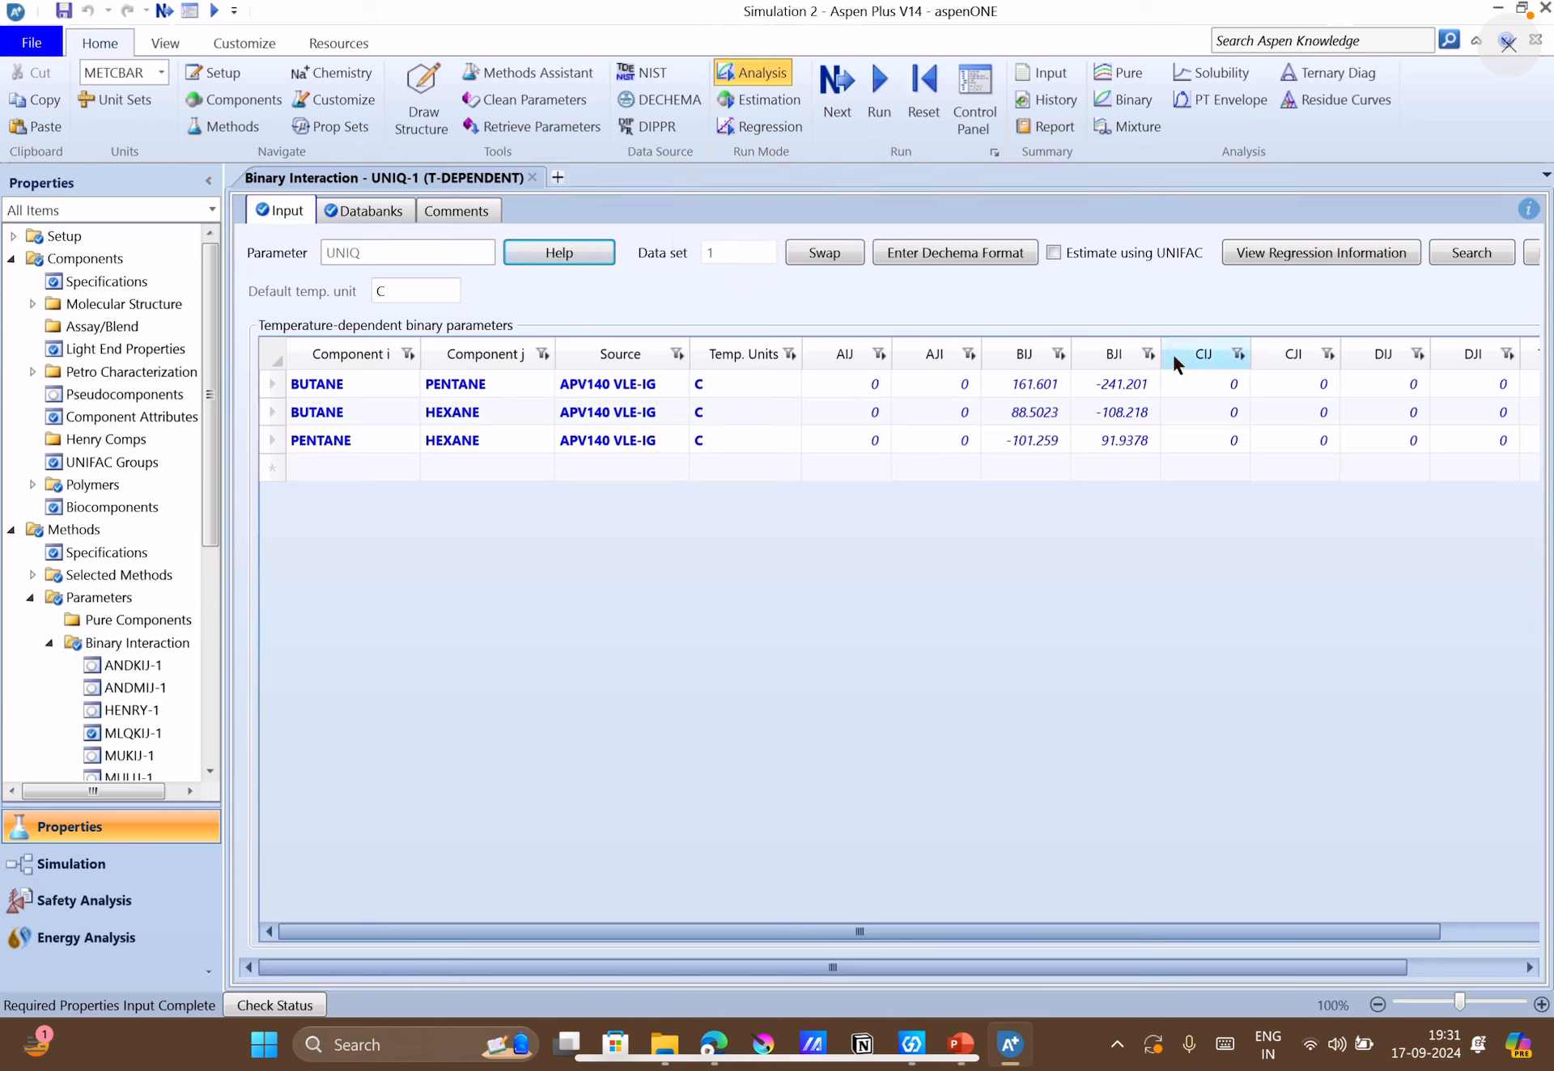
{"action": "left_click", "coordinate": [1053, 251]}
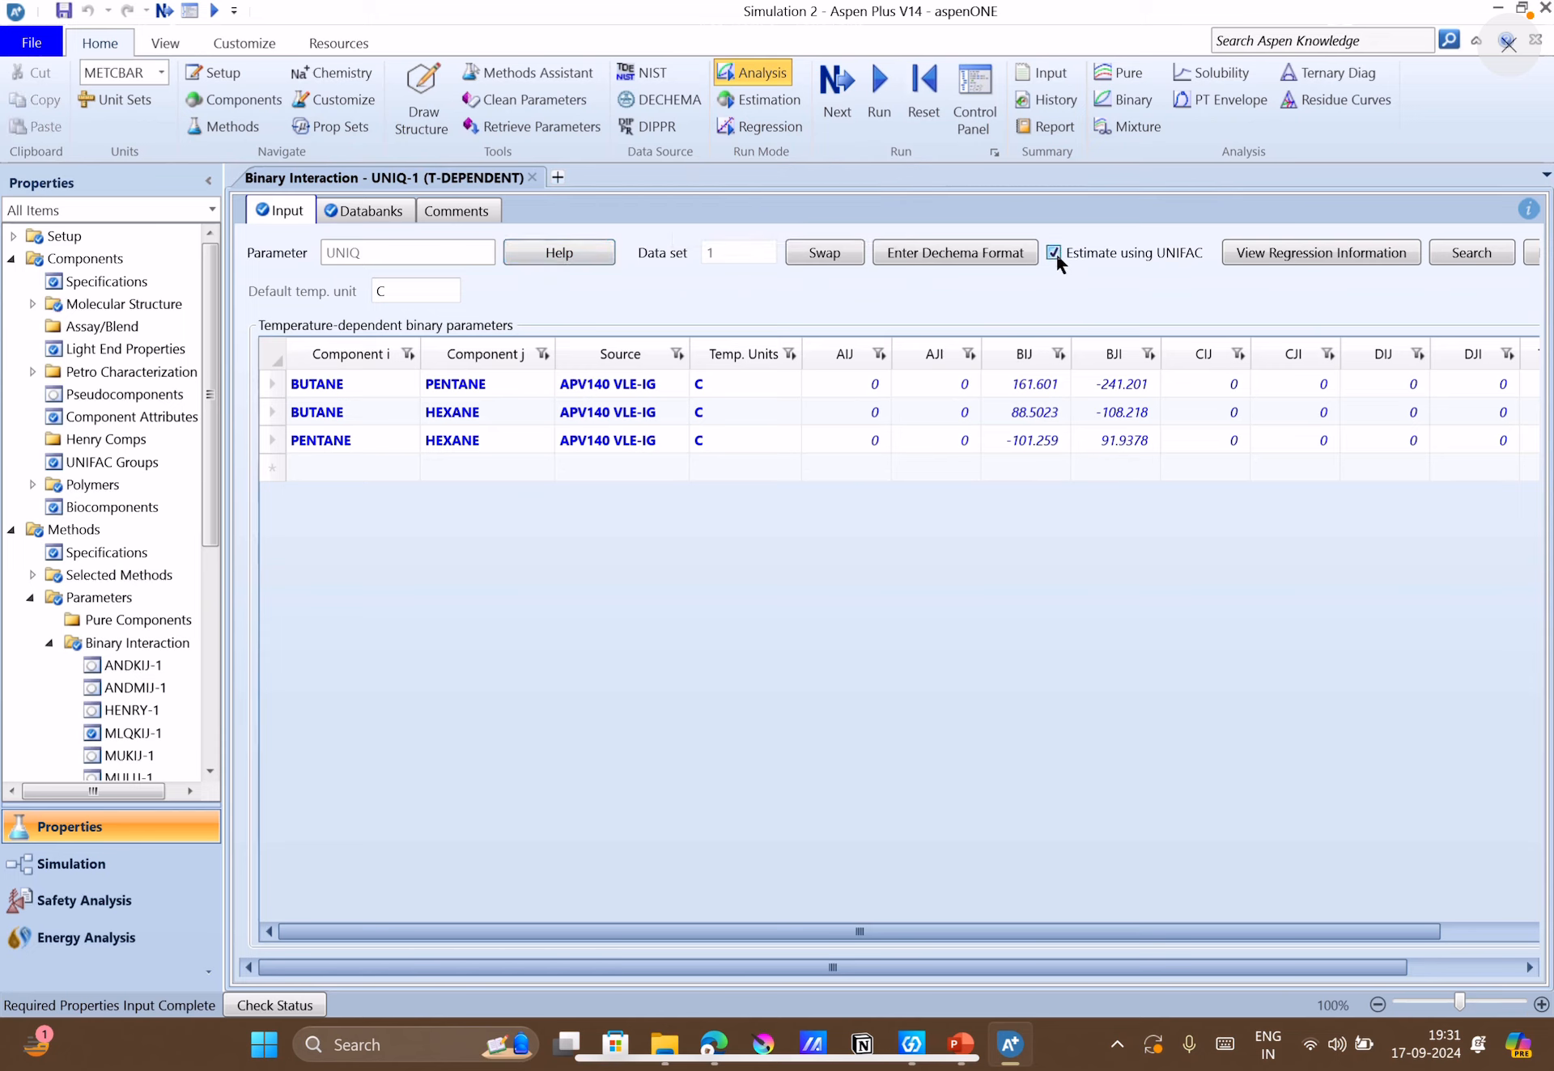
{"action": "left_click", "coordinate": [848, 103]}
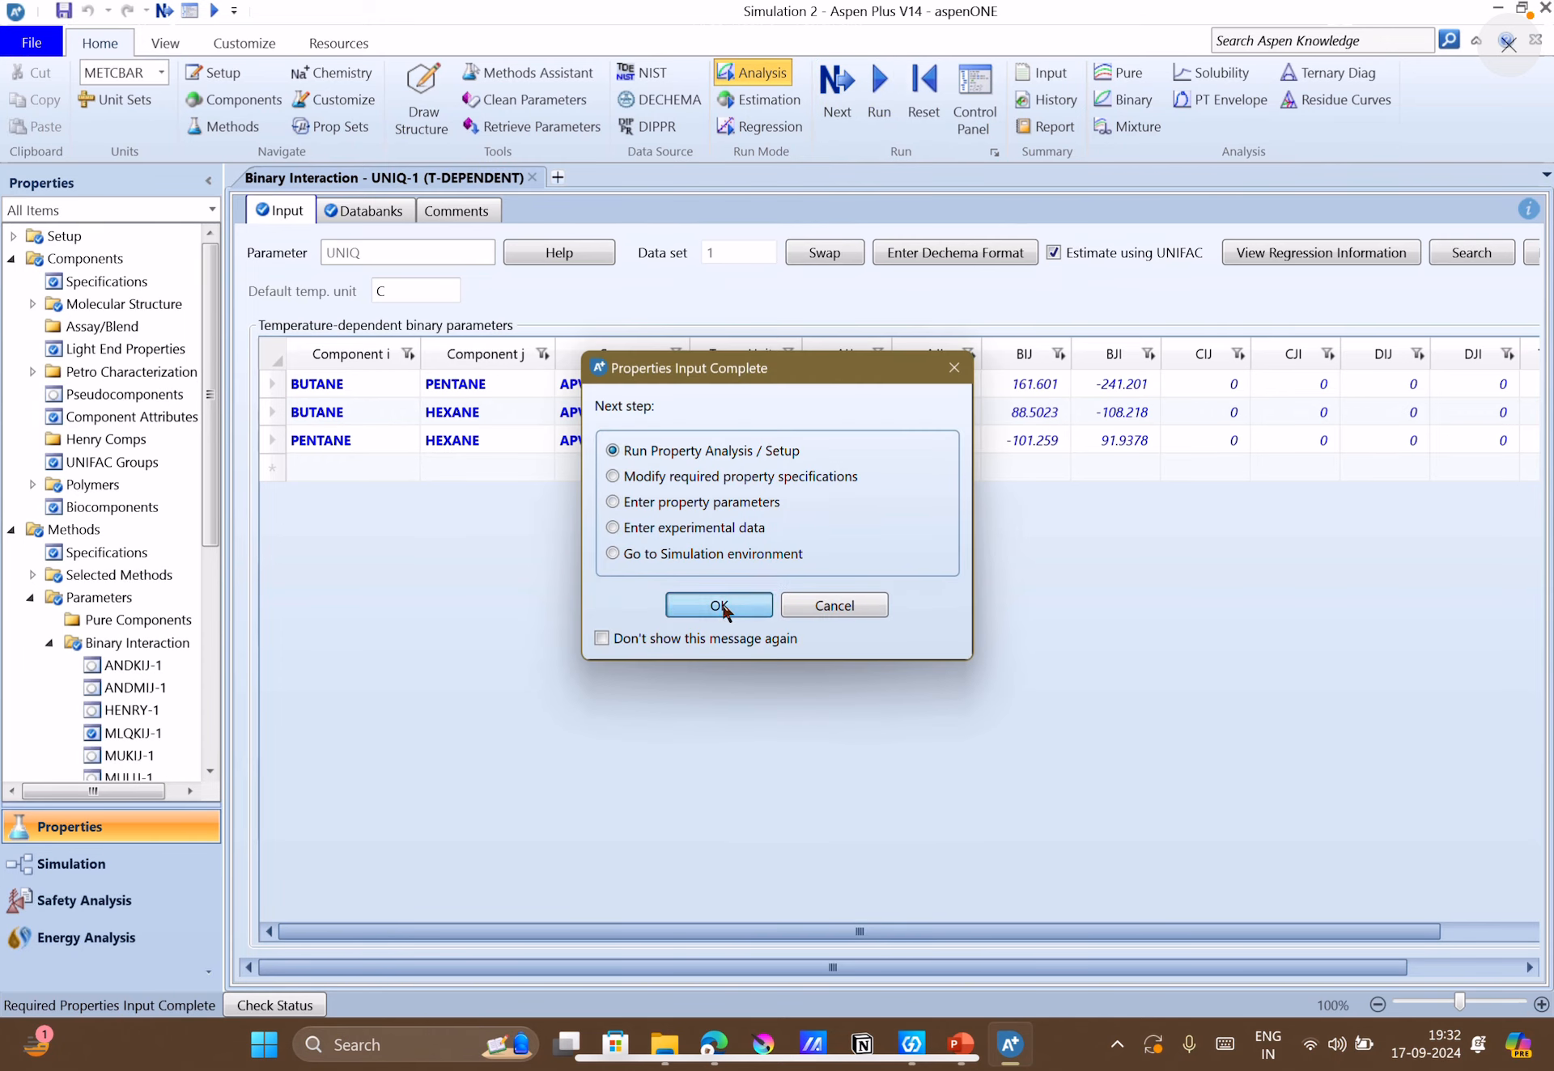
{"action": "left_click", "coordinate": [720, 607]}
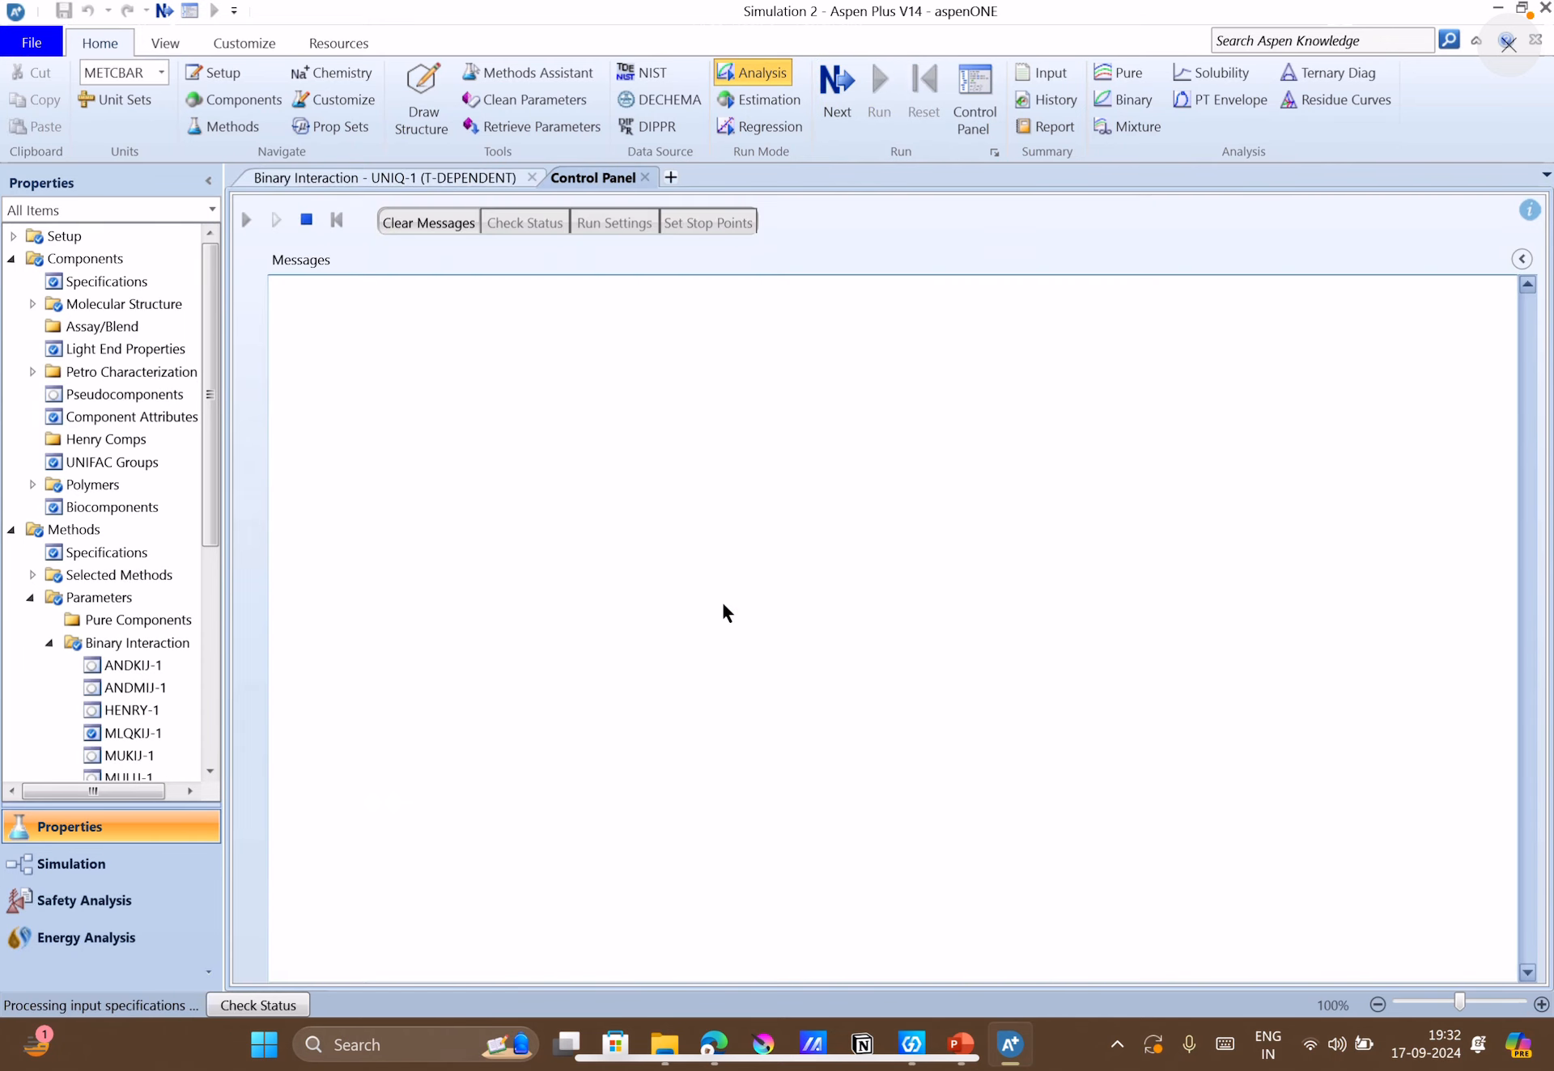
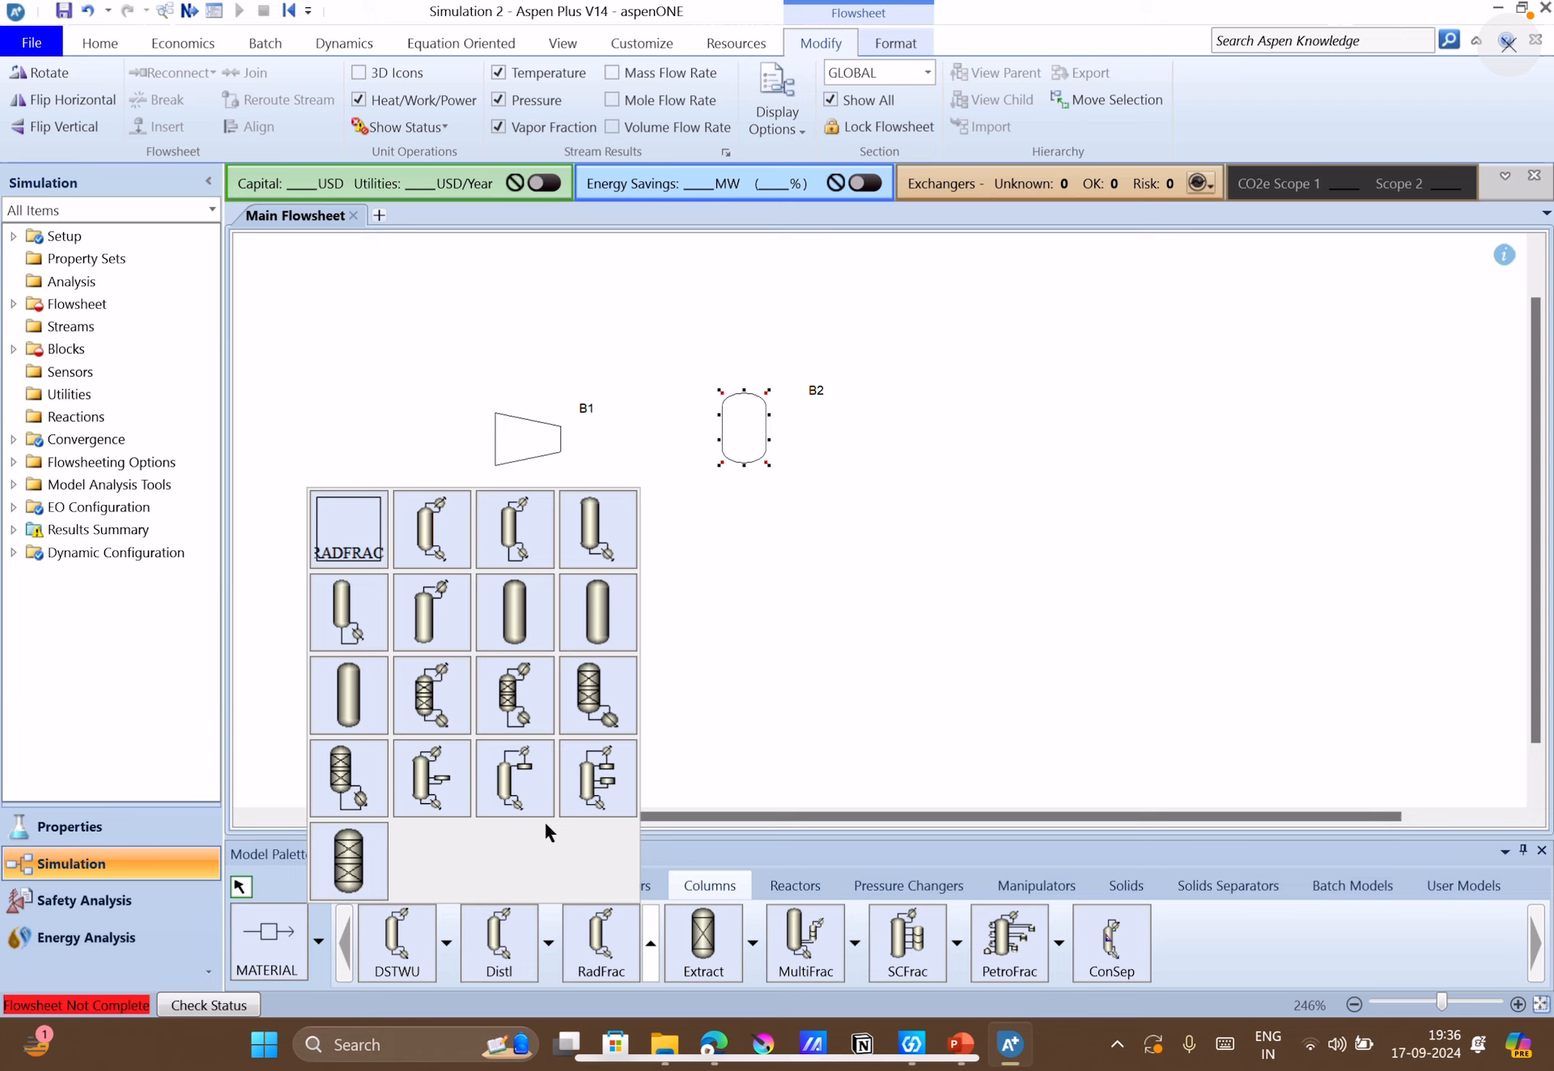
Place a RadFrac column with a reboiler but no condenser on the flowsheet, just beyond the flash drum B2.
{"action": "left_click", "coordinate": [355, 607]}
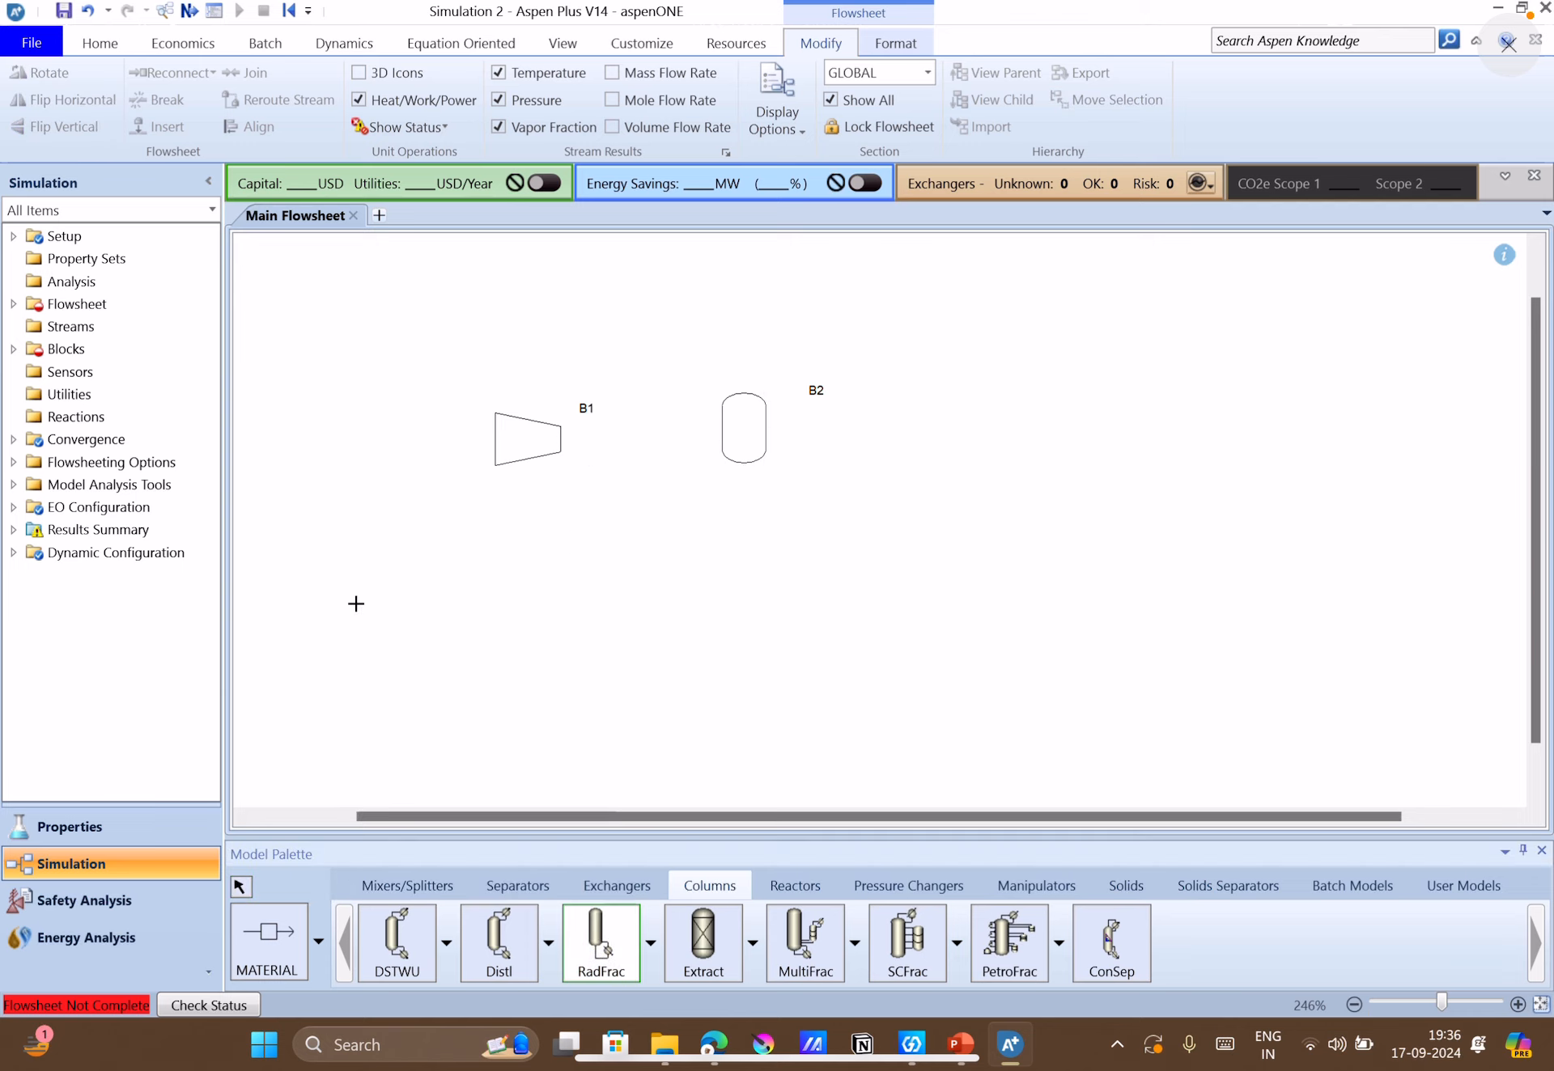
{"action": "left_click", "coordinate": [937, 416]}
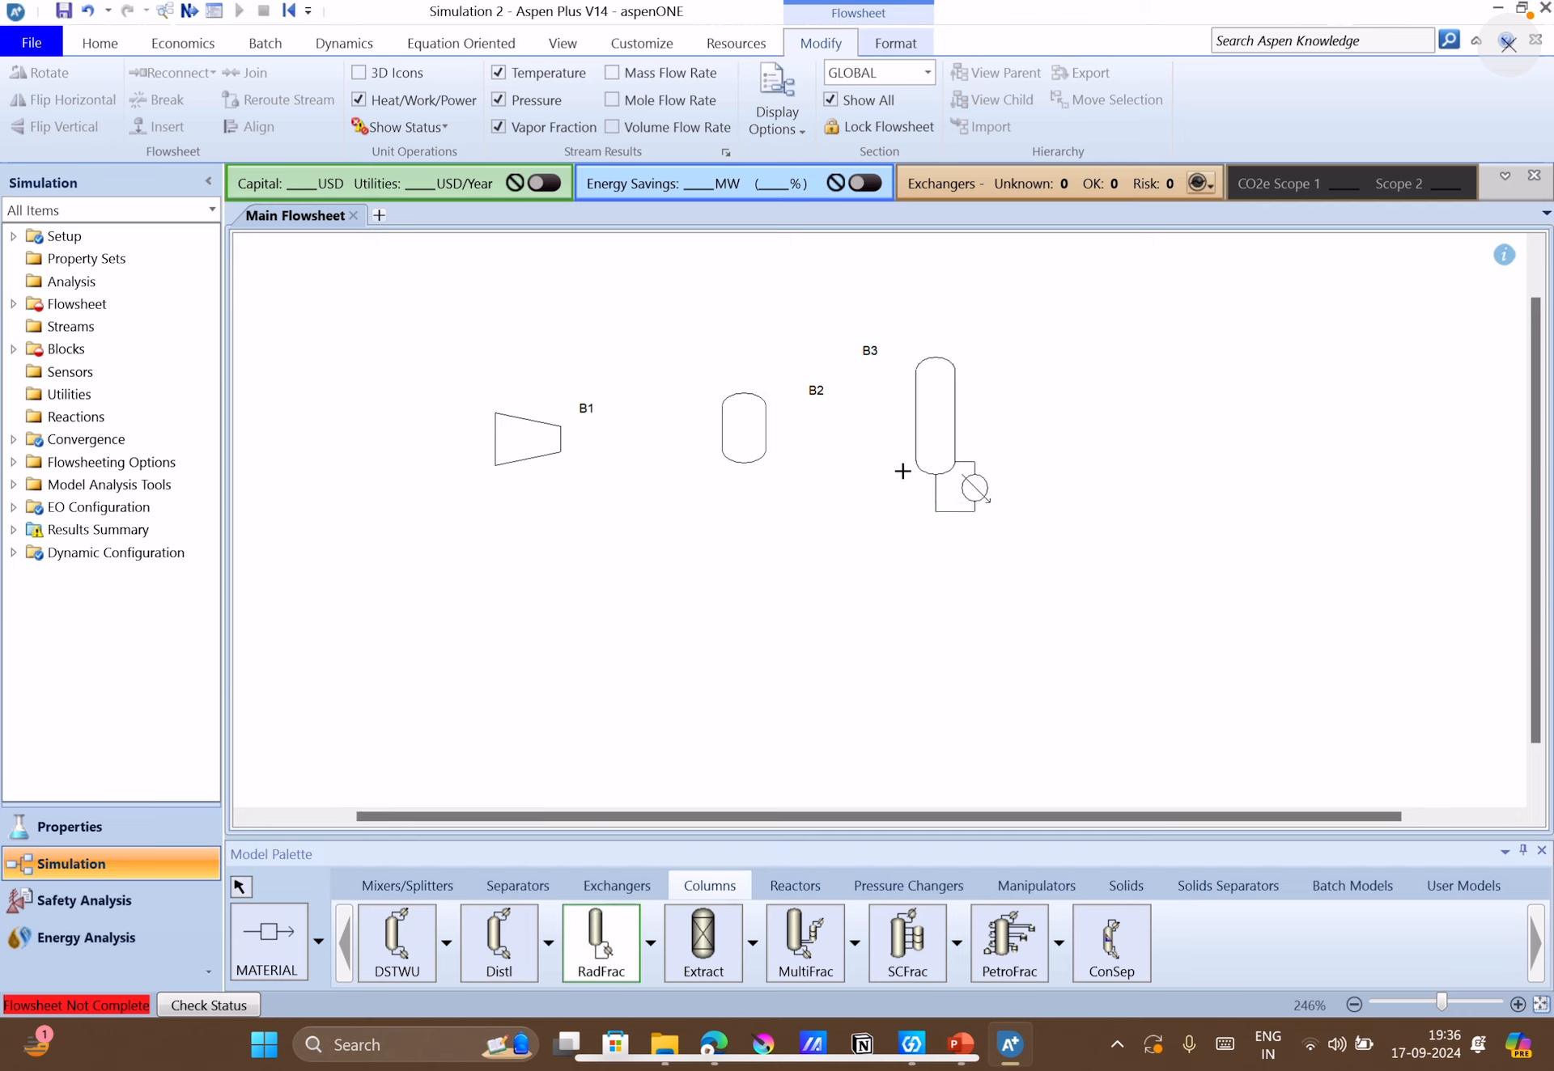
{"action": "left_click", "coordinate": [250, 887]}
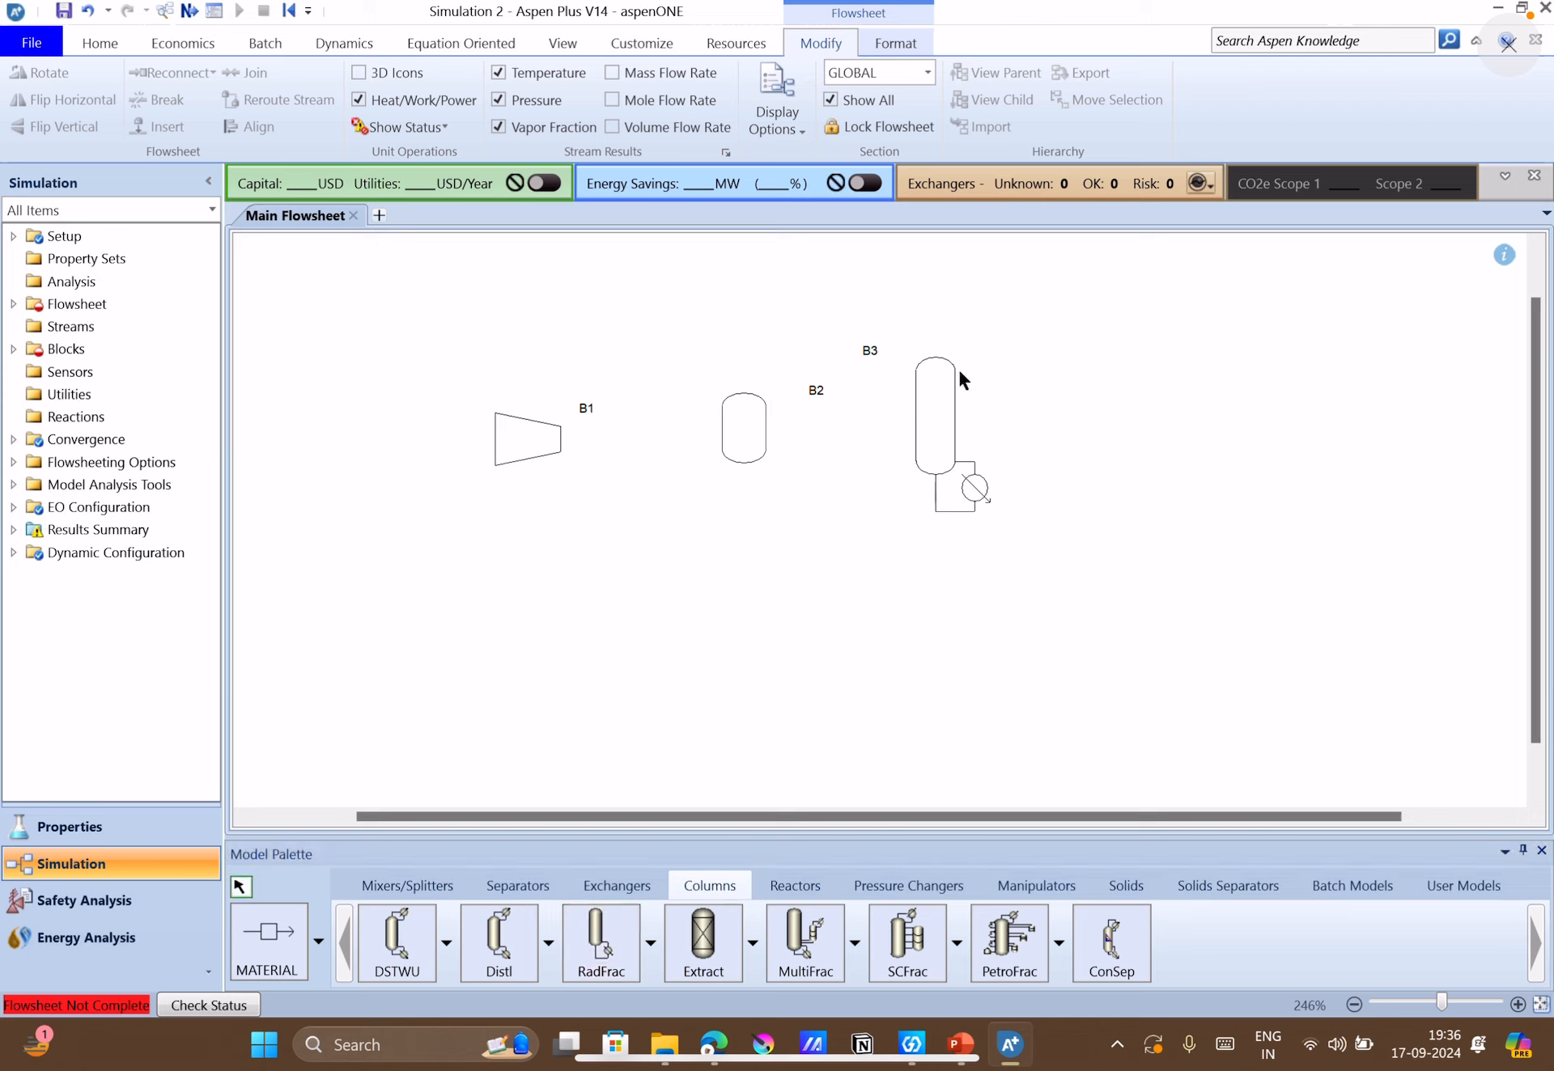
{"action": "left_click_drag", "start_coordinate": [941, 418], "coordinate": [938, 427]}
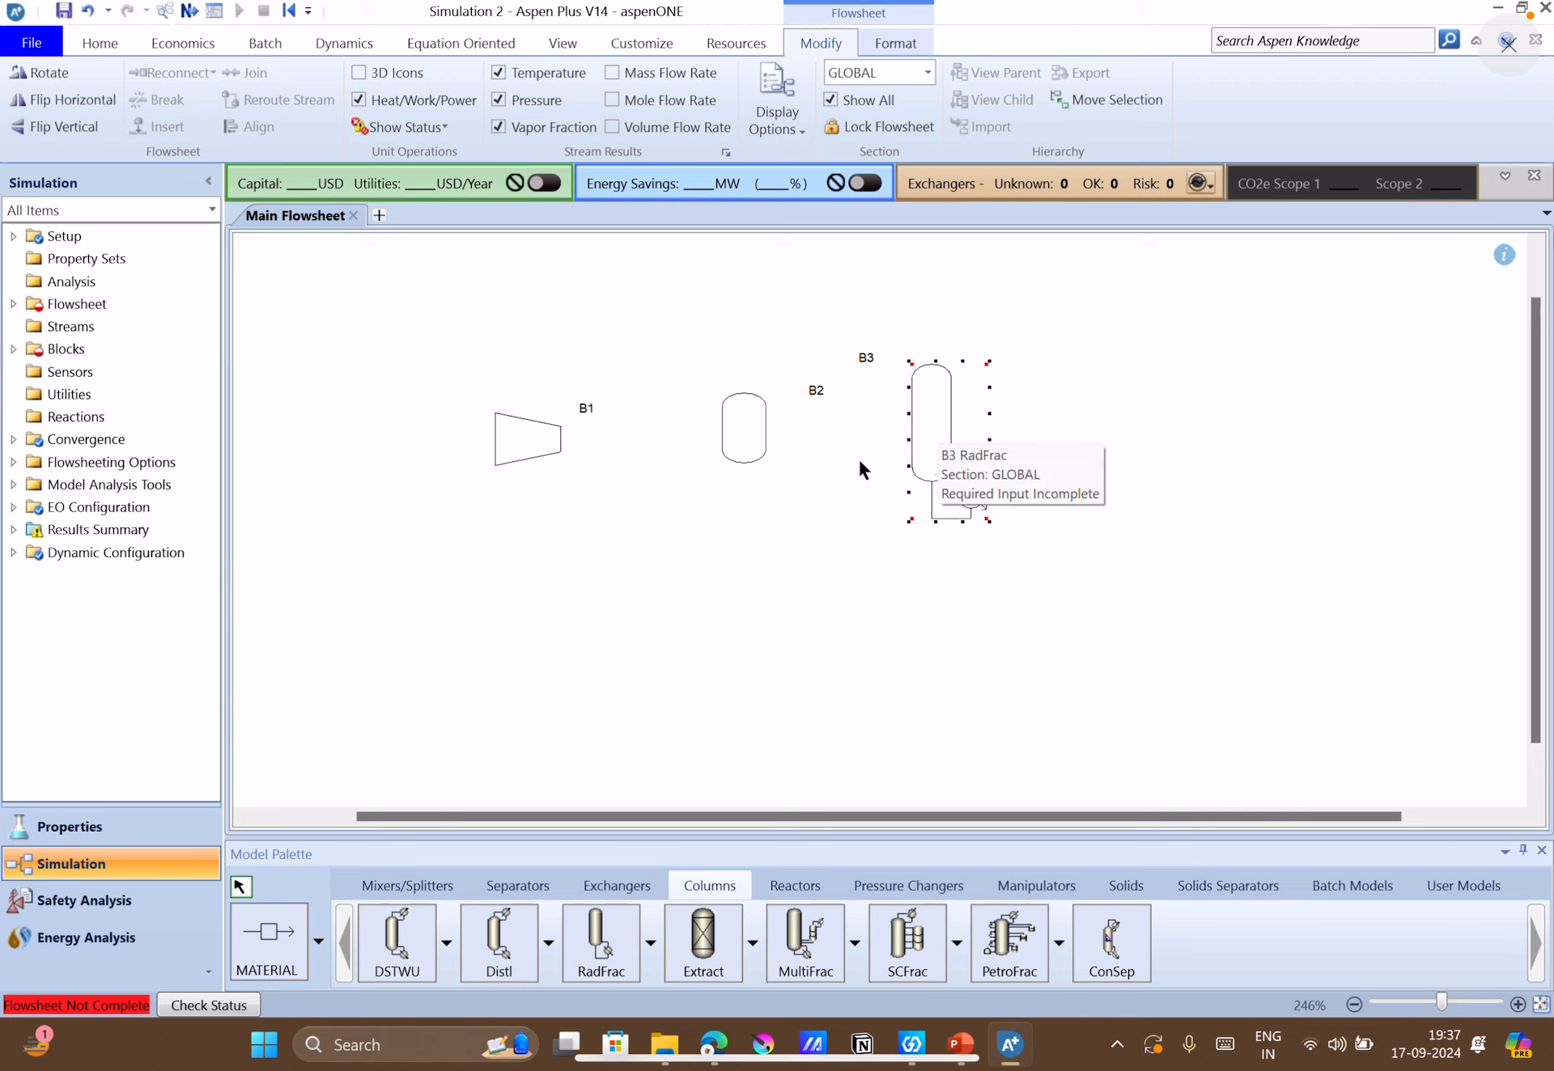
{"action": "left_click", "coordinate": [958, 541]}
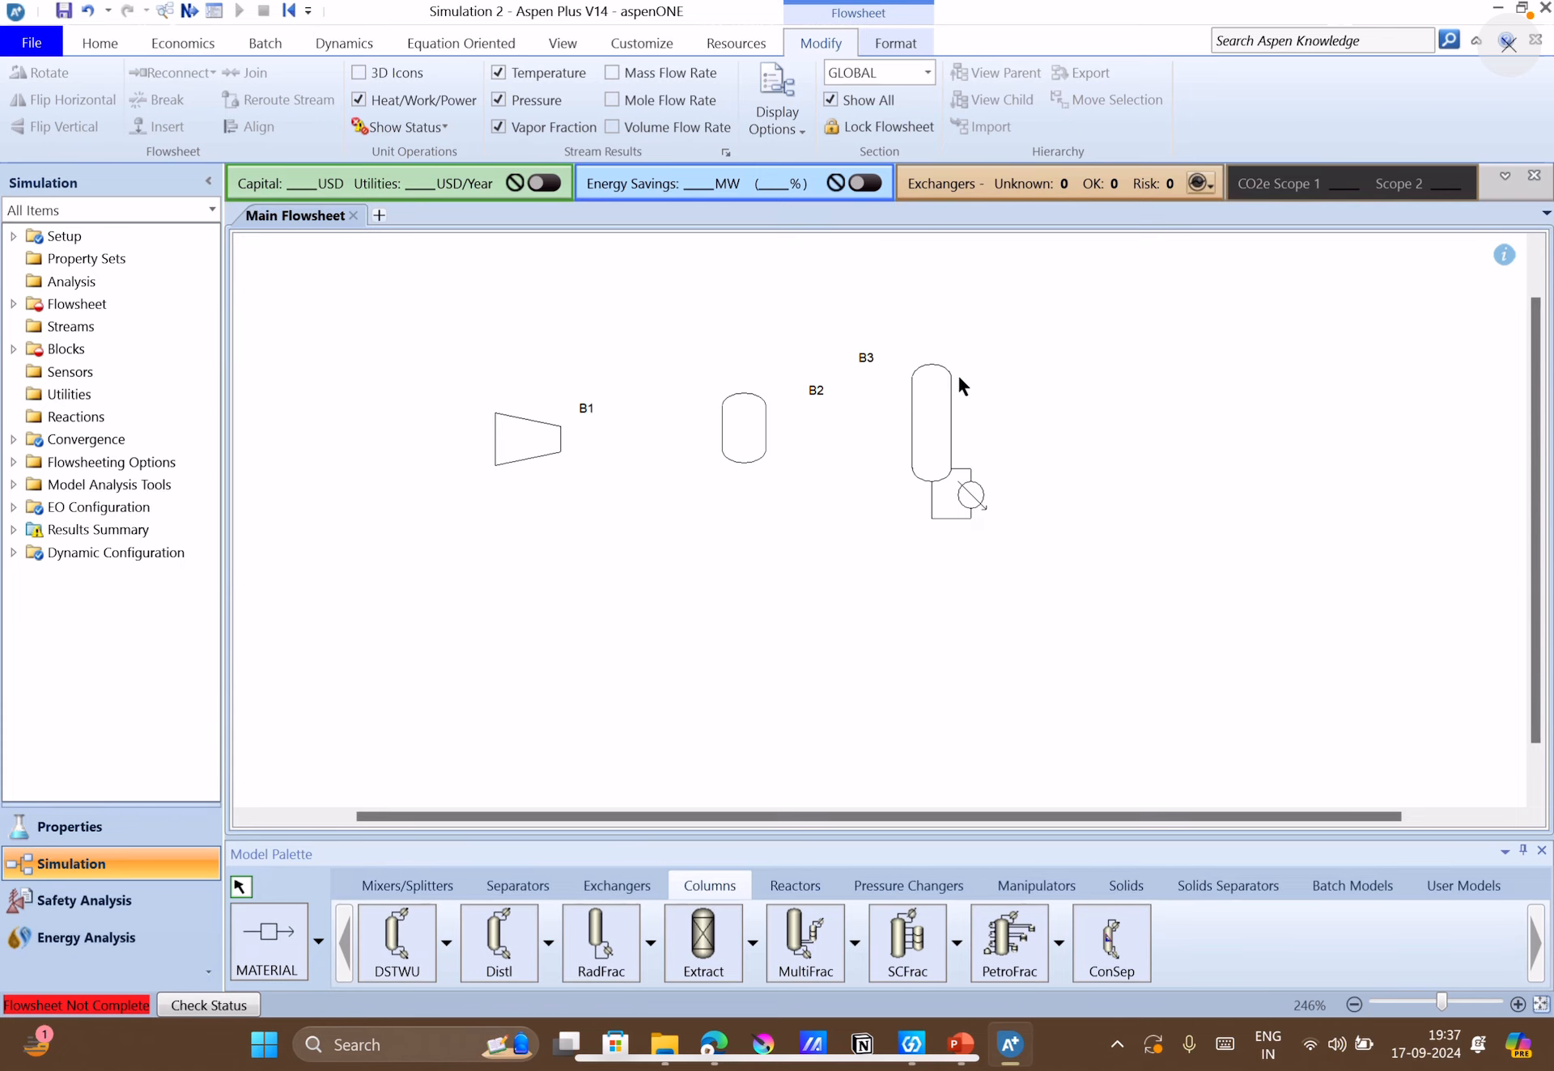
Move the B3 label closer to the top of the RadFrac column.
{"action": "left_click_drag", "start_coordinate": [817, 383], "coordinate": [758, 373]}
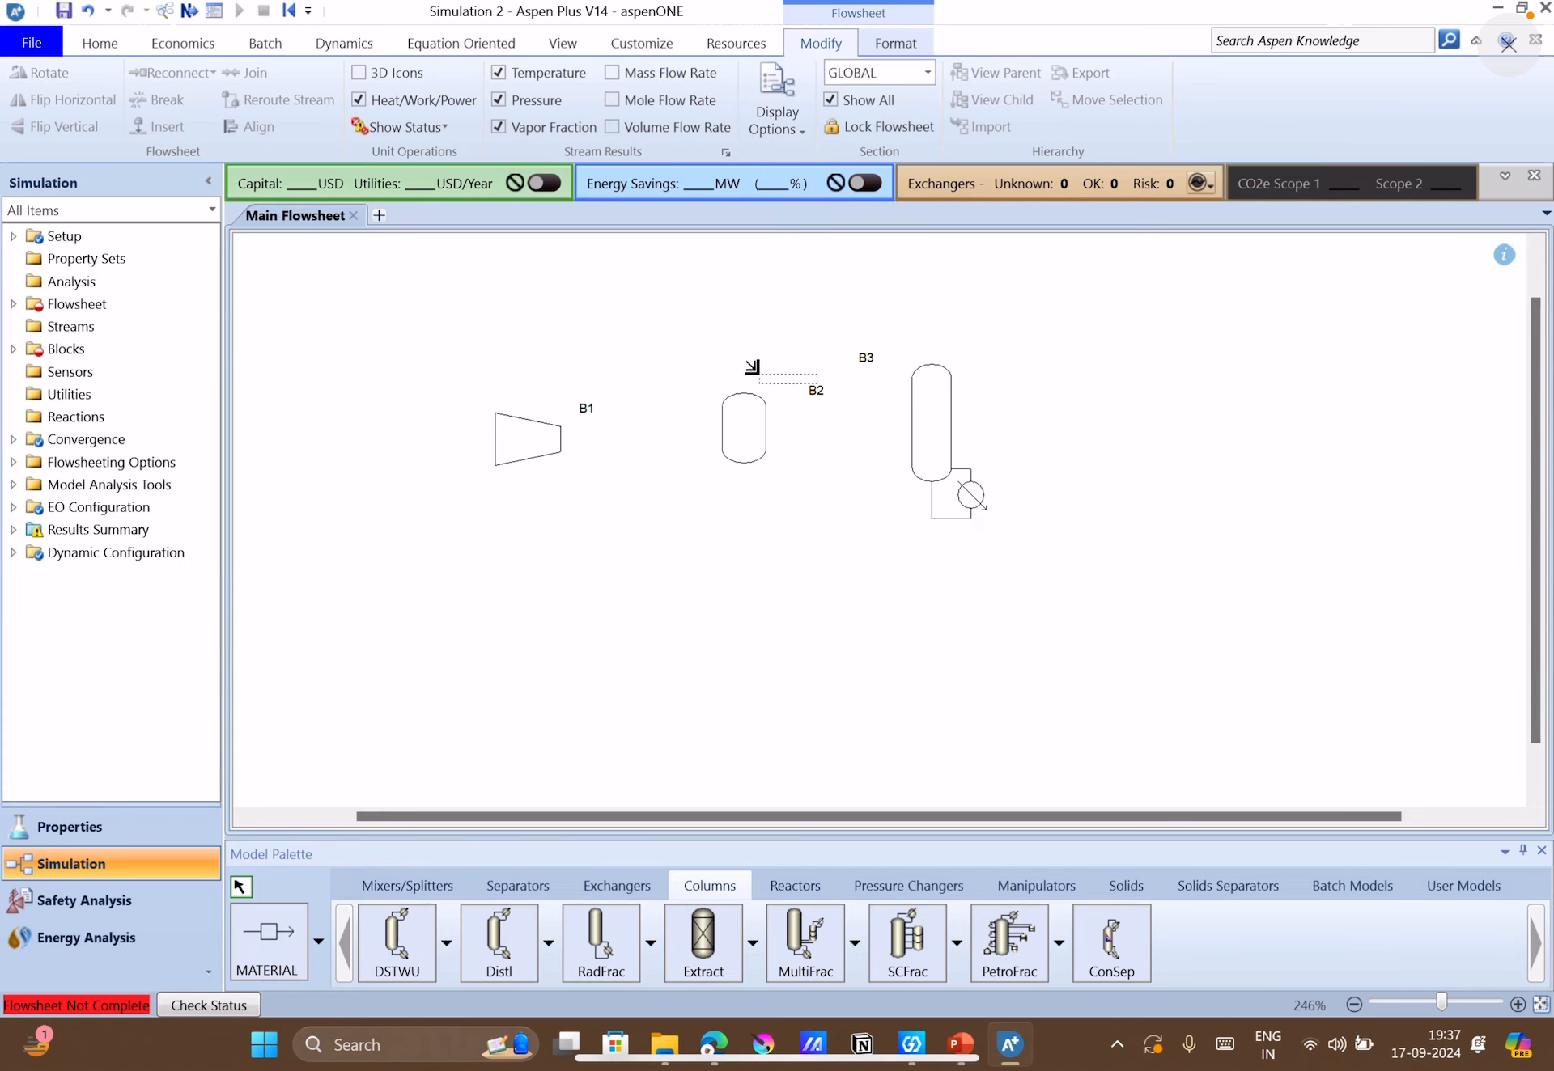
{"action": "right_click", "coordinate": [812, 395]}
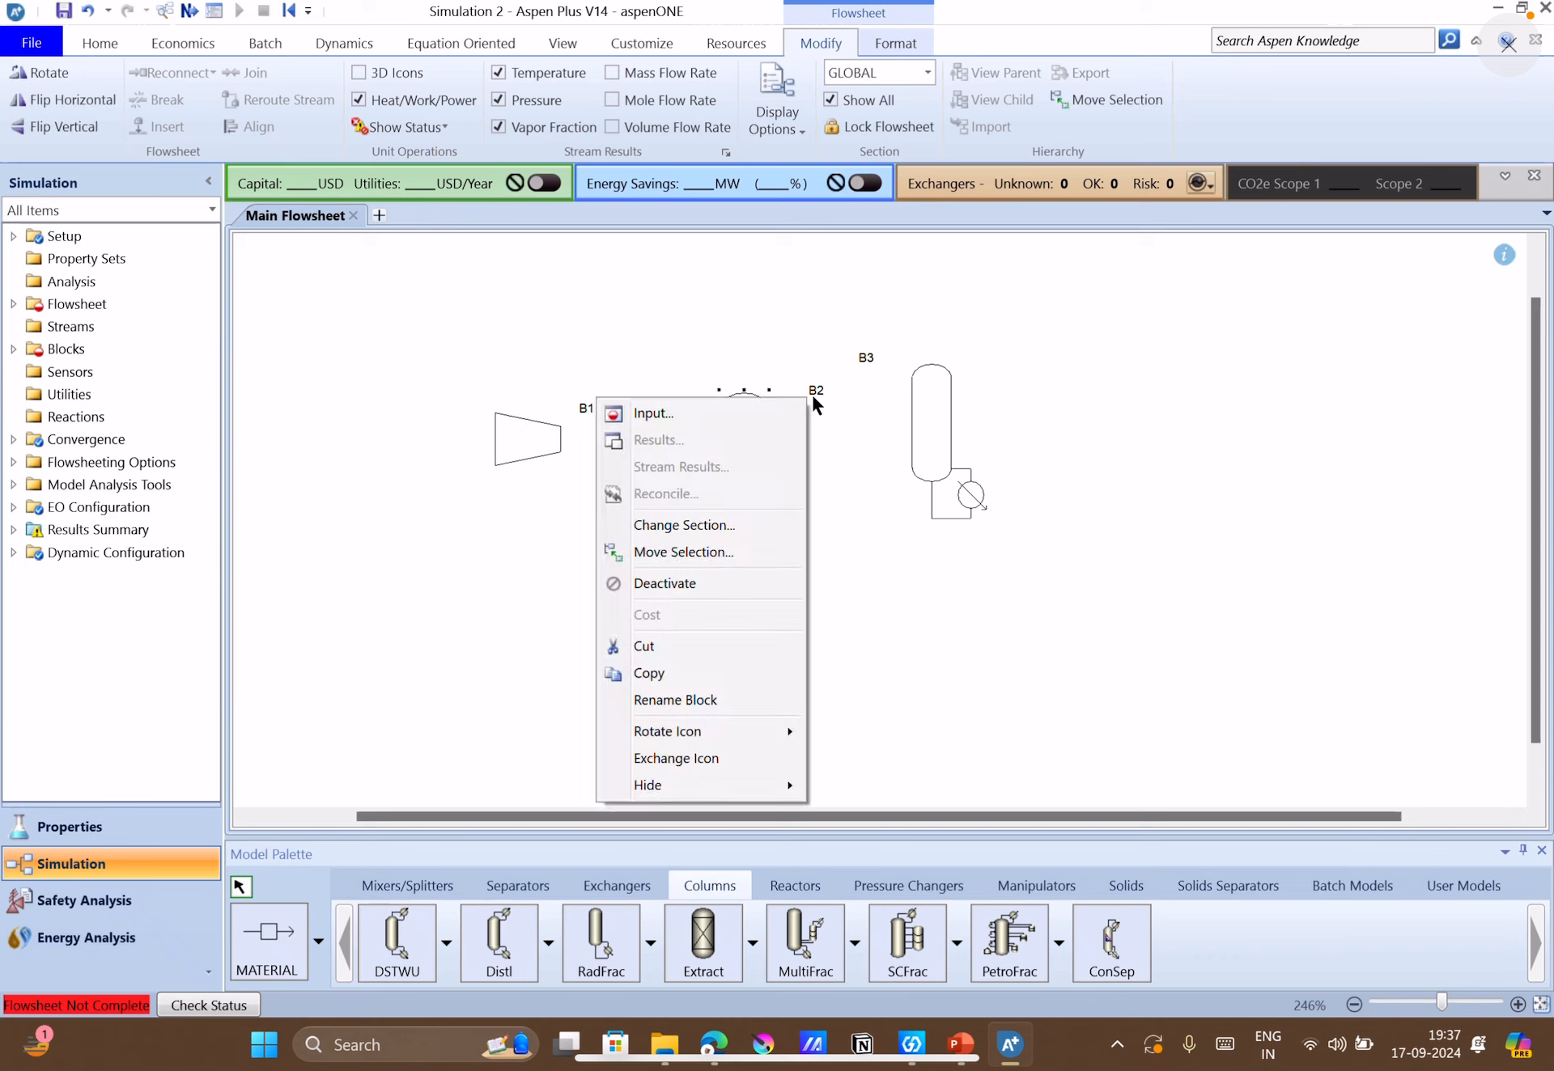
{"action": "left_click", "coordinate": [881, 454]}
{"action": "left_click", "coordinate": [881, 453]}
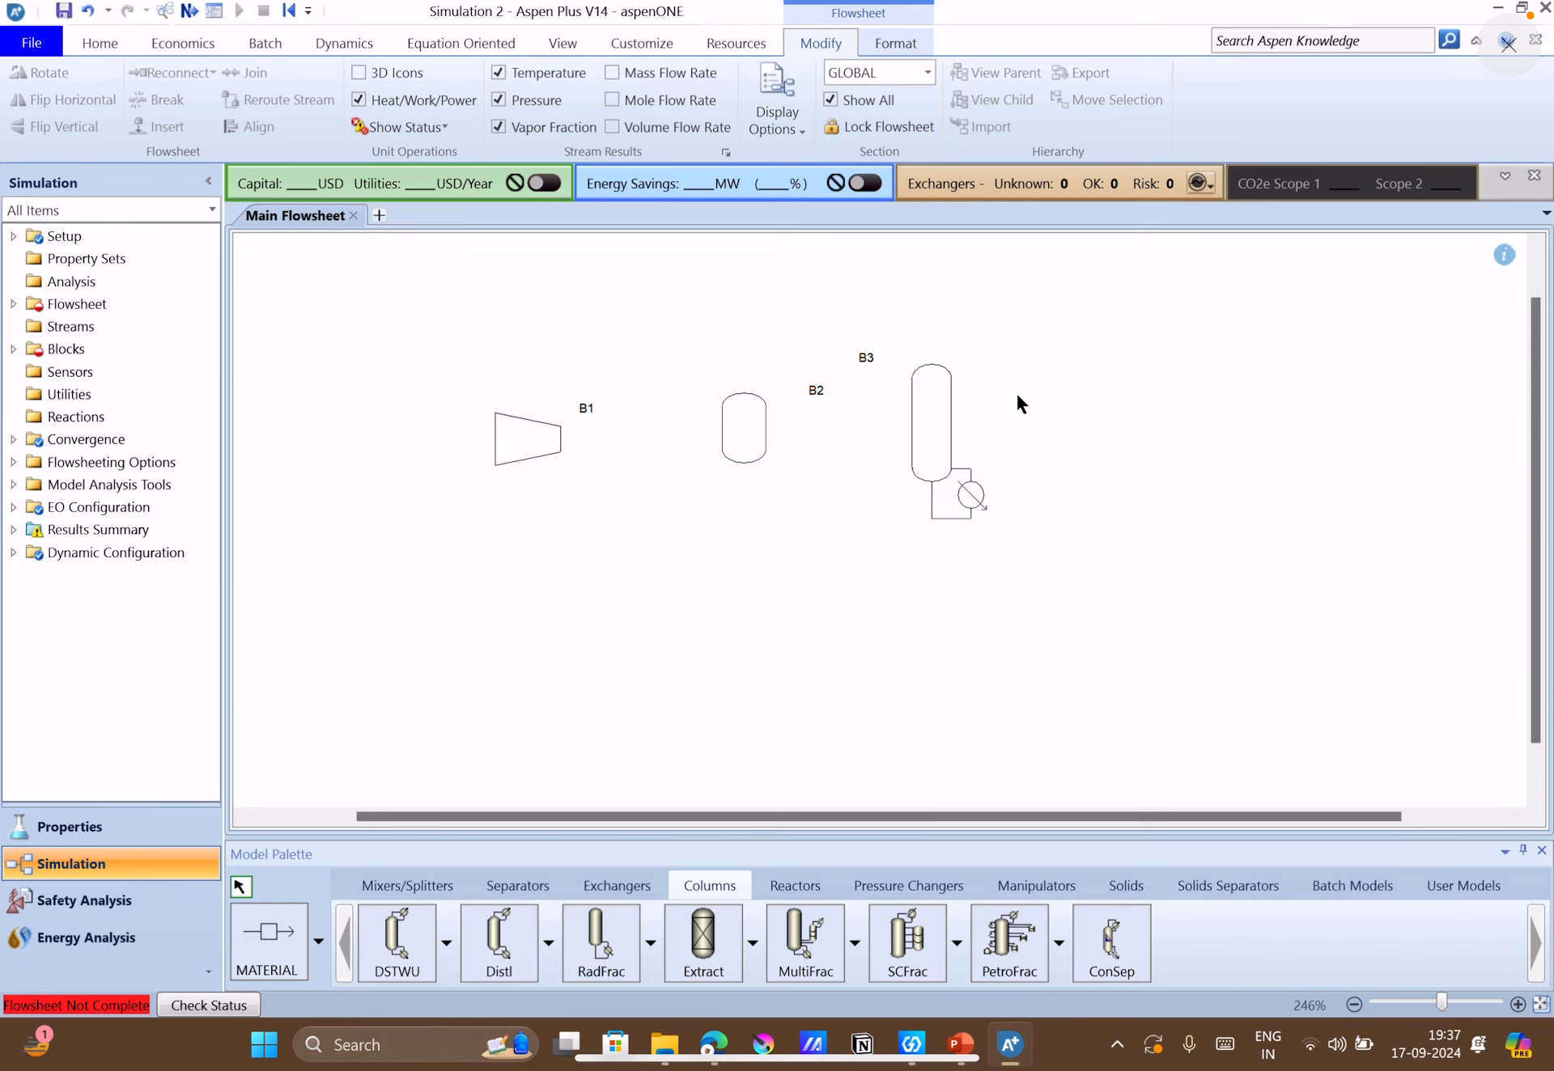
{"action": "left_click_drag", "start_coordinate": [865, 359], "coordinate": [913, 361]}
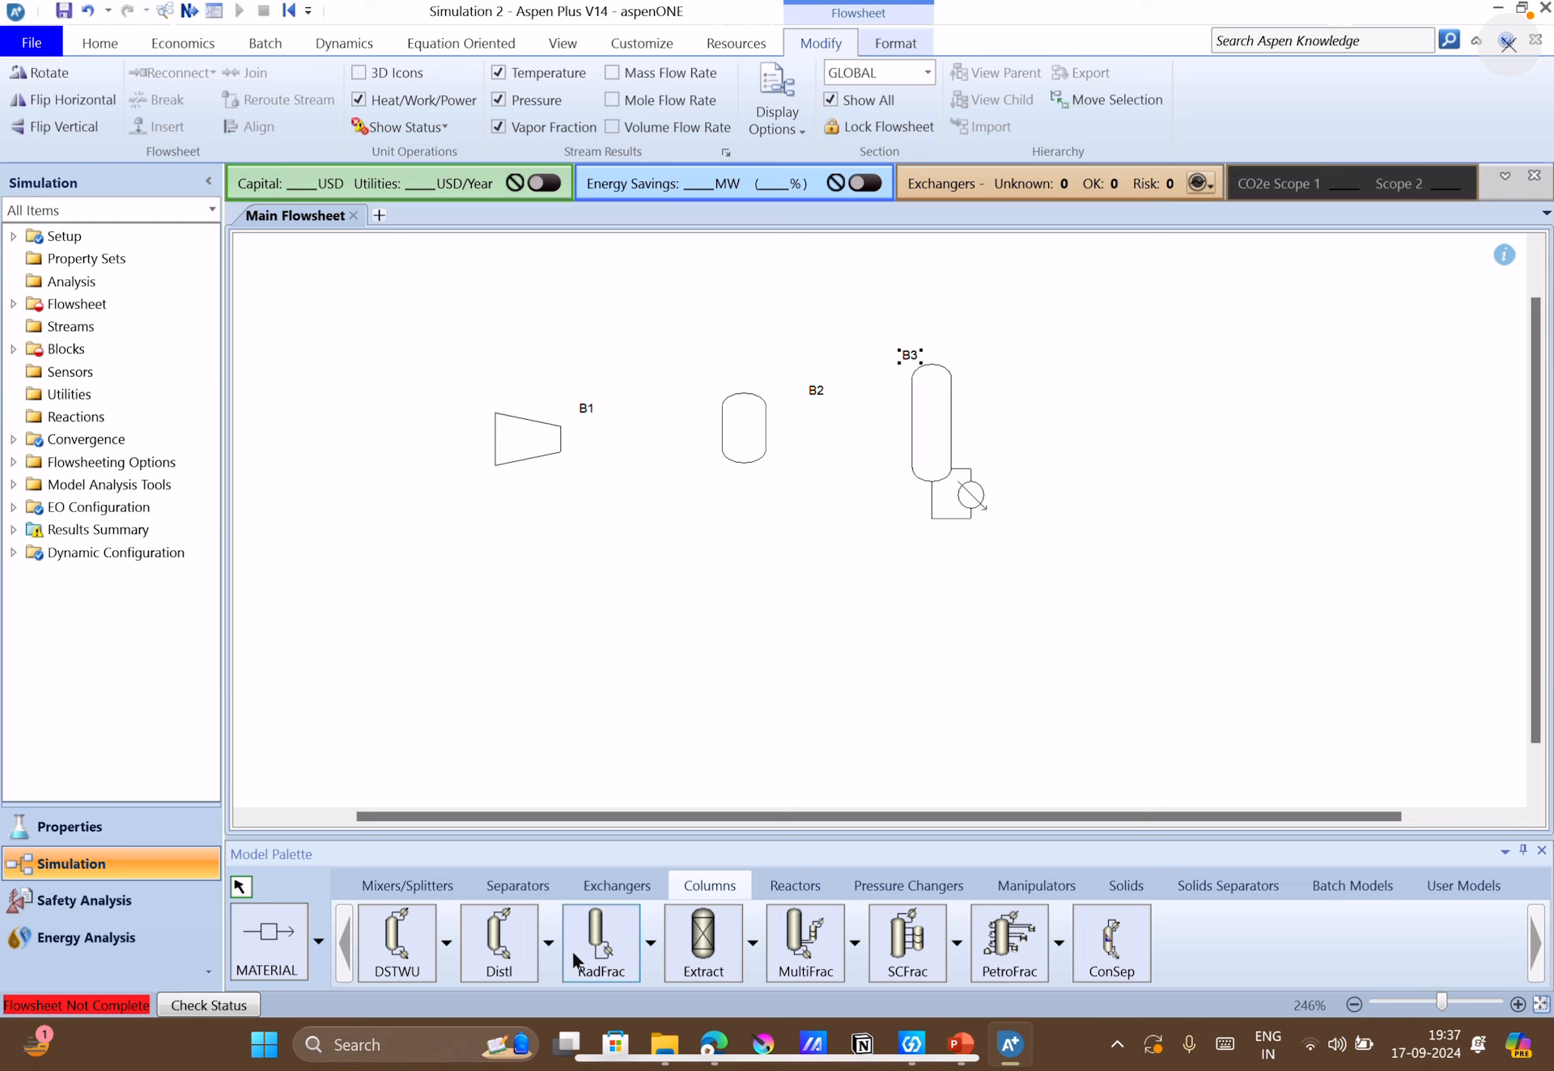
{"action": "left_click", "coordinate": [549, 944]}
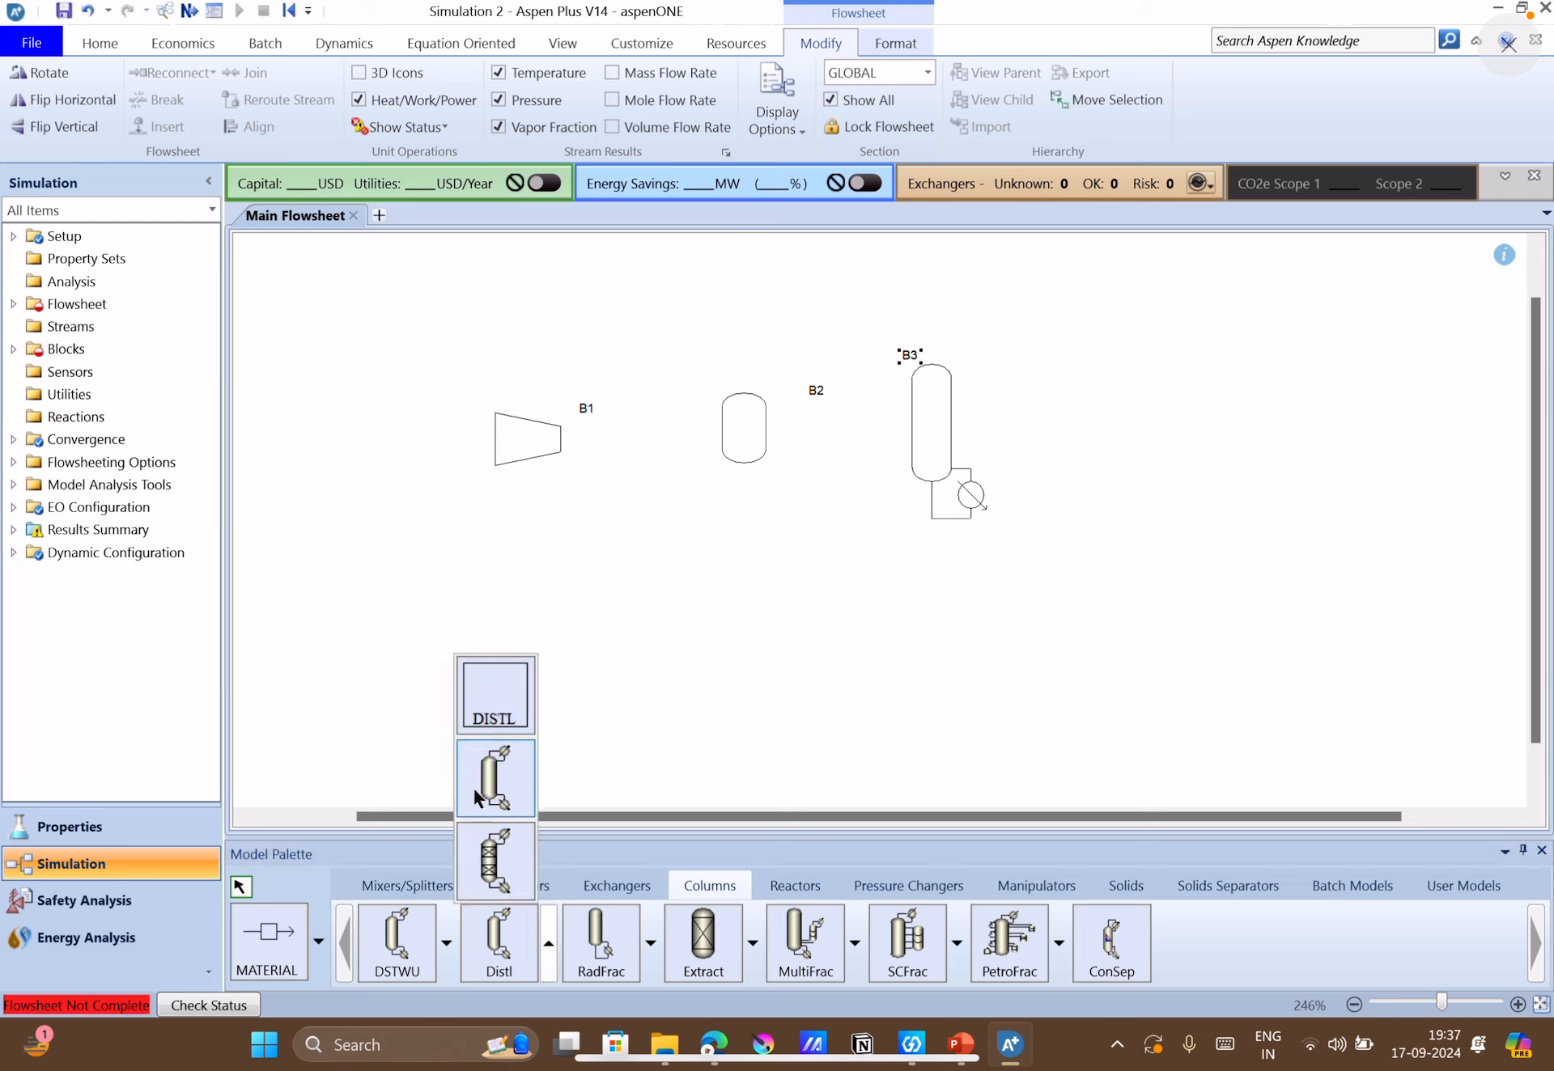
{"action": "left_click", "coordinate": [650, 943]}
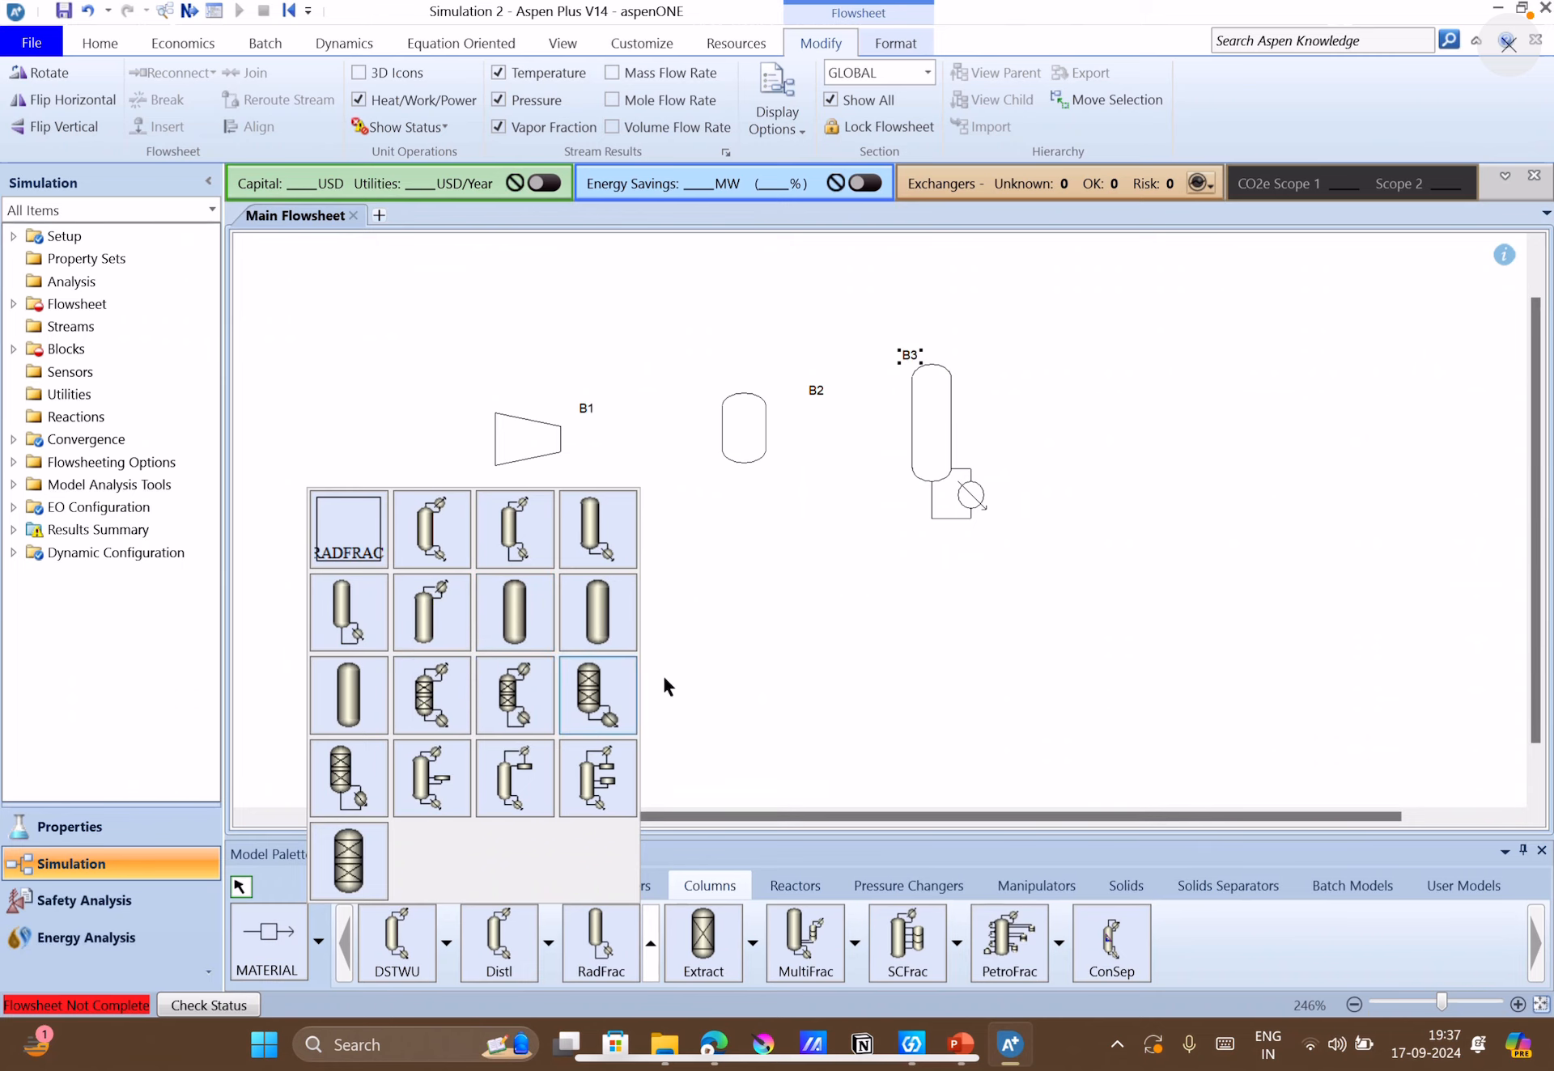
{"action": "left_click", "coordinate": [855, 633]}
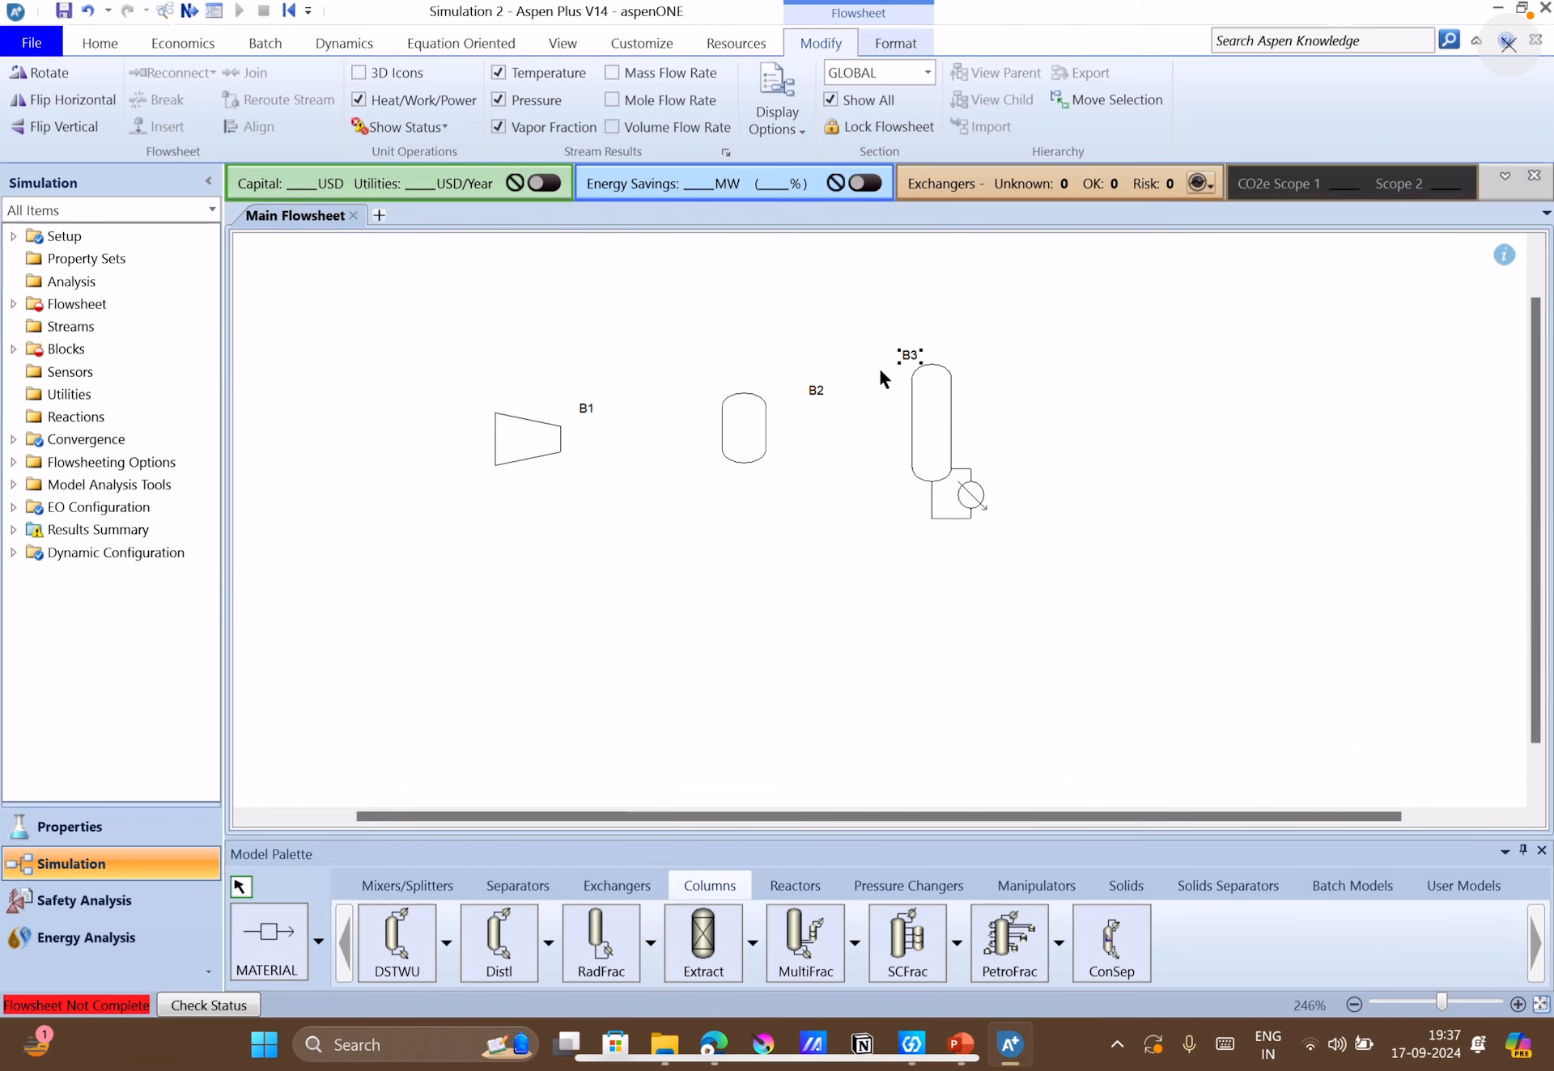
Draw a material feed stream into the inlet of compressor B1.
{"action": "left_click", "coordinate": [240, 928]}
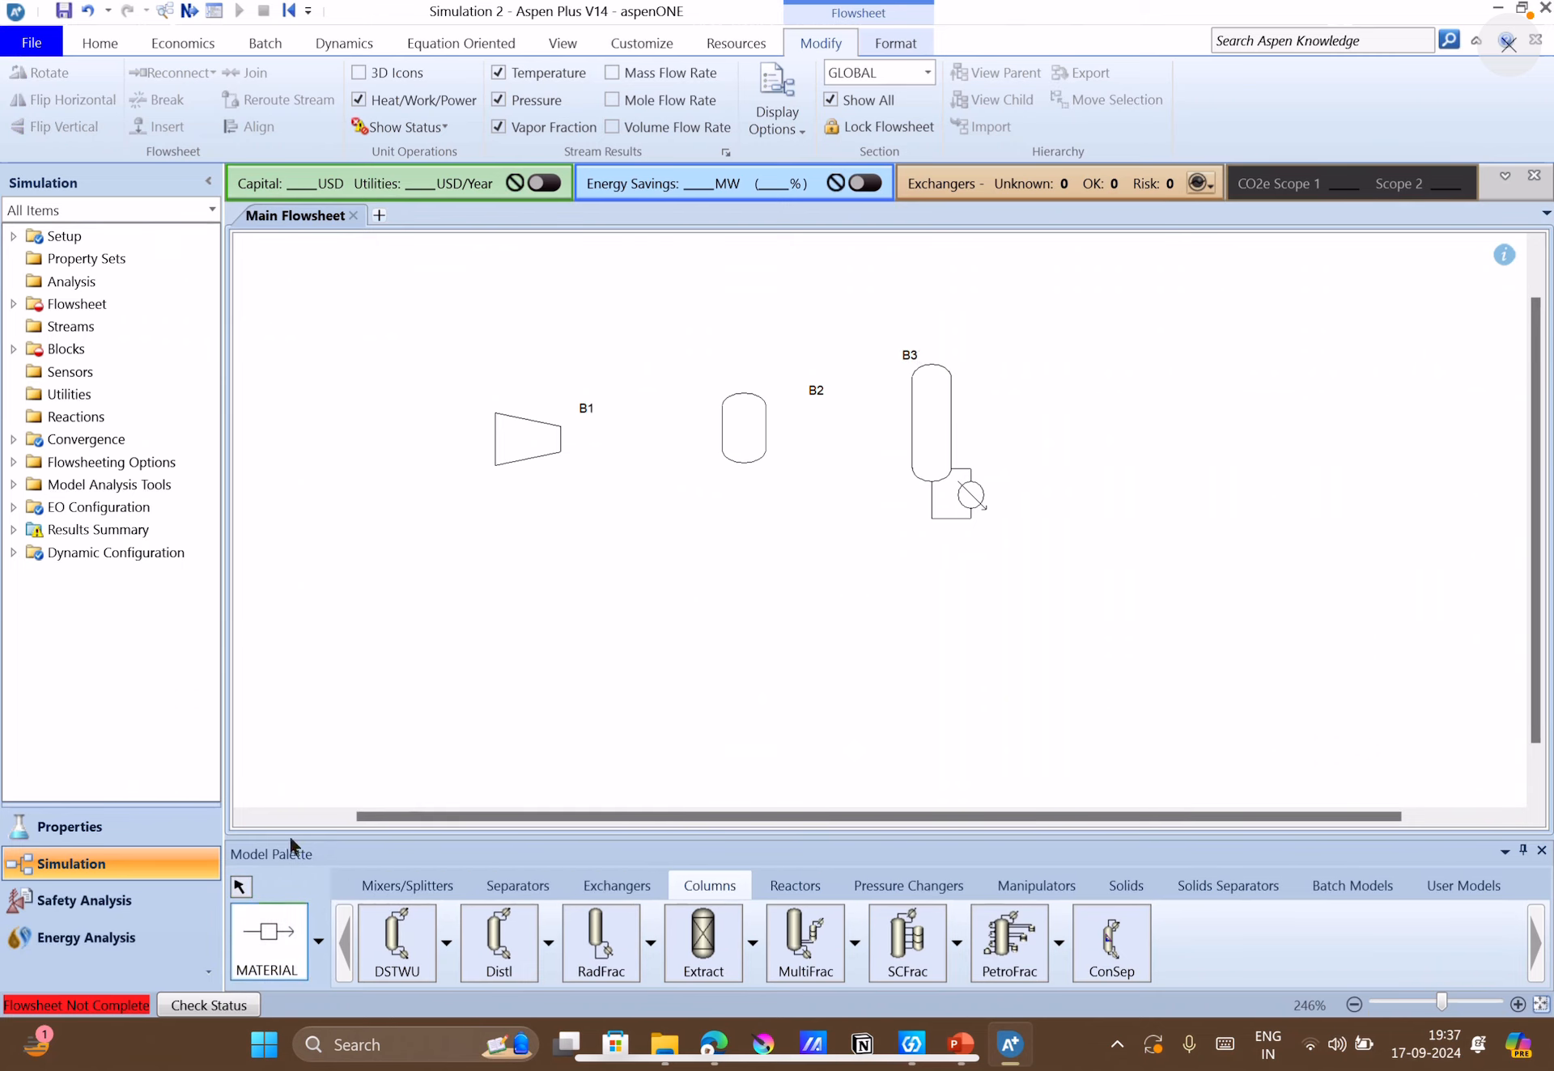
{"action": "left_click", "coordinate": [332, 361]}
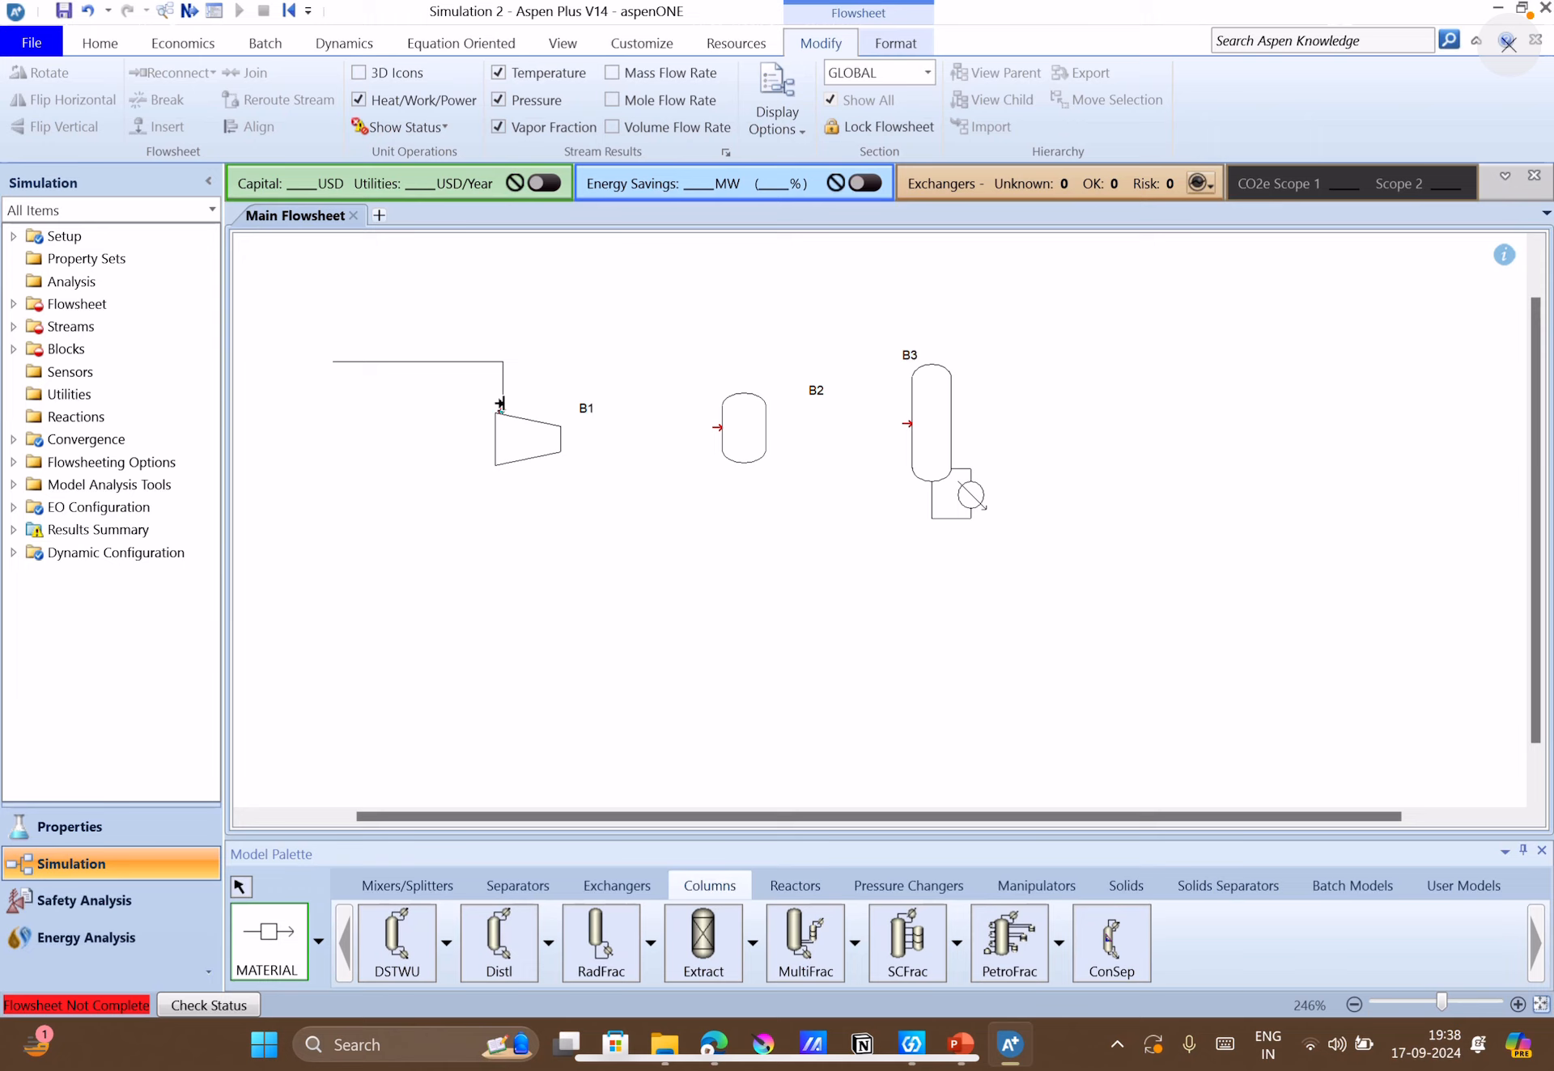
{"action": "left_click", "coordinate": [499, 403]}
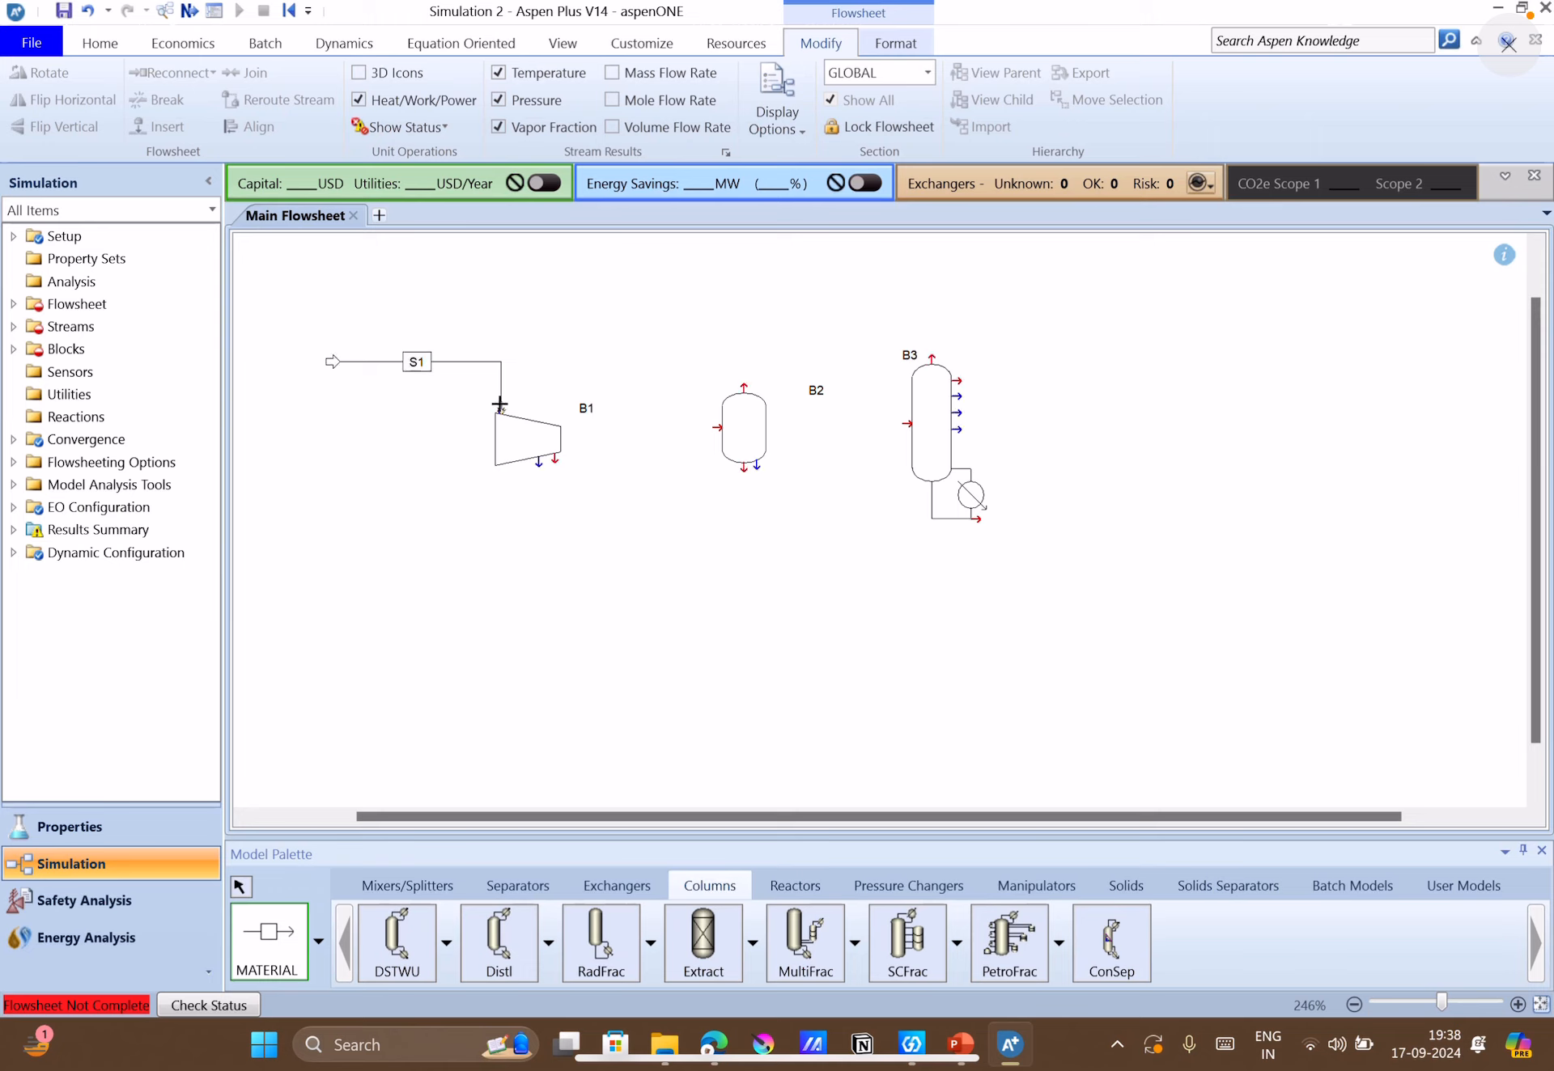
Connect the compressor outlet to the flash drum feed and the drum's liquid outlet to the column feed with material streams.
{"action": "left_click", "coordinate": [554, 458]}
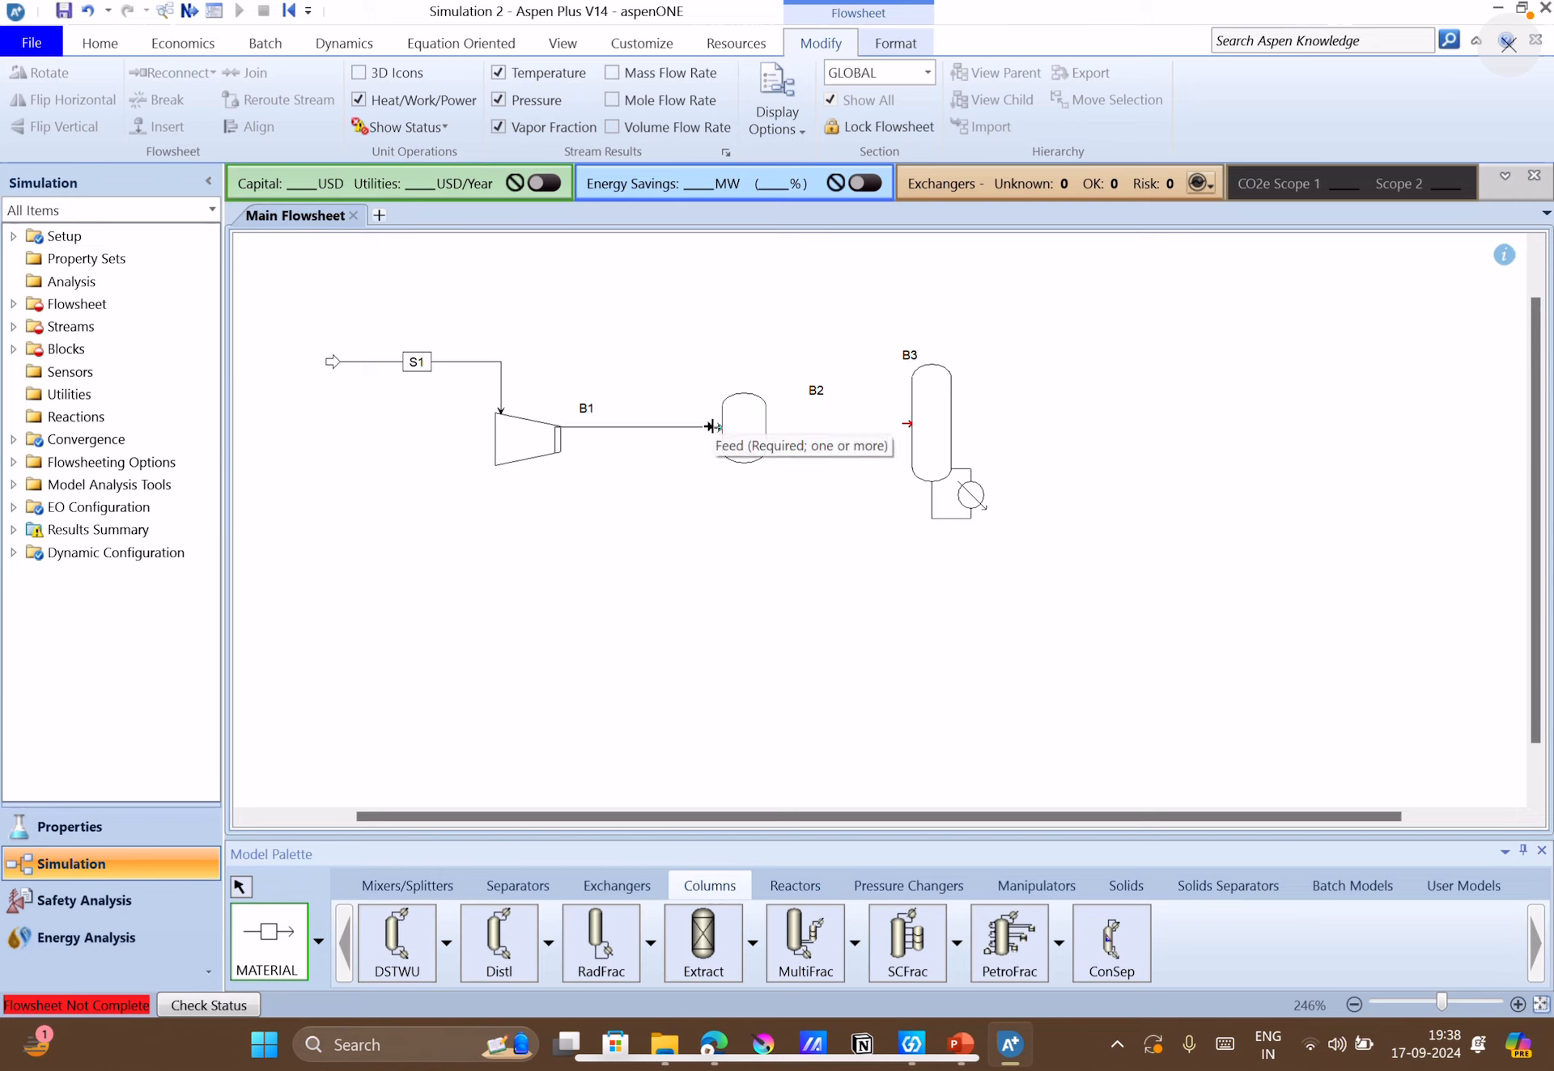
{"action": "left_click", "coordinate": [716, 427]}
{"action": "left_click", "coordinate": [747, 469]}
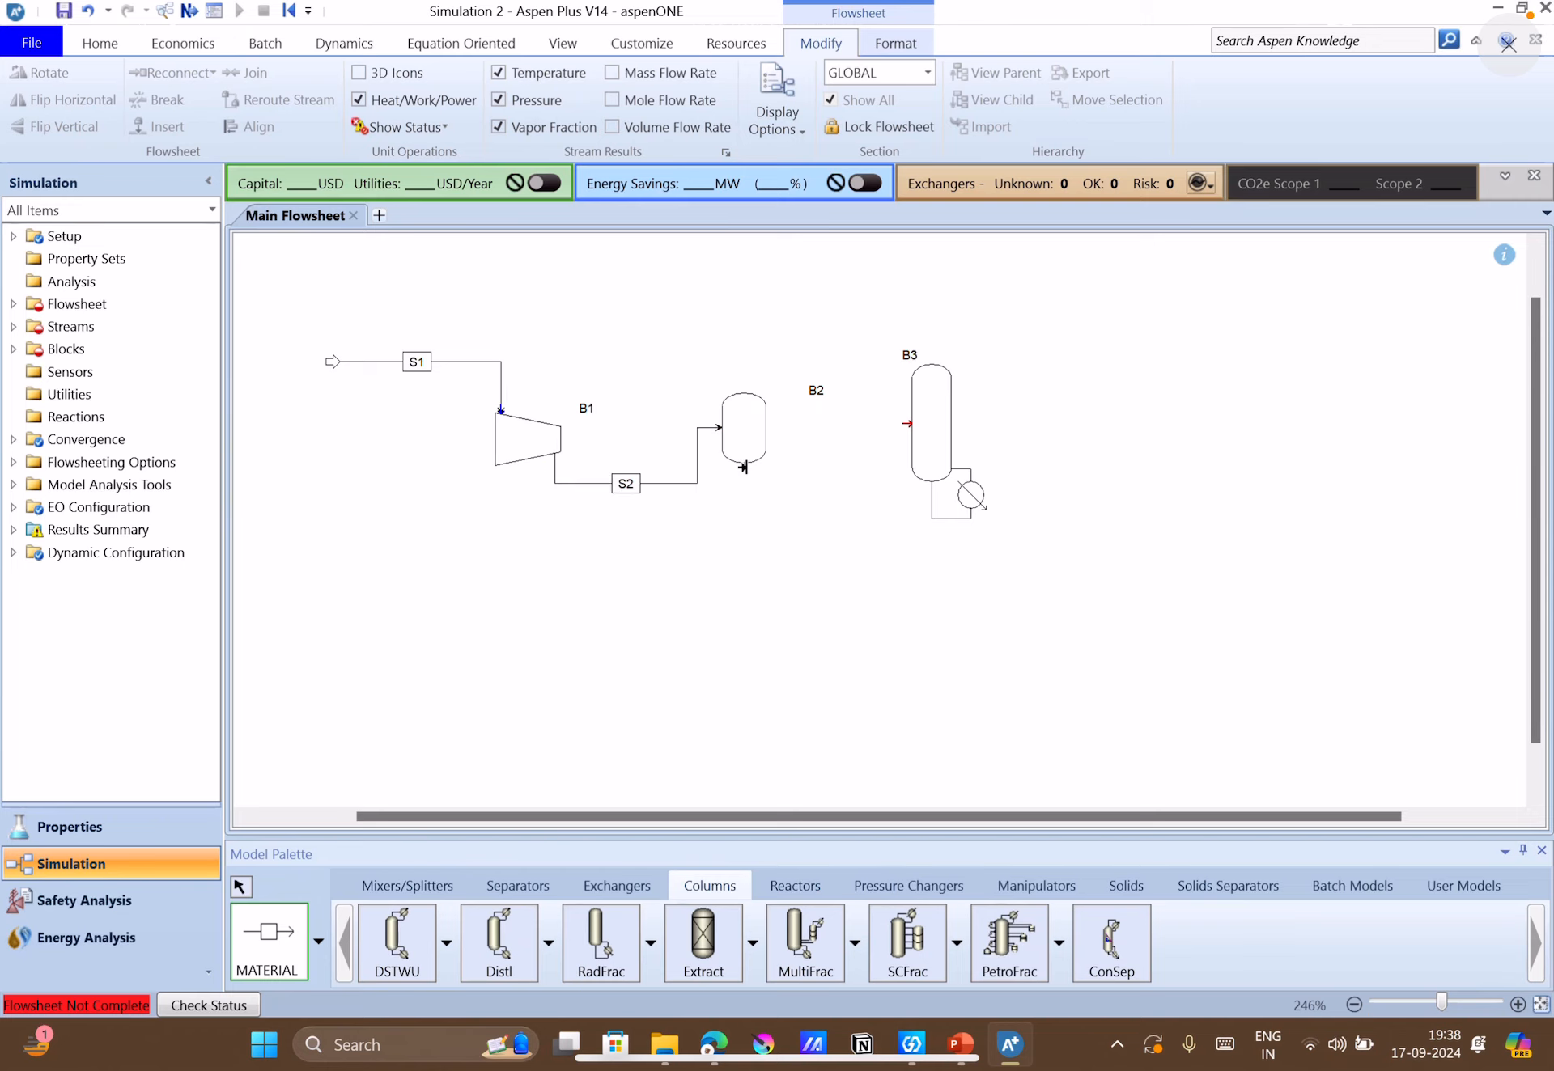
{"action": "left_click", "coordinate": [903, 425]}
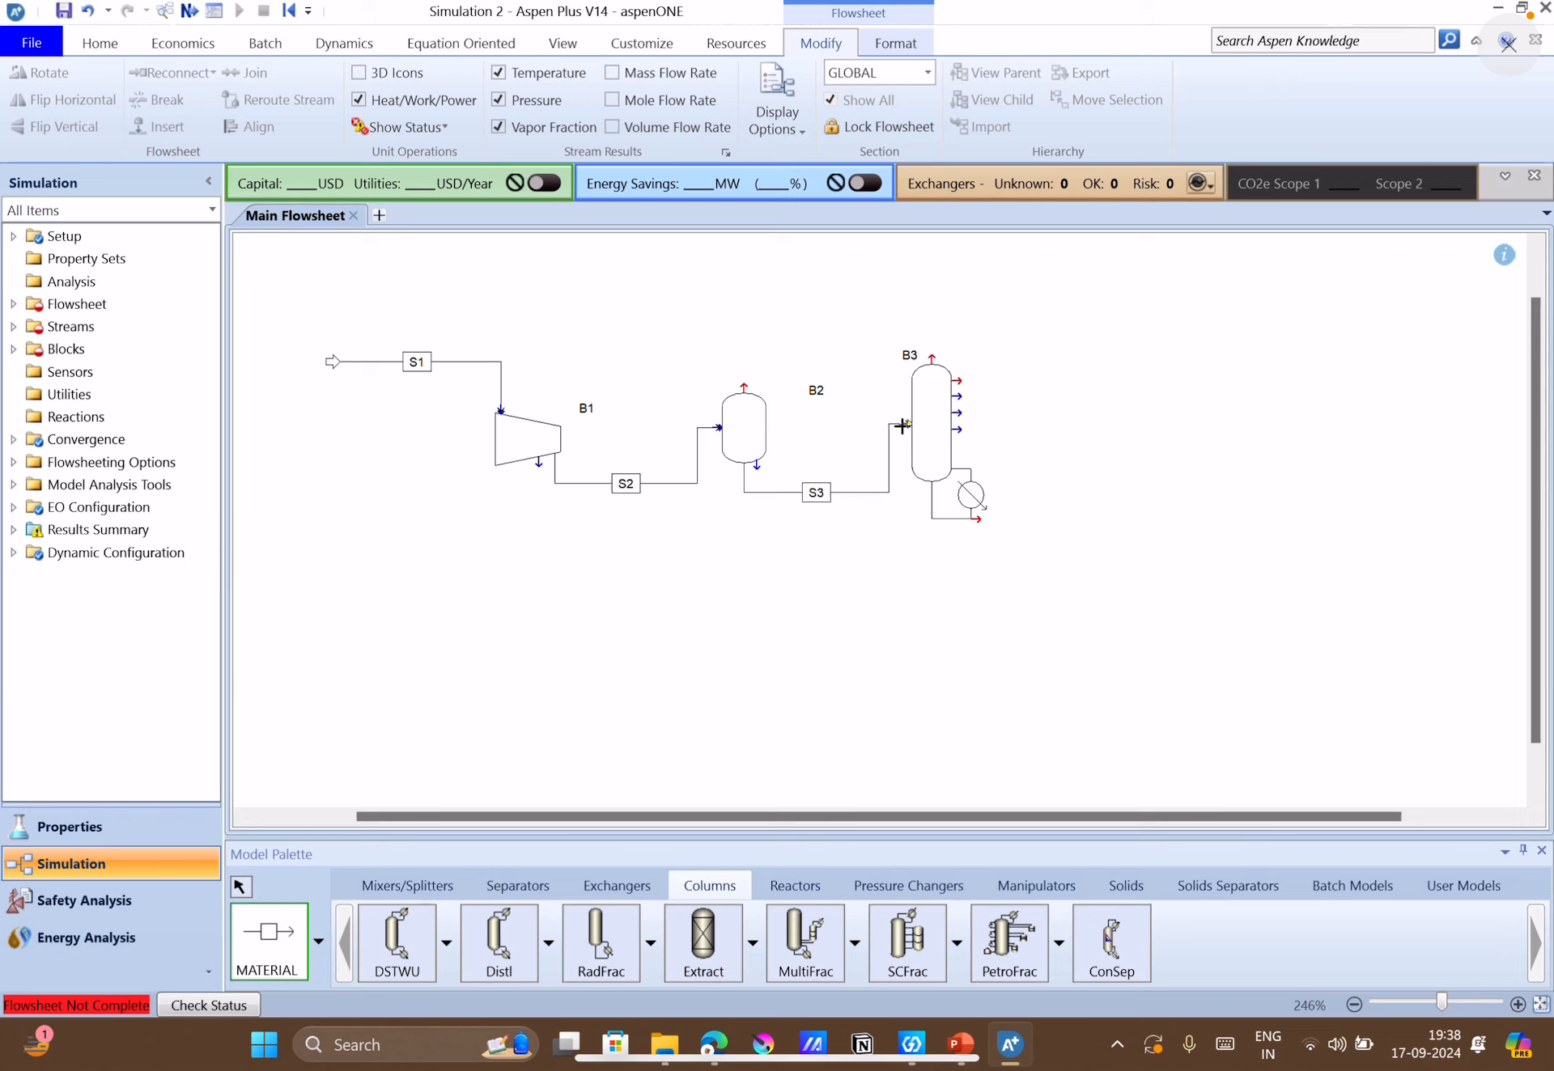
Draw product streams from the flash drum's vapor outlet and from the column's top and bottoms outlets, and finish stream insertion.
{"action": "left_click", "coordinate": [743, 388]}
{"action": "left_click", "coordinate": [757, 306]}
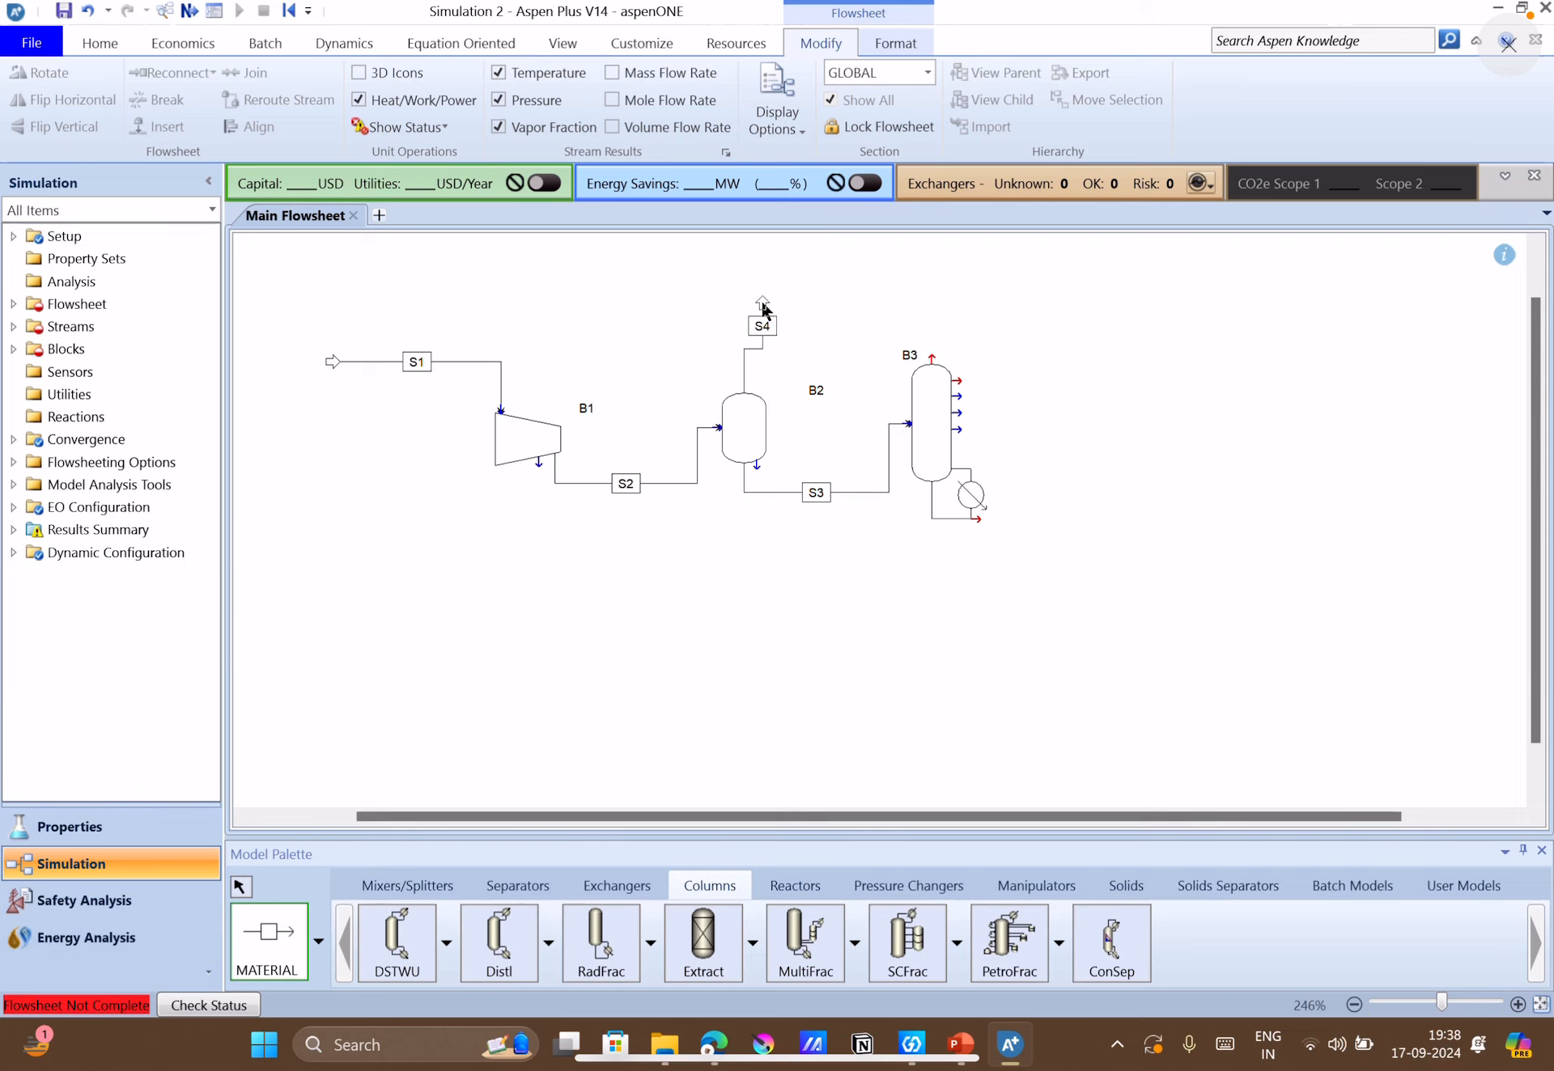
{"action": "left_click", "coordinate": [933, 359]}
{"action": "left_click", "coordinate": [1074, 310]}
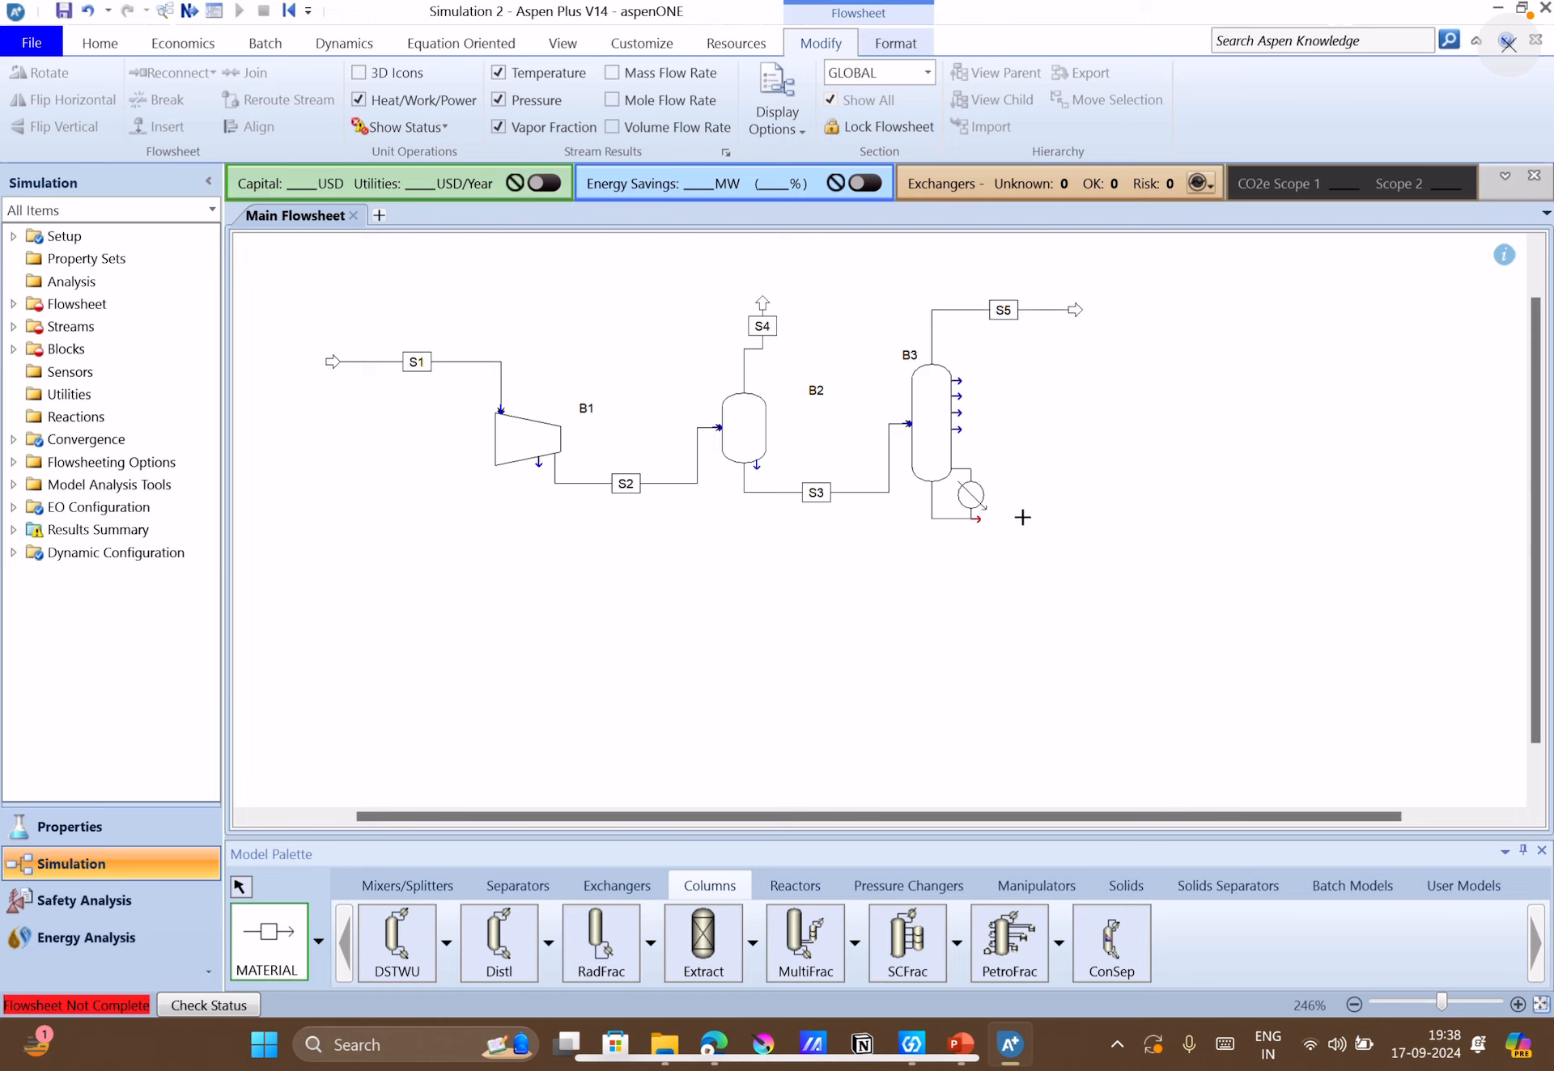
{"action": "left_click", "coordinate": [979, 522]}
{"action": "left_click", "coordinate": [1128, 525]}
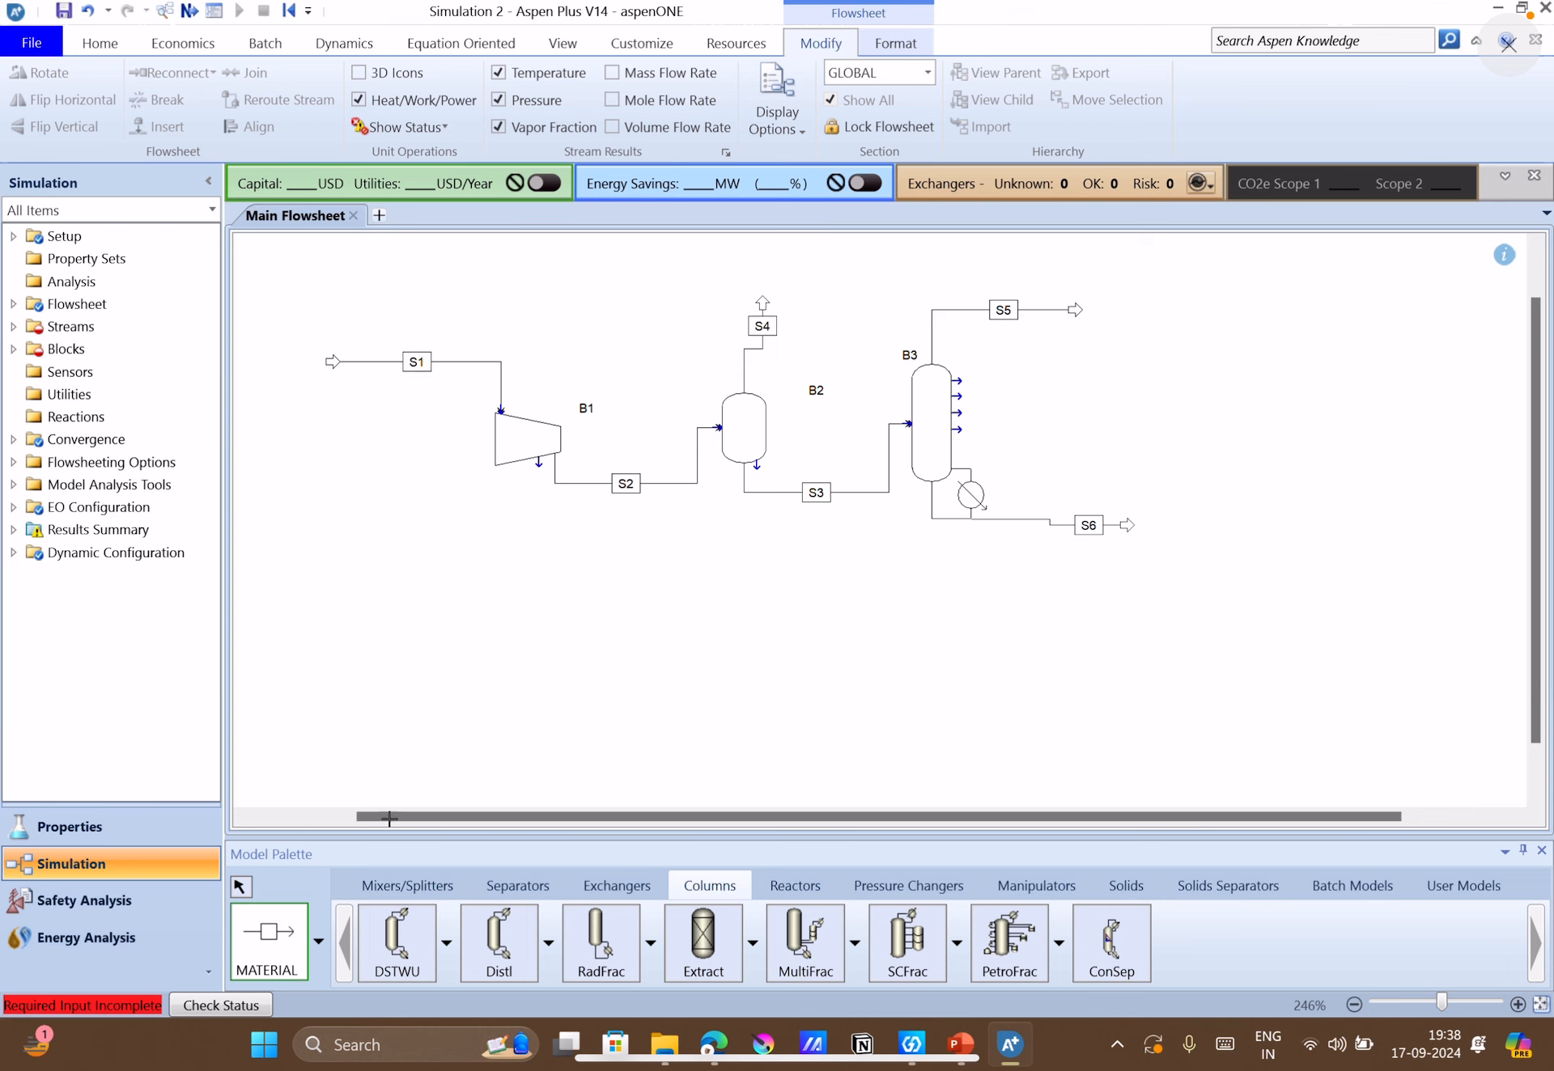
{"action": "left_click", "coordinate": [244, 886]}
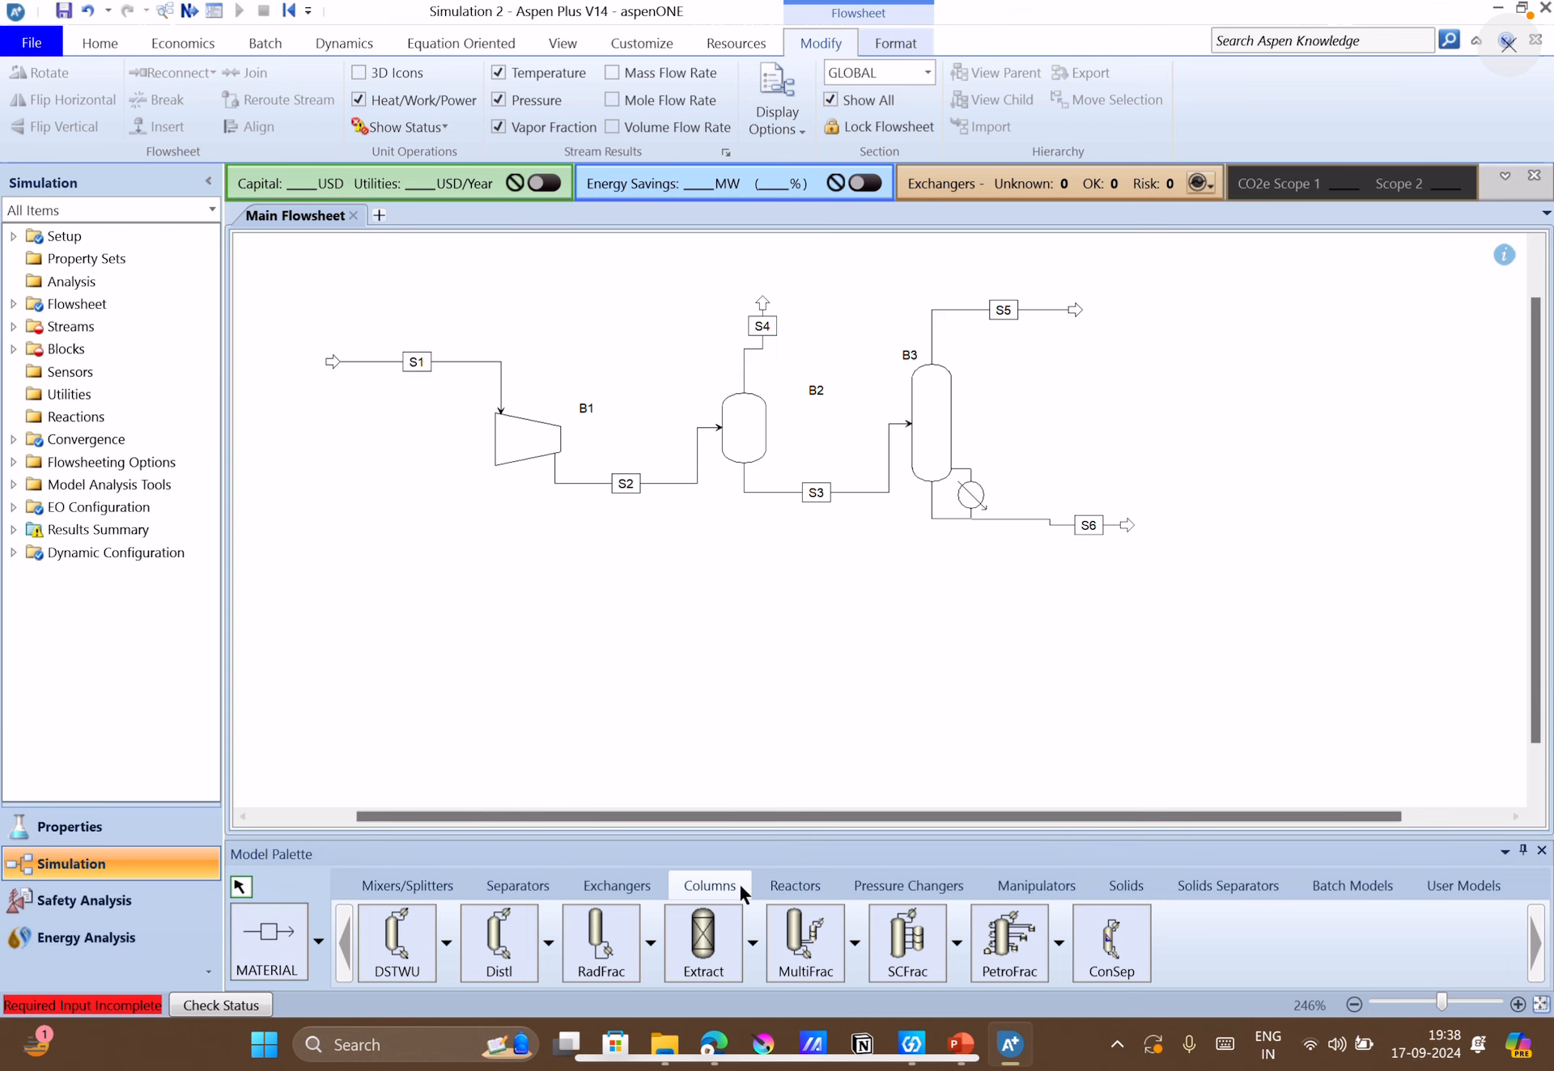
Switch to PowerPoint to check the block and stream names in the slide 7 flowsheet figure, and return to Aspen Plus.
{"action": "left_click", "coordinate": [959, 1042]}
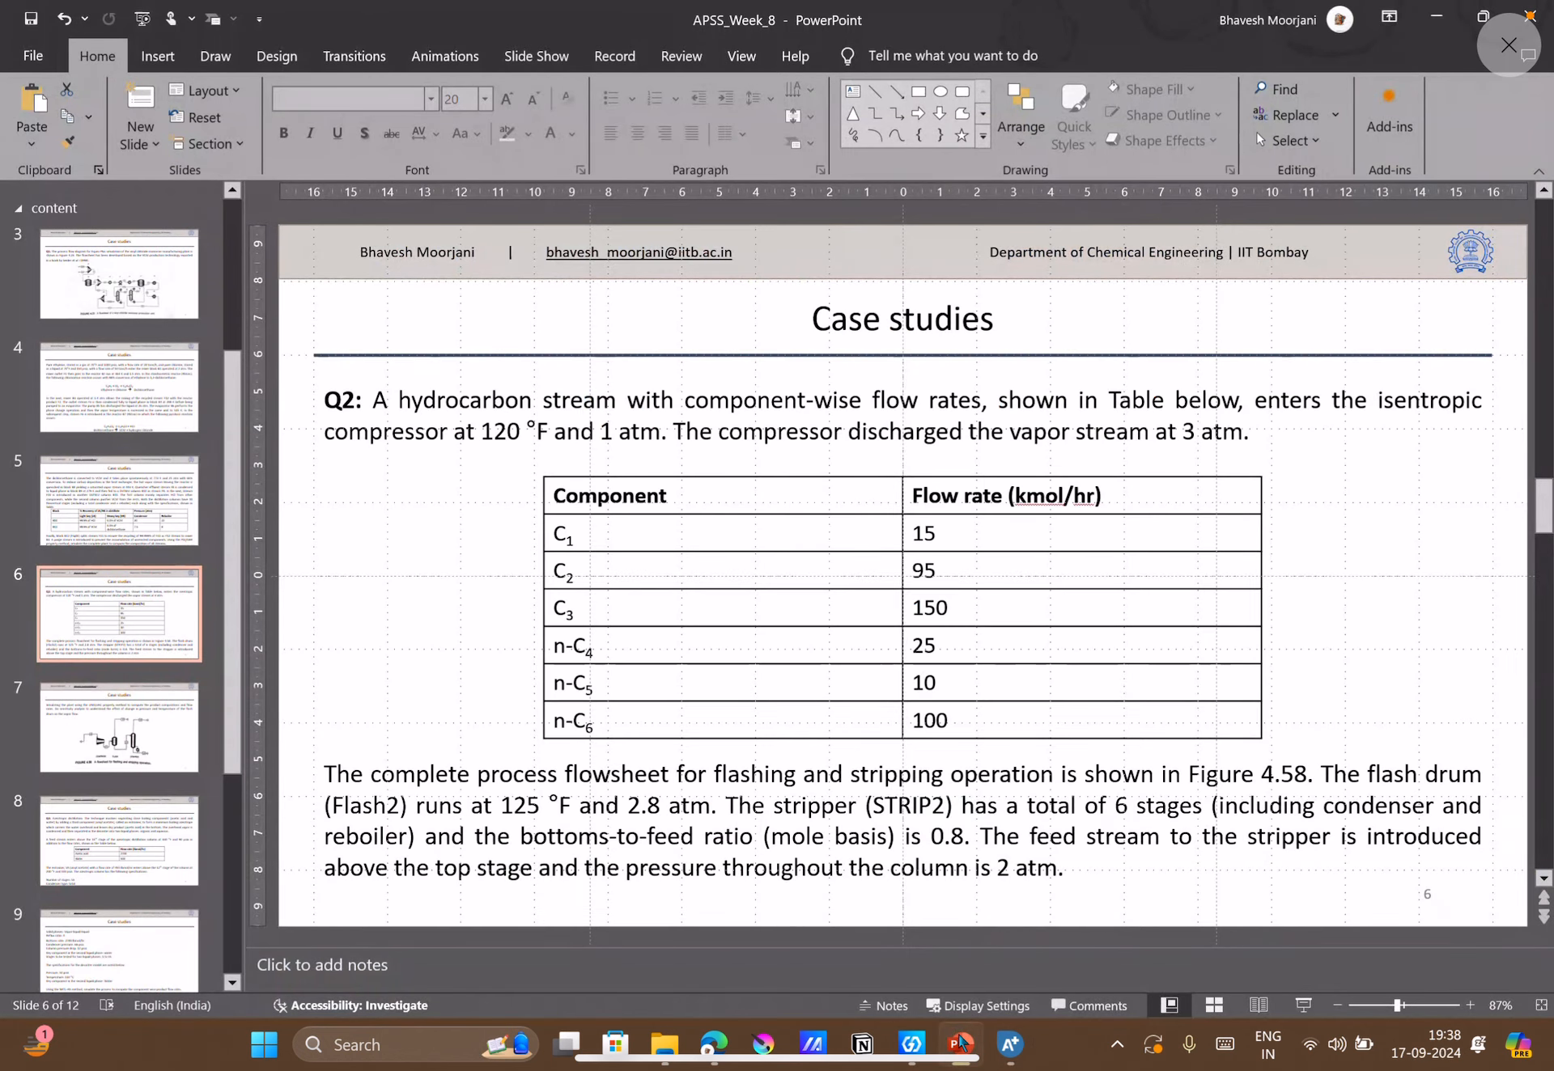
{"action": "left_click", "coordinate": [139, 752]}
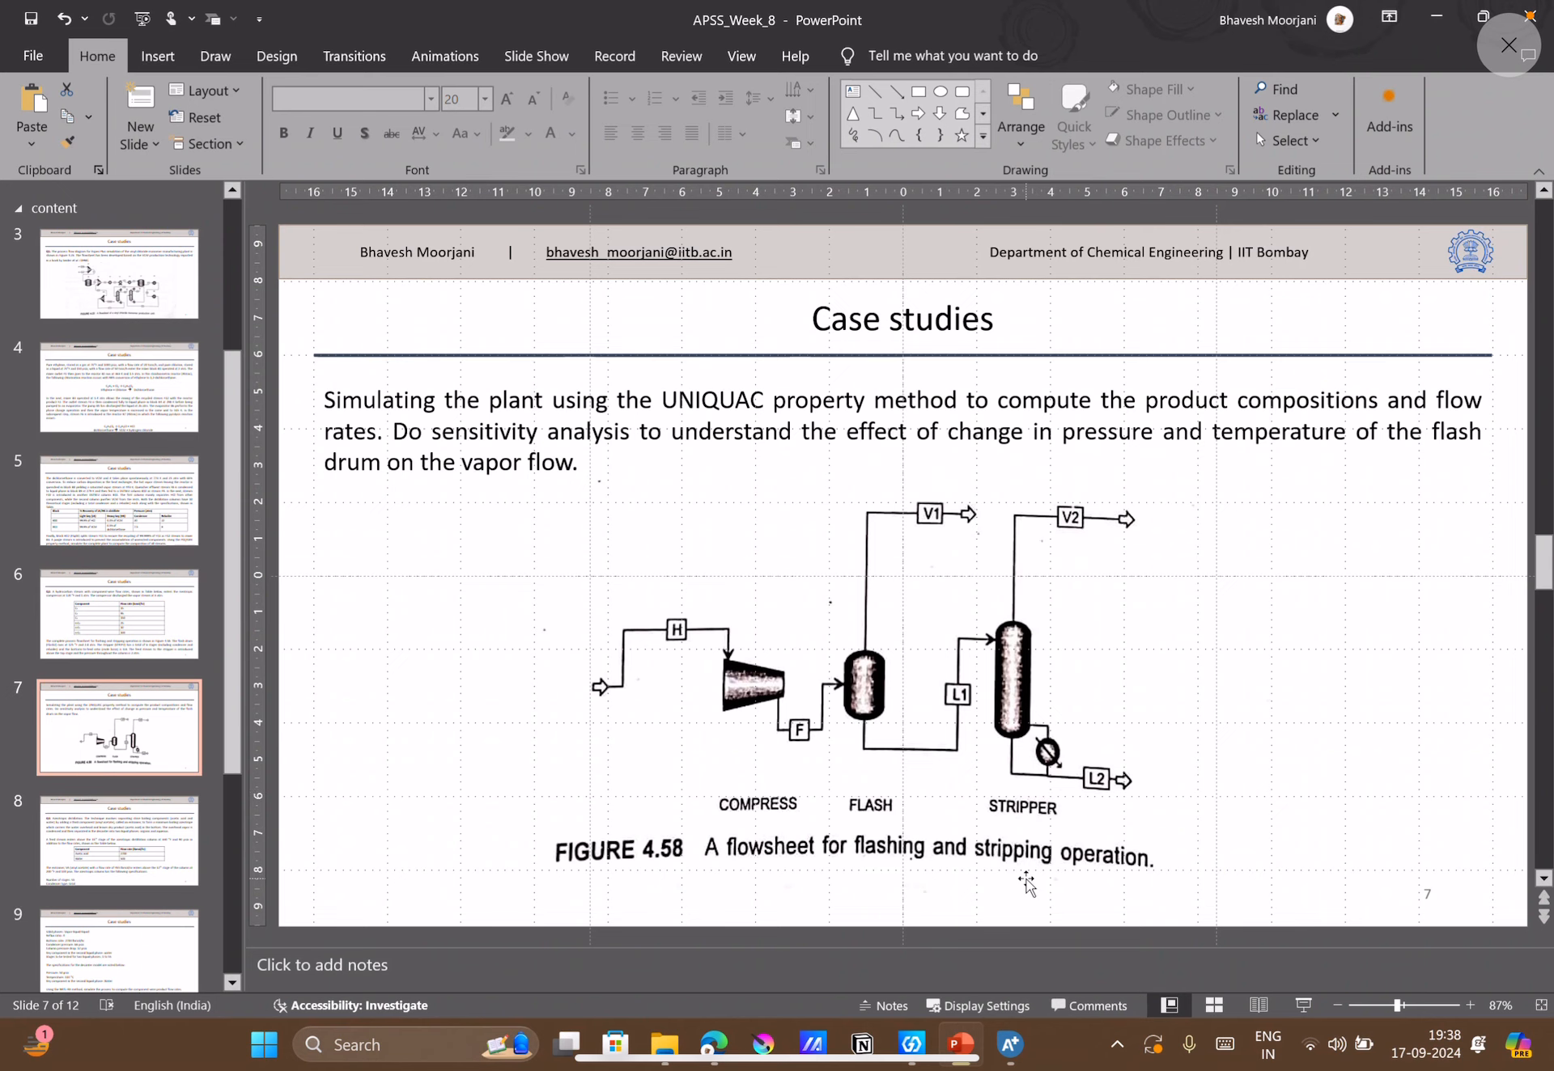
{"action": "left_click", "coordinate": [1010, 1045]}
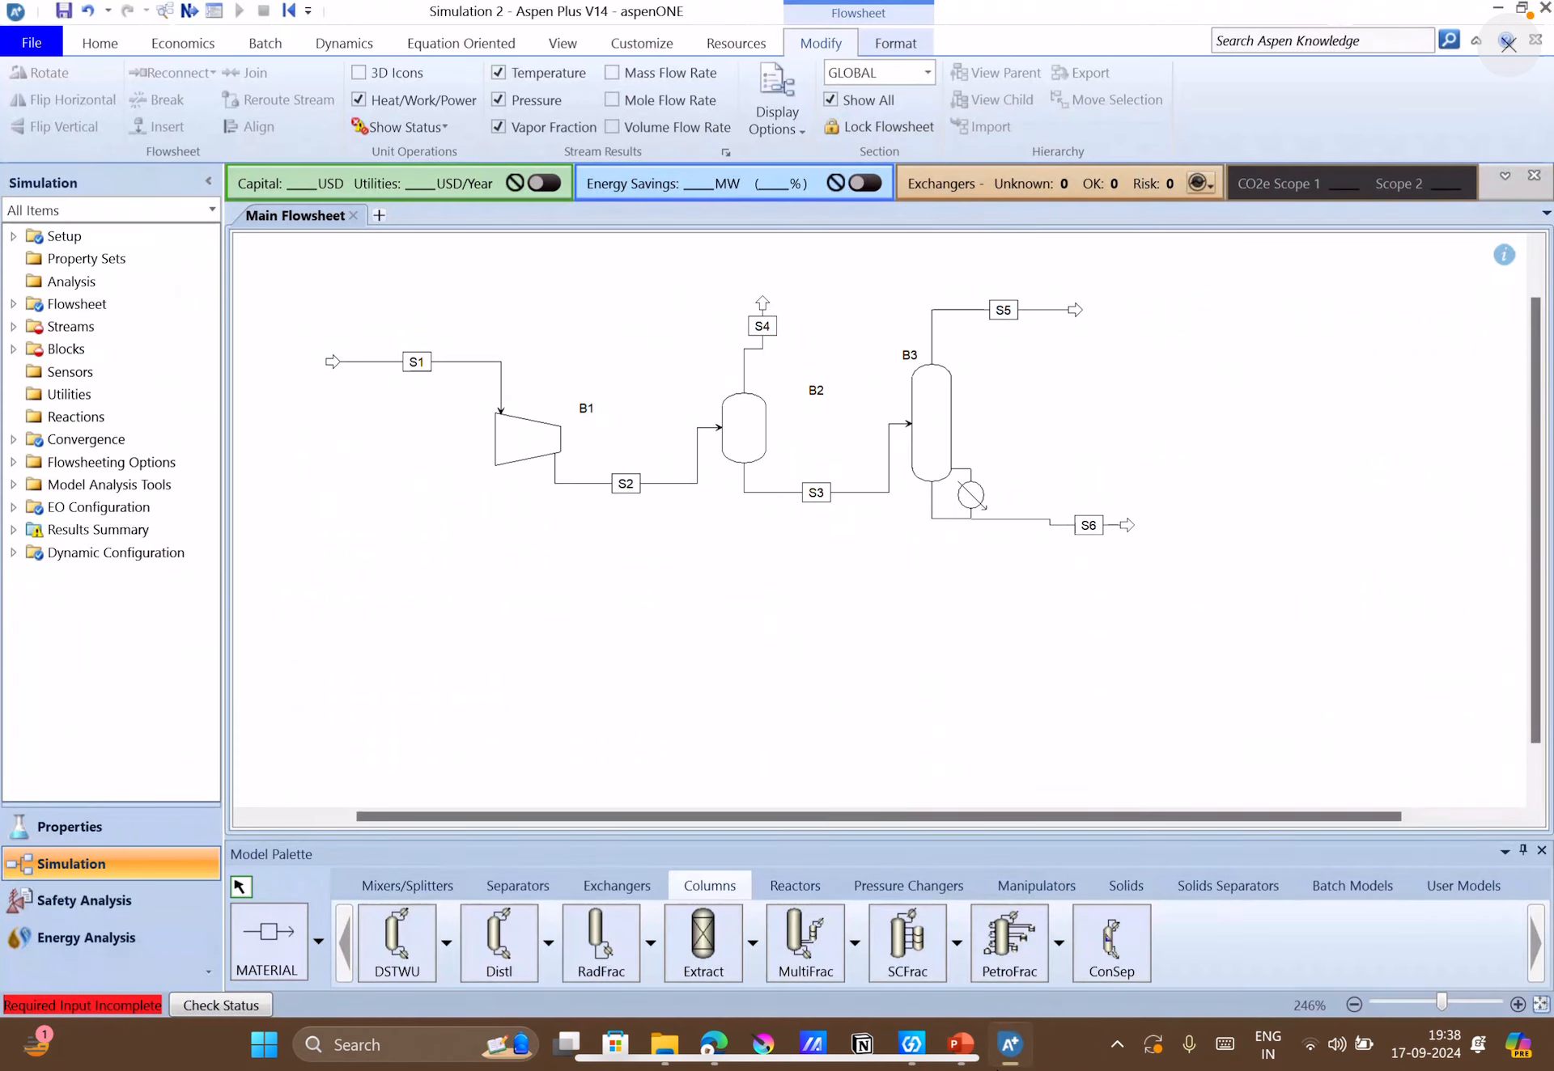
Rename the feed stream S1 to H and the compressor block B1 to COMPRESS.
{"action": "double_click", "coordinate": [417, 362]}
{"action": "type", "text": "H"}
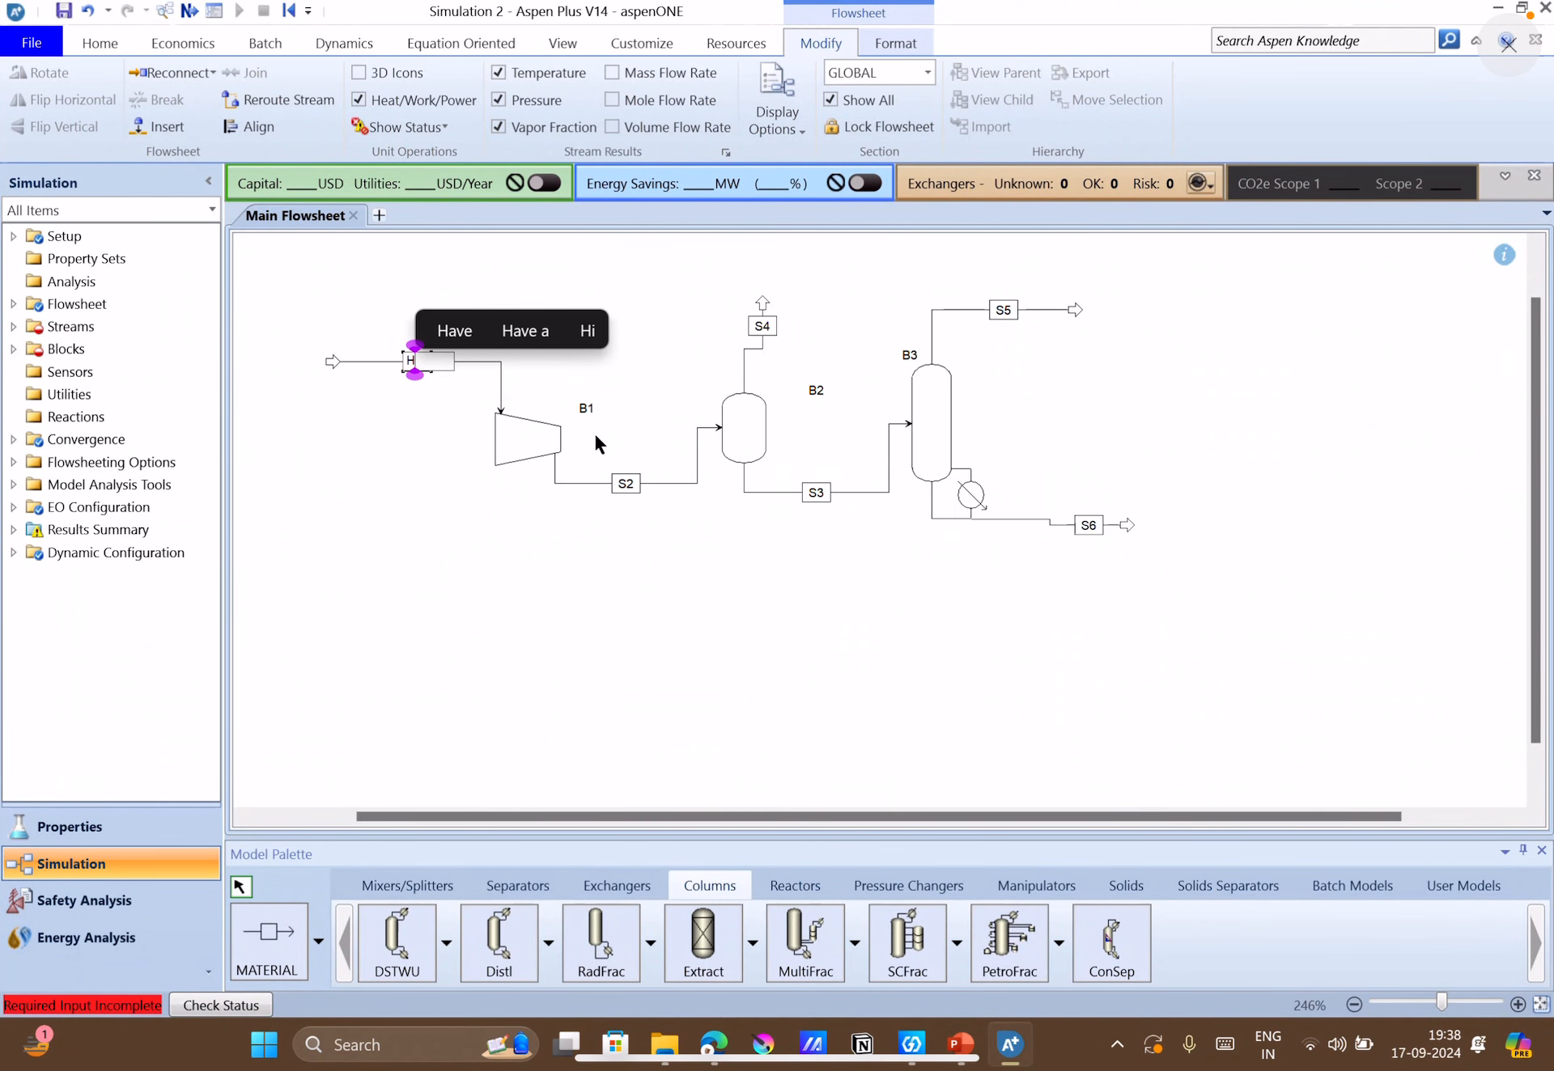
{"action": "key", "text": "Return"}
{"action": "double_click", "coordinate": [585, 409]}
{"action": "type", "text": "CO"}
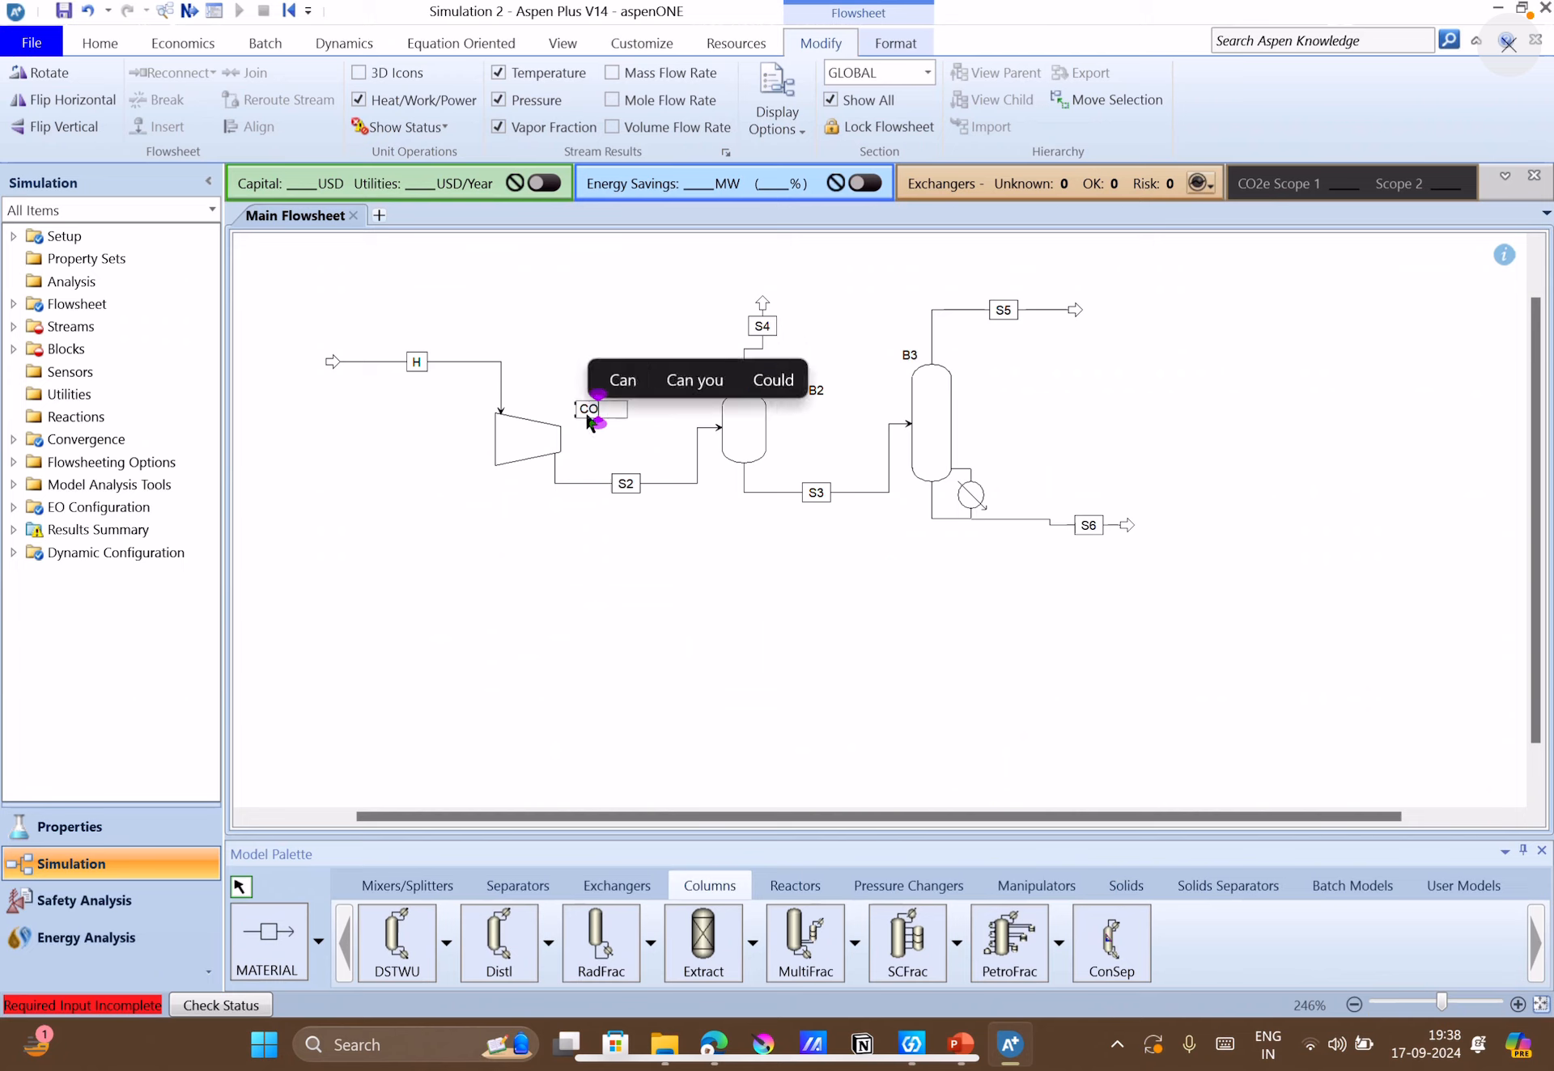
{"action": "type", "text": "MPRES"}
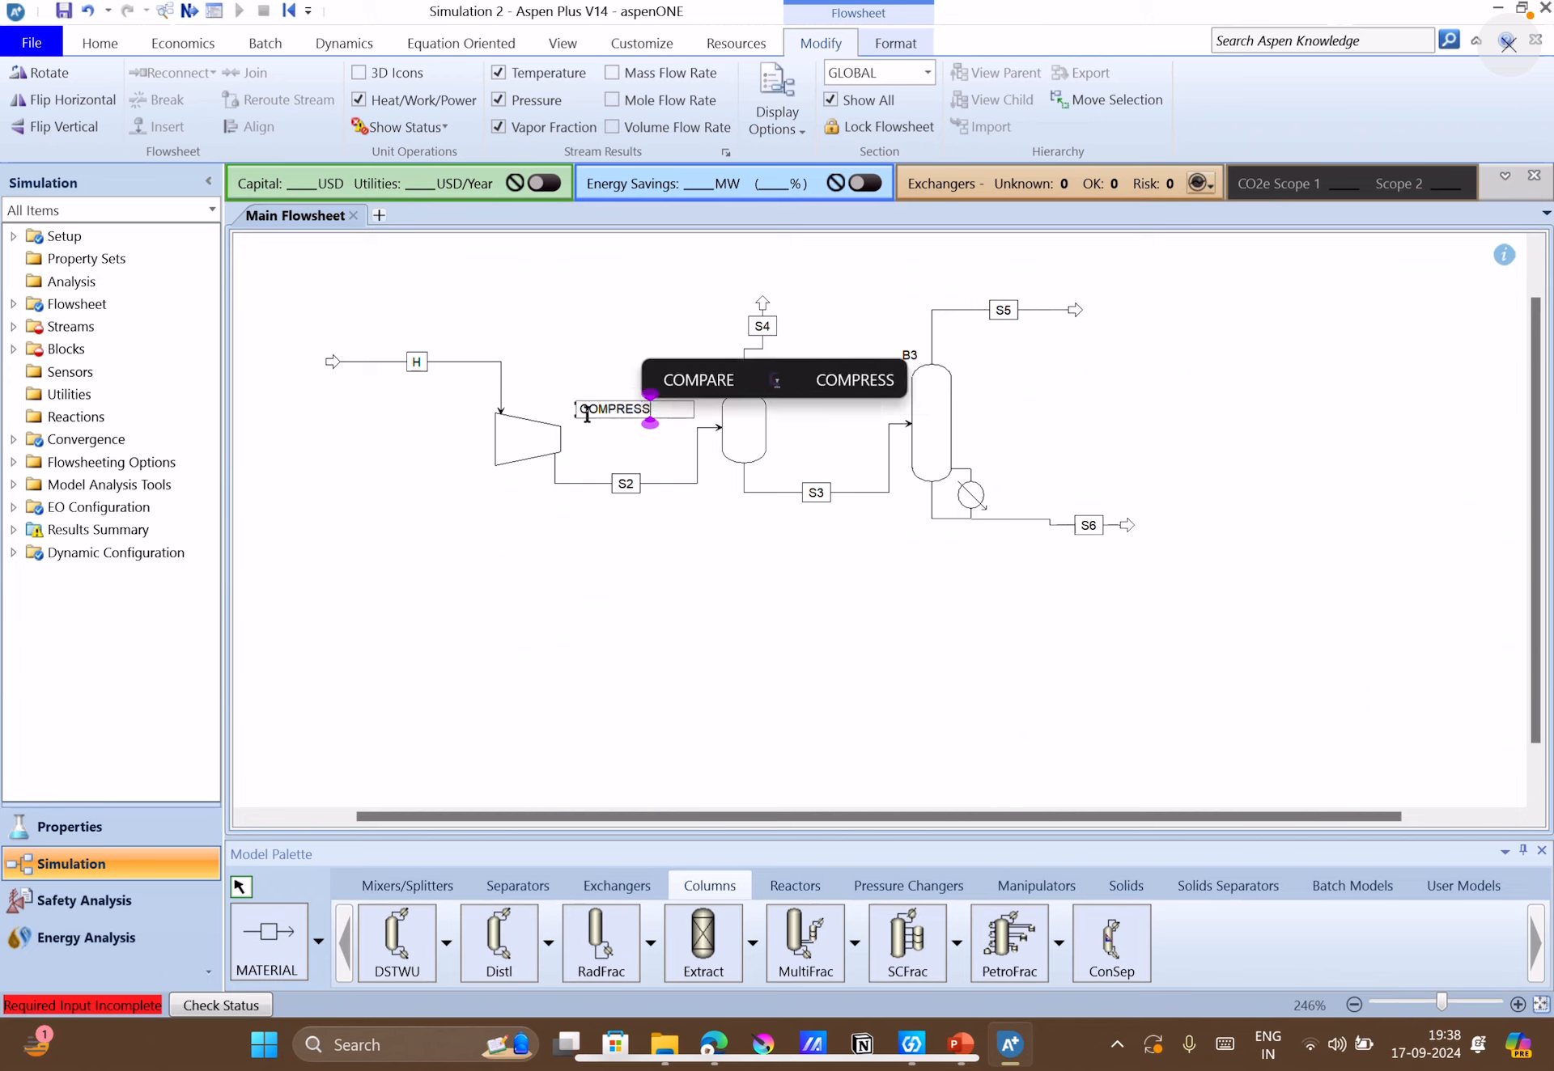
{"action": "type", "text": "S"}
{"action": "left_click", "coordinate": [729, 661]}
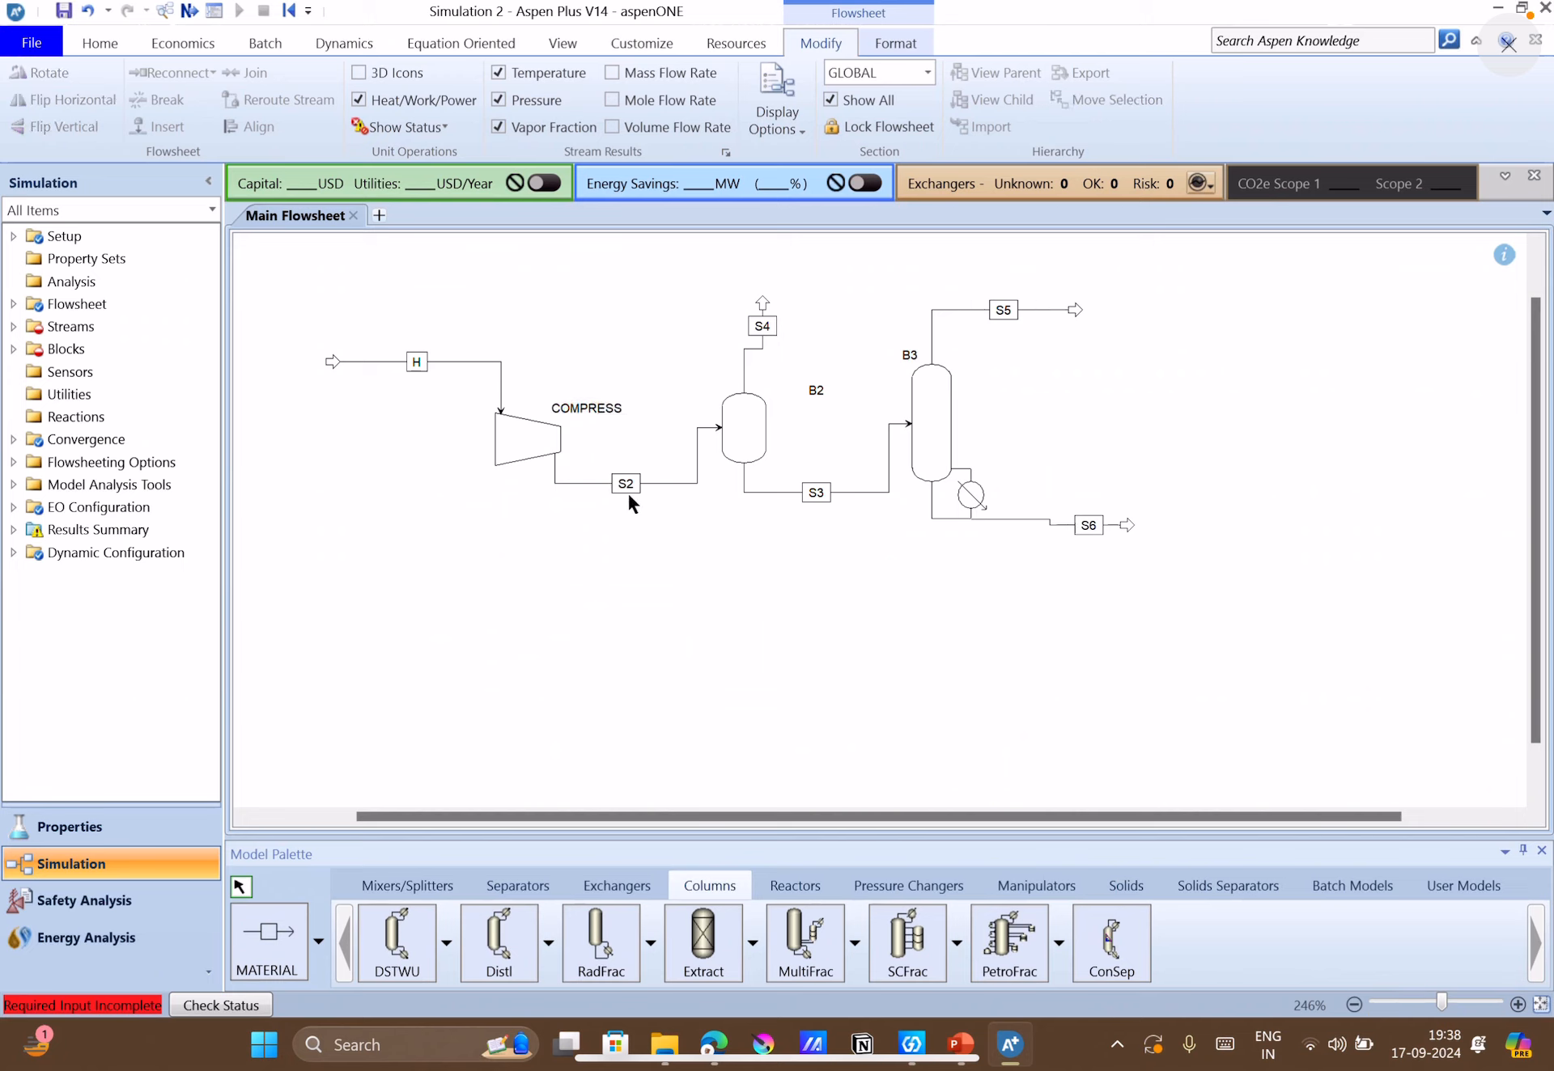
Rename the compressor outlet stream S2 to F and the flash drum's vapor stream S4 to V1.
{"action": "double_click", "coordinate": [621, 484]}
{"action": "type", "text": "F"}
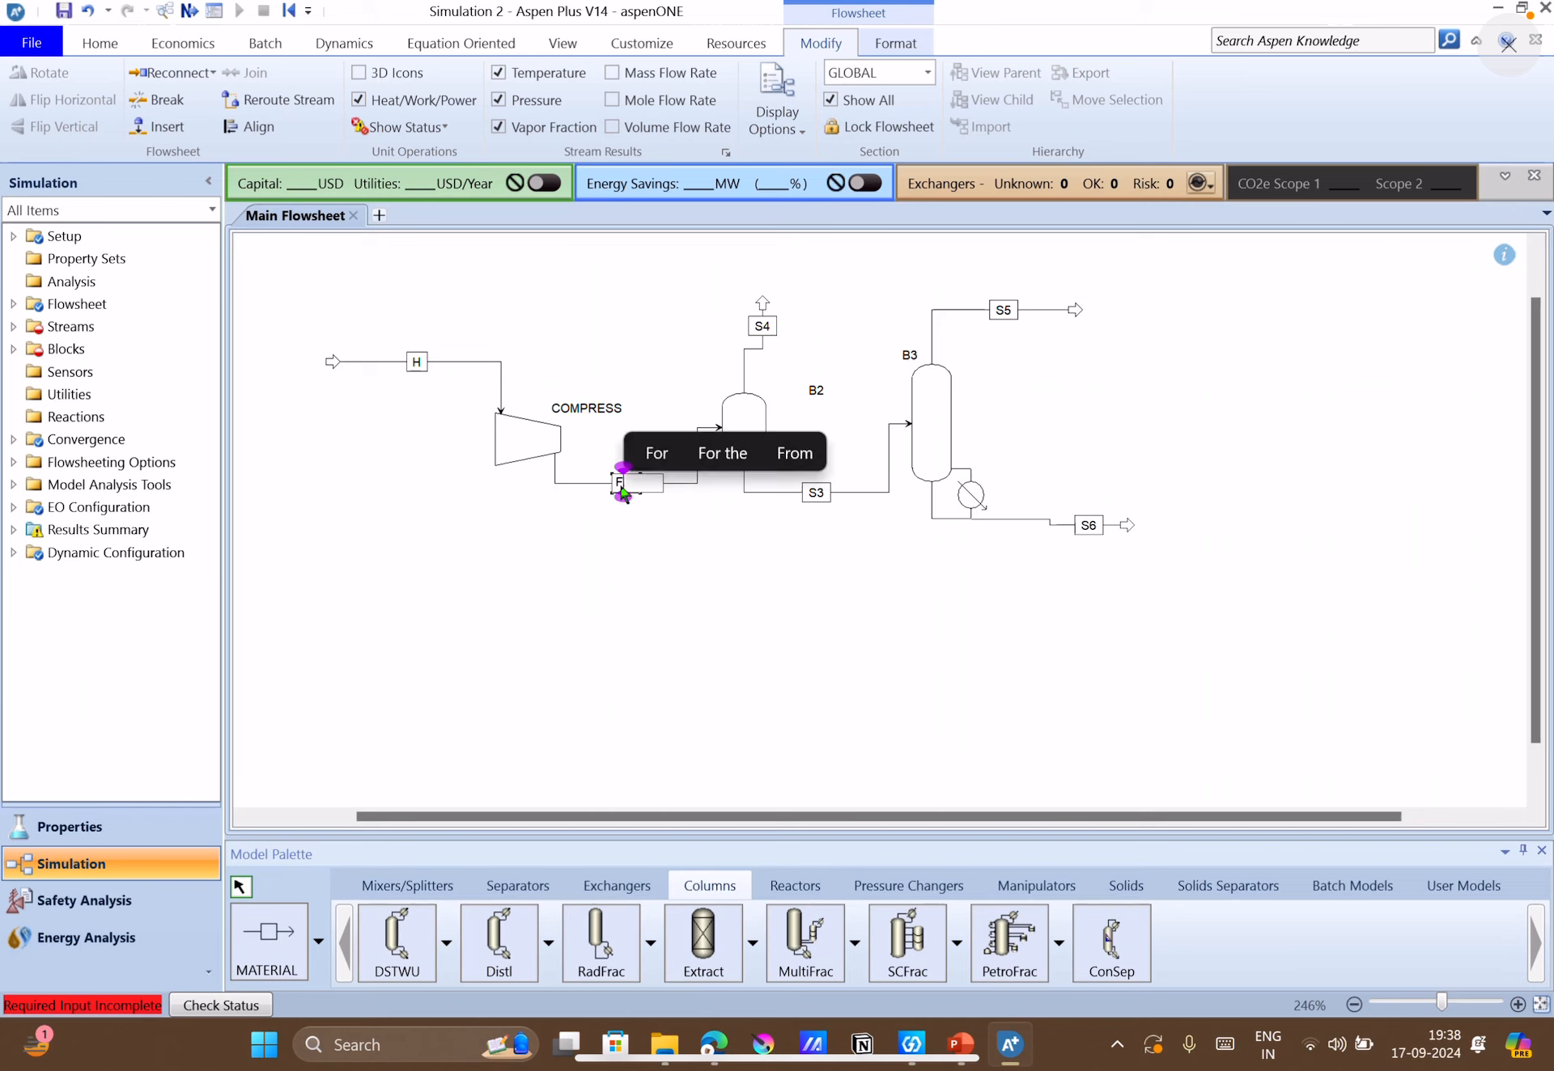
{"action": "double_click", "coordinate": [767, 328]}
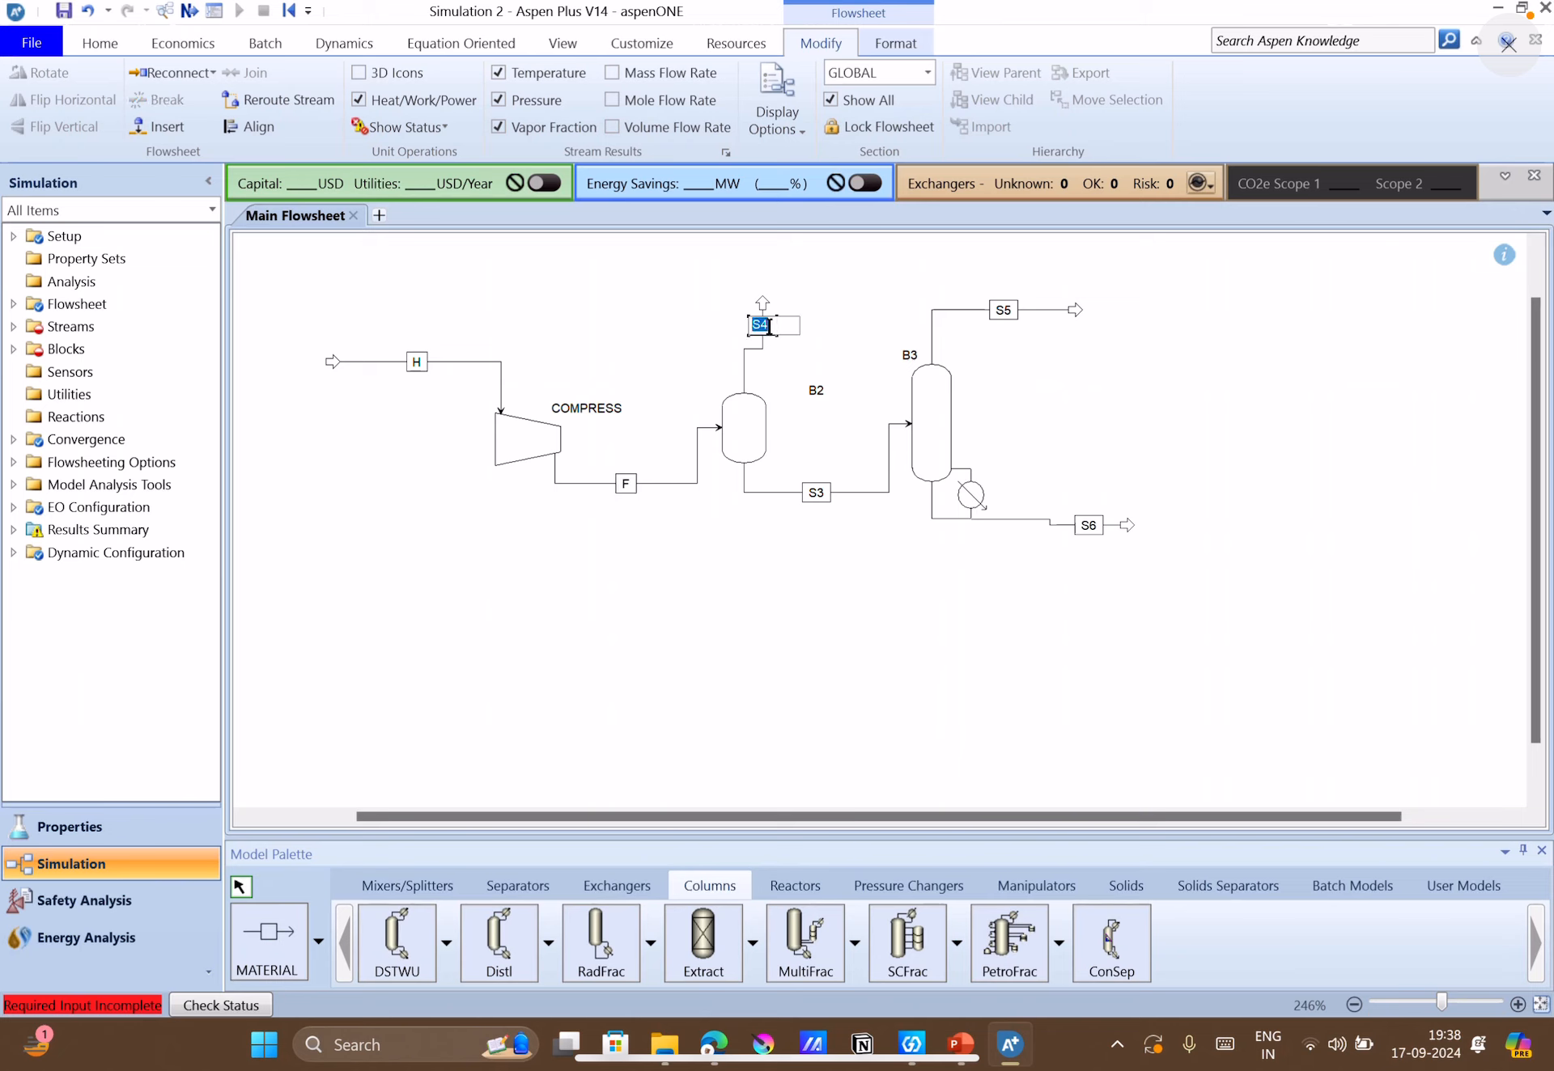
{"action": "type", "text": "V1"}
Rename the flash drum block B2 to FLASH and move its label closer to the drum.
{"action": "double_click", "coordinate": [817, 390]}
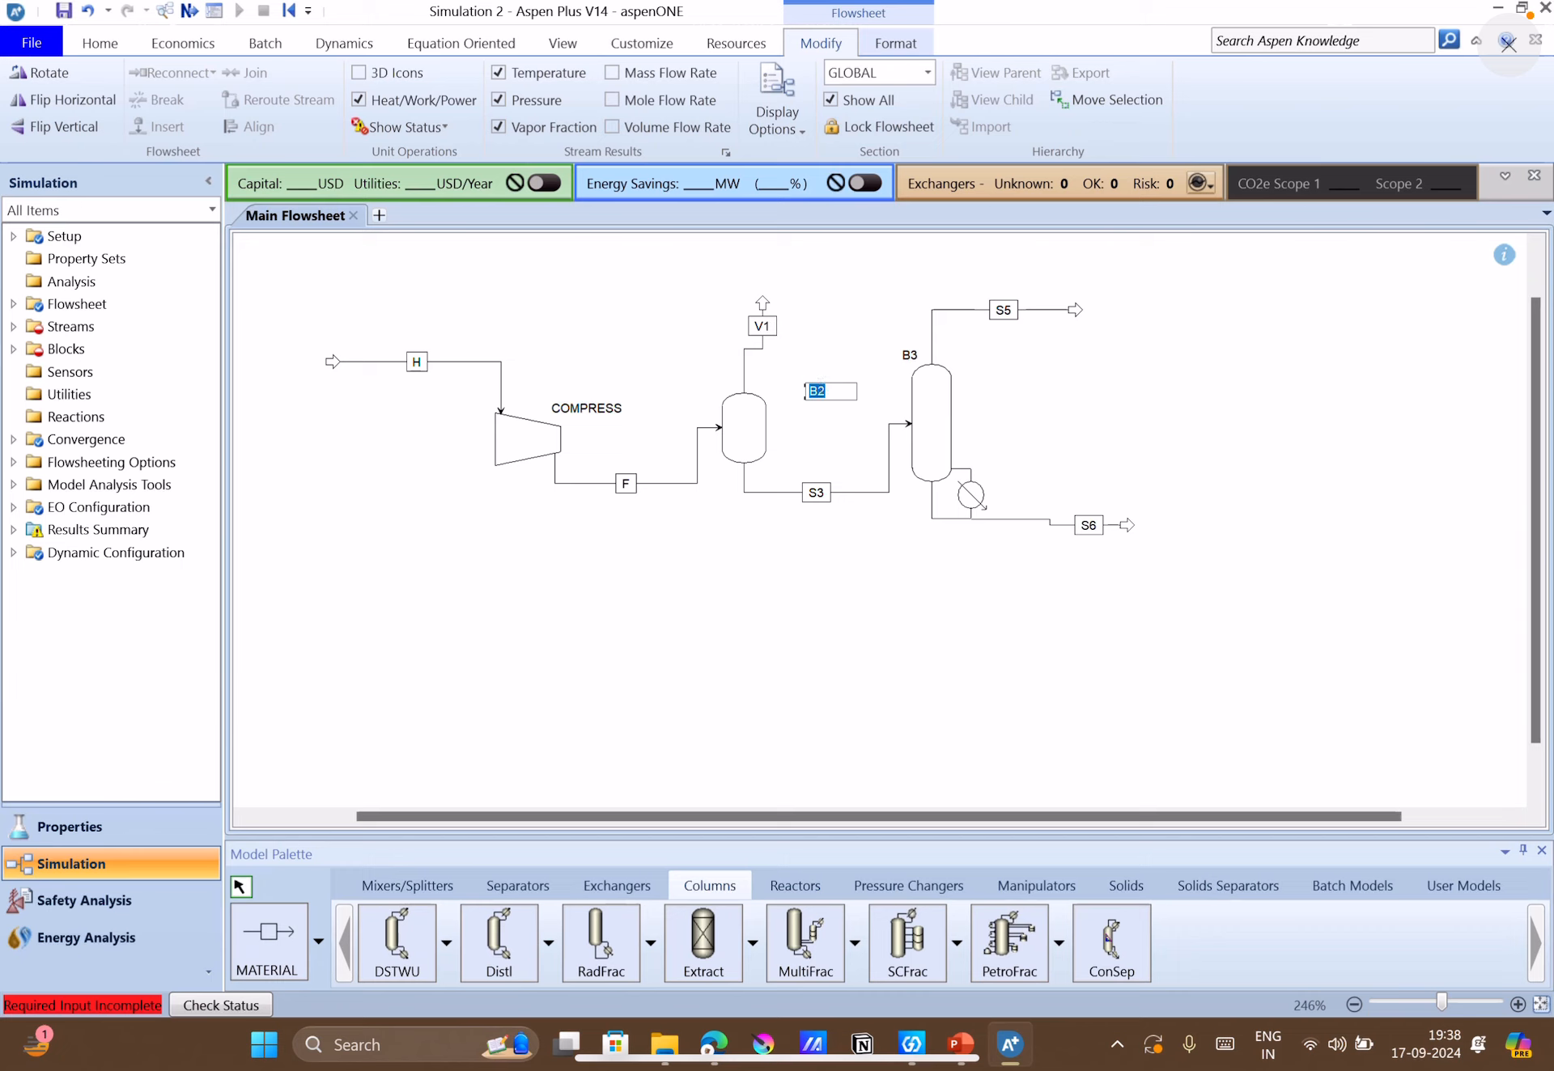
{"action": "type", "text": "FLASH"}
{"action": "left_click", "coordinate": [834, 427]}
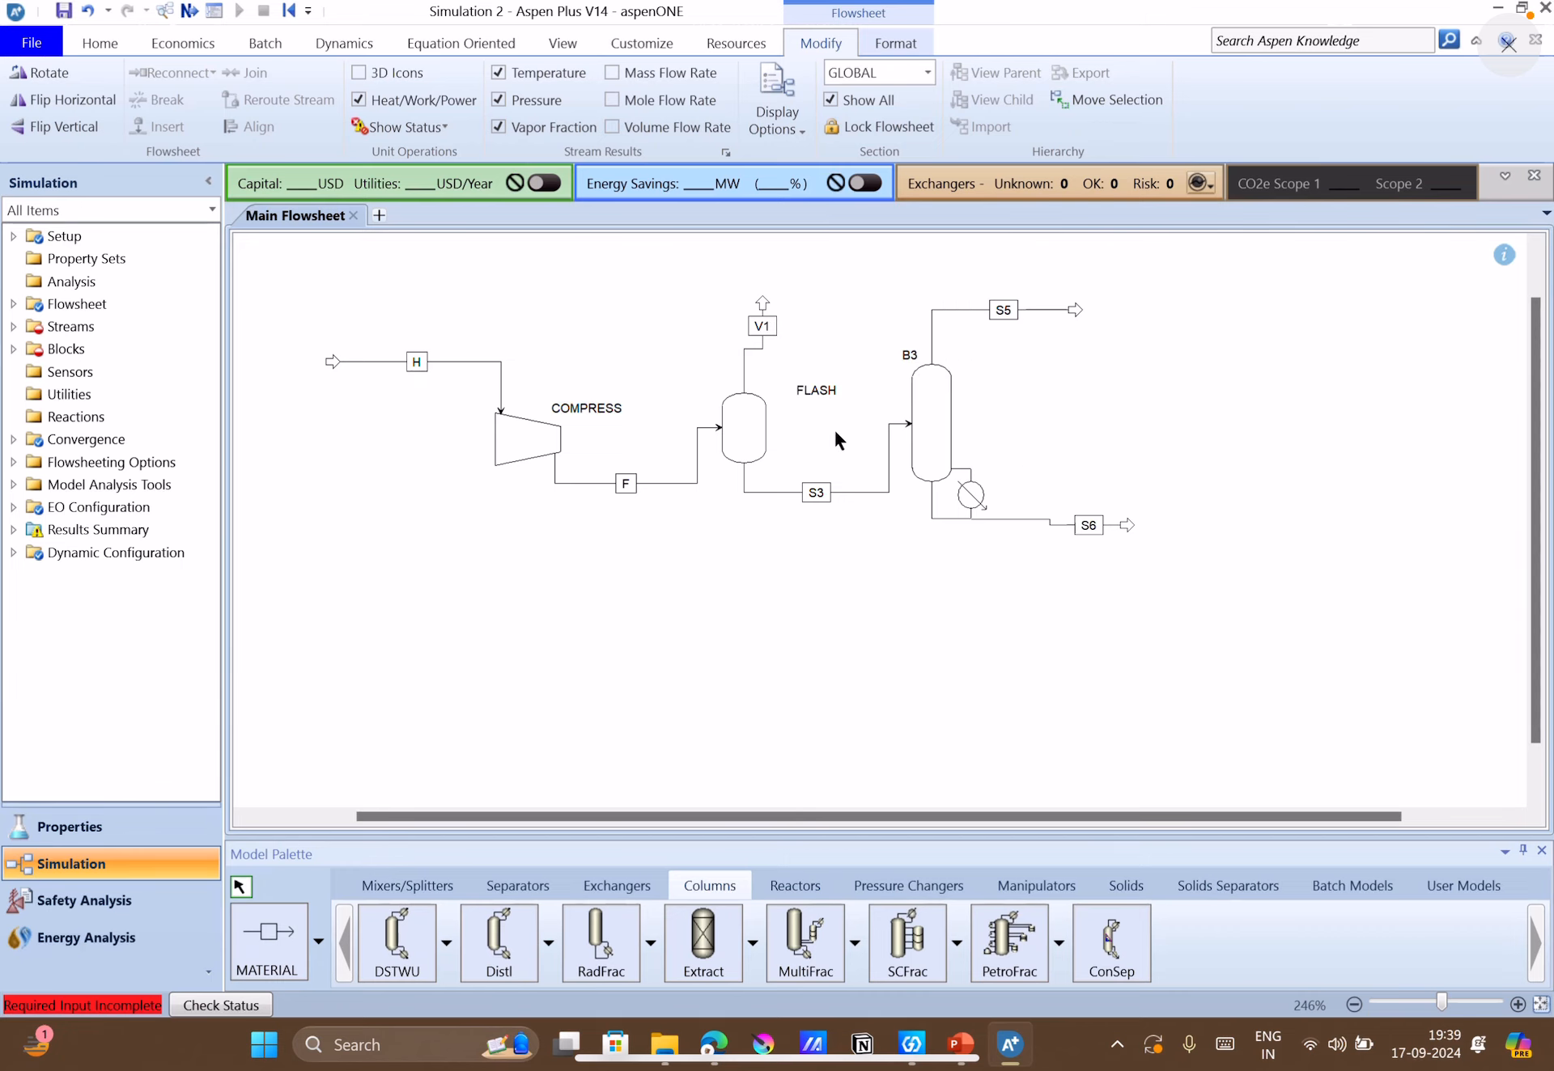
{"action": "left_click_drag", "start_coordinate": [803, 390], "coordinate": [788, 423]}
Rename the flash drum's liquid stream S3 to L1.
{"action": "left_click", "coordinate": [818, 500]}
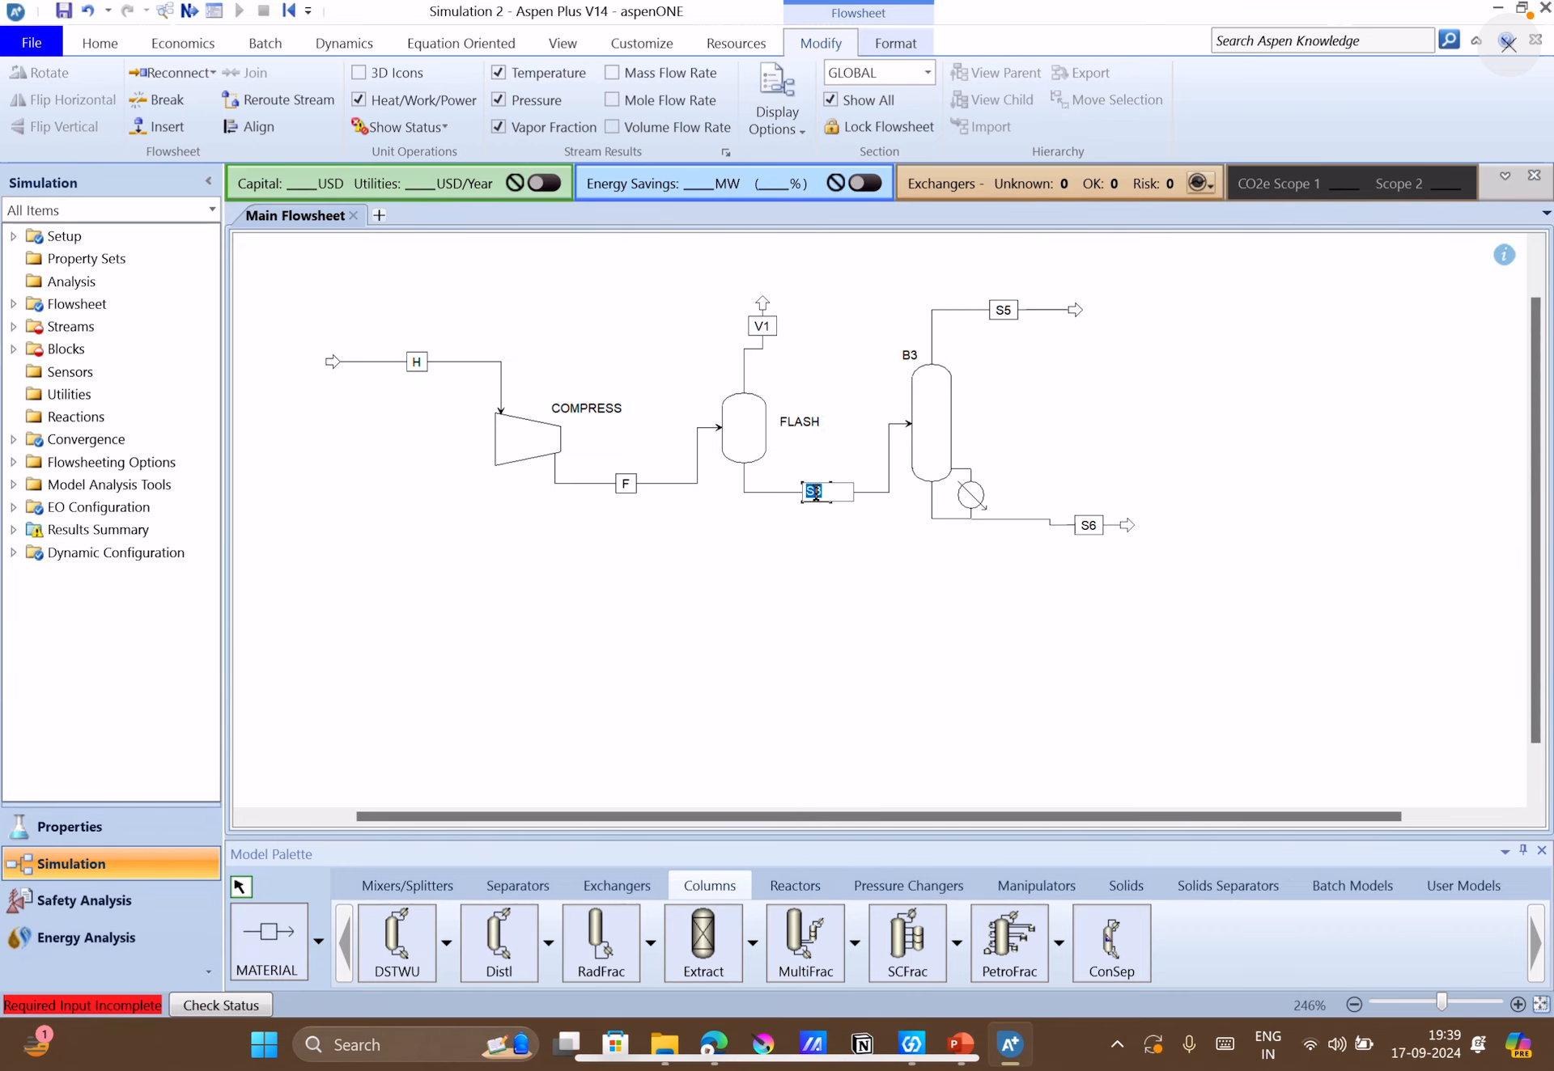
{"action": "type", "text": "L1"}
{"action": "left_click", "coordinate": [847, 526]}
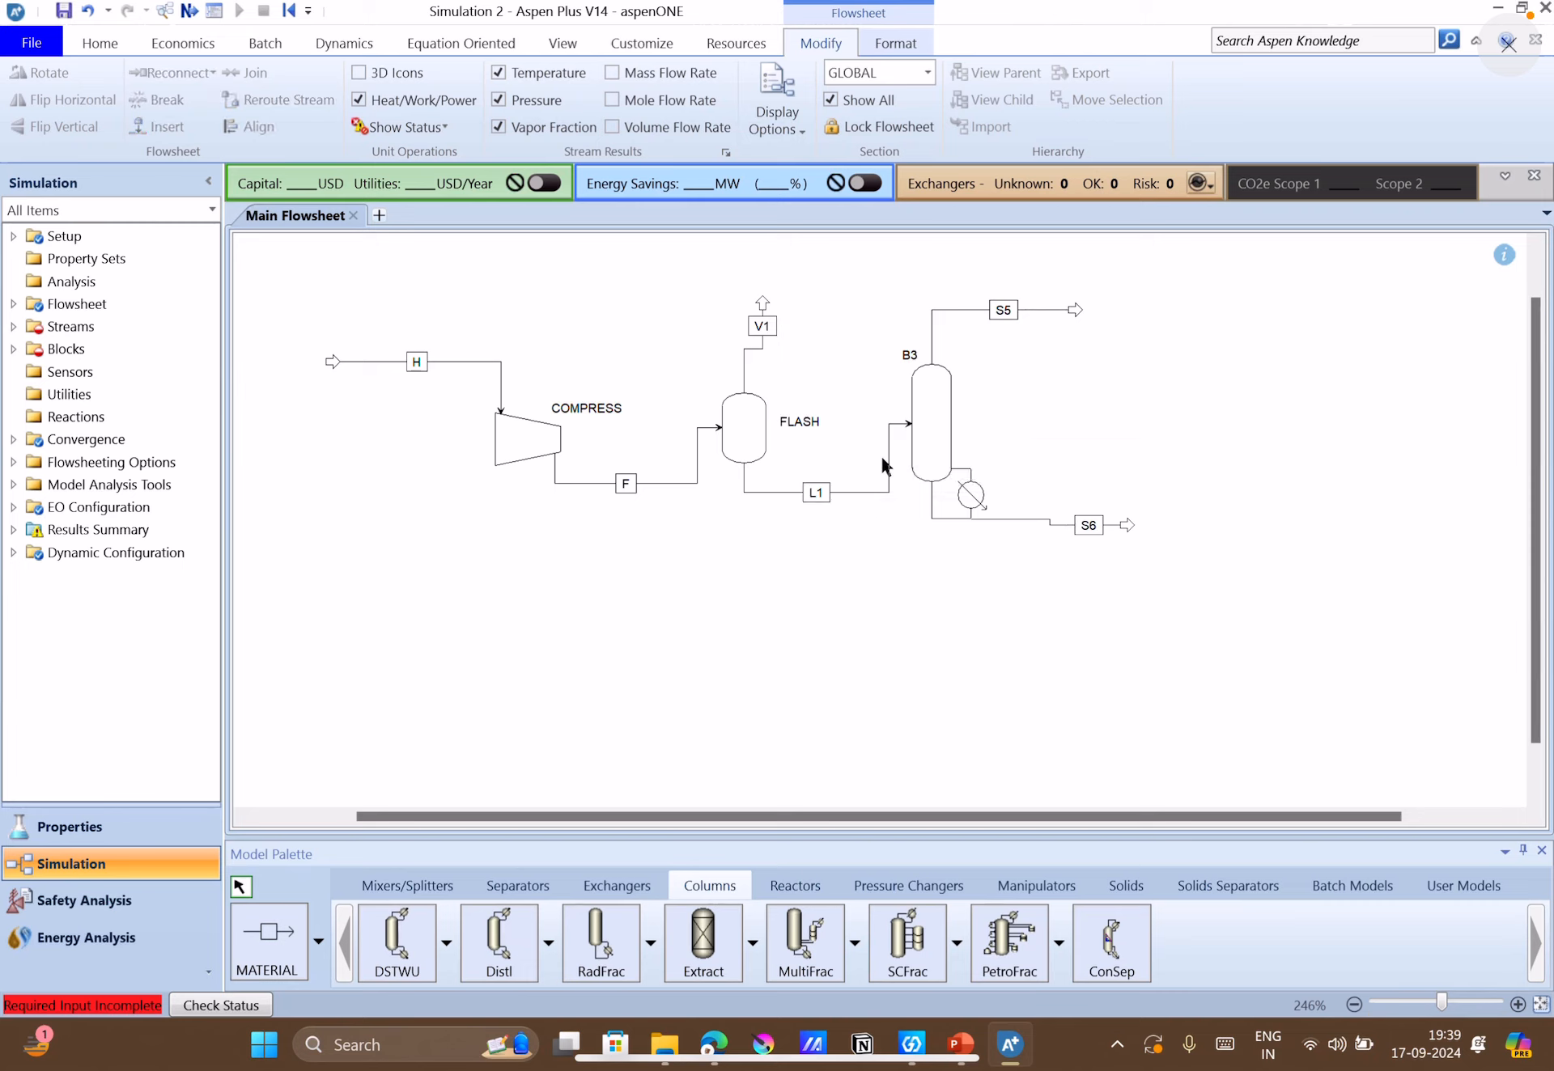
Rename the stripper block B3 to STRIPP and move its label clear of the column's overhead line.
{"action": "left_click", "coordinate": [901, 356]}
{"action": "type", "text": "STR"}
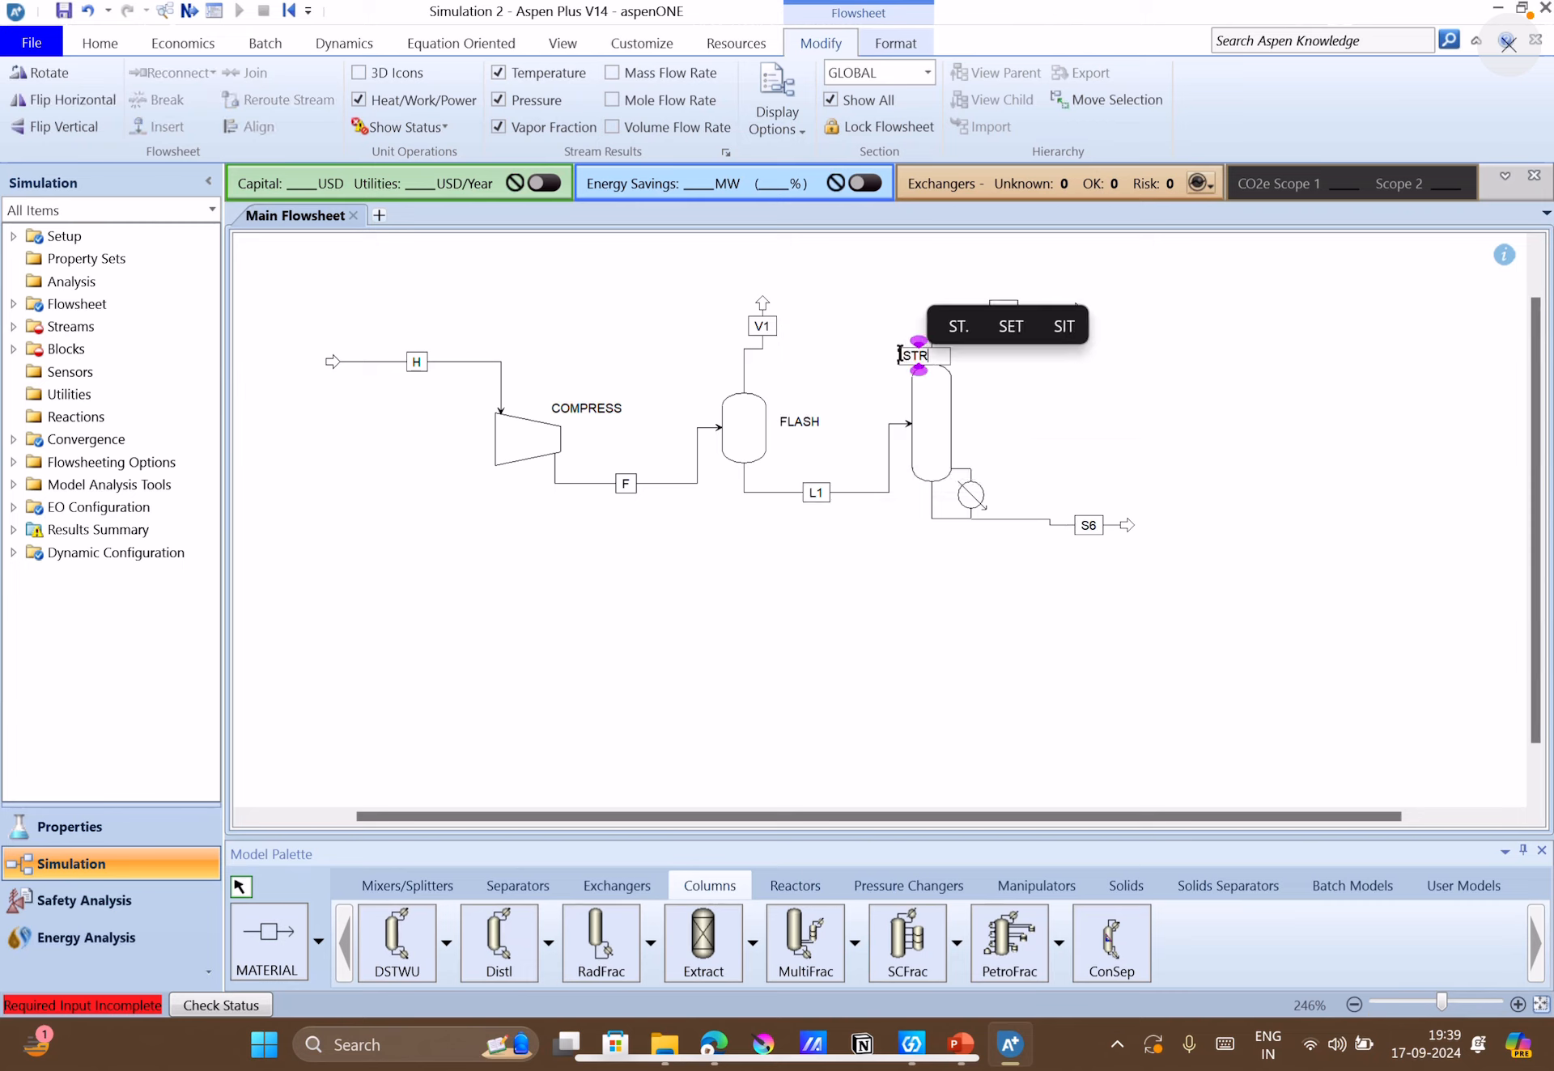
{"action": "type", "text": "IPP"}
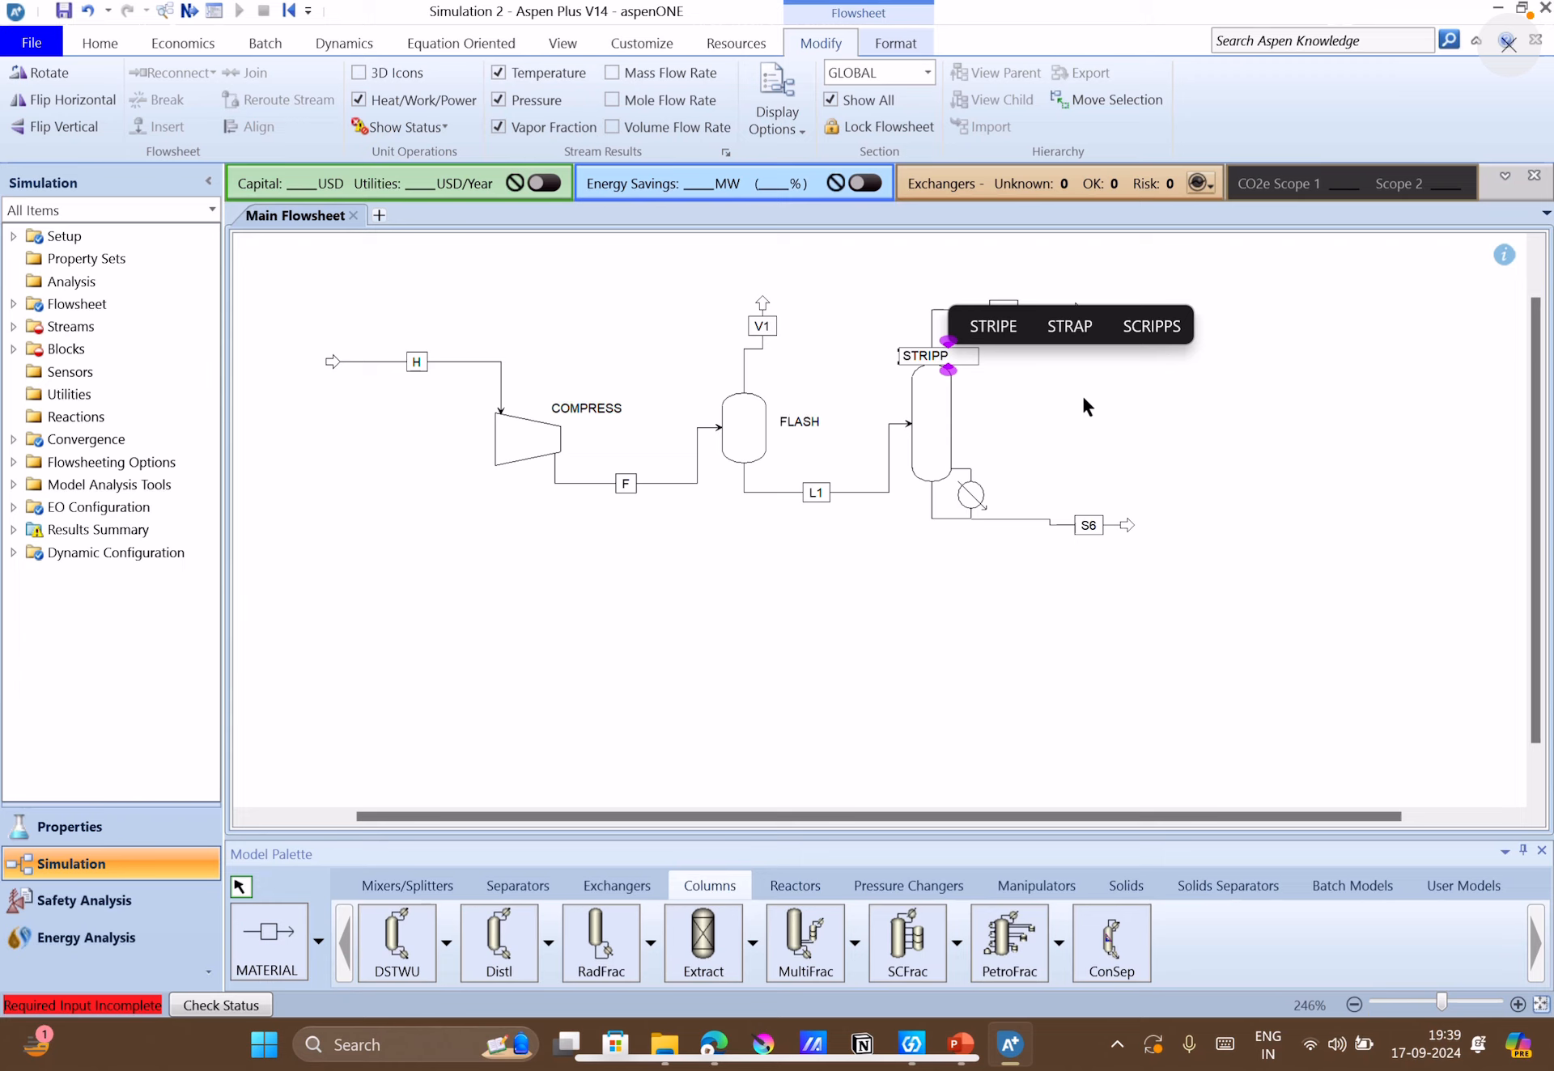
{"action": "left_click", "coordinate": [1075, 392]}
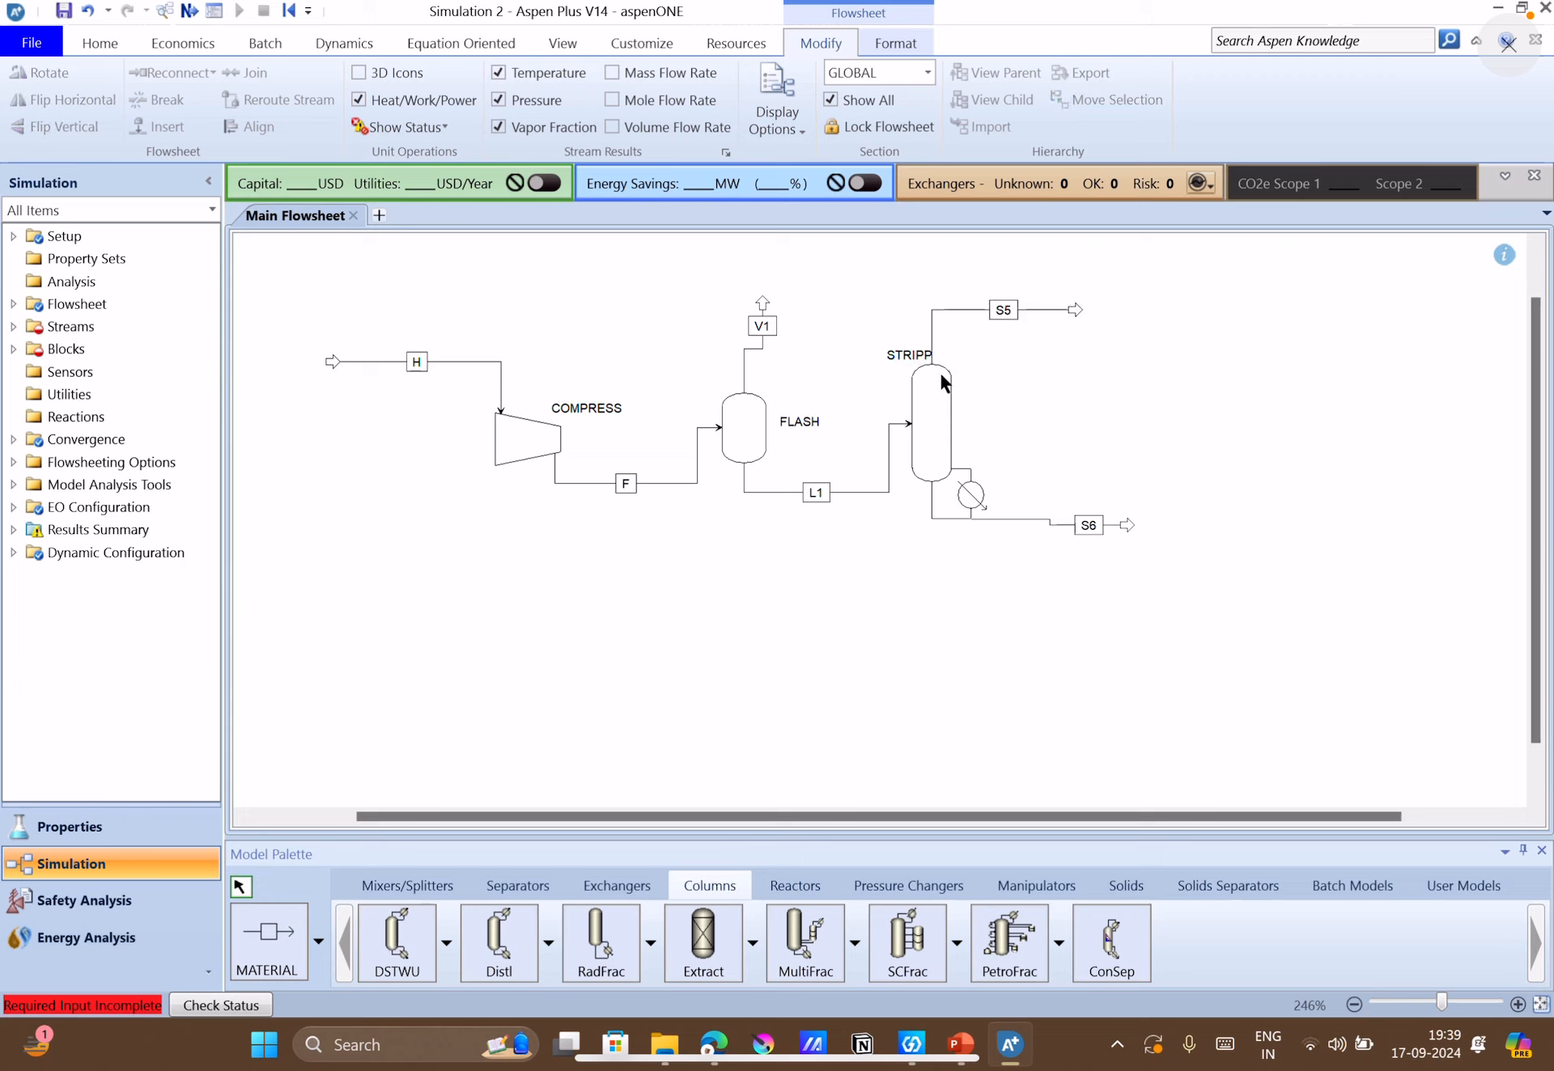
{"action": "left_click_drag", "start_coordinate": [920, 362], "coordinate": [895, 360]}
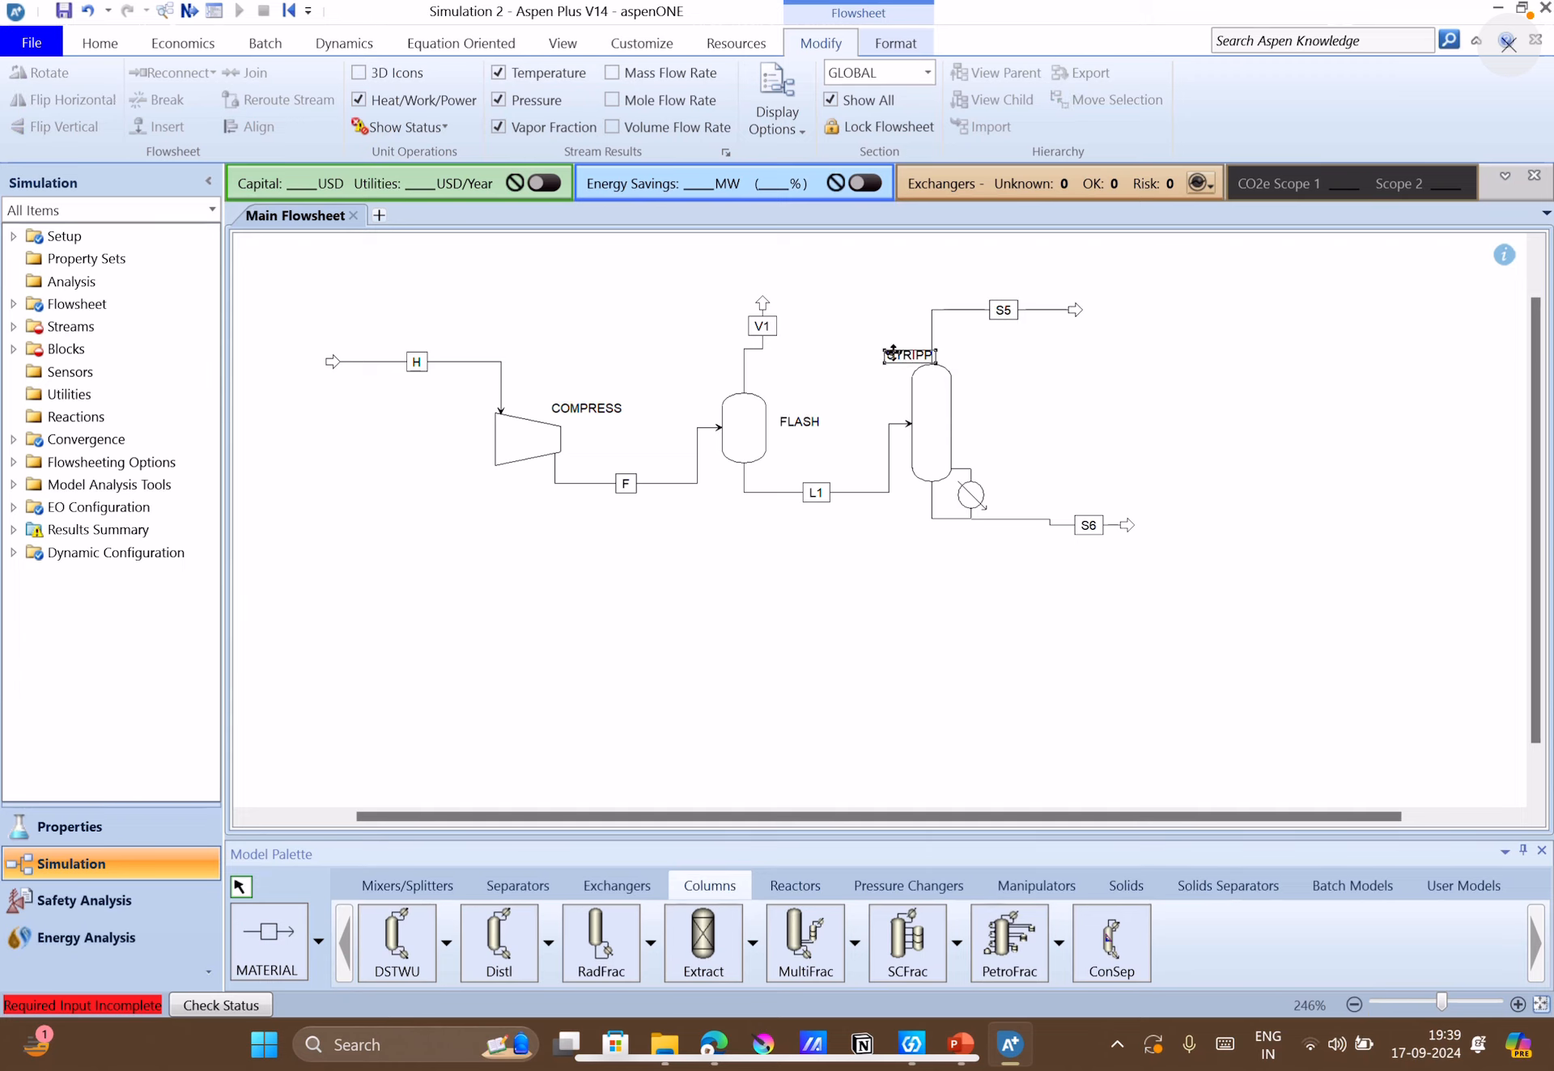
Rename the stripper's overhead stream S5 to V2 and bottoms stream S6 to L2, placing the L2 label closer to the column.
{"action": "left_click", "coordinate": [1001, 316]}
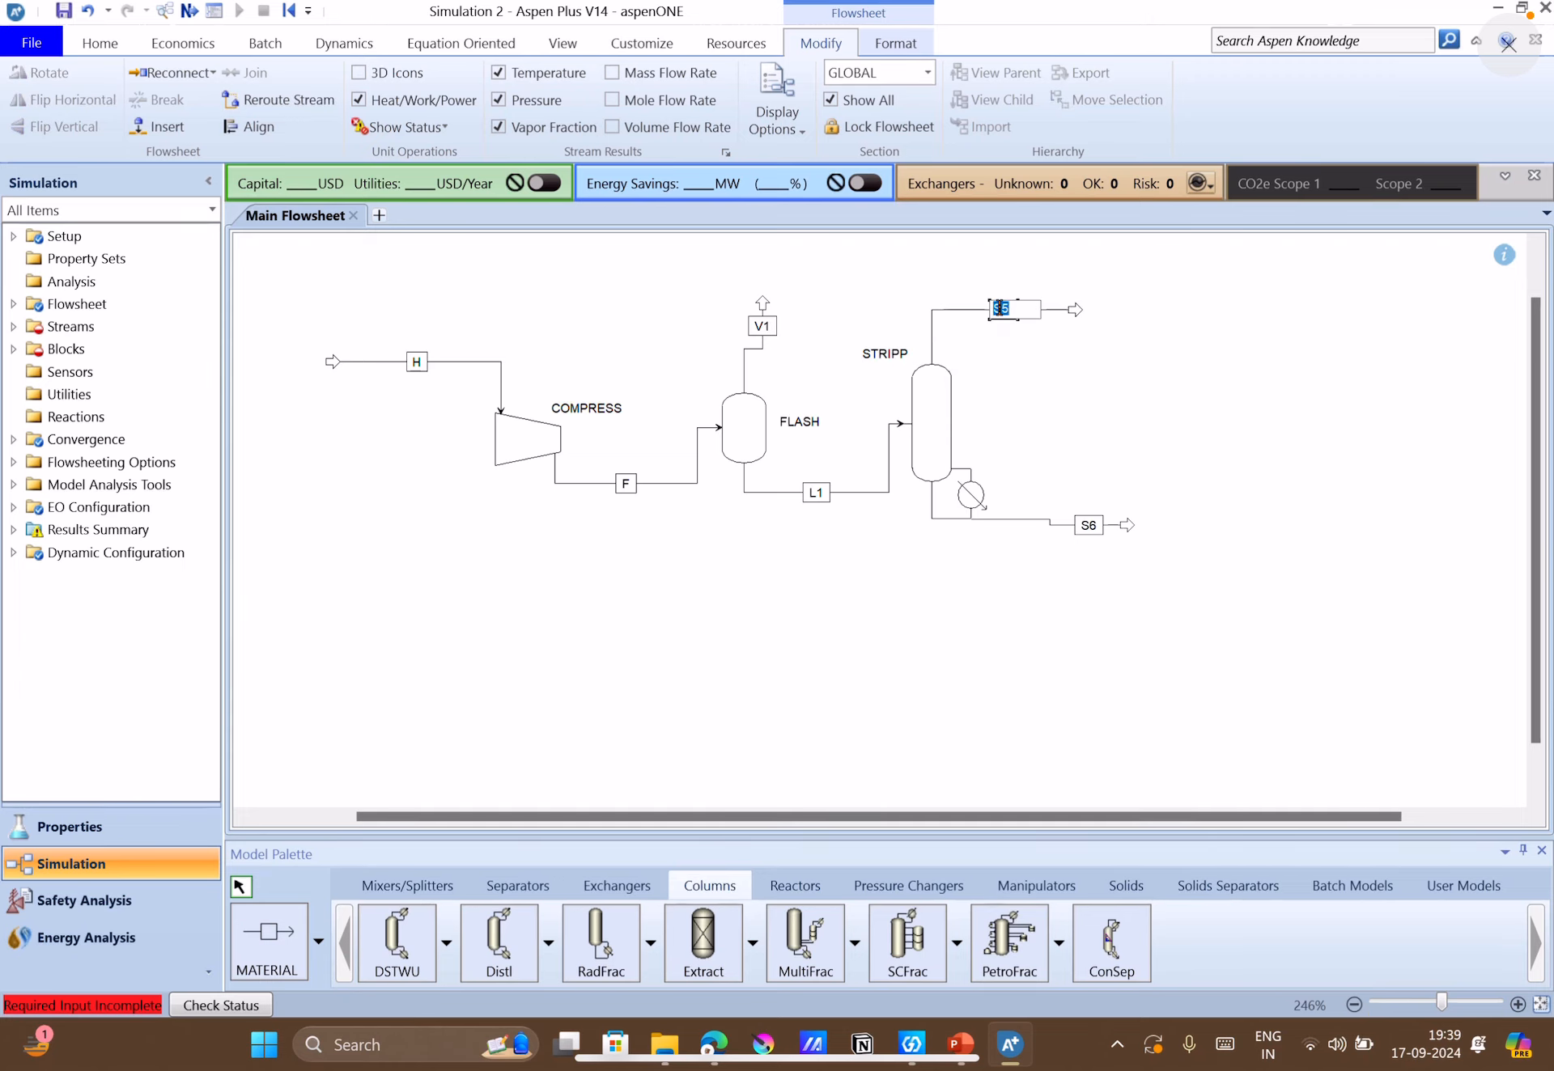
{"action": "left_click", "coordinate": [1051, 383]}
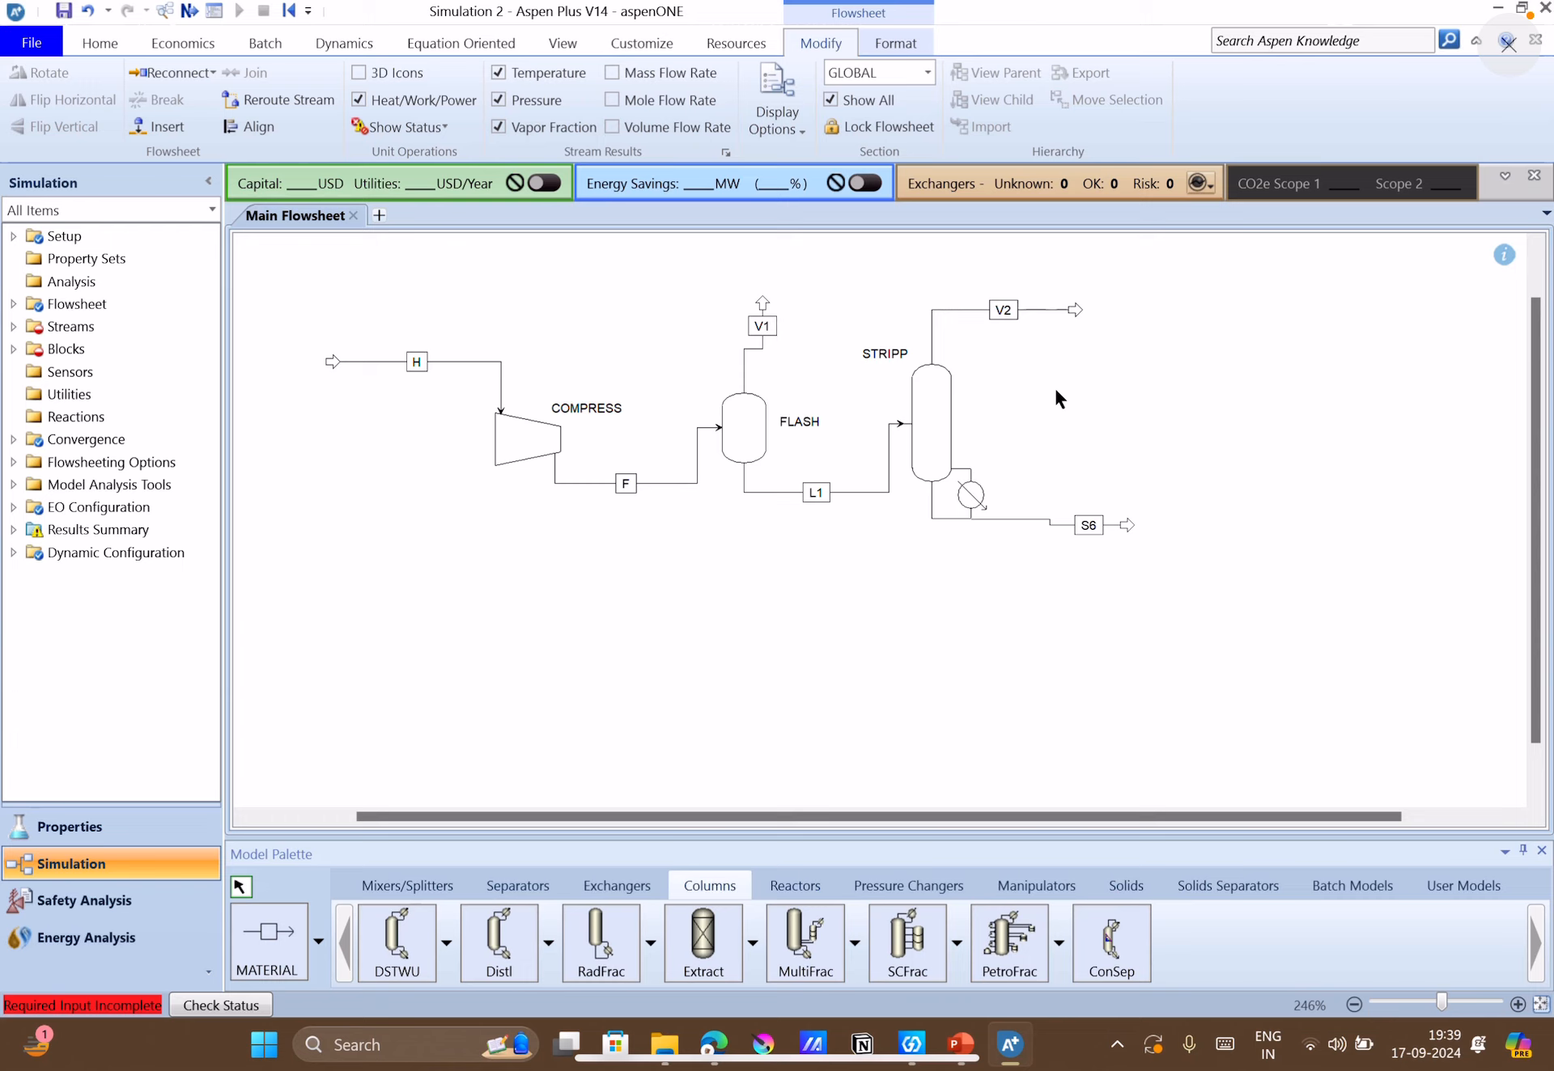
{"action": "left_click", "coordinate": [1085, 524]}
{"action": "left_click", "coordinate": [1128, 615]}
{"action": "left_click_drag", "start_coordinate": [1091, 524], "coordinate": [1055, 516]}
{"action": "left_click", "coordinate": [1071, 623]}
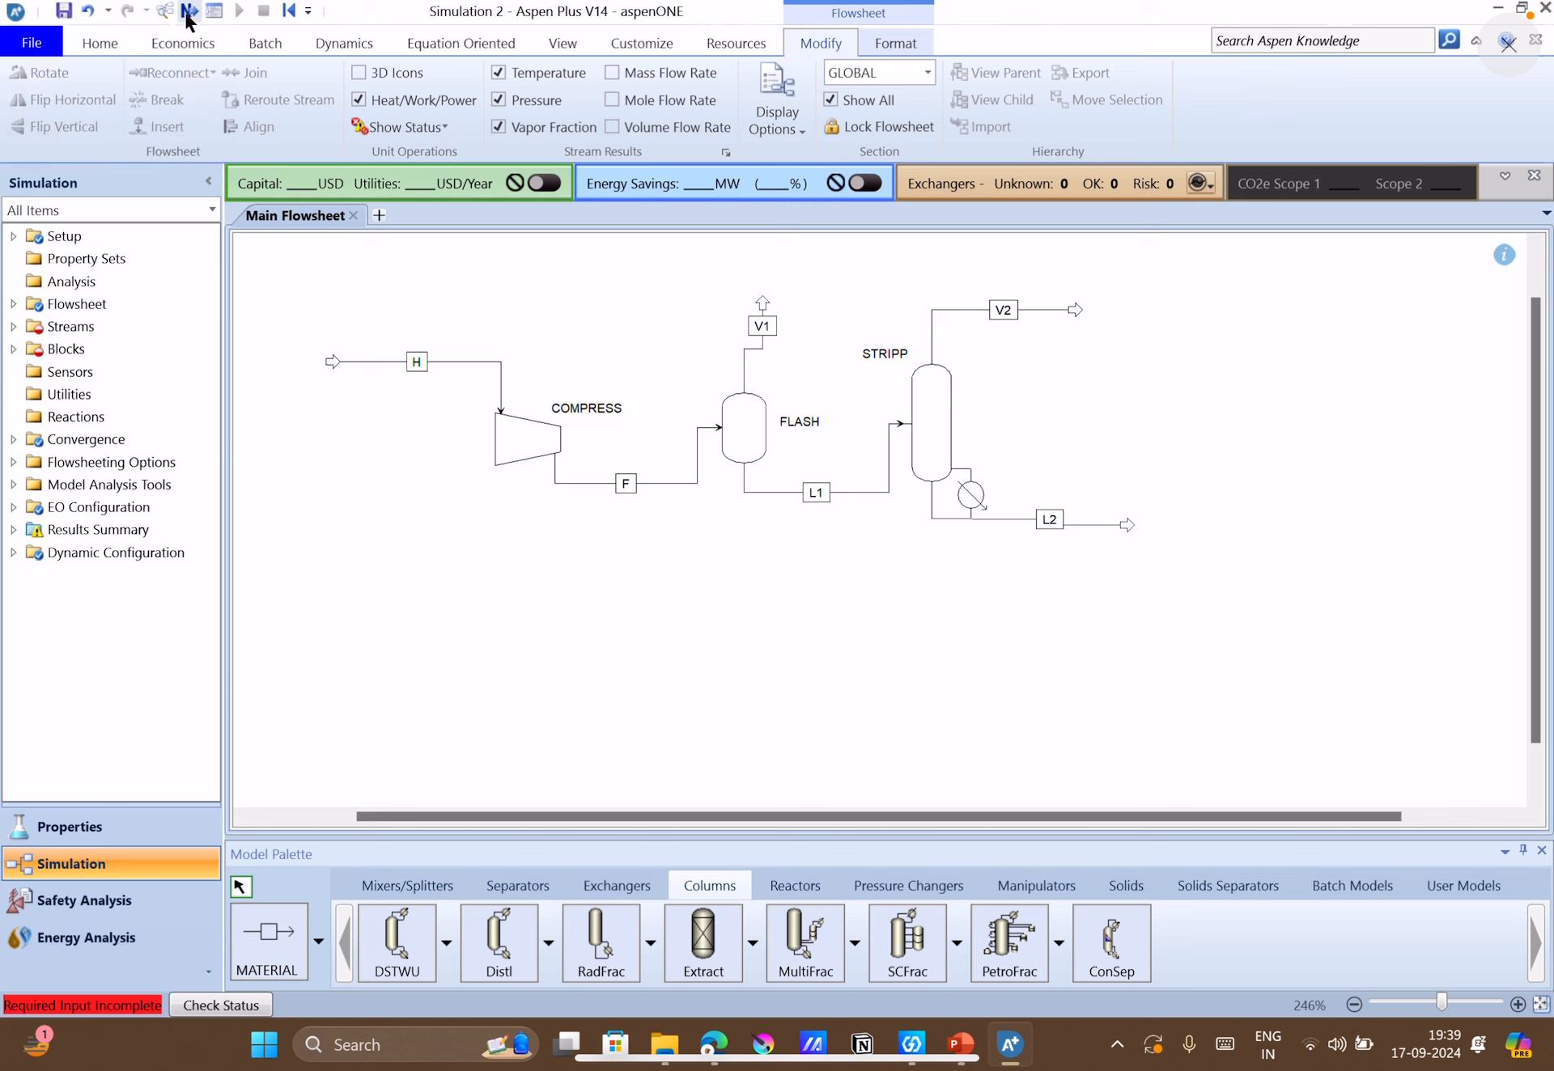
Open the input form for feed stream H and check the feed conditions on the Q2 case-study slide in PowerPoint.
{"action": "key", "text": "F4"}
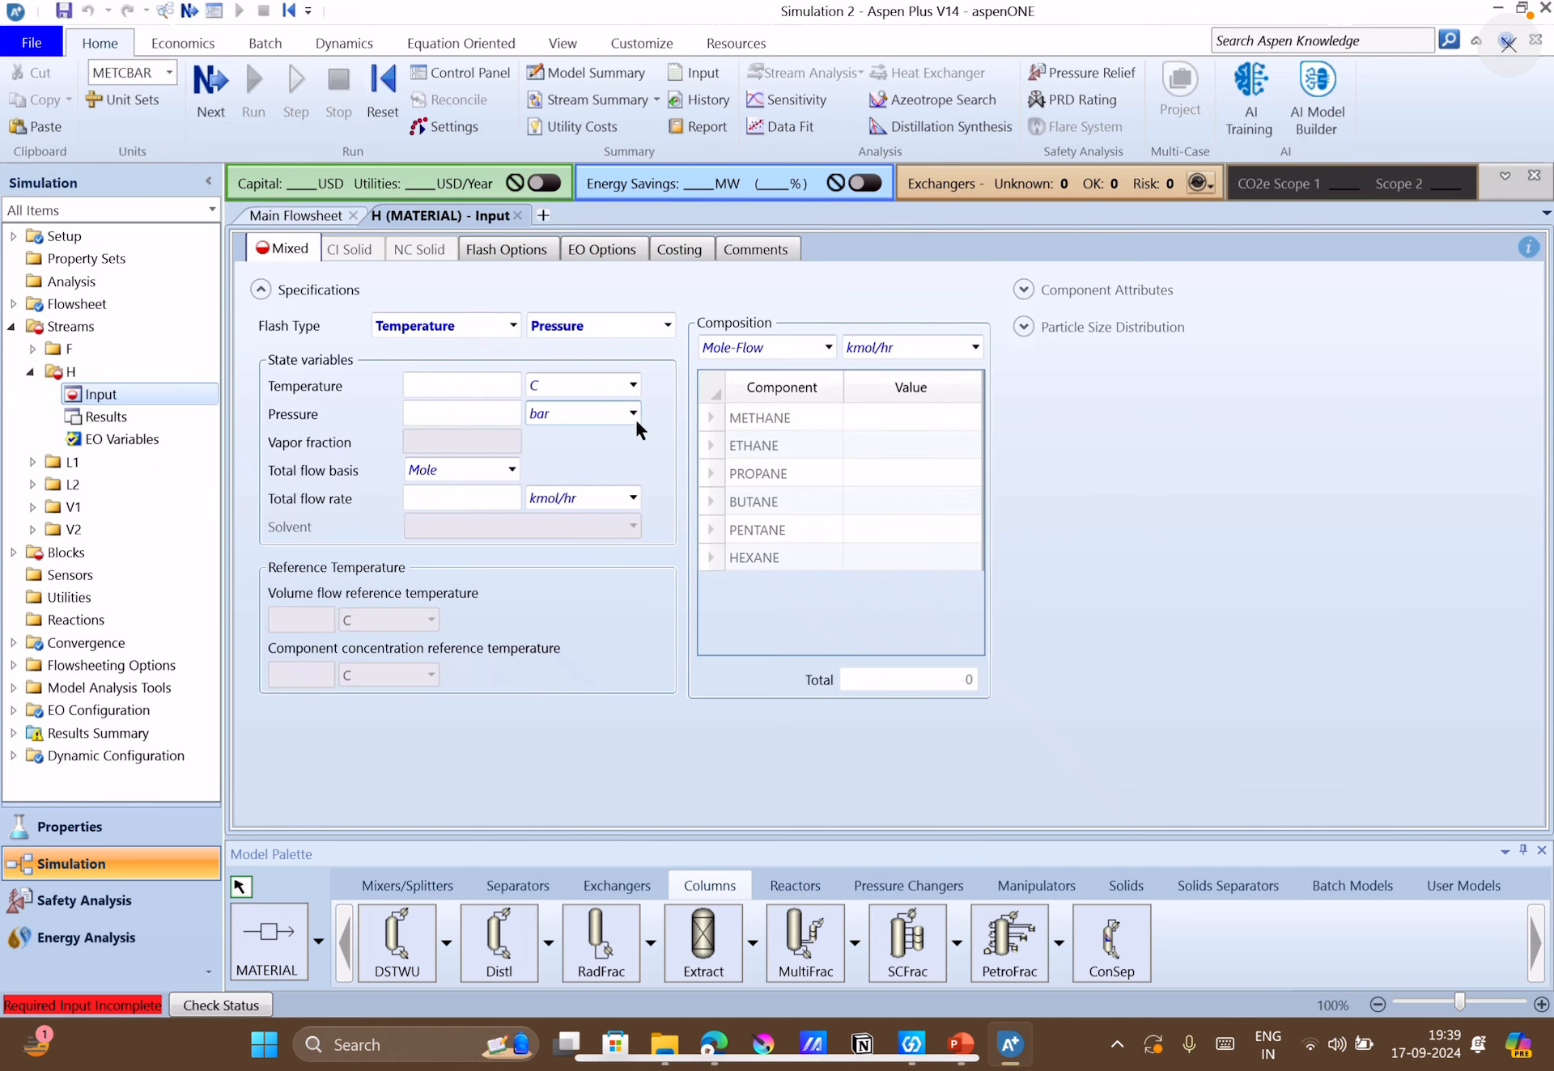
{"action": "left_click", "coordinate": [957, 1044]}
{"action": "left_click", "coordinate": [146, 632]}
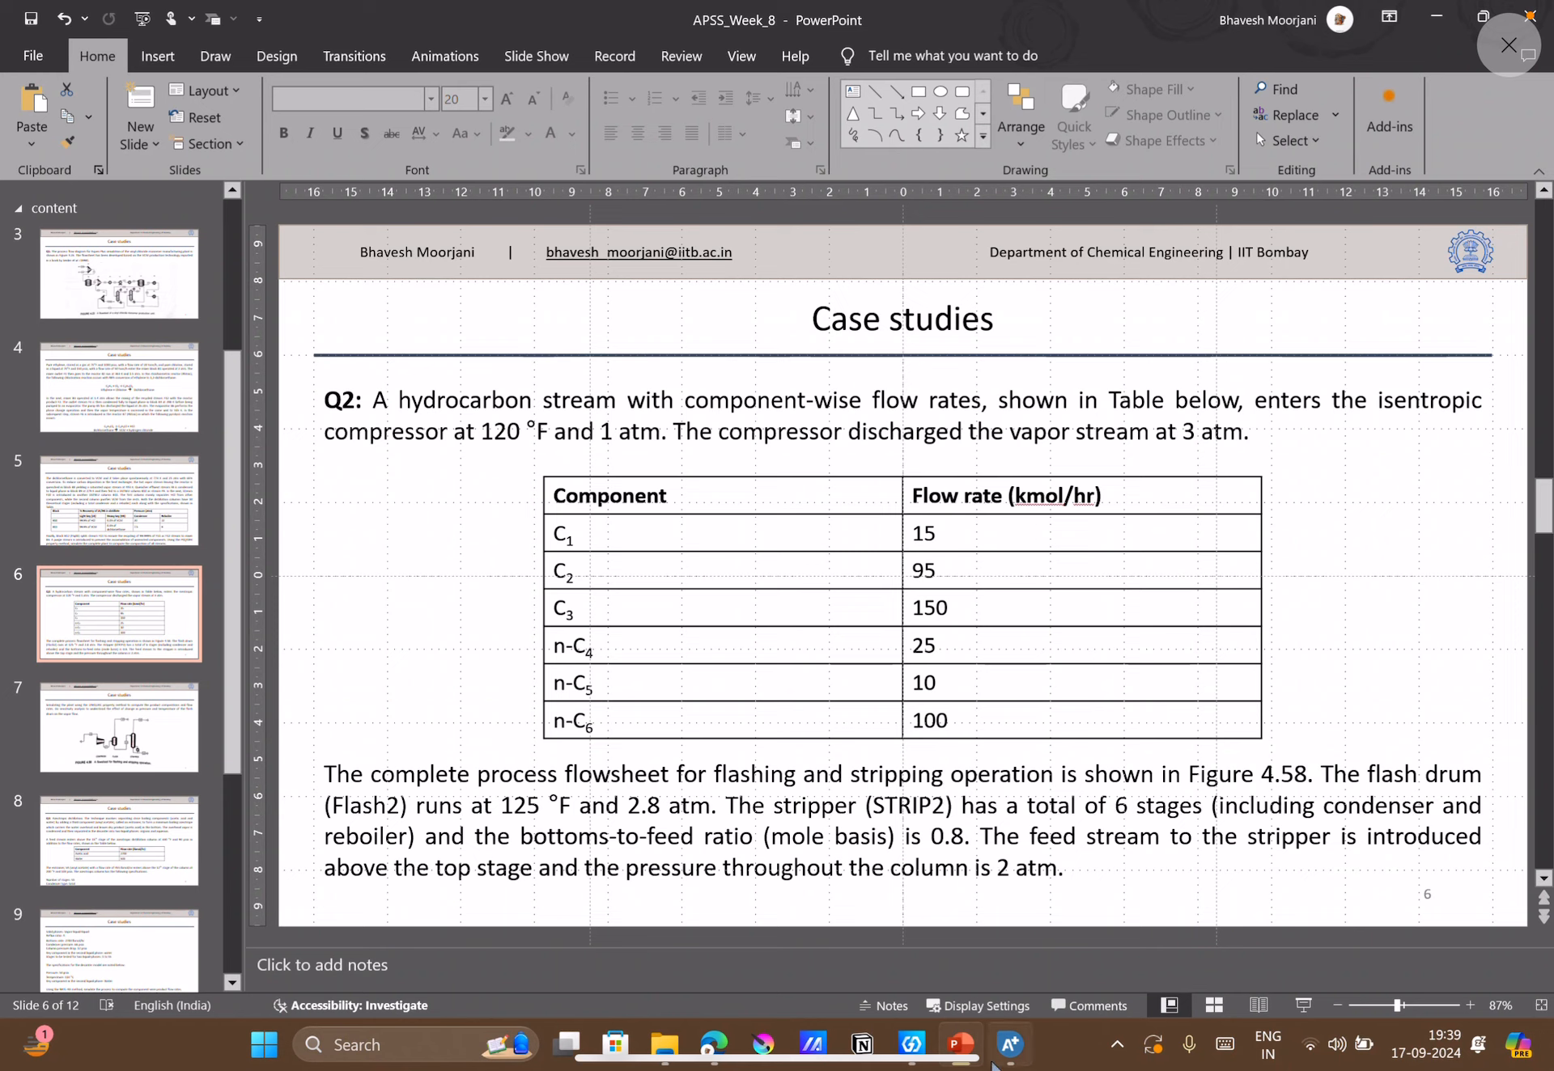
{"action": "left_click", "coordinate": [1010, 1045]}
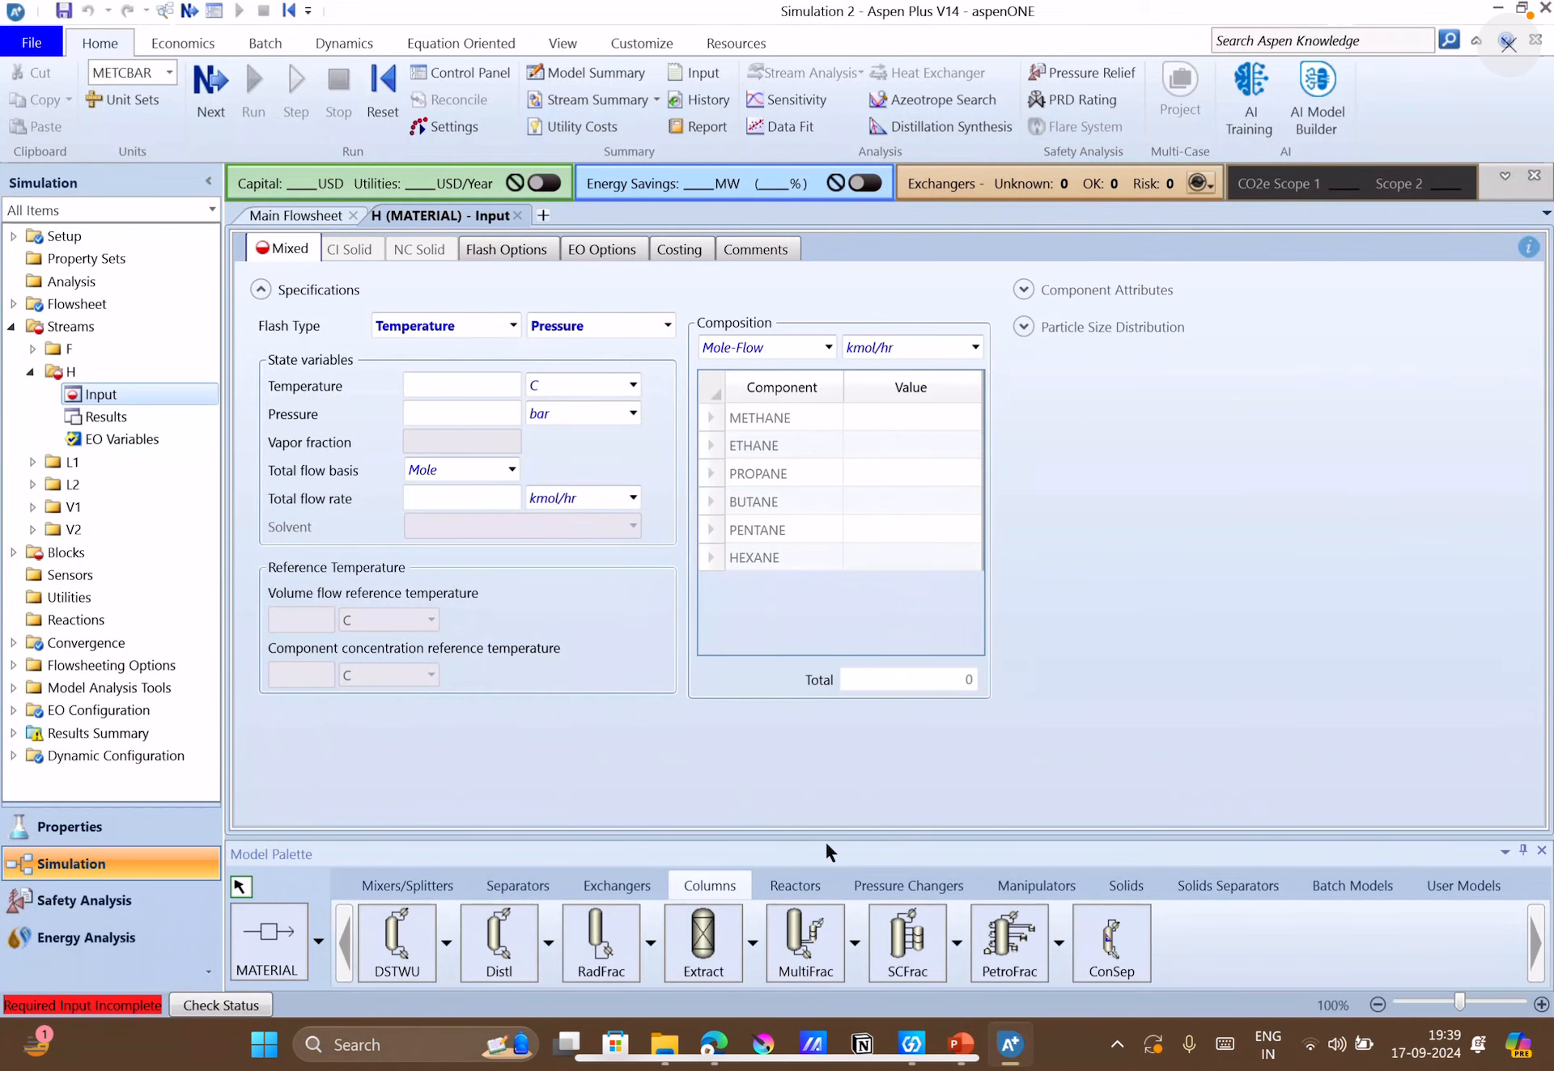
Set feed stream H's temperature to 120 F and its pressure to 1 atm.
{"action": "left_click", "coordinate": [462, 392]}
{"action": "type", "text": "120"}
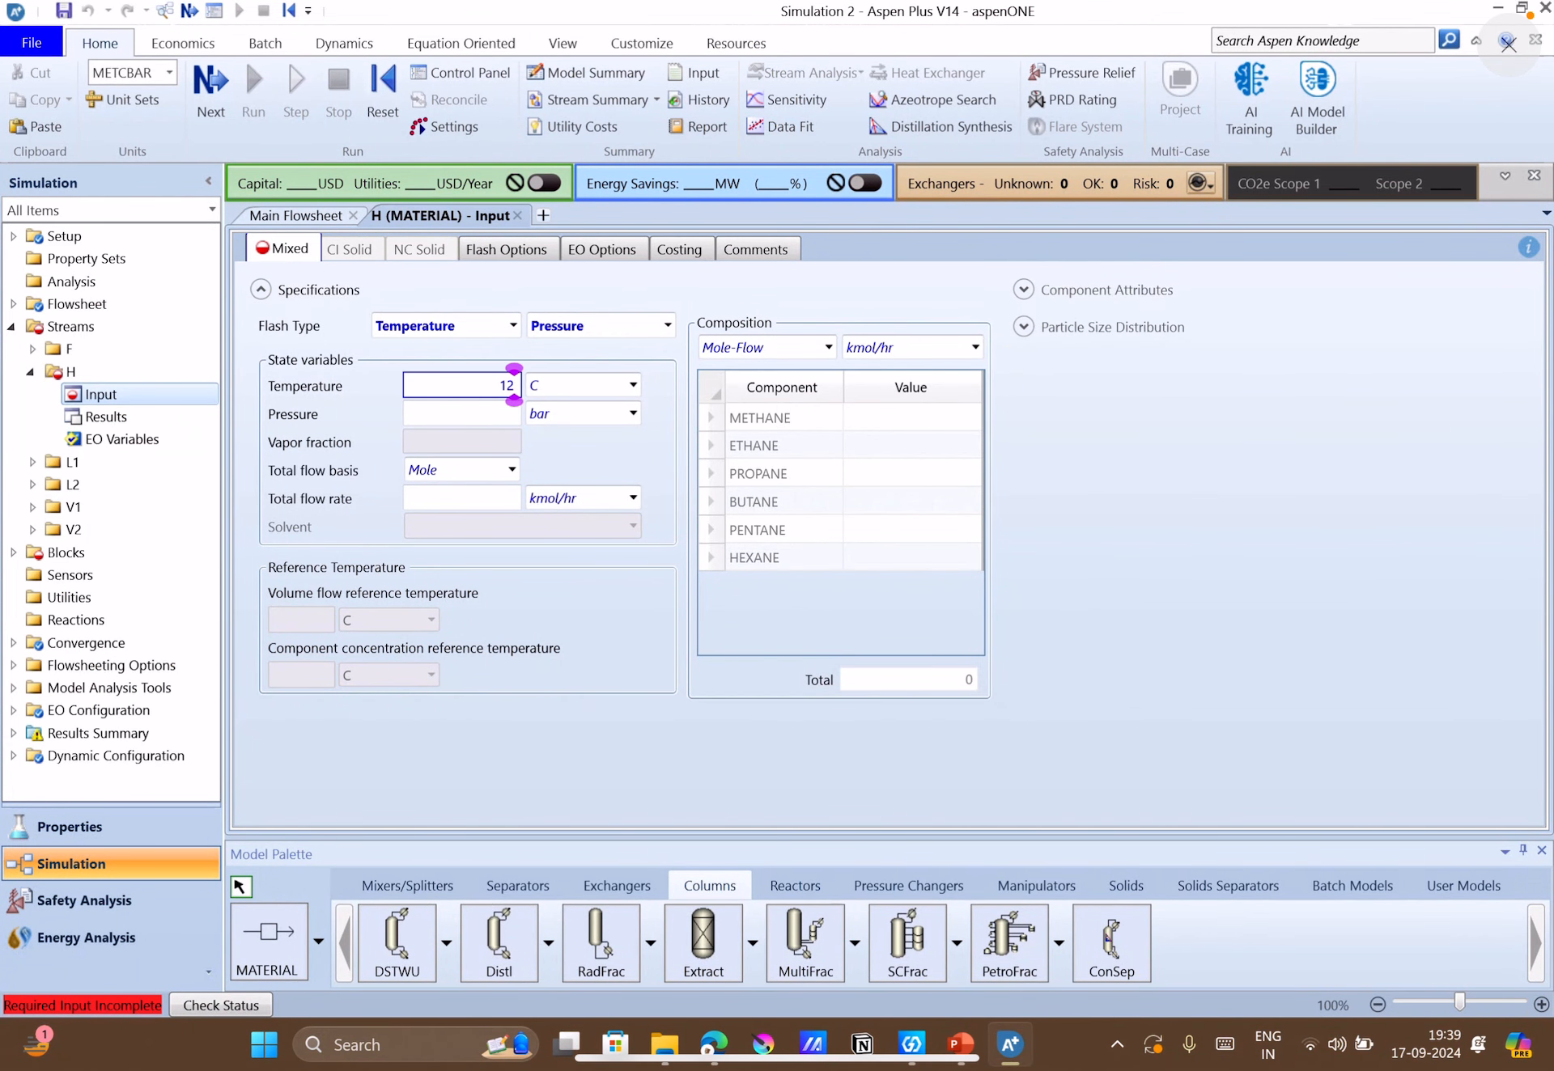
{"action": "left_click", "coordinate": [546, 385]}
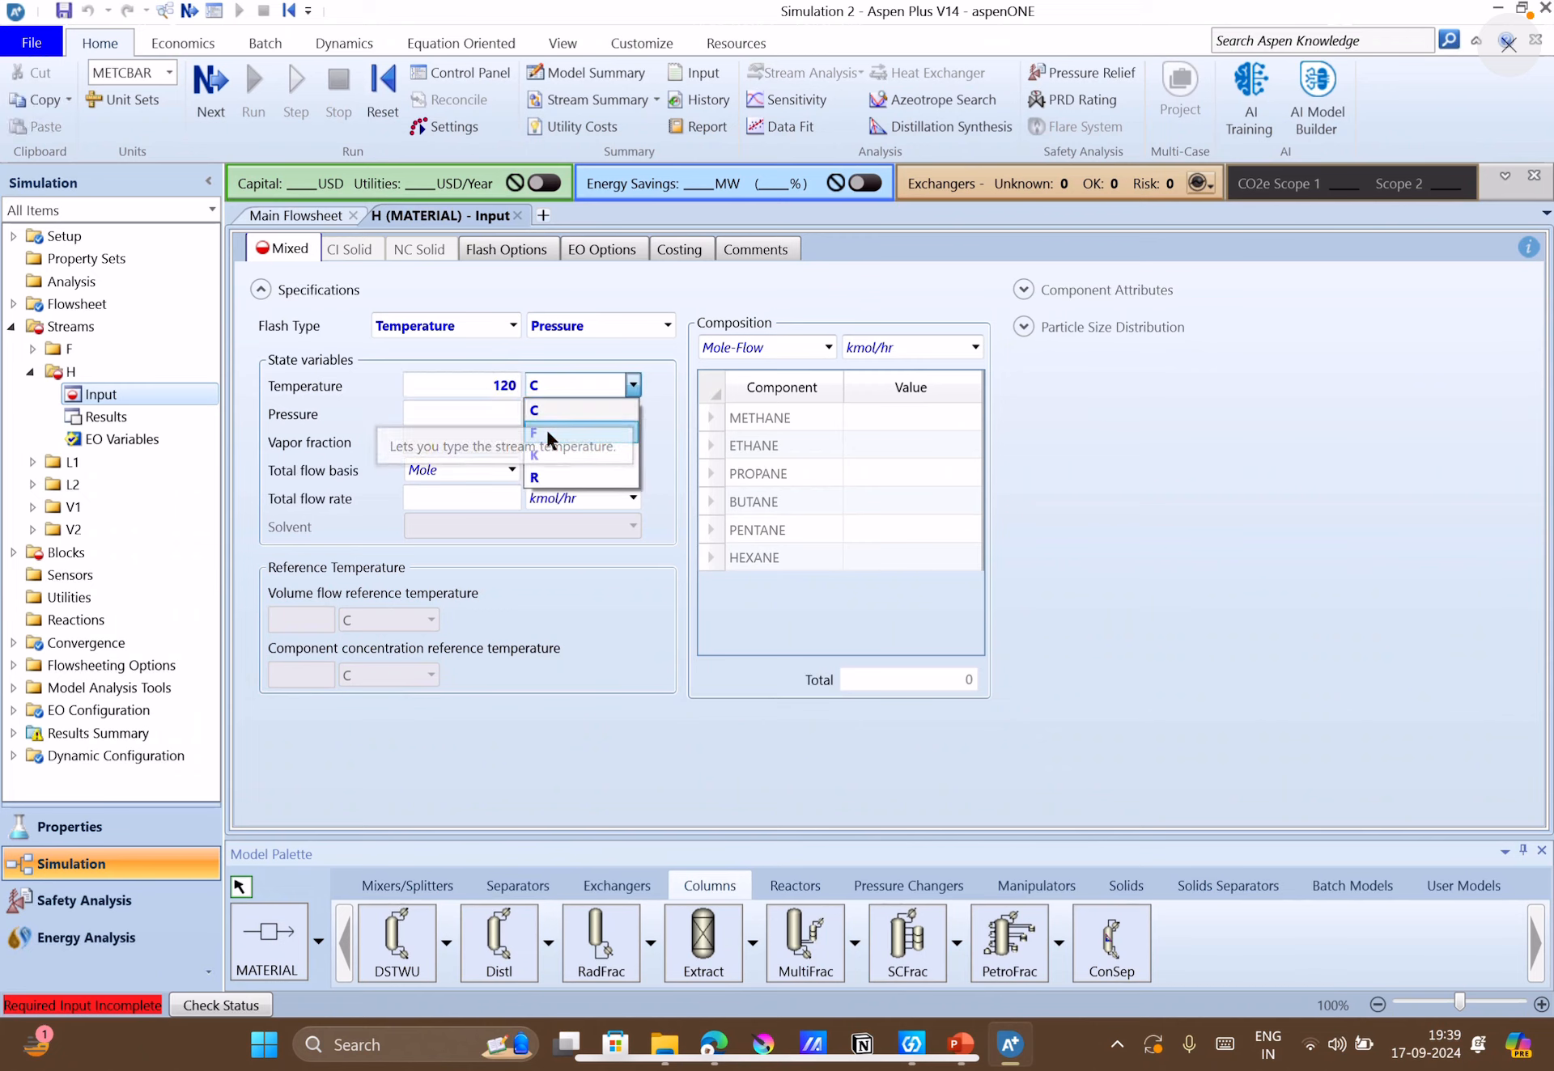
{"action": "left_click", "coordinate": [545, 429]}
{"action": "left_click", "coordinate": [499, 413]}
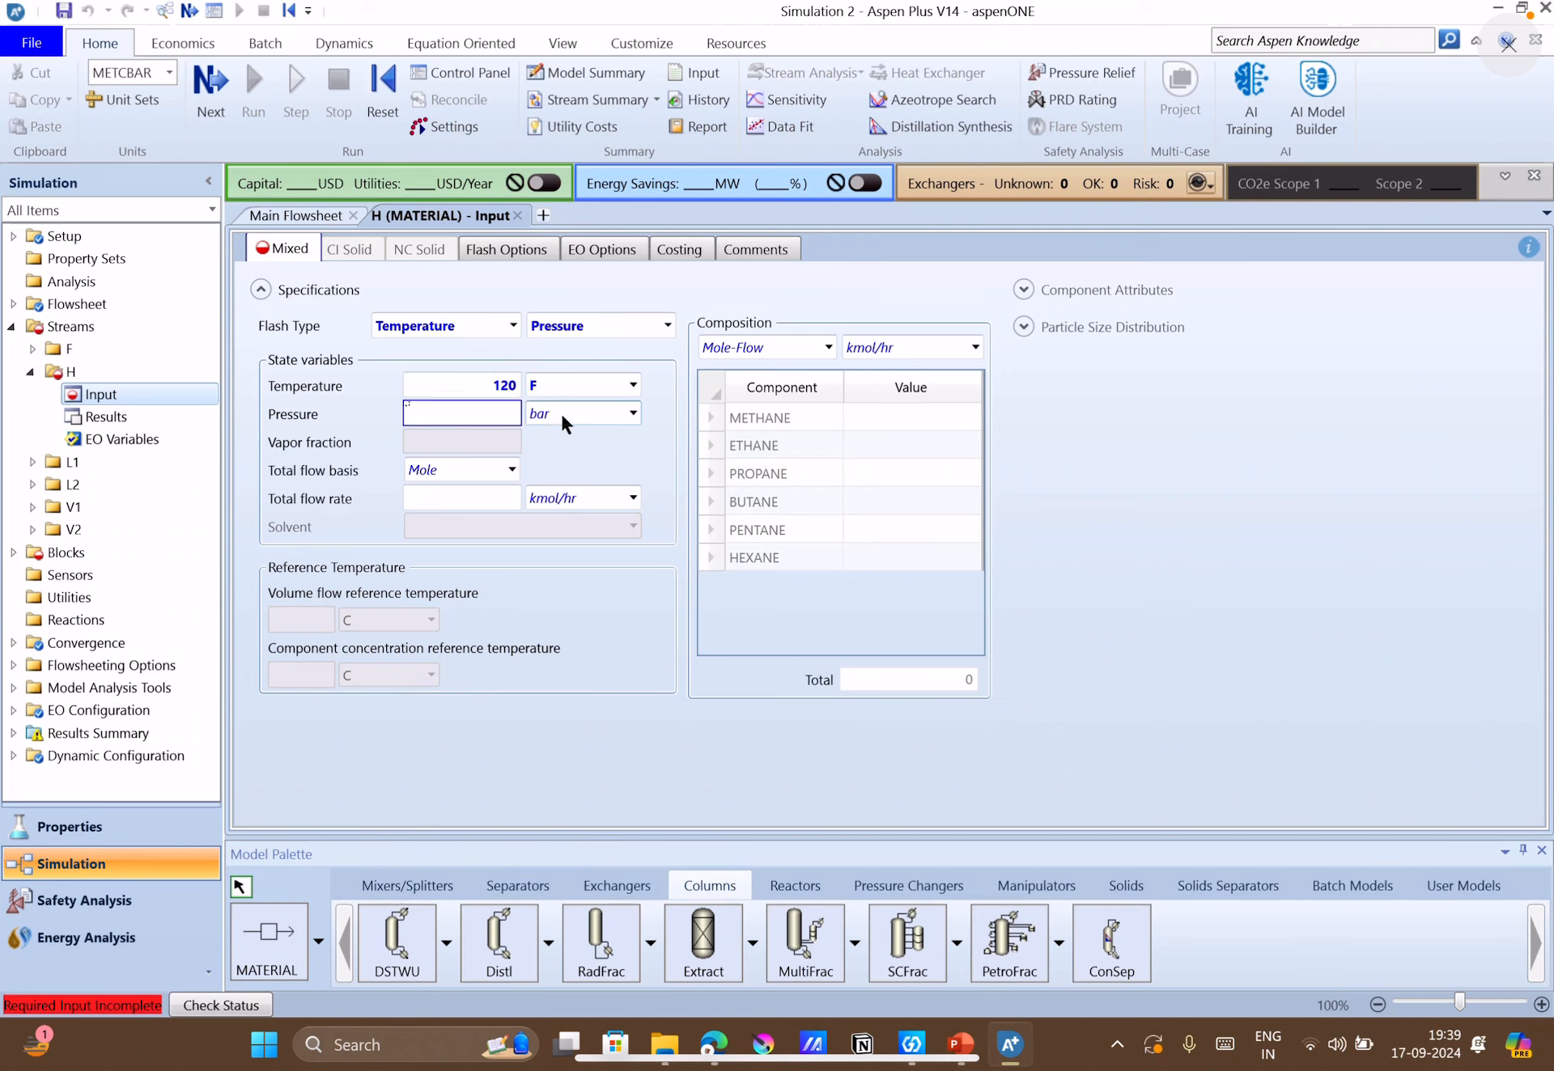
{"action": "left_click", "coordinate": [585, 412]}
{"action": "key", "text": "a"}
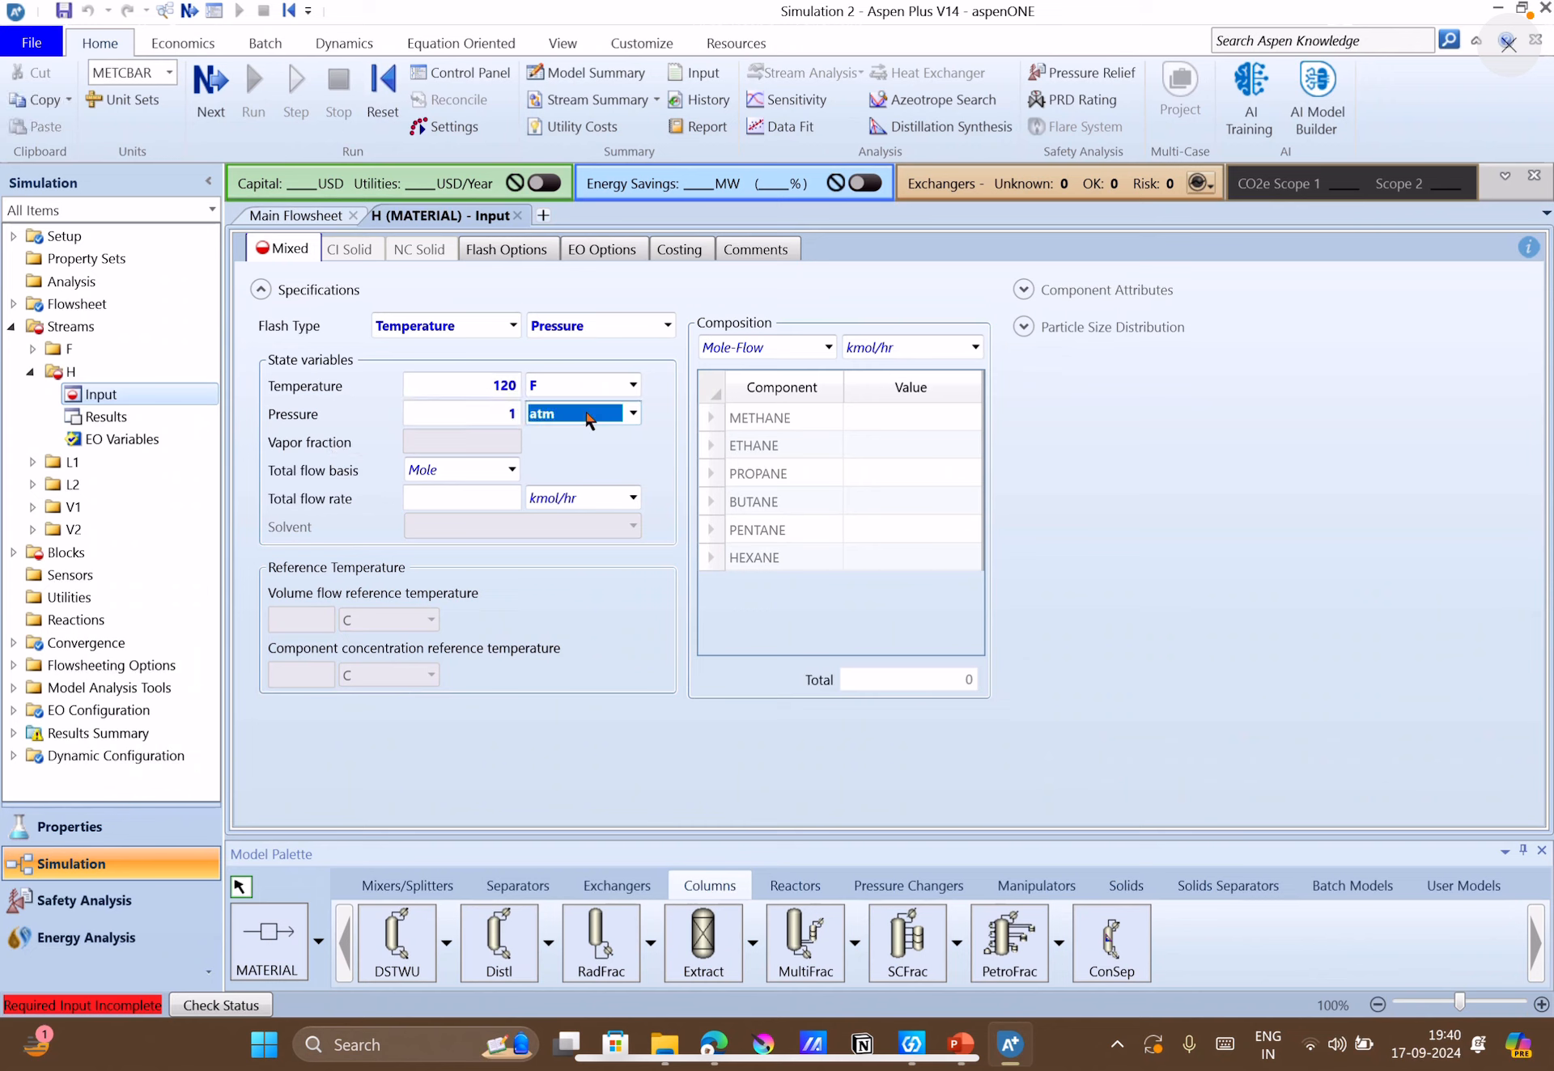
{"action": "left_click", "coordinate": [629, 471]}
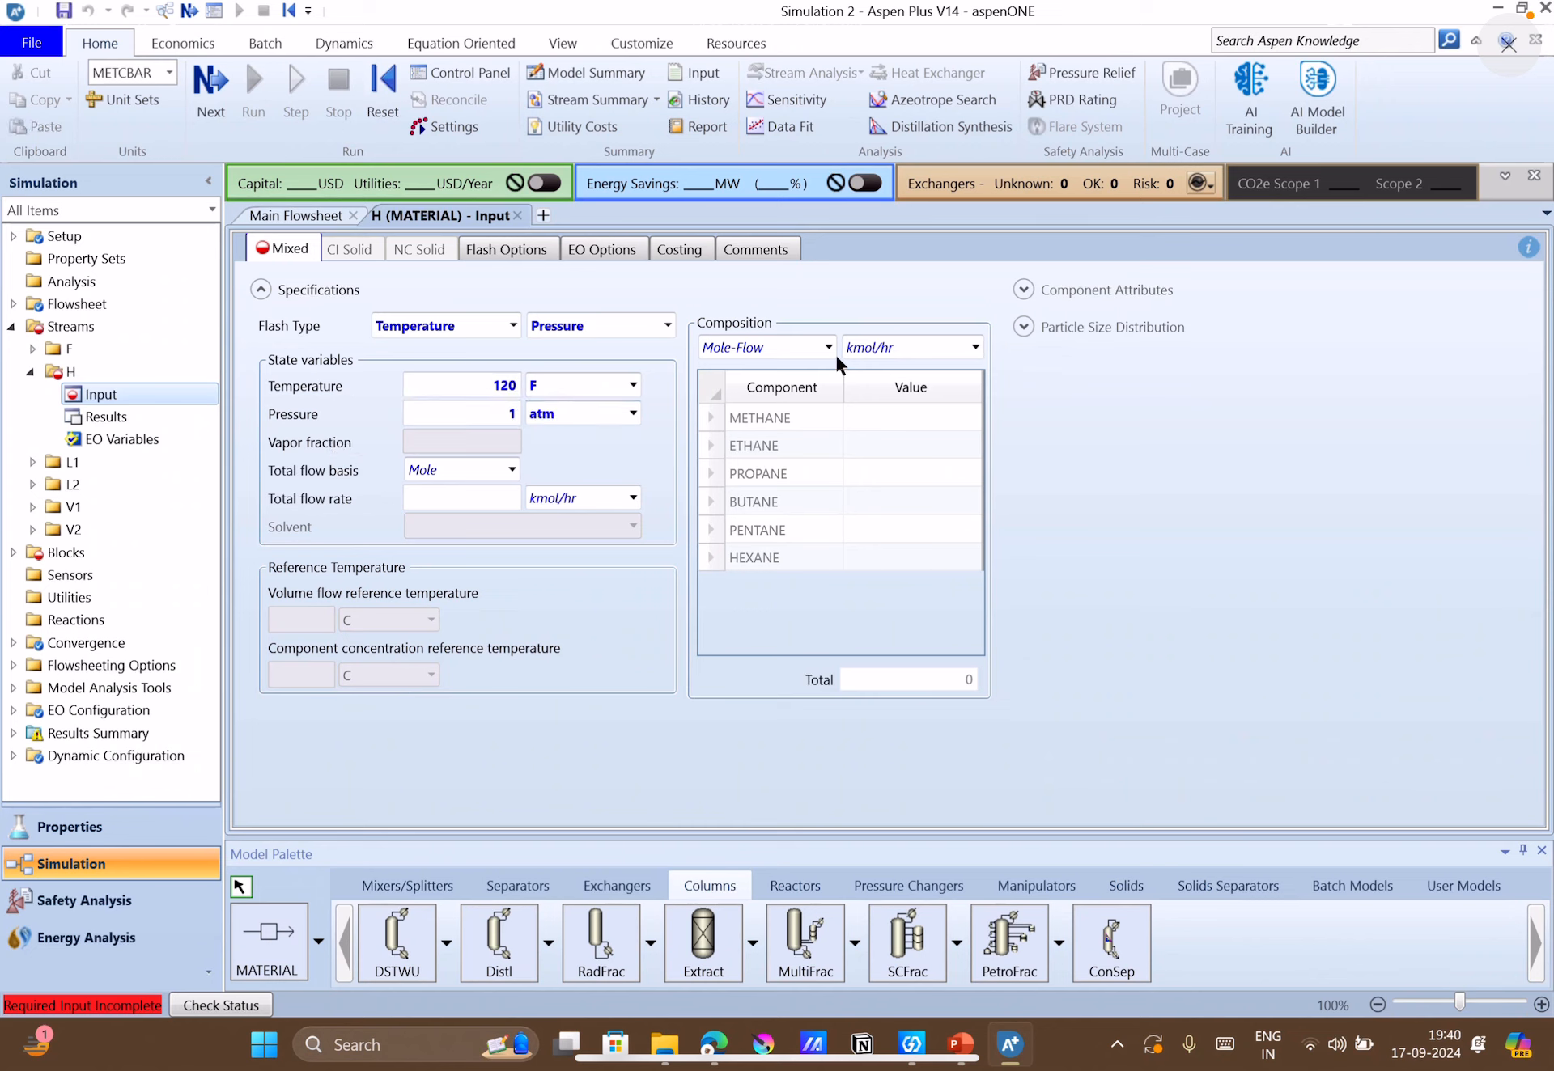
Set the composition's mole-flow unit to lbmol/hr and check the component flow rates on the PowerPoint slide.
{"action": "left_click", "coordinate": [972, 348]}
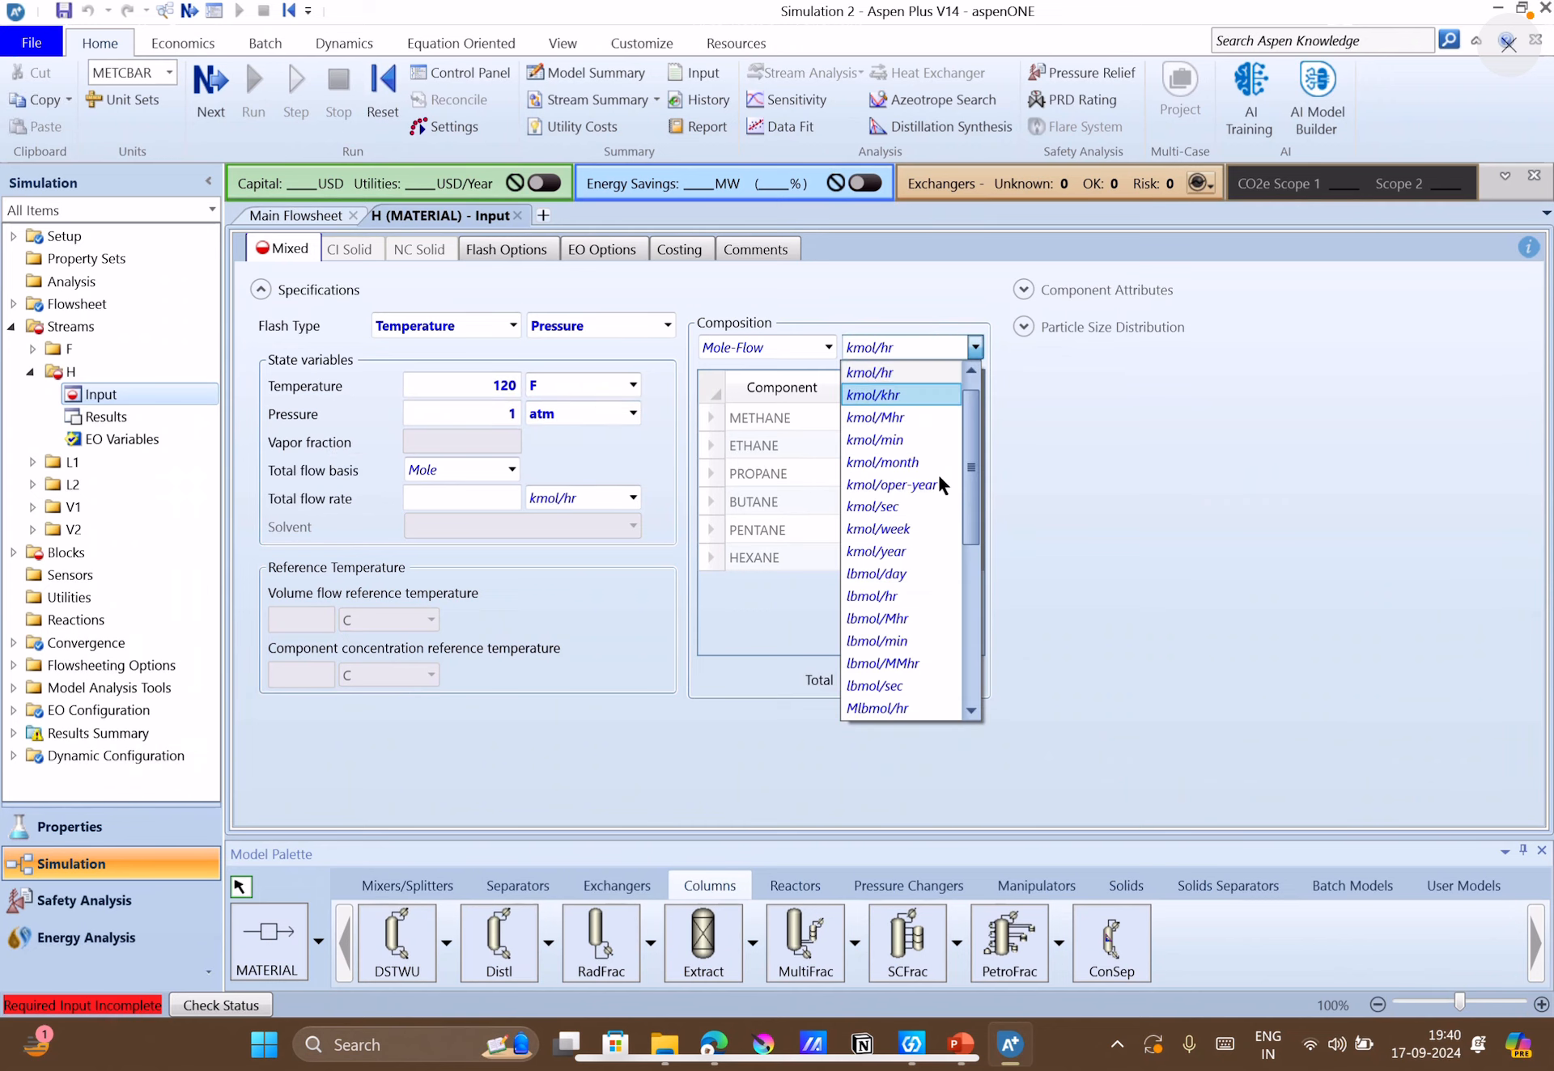
{"action": "left_click", "coordinate": [908, 593]}
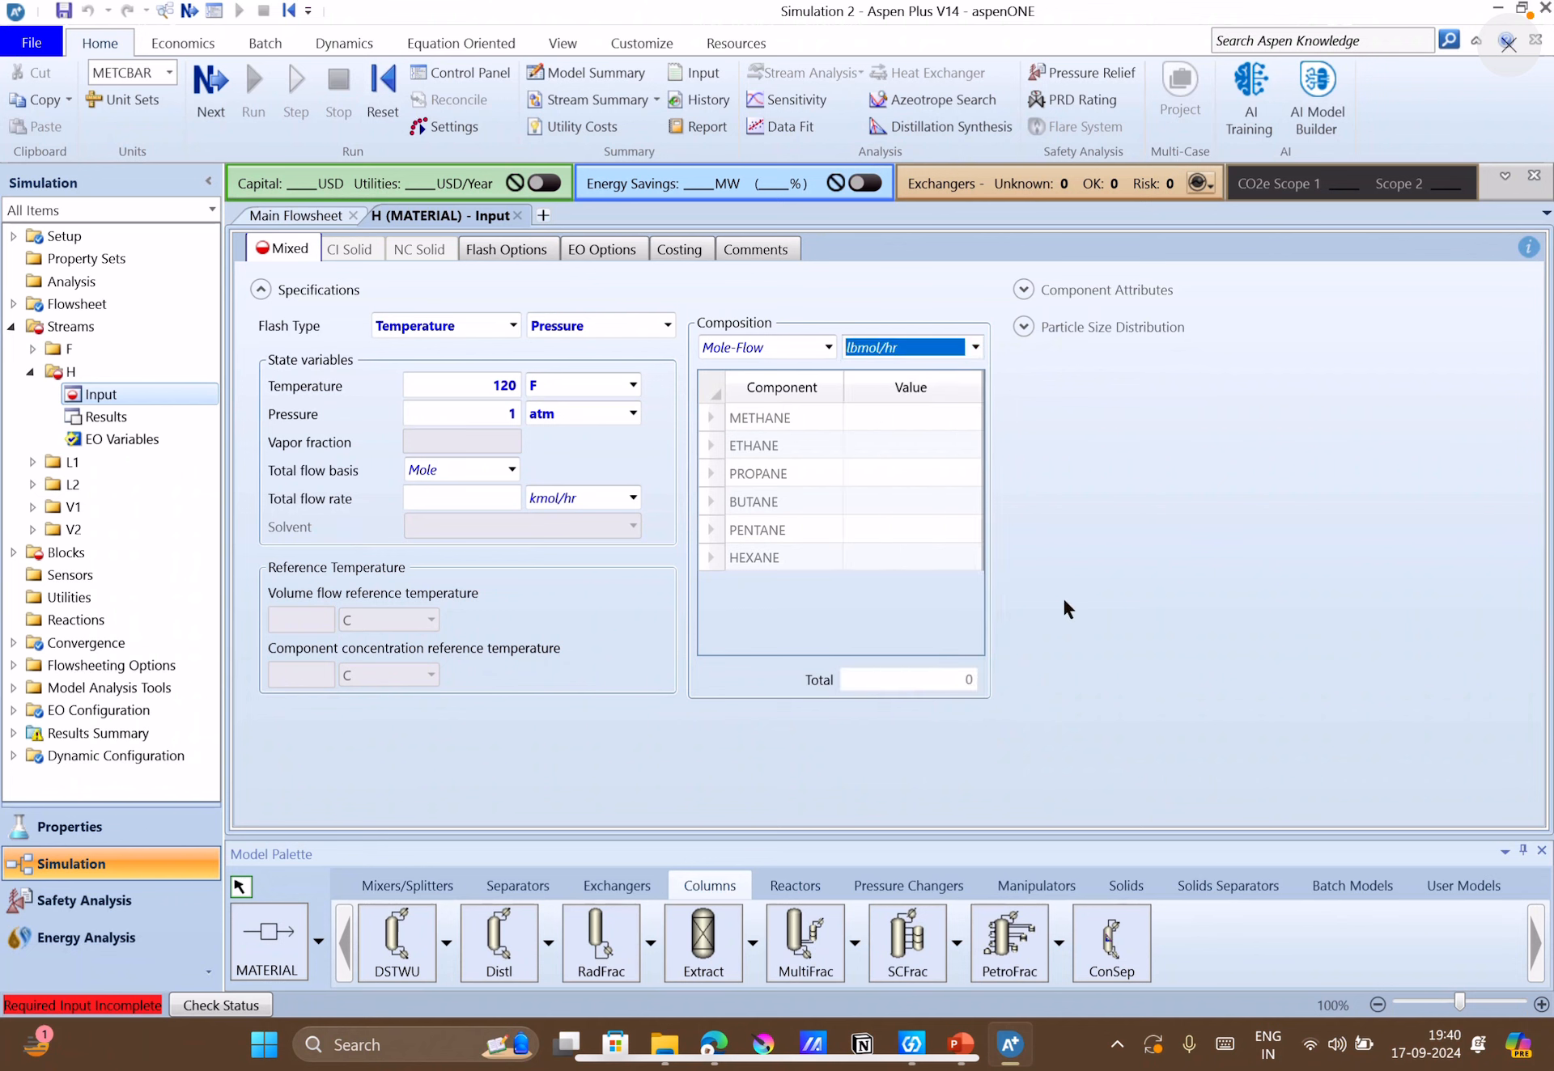
{"action": "left_click", "coordinate": [971, 1046]}
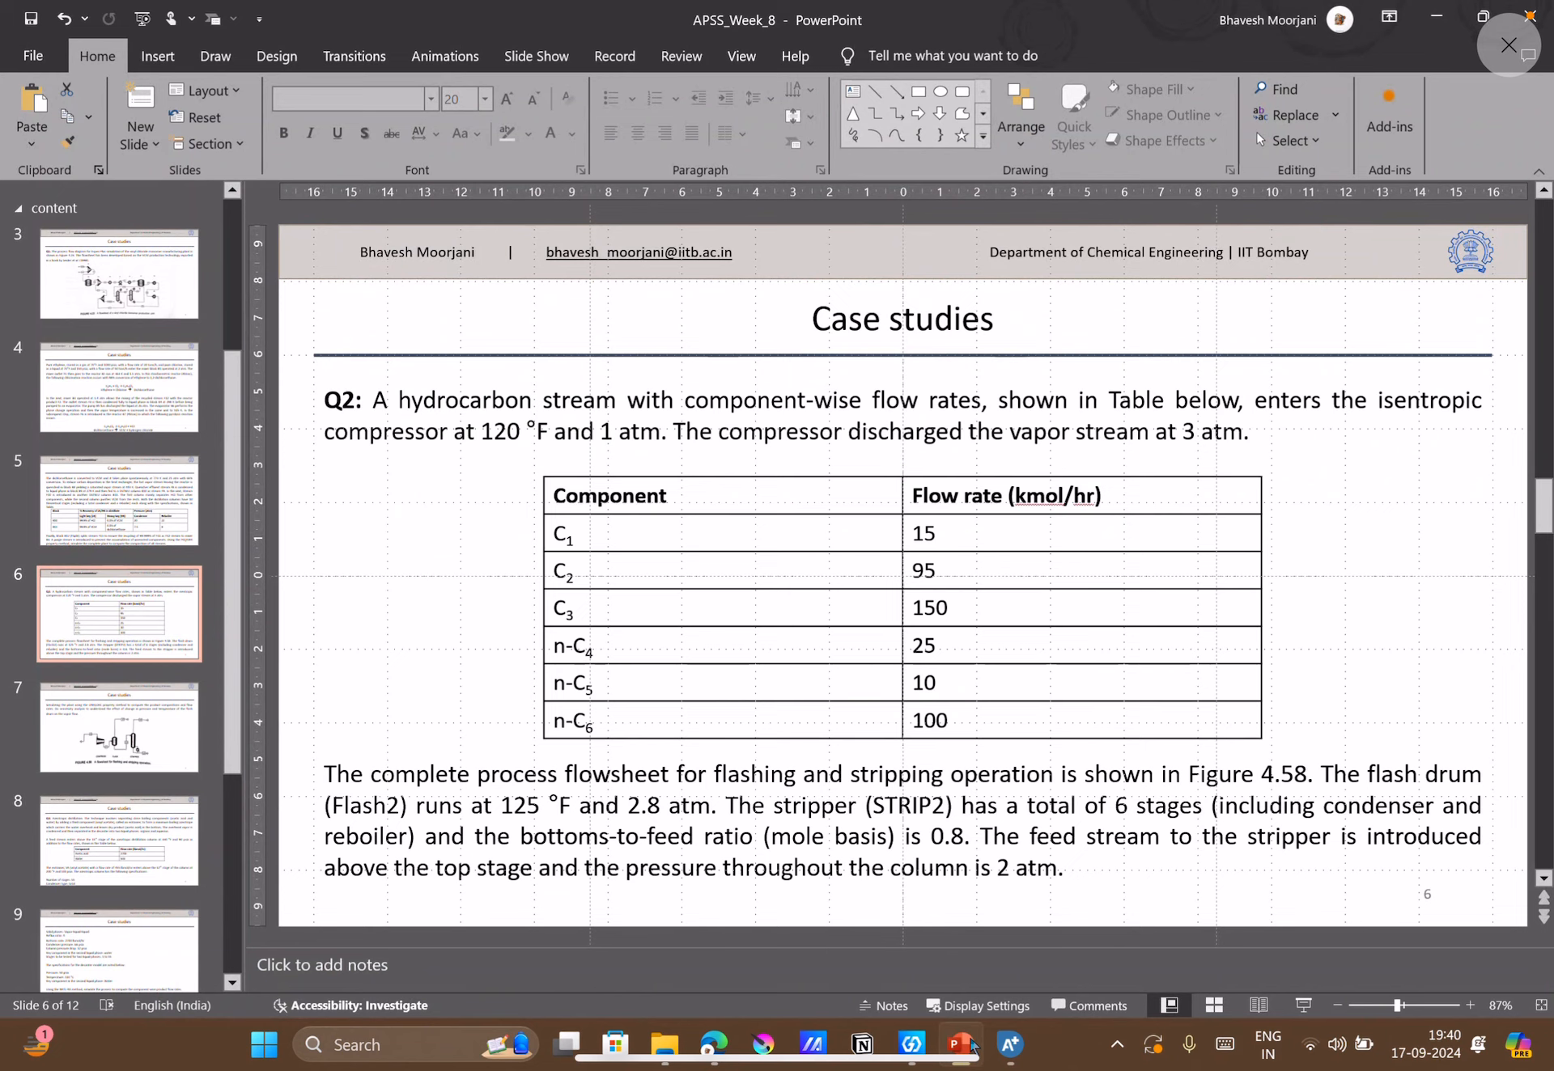
{"action": "left_click", "coordinate": [971, 1046]}
Enter component mole flows of 15 for methane and 95 for ethane in stream H.
{"action": "left_click", "coordinate": [902, 420]}
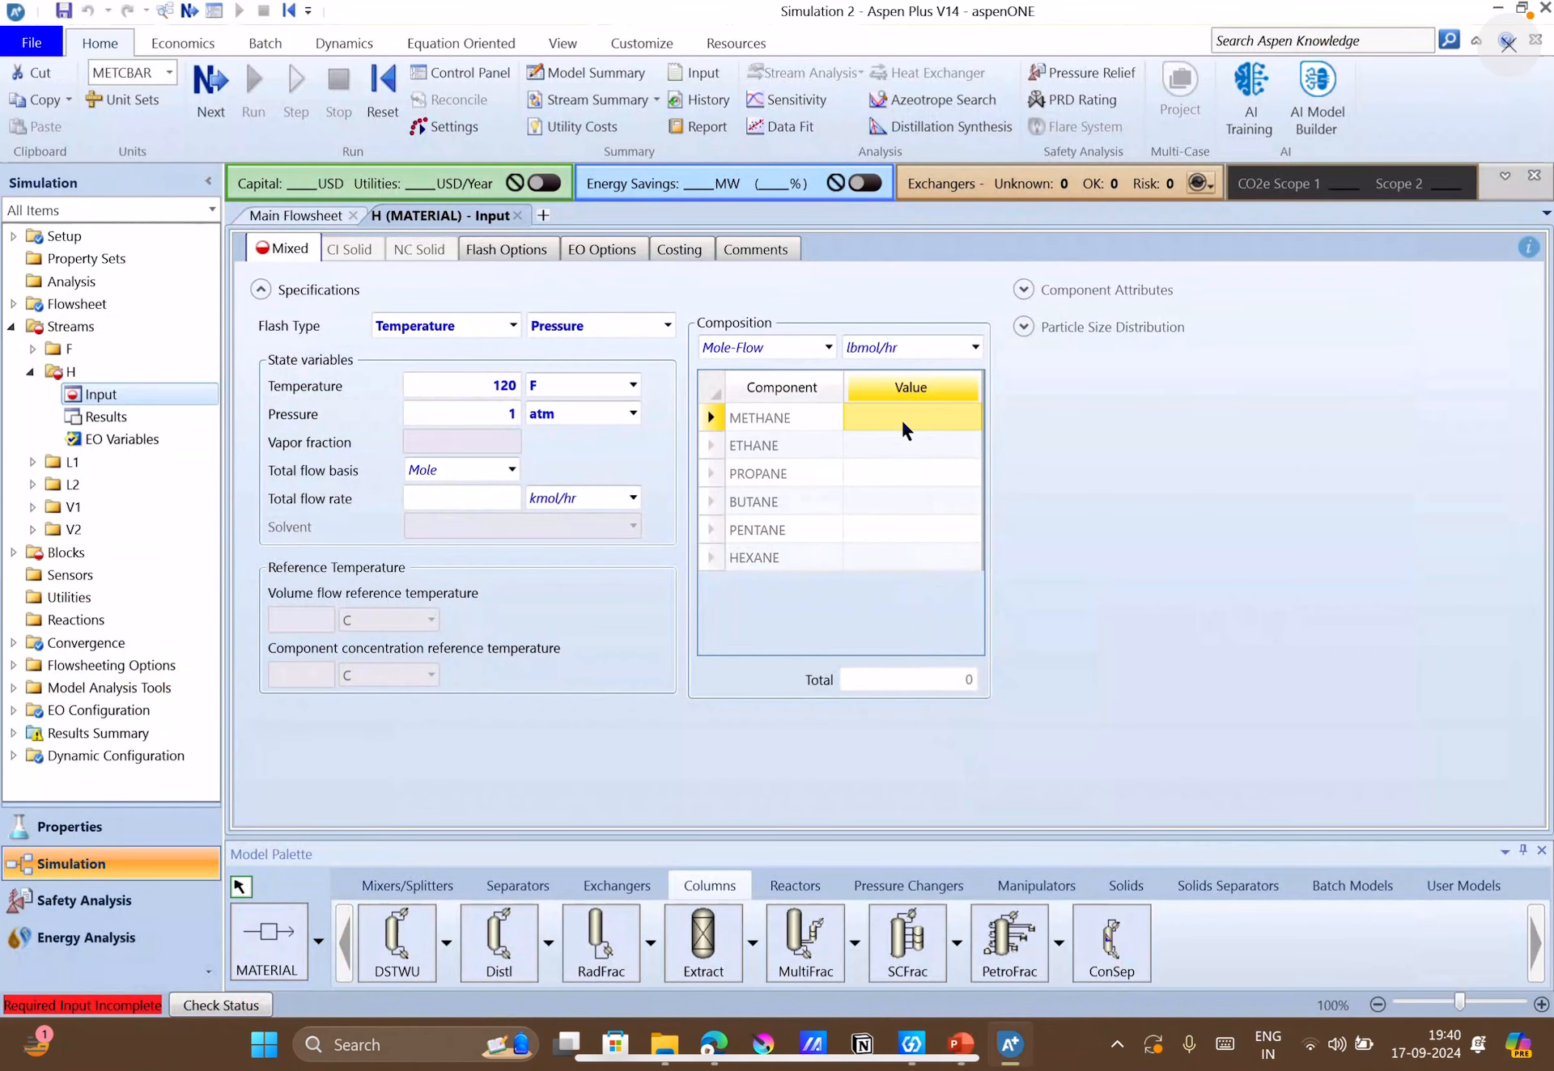
{"action": "type", "text": "15"}
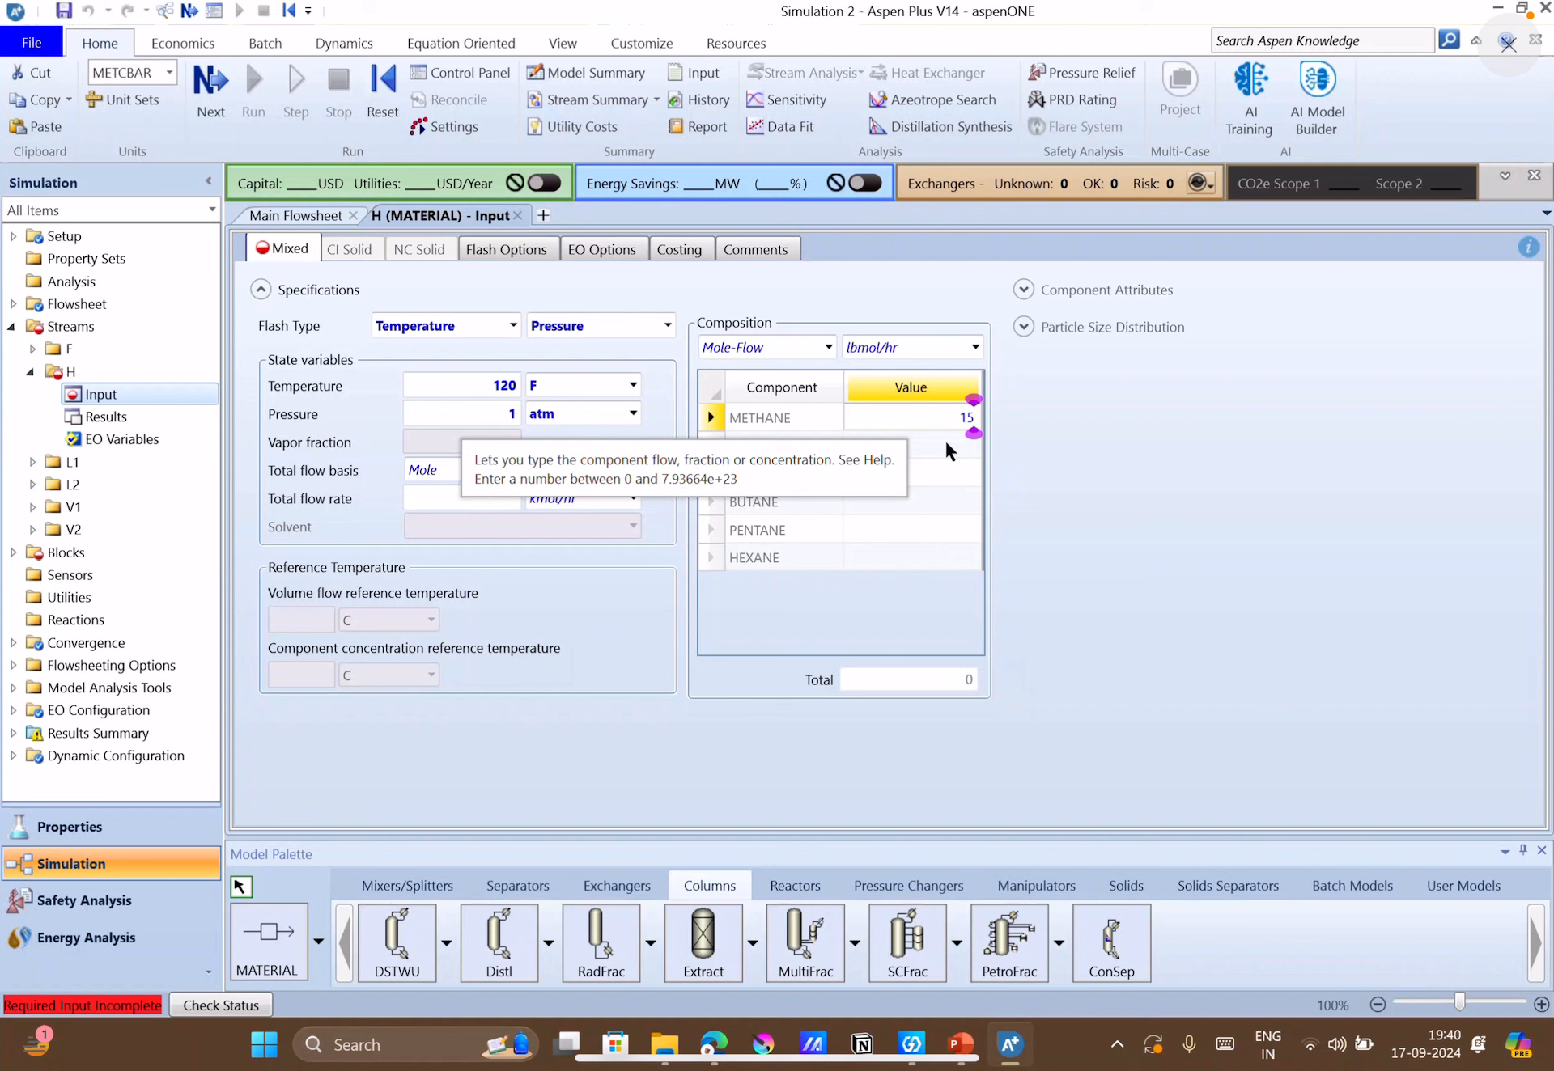
{"action": "left_click", "coordinate": [945, 441]}
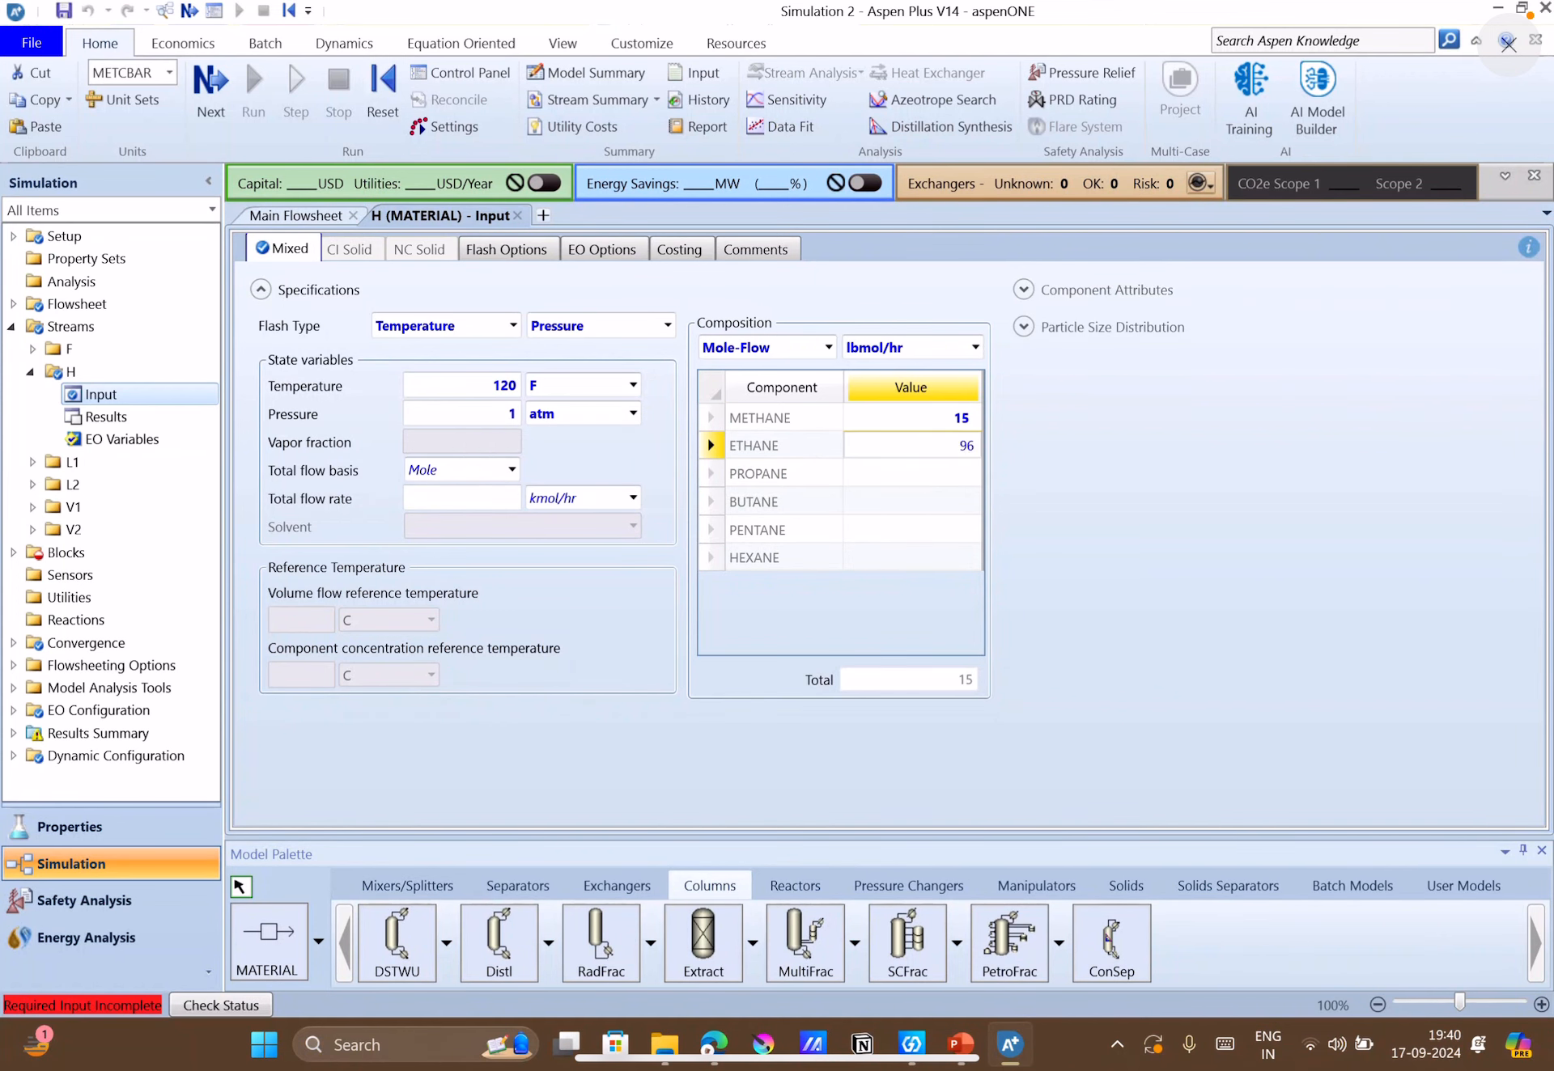
{"action": "left_click", "coordinate": [1042, 576]}
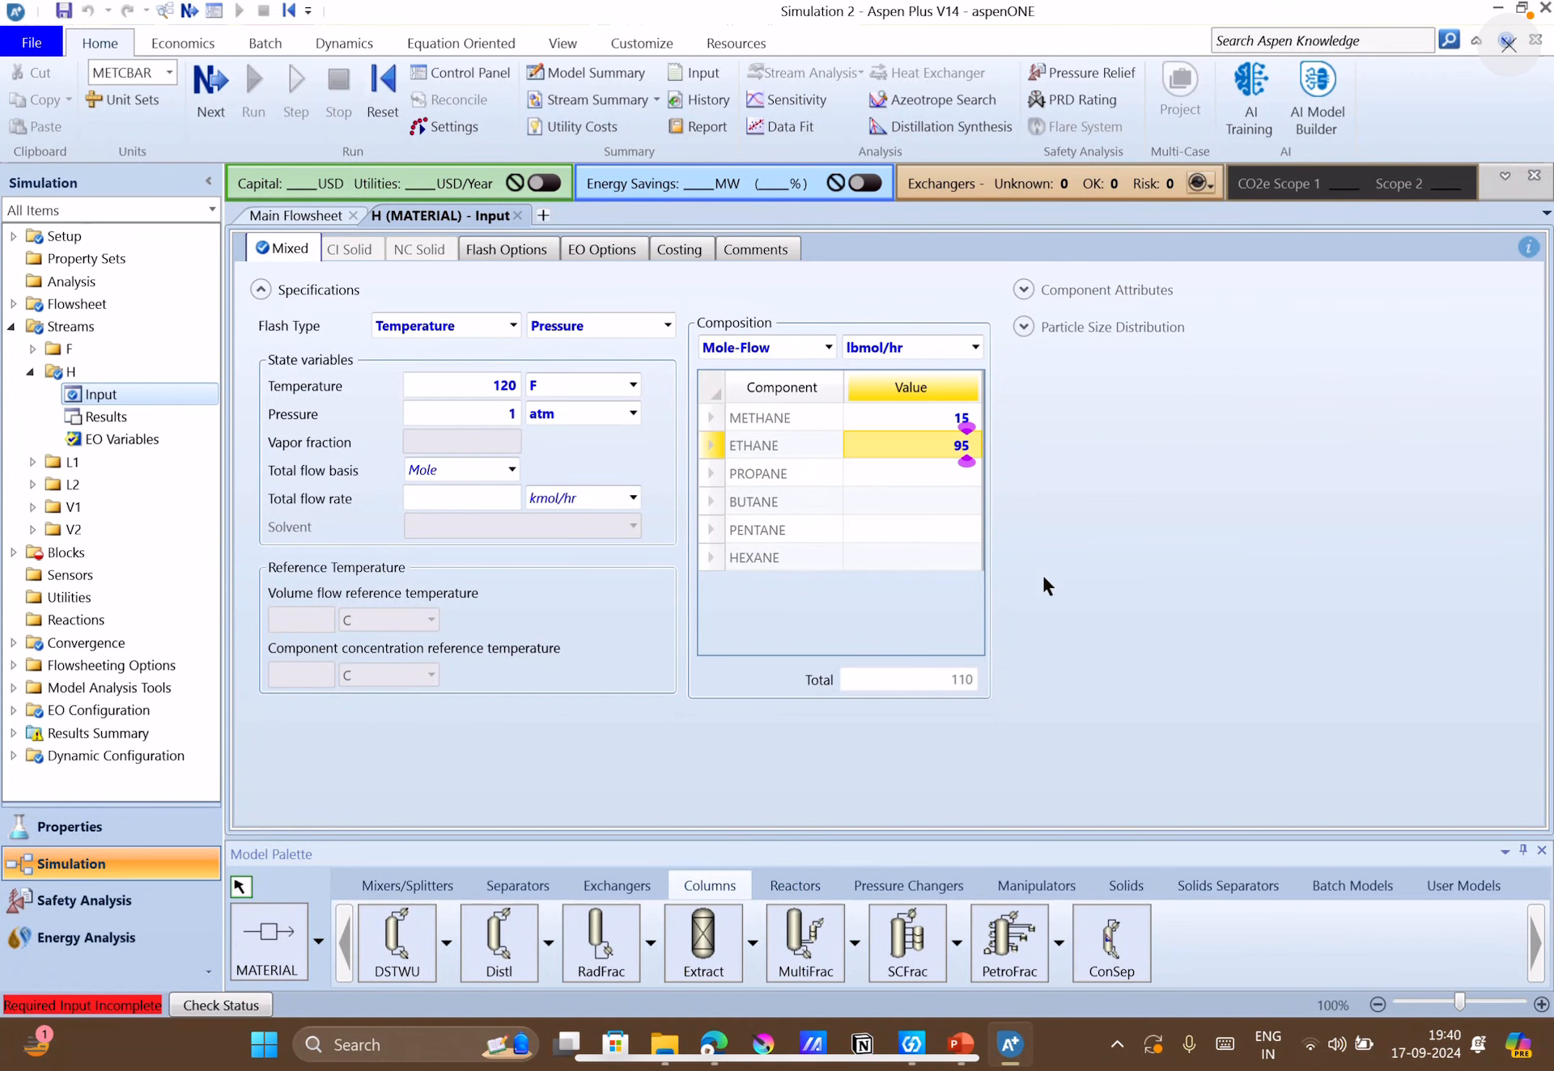
Recheck the flow-rate table in PowerPoint and enter mole flows of 150 for propane and 25 for butane in Aspen Plus.
{"action": "left_click", "coordinate": [1010, 1044]}
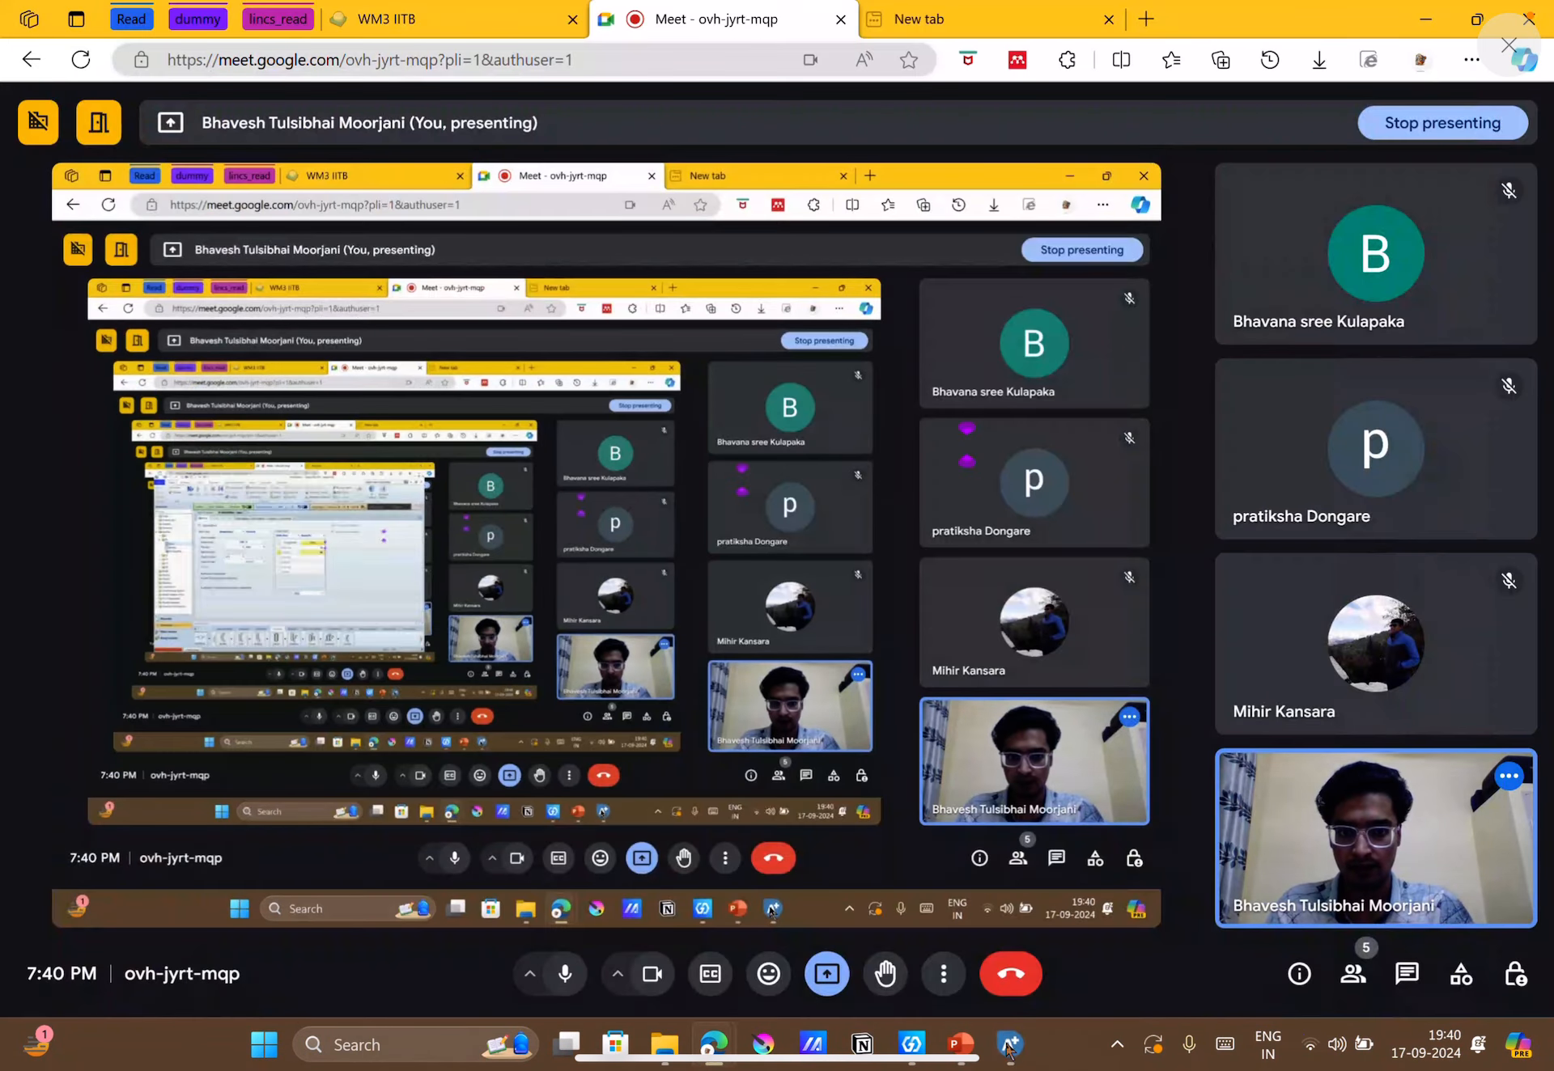
{"action": "left_click", "coordinate": [964, 1044]}
{"action": "mouse_move", "coordinate": [1022, 1045]}
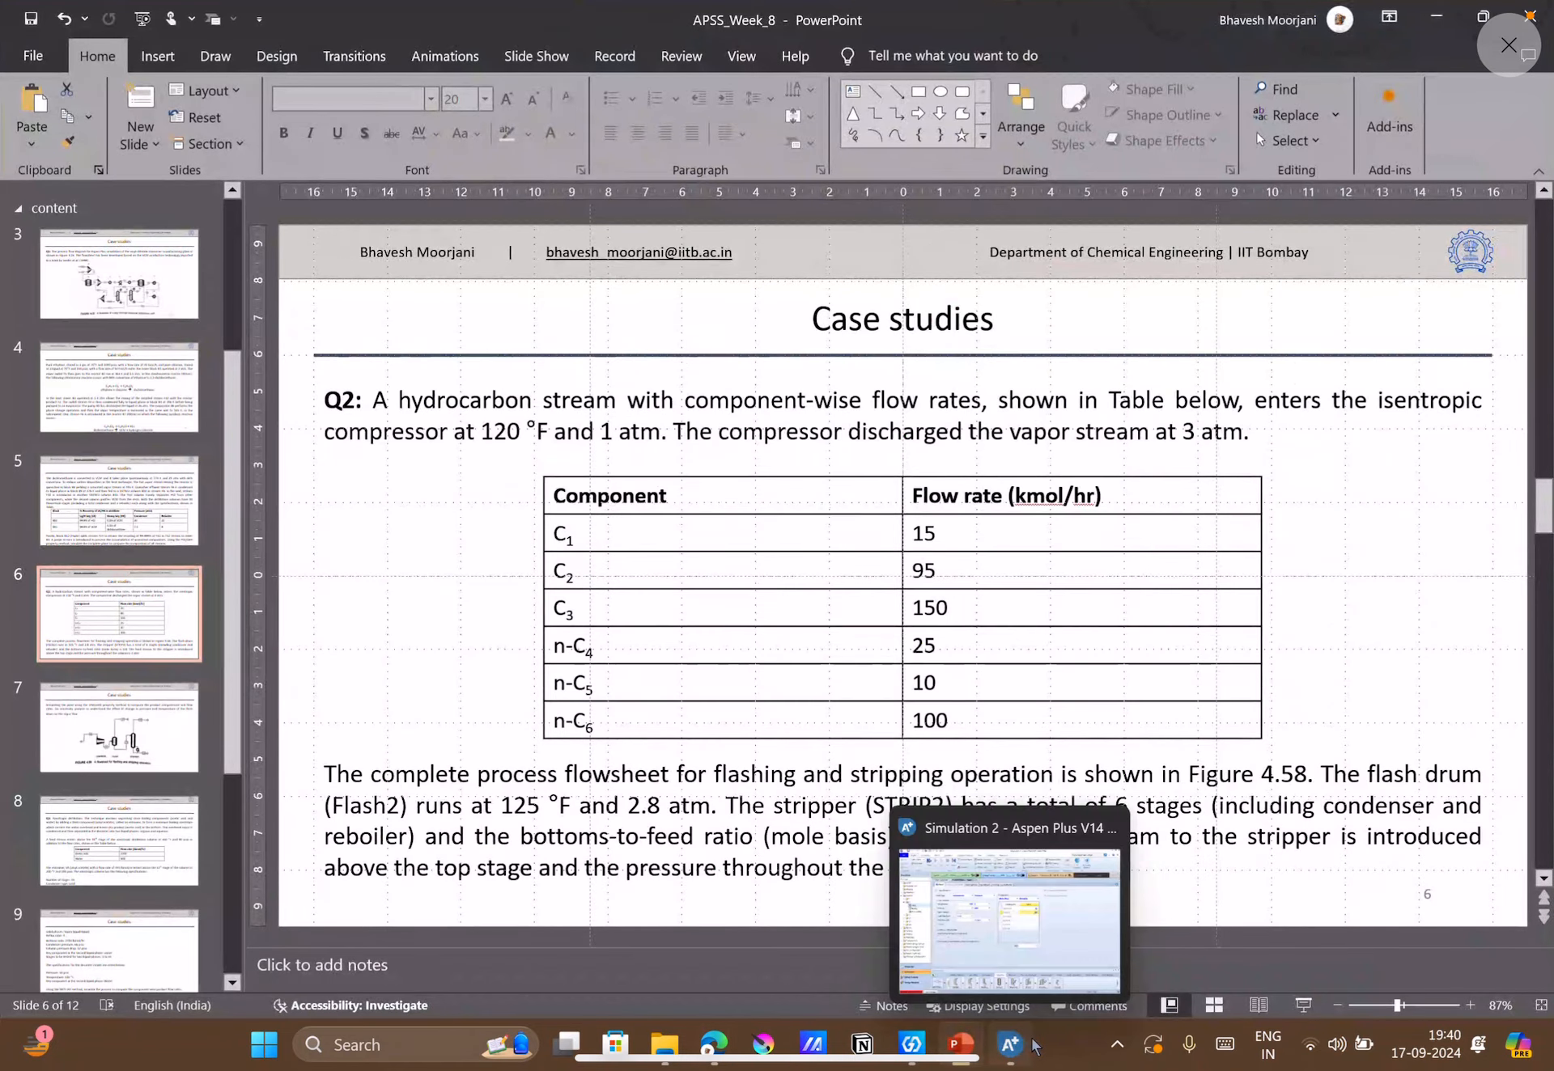
{"action": "left_click", "coordinate": [1020, 1045]}
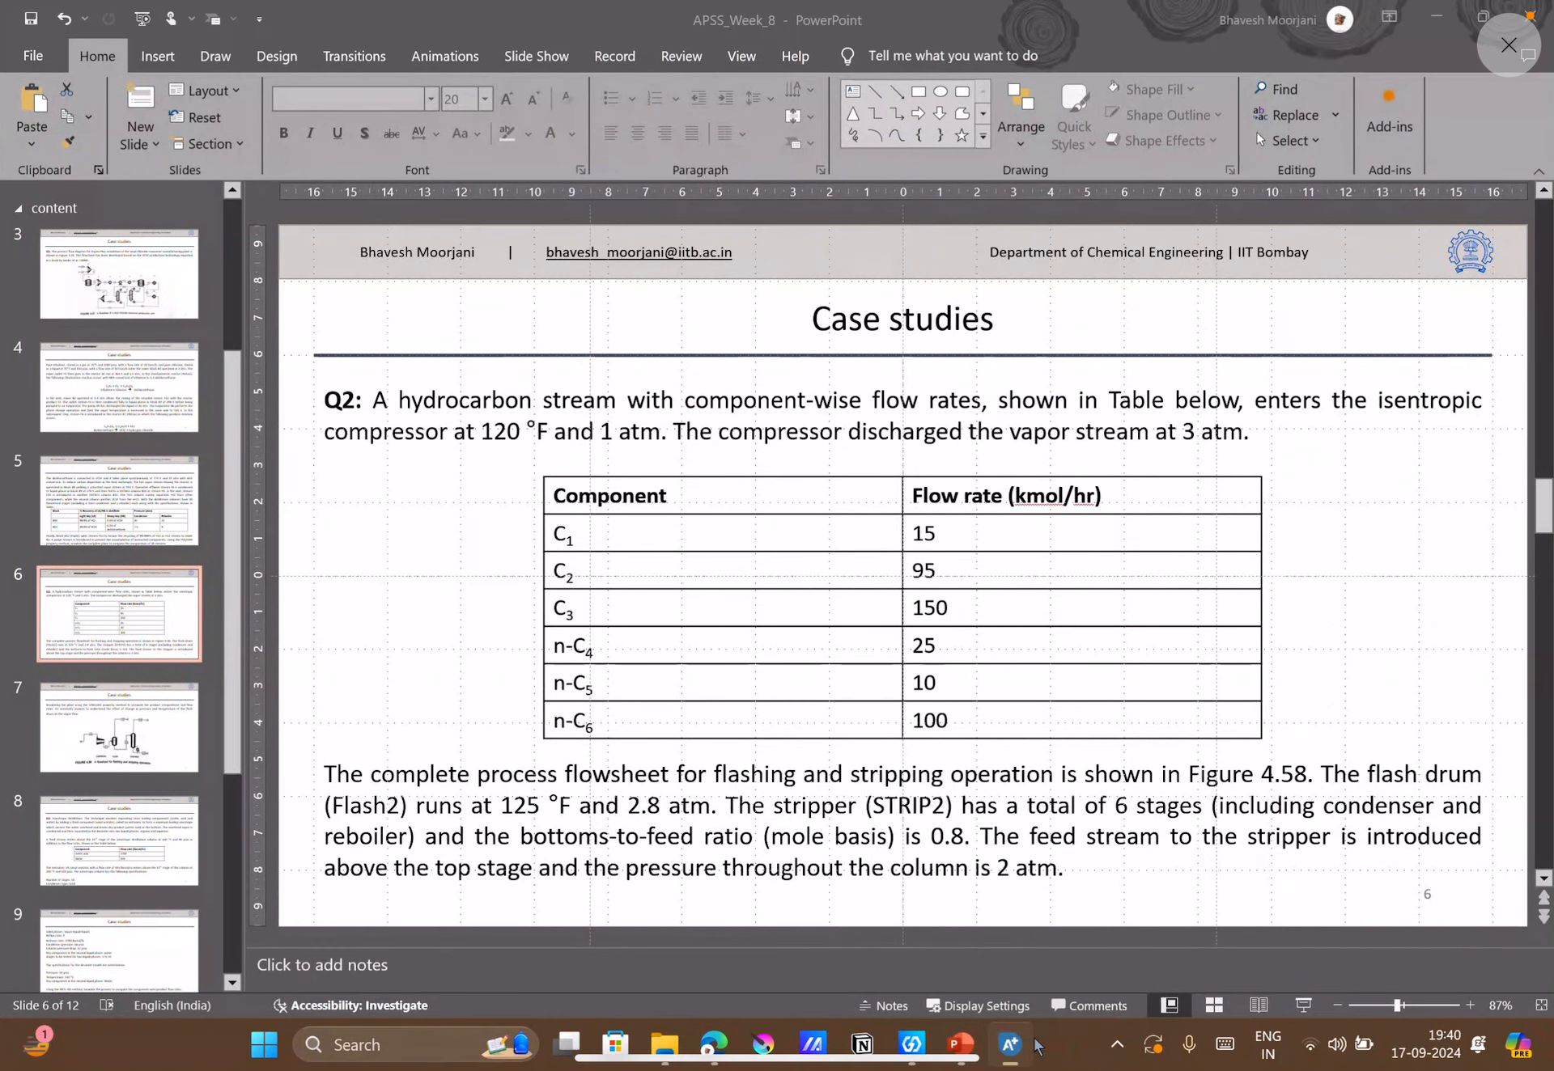
{"action": "left_click", "coordinate": [919, 475]}
{"action": "type", "text": "1"}
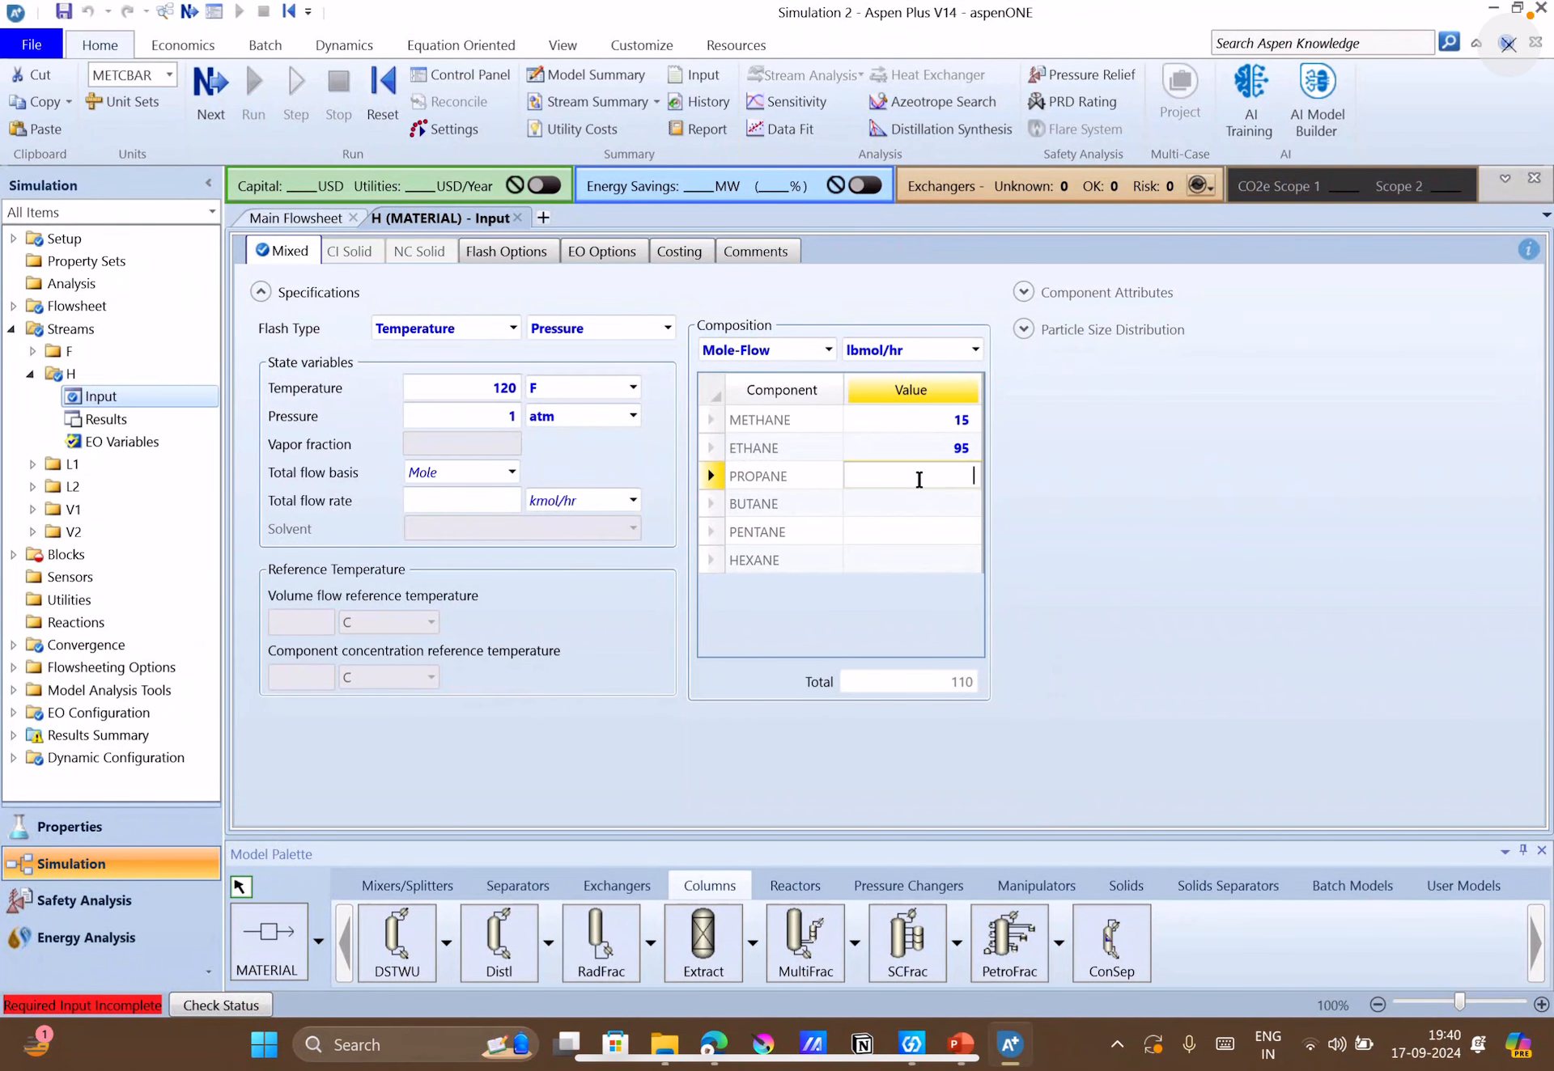
{"action": "type", "text": "50"}
{"action": "left_click", "coordinate": [963, 500]}
{"action": "type", "text": "25"}
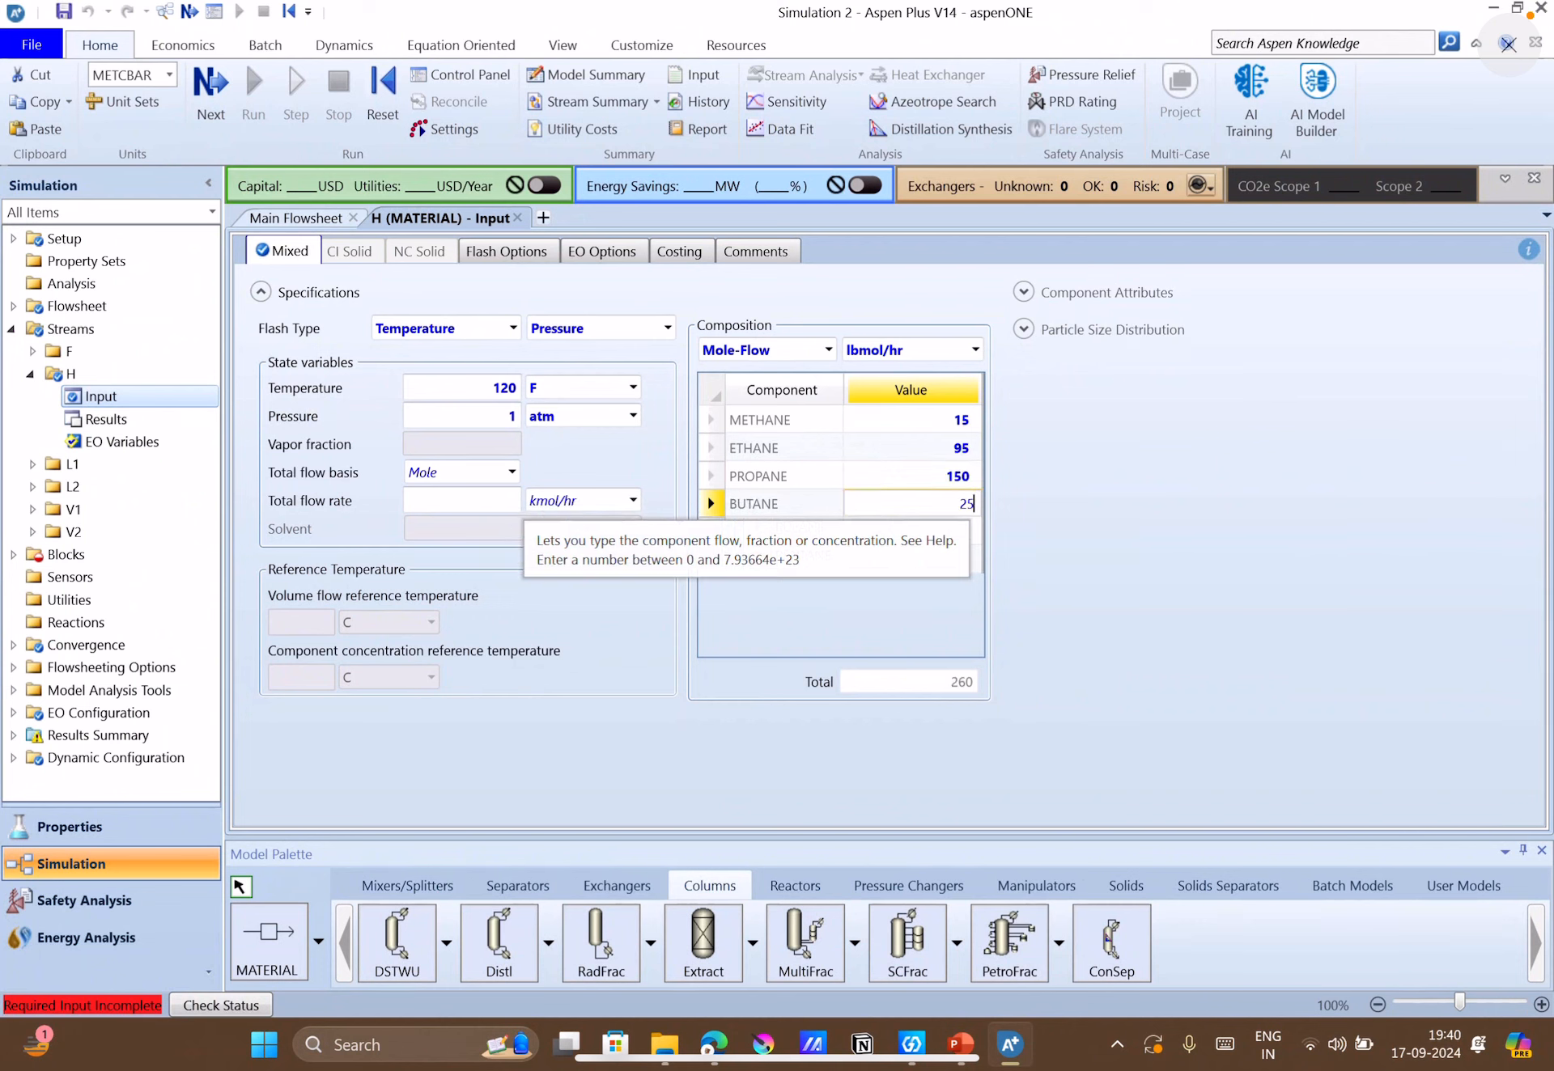
Enter component mole flows of 10 for pentane and 100 for hexane in stream H.
{"action": "left_click", "coordinate": [961, 532]}
{"action": "type", "text": "10"}
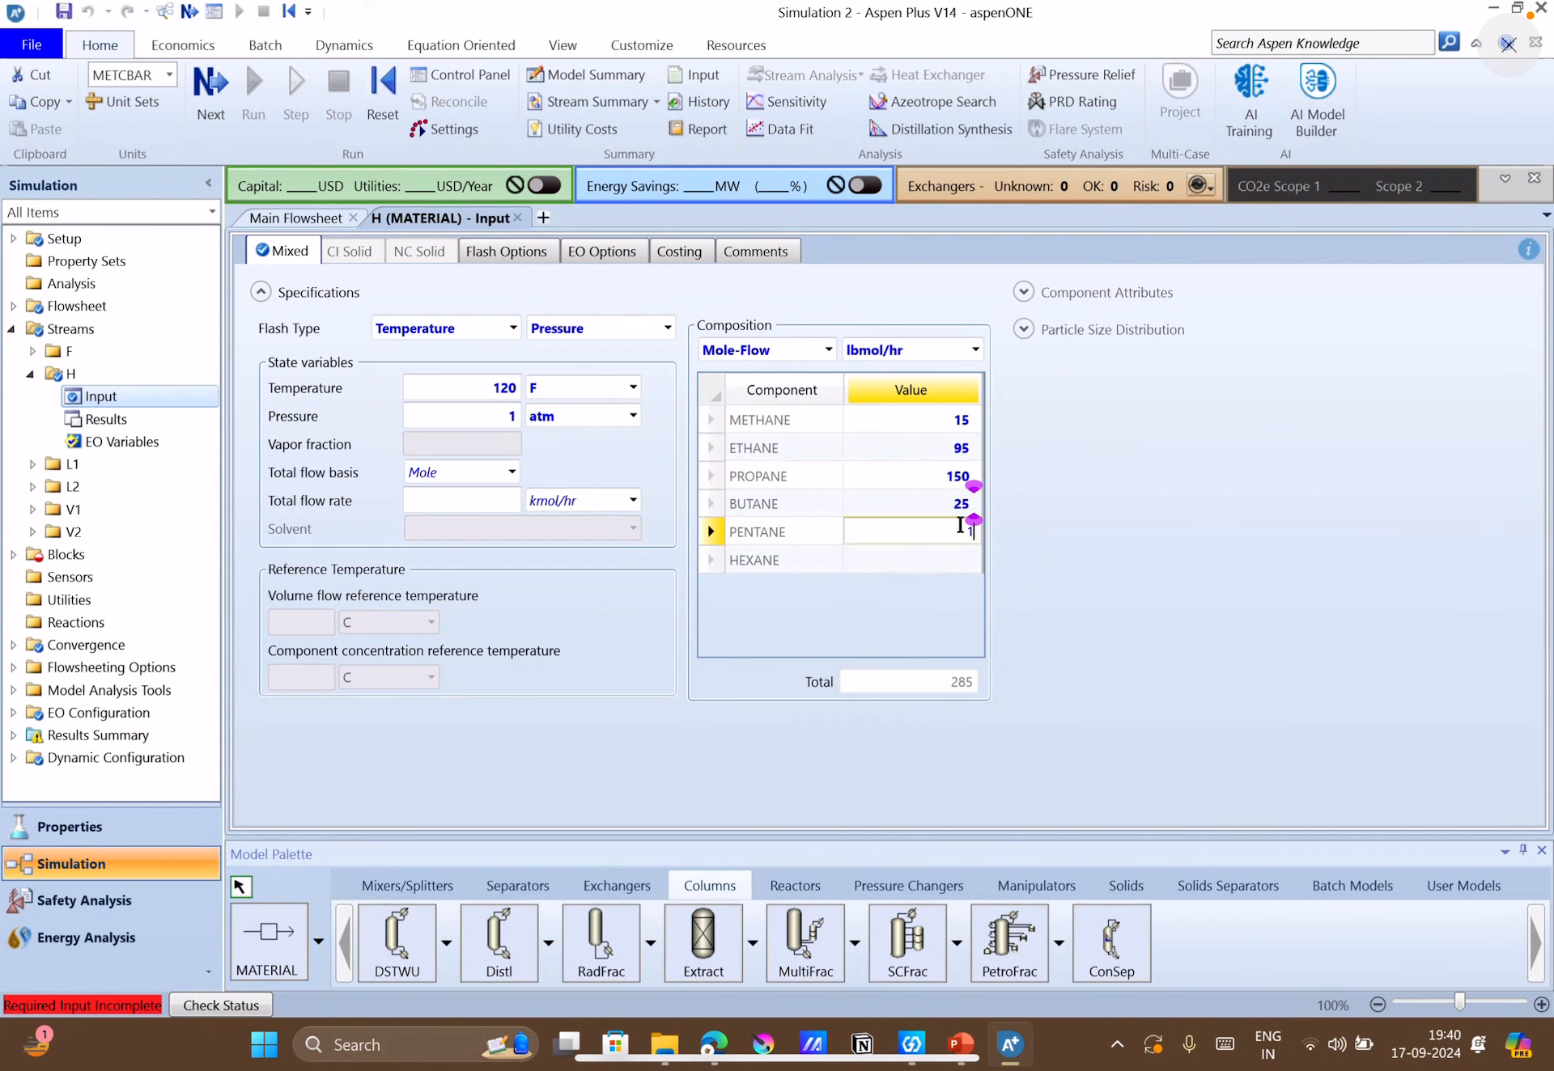
{"action": "key", "text": "Return"}
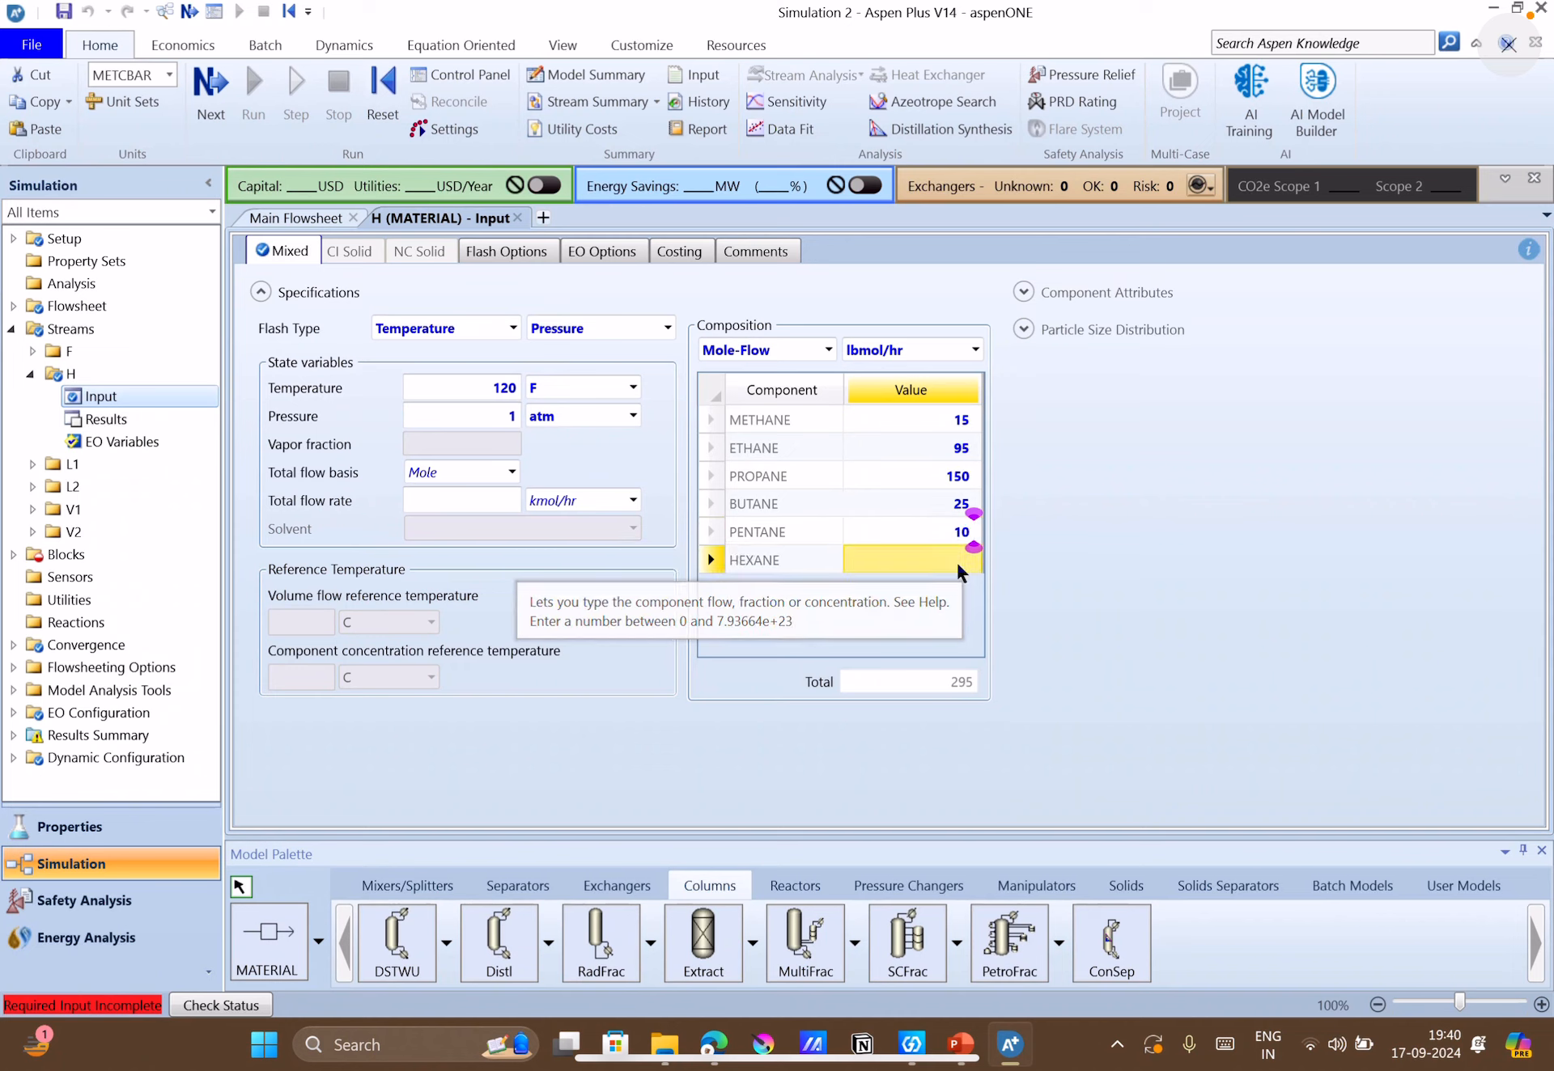
{"action": "type", "text": "100"}
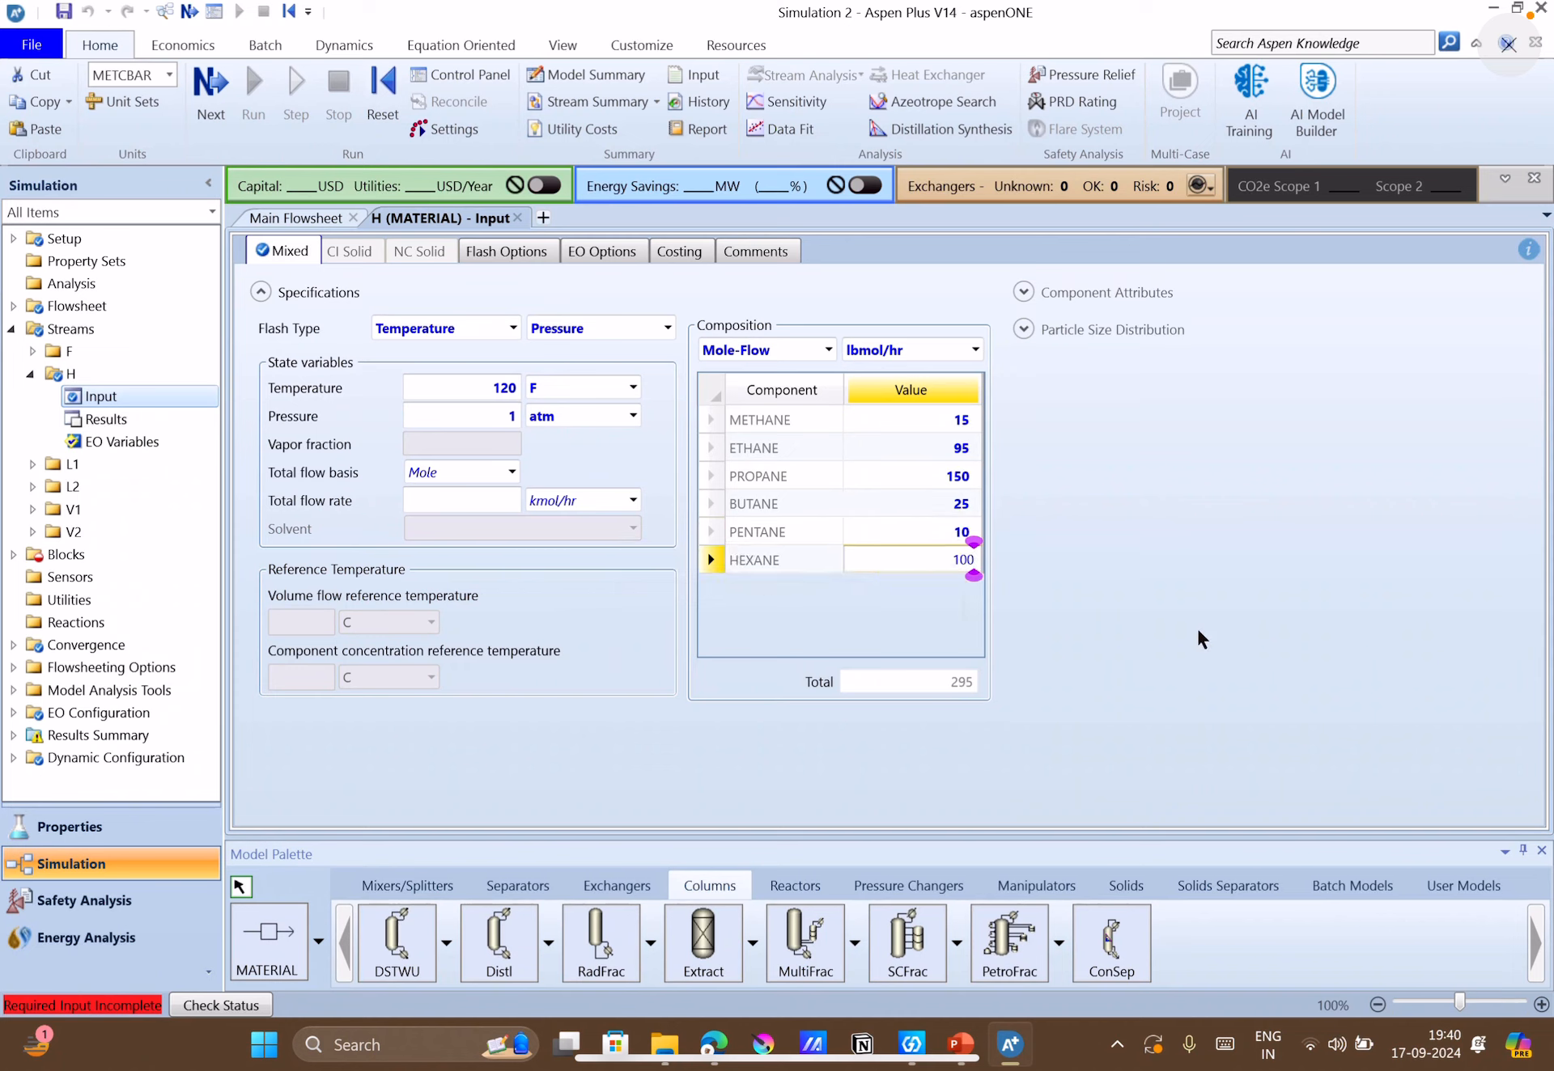
{"action": "key", "text": "Return"}
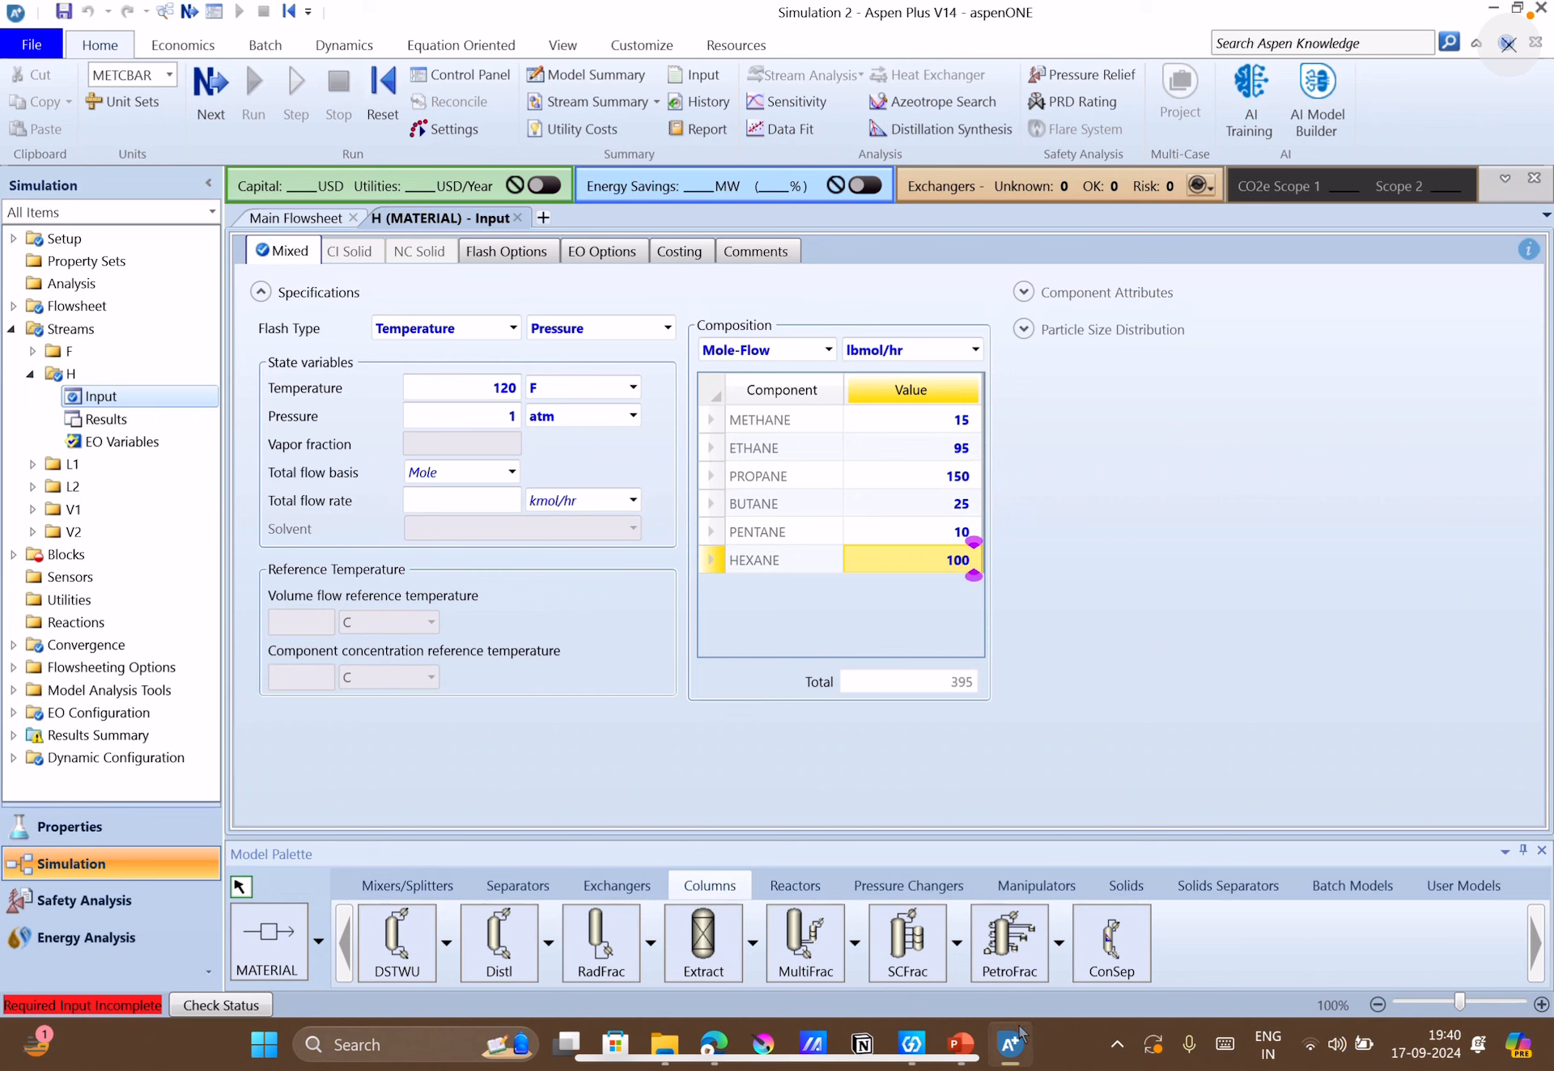
Check the flow-rate unit on the PowerPoint slide and set stream H's composition mole-flow unit to kmol/hr in Aspen Plus.
{"action": "left_click", "coordinate": [971, 1046]}
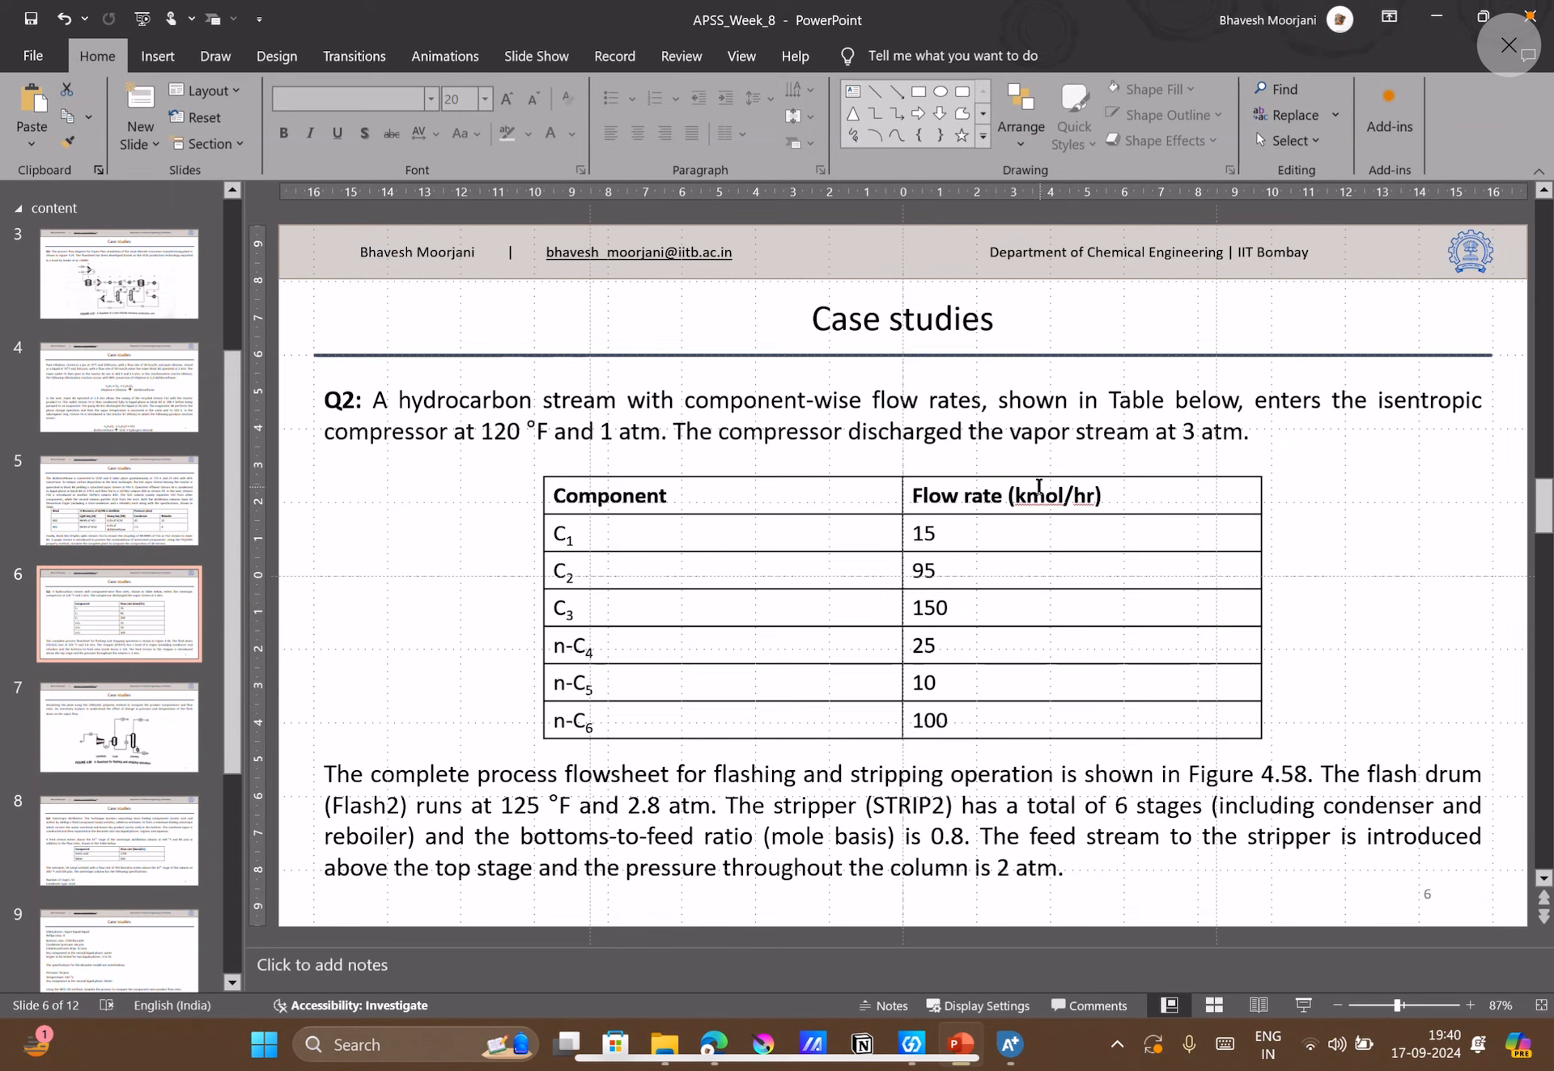
{"action": "left_click", "coordinate": [1010, 1044]}
{"action": "left_click", "coordinate": [975, 350]}
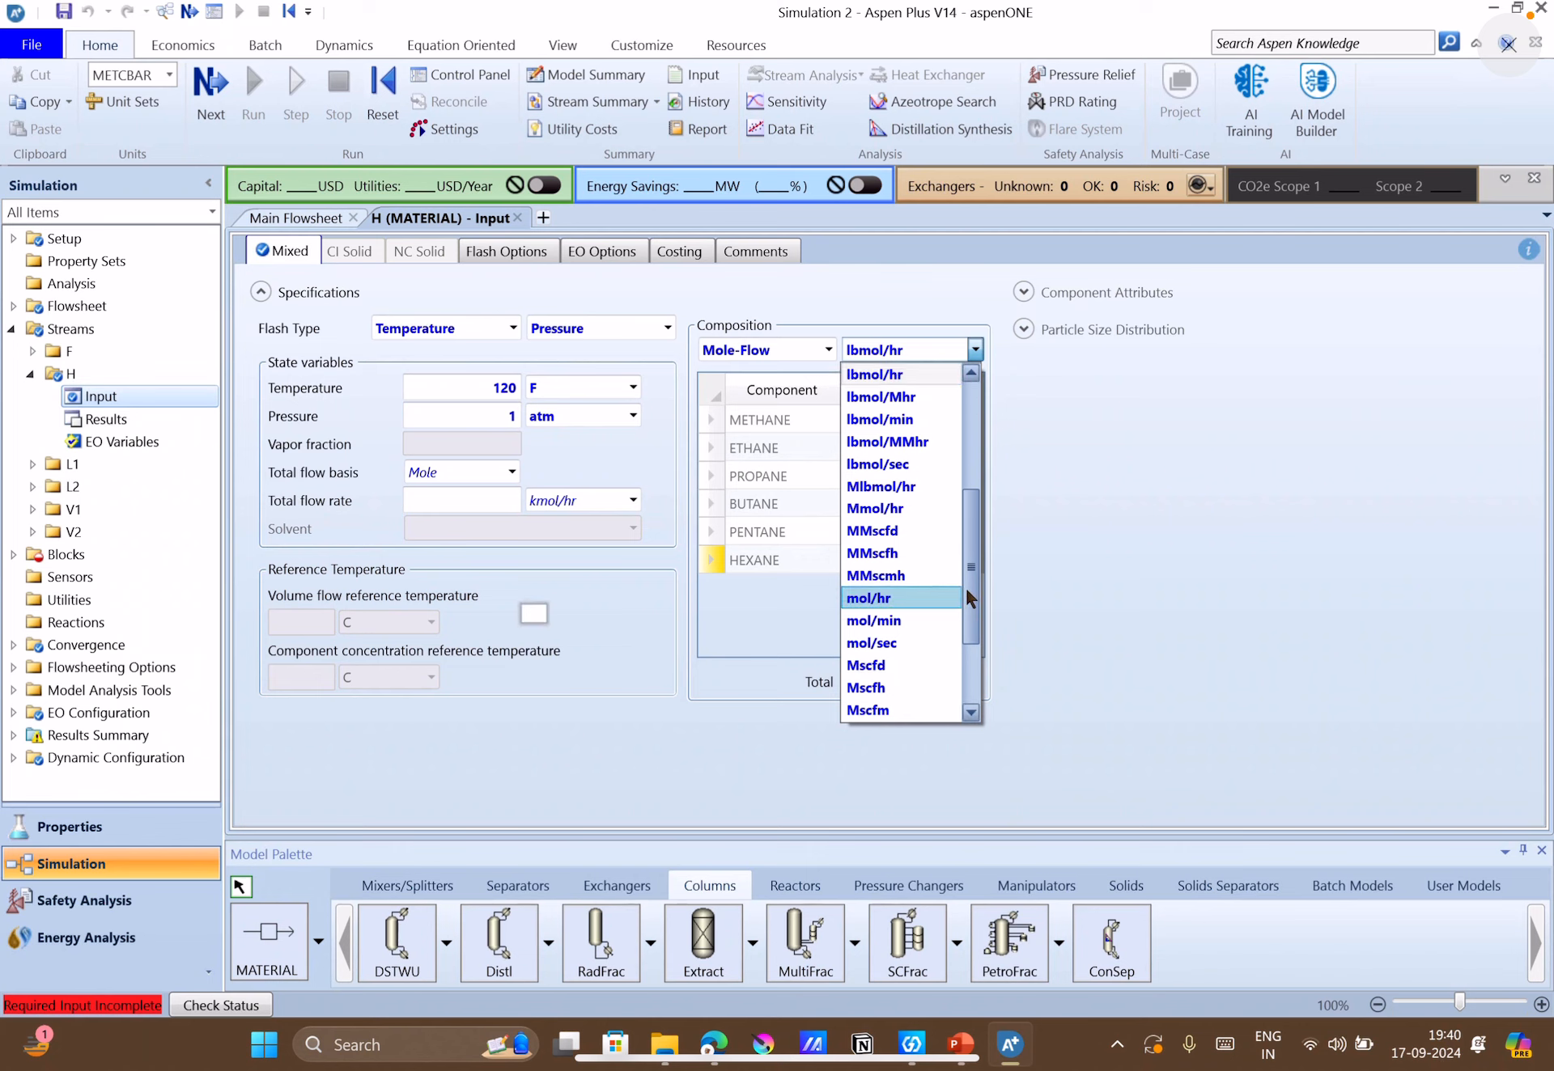
{"action": "left_click_drag", "start_coordinate": [967, 591], "coordinate": [978, 535]}
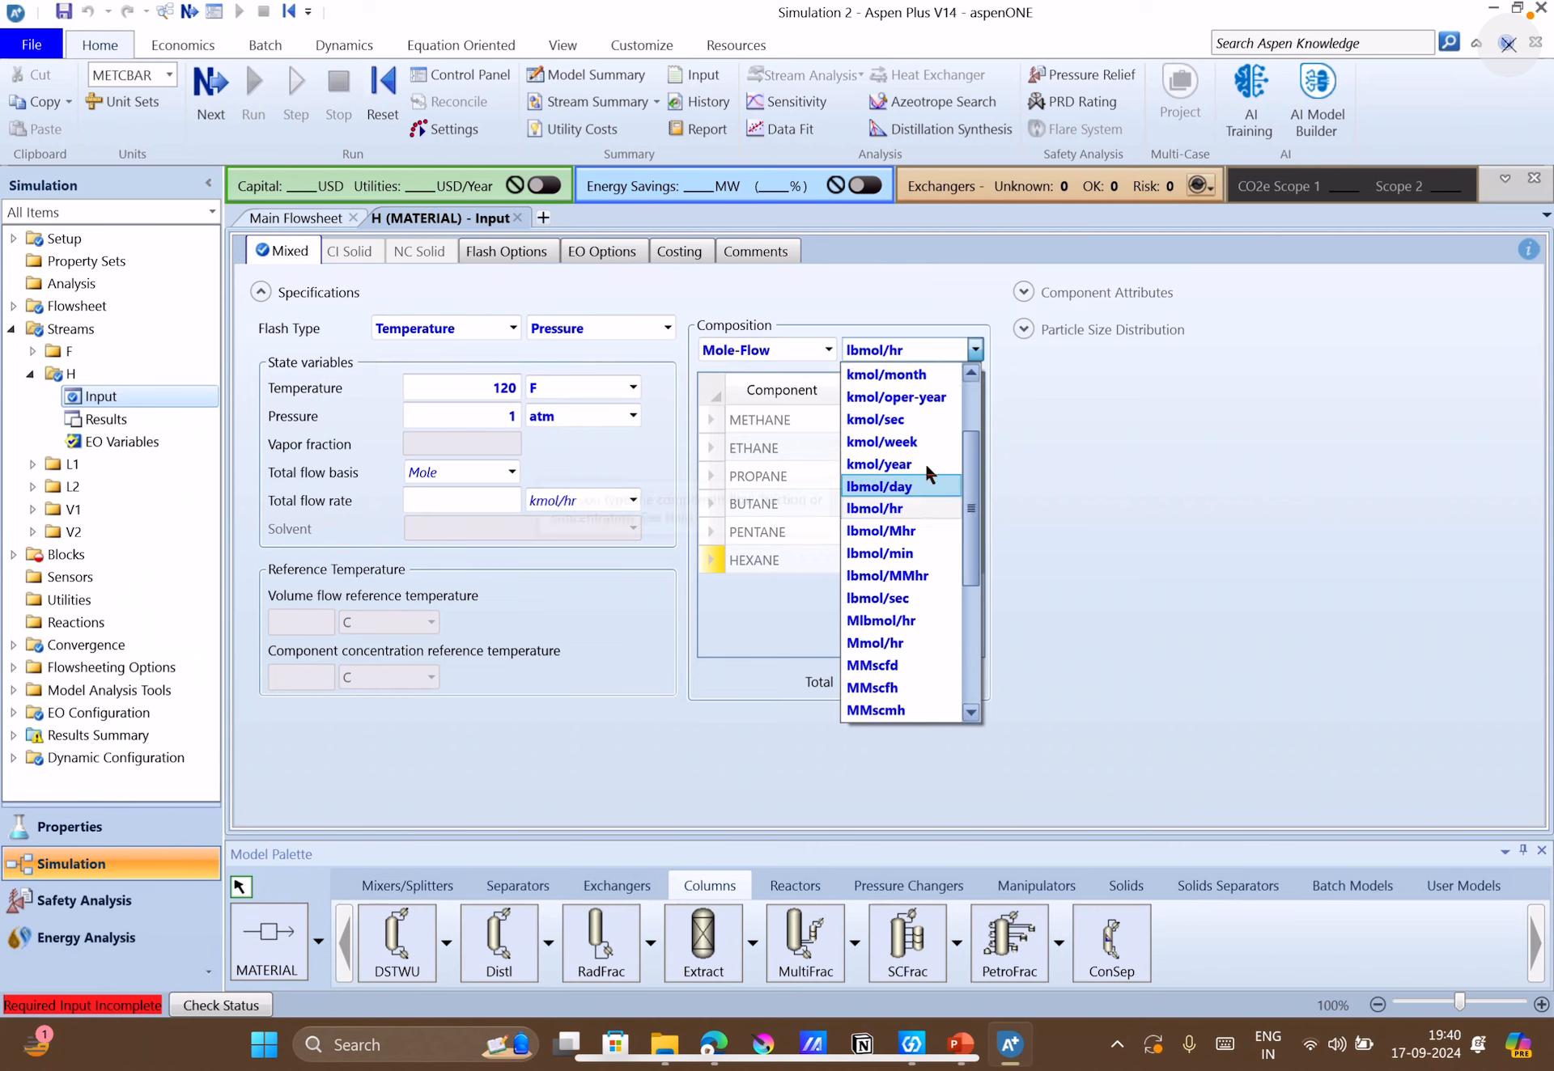
{"action": "left_click_drag", "start_coordinate": [975, 515], "coordinate": [988, 474]}
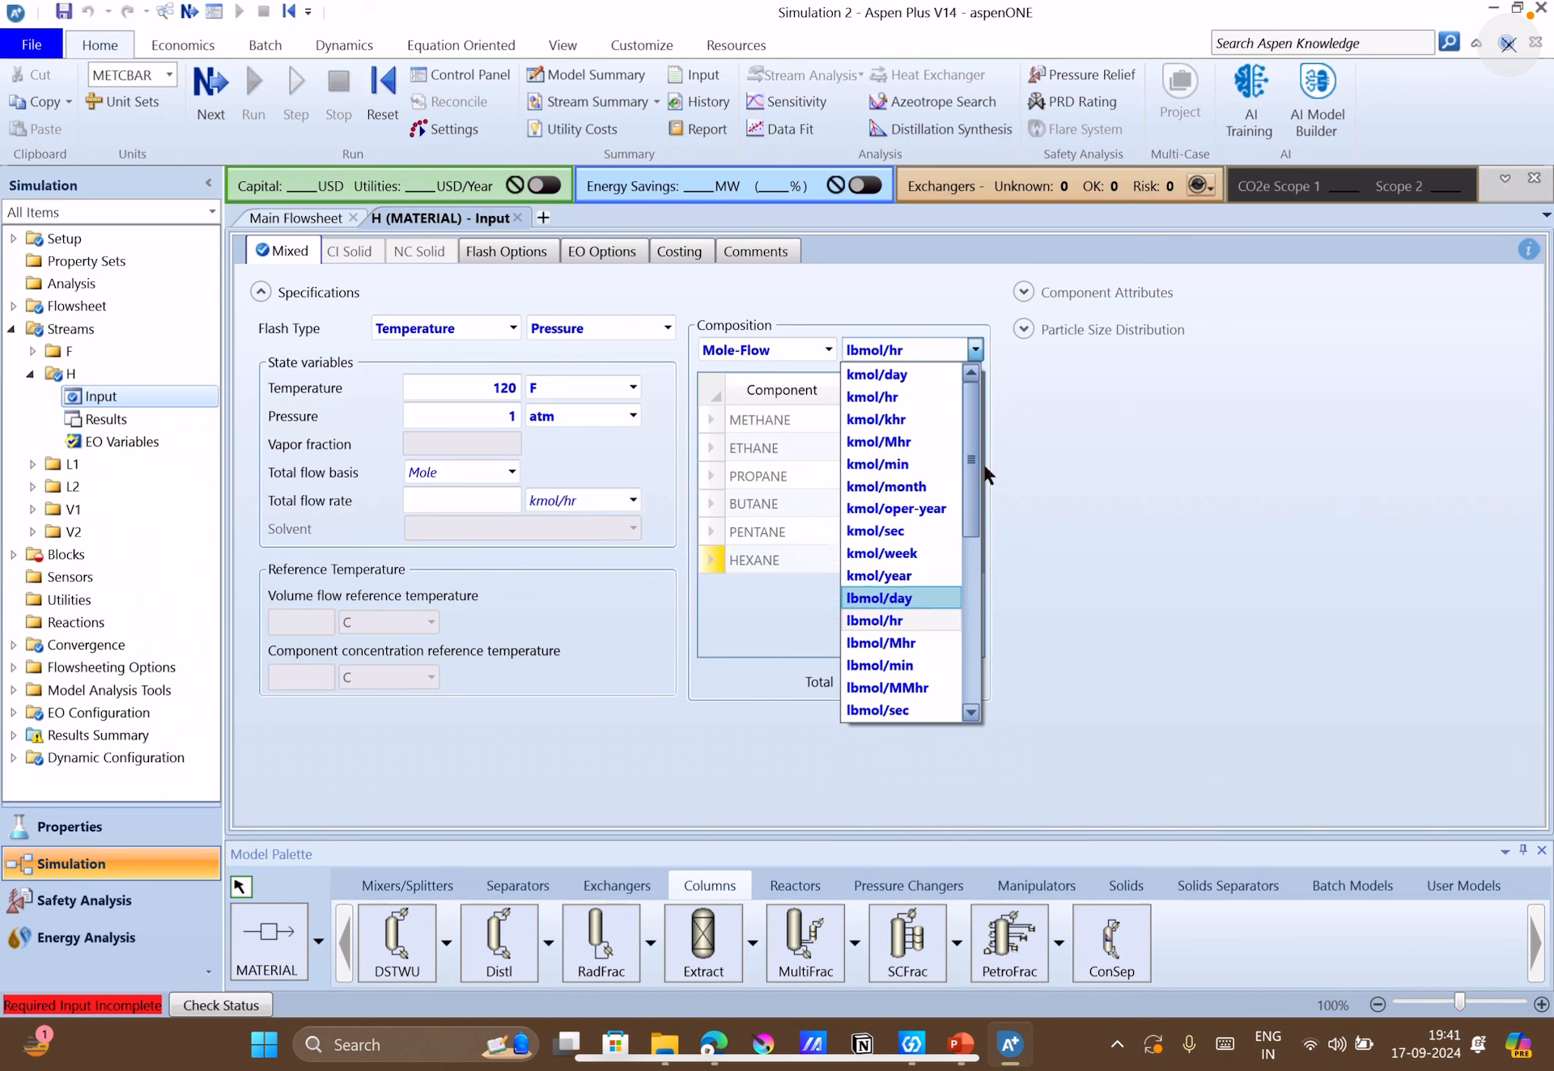
{"action": "left_click", "coordinate": [895, 398]}
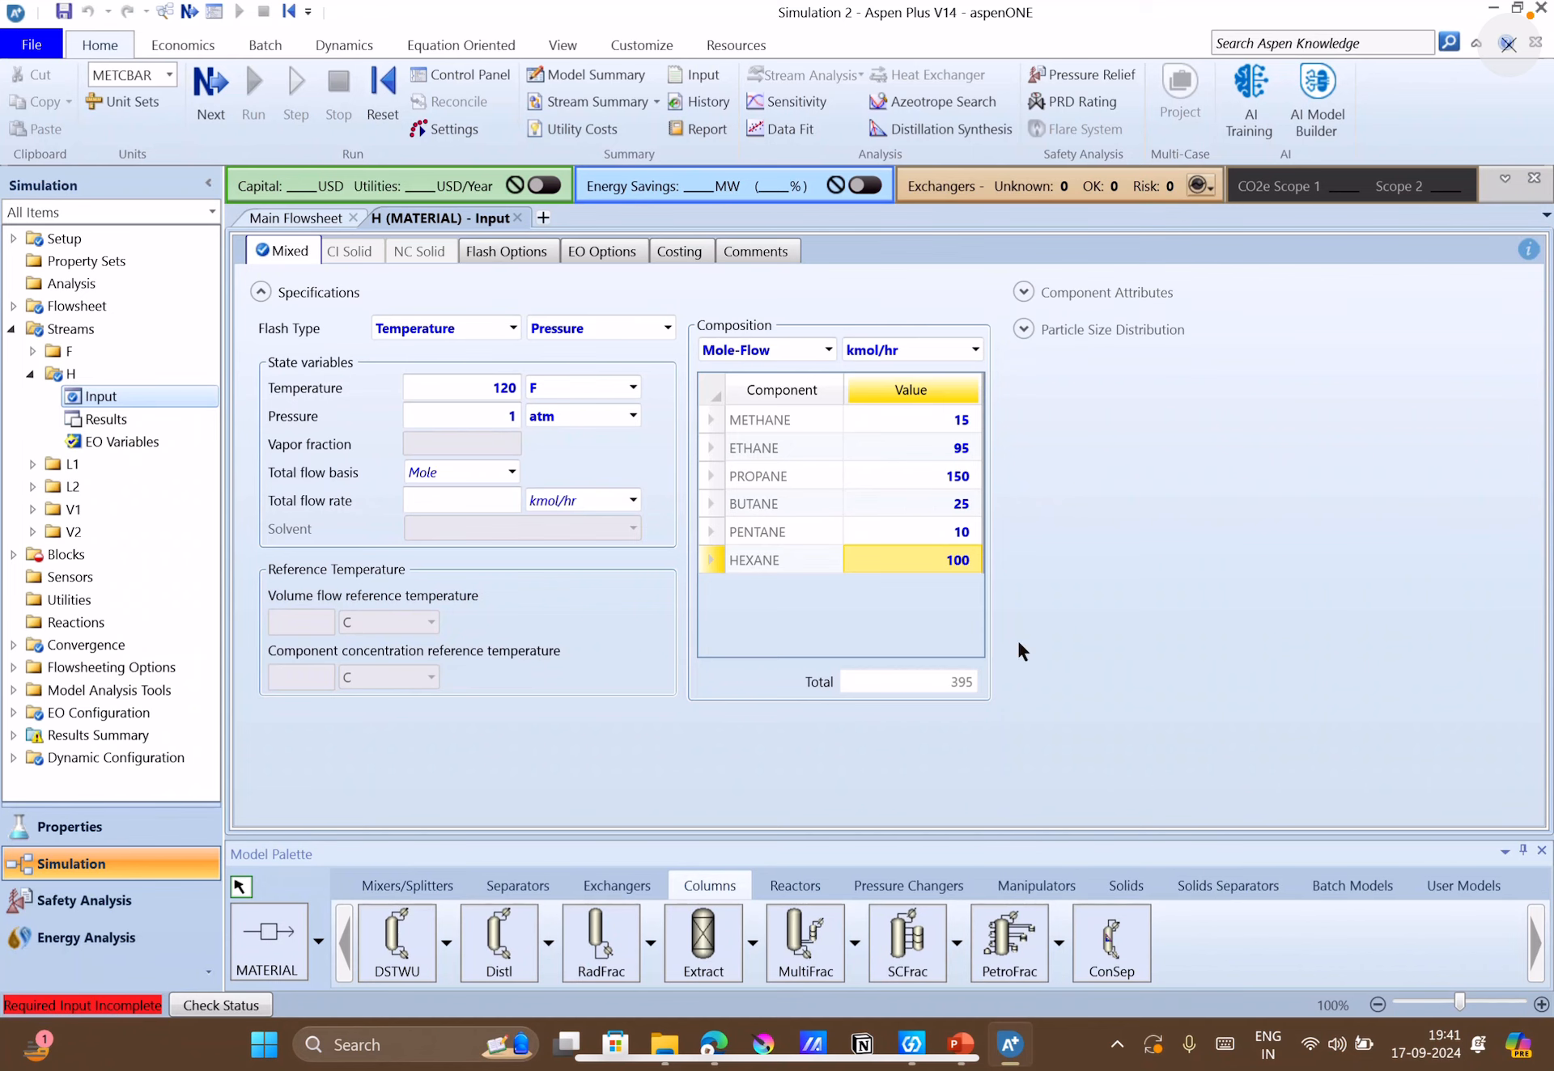
Open the COMPRESS block's setup, set the compressor type to Isentropic and choose discharge pressure as the outlet specification.
{"action": "left_click", "coordinate": [208, 96]}
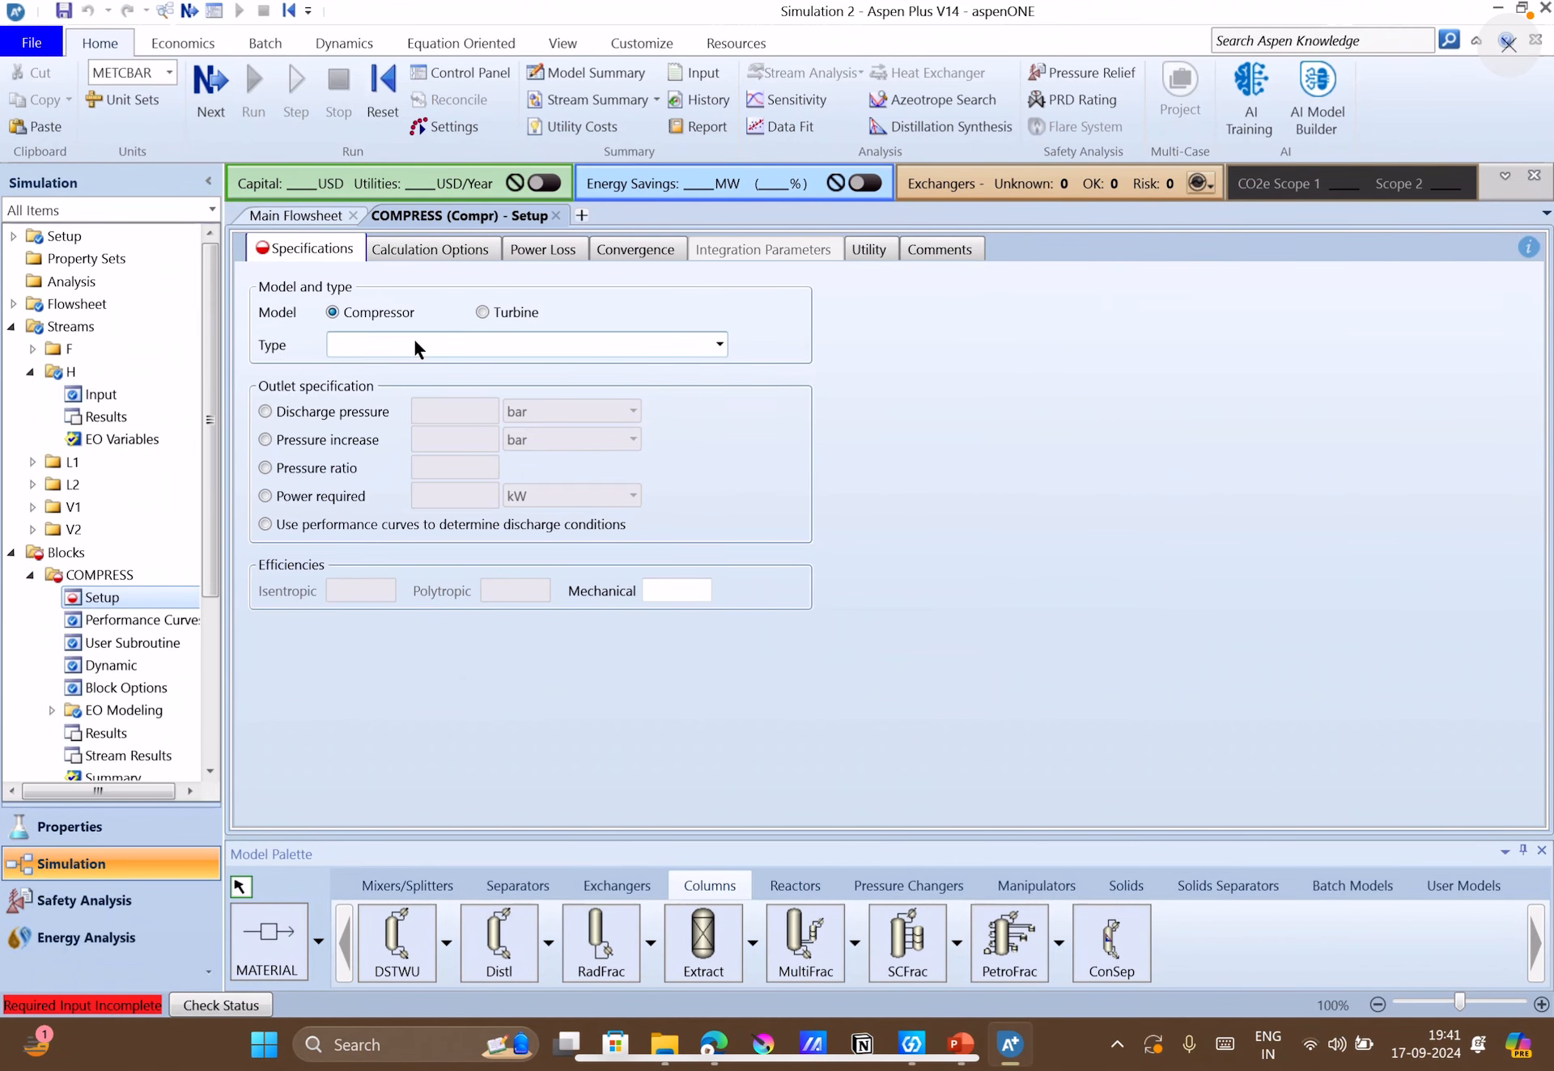
{"action": "left_click", "coordinate": [719, 345]}
{"action": "left_click", "coordinate": [528, 362]}
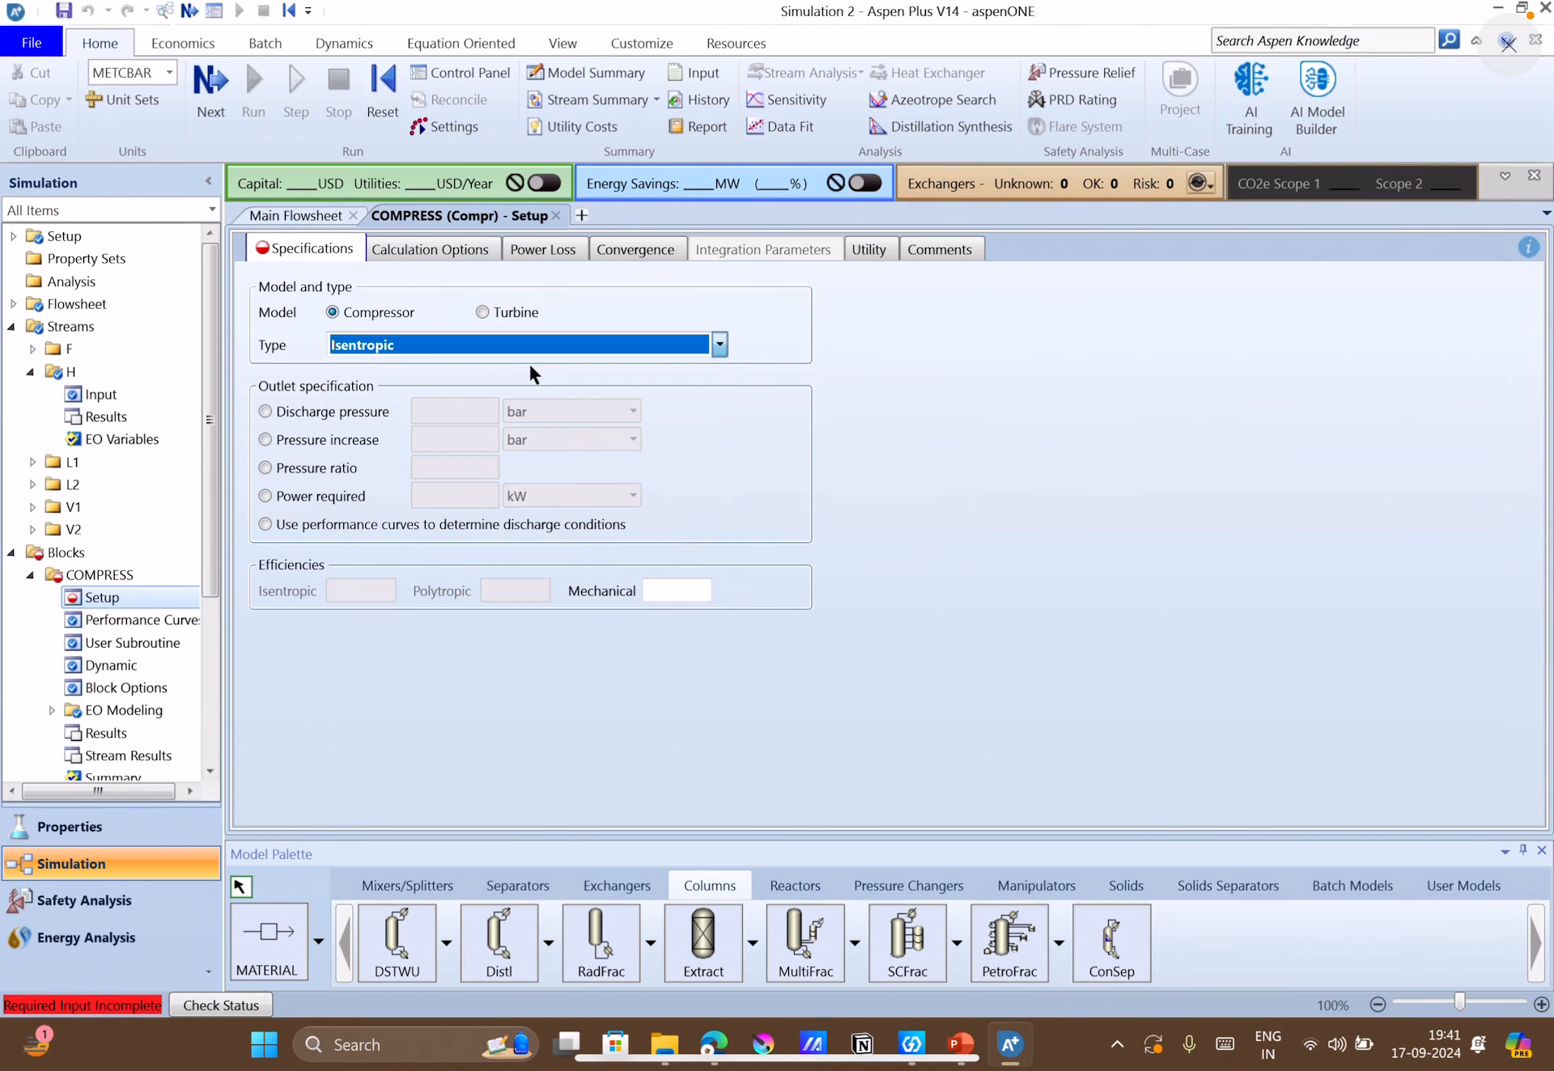
{"action": "left_click", "coordinate": [705, 441]}
{"action": "left_click", "coordinate": [358, 415]}
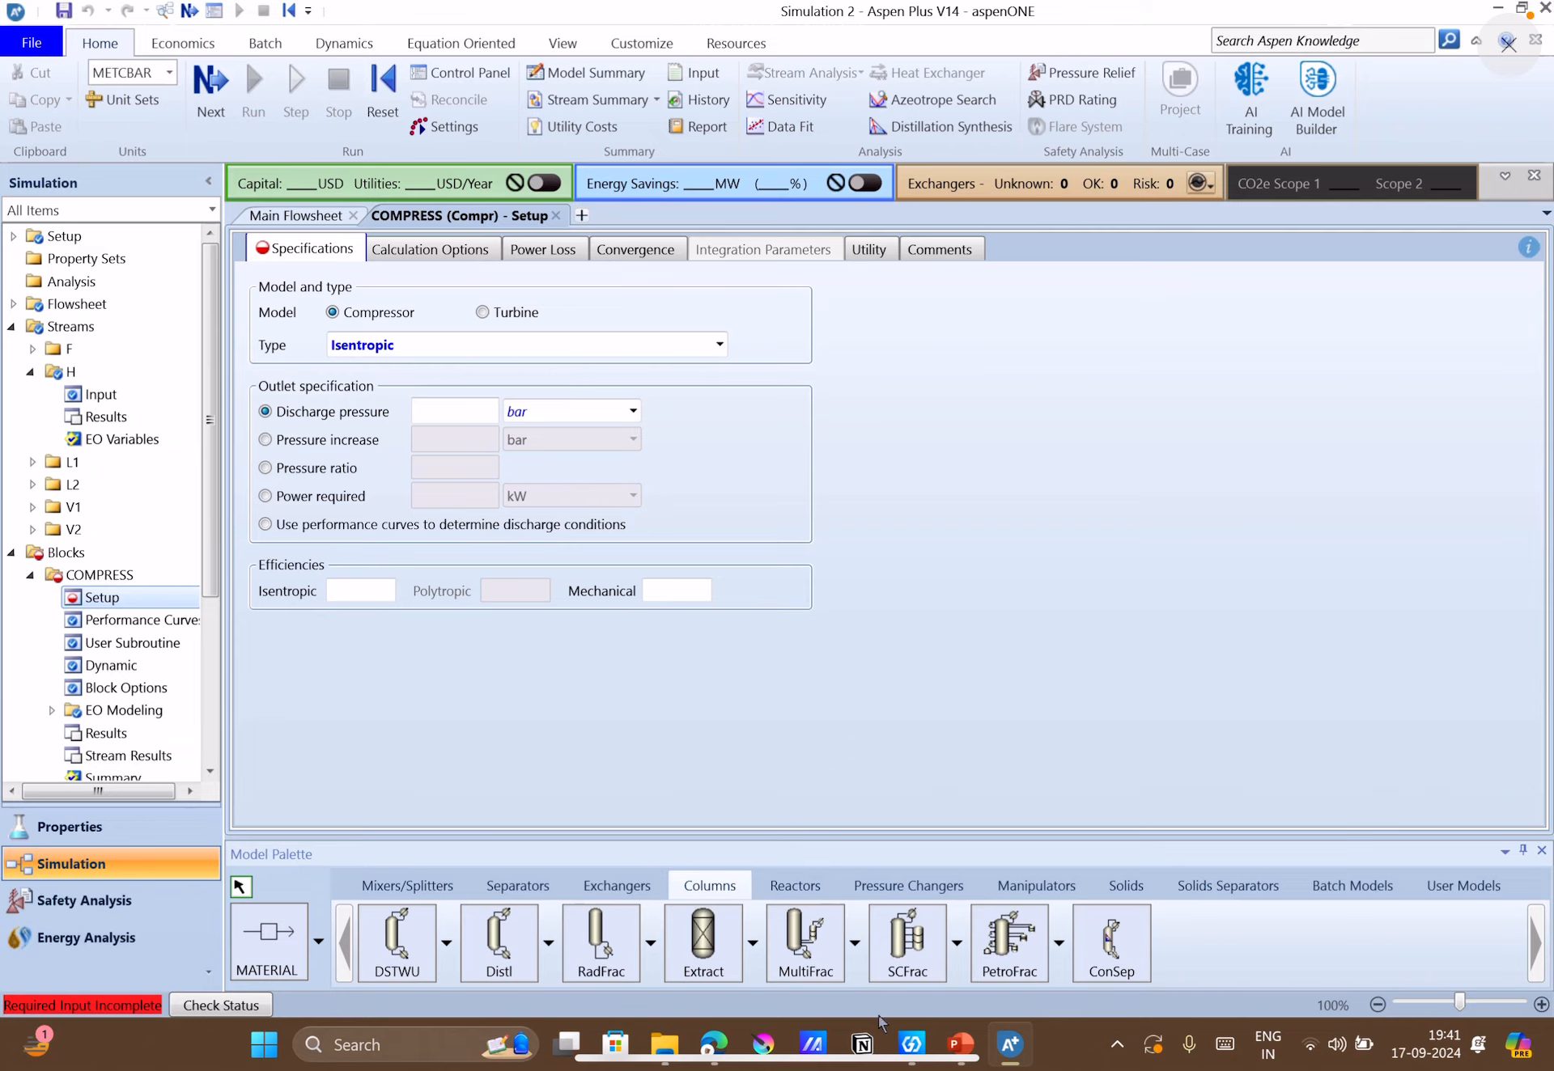
Check the compressor's discharge condition in PowerPoint and set the discharge pressure to 3 atm in Aspen Plus.
{"action": "left_click", "coordinate": [949, 1046]}
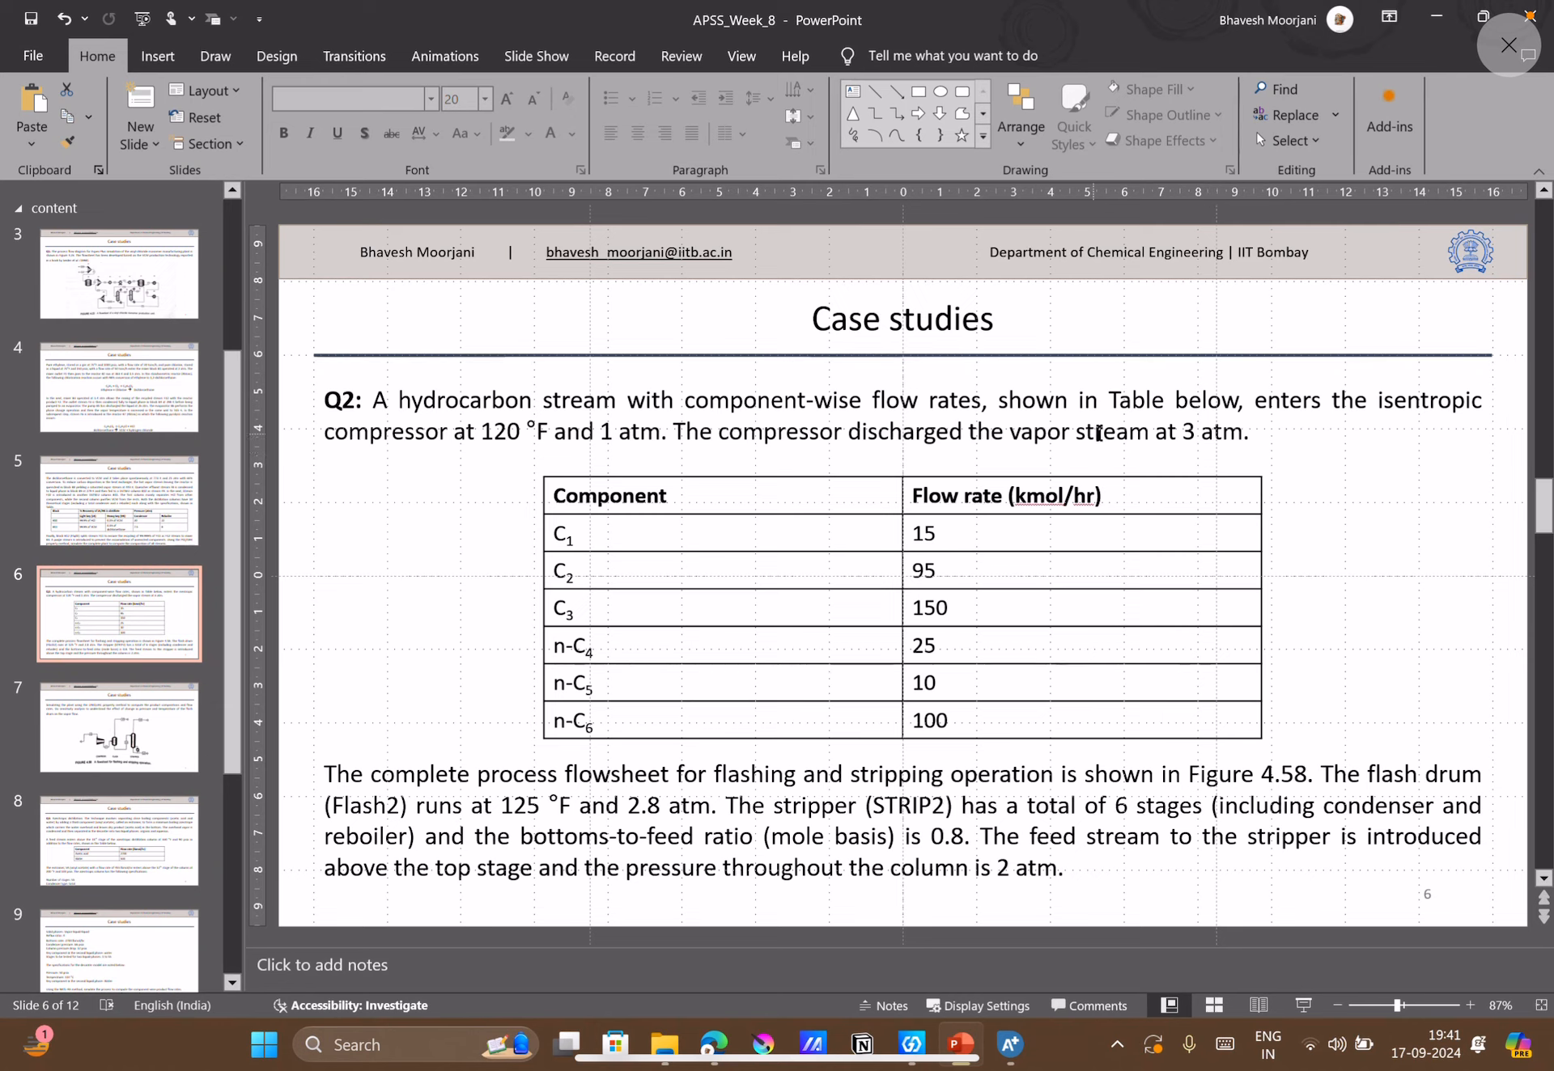
{"action": "left_click", "coordinate": [1016, 1067]}
{"action": "left_click", "coordinate": [455, 411]}
{"action": "type", "text": "3"}
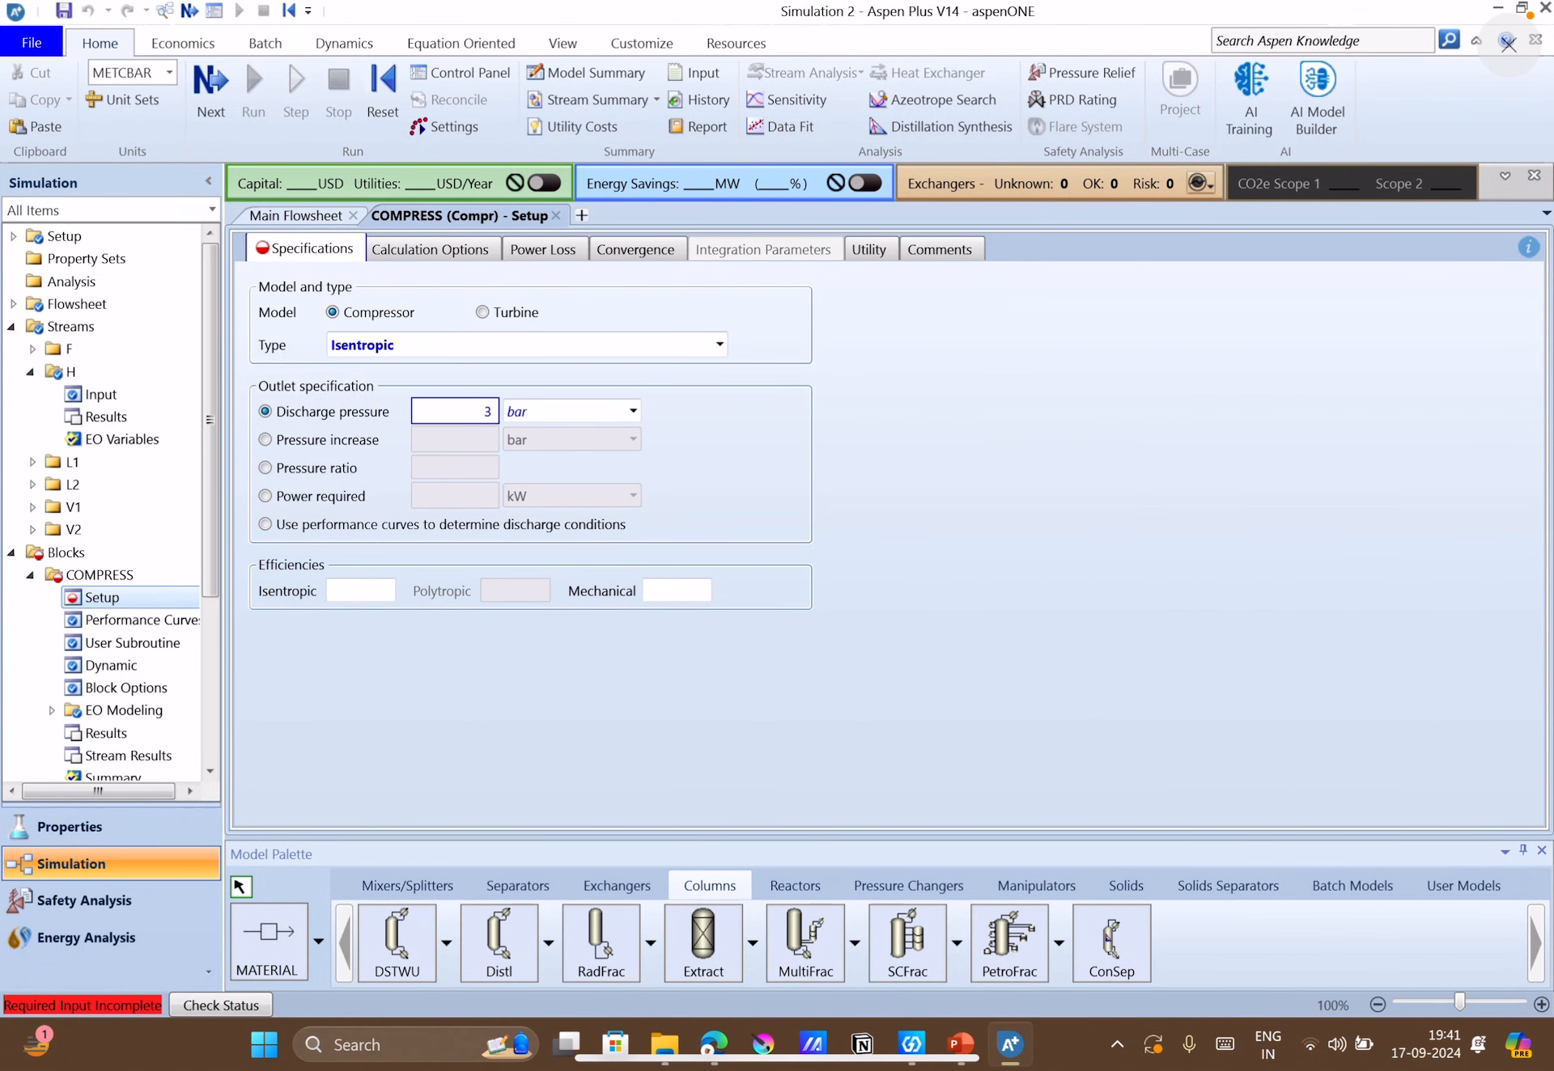
{"action": "left_click", "coordinate": [538, 419]}
{"action": "key", "text": "a"}
{"action": "left_click", "coordinate": [858, 528]}
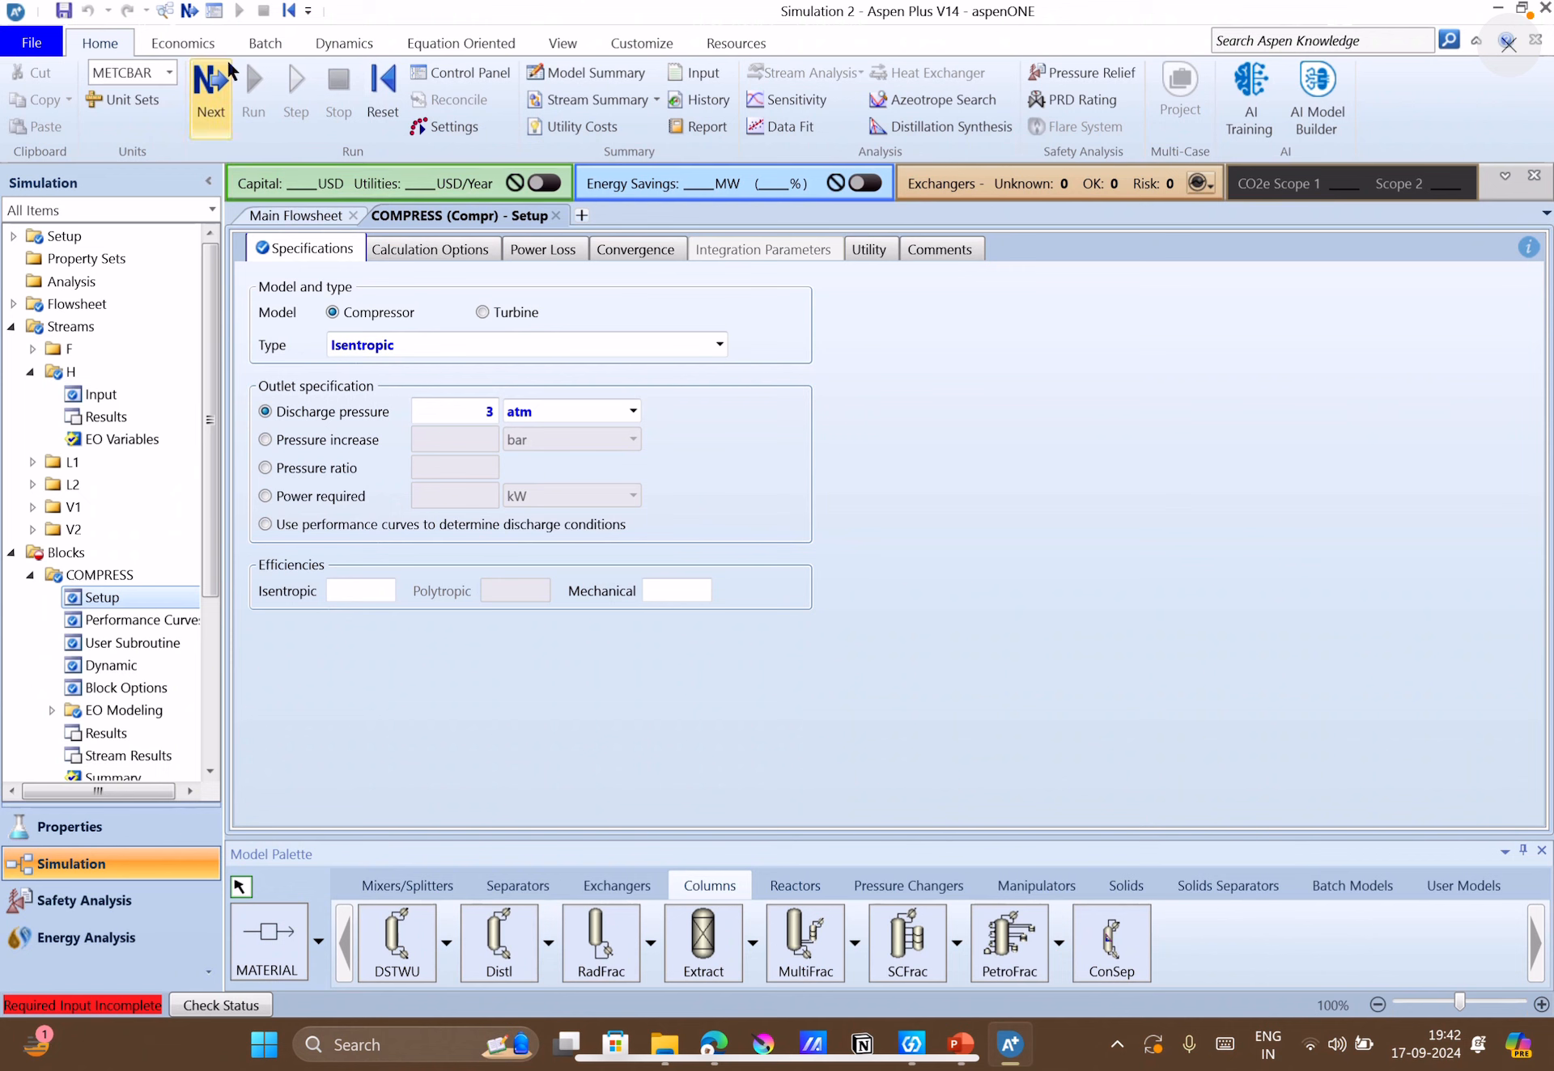
Open the FLASH block's input, check its operating conditions in PowerPoint and set the flash temperature to 125 F in Aspen Plus.
{"action": "left_click", "coordinate": [212, 80]}
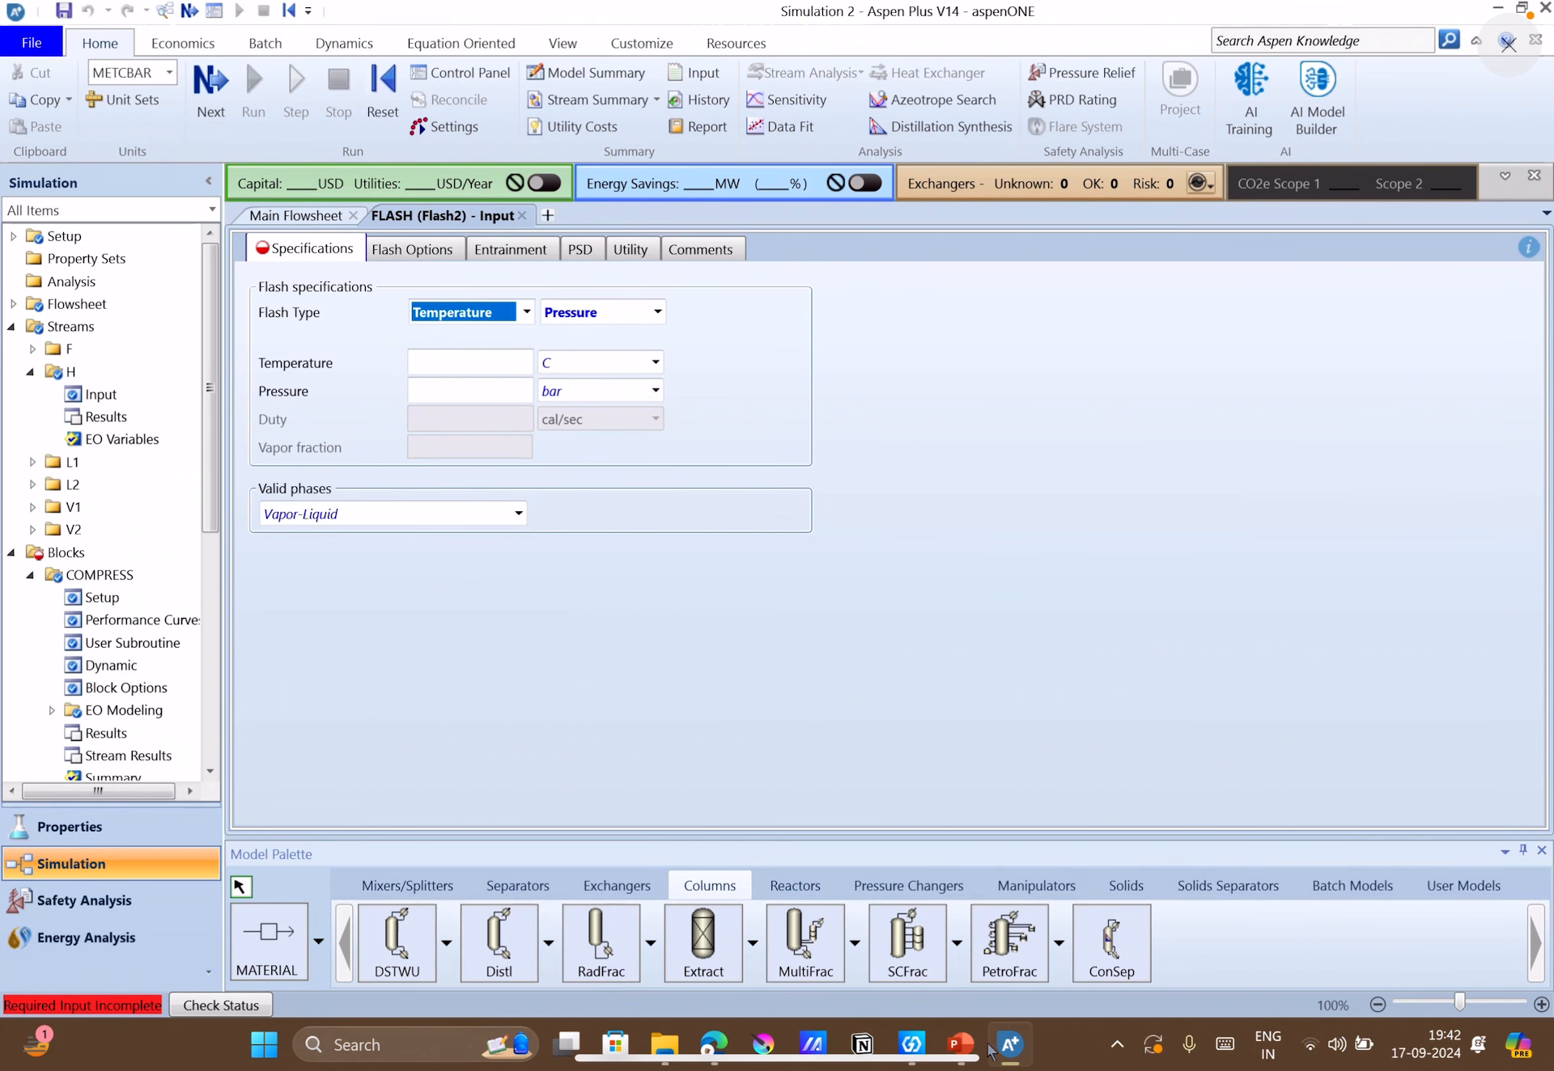
{"action": "left_click", "coordinate": [960, 1045]}
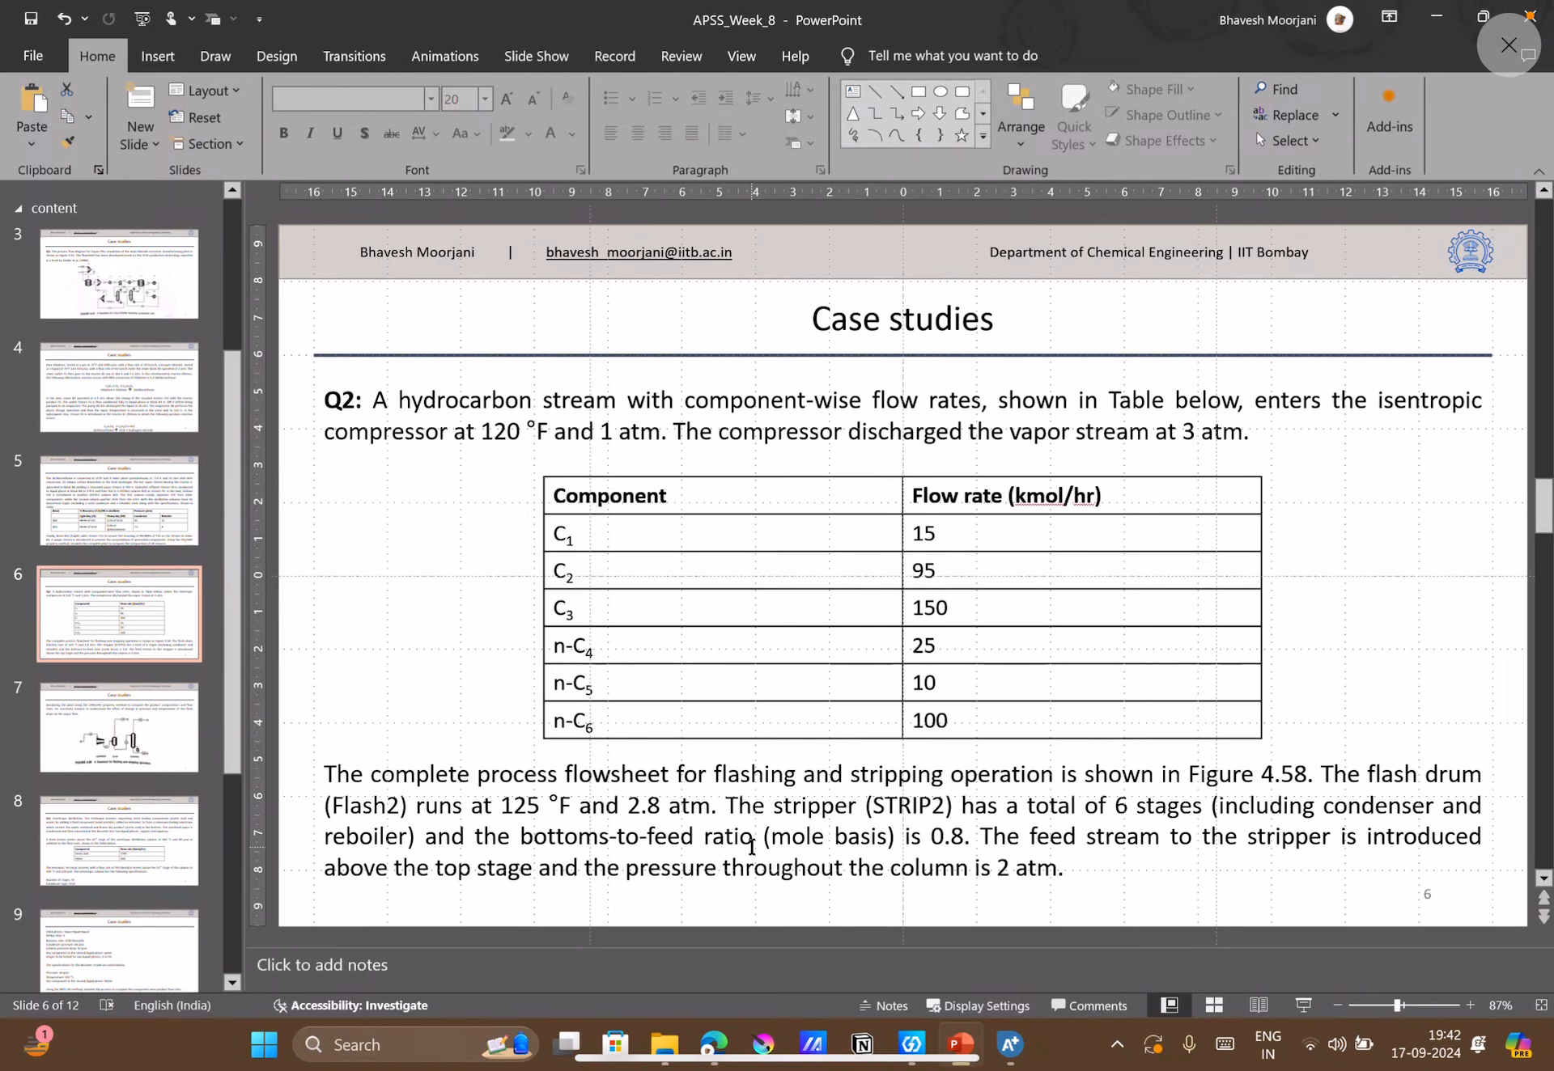
{"action": "left_click", "coordinate": [1010, 1045]}
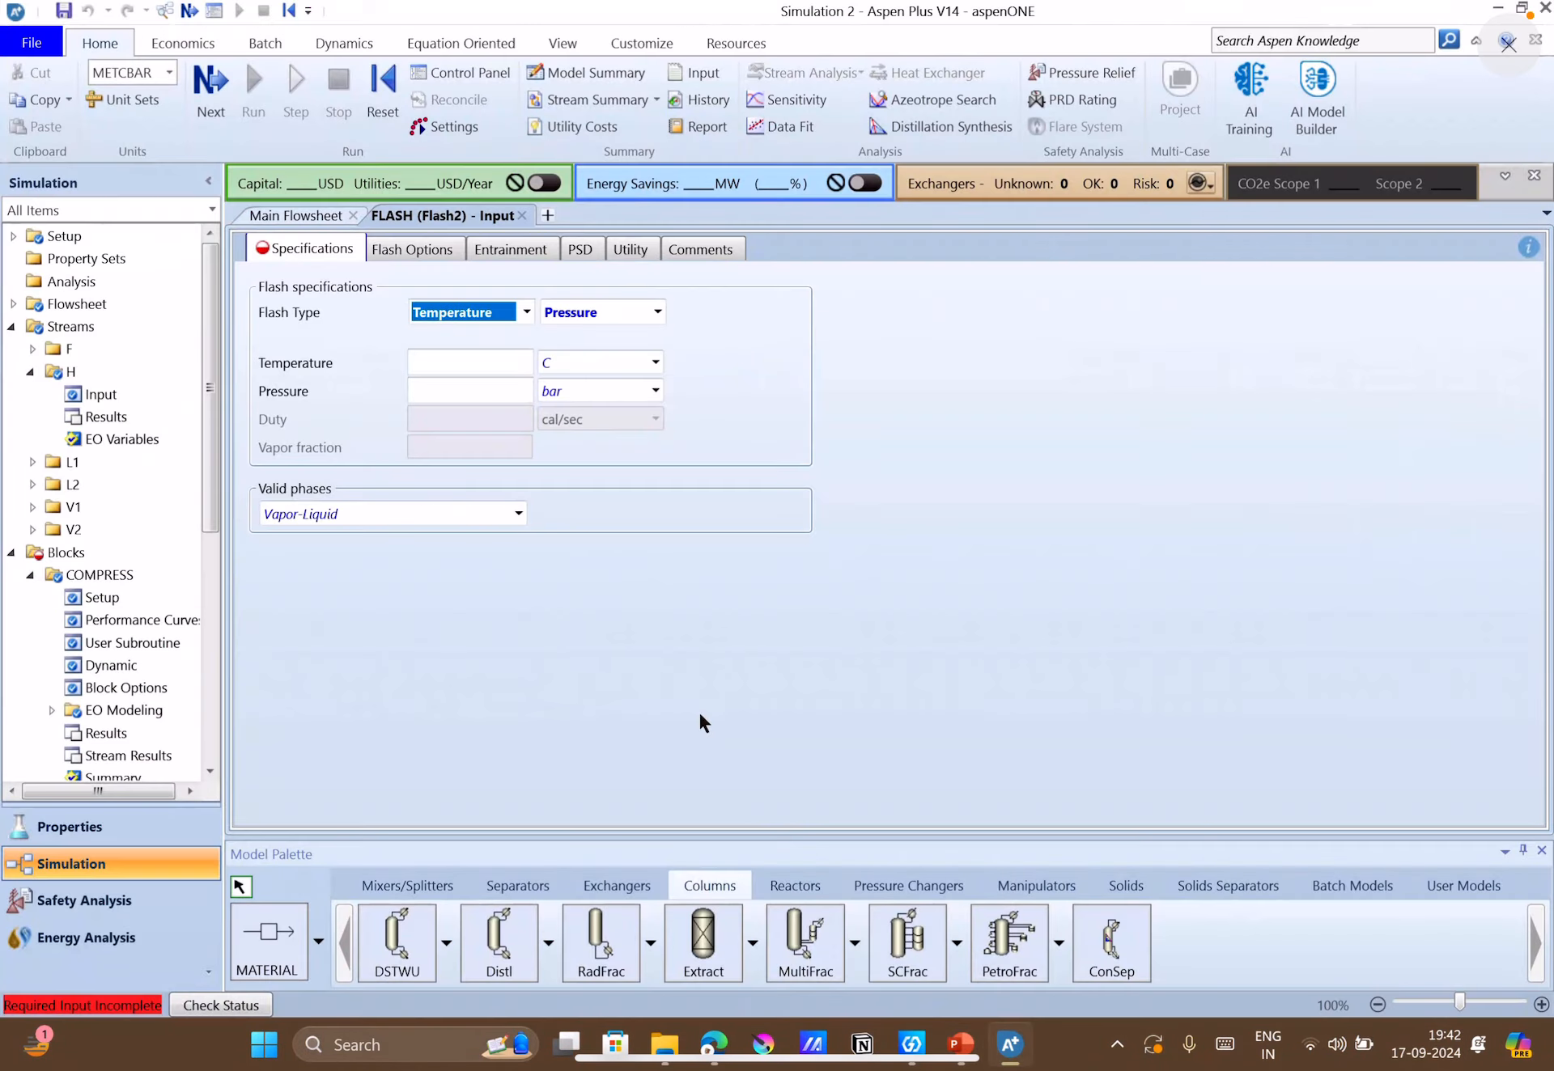
{"action": "left_click", "coordinate": [480, 361]}
{"action": "type", "text": "125"}
{"action": "left_click", "coordinate": [624, 364]}
{"action": "type", "text": "F"}
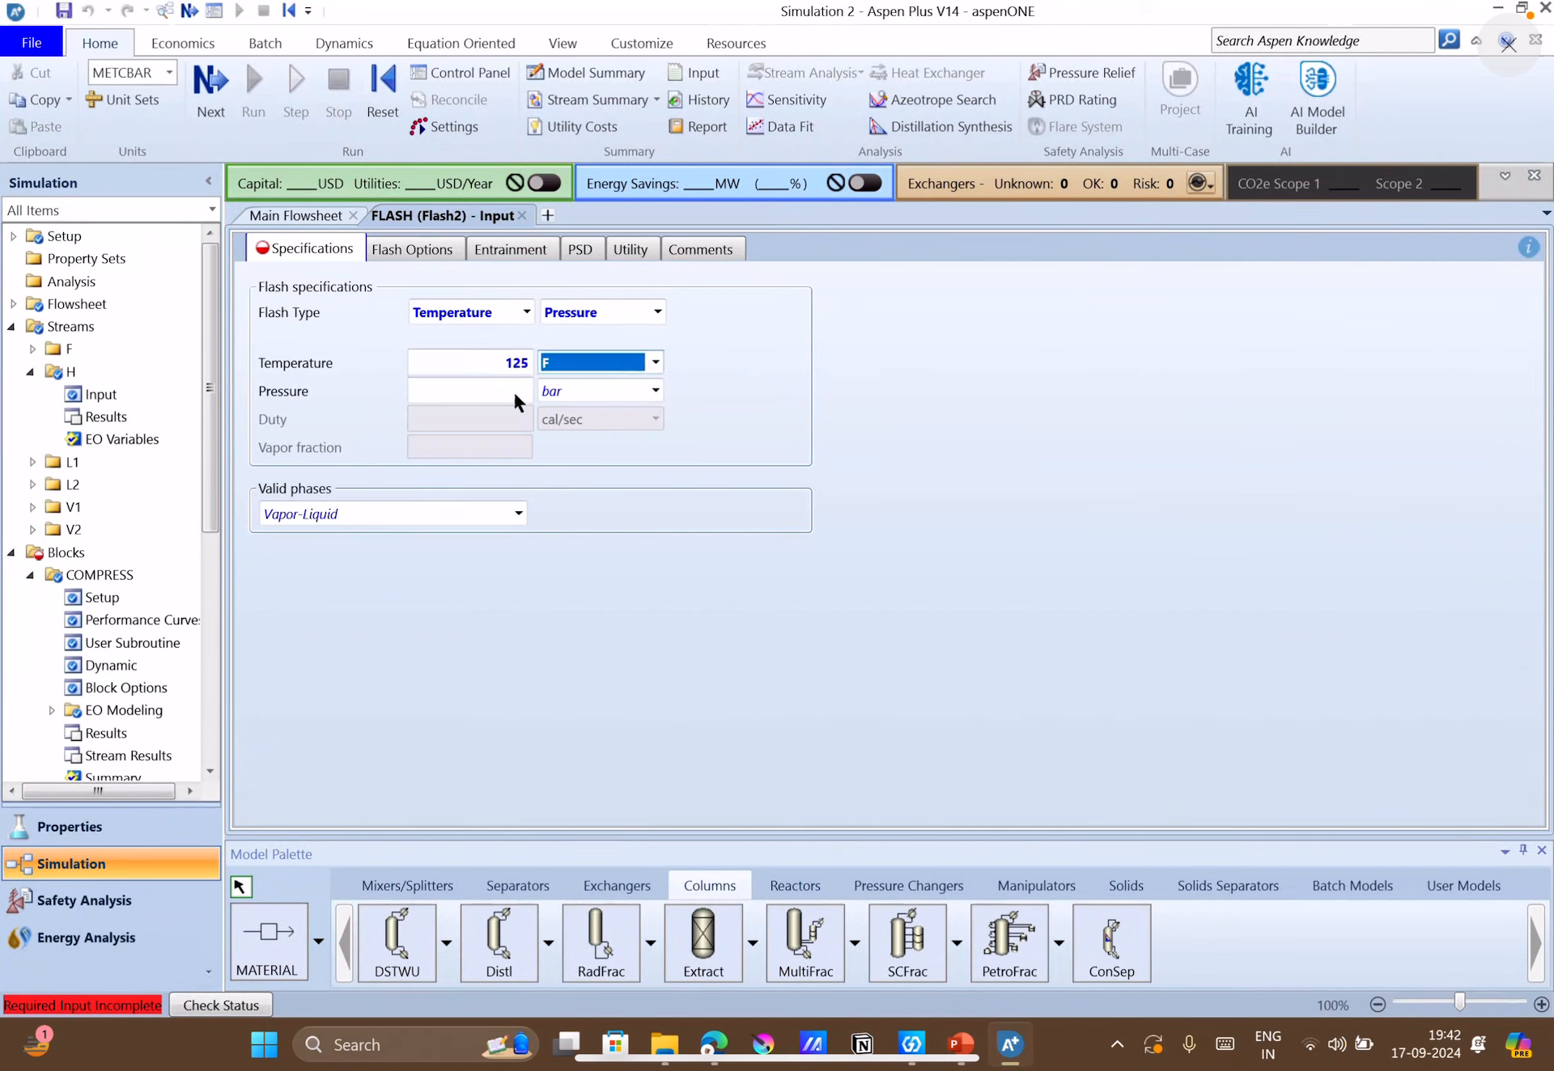
Set the flash drum's pressure to 2.8 atm.
{"action": "left_click", "coordinate": [463, 389]}
{"action": "type", "text": "2.8"}
{"action": "key", "text": "Return"}
{"action": "left_click", "coordinate": [585, 395]}
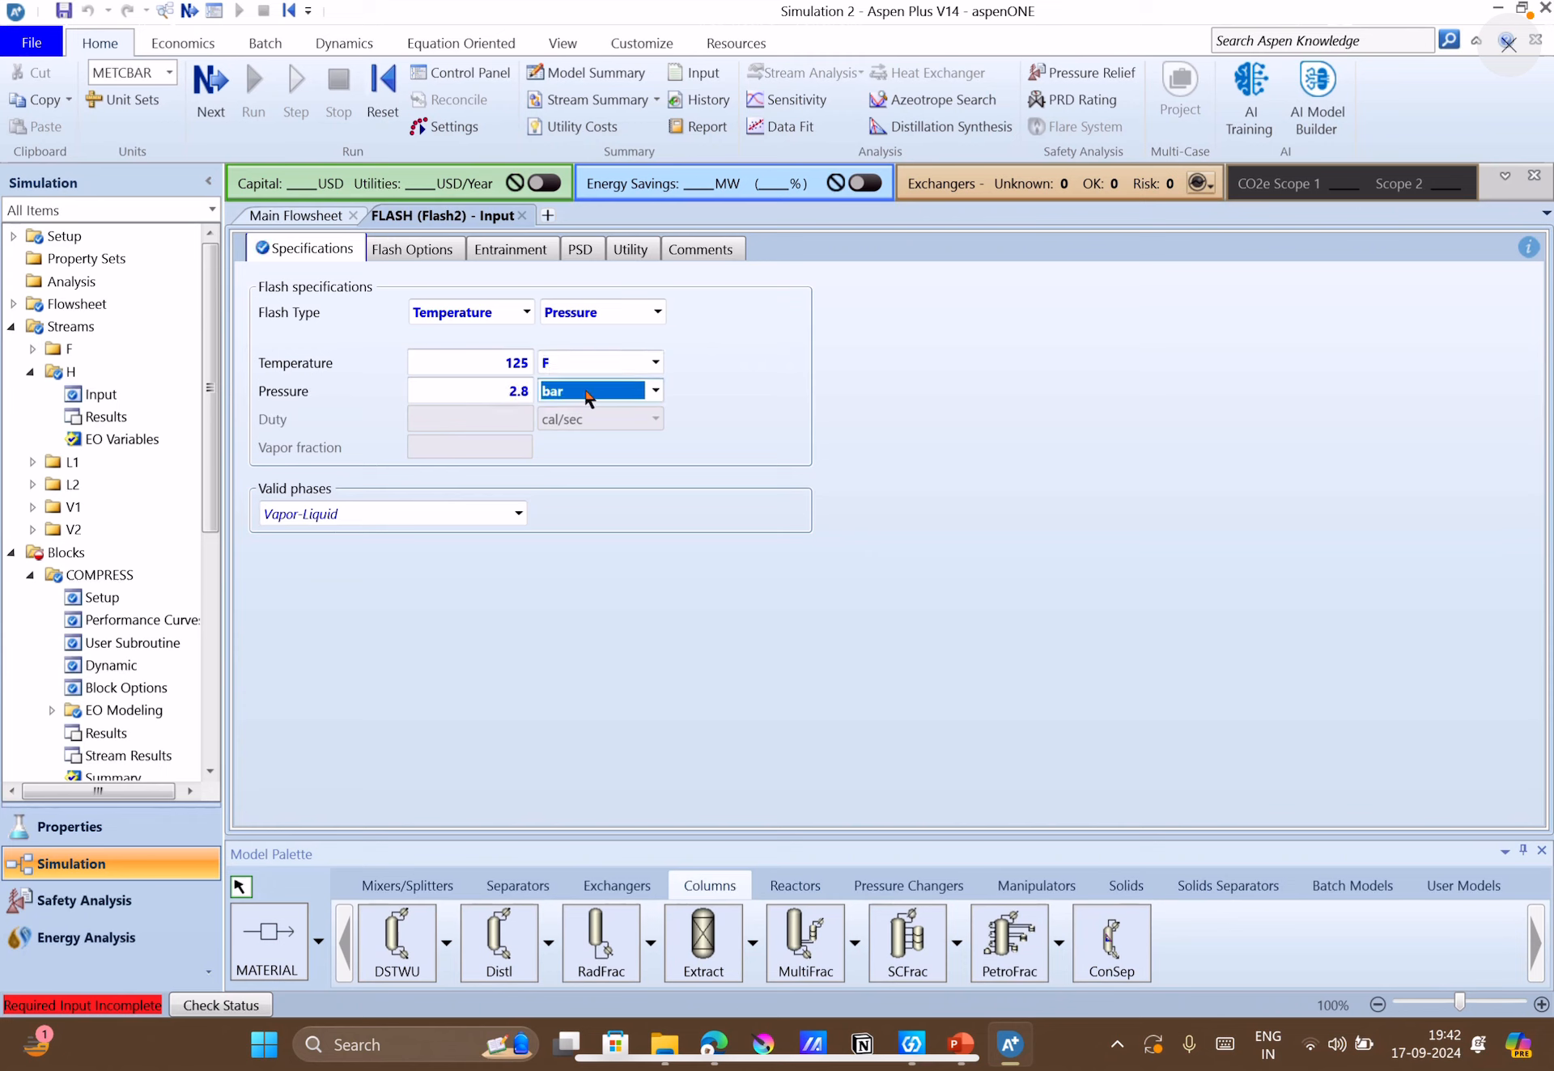
{"action": "left_click", "coordinate": [890, 571]}
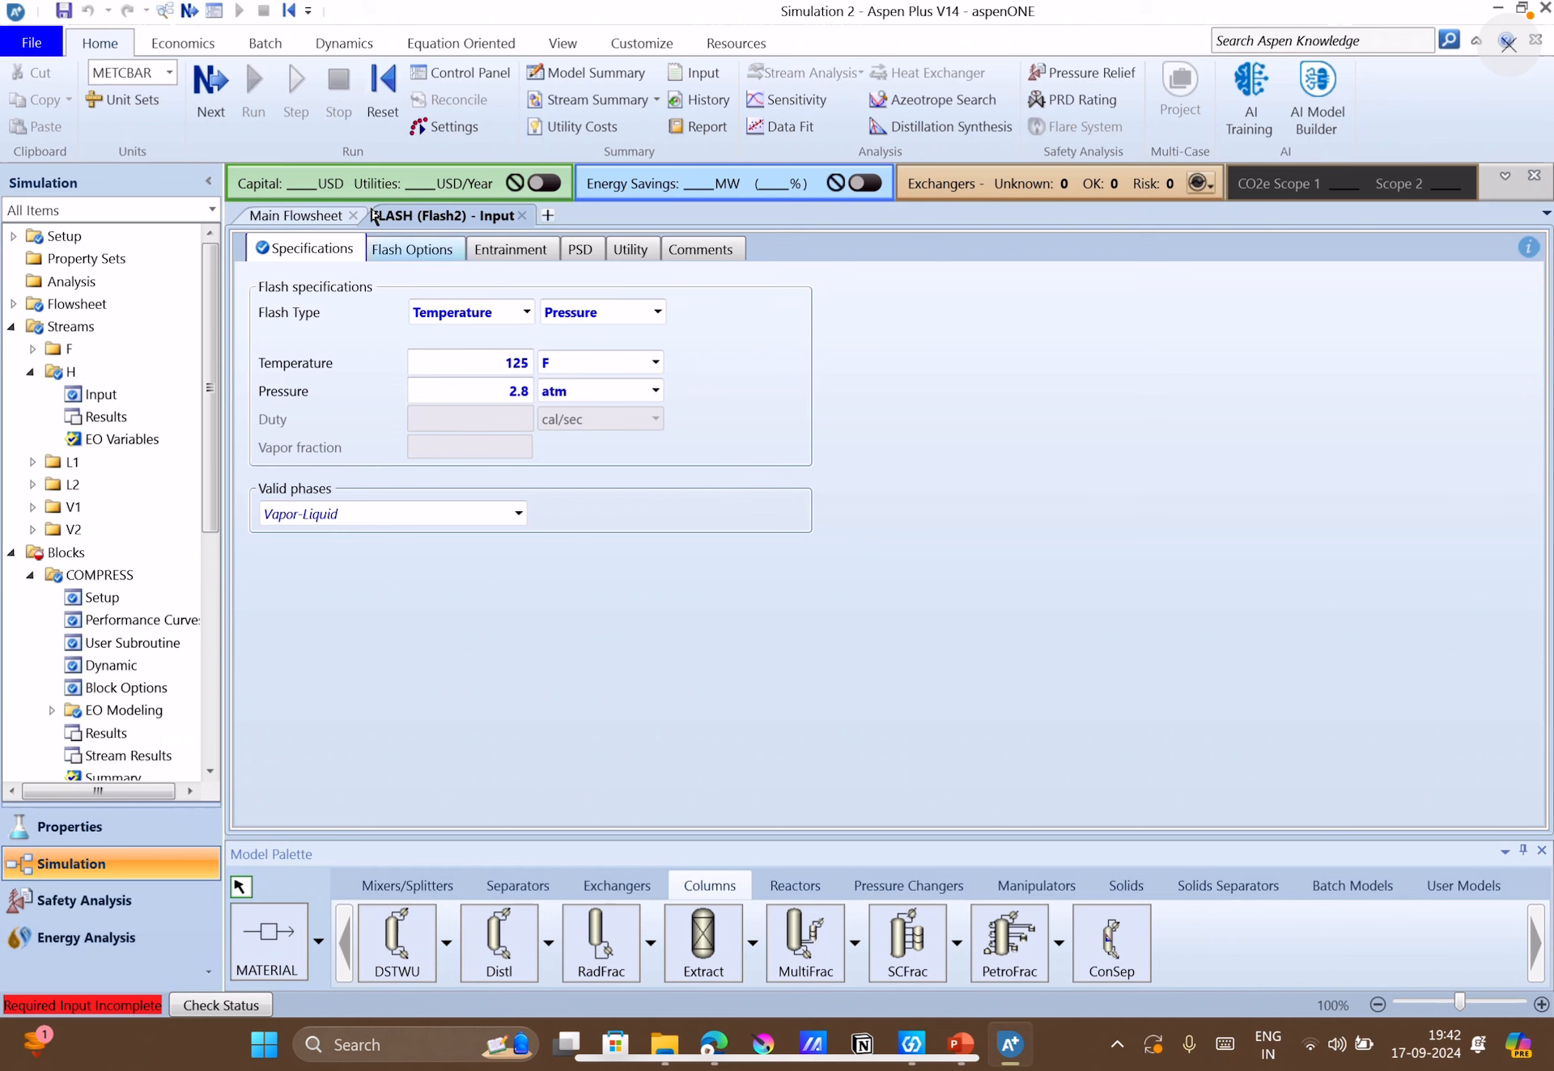
Open the STRIPP block's setup, check the stripper data in PowerPoint and set the number of stages to 6 in Aspen Plus.
{"action": "left_click", "coordinate": [212, 93]}
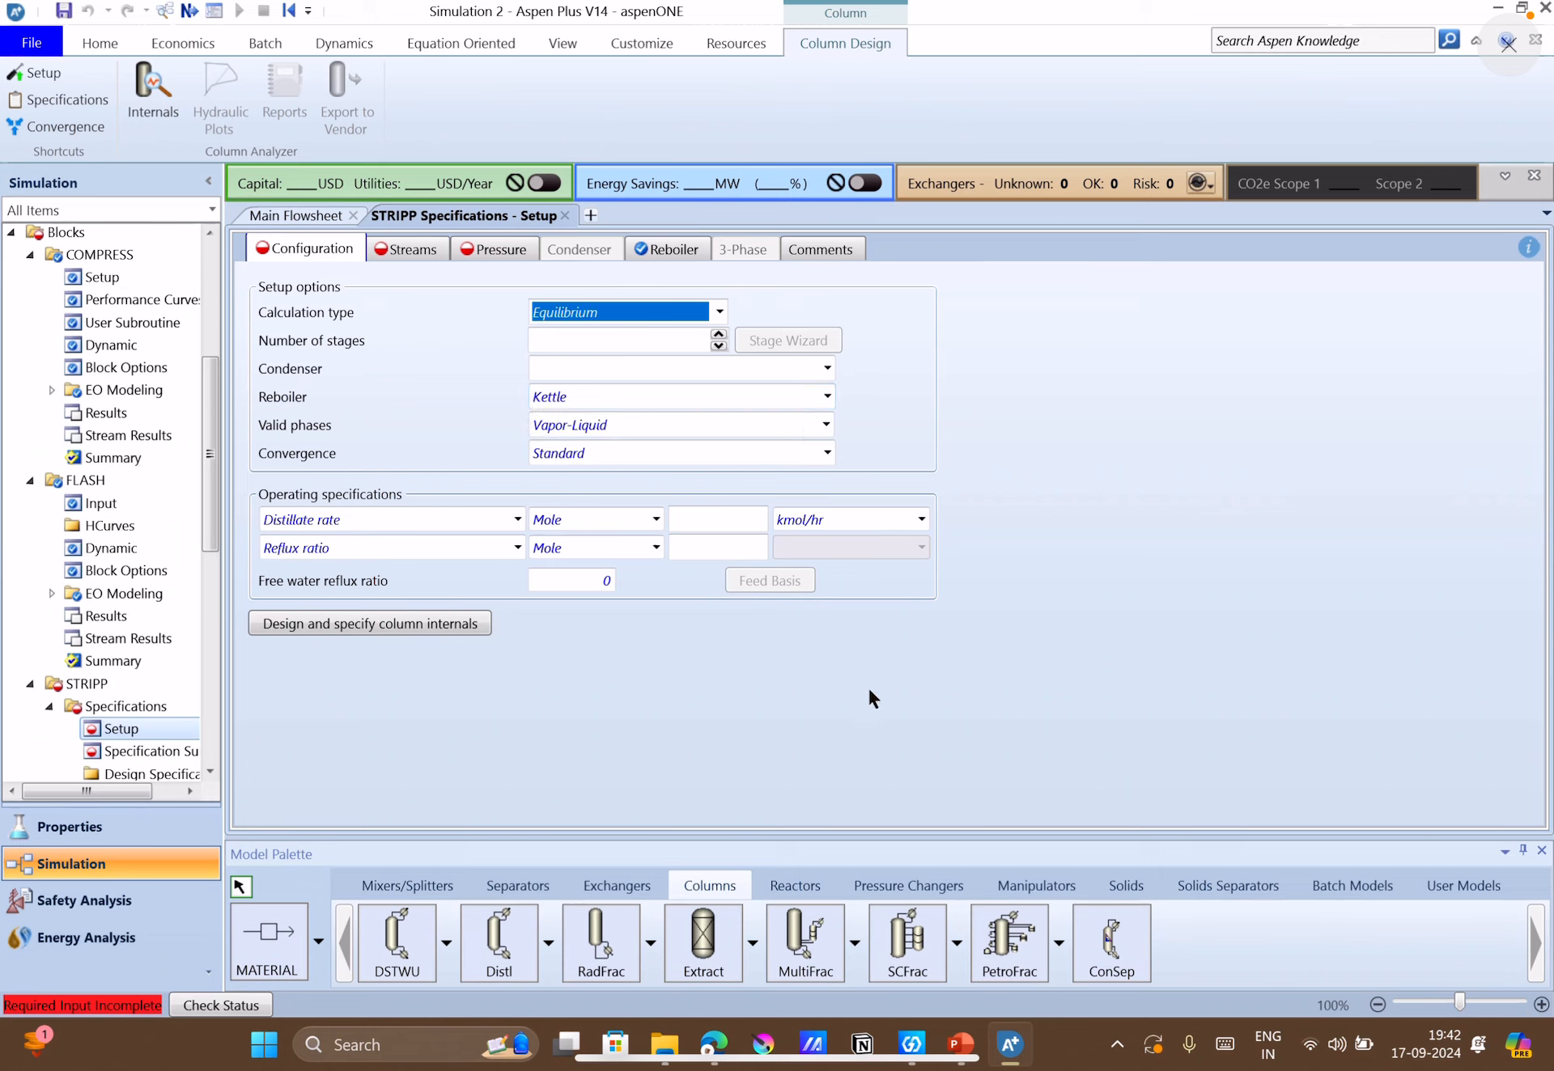
{"action": "left_click", "coordinate": [965, 1062]}
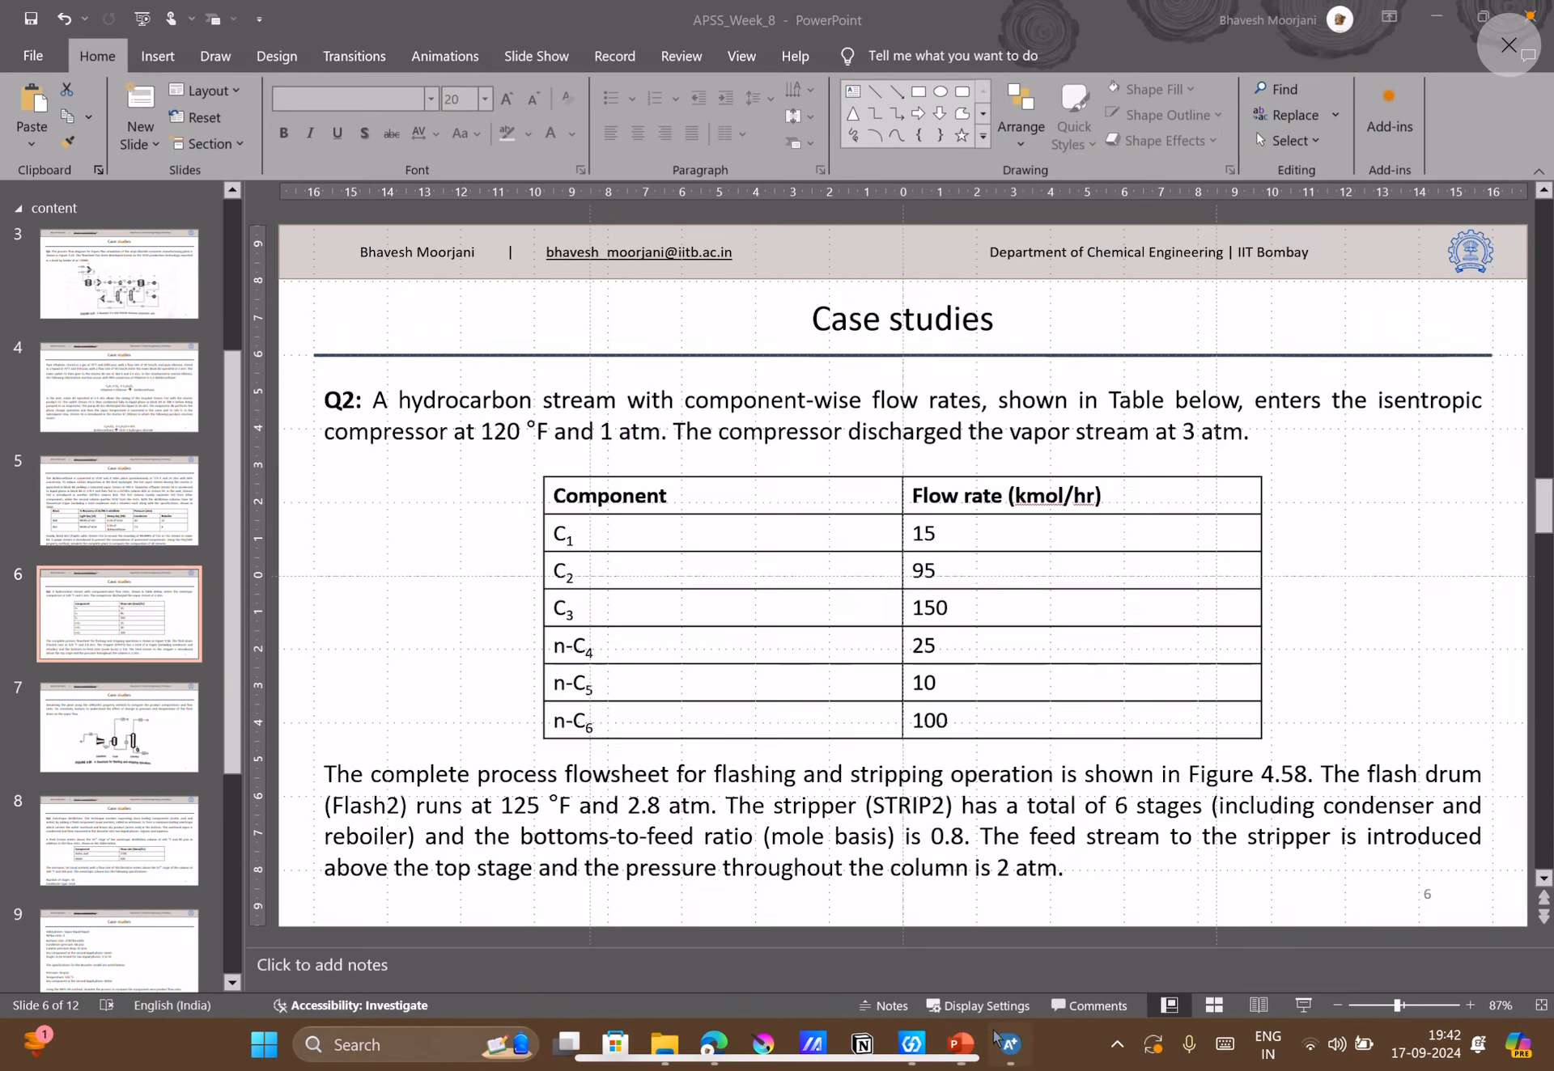
{"action": "left_click", "coordinate": [943, 931]}
{"action": "left_click", "coordinate": [650, 346]}
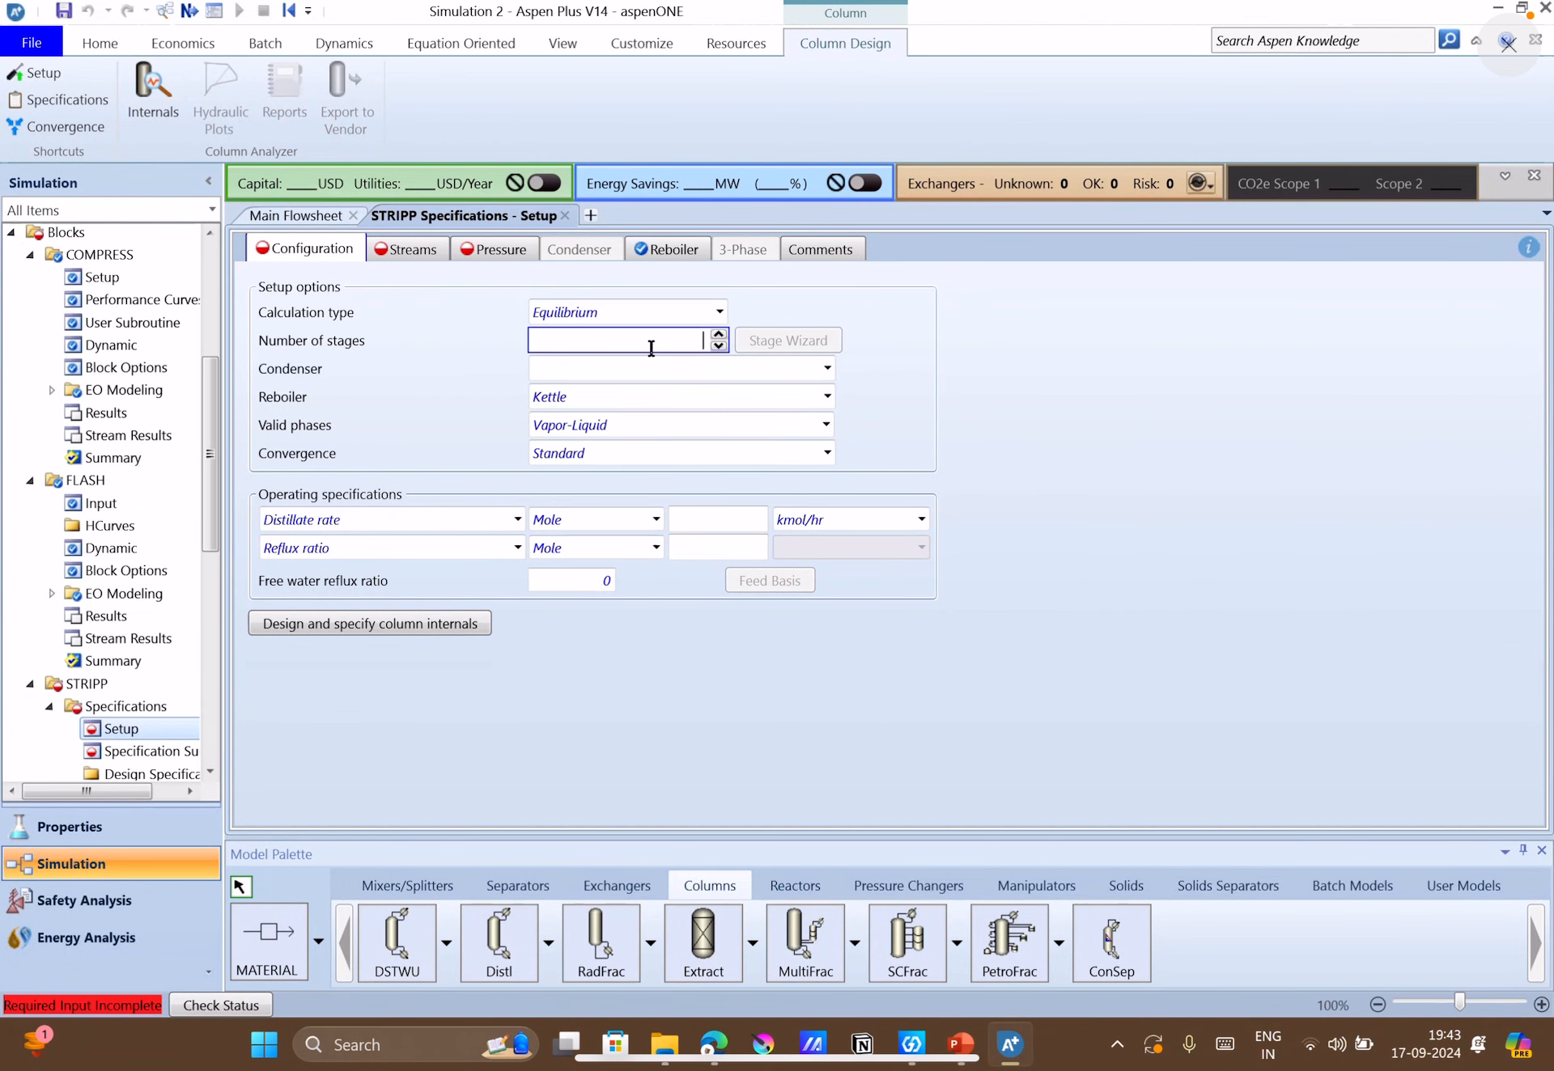
{"action": "type", "text": "6"}
{"action": "left_click", "coordinate": [1401, 517]}
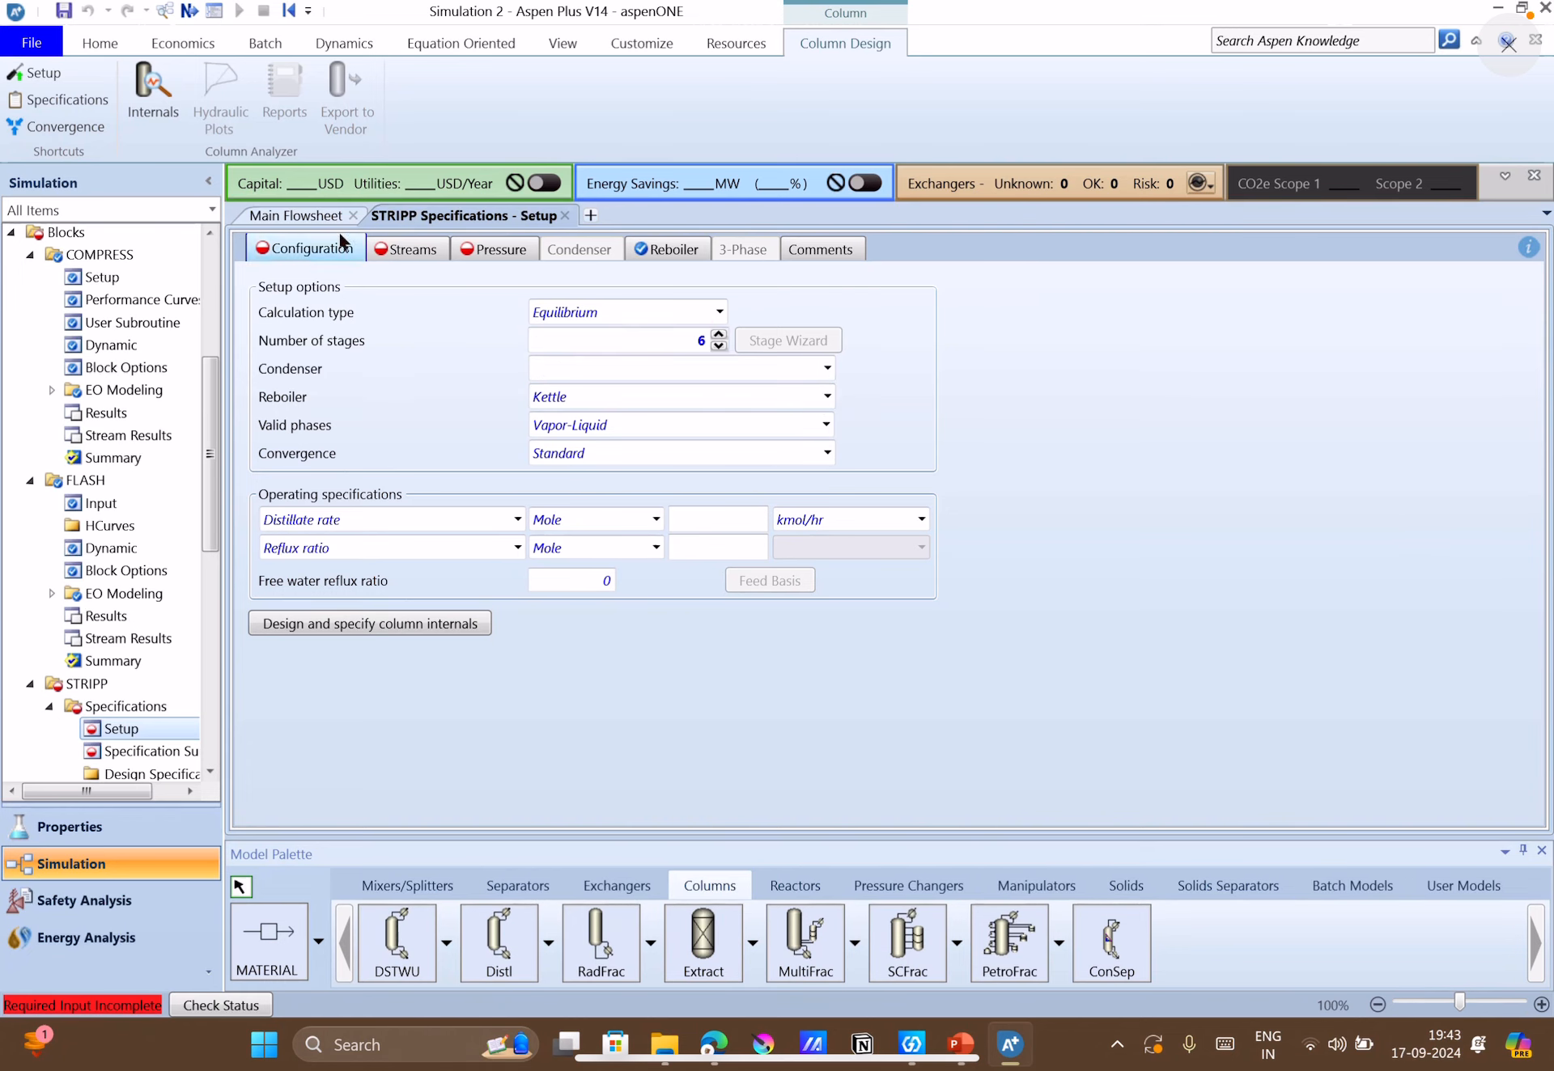
Review the stripper on the flowsheet and its description in PowerPoint, and set the STRIPP condenser to None in Aspen Plus.
{"action": "left_click", "coordinate": [327, 217]}
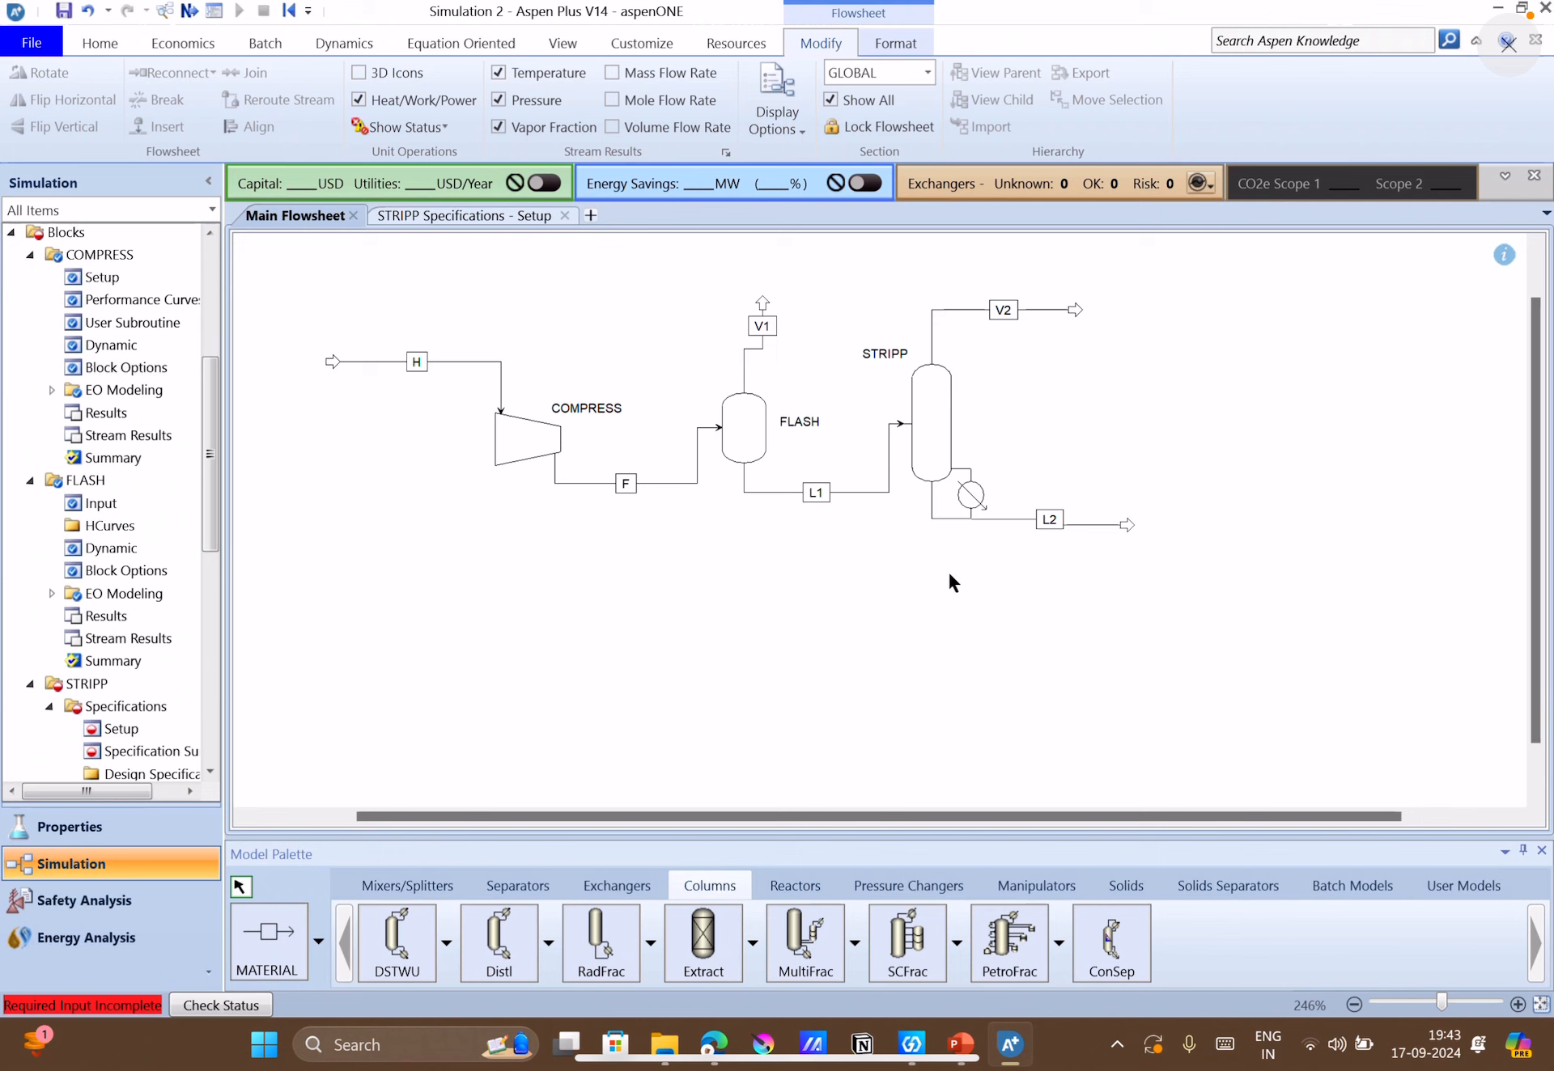
{"action": "left_click", "coordinate": [961, 1044]}
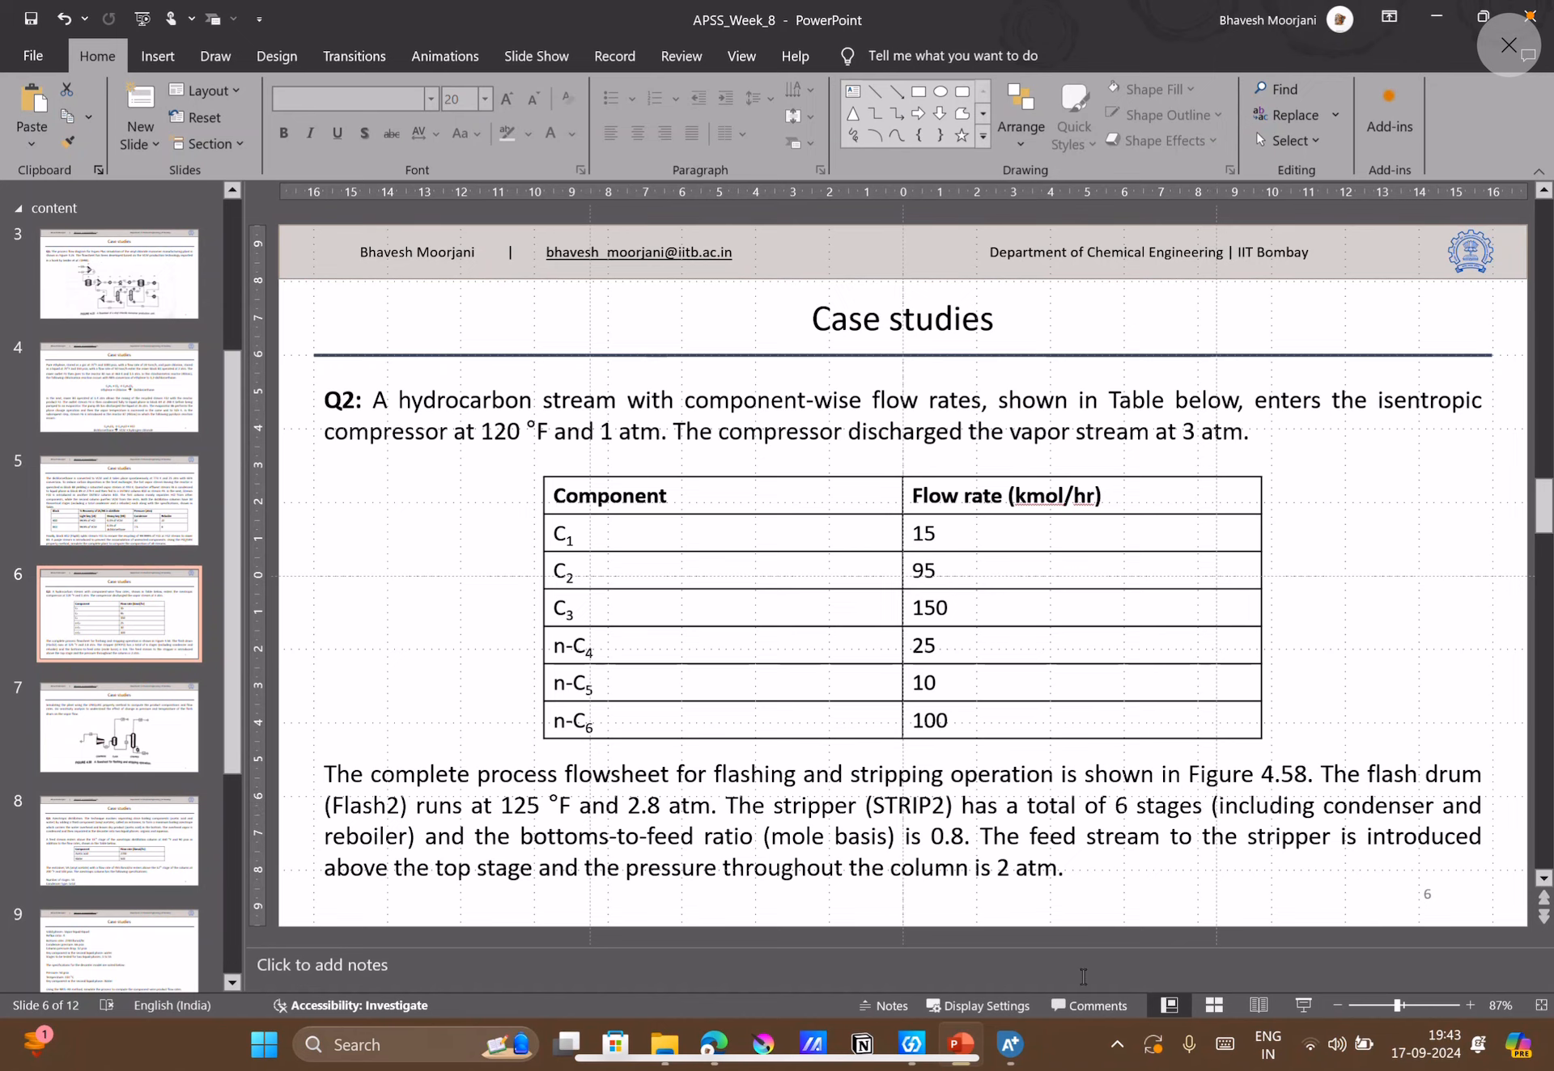
{"action": "left_click", "coordinate": [1008, 1045]}
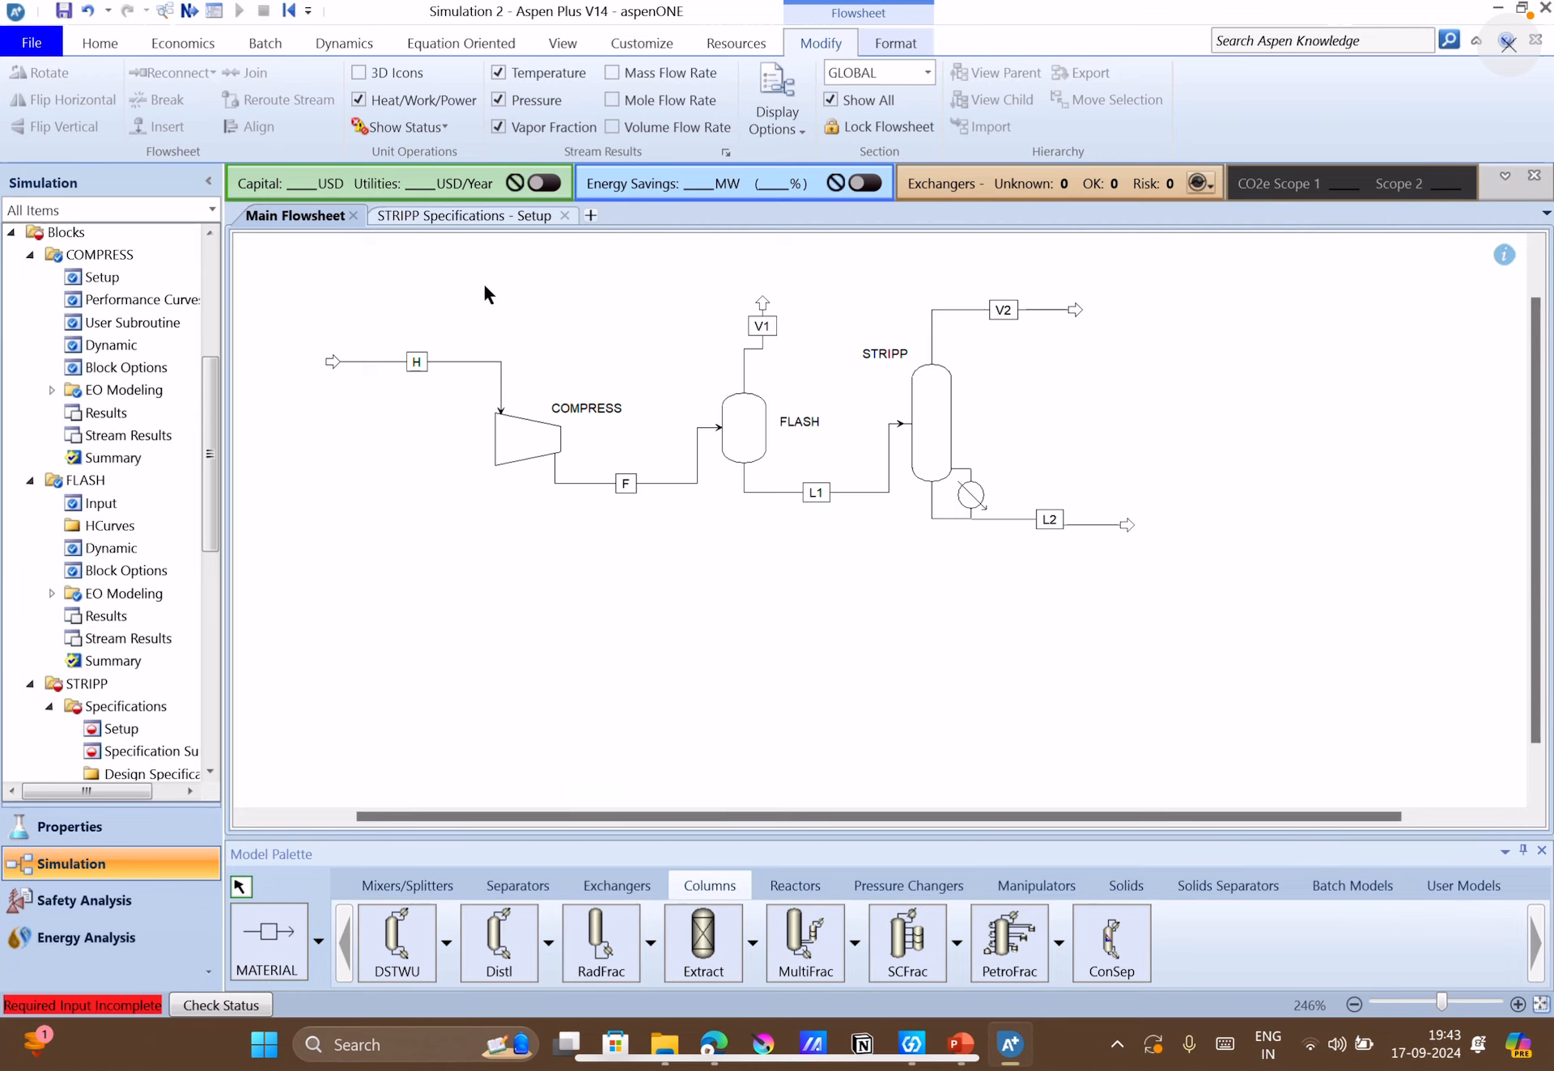
{"action": "left_click", "coordinate": [437, 215]}
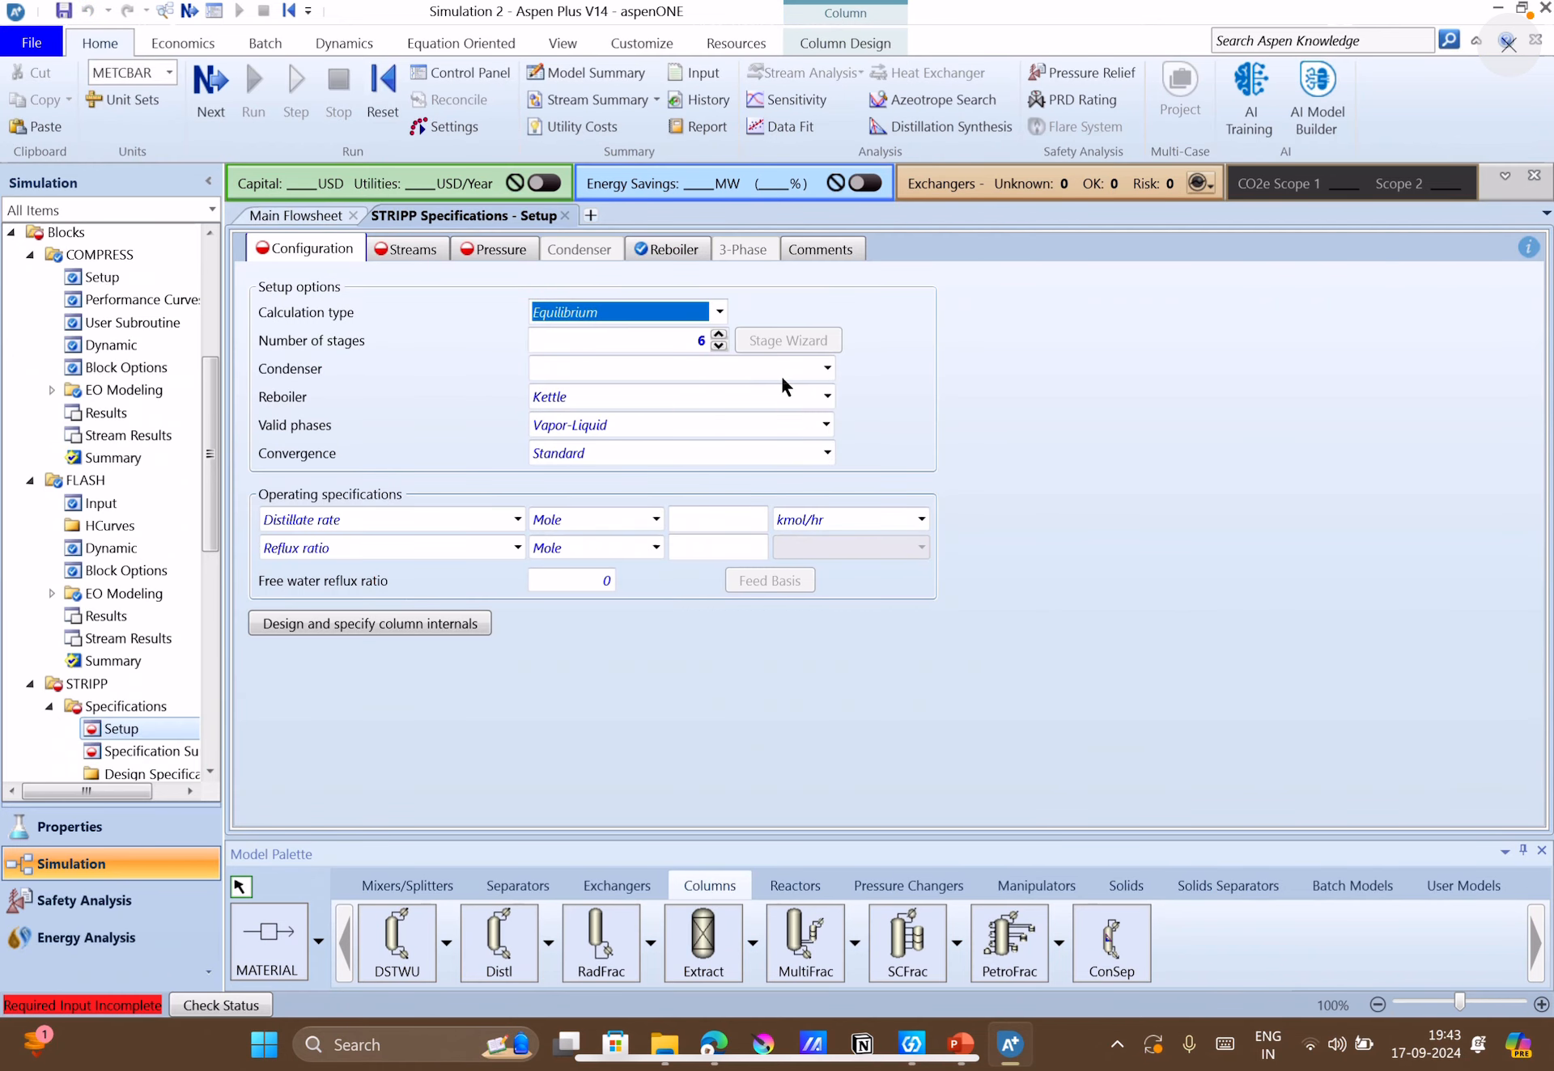
{"action": "left_click", "coordinate": [827, 368]}
{"action": "left_click", "coordinate": [827, 369]}
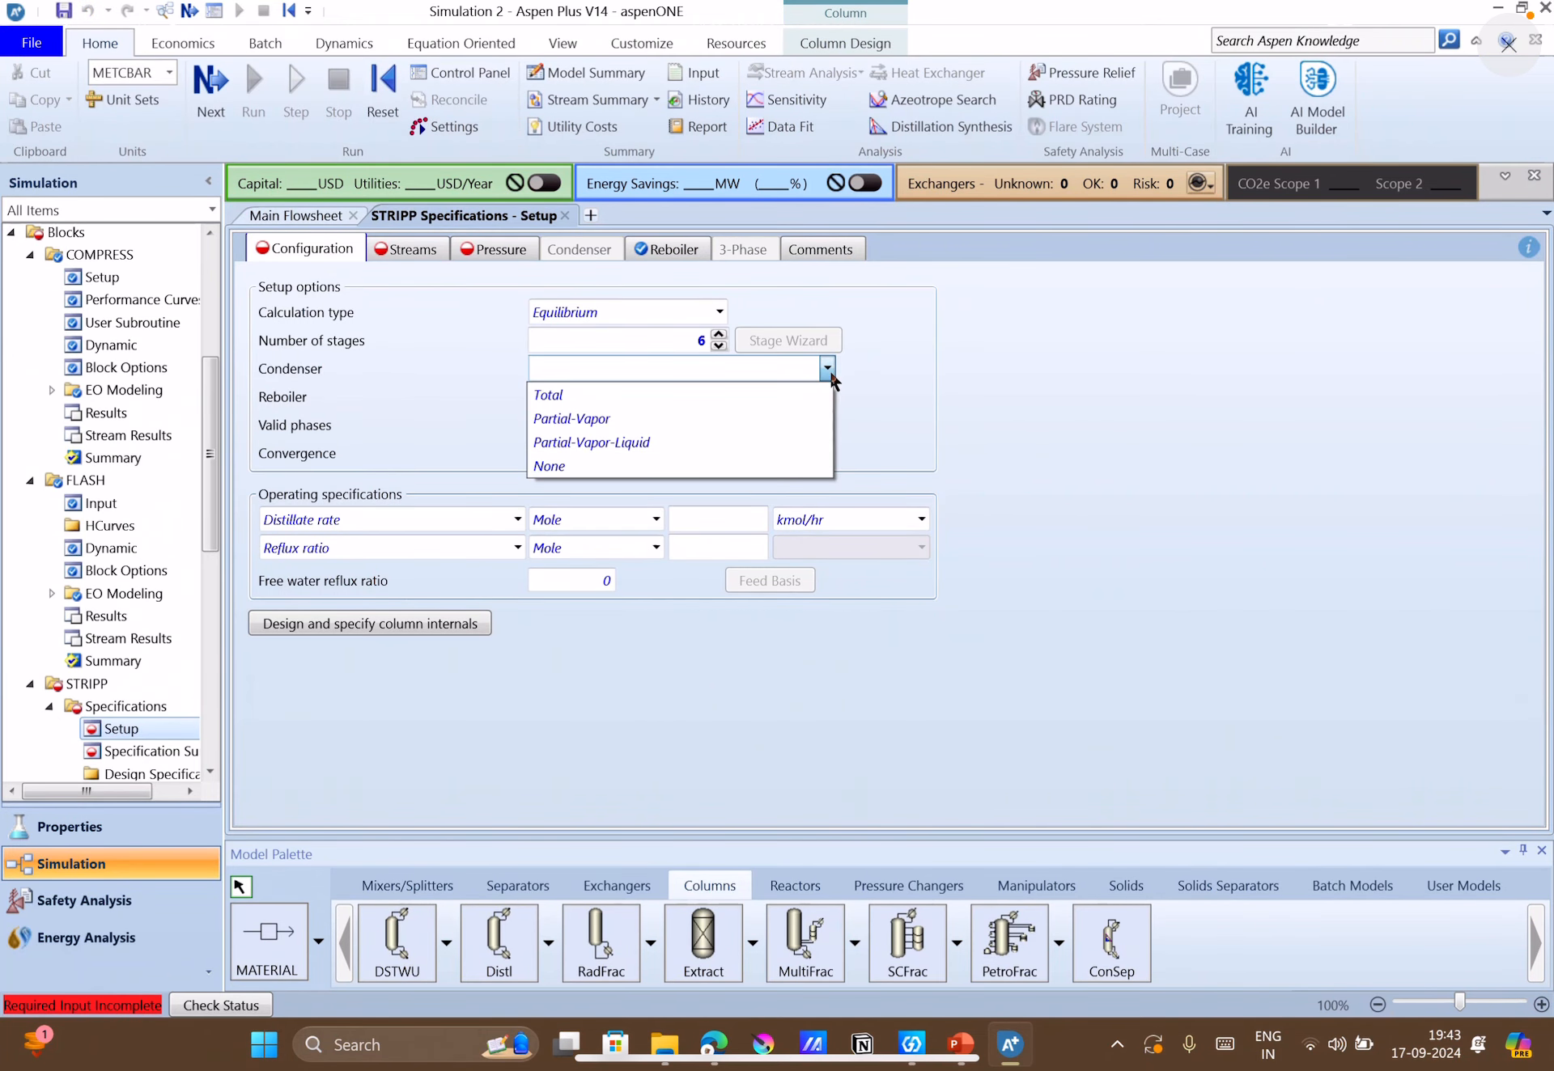
{"action": "left_click", "coordinate": [550, 459]}
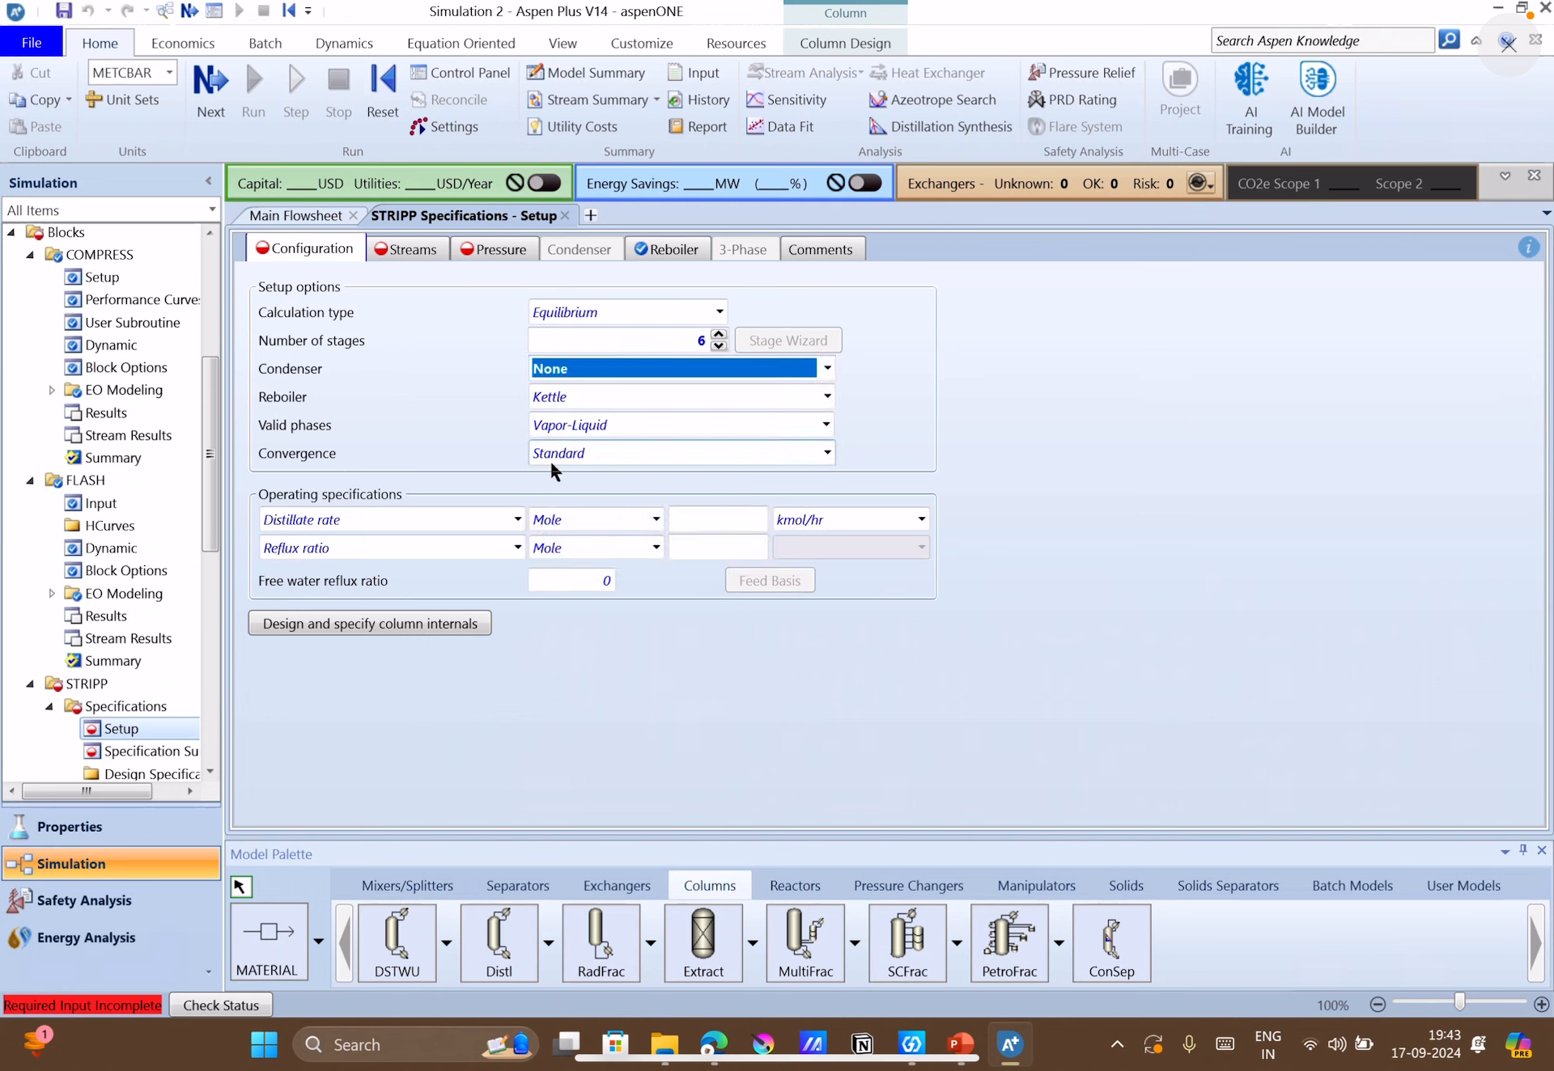
{"action": "left_click", "coordinate": [885, 429]}
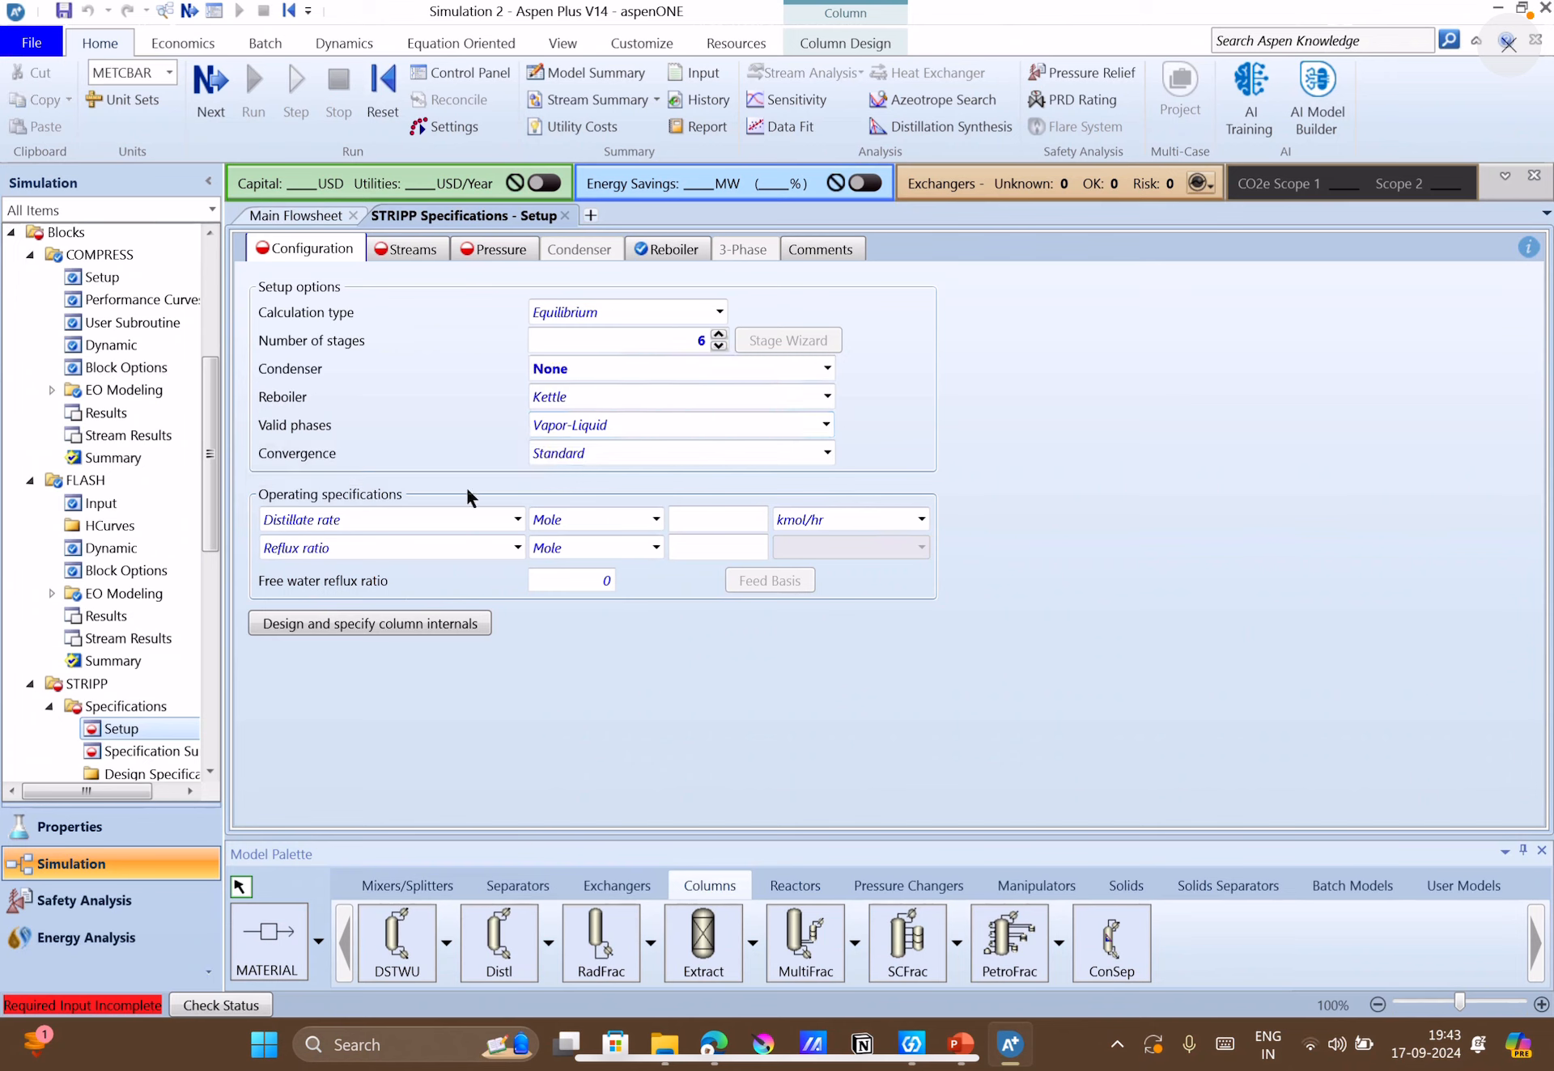
Specify the stripper's operation by a bottoms to feed ratio of 0.8 on a mole basis.
{"action": "left_click", "coordinate": [500, 528]}
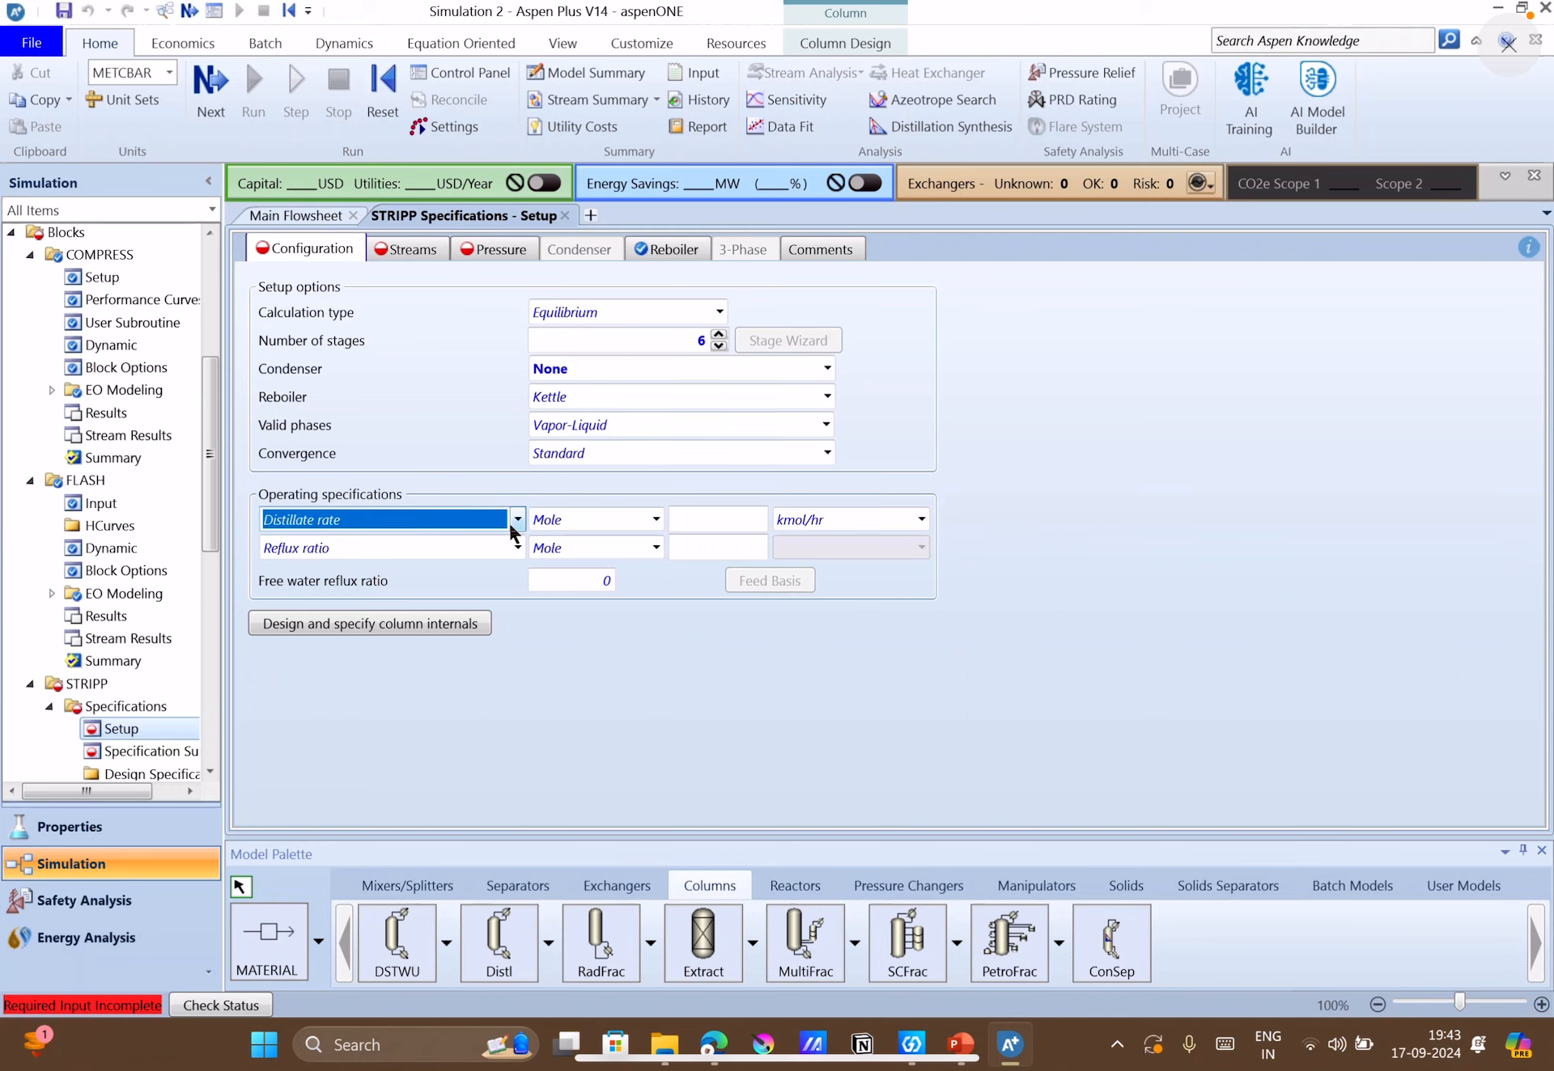
{"action": "left_click", "coordinate": [513, 522]}
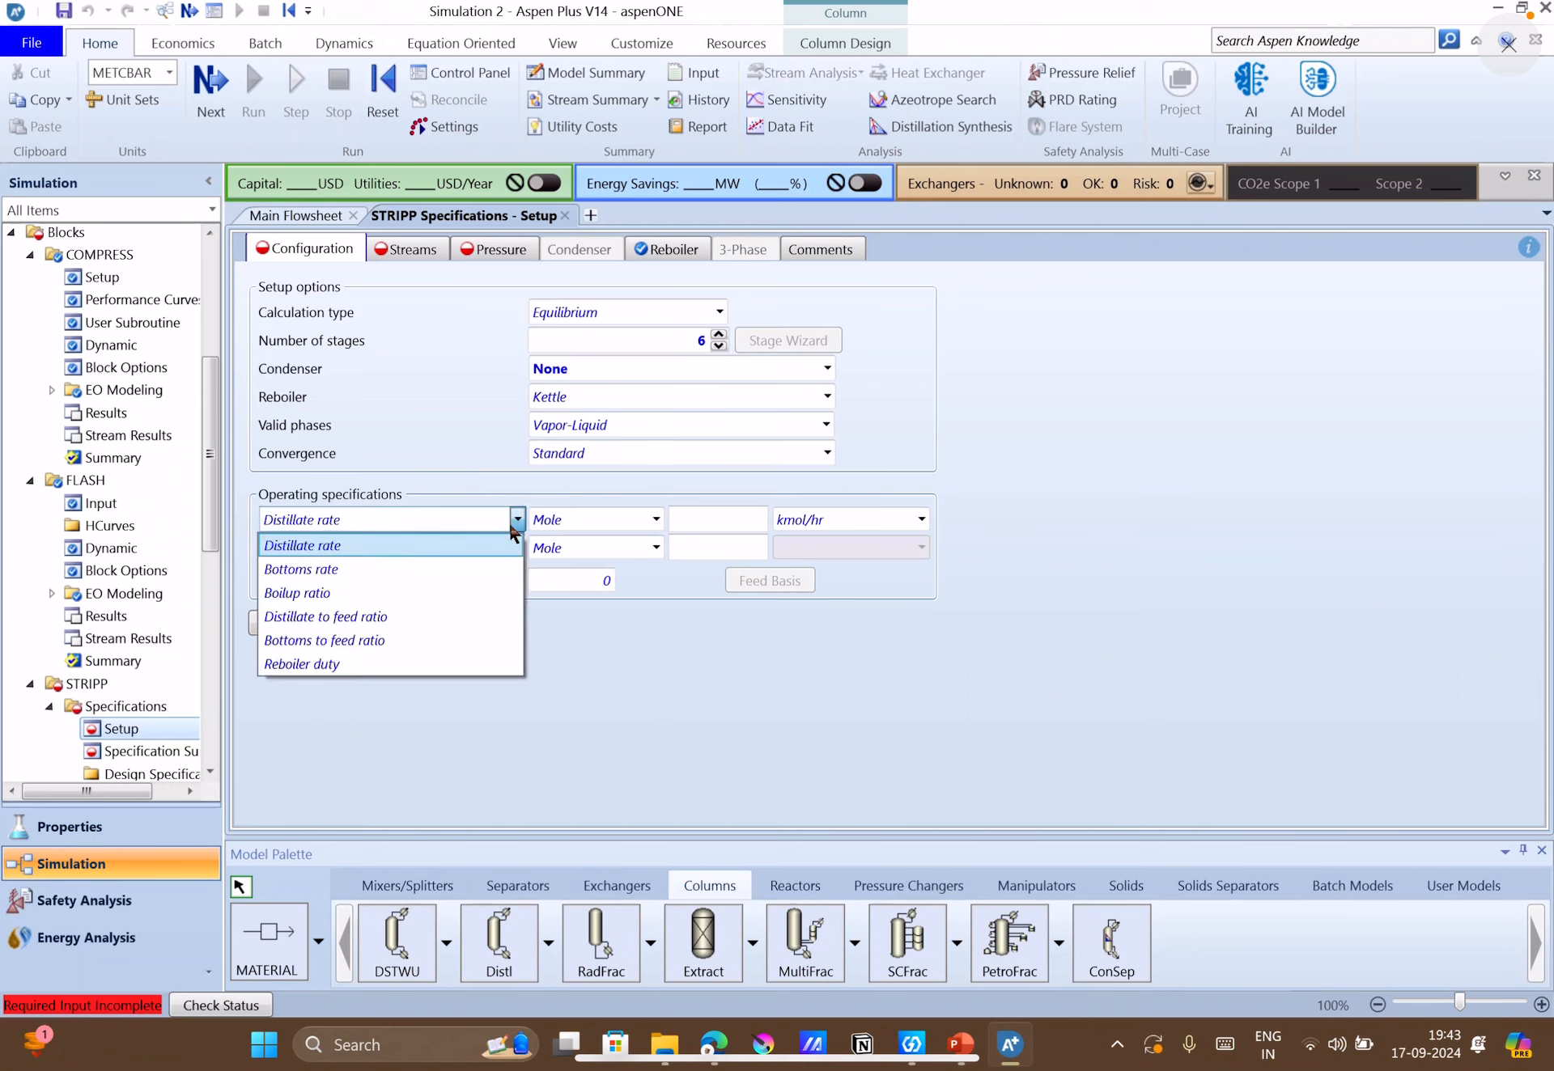
{"action": "left_click", "coordinate": [389, 641]}
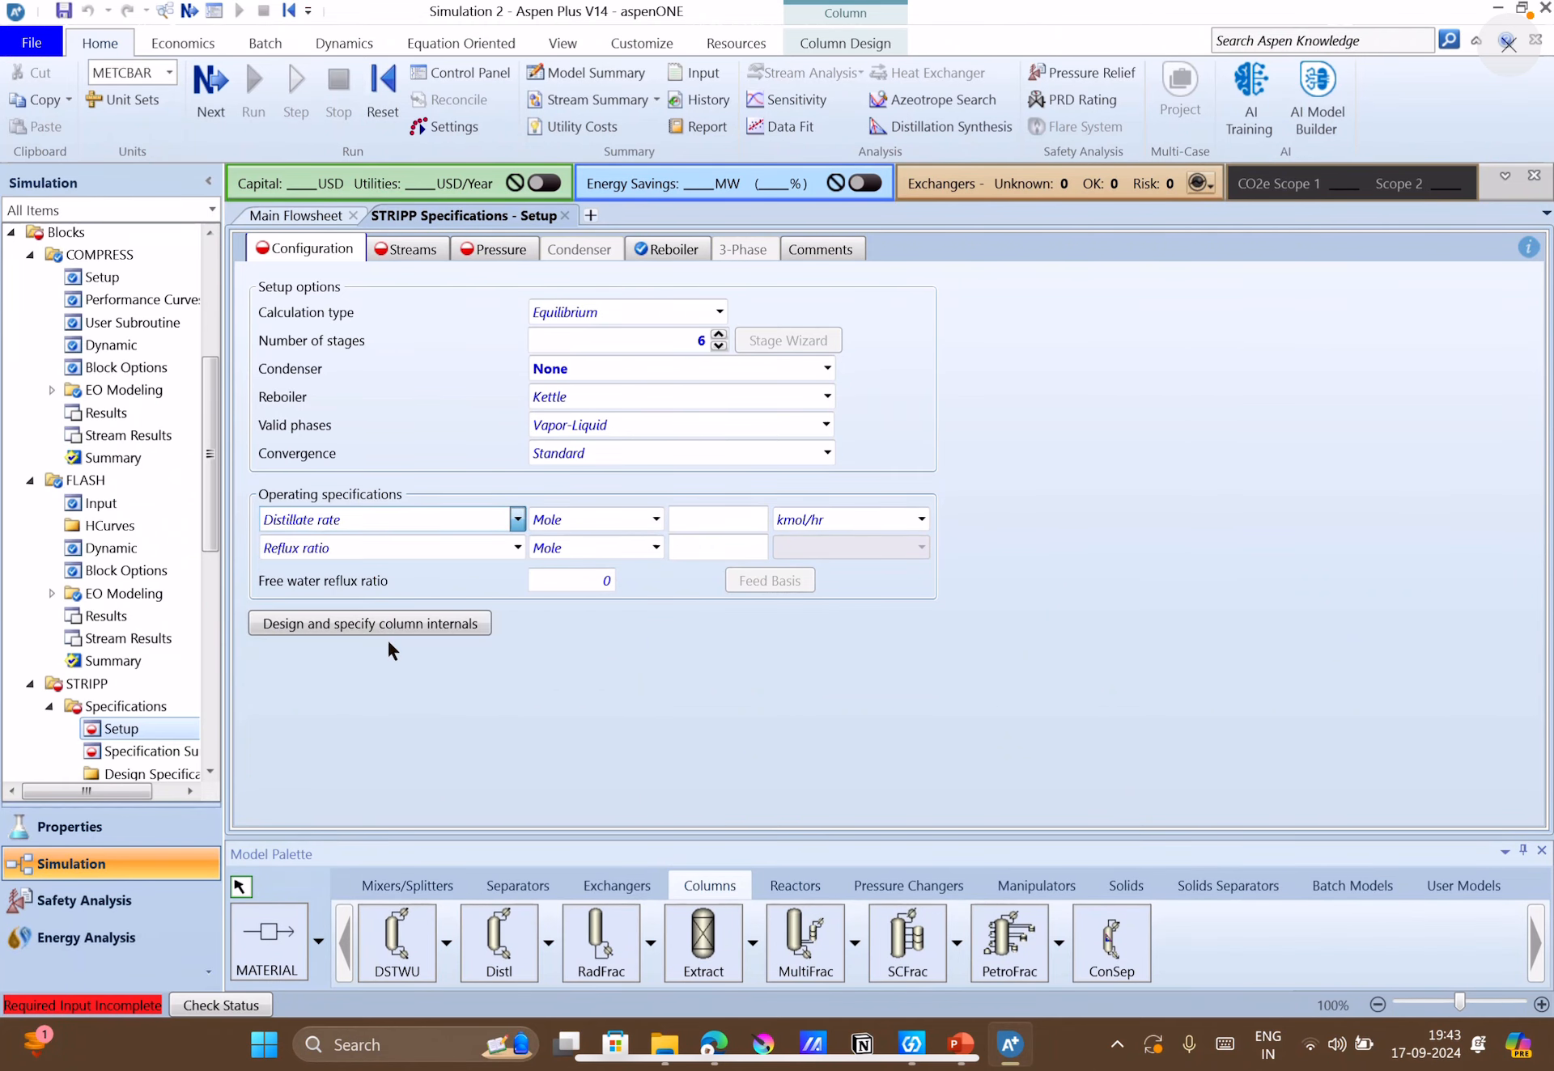
{"action": "left_click", "coordinate": [722, 530]}
{"action": "type", "text": ".8"}
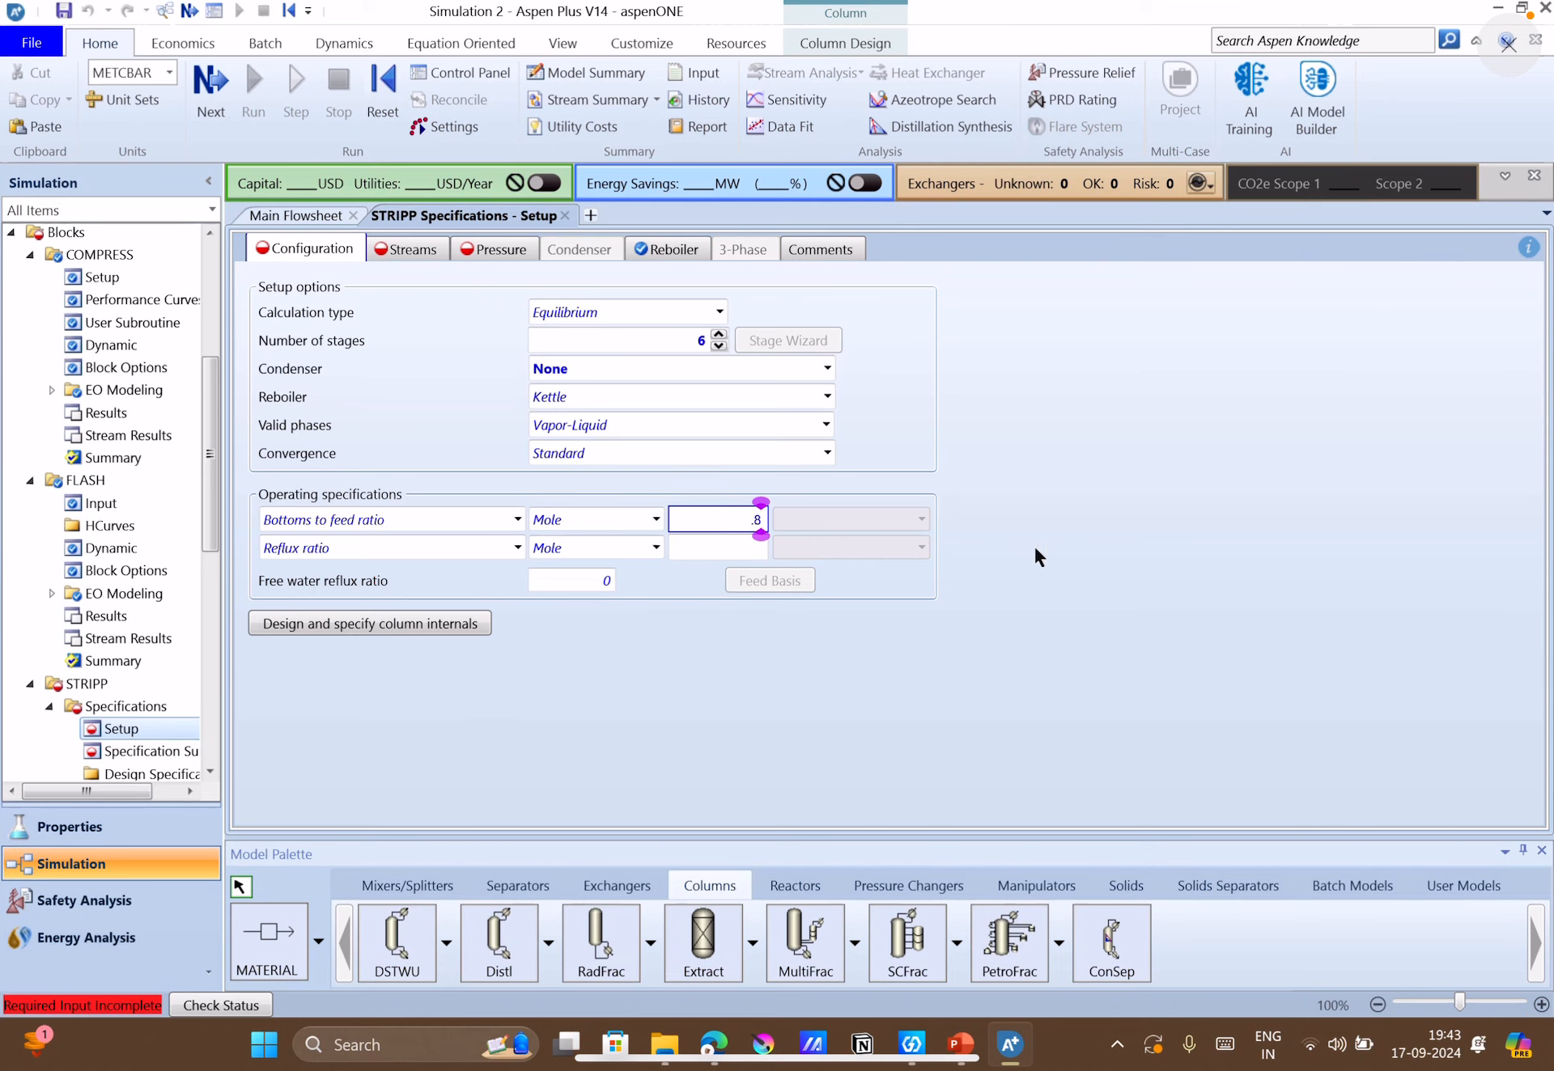
{"action": "left_click", "coordinate": [1123, 551]}
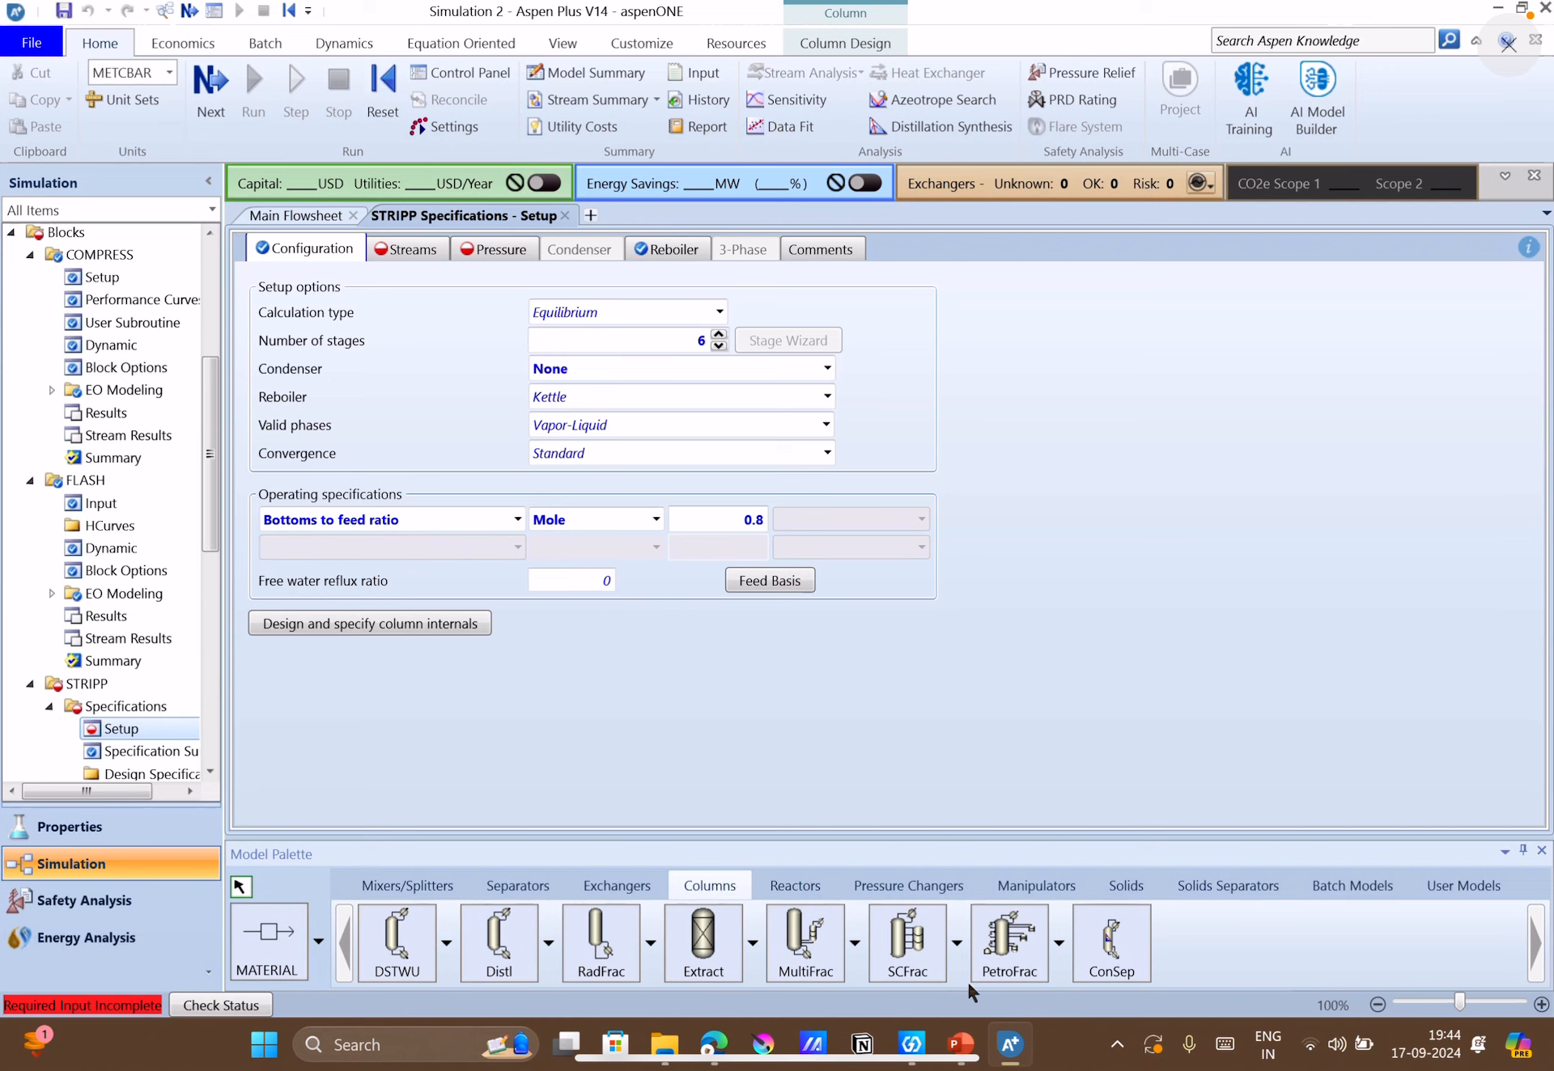
Check the flowsheet and the stripper description in PowerPoint, and set the feed stage of stream L1 to 1 in the STRIPP setup in Aspen Plus.
{"action": "mouse_move", "coordinate": [970, 1060]}
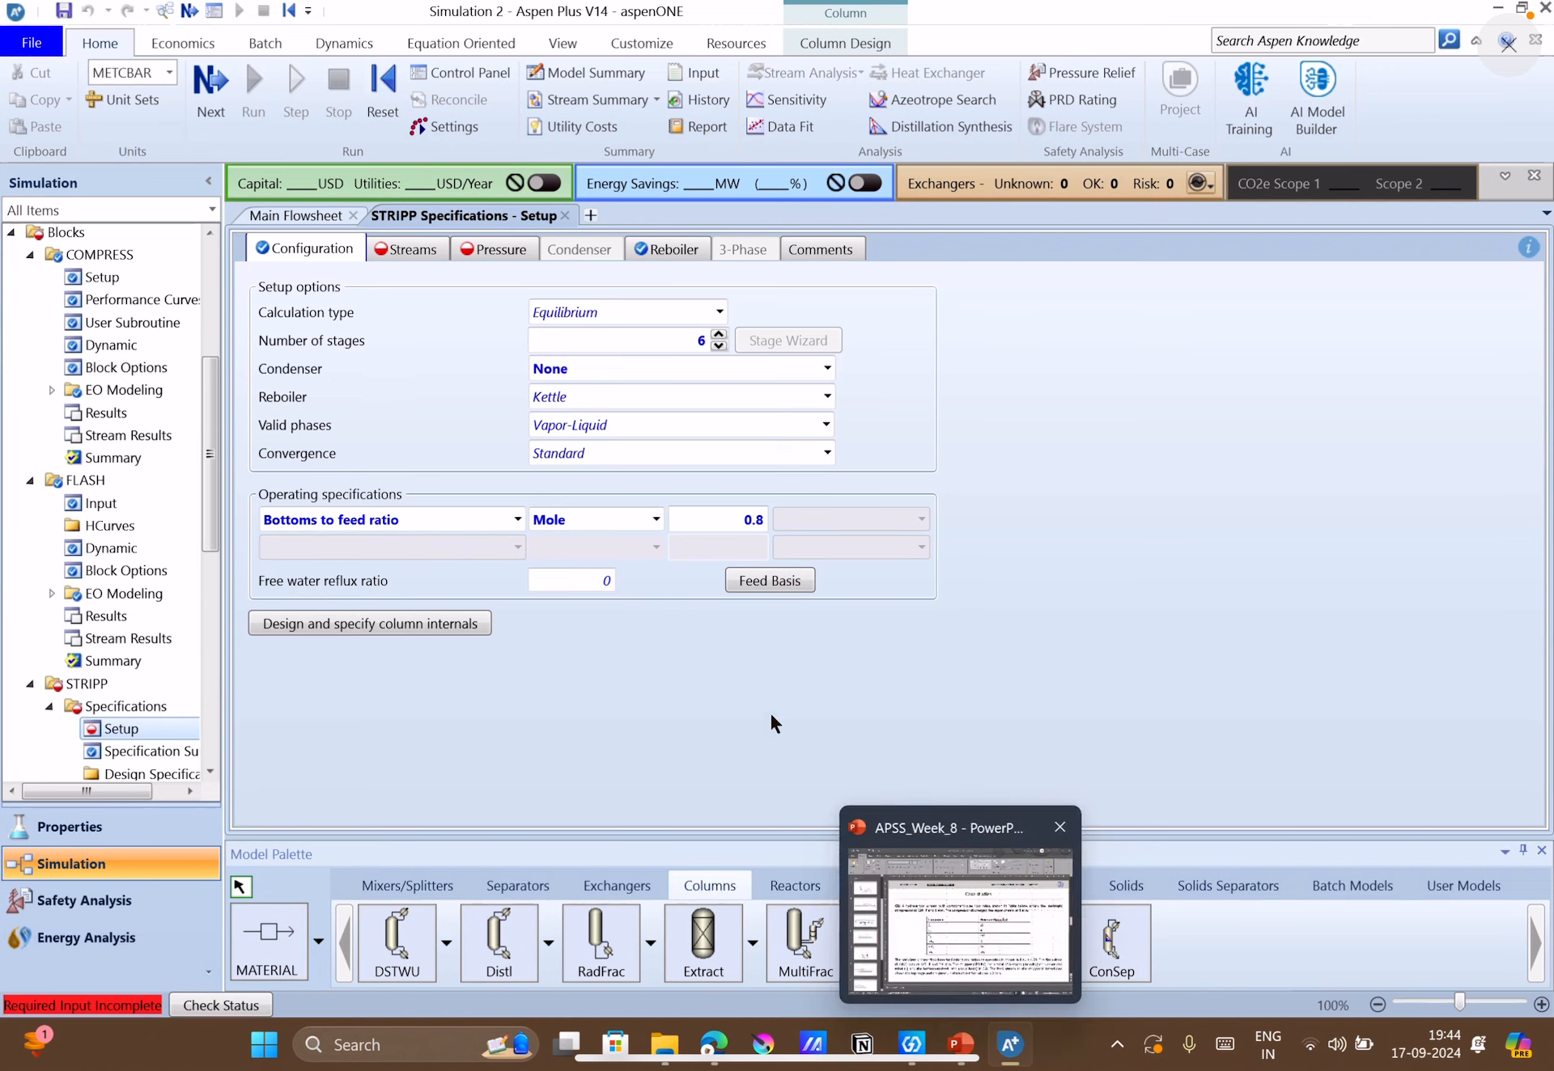
{"action": "left_click", "coordinate": [317, 219]}
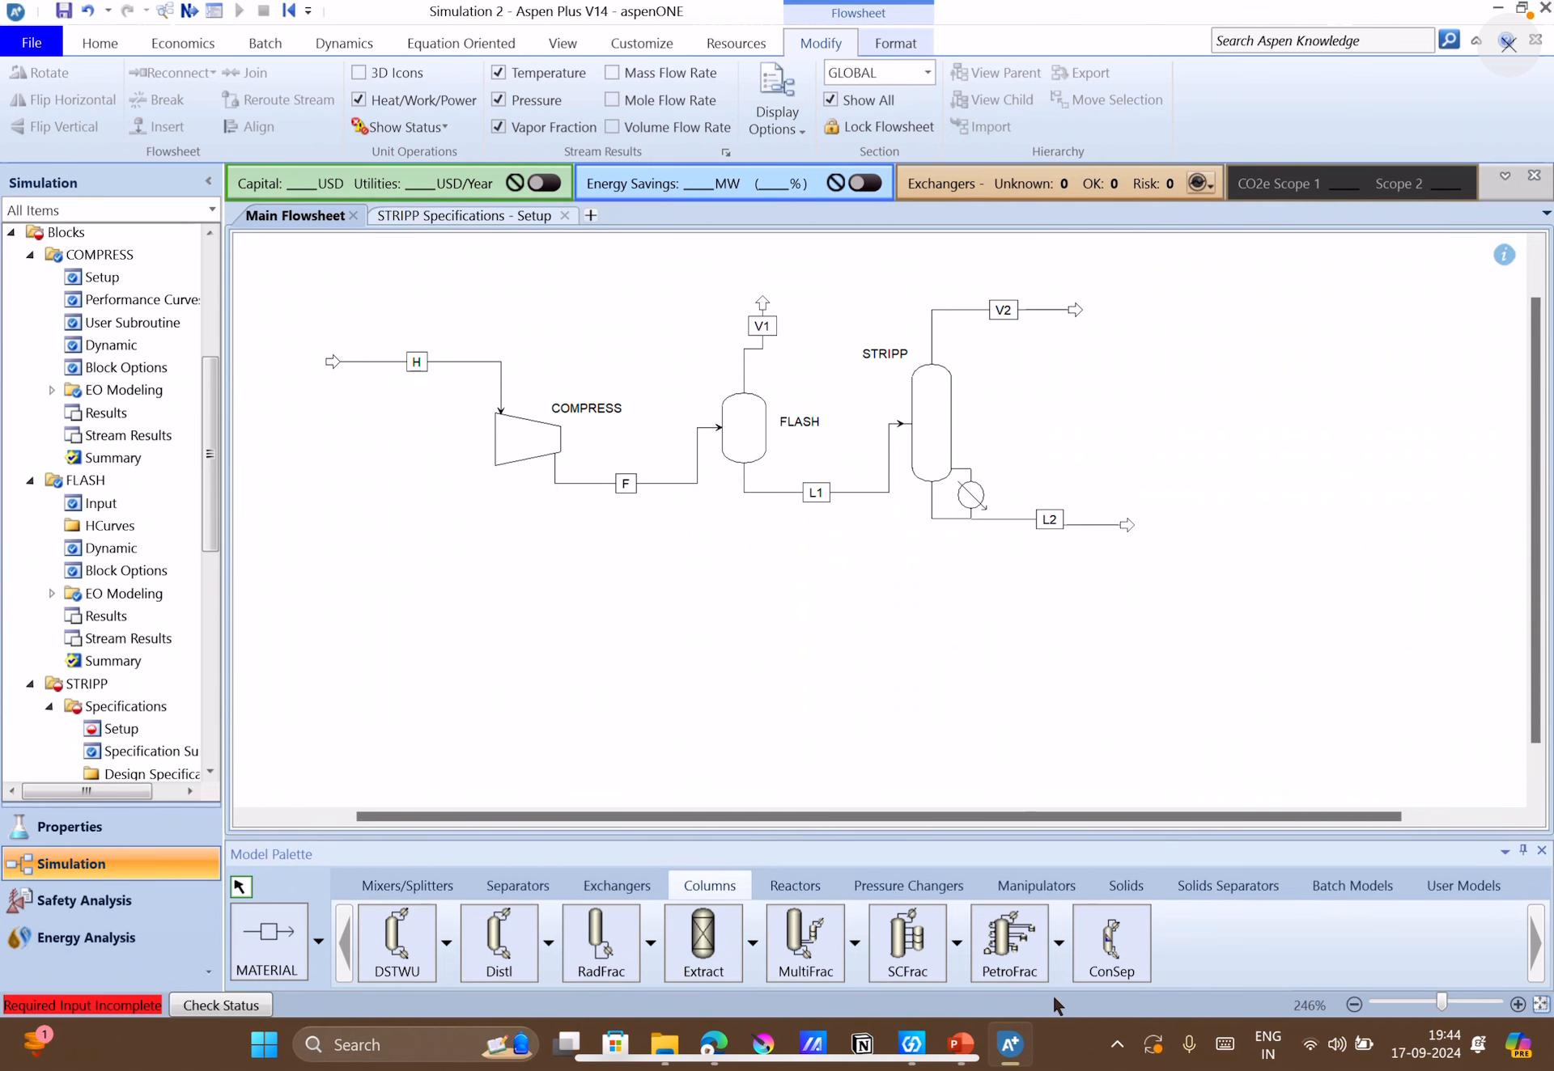
{"action": "left_click", "coordinate": [960, 1045]}
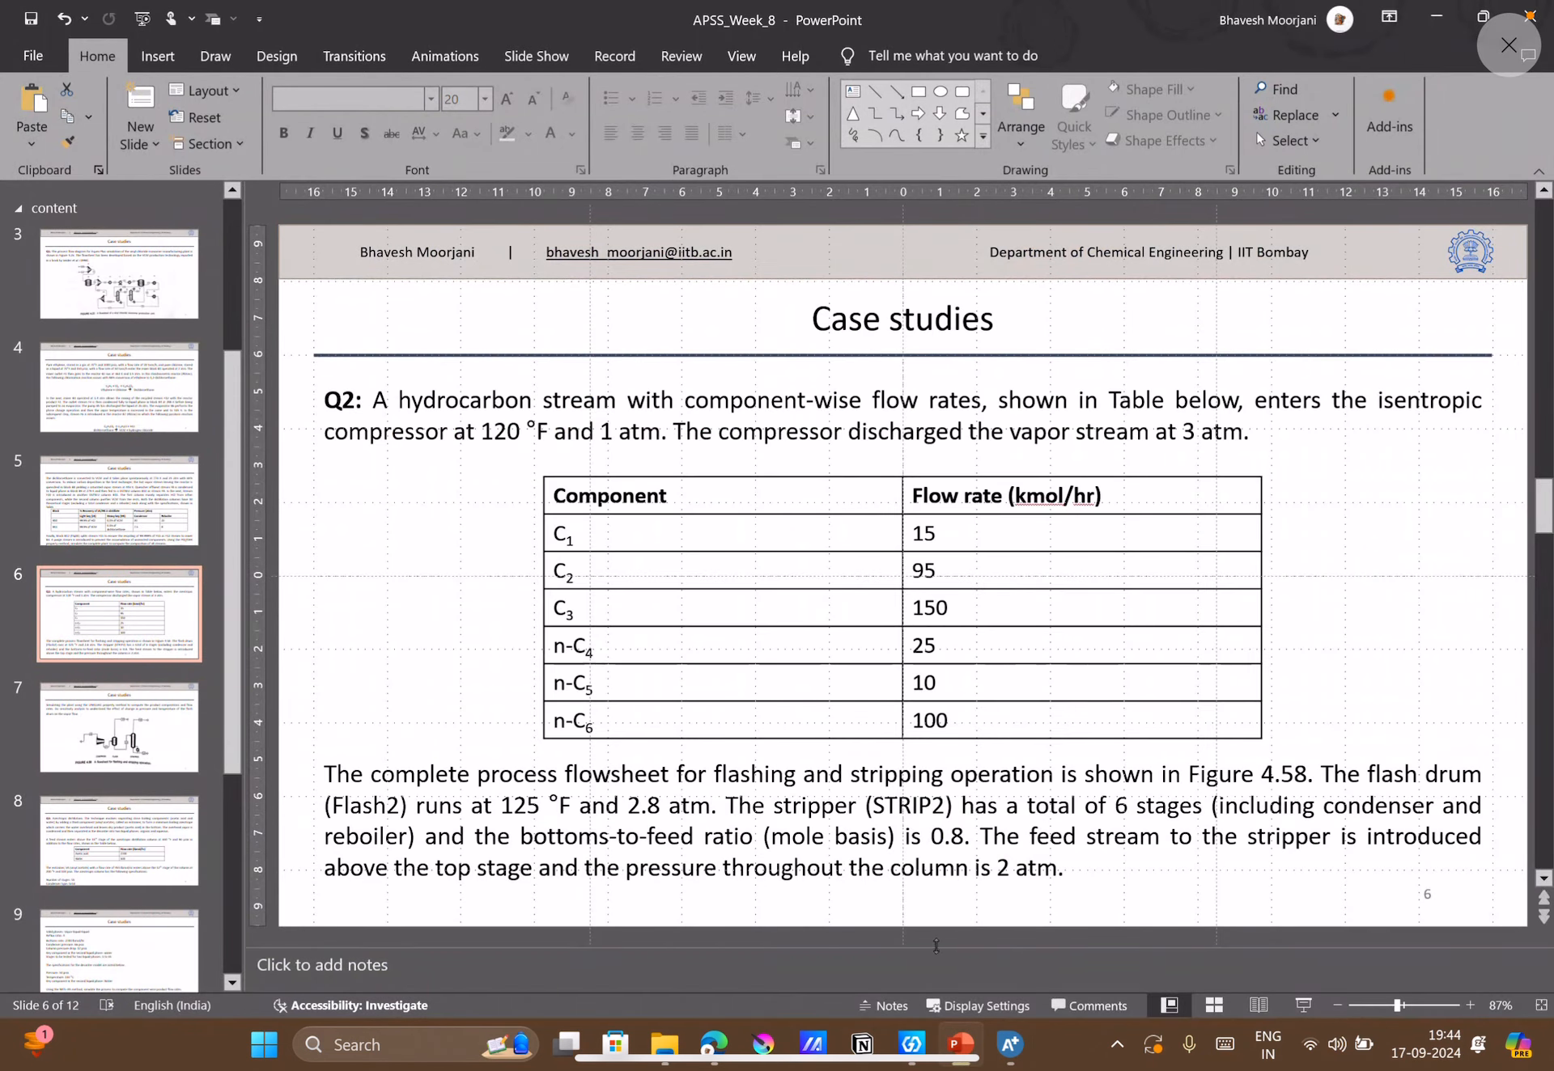
{"action": "left_click", "coordinate": [1006, 1041]}
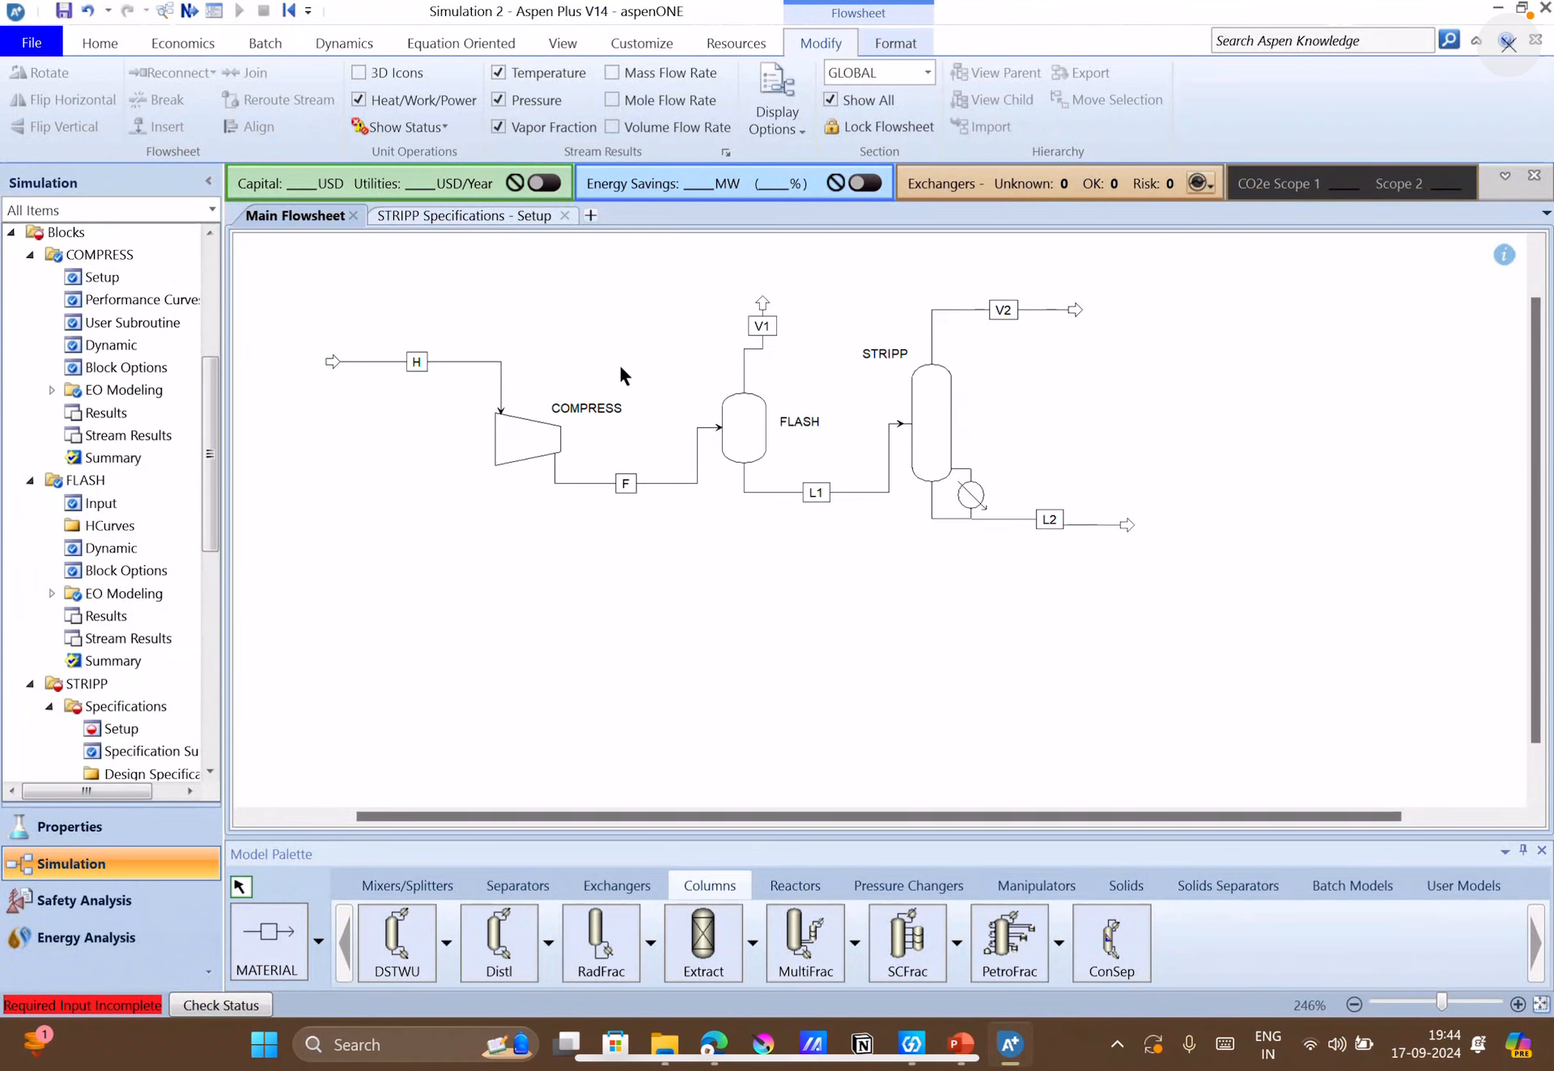
{"action": "left_click", "coordinate": [418, 216]}
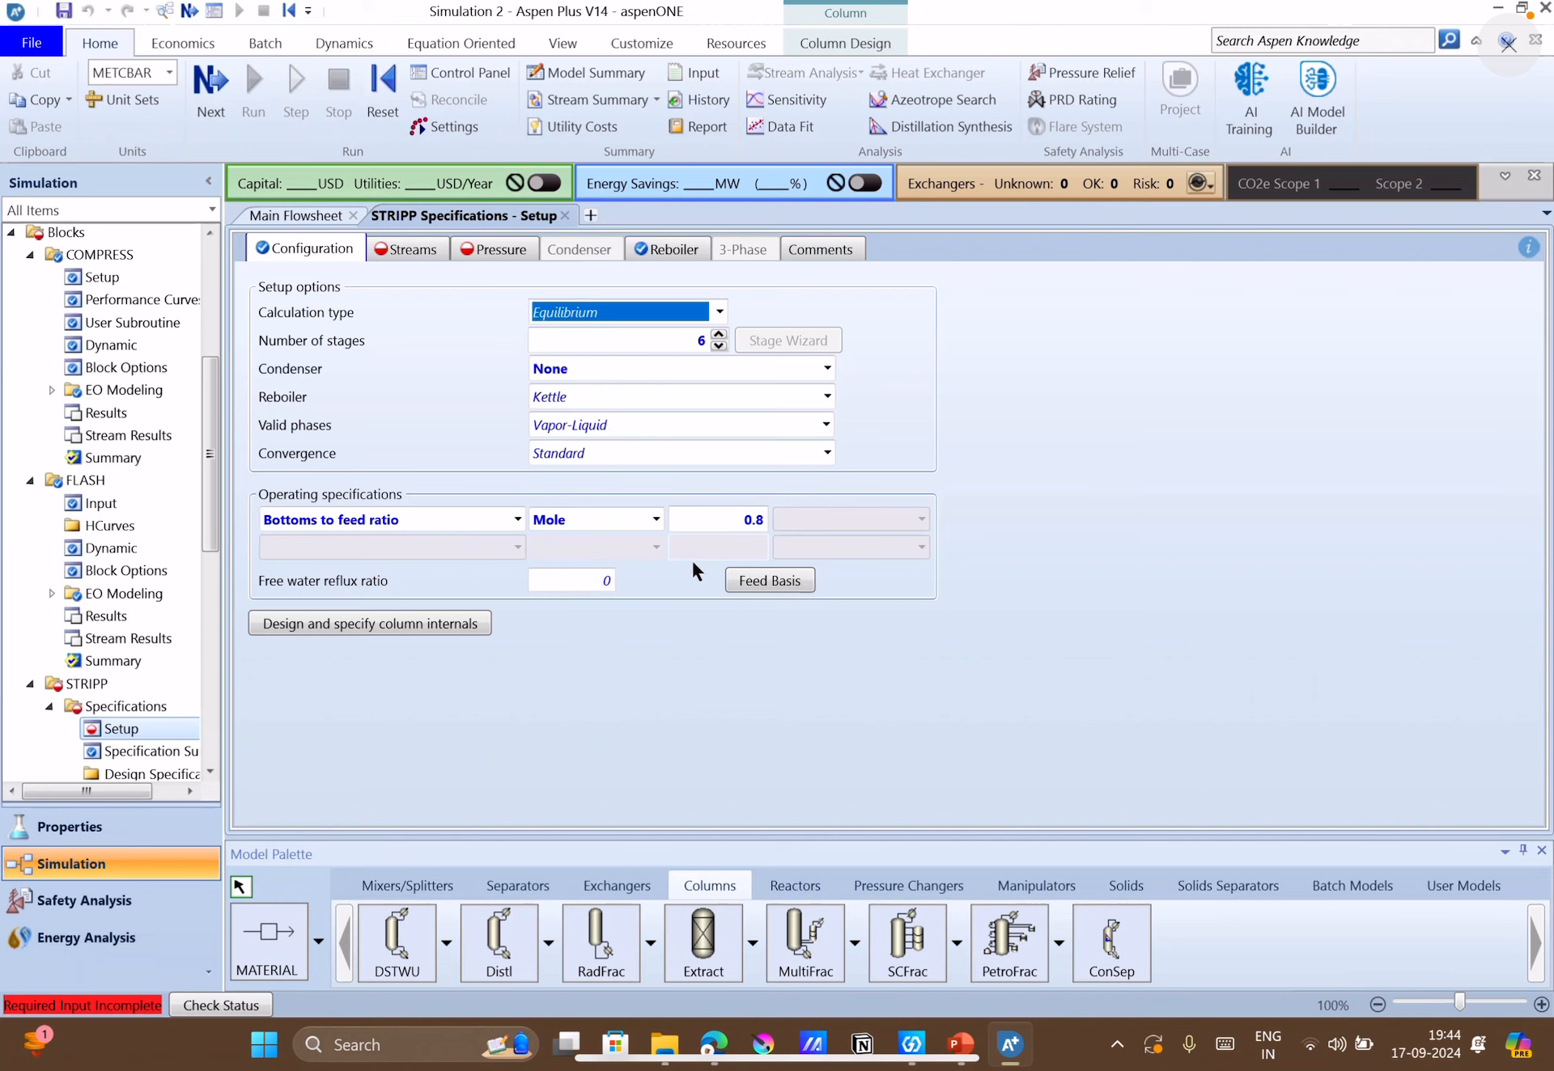
{"action": "left_click", "coordinate": [1031, 495]}
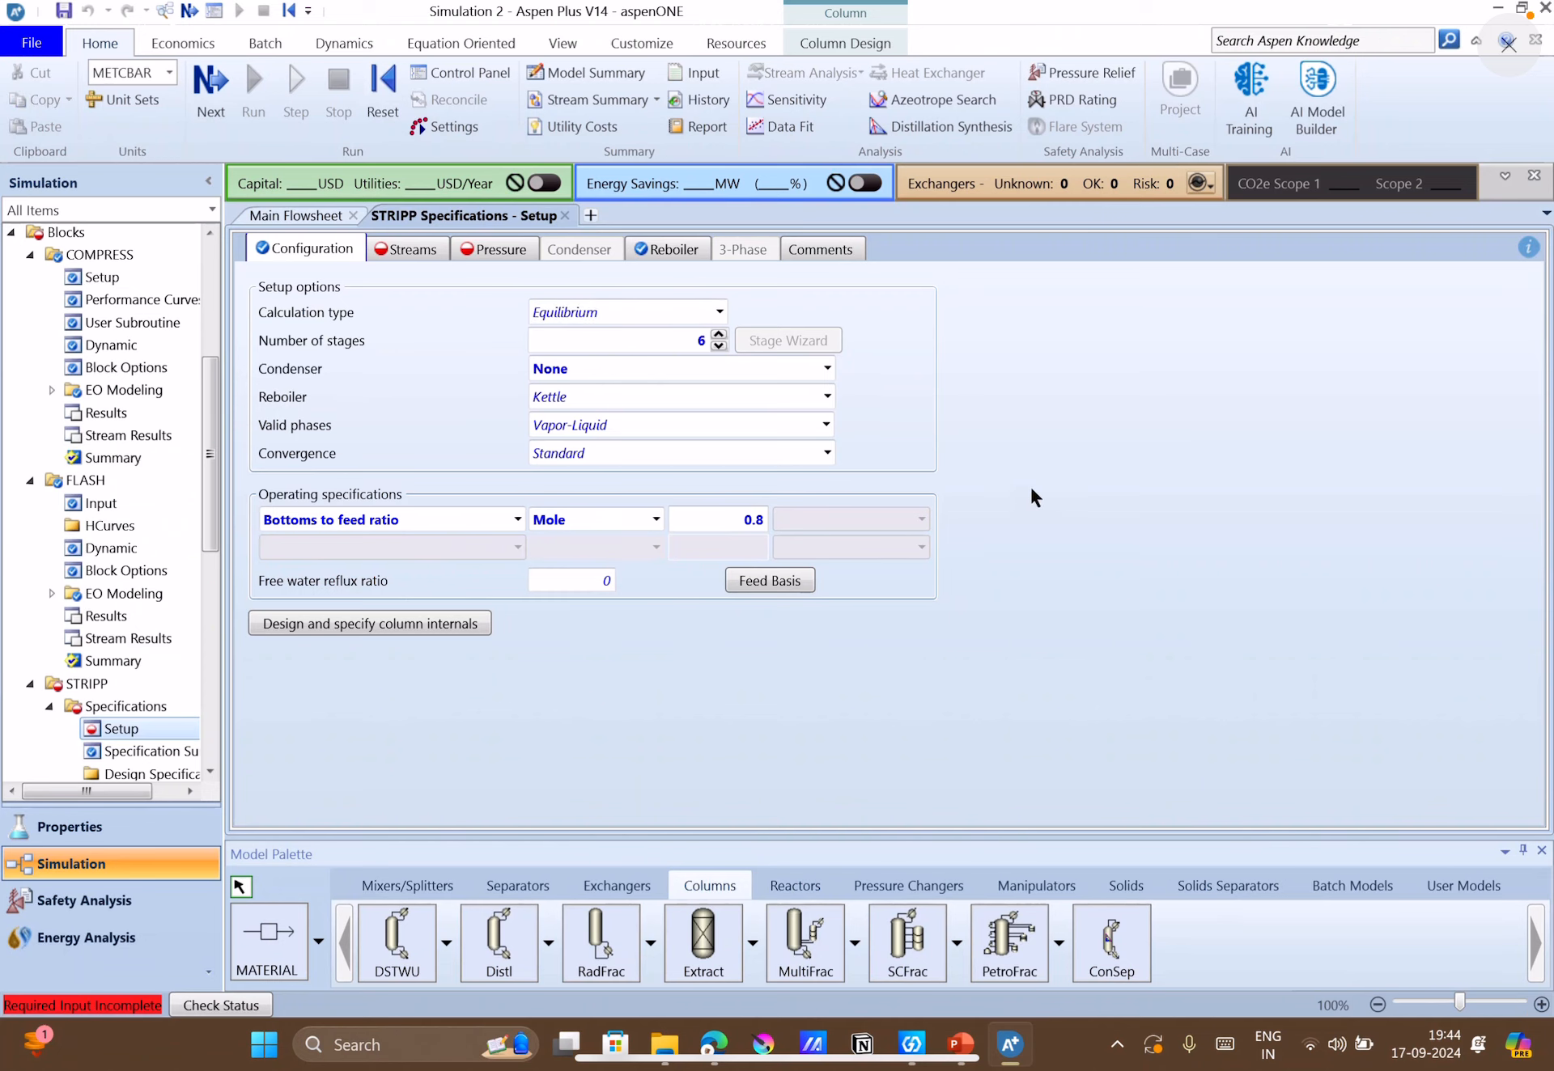
{"action": "left_click", "coordinate": [409, 247]}
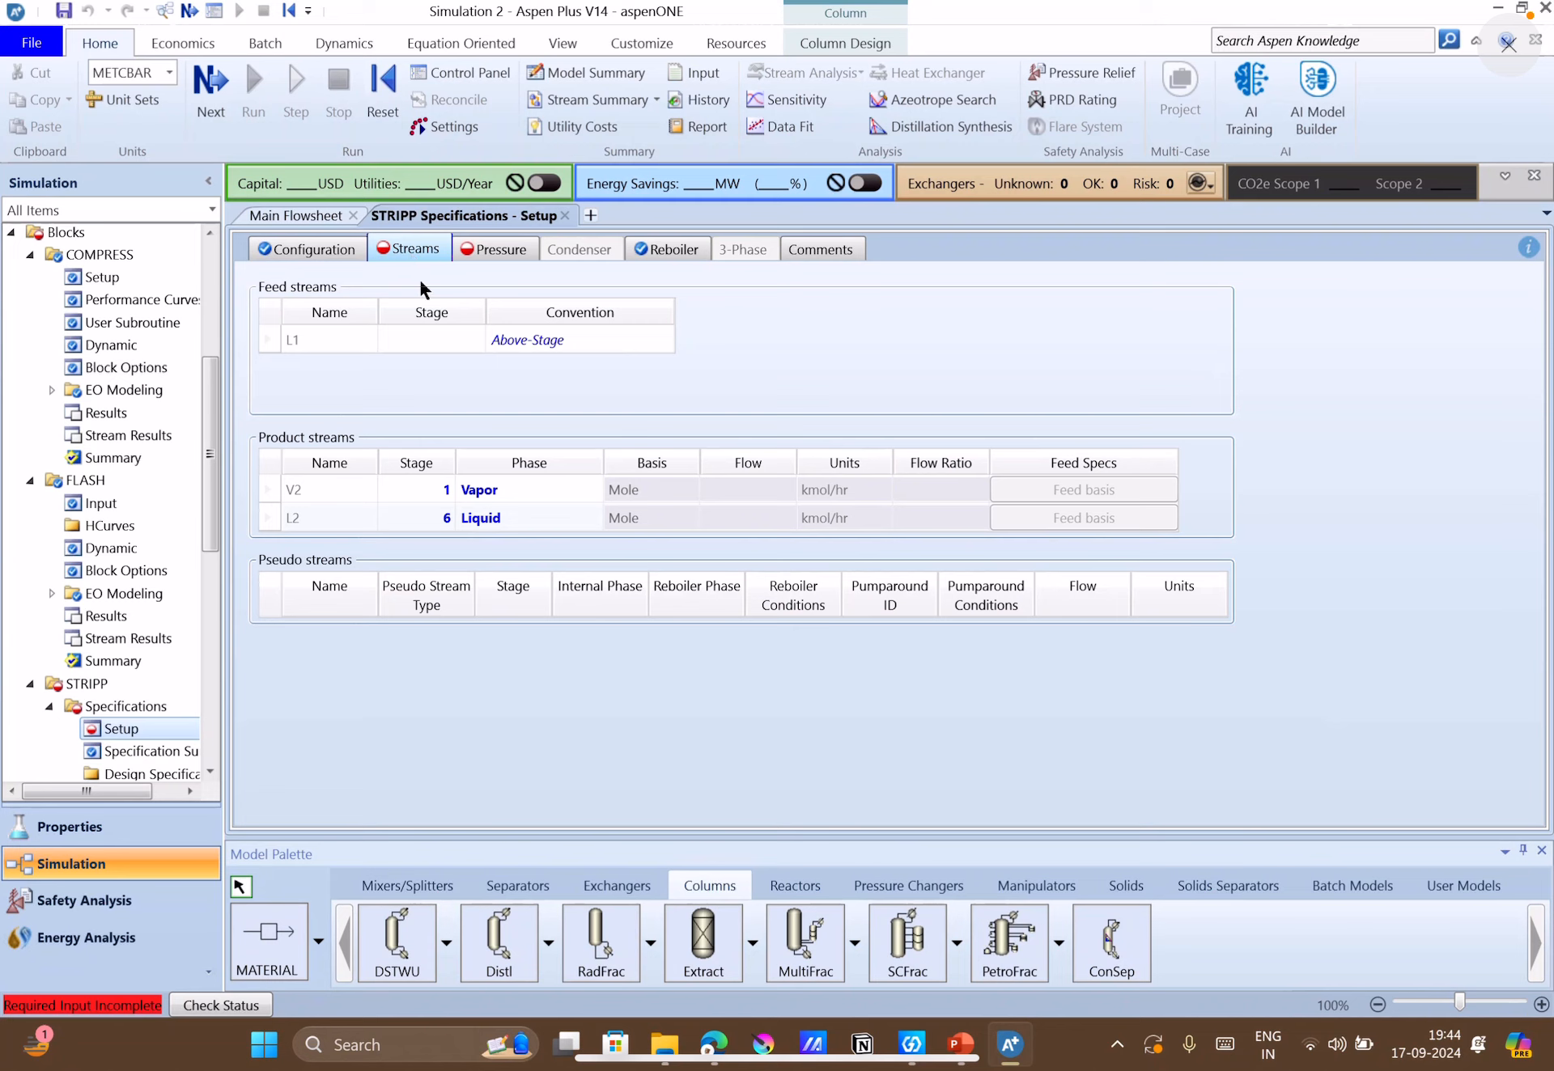
{"action": "left_click", "coordinate": [433, 335]}
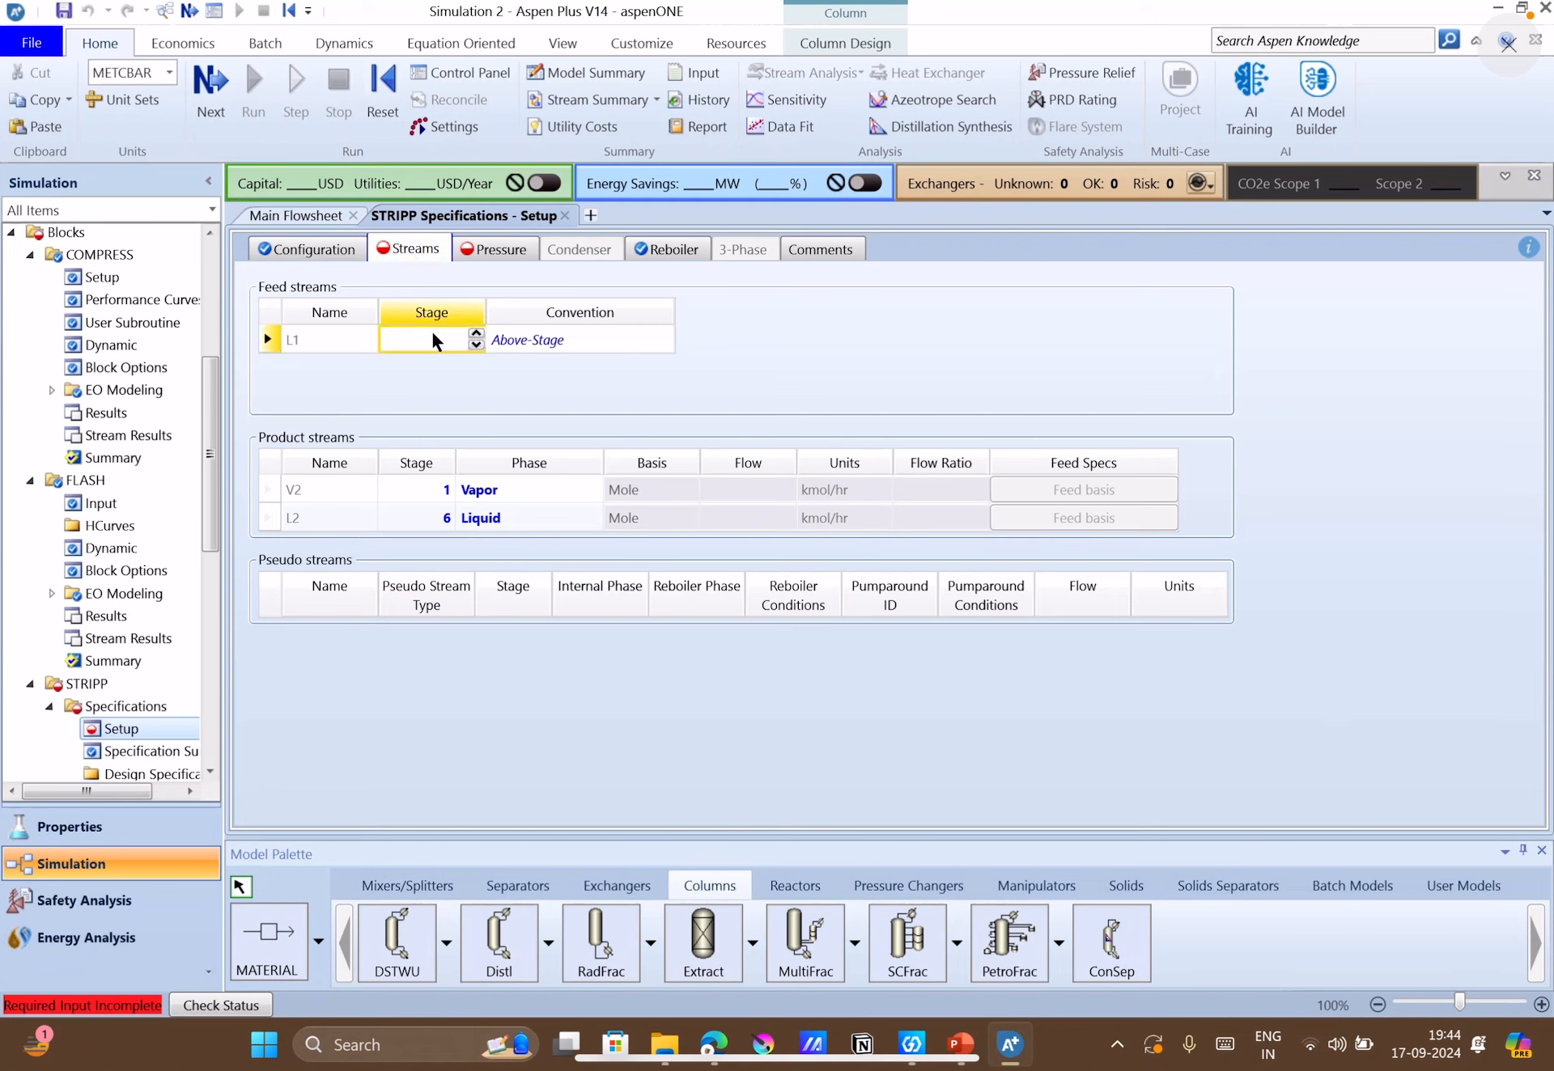
{"action": "type", "text": "1"}
Check the column pressure in PowerPoint and set the stripper's stage 1 pressure to 2 atm in Aspen Plus.
{"action": "left_click", "coordinate": [976, 1047]}
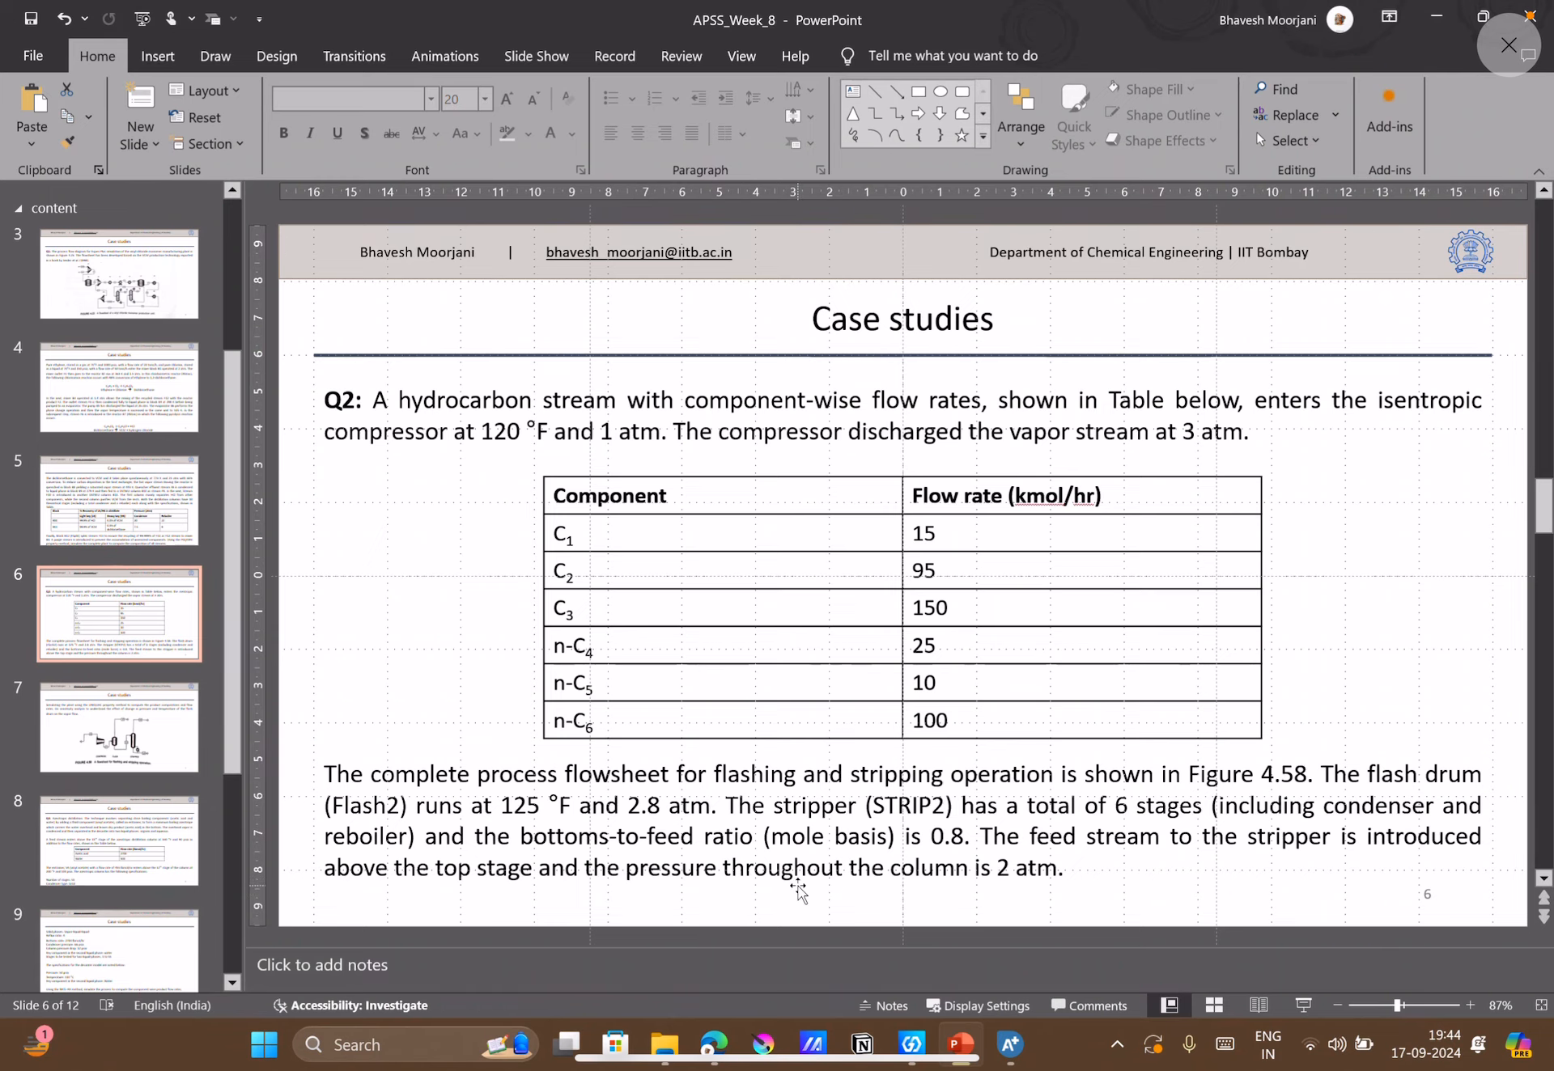
{"action": "left_click", "coordinate": [993, 1043]}
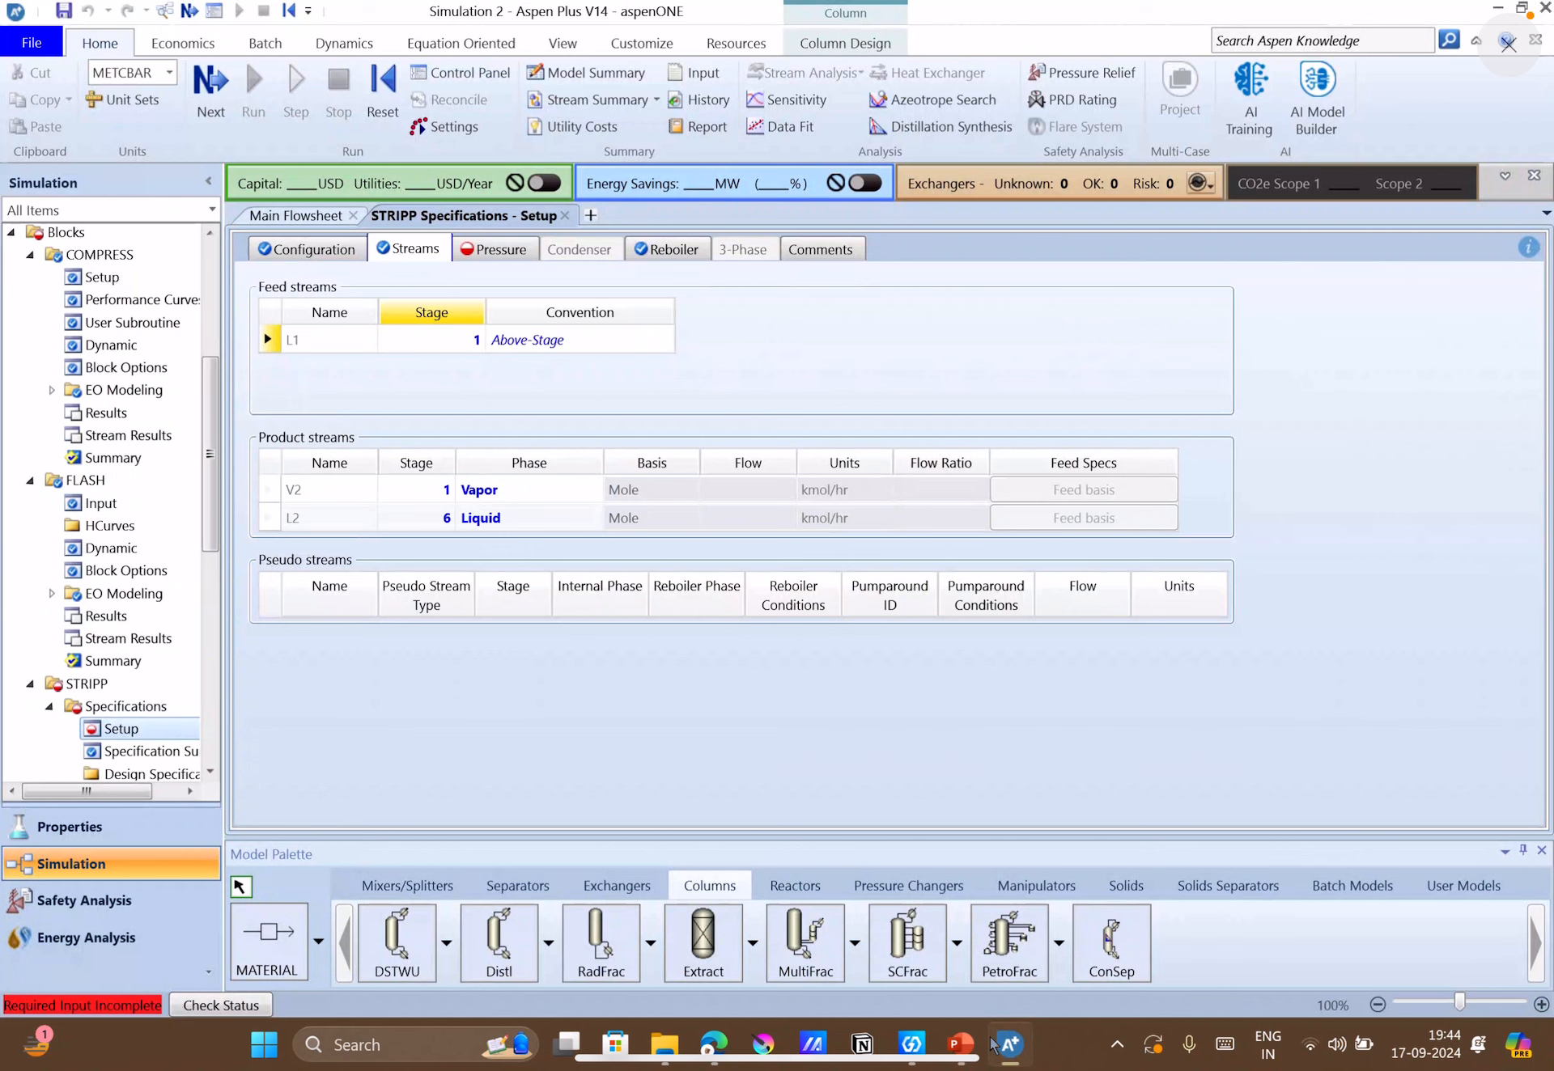
{"action": "left_click", "coordinate": [516, 252]}
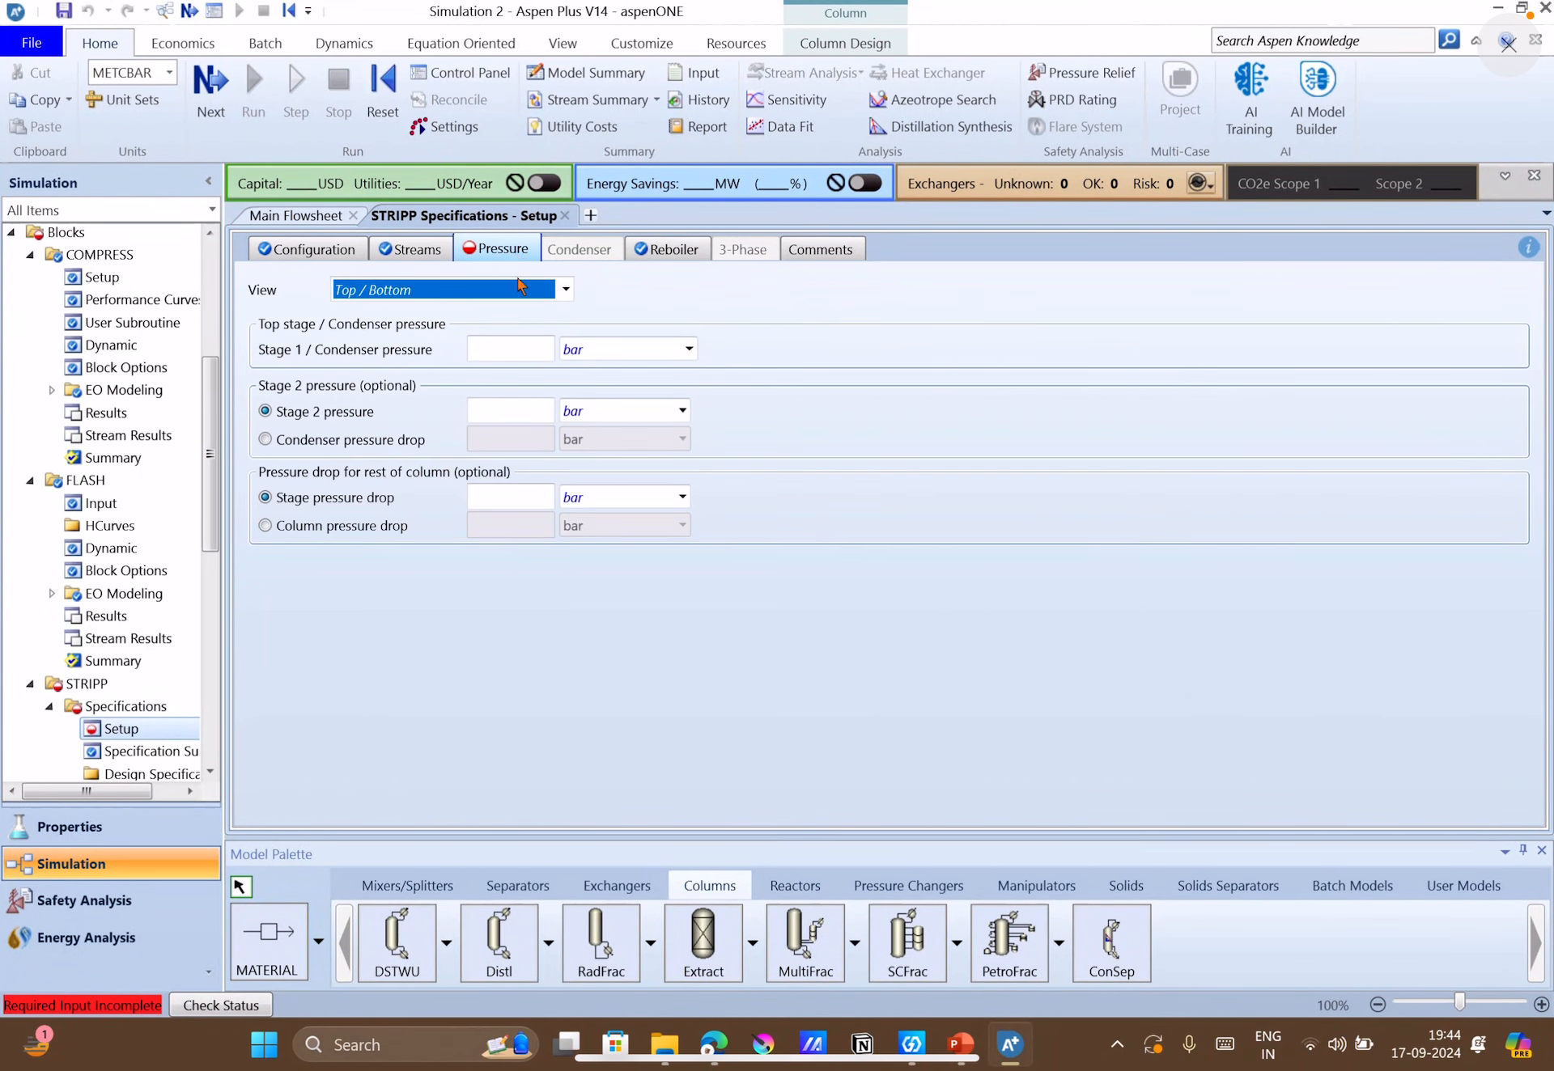
{"action": "left_click", "coordinate": [519, 356]}
{"action": "type", "text": "2"}
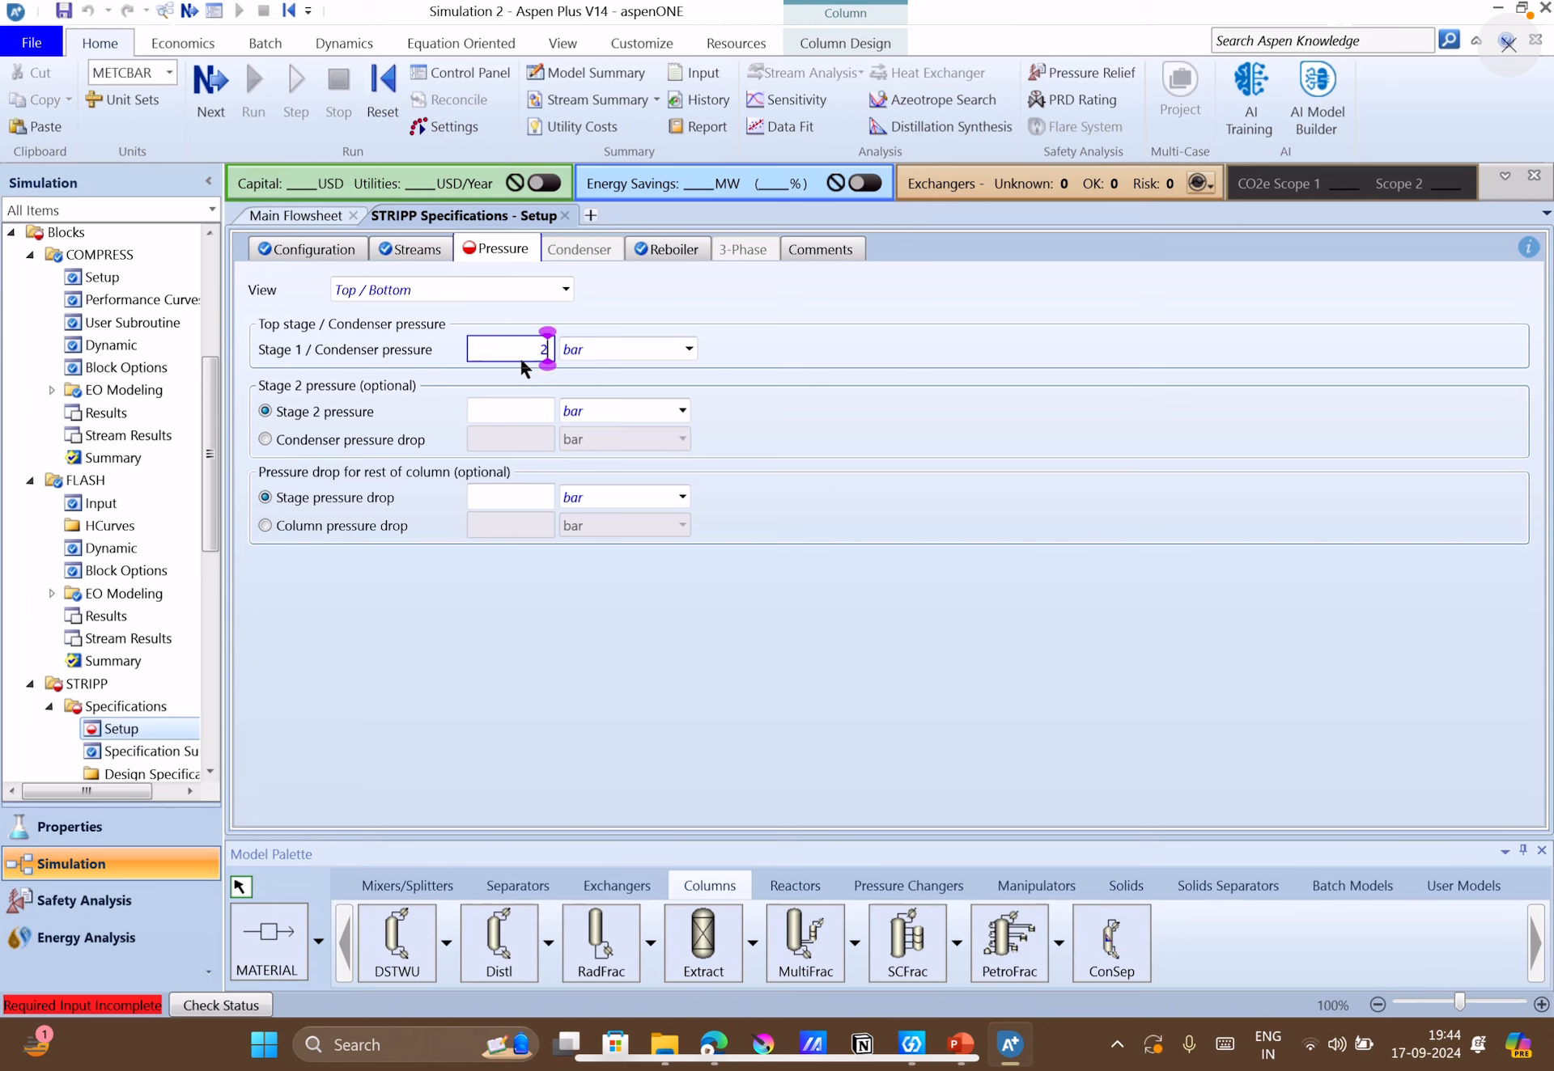
{"action": "left_click", "coordinate": [605, 349]}
{"action": "key", "text": "a"}
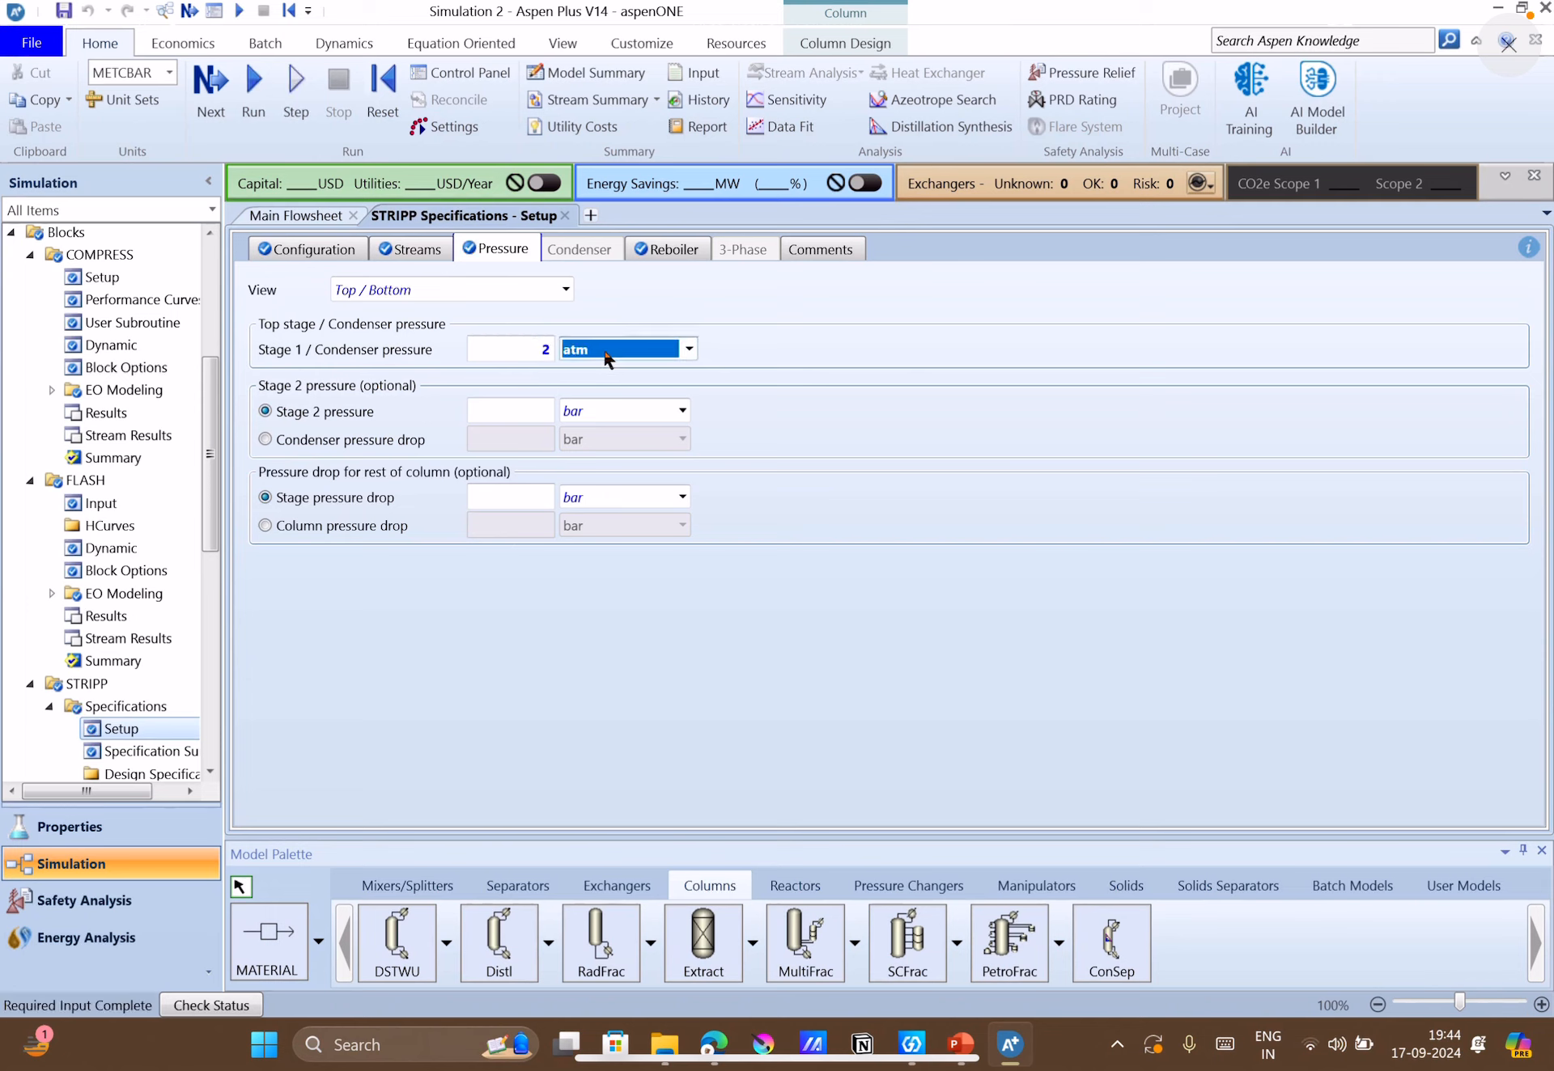
{"action": "left_click", "coordinate": [949, 538]}
Set the stripper's stage pressure drop for the rest of the column to 0 atm.
{"action": "left_click", "coordinate": [495, 498]}
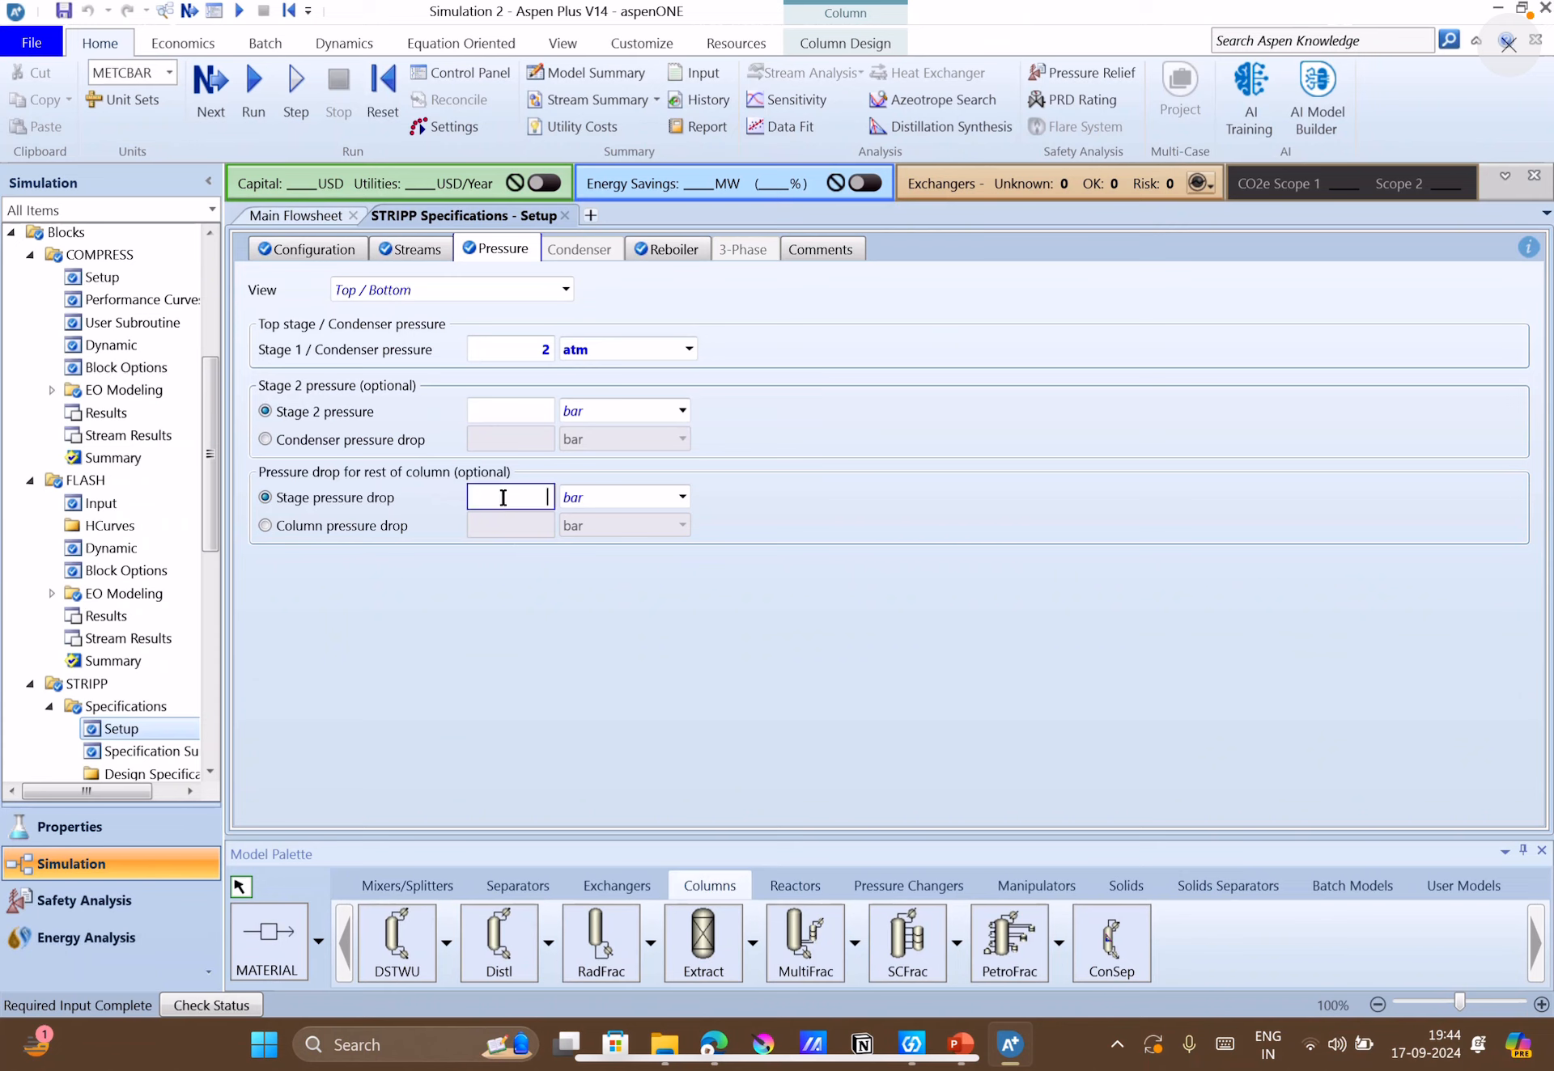
{"action": "type", "text": "0"}
{"action": "left_click", "coordinate": [604, 495]}
{"action": "key", "text": "a"}
{"action": "left_click", "coordinate": [899, 553]}
Run the simulation and return to the main flowsheet.
{"action": "left_click", "coordinate": [212, 96]}
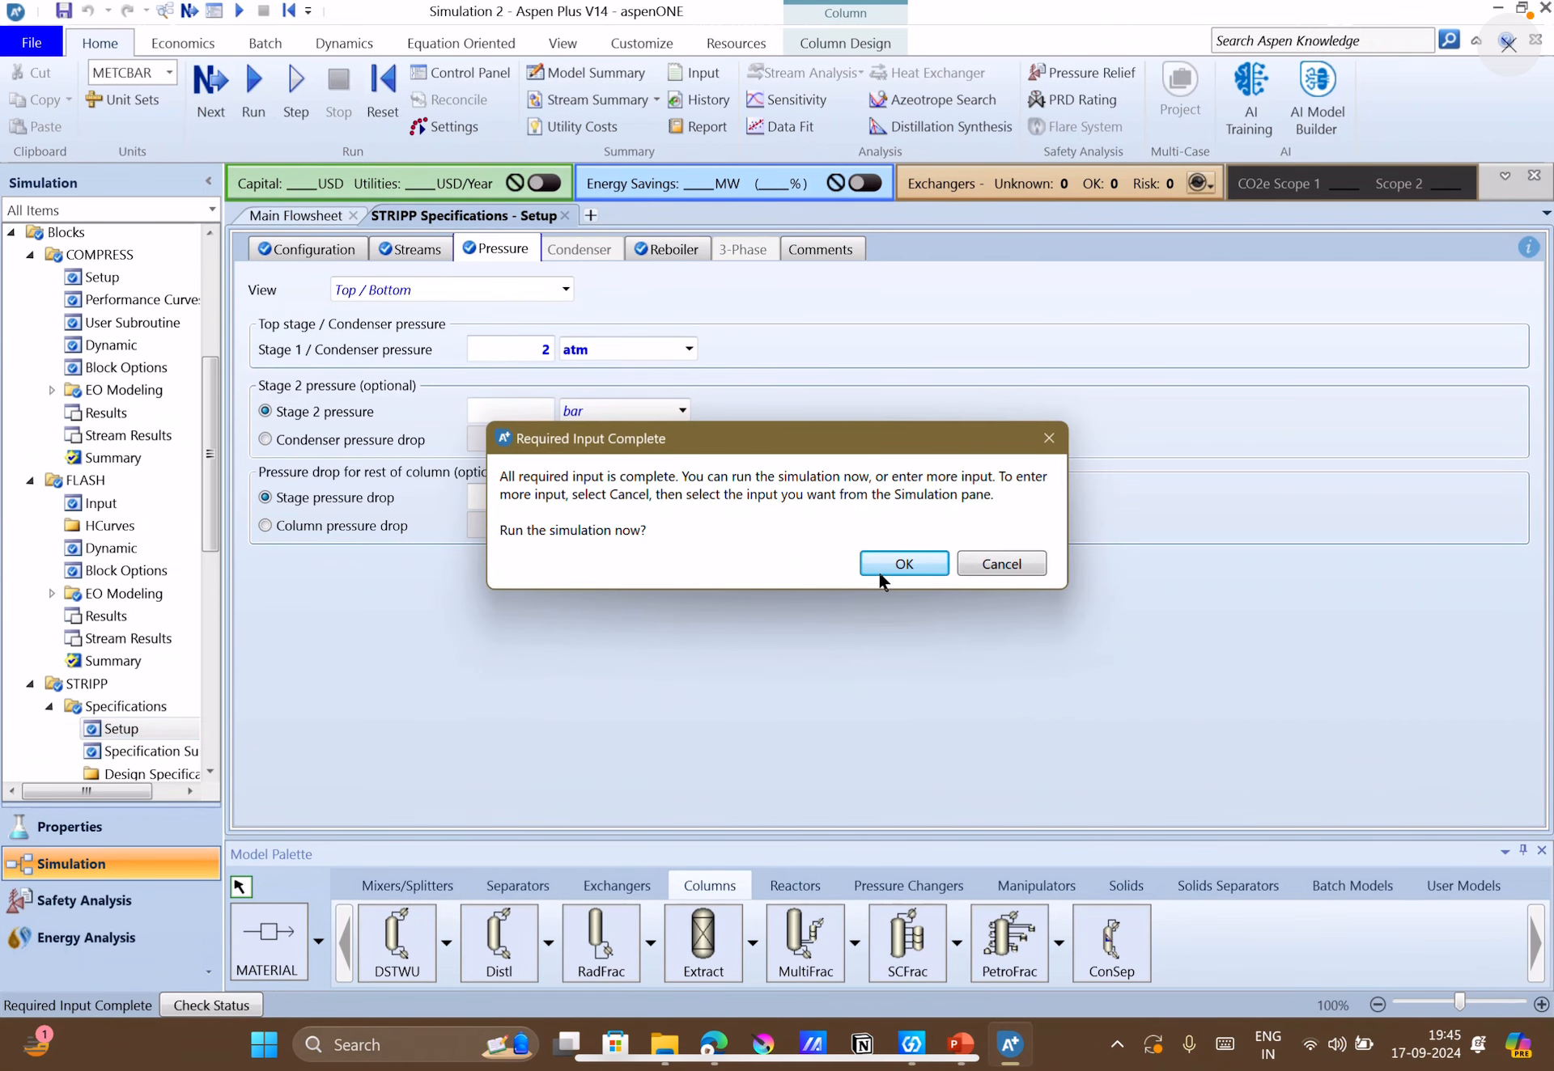
{"action": "left_click", "coordinate": [879, 570]}
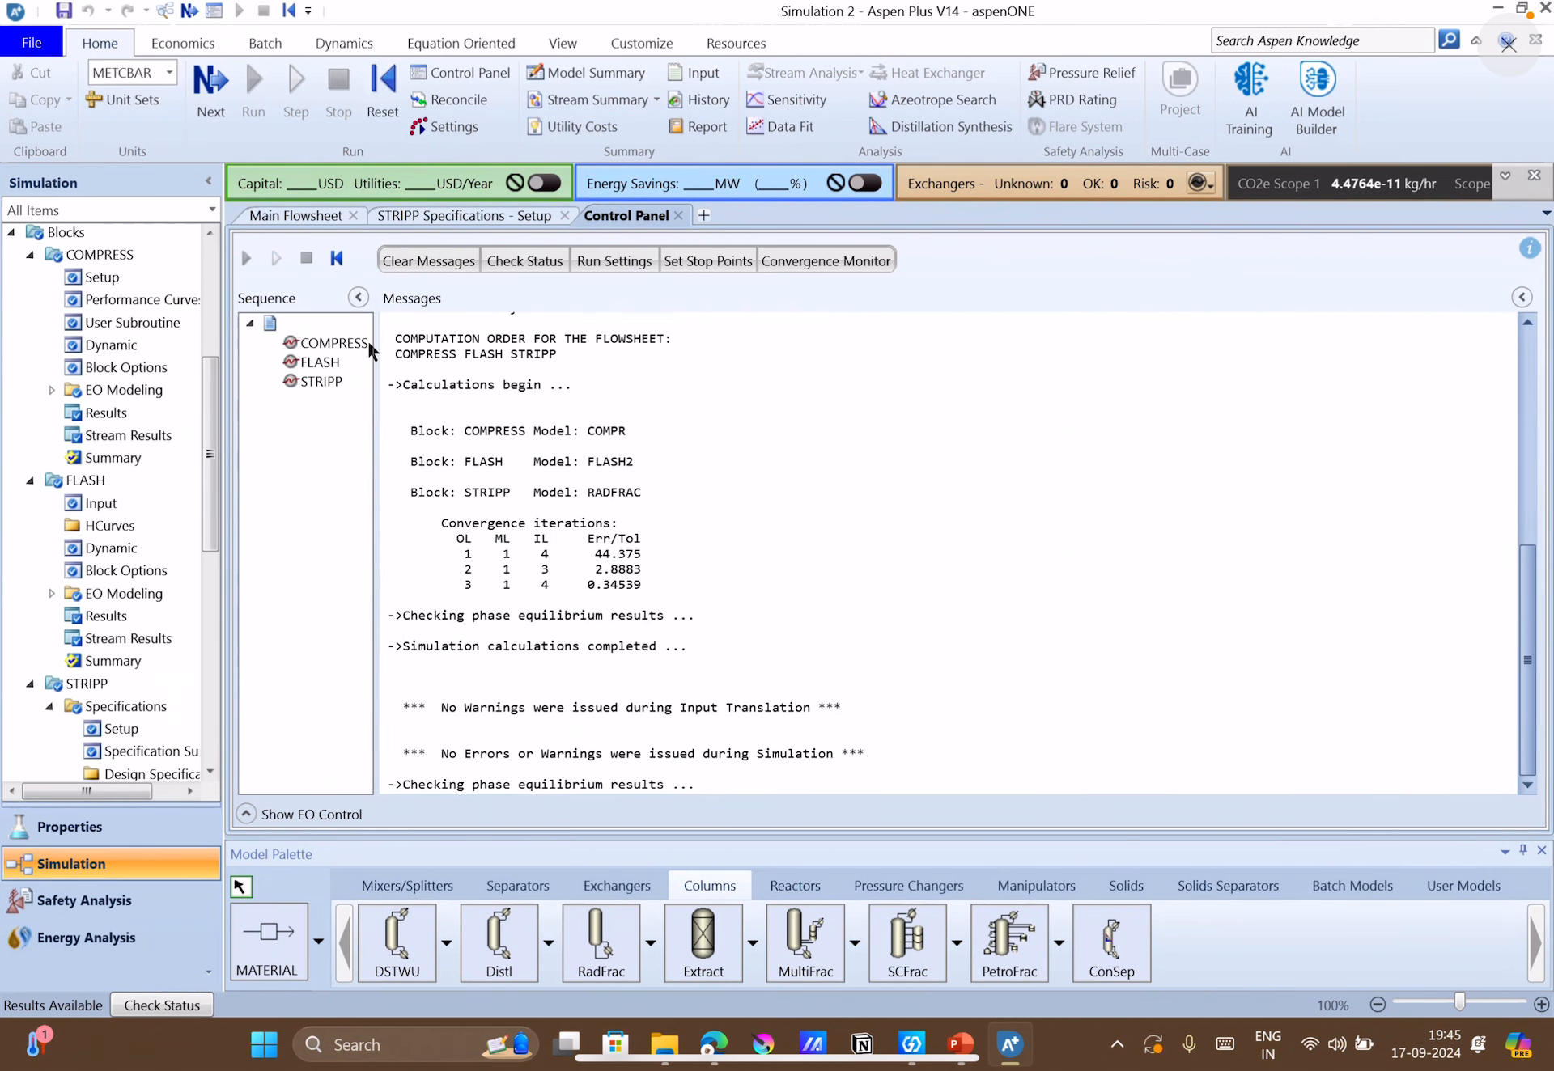
{"action": "left_click", "coordinate": [295, 215]}
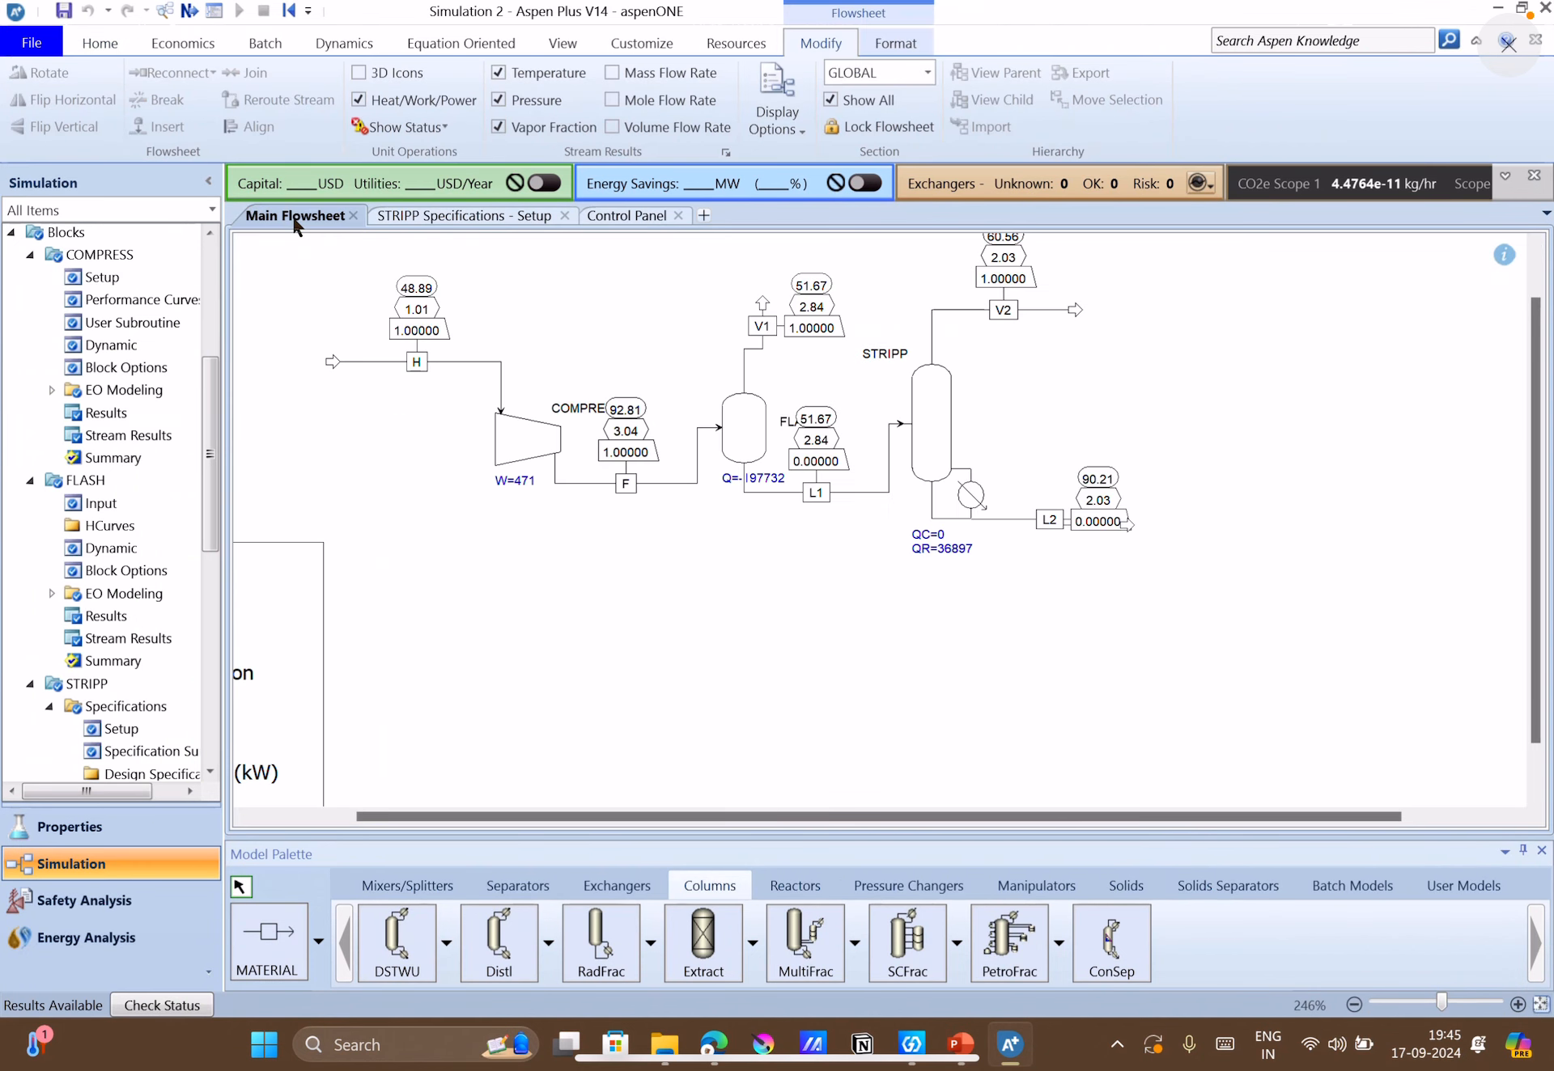
Move the flash drum's heat duty label above the drum and shift the stripper's duty labels slightly further below the column.
{"action": "scroll", "coordinate": [678, 488], "scroll_direction": "up", "scroll_amount": 4}
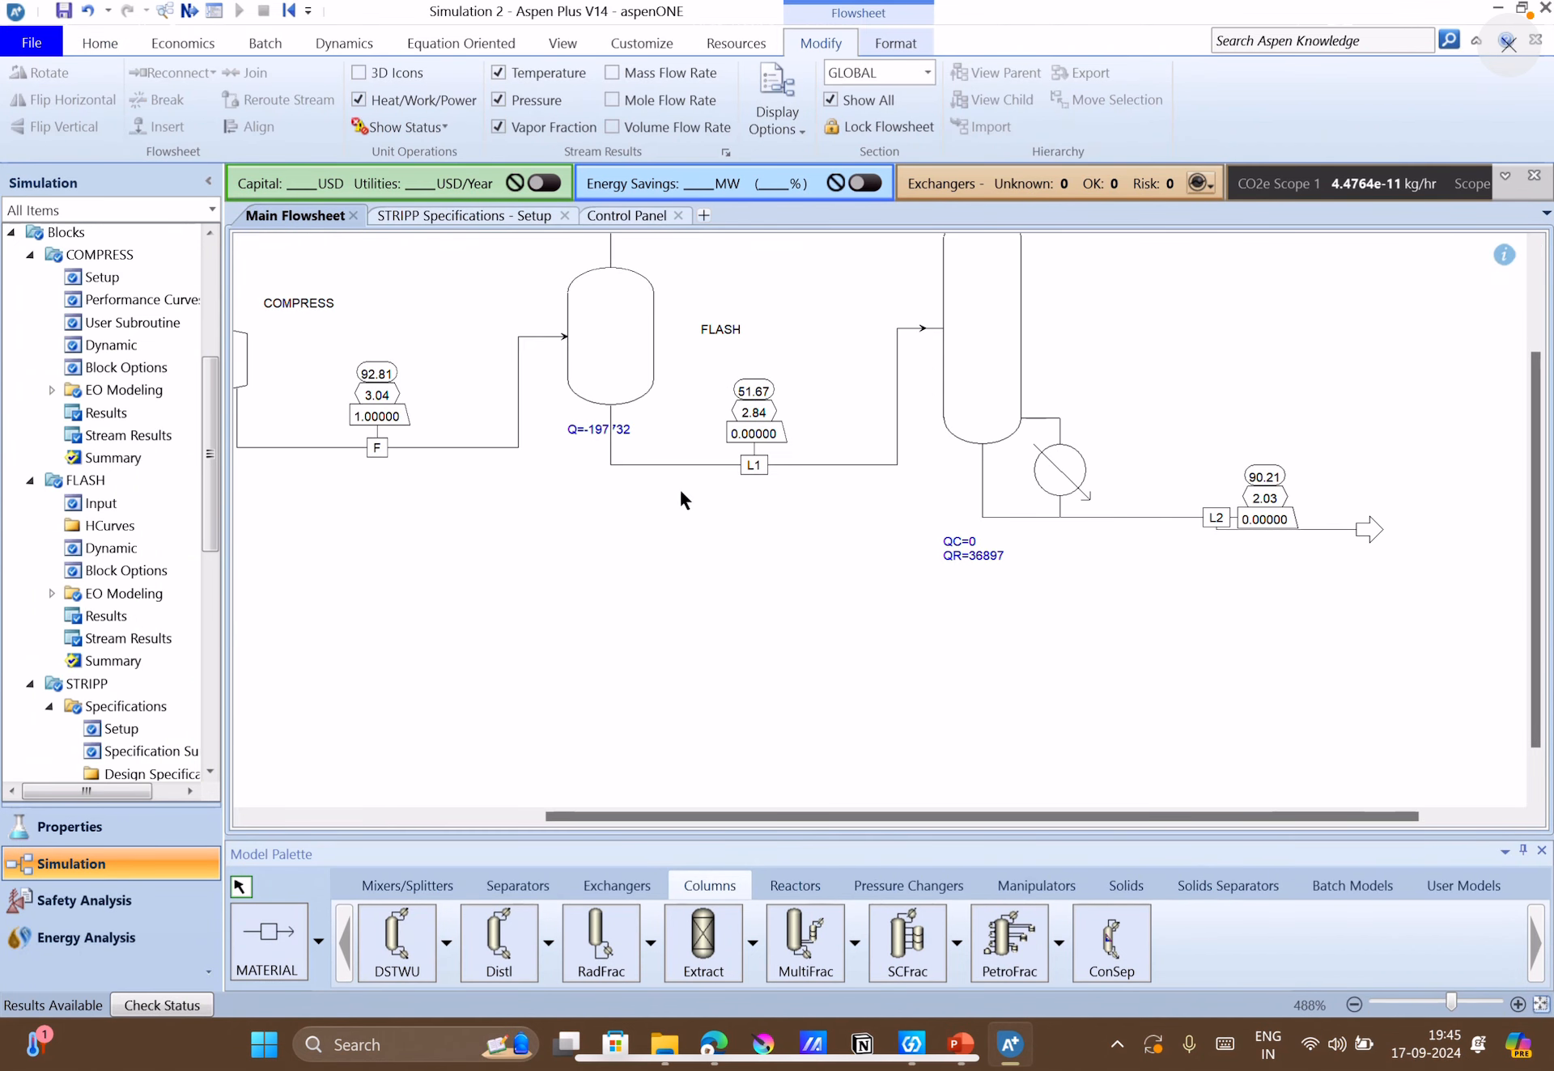
{"action": "scroll", "coordinate": [678, 487], "scroll_direction": "down", "scroll_amount": 5}
{"action": "scroll", "coordinate": [740, 531], "scroll_direction": "up", "scroll_amount": 3}
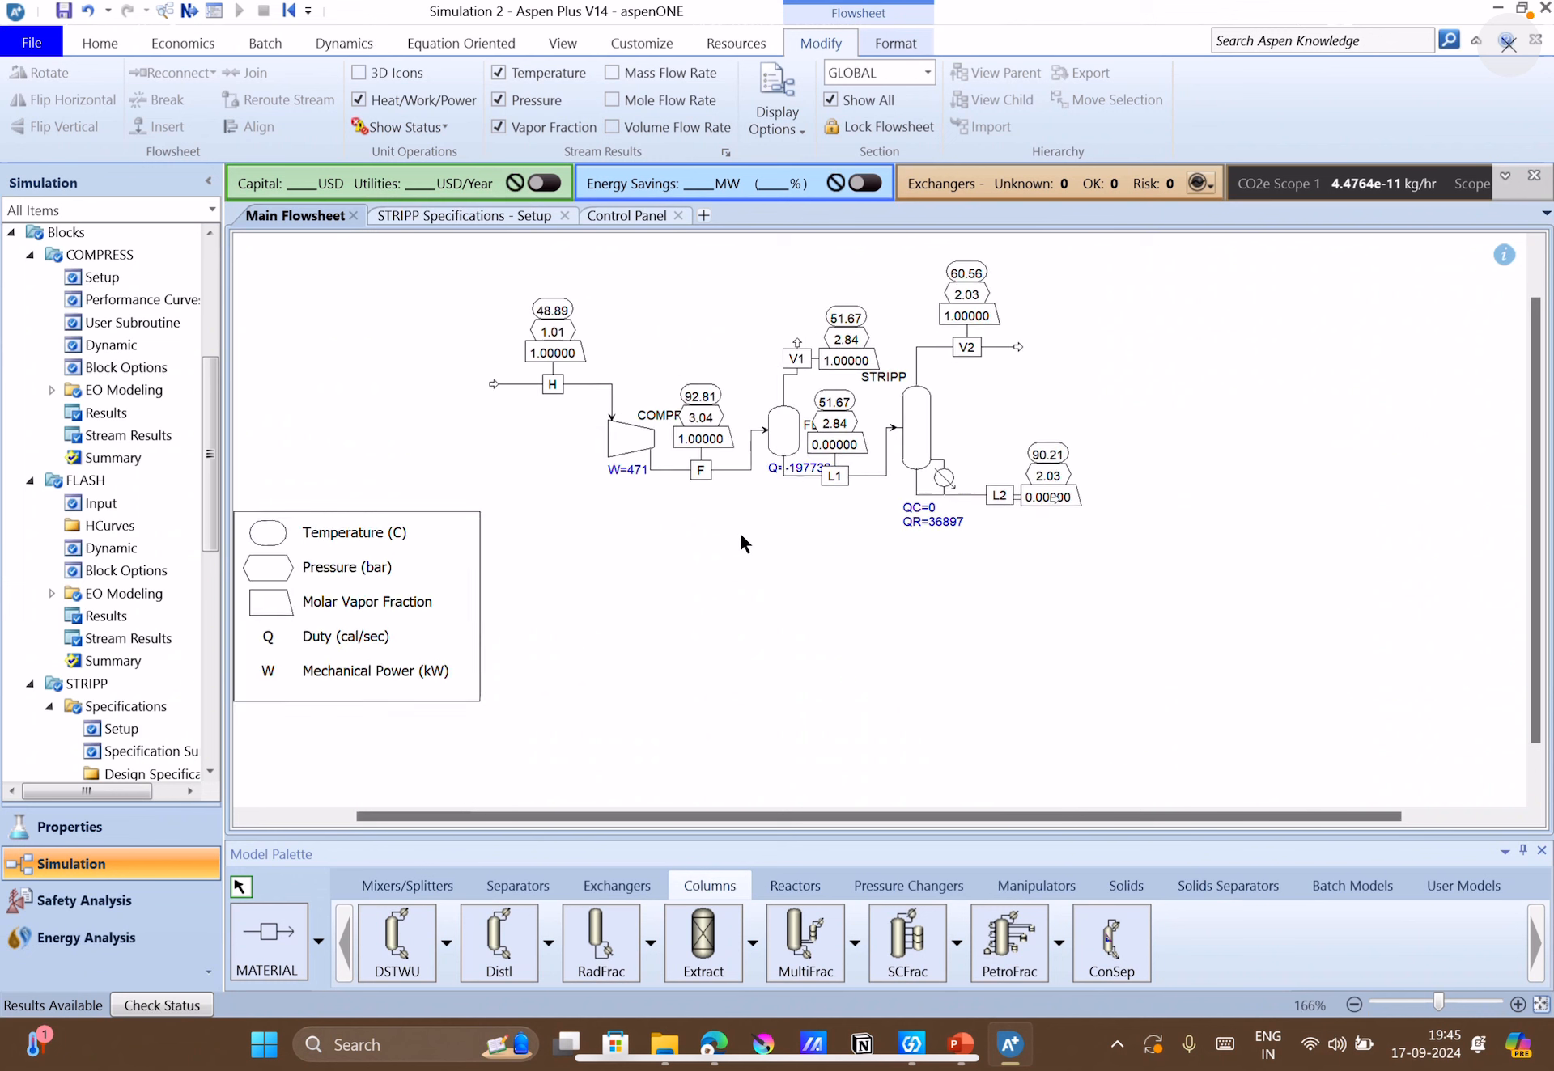
{"action": "scroll", "coordinate": [1522, 426], "scroll_direction": "up", "scroll_amount": 1}
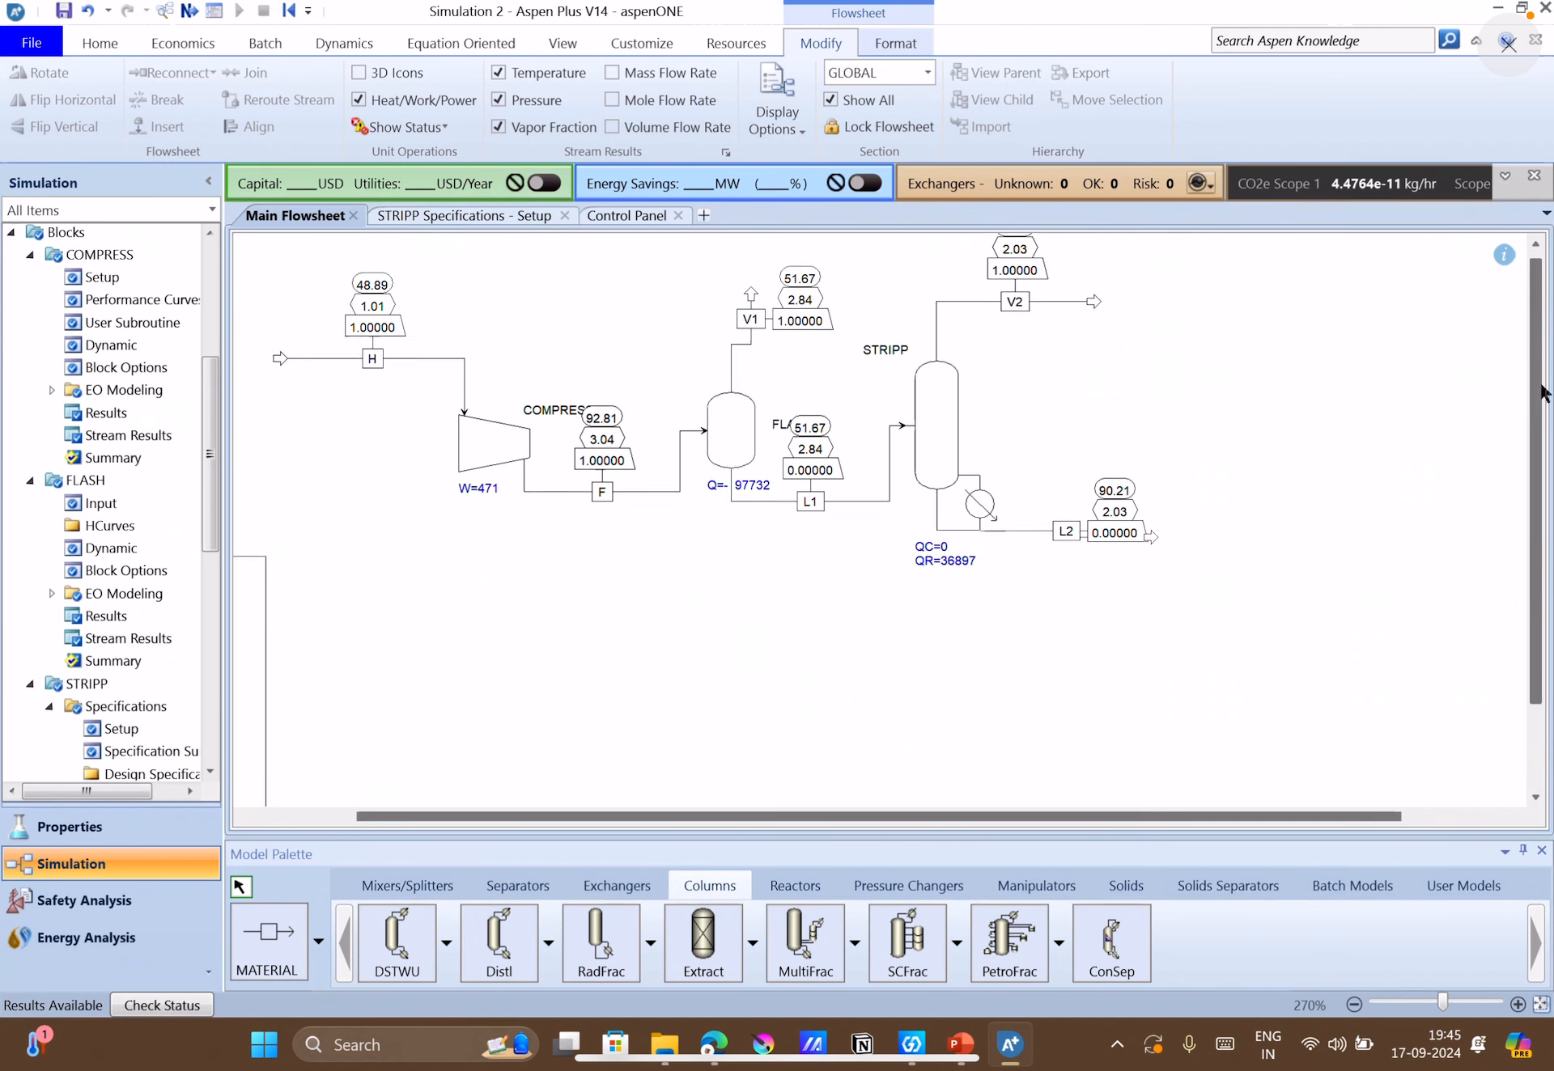
{"action": "scroll", "coordinate": [1103, 817], "scroll_direction": "left", "scroll_amount": 3}
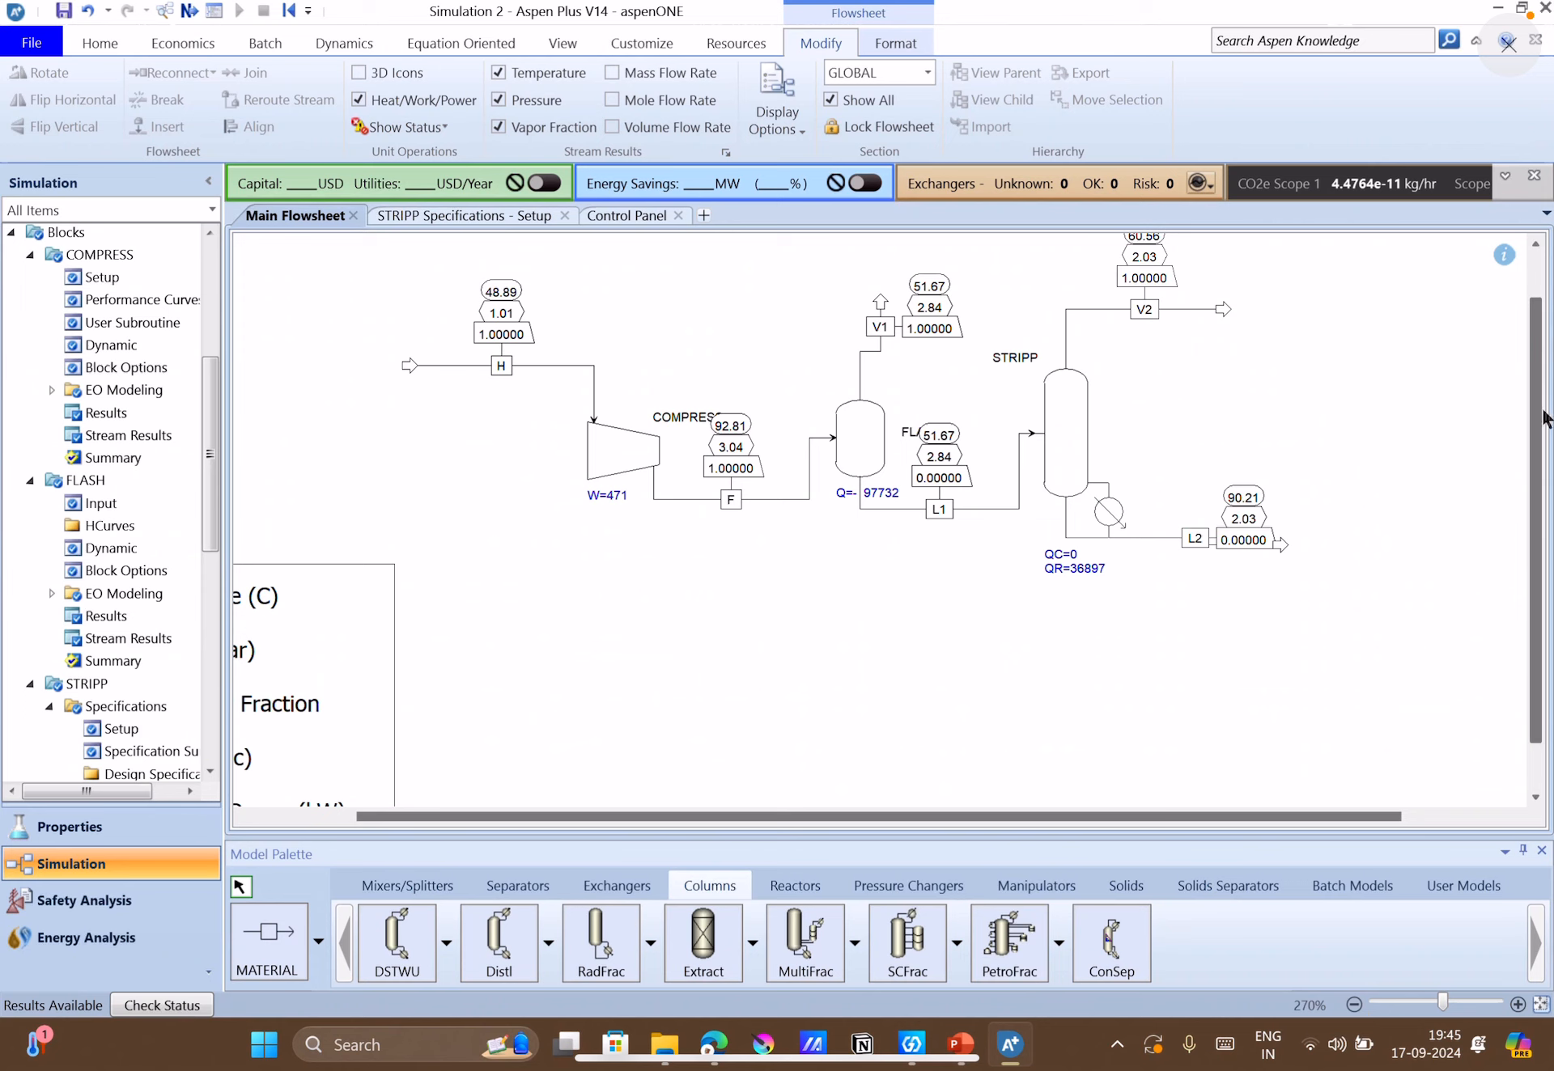
{"action": "scroll", "coordinate": [1541, 279], "scroll_direction": "up", "scroll_amount": 1}
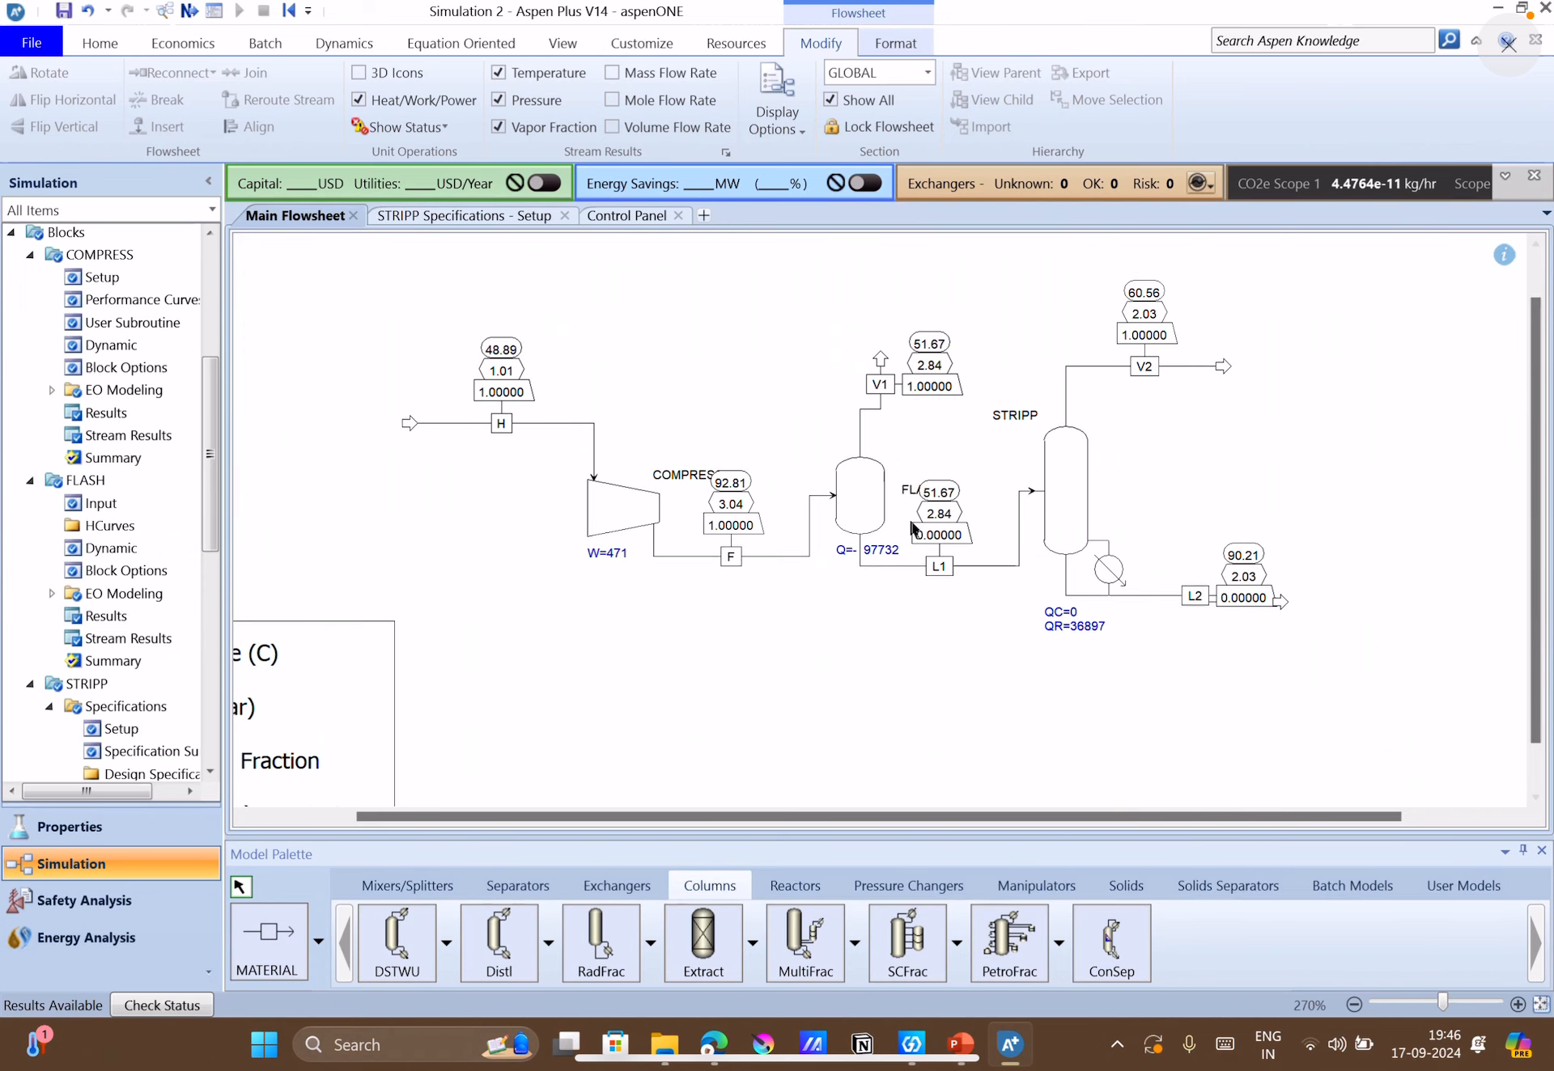
{"action": "left_click_drag", "start_coordinate": [880, 551], "coordinate": [818, 426]}
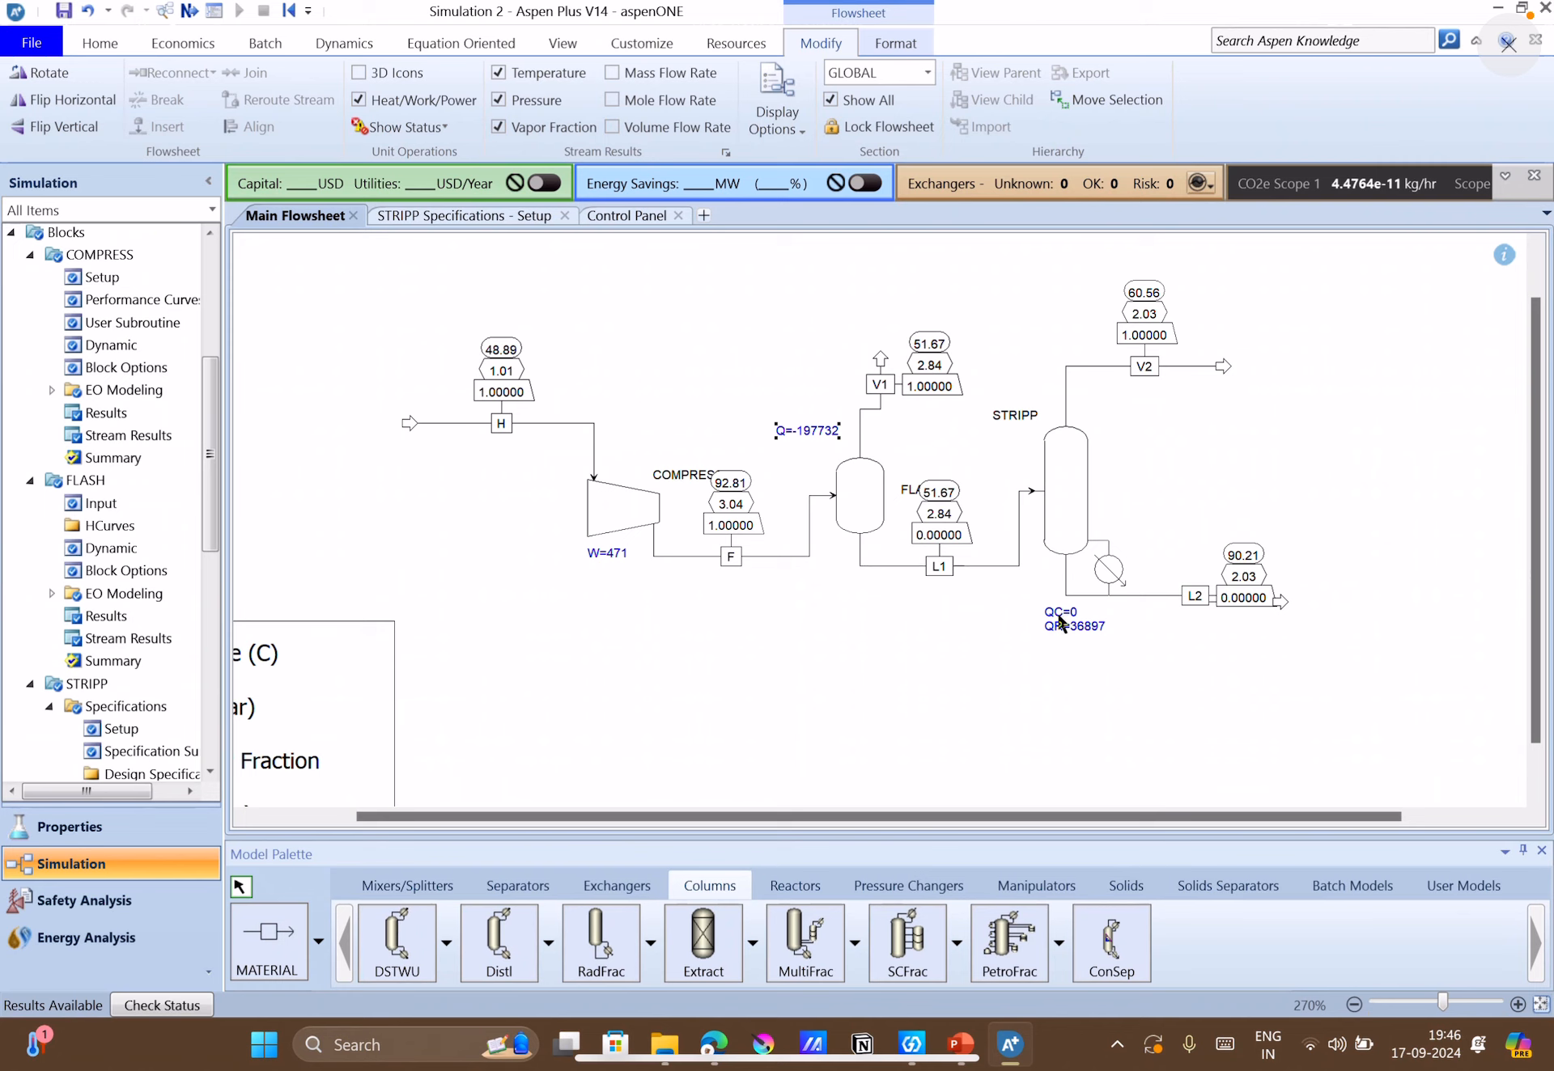
{"action": "left_click_drag", "start_coordinate": [1059, 622], "coordinate": [1052, 647]}
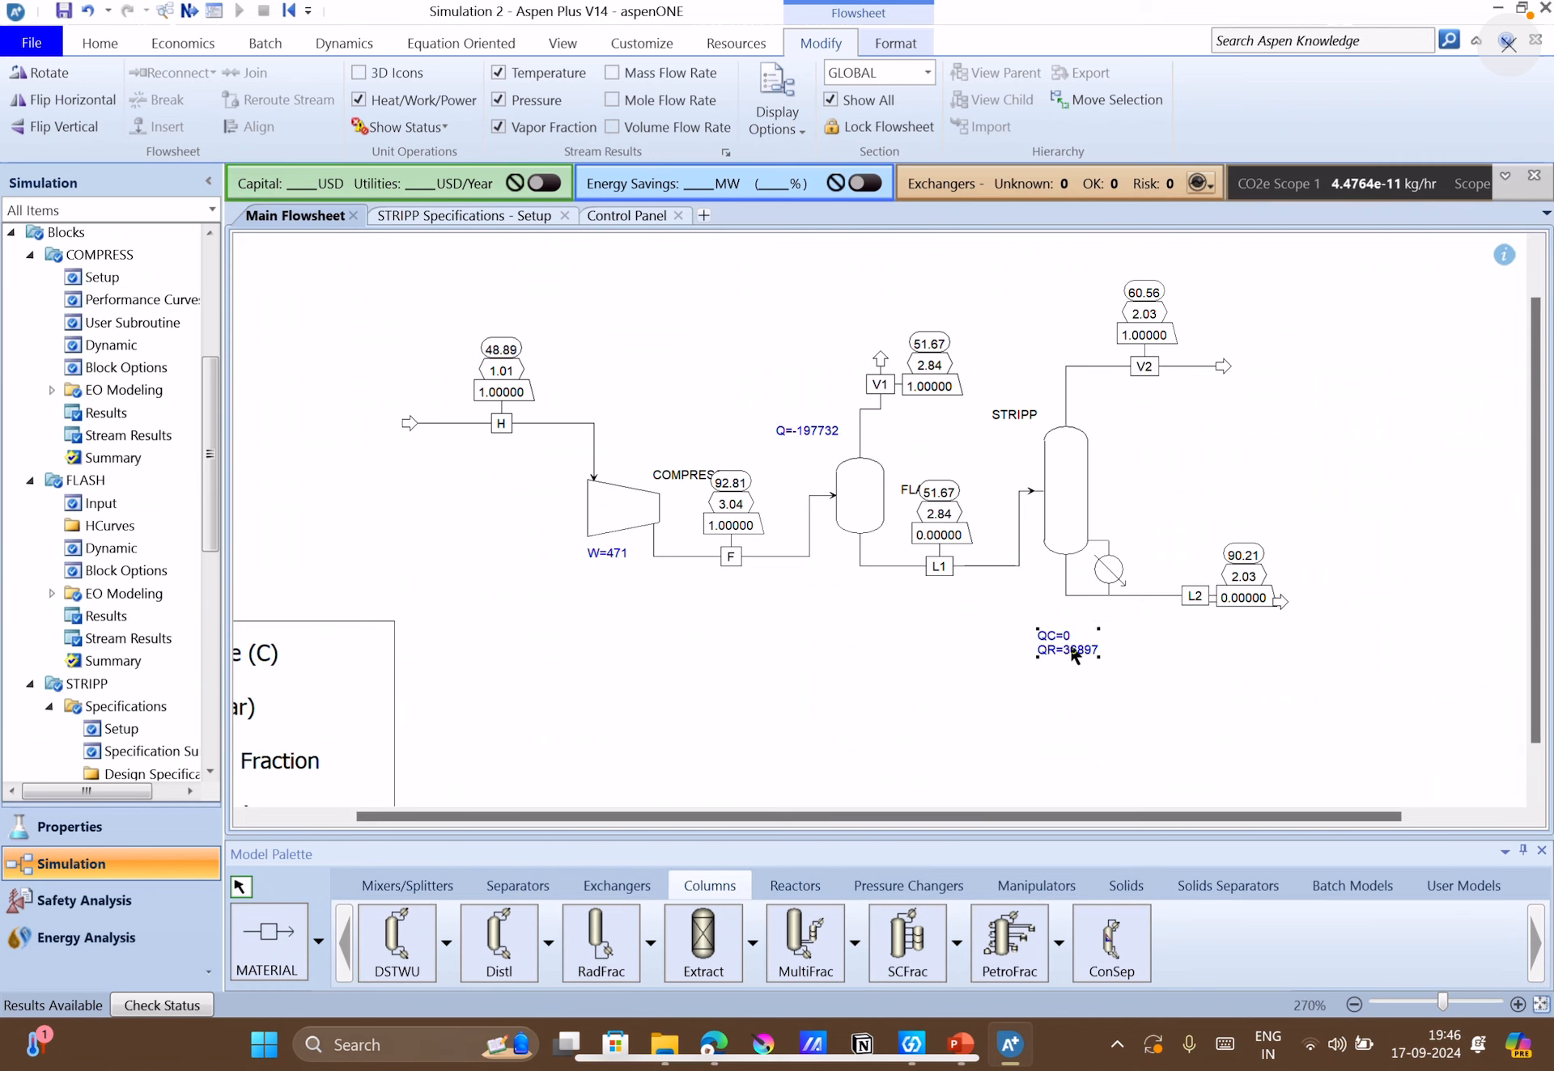
{"action": "left_click", "coordinate": [1095, 673]}
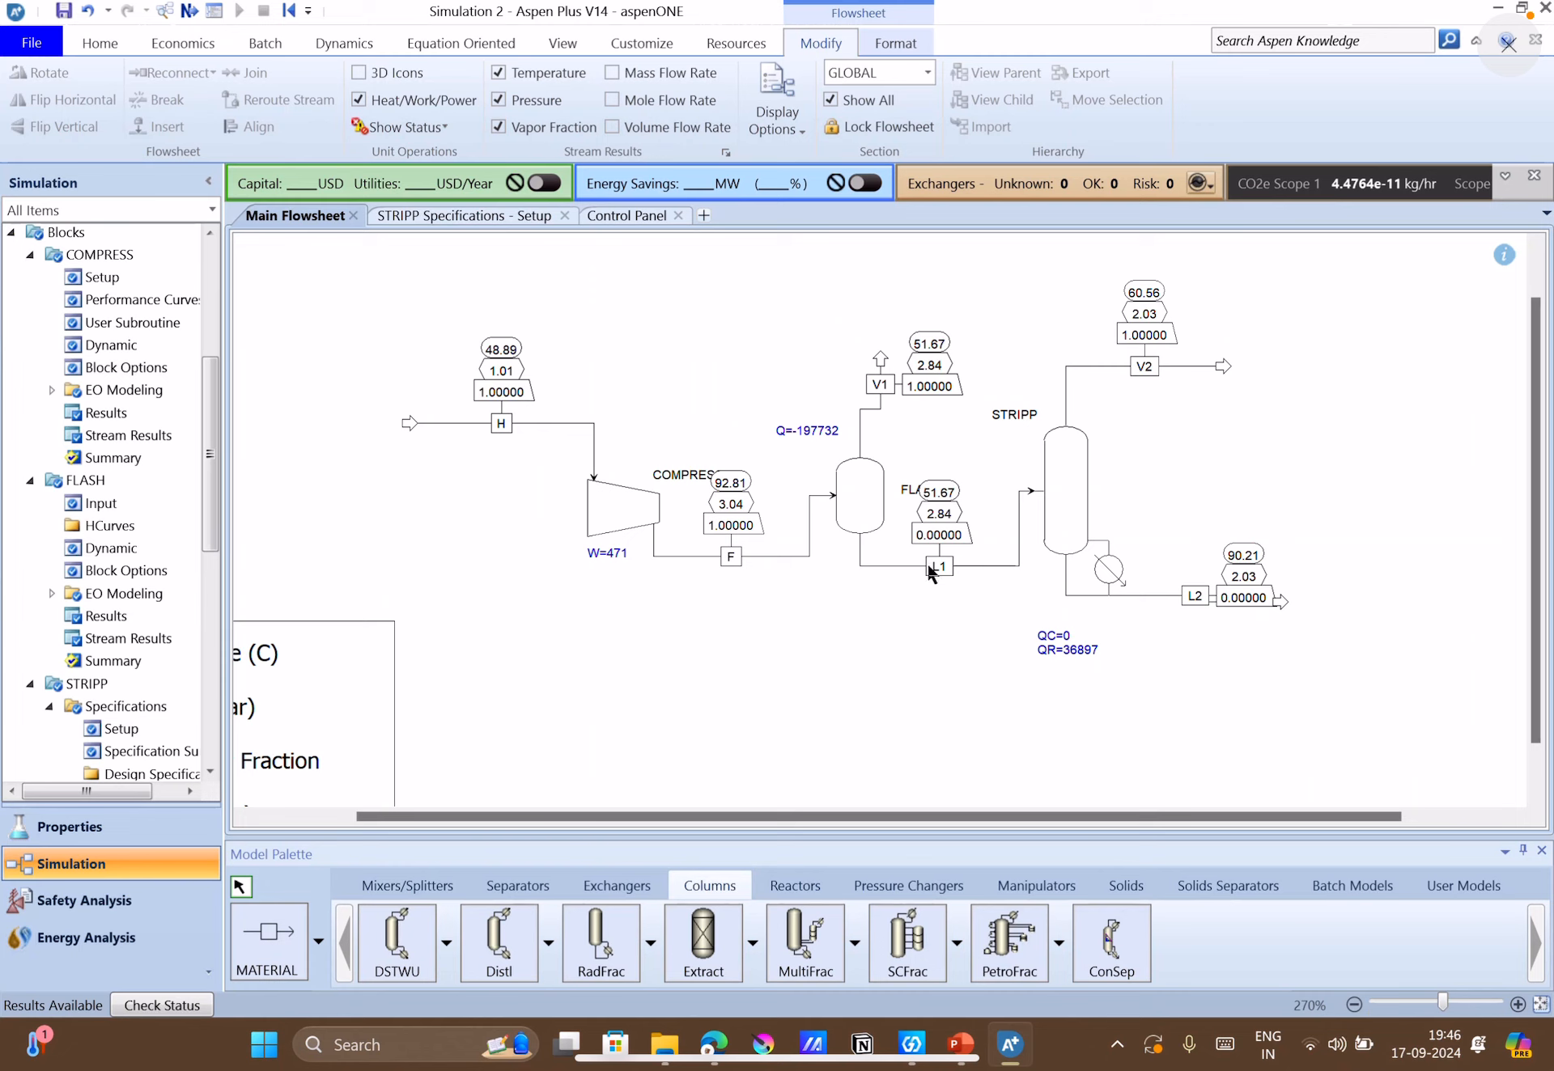
Shift the L1 and F stream labels along their lines, clear of the FLASH and COMPRESS block names.
{"action": "left_click_drag", "start_coordinate": [937, 572], "coordinate": [970, 574]}
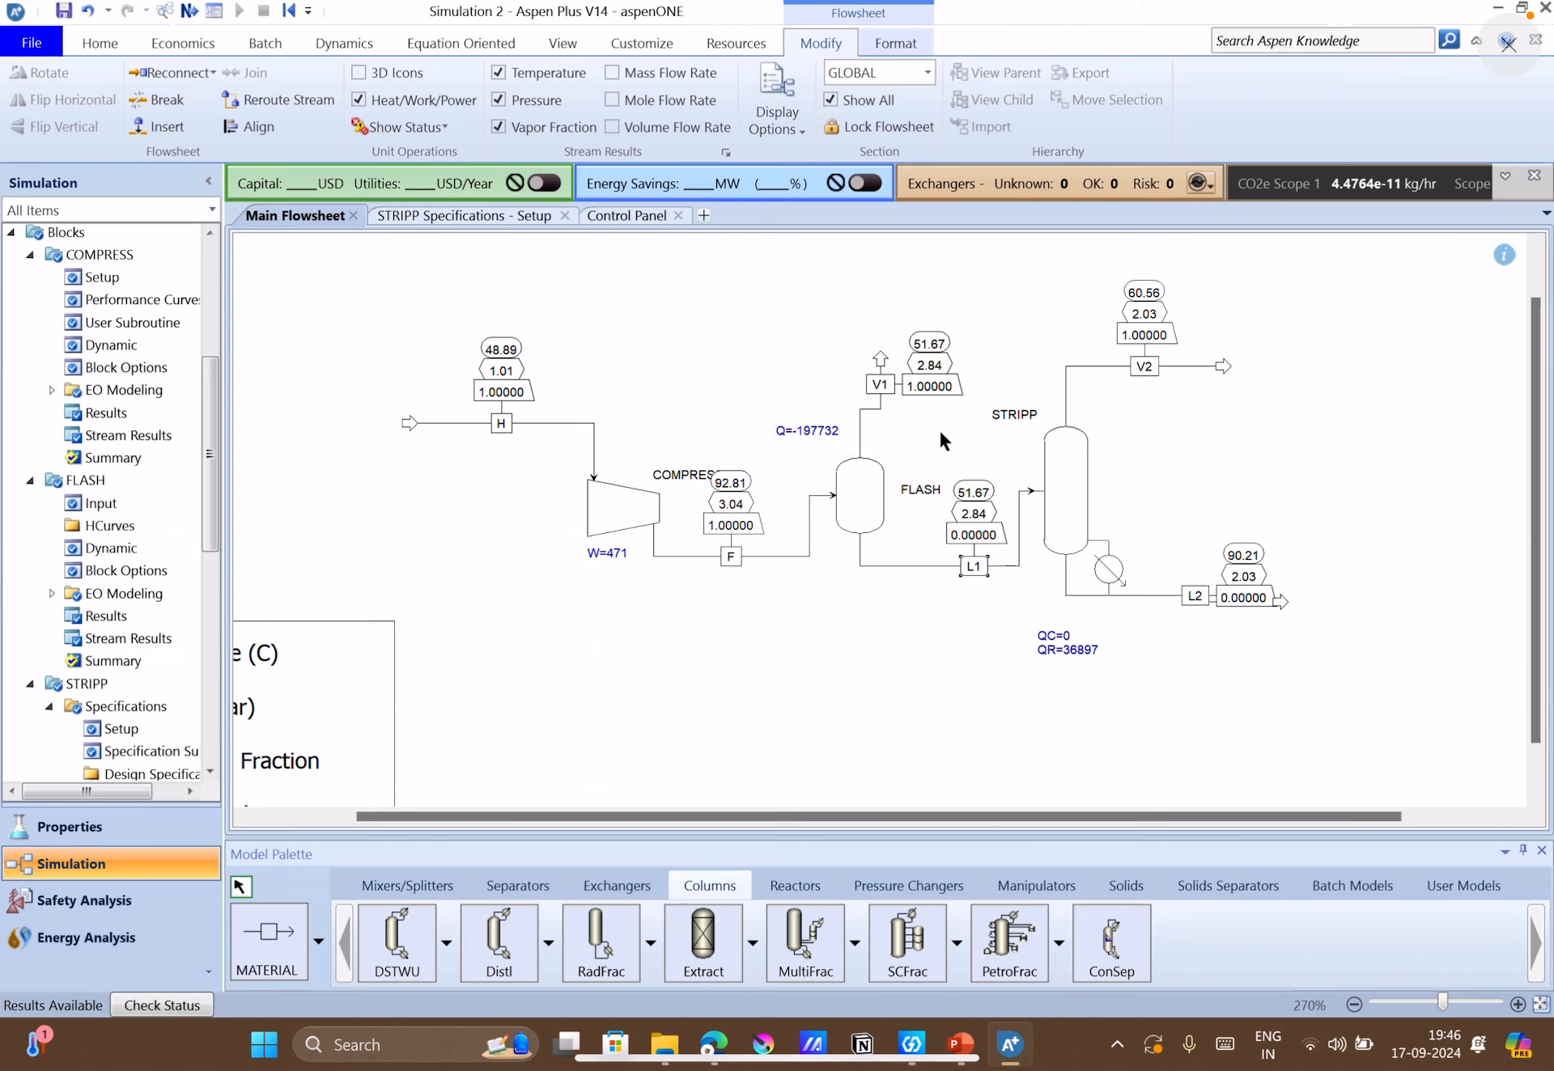
{"action": "left_click", "coordinate": [912, 456]}
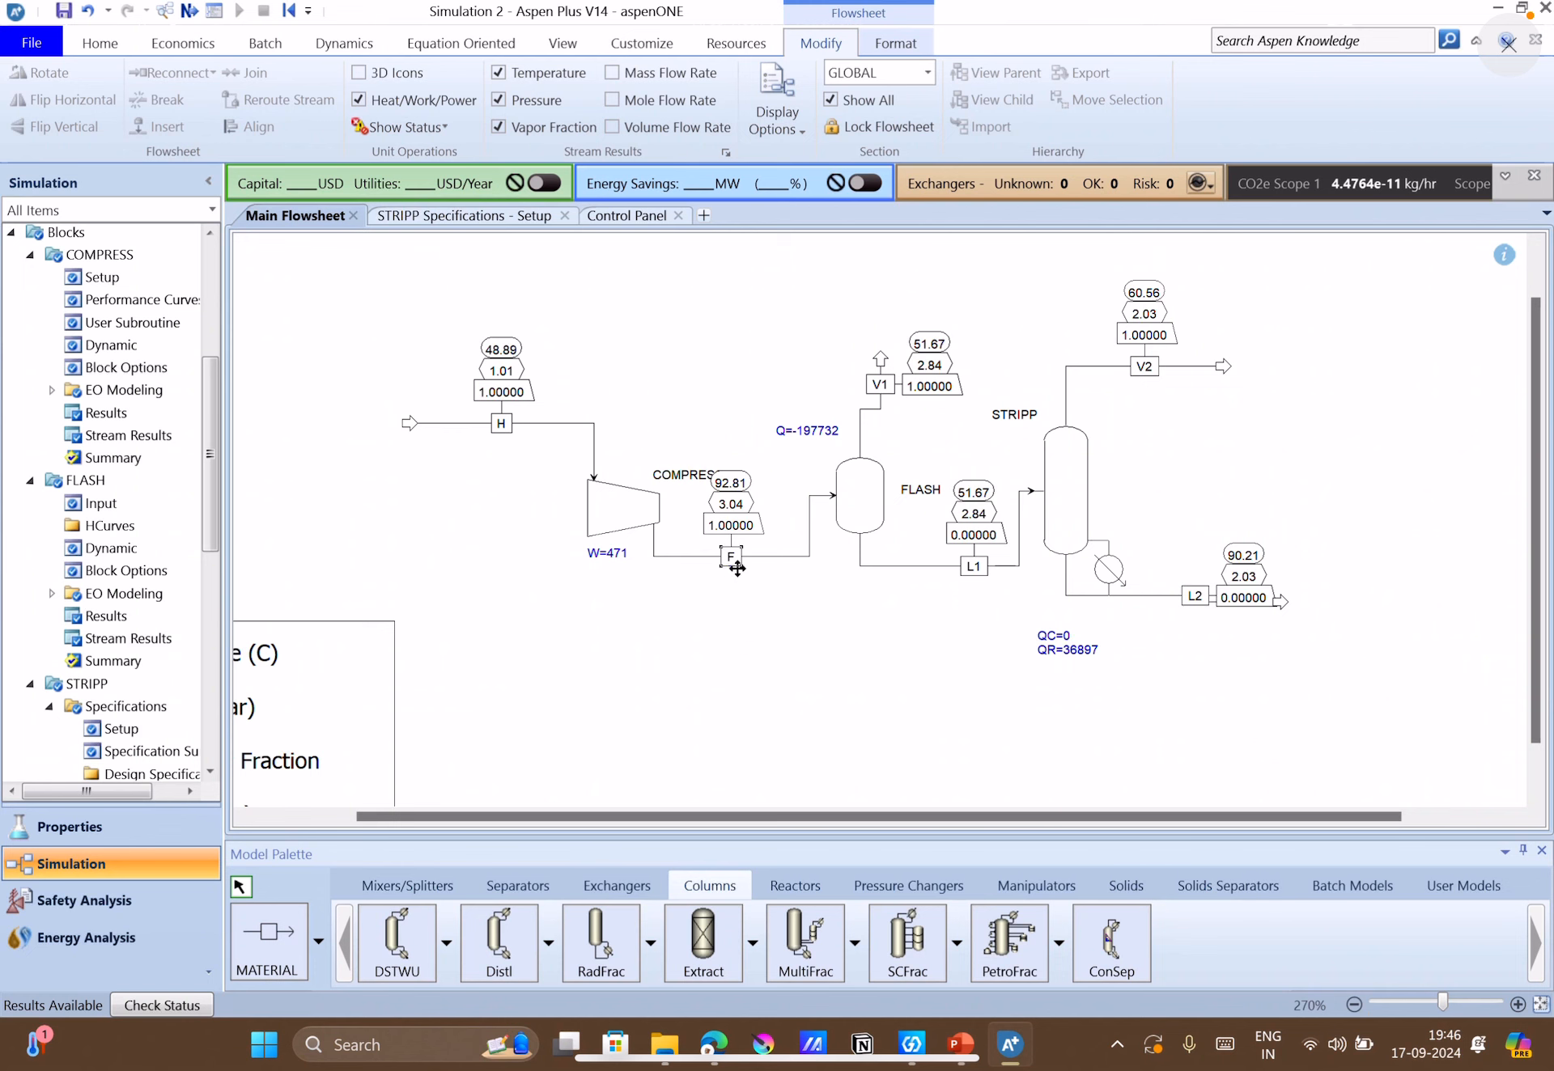
{"action": "left_click_drag", "start_coordinate": [728, 557], "coordinate": [754, 559]}
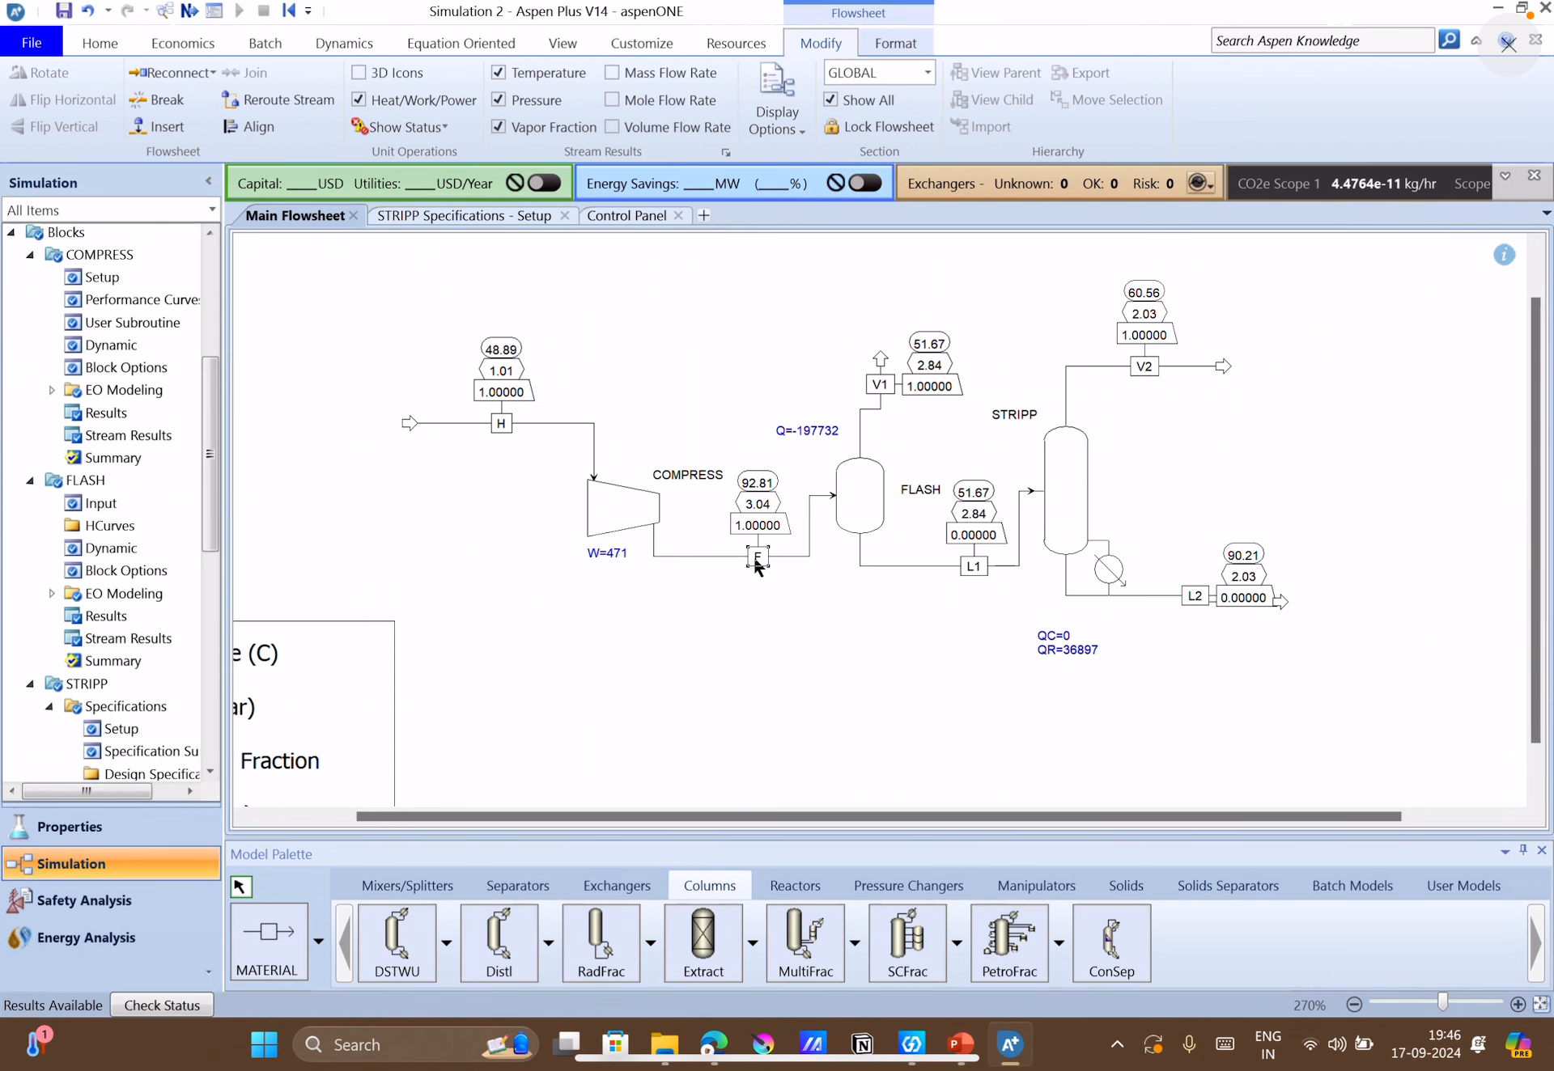
Review the sensitivity analysis task and the flowsheet figure on slide 7 in PowerPoint, and return to Aspen Plus.
{"action": "left_click", "coordinate": [959, 1044]}
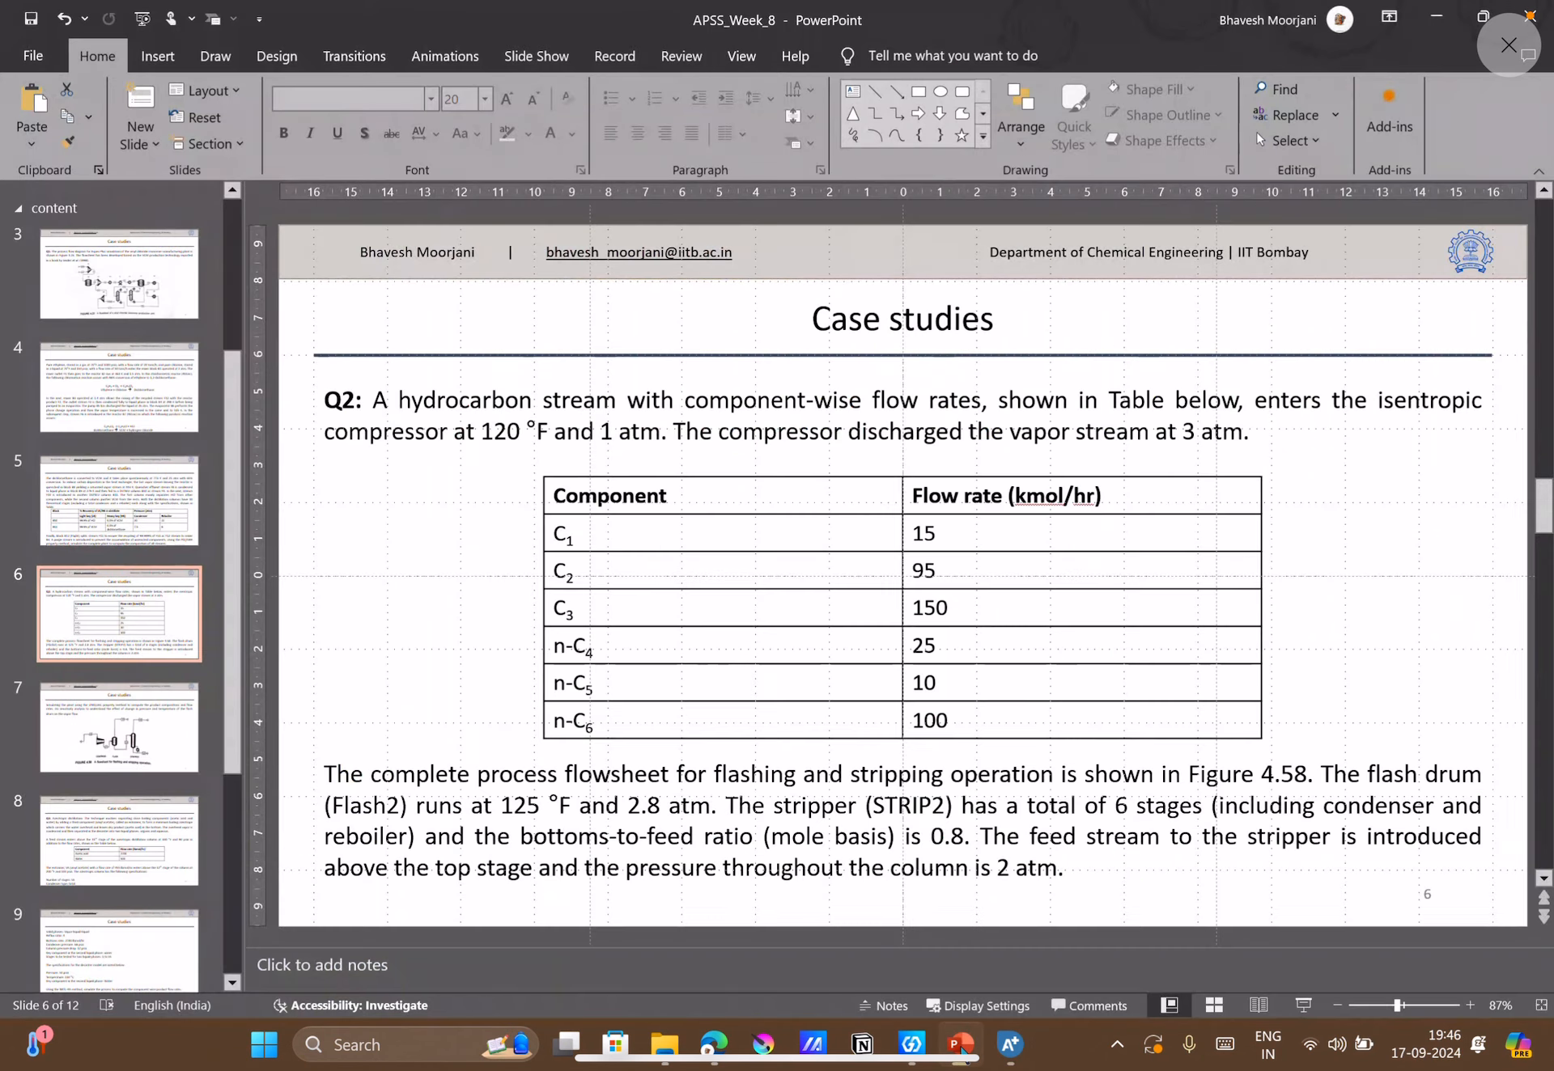
{"action": "left_click", "coordinate": [153, 753]}
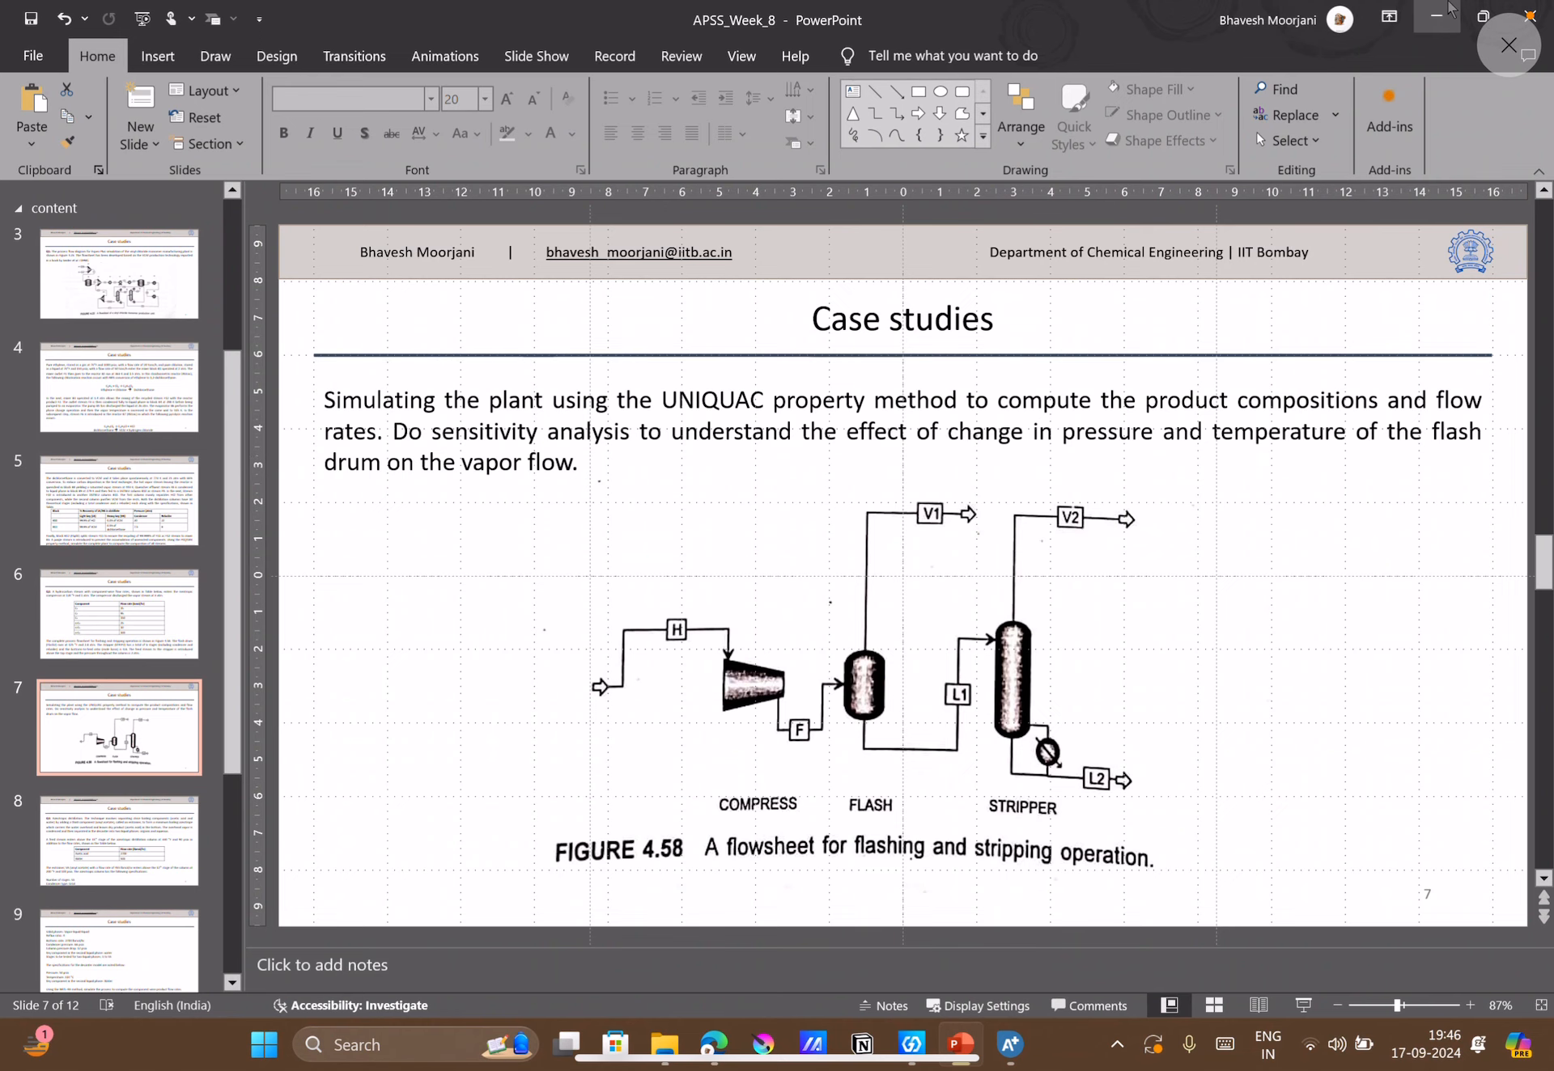
{"action": "left_click", "coordinate": [1449, 10]}
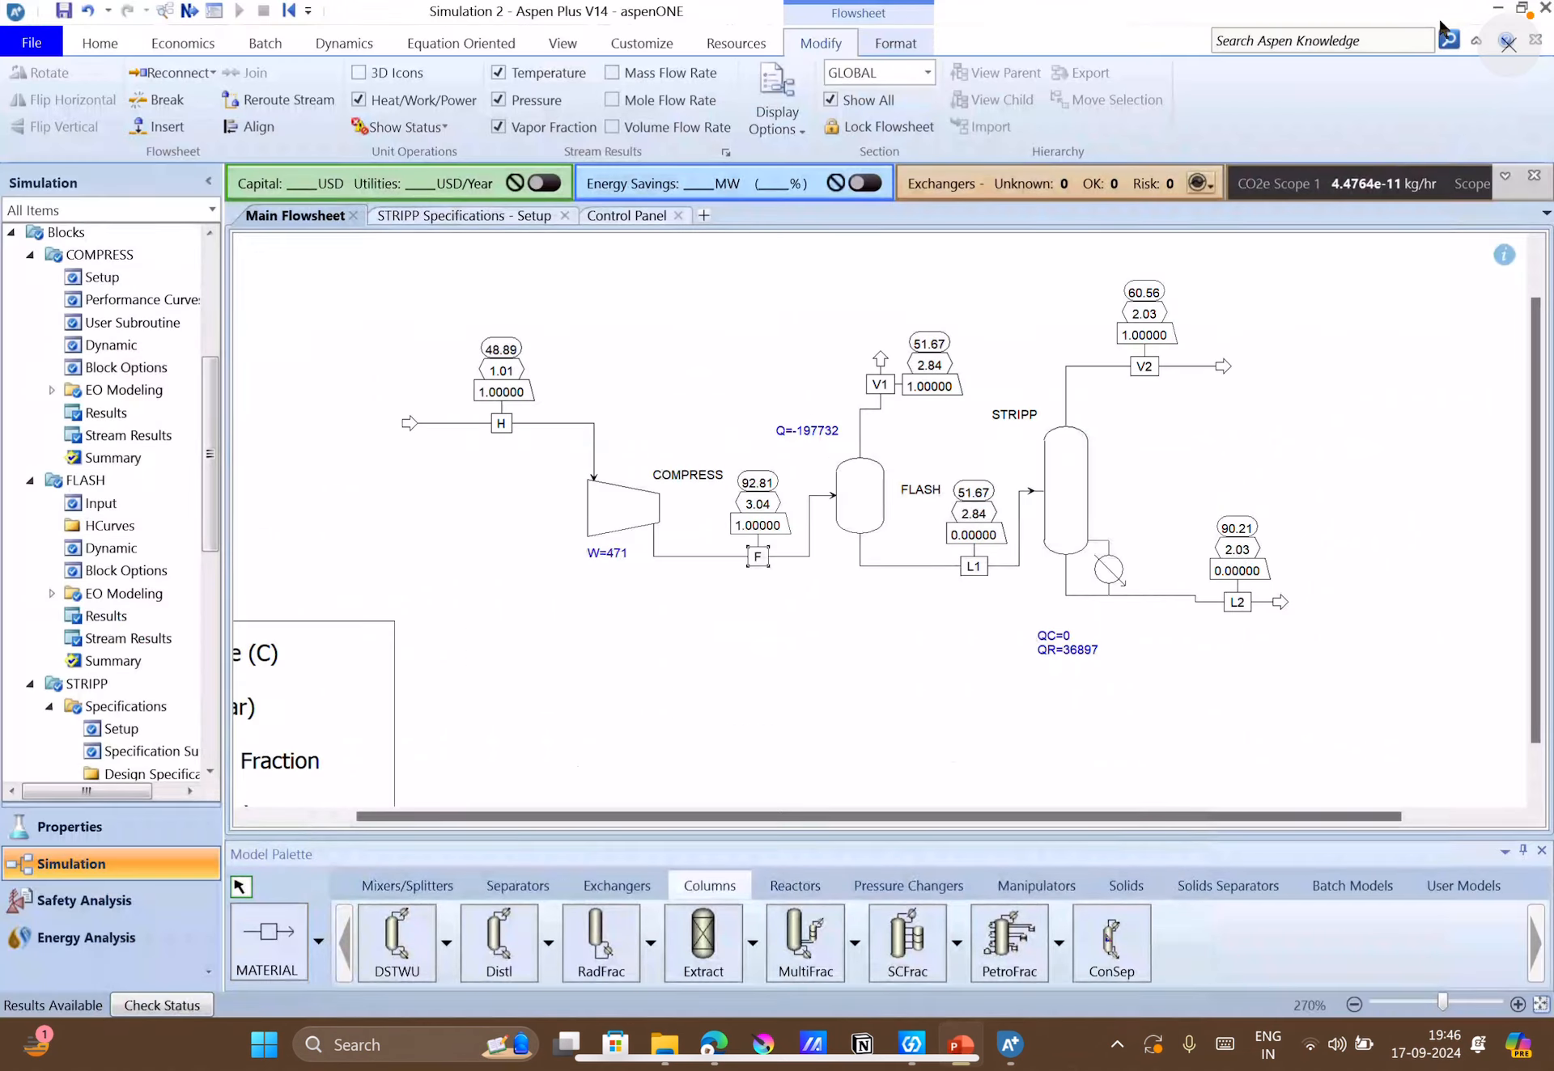
Open the FLASH block's stream results and expand the component mass flows of streams F, L1 and V1.
{"action": "left_click", "coordinate": [852, 500]}
{"action": "right_click", "coordinate": [852, 500]}
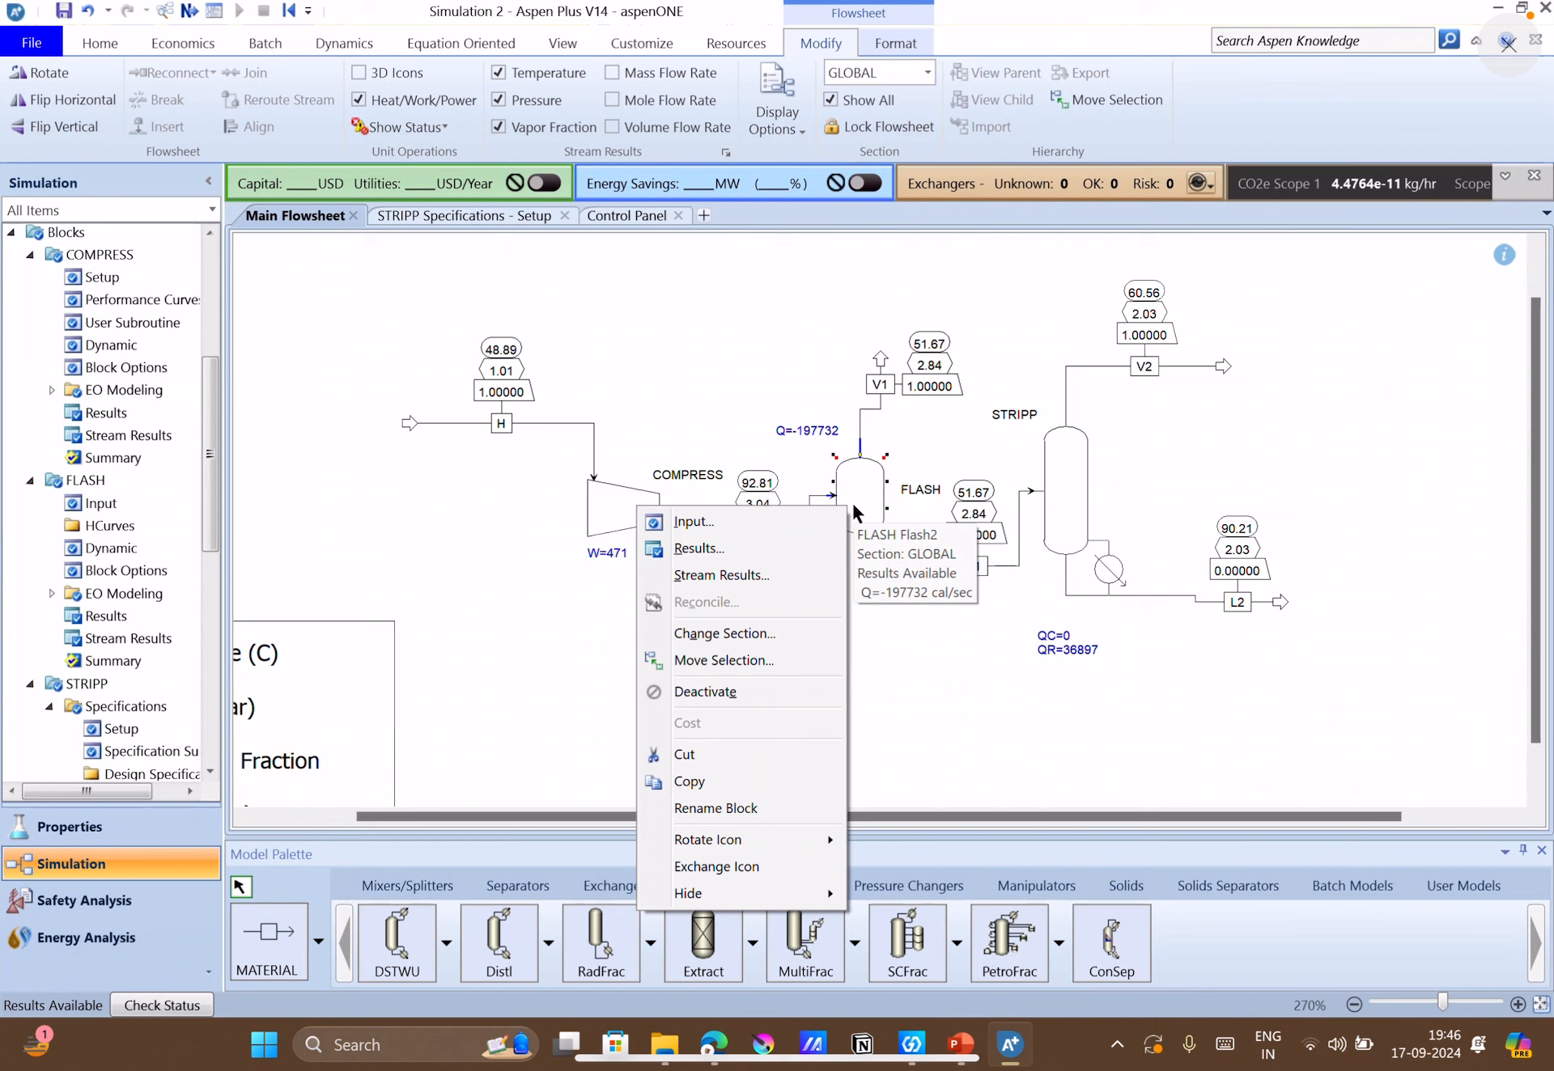
{"action": "left_click", "coordinate": [416, 564]}
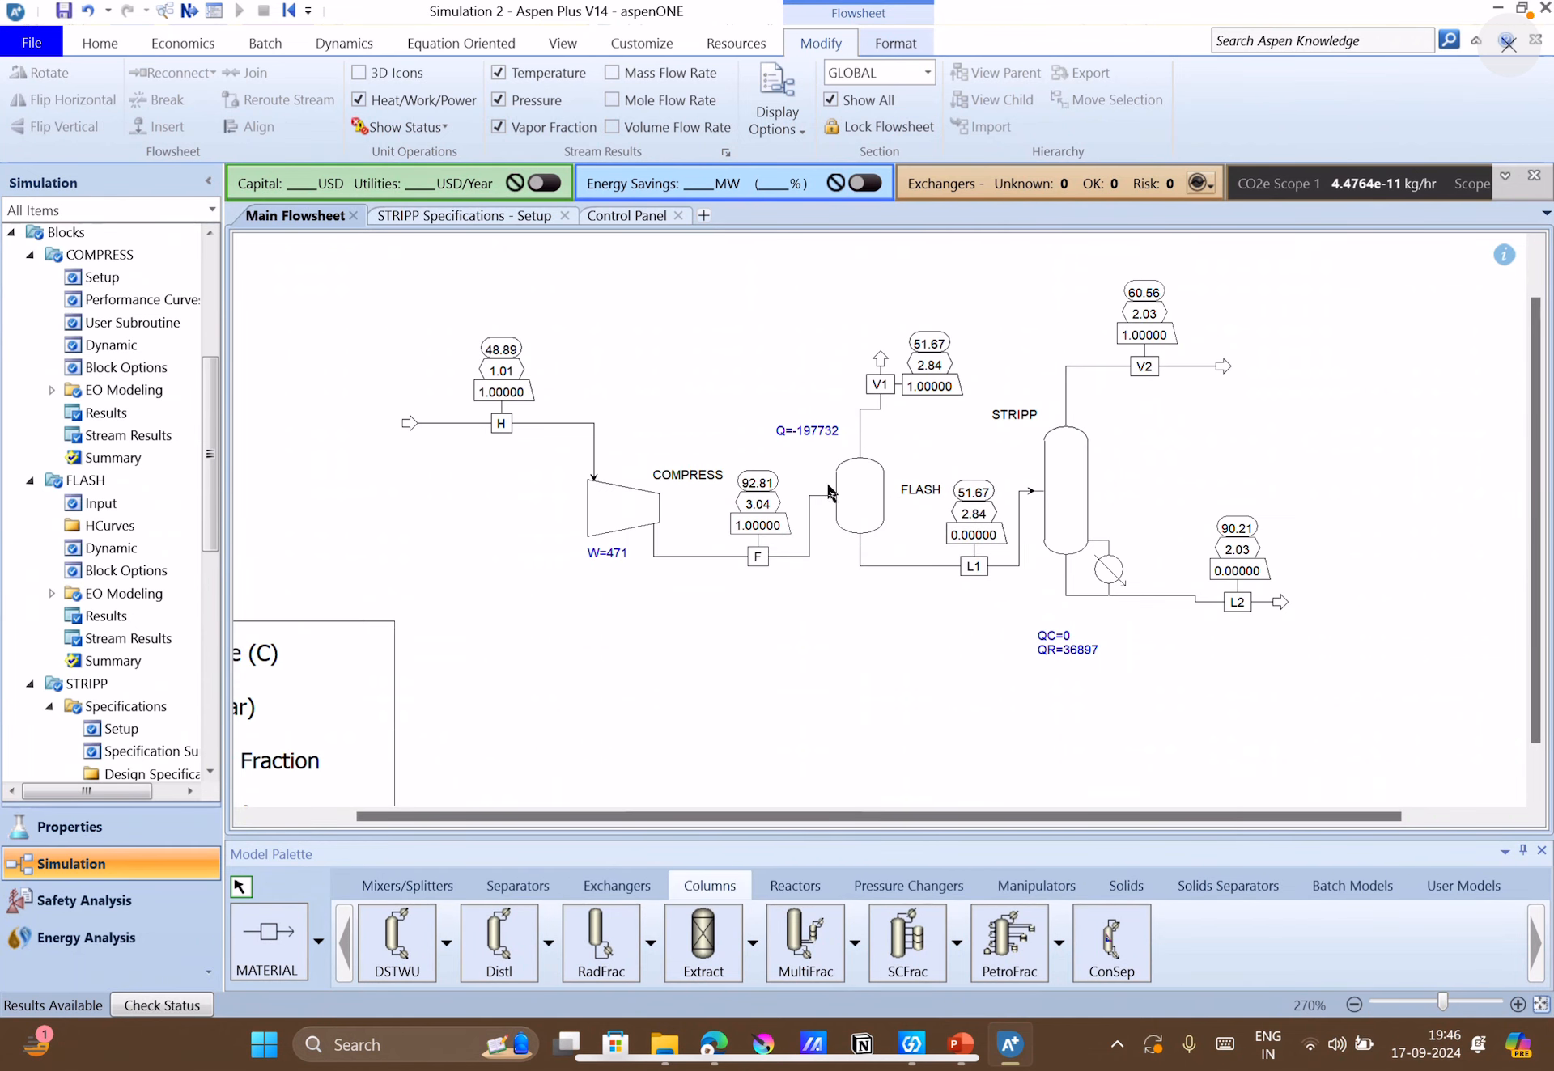
{"action": "right_click", "coordinate": [860, 501]}
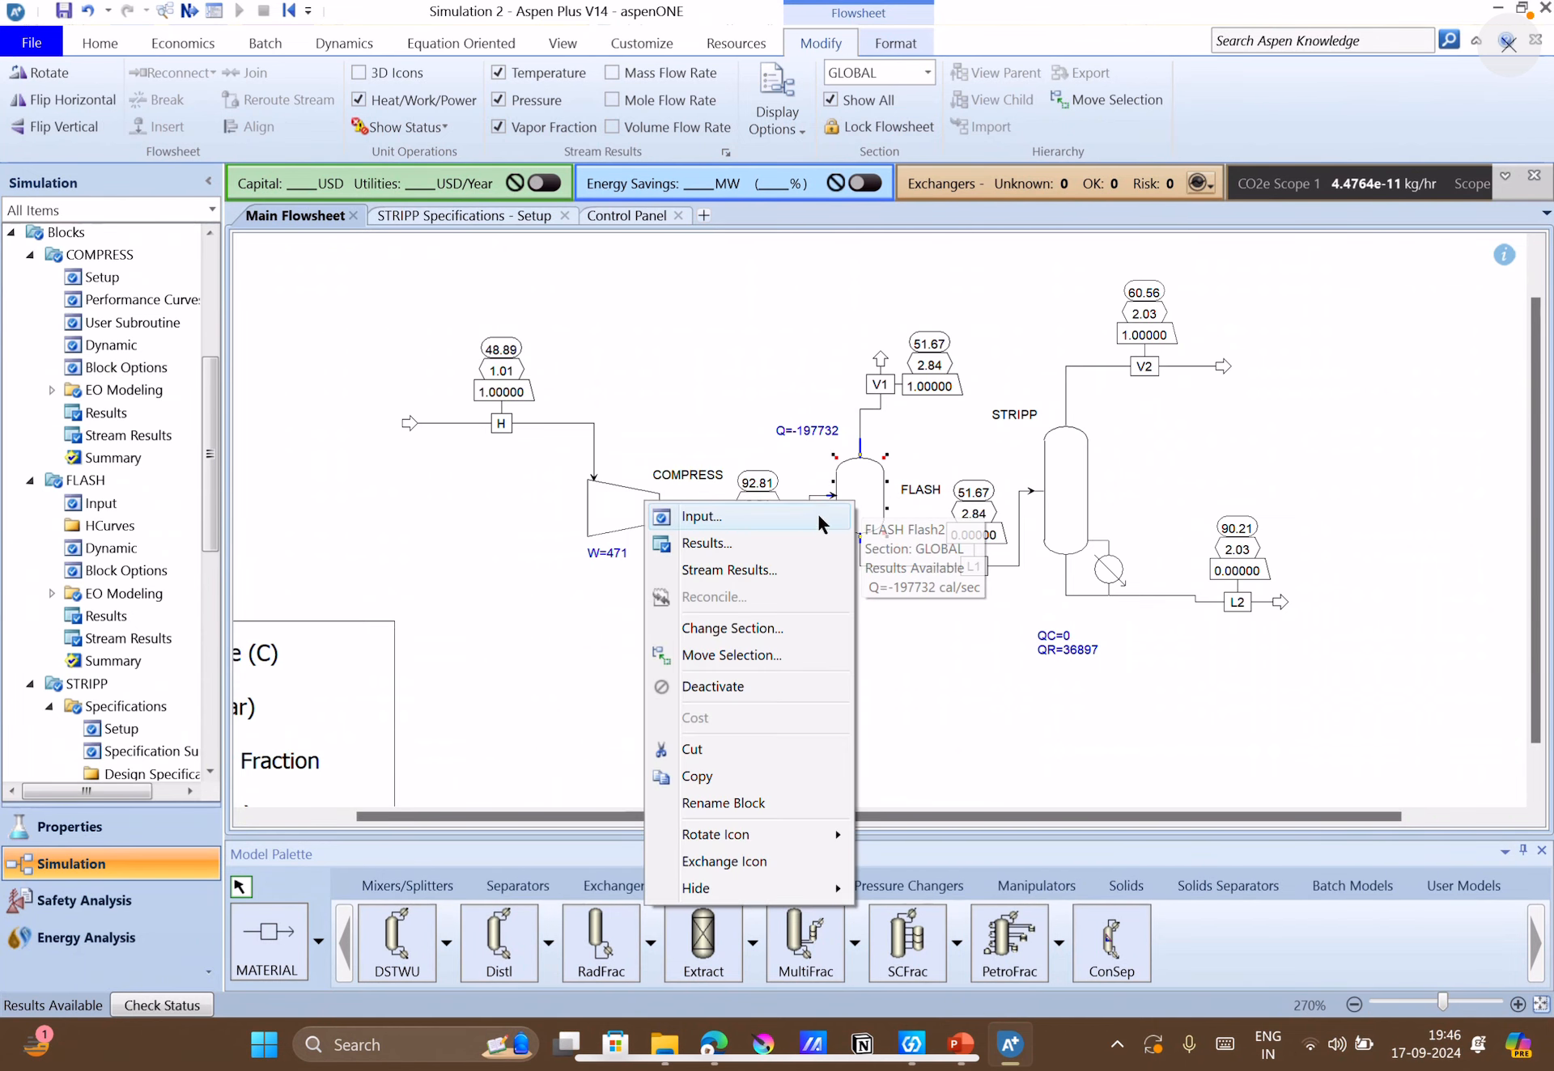
{"action": "left_click", "coordinate": [774, 566]}
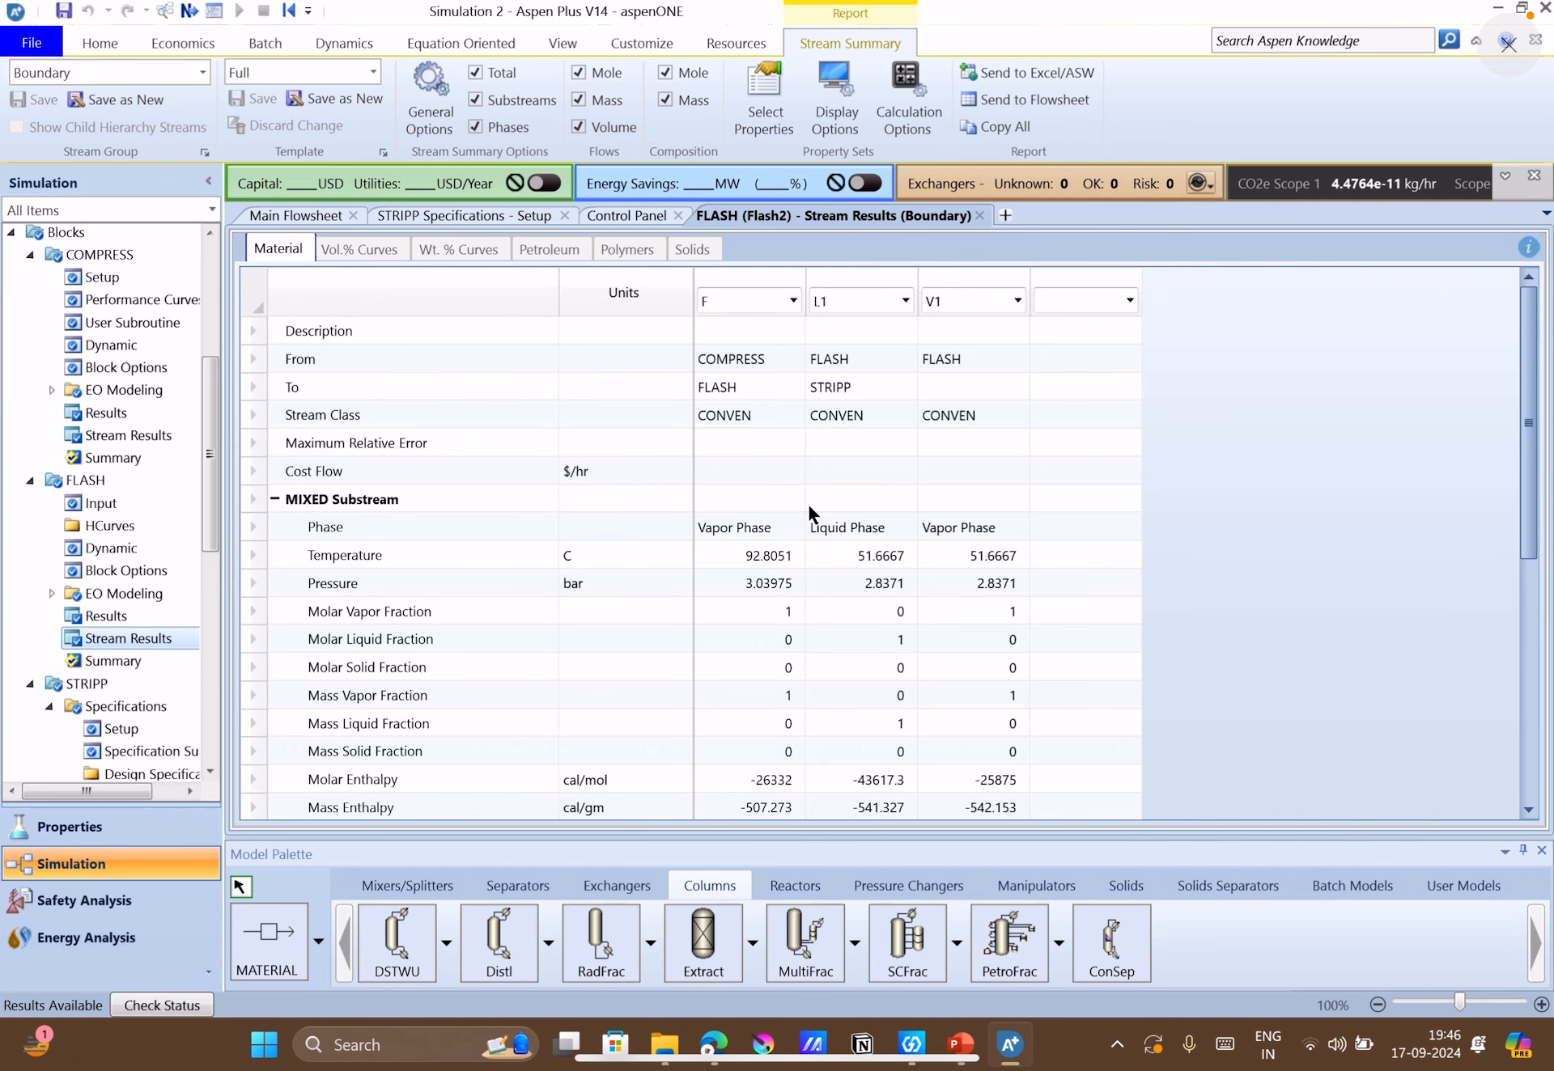
{"action": "scroll", "coordinate": [785, 583], "scroll_direction": "down", "scroll_amount": 5}
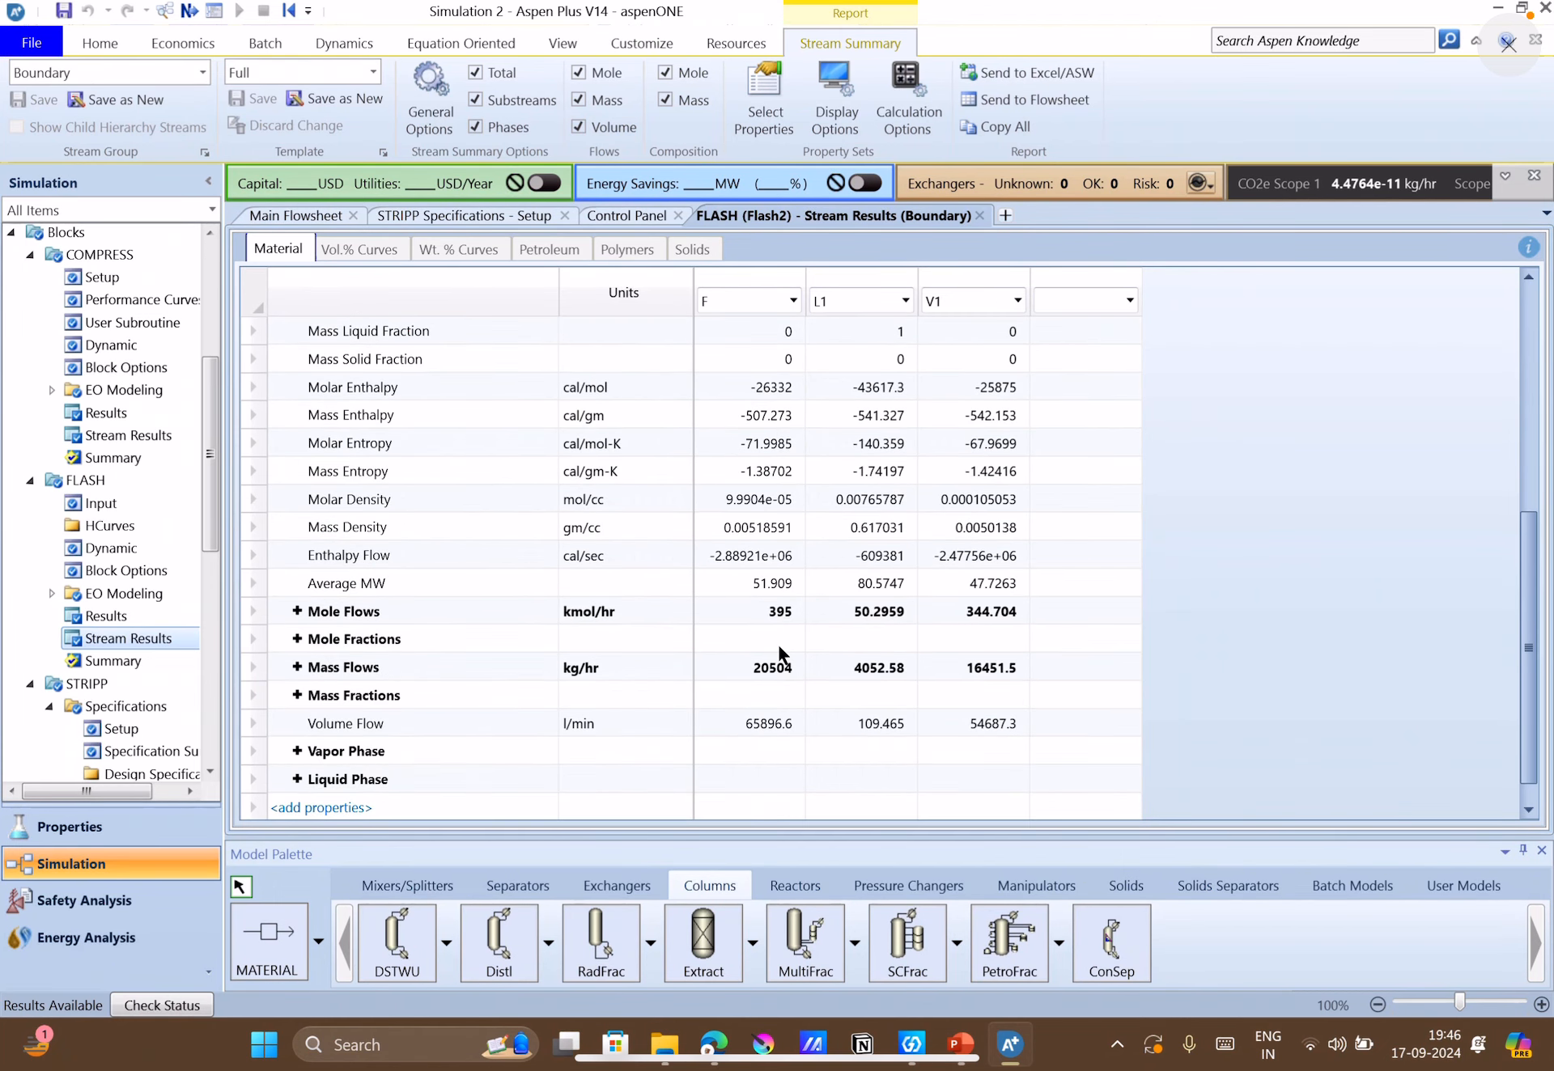
{"action": "left_click", "coordinate": [297, 667]}
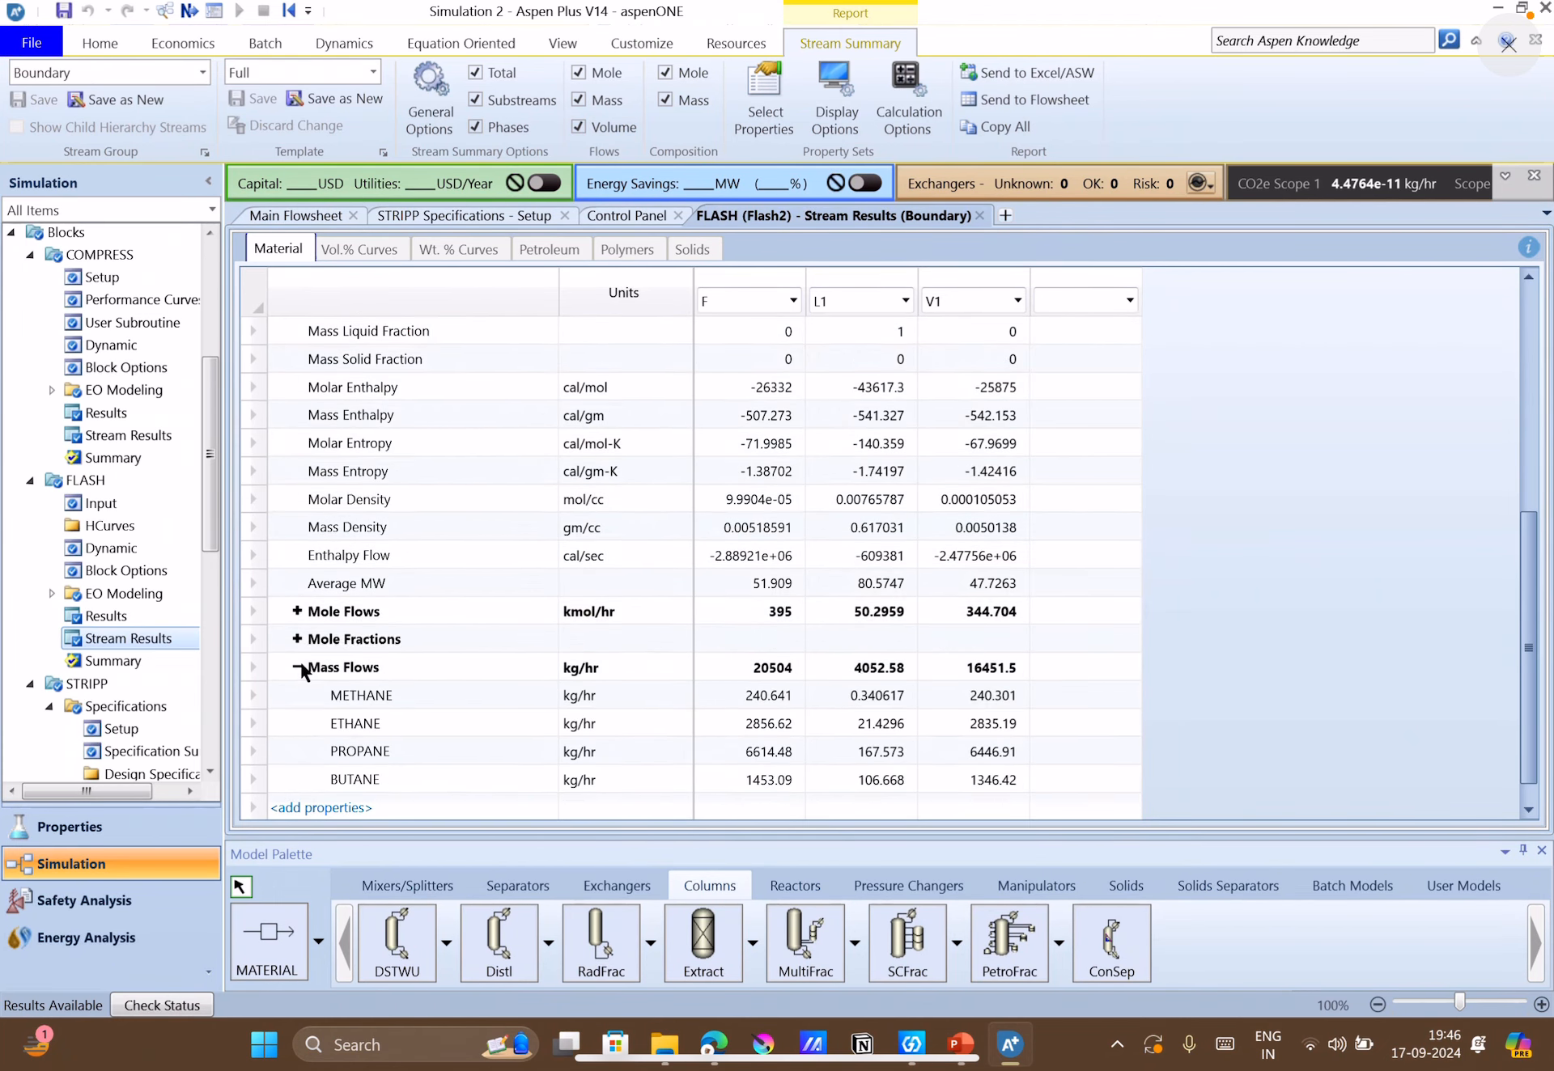
{"action": "scroll", "coordinate": [651, 670], "scroll_direction": "down", "scroll_amount": 3}
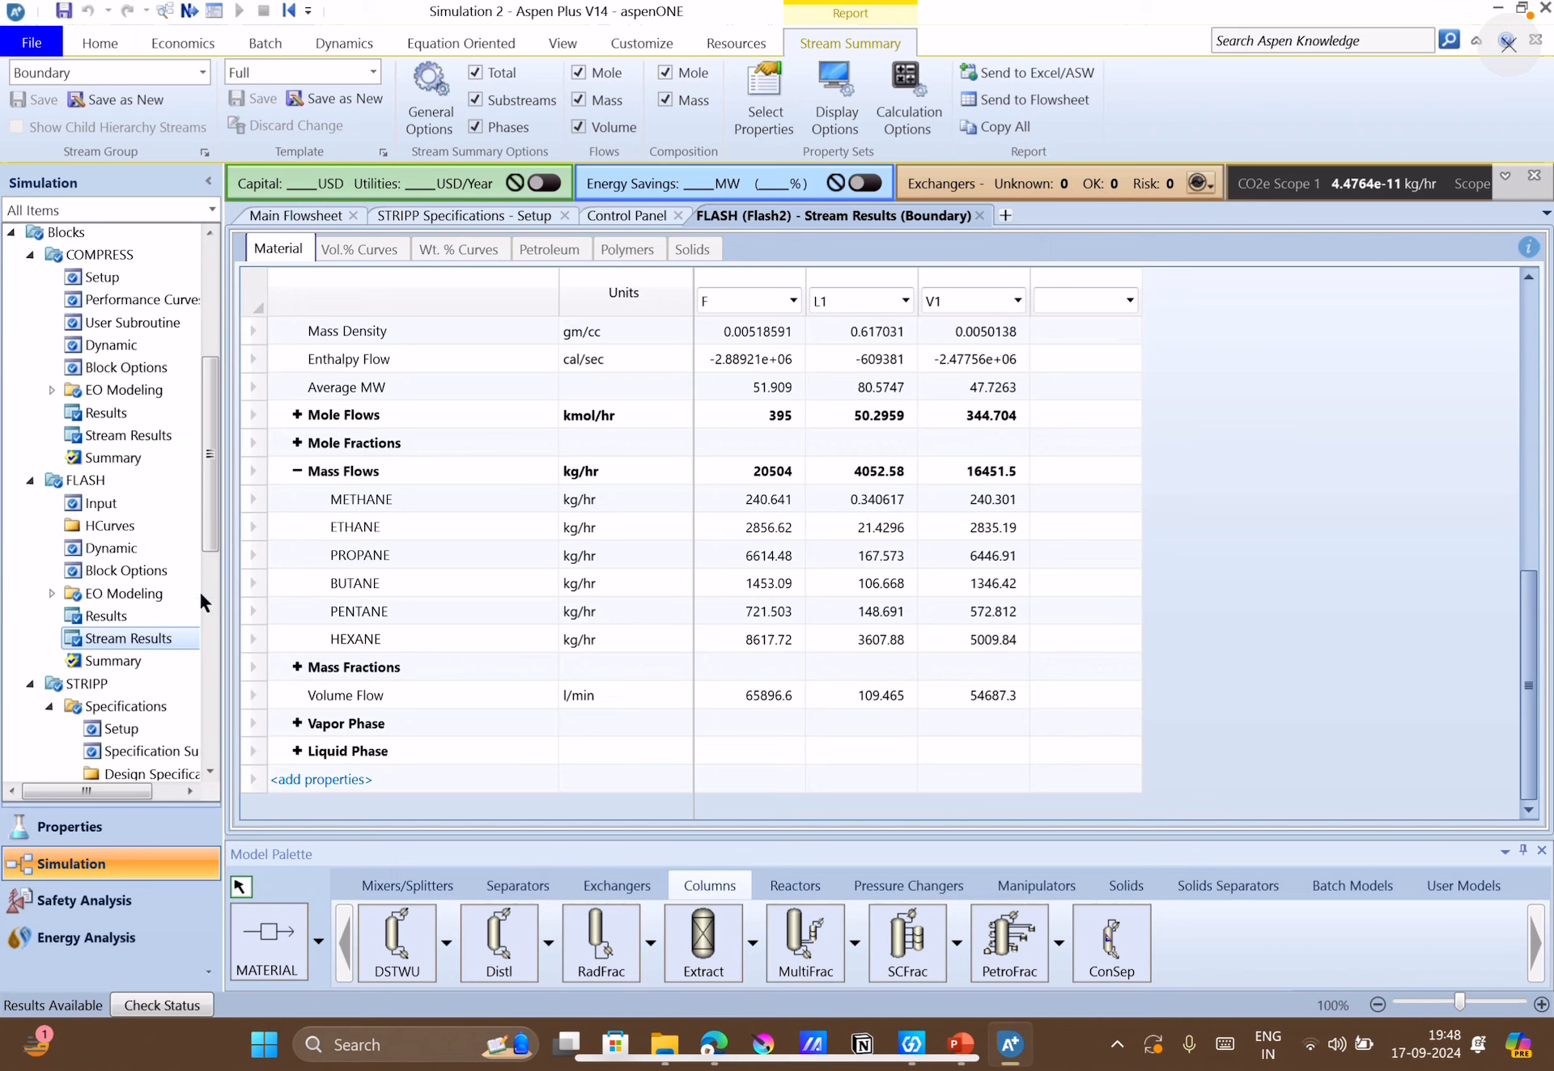
Open the stream results of the STRIPP column.
{"action": "left_click", "coordinate": [209, 772]}
{"action": "scroll", "coordinate": [209, 771], "scroll_direction": "down", "scroll_amount": 5}
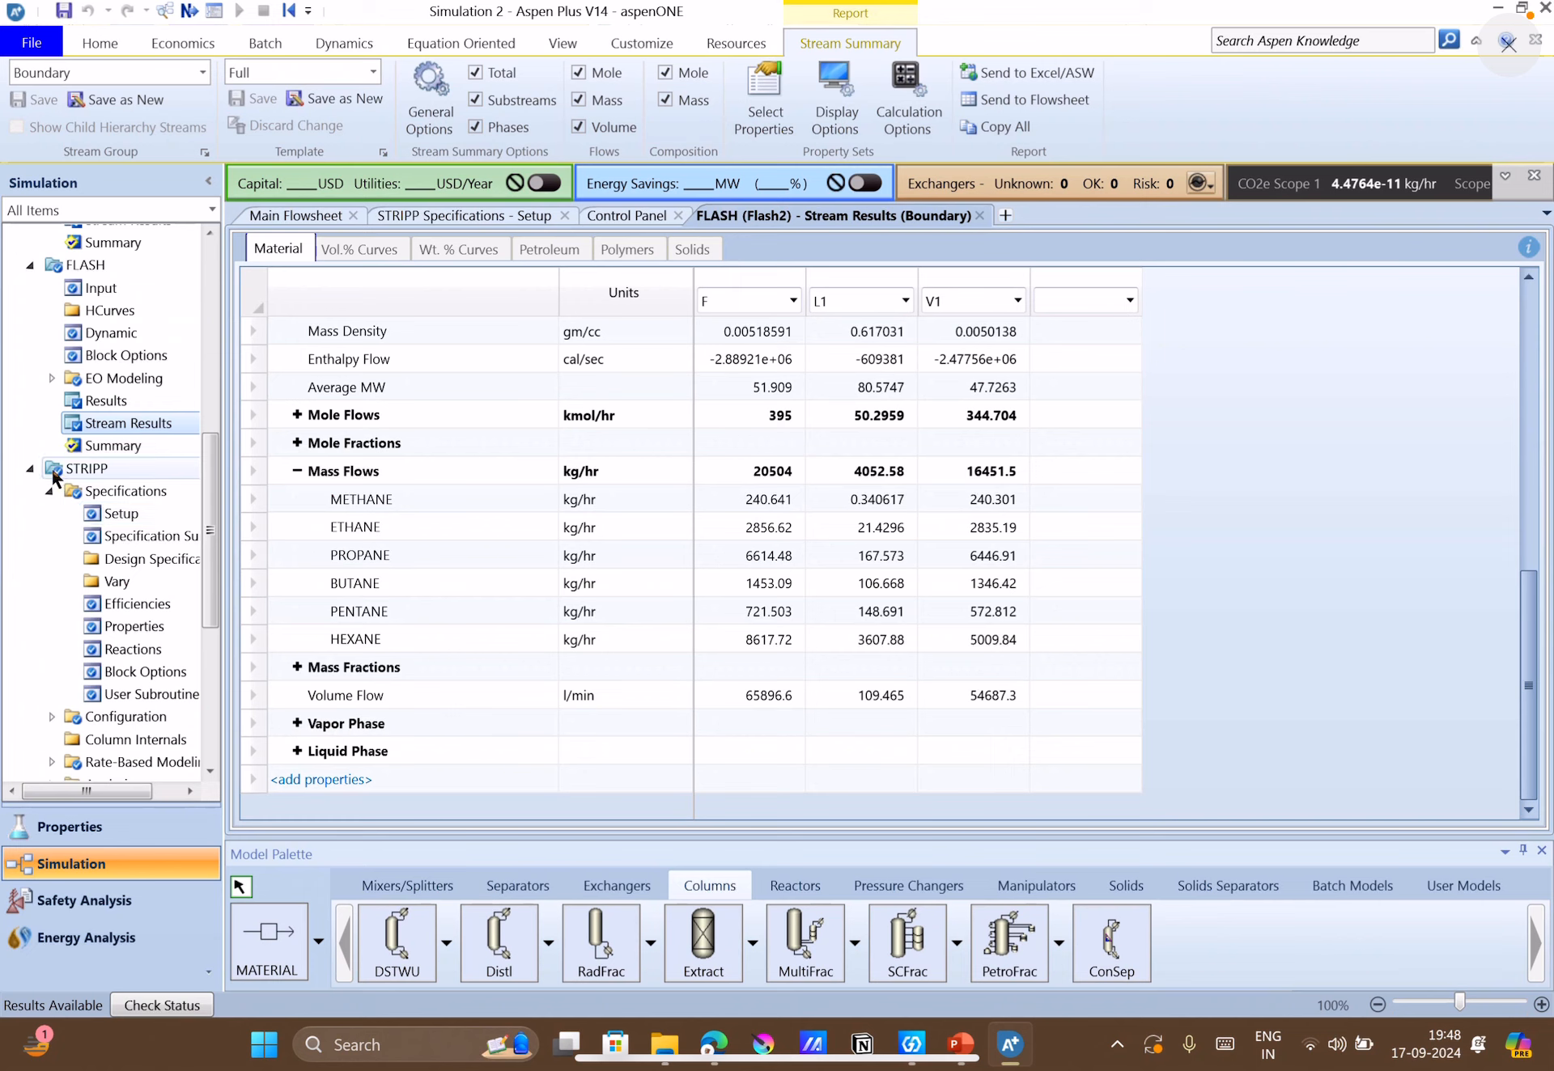
{"action": "scroll", "coordinate": [208, 773], "scroll_direction": "down", "scroll_amount": 5}
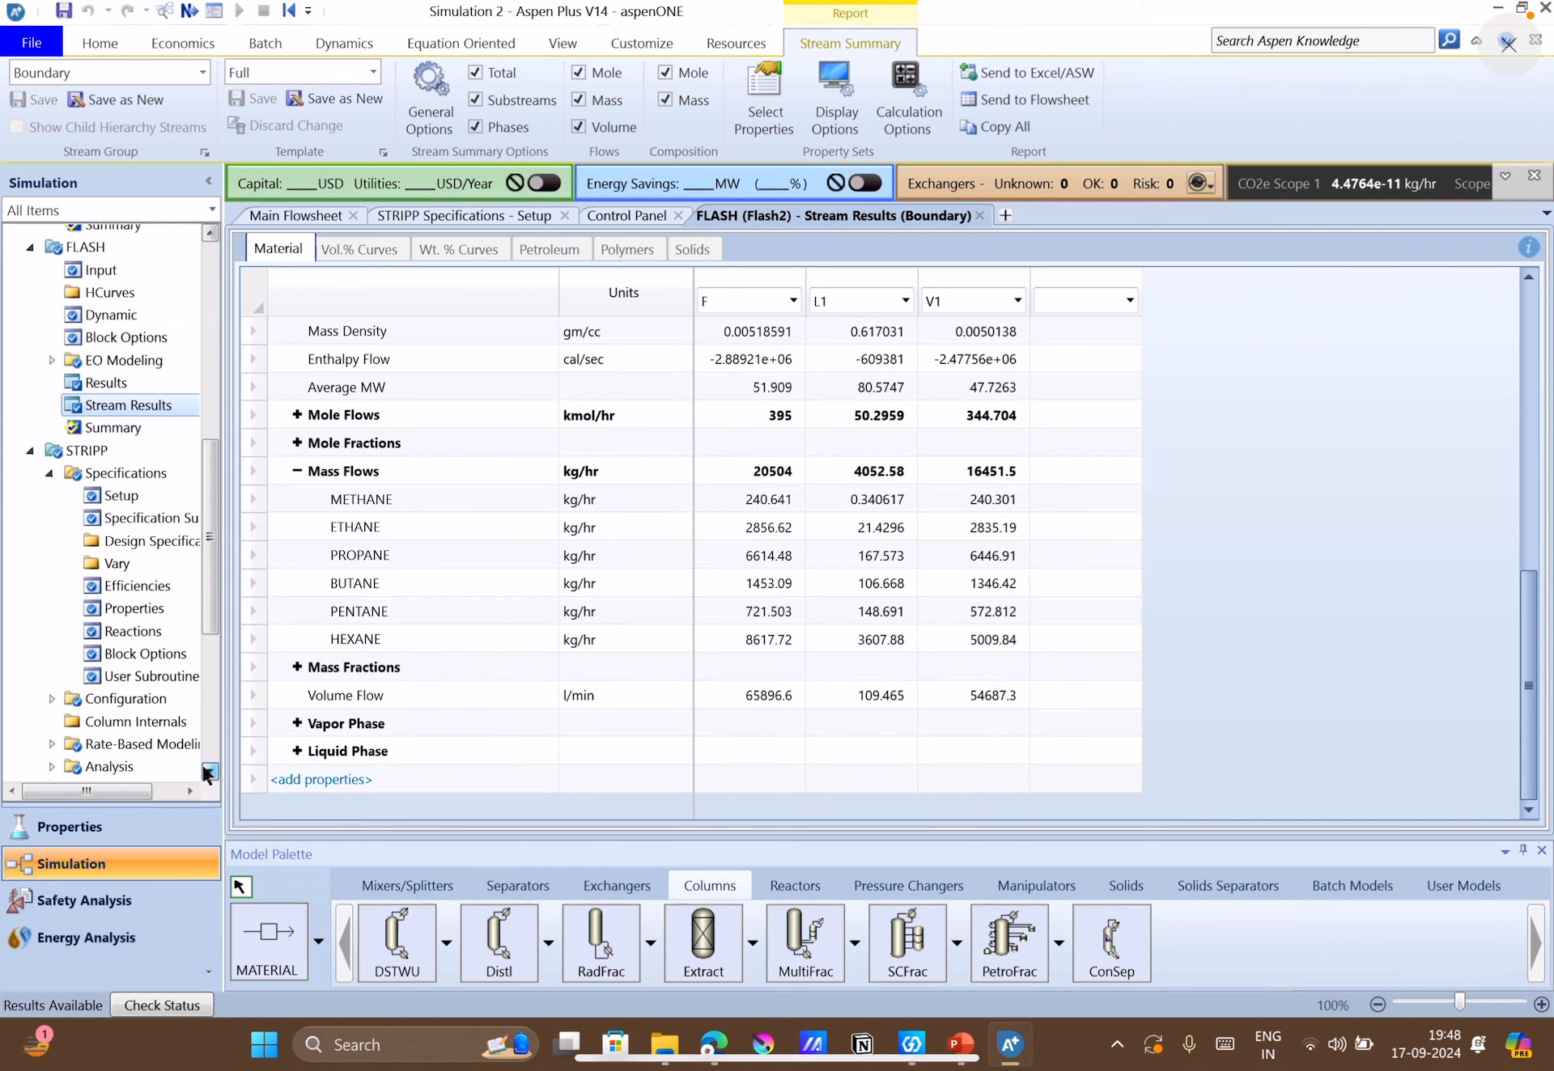
{"action": "scroll", "coordinate": [114, 734], "scroll_direction": "down", "scroll_amount": 5}
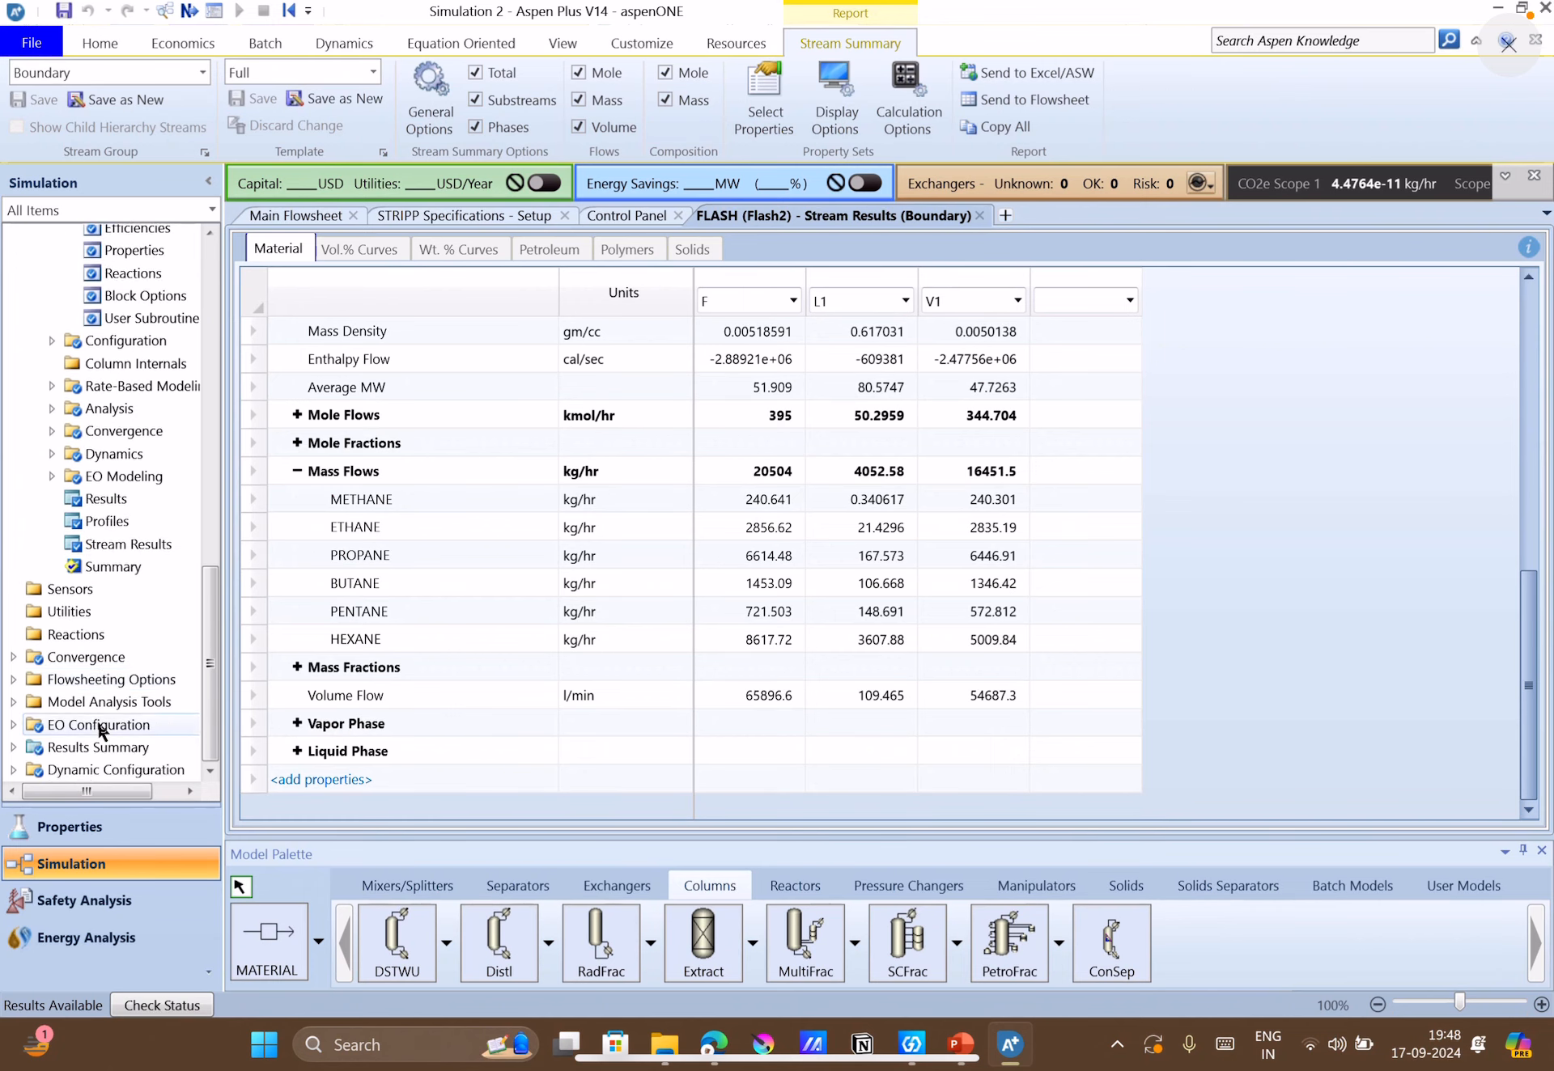
{"action": "scroll", "coordinate": [104, 731], "scroll_direction": "up", "scroll_amount": 15}
{"action": "scroll", "coordinate": [101, 731], "scroll_direction": "down", "scroll_amount": 2}
{"action": "scroll", "coordinate": [98, 728], "scroll_direction": "down", "scroll_amount": 9}
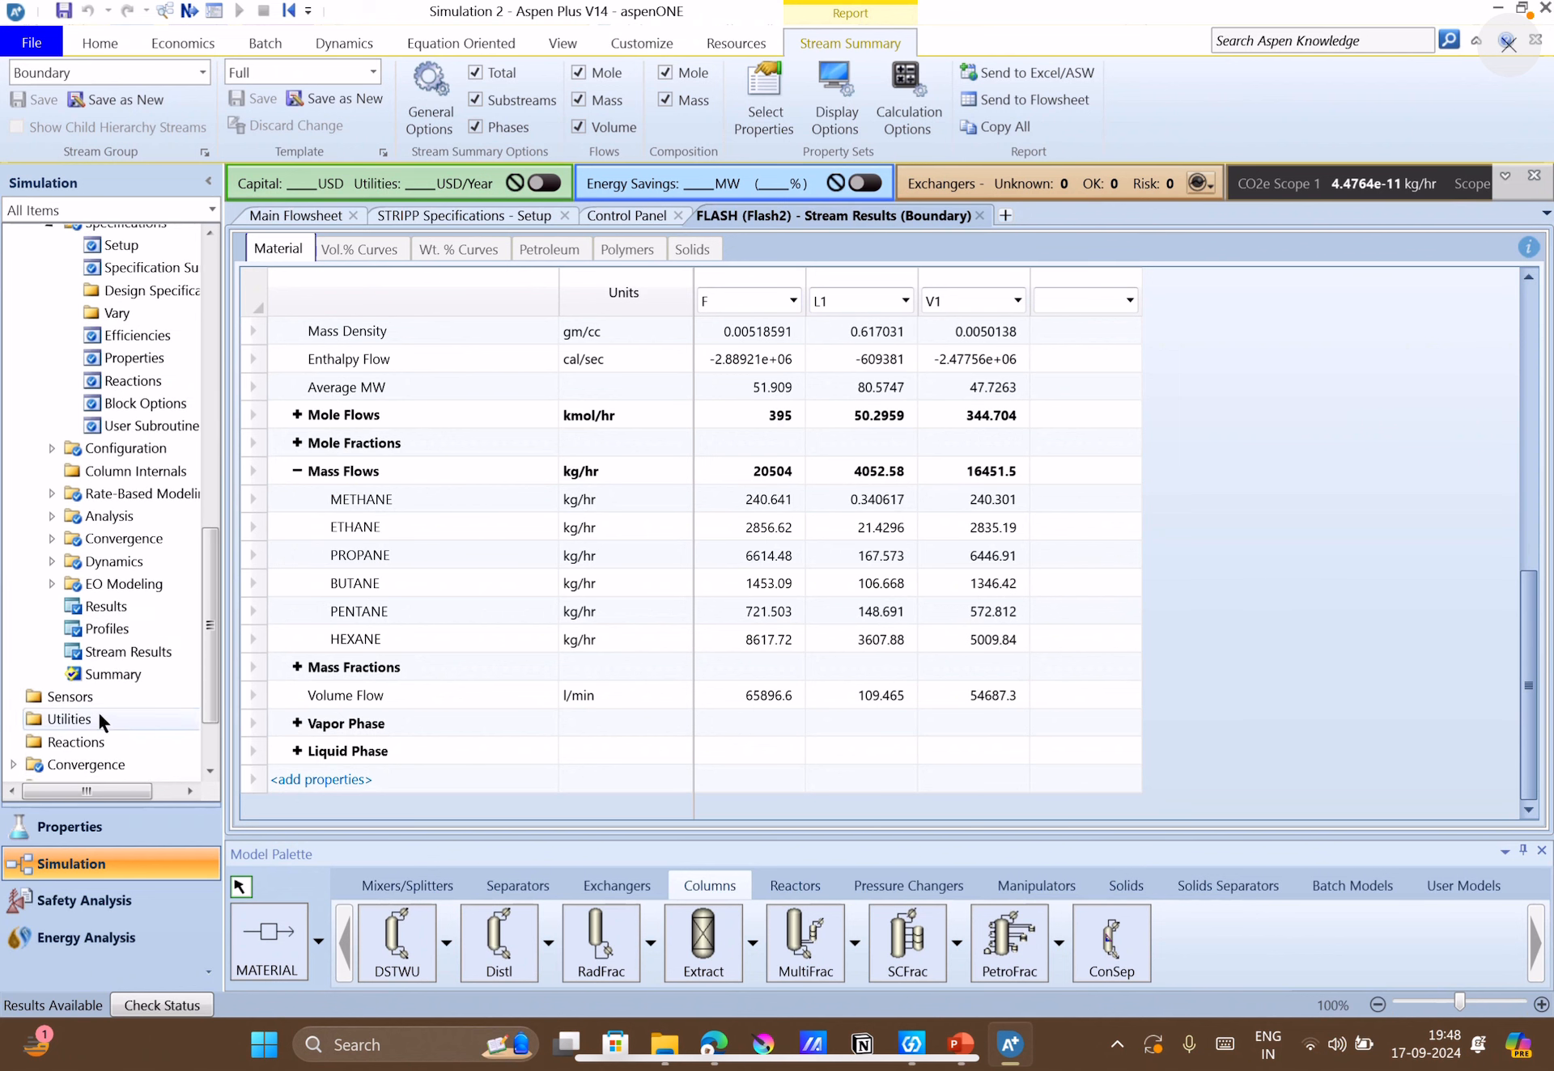
{"action": "left_click", "coordinate": [104, 657]}
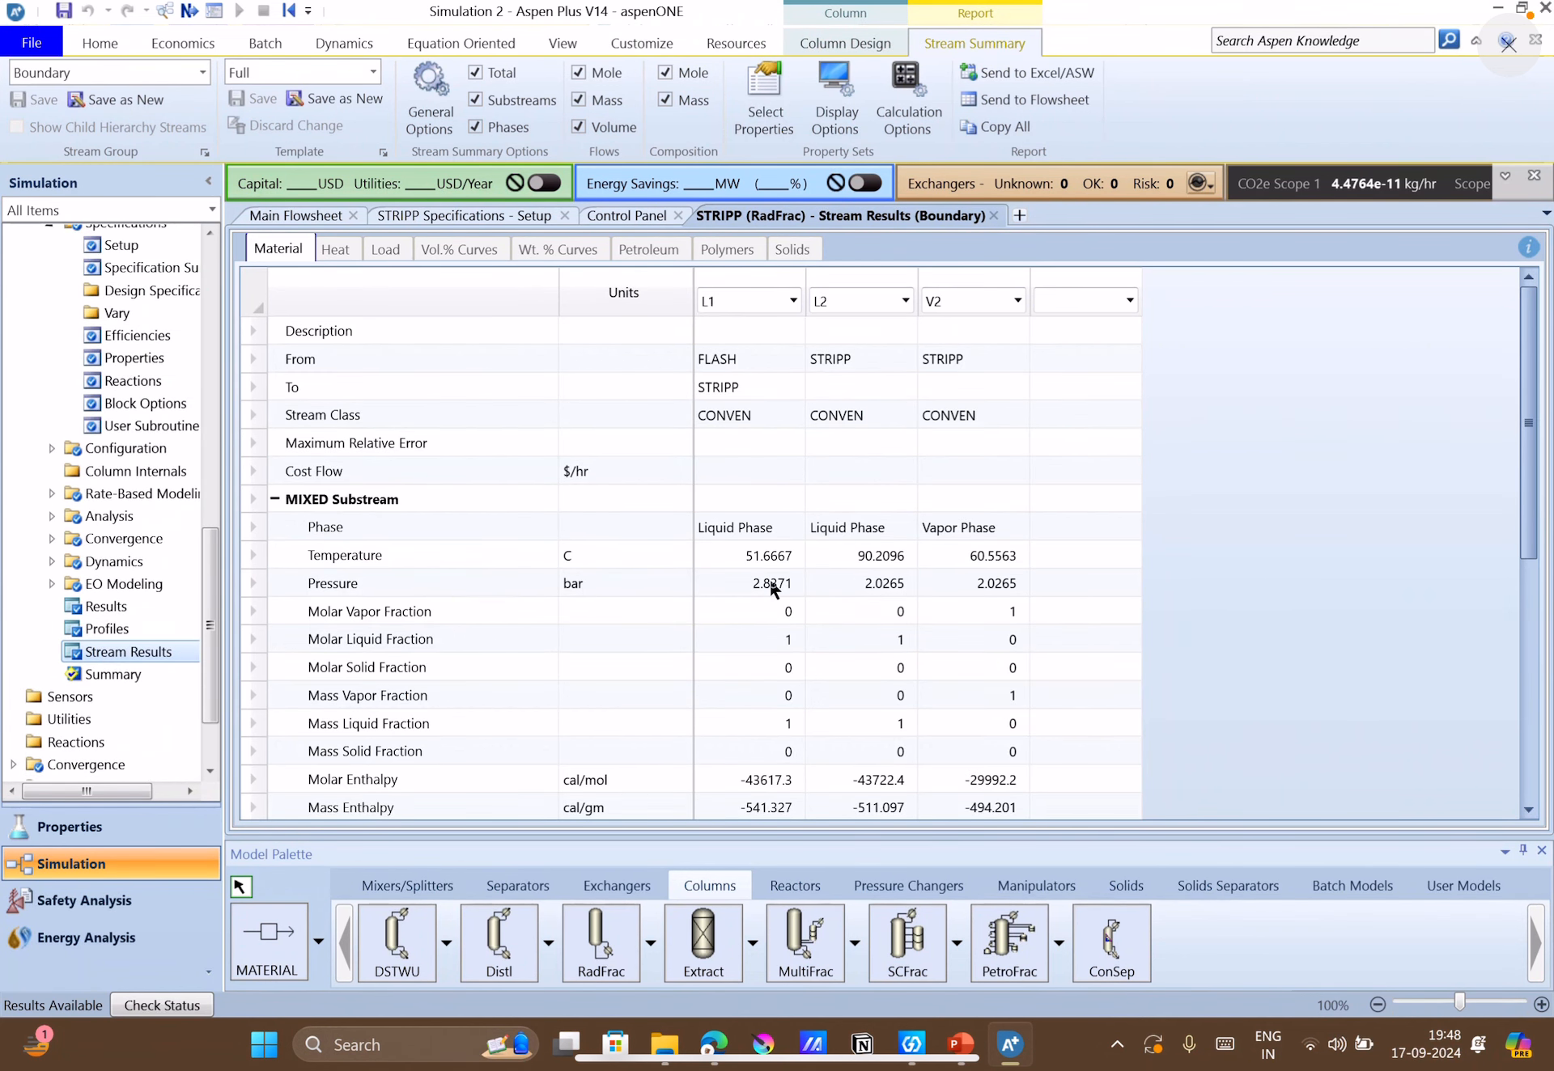
Expand the component mass fractions in the stripper's stream results and examine the pentane and hexane rows.
{"action": "scroll", "coordinate": [754, 581], "scroll_direction": "down", "scroll_amount": 3}
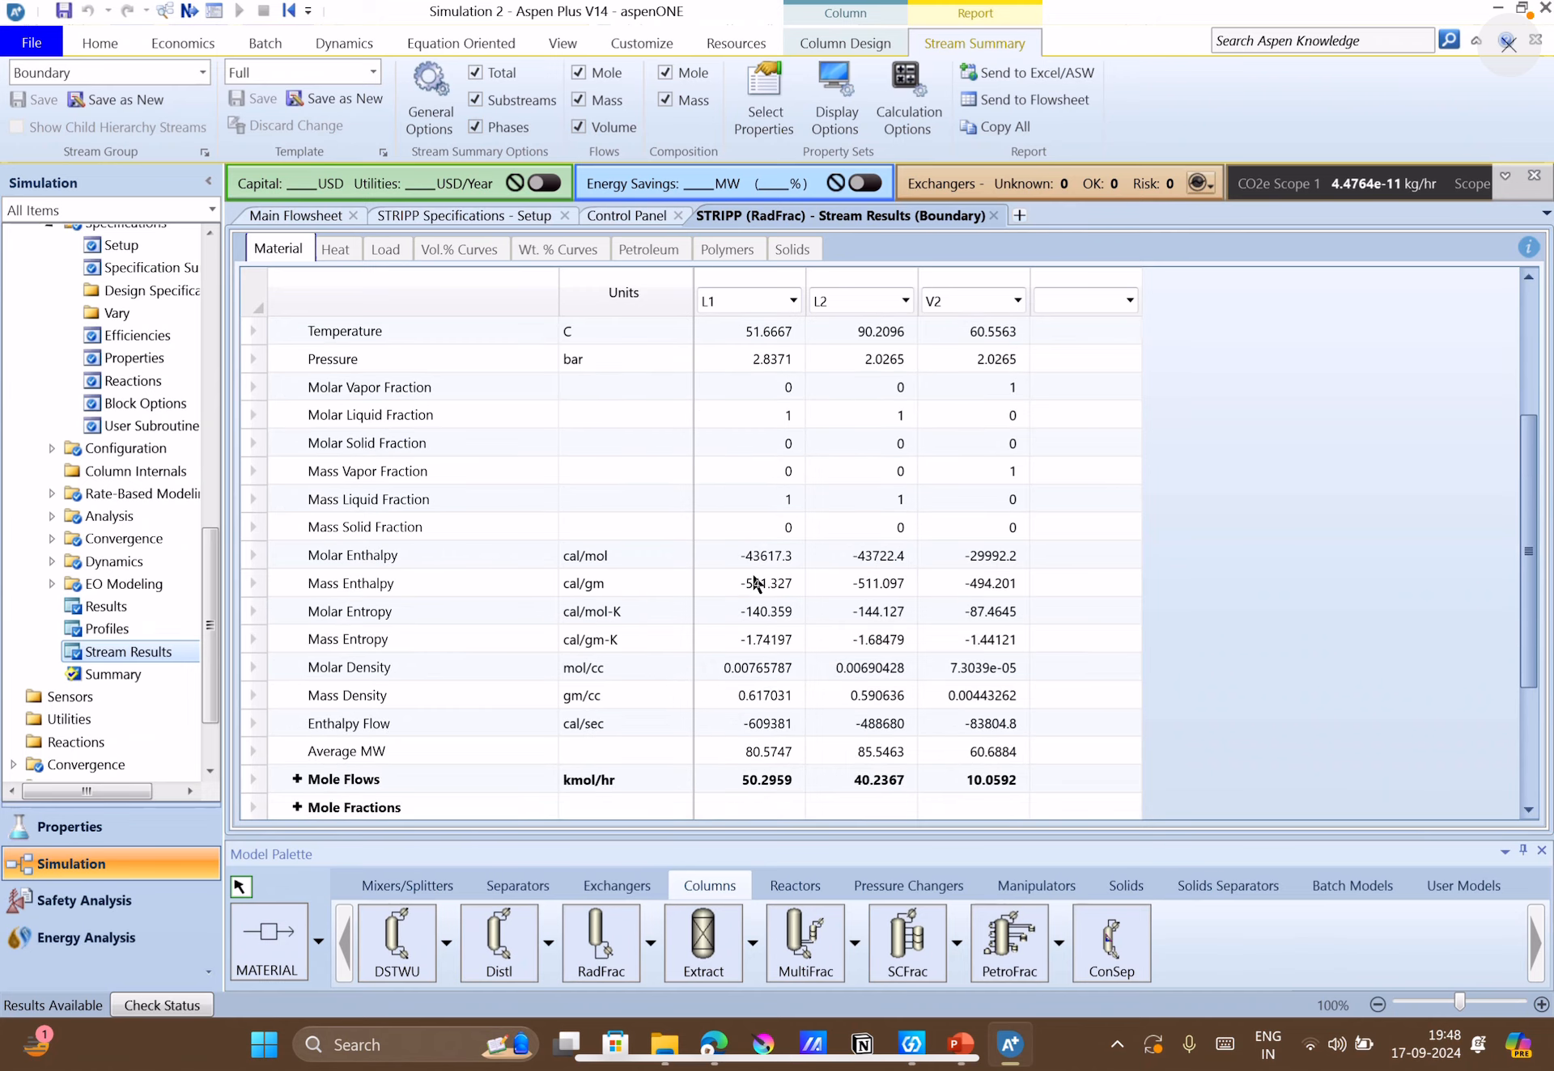
{"action": "scroll", "coordinate": [659, 560], "scroll_direction": "down", "scroll_amount": 3}
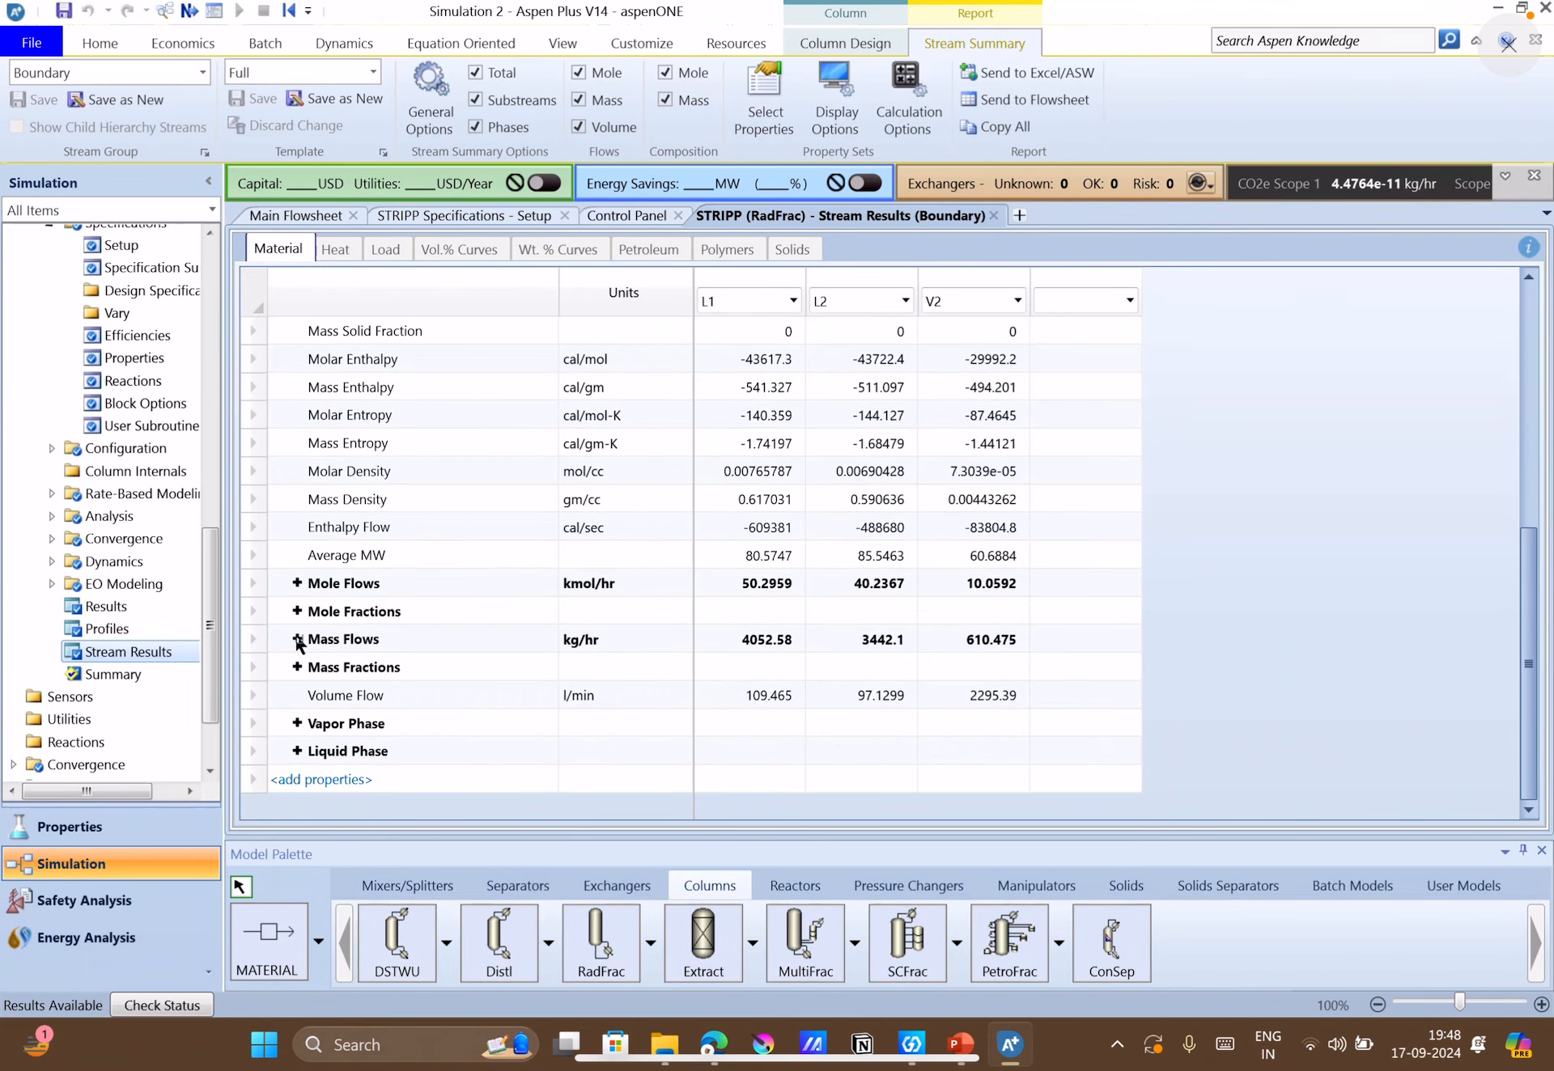
{"action": "left_click", "coordinate": [297, 666]}
{"action": "left_click", "coordinate": [297, 666]}
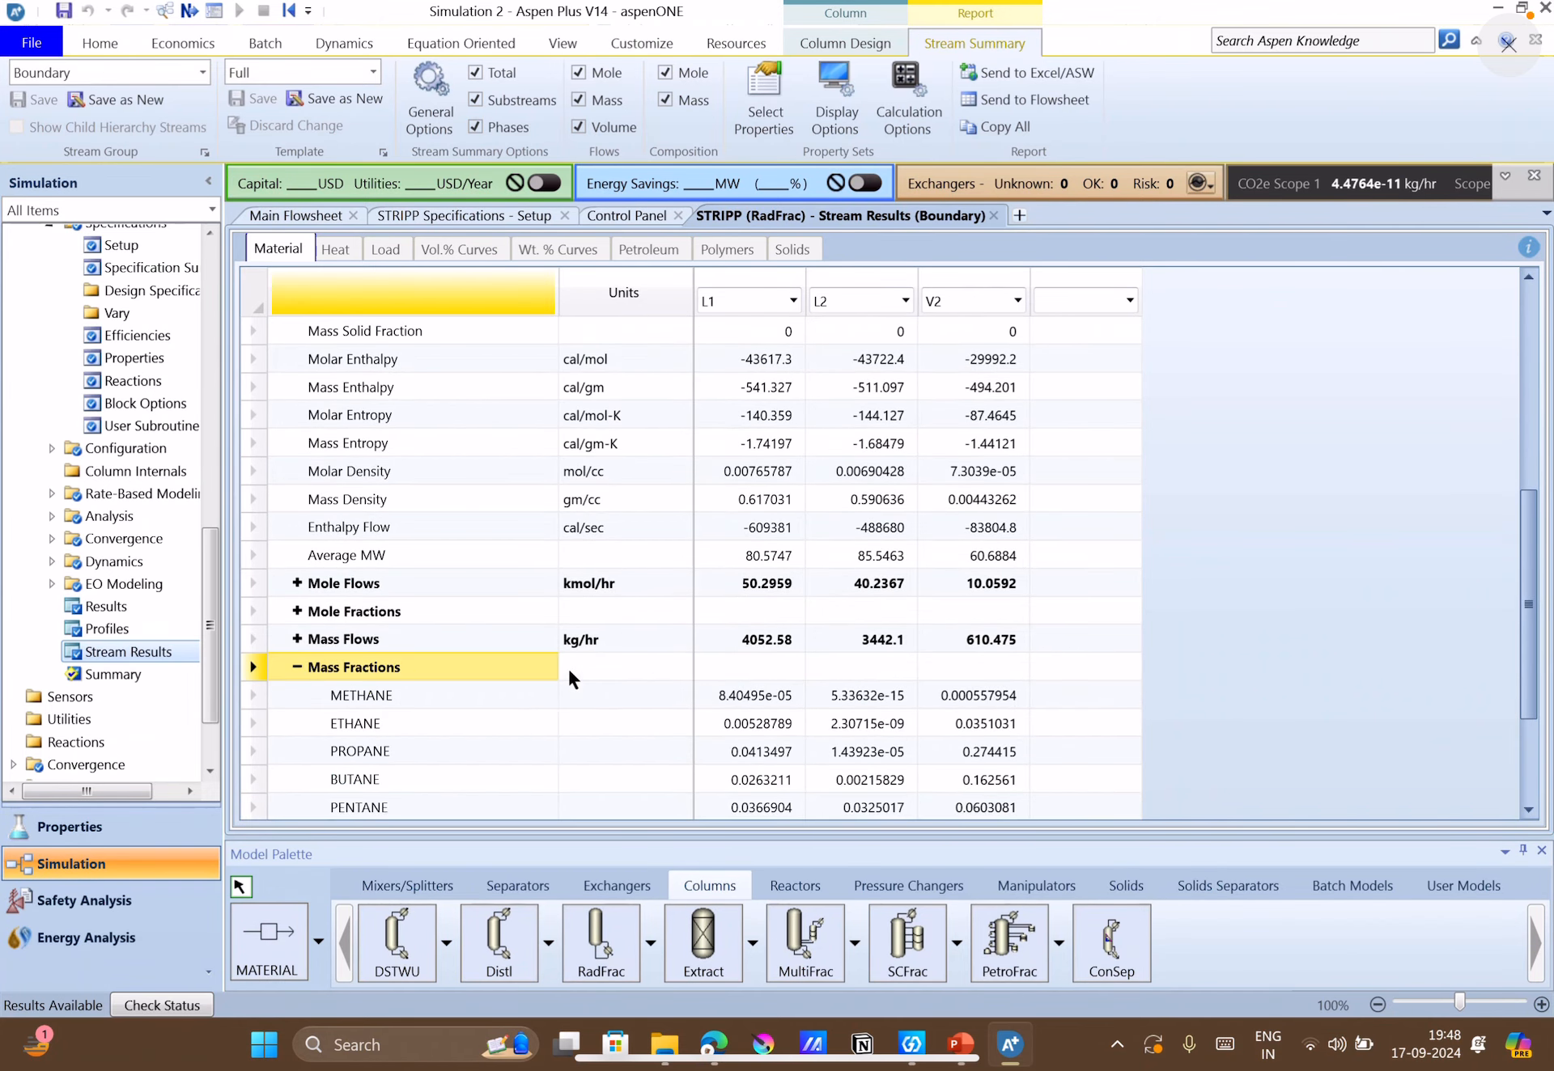
{"action": "scroll", "coordinate": [566, 666], "scroll_direction": "down", "scroll_amount": 2}
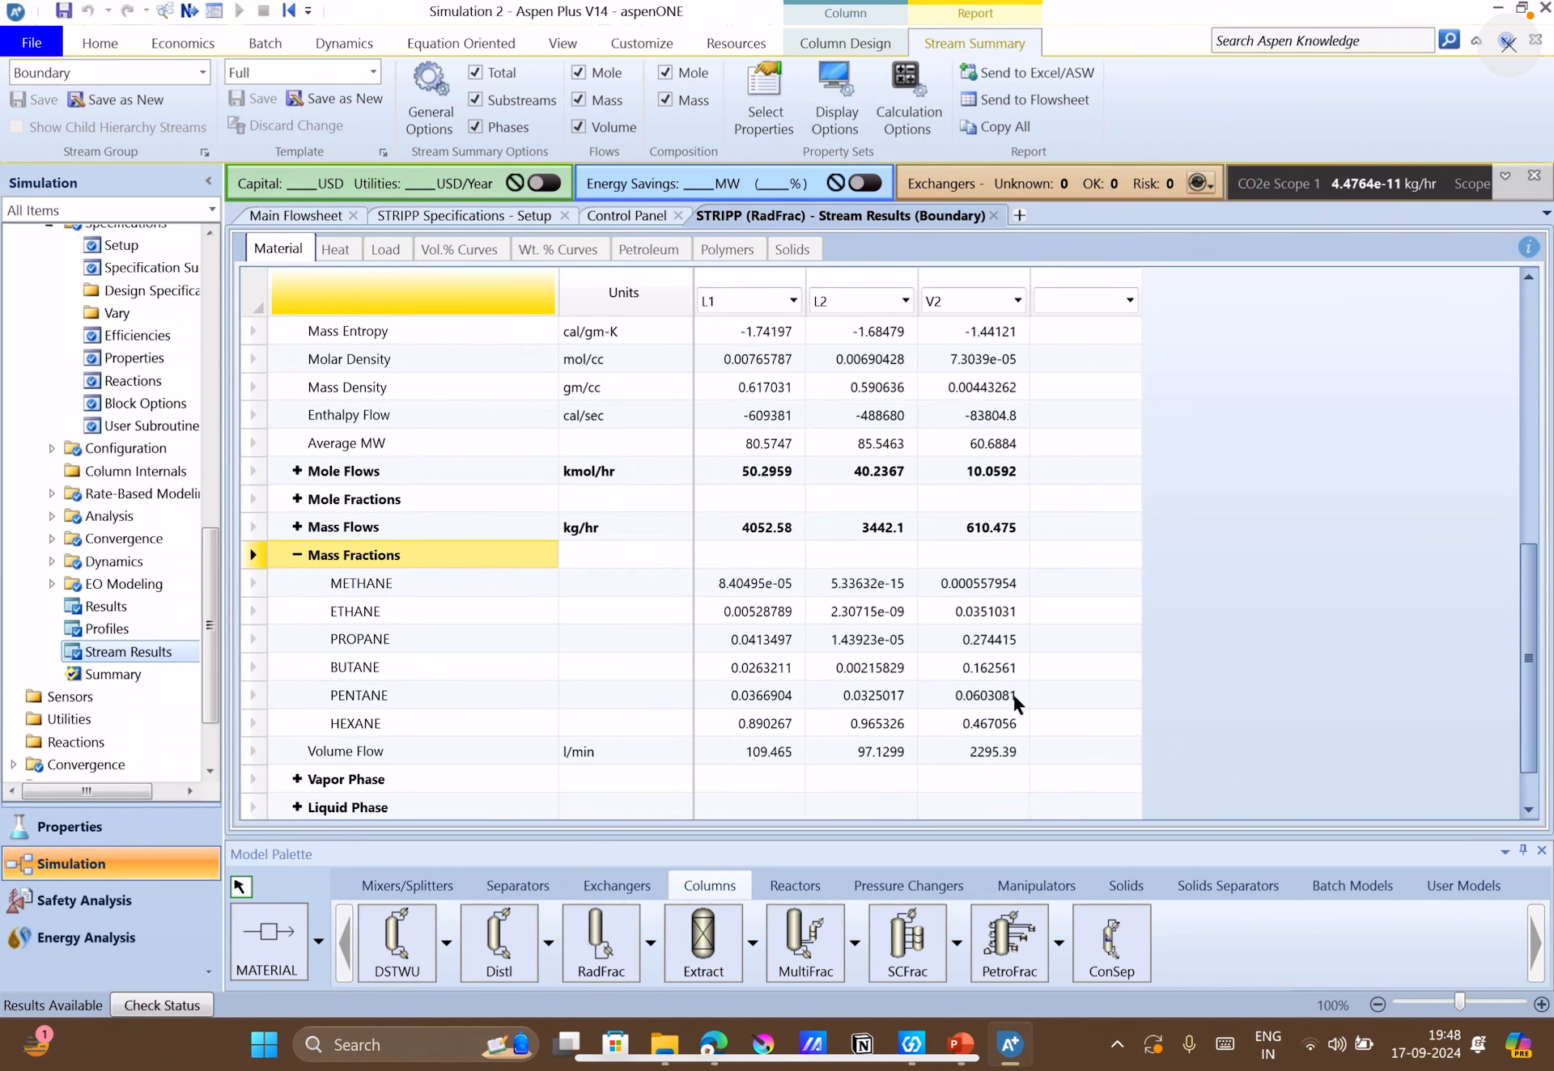
{"action": "left_click", "coordinate": [1111, 703]}
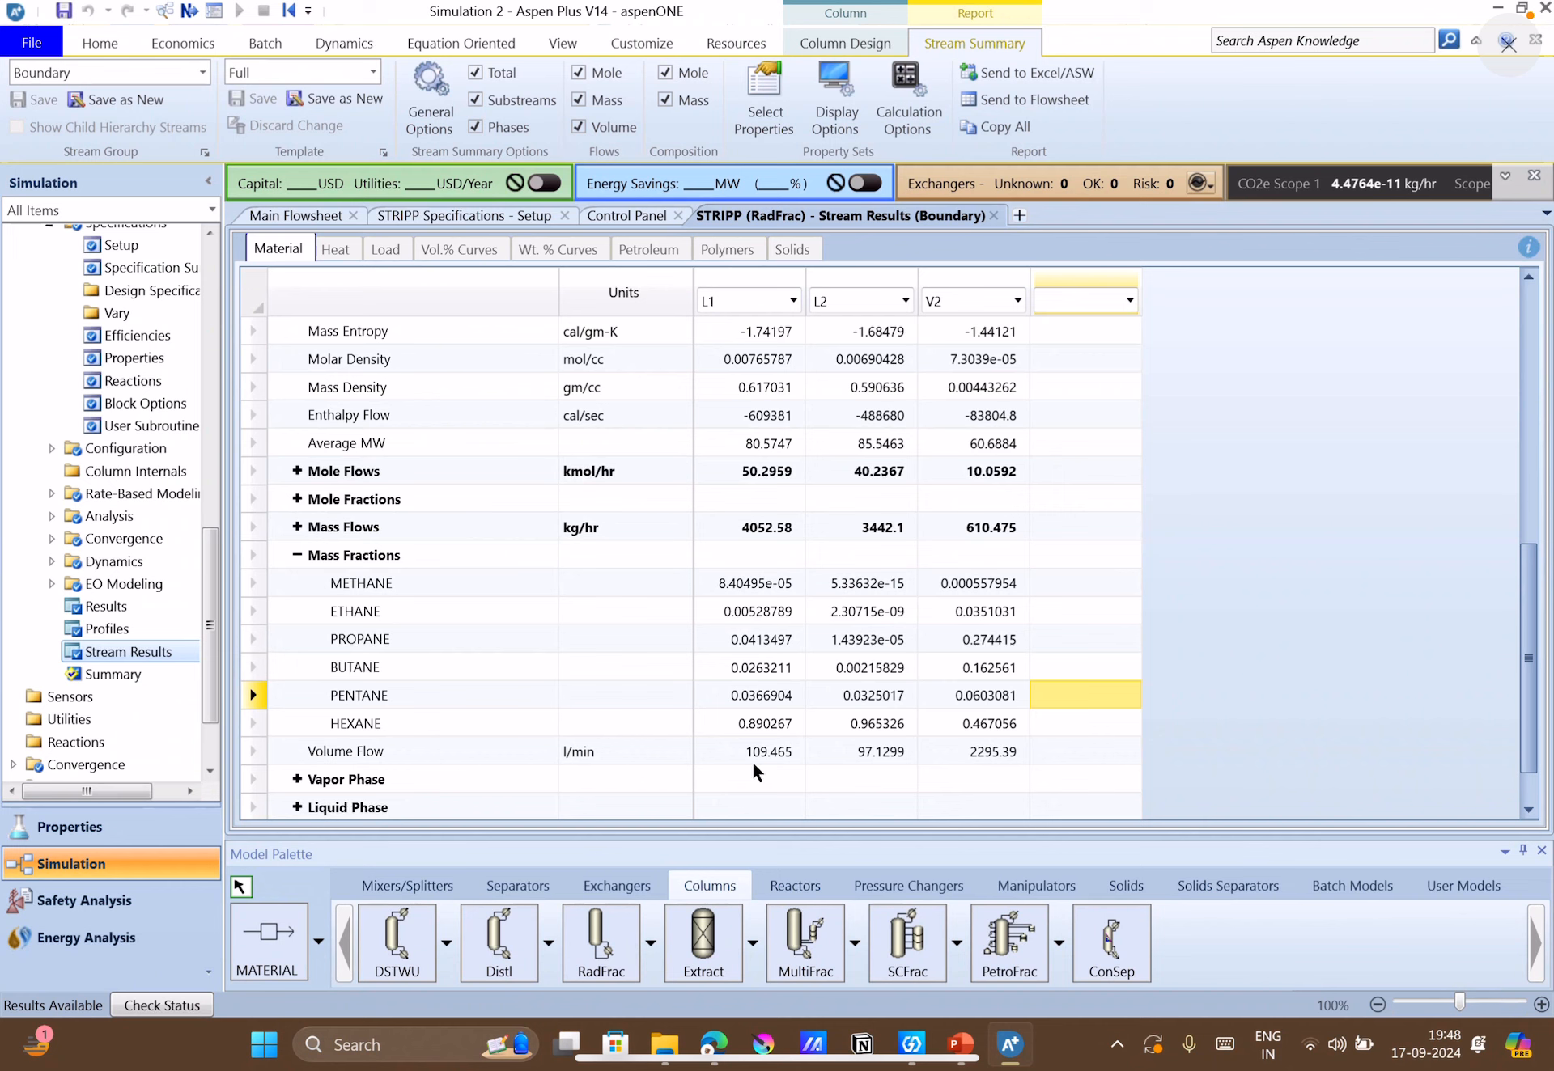
{"action": "left_click", "coordinate": [741, 722]}
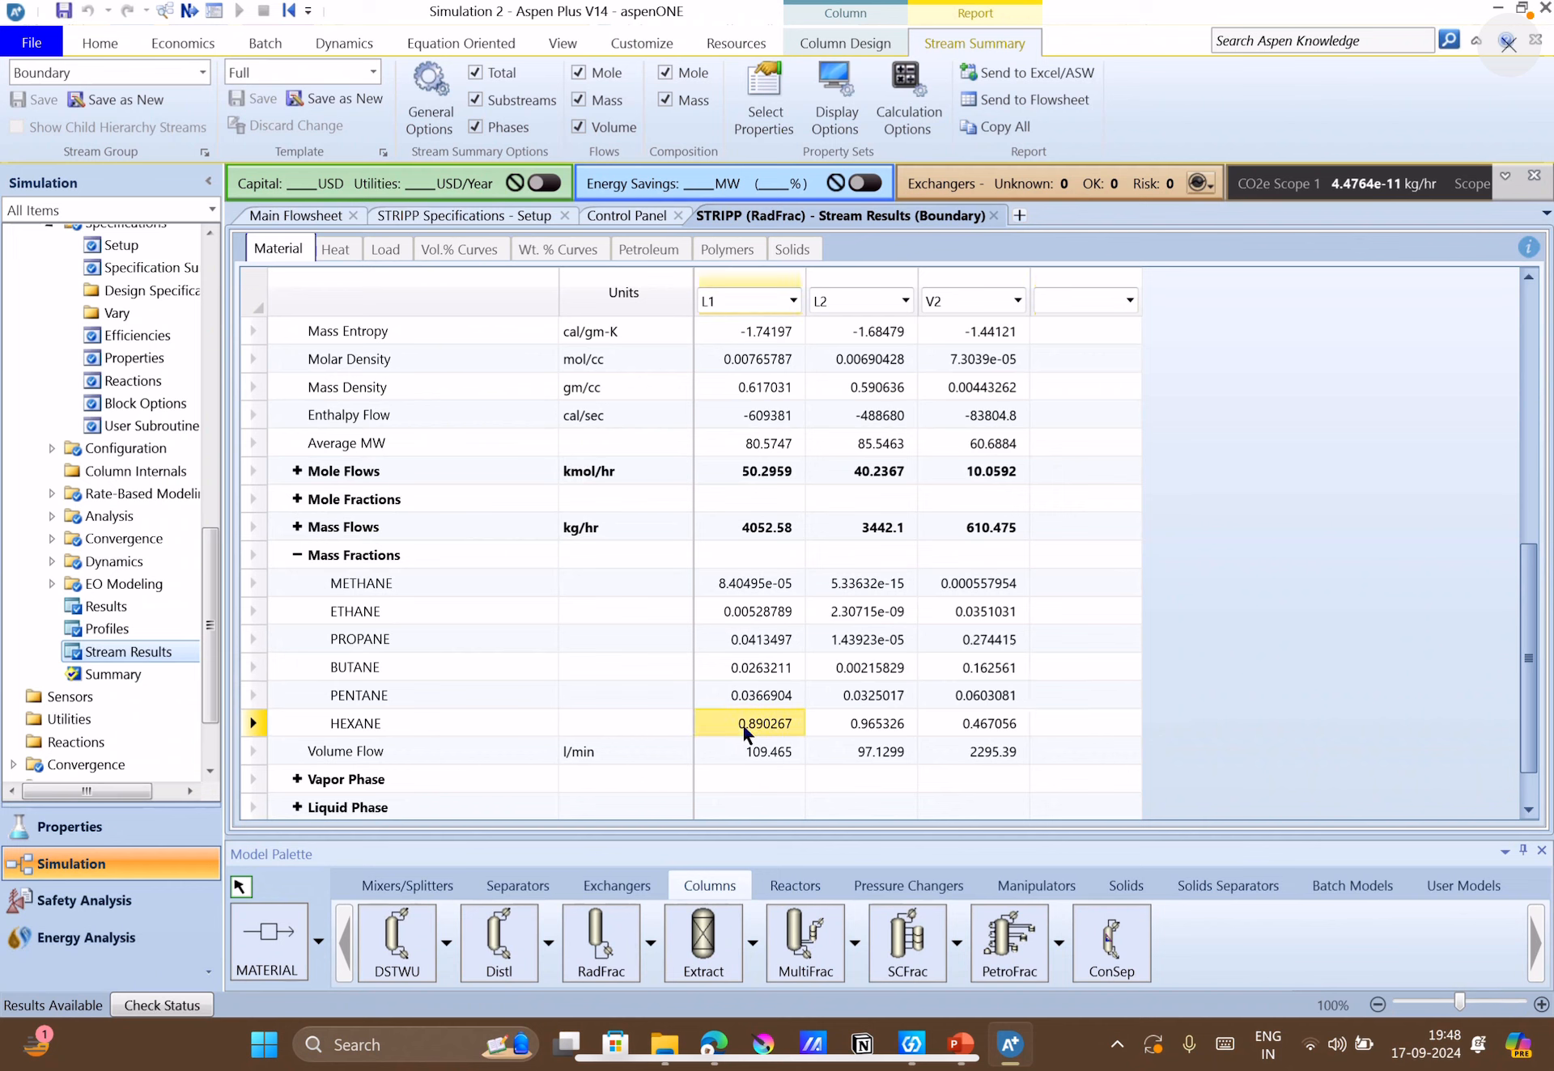
Expand the component mass flows instead of the mass fractions and compare the hexane flows in L1, L2 and V2.
{"action": "left_click", "coordinate": [301, 556]}
{"action": "left_click", "coordinate": [296, 528]}
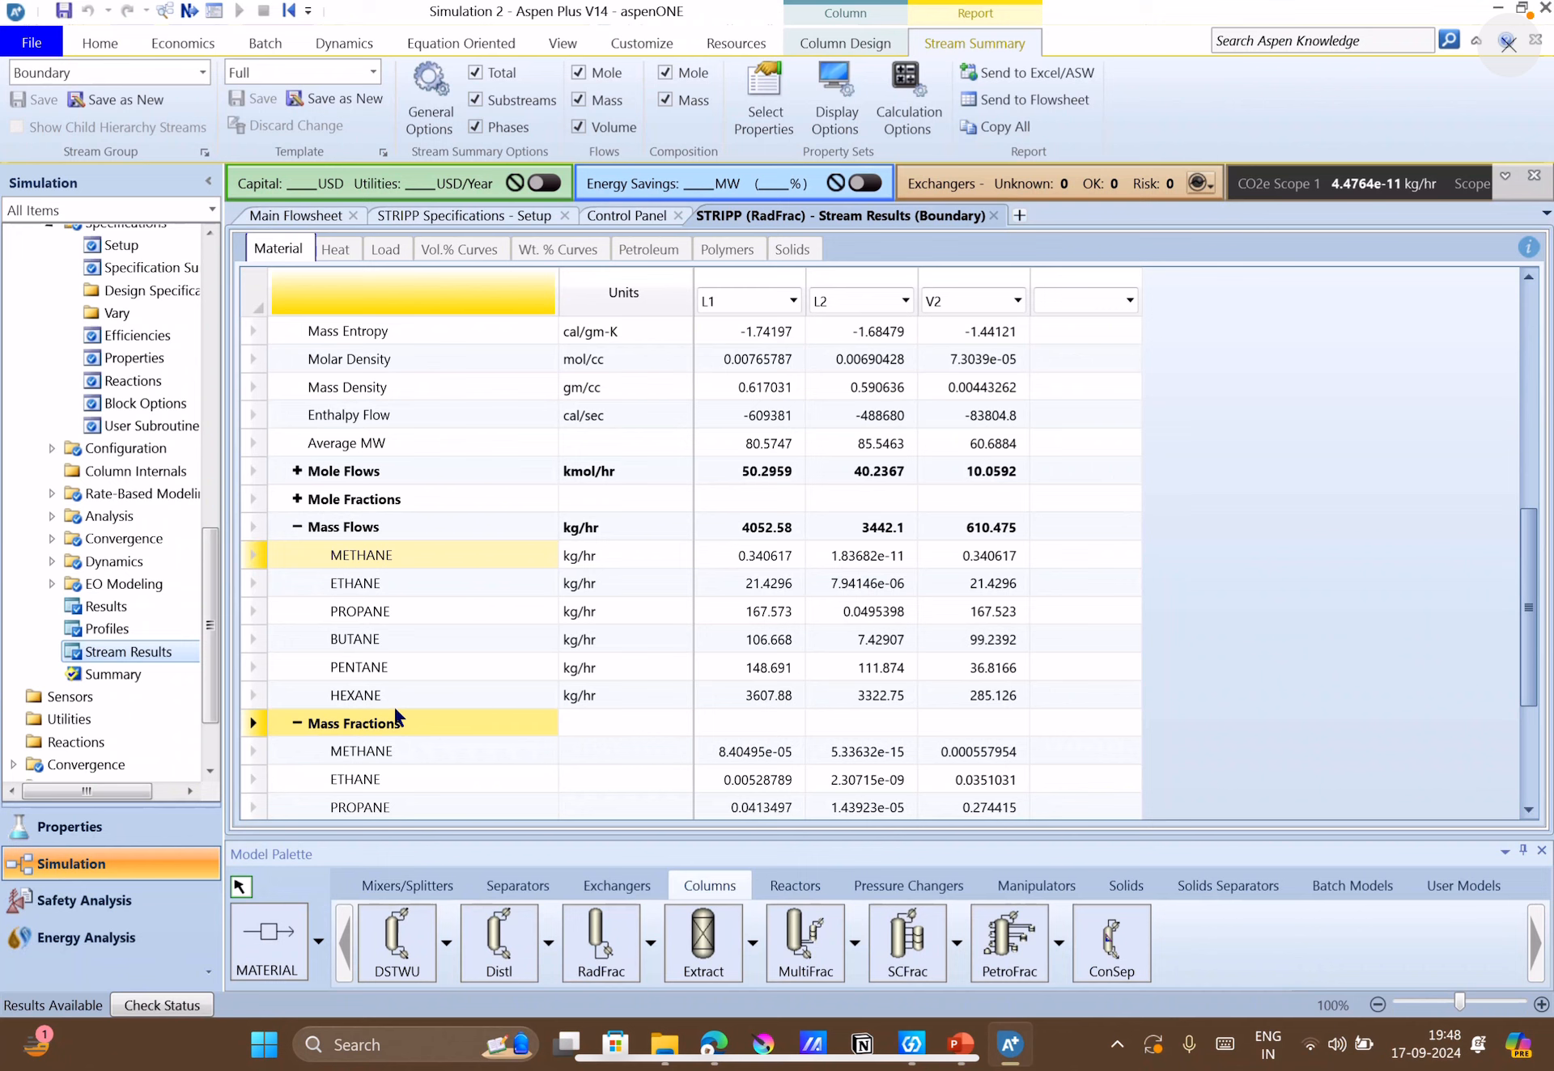
{"action": "left_click", "coordinate": [296, 724]}
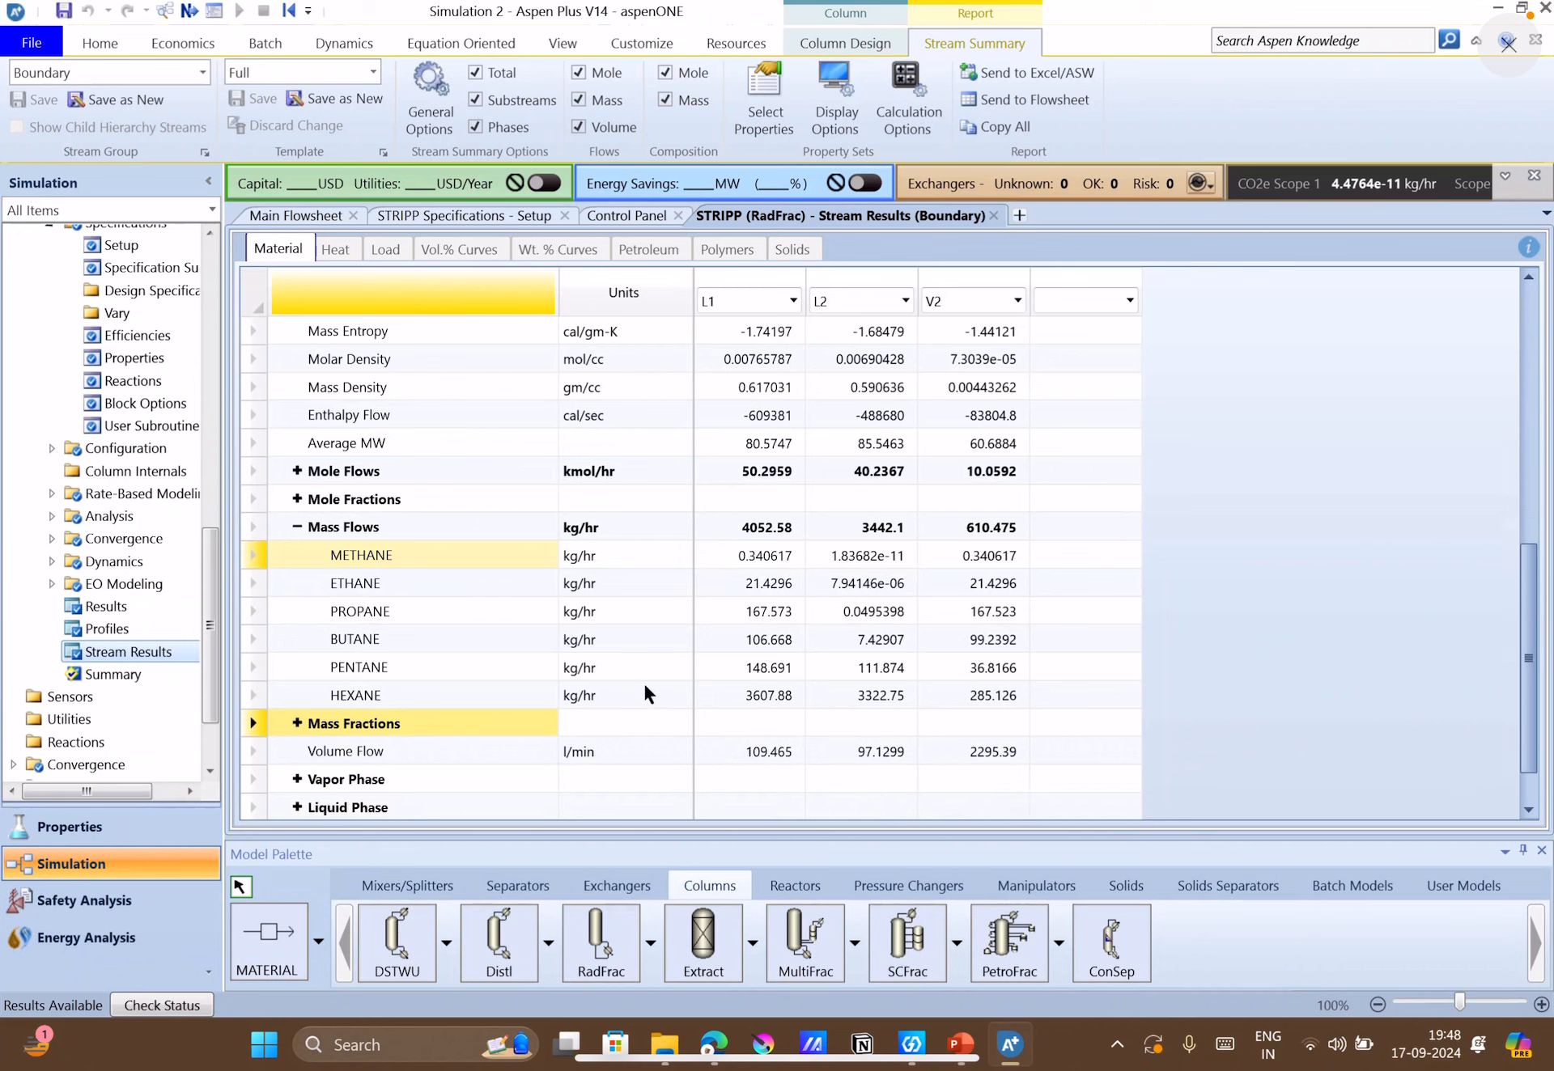
{"action": "left_click", "coordinate": [761, 694]}
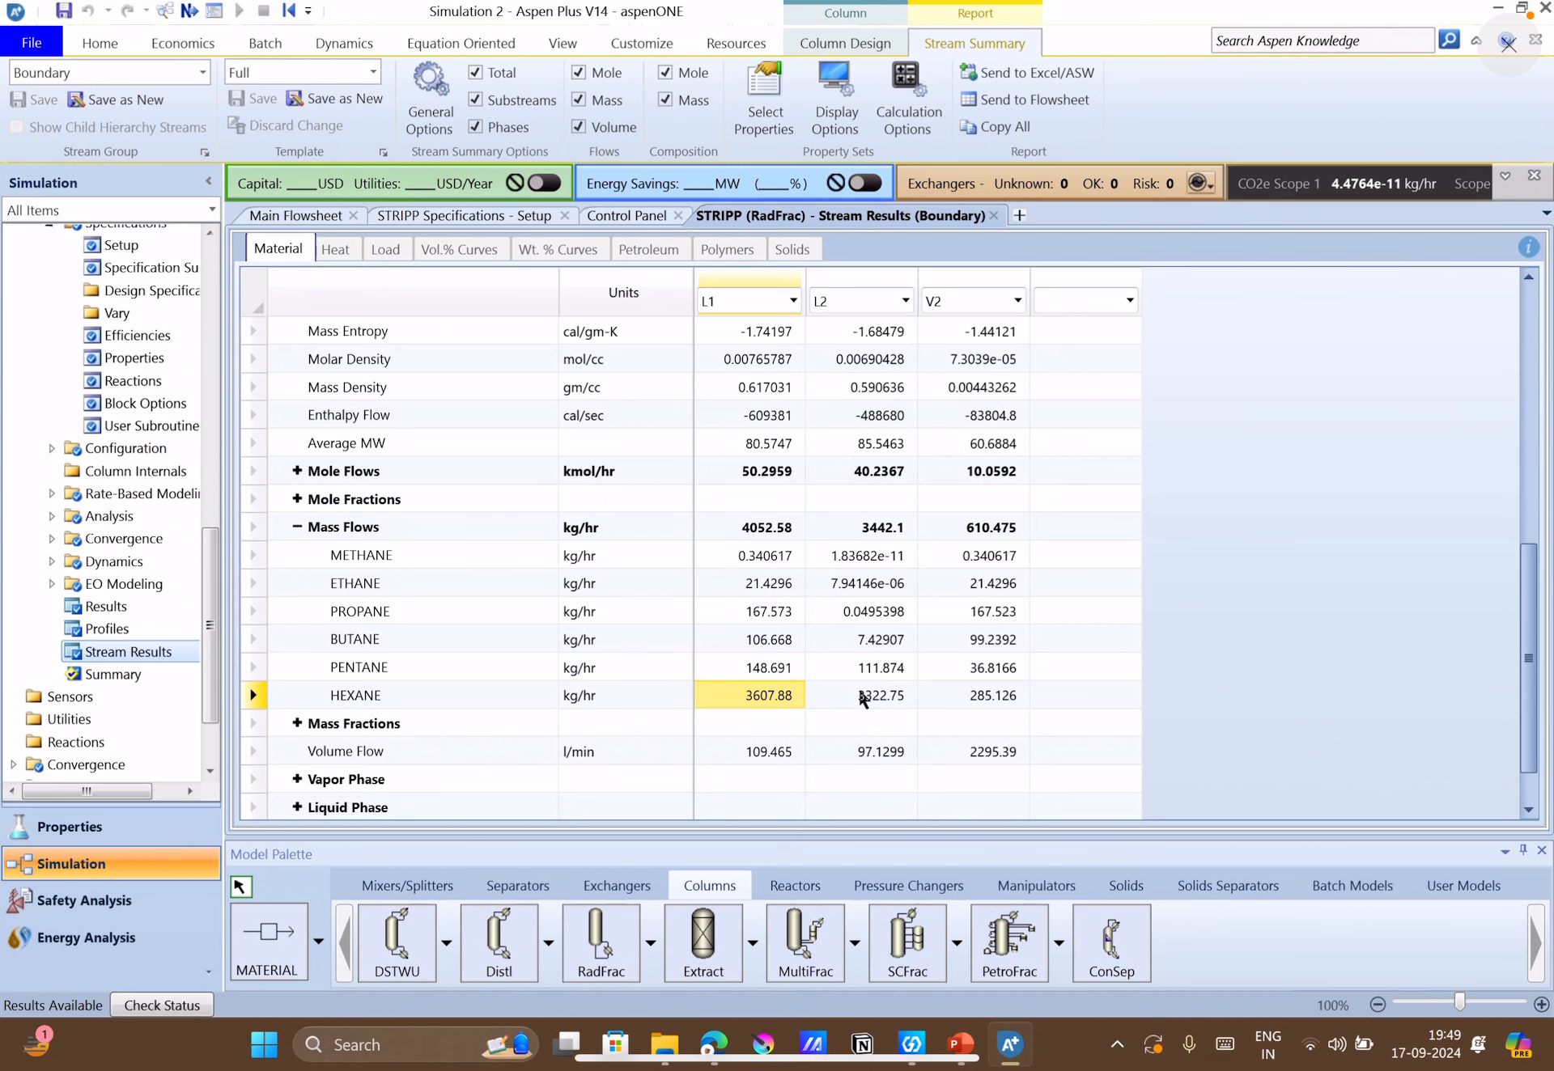
{"action": "left_click", "coordinate": [1002, 675]}
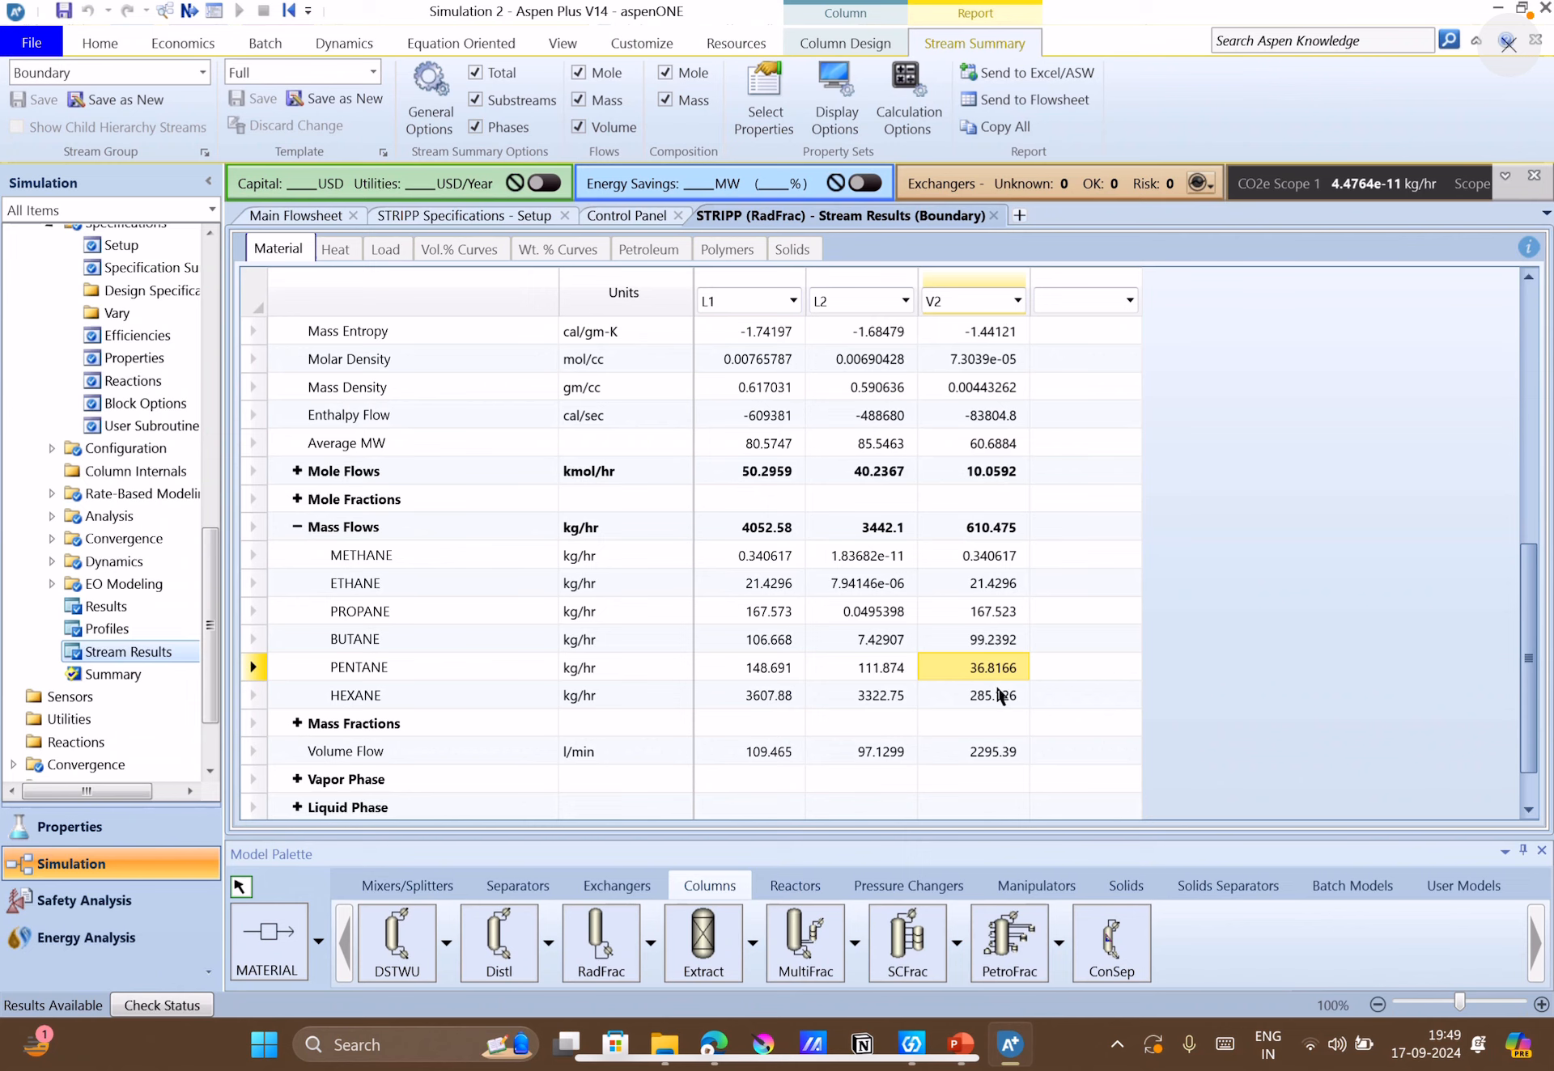
{"action": "left_click", "coordinate": [1002, 696]}
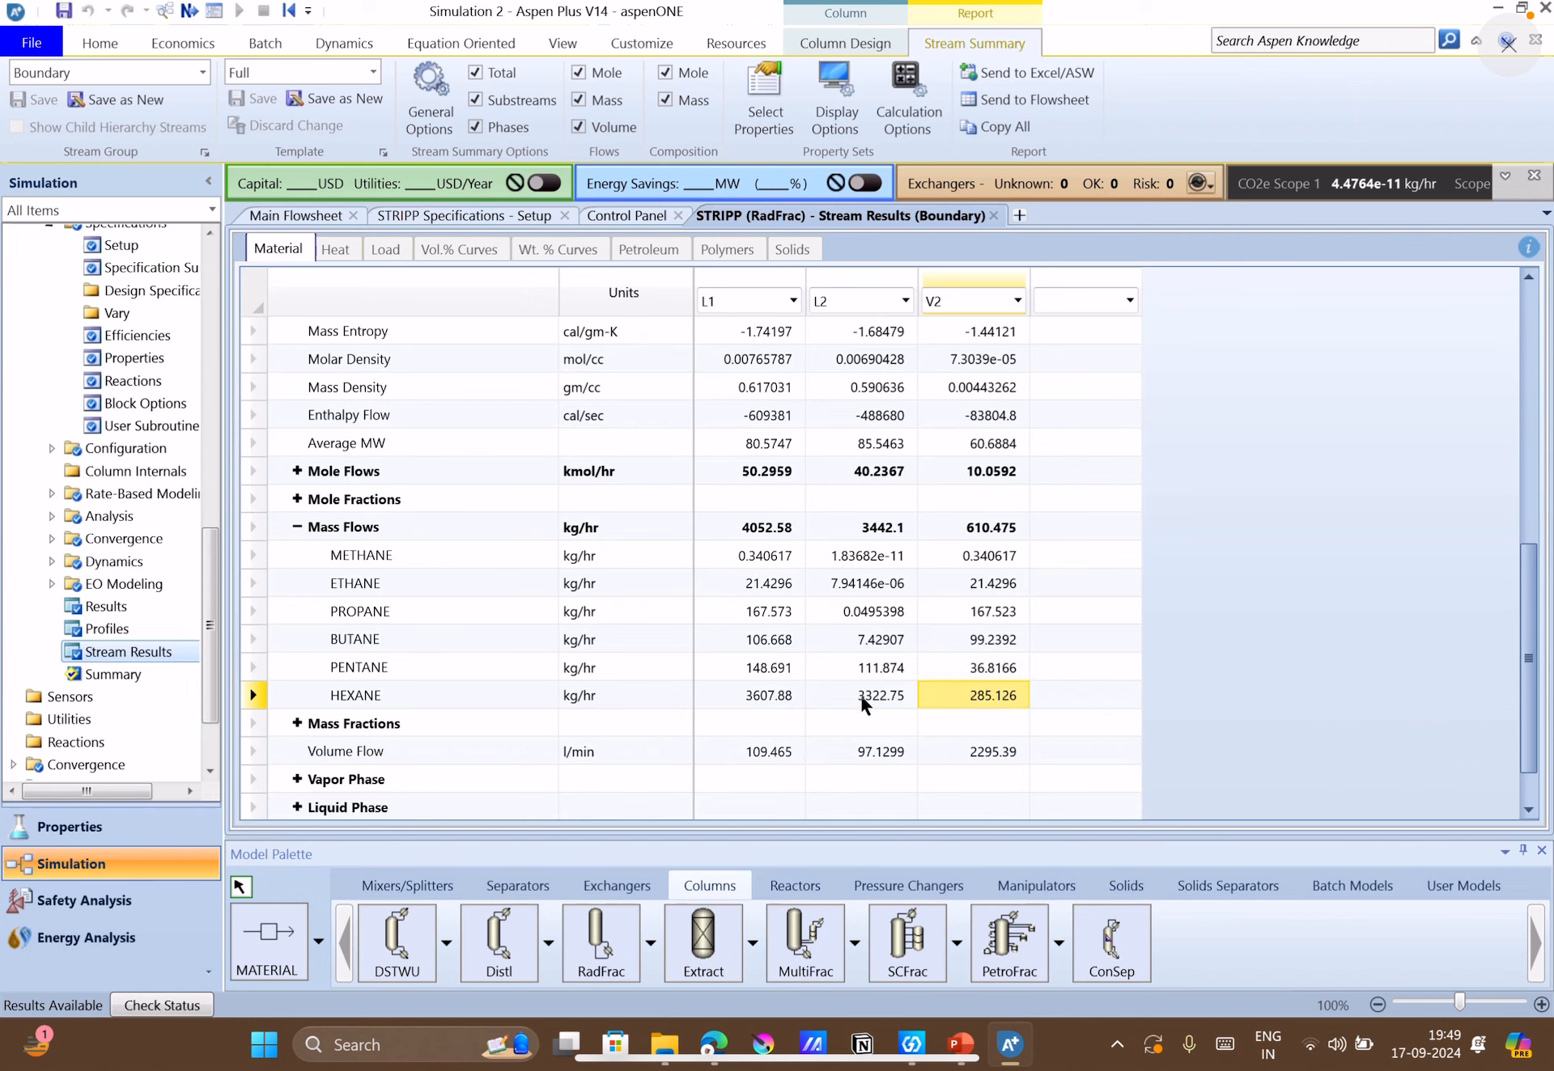
{"action": "left_click", "coordinate": [762, 698]}
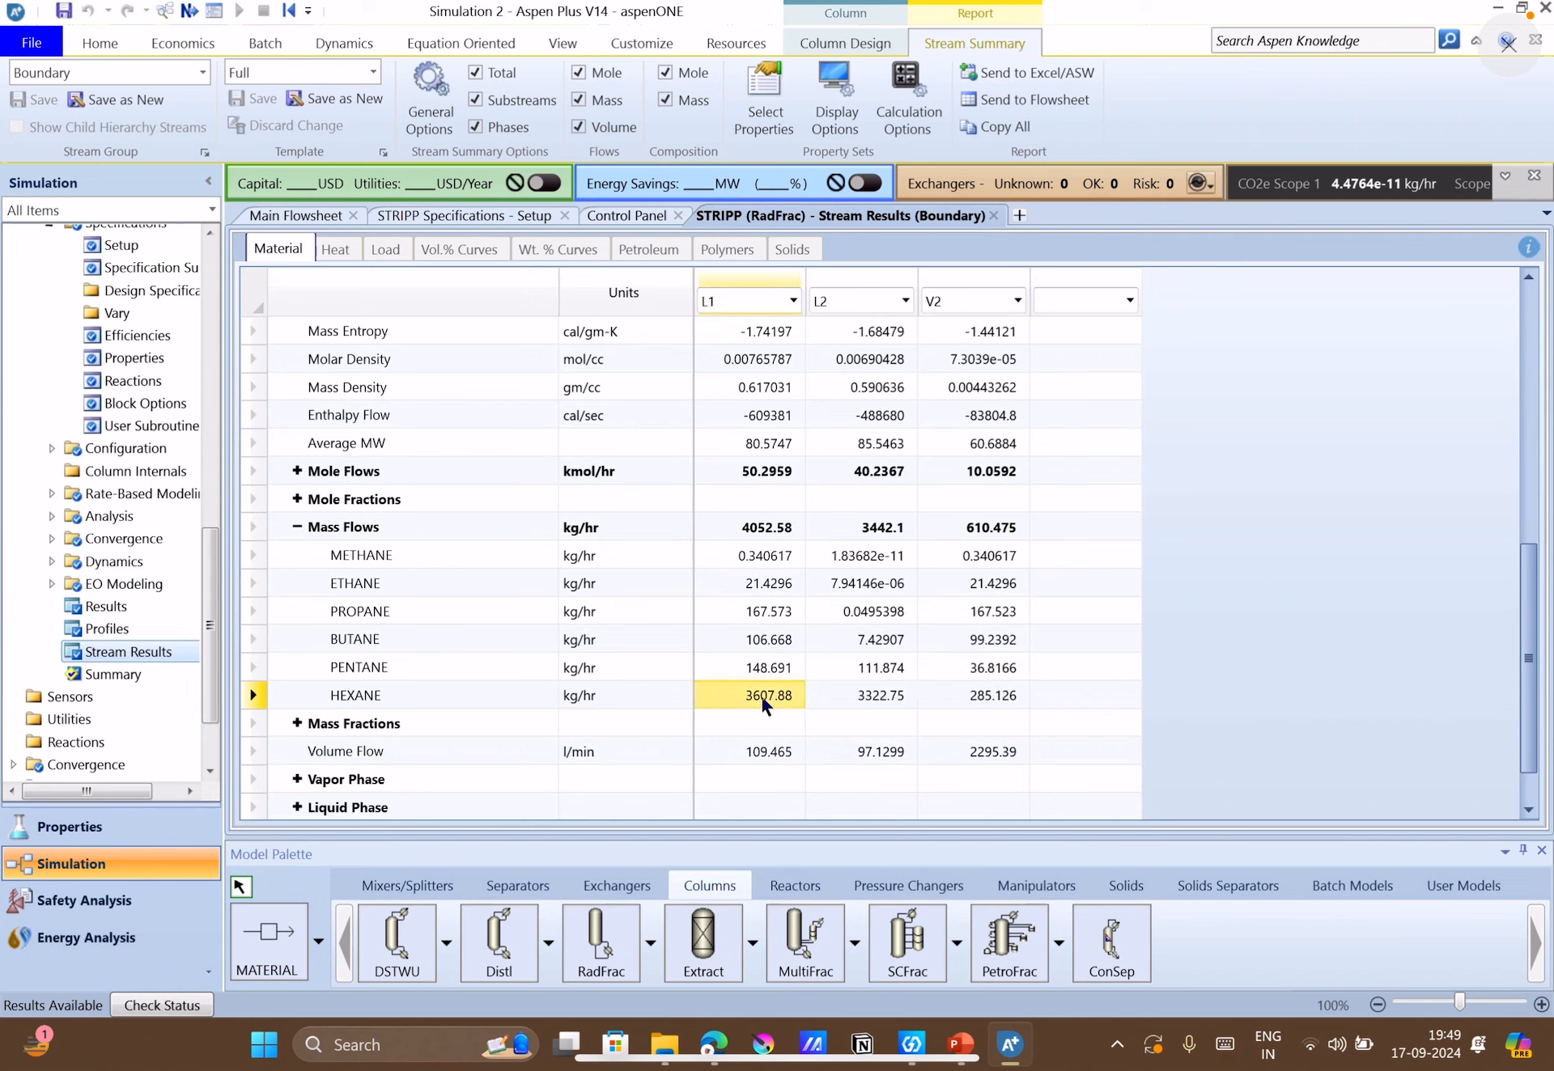
{"action": "left_click", "coordinate": [1008, 697]}
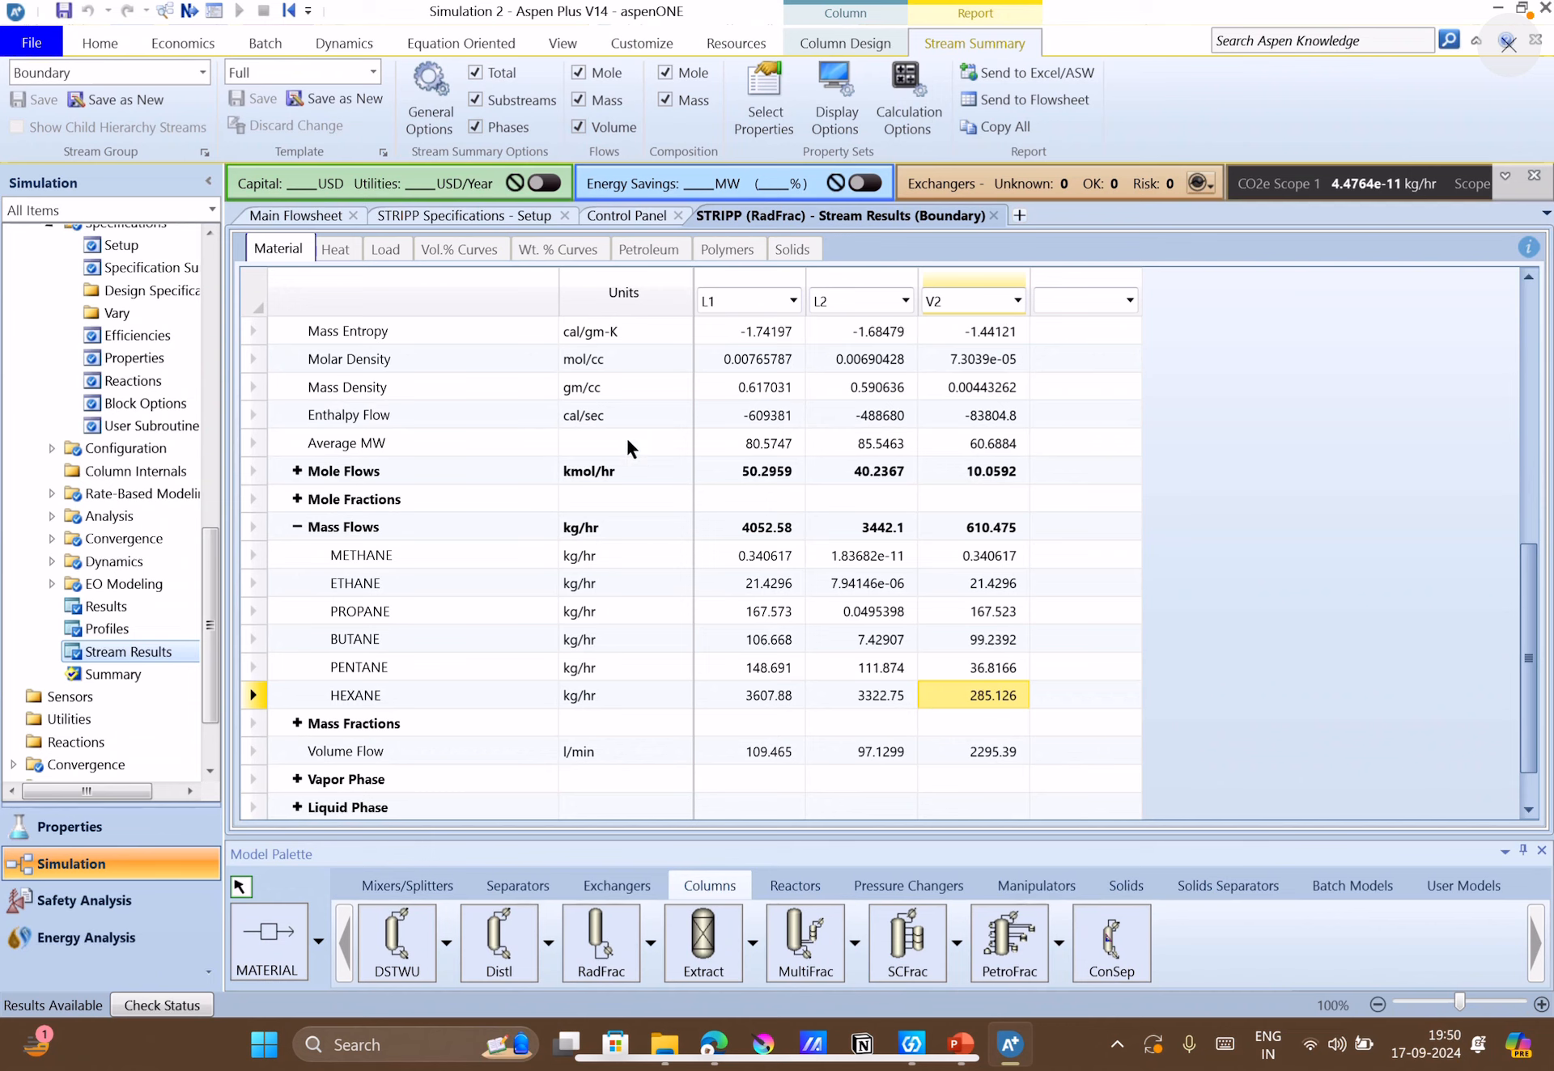
Check the flash drum's temperature and pressure specifications from the main flowsheet and return to the flowsheet.
{"action": "left_click", "coordinate": [334, 217]}
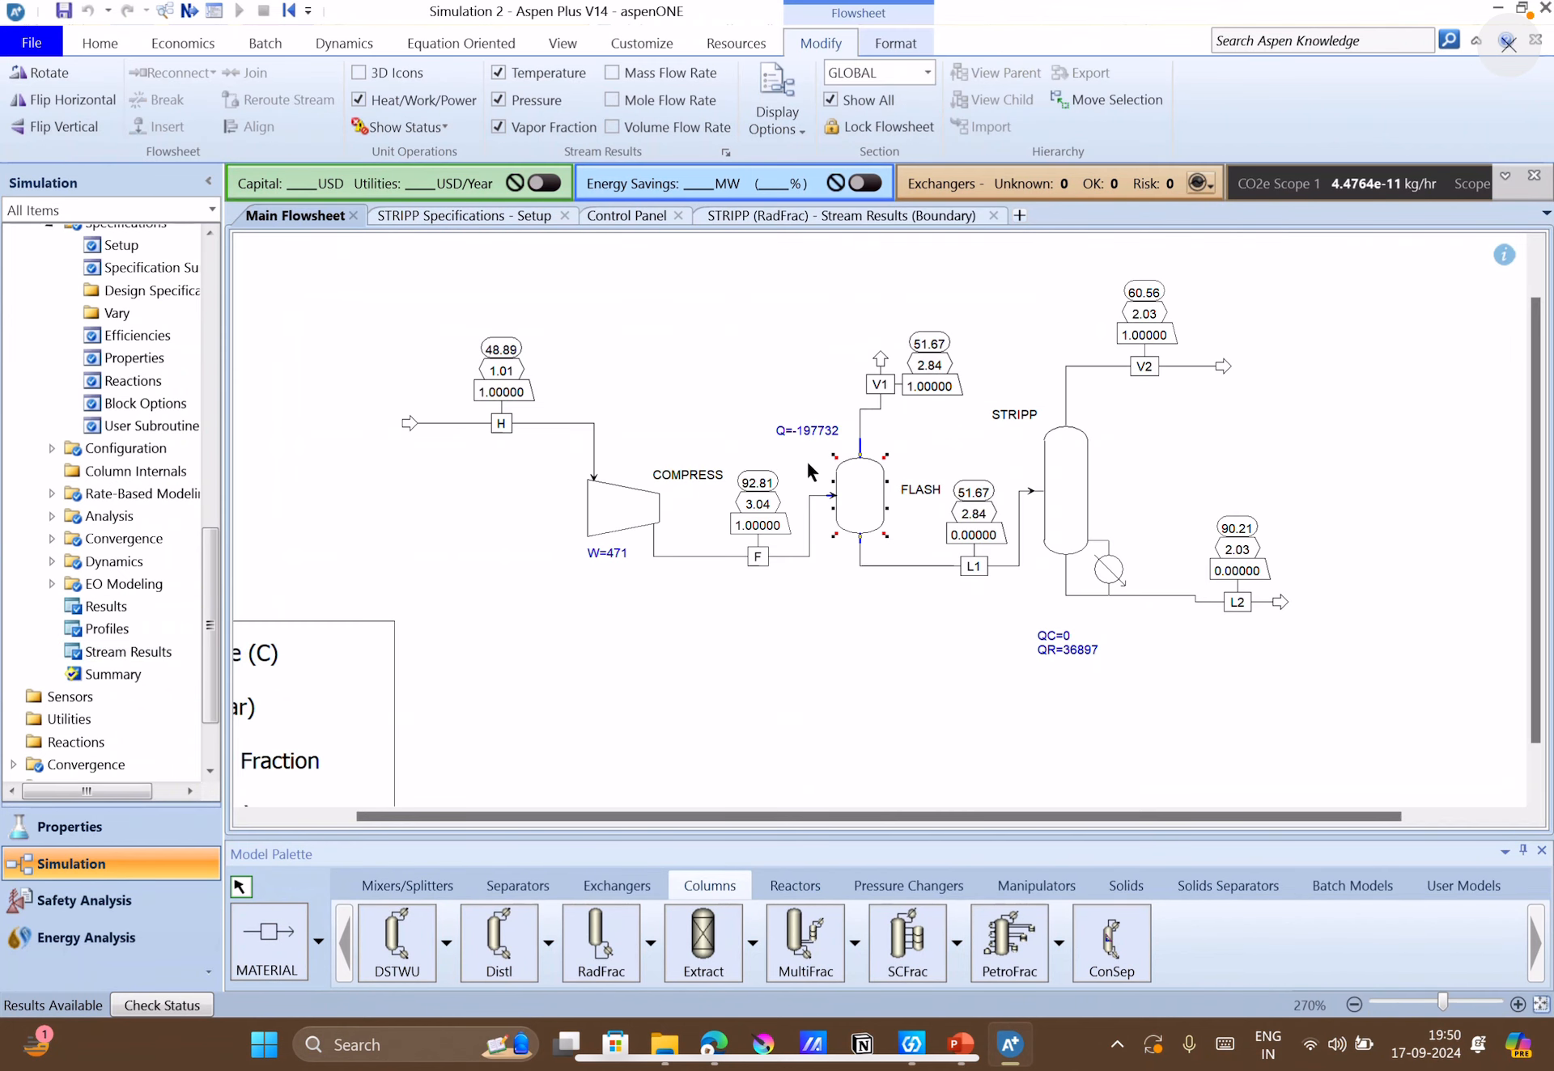
{"action": "left_click", "coordinate": [1134, 483]}
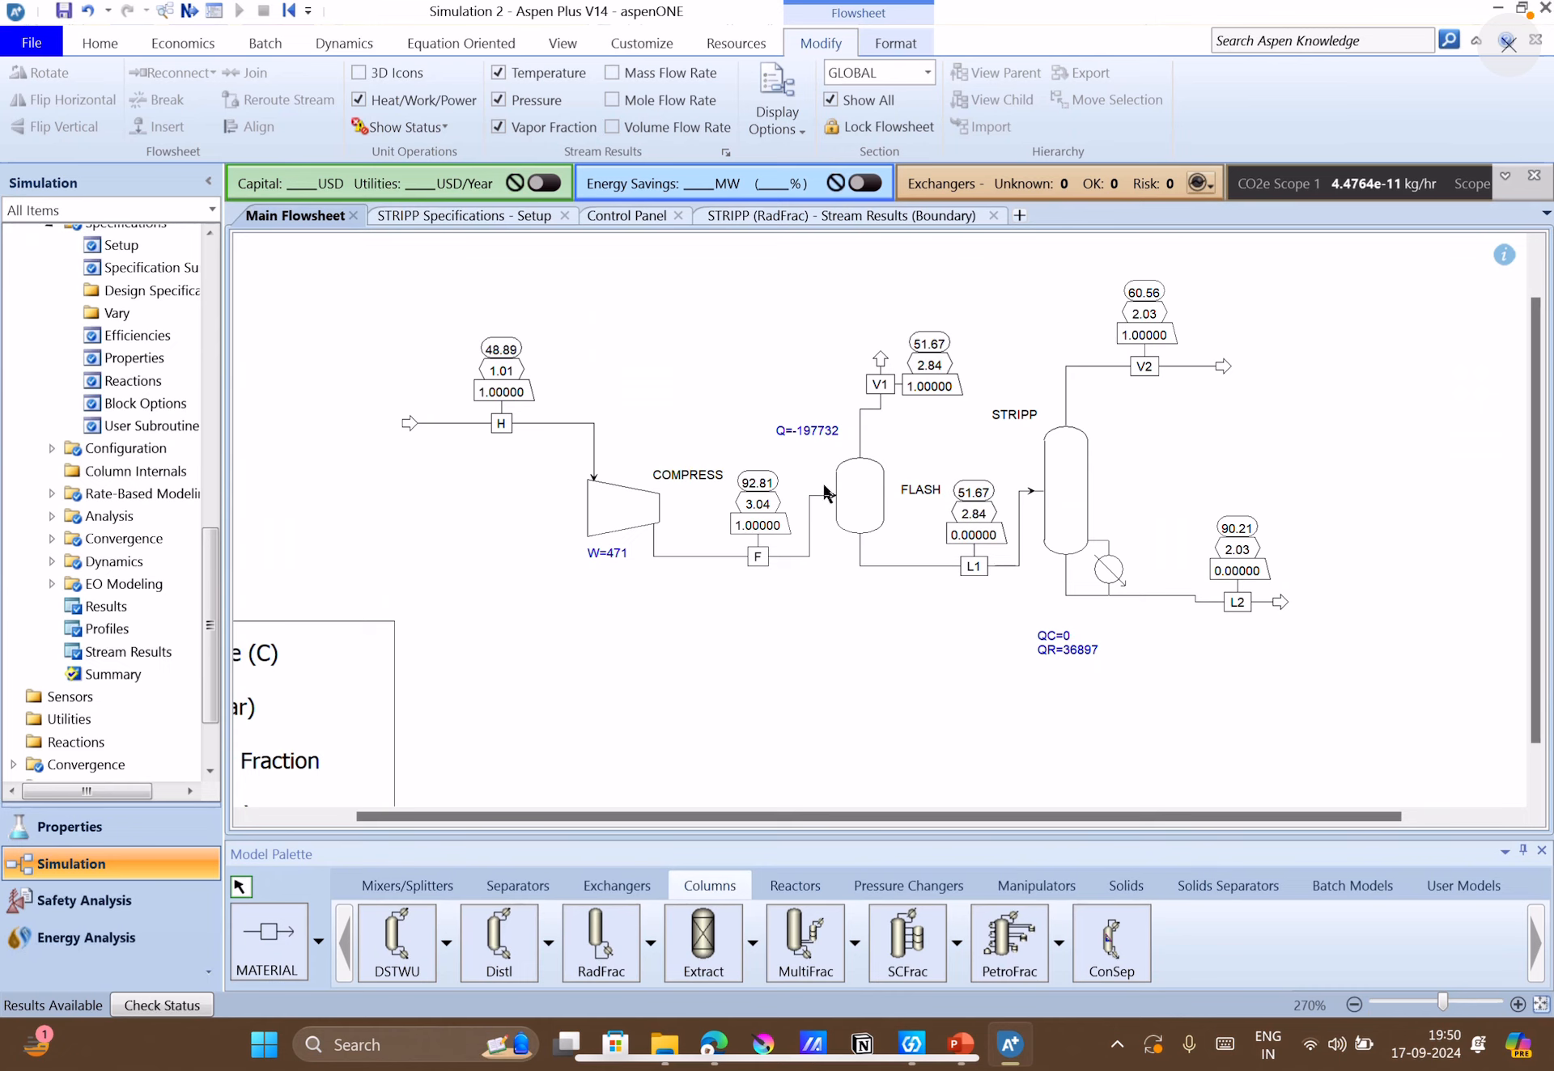
{"action": "double_click", "coordinate": [859, 506]}
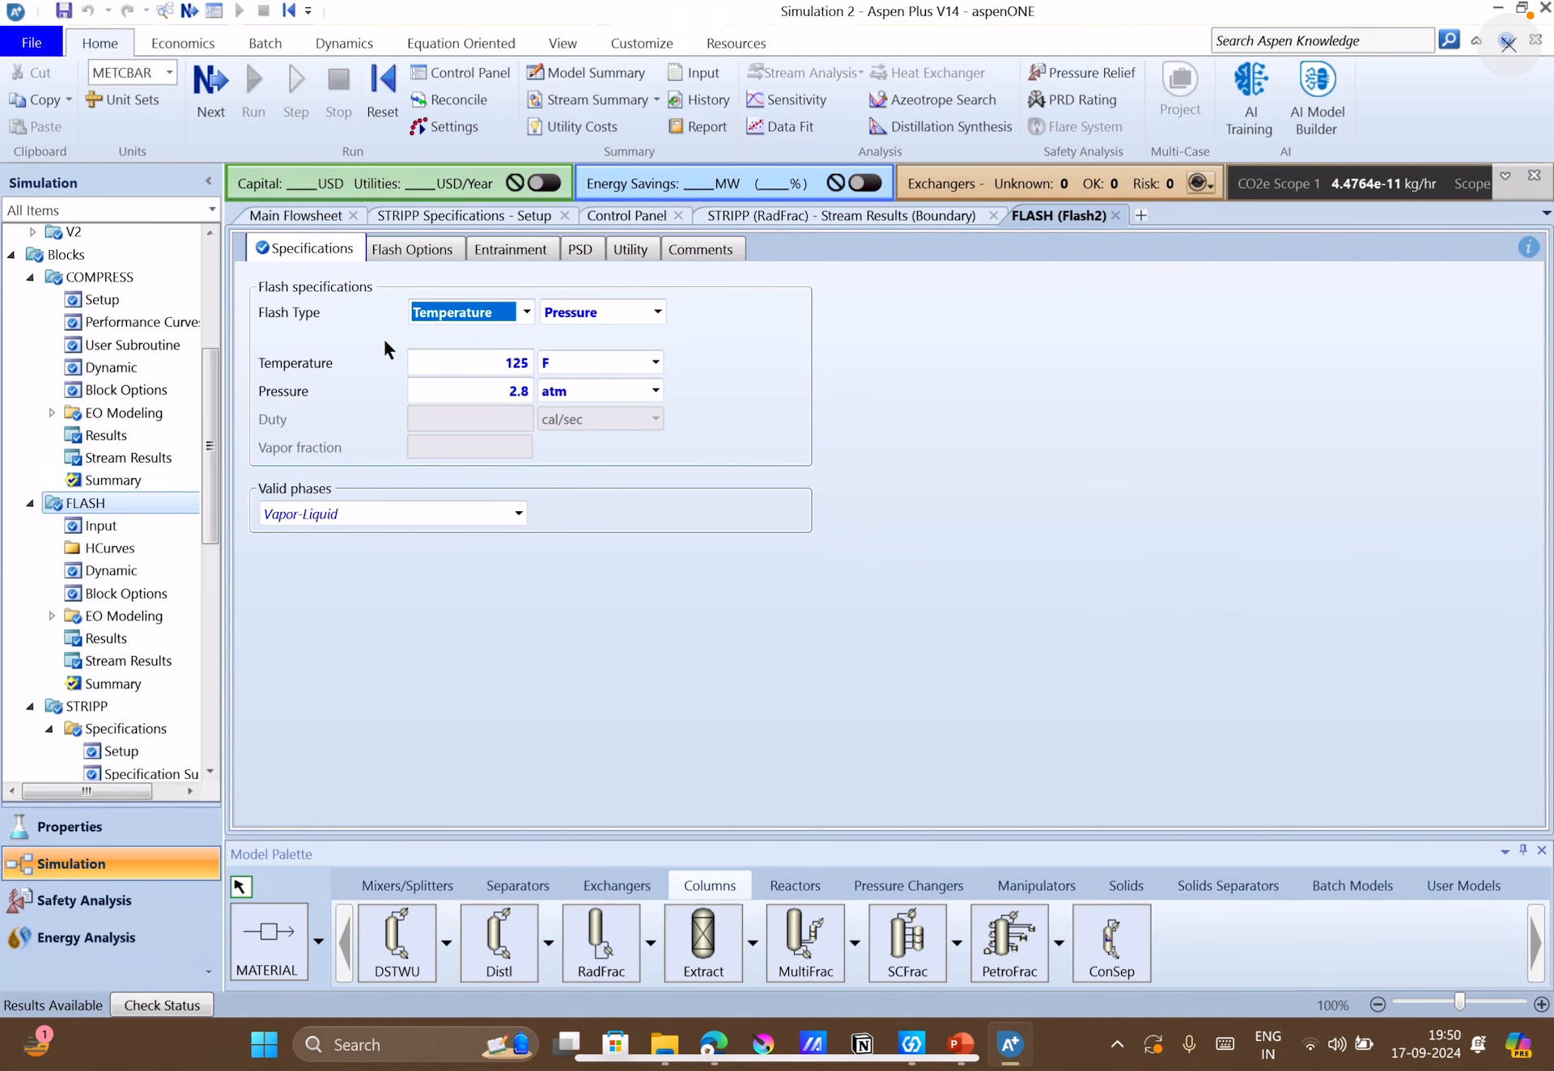
{"action": "left_click", "coordinate": [871, 567]}
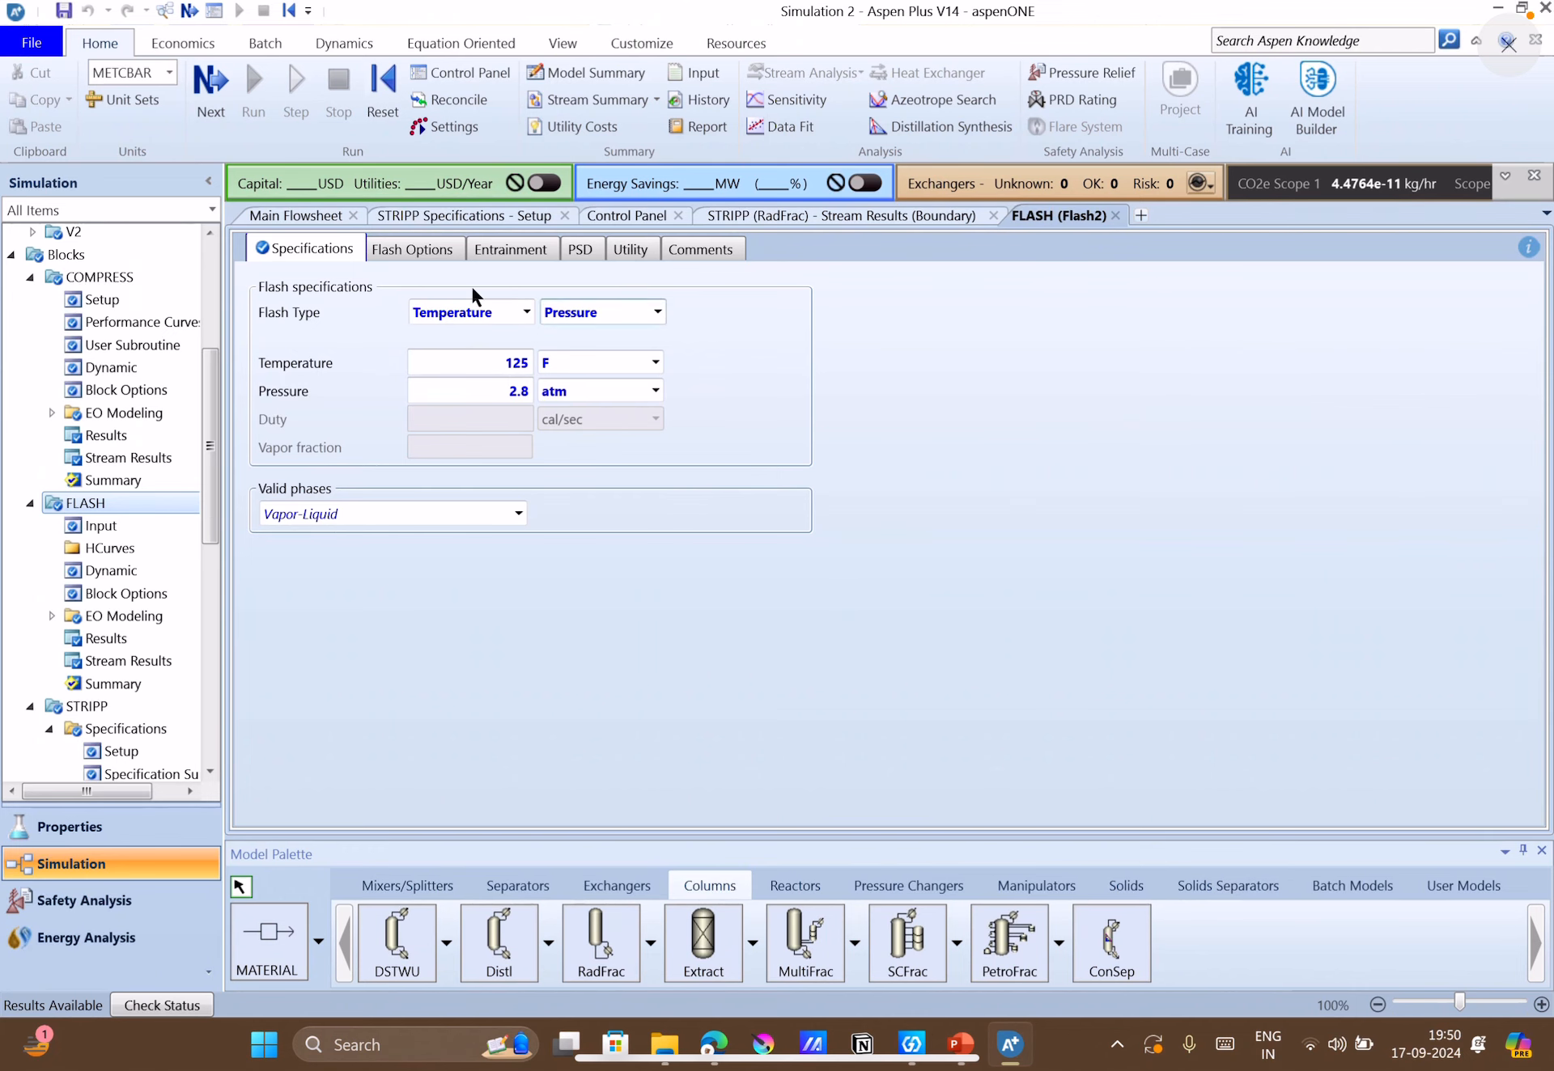
{"action": "left_click", "coordinate": [312, 220]}
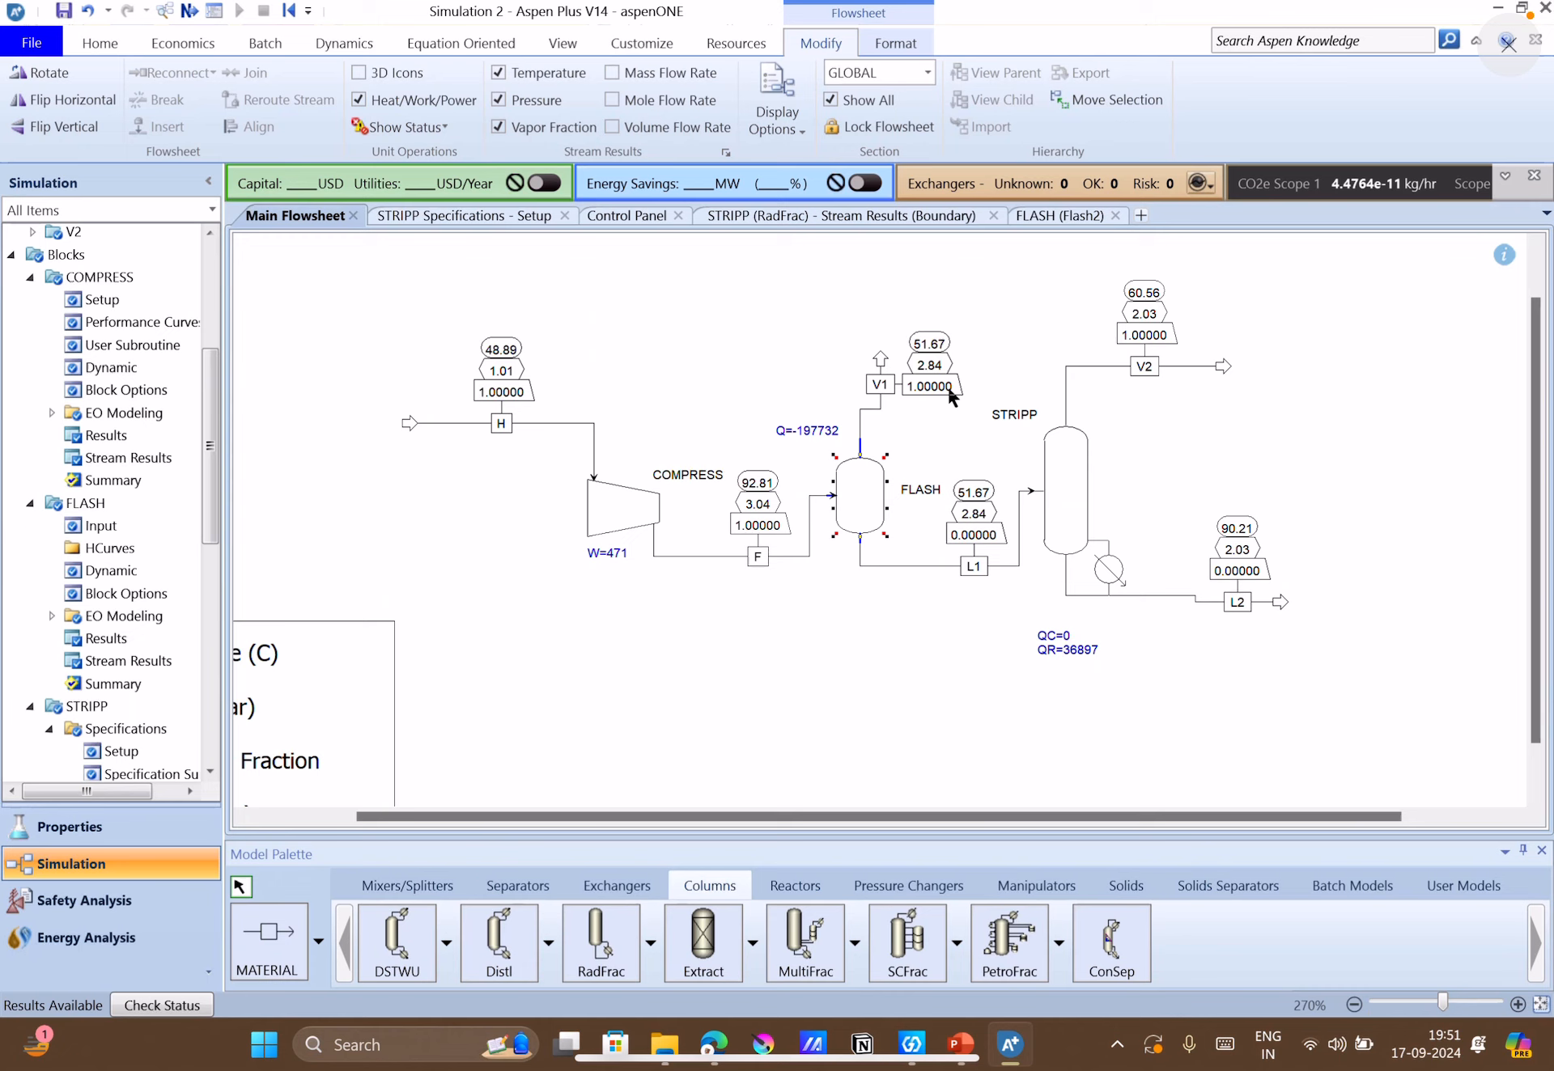
{"action": "left_click", "coordinate": [940, 636]}
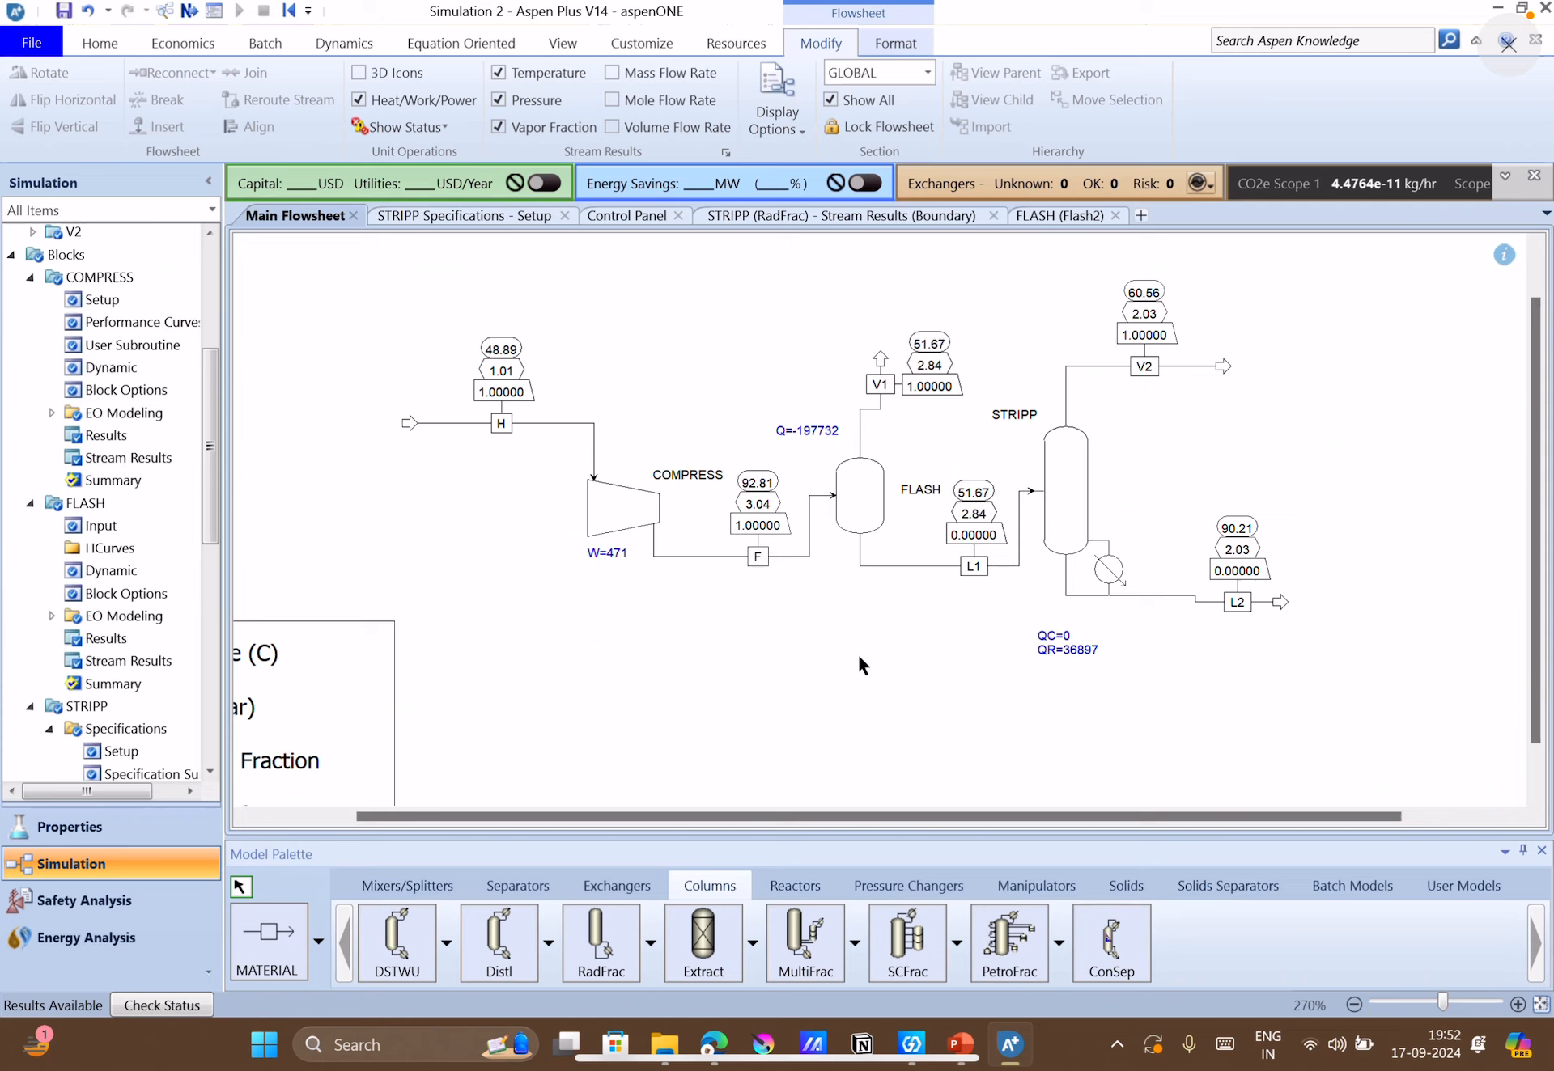
Create a new sensitivity analysis named S-1 under the model analysis tools and open its input form.
{"action": "double_click", "coordinate": [866, 513]}
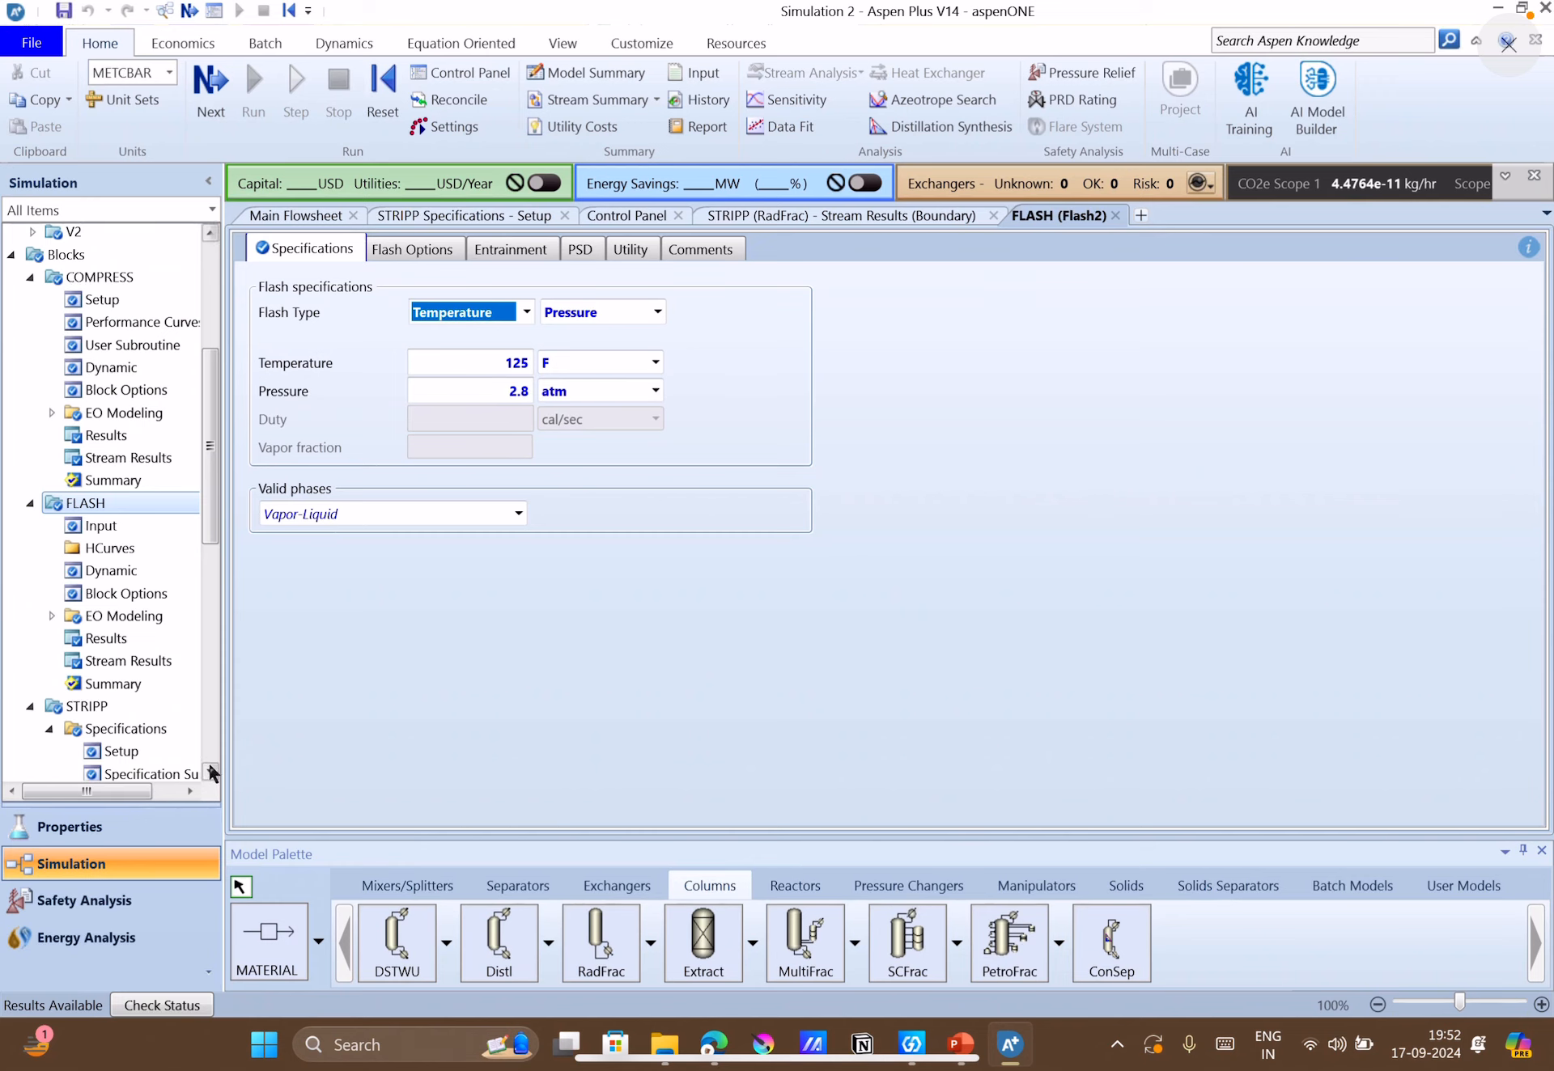
{"action": "left_click", "coordinate": [206, 684]}
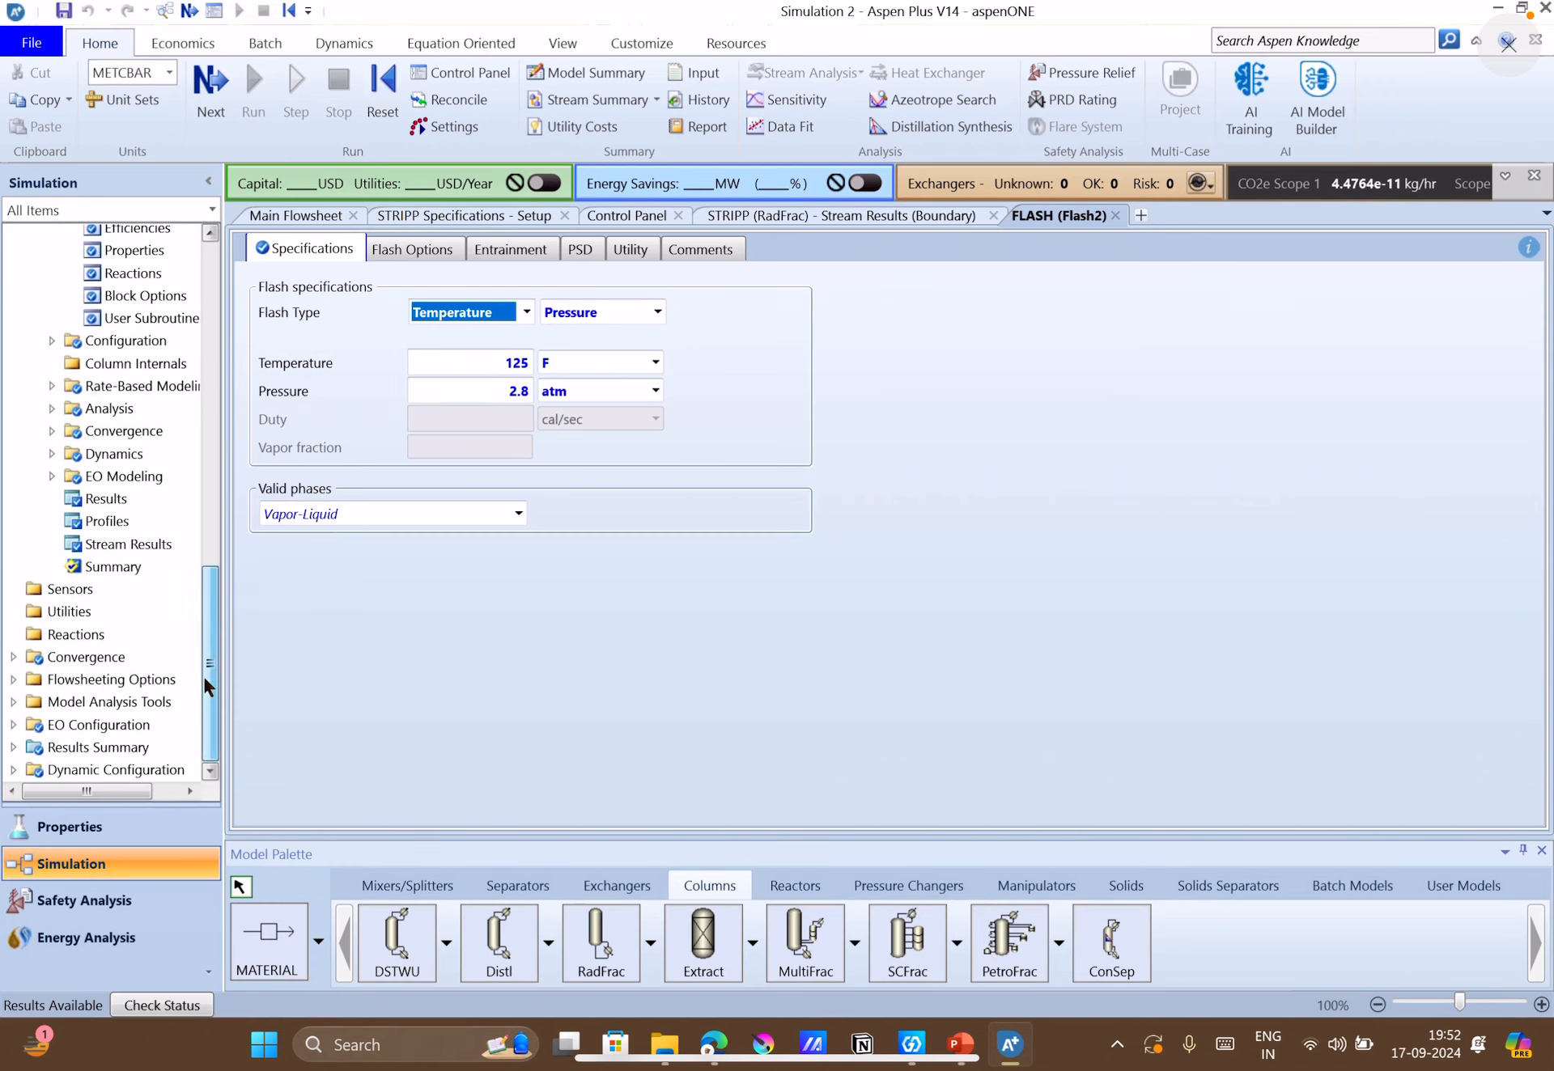
{"action": "left_click_drag", "start_coordinate": [202, 677], "coordinate": [231, 539]}
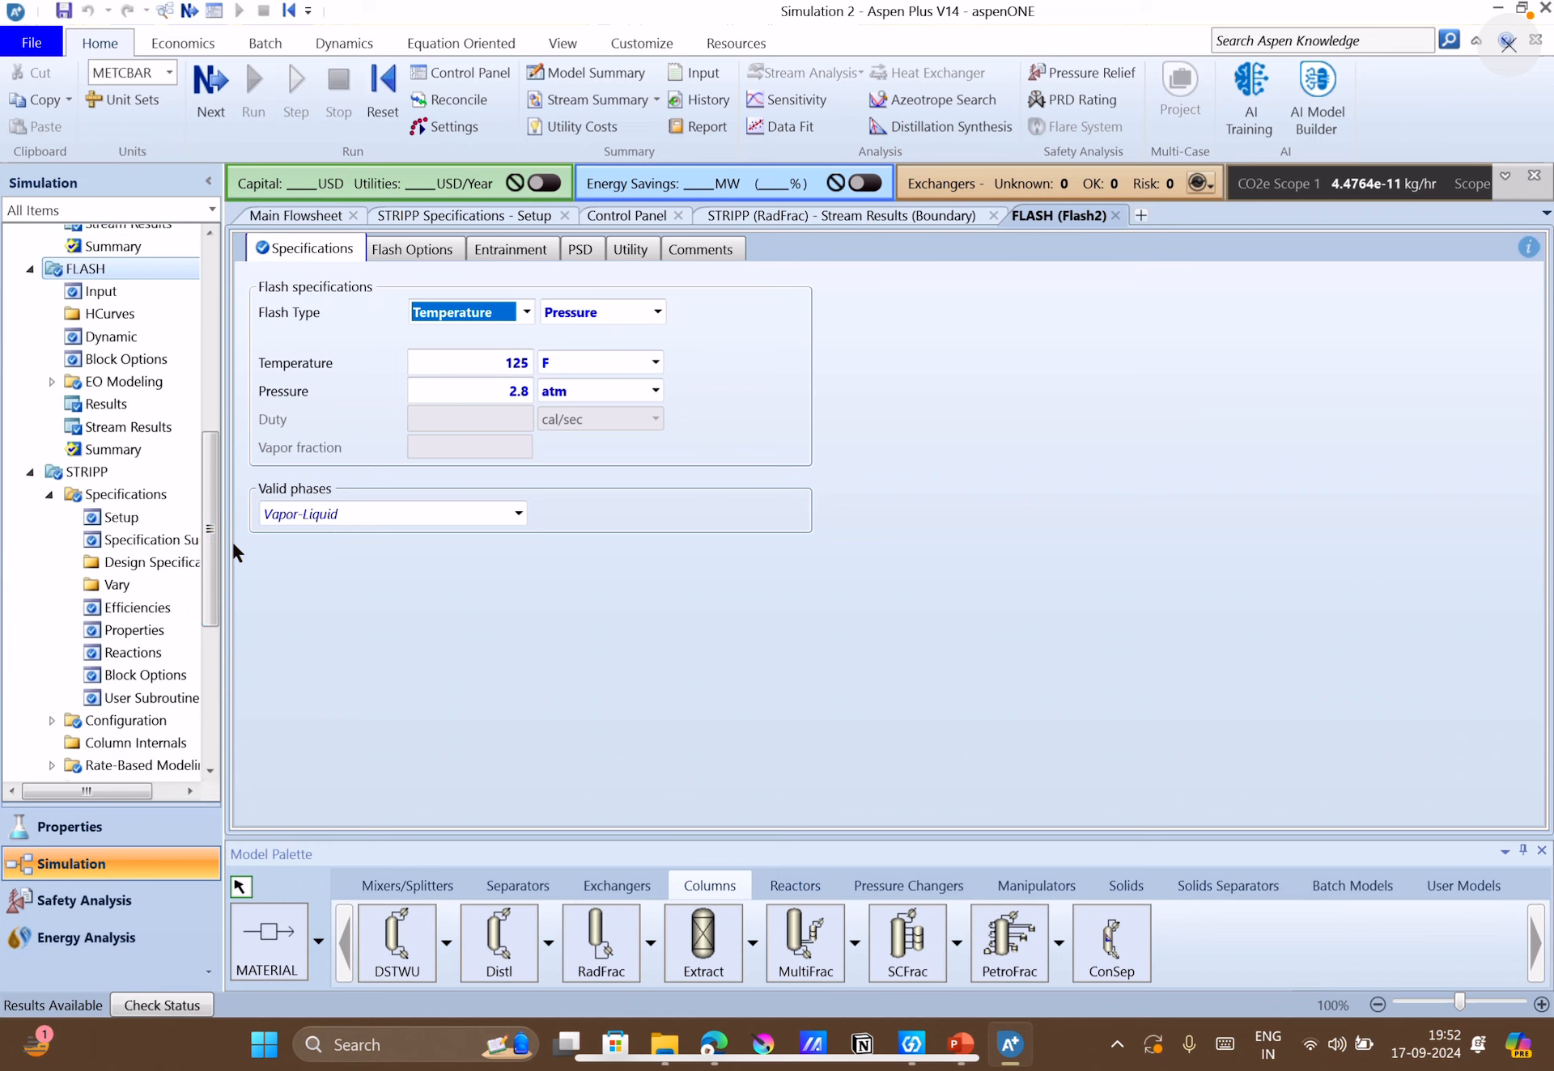
{"action": "scroll", "coordinate": [113, 607], "scroll_direction": "down", "scroll_amount": 6}
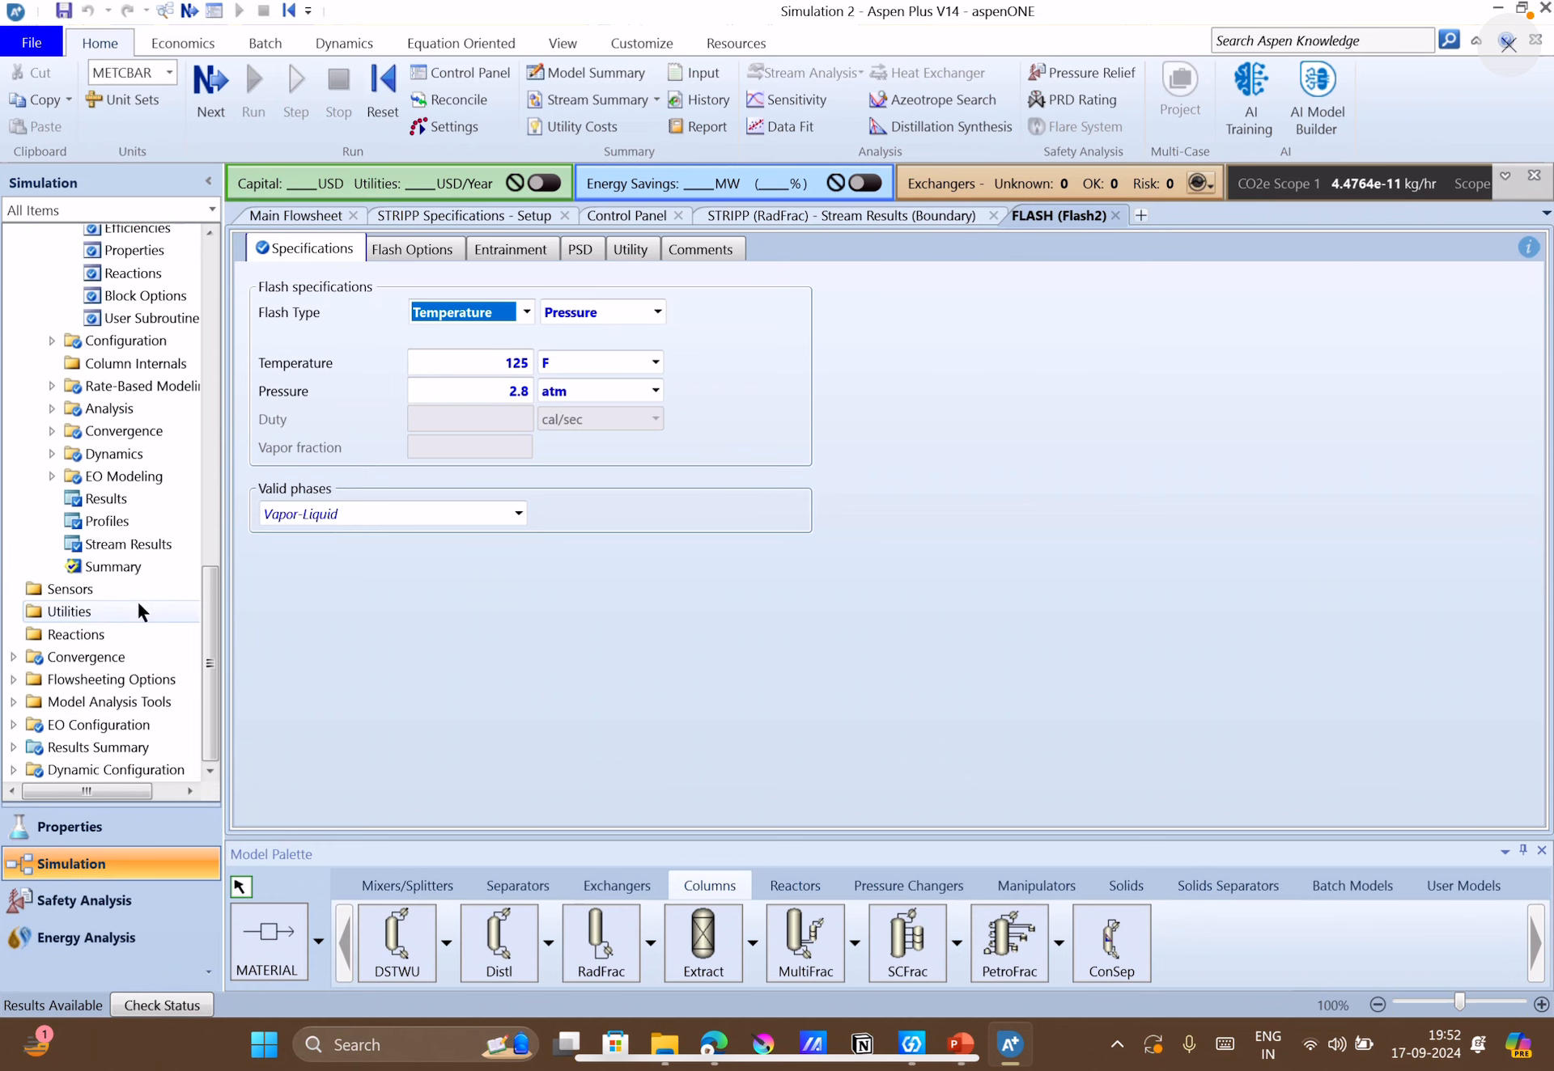
{"action": "left_click", "coordinate": [13, 703]}
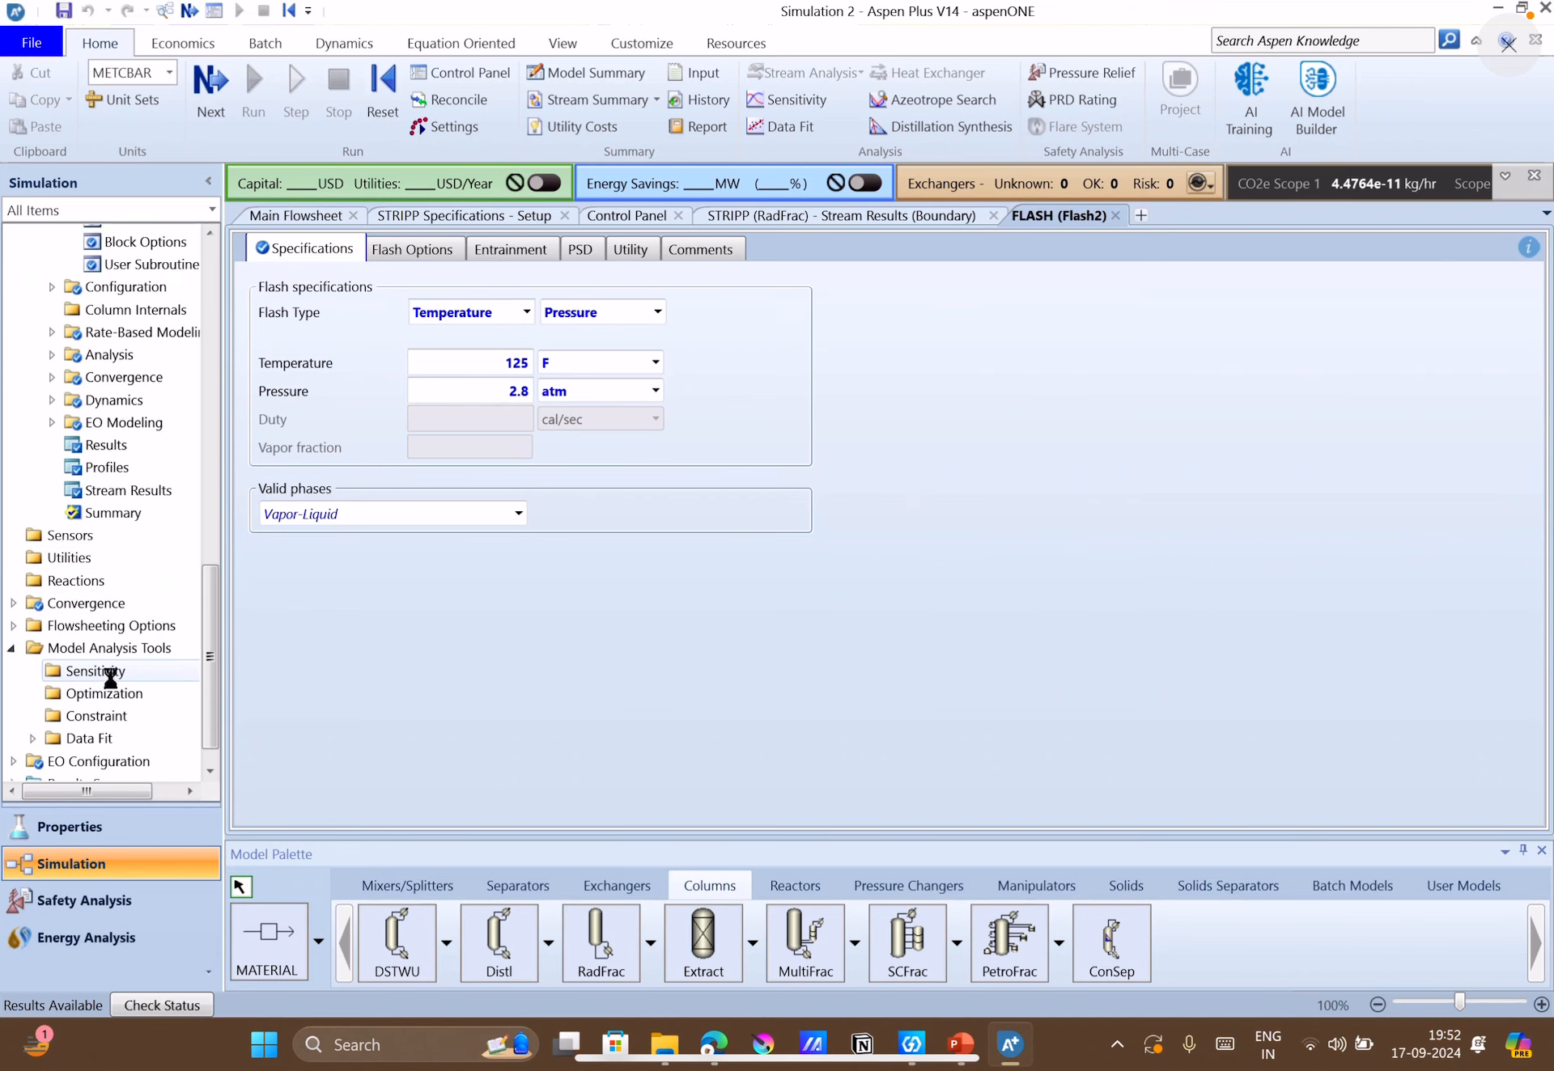
{"action": "left_click", "coordinate": [110, 671]}
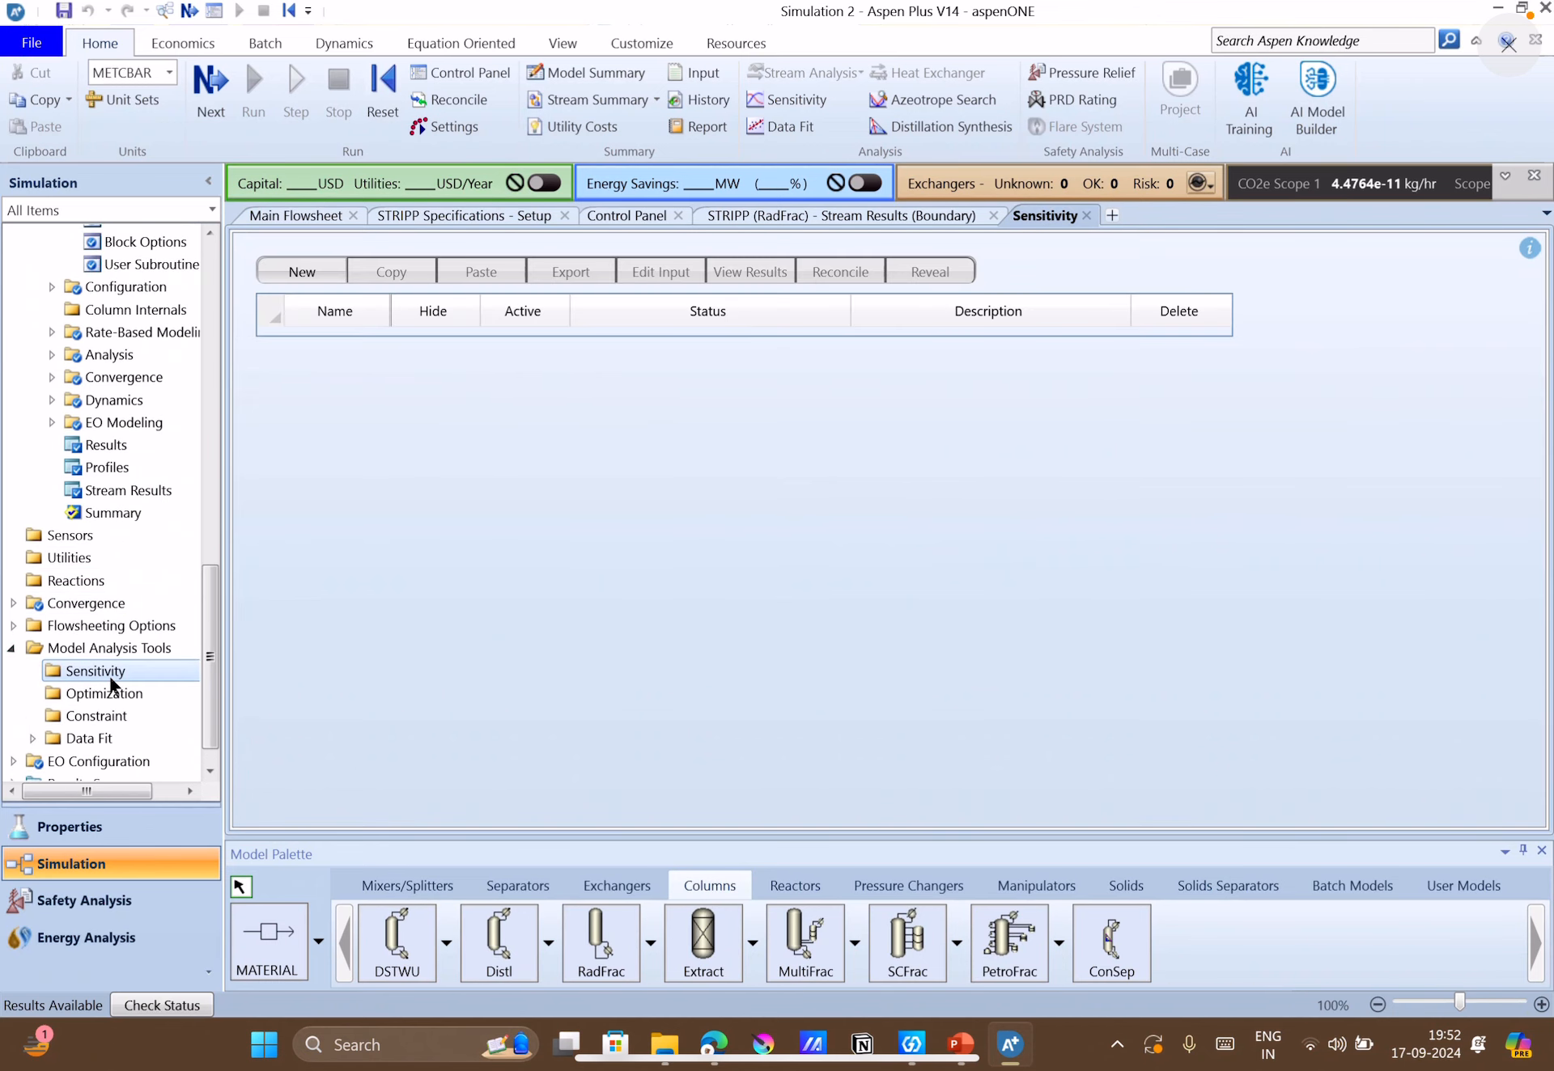
{"action": "left_click", "coordinate": [285, 271]}
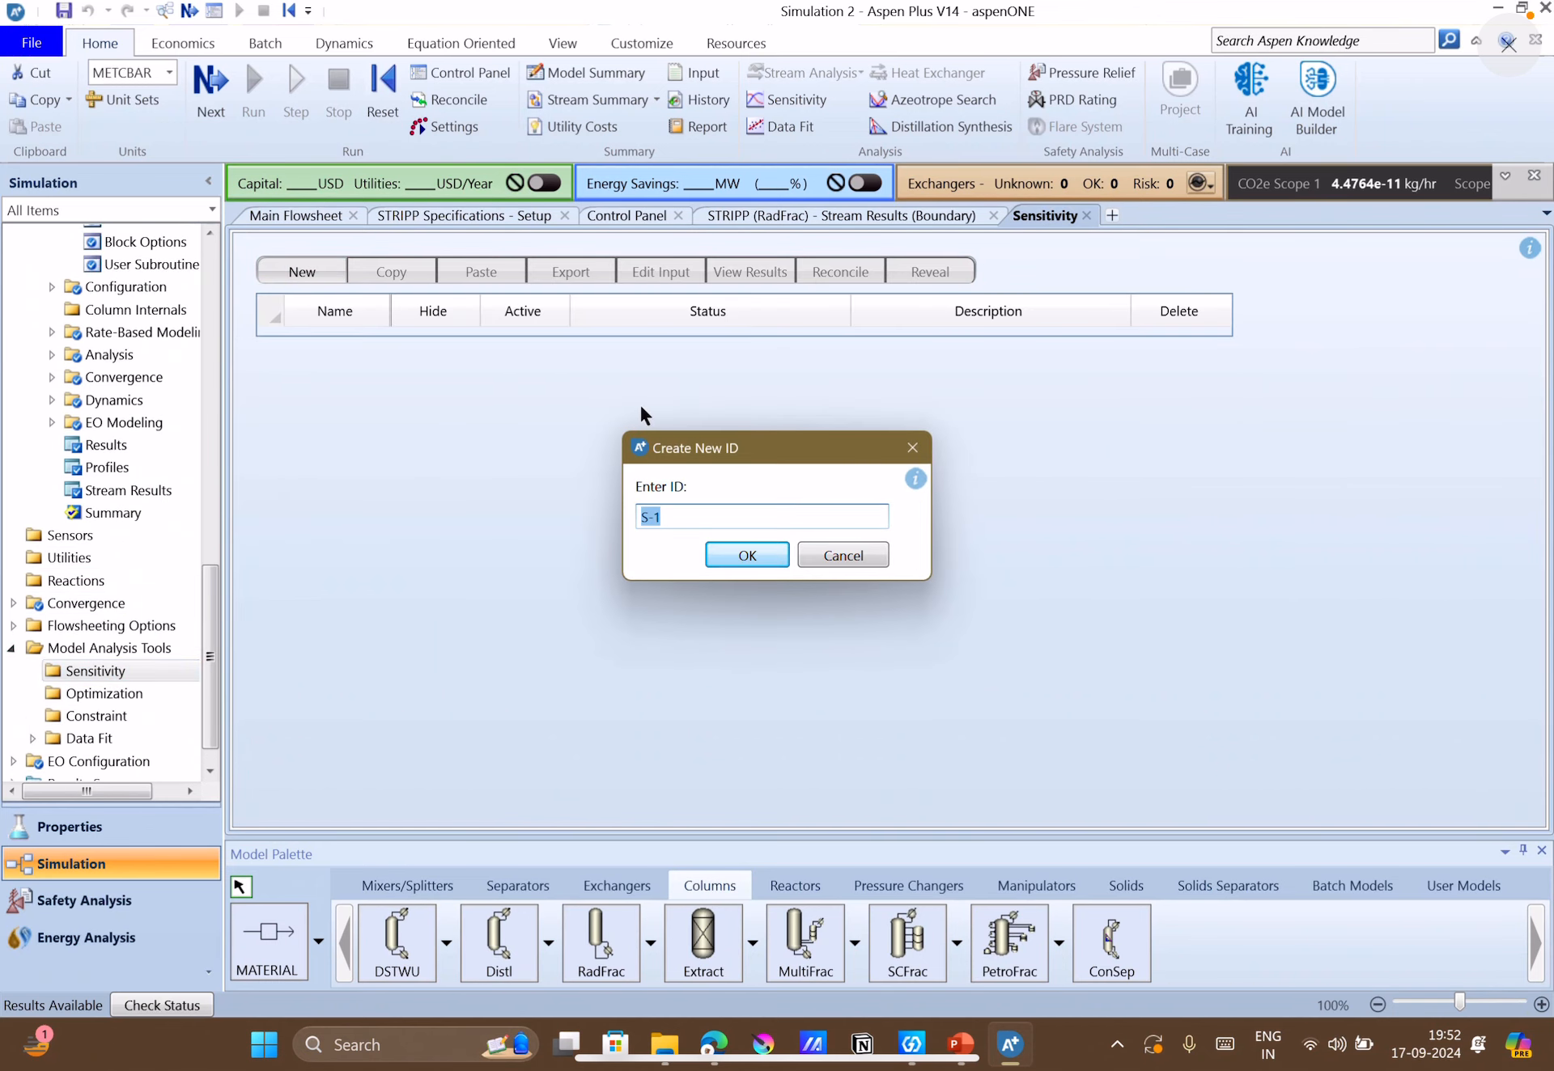
{"action": "left_click", "coordinate": [759, 552]}
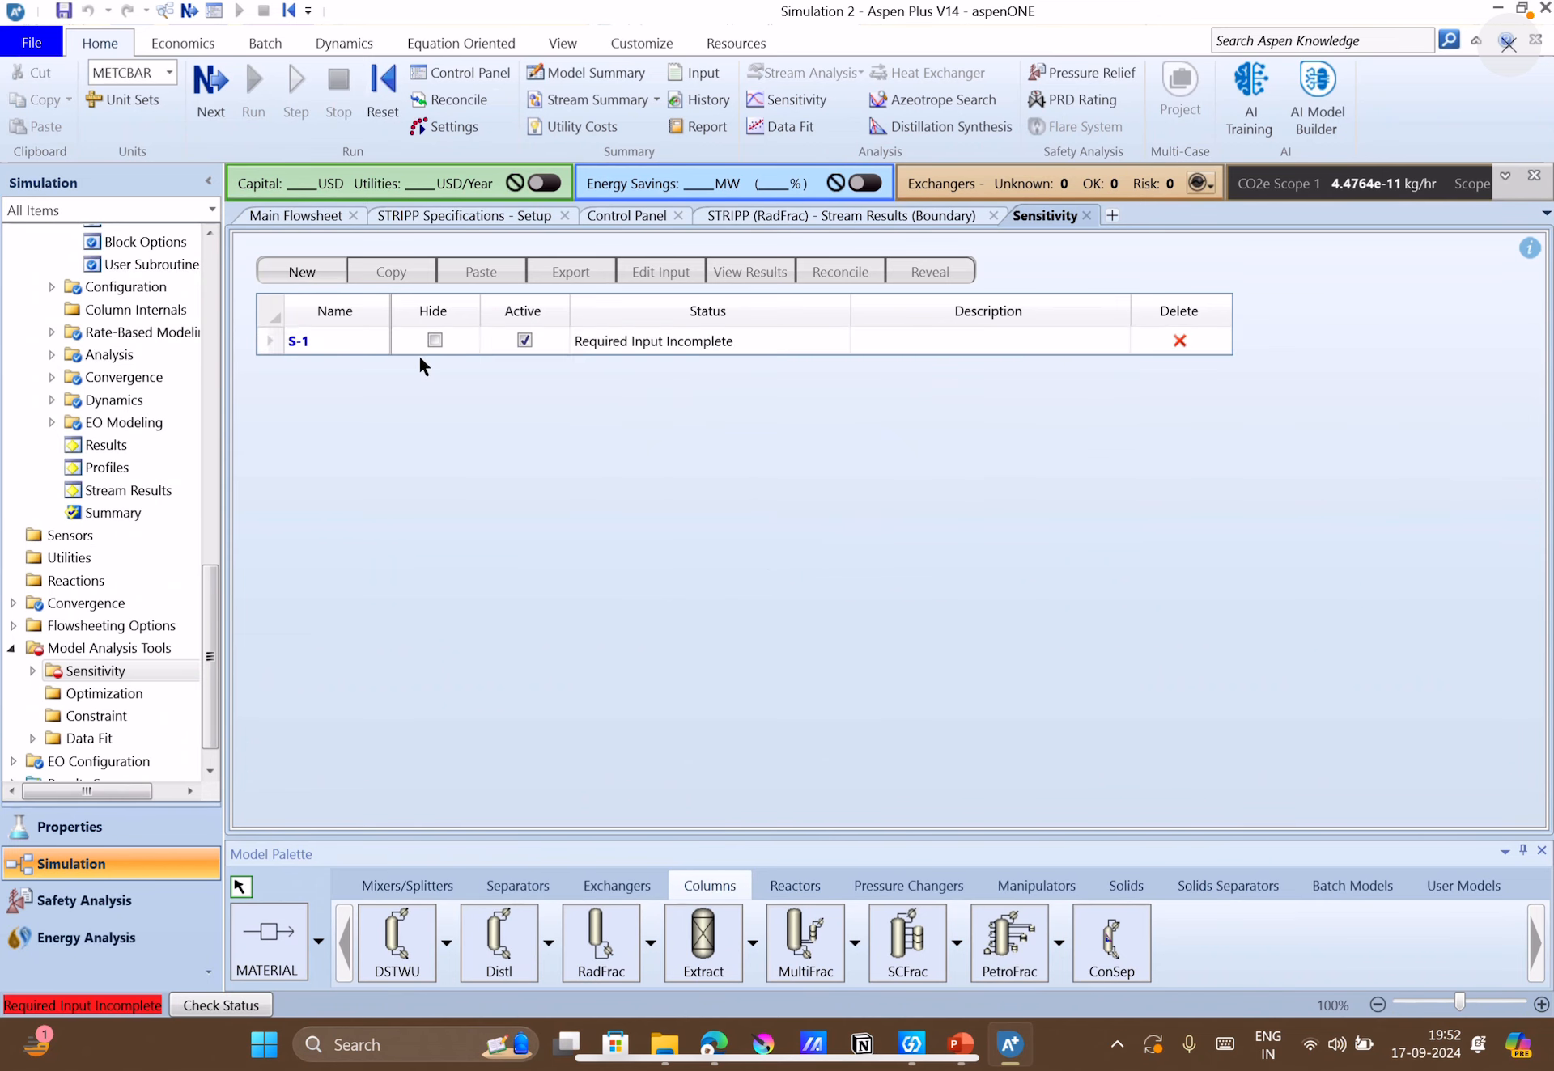
{"action": "double_click", "coordinate": [367, 348]}
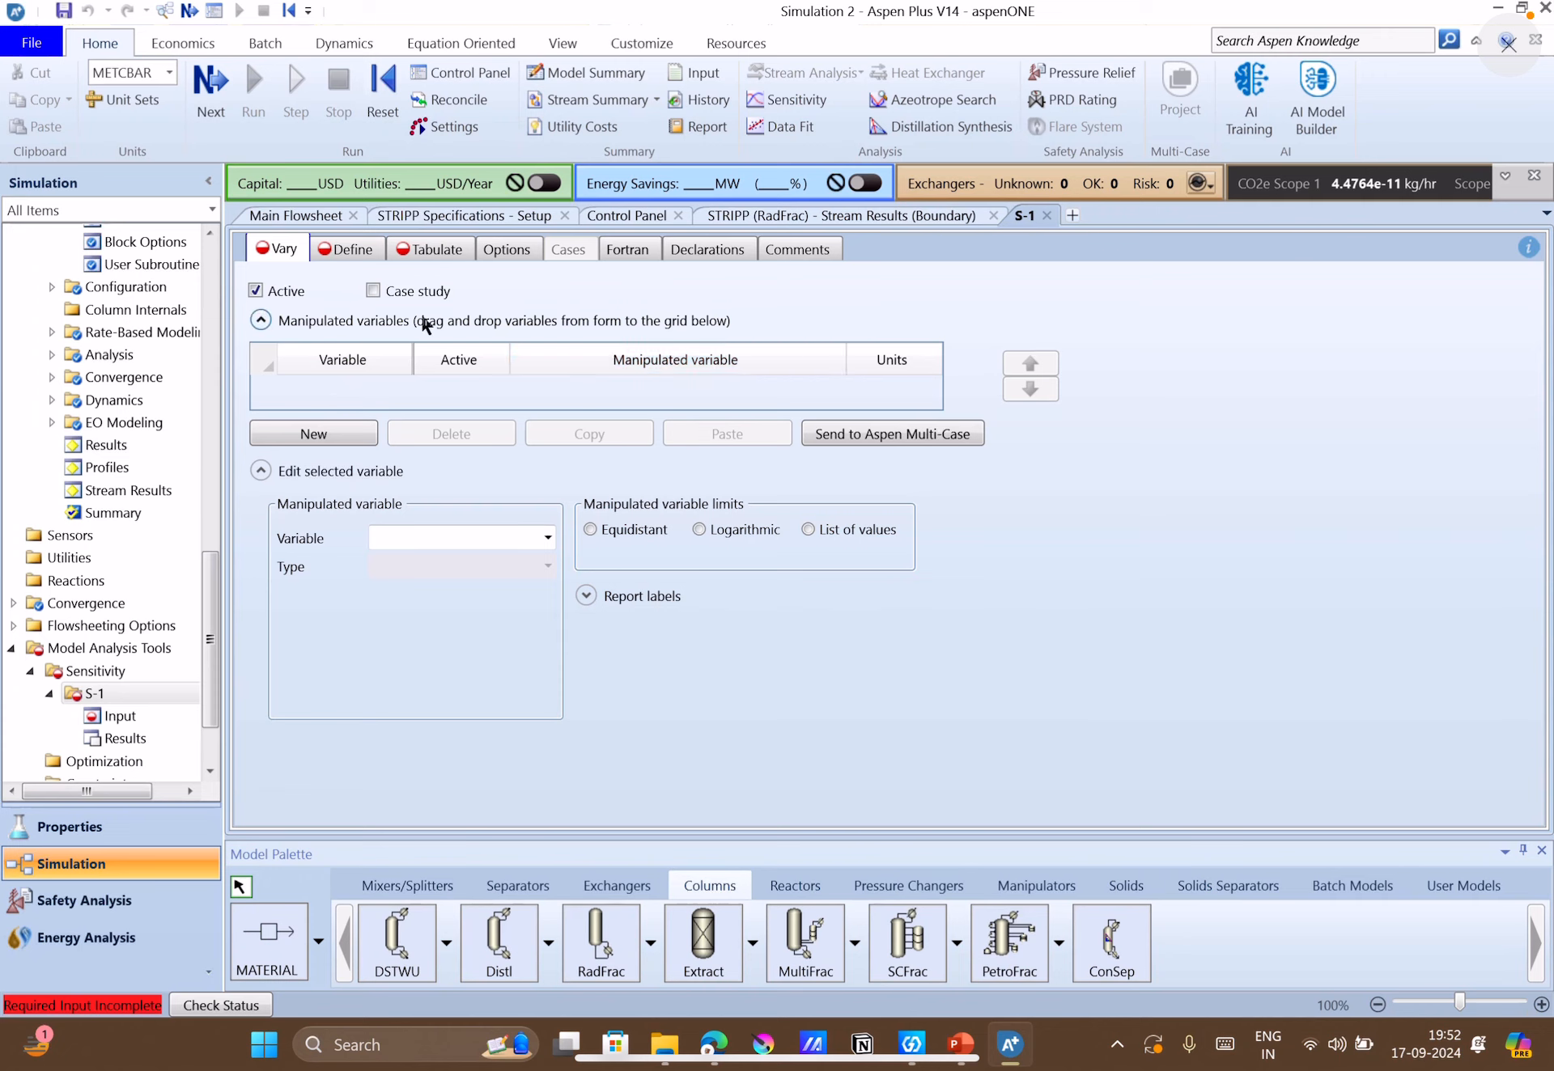
Add a manipulated variable of type Block-Var for the FLASH block to the sensitivity analysis.
{"action": "left_click", "coordinate": [309, 441]}
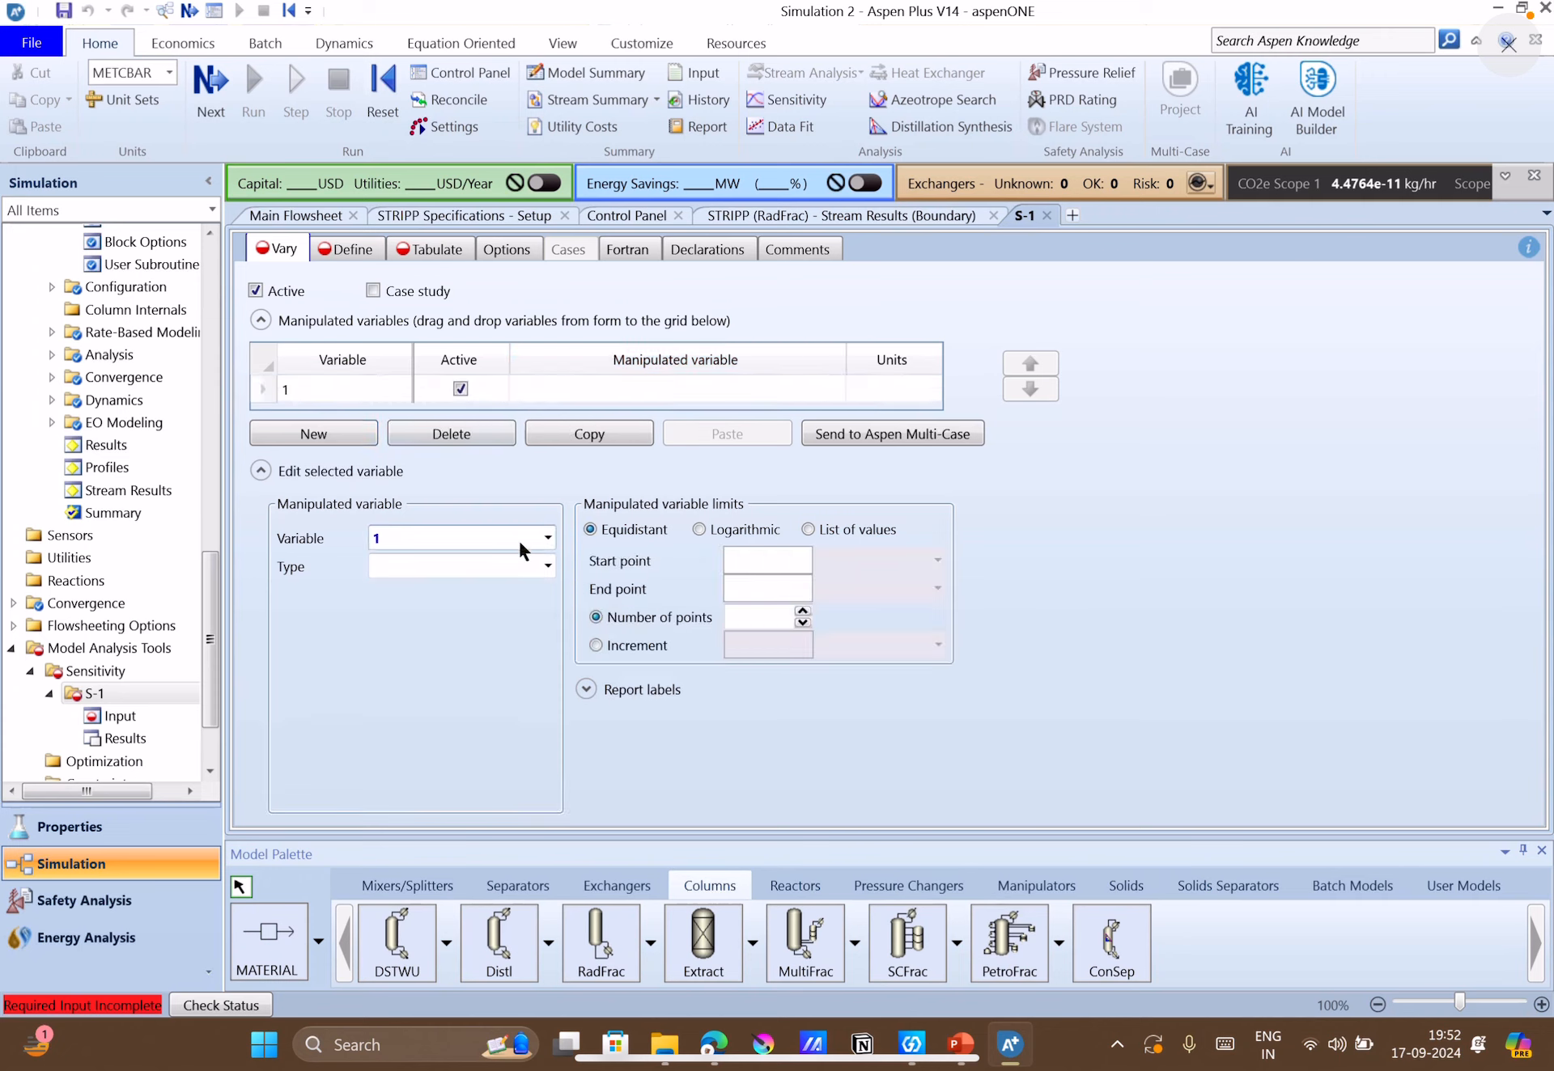
{"action": "left_click", "coordinate": [545, 566]}
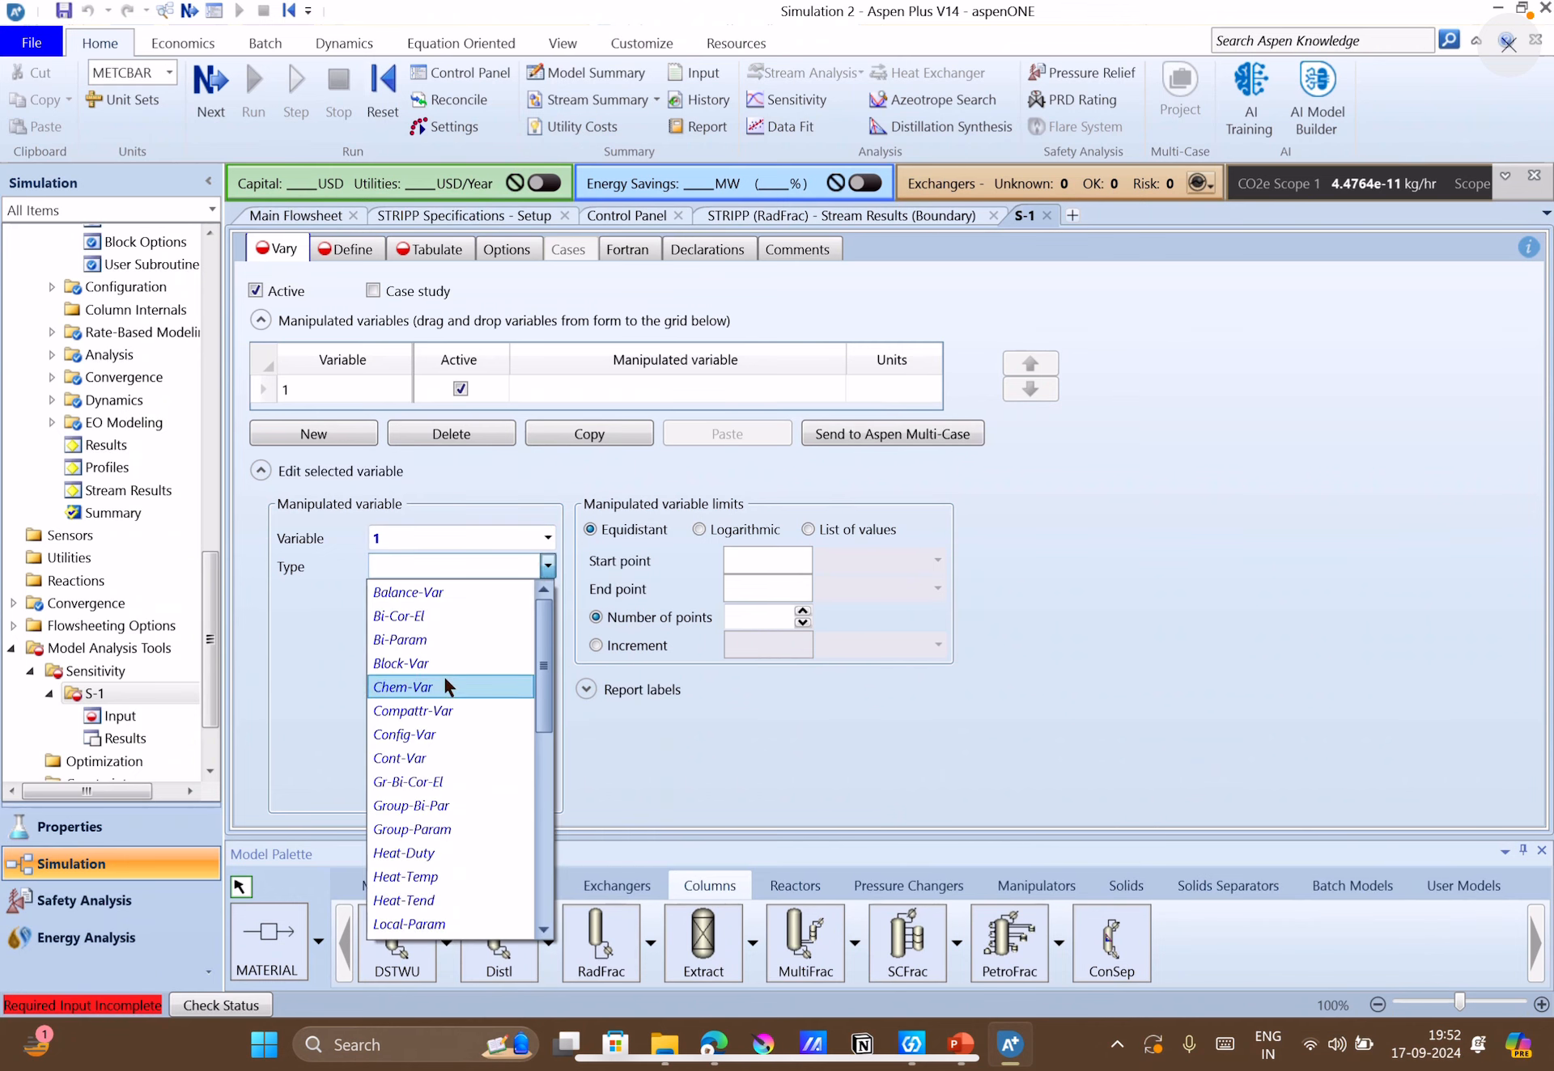
{"action": "left_click", "coordinate": [432, 664]}
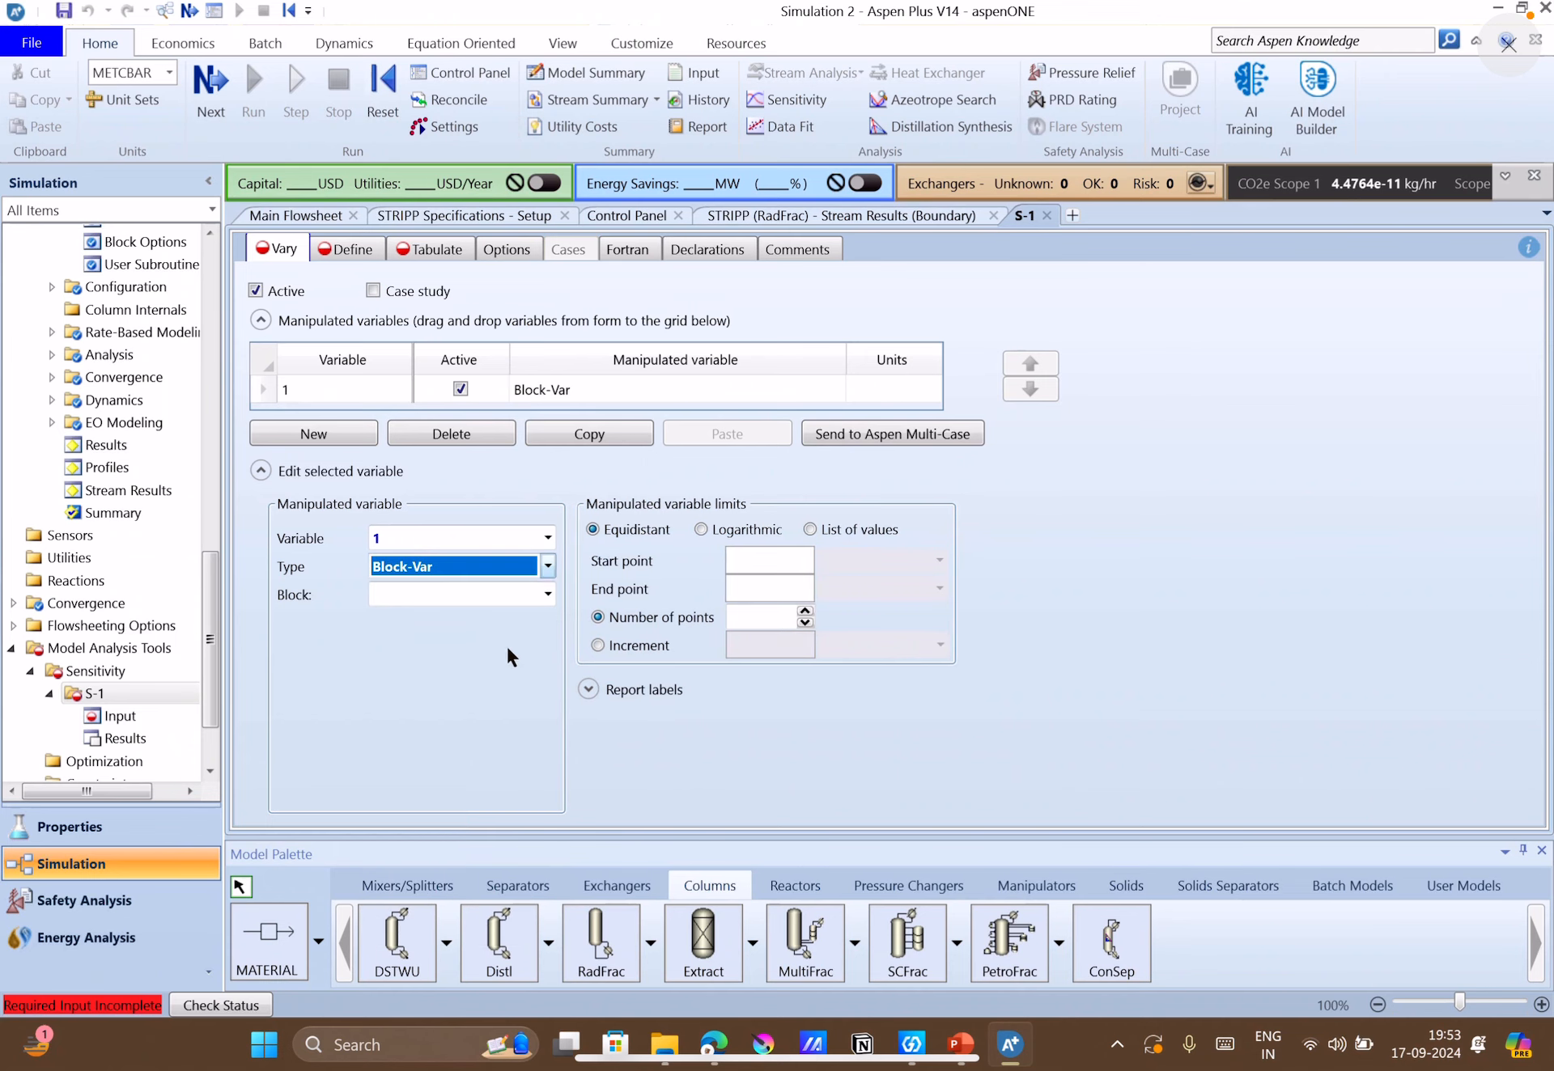
{"action": "left_click", "coordinate": [547, 595]}
{"action": "left_click", "coordinate": [410, 642]}
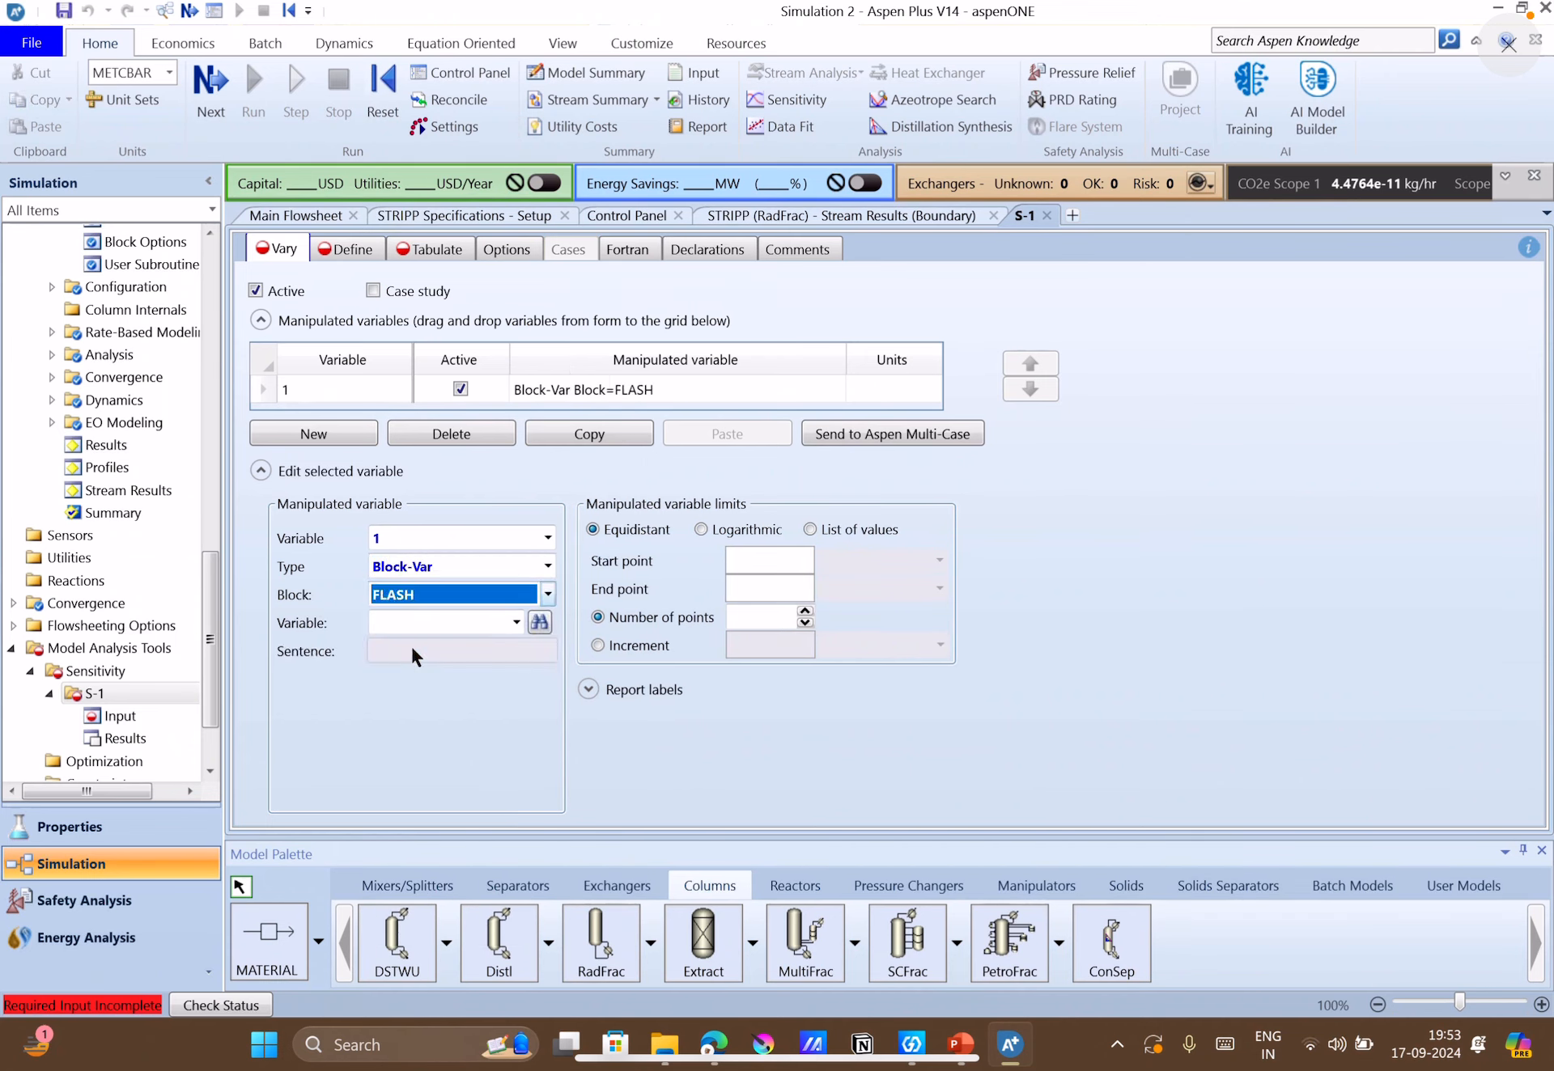
Search the FLASH block's variables for "press" and select PRES as the manipulated variable.
{"action": "left_click", "coordinate": [538, 623]}
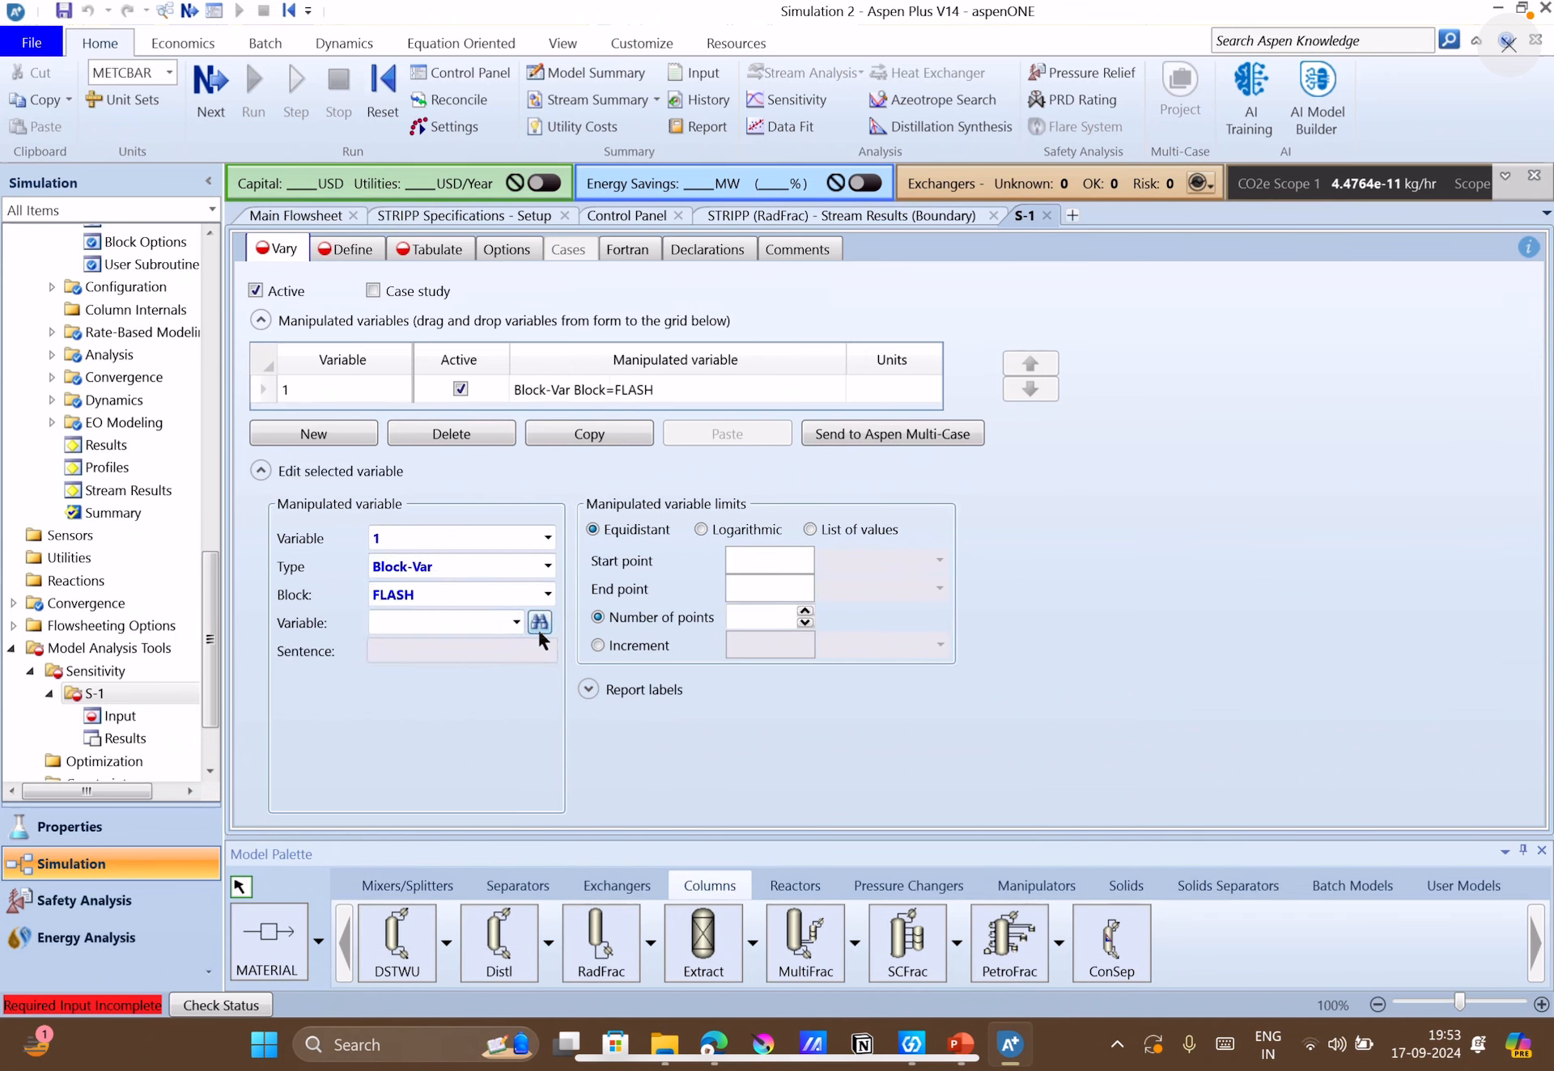
{"action": "type", "text": "press"}
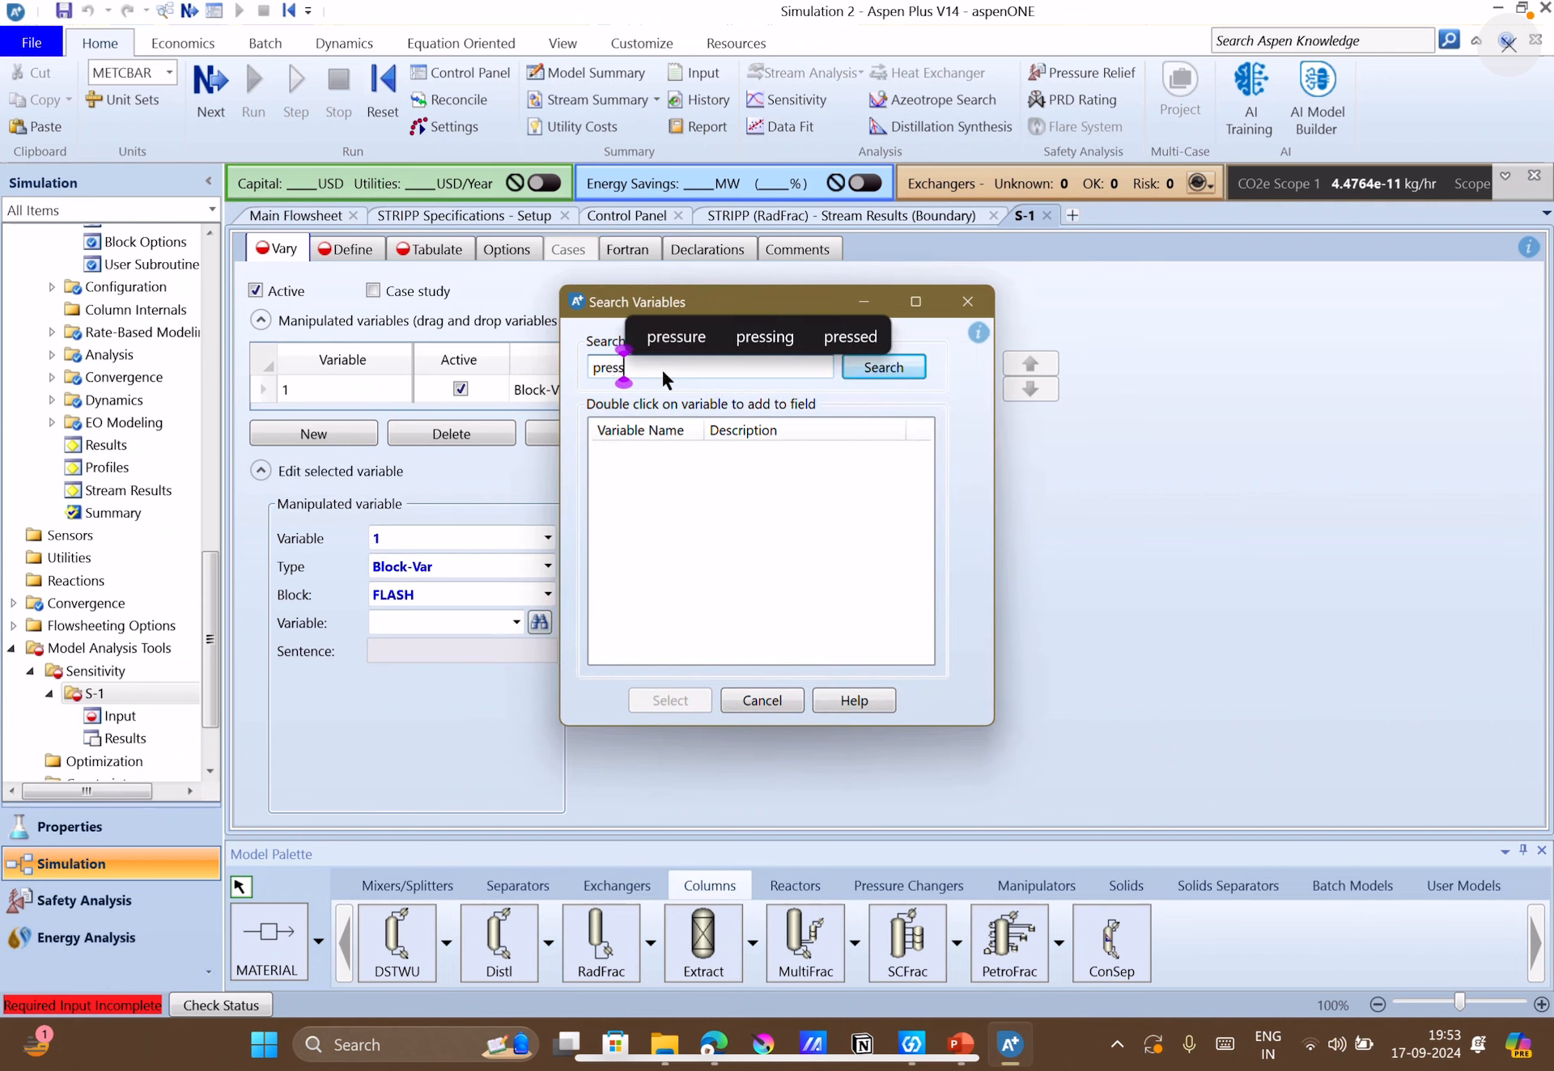
{"action": "key", "text": "Return"}
{"action": "left_click", "coordinate": [696, 452]}
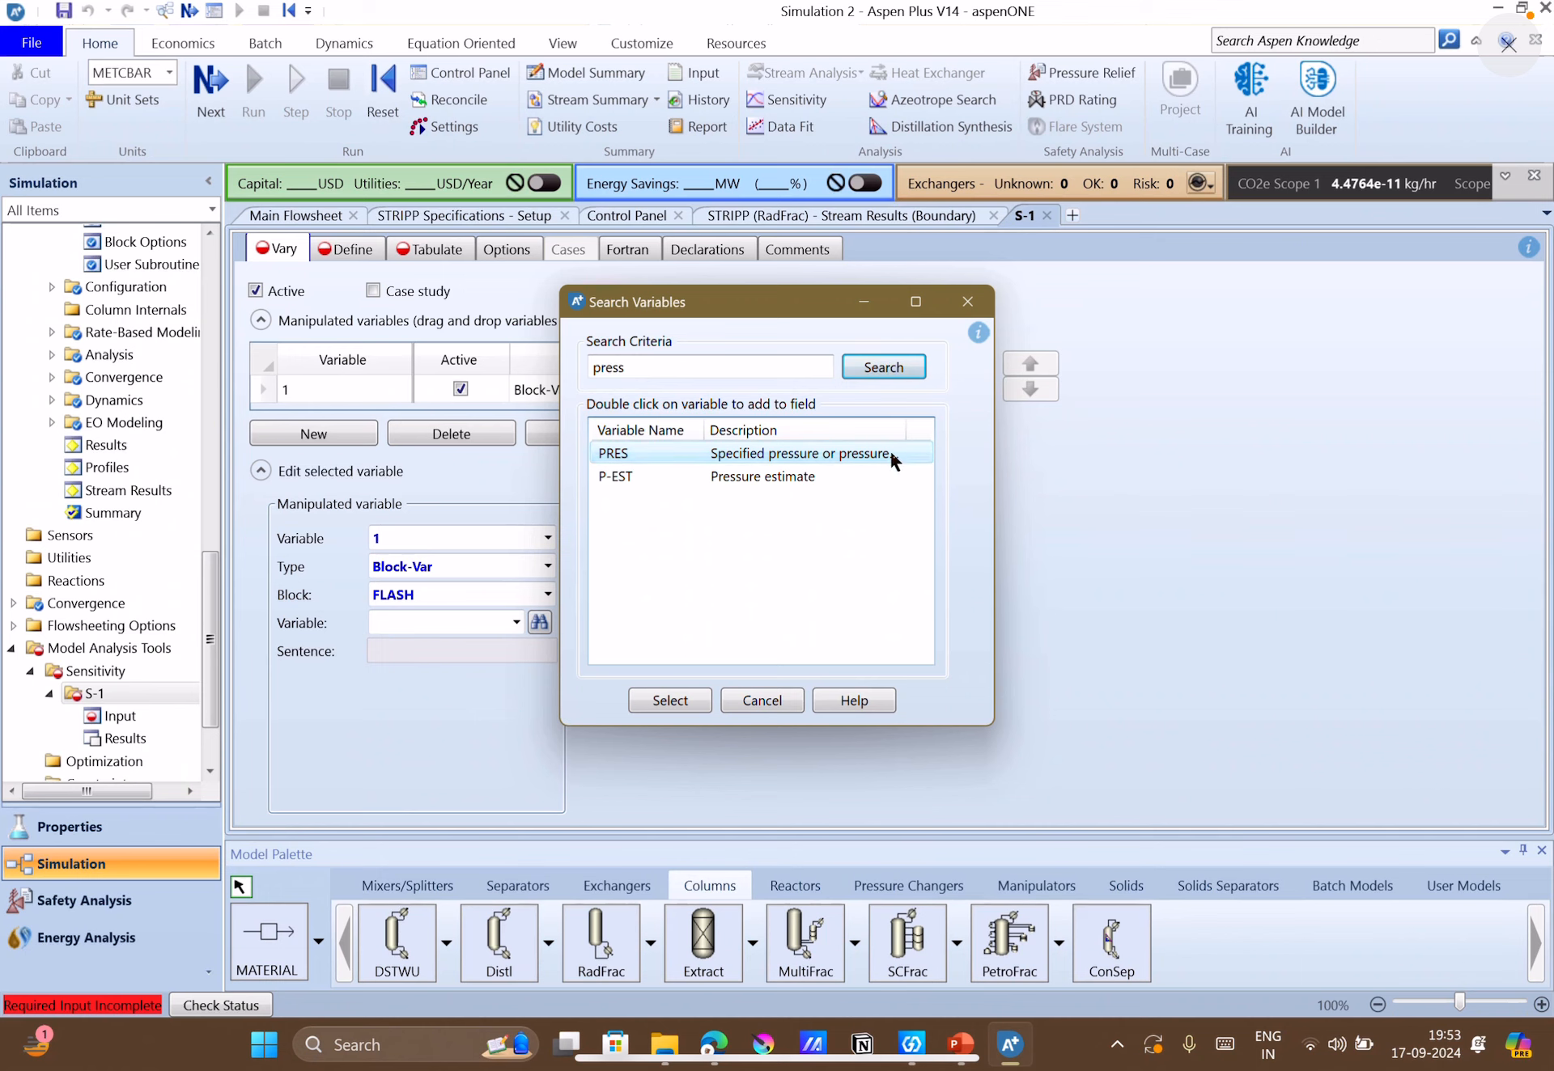
{"action": "left_click_drag", "start_coordinate": [994, 441], "coordinate": [1086, 441]}
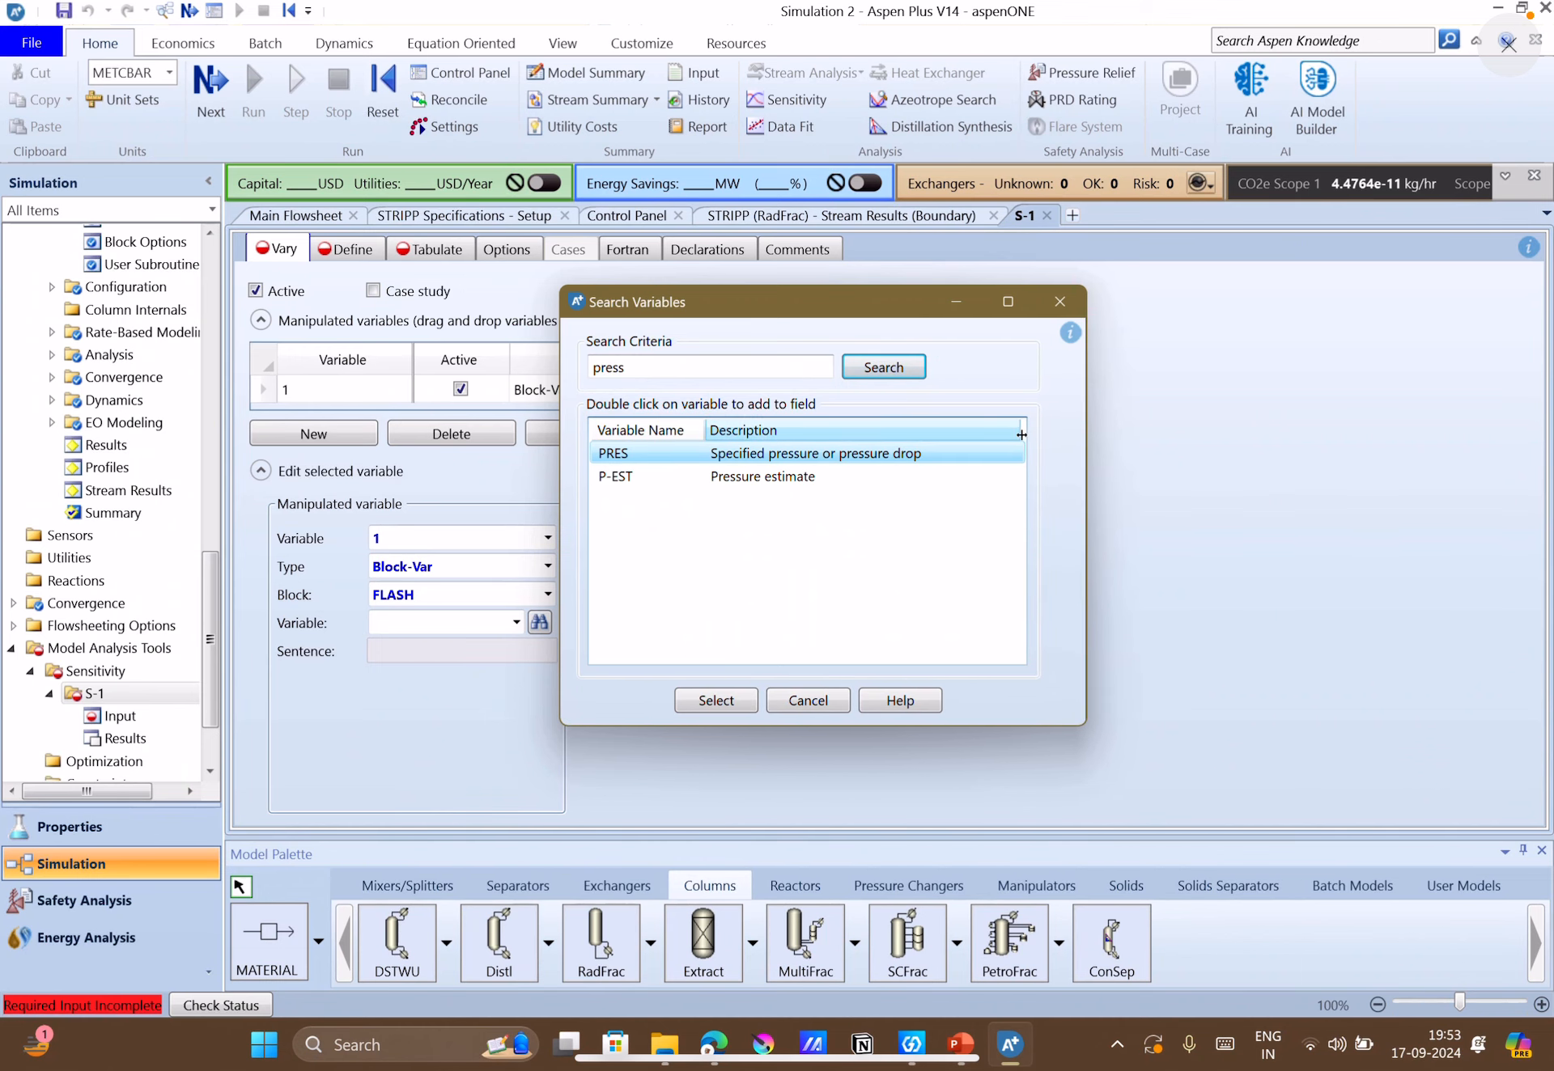
{"action": "left_click", "coordinate": [715, 700]}
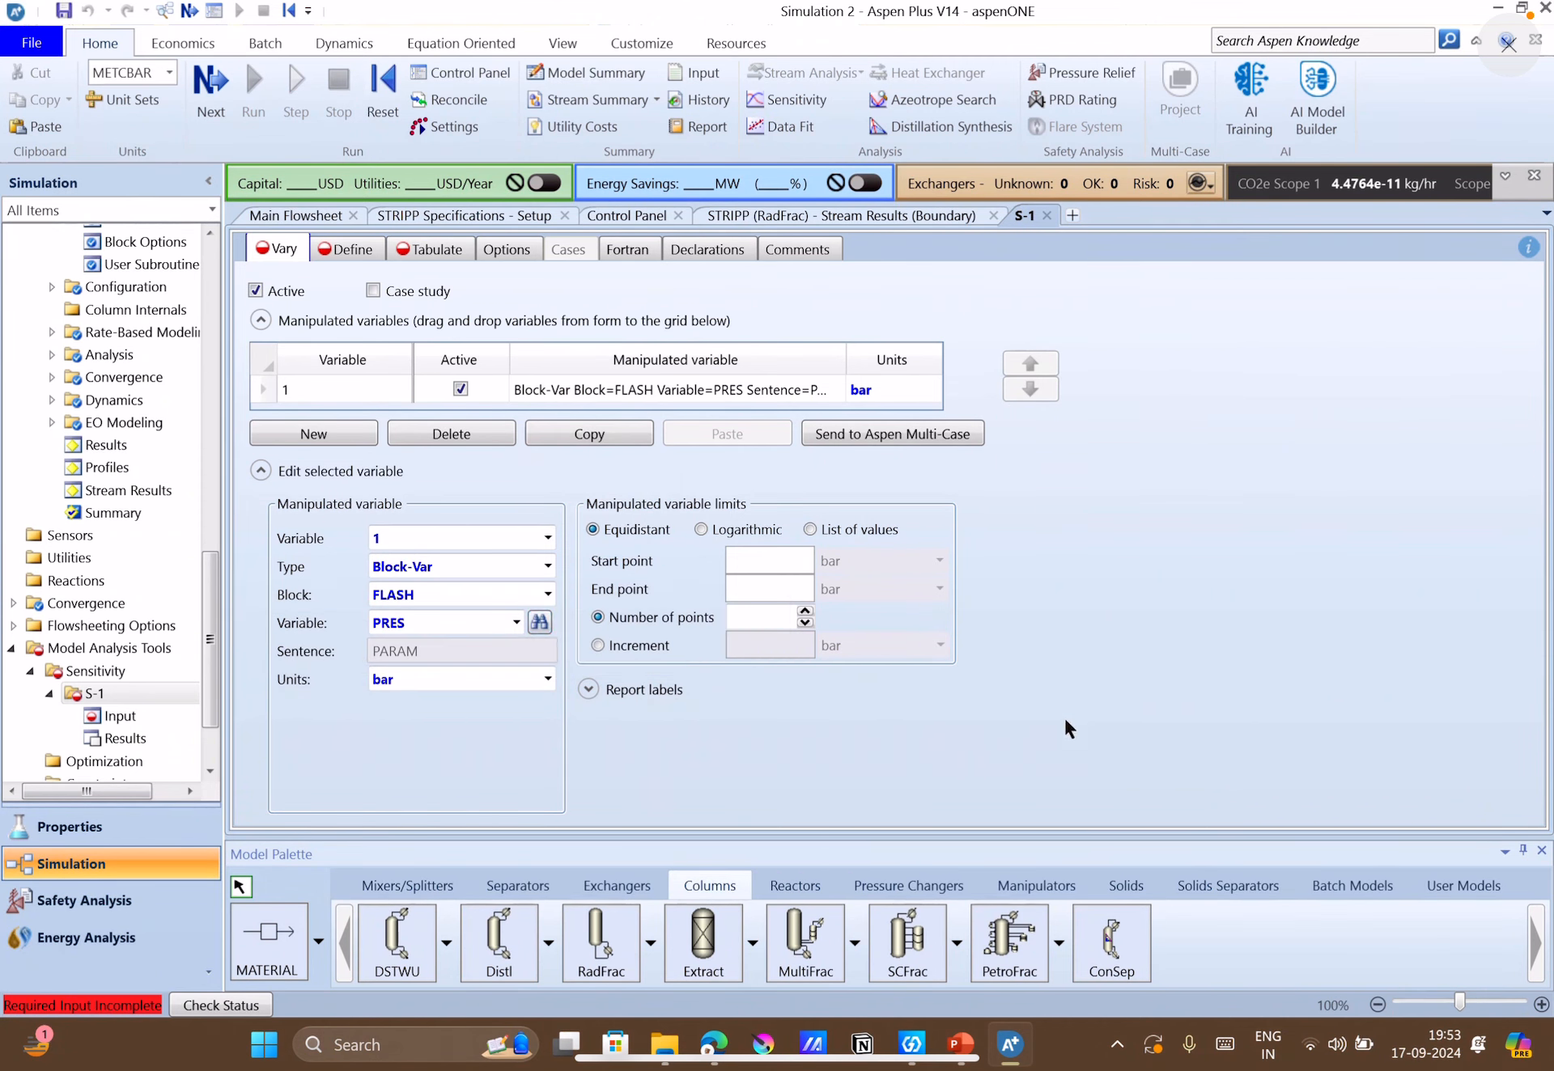
Set the manipulated pressure's equidistant limits to a start point of 2 and an end point of 10.
{"action": "type", "text": "2"}
{"action": "left_click", "coordinate": [794, 587]}
{"action": "left_click", "coordinate": [793, 557]}
{"action": "key", "text": "Right"}
{"action": "left_click", "coordinate": [796, 578]}
{"action": "type", "text": "10"}
{"action": "left_click", "coordinate": [1101, 712]}
Change the units of the manipulated pressure variable to atm.
{"action": "left_click", "coordinate": [901, 387]}
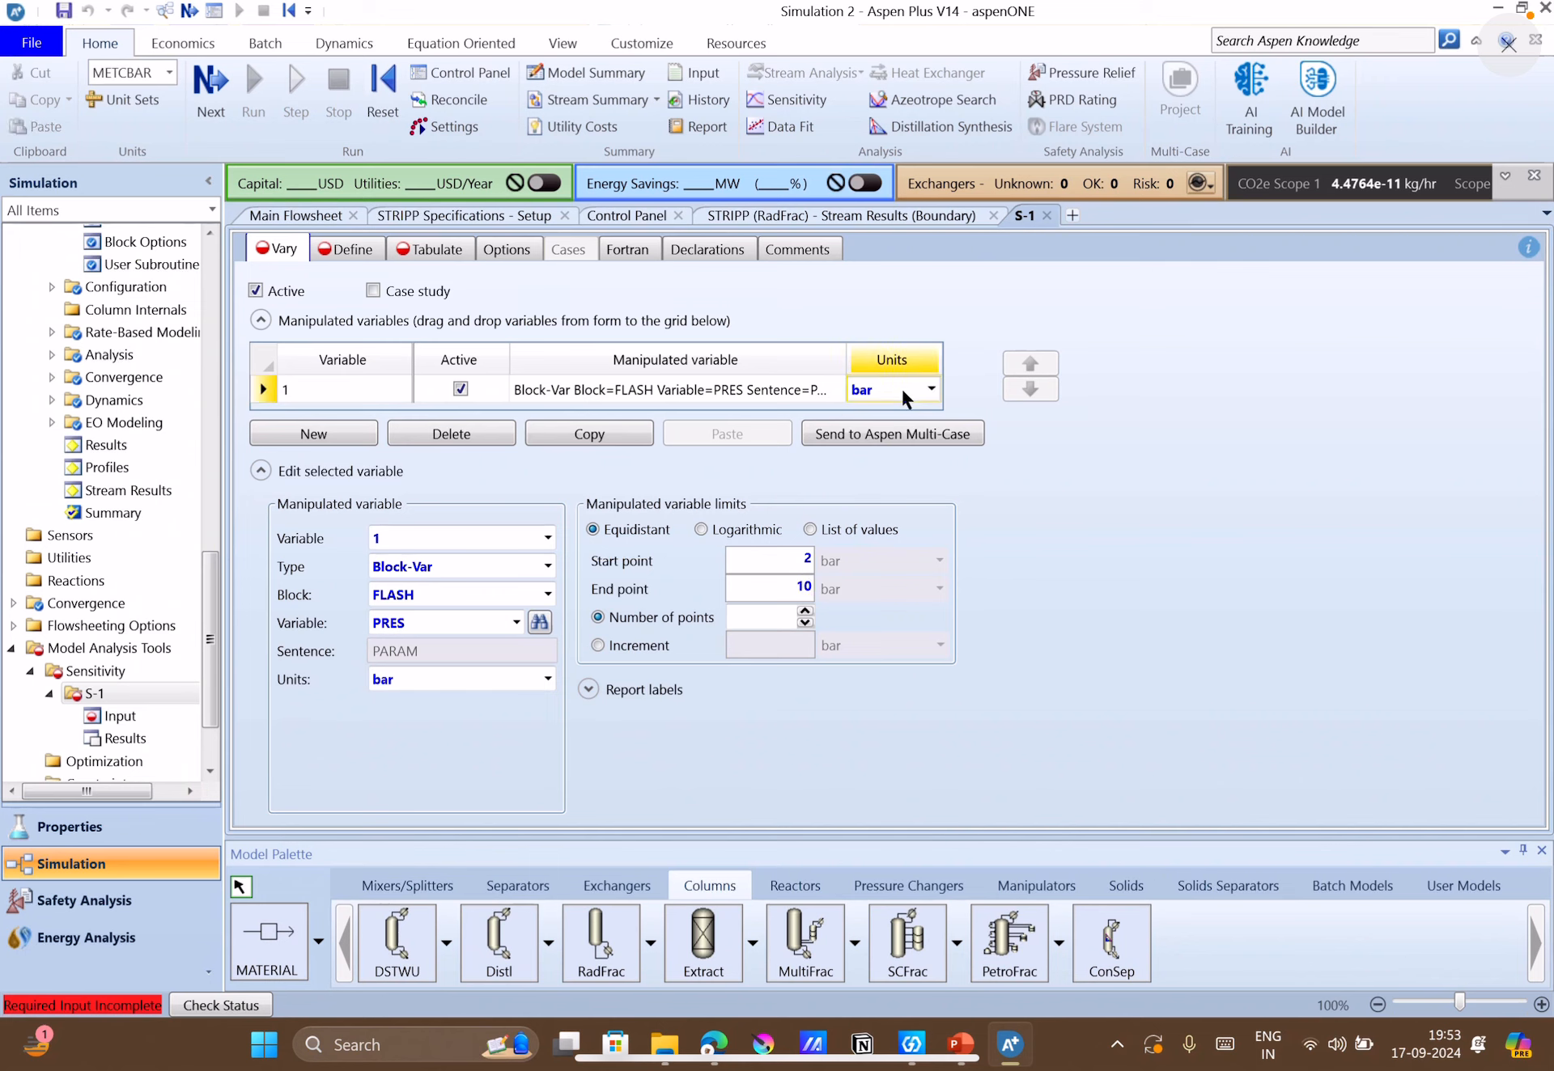
{"action": "left_click", "coordinate": [901, 387]}
{"action": "scroll", "coordinate": [874, 454], "scroll_direction": "up", "scroll_amount": 2}
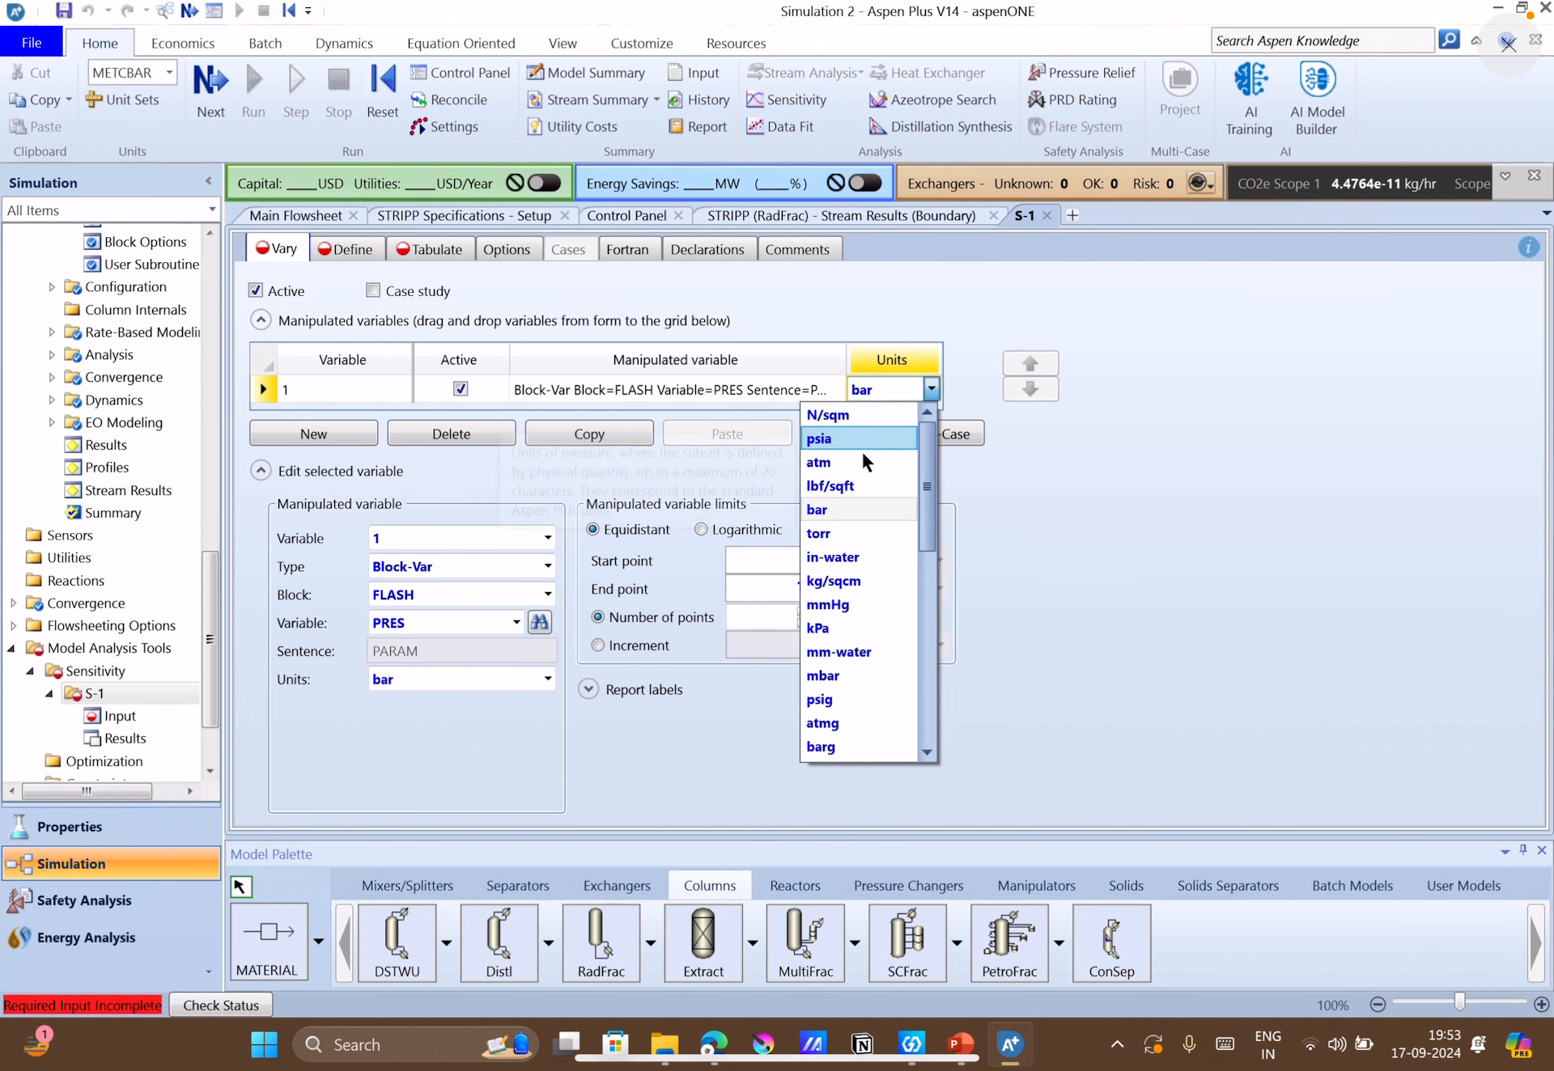
{"action": "left_click", "coordinate": [878, 387]}
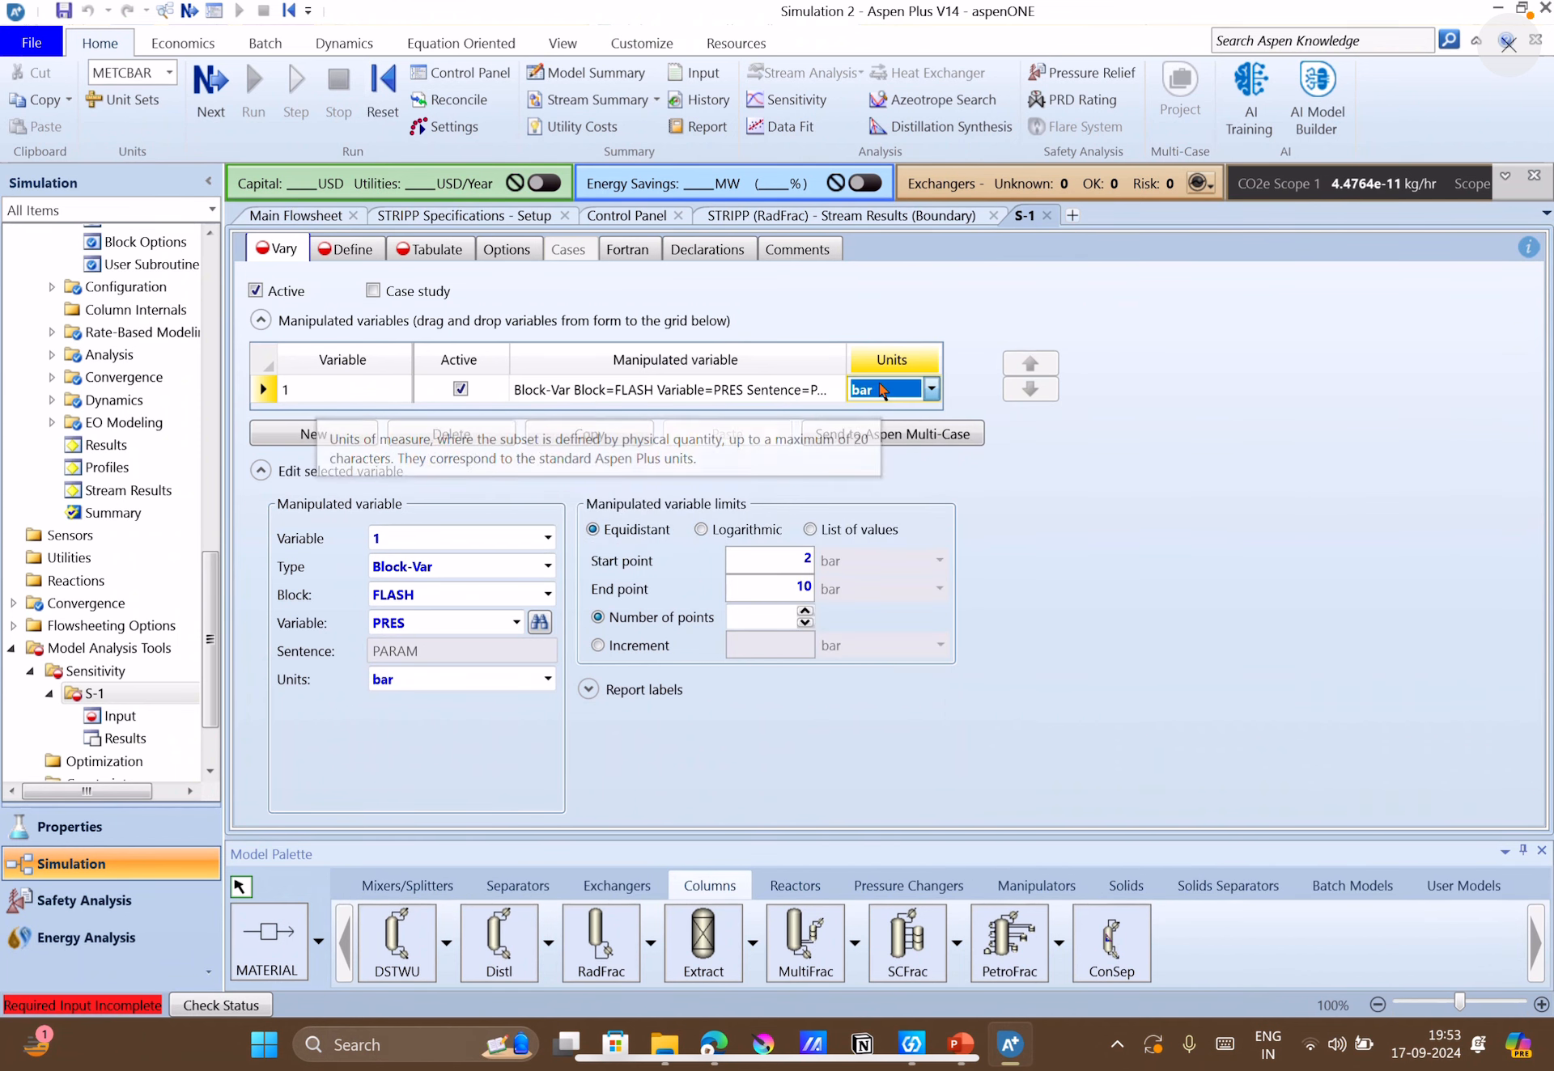
{"action": "scroll", "coordinate": [880, 385], "scroll_direction": "up", "scroll_amount": 2}
{"action": "left_click", "coordinate": [1080, 551]}
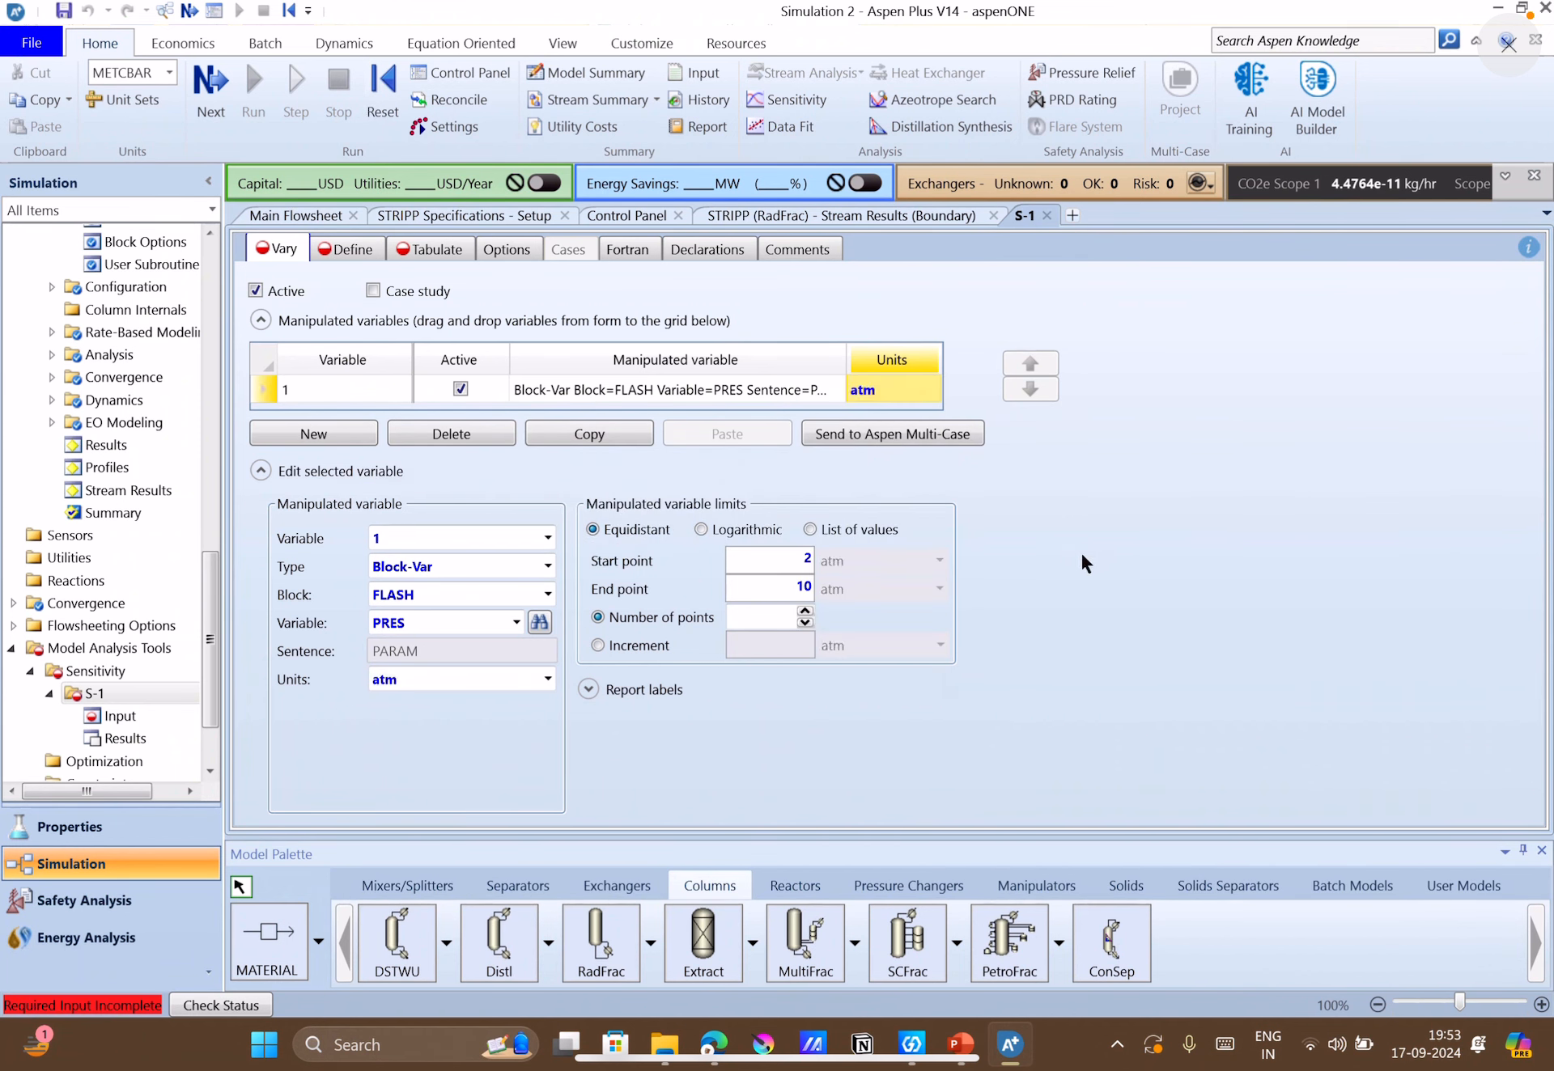
Try to define the pressure range by increment, with a value of 0.5 atm.
{"action": "left_click", "coordinate": [653, 646]}
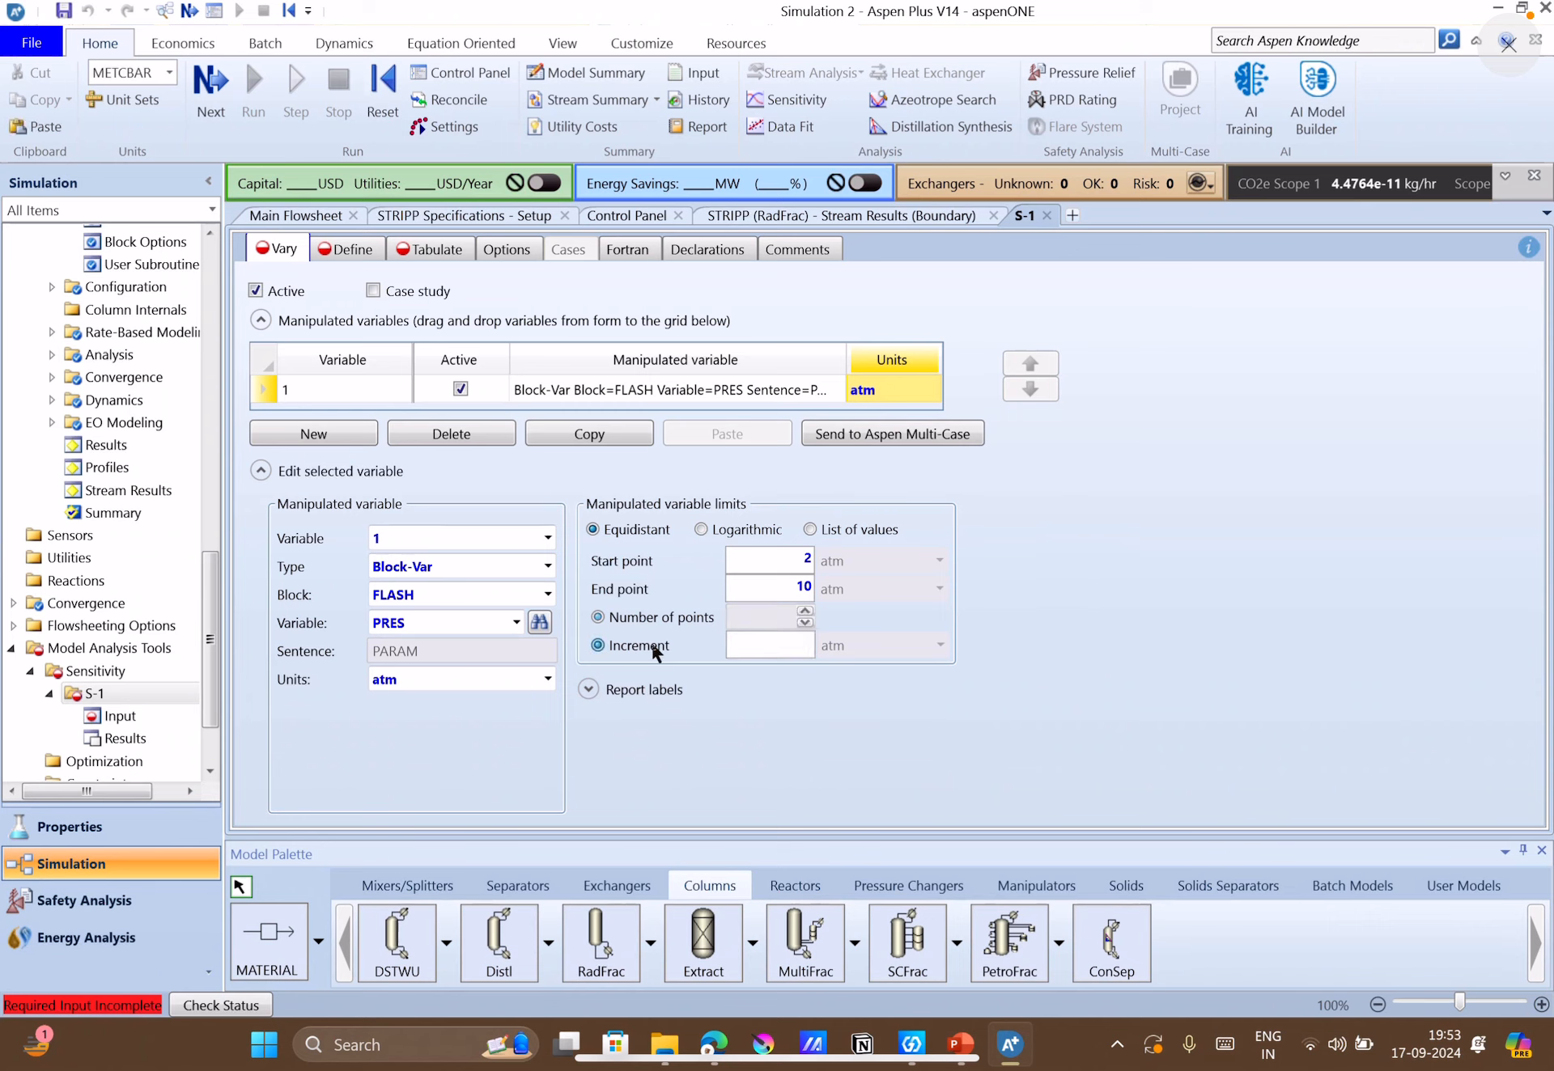
{"action": "left_click", "coordinate": [762, 650]}
{"action": "type", "text": ".5"}
{"action": "key", "text": "Return"}
{"action": "left_click", "coordinate": [843, 479]}
{"action": "left_click", "coordinate": [842, 479]}
Define the pressure range by number of points, with 50 points.
{"action": "left_click", "coordinate": [642, 613]}
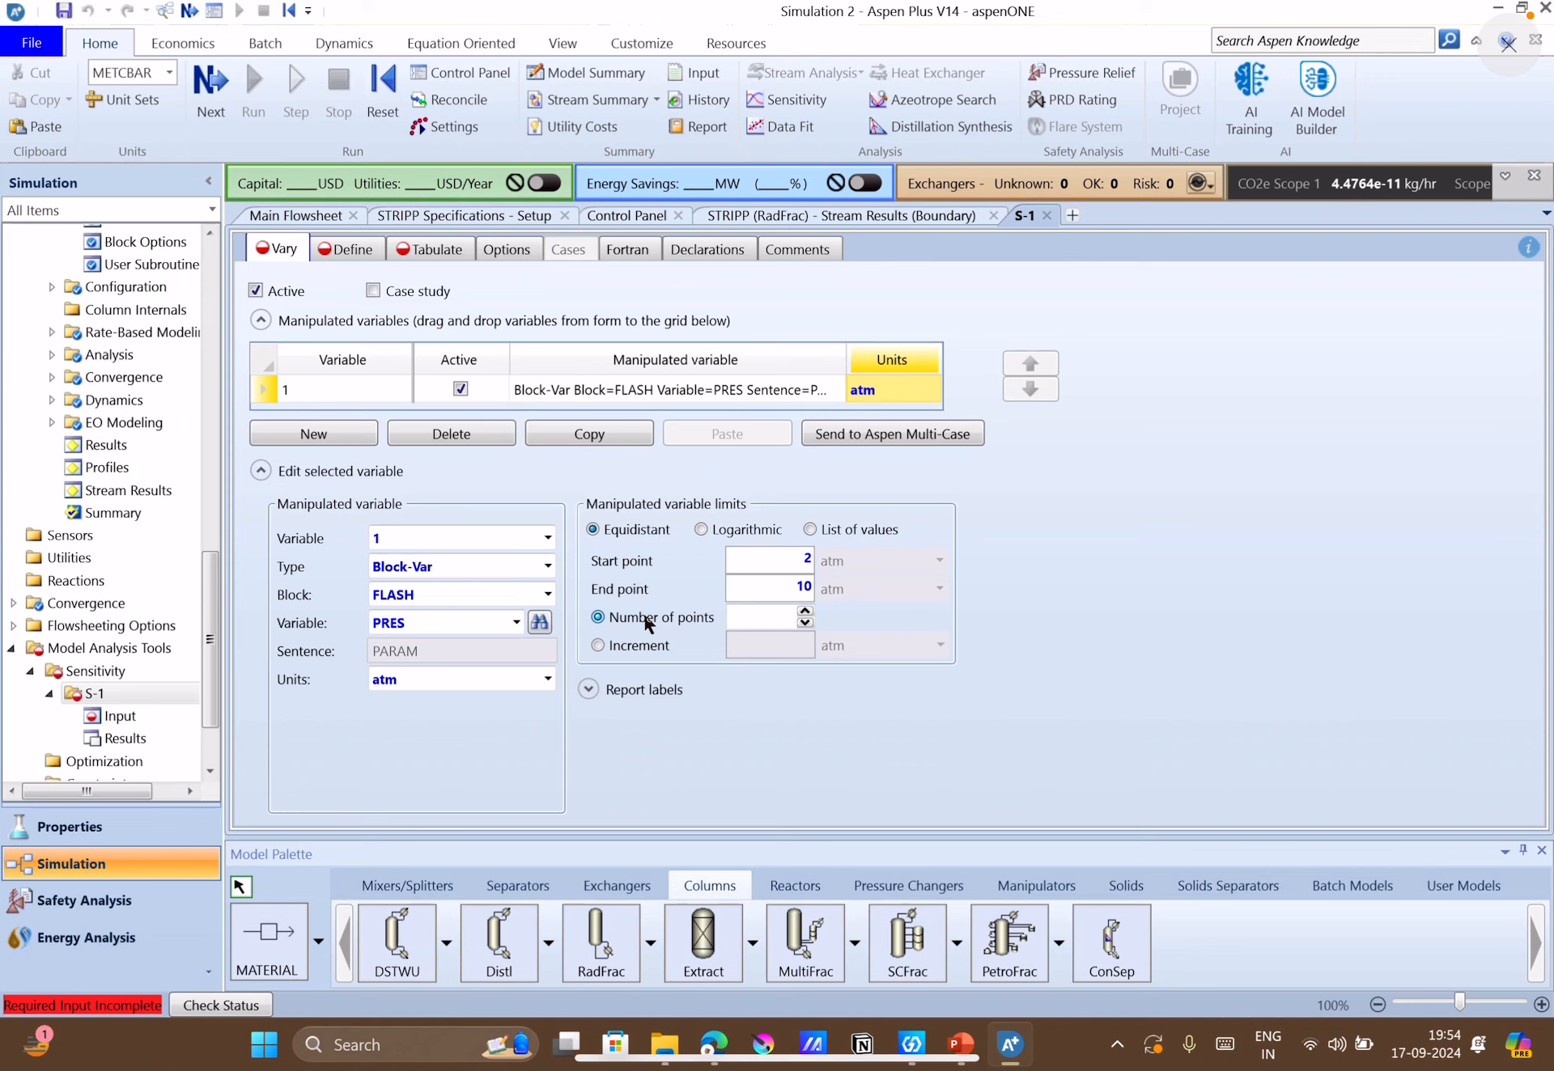
{"action": "left_click", "coordinate": [753, 615]}
{"action": "type", "text": "50"}
{"action": "key", "text": "Return"}
Create a new sampled variable named HEXFLOW for the sensitivity analysis.
{"action": "left_click", "coordinate": [328, 253]}
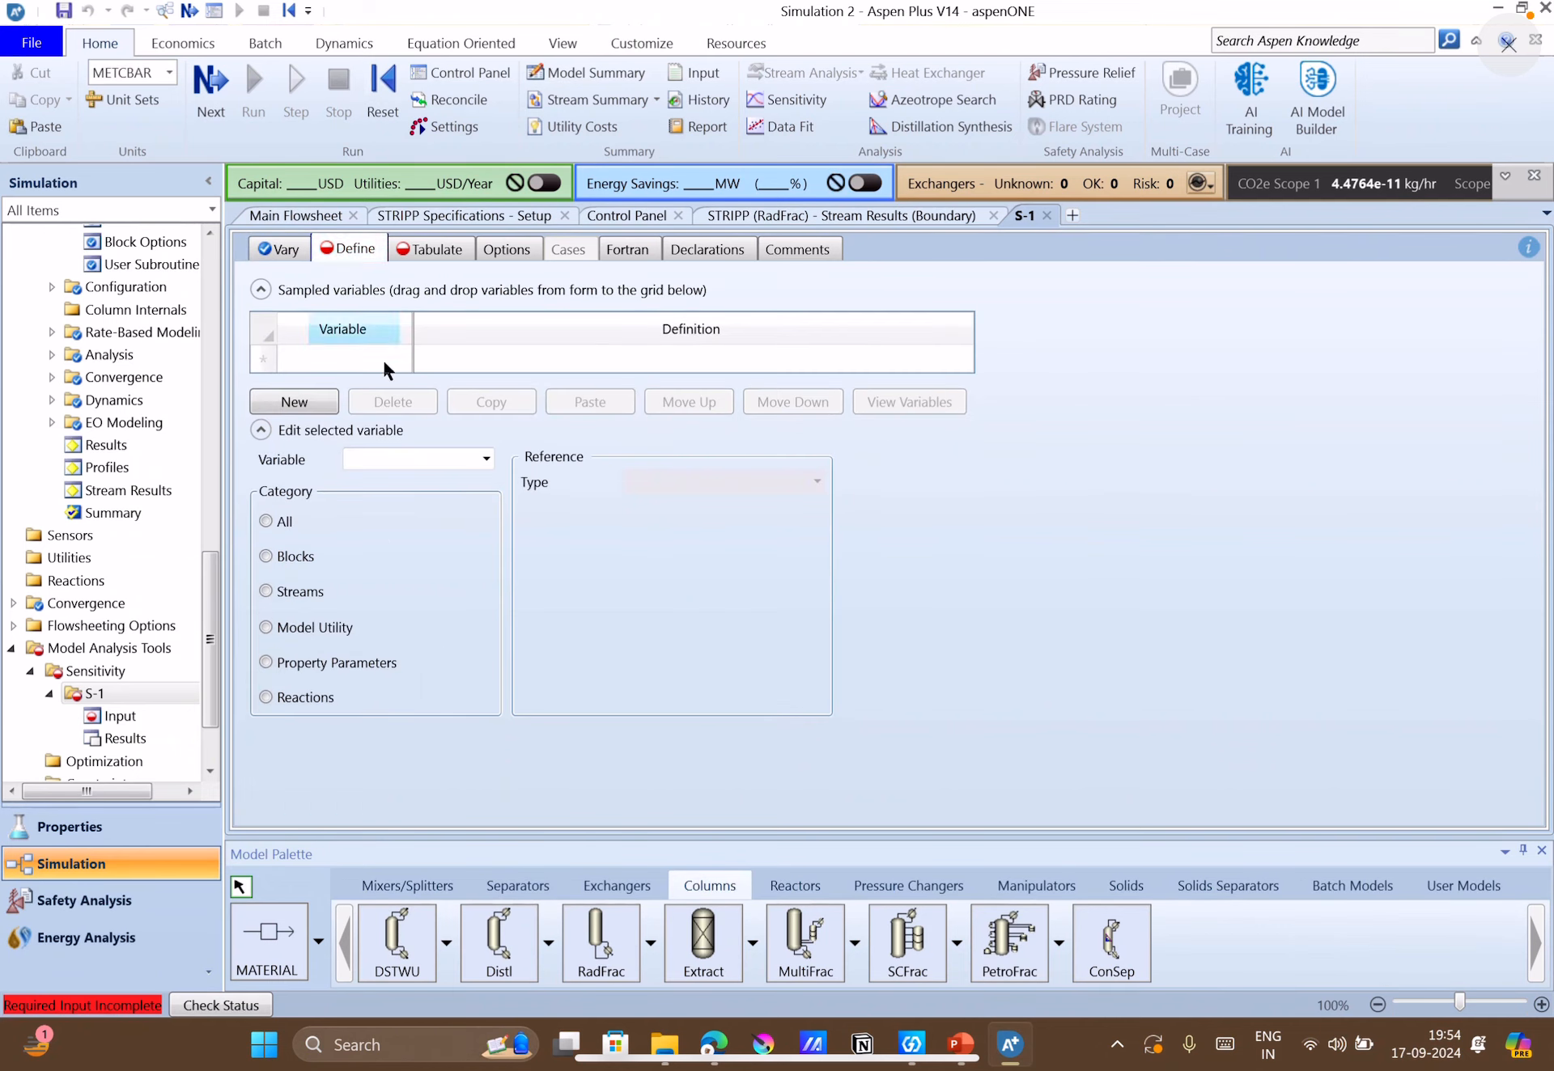
{"action": "left_click", "coordinate": [300, 402]}
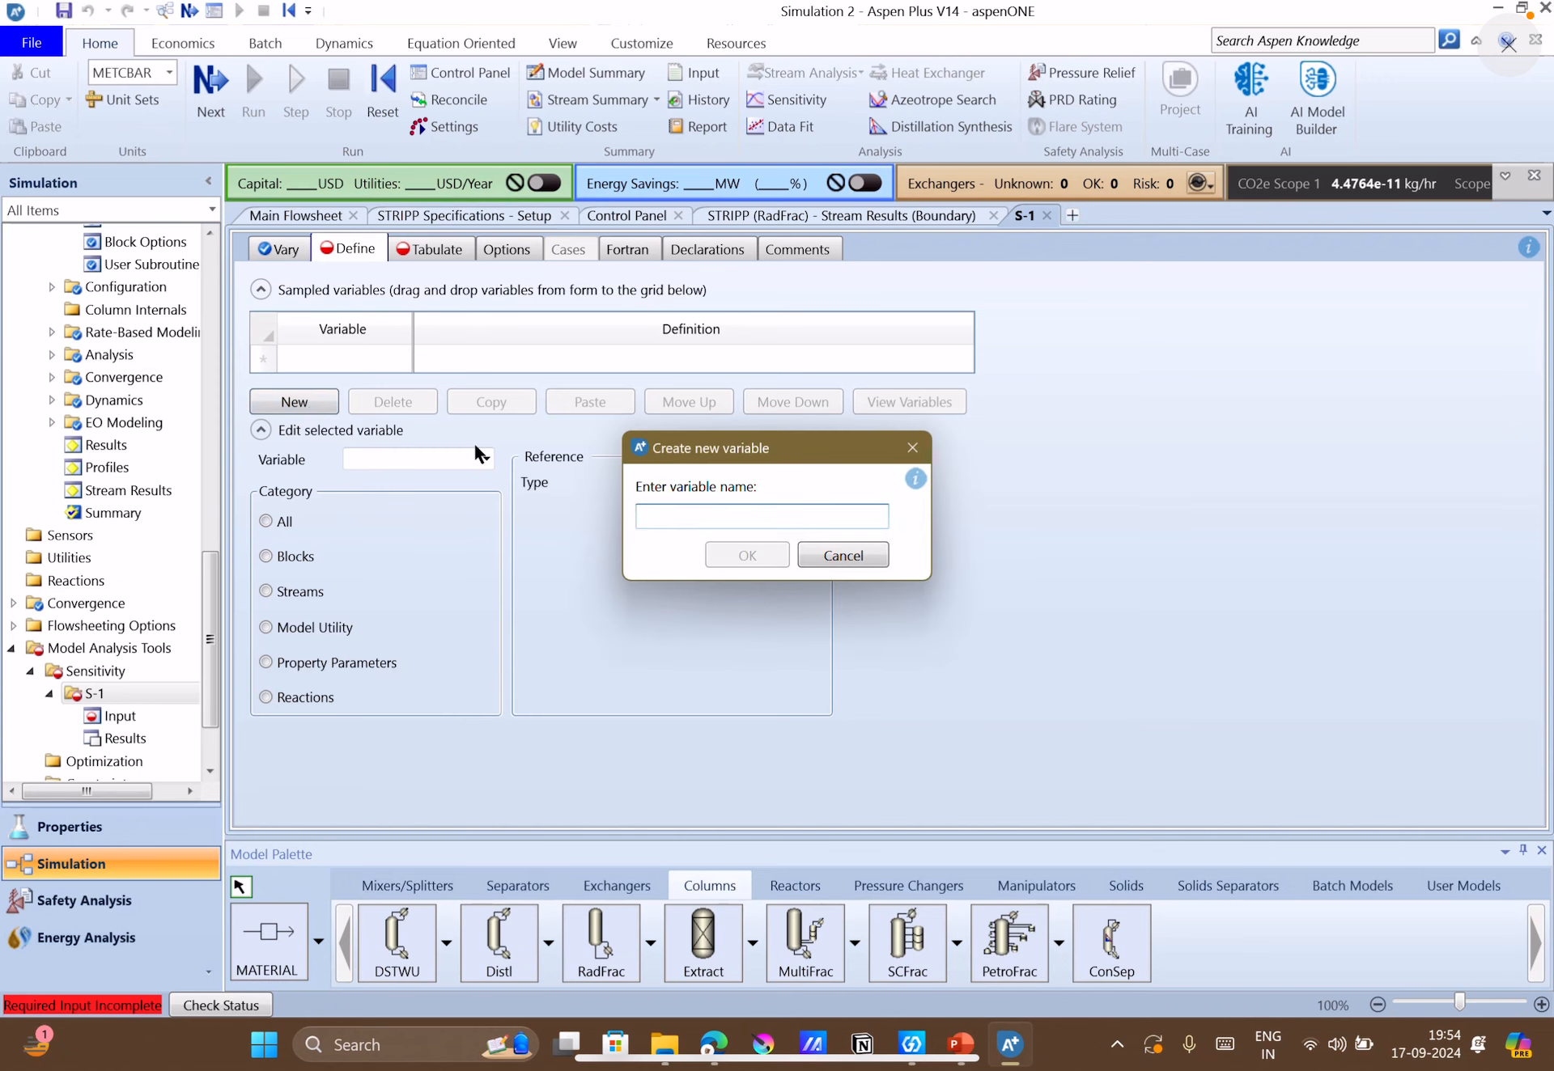
{"action": "type", "text": "HE"}
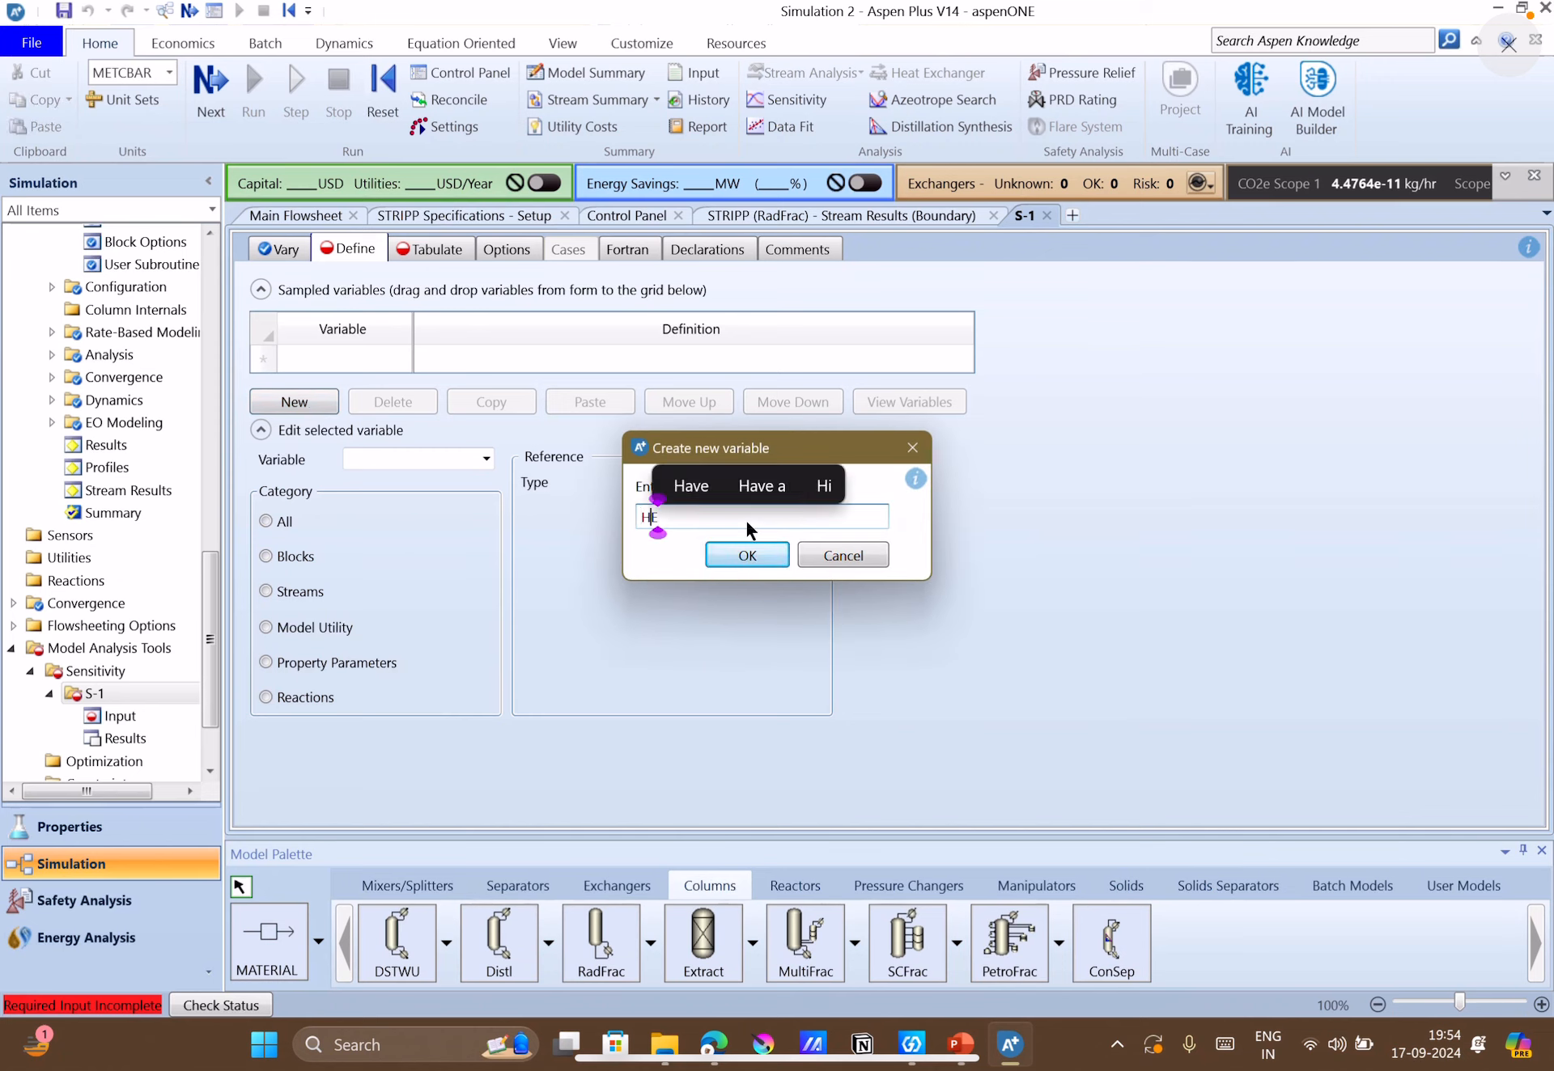
{"action": "type", "text": "XFLOW"}
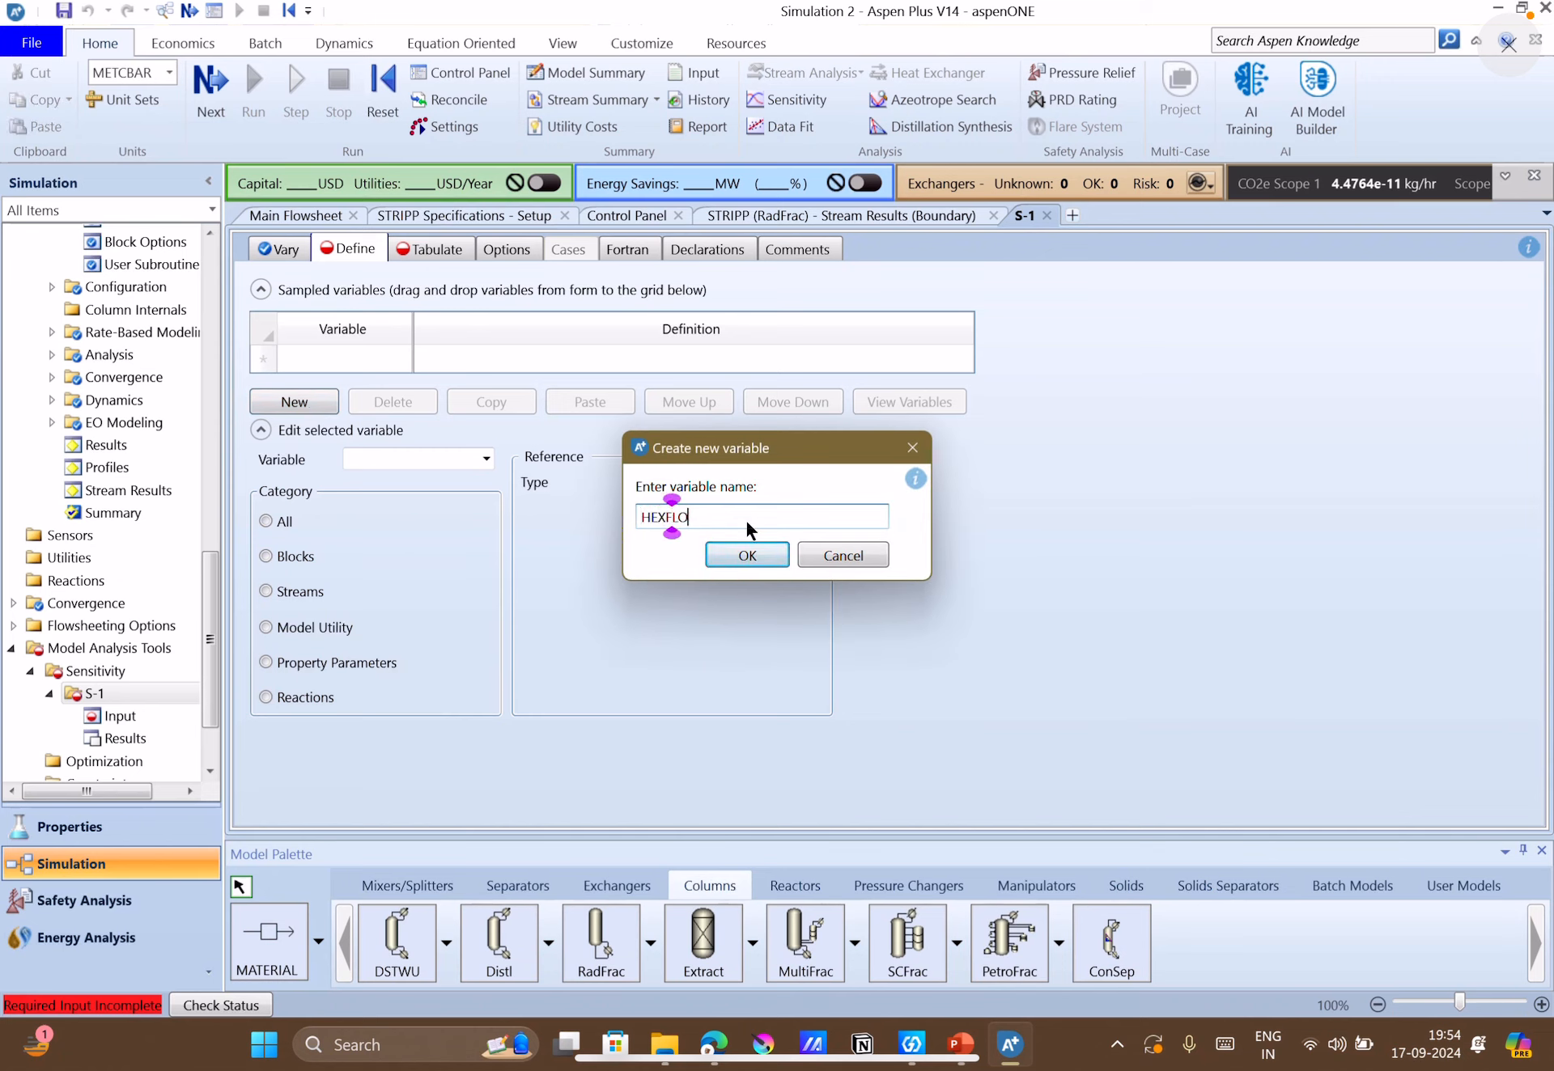
{"action": "left_click", "coordinate": [747, 556]}
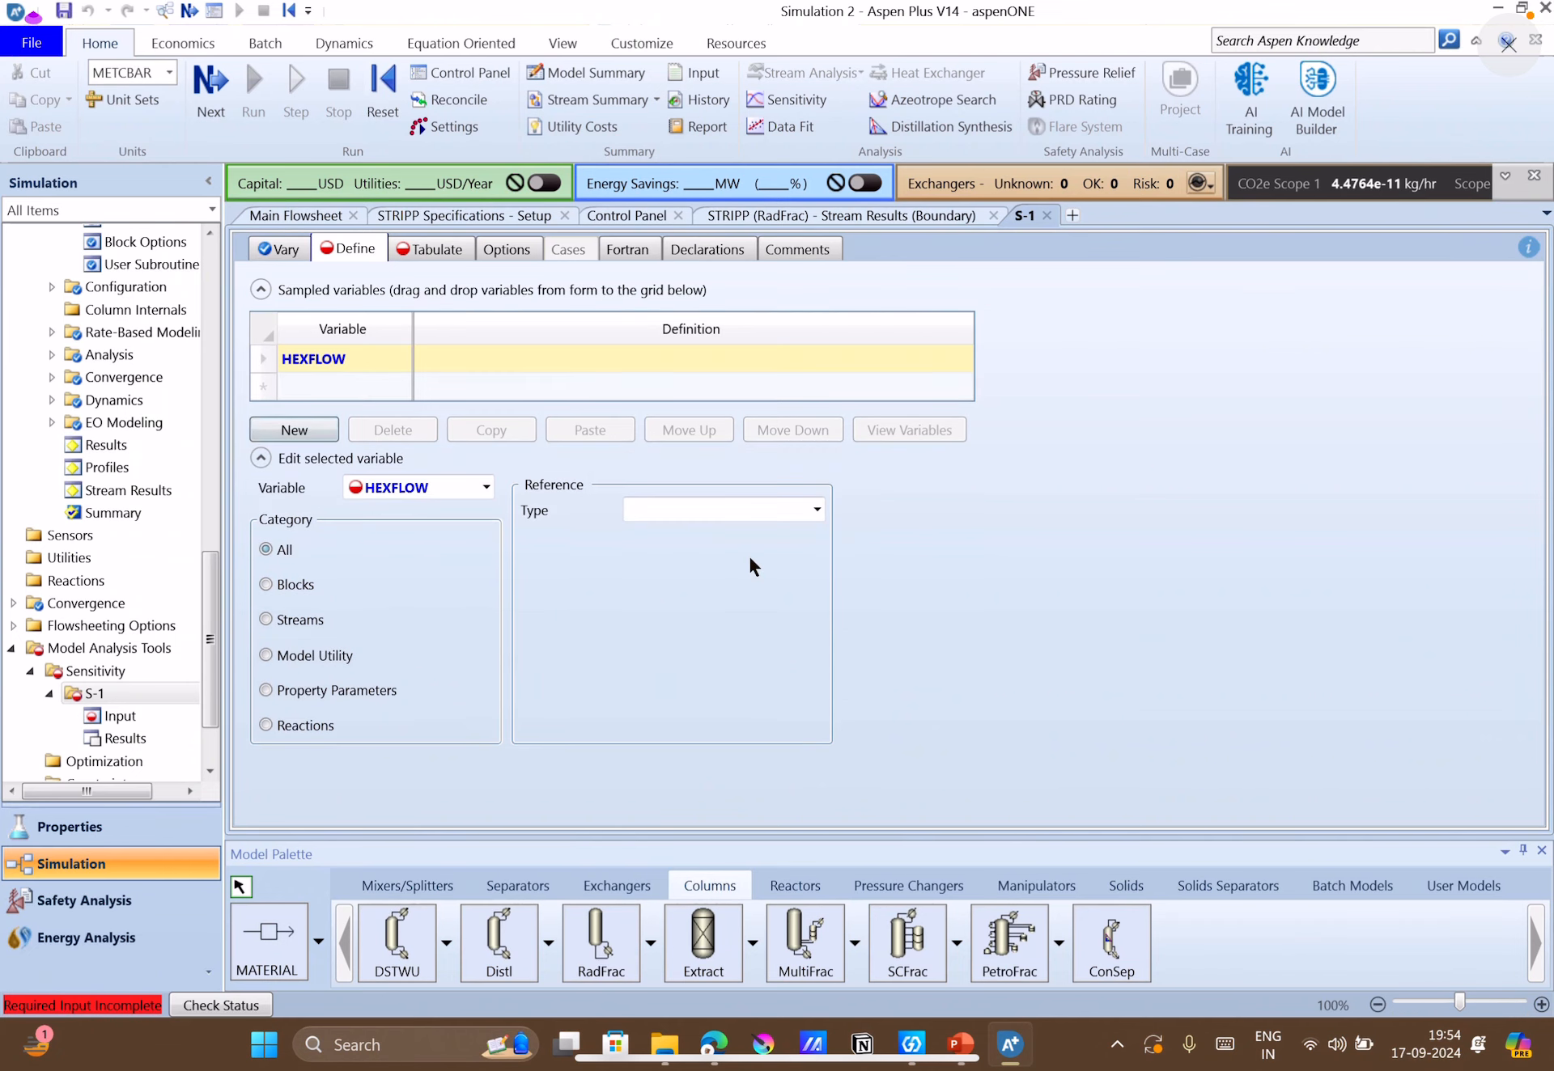
Define HEXFLOW as a stream variable for the mass flow of HEXANE in stream V1, MIXED substream, in kg/hr.
{"action": "left_click", "coordinate": [312, 620]}
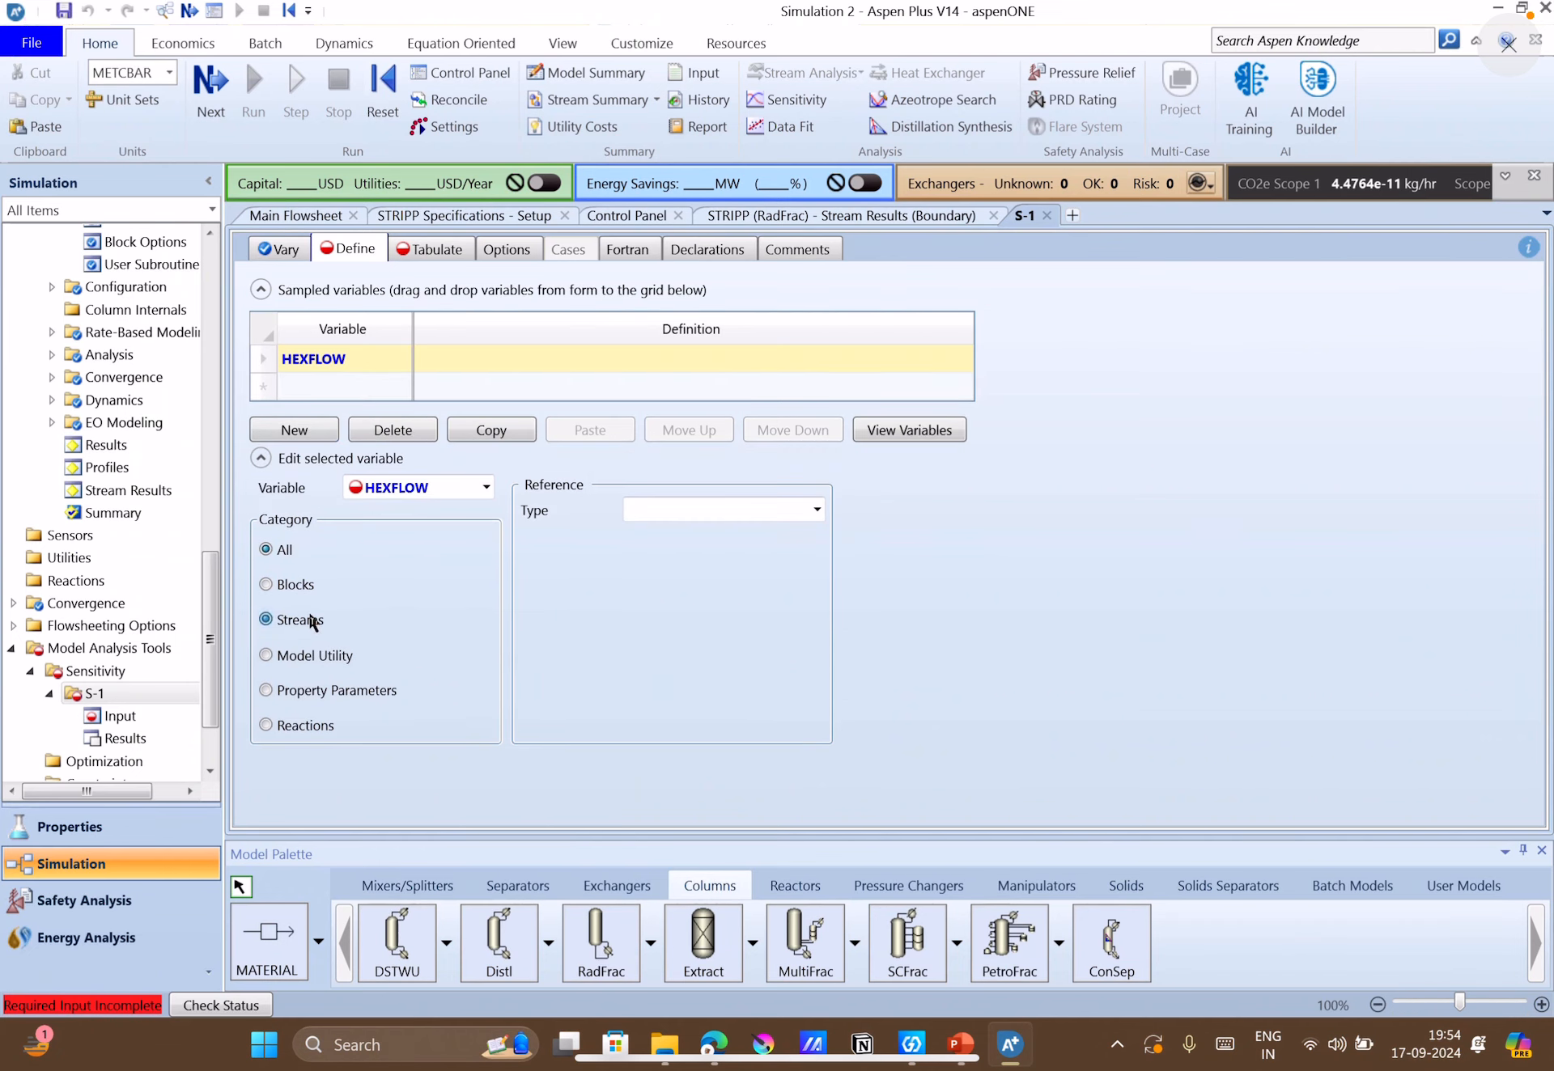
{"action": "left_click", "coordinate": [816, 510]}
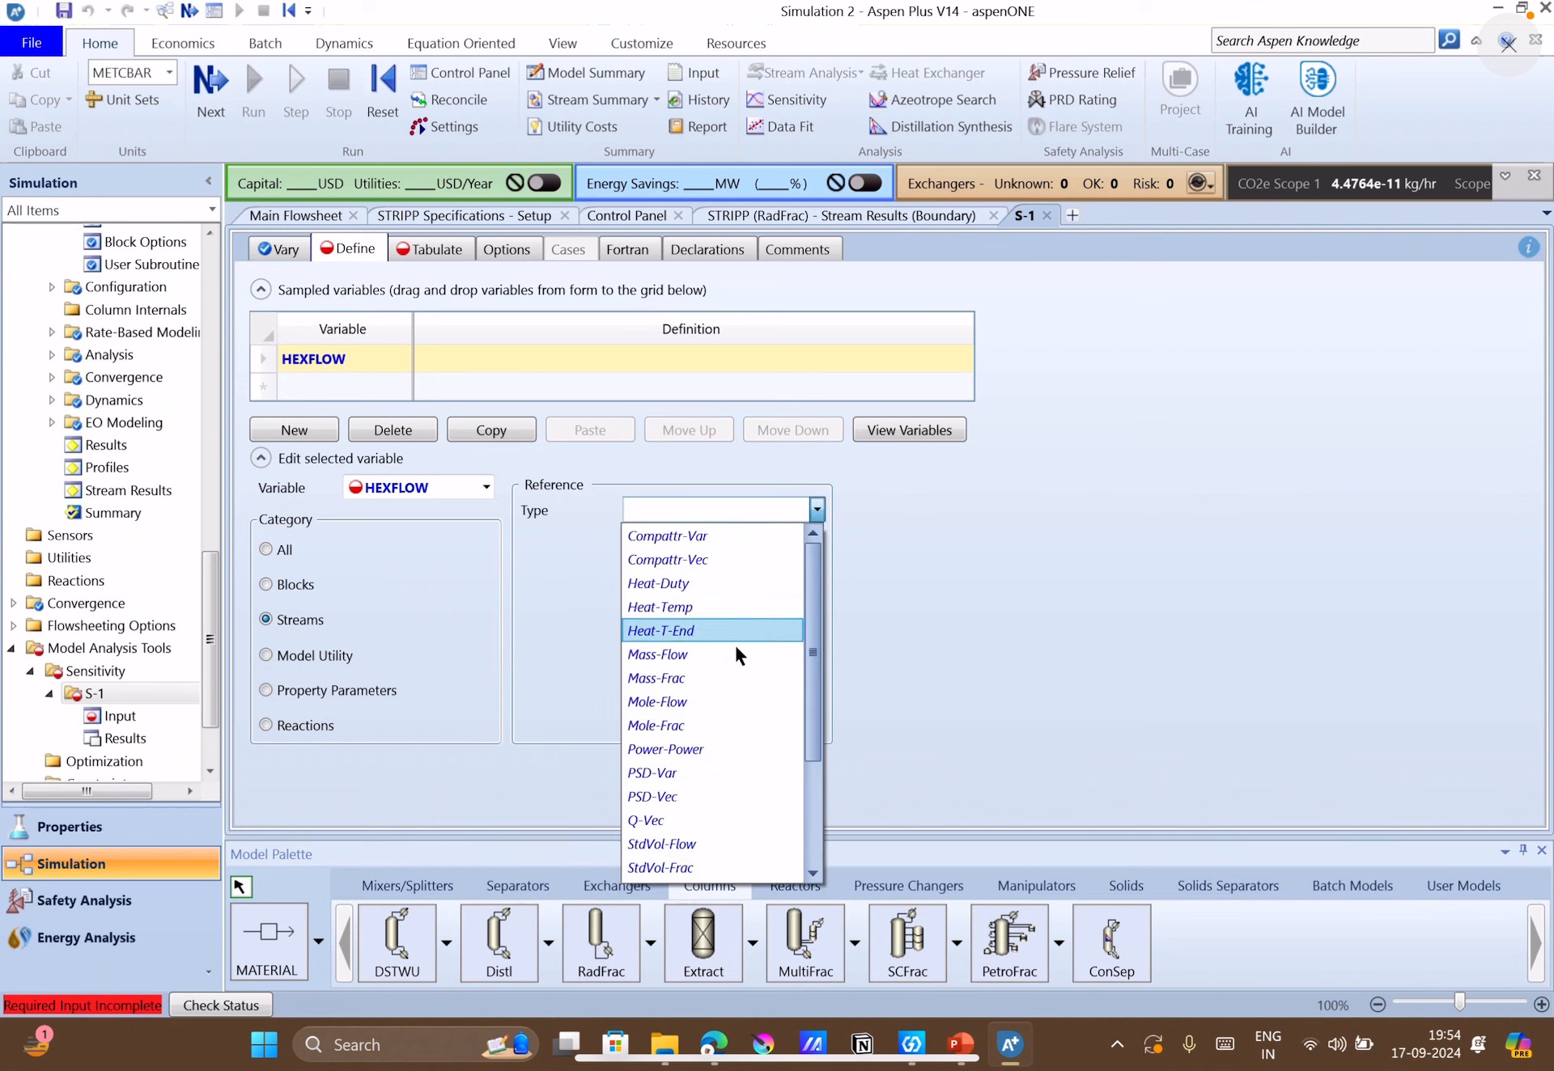
{"action": "left_click", "coordinate": [692, 654]}
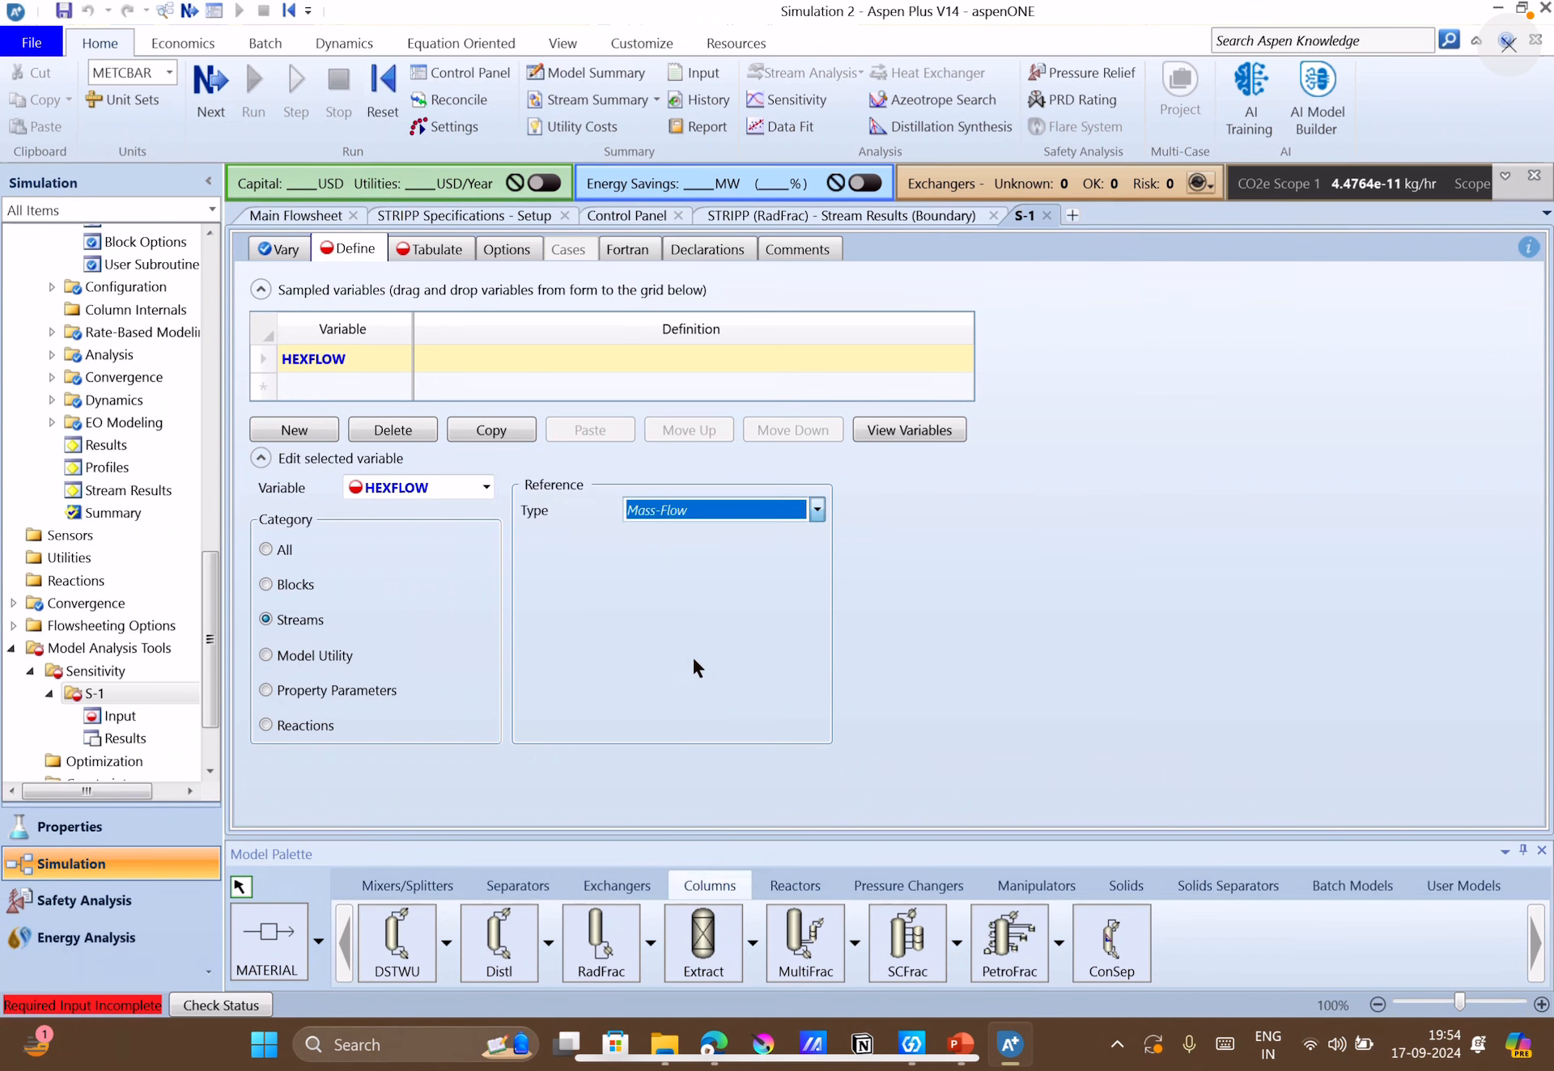
{"action": "left_click", "coordinate": [814, 542]}
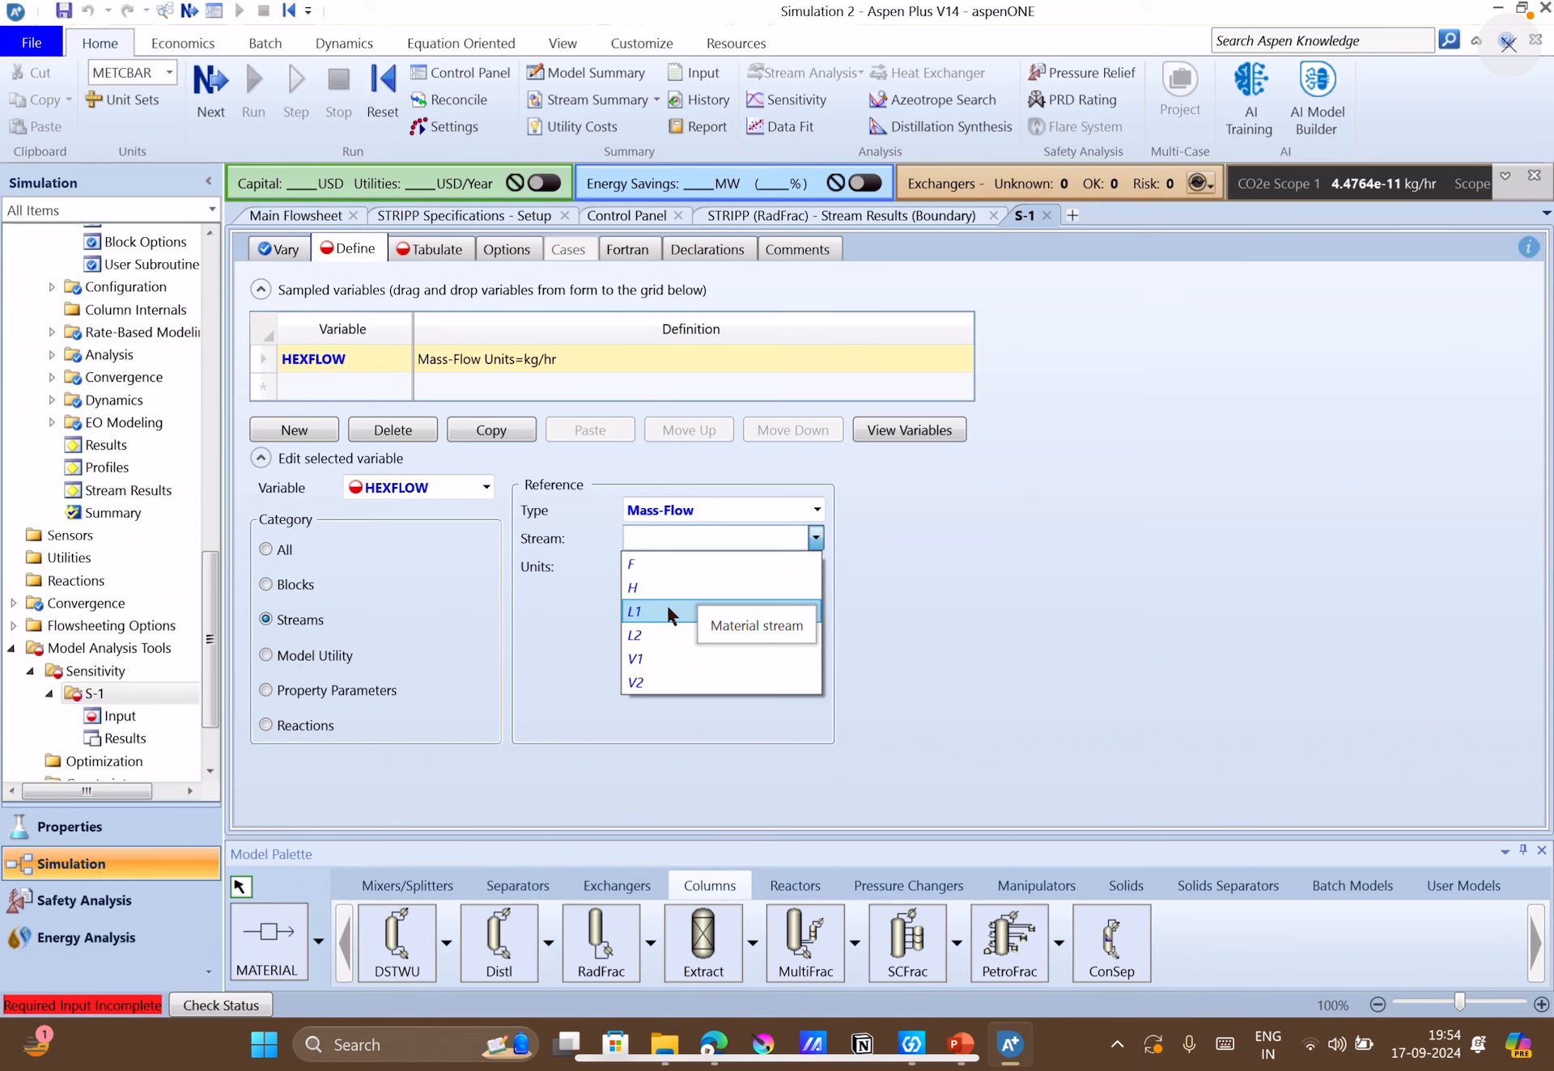
{"action": "left_click", "coordinate": [639, 660]}
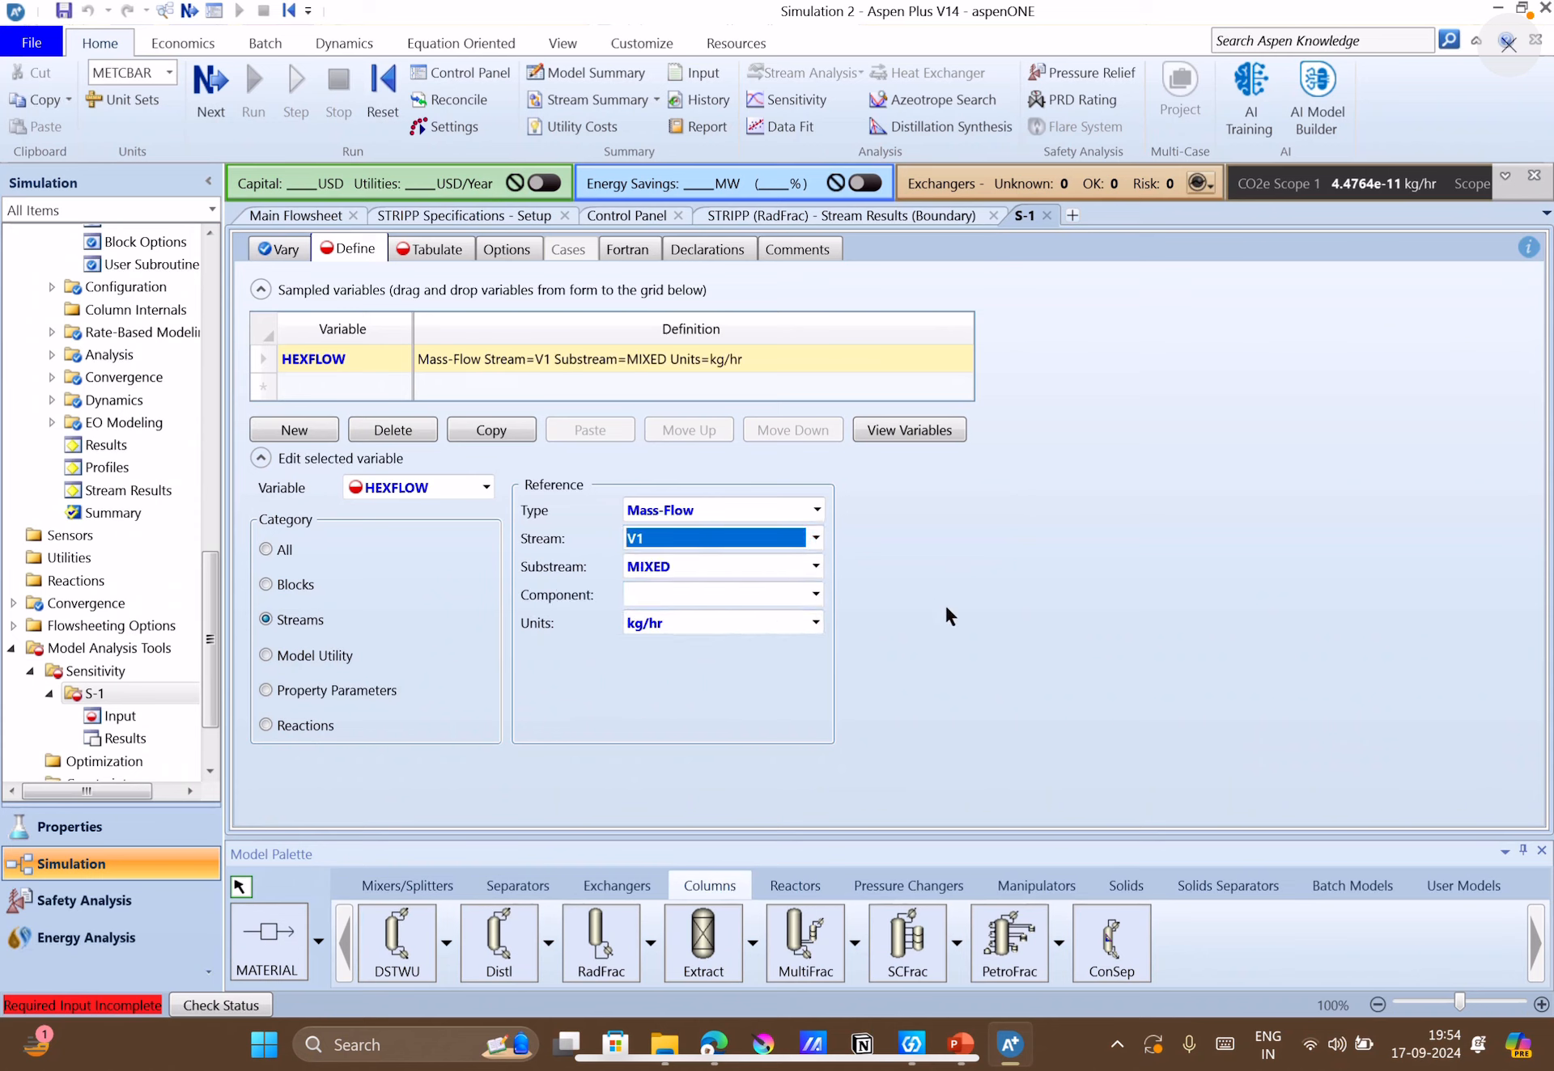
{"action": "left_click", "coordinate": [810, 584]}
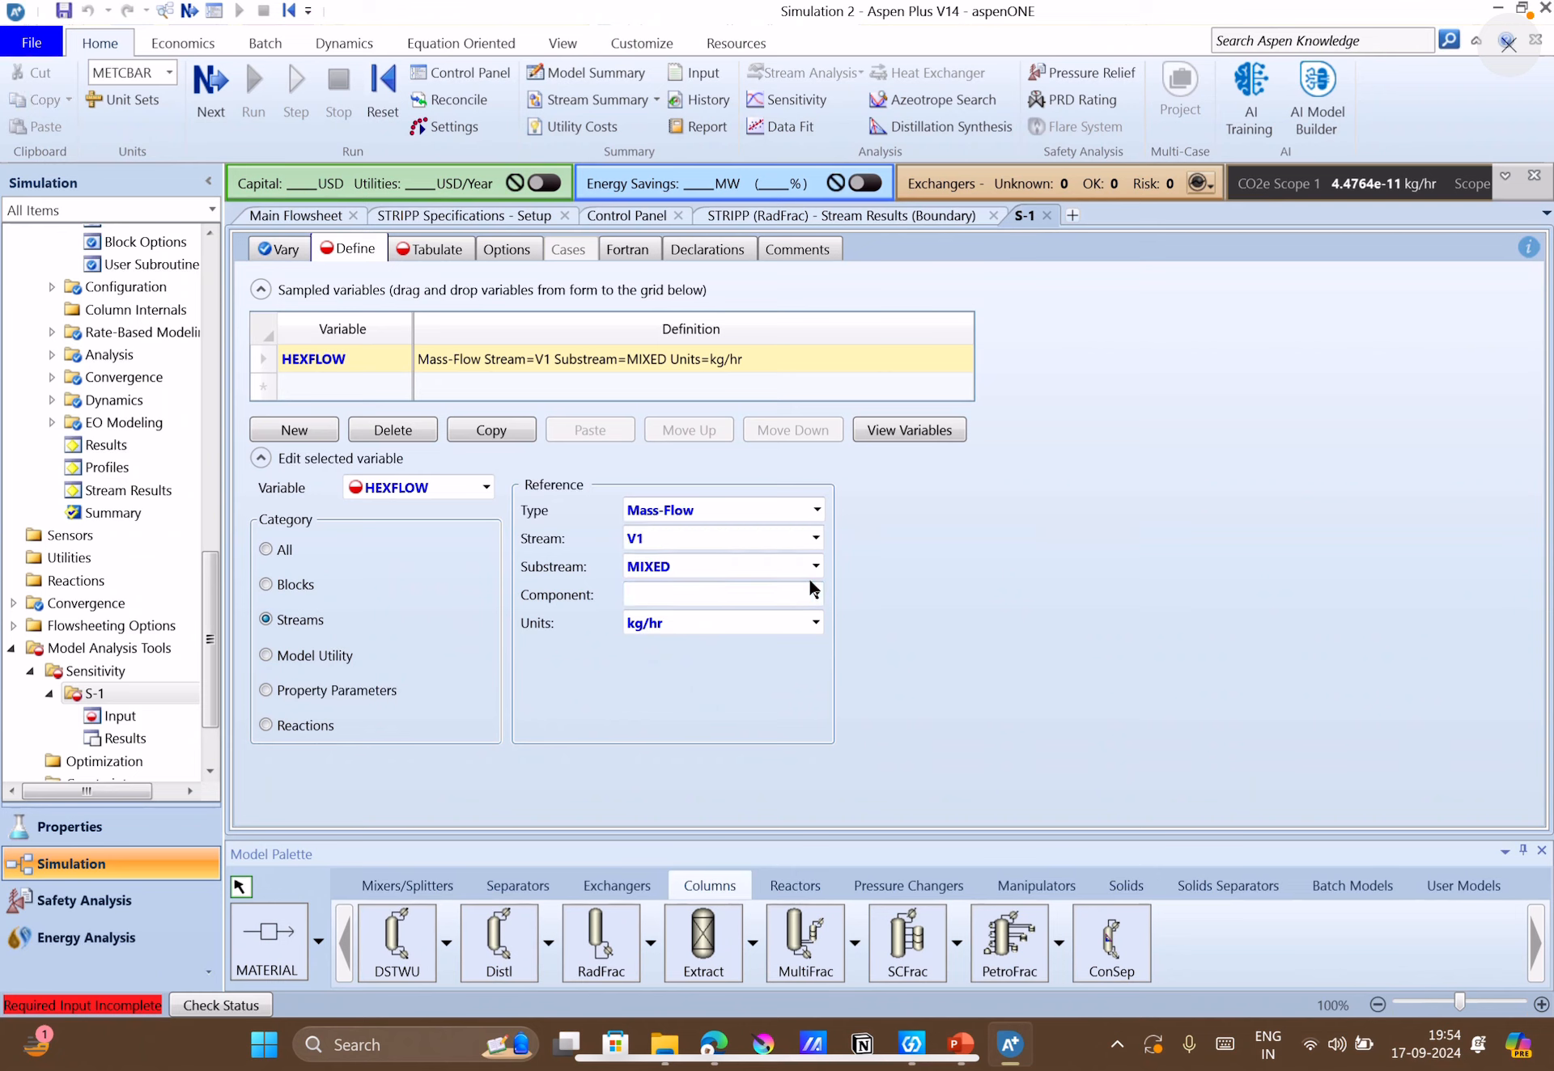
{"action": "left_click", "coordinate": [815, 594]}
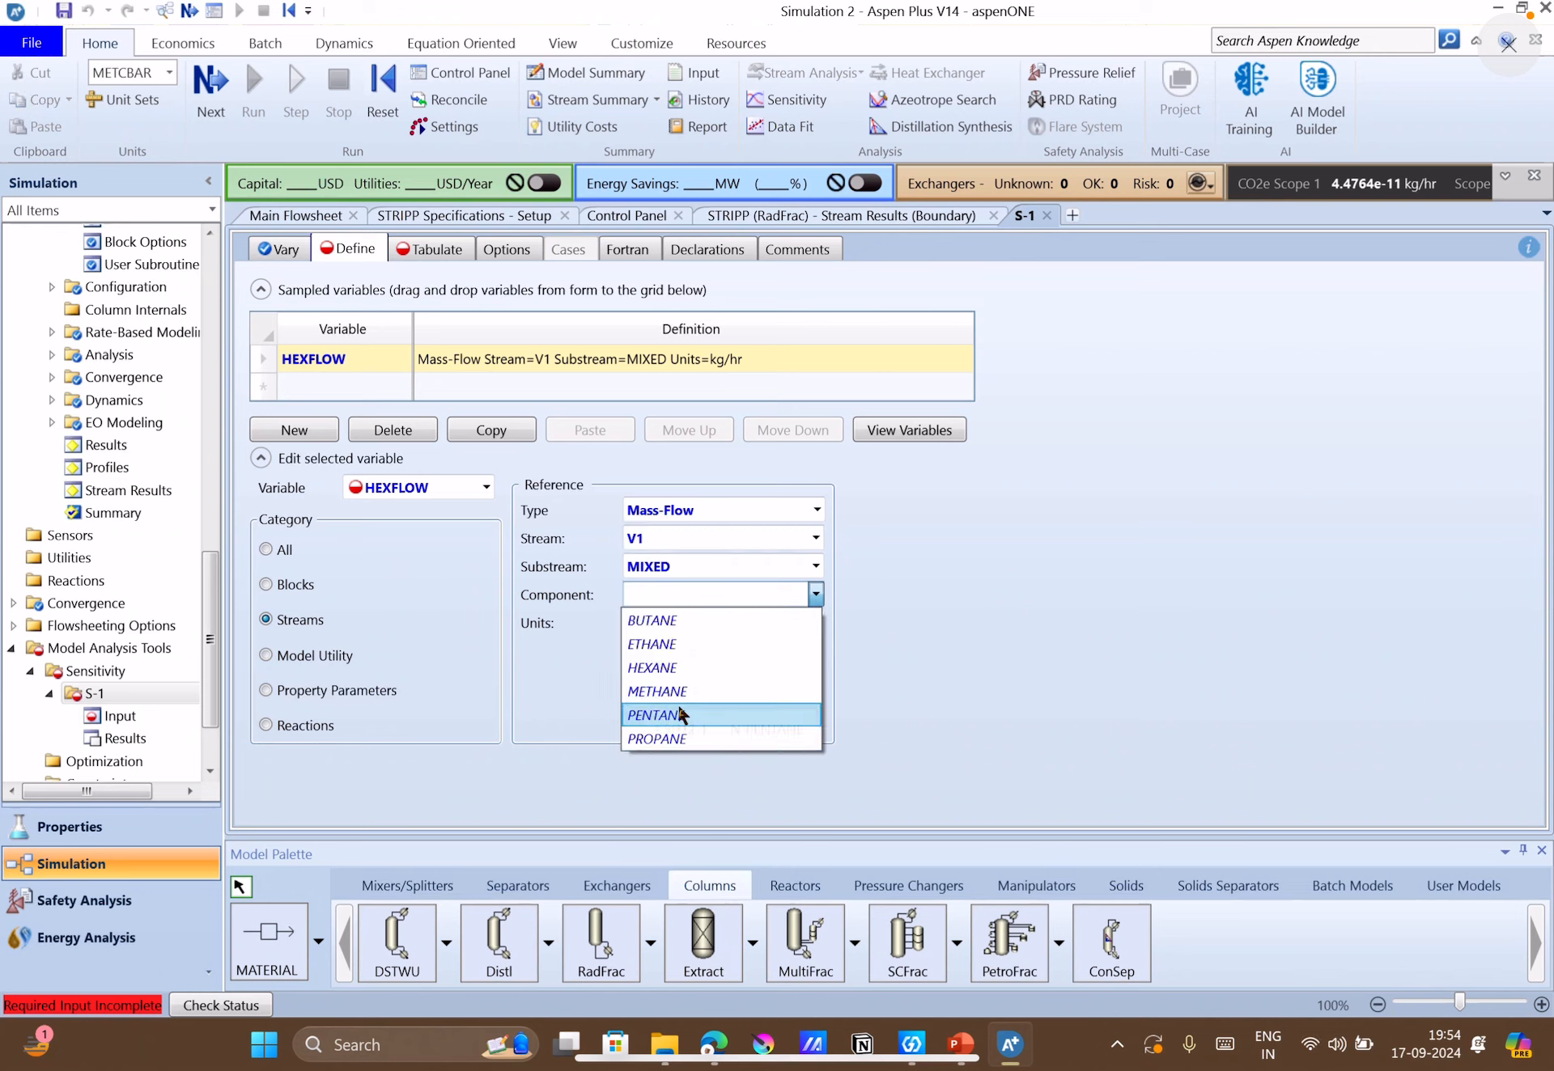
{"action": "left_click", "coordinate": [667, 668]}
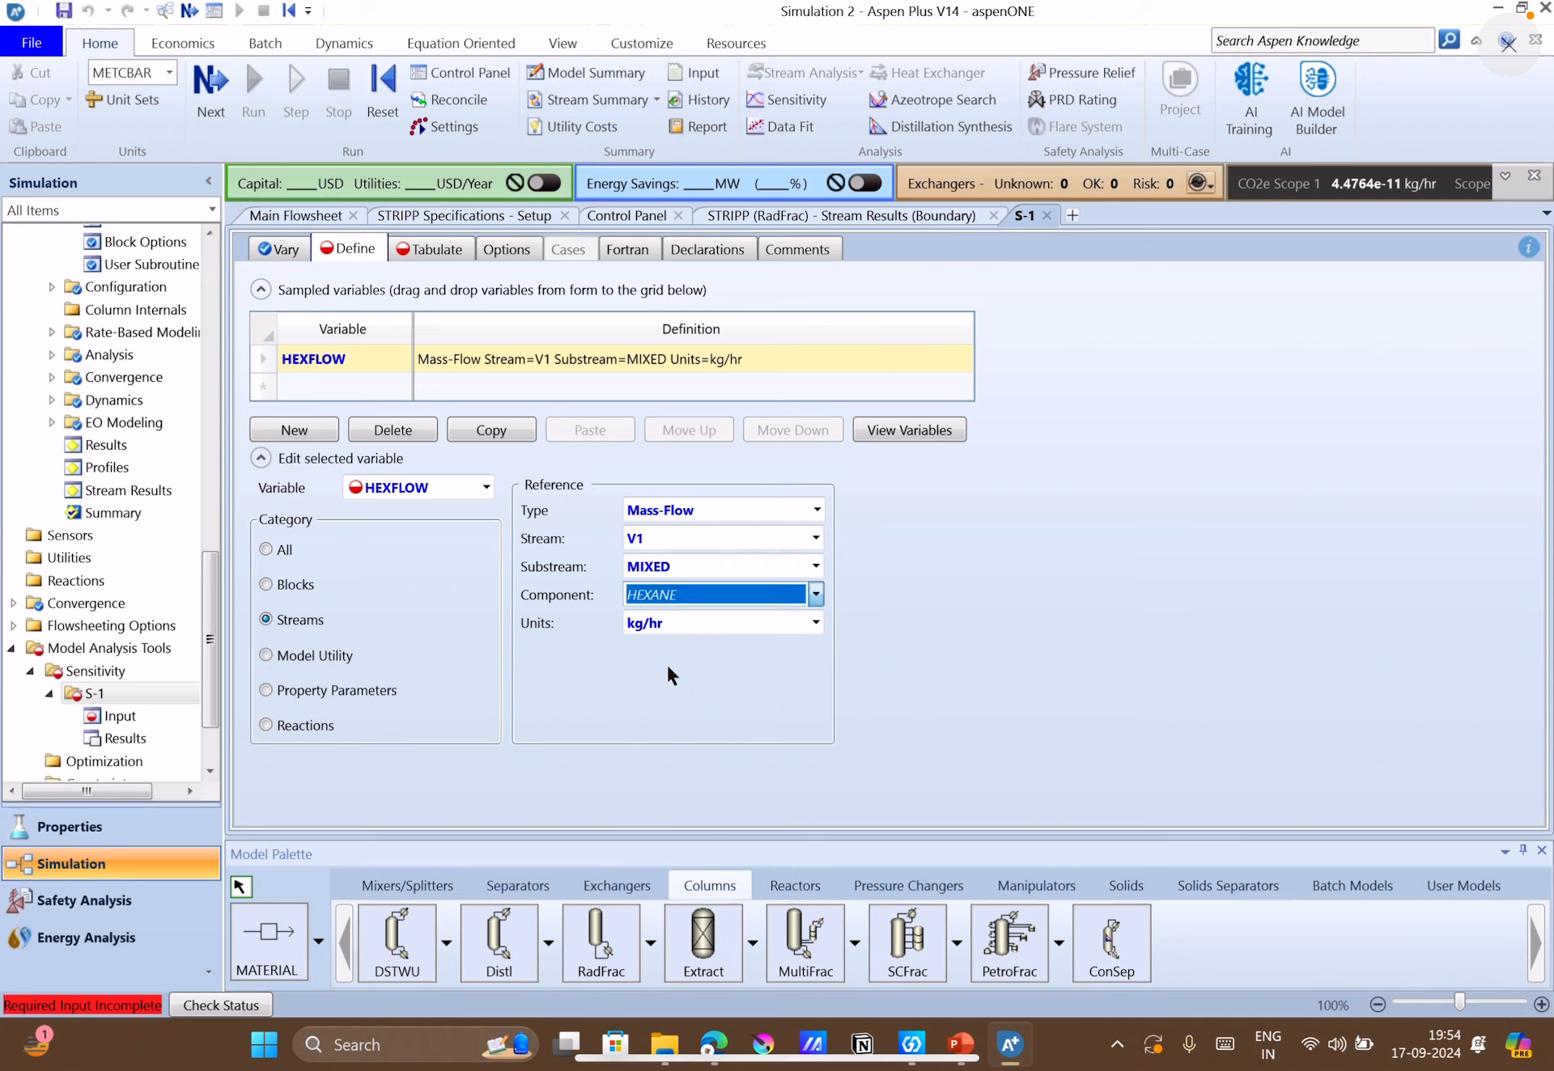
{"action": "left_click", "coordinate": [764, 666]}
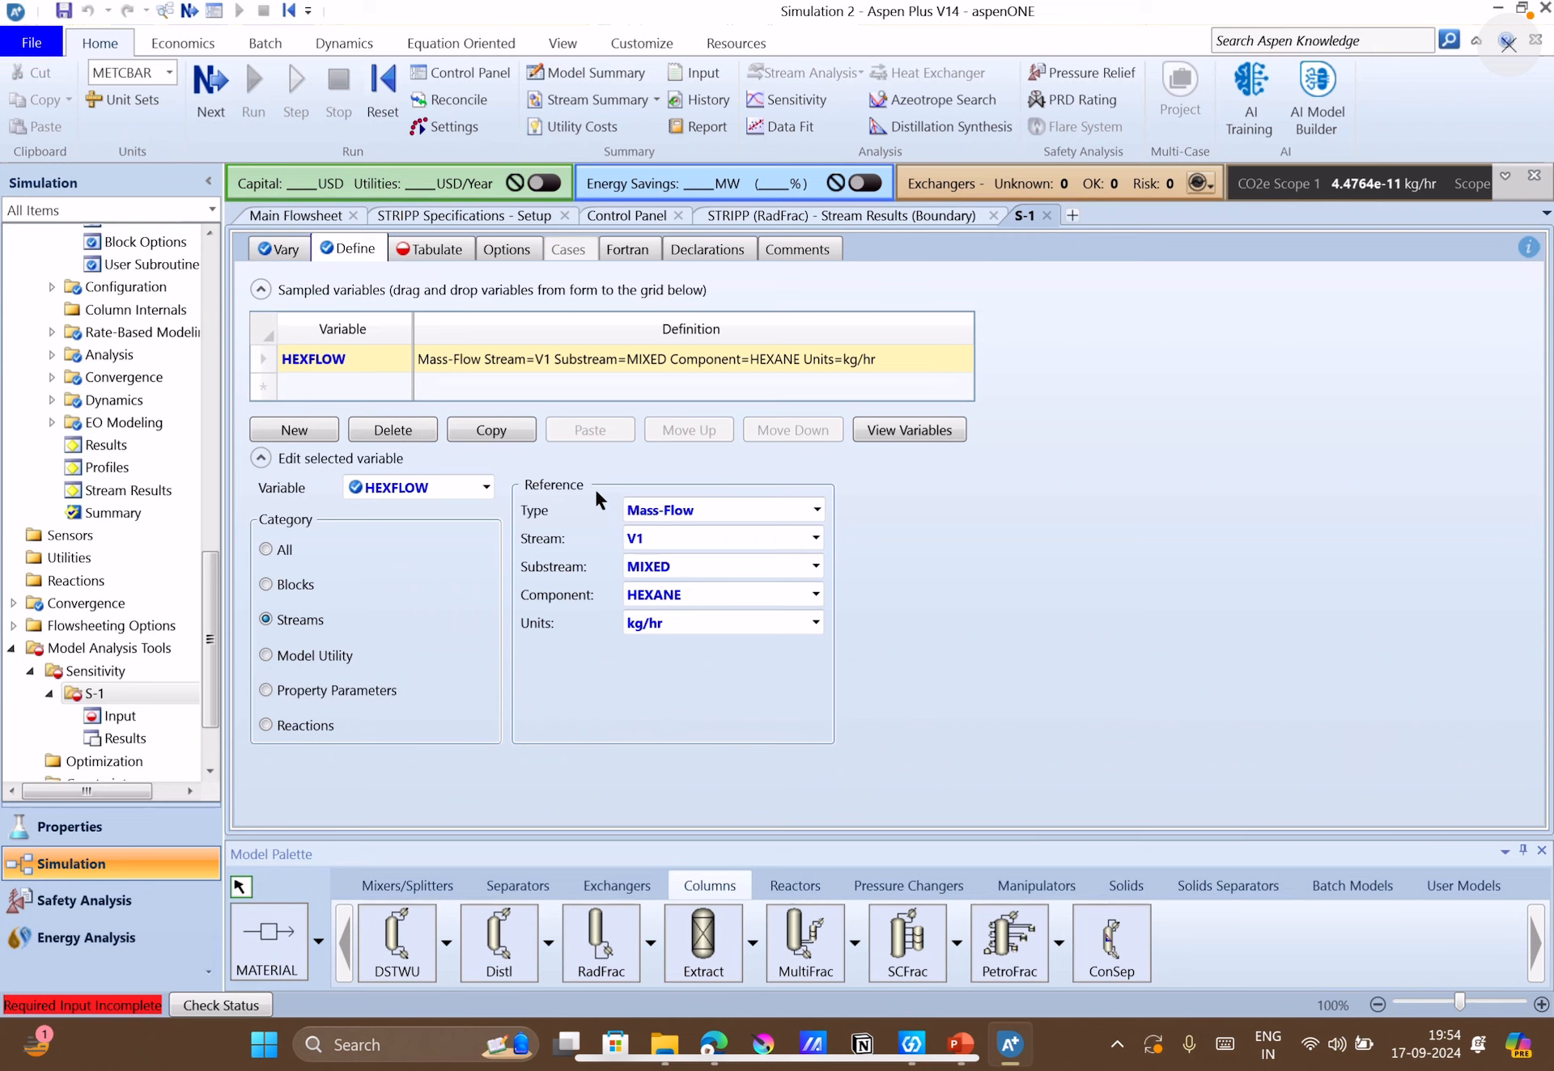
Fill the sensitivity tabulation with the defined variable HEXFLOW, declining to remove the existing entry.
{"action": "left_click", "coordinate": [445, 250]}
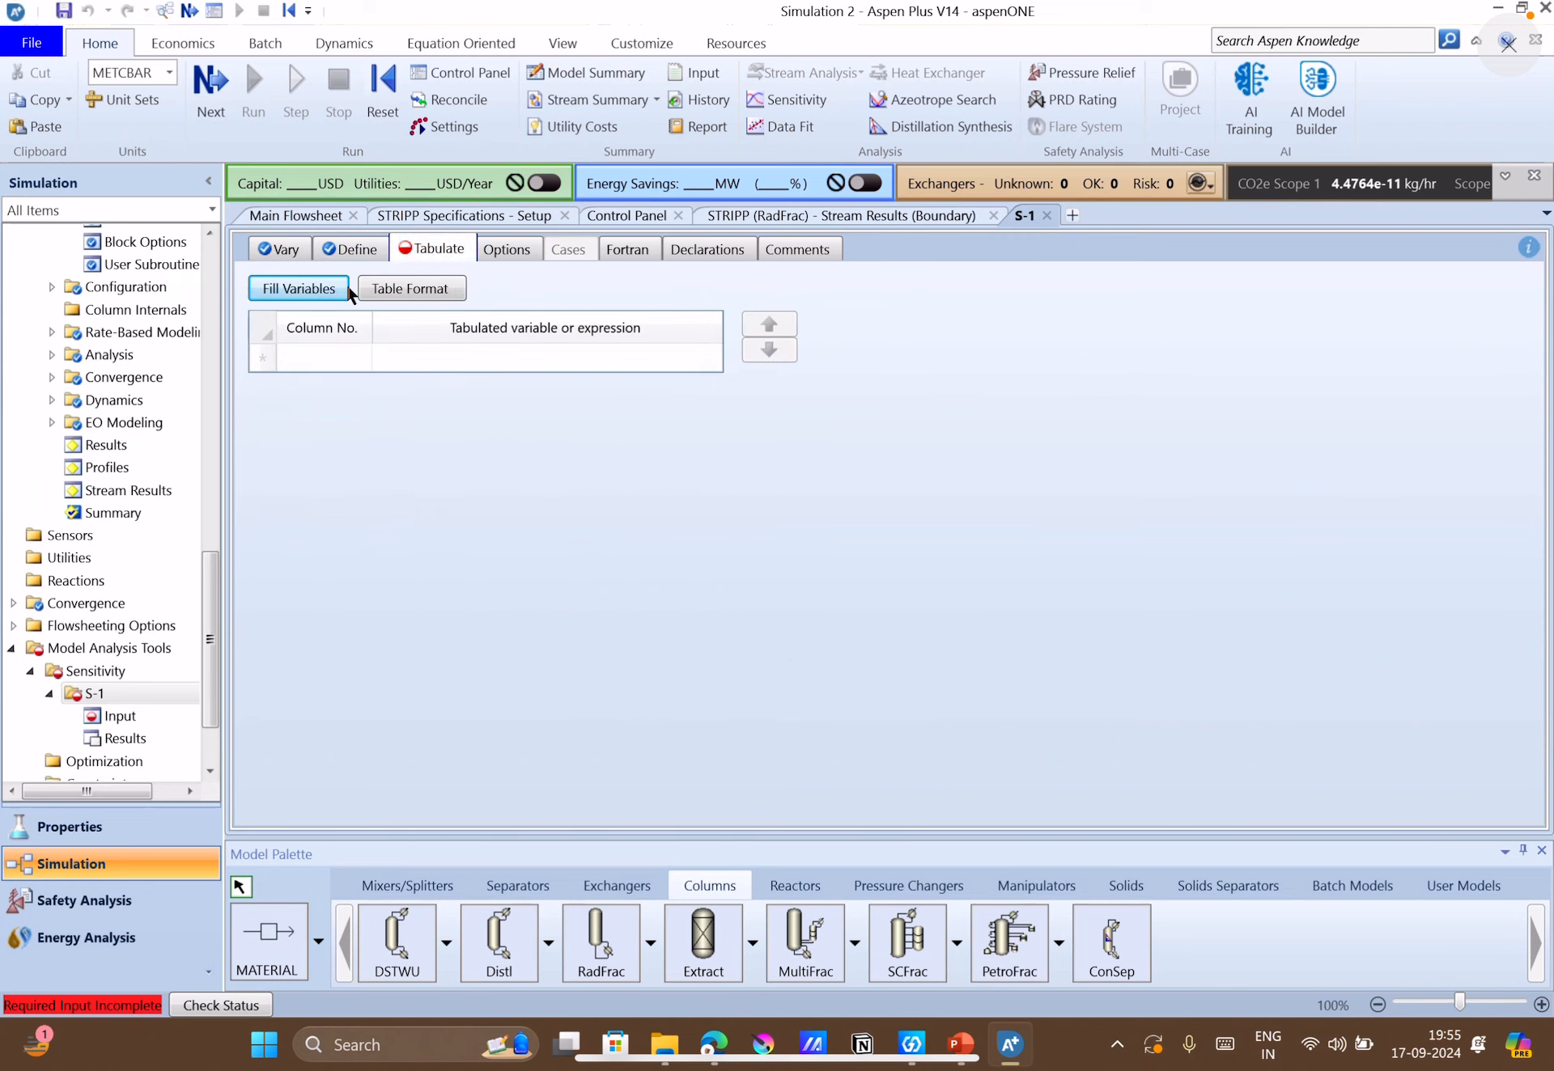
{"action": "left_click", "coordinate": [310, 297]}
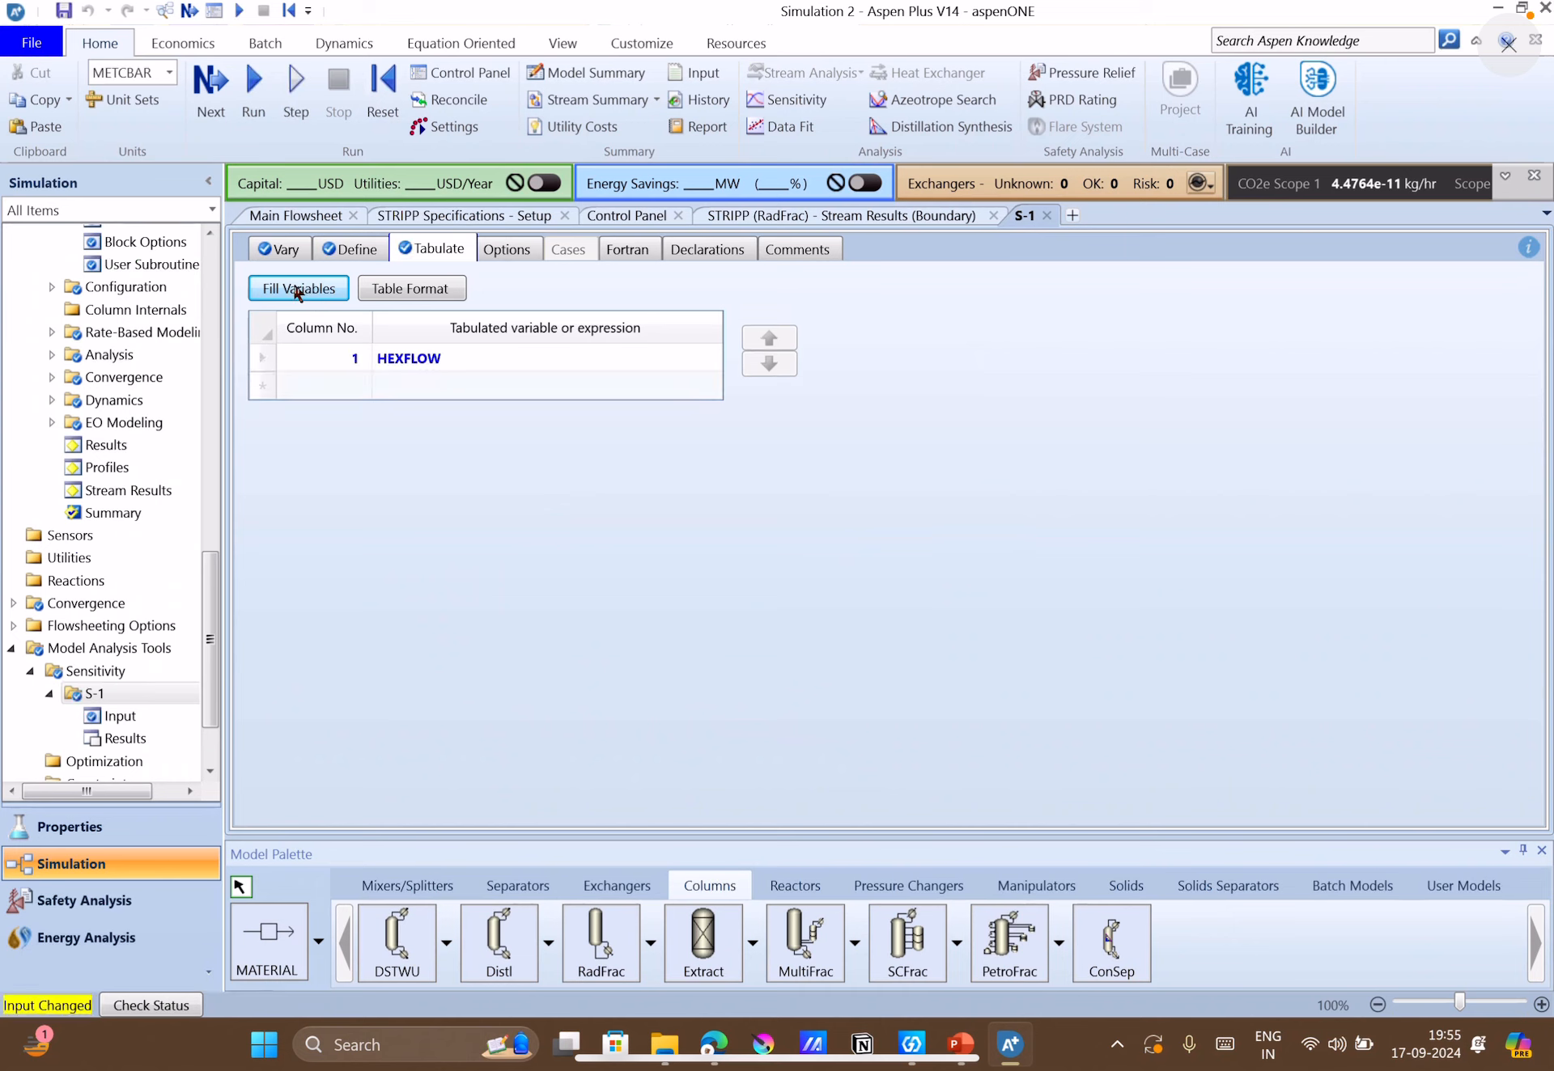
{"action": "left_click", "coordinate": [299, 291]}
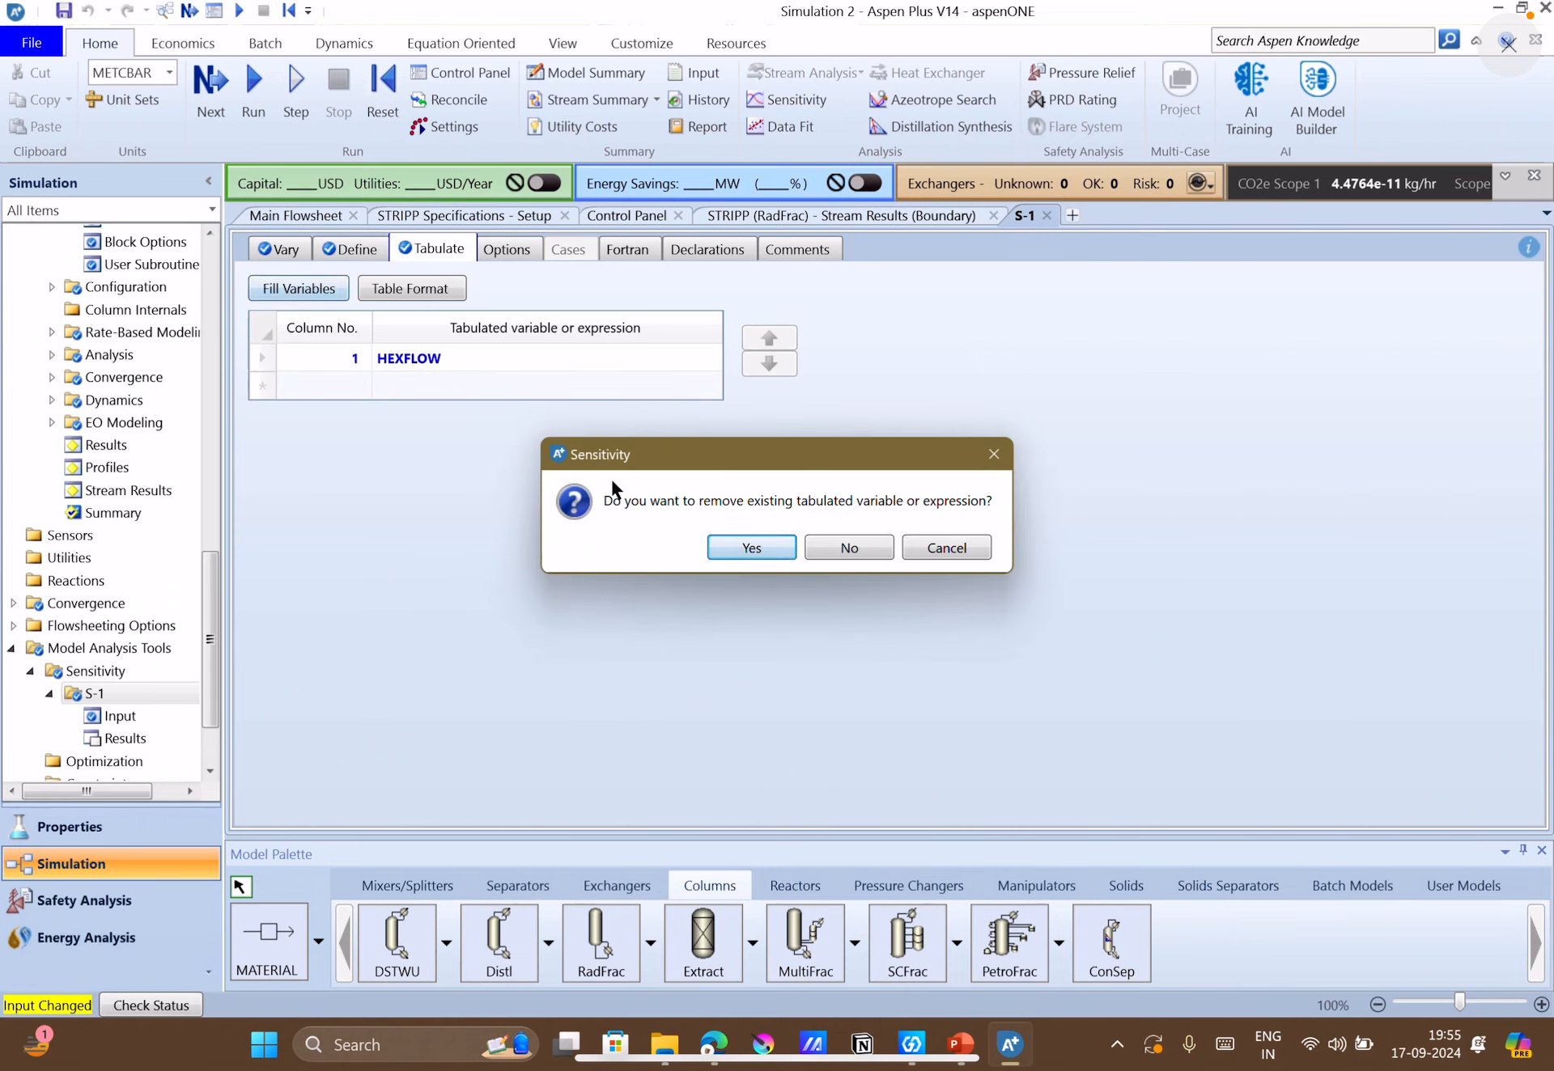
{"action": "left_click", "coordinate": [819, 545]}
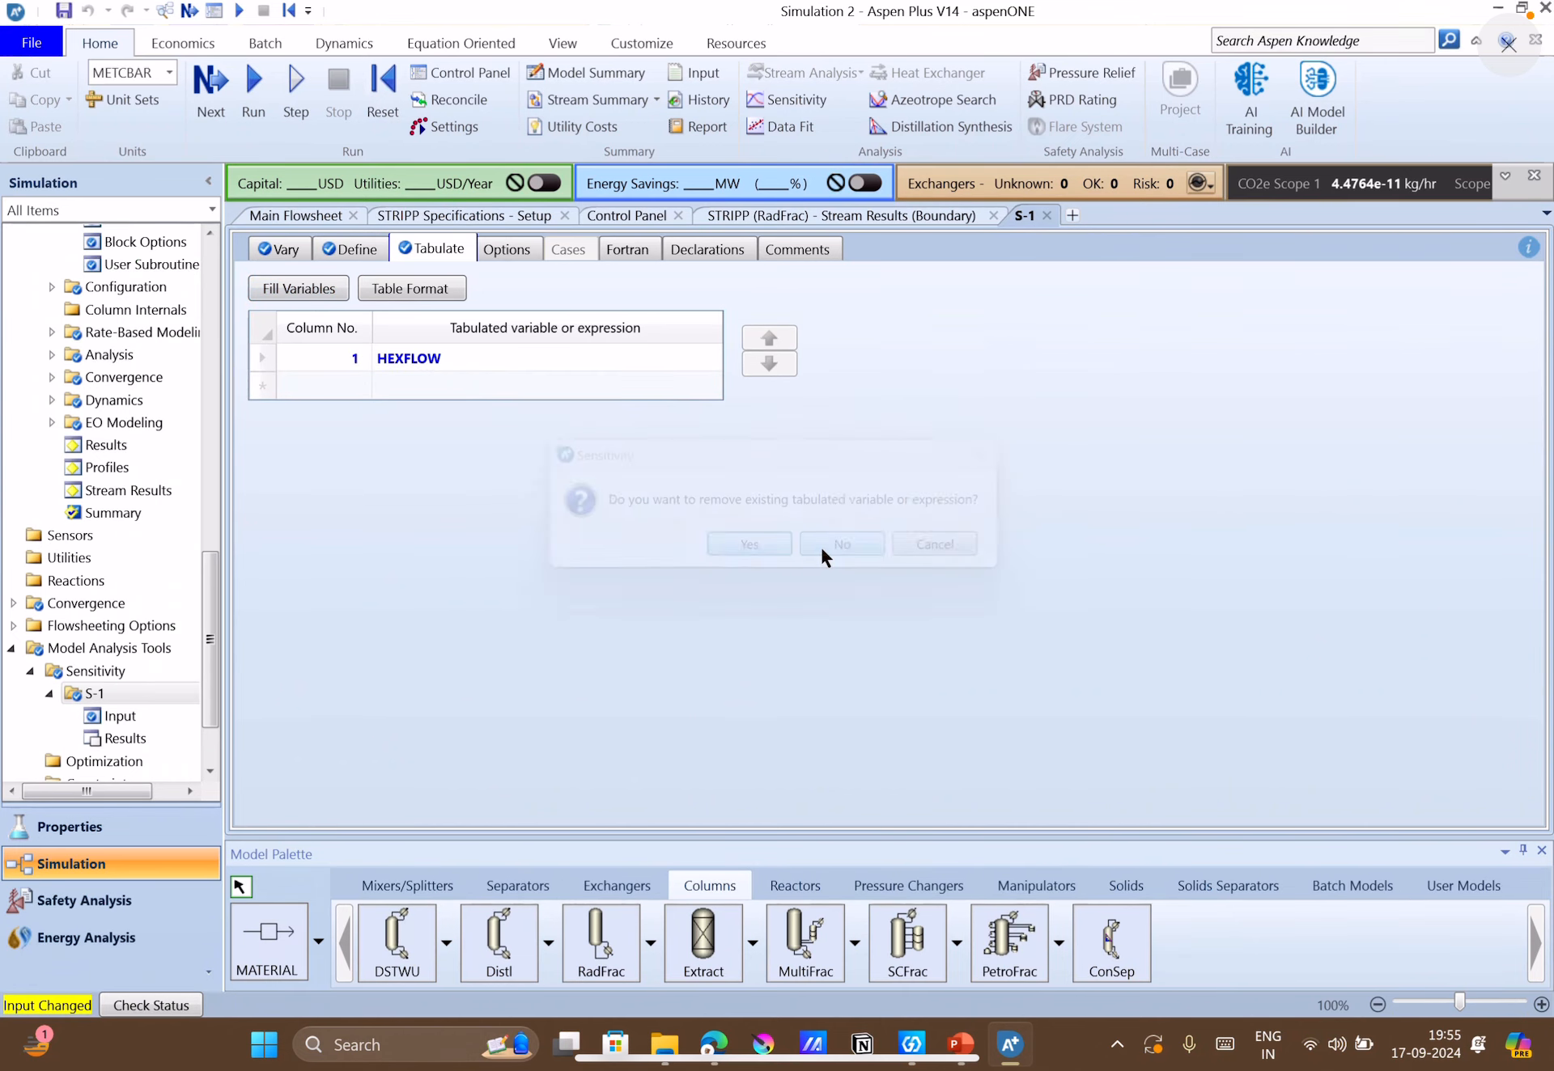
Run the simulation with the S-1 sensitivity analysis and review its tabulated results for every pressure case.
{"action": "left_click", "coordinate": [222, 112]}
{"action": "left_click", "coordinate": [904, 564]}
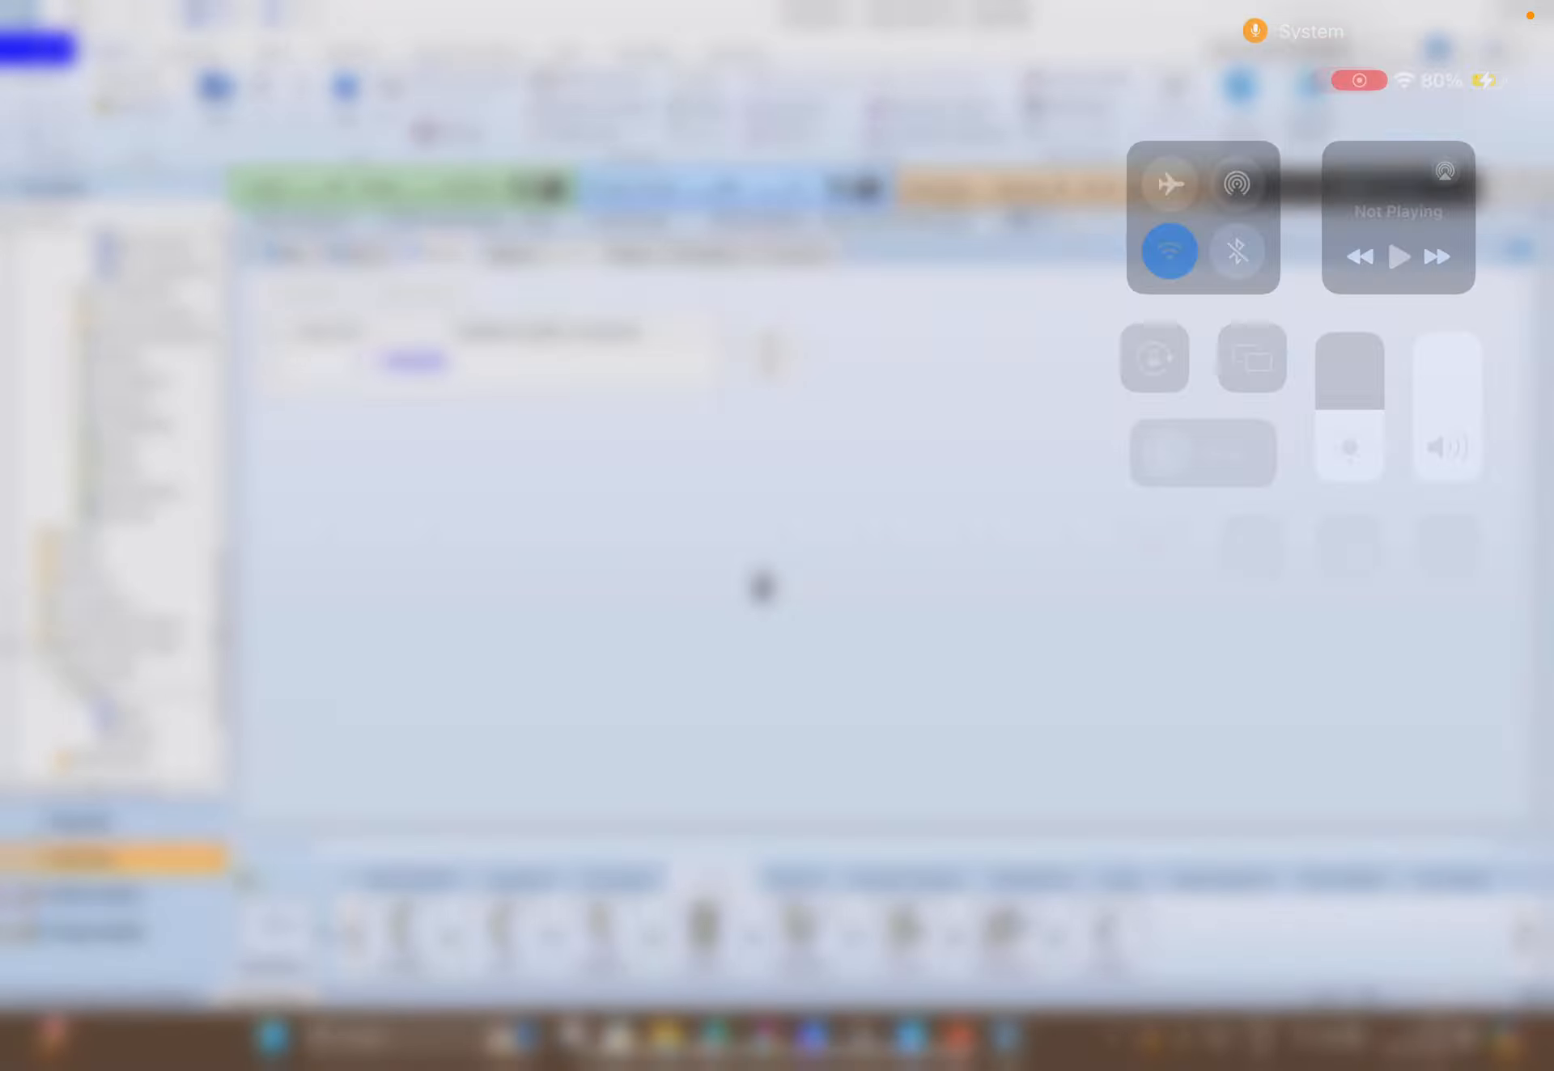
{"action": "left_click", "coordinate": [1447, 761]}
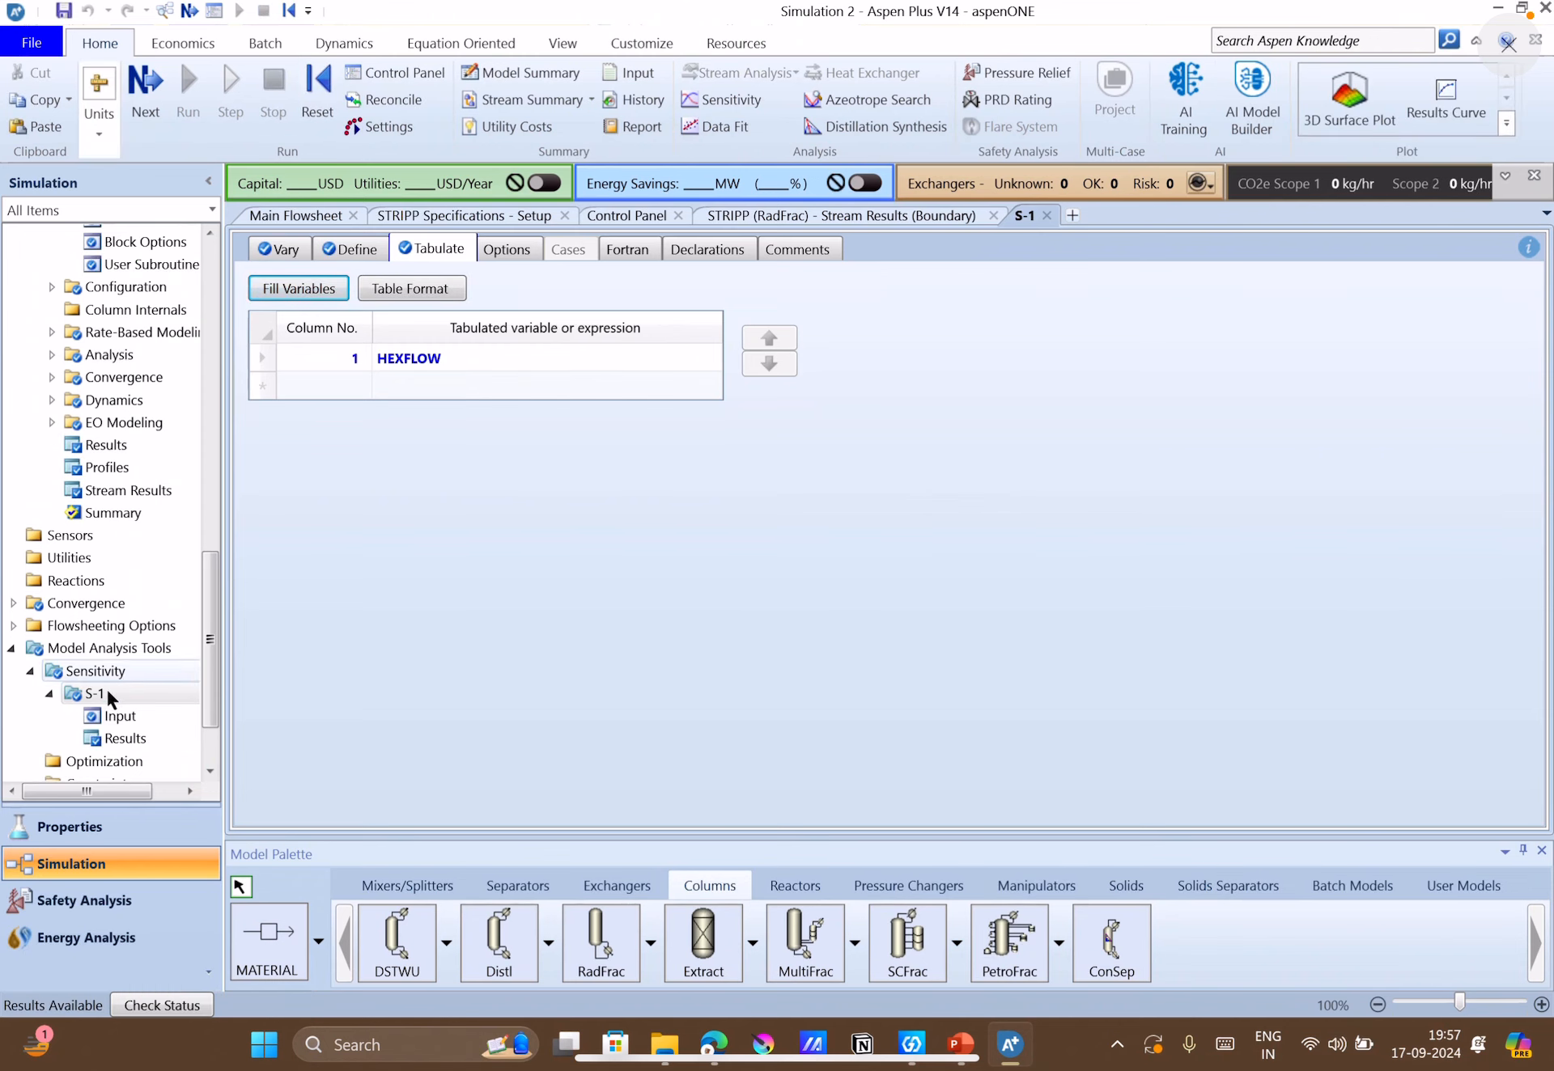
{"action": "left_click", "coordinate": [115, 740]}
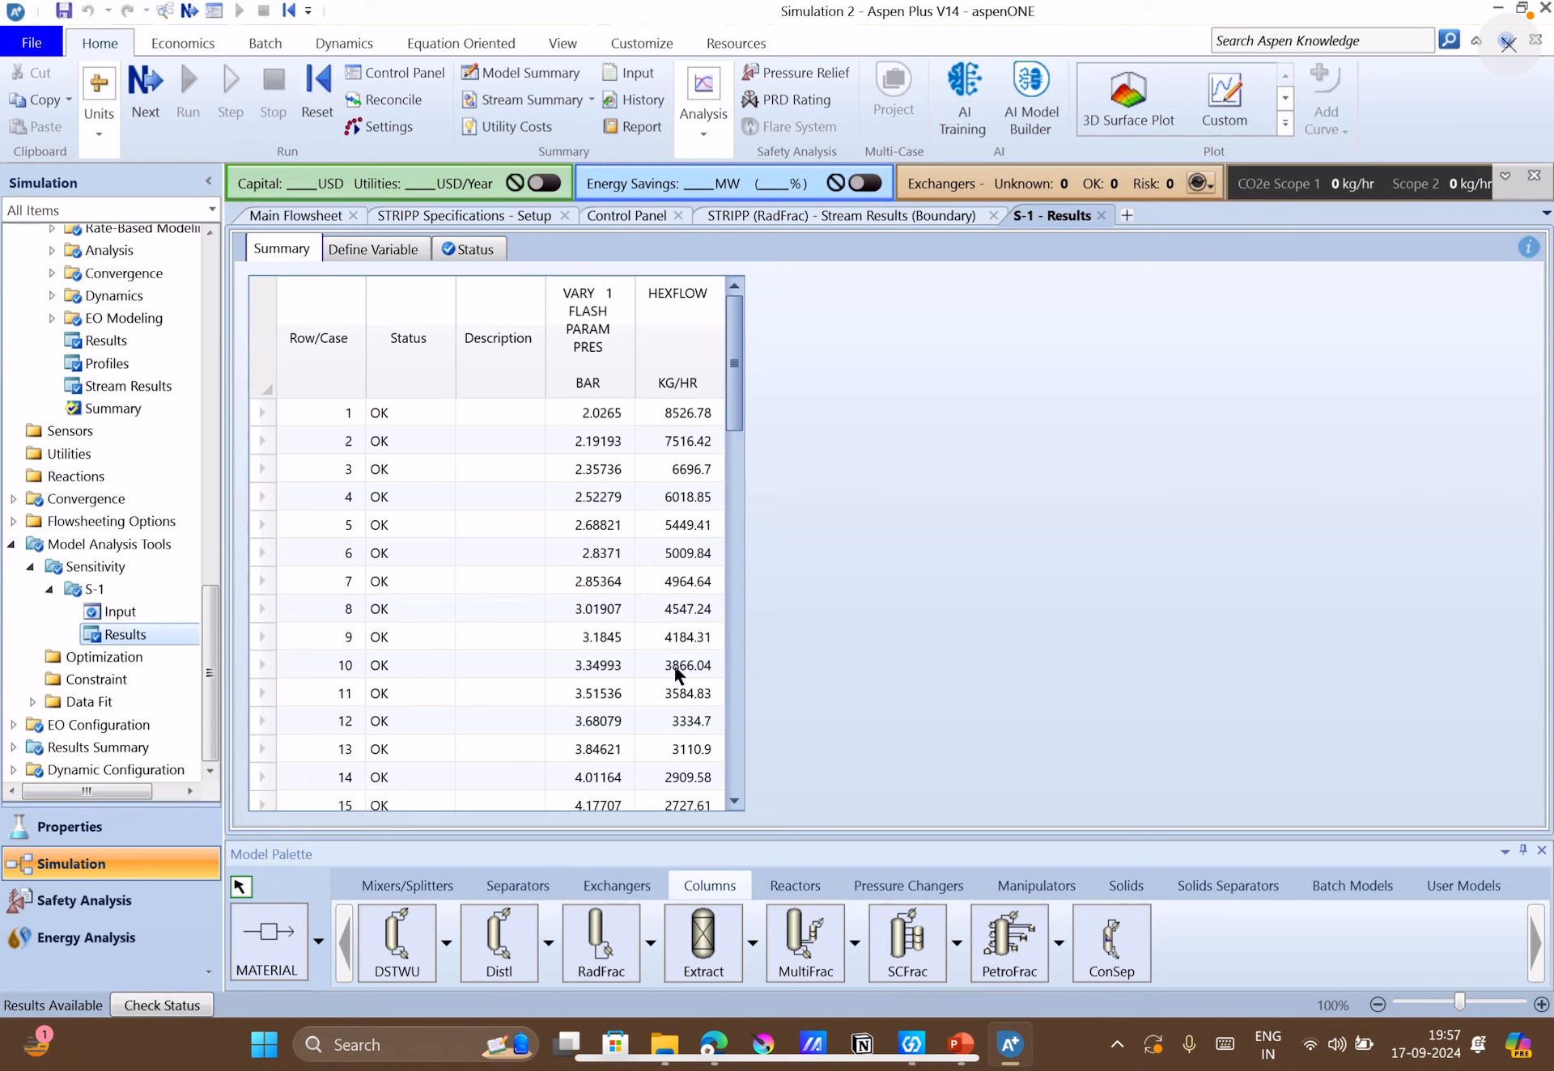
{"action": "scroll", "coordinate": [678, 671], "scroll_direction": "down", "scroll_amount": 2}
{"action": "scroll", "coordinate": [669, 638], "scroll_direction": "up", "scroll_amount": 2}
{"action": "scroll", "coordinate": [672, 639], "scroll_direction": "down", "scroll_amount": 10}
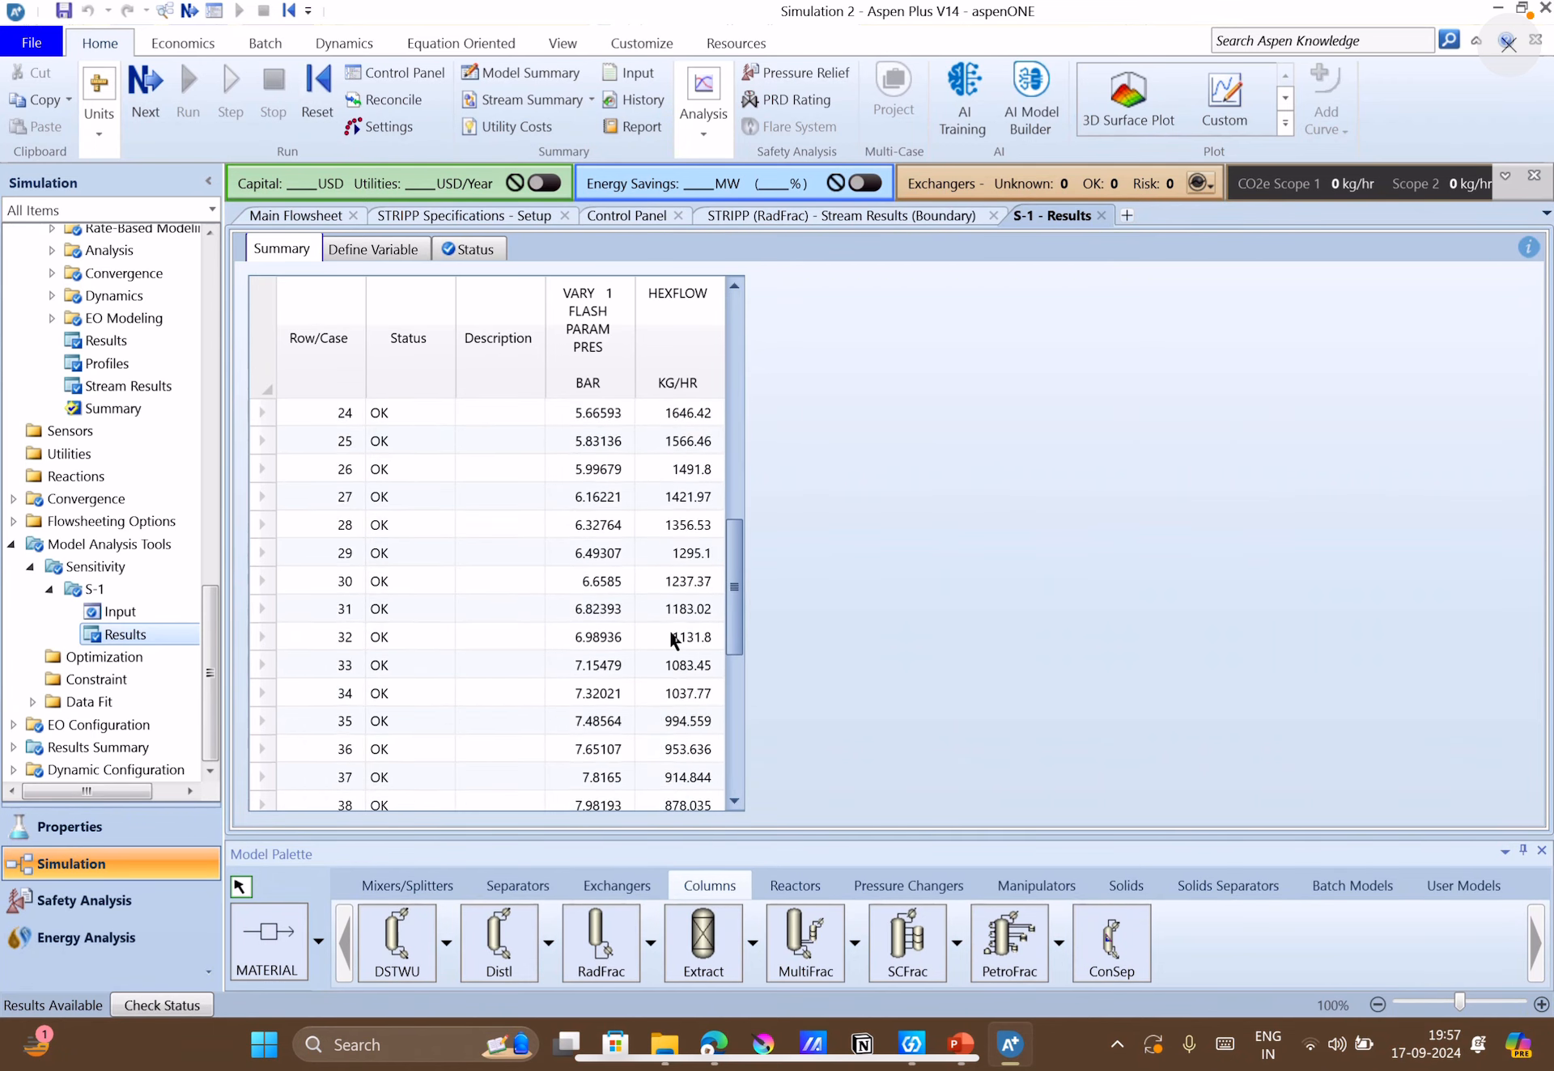
{"action": "scroll", "coordinate": [671, 639], "scroll_direction": "down", "scroll_amount": 3}
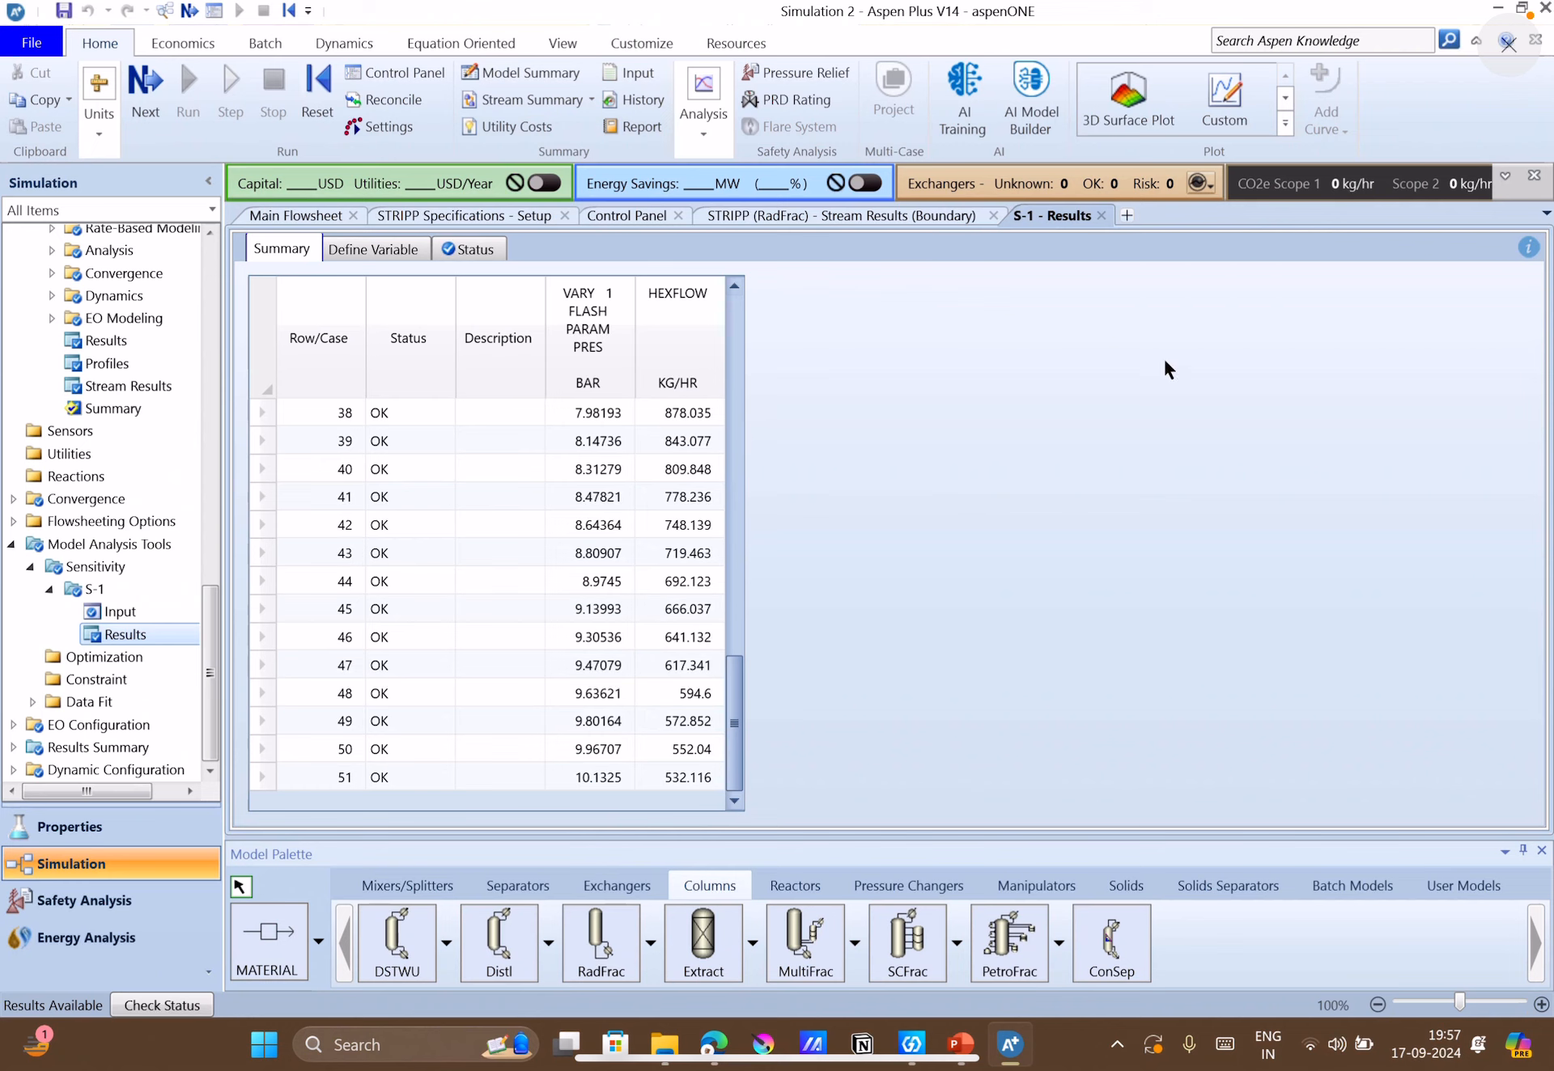
Create a custom plot of HEXFLOW in kg/hr against the varied FLASH pressure in bar.
{"action": "left_click", "coordinate": [1259, 123]}
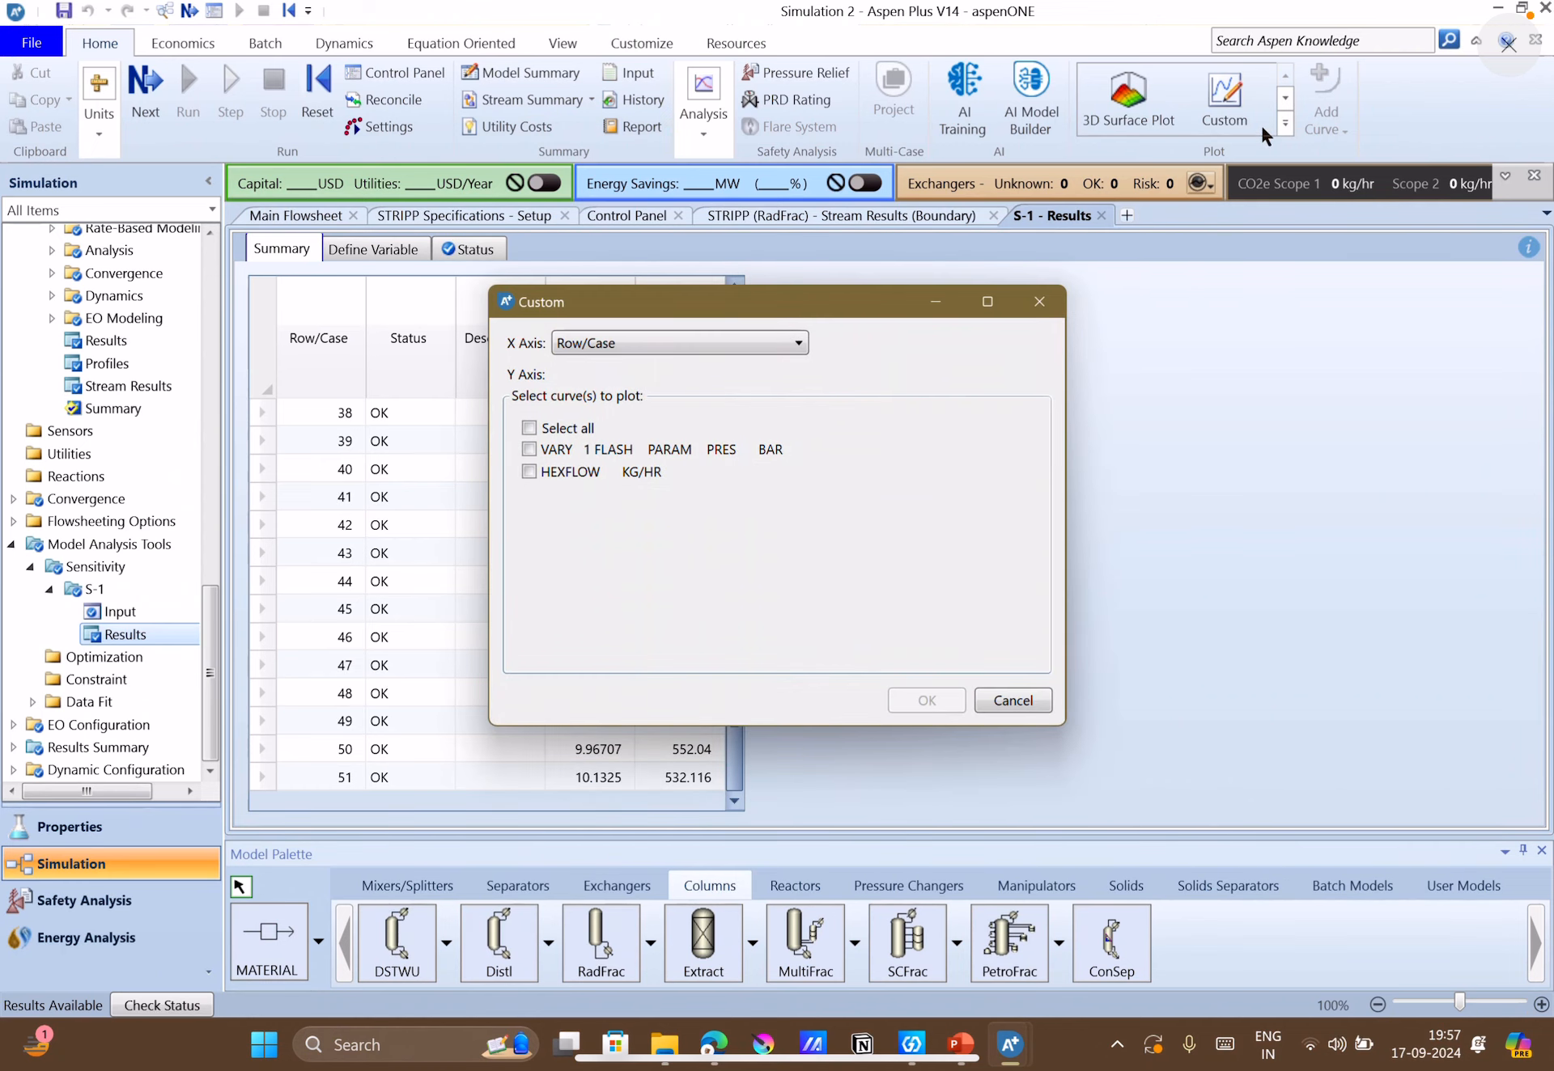
{"action": "left_click", "coordinate": [1016, 299]}
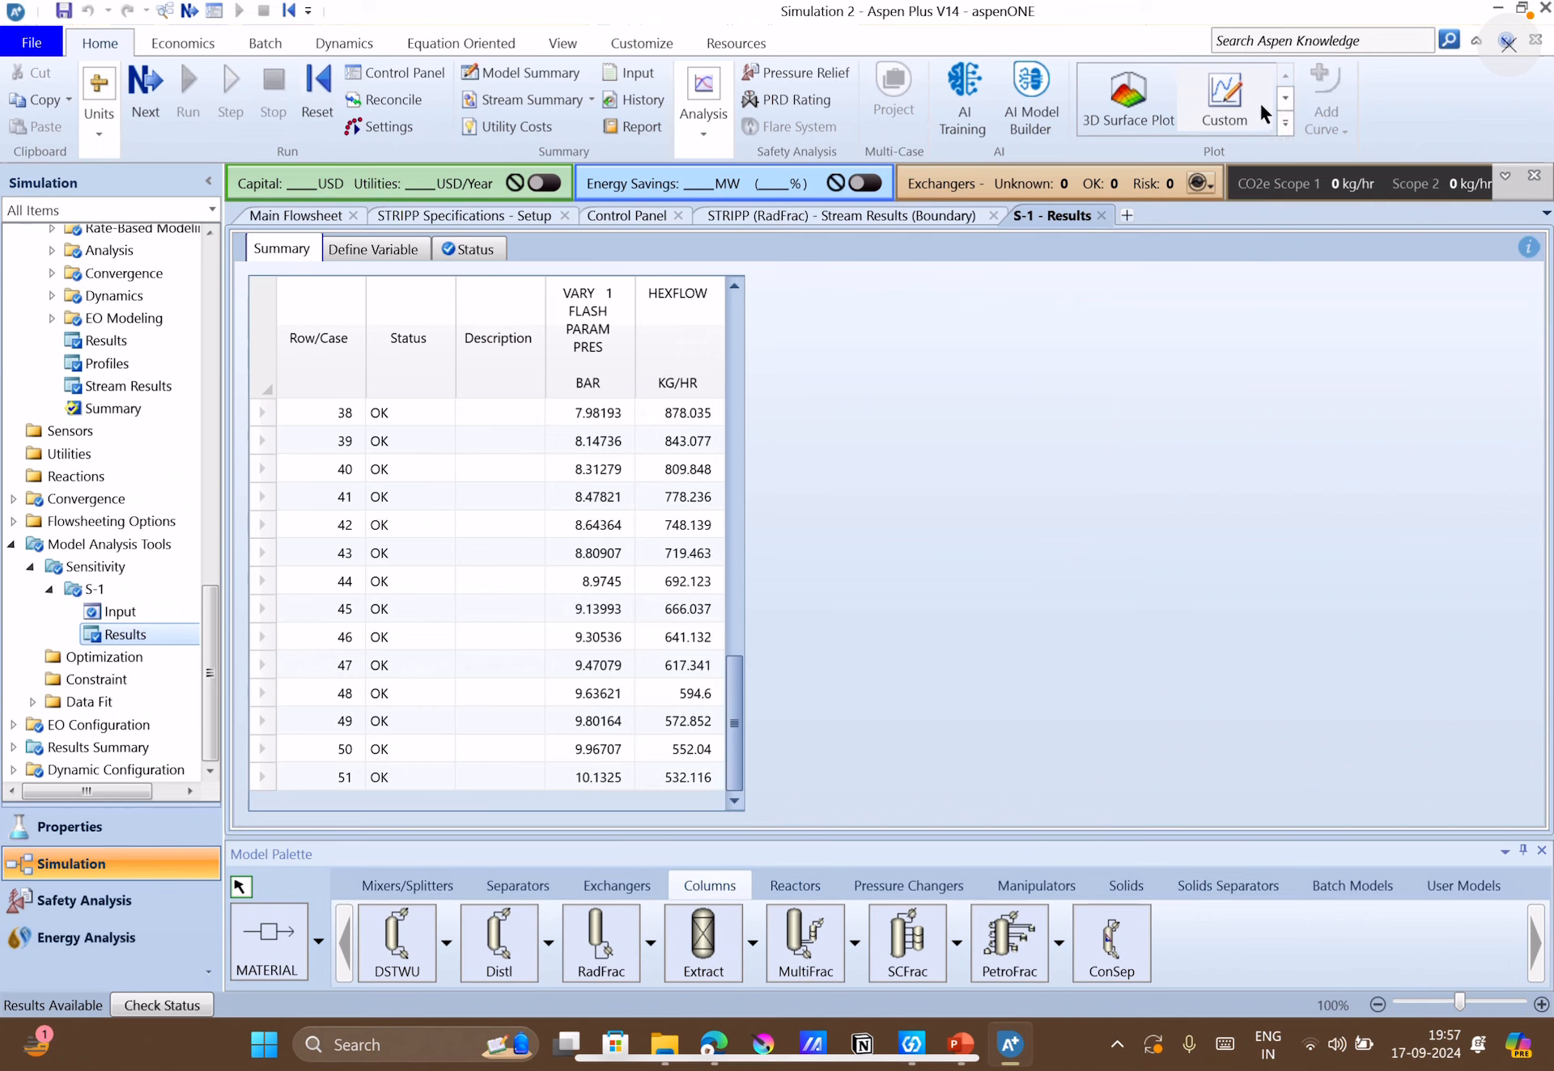
{"action": "left_click", "coordinate": [1224, 116]}
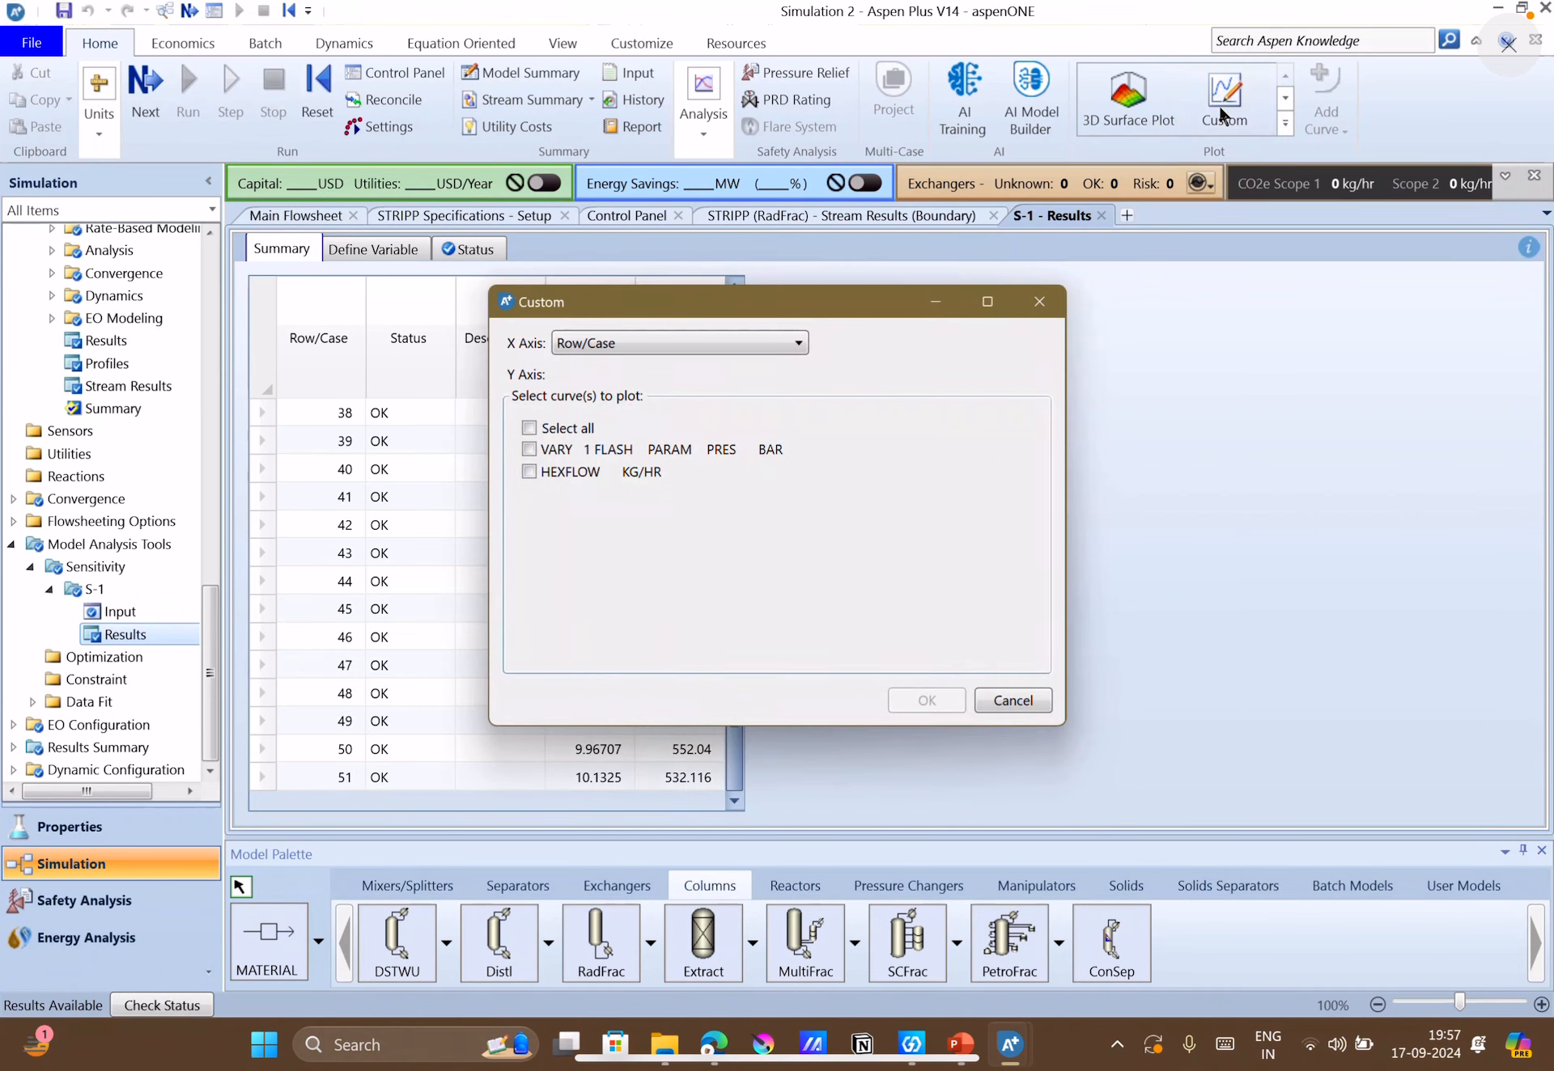
{"action": "left_click", "coordinate": [604, 352]}
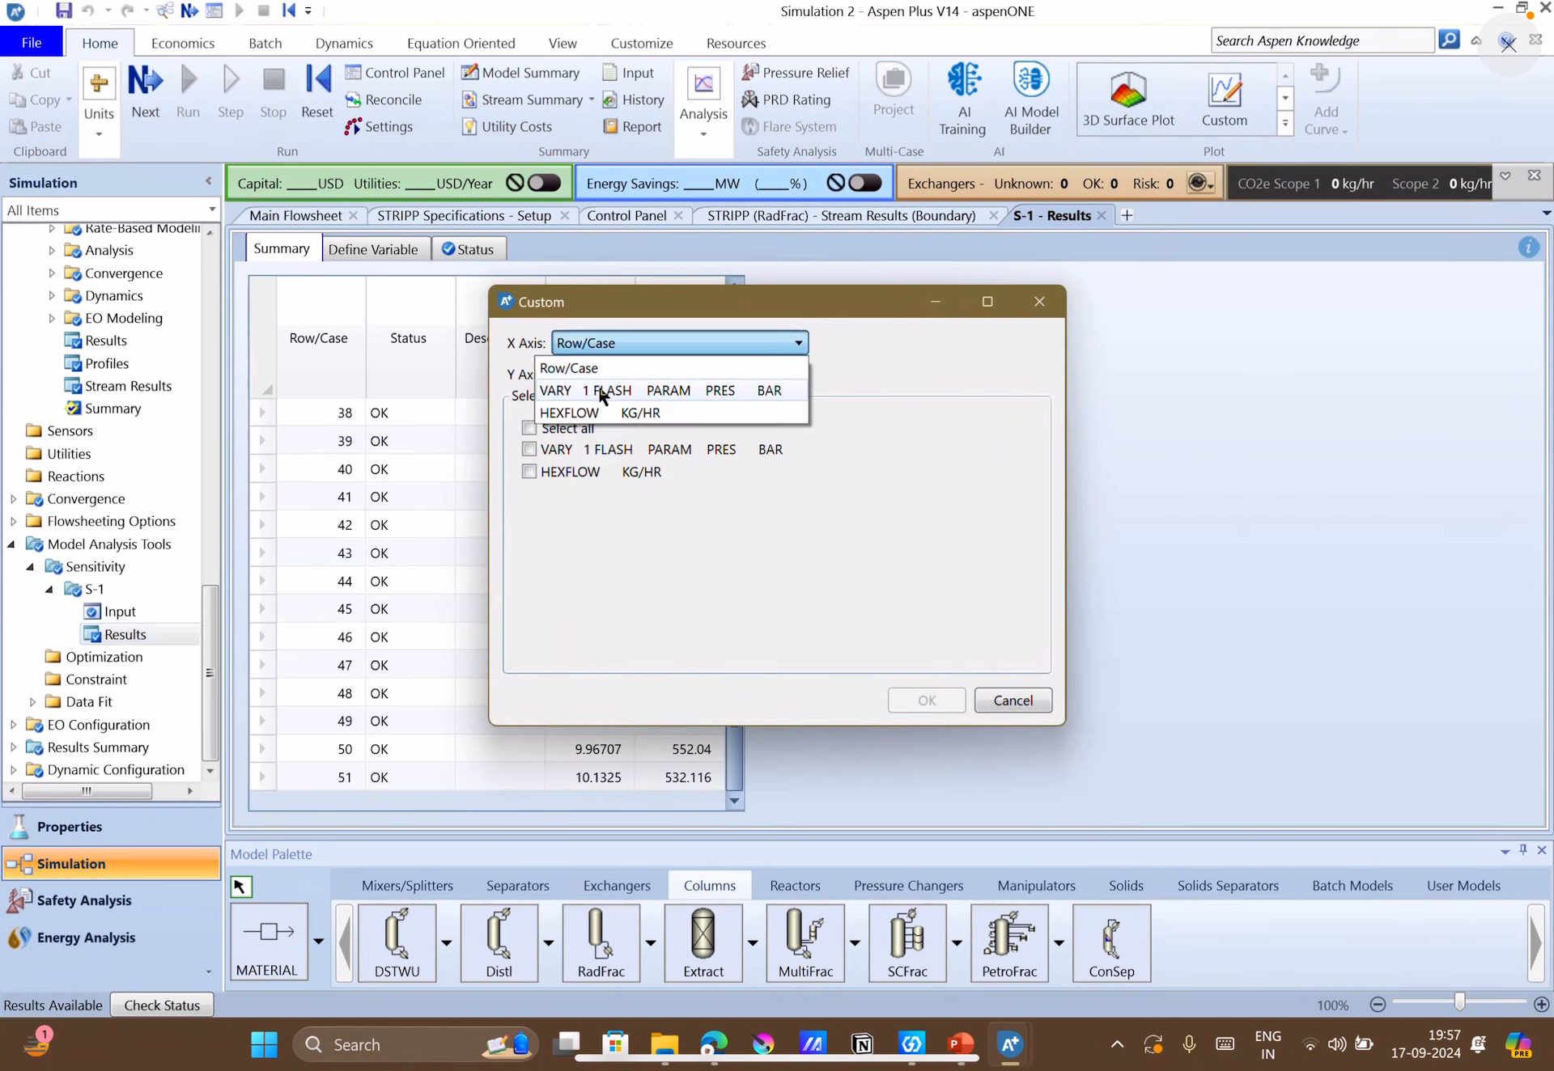
{"action": "left_click", "coordinate": [603, 392]}
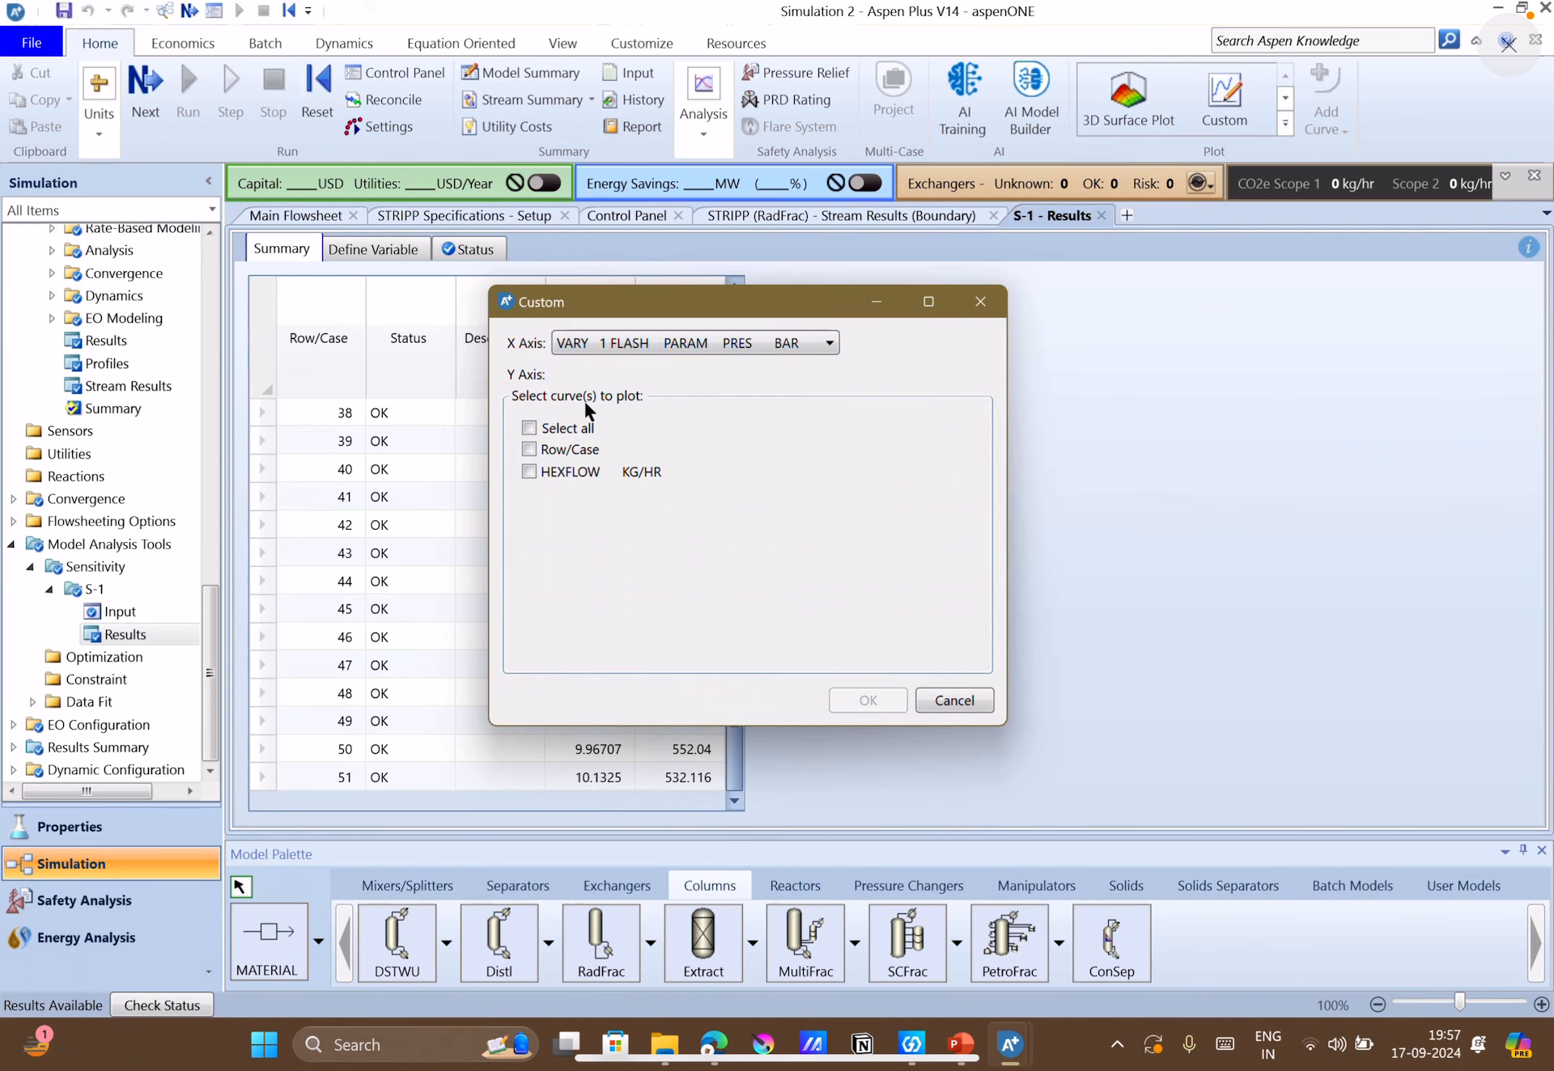
{"action": "left_click", "coordinate": [529, 471]}
{"action": "left_click", "coordinate": [862, 705]}
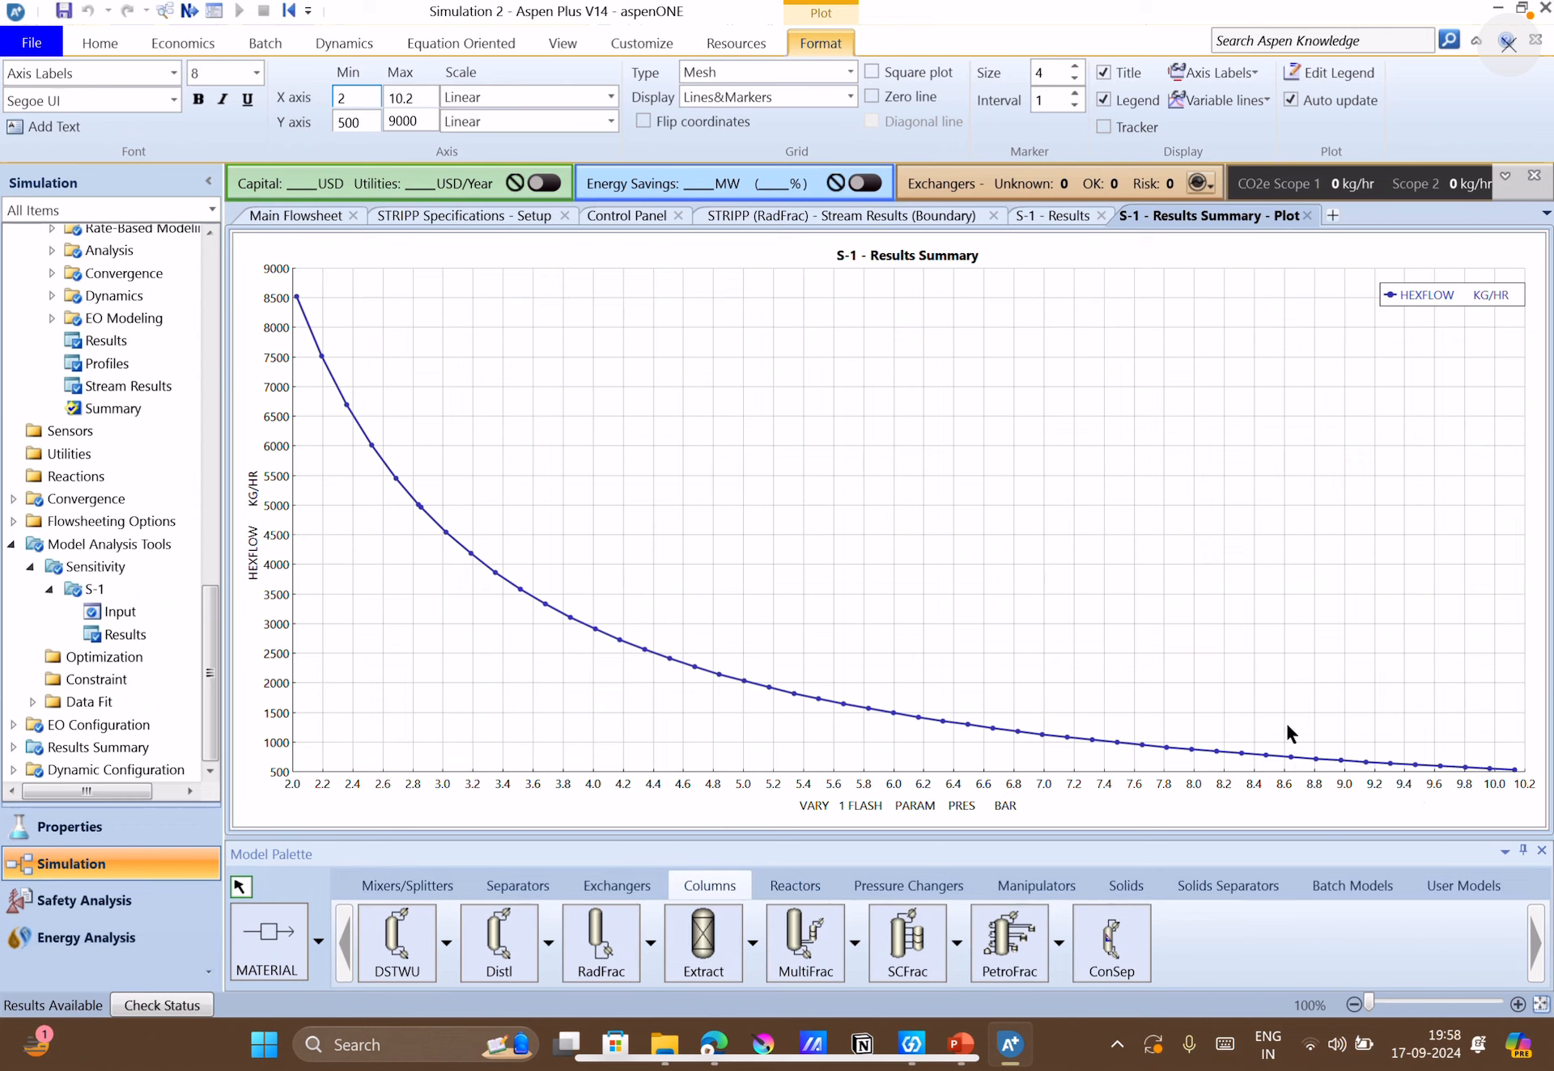
Return to the S-1 sensitivity input and create a second sampled variable named BUTFLOW.
{"action": "left_click", "coordinate": [318, 217]}
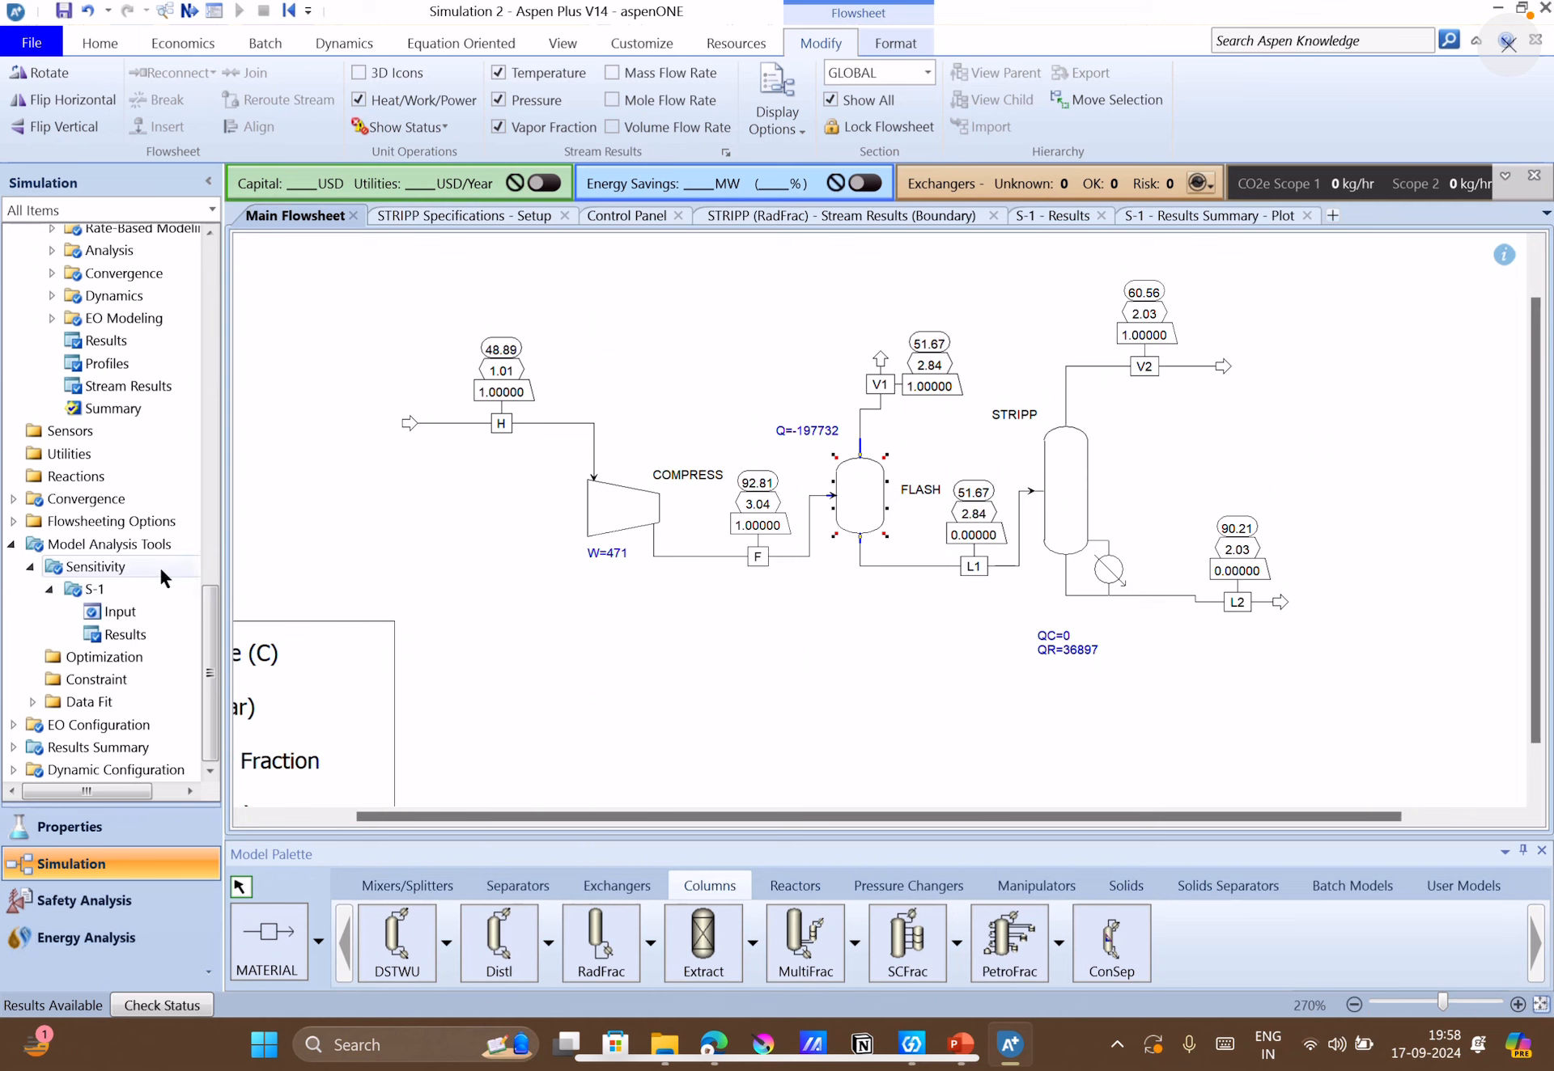
{"action": "double_click", "coordinate": [158, 633]}
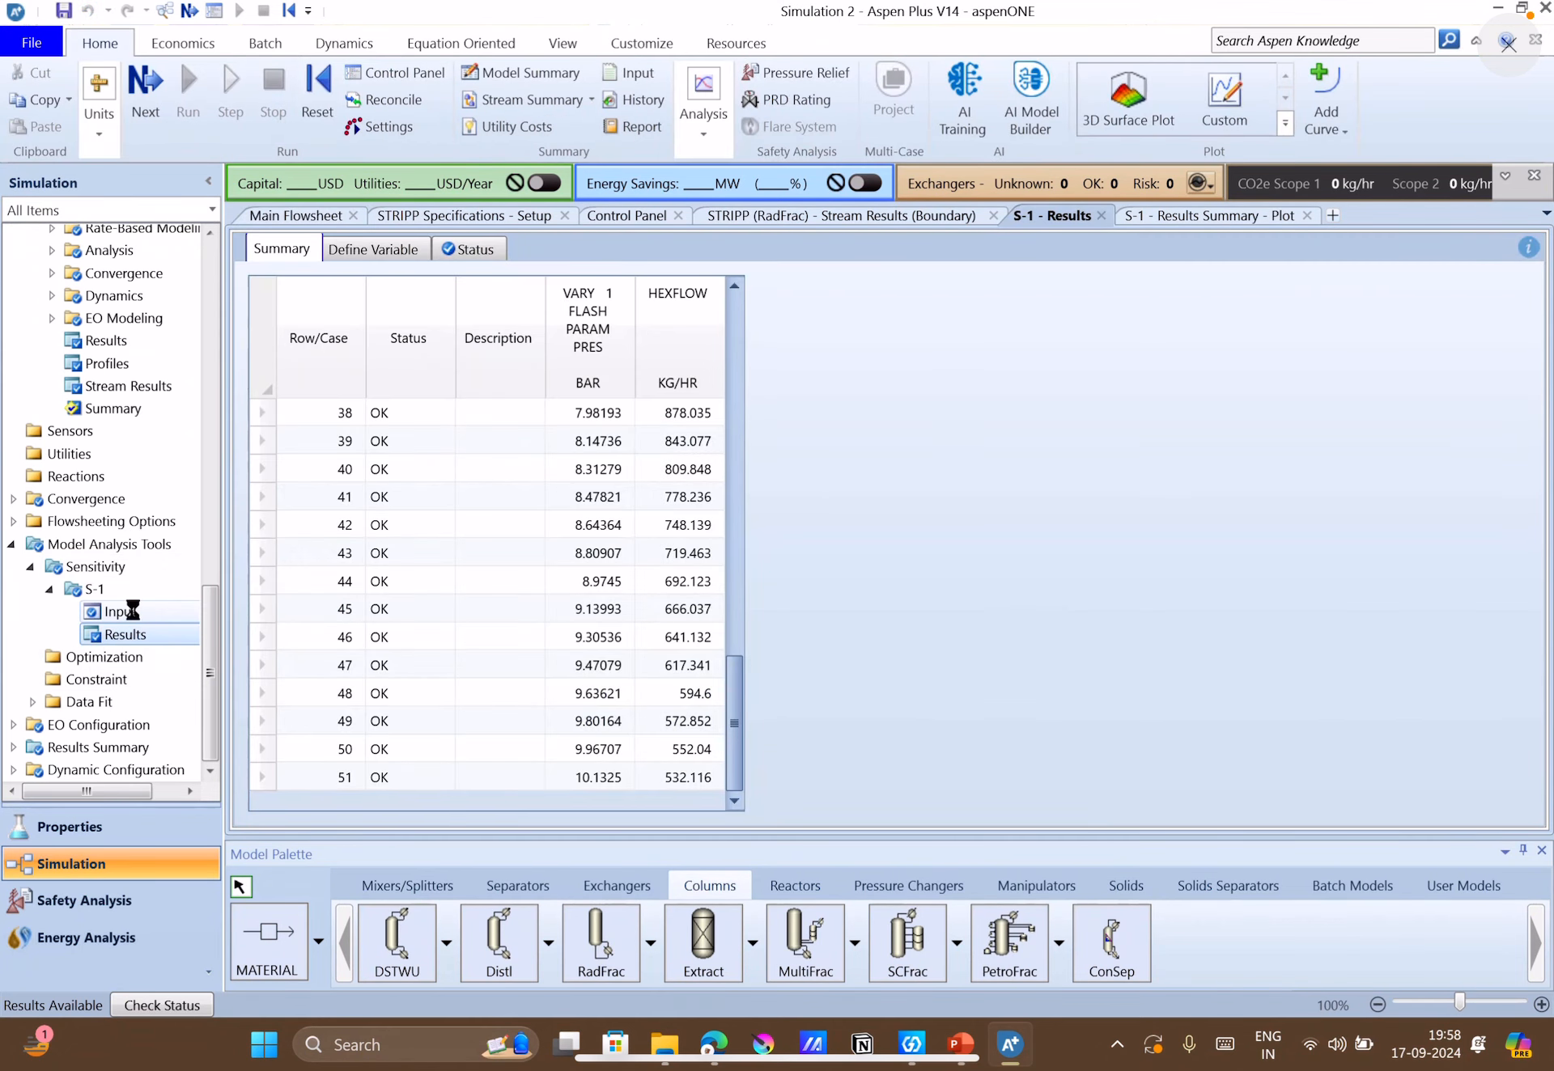
{"action": "double_click", "coordinate": [145, 609]}
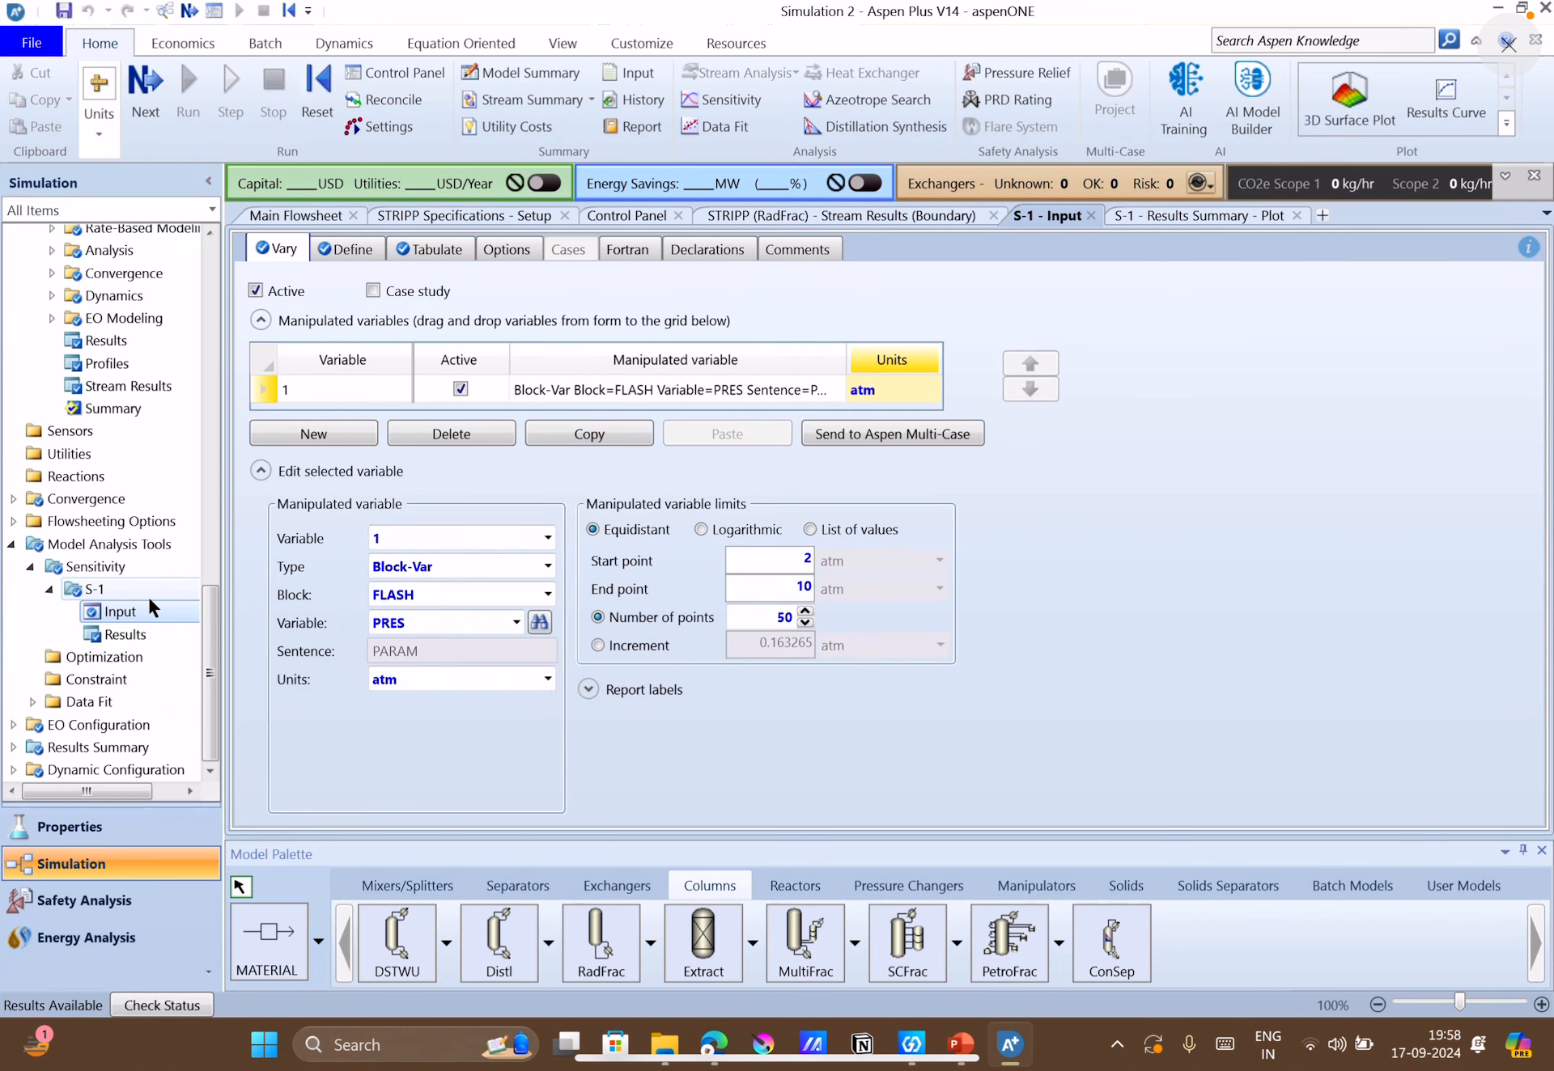
{"action": "left_click", "coordinate": [370, 250]}
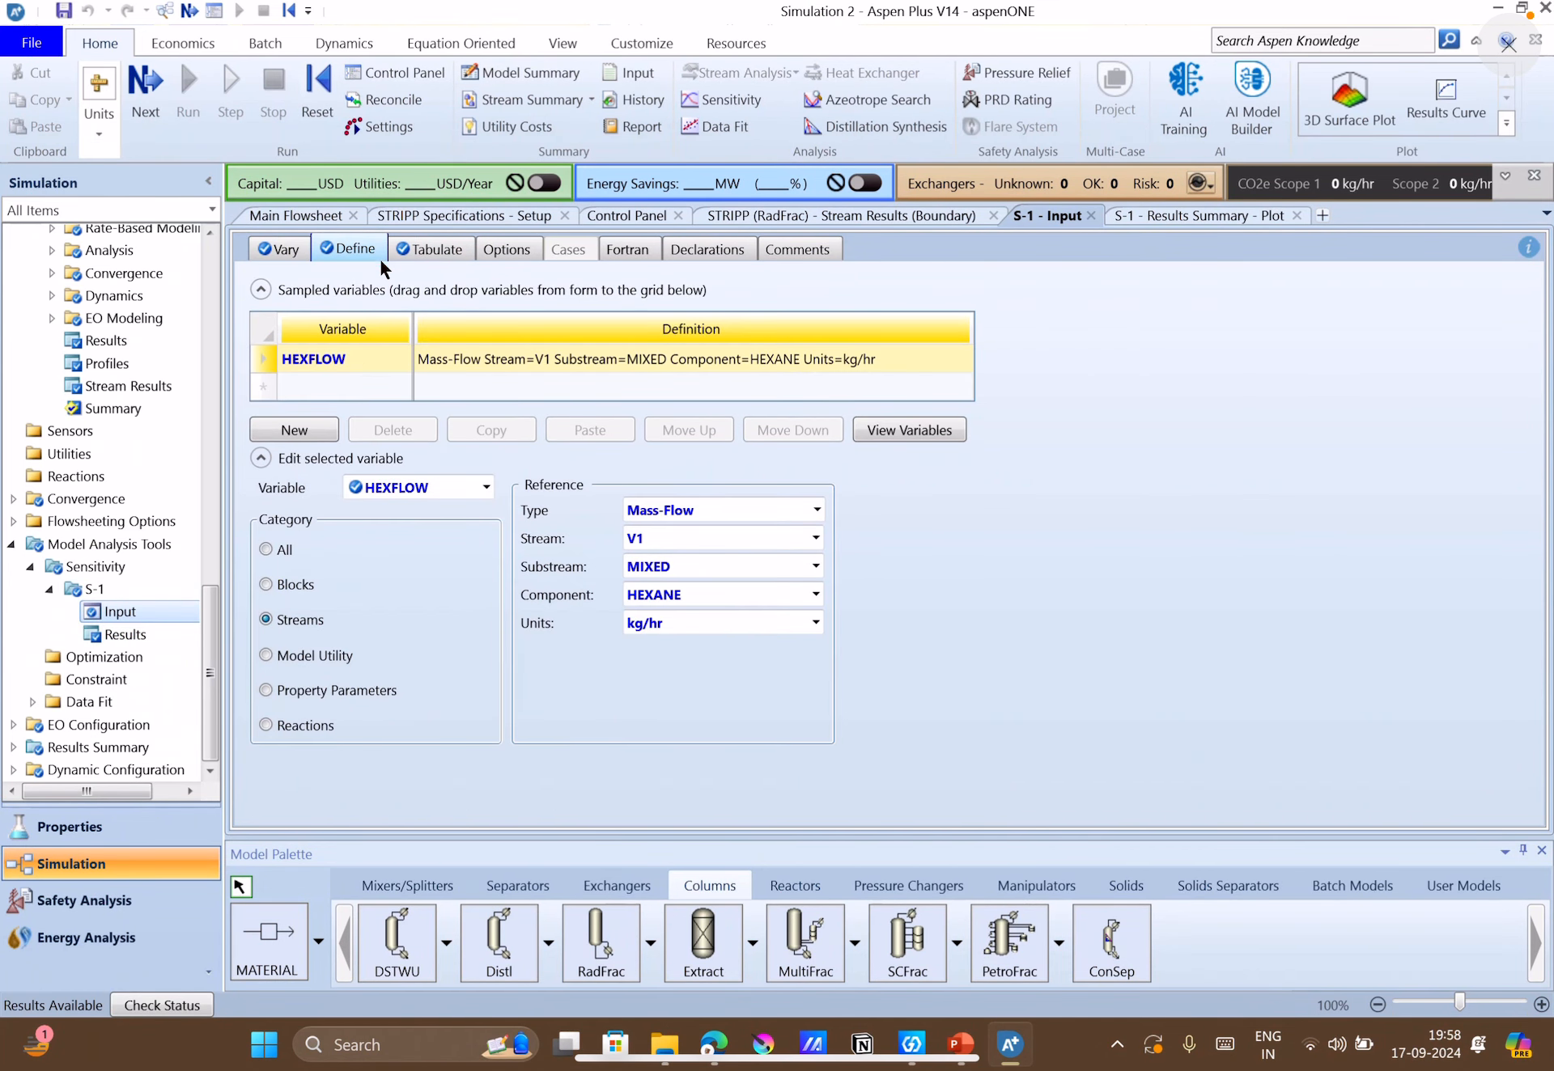
{"action": "left_click", "coordinate": [320, 433]}
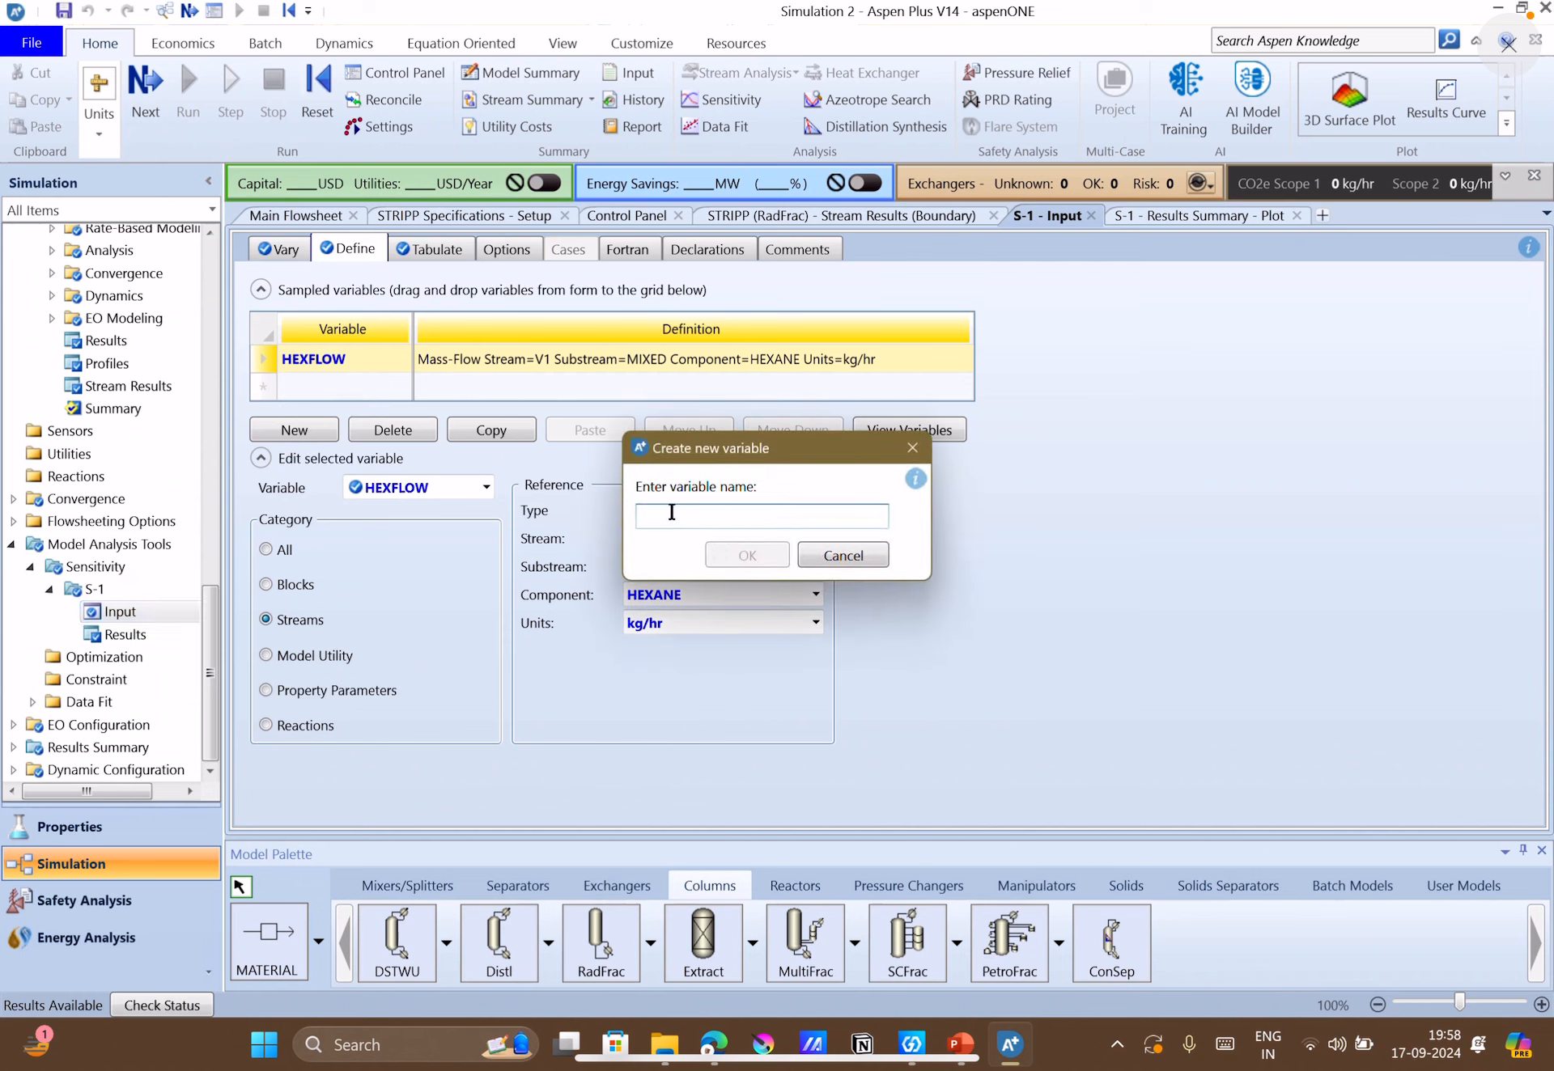
{"action": "type", "text": "BUT"}
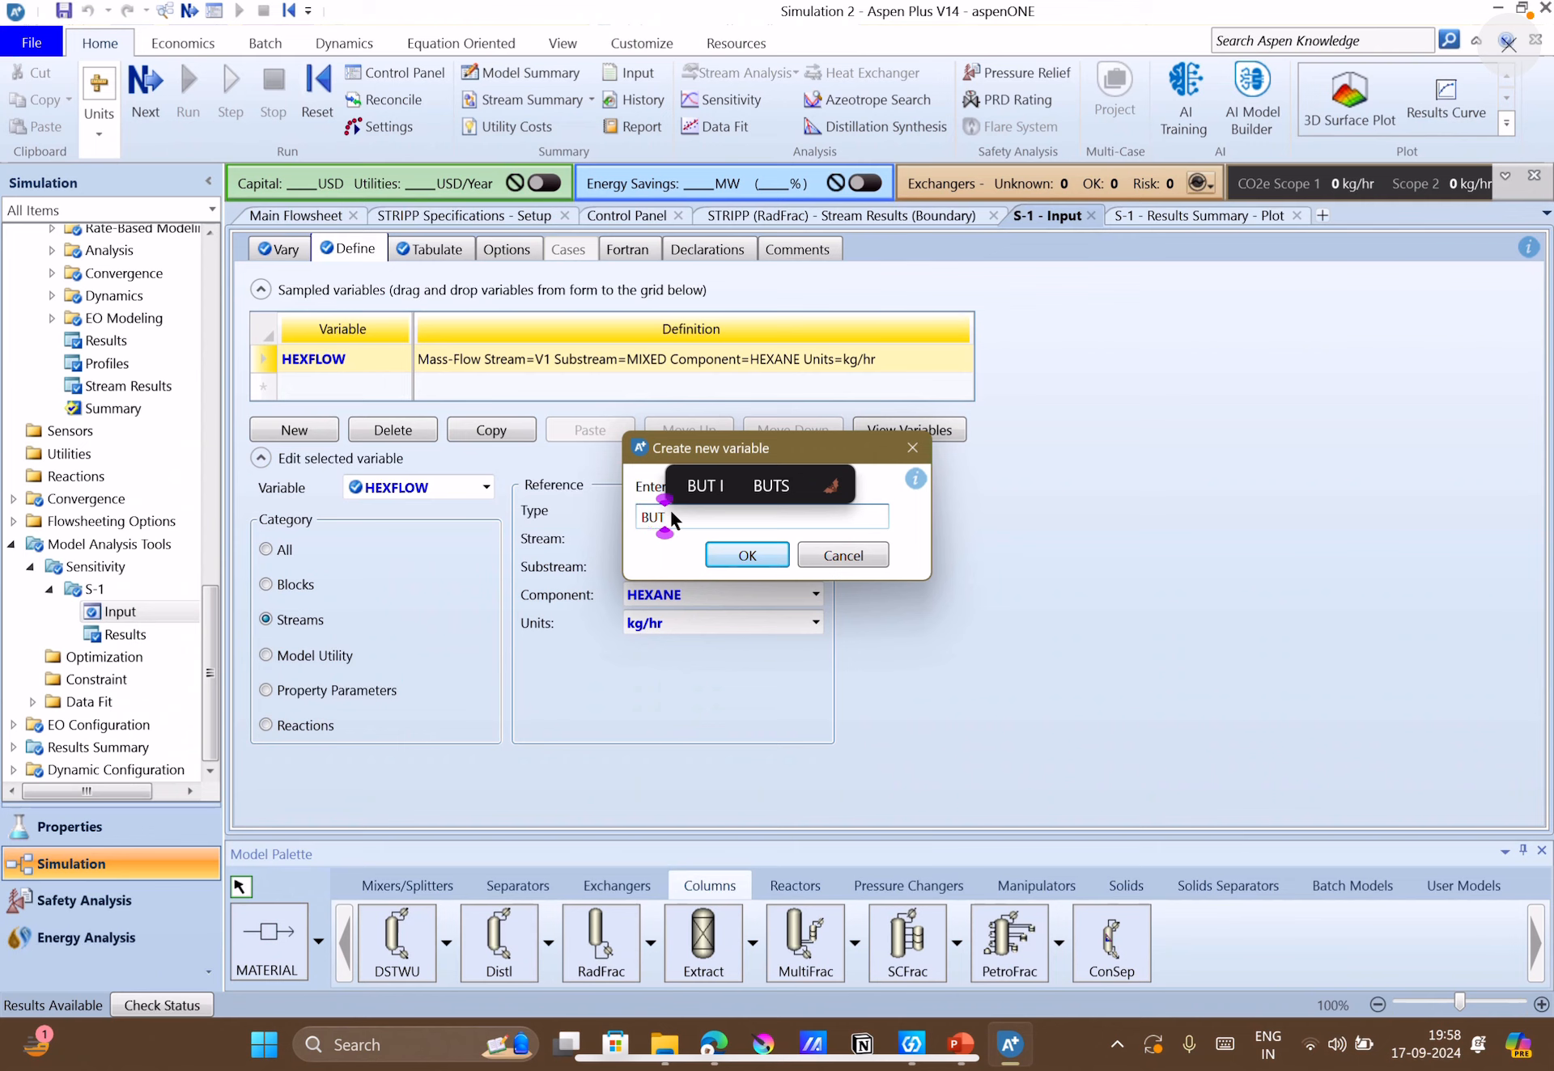
{"action": "type", "text": "FLOW"}
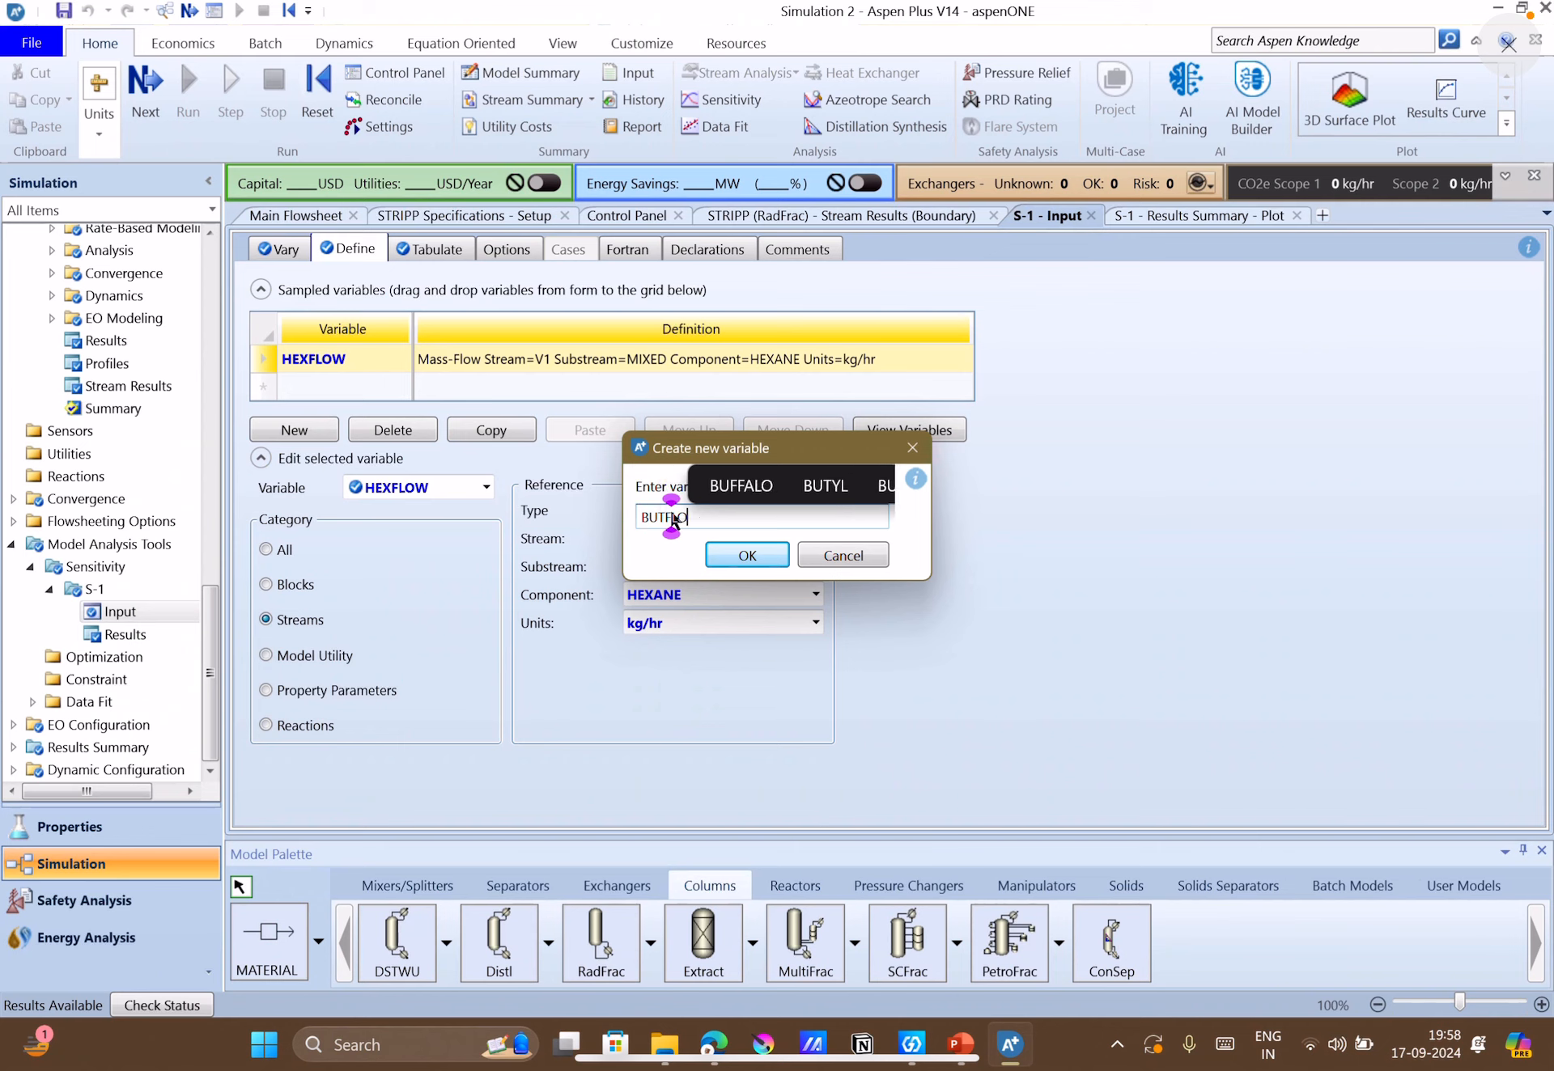
{"action": "left_click", "coordinate": [726, 557]}
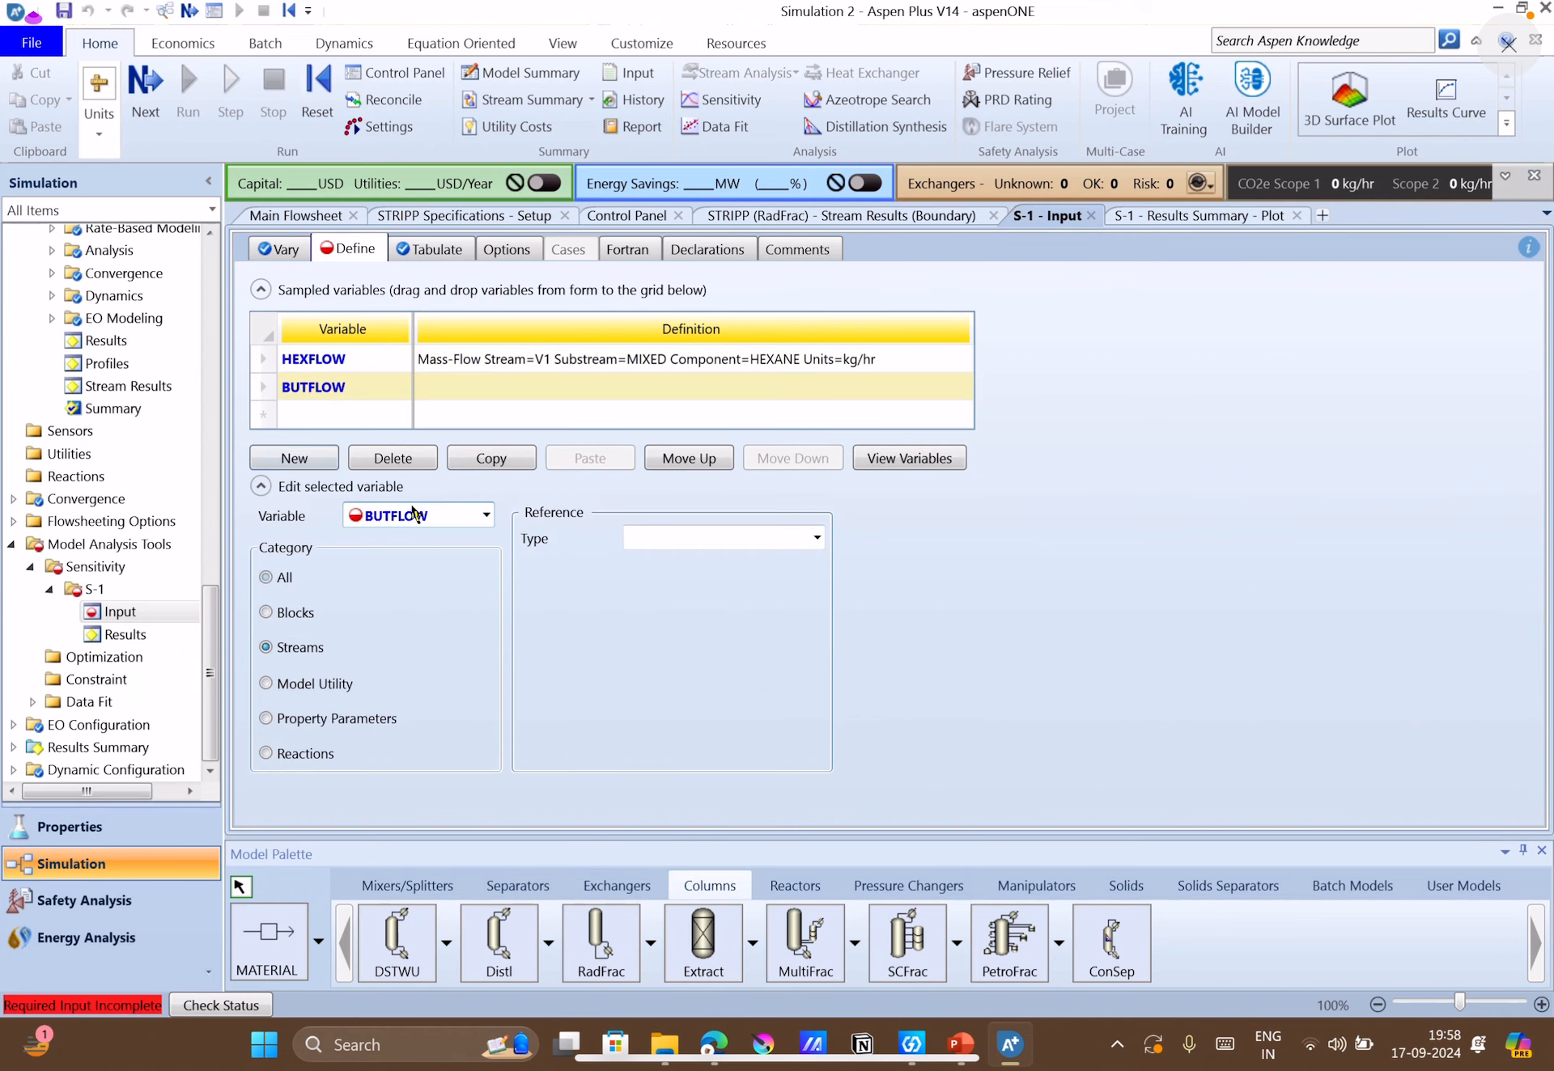
Define BUTFLOW as the Mass-Flow of component BUTANE in stream V1, substream MIXED, in kg/hr.
{"action": "left_click", "coordinate": [294, 647]}
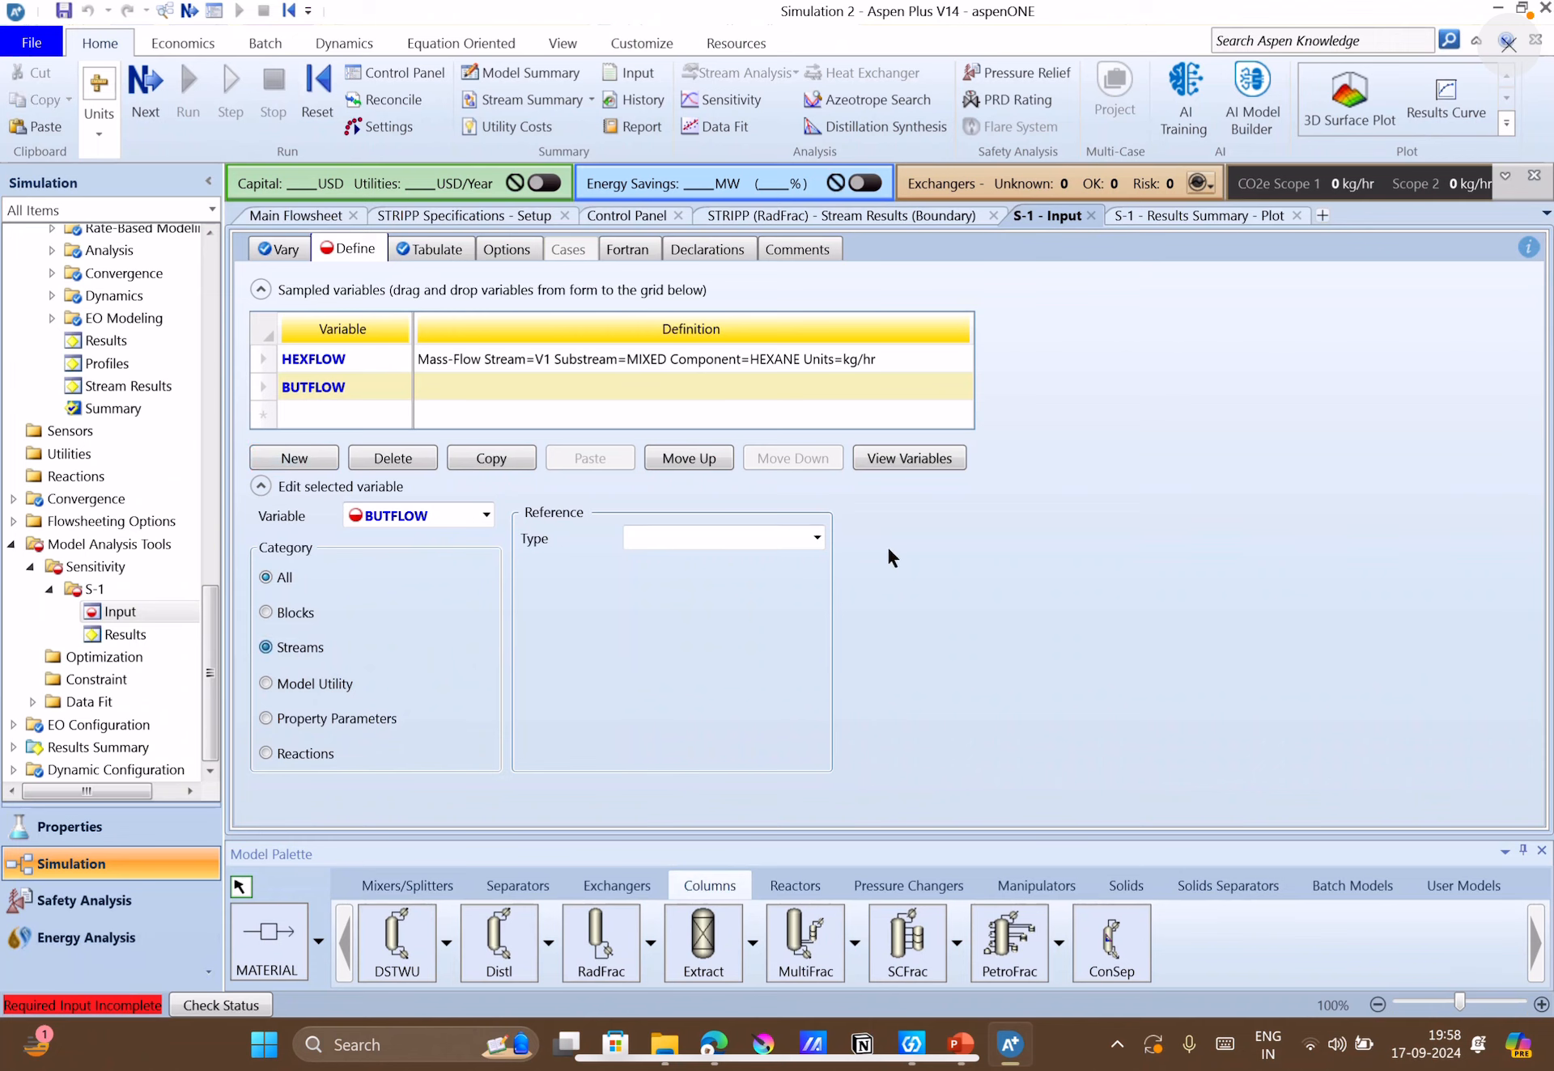
{"action": "left_click", "coordinate": [817, 538]}
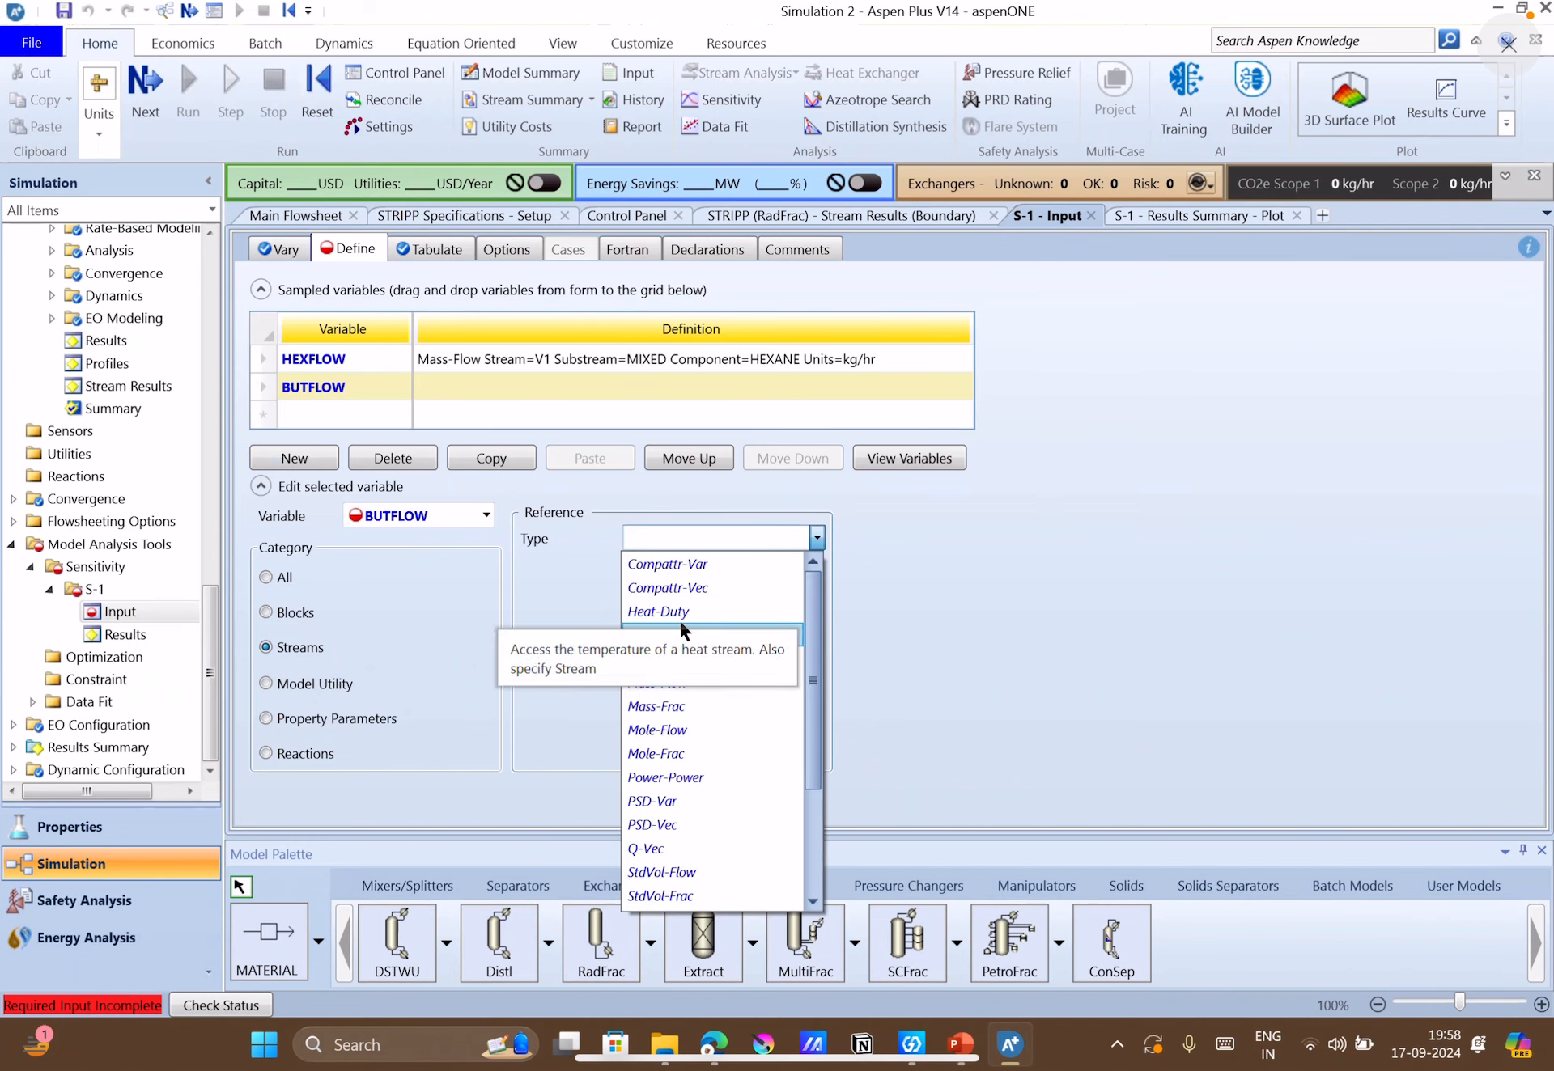
{"action": "left_click", "coordinate": [668, 685]}
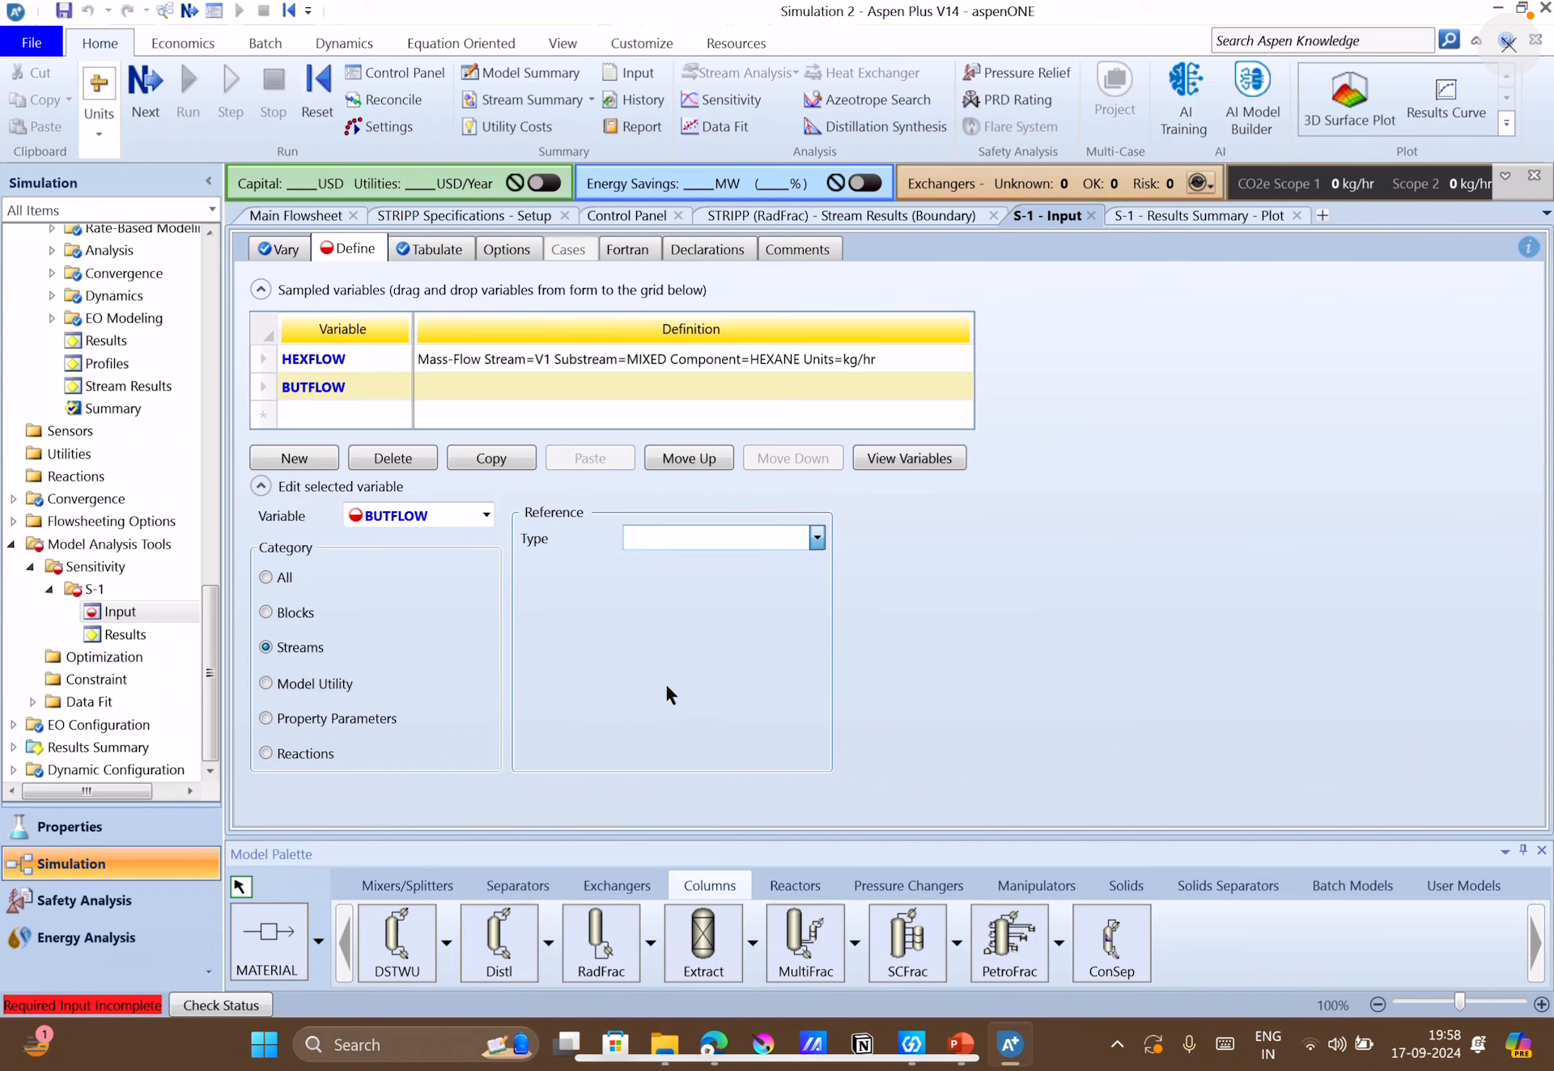
{"action": "left_click", "coordinate": [816, 567]}
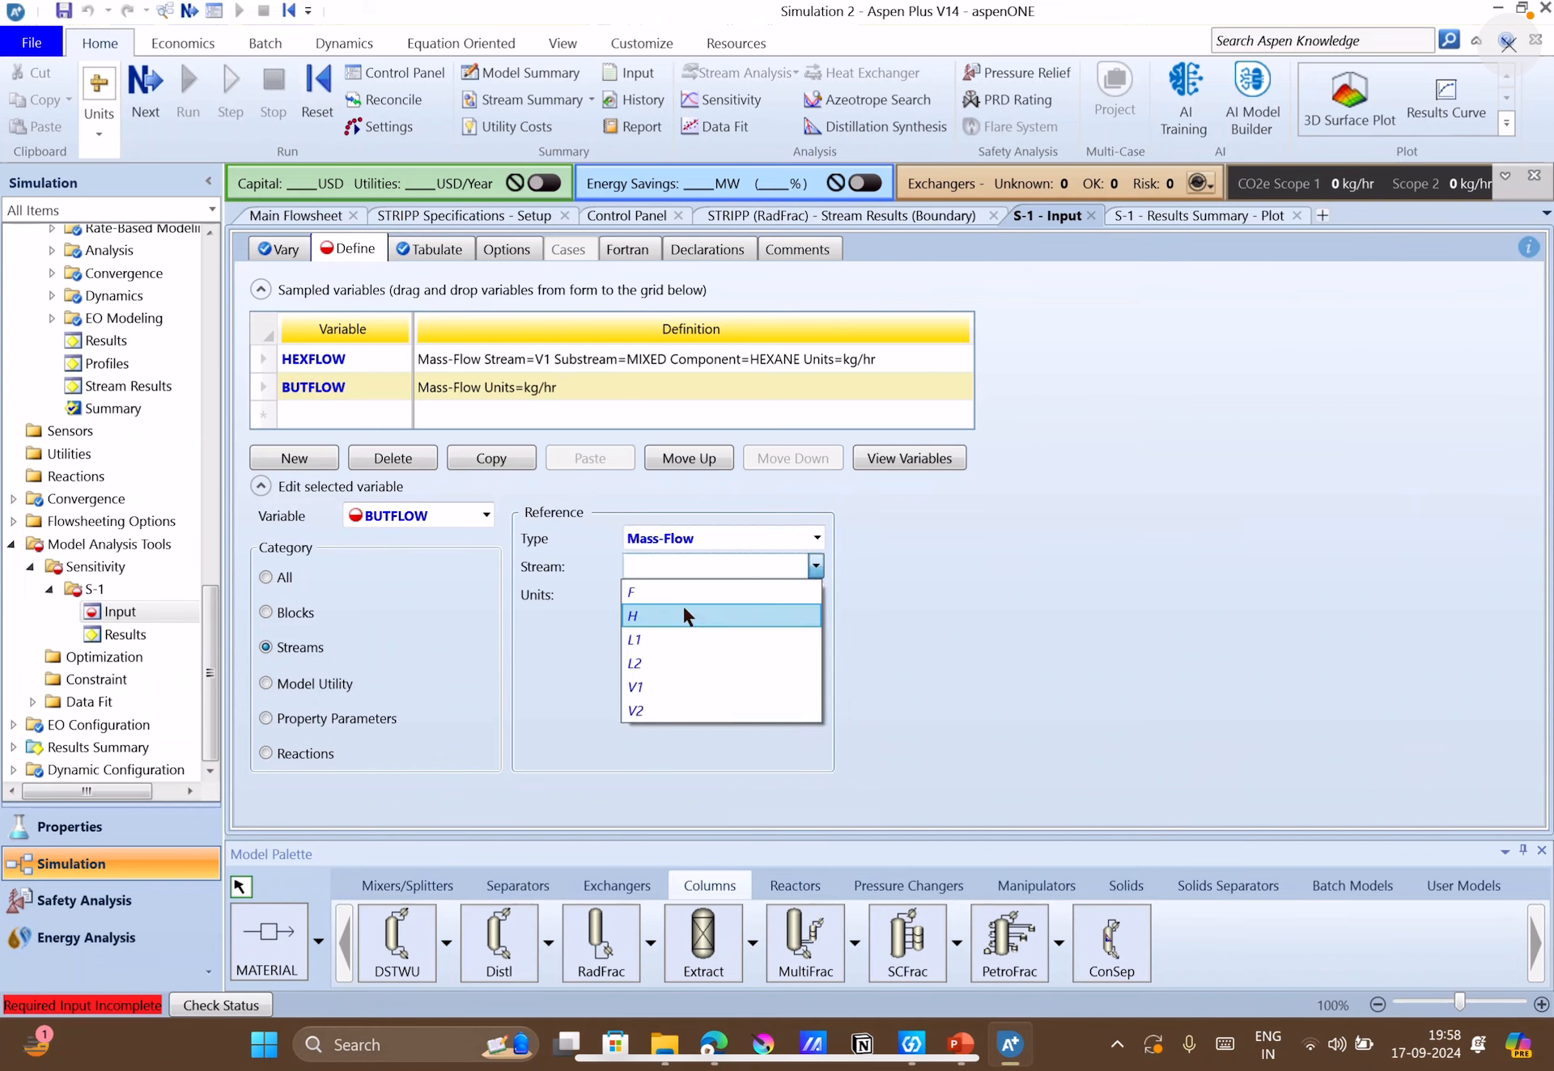
{"action": "left_click", "coordinate": [699, 687]}
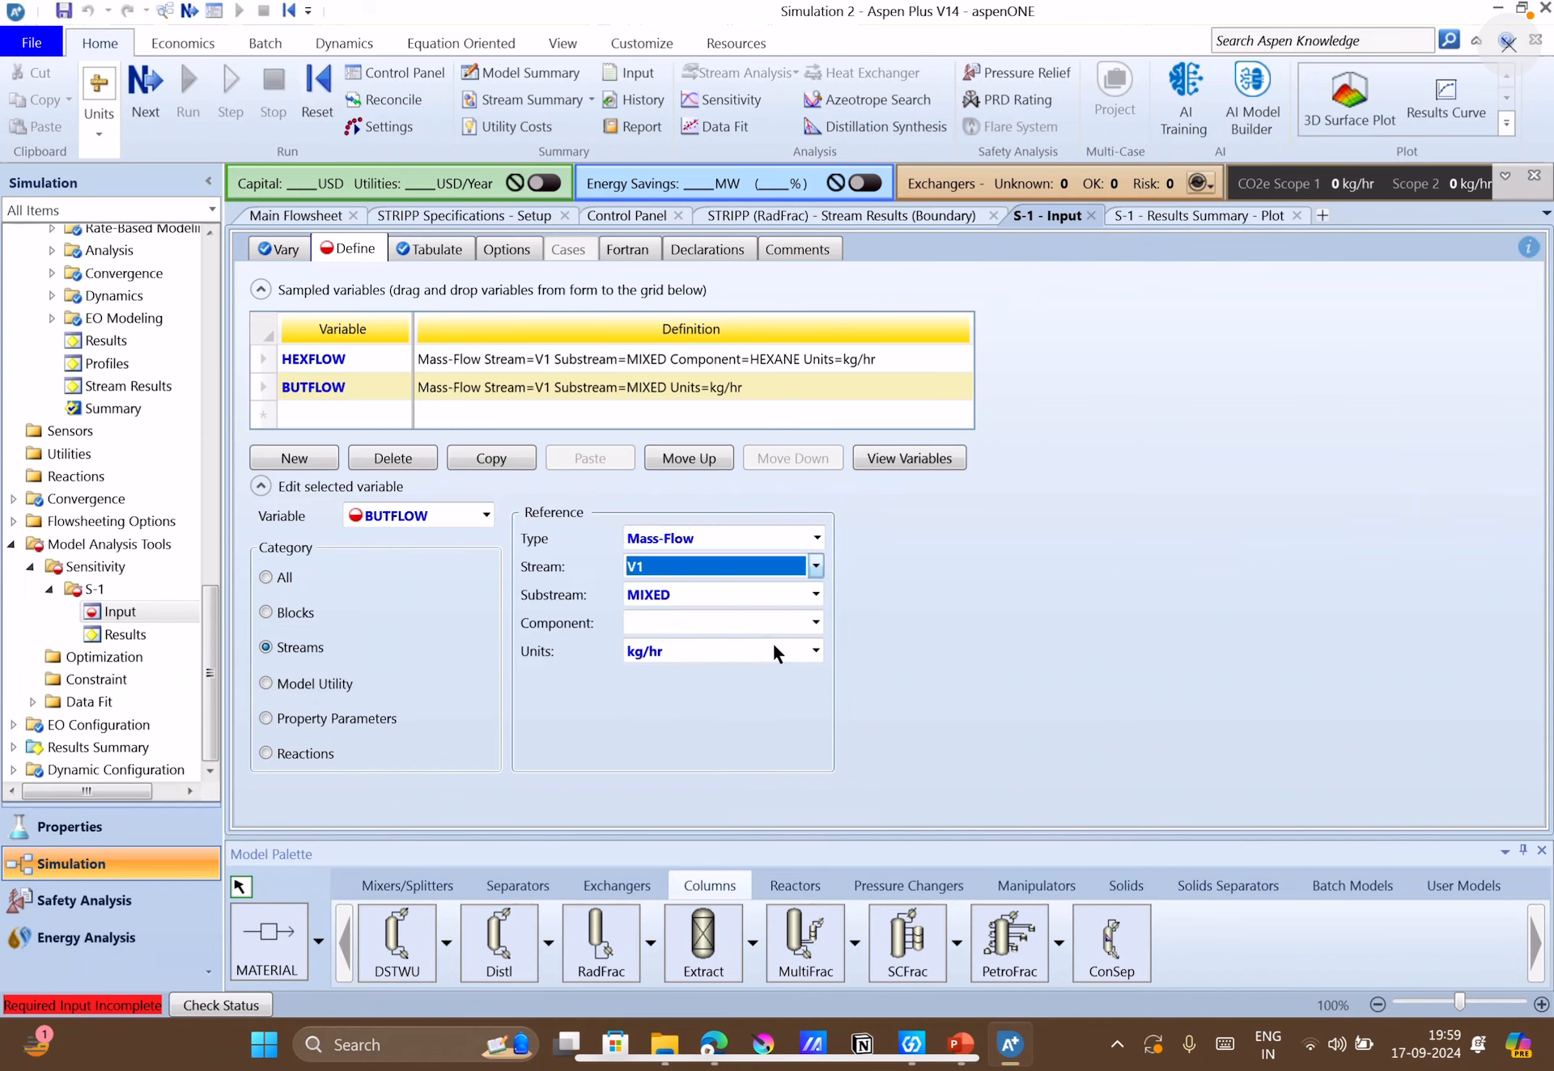
{"action": "left_click", "coordinate": [803, 628]}
{"action": "left_click", "coordinate": [815, 623]}
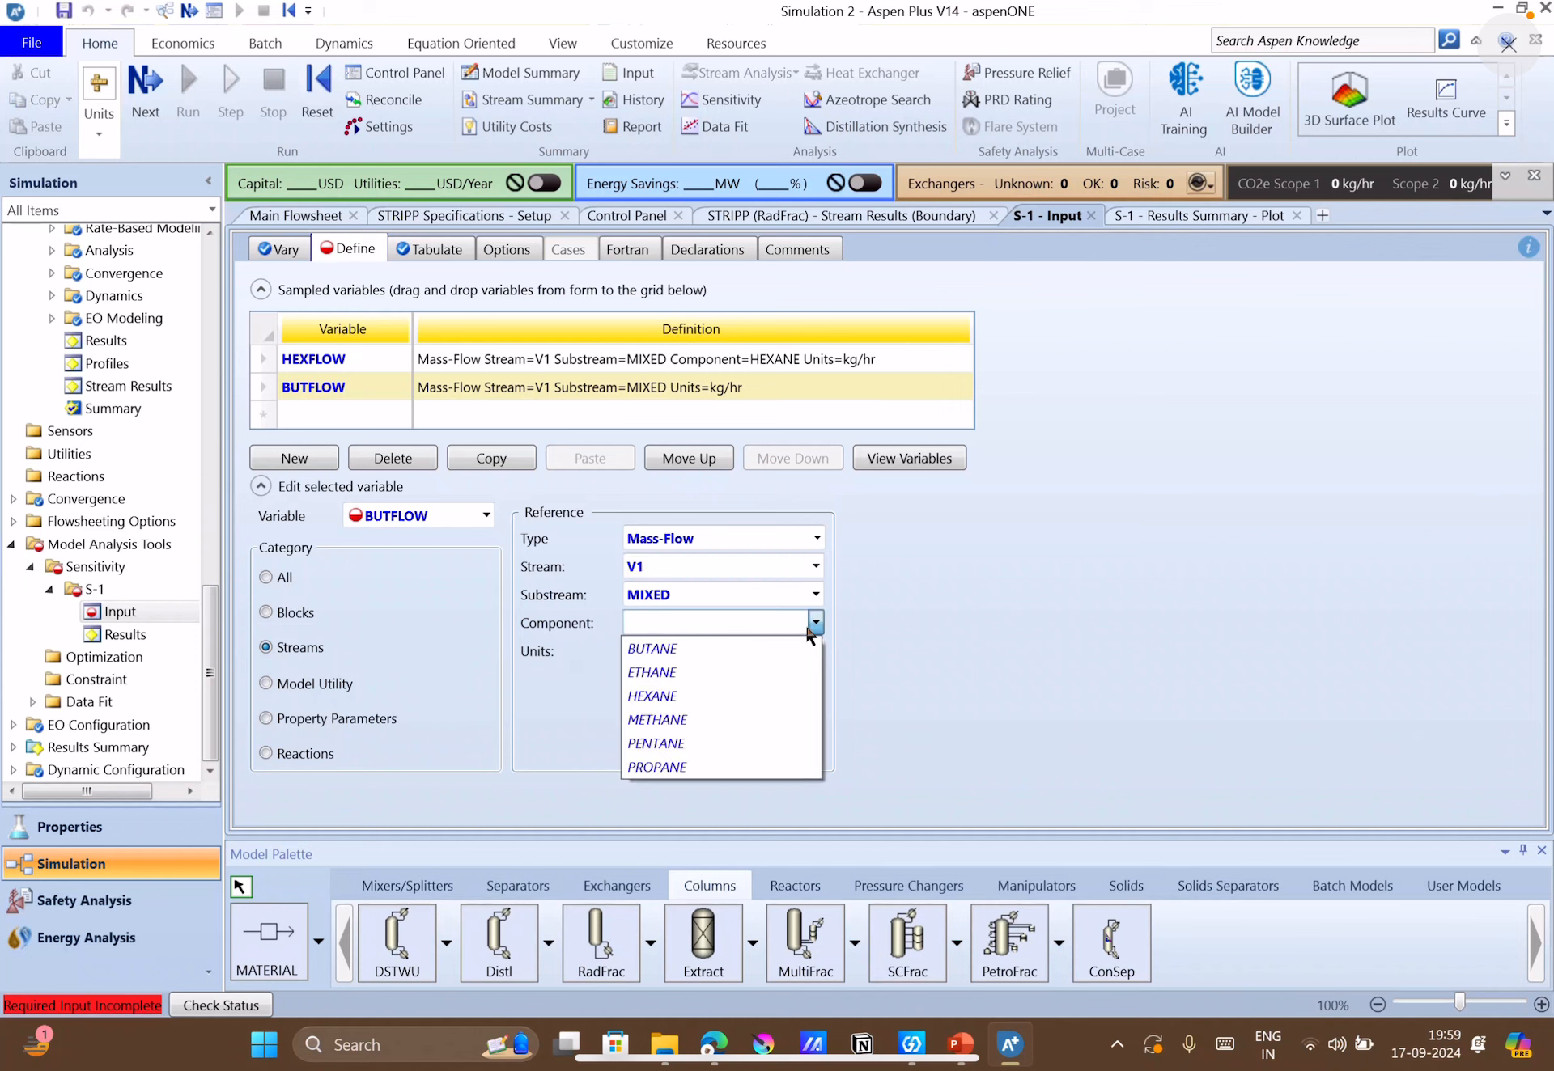
{"action": "left_click", "coordinate": [653, 653]}
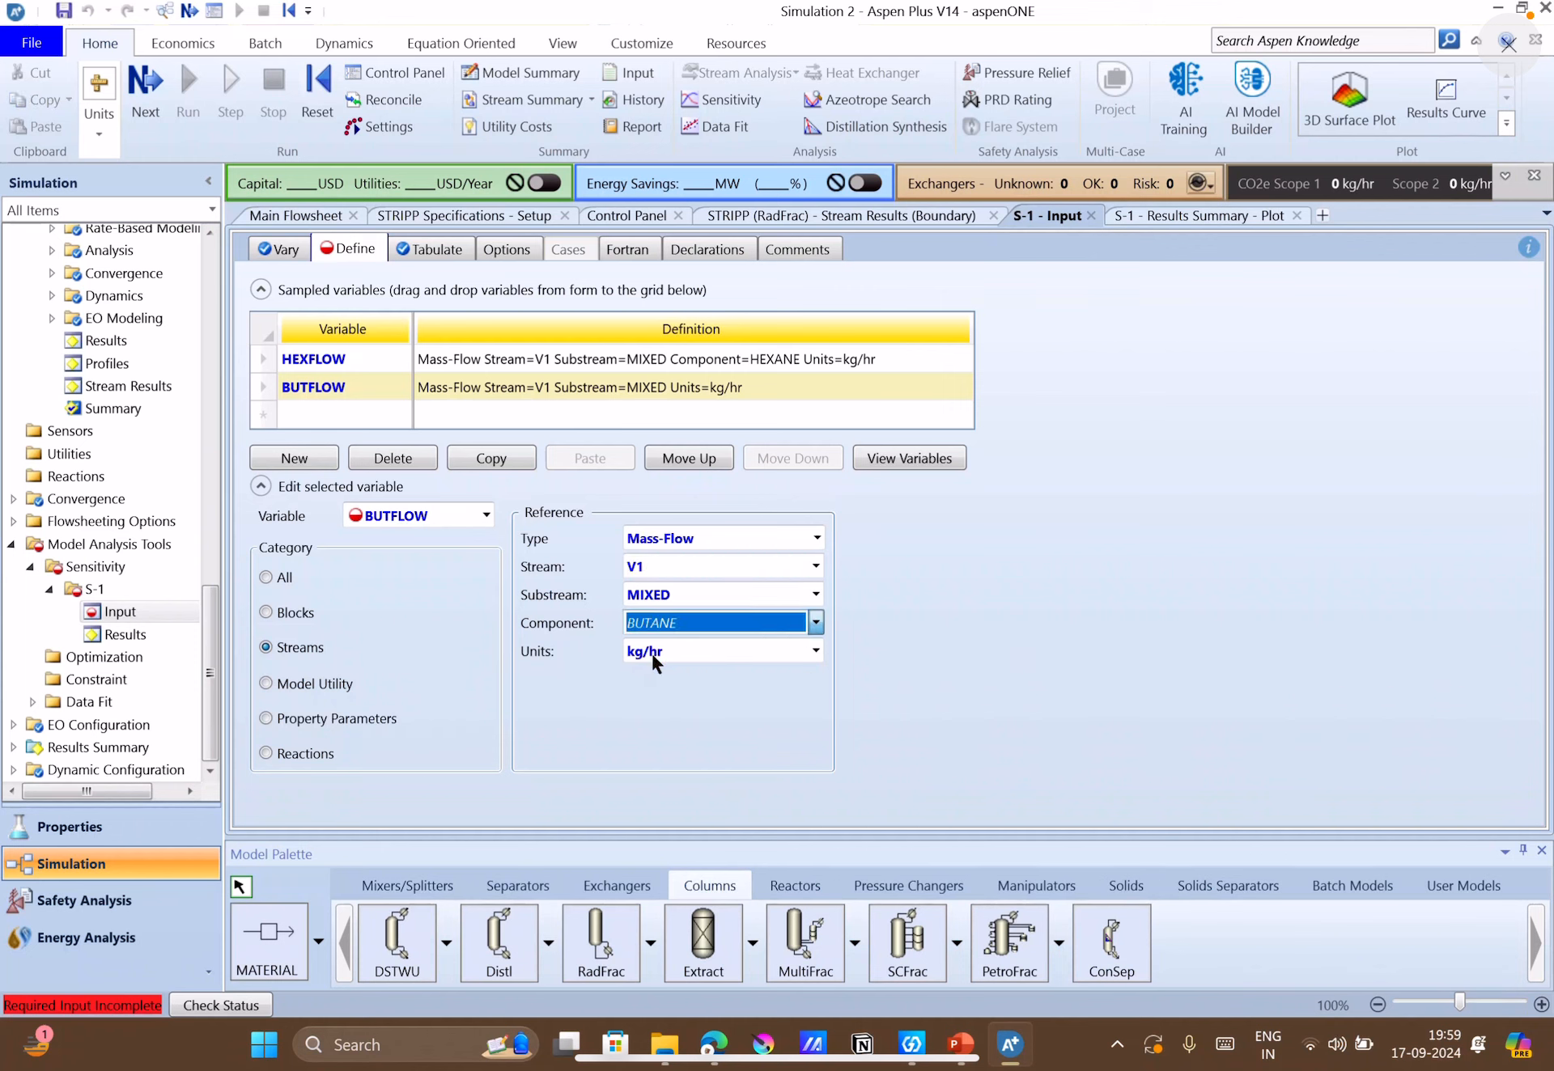
Run the simulation with the added BUTFLOW variable and review the S-1 sensitivity results table.
{"action": "left_click", "coordinate": [146, 95]}
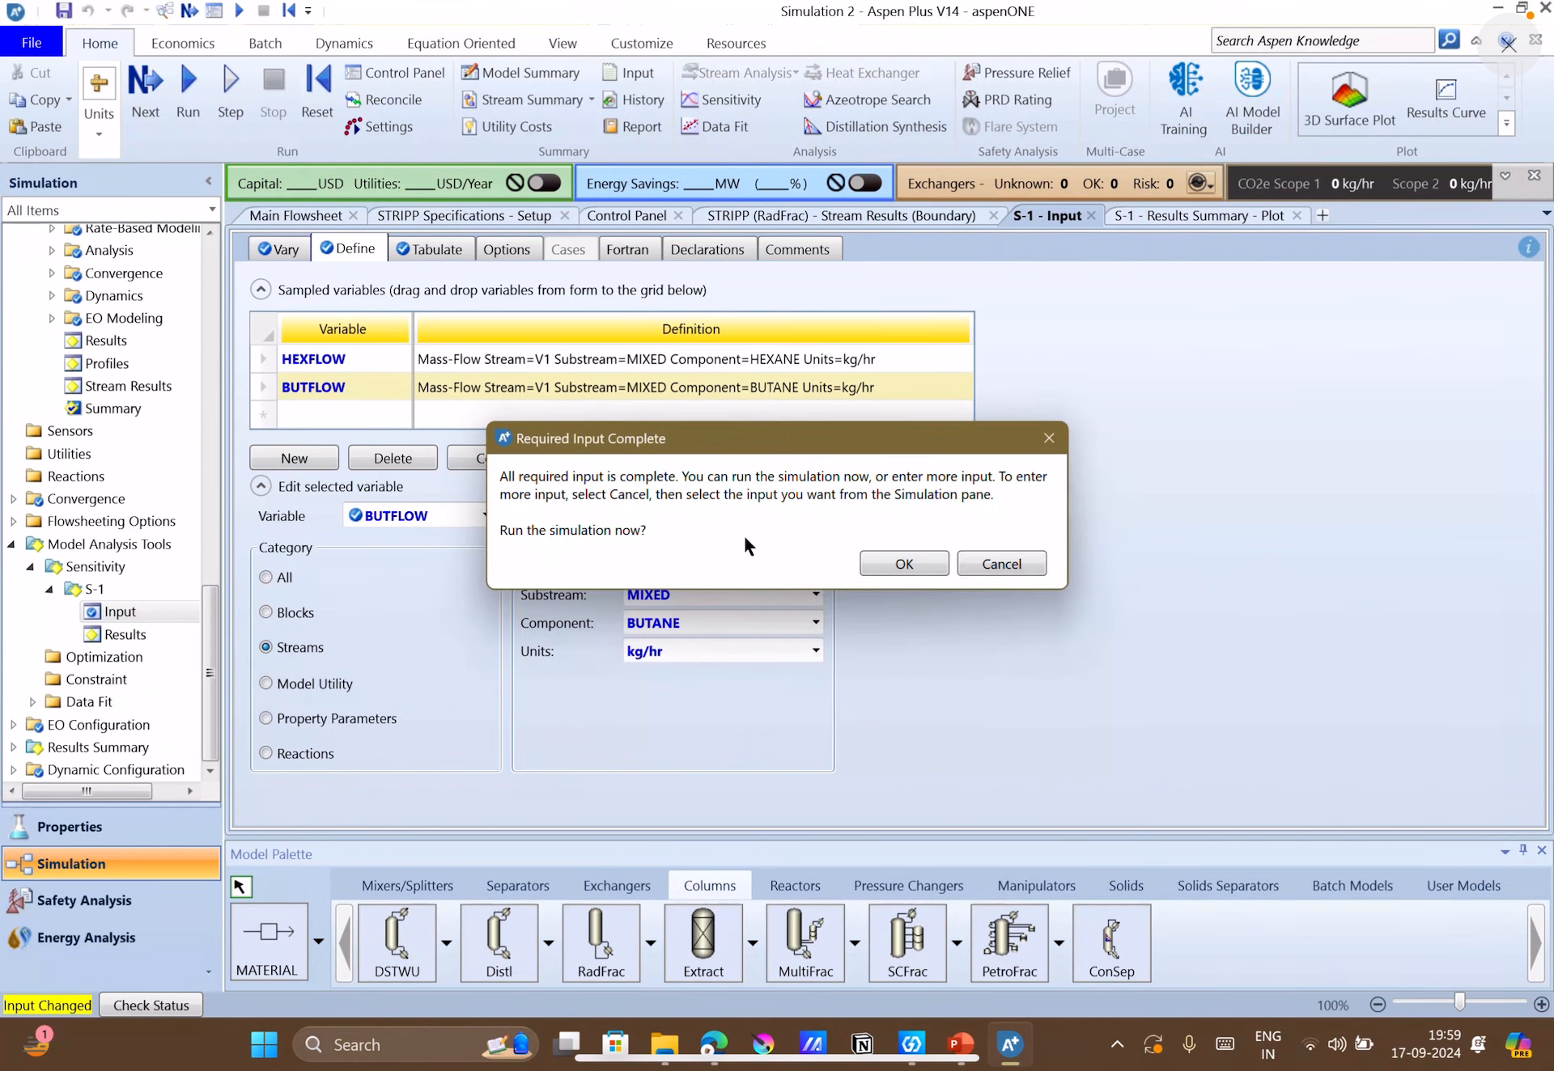
{"action": "left_click", "coordinate": [902, 562]}
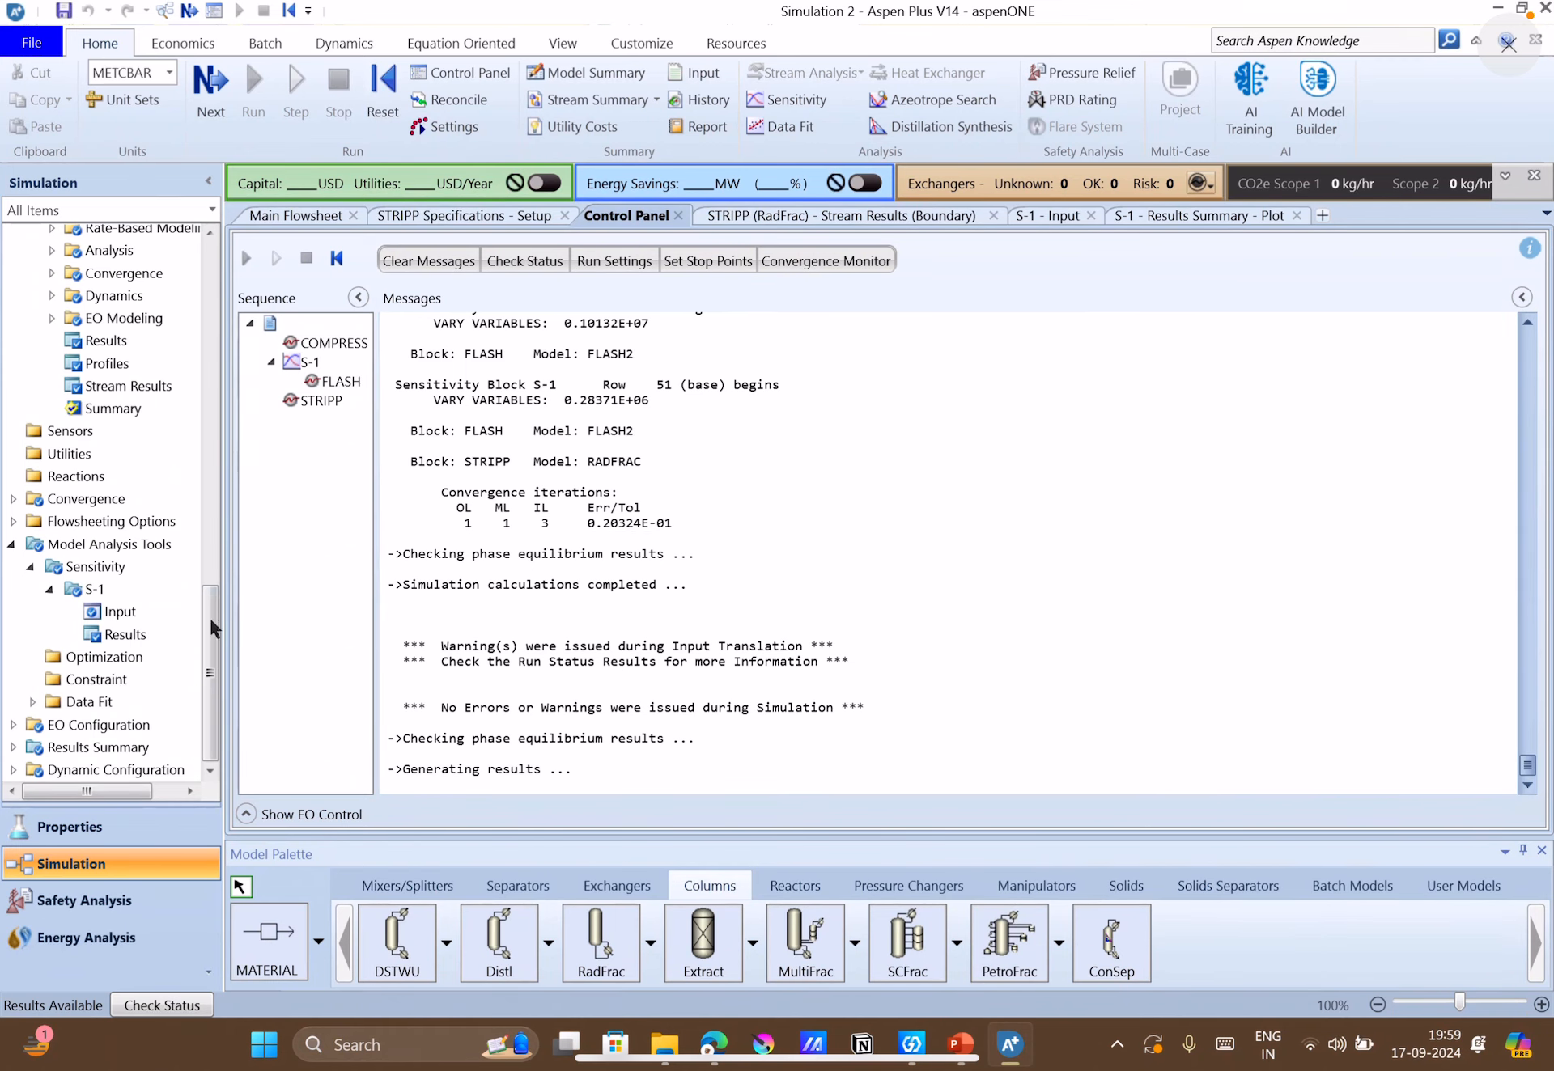
{"action": "left_click", "coordinate": [128, 629]}
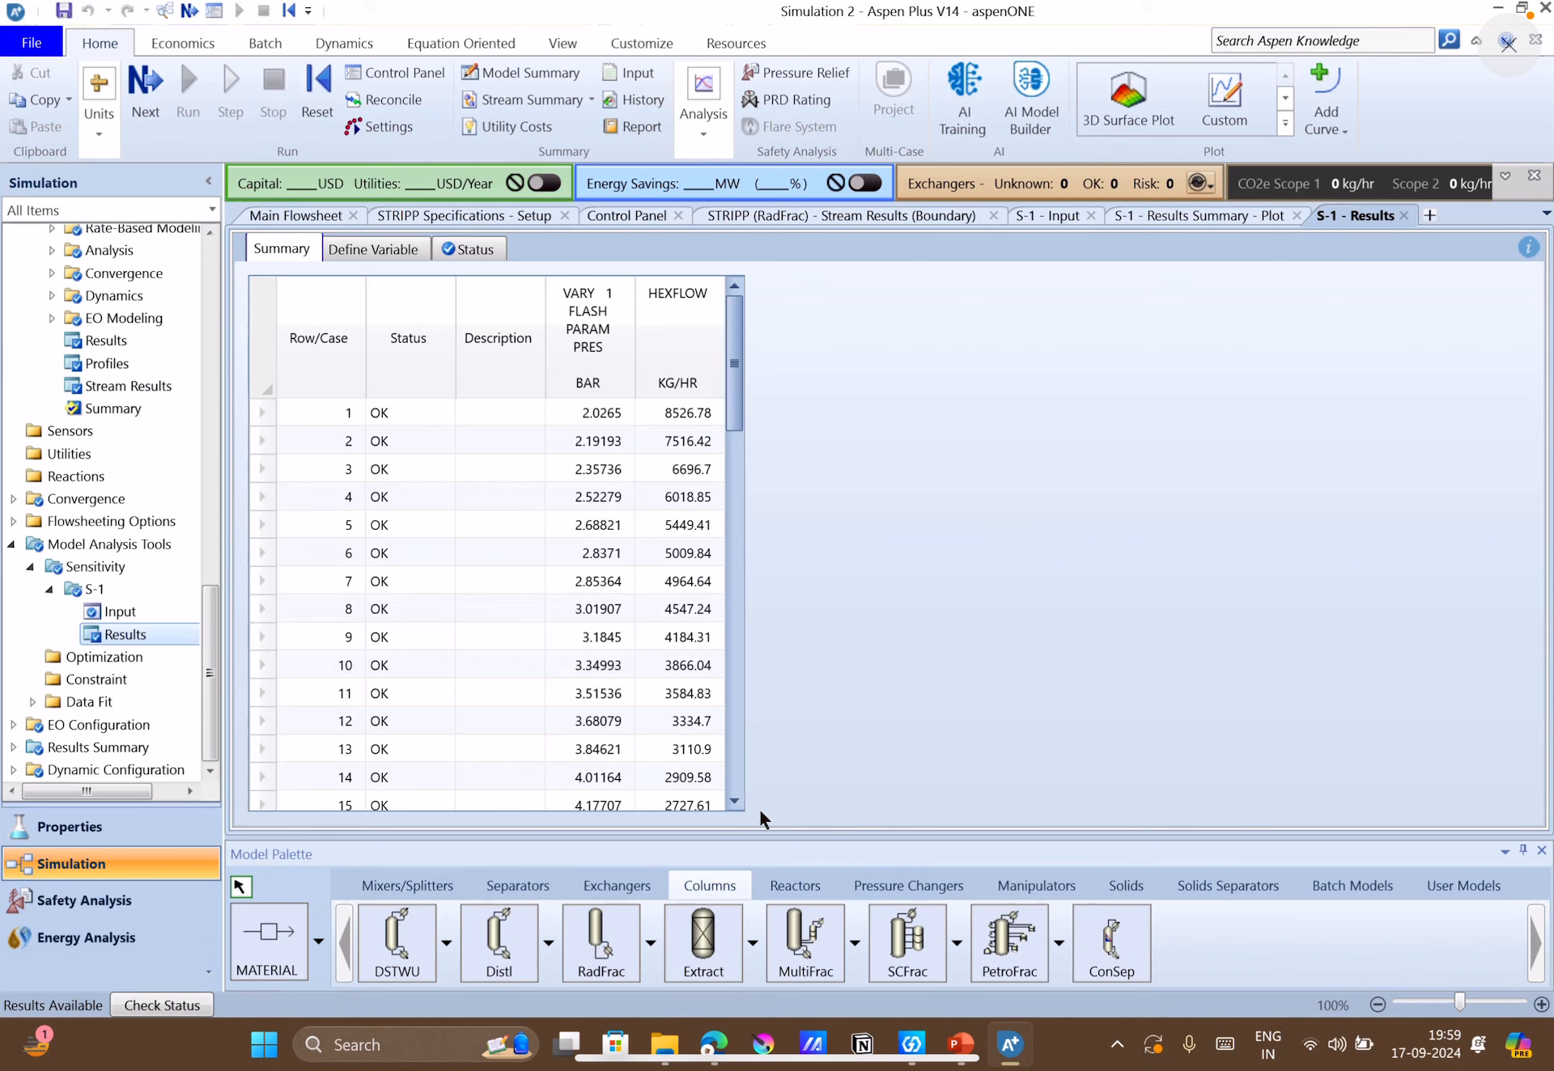
{"action": "scroll", "coordinate": [657, 637], "scroll_direction": "down", "scroll_amount": 7}
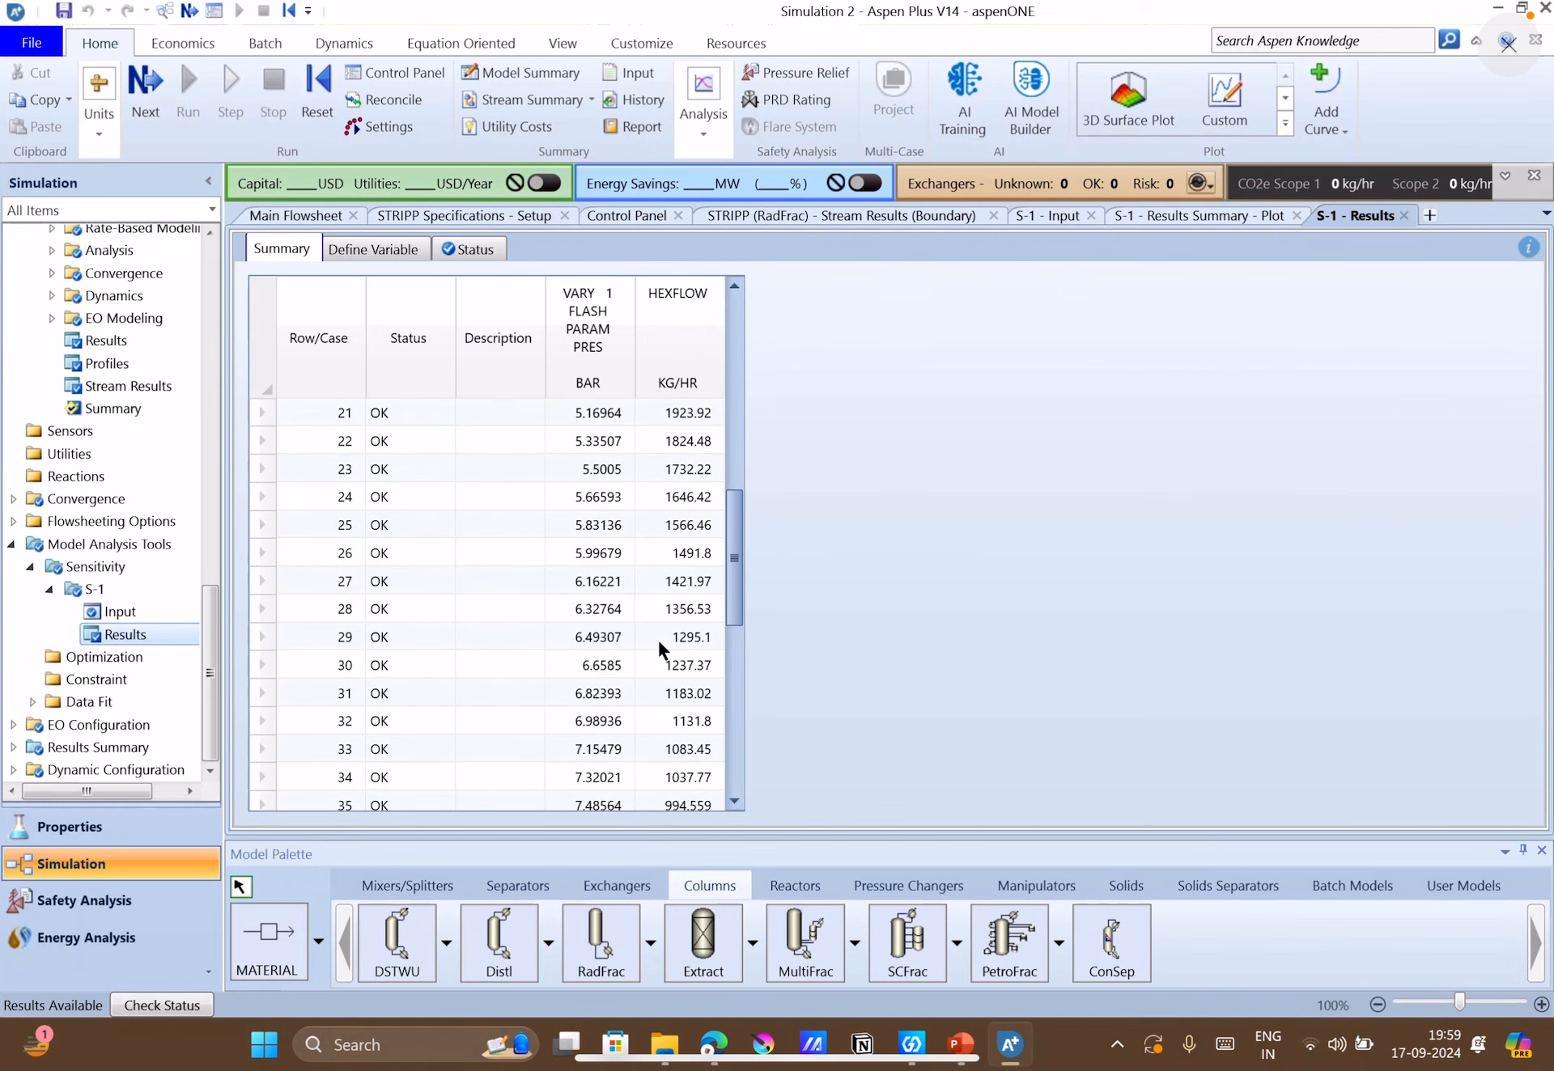
{"action": "scroll", "coordinate": [657, 637], "scroll_direction": "down", "scroll_amount": 6}
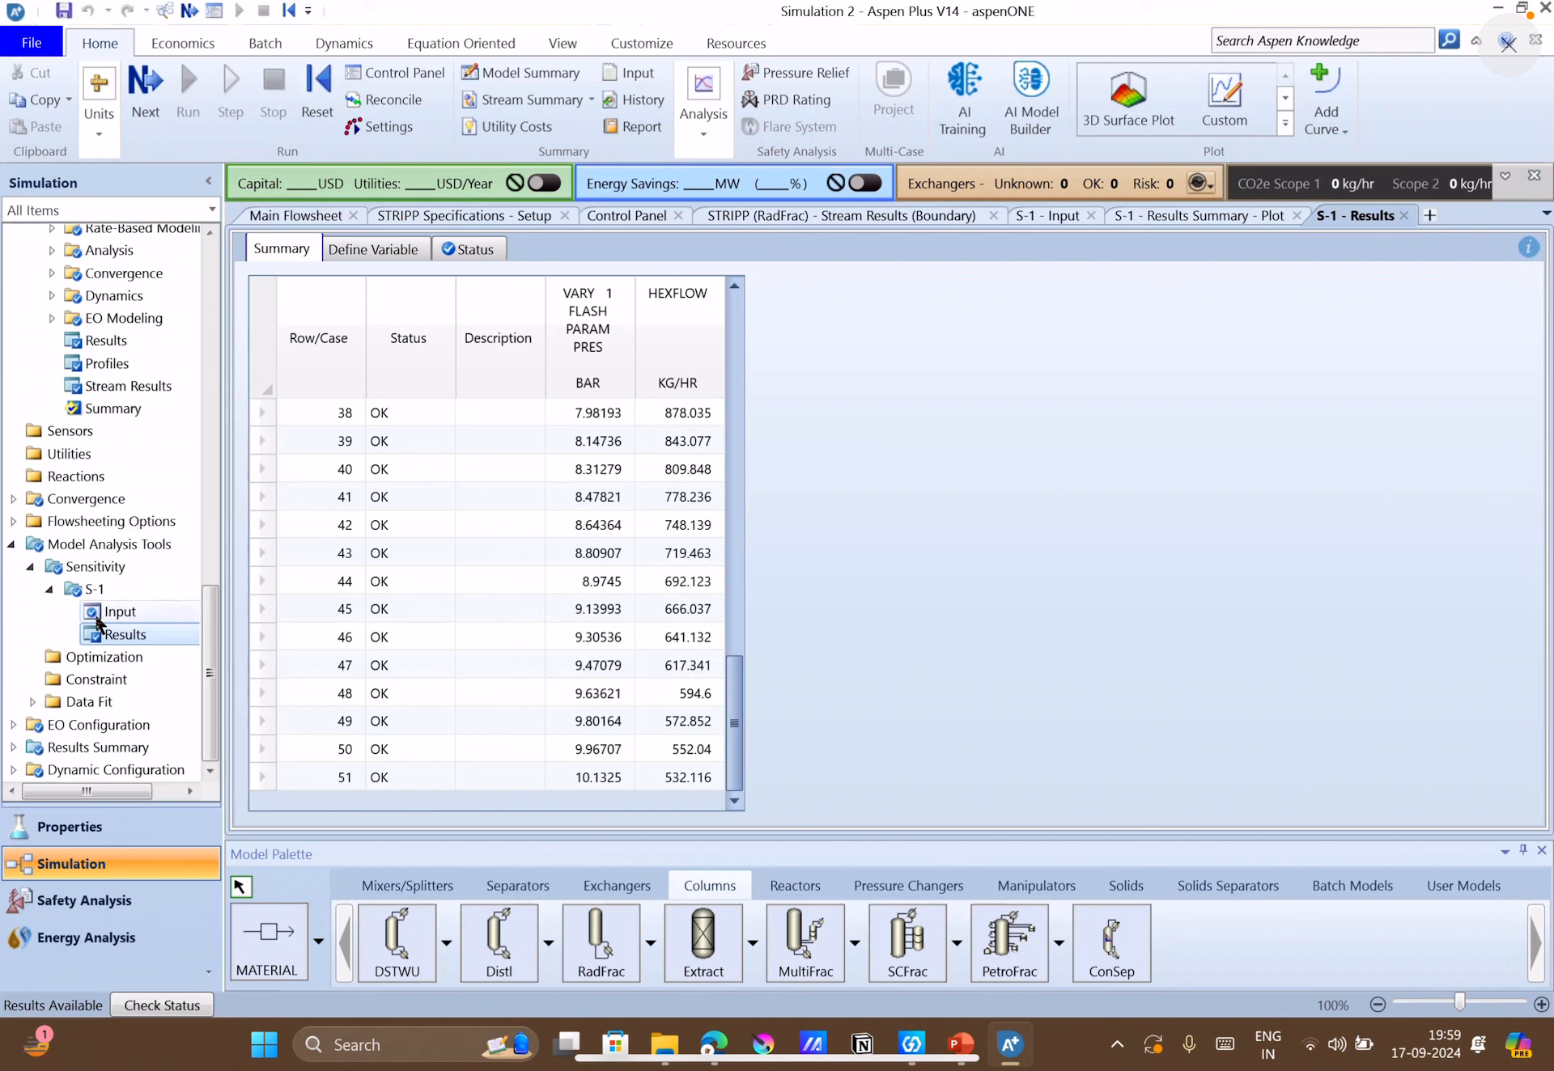
Refill the S-1 sensitivity tabulation with HEXFLOW and BUTFLOW, agreeing to remove the existing tabulated variable.
{"action": "left_click", "coordinate": [98, 621]}
{"action": "left_click", "coordinate": [437, 247]}
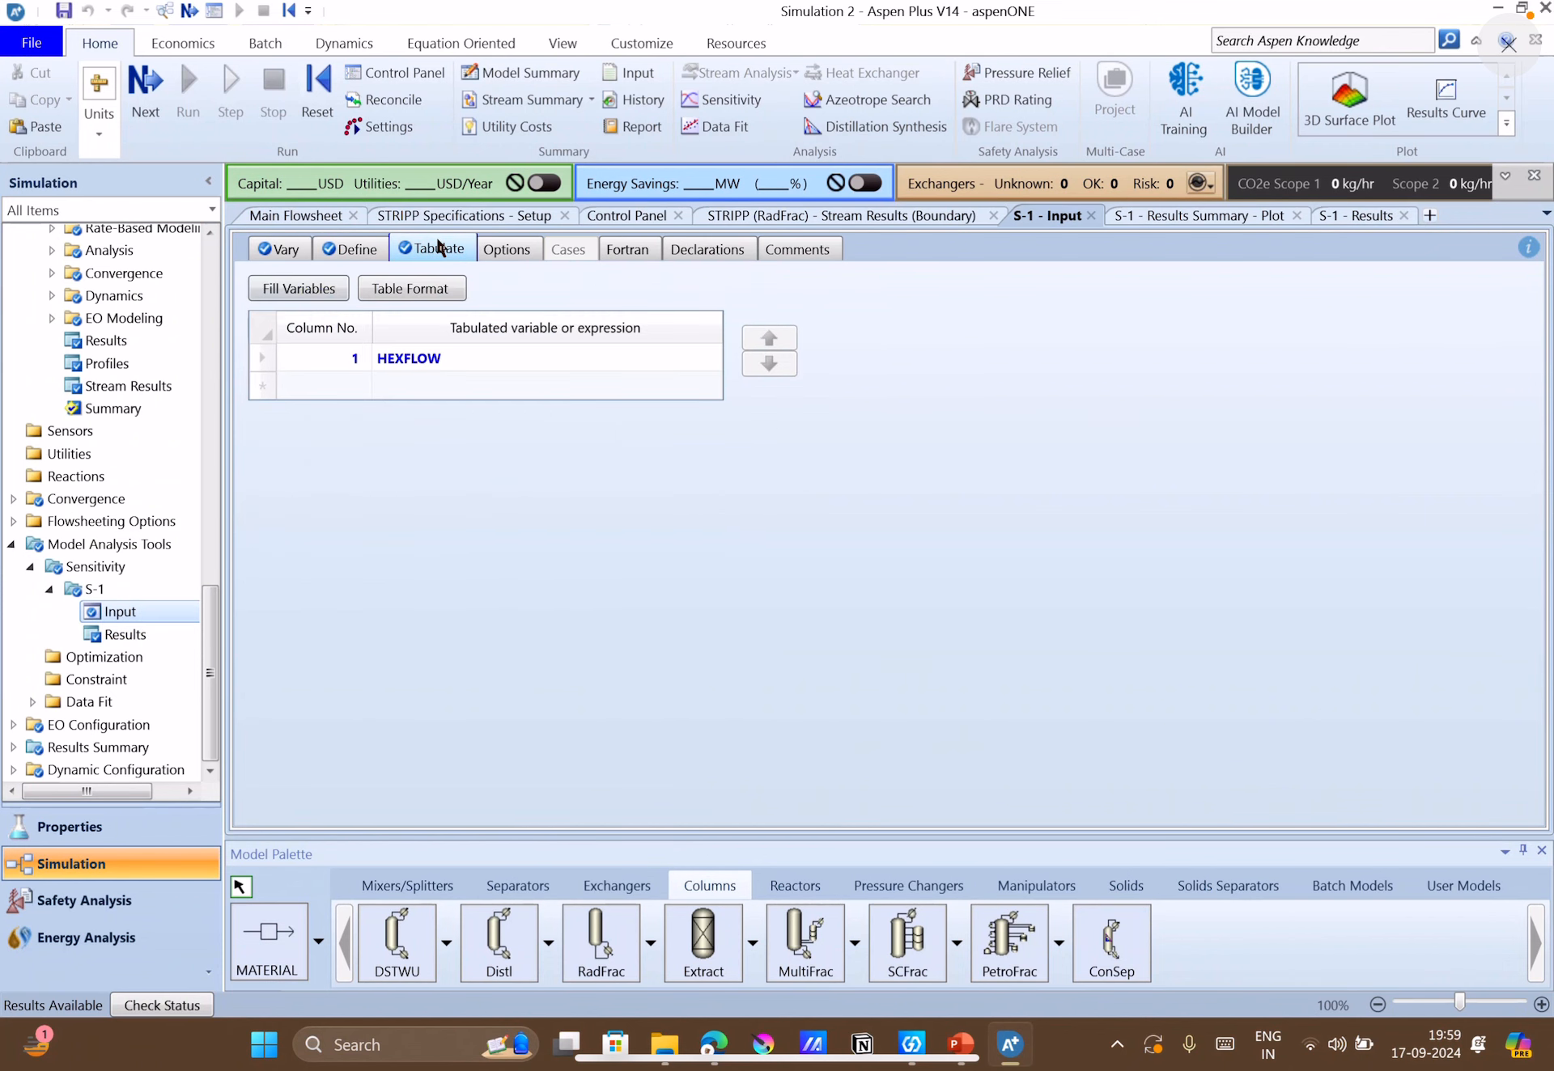
{"action": "left_click", "coordinate": [312, 289]}
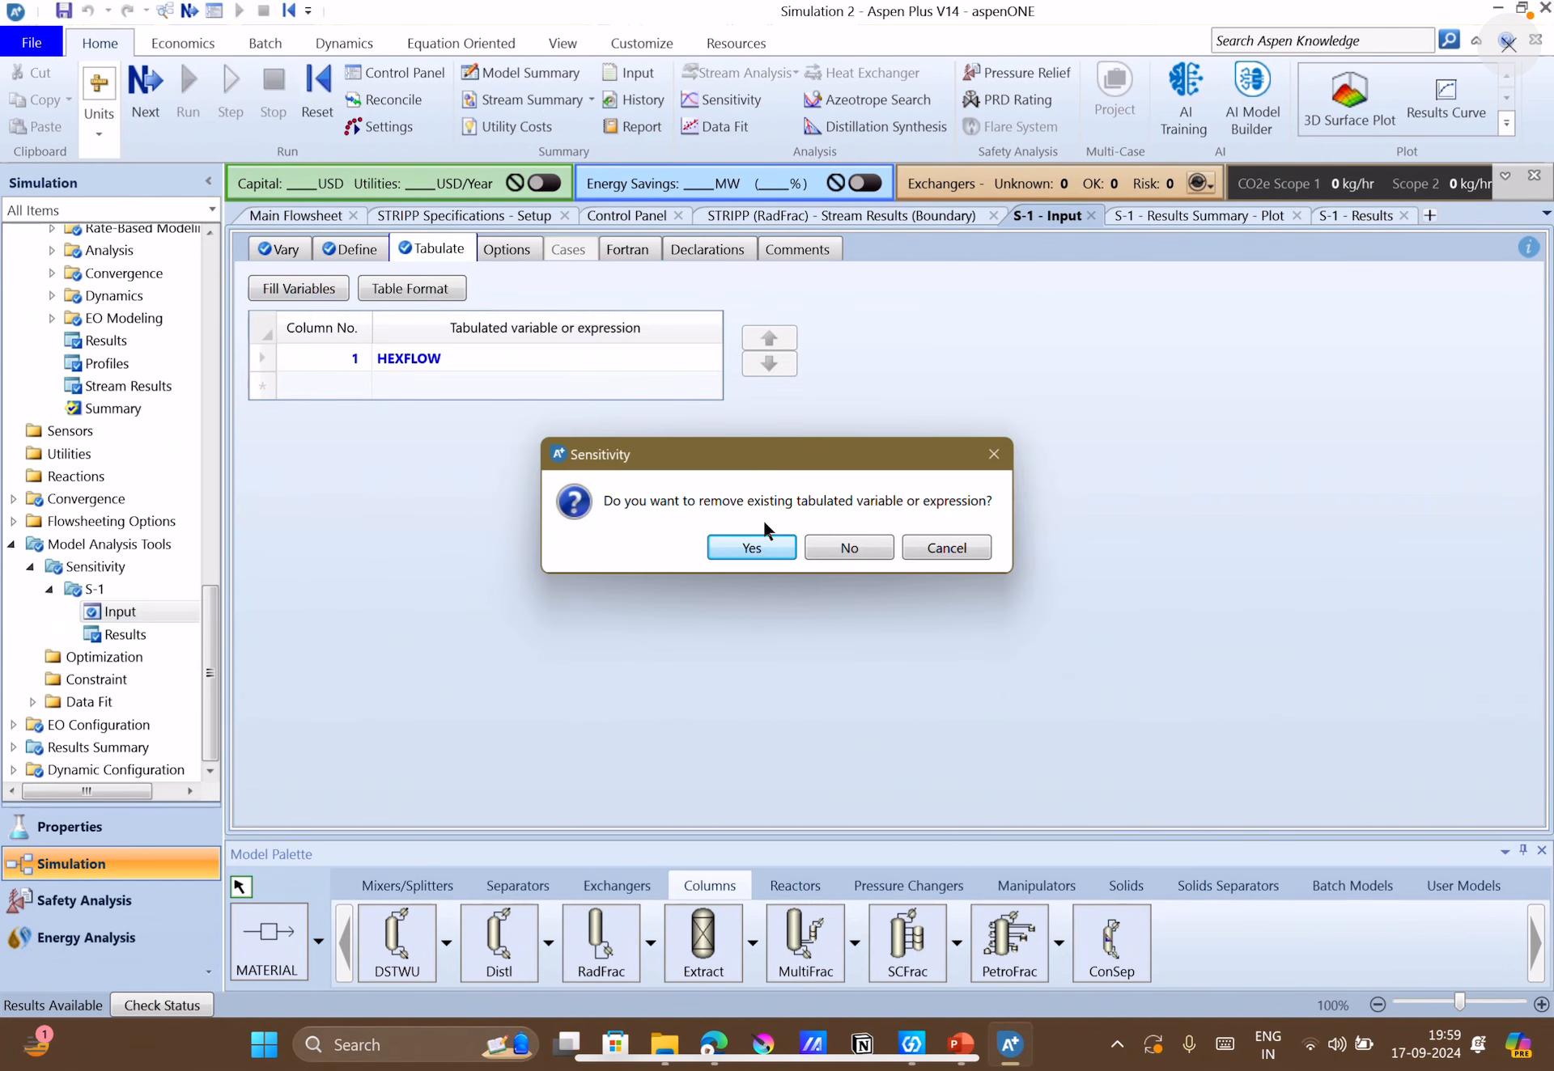
{"action": "left_click", "coordinate": [741, 552]}
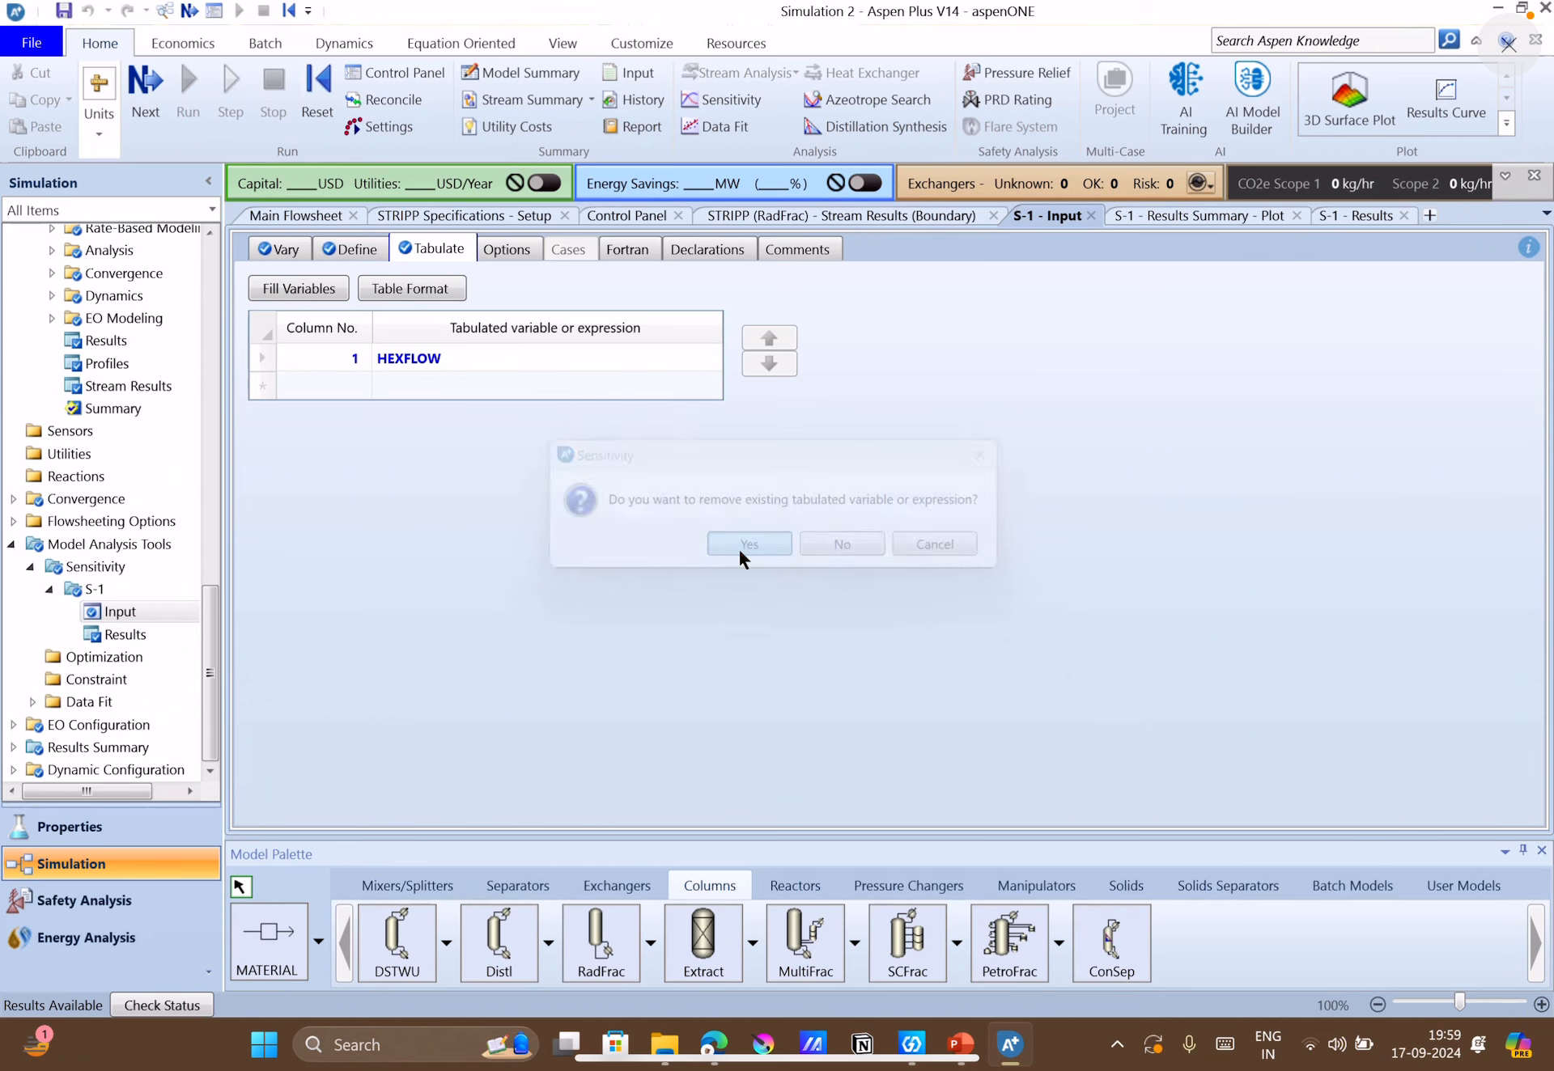
Rerun the simulation with both variables tabulated and open the S-1 sensitivity results.
{"action": "key", "text": "F4"}
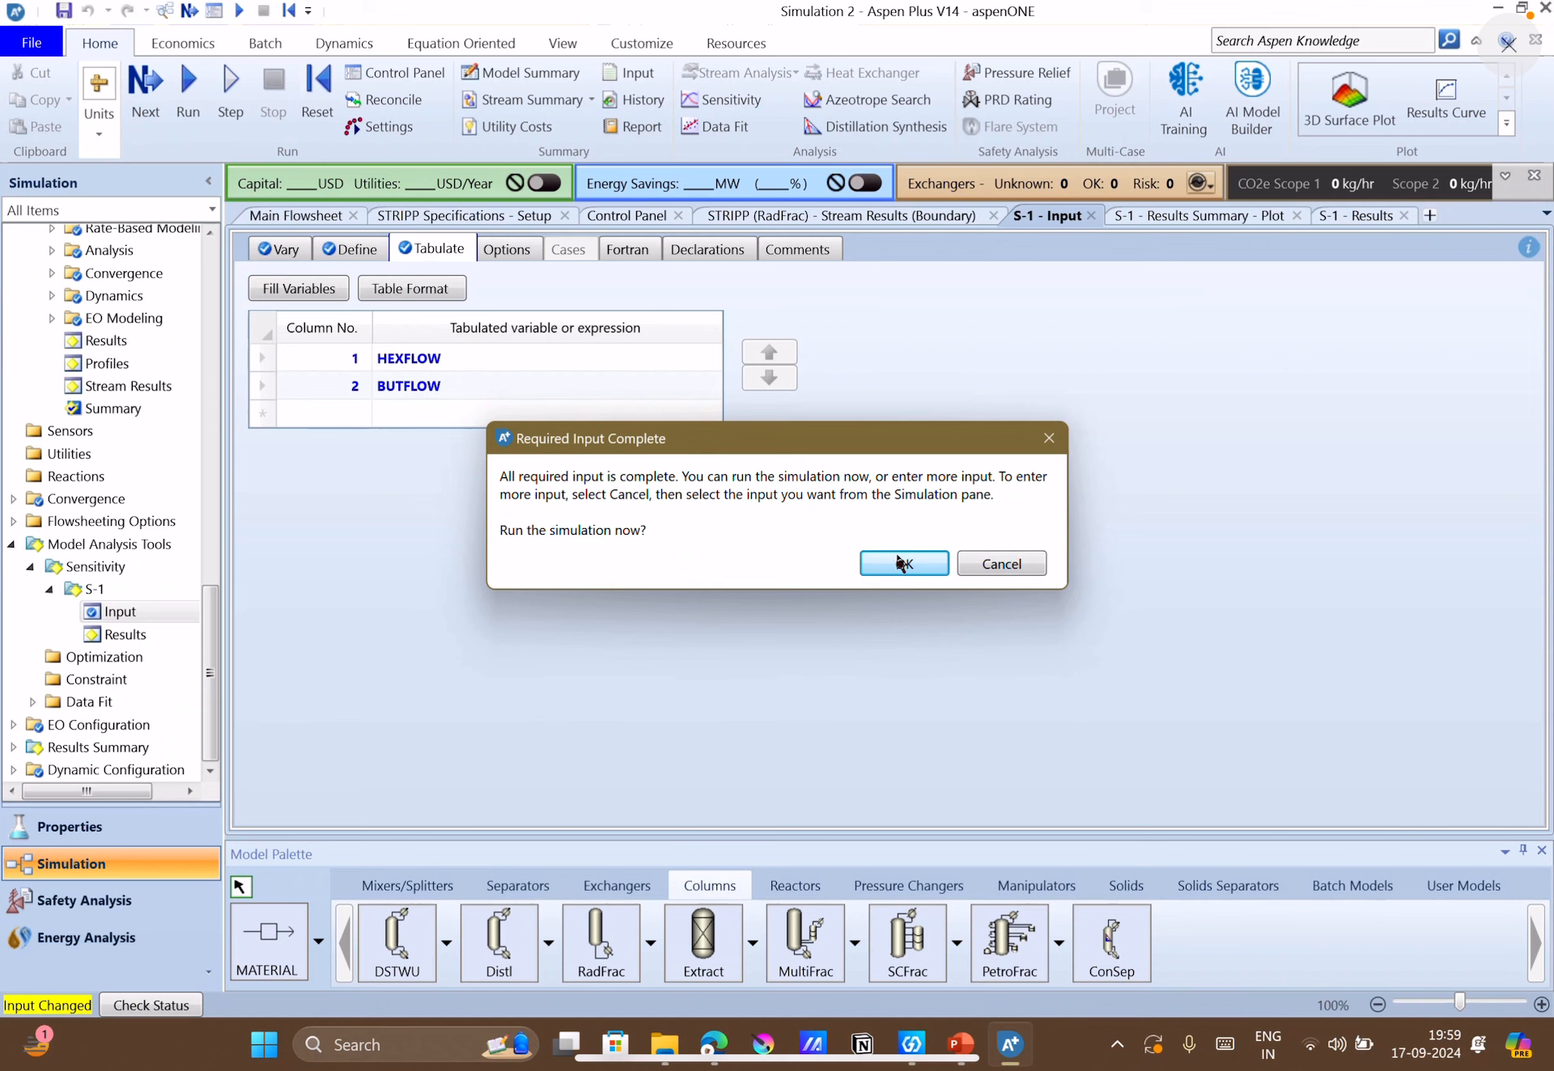
{"action": "left_click", "coordinate": [896, 560]}
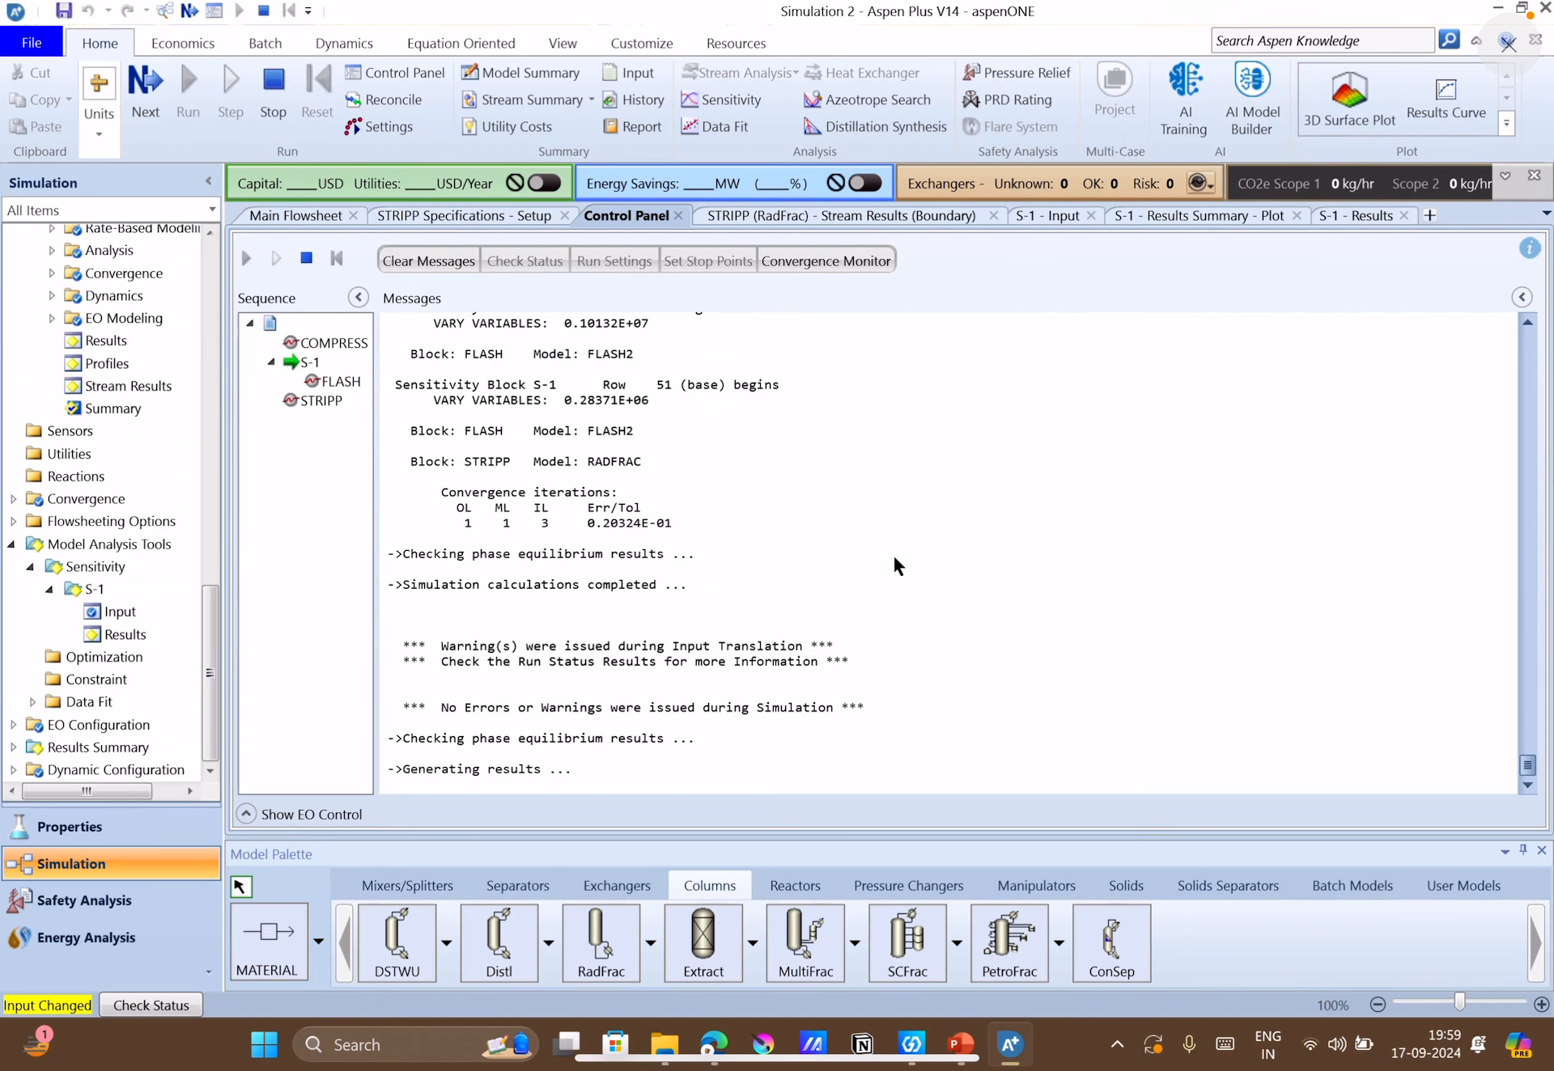
{"action": "double_click", "coordinate": [170, 634]}
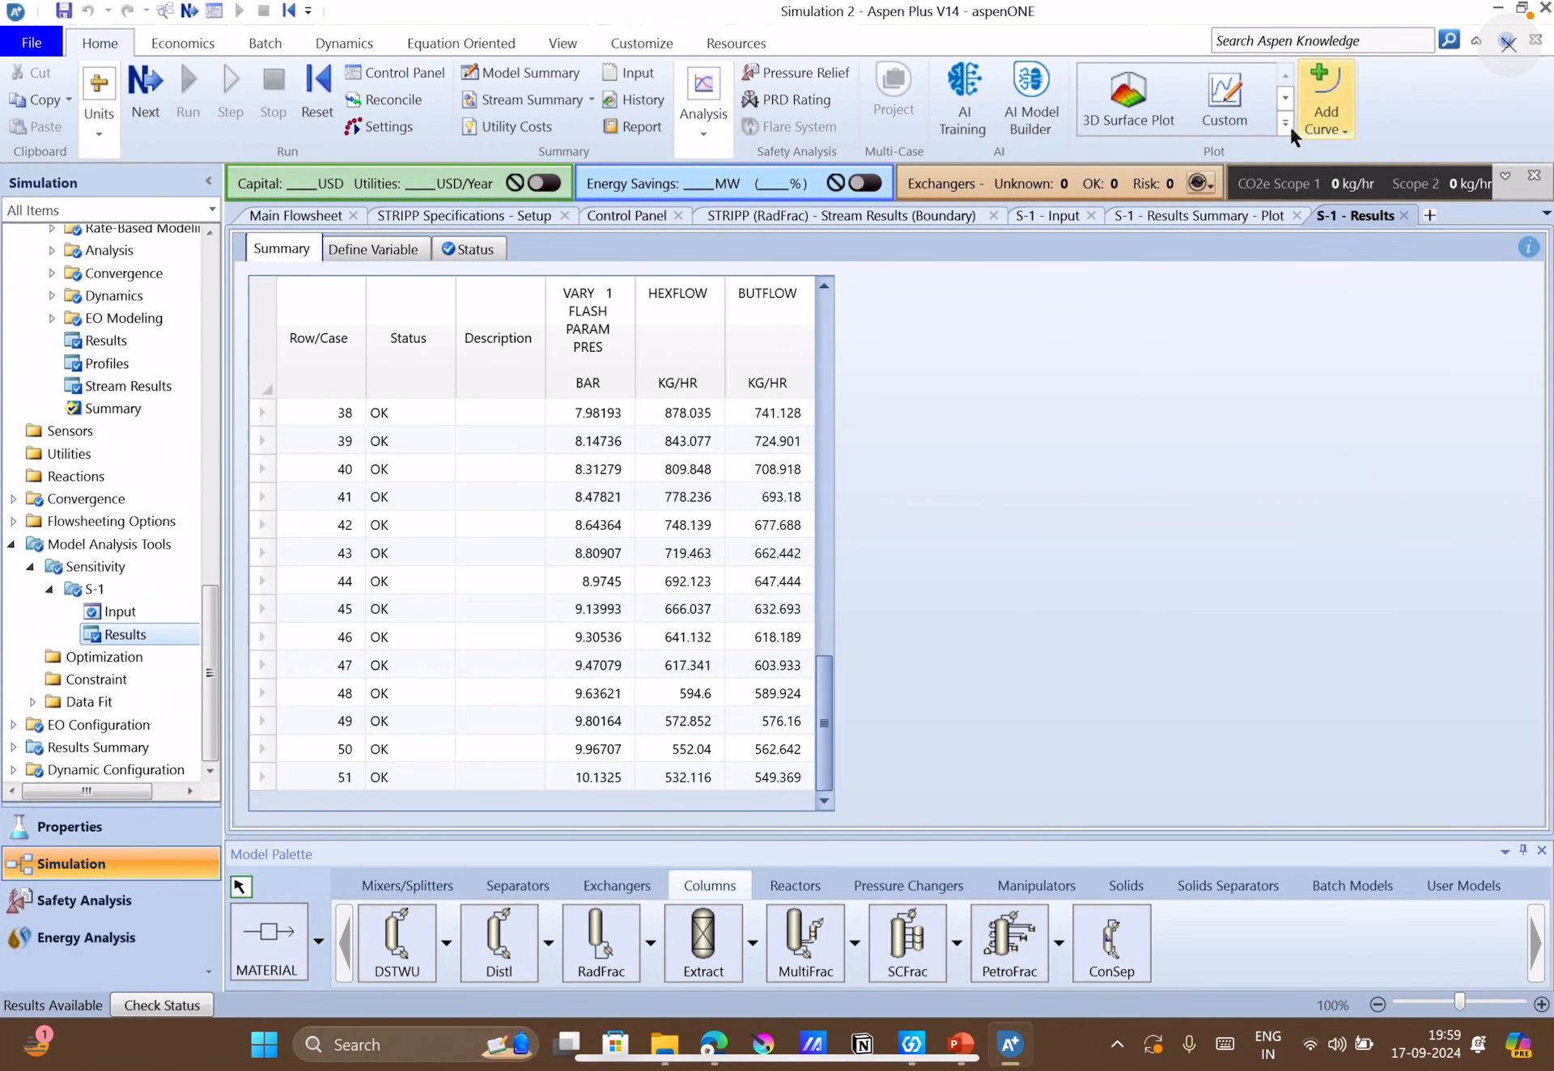
Create a custom plot of HEXFLOW and BUTFLOW in kg/hr against the varied FLASH pressure in bar.
{"action": "left_click", "coordinate": [1223, 101]}
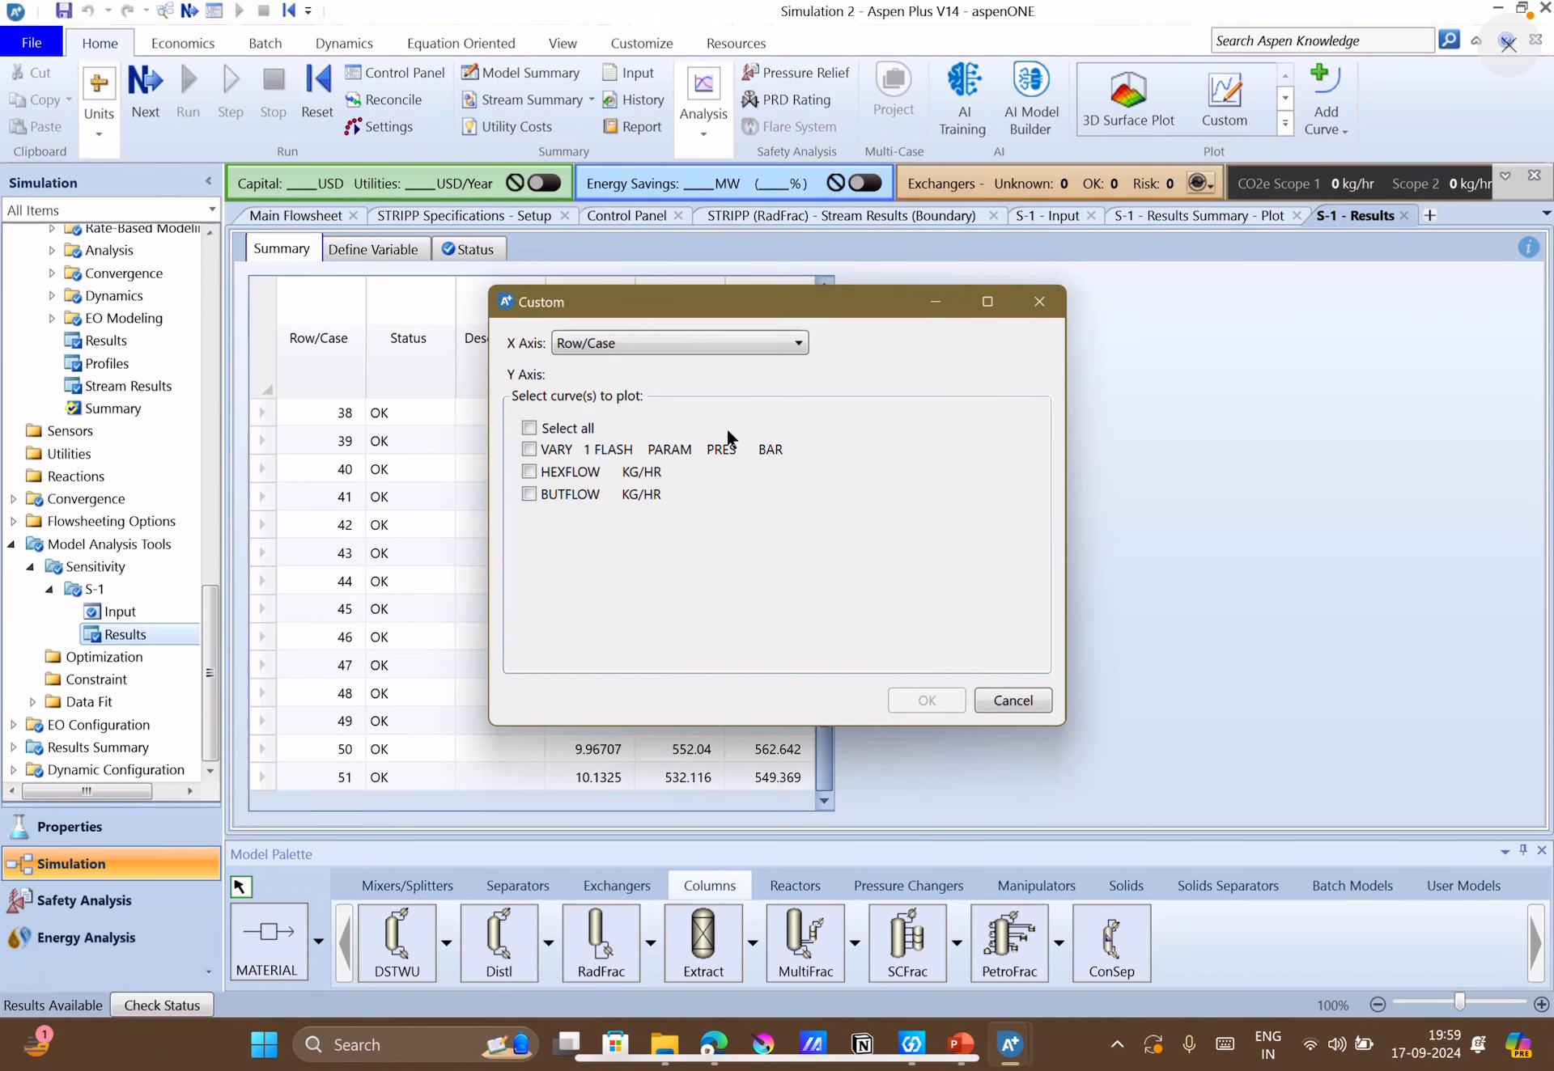
{"action": "left_click", "coordinate": [733, 348]}
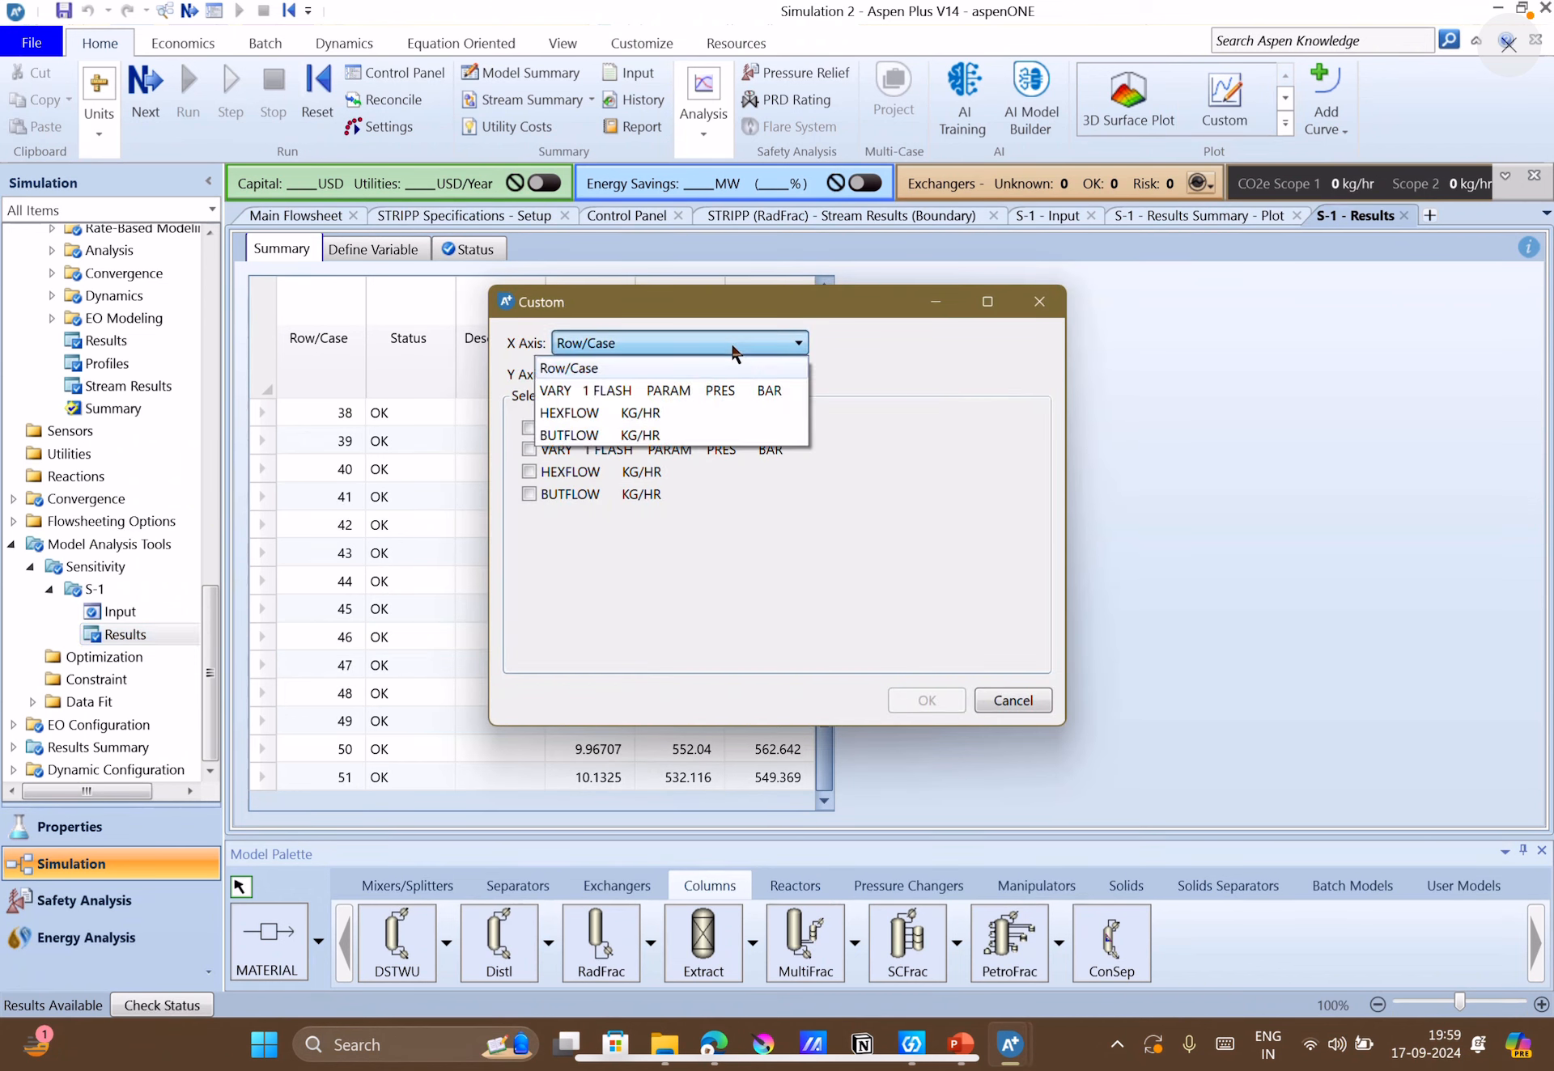
{"action": "left_click", "coordinate": [696, 387]}
{"action": "left_click", "coordinate": [528, 471]}
{"action": "left_click", "coordinate": [530, 493]}
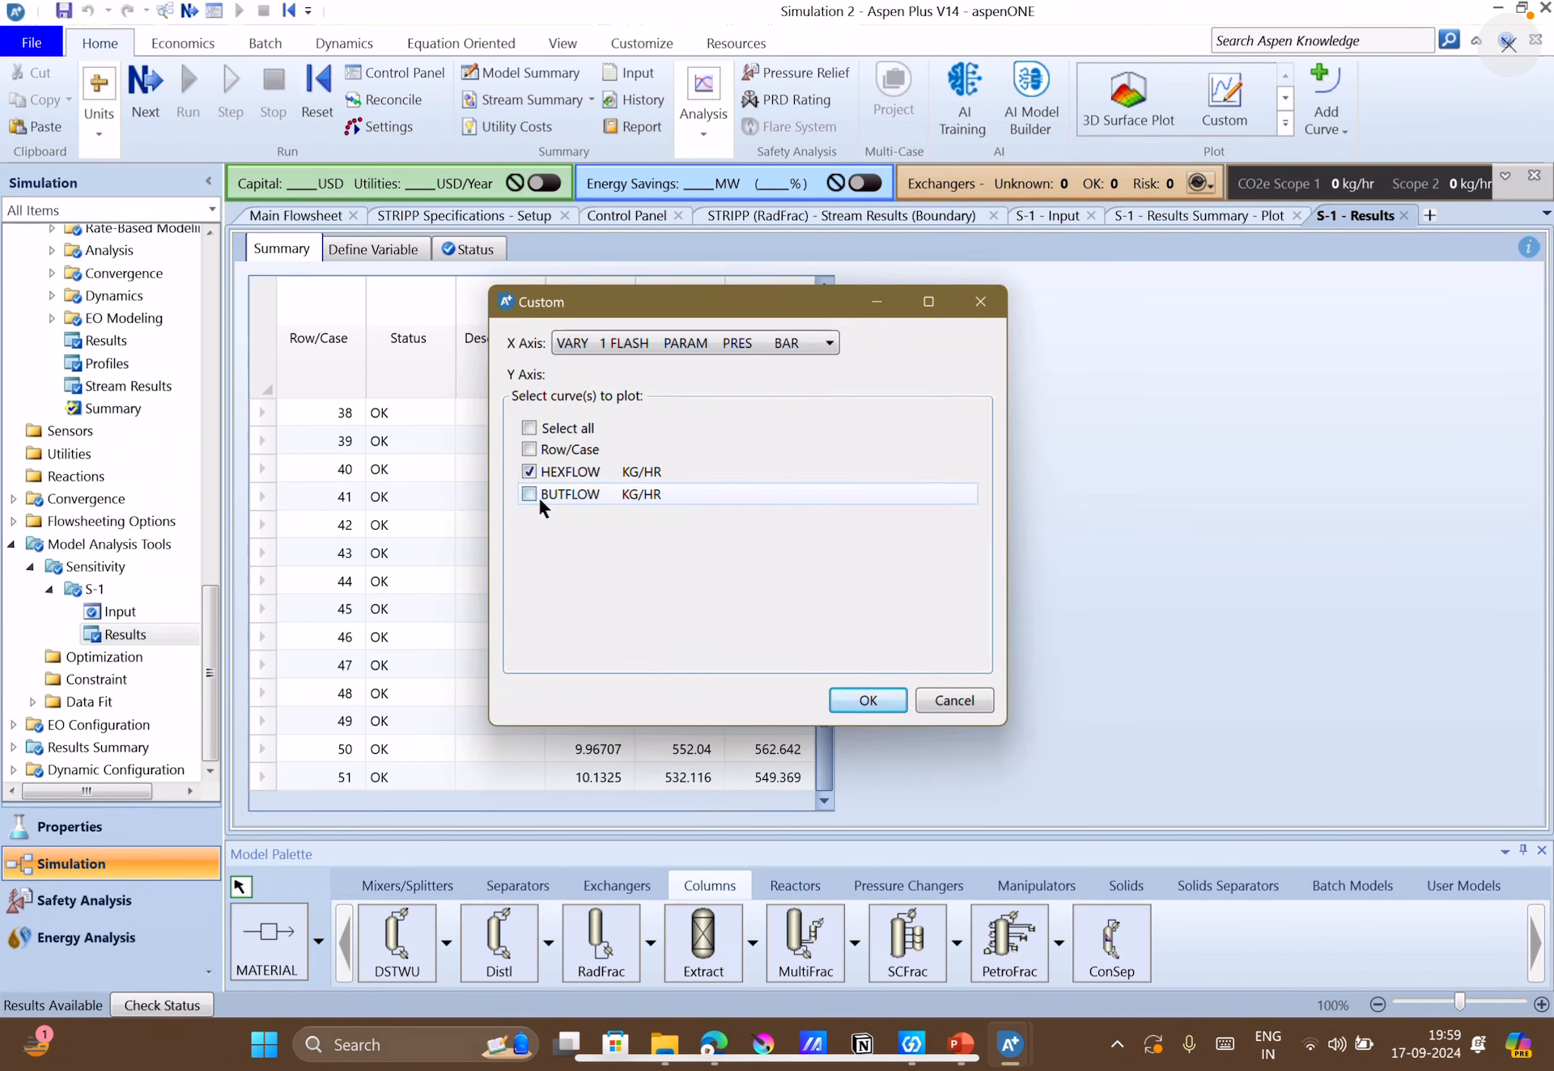
{"action": "left_click", "coordinate": [862, 700]}
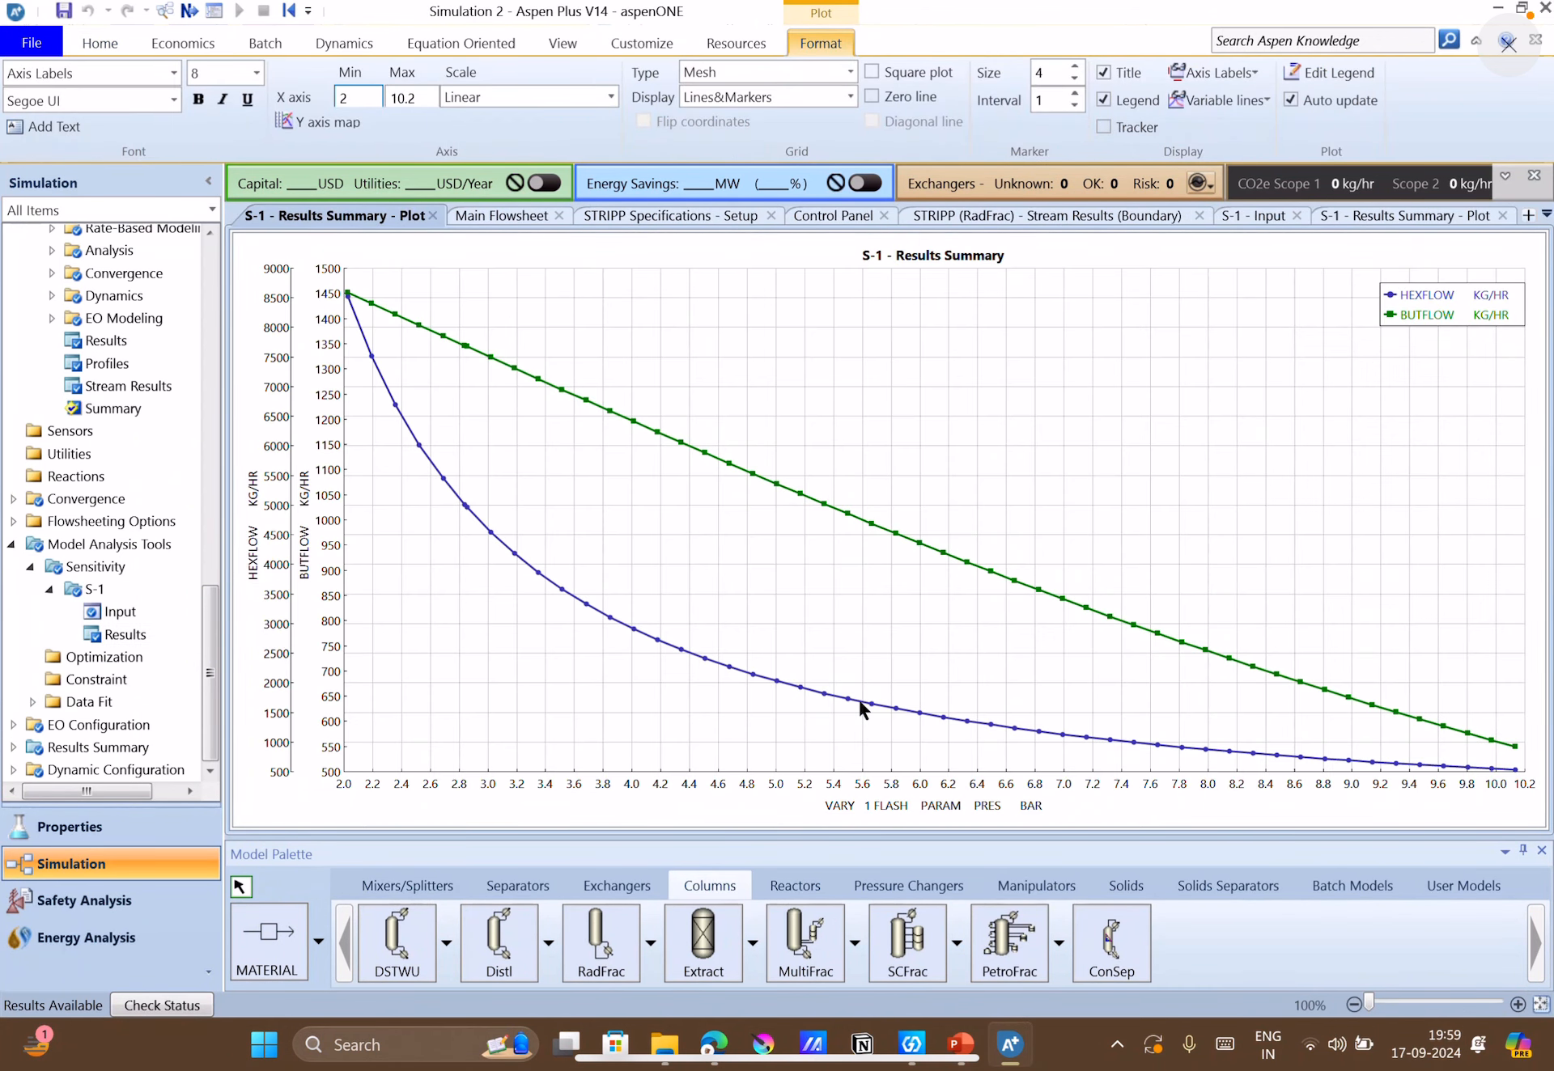
Map the HEXFLOW and BUTFLOW curves of the plot onto a single Y axis.
{"action": "right_click", "coordinate": [587, 508]}
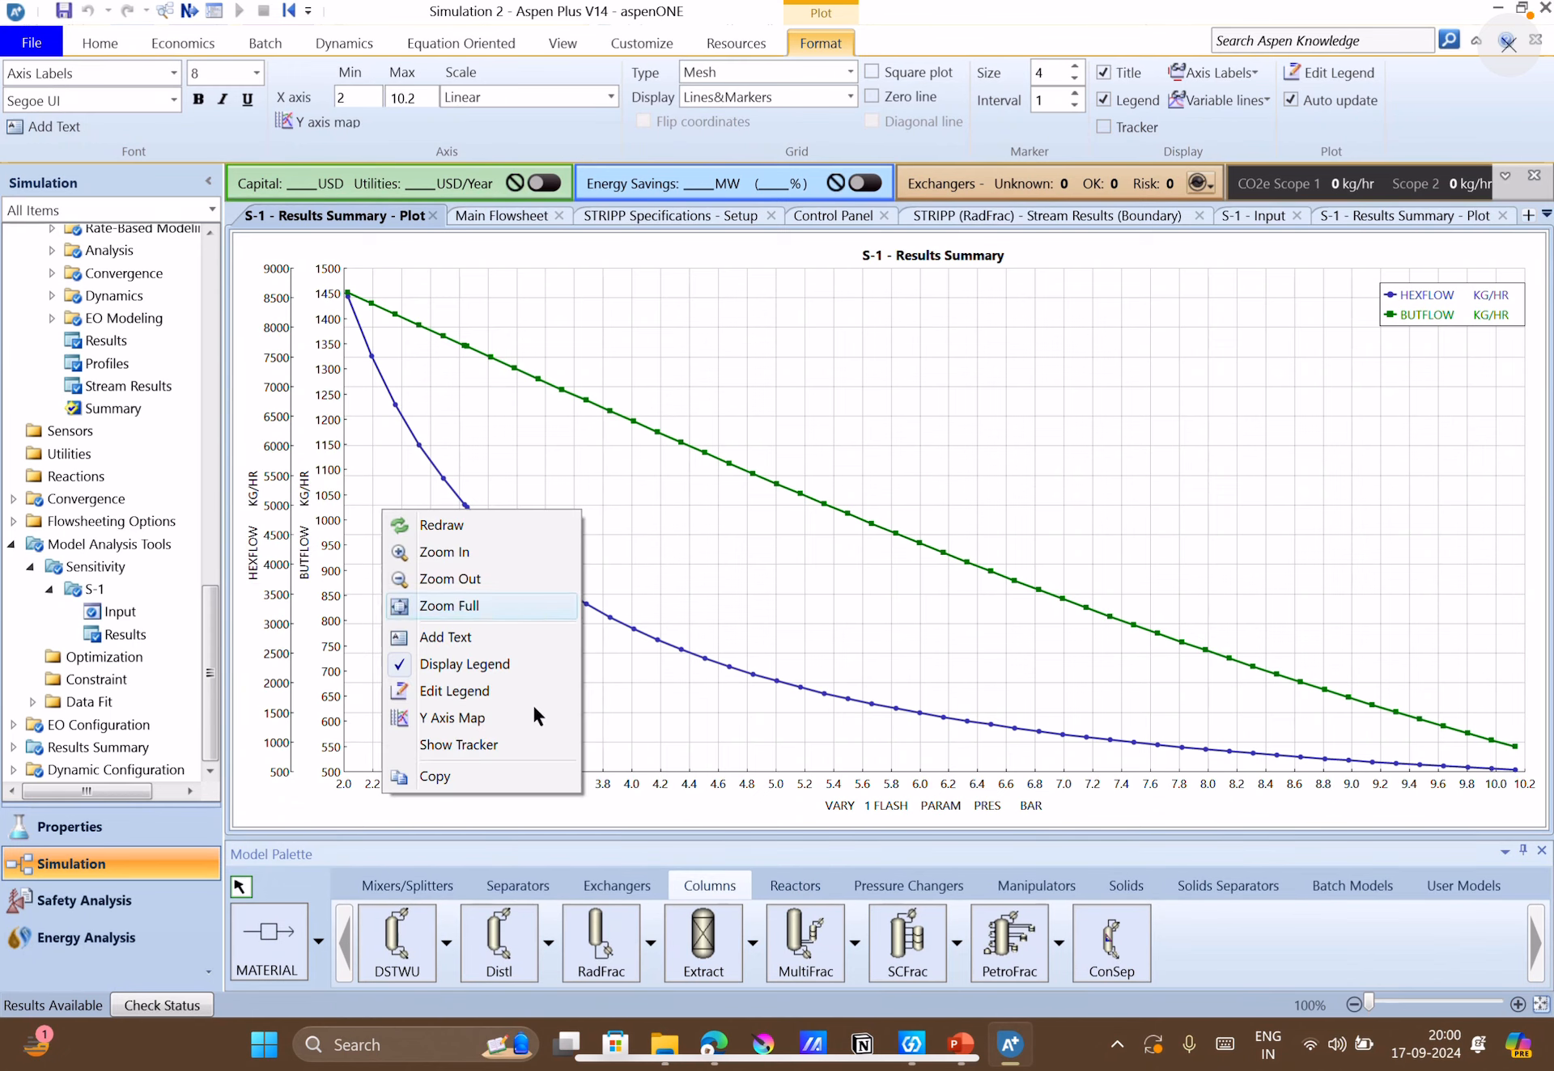
{"action": "left_click", "coordinate": [511, 719]}
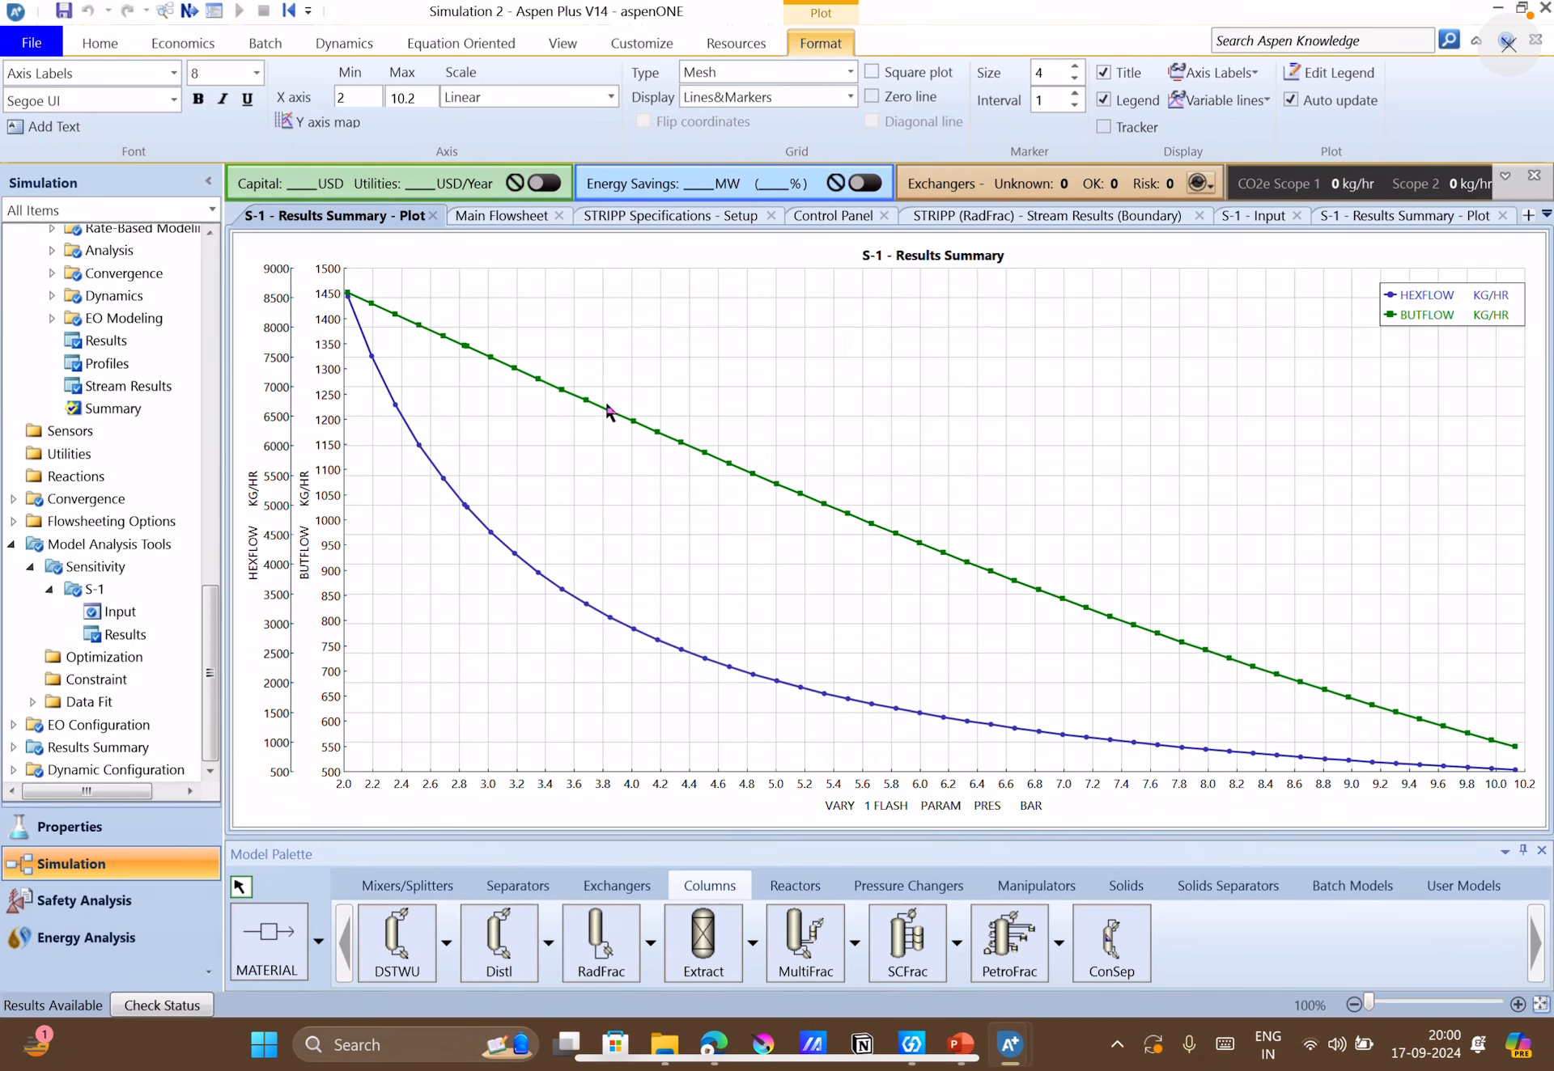
{"action": "left_click", "coordinate": [594, 323]}
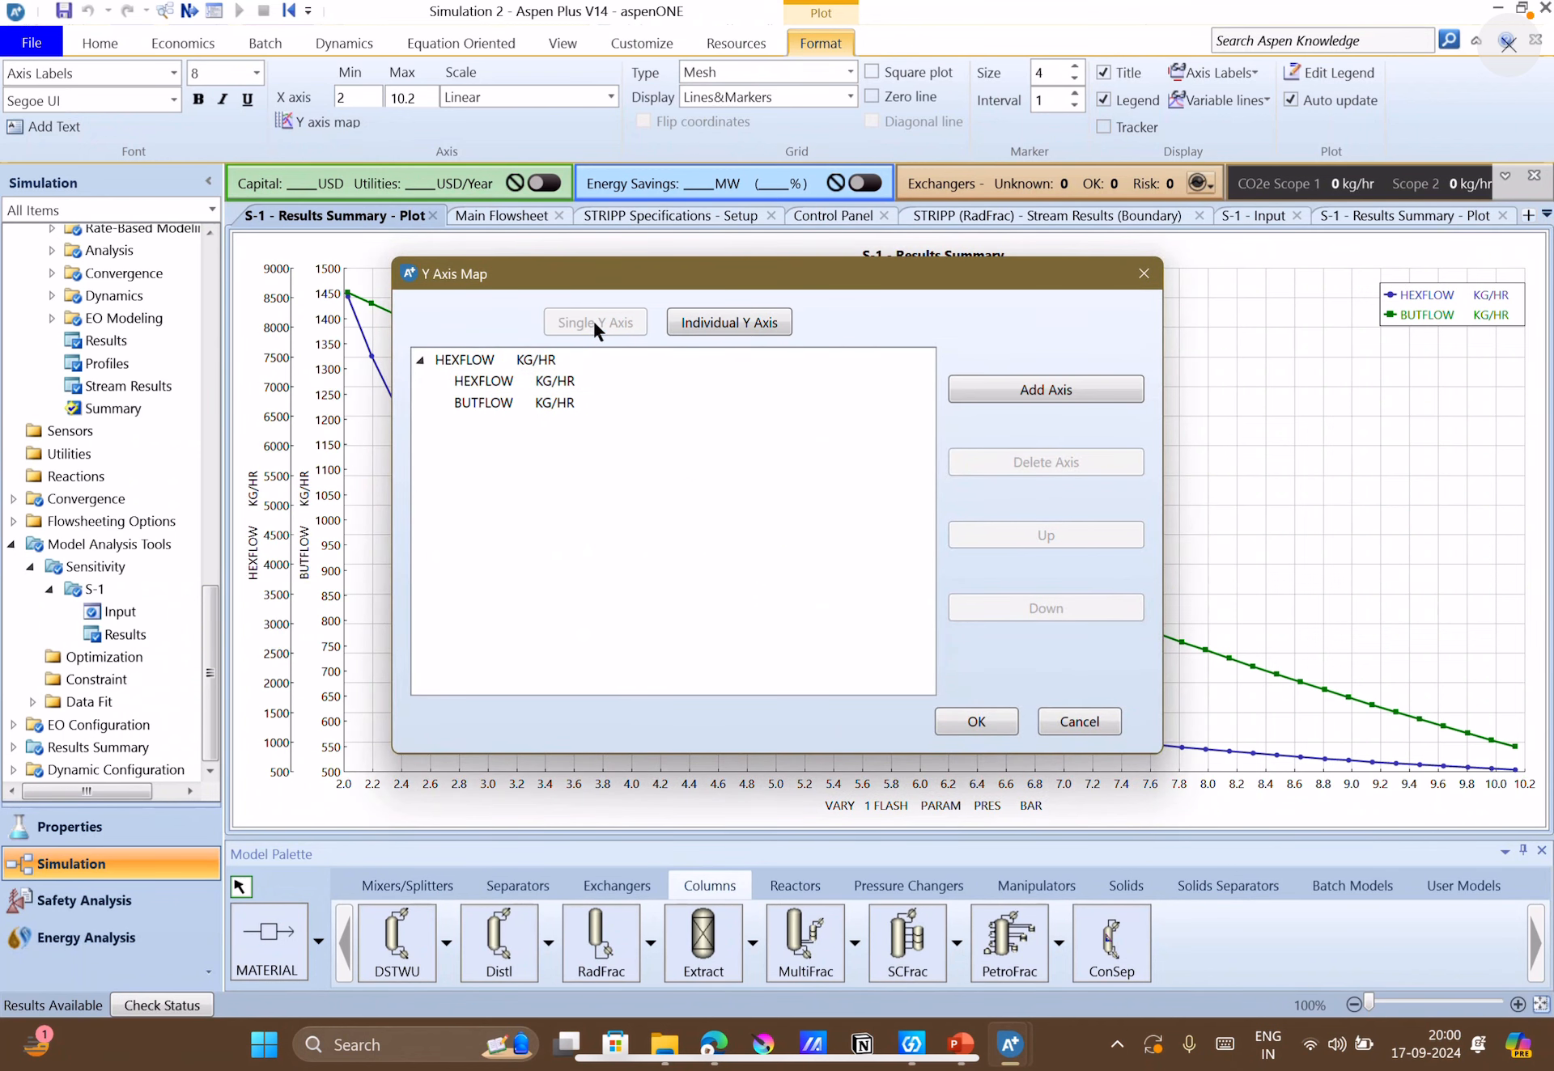
{"action": "left_click", "coordinate": [992, 720]}
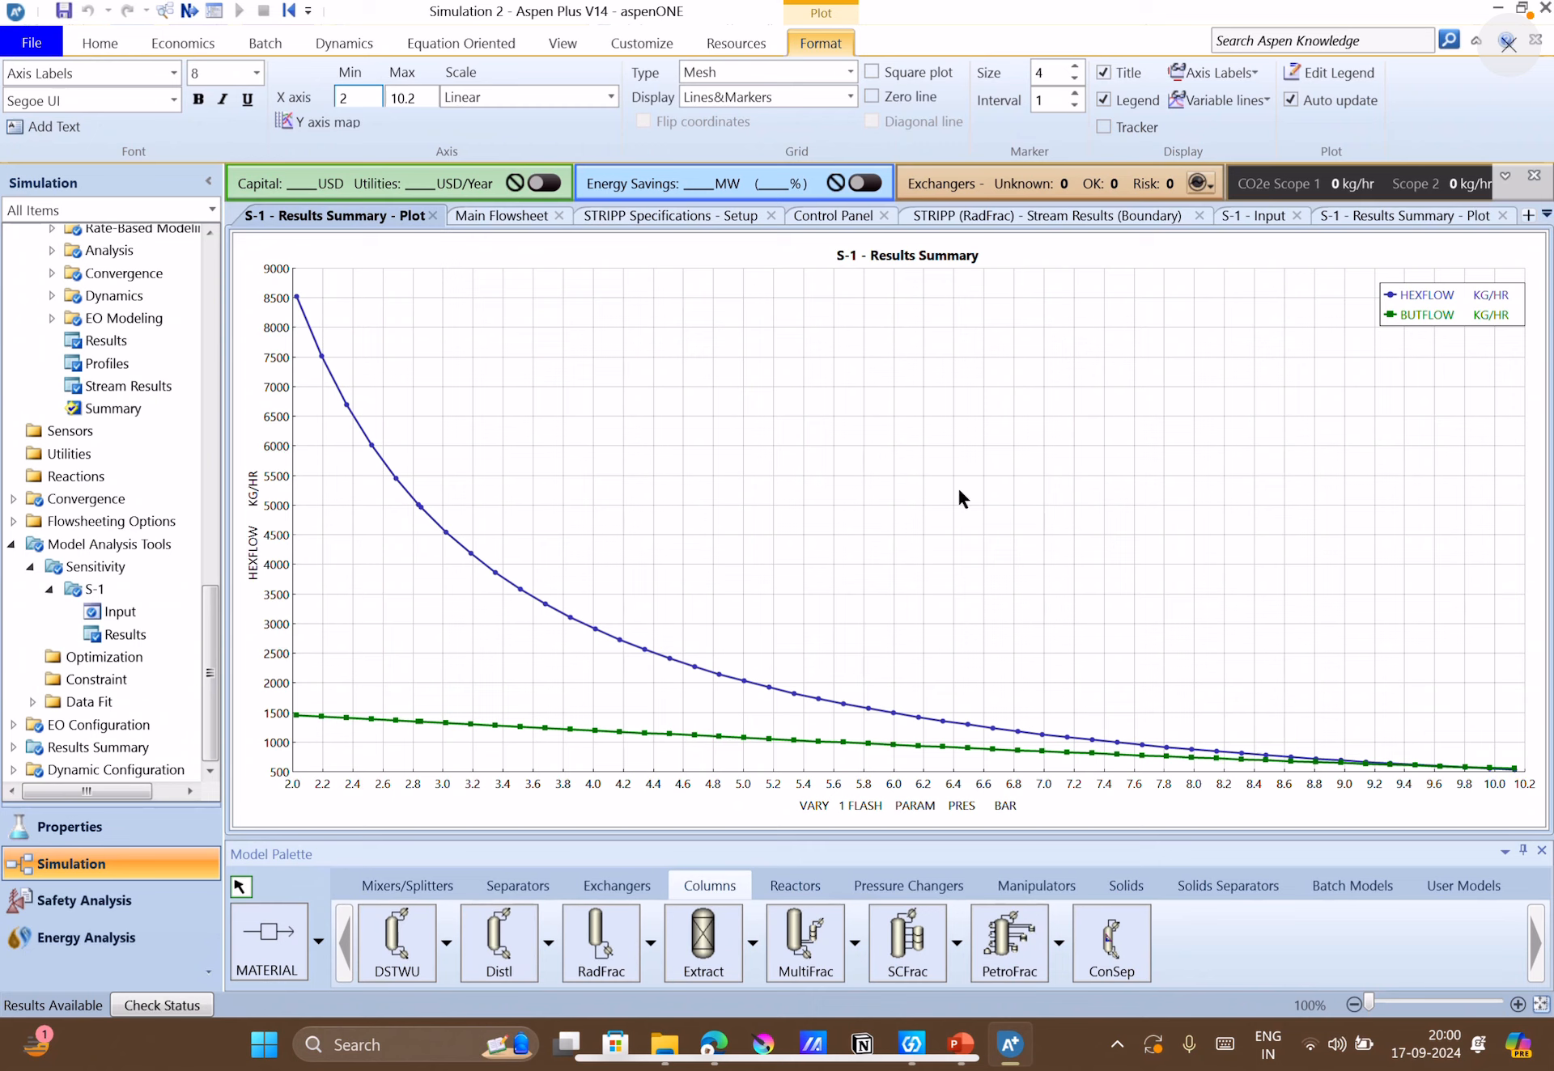
Show the tracker on the plot and read the pressure and flow values along the HEXFLOW and BUTFLOW curves.
{"action": "right_click", "coordinate": [975, 422]}
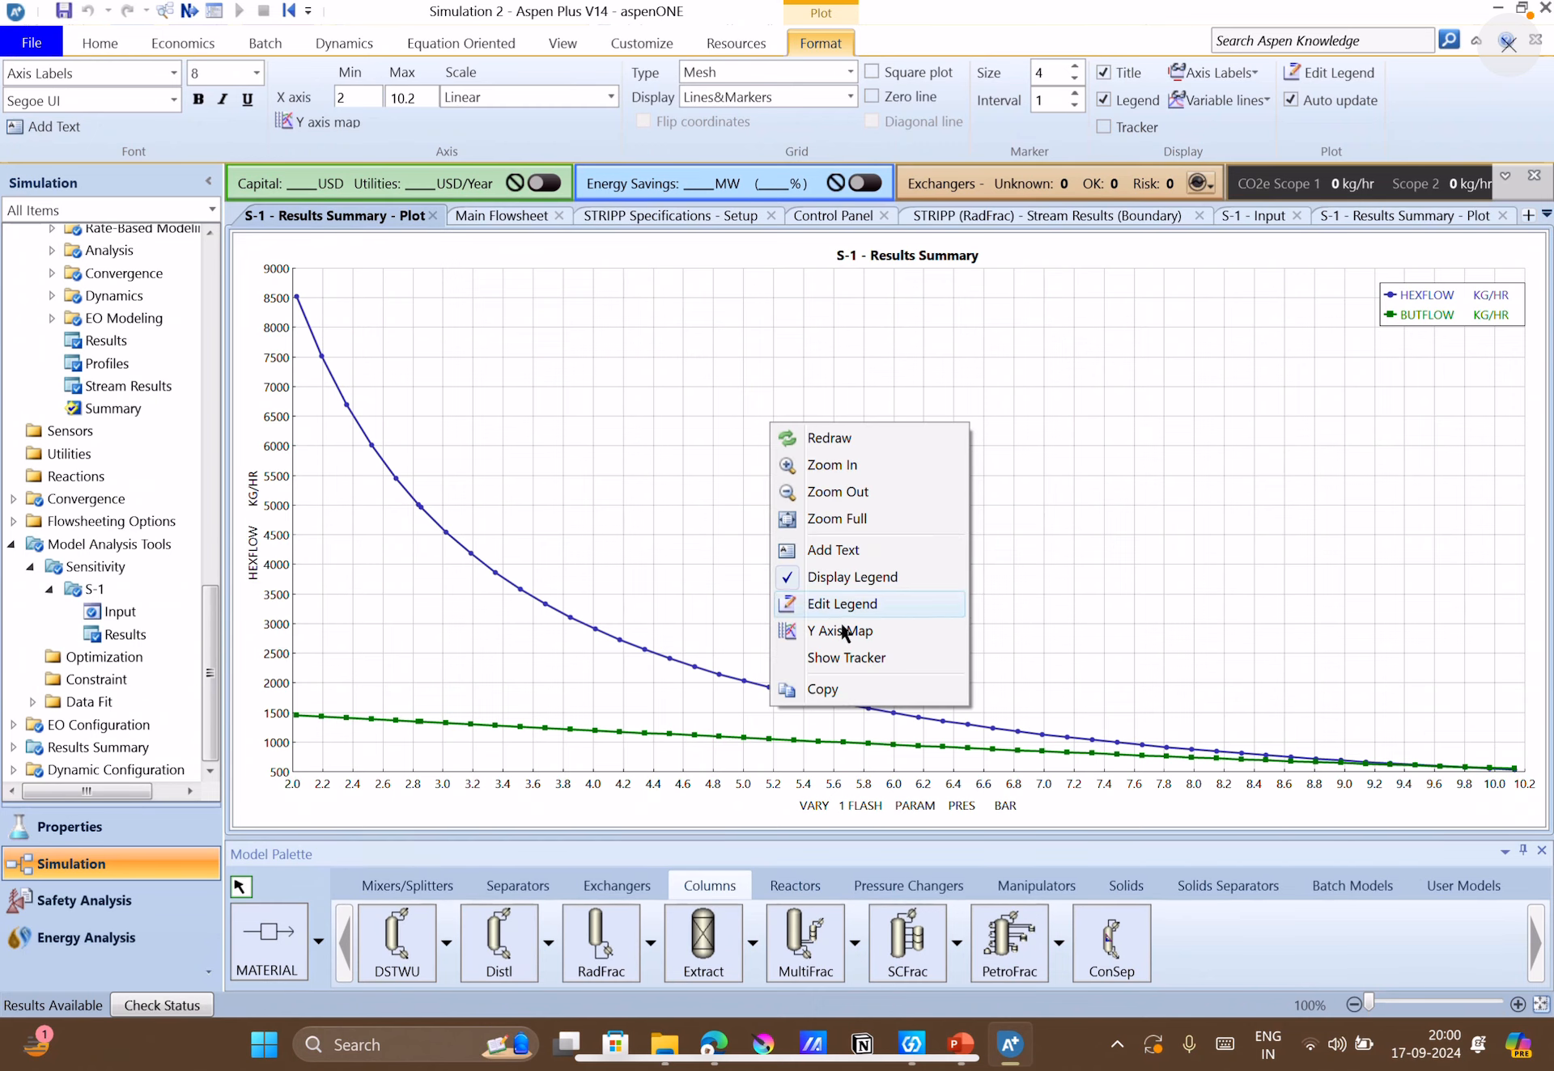
{"action": "left_click", "coordinate": [848, 658]}
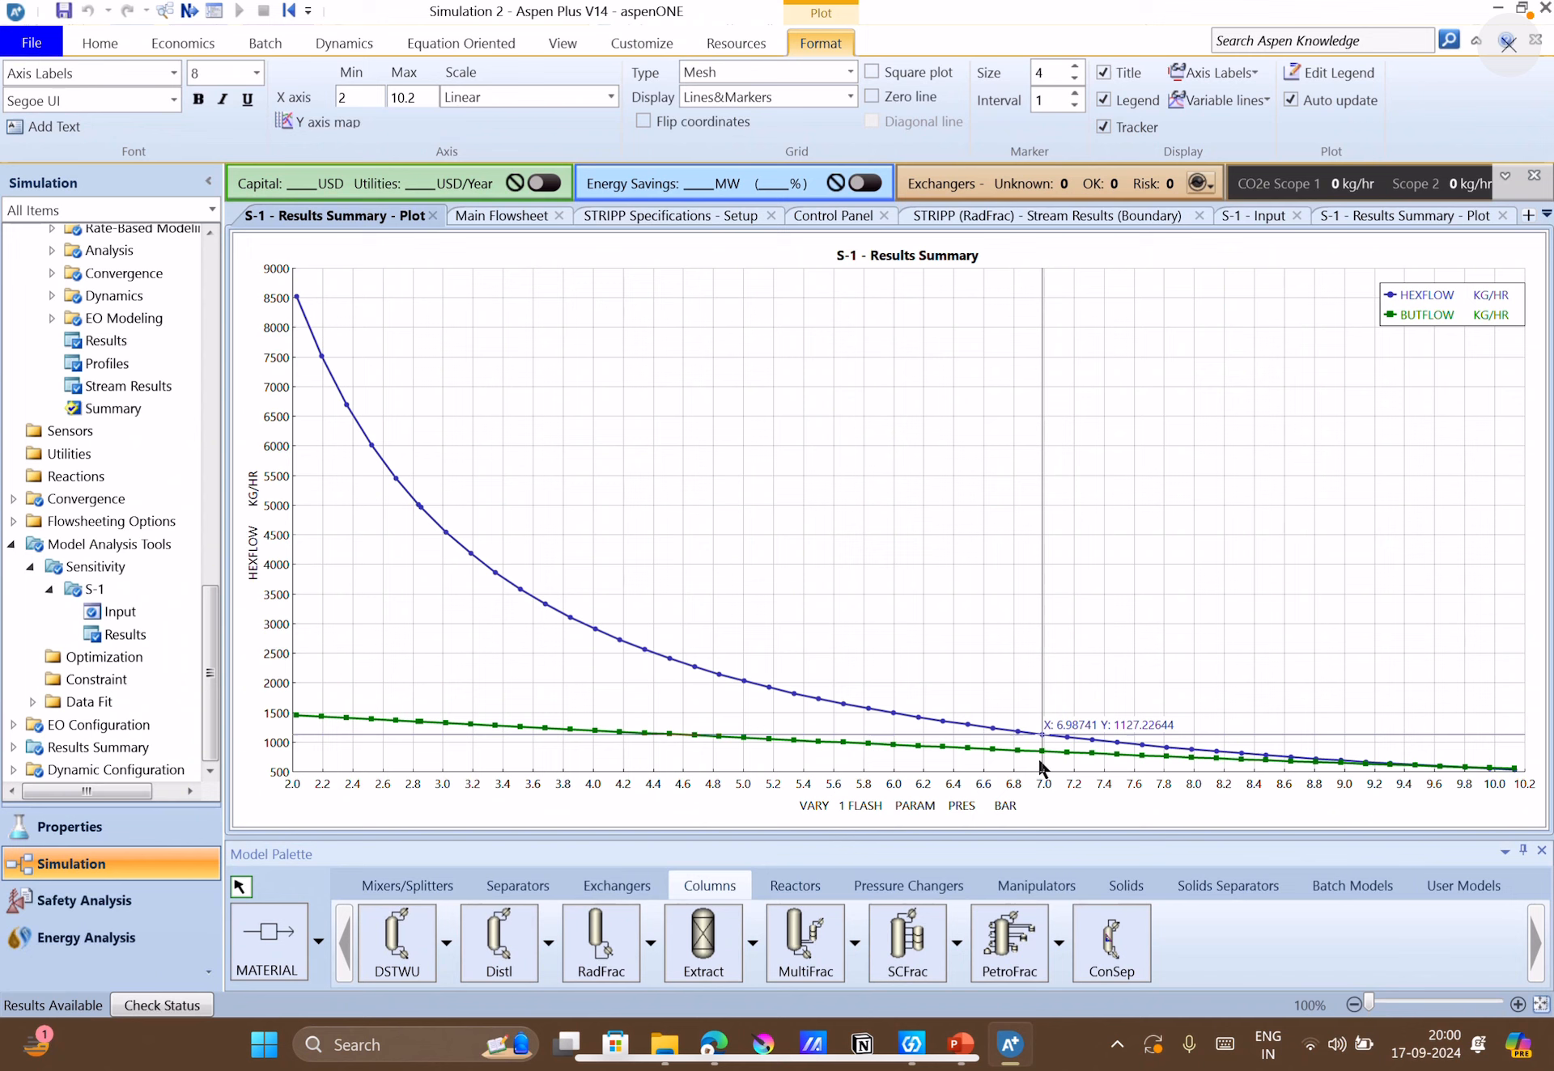
{"action": "right_click", "coordinate": [846, 584]}
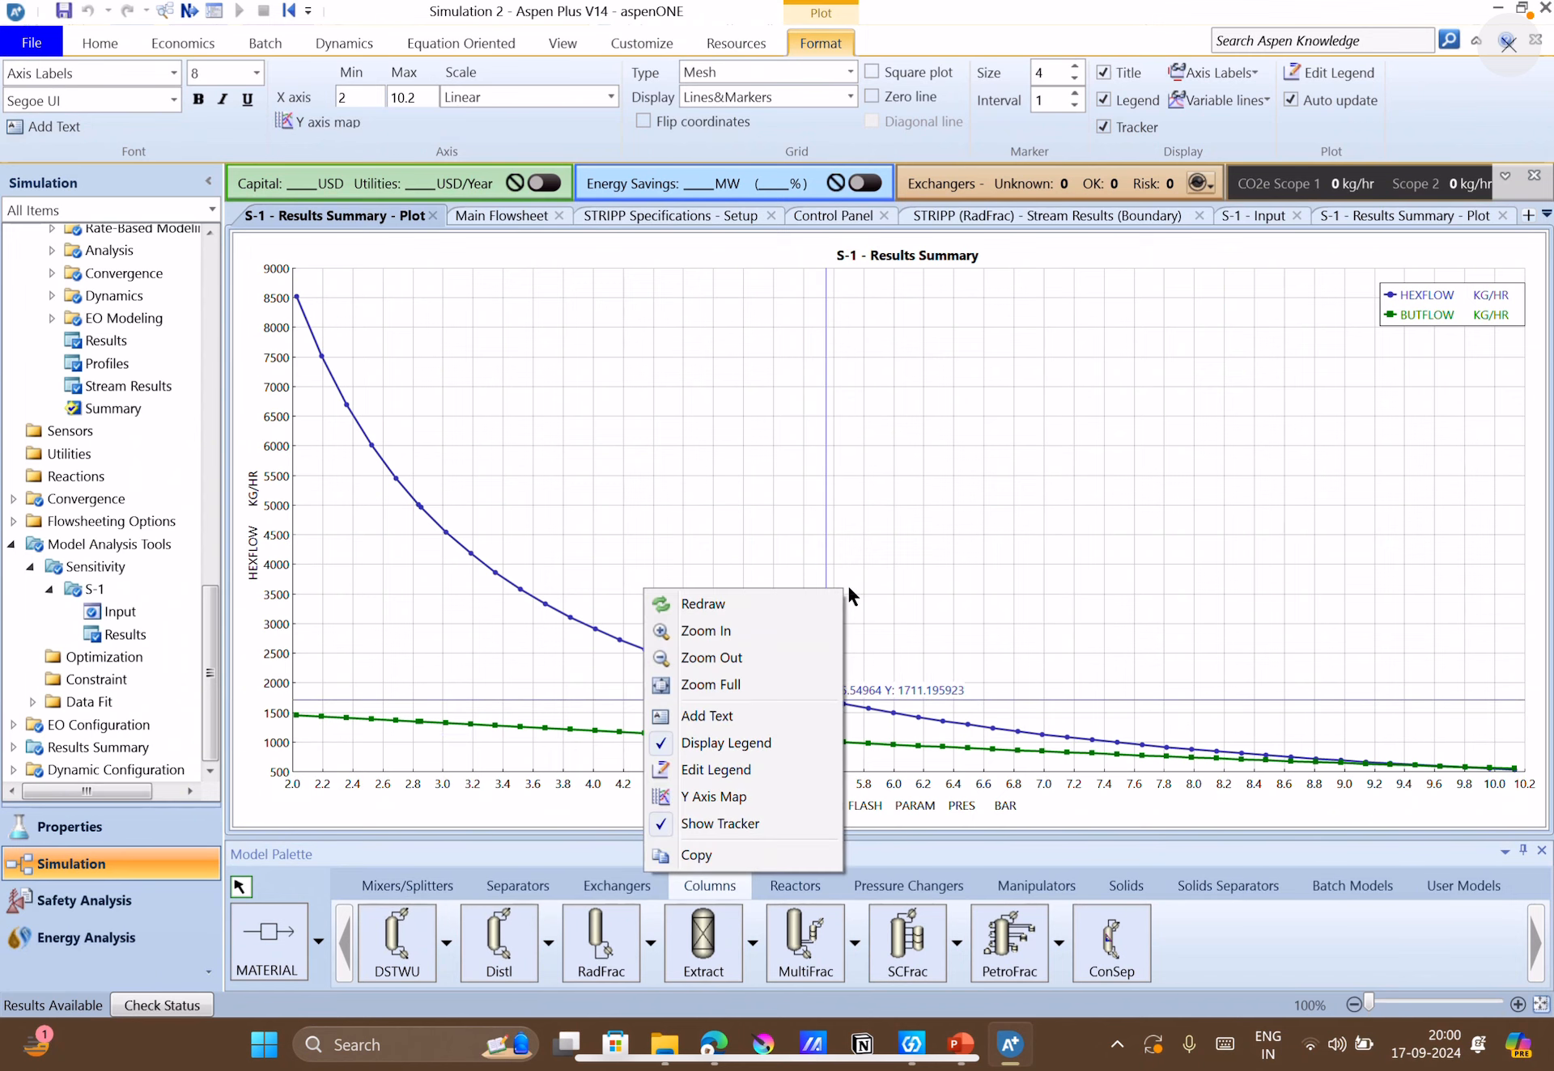
{"action": "left_click", "coordinate": [870, 751]}
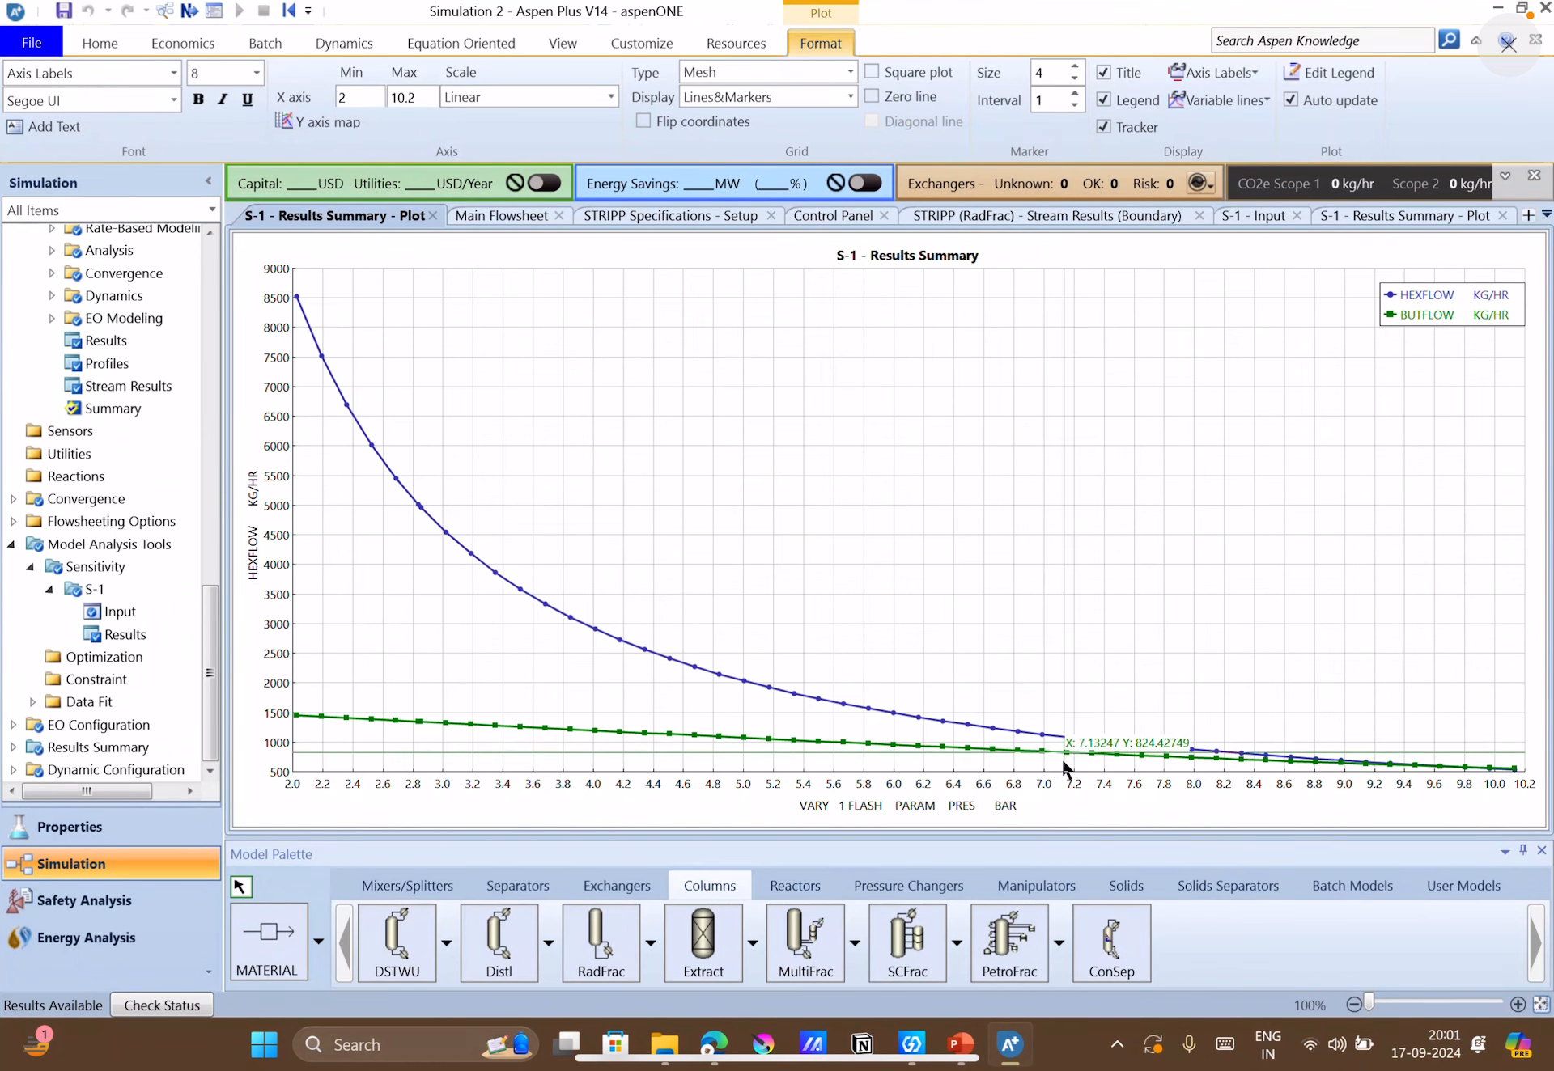
Open the FLASH block's stream results and examine the values for streams F, L1 and V1 down to the mass flows.
{"action": "left_click", "coordinate": [502, 215]}
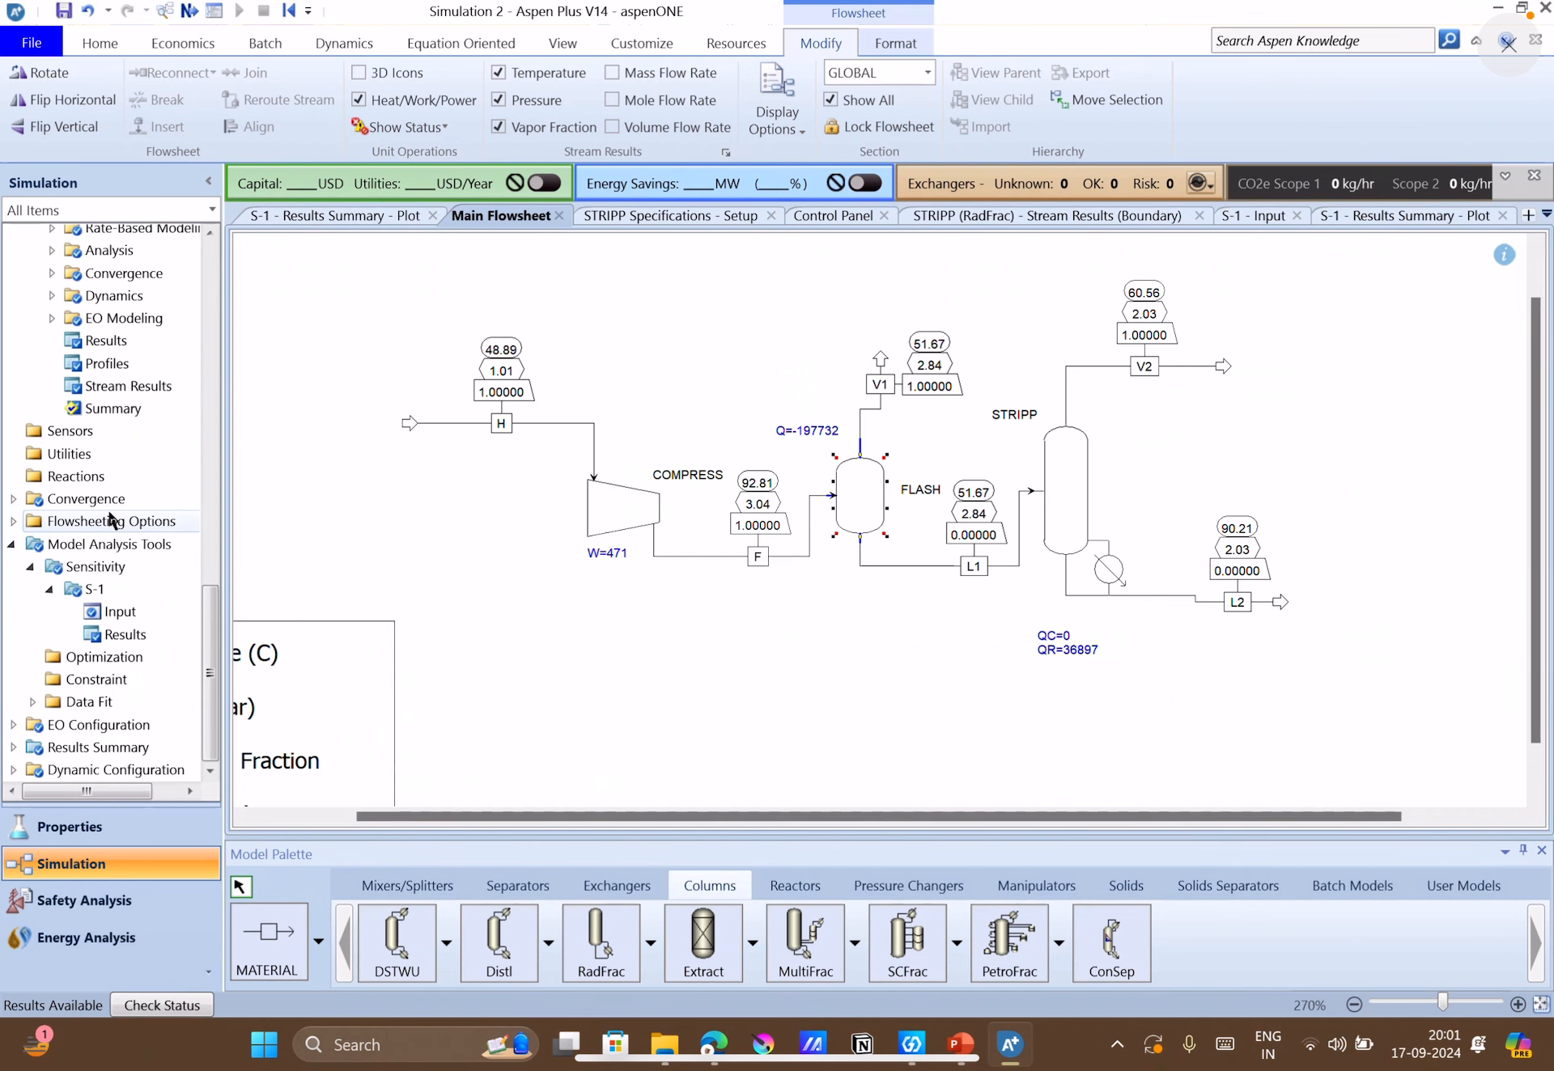
{"action": "scroll", "coordinate": [105, 522], "scroll_direction": "up", "scroll_amount": 10}
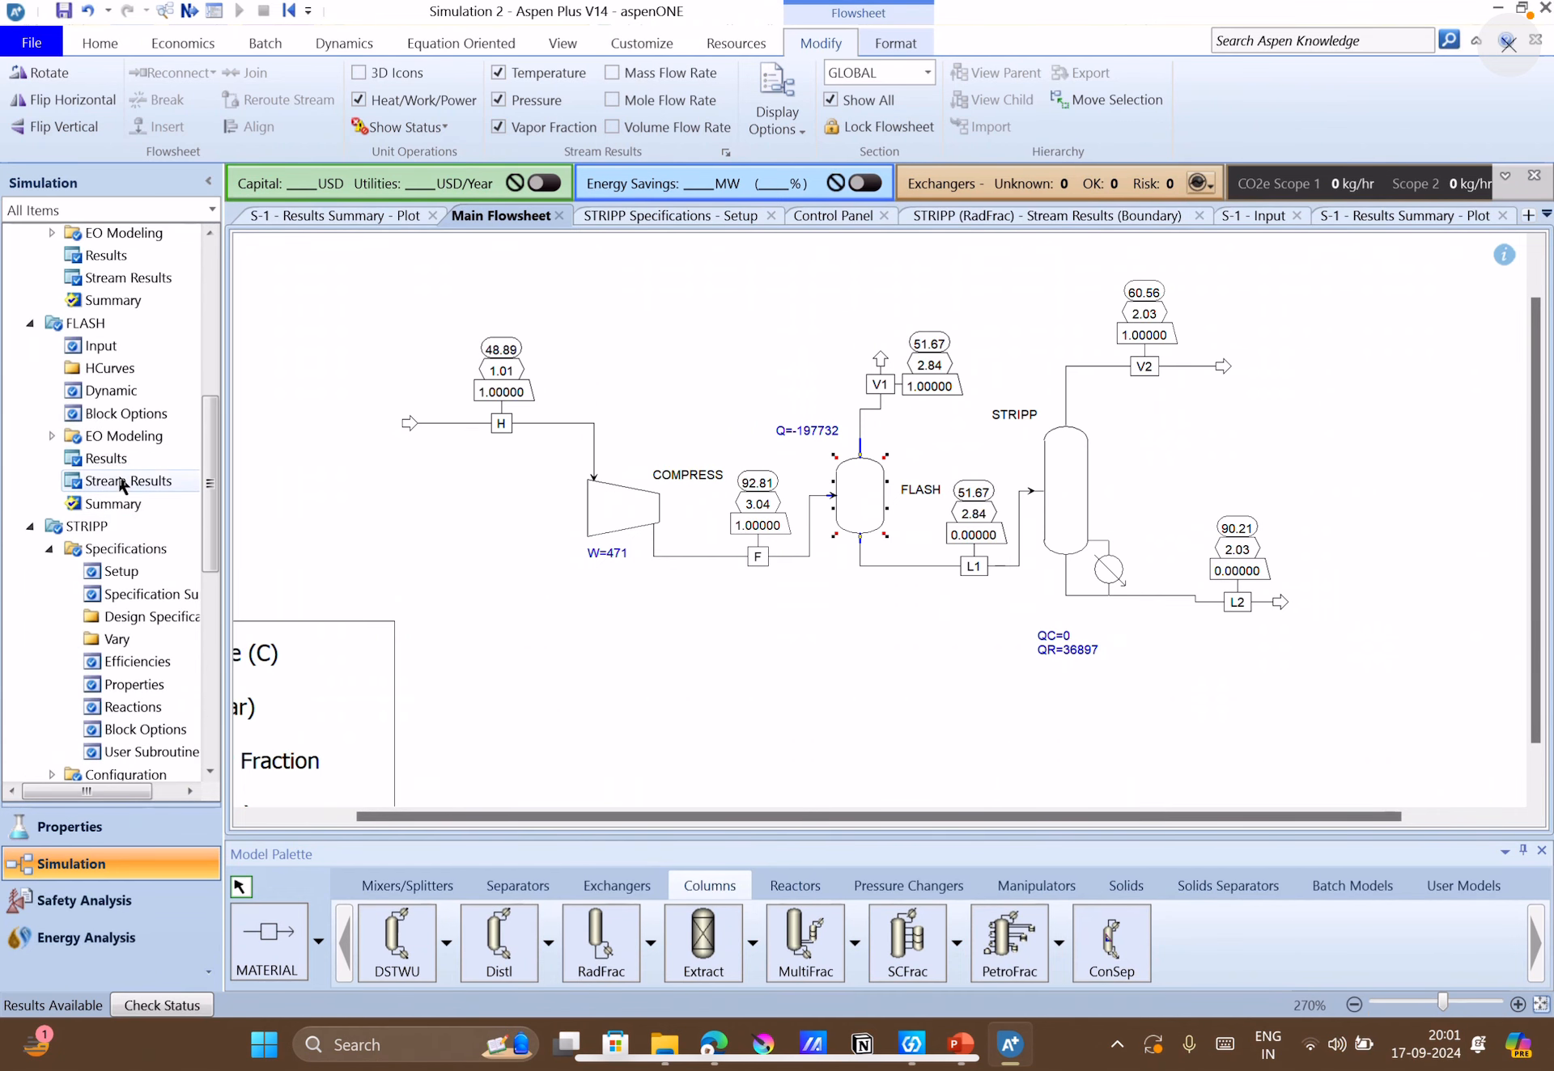
{"action": "double_click", "coordinate": [118, 479]}
{"action": "scroll", "coordinate": [569, 615], "scroll_direction": "down", "scroll_amount": 3}
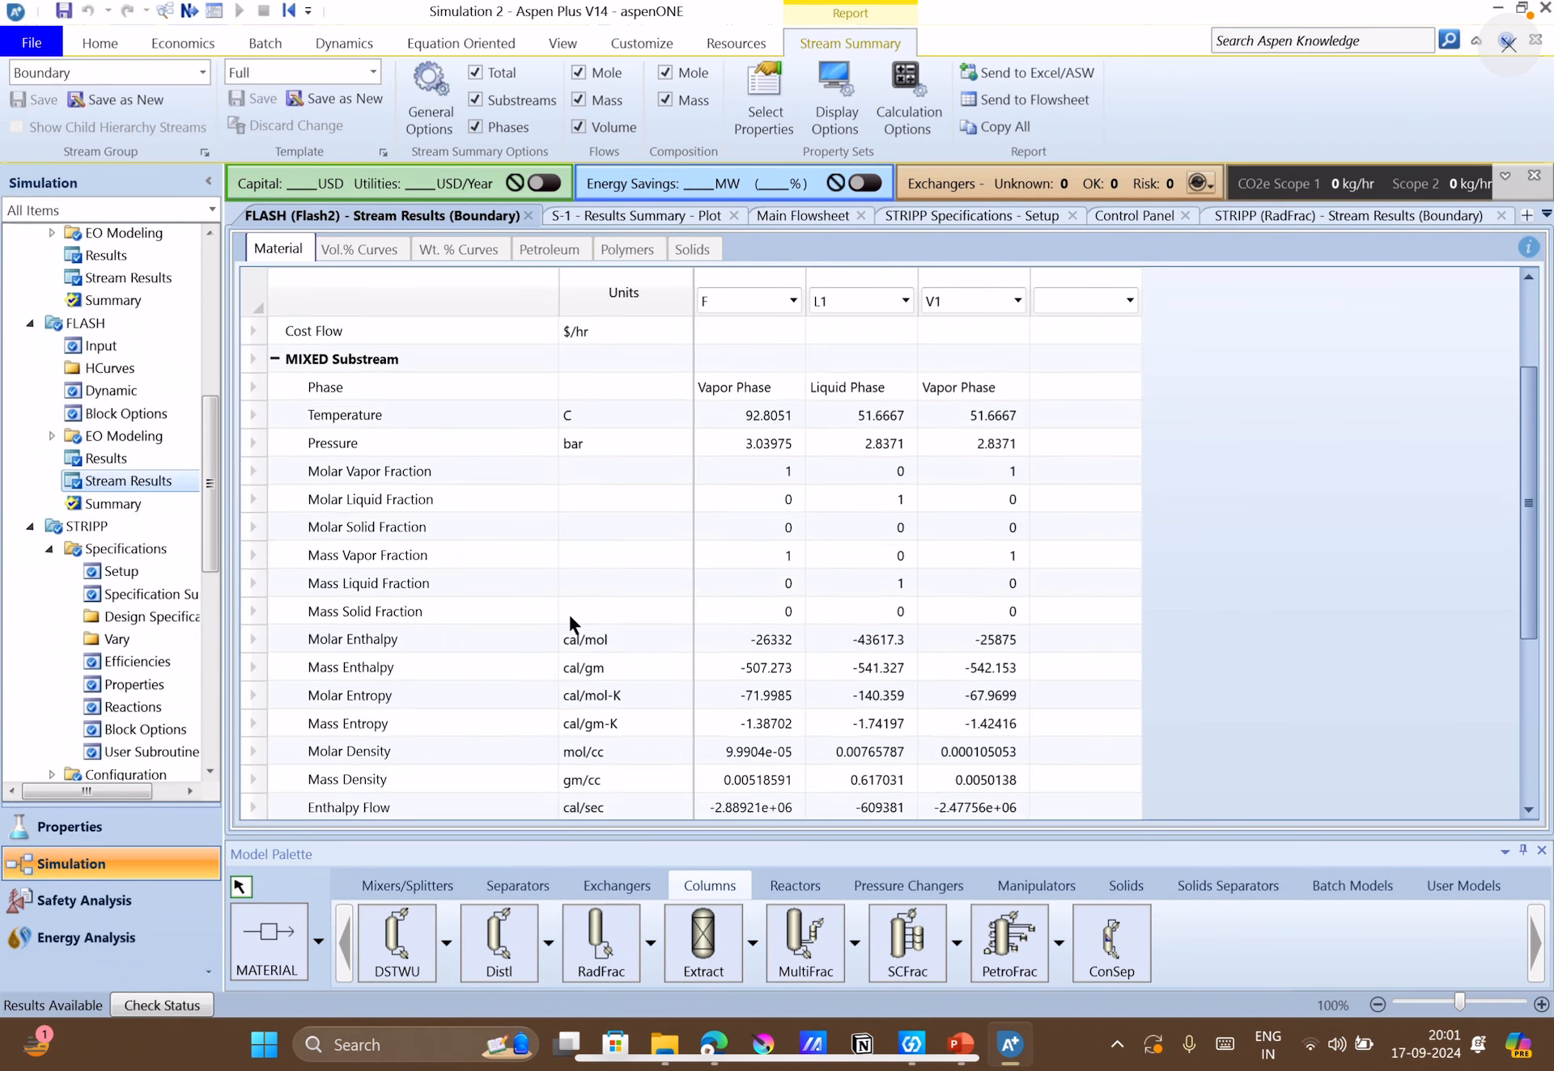
{"action": "scroll", "coordinate": [568, 612], "scroll_direction": "down", "scroll_amount": 2}
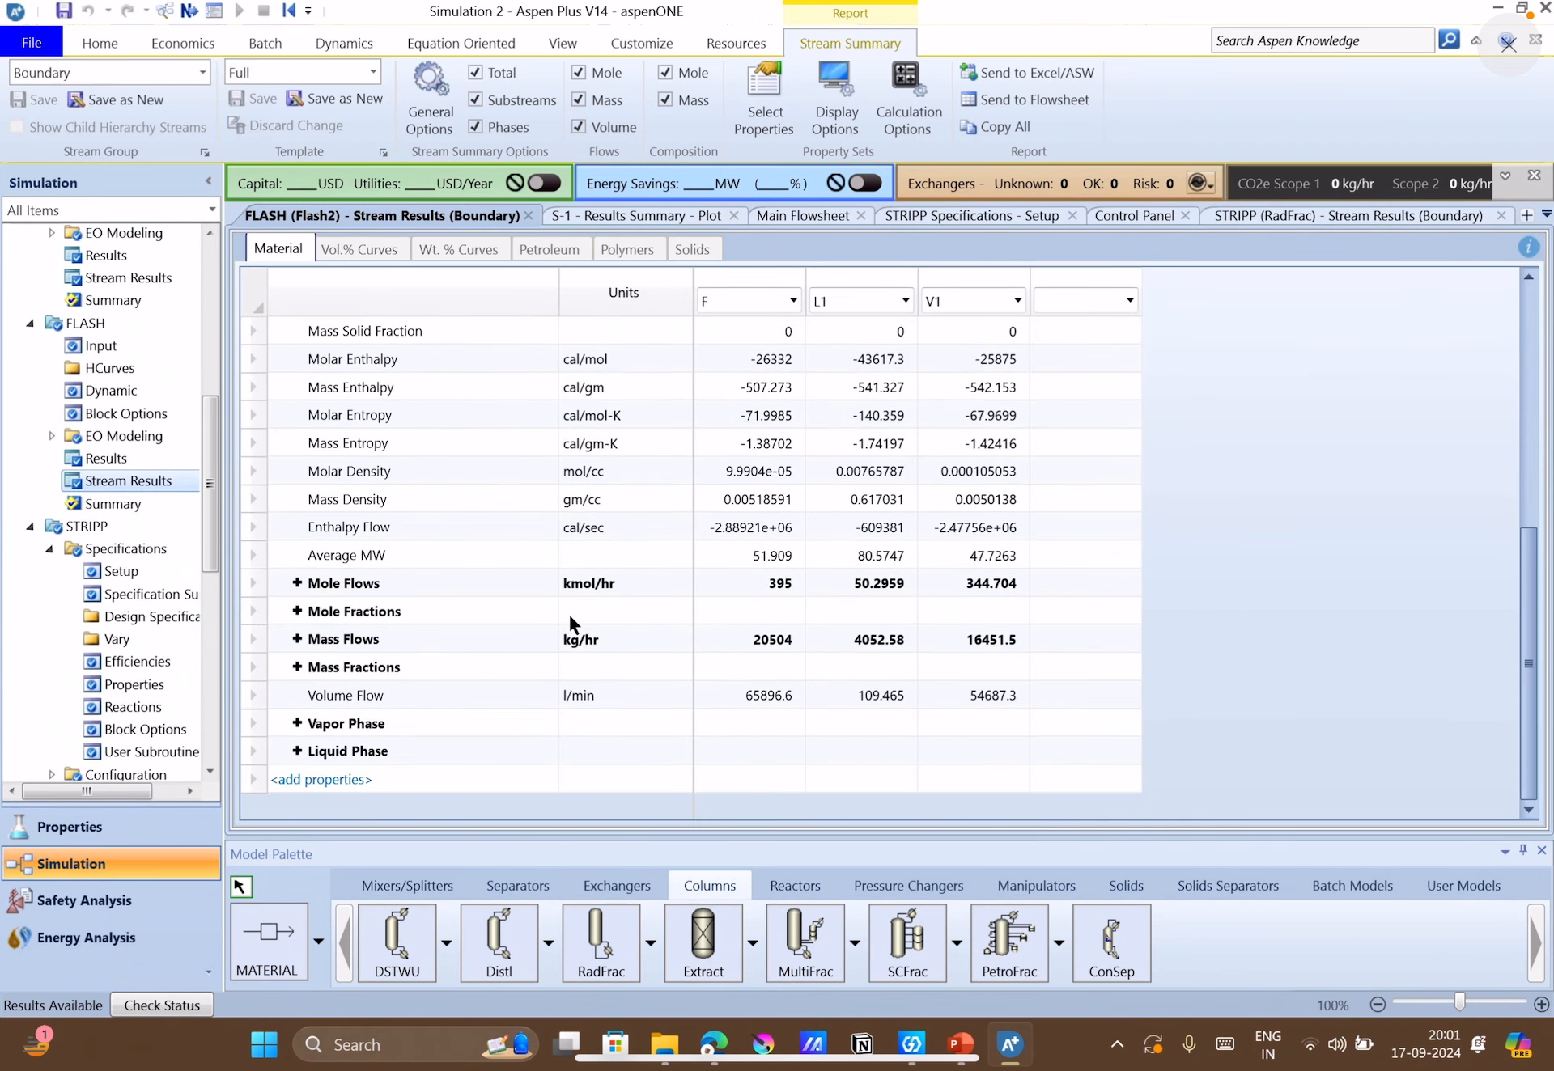